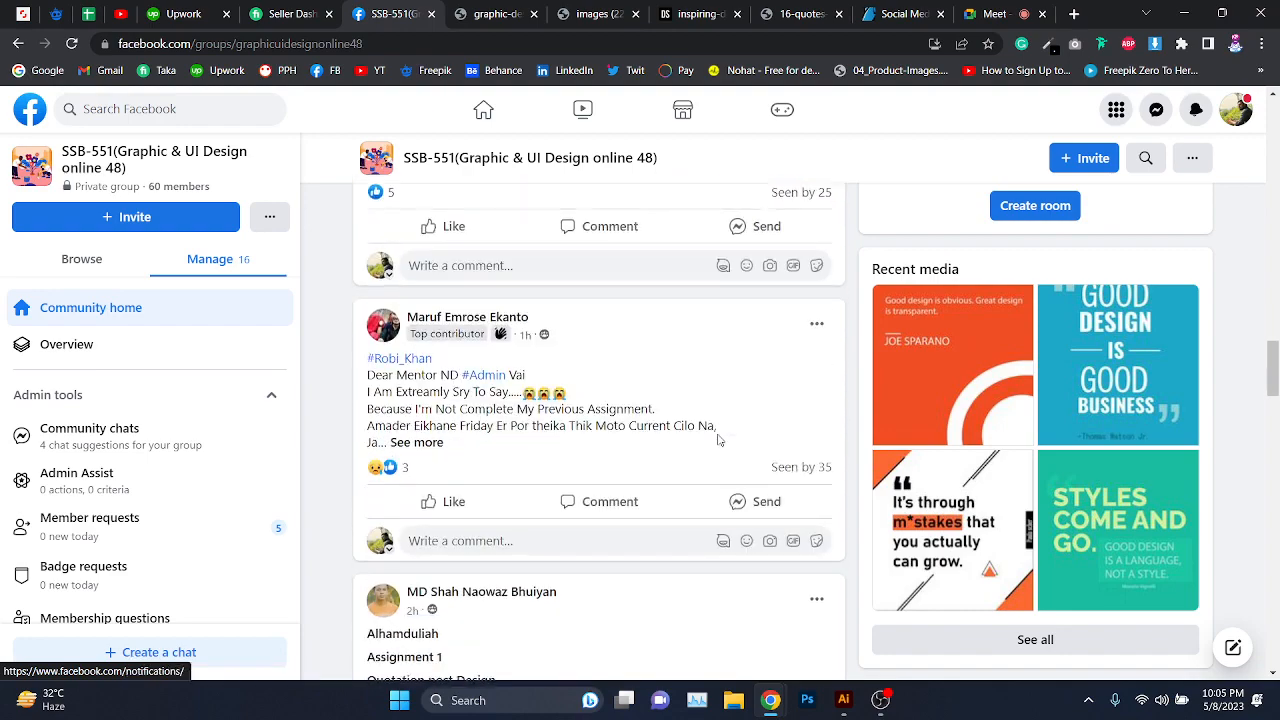
- Look through the Assignment 1 quotation post designs submitted by members in the Facebook group feed
{"action": "scroll", "coordinate": [716, 439], "scroll_direction": "down", "scroll_amount": 3}
{"action": "scroll", "coordinate": [766, 394], "scroll_direction": "down", "scroll_amount": 8}
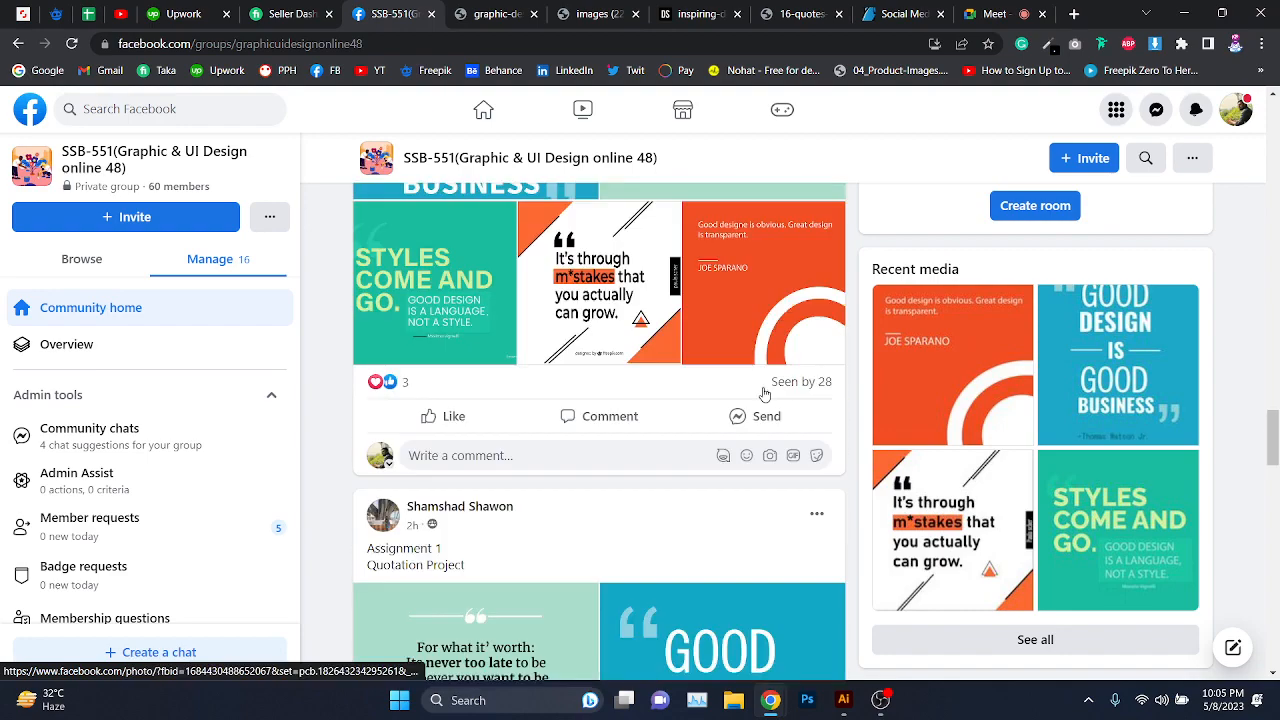
{"action": "scroll", "coordinate": [770, 364], "scroll_direction": "down", "scroll_amount": 3}
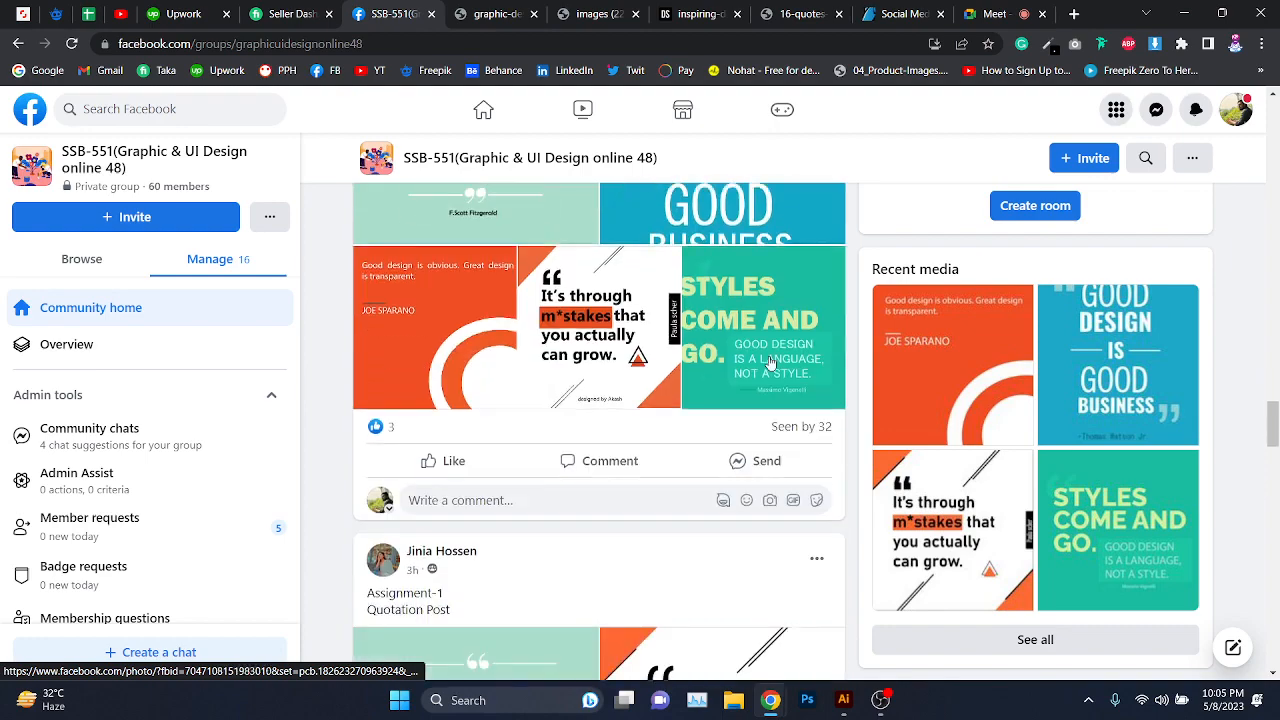
{"action": "scroll", "coordinate": [770, 363], "scroll_direction": "down", "scroll_amount": 5}
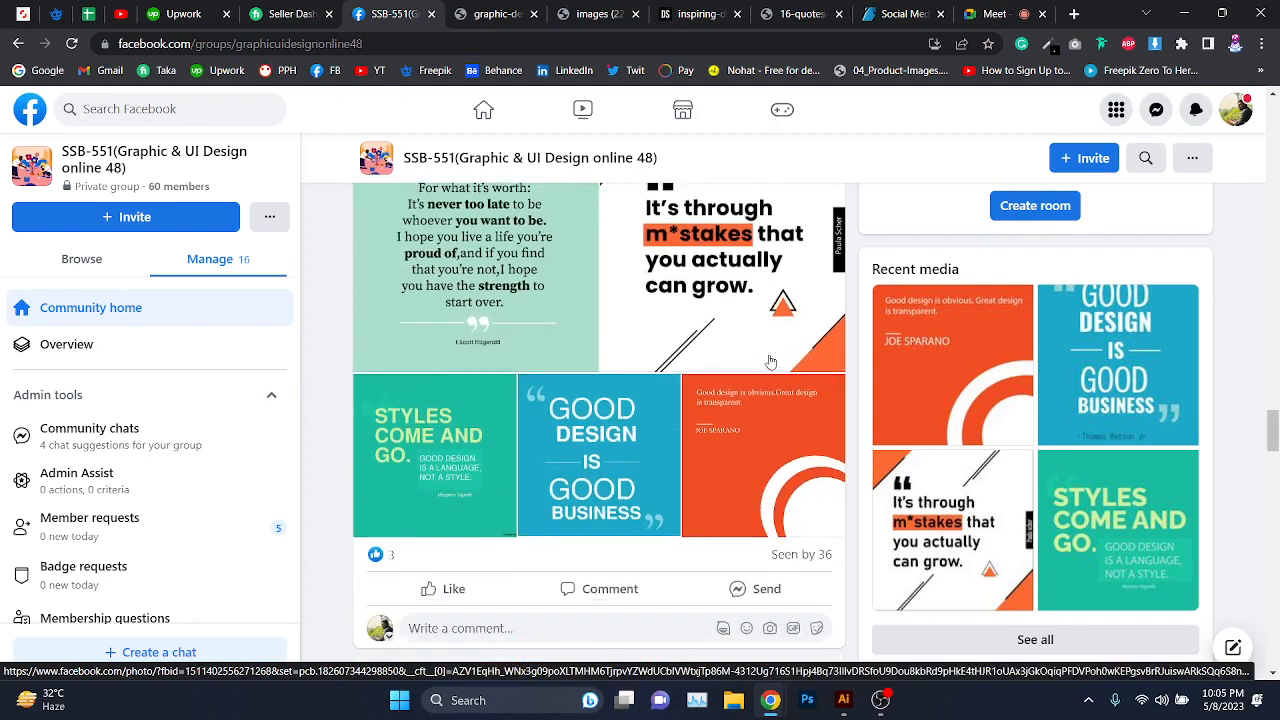
{"action": "scroll", "coordinate": [770, 361], "scroll_direction": "down", "scroll_amount": 2}
{"action": "scroll", "coordinate": [772, 350], "scroll_direction": "up", "scroll_amount": 1}
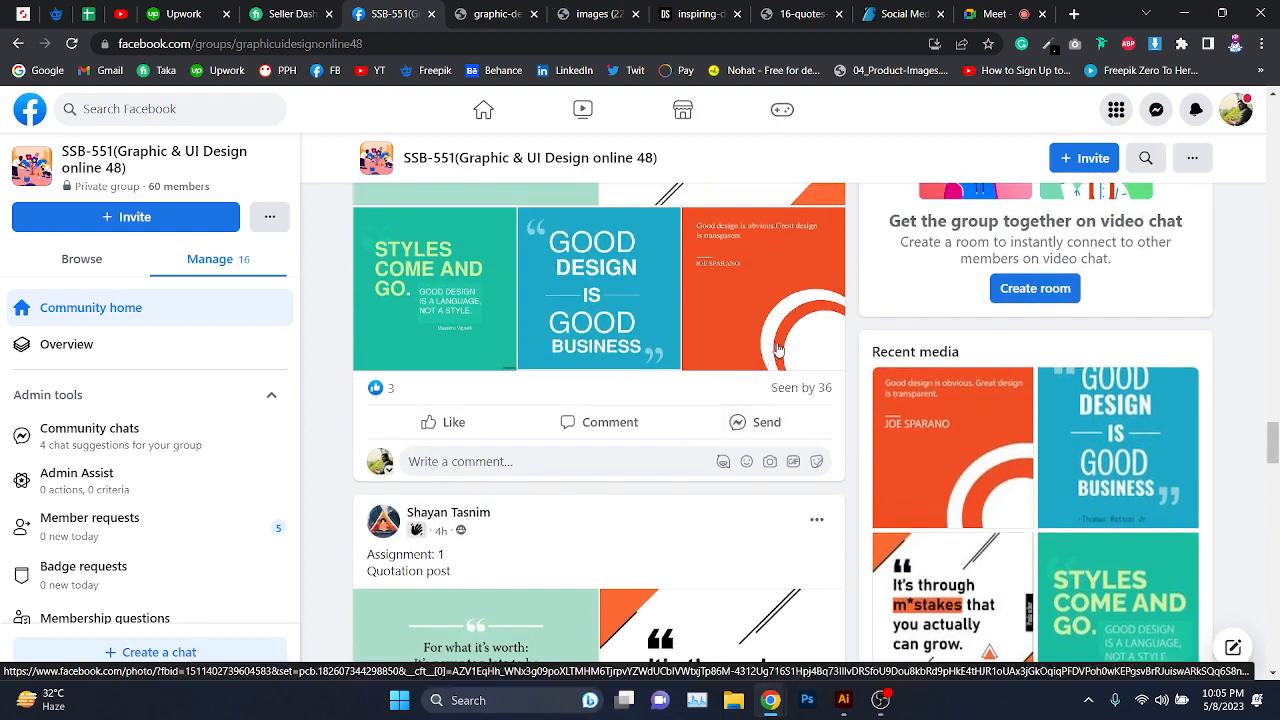
{"action": "scroll", "coordinate": [623, 366], "scroll_direction": "down", "scroll_amount": 4}
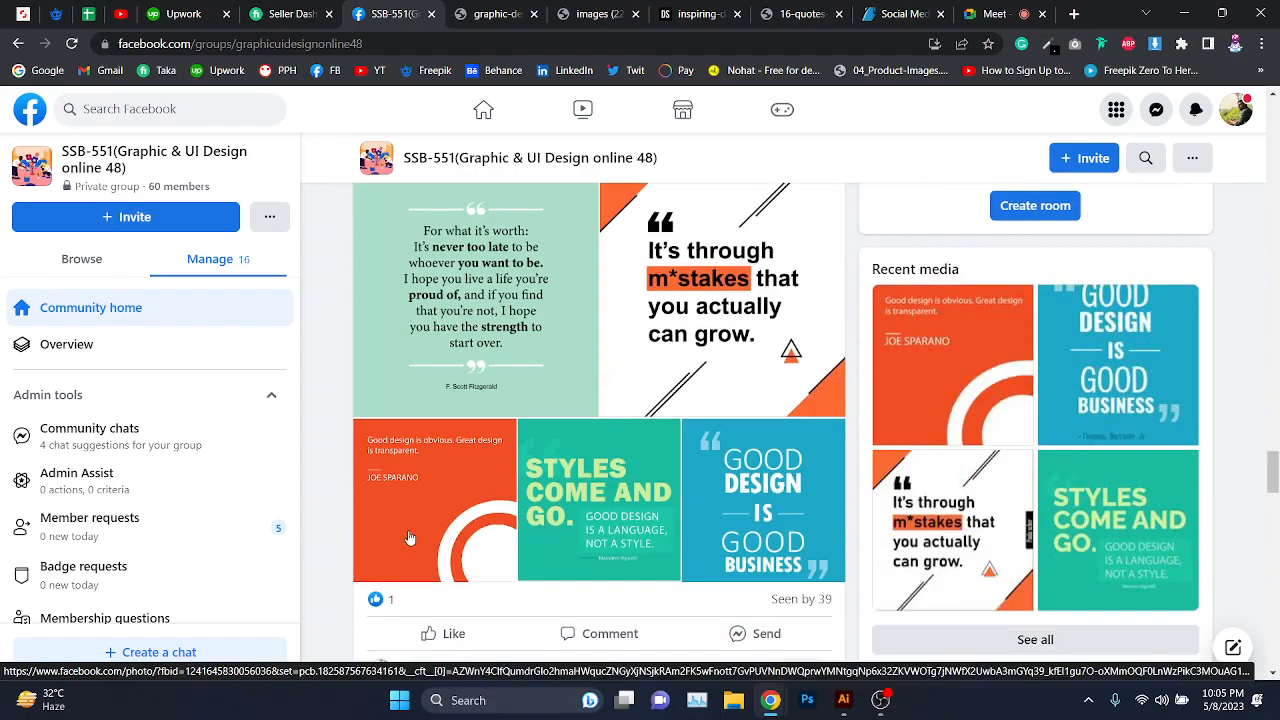
{"action": "scroll", "coordinate": [645, 393], "scroll_direction": "down", "scroll_amount": 5}
{"action": "scroll", "coordinate": [703, 393], "scroll_direction": "down", "scroll_amount": 5}
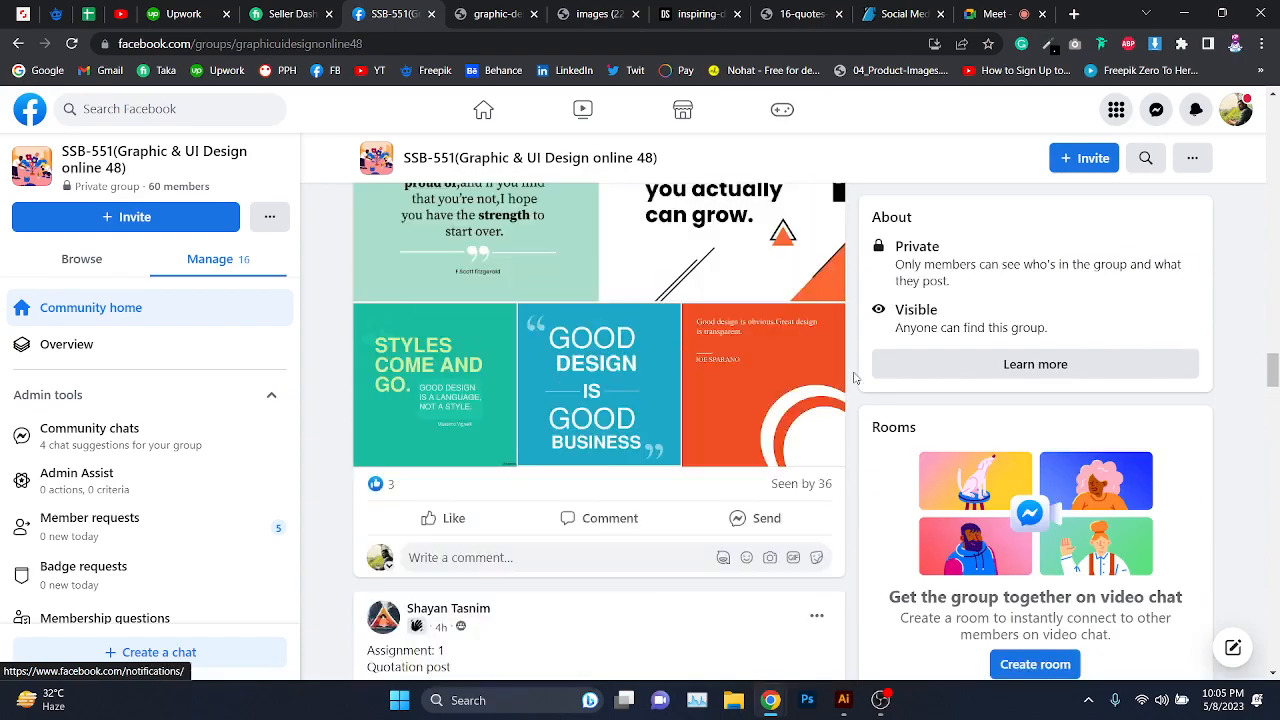
{"action": "scroll", "coordinate": [860, 380], "scroll_direction": "up", "scroll_amount": 1}
{"action": "scroll", "coordinate": [708, 370], "scroll_direction": "down", "scroll_amount": 10}
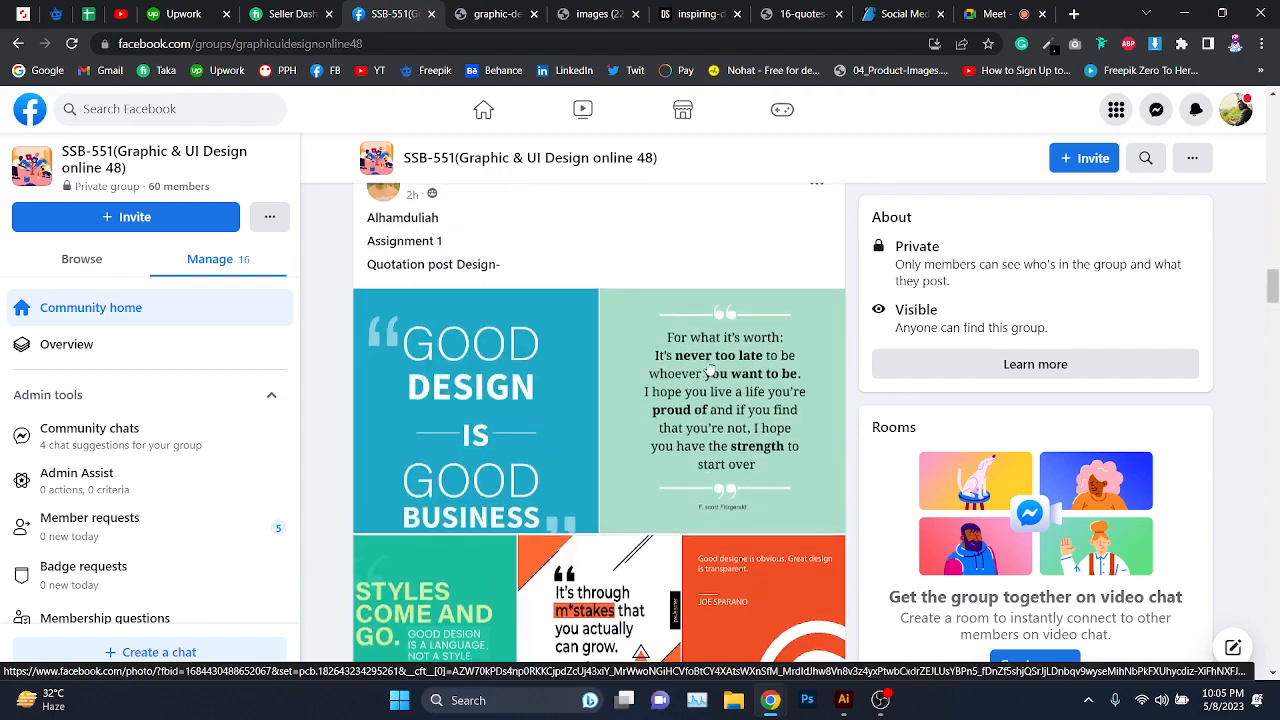
{"action": "scroll", "coordinate": [705, 365], "scroll_direction": "up", "scroll_amount": 20}
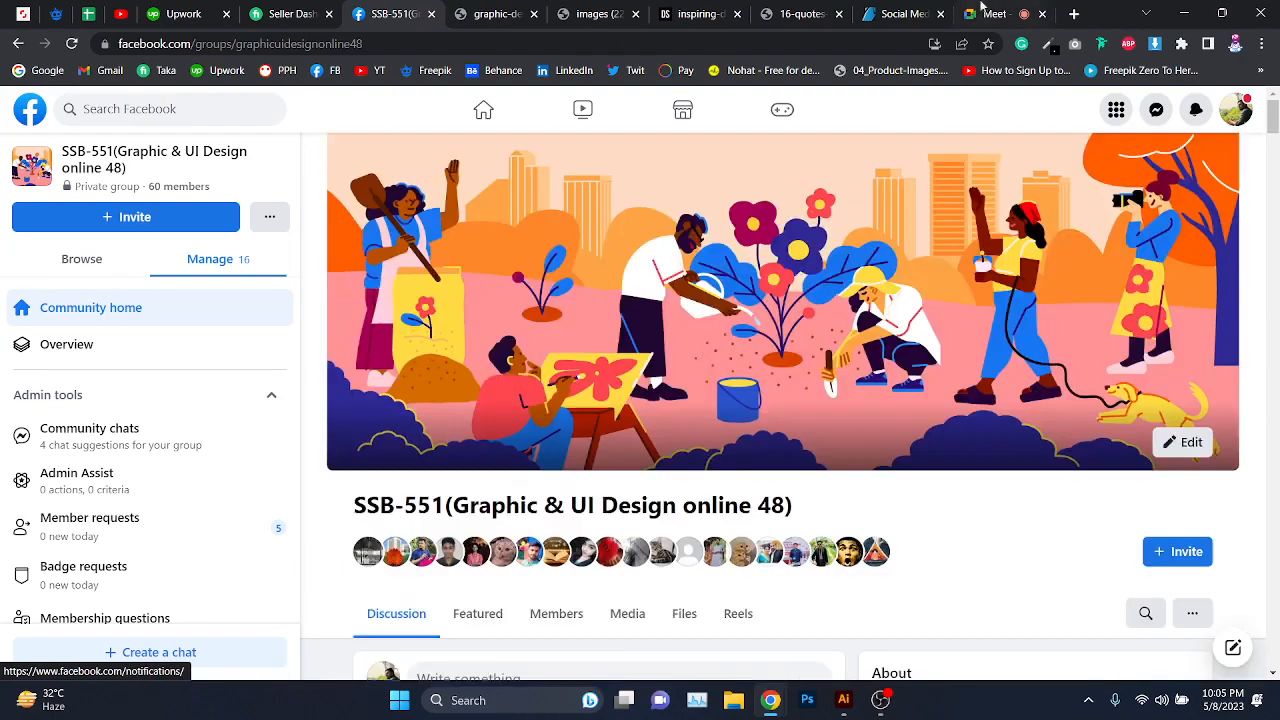
- Switch to the Google Meet call and review its participant list, including raised hands, before returning to the in-call messages
{"action": "left_click", "coordinate": [985, 13]}
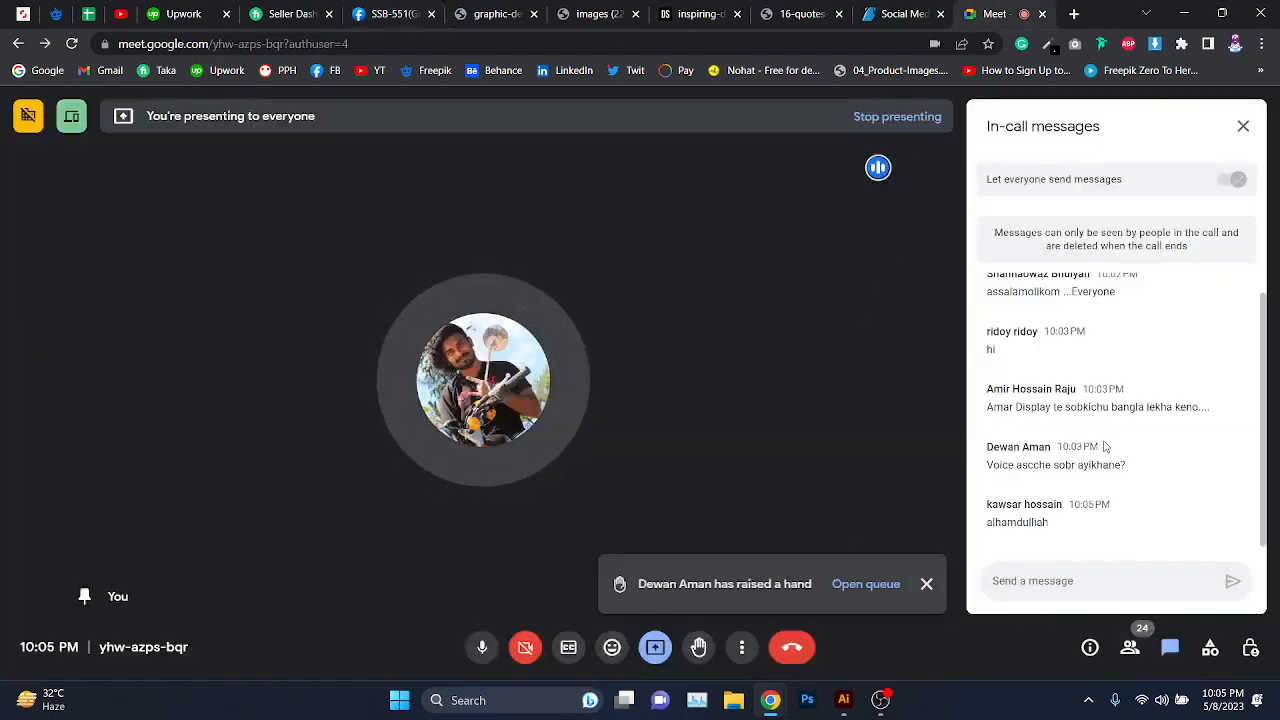
{"action": "left_click", "coordinate": [1128, 648]}
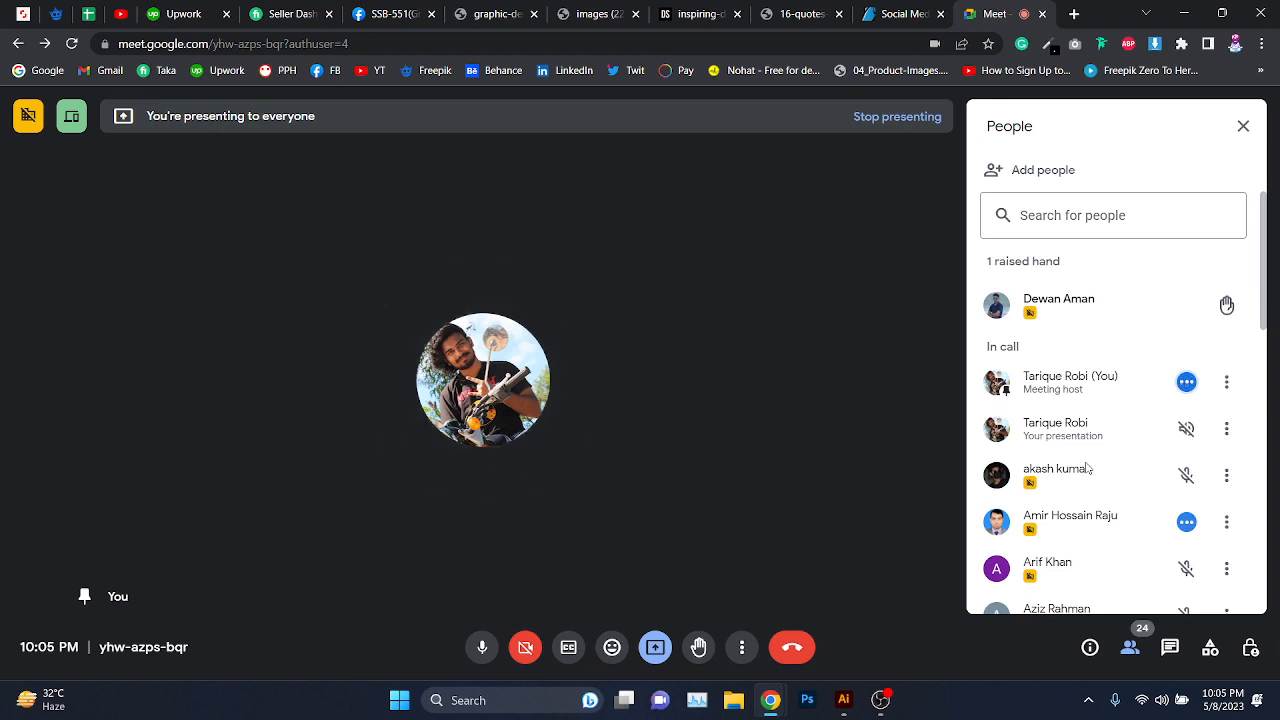
{"action": "scroll", "coordinate": [1089, 469], "scroll_direction": "down", "scroll_amount": 3}
{"action": "scroll", "coordinate": [1089, 469], "scroll_direction": "up", "scroll_amount": 2}
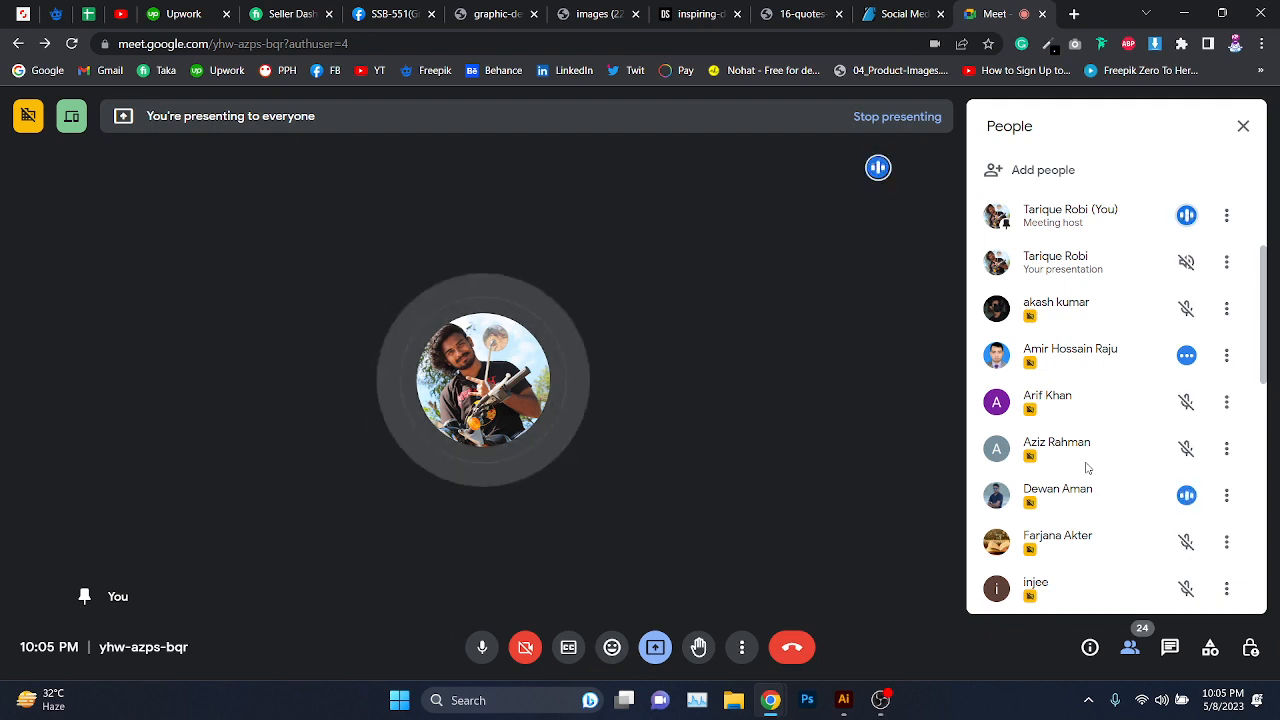
{"action": "scroll", "coordinate": [1087, 467], "scroll_direction": "up", "scroll_amount": 2}
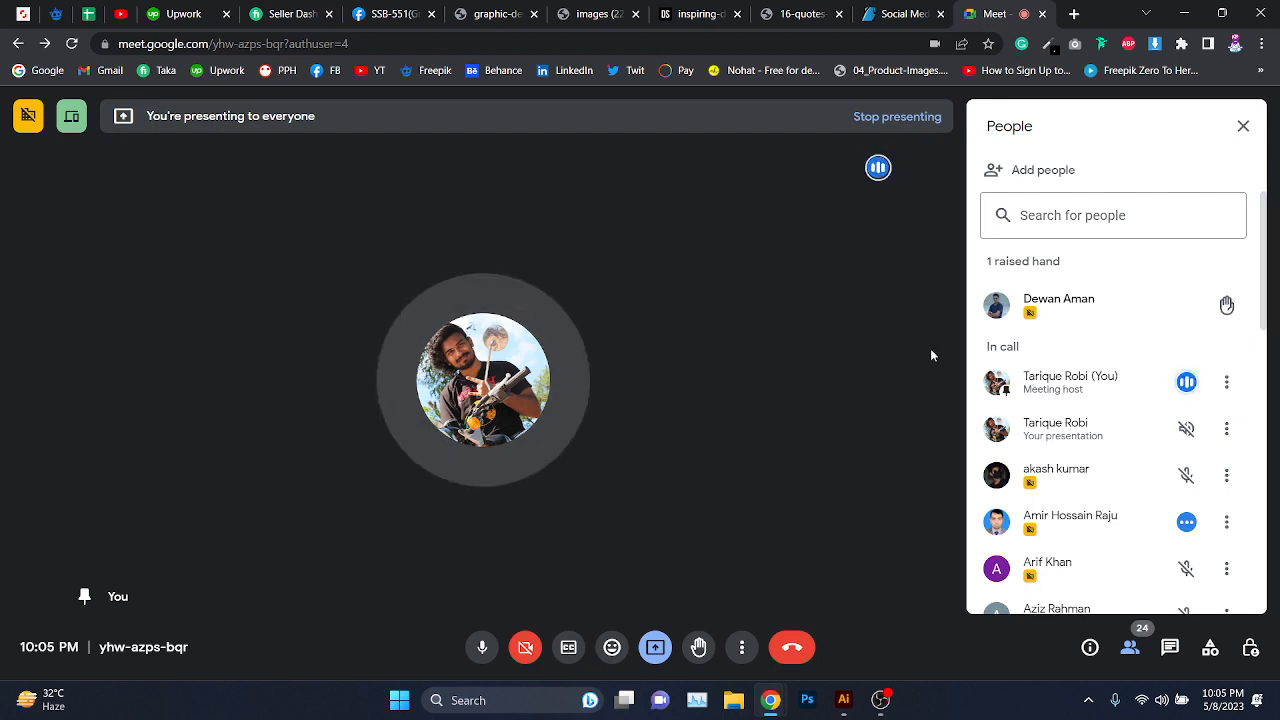
{"action": "left_click", "coordinate": [1170, 647]}
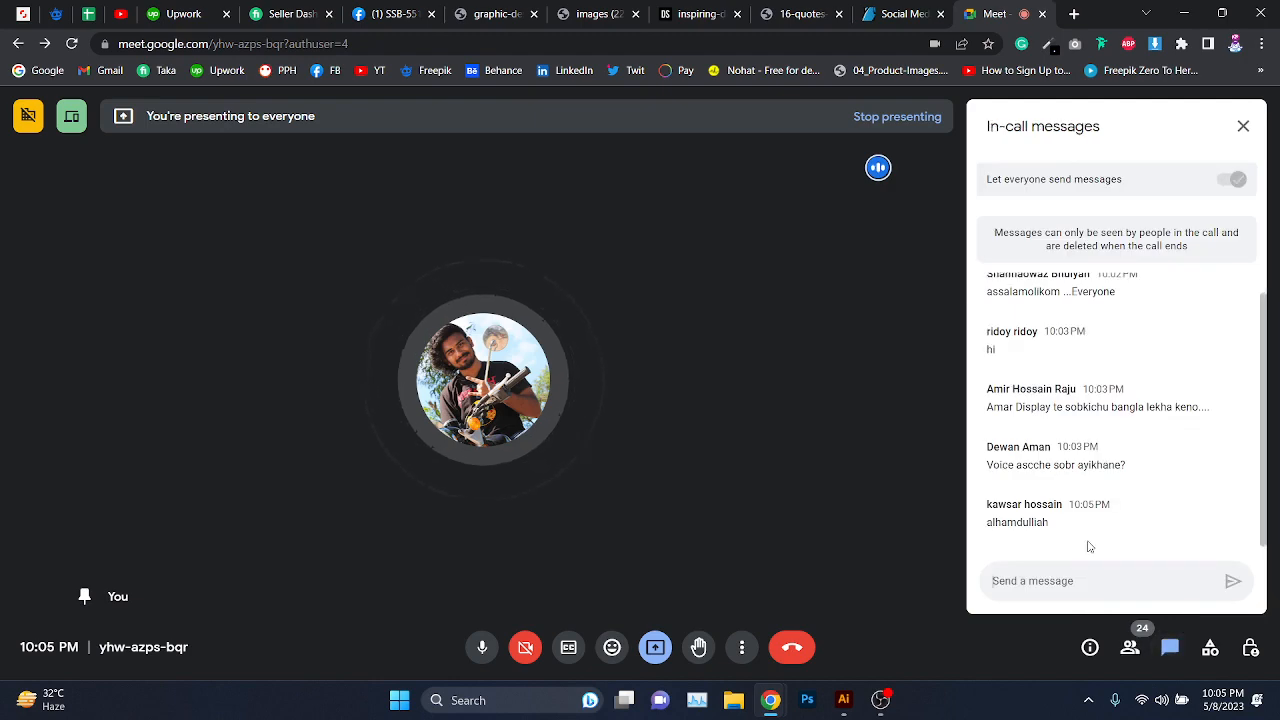
- Close the "Styles come and go" and "Good design is good business" reference images and bring up the orange "Good design is obvious" quote
{"action": "left_click", "coordinate": [509, 13]}
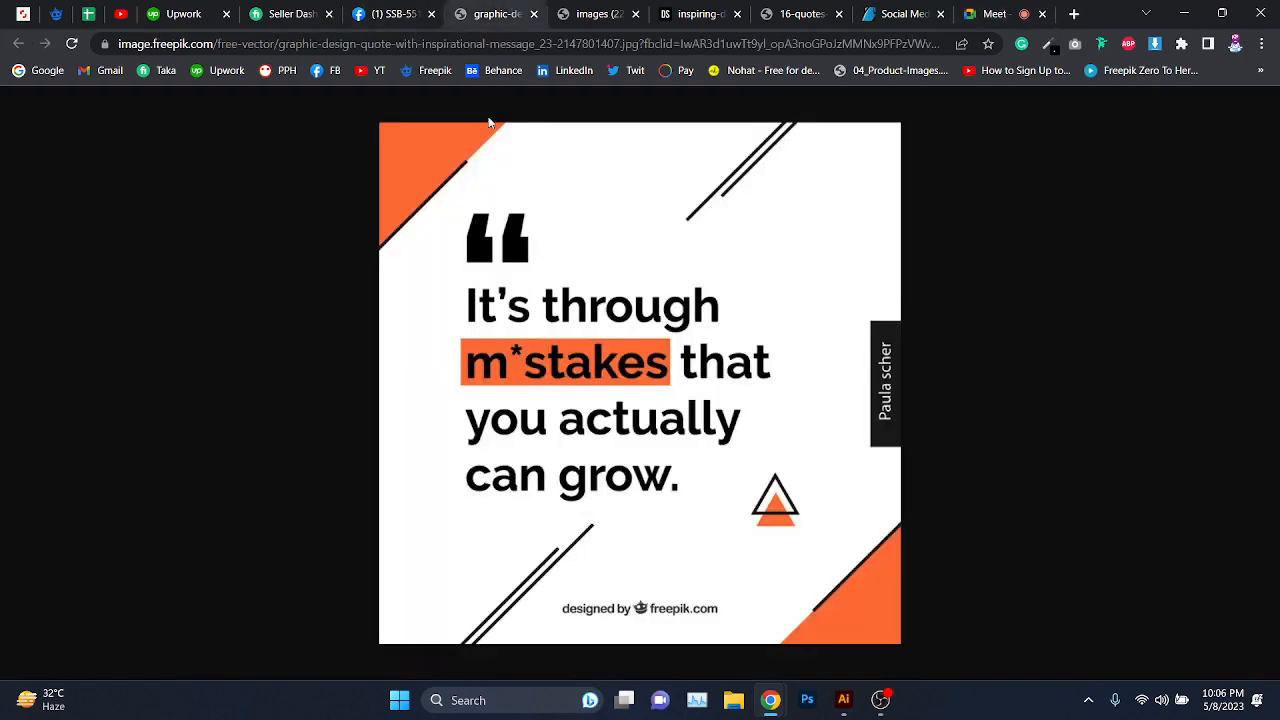
{"action": "left_click", "coordinate": [444, 9]}
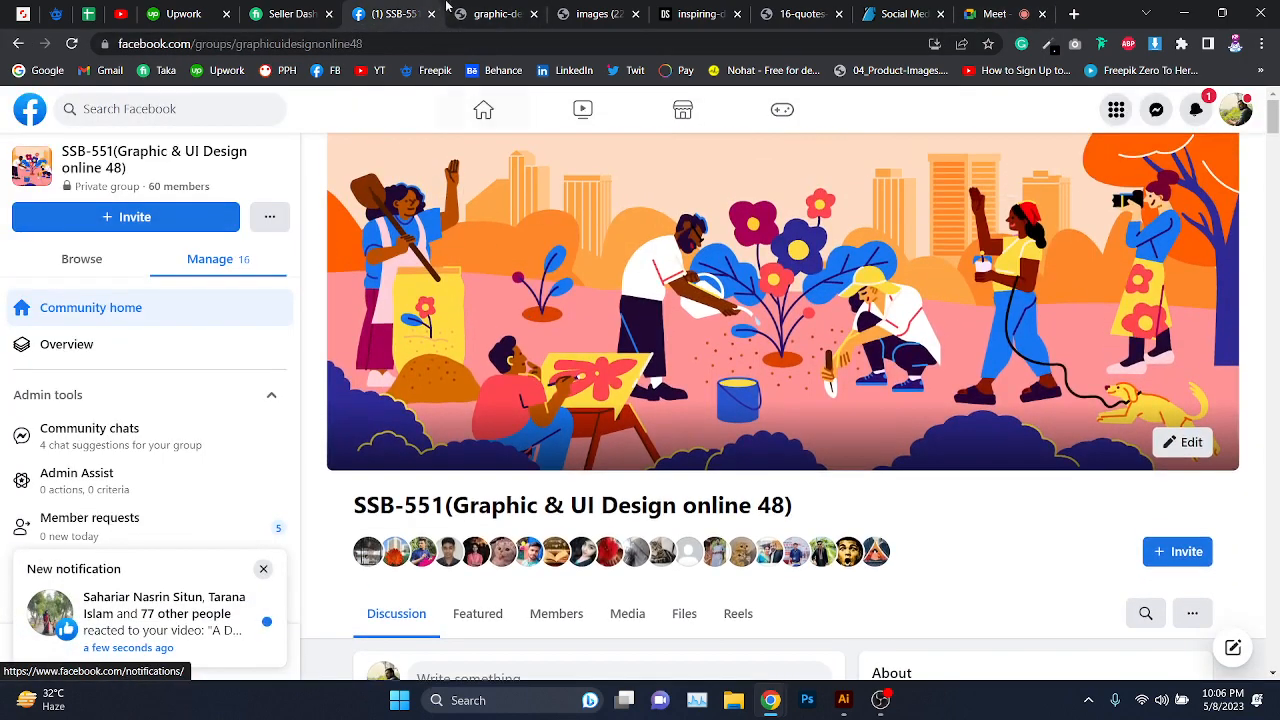
{"action": "left_click", "coordinate": [488, 13]}
{"action": "left_click", "coordinate": [808, 8]}
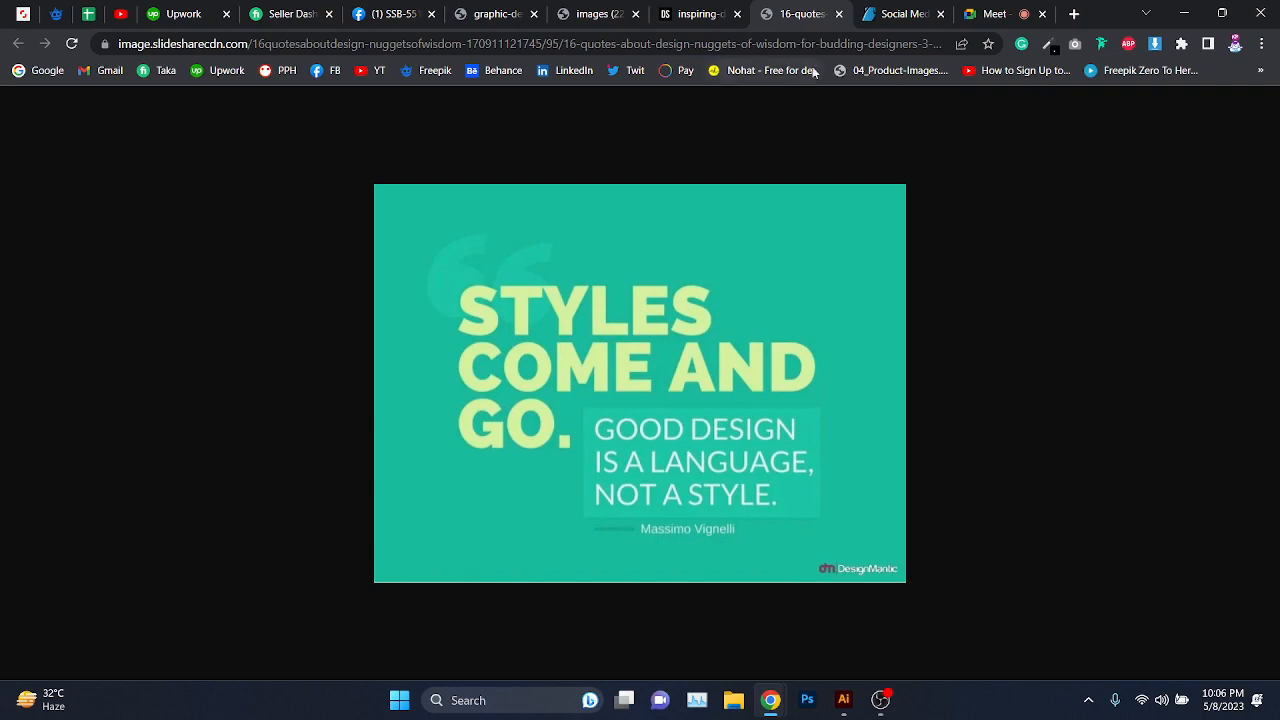
{"action": "key", "text": "ctrl+w"}
{"action": "key", "text": "ctrl+shift+Tab"}
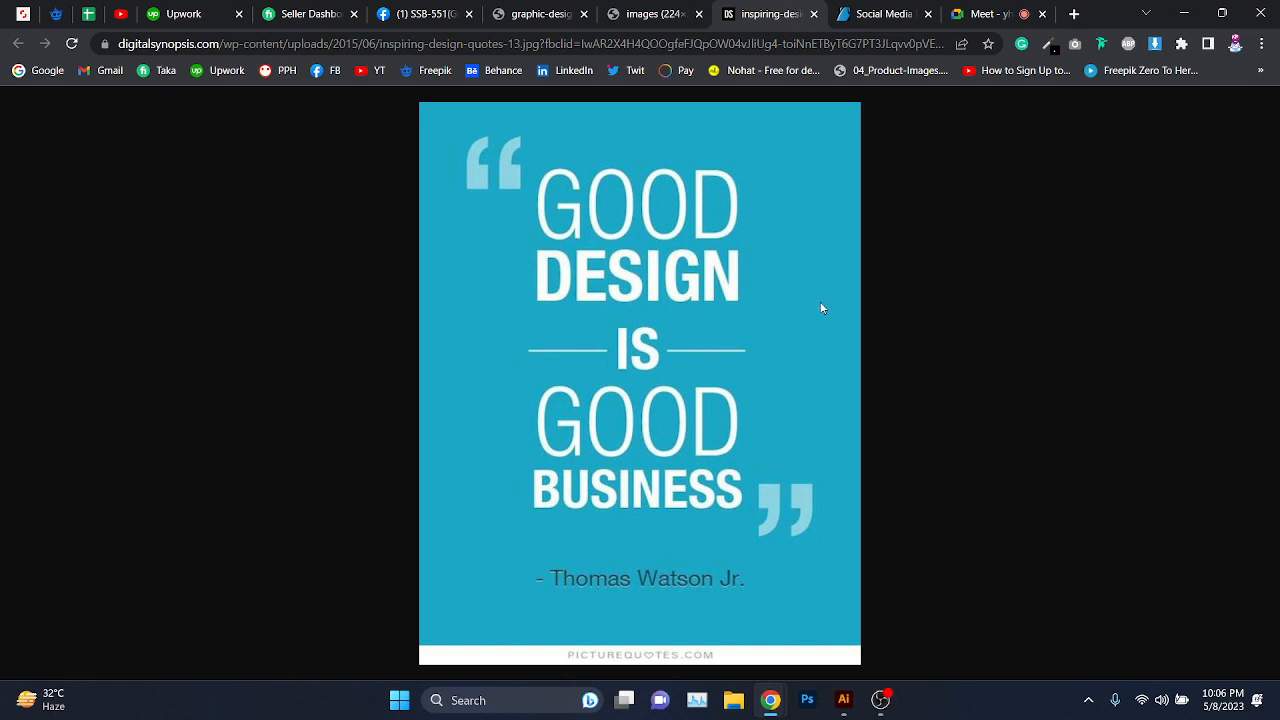
{"action": "key", "text": "ctrl+w"}
{"action": "key", "text": "ctrl+shift+Tab"}
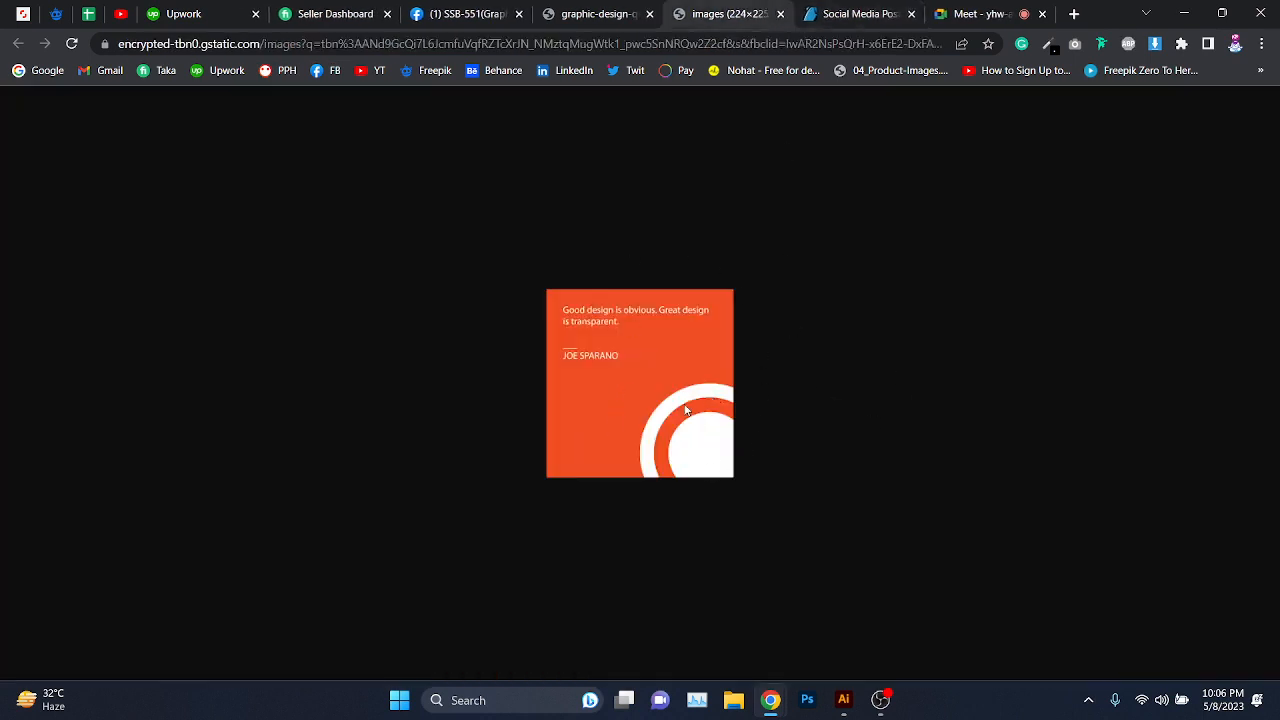
- Check the in-call messages in the Google Meet call
{"action": "left_click", "coordinate": [843, 700]}
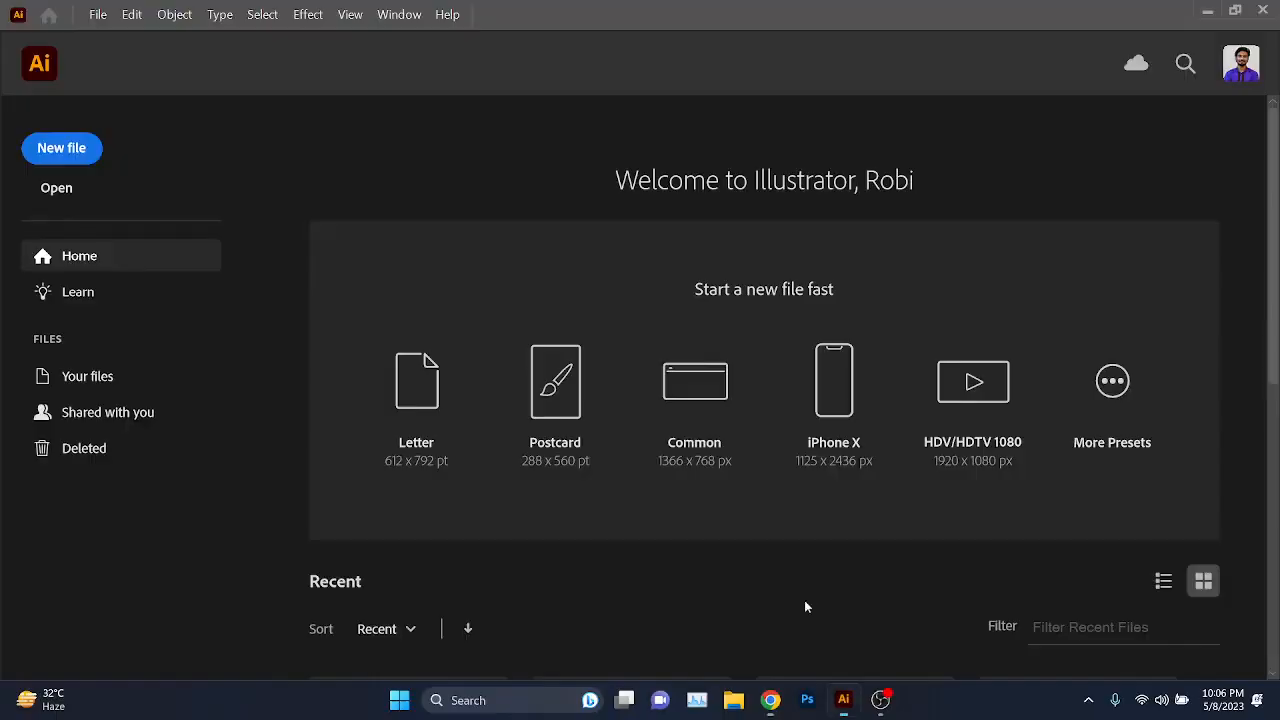
{"action": "left_click", "coordinate": [770, 700]}
{"action": "left_click", "coordinate": [750, 640]}
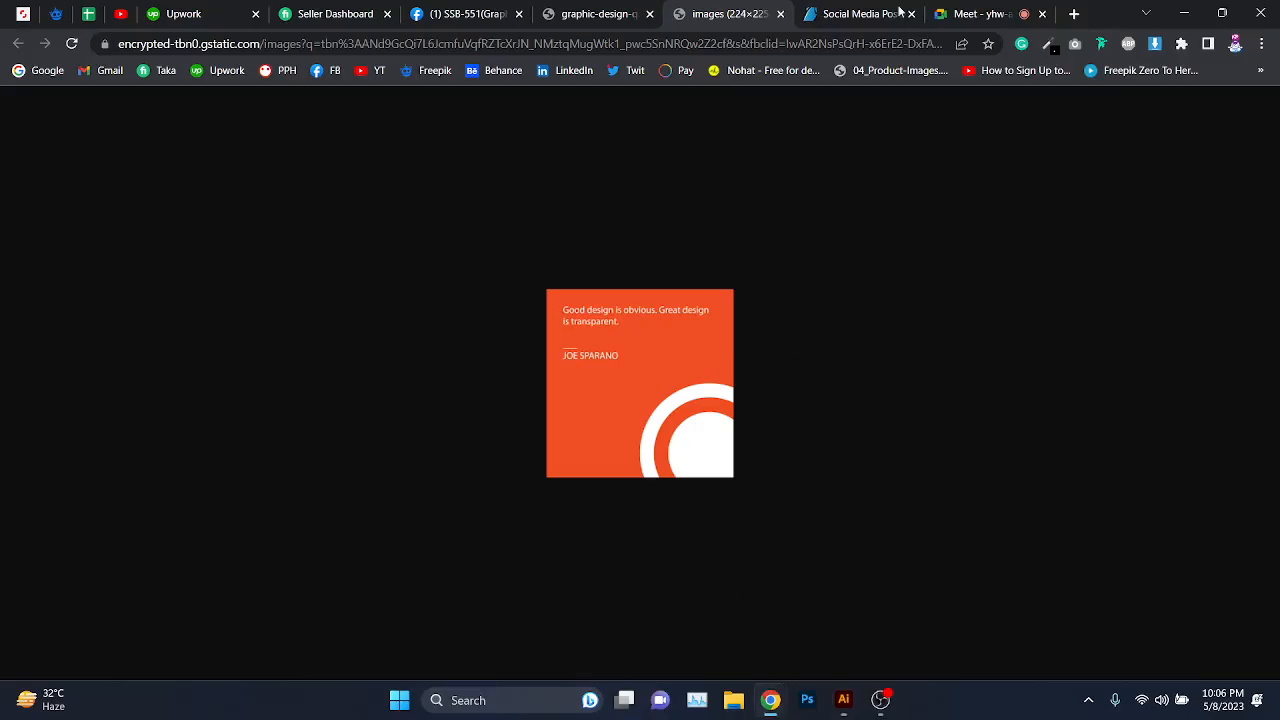
{"action": "left_click", "coordinate": [948, 10]}
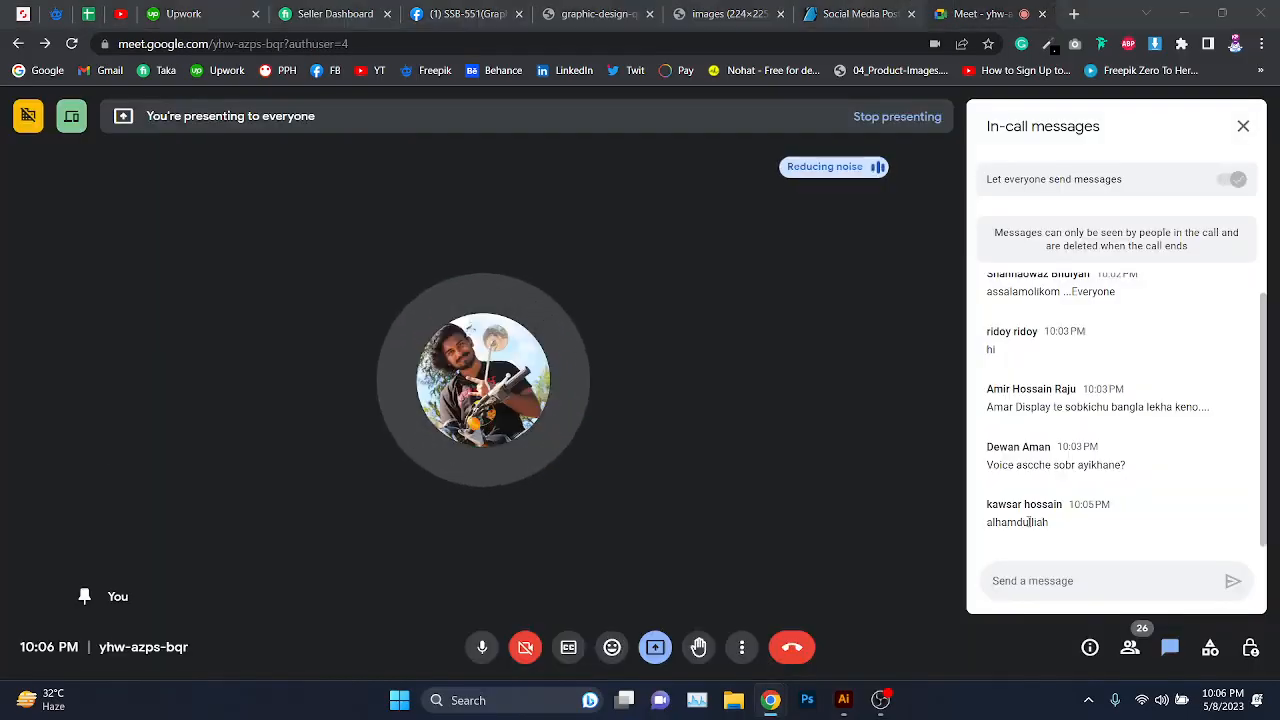
- Switch to Illustrator and start a new document named Quote, with a width and height of 1080 px
{"action": "key", "text": "alt+Tab"}
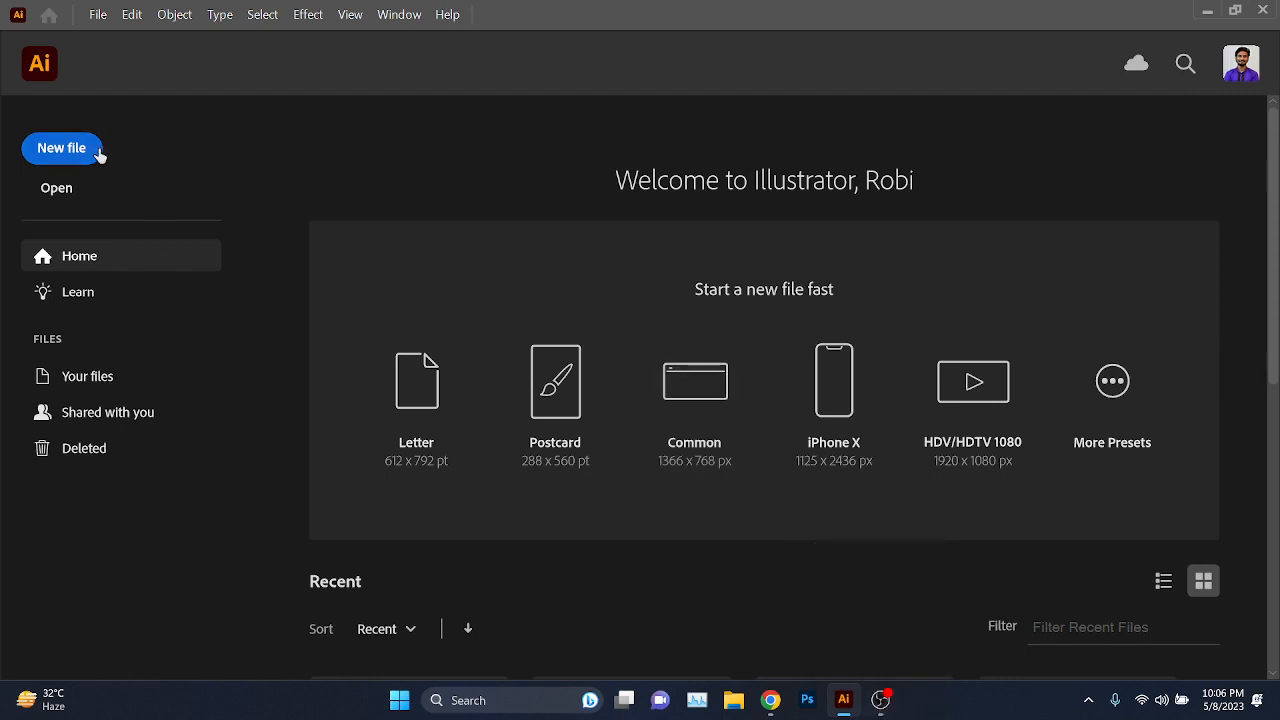
{"action": "left_click", "coordinate": [70, 150]}
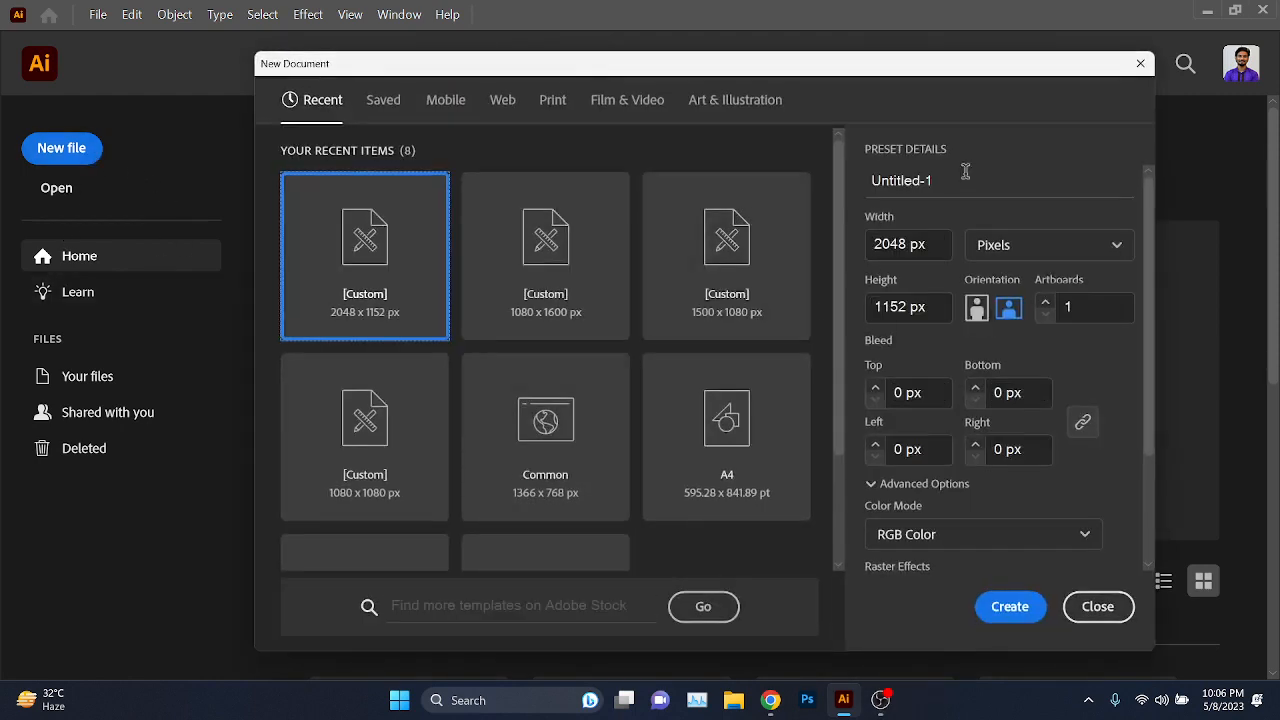
{"action": "left_click", "coordinate": [957, 185]}
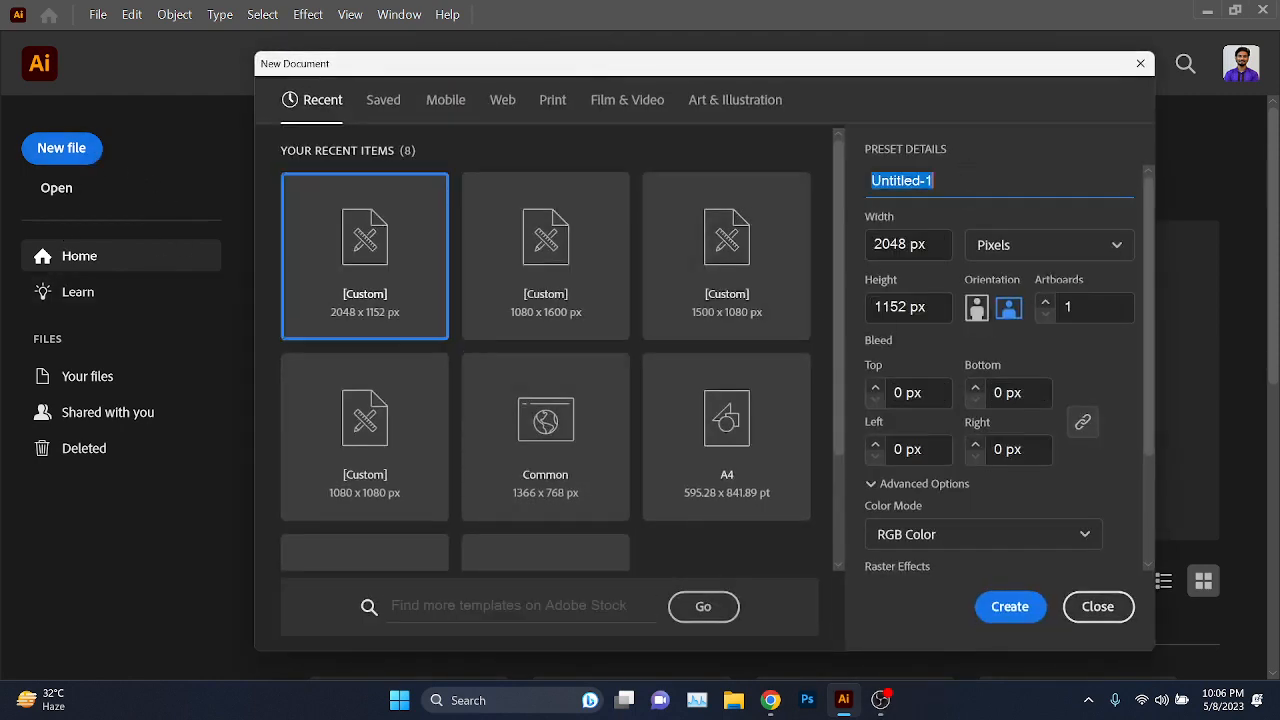
{"action": "type", "text": "Quote"}
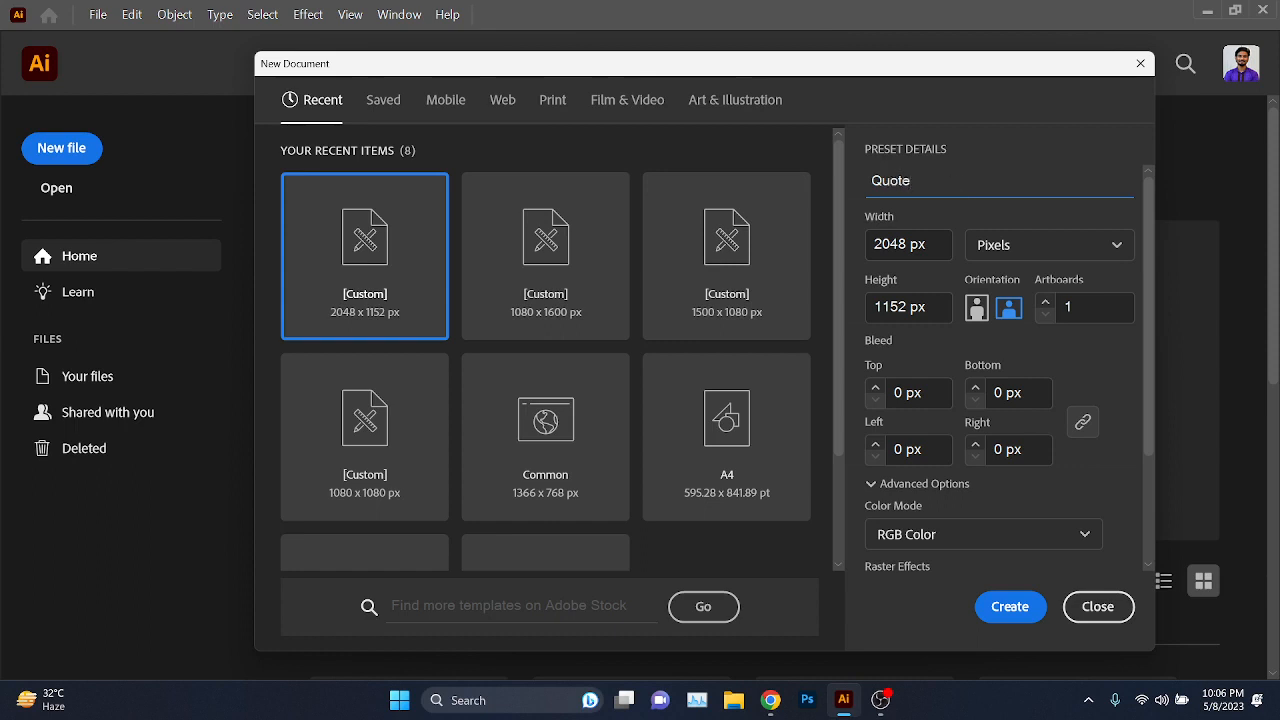
{"action": "left_click", "coordinate": [912, 252]}
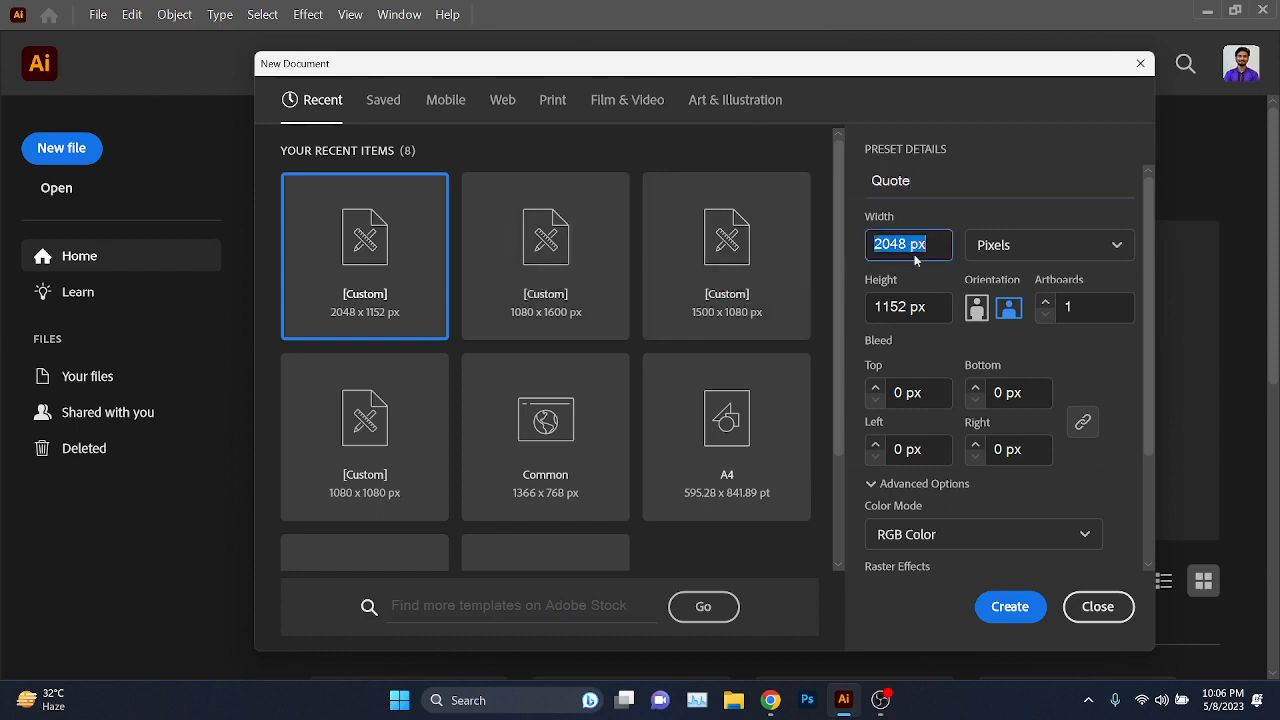
{"action": "type", "text": "1080"}
{"action": "key", "text": "Tab"}
{"action": "type", "text": "10"}
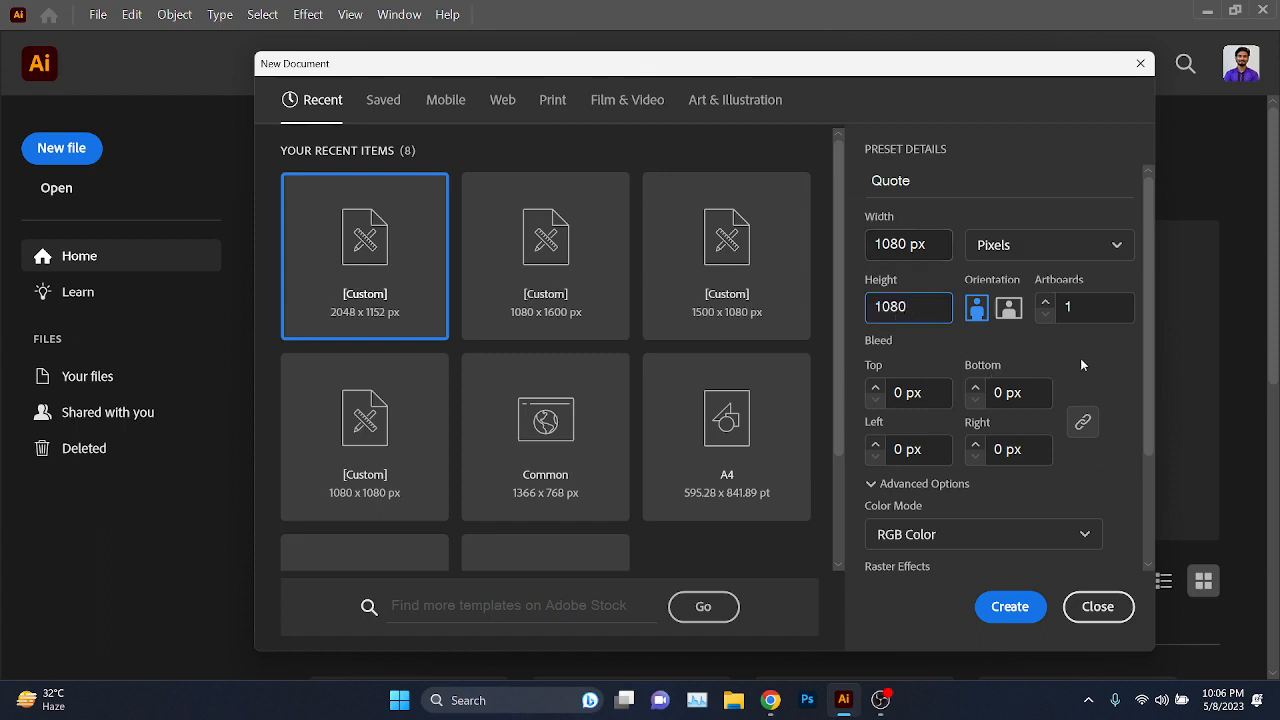
- Set the new document's raster effects to Screen (72 ppi) and create it
{"action": "scroll", "coordinate": [1104, 378], "scroll_direction": "down", "scroll_amount": 2}
{"action": "left_click", "coordinate": [1000, 445]}
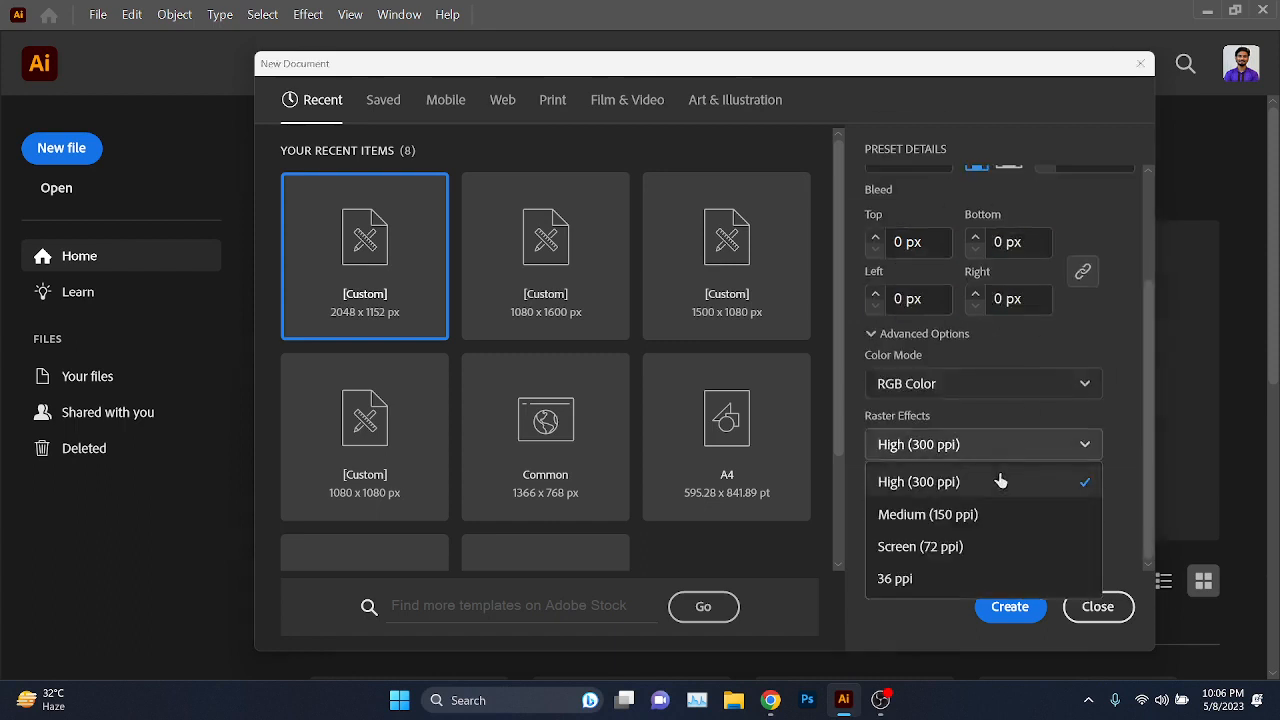
{"action": "left_click", "coordinate": [980, 546]}
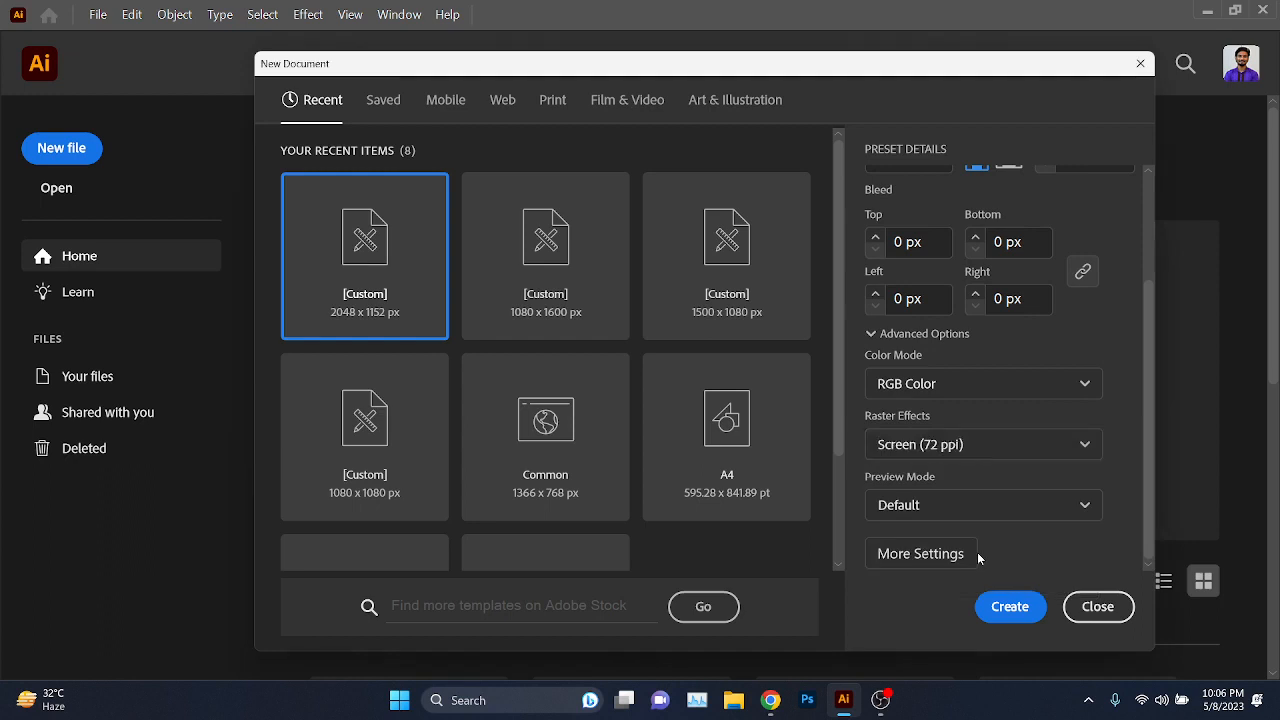
{"action": "left_click", "coordinate": [1008, 607]}
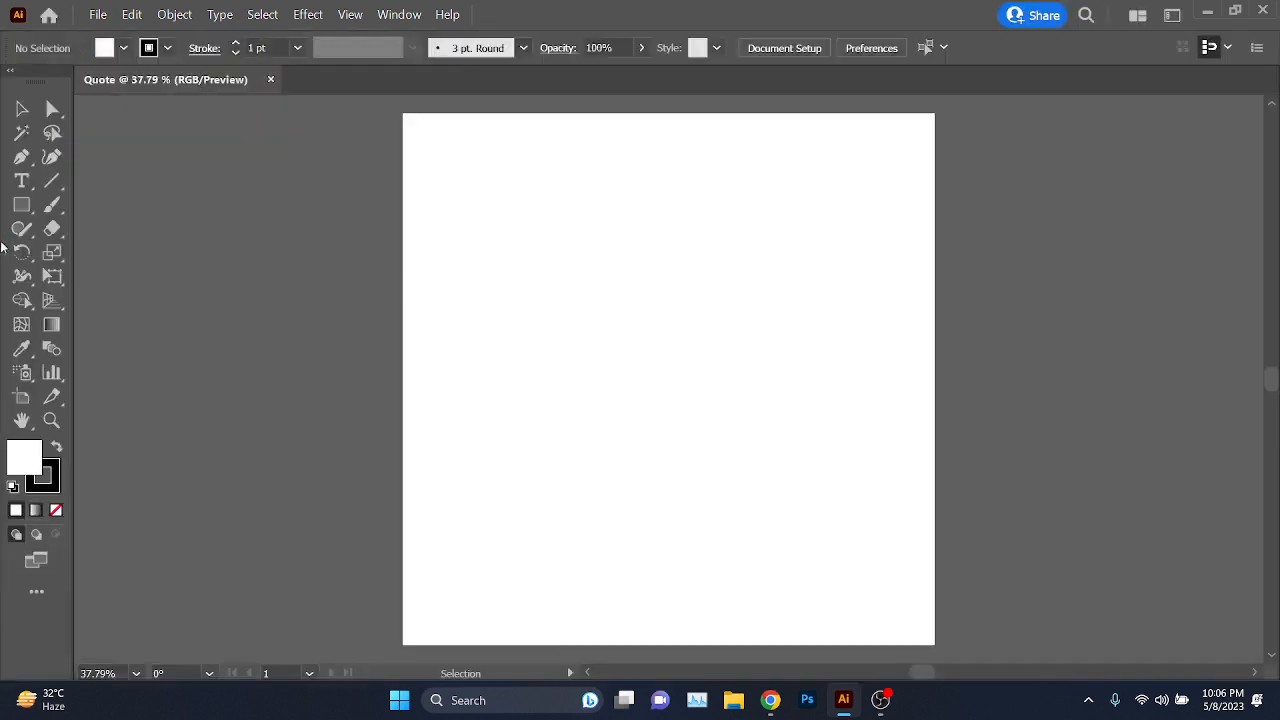
- Draw a rectangle covering the whole artboard and set its stroke to none
{"action": "left_click", "coordinate": [21, 204]}
{"action": "left_click_drag", "start_coordinate": [403, 113], "coordinate": [935, 645]}
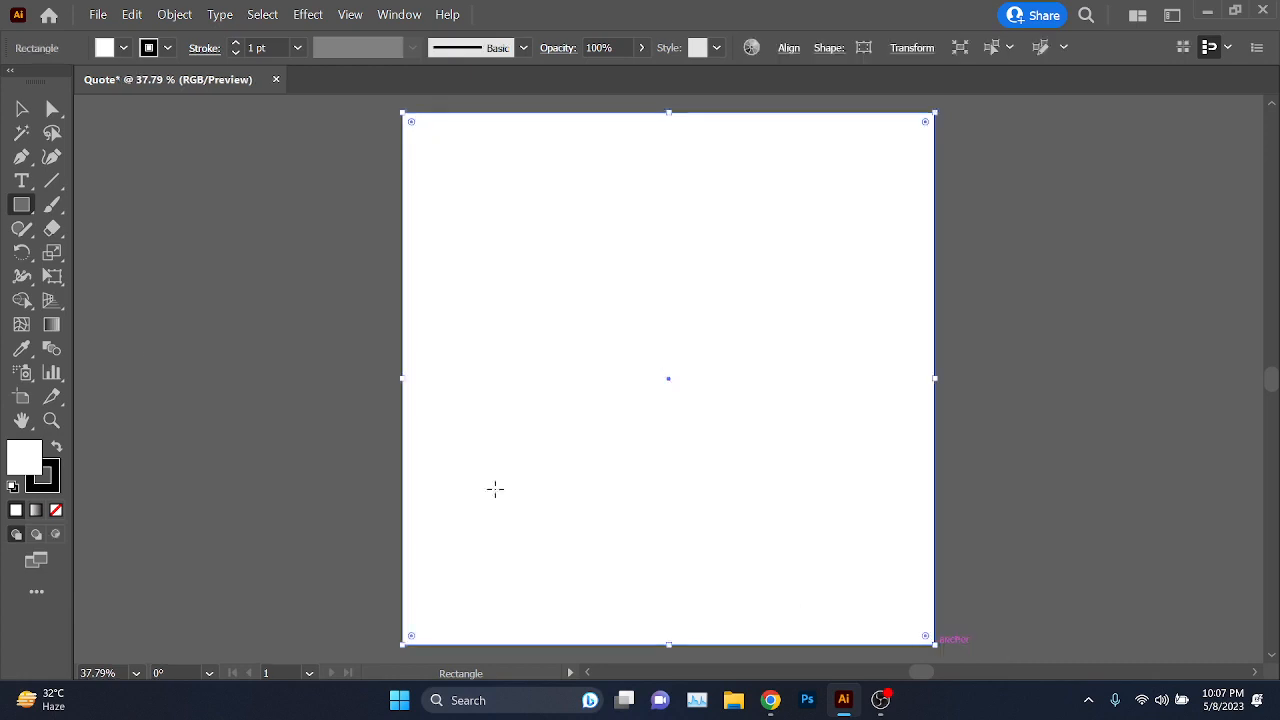
{"action": "left_click", "coordinate": [22, 109]}
{"action": "left_click", "coordinate": [148, 48]}
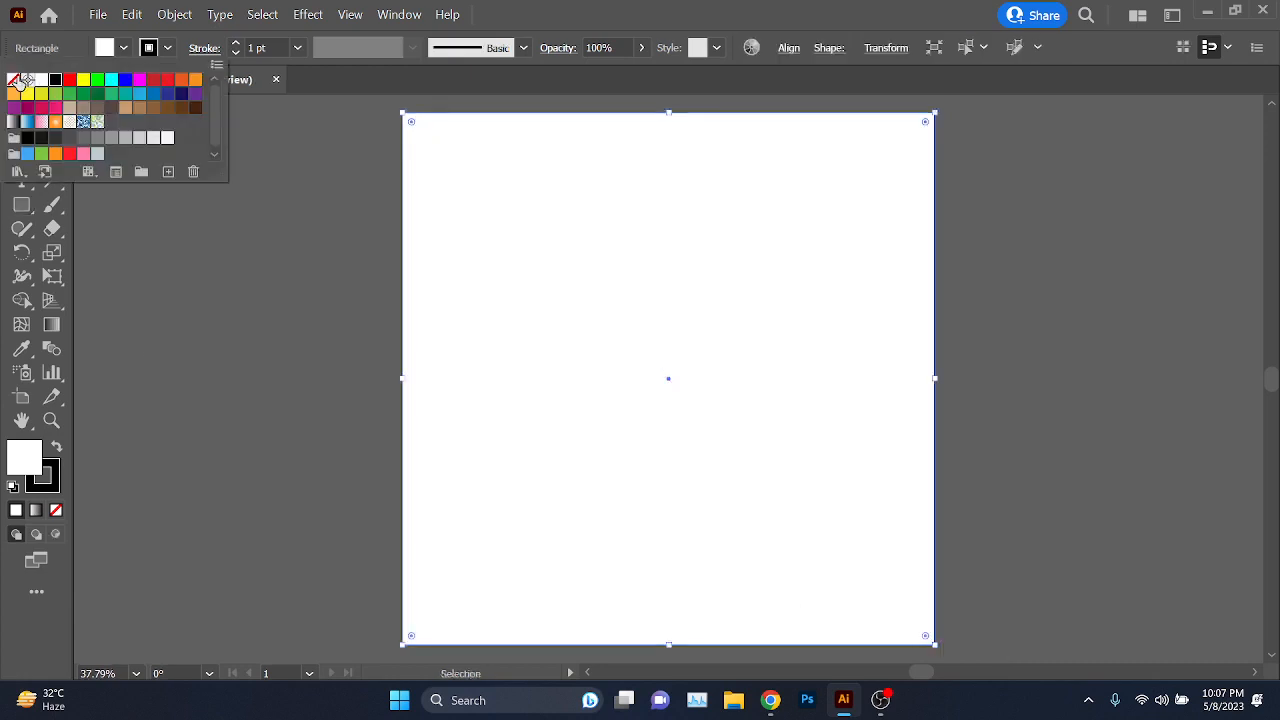
{"action": "left_click", "coordinate": [13, 80]}
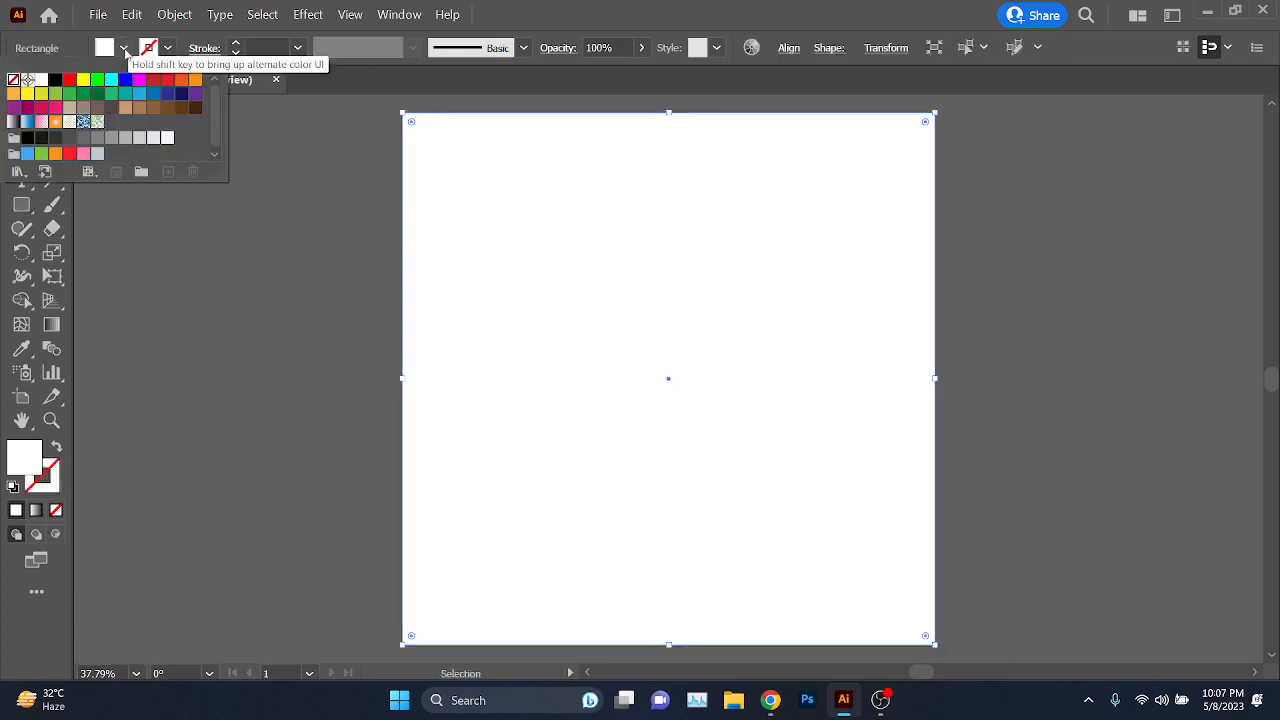
- Fill the background rectangle with the red-orange swatch and deselect it
{"action": "left_click", "coordinate": [158, 48]}
{"action": "left_click", "coordinate": [158, 48]}
{"action": "left_click", "coordinate": [181, 92]}
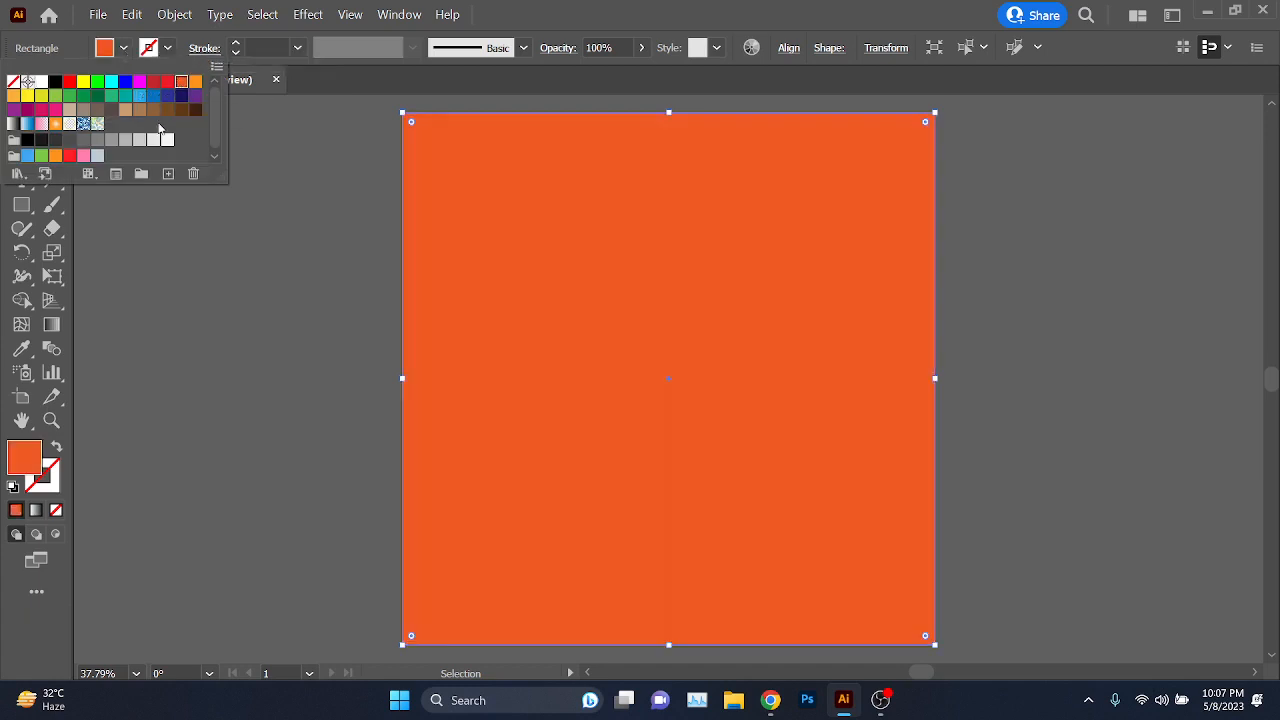
{"action": "left_click", "coordinate": [361, 174]}
{"action": "scroll", "coordinate": [491, 157], "scroll_direction": "up", "scroll_amount": 2}
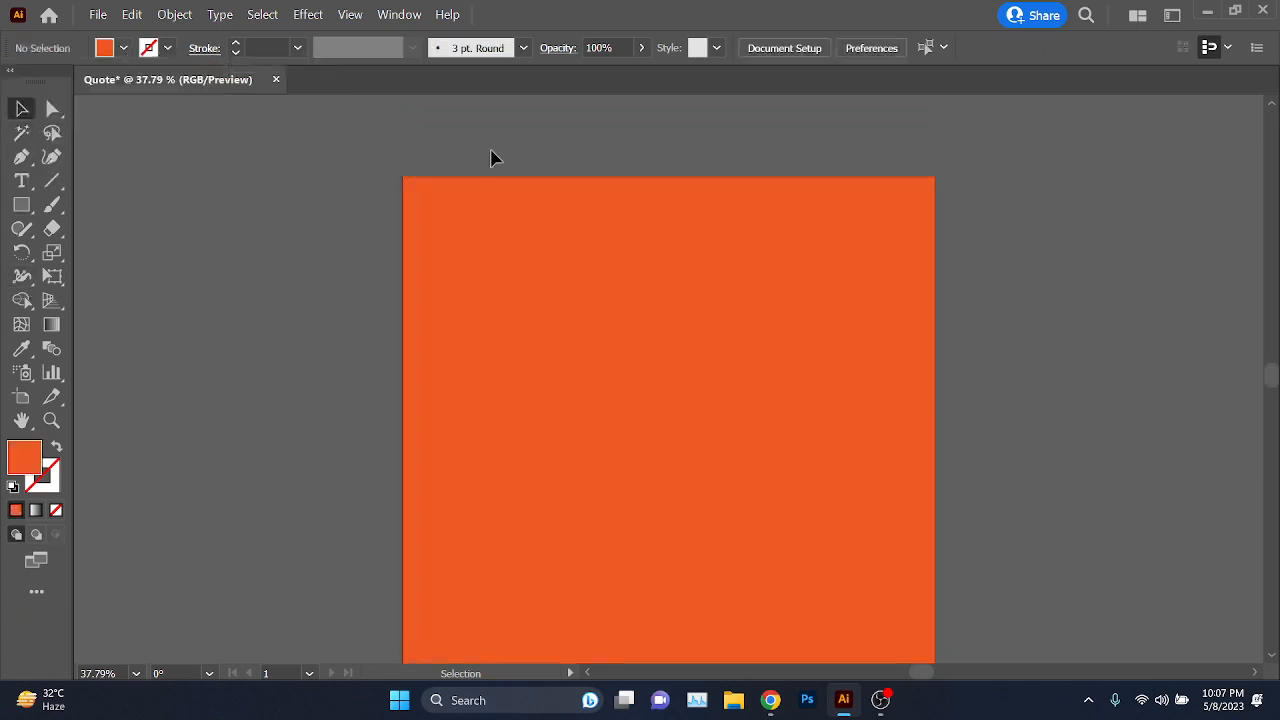
- Check the layout of the orange "Good design is obvious" reference image in Chrome and return to Illustrator
{"action": "scroll", "coordinate": [874, 240], "scroll_direction": "down", "scroll_amount": 2}
{"action": "scroll", "coordinate": [676, 500], "scroll_direction": "up", "scroll_amount": 1}
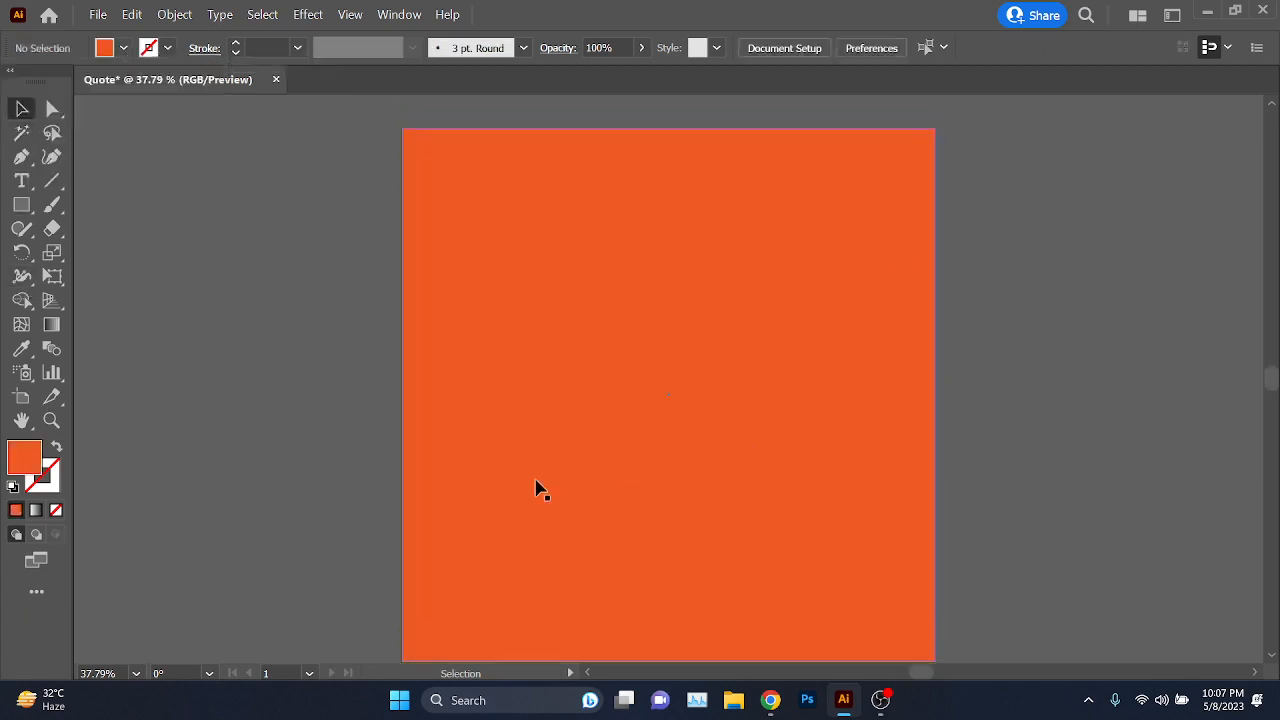
{"action": "left_click_drag", "start_coordinate": [407, 364], "coordinate": [466, 343]}
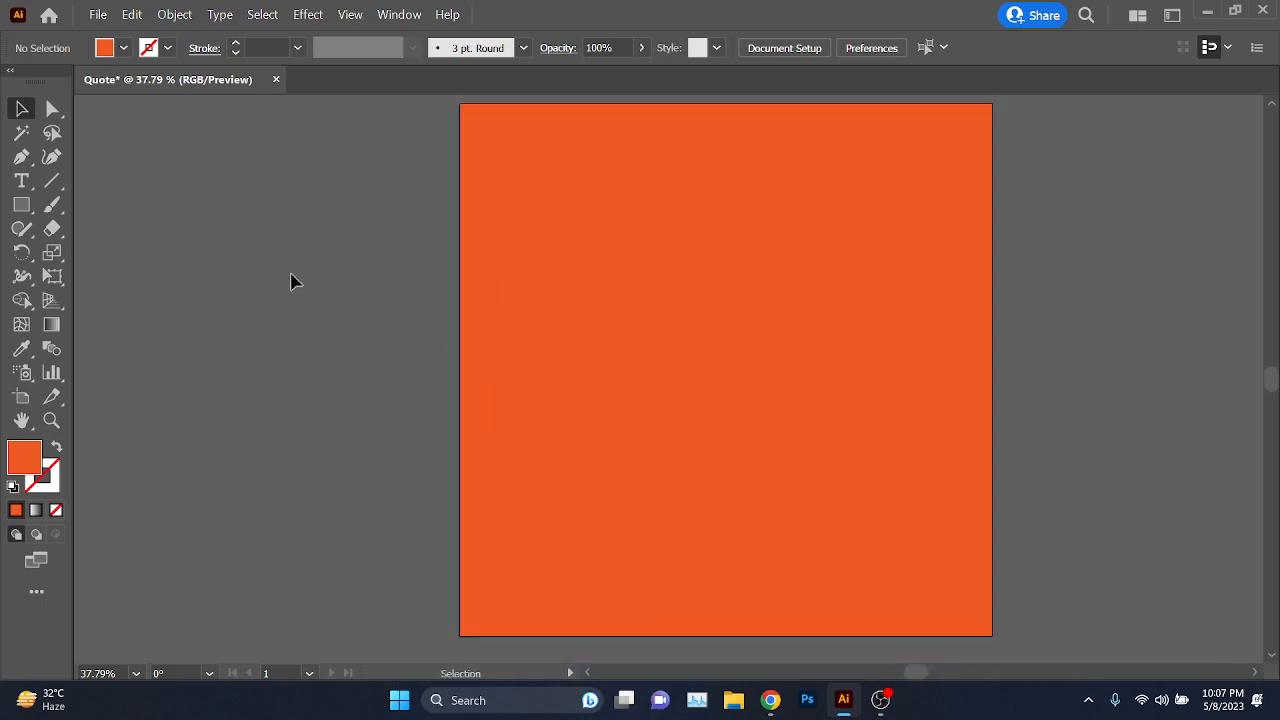
{"action": "left_click", "coordinate": [669, 414]}
{"action": "mouse_move", "coordinate": [772, 705]}
{"action": "left_click", "coordinate": [719, 641]}
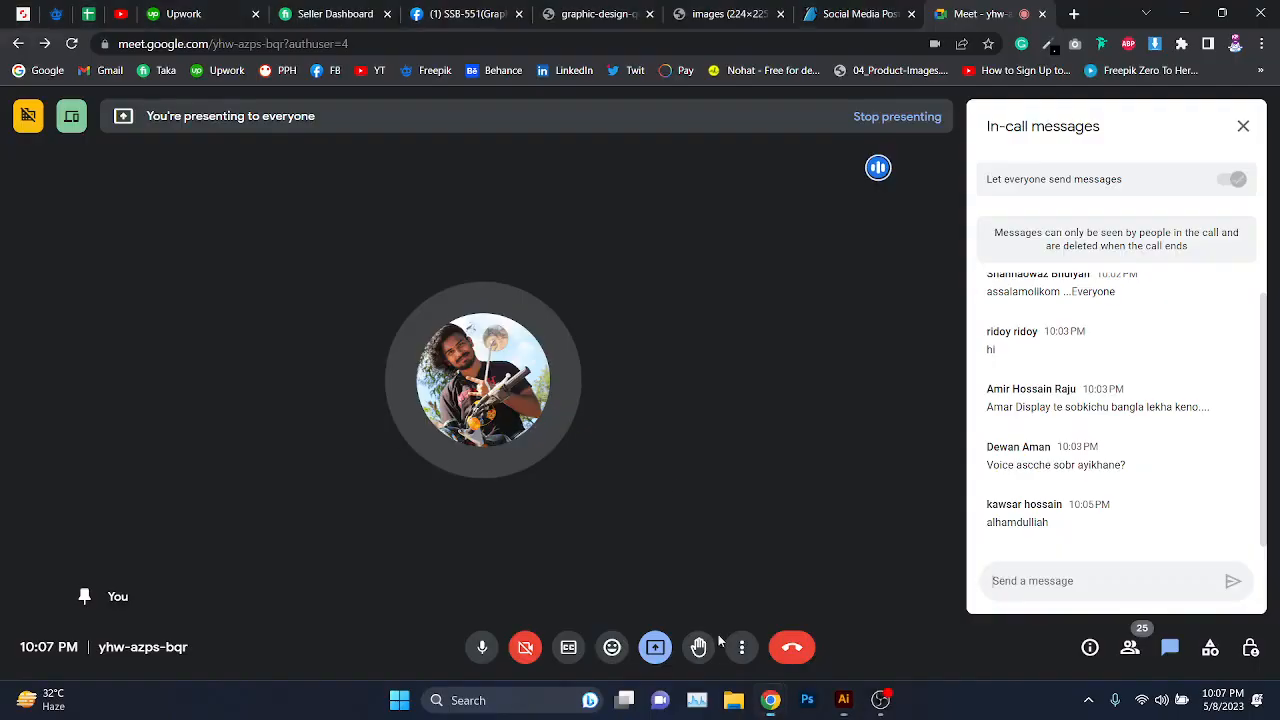
{"action": "left_click", "coordinate": [755, 10]}
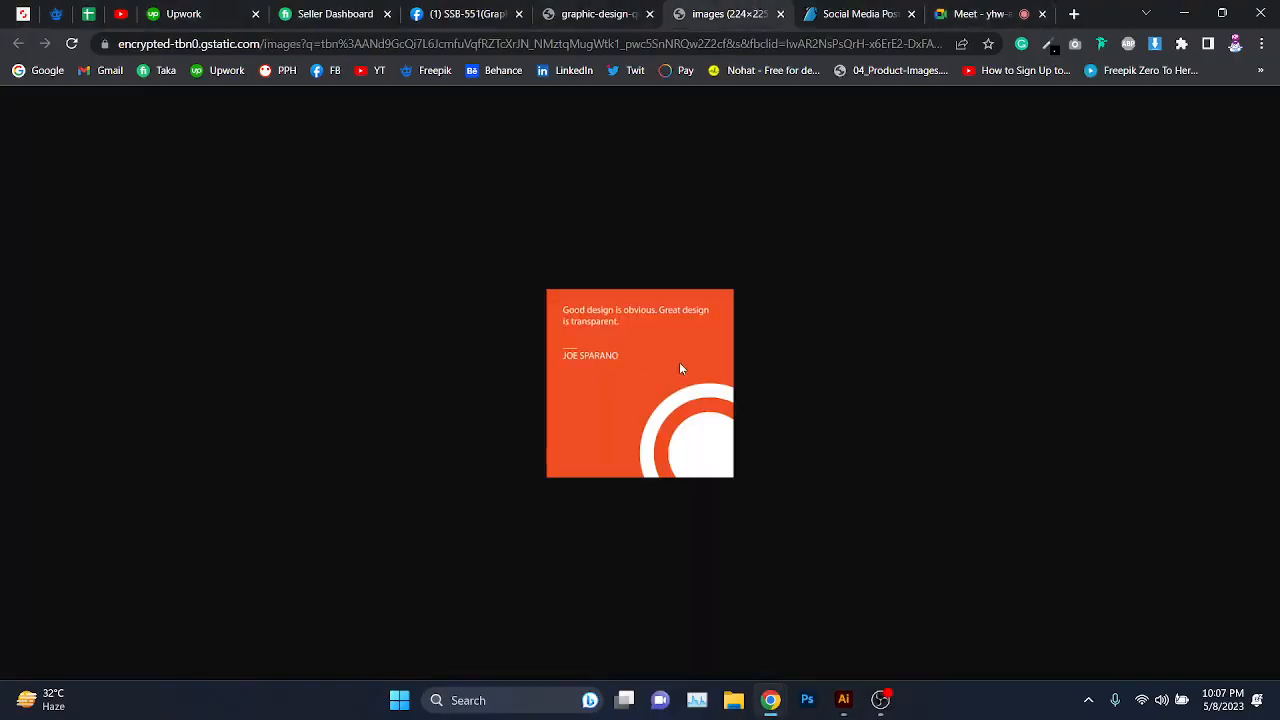
{"action": "key", "text": "alt+Tab"}
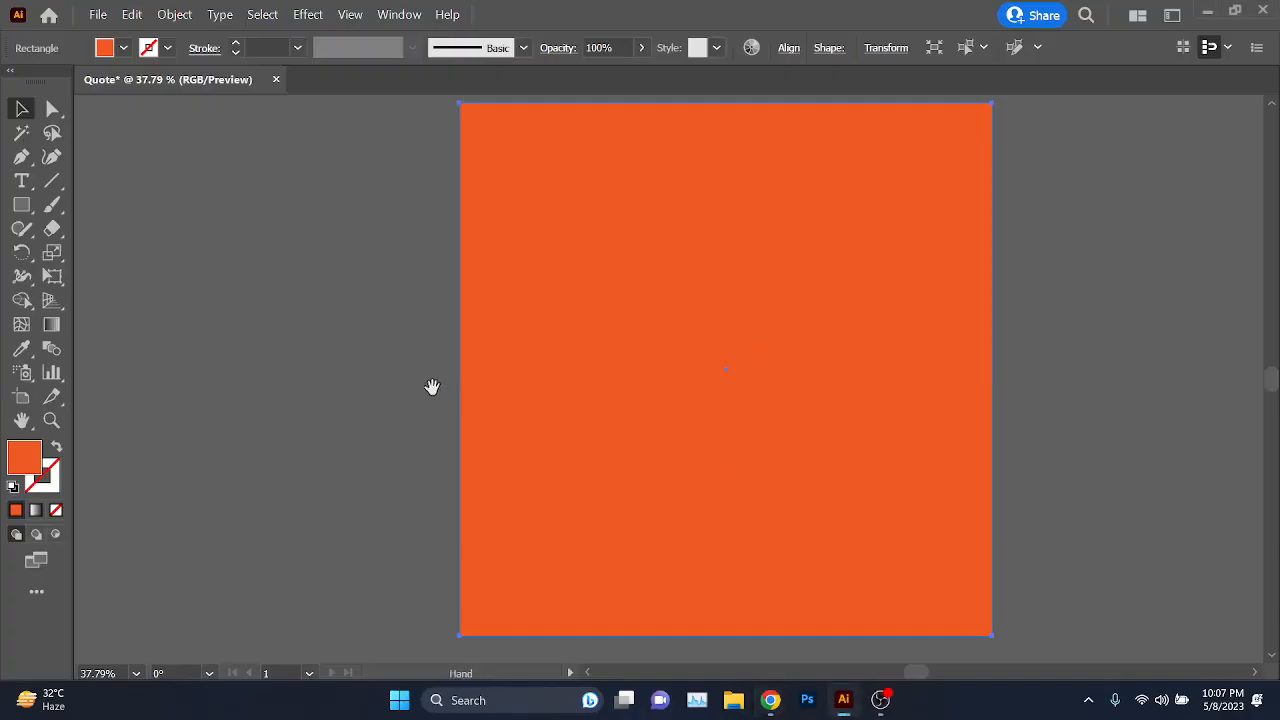
- Lock the orange background rectangle on the artboard
{"action": "left_click_drag", "start_coordinate": [432, 386], "coordinate": [509, 383]}
{"action": "key", "text": "ctrl+2"}
{"action": "scroll", "coordinate": [684, 428], "scroll_direction": "down", "scroll_amount": 1}
{"action": "left_click_drag", "start_coordinate": [619, 404], "coordinate": [631, 415]}
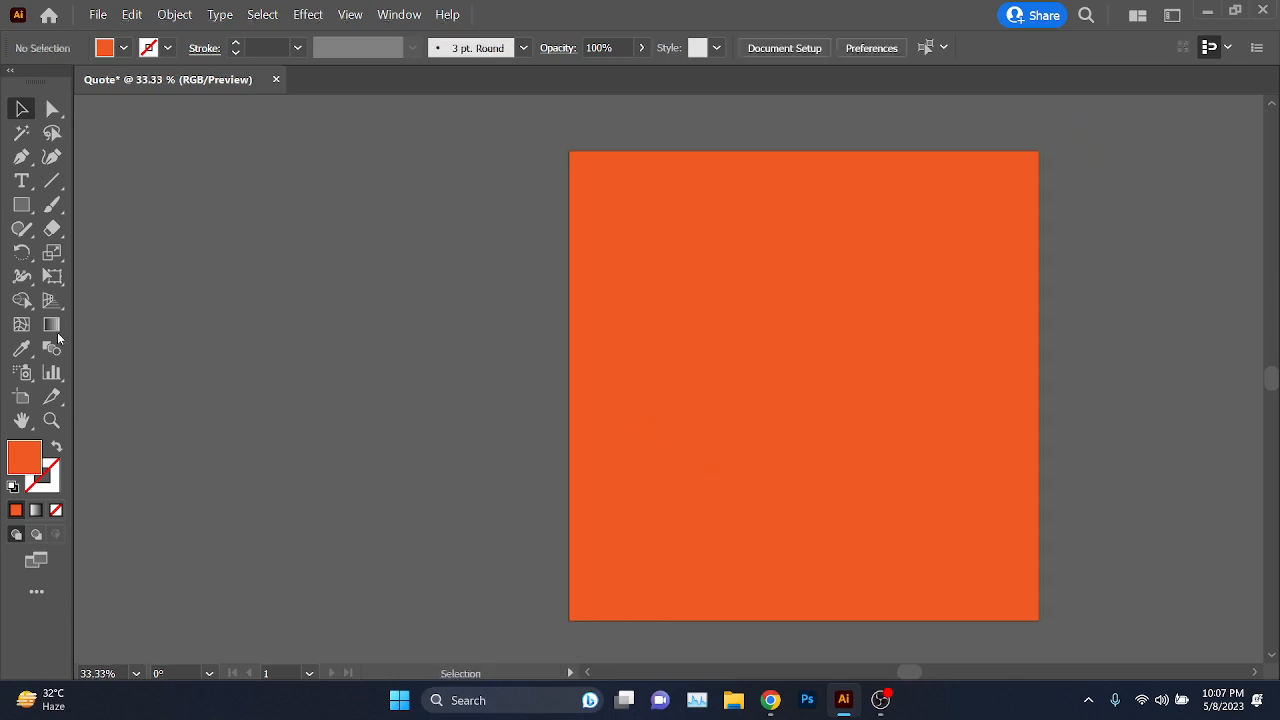
- Draw a circle about 60% of the artboard's width on the empty canvas left of the artboard with the Ellipse tool
{"action": "right_click", "coordinate": [22, 213]}
{"action": "left_click", "coordinate": [137, 258]}
{"action": "left_click_drag", "start_coordinate": [464, 337], "coordinate": [934, 349]}
{"action": "mouse_move", "coordinate": [287, 197]}
{"action": "left_mouse_down"}
{"action": "mouse_move", "coordinate": [349, 277]}
{"action": "mouse_move", "coordinate": [564, 464]}
{"action": "left_mouse_up"}
{"action": "key", "text": "v"}
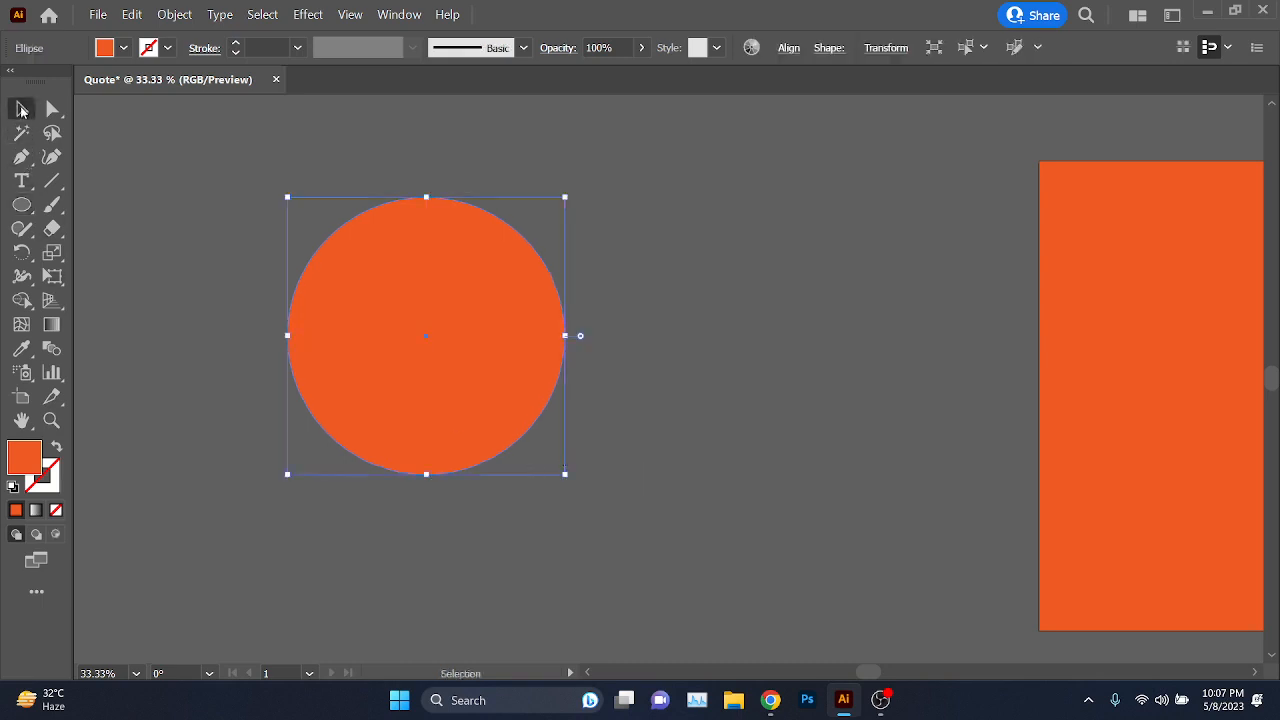
- Switch to Chrome to check the reference image and admit the waiting participant to the Google Meet call
{"action": "left_click_drag", "start_coordinate": [586, 406], "coordinate": [739, 420]}
{"action": "mouse_move", "coordinate": [770, 700]}
{"action": "left_click", "coordinate": [716, 608]}
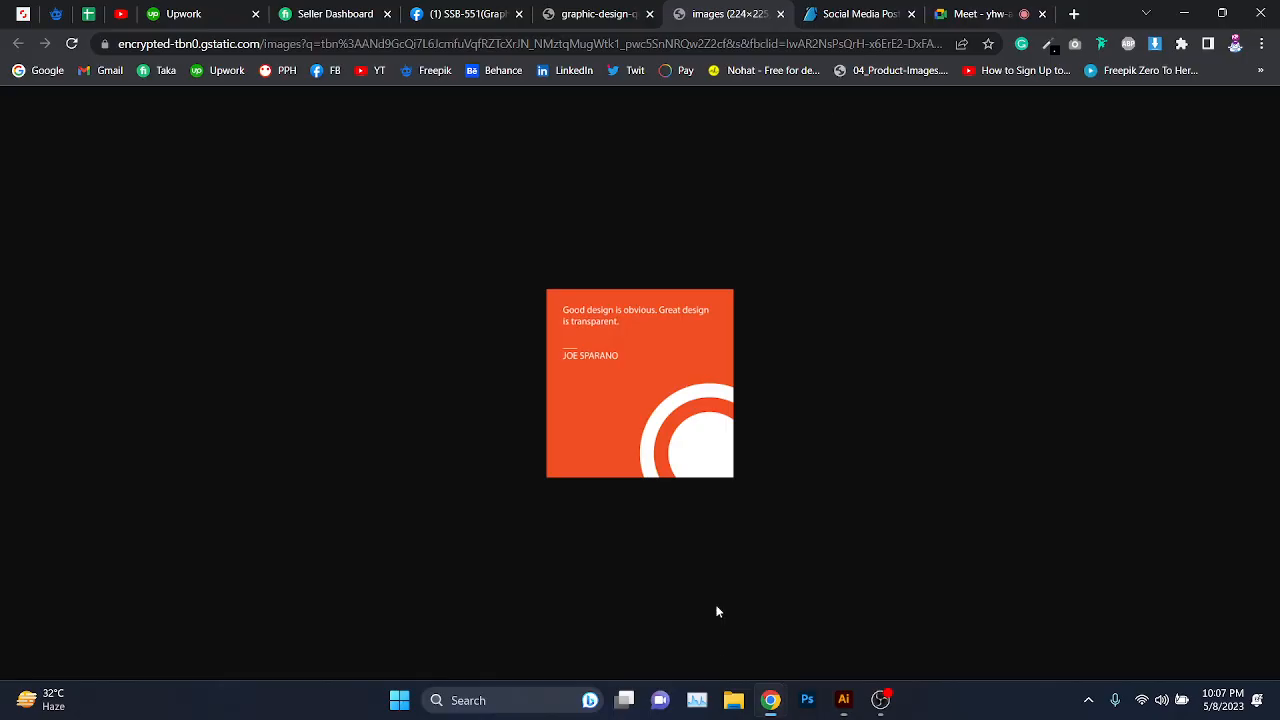
{"action": "left_click", "coordinate": [978, 8]}
{"action": "left_click", "coordinate": [802, 181]}
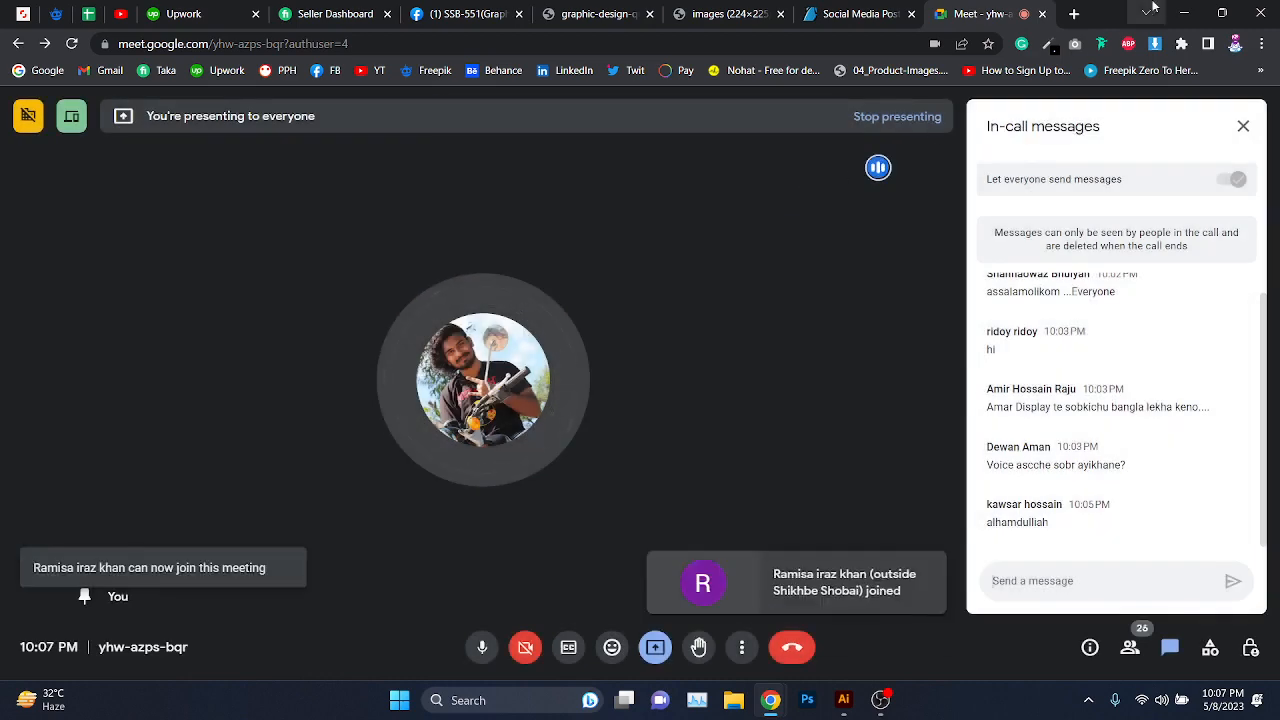
{"action": "key", "text": "alt+Tab"}
- Fill the selected circle with the white swatch
{"action": "left_click", "coordinate": [123, 47]}
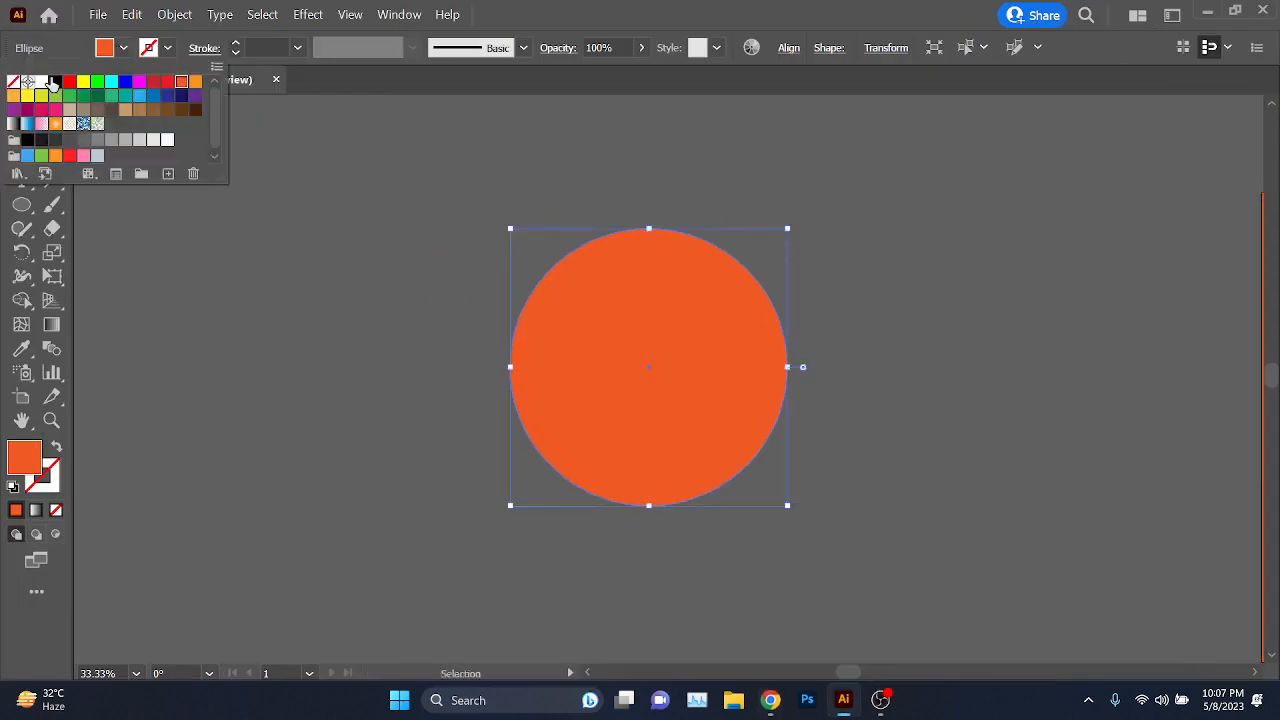
{"action": "left_click", "coordinate": [47, 86]}
{"action": "left_click_drag", "start_coordinate": [435, 401], "coordinate": [447, 413]}
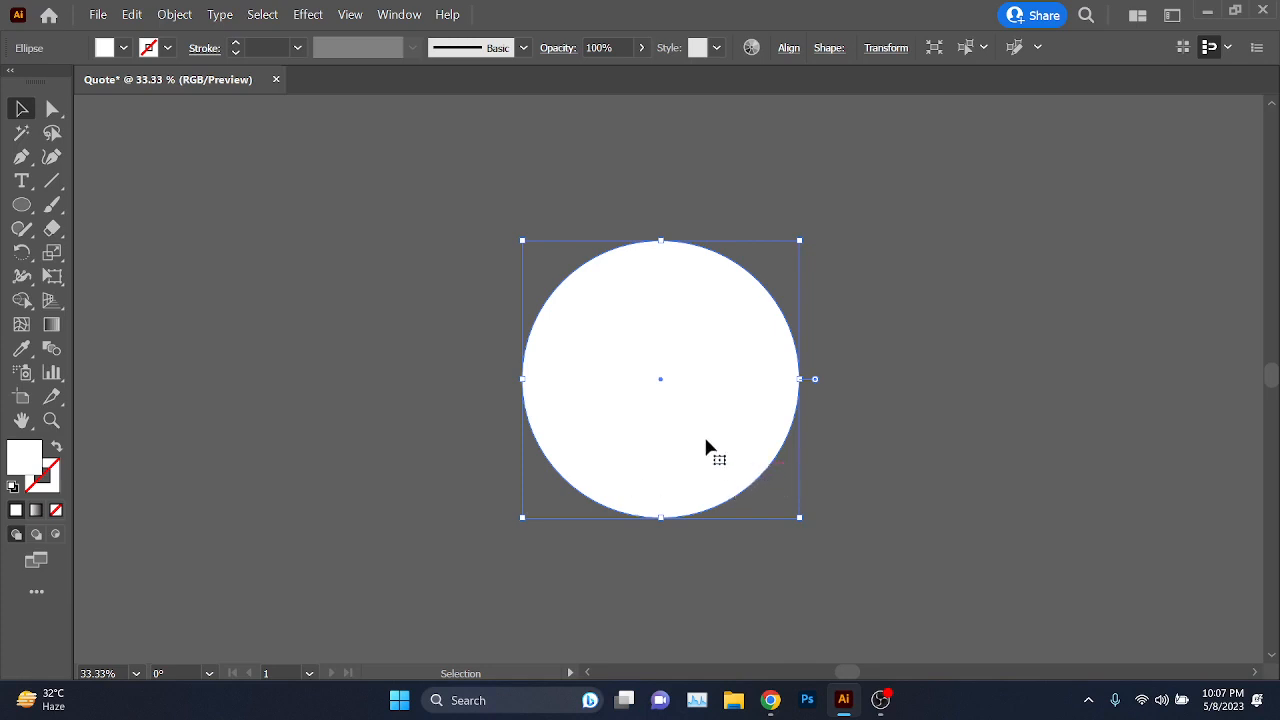
- Switch to Google Meet in Chrome, admit the waiting participant, and return to Illustrator
{"action": "scroll", "coordinate": [705, 447], "scroll_direction": "down", "scroll_amount": 3}
{"action": "scroll", "coordinate": [783, 471], "scroll_direction": "up", "scroll_amount": 1}
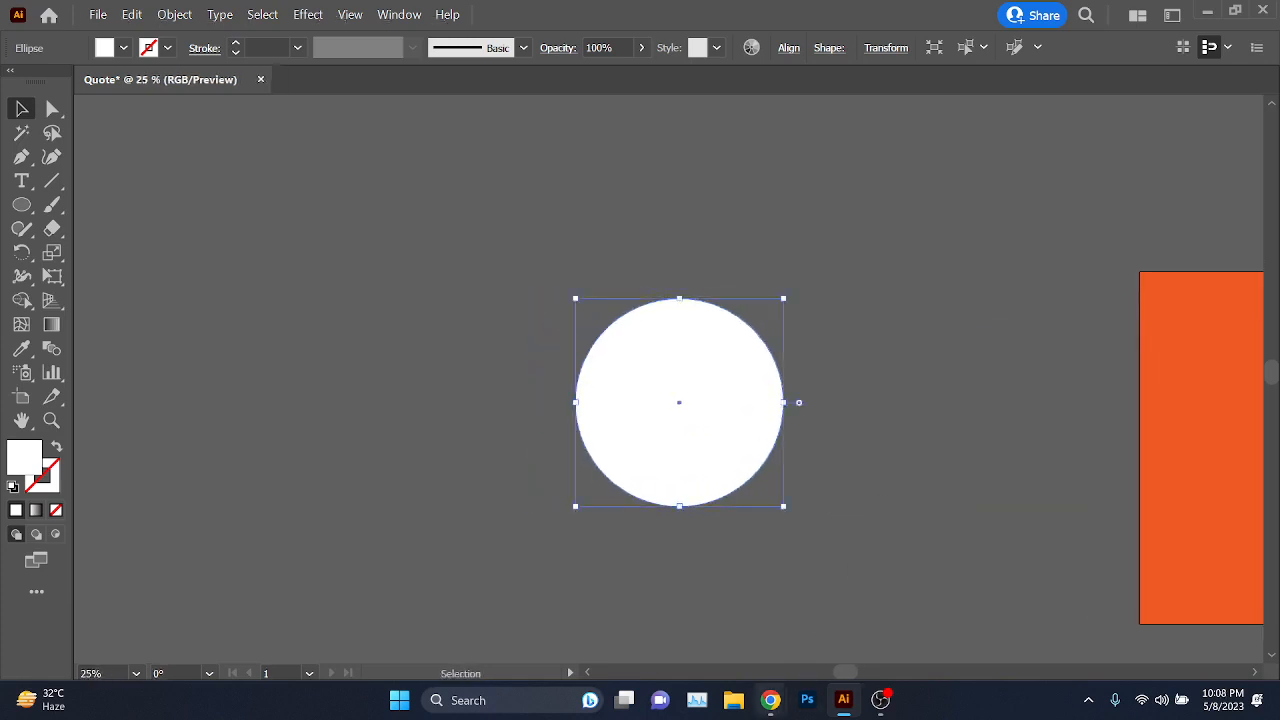
{"action": "mouse_move", "coordinate": [770, 700]}
{"action": "left_click", "coordinate": [680, 615]}
{"action": "left_click", "coordinate": [800, 186]}
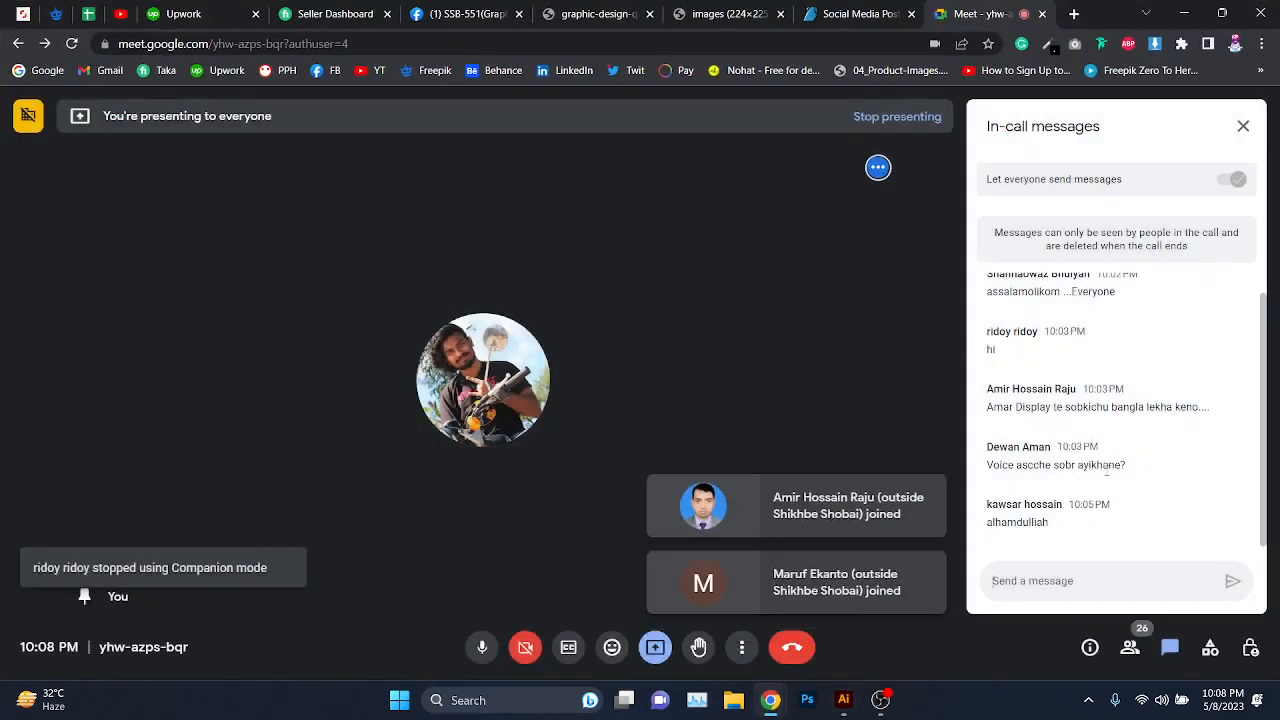
{"action": "left_click", "coordinate": [1184, 14]}
- Copy the white circle and paste a duplicate onto the canvas
{"action": "scroll", "coordinate": [712, 490], "scroll_direction": "up", "scroll_amount": 1}
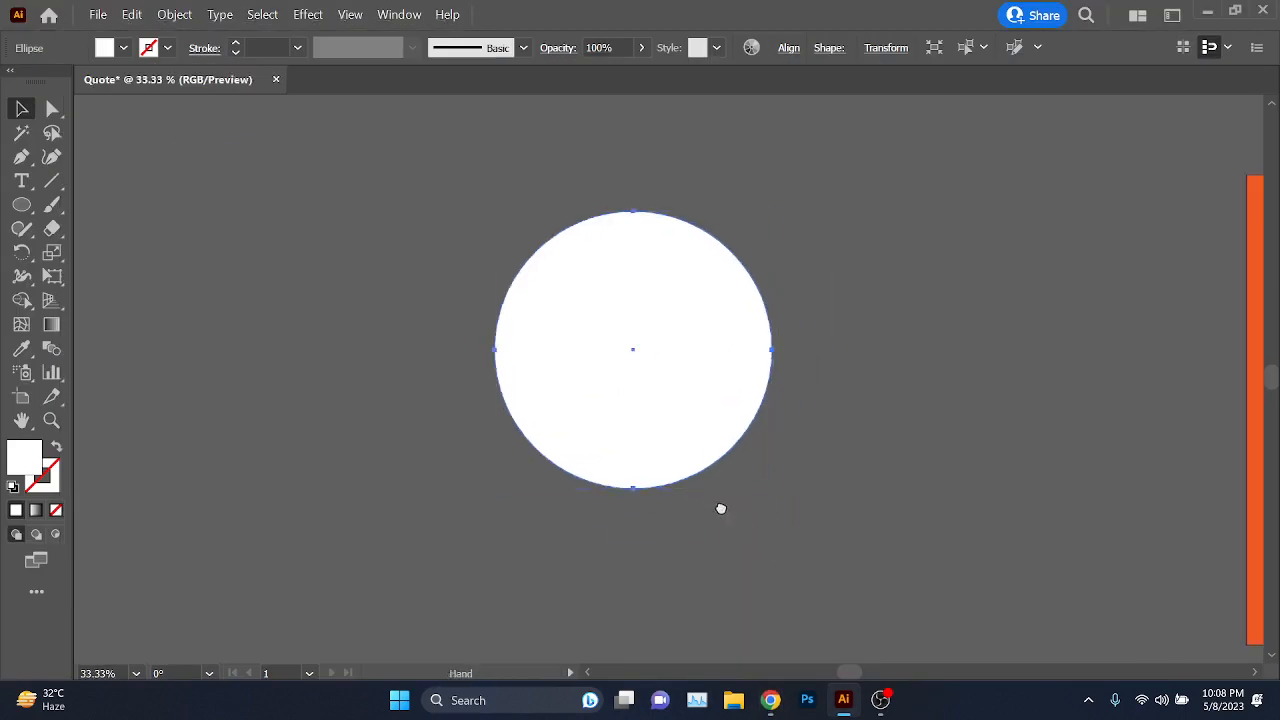
{"action": "scroll", "coordinate": [721, 509], "scroll_direction": "down", "scroll_amount": 1}
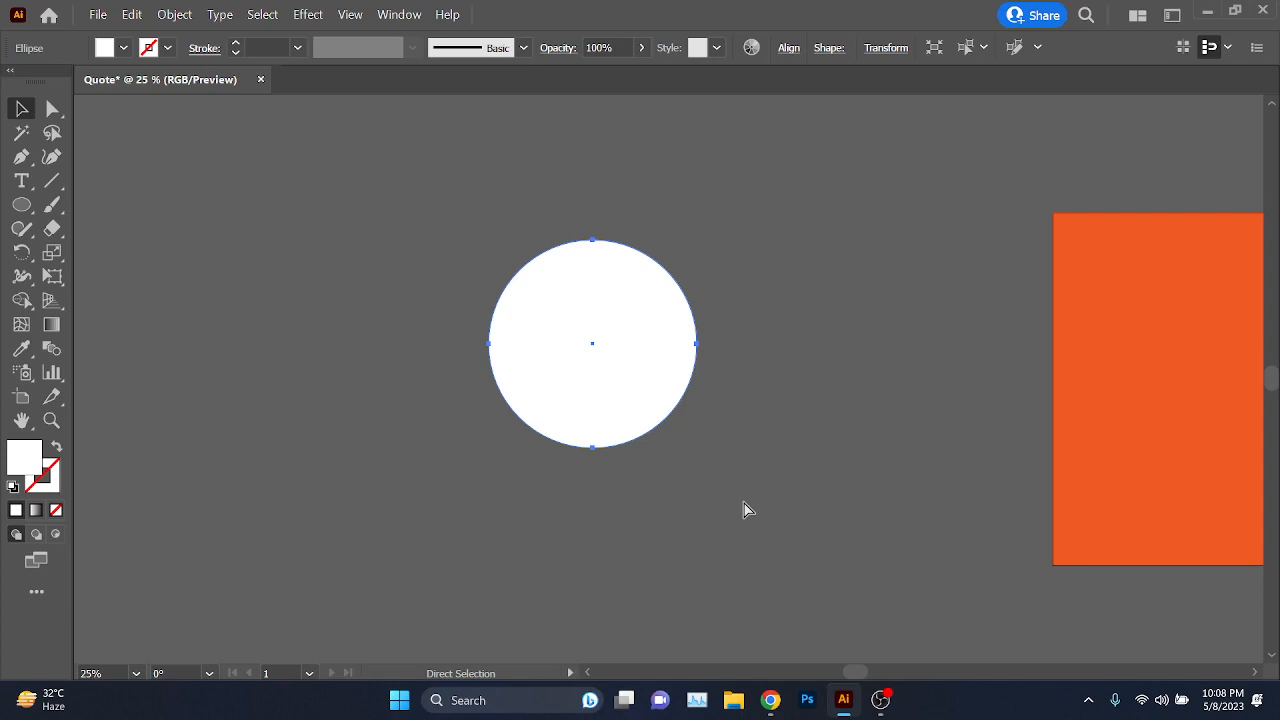
{"action": "key", "text": "ctrl+c"}
{"action": "key", "text": "ctrl+v"}
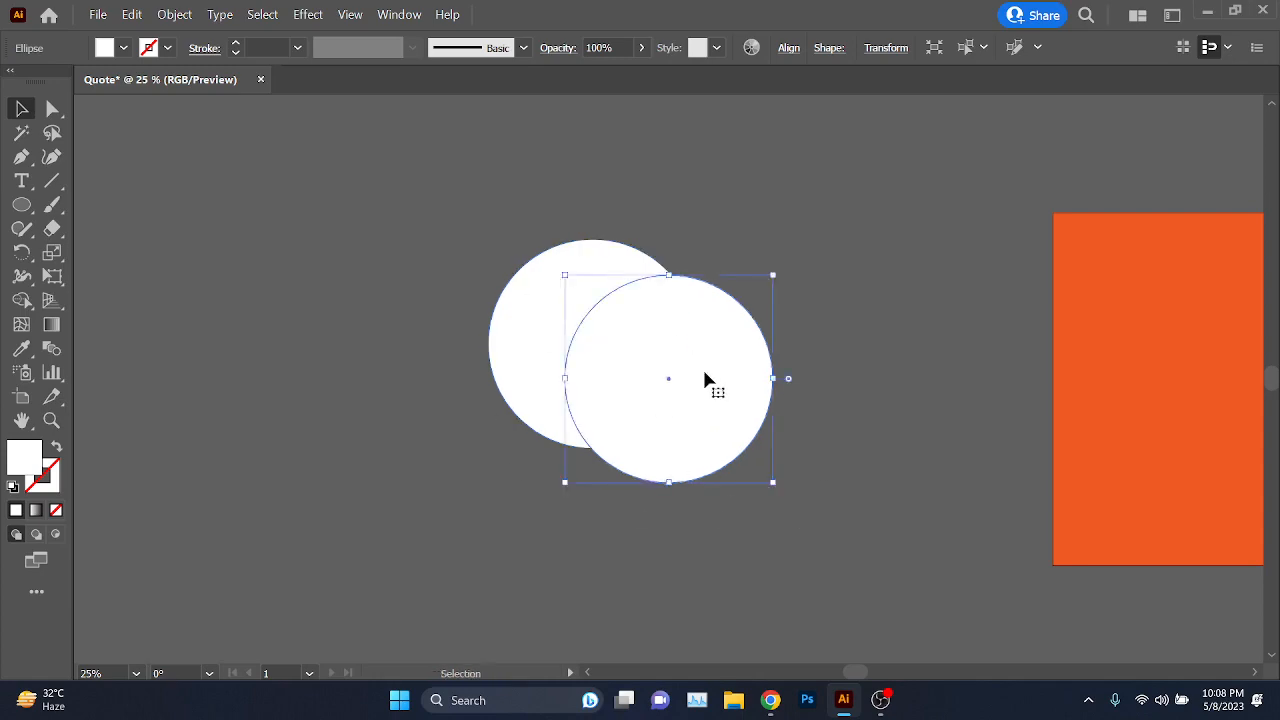
- Admit the next waiting participant to the Google Meet call in Chrome and return to Illustrator
{"action": "key", "text": "alt+Tab"}
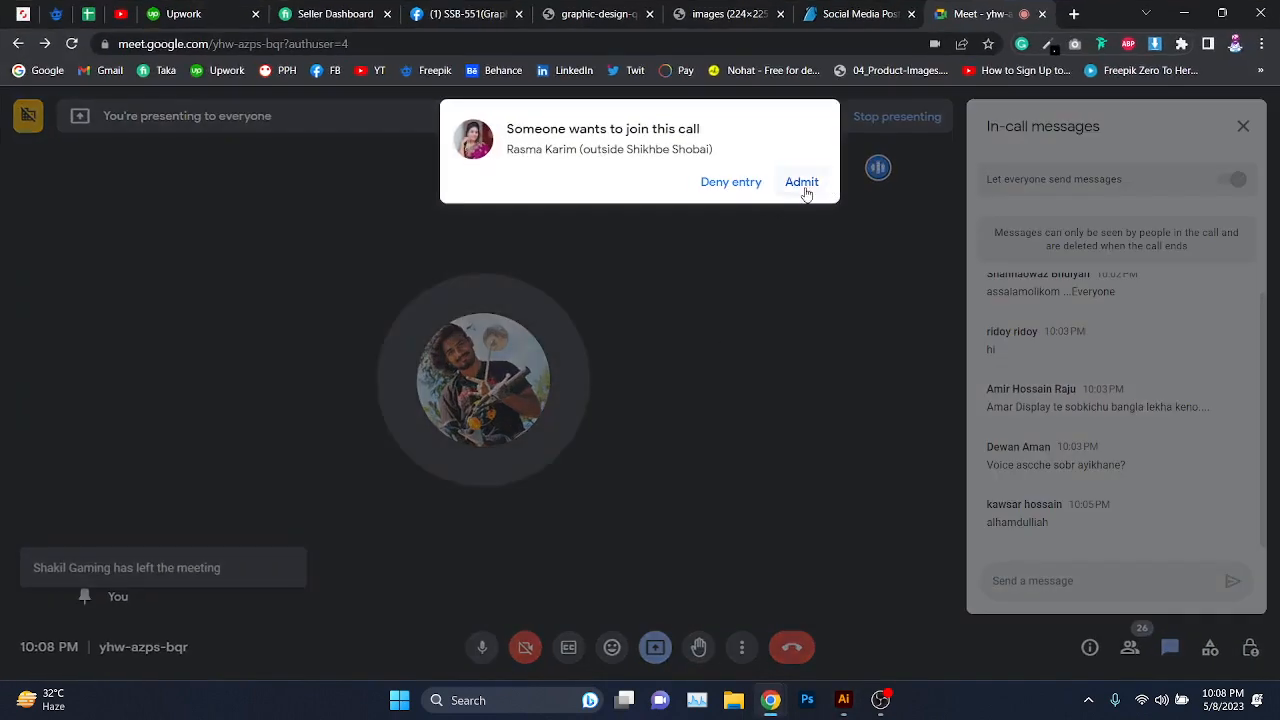
{"action": "left_click", "coordinate": [806, 193]}
{"action": "key", "text": "alt+Tab"}
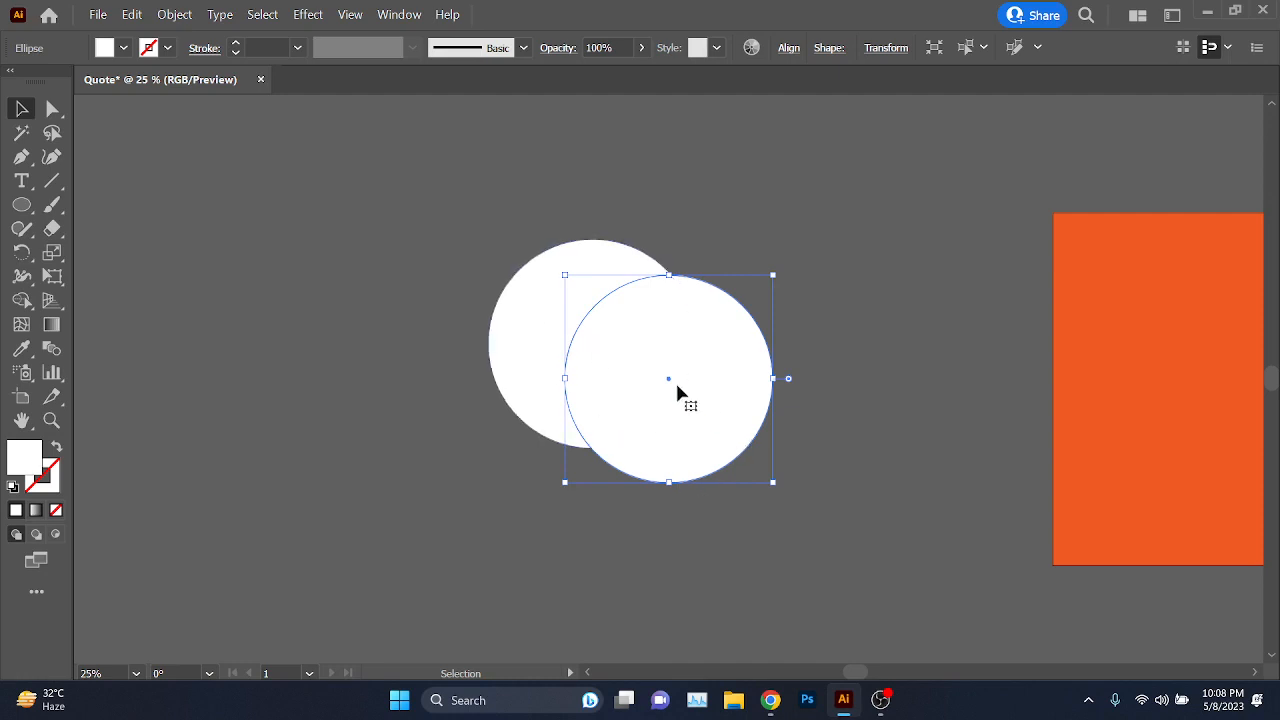
- Undo the pasted circle, duplicate the original level with it on its right side, and delete that copy
{"action": "key", "text": "ctrl+z"}
{"action": "left_click_drag", "start_coordinate": [768, 461], "coordinate": [800, 469]}
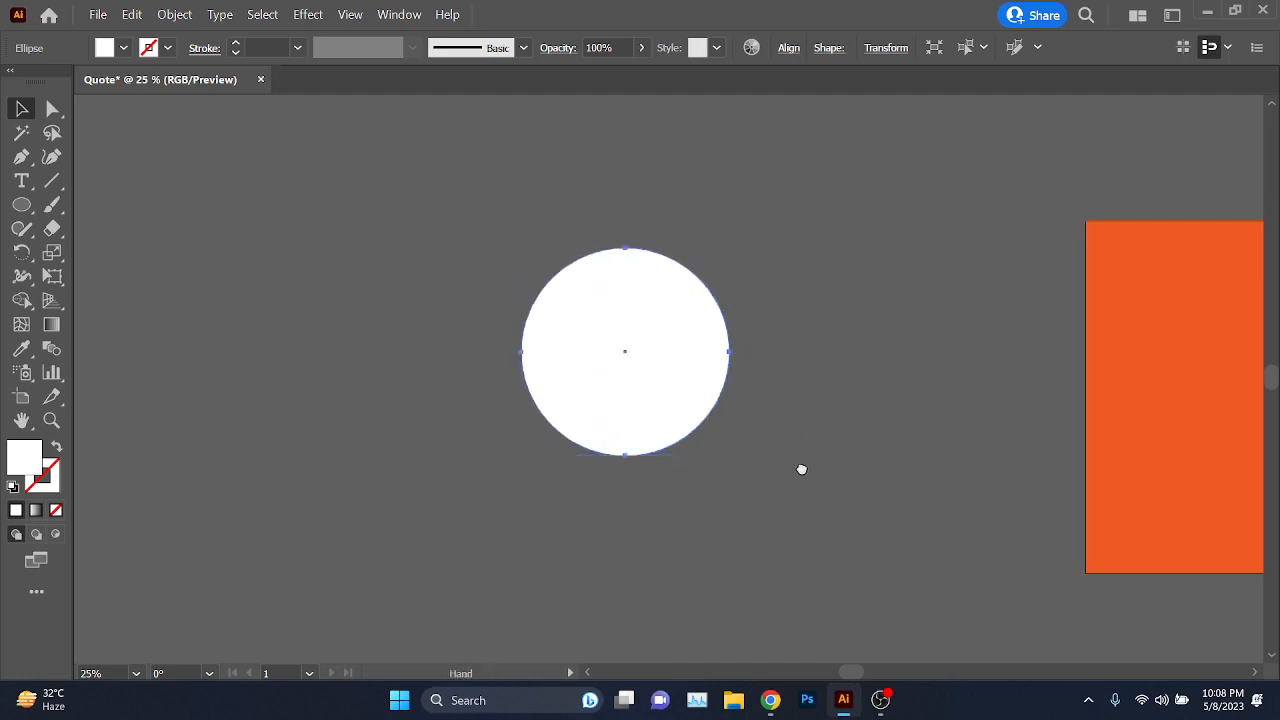
{"action": "left_click_drag", "start_coordinate": [574, 425], "coordinate": [698, 441]}
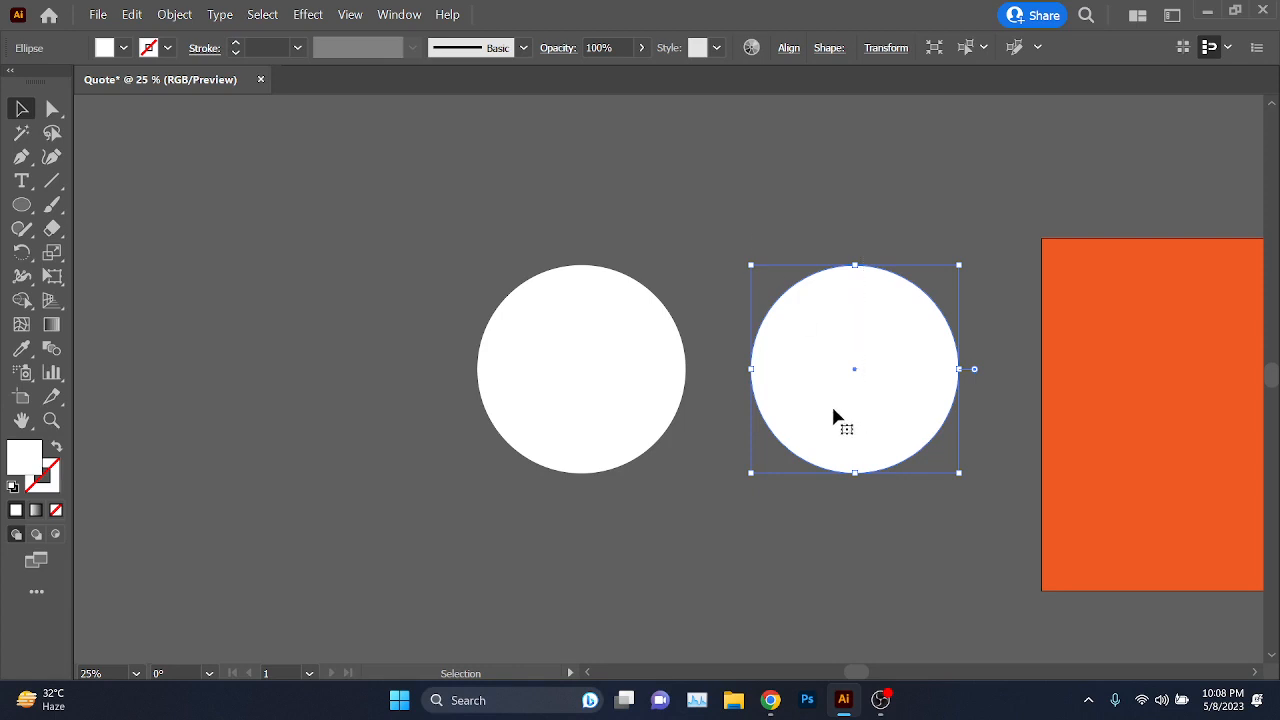
{"action": "key", "text": "Delete"}
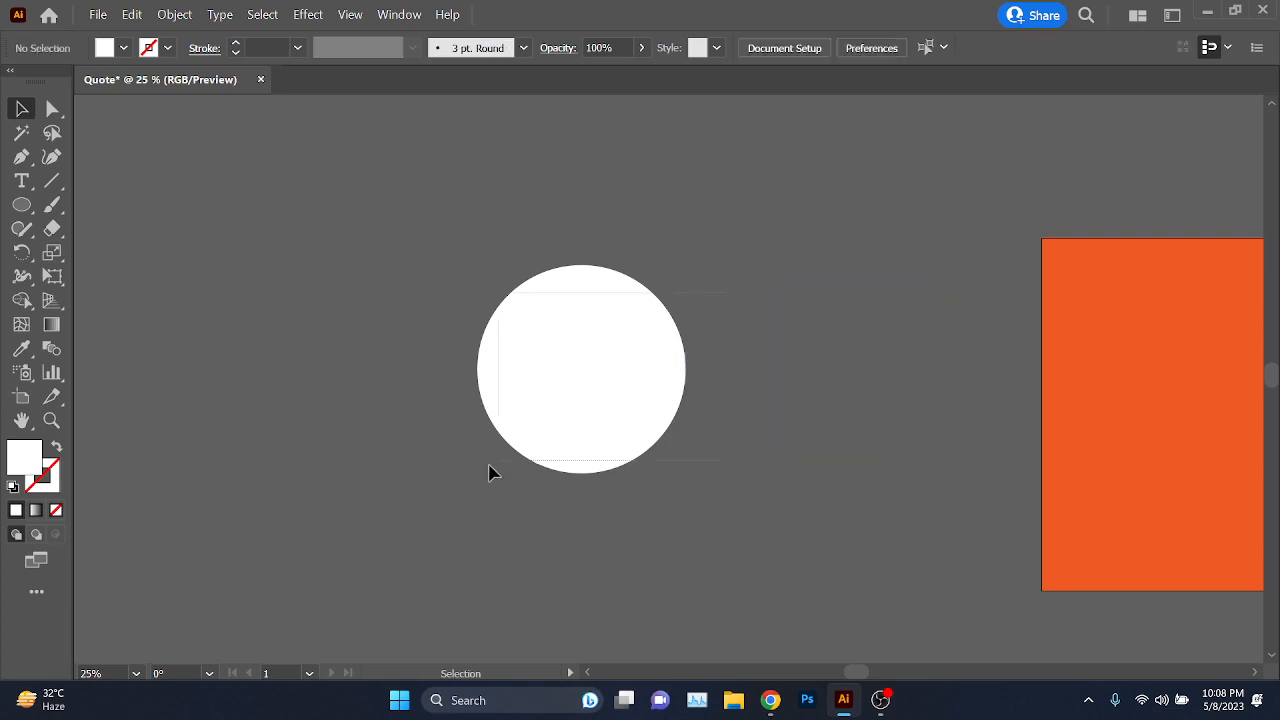
{"action": "left_click", "coordinate": [558, 437]}
{"action": "scroll", "coordinate": [571, 410], "scroll_direction": "up", "scroll_amount": 2}
{"action": "left_click_drag", "start_coordinate": [516, 334], "coordinate": [550, 425]}
{"action": "scroll", "coordinate": [557, 408], "scroll_direction": "down", "scroll_amount": 1}
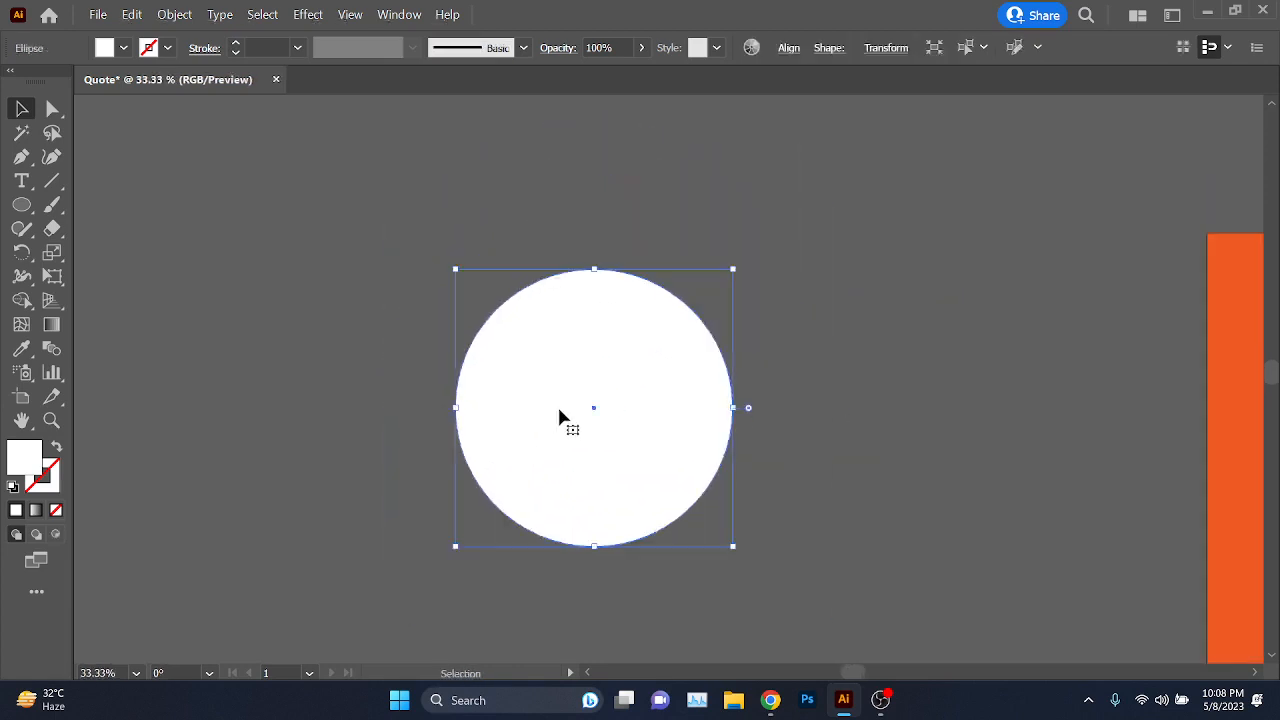
{"action": "left_click_drag", "start_coordinate": [312, 282], "coordinate": [374, 254]}
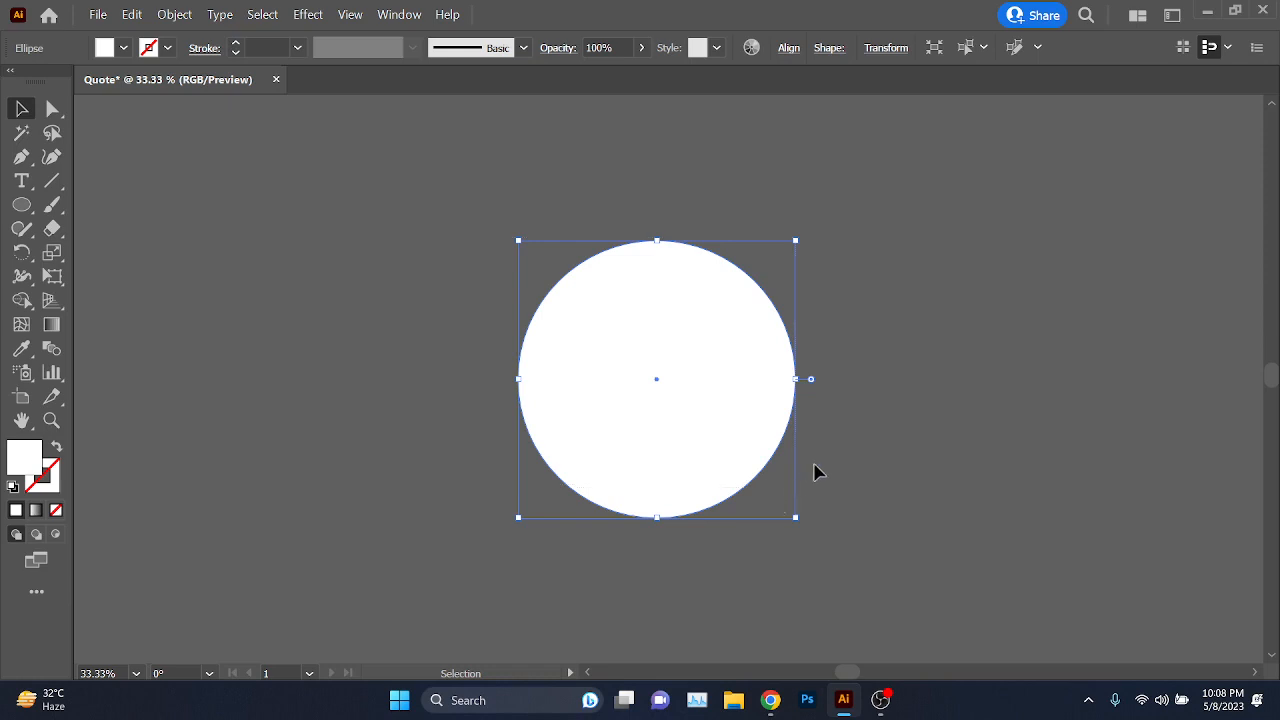
{"action": "key", "text": "a"}
{"action": "key", "text": "v"}
{"action": "key", "text": "a"}
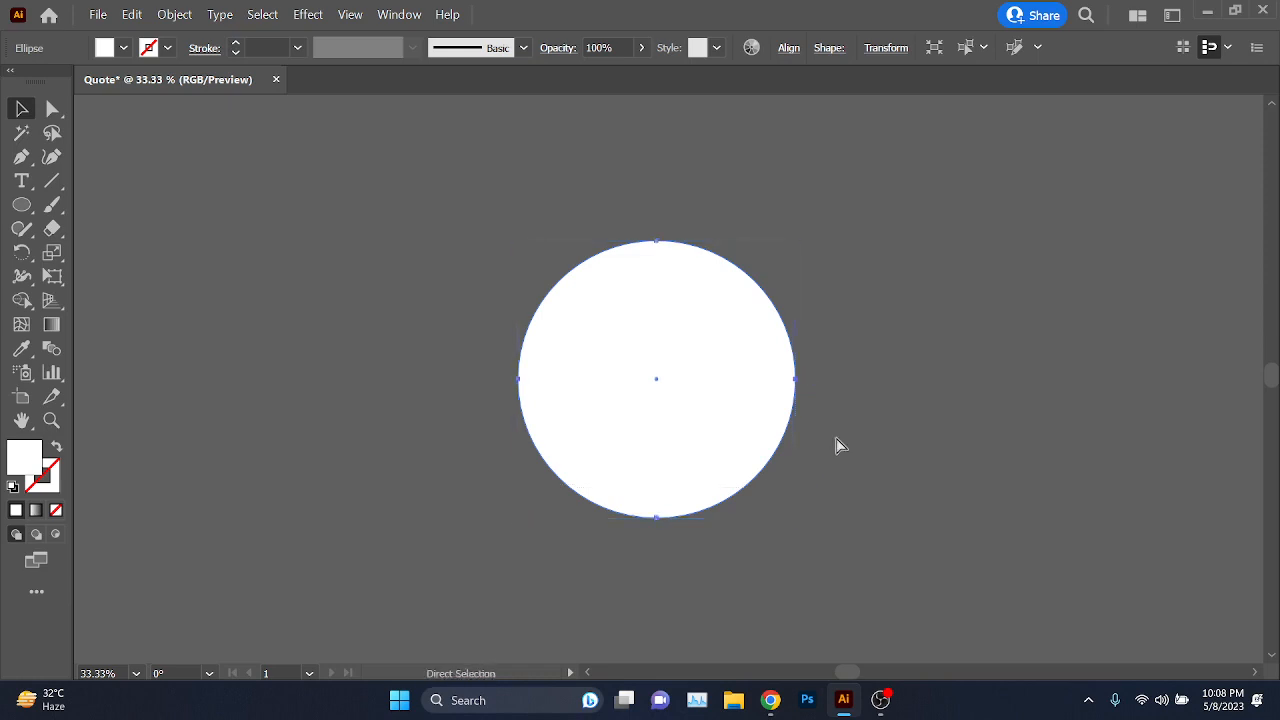
{"action": "key", "text": "v"}
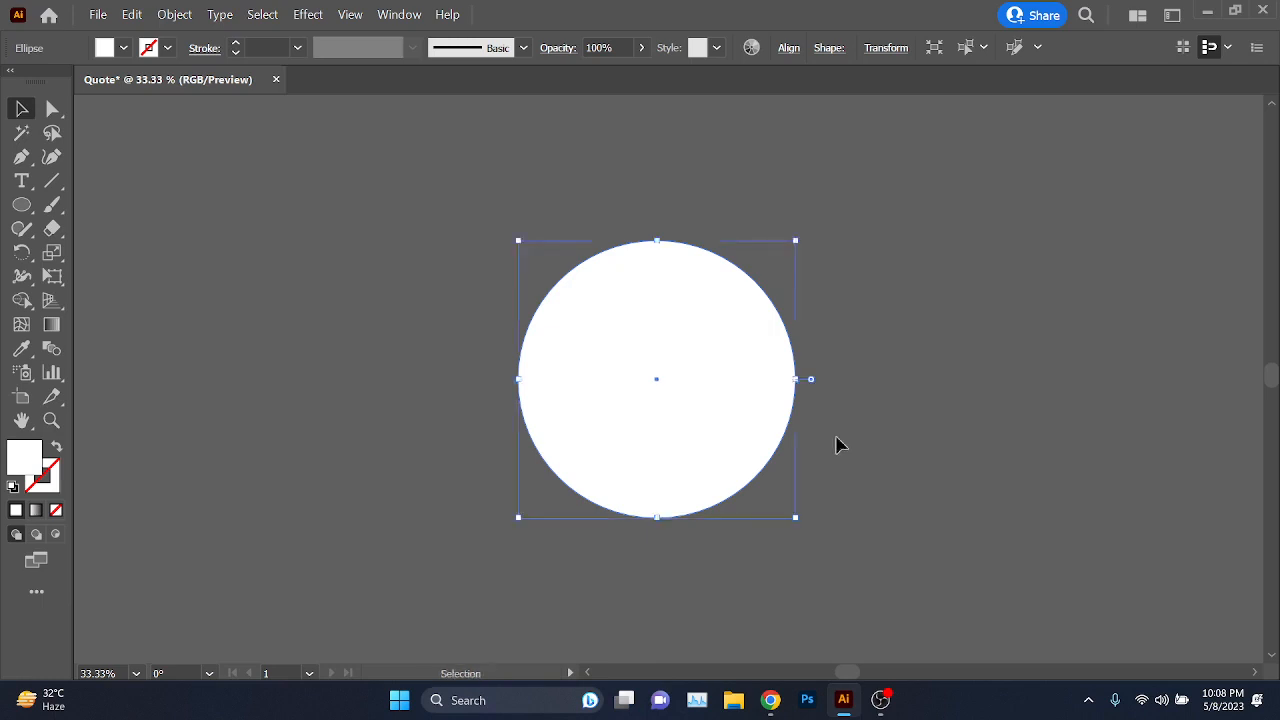
{"action": "left_click", "coordinate": [850, 423]}
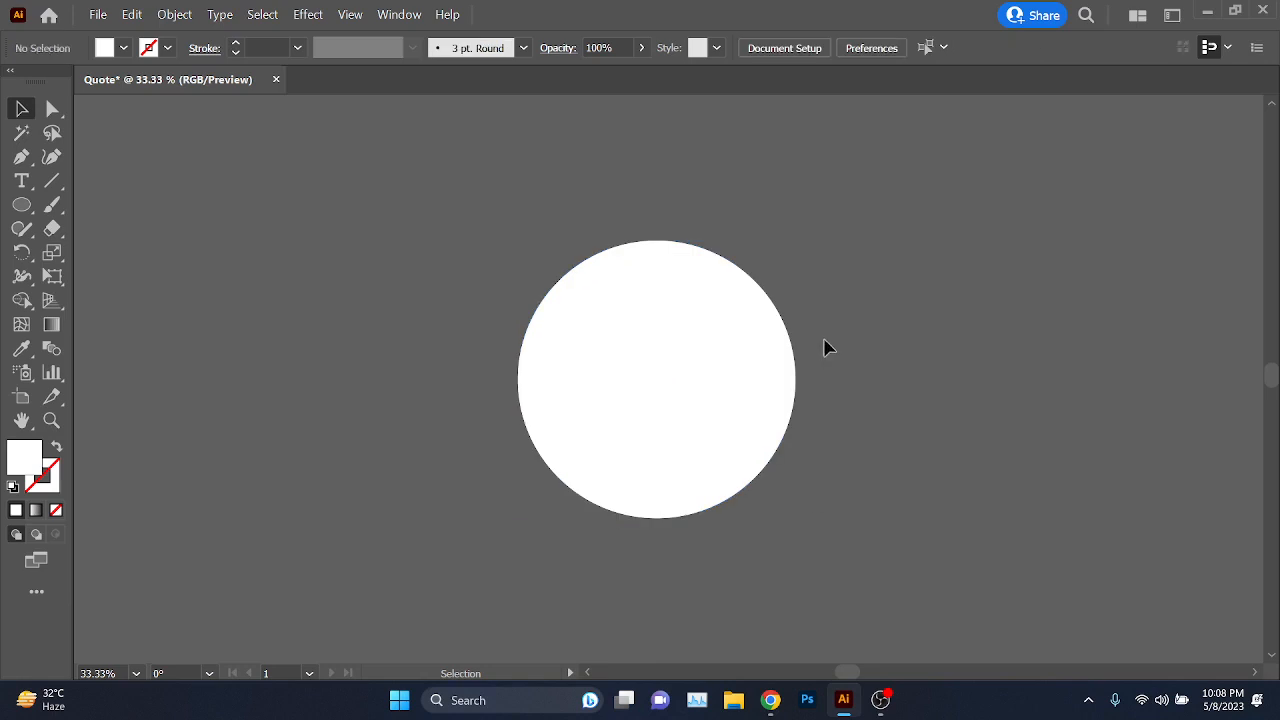
- Try duplicating the white circle to its left and to its lower right, removing each copy
{"action": "scroll", "coordinate": [826, 344], "scroll_direction": "down", "scroll_amount": 2}
{"action": "left_click_drag", "start_coordinate": [837, 383], "coordinate": [790, 412]}
{"action": "scroll", "coordinate": [752, 422], "scroll_direction": "up", "scroll_amount": 1}
{"action": "left_click_drag", "start_coordinate": [688, 328], "coordinate": [469, 348]}
{"action": "key", "text": "ctrl+z"}
{"action": "left_click_drag", "start_coordinate": [655, 364], "coordinate": [917, 472]}
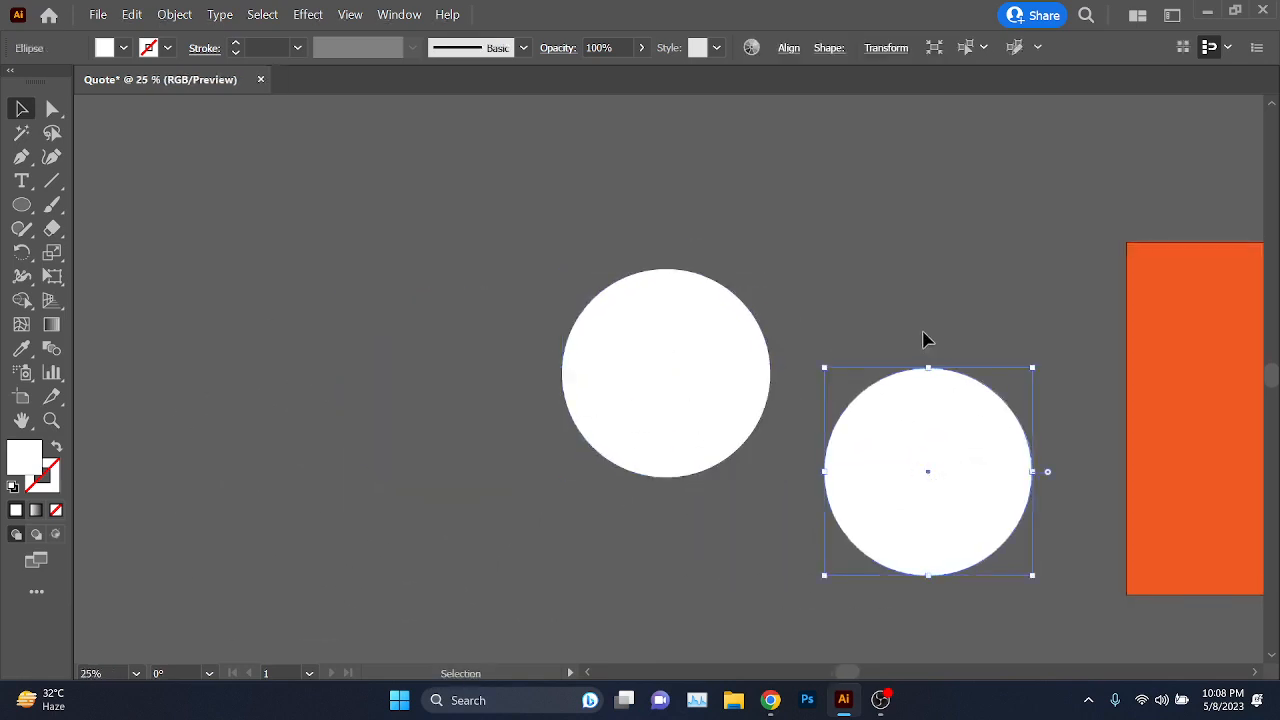
{"action": "key", "text": "Delete"}
- Duplicate the white circle on either side of the original and undo both copies
{"action": "left_click", "coordinate": [660, 440]}
{"action": "key", "text": "ctrl"}
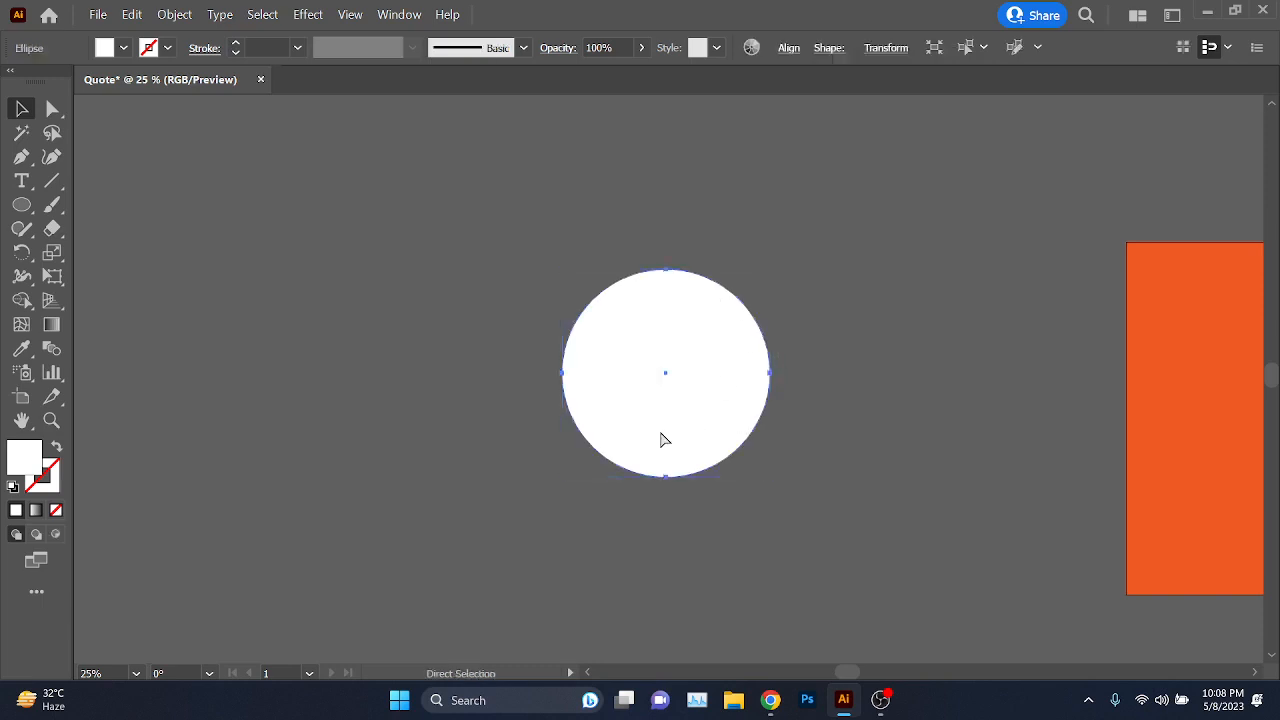
{"action": "left_click", "coordinate": [900, 423], "text": "ctrl"}
{"action": "left_click_drag", "start_coordinate": [642, 347], "coordinate": [472, 341]}
{"action": "left_click_drag", "start_coordinate": [698, 414], "coordinate": [803, 340]}
{"action": "key", "text": "ctrl+z"}
{"action": "key", "text": "ctrl+z"}
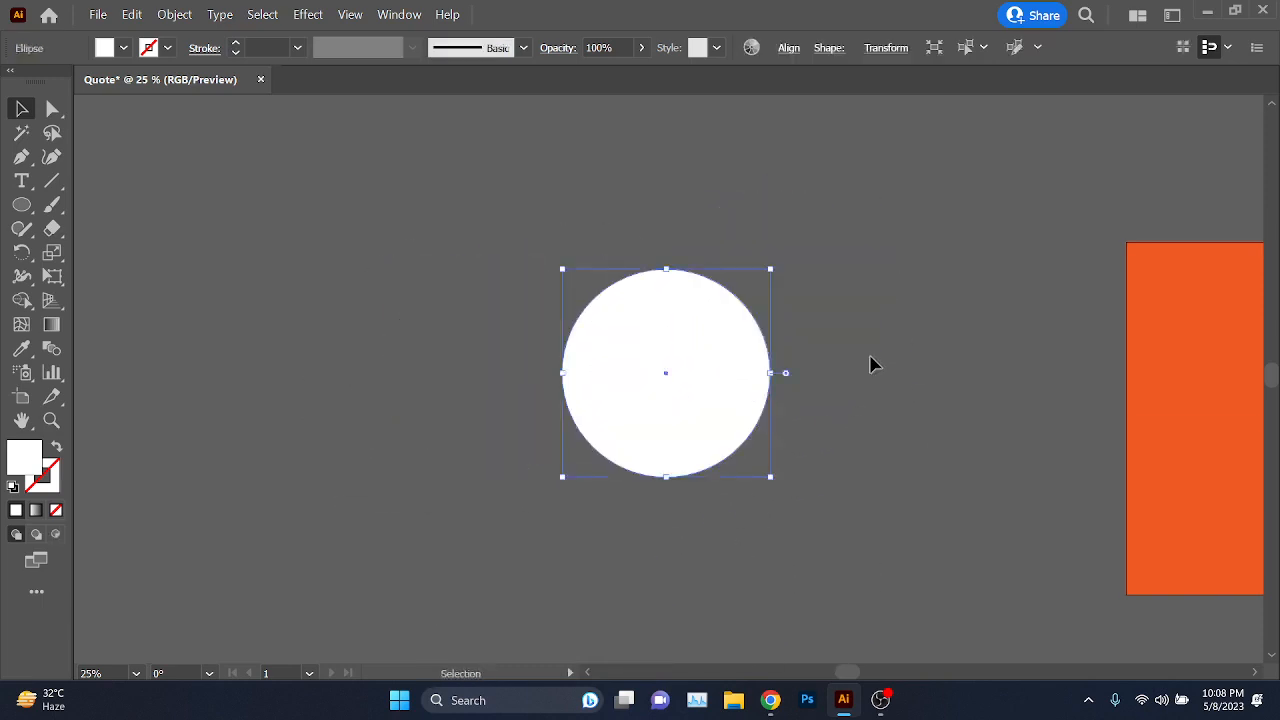
- Try enlarging the white circle from its lower-right corner and undo the resize
{"action": "left_click", "coordinate": [871, 363]}
{"action": "mouse_move", "coordinate": [683, 366]}
{"action": "left_mouse_down"}
{"action": "mouse_move", "coordinate": [619, 377]}
{"action": "mouse_move", "coordinate": [684, 372]}
{"action": "left_mouse_up"}
{"action": "left_click_drag", "start_coordinate": [771, 481], "coordinate": [843, 569]}
{"action": "key", "text": "ctrl+z"}
- Admit the participant waiting to join the Google Meet call in Chrome and return to Illustrator
{"action": "mouse_move", "coordinate": [771, 706]}
{"action": "left_click", "coordinate": [674, 614]}
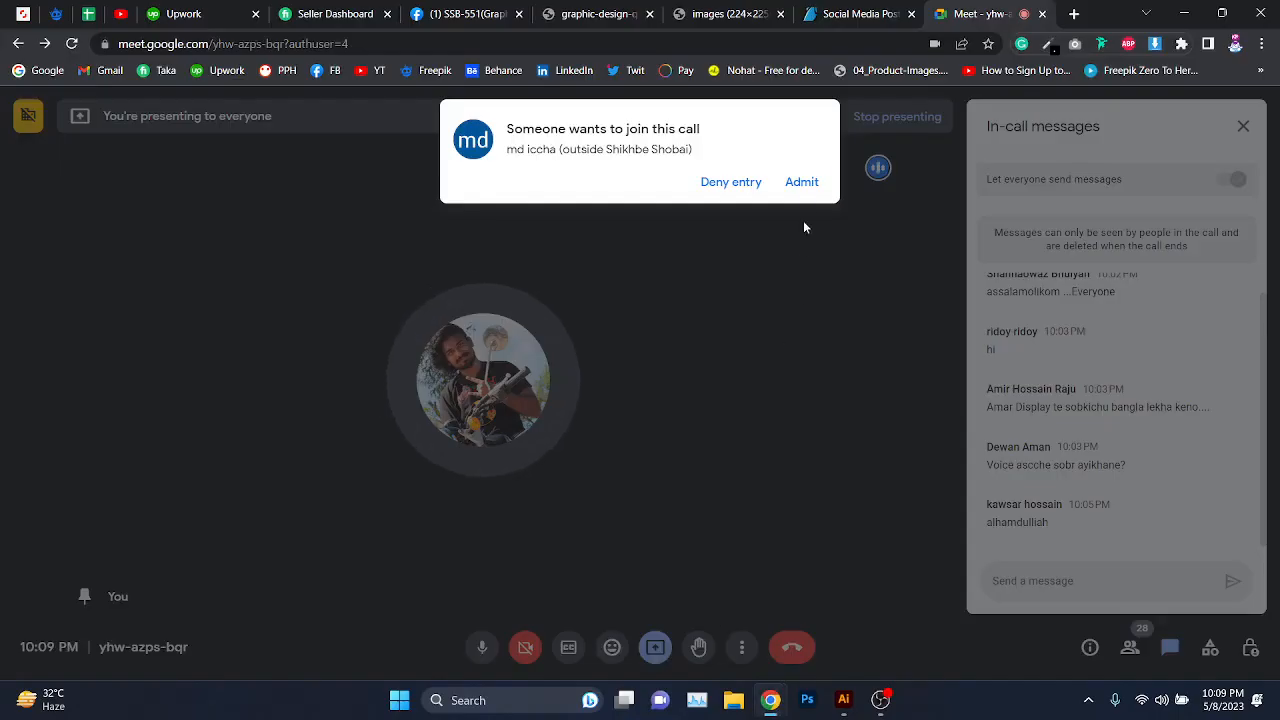
{"action": "left_click", "coordinate": [806, 261]}
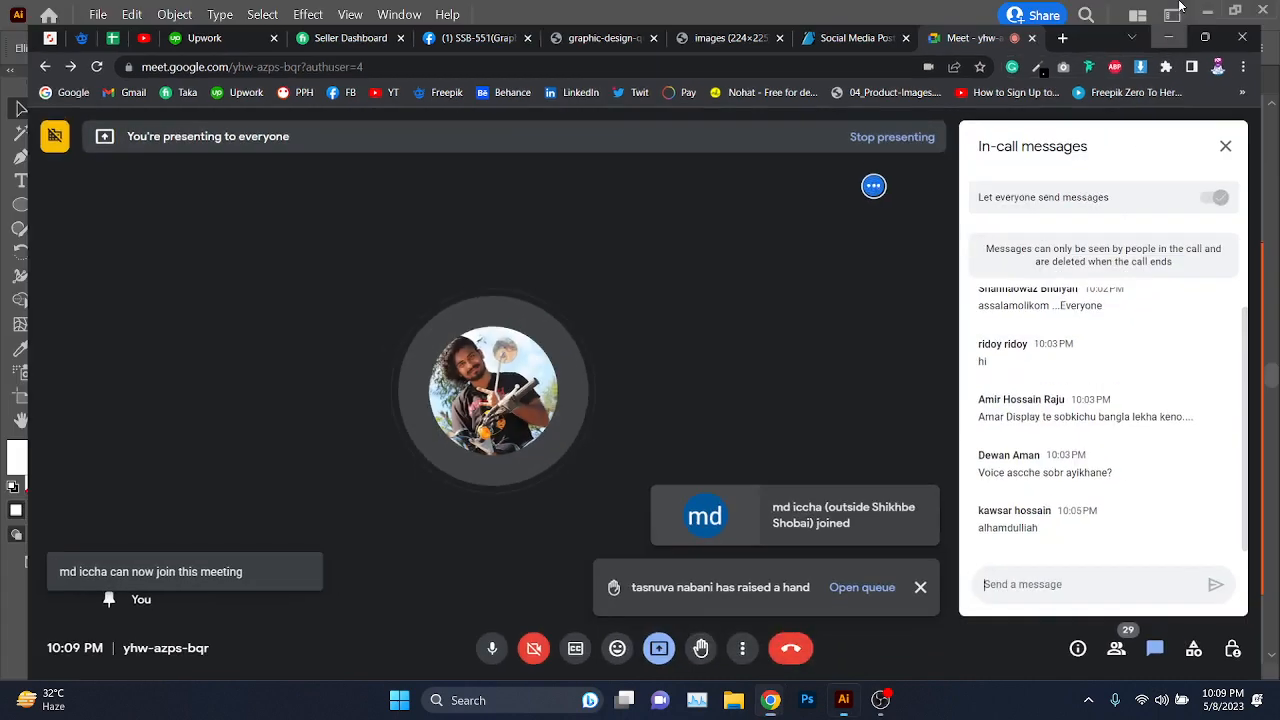
{"action": "left_click", "coordinate": [771, 700]}
- Try scaling the white circle from its lower-right and upper-right corners, undo both changes, and deselect it
{"action": "left_click_drag", "start_coordinate": [769, 483], "coordinate": [826, 563]}
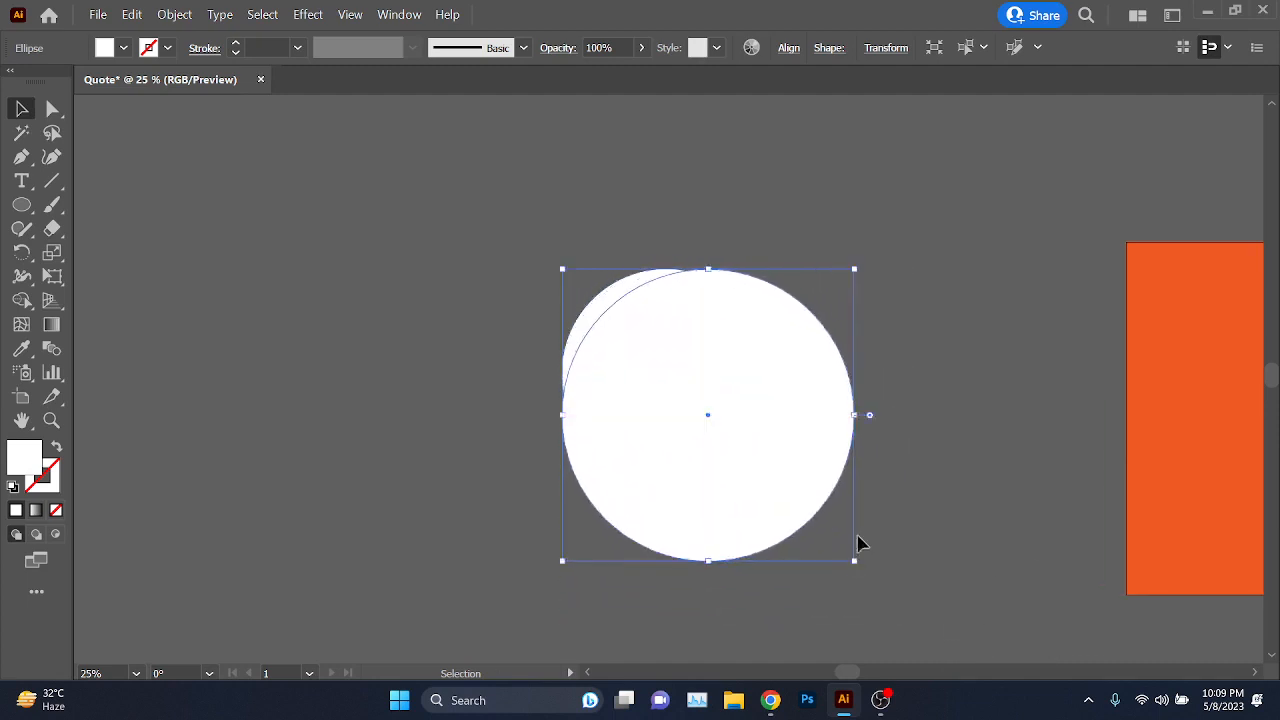
{"action": "key", "text": "ctrl+z"}
{"action": "left_click_drag", "start_coordinate": [775, 276], "coordinate": [905, 290]}
{"action": "key", "text": "ctrl+z"}
{"action": "left_click", "coordinate": [603, 249]}
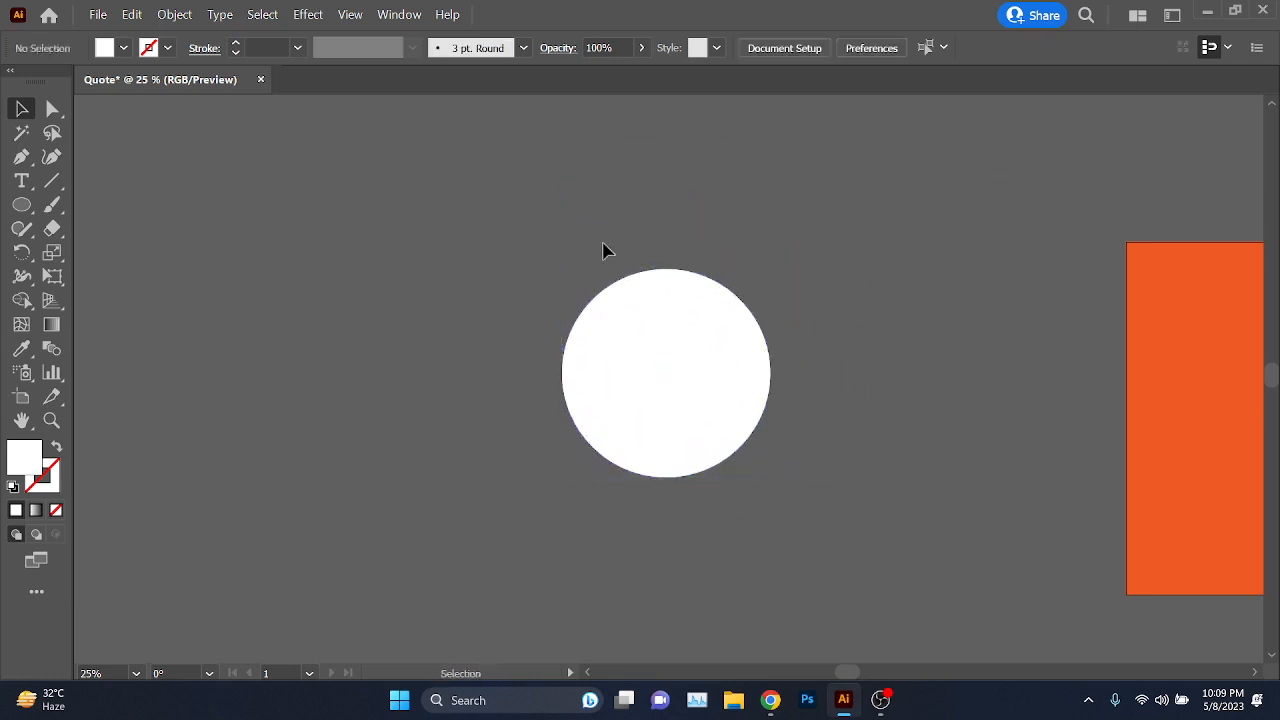
- Try enlarging the white circle around its centre from the lower-right corner and undo the resize
{"action": "left_click", "coordinate": [750, 376]}
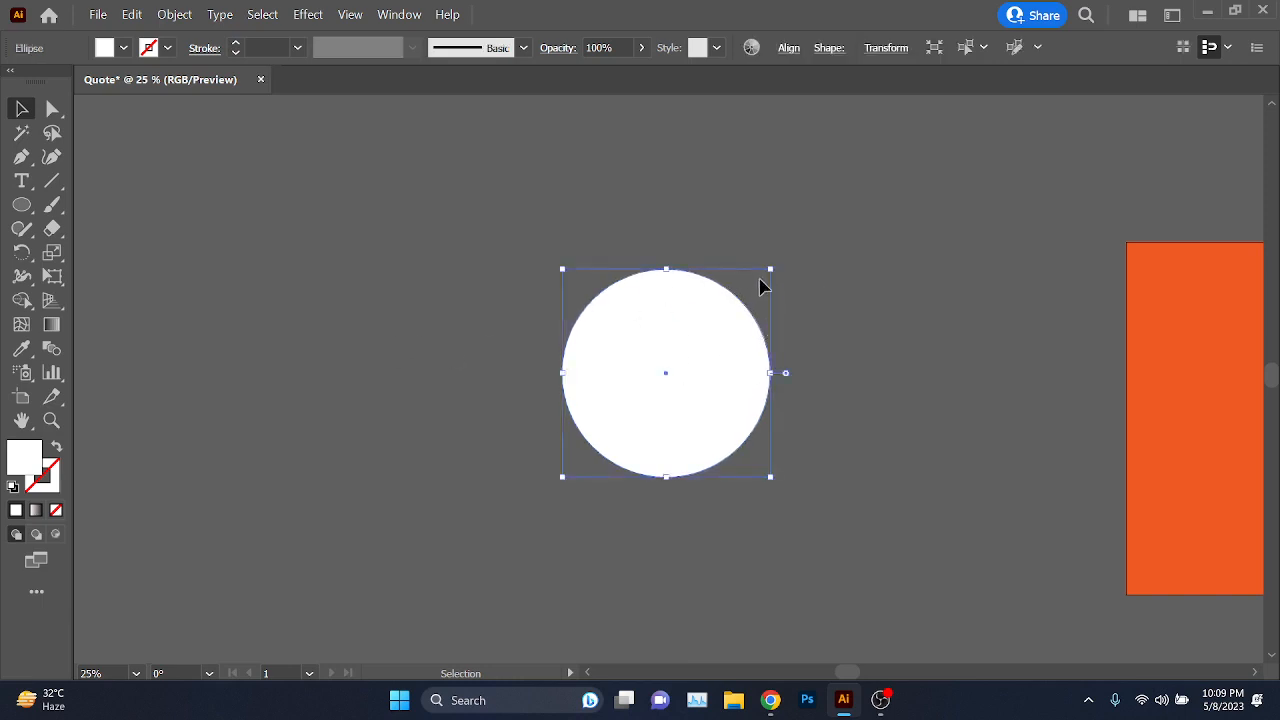
{"action": "scroll", "coordinate": [775, 328], "scroll_direction": "up", "scroll_amount": 1}
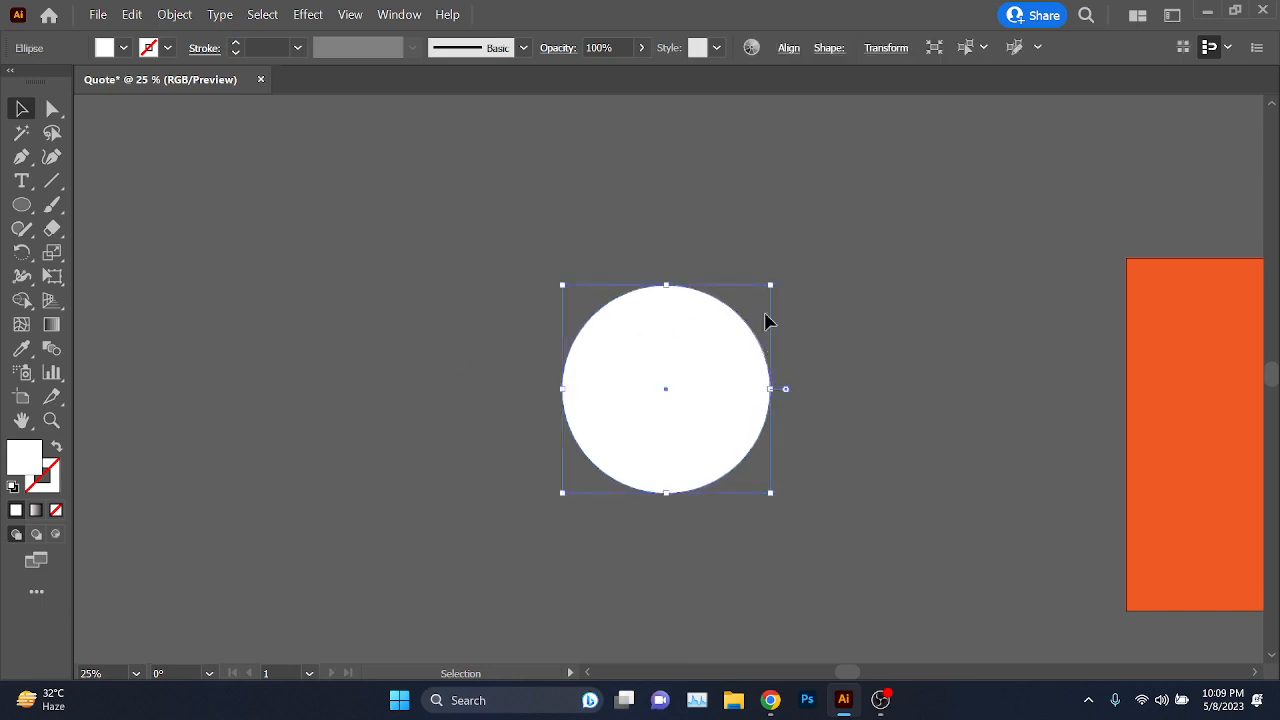
{"action": "left_click", "coordinate": [771, 498]}
{"action": "left_click", "coordinate": [686, 414]}
{"action": "left_click_drag", "start_coordinate": [771, 493], "coordinate": [835, 535]}
{"action": "left_click", "coordinate": [926, 477]}
{"action": "left_click", "coordinate": [720, 442]}
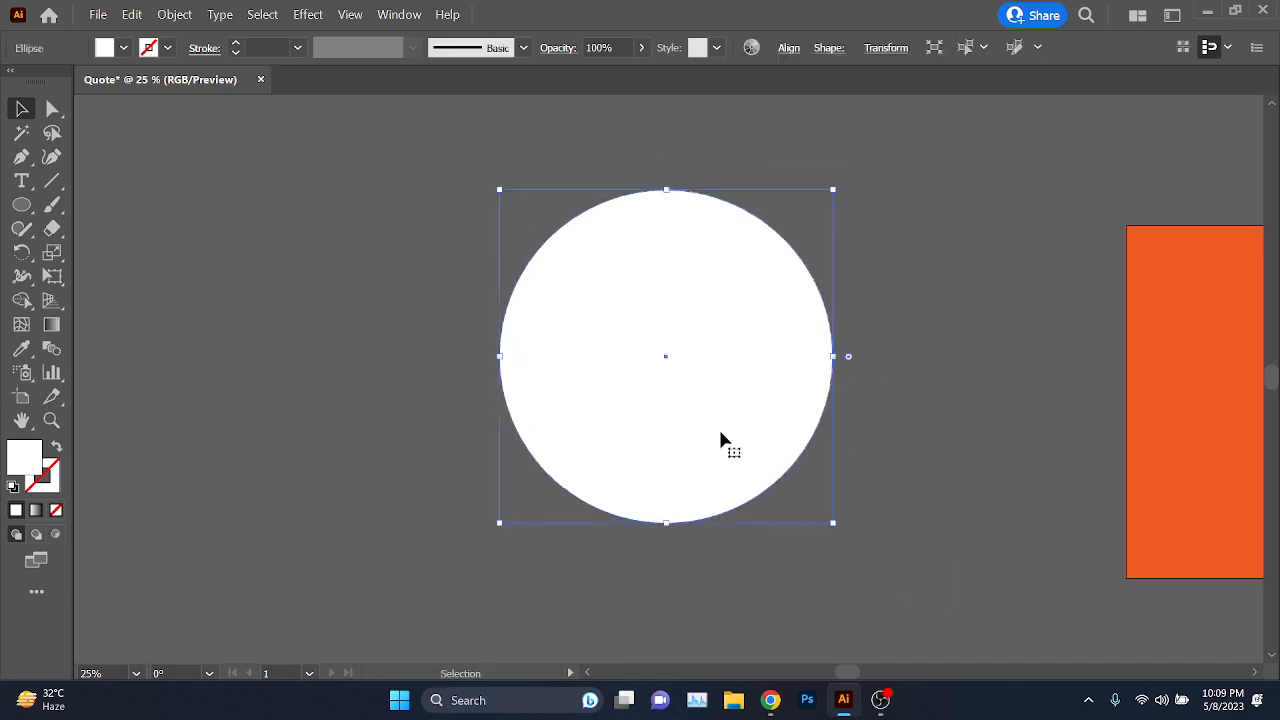
{"action": "key", "text": "ctrl+z"}
- Shift the white circle slightly to a new spot beside the orange artboard
{"action": "left_click_drag", "start_coordinate": [655, 314], "coordinate": [682, 329]}
{"action": "left_click_drag", "start_coordinate": [749, 400], "coordinate": [739, 371]}
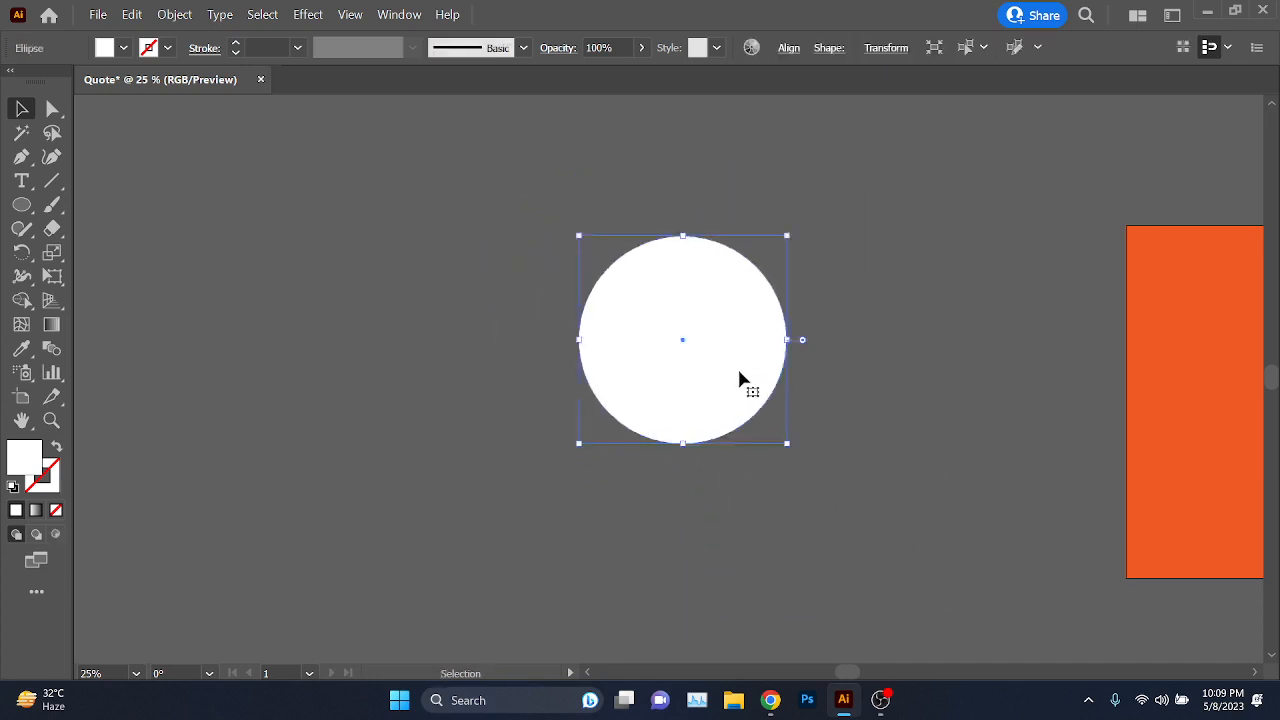
{"action": "left_click_drag", "start_coordinate": [733, 302], "coordinate": [734, 318]}
{"action": "key", "text": "space"}
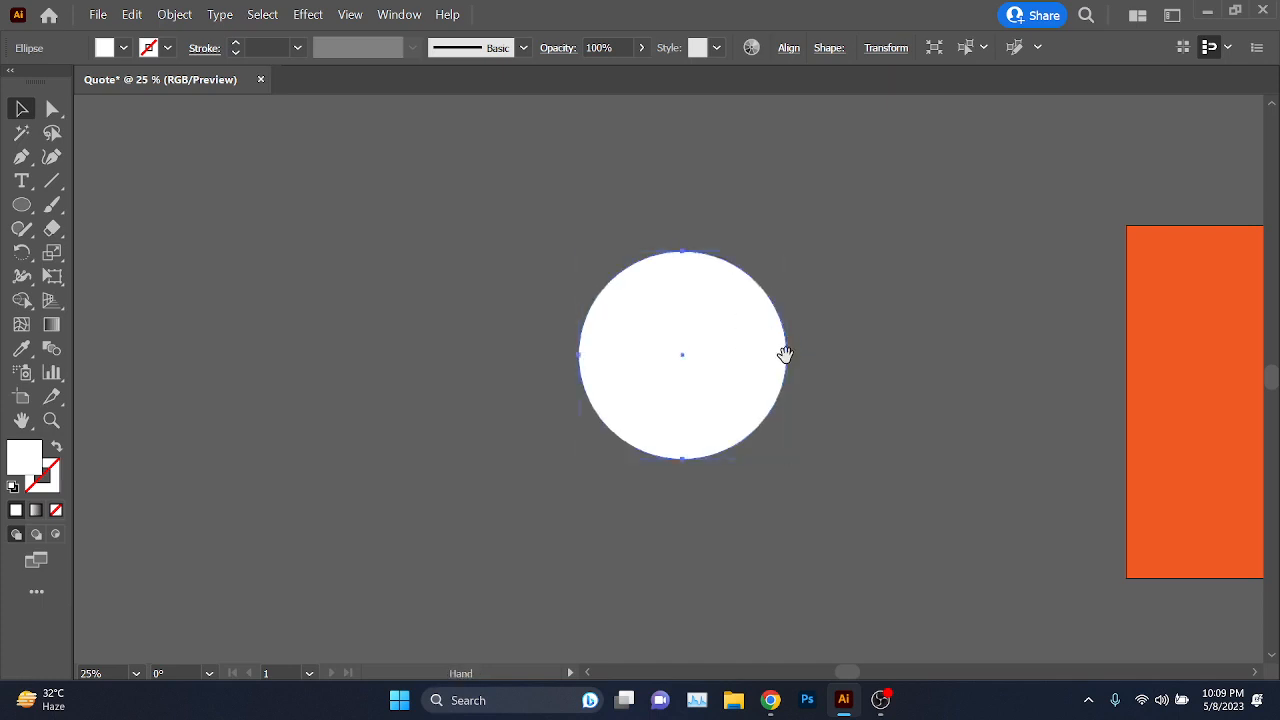
{"action": "left_click_drag", "start_coordinate": [783, 354], "coordinate": [507, 368]}
- Copy the white circle in place and enlarge the copy proportionally around the shared centre
{"action": "key", "text": "a"}
{"action": "key", "text": "v"}
{"action": "left_click", "coordinate": [900, 420]}
{"action": "key", "text": "Delete"}
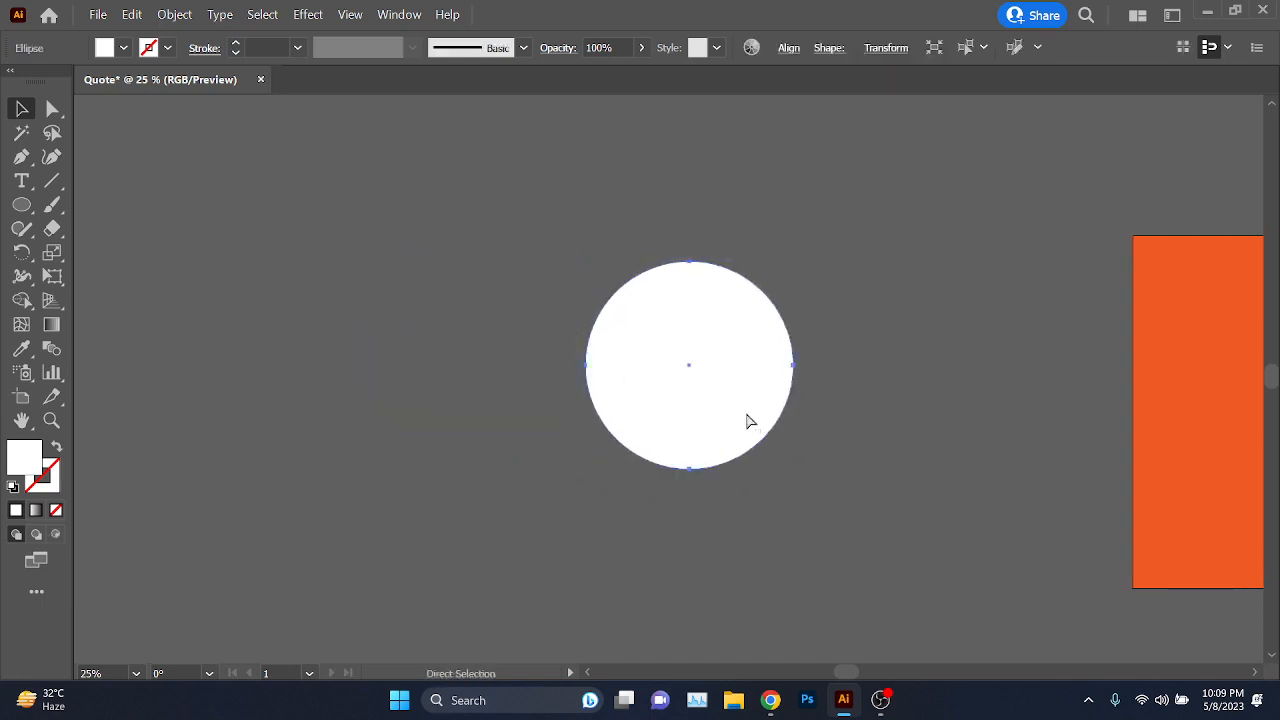
{"action": "left_click", "coordinate": [680, 385]}
{"action": "scroll", "coordinate": [788, 300], "scroll_direction": "up", "scroll_amount": 1}
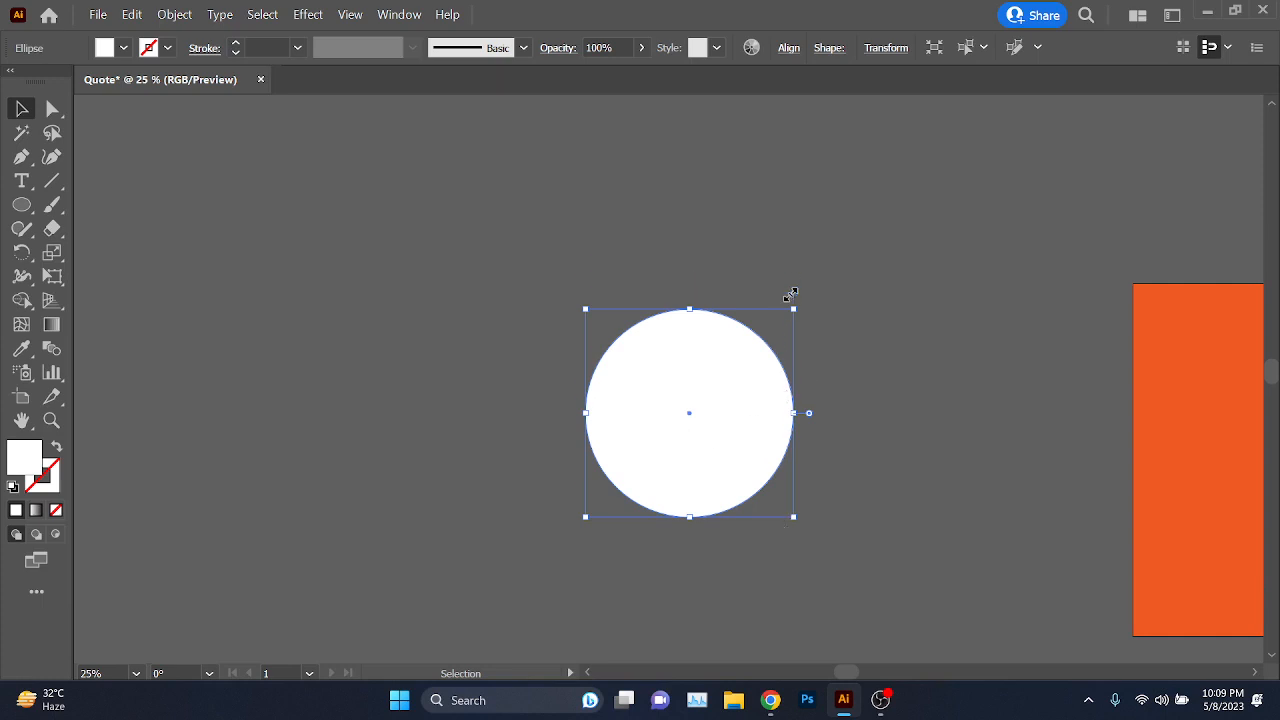
{"action": "left_click_drag", "start_coordinate": [797, 306], "coordinate": [863, 242]}
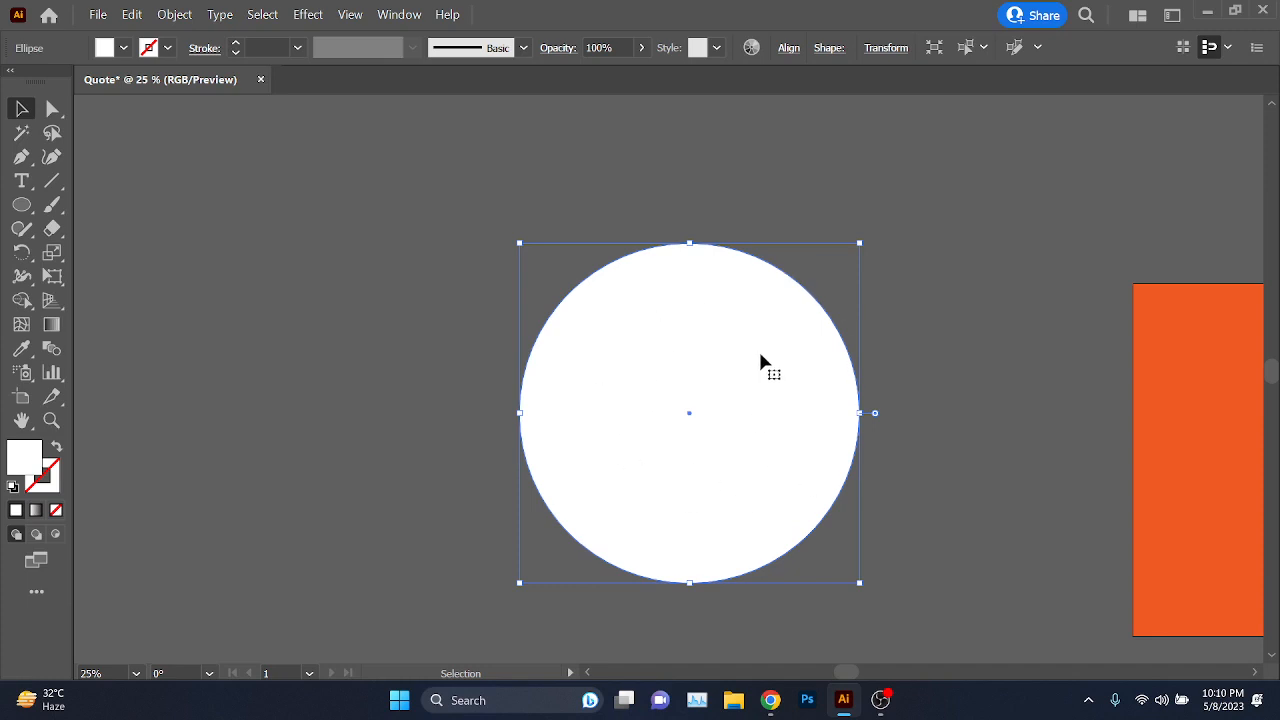
- Remove the enlarged circle's fill and give it a white stroke of 80 pt
{"action": "left_click", "coordinate": [116, 50]}
{"action": "left_click", "coordinate": [14, 83]}
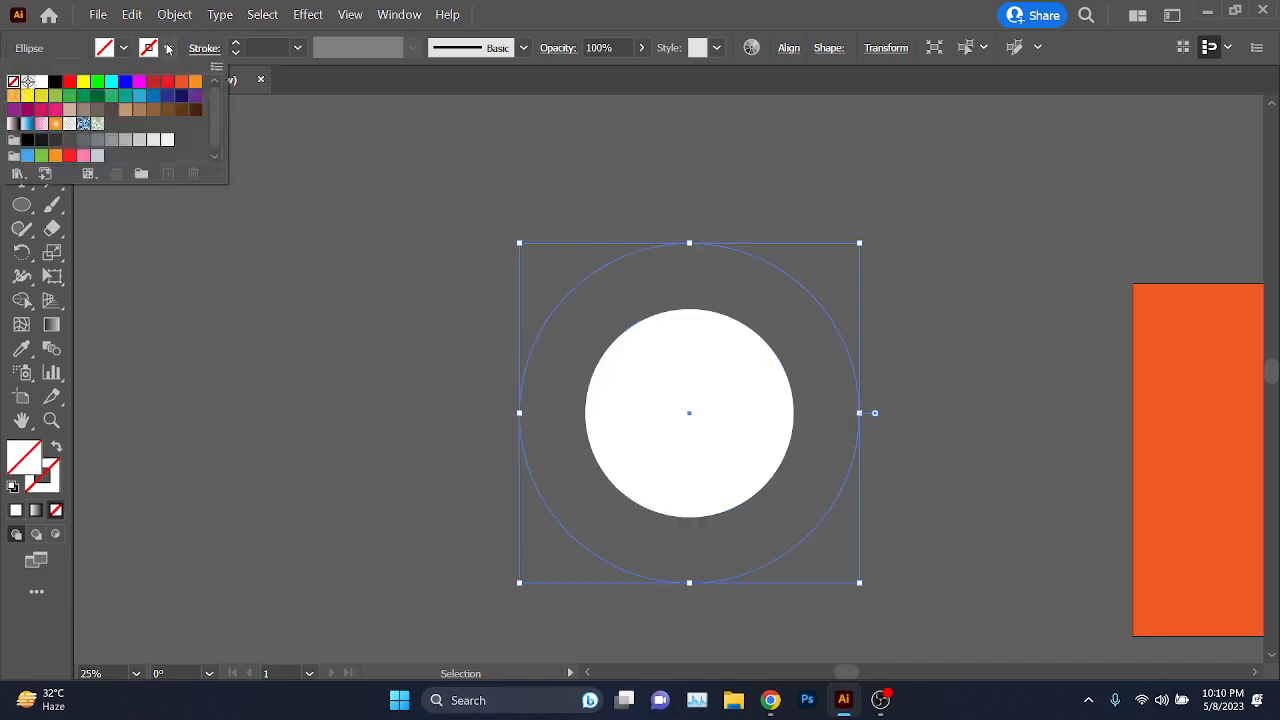
{"action": "left_click", "coordinate": [168, 48]}
{"action": "left_click", "coordinate": [168, 48]}
{"action": "left_click", "coordinate": [40, 84]}
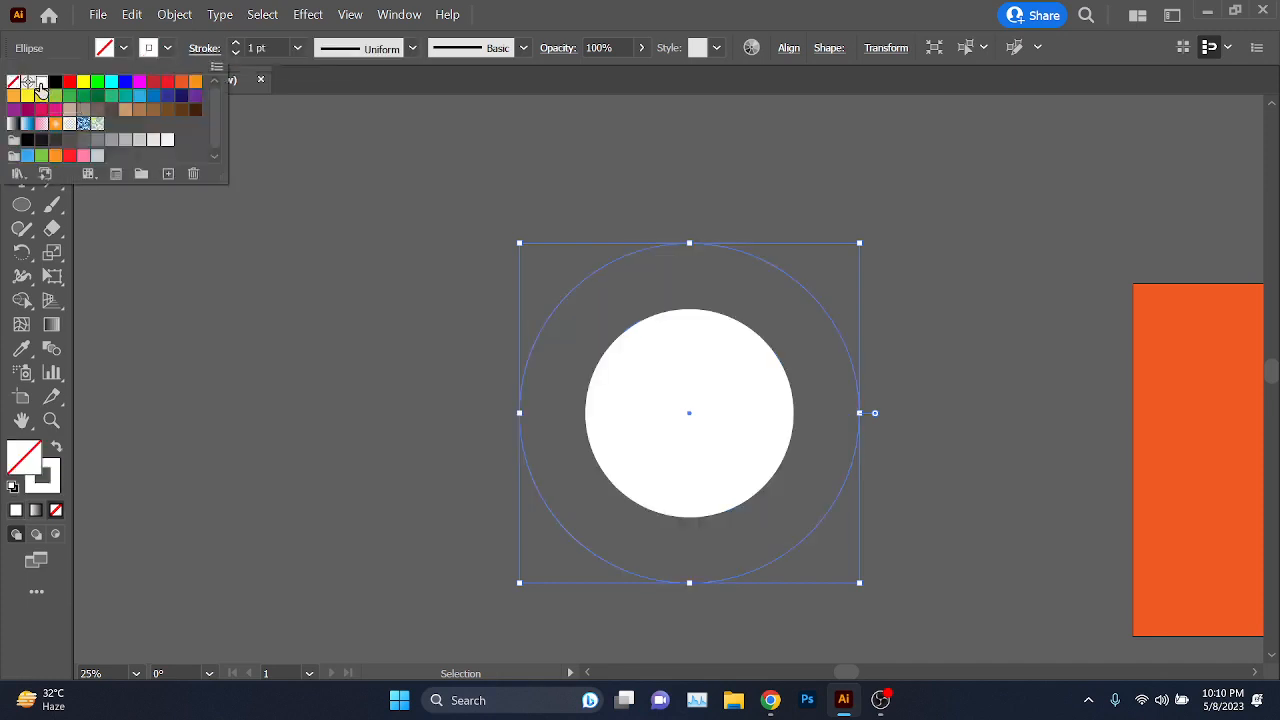
{"action": "left_click", "coordinate": [278, 48]}
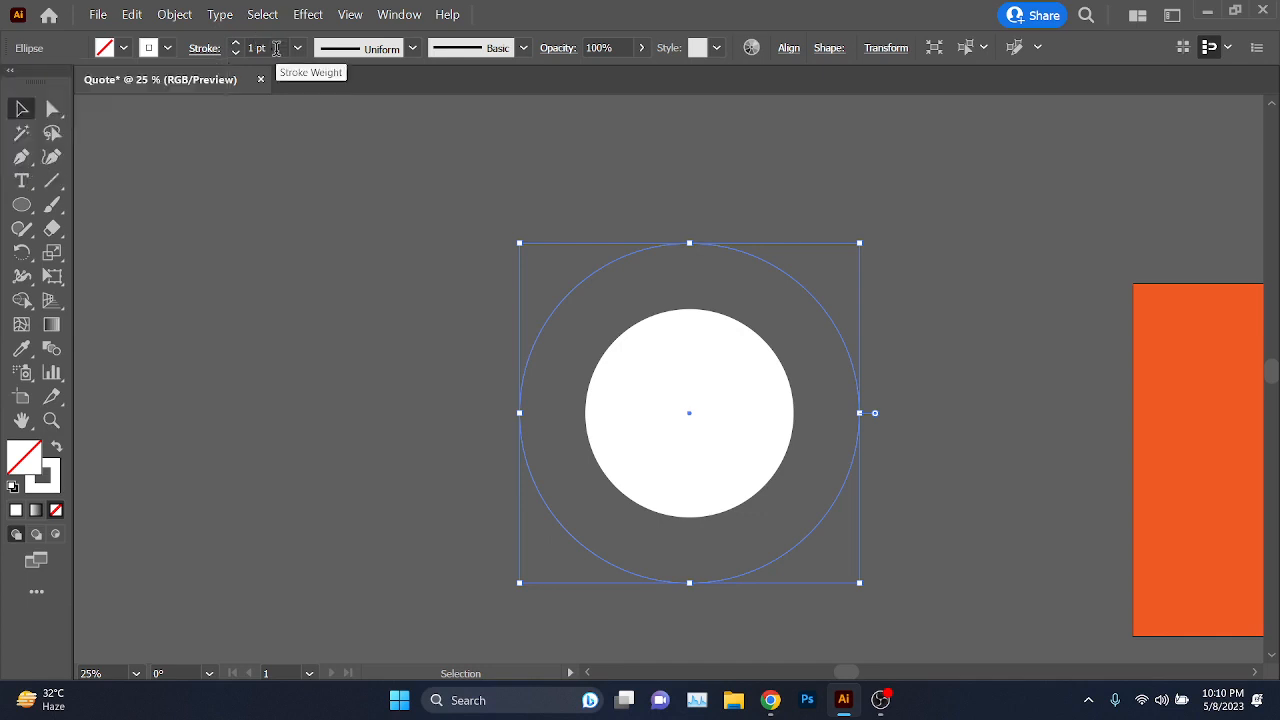
{"action": "scroll", "coordinate": [276, 47], "scroll_direction": "up", "scroll_amount": 11}
{"action": "scroll", "coordinate": [275, 48], "scroll_direction": "down", "scroll_amount": 3}
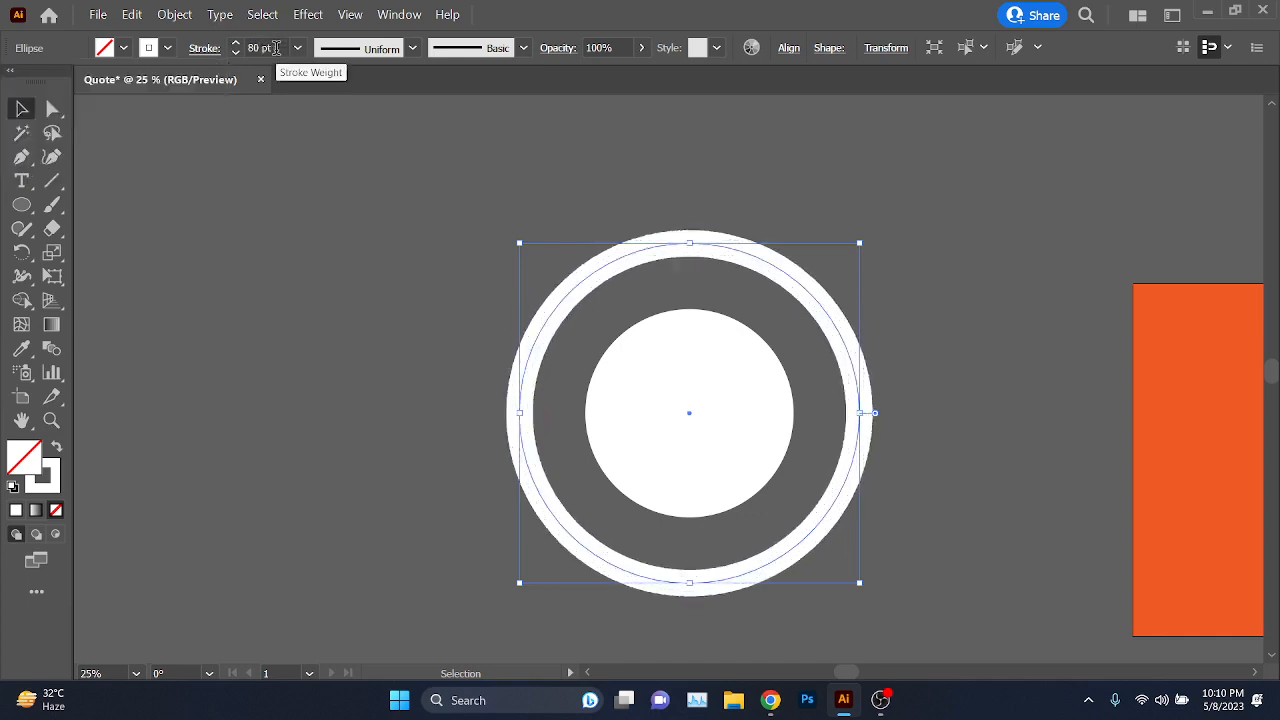
- Try moving the inner circle and the outer ring, undo both moves, and delete the ring
{"action": "left_click", "coordinate": [411, 337]}
{"action": "left_click_drag", "start_coordinate": [478, 388], "coordinate": [323, 291]}
{"action": "scroll", "coordinate": [323, 291], "scroll_direction": "down", "scroll_amount": 1}
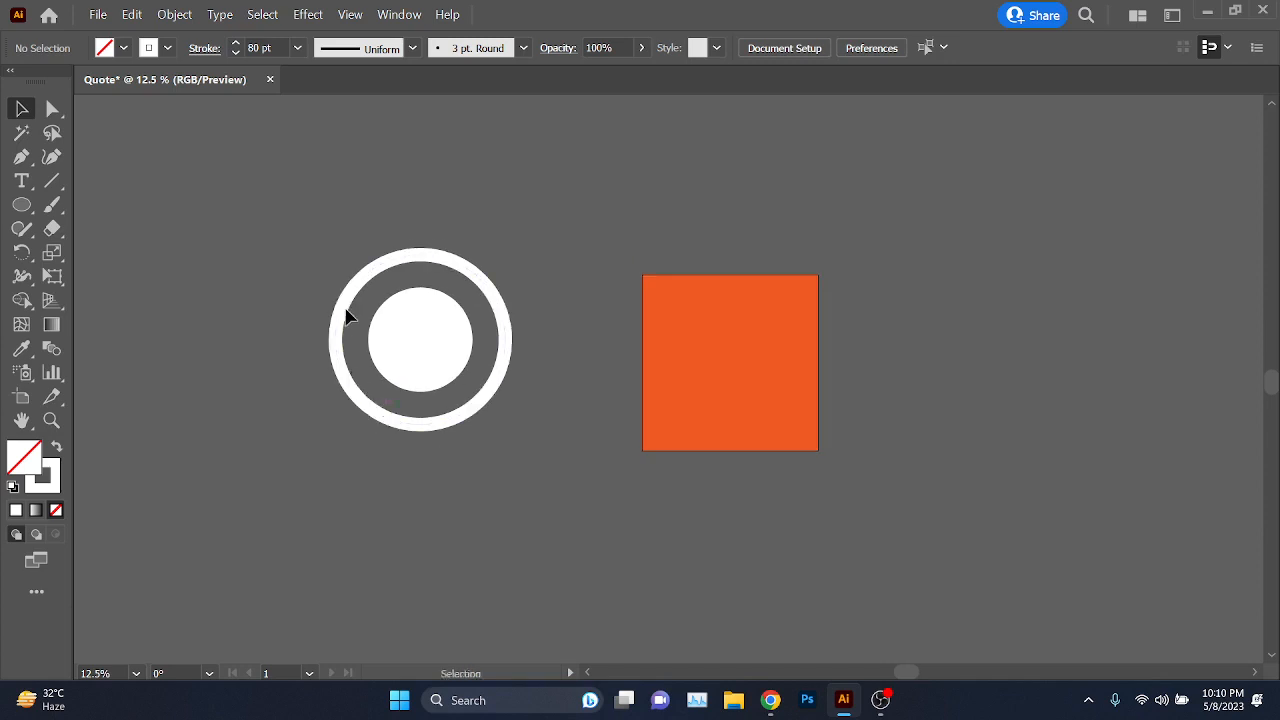
{"action": "scroll", "coordinate": [346, 314], "scroll_direction": "up", "scroll_amount": 1}
{"action": "left_click_drag", "start_coordinate": [209, 189], "coordinate": [678, 604]}
{"action": "scroll", "coordinate": [720, 451], "scroll_direction": "down", "scroll_amount": 1}
{"action": "left_click", "coordinate": [720, 451]}
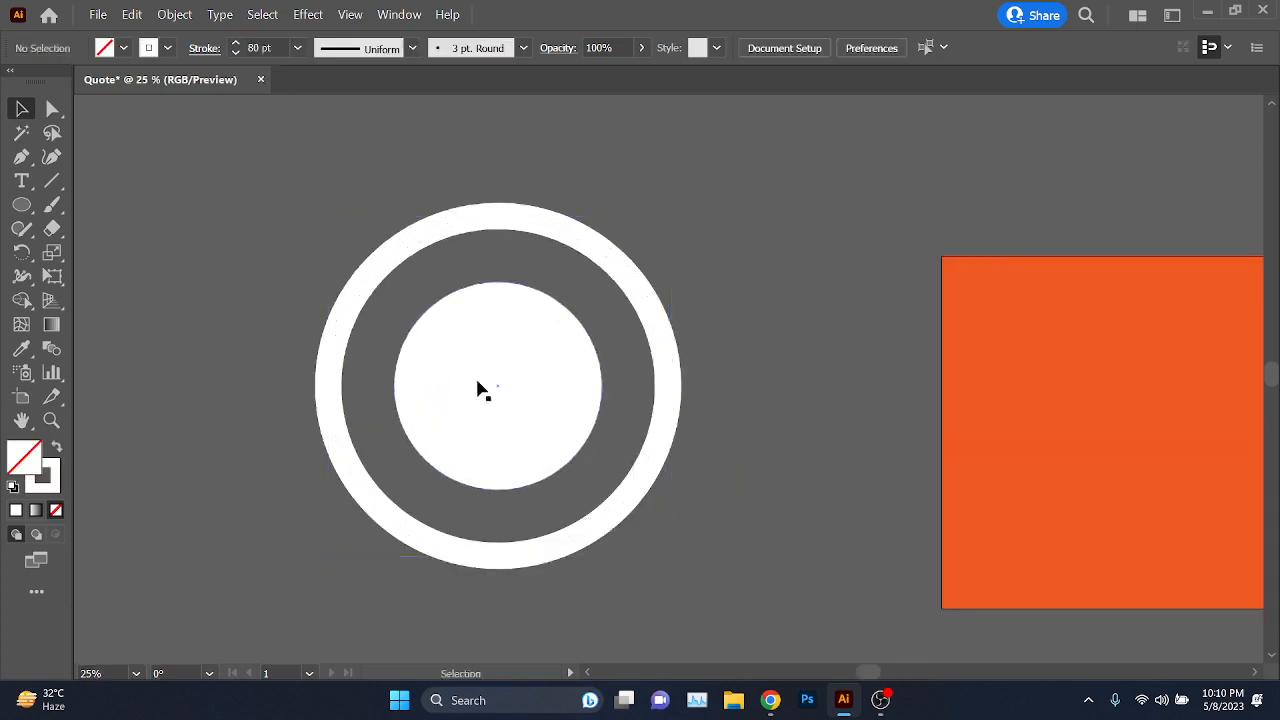
{"action": "left_click_drag", "start_coordinate": [477, 381], "coordinate": [688, 305]}
{"action": "key", "text": "ctrl+z"}
{"action": "left_click_drag", "start_coordinate": [543, 223], "coordinate": [591, 184]}
{"action": "key", "text": "ctrl+z"}
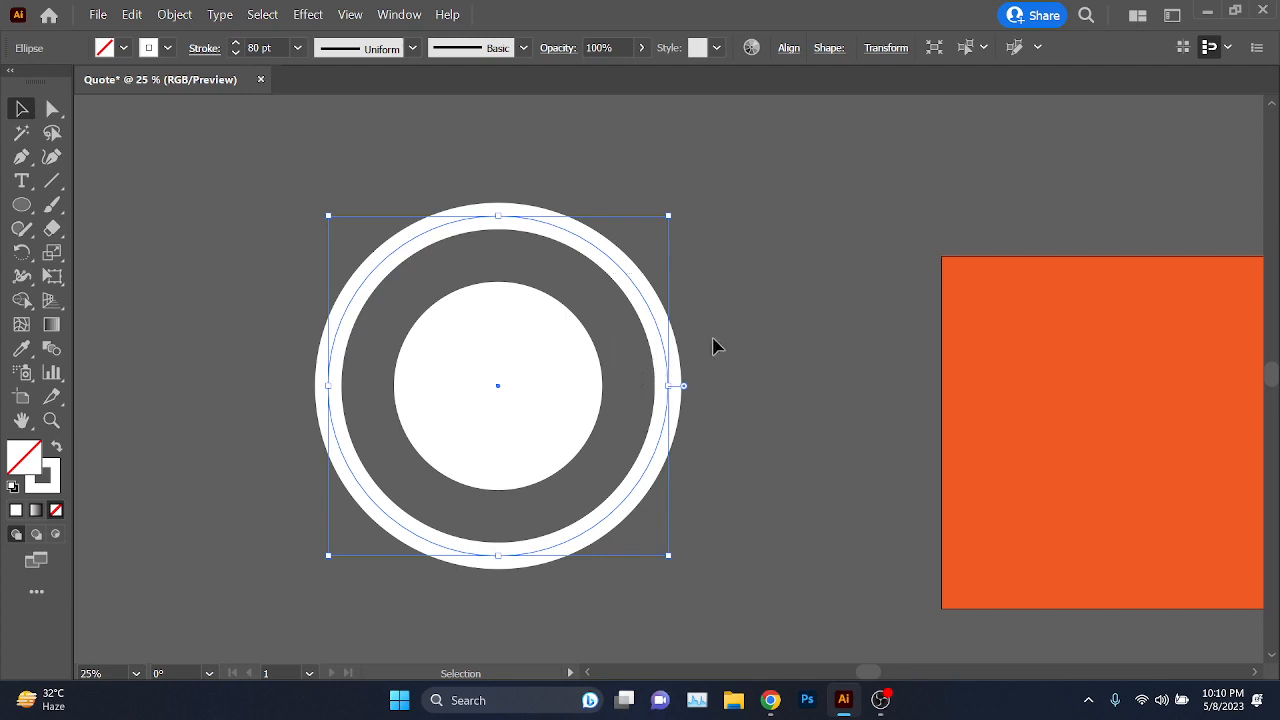
{"action": "key", "text": "Delete"}
- Move the white circle over the lower-right corner of the orange artboard
{"action": "left_click_drag", "start_coordinate": [740, 400], "coordinate": [505, 232]}
{"action": "left_click_drag", "start_coordinate": [315, 275], "coordinate": [800, 428]}
{"action": "scroll", "coordinate": [820, 469], "scroll_direction": "up", "scroll_amount": 1}
{"action": "left_click_drag", "start_coordinate": [769, 362], "coordinate": [745, 412]}
{"action": "scroll", "coordinate": [729, 380], "scroll_direction": "up", "scroll_amount": 1}
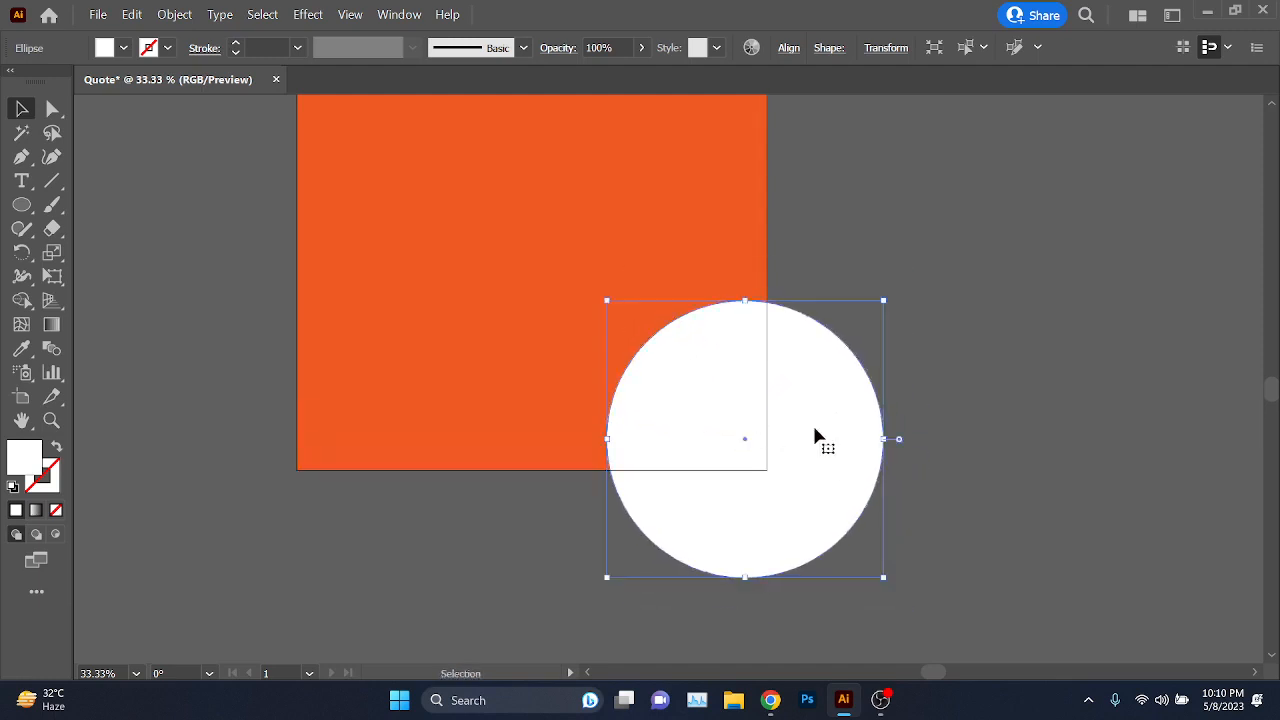
- Duplicate the white circle in place at the artboard corner and enlarge the duplicate around the same centre
{"action": "scroll", "coordinate": [840, 448], "scroll_direction": "up", "scroll_amount": 1}
{"action": "scroll", "coordinate": [809, 466], "scroll_direction": "down", "scroll_amount": 1}
{"action": "scroll", "coordinate": [823, 431], "scroll_direction": "up", "scroll_amount": 2}
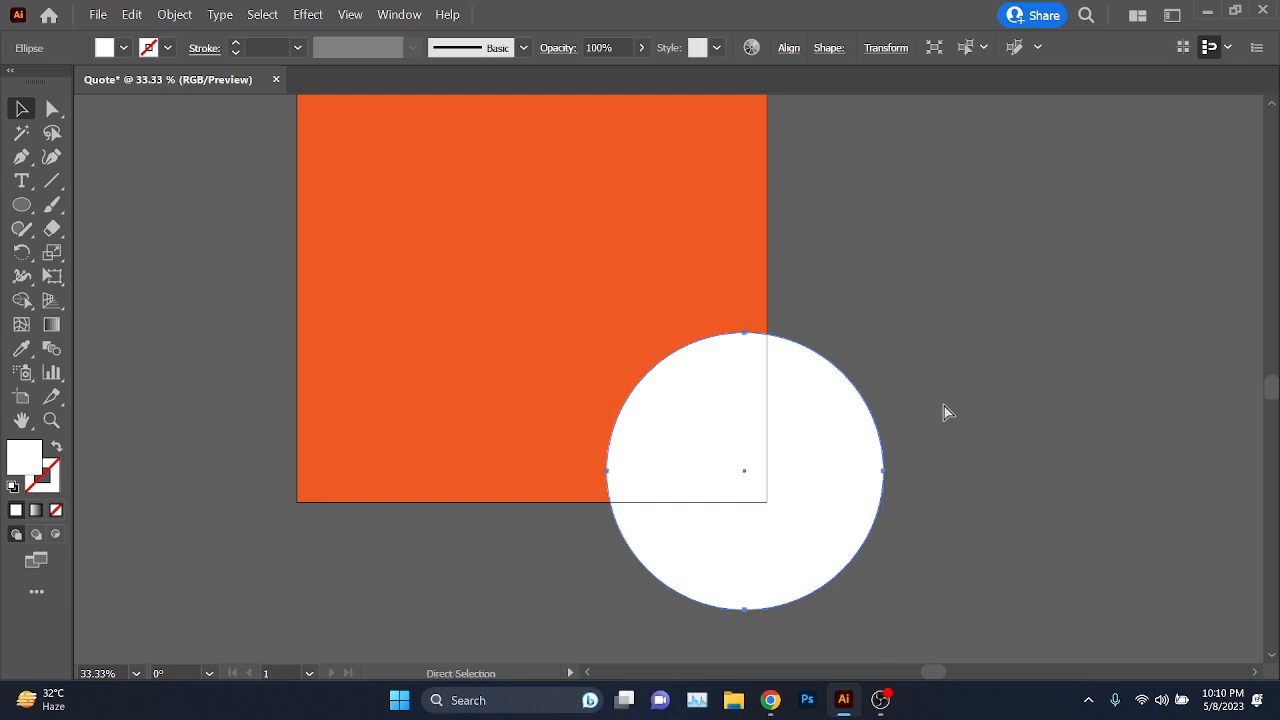
{"action": "key", "text": "ctrl+v"}
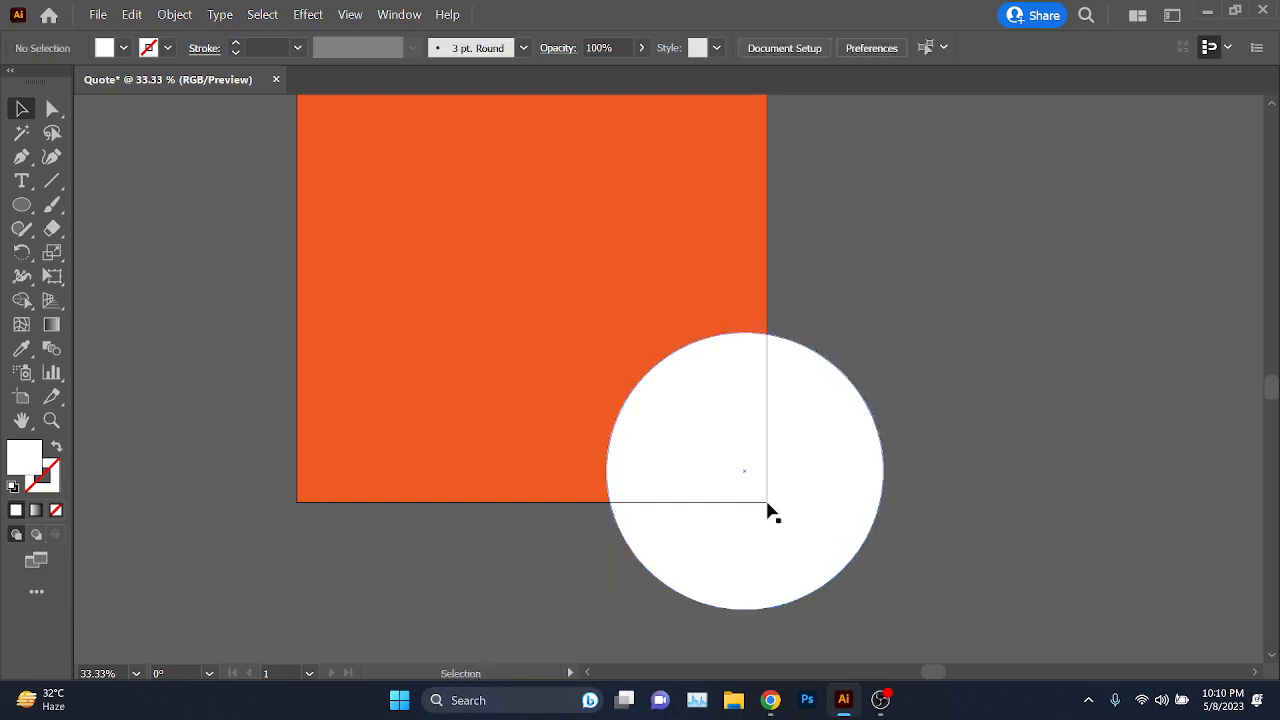
{"action": "key", "text": "ctrl+z"}
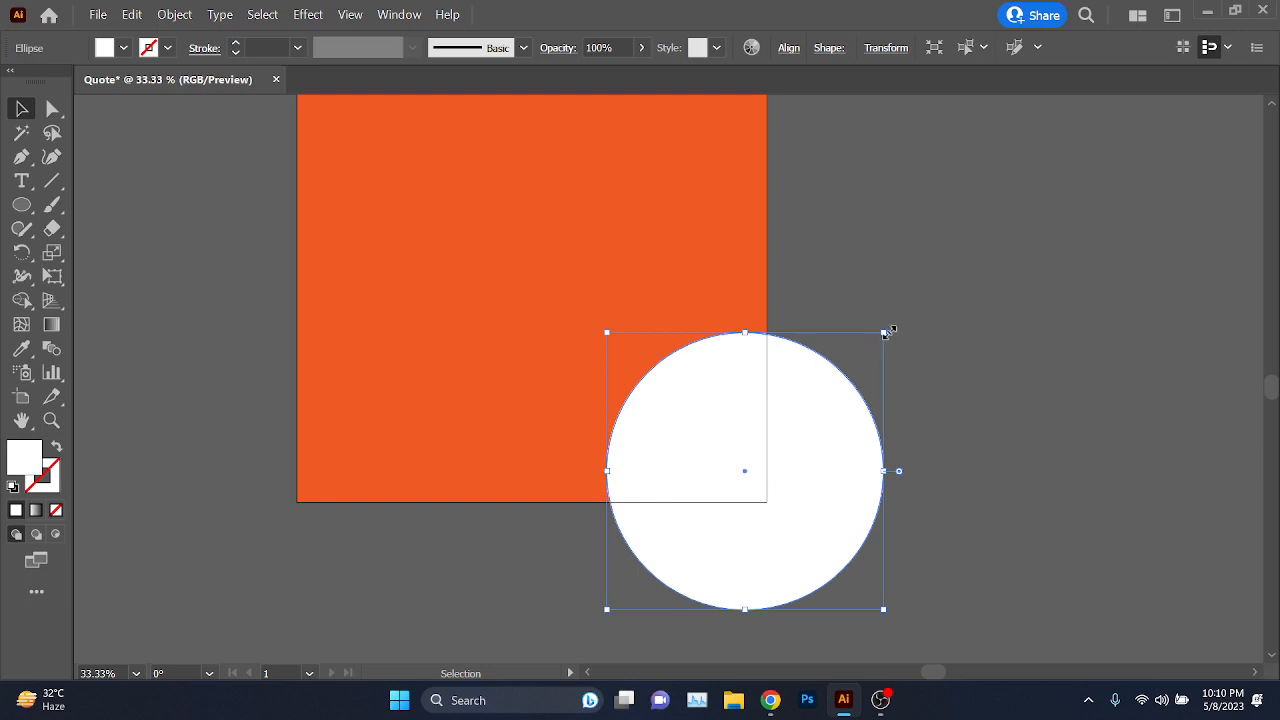
{"action": "left_click_drag", "start_coordinate": [885, 333], "coordinate": [939, 277]}
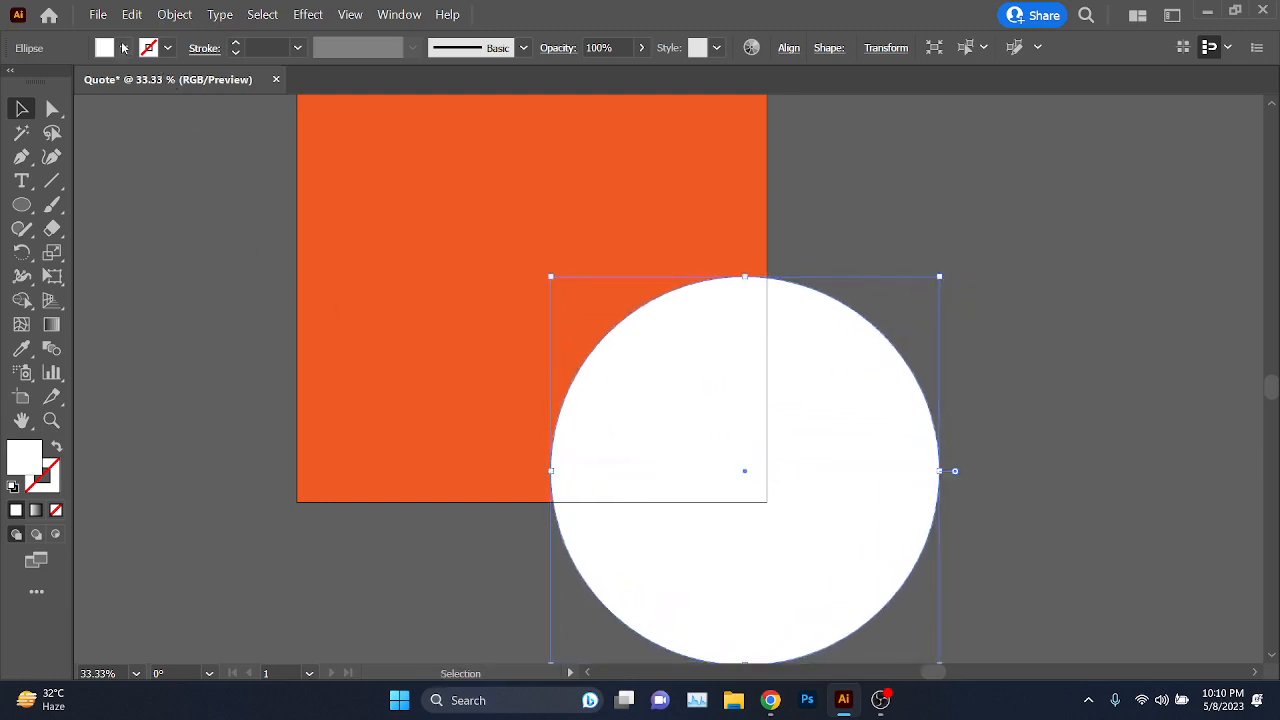
- Turn the larger circle into a ring with no fill and a white 38 pt stroke
{"action": "left_click", "coordinate": [123, 48]}
{"action": "left_click", "coordinate": [14, 81]}
{"action": "left_click", "coordinate": [167, 48]}
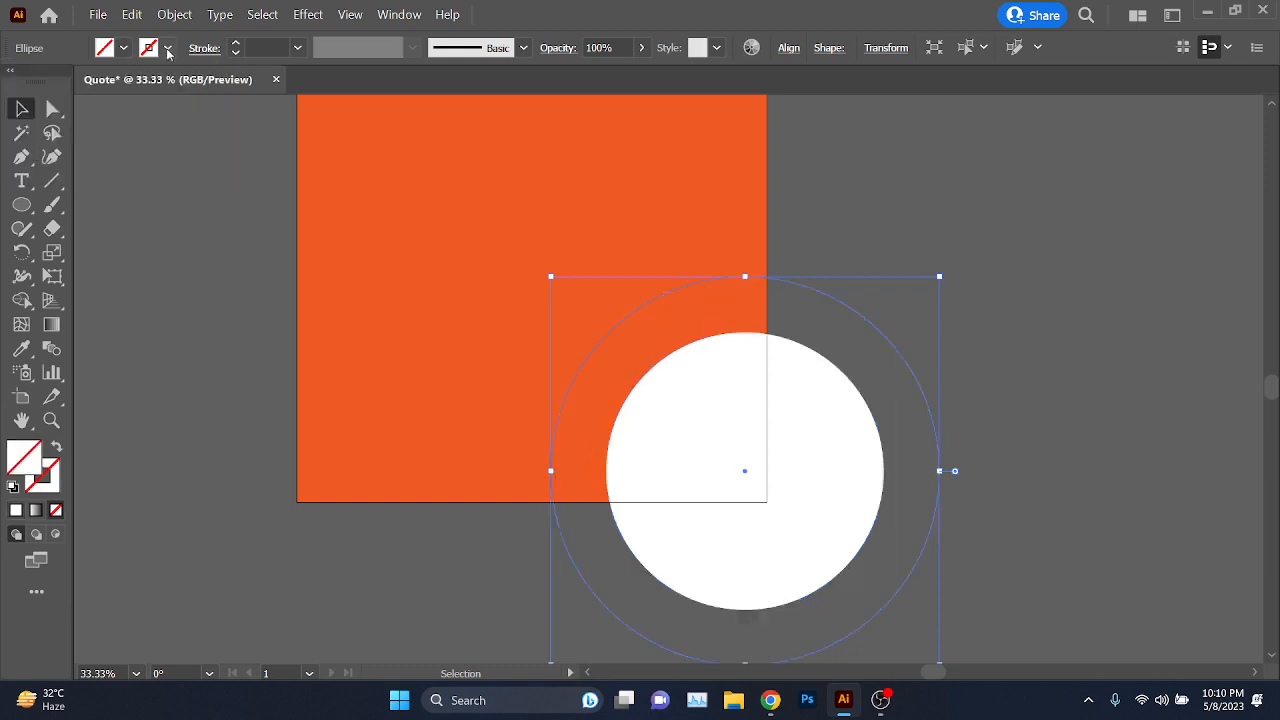
{"action": "left_click", "coordinate": [41, 82]}
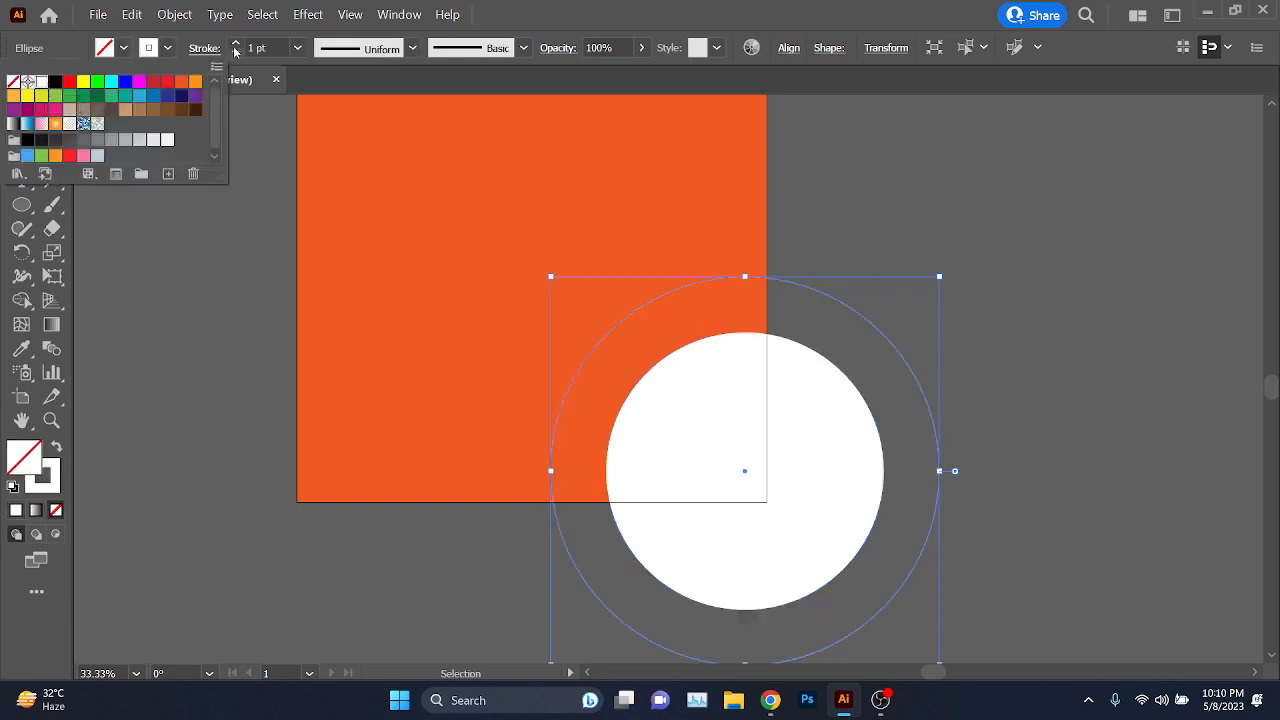
{"action": "left_click", "coordinate": [233, 48]}
{"action": "left_click", "coordinate": [235, 42]}
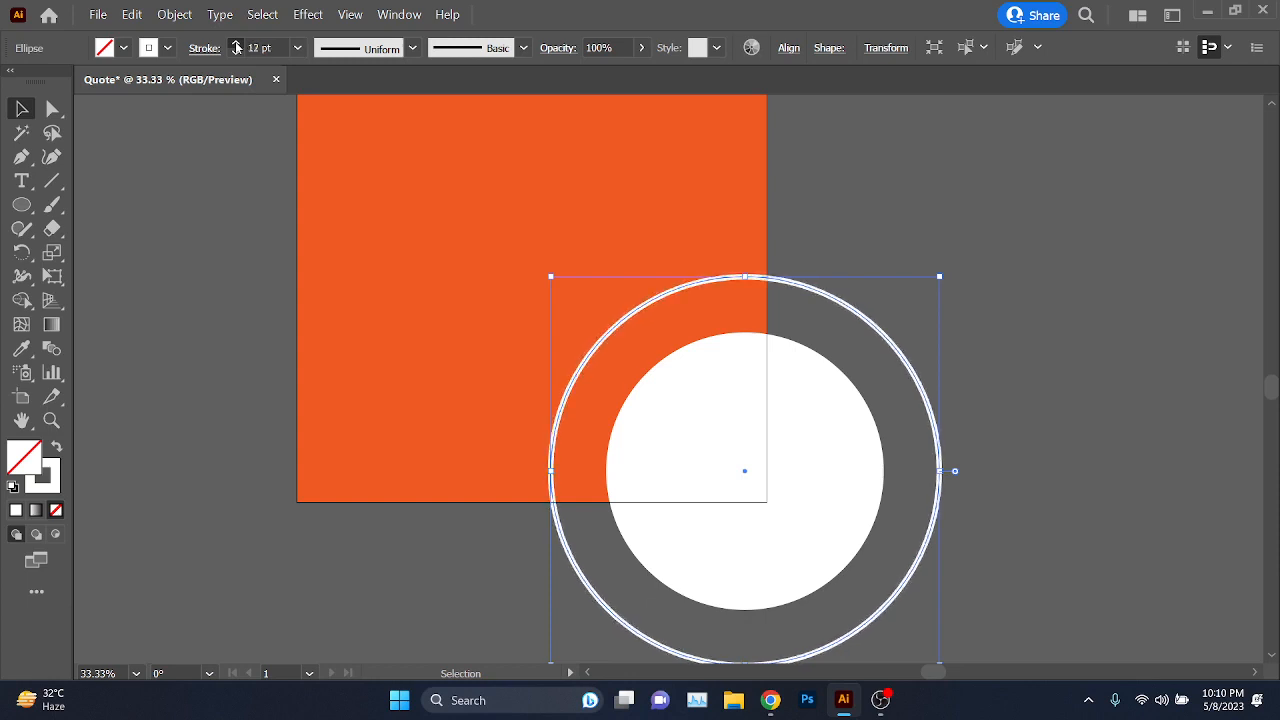
{"action": "left_click", "coordinate": [236, 43]}
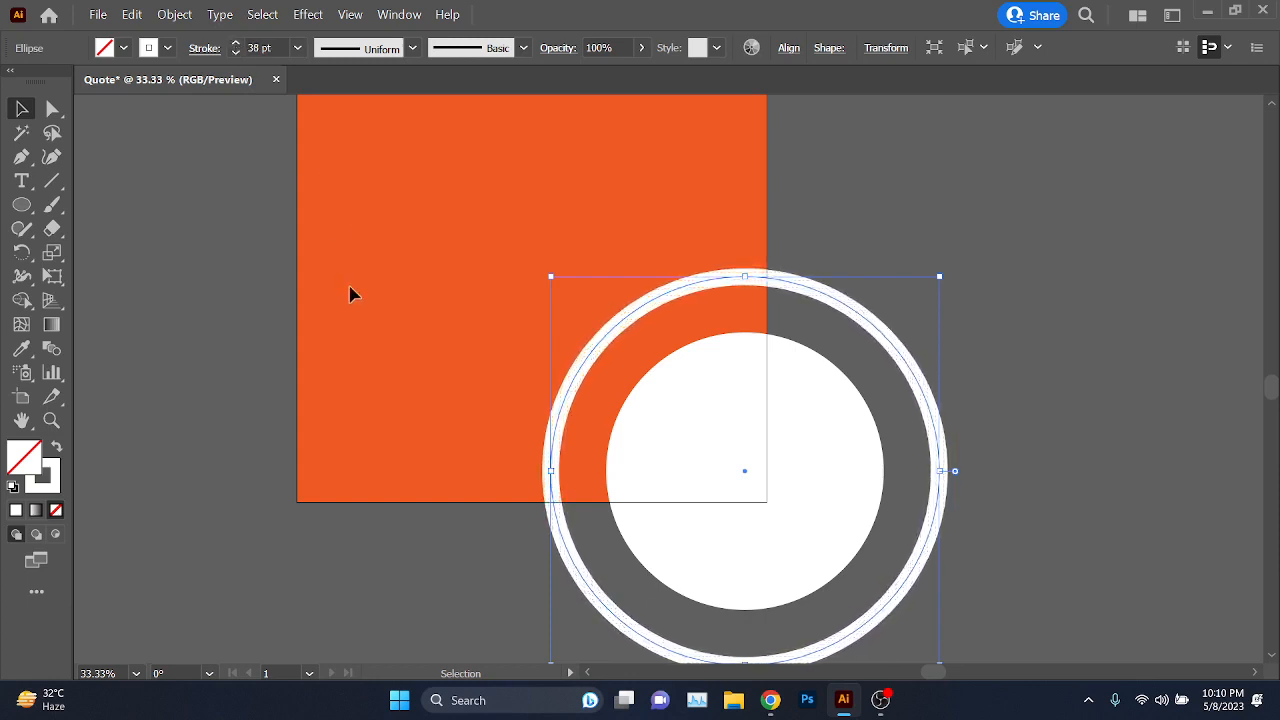
- Set the white ring's stroke weight to 40 pt and deselect it
{"action": "left_click_drag", "start_coordinate": [350, 286], "coordinate": [434, 339]}
{"action": "left_click", "coordinate": [414, 407]}
{"action": "left_click_drag", "start_coordinate": [440, 445], "coordinate": [456, 488]}
{"action": "scroll", "coordinate": [508, 447], "scroll_direction": "down", "scroll_amount": 1}
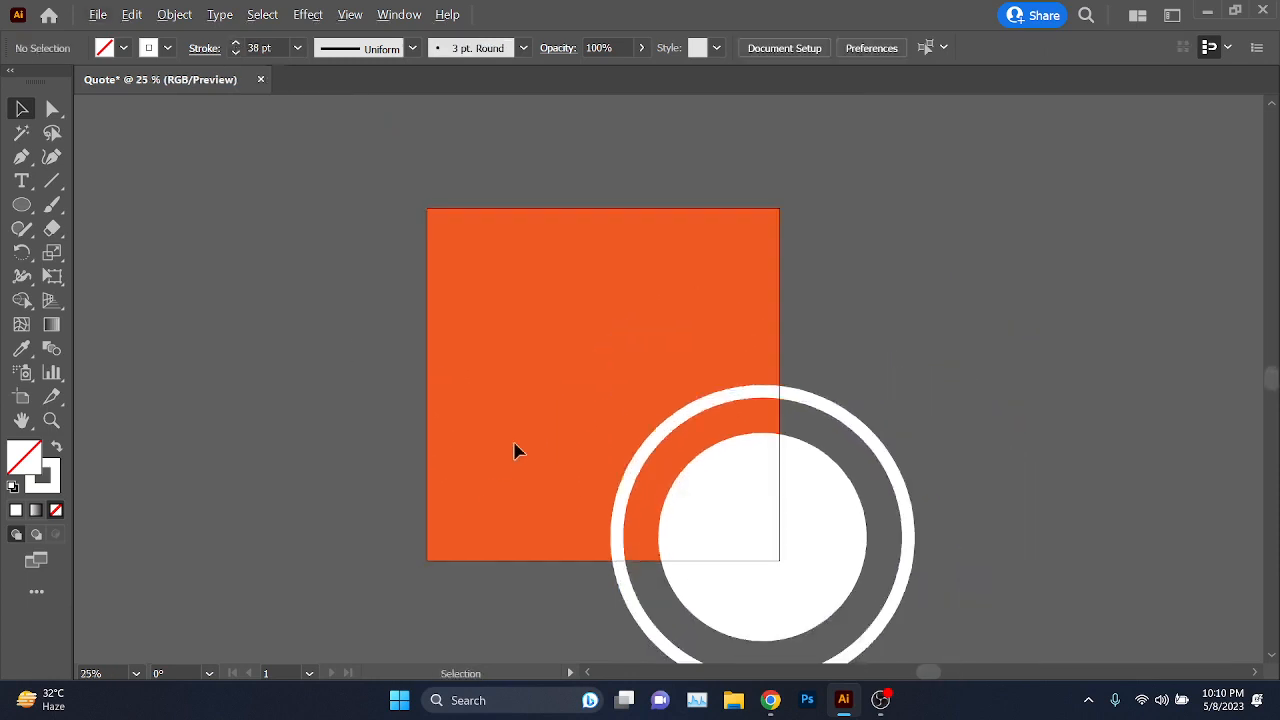
{"action": "left_click_drag", "start_coordinate": [545, 445], "coordinate": [530, 449]}
{"action": "scroll", "coordinate": [505, 458], "scroll_direction": "up", "scroll_amount": 1}
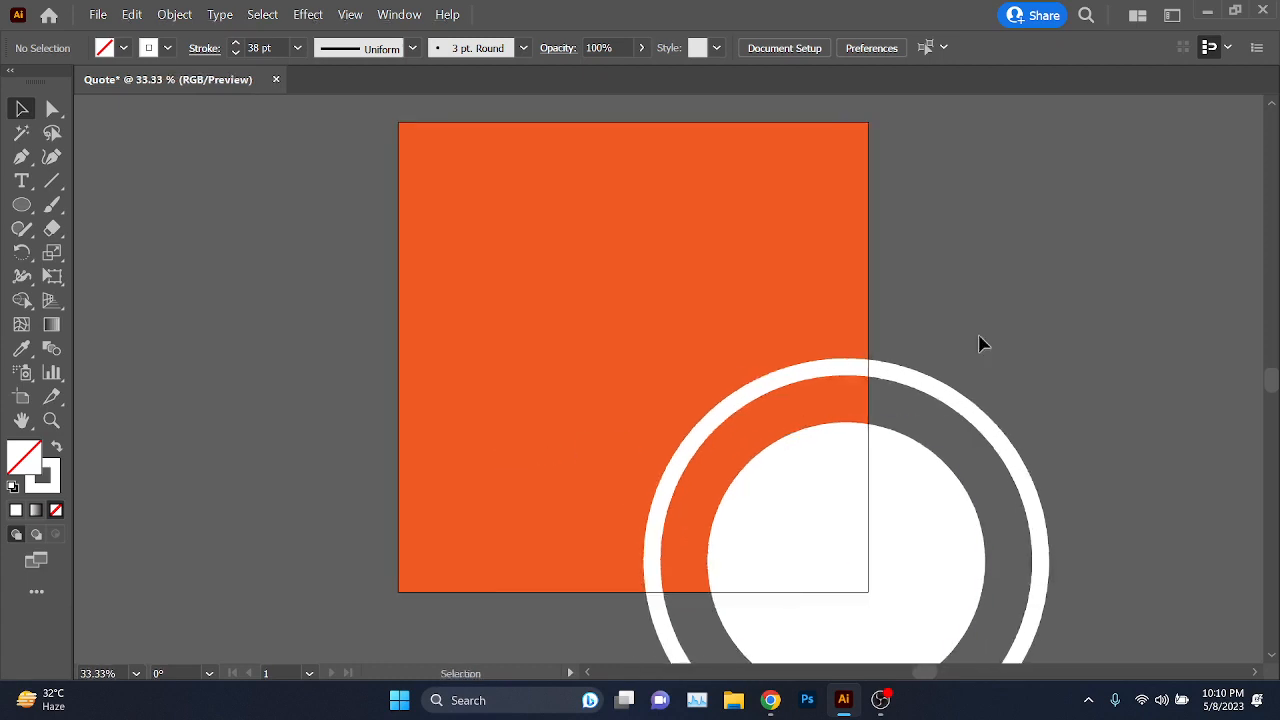
{"action": "left_click", "coordinate": [948, 422]}
{"action": "scroll", "coordinate": [277, 41], "scroll_direction": "up", "scroll_amount": 2}
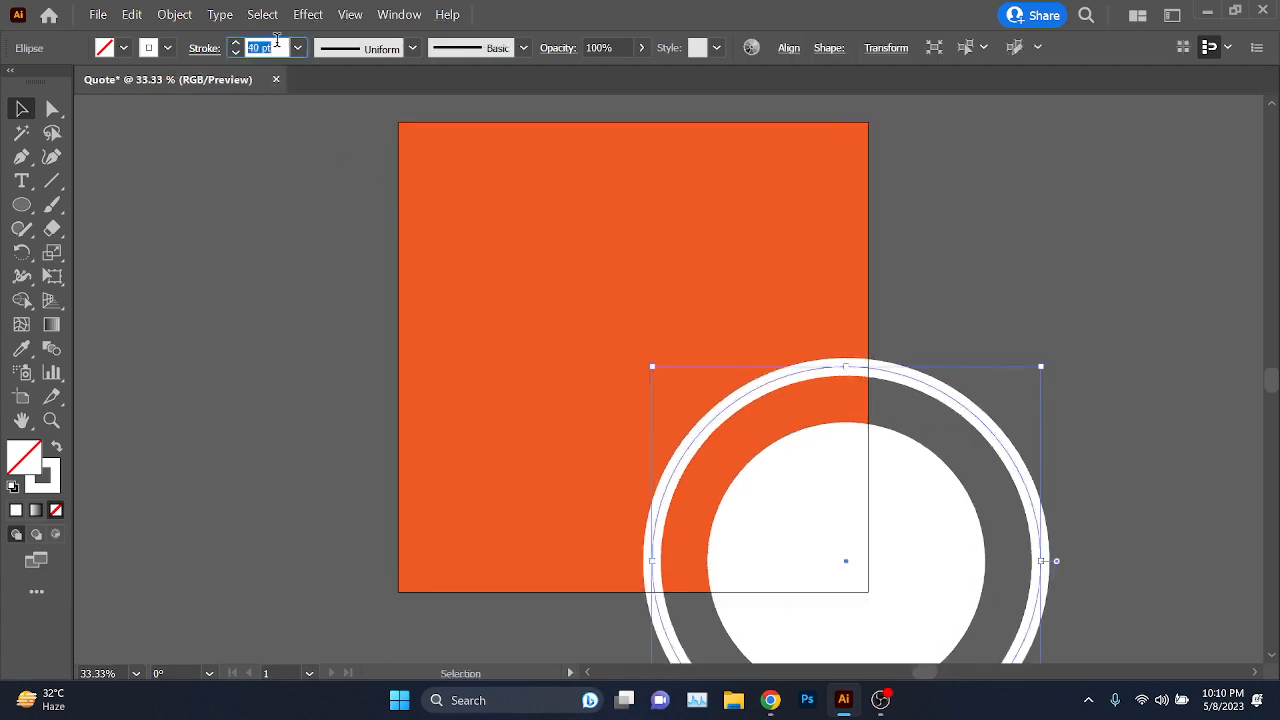
{"action": "left_click", "coordinate": [265, 351]}
- Preview the artboard in Save for Web (Legacy) and fit the preview on screen
{"action": "left_click_drag", "start_coordinate": [433, 394], "coordinate": [403, 315]}
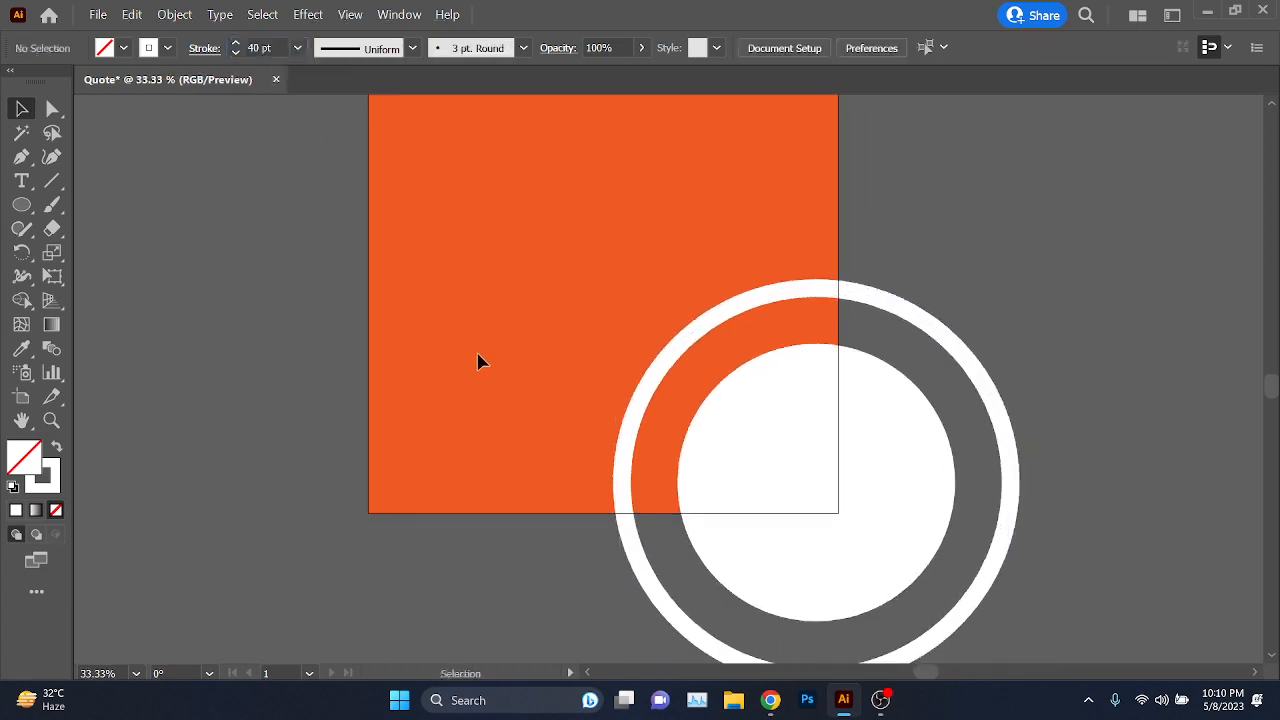
{"action": "scroll", "coordinate": [560, 368], "scroll_direction": "down", "scroll_amount": 1}
{"action": "left_click_drag", "start_coordinate": [564, 404], "coordinate": [575, 447]}
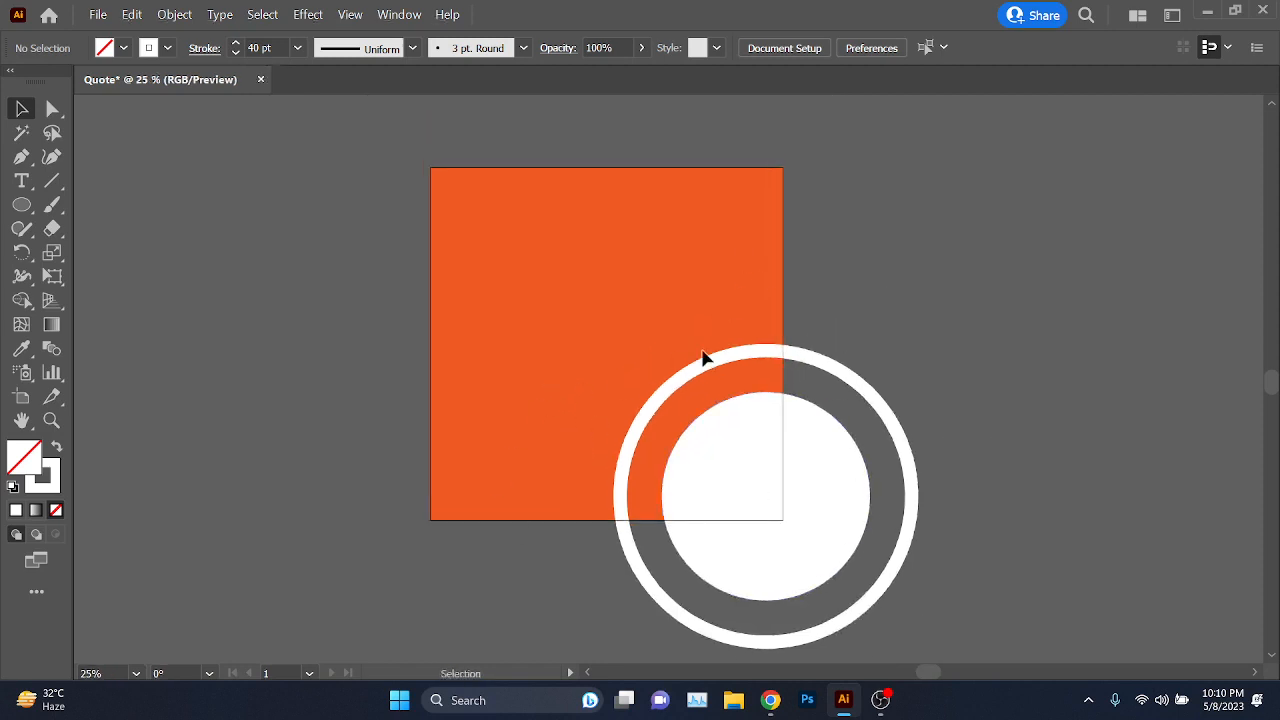
{"action": "left_click_drag", "start_coordinate": [510, 364], "coordinate": [554, 394]}
{"action": "left_click", "coordinate": [93, 14]}
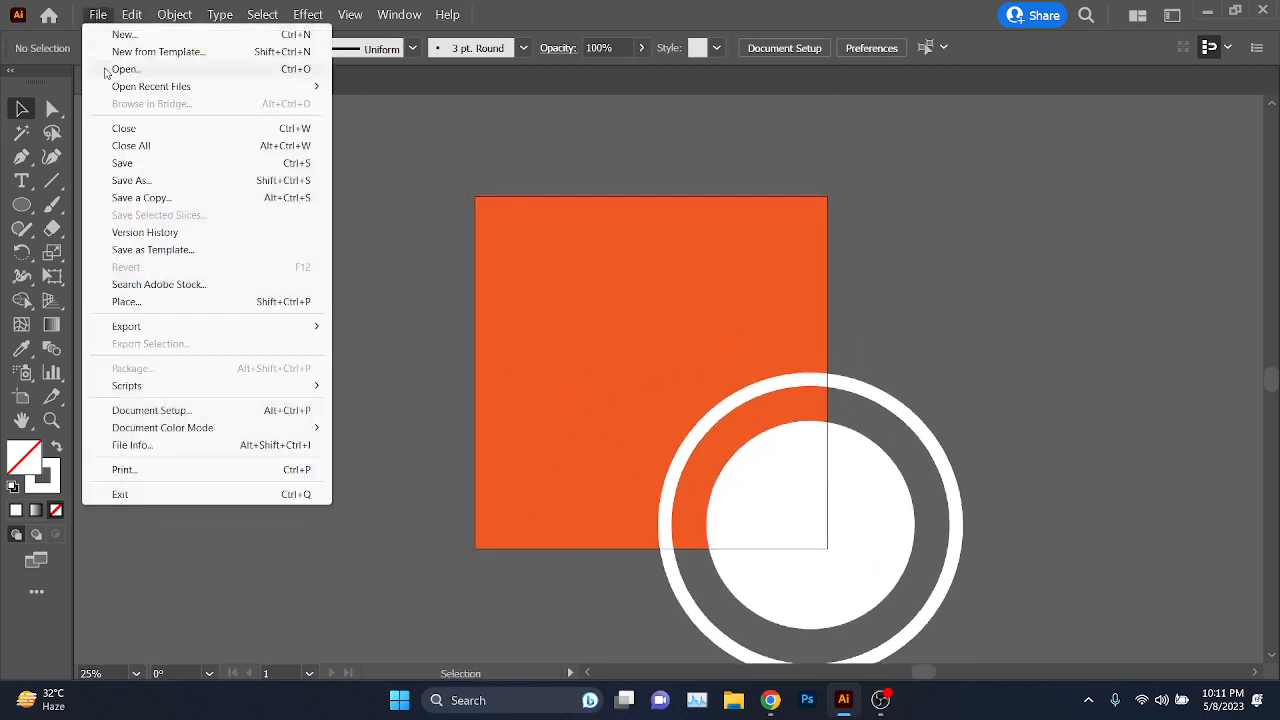
{"action": "mouse_move", "coordinate": [219, 335]}
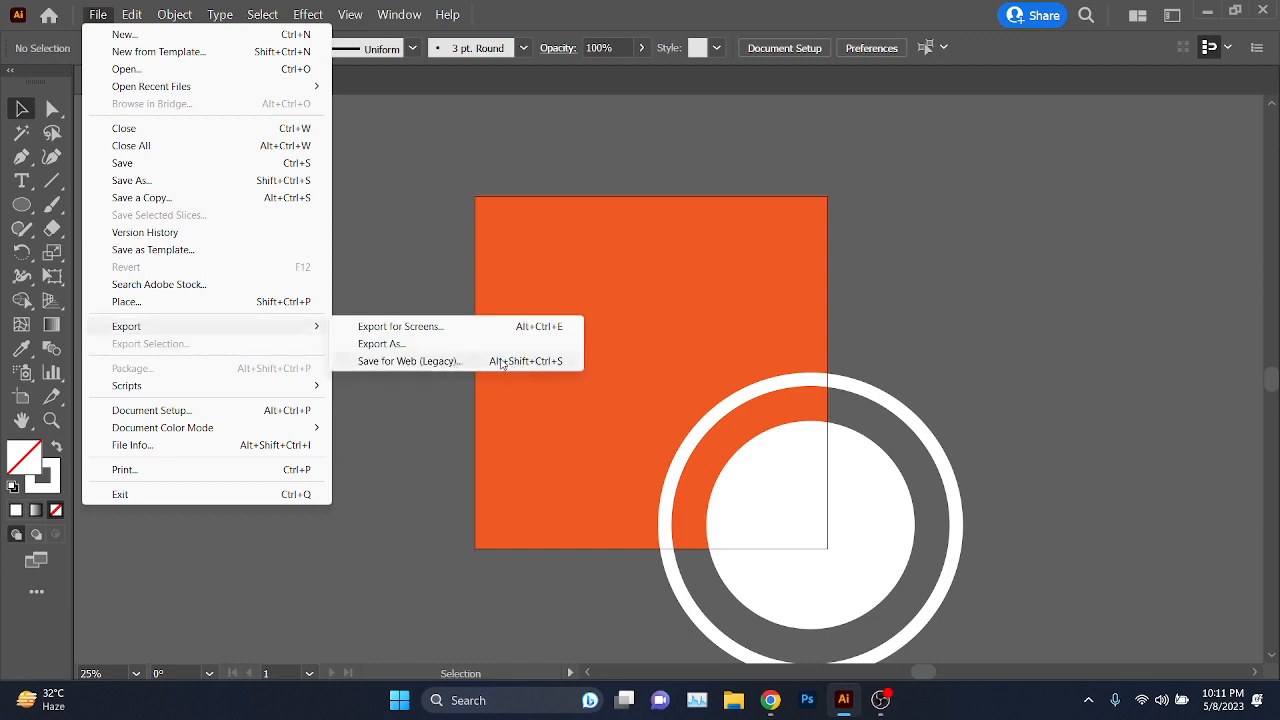
{"action": "left_click", "coordinate": [502, 362]}
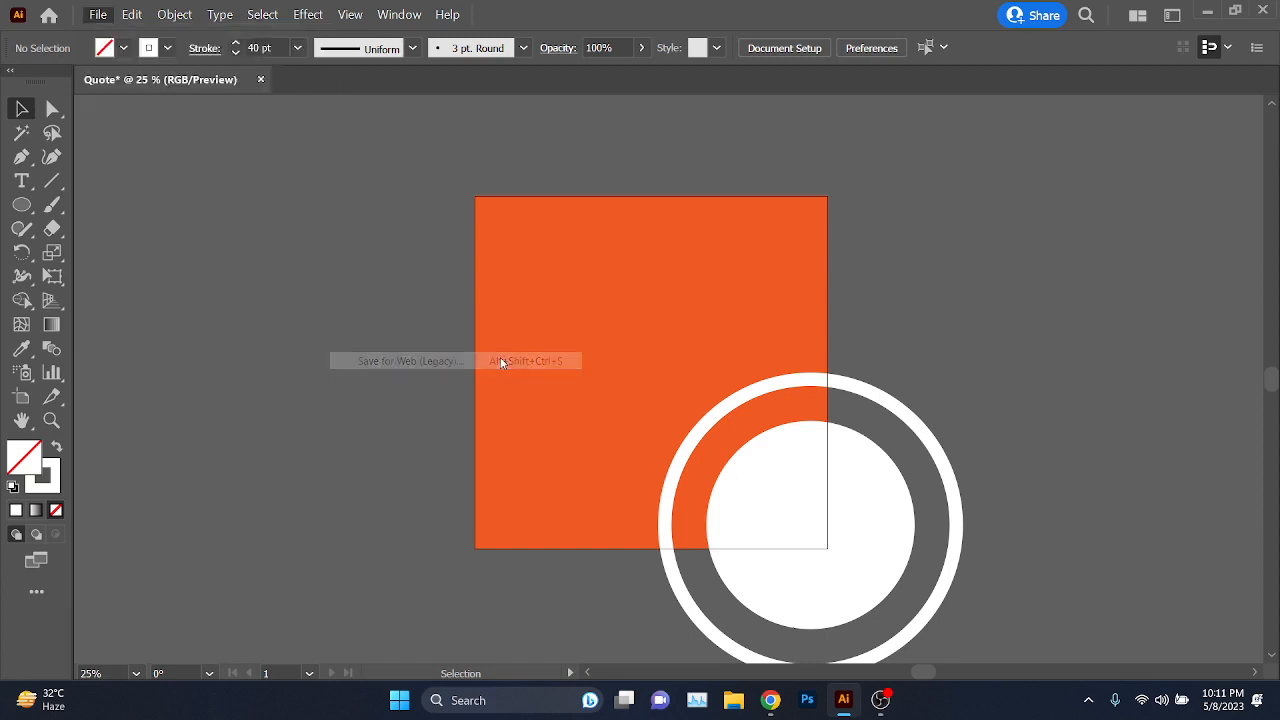
{"action": "right_click", "coordinate": [588, 259]}
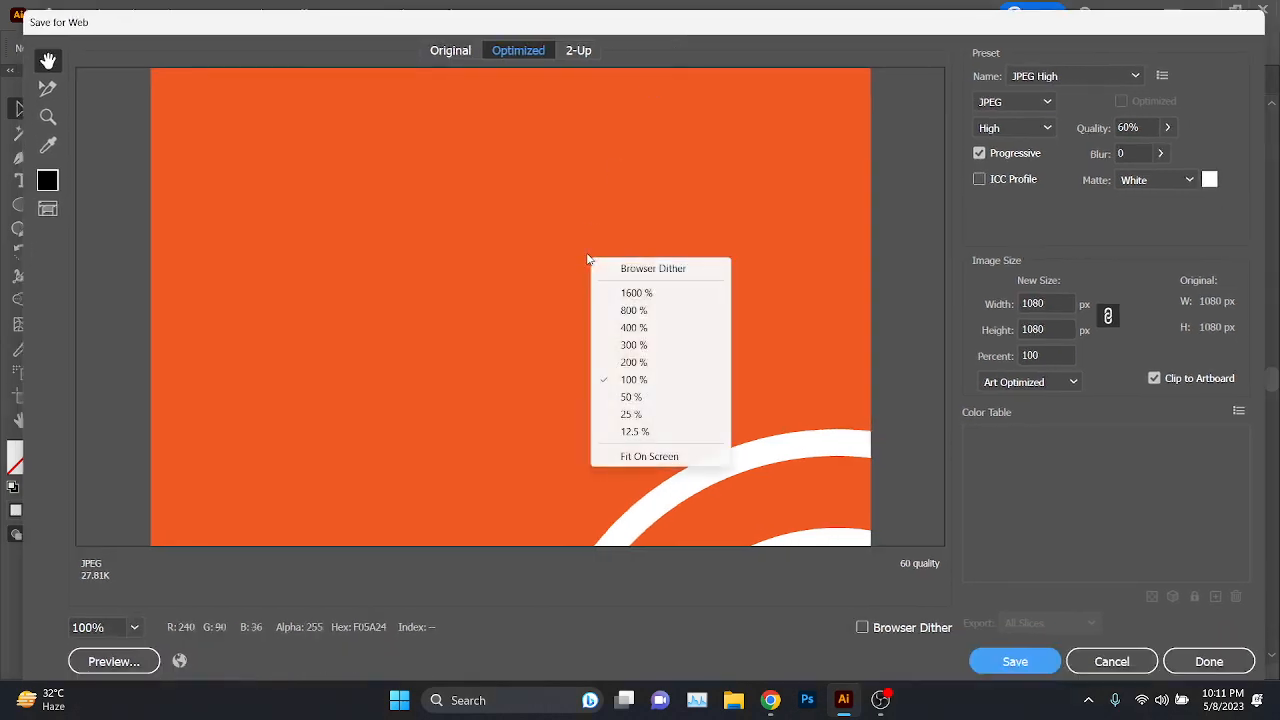
{"action": "left_click", "coordinate": [643, 457]}
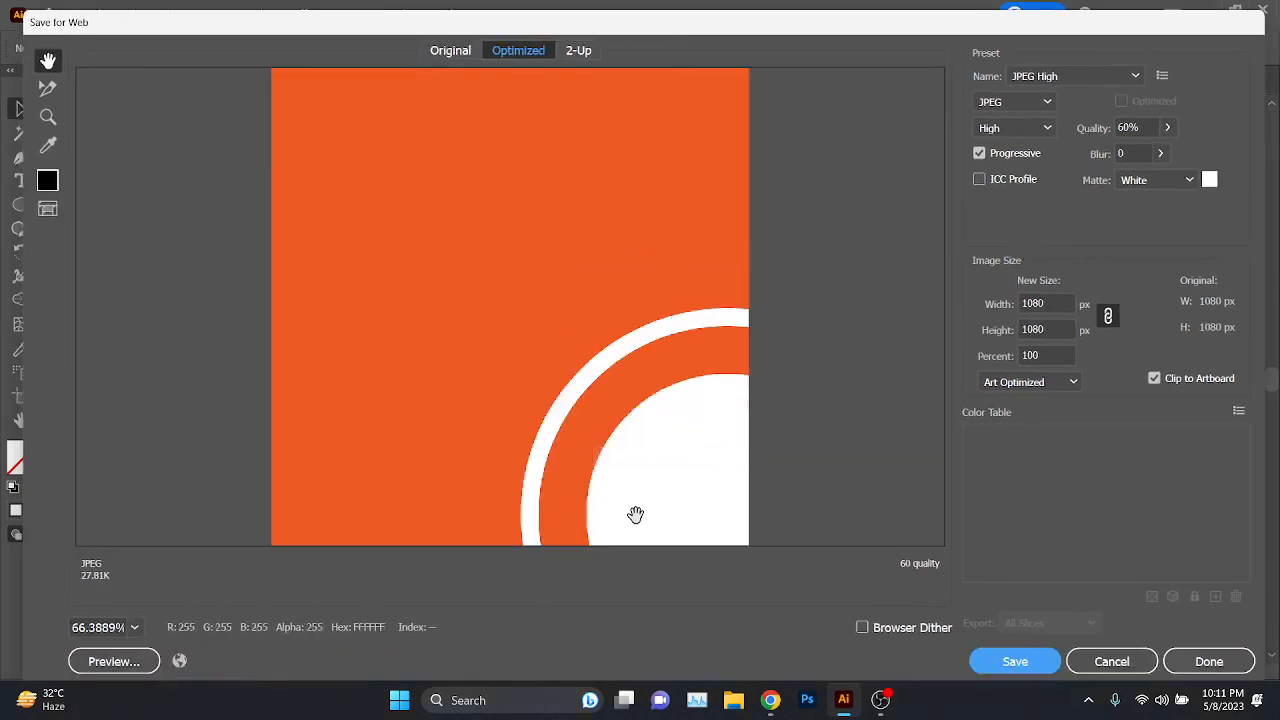
- Switch to the Meet call in Chrome, admit the two waiting participants, and return to Illustrator
{"action": "mouse_move", "coordinate": [770, 700]}
{"action": "left_click", "coordinate": [666, 594]}
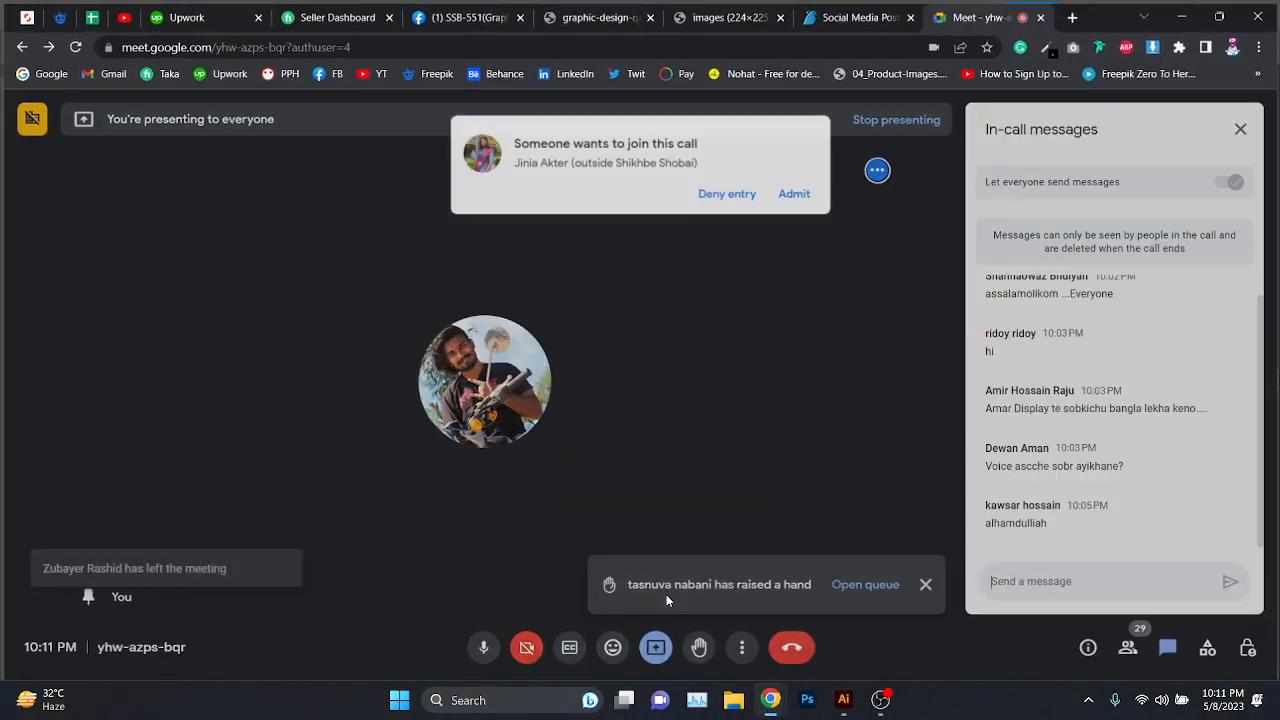
{"action": "left_click", "coordinate": [802, 183]}
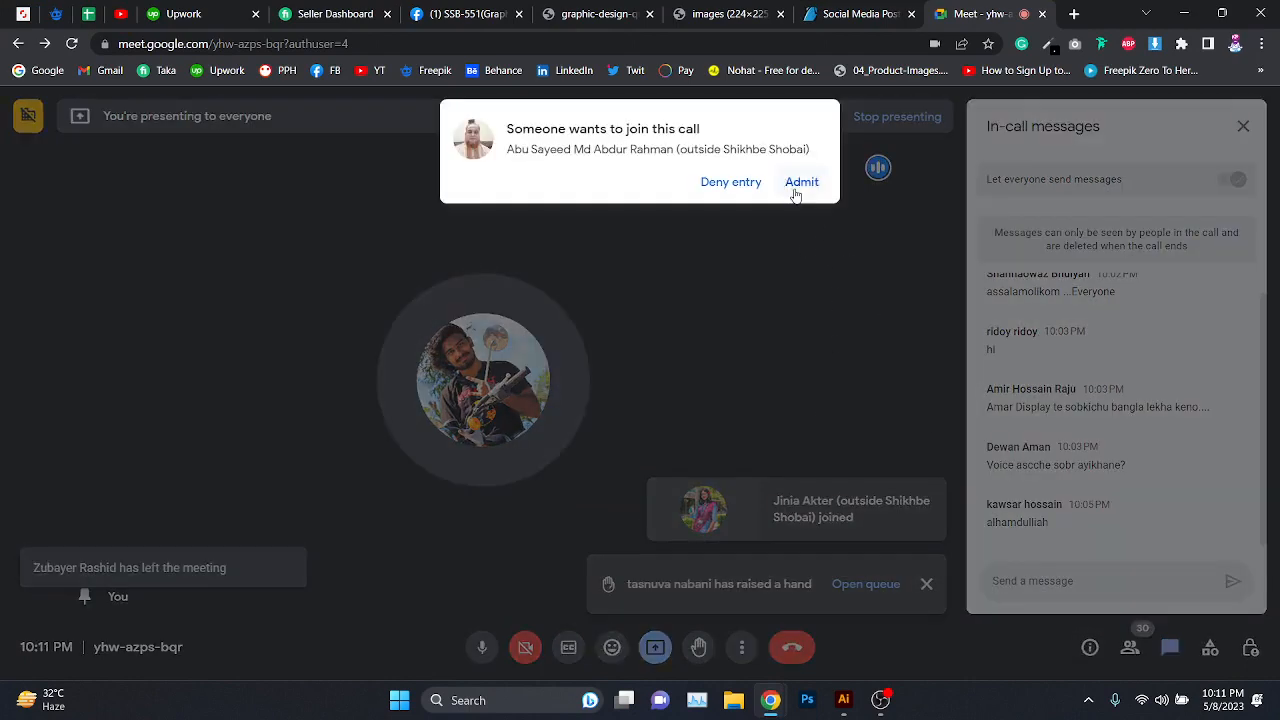
{"action": "left_click", "coordinate": [798, 190]}
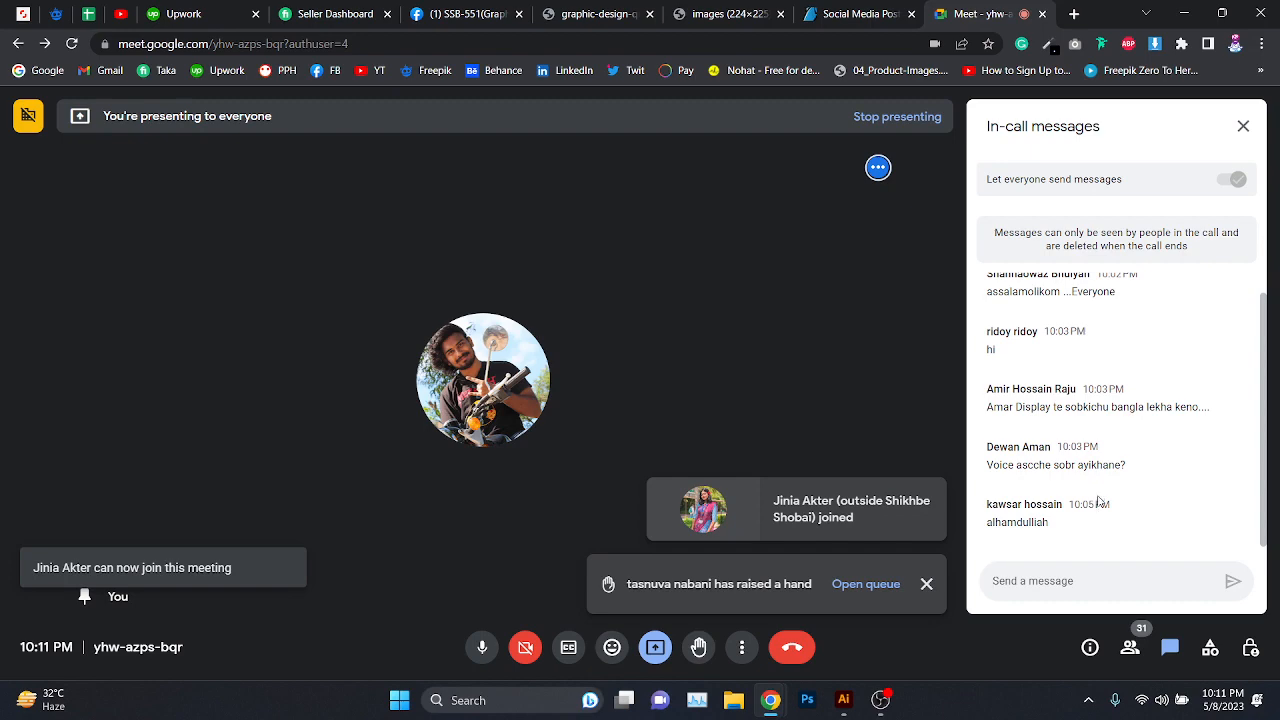
{"action": "left_click", "coordinate": [1184, 14]}
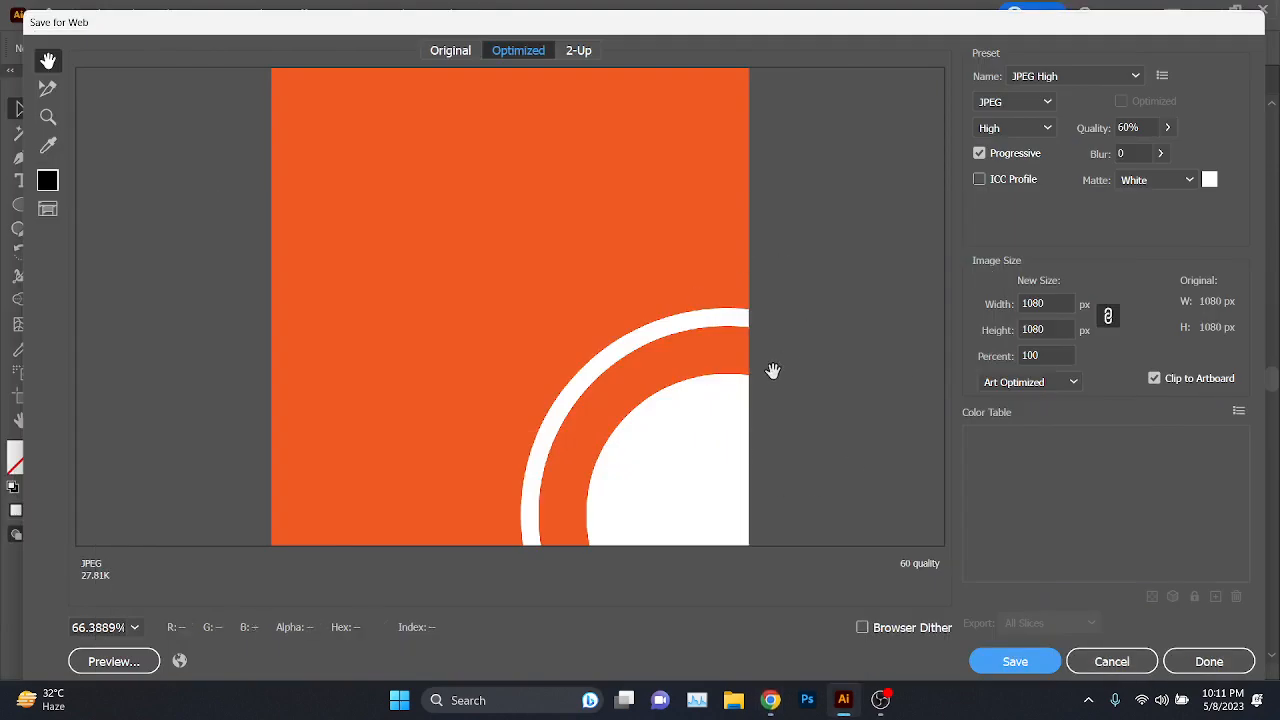
- Cancel the Save for Web preview, unlock all objects, and delete the orange background and both white circles
{"action": "left_click", "coordinate": [1111, 661]}
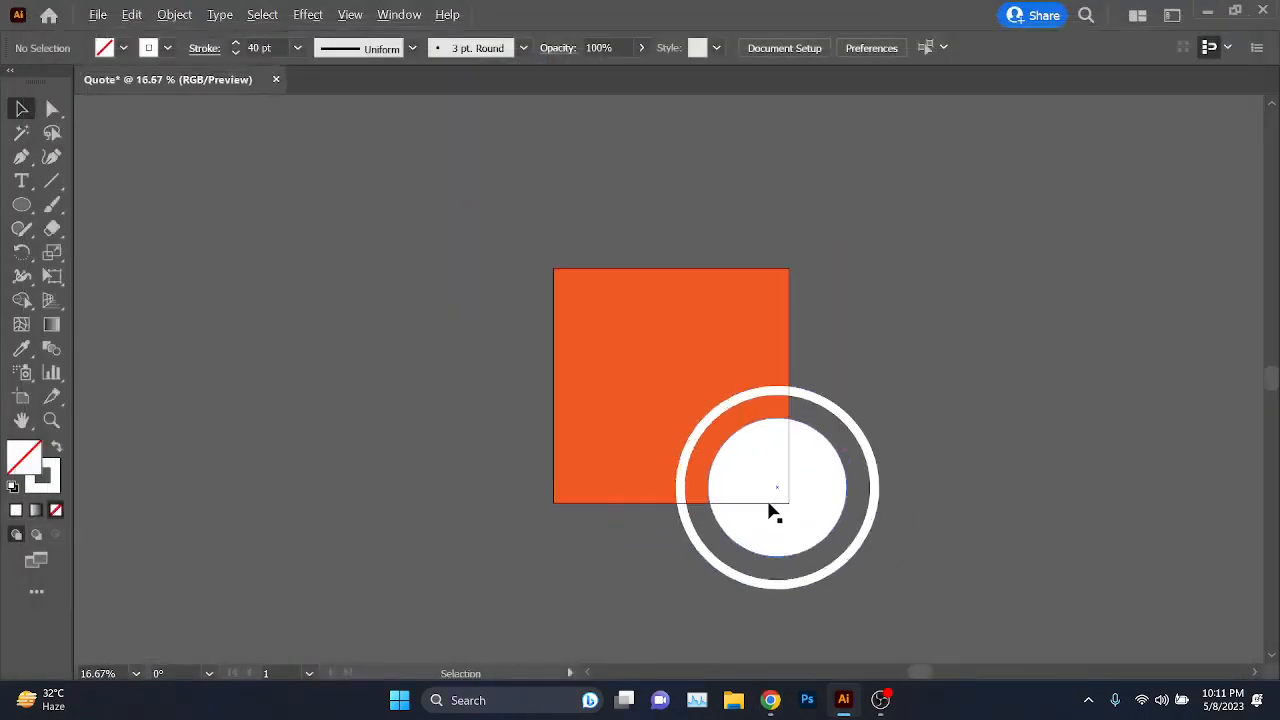
{"action": "left_click_drag", "start_coordinate": [854, 525], "coordinate": [905, 525]}
{"action": "left_click_drag", "start_coordinate": [971, 427], "coordinate": [486, 583]}
{"action": "key", "text": "ctrl+alt+2"}
{"action": "left_click_drag", "start_coordinate": [374, 338], "coordinate": [920, 617]}
{"action": "key", "text": "Delete"}
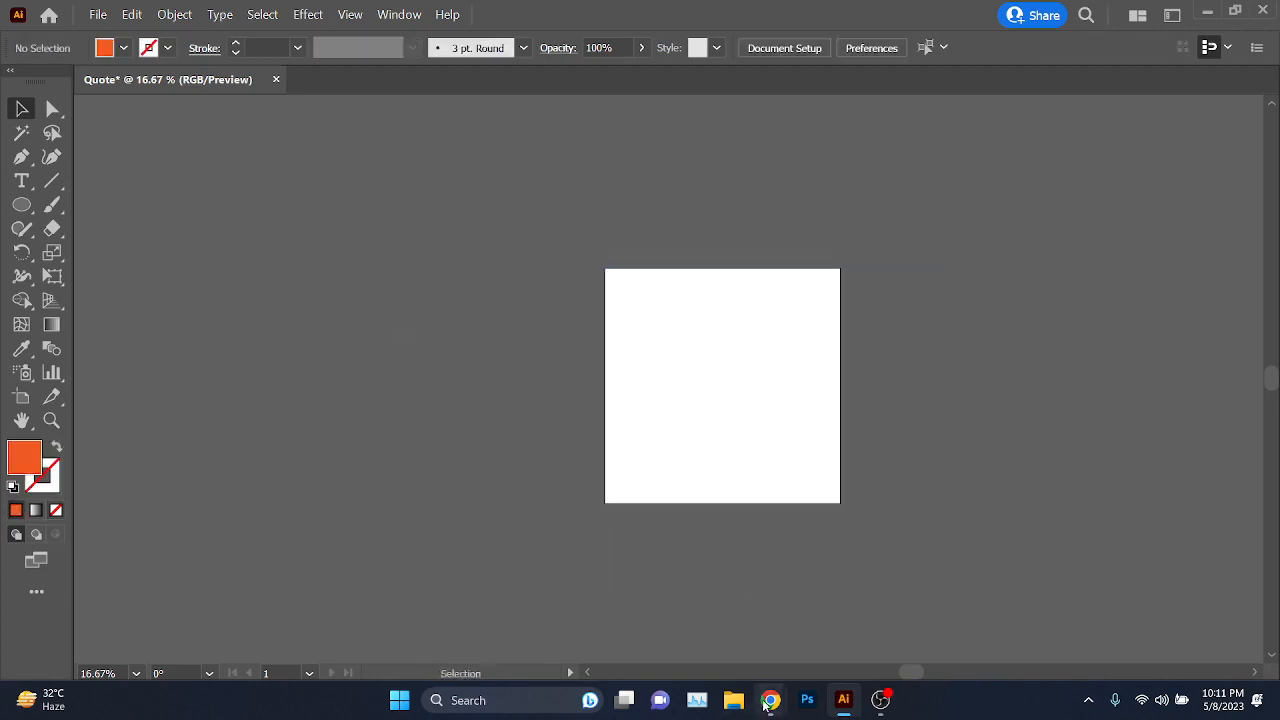
- Switch to Chrome and close the orange "Good design is obvious" reference image
{"action": "mouse_move", "coordinate": [770, 700]}
{"action": "left_click", "coordinate": [680, 606]}
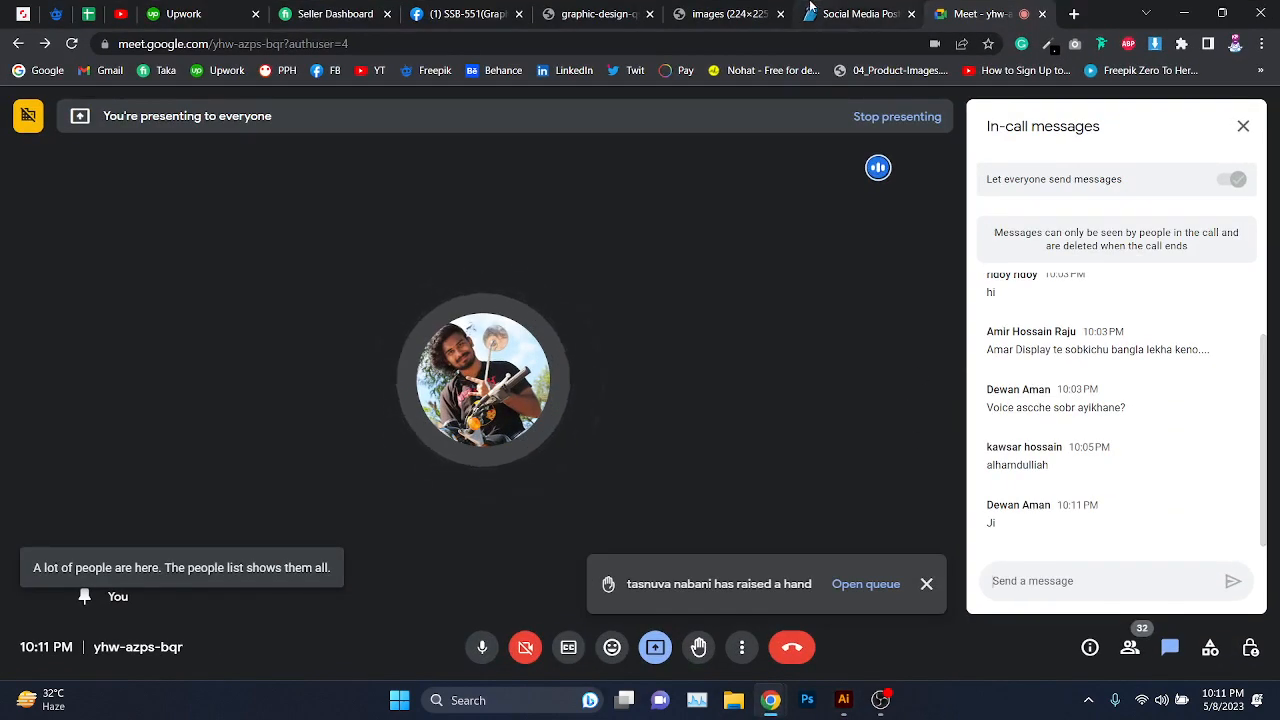
{"action": "key", "text": "ctrl+shift+Tab"}
{"action": "key", "text": "ctrl+shift+Tab"}
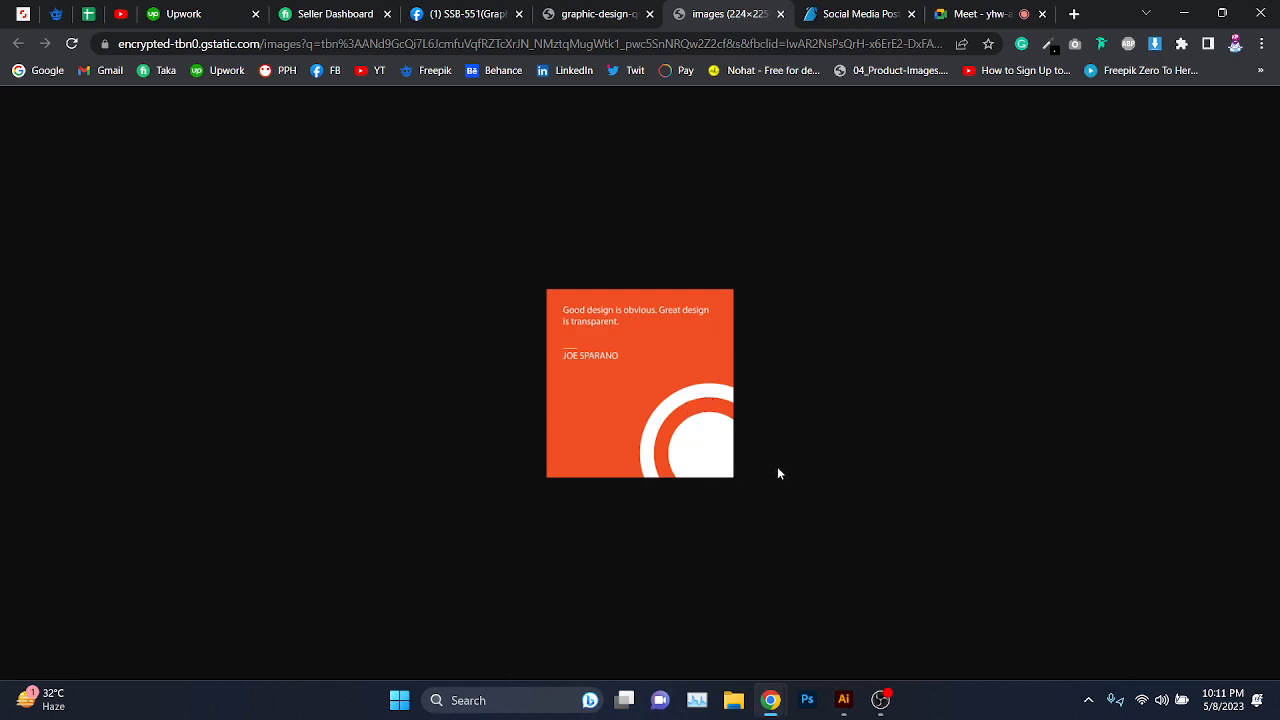
{"action": "left_click", "coordinate": [779, 14]}
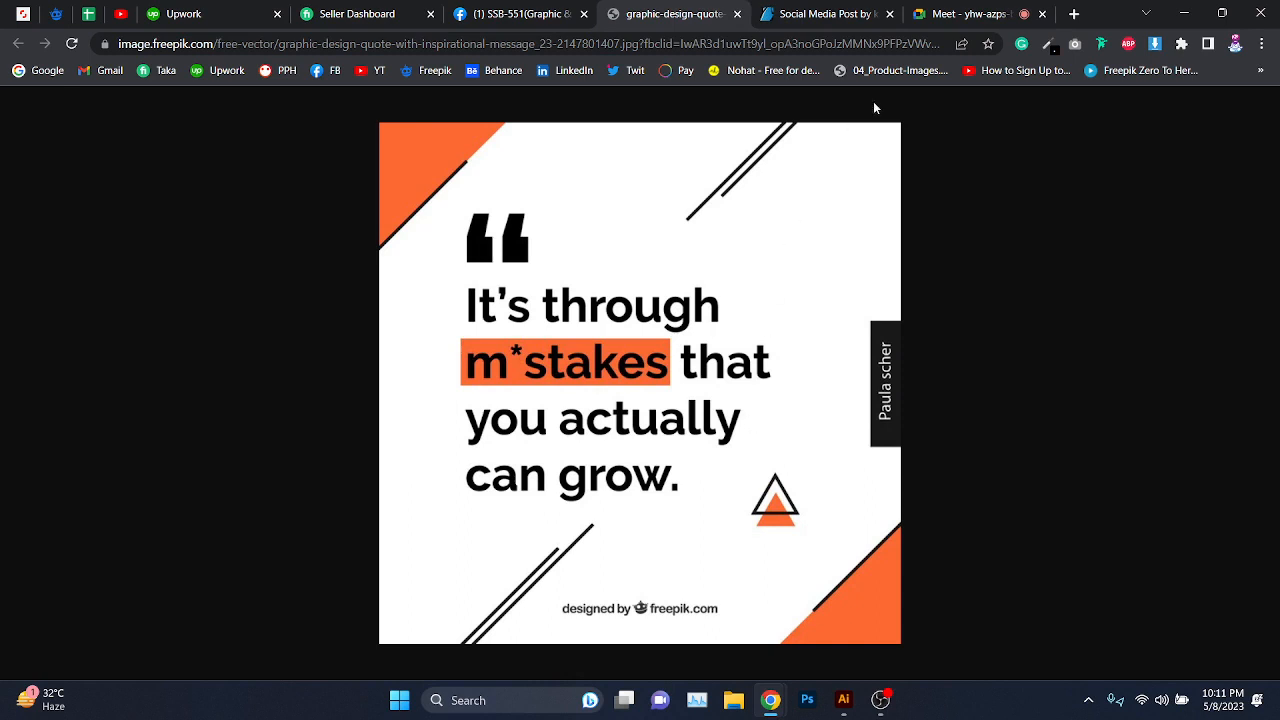
- Admit the waiting participant in Meet, view the "It's through m*stakes" reference image, and return to Illustrator
{"action": "left_click", "coordinate": [965, 14]}
{"action": "left_click", "coordinate": [802, 182]}
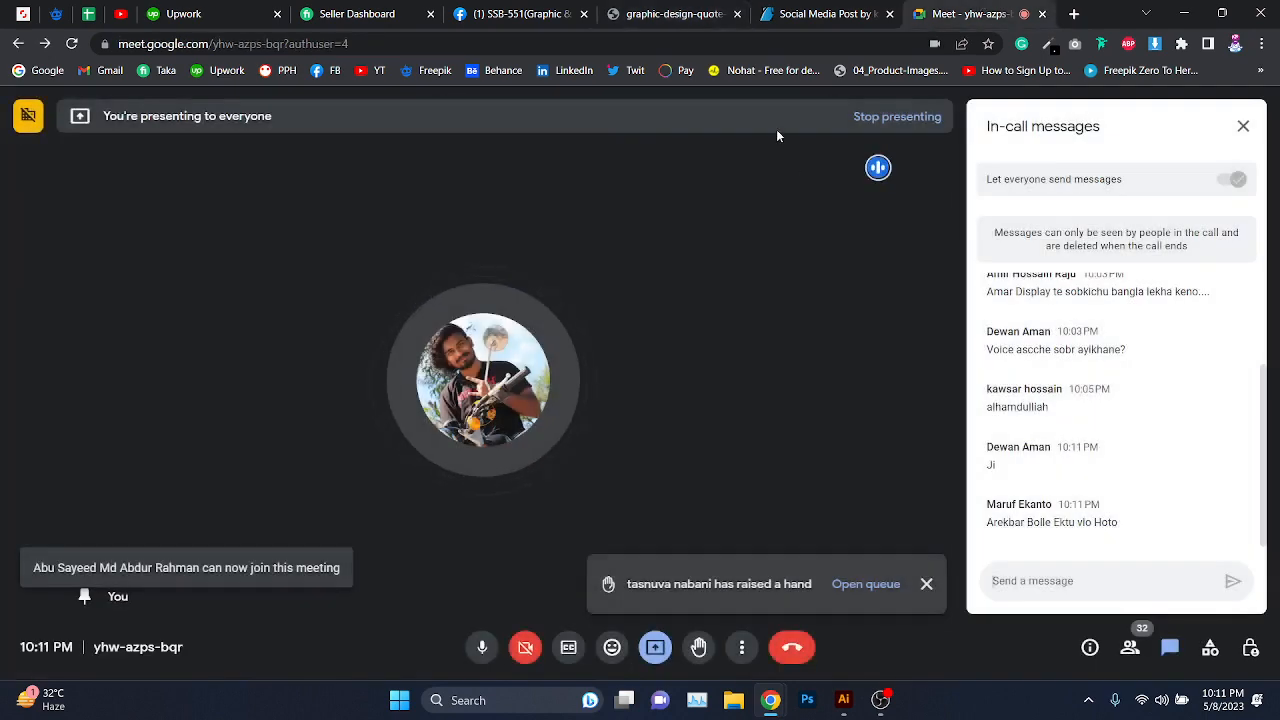
{"action": "left_click", "coordinate": [688, 9]}
{"action": "left_click", "coordinate": [951, 12]}
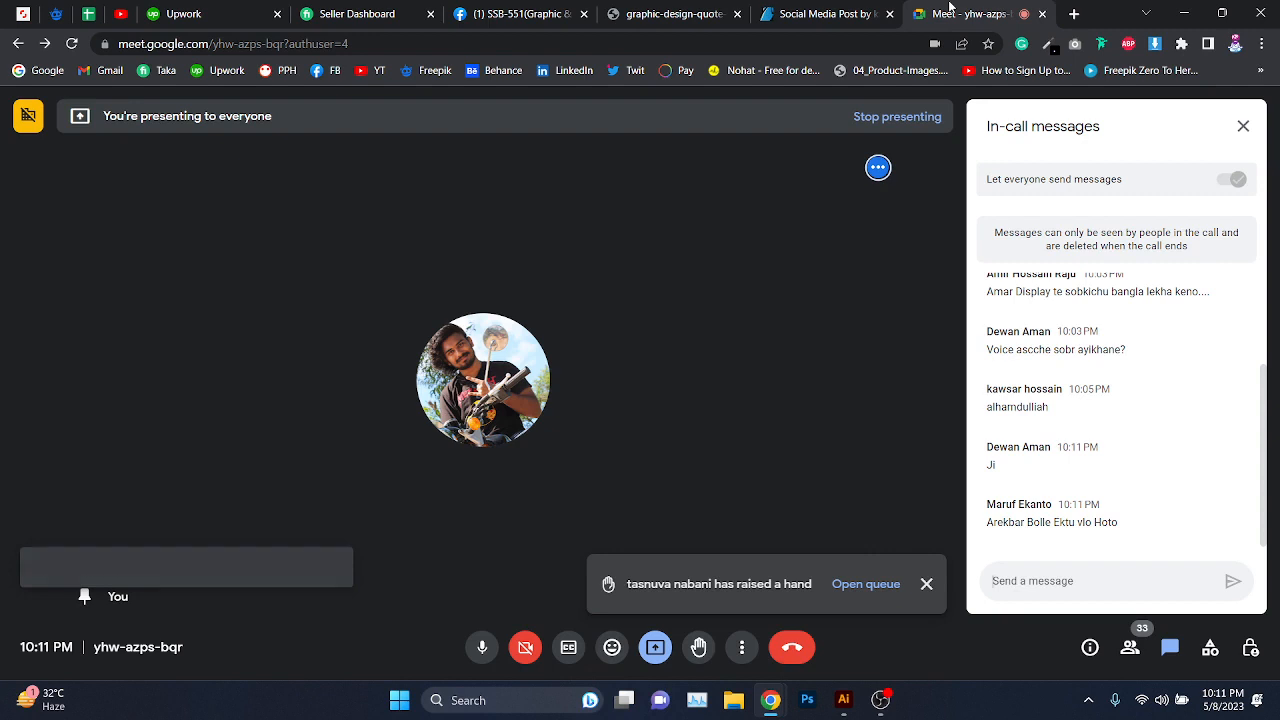
{"action": "left_click", "coordinate": [620, 12]}
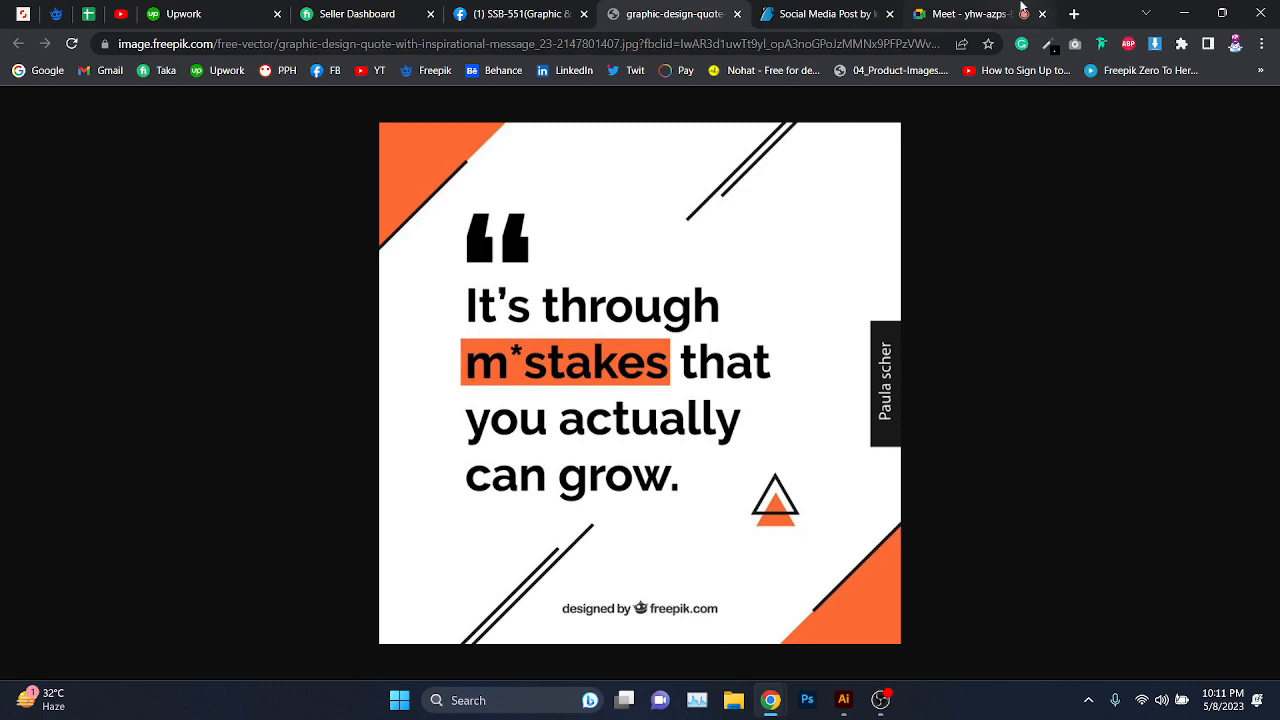
{"action": "left_click", "coordinate": [970, 13]}
{"action": "left_click", "coordinate": [1184, 13]}
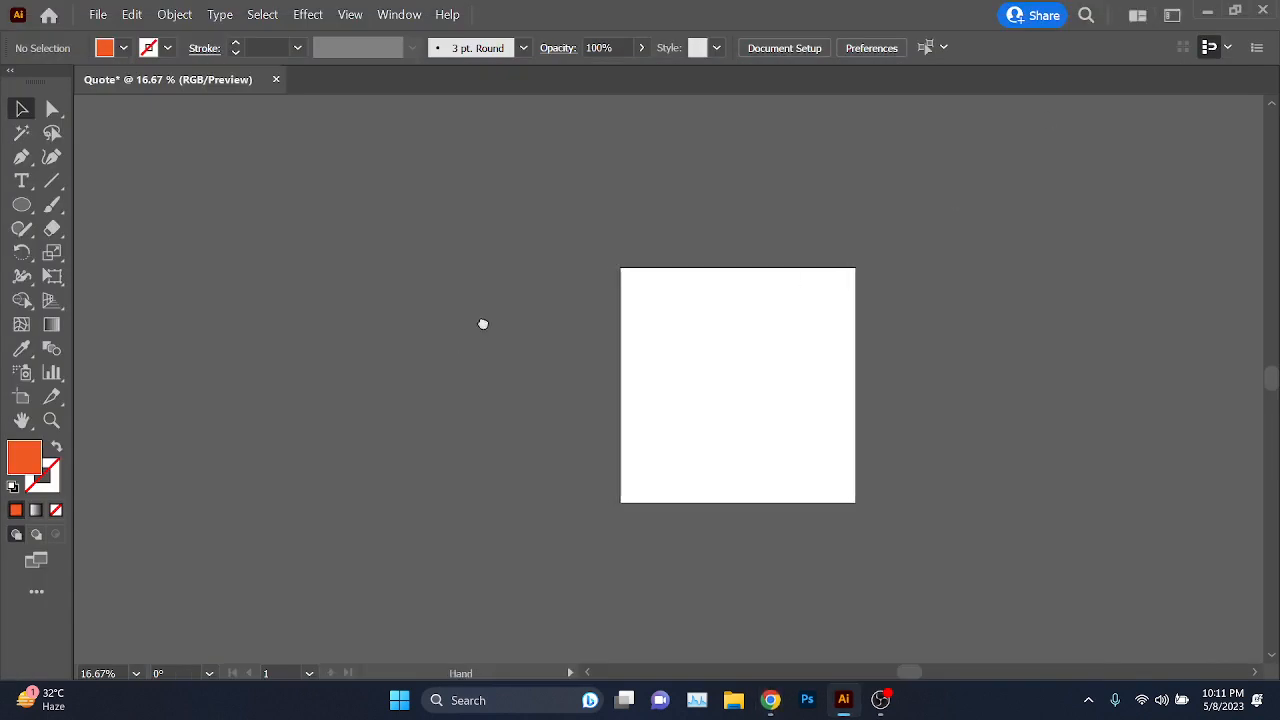
- Draw an orange three-sided polygon near the middle of the artboard and deselect it
{"action": "left_click", "coordinate": [12, 210]}
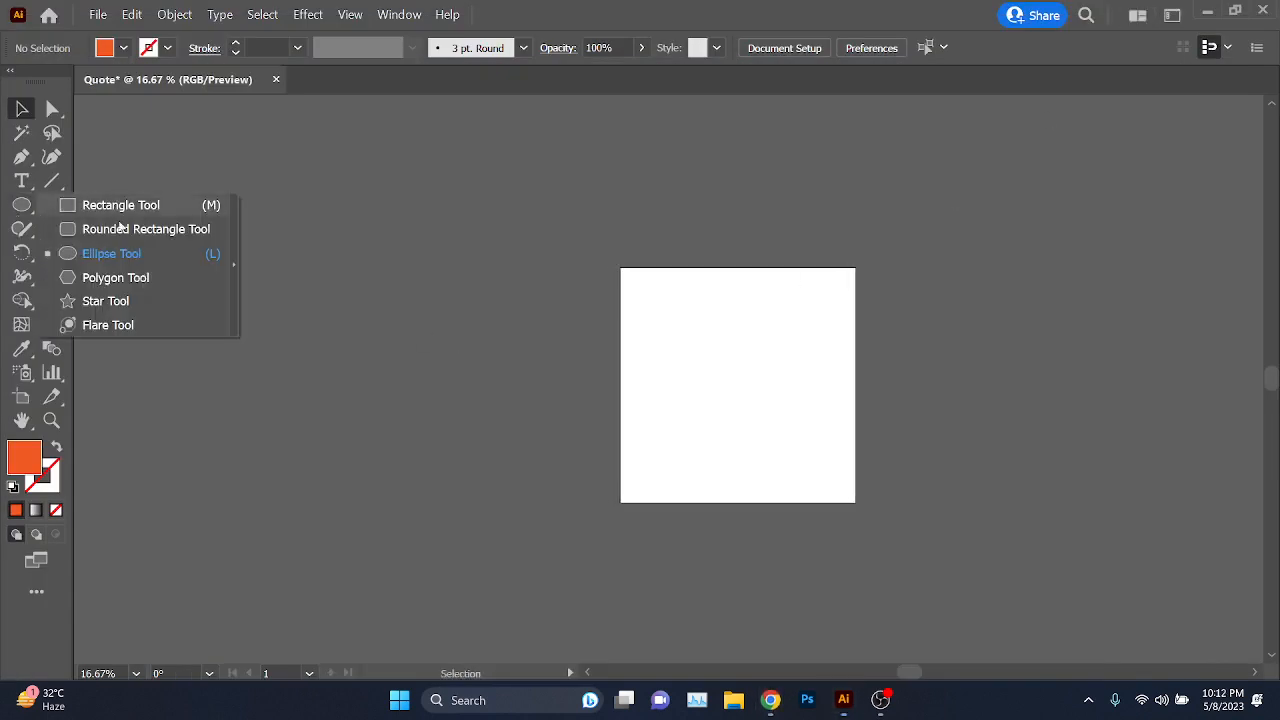
{"action": "left_click", "coordinate": [133, 280]}
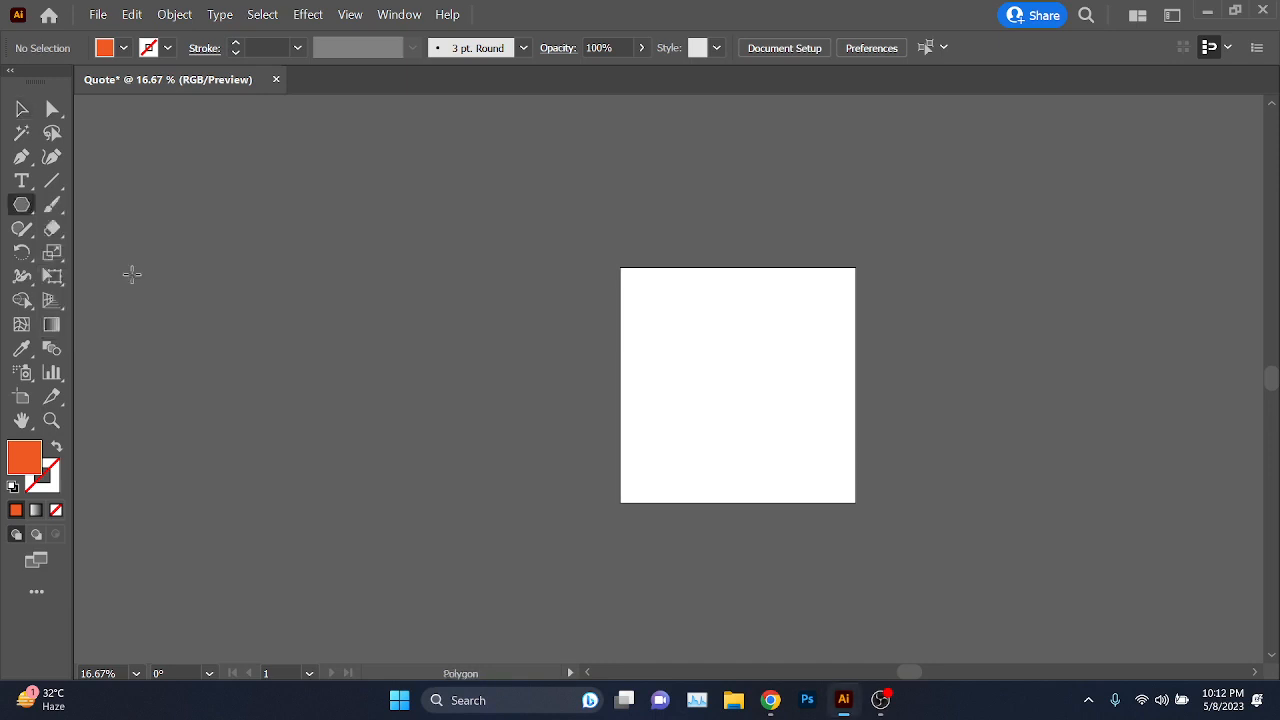
{"action": "scroll", "coordinate": [700, 394], "scroll_direction": "up", "scroll_amount": 2}
{"action": "left_click_drag", "start_coordinate": [700, 394], "coordinate": [554, 397]}
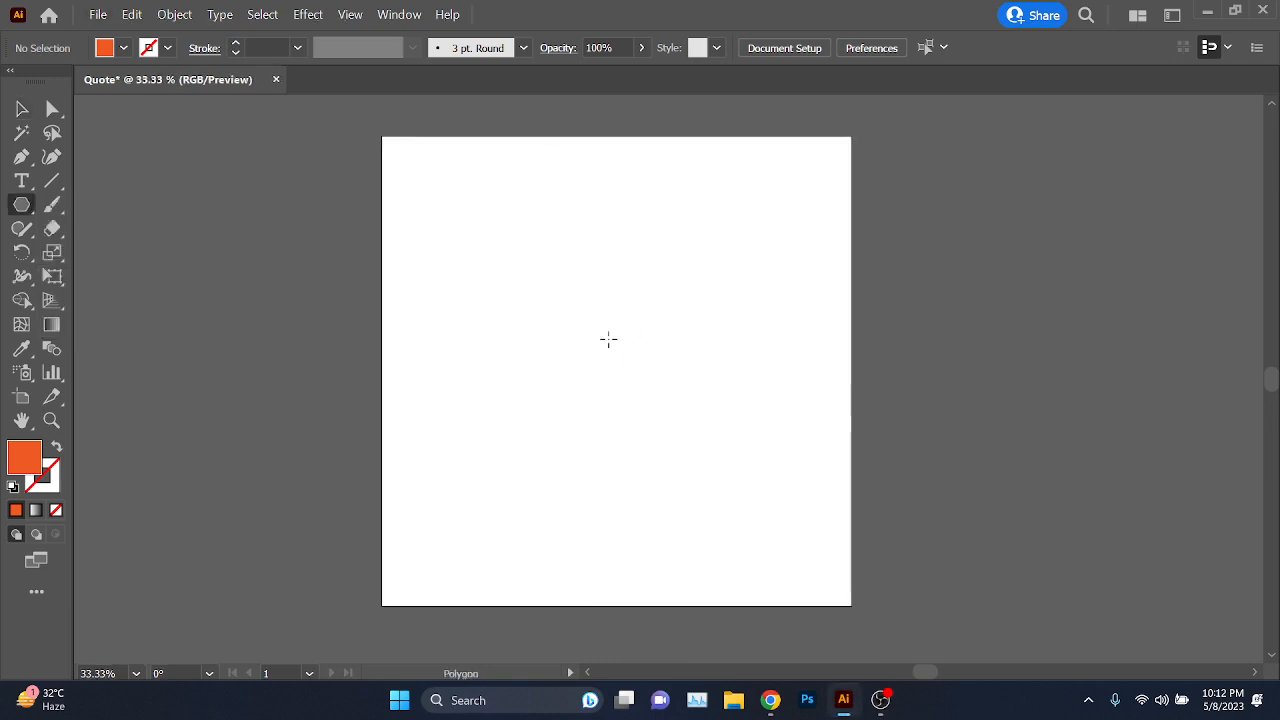
{"action": "left_click_drag", "start_coordinate": [609, 340], "coordinate": [662, 368]}
{"action": "key", "text": "Down"}
{"action": "key", "text": "Down"}
{"action": "key", "text": "Down"}
{"action": "left_click", "coordinate": [21, 109]}
{"action": "left_click_drag", "start_coordinate": [452, 462], "coordinate": [406, 460]}
{"action": "left_click", "coordinate": [406, 460]}
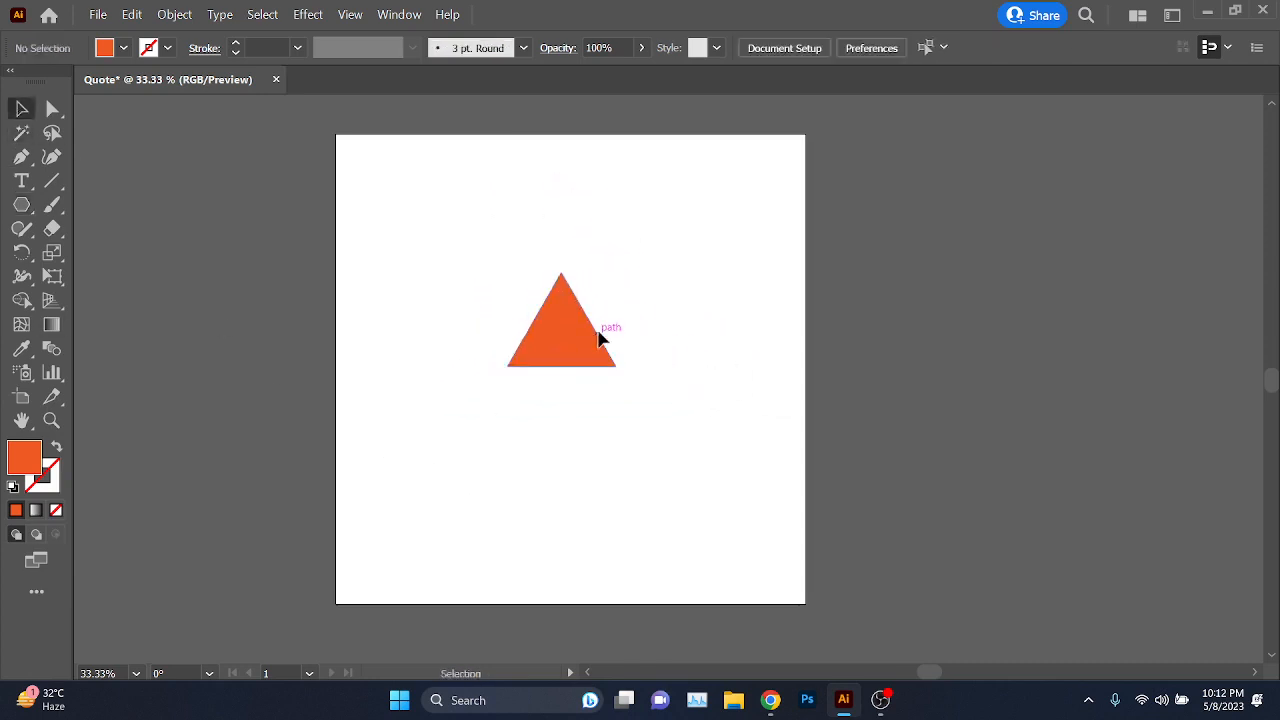
- Move the orange triangle lower and slightly to the right on the artboard
{"action": "left_click_drag", "start_coordinate": [600, 340], "coordinate": [617, 457]}
{"action": "key", "text": "ctrl+1"}
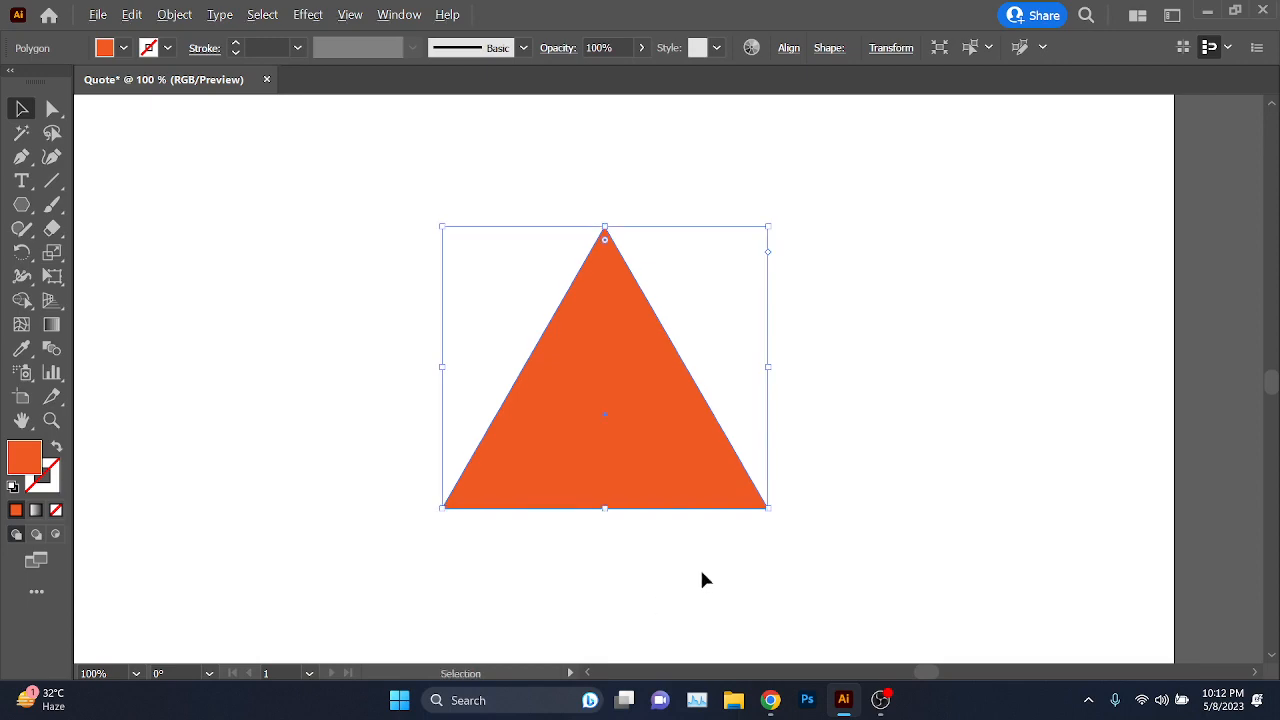
{"action": "scroll", "coordinate": [702, 572], "scroll_direction": "down", "scroll_amount": 3}
{"action": "left_click_drag", "start_coordinate": [708, 573], "coordinate": [760, 554]}
- Switch to Chrome, admit the waiting Meet participant, and check the triangle motif in the quote reference before returning to Illustrator
{"action": "left_click", "coordinate": [770, 700]}
{"action": "left_click", "coordinate": [714, 626]}
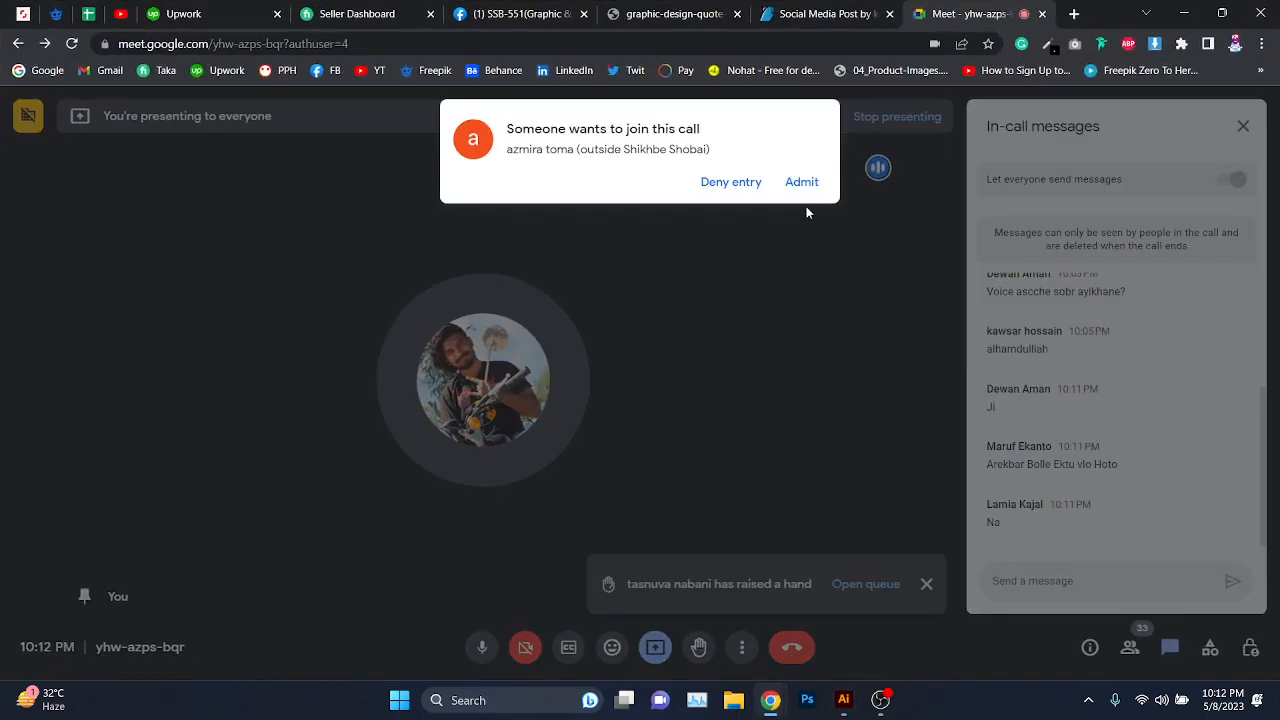
{"action": "left_click", "coordinate": [801, 182]}
{"action": "left_click", "coordinate": [665, 14]}
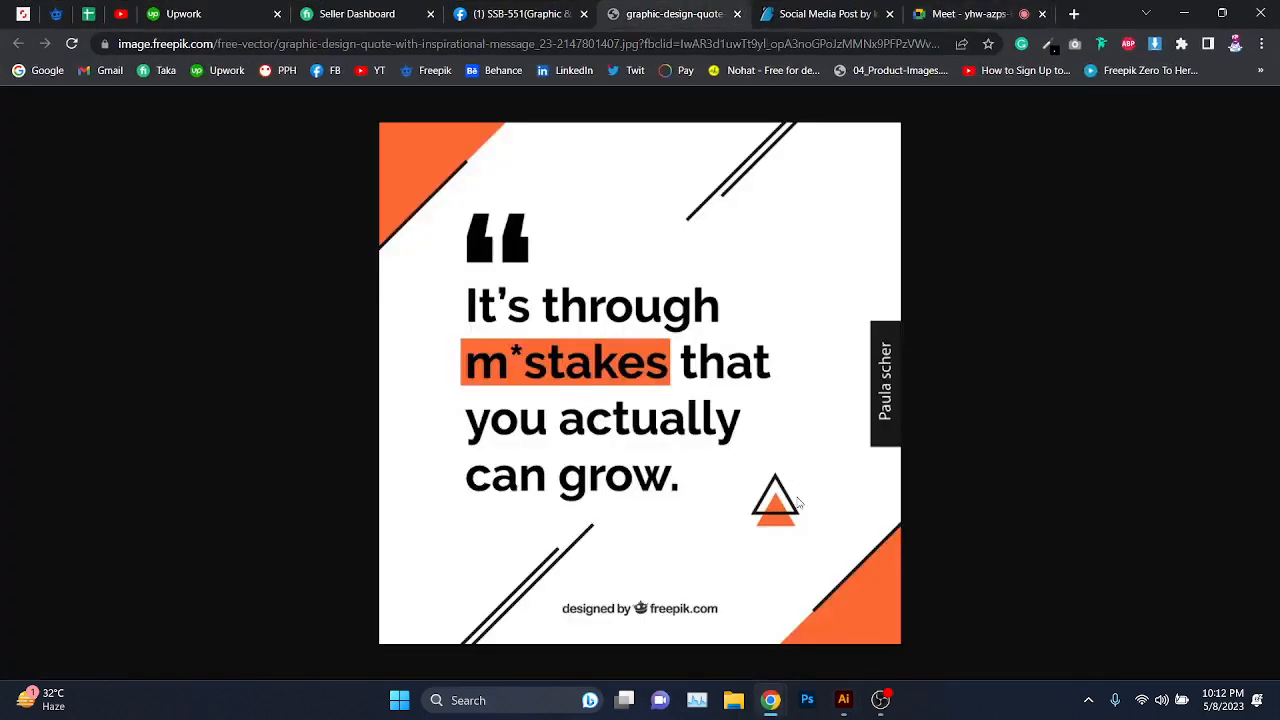
{"action": "left_click", "coordinate": [1190, 12]}
- Duplicate the orange triangle straight upward so that the copy partly overlaps the original
{"action": "scroll", "coordinate": [864, 373], "scroll_direction": "up", "scroll_amount": 2}
{"action": "left_click_drag", "start_coordinate": [639, 653], "coordinate": [691, 531]}
{"action": "scroll", "coordinate": [776, 403], "scroll_direction": "down", "scroll_amount": 2}
{"action": "scroll", "coordinate": [693, 465], "scroll_direction": "up", "scroll_amount": 1}
{"action": "left_click_drag", "start_coordinate": [766, 542], "coordinate": [726, 514]}
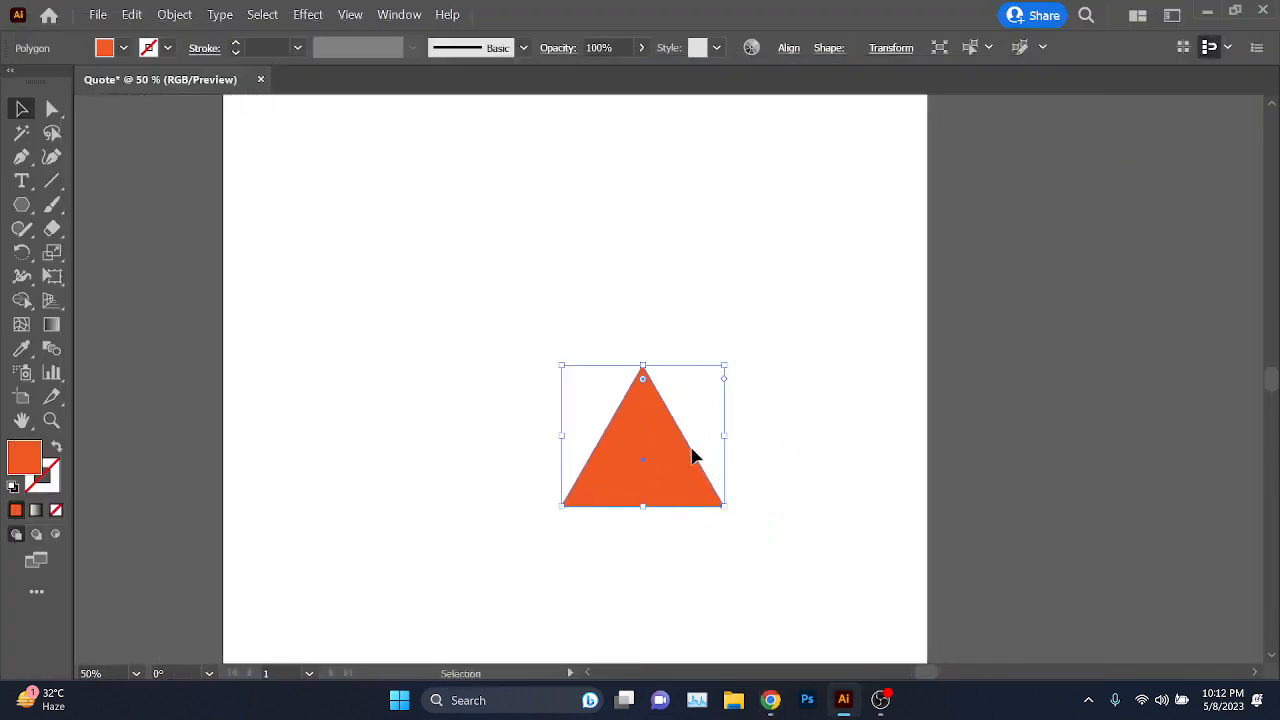
{"action": "left_click_drag", "start_coordinate": [665, 492], "coordinate": [660, 437]}
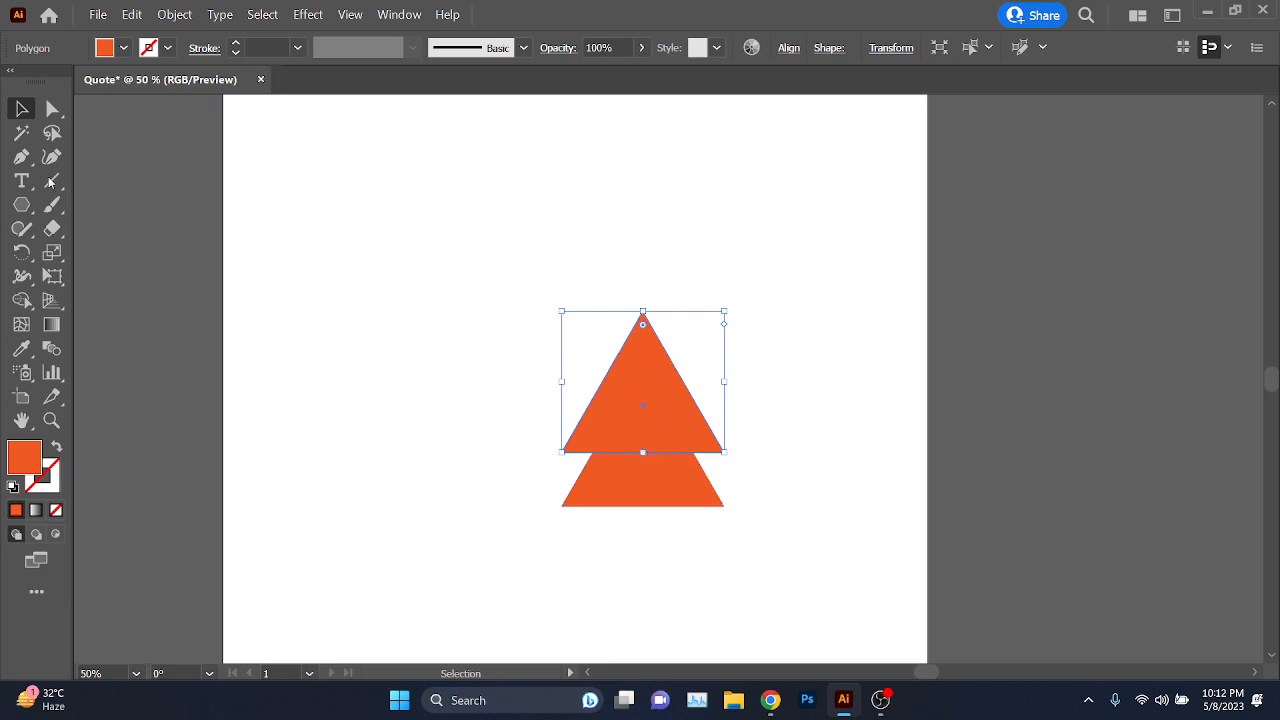
- Turn the upper triangle into an outline with no fill and a black 11 pt stroke, and deselect it
{"action": "left_click", "coordinate": [105, 47]}
{"action": "left_click", "coordinate": [13, 81]}
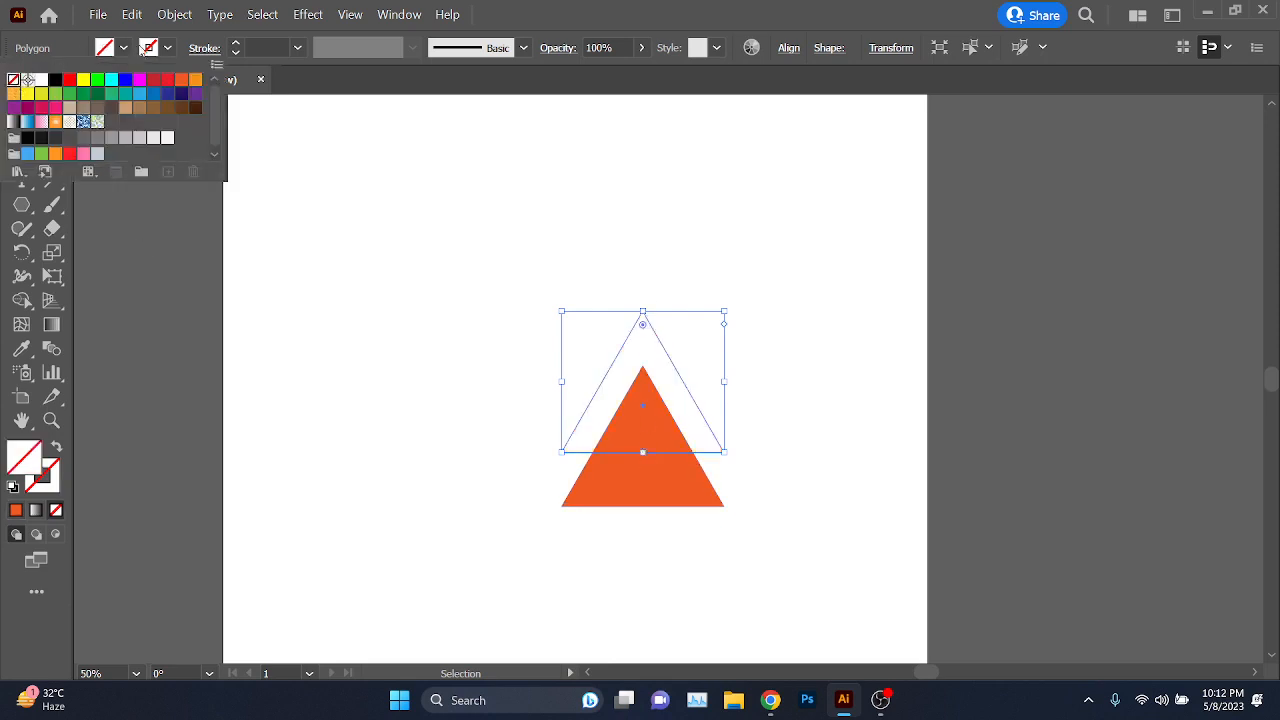
{"action": "left_click", "coordinate": [167, 47]}
{"action": "left_click", "coordinate": [56, 81]}
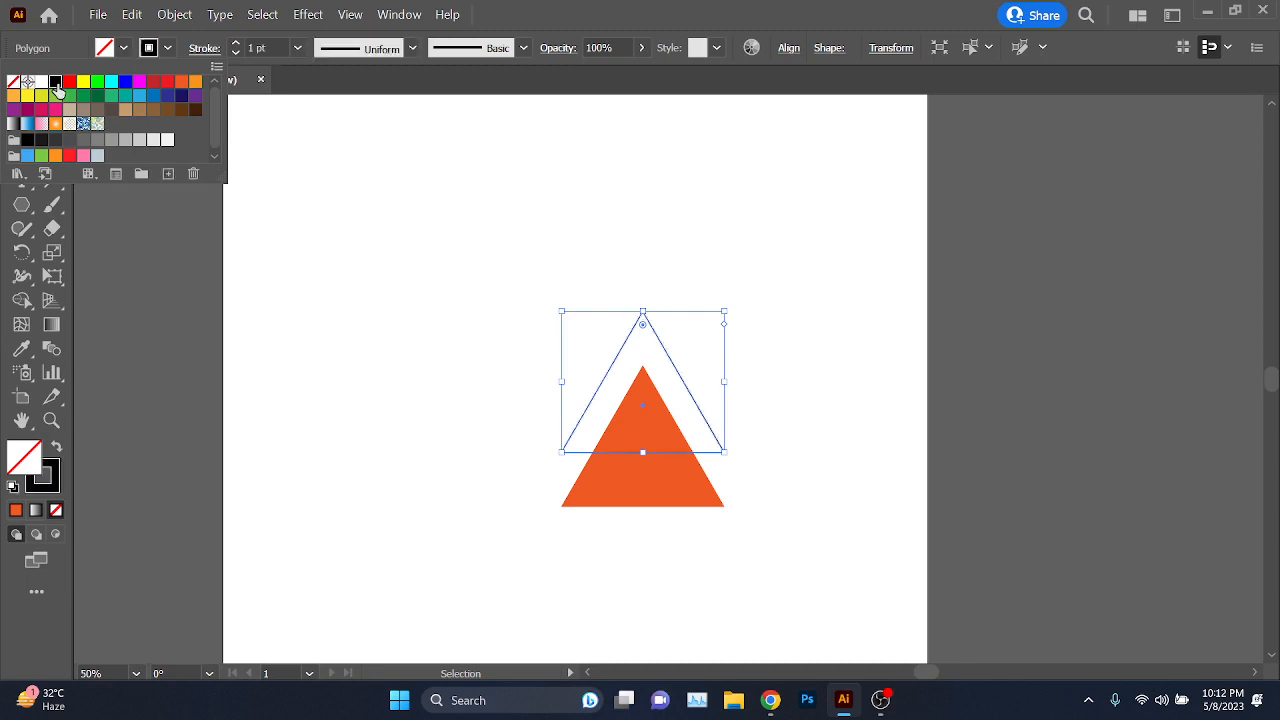
{"action": "left_click", "coordinate": [280, 47]}
{"action": "left_click", "coordinate": [280, 47]}
{"action": "scroll", "coordinate": [280, 47], "scroll_direction": "up", "scroll_amount": 9}
{"action": "scroll", "coordinate": [280, 47], "scroll_direction": "up", "scroll_amount": 1}
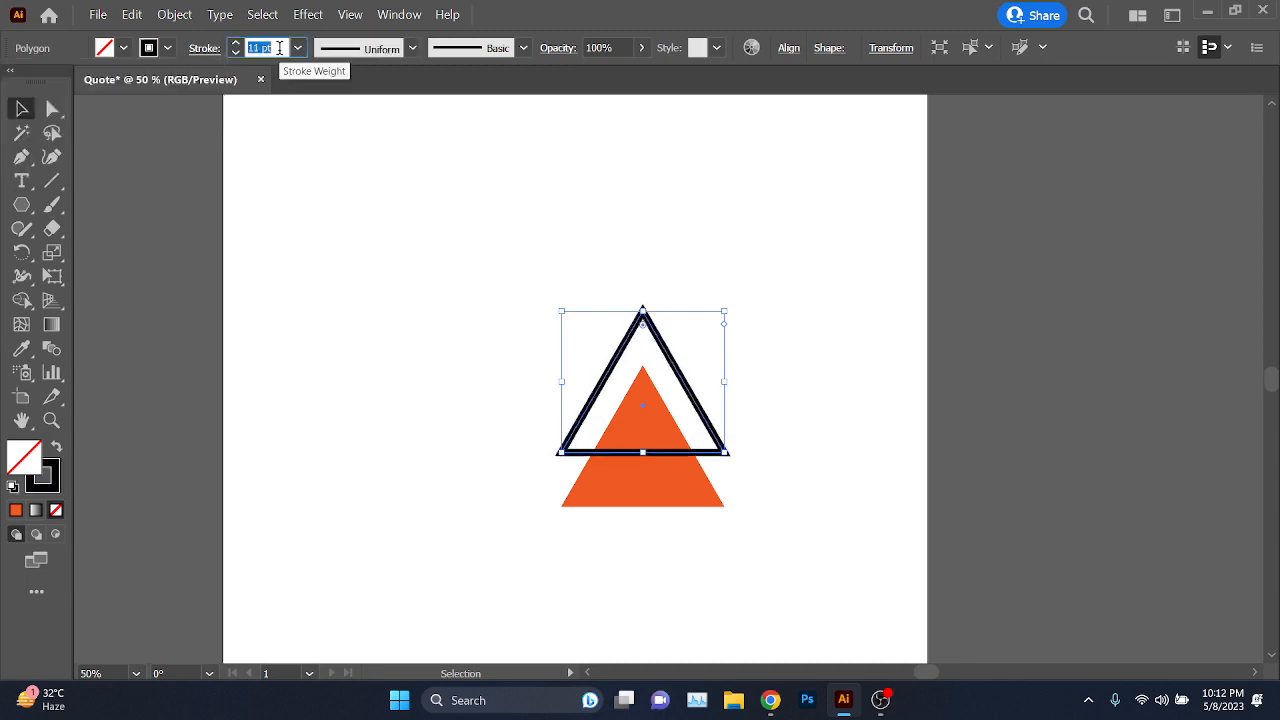
{"action": "left_click", "coordinate": [778, 314]}
- Compare the overlapping triangles with the motif in the "m*stakes" reference image in Chrome
{"action": "mouse_move", "coordinate": [770, 700]}
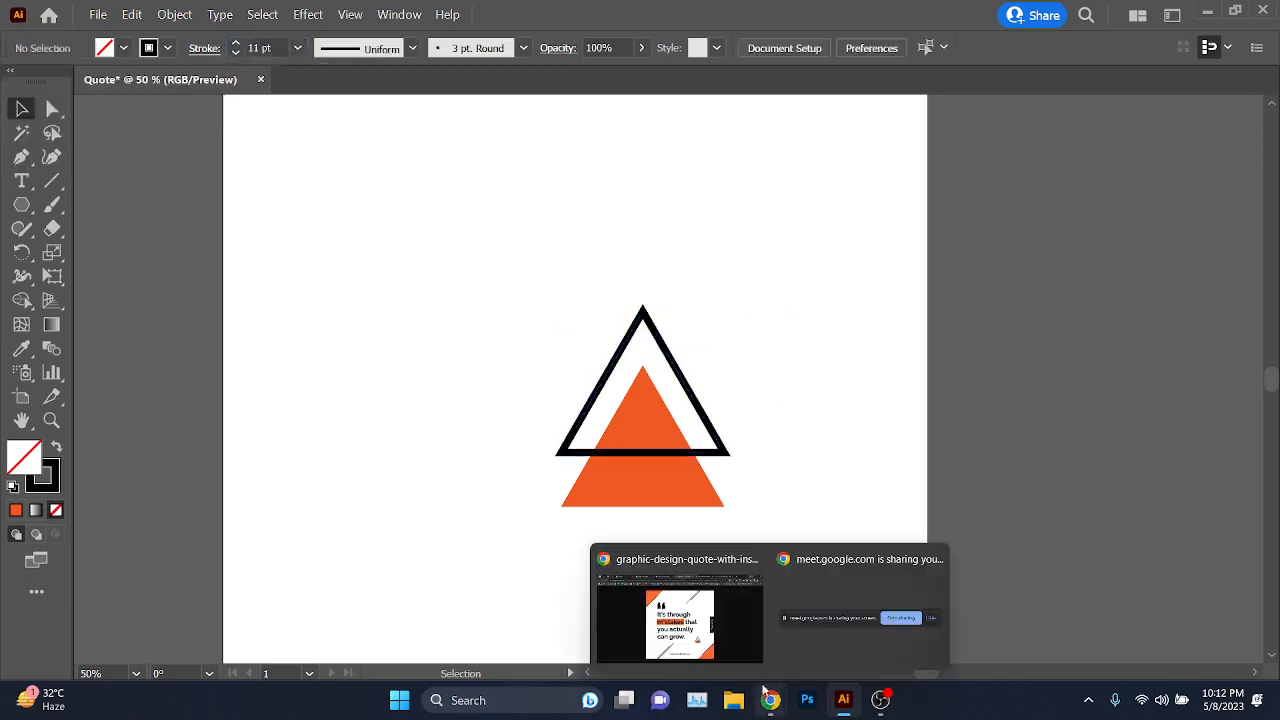
{"action": "left_click", "coordinate": [690, 615]}
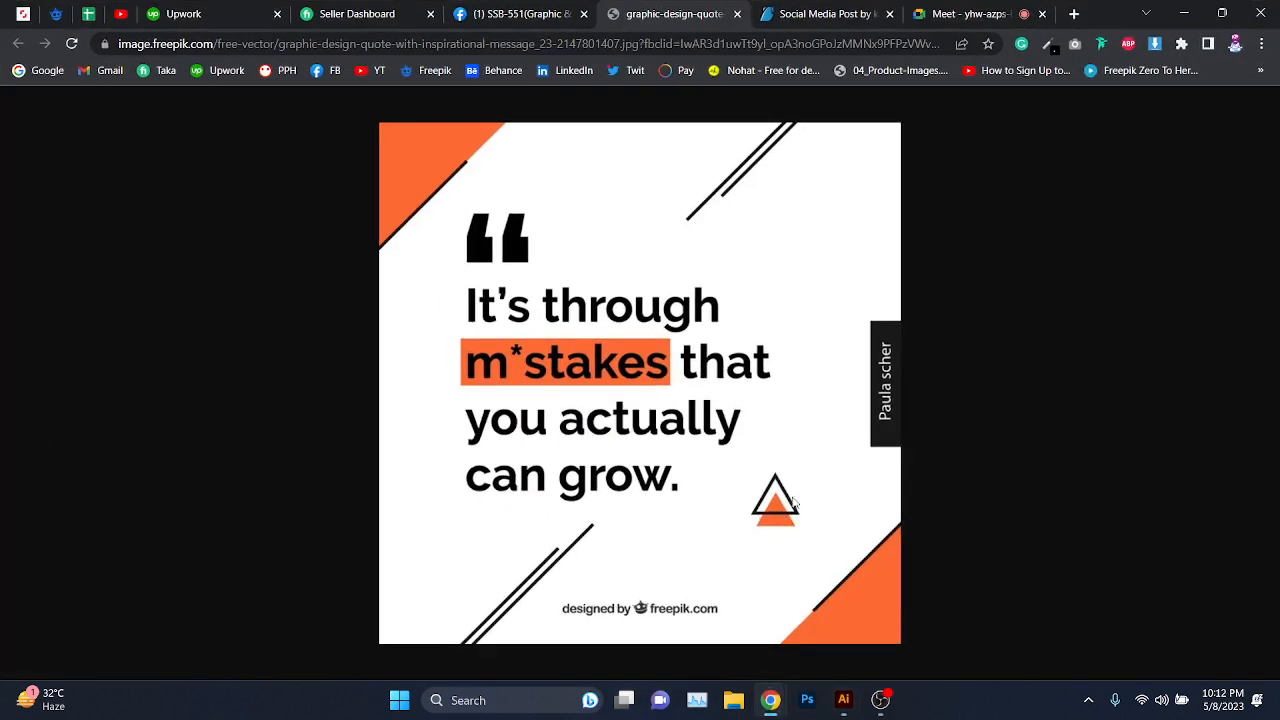
{"action": "left_click", "coordinate": [1184, 13]}
{"action": "key", "text": "ctrl+minus"}
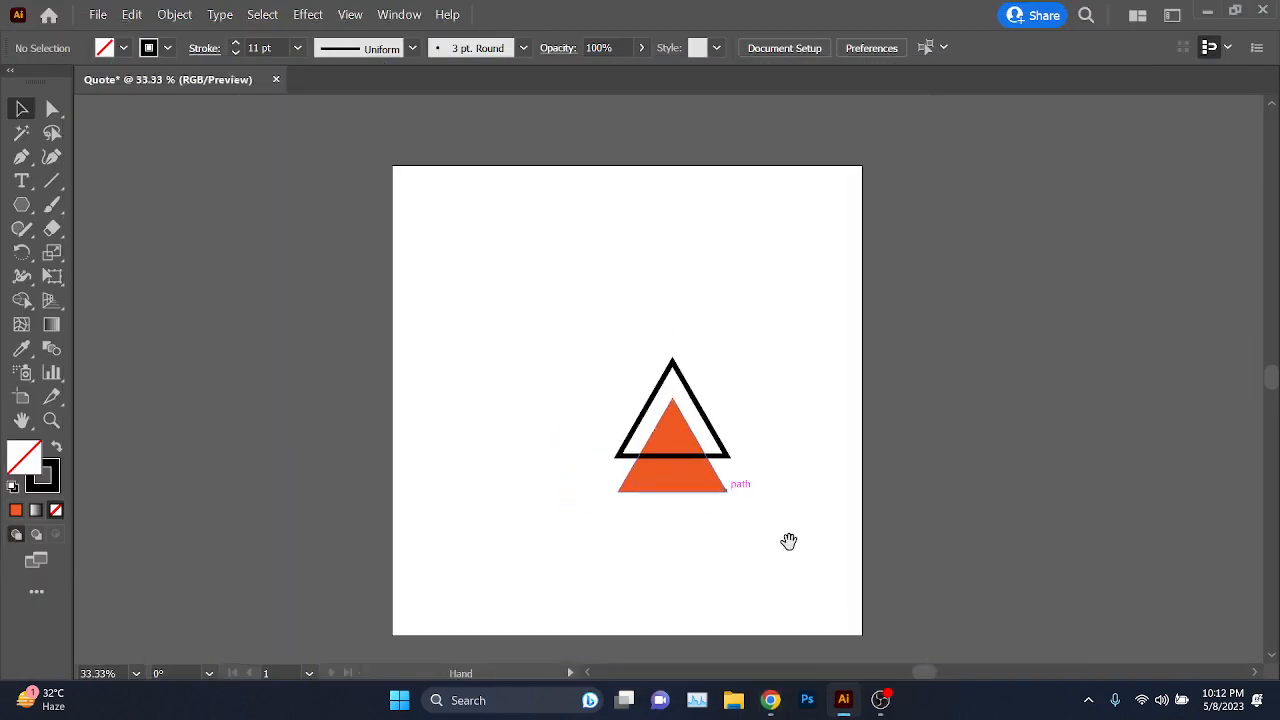
- Examine the quote reference in Chrome and check the Meet chat for replies, dismissing the connection notice
{"action": "mouse_move", "coordinate": [770, 700]}
{"action": "left_click", "coordinate": [700, 643]}
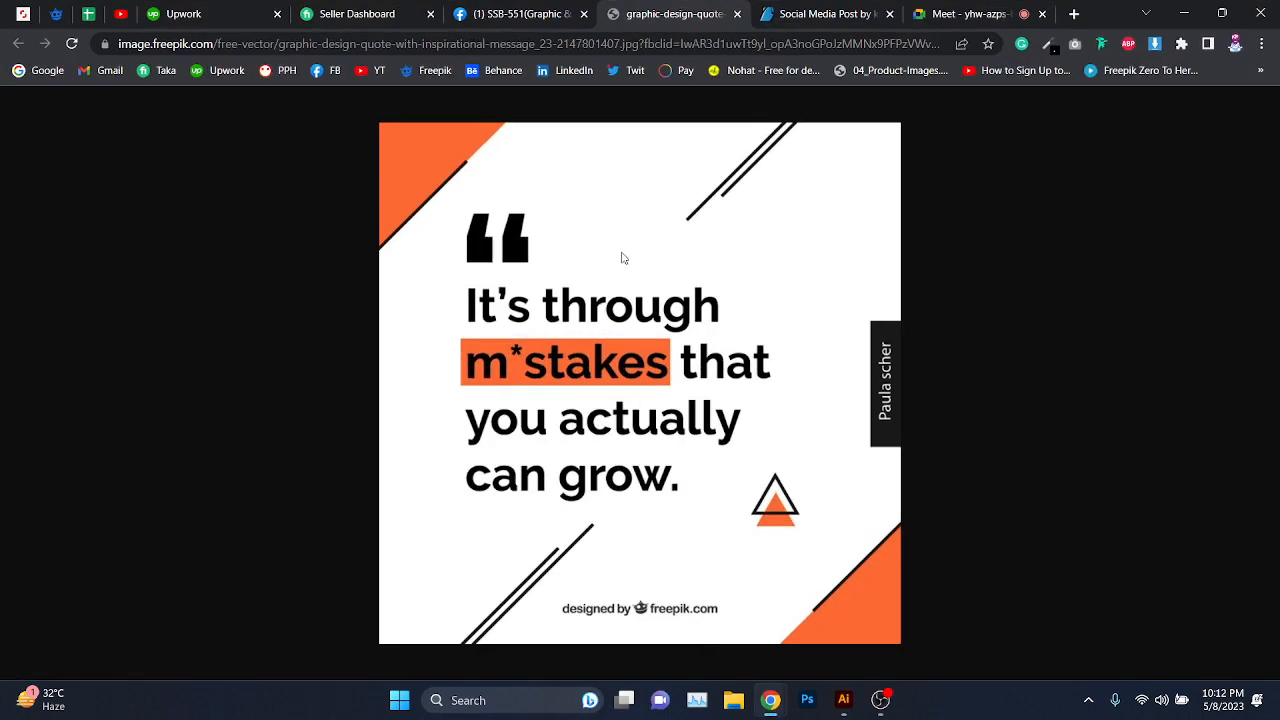
{"action": "left_click", "coordinate": [940, 14]}
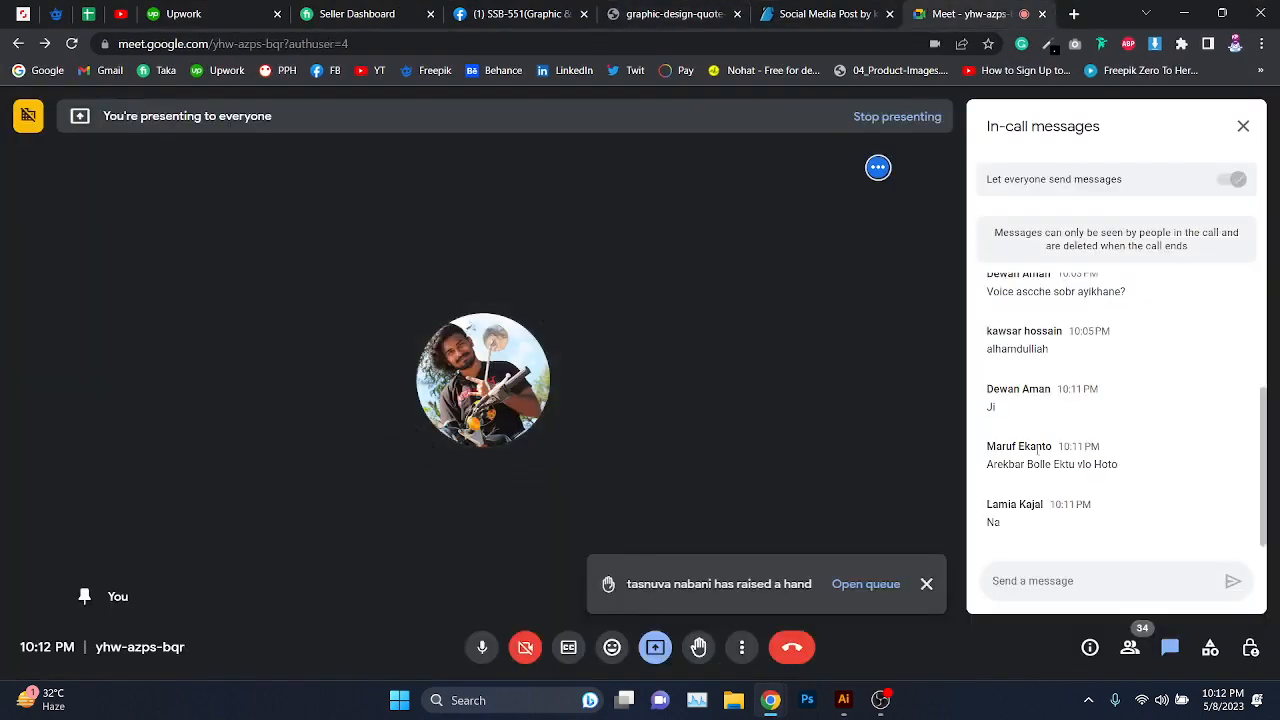
{"action": "left_click", "coordinate": [674, 14]}
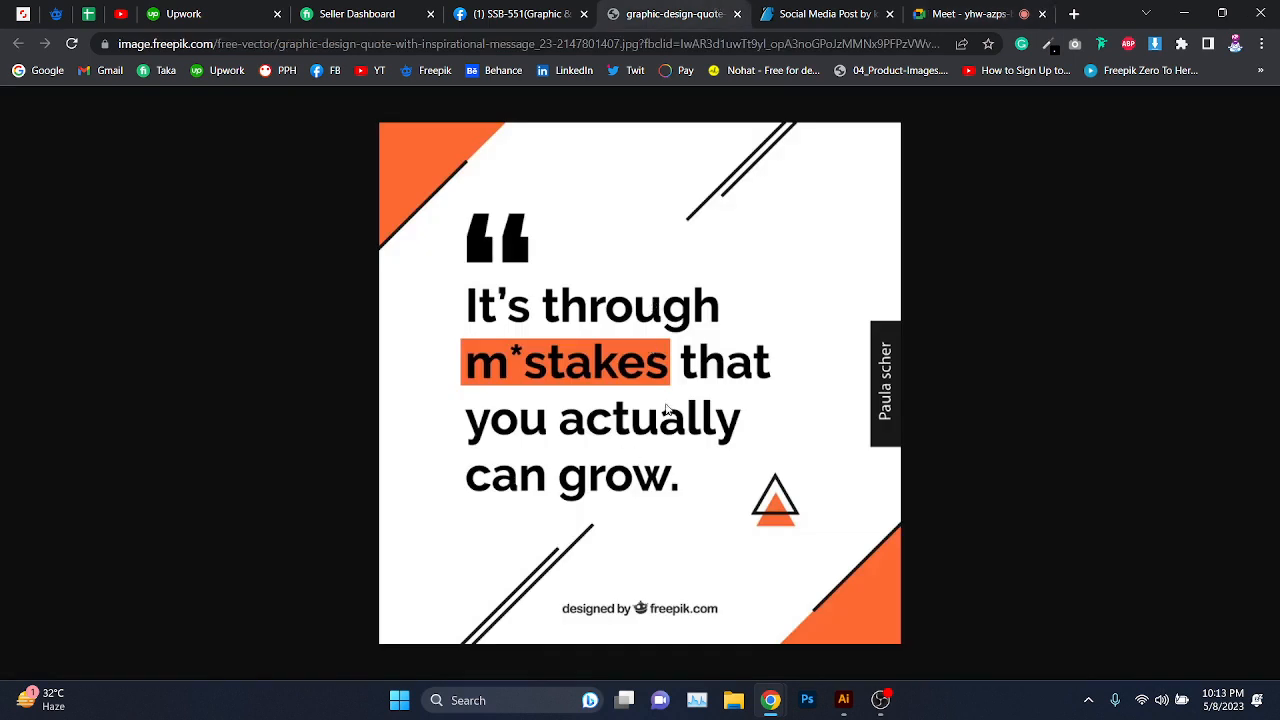
{"action": "left_click", "coordinate": [950, 10]}
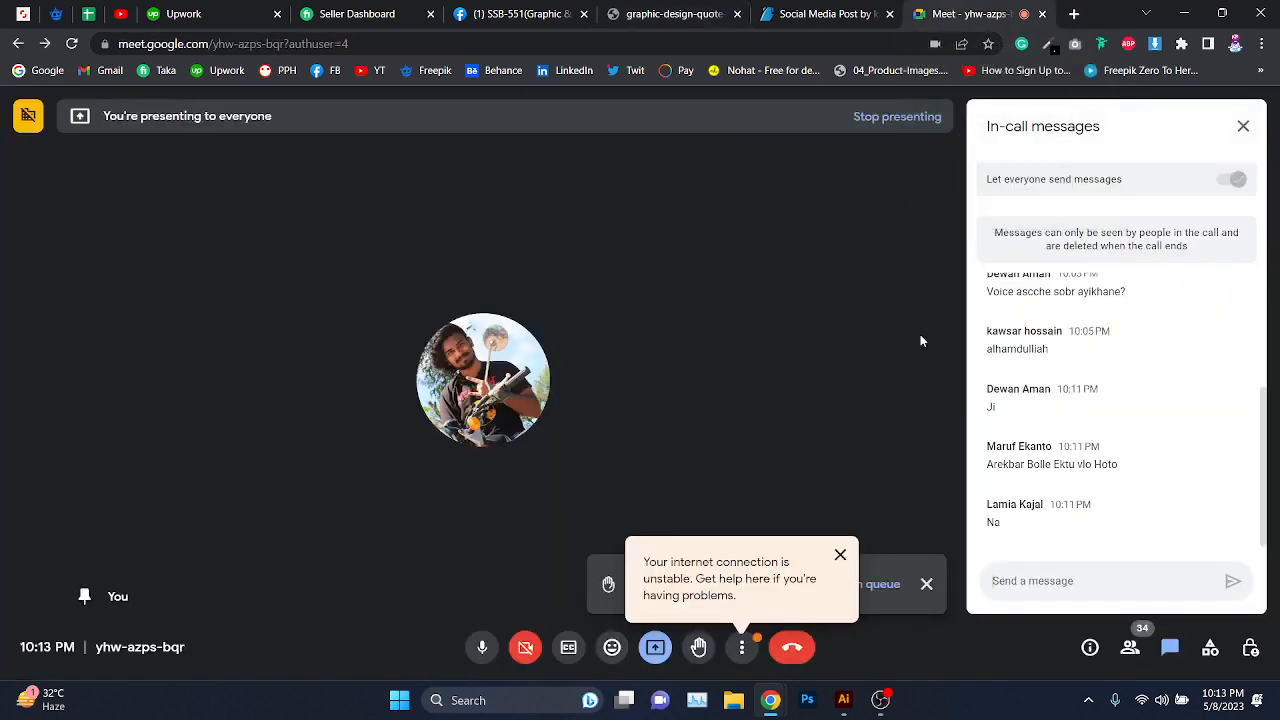
{"action": "left_click", "coordinate": [840, 554]}
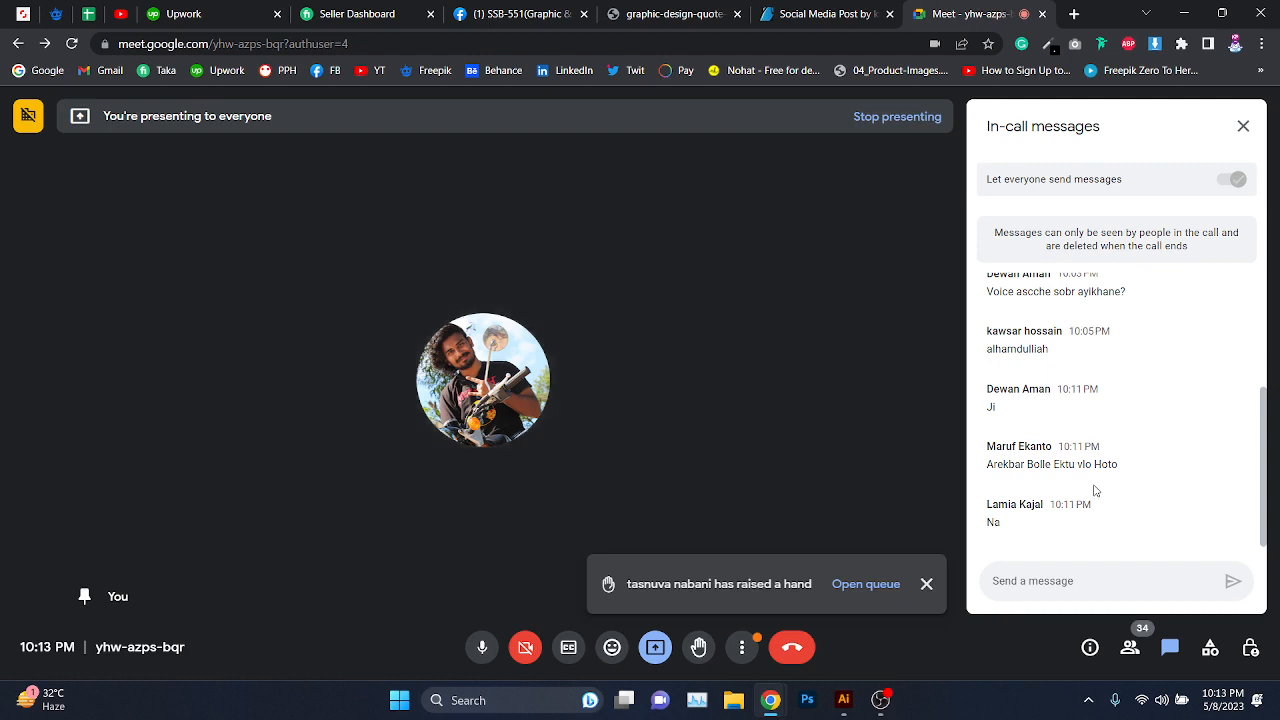
{"action": "left_click", "coordinate": [700, 14]}
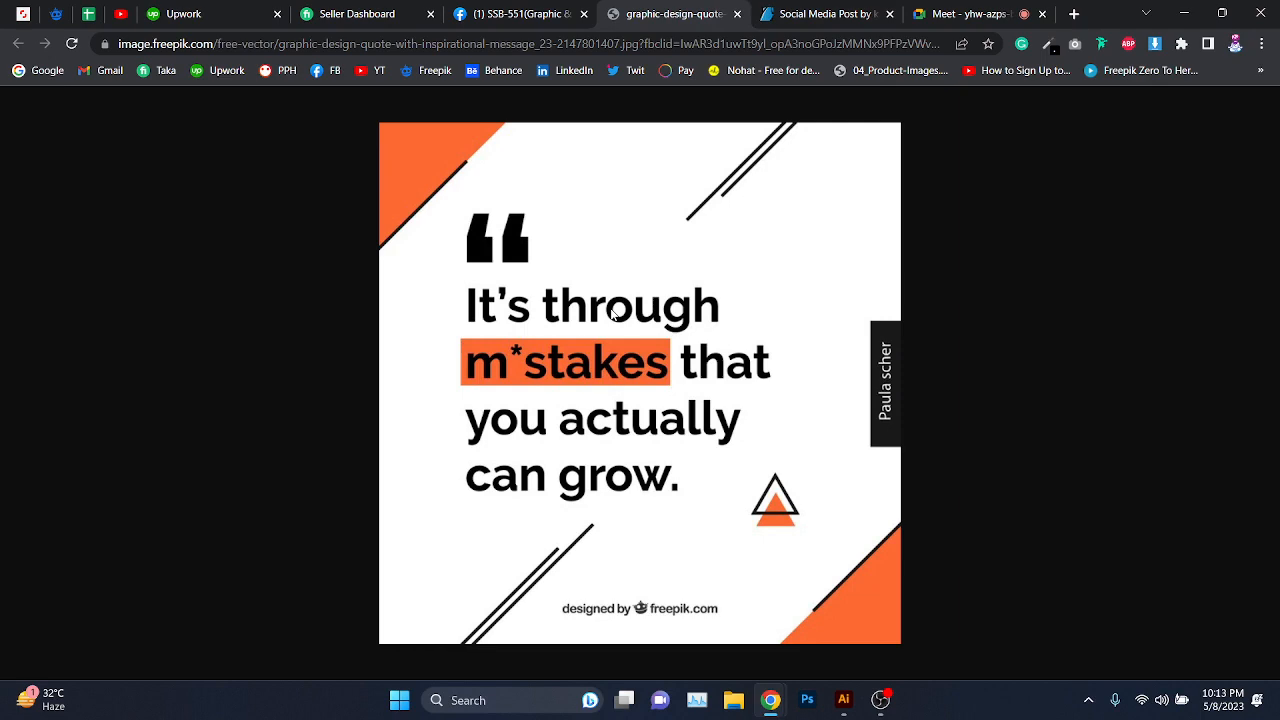
{"action": "left_click", "coordinate": [962, 14]}
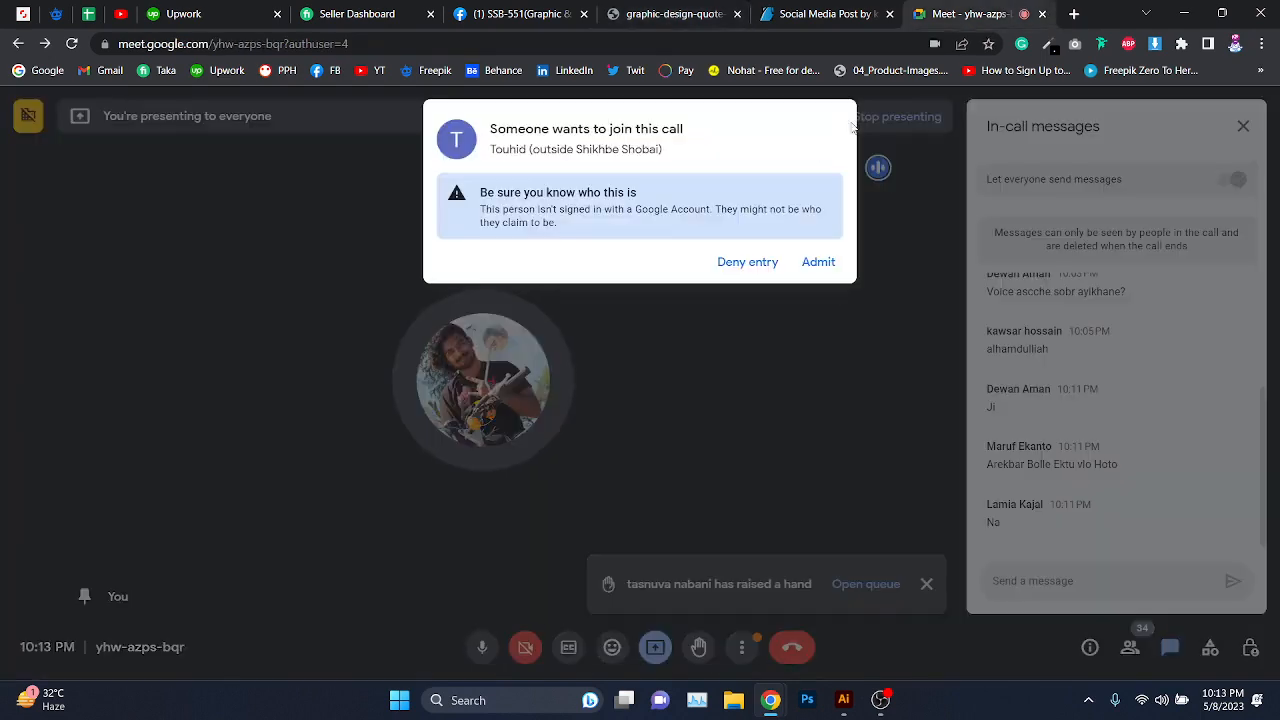
- Admit the people waiting to join the Meet call, glancing at the quote reference in between
{"action": "left_click", "coordinate": [820, 260]}
{"action": "left_click", "coordinate": [727, 9]}
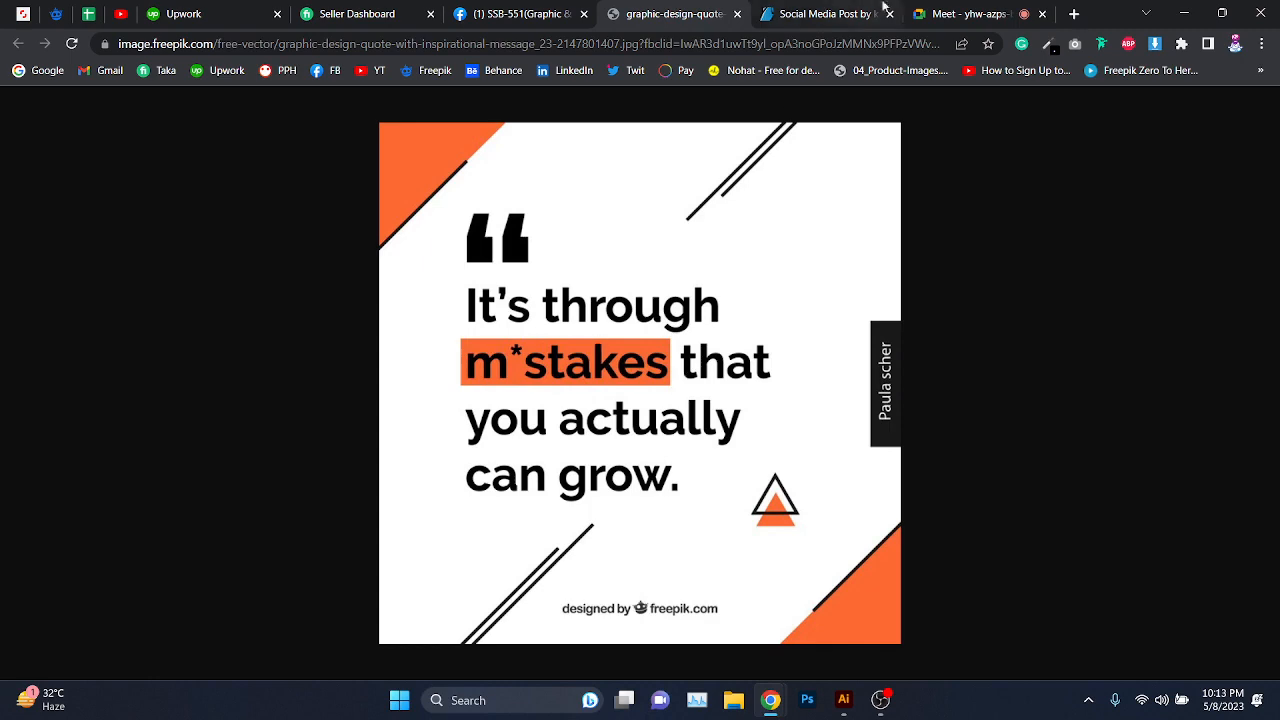
{"action": "left_click", "coordinate": [962, 14]}
{"action": "left_click", "coordinate": [808, 181]}
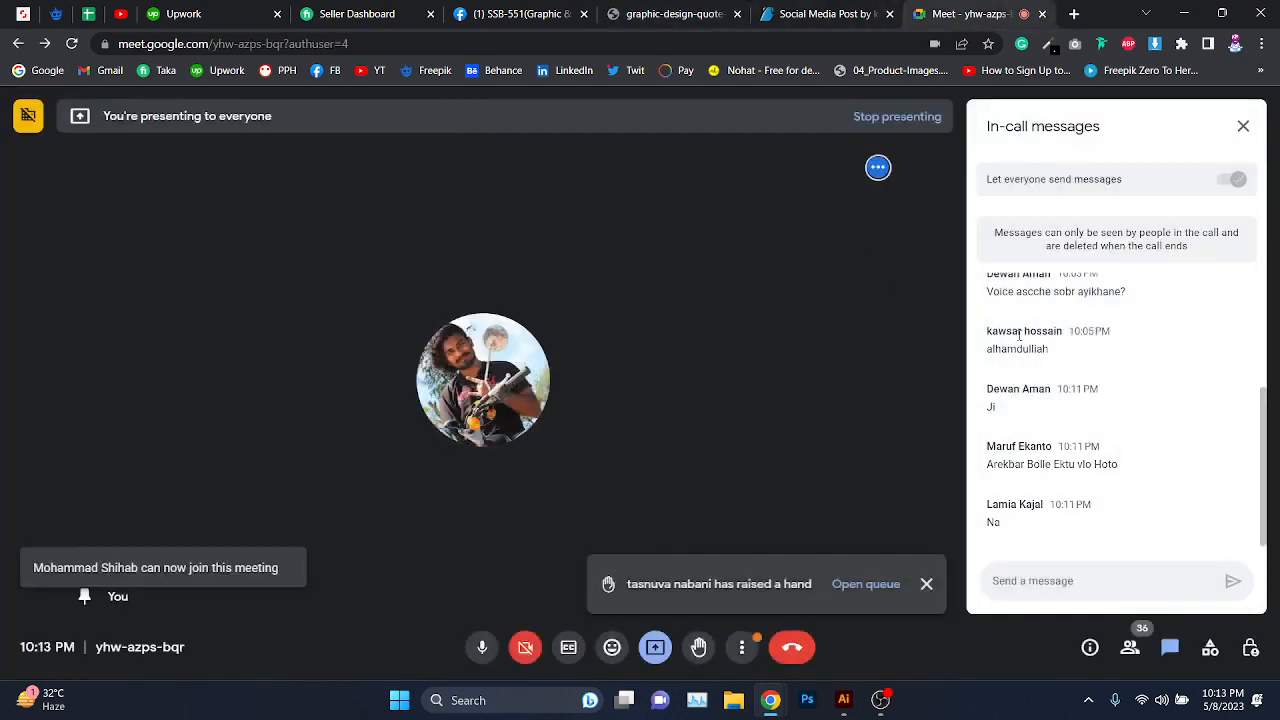
- Examine the Meet participant list for raised hands and active speakers, and recheck the chat and the quote reference
{"action": "left_click", "coordinate": [1130, 647]}
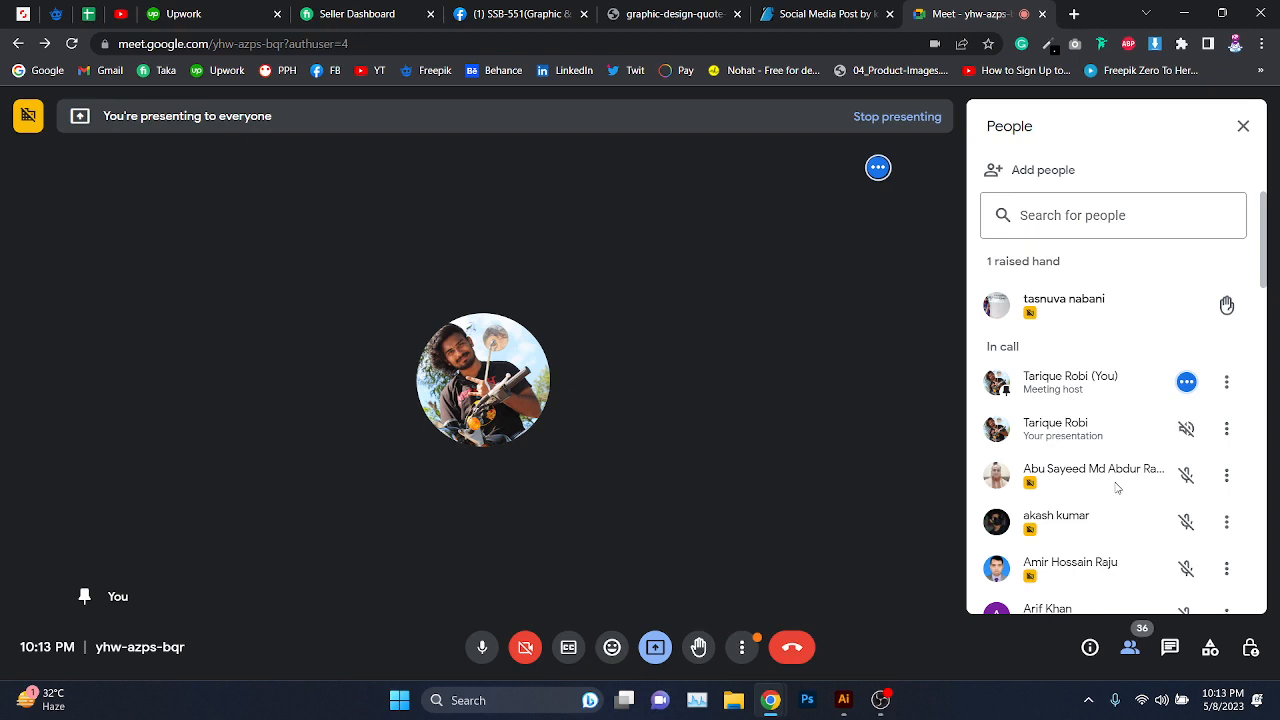
{"action": "scroll", "coordinate": [1117, 487], "scroll_direction": "down", "scroll_amount": 5}
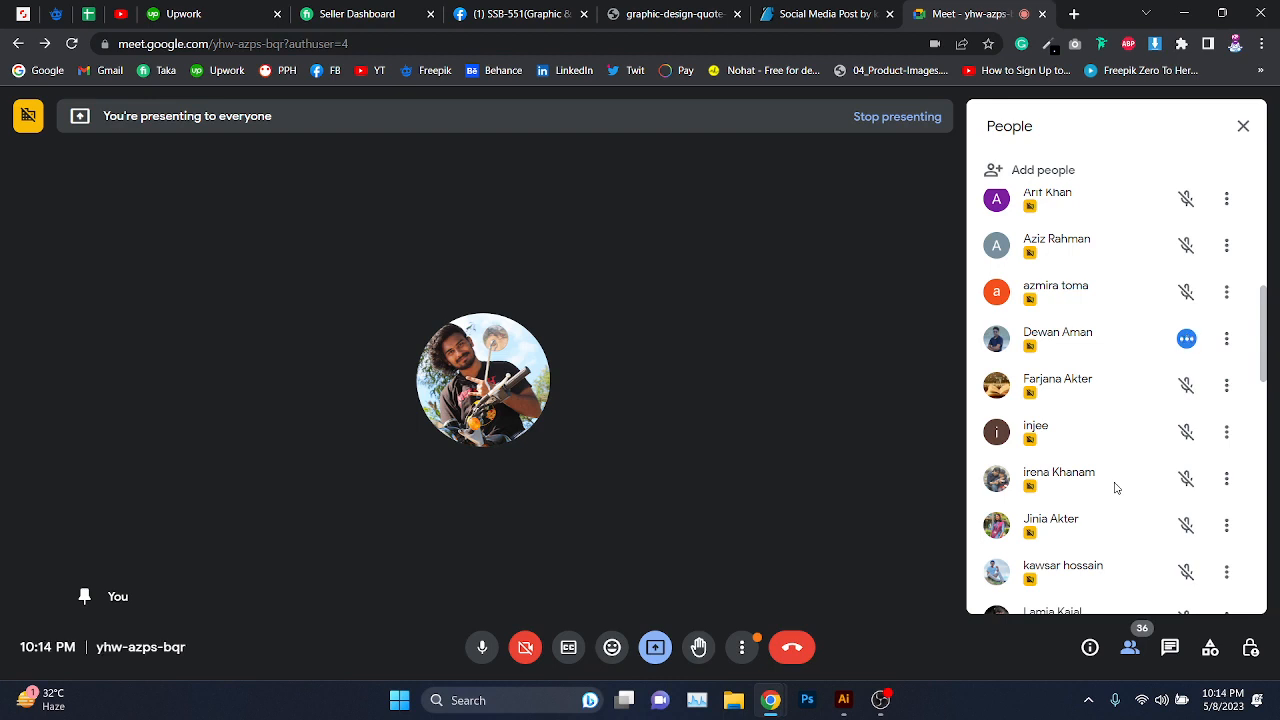
{"action": "scroll", "coordinate": [1116, 487], "scroll_direction": "up", "scroll_amount": 2}
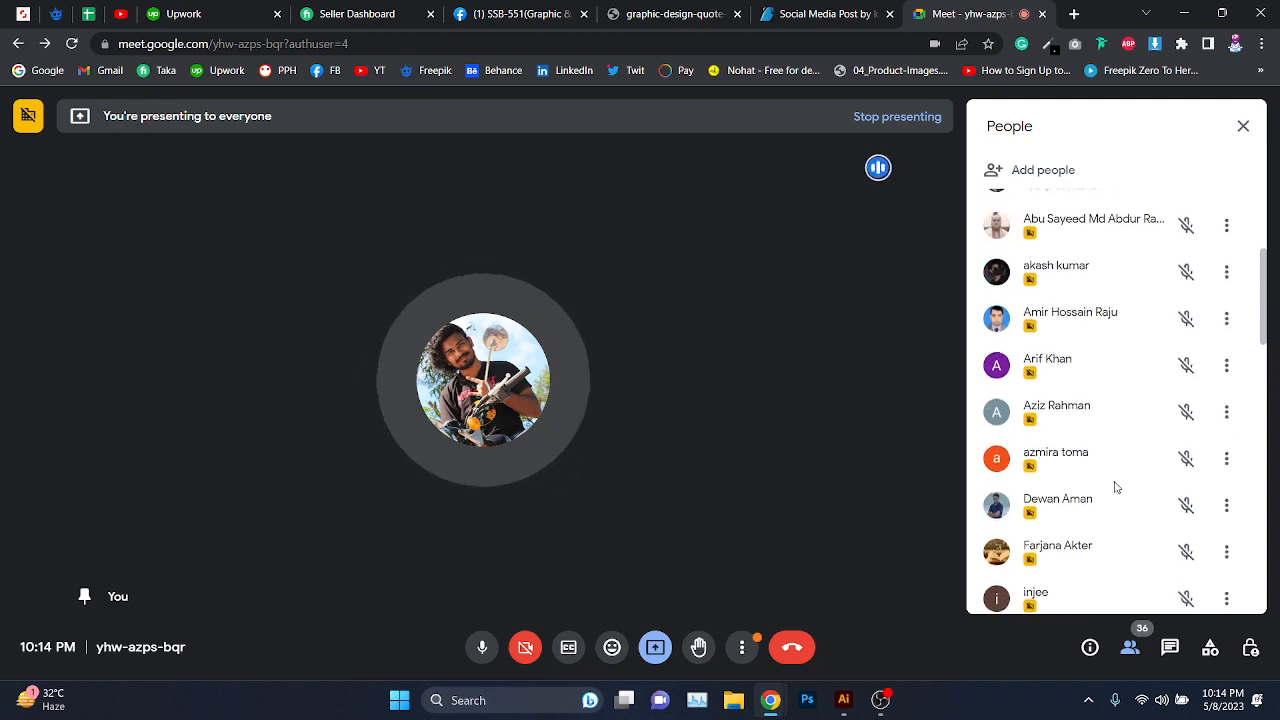
{"action": "scroll", "coordinate": [1116, 487], "scroll_direction": "up", "scroll_amount": 2}
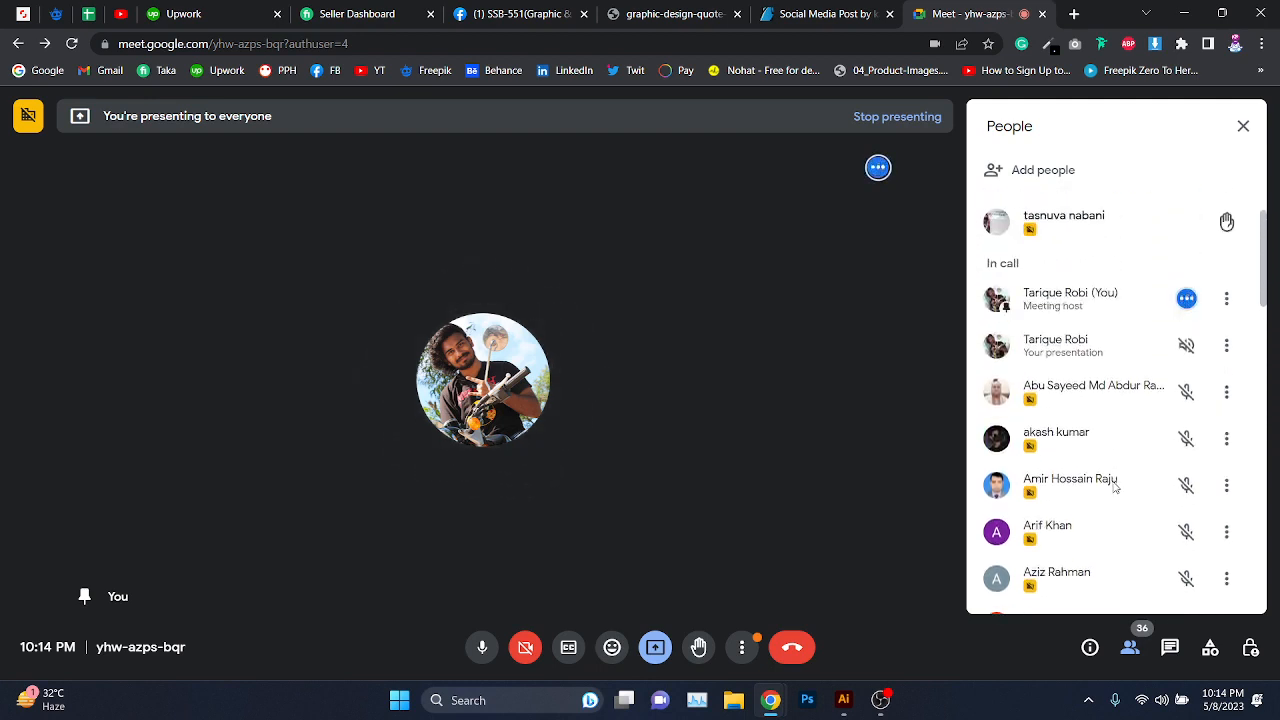
{"action": "scroll", "coordinate": [1116, 487], "scroll_direction": "down", "scroll_amount": 6}
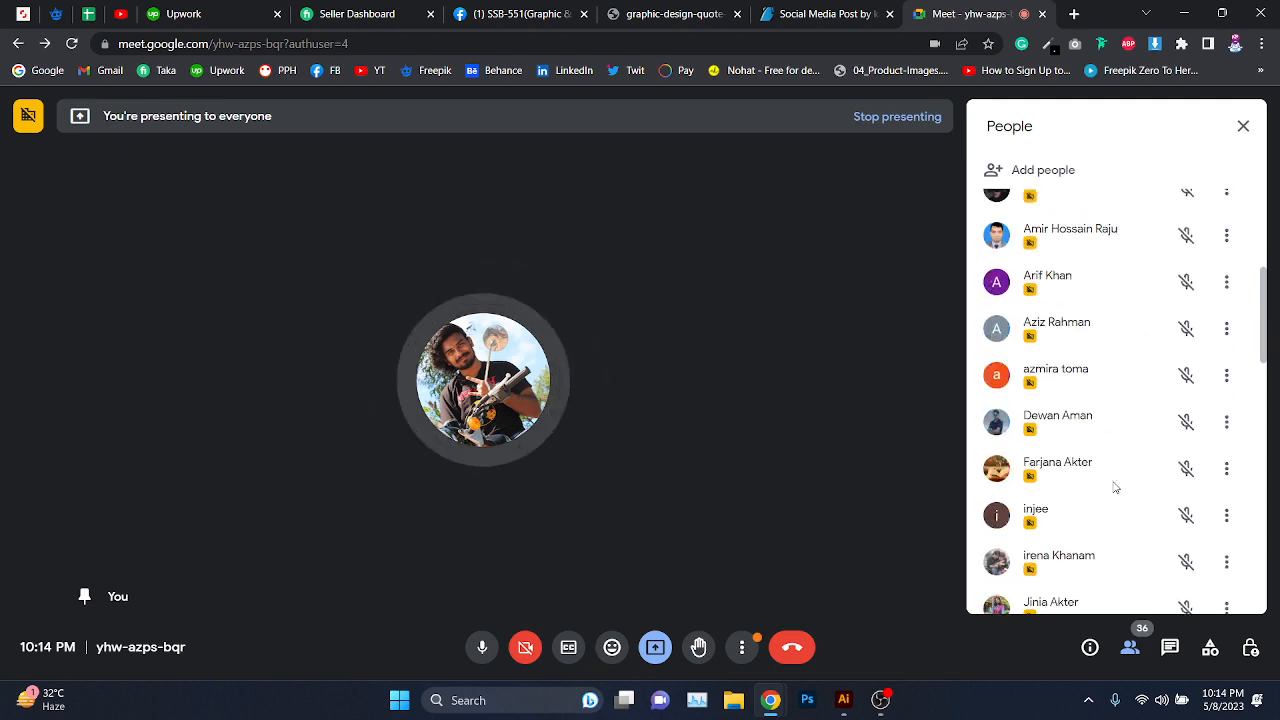
{"action": "scroll", "coordinate": [1116, 487], "scroll_direction": "down", "scroll_amount": 8}
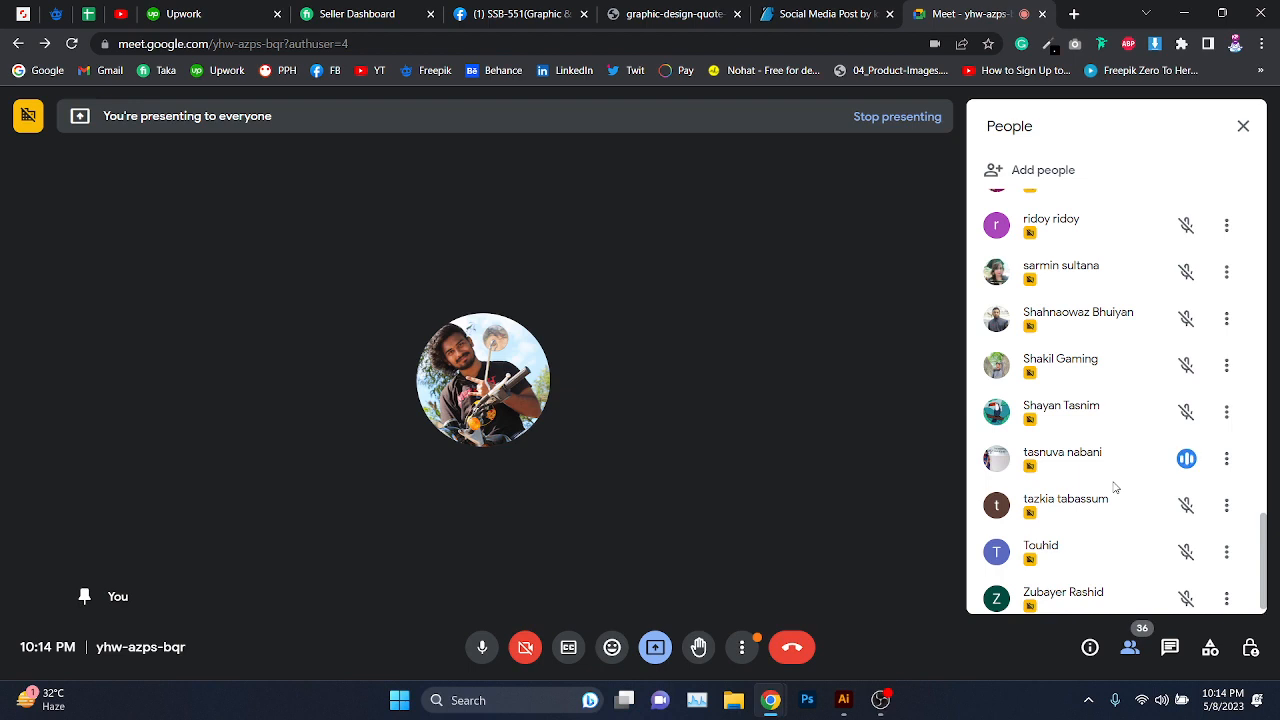
{"action": "scroll", "coordinate": [1125, 448], "scroll_direction": "up", "scroll_amount": 2}
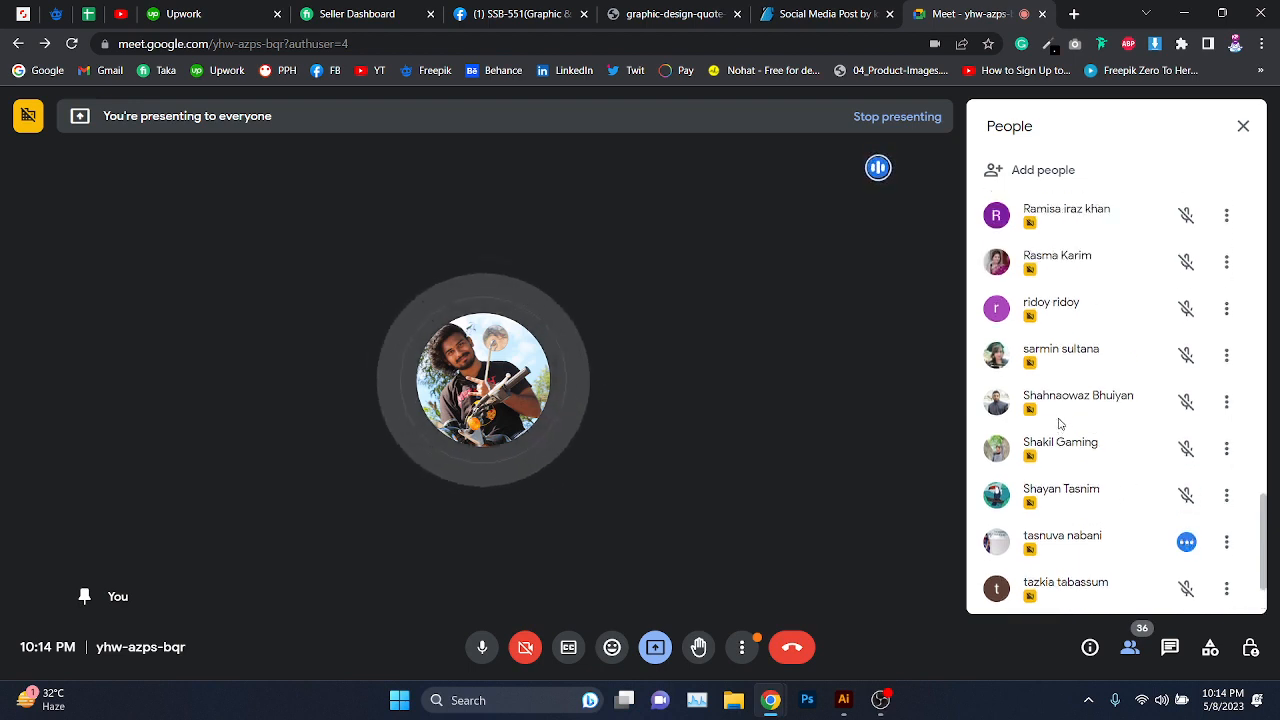
{"action": "scroll", "coordinate": [1059, 424], "scroll_direction": "up", "scroll_amount": 10}
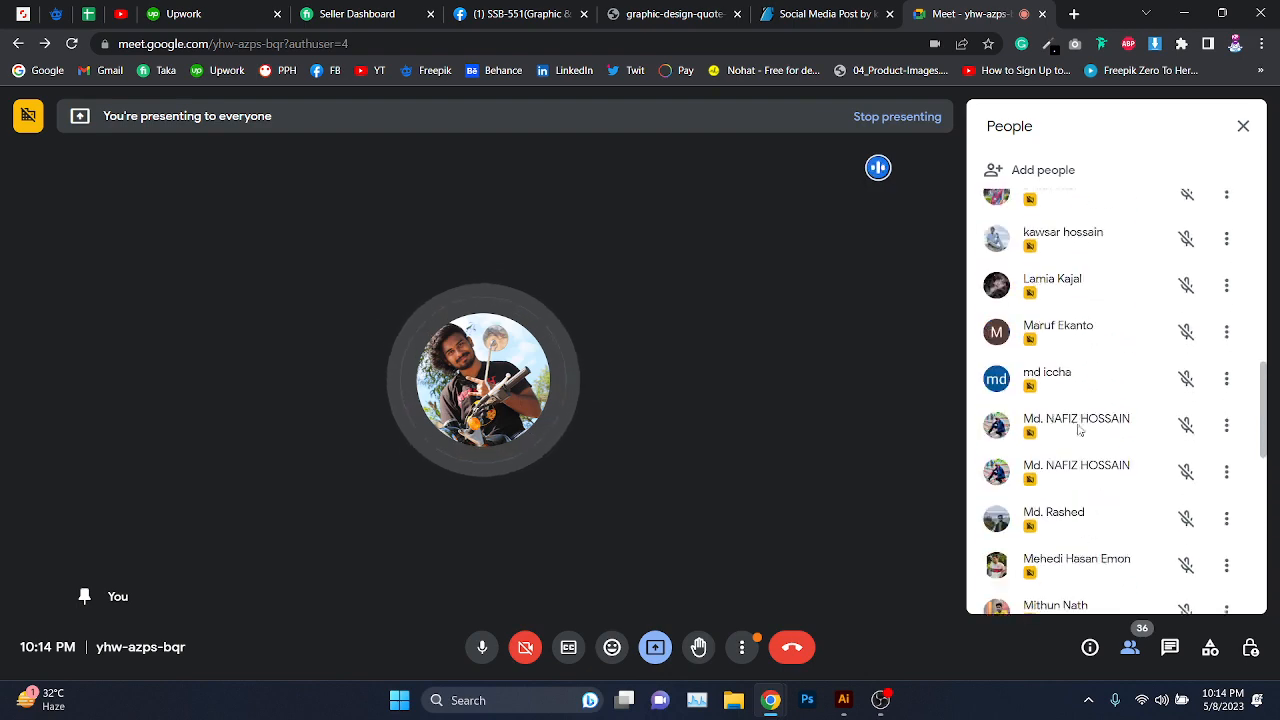
{"action": "scroll", "coordinate": [1110, 461], "scroll_direction": "up", "scroll_amount": 5}
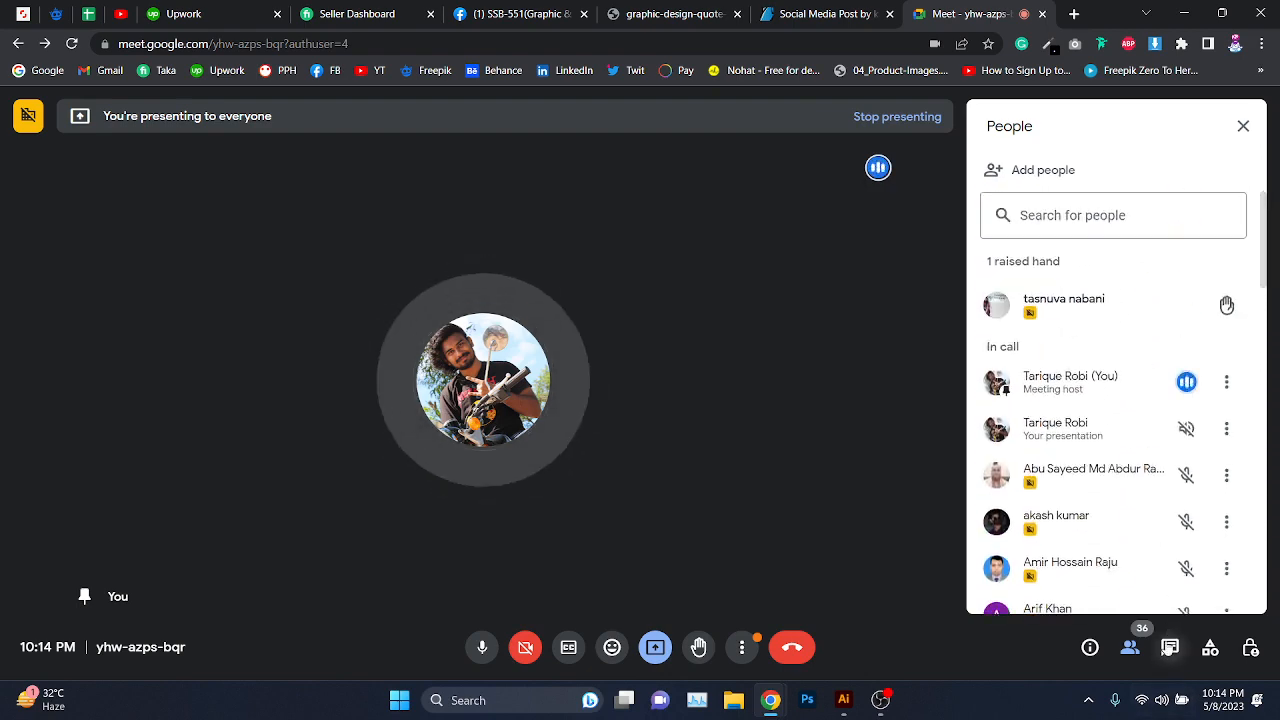
{"action": "left_click", "coordinate": [1169, 647]}
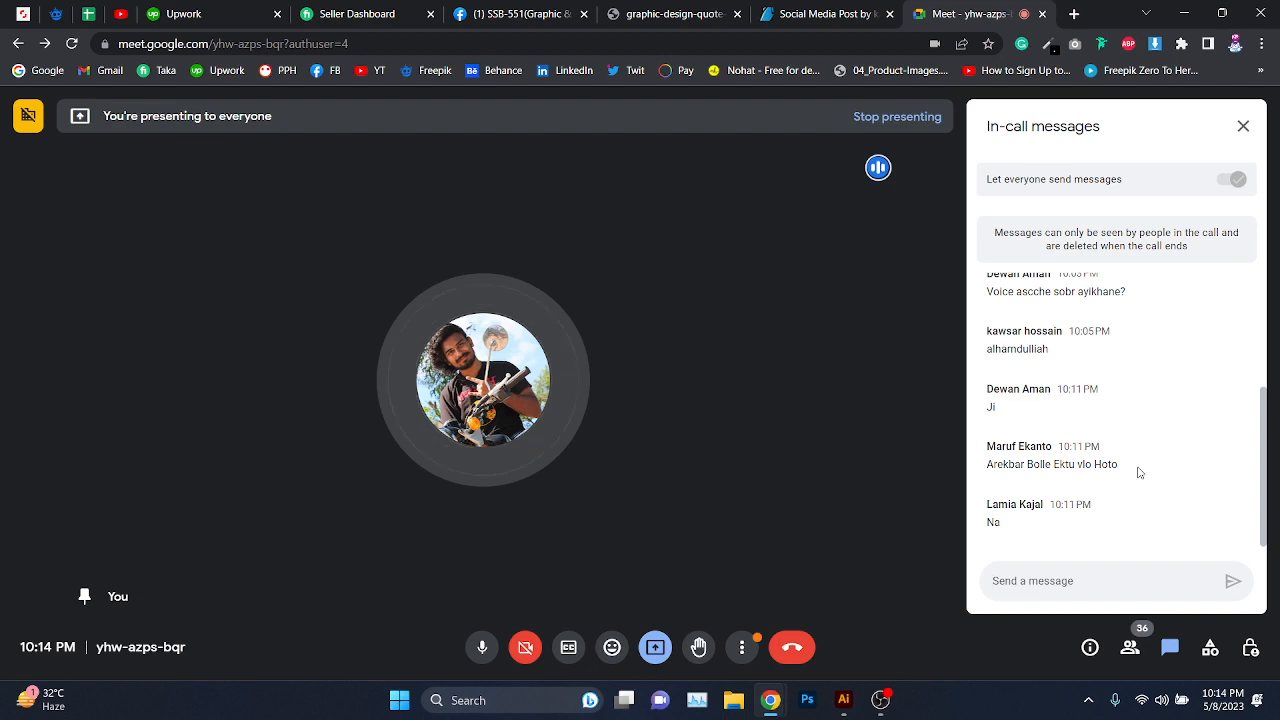
{"action": "left_click", "coordinate": [722, 10]}
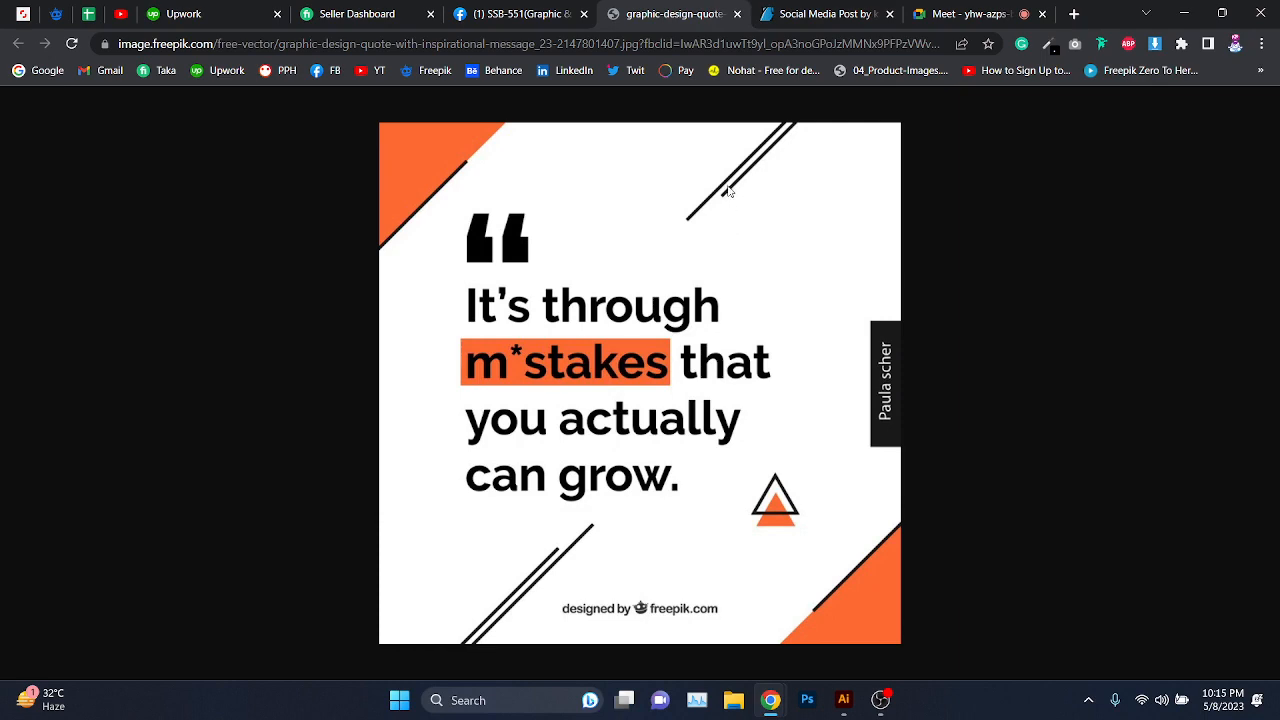
{"action": "left_click", "coordinate": [931, 12]}
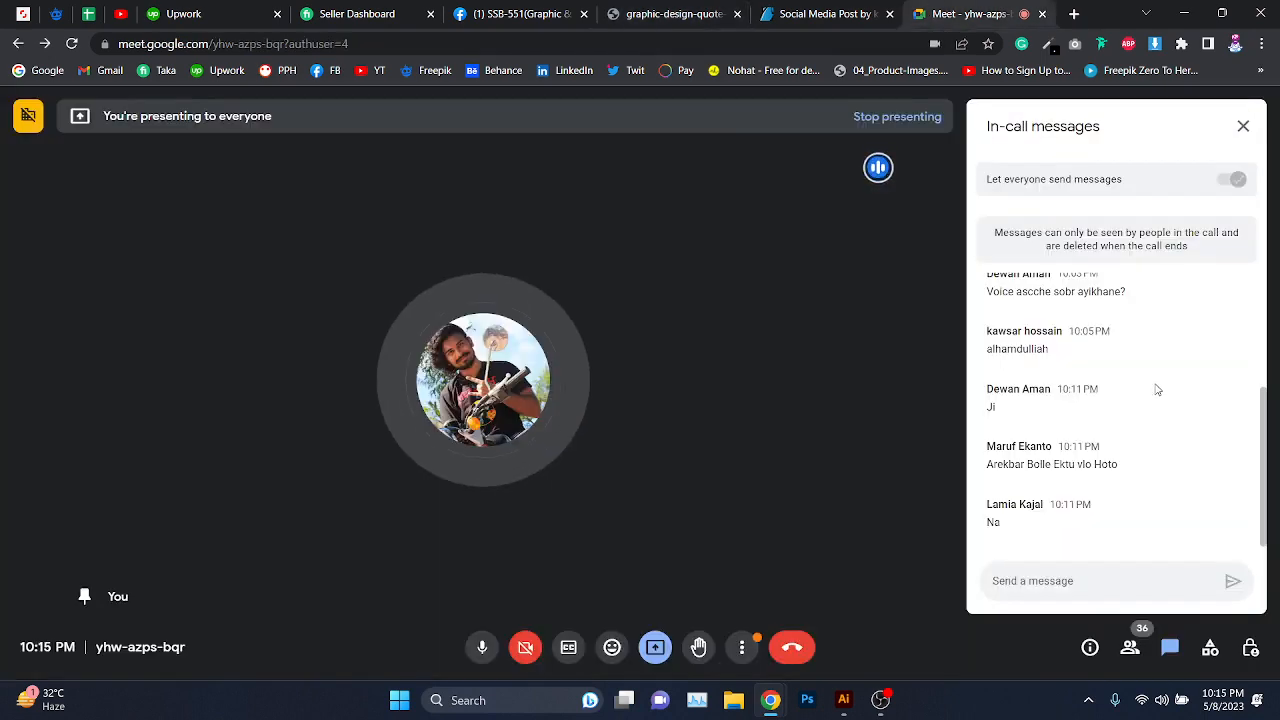
- Delete both overlapping triangles from the artboard in Illustrator, and recheck the quote reference and the Meet call in Chrome
{"action": "left_click", "coordinate": [1183, 12]}
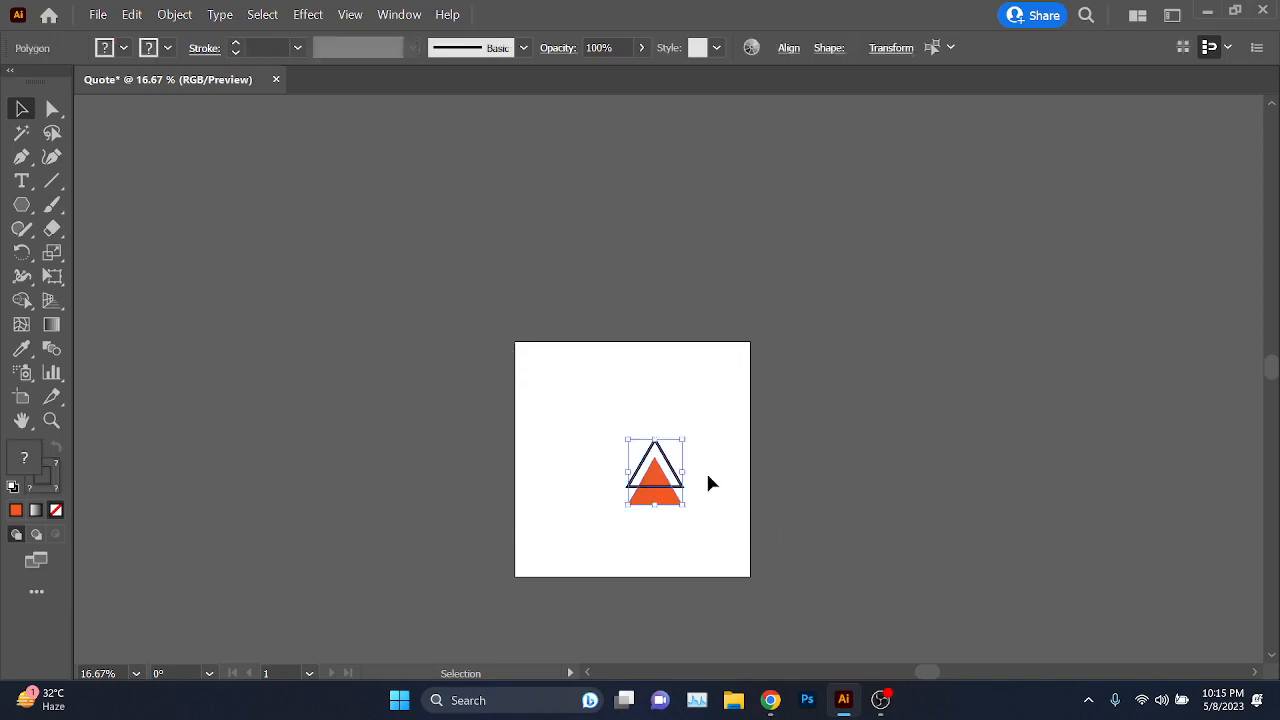
{"action": "key", "text": "Delete"}
{"action": "key", "text": "ctrl+plus"}
{"action": "left_click_drag", "start_coordinate": [676, 414], "coordinate": [717, 398]}
{"action": "key", "text": "alt+Tab"}
{"action": "left_click", "coordinate": [731, 8]}
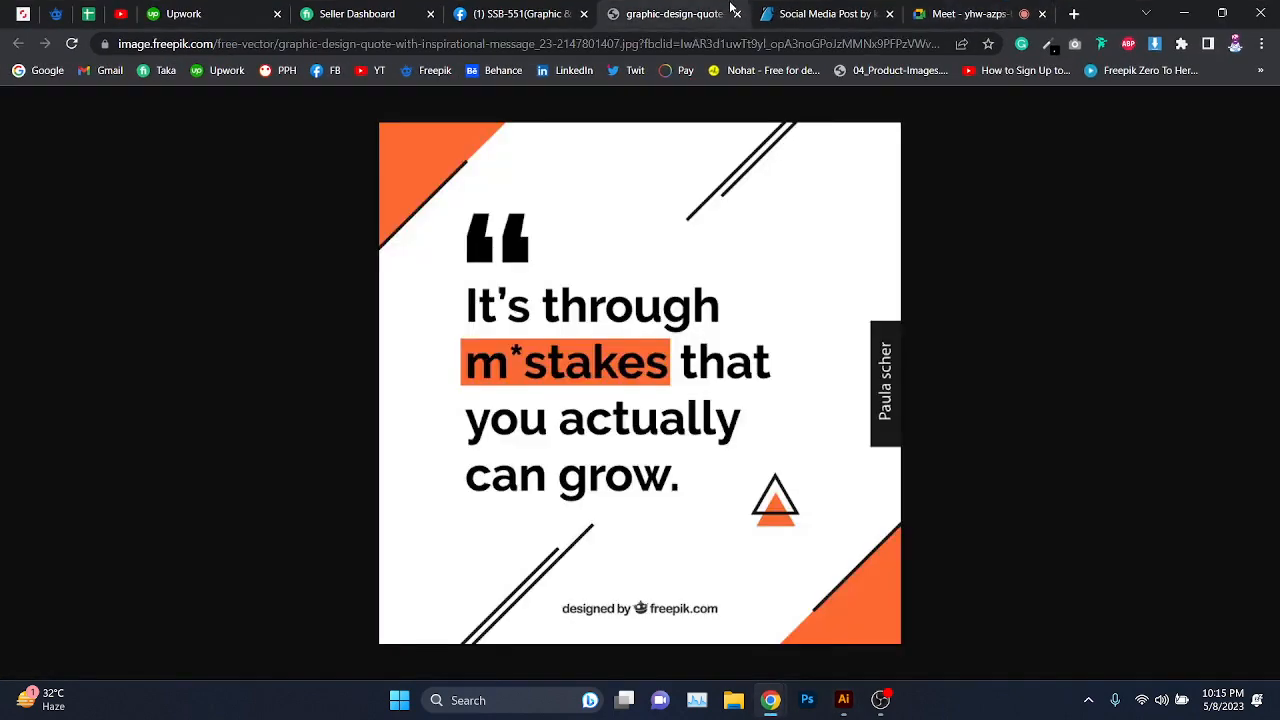
{"action": "left_click", "coordinate": [965, 13]}
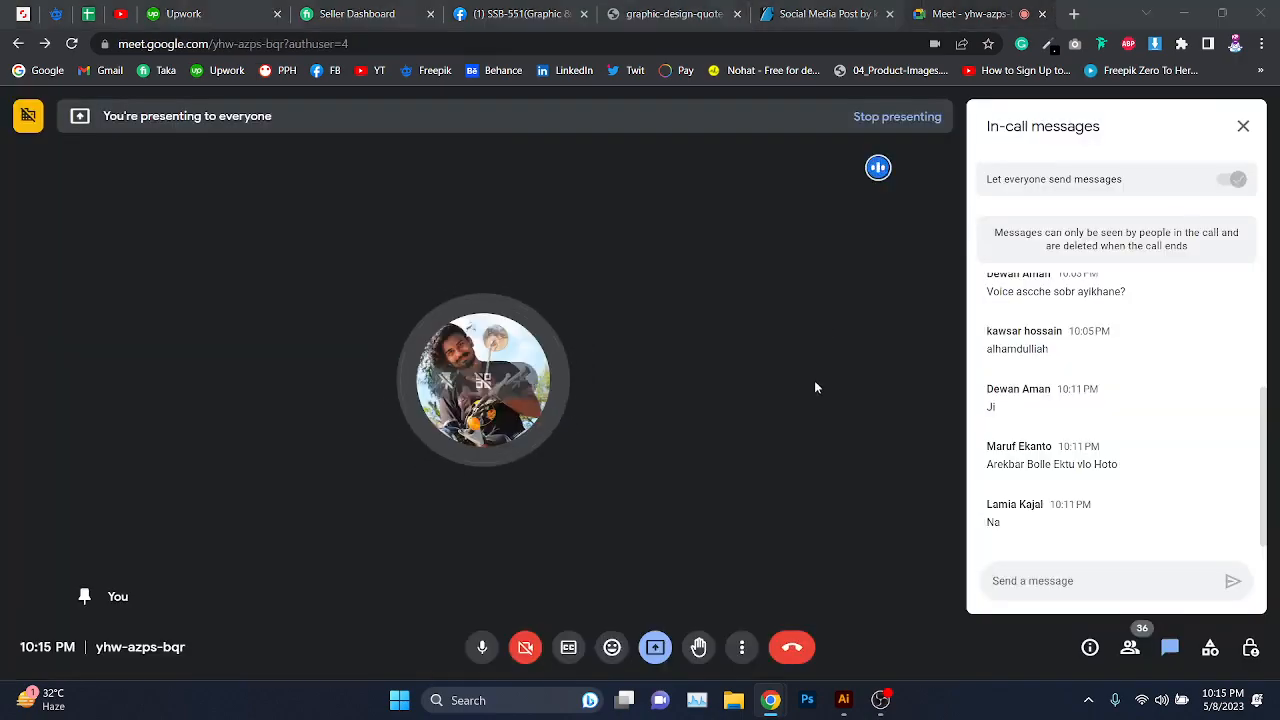
- Draw a square in the upper-left part of the Illustrator artboard and give it a black fill with no stroke
{"action": "key", "text": "alt+Tab"}
{"action": "key", "text": "ctrl+minus"}
{"action": "scroll", "coordinate": [640, 370], "scroll_direction": "down", "scroll_amount": 1}
{"action": "key", "text": "ctrl+plus"}
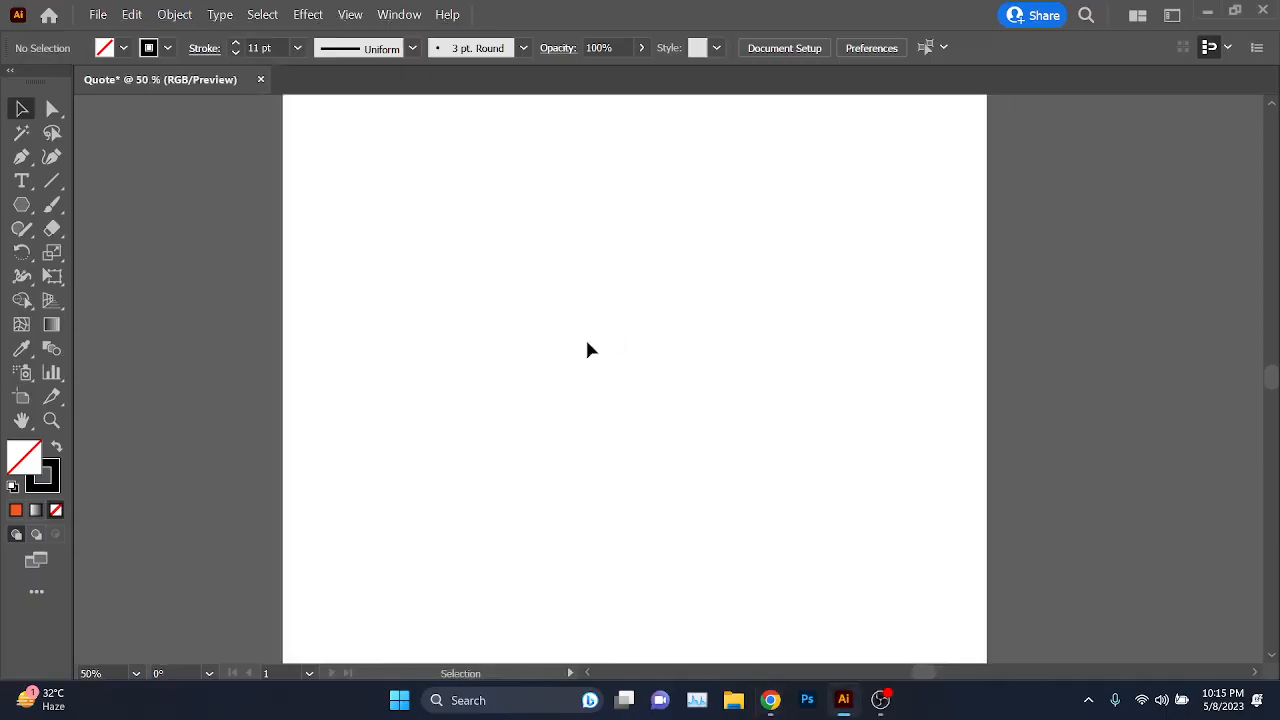
{"action": "left_click_drag", "start_coordinate": [17, 205], "coordinate": [115, 229]}
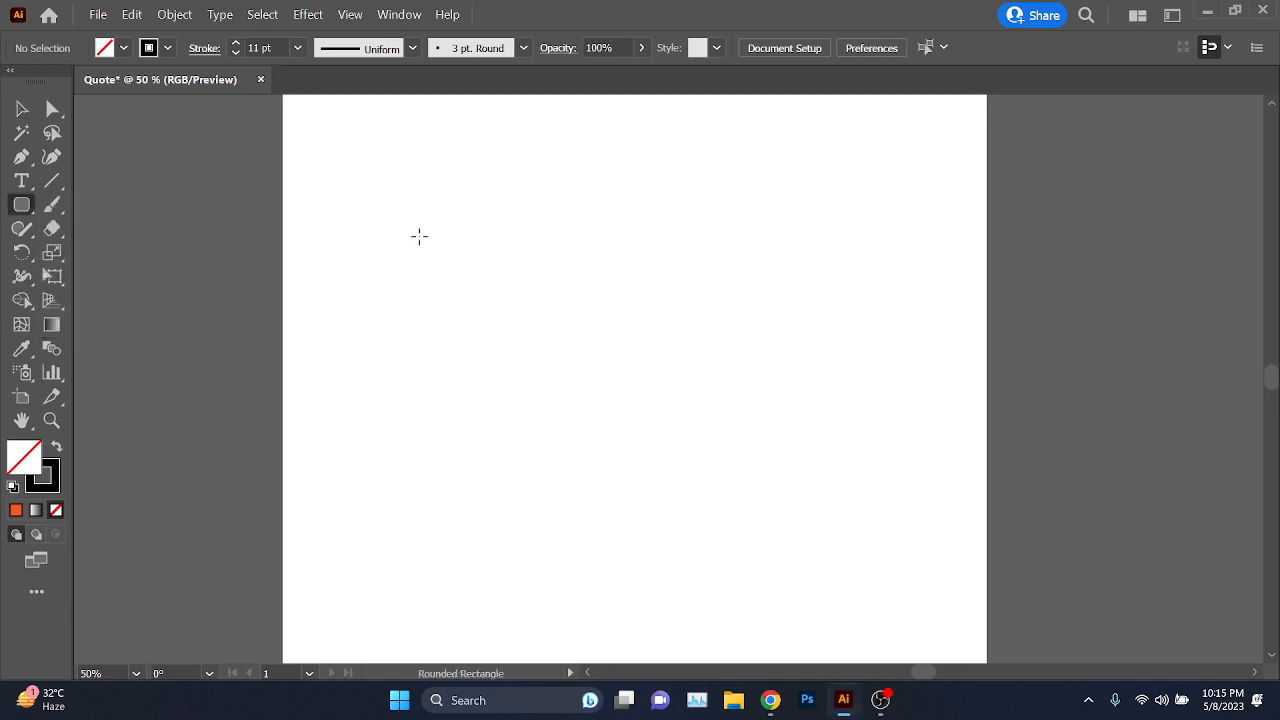
{"action": "left_click_drag", "start_coordinate": [28, 214], "coordinate": [115, 204]}
{"action": "left_click_drag", "start_coordinate": [366, 191], "coordinate": [628, 450]}
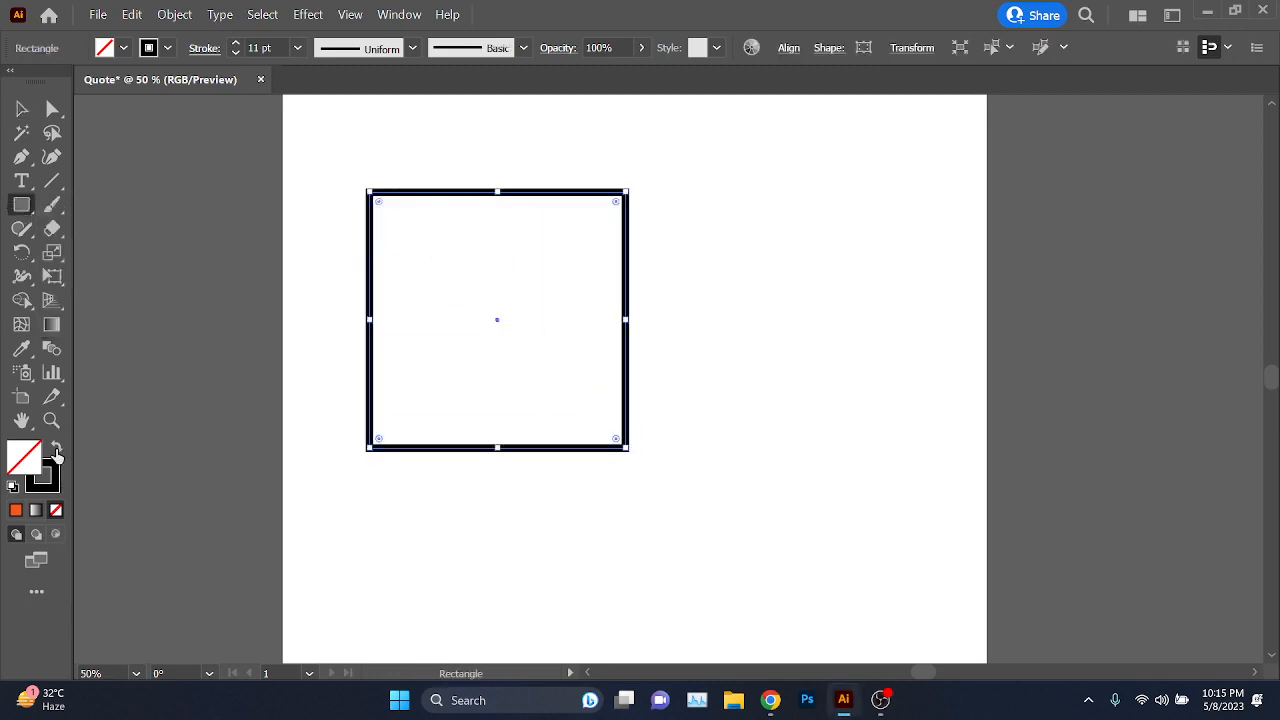
{"action": "left_click", "coordinate": [56, 450]}
- Duplicate the black square three times so that all four squares overlap
{"action": "left_click", "coordinate": [21, 108]}
{"action": "mouse_move", "coordinate": [495, 355]}
{"action": "left_mouse_down"}
{"action": "mouse_move", "coordinate": [546, 418]}
{"action": "mouse_move", "coordinate": [591, 380]}
{"action": "mouse_move", "coordinate": [611, 491]}
{"action": "left_mouse_up"}
{"action": "left_click", "coordinate": [443, 340]}
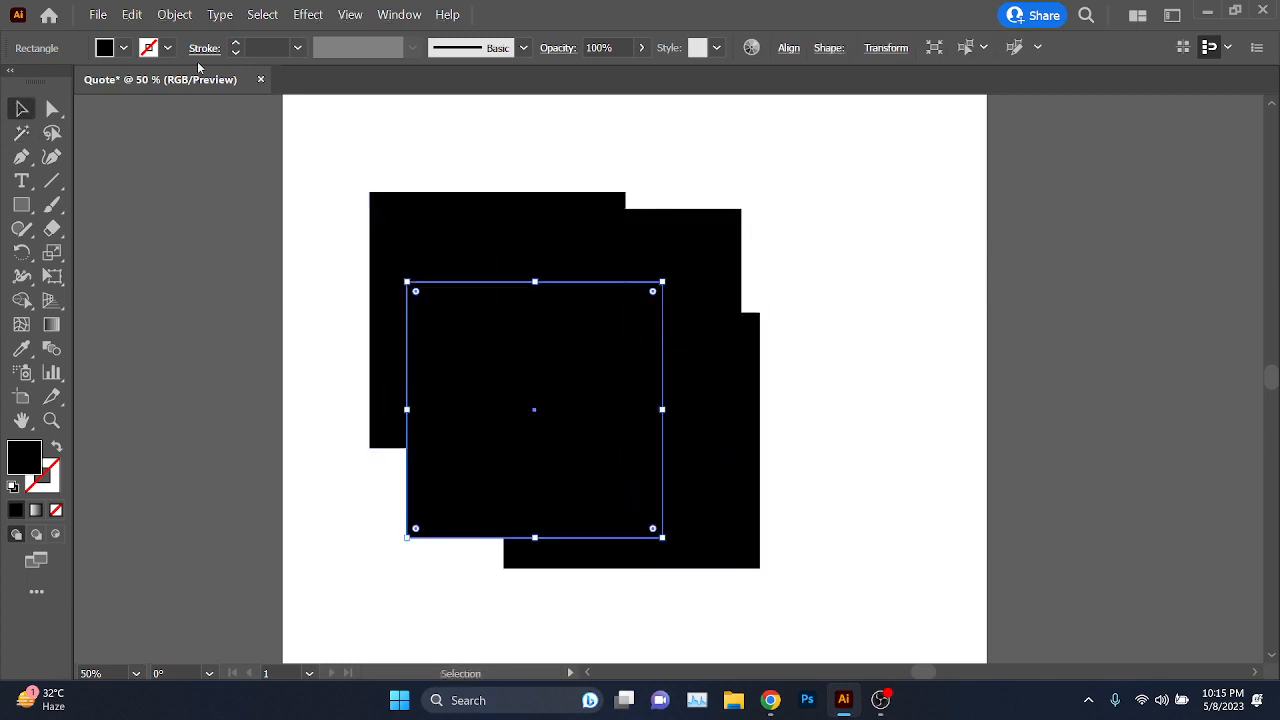
- Fill the lower-left copy with yellow, the upper-right copy with red and the frontmost copy with green
{"action": "left_click", "coordinate": [124, 48]}
{"action": "left_click", "coordinate": [82, 82]}
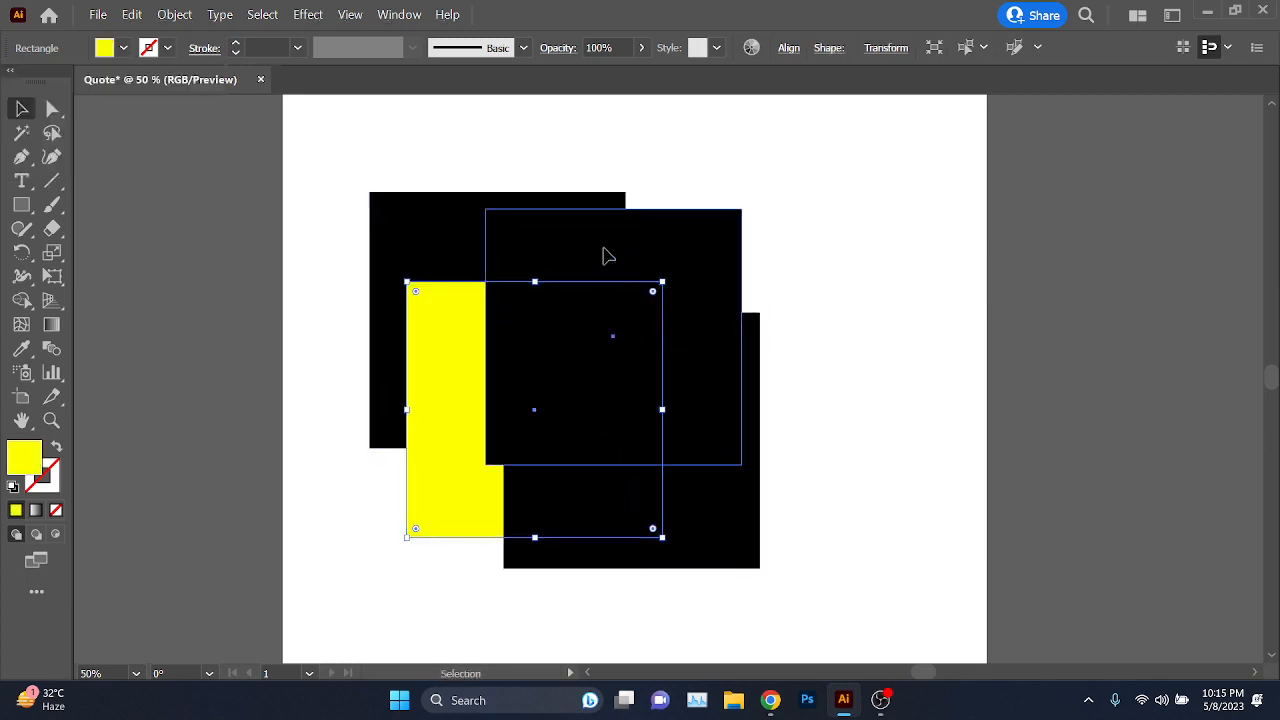
{"action": "left_click", "coordinate": [606, 251]}
{"action": "left_click", "coordinate": [124, 48]}
{"action": "left_click", "coordinate": [72, 84]}
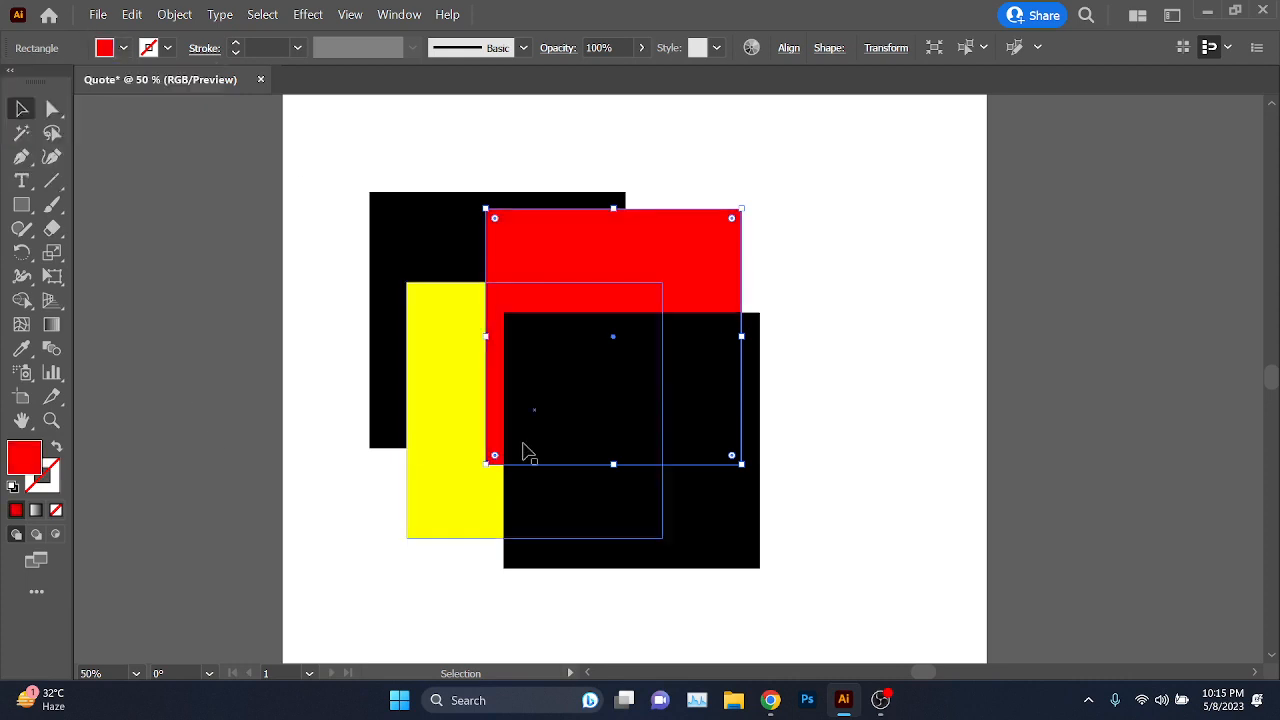
{"action": "left_click", "coordinate": [565, 437]}
{"action": "left_click", "coordinate": [124, 48]}
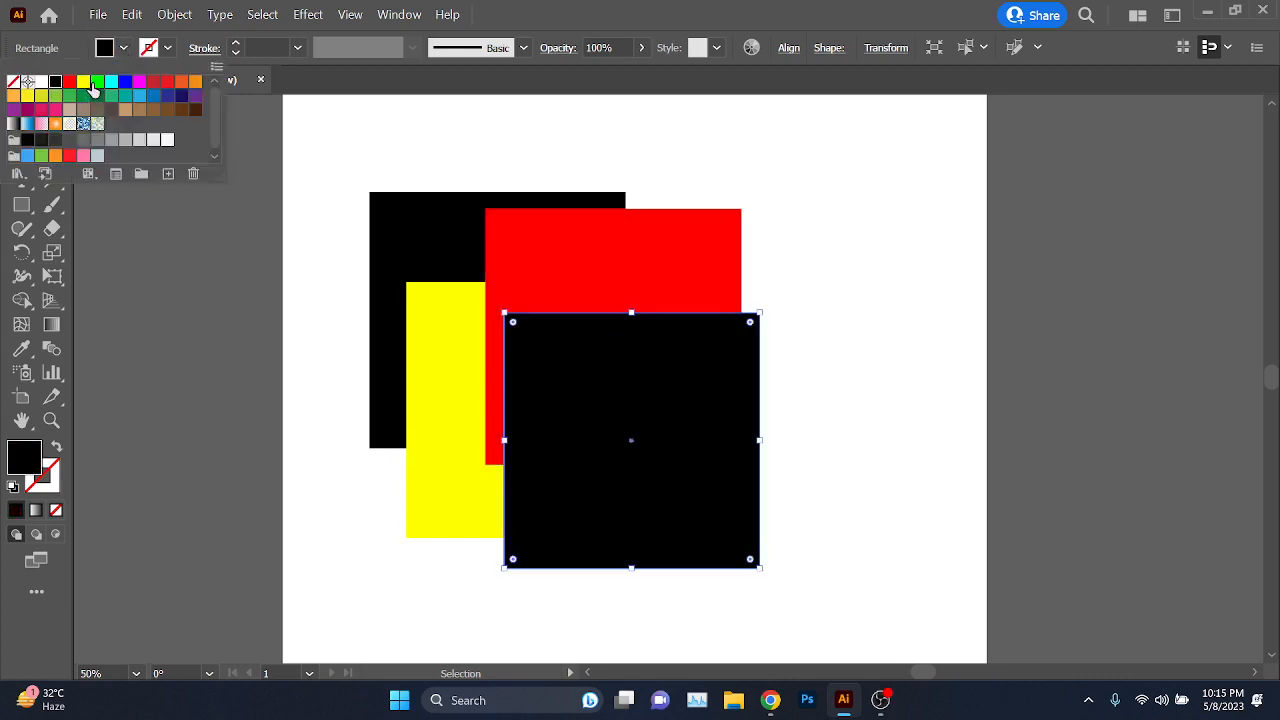
{"action": "left_click", "coordinate": [92, 85]}
- Shift the green, red and yellow squares around within the overlapping group to demonstrate their stacking order
{"action": "left_click_drag", "start_coordinate": [686, 409], "coordinate": [688, 388]}
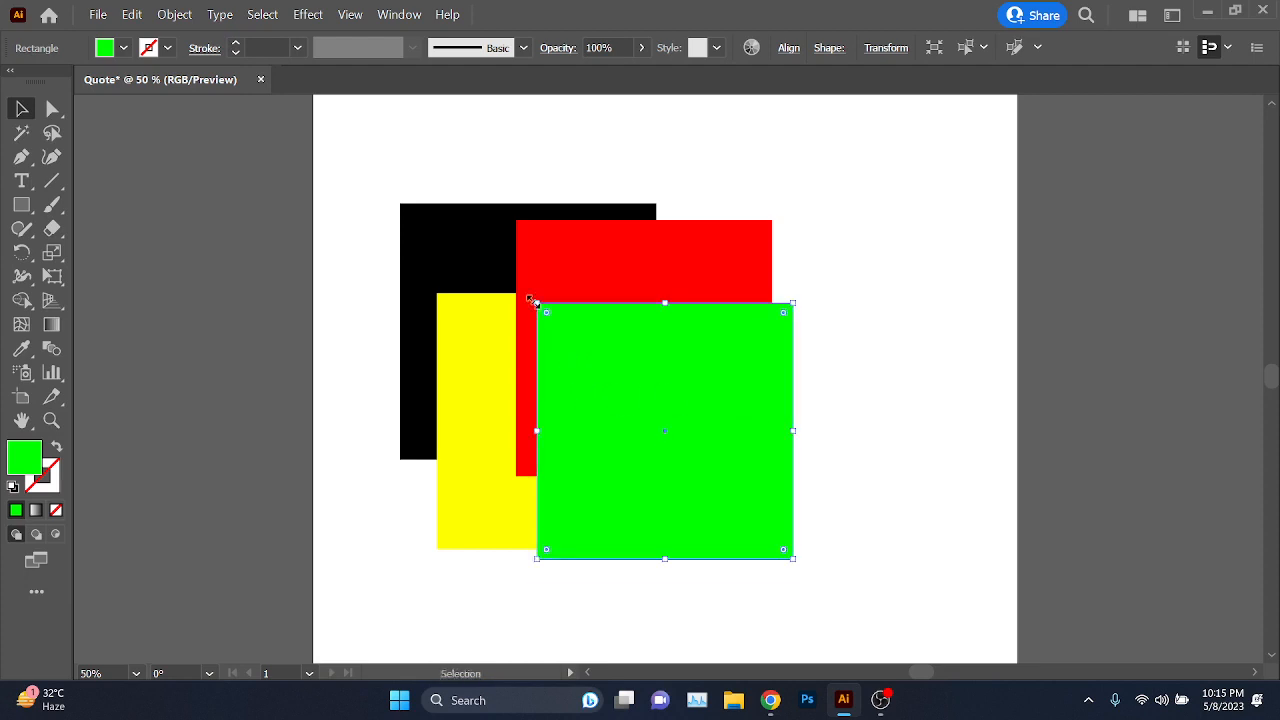
{"action": "left_click_drag", "start_coordinate": [525, 236], "coordinate": [511, 236]}
{"action": "left_click_drag", "start_coordinate": [443, 341], "coordinate": [443, 334]}
{"action": "left_click", "coordinate": [687, 381]}
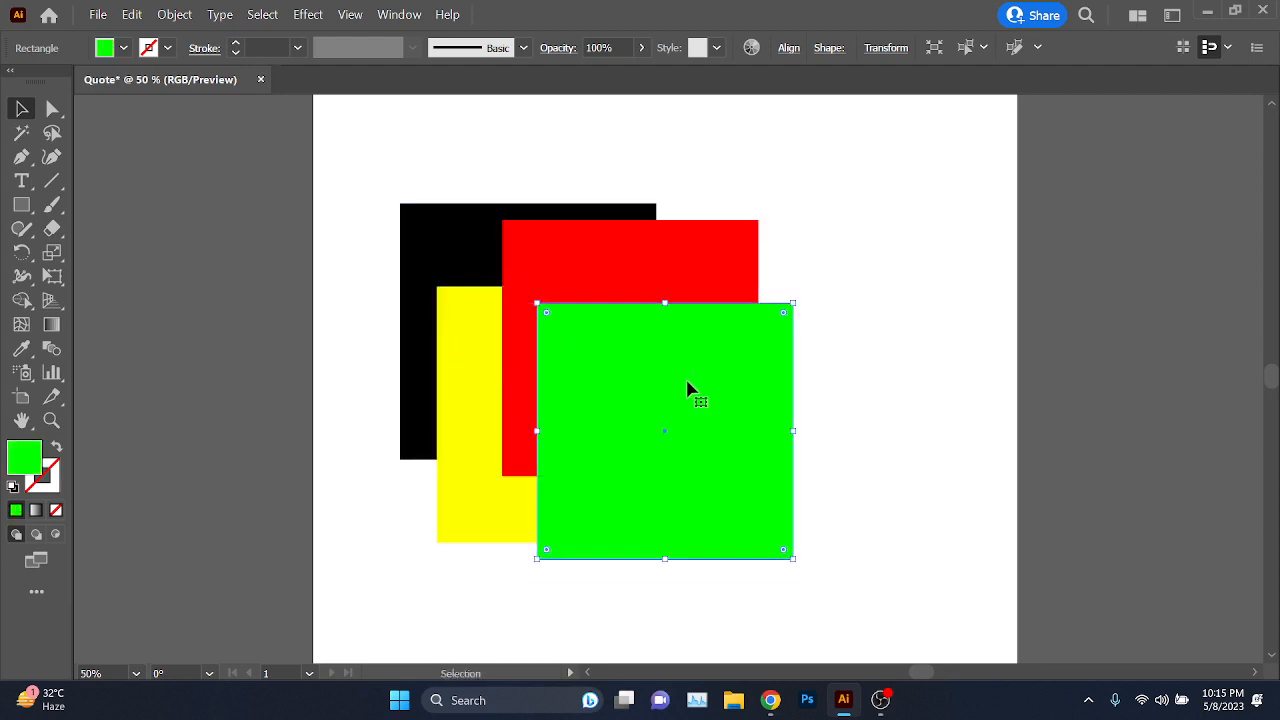
{"action": "left_click_drag", "start_coordinate": [617, 255], "coordinate": [730, 233]}
{"action": "left_click_drag", "start_coordinate": [646, 398], "coordinate": [688, 405]}
{"action": "left_click_drag", "start_coordinate": [723, 234], "coordinate": [614, 217]}
{"action": "left_click", "coordinate": [609, 351]}
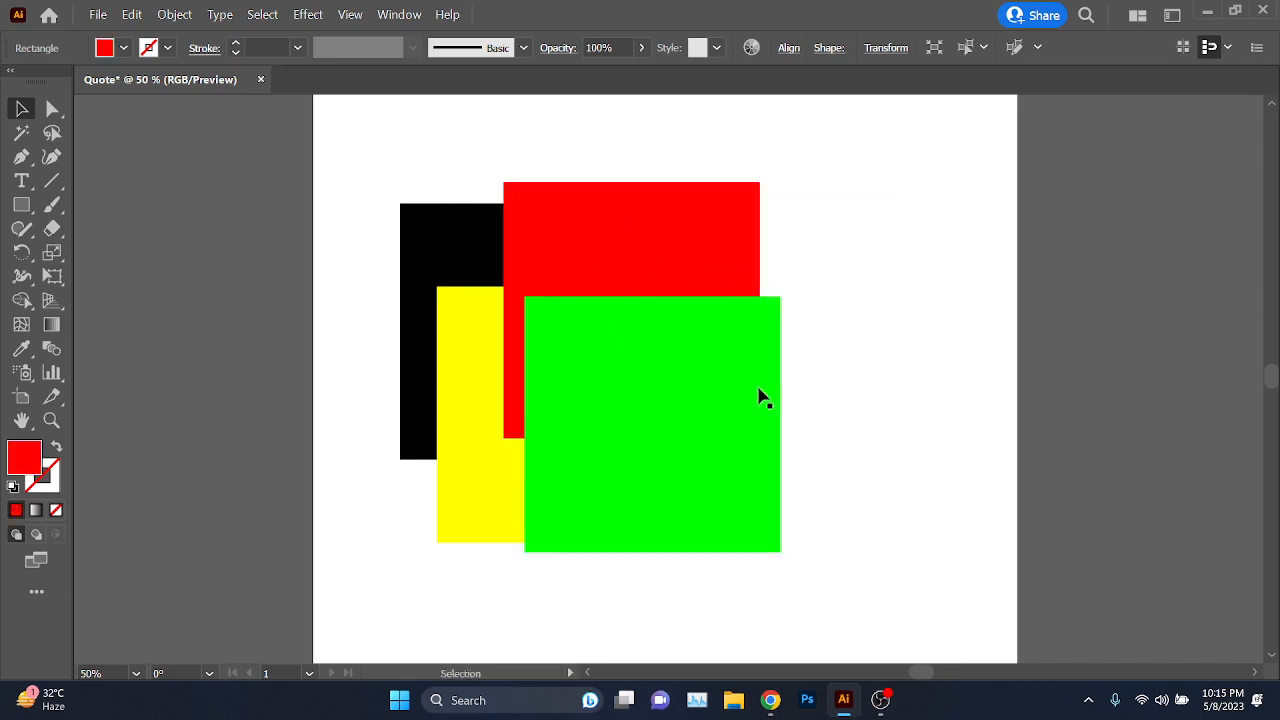
- Send the green square one level backward in the stacking order
{"action": "left_click", "coordinate": [680, 434]}
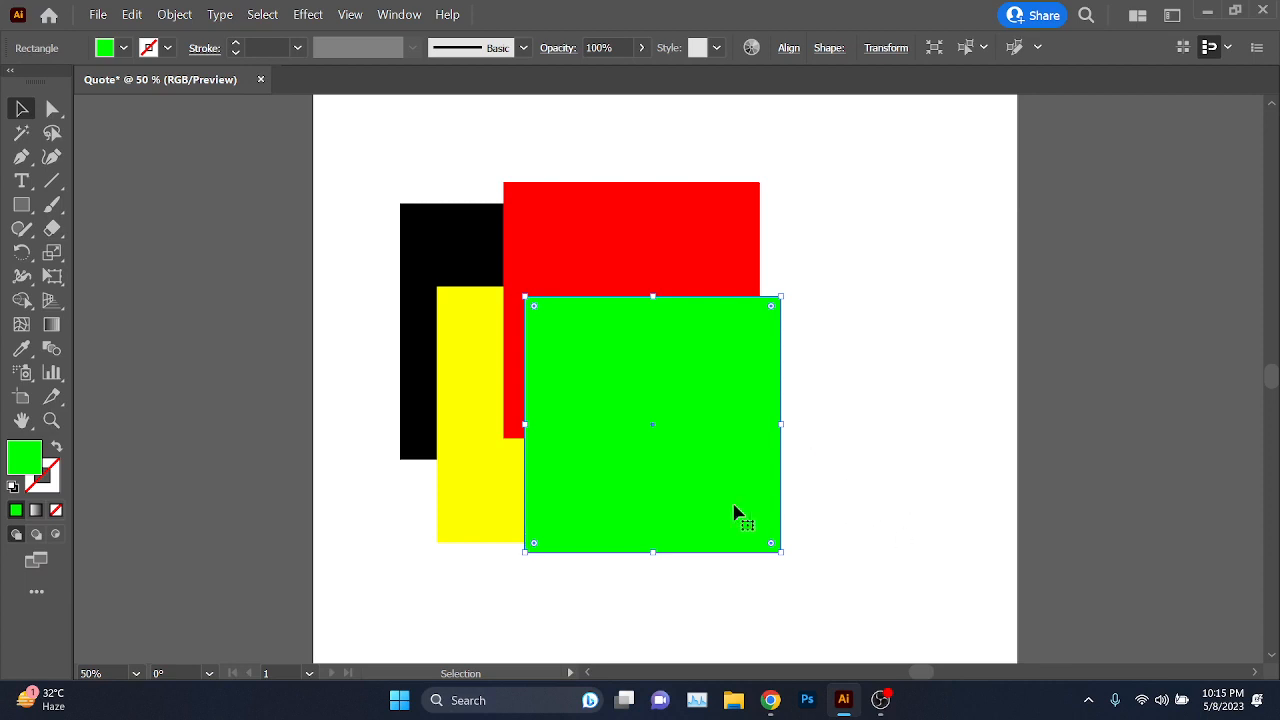
{"action": "right_click", "coordinate": [627, 393]}
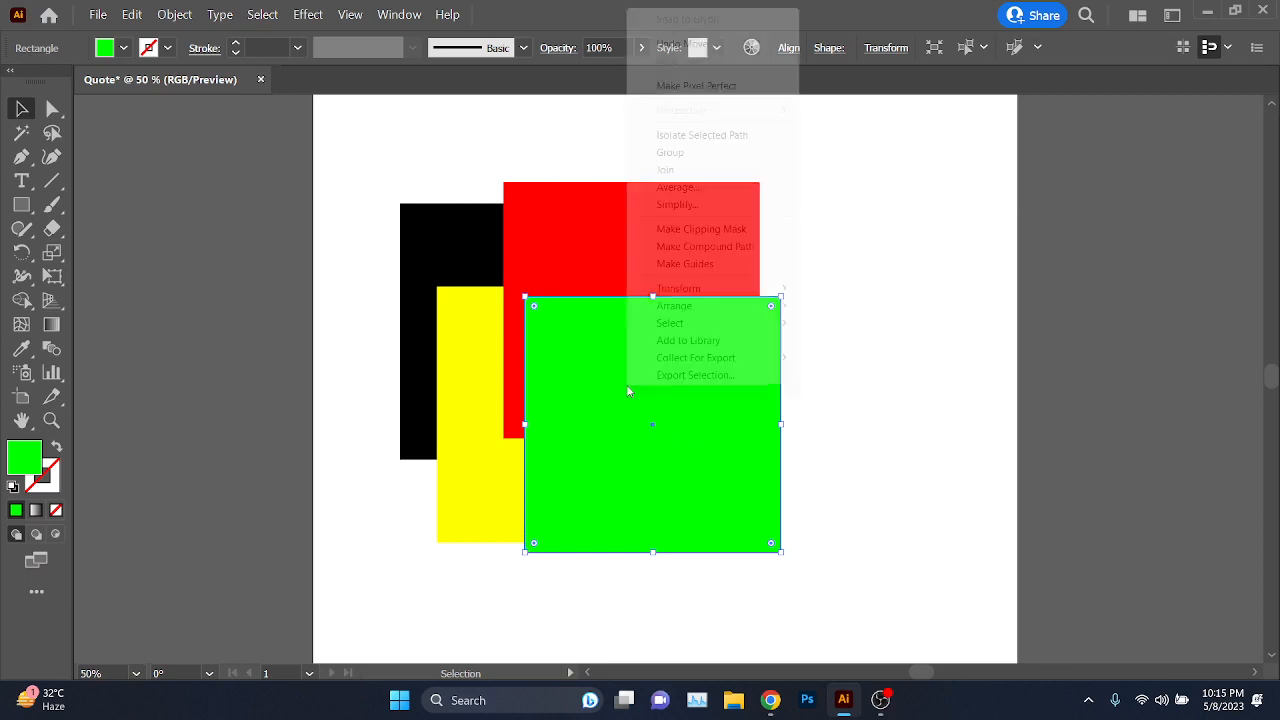
{"action": "mouse_move", "coordinate": [715, 316]}
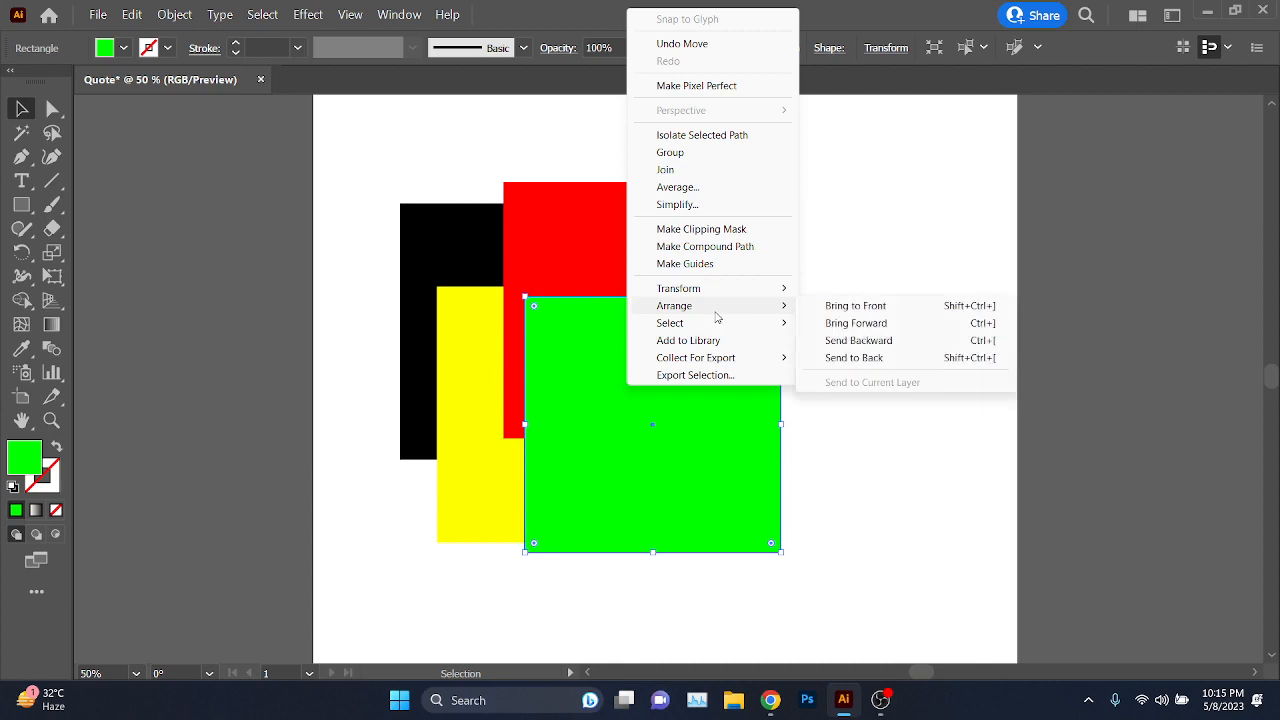
{"action": "left_click", "coordinate": [858, 341]}
- Move the red and yellow squares to reveal the green square's level, and place the red one back over the group
{"action": "left_click_drag", "start_coordinate": [622, 270], "coordinate": [728, 274]}
{"action": "left_click_drag", "start_coordinate": [471, 449], "coordinate": [477, 365]}
{"action": "left_click_drag", "start_coordinate": [730, 313], "coordinate": [843, 311]}
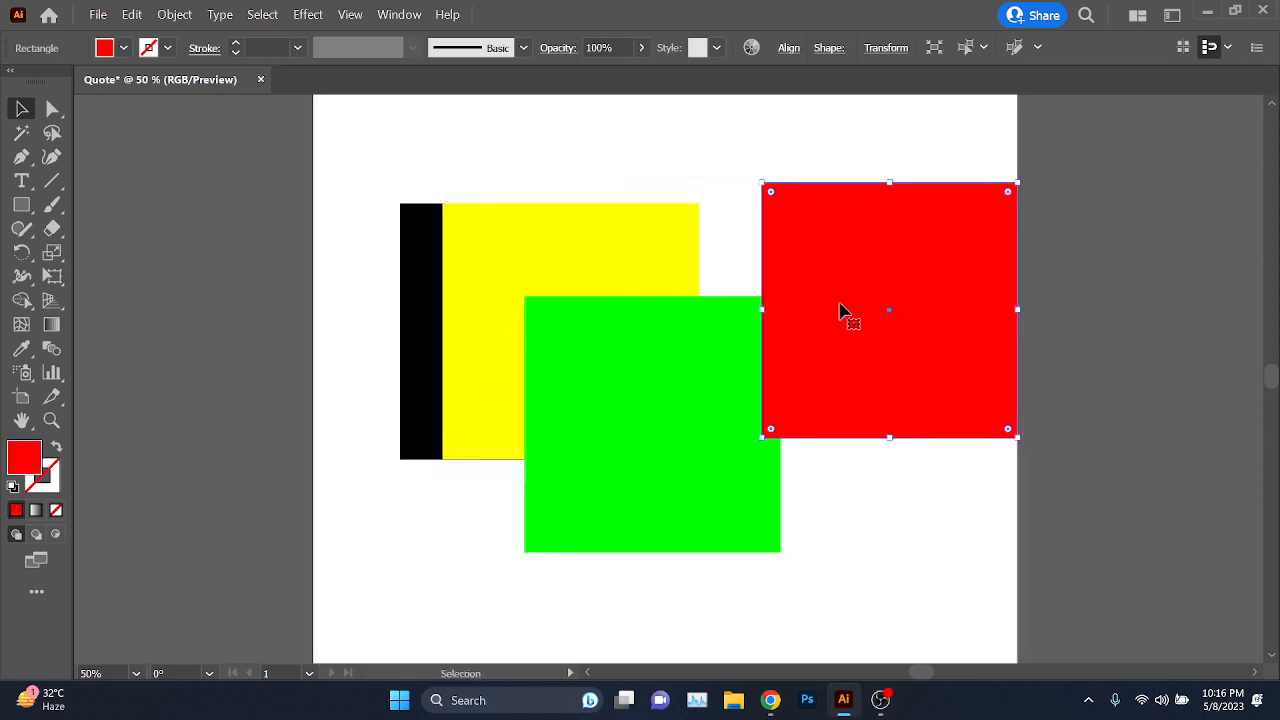
{"action": "left_click_drag", "start_coordinate": [484, 315], "coordinate": [484, 354]}
{"action": "left_click_drag", "start_coordinate": [925, 378], "coordinate": [643, 345]}
- Send the green square backward again so that it sits behind the yellow square
{"action": "right_click", "coordinate": [751, 505]}
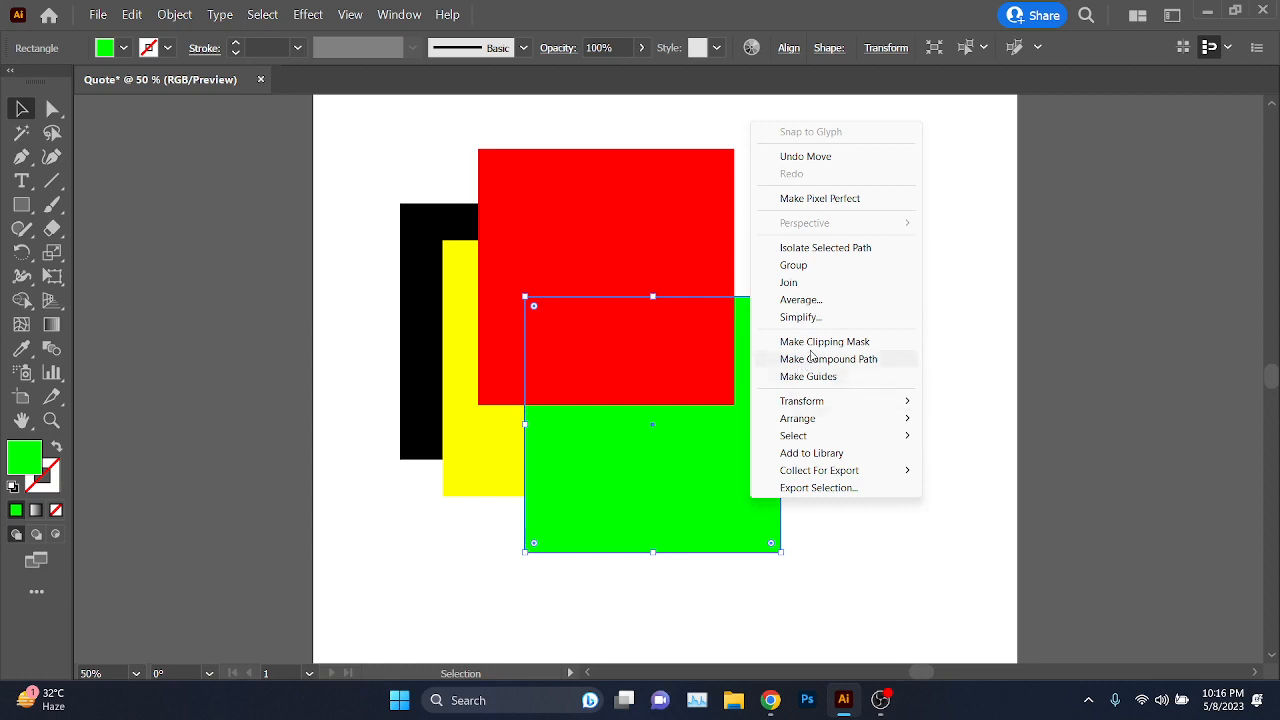
{"action": "mouse_move", "coordinate": [820, 418]}
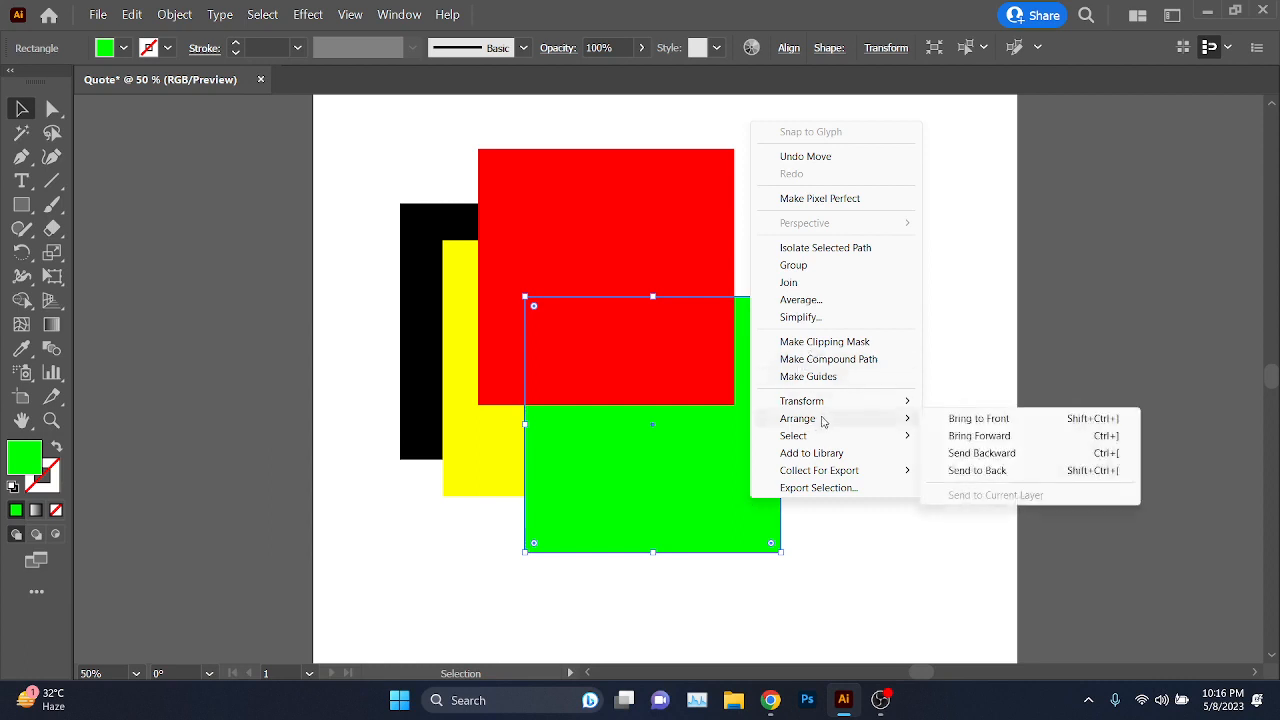
{"action": "left_click", "coordinate": [1003, 457]}
{"action": "left_click", "coordinate": [1003, 457]}
- Pull the red and yellow squares away from the black square and return them to overlap the black and green squares
{"action": "left_click_drag", "start_coordinate": [571, 277], "coordinate": [829, 294]}
{"action": "left_click_drag", "start_coordinate": [523, 355], "coordinate": [737, 343]}
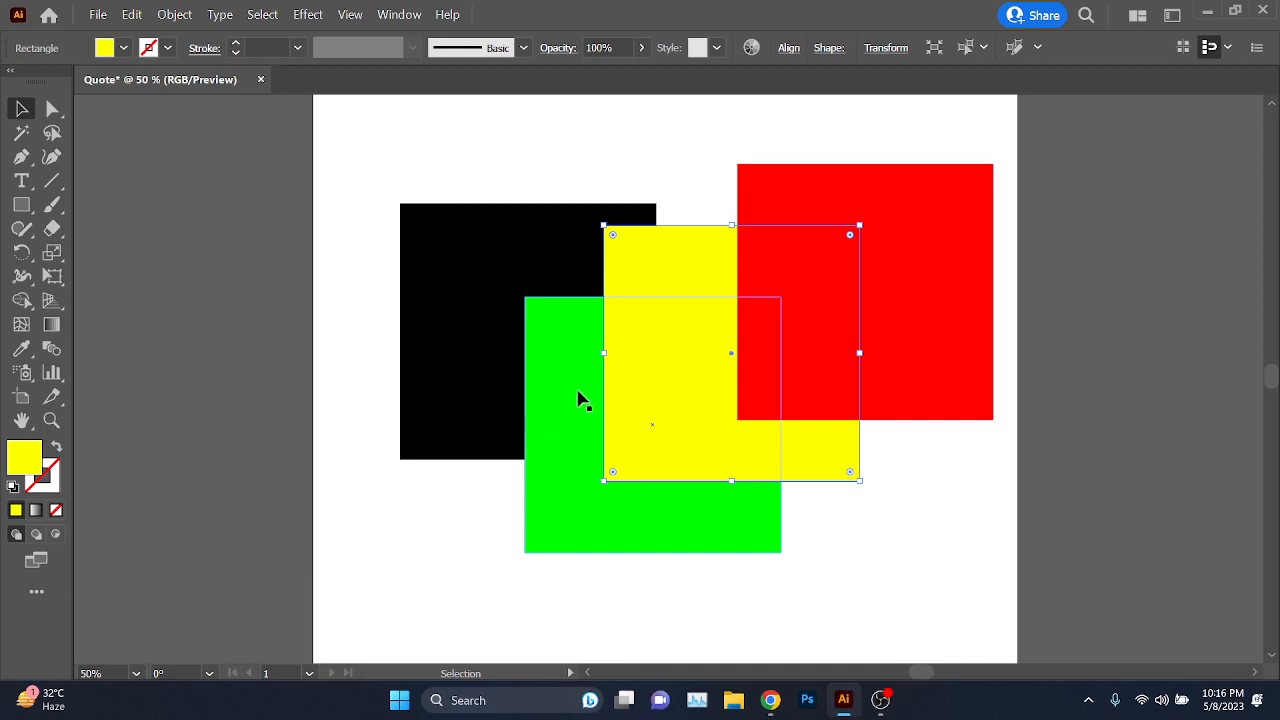
{"action": "left_click_drag", "start_coordinate": [646, 348], "coordinate": [477, 378]}
{"action": "left_click_drag", "start_coordinate": [786, 291], "coordinate": [575, 268]}
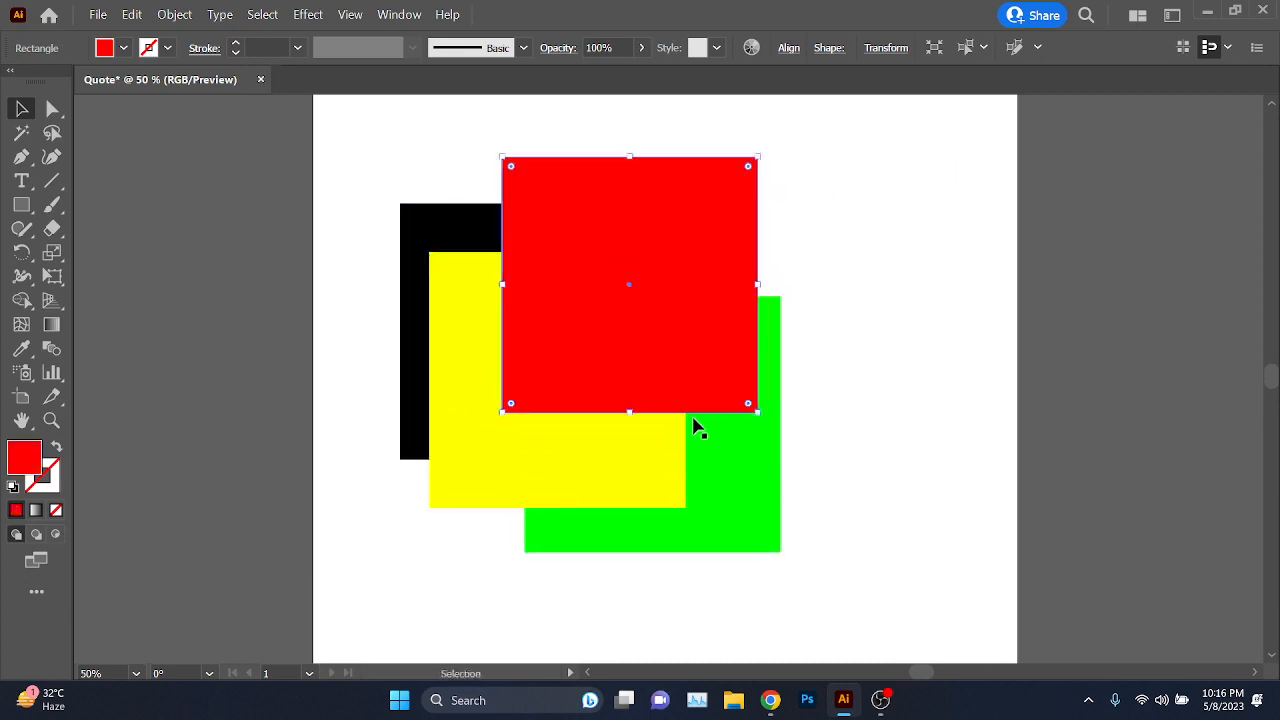
- Apply Send Backward to the green square and pull the red square aside to uncover the squares beneath it
{"action": "left_click", "coordinate": [700, 458]}
{"action": "right_click", "coordinate": [723, 456]}
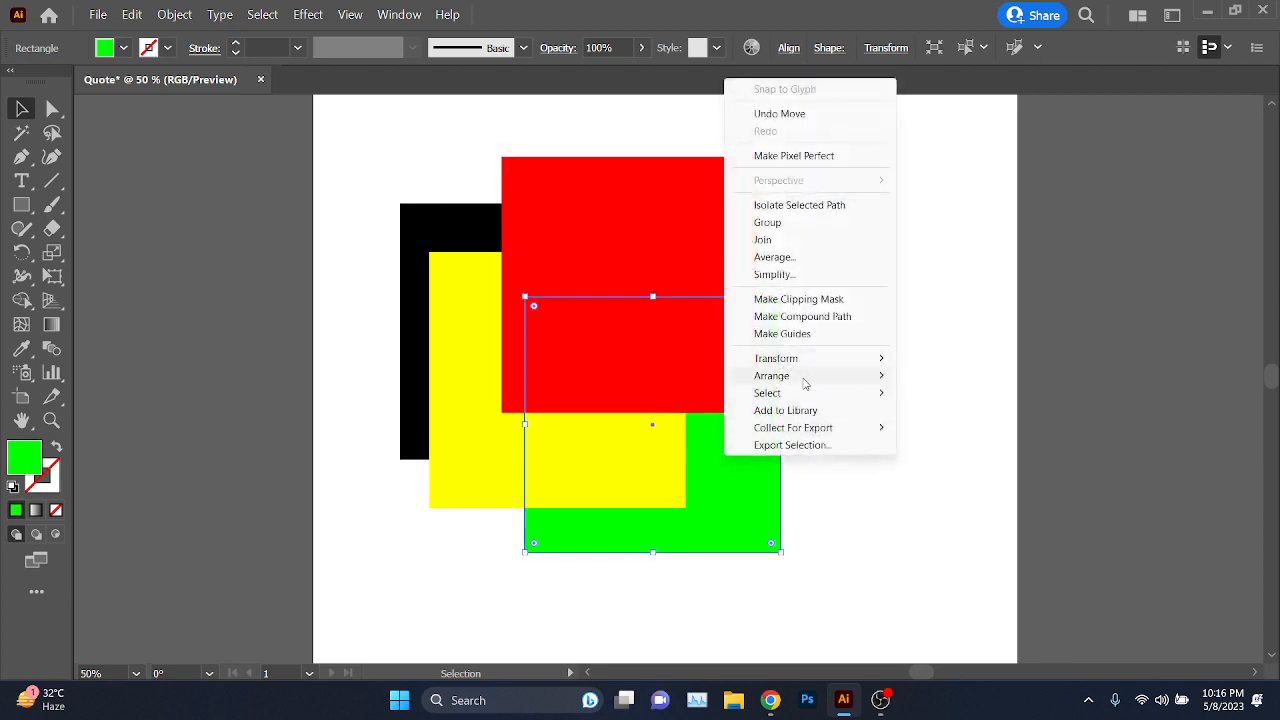
{"action": "mouse_move", "coordinate": [804, 383]}
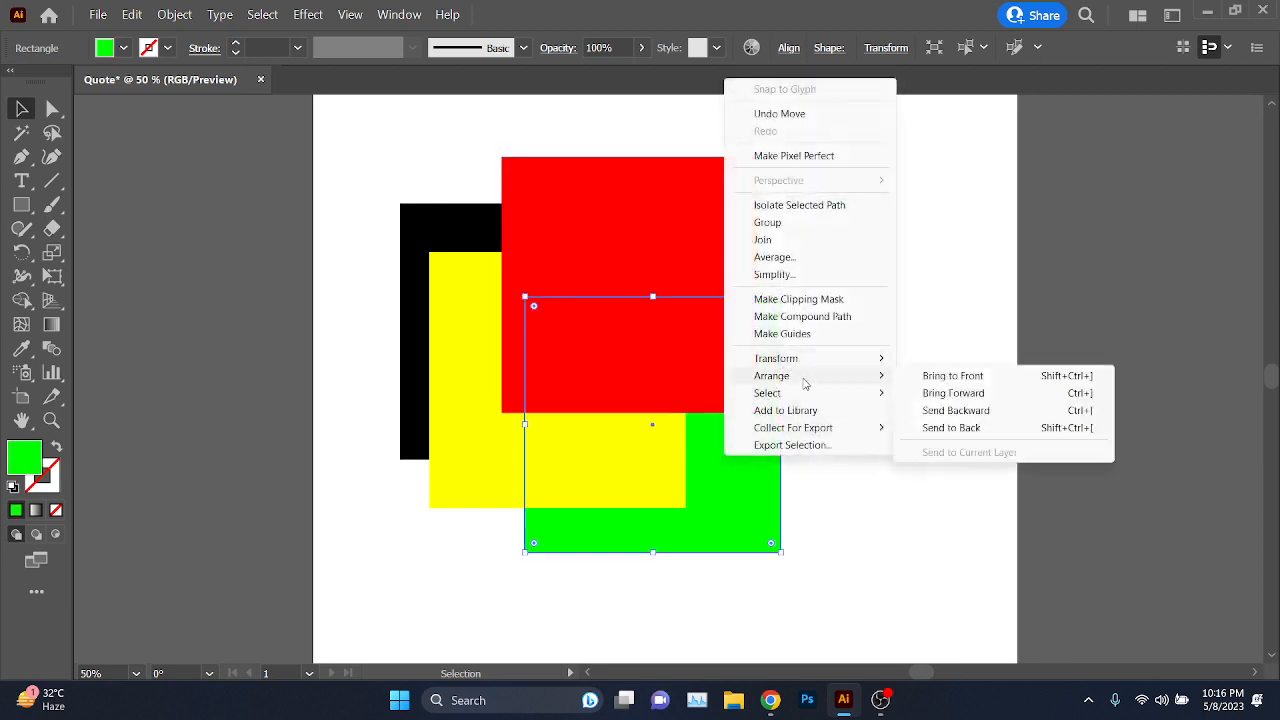
{"action": "left_click", "coordinate": [990, 410]}
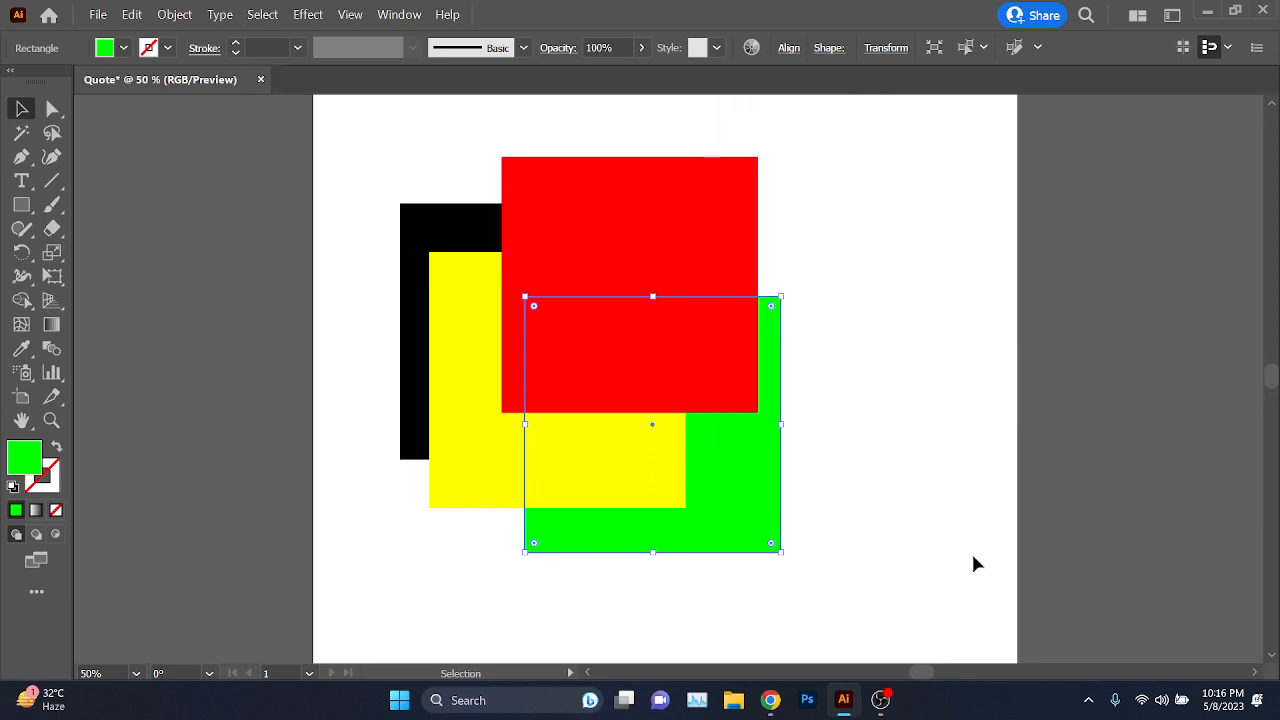
{"action": "left_click_drag", "start_coordinate": [603, 320], "coordinate": [822, 314]}
- Bring the green square forward twice, in front of the yellow and red squares, and move the red and green squares to overlap more
{"action": "left_click", "coordinate": [744, 495]}
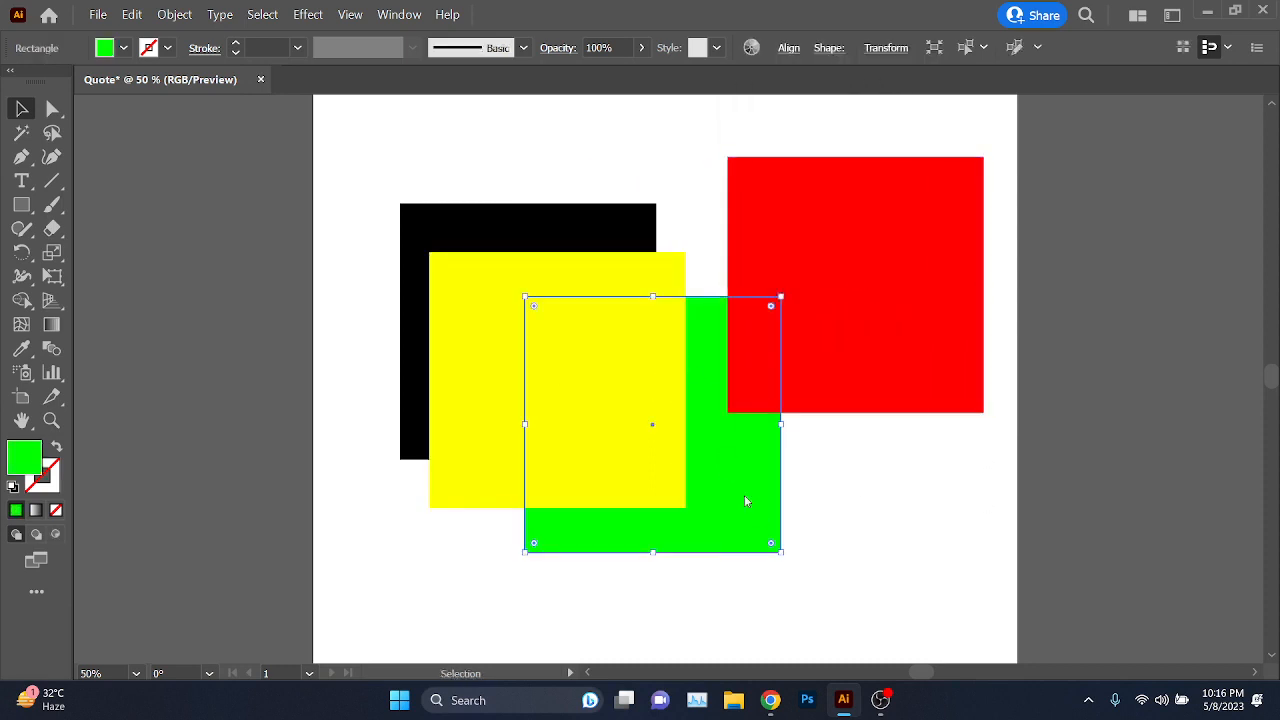
{"action": "right_click", "coordinate": [744, 495]}
{"action": "mouse_move", "coordinate": [910, 424]}
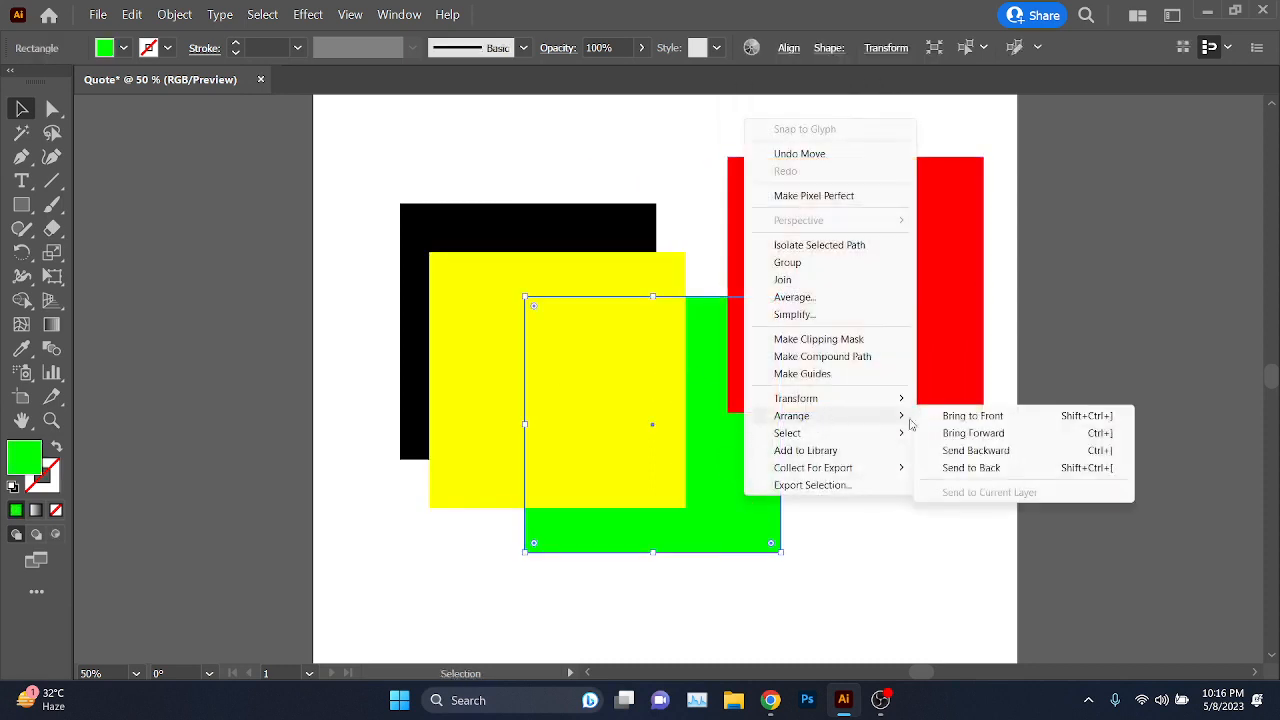
{"action": "left_click", "coordinate": [990, 432]}
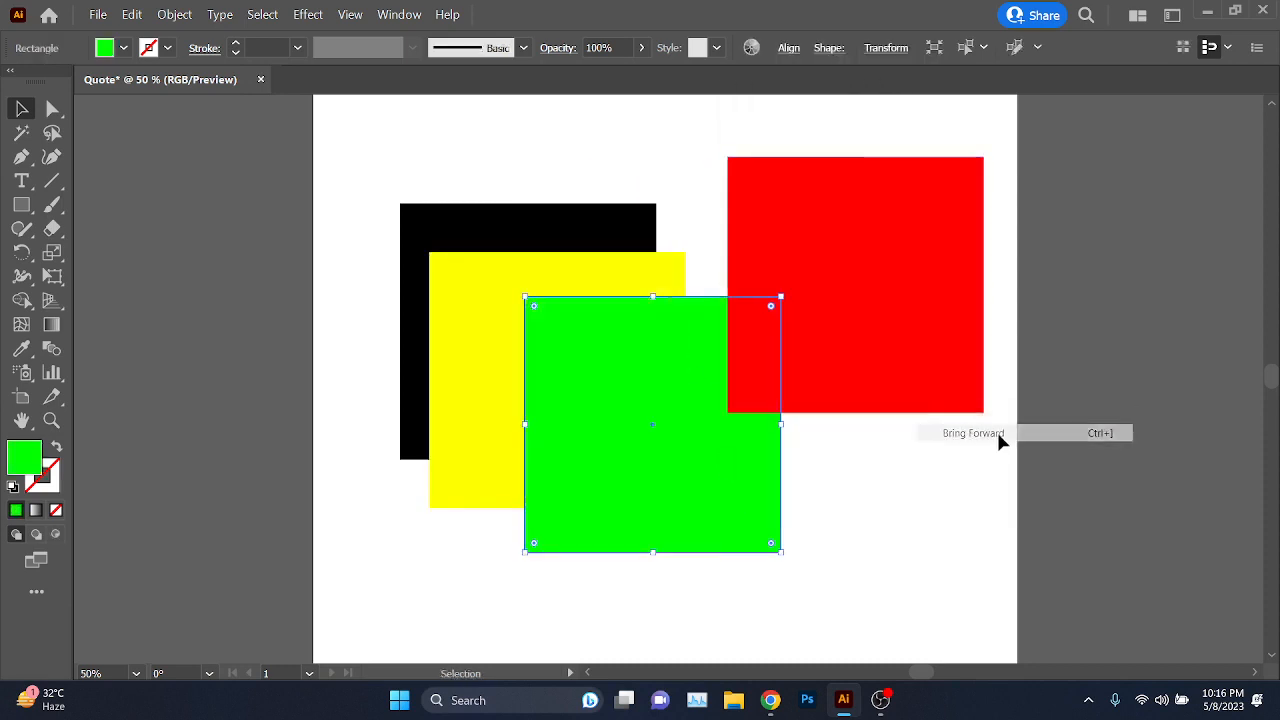
{"action": "right_click", "coordinate": [653, 300]}
{"action": "mouse_move", "coordinate": [762, 603]}
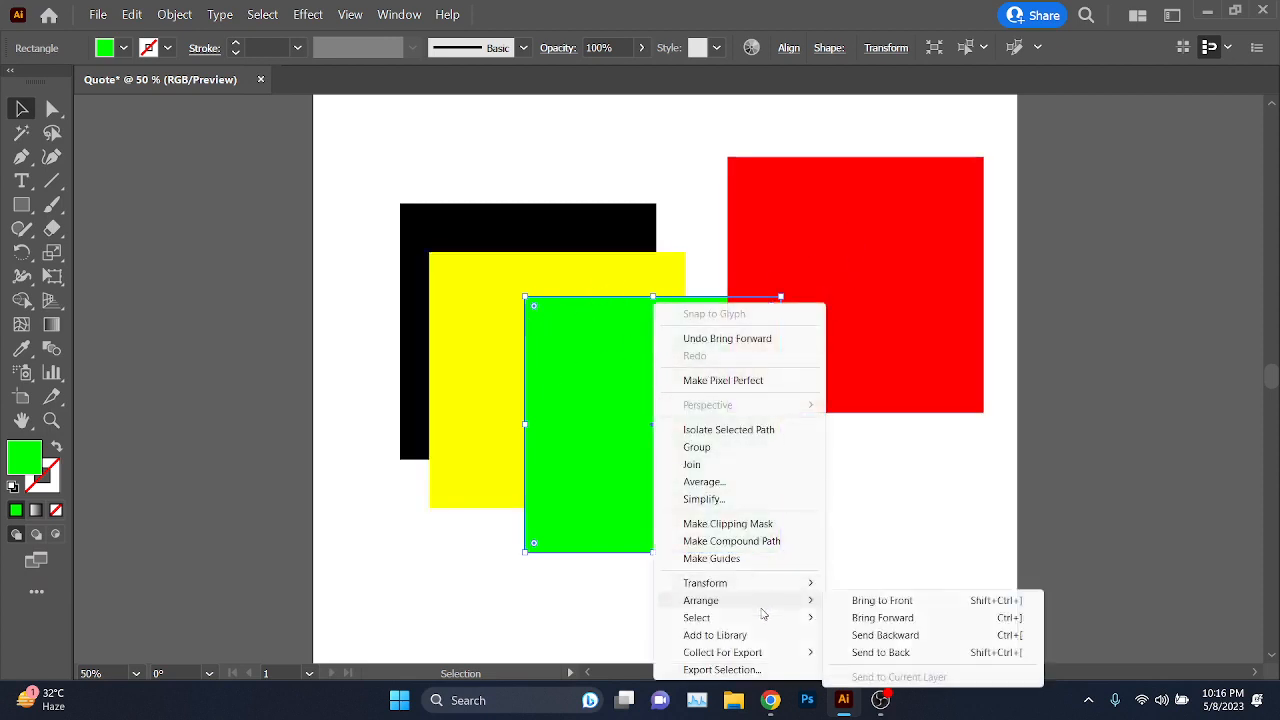
{"action": "left_click", "coordinate": [924, 619]}
{"action": "left_click_drag", "start_coordinate": [910, 252], "coordinate": [737, 240]}
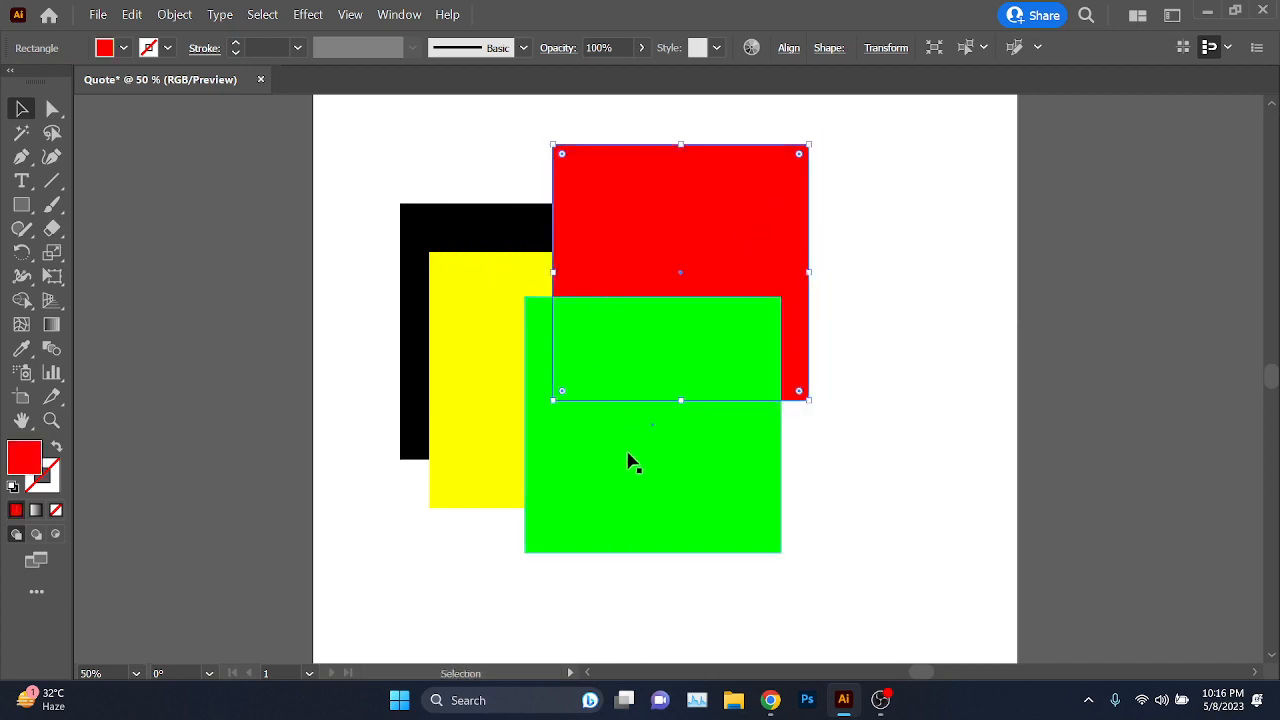
{"action": "mouse_move", "coordinate": [630, 461]}
{"action": "left_mouse_down"}
{"action": "mouse_move", "coordinate": [626, 423]}
{"action": "mouse_move", "coordinate": [624, 442]}
{"action": "left_mouse_up"}
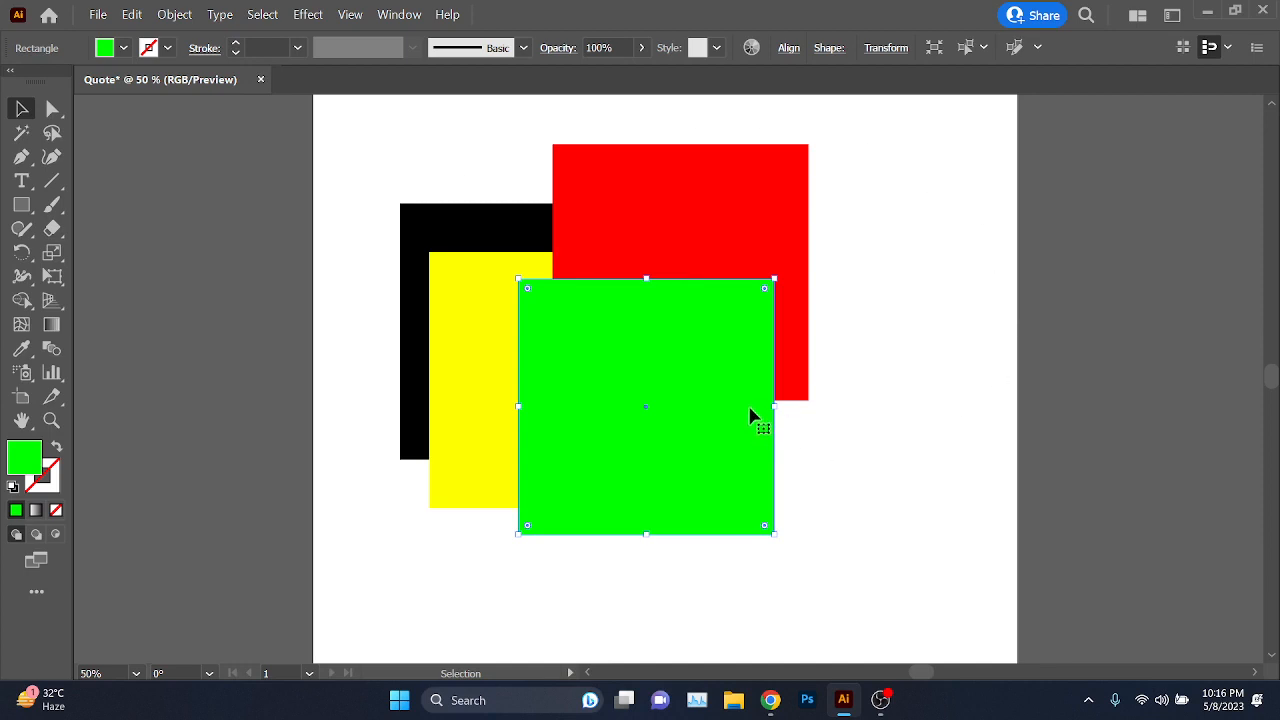
- Send the green square to the back of the stacking order and deselect it
{"action": "right_click", "coordinate": [655, 337]}
{"action": "mouse_move", "coordinate": [774, 602]}
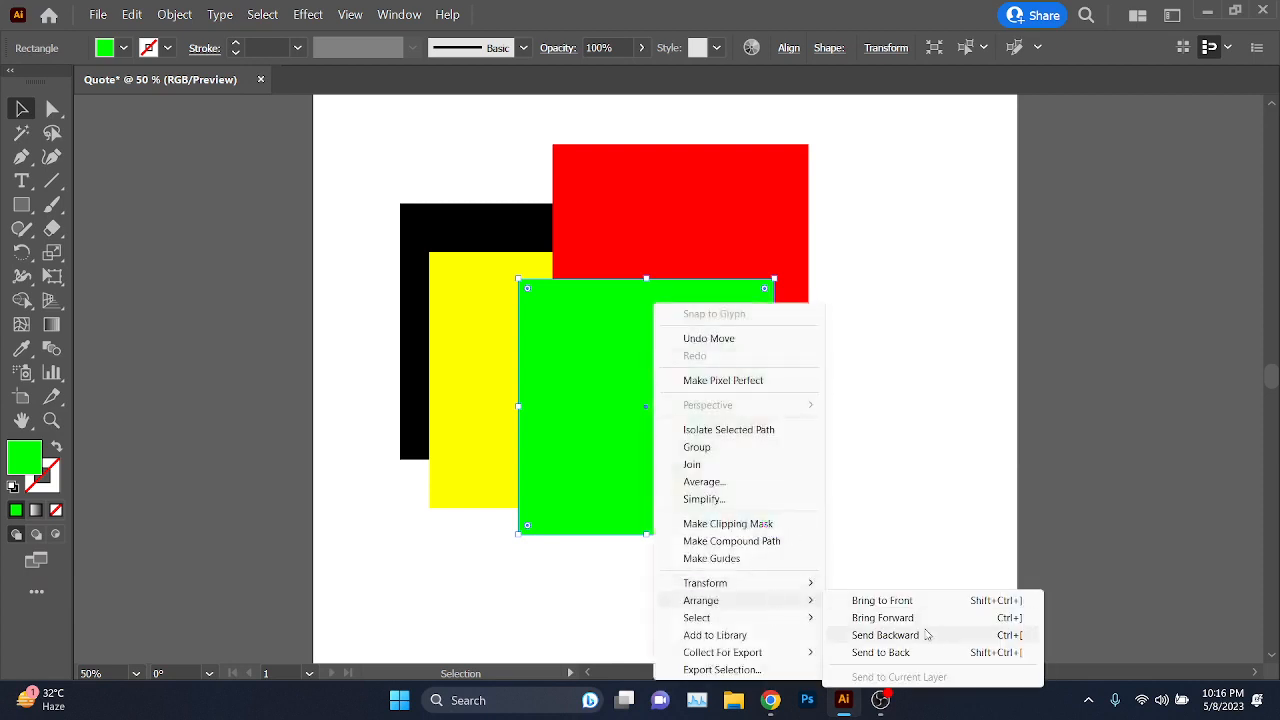
{"action": "left_click", "coordinate": [880, 652]}
{"action": "left_click", "coordinate": [860, 590]}
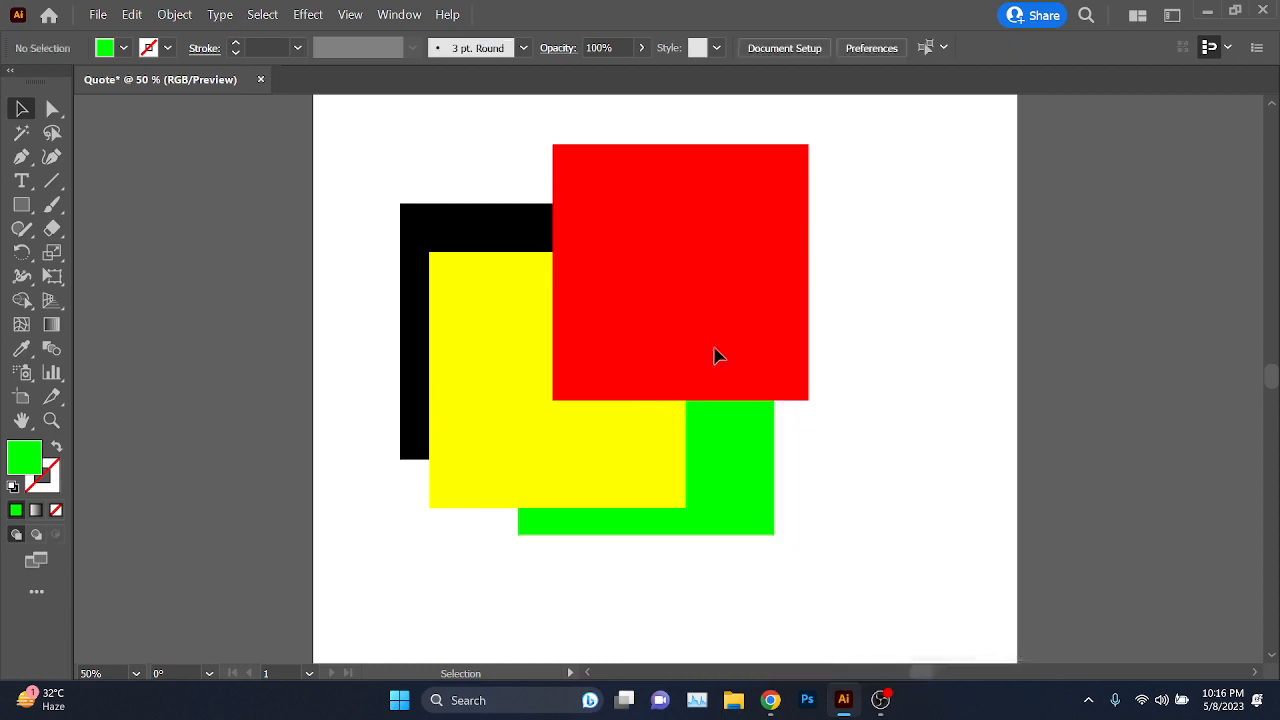
- Spread out the red, yellow and black squares to reveal the green square's level, and select the green square
{"action": "left_click_drag", "start_coordinate": [714, 354], "coordinate": [873, 365]}
{"action": "left_click_drag", "start_coordinate": [560, 340], "coordinate": [706, 358]}
{"action": "left_click_drag", "start_coordinate": [468, 318], "coordinate": [458, 252]}
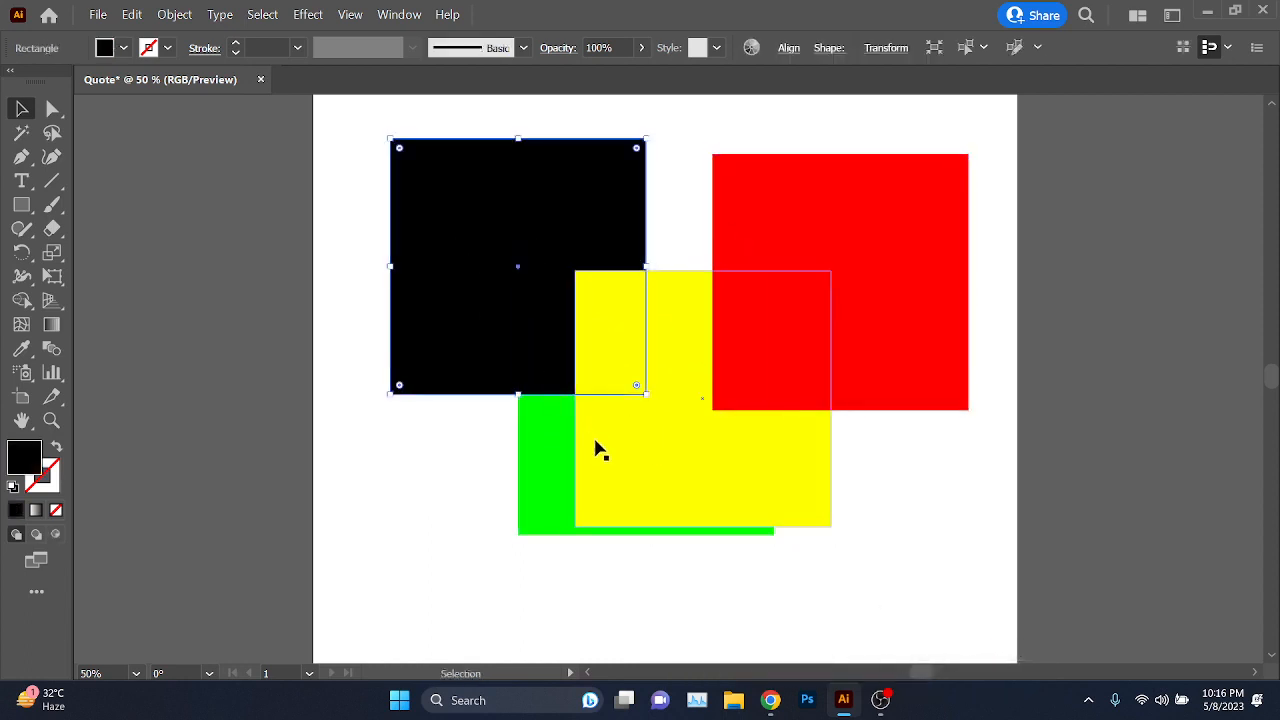
{"action": "mouse_move", "coordinate": [594, 449]}
{"action": "left_mouse_down"}
{"action": "mouse_move", "coordinate": [622, 393]}
{"action": "mouse_move", "coordinate": [449, 451]}
{"action": "mouse_move", "coordinate": [609, 431]}
{"action": "left_mouse_up"}
{"action": "left_click_drag", "start_coordinate": [446, 327], "coordinate": [454, 375]}
{"action": "left_click", "coordinate": [562, 527]}
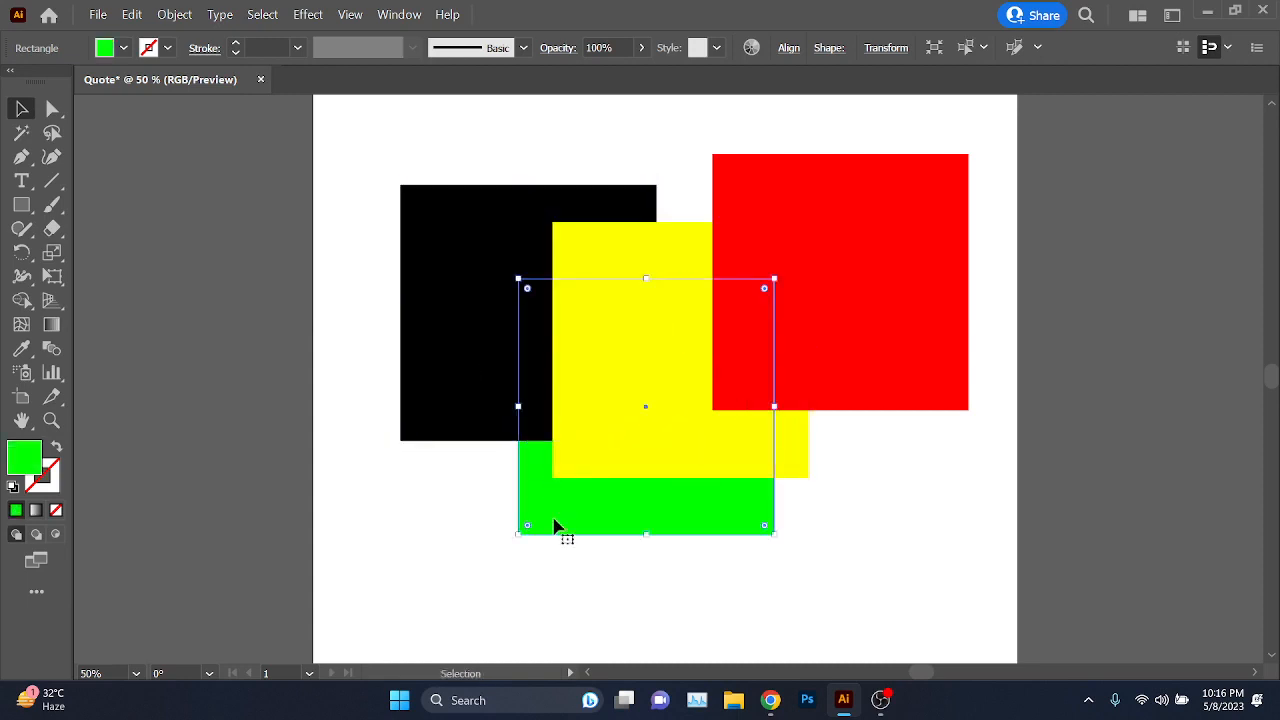
- Switch to the Google Meet call, admit the waiting participant and return to Illustrator
{"action": "mouse_move", "coordinate": [770, 700]}
{"action": "left_click", "coordinate": [746, 658]}
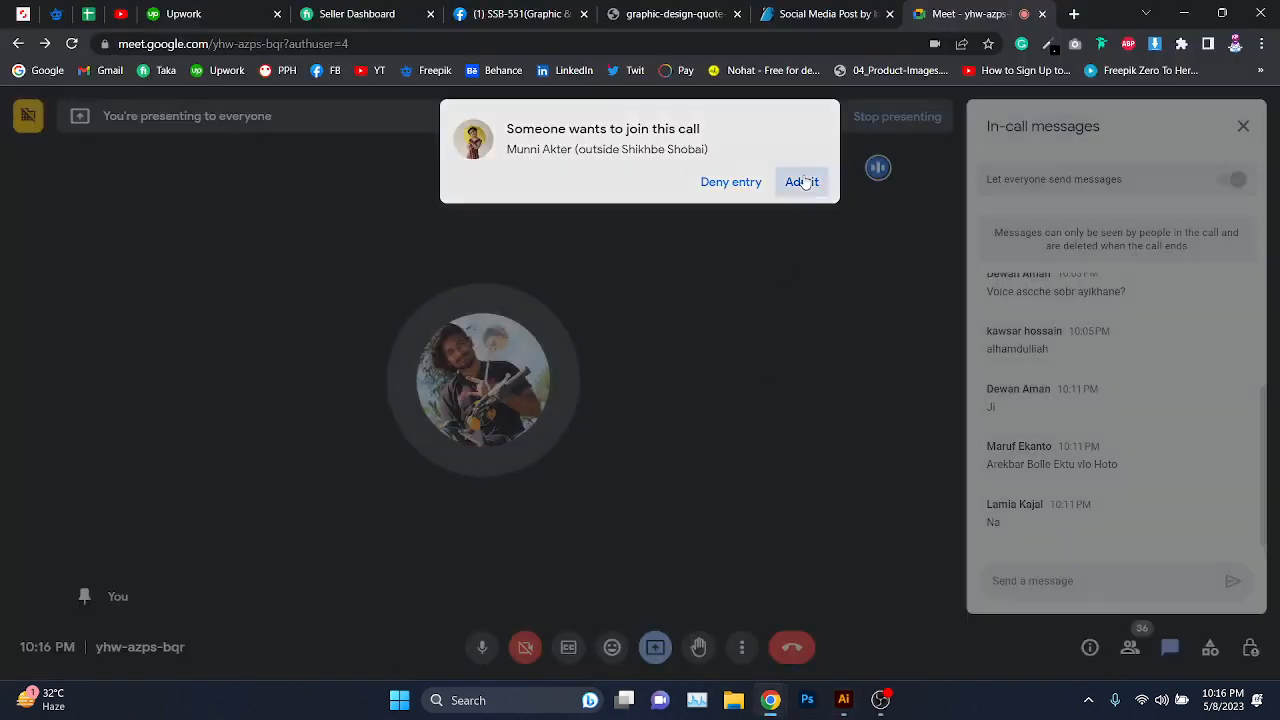
{"action": "left_click", "coordinate": [800, 180]}
{"action": "left_click", "coordinate": [1170, 12]}
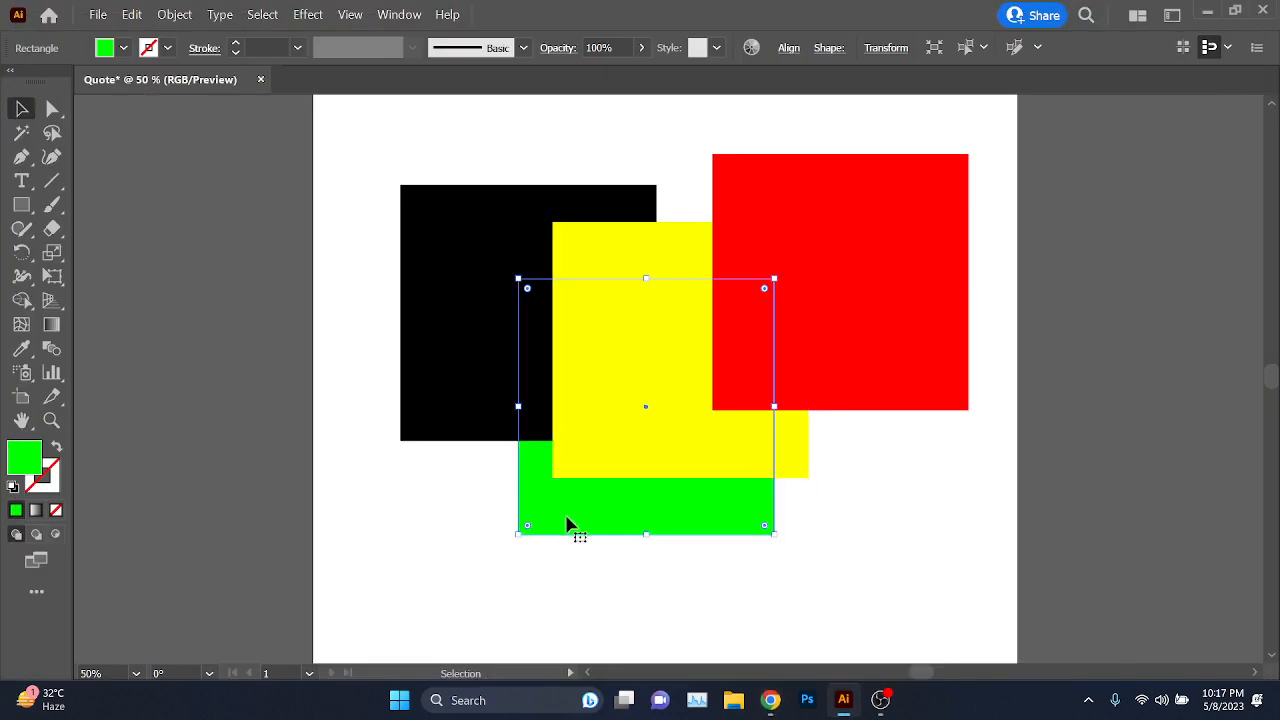
- Bring the green square to the front, and move the red and black squares so that they overlap behind it
{"action": "right_click", "coordinate": [571, 528]}
{"action": "mouse_move", "coordinate": [631, 432]}
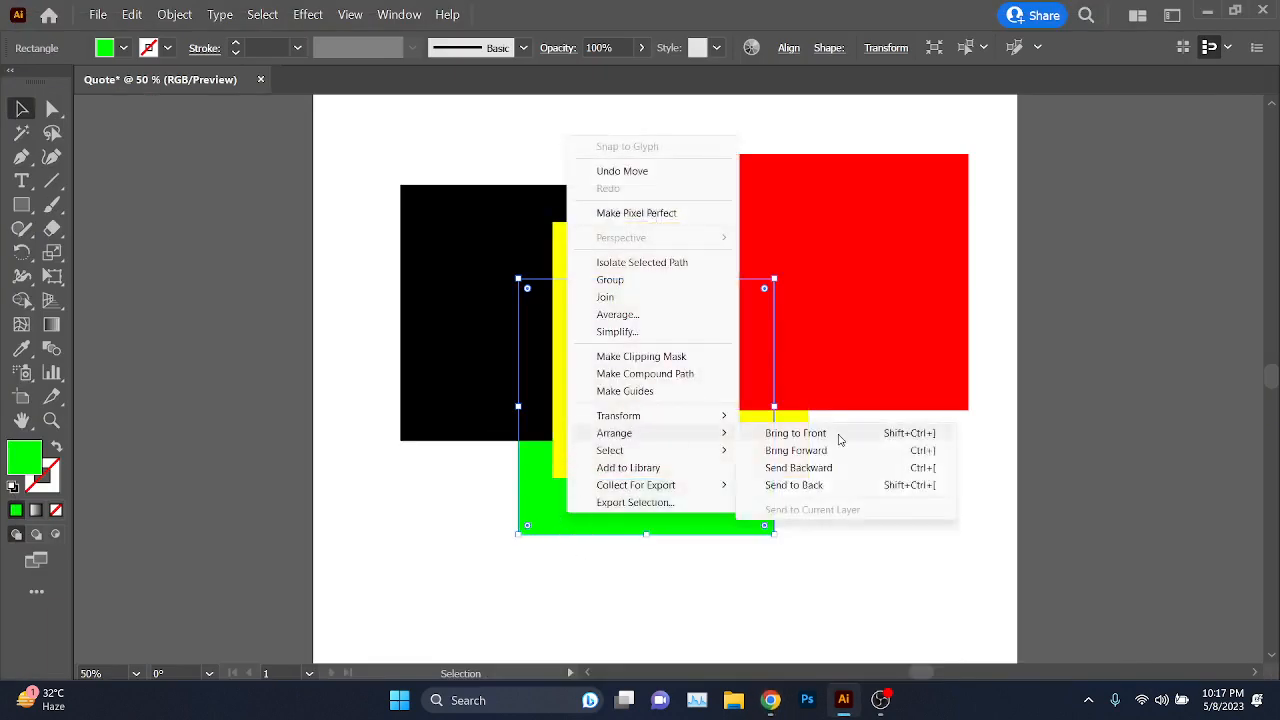
{"action": "left_click", "coordinate": [800, 433]}
{"action": "left_click_drag", "start_coordinate": [845, 400], "coordinate": [690, 292]}
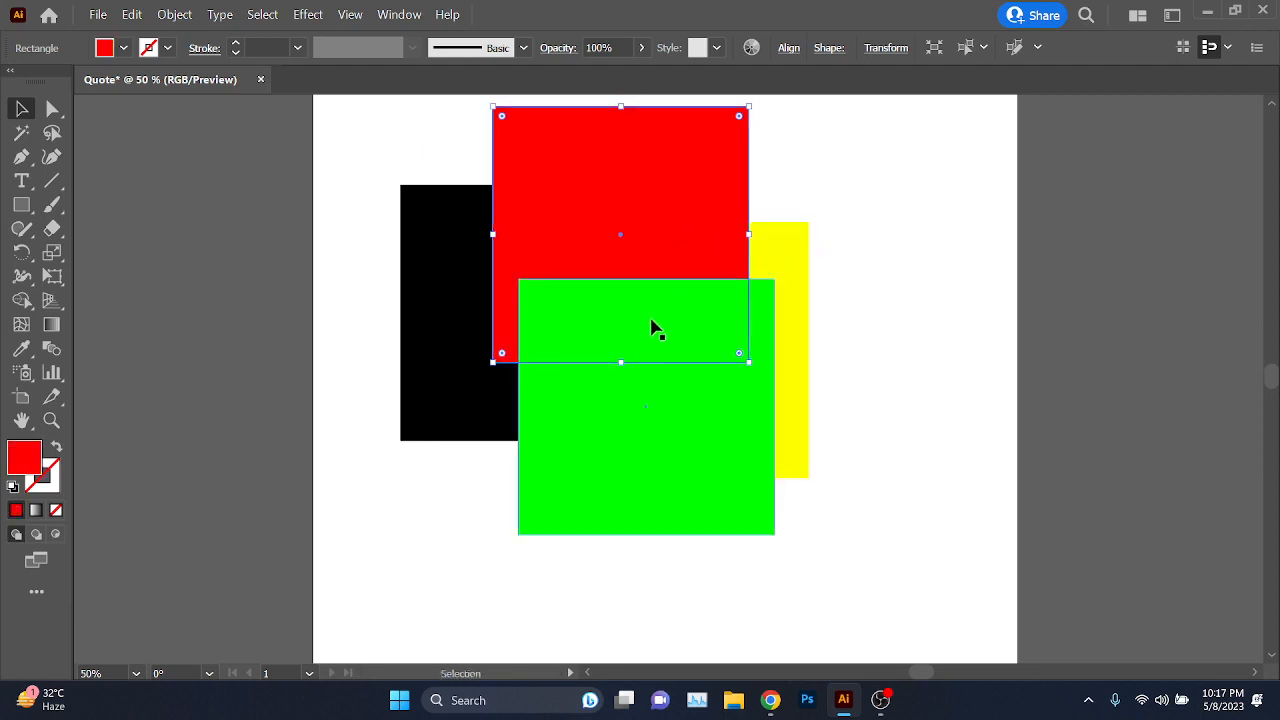
{"action": "left_click_drag", "start_coordinate": [443, 340], "coordinate": [451, 386]}
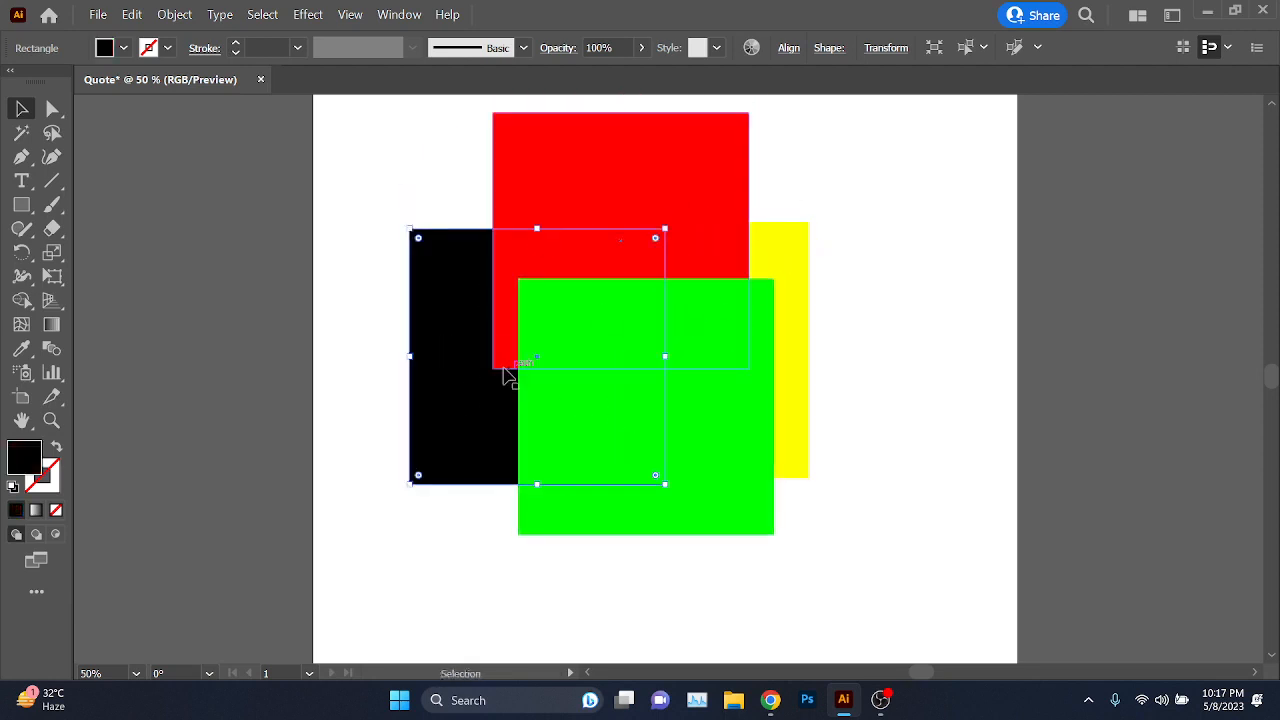
- Switch to Chrome to check the quote post reference image and the Meet call's chat, and return to Illustrator
{"action": "mouse_move", "coordinate": [775, 707]}
{"action": "left_click", "coordinate": [680, 620]}
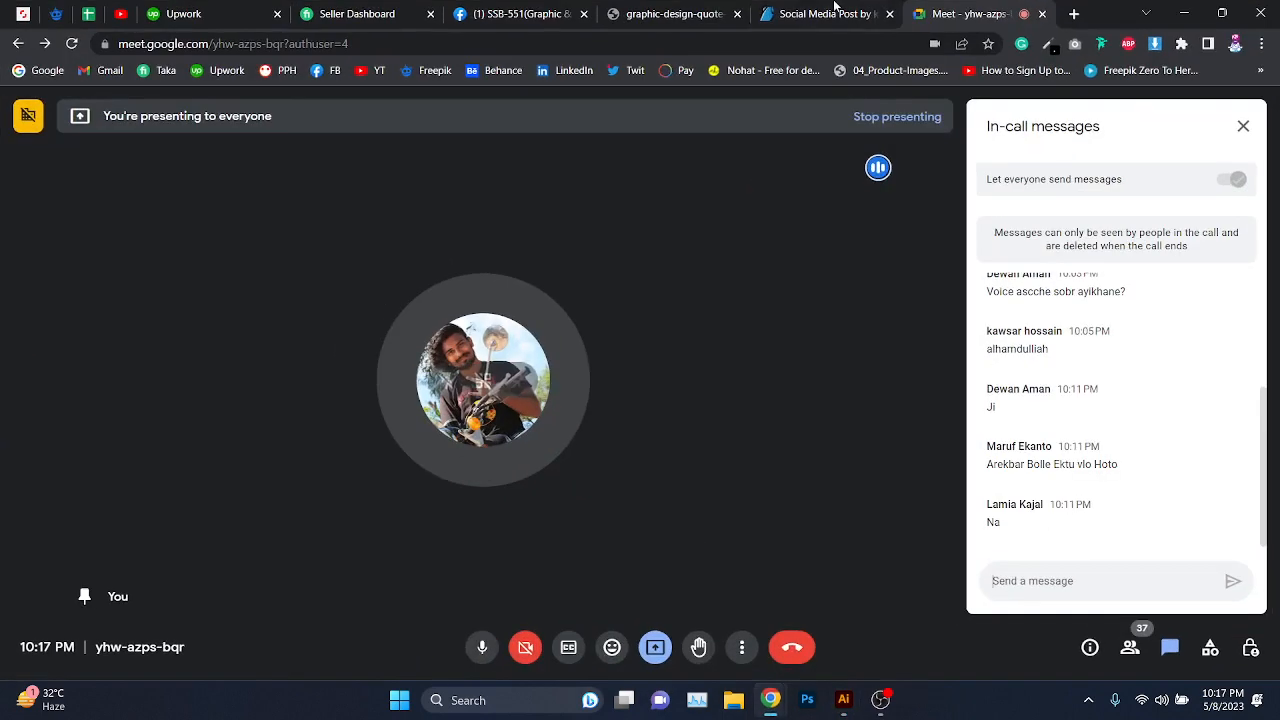
{"action": "left_click", "coordinate": [665, 14]}
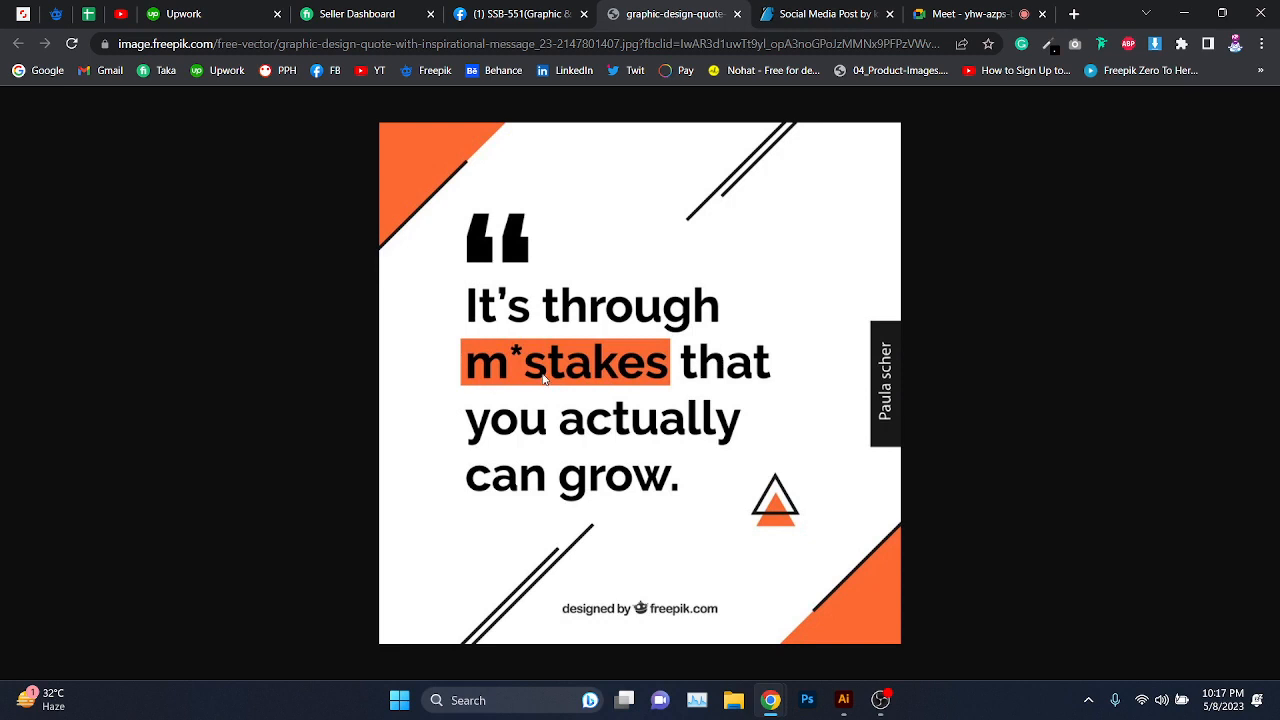
{"action": "left_click", "coordinate": [977, 7]}
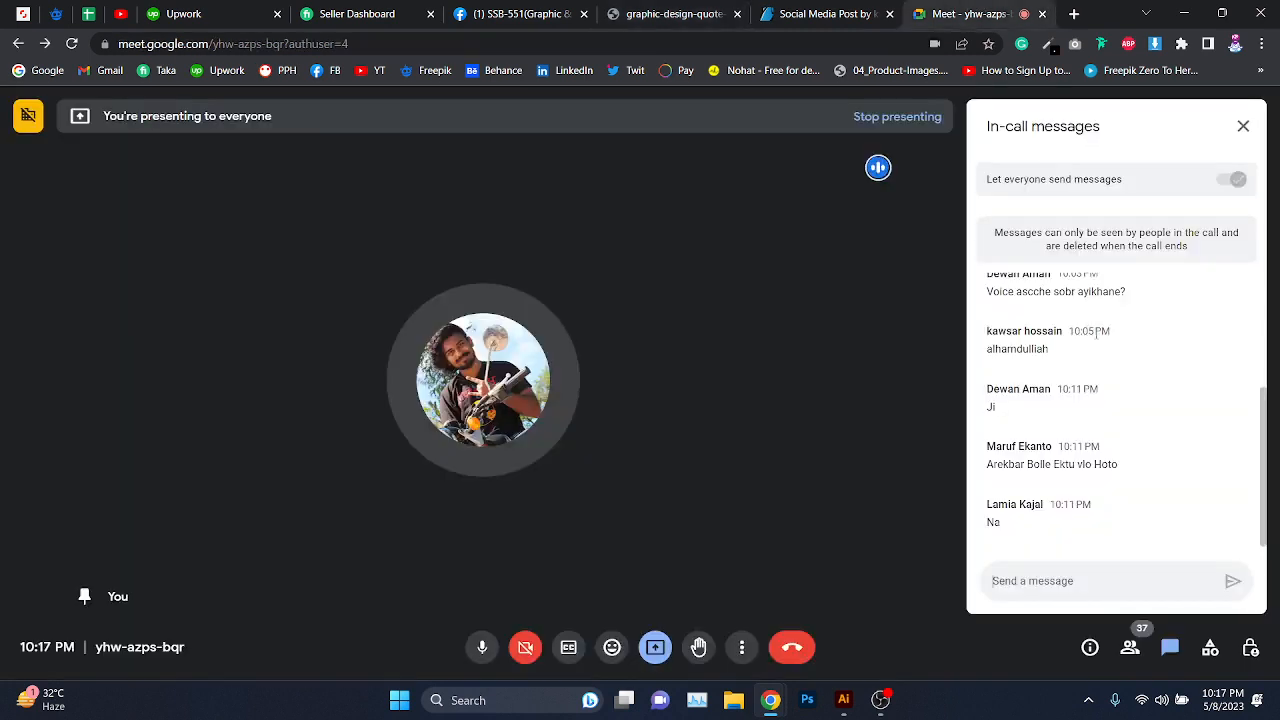
{"action": "left_click", "coordinate": [1183, 13]}
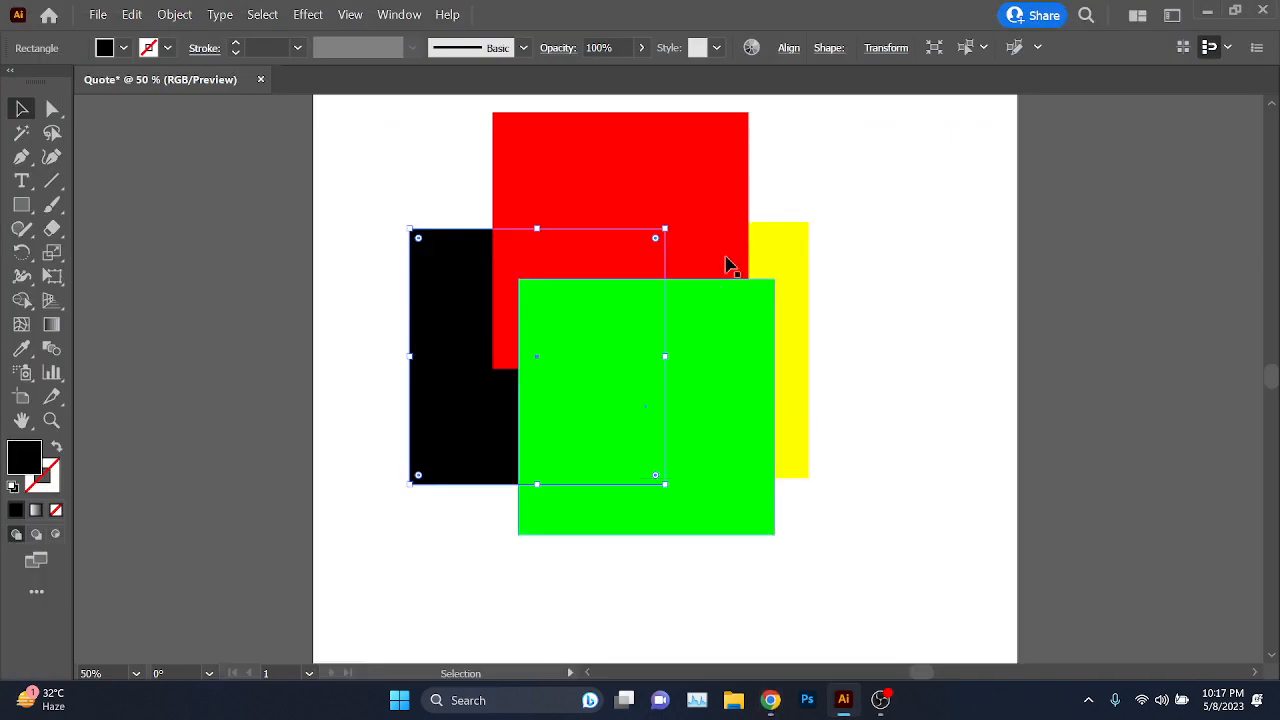
- Examine the Arrange commands and their keyboard shortcuts for the green square without applying any
{"action": "left_click", "coordinate": [763, 389]}
{"action": "right_click", "coordinate": [763, 389]}
{"action": "mouse_move", "coordinate": [822, 302]}
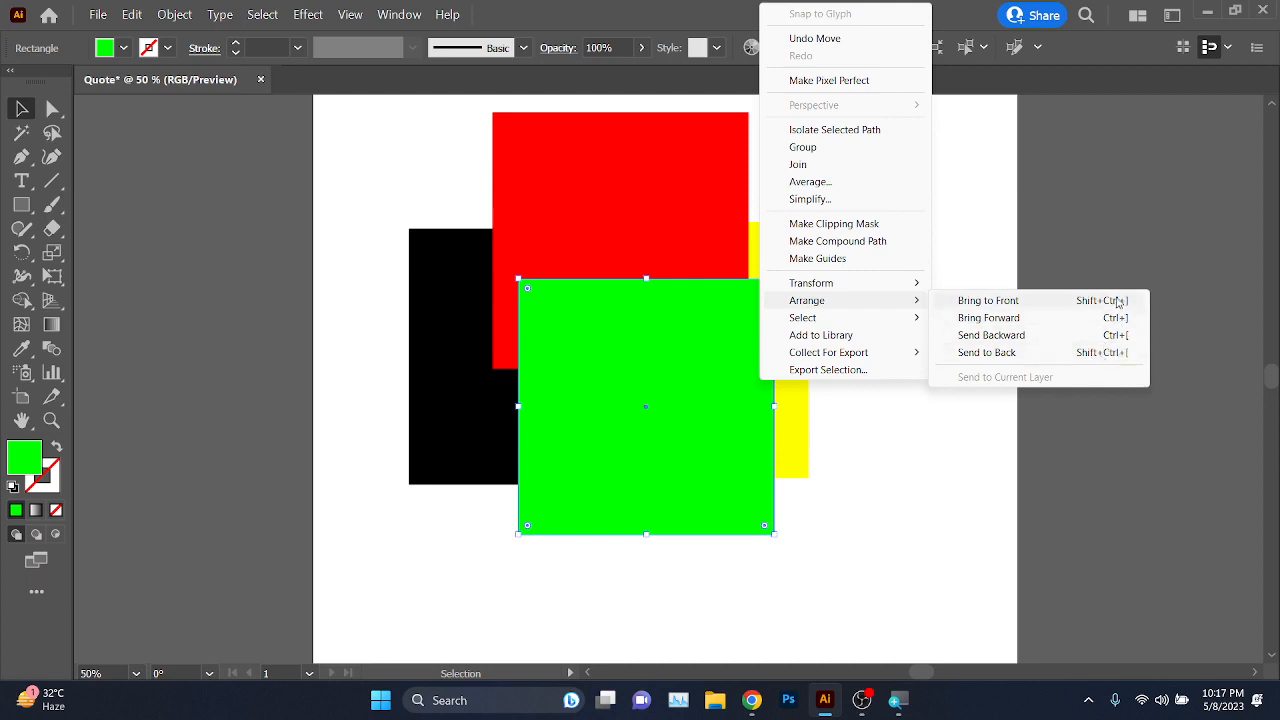
{"action": "left_click", "coordinate": [994, 456]}
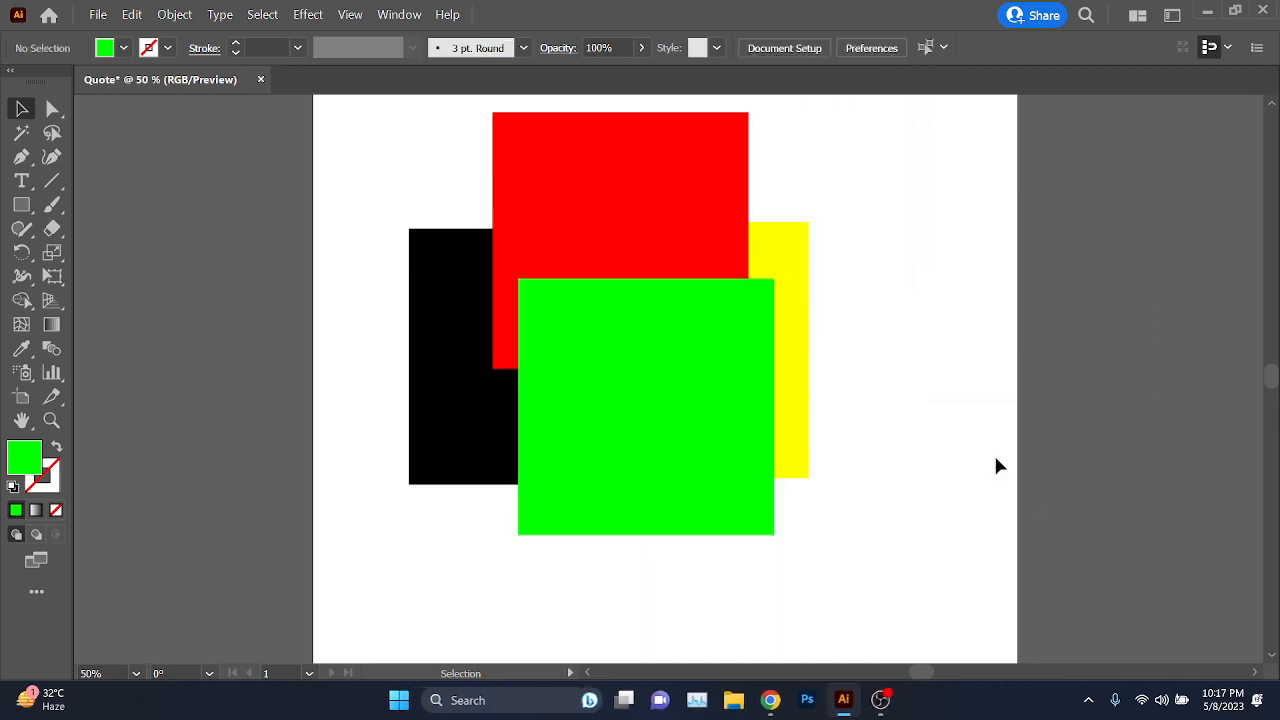
- Shift the red square slightly down behind the green one and nudge the green square
{"action": "key", "text": "space"}
{"action": "left_click_drag", "start_coordinate": [634, 329], "coordinate": [640, 369]}
{"action": "left_click_drag", "start_coordinate": [625, 232], "coordinate": [612, 278]}
{"action": "mouse_move", "coordinate": [672, 438]}
{"action": "left_mouse_down"}
{"action": "mouse_move", "coordinate": [701, 414]}
{"action": "mouse_move", "coordinate": [656, 449]}
{"action": "mouse_move", "coordinate": [680, 435]}
{"action": "left_mouse_up"}
{"action": "right_click", "coordinate": [689, 424]}
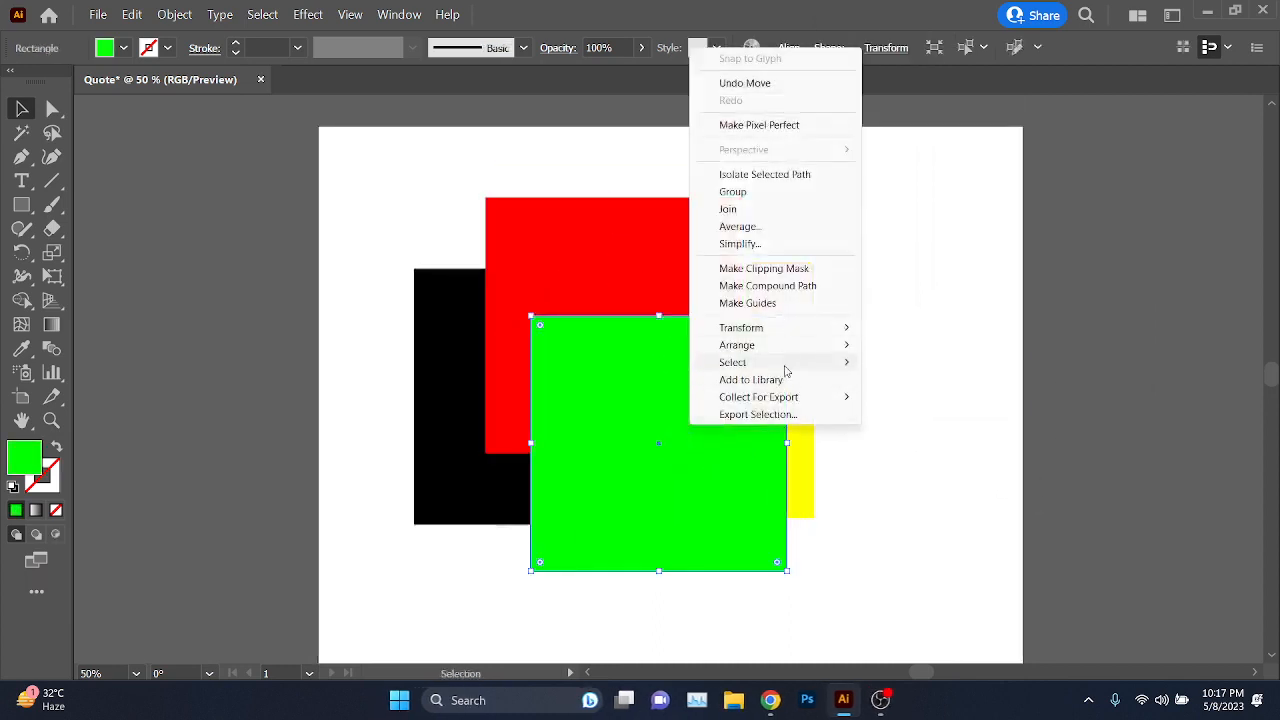
{"action": "left_click", "coordinate": [1037, 374]}
- Step the green square backward and forward through the stacking order repeatedly, leaving it in front of the other squares
{"action": "left_click", "coordinate": [654, 414]}
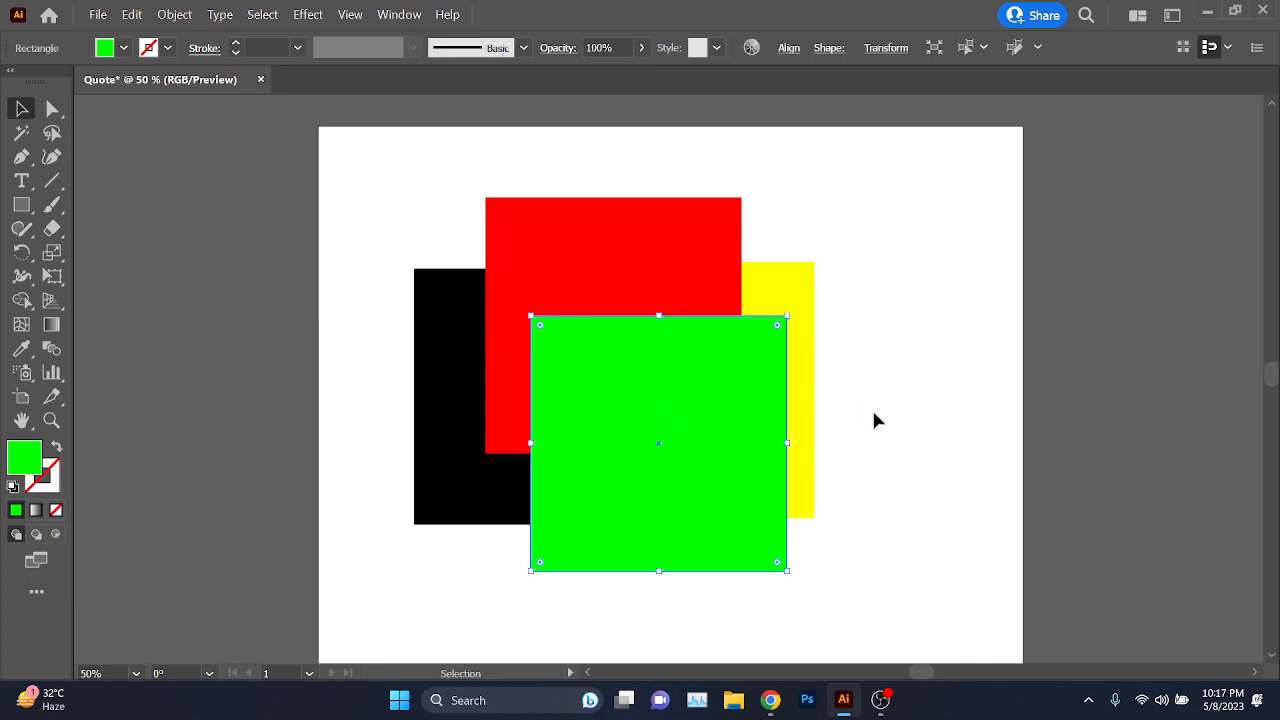
{"action": "key", "text": "ctrl+bracketleft"}
{"action": "key", "text": "ctrl+bracketleft"}
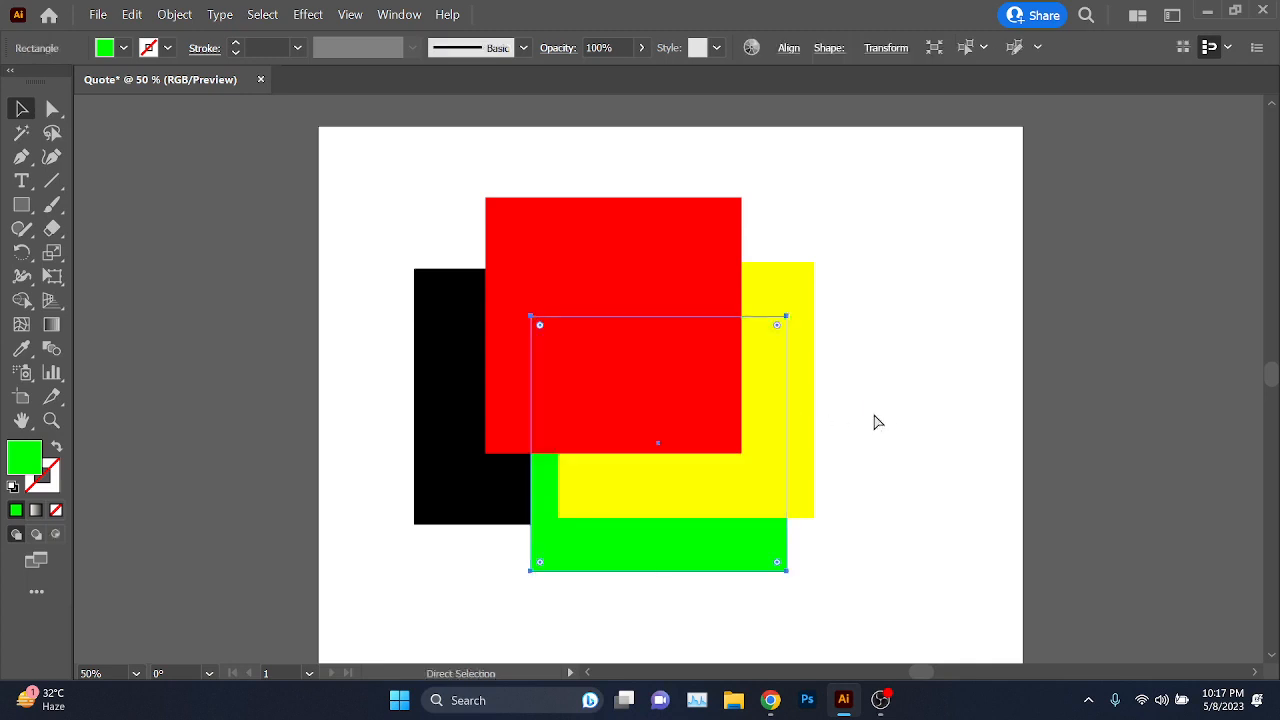
{"action": "key", "text": "ctrl+bracketleft"}
{"action": "key", "text": "ctrl+bracketright"}
{"action": "key", "text": "ctrl+bracketright"}
{"action": "key", "text": "ctrl+bracketright"}
{"action": "key", "text": "ctrl+bracketleft"}
{"action": "key", "text": "ctrl+bracketleft"}
{"action": "key", "text": "ctrl+bracketleft"}
{"action": "key", "text": "ctrl+bracketright"}
{"action": "key", "text": "ctrl+bracketright"}
{"action": "key", "text": "ctrl+bracketright"}
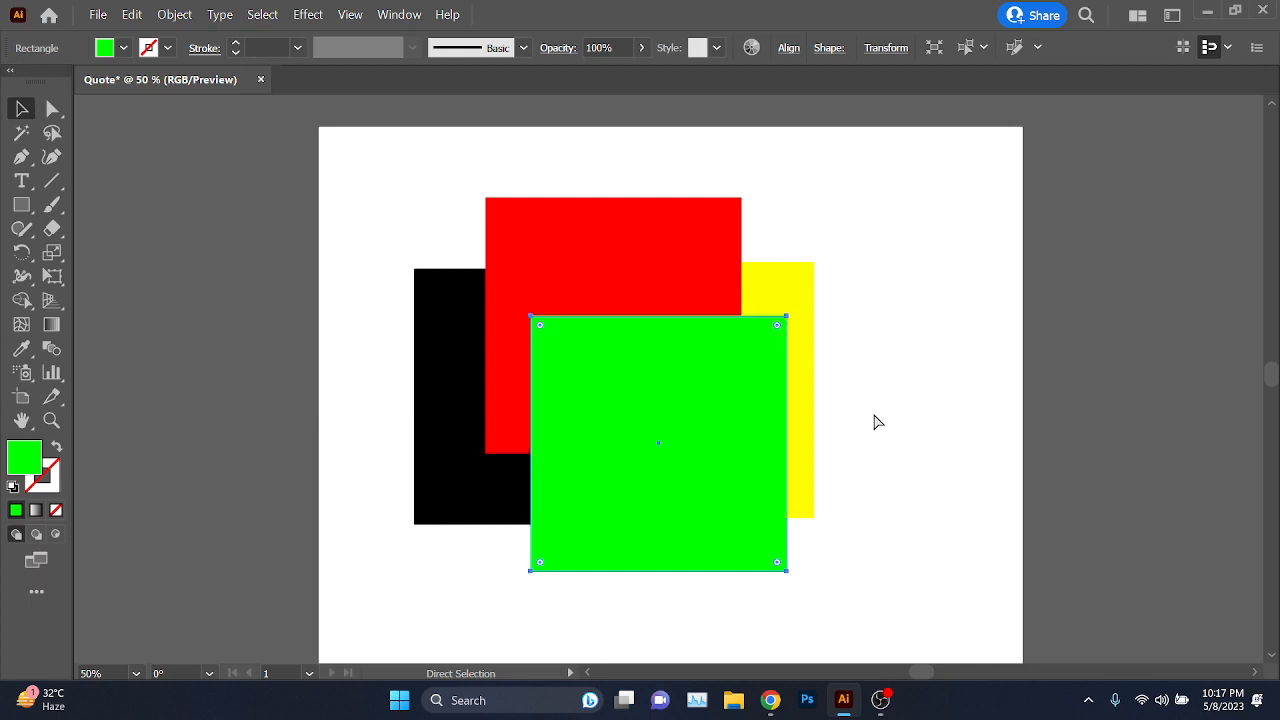
{"action": "key", "text": "ctrl+bracketleft"}
{"action": "key", "text": "ctrl+bracketright"}
{"action": "key", "text": "ctrl+bracketleft"}
{"action": "key", "text": "ctrl+bracketright"}
{"action": "key", "text": "ctrl+bracketleft"}
{"action": "key", "text": "ctrl+bracketleft"}
{"action": "key", "text": "ctrl+bracketleft"}
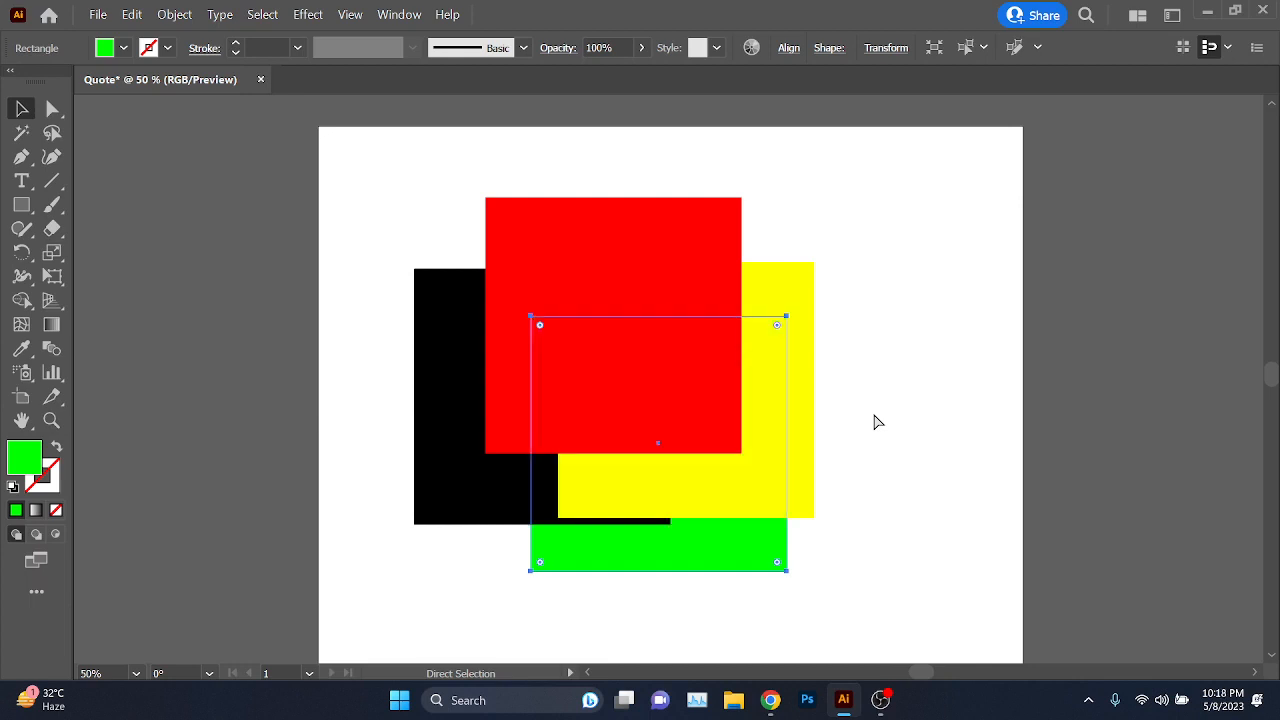
{"action": "key", "text": "ctrl+bracketright"}
{"action": "key", "text": "ctrl+bracketright"}
{"action": "key", "text": "ctrl+bracketright"}
{"action": "key", "text": "v"}
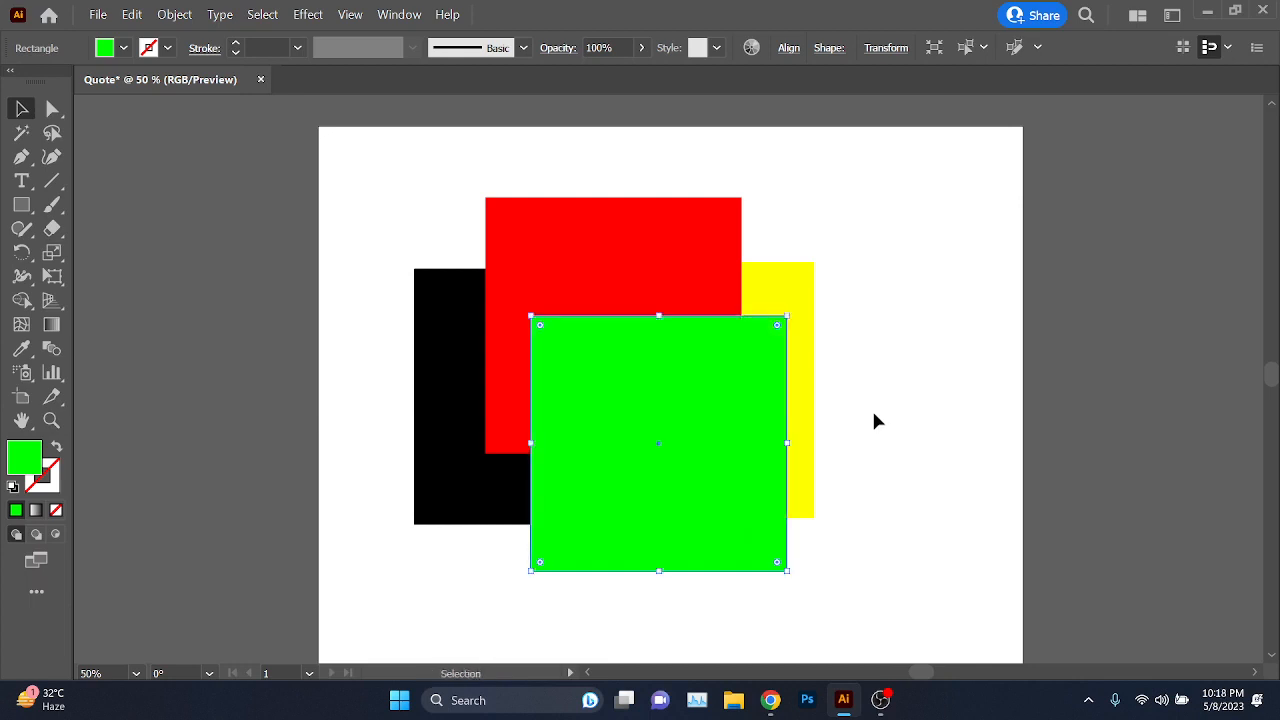
- Review the green square's Arrange options once more and dismiss them
{"action": "right_click", "coordinate": [873, 414]}
{"action": "mouse_move", "coordinate": [780, 334]}
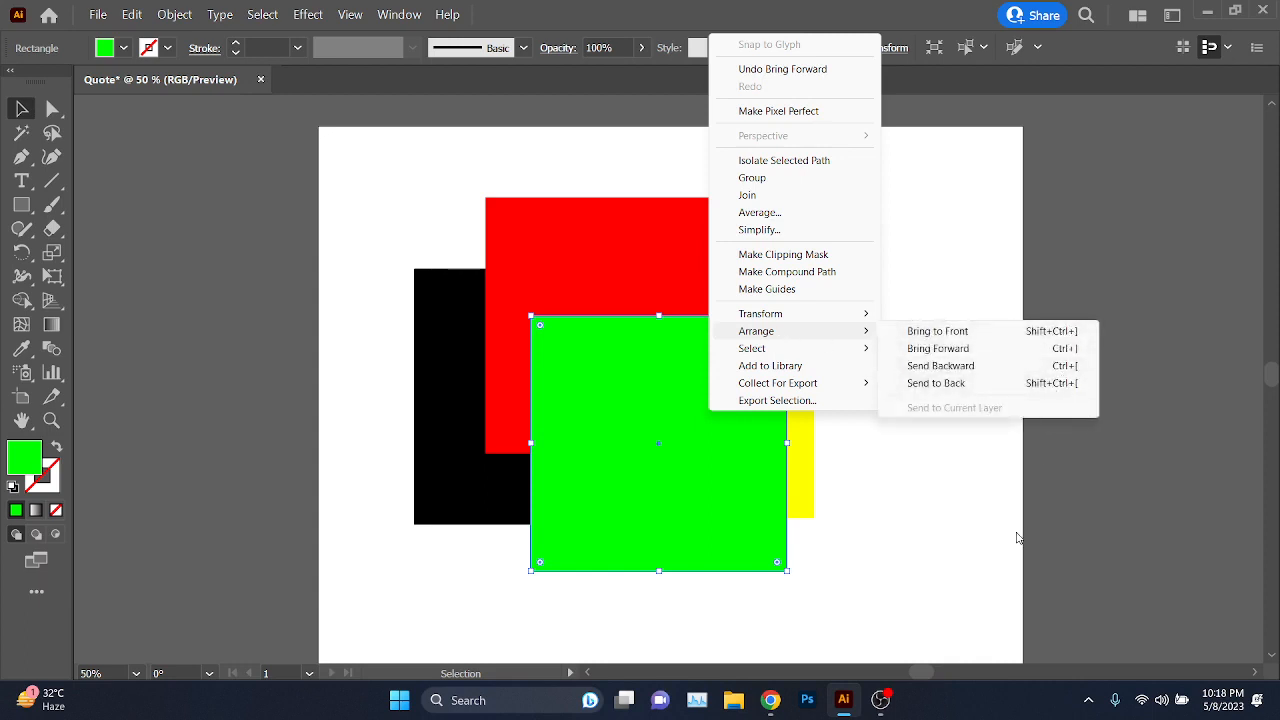
{"action": "key", "text": "Escape"}
- Delete all four coloured squares to leave the artboard empty
{"action": "key", "text": "ctrl+minus"}
{"action": "key", "text": "ctrl+a"}
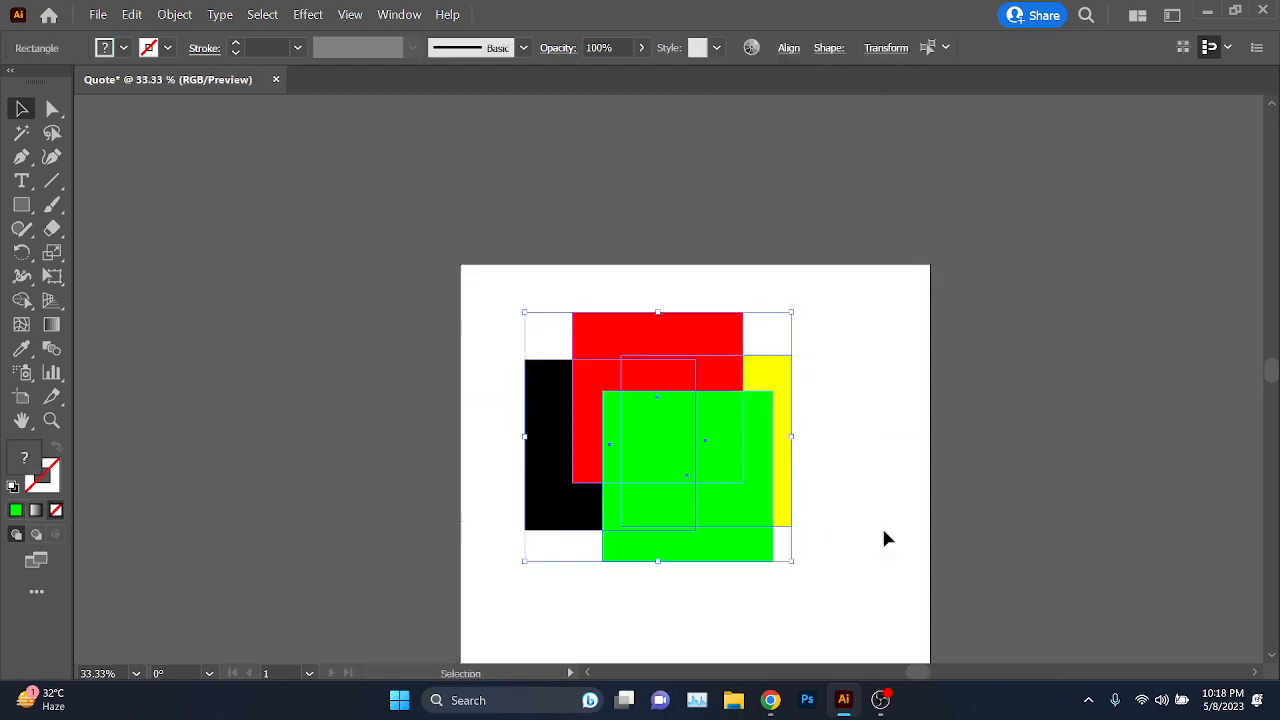
{"action": "key", "text": "Delete"}
- Switch to the Meet call in Chrome, admit the waiting participant and show the quote post reference image
{"action": "mouse_move", "coordinate": [770, 700]}
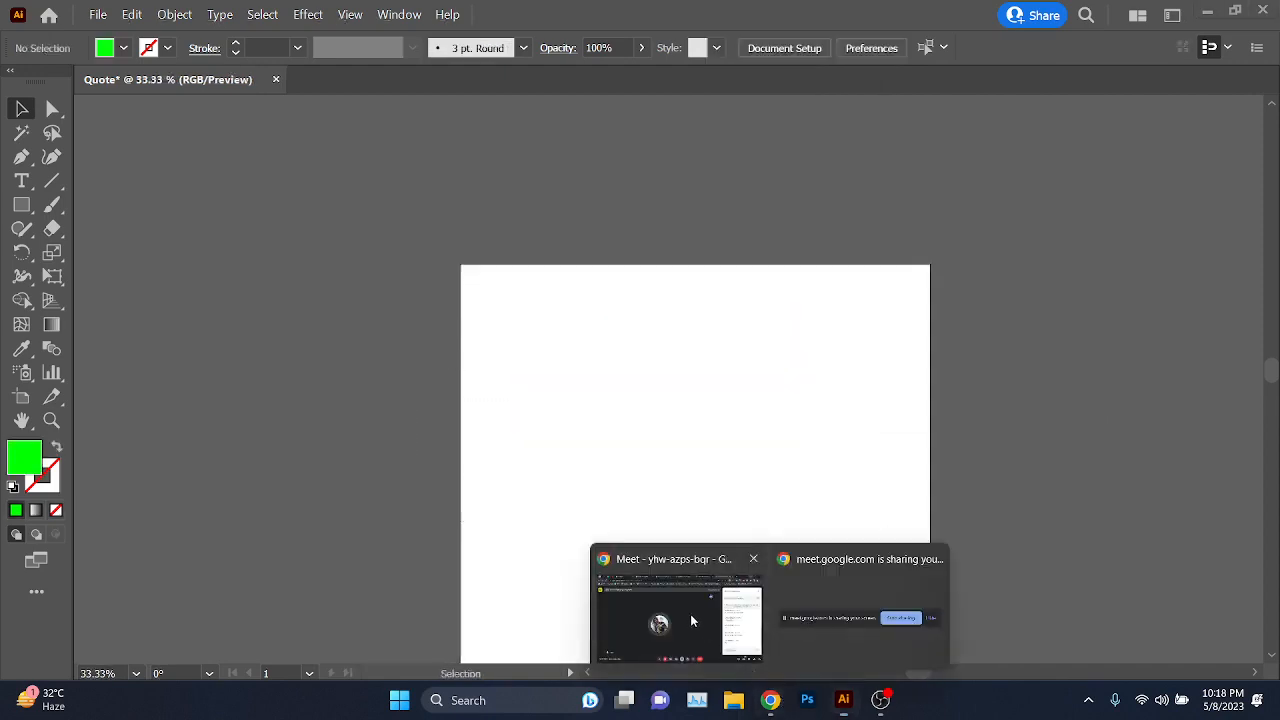
{"action": "left_click", "coordinate": [690, 621]}
{"action": "left_click", "coordinate": [801, 183]}
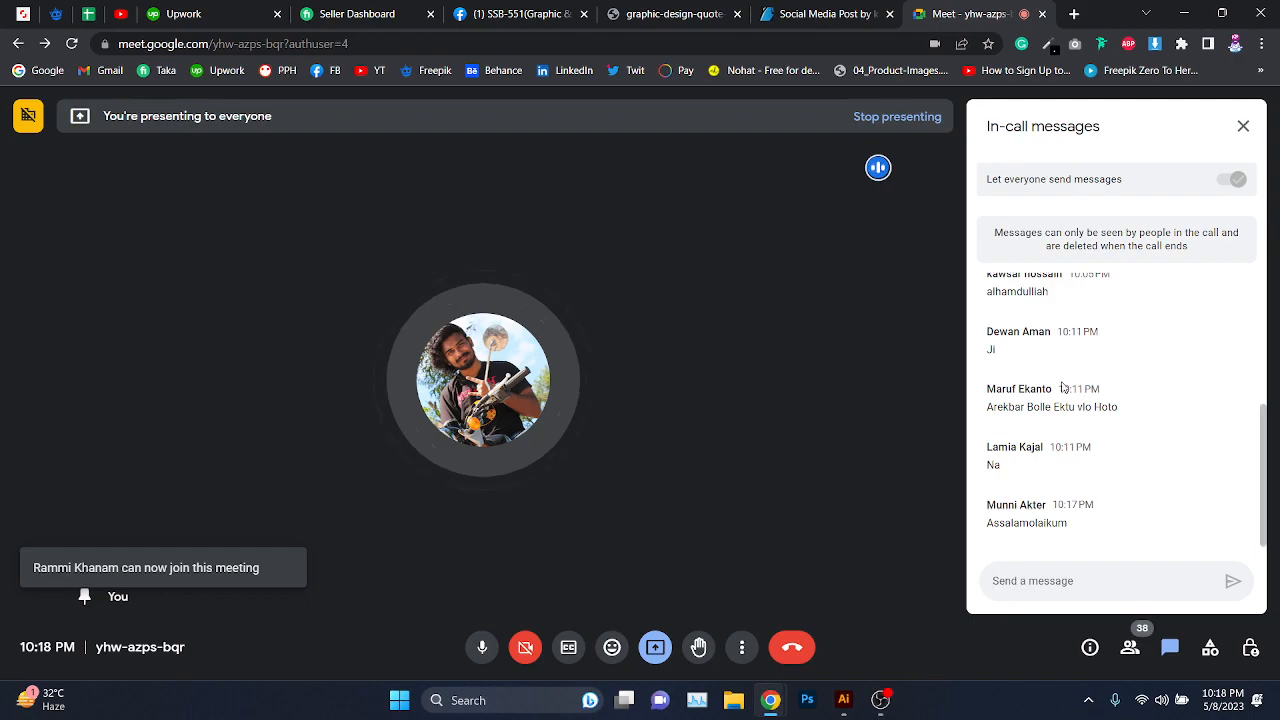
{"action": "left_click", "coordinate": [620, 8]}
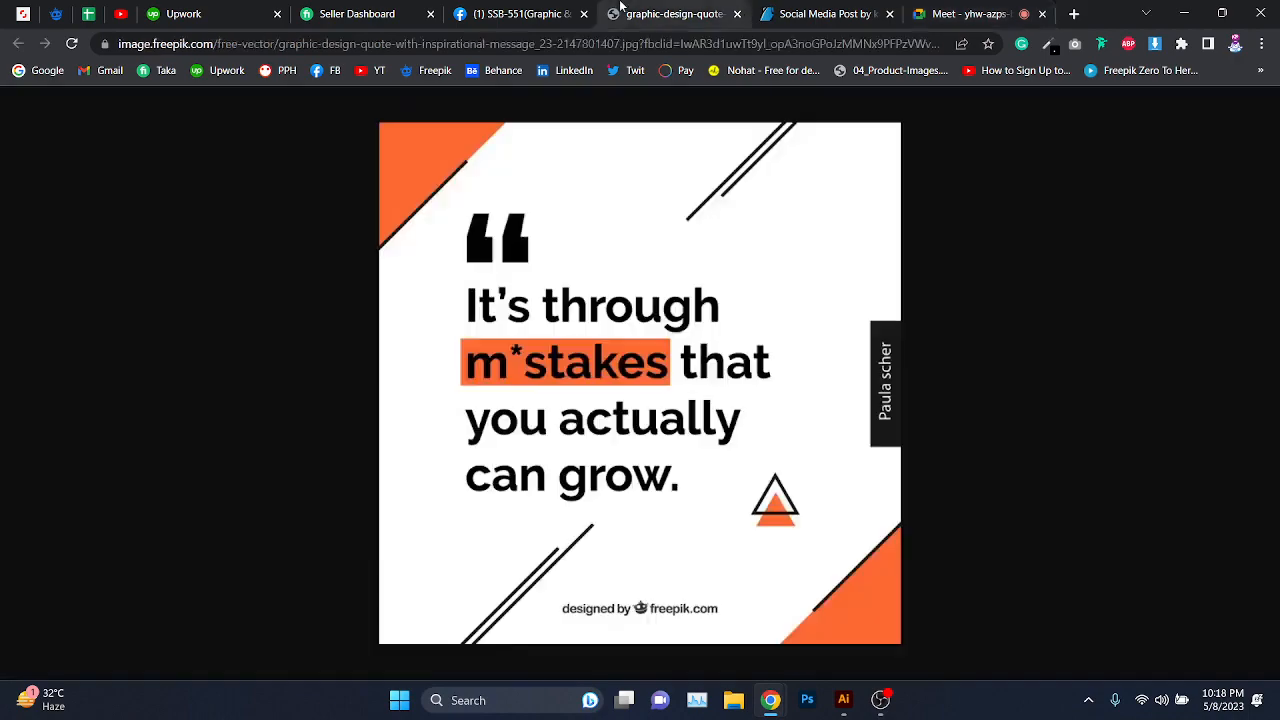
- Close the quote reference image and check the Meet call's in-call messages and participant list
{"action": "key", "text": "ctrl+w"}
{"action": "left_click", "coordinate": [655, 14]}
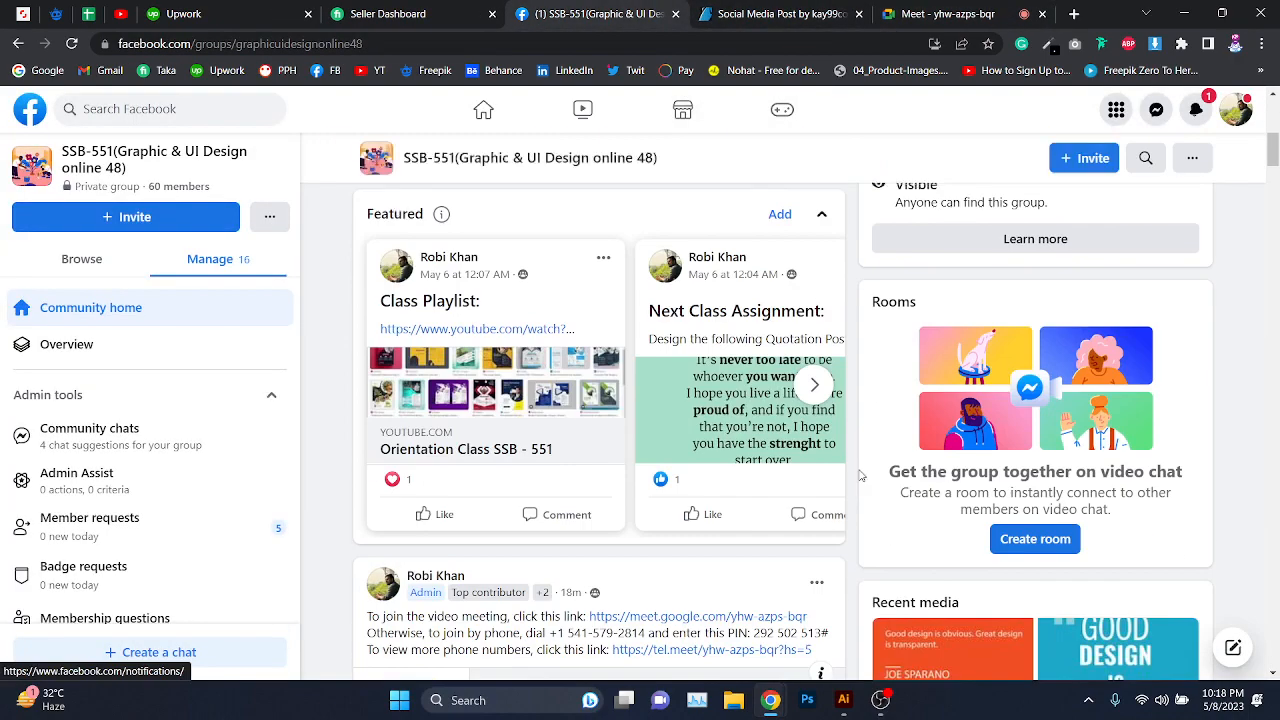
{"action": "scroll", "coordinate": [859, 475], "scroll_direction": "up", "scroll_amount": 5}
{"action": "left_click", "coordinate": [941, 10]}
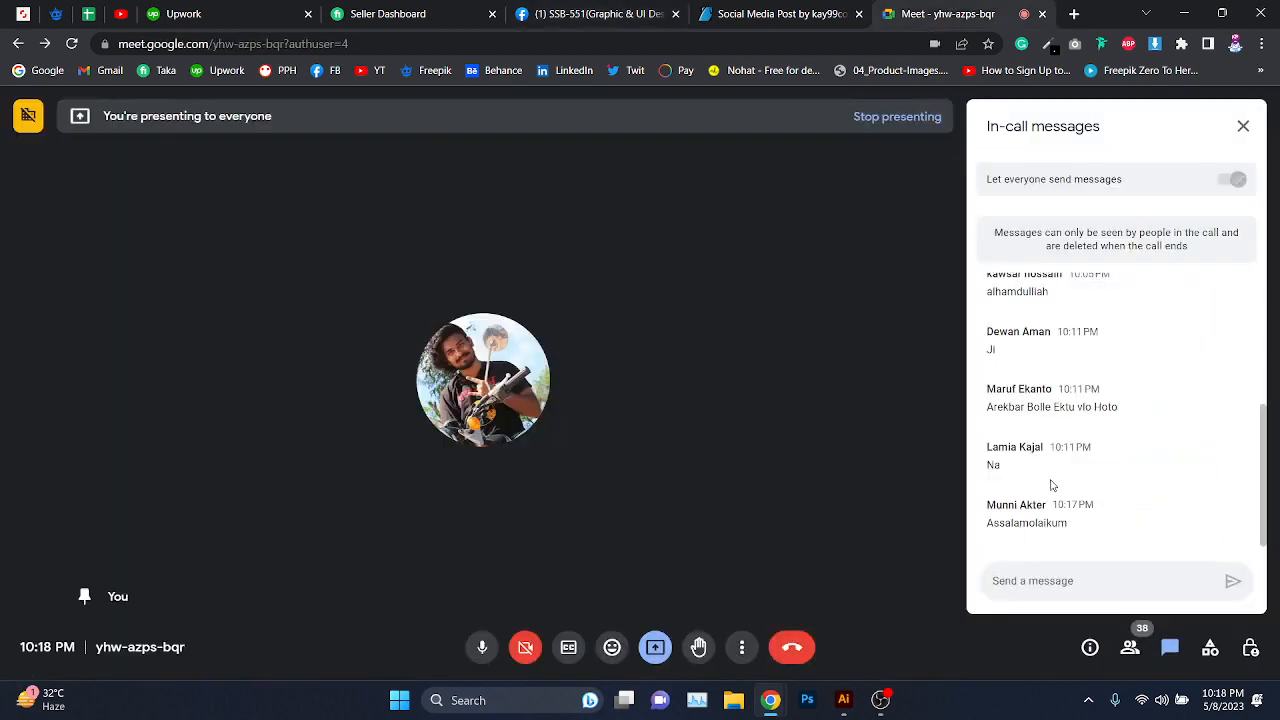
{"action": "left_click", "coordinate": [1130, 647]}
{"action": "scroll", "coordinate": [1111, 500], "scroll_direction": "down", "scroll_amount": 5}
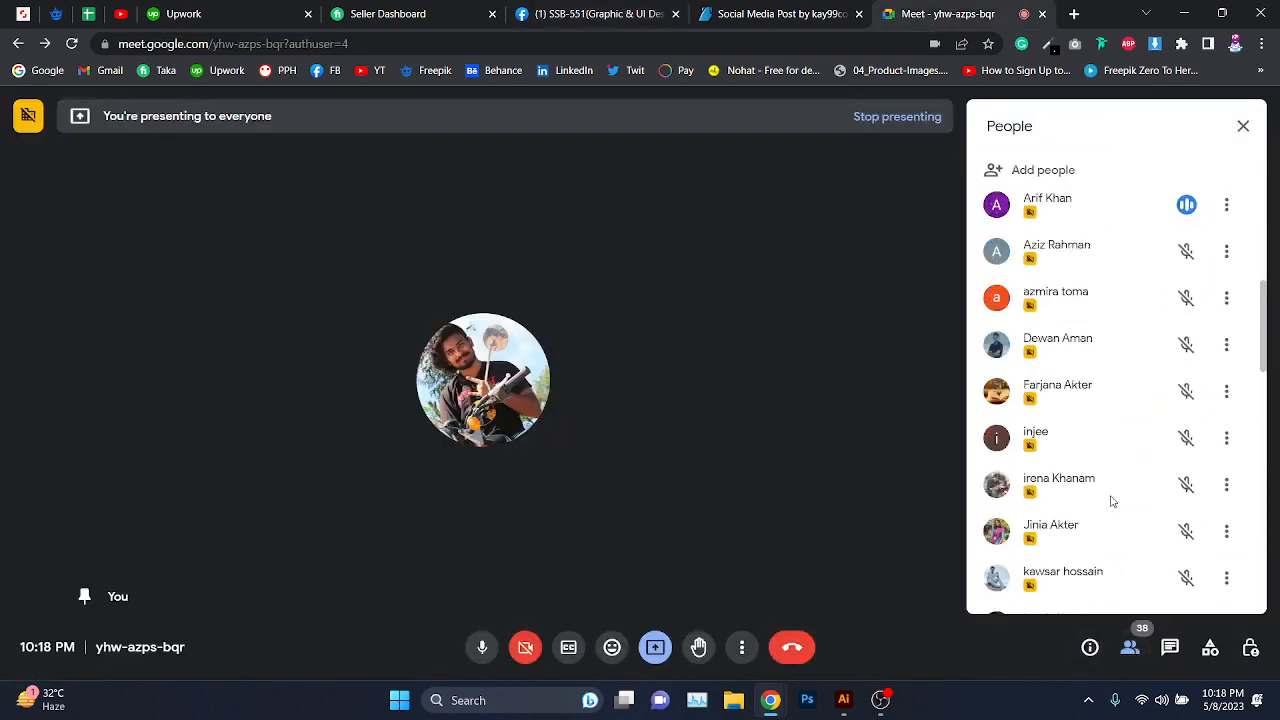
{"action": "scroll", "coordinate": [1111, 500], "scroll_direction": "up", "scroll_amount": 1}
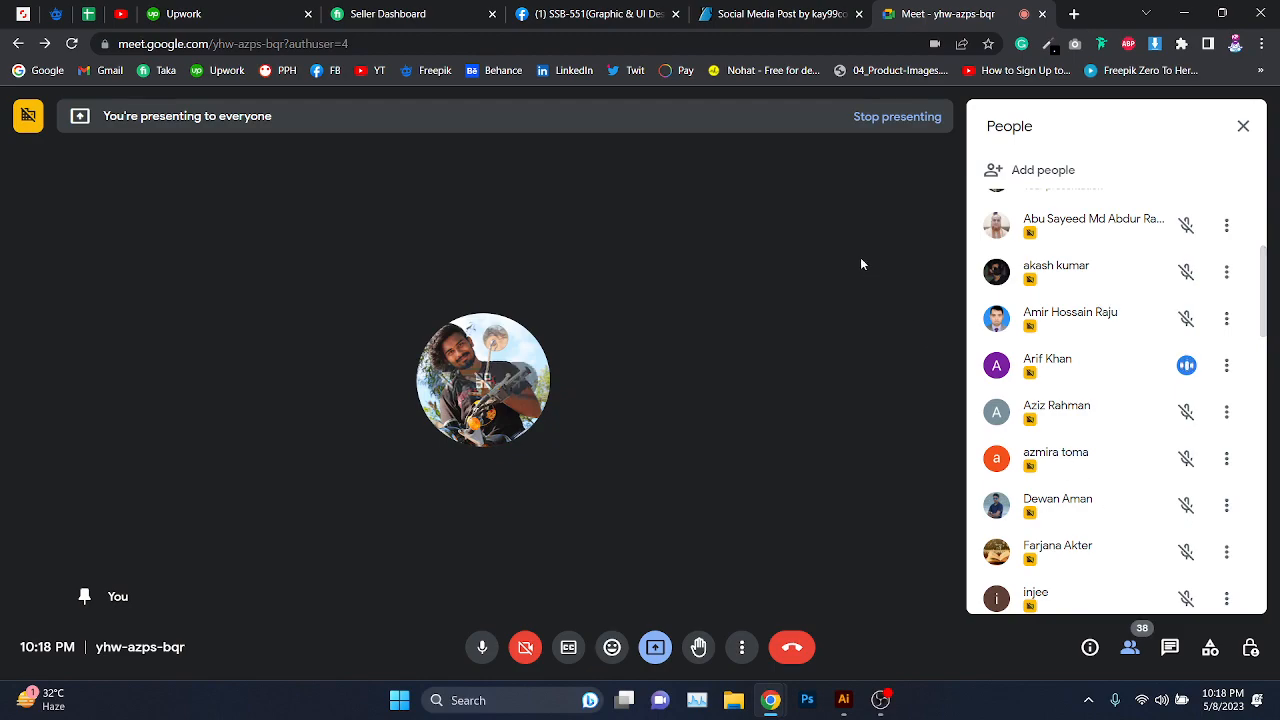
- Open the Next Class Assignment post in the Facebook group and enlarge its green quote image
{"action": "left_click", "coordinate": [540, 10]}
{"action": "scroll", "coordinate": [690, 392], "scroll_direction": "down", "scroll_amount": 5}
{"action": "scroll", "coordinate": [718, 396], "scroll_direction": "up", "scroll_amount": 3}
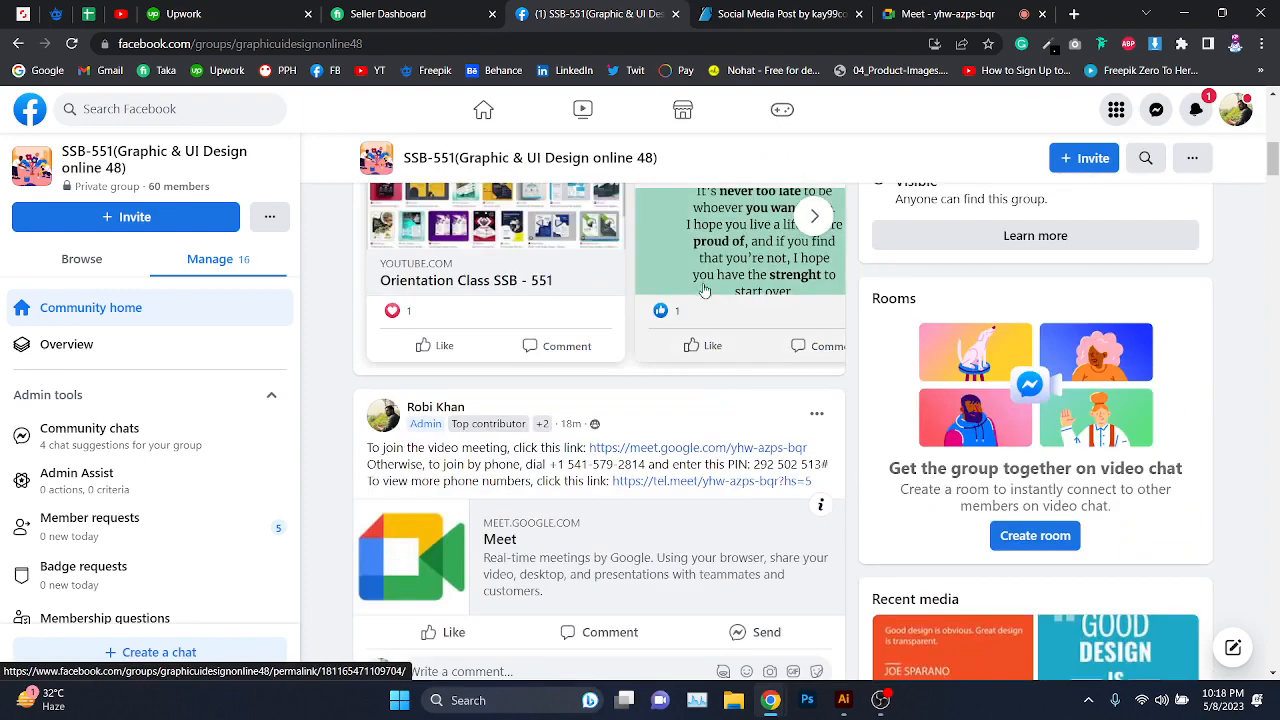
{"action": "left_click", "coordinate": [705, 385]}
{"action": "scroll", "coordinate": [705, 385], "scroll_direction": "down", "scroll_amount": 3}
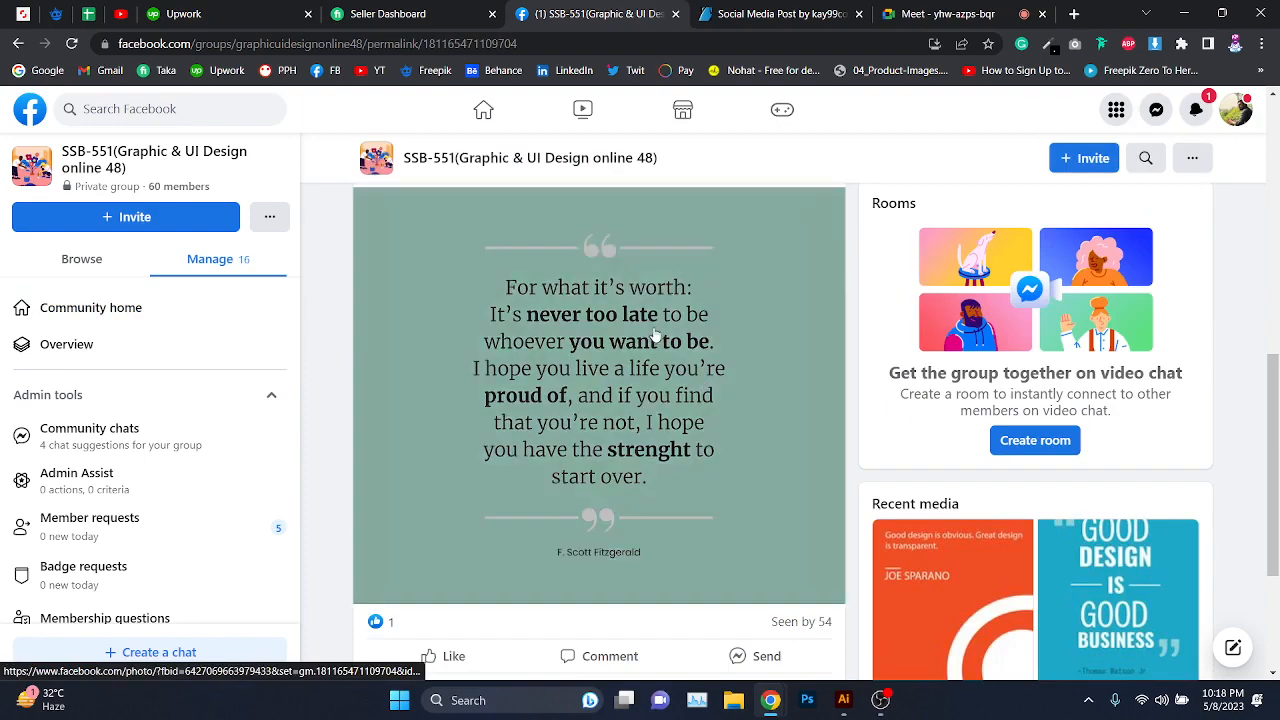
{"action": "left_click", "coordinate": [705, 390]}
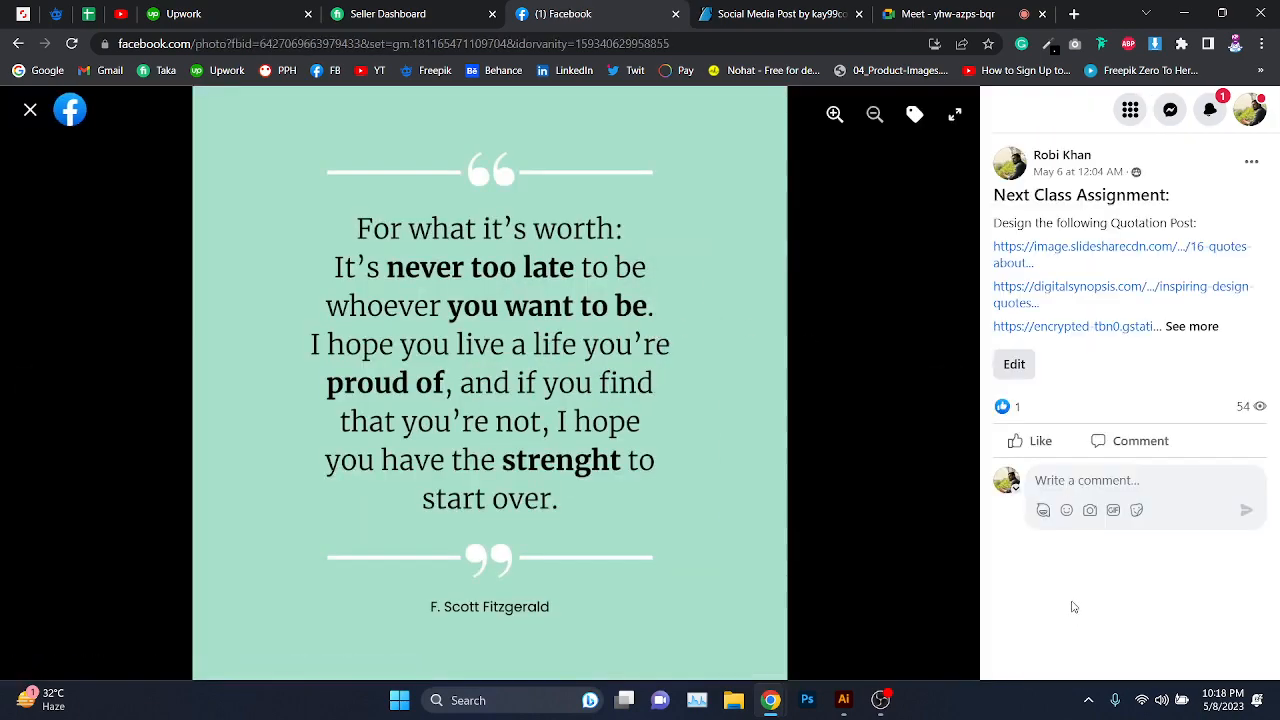
- Launch the Windows Snipping Tool and move its window clear of the quote image
{"action": "key", "text": "super"}
{"action": "type", "text": "snipping Tool"}
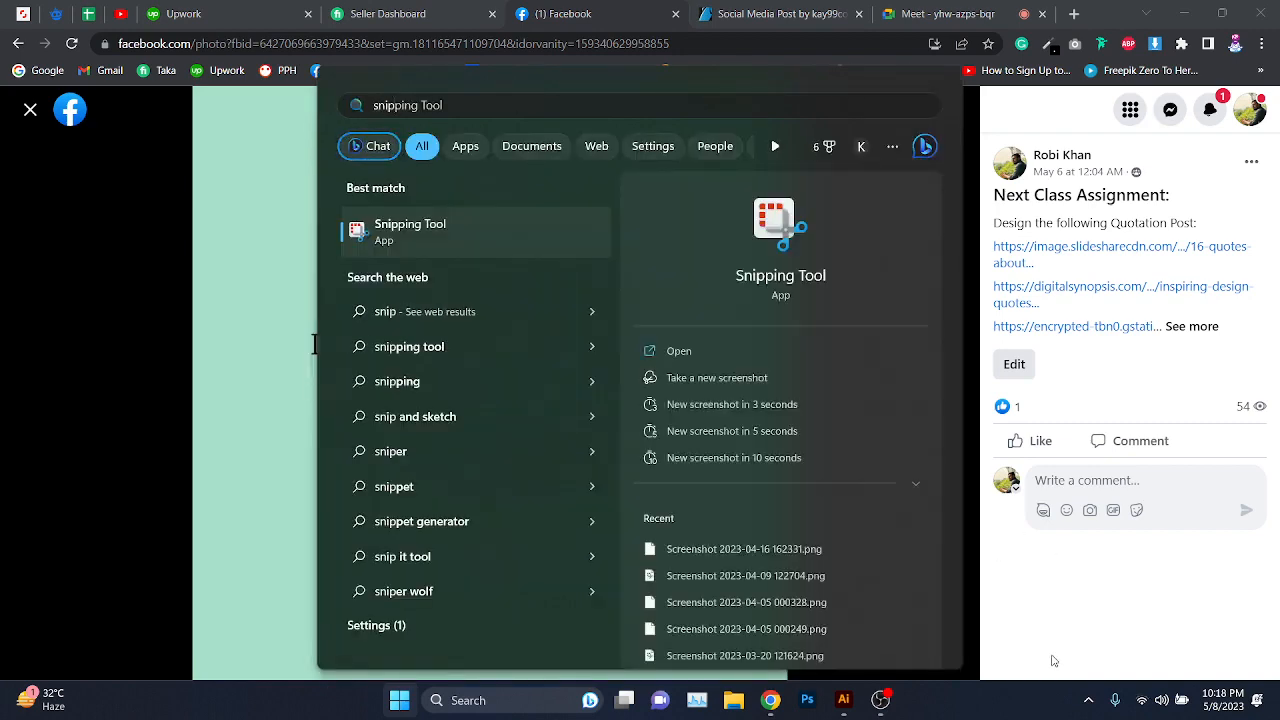
{"action": "key", "text": "Return"}
{"action": "key", "text": "super"}
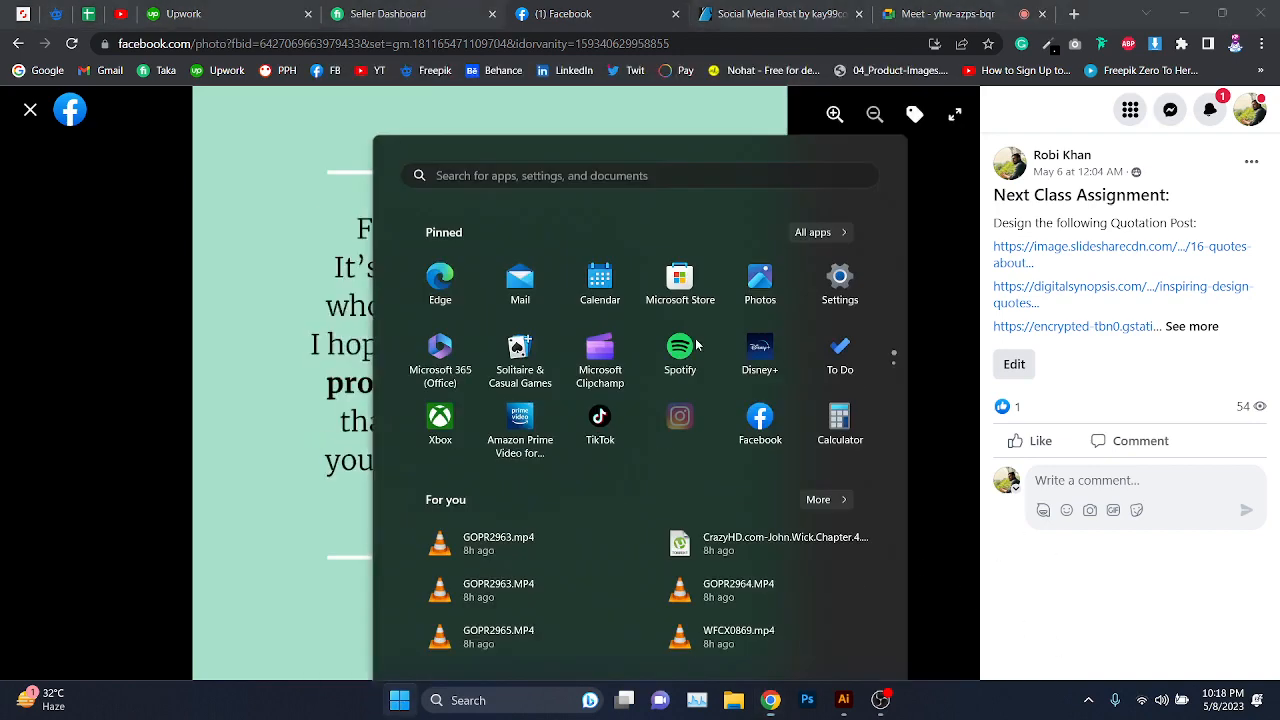
{"action": "type", "text": "snip"}
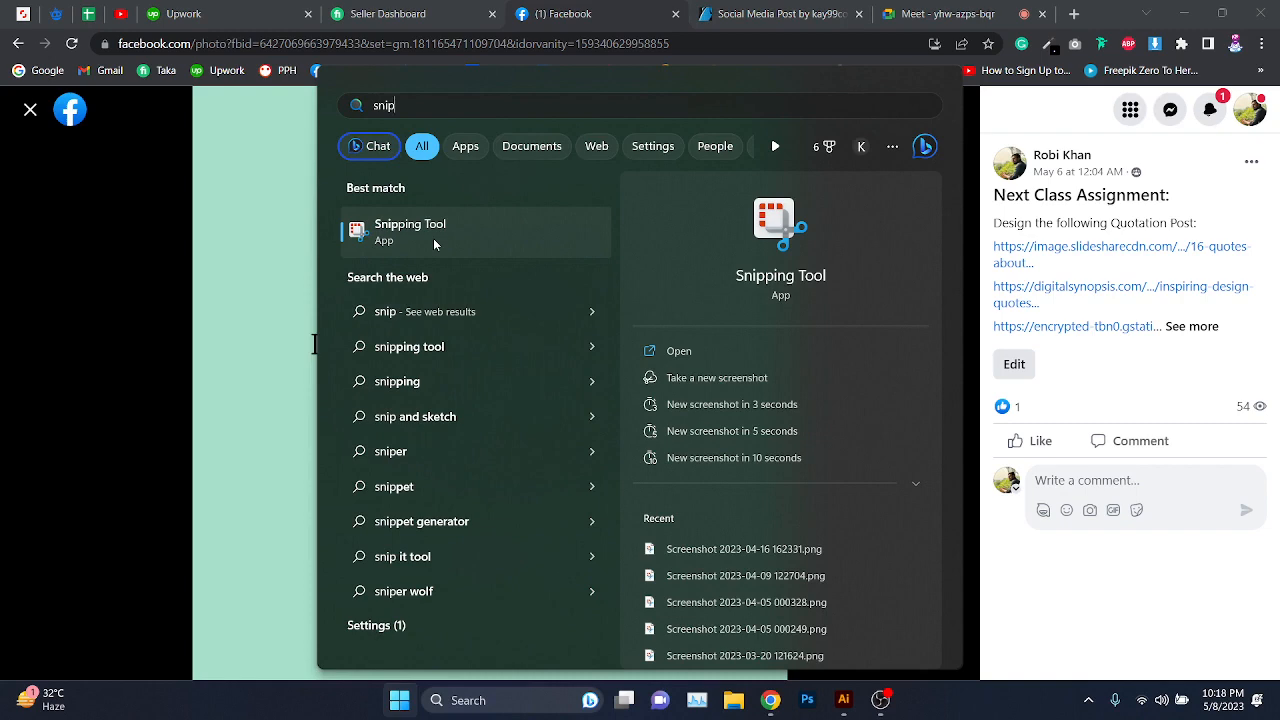
{"action": "left_click", "coordinate": [434, 240]}
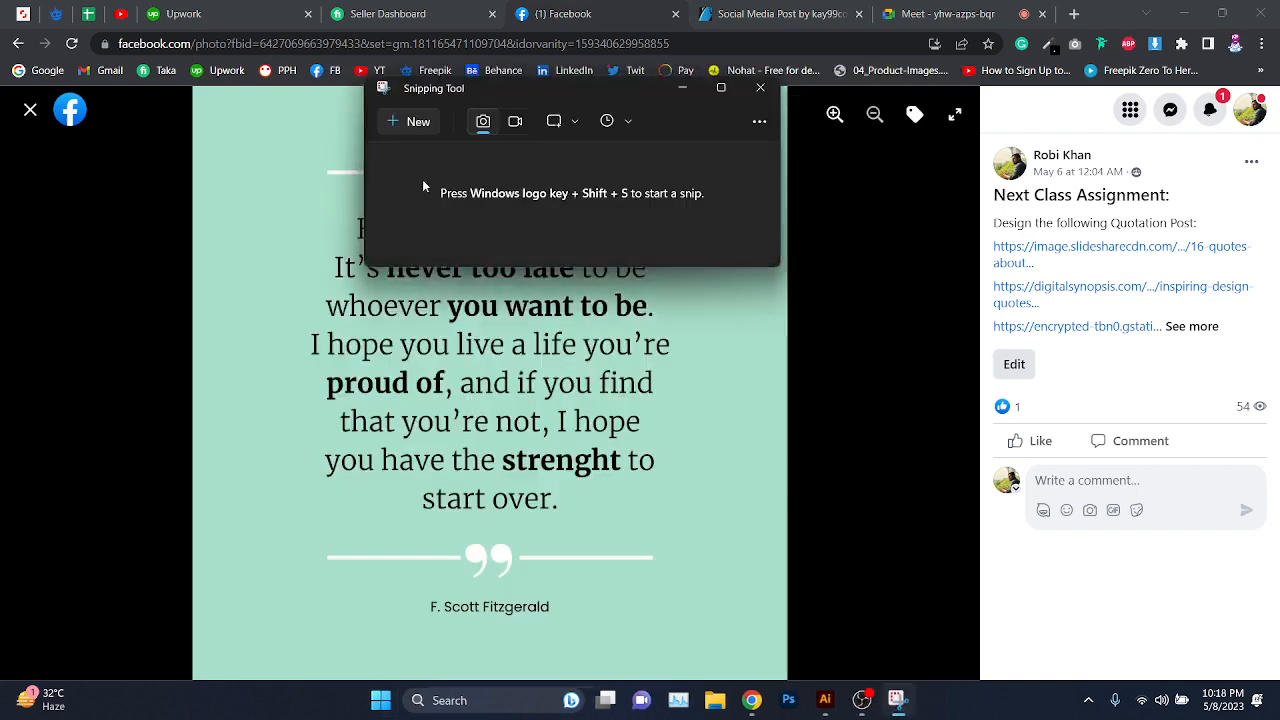
{"action": "left_click_drag", "start_coordinate": [449, 88], "coordinate": [788, 50]}
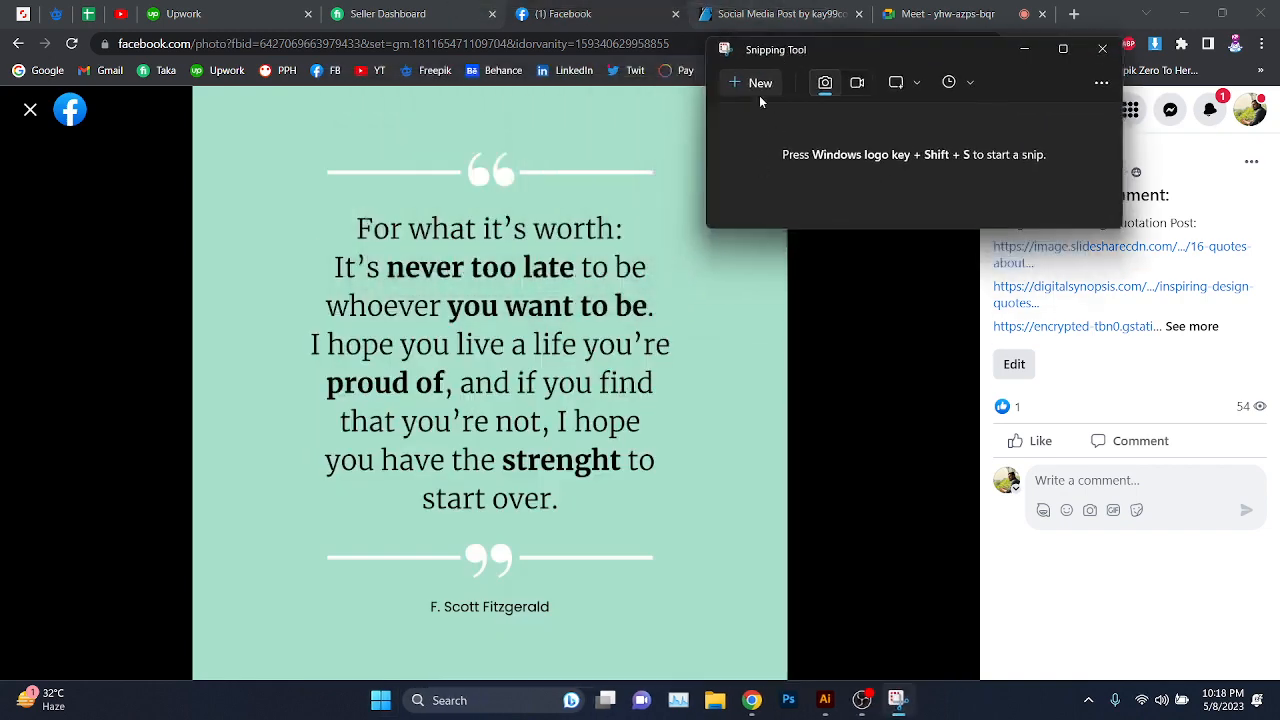
- Capture a rectangular snip of the entire green quote image and copy the snip
{"action": "left_click", "coordinate": [760, 85]}
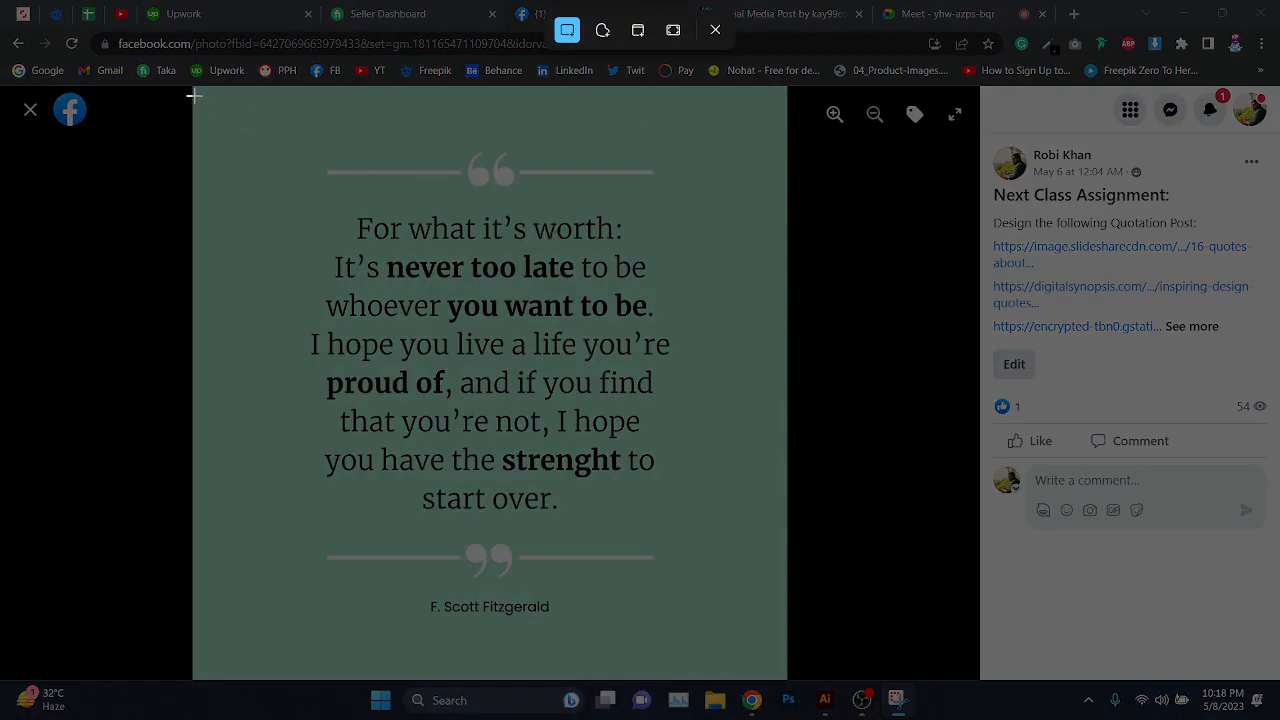
{"action": "left_click_drag", "start_coordinate": [189, 83], "coordinate": [787, 680]}
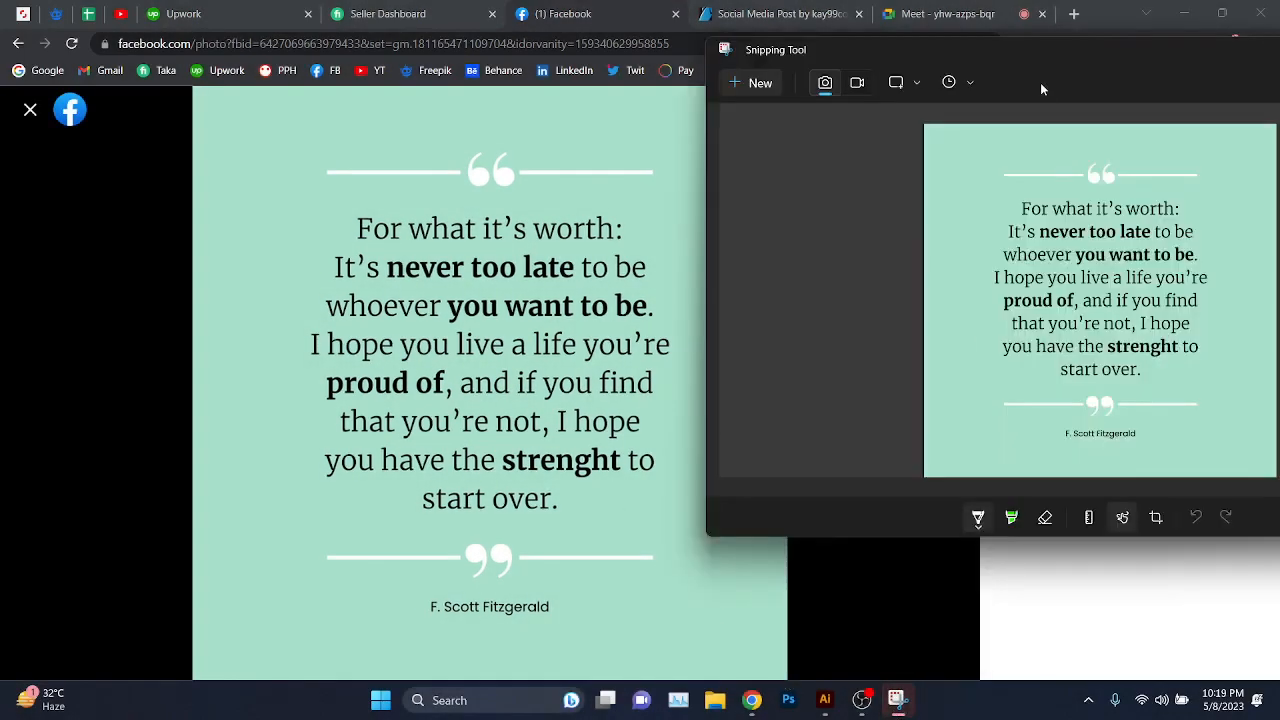
{"action": "left_click_drag", "start_coordinate": [1054, 60], "coordinate": [785, 63]}
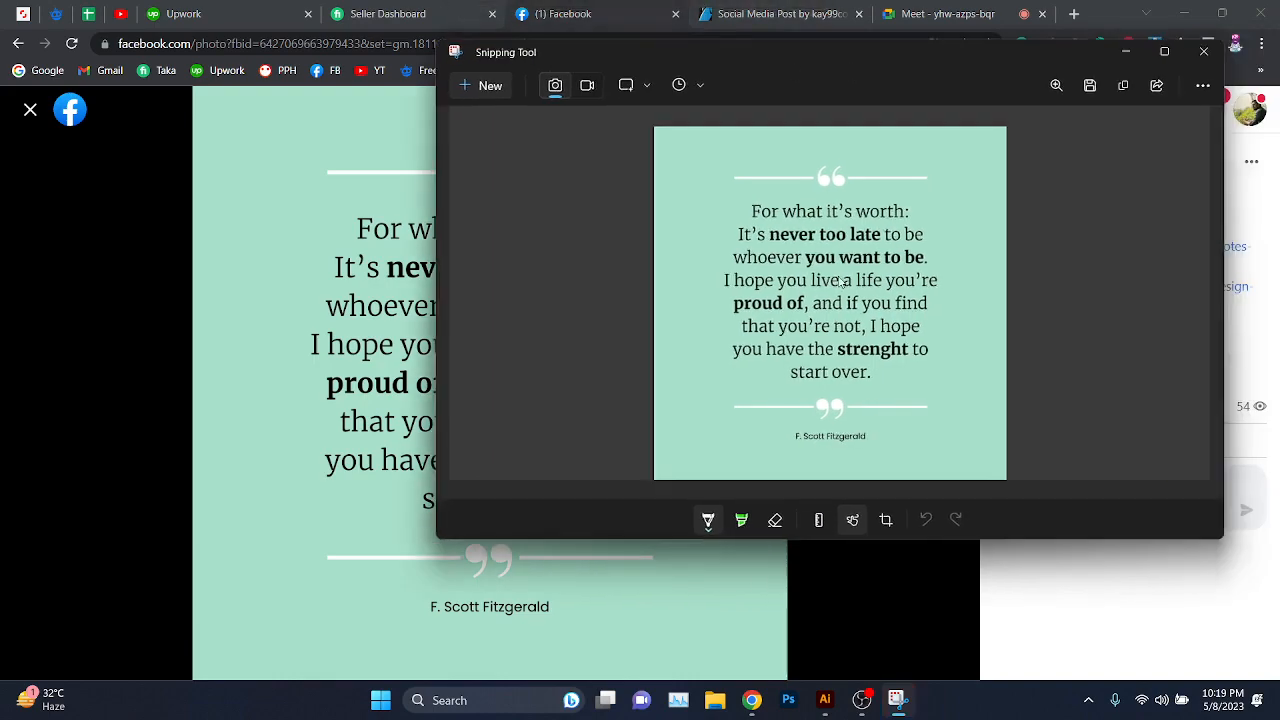
{"action": "right_click", "coordinate": [838, 227]}
{"action": "left_click", "coordinate": [882, 268]}
- Switch to Illustrator, try pasting the quote snip and moving it partly off the artboard, and delete it
{"action": "left_click", "coordinate": [824, 700]}
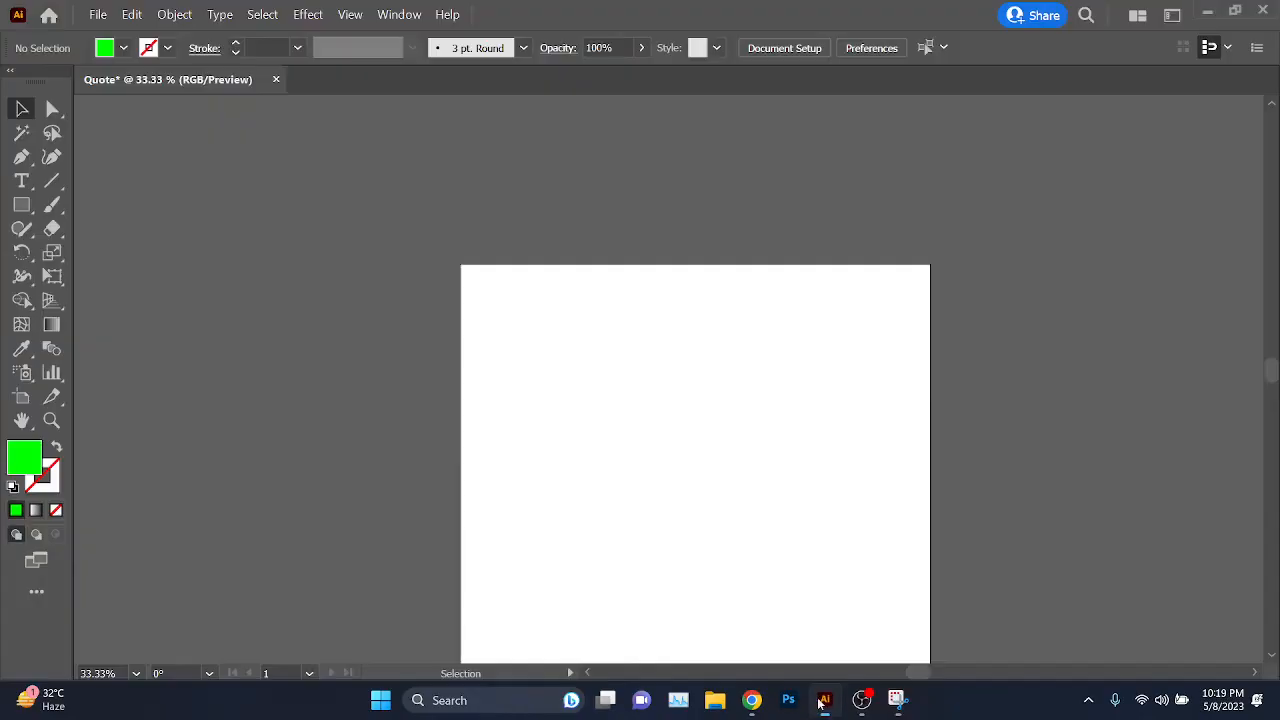
{"action": "key", "text": "ctrl+v"}
{"action": "scroll", "coordinate": [683, 439], "scroll_direction": "down", "scroll_amount": 1}
{"action": "left_click_drag", "start_coordinate": [692, 486], "coordinate": [625, 458]}
{"action": "scroll", "coordinate": [700, 362], "scroll_direction": "up", "scroll_amount": 1}
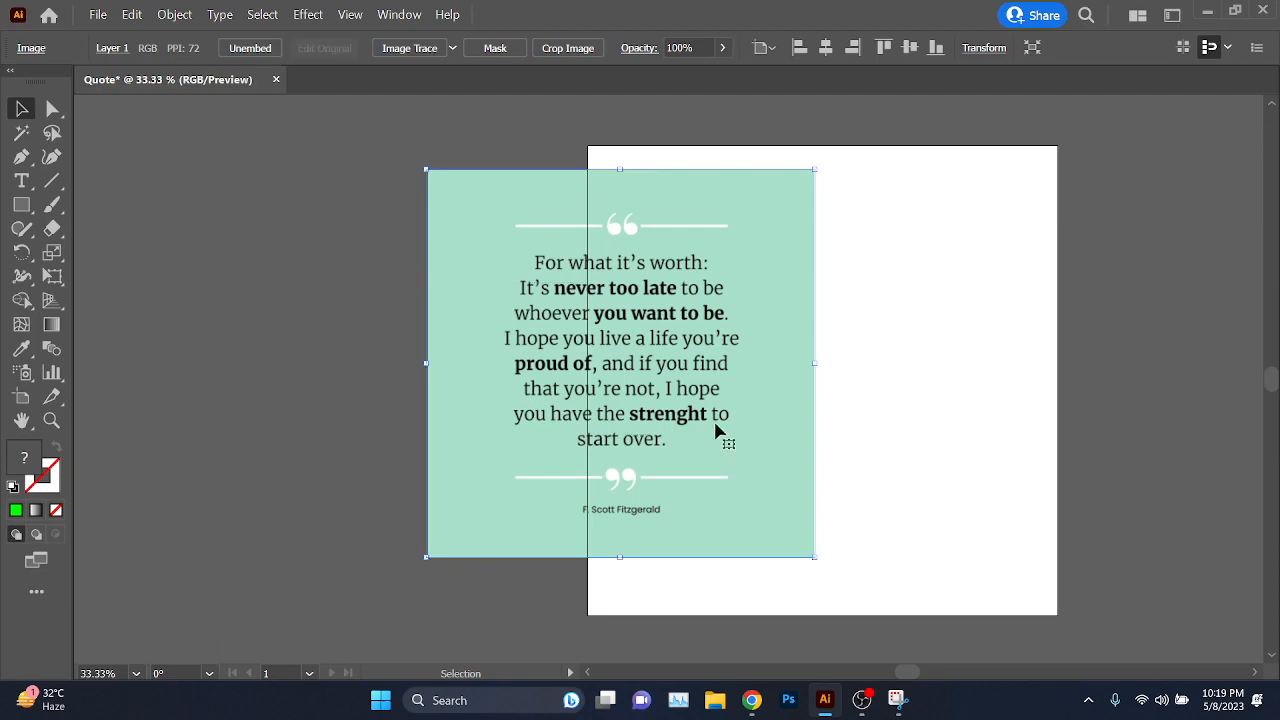
{"action": "key", "text": "Delete"}
- Return to the Facebook photo in Chrome and close the Snipping Tool window
{"action": "mouse_move", "coordinate": [751, 700]}
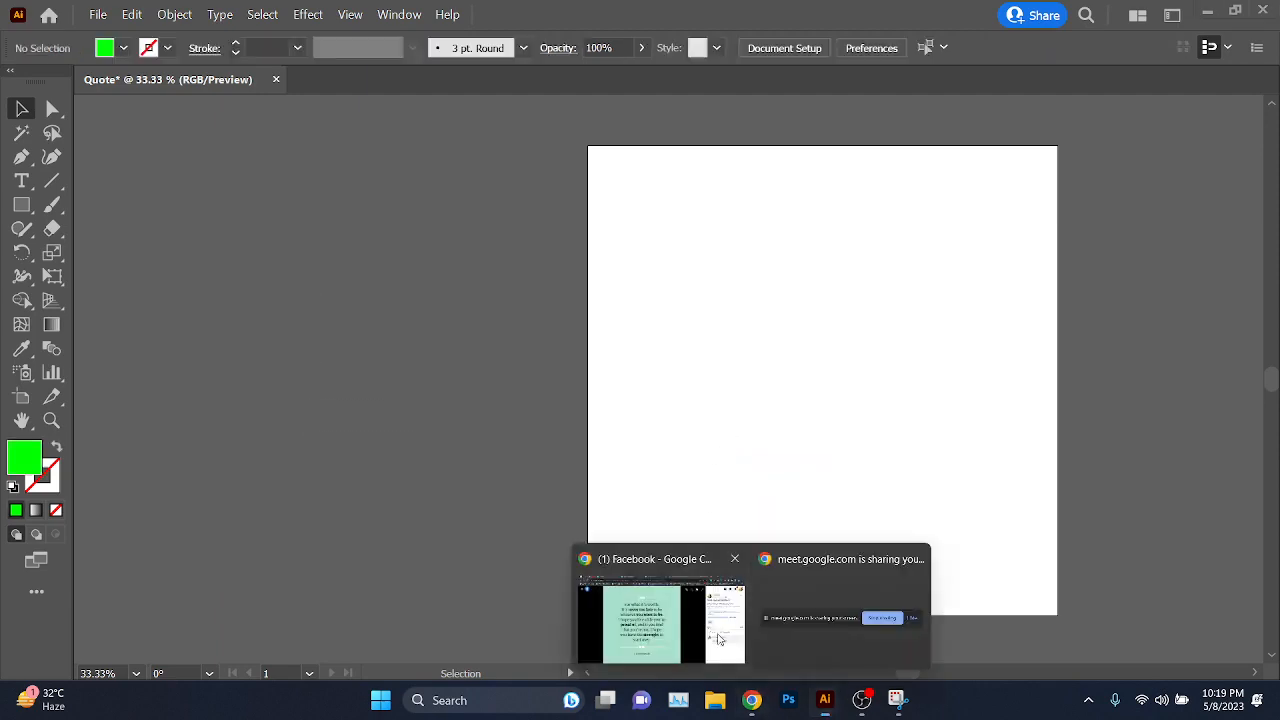
{"action": "left_click", "coordinate": [660, 622]}
{"action": "left_click", "coordinate": [894, 701]}
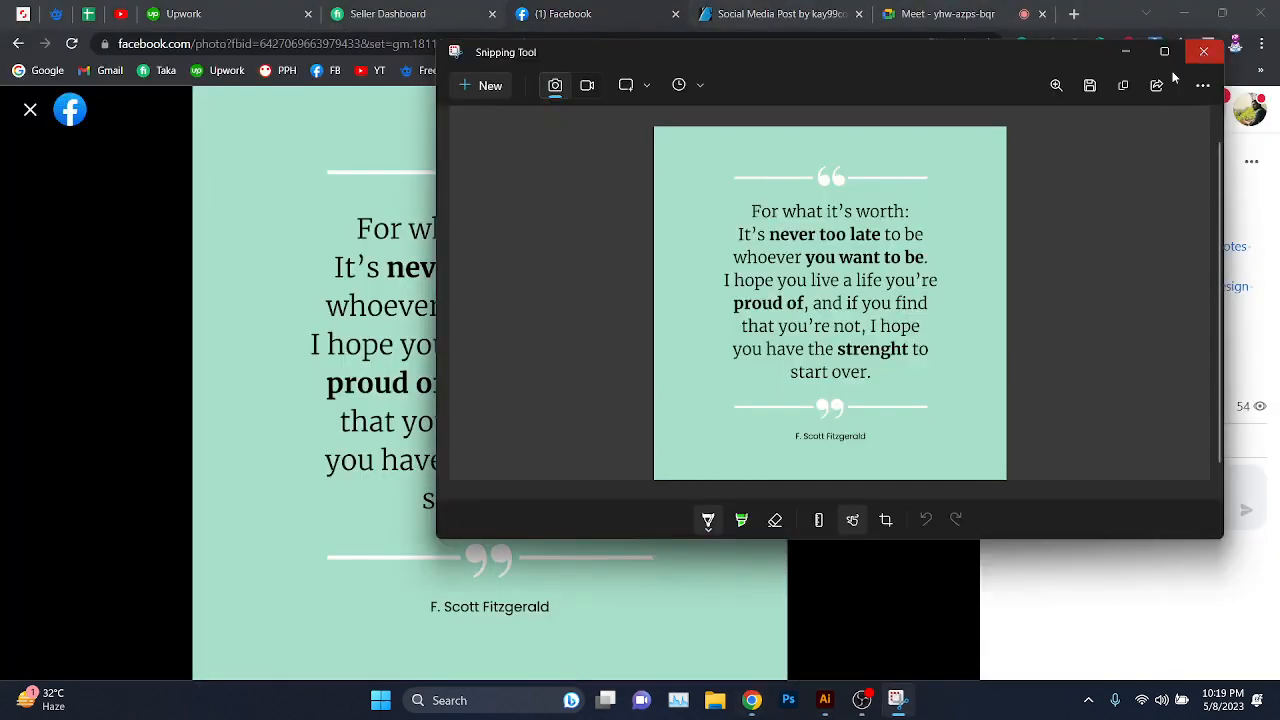
{"action": "left_click", "coordinate": [1201, 51]}
- Search Windows for the Snipping Tool again, dismiss the search and close the enlarged quote photo
{"action": "key", "text": "super"}
{"action": "type", "text": "snipping Tool"}
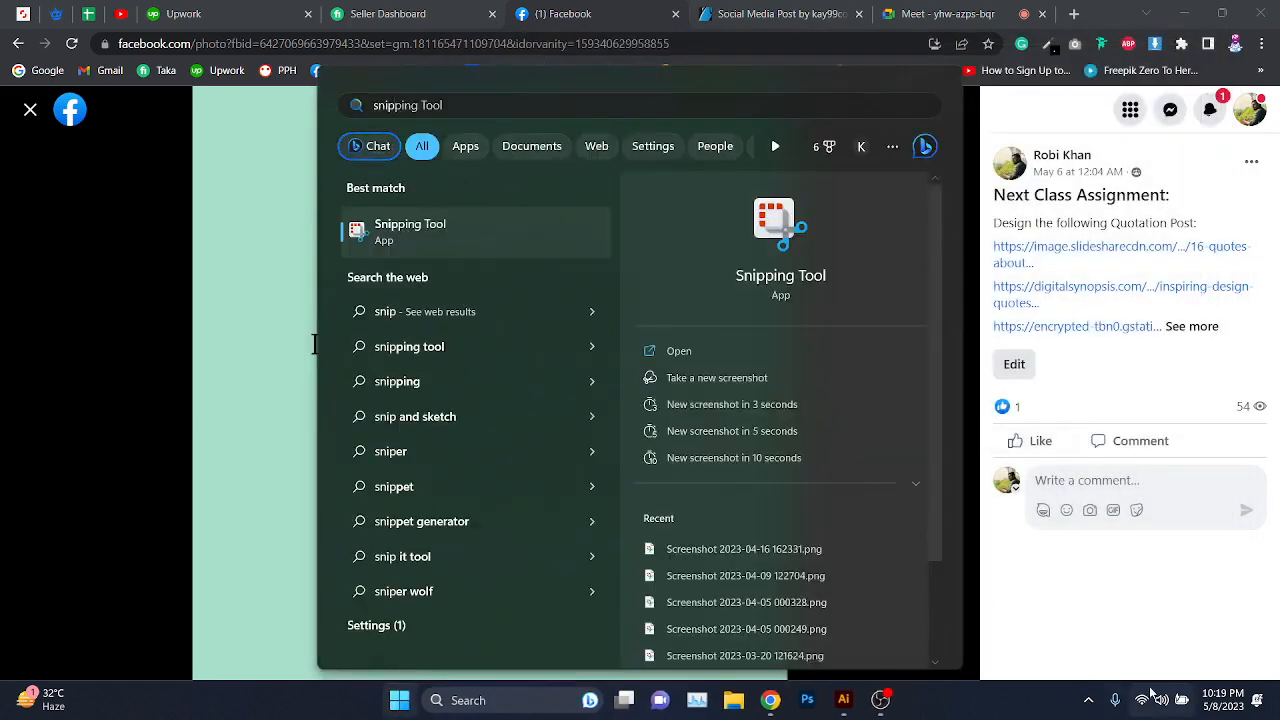
{"action": "left_click", "coordinate": [1142, 628]}
{"action": "left_click", "coordinate": [24, 115]}
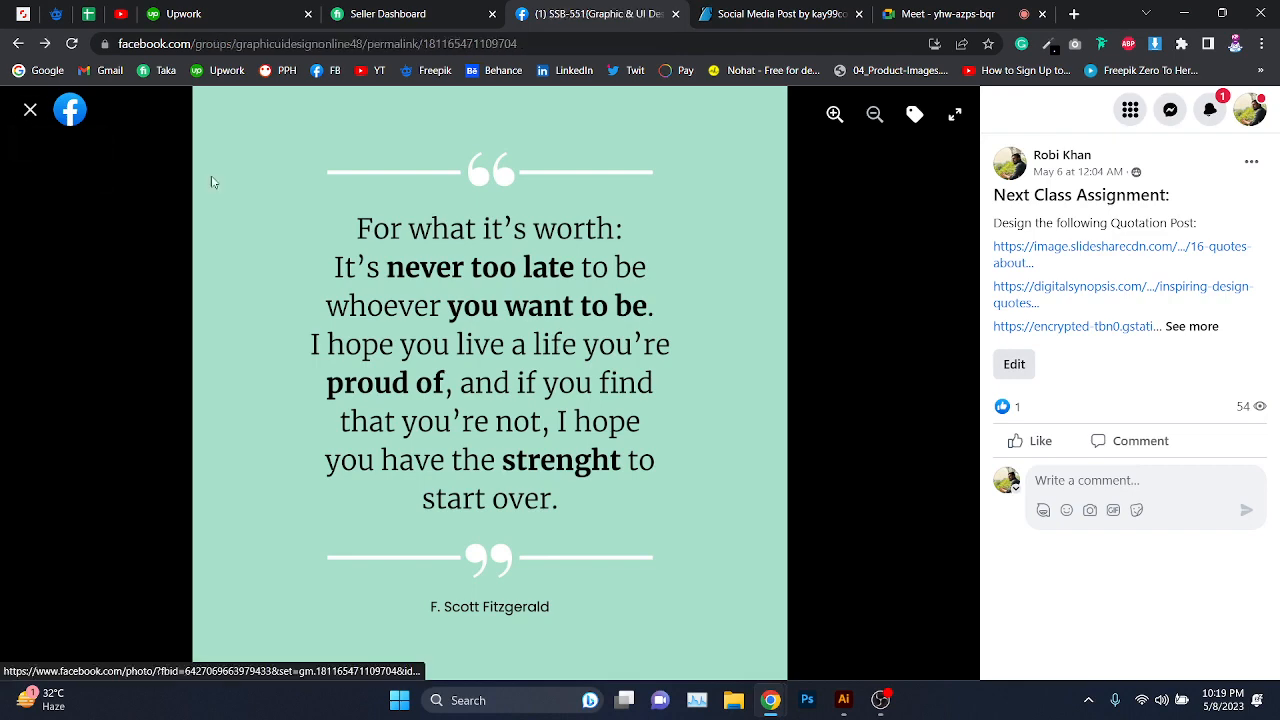
- Check the Meet call's participant list, including the raised hands section
{"action": "left_click", "coordinate": [940, 14]}
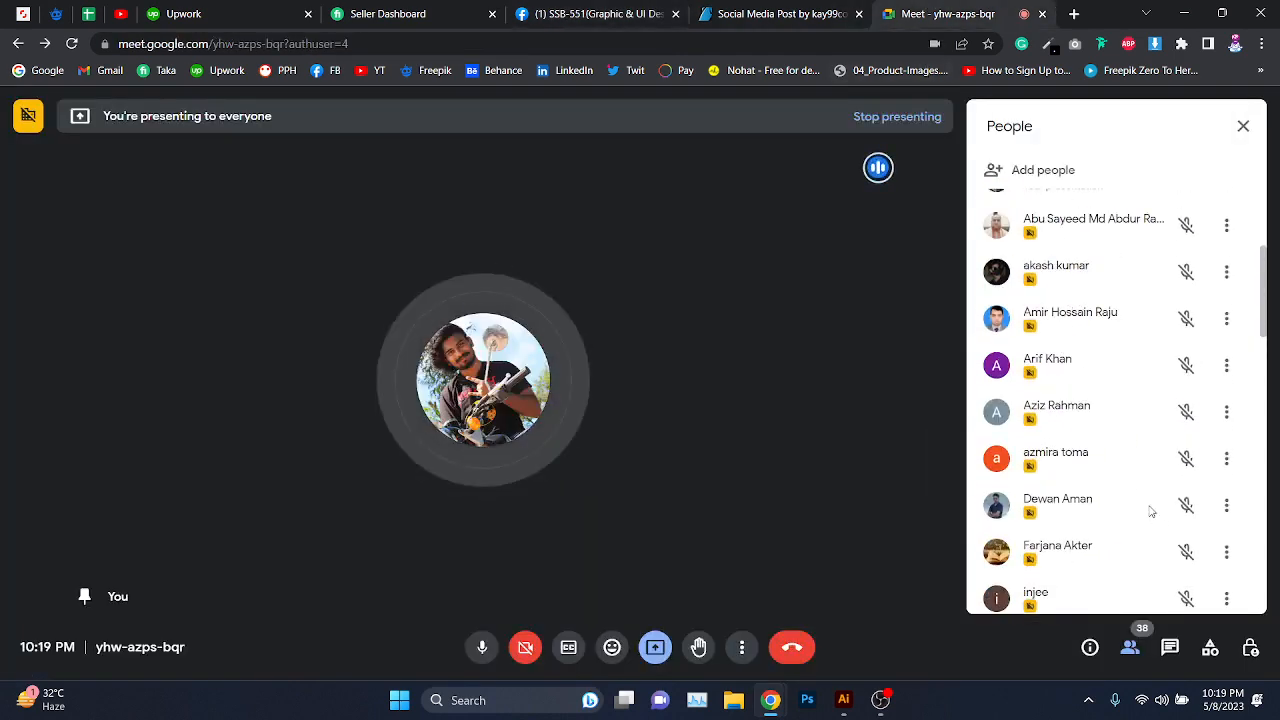
{"action": "scroll", "coordinate": [1123, 473], "scroll_direction": "up", "scroll_amount": 3}
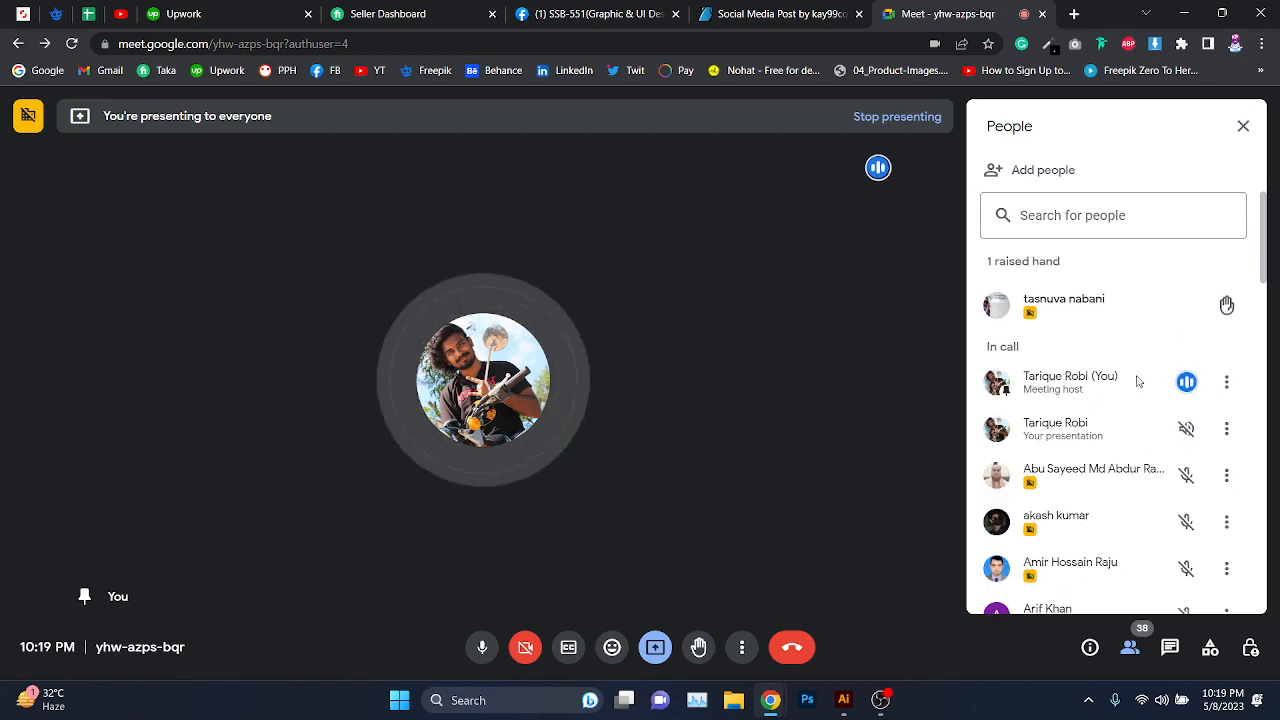
{"action": "scroll", "coordinate": [1130, 400], "scroll_direction": "down", "scroll_amount": 1}
- Look over the Social Media Post item on GraphicRiver and check the Meet in-call messages
{"action": "left_click", "coordinate": [780, 14]}
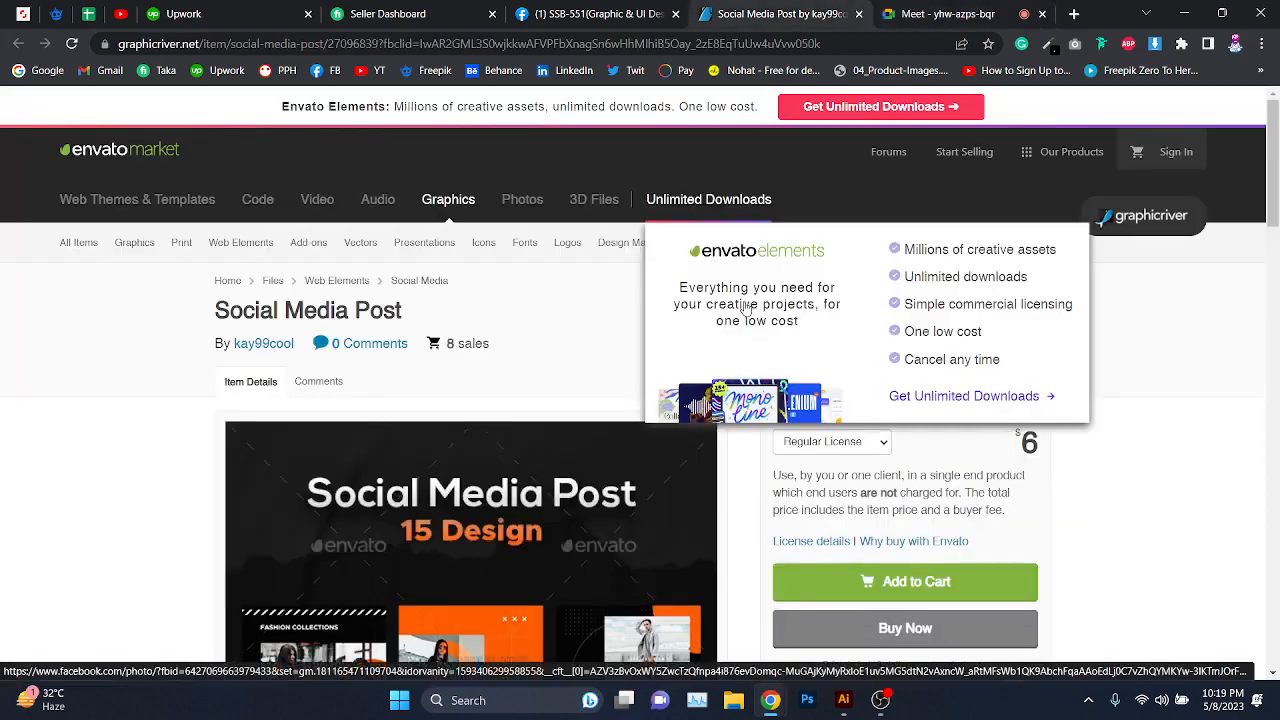
{"action": "scroll", "coordinate": [700, 325], "scroll_direction": "down", "scroll_amount": 4}
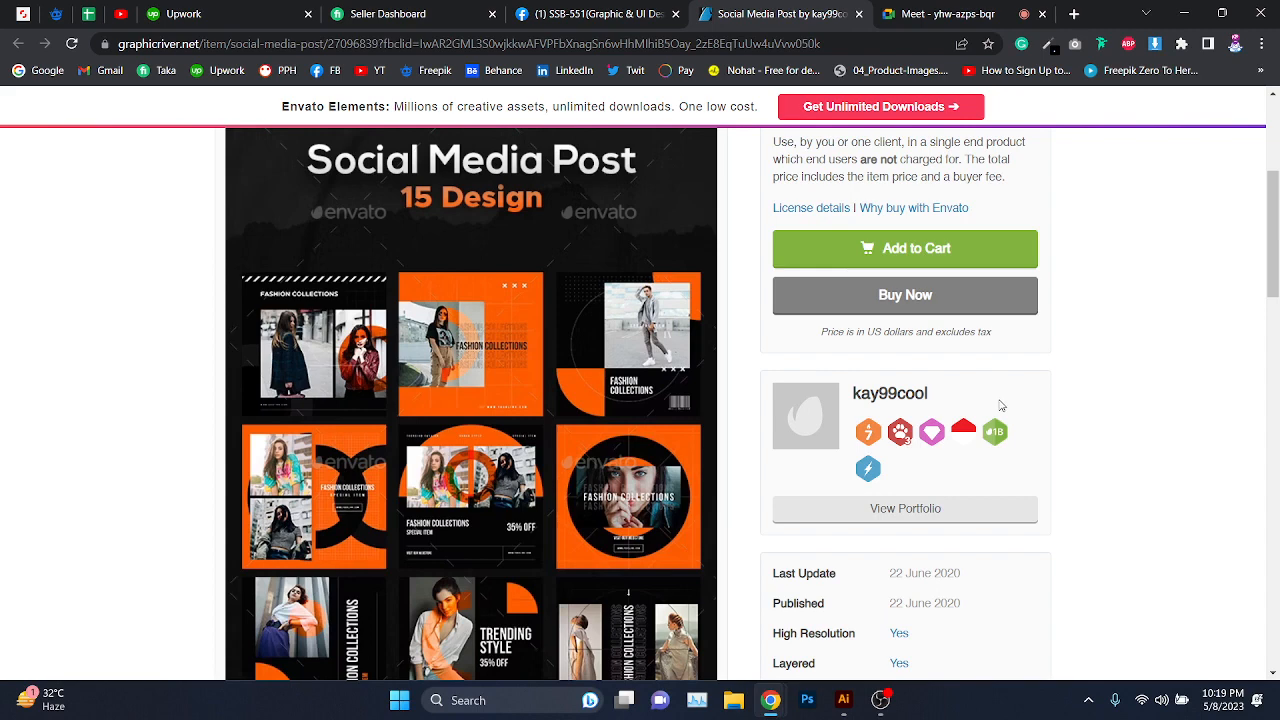
{"action": "scroll", "coordinate": [1000, 405], "scroll_direction": "up", "scroll_amount": 2}
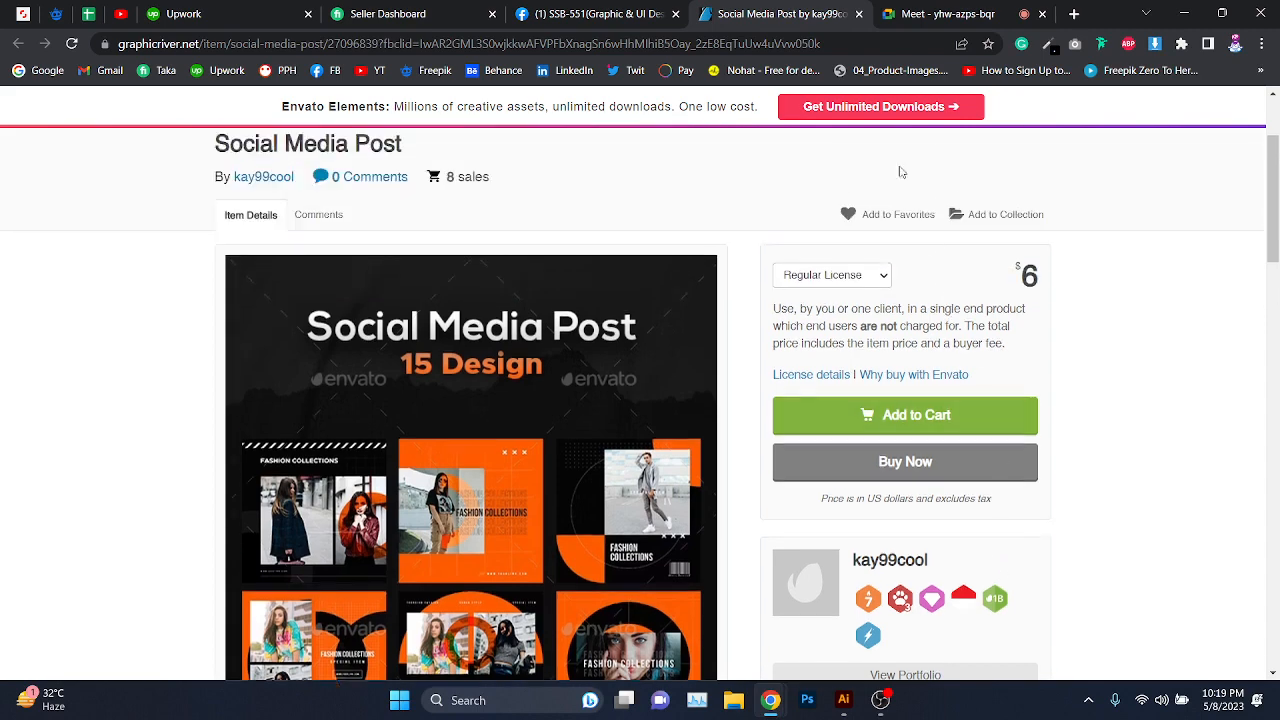
{"action": "left_click", "coordinate": [910, 12]}
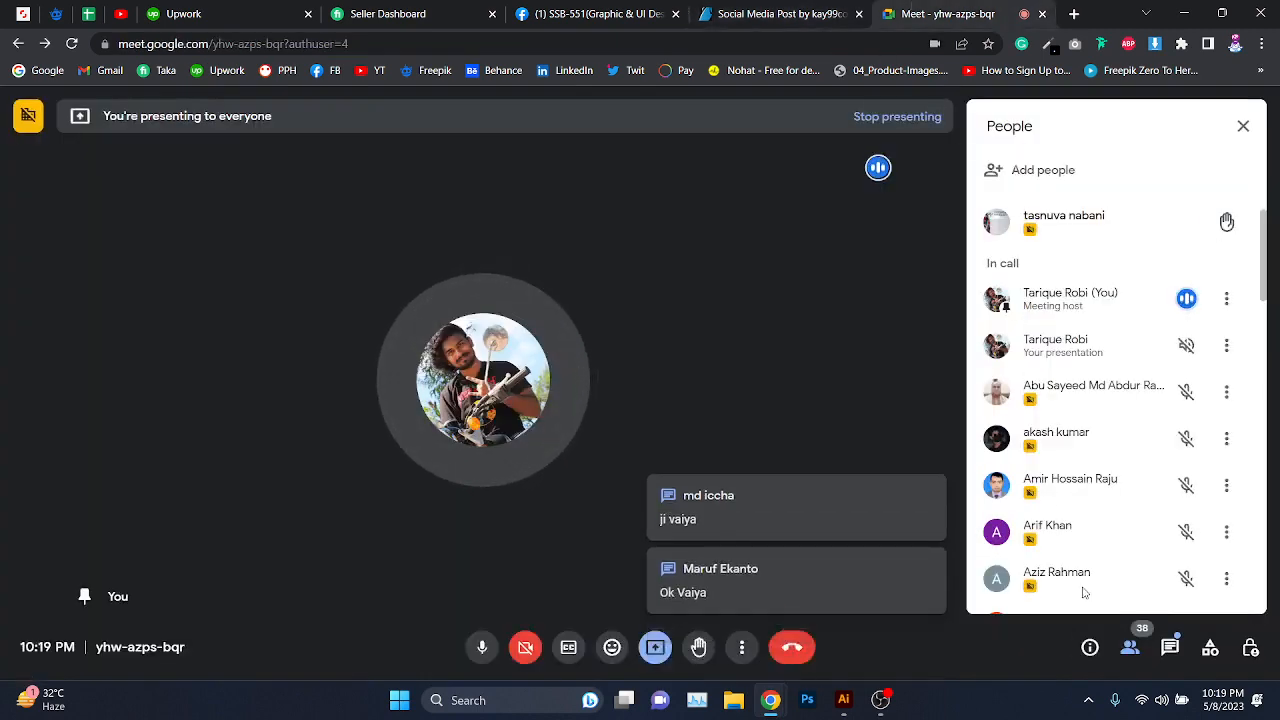
{"action": "left_click", "coordinate": [1170, 647]}
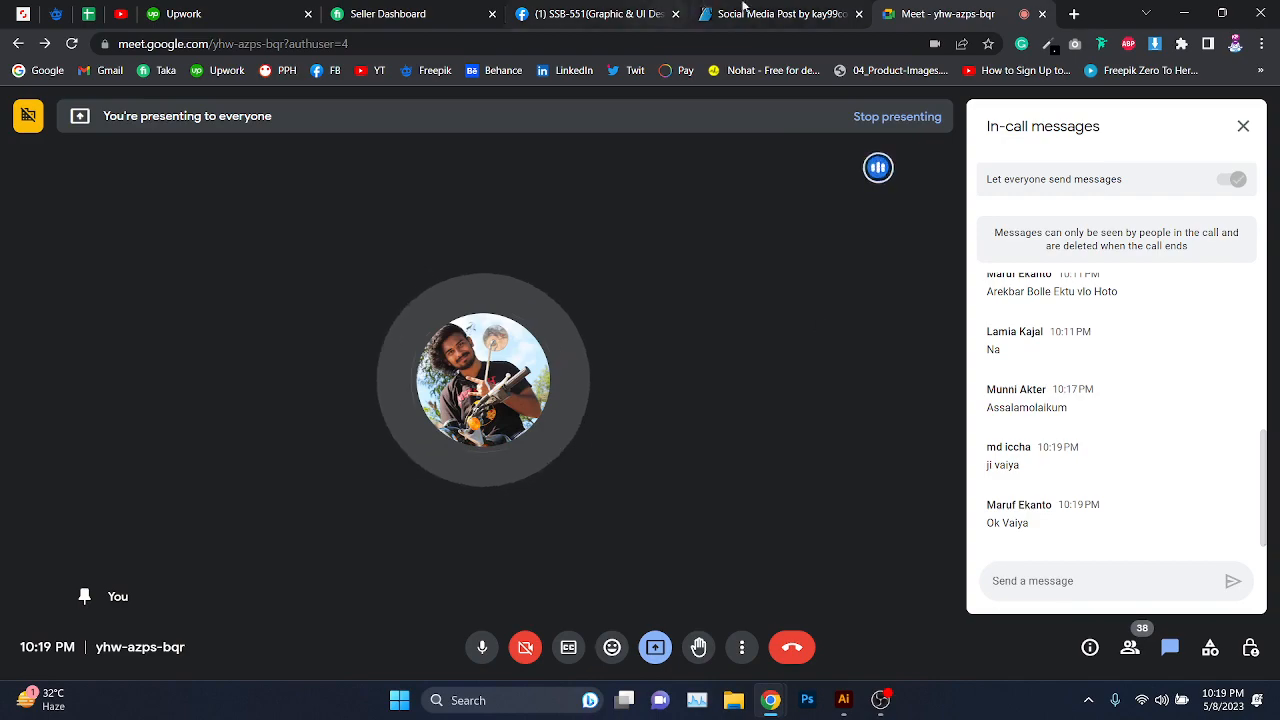
- Examine the design previews and item details on GraphicRiver's Social Media Post page
{"action": "left_click", "coordinate": [780, 14]}
{"action": "scroll", "coordinate": [829, 331], "scroll_direction": "down", "scroll_amount": 6}
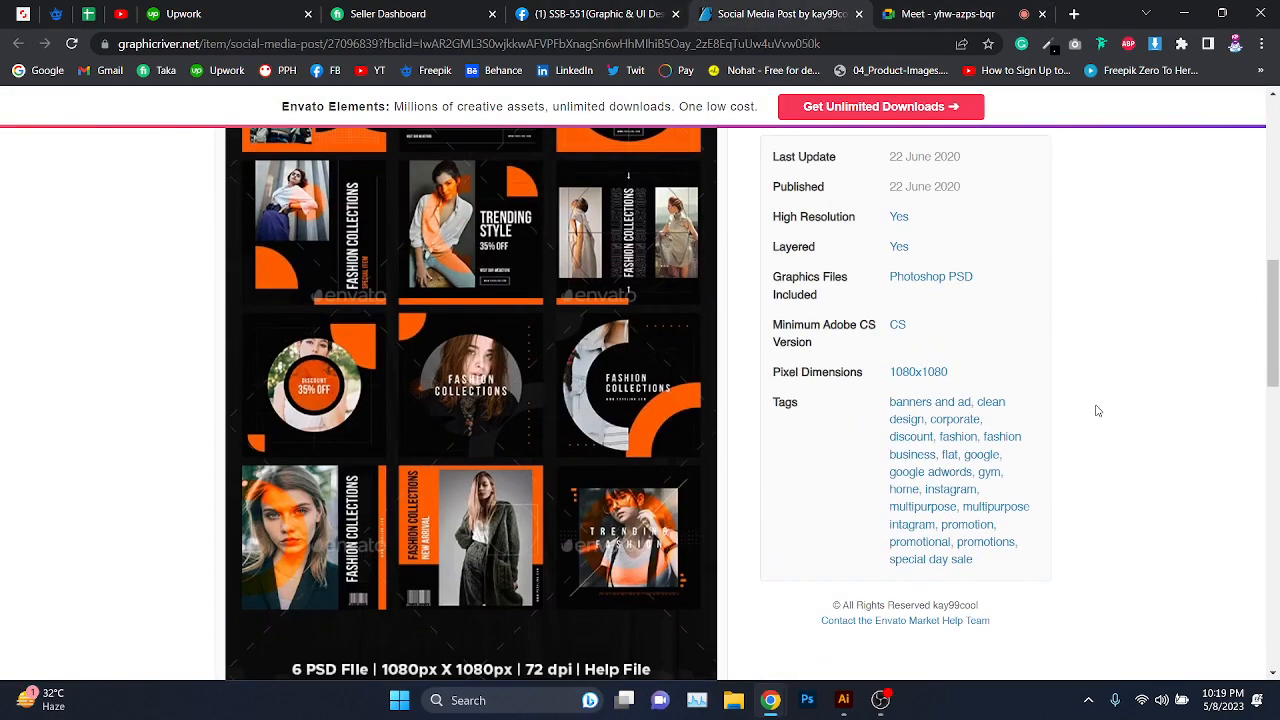
{"action": "scroll", "coordinate": [1098, 409], "scroll_direction": "up", "scroll_amount": 2}
{"action": "scroll", "coordinate": [1098, 409], "scroll_direction": "up", "scroll_amount": 3}
{"action": "scroll", "coordinate": [1098, 409], "scroll_direction": "down", "scroll_amount": 3}
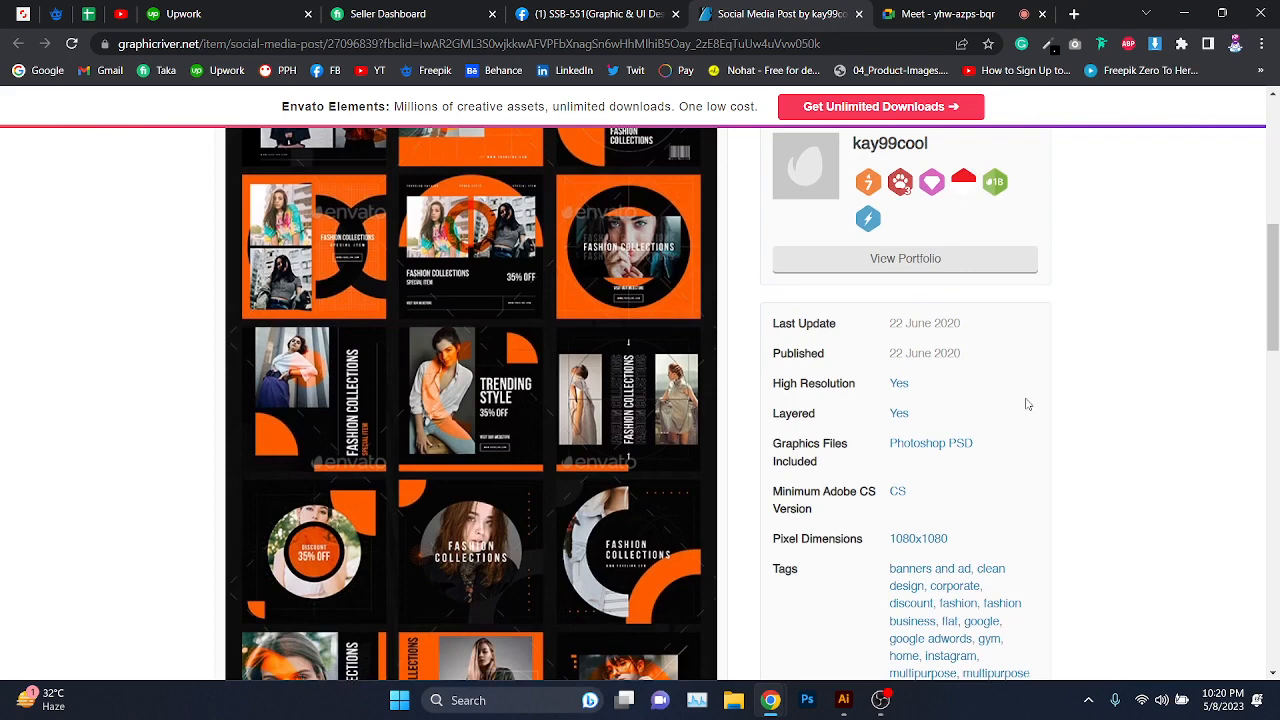
{"action": "scroll", "coordinate": [1022, 408], "scroll_direction": "up", "scroll_amount": 2}
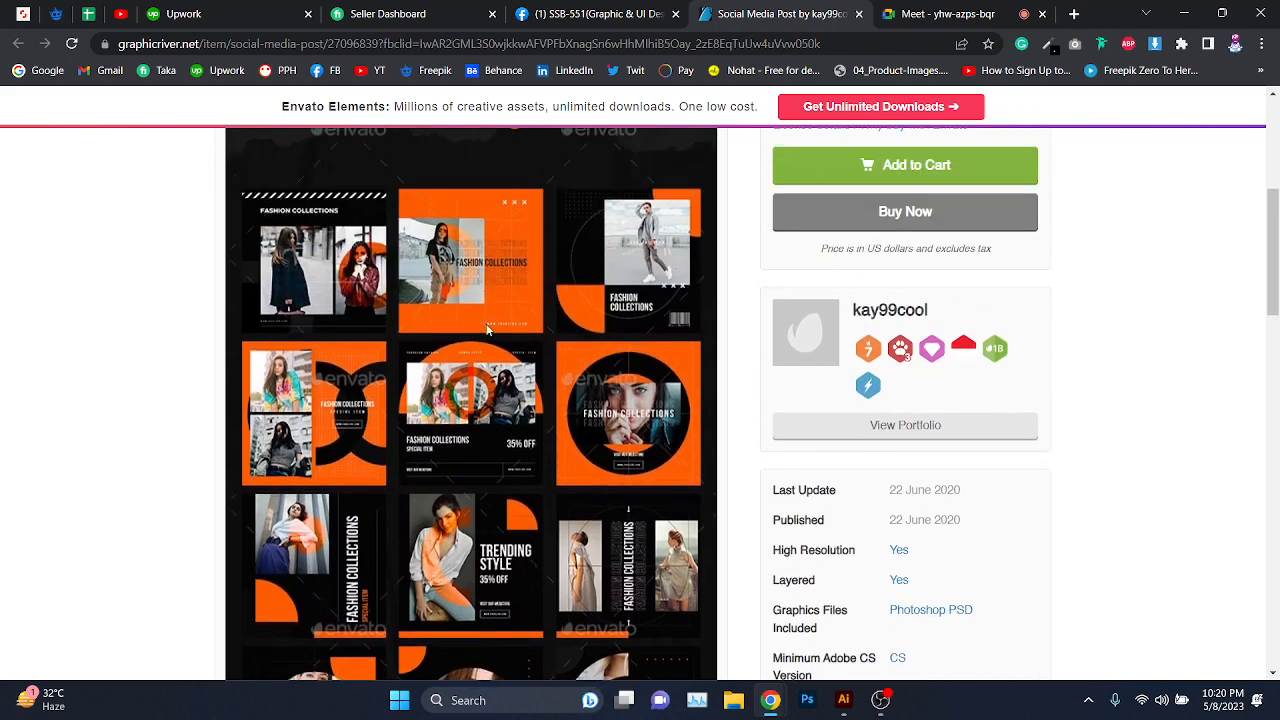
{"action": "scroll", "coordinate": [490, 330], "scroll_direction": "up", "scroll_amount": 3}
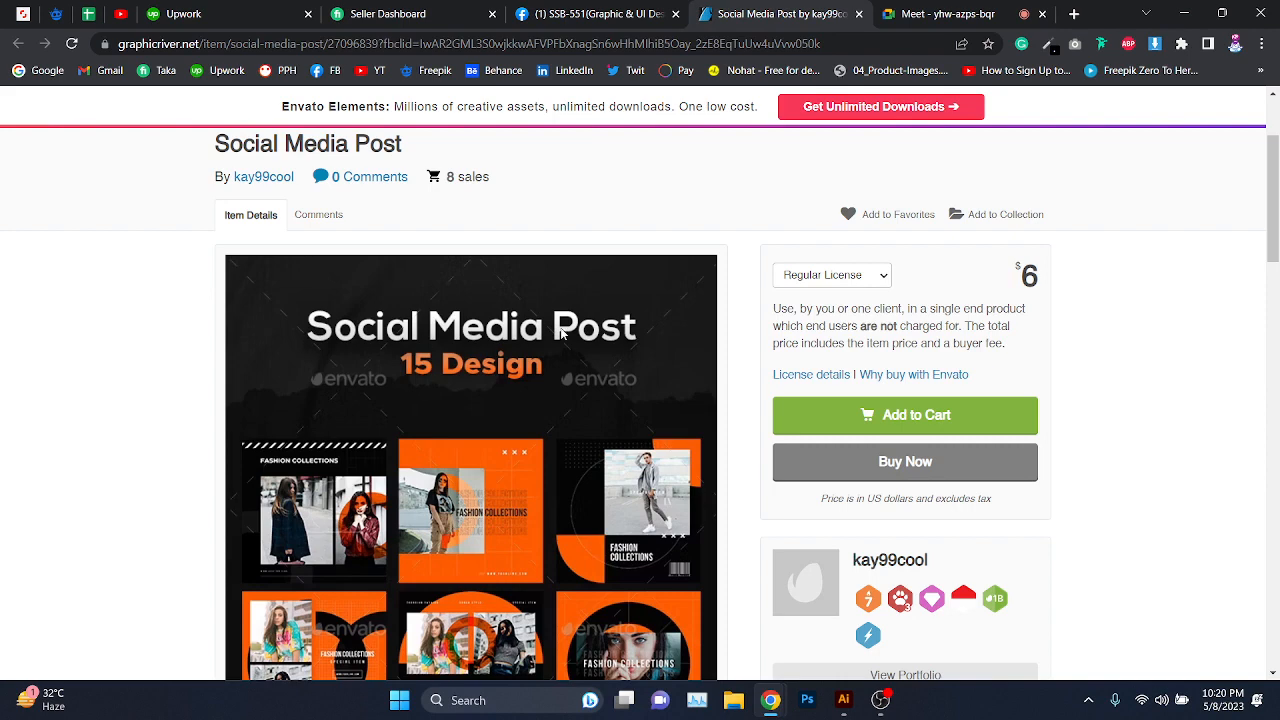
{"action": "scroll", "coordinate": [562, 333], "scroll_direction": "up", "scroll_amount": 2}
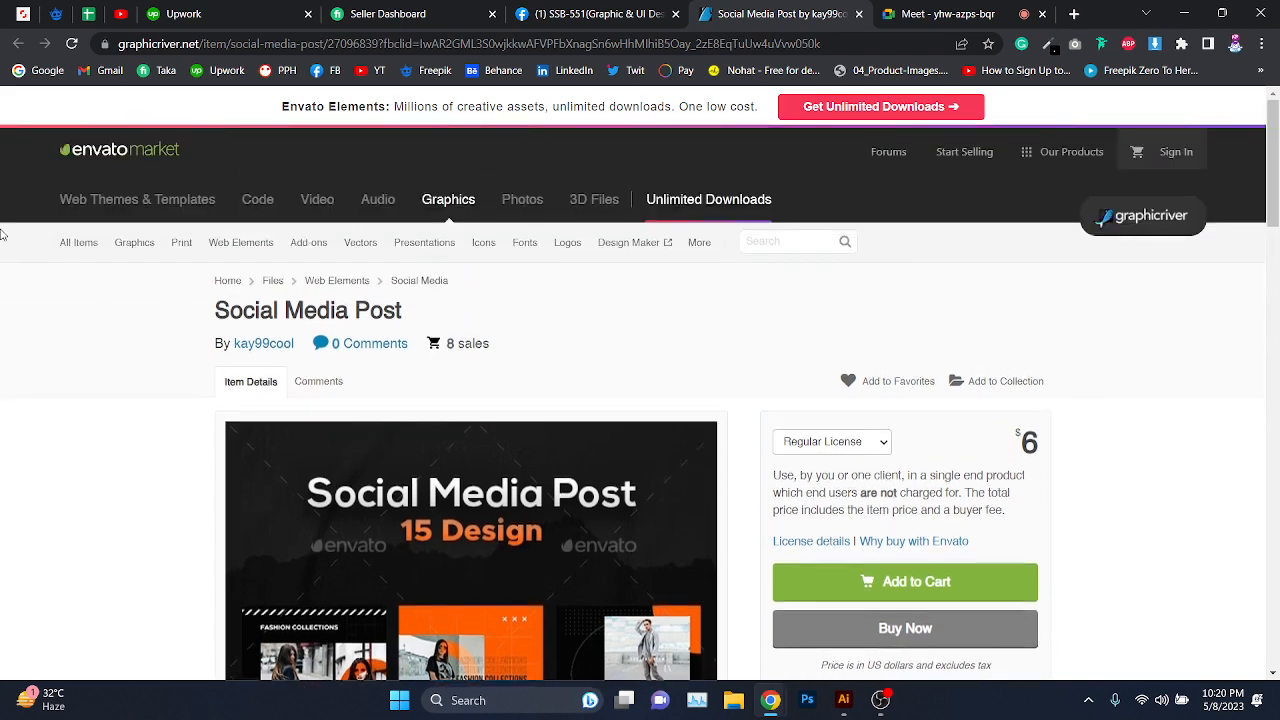
- Open the GraphicRiver home page in a separate tab and highlight its graphicriver.net domain
{"action": "left_click", "coordinate": [116, 150]}
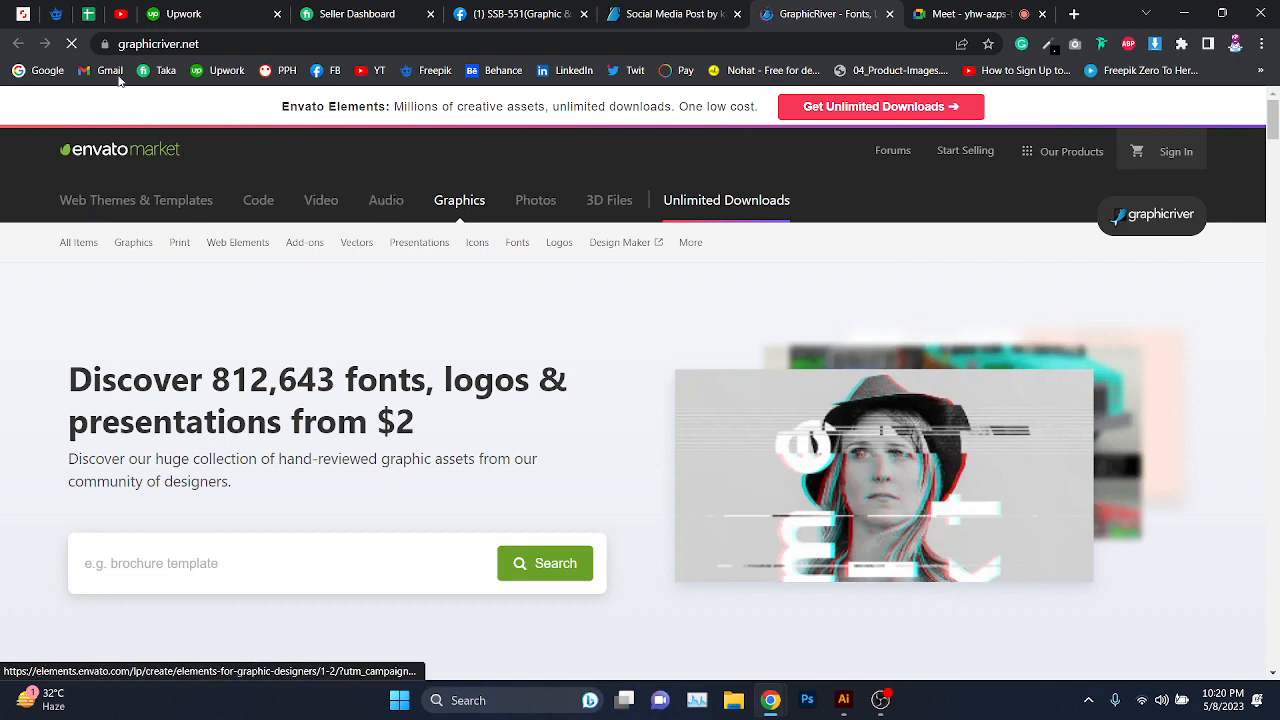
{"action": "left_click", "coordinate": [218, 44]}
{"action": "left_click_drag", "start_coordinate": [278, 44], "coordinate": [157, 44]}
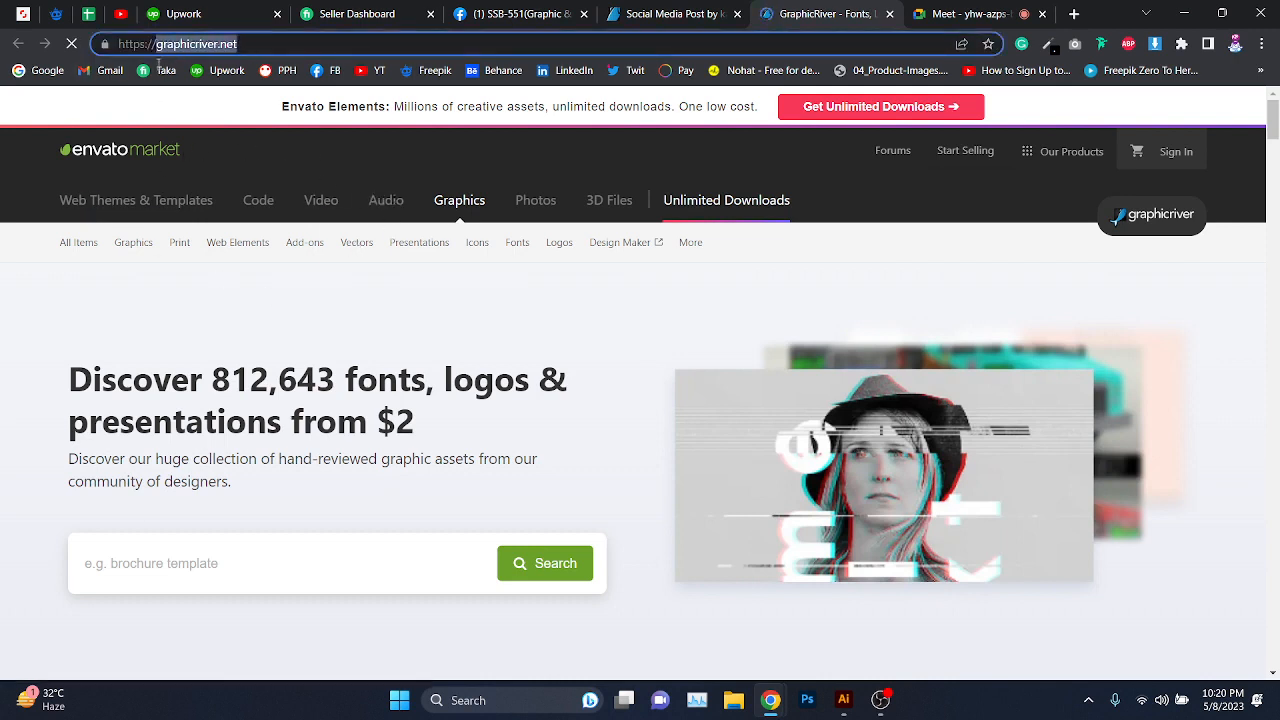
- Review the Social Media Post item's design previews on GraphicRiver and highlight its price and sales figure
{"action": "left_click", "coordinate": [660, 345]}
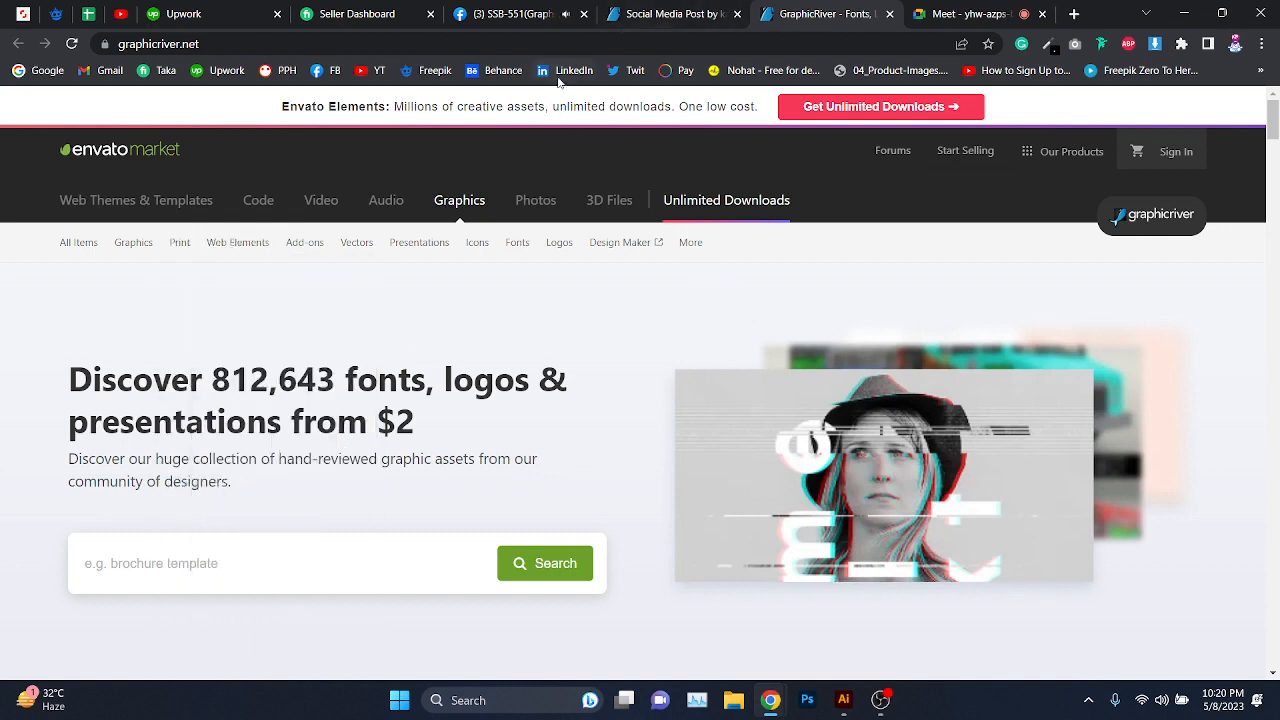
{"action": "mouse_move", "coordinate": [618, 244]}
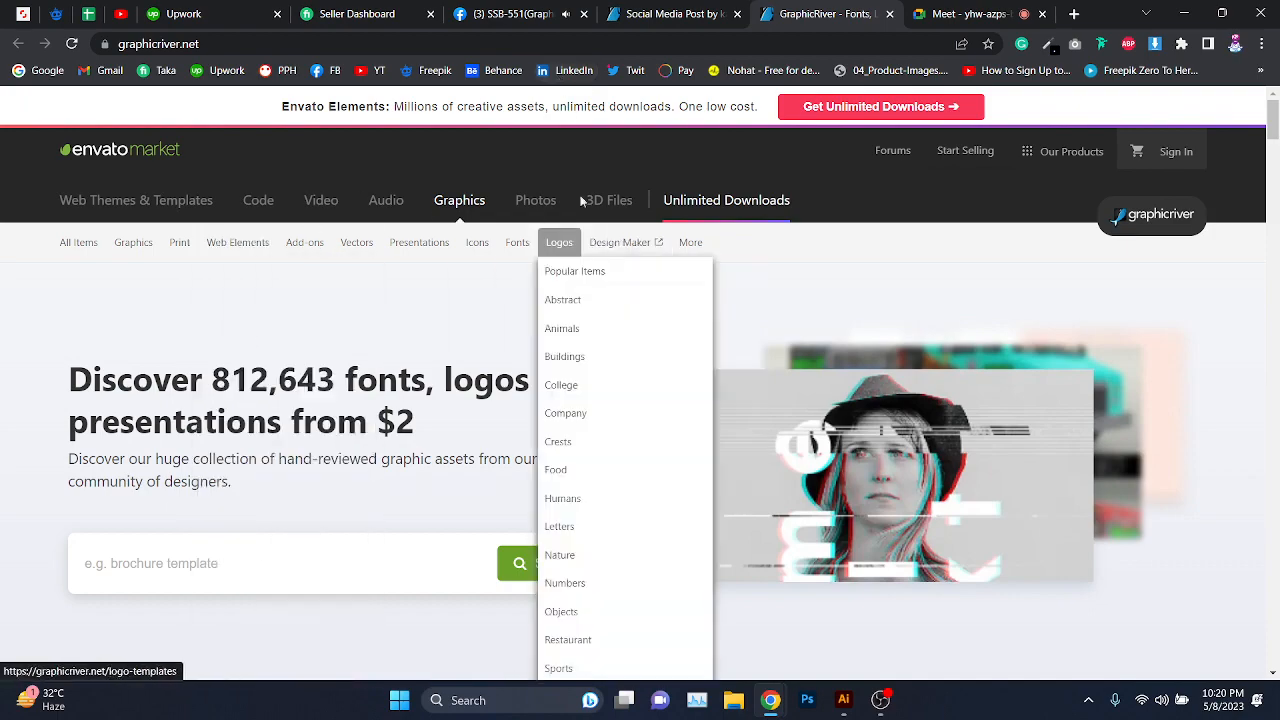
{"action": "left_click", "coordinate": [605, 10]}
{"action": "scroll", "coordinate": [548, 420], "scroll_direction": "down", "scroll_amount": 8}
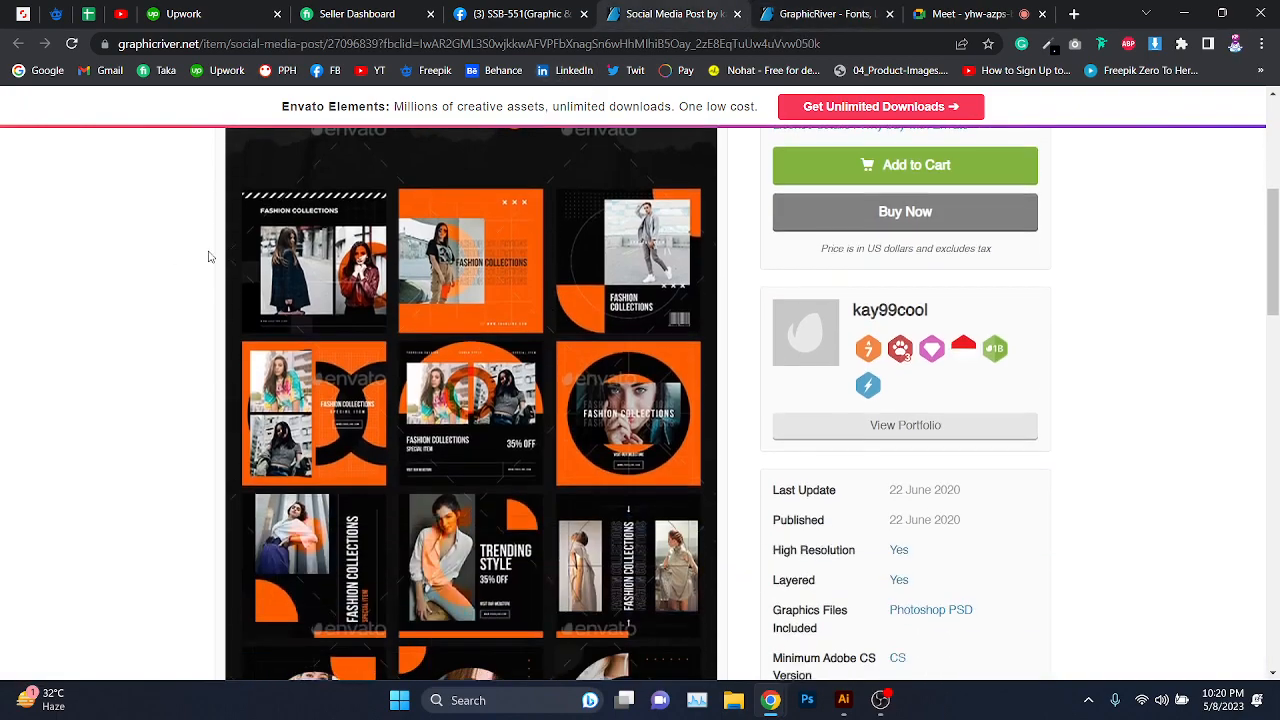
{"action": "scroll", "coordinate": [526, 364], "scroll_direction": "up", "scroll_amount": 7}
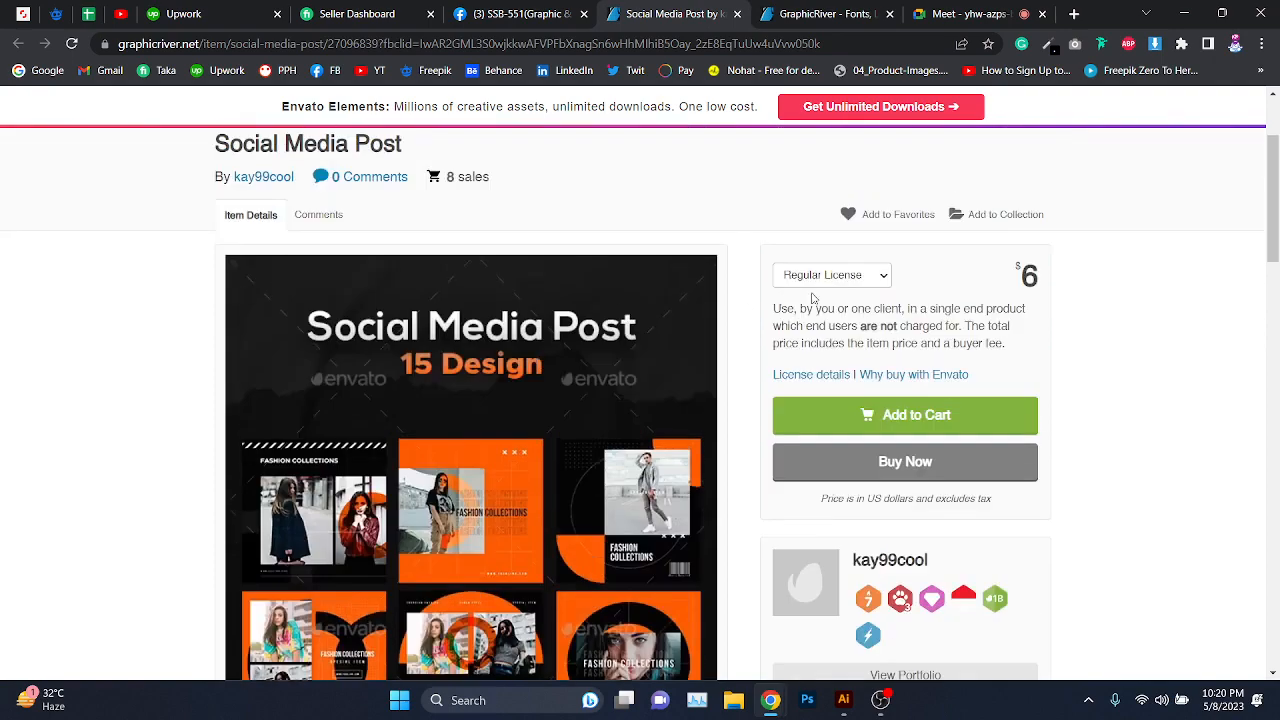
{"action": "mouse_move", "coordinate": [977, 275]}
{"action": "left_mouse_down"}
{"action": "mouse_move", "coordinate": [1054, 280]}
{"action": "mouse_move", "coordinate": [969, 271]}
{"action": "left_mouse_up"}
{"action": "left_click", "coordinate": [967, 271]}
{"action": "scroll", "coordinate": [410, 398], "scroll_direction": "down", "scroll_amount": 3}
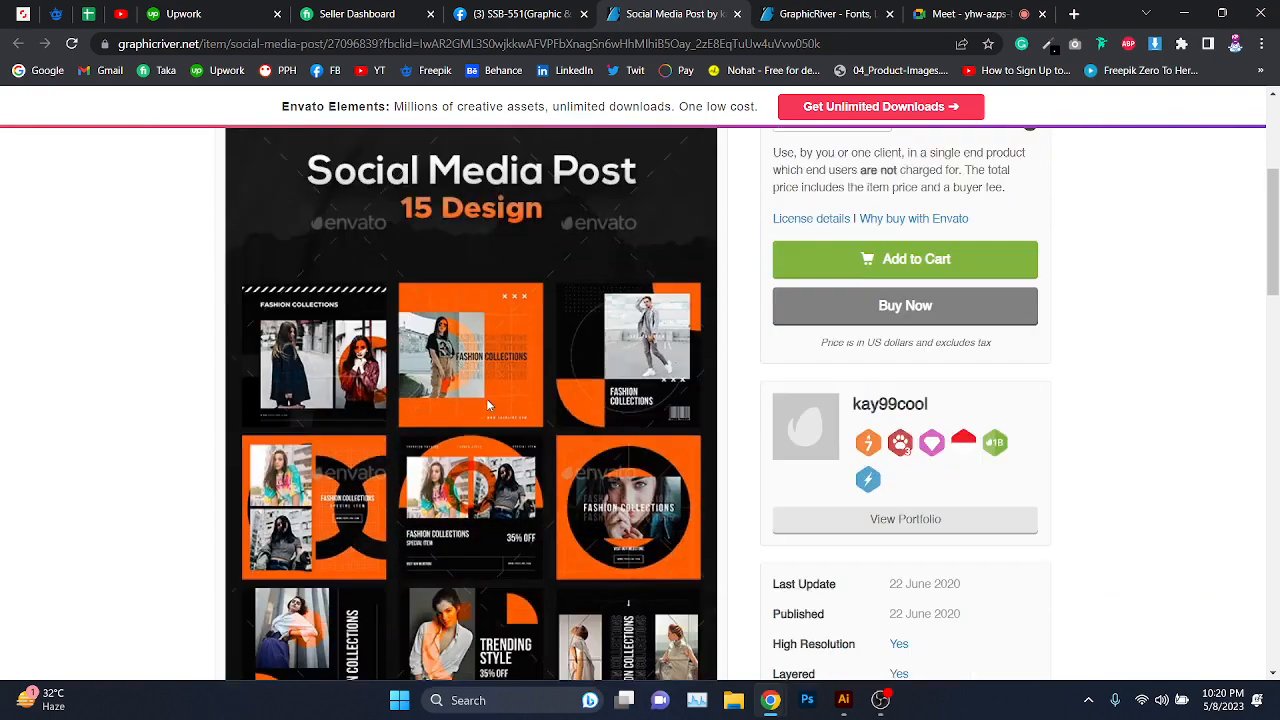
{"action": "scroll", "coordinate": [606, 362], "scroll_direction": "up", "scroll_amount": 3}
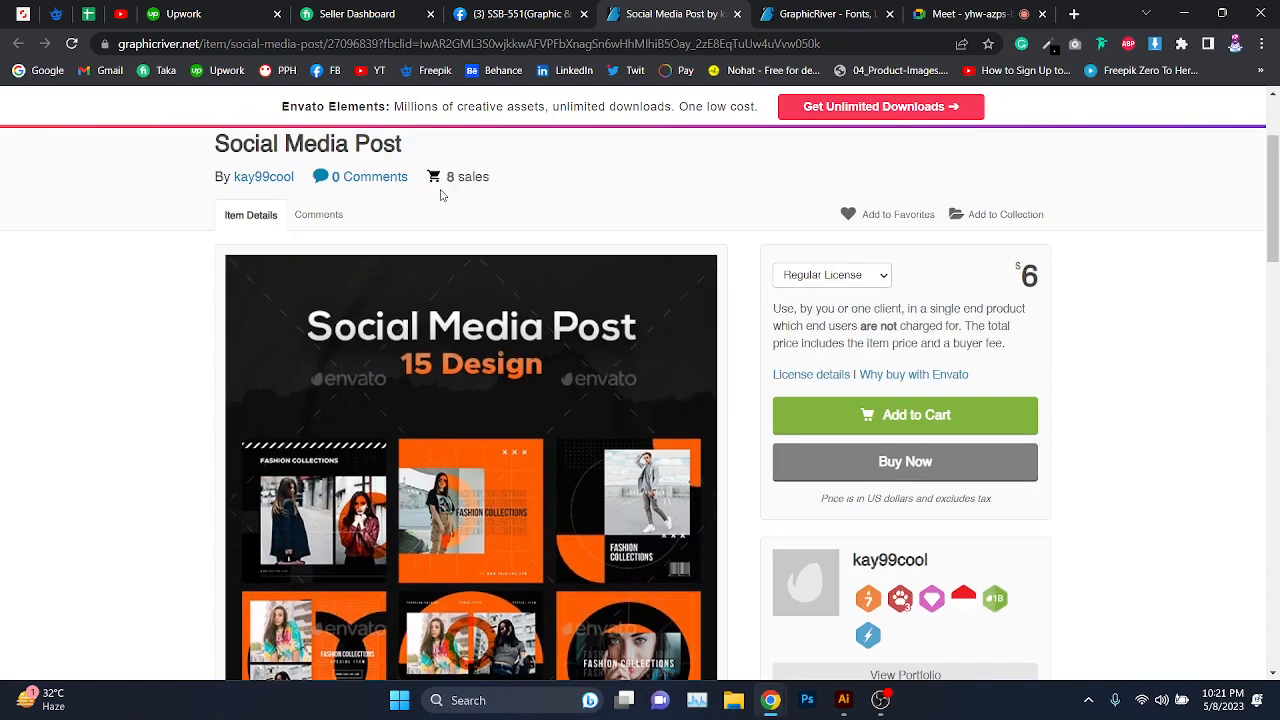
{"action": "left_click_drag", "start_coordinate": [489, 177], "coordinate": [449, 178]}
{"action": "left_click", "coordinate": [840, 366]}
- Return to the Meet call, check the in-call messages and admit the person waiting to join
{"action": "left_click", "coordinate": [843, 10]}
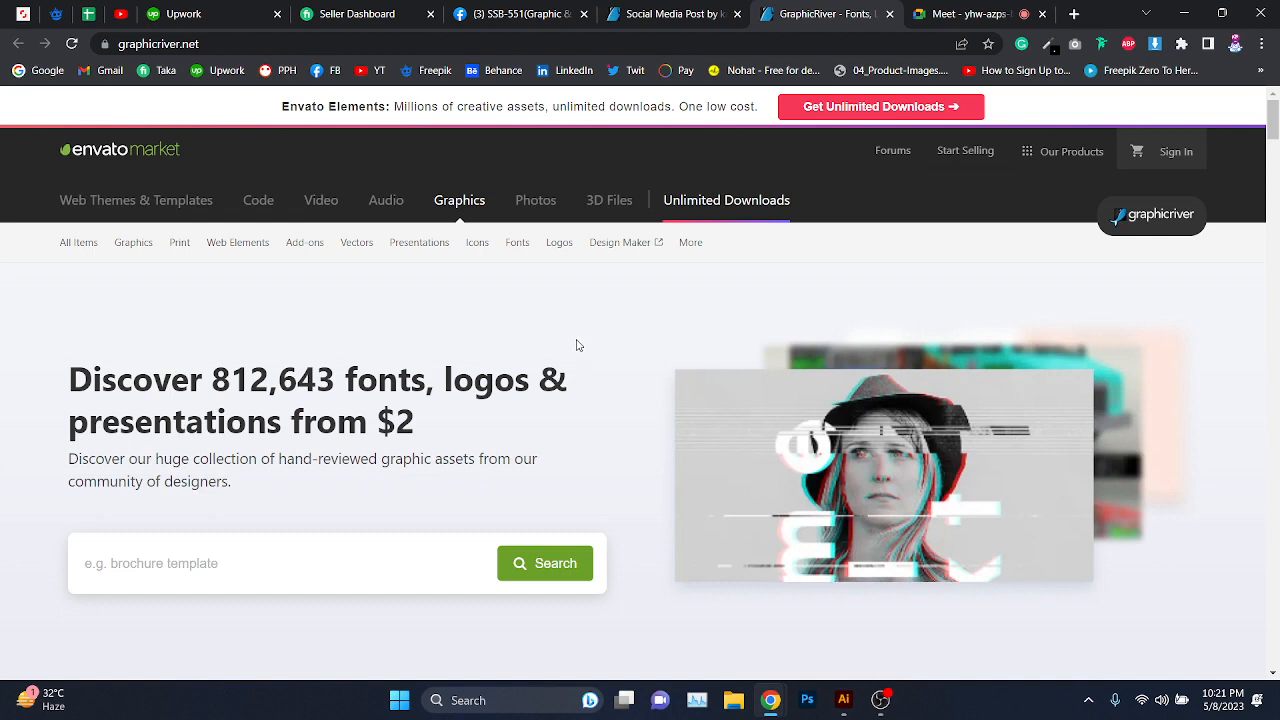
{"action": "left_click", "coordinate": [975, 14]}
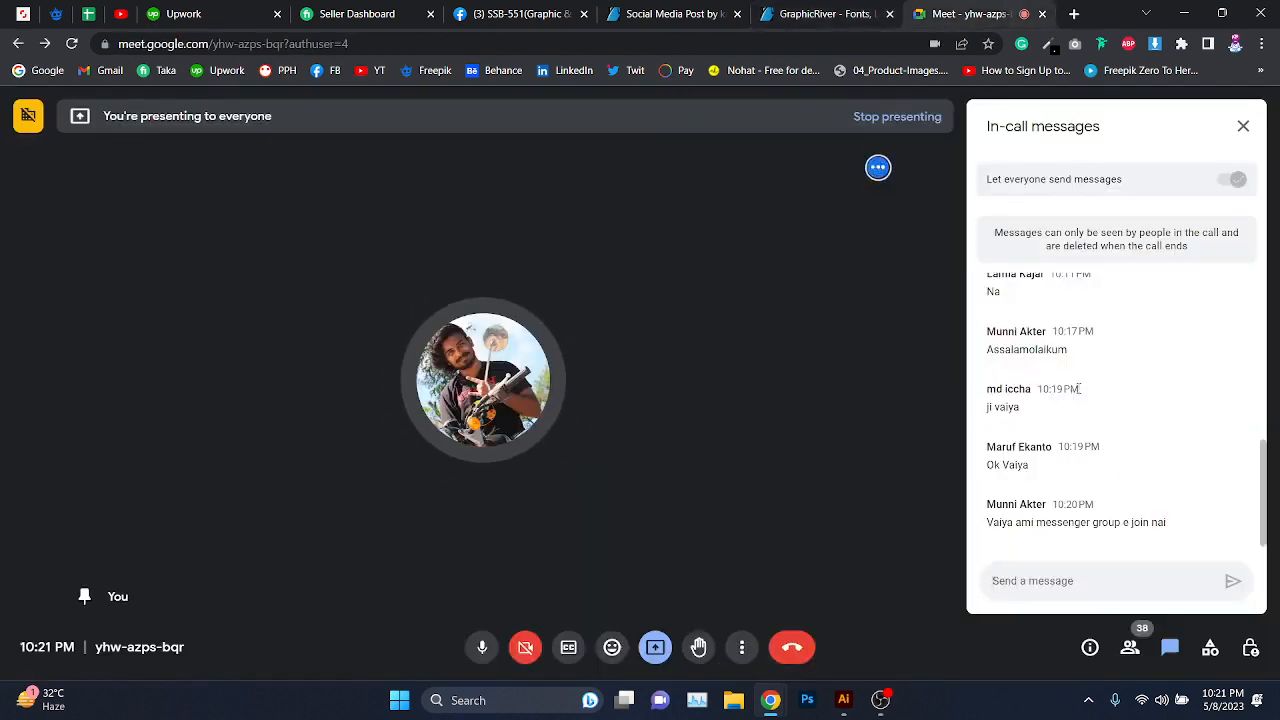
{"action": "key", "text": "ctrl+shift+Tab"}
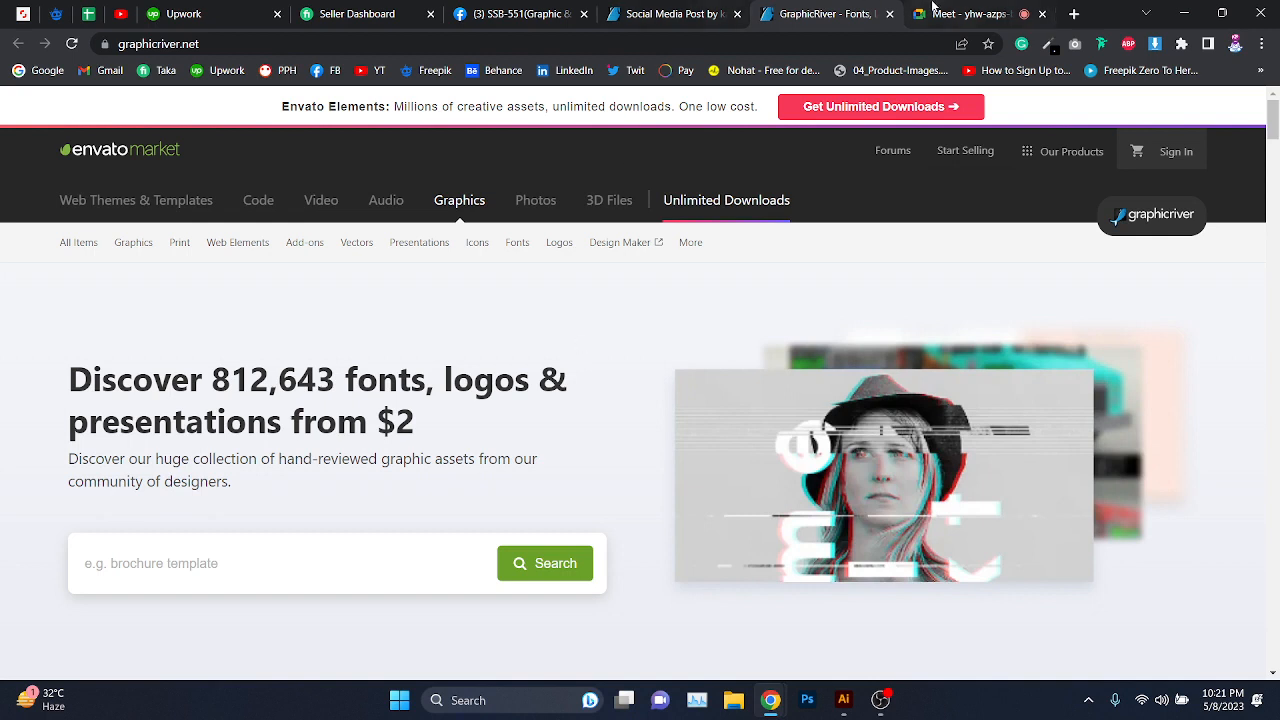
{"action": "left_click", "coordinate": [943, 12]}
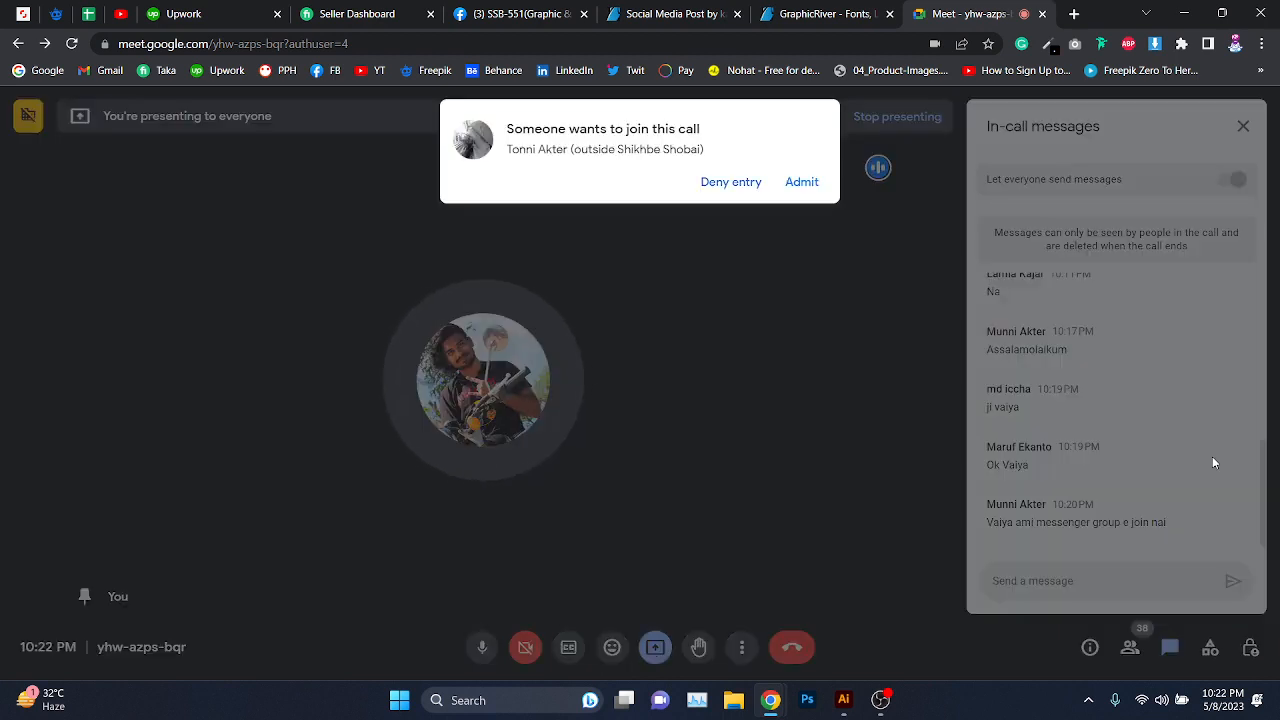
{"action": "left_click", "coordinate": [808, 184]}
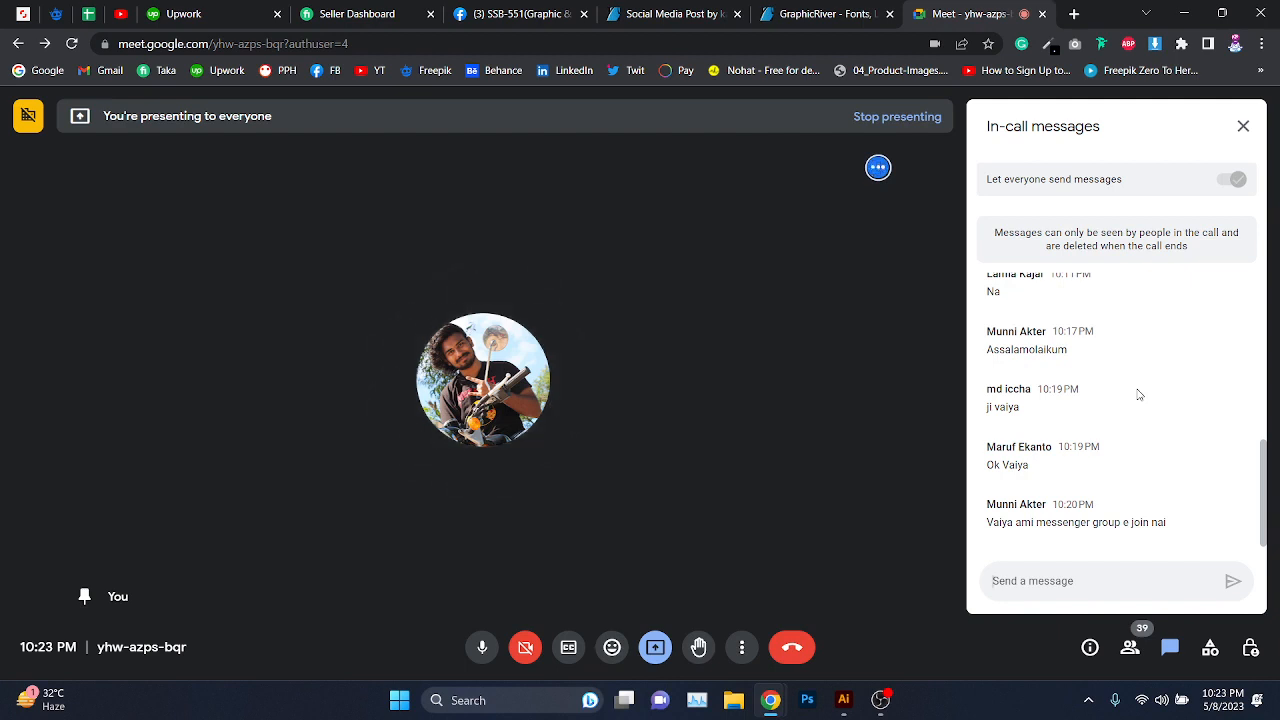
{"action": "left_click", "coordinate": [848, 8]}
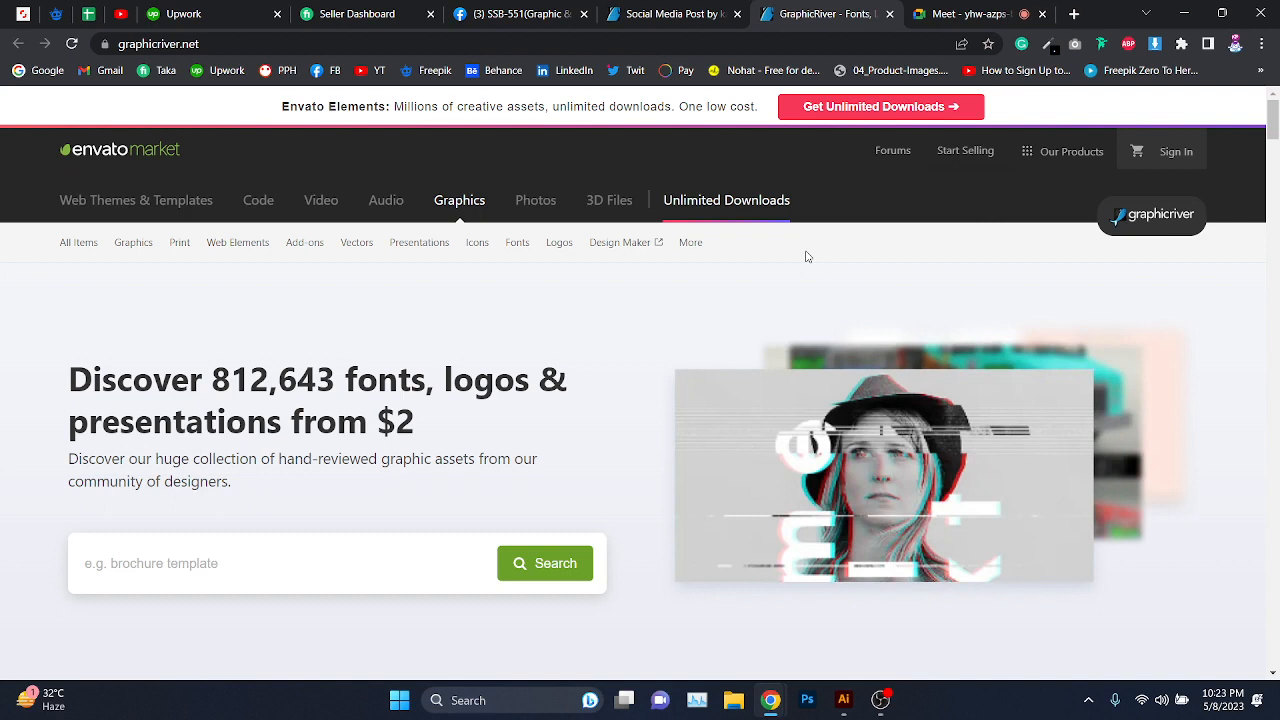
{"action": "left_click", "coordinate": [945, 13]}
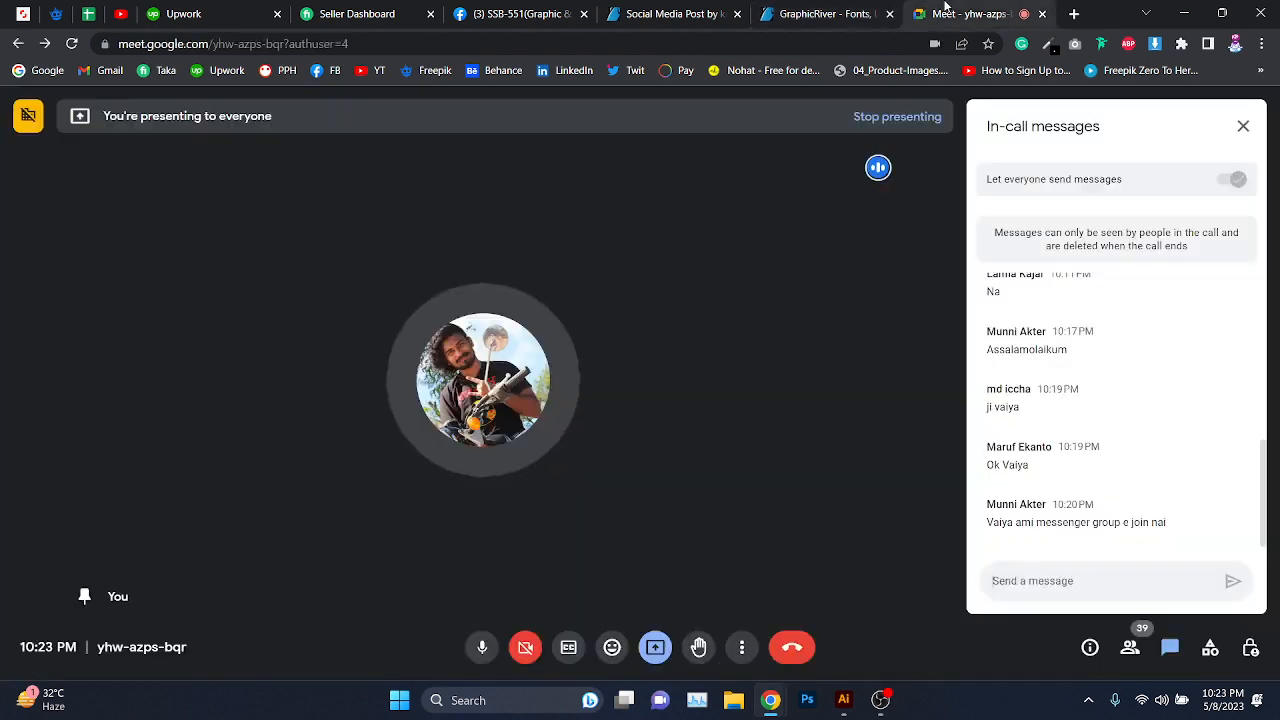
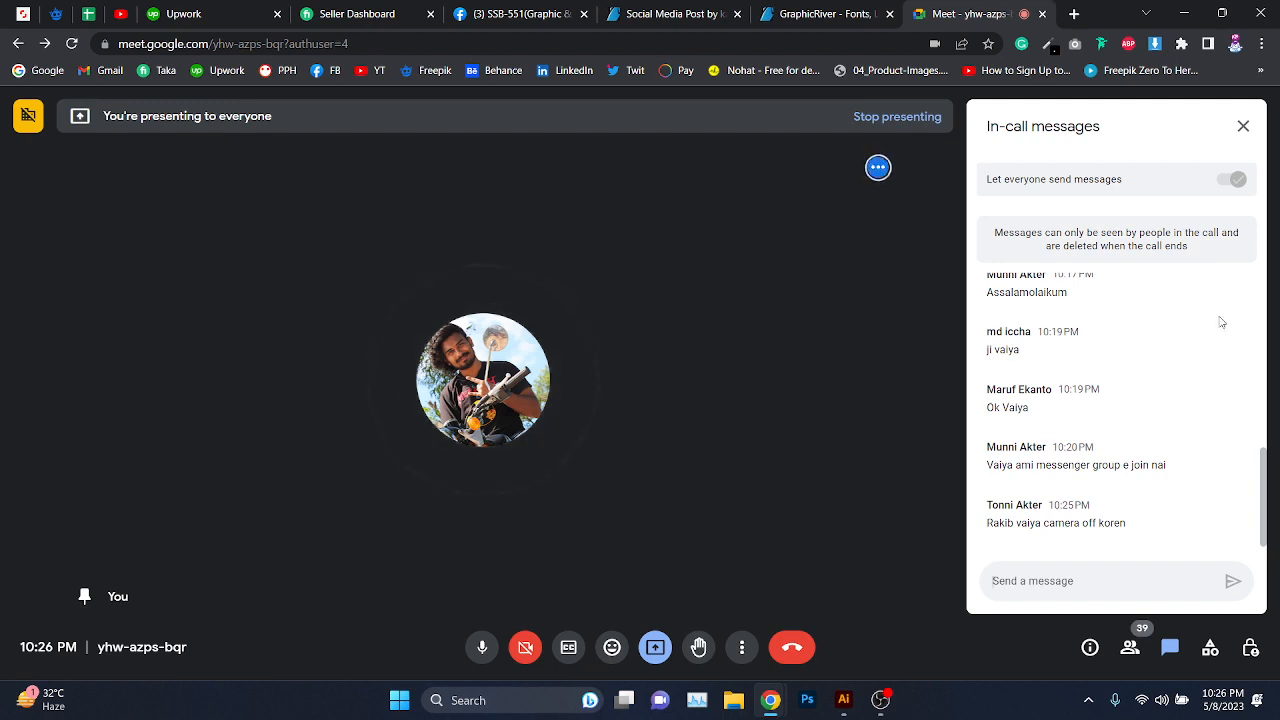
- Look through the Meet call's participant list, and check the newest in-call message
{"action": "left_click", "coordinate": [766, 8]}
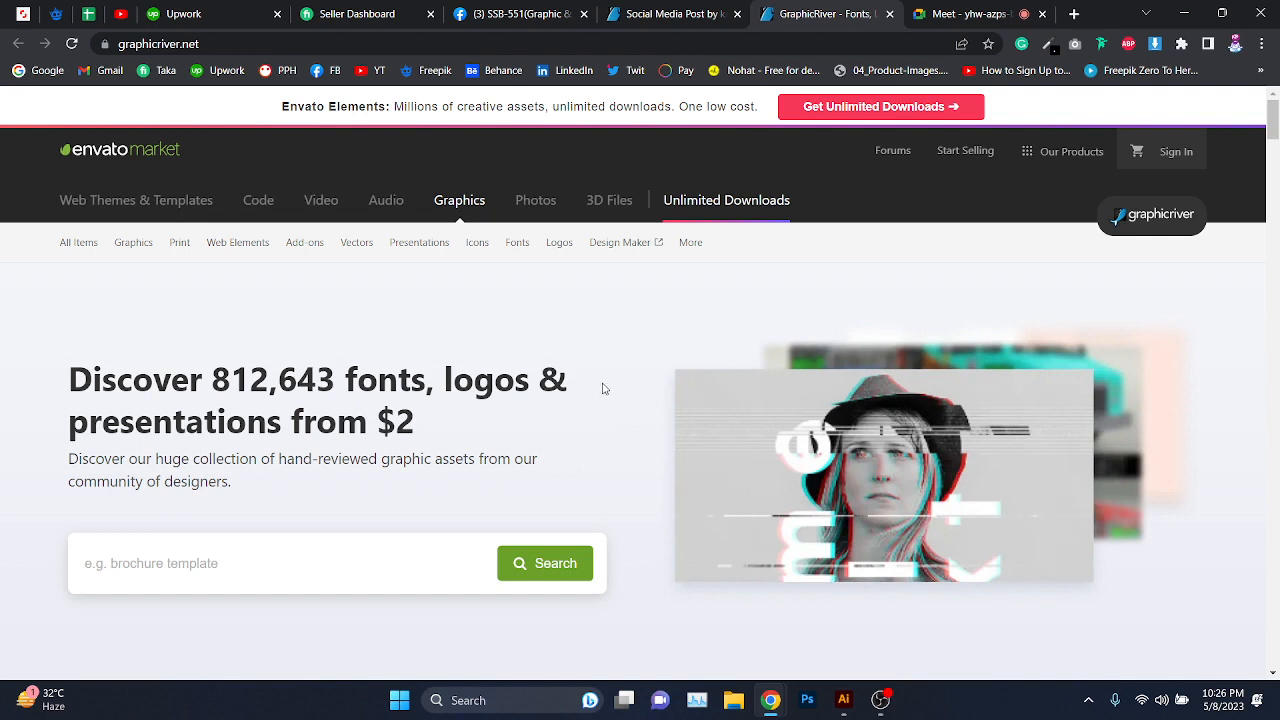
{"action": "mouse_move", "coordinate": [664, 257]}
{"action": "left_click", "coordinate": [996, 10]}
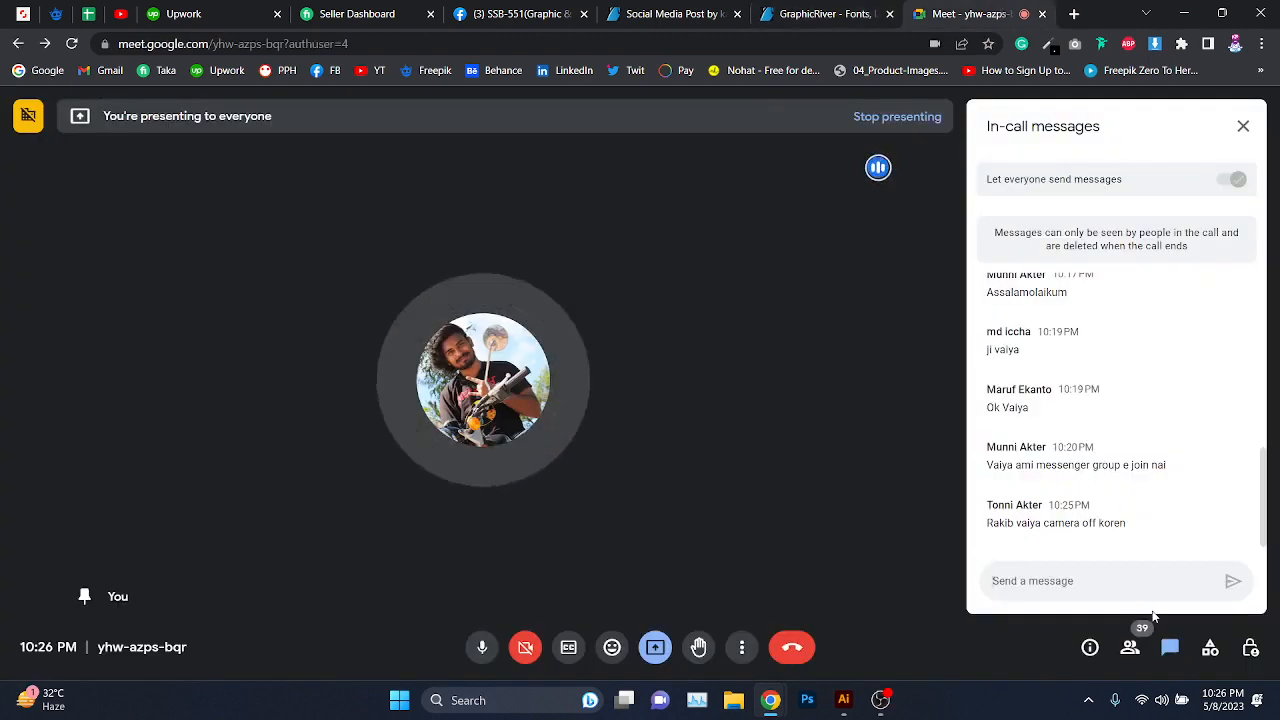
{"action": "left_click", "coordinate": [1132, 650]}
{"action": "scroll", "coordinate": [1135, 471], "scroll_direction": "down", "scroll_amount": 6}
{"action": "scroll", "coordinate": [1137, 473], "scroll_direction": "up", "scroll_amount": 4}
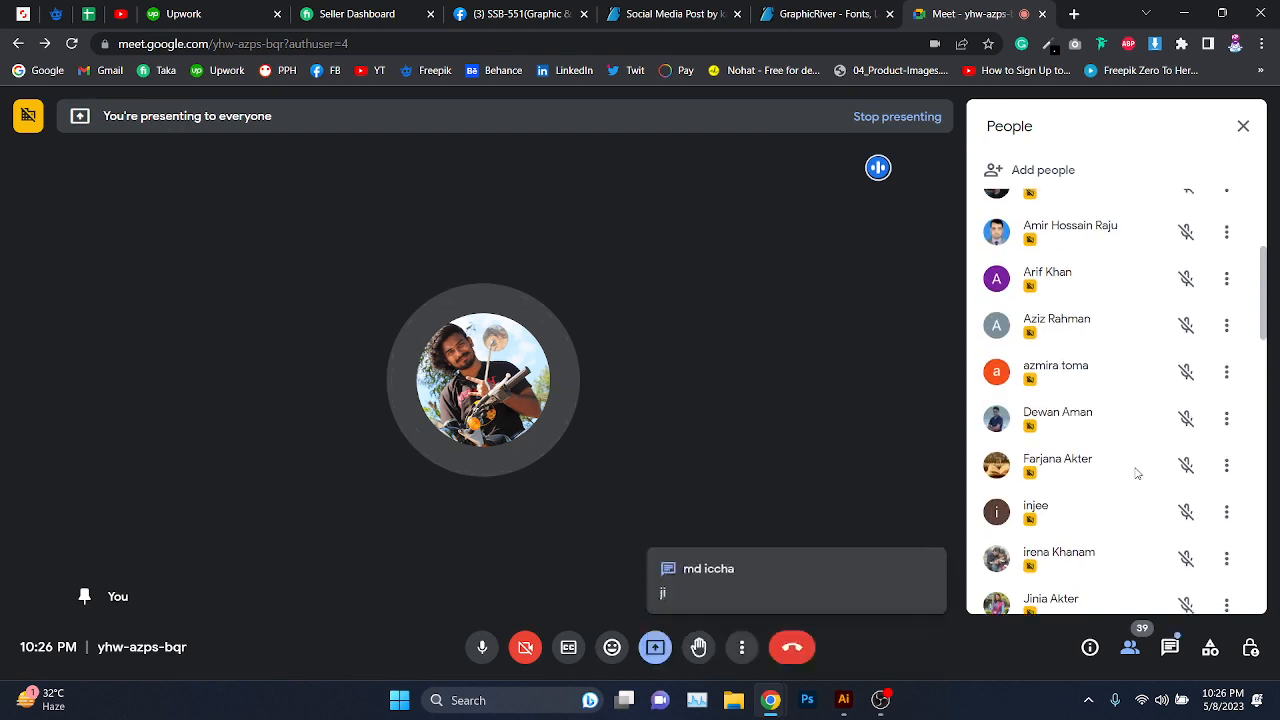
{"action": "scroll", "coordinate": [1136, 473], "scroll_direction": "up", "scroll_amount": 3}
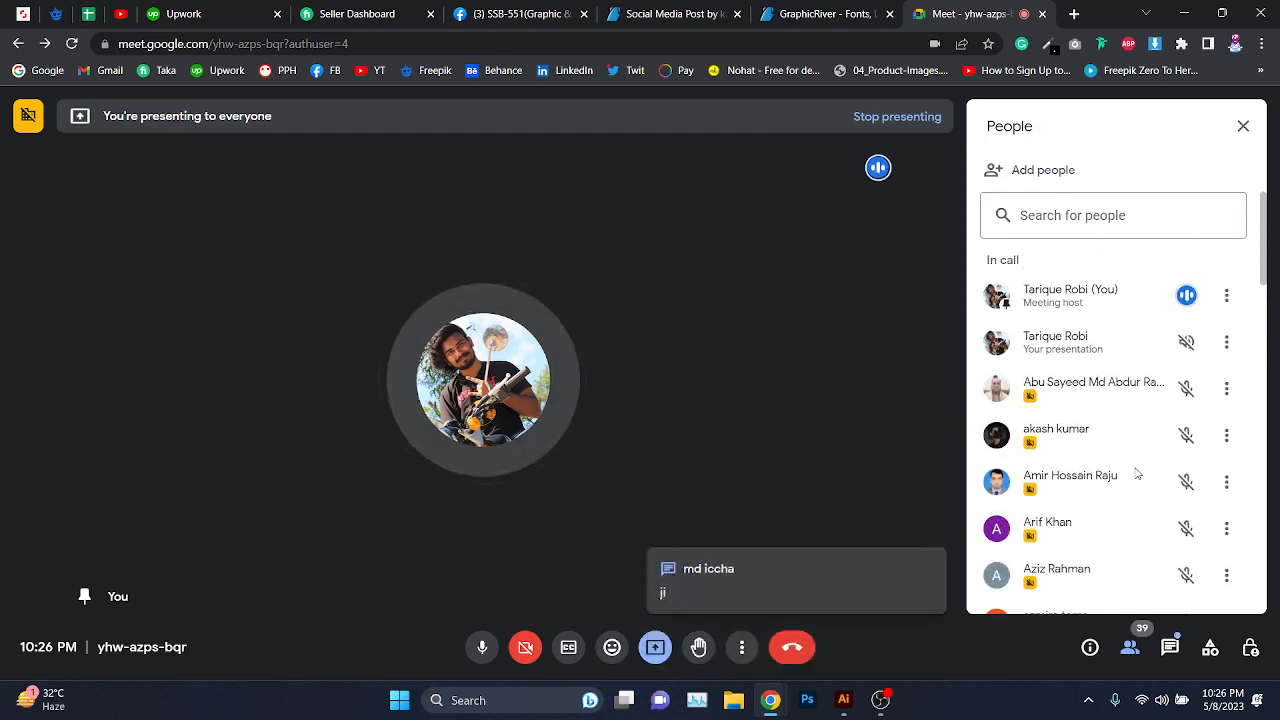
{"action": "scroll", "coordinate": [1136, 473], "scroll_direction": "down", "scroll_amount": 5}
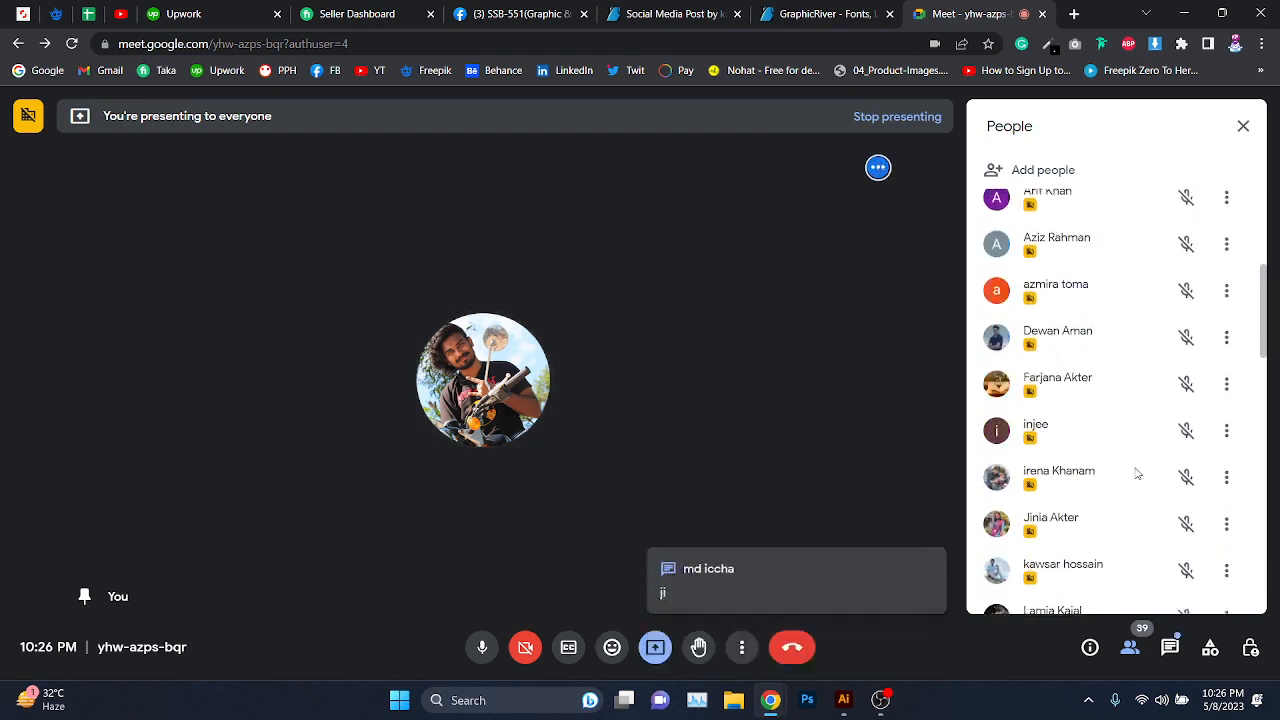
{"action": "scroll", "coordinate": [1134, 471], "scroll_direction": "down", "scroll_amount": 3}
{"action": "scroll", "coordinate": [1134, 471], "scroll_direction": "up", "scroll_amount": 6}
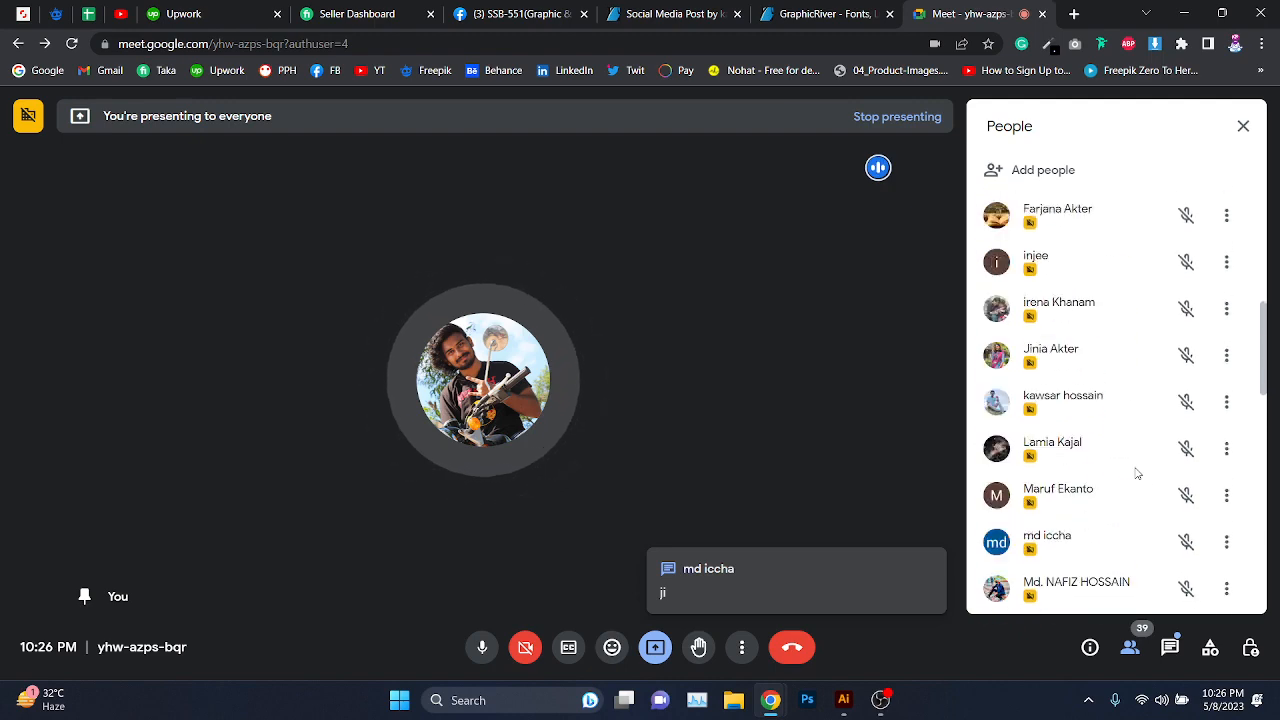
{"action": "left_click", "coordinate": [1170, 647]}
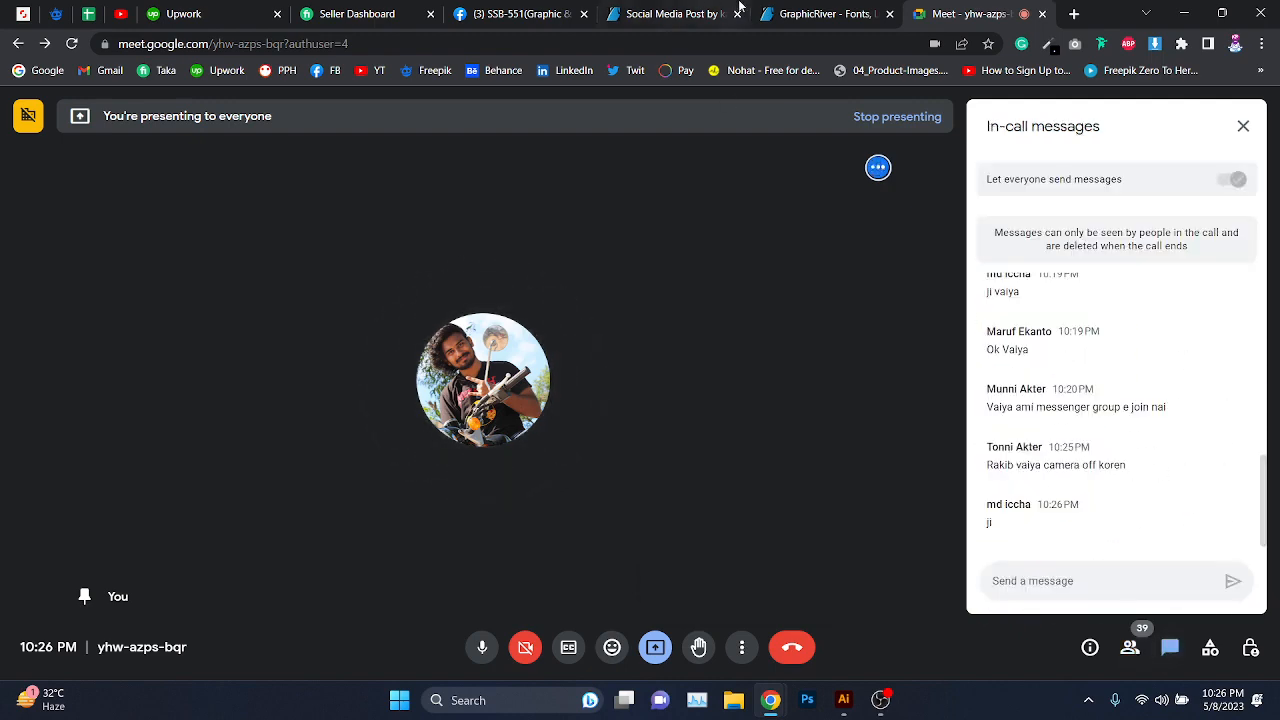
- Close the GraphicRiver home page and return to the beginning of the Social Media Post item page
{"action": "left_click", "coordinate": [810, 14]}
{"action": "left_click", "coordinate": [890, 14]}
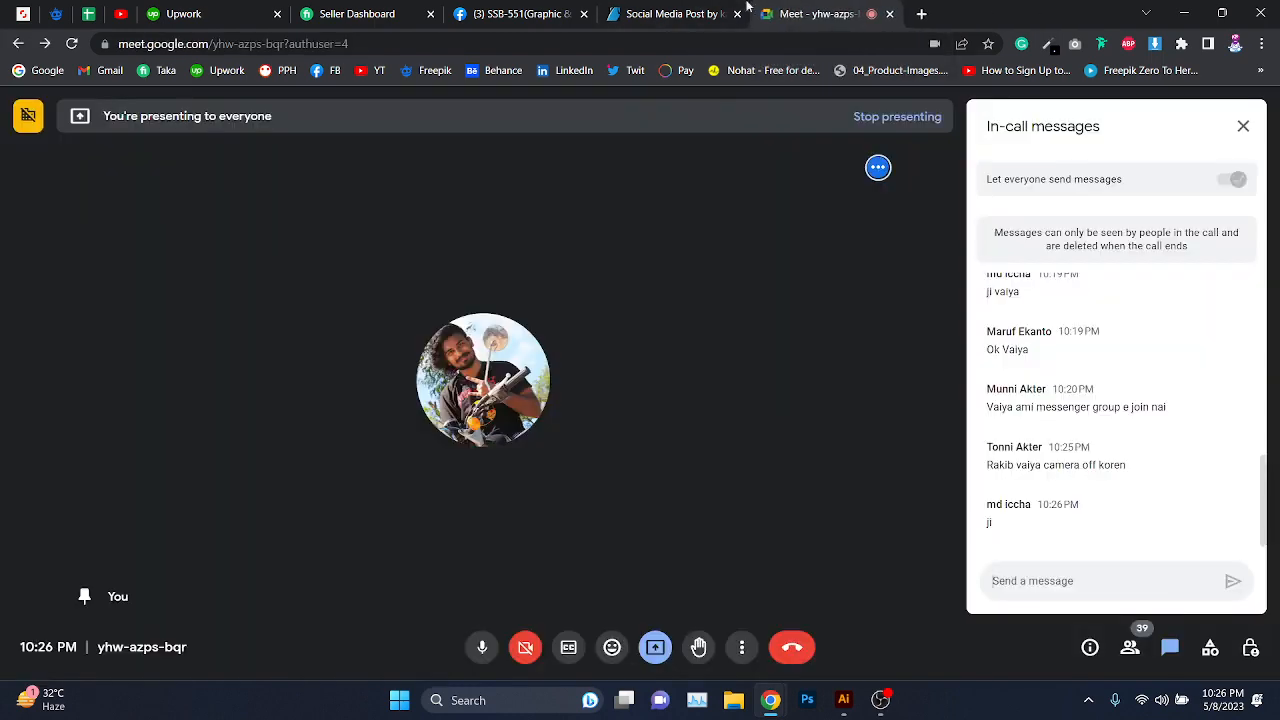
{"action": "left_click", "coordinate": [670, 14]}
{"action": "scroll", "coordinate": [762, 330], "scroll_direction": "down", "scroll_amount": 2}
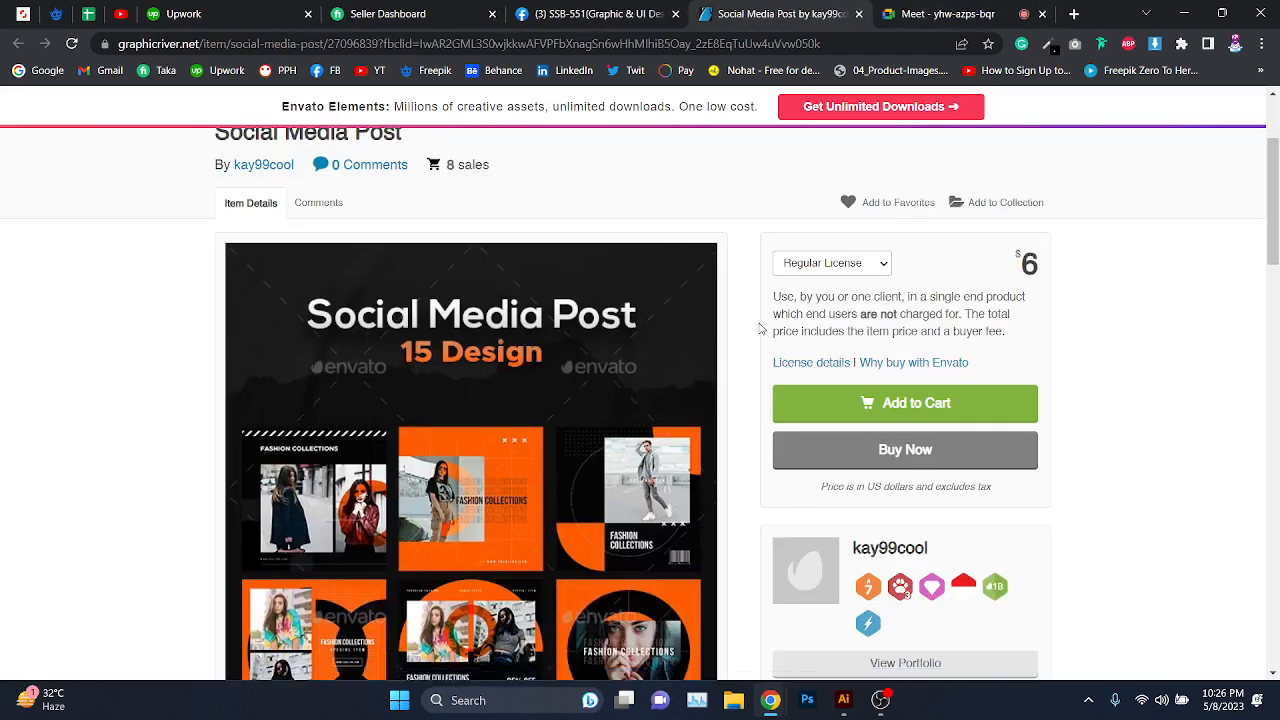
{"action": "scroll", "coordinate": [760, 328], "scroll_direction": "up", "scroll_amount": 3}
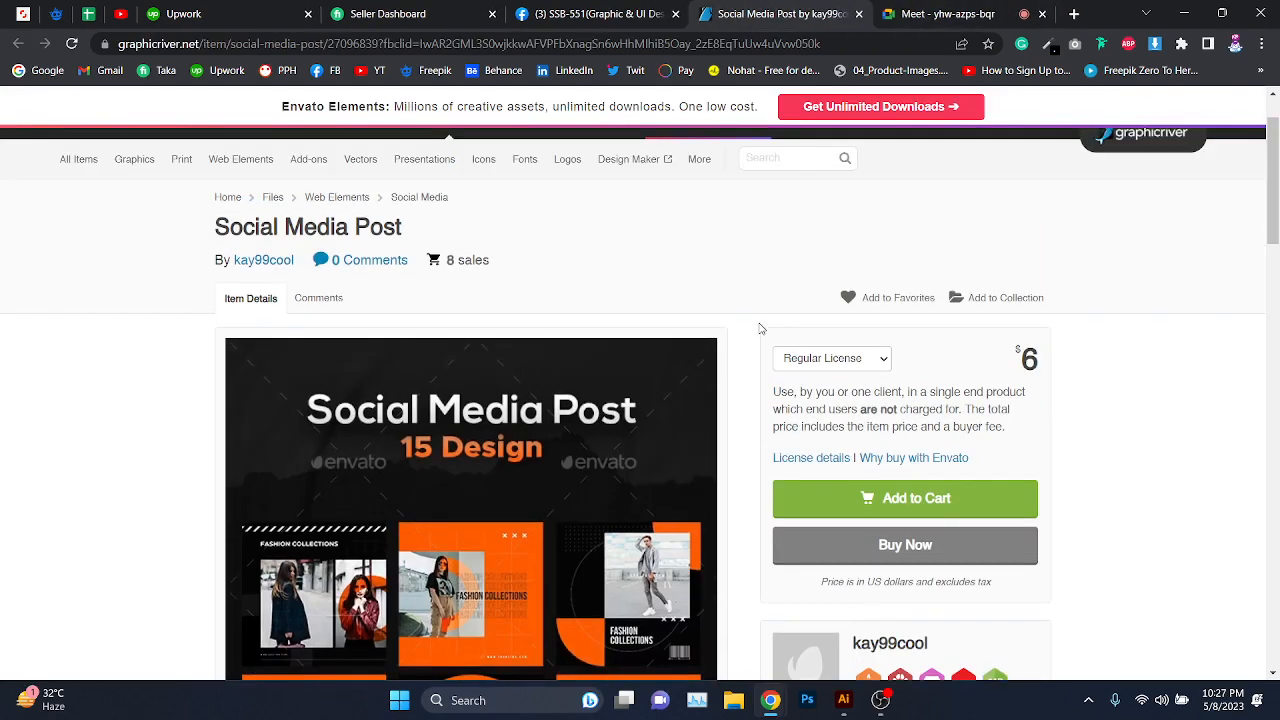
{"action": "scroll", "coordinate": [398, 352], "scroll_direction": "up", "scroll_amount": 1}
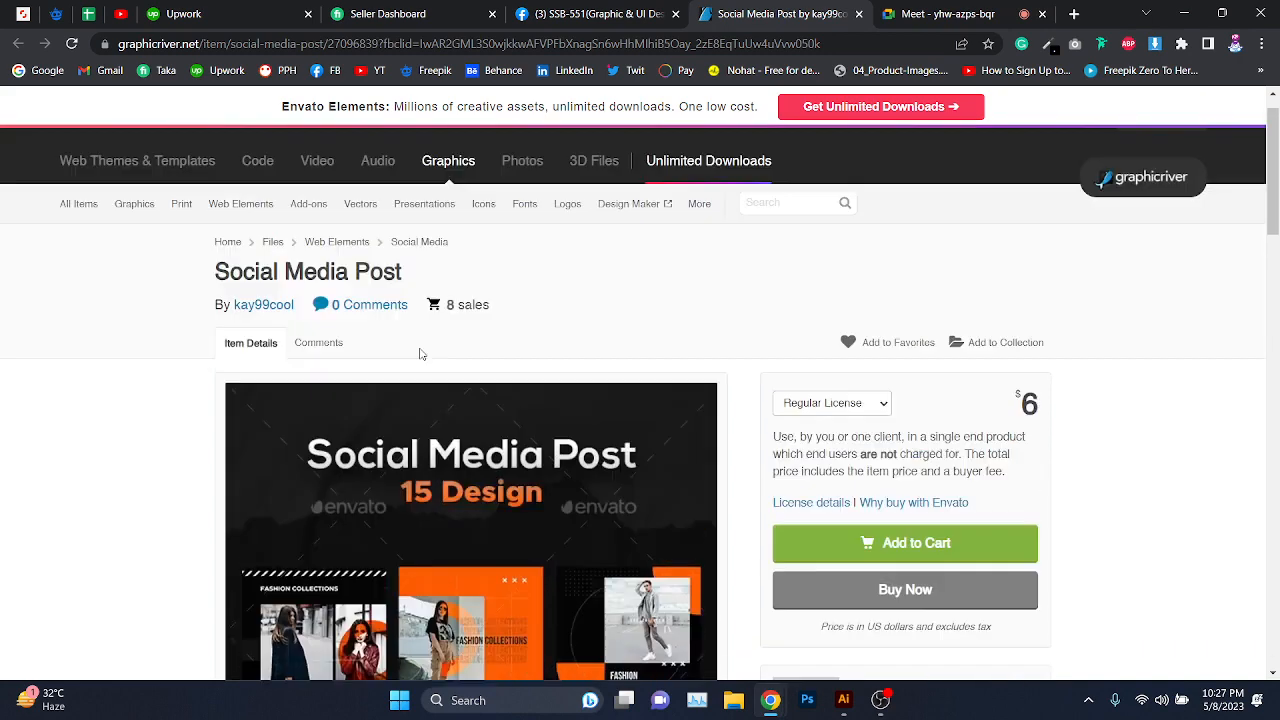
{"action": "scroll", "coordinate": [420, 354], "scroll_direction": "up", "scroll_amount": 1}
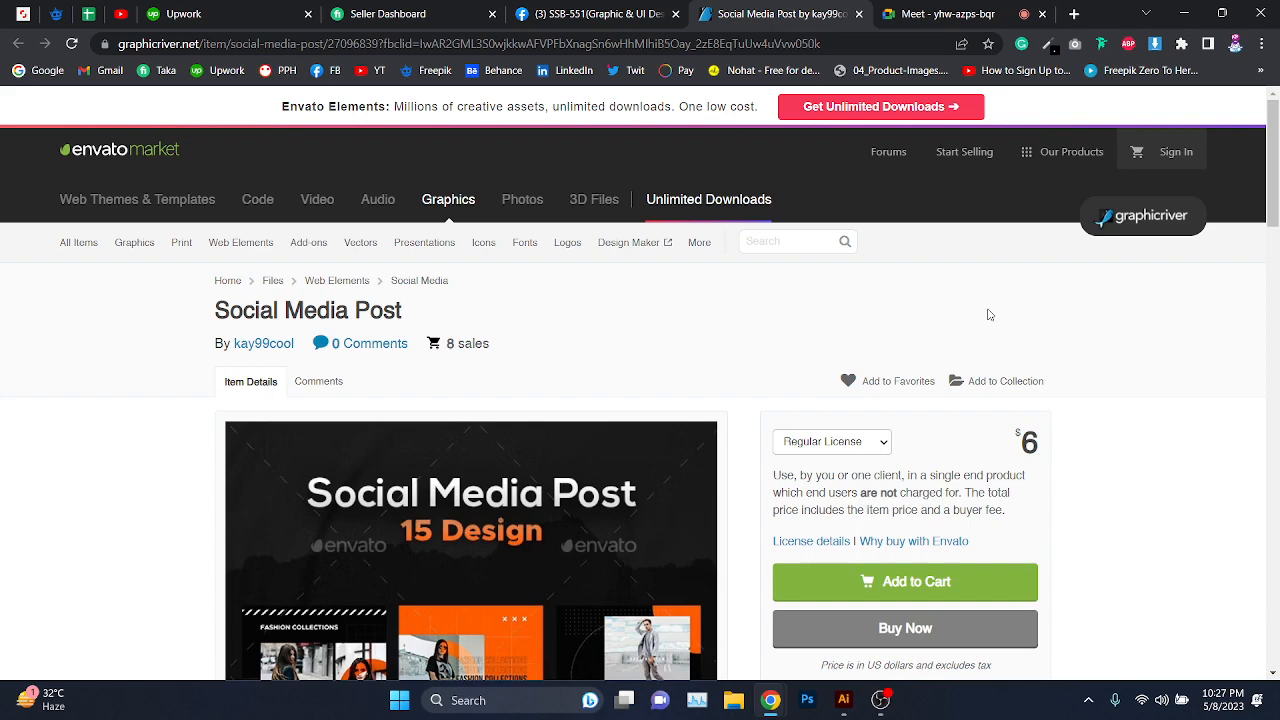
- Find the Pixel Dimensions entry in the Social Media Post item details and highlight its label and value
{"action": "scroll", "coordinate": [988, 315], "scroll_direction": "down", "scroll_amount": 3}
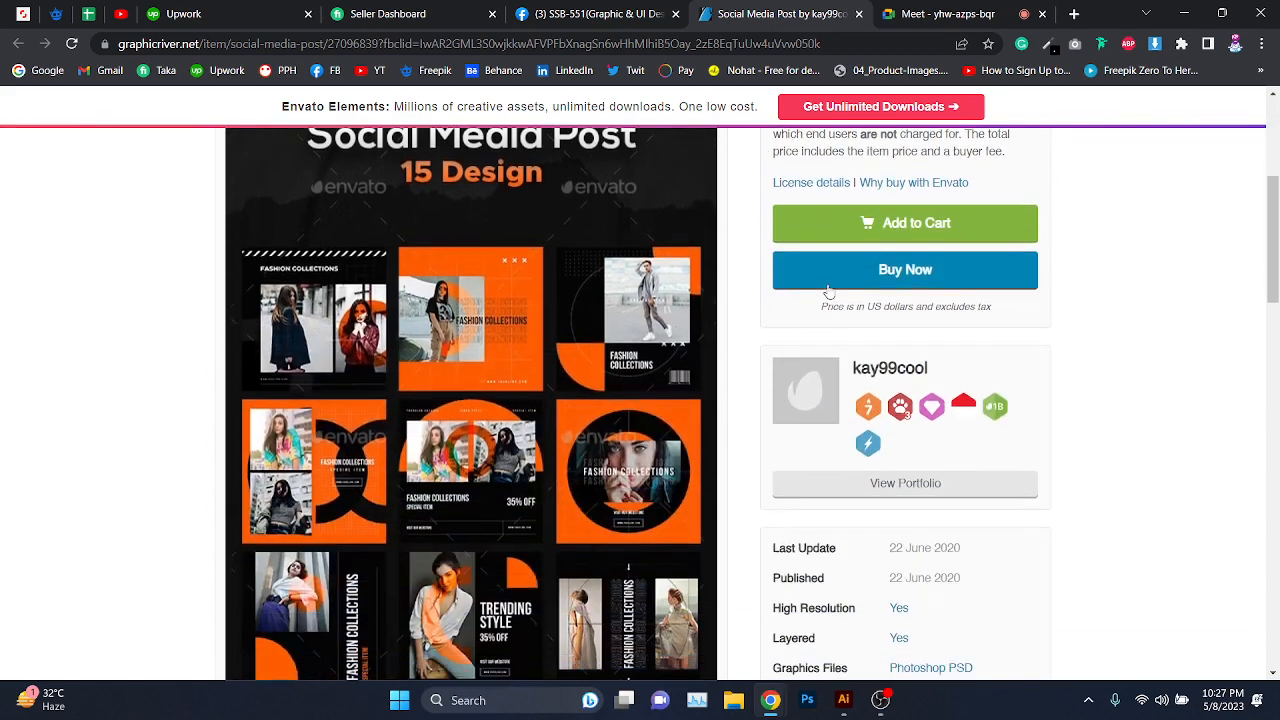
{"action": "scroll", "coordinate": [860, 370], "scroll_direction": "down", "scroll_amount": 3}
{"action": "left_click_drag", "start_coordinate": [752, 462], "coordinate": [914, 459]}
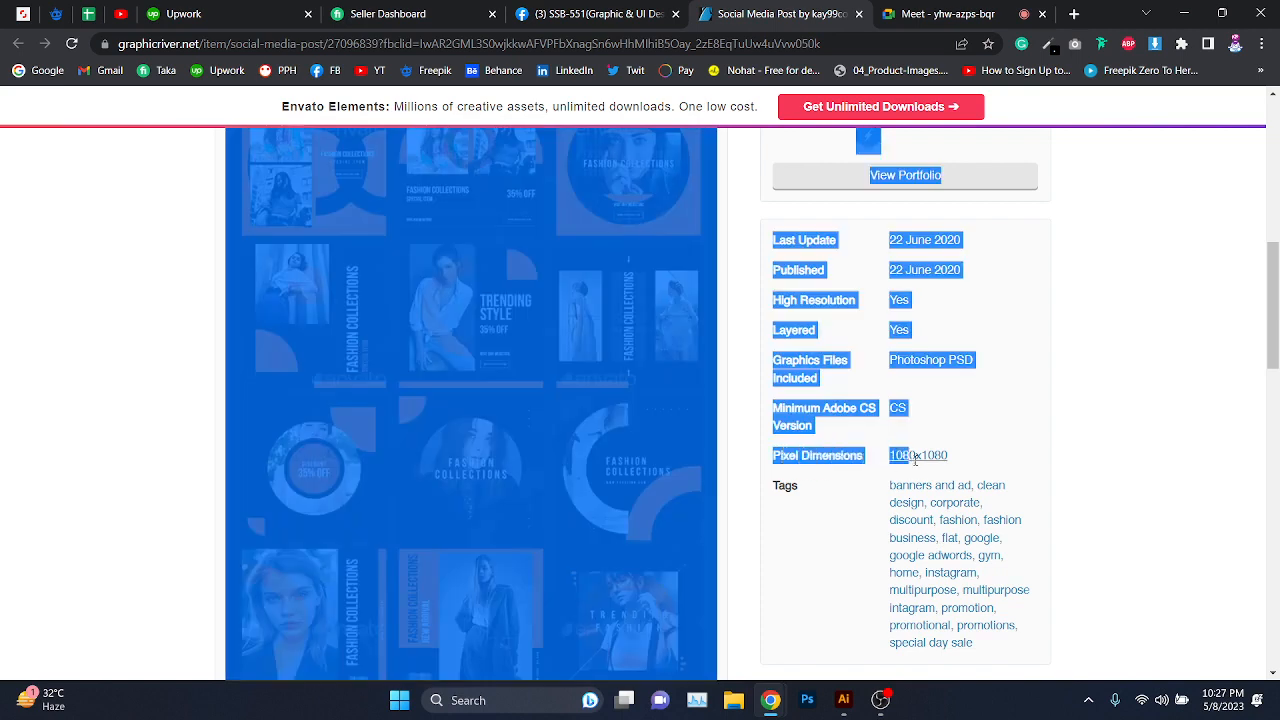
{"action": "left_click_drag", "start_coordinate": [997, 463], "coordinate": [772, 458]}
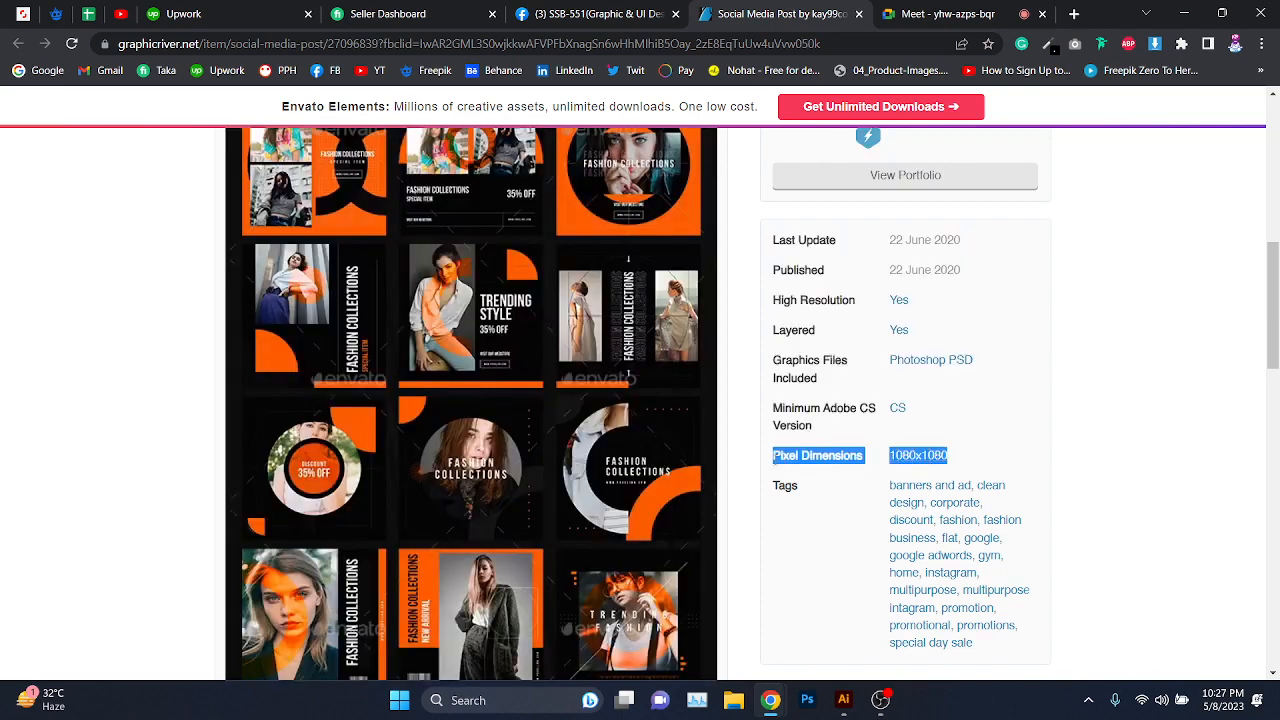
{"action": "left_click", "coordinate": [1070, 448]}
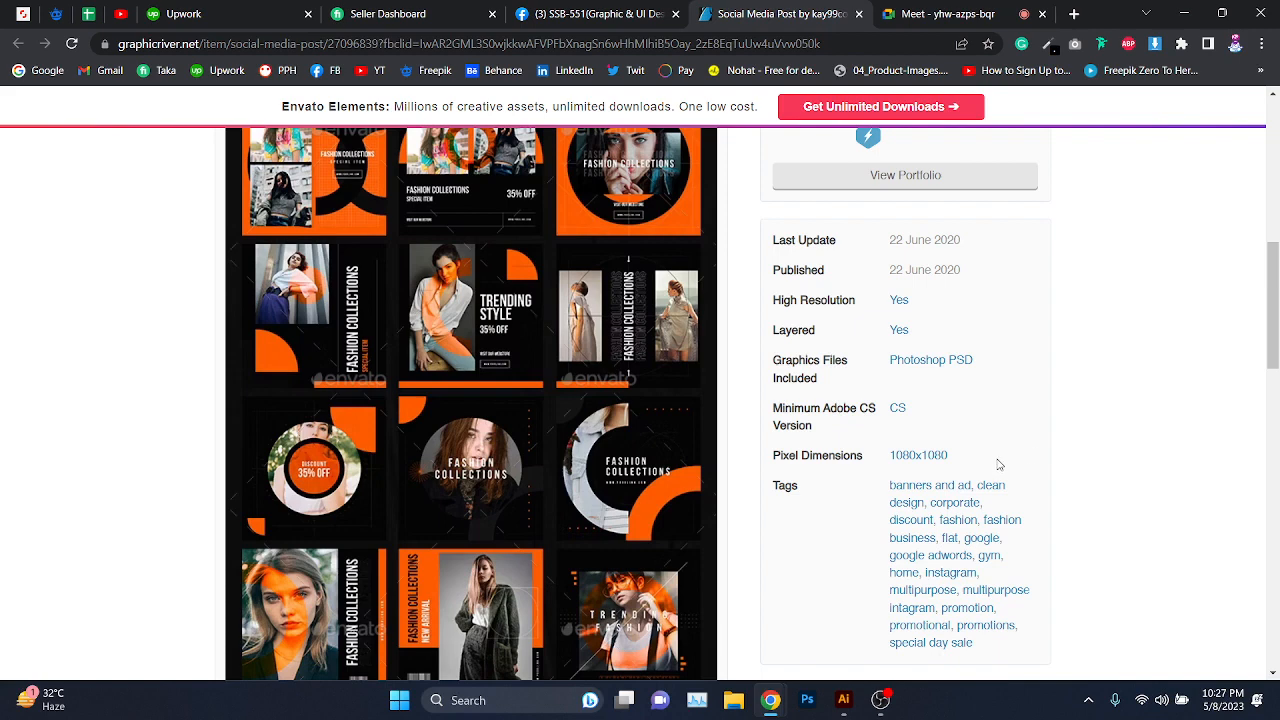
{"action": "left_click_drag", "start_coordinate": [971, 457], "coordinate": [889, 456]}
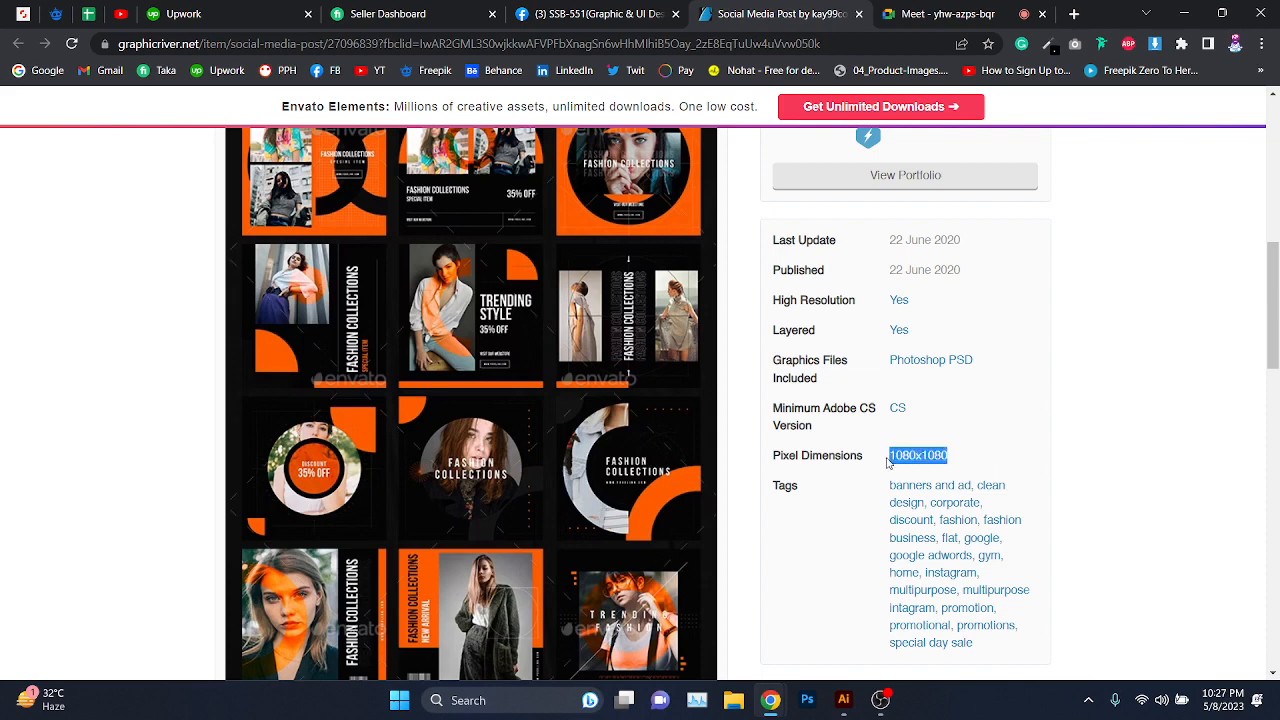
{"action": "left_click_drag", "start_coordinate": [771, 458], "coordinate": [829, 463]}
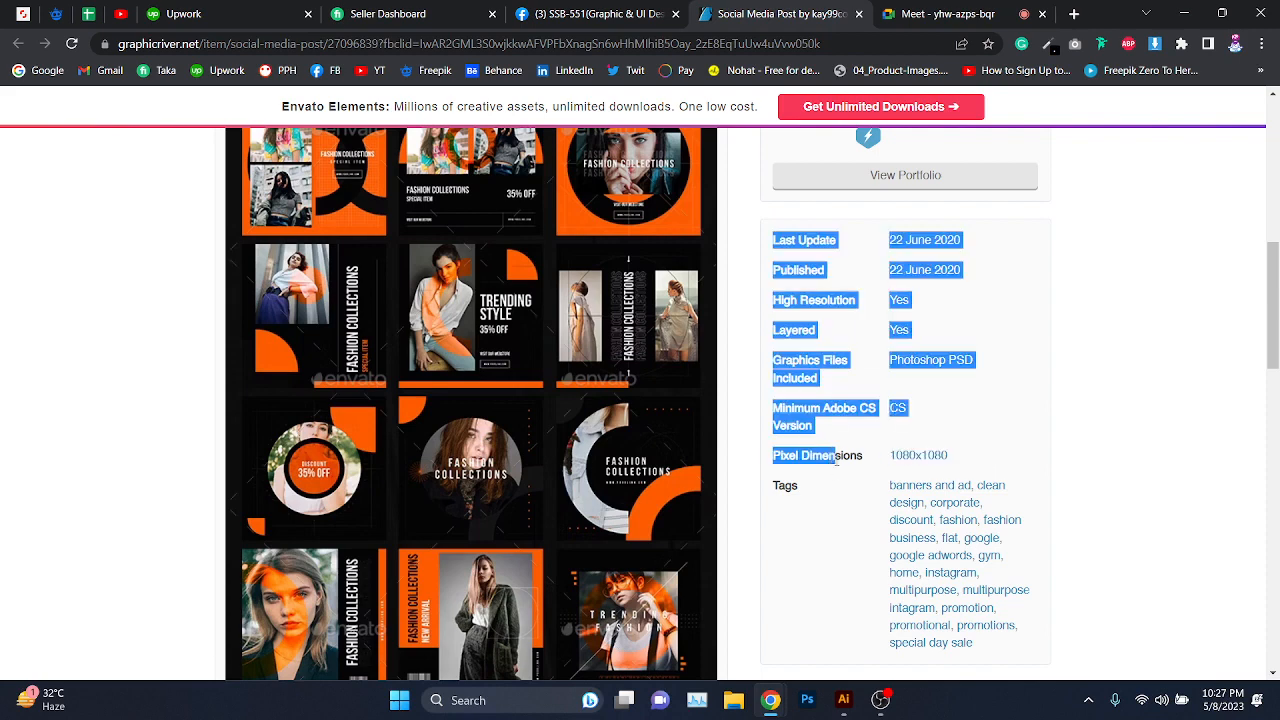
{"action": "left_click", "coordinate": [836, 462]}
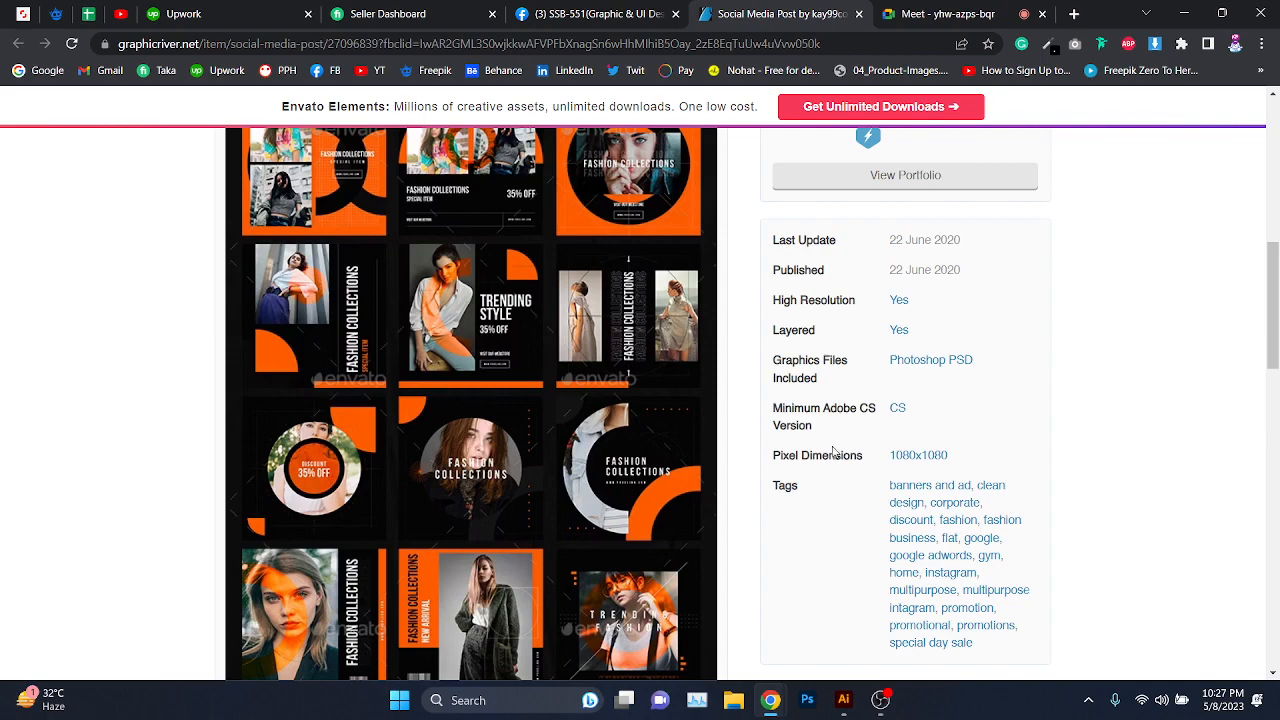
- Find the specifications line in the item's written description and highlight the 72 dpi resolution
{"action": "scroll", "coordinate": [772, 410], "scroll_direction": "down", "scroll_amount": 6}
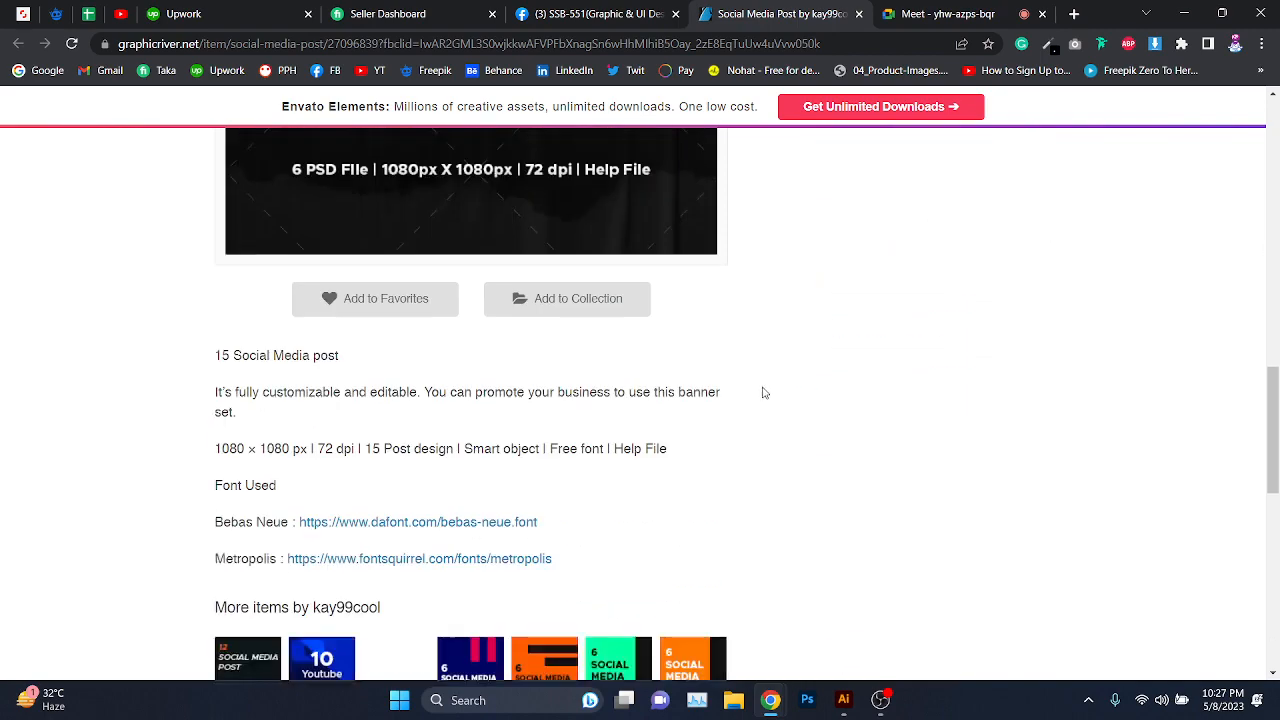
{"action": "scroll", "coordinate": [420, 440], "scroll_direction": "down", "scroll_amount": 1}
{"action": "left_click_drag", "start_coordinate": [319, 366], "coordinate": [357, 358]}
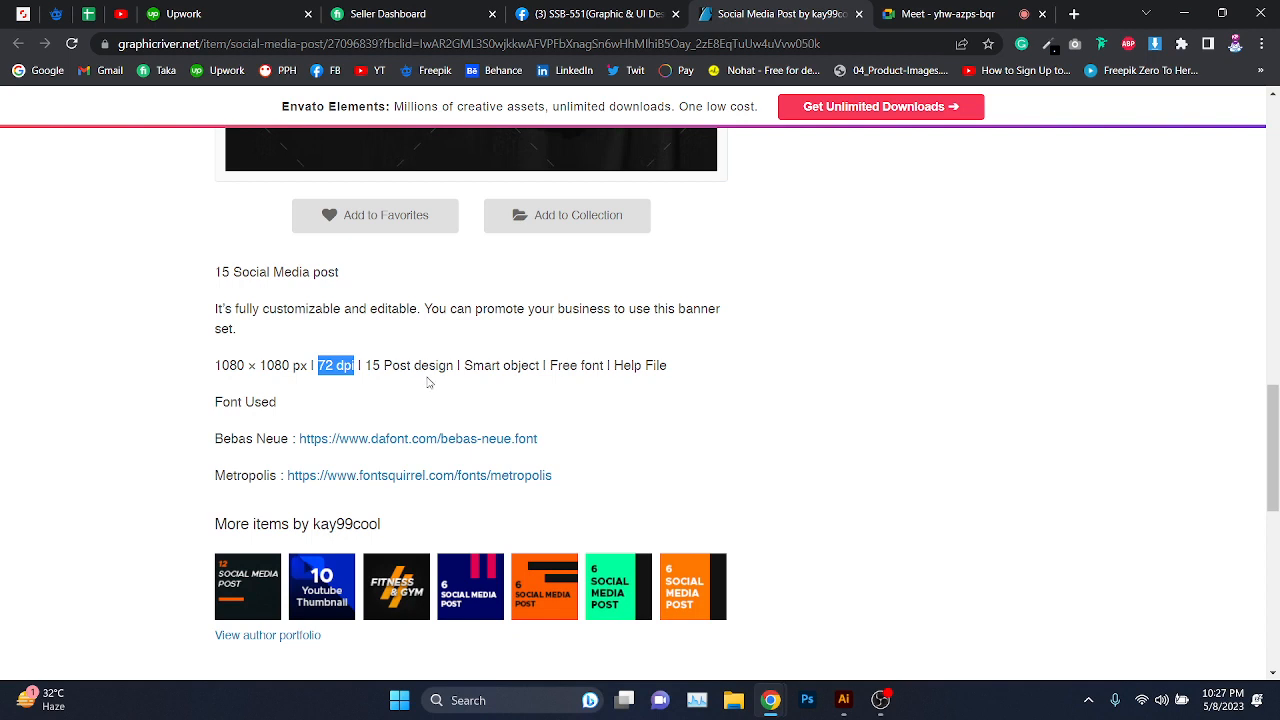
- Highlight the Font Used heading in the item description and check the preview image's specifications above it
{"action": "left_click", "coordinate": [280, 402]}
{"action": "left_click_drag", "start_coordinate": [204, 405], "coordinate": [295, 401]}
{"action": "left_click", "coordinate": [295, 401]}
{"action": "scroll", "coordinate": [285, 388], "scroll_direction": "up", "scroll_amount": 4}
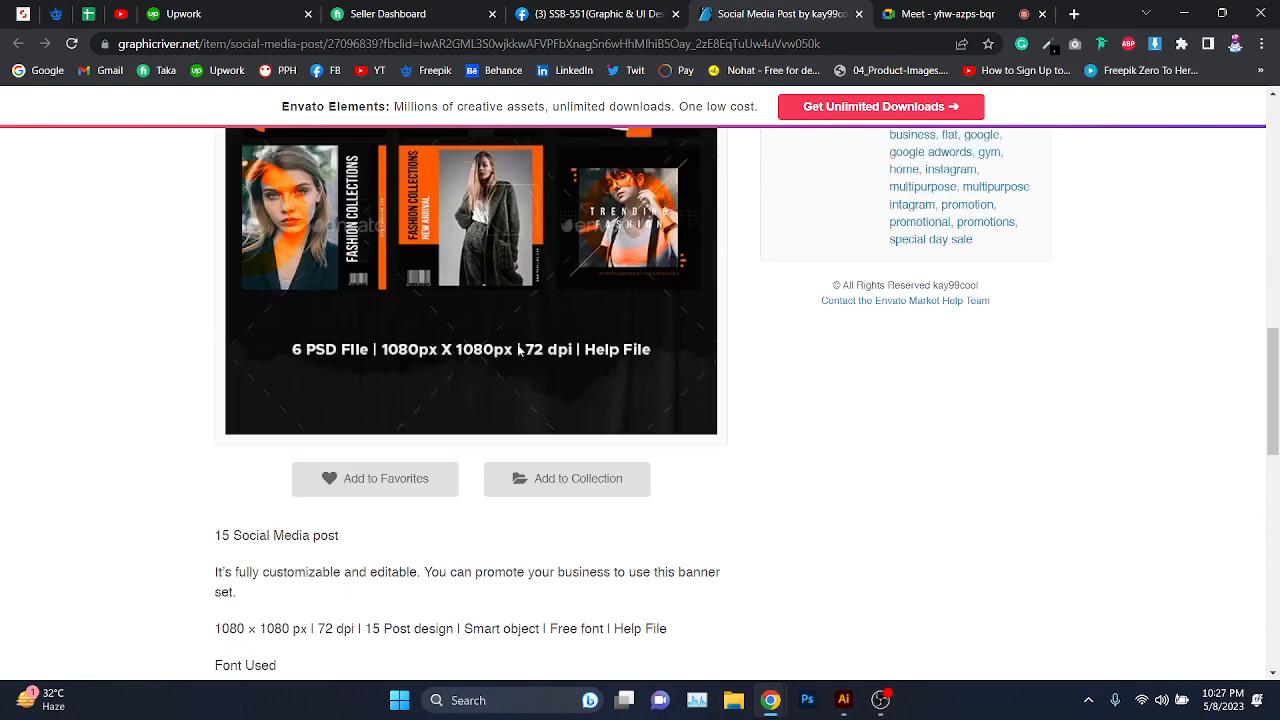
{"action": "scroll", "coordinate": [540, 366], "scroll_direction": "down", "scroll_amount": 6}
{"action": "mouse_move", "coordinate": [494, 325]}
{"action": "scroll", "coordinate": [494, 325], "scroll_direction": "up", "scroll_amount": 2}
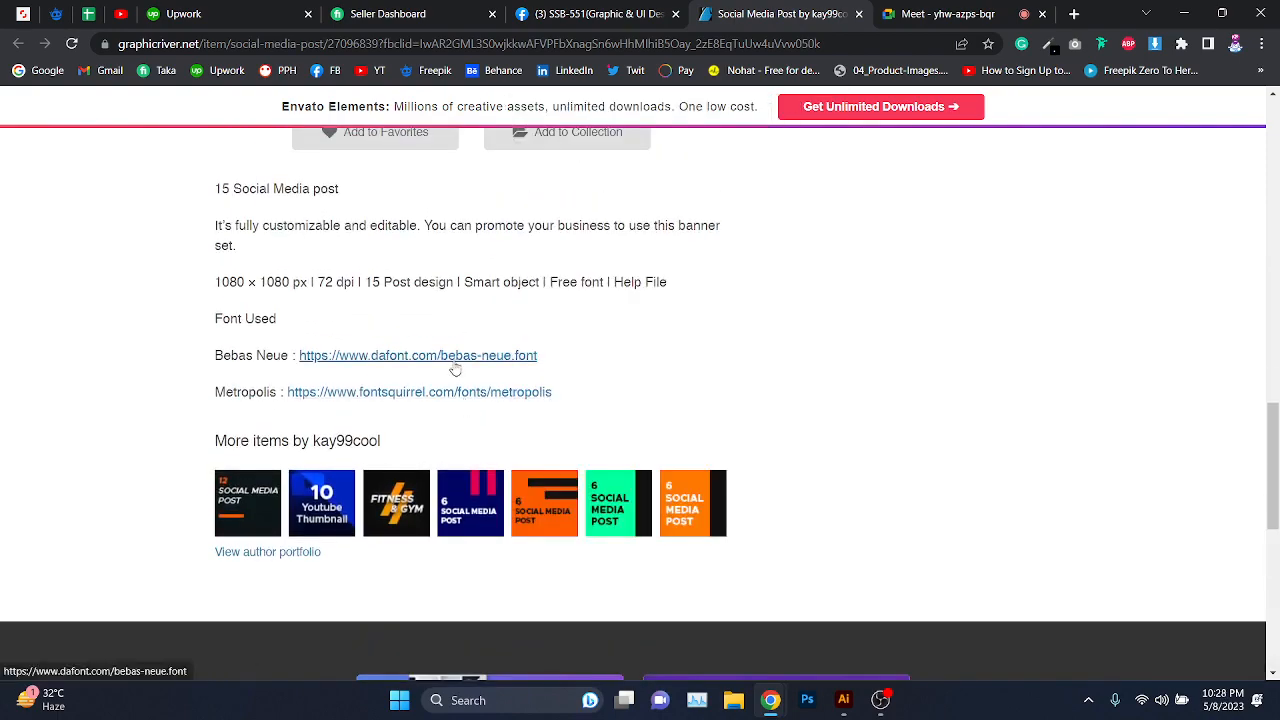
- Open the item's Bebas Neue font link in a new tab and look through the font's sample and character map
{"action": "right_click", "coordinate": [452, 358]}
{"action": "left_click", "coordinate": [495, 374]}
{"action": "left_click", "coordinate": [820, 14]}
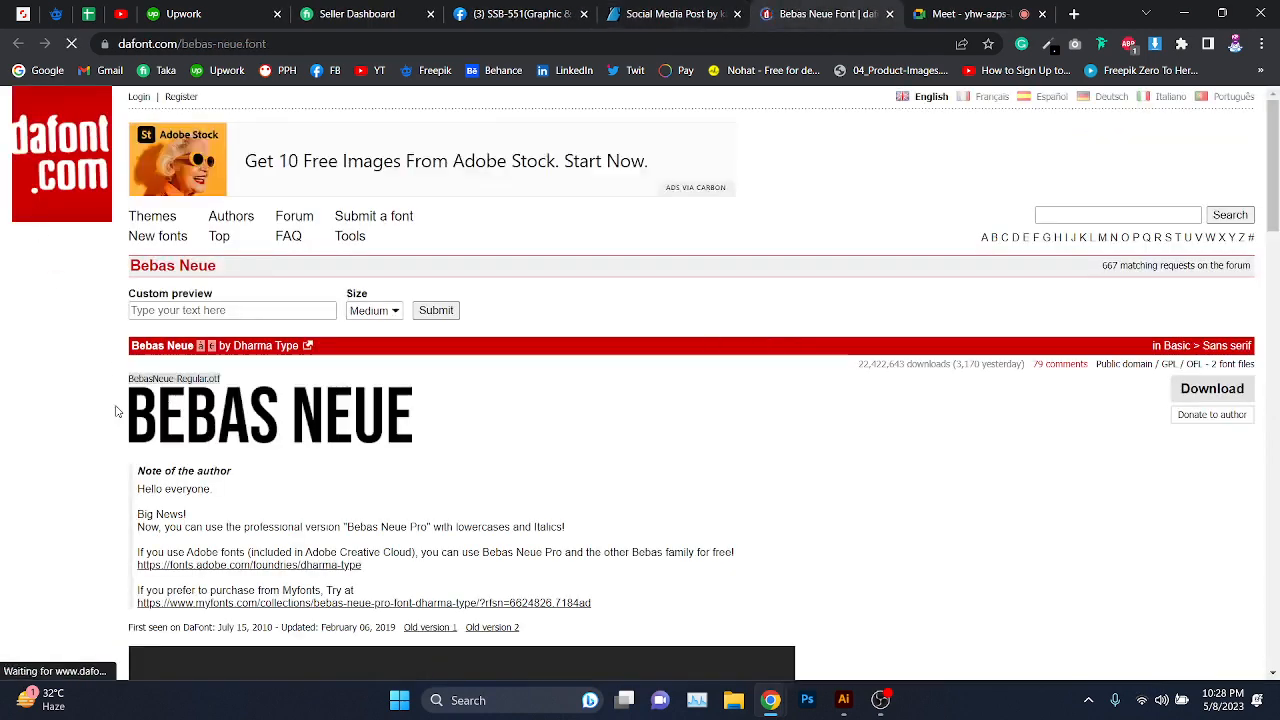
{"action": "scroll", "coordinate": [597, 400], "scroll_direction": "down", "scroll_amount": 5}
{"action": "scroll", "coordinate": [596, 402], "scroll_direction": "down", "scroll_amount": 3}
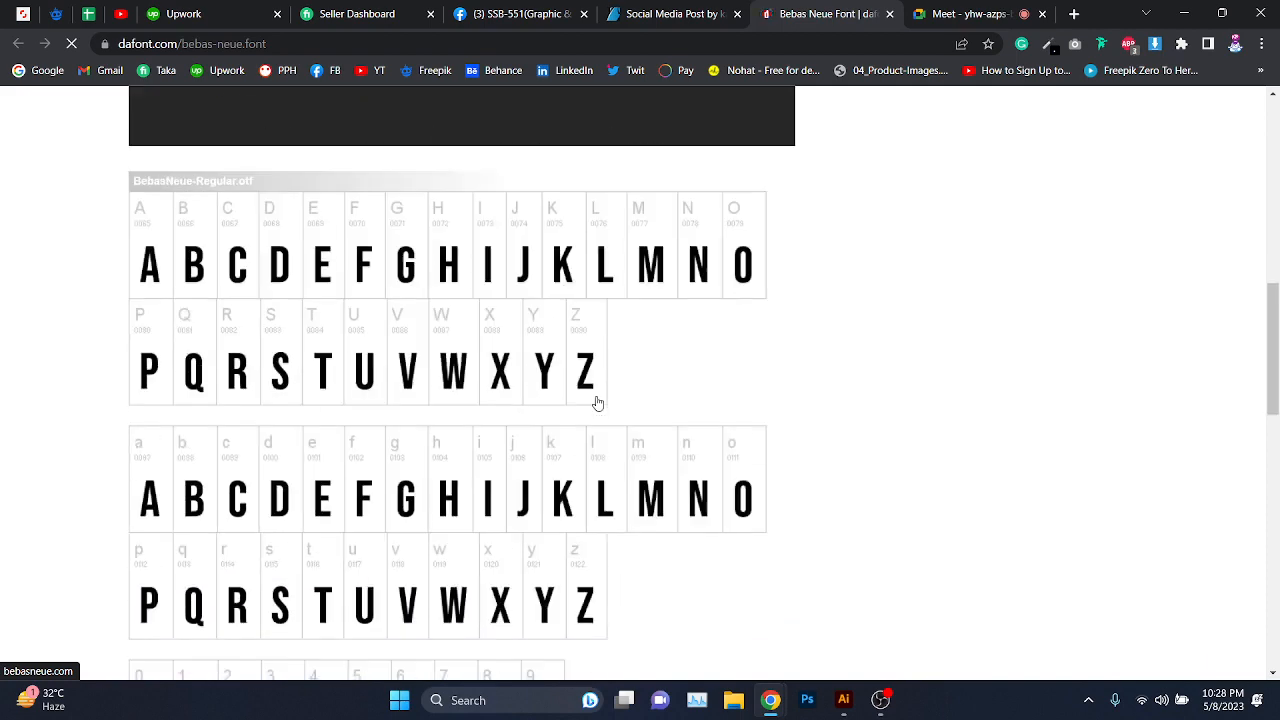
{"action": "scroll", "coordinate": [594, 400], "scroll_direction": "up", "scroll_amount": 7}
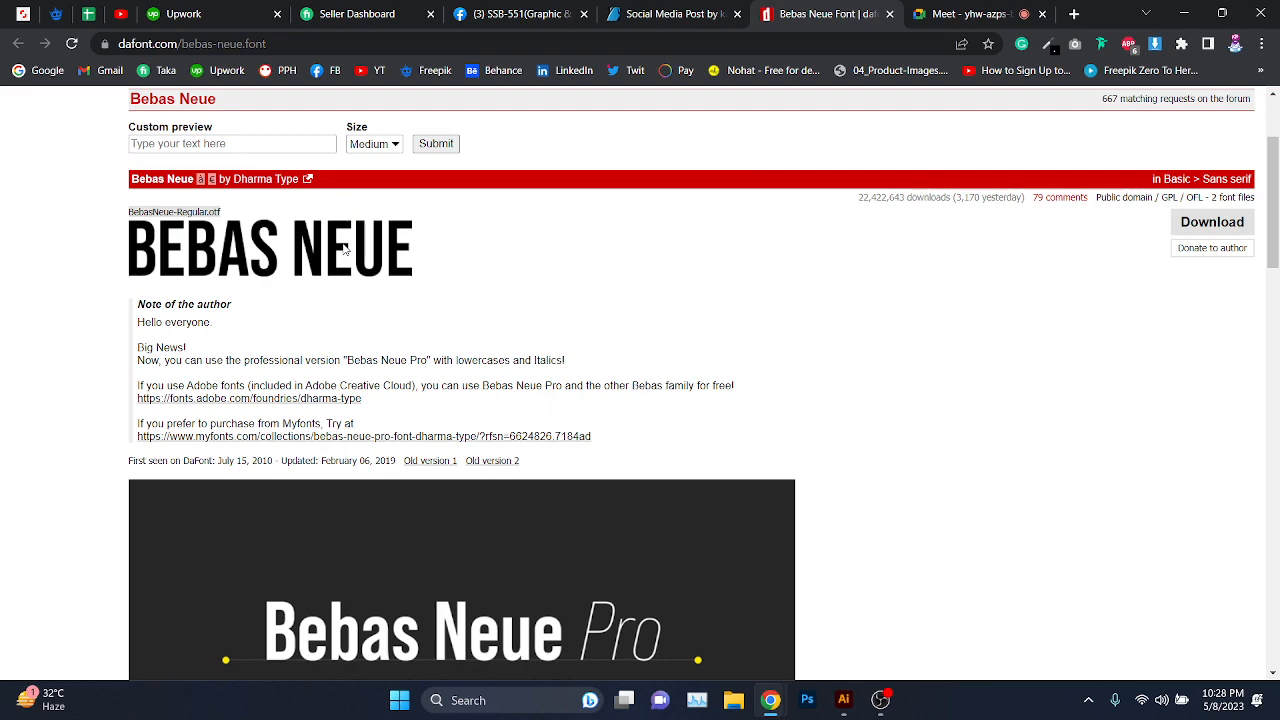
{"action": "scroll", "coordinate": [343, 248], "scroll_direction": "down", "scroll_amount": 10}
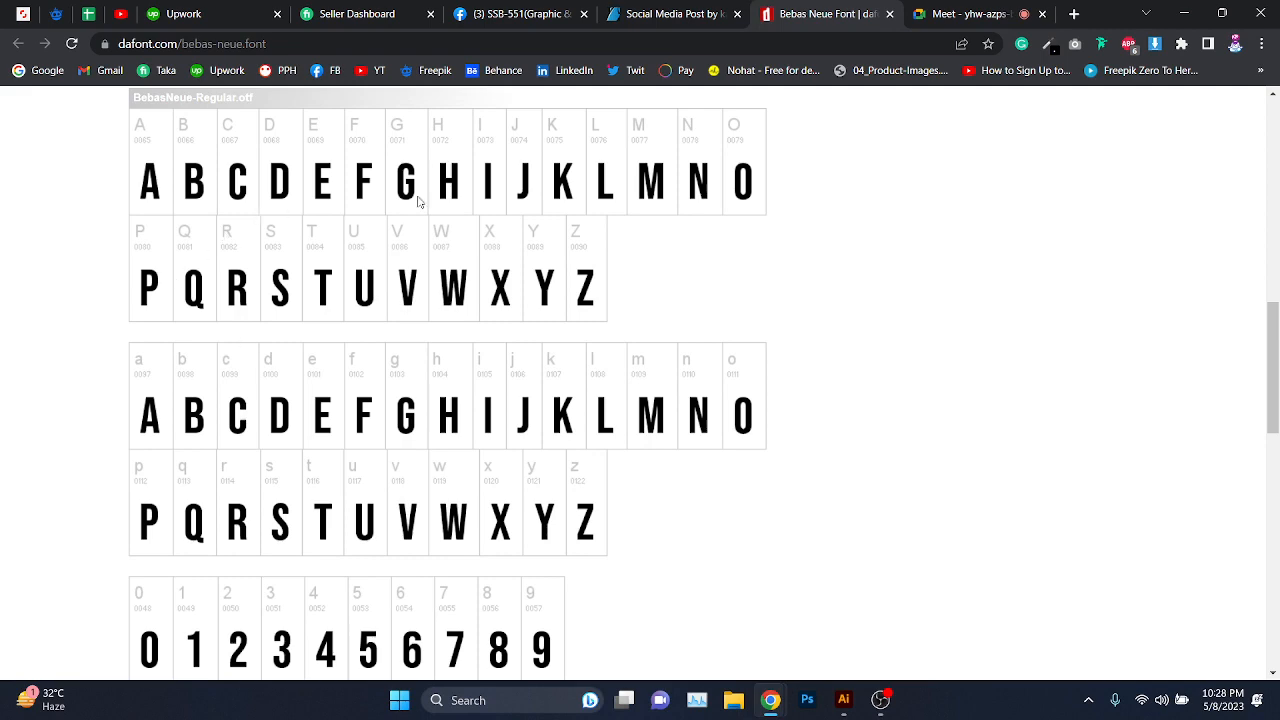
{"action": "scroll", "coordinate": [505, 263], "scroll_direction": "up", "scroll_amount": 15}
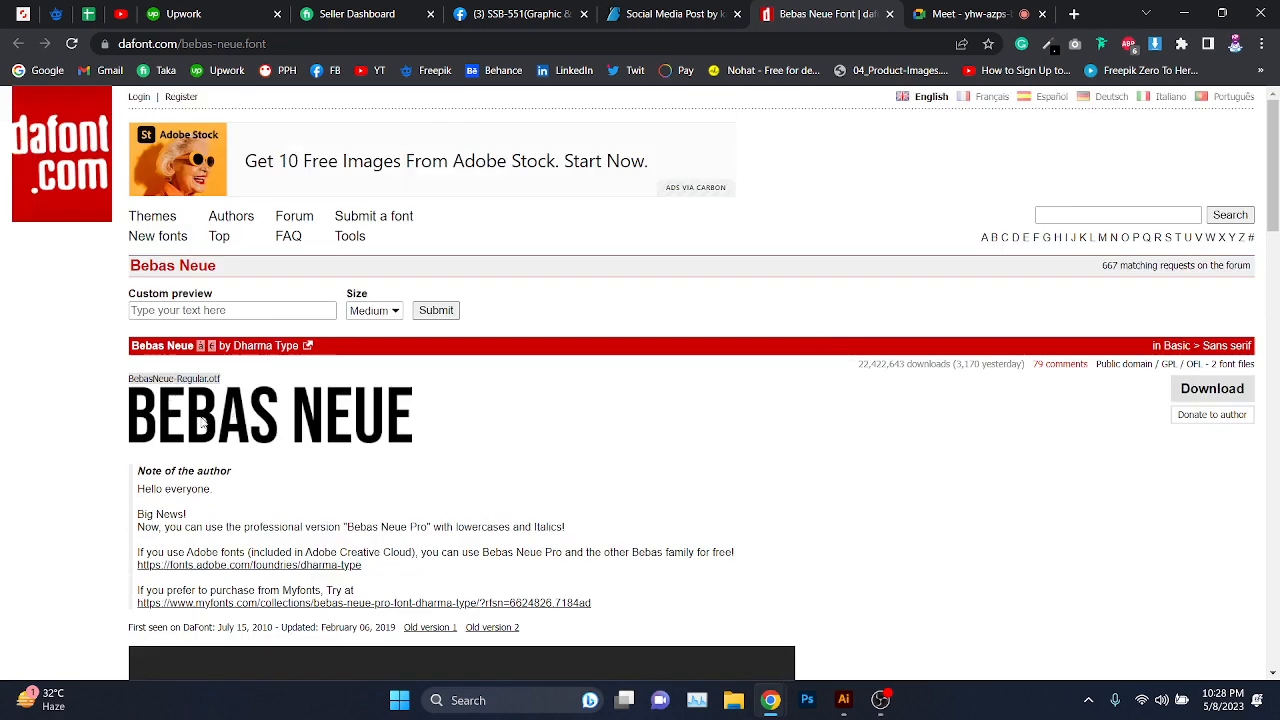
- Highlight the Metropolis font entry on the Social Media Post item page and try its Font Squirrel link in the same tab
{"action": "left_click", "coordinate": [700, 13]}
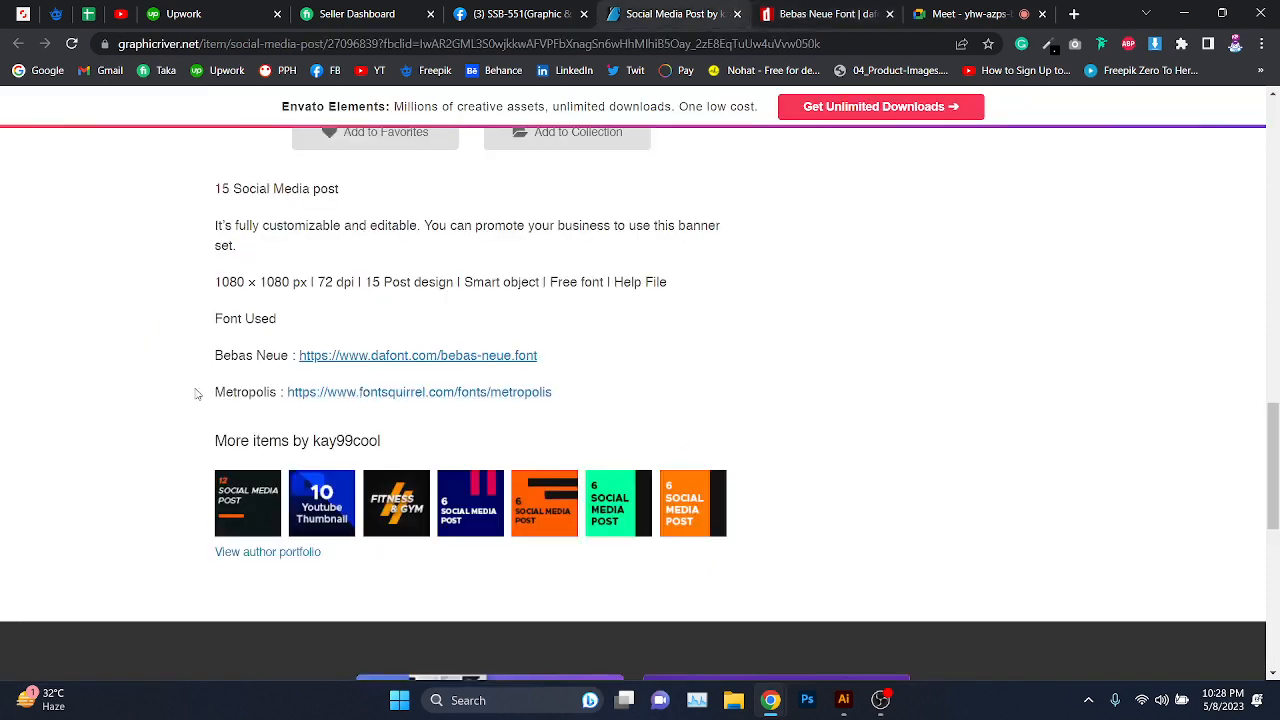
{"action": "left_click_drag", "start_coordinate": [209, 393], "coordinate": [359, 391]}
{"action": "left_click", "coordinate": [609, 387]}
{"action": "left_click", "coordinate": [455, 395]}
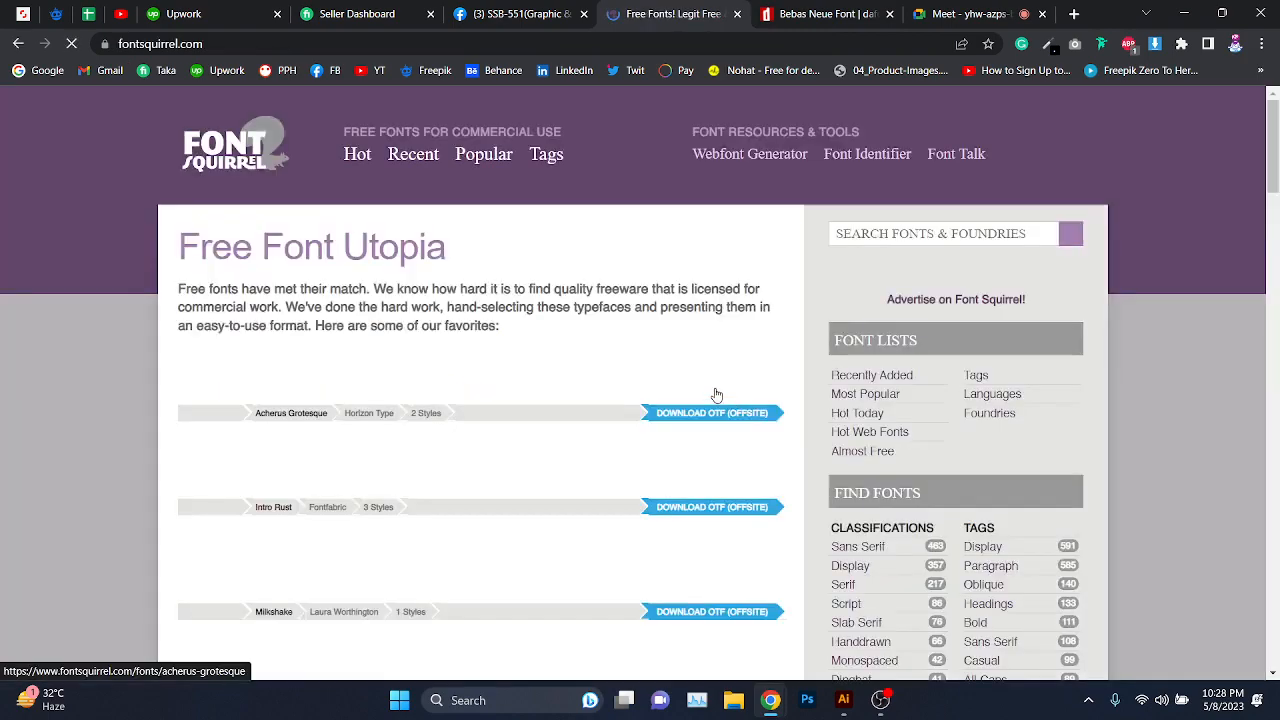
{"action": "key", "text": "alt+Left"}
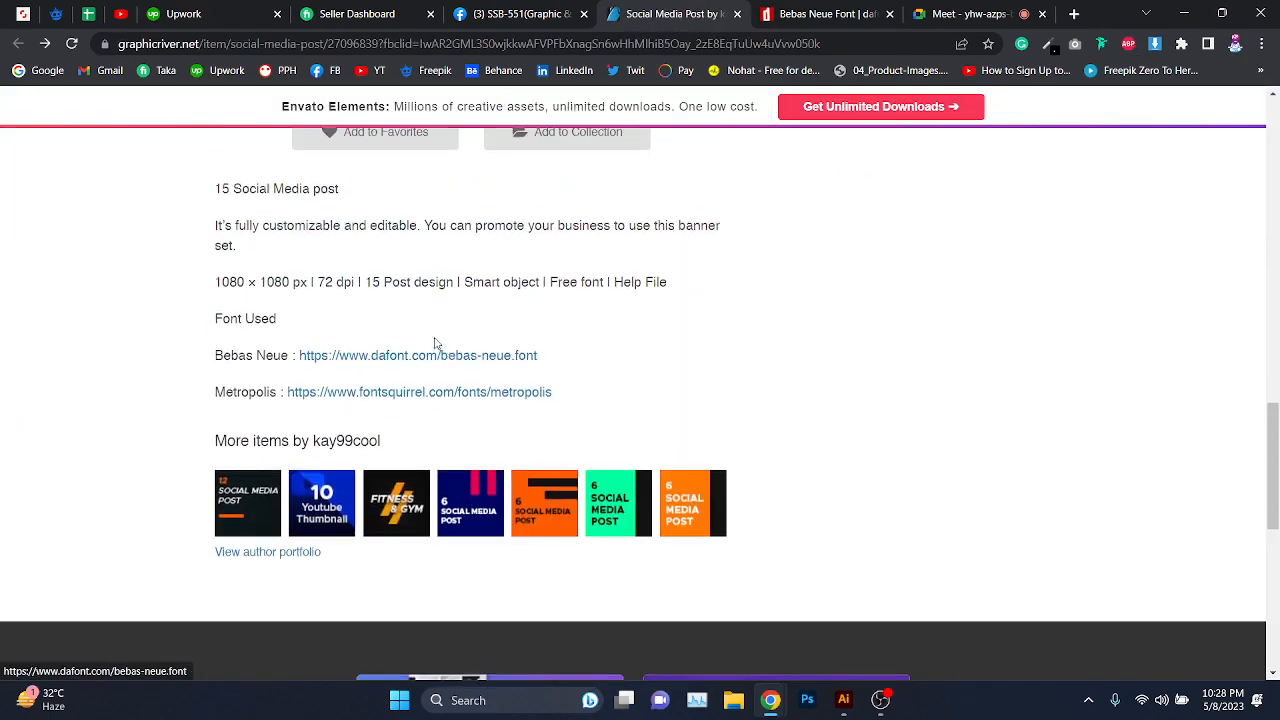
- Open the Metropolis link in a new tab and look through the fonts on the Font Squirrel page
{"action": "right_click", "coordinate": [388, 394]}
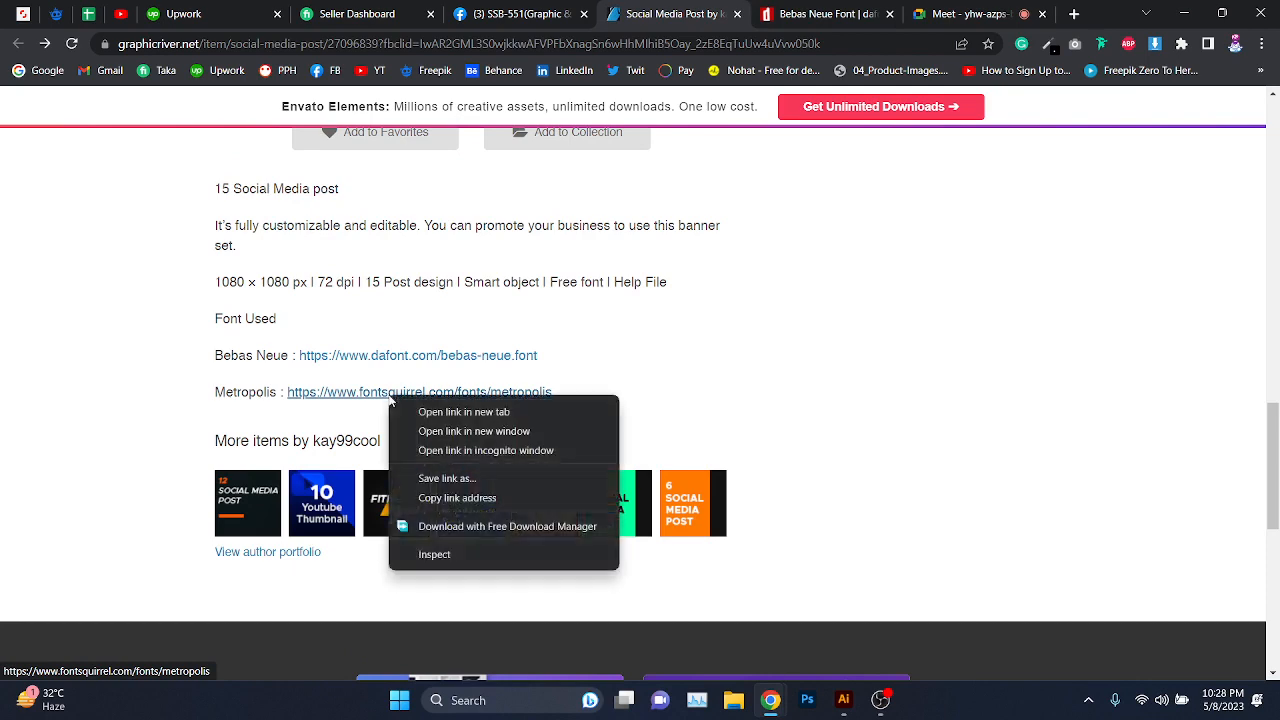
{"action": "left_click", "coordinate": [493, 417]}
{"action": "left_click", "coordinate": [858, 14]}
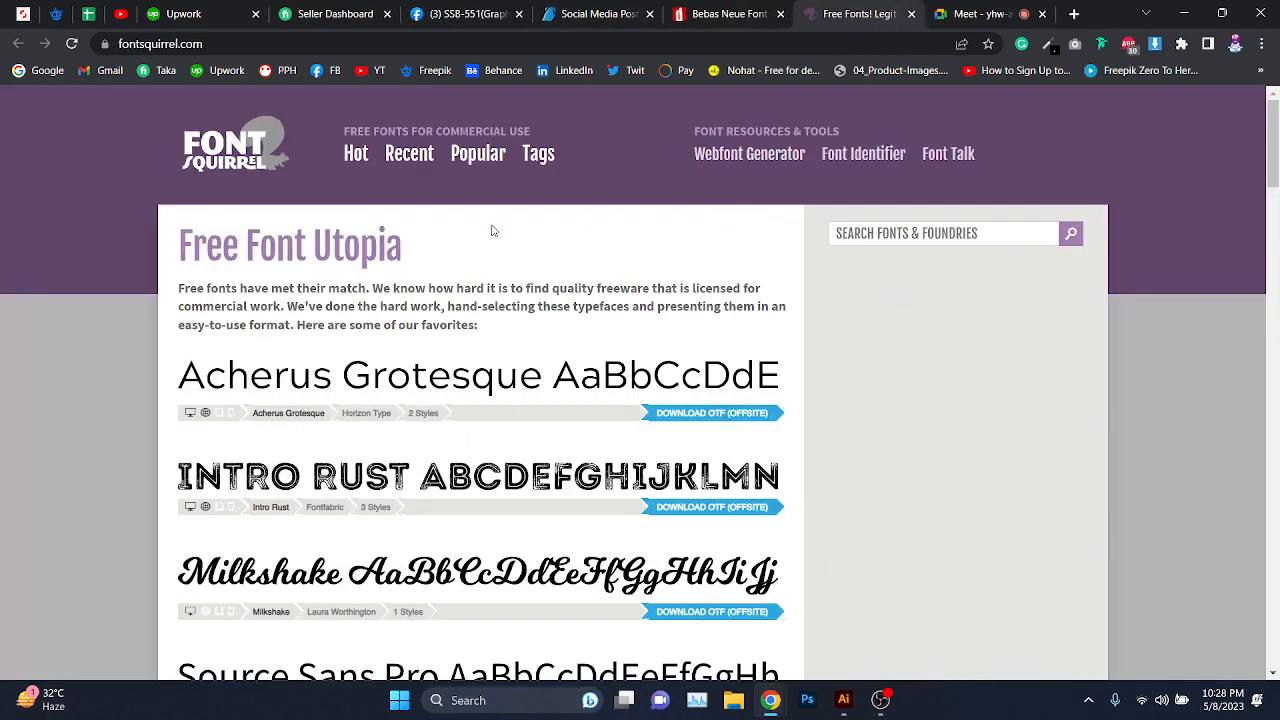
{"action": "scroll", "coordinate": [495, 232], "scroll_direction": "down", "scroll_amount": 5}
{"action": "scroll", "coordinate": [497, 233], "scroll_direction": "down", "scroll_amount": 1}
{"action": "scroll", "coordinate": [497, 233], "scroll_direction": "up", "scroll_amount": 3}
{"action": "scroll", "coordinate": [497, 233], "scroll_direction": "down", "scroll_amount": 5}
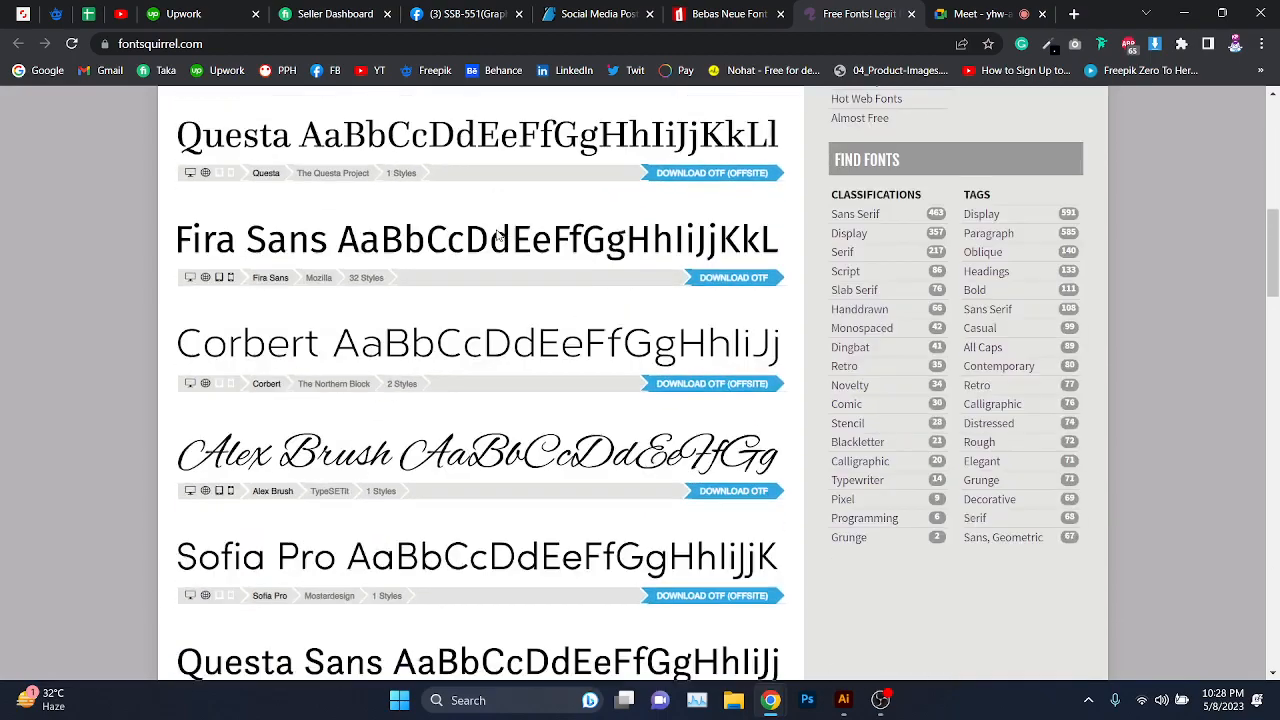
{"action": "scroll", "coordinate": [497, 235], "scroll_direction": "up", "scroll_amount": 4}
{"action": "scroll", "coordinate": [497, 235], "scroll_direction": "up", "scroll_amount": 3}
{"action": "scroll", "coordinate": [497, 235], "scroll_direction": "down", "scroll_amount": 10}
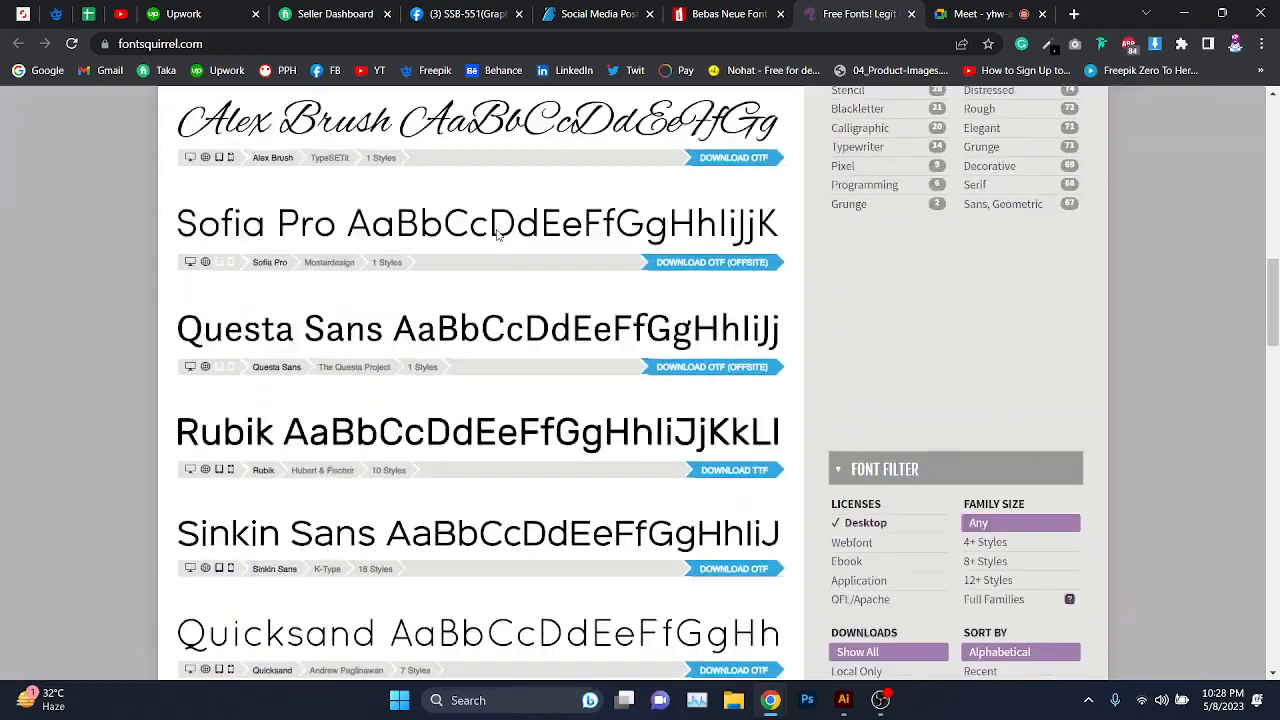
{"action": "scroll", "coordinate": [497, 234], "scroll_direction": "up", "scroll_amount": 12}
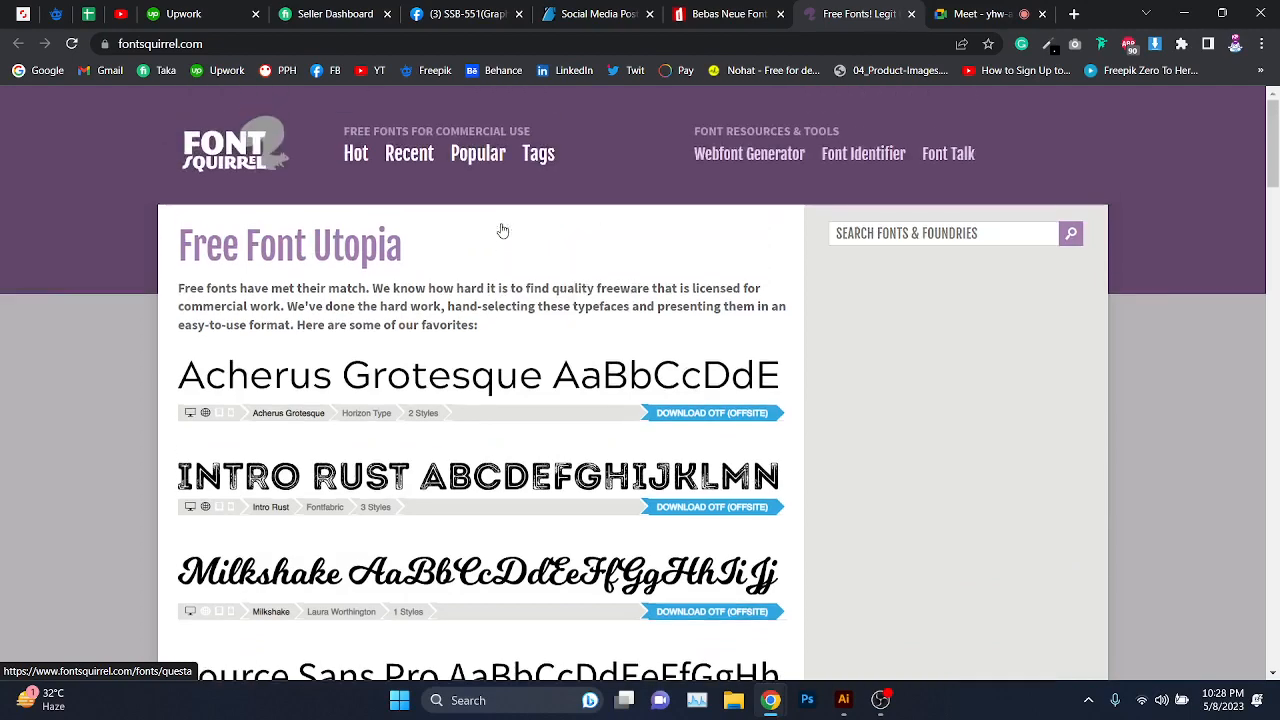
- Recheck the Metropolis link on the item page and close the Font Squirrel page
{"action": "left_click", "coordinate": [625, 5]}
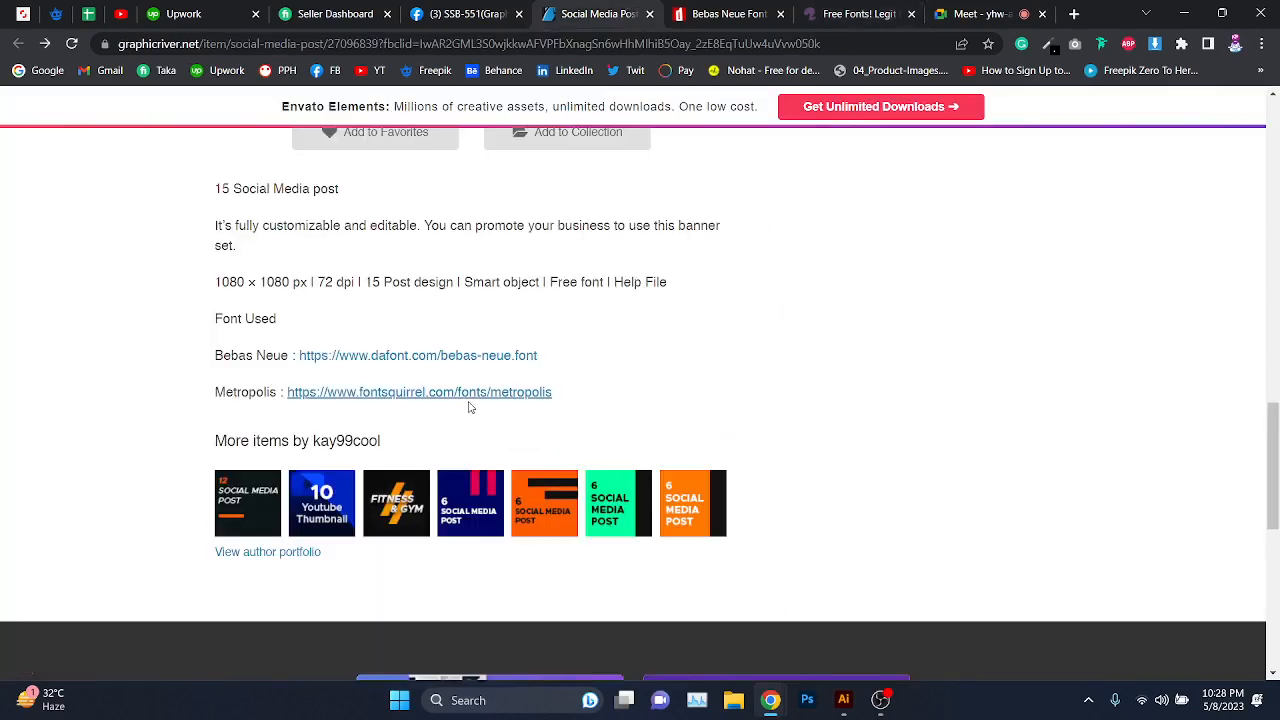
{"action": "left_click", "coordinate": [860, 12]}
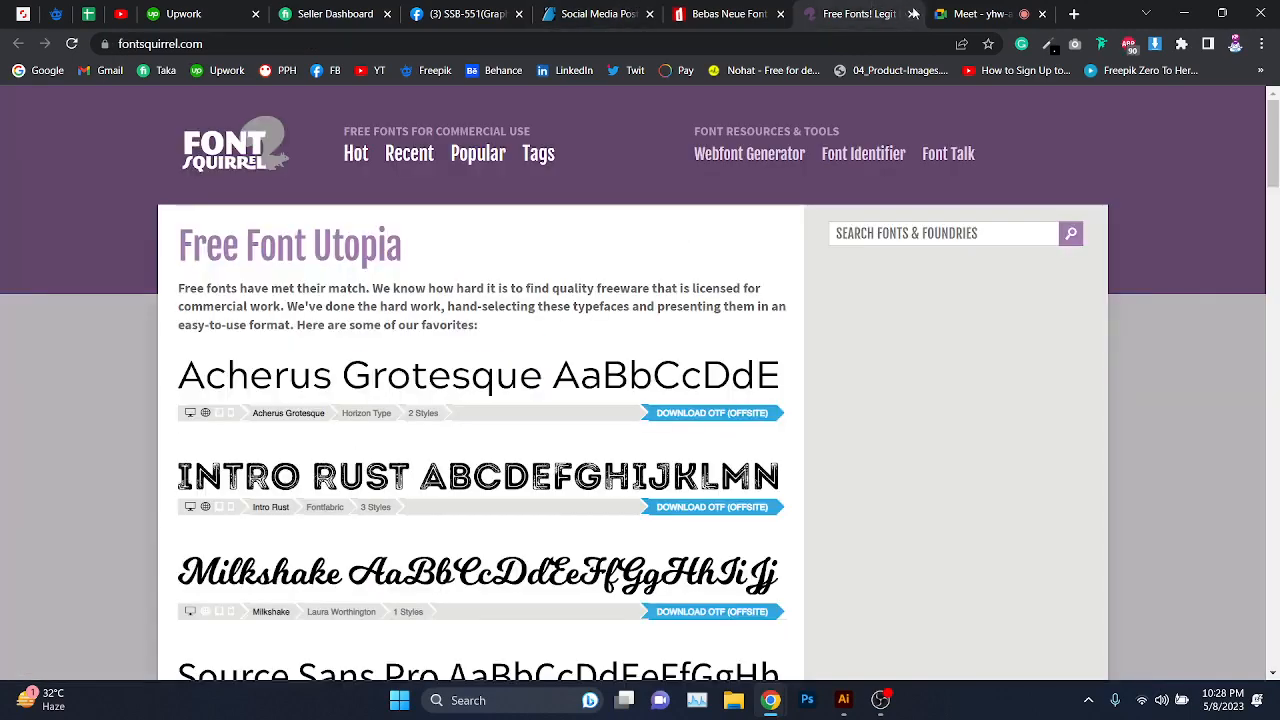
{"action": "left_click", "coordinate": [911, 14]}
{"action": "left_click", "coordinate": [580, 14]}
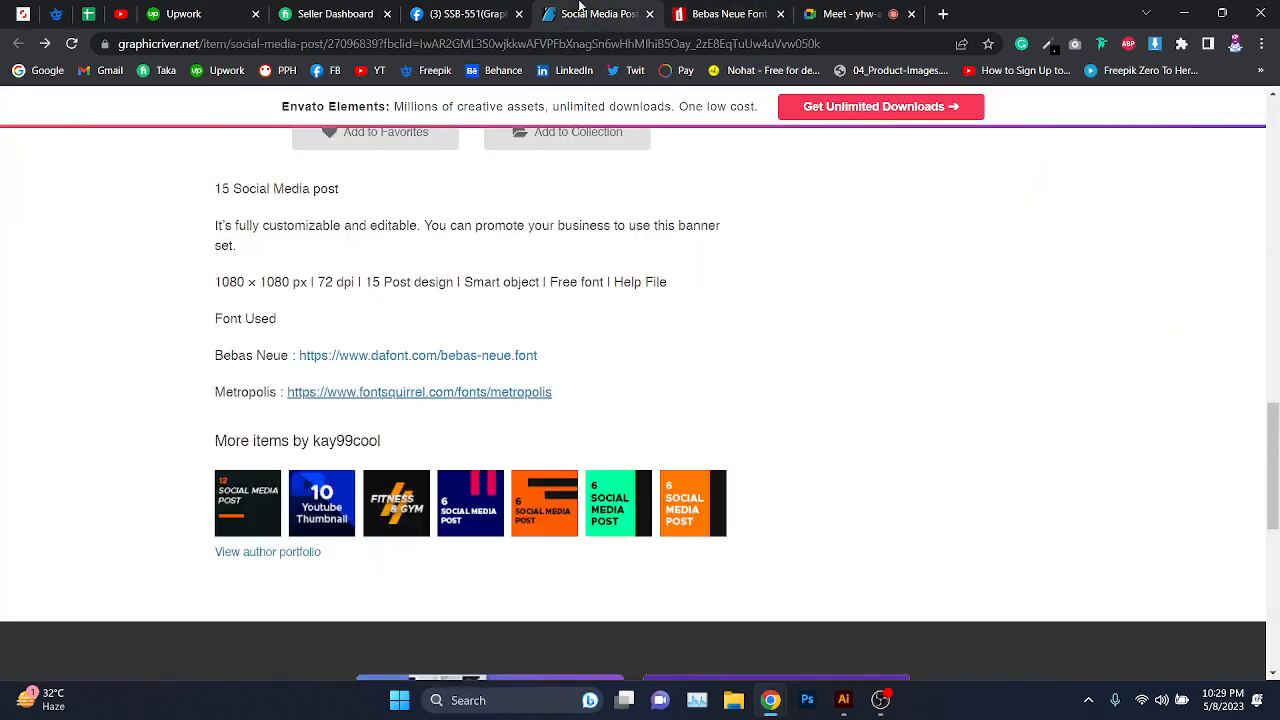
- Check the newest in-call messages in the Meet call and the Metropolis entry on the item page
{"action": "left_click", "coordinate": [945, 12]}
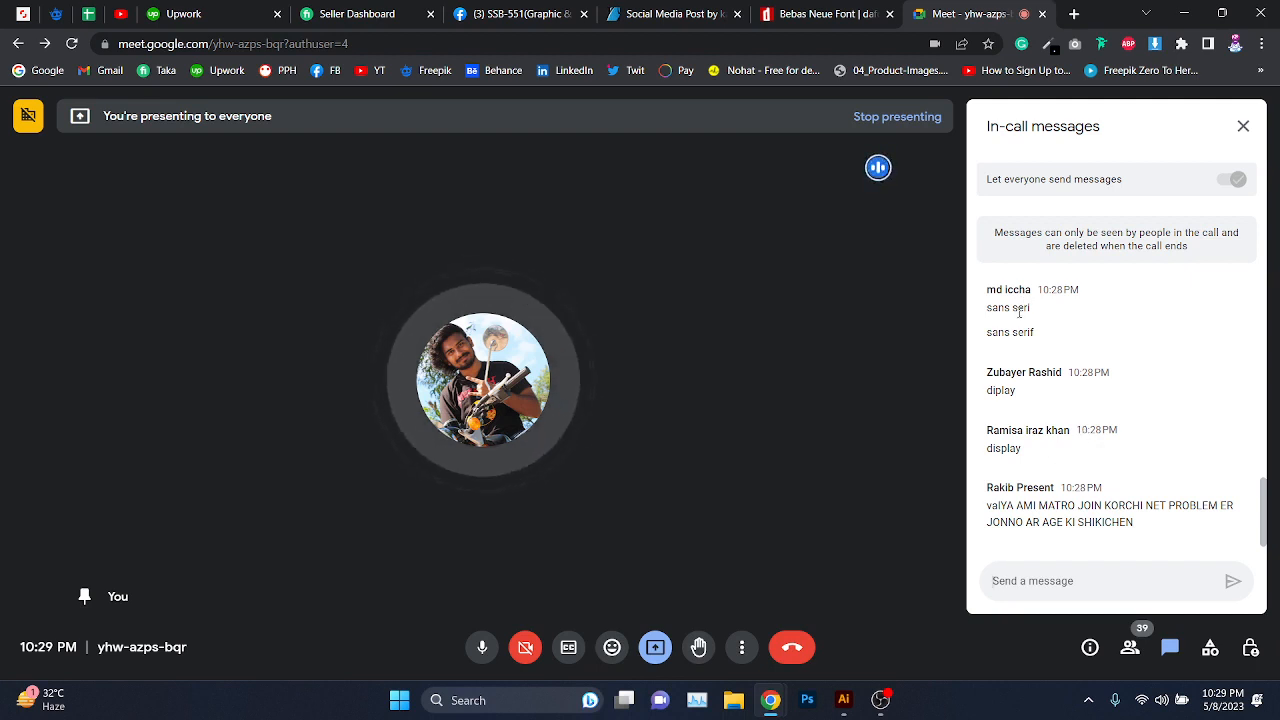
{"action": "left_click", "coordinate": [706, 14]}
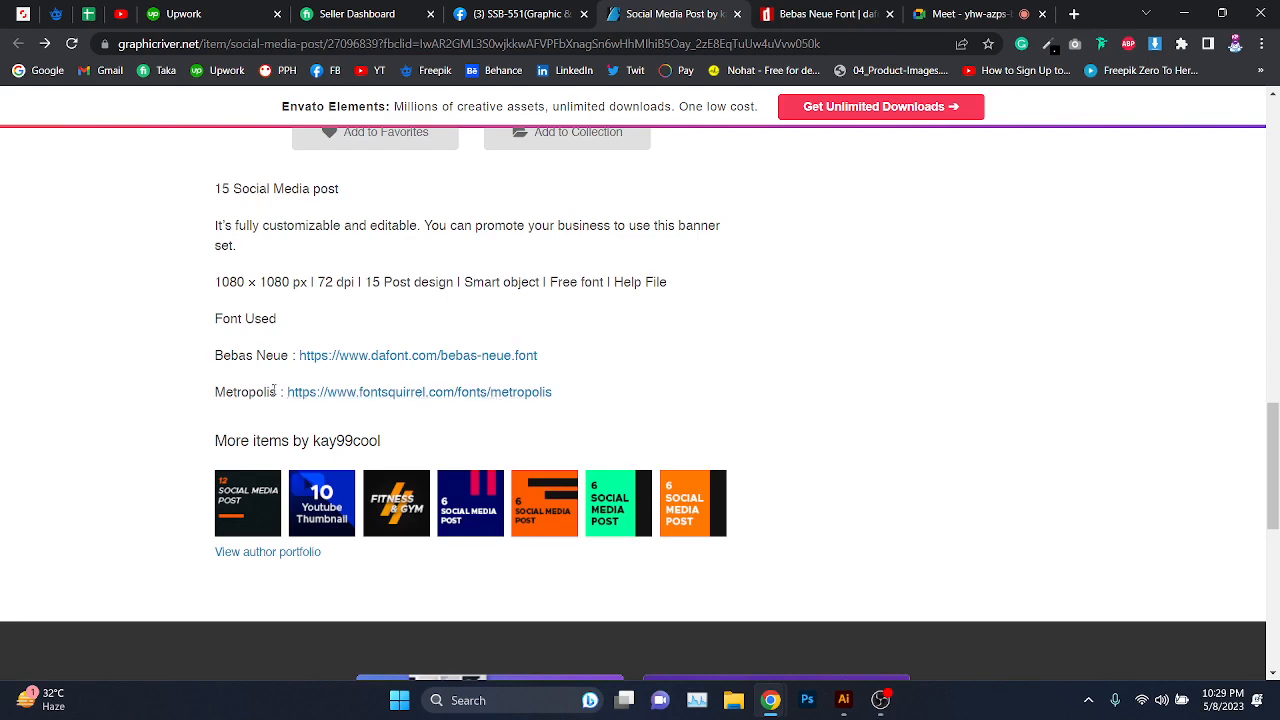
{"action": "left_click", "coordinate": [975, 14]}
- Search Google in a new tab for the Metropolis font and open its 1001 Fonts page
{"action": "left_click", "coordinate": [1074, 14]}
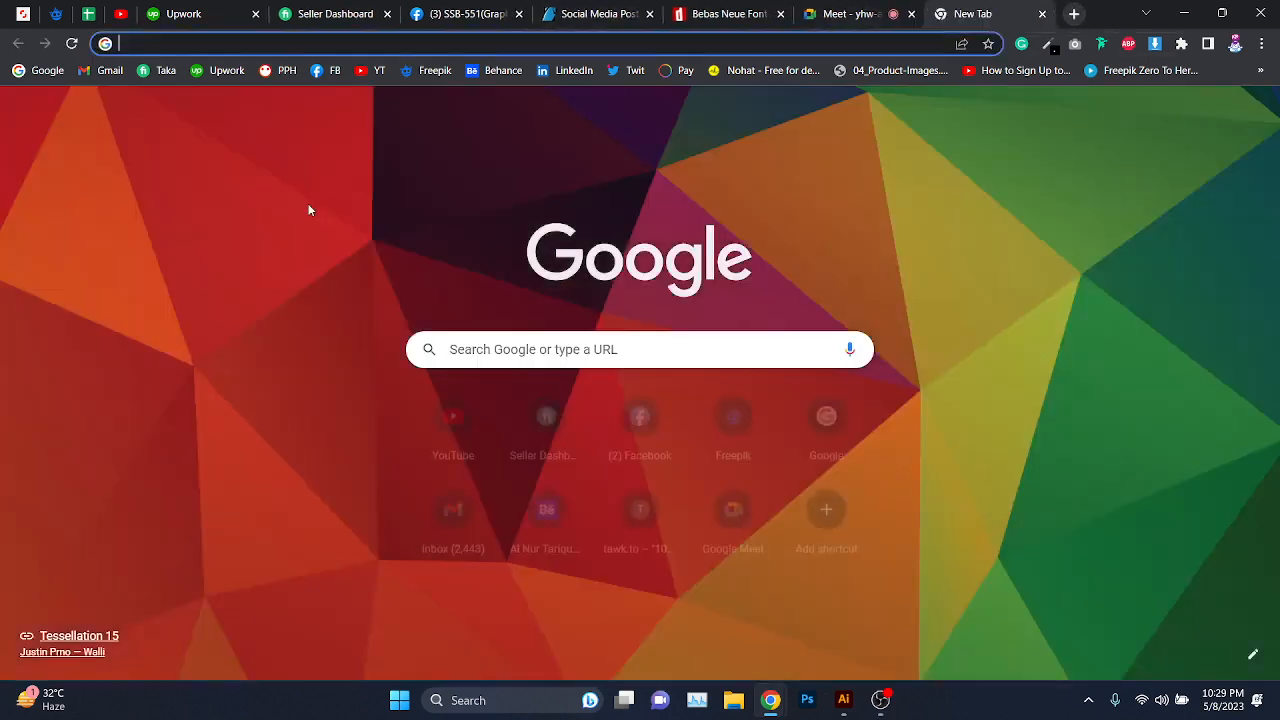
{"action": "type", "text": "google.com"}
{"action": "key", "text": "Return"}
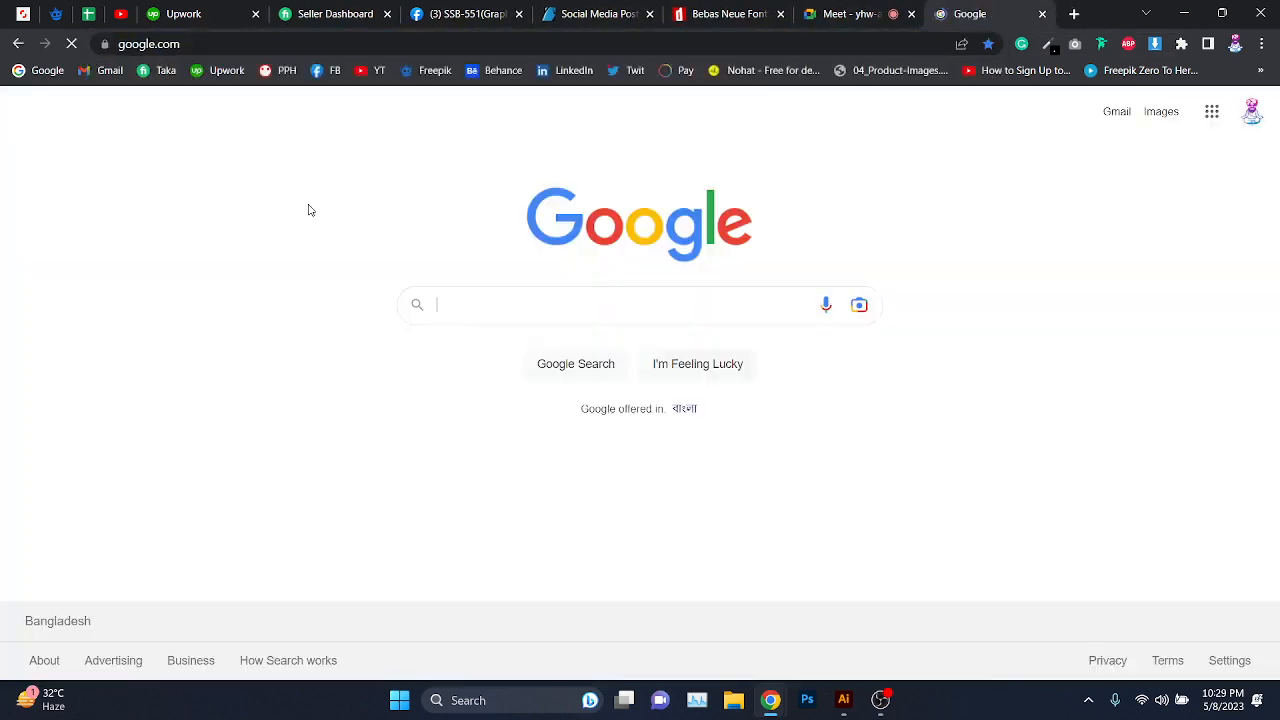
{"action": "type", "text": "metrop"}
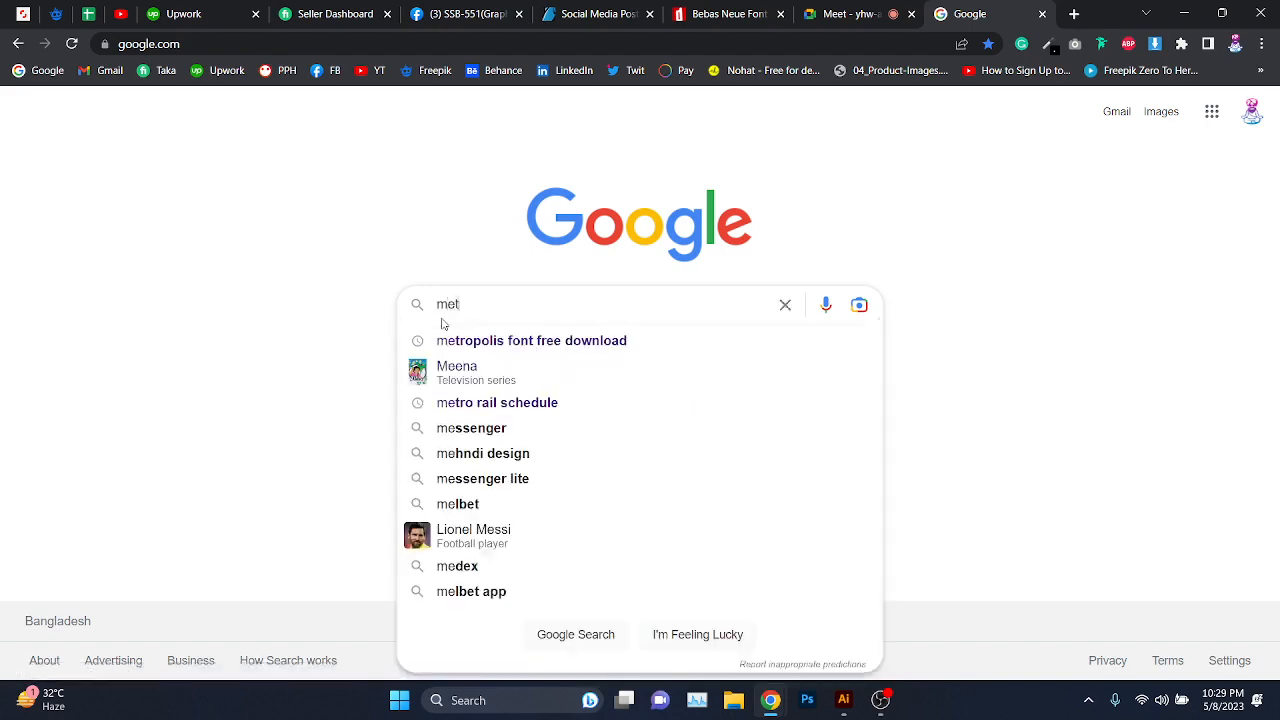
{"action": "type", "text": "oli"}
{"action": "key", "text": "Down"}
{"action": "key", "text": "Return"}
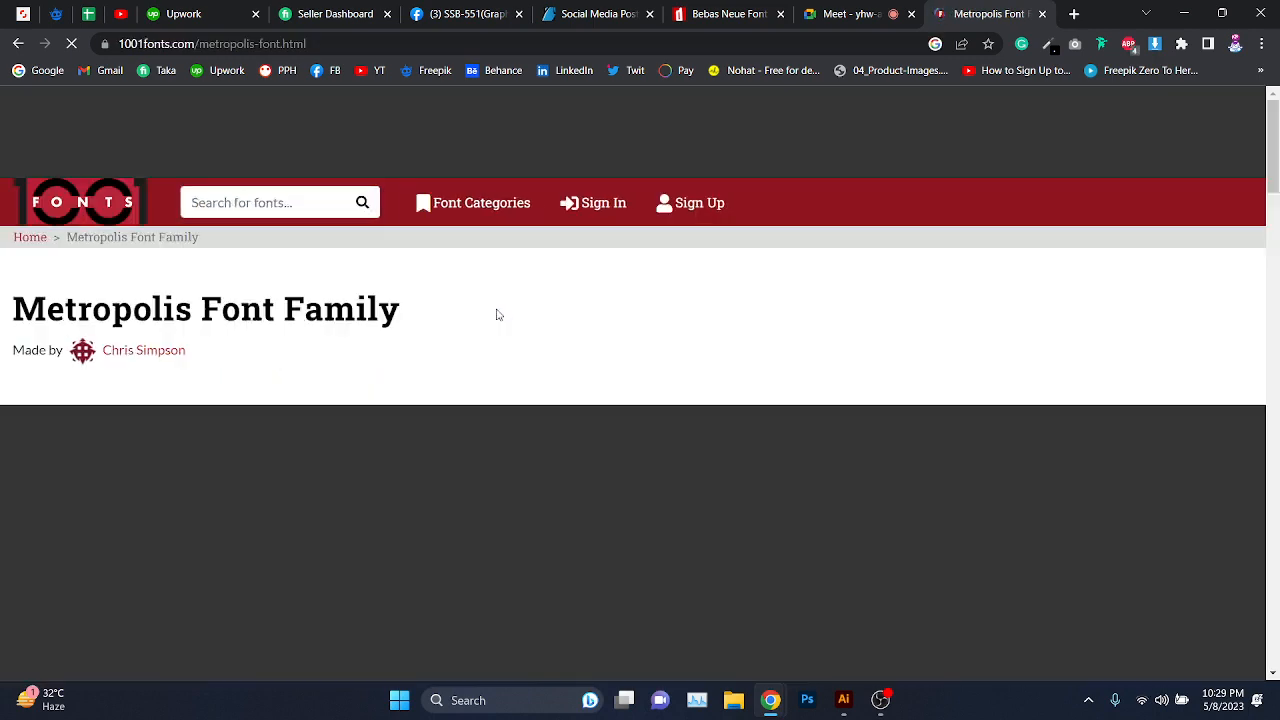
- Look through the upright and italic weights of the Metropolis font family on 1001 Fonts
{"action": "scroll", "coordinate": [495, 320], "scroll_direction": "down", "scroll_amount": 7}
{"action": "scroll", "coordinate": [492, 345], "scroll_direction": "down", "scroll_amount": 2}
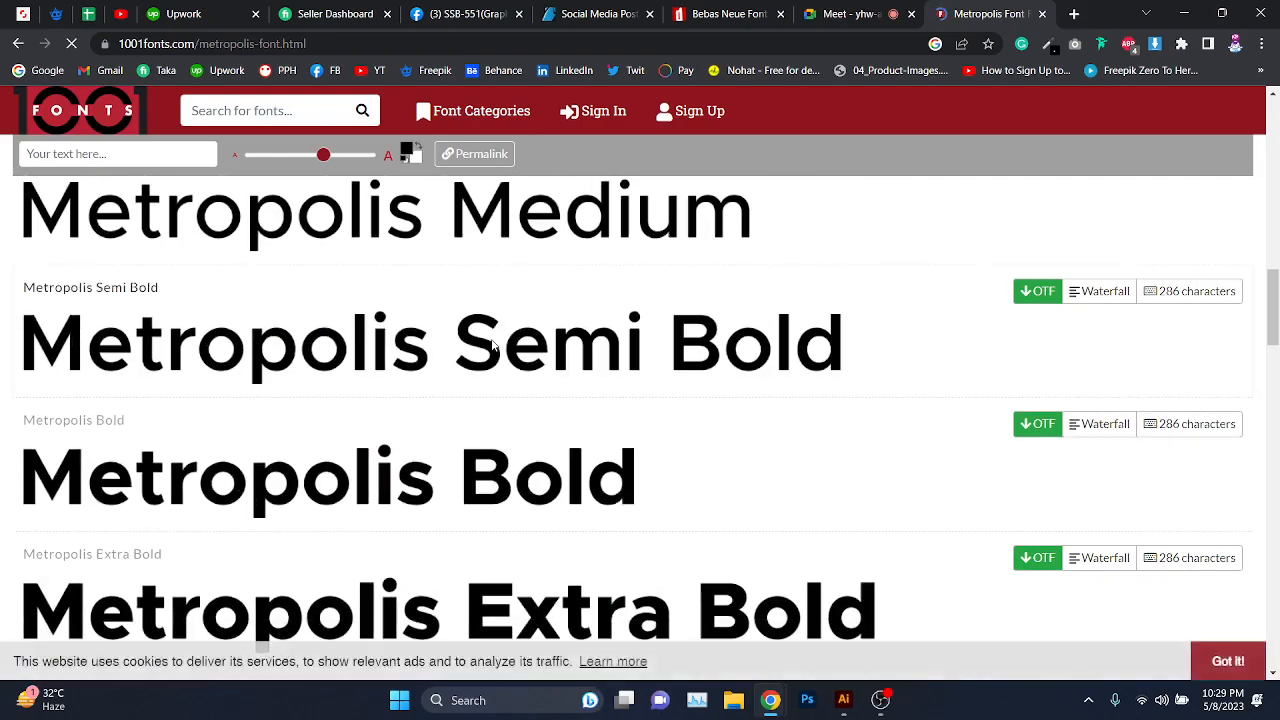
{"action": "scroll", "coordinate": [492, 345], "scroll_direction": "up", "scroll_amount": 3}
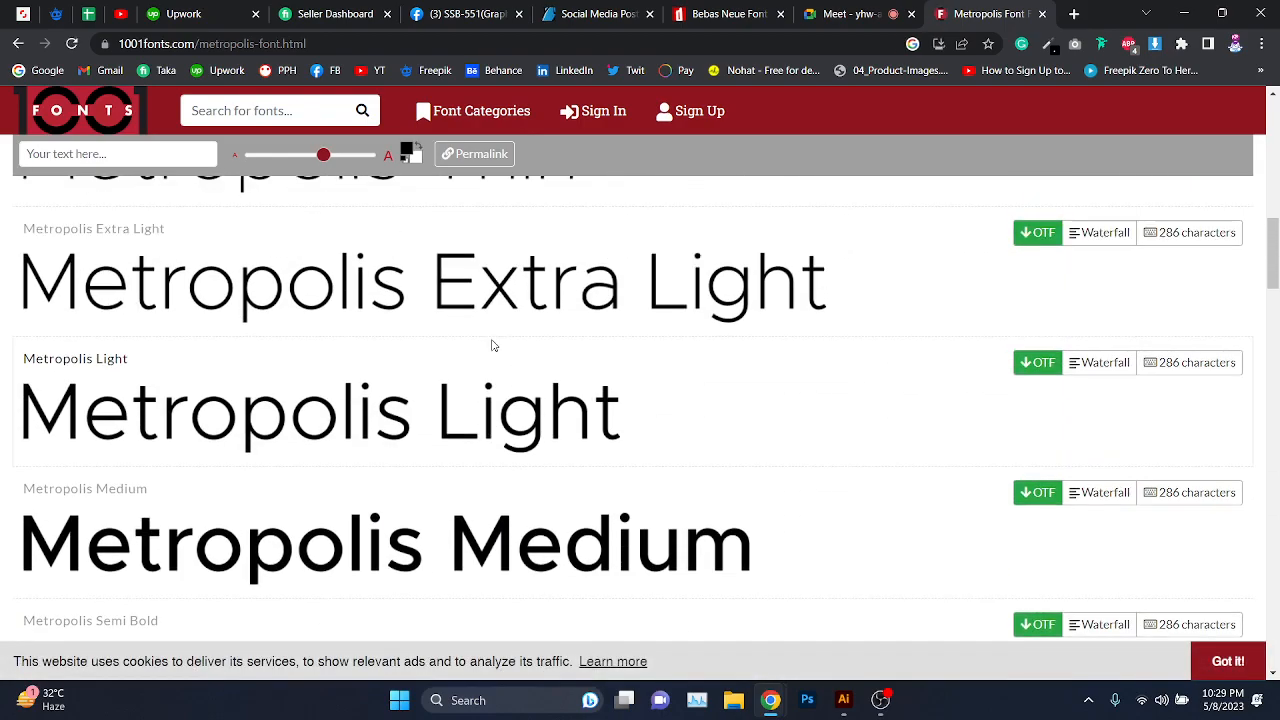
{"action": "scroll", "coordinate": [492, 345], "scroll_direction": "up", "scroll_amount": 2}
{"action": "scroll", "coordinate": [492, 345], "scroll_direction": "down", "scroll_amount": 6}
{"action": "scroll", "coordinate": [492, 345], "scroll_direction": "down", "scroll_amount": 3}
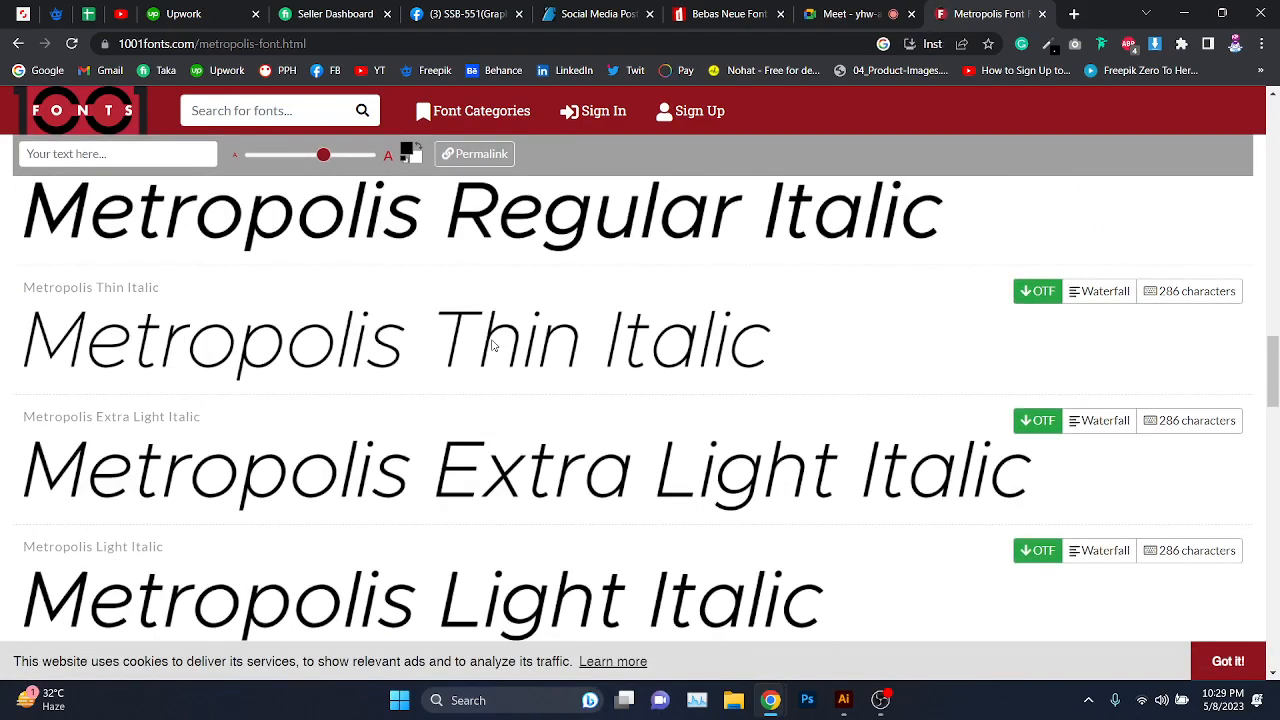
{"action": "scroll", "coordinate": [492, 345], "scroll_direction": "up", "scroll_amount": 10}
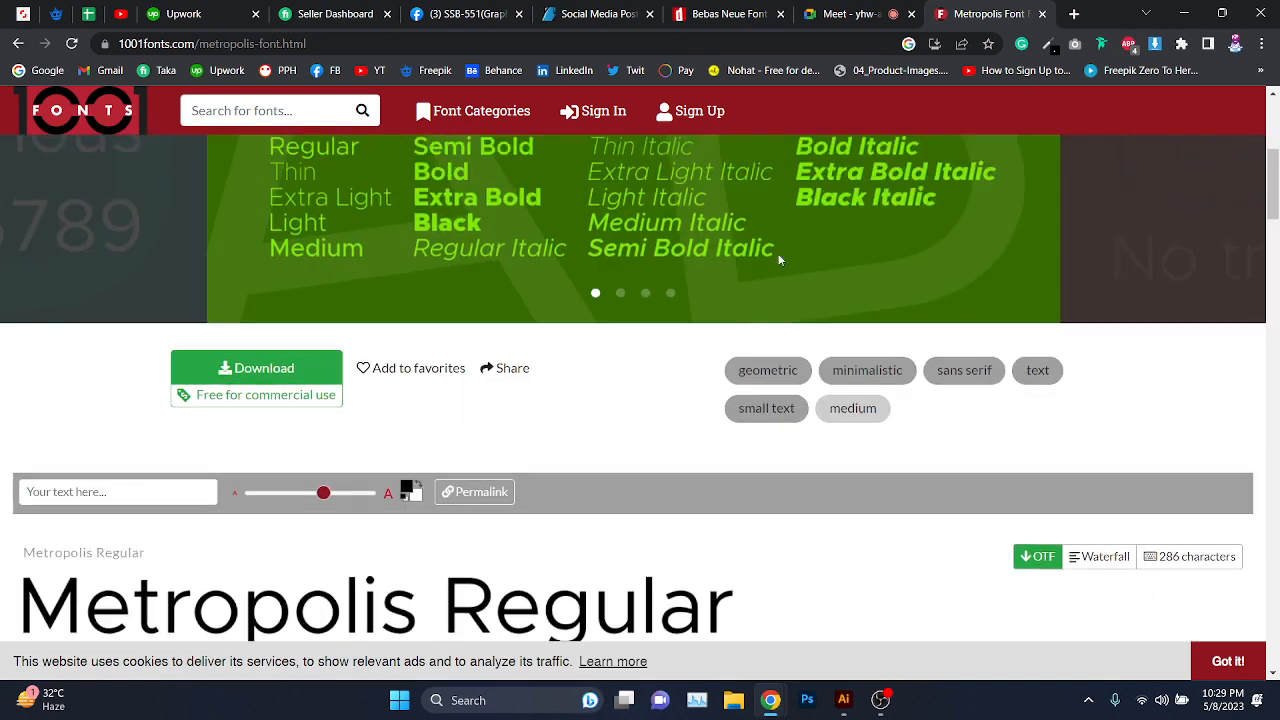
- Place the Metropolis tab directly after the Bebas Neue tab, and highlight both font entries on the Social Media Post item page
{"action": "left_click_drag", "start_coordinate": [985, 14], "coordinate": [860, 14]}
{"action": "left_click", "coordinate": [585, 14]}
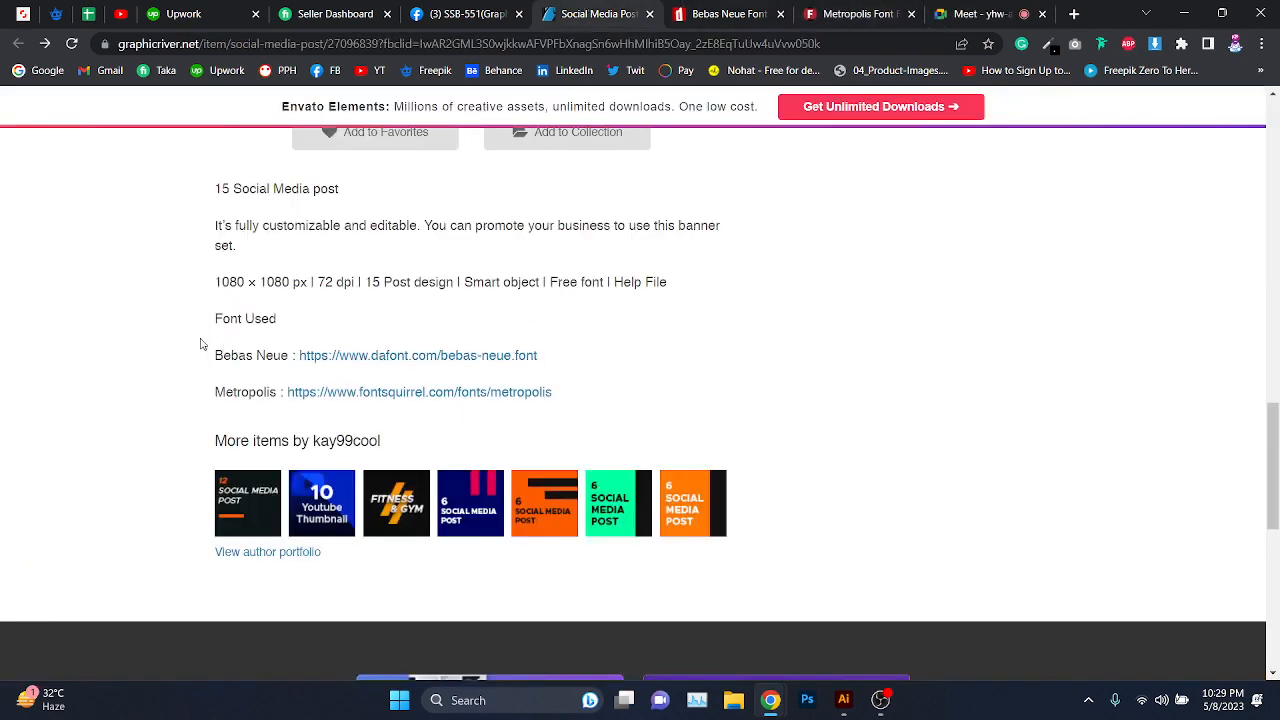
{"action": "left_click_drag", "start_coordinate": [200, 344], "coordinate": [349, 355]}
{"action": "left_click", "coordinate": [640, 367]}
{"action": "left_click_drag", "start_coordinate": [594, 390], "coordinate": [216, 355]}
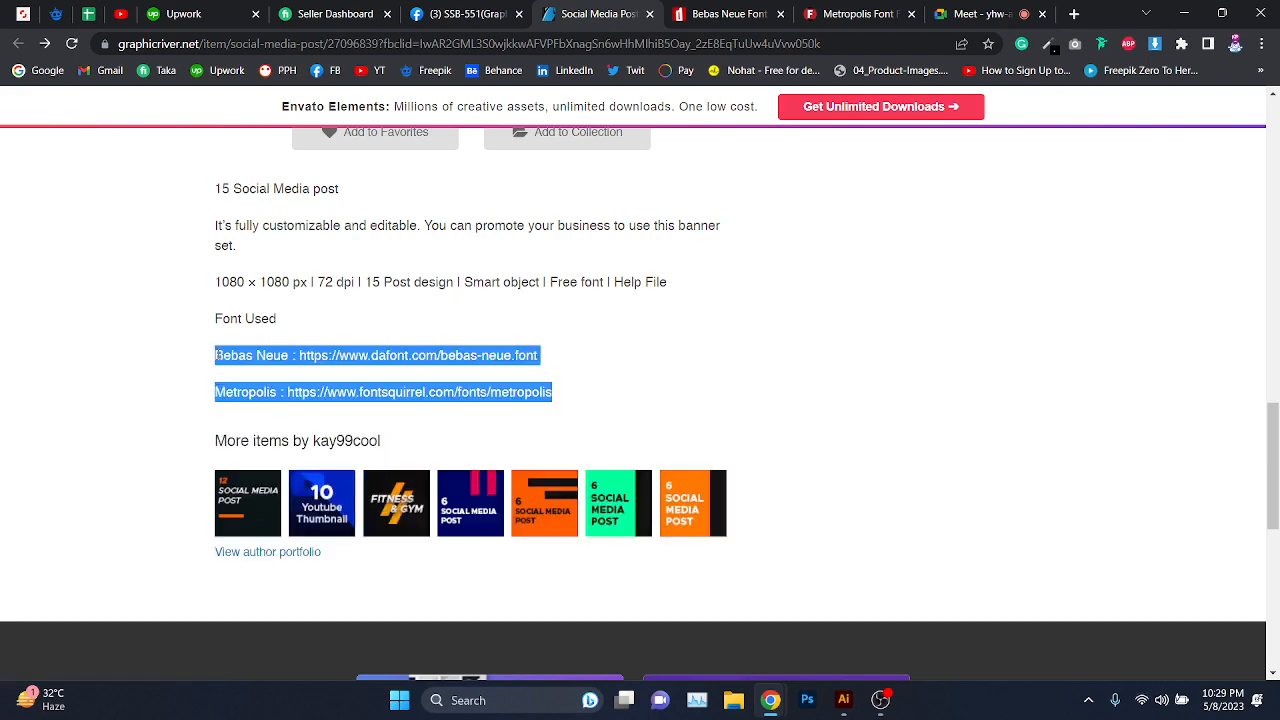
{"action": "left_click", "coordinate": [217, 355]}
- Compare the Bebas Neue sample on DaFont with the Metropolis styles on 1001 Fonts
{"action": "key", "text": "ctrl+Tab"}
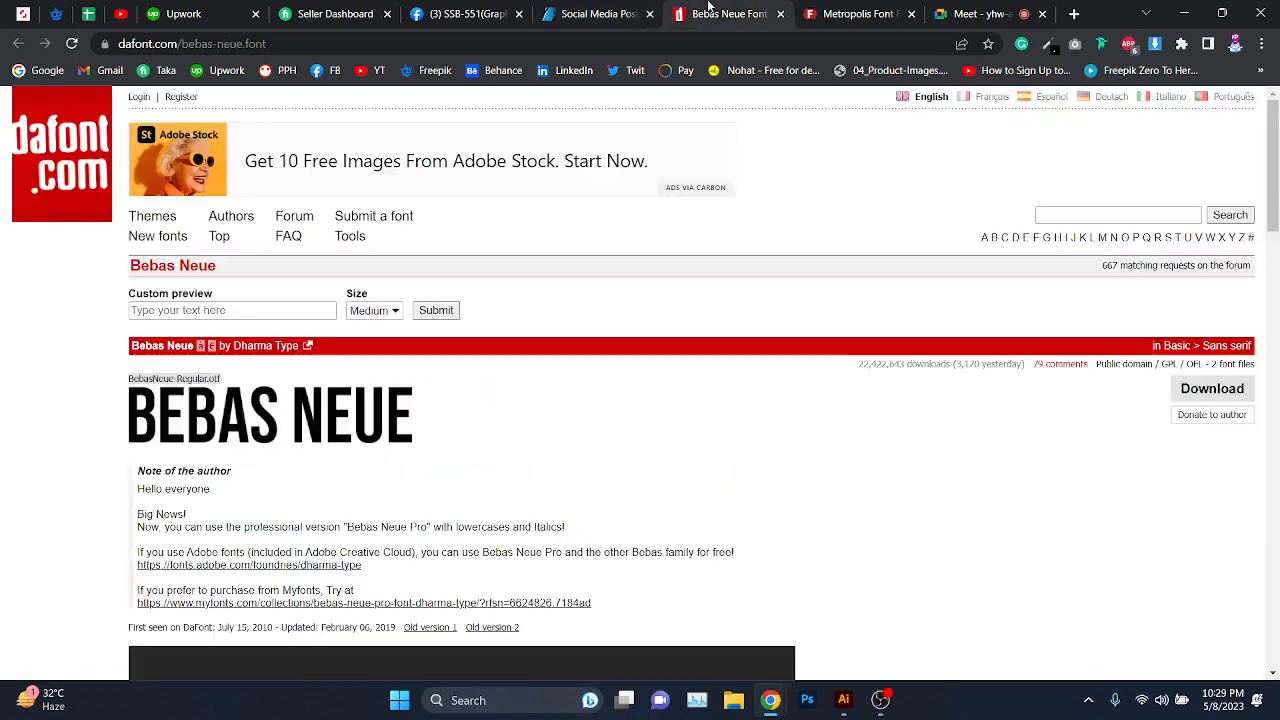
{"action": "key", "text": "ctrl+Tab"}
{"action": "scroll", "coordinate": [400, 497], "scroll_direction": "down", "scroll_amount": 2}
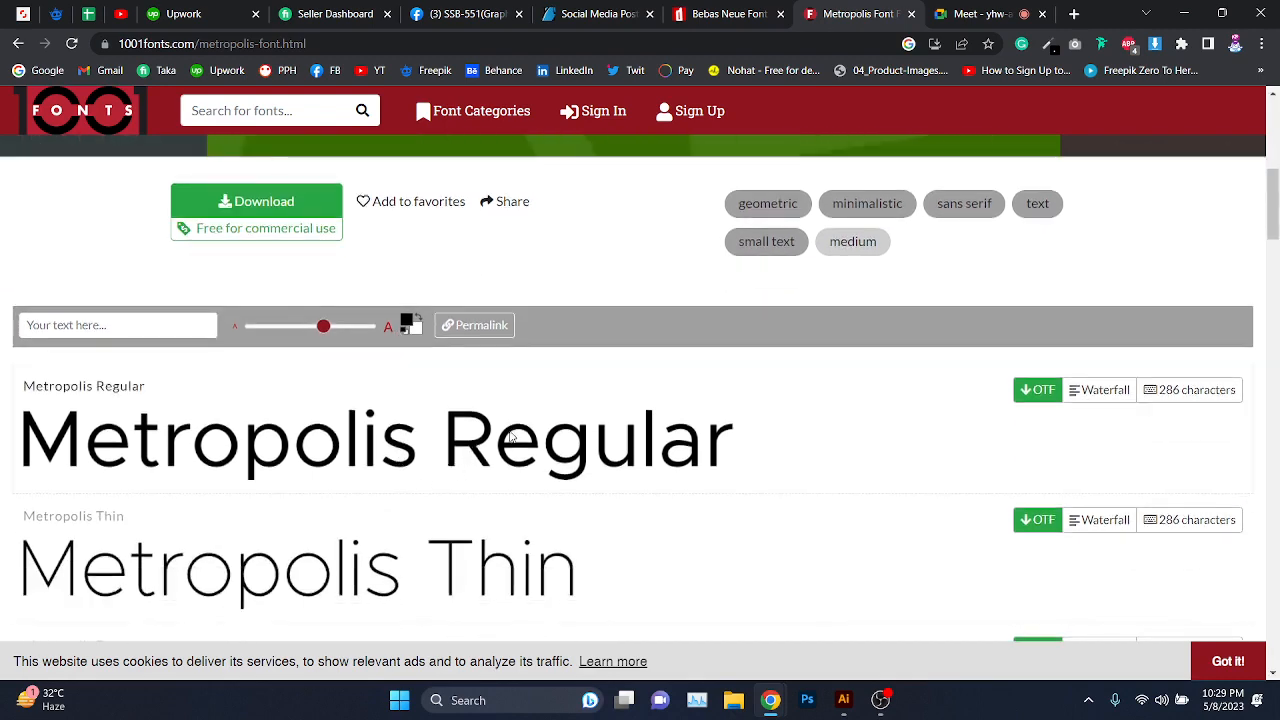
{"action": "left_click", "coordinate": [700, 13]}
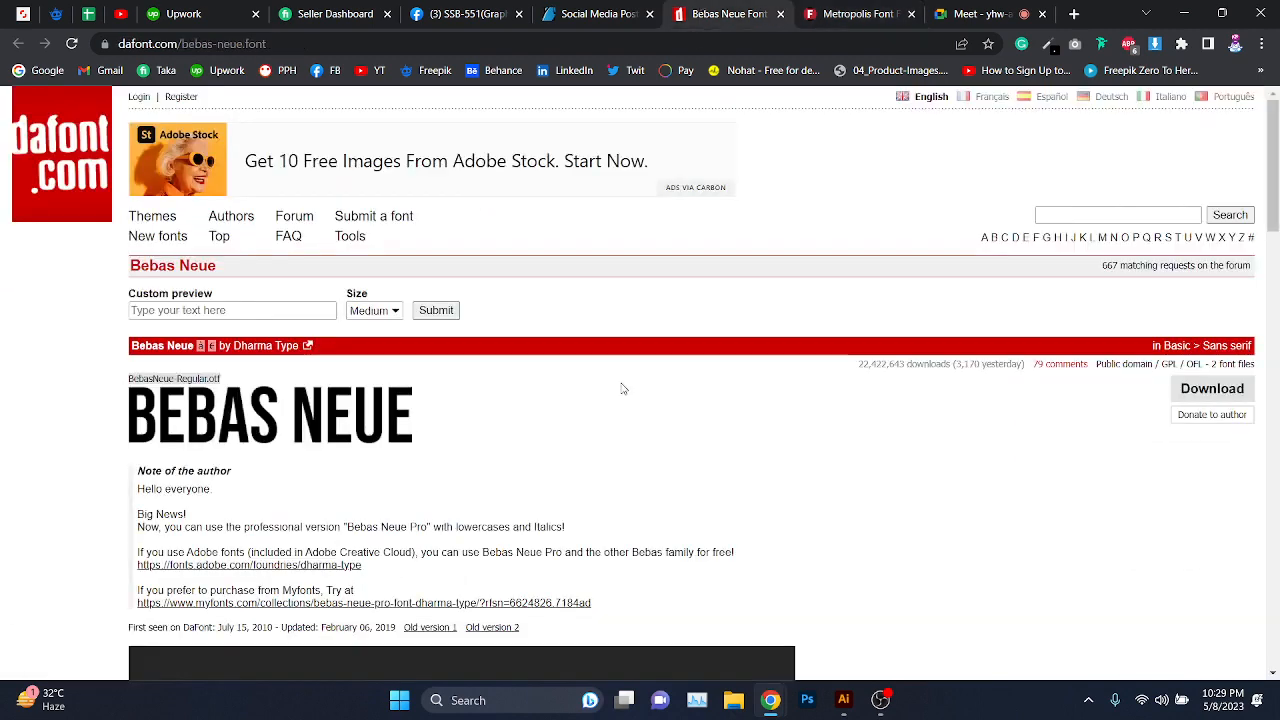
{"action": "scroll", "coordinate": [632, 350], "scroll_direction": "down", "scroll_amount": 1}
{"action": "scroll", "coordinate": [680, 380], "scroll_direction": "up", "scroll_amount": 1}
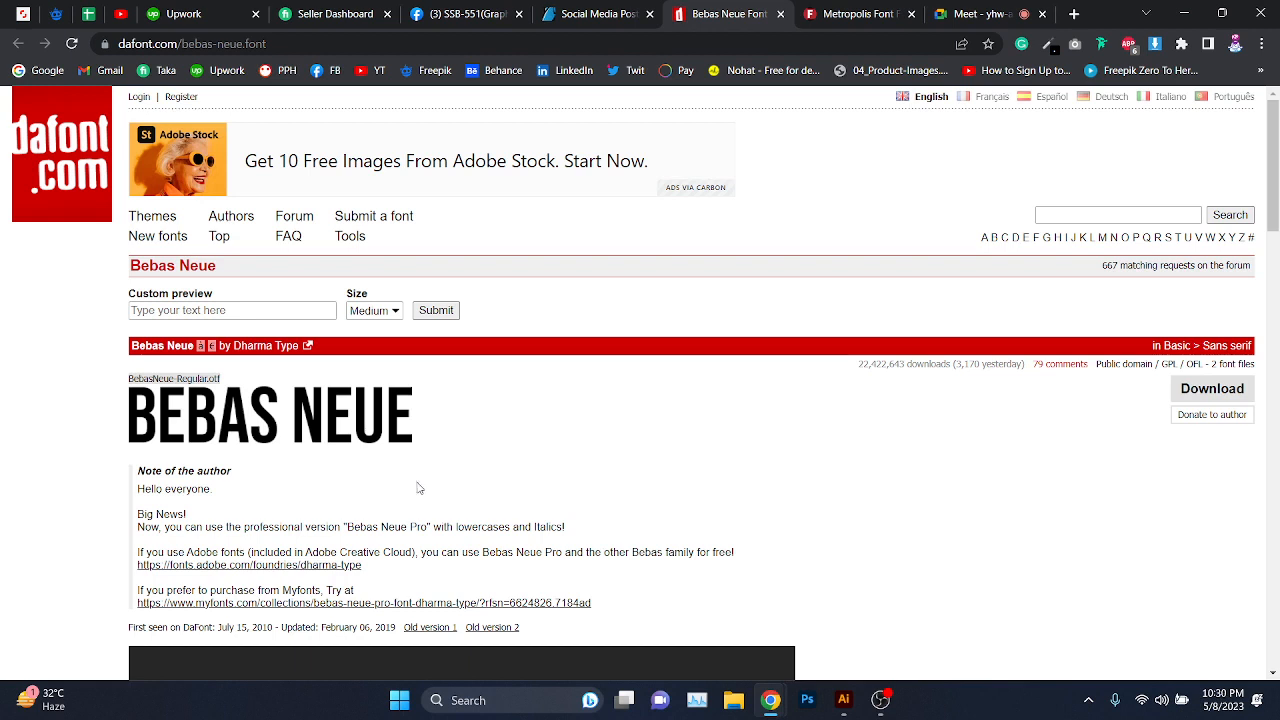
{"action": "key", "text": "ctrl+Tab"}
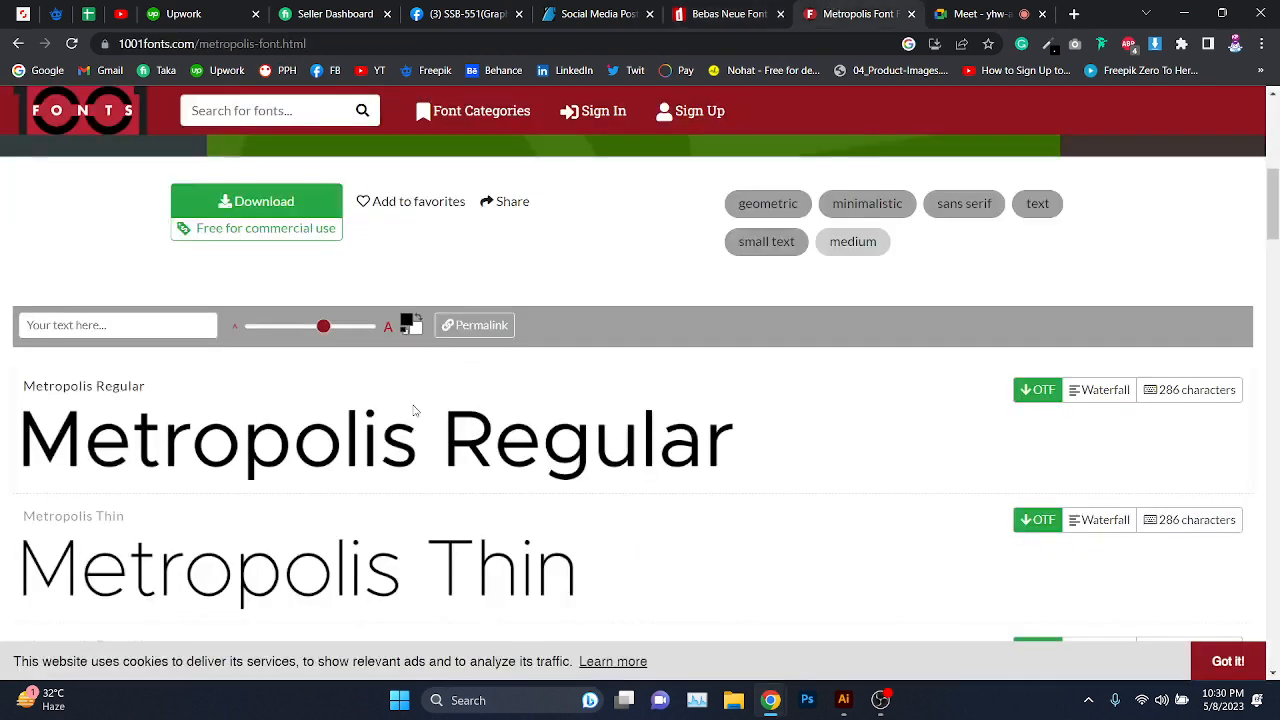
- Compare the Bebas Neue and Metropolis font pages once more with the fonts listed on the Social Media Post item page
{"action": "left_click", "coordinate": [700, 12]}
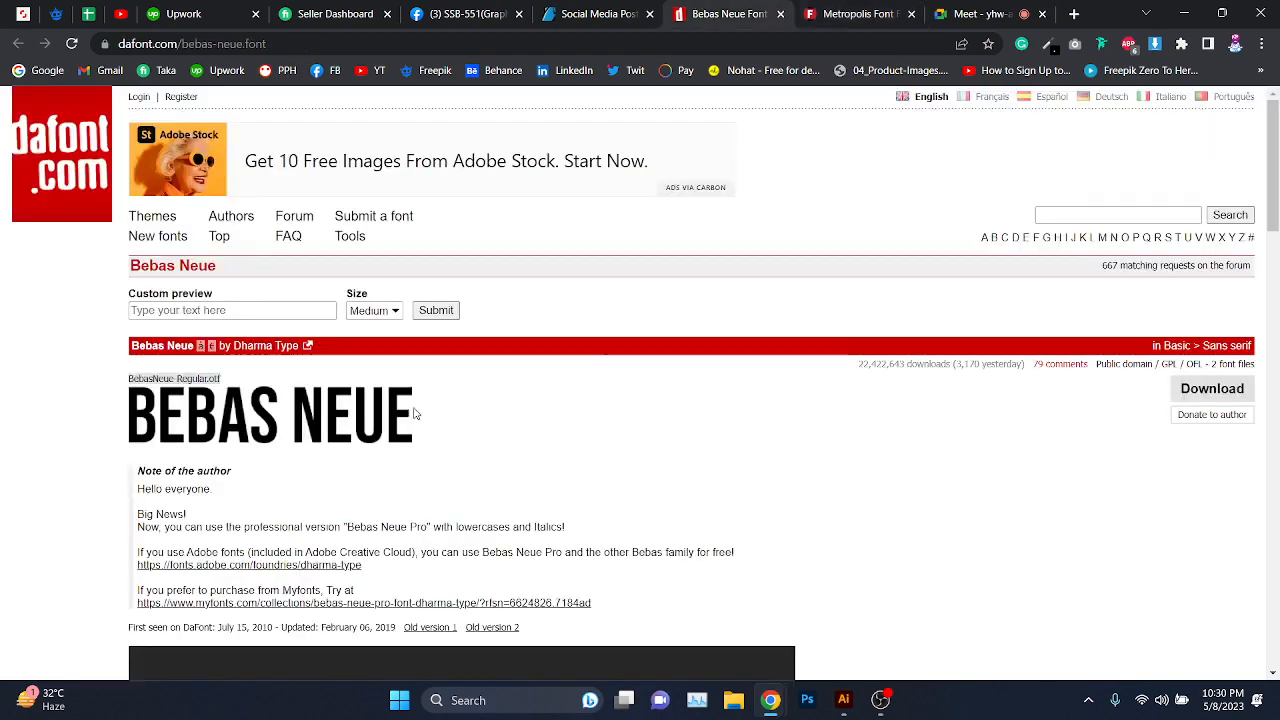
{"action": "left_click", "coordinate": [840, 10]}
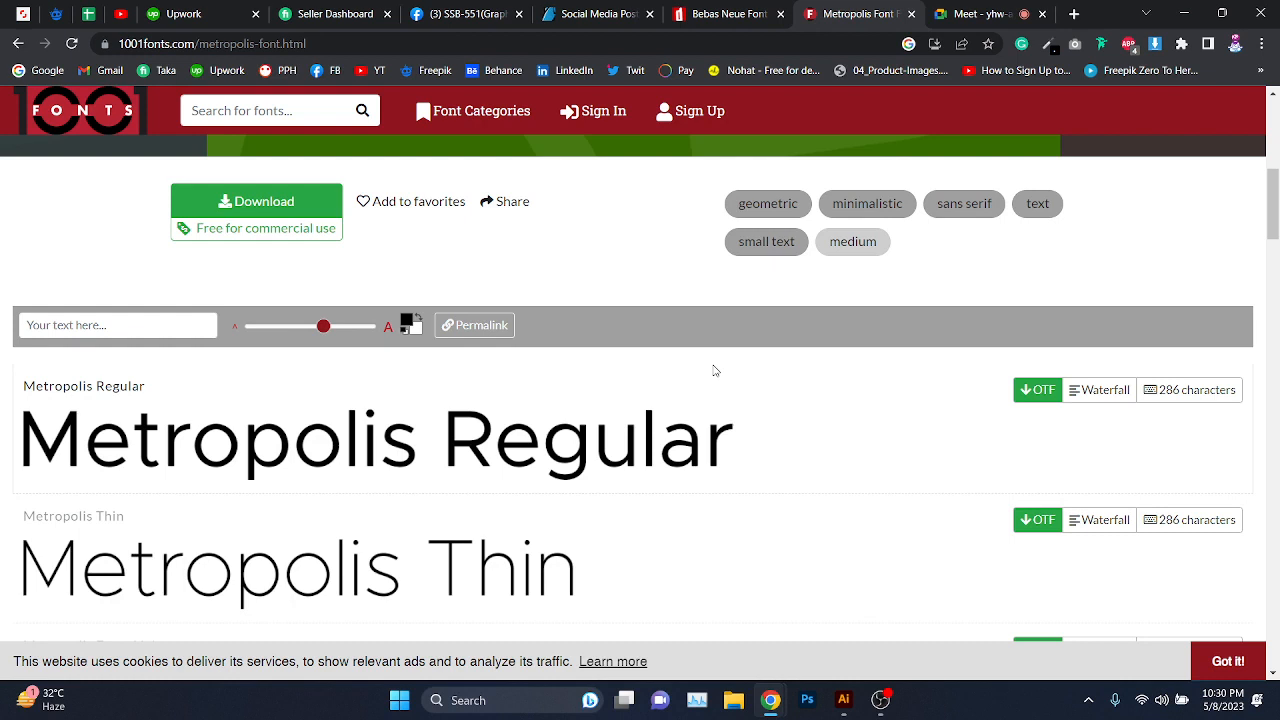
{"action": "left_click", "coordinate": [648, 5]}
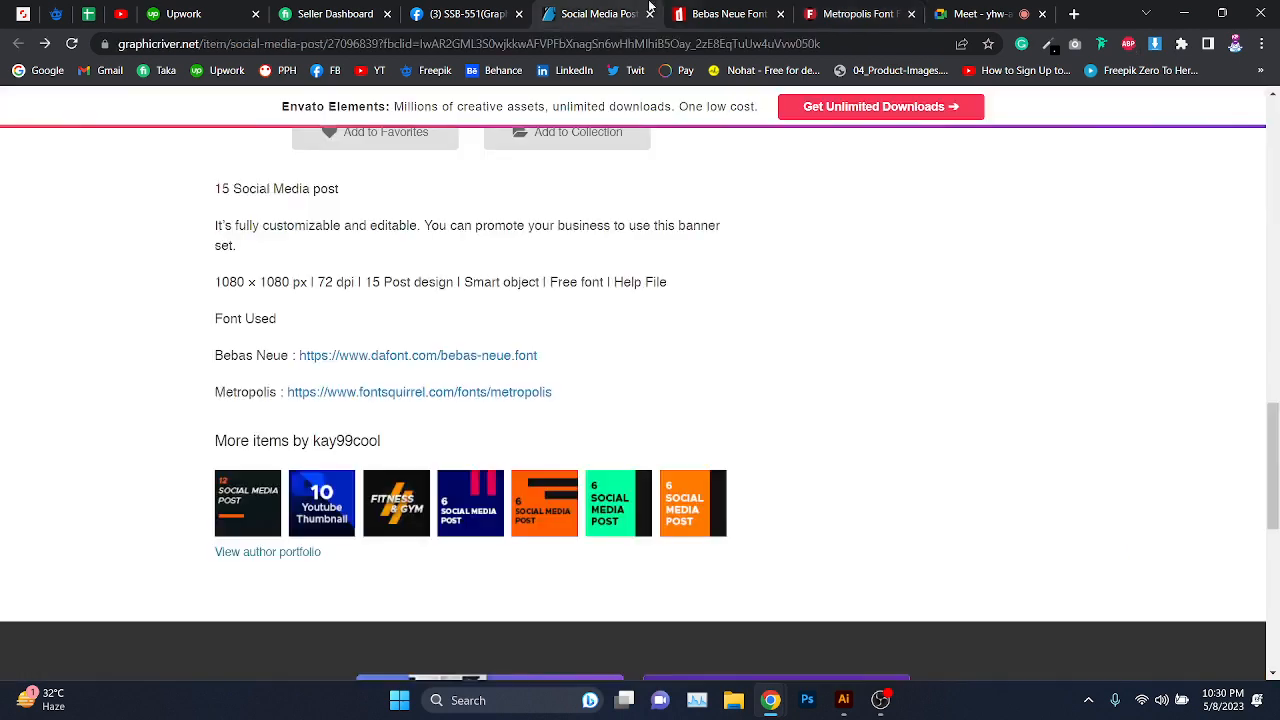
{"action": "left_click", "coordinate": [741, 5]}
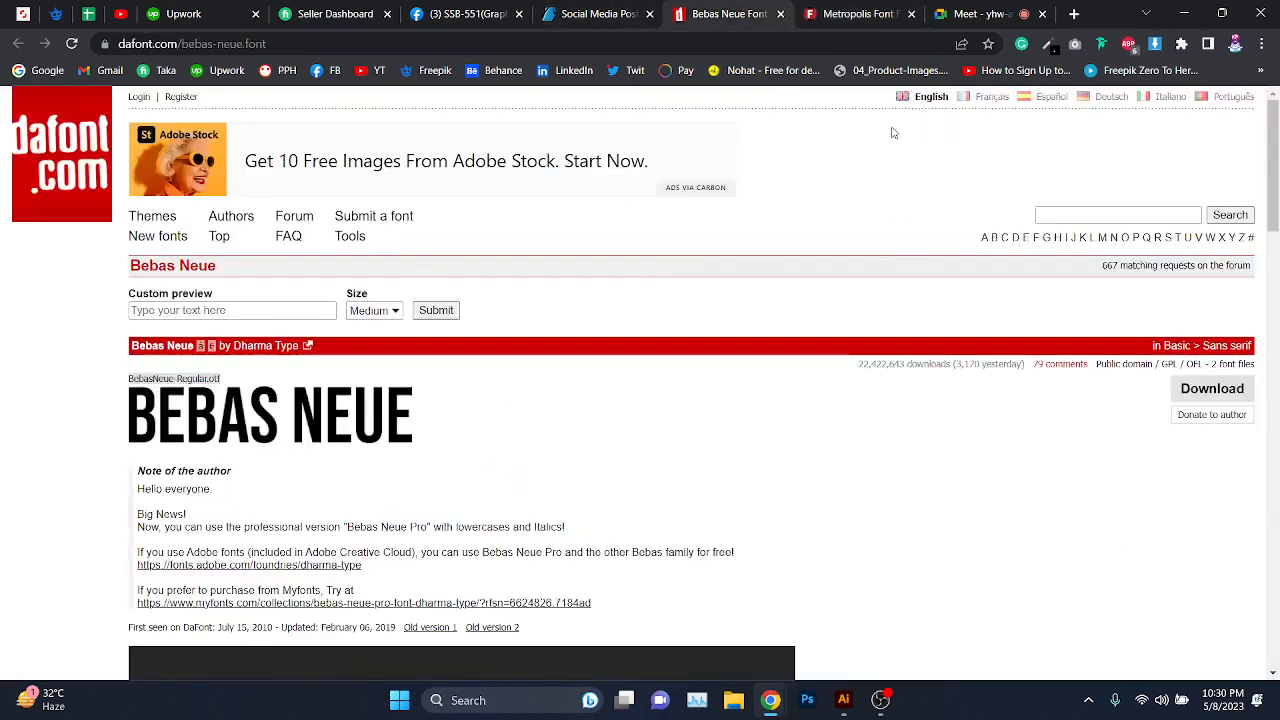
{"action": "left_click", "coordinate": [870, 14]}
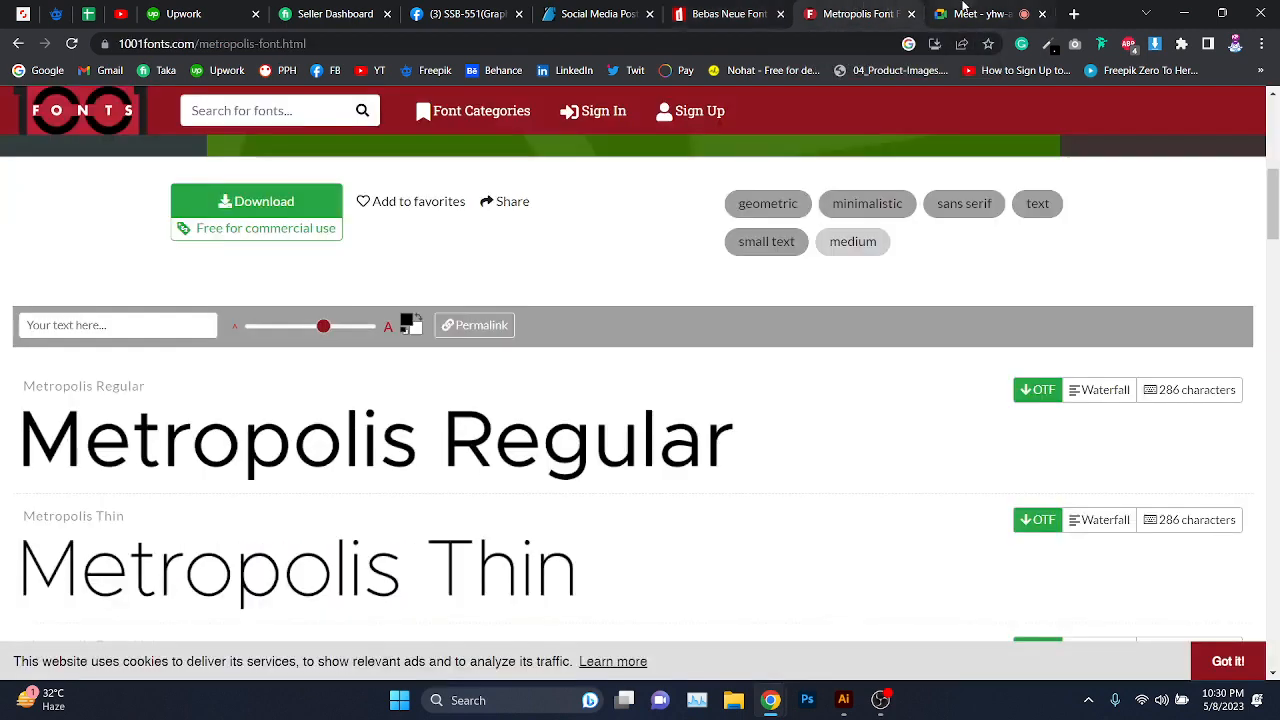
- Check the Meet in-call messages and close the Bebas Neue and Metropolis font tabs
{"action": "left_click", "coordinate": [965, 14]}
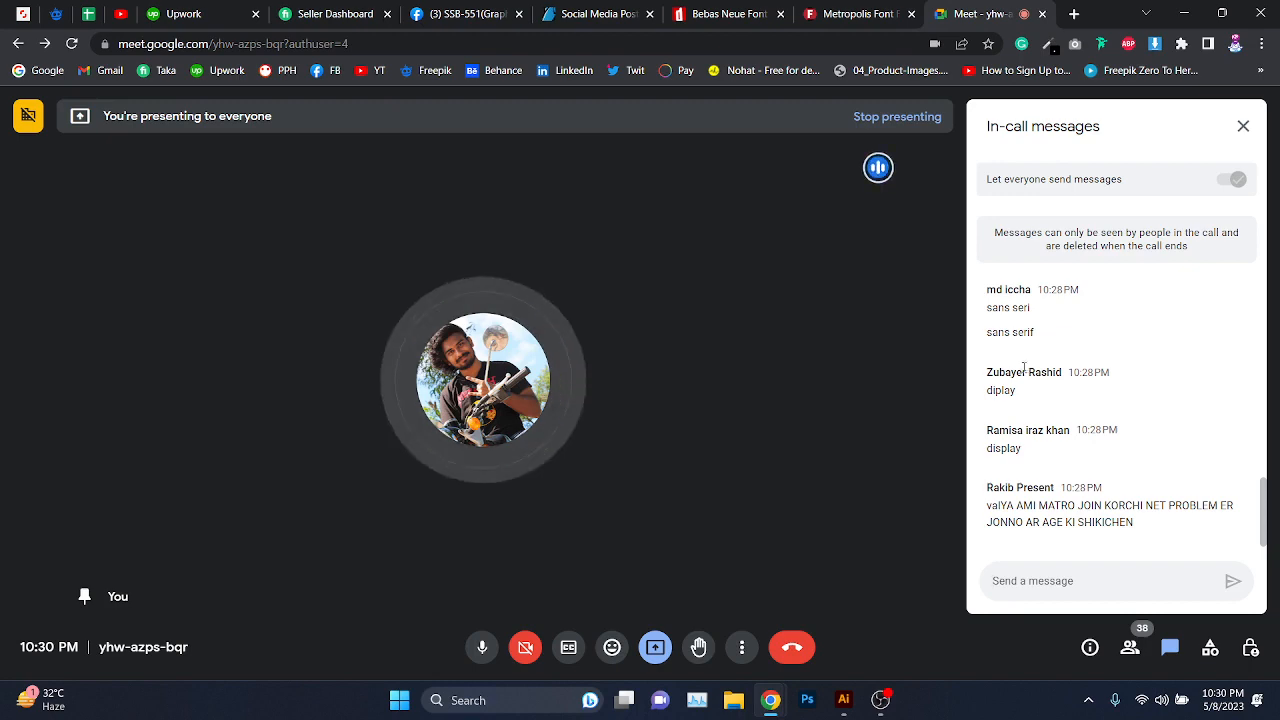
{"action": "left_click", "coordinate": [704, 13]}
{"action": "left_click", "coordinate": [780, 14]}
{"action": "left_click", "coordinate": [780, 14]}
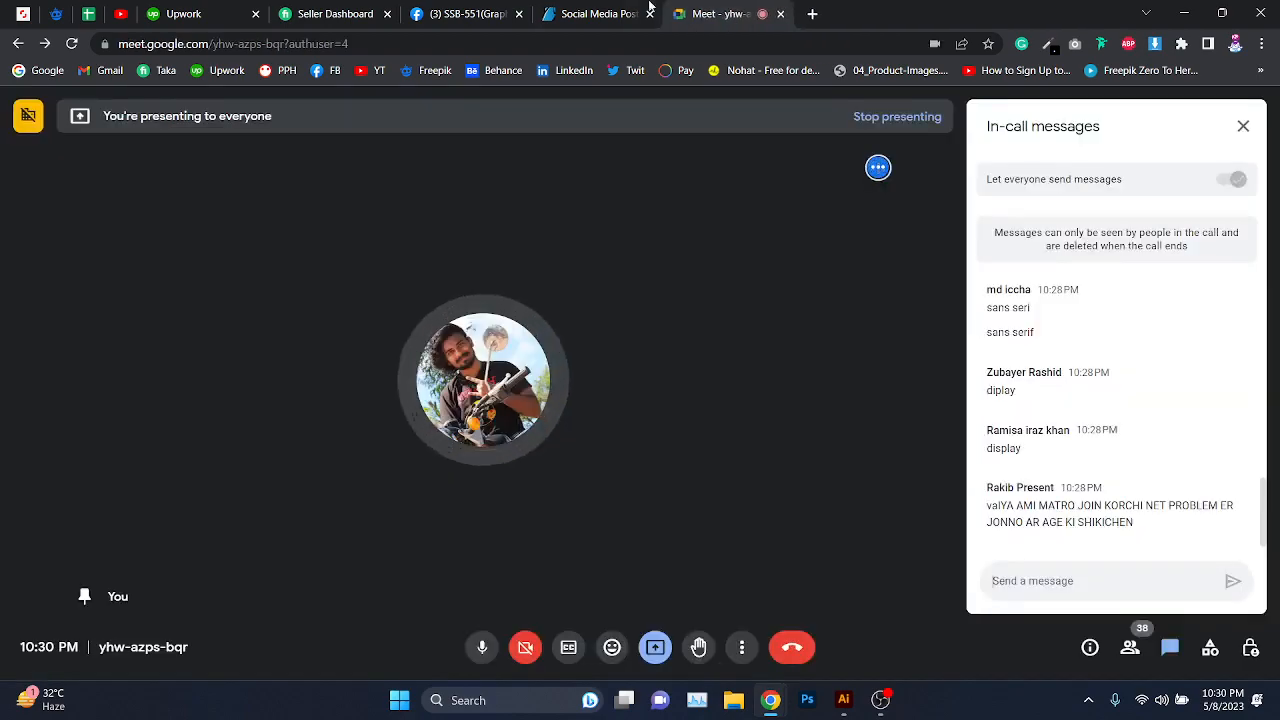
- Review the design previews, 1080 × 1080 px and 72 dpi specifications, and font list on the Social Media Post item page
{"action": "left_click", "coordinate": [596, 14]}
{"action": "scroll", "coordinate": [537, 297], "scroll_direction": "up", "scroll_amount": 5}
{"action": "scroll", "coordinate": [537, 292], "scroll_direction": "up", "scroll_amount": 3}
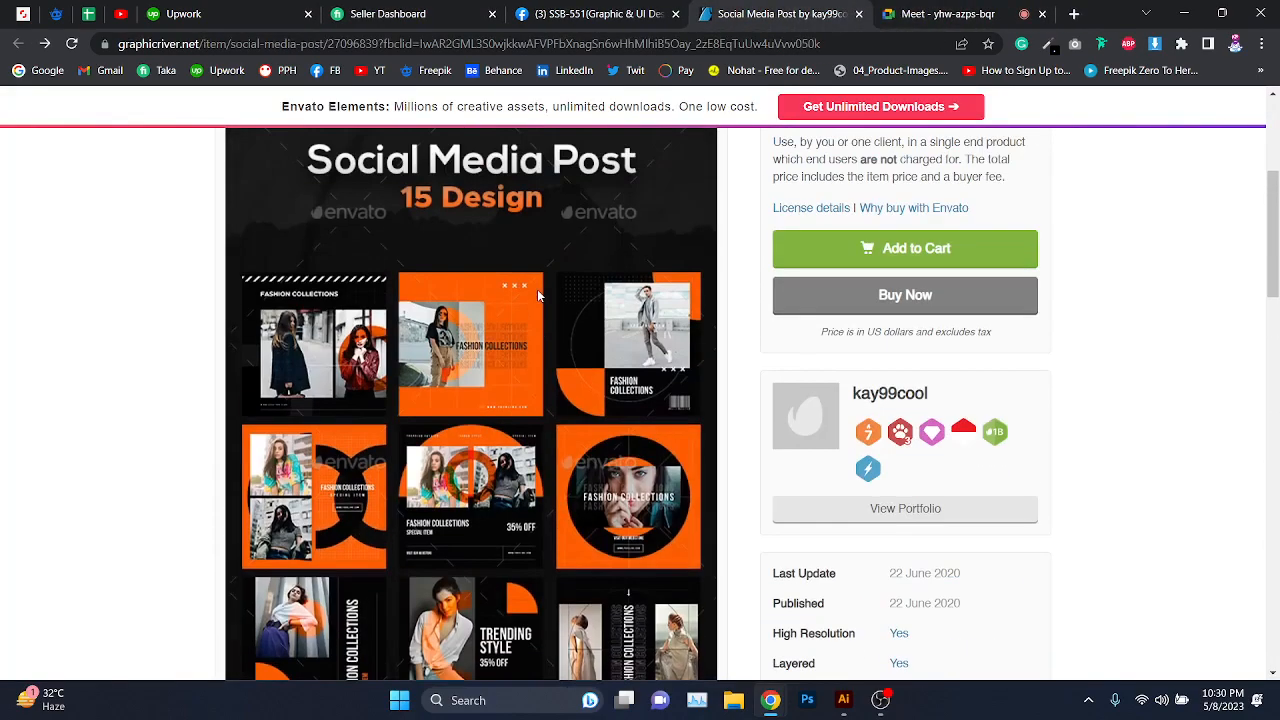
{"action": "scroll", "coordinate": [537, 289], "scroll_direction": "down", "scroll_amount": 15}
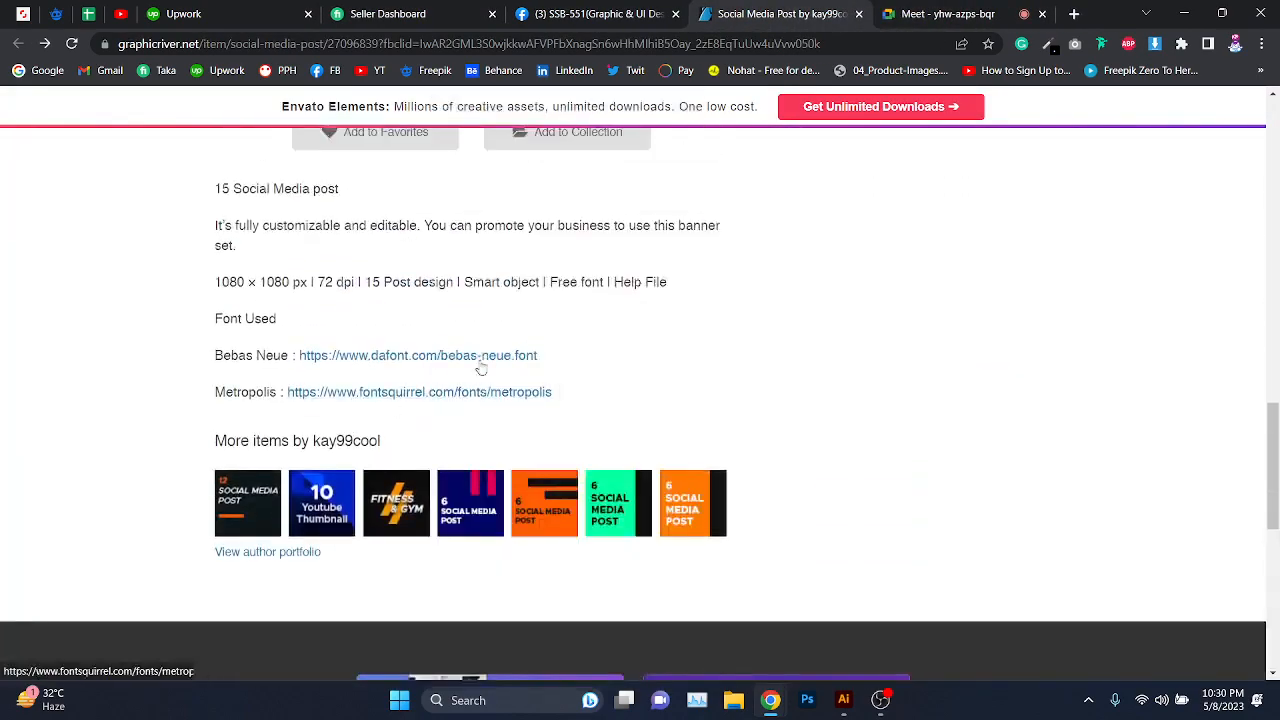
{"action": "left_click_drag", "start_coordinate": [214, 352], "coordinate": [463, 354]}
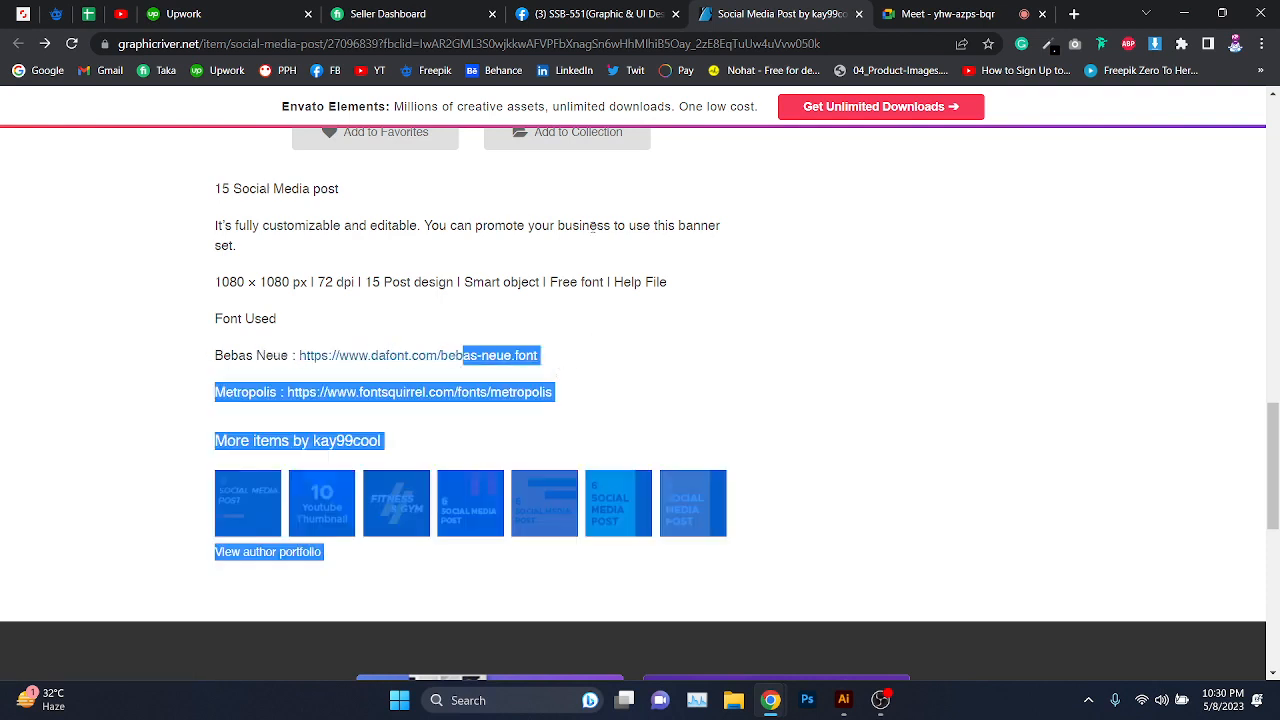
{"action": "left_click", "coordinate": [596, 282]}
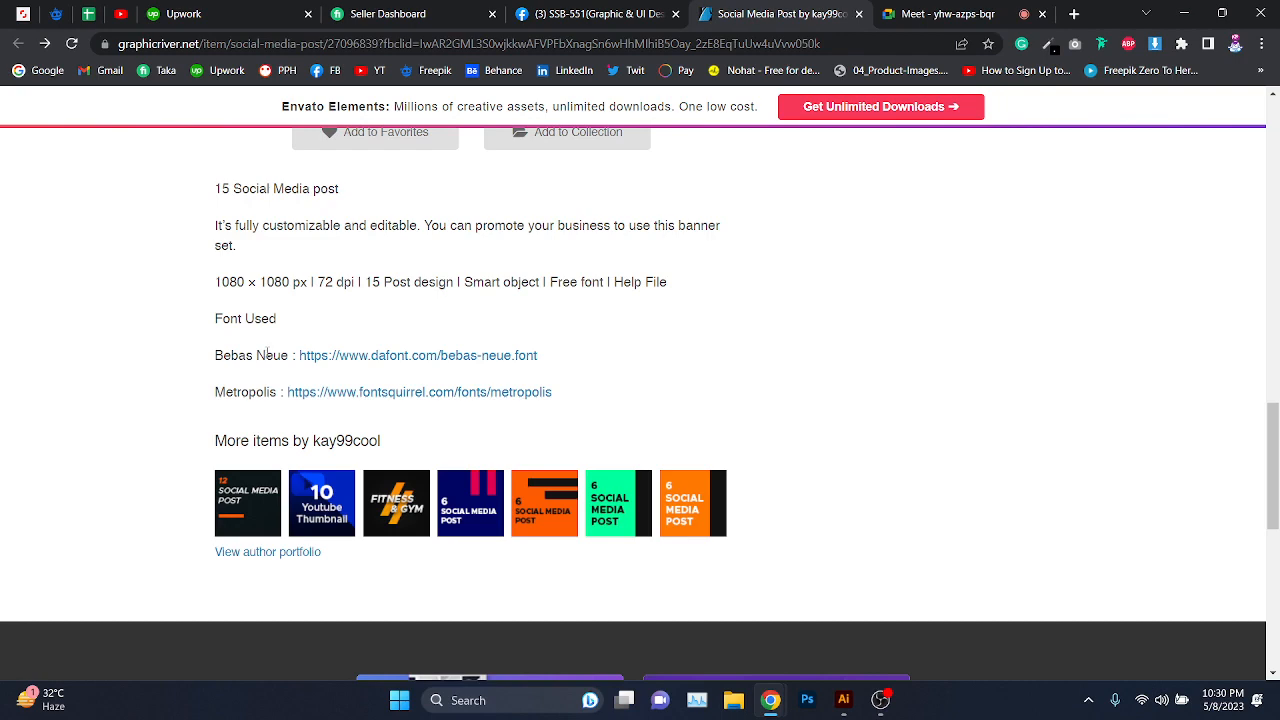
{"action": "scroll", "coordinate": [623, 331], "scroll_direction": "up", "scroll_amount": 2}
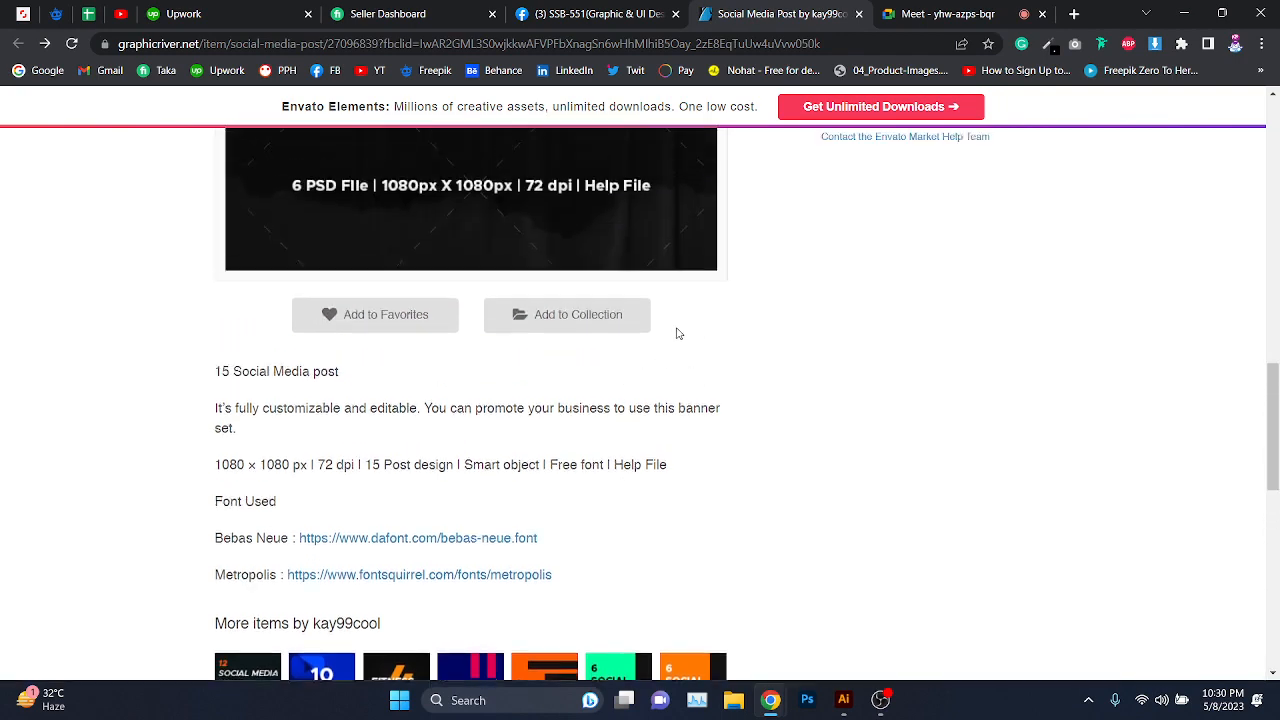
{"action": "scroll", "coordinate": [660, 370], "scroll_direction": "up", "scroll_amount": 6}
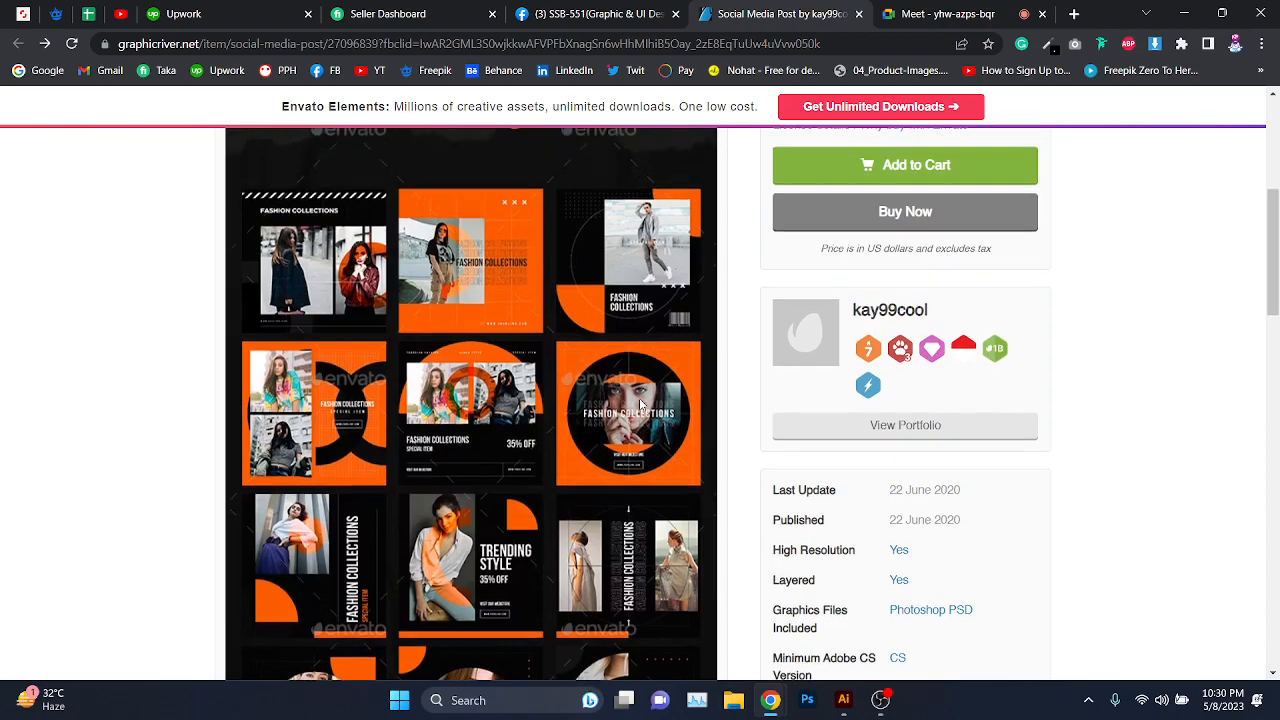
{"action": "scroll", "coordinate": [786, 510], "scroll_direction": "down", "scroll_amount": 3}
- Switch to Illustrator, close the Quote document, and start a new file
{"action": "left_click", "coordinate": [846, 705]}
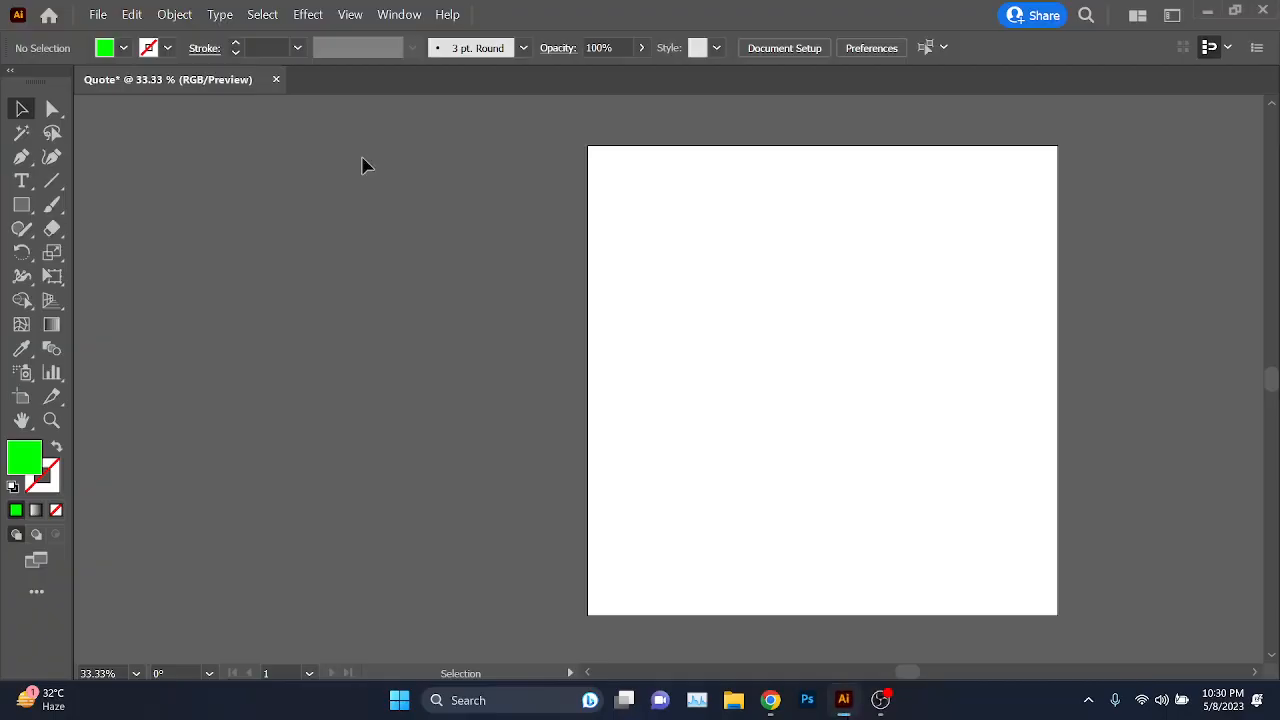
{"action": "key", "text": "ctrl+w"}
{"action": "left_click", "coordinate": [740, 371]}
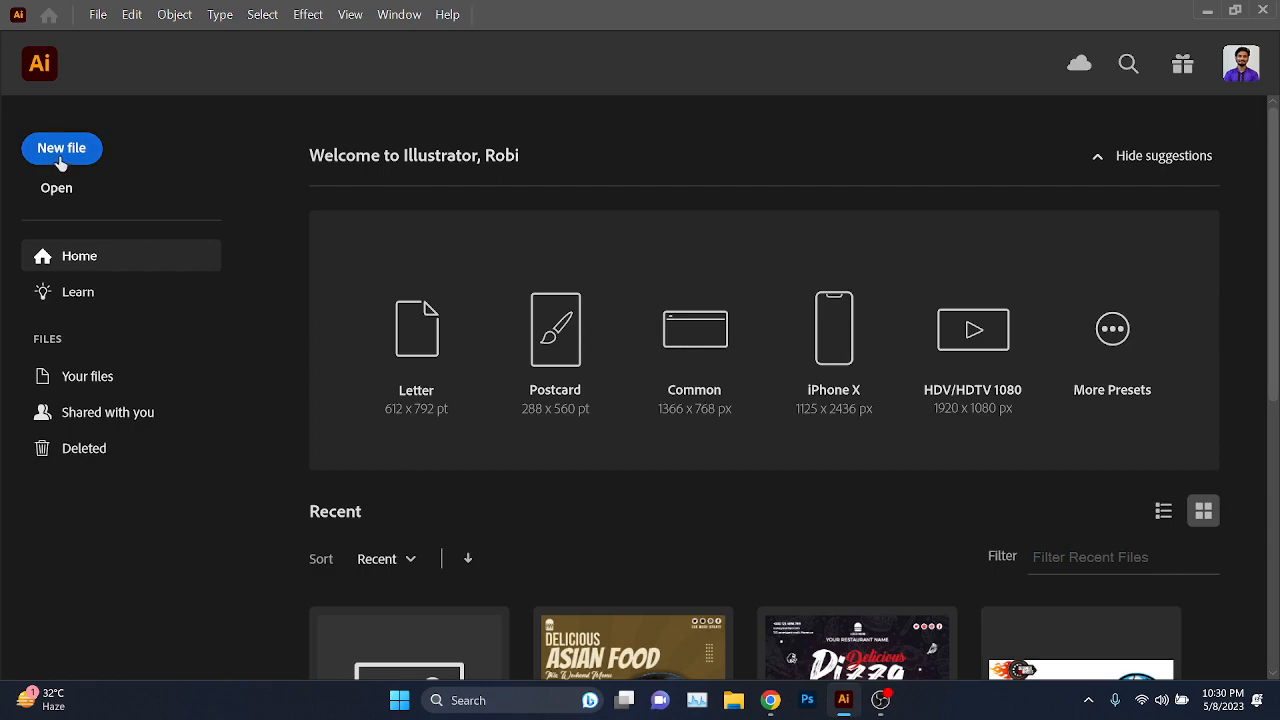
{"action": "left_click", "coordinate": [61, 150]}
- Switch to the Meet call in Chrome, admit the waiting participant, and return to the new document setup in Illustrator
{"action": "mouse_move", "coordinate": [770, 700]}
{"action": "left_click", "coordinate": [670, 610]}
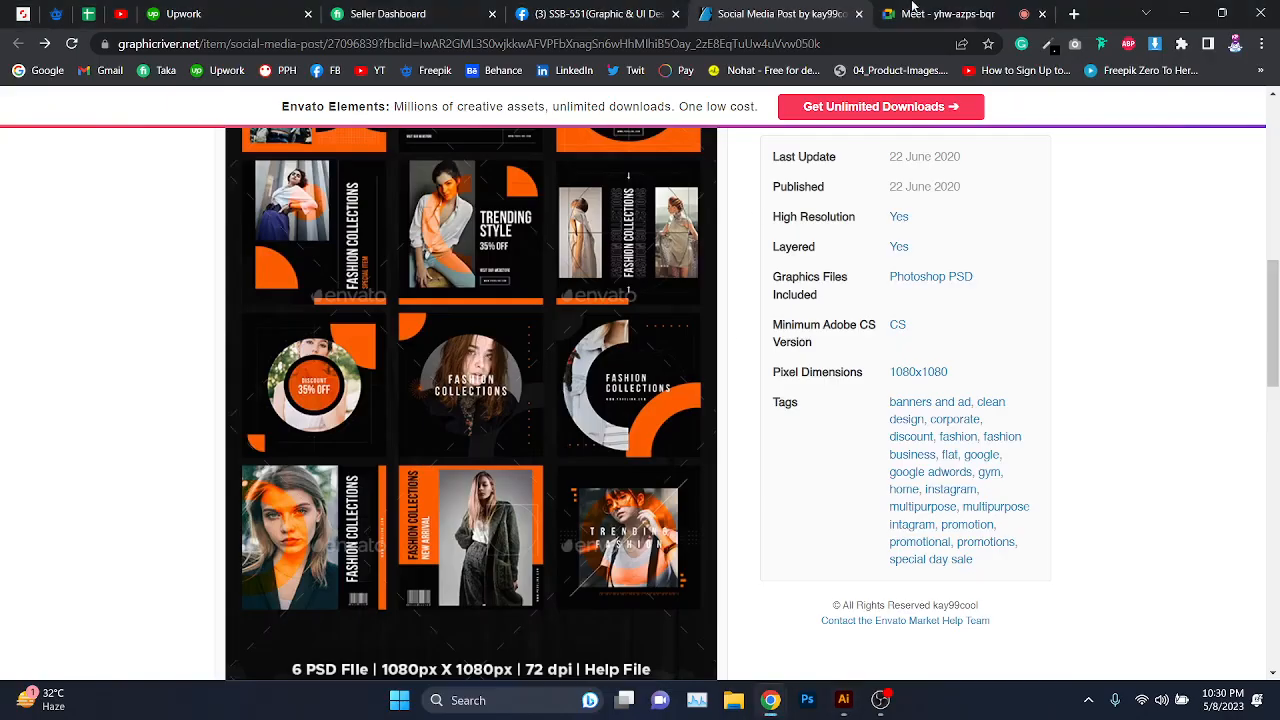
{"action": "left_click", "coordinate": [912, 12]}
{"action": "left_click", "coordinate": [808, 181]}
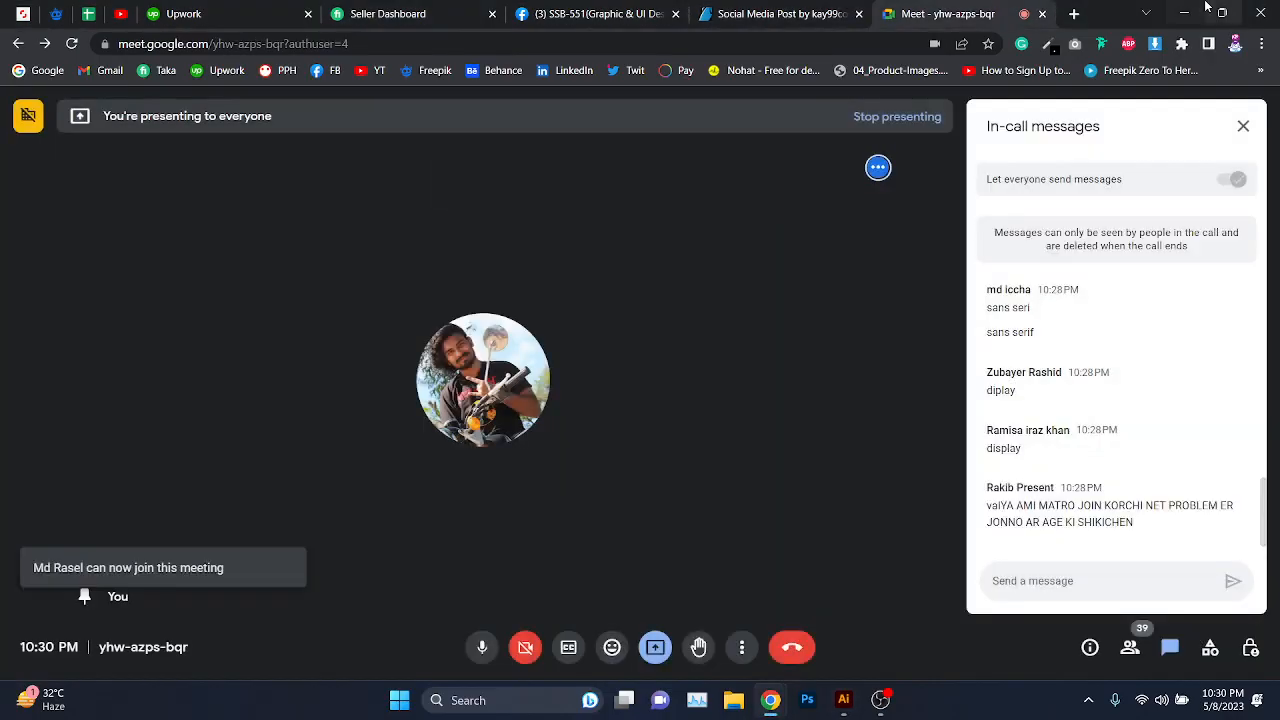
{"action": "left_click", "coordinate": [1214, 10]}
{"action": "left_click", "coordinate": [1005, 62]}
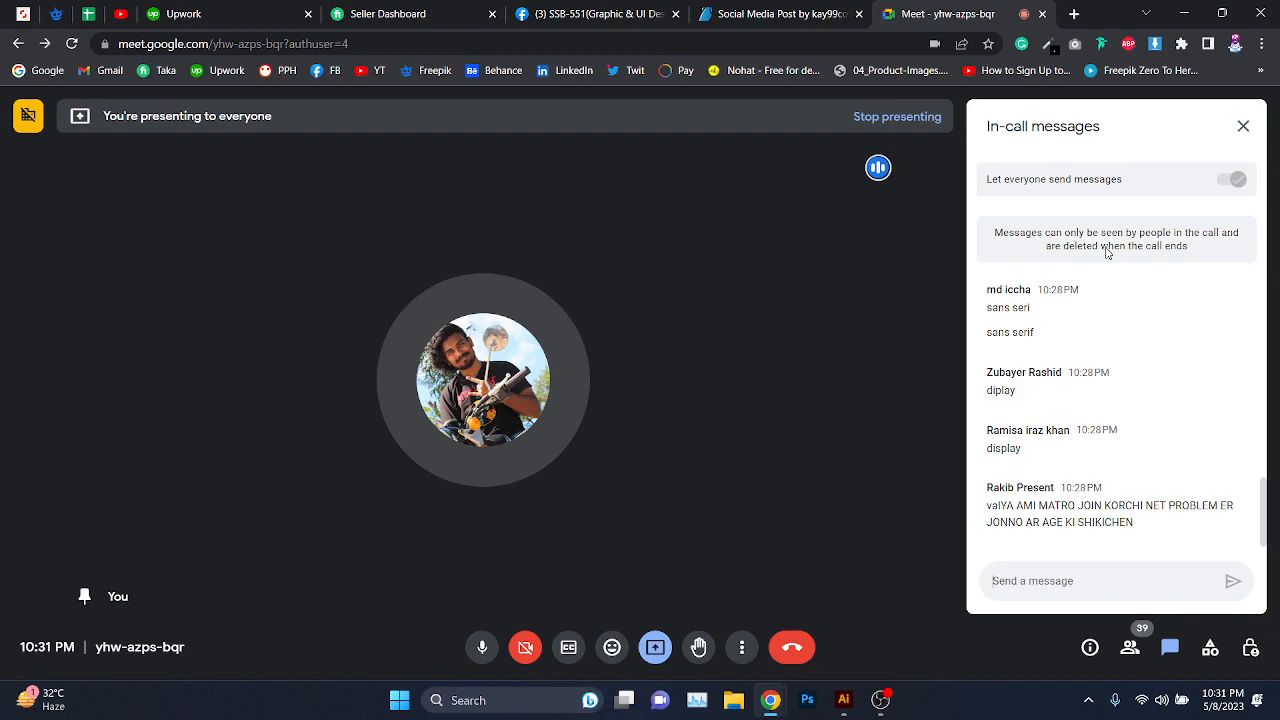
{"action": "left_click", "coordinate": [1183, 10]}
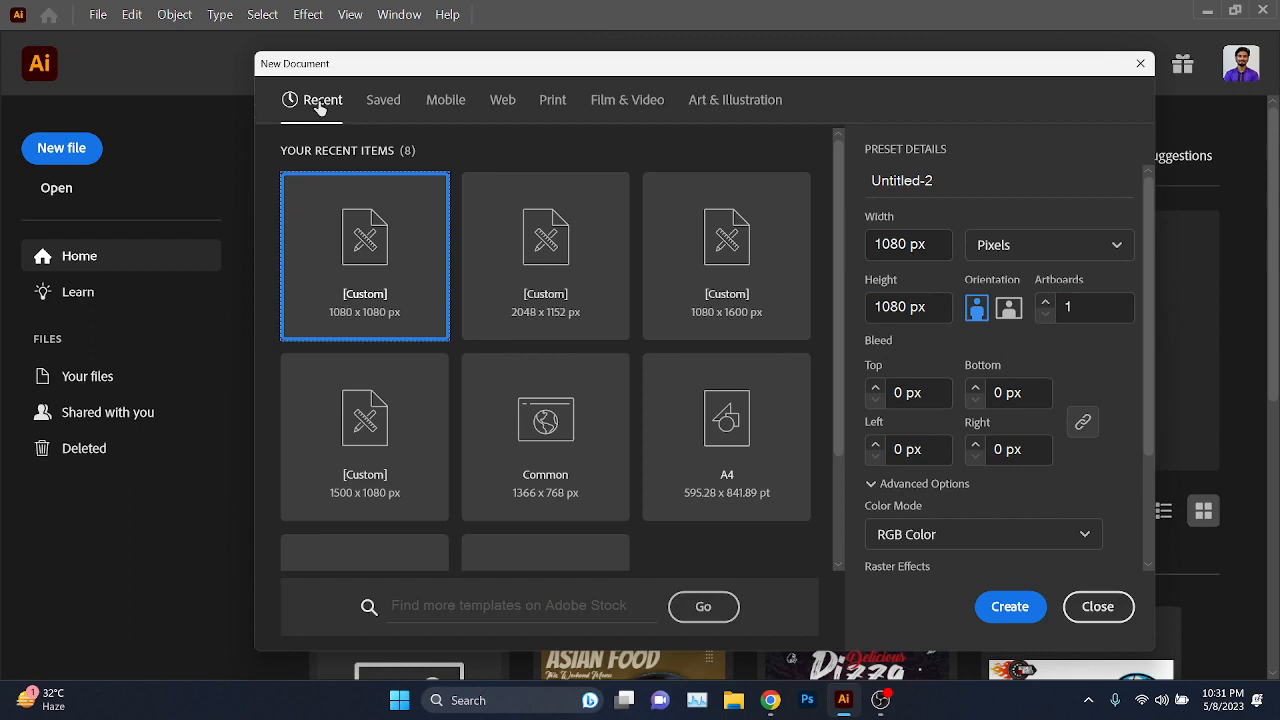
- Choose the Web document category and name the new document "Social media post 1"
{"action": "left_click", "coordinate": [505, 105]}
{"action": "left_click", "coordinate": [1012, 181]}
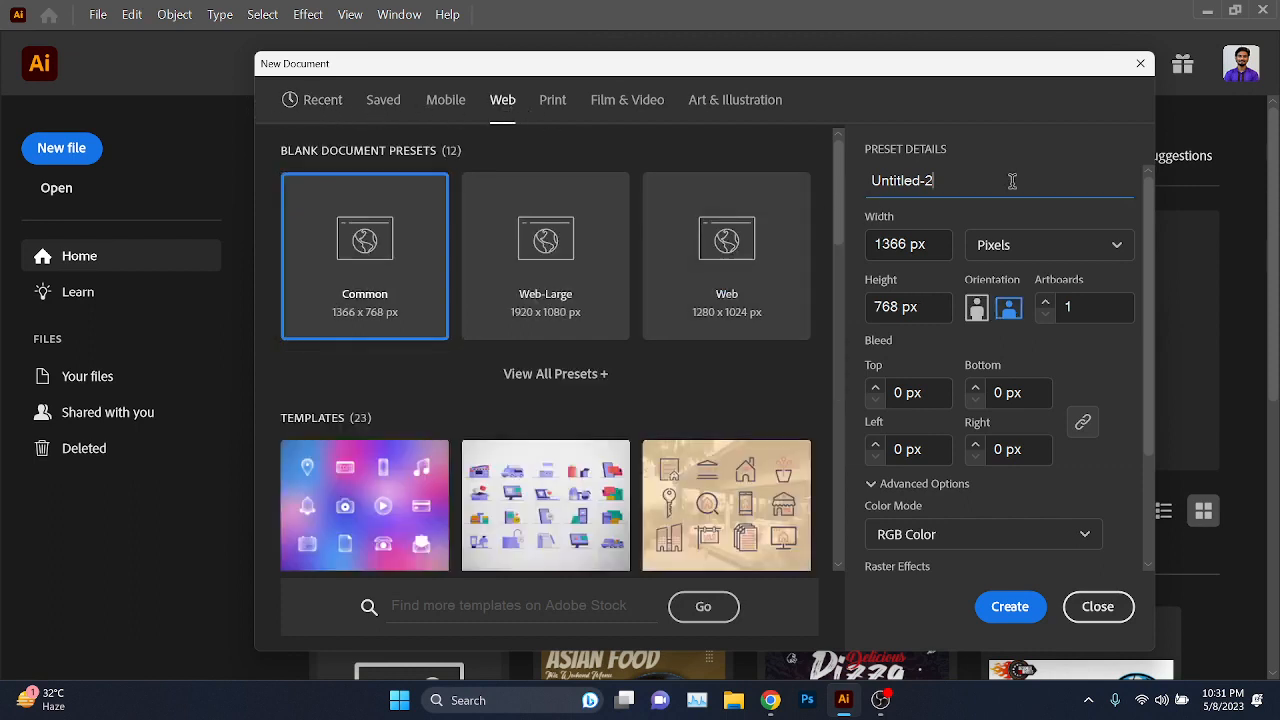
{"action": "key", "text": "ctrl+a"}
{"action": "key", "text": "BackSpace"}
{"action": "type", "text": "Social medua  post"}
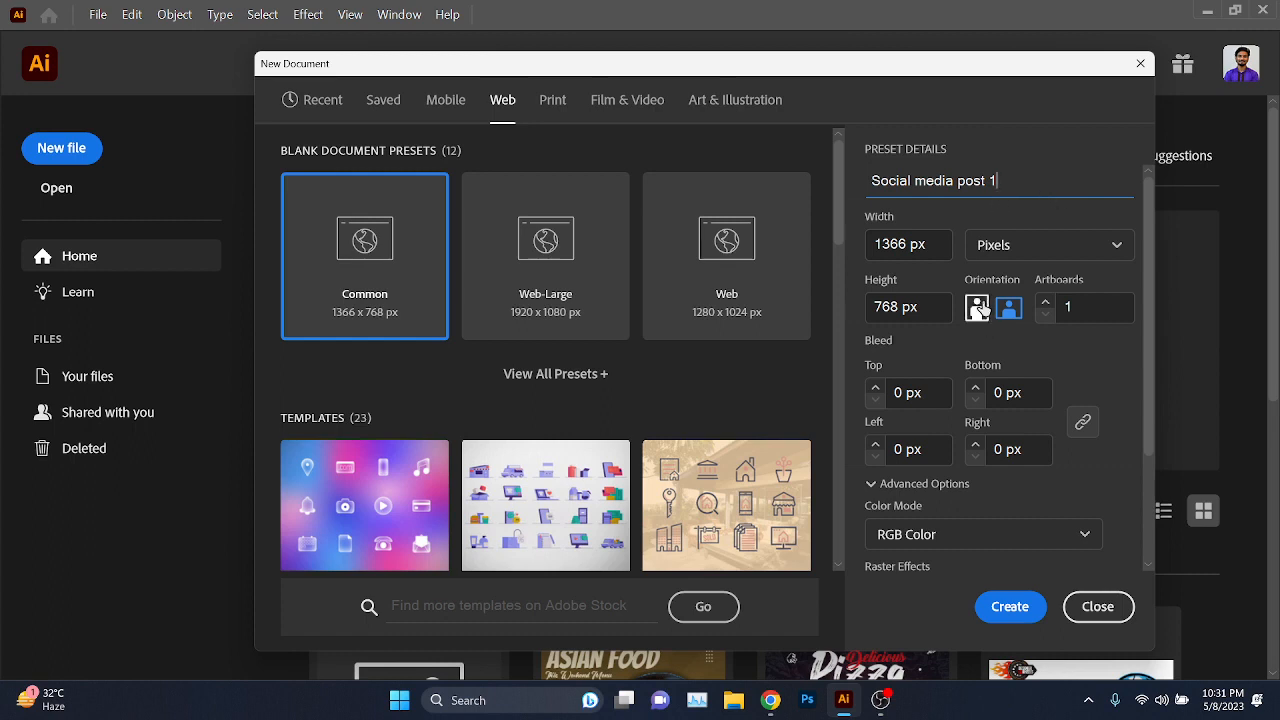
- Set the new document's width and height to 1080 px each
{"action": "left_click", "coordinate": [945, 246]}
{"action": "type", "text": "1080"}
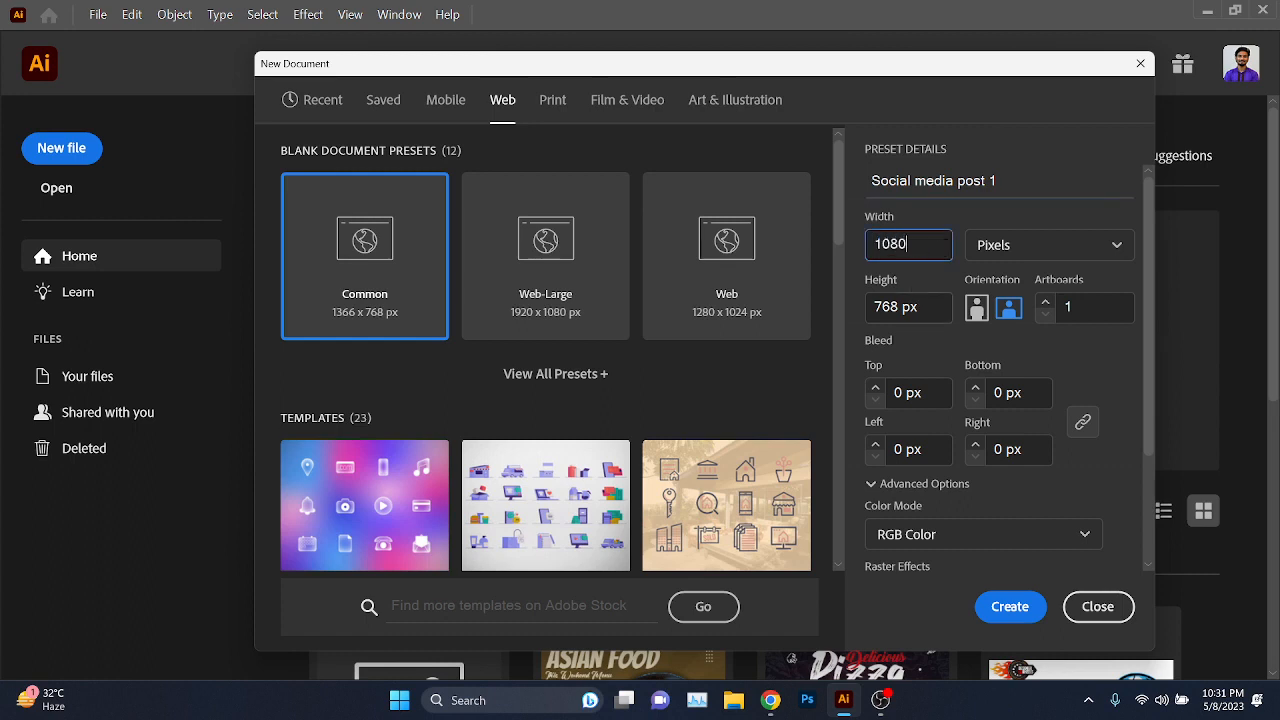
{"action": "key", "text": "Tab"}
{"action": "type", "text": "1080"}
{"action": "key", "text": "Tab"}
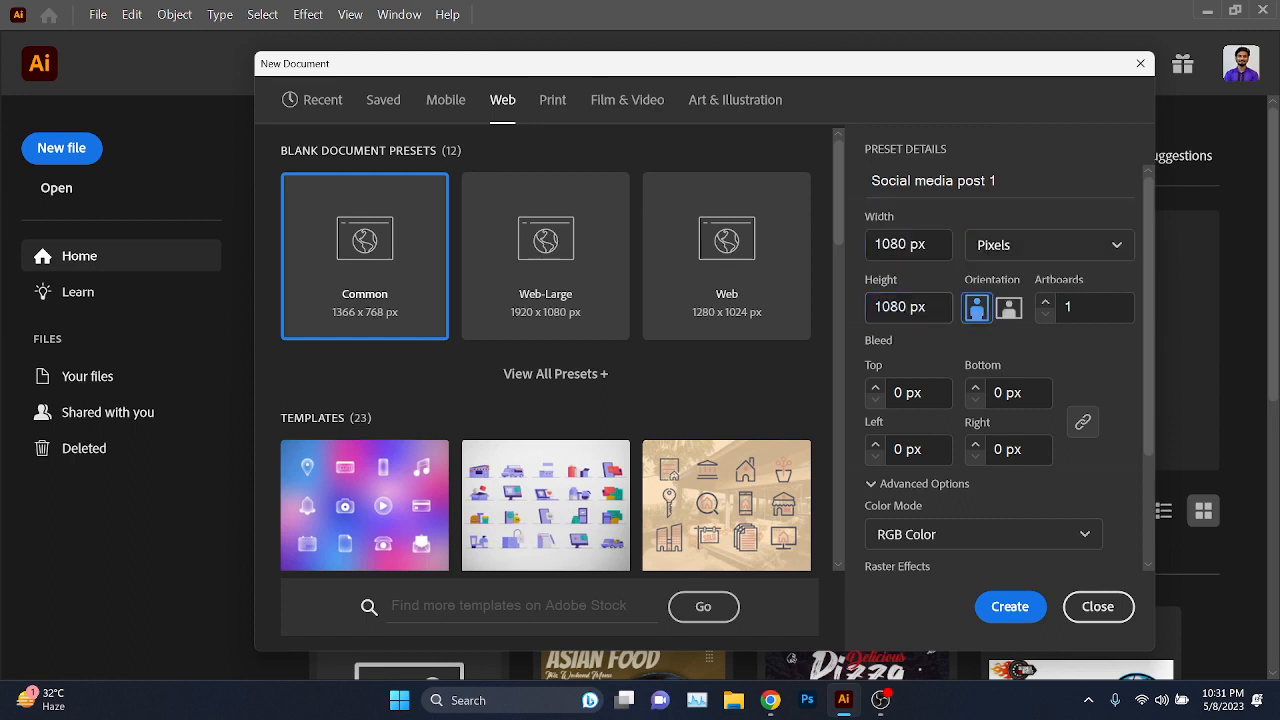
- Create the document with 1 artboard, 0 px bleed, RGB Color and Screen (72 ppi) raster effects after reviewing those settings
{"action": "left_click", "coordinate": [1104, 307]}
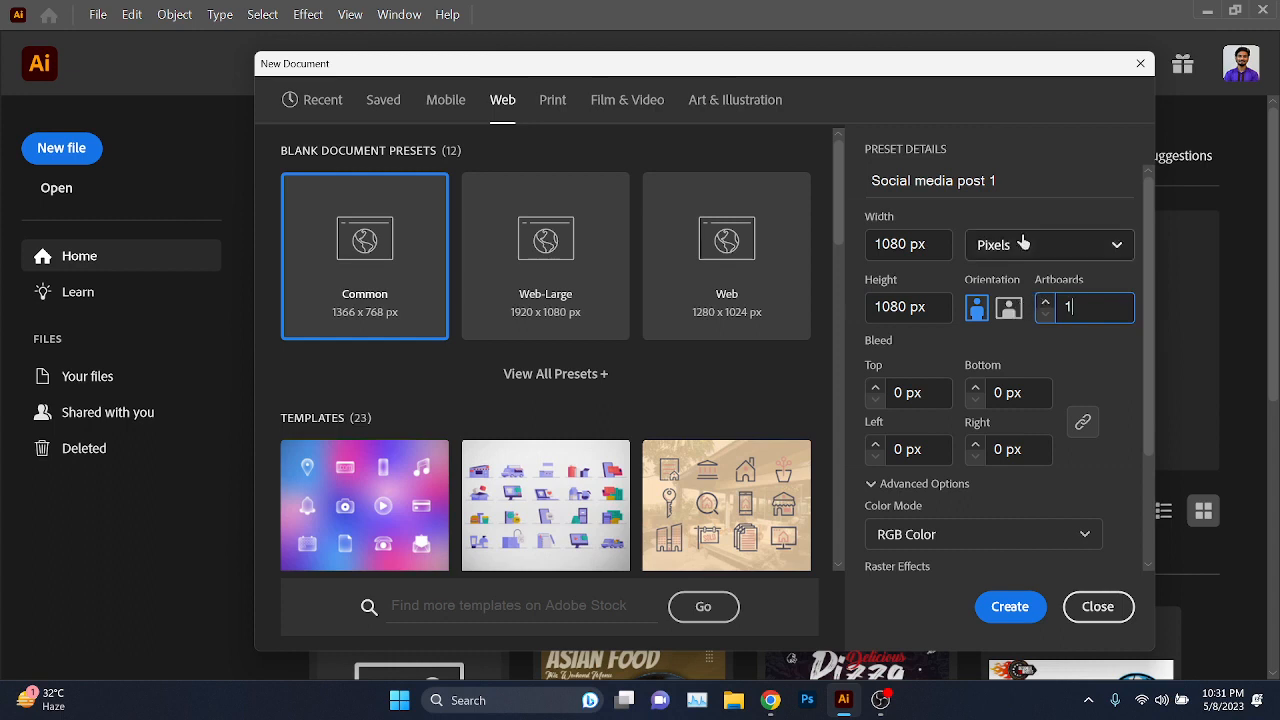
{"action": "left_click", "coordinate": [1088, 349]}
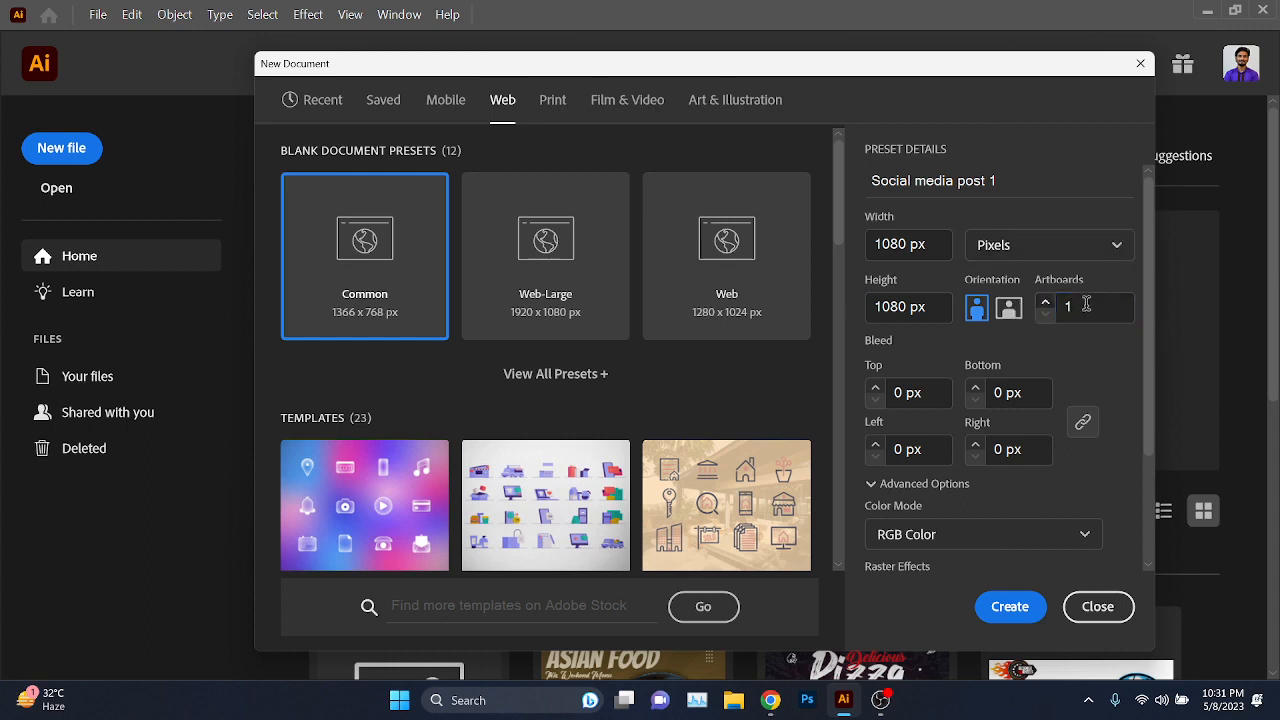
{"action": "scroll", "coordinate": [1087, 305], "scroll_direction": "down", "scroll_amount": 1}
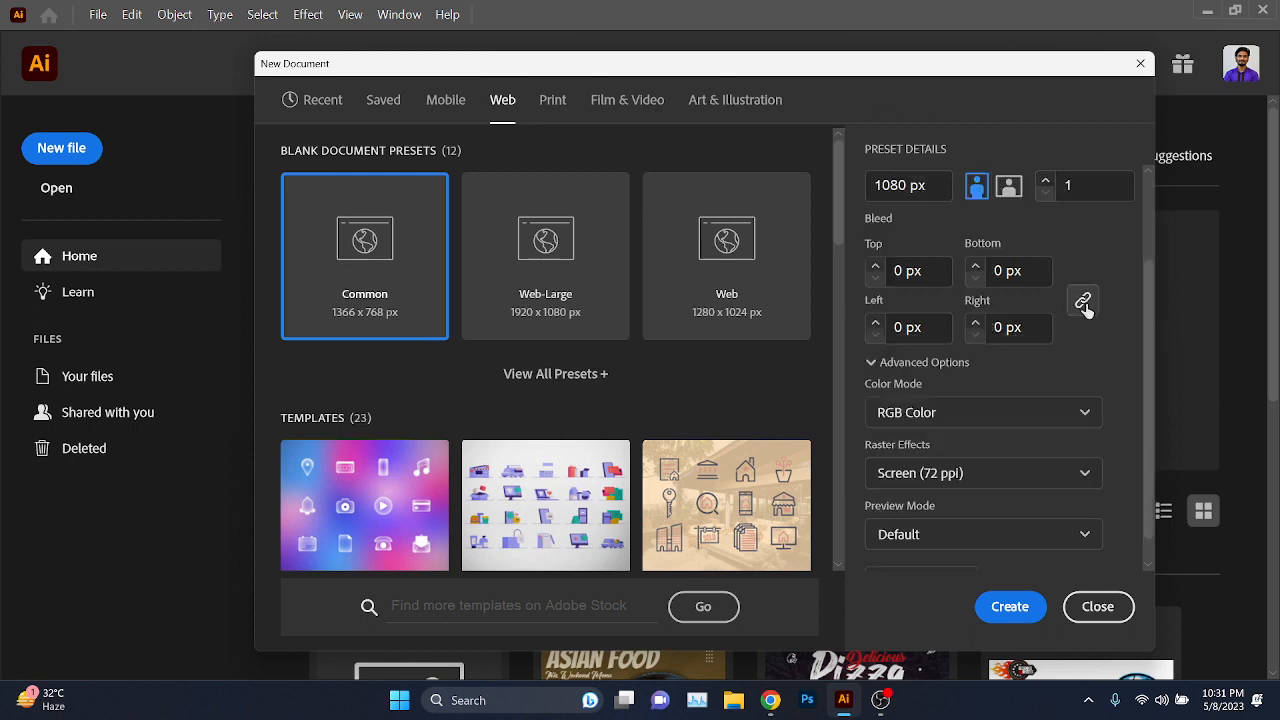
{"action": "scroll", "coordinate": [965, 335], "scroll_direction": "down", "scroll_amount": 1}
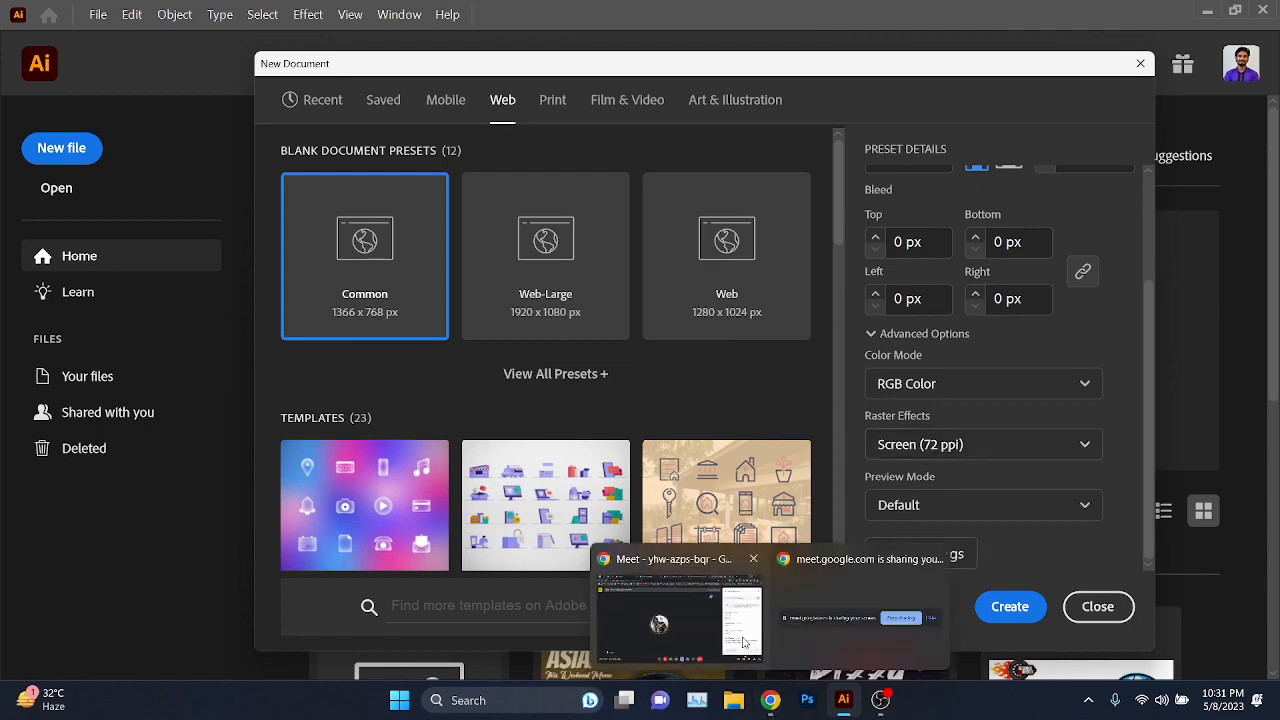
{"action": "left_click", "coordinate": [690, 530]}
{"action": "key", "text": "alt+Tab"}
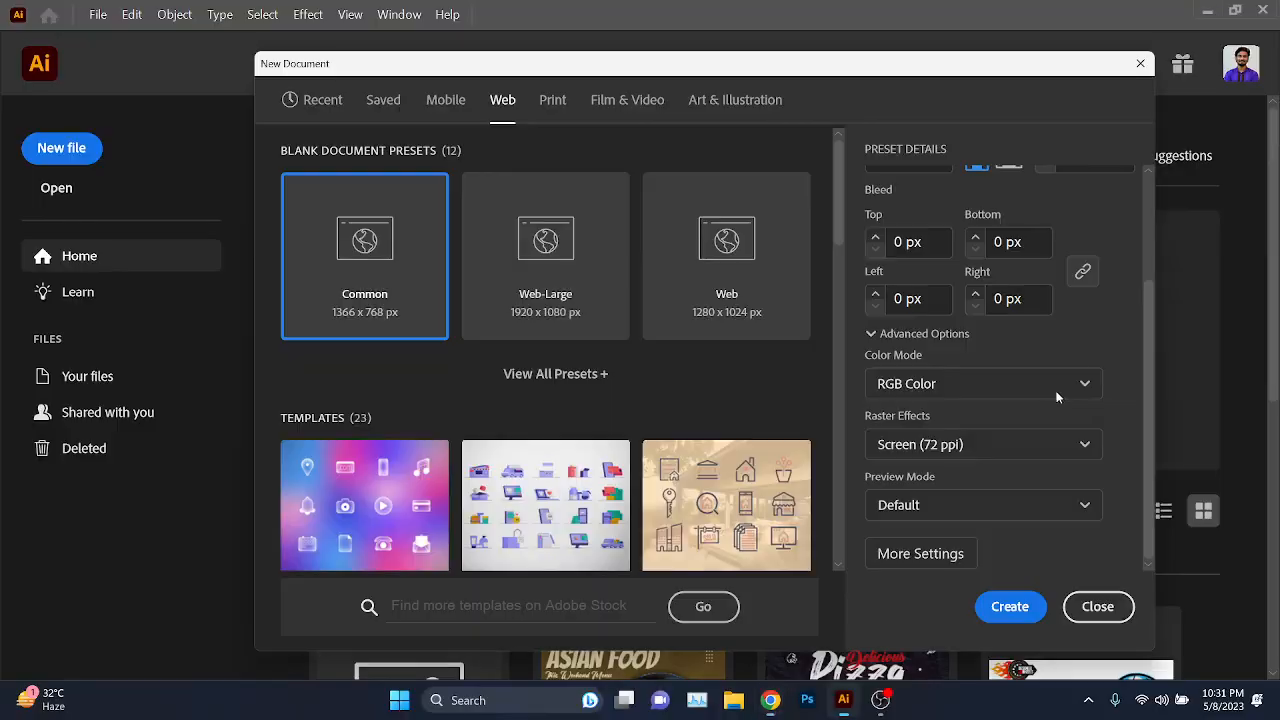
{"action": "left_click", "coordinate": [1033, 617]}
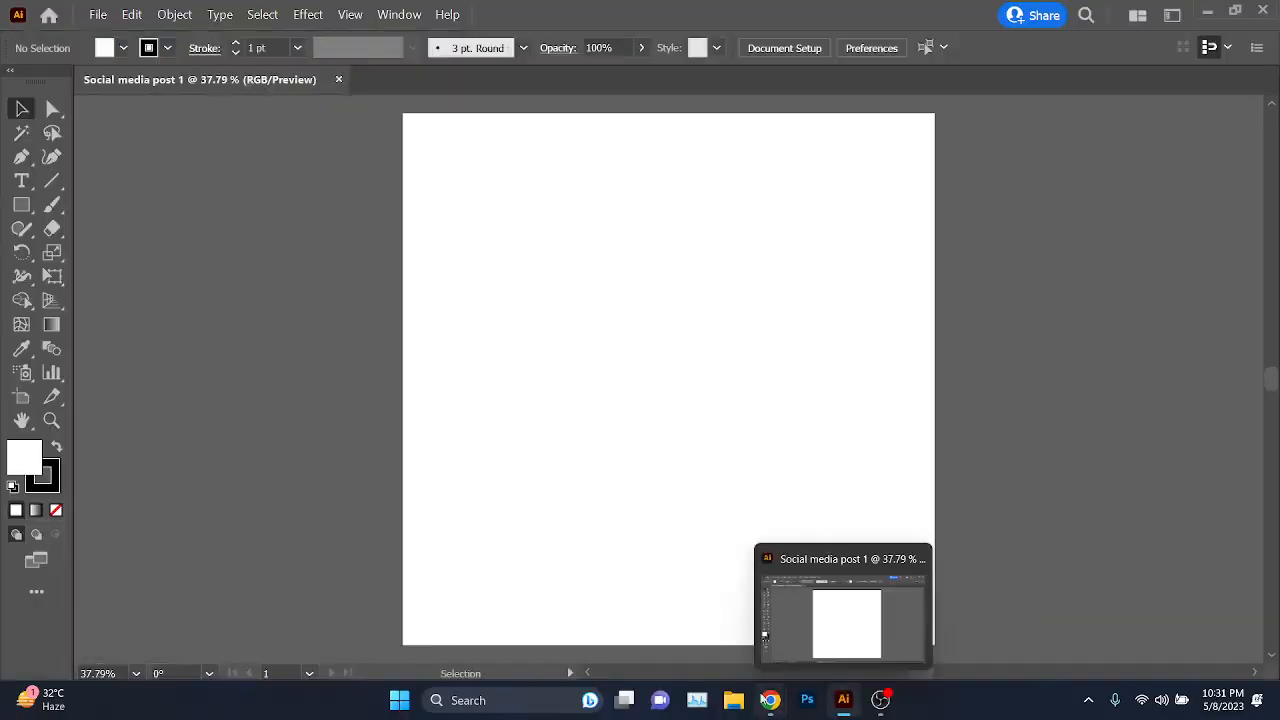
- Switch to Chrome, return the Social Media Post item page to its beginning, and admit the waiting participant to the Meet call
{"action": "mouse_move", "coordinate": [770, 700]}
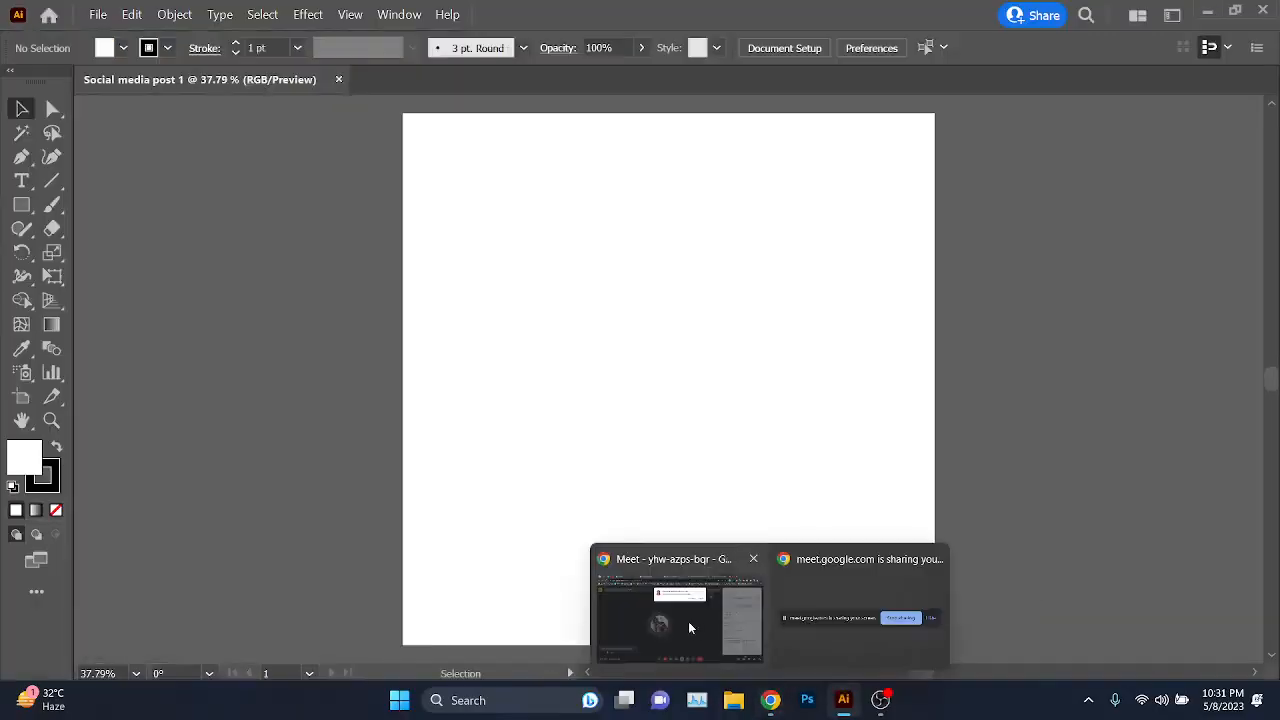
{"action": "left_click", "coordinate": [689, 625]}
{"action": "left_click", "coordinate": [848, 10]}
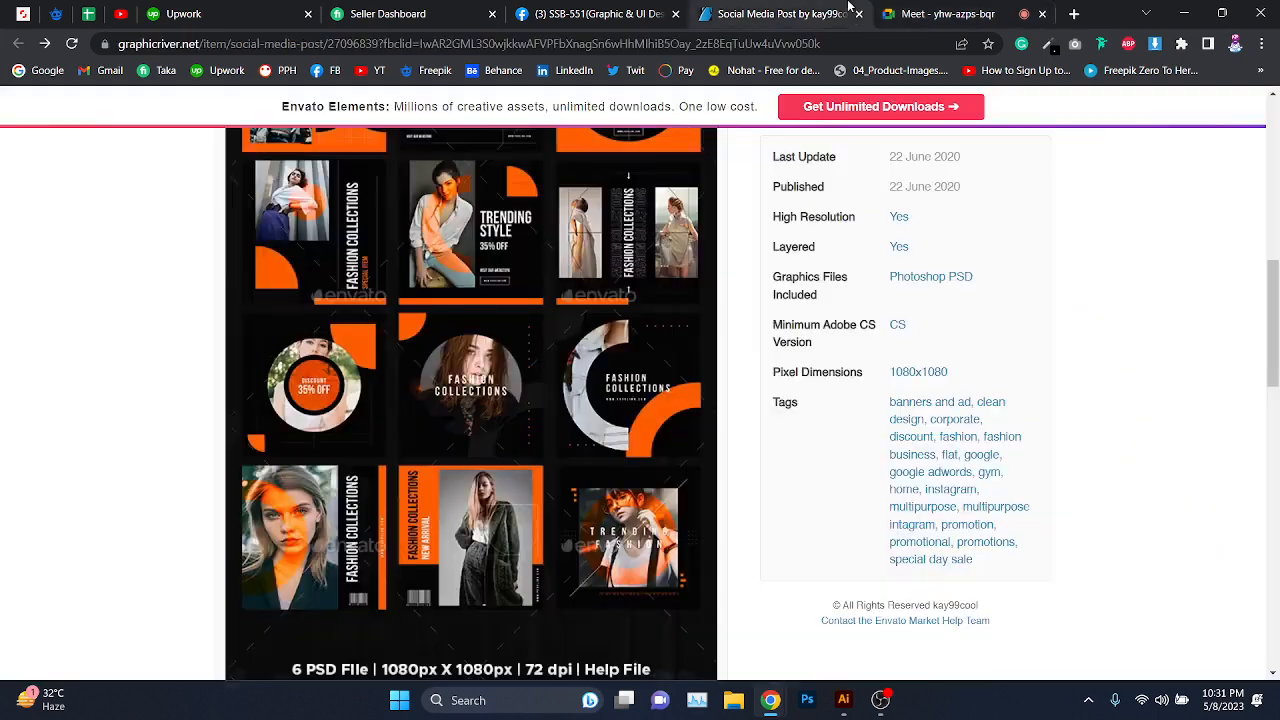
{"action": "scroll", "coordinate": [871, 310], "scroll_direction": "up", "scroll_amount": 10}
{"action": "key", "text": "ctrl+Tab"}
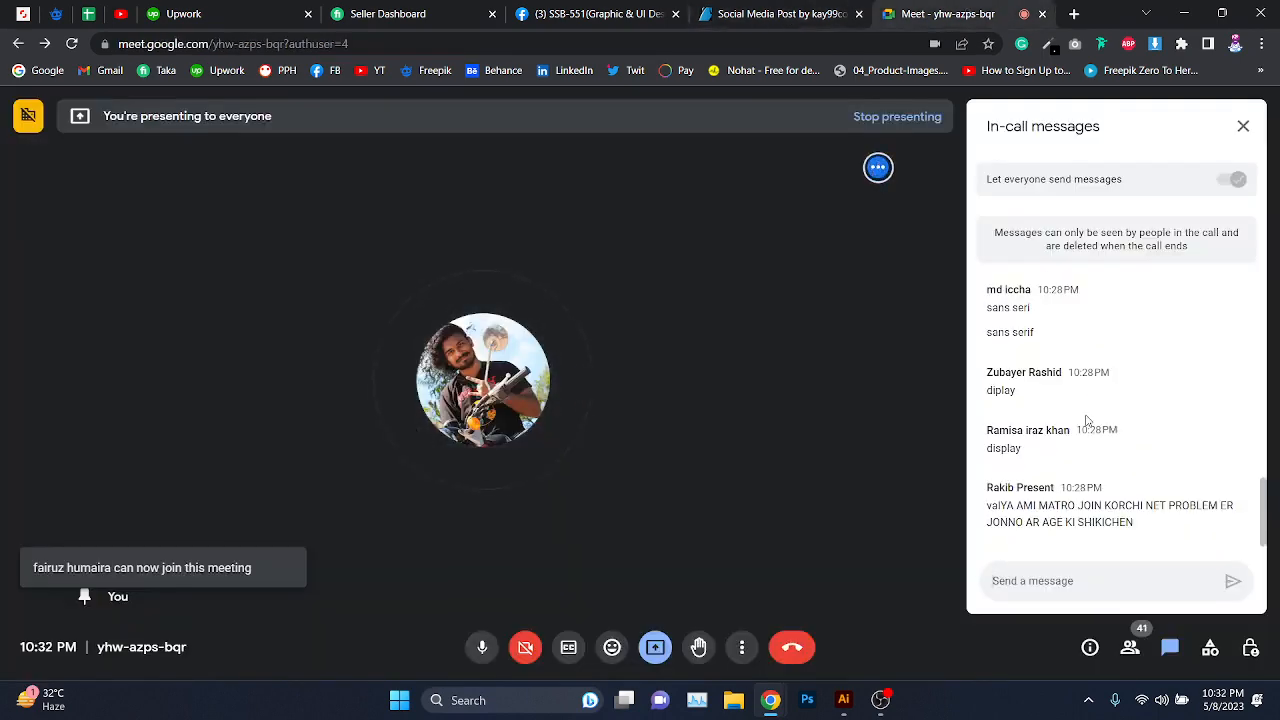
- Look through the orange and black fashion post designs on the GraphicRiver item page
{"action": "left_click", "coordinate": [826, 20]}
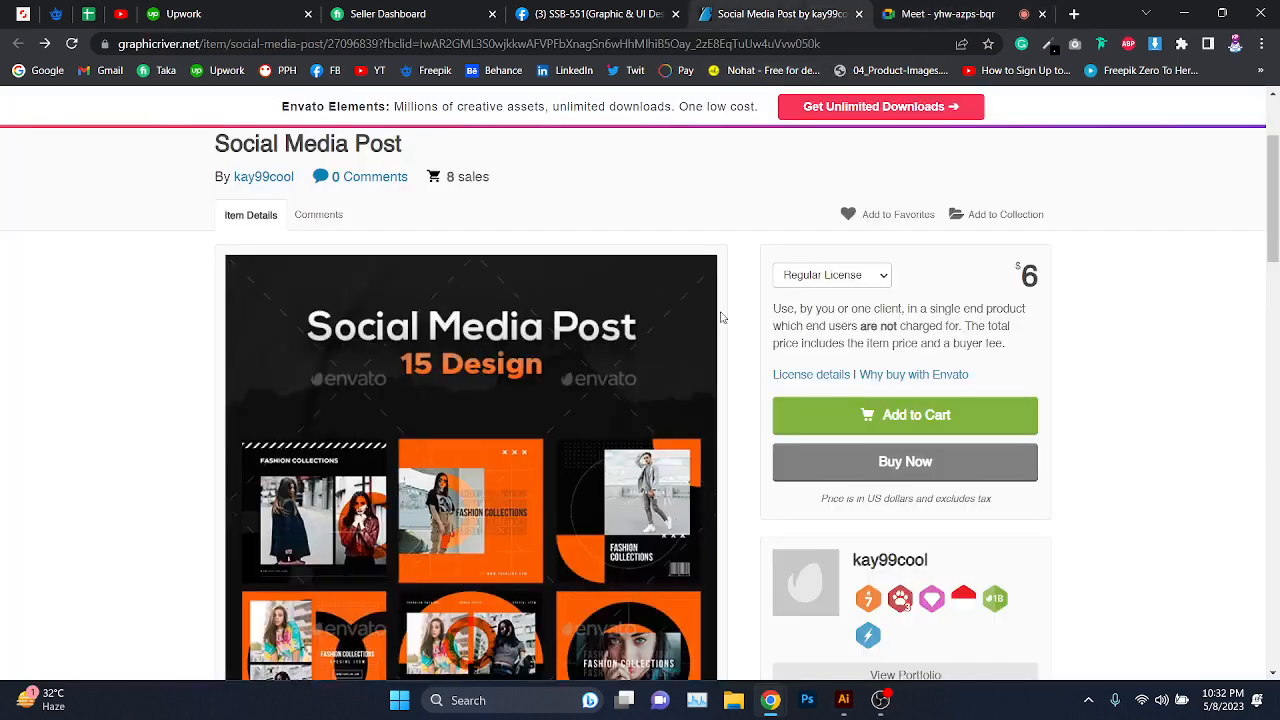
{"action": "scroll", "coordinate": [664, 320], "scroll_direction": "down", "scroll_amount": 3}
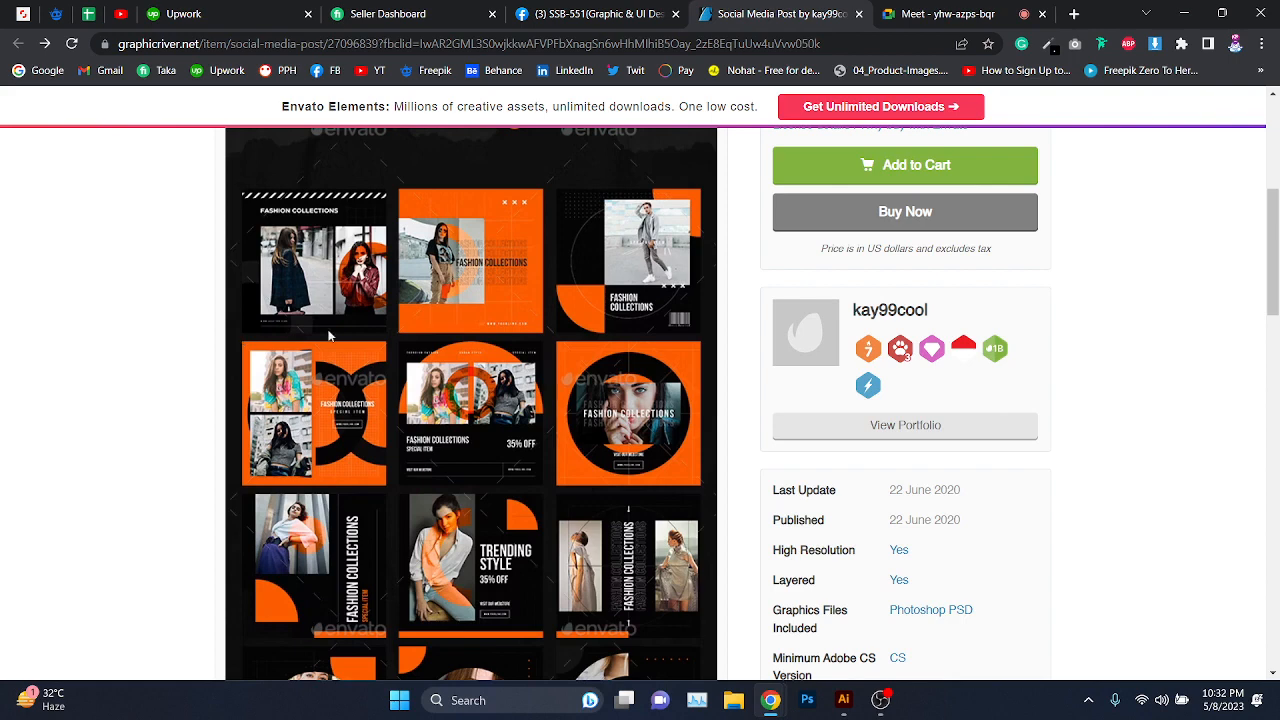
{"action": "scroll", "coordinate": [450, 330], "scroll_direction": "down", "scroll_amount": 3}
{"action": "scroll", "coordinate": [380, 390], "scroll_direction": "up", "scroll_amount": 1}
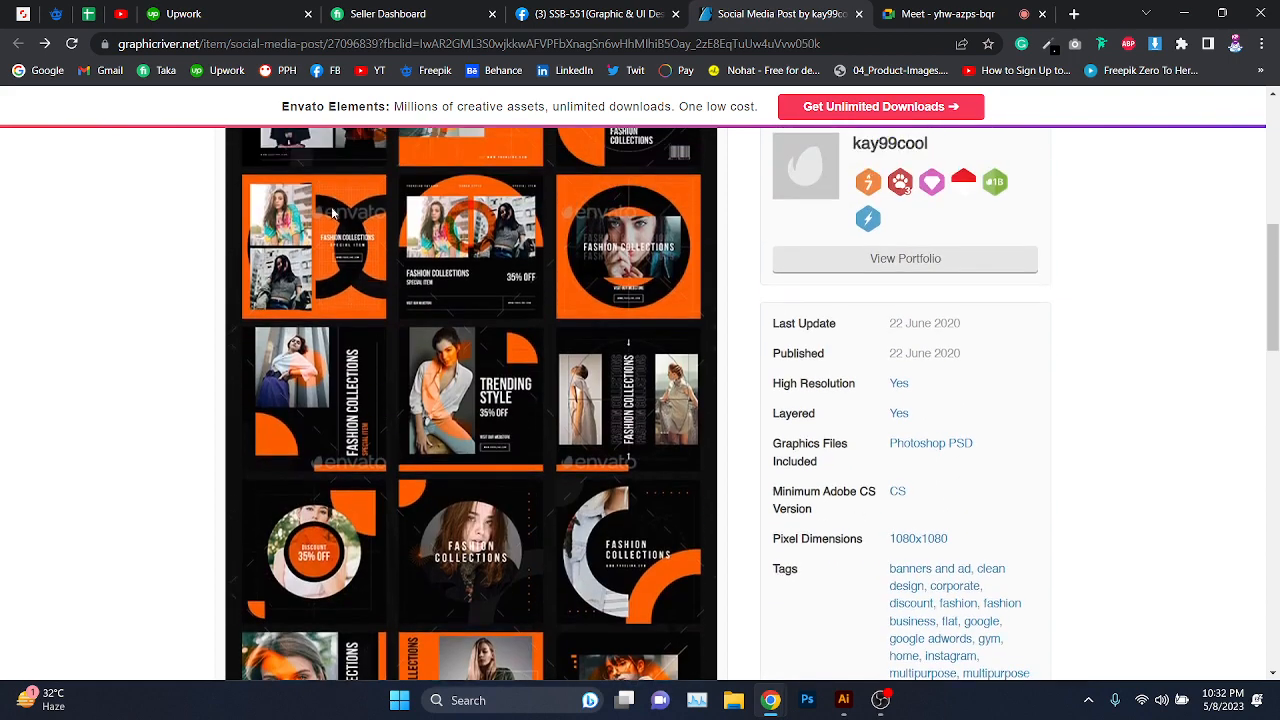
- Copy the full 15-design preview image from the GraphicRiver page and paste it into the Illustrator document
{"action": "scroll", "coordinate": [300, 258], "scroll_direction": "up", "scroll_amount": 1}
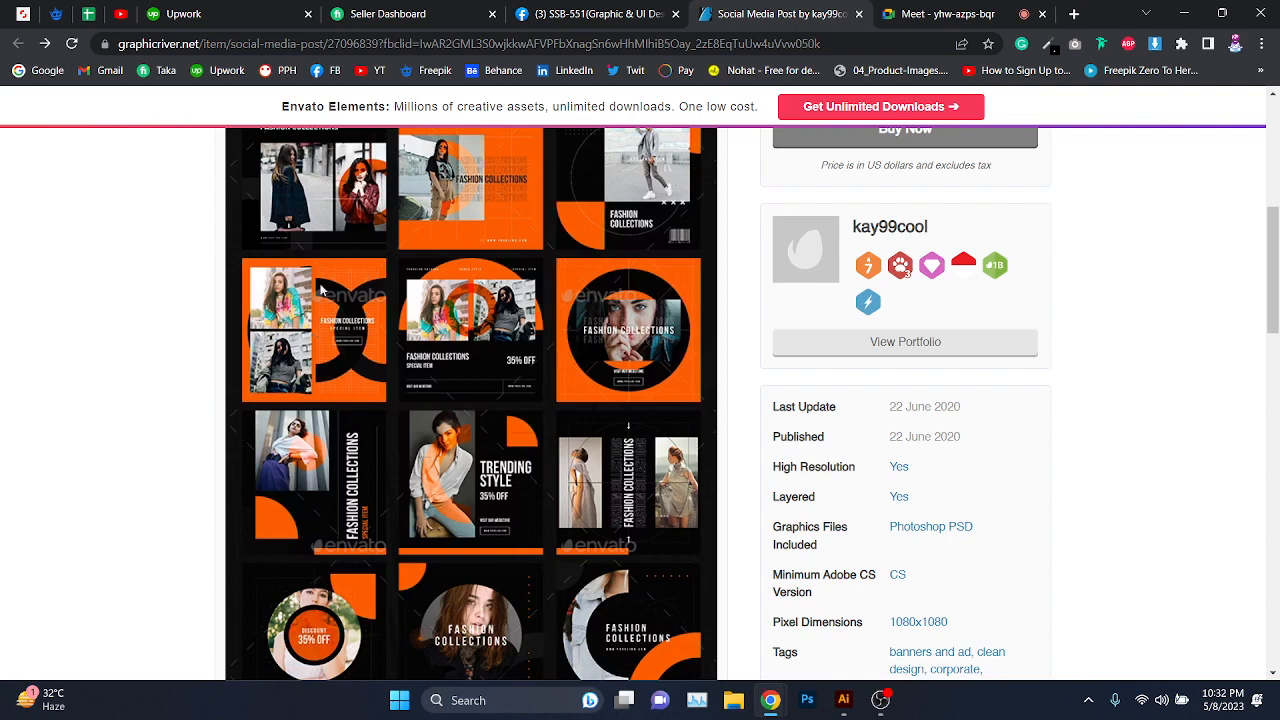
{"action": "right_click", "coordinate": [348, 273]}
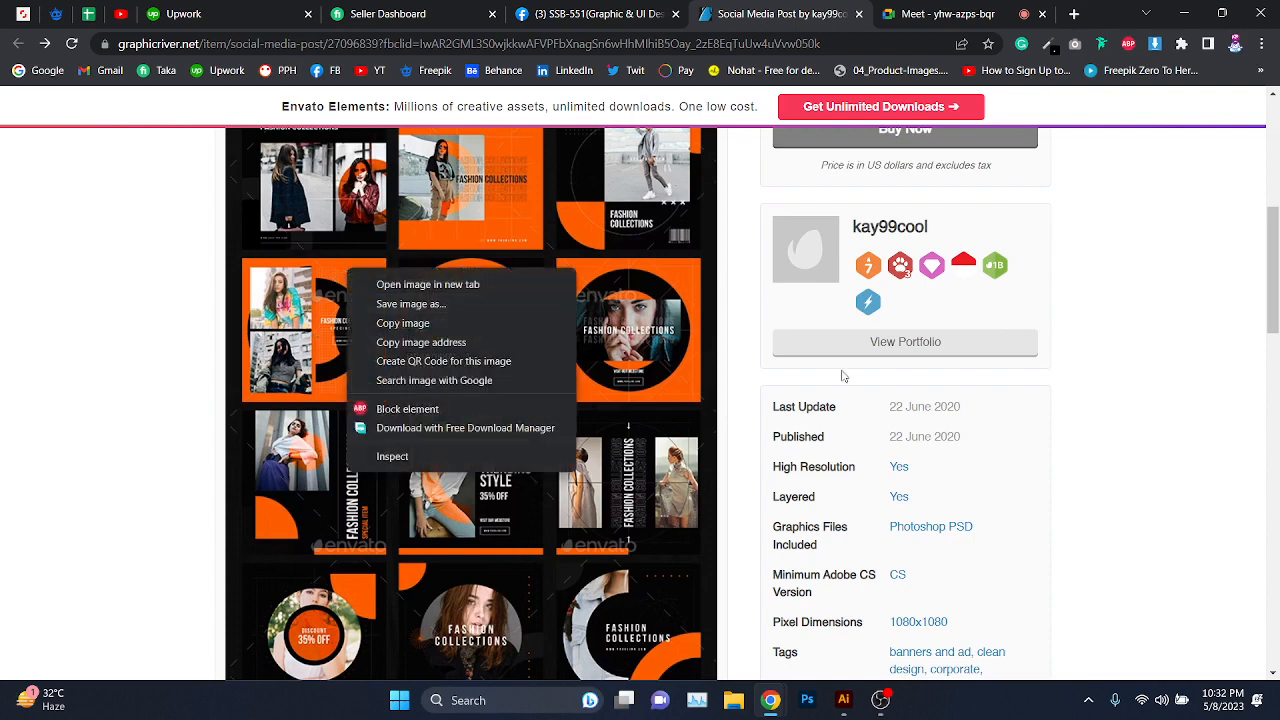
{"action": "left_click", "coordinate": [703, 377]}
{"action": "scroll", "coordinate": [423, 331], "scroll_direction": "up", "scroll_amount": 3}
{"action": "scroll", "coordinate": [586, 349], "scroll_direction": "down", "scroll_amount": 4}
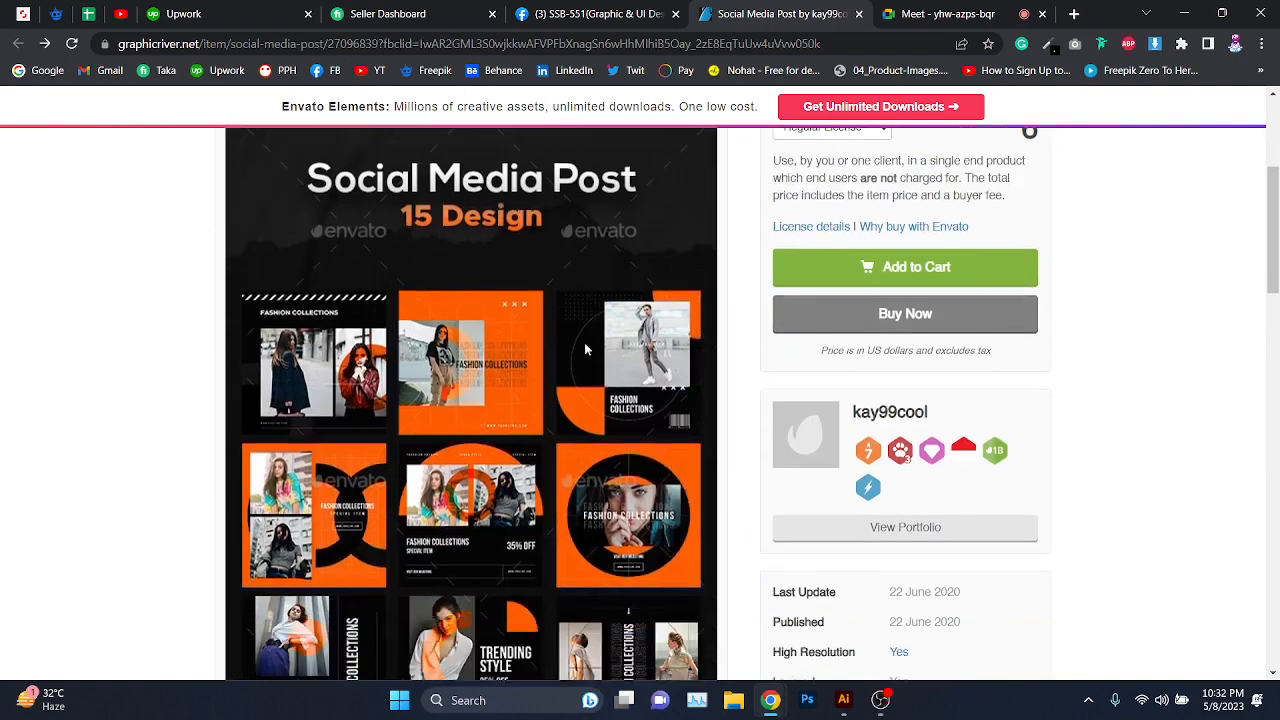
{"action": "right_click", "coordinate": [486, 180]}
{"action": "left_click", "coordinate": [568, 232]}
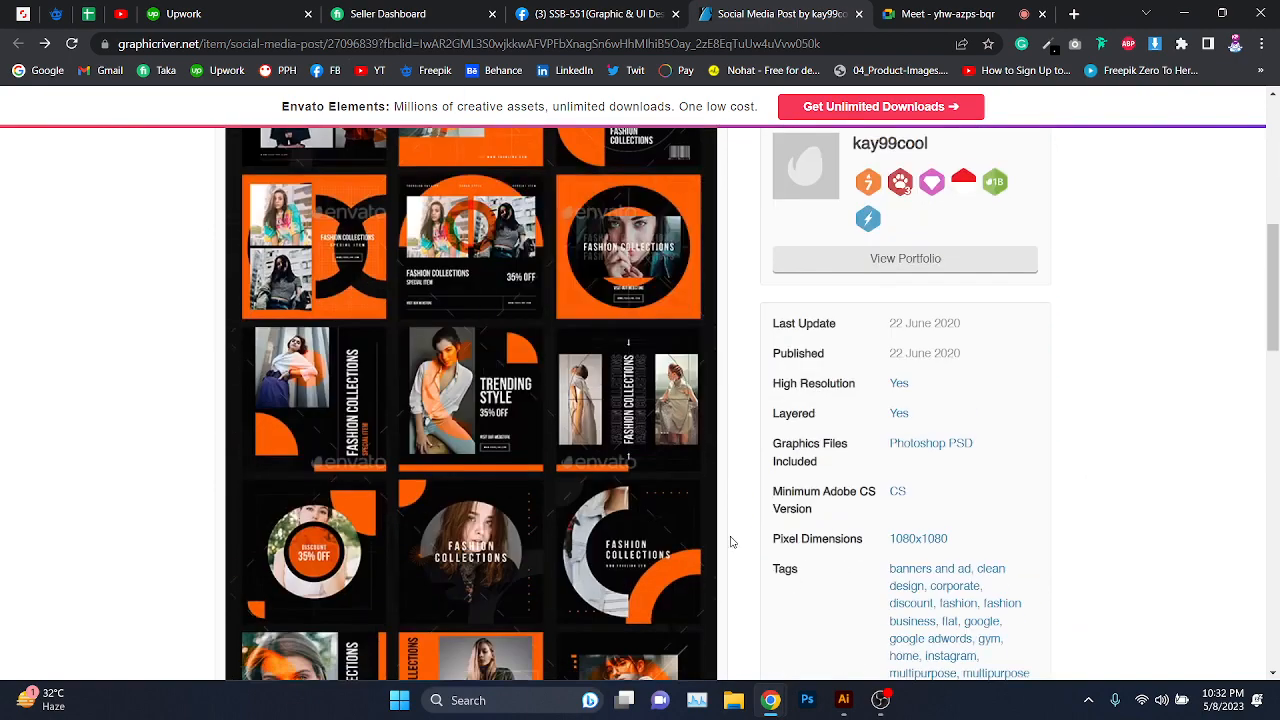
{"action": "left_click", "coordinate": [843, 699]}
{"action": "key", "text": "ctrl+v"}
{"action": "key", "text": "ctrl+minus"}
{"action": "left_click_drag", "start_coordinate": [764, 378], "coordinate": [920, 331]}
{"action": "scroll", "coordinate": [625, 350], "scroll_direction": "down", "scroll_amount": 3}
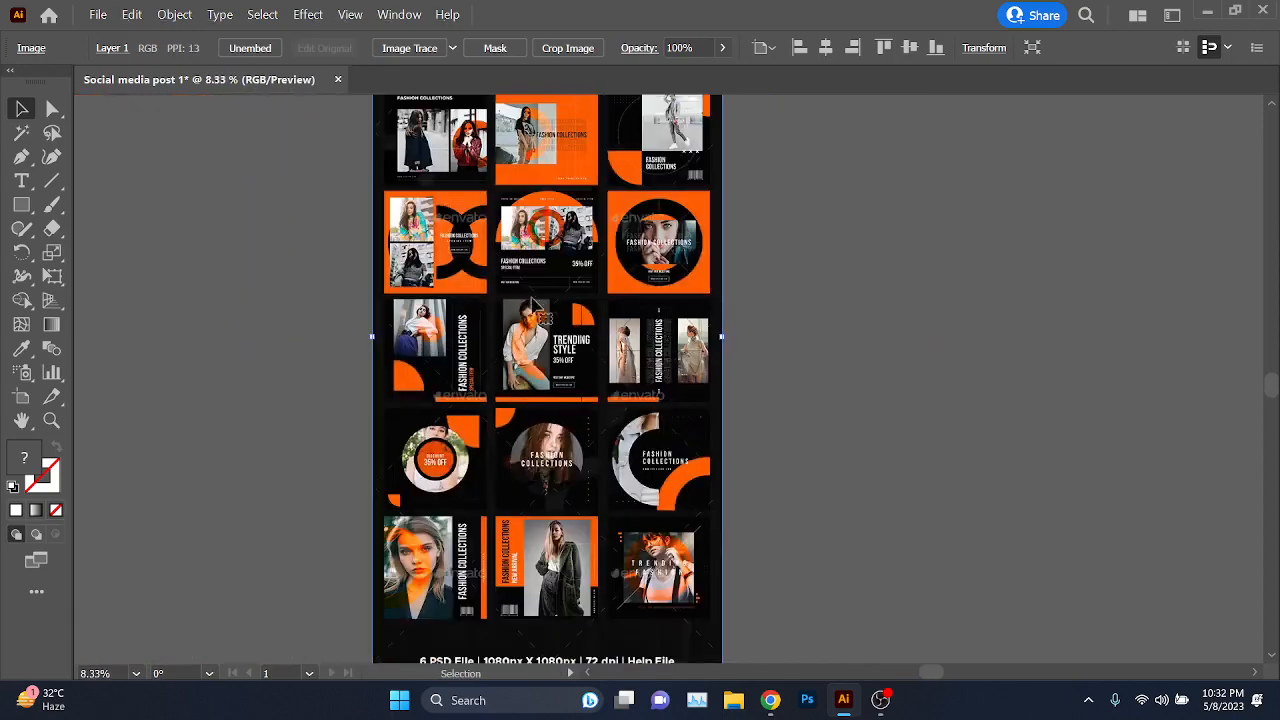
- Inspect the pasted preview collage up close and delete it from the document
{"action": "scroll", "coordinate": [360, 101], "scroll_direction": "up", "scroll_amount": 4}
{"action": "left_click_drag", "start_coordinate": [799, 195], "coordinate": [596, 383]}
{"action": "scroll", "coordinate": [596, 383], "scroll_direction": "down", "scroll_amount": 1}
{"action": "left_click_drag", "start_coordinate": [723, 446], "coordinate": [560, 218]}
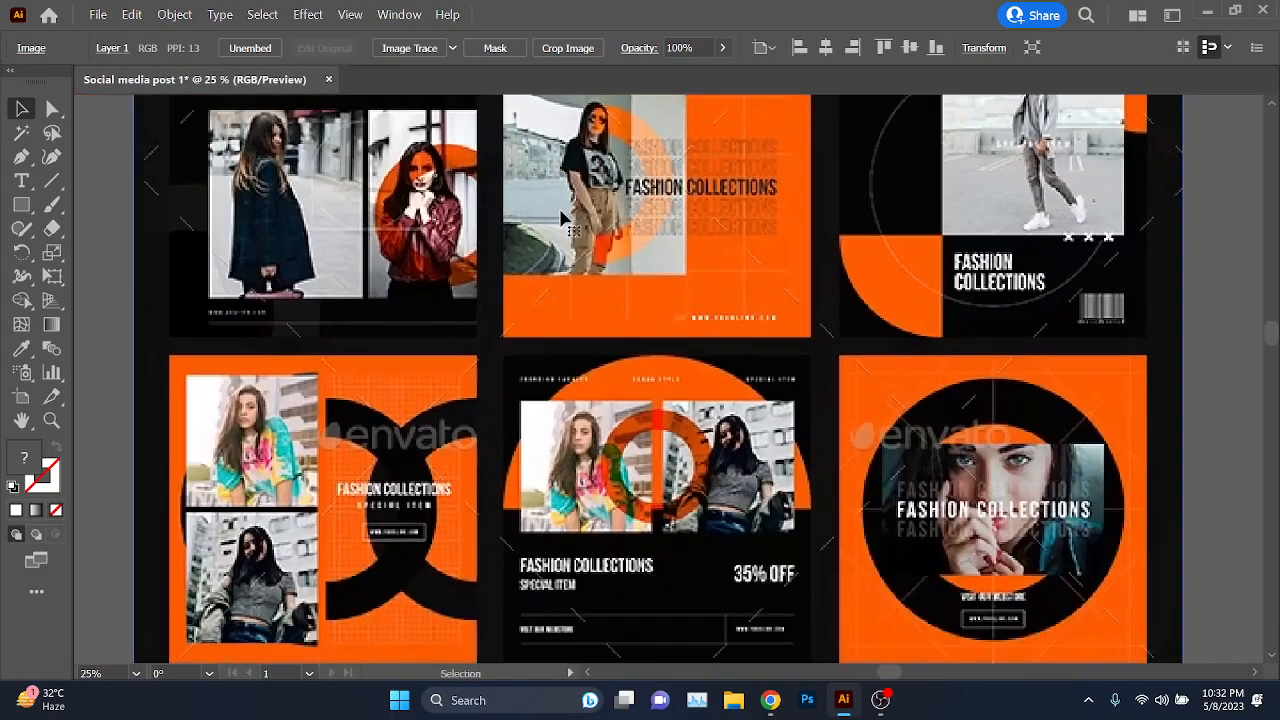
{"action": "scroll", "coordinate": [560, 218], "scroll_direction": "down", "scroll_amount": 1}
{"action": "scroll", "coordinate": [562, 230], "scroll_direction": "down", "scroll_amount": 1}
{"action": "key", "text": "Delete"}
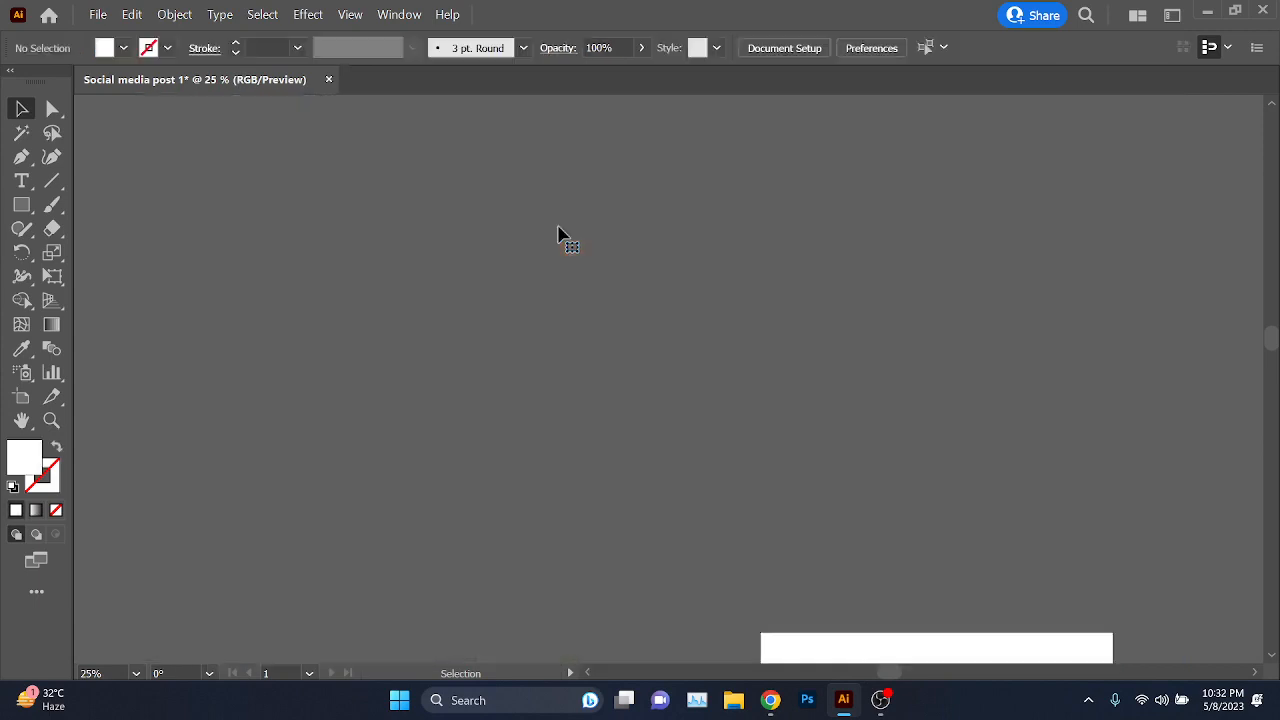
{"action": "scroll", "coordinate": [795, 483], "scroll_direction": "right", "scroll_amount": 2}
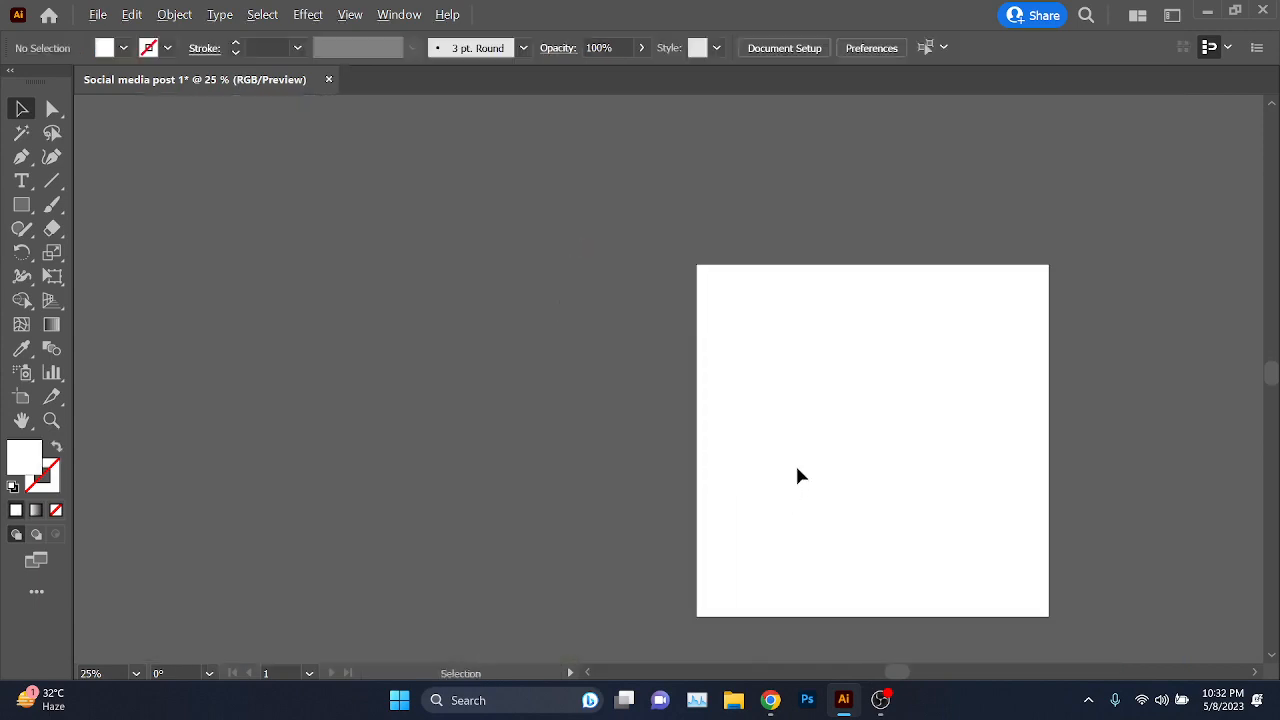
- Switch to Chrome and capture only the orange two-photo Fashion Collections design with Snipping Tool
{"action": "key", "text": "alt+Tab"}
{"action": "scroll", "coordinate": [313, 265], "scroll_direction": "up", "scroll_amount": 1}
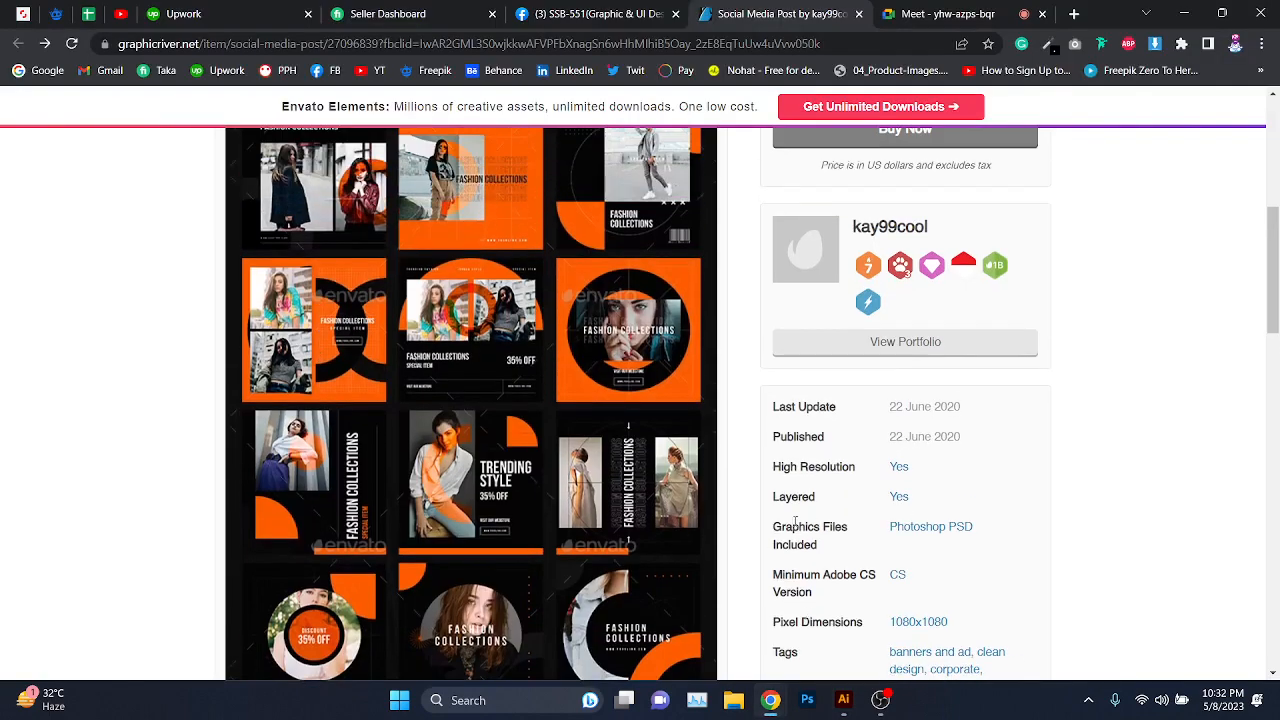
{"action": "key", "text": "super"}
{"action": "type", "text": "snip"}
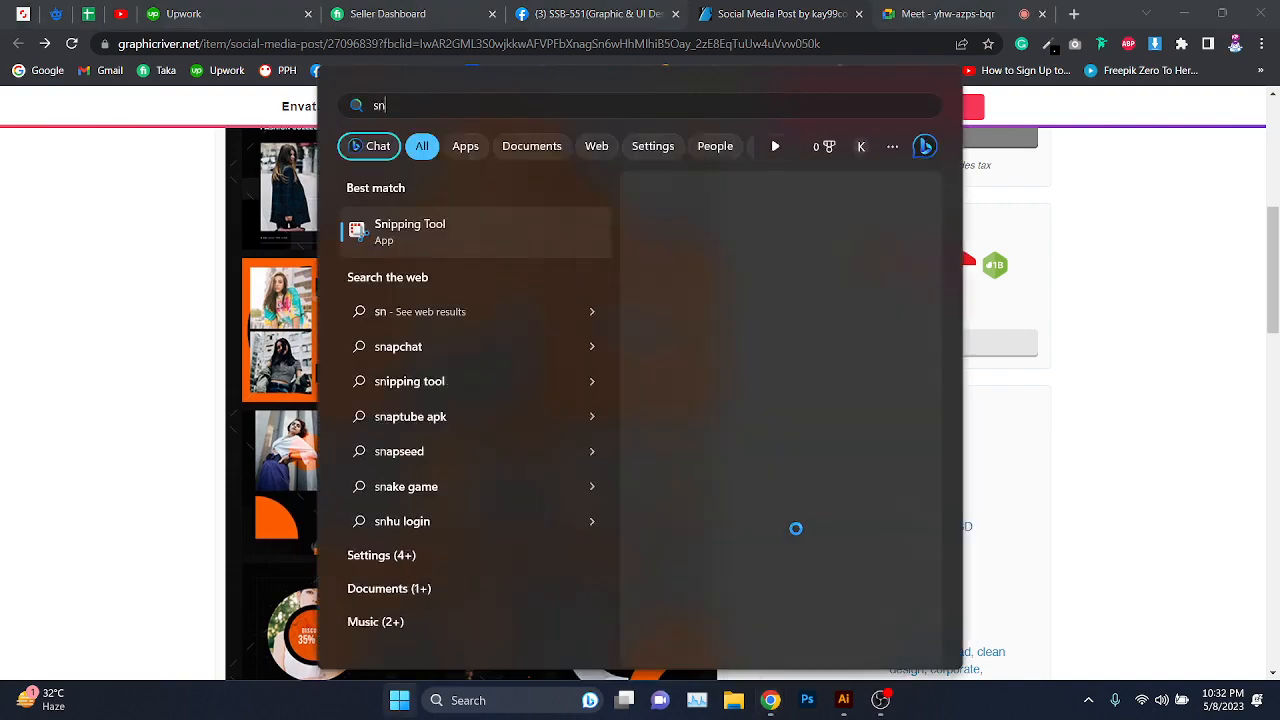
{"action": "left_click", "coordinate": [437, 243]}
{"action": "left_click", "coordinate": [484, 59]}
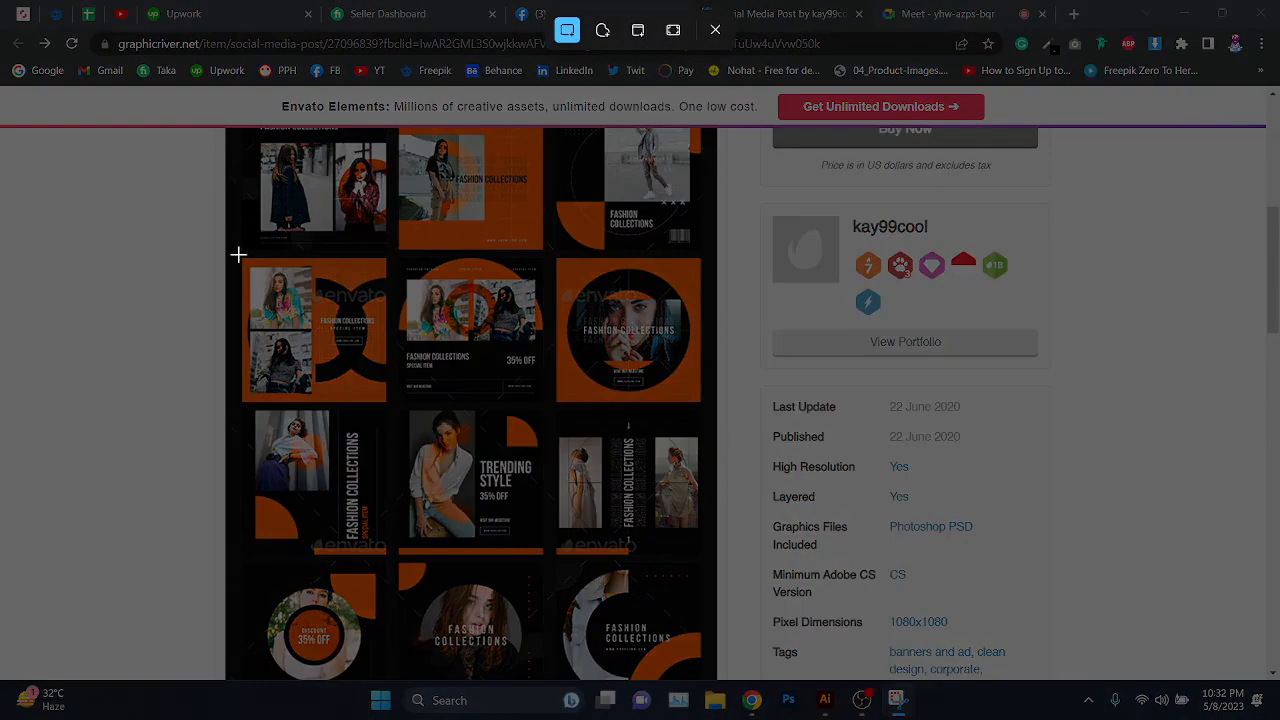
{"action": "left_click_drag", "start_coordinate": [238, 255], "coordinate": [388, 403]}
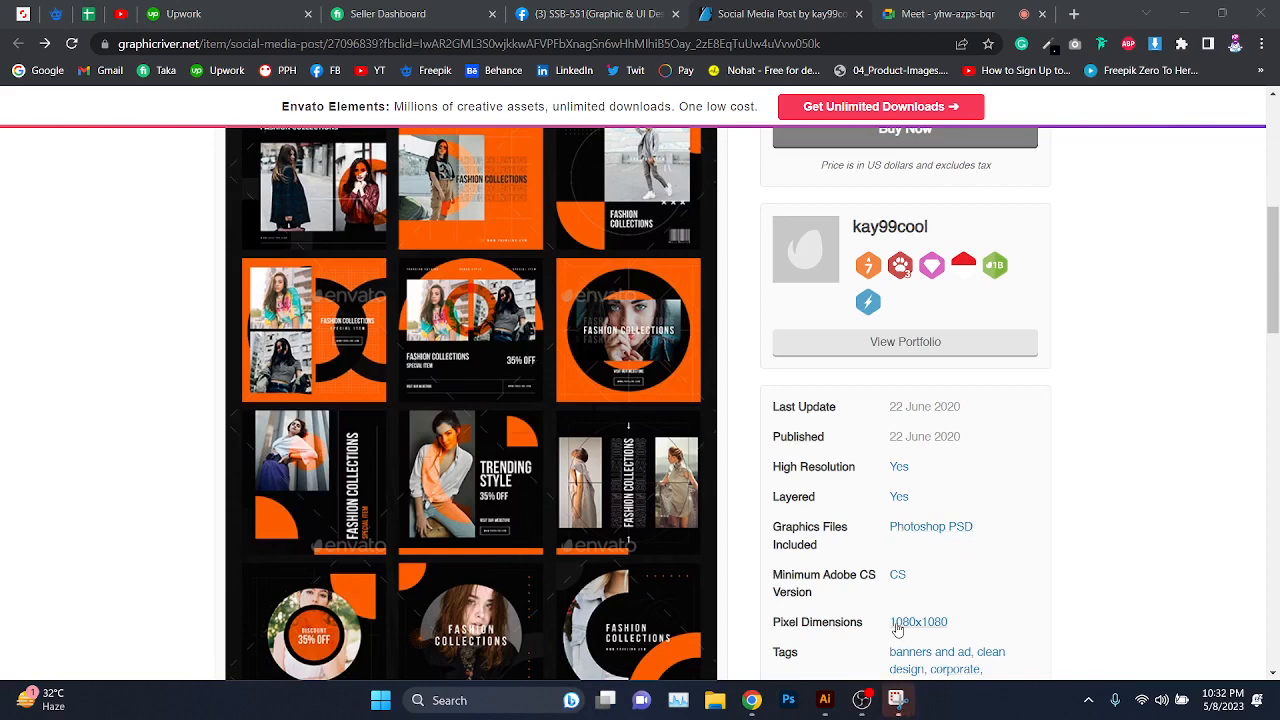
- Copy the captured design from Snipping Tool and paste it into the Illustrator document
{"action": "left_click", "coordinate": [897, 700]}
{"action": "right_click", "coordinate": [823, 305]}
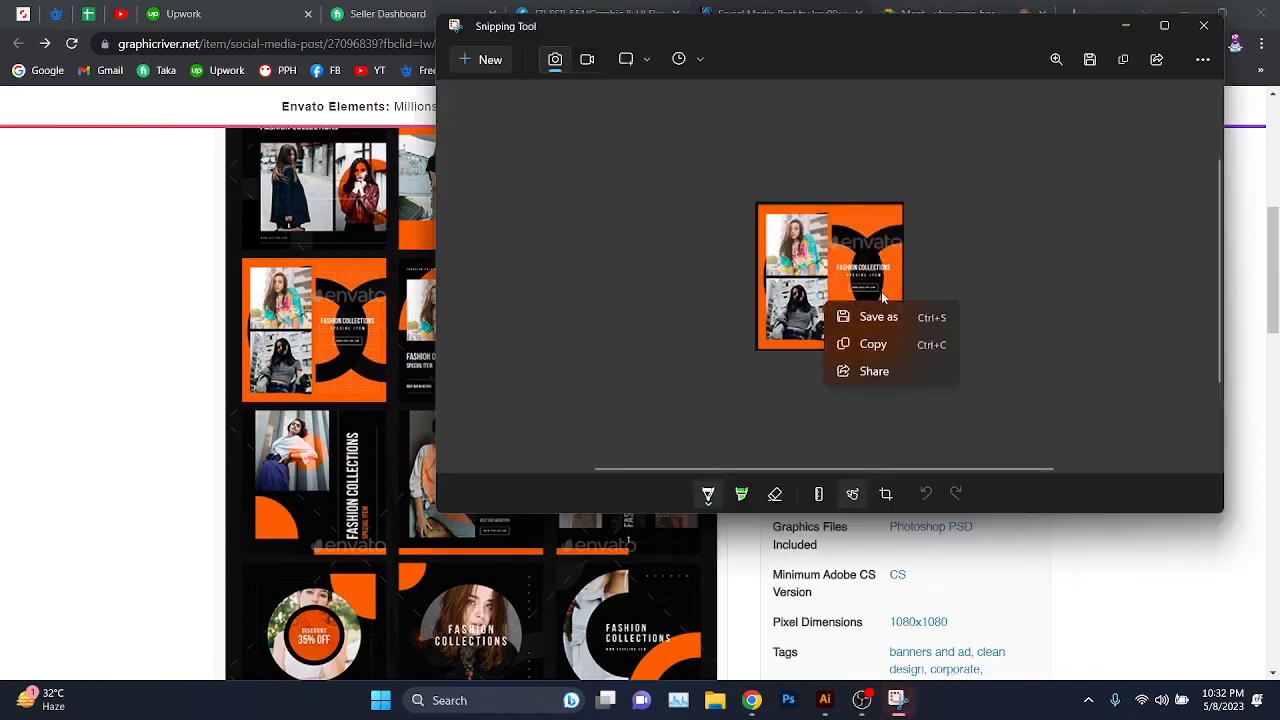
{"action": "left_click", "coordinate": [880, 346]}
{"action": "left_click", "coordinate": [825, 699]}
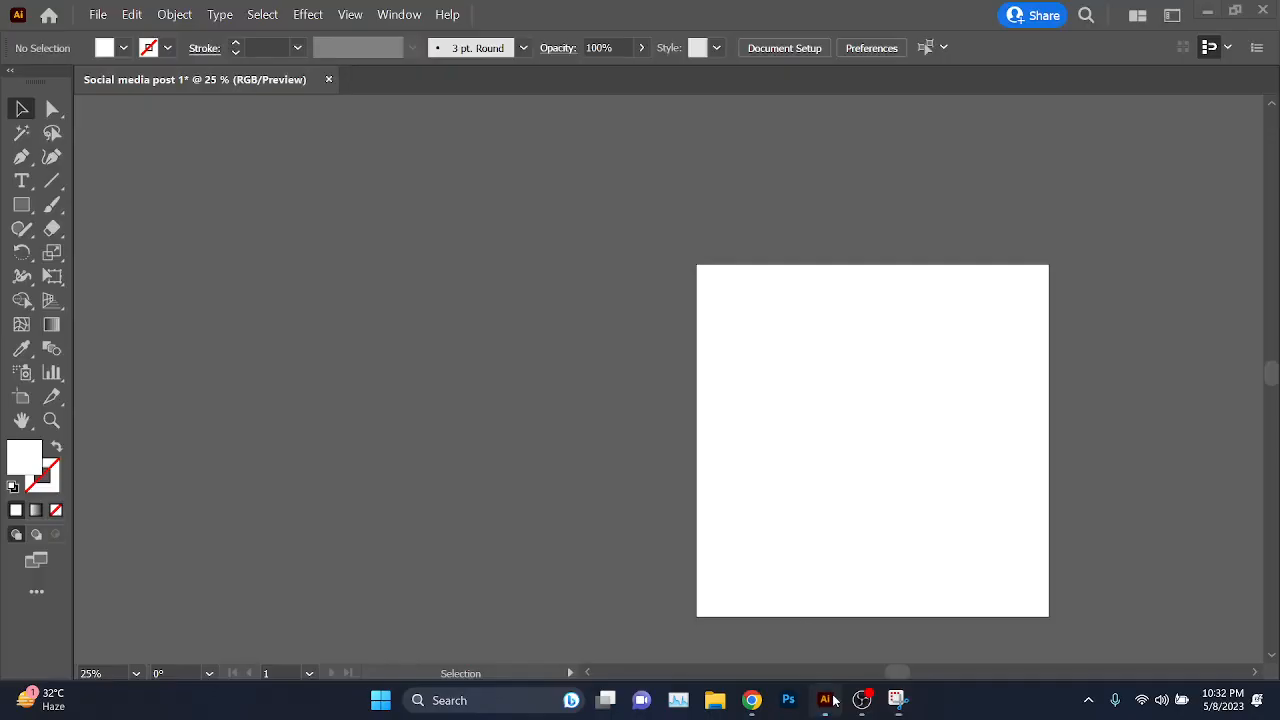
{"action": "key", "text": "ctrl+v"}
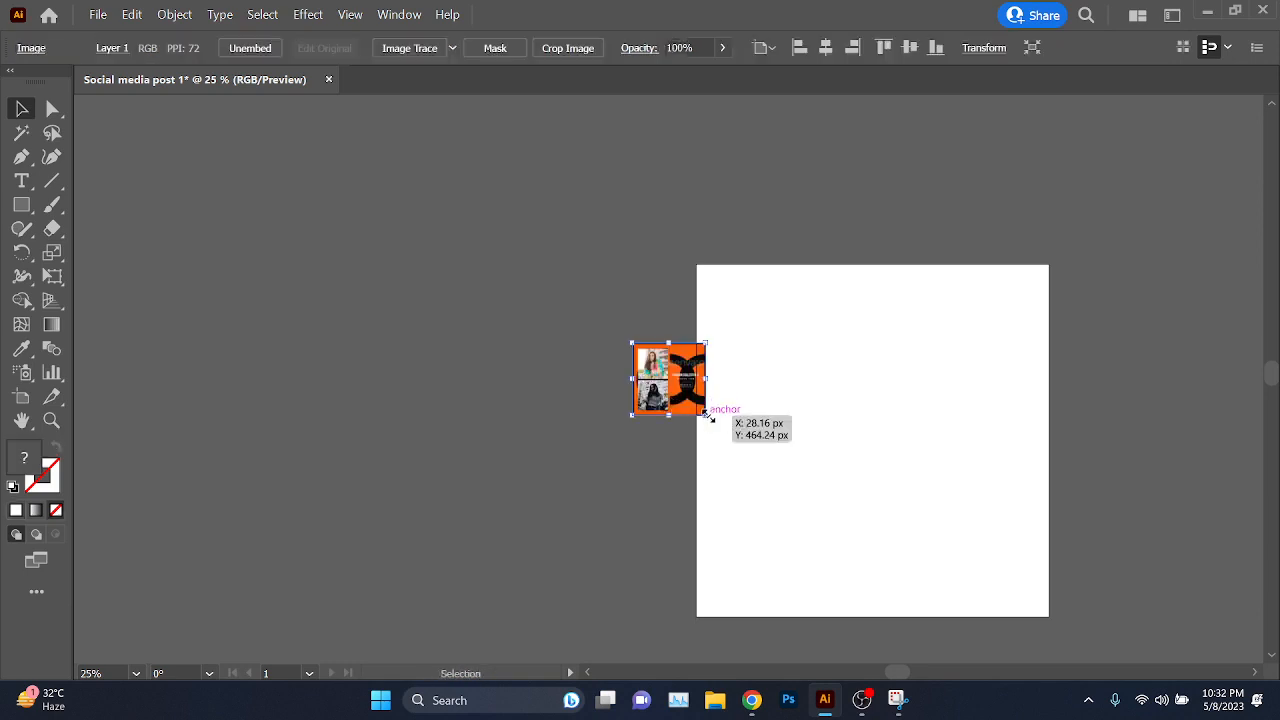
- Enlarge the pasted design to about the artboard's height and lock it beside the artboard
{"action": "left_click_drag", "start_coordinate": [708, 415], "coordinate": [919, 621]}
{"action": "left_click_drag", "start_coordinate": [910, 341], "coordinate": [1003, 262]}
{"action": "left_click_drag", "start_coordinate": [921, 372], "coordinate": [606, 400]}
{"action": "key", "text": "ctrl+2"}
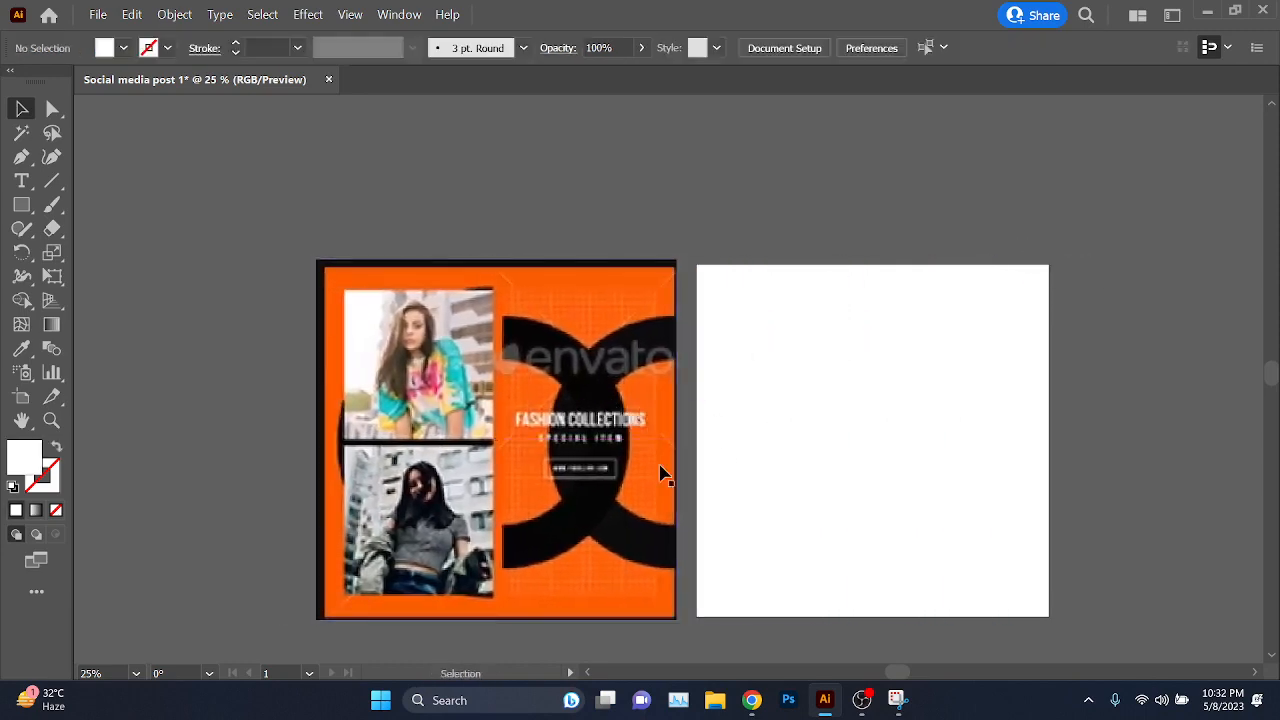
{"action": "scroll", "coordinate": [661, 471], "scroll_direction": "up", "scroll_amount": 2}
{"action": "left_click_drag", "start_coordinate": [752, 437], "coordinate": [760, 409]}
{"action": "key", "text": "ctrl+minus"}
{"action": "key", "text": "ctrl+minus"}
{"action": "left_click_drag", "start_coordinate": [749, 454], "coordinate": [737, 460]}
- Try to stretch the reference image across the artboard without keeping its proportions, and undo it
{"action": "left_click", "coordinate": [655, 406]}
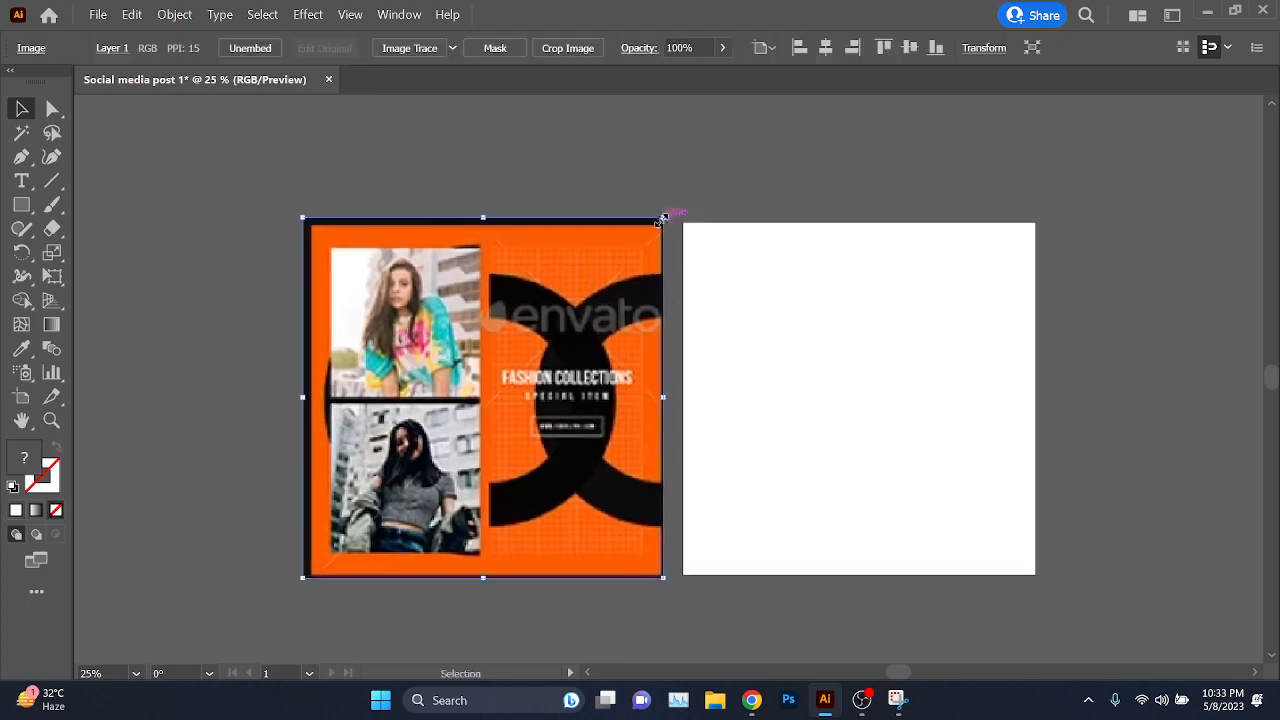
{"action": "left_click_drag", "start_coordinate": [664, 220], "coordinate": [1057, 294]}
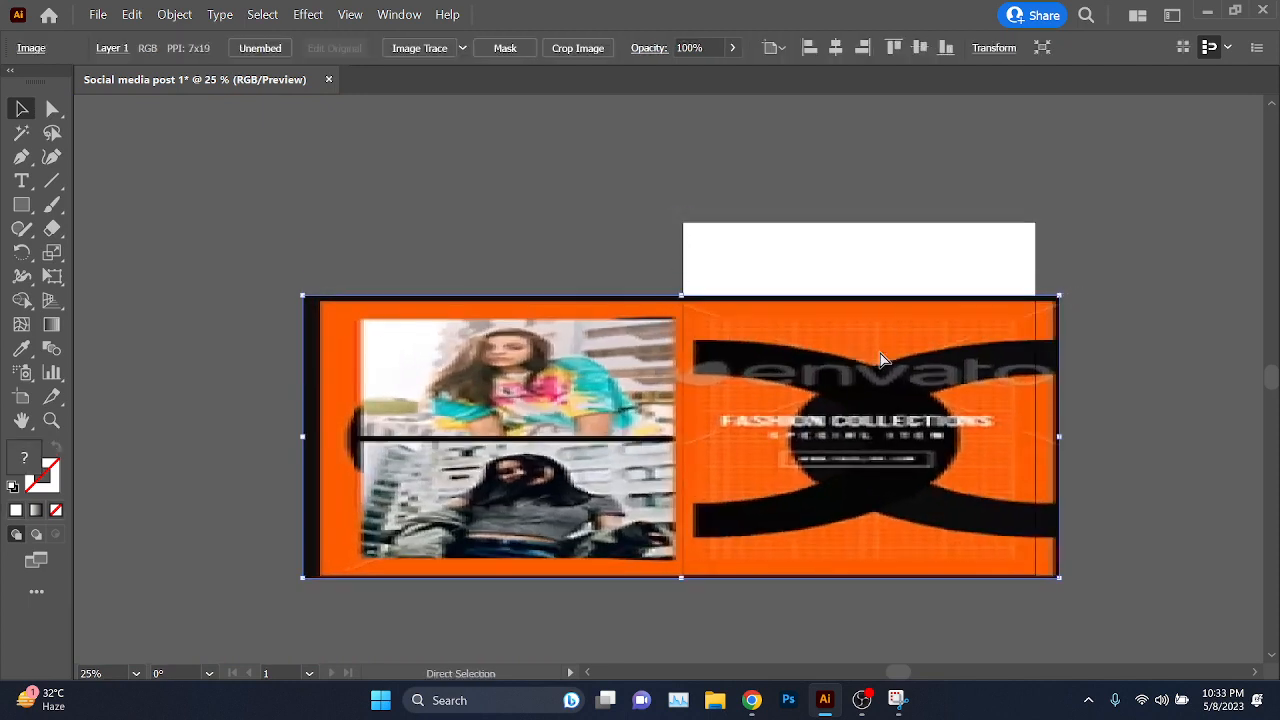
{"action": "key", "text": "ctrl+z"}
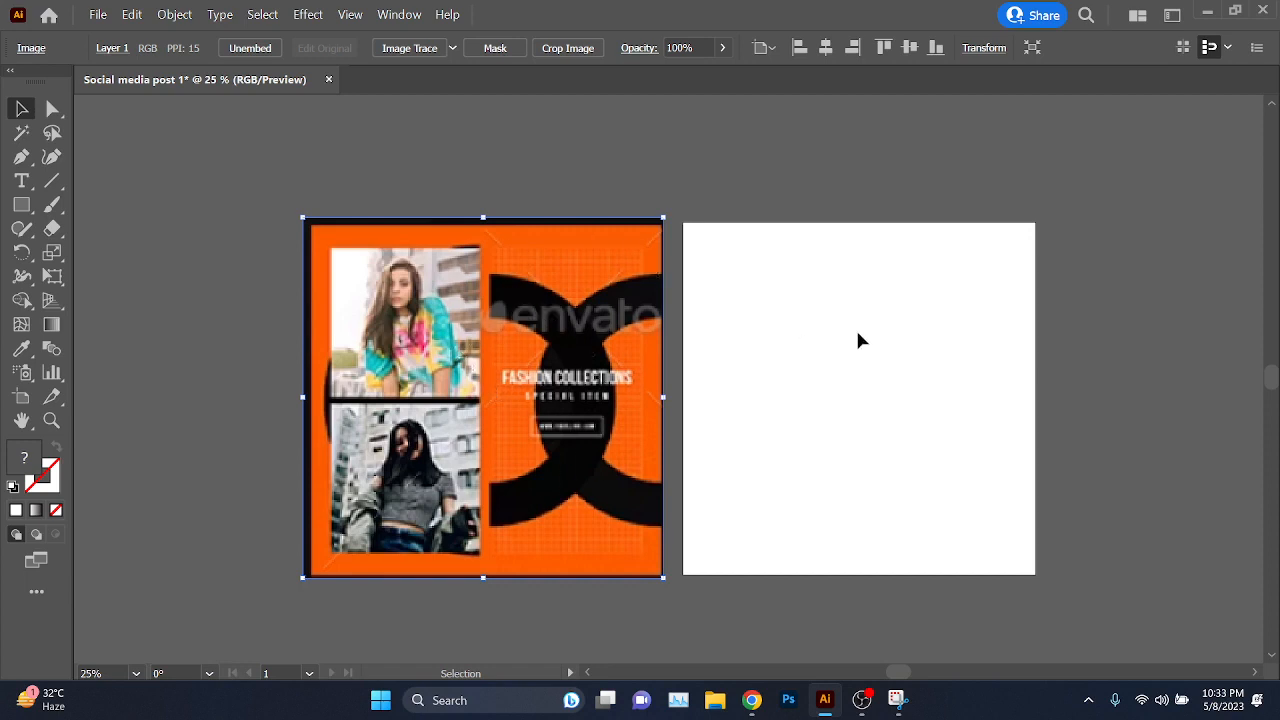
- Move the reference image slightly farther from the artboard and deselect it
{"action": "scroll", "coordinate": [788, 381], "scroll_direction": "up", "scroll_amount": 1}
{"action": "left_click_drag", "start_coordinate": [788, 382], "coordinate": [803, 350]}
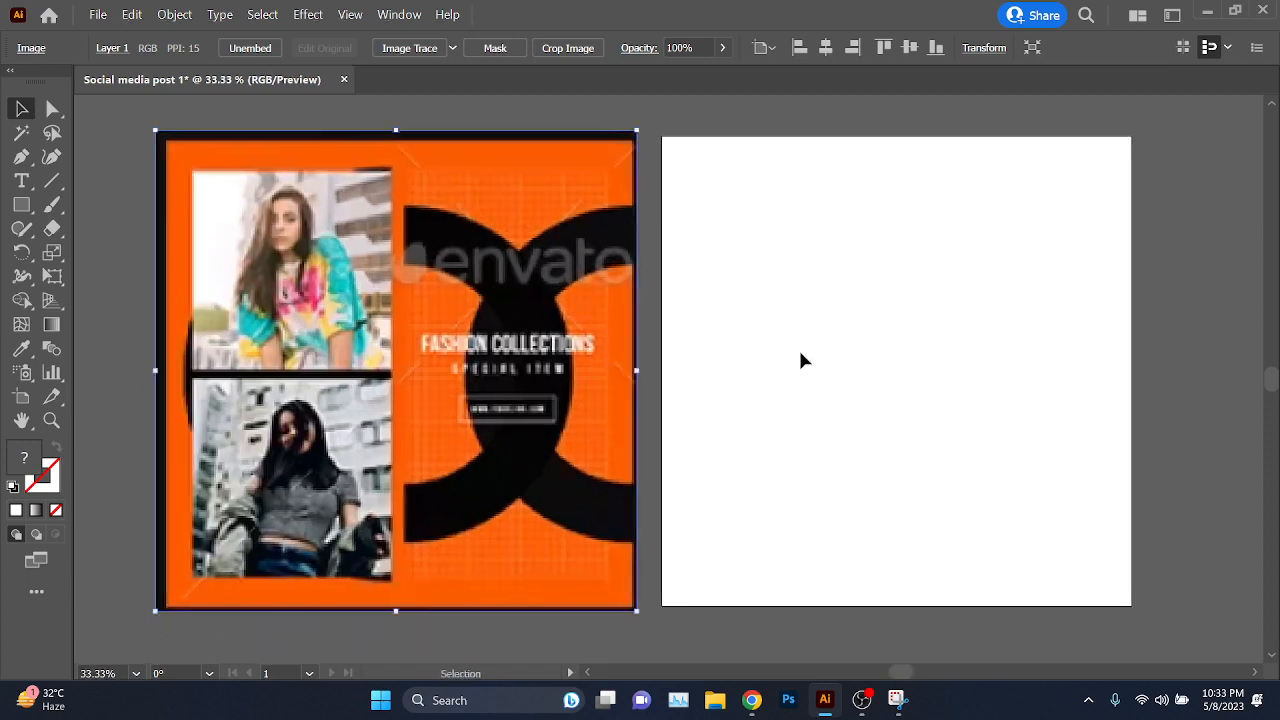
{"action": "left_click_drag", "start_coordinate": [842, 414], "coordinate": [880, 428]}
{"action": "scroll", "coordinate": [630, 362], "scroll_direction": "down", "scroll_amount": 1}
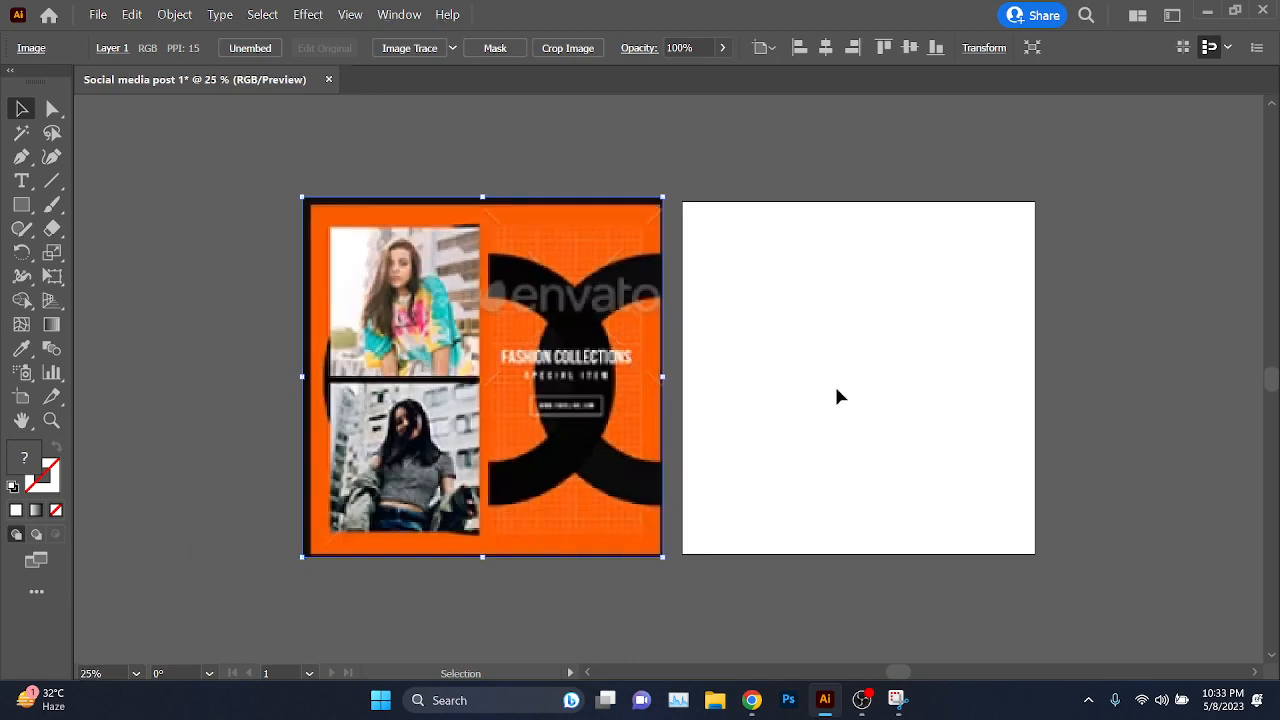
{"action": "left_click", "coordinate": [837, 394]}
{"action": "left_click_drag", "start_coordinate": [588, 381], "coordinate": [562, 382]}
{"action": "left_click", "coordinate": [727, 472]}
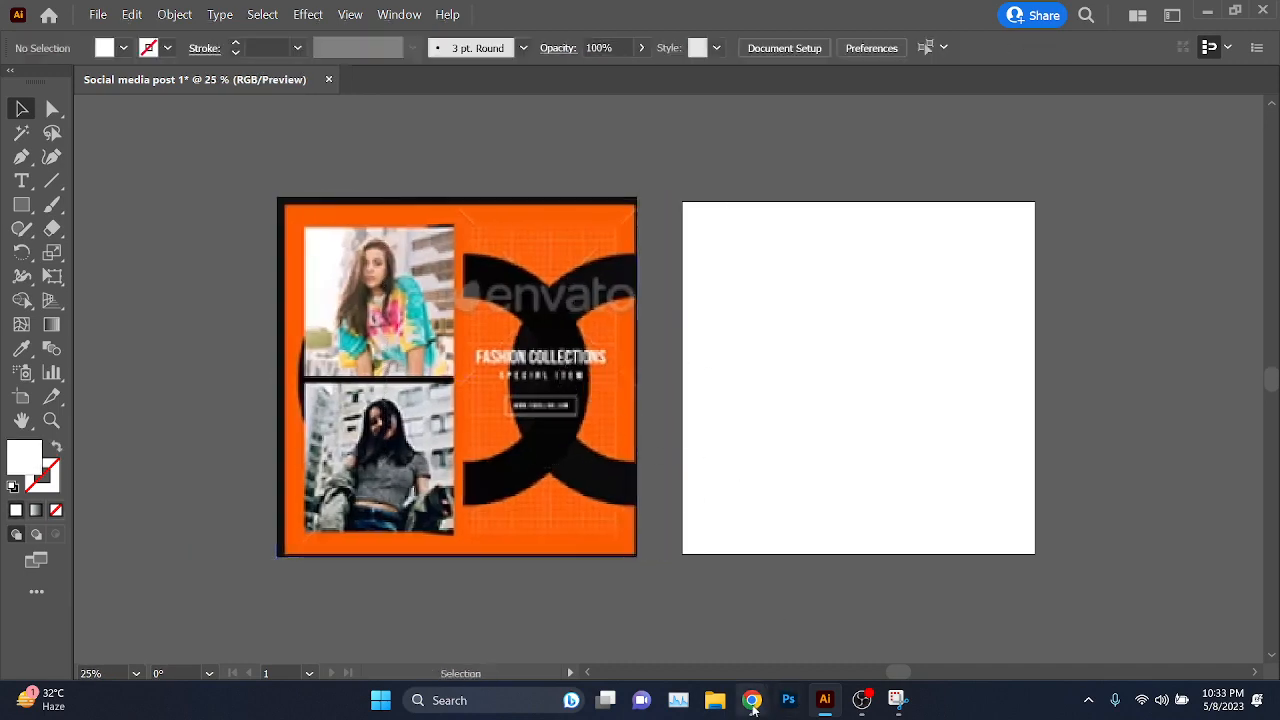
- Check the Meet call's in-call messages in Chrome and compare the reference design with the blank artboard in Illustrator
{"action": "mouse_move", "coordinate": [752, 700]}
{"action": "left_click", "coordinate": [684, 621]}
{"action": "left_click", "coordinate": [886, 8]}
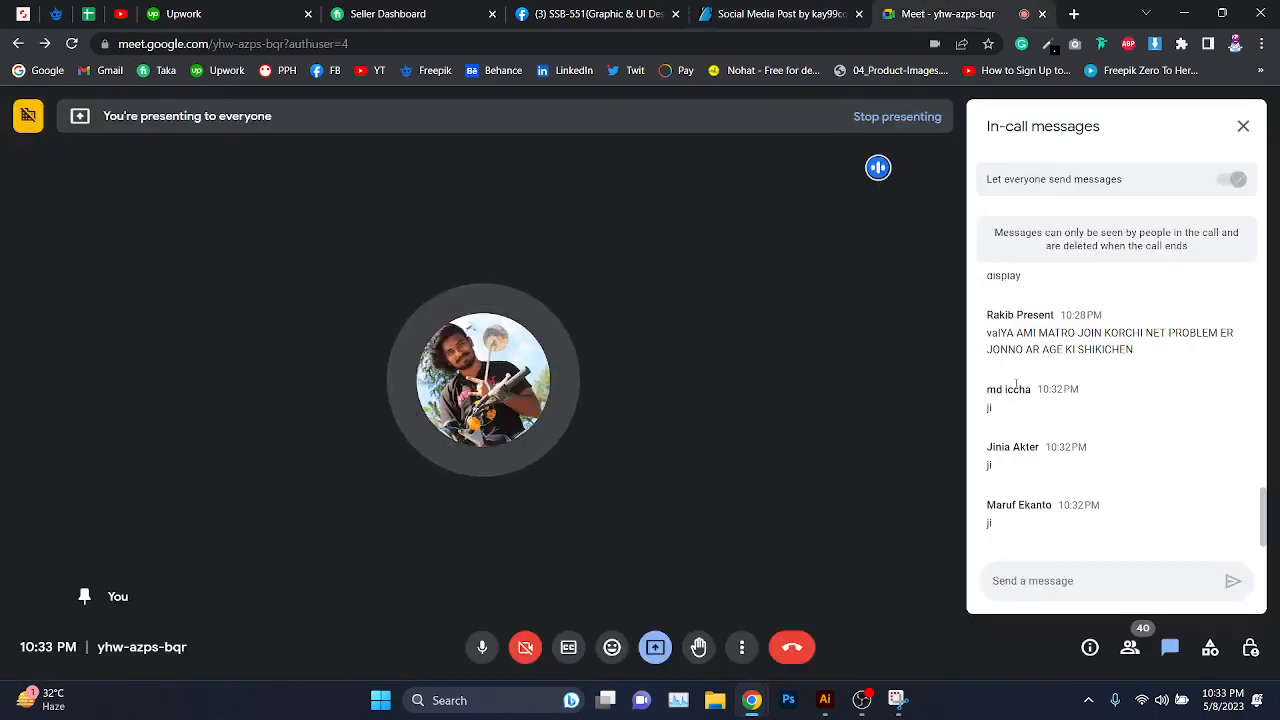
{"action": "key", "text": "alt+Tab"}
{"action": "key", "text": "ctrl+equal"}
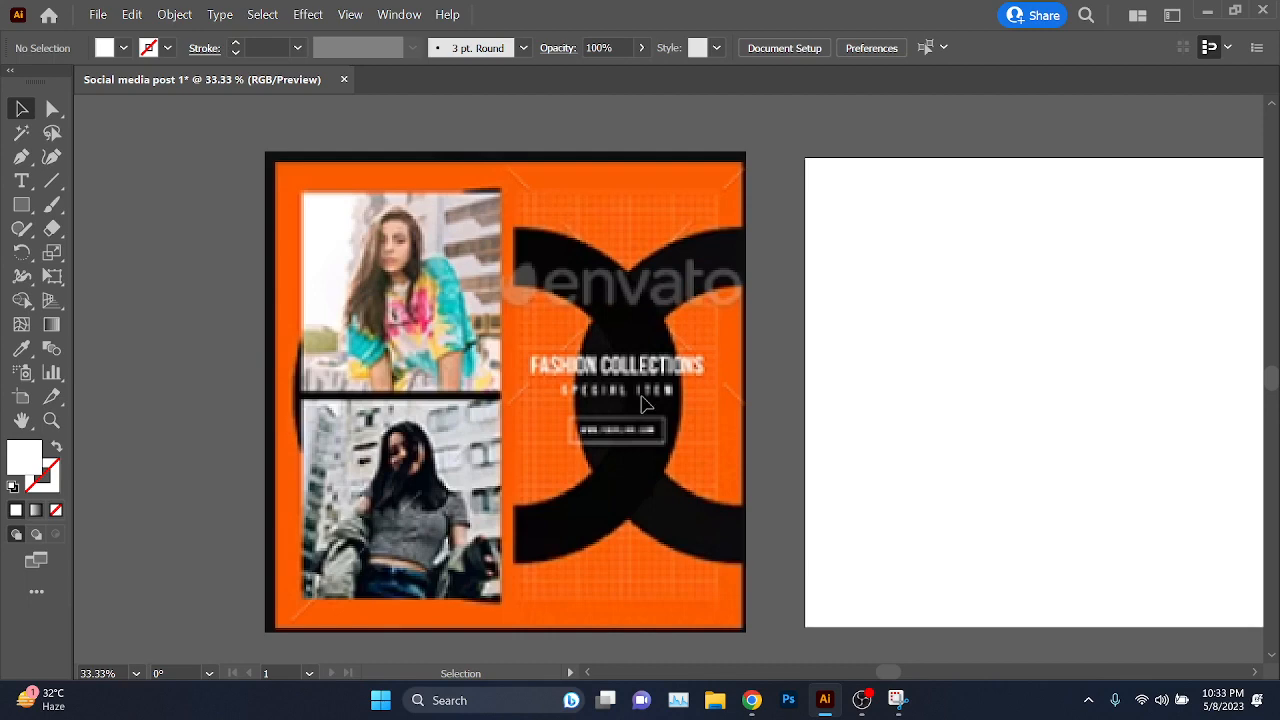
{"action": "scroll", "coordinate": [686, 448], "scroll_direction": "down", "scroll_amount": 1}
{"action": "left_click_drag", "start_coordinate": [689, 451], "coordinate": [512, 460]}
{"action": "scroll", "coordinate": [397, 449], "scroll_direction": "down", "scroll_amount": 1}
{"action": "left_click_drag", "start_coordinate": [454, 420], "coordinate": [499, 415]}
{"action": "scroll", "coordinate": [636, 420], "scroll_direction": "up", "scroll_amount": 1}
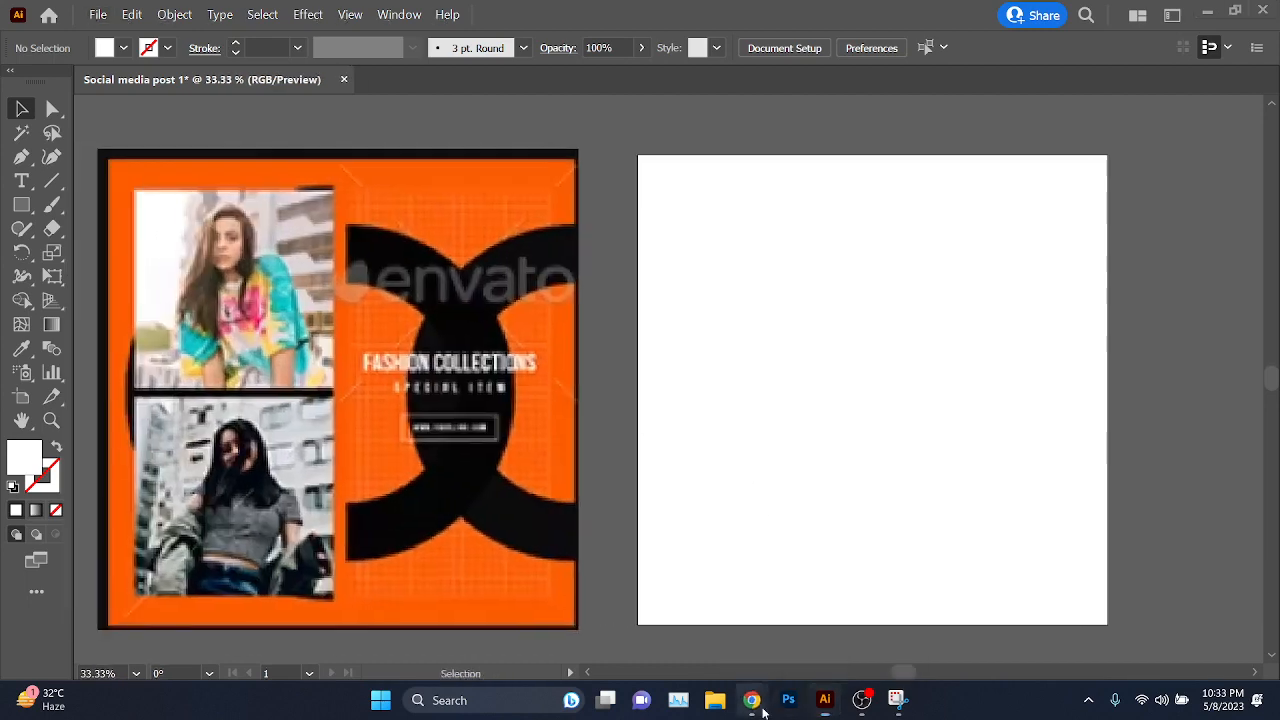
{"action": "left_click", "coordinate": [751, 700]}
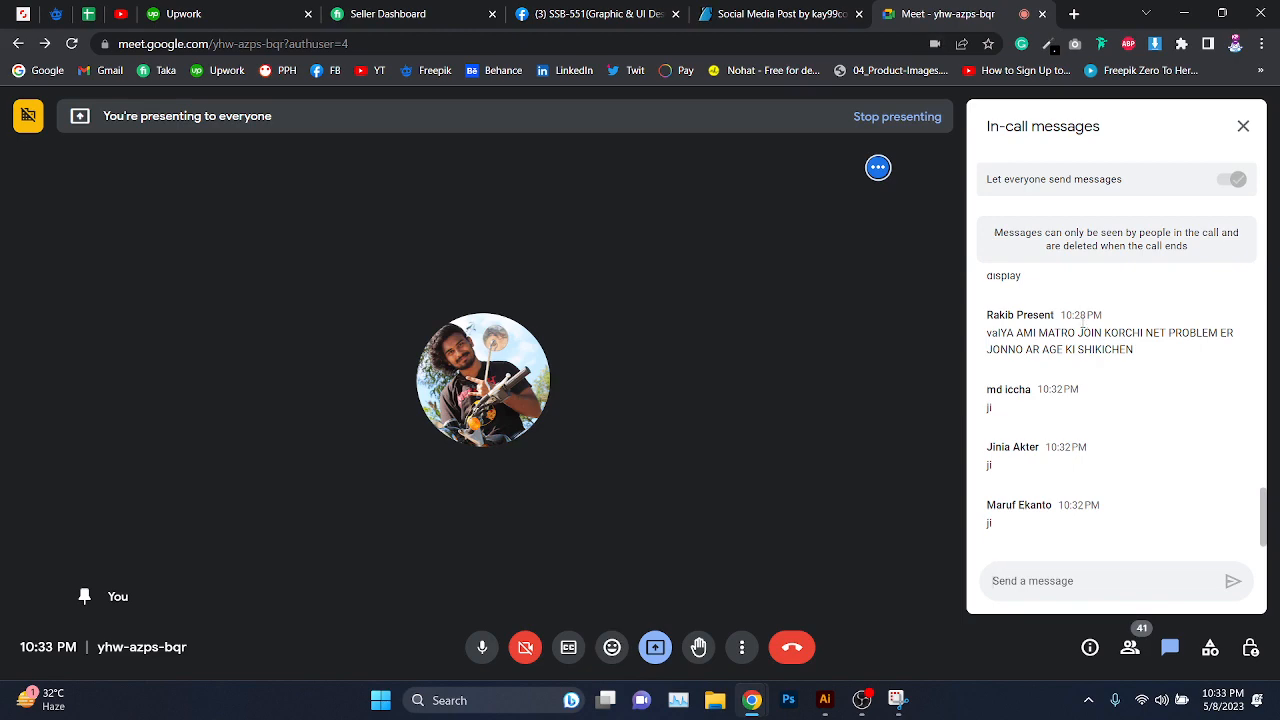
{"action": "left_click", "coordinate": [1184, 13]}
- Draw a 1080 × 1080 px rectangle from corner to corner over the whole artboard
{"action": "left_click", "coordinate": [22, 204]}
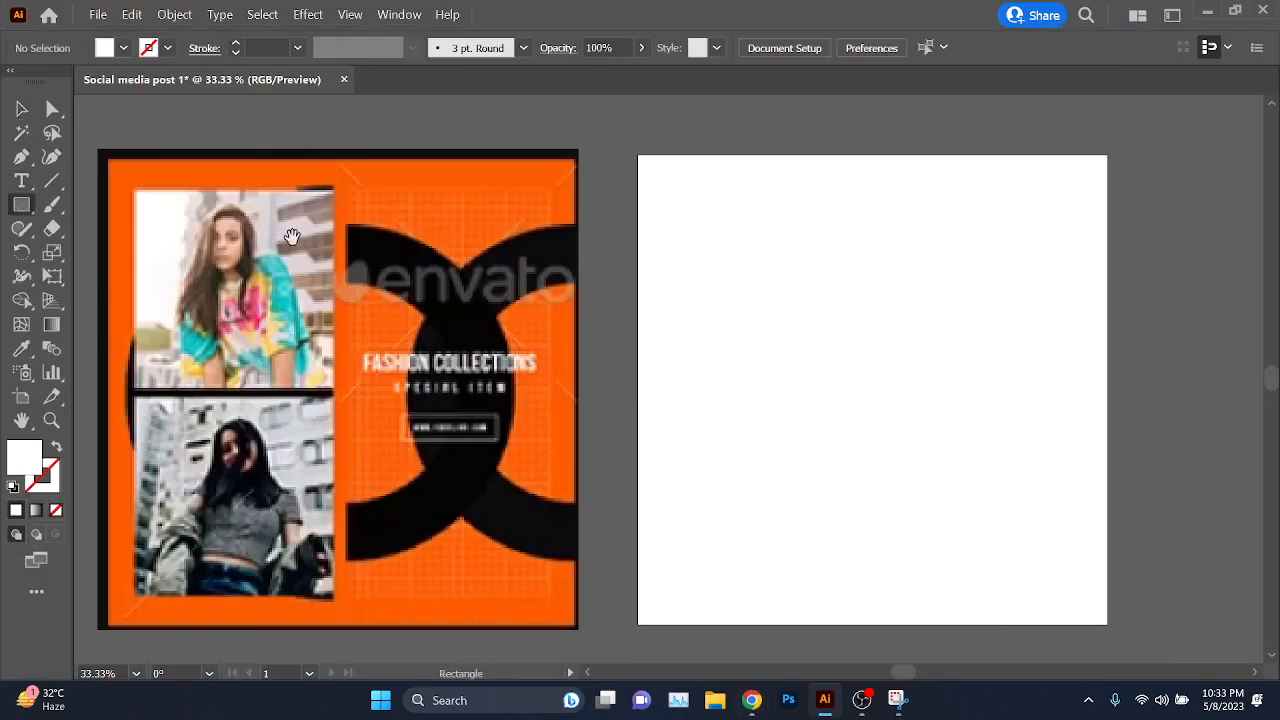
{"action": "left_click_drag", "start_coordinate": [680, 248], "coordinate": [572, 228]}
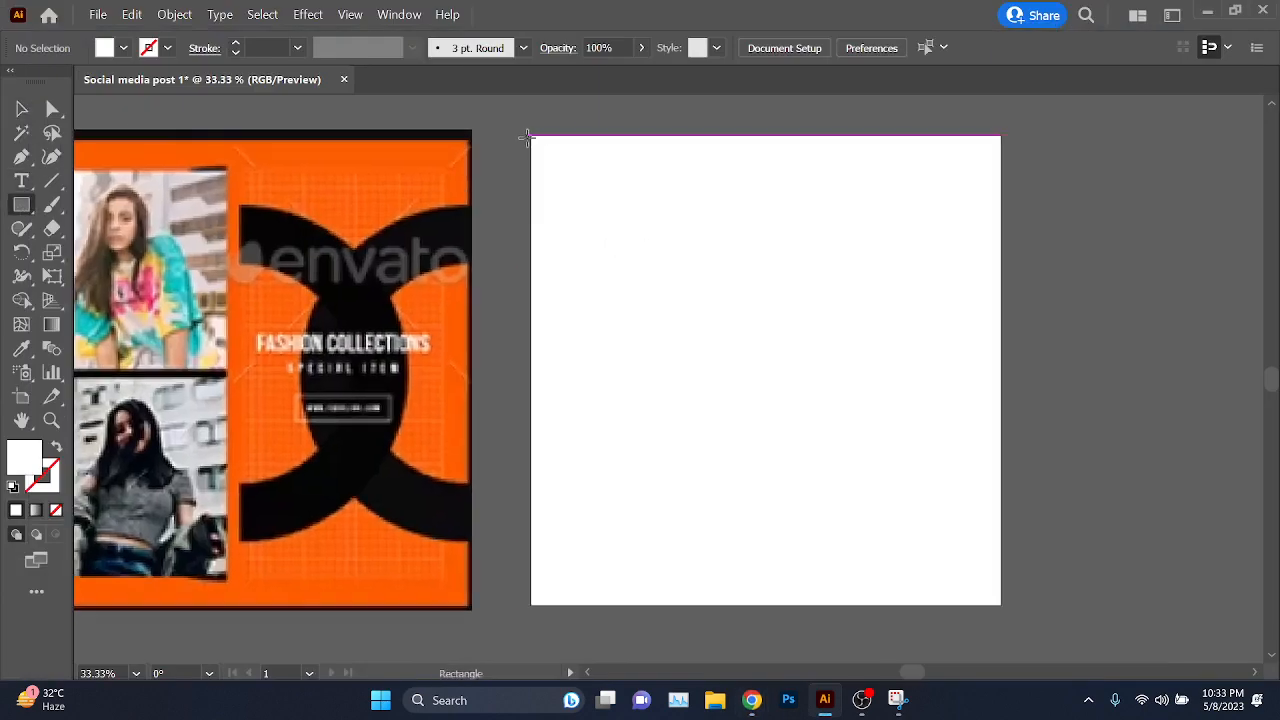
{"action": "left_click_drag", "start_coordinate": [530, 137], "coordinate": [1001, 605]}
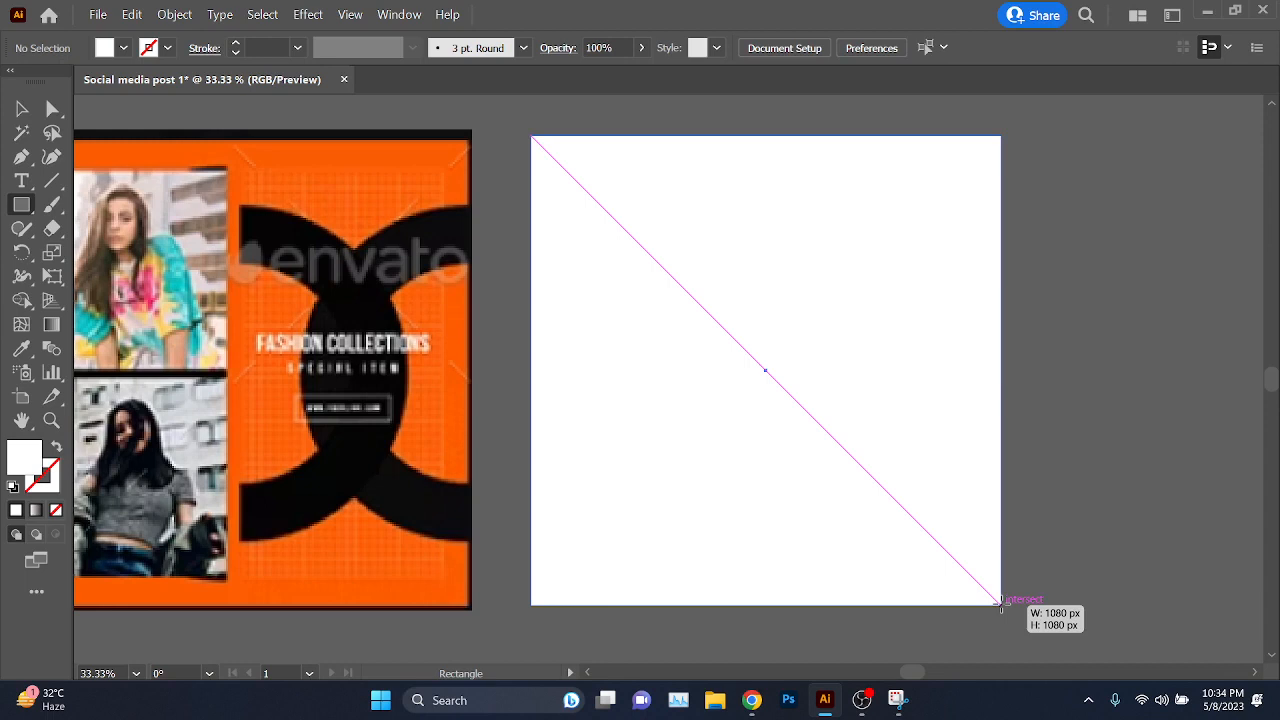
{"action": "left_click_drag", "start_coordinate": [1001, 605], "coordinate": [1001, 605]}
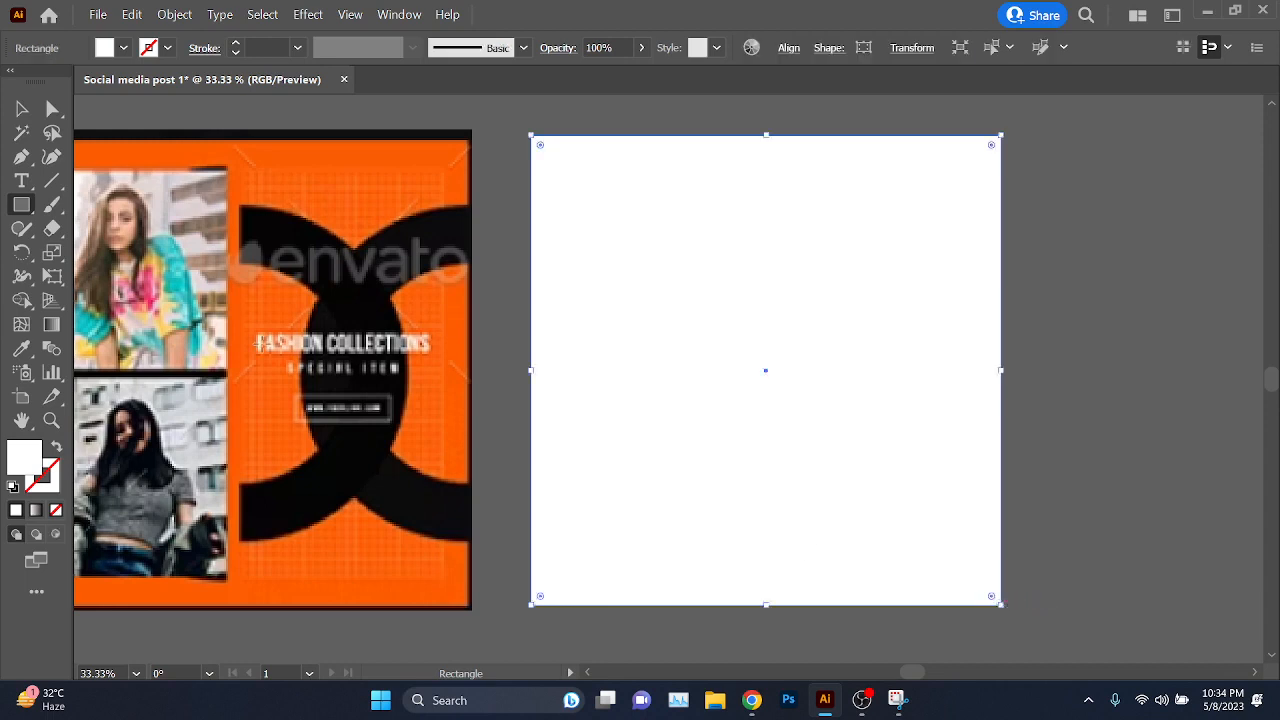
- Fill the background rectangle with the orange sampled from the reference design using the Eyedropper, and deselect it
{"action": "left_click", "coordinate": [21, 108]}
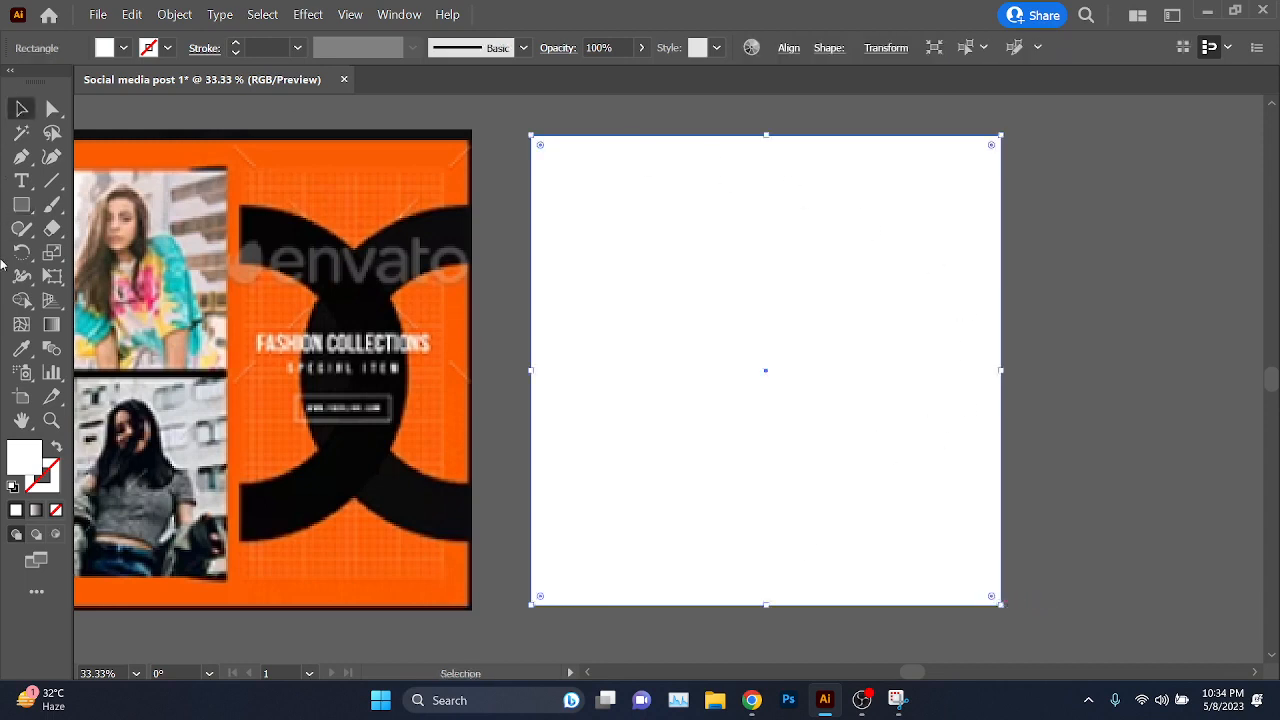
{"action": "left_click", "coordinate": [21, 349]}
{"action": "left_click", "coordinate": [376, 148]}
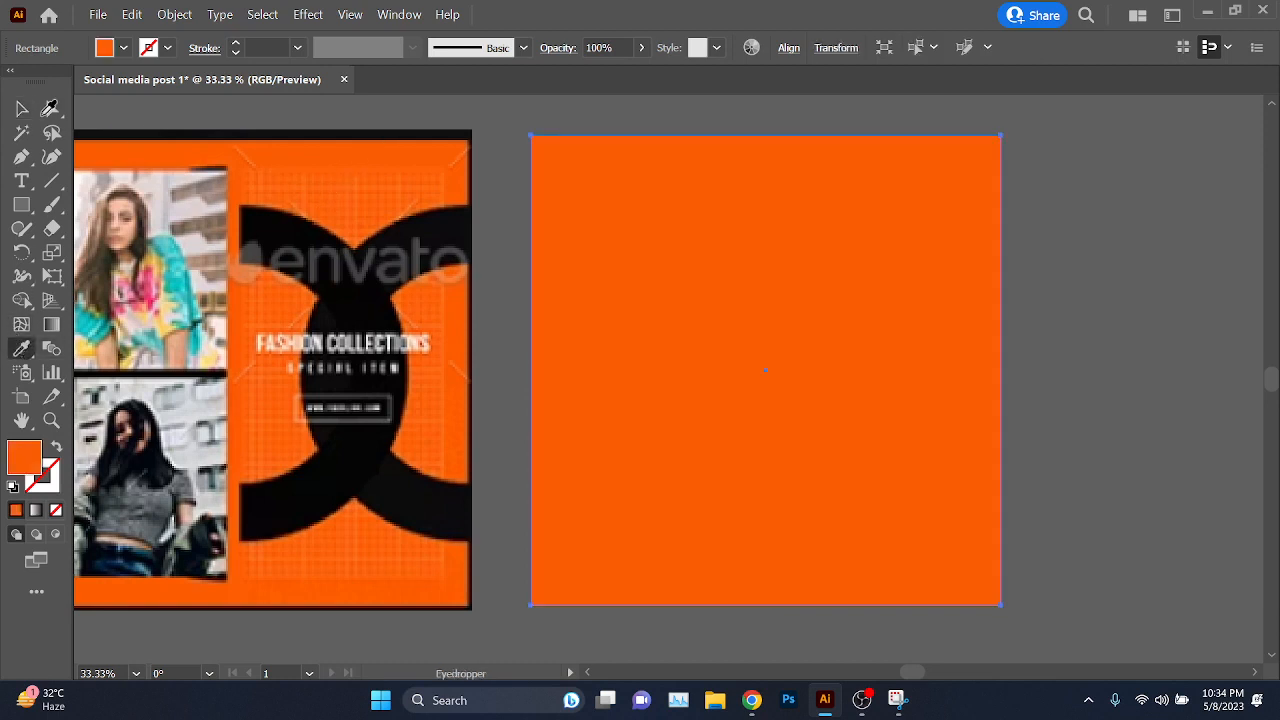
{"action": "left_click", "coordinate": [21, 108]}
{"action": "left_click_drag", "start_coordinate": [466, 270], "coordinate": [616, 312]}
{"action": "scroll", "coordinate": [640, 300], "scroll_direction": "down", "scroll_amount": 1}
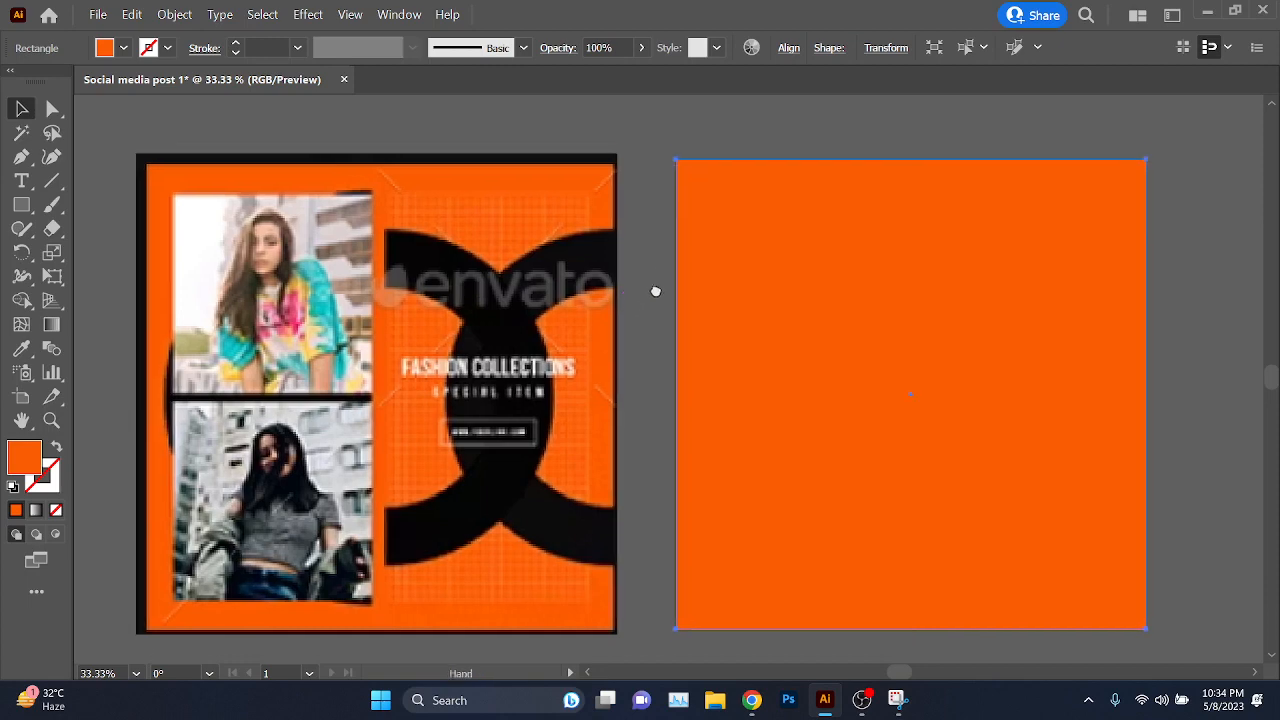
{"action": "left_click", "coordinate": [657, 285]}
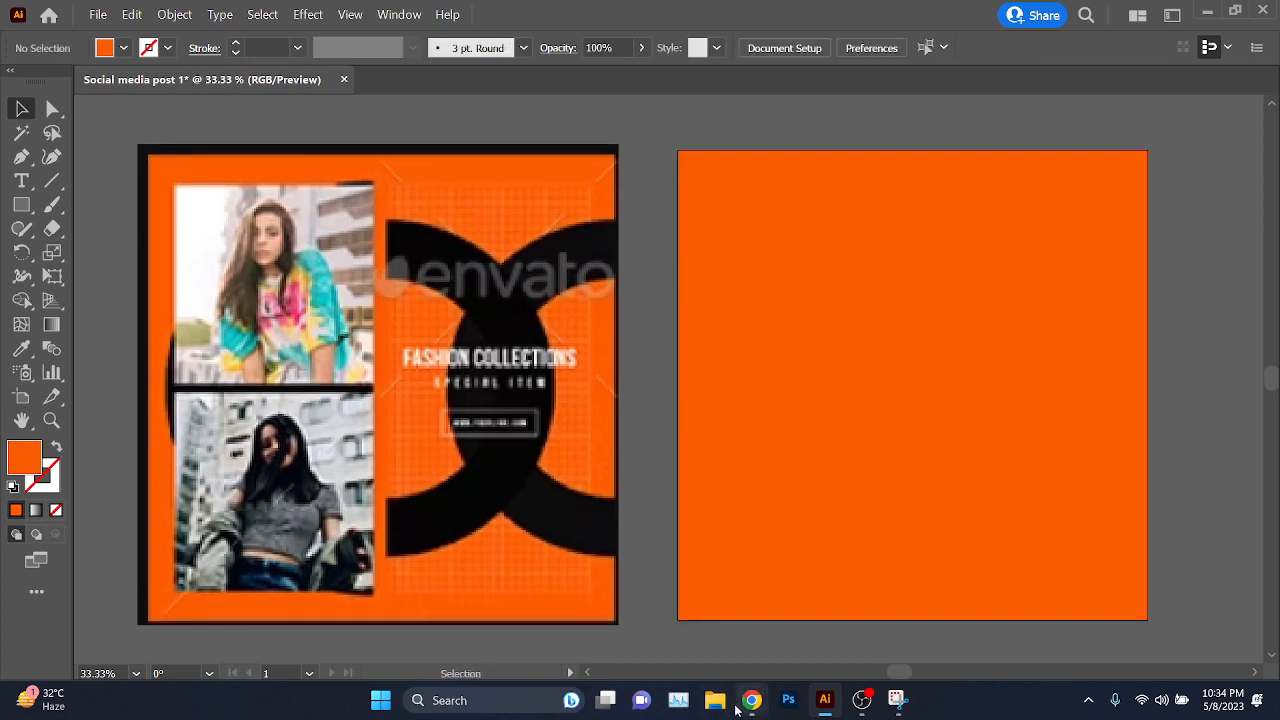
- Switch to the Meet call in Chrome to check the participants' messages
{"action": "mouse_move", "coordinate": [751, 700]}
{"action": "left_click", "coordinate": [657, 620]}
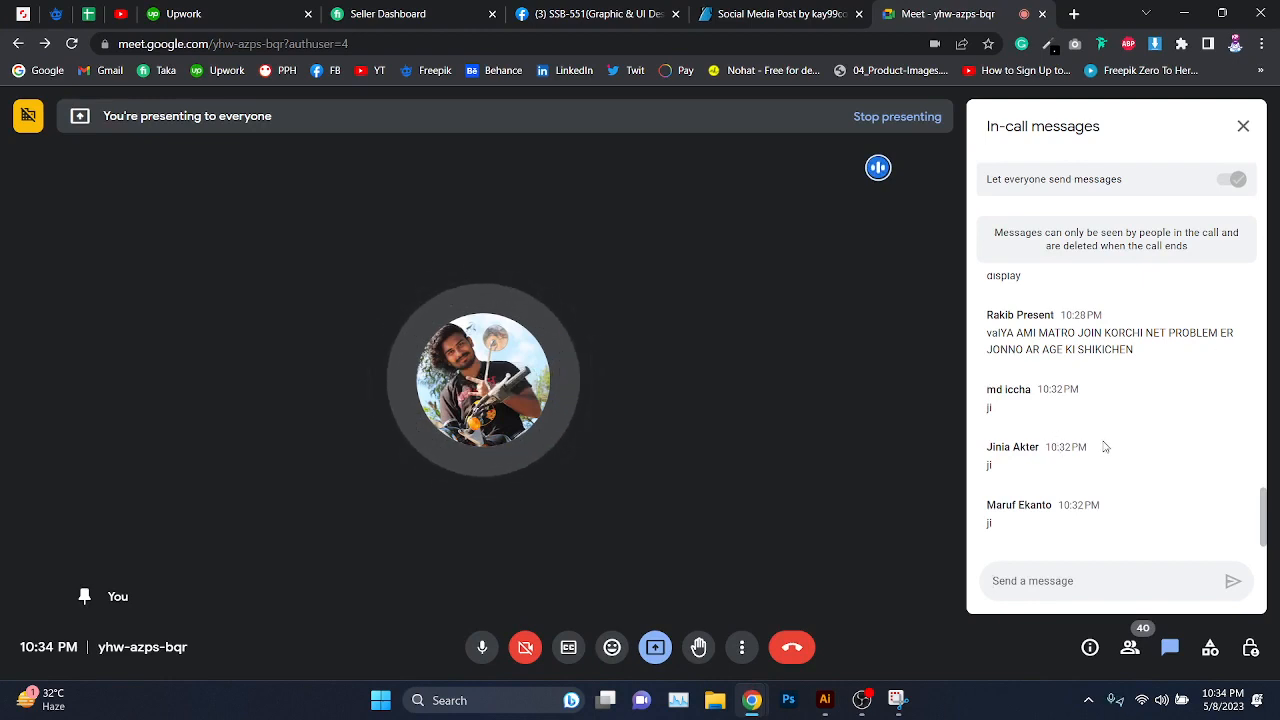
- Compare the orange artboard with the reference in Illustrator, recheck the Meet call's in-call messages in Chrome, and return to Illustrator
{"action": "left_click", "coordinate": [1184, 13]}
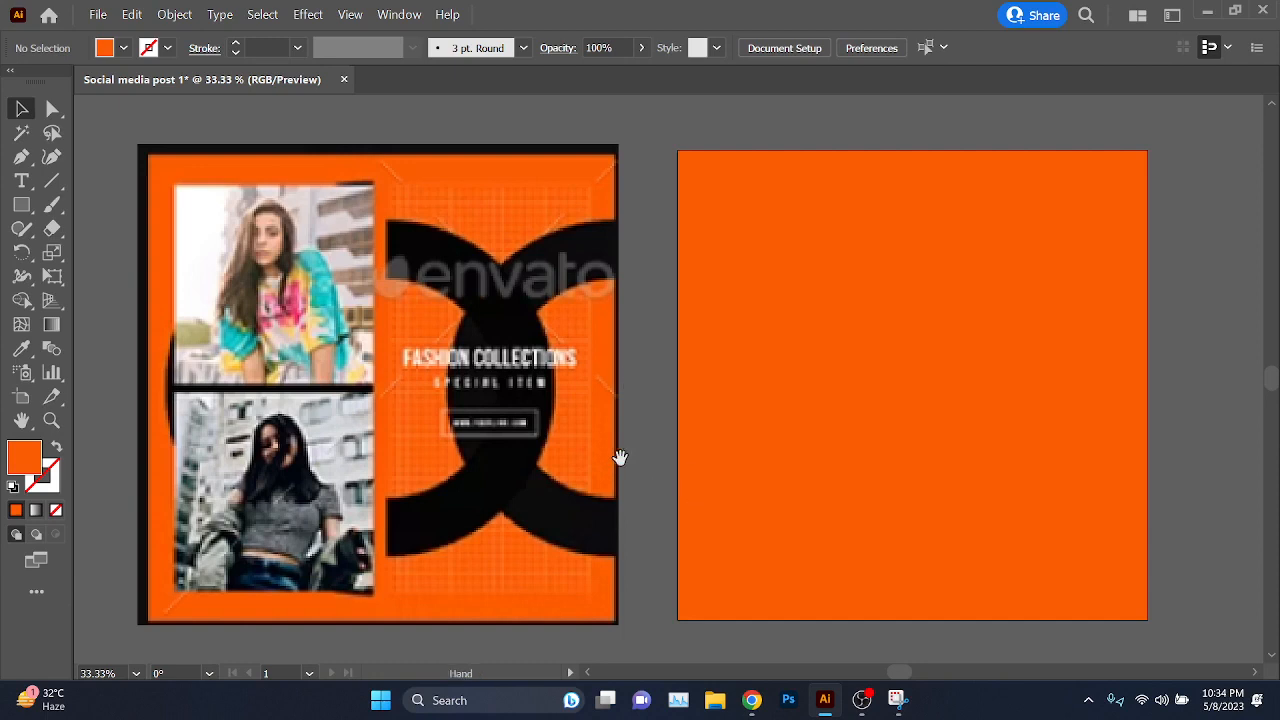
{"action": "scroll", "coordinate": [720, 450], "scroll_direction": "left", "scroll_amount": 3}
{"action": "scroll", "coordinate": [945, 470], "scroll_direction": "right", "scroll_amount": 3}
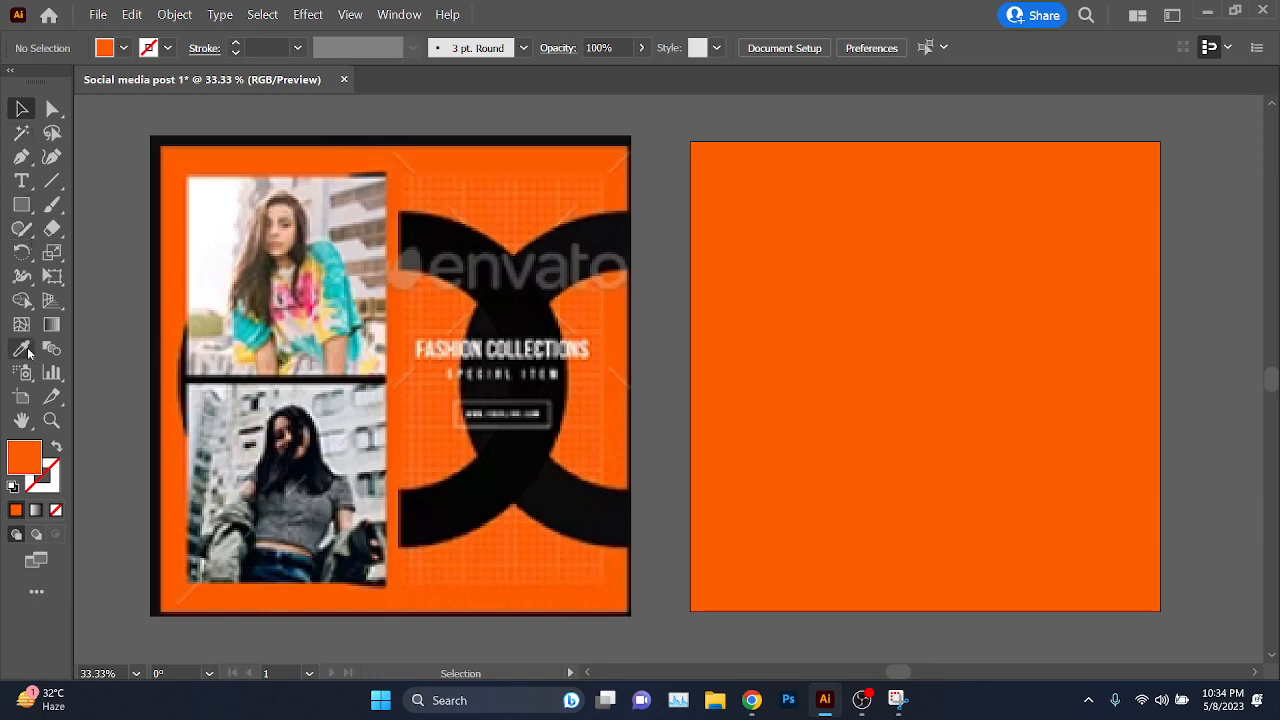
{"action": "mouse_move", "coordinate": [751, 700]}
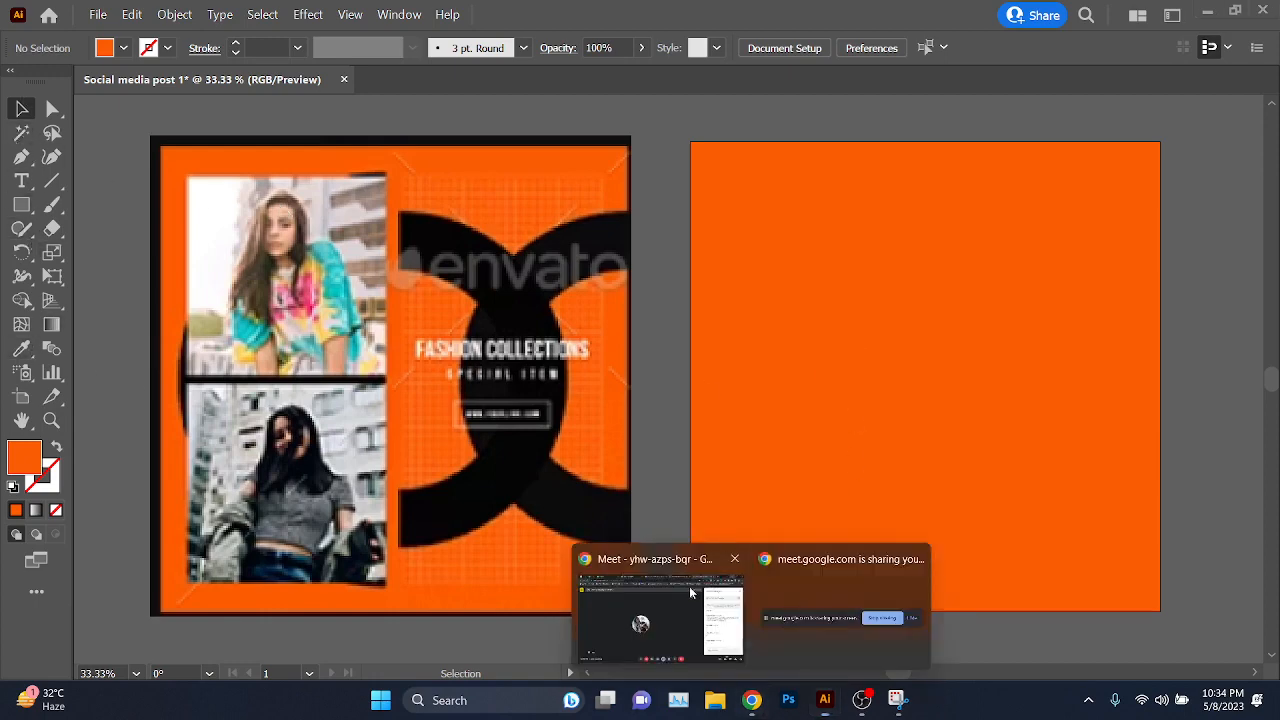
{"action": "left_click", "coordinate": [657, 605]}
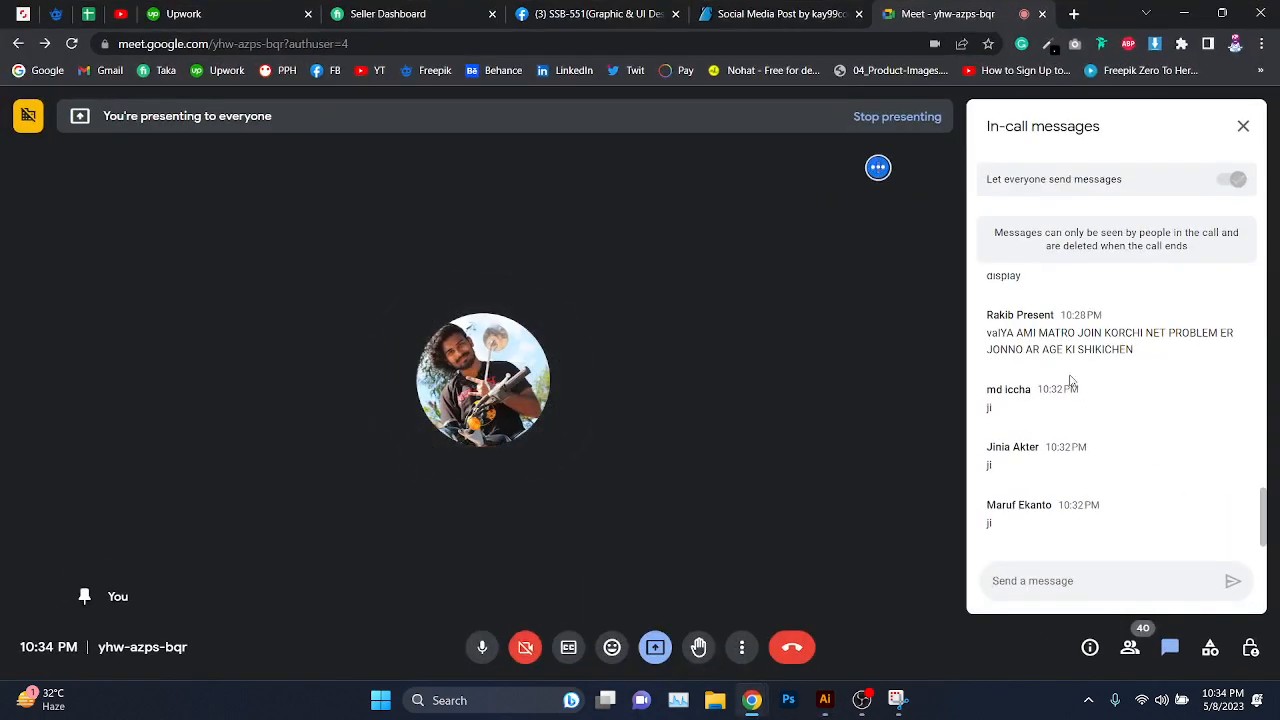
{"action": "left_click", "coordinate": [785, 14]}
{"action": "left_click", "coordinate": [979, 9]}
{"action": "left_click", "coordinate": [1185, 10]}
- Examine the interlocking black rings and the thin grid pattern behind the text in the reference design up close
{"action": "left_click_drag", "start_coordinate": [980, 367], "coordinate": [924, 352]}
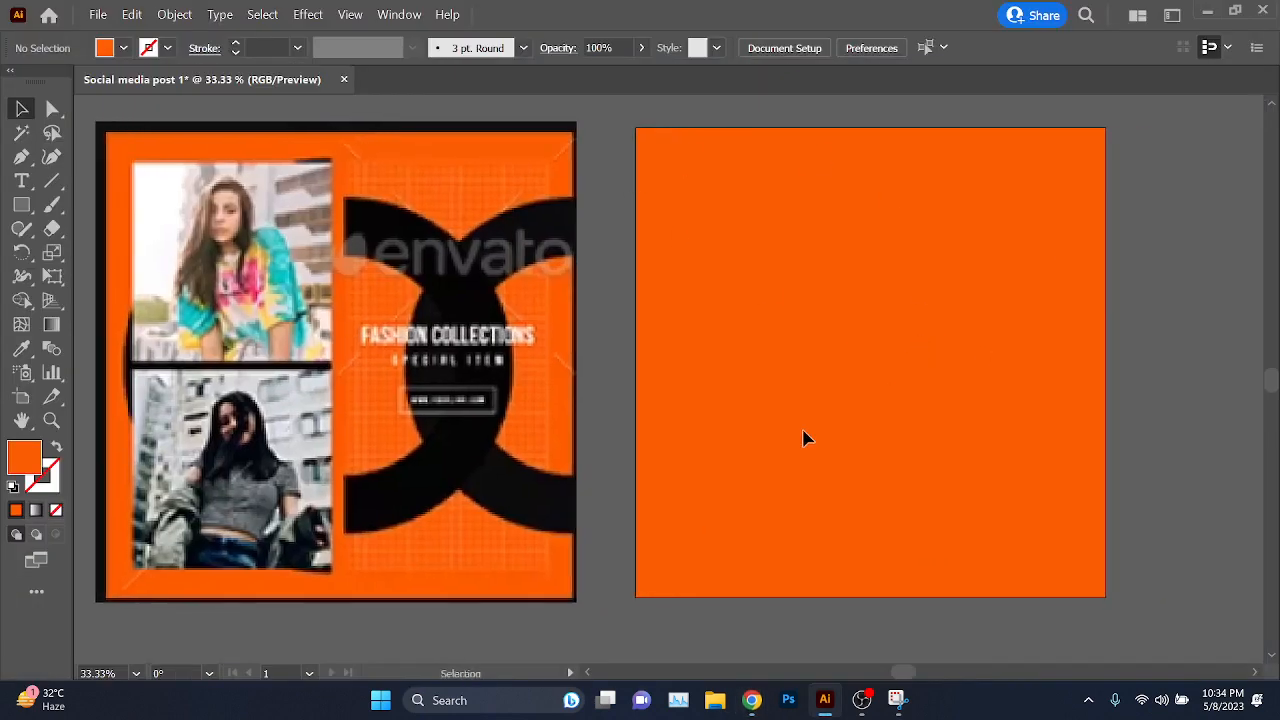
{"action": "left_click_drag", "start_coordinate": [724, 345], "coordinate": [883, 366]}
{"action": "scroll", "coordinate": [480, 362], "scroll_direction": "up", "scroll_amount": 1}
{"action": "left_click_drag", "start_coordinate": [731, 442], "coordinate": [786, 440]}
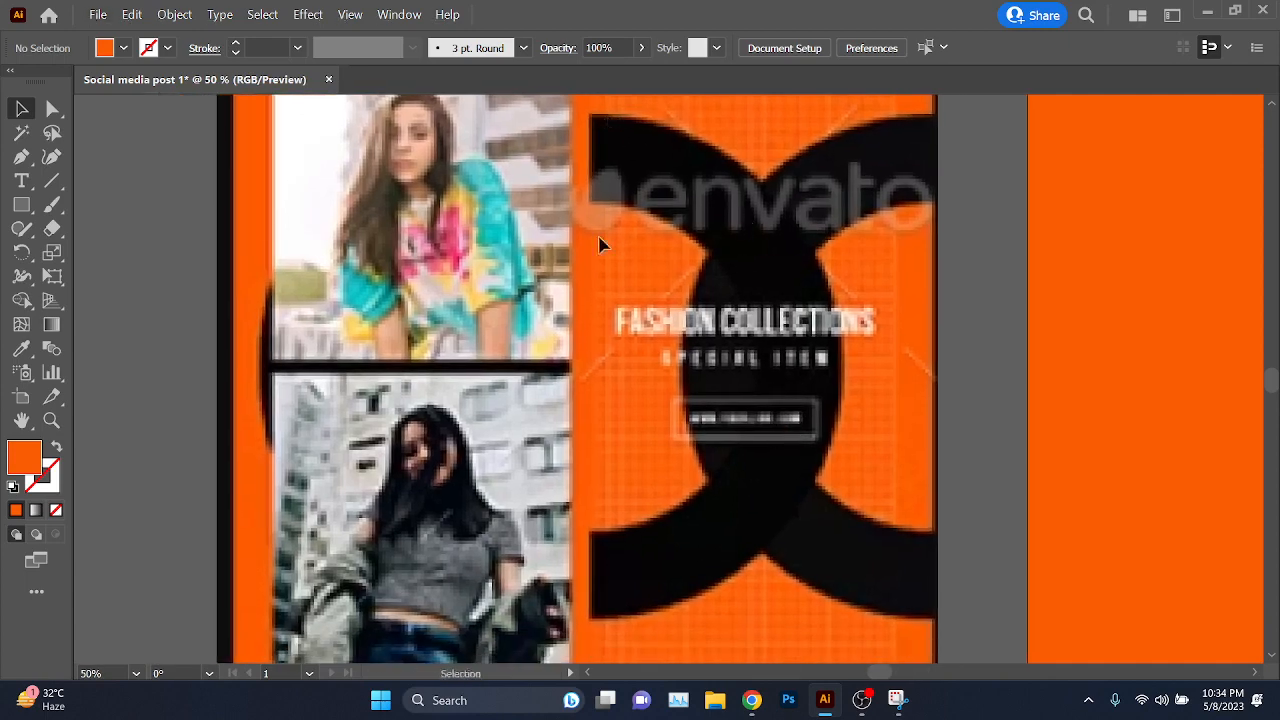
{"action": "scroll", "coordinate": [632, 508], "scroll_direction": "down", "scroll_amount": 2}
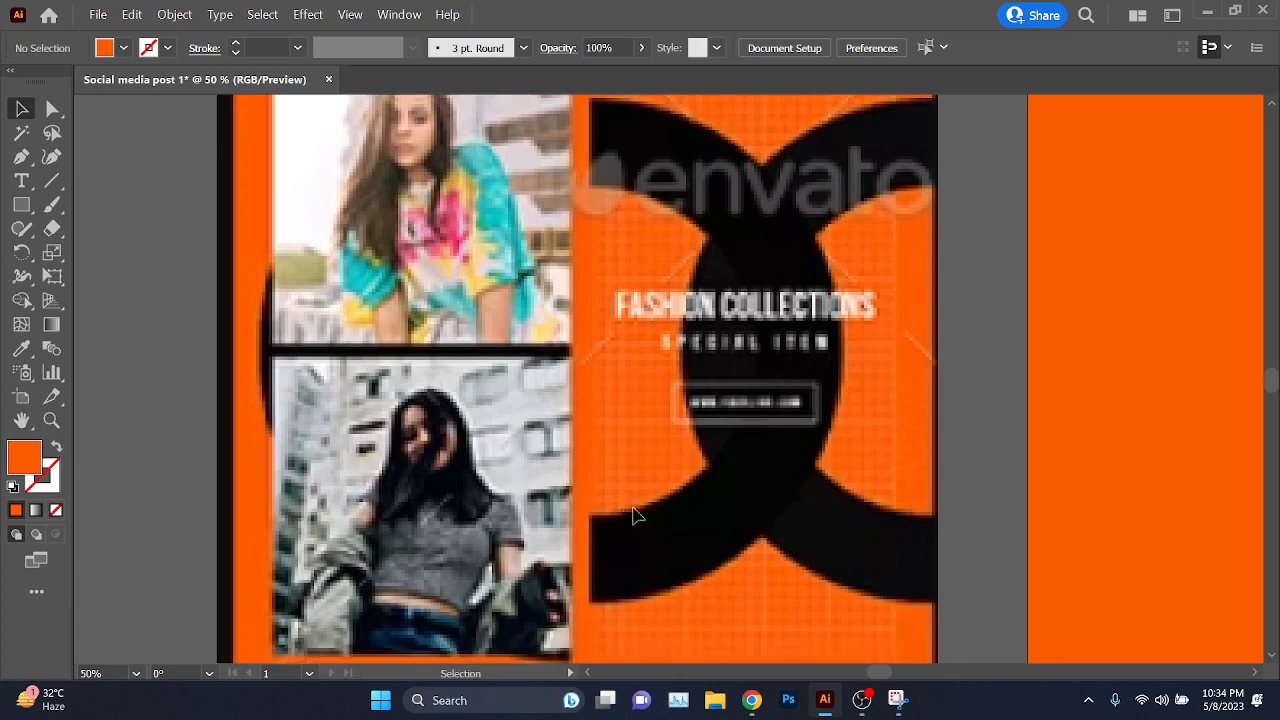
- Draw an orange circle on the empty canvas well away from the artboards
{"action": "scroll", "coordinate": [642, 456], "scroll_direction": "down", "scroll_amount": 1}
{"action": "left_click_drag", "start_coordinate": [643, 457], "coordinate": [713, 463]}
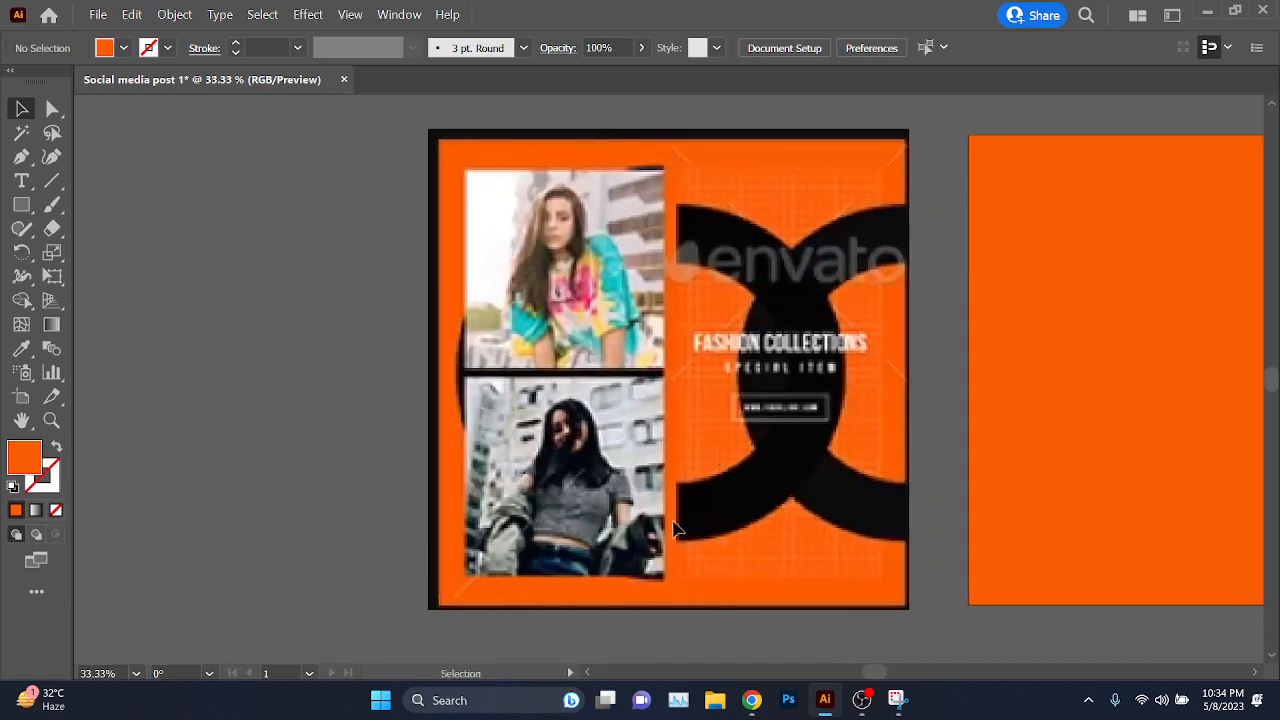
{"action": "scroll", "coordinate": [716, 459], "scroll_direction": "down", "scroll_amount": 3}
{"action": "left_click_drag", "start_coordinate": [714, 457], "coordinate": [973, 451]}
{"action": "scroll", "coordinate": [654, 406], "scroll_direction": "up", "scroll_amount": 1}
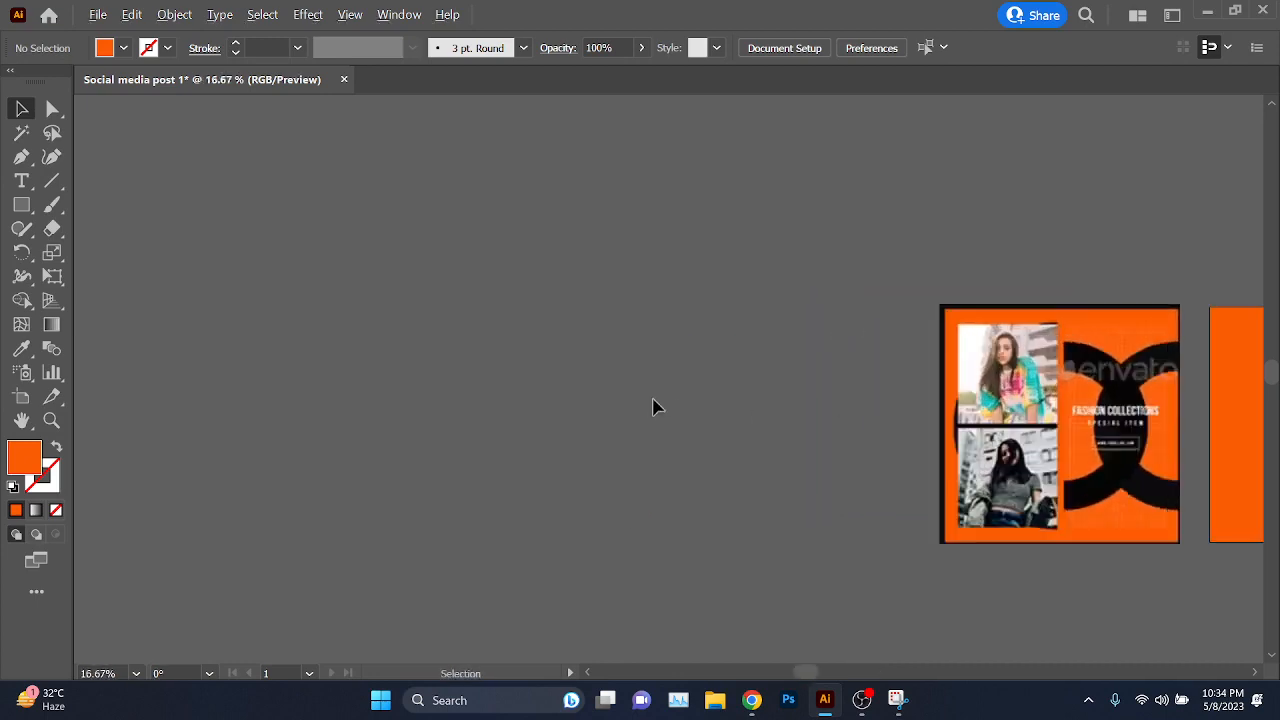
{"action": "left_click_drag", "start_coordinate": [635, 424], "coordinate": [842, 439]}
{"action": "scroll", "coordinate": [600, 446], "scroll_direction": "up", "scroll_amount": 1}
{"action": "scroll", "coordinate": [683, 366], "scroll_direction": "down", "scroll_amount": 1}
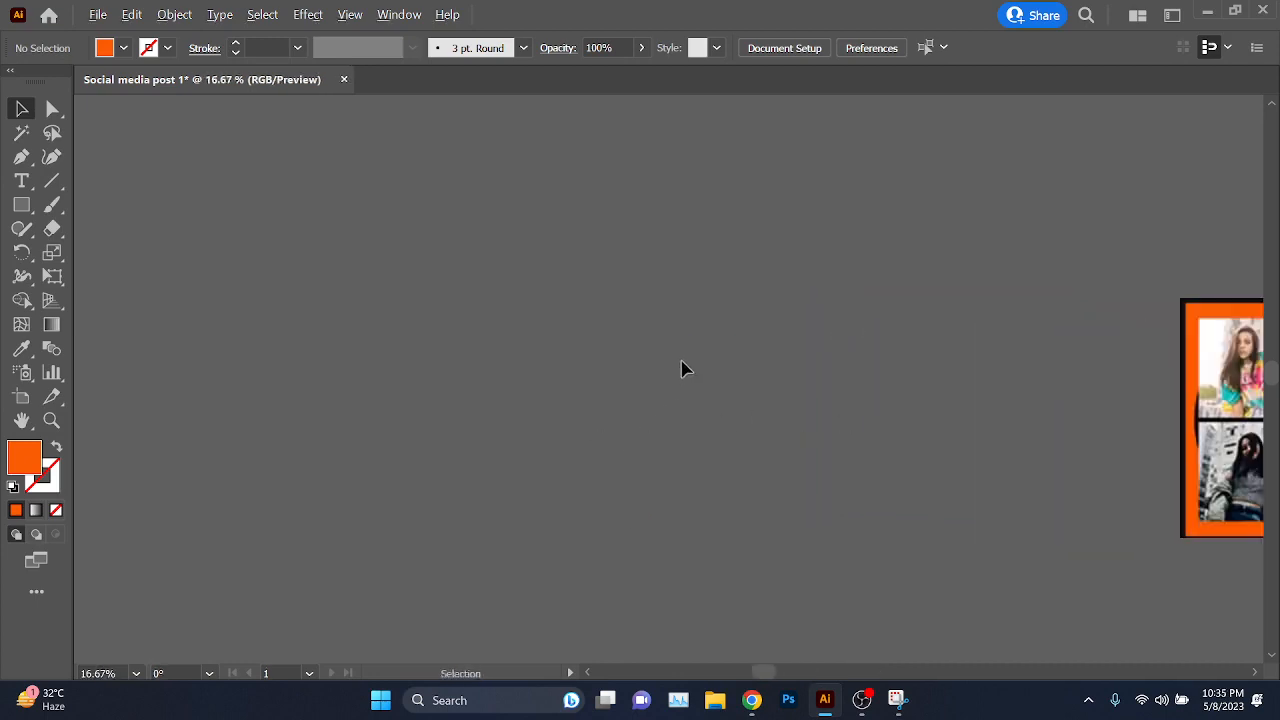
{"action": "scroll", "coordinate": [443, 366], "scroll_direction": "up", "scroll_amount": 1}
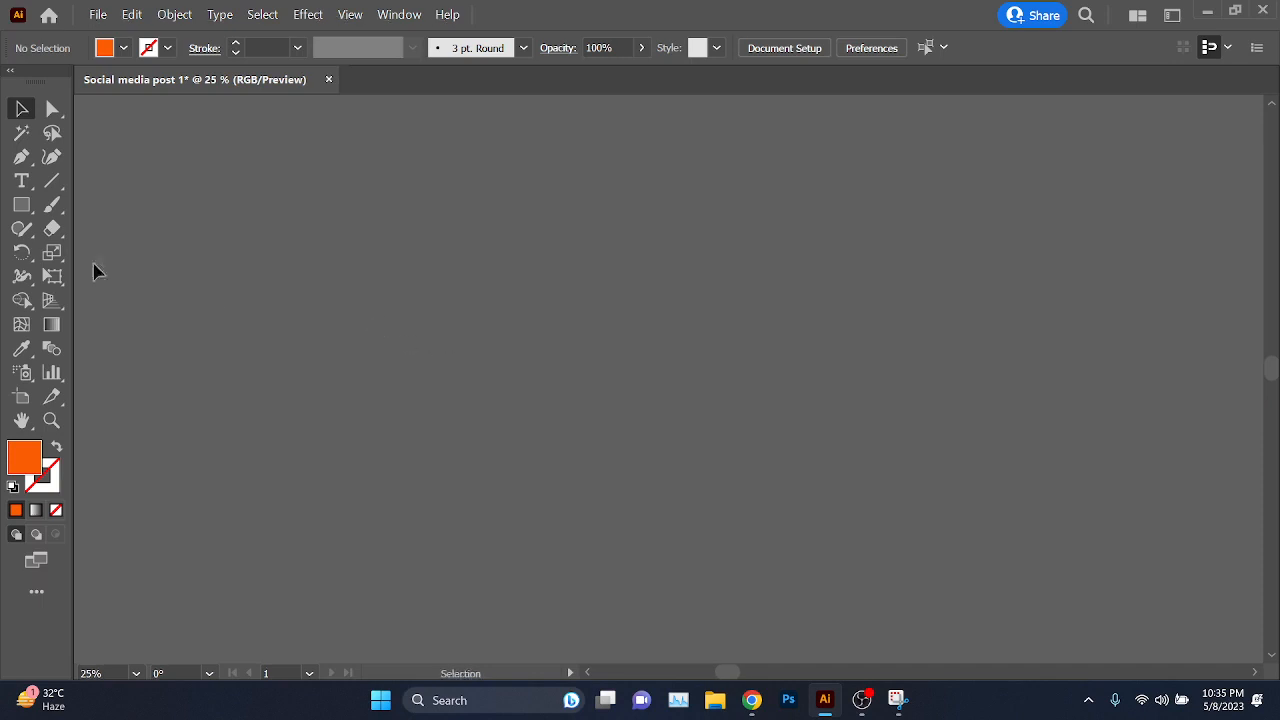
{"action": "left_click", "coordinate": [33, 216]}
{"action": "left_click", "coordinate": [123, 251]}
{"action": "left_click_drag", "start_coordinate": [316, 200], "coordinate": [667, 478]}
{"action": "left_click", "coordinate": [21, 108]}
- Duplicate the orange circle to its right so the two overlap, and fill the copy dark green
{"action": "left_click_drag", "start_coordinate": [531, 354], "coordinate": [737, 356]}
{"action": "left_click", "coordinate": [141, 48]}
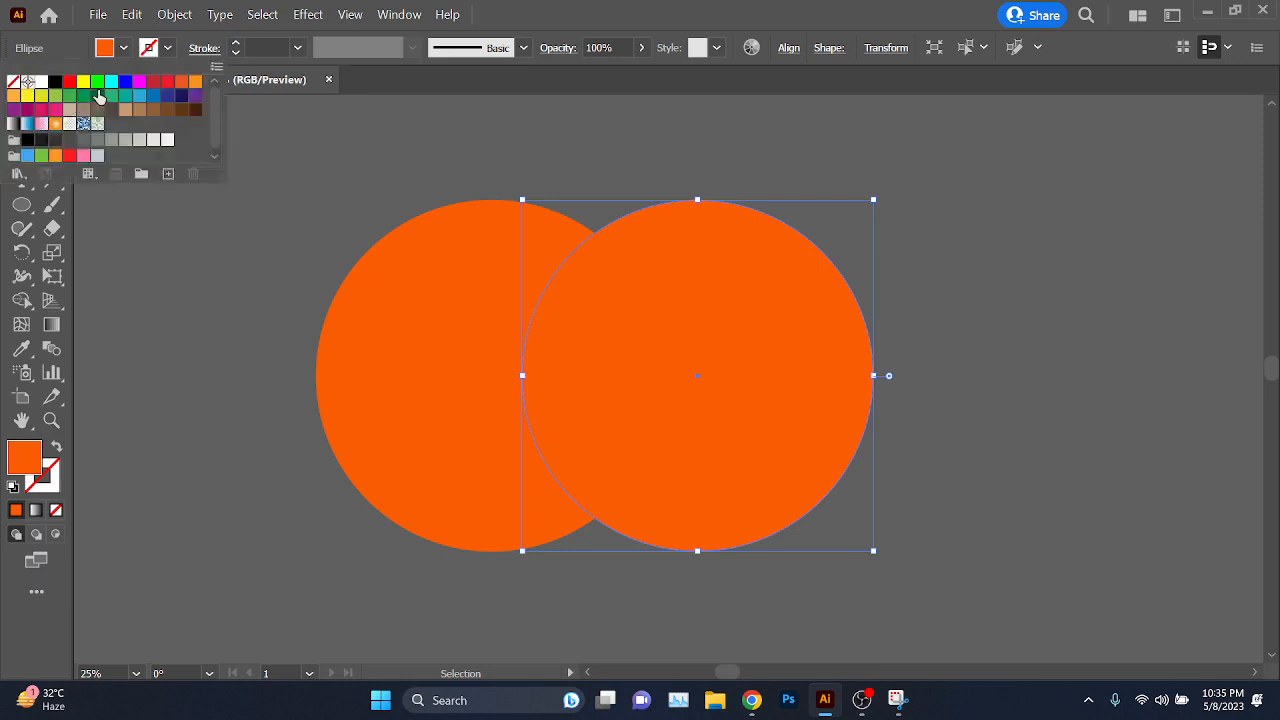
{"action": "left_click", "coordinate": [97, 95]}
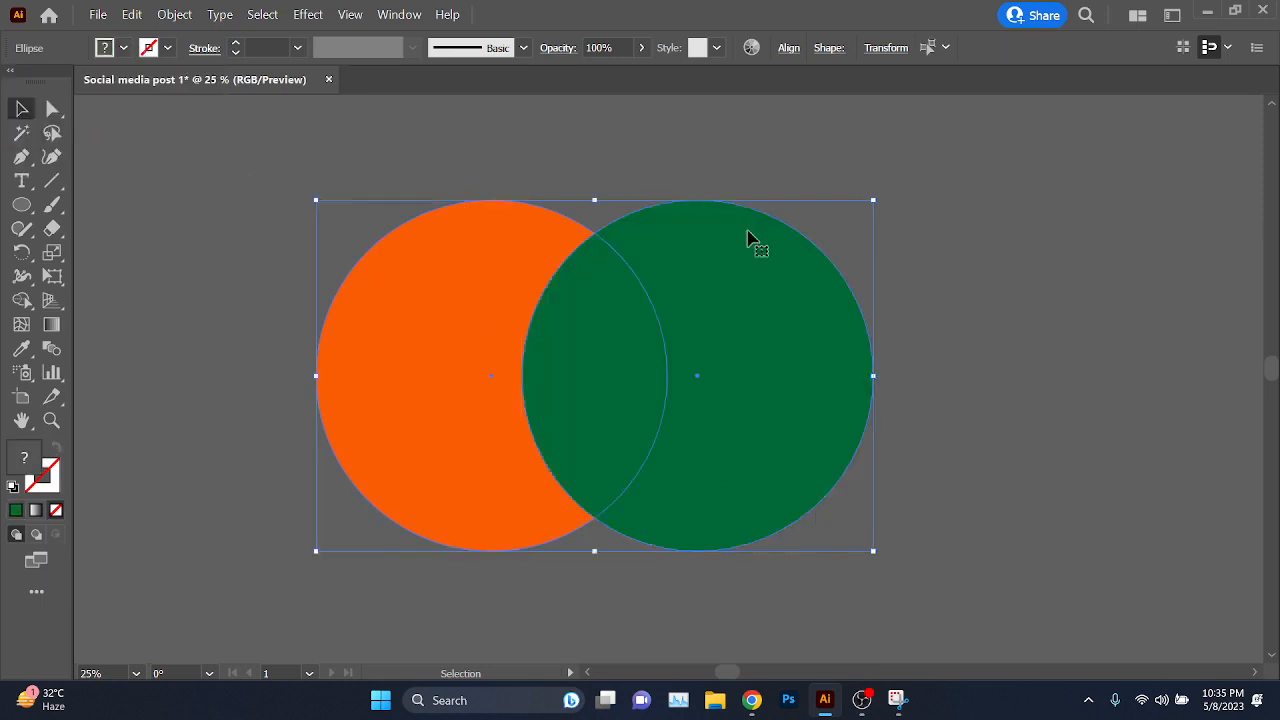
{"action": "left_click", "coordinate": [988, 293]}
- Check the in-call messages in the Google Meet window and return to Illustrator
{"action": "left_click", "coordinate": [751, 700]}
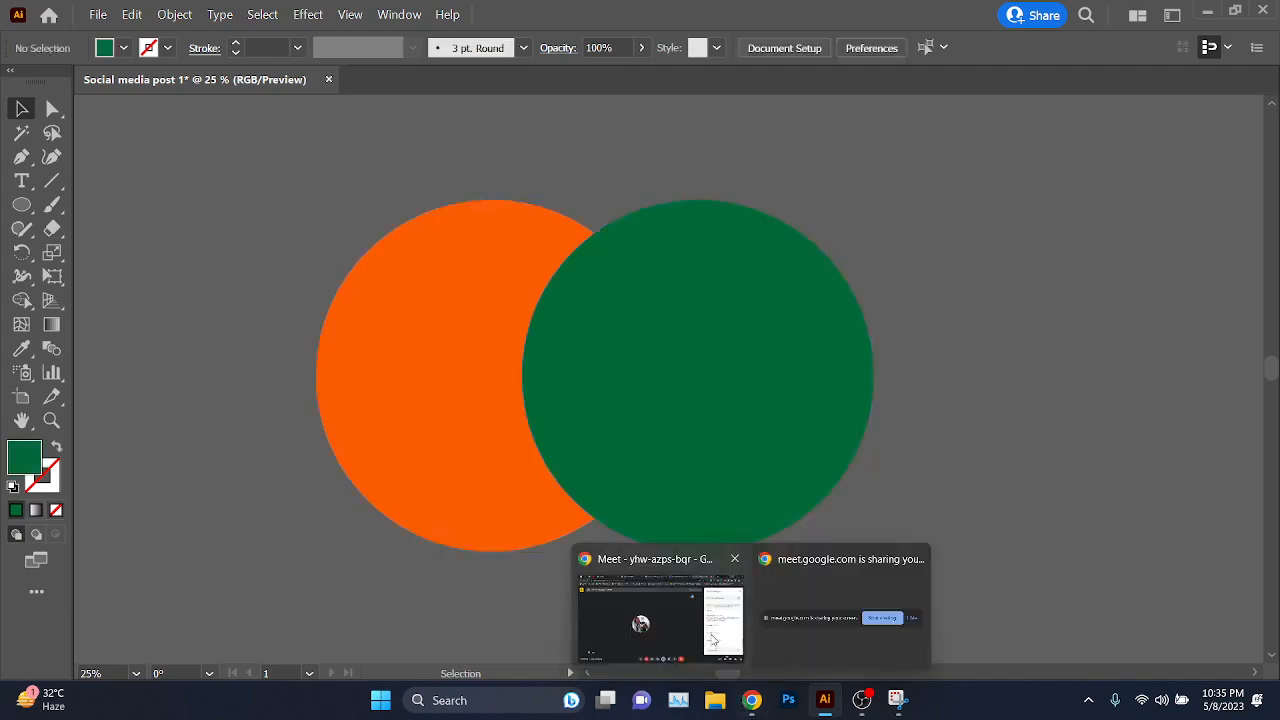
{"action": "left_click", "coordinate": [660, 615]}
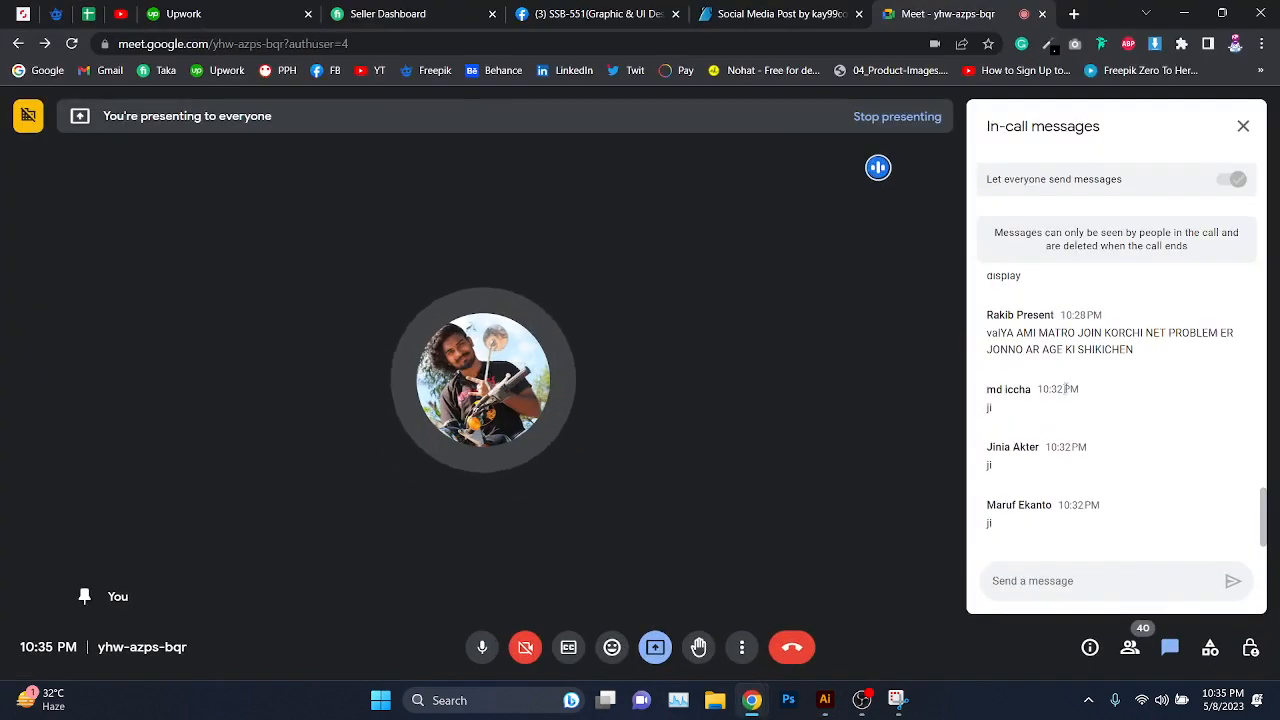
{"action": "left_click", "coordinate": [1184, 13]}
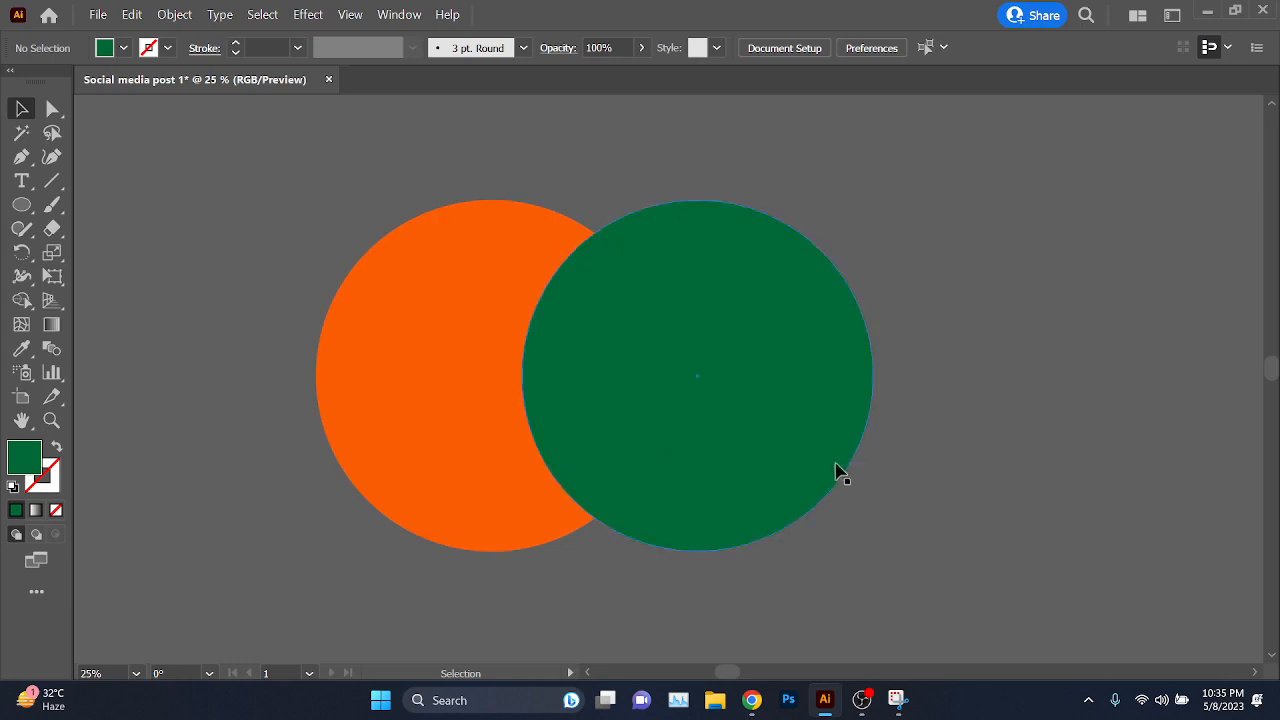
- Select both overlapping circles and merge them into a single green shape with the Shape Builder tool
{"action": "left_click_drag", "start_coordinate": [837, 471], "coordinate": [949, 479]}
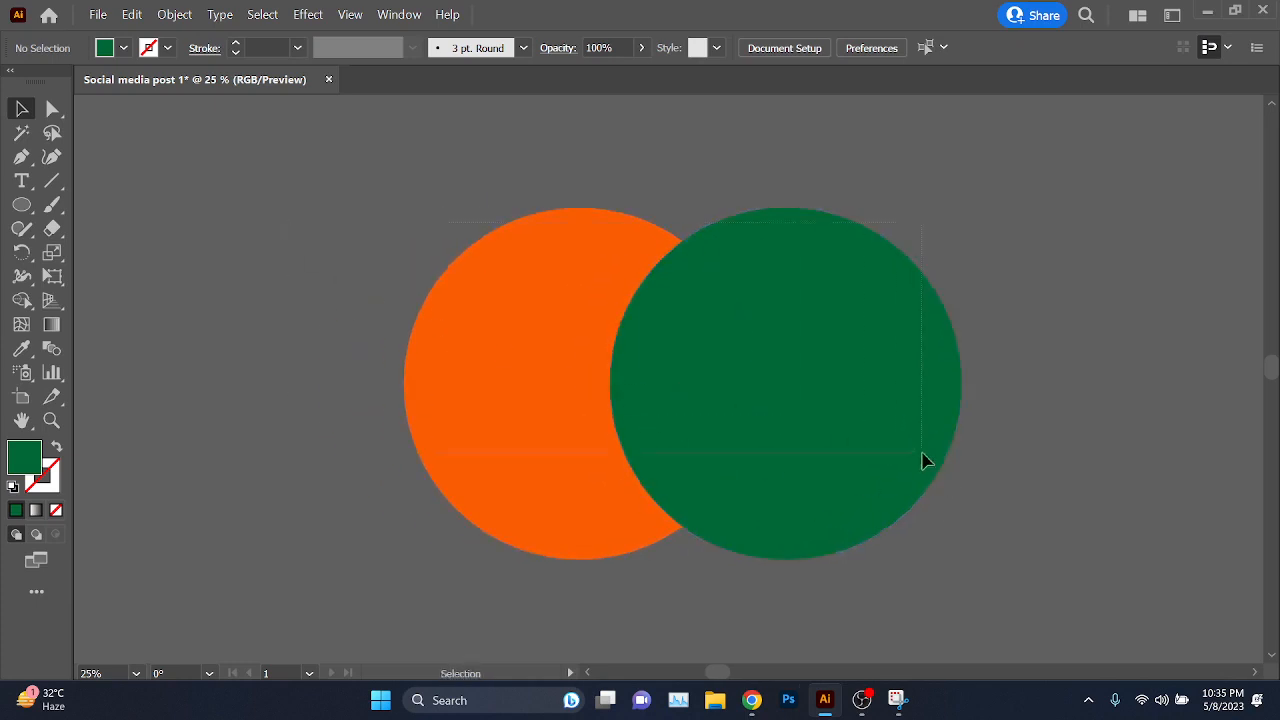
{"action": "key", "text": "ctrl+a"}
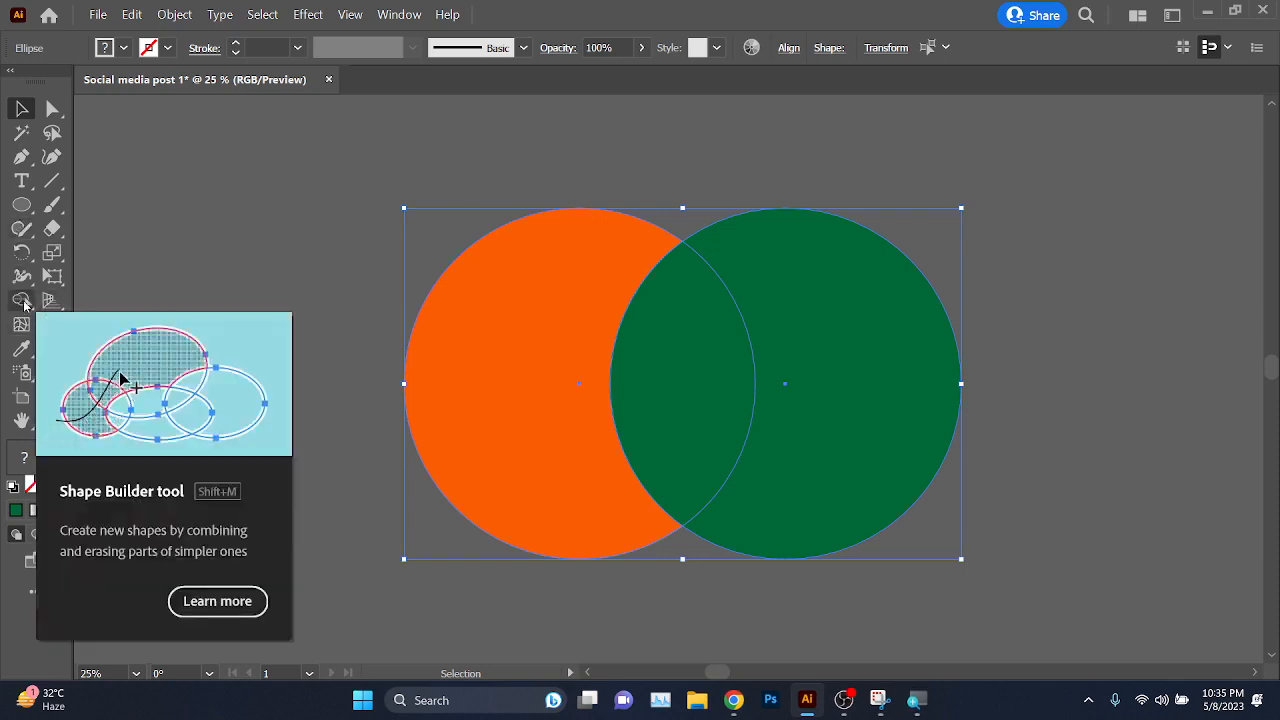
{"action": "left_click", "coordinate": [23, 302]}
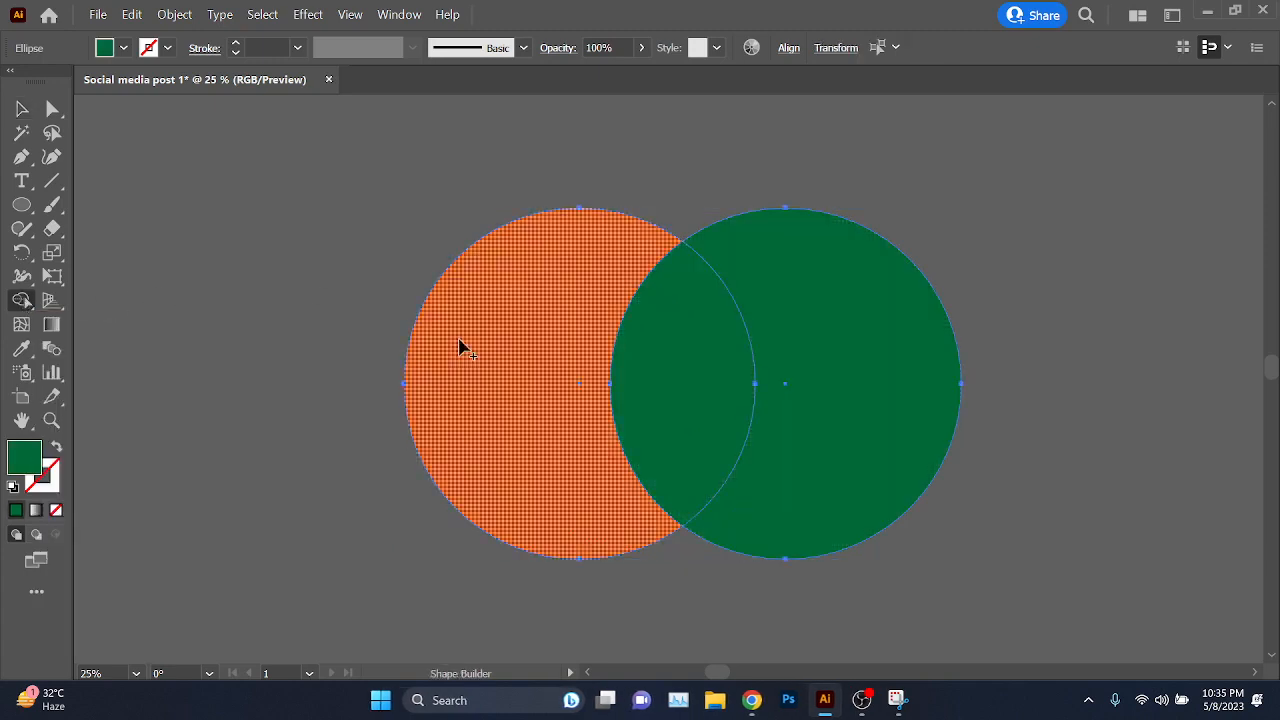
{"action": "left_click", "coordinate": [22, 108]}
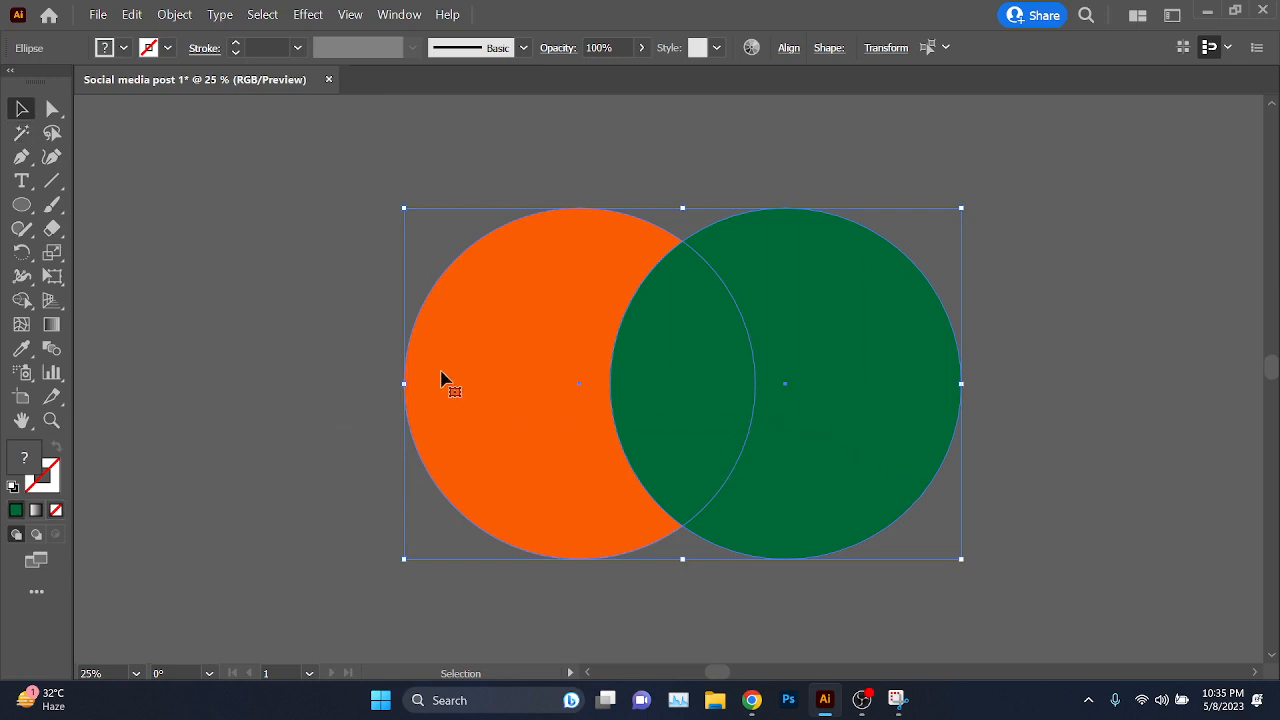
{"action": "left_click", "coordinate": [23, 302]}
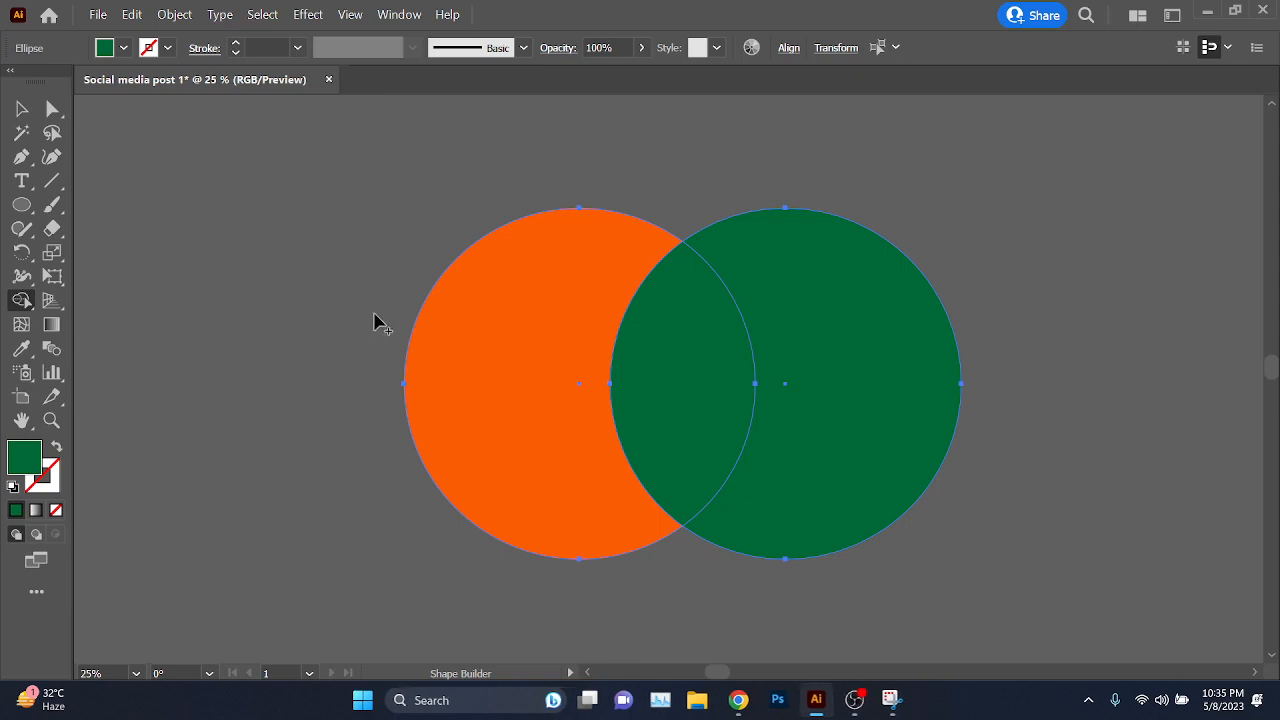
{"action": "scroll", "coordinate": [406, 235], "scroll_direction": "left", "scroll_amount": 2}
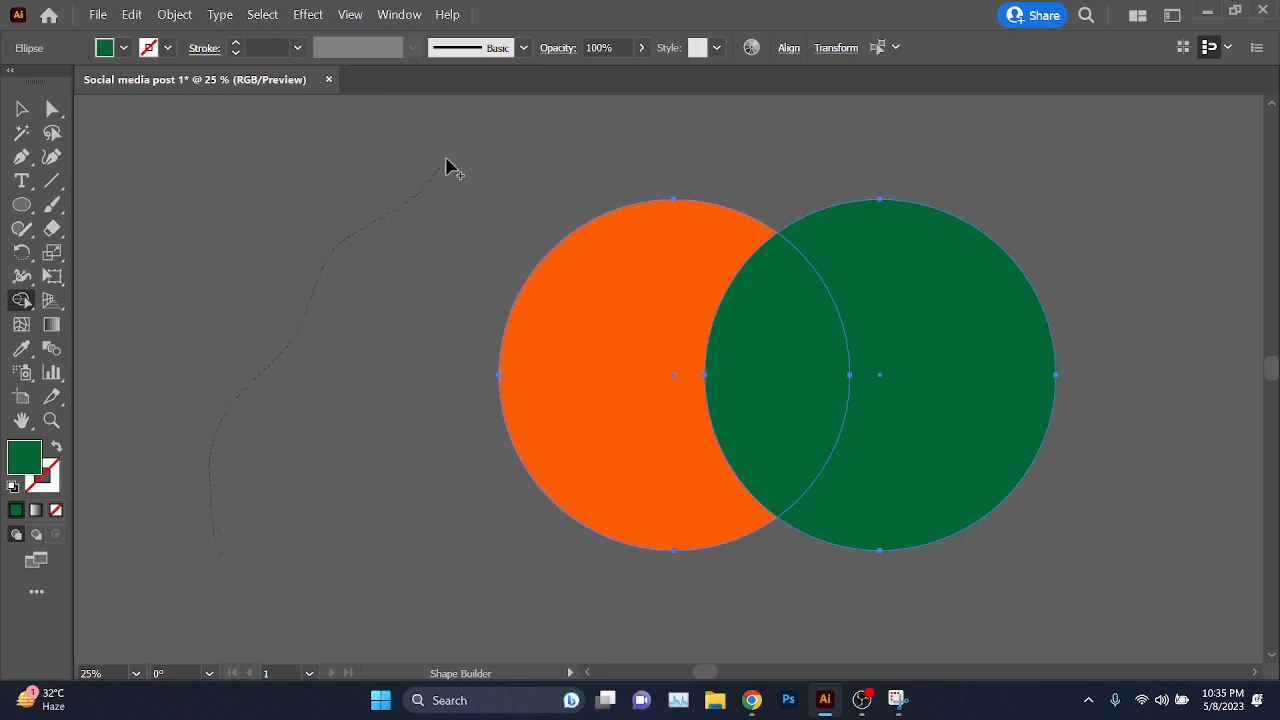
{"action": "left_click_drag", "start_coordinate": [447, 165], "coordinate": [447, 165]}
{"action": "scroll", "coordinate": [323, 357], "scroll_direction": "right", "scroll_amount": 3}
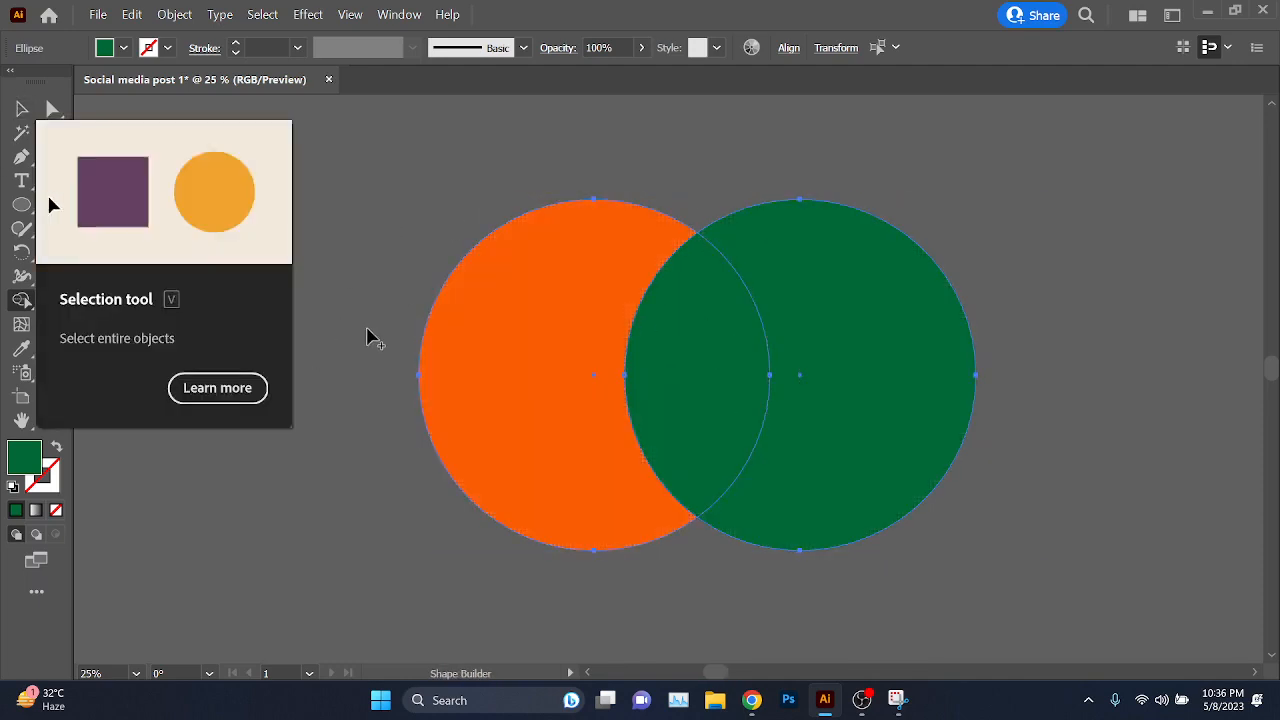
{"action": "scroll", "coordinate": [737, 330], "scroll_direction": "up", "scroll_amount": 2}
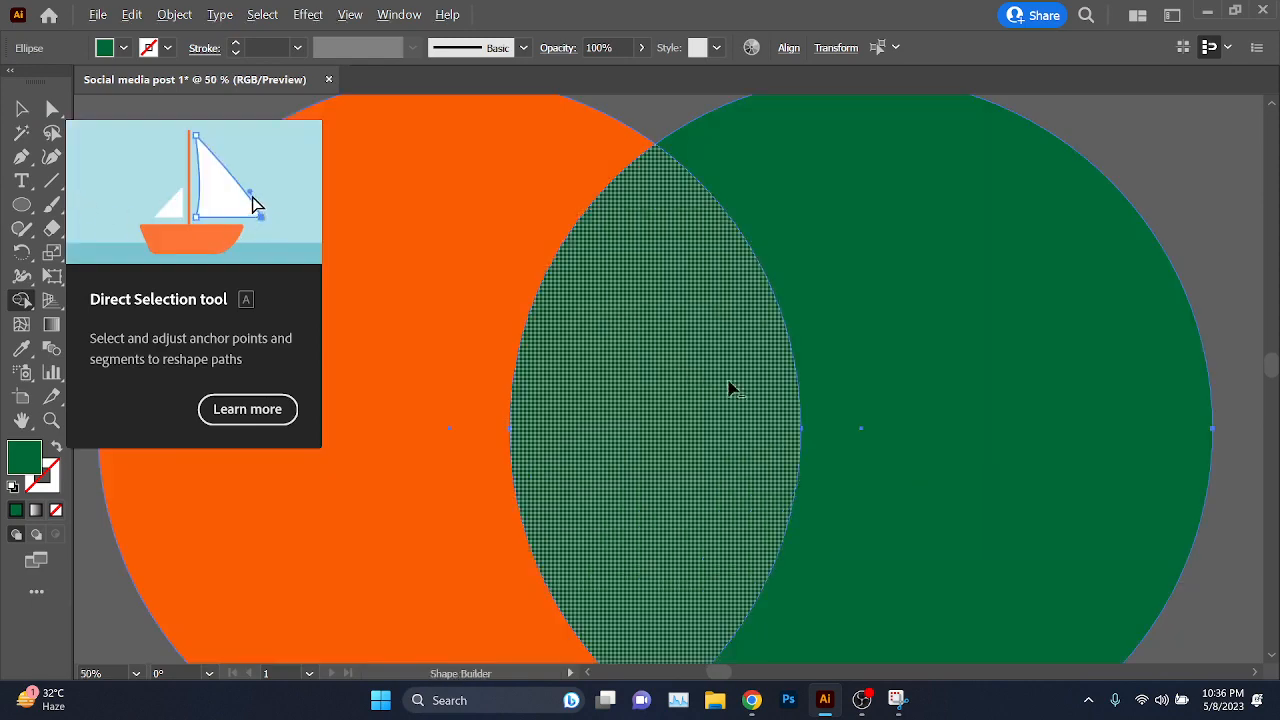
{"action": "scroll", "coordinate": [801, 428], "scroll_direction": "down", "scroll_amount": 1}
{"action": "key", "text": "space"}
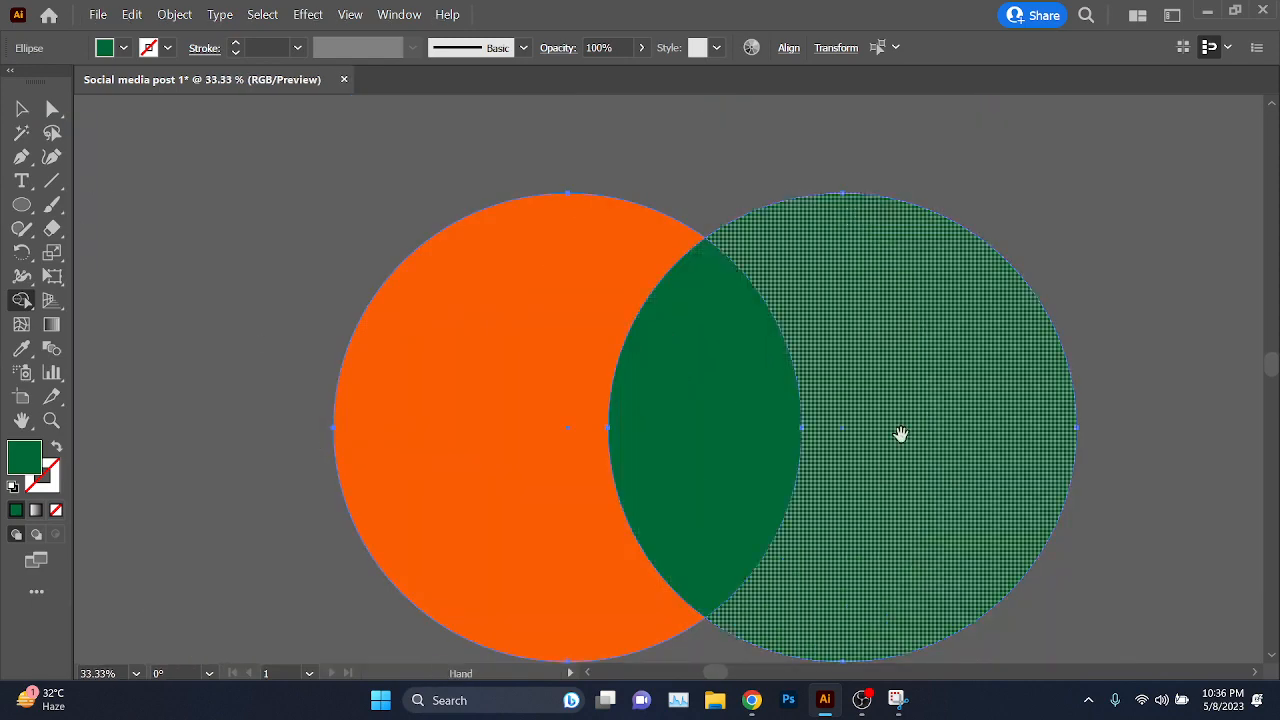
{"action": "left_click_drag", "start_coordinate": [900, 434], "coordinate": [793, 380]}
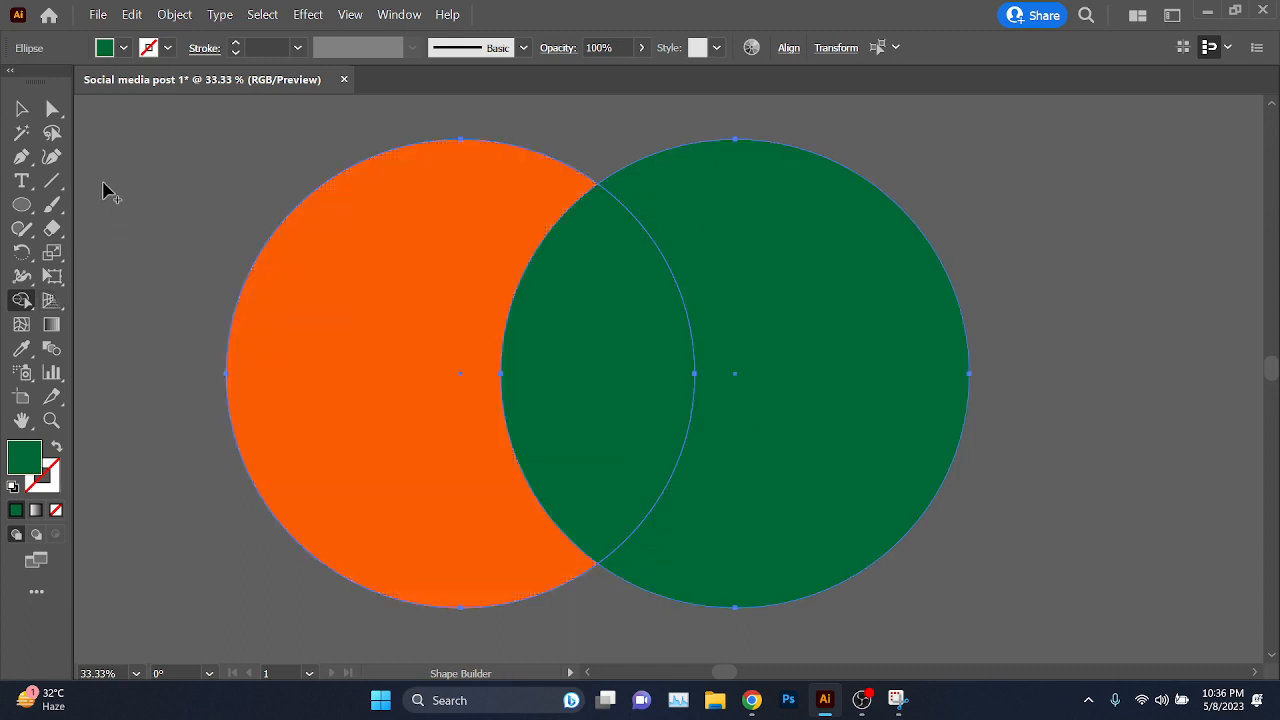
{"action": "key", "text": "v"}
{"action": "left_click", "coordinate": [22, 300]}
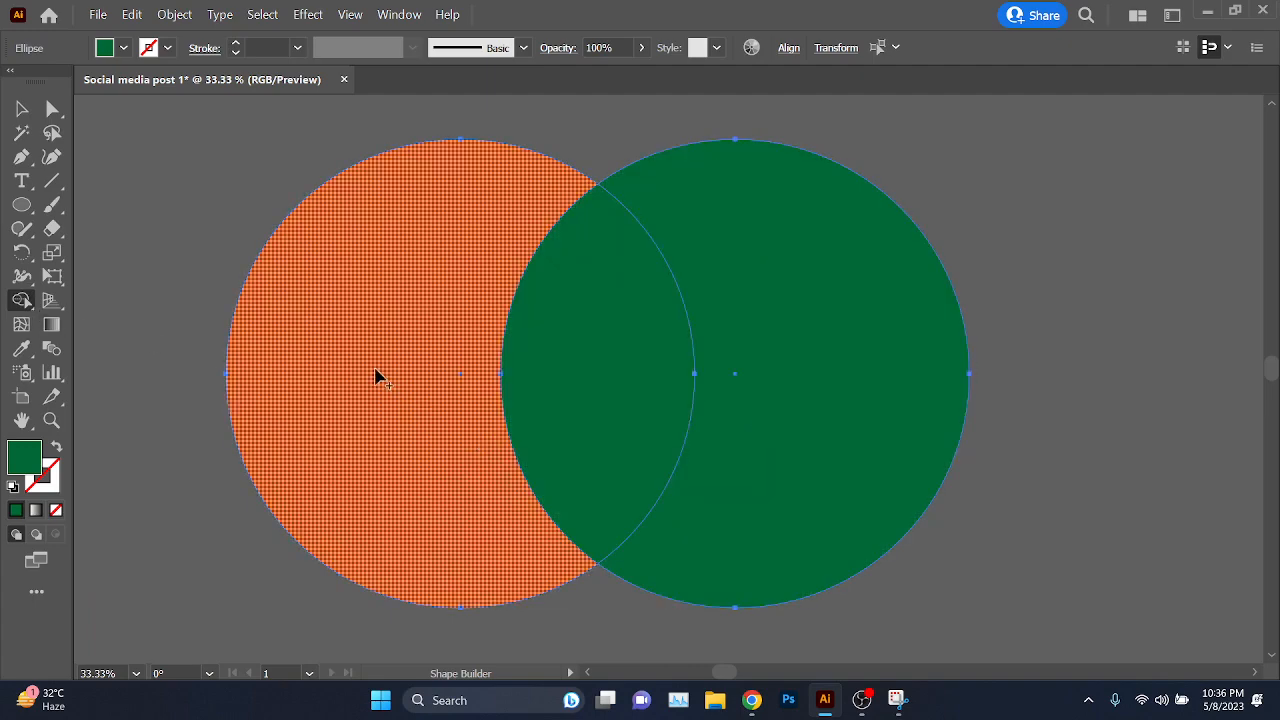
{"action": "left_click_drag", "start_coordinate": [378, 377], "coordinate": [808, 375]}
{"action": "left_click", "coordinate": [22, 108]}
- Draw a square above and to the left of the merged green shape and fill it yellow
{"action": "key", "text": "ctrl+minus"}
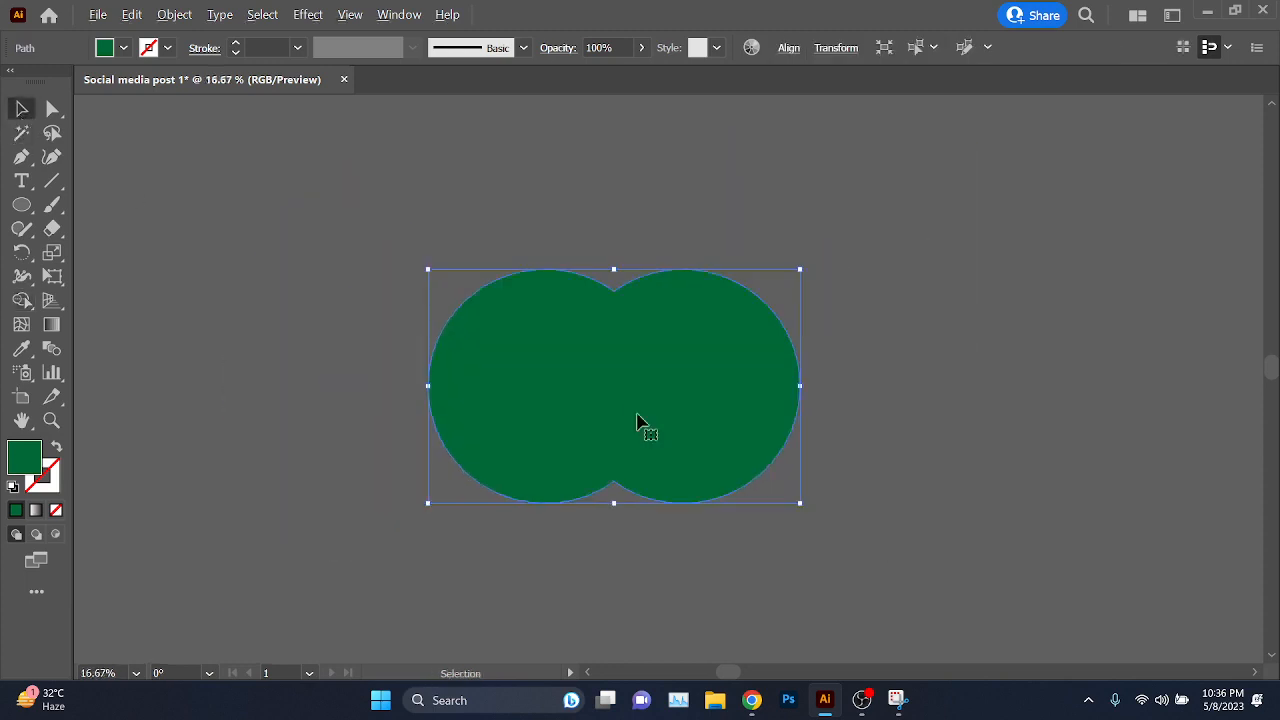
{"action": "left_click_drag", "start_coordinate": [640, 424], "coordinate": [653, 467]}
{"action": "key", "text": "space"}
{"action": "left_click_drag", "start_coordinate": [617, 403], "coordinate": [600, 491]}
{"action": "left_click", "coordinate": [23, 208]}
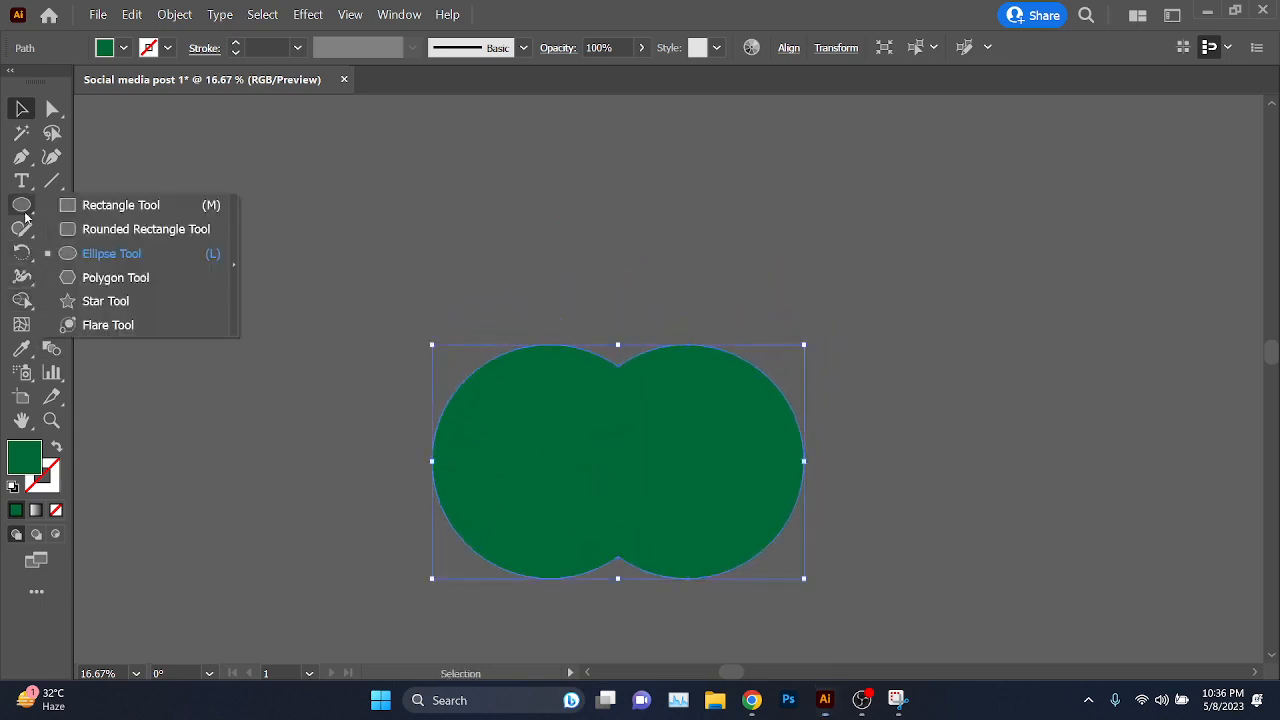
{"action": "left_click", "coordinate": [100, 204]}
{"action": "left_click_drag", "start_coordinate": [317, 173], "coordinate": [482, 337]}
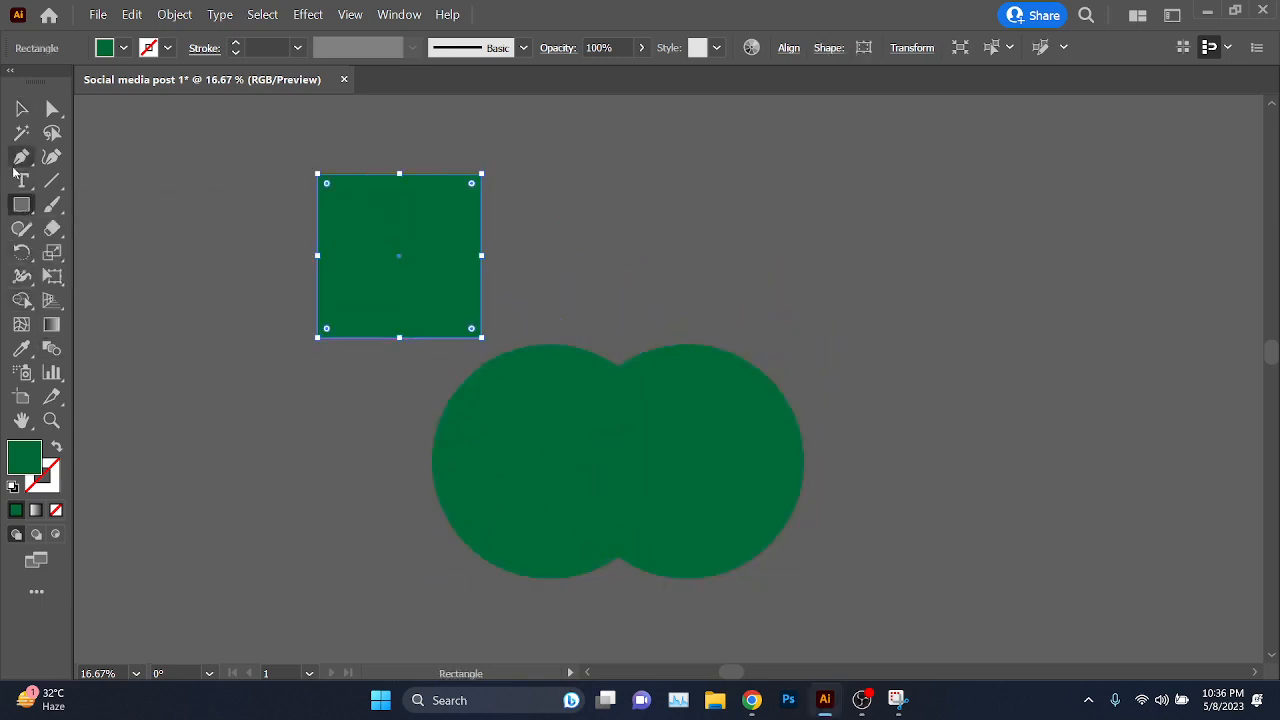
{"action": "left_click", "coordinate": [21, 108]}
{"action": "left_click", "coordinate": [123, 47]}
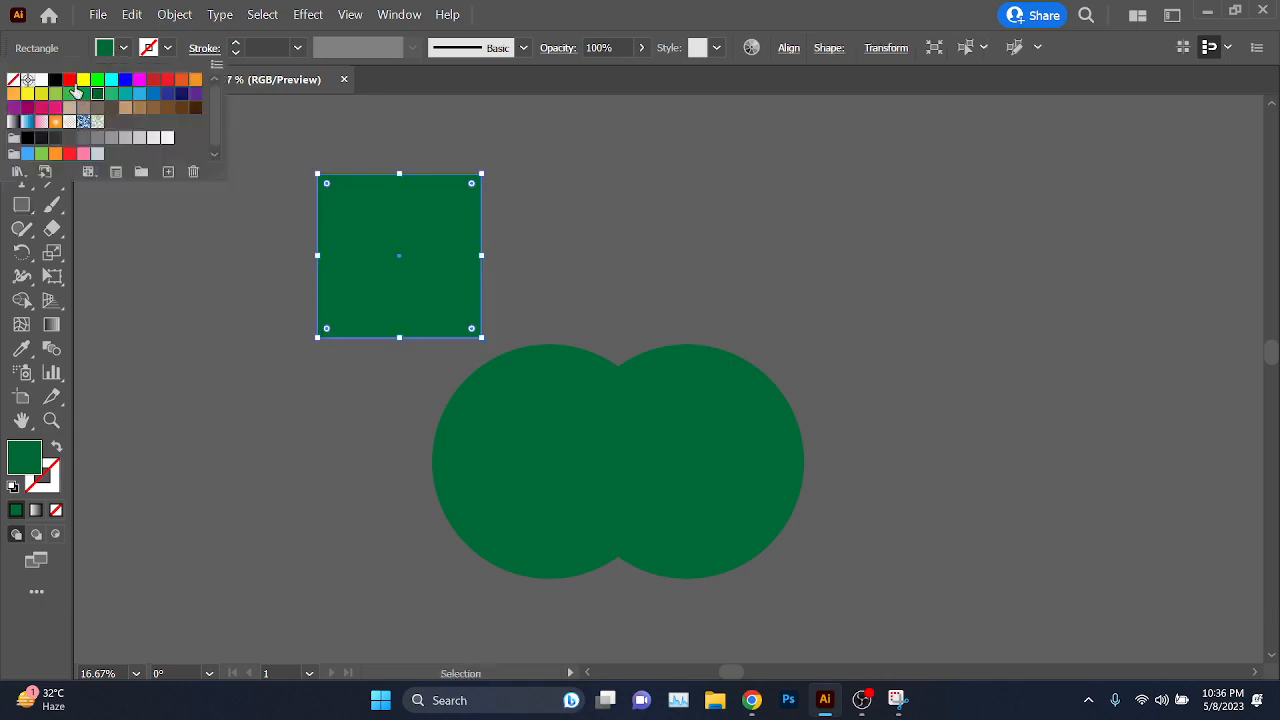
{"action": "left_click", "coordinate": [84, 92]}
- Draw a circle smaller than the yellow square, move it over the square's right edge and fill it cyan
{"action": "left_click", "coordinate": [21, 205]}
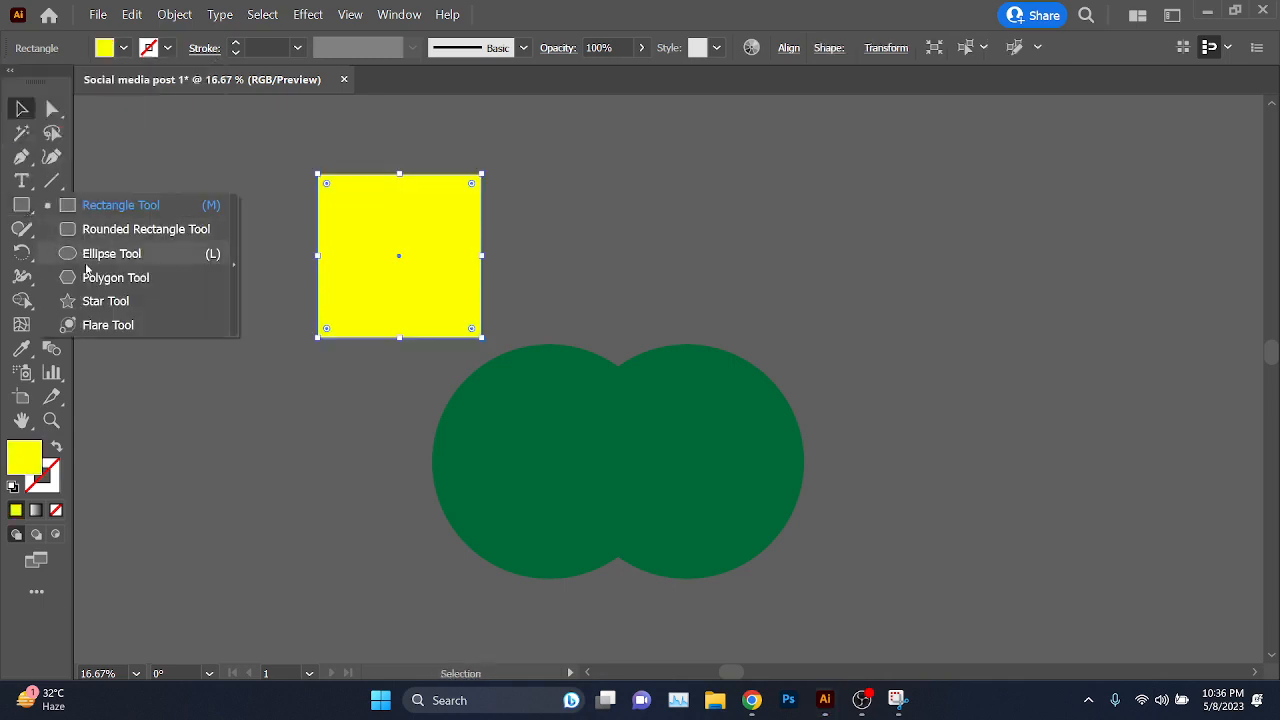
{"action": "left_click", "coordinate": [100, 253]}
{"action": "left_click_drag", "start_coordinate": [534, 204], "coordinate": [671, 340]}
{"action": "left_click", "coordinate": [21, 108]}
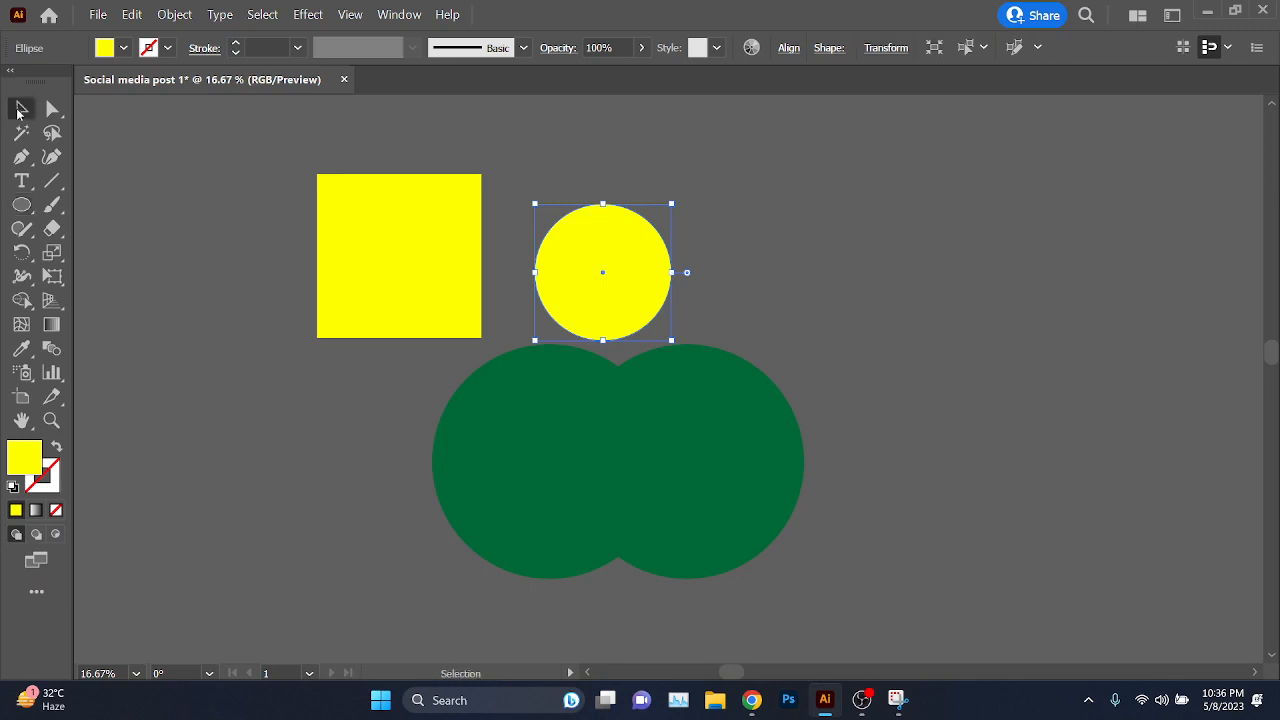
{"action": "scroll", "coordinate": [422, 240], "scroll_direction": "up", "scroll_amount": 1}
{"action": "scroll", "coordinate": [560, 360], "scroll_direction": "up", "scroll_amount": 1}
{"action": "left_click_drag", "start_coordinate": [666, 386], "coordinate": [508, 358]}
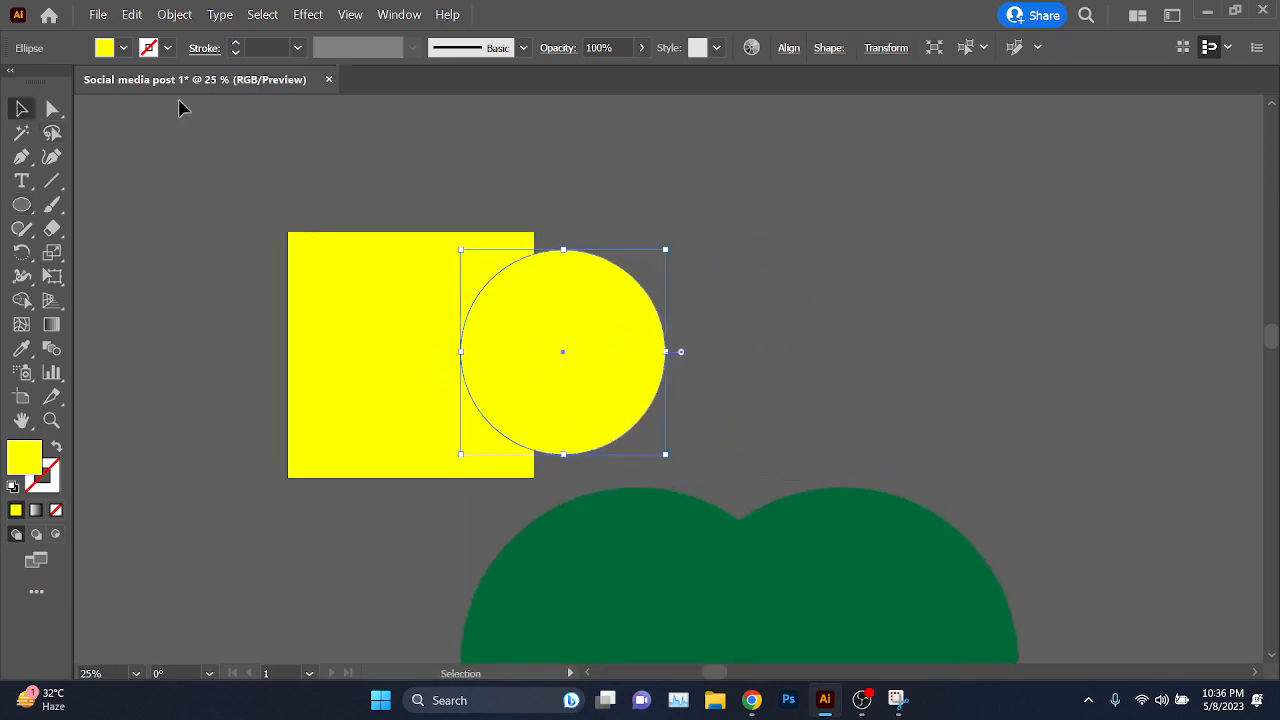
{"action": "left_click", "coordinate": [106, 49]}
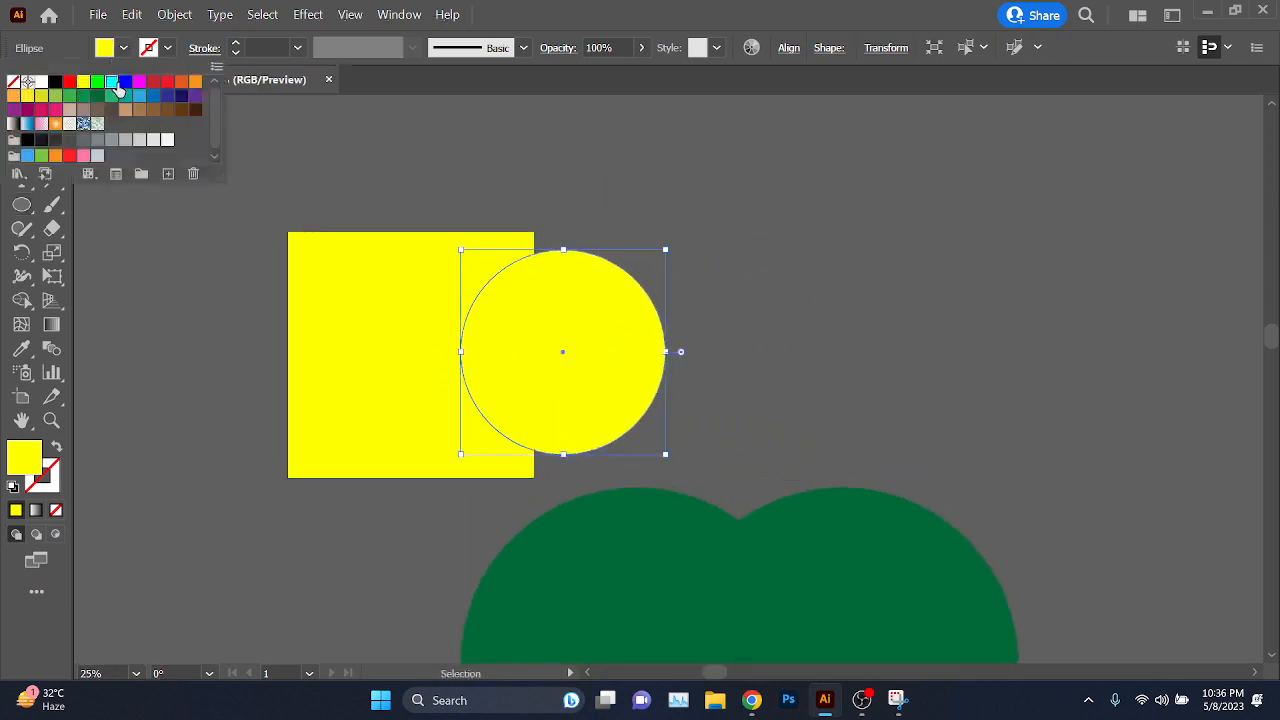
{"action": "left_click", "coordinate": [113, 82]}
- Select the yellow square and cyan circle and merge them into one cyan shape with the Shape Builder tool
{"action": "scroll", "coordinate": [477, 391], "scroll_direction": "up", "scroll_amount": 1}
{"action": "scroll", "coordinate": [570, 370], "scroll_direction": "left", "scroll_amount": 1}
{"action": "left_click_drag", "start_coordinate": [663, 349], "coordinate": [667, 357]}
{"action": "scroll", "coordinate": [506, 451], "scroll_direction": "down", "scroll_amount": 1}
{"action": "left_click_drag", "start_coordinate": [263, 200], "coordinate": [684, 382]}
{"action": "left_click_drag", "start_coordinate": [443, 403], "coordinate": [435, 464]}
{"action": "left_click", "coordinate": [21, 300]}
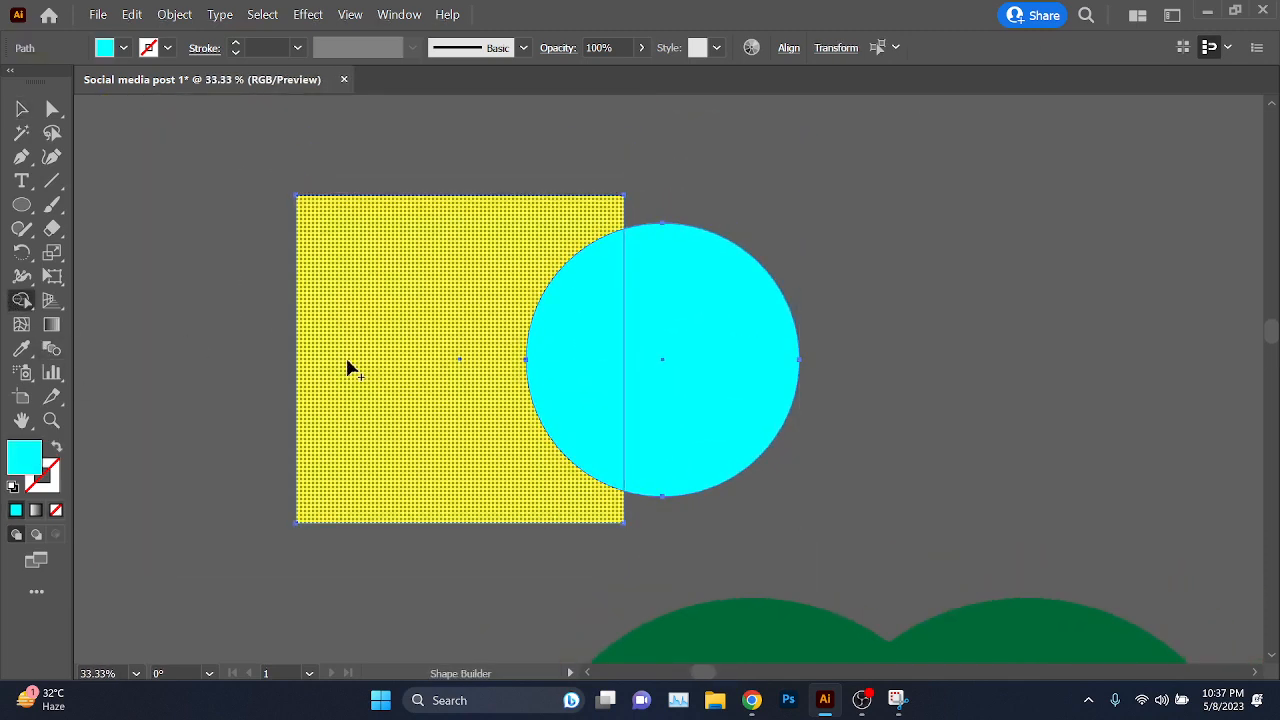
{"action": "left_click_drag", "start_coordinate": [349, 369], "coordinate": [703, 380]}
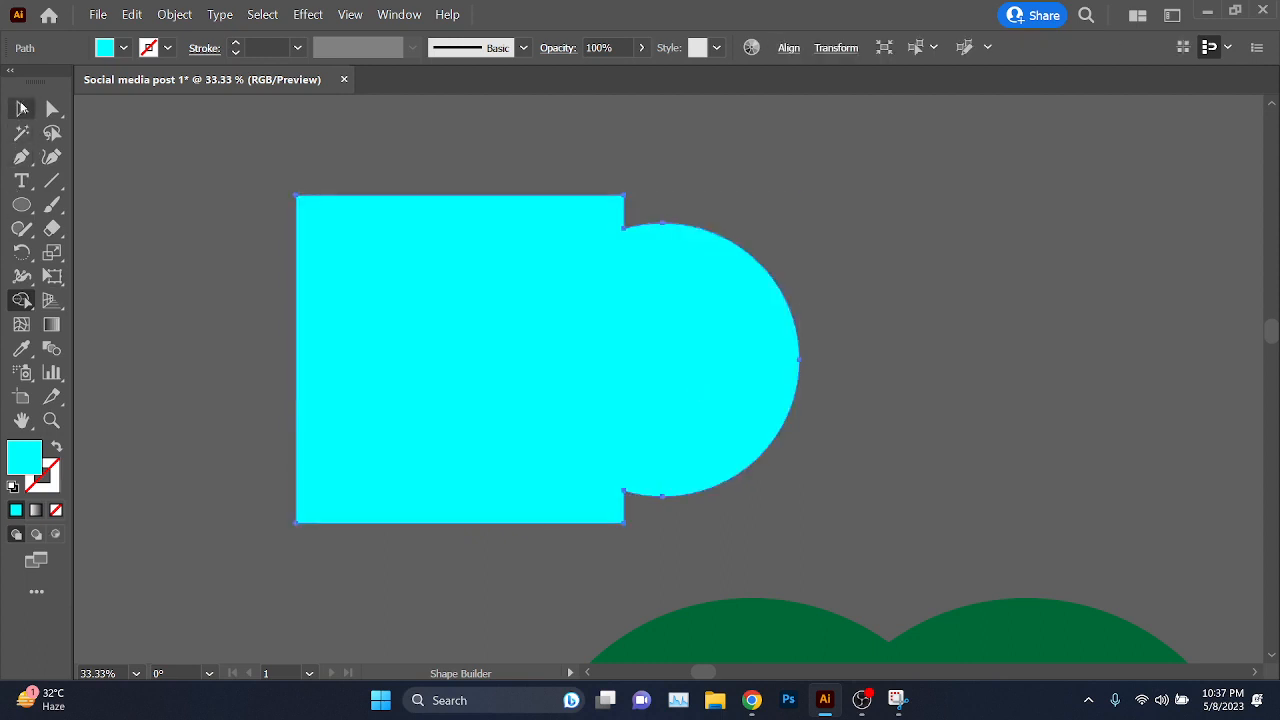
{"action": "left_click", "coordinate": [21, 108]}
{"action": "left_click", "coordinate": [252, 414]}
- Try a new position for the merged cyan shape, undo the move and the merge, and redo the merge
{"action": "scroll", "coordinate": [526, 430], "scroll_direction": "down", "scroll_amount": 2}
{"action": "left_click_drag", "start_coordinate": [529, 474], "coordinate": [583, 442]}
{"action": "left_click_drag", "start_coordinate": [506, 344], "coordinate": [446, 312]}
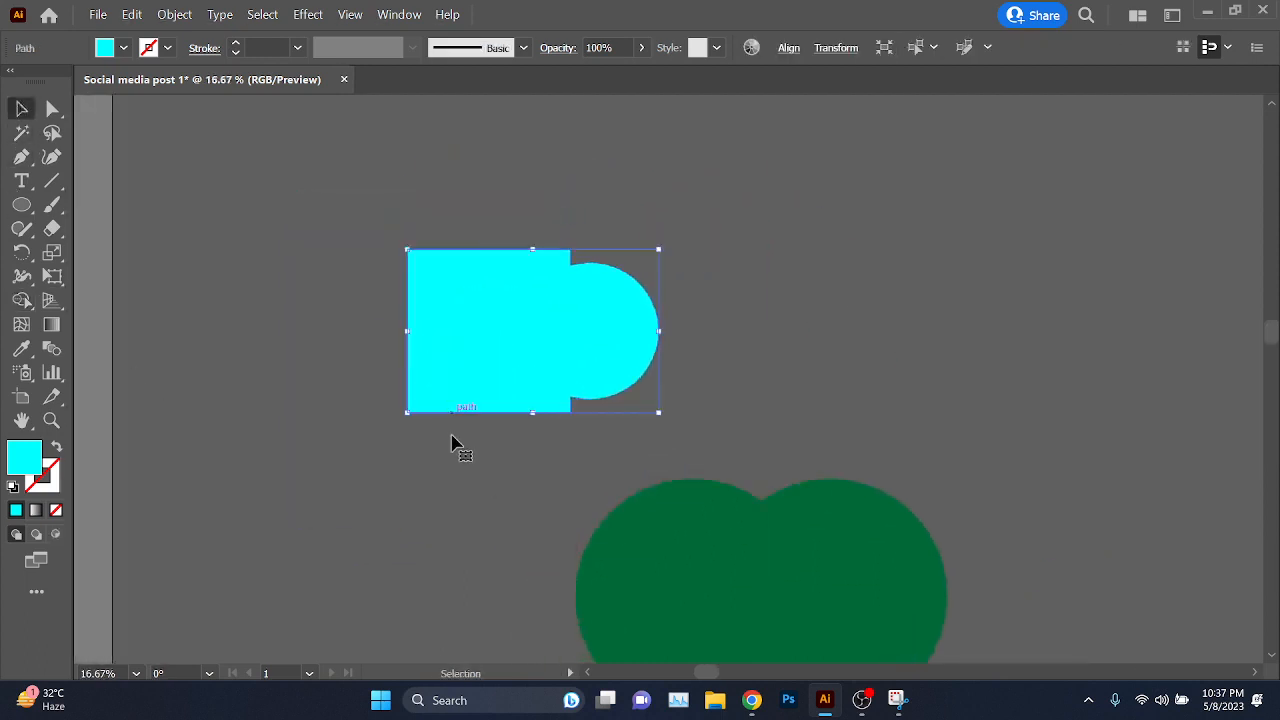
{"action": "left_click_drag", "start_coordinate": [443, 457], "coordinate": [357, 371]}
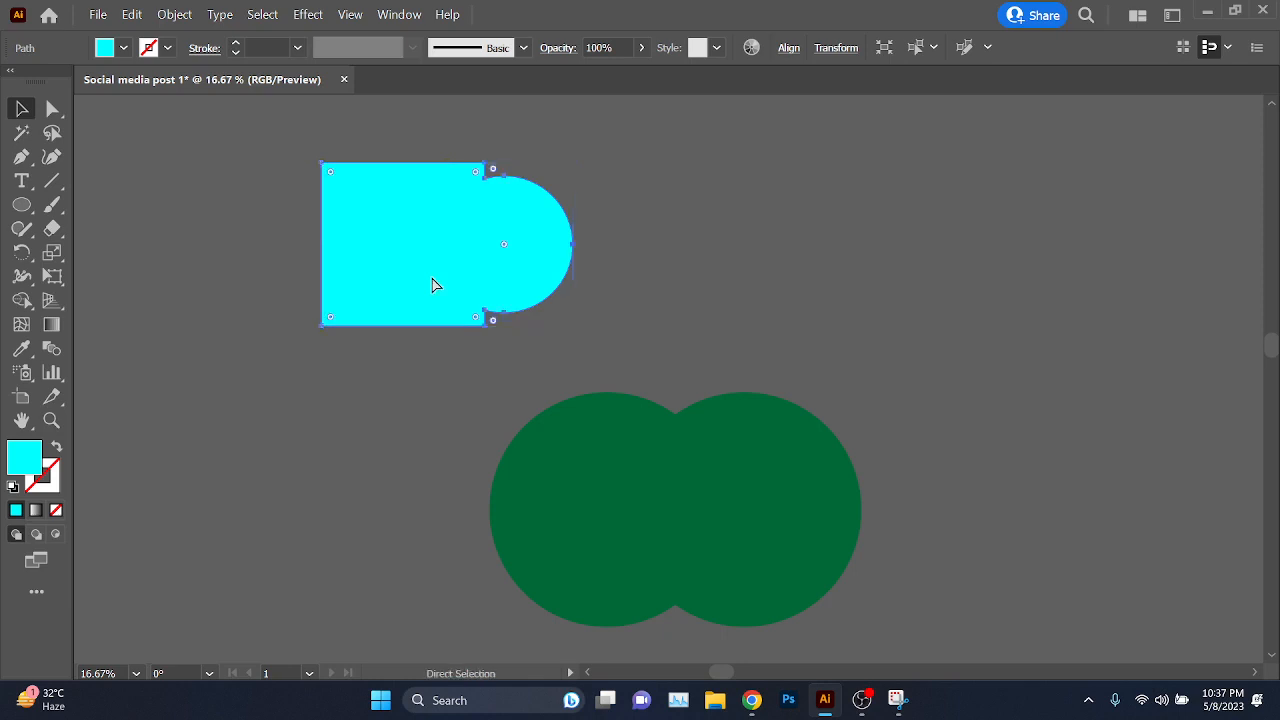
{"action": "key", "text": "ctrl+z"}
{"action": "key", "text": "ctrl+z"}
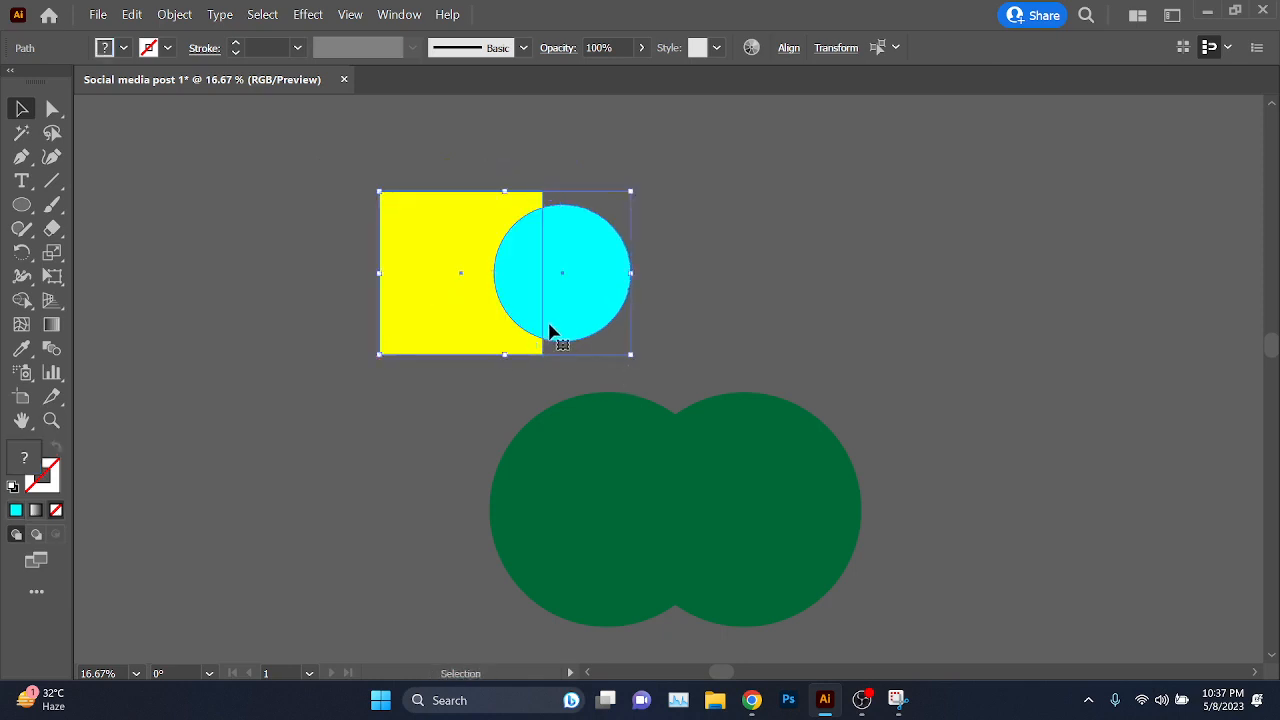
{"action": "key", "text": "ctrl+shift+z"}
- Move the merged cyan shape over the right edge of the green double-circle shape and select both shapes
{"action": "left_click_drag", "start_coordinate": [471, 329], "coordinate": [675, 489]}
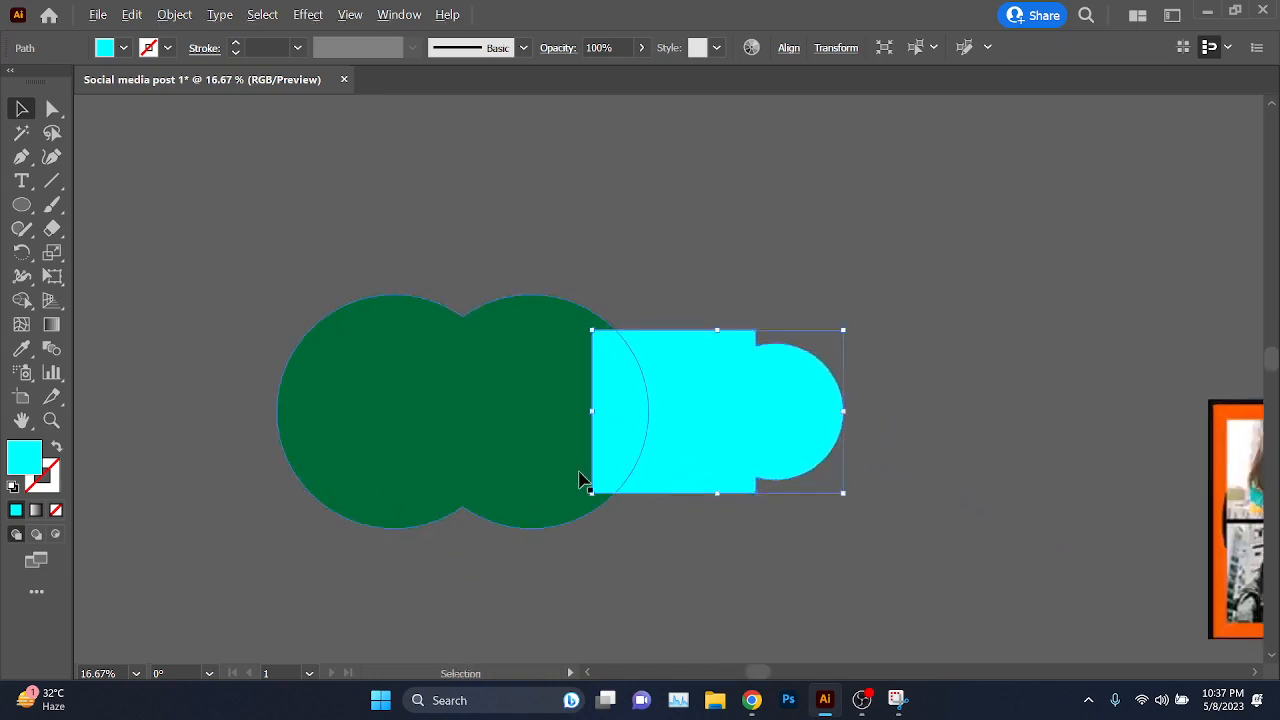
{"action": "left_click", "coordinate": [511, 488], "text": "shift"}
{"action": "scroll", "coordinate": [511, 488], "scroll_direction": "up", "scroll_amount": 1}
{"action": "left_click_drag", "start_coordinate": [471, 476], "coordinate": [499, 494]}
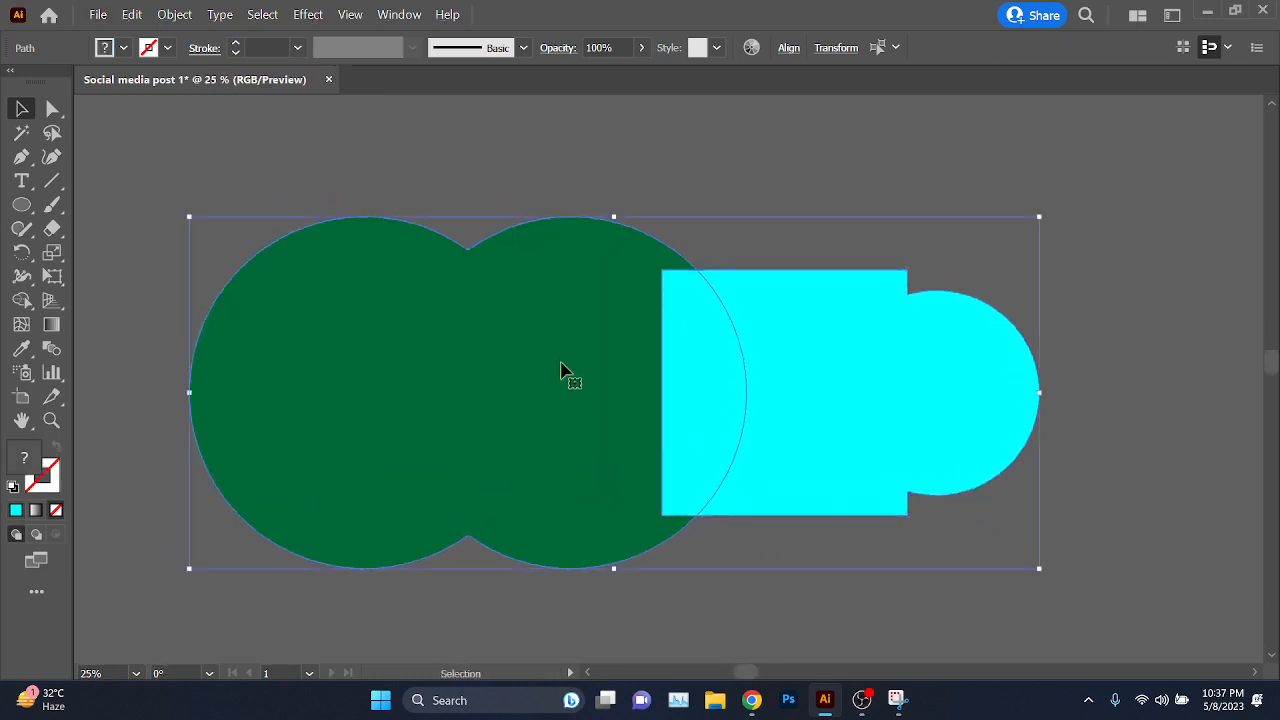
- Try merging the green double-circle shape and the cyan shape into one with the Shape Builder tool
{"action": "left_click", "coordinate": [21, 300]}
{"action": "left_click_drag", "start_coordinate": [300, 390], "coordinate": [980, 392]}
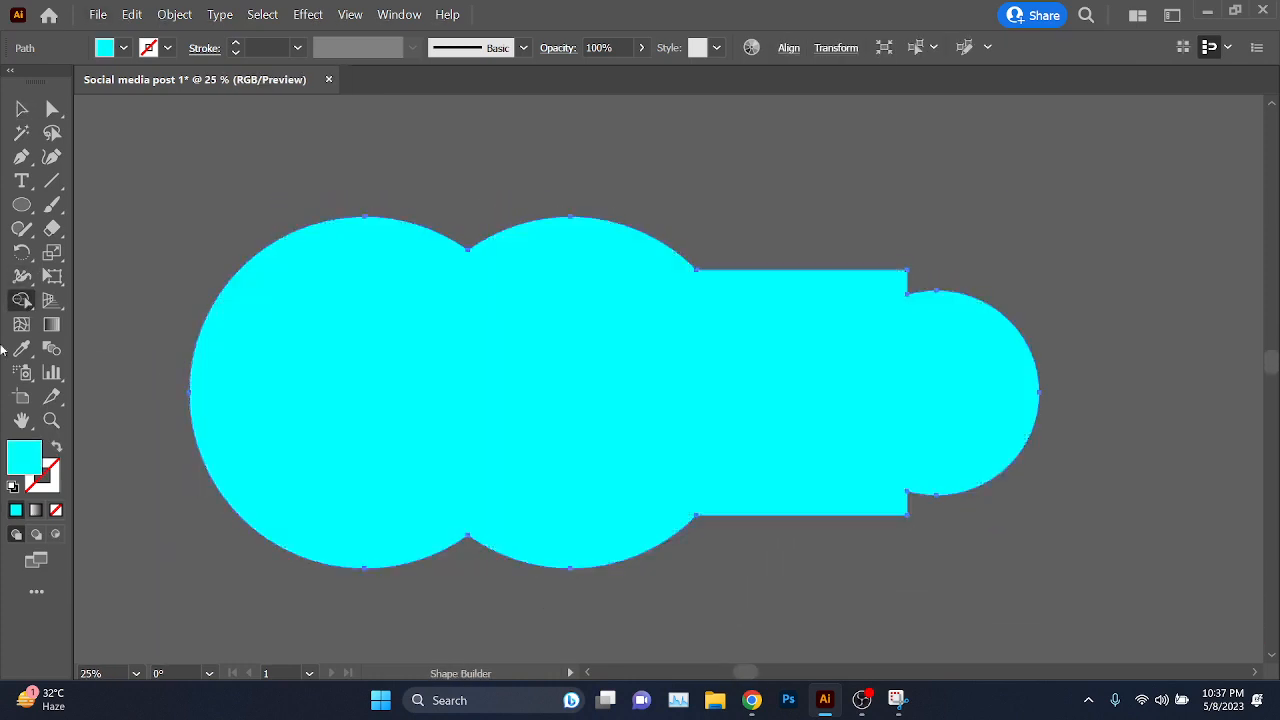
{"action": "left_click", "coordinate": [23, 108]}
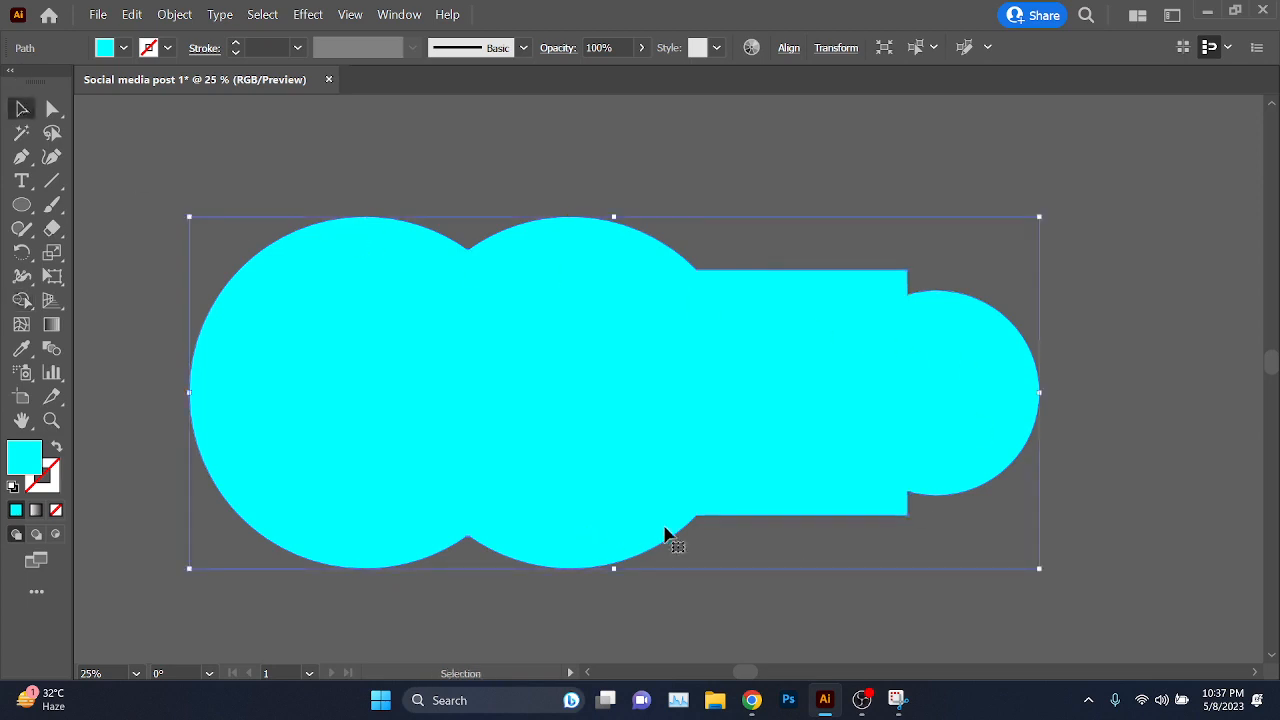
{"action": "left_click", "coordinate": [718, 596]}
- Undo the merges back to the separate yellow square and cyan circle, and delete the green double-circle shape
{"action": "key", "text": "ctrl+z"}
{"action": "key", "text": "ctrl+z"}
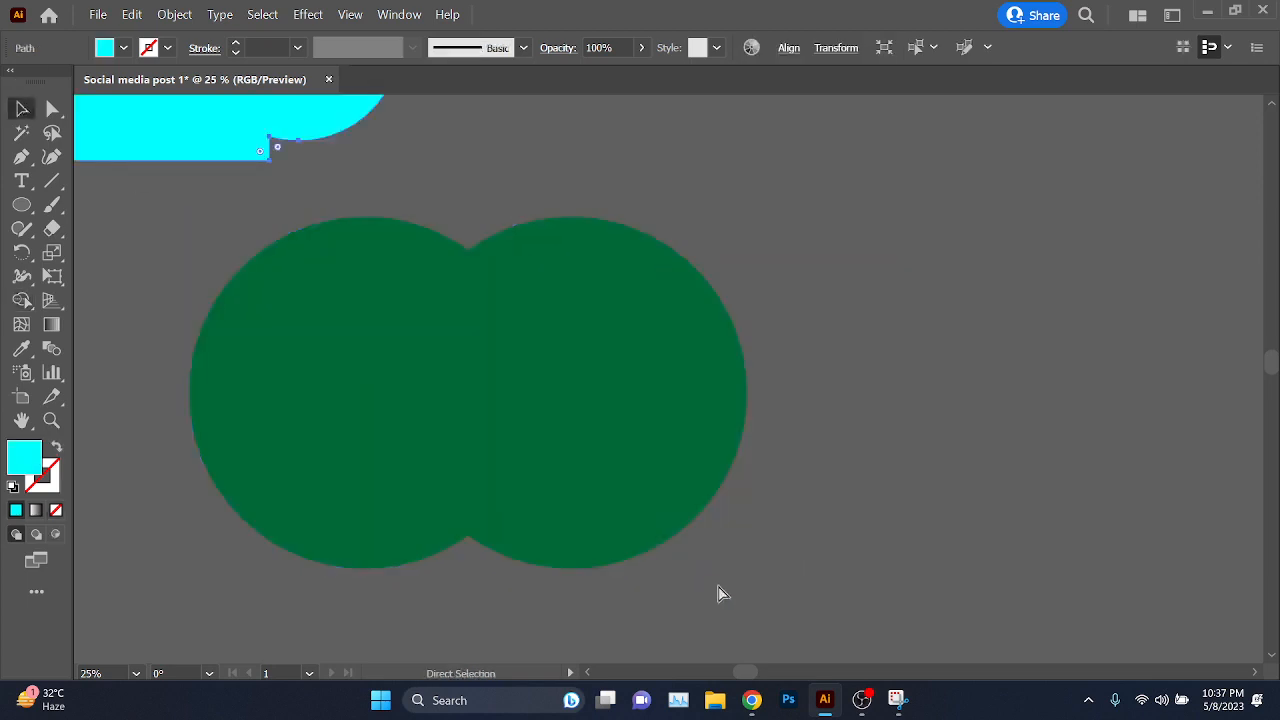
{"action": "scroll", "coordinate": [790, 470], "scroll_direction": "down", "scroll_amount": 1}
{"action": "left_click_drag", "start_coordinate": [578, 97], "coordinate": [655, 192]}
{"action": "key", "text": "ctrl+z"}
{"action": "left_click", "coordinate": [765, 332]}
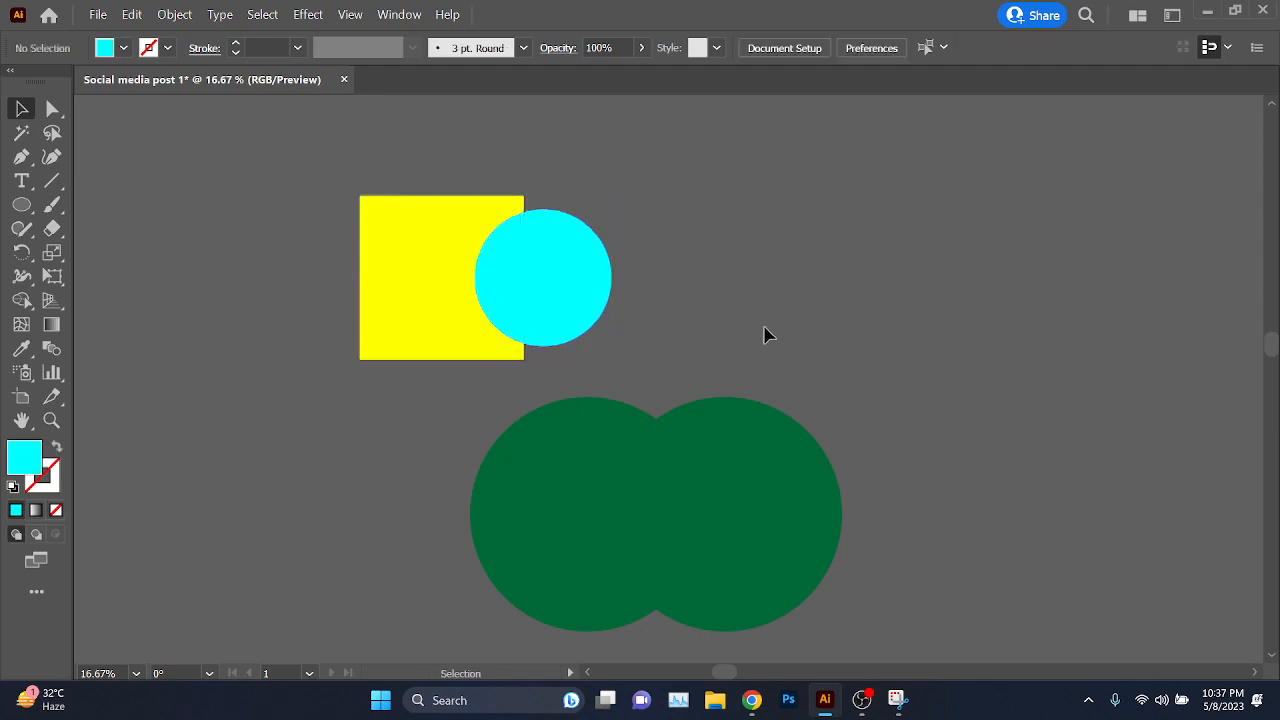
{"action": "scroll", "coordinate": [765, 332], "scroll_direction": "down", "scroll_amount": 1}
{"action": "key", "text": "ctrl+z"}
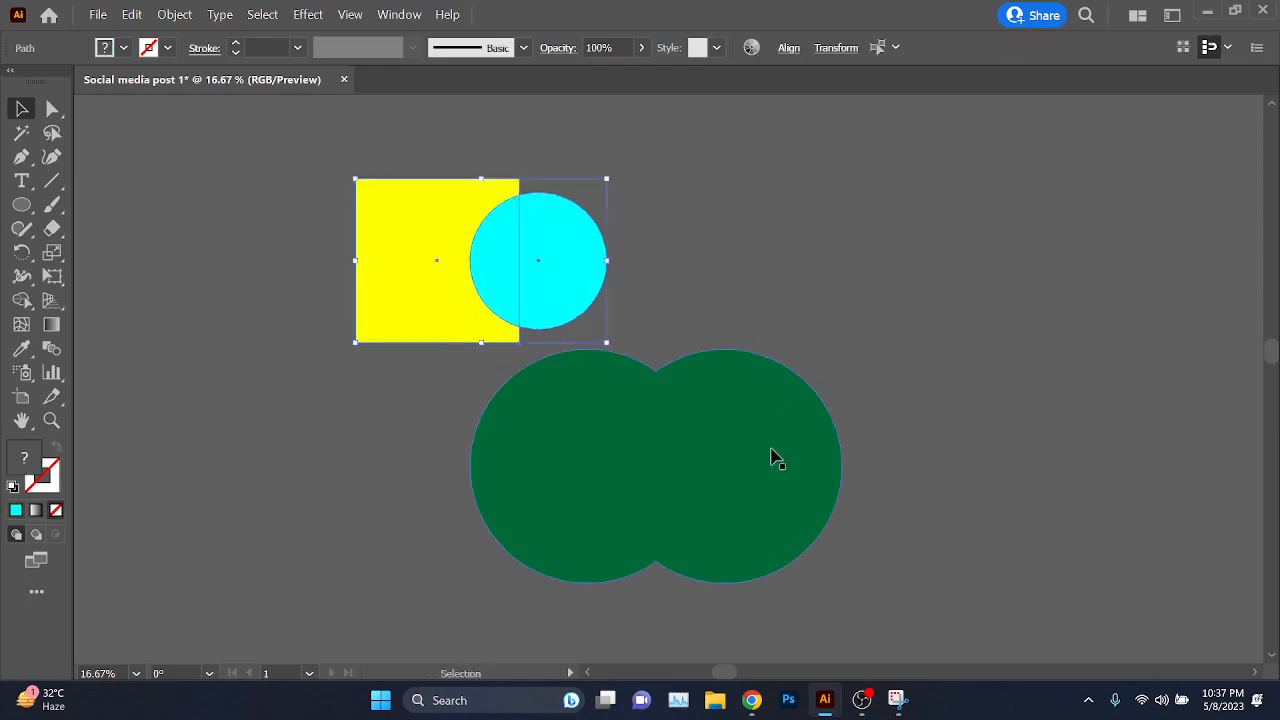
{"action": "left_click", "coordinate": [694, 534]}
{"action": "key", "text": "Delete"}
- Switch to the Google Meet call to check the list of people, and return to Illustrator
{"action": "key", "text": "alt+Tab"}
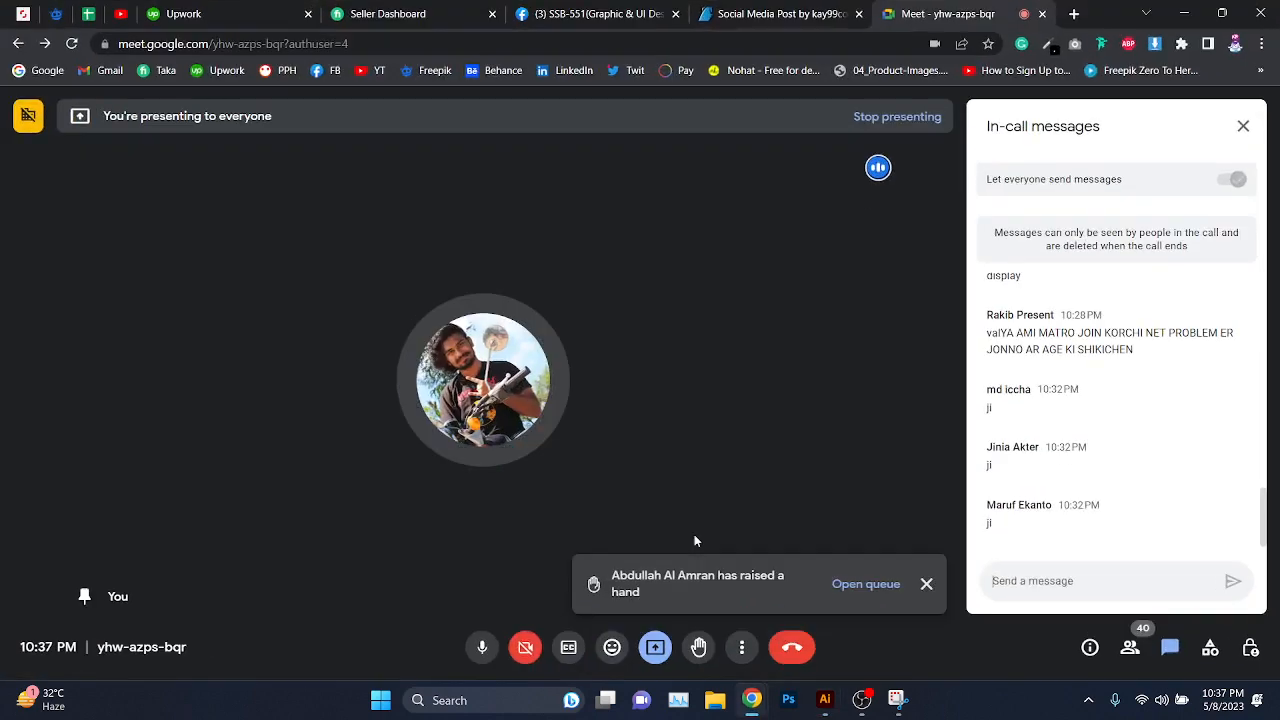
{"action": "left_click", "coordinate": [1141, 652]}
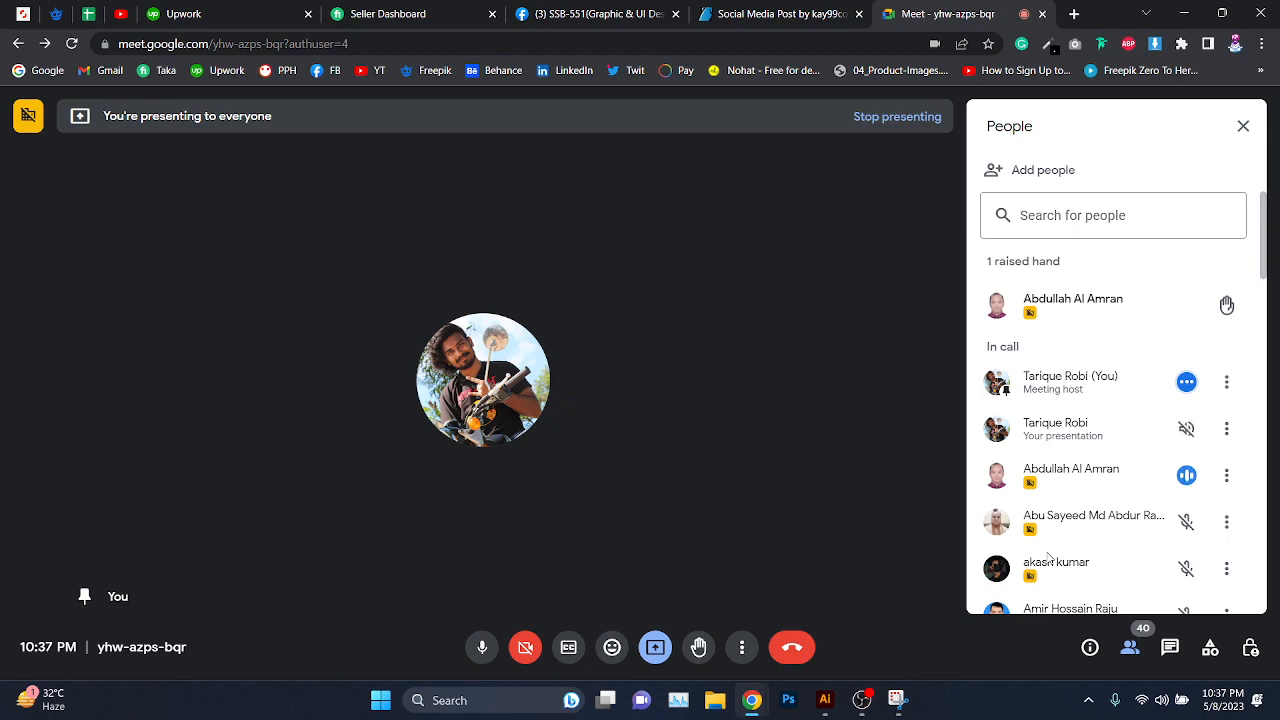
{"action": "left_click", "coordinate": [1184, 13]}
- Draw a green circle below the yellow square, copy it sideways so the two overlap, and fill the copy yellow
{"action": "left_click", "coordinate": [21, 204]}
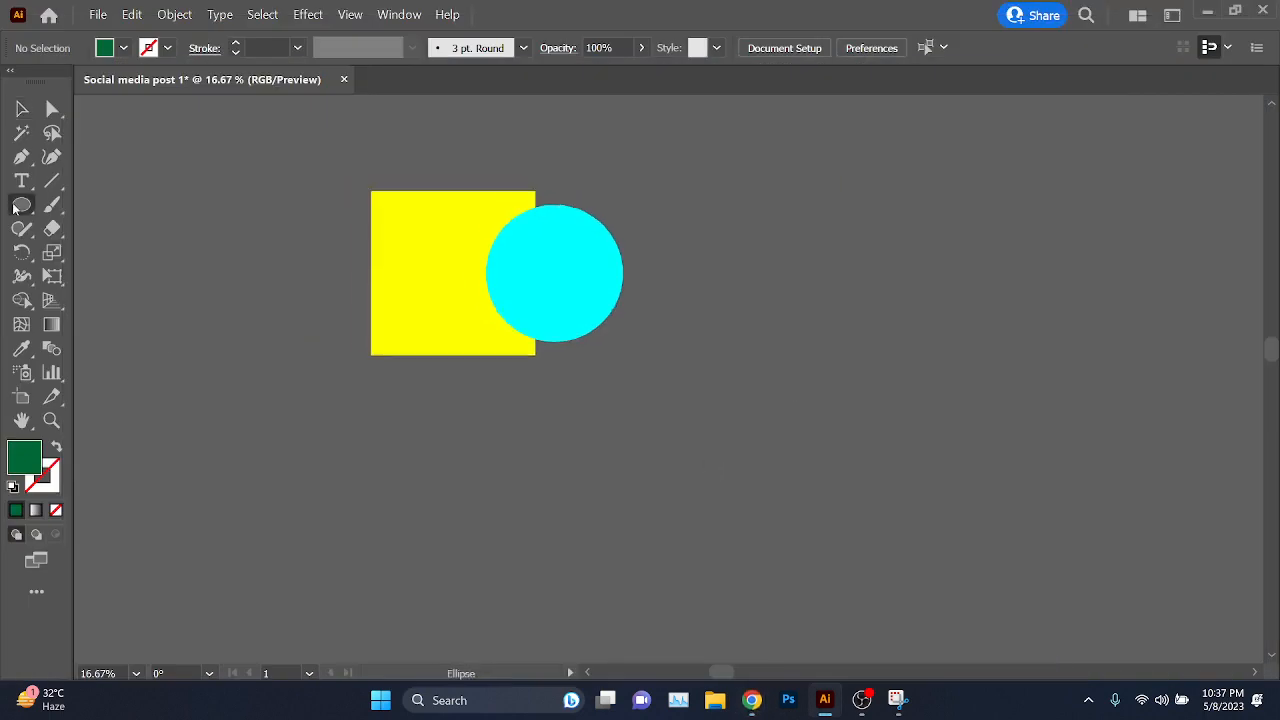
{"action": "left_click_drag", "start_coordinate": [347, 403], "coordinate": [540, 595]}
{"action": "left_click", "coordinate": [21, 108]}
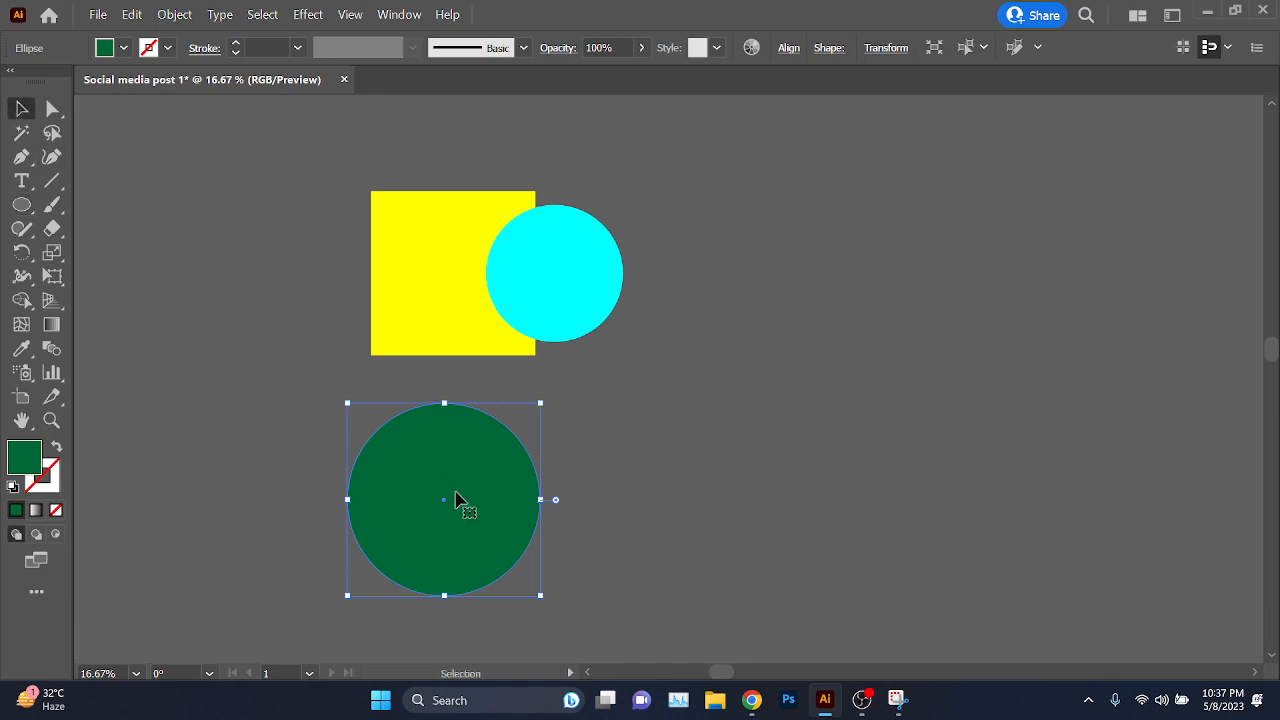
{"action": "left_click_drag", "start_coordinate": [457, 500], "coordinate": [575, 500]}
{"action": "left_click", "coordinate": [110, 58]}
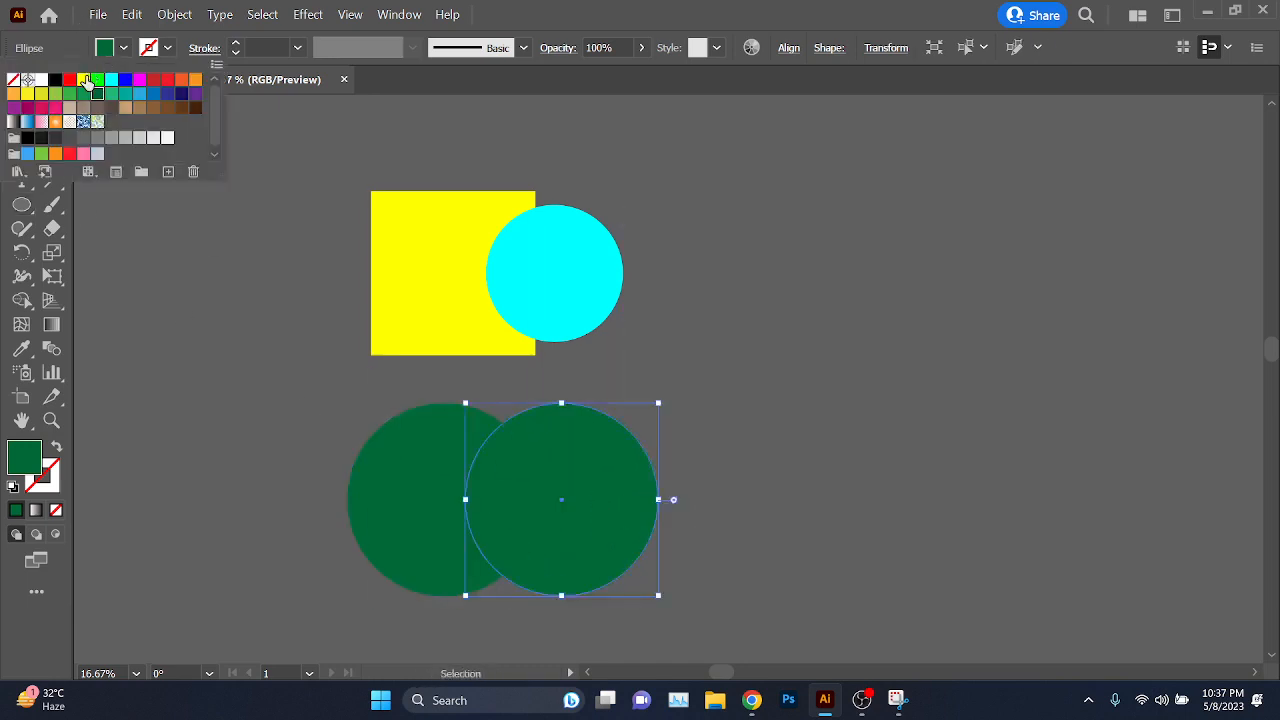
{"action": "left_click", "coordinate": [85, 80]}
- Try merging the green and yellow circles with the Shape Builder tool, and undo the merge
{"action": "mouse_move", "coordinate": [677, 577]}
{"action": "left_mouse_down"}
{"action": "mouse_move", "coordinate": [413, 535]}
{"action": "mouse_move", "coordinate": [580, 517]}
{"action": "mouse_move", "coordinate": [552, 514]}
{"action": "left_mouse_up"}
{"action": "left_click", "coordinate": [21, 300]}
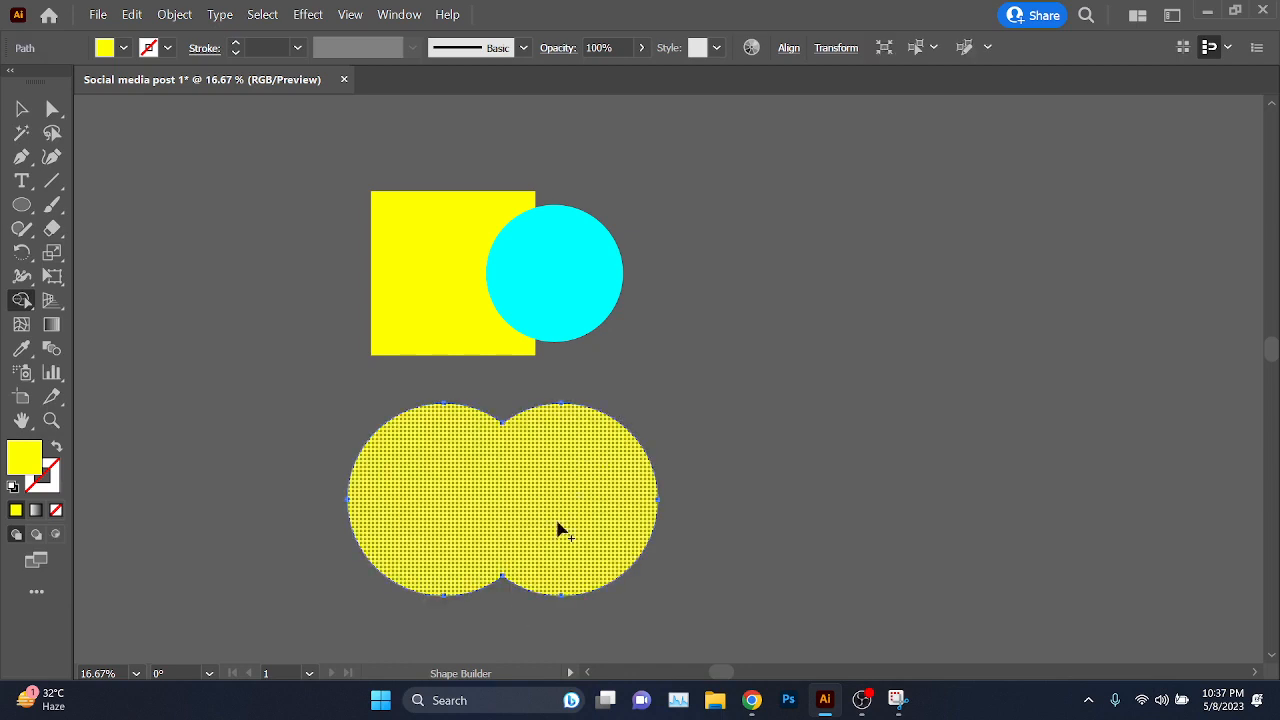
{"action": "key", "text": "ctrl+z"}
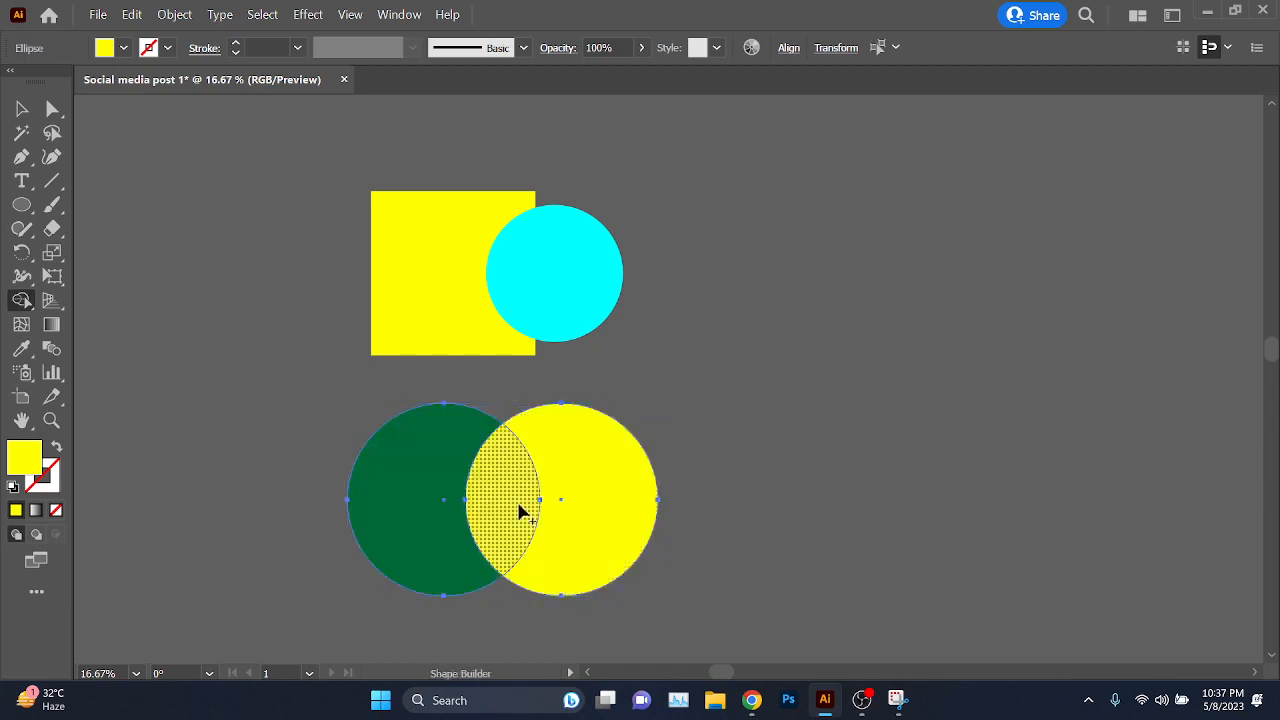
{"action": "left_click", "coordinate": [21, 108]}
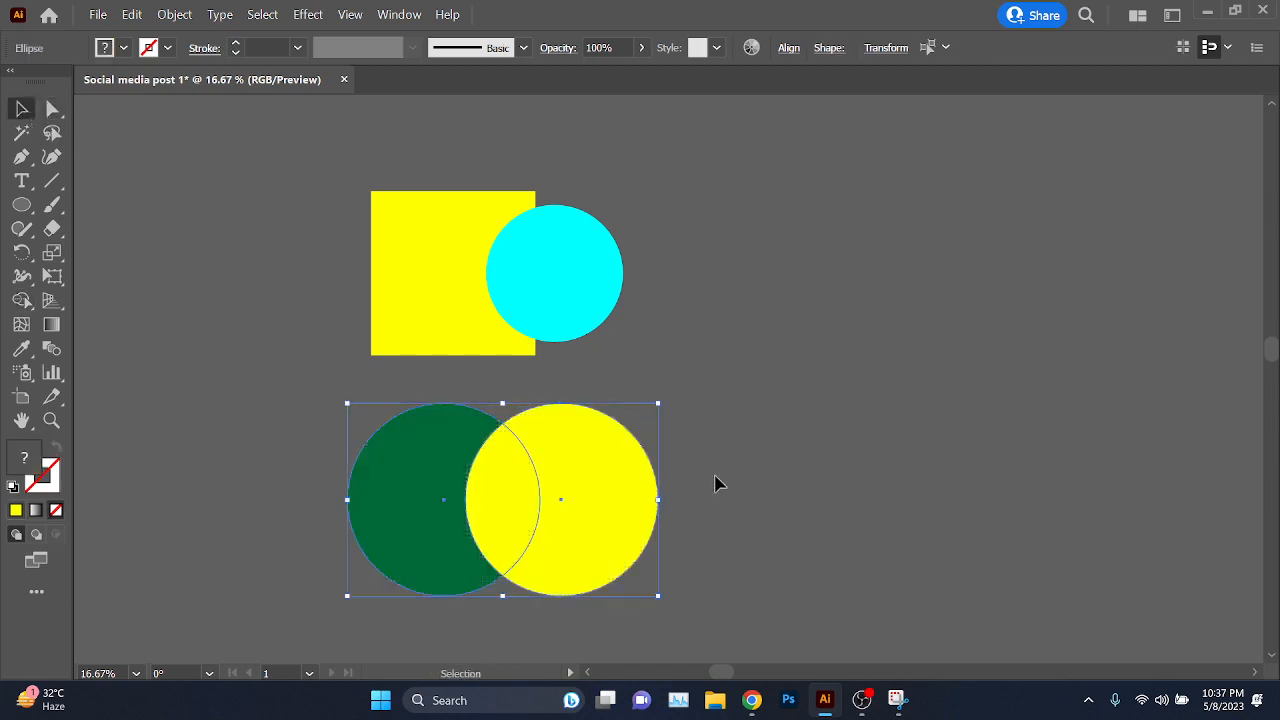
- Move the overlapping green and yellow circles beside the yellow square and cyan circle
{"action": "scroll", "coordinate": [715, 484], "scroll_direction": "down", "scroll_amount": 1}
{"action": "left_click", "coordinate": [860, 512]}
{"action": "key", "text": "space"}
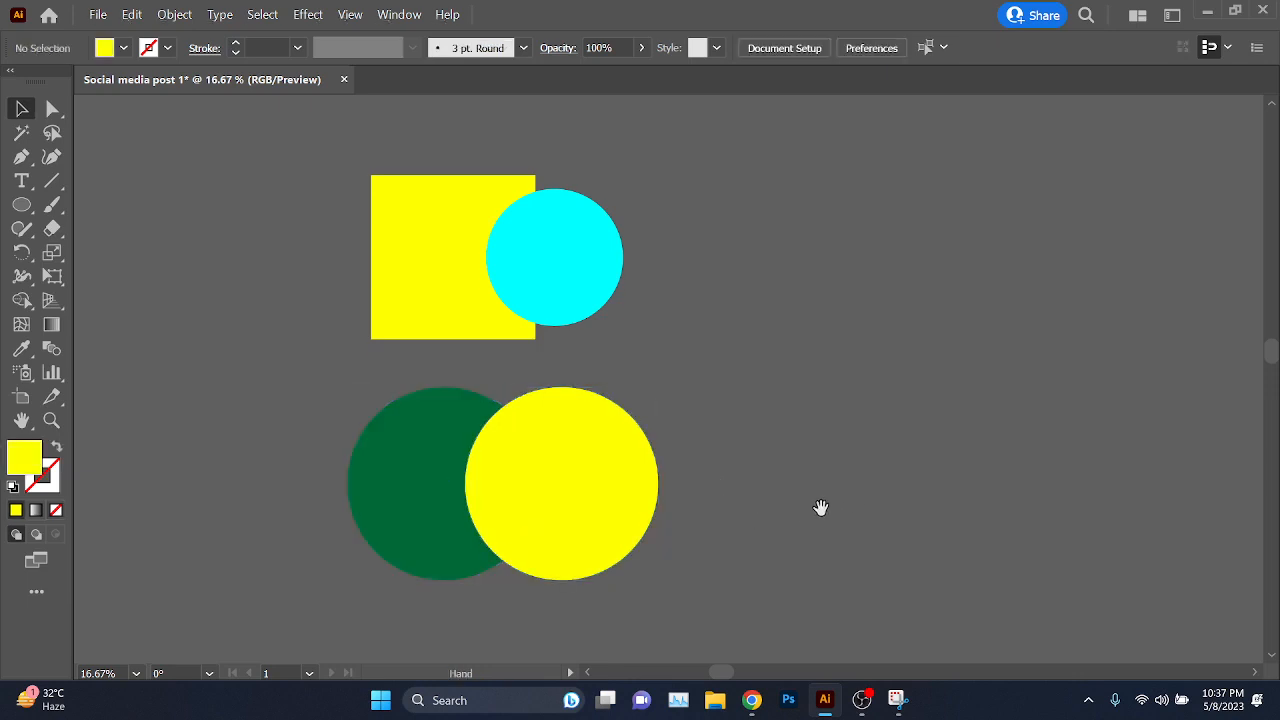
{"action": "left_click_drag", "start_coordinate": [786, 500], "coordinate": [920, 509]}
{"action": "left_click_drag", "start_coordinate": [410, 421], "coordinate": [640, 546]}
{"action": "left_click_drag", "start_coordinate": [642, 512], "coordinate": [707, 495]}
{"action": "key", "text": "space"}
{"action": "key", "text": "space"}
{"action": "left_click_drag", "start_coordinate": [583, 410], "coordinate": [477, 476]}
{"action": "left_click", "coordinate": [955, 583]}
{"action": "left_click", "coordinate": [908, 503]}
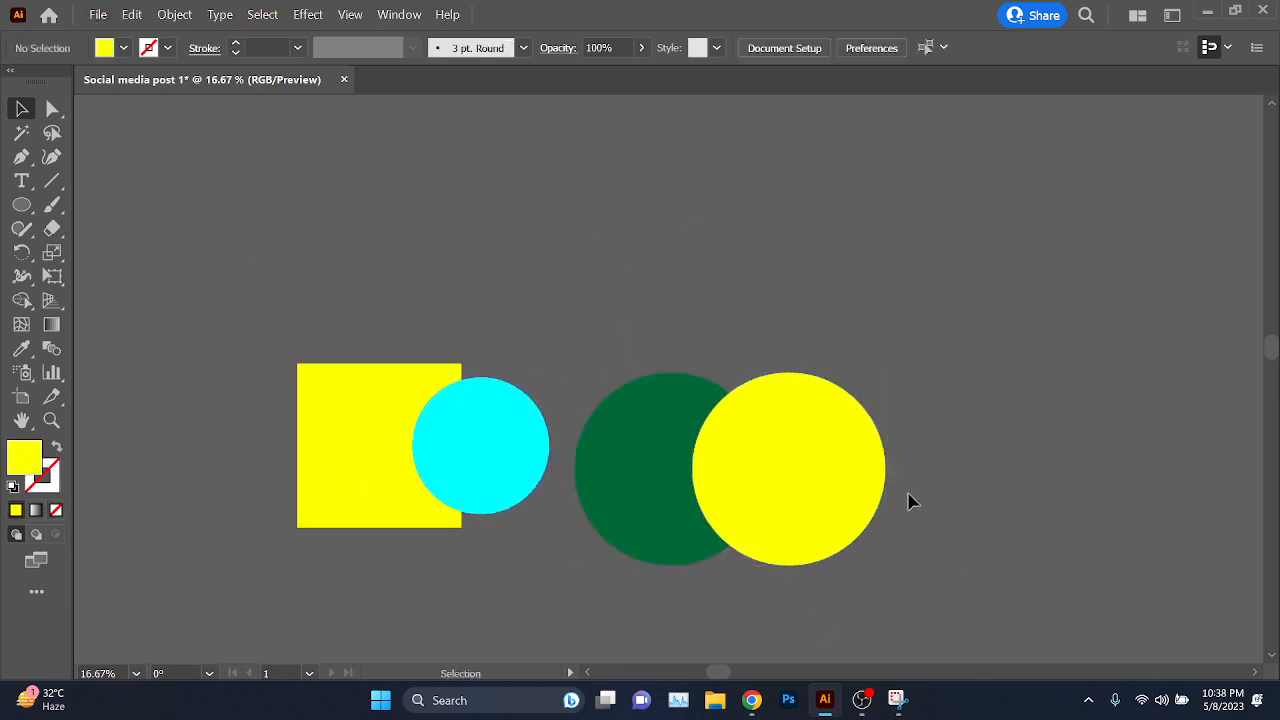
{"action": "scroll", "coordinate": [851, 523], "scroll_direction": "up", "scroll_amount": 2}
{"action": "scroll", "coordinate": [808, 540], "scroll_direction": "down", "scroll_amount": 2}
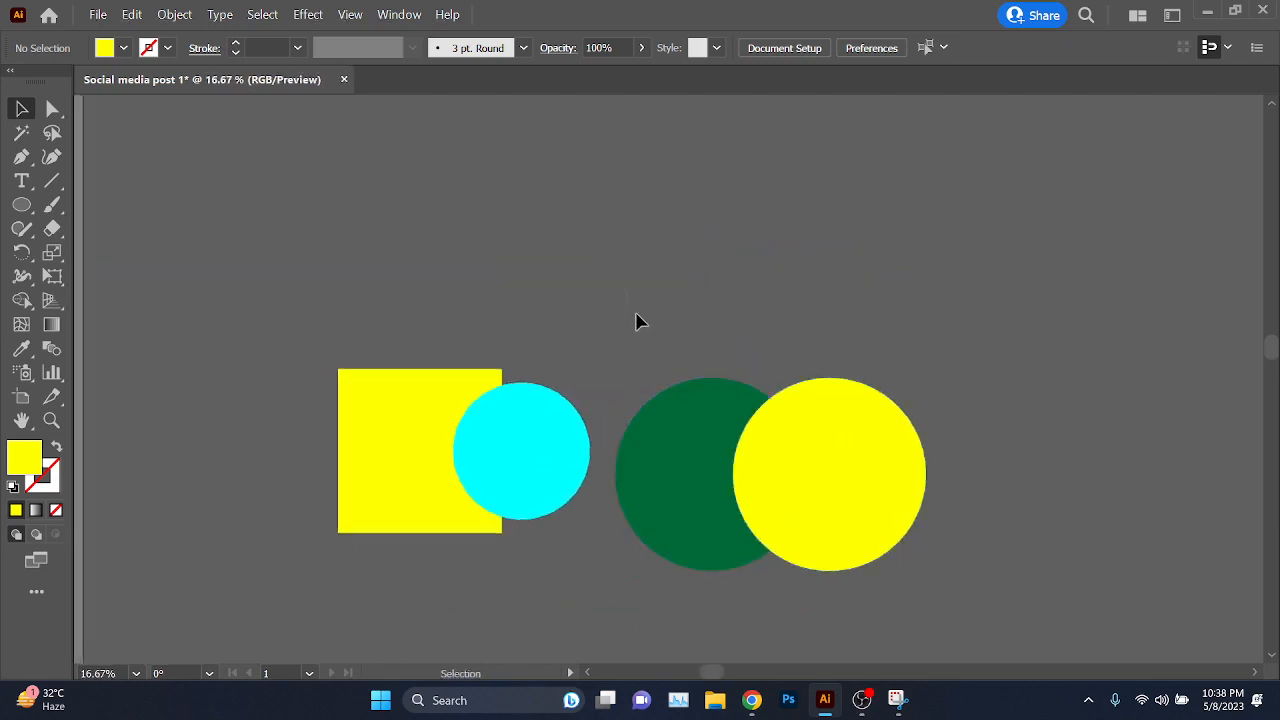
- Select the green and yellow circles, try removing the yellow circle and the overlap with the Shape Builder tool, and undo the removal
{"action": "left_click_drag", "start_coordinate": [637, 323], "coordinate": [864, 498]}
{"action": "left_click", "coordinate": [994, 464]}
{"action": "left_click_drag", "start_coordinate": [515, 423], "coordinate": [508, 418]}
{"action": "scroll", "coordinate": [858, 474], "scroll_direction": "up", "scroll_amount": 1}
{"action": "mouse_move", "coordinate": [850, 493]}
{"action": "left_mouse_down"}
{"action": "mouse_move", "coordinate": [849, 508]}
{"action": "mouse_move", "coordinate": [875, 494]}
{"action": "left_mouse_up"}
{"action": "left_click_drag", "start_coordinate": [680, 278], "coordinate": [889, 535]}
{"action": "left_click_drag", "start_coordinate": [719, 531], "coordinate": [556, 428]}
{"action": "left_click", "coordinate": [21, 302]}
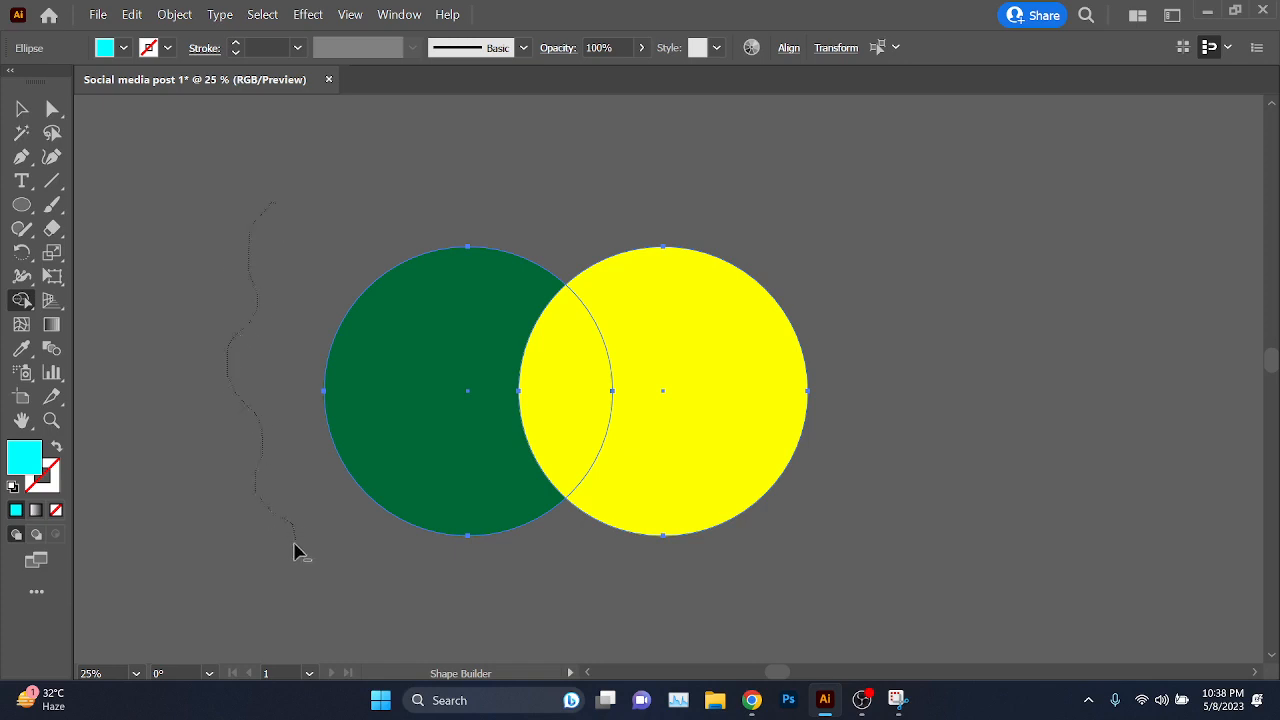
{"action": "scroll", "coordinate": [338, 481], "scroll_direction": "up", "scroll_amount": 1}
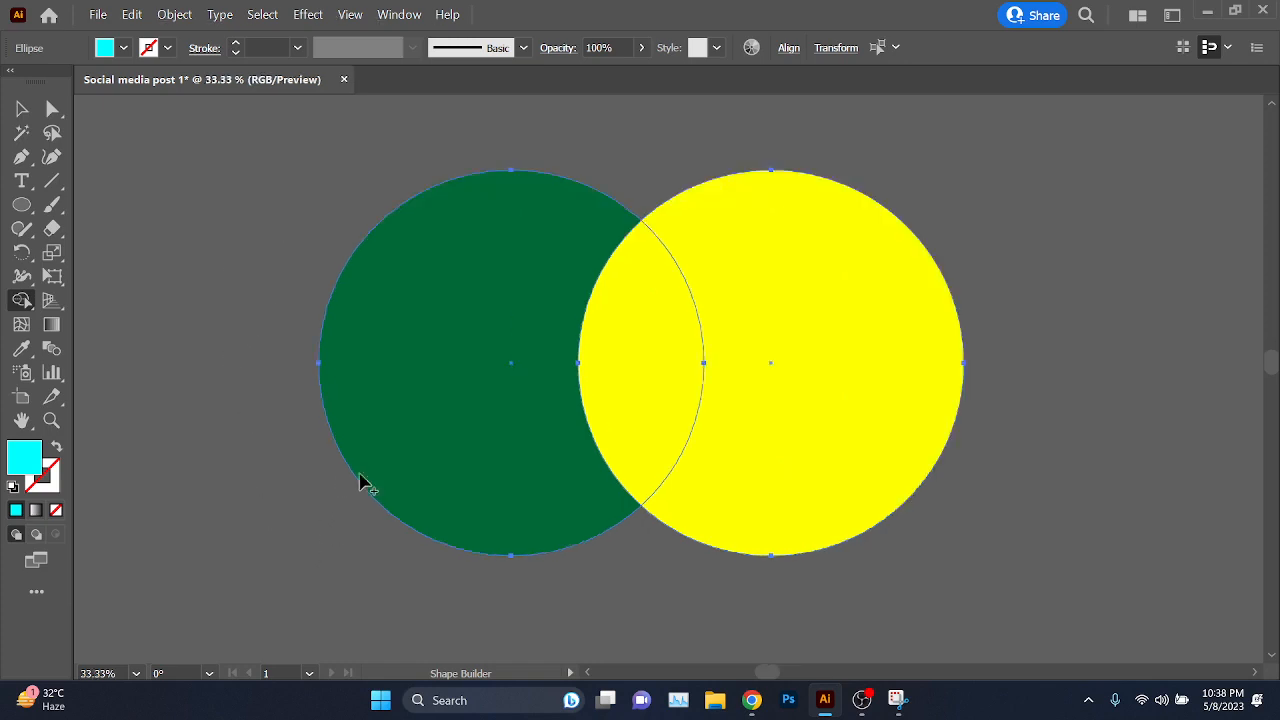
{"action": "left_click_drag", "start_coordinate": [357, 477], "coordinate": [346, 508]}
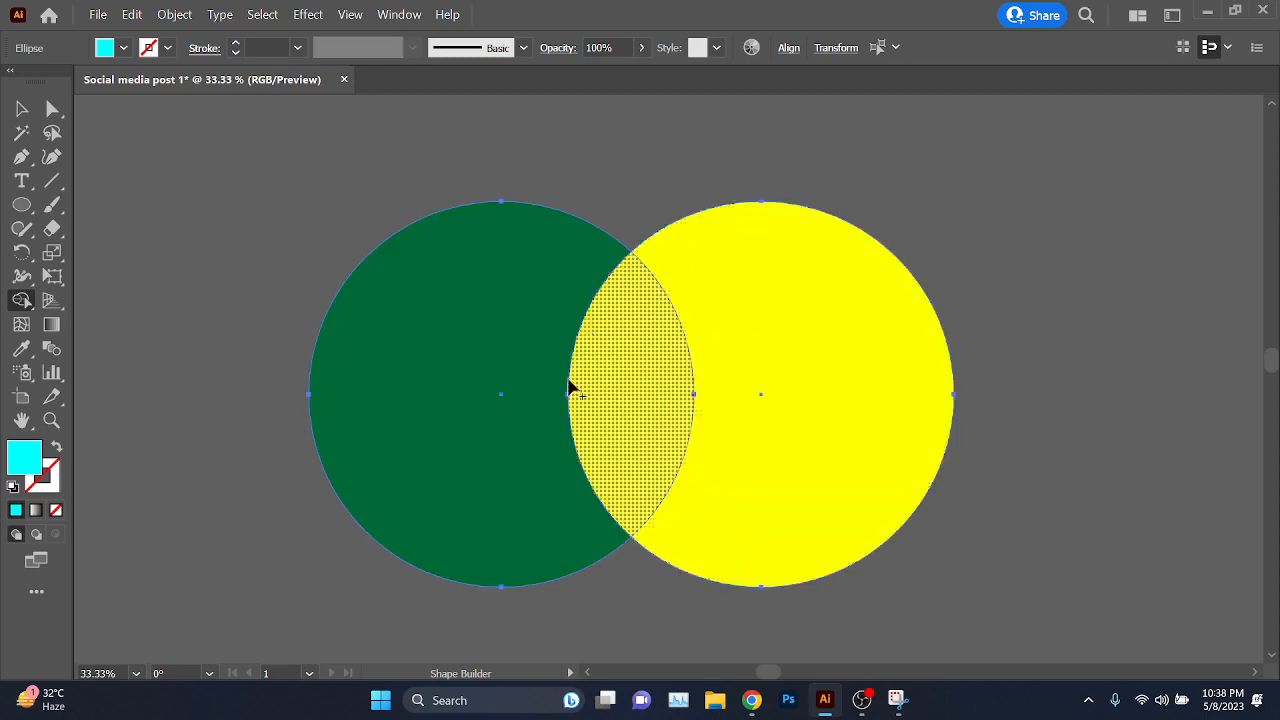
{"action": "left_click_drag", "start_coordinate": [826, 377], "coordinate": [628, 376]}
{"action": "key", "text": "ctrl+z"}
- Remove the green circle and the overlap with the Shape Builder tool, and move the remaining yellow crescent
{"action": "mouse_move", "coordinate": [643, 401]}
{"action": "left_mouse_down"}
{"action": "mouse_move", "coordinate": [490, 418]}
{"action": "mouse_move", "coordinate": [708, 427]}
{"action": "left_mouse_up"}
{"action": "left_click", "coordinate": [17, 111]}
{"action": "scroll", "coordinate": [467, 415], "scroll_direction": "down", "scroll_amount": 1}
{"action": "left_click_drag", "start_coordinate": [835, 507], "coordinate": [883, 395]}
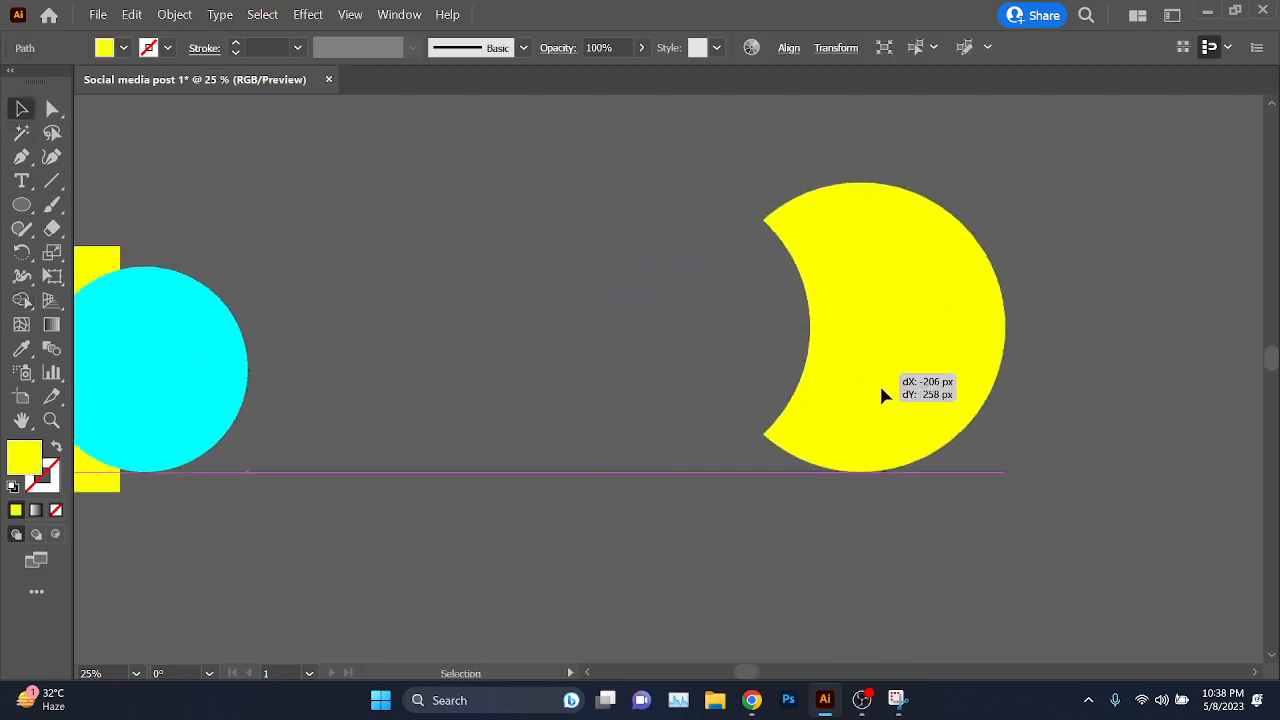
- Select the yellow square and cyan circle and cut the whole circle out of the square with the Shape Builder tool
{"action": "scroll", "coordinate": [689, 434], "scroll_direction": "left", "scroll_amount": 5}
{"action": "scroll", "coordinate": [455, 380], "scroll_direction": "left", "scroll_amount": 2}
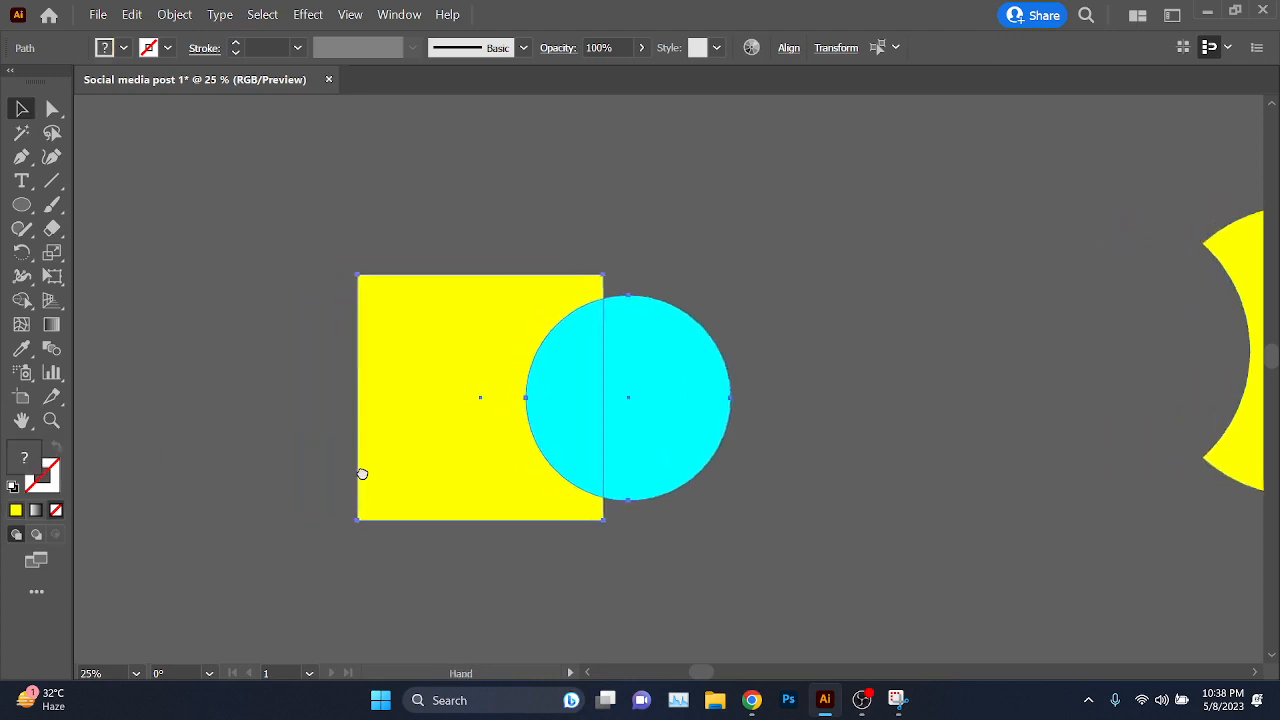
{"action": "left_click_drag", "start_coordinate": [354, 476], "coordinate": [530, 404]}
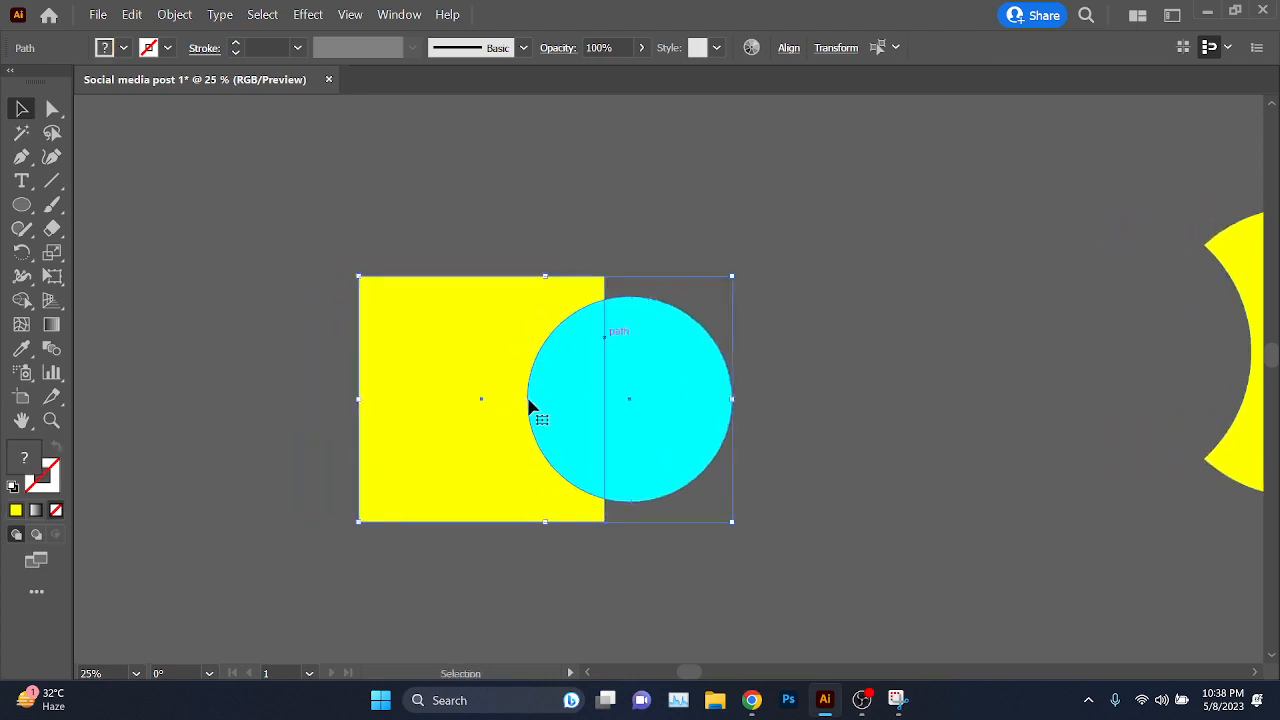
{"action": "left_click", "coordinate": [21, 300]}
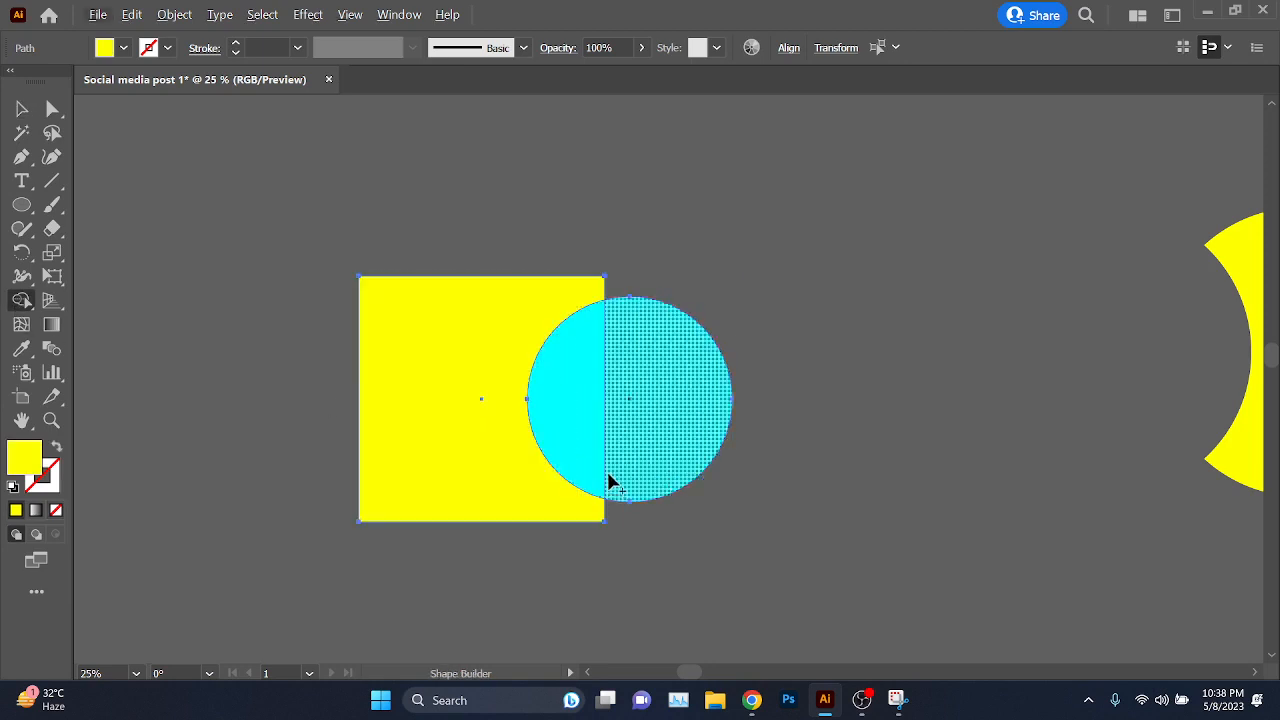
{"action": "left_click_drag", "start_coordinate": [700, 392], "coordinate": [577, 398]}
{"action": "left_click", "coordinate": [22, 108]}
{"action": "left_click", "coordinate": [253, 357]}
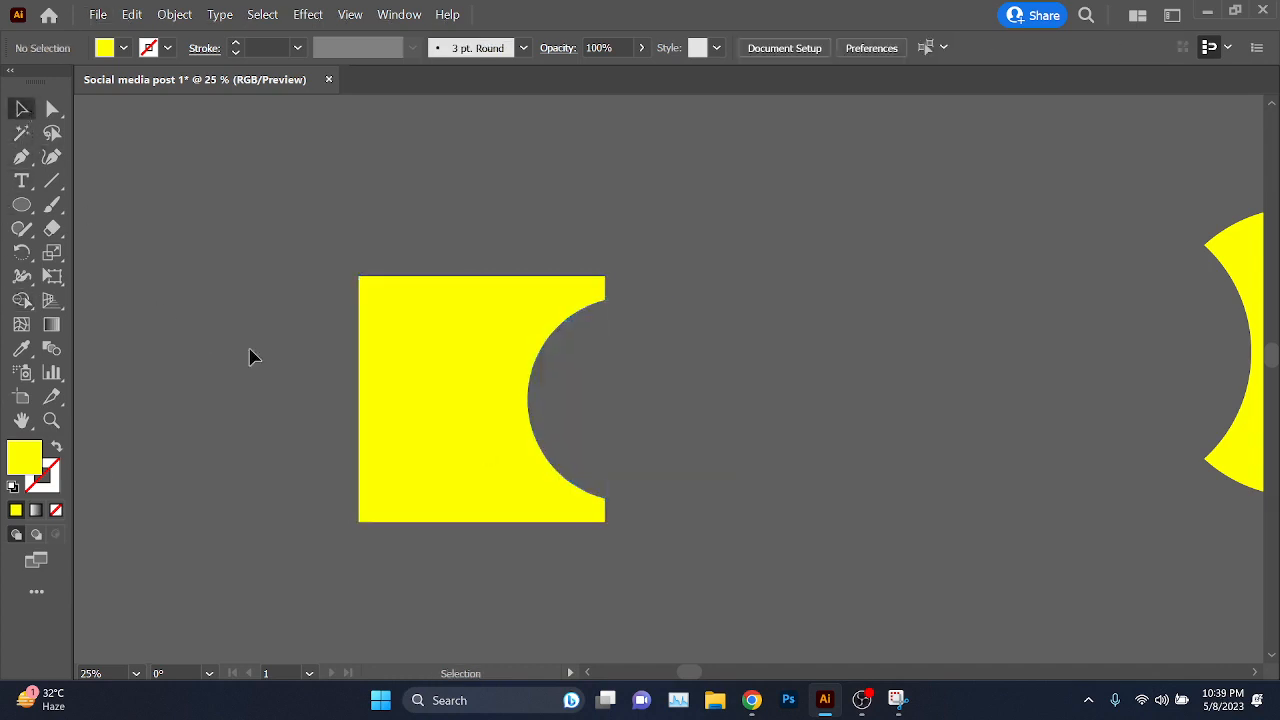
- Reposition the notched yellow square, and delete it together with the yellow crescent
{"action": "left_click_drag", "start_coordinate": [474, 411], "coordinate": [558, 389]}
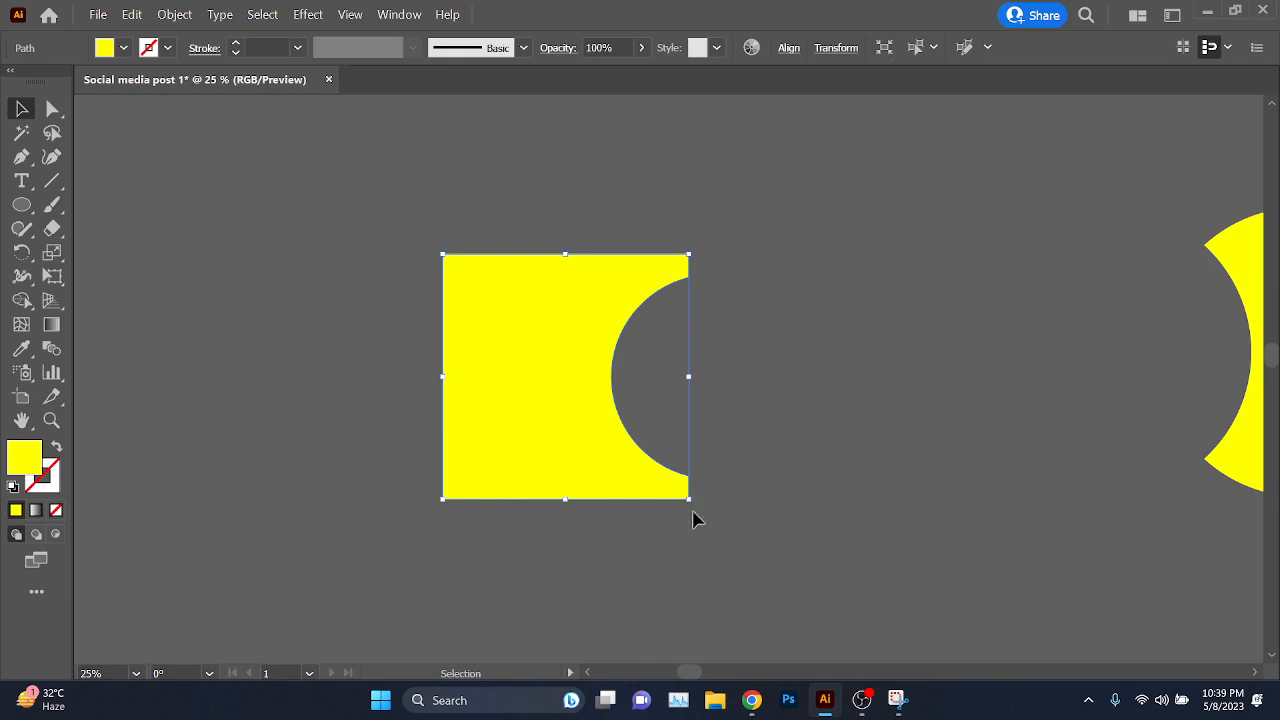
{"action": "left_click_drag", "start_coordinate": [693, 509], "coordinate": [689, 262]}
{"action": "left_click", "coordinate": [781, 374]}
{"action": "key", "text": "ctrl+minus"}
{"action": "key", "text": "ctrl+minus"}
{"action": "left_click_drag", "start_coordinate": [1129, 474], "coordinate": [612, 425]}
{"action": "left_click_drag", "start_coordinate": [168, 305], "coordinate": [520, 503]}
{"action": "key", "text": "Delete"}
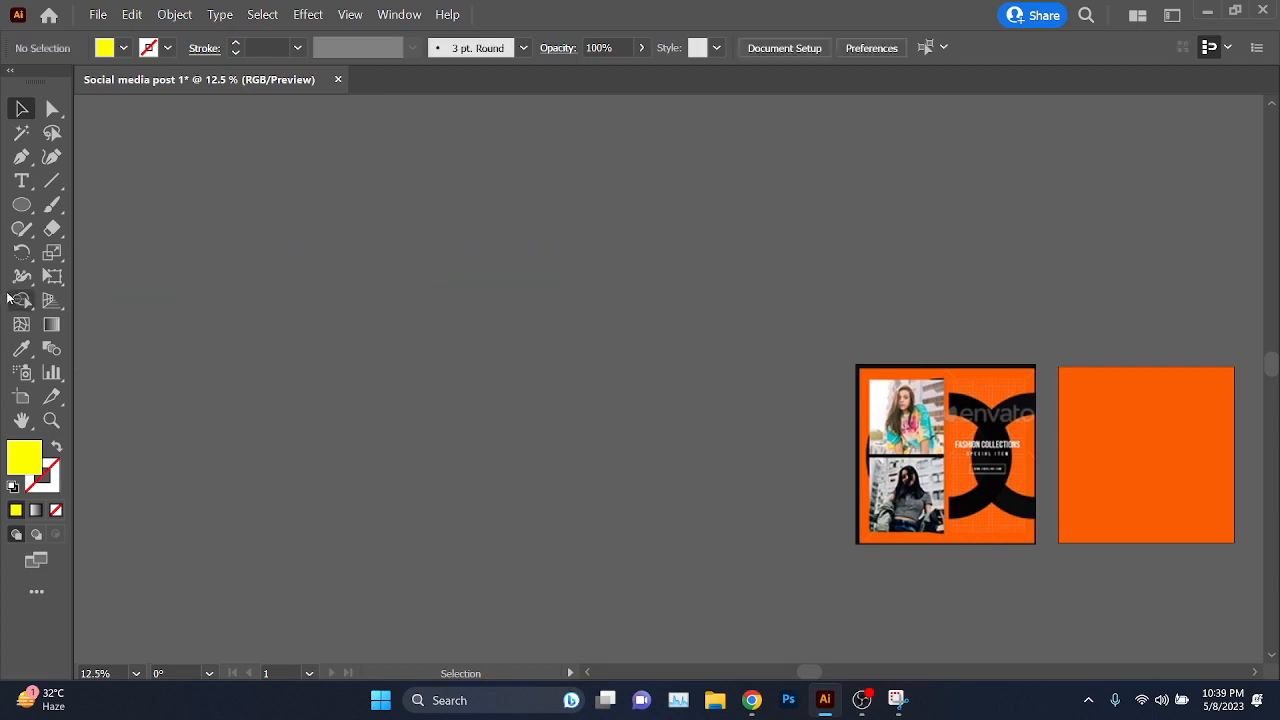
- Draw a large yellow circle beside the artboards, copy it sideways so the two overlap, and fill the copy dark green
{"action": "left_click", "coordinate": [21, 205]}
{"action": "left_click_drag", "start_coordinate": [318, 270], "coordinate": [546, 498]}
{"action": "left_click", "coordinate": [21, 108]}
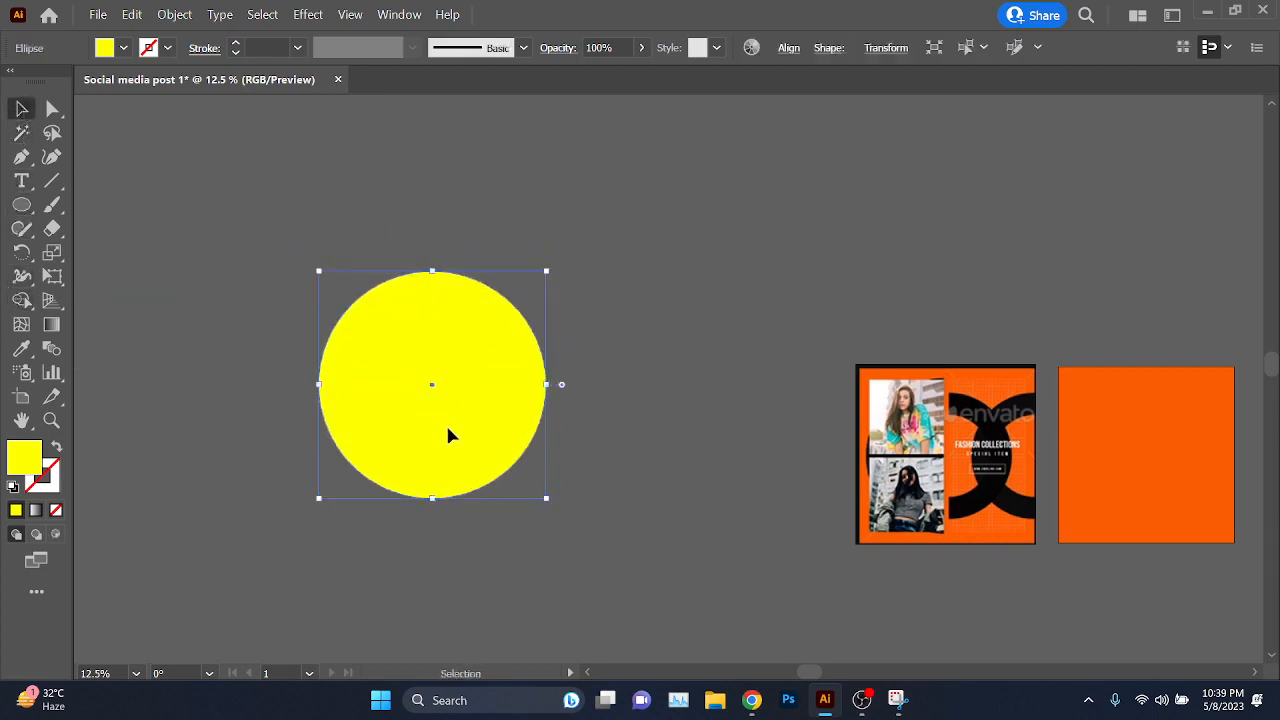
{"action": "left_click_drag", "start_coordinate": [449, 434], "coordinate": [537, 438]}
{"action": "left_click", "coordinate": [102, 48]}
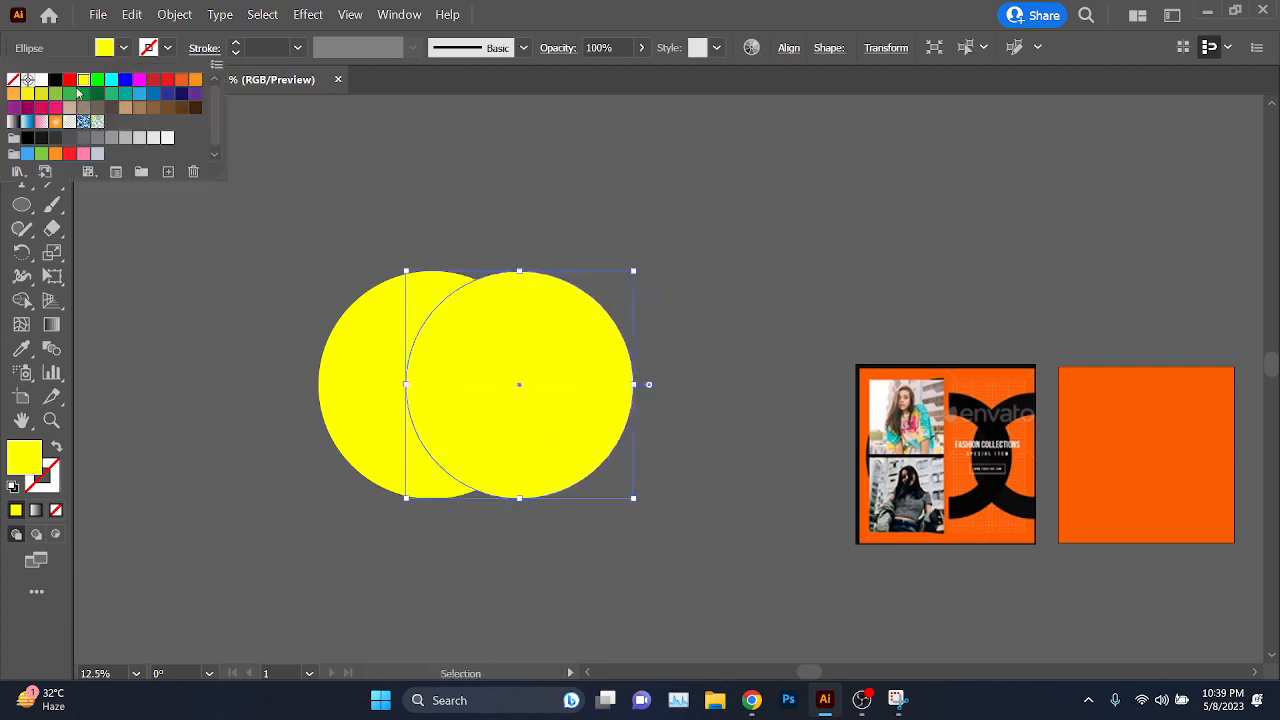
{"action": "left_click", "coordinate": [96, 93]}
- Move the green circle further over the yellow one so only a narrow yellow sliver stays uncovered
{"action": "scroll", "coordinate": [429, 425], "scroll_direction": "up", "scroll_amount": 2}
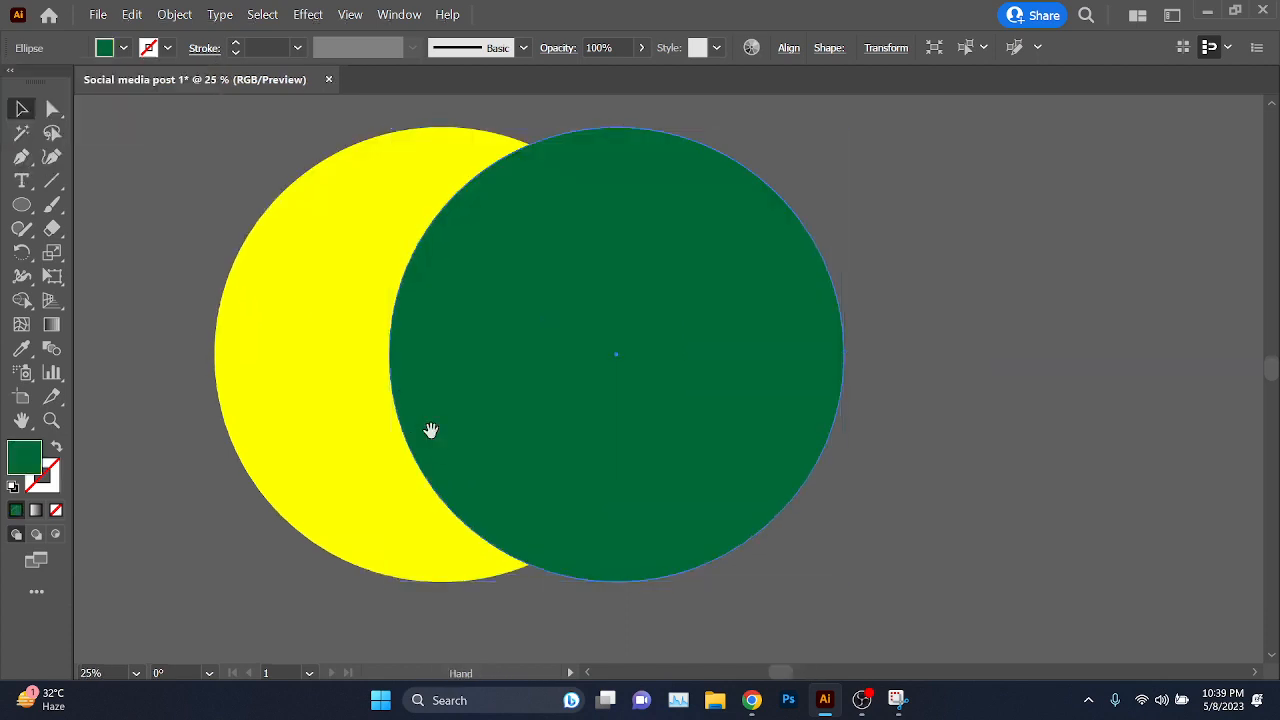
{"action": "left_click_drag", "start_coordinate": [741, 390], "coordinate": [631, 389]}
{"action": "scroll", "coordinate": [631, 389], "scroll_direction": "down", "scroll_amount": 1}
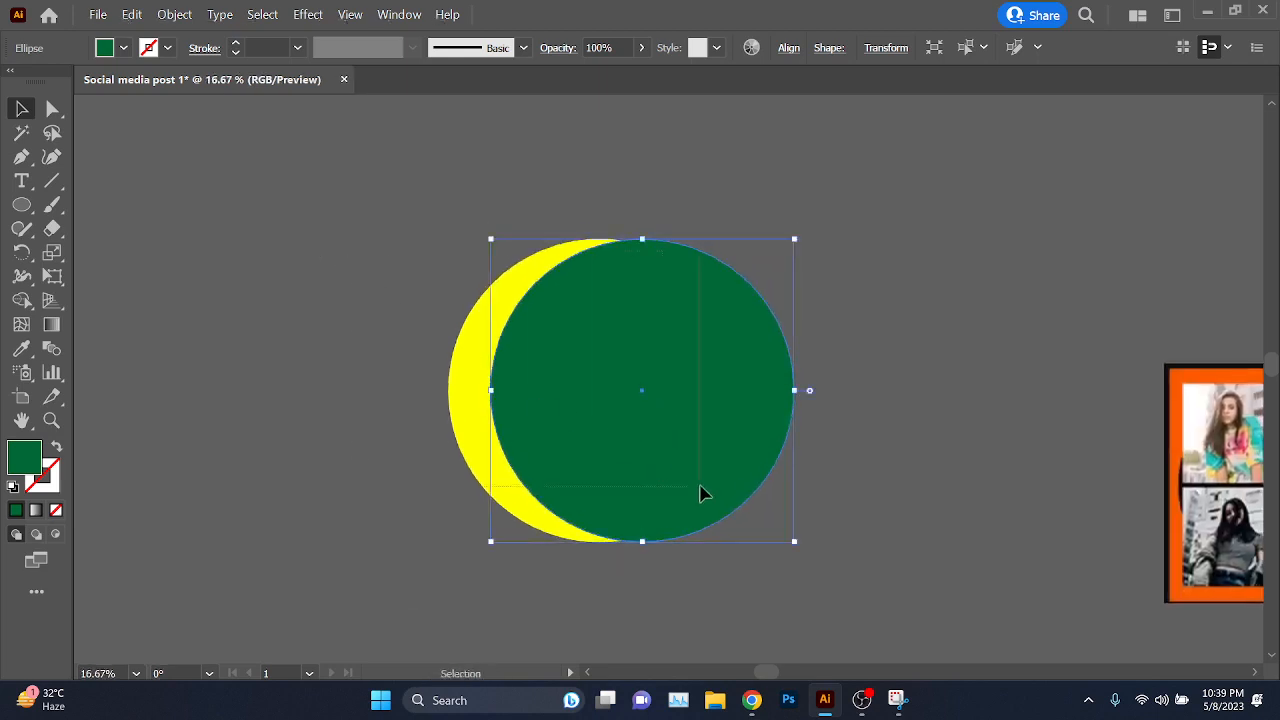
- Select both circles and remove the green circle with the overlap using the Shape Builder tool, leaving a thin yellow crescent
{"action": "key", "text": "ctrl+a"}
{"action": "scroll", "coordinate": [628, 425], "scroll_direction": "up", "scroll_amount": 1}
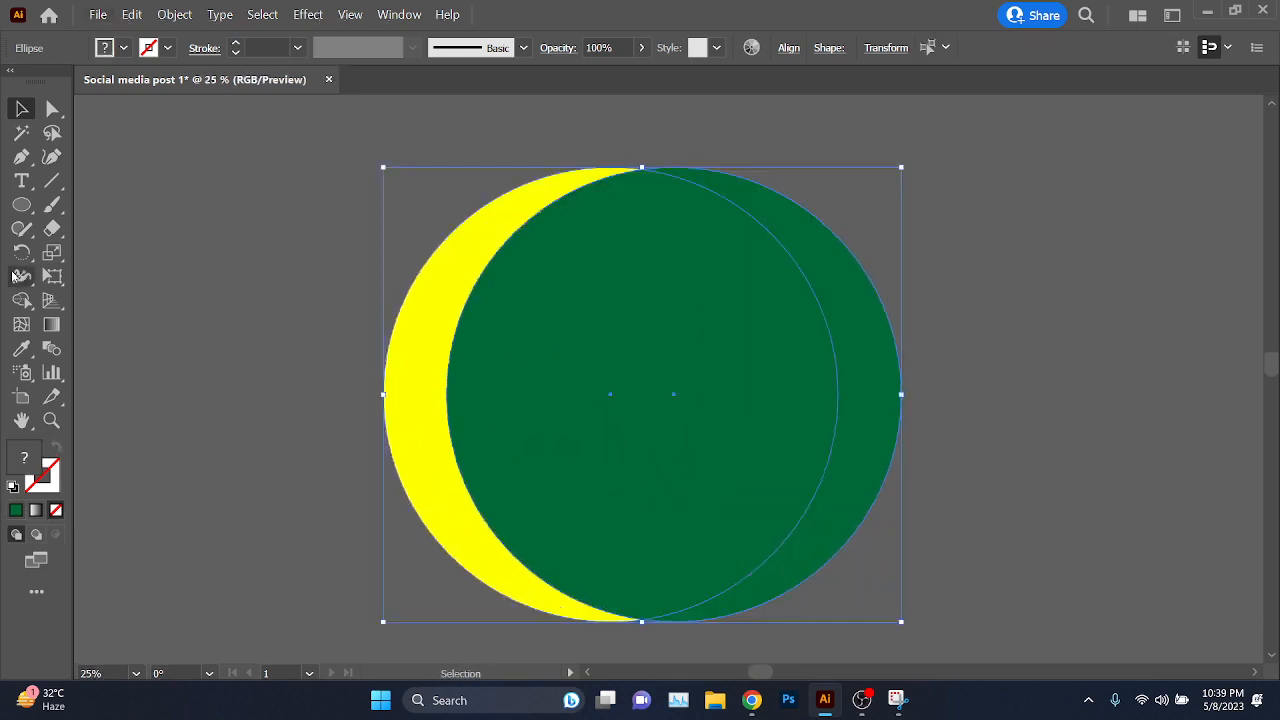
{"action": "left_click", "coordinate": [21, 299]}
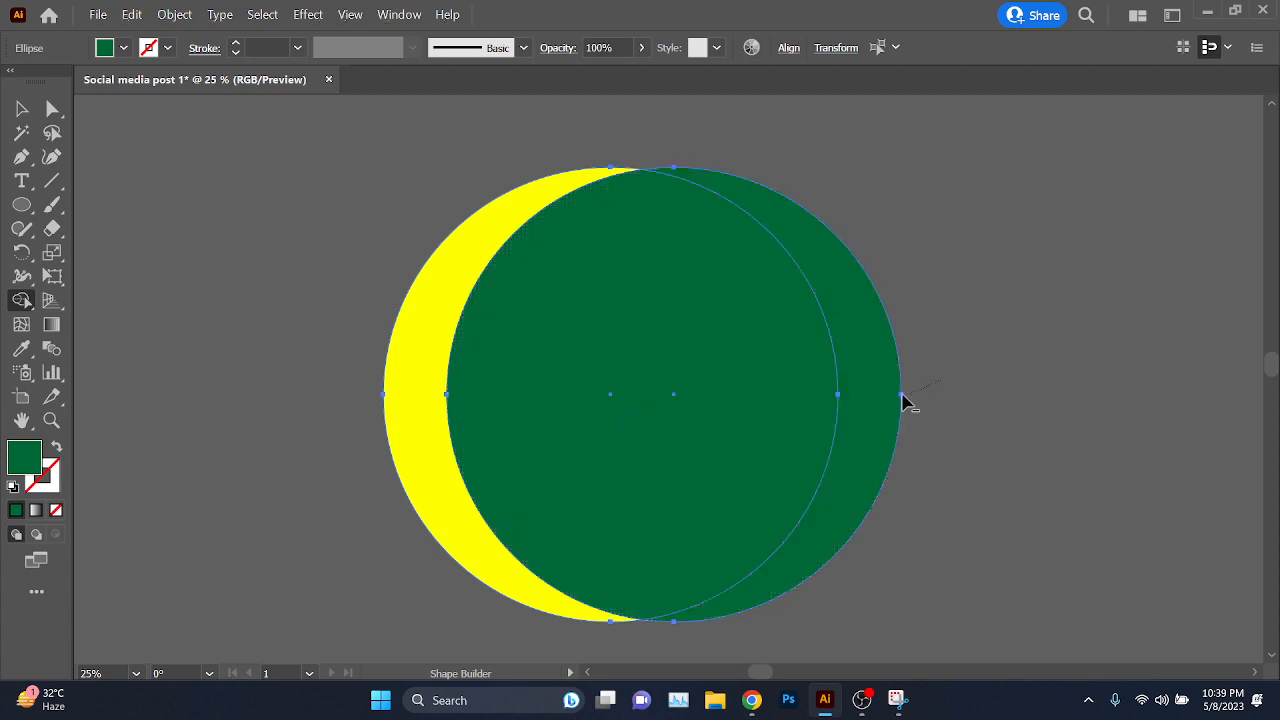
{"action": "mouse_move", "coordinate": [905, 401]}
{"action": "left_mouse_down"}
{"action": "mouse_move", "coordinate": [765, 415]}
{"action": "mouse_move", "coordinate": [549, 410]}
{"action": "left_mouse_up"}
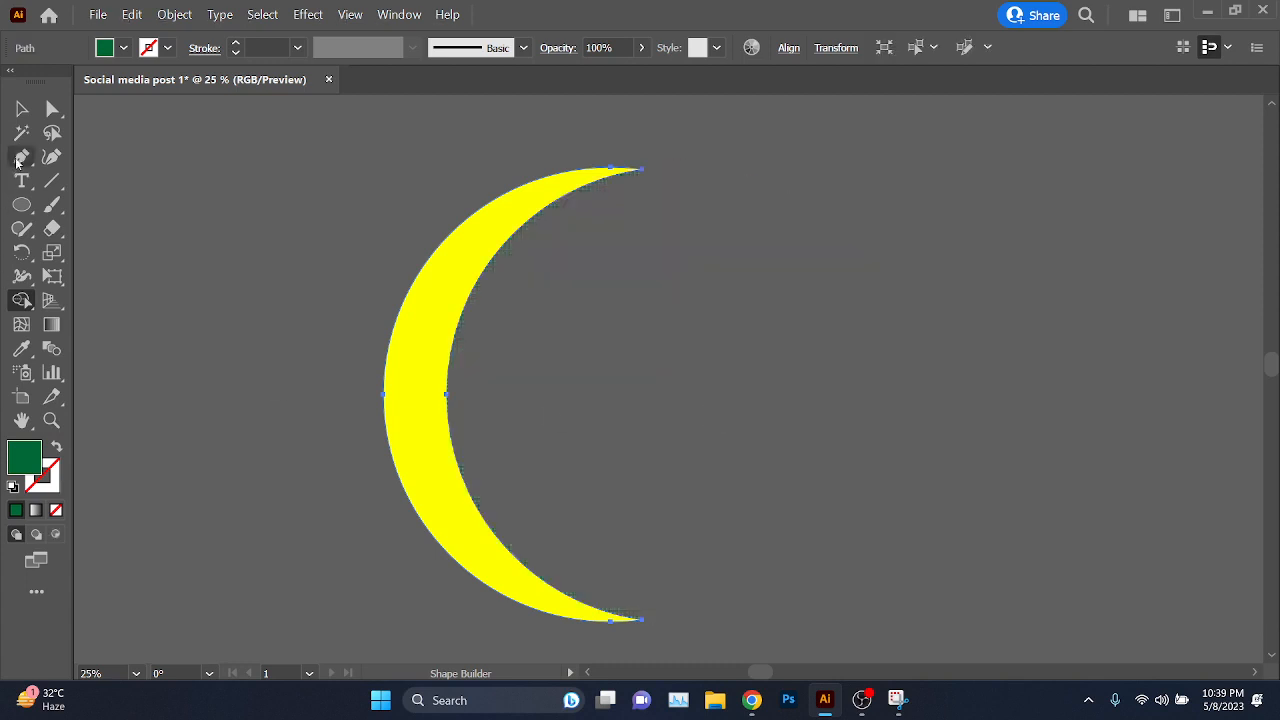
{"action": "left_click", "coordinate": [21, 108]}
- Rotate the yellow crescent counterclockwise so it opens toward the upper right, and select it again
{"action": "scroll", "coordinate": [454, 441], "scroll_direction": "down", "scroll_amount": 2}
{"action": "left_click_drag", "start_coordinate": [663, 434], "coordinate": [374, 537]}
{"action": "left_click_drag", "start_coordinate": [570, 525], "coordinate": [626, 472]}
{"action": "left_click", "coordinate": [733, 489]}
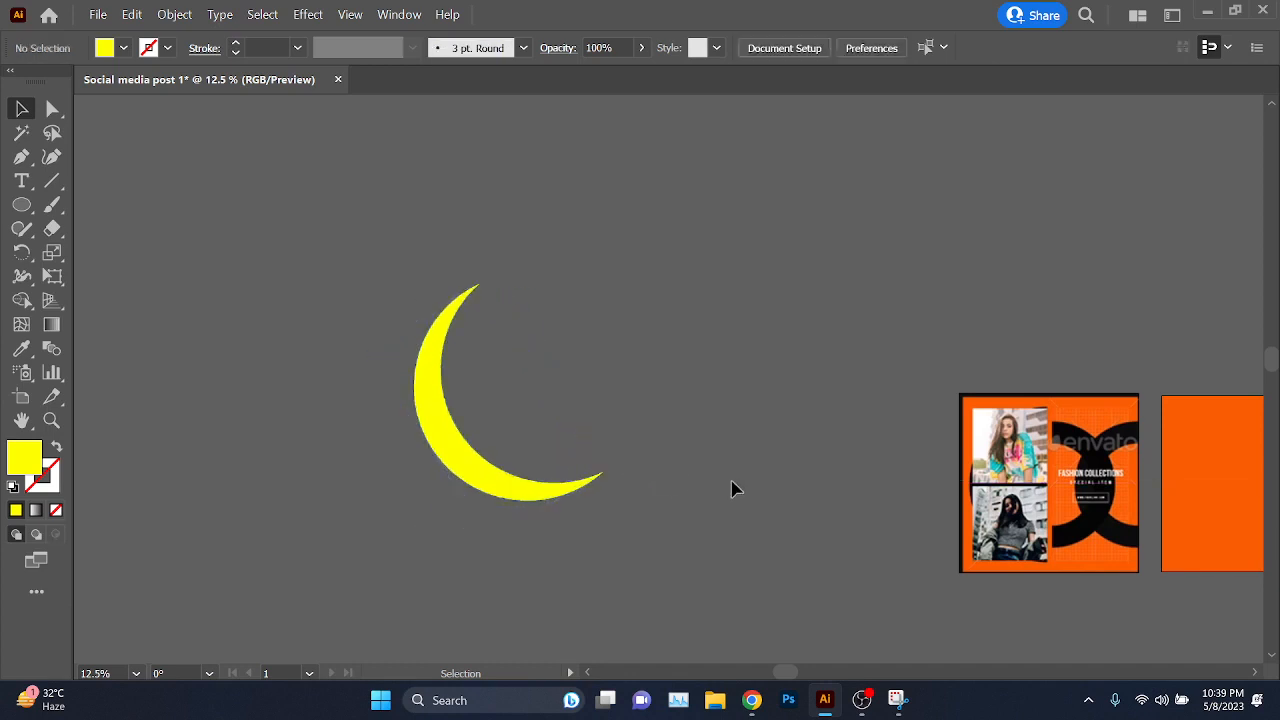
{"action": "left_click_drag", "start_coordinate": [778, 541], "coordinate": [731, 451]}
{"action": "left_click_drag", "start_coordinate": [542, 284], "coordinate": [485, 468]}
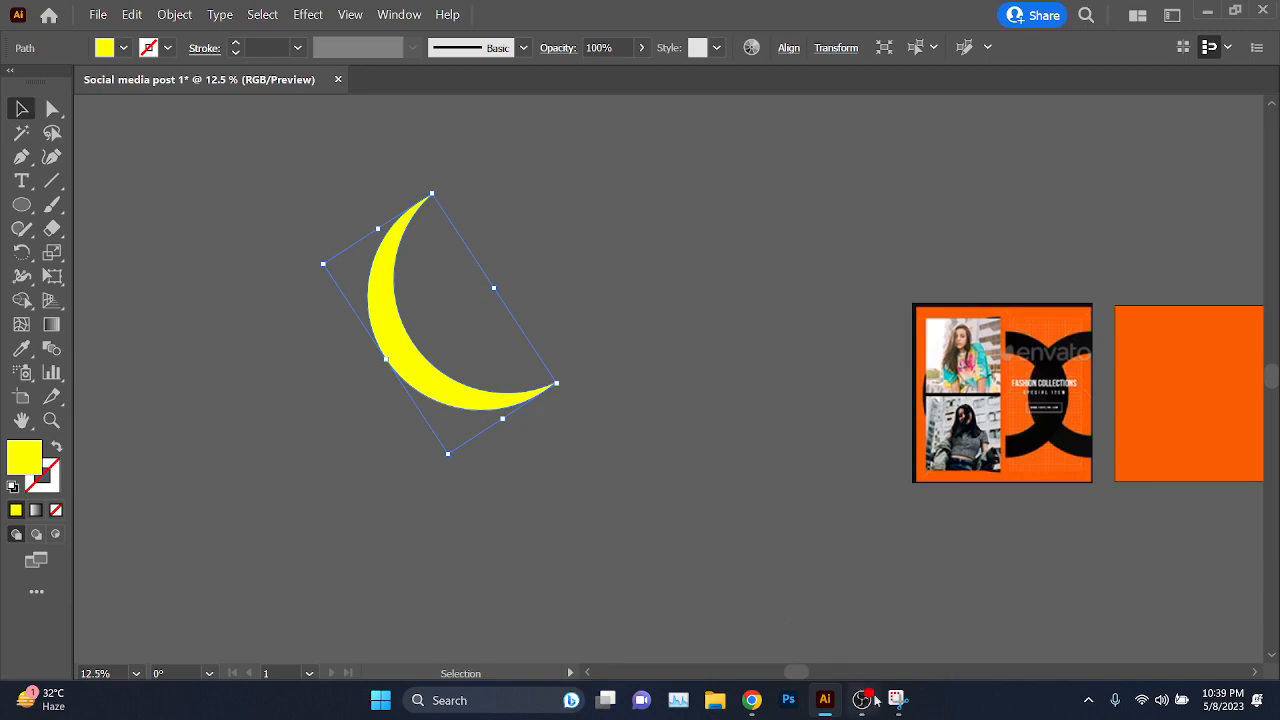
- Delete the yellow crescent and open the in-call messages of the Google Meet call in Chrome
{"action": "key", "text": "Delete"}
{"action": "mouse_move", "coordinate": [752, 700]}
{"action": "left_click", "coordinate": [632, 620]}
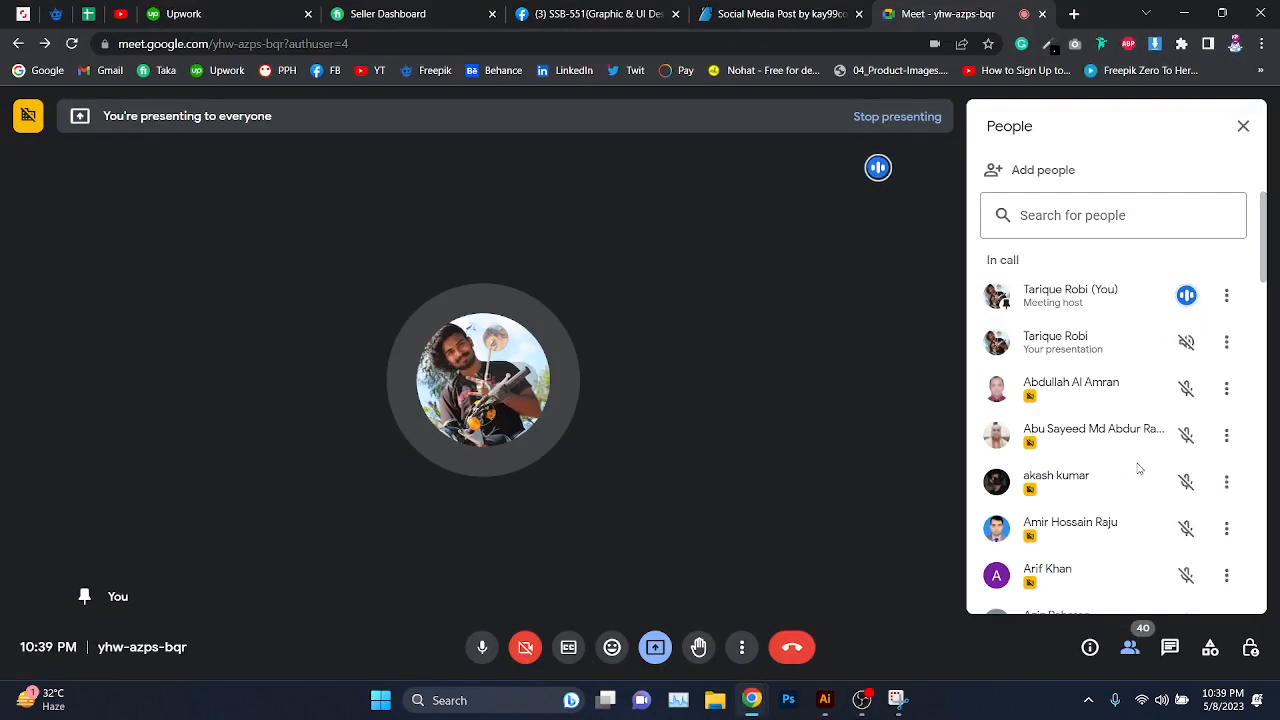
{"action": "left_click", "coordinate": [1168, 648]}
{"action": "mouse_move", "coordinate": [896, 708]}
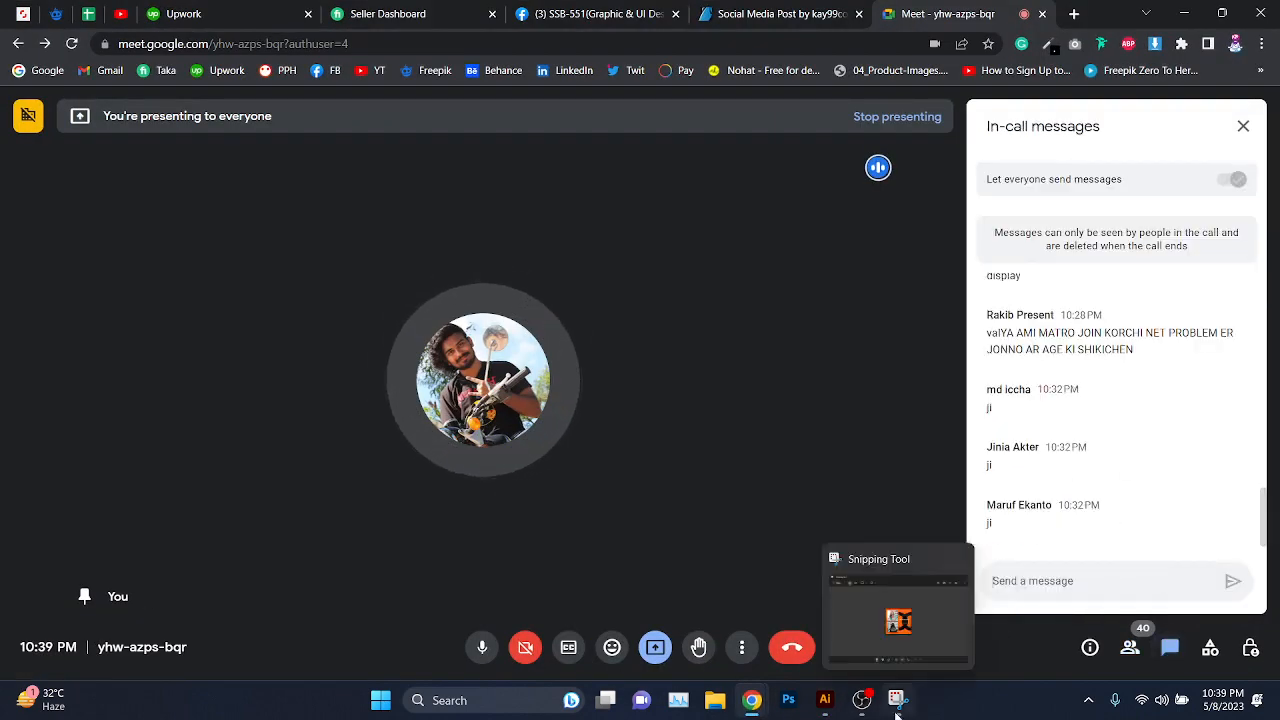
- Close the Snipping Tool window and switch back to the social media post document in Illustrator
{"action": "left_click", "coordinate": [898, 615]}
{"action": "left_click", "coordinate": [1206, 23]}
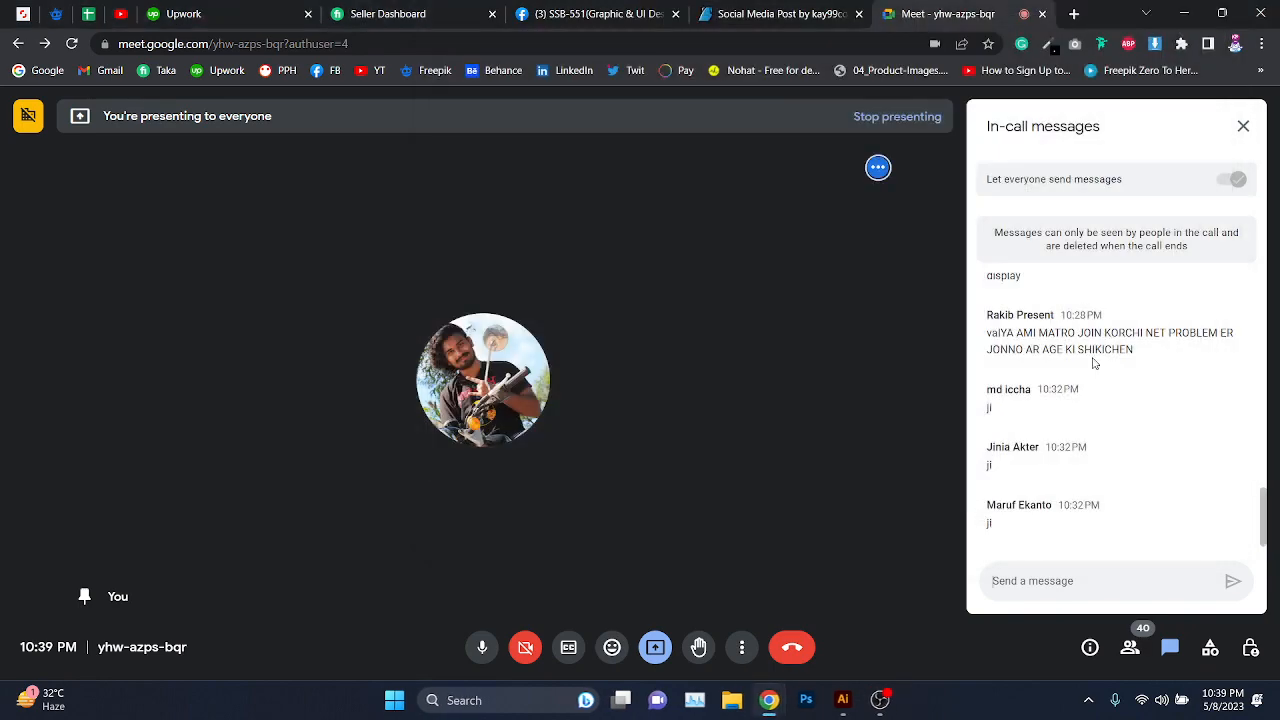
{"action": "mouse_move", "coordinate": [843, 700]}
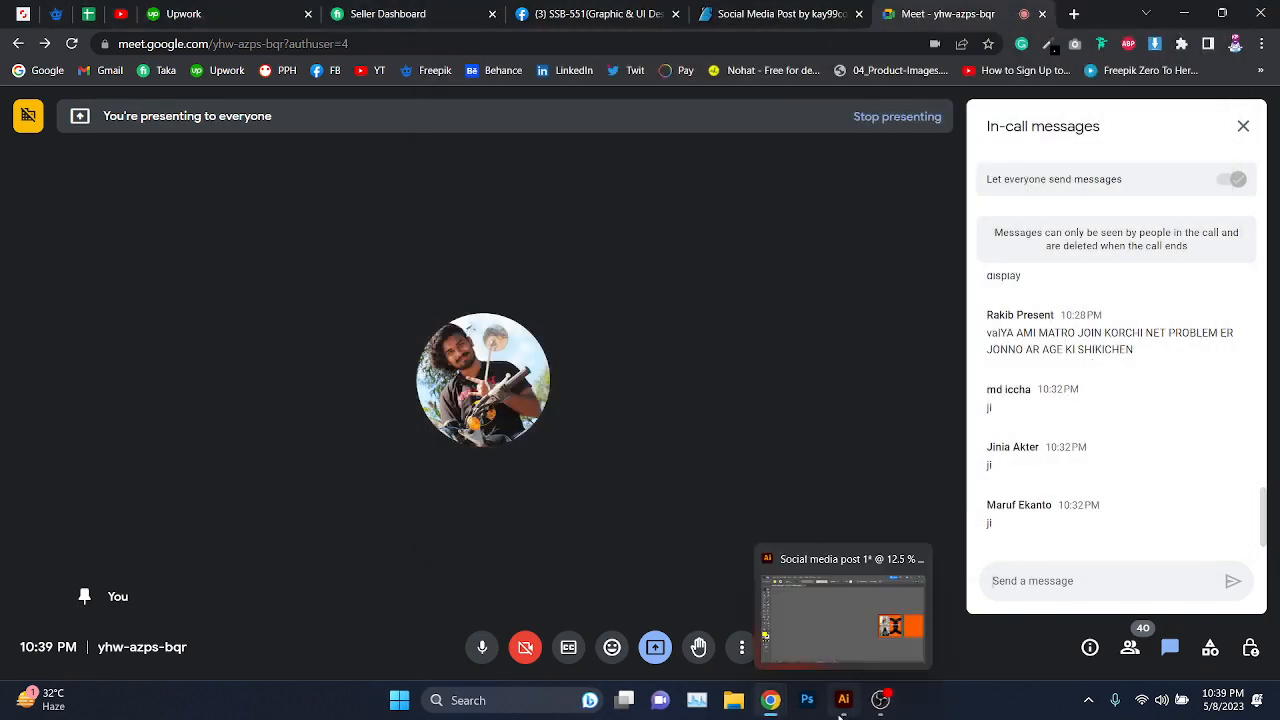
{"action": "left_click", "coordinate": [835, 622]}
- Draw a large yellow circle in the empty area beside the artboards and select it
{"action": "left_click_drag", "start_coordinate": [1000, 545], "coordinate": [568, 512]}
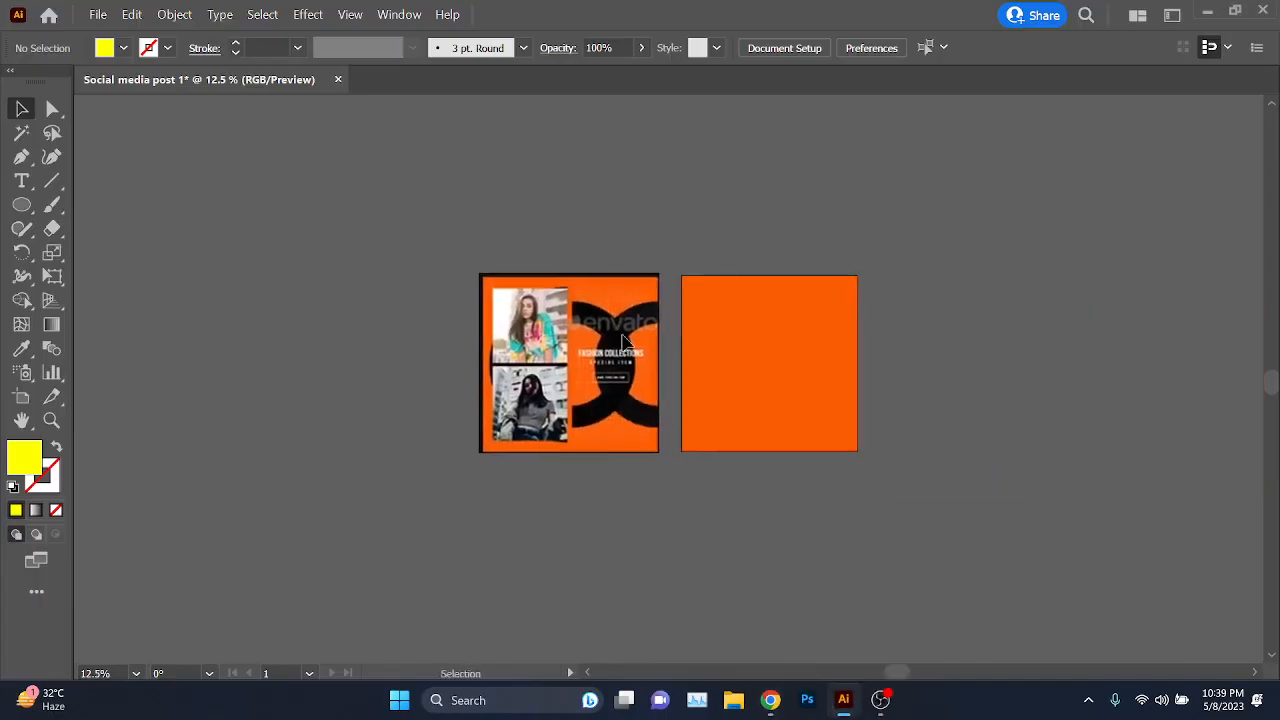
{"action": "scroll", "coordinate": [623, 313], "scroll_direction": "up", "scroll_amount": 3}
{"action": "scroll", "coordinate": [673, 450], "scroll_direction": "down", "scroll_amount": 2}
{"action": "left_click_drag", "start_coordinate": [762, 400], "coordinate": [888, 397]}
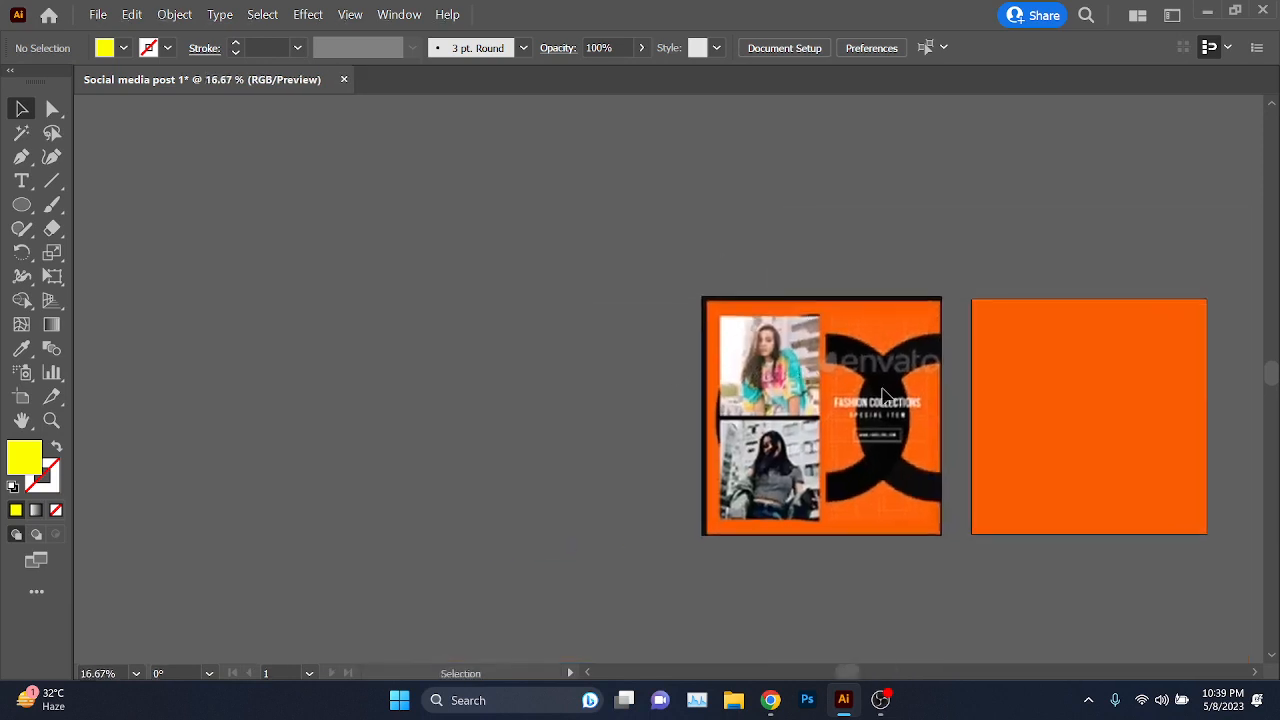
{"action": "left_click_drag", "start_coordinate": [545, 327], "coordinate": [760, 318]}
{"action": "left_click", "coordinate": [21, 204]}
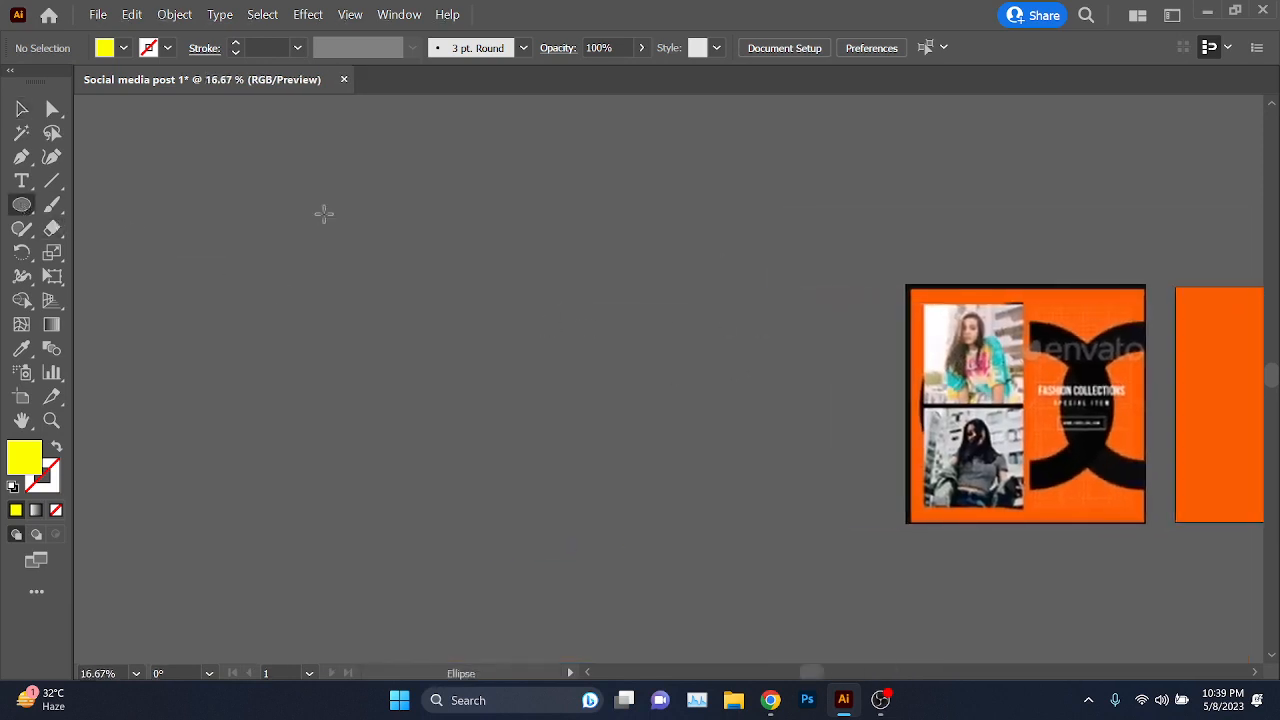
{"action": "left_click_drag", "start_coordinate": [318, 211], "coordinate": [622, 432]}
{"action": "left_click", "coordinate": [21, 109]}
{"action": "left_click_drag", "start_coordinate": [344, 324], "coordinate": [472, 361]}
{"action": "scroll", "coordinate": [440, 356], "scroll_direction": "up", "scroll_amount": 1}
{"action": "scroll", "coordinate": [523, 380], "scroll_direction": "down", "scroll_amount": 1}
{"action": "left_click_drag", "start_coordinate": [556, 393], "coordinate": [467, 370]}
{"action": "scroll", "coordinate": [467, 370], "scroll_direction": "up", "scroll_amount": 1}
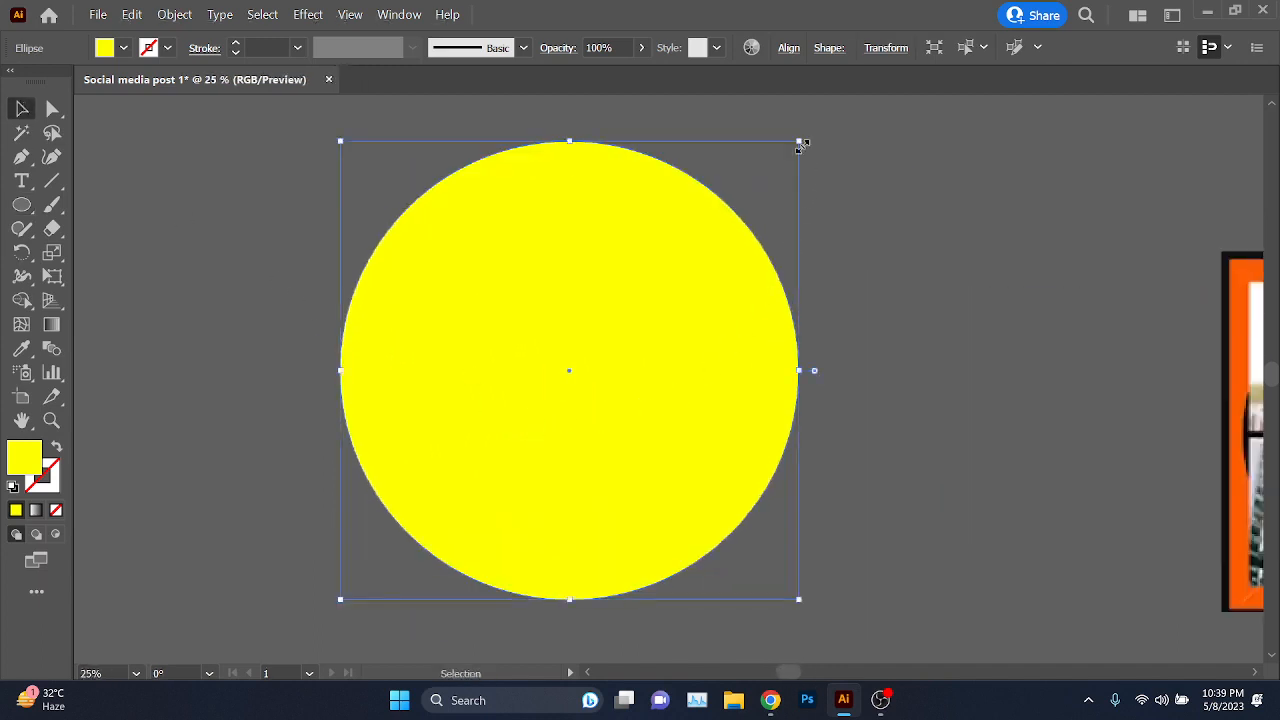
- Try a smaller dark green copy of the circle centered on the yellow one, and delete that copy
{"action": "left_click_drag", "start_coordinate": [800, 143], "coordinate": [733, 208]}
{"action": "left_click", "coordinate": [106, 50]}
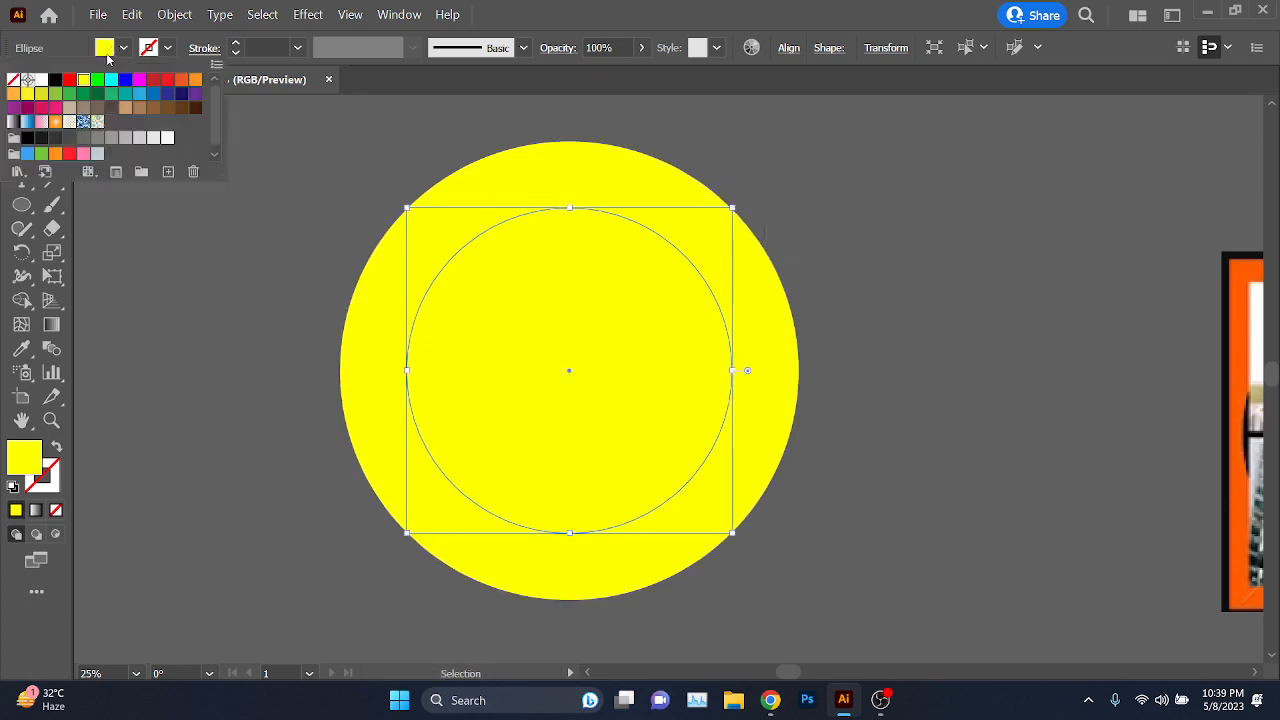
{"action": "left_click", "coordinate": [98, 95]}
{"action": "left_click", "coordinate": [191, 409]}
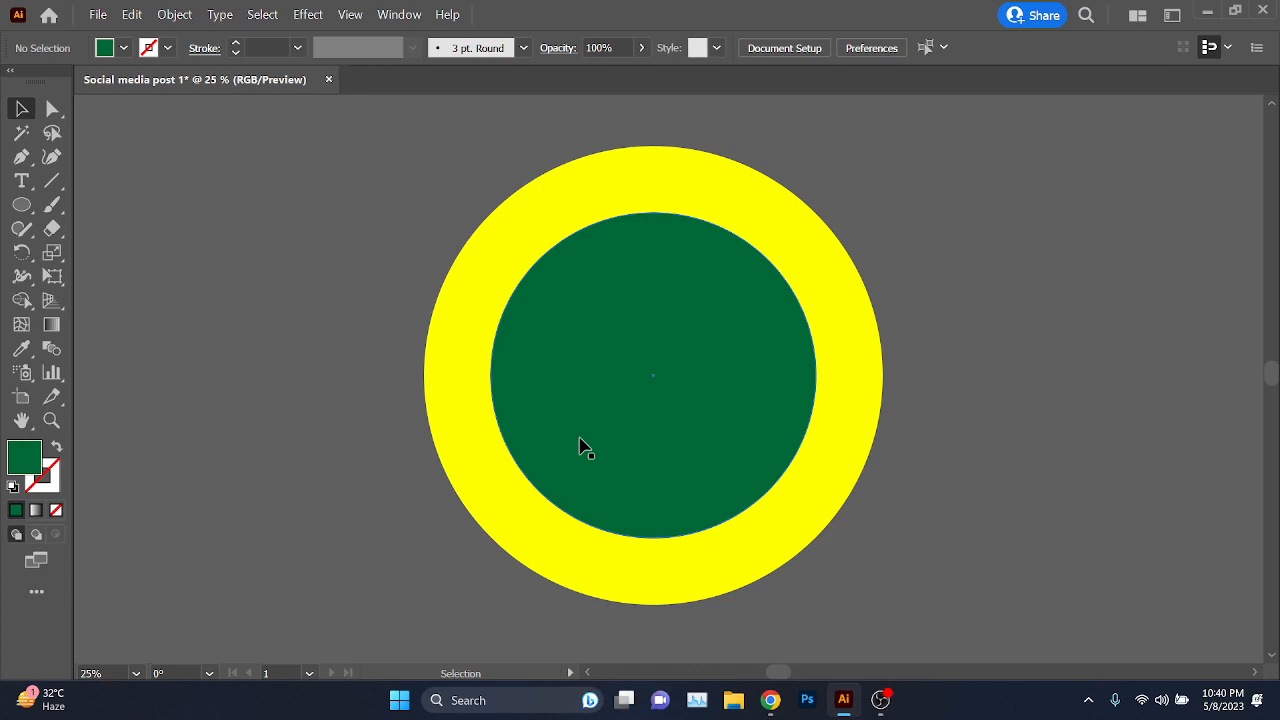
{"action": "left_click", "coordinate": [585, 432]}
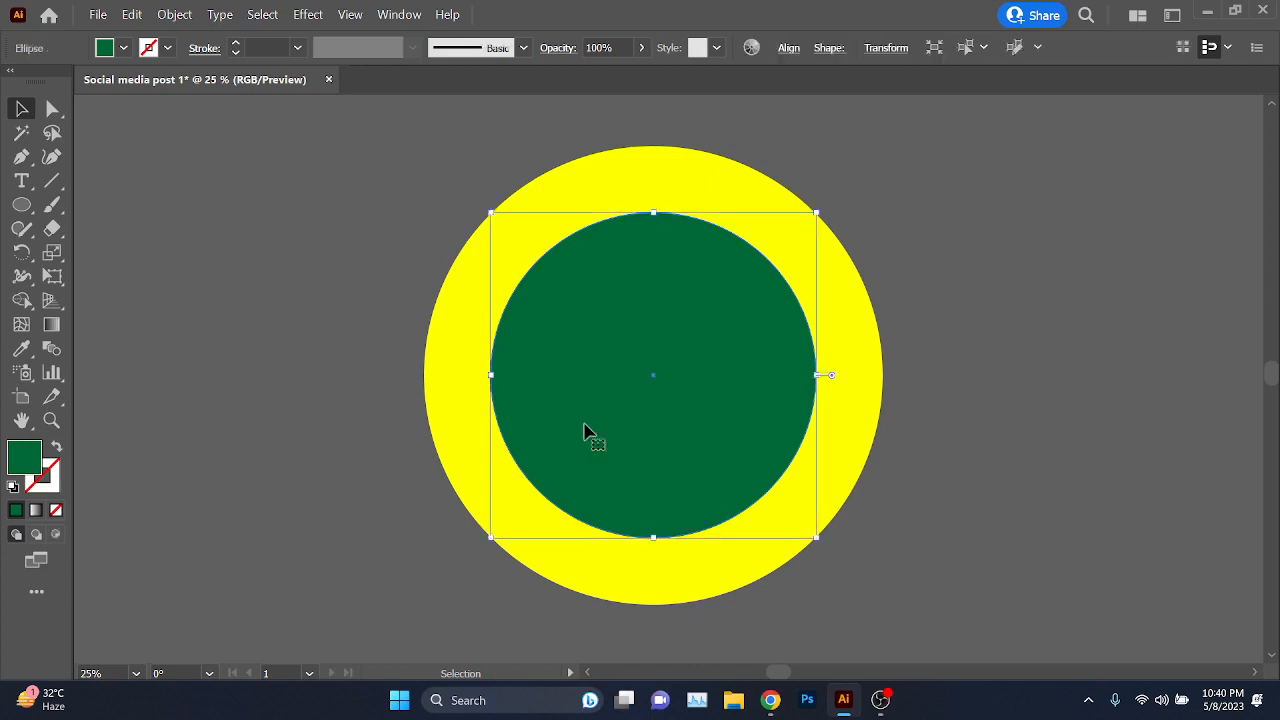
{"action": "key", "text": "Delete"}
- Enlarge the yellow circle slightly about its center
{"action": "left_click", "coordinate": [548, 506]}
{"action": "scroll", "coordinate": [555, 500], "scroll_direction": "down", "scroll_amount": 2}
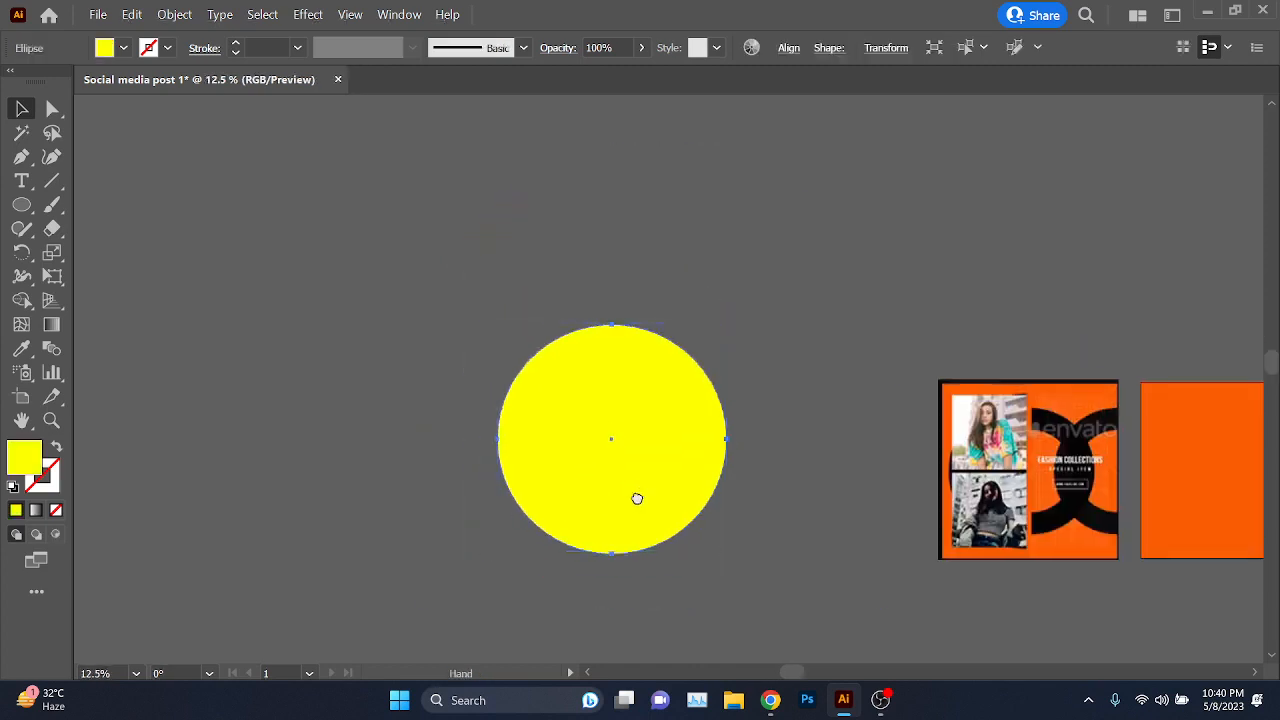
{"action": "left_click_drag", "start_coordinate": [634, 497], "coordinate": [522, 504]}
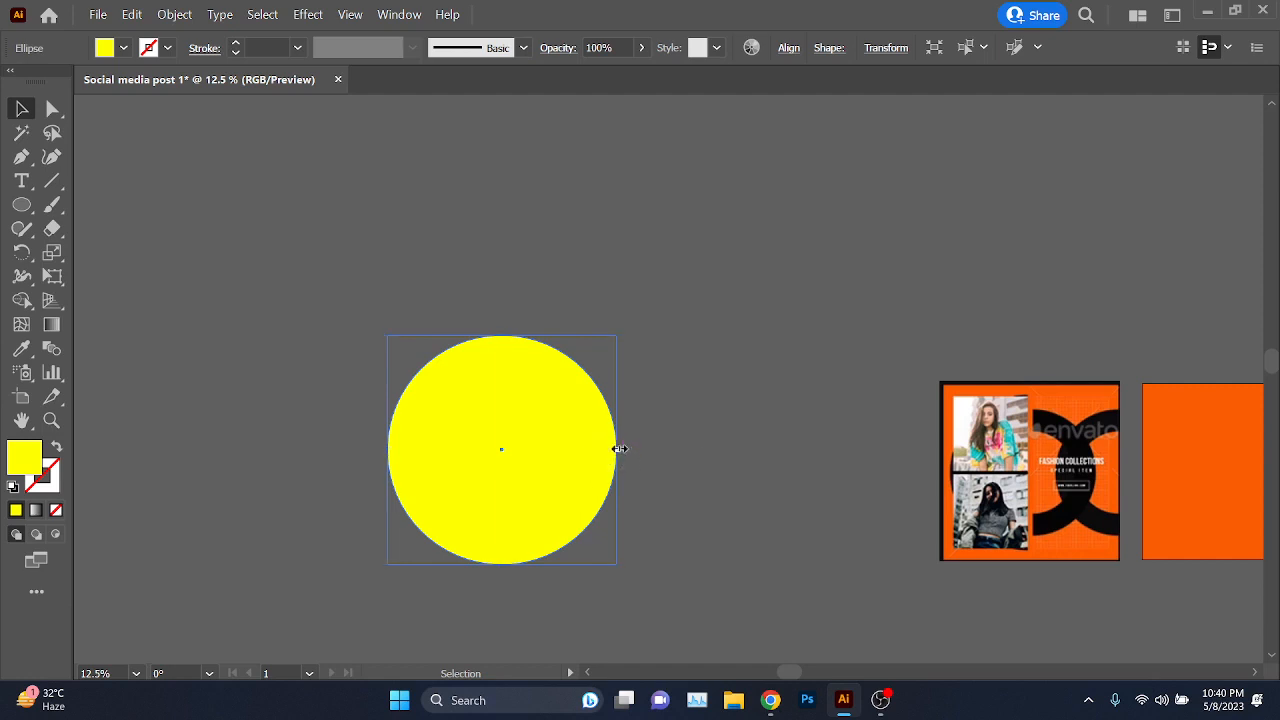
{"action": "left_click_drag", "start_coordinate": [620, 449], "coordinate": [634, 447]}
{"action": "left_click_drag", "start_coordinate": [699, 519], "coordinate": [900, 513]}
{"action": "scroll", "coordinate": [712, 485], "scroll_direction": "up", "scroll_amount": 1}
{"action": "left_click_drag", "start_coordinate": [716, 503], "coordinate": [634, 469]}
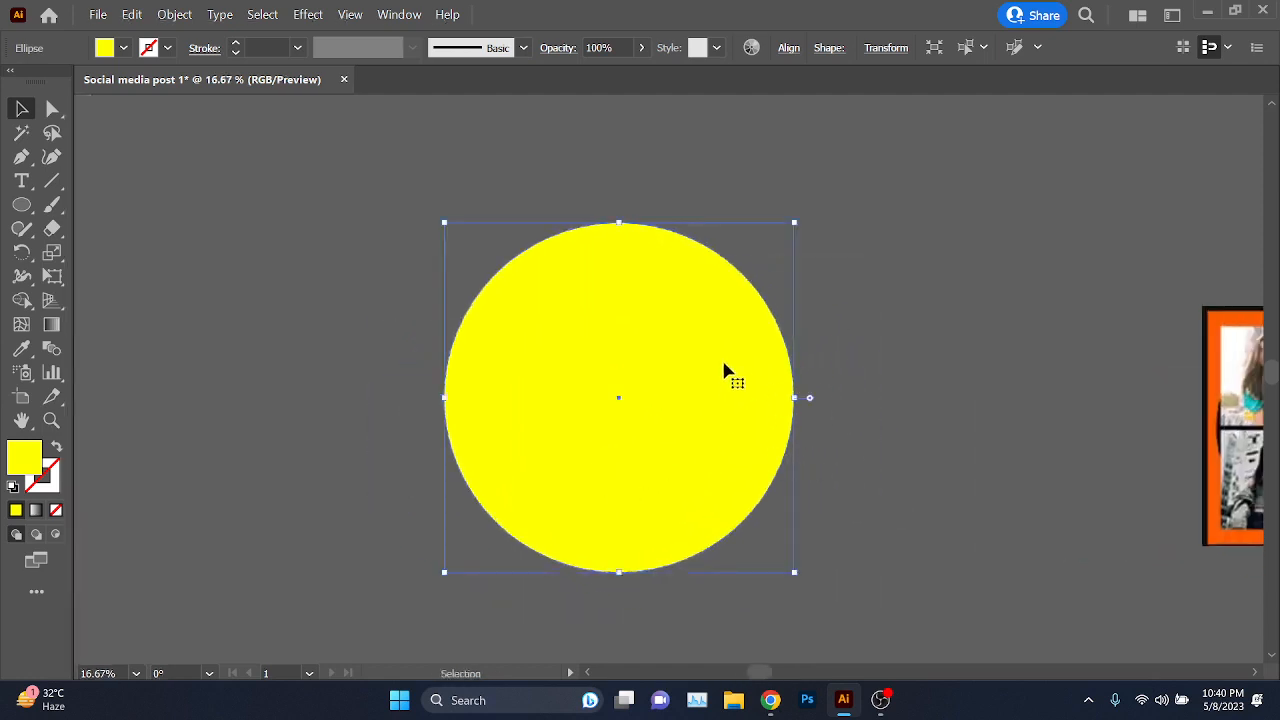
- Paste a copy of the yellow circle directly on top of it, test-moving the copy sideways and undoing the move
{"action": "key", "text": "a"}
{"action": "key", "text": "v"}
{"action": "left_click", "coordinate": [846, 435]}
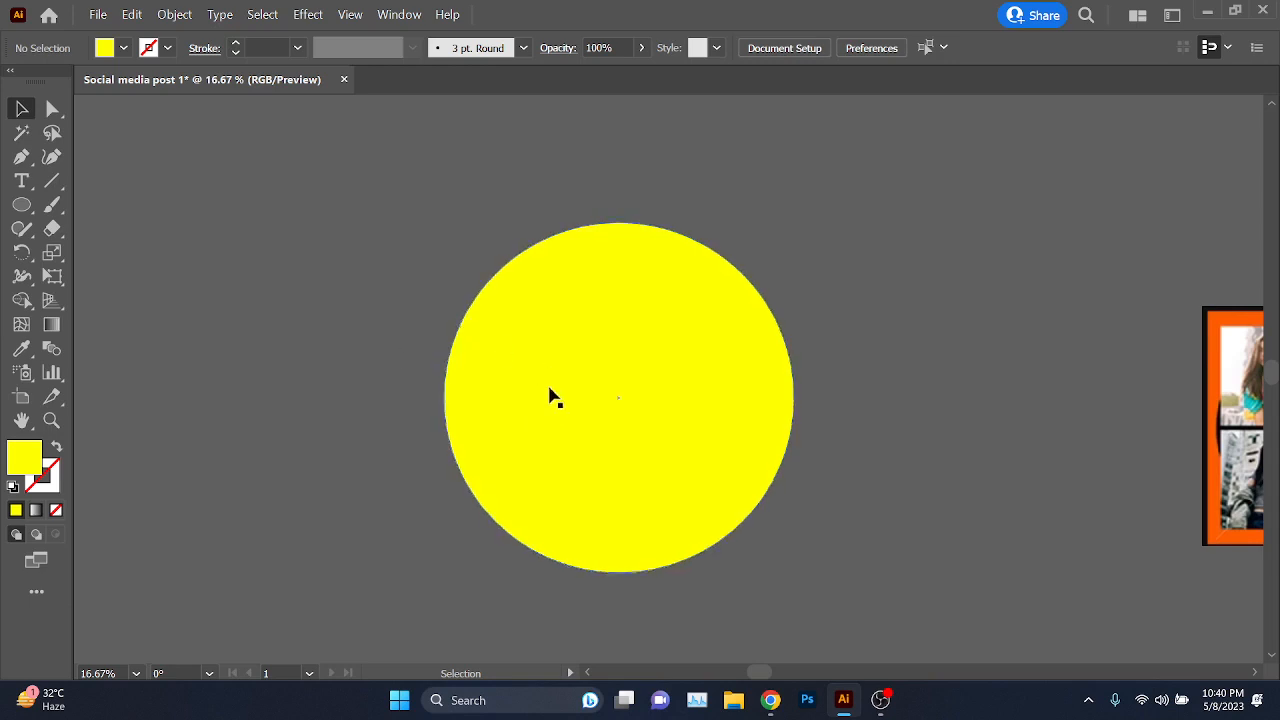
{"action": "left_click_drag", "start_coordinate": [545, 366], "coordinate": [831, 365]}
{"action": "key", "text": "ctrl+z"}
{"action": "key", "text": "v"}
- Fill the top circle dark green, and undo a test move of it away from the yellow circle
{"action": "left_click", "coordinate": [118, 48]}
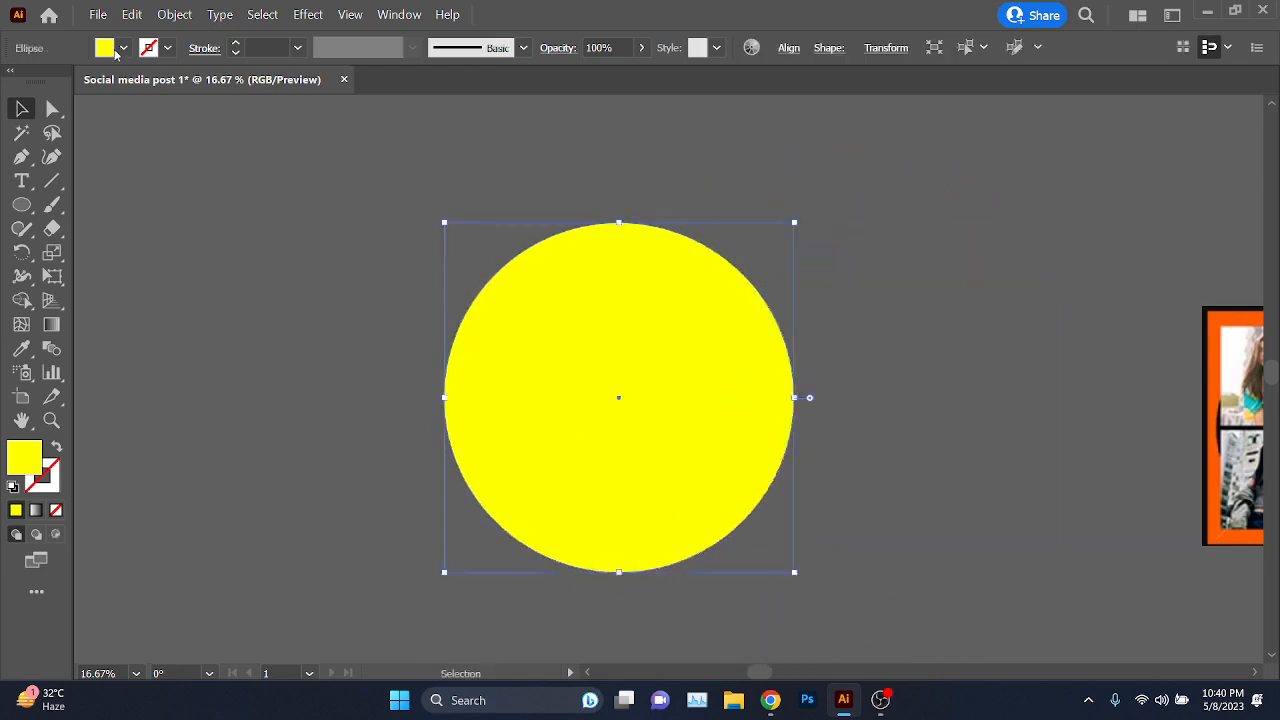
{"action": "left_click", "coordinate": [97, 97]}
{"action": "left_click", "coordinate": [316, 394]}
{"action": "left_click_drag", "start_coordinate": [515, 390], "coordinate": [750, 398]}
{"action": "key", "text": "ctrl+z"}
{"action": "scroll", "coordinate": [602, 416], "scroll_direction": "up", "scroll_amount": 1}
{"action": "scroll", "coordinate": [537, 408], "scroll_direction": "down", "scroll_amount": 1}
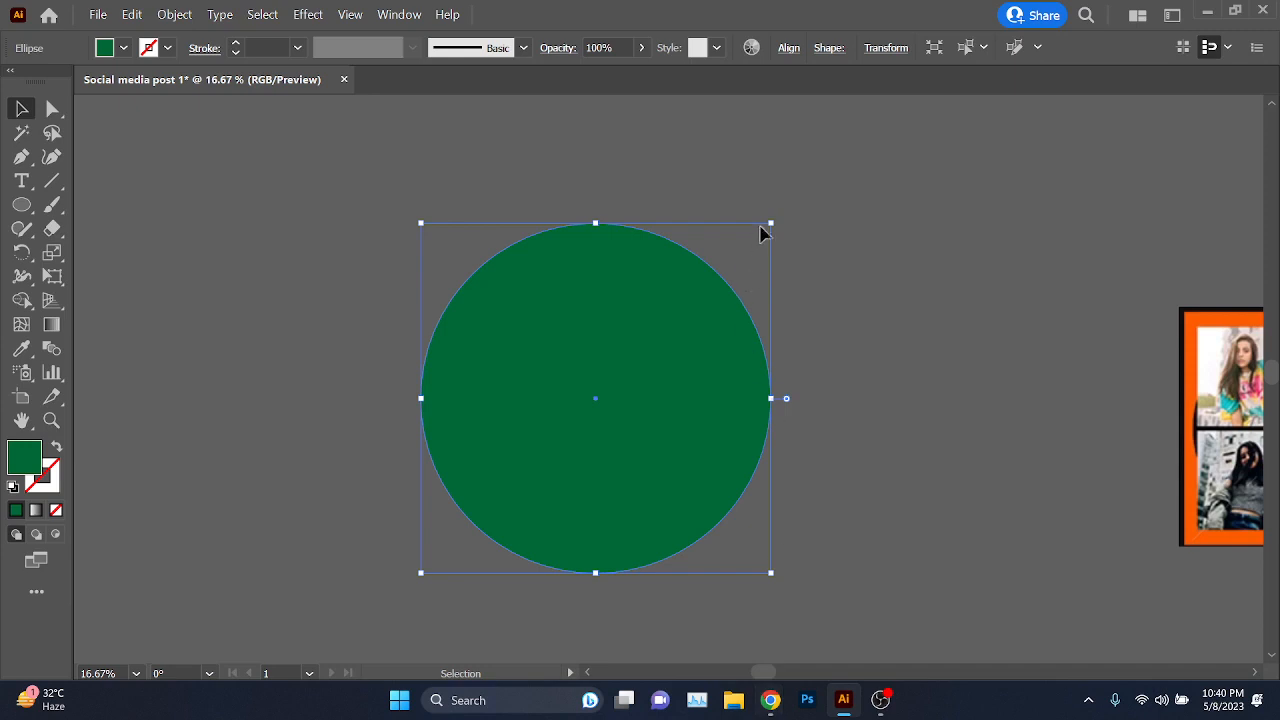
- Shrink the green circle about its center so a broad yellow band surrounds it
{"action": "left_click_drag", "start_coordinate": [776, 221], "coordinate": [708, 298]}
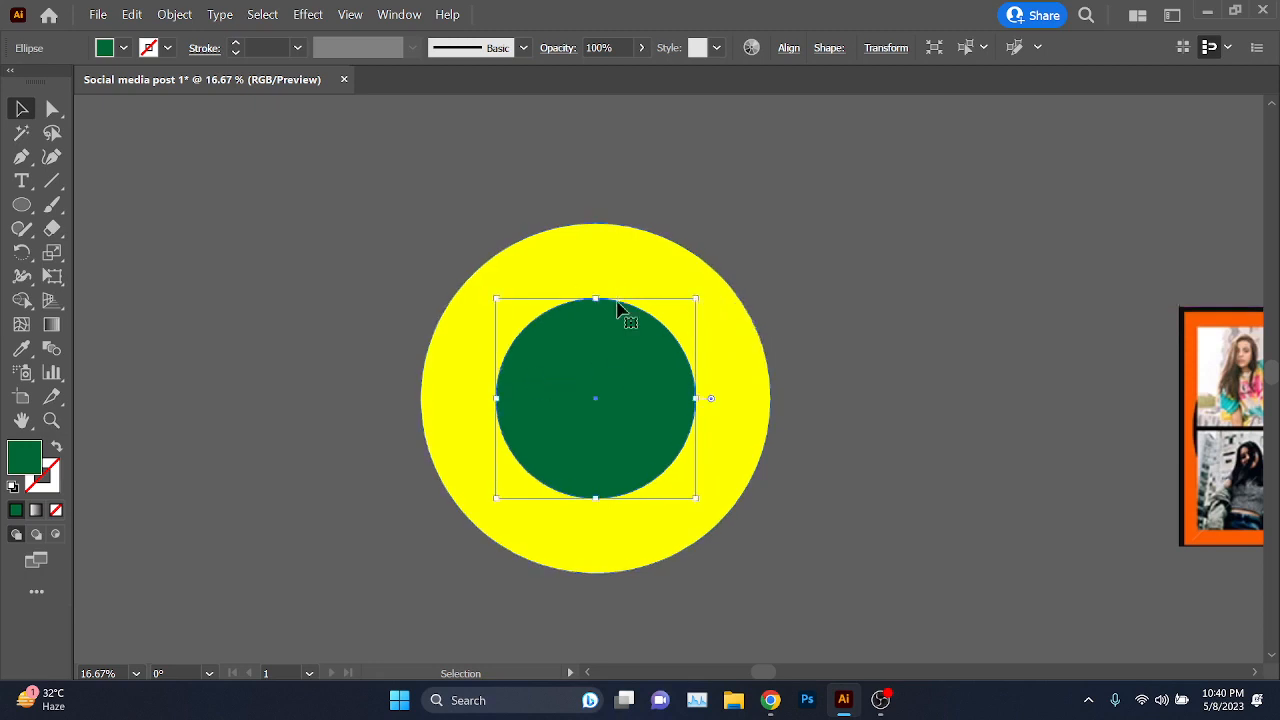
{"action": "key", "text": "ctrl+equal"}
{"action": "left_click_drag", "start_coordinate": [518, 433], "coordinate": [541, 422]}
- Select both circles and remove the inner green circle with the Shape Builder tool, leaving a yellow ring
{"action": "left_click_drag", "start_coordinate": [281, 257], "coordinate": [686, 503]}
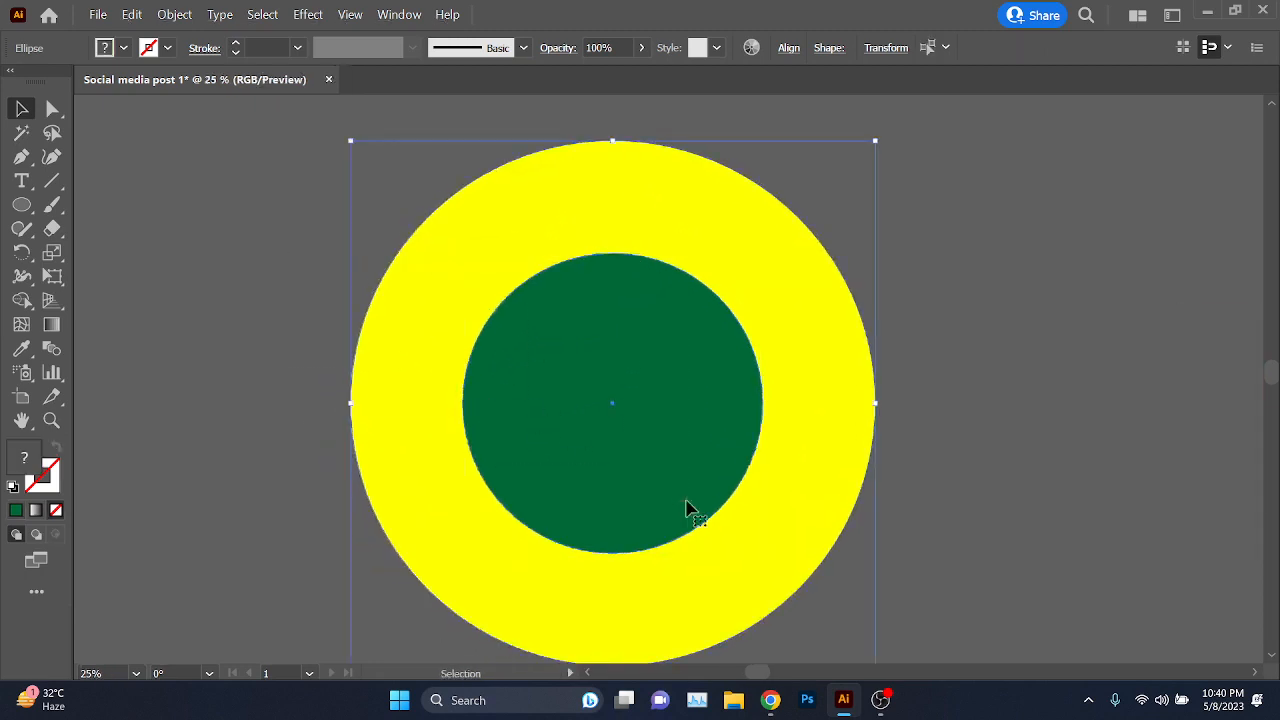
{"action": "left_click", "coordinate": [21, 300]}
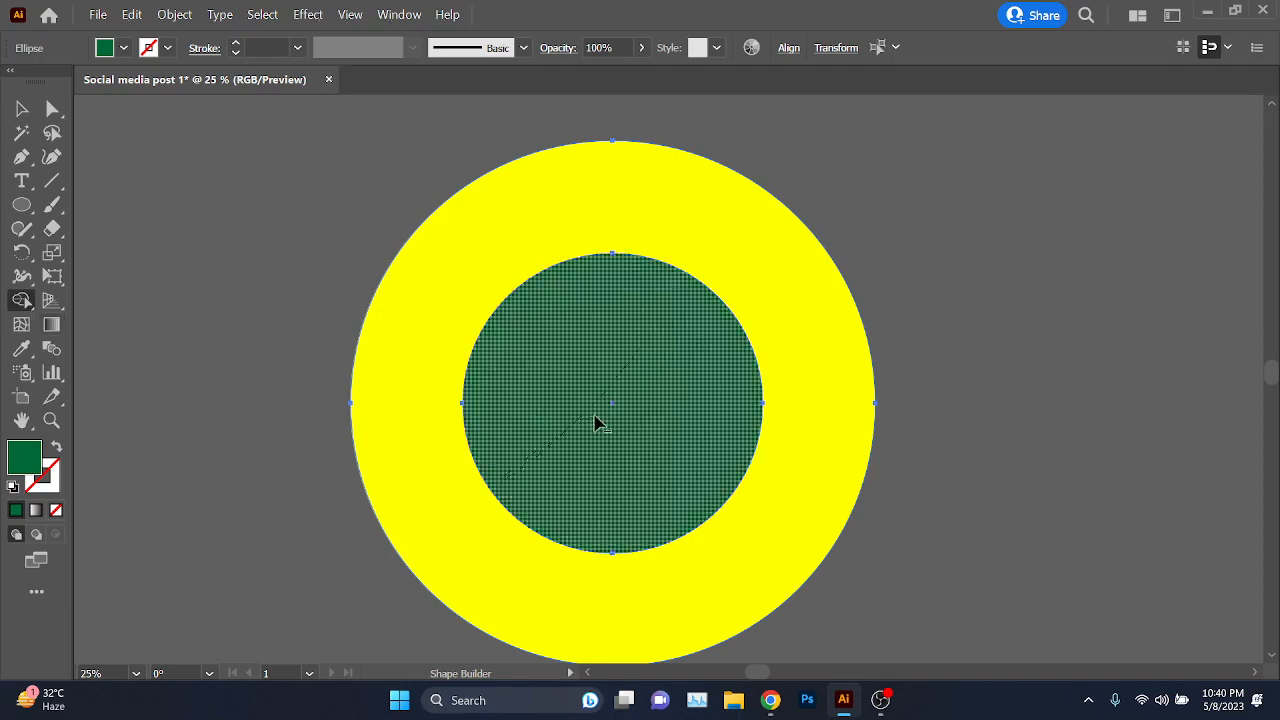
{"action": "left_click_drag", "start_coordinate": [595, 423], "coordinate": [597, 423]}
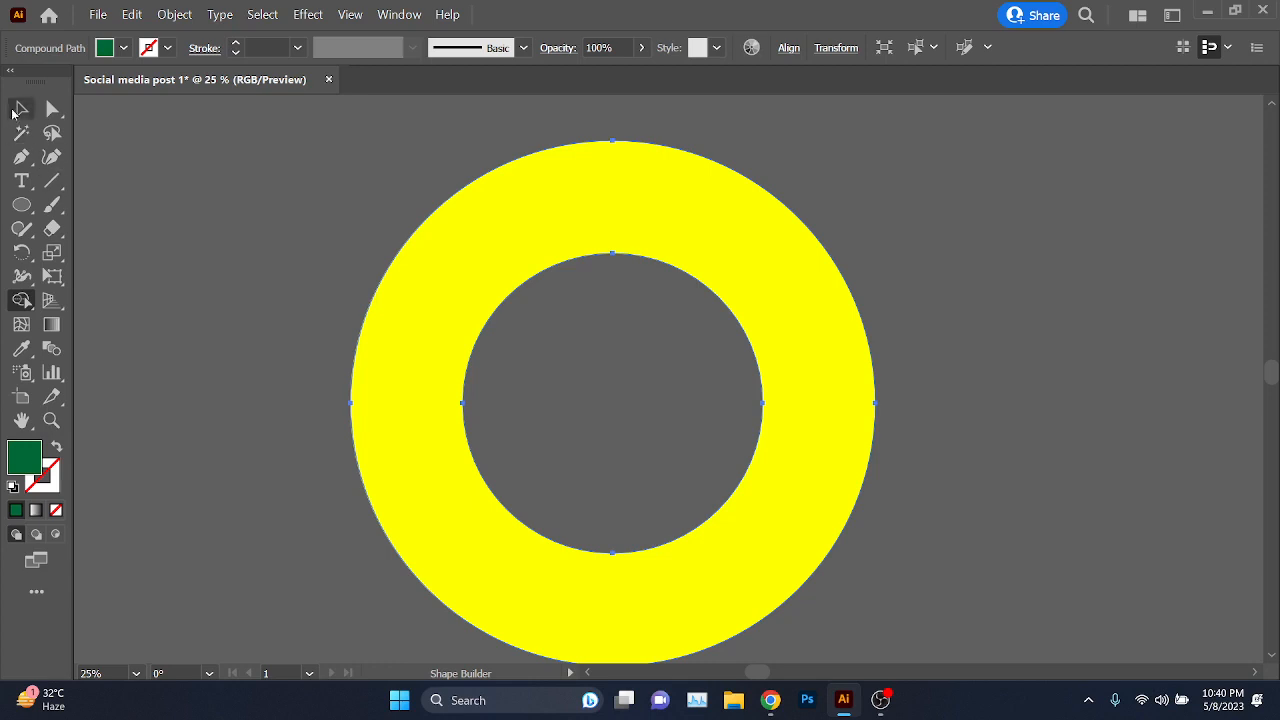
{"action": "left_click", "coordinate": [18, 109]}
{"action": "left_click", "coordinate": [197, 357]}
{"action": "scroll", "coordinate": [532, 477], "scroll_direction": "down", "scroll_amount": 2}
{"action": "left_click_drag", "start_coordinate": [620, 539], "coordinate": [530, 476]}
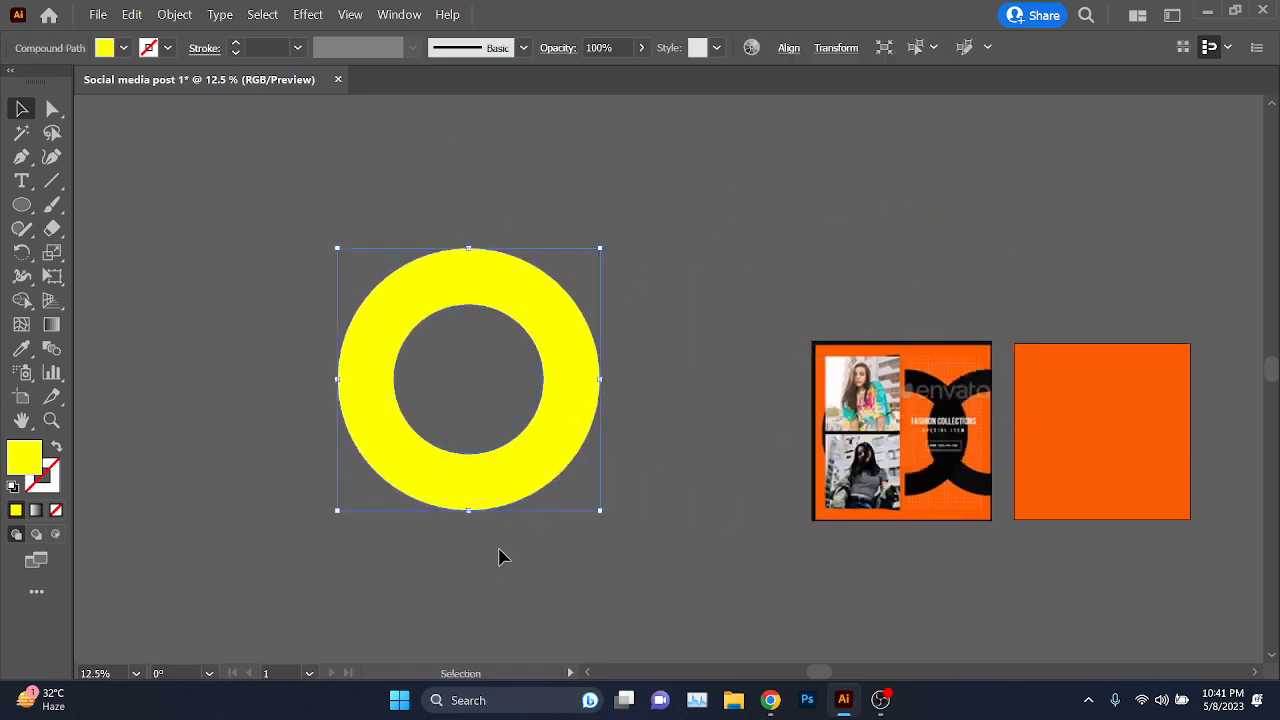
{"action": "left_click_drag", "start_coordinate": [578, 539], "coordinate": [691, 530]}
{"action": "left_click_drag", "start_coordinate": [673, 392], "coordinate": [659, 418]}
{"action": "scroll", "coordinate": [449, 481], "scroll_direction": "up", "scroll_amount": 1}
{"action": "left_click_drag", "start_coordinate": [354, 500], "coordinate": [331, 533]}
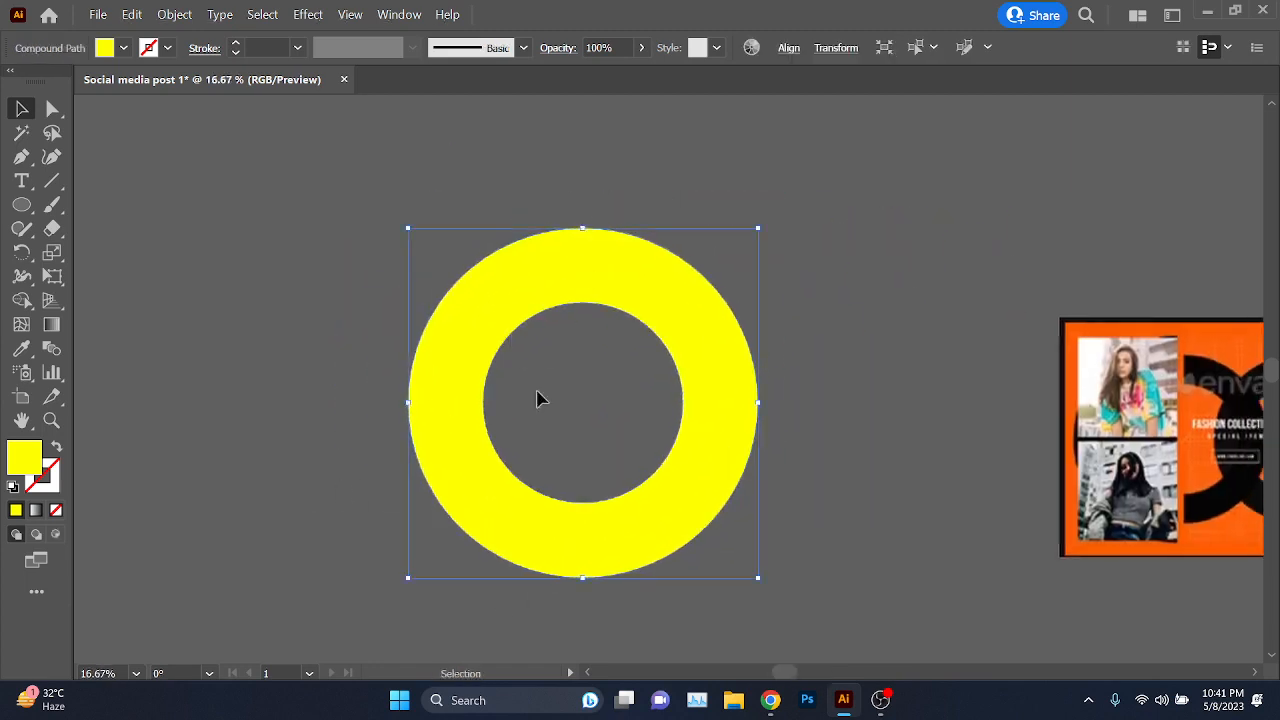
{"action": "scroll", "coordinate": [523, 530], "scroll_direction": "down", "scroll_amount": 1}
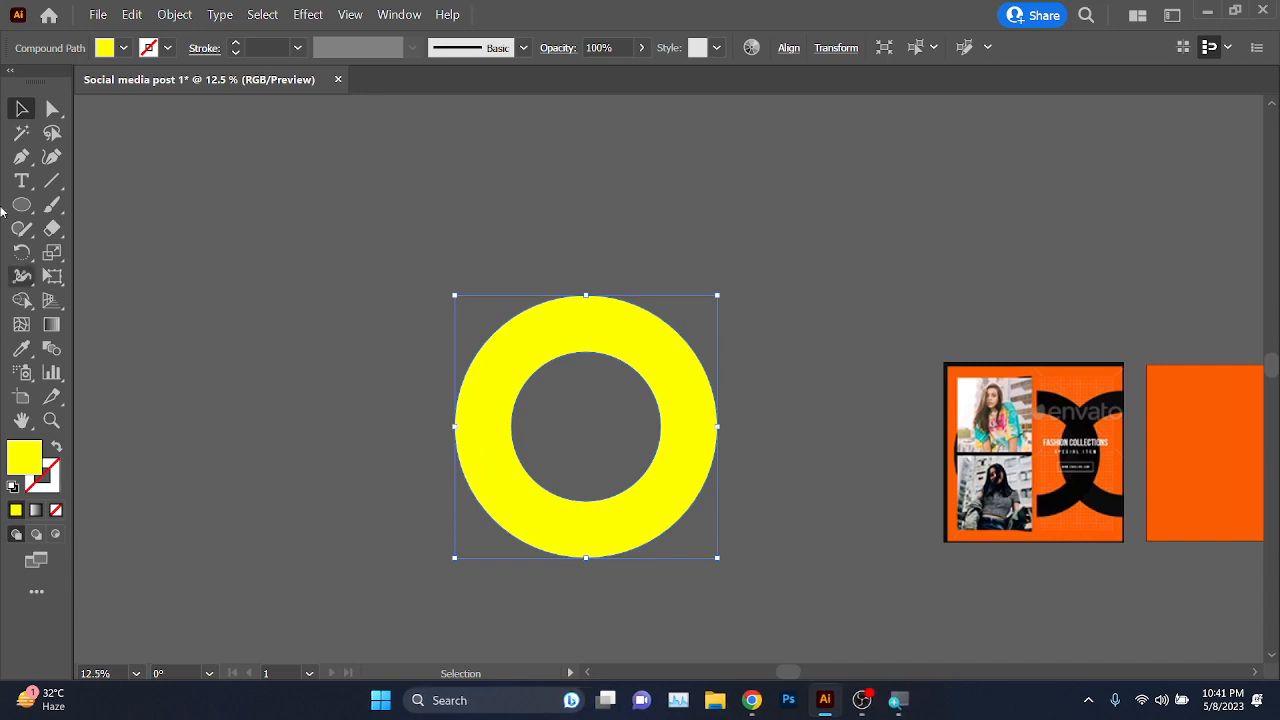
- Try the Line Segment tool with a straight vertical line beside the ring, and delete that line
{"action": "left_click", "coordinate": [51, 183]}
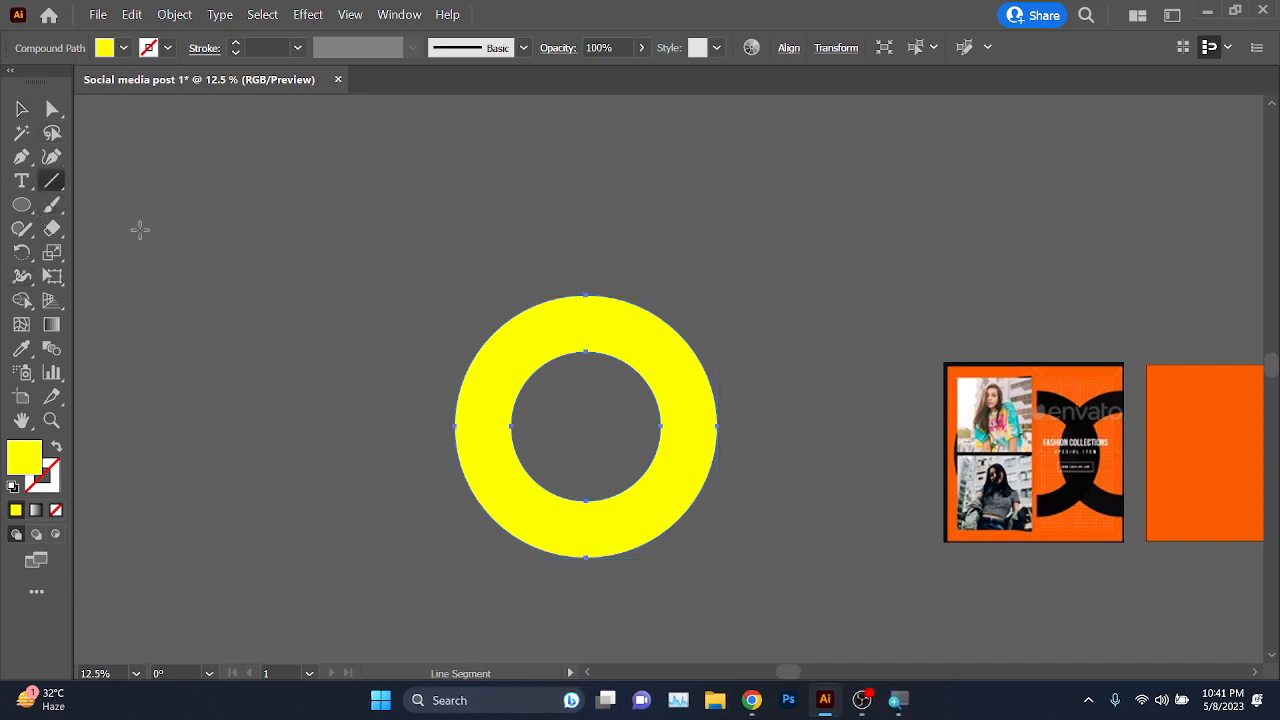
{"action": "left_click_drag", "start_coordinate": [315, 230], "coordinate": [435, 567]}
{"action": "scroll", "coordinate": [630, 440], "scroll_direction": "left", "scroll_amount": 5}
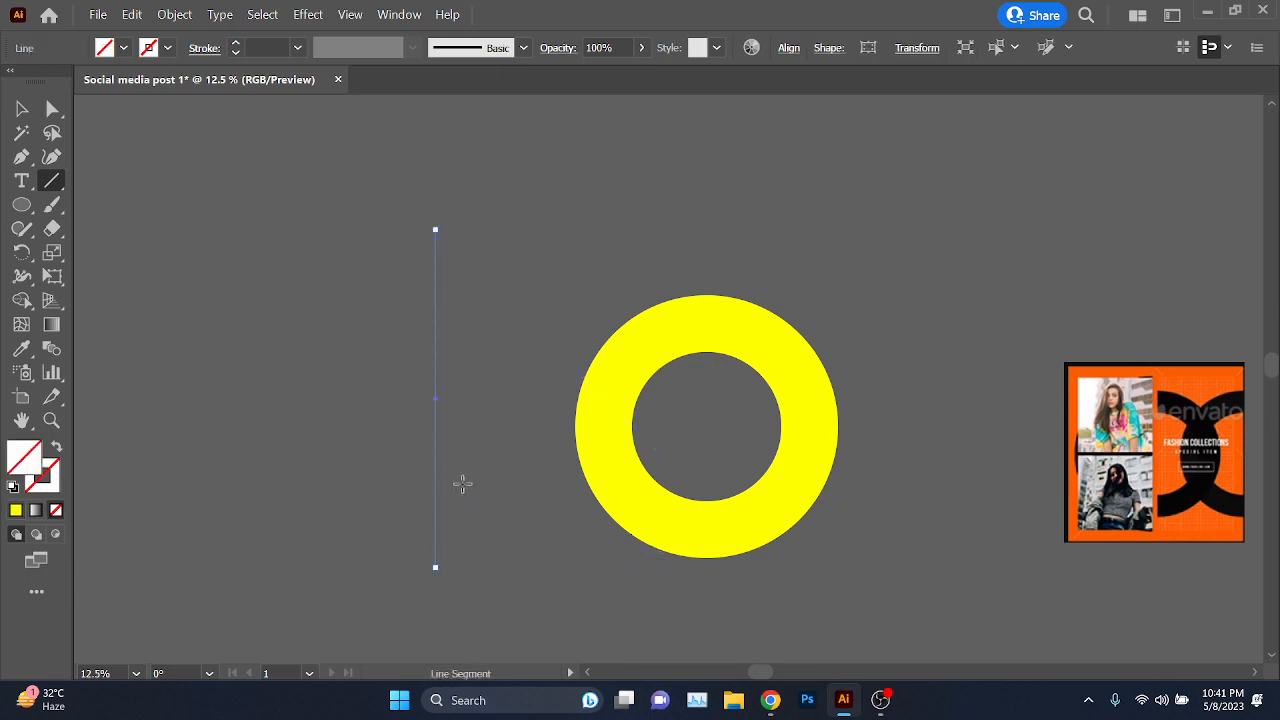
{"action": "key", "text": "Delete"}
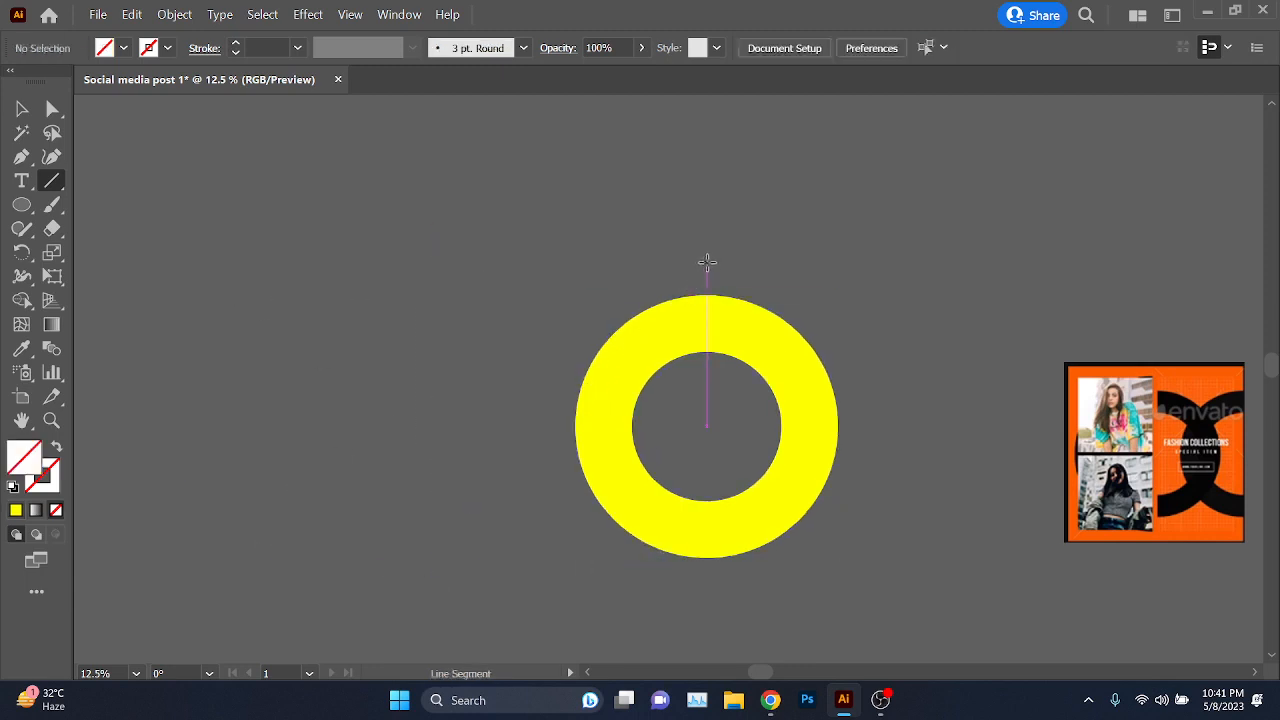
- Draw a vertical line through the ring's center, extending beyond both edges, with a black 30 pt stroke
{"action": "left_click_drag", "start_coordinate": [707, 262], "coordinate": [707, 609]}
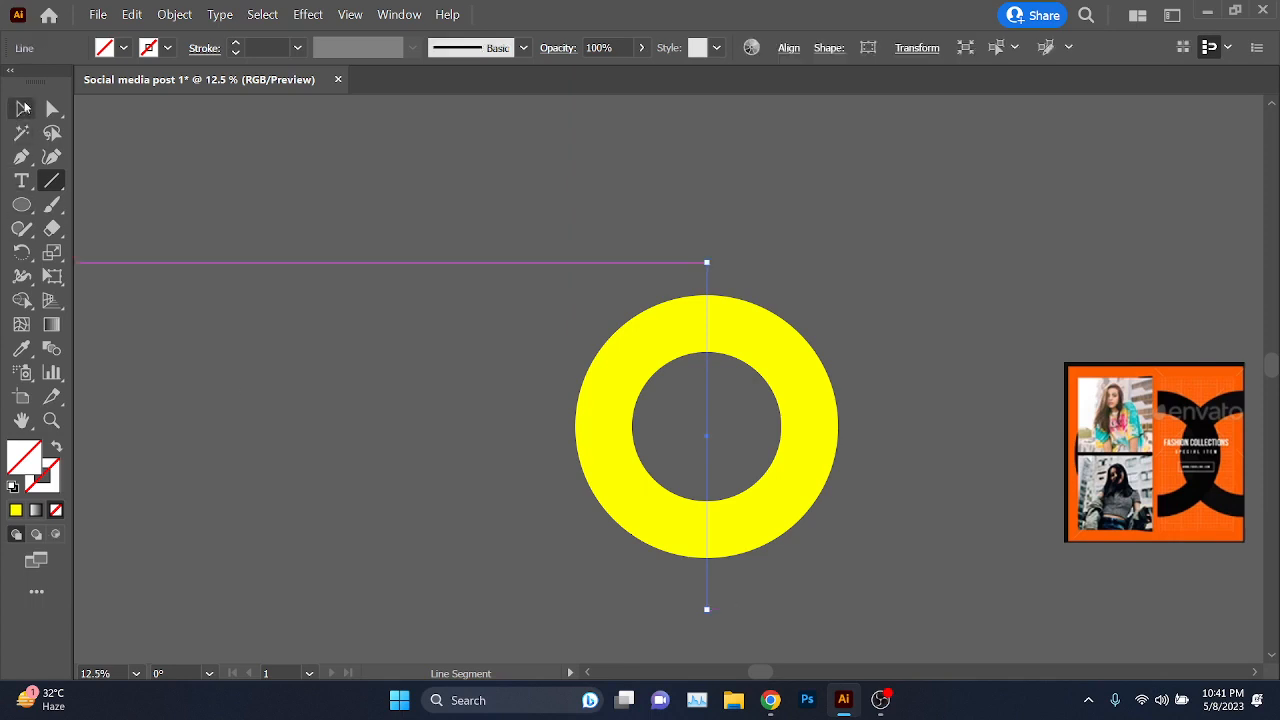
{"action": "left_click", "coordinate": [24, 108]}
{"action": "left_click", "coordinate": [124, 49]}
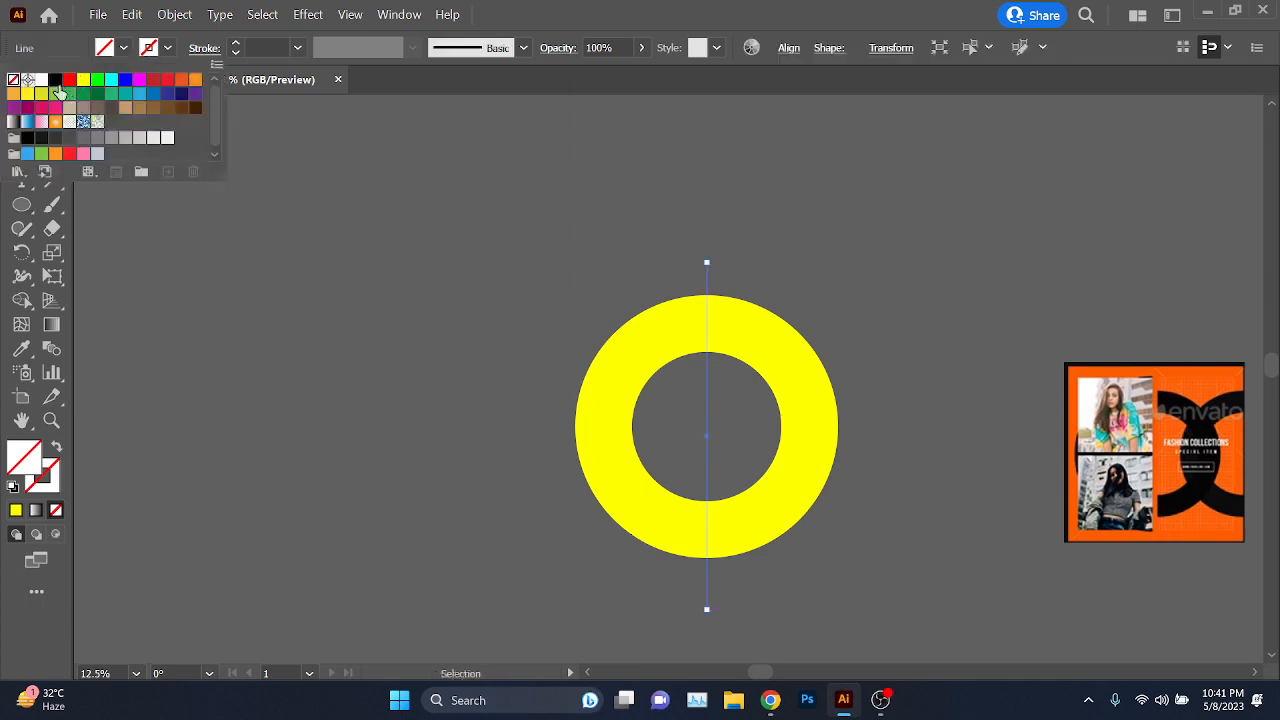
{"action": "left_click", "coordinate": [55, 80]}
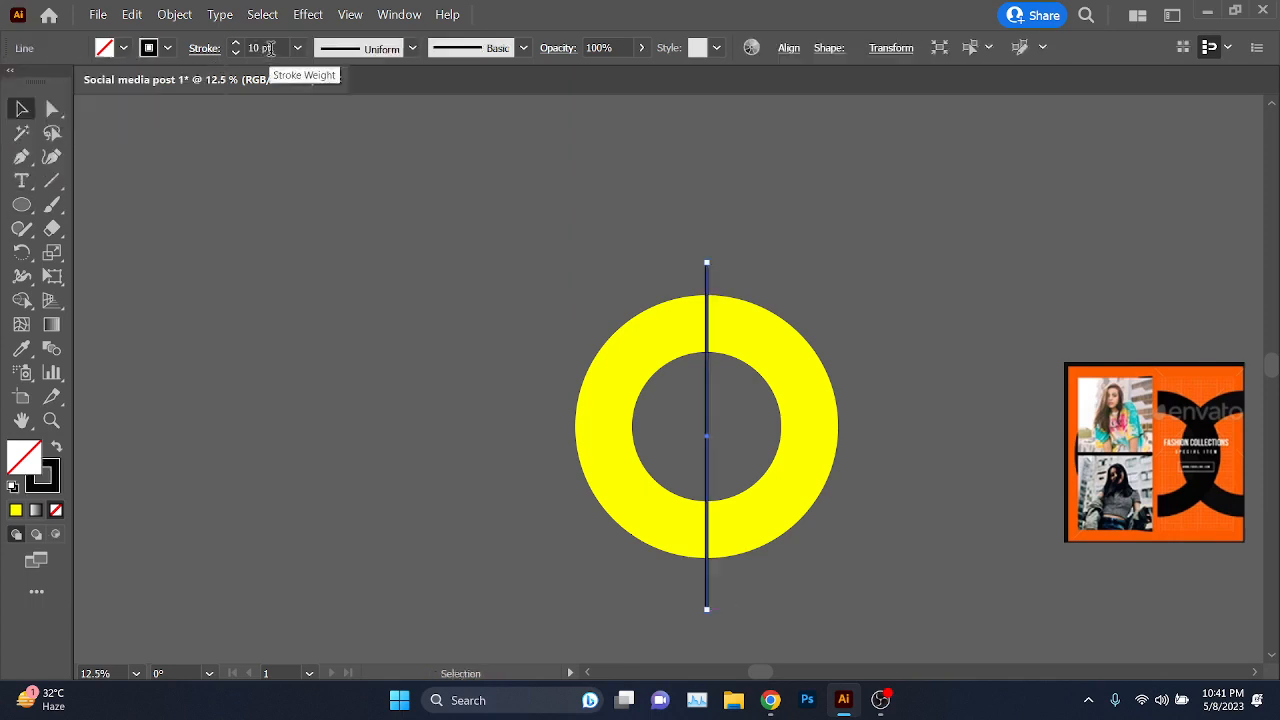
{"action": "scroll", "coordinate": [270, 48], "scroll_direction": "up", "scroll_amount": 2}
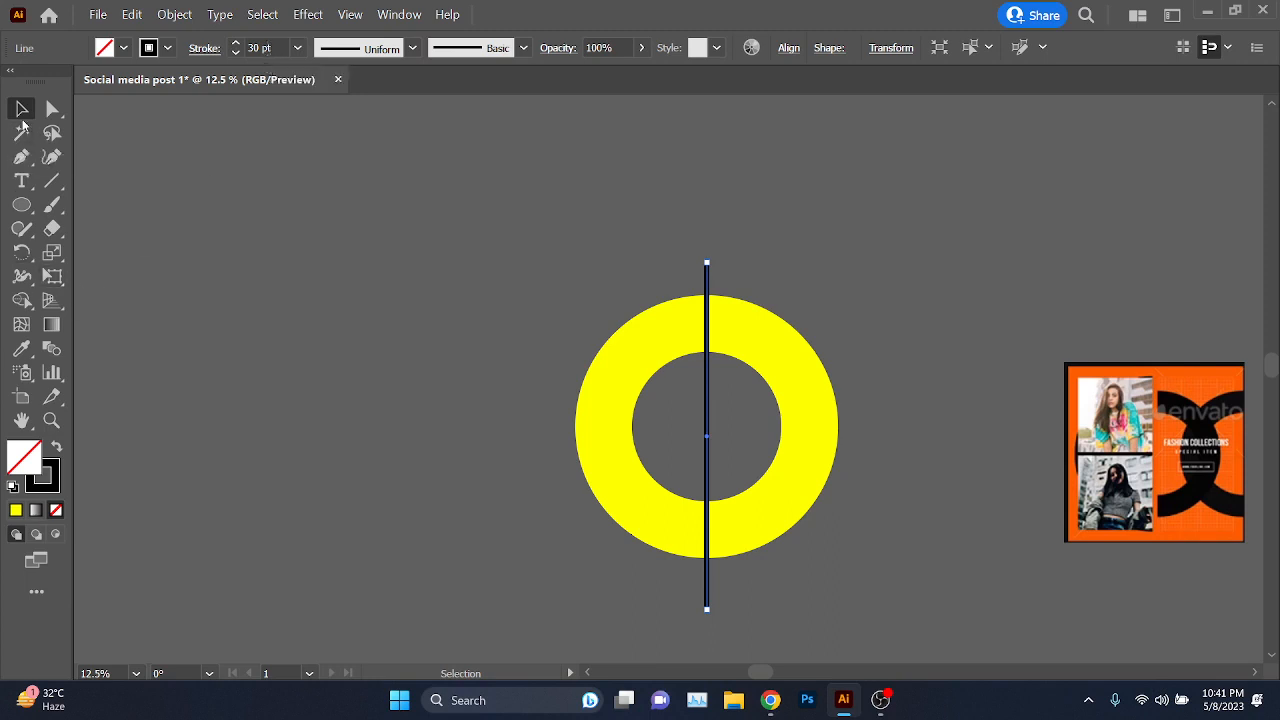
{"action": "left_click", "coordinate": [330, 396]}
- Set the vertical line's stroke weight to 20 pt and deselect it
{"action": "scroll", "coordinate": [690, 262], "scroll_direction": "up", "scroll_amount": 4}
{"action": "left_click_drag", "start_coordinate": [829, 406], "coordinate": [670, 333]}
{"action": "left_click_drag", "start_coordinate": [400, 149], "coordinate": [728, 264]}
{"action": "scroll", "coordinate": [571, 226], "scroll_direction": "up", "scroll_amount": 3}
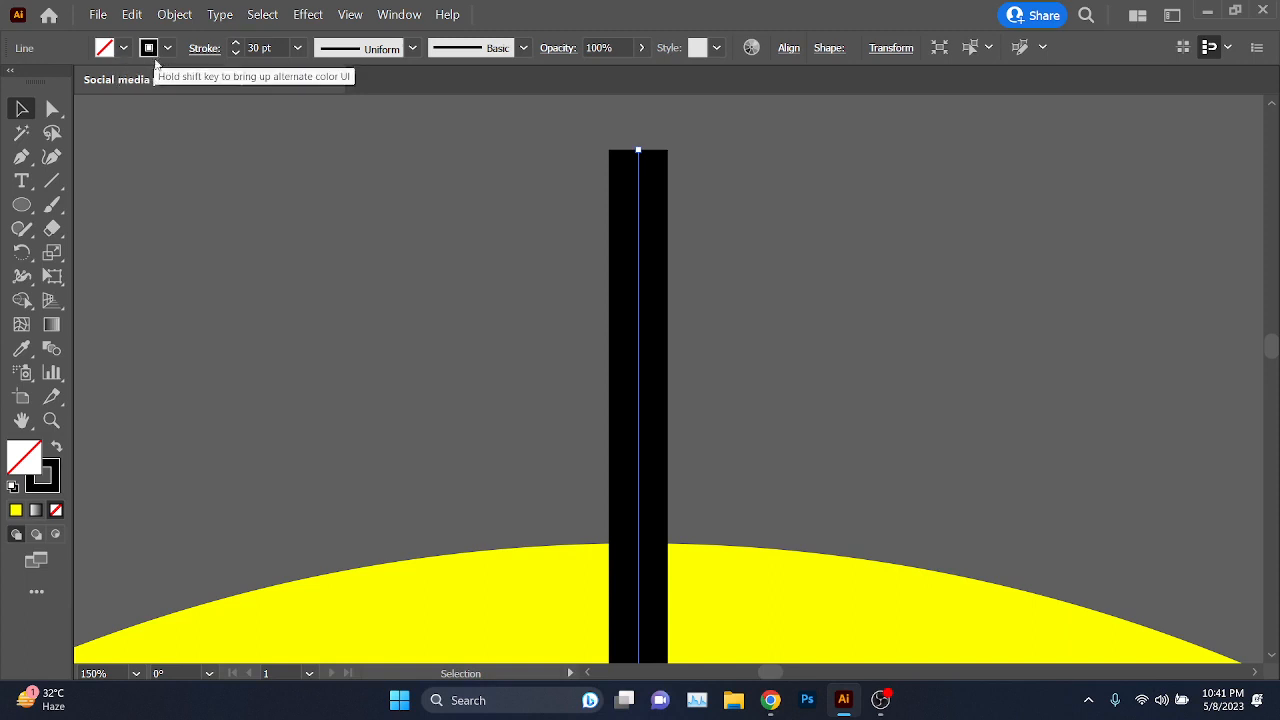
{"action": "left_click", "coordinate": [267, 46]}
{"action": "scroll", "coordinate": [267, 43], "scroll_direction": "down", "scroll_amount": 5}
{"action": "scroll", "coordinate": [267, 43], "scroll_direction": "up", "scroll_amount": 7}
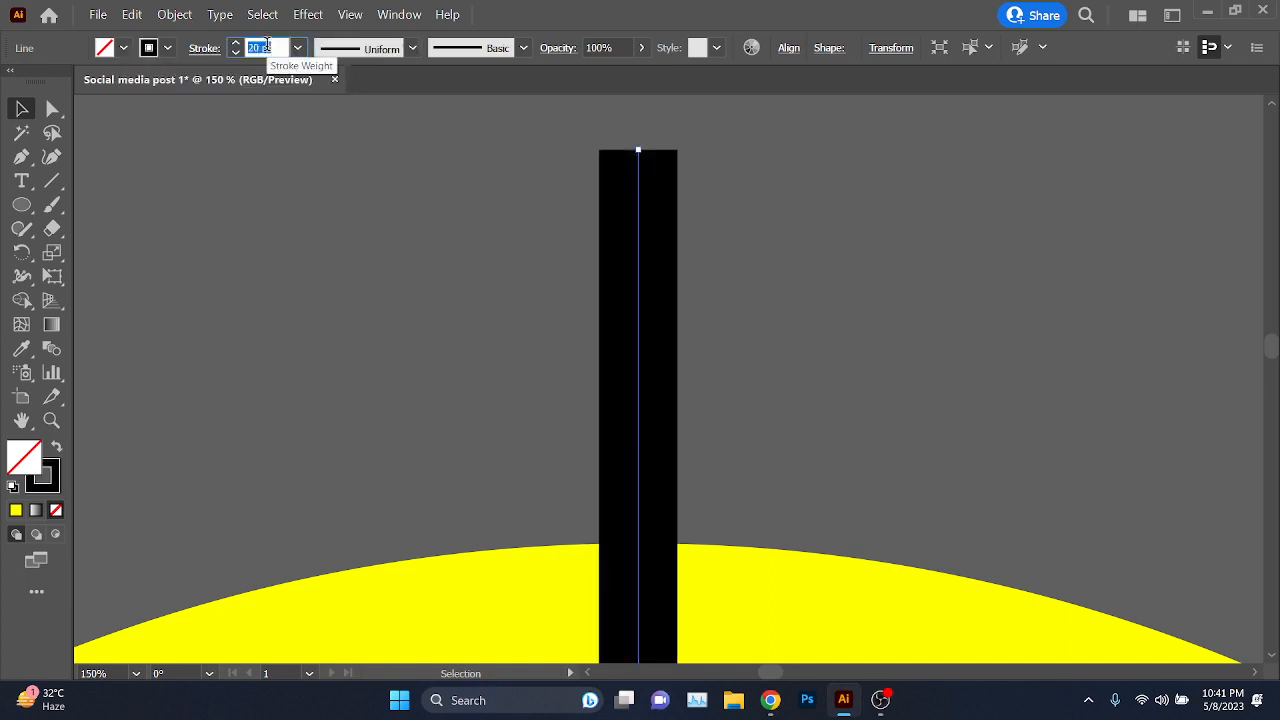
{"action": "scroll", "coordinate": [267, 43], "scroll_direction": "down", "scroll_amount": 5}
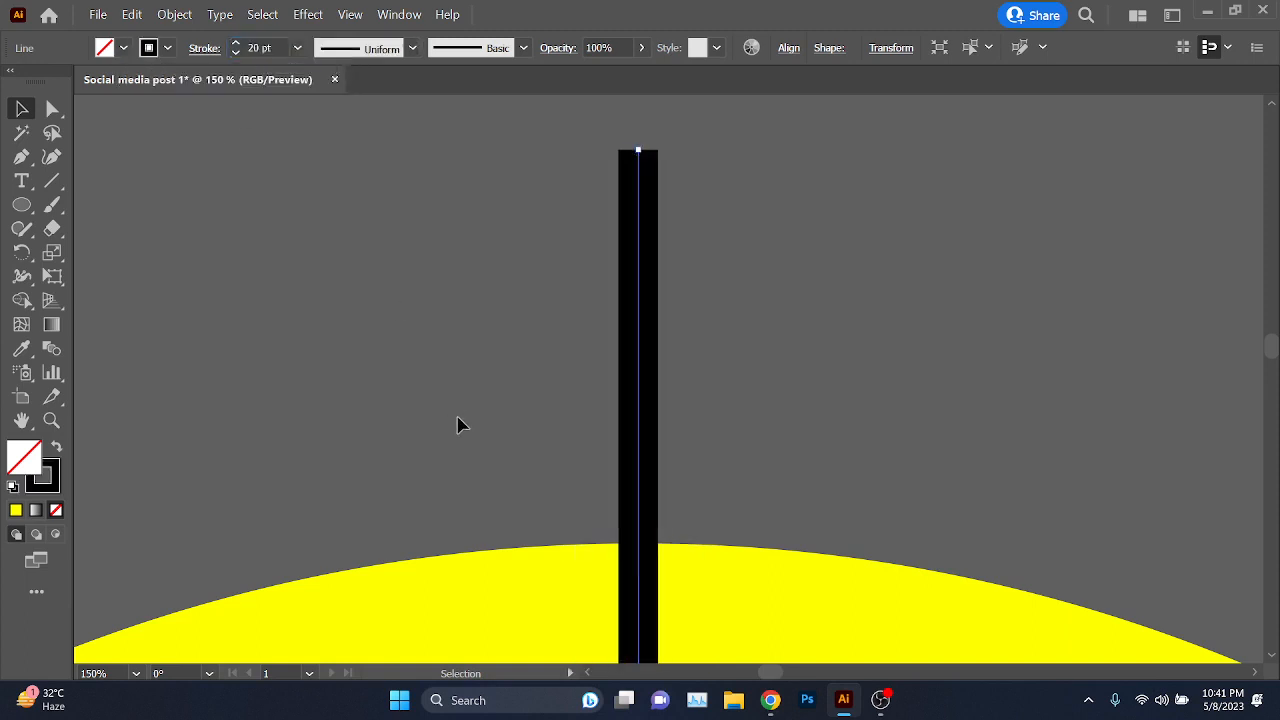
{"action": "left_click", "coordinate": [460, 426]}
{"action": "scroll", "coordinate": [600, 537], "scroll_direction": "down", "scroll_amount": 7}
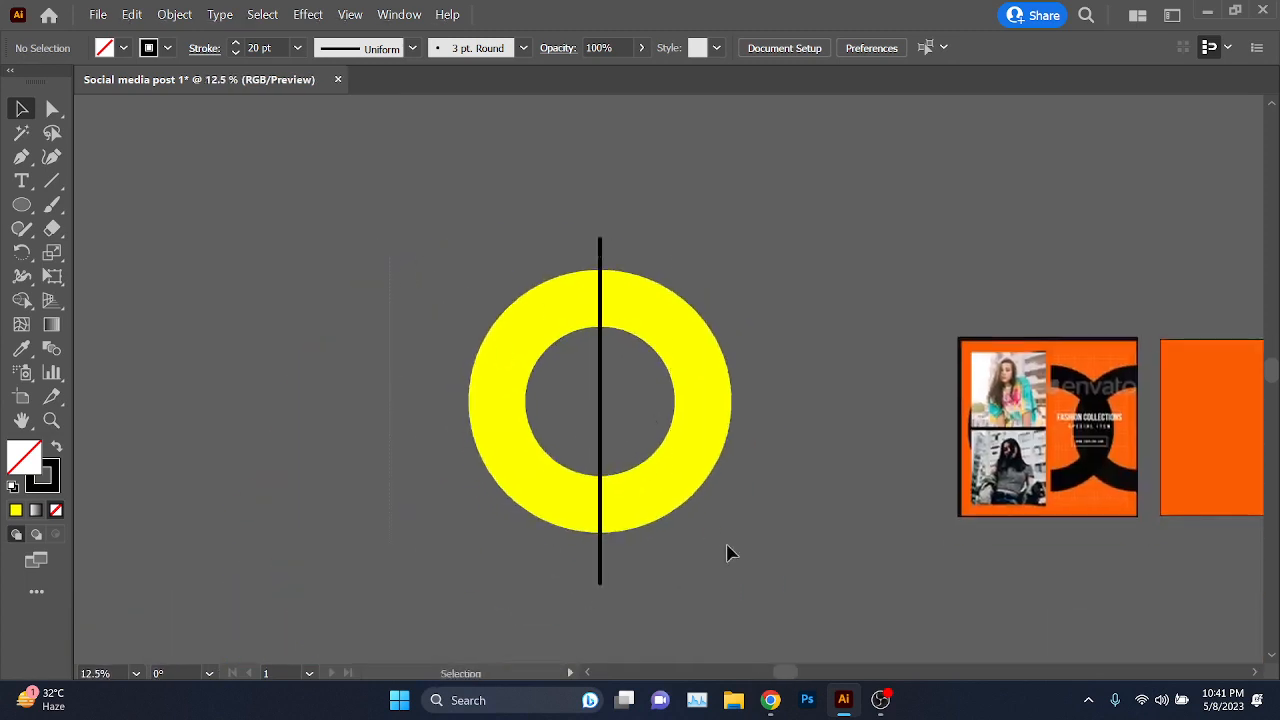
- Select the yellow ring and vertical line, and remove the ring's left half with the Shape Builder tool
{"action": "key", "text": "ctrl+a"}
{"action": "key", "text": "ctrl+plus"}
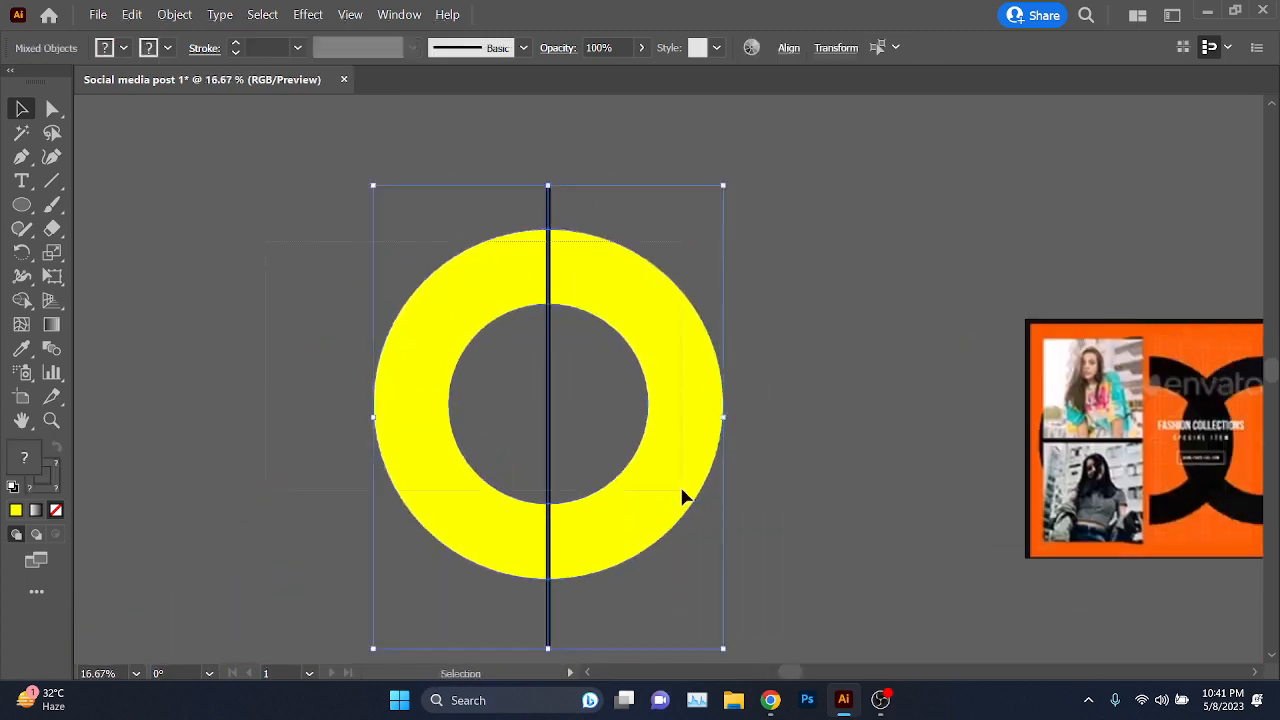
{"action": "left_click", "coordinate": [22, 299]}
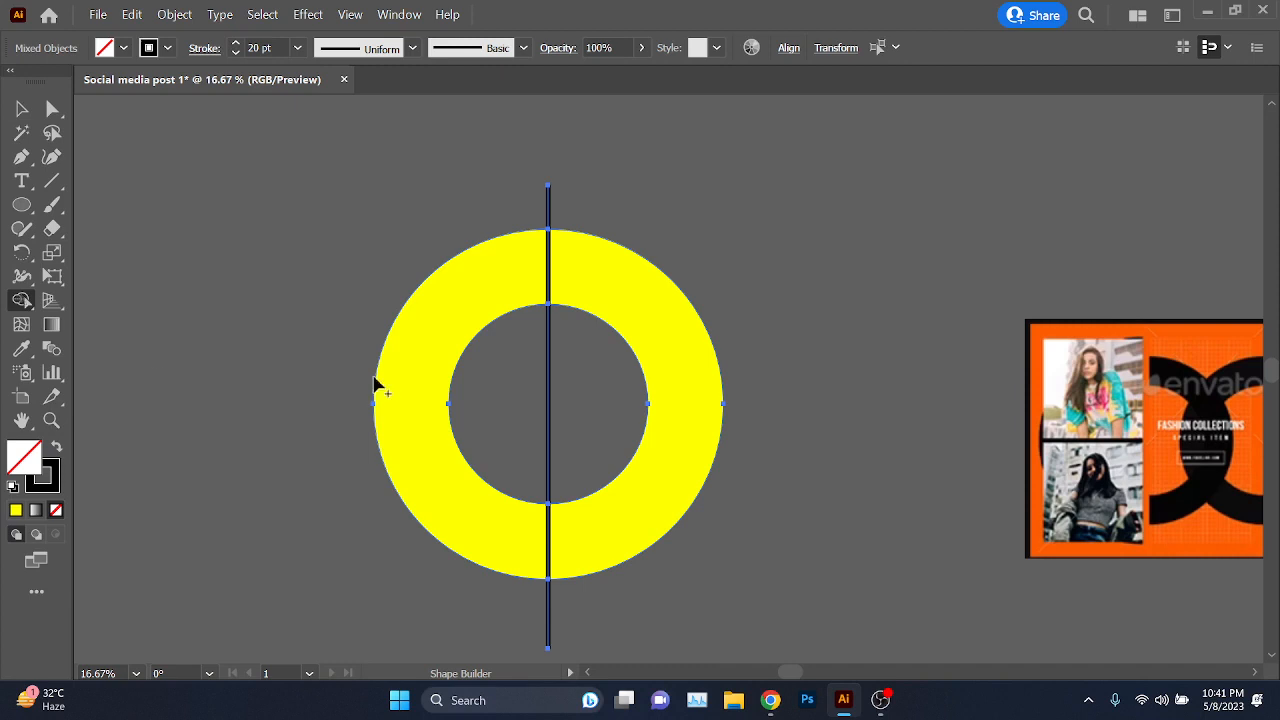
{"action": "left_click", "coordinate": [443, 358], "text": "alt"}
{"action": "key", "text": "v"}
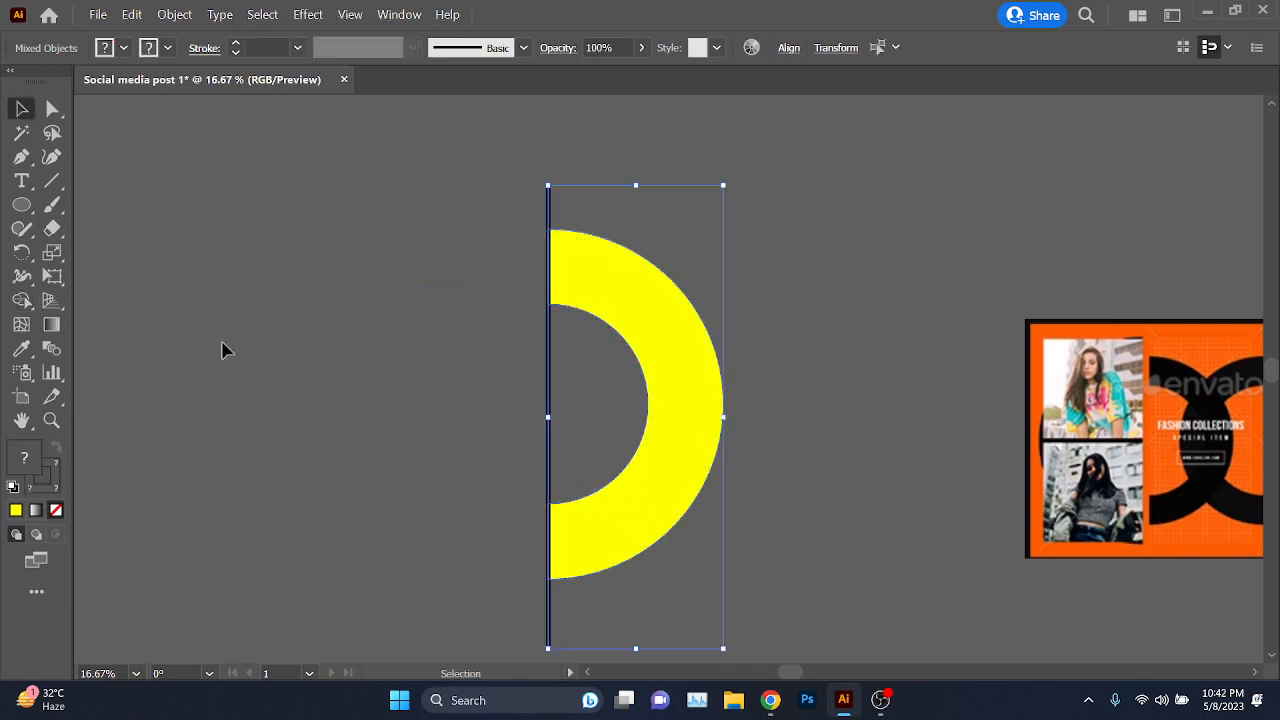
- Move the vertical line to the left, clear of the half ring, and deselect it
{"action": "left_click", "coordinate": [580, 423]}
{"action": "left_click_drag", "start_coordinate": [553, 414], "coordinate": [398, 394]}
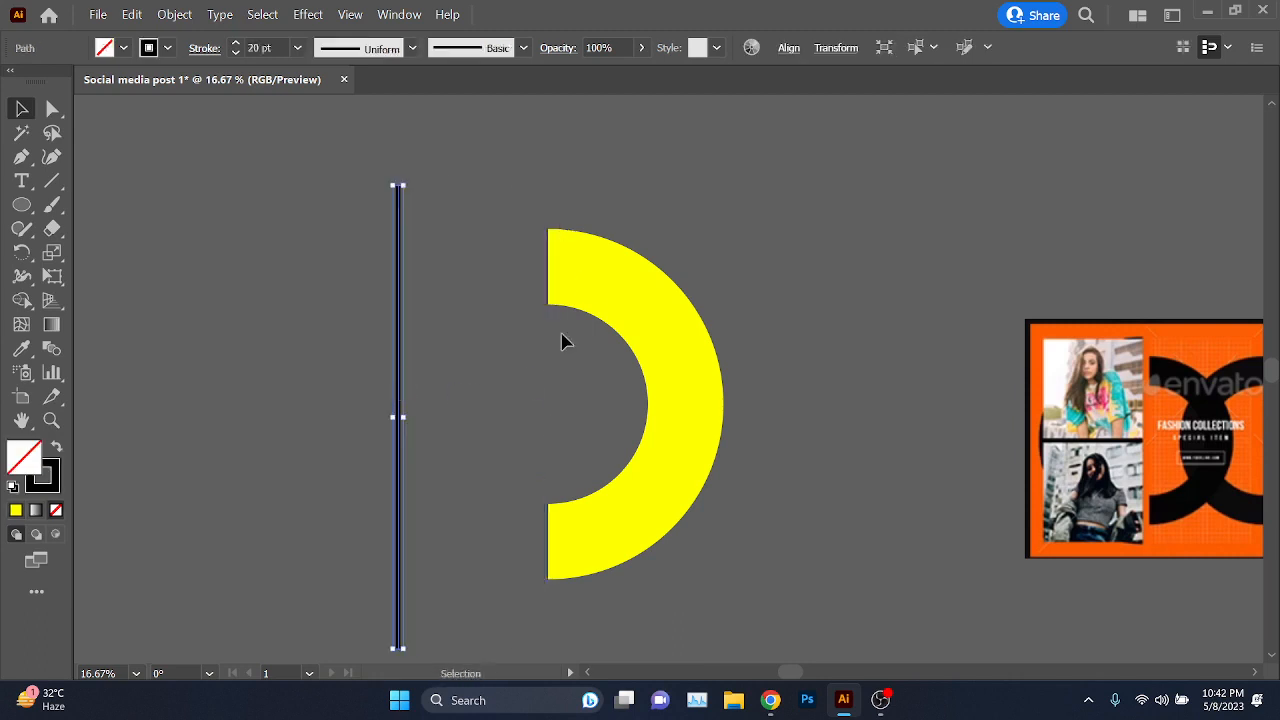
{"action": "left_click", "coordinate": [571, 529]}
{"action": "left_click", "coordinate": [498, 423]}
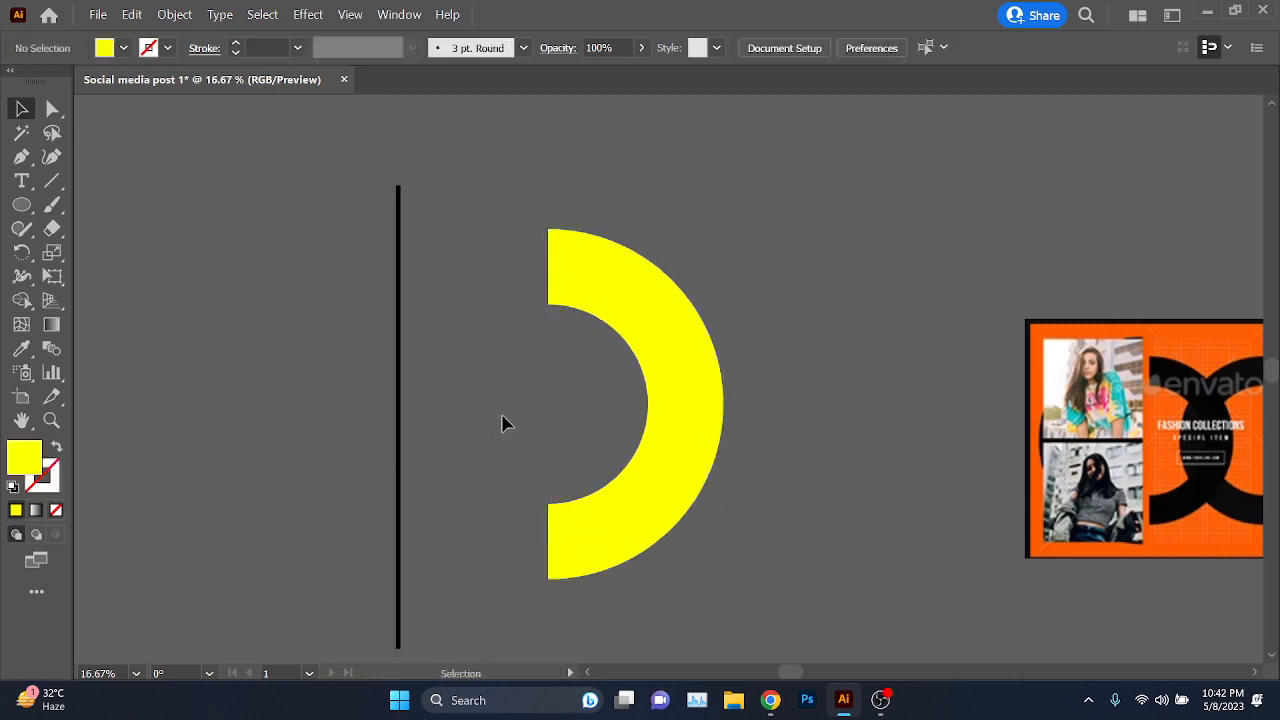
- Delete the half ring and the line, and draw a large yellow circle in their place
{"action": "key", "text": "ctrl+a"}
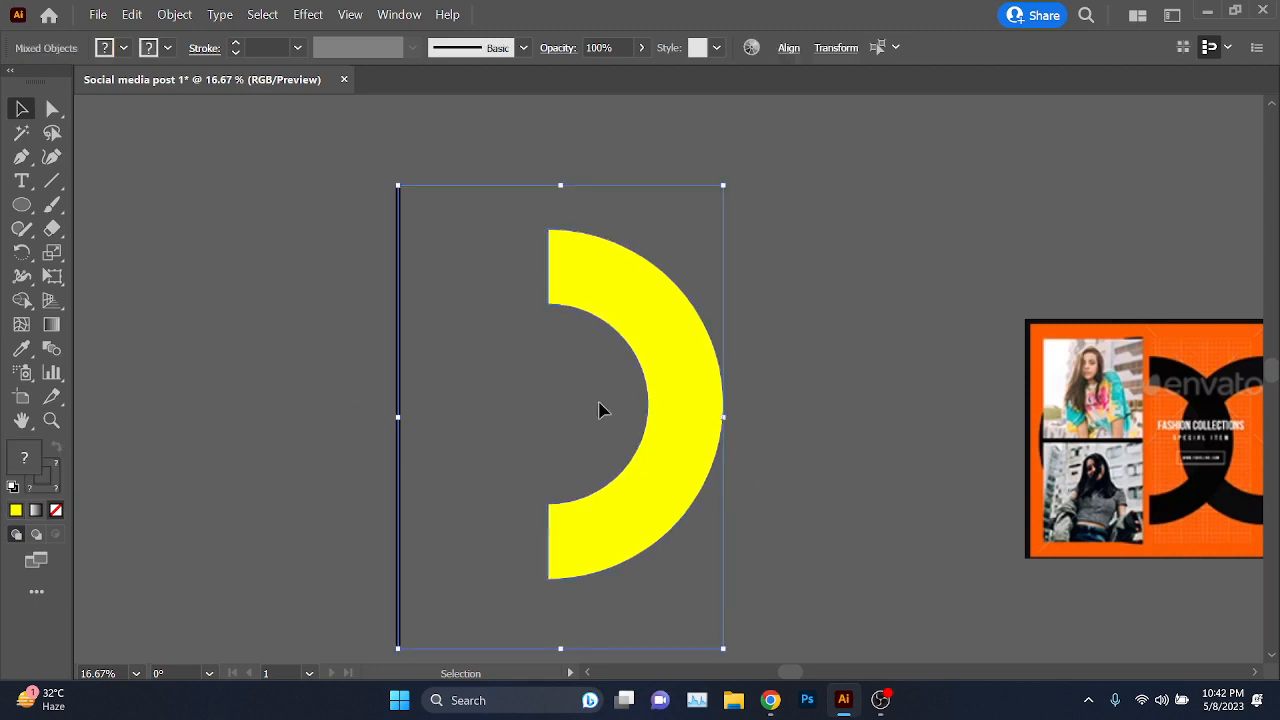
{"action": "key", "text": "Delete"}
{"action": "left_click", "coordinate": [21, 205]}
{"action": "left_click_drag", "start_coordinate": [399, 248], "coordinate": [740, 575]}
{"action": "left_click", "coordinate": [22, 108]}
{"action": "left_click", "coordinate": [52, 182]}
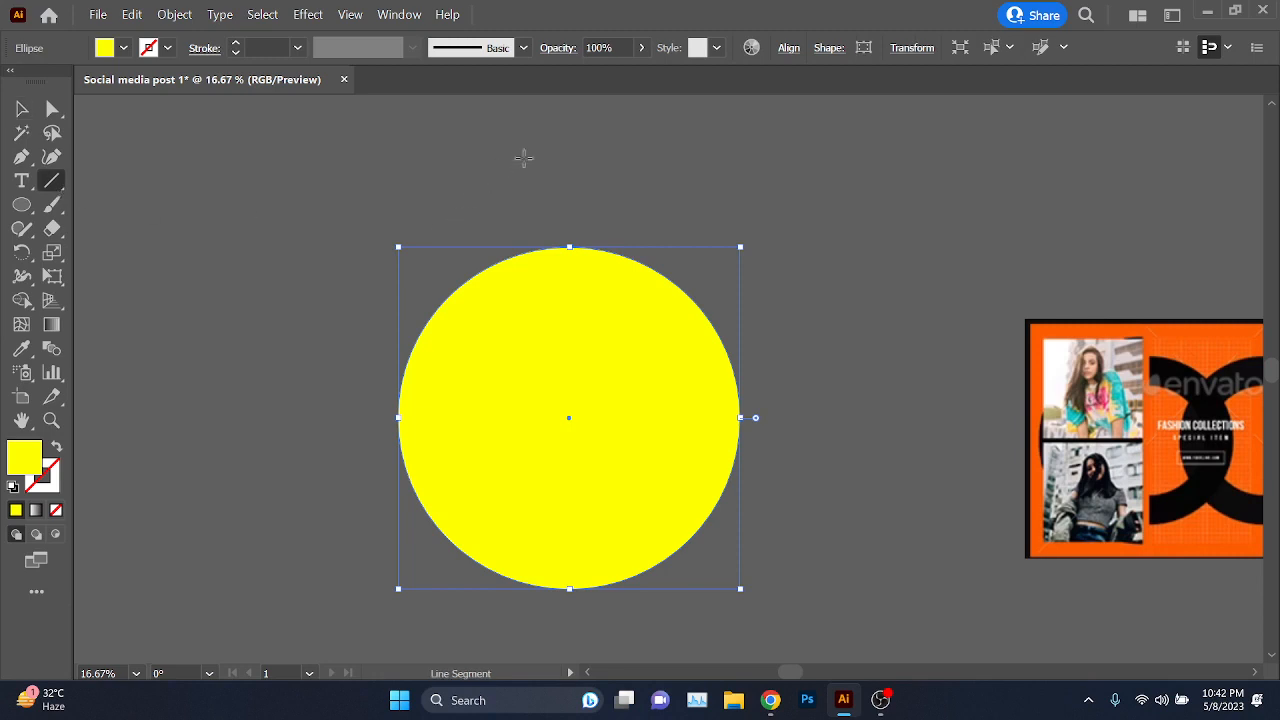
{"action": "left_click_drag", "start_coordinate": [569, 141], "coordinate": [598, 611]}
{"action": "scroll", "coordinate": [549, 471], "scroll_direction": "up", "scroll_amount": 2}
{"action": "key", "text": "ctrl+z"}
{"action": "scroll", "coordinate": [545, 455], "scroll_direction": "up", "scroll_amount": 1}
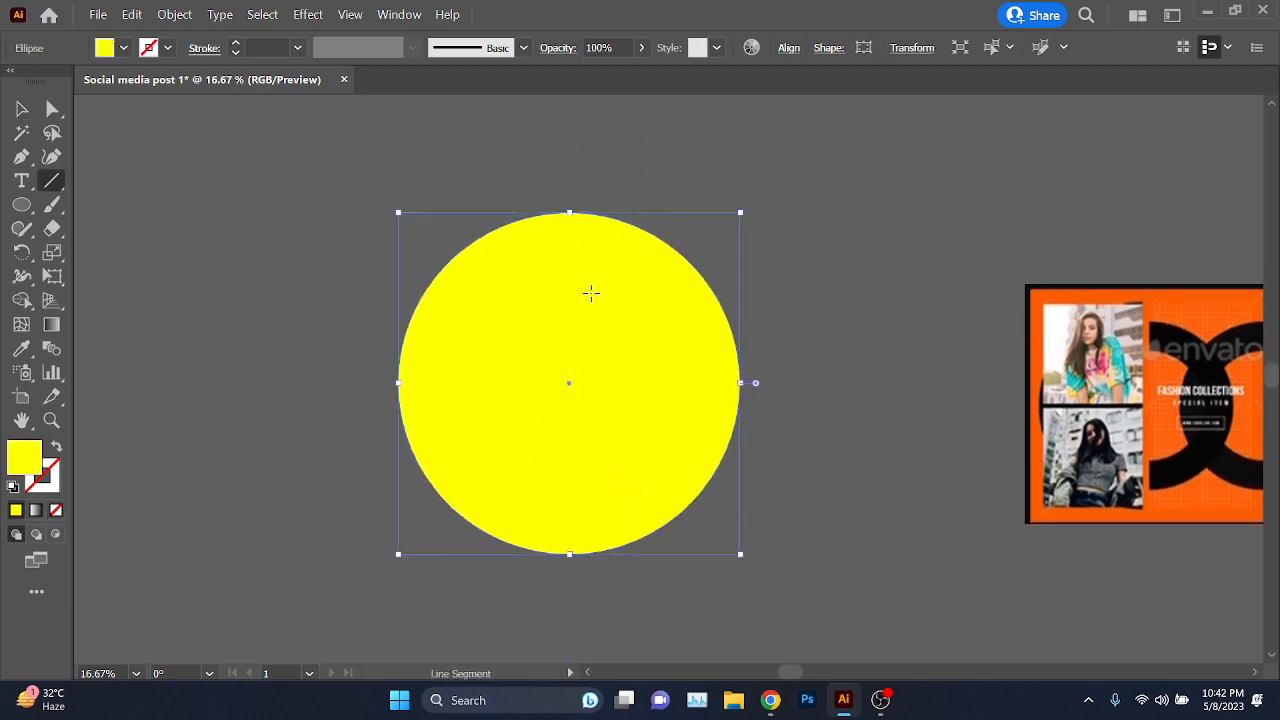
- Draw a vertical line through the circle's center, extending beyond both edges, with a black 4 pt stroke
{"action": "scroll", "coordinate": [580, 223], "scroll_direction": "down", "scroll_amount": 1, "text": "alt"}
{"action": "scroll", "coordinate": [556, 187], "scroll_direction": "up", "scroll_amount": 1}
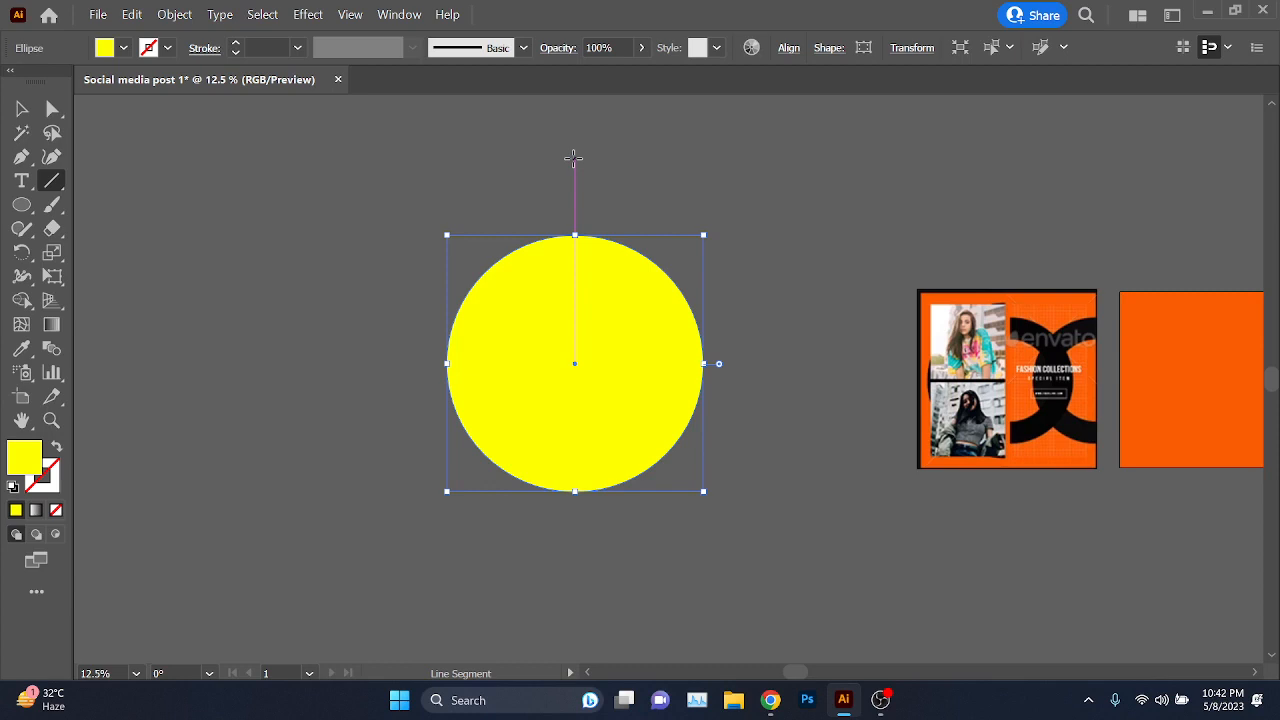
{"action": "left_click_drag", "start_coordinate": [573, 157], "coordinate": [547, 580]}
{"action": "left_click", "coordinate": [123, 48]}
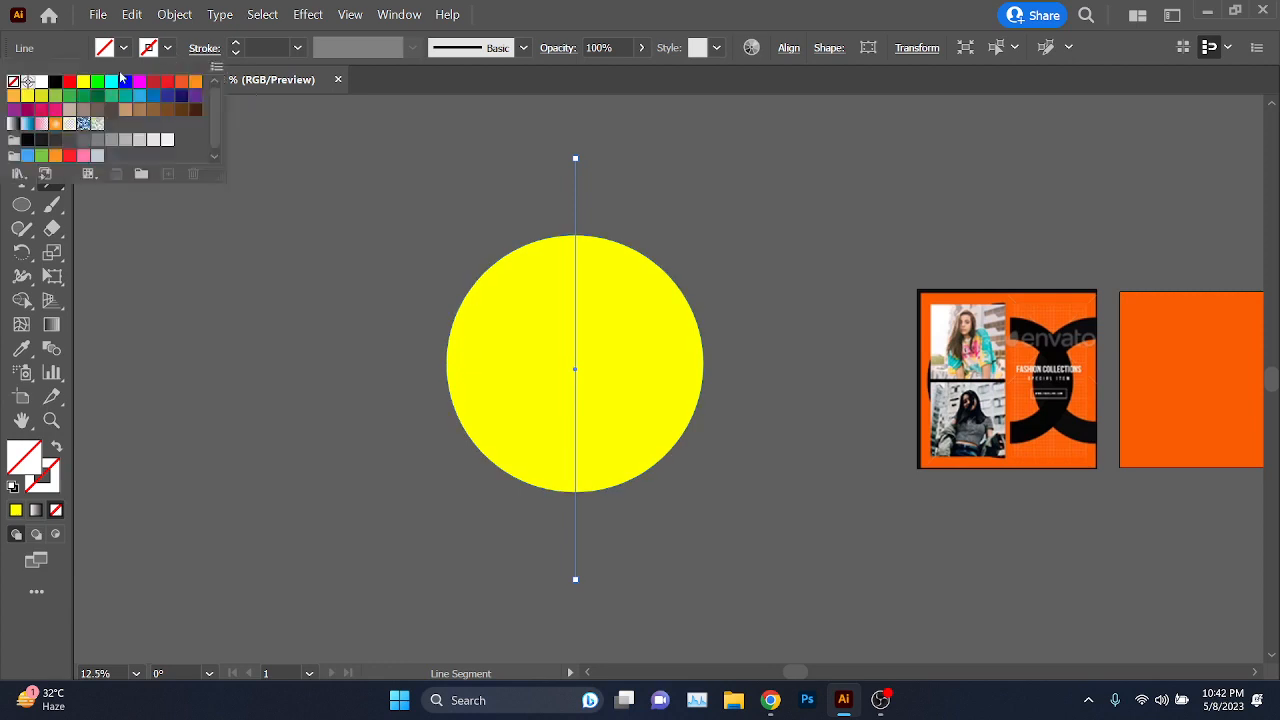
{"action": "left_click", "coordinate": [56, 82]}
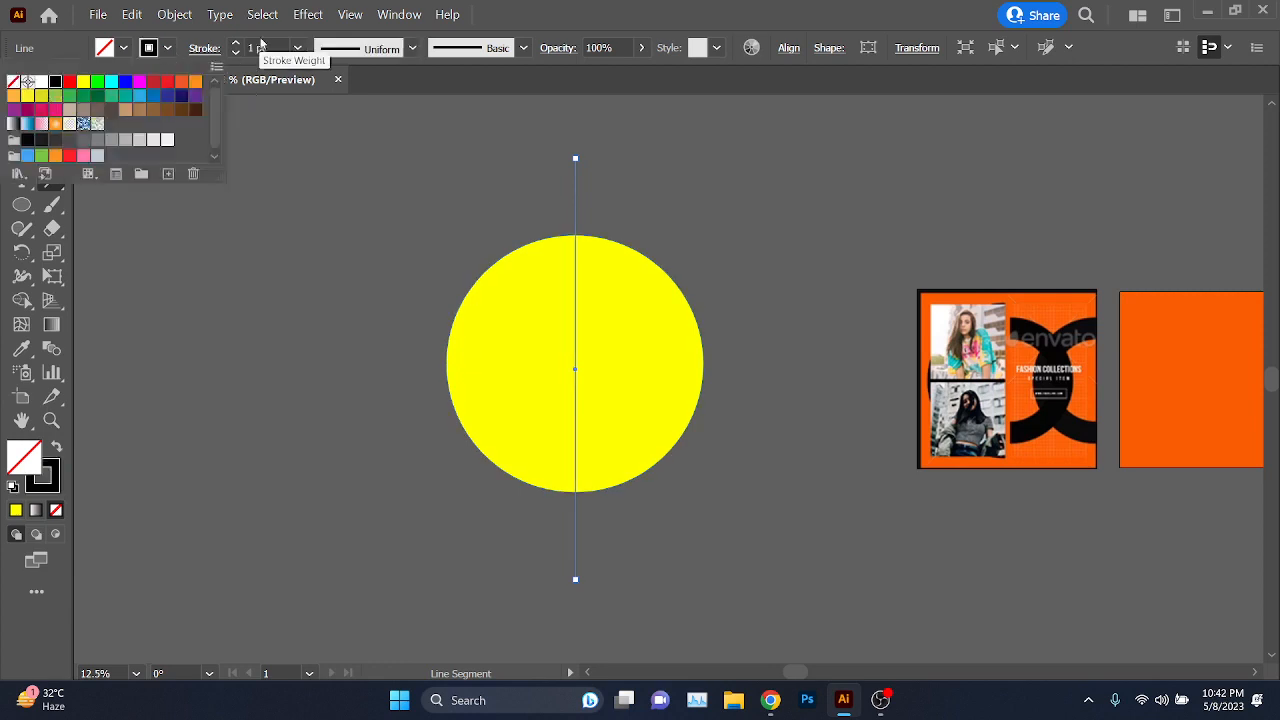
{"action": "scroll", "coordinate": [262, 43], "scroll_direction": "up", "scroll_amount": 3}
{"action": "key", "text": "v"}
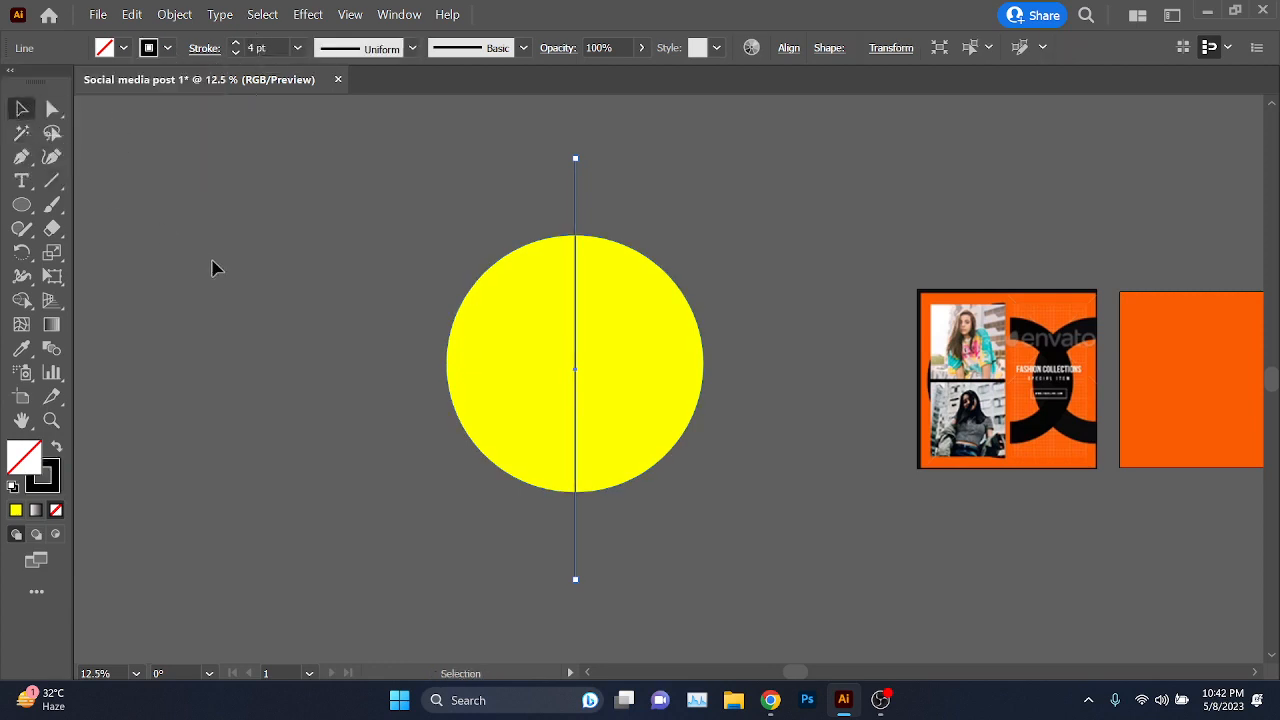
{"action": "left_click", "coordinate": [214, 266]}
- Add a copy of the vertical line rotated 90° so it crosses the circle horizontally
{"action": "key", "text": "ctrl+plus"}
{"action": "left_click_drag", "start_coordinate": [433, 145], "coordinate": [686, 210]}
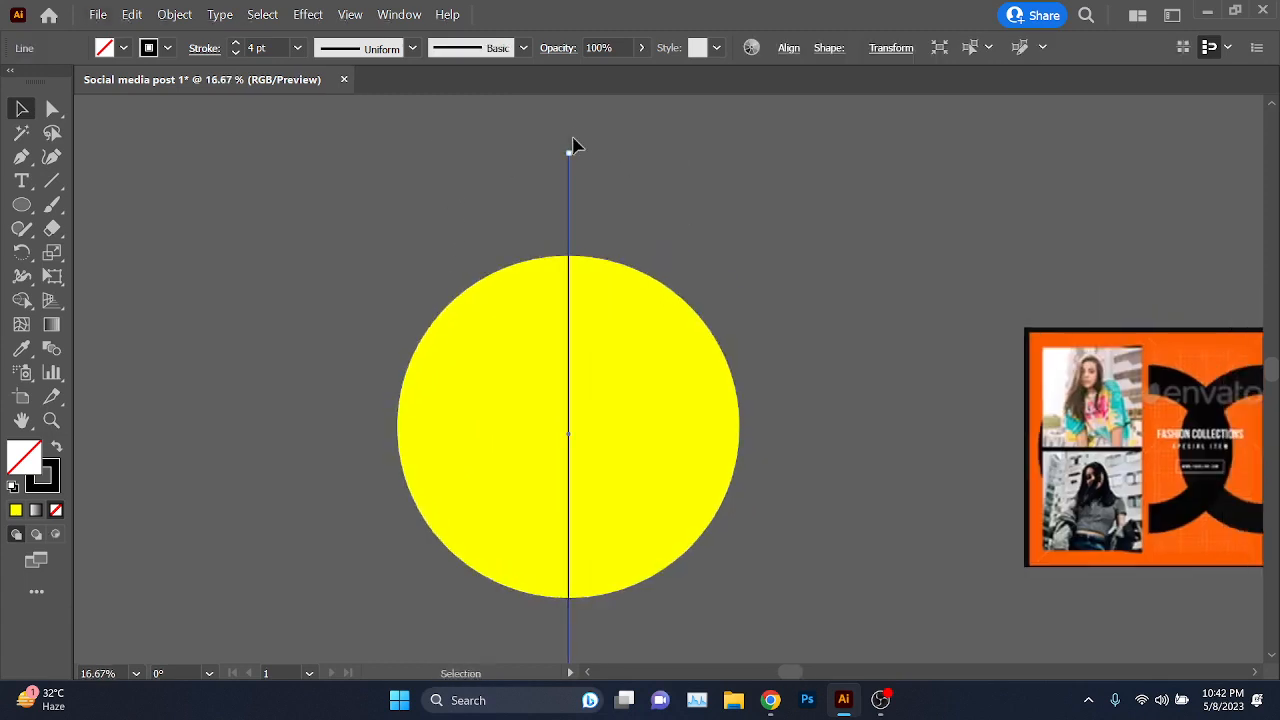
{"action": "left_click_drag", "start_coordinate": [572, 147], "coordinate": [848, 545]}
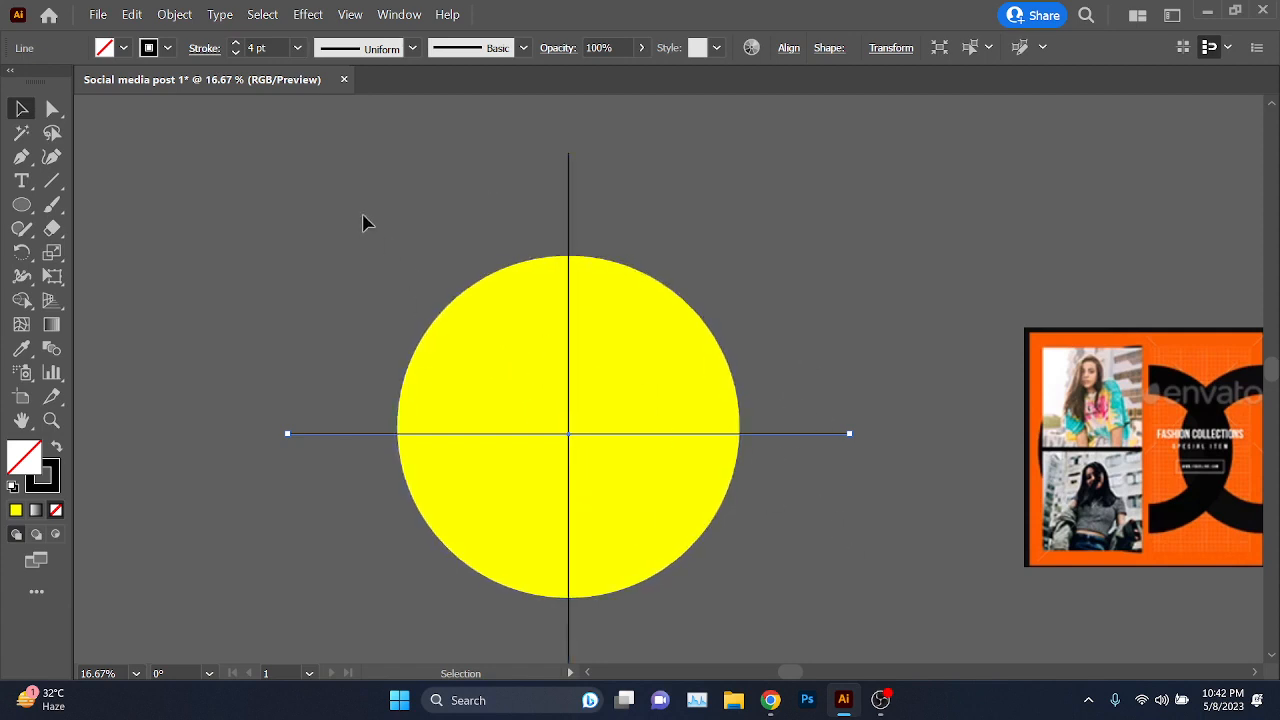
{"action": "scroll", "coordinate": [447, 332], "scroll_direction": "down", "scroll_amount": 1}
- Select the circle and both lines, and remove the upper-left and lower-right quarters with the Shape Builder tool
{"action": "left_click_drag", "start_coordinate": [389, 274], "coordinate": [749, 571]}
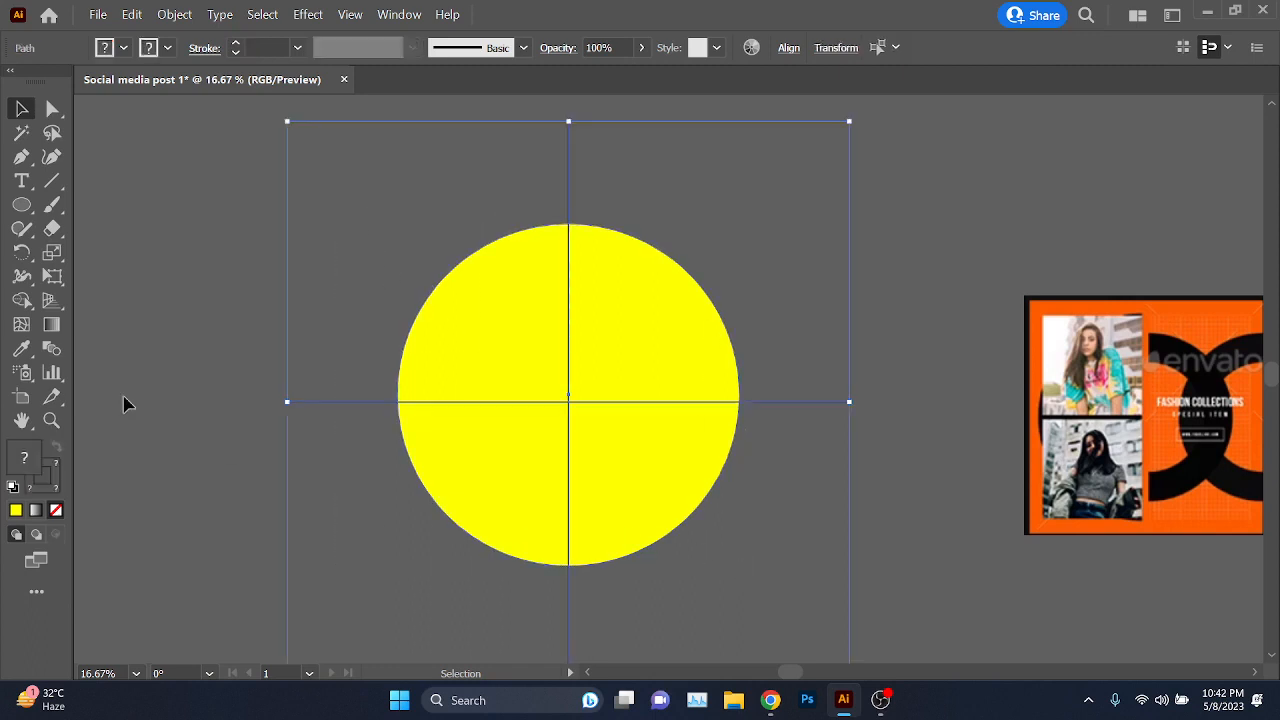
{"action": "left_click", "coordinate": [21, 300]}
{"action": "left_click", "coordinate": [546, 314], "text": "alt"}
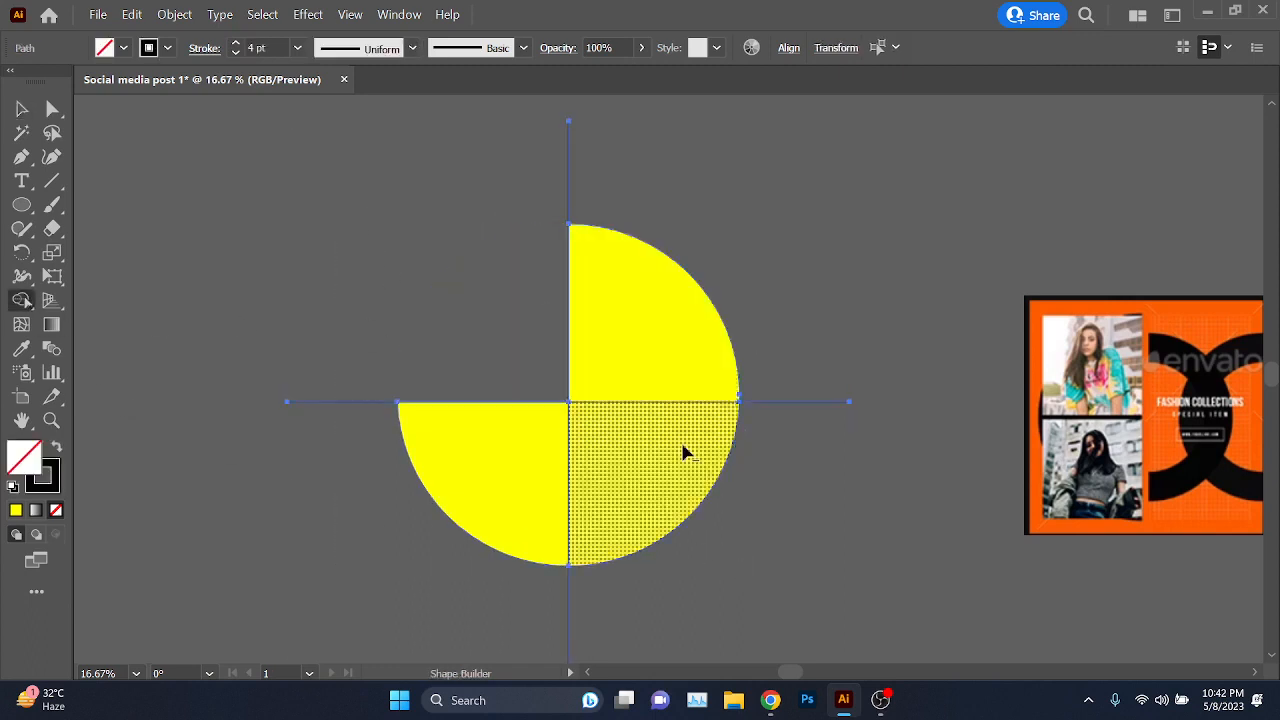
{"action": "left_click", "coordinate": [683, 449], "text": "alt"}
{"action": "left_click", "coordinate": [17, 108]}
{"action": "left_click", "coordinate": [297, 246]}
- Move the lower-left and upper-right quarter pieces outward, away from the crossing lines
{"action": "left_click_drag", "start_coordinate": [566, 330], "coordinate": [625, 274]}
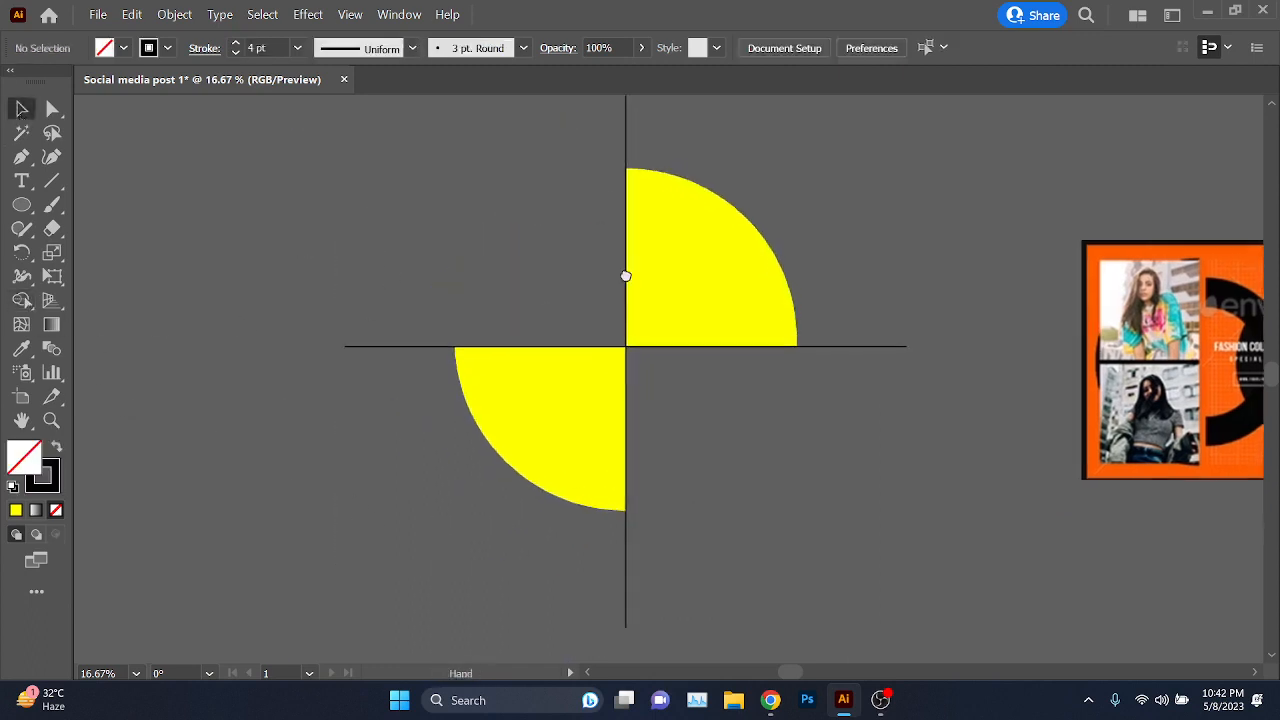
{"action": "left_click_drag", "start_coordinate": [566, 393], "coordinate": [466, 510]}
{"action": "left_click_drag", "start_coordinate": [703, 264], "coordinate": [779, 222]}
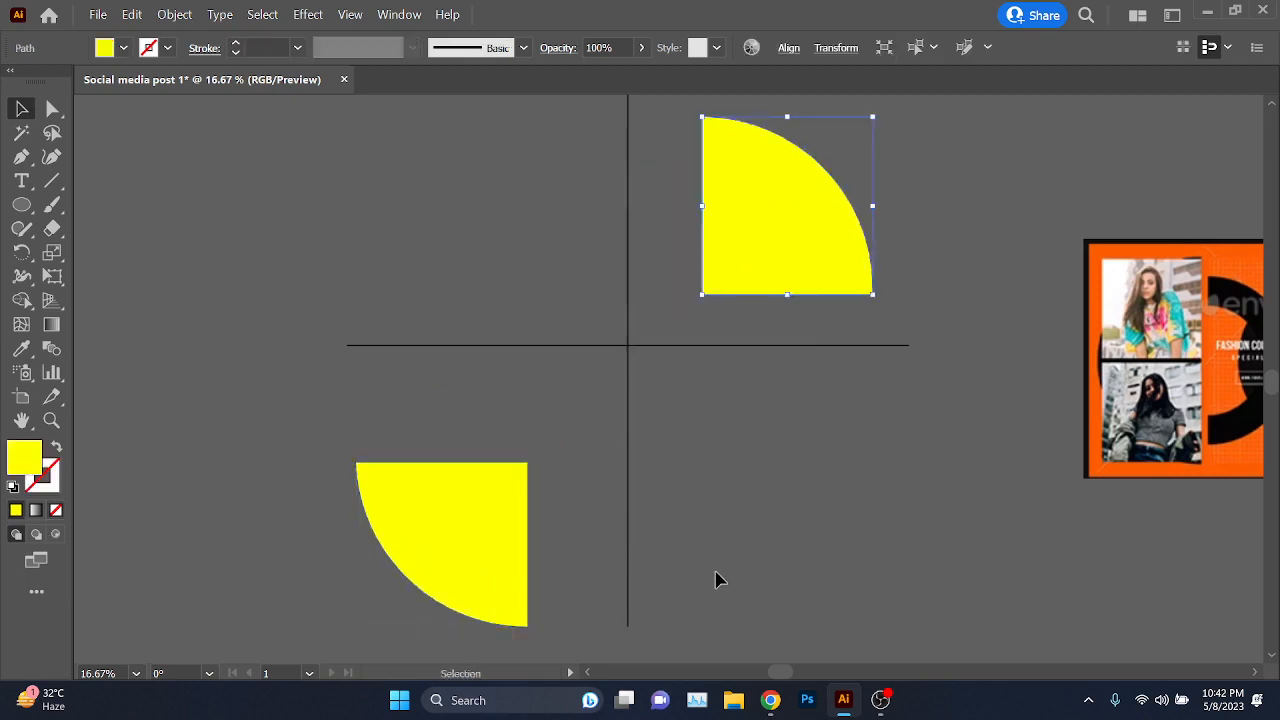
- Undo the quarter moves and the Shape Builder cuts to restore the full circle with both lines
{"action": "key", "text": "ctrl+z"}
{"action": "key", "text": "ctrl+z"}
{"action": "key", "text": "ctrl+z"}
{"action": "key", "text": "ctrl+z"}
{"action": "key", "text": "ctrl+z"}
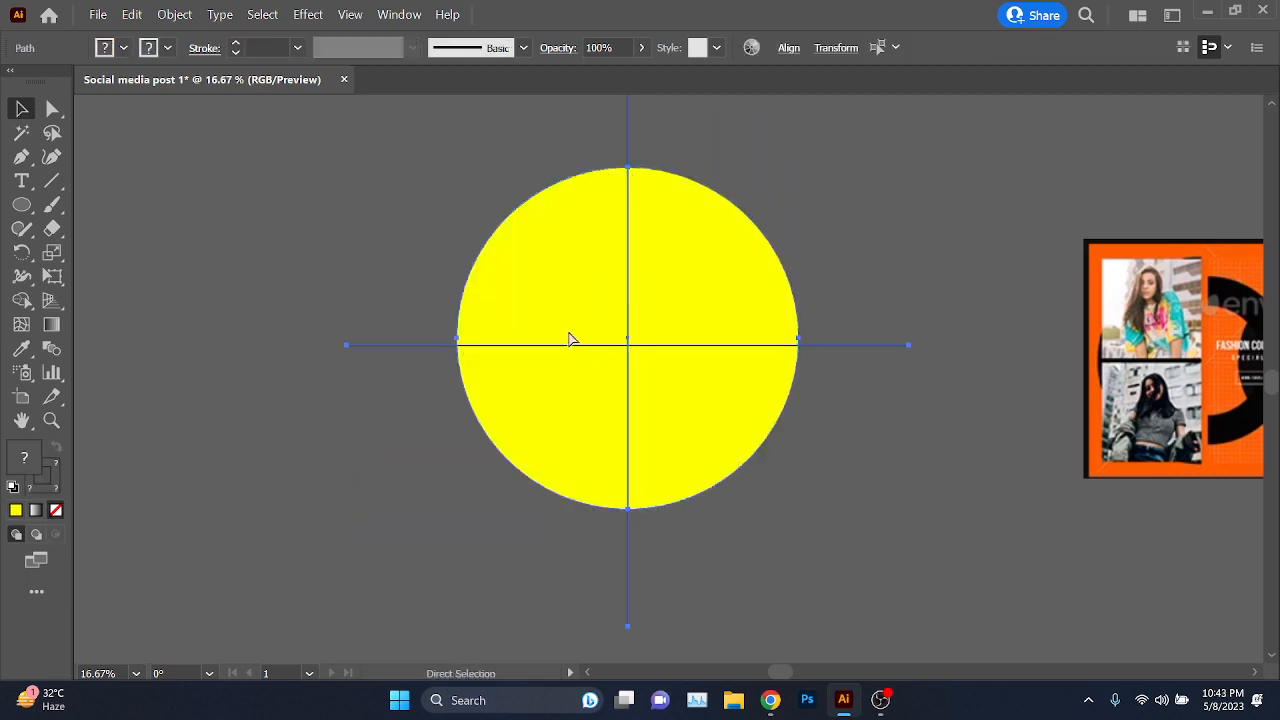
- Cut away the circle's upper-left and lower-right quarters again with the Shape Builder tool, and deselect everything
{"action": "left_click", "coordinate": [21, 300]}
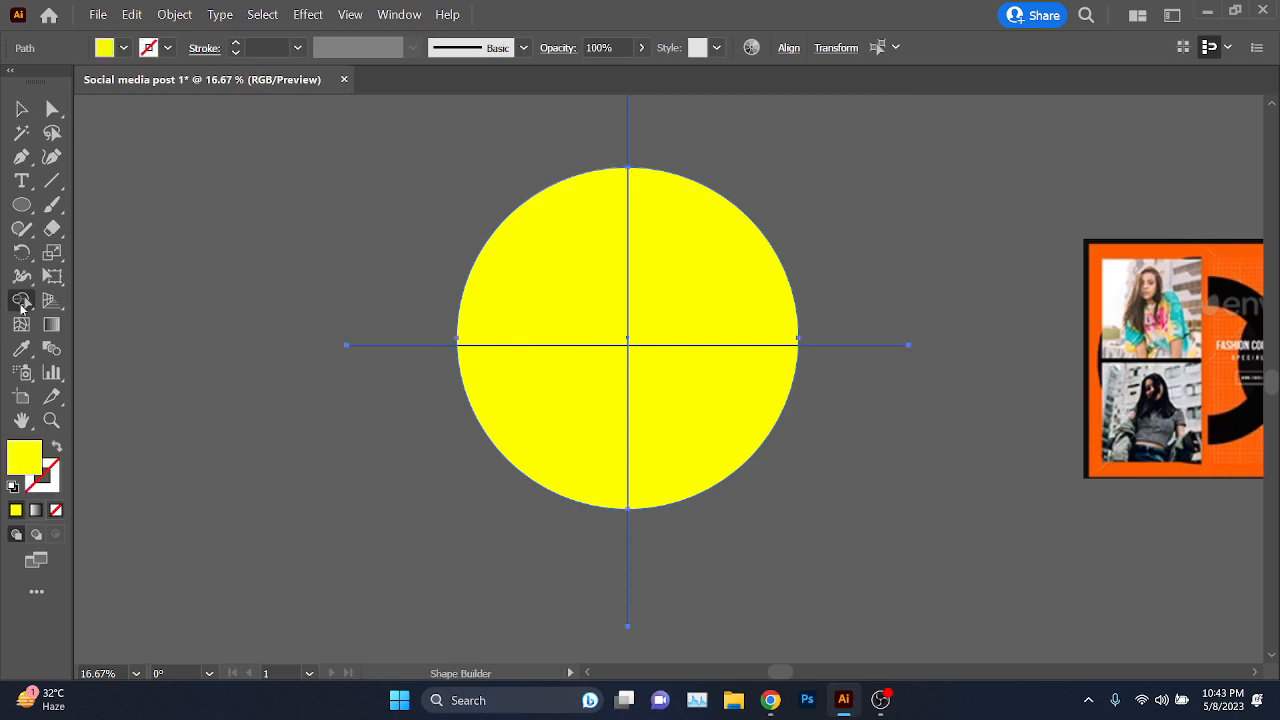
{"action": "left_click", "coordinate": [505, 255], "text": "alt"}
{"action": "left_click", "coordinate": [686, 437], "text": "alt"}
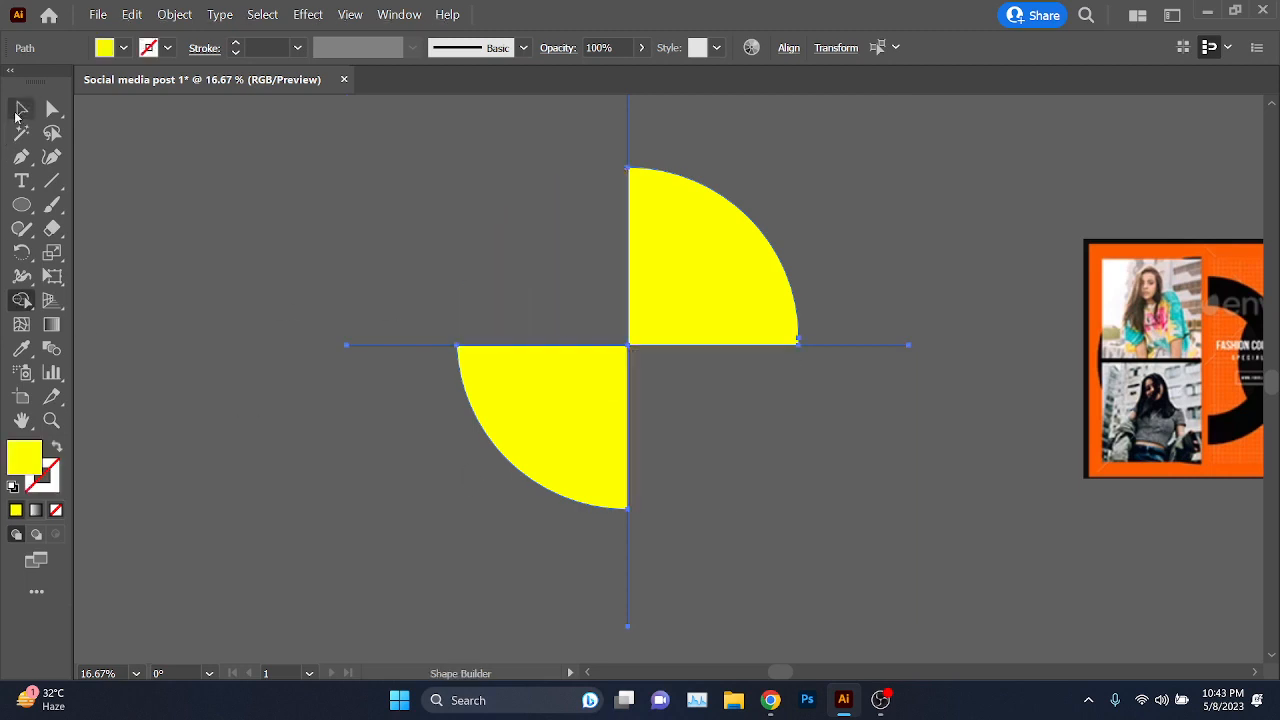
{"action": "left_click", "coordinate": [19, 109]}
{"action": "left_click", "coordinate": [400, 290]}
- Move the two remaining yellow quarters diagonally away from the crossing lines and deselect
{"action": "left_click_drag", "start_coordinate": [550, 388], "coordinate": [455, 452]}
{"action": "left_click", "coordinate": [734, 243]}
{"action": "scroll", "coordinate": [723, 449], "scroll_direction": "down", "scroll_amount": 2}
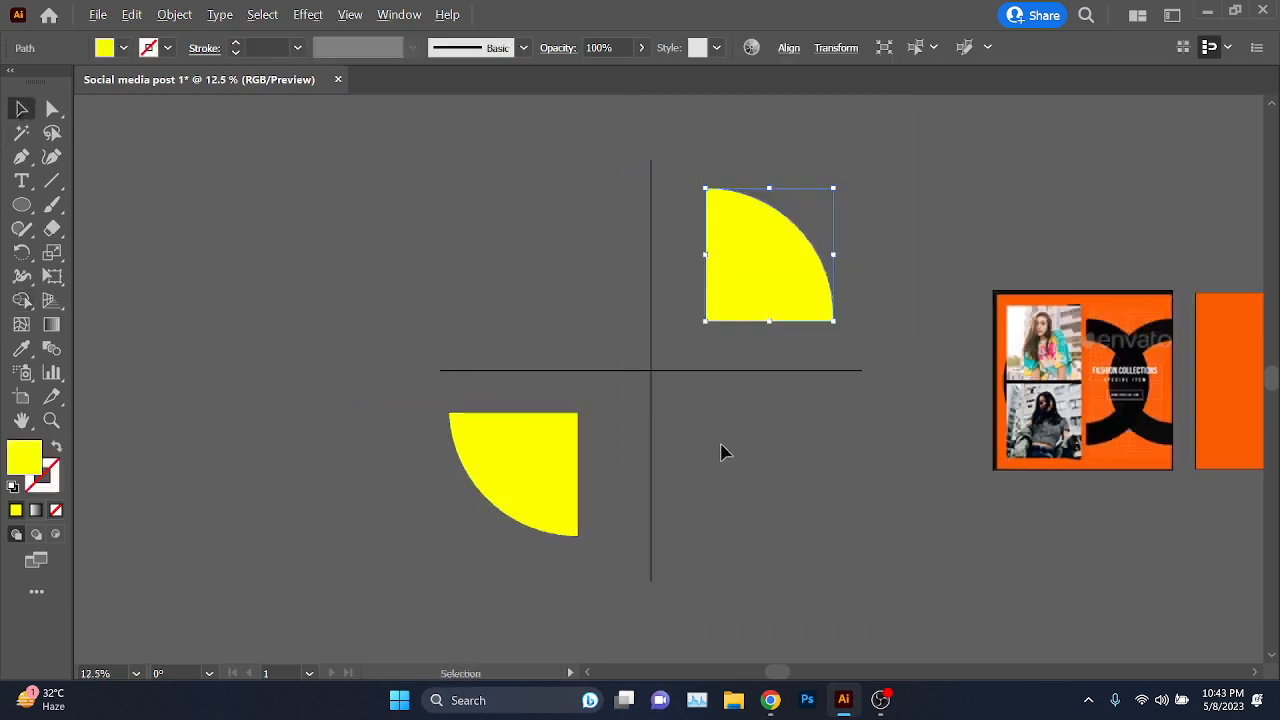
{"action": "left_click_drag", "start_coordinate": [525, 388], "coordinate": [692, 586]}
{"action": "left_click", "coordinate": [694, 591]}
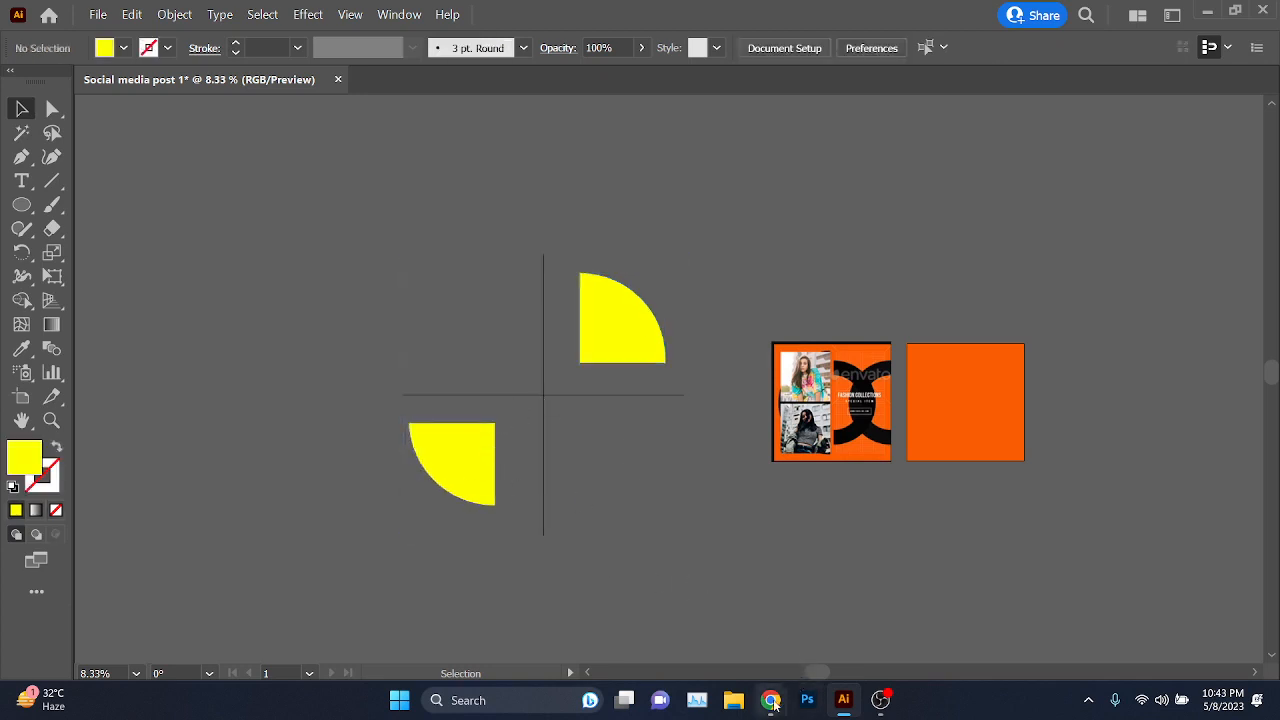
- Delete the yellow quarters and both crossing lines, leaving the fashion reference and orange artboard
{"action": "key", "text": "ctrl+a"}
{"action": "key", "text": "Delete"}
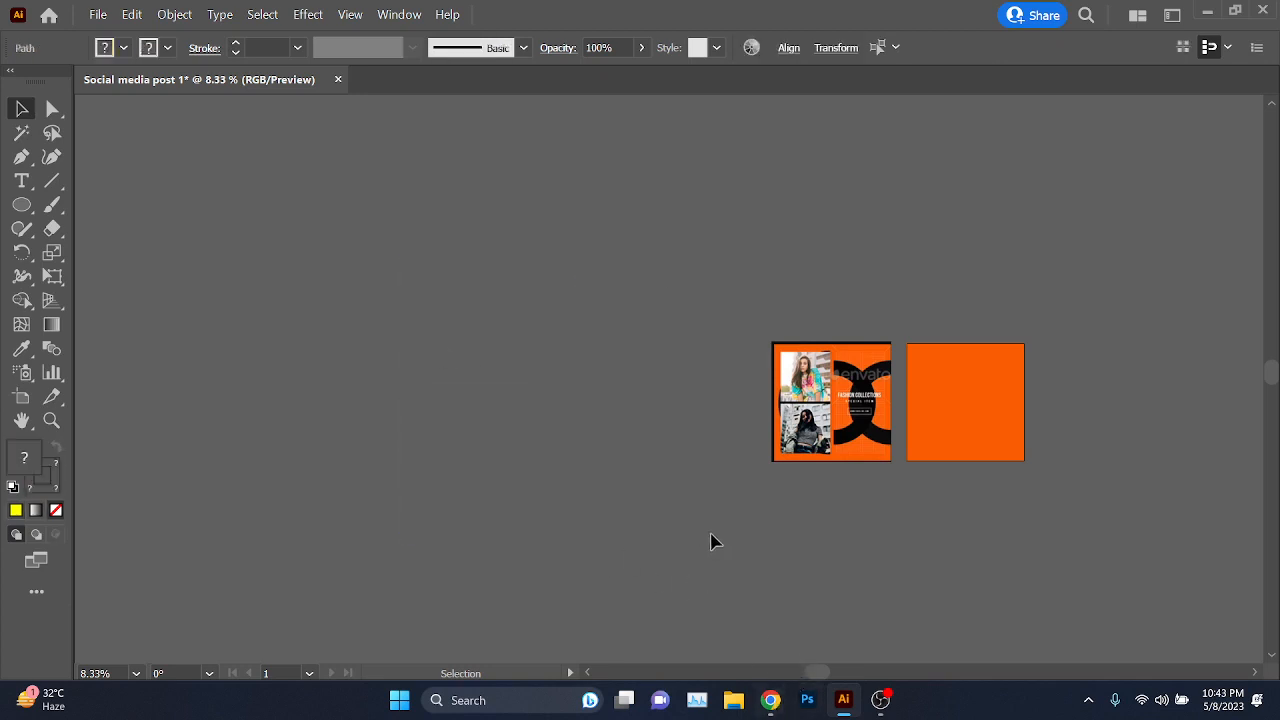
{"action": "key", "text": "ctrl+equal"}
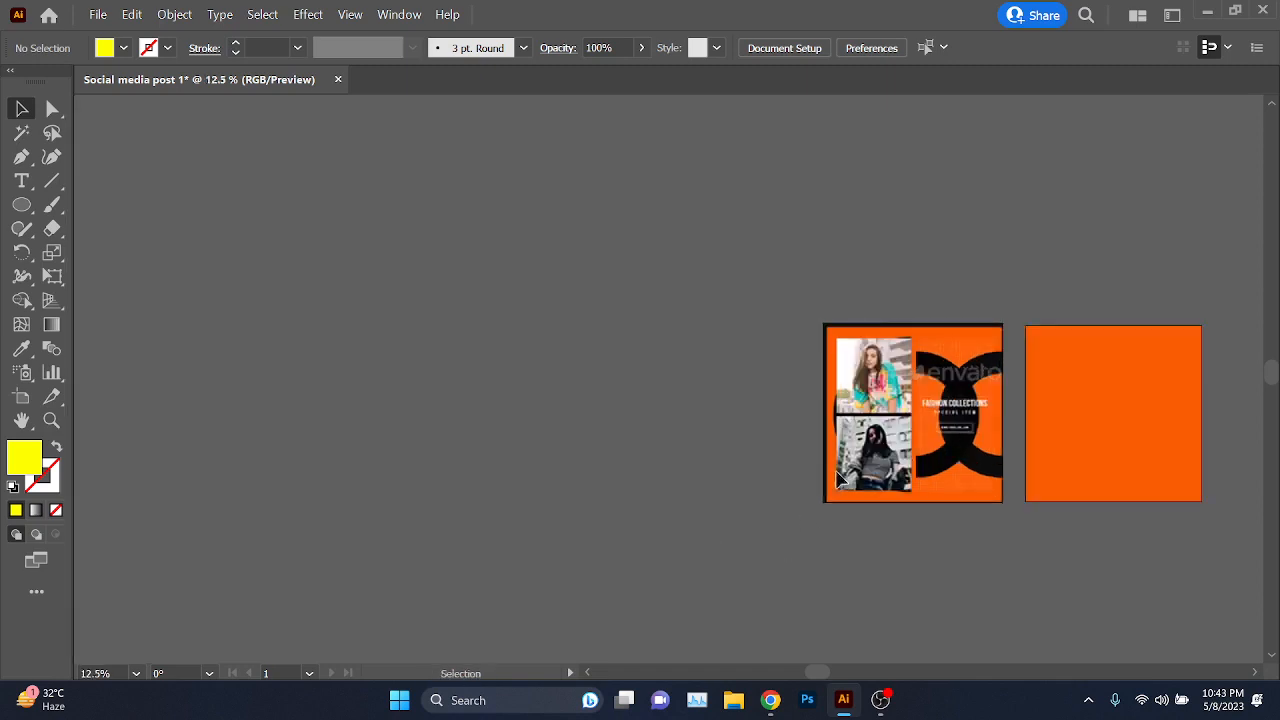
- Switch to the Google Meet call in Chrome, check the chat messages and participant list, and return to Illustrator
{"action": "left_click", "coordinate": [784, 698]}
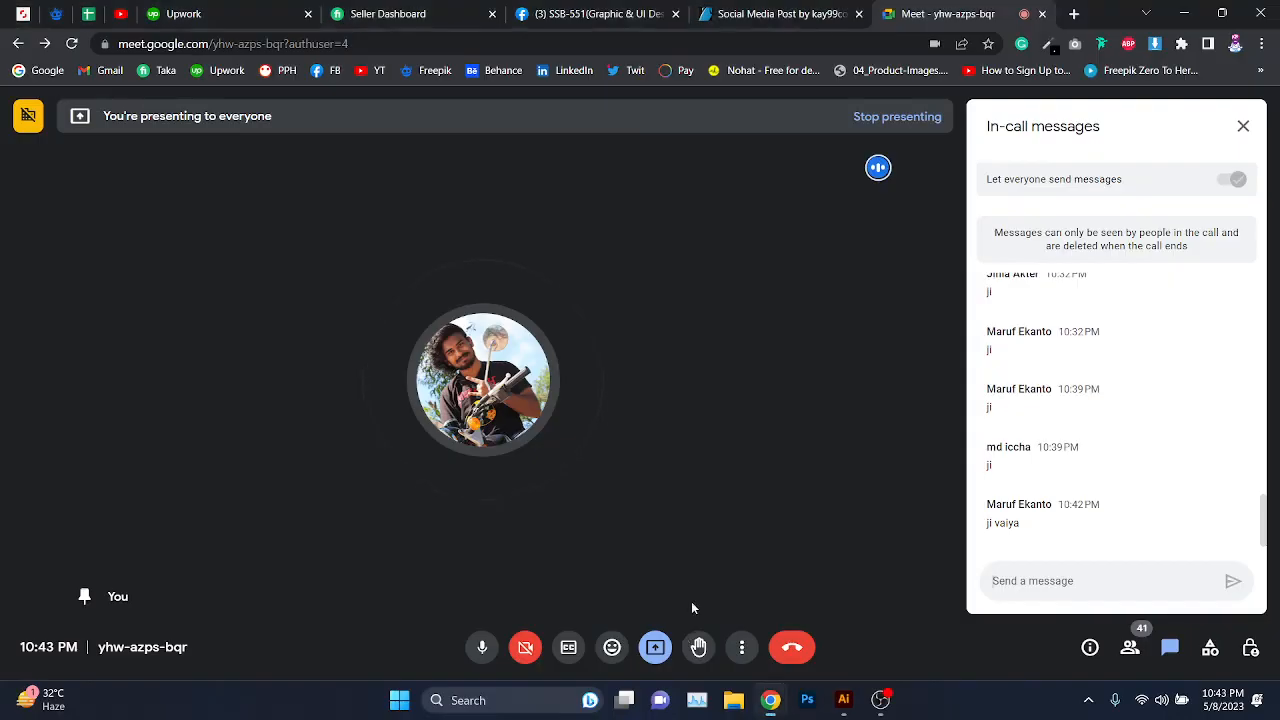
{"action": "left_click", "coordinate": [1184, 13]}
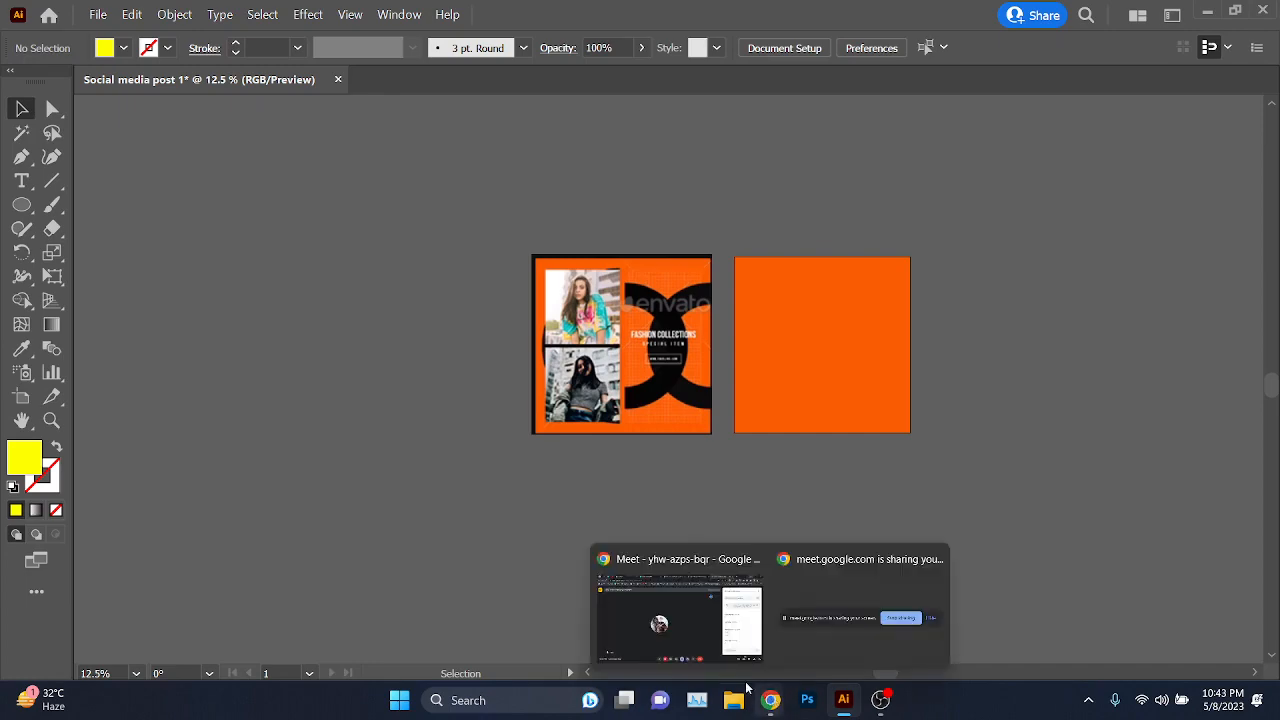
{"action": "left_click", "coordinate": [700, 610]}
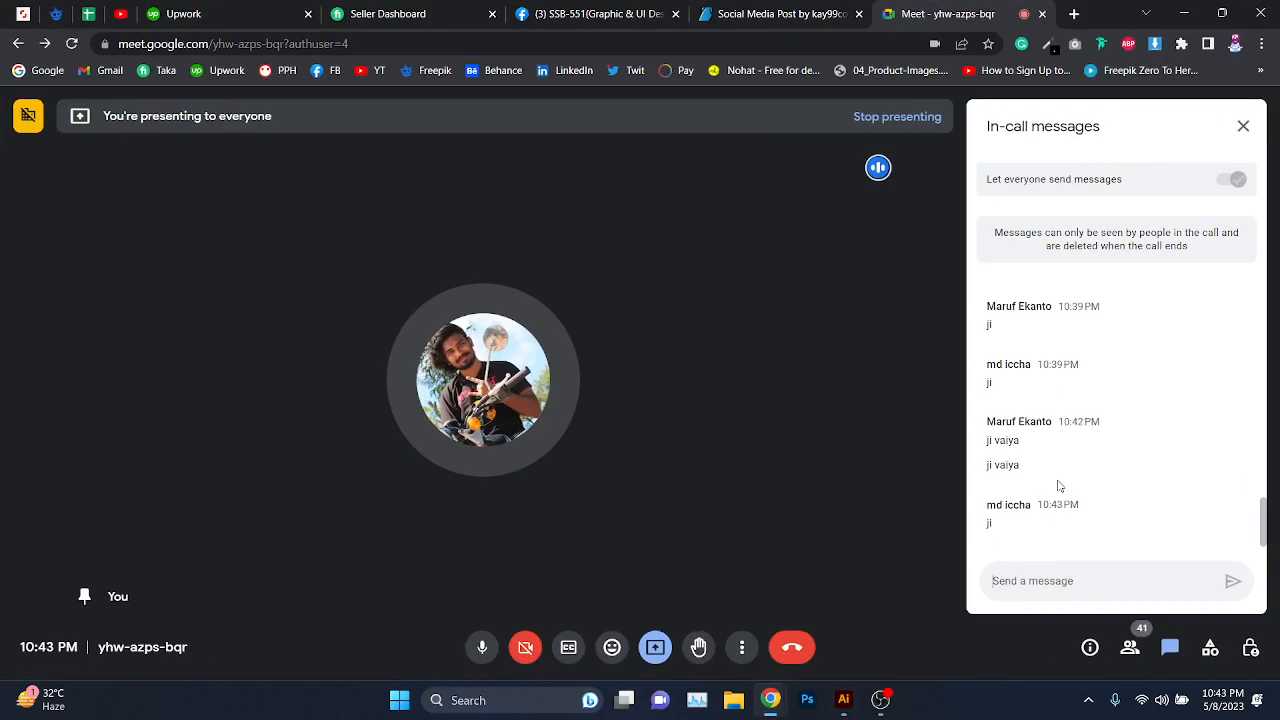
{"action": "left_click", "coordinate": [1132, 643]}
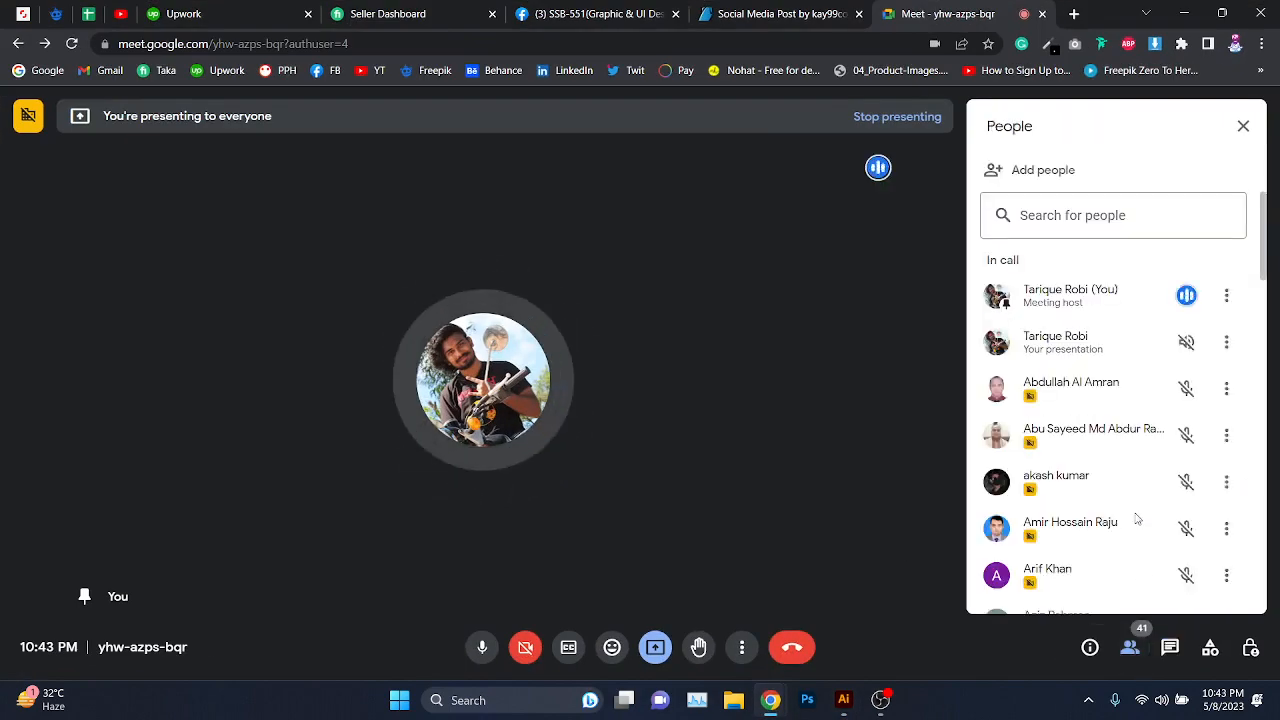
{"action": "scroll", "coordinate": [1137, 503], "scroll_direction": "down", "scroll_amount": 3}
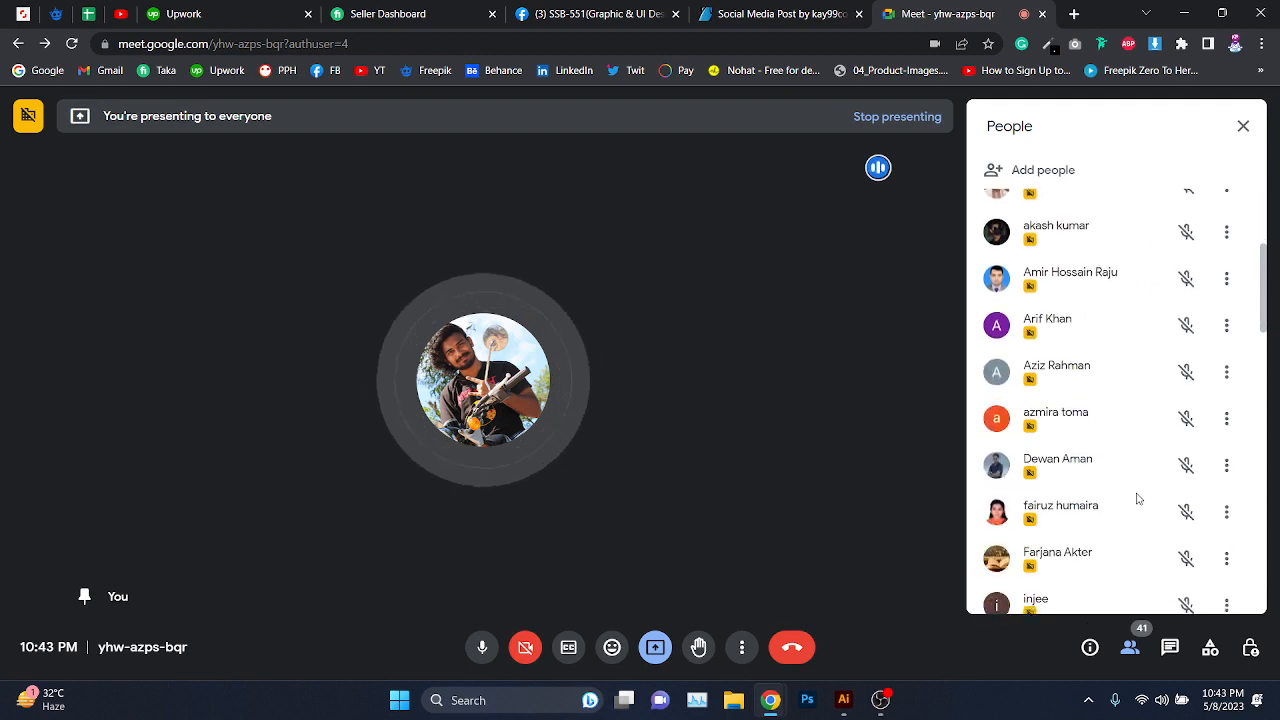
{"action": "scroll", "coordinate": [1137, 488], "scroll_direction": "up", "scroll_amount": 3}
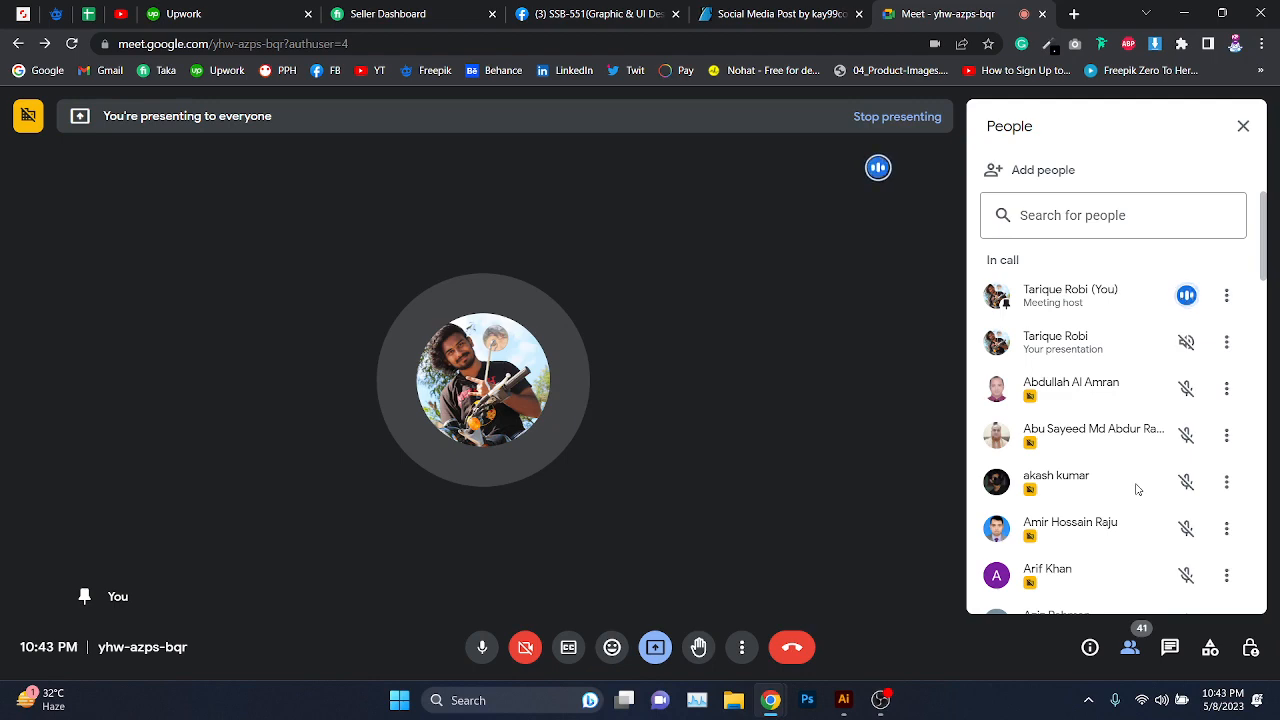
{"action": "left_click", "coordinate": [1183, 14]}
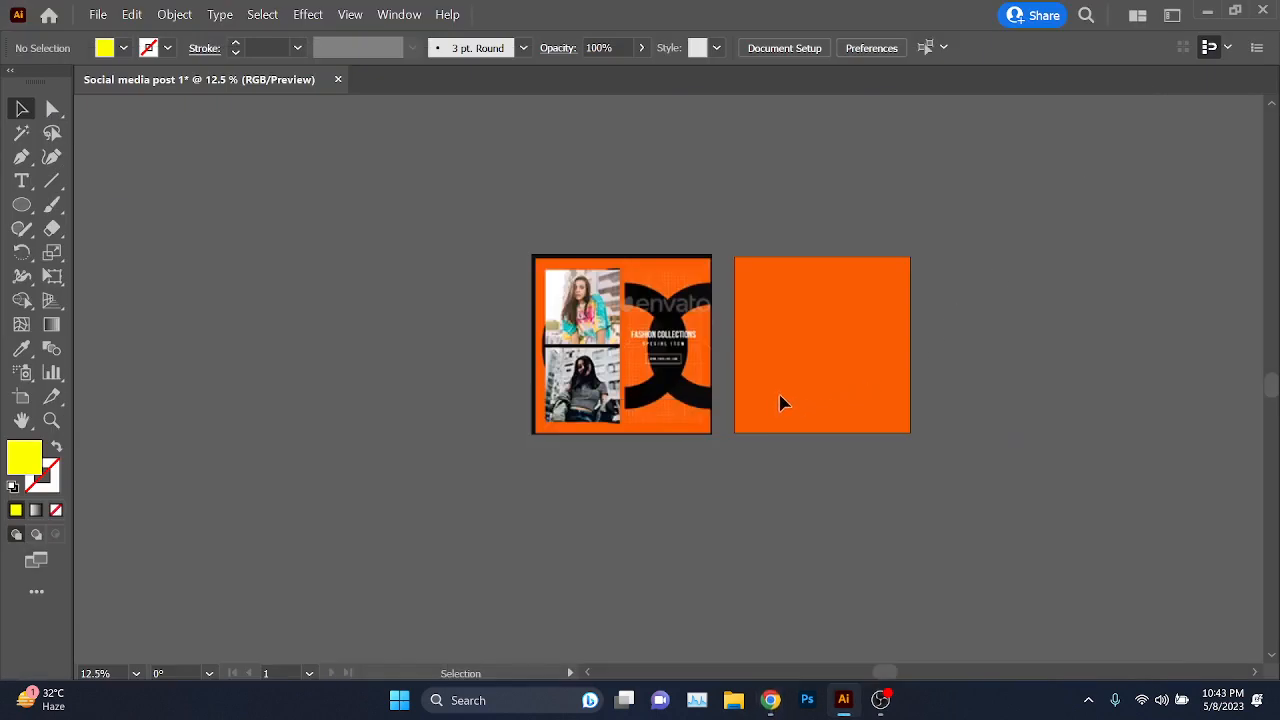
- Draw a yellow circle over the black ring shape in the reference design, starting beside the photos
{"action": "key", "text": "ctrl+equal"}
{"action": "key", "text": "ctrl+equal"}
{"action": "key", "text": "ctrl+equal"}
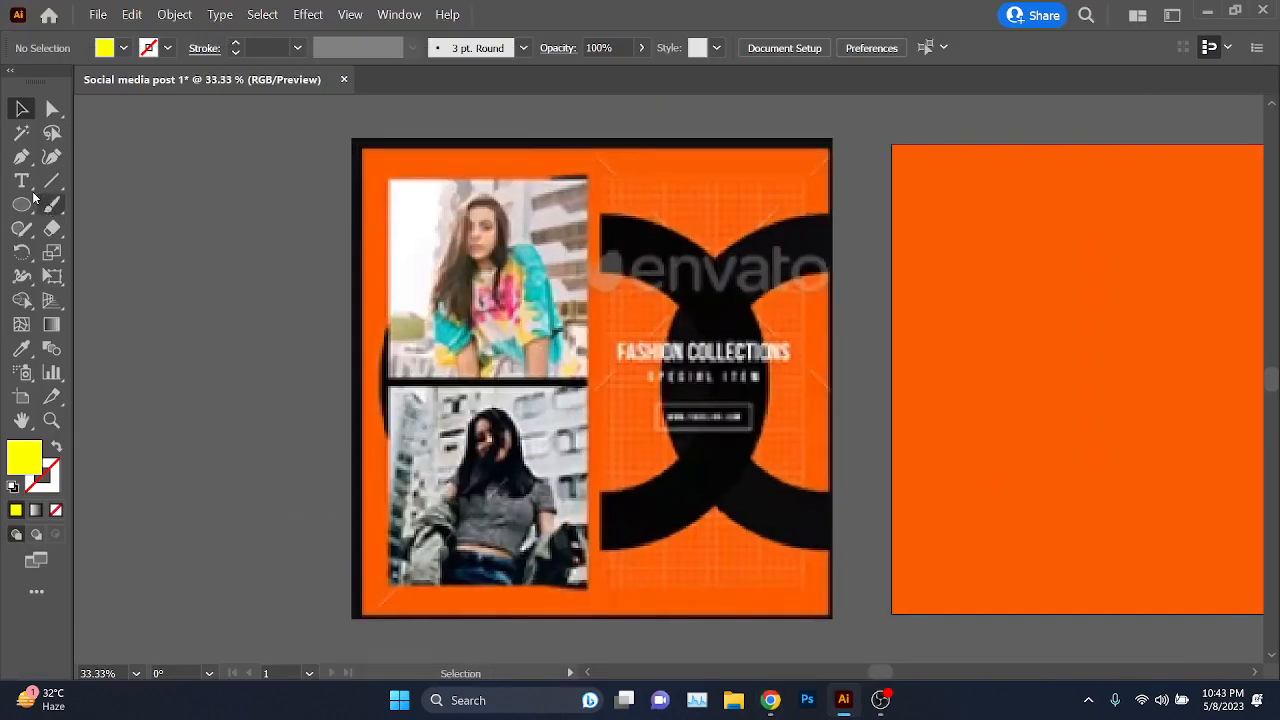
{"action": "left_click", "coordinate": [21, 204]}
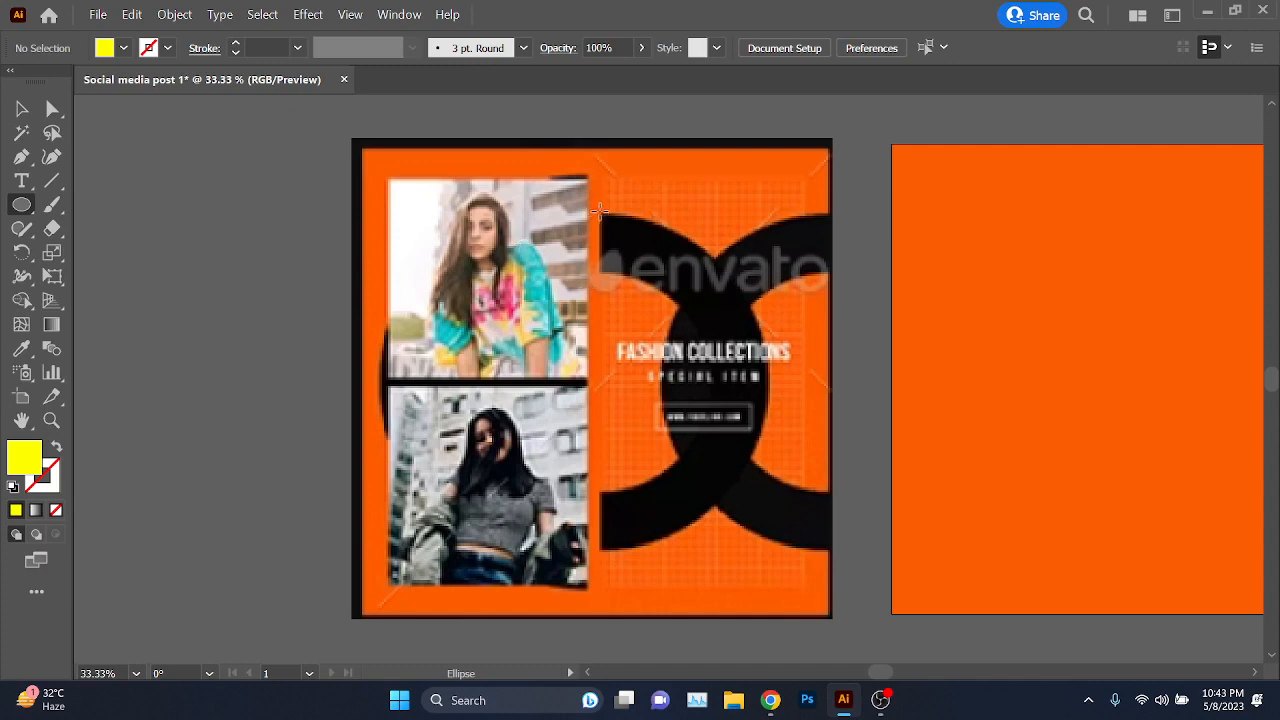
{"action": "mouse_move", "coordinate": [600, 210]}
{"action": "left_mouse_down"}
{"action": "mouse_move", "coordinate": [950, 565]}
{"action": "mouse_move", "coordinate": [940, 551]}
{"action": "left_mouse_up"}
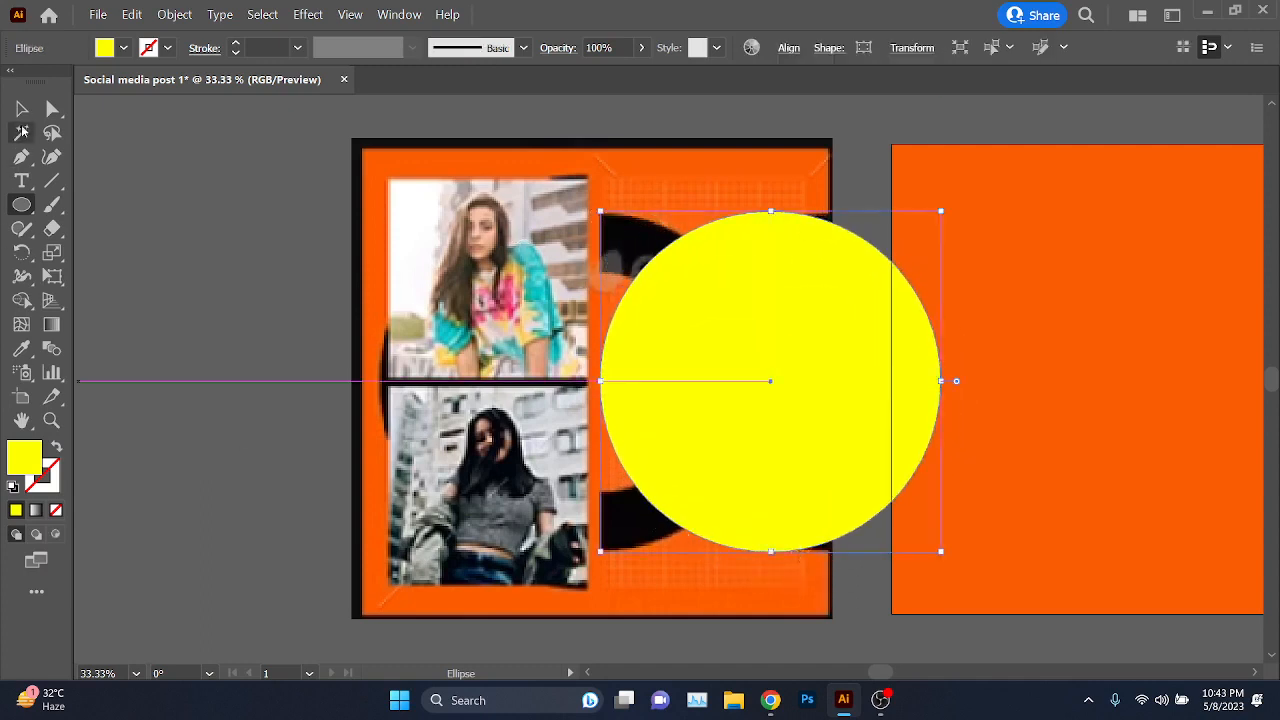
- Centre the yellow circle on the black ring's straight edge beside the photos and set its opacity to 65%
{"action": "left_click", "coordinate": [22, 132]}
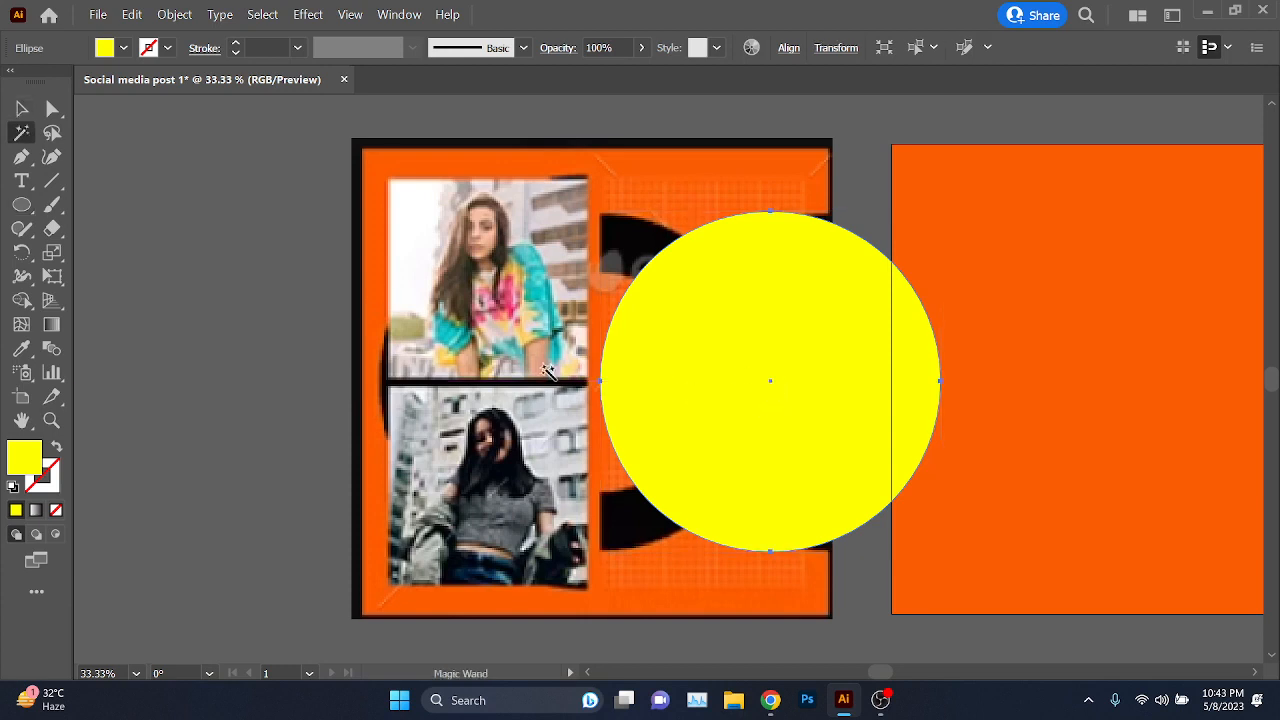
{"action": "key", "text": "v"}
{"action": "left_click_drag", "start_coordinate": [752, 379], "coordinate": [566, 355]}
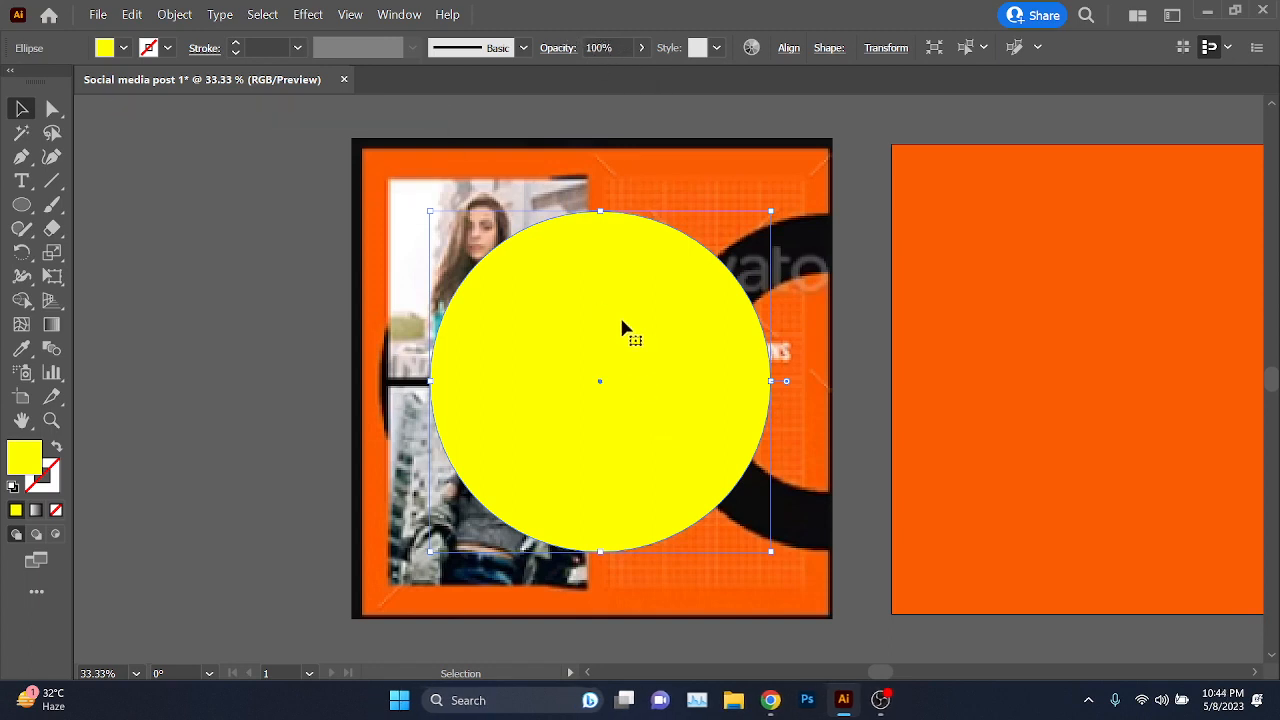
{"action": "left_click", "coordinate": [641, 47]}
{"action": "left_click_drag", "start_coordinate": [638, 76], "coordinate": [613, 74]}
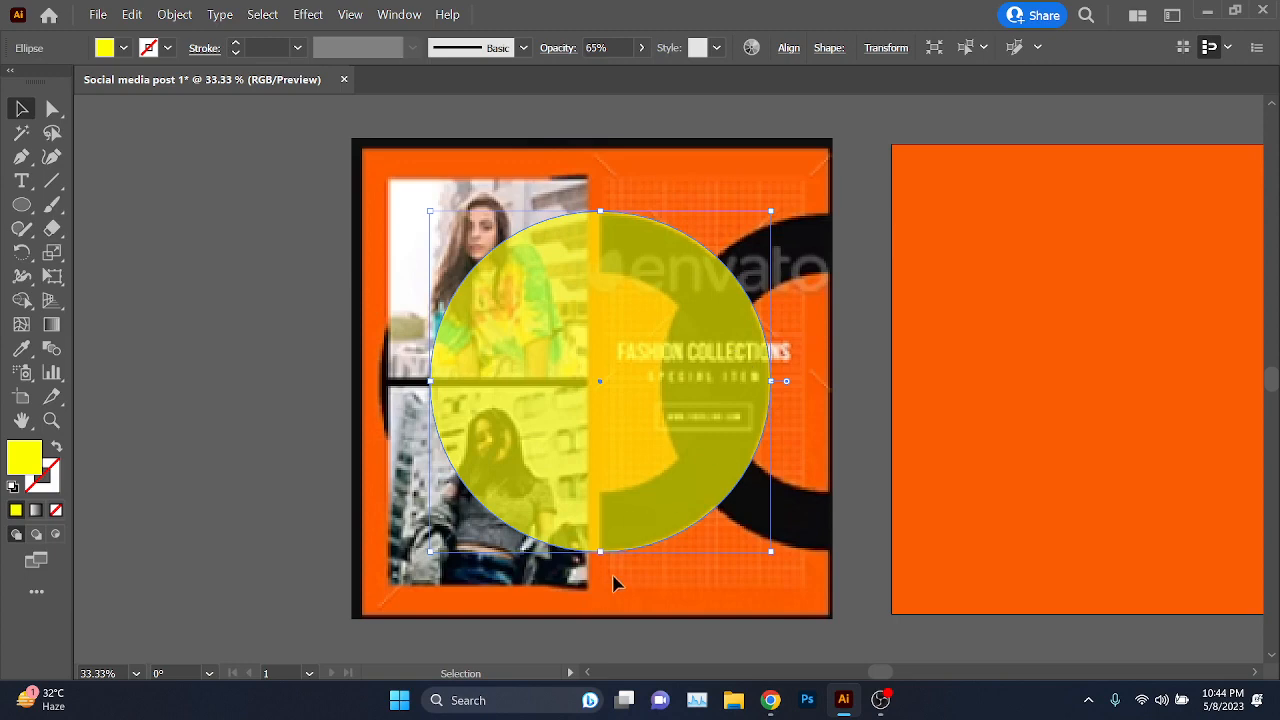
- Fine-tune the yellow circle's size so its edges match the outer curve of the black ring in the reference
{"action": "scroll", "coordinate": [614, 584], "scroll_direction": "up", "scroll_amount": 3}
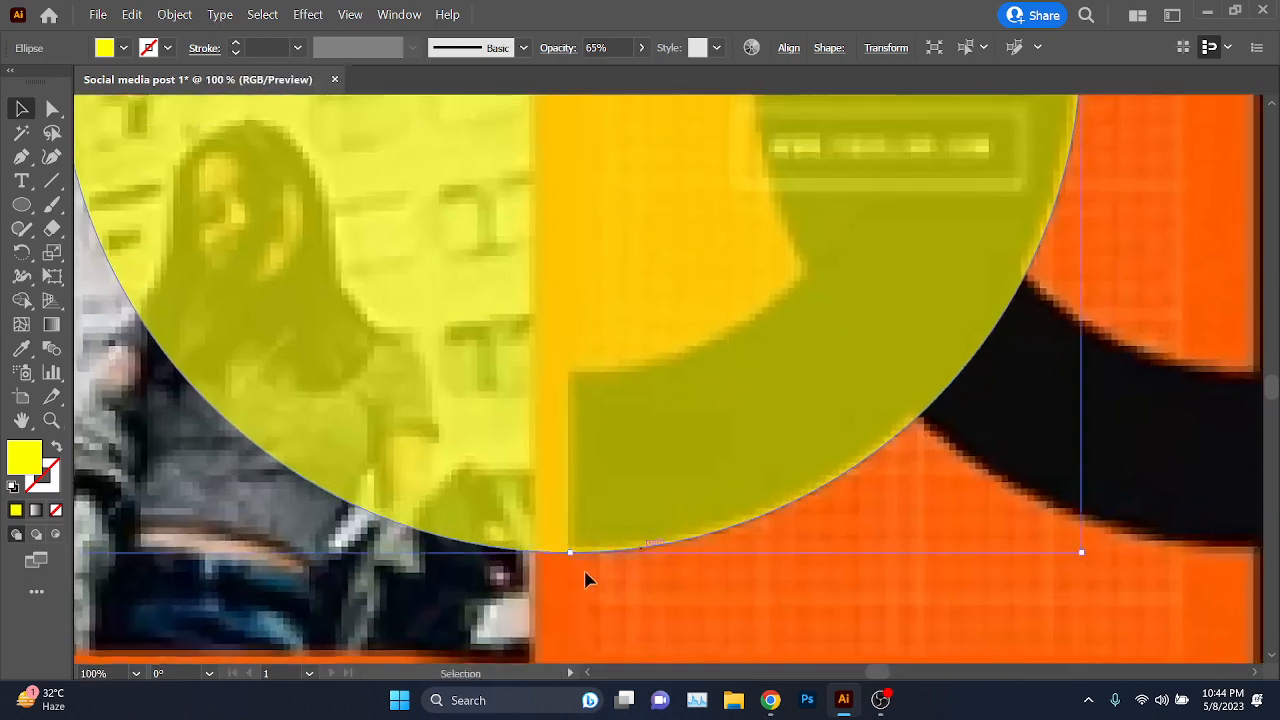
{"action": "left_click_drag", "start_coordinate": [572, 555], "coordinate": [576, 551]}
{"action": "scroll", "coordinate": [579, 512], "scroll_direction": "down", "scroll_amount": 2}
{"action": "left_click_drag", "start_coordinate": [579, 369], "coordinate": [568, 547]}
{"action": "scroll", "coordinate": [566, 207], "scroll_direction": "up", "scroll_amount": 3}
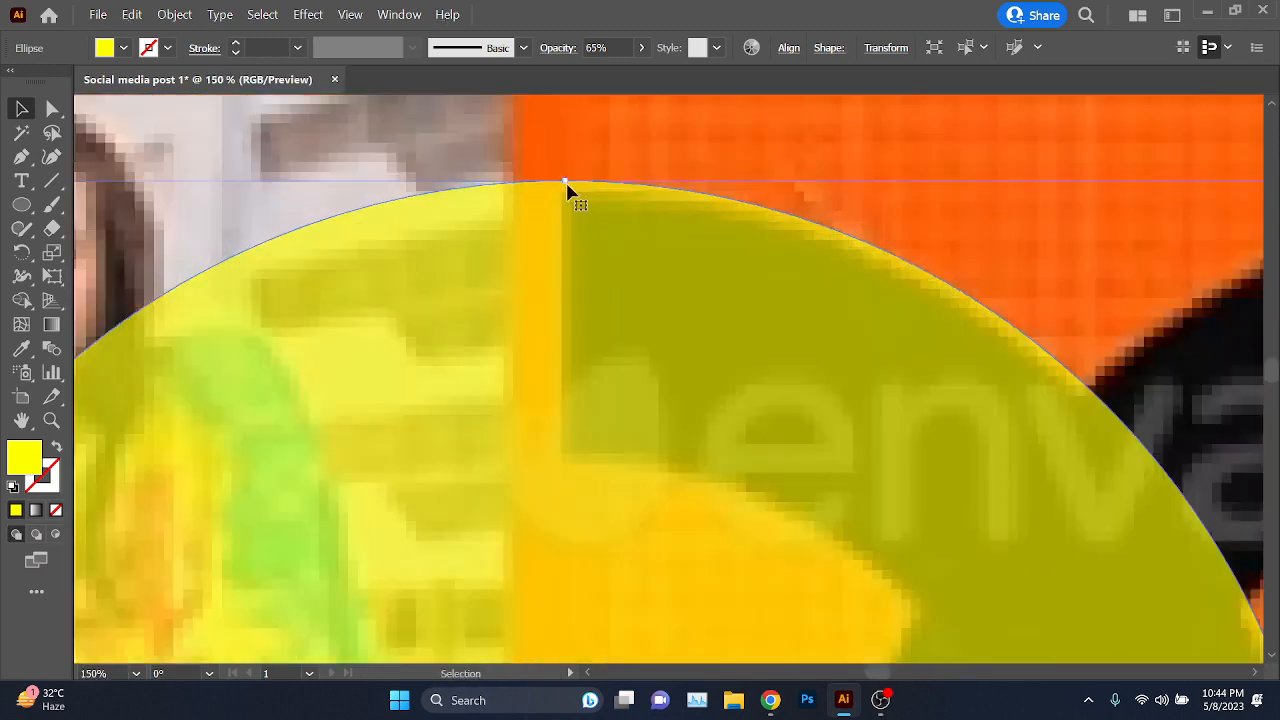
{"action": "left_click_drag", "start_coordinate": [568, 186], "coordinate": [575, 189]}
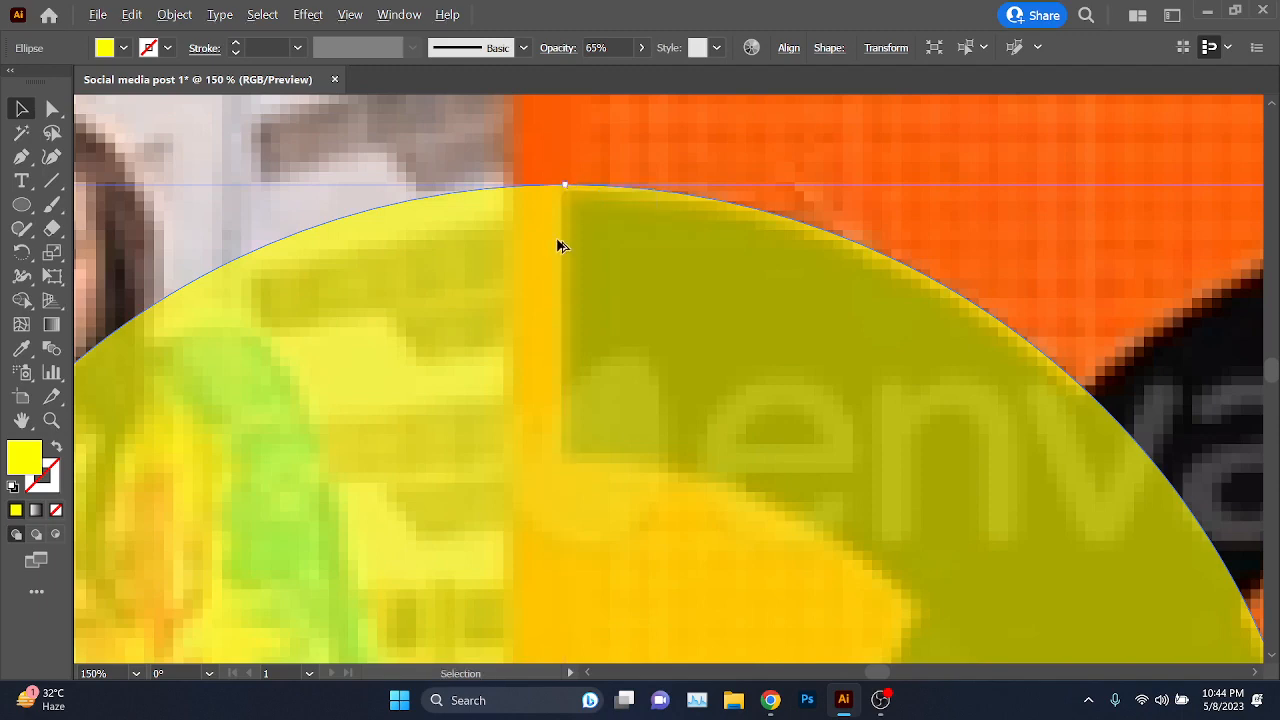
{"action": "scroll", "coordinate": [557, 243], "scroll_direction": "down", "scroll_amount": 4}
{"action": "scroll", "coordinate": [631, 340], "scroll_direction": "up", "scroll_amount": 2}
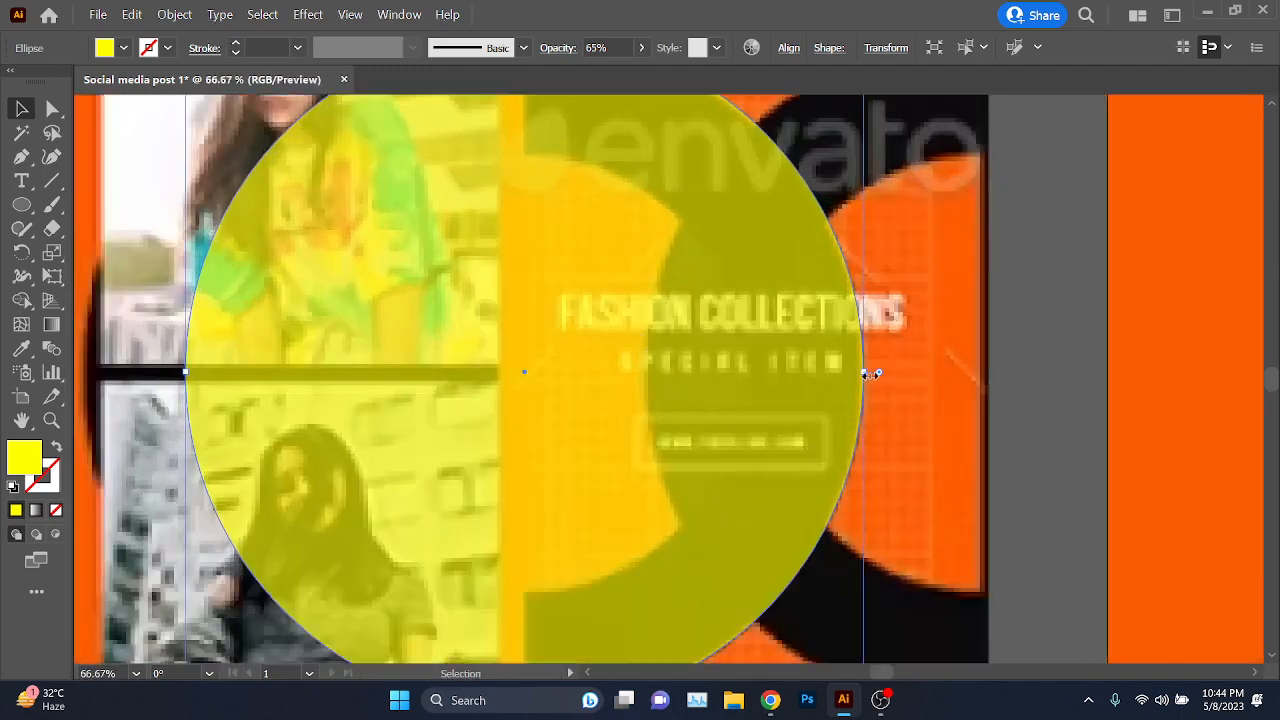
{"action": "left_click_drag", "start_coordinate": [871, 374], "coordinate": [866, 374]}
{"action": "scroll", "coordinate": [640, 440], "scroll_direction": "down", "scroll_amount": 2}
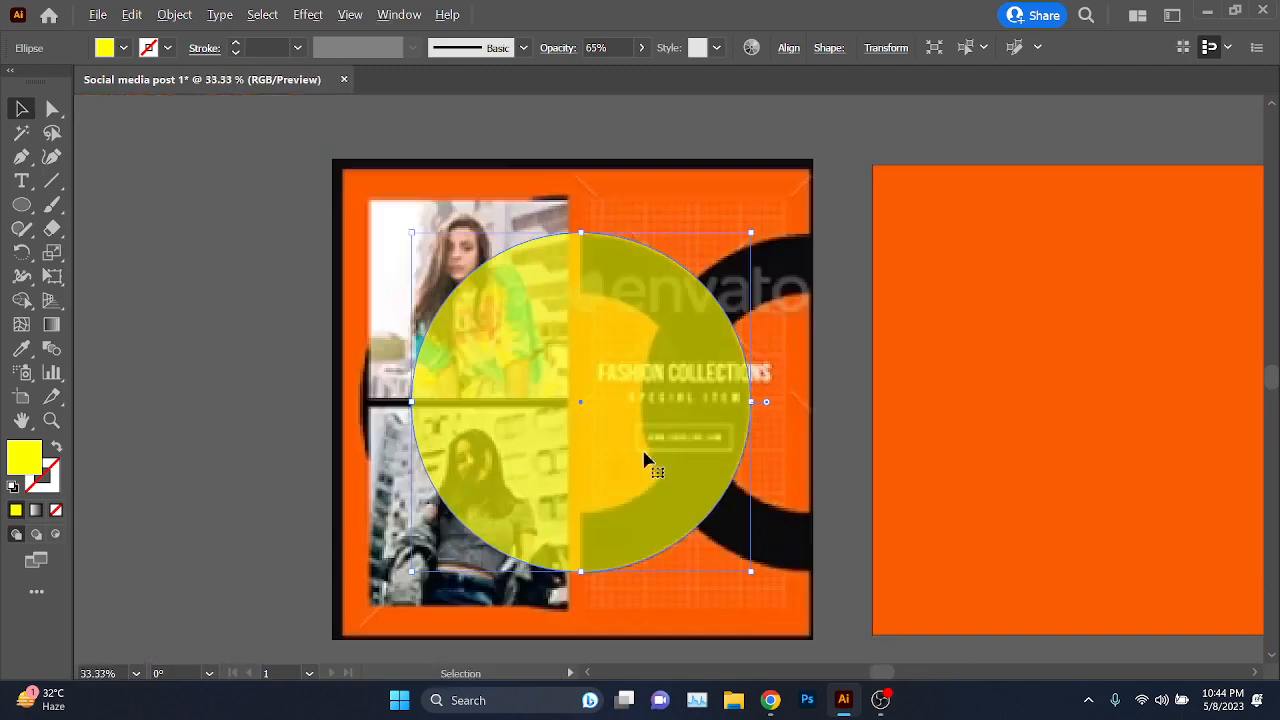
- Create a smaller concentric copy of the yellow circle over the ring's opening and fill it dark green
{"action": "scroll", "coordinate": [600, 383], "scroll_direction": "up", "scroll_amount": 1}
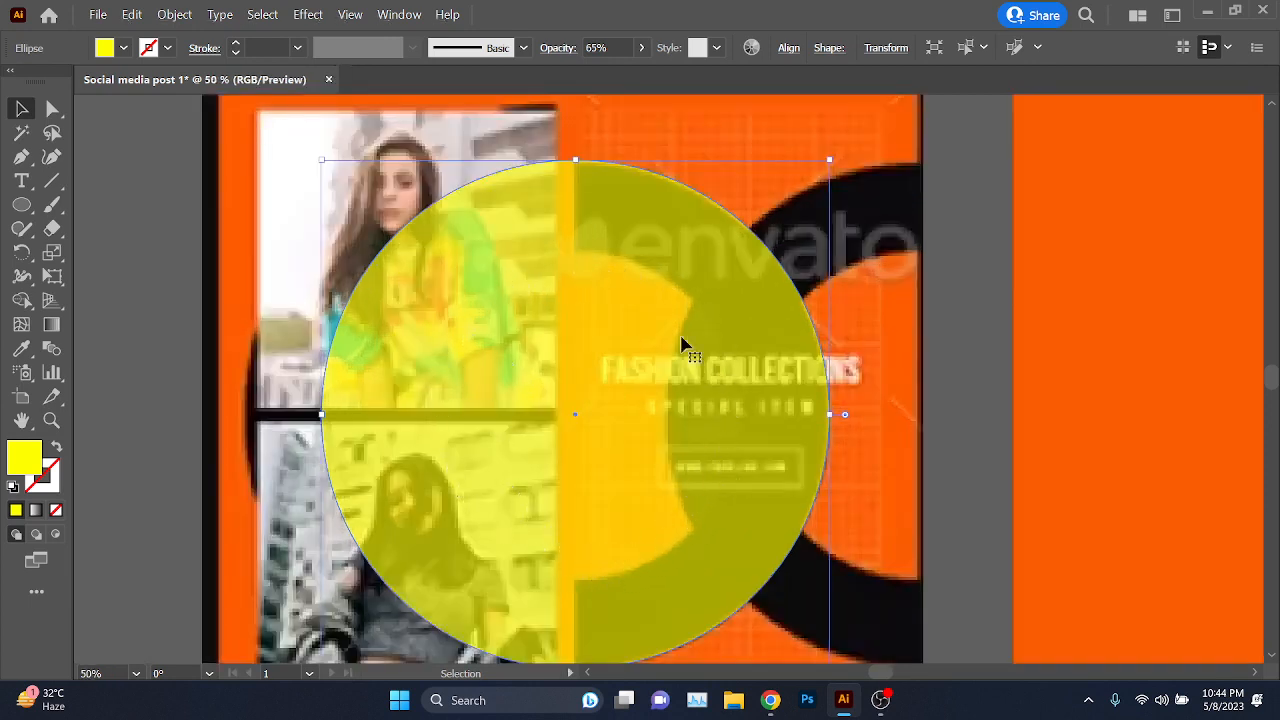
{"action": "key", "text": "a"}
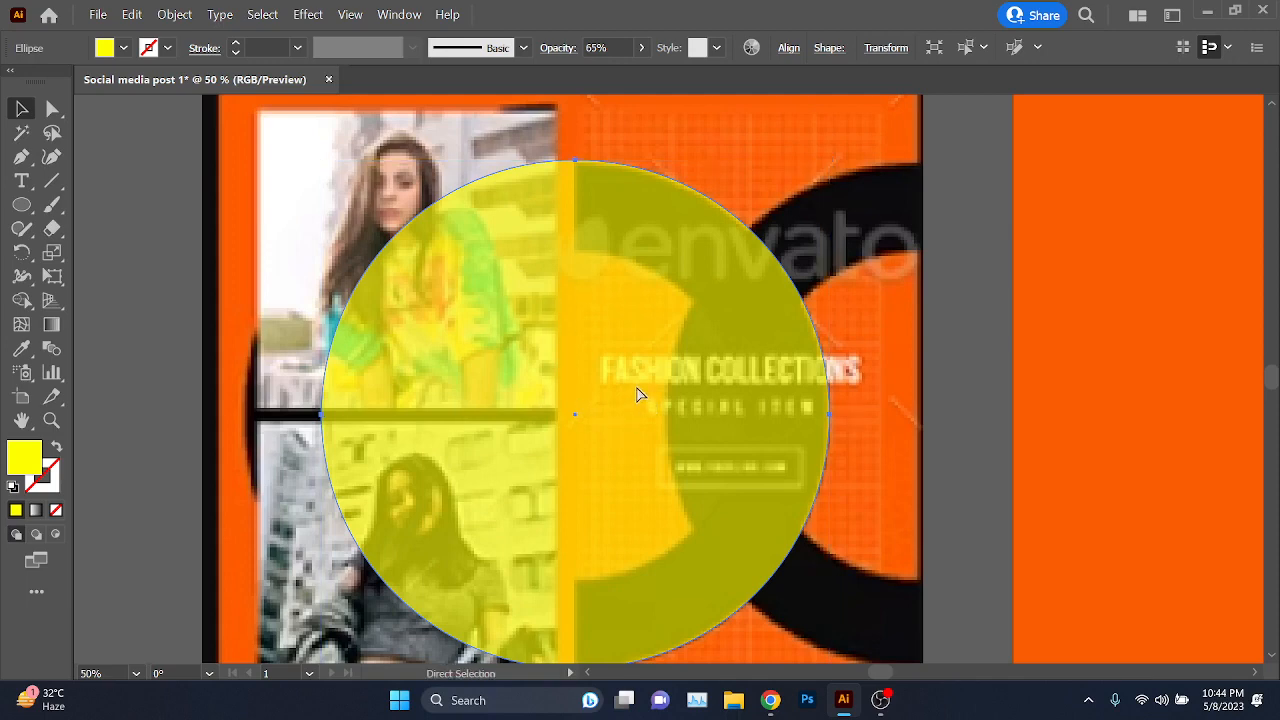
{"action": "key", "text": "v"}
{"action": "left_click_drag", "start_coordinate": [830, 162], "coordinate": [735, 224]}
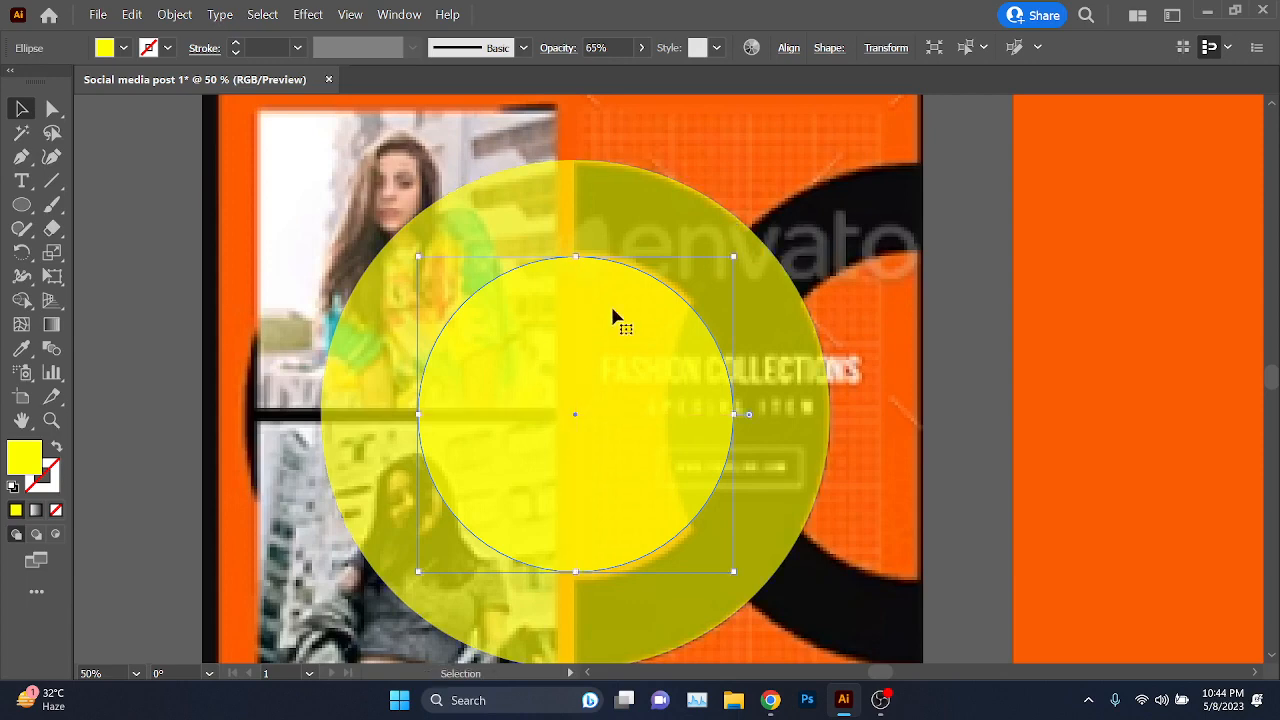
{"action": "left_click", "coordinate": [119, 48]}
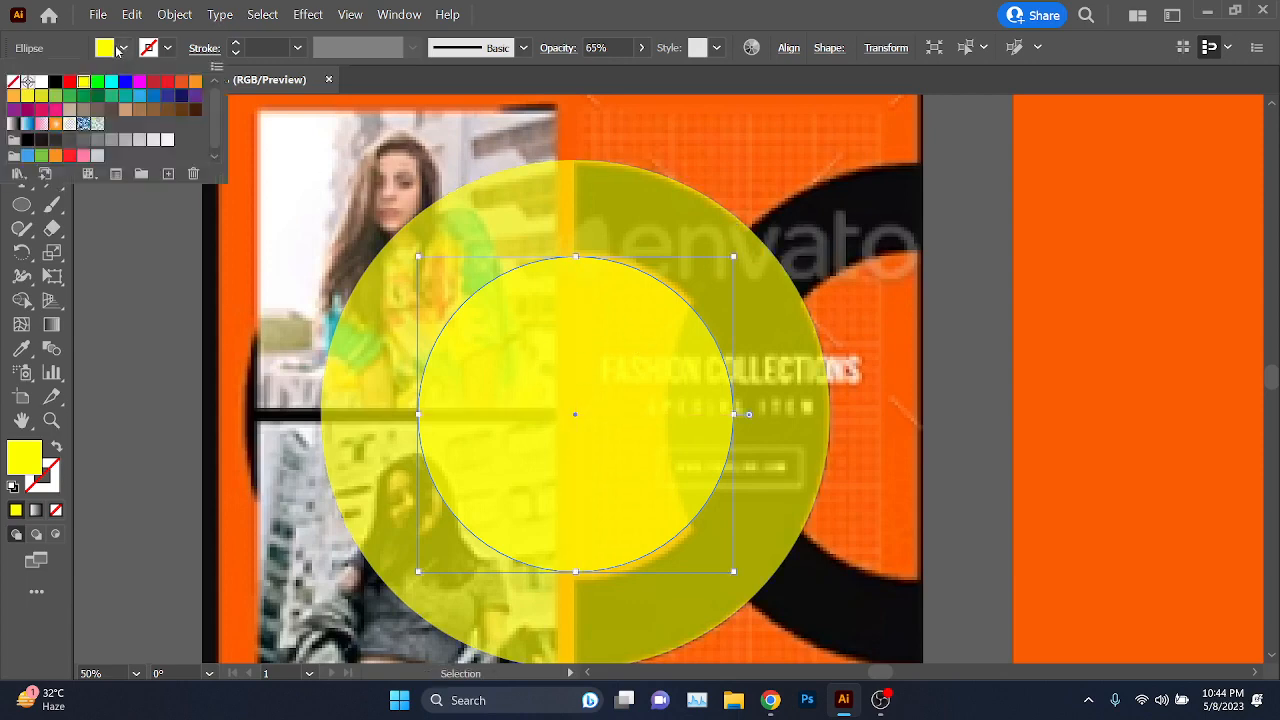
{"action": "left_click", "coordinate": [96, 96]}
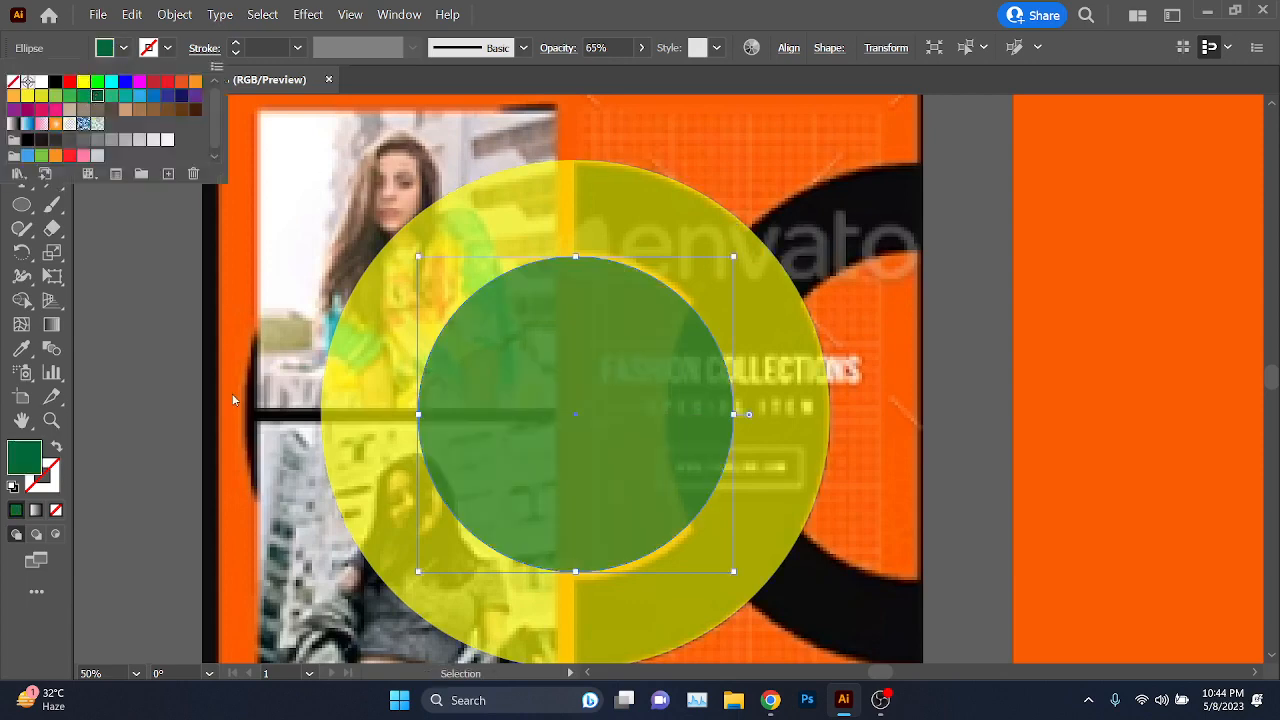
- Enlarge the green circle slightly from its centre to match the inner curve of the black ring
{"action": "left_click", "coordinate": [598, 409]}
{"action": "scroll", "coordinate": [681, 296], "scroll_direction": "up", "scroll_amount": 2}
{"action": "left_click_drag", "start_coordinate": [794, 220], "coordinate": [806, 214]}
{"action": "scroll", "coordinate": [463, 443], "scroll_direction": "down", "scroll_amount": 2}
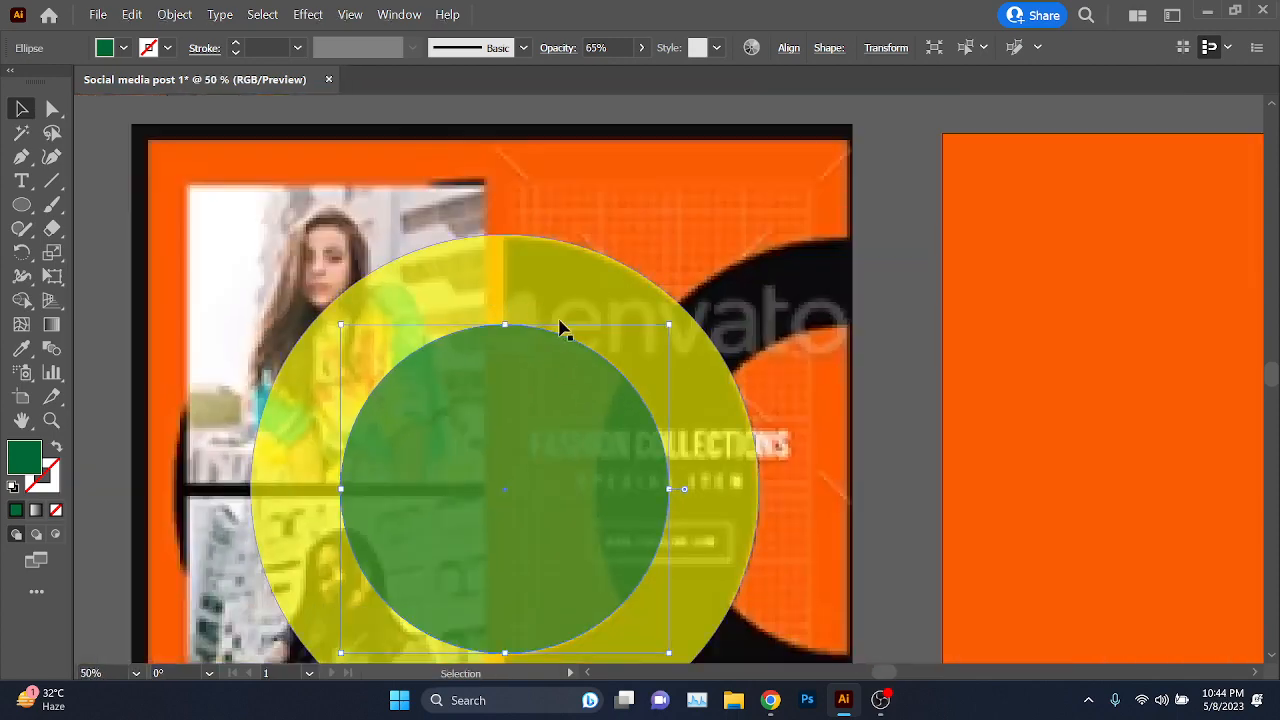
{"action": "scroll", "coordinate": [514, 657], "scroll_direction": "down", "scroll_amount": 1}
{"action": "scroll", "coordinate": [507, 572], "scroll_direction": "down", "scroll_amount": 1}
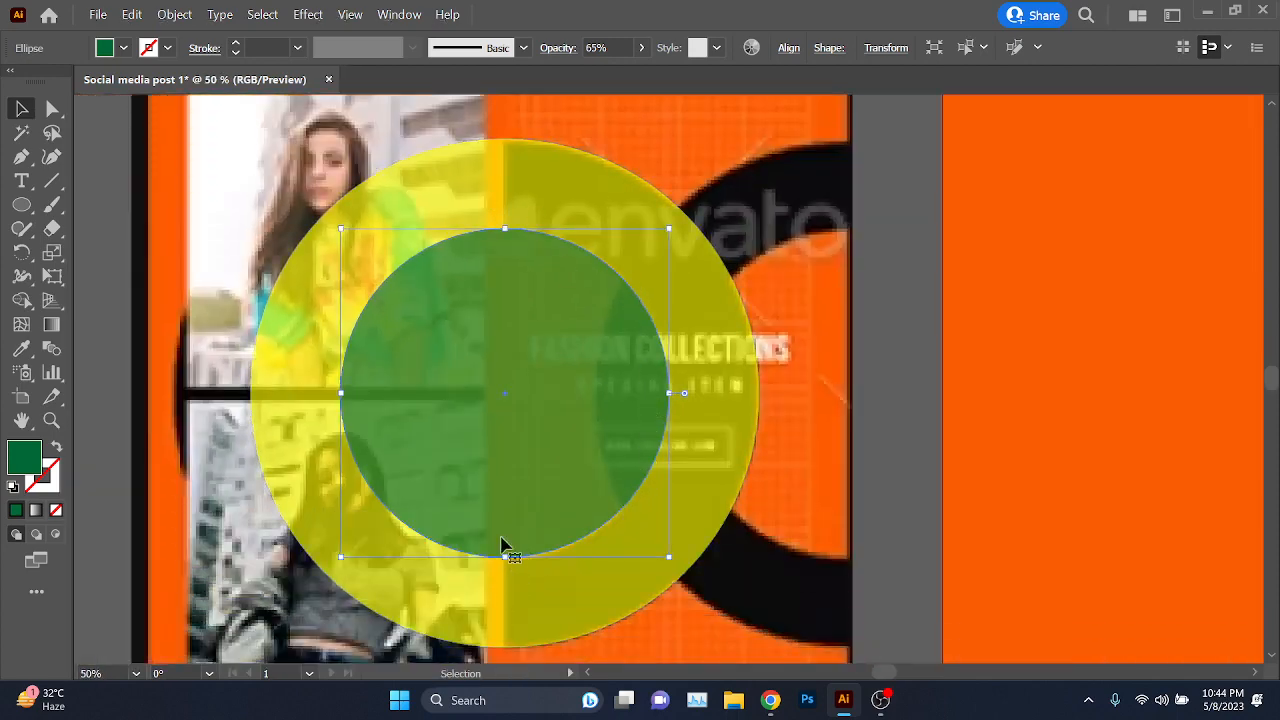
{"action": "left_click_drag", "start_coordinate": [547, 493], "coordinate": [766, 460]}
{"action": "scroll", "coordinate": [669, 460], "scroll_direction": "down", "scroll_amount": 2}
{"action": "scroll", "coordinate": [764, 388], "scroll_direction": "up", "scroll_amount": 1}
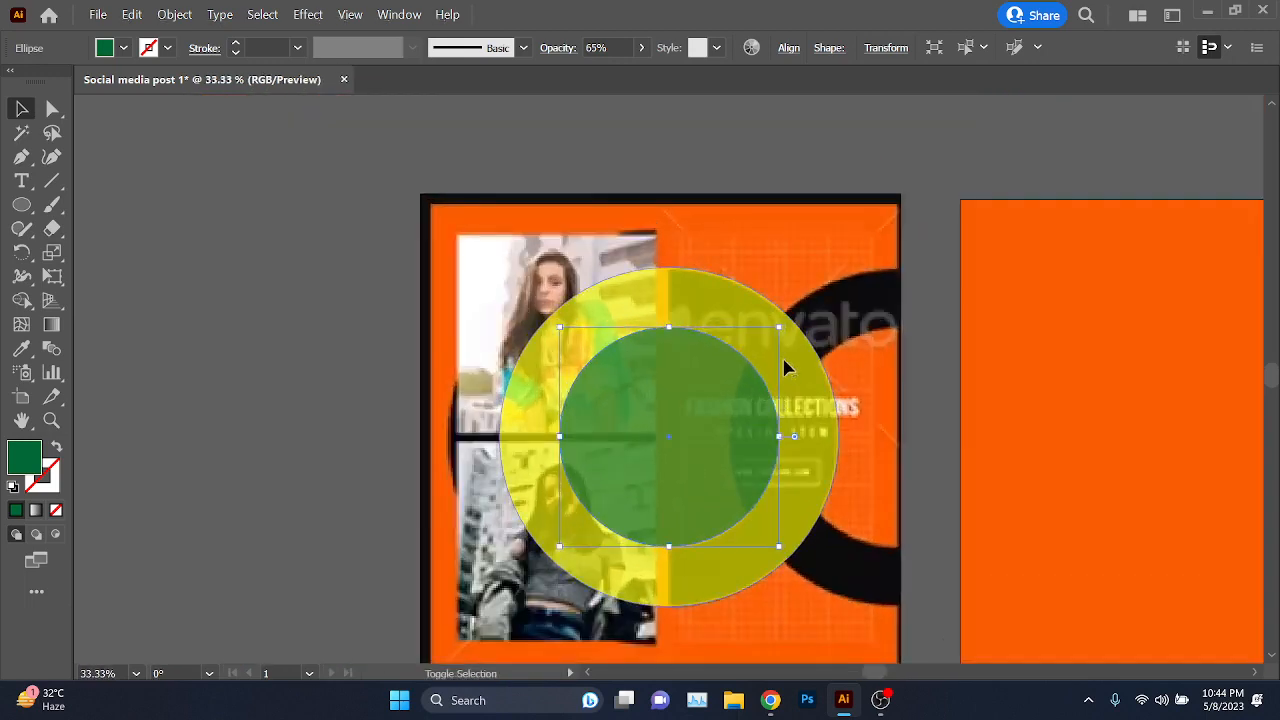
- Cut the green circle out of the yellow circle with the Shape Builder tool and deselect the resulting ring
{"action": "left_click", "coordinate": [785, 368], "text": "shift"}
{"action": "left_click", "coordinate": [21, 300]}
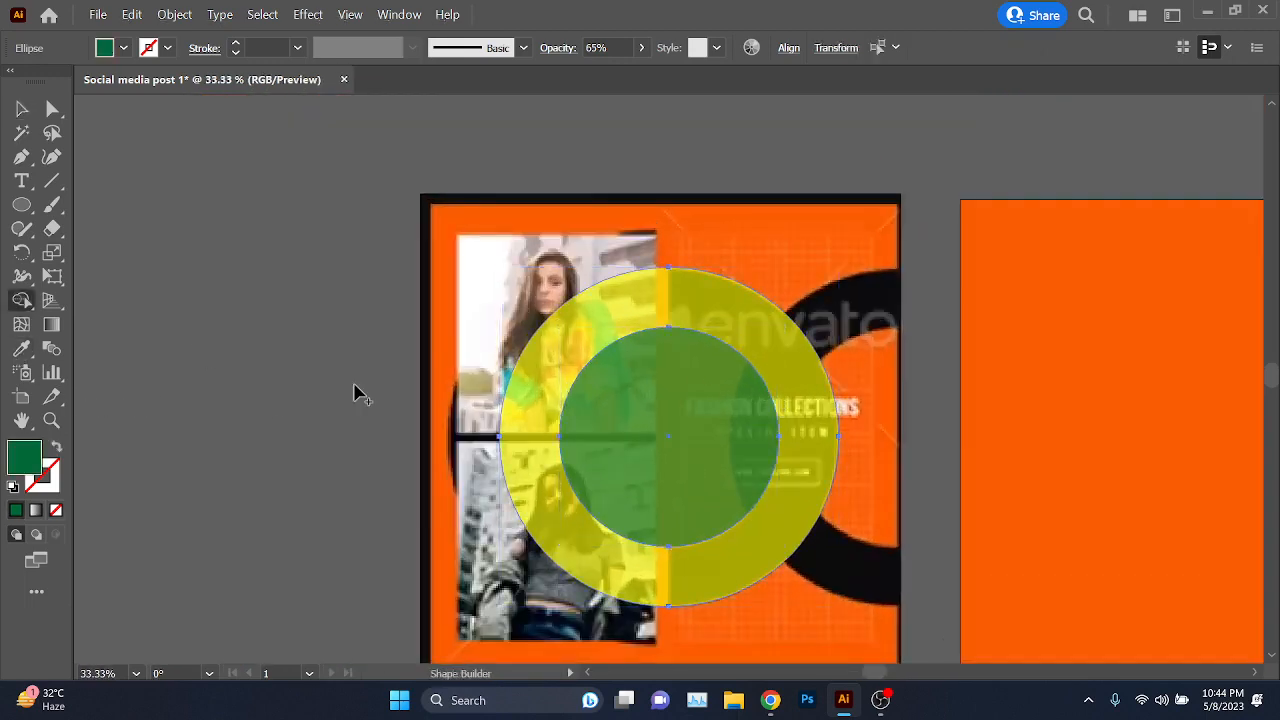
{"action": "left_click", "coordinate": [674, 457], "text": "alt"}
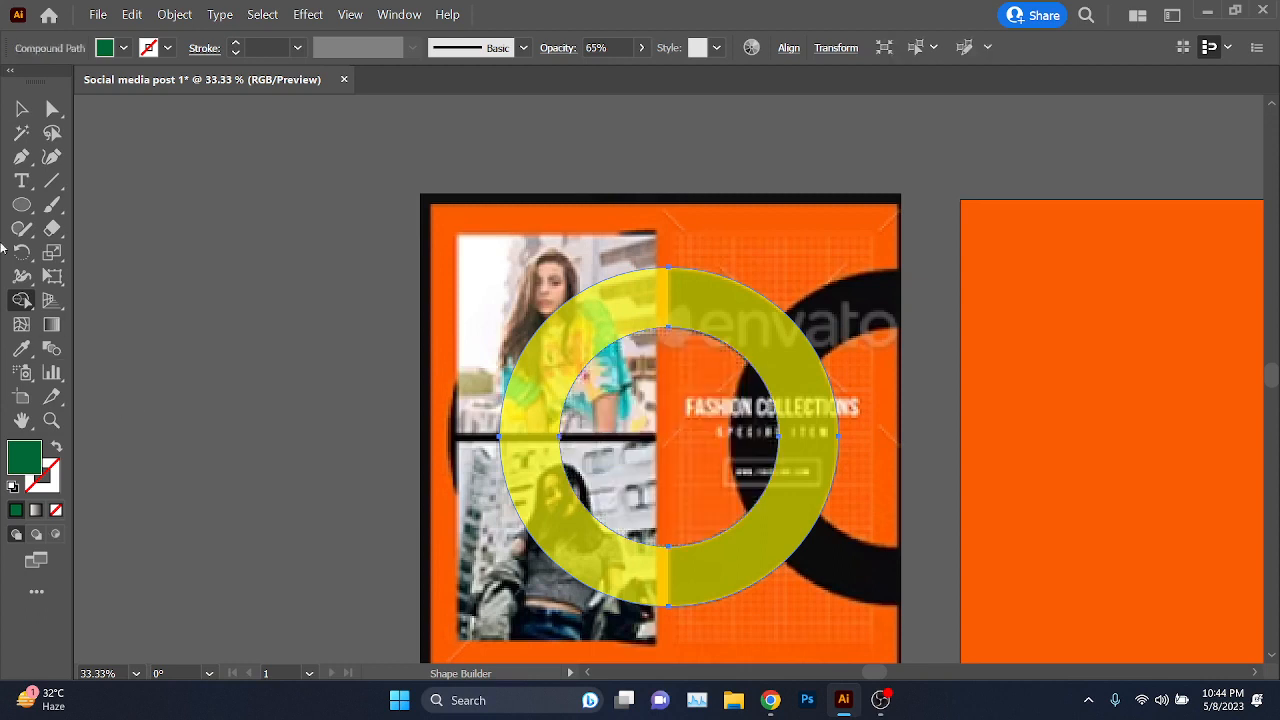
{"action": "left_click", "coordinate": [21, 108]}
{"action": "left_click", "coordinate": [240, 426]}
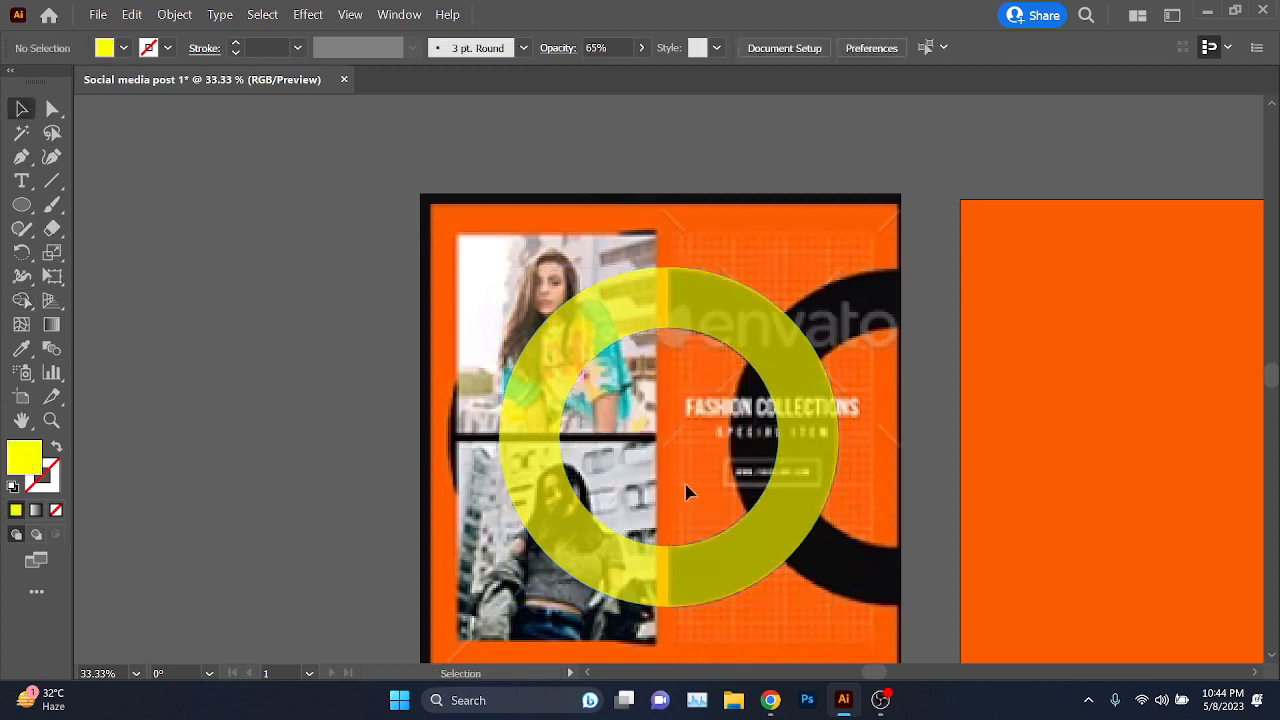
- Draw a vertical line through the yellow ring's centre, extending past both ends, with a 7 pt black stroke
{"action": "left_click", "coordinate": [750, 354]}
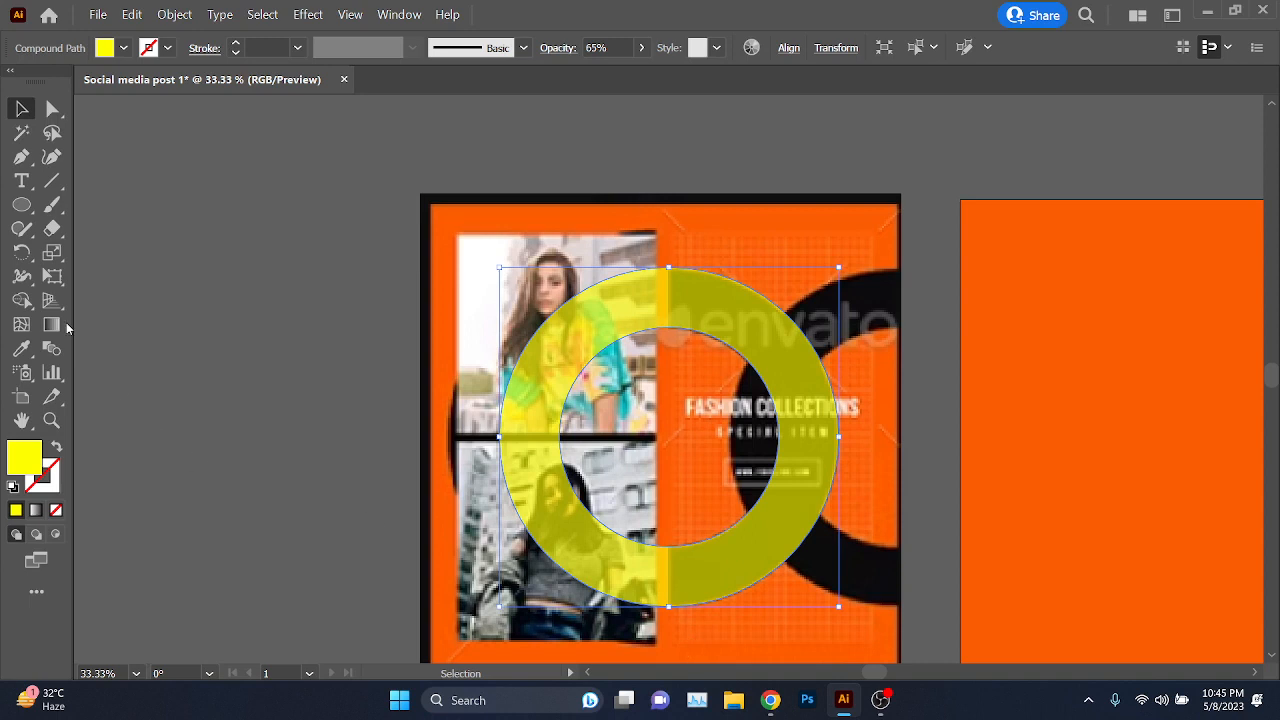
{"action": "left_click", "coordinate": [52, 180]}
{"action": "scroll", "coordinate": [730, 190], "scroll_direction": "down", "scroll_amount": 1}
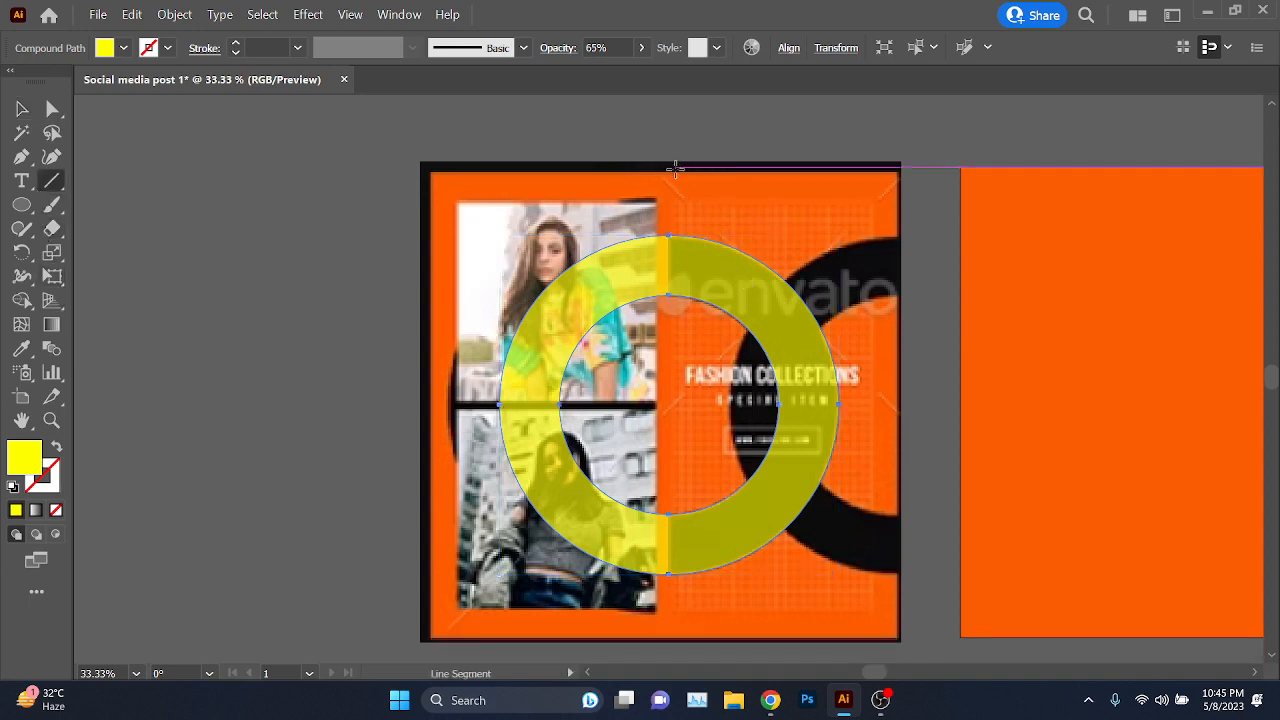
{"action": "left_click_drag", "start_coordinate": [669, 185], "coordinate": [669, 637]}
{"action": "left_click", "coordinate": [148, 47]}
{"action": "left_click", "coordinate": [64, 86]}
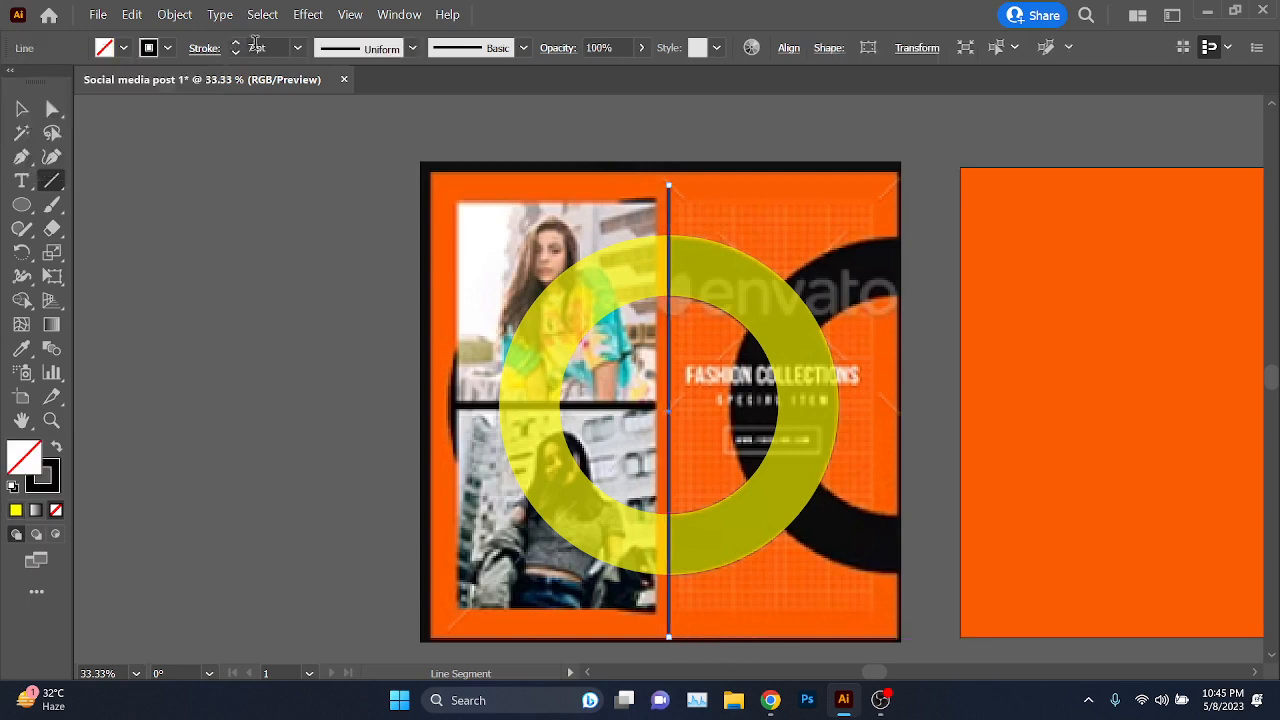
- Select the yellow ring together with the vertical line and move both onto the empty canvas beside the reference design
{"action": "left_click", "coordinate": [22, 108]}
{"action": "left_click", "coordinate": [740, 362]}
{"action": "left_click", "coordinate": [752, 374]}
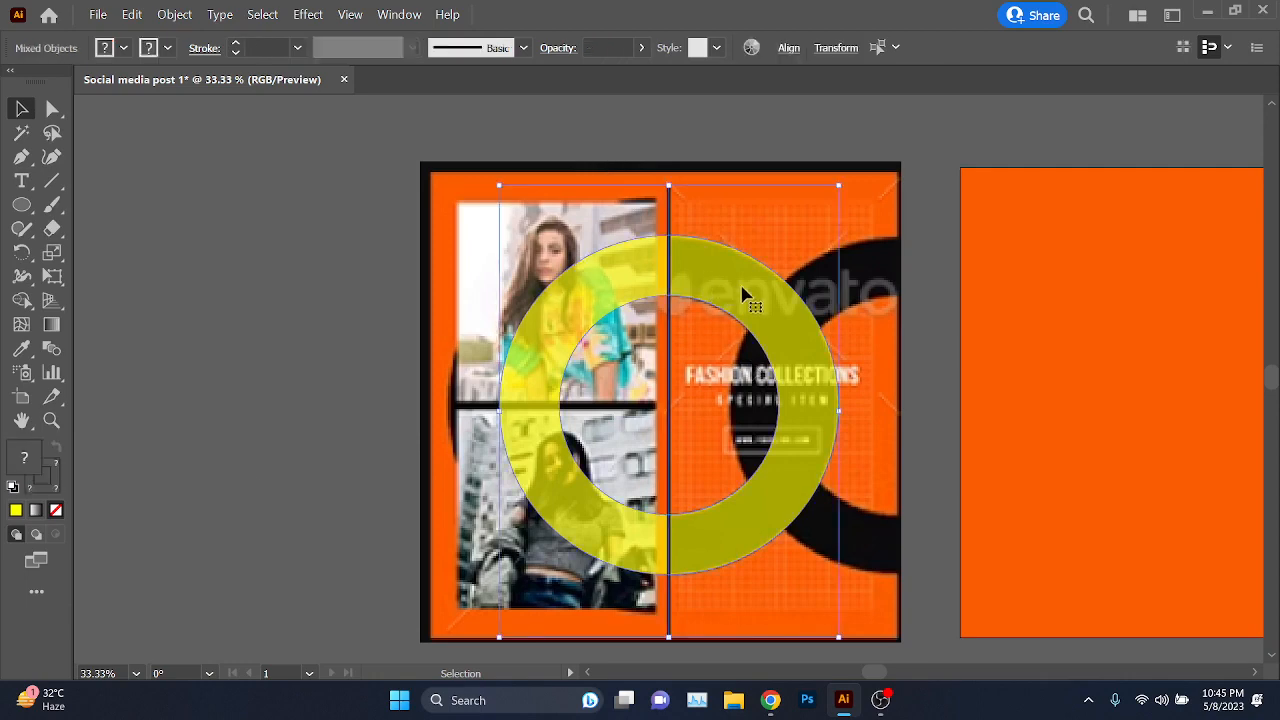
{"action": "left_click_drag", "start_coordinate": [741, 286], "coordinate": [324, 290]}
{"action": "left_click_drag", "start_coordinate": [256, 328], "coordinate": [471, 294]}
{"action": "left_click_drag", "start_coordinate": [554, 266], "coordinate": [533, 261]}
- Remove the right half of the ring with the Shape Builder tool and move the left half away from the line
{"action": "left_click", "coordinate": [21, 300]}
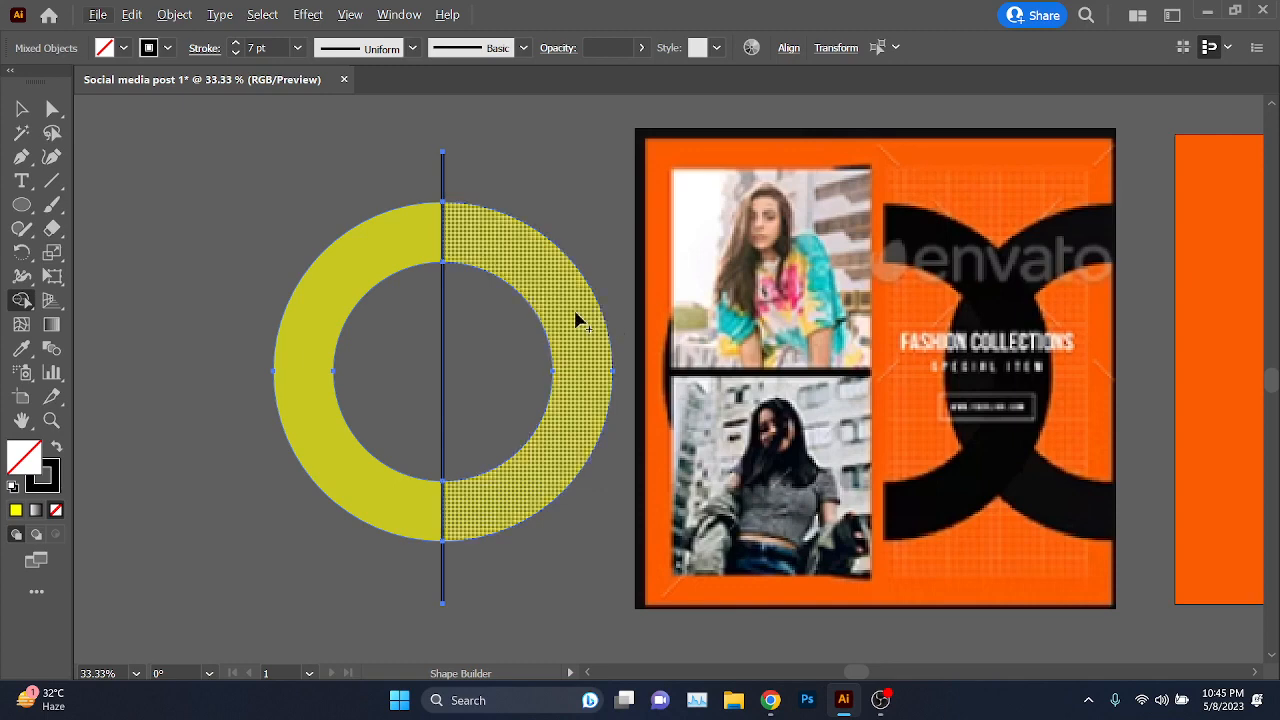
{"action": "left_click", "coordinate": [563, 451], "text": "alt"}
{"action": "left_click", "coordinate": [22, 110]}
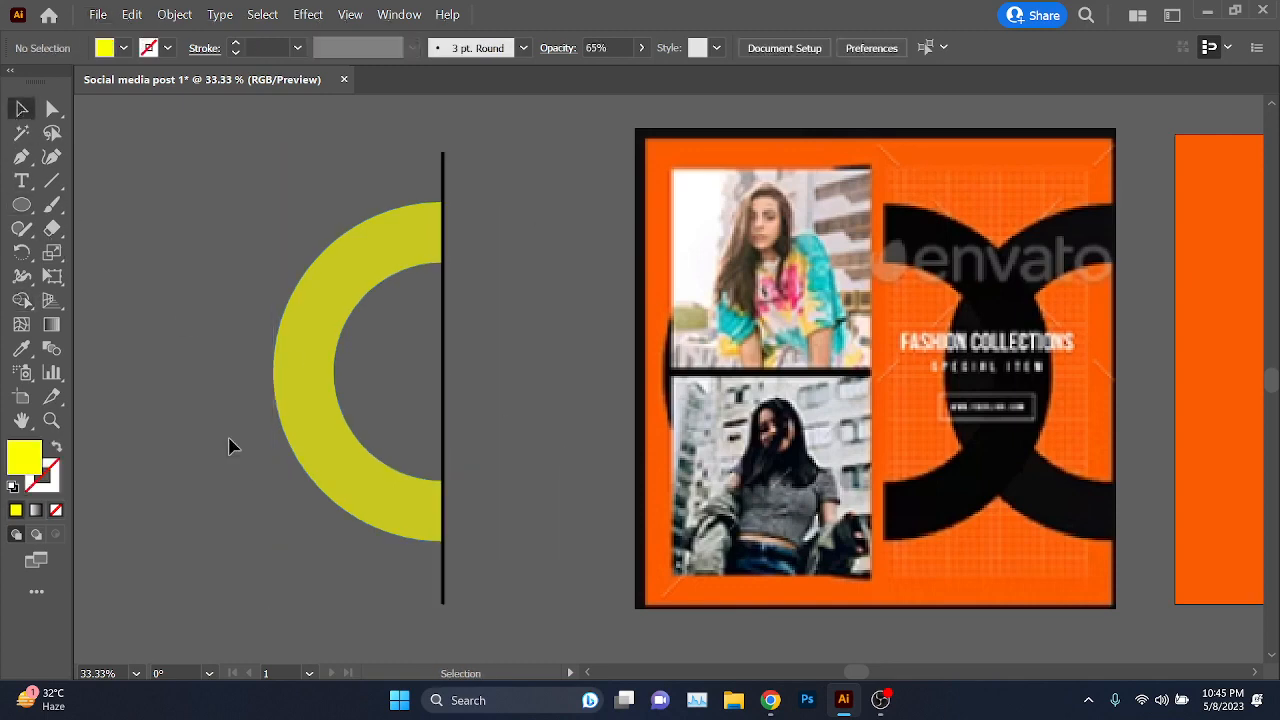
{"action": "scroll", "coordinate": [200, 437], "scroll_direction": "down", "scroll_amount": 1}
{"action": "left_click_drag", "start_coordinate": [224, 400], "coordinate": [171, 380]}
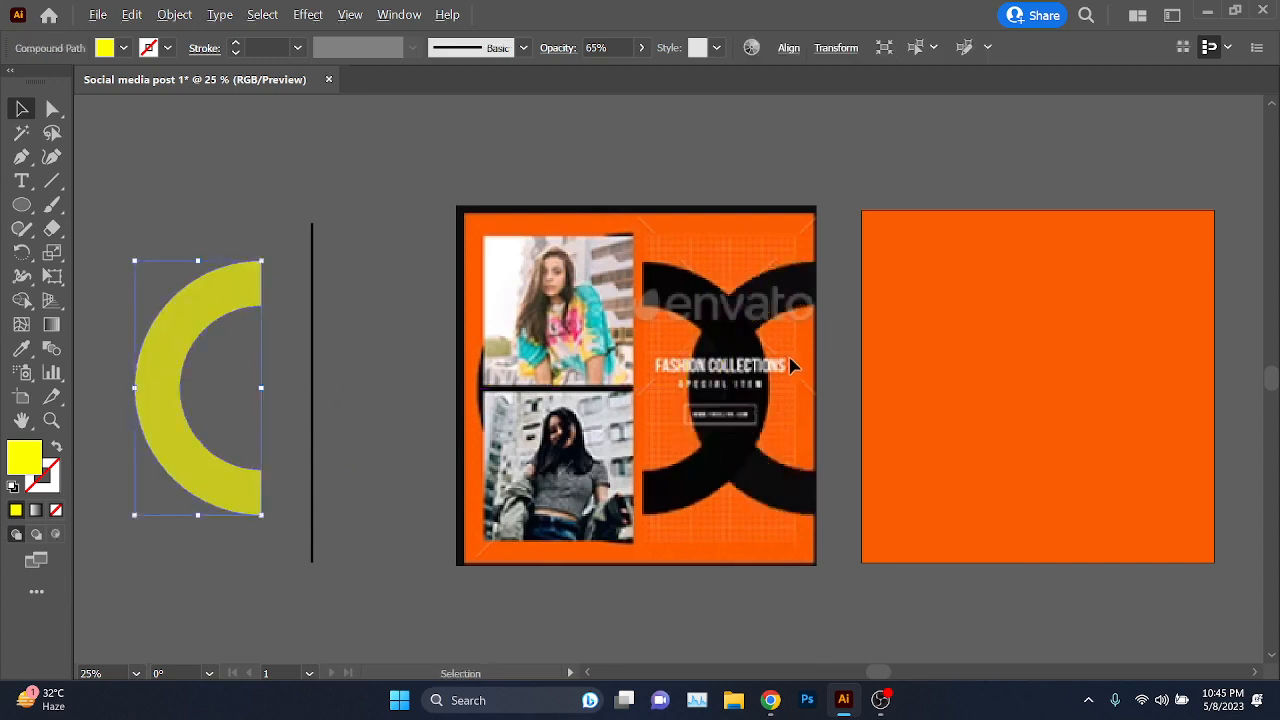
- Examine the interlocking black half rings and the overall layout of the fashion reference design up close
{"action": "scroll", "coordinate": [756, 425], "scroll_direction": "up", "scroll_amount": 1}
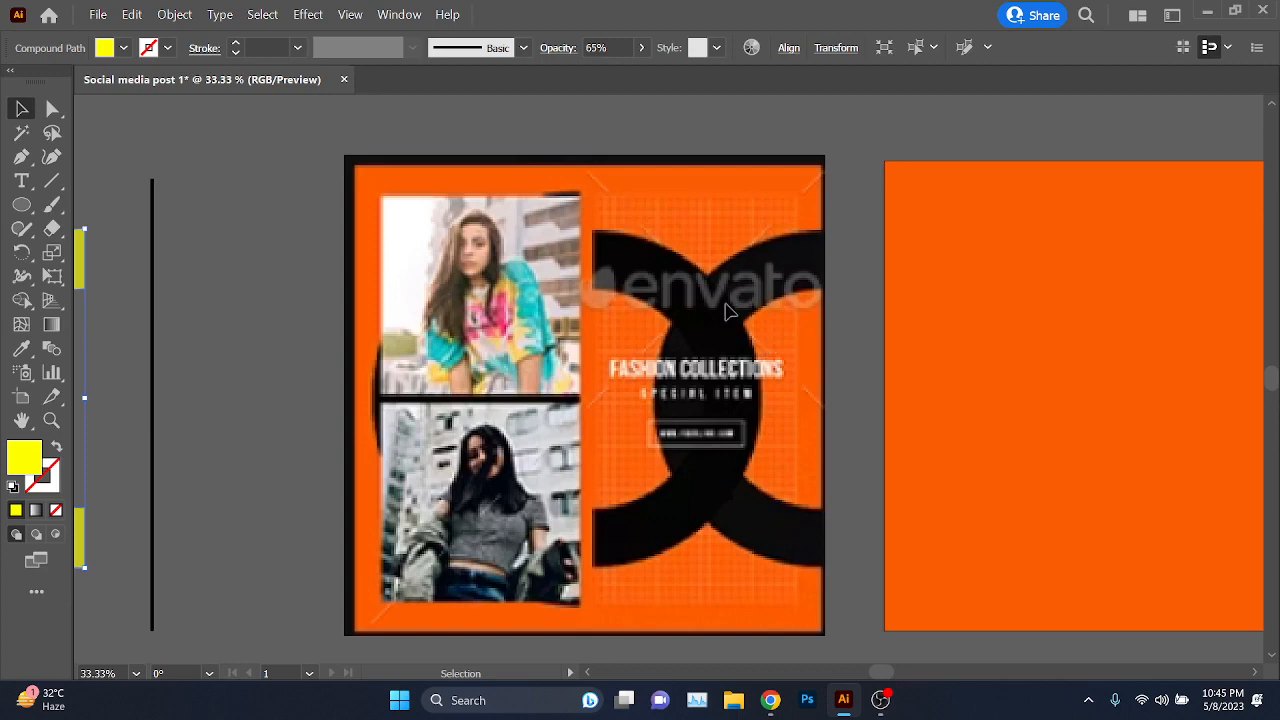
{"action": "scroll", "coordinate": [722, 312], "scroll_direction": "up", "scroll_amount": 1}
{"action": "scroll", "coordinate": [648, 297], "scroll_direction": "up", "scroll_amount": 2}
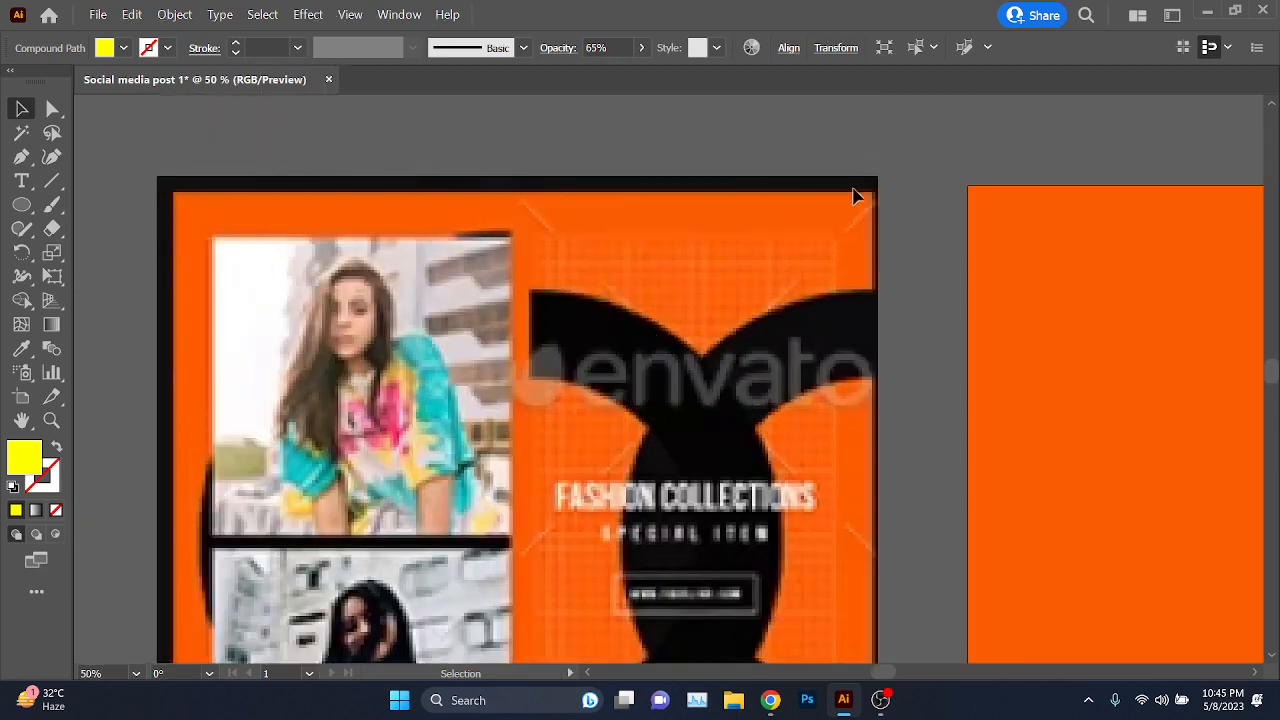
{"action": "scroll", "coordinate": [163, 208], "scroll_direction": "down", "scroll_amount": 6}
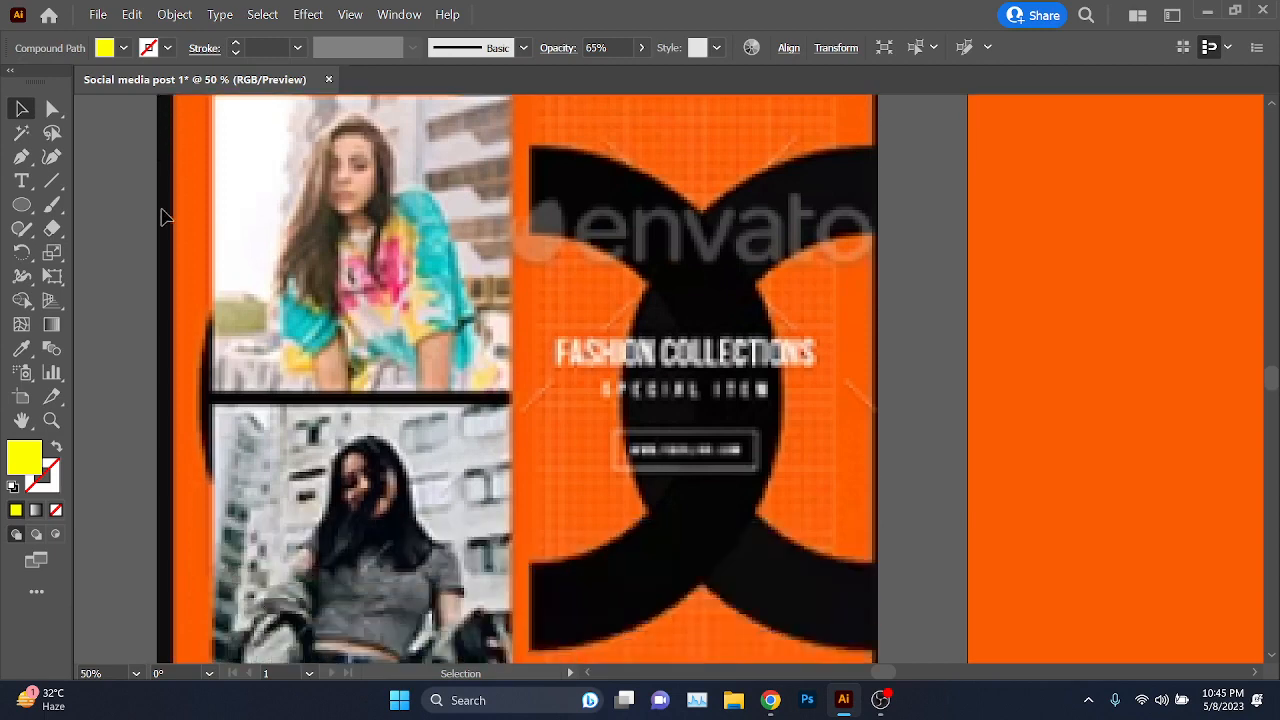
{"action": "scroll", "coordinate": [163, 216], "scroll_direction": "down", "scroll_amount": 3}
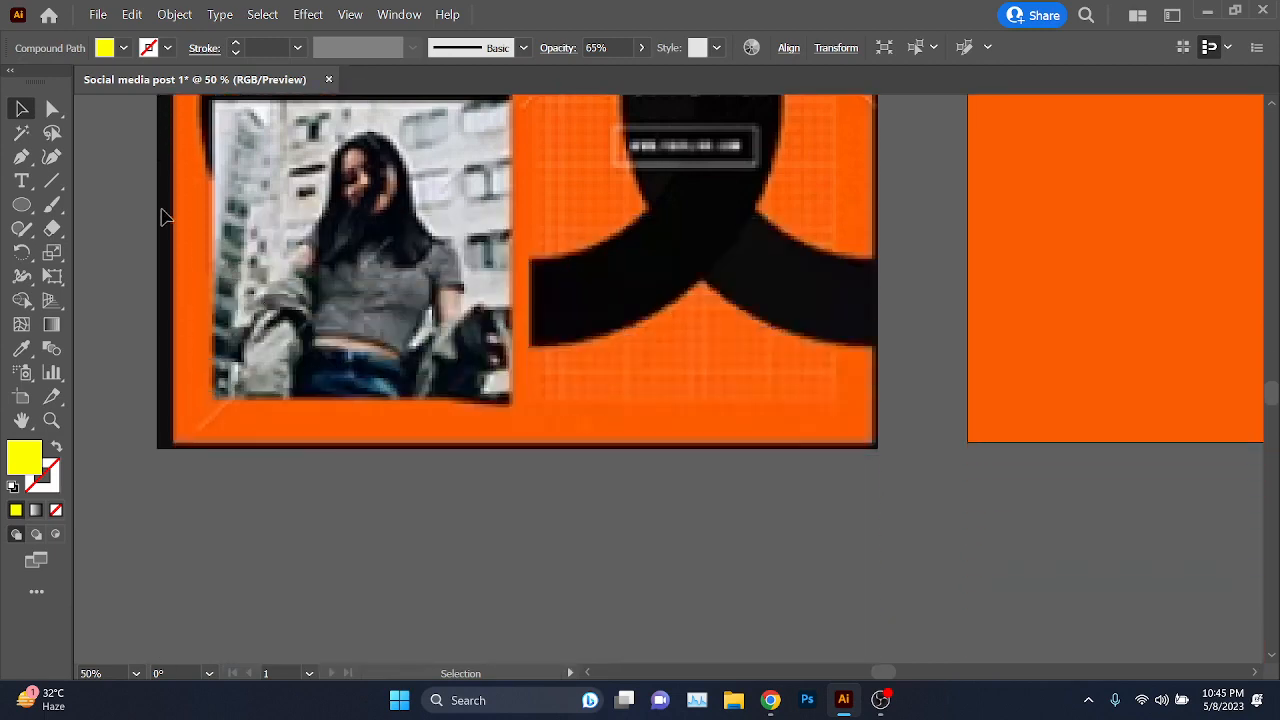
{"action": "scroll", "coordinate": [163, 216], "scroll_direction": "up", "scroll_amount": 8}
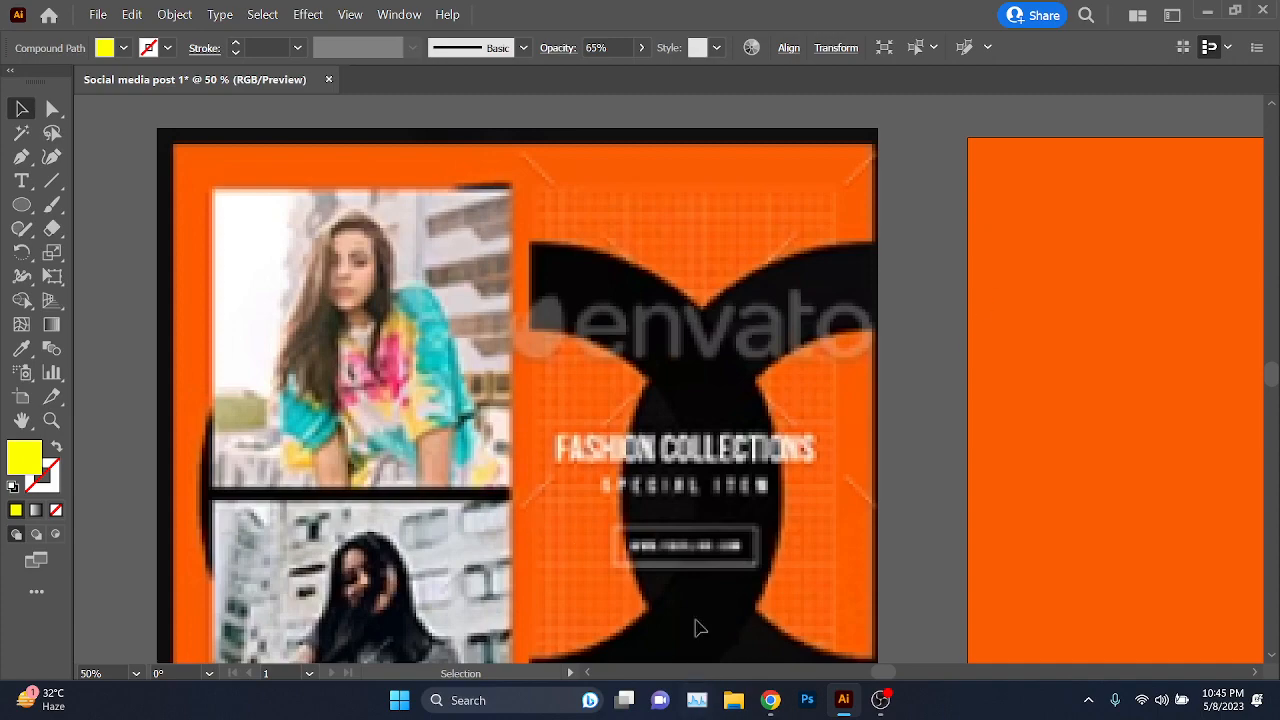
- Switch to Chrome, browse the fashion designs on the GraphicRiver Social Media Post page, and bring up the Google Meet call
{"action": "left_click", "coordinate": [770, 700]}
{"action": "left_click", "coordinate": [677, 623]}
{"action": "left_click", "coordinate": [727, 9]}
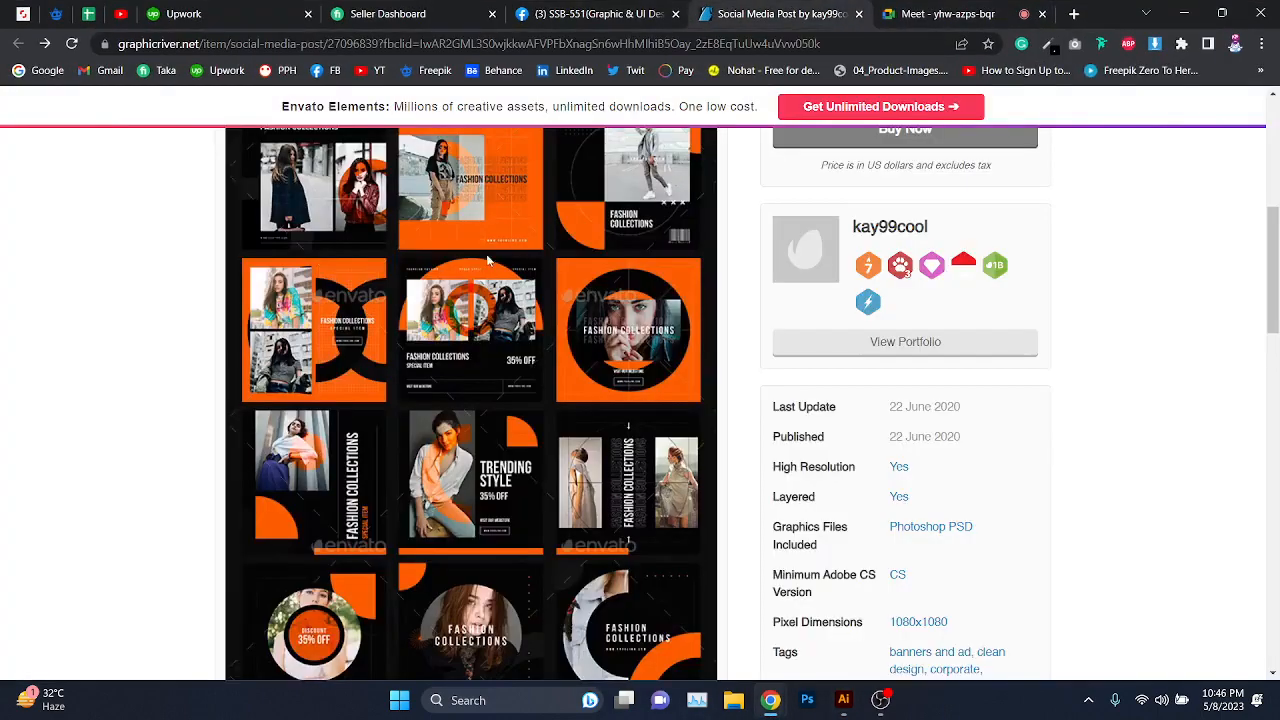
{"action": "scroll", "coordinate": [488, 261], "scroll_direction": "up", "scroll_amount": 2}
{"action": "scroll", "coordinate": [474, 281], "scroll_direction": "down", "scroll_amount": 5}
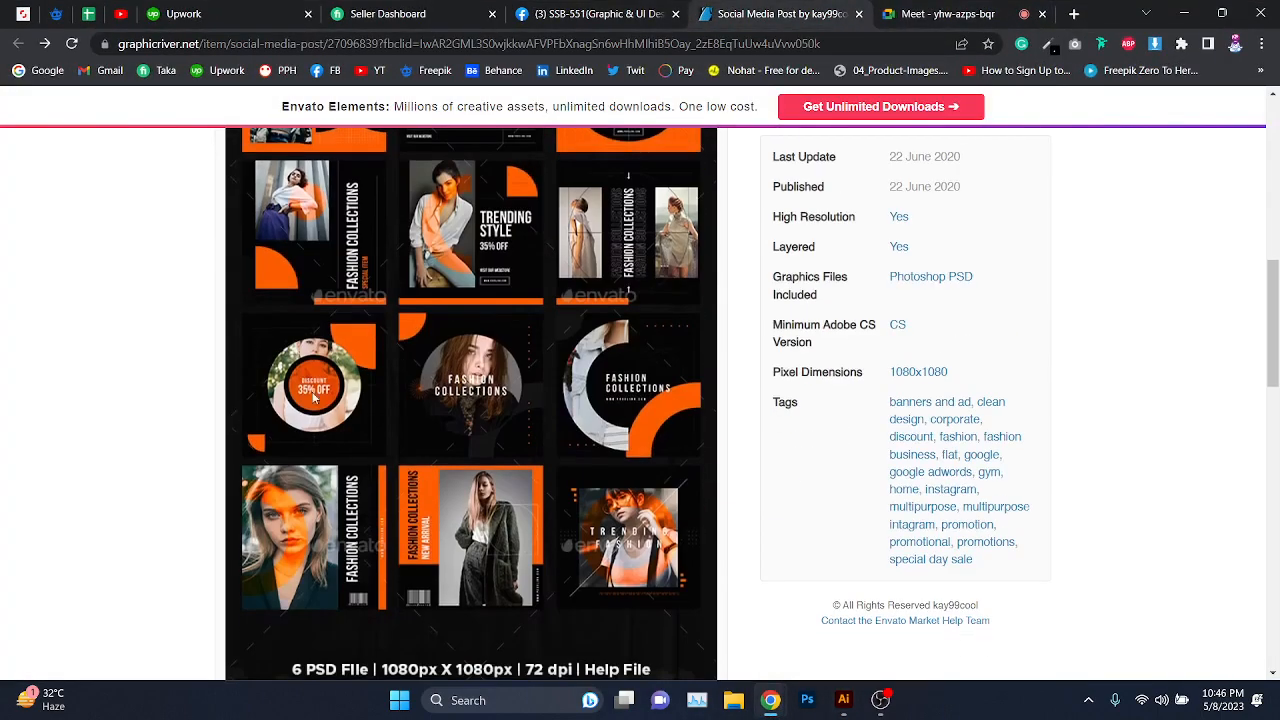
{"action": "scroll", "coordinate": [514, 463], "scroll_direction": "down", "scroll_amount": 3}
{"action": "scroll", "coordinate": [647, 473], "scroll_direction": "up", "scroll_amount": 3}
{"action": "scroll", "coordinate": [647, 473], "scroll_direction": "up", "scroll_amount": 10}
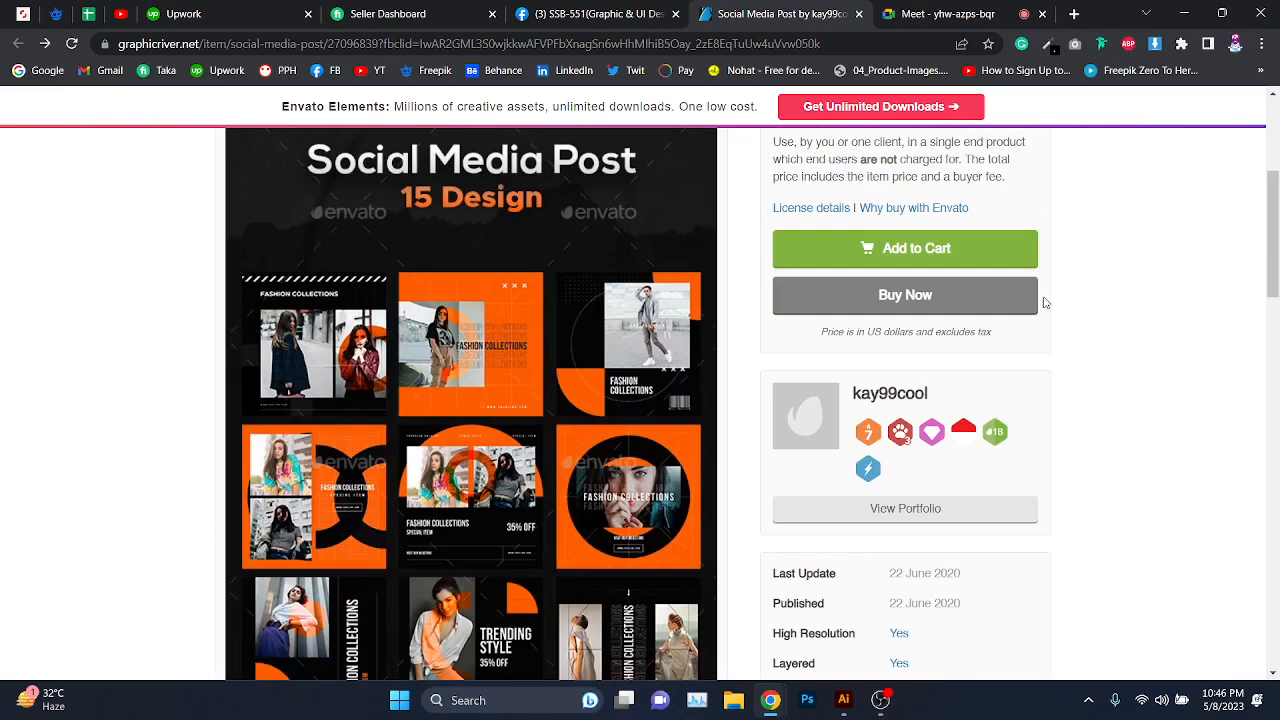
{"action": "key", "text": "ctrl+Tab"}
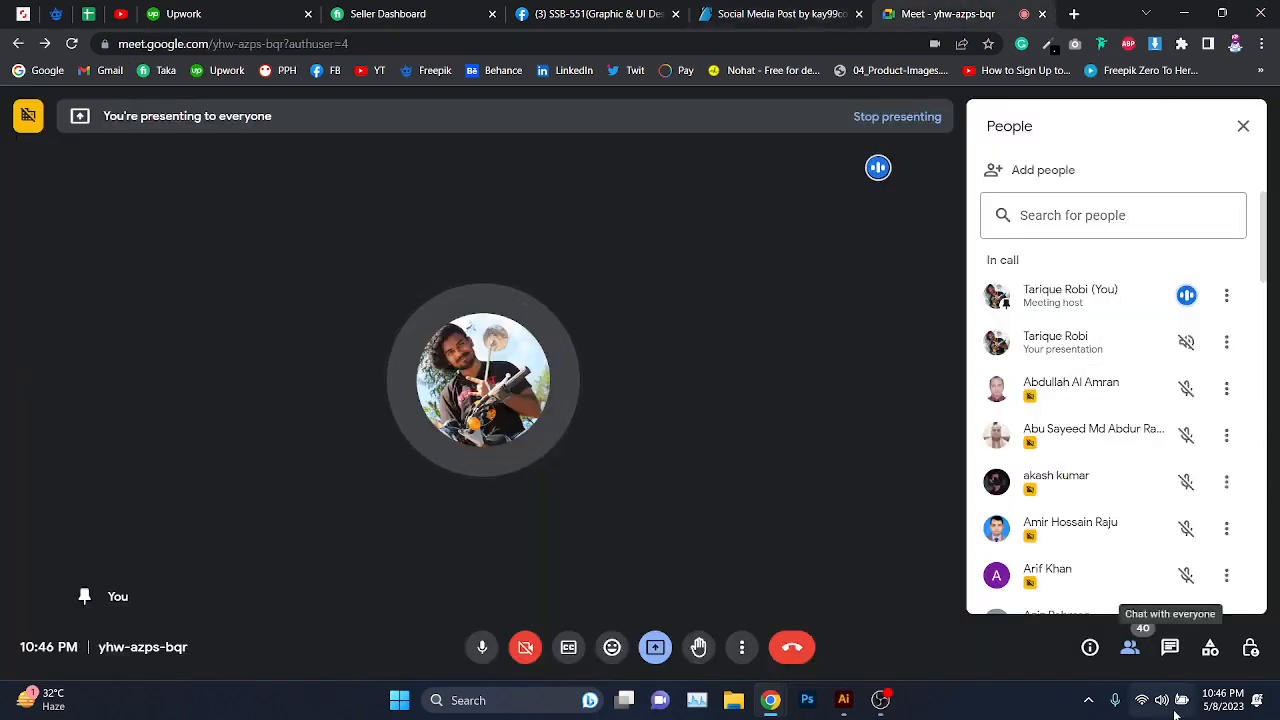
- Switch back to Illustrator and move the yellow half ring onto the blank orange artboard, flush with its right edge
{"action": "left_click", "coordinate": [1170, 647]}
{"action": "key", "text": "alt+Tab"}
{"action": "scroll", "coordinate": [280, 200], "scroll_direction": "down", "scroll_amount": 2}
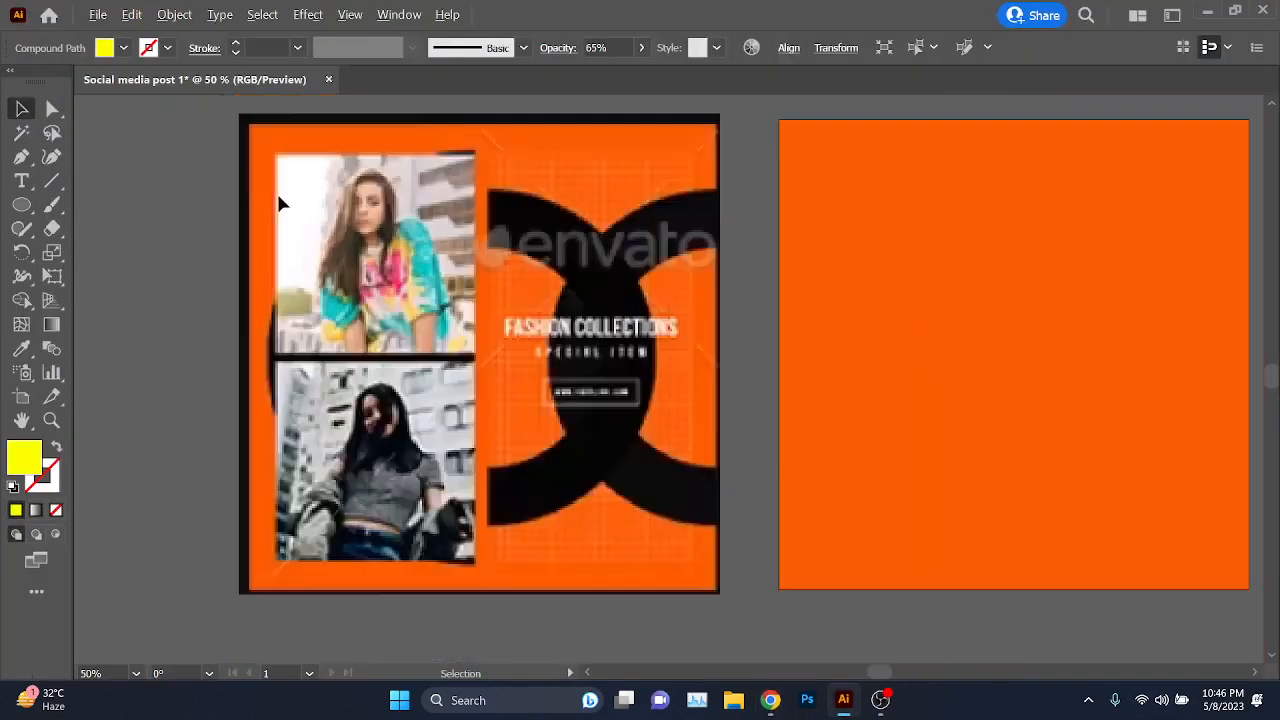
{"action": "left_click_drag", "start_coordinate": [292, 319], "coordinate": [723, 374]}
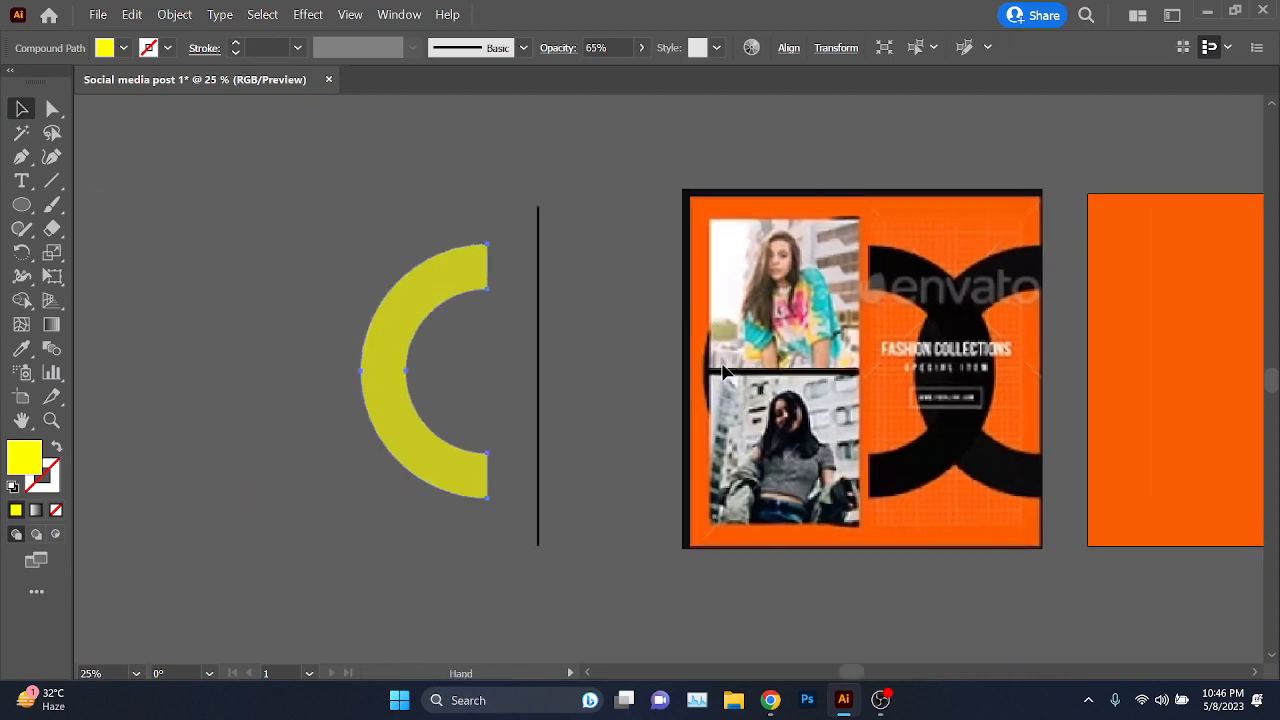
{"action": "scroll", "coordinate": [648, 440], "scroll_direction": "down", "scroll_amount": 2}
{"action": "left_click_drag", "start_coordinate": [648, 440], "coordinate": [442, 424]}
{"action": "left_click_drag", "start_coordinate": [219, 408], "coordinate": [1160, 380]}
{"action": "left_click_drag", "start_coordinate": [1030, 344], "coordinate": [651, 334]}
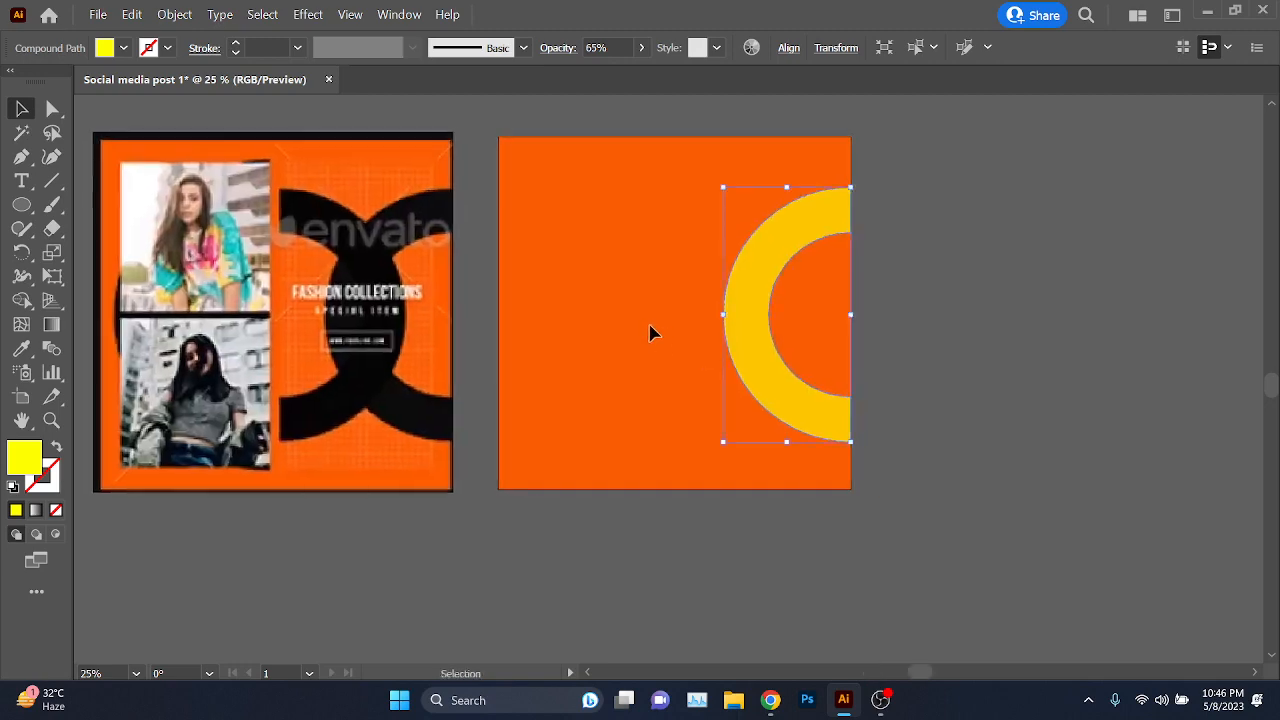
- Recolour the half ring by sampling the black of the reference design's rings with the Eyedropper tool
{"action": "scroll", "coordinate": [853, 243], "scroll_direction": "up", "scroll_amount": 4}
{"action": "scroll", "coordinate": [840, 323], "scroll_direction": "down", "scroll_amount": 4}
{"action": "left_click_drag", "start_coordinate": [642, 465], "coordinate": [722, 410]}
{"action": "key", "text": "i"}
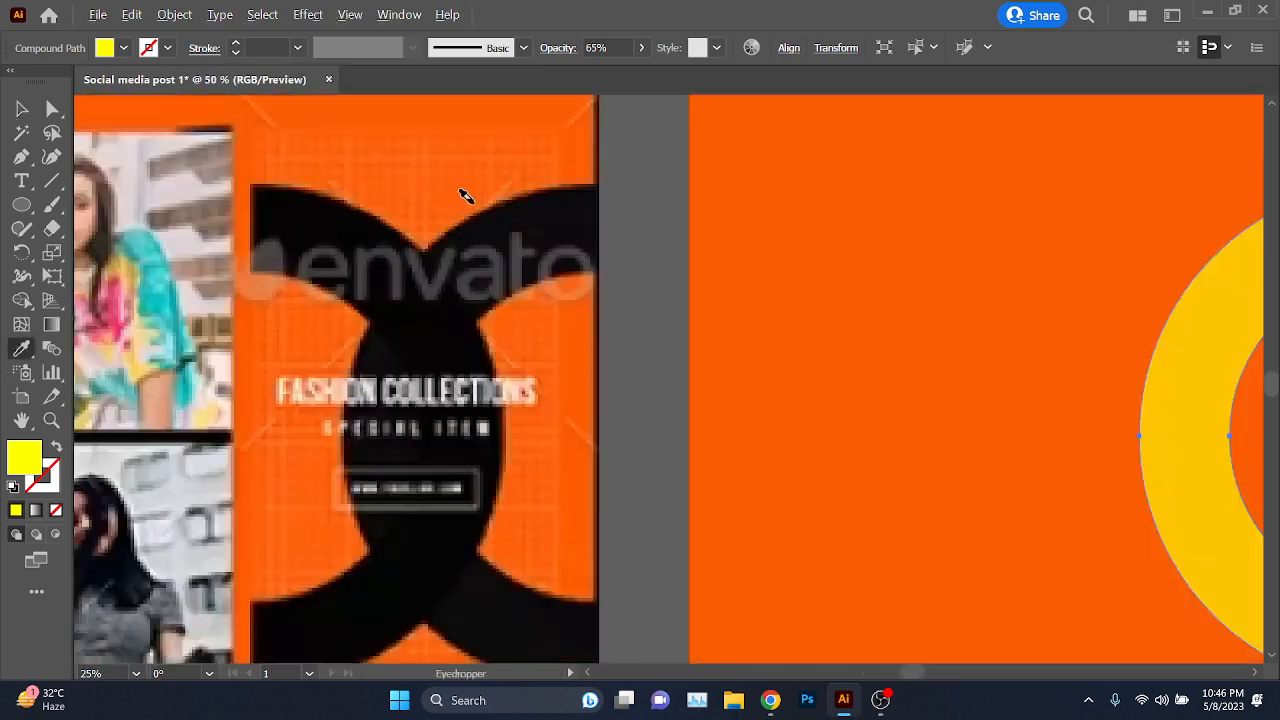
{"action": "scroll", "coordinate": [463, 194], "scroll_direction": "up", "scroll_amount": 3}
{"action": "left_click", "coordinate": [550, 200]}
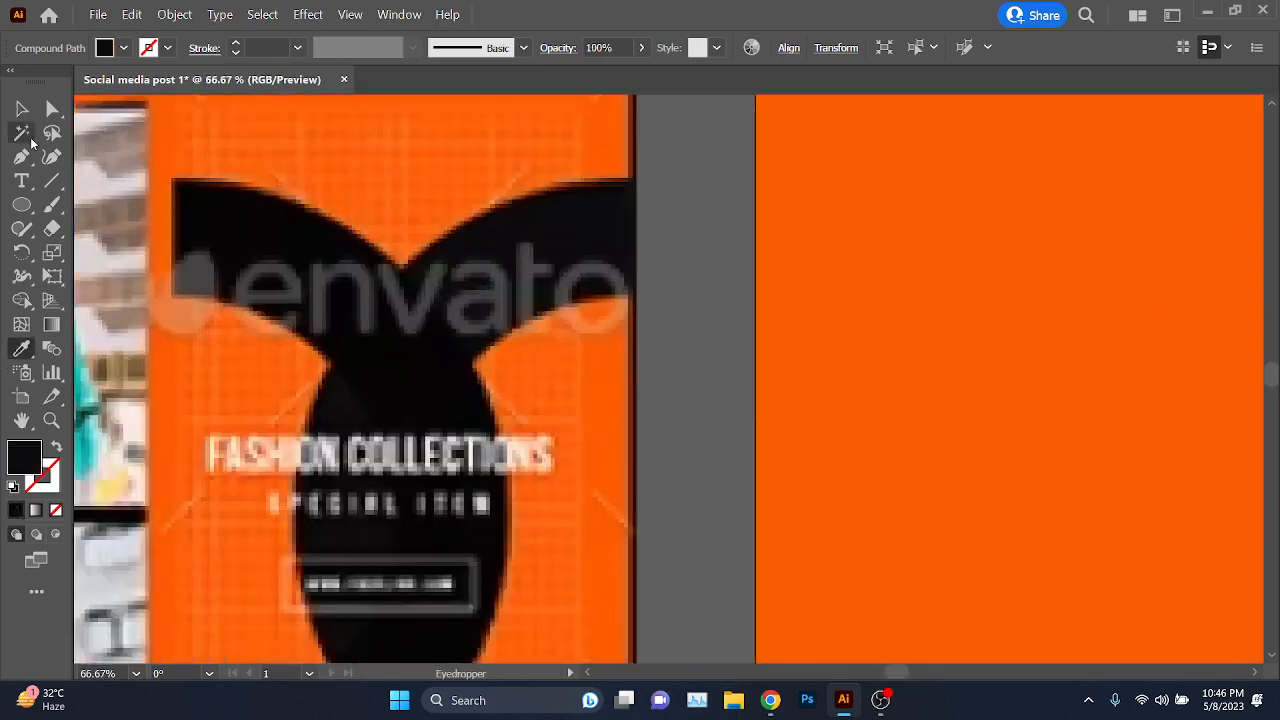
{"action": "left_click", "coordinate": [22, 108]}
{"action": "scroll", "coordinate": [626, 369], "scroll_direction": "down", "scroll_amount": 3}
{"action": "scroll", "coordinate": [838, 403], "scroll_direction": "up", "scroll_amount": 1}
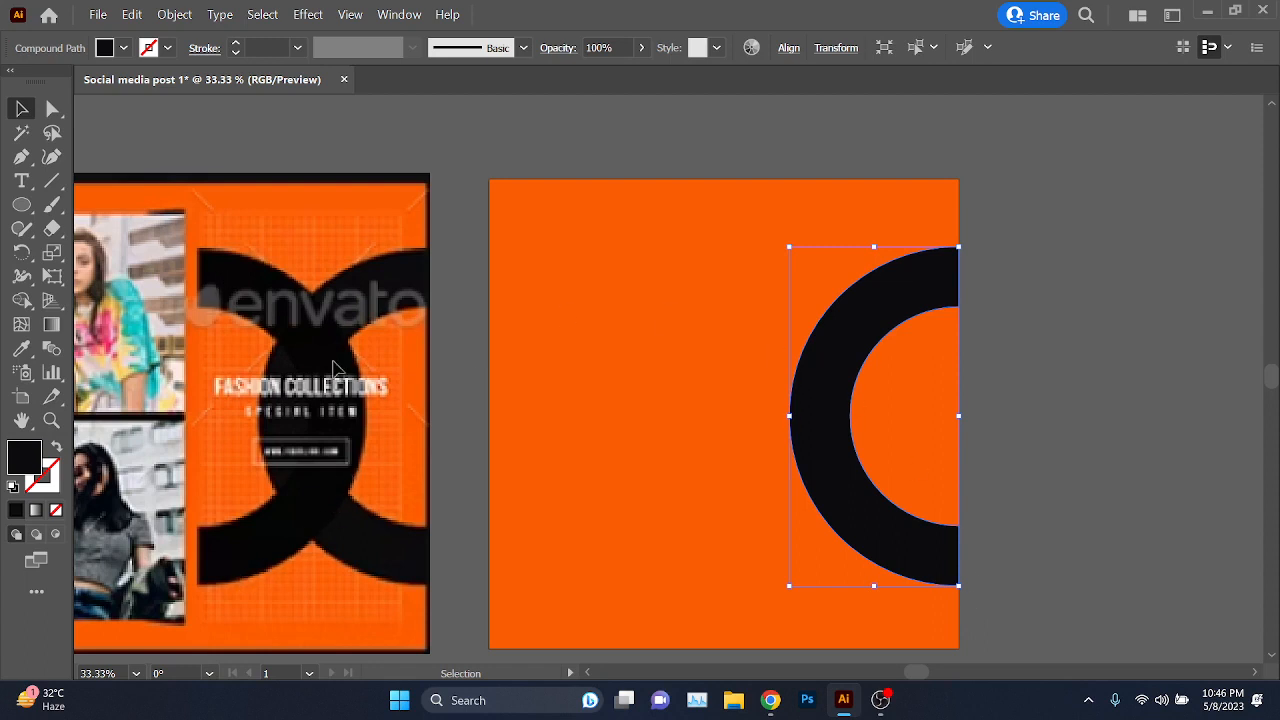
- Try placing a mirrored copy of the black half ring over the original and delete the copy
{"action": "left_click_drag", "start_coordinate": [1067, 530], "coordinate": [1080, 452]}
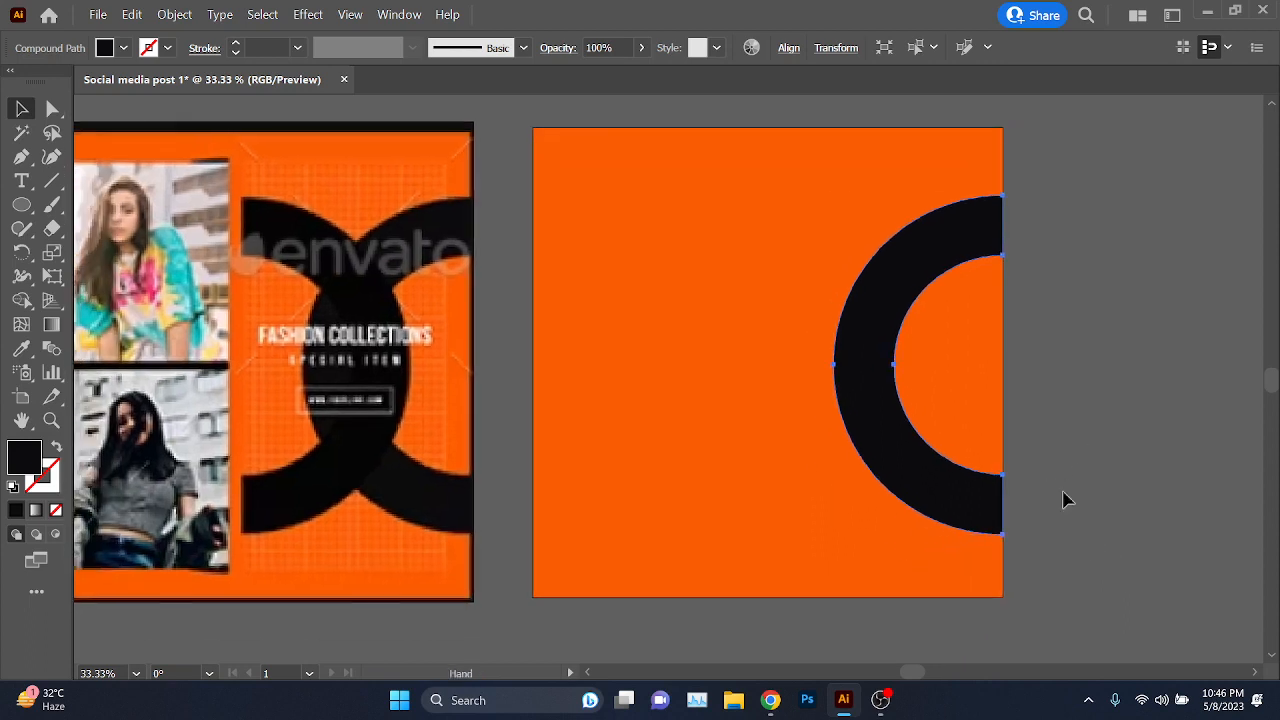
{"action": "key", "text": "a"}
{"action": "key", "text": "v"}
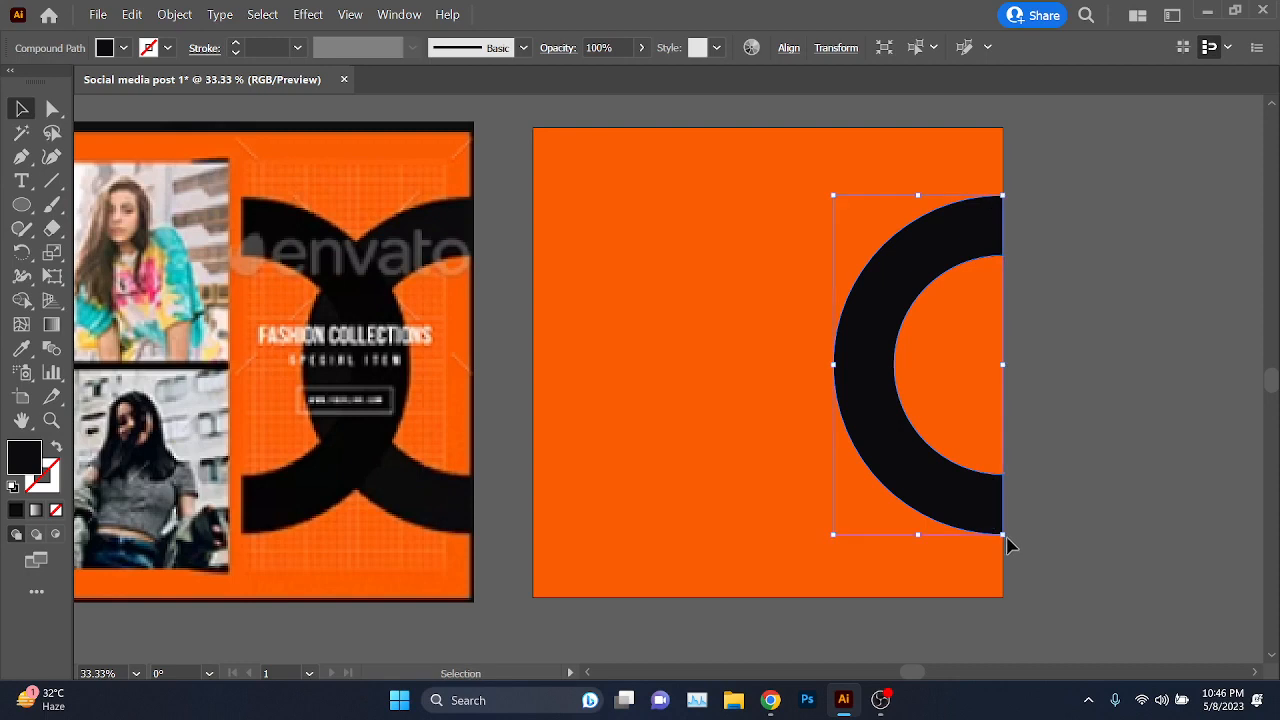
{"action": "left_click_drag", "start_coordinate": [1005, 542], "coordinate": [816, 136]}
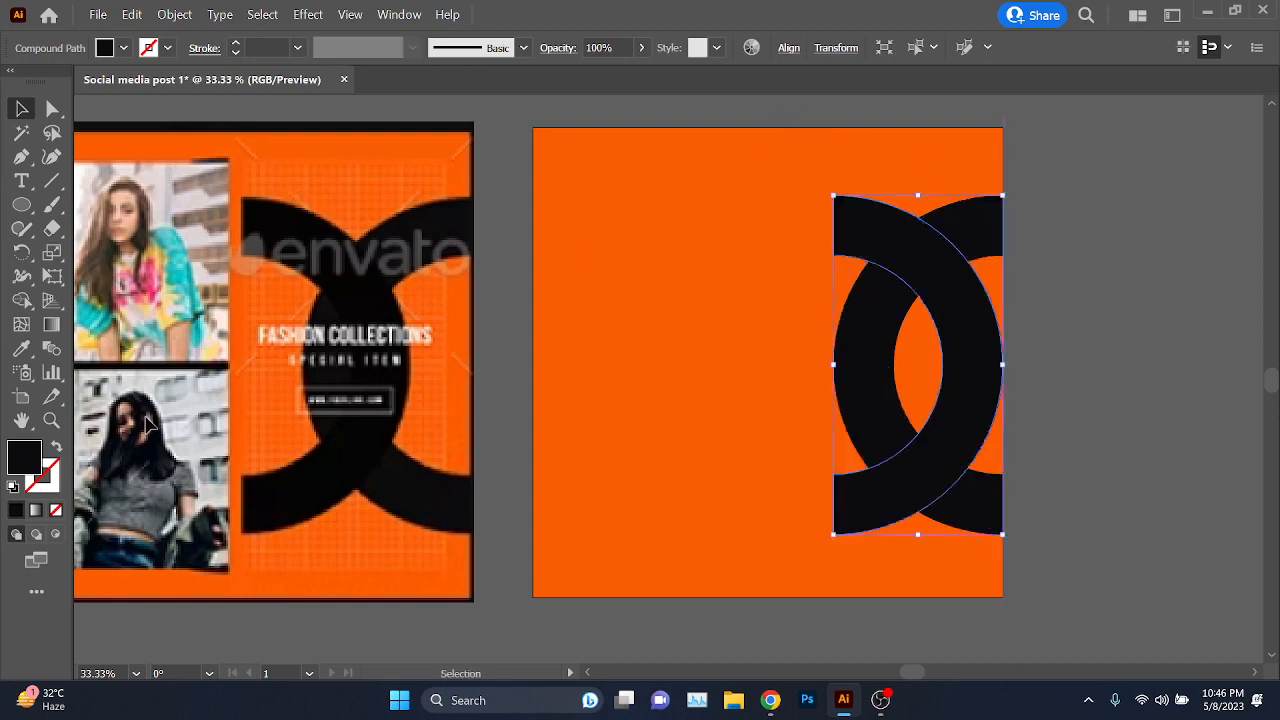
{"action": "key", "text": "Delete"}
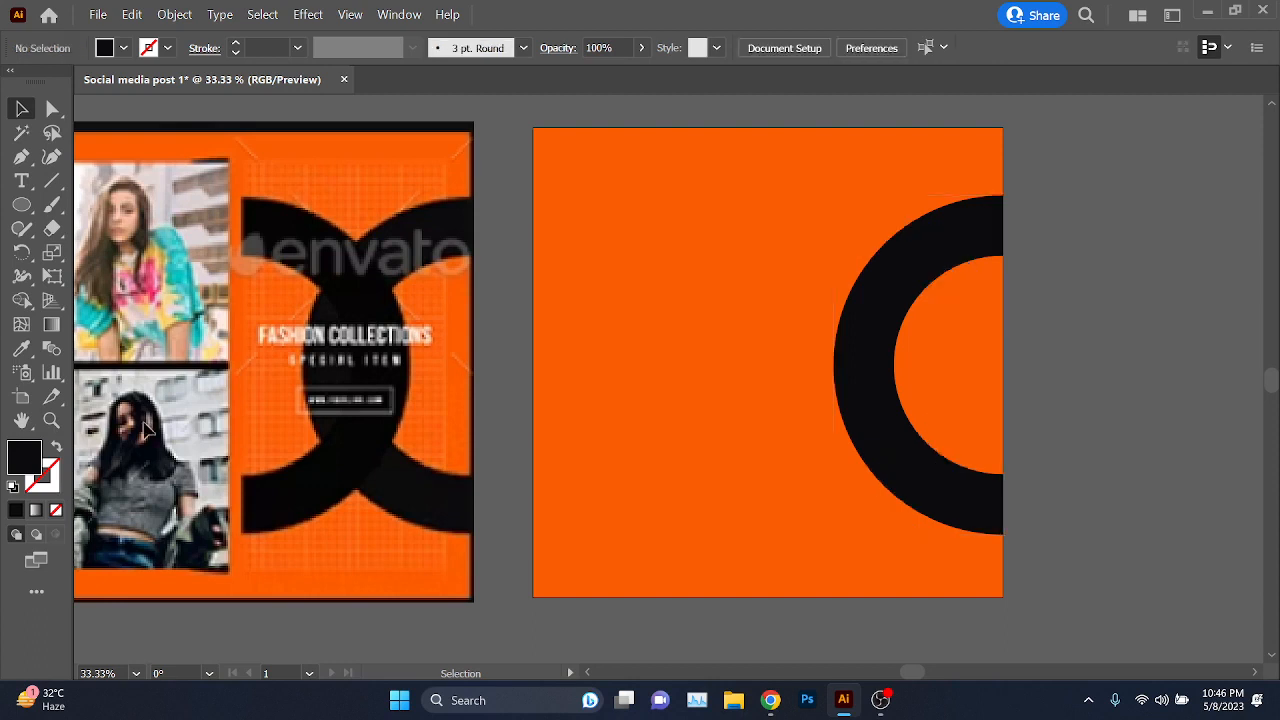
{"action": "left_click_drag", "start_coordinate": [655, 509], "coordinate": [693, 525]}
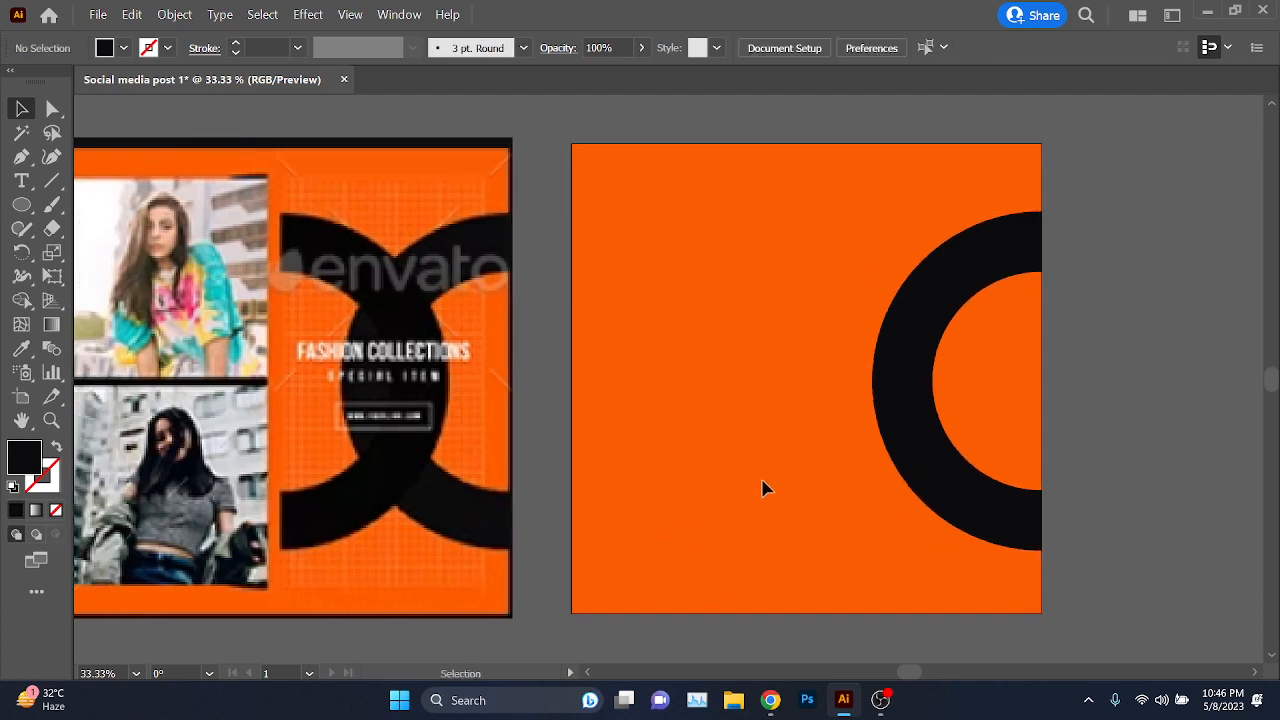
- Select the black half ring on the orange artboard and open the Reflect options for it
{"action": "left_click", "coordinate": [947, 280]}
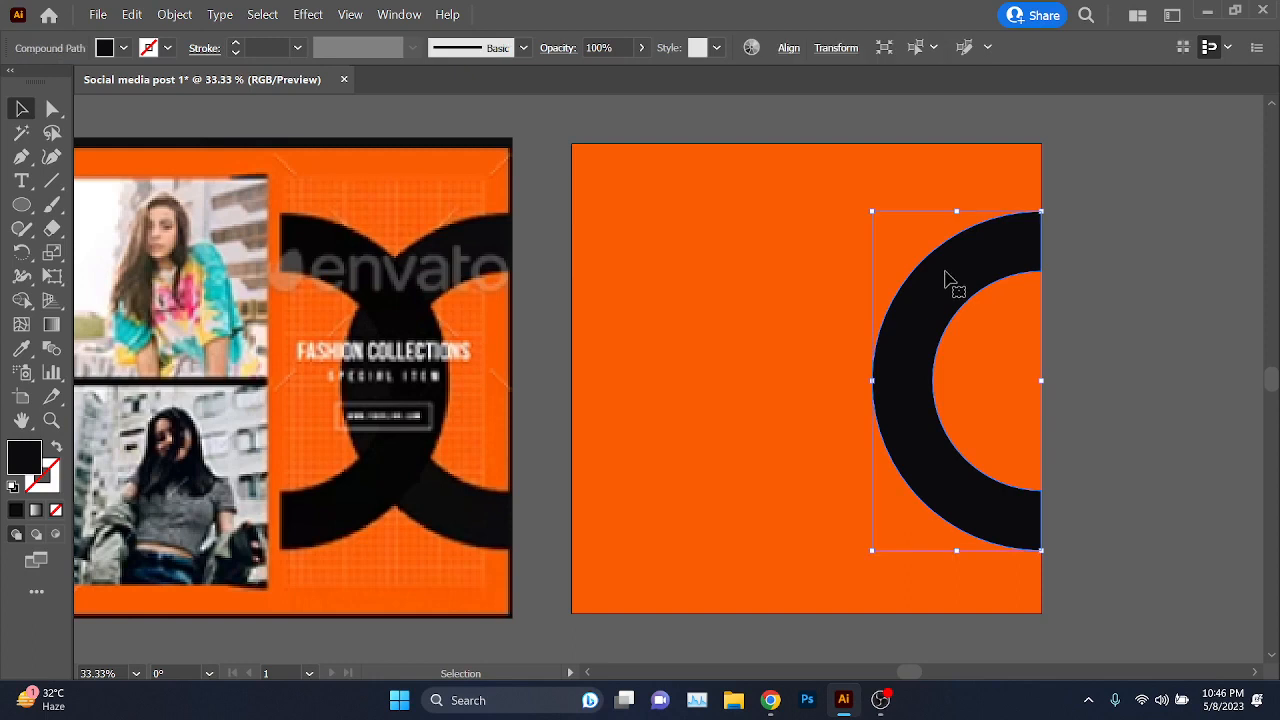
{"action": "right_click", "coordinate": [948, 279]}
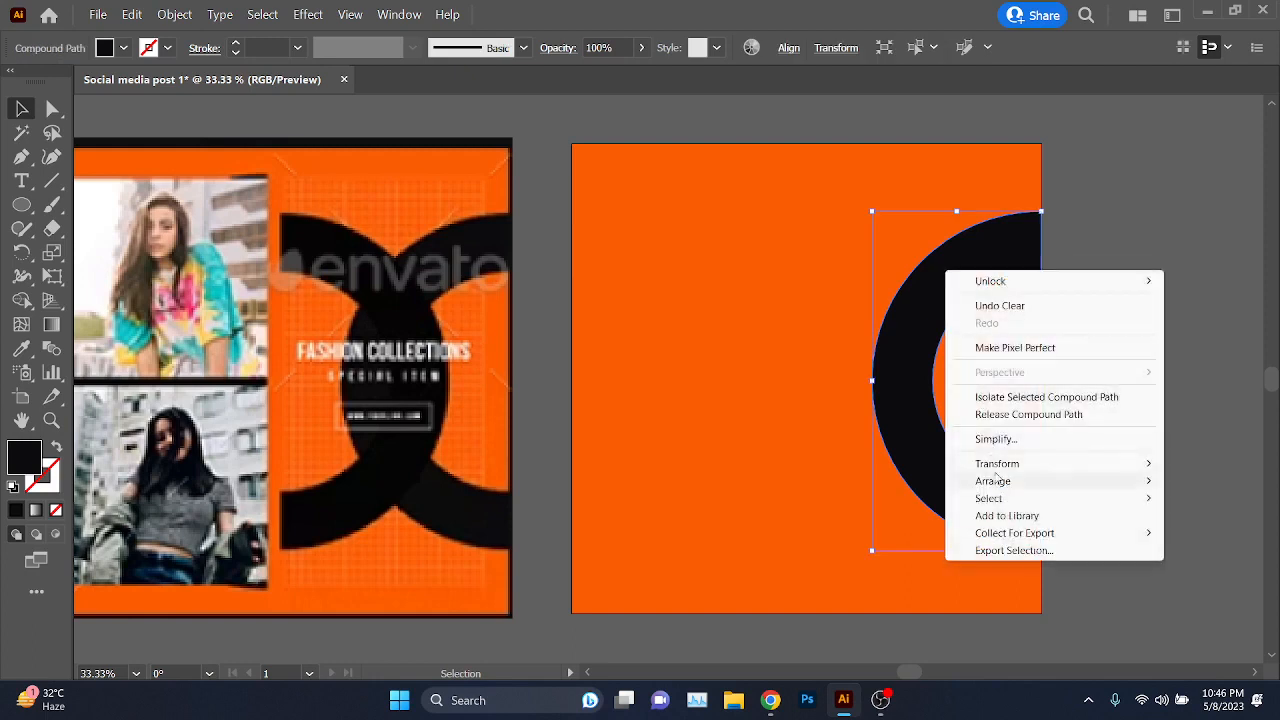
{"action": "mouse_move", "coordinate": [1003, 466]}
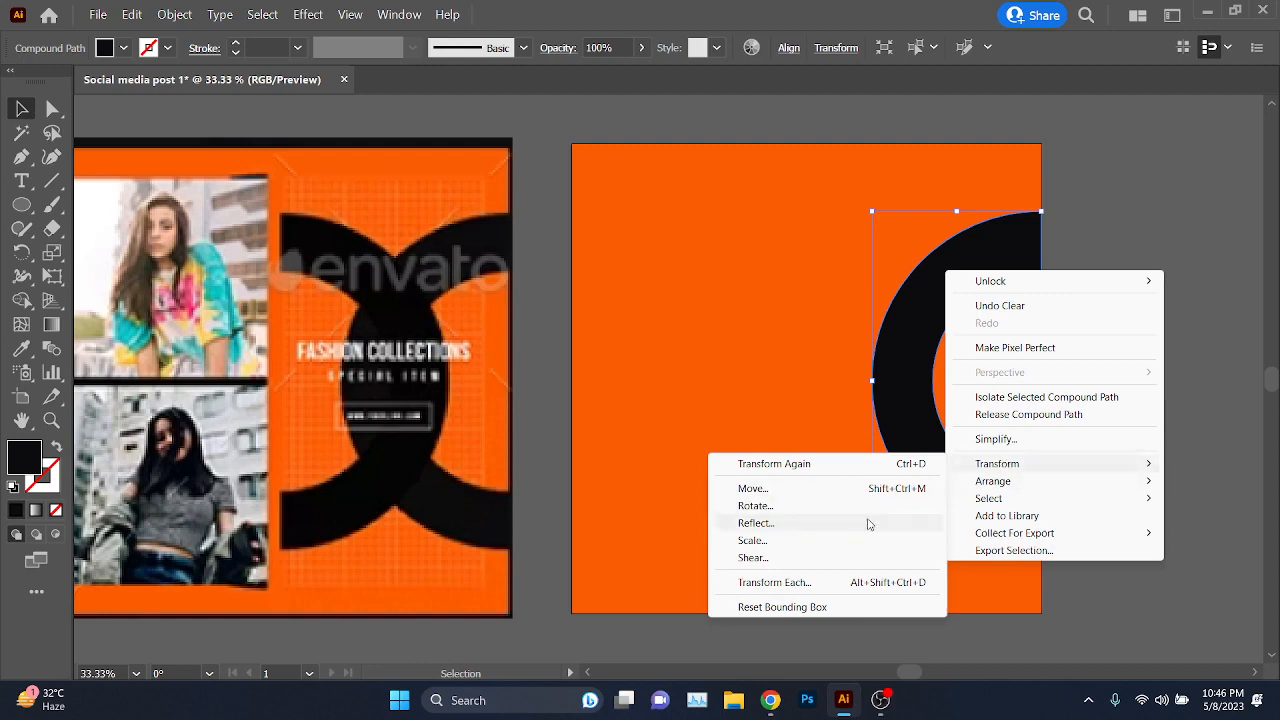
{"action": "left_click", "coordinate": [756, 523]}
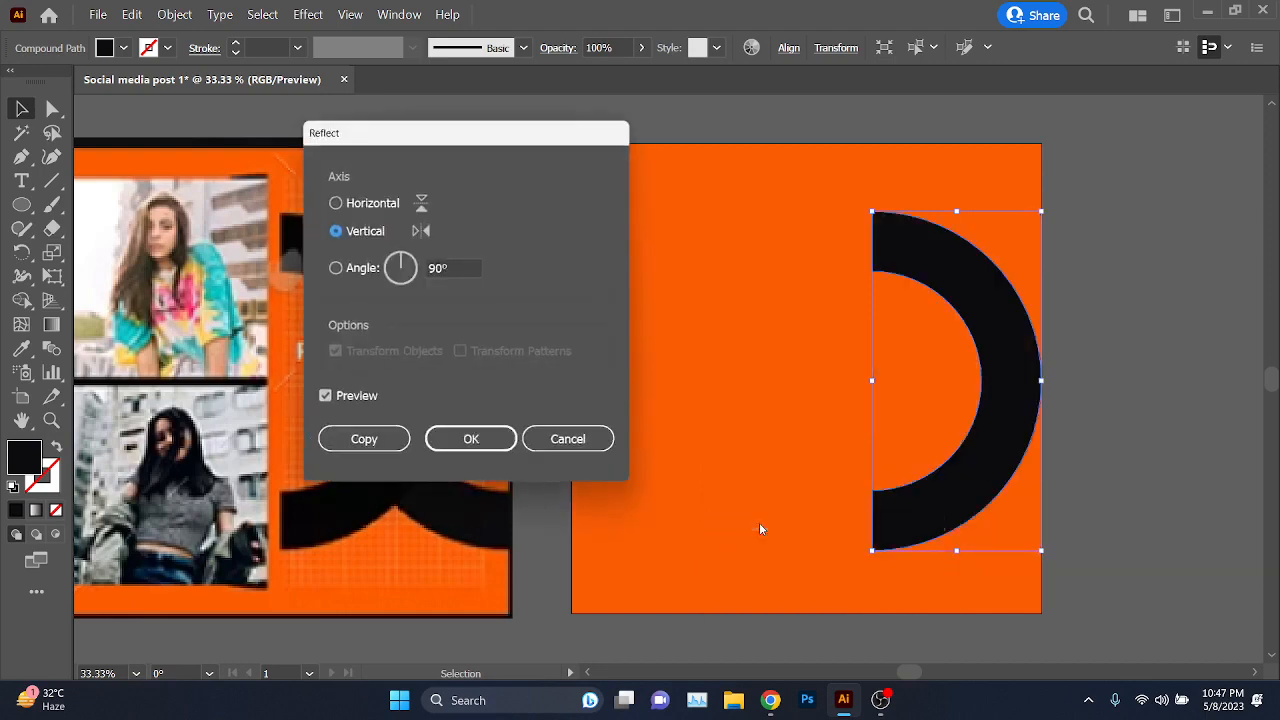
- Compare the original half ring with its vertical reflection by switching the preview off and on
{"action": "left_click", "coordinate": [336, 397]}
{"action": "left_click", "coordinate": [336, 397]}
{"action": "left_click", "coordinate": [336, 397]}
{"action": "left_click", "coordinate": [336, 397]}
{"action": "left_click", "coordinate": [338, 398]}
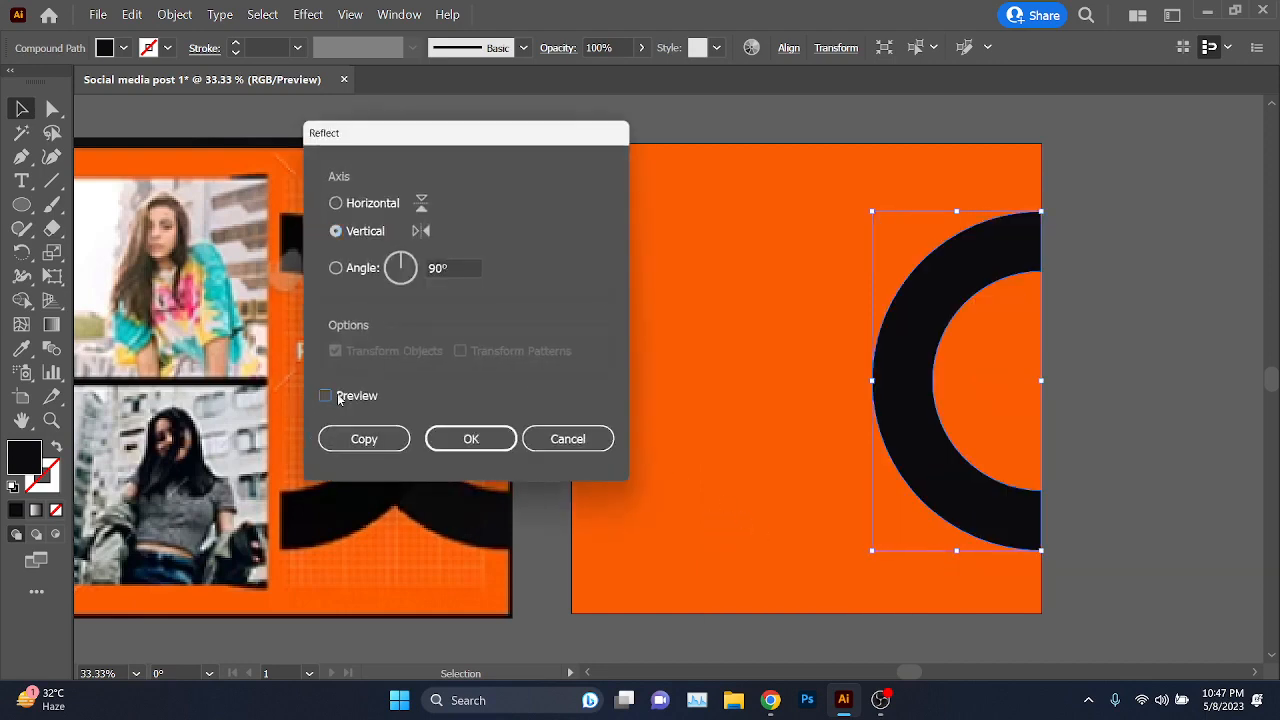
{"action": "left_click", "coordinate": [338, 397]}
{"action": "left_click", "coordinate": [338, 397]}
{"action": "left_click", "coordinate": [338, 397]}
{"action": "left_click", "coordinate": [338, 397]}
{"action": "left_click", "coordinate": [338, 397]}
{"action": "left_click", "coordinate": [338, 397]}
{"action": "left_click", "coordinate": [338, 397]}
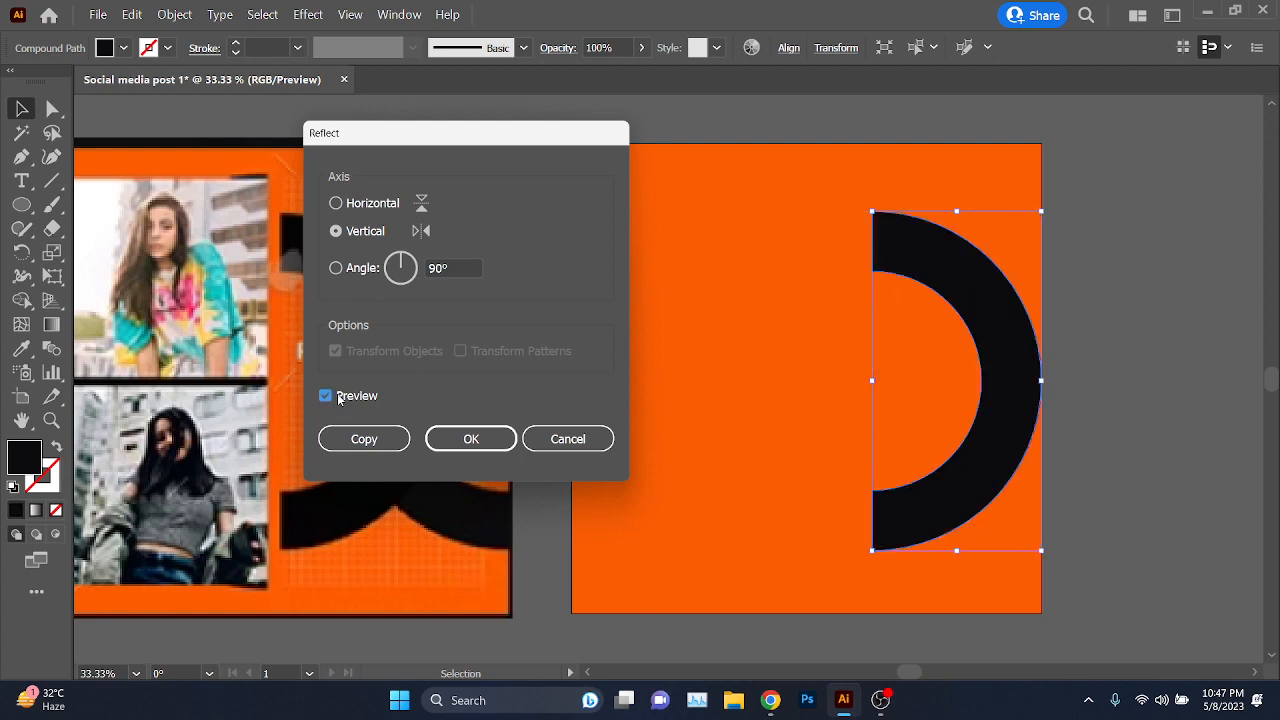
{"action": "left_click", "coordinate": [338, 397]}
{"action": "left_click", "coordinate": [338, 397]}
{"action": "left_click", "coordinate": [338, 397]}
{"action": "left_click", "coordinate": [338, 397]}
{"action": "left_click", "coordinate": [364, 397]}
{"action": "left_click", "coordinate": [364, 397]}
- Preview the reflection on the horizontal axis, and create a reflected copy of the half ring on the vertical axis
{"action": "left_click", "coordinate": [372, 205]}
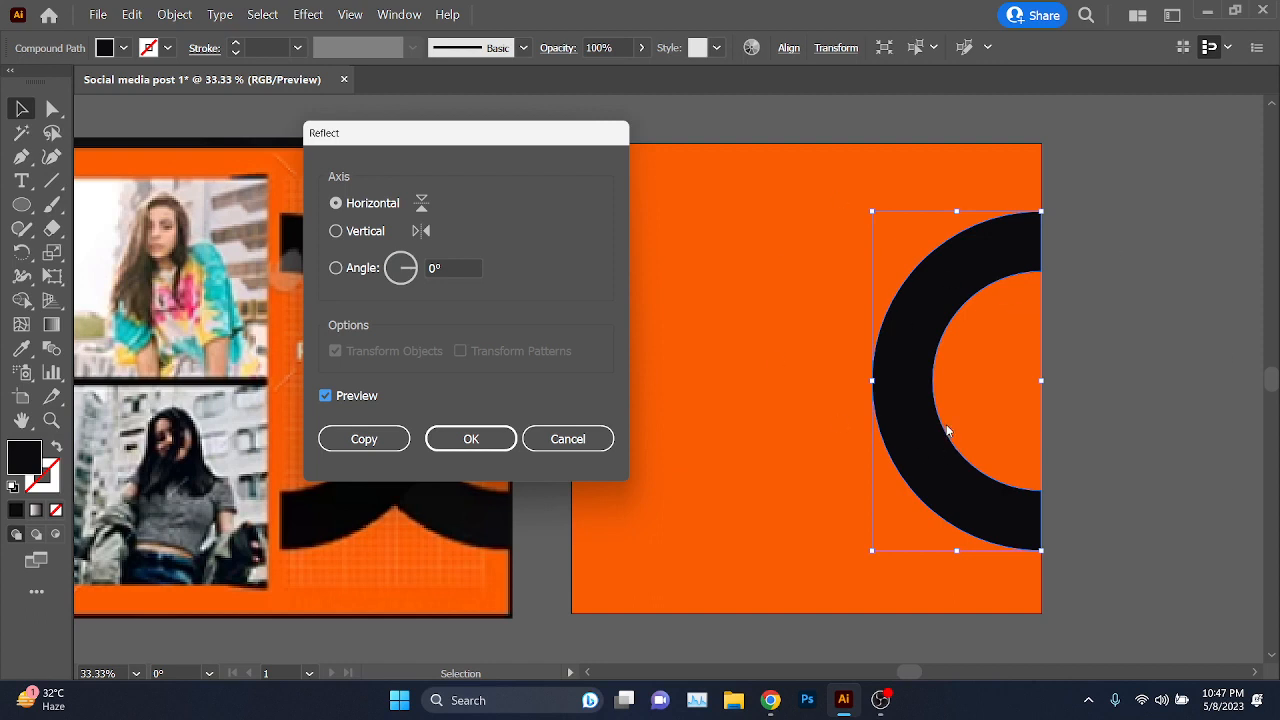
{"action": "left_click", "coordinate": [349, 238]}
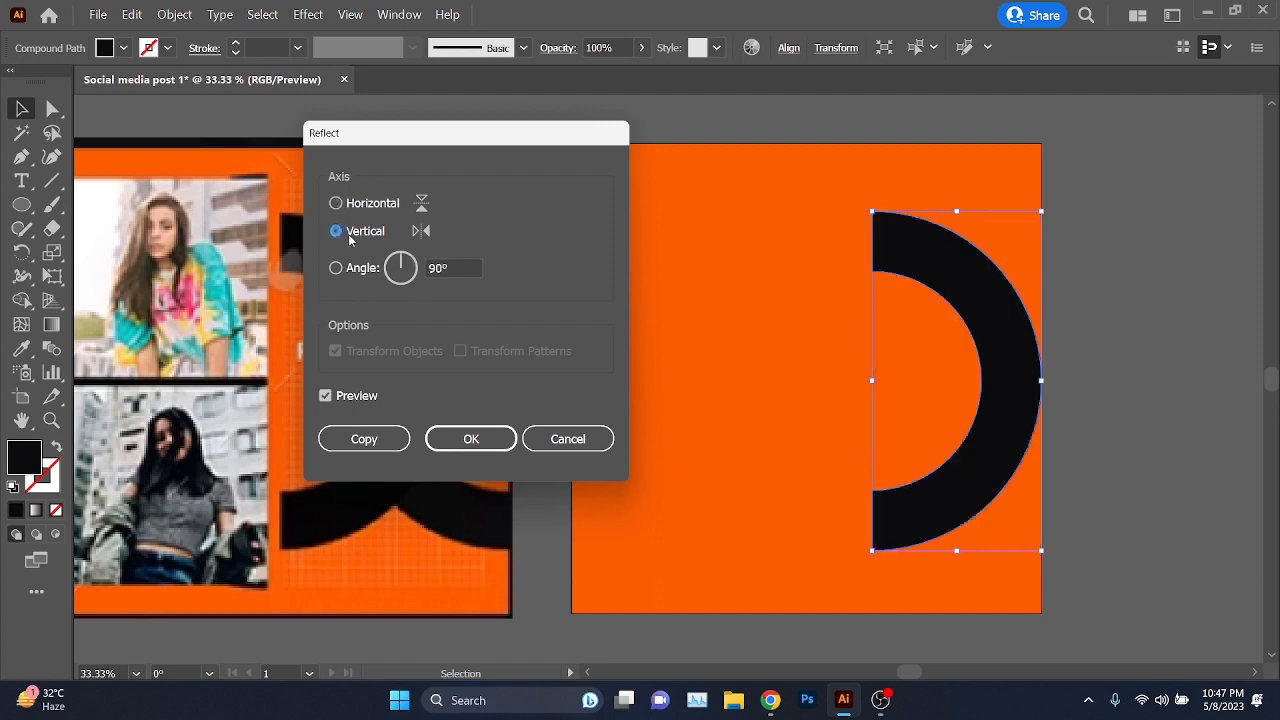
{"action": "left_click", "coordinate": [364, 398]}
{"action": "left_click", "coordinate": [364, 398]}
{"action": "left_click", "coordinate": [365, 398]}
{"action": "left_click", "coordinate": [367, 398]}
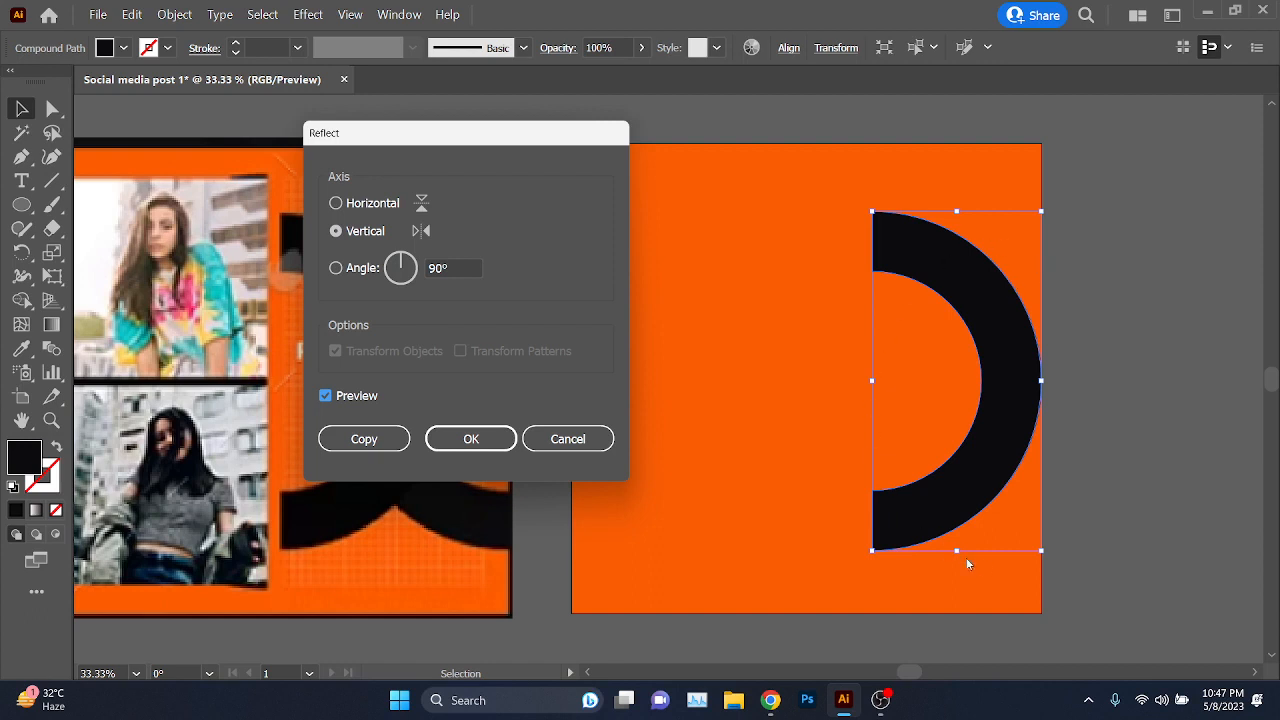
{"action": "left_click", "coordinate": [364, 439]}
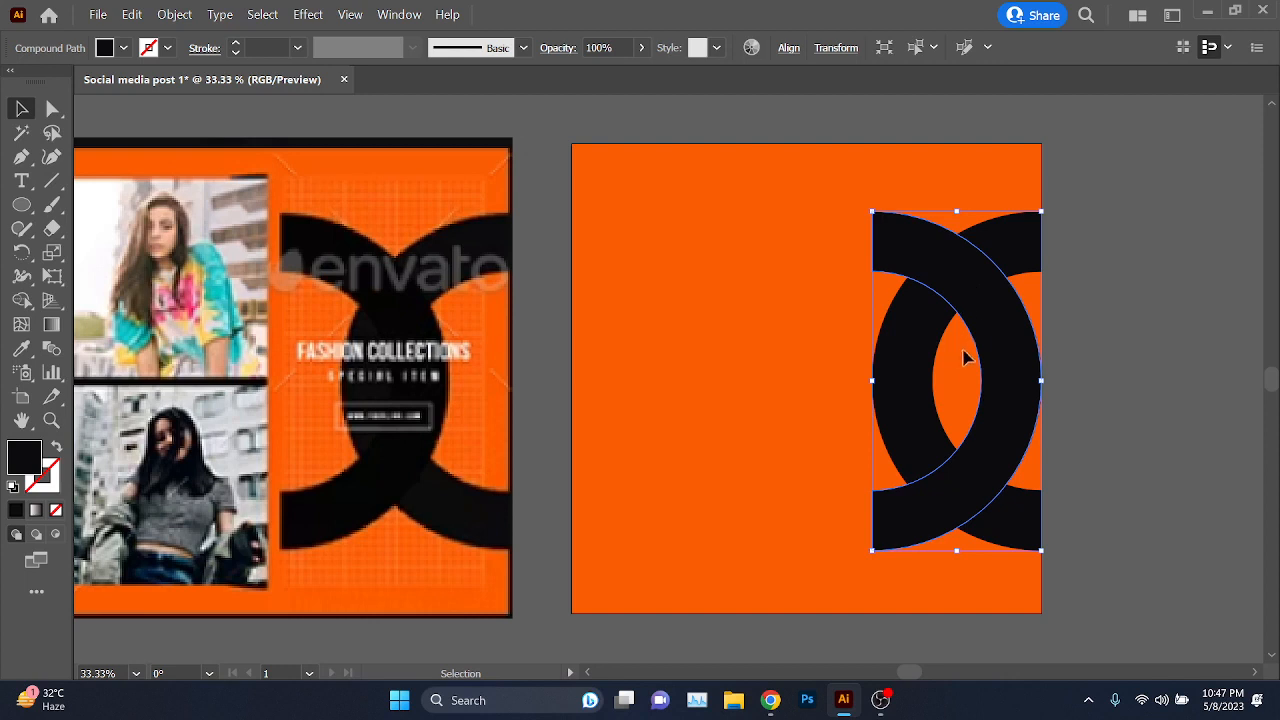
- Move the mirrored half ring to the left so the two half rings interlock as in the reference design
{"action": "left_click_drag", "start_coordinate": [1021, 372], "coordinate": [964, 364]}
{"action": "left_click", "coordinate": [1185, 288]}
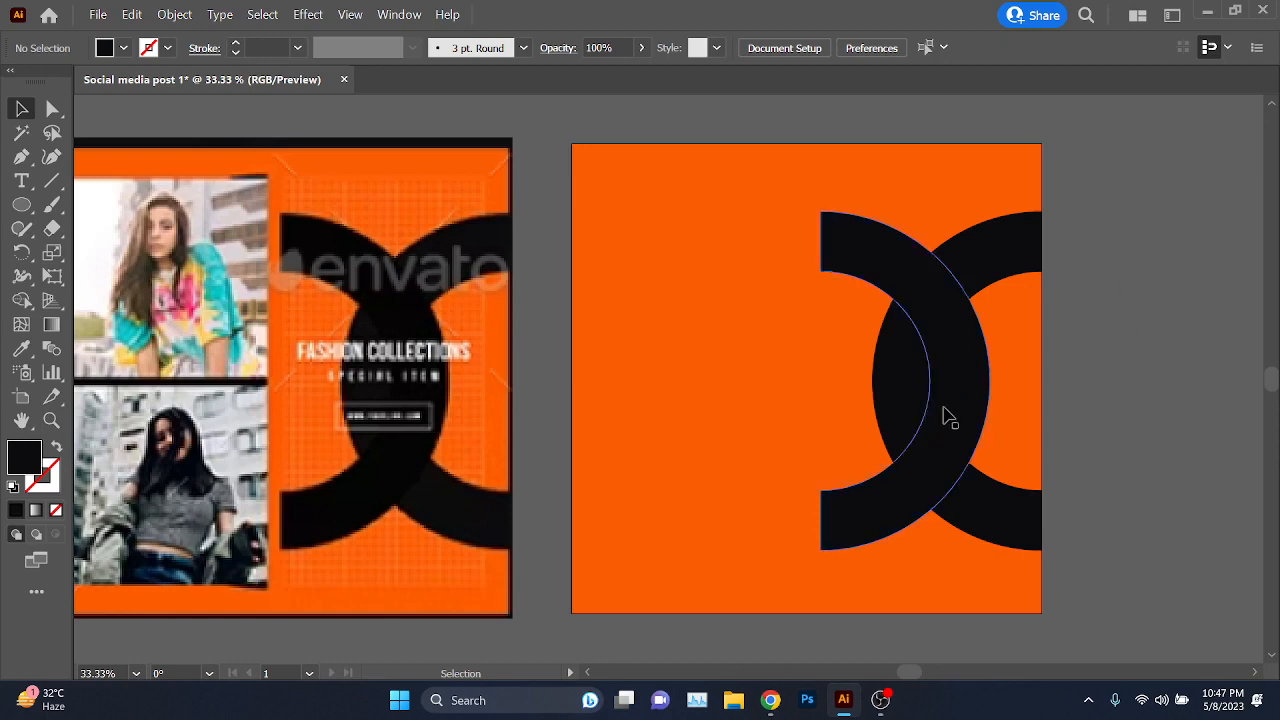
{"action": "scroll", "coordinate": [943, 414], "scroll_direction": "up", "scroll_amount": 4}
{"action": "left_click_drag", "start_coordinate": [812, 432], "coordinate": [823, 426]}
{"action": "scroll", "coordinate": [830, 440], "scroll_direction": "down", "scroll_amount": 5}
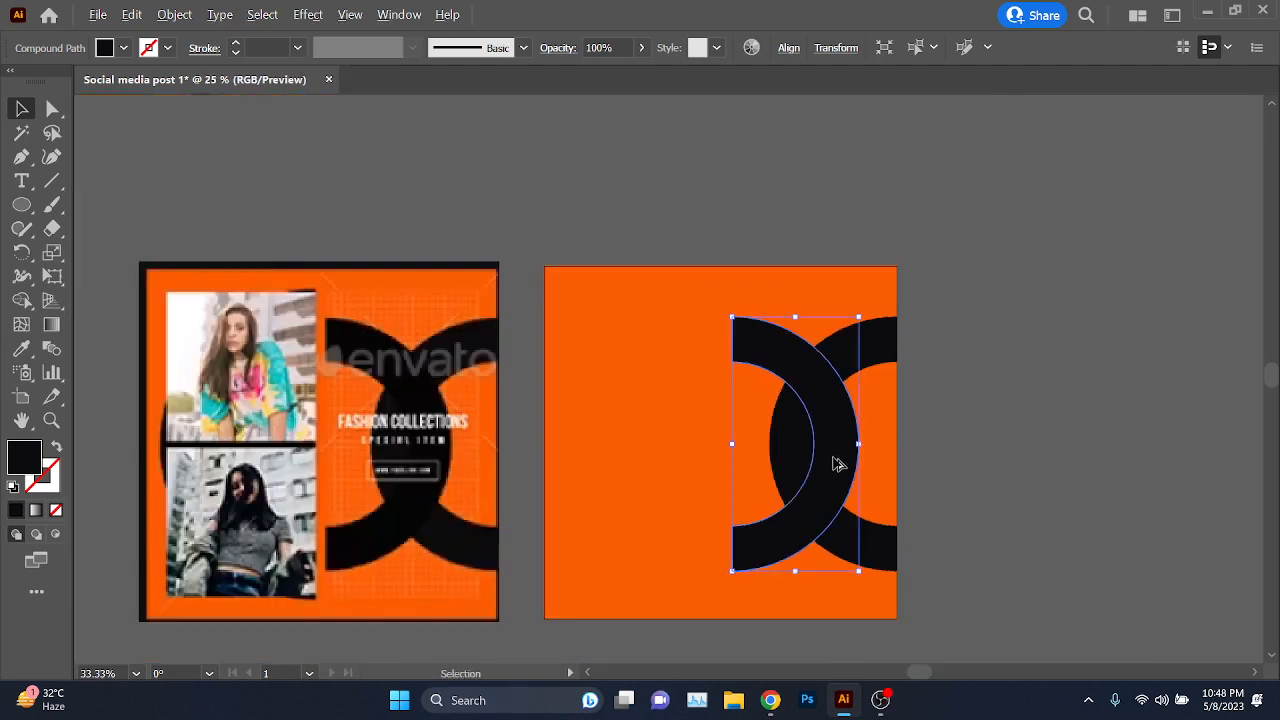
{"action": "left_click", "coordinate": [726, 528]}
- Delete the leftover vertical dividing line beside the reference design
{"action": "scroll", "coordinate": [432, 450], "scroll_direction": "left", "scroll_amount": 3}
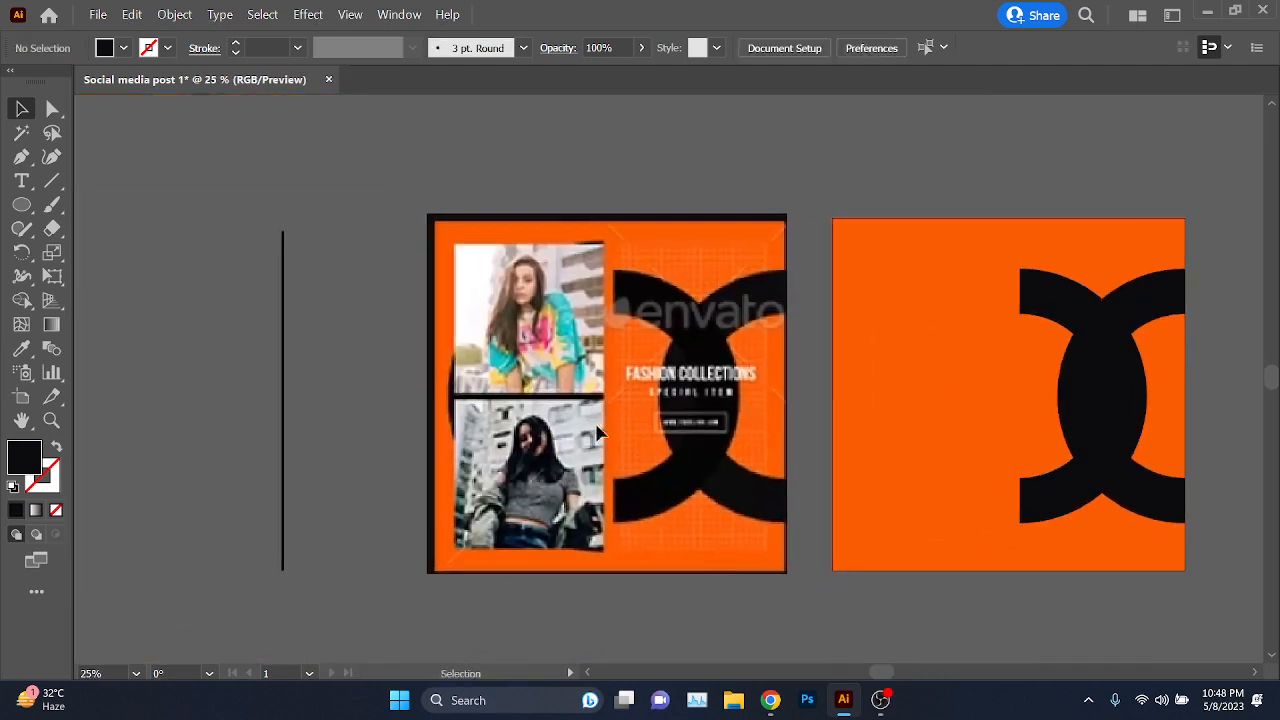
{"action": "left_click", "coordinate": [280, 270]}
{"action": "key", "text": "Delete"}
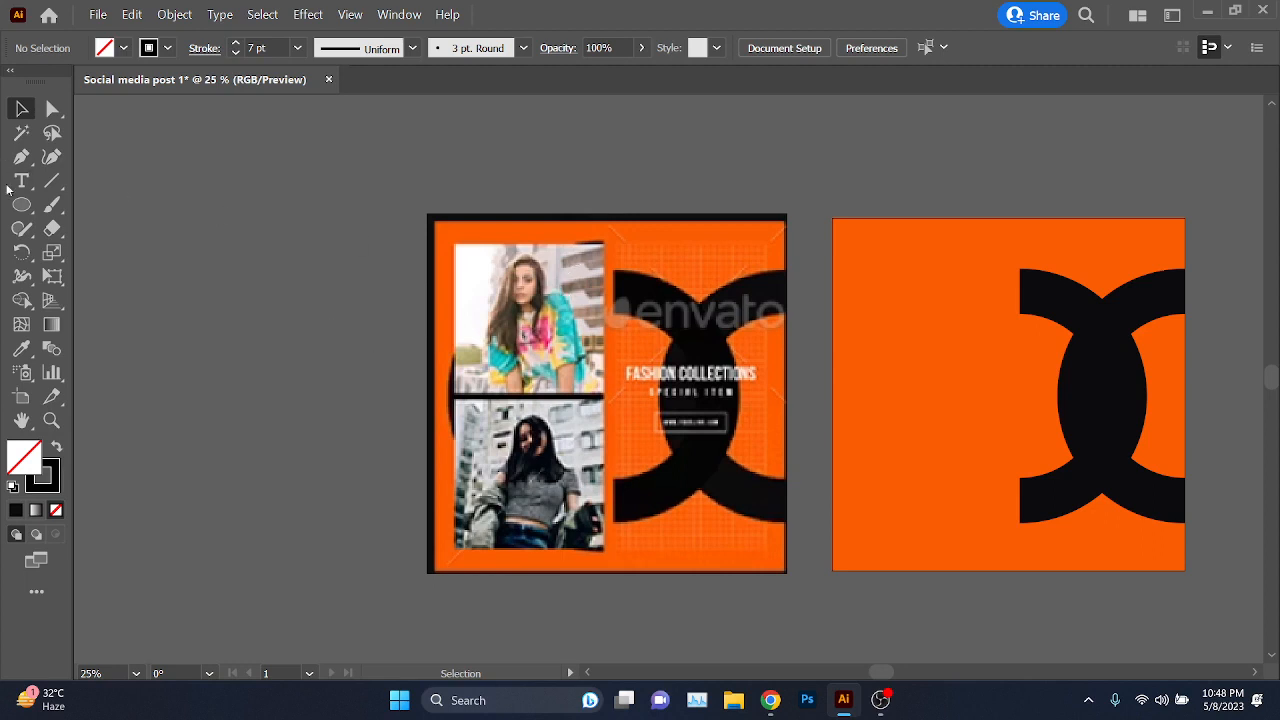
- Draw a rectangle matching the upper photo of the reference design and give it a grey fill without a stroke
{"action": "left_click_drag", "start_coordinate": [17, 204], "coordinate": [57, 204]}
{"action": "scroll", "coordinate": [471, 266], "scroll_direction": "up", "scroll_amount": 2}
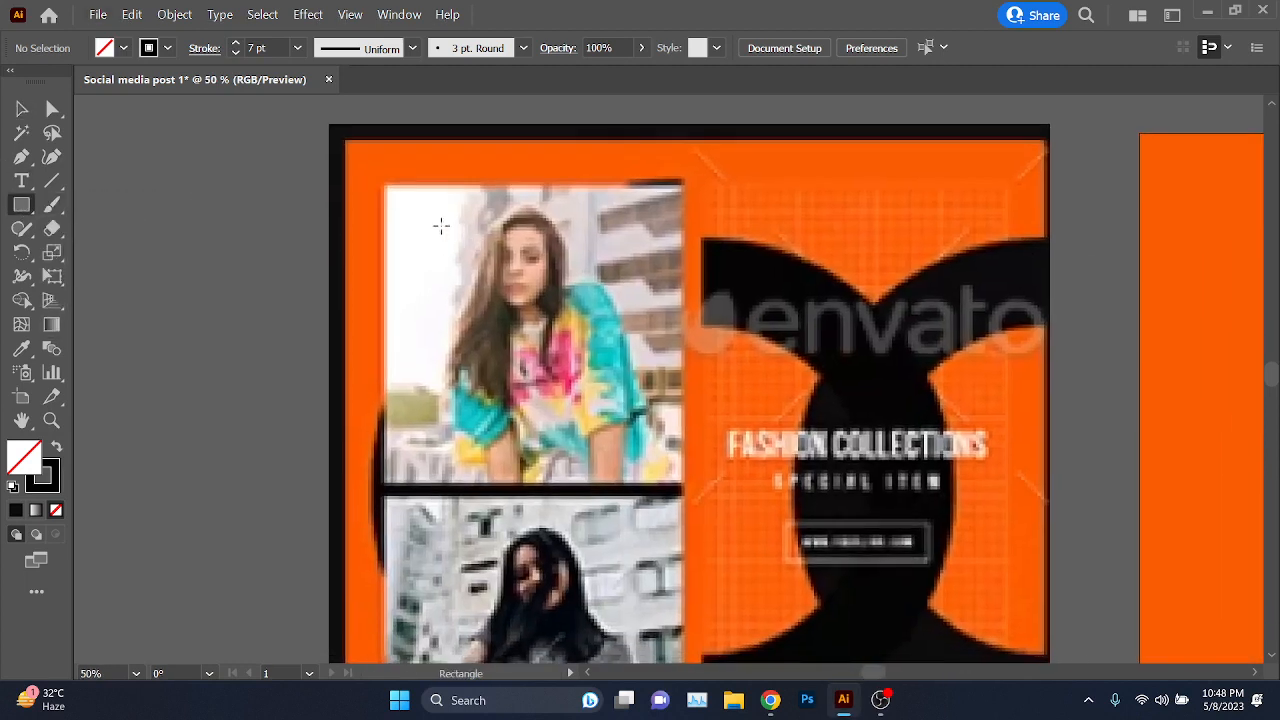
{"action": "left_click_drag", "start_coordinate": [385, 184], "coordinate": [683, 481]}
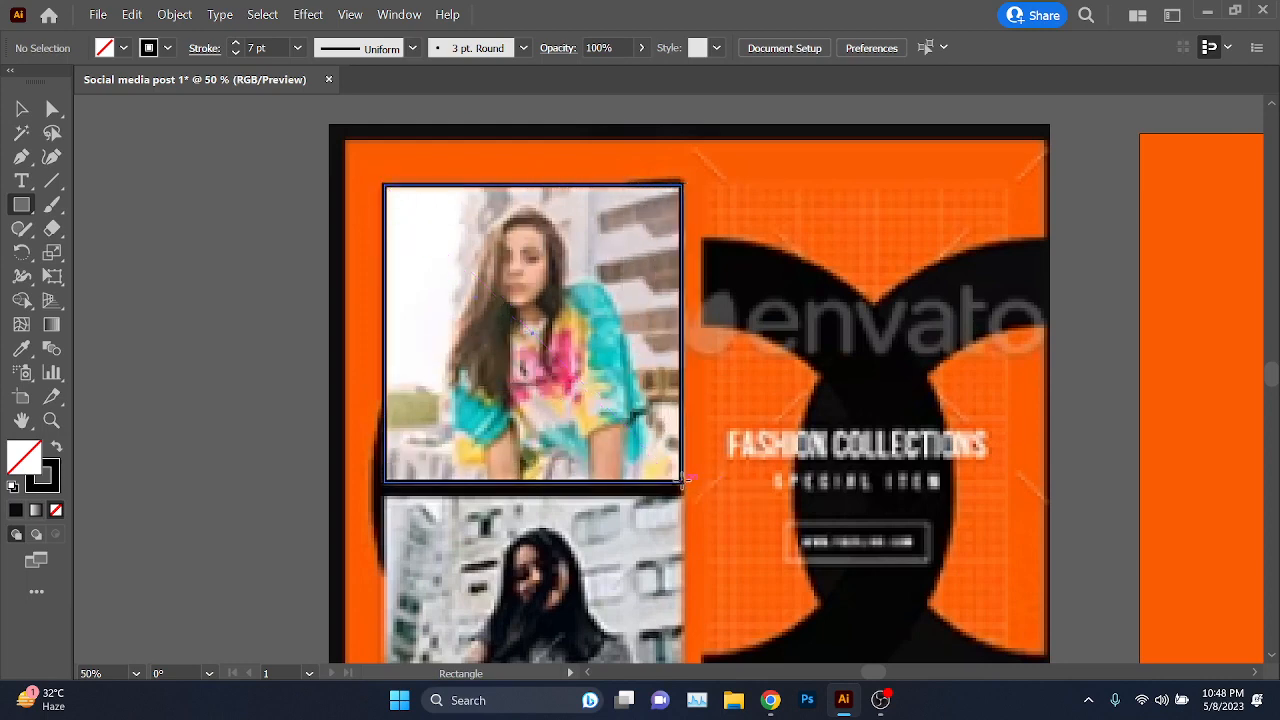
{"action": "left_click", "coordinate": [29, 110]}
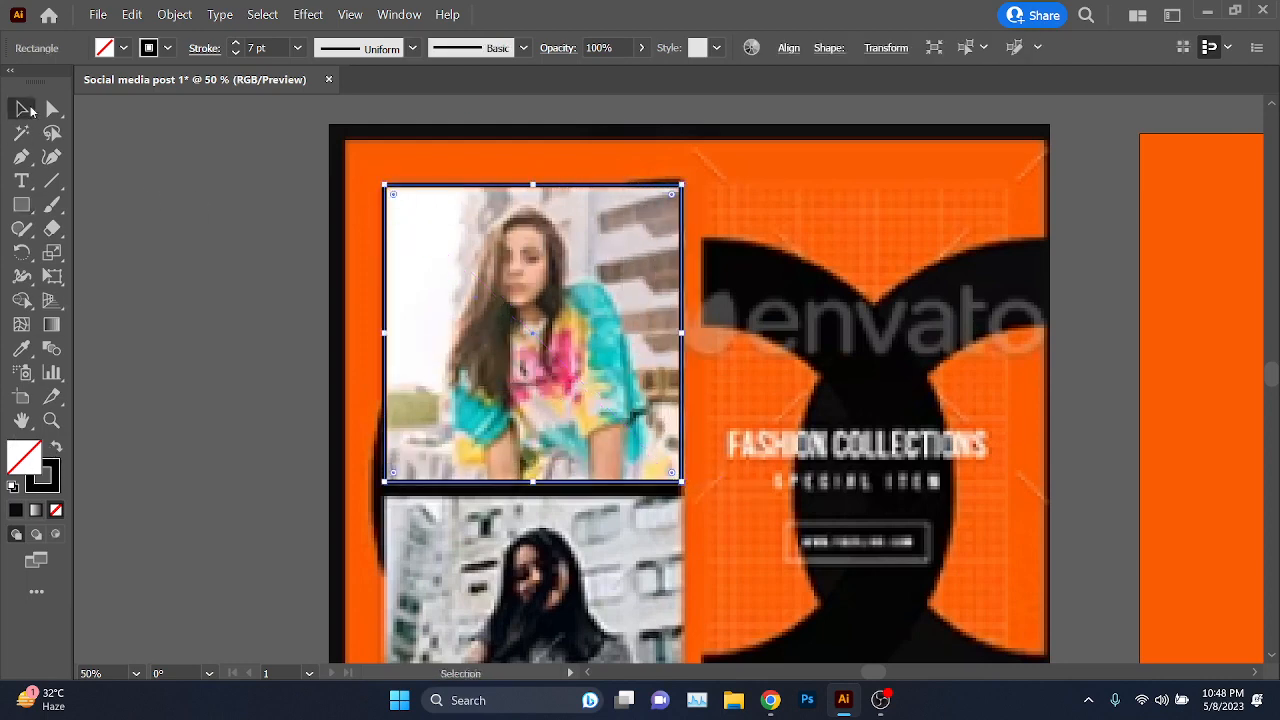
{"action": "left_click", "coordinate": [57, 450]}
{"action": "left_click", "coordinate": [110, 51]}
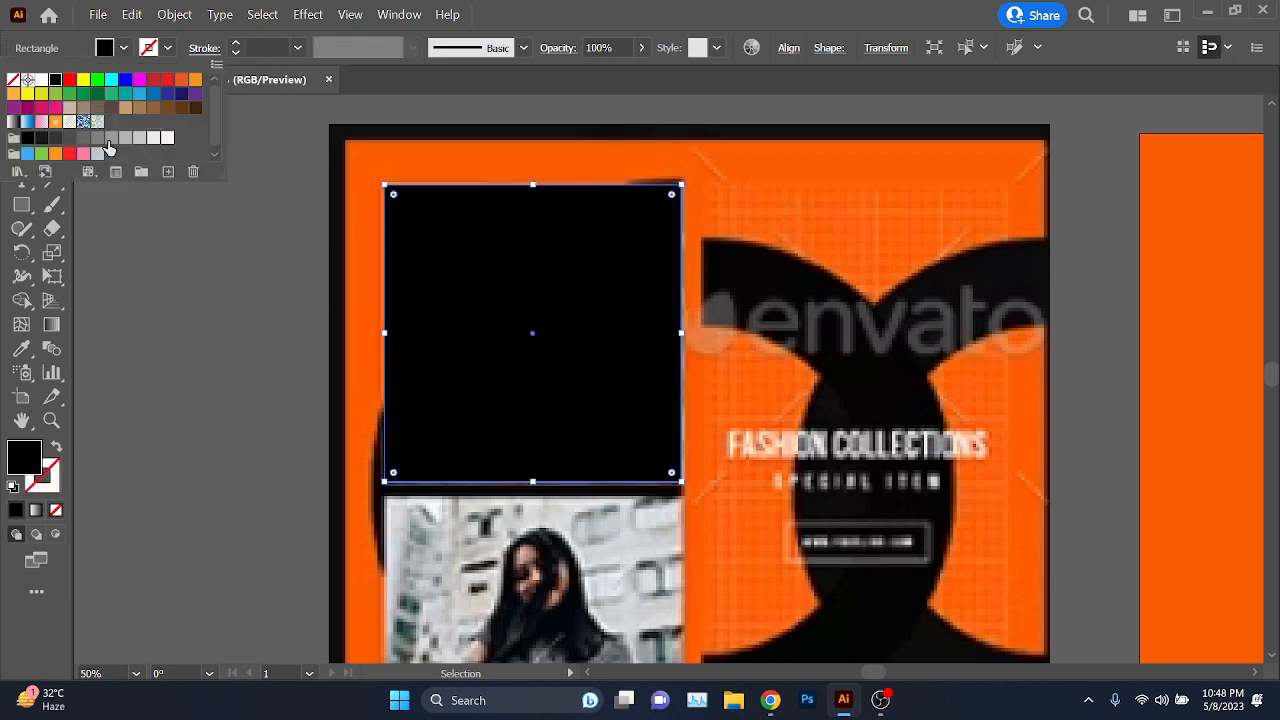
{"action": "left_click", "coordinate": [111, 139]}
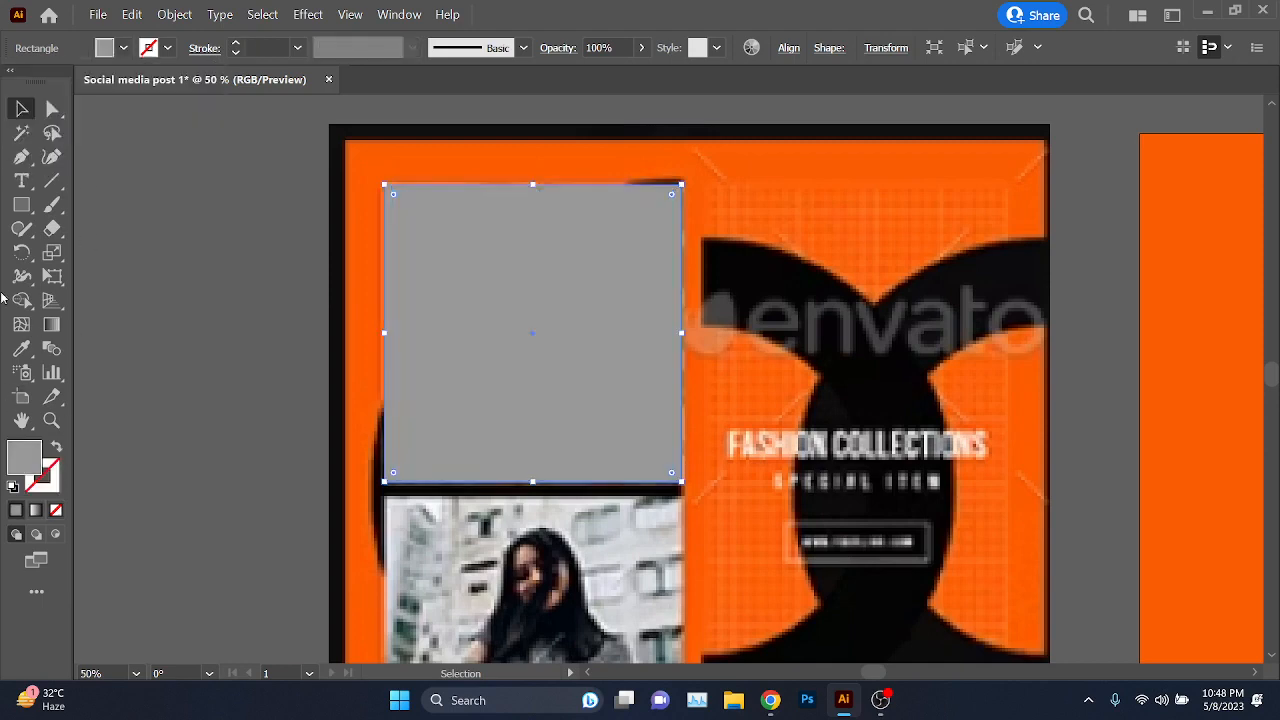
{"action": "left_click", "coordinate": [217, 329]}
- Duplicate the grey rectangle over the lower photo and move both rectangles onto the left half of the orange artboard
{"action": "scroll", "coordinate": [495, 315], "scroll_direction": "down", "scroll_amount": 1}
{"action": "scroll", "coordinate": [477, 334], "scroll_direction": "down", "scroll_amount": 1}
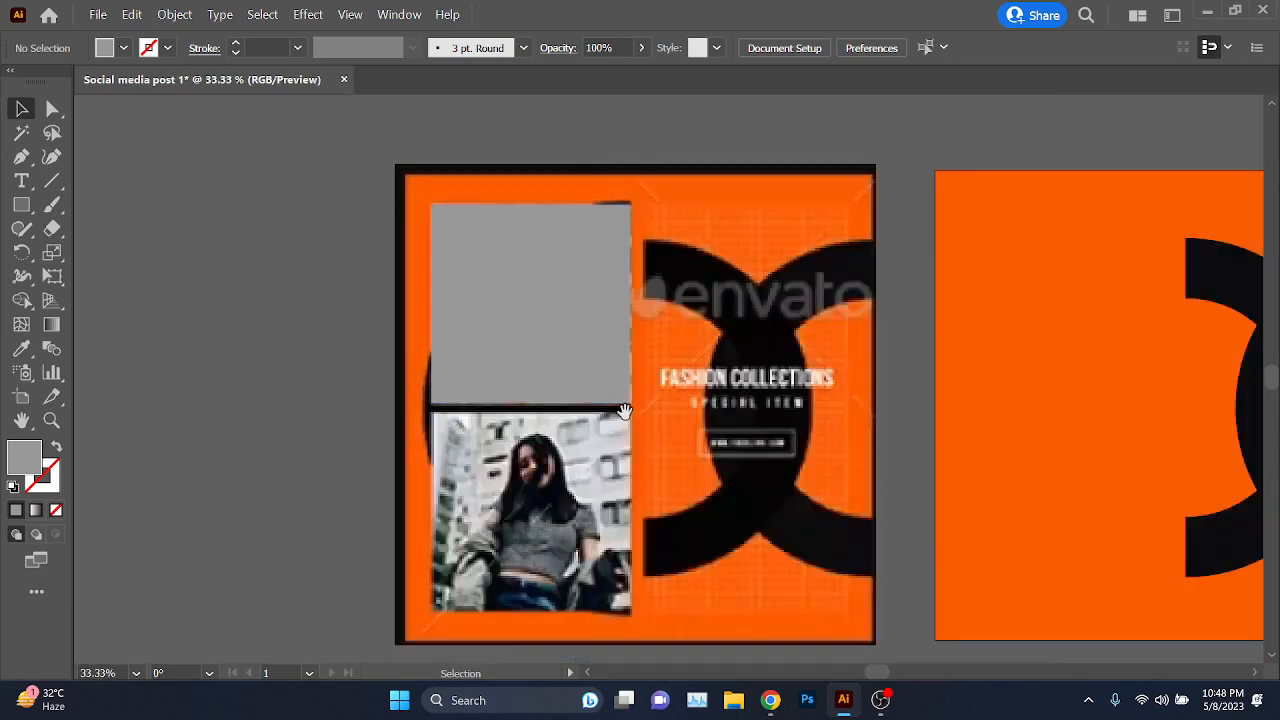
{"action": "left_click_drag", "start_coordinate": [534, 206], "coordinate": [520, 411]}
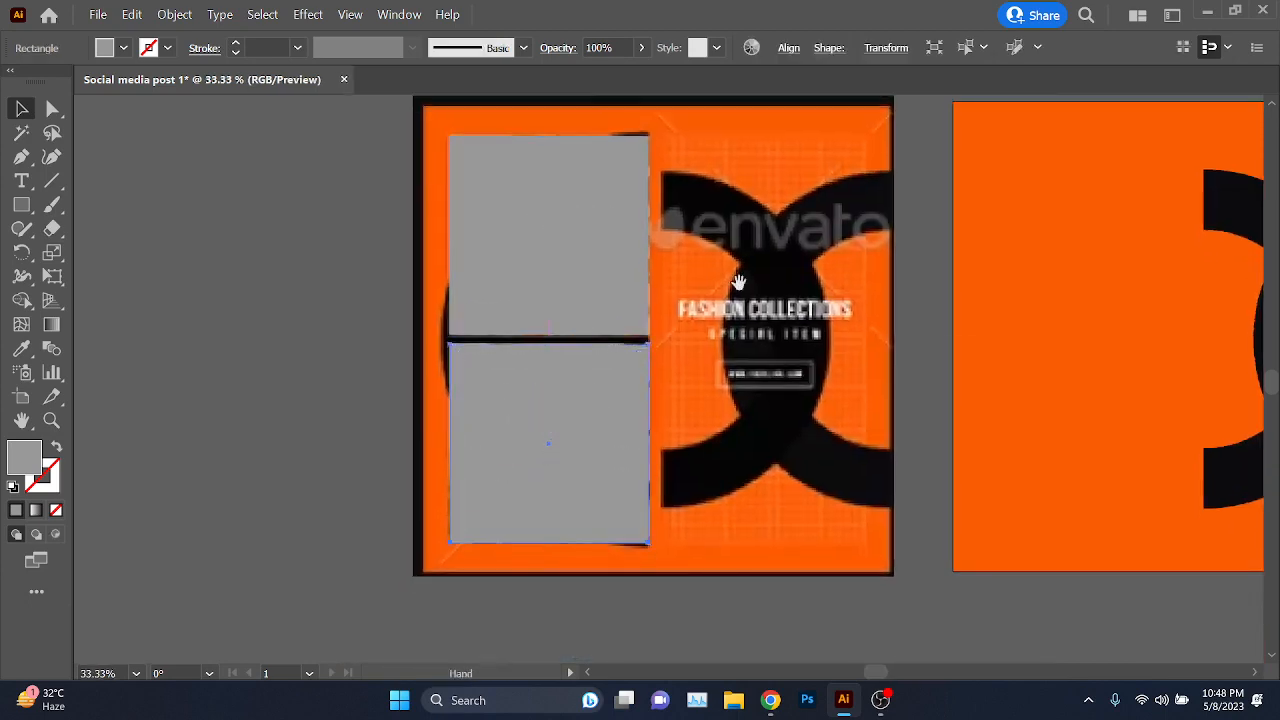
{"action": "left_click_drag", "start_coordinate": [737, 283], "coordinate": [422, 334]}
{"action": "left_click", "coordinate": [249, 314], "text": "shift"}
{"action": "left_click_drag", "start_coordinate": [200, 300], "coordinate": [741, 323]}
{"action": "mouse_move", "coordinate": [741, 321]}
{"action": "left_mouse_down"}
{"action": "mouse_move", "coordinate": [727, 322]}
{"action": "mouse_move", "coordinate": [740, 320]}
{"action": "left_mouse_up"}
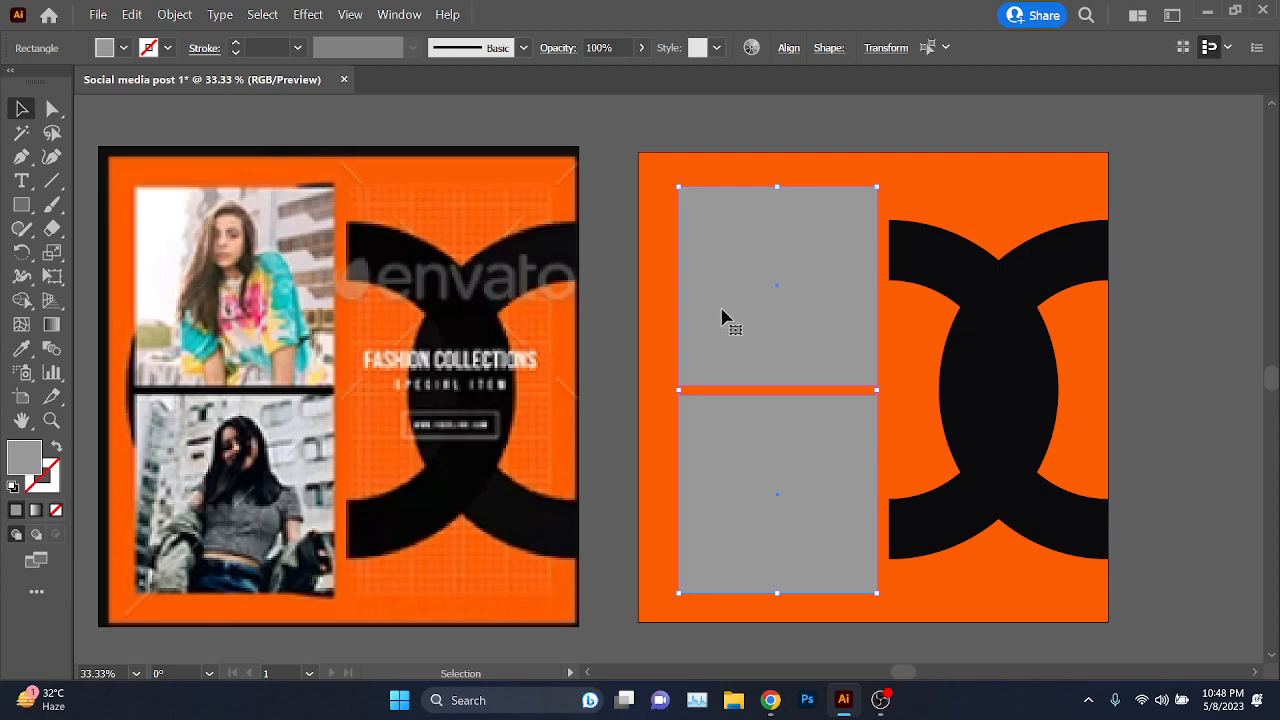
{"action": "left_click", "coordinate": [505, 428]}
- Draw a circle over the two photos in the reference design, reaching into the interlocking rings
{"action": "key", "text": "space"}
{"action": "left_click_drag", "start_coordinate": [431, 461], "coordinate": [586, 446]}
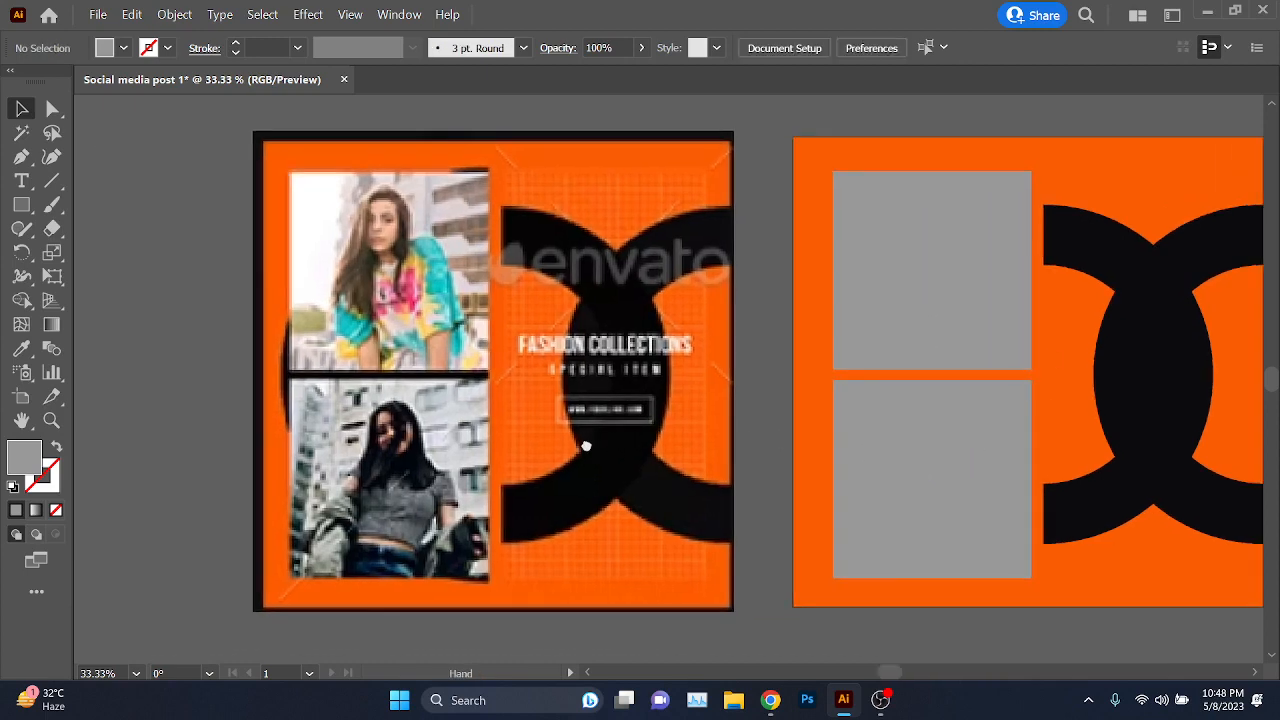
{"action": "scroll", "coordinate": [466, 174], "scroll_direction": "up", "scroll_amount": 5}
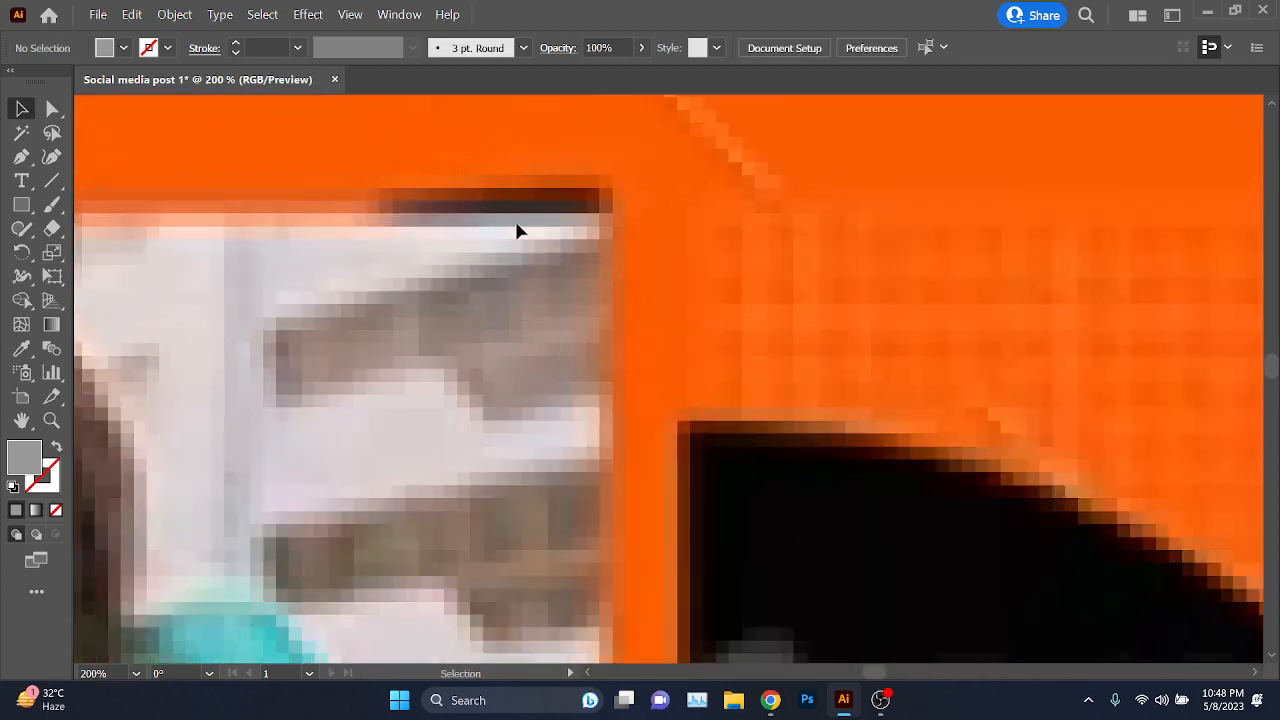
{"action": "scroll", "coordinate": [548, 210], "scroll_direction": "down", "scroll_amount": 6}
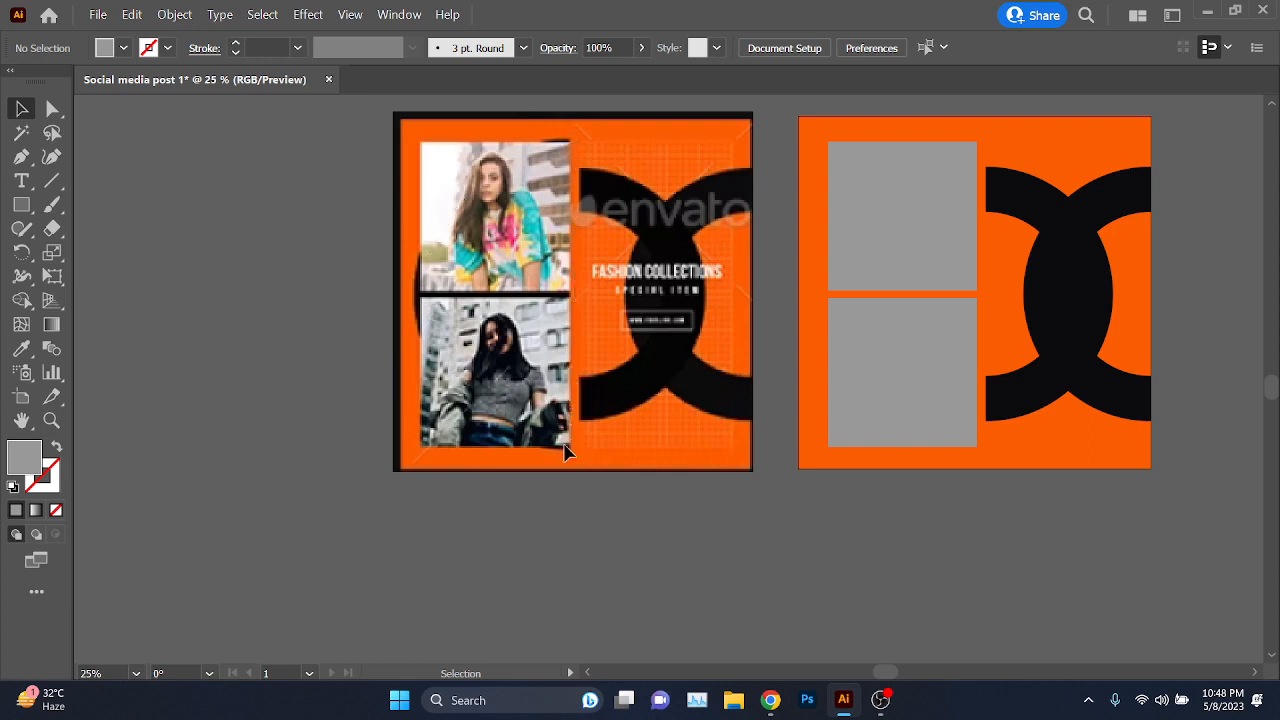
{"action": "scroll", "coordinate": [540, 400], "scroll_direction": "up", "scroll_amount": 2}
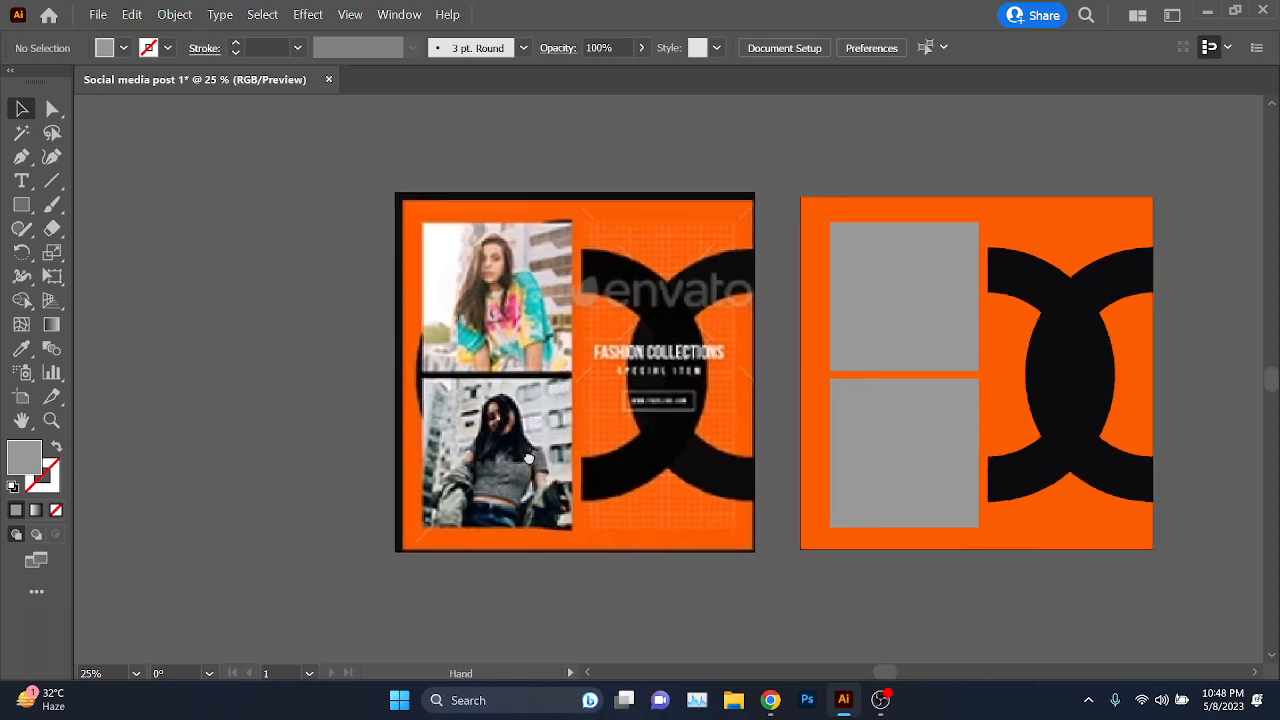
{"action": "scroll", "coordinate": [645, 470], "scroll_direction": "left", "scroll_amount": 2}
{"action": "left_click", "coordinate": [20, 205]}
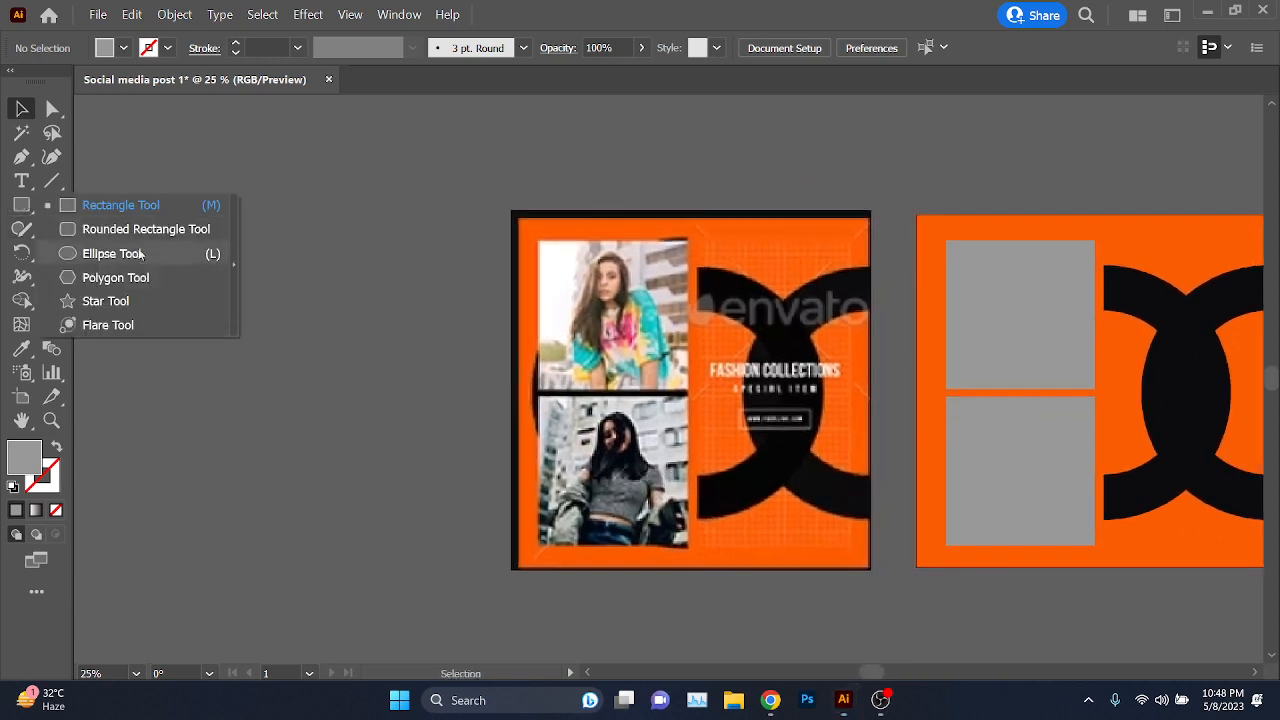
{"action": "left_click", "coordinate": [100, 251]}
{"action": "left_click_drag", "start_coordinate": [540, 250], "coordinate": [826, 482]}
{"action": "key", "text": "v"}
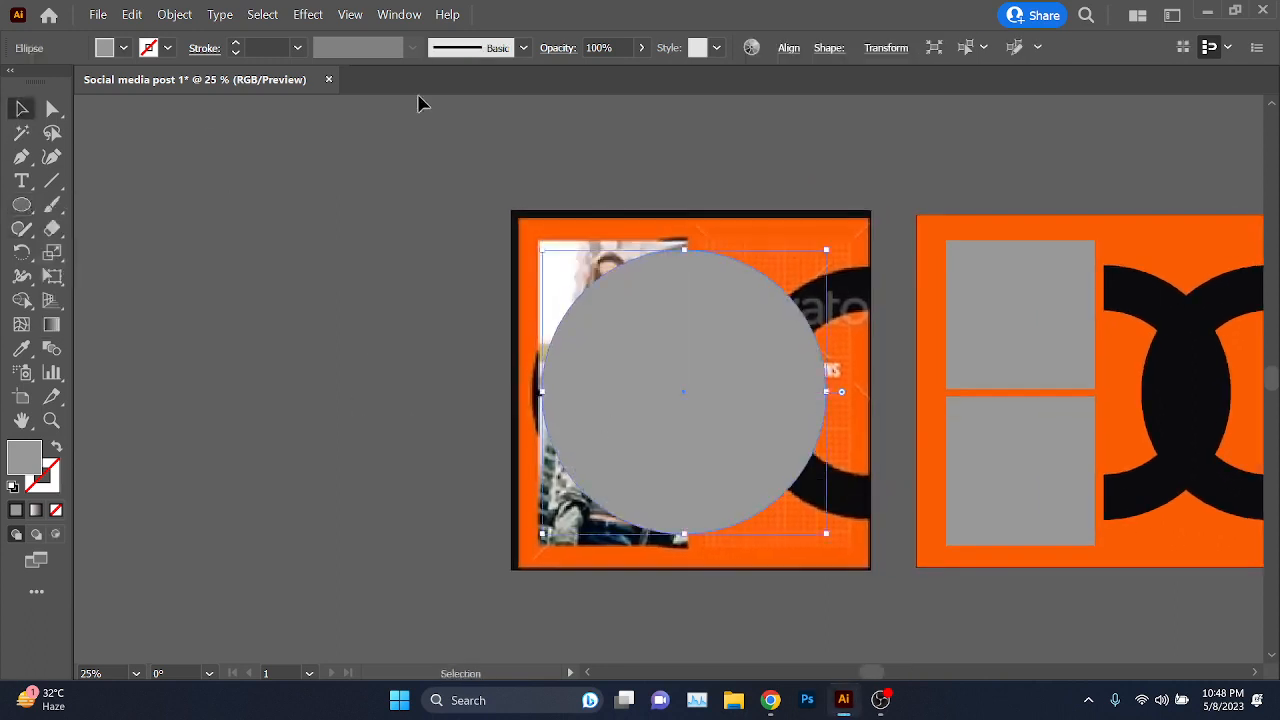
- Fill the circle with dark green and lower its opacity to 56%
{"action": "left_click", "coordinate": [118, 50]}
{"action": "left_click", "coordinate": [92, 96]}
{"action": "key", "text": "Escape"}
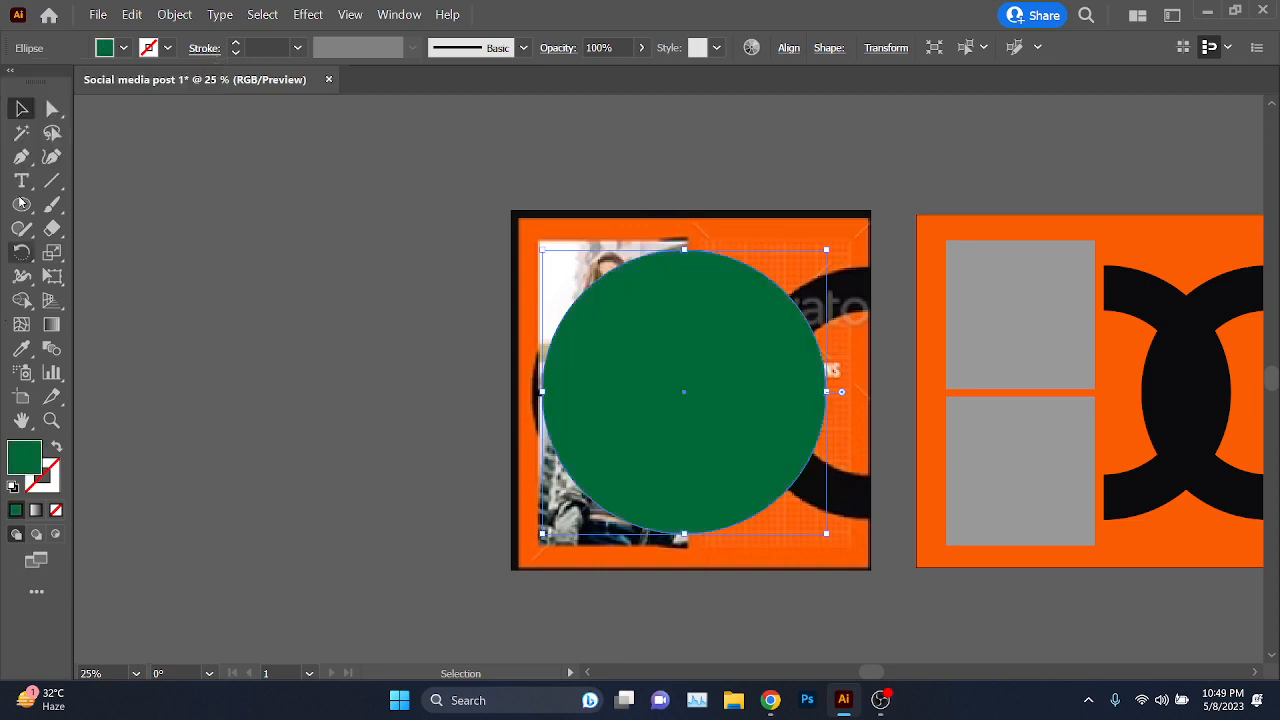
{"action": "left_click", "coordinate": [641, 47]}
{"action": "left_click_drag", "start_coordinate": [612, 76], "coordinate": [597, 77]}
- Reposition and enlarge the translucent circle to match the black arc showing around the photos in the reference design
{"action": "scroll", "coordinate": [694, 283], "scroll_direction": "up", "scroll_amount": 5}
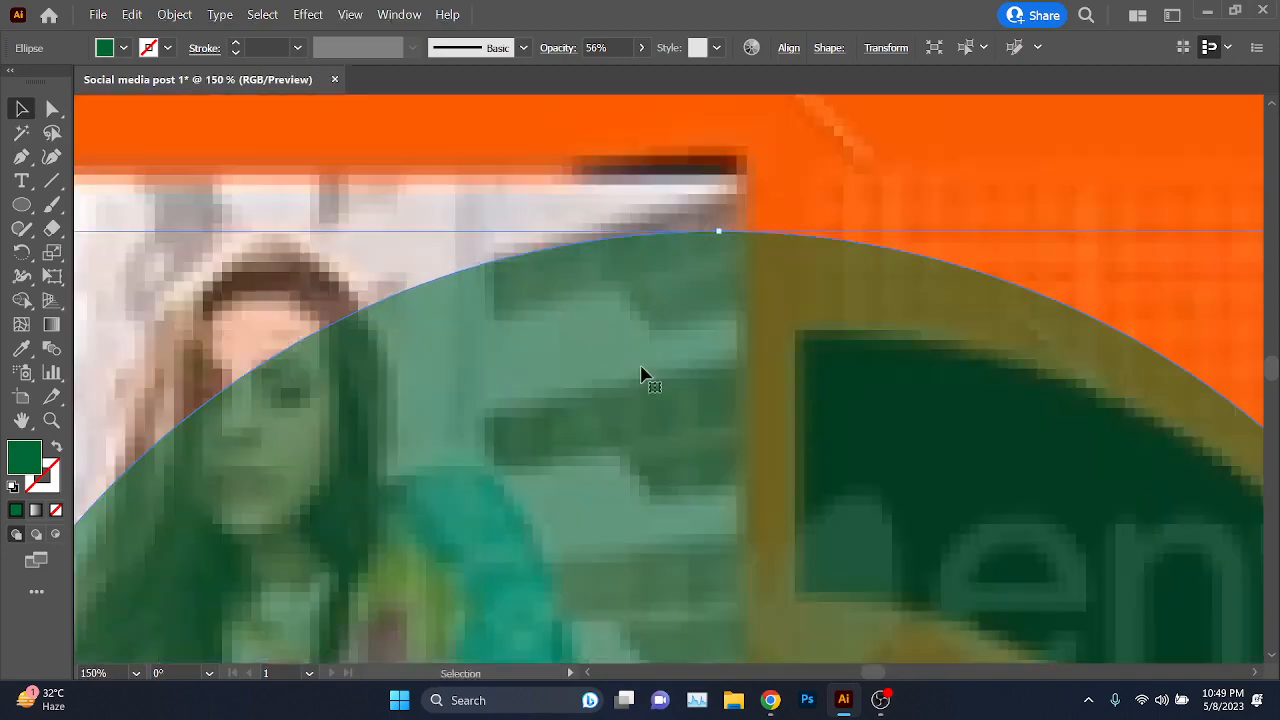
{"action": "left_click_drag", "start_coordinate": [641, 374], "coordinate": [676, 289]}
{"action": "scroll", "coordinate": [686, 298], "scroll_direction": "down", "scroll_amount": 3}
{"action": "left_click_drag", "start_coordinate": [829, 554], "coordinate": [752, 186]}
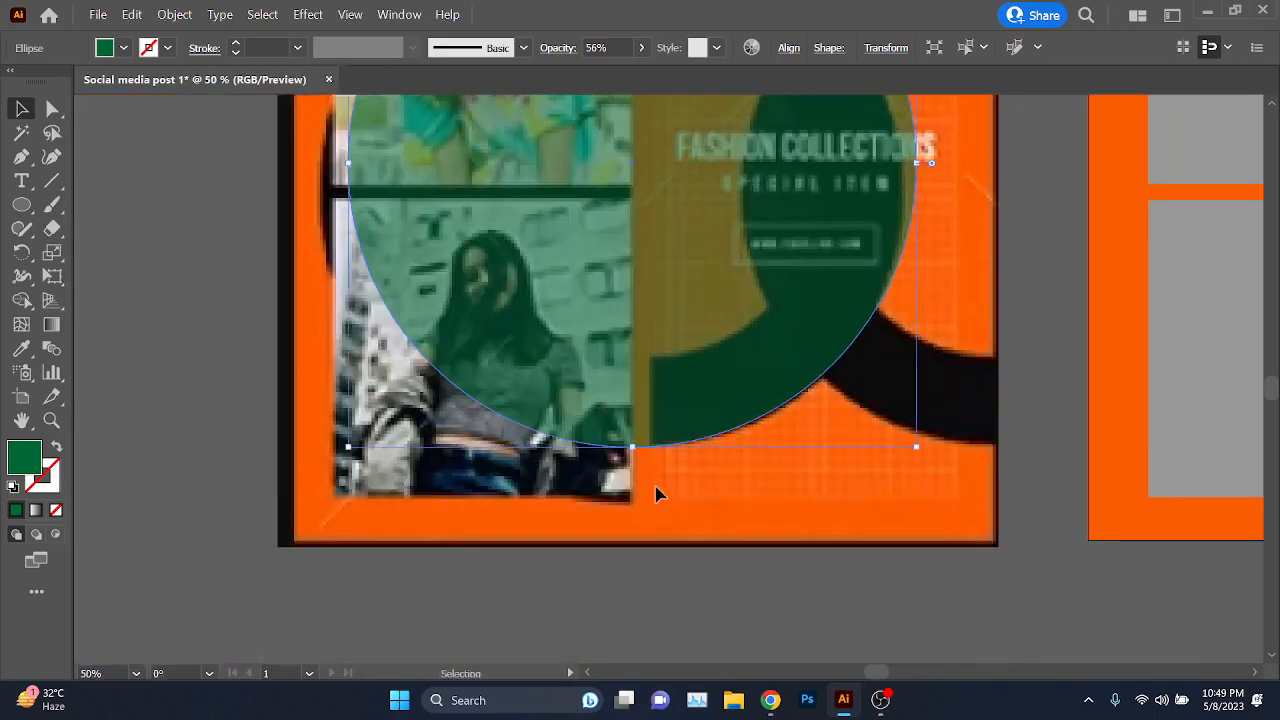
{"action": "scroll", "coordinate": [640, 463], "scroll_direction": "up", "scroll_amount": 3}
{"action": "left_click_drag", "start_coordinate": [653, 298], "coordinate": [651, 471]}
{"action": "scroll", "coordinate": [651, 471], "scroll_direction": "down", "scroll_amount": 5}
{"action": "left_click_drag", "start_coordinate": [538, 310], "coordinate": [614, 398]}
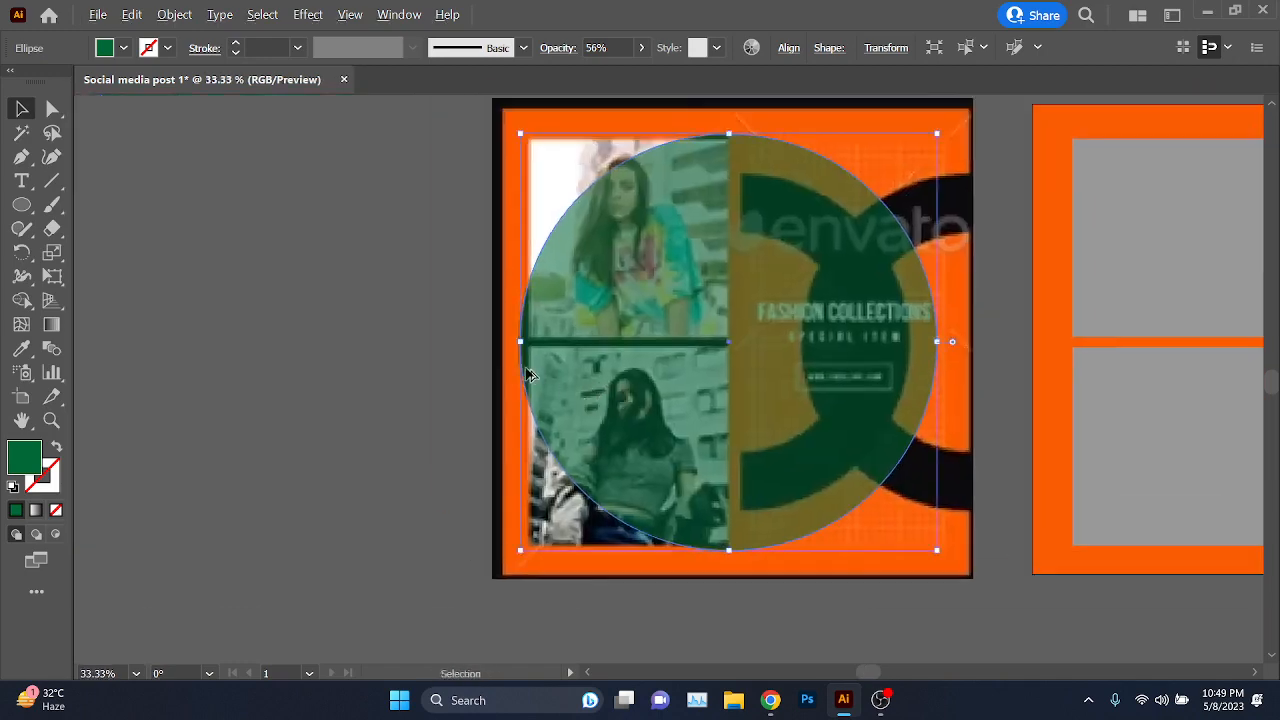
{"action": "scroll", "coordinate": [525, 325], "scroll_direction": "up", "scroll_amount": 4}
{"action": "mouse_move", "coordinate": [531, 288]}
{"action": "left_mouse_down"}
{"action": "mouse_move", "coordinate": [514, 294]}
{"action": "mouse_move", "coordinate": [534, 289]}
{"action": "left_mouse_up"}
{"action": "scroll", "coordinate": [534, 289], "scroll_direction": "down", "scroll_amount": 5}
{"action": "scroll", "coordinate": [630, 385], "scroll_direction": "down", "scroll_amount": 2}
- Move the green circle off the reference design onto the empty canvas beside it
{"action": "left_click_drag", "start_coordinate": [609, 451], "coordinate": [863, 448]}
{"action": "left_click_drag", "start_coordinate": [915, 350], "coordinate": [710, 344]}
{"action": "scroll", "coordinate": [722, 343], "scroll_direction": "up", "scroll_amount": 2}
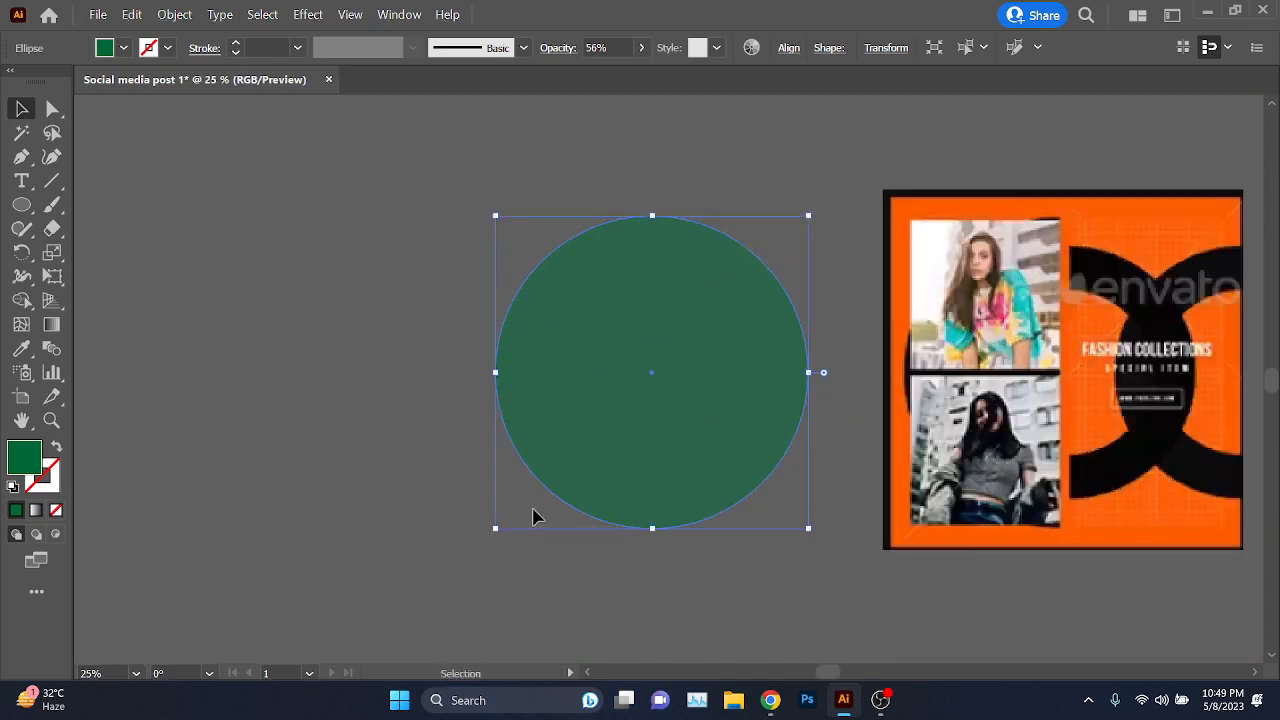
- Draw a vertical line through the green circle's centre and give it a 4 pt yellow stroke
{"action": "left_click", "coordinate": [52, 178]}
{"action": "left_click_drag", "start_coordinate": [651, 372], "coordinate": [652, 608]}
{"action": "left_click", "coordinate": [149, 50]}
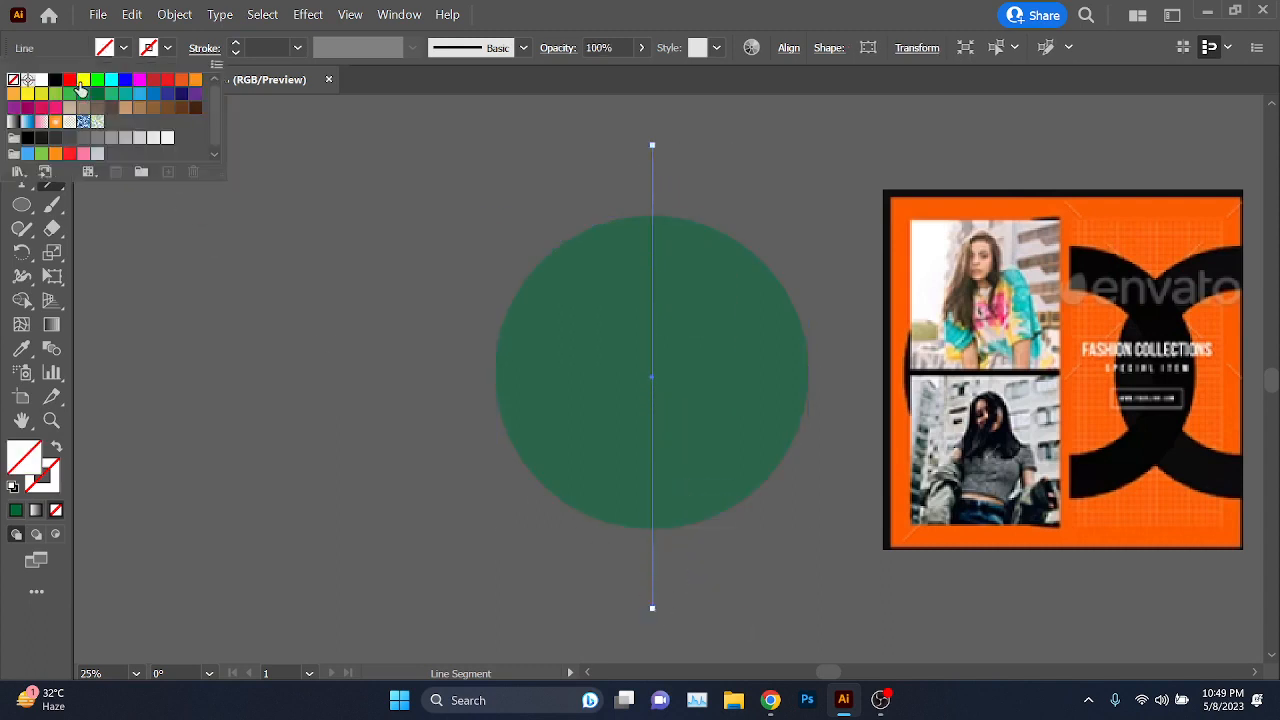
{"action": "left_click", "coordinate": [82, 84]}
{"action": "left_click", "coordinate": [21, 298]}
{"action": "left_click", "coordinate": [21, 108]}
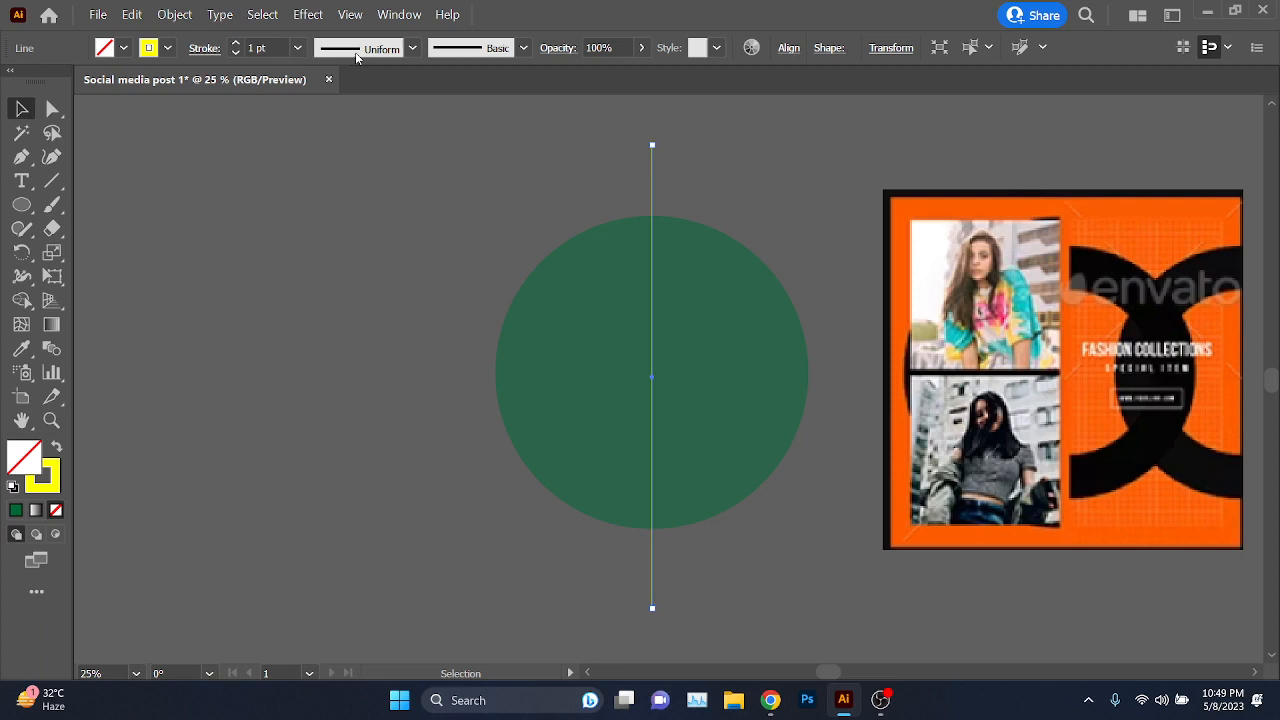
{"action": "left_click", "coordinate": [265, 48]}
{"action": "scroll", "coordinate": [265, 48], "scroll_direction": "up", "scroll_amount": 3}
{"action": "left_click", "coordinate": [286, 209]}
{"action": "left_click_drag", "start_coordinate": [637, 348], "coordinate": [601, 368]}
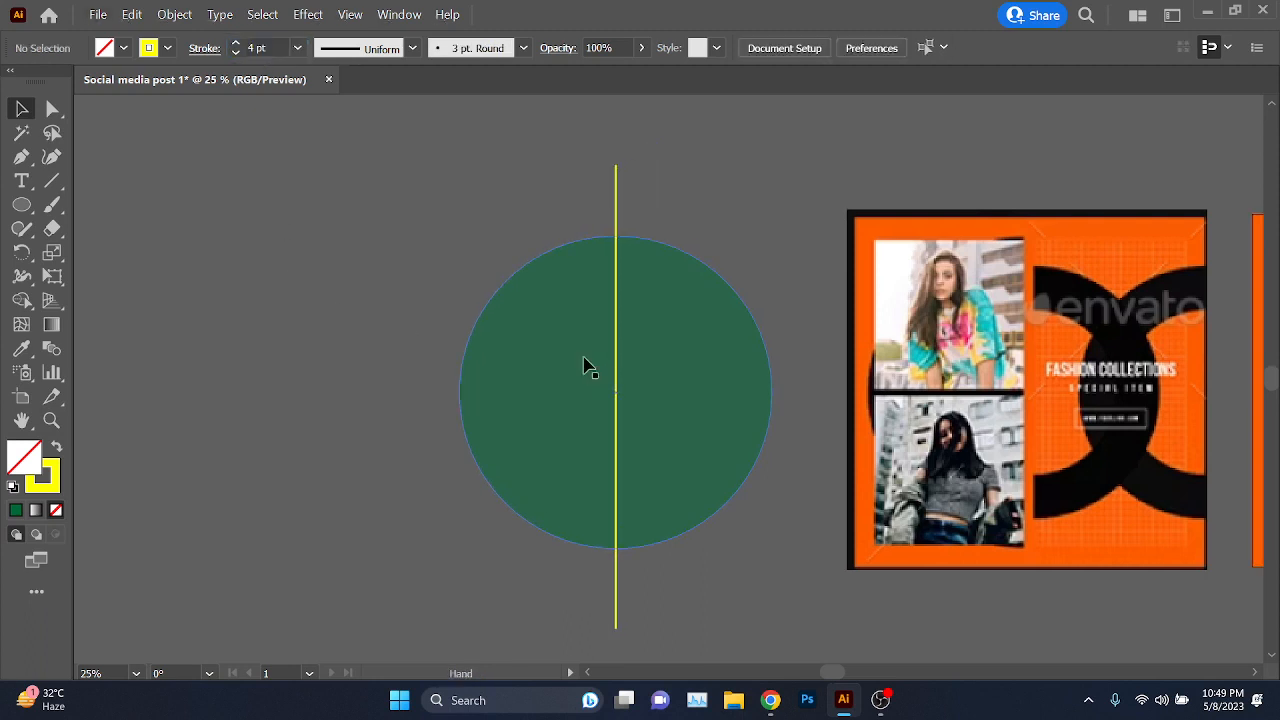
- Remove the left half of the green circle along the dividing line with the Shape Builder
{"action": "left_click_drag", "start_coordinate": [390, 165], "coordinate": [721, 515]}
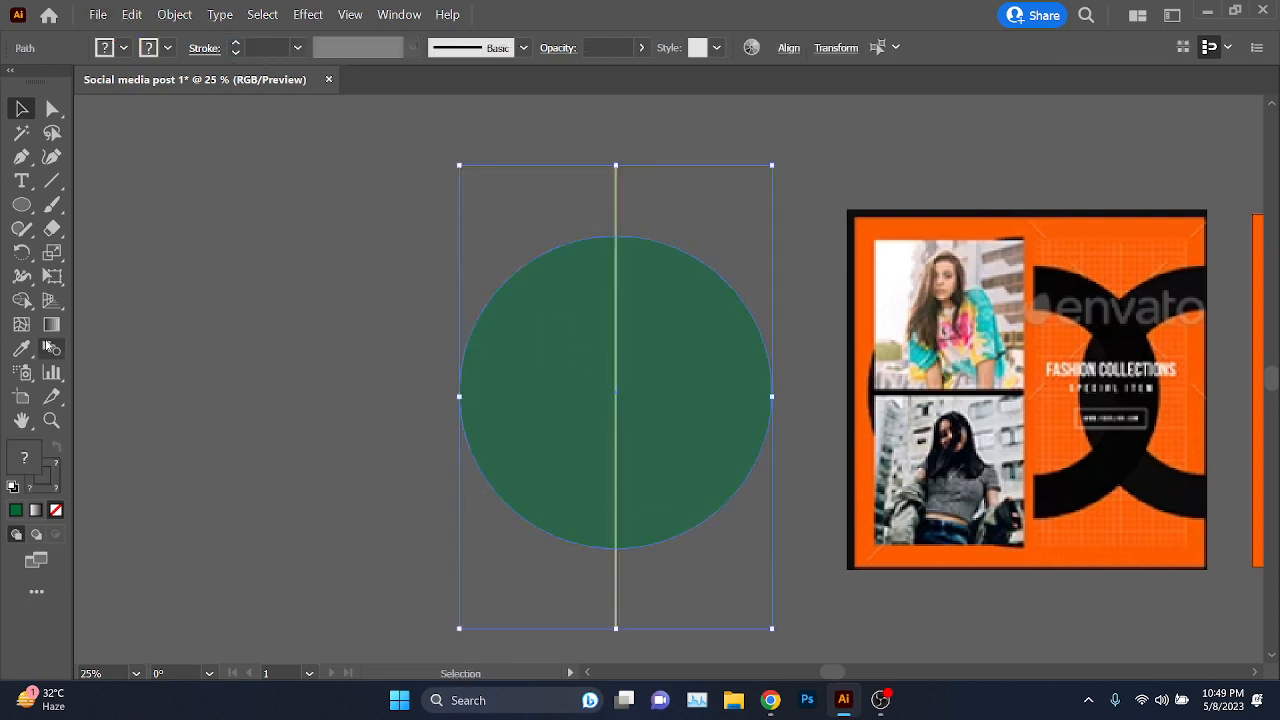
{"action": "left_click", "coordinate": [21, 298]}
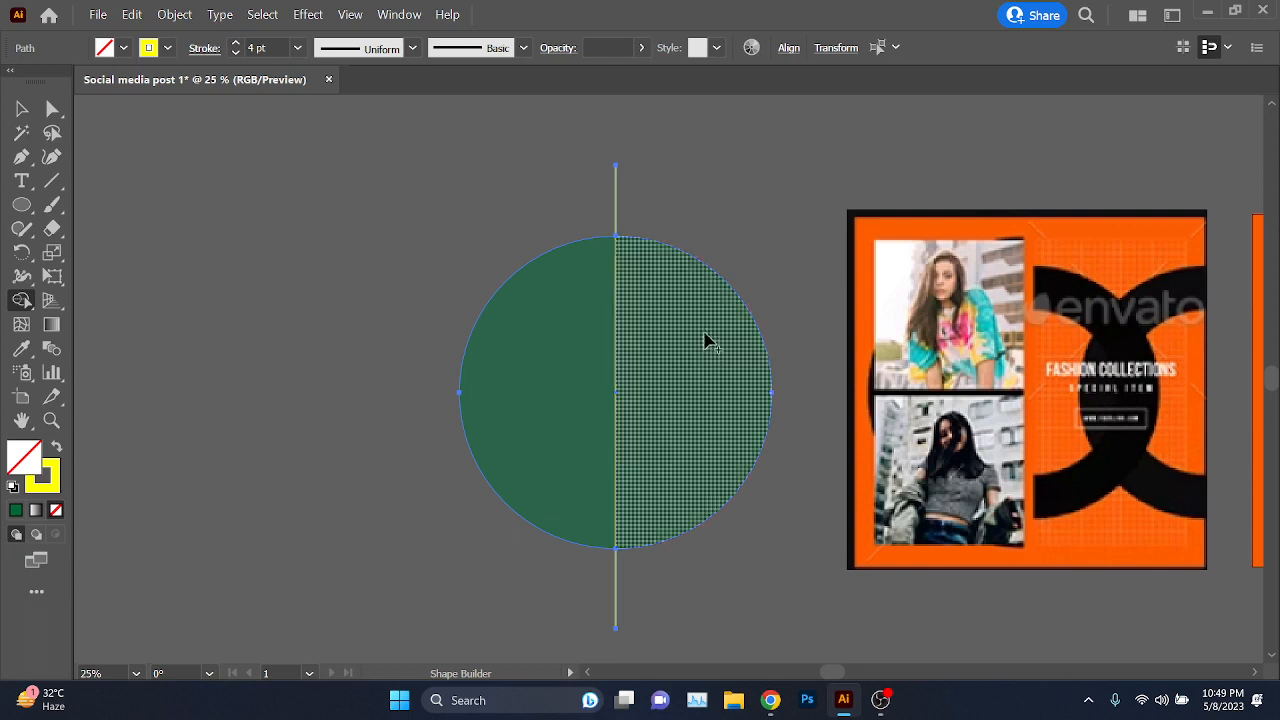
{"action": "left_click", "coordinate": [526, 429], "text": "alt"}
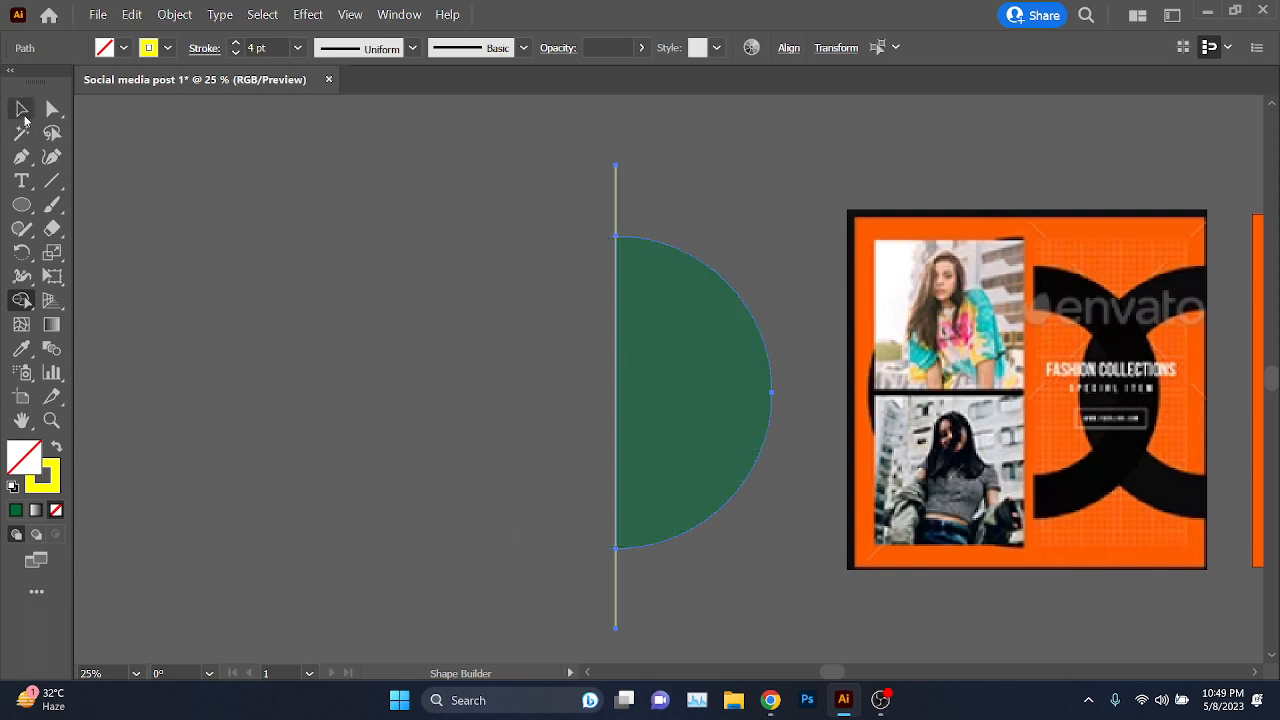
{"action": "left_click", "coordinate": [22, 112]}
{"action": "left_click", "coordinate": [403, 460]}
{"action": "left_click_drag", "start_coordinate": [514, 433], "coordinate": [163, 357]}
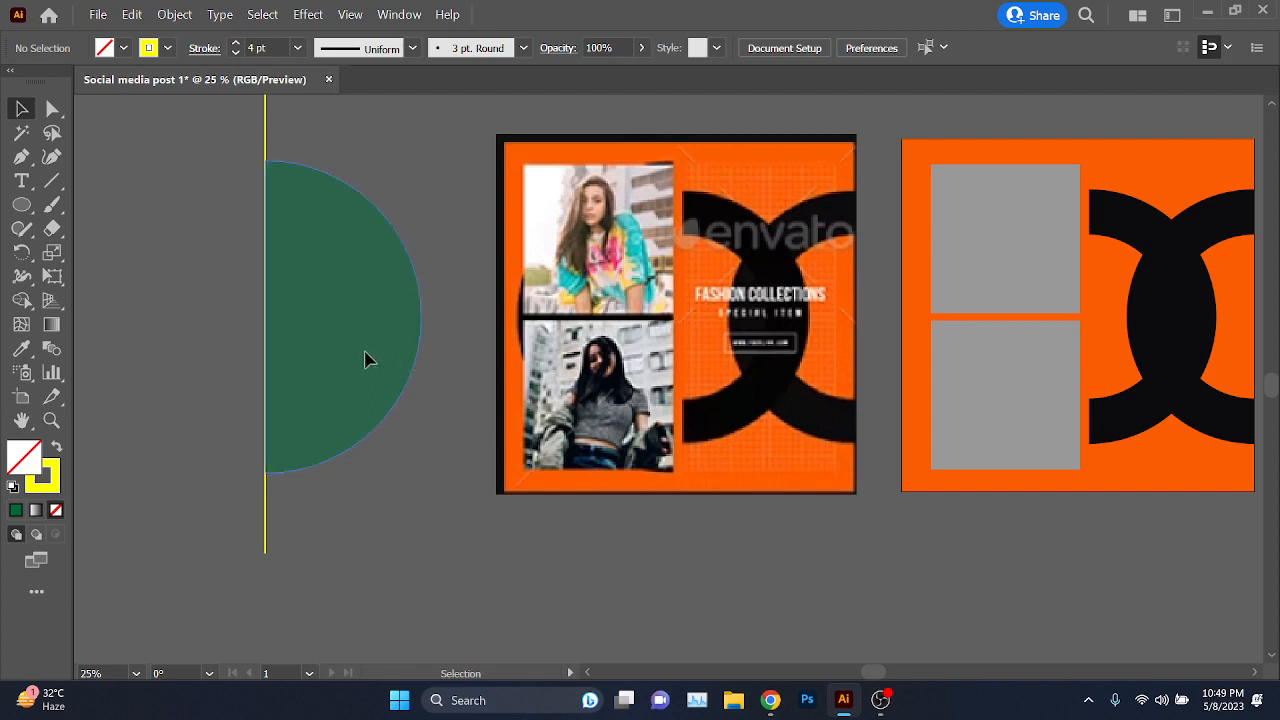
- Move the green half circle onto the orange artboard and recolour it by sampling the black of the half rings
{"action": "left_click_drag", "start_coordinate": [365, 360], "coordinate": [1100, 363]}
{"action": "scroll", "coordinate": [703, 457], "scroll_direction": "right", "scroll_amount": 4}
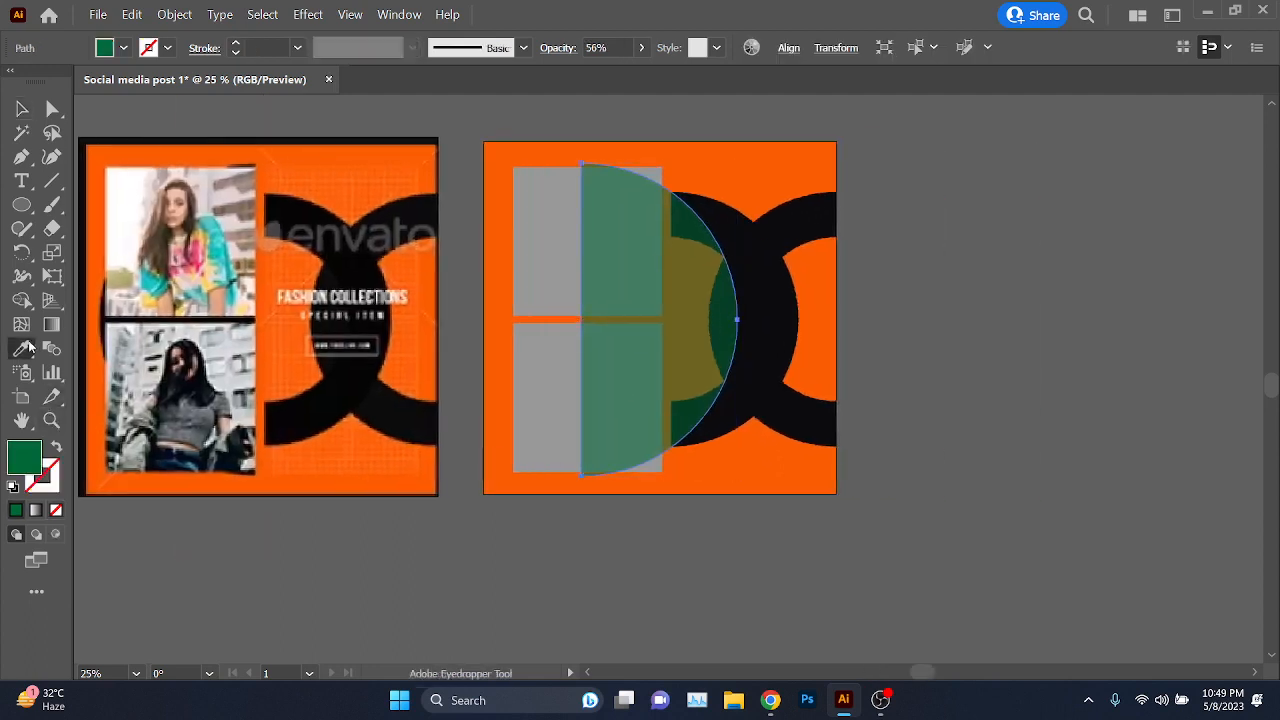
{"action": "left_click", "coordinate": [755, 254]}
{"action": "left_click", "coordinate": [21, 109]}
{"action": "left_click_drag", "start_coordinate": [538, 385], "coordinate": [638, 436]}
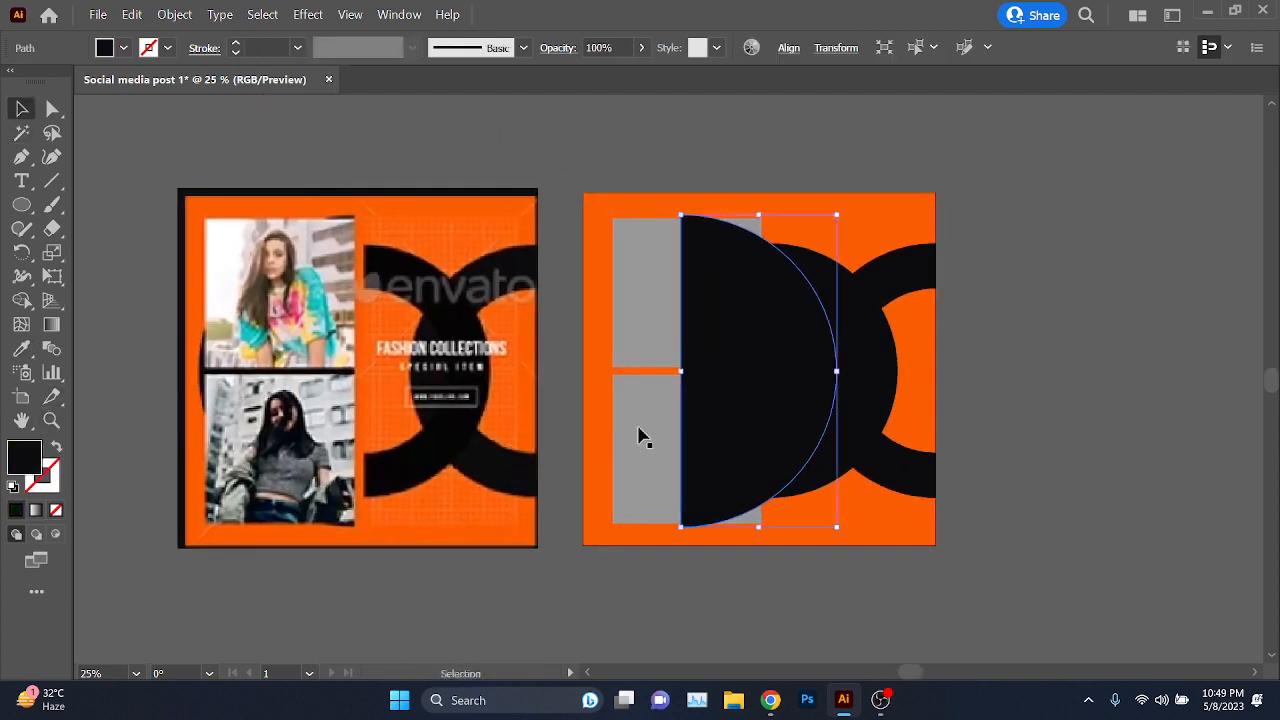
- Place the black half circle over the grey rectangles and reflect it across the vertical axis
{"action": "left_click_drag", "start_coordinate": [795, 385], "coordinate": [727, 378]}
{"action": "right_click", "coordinate": [727, 378]}
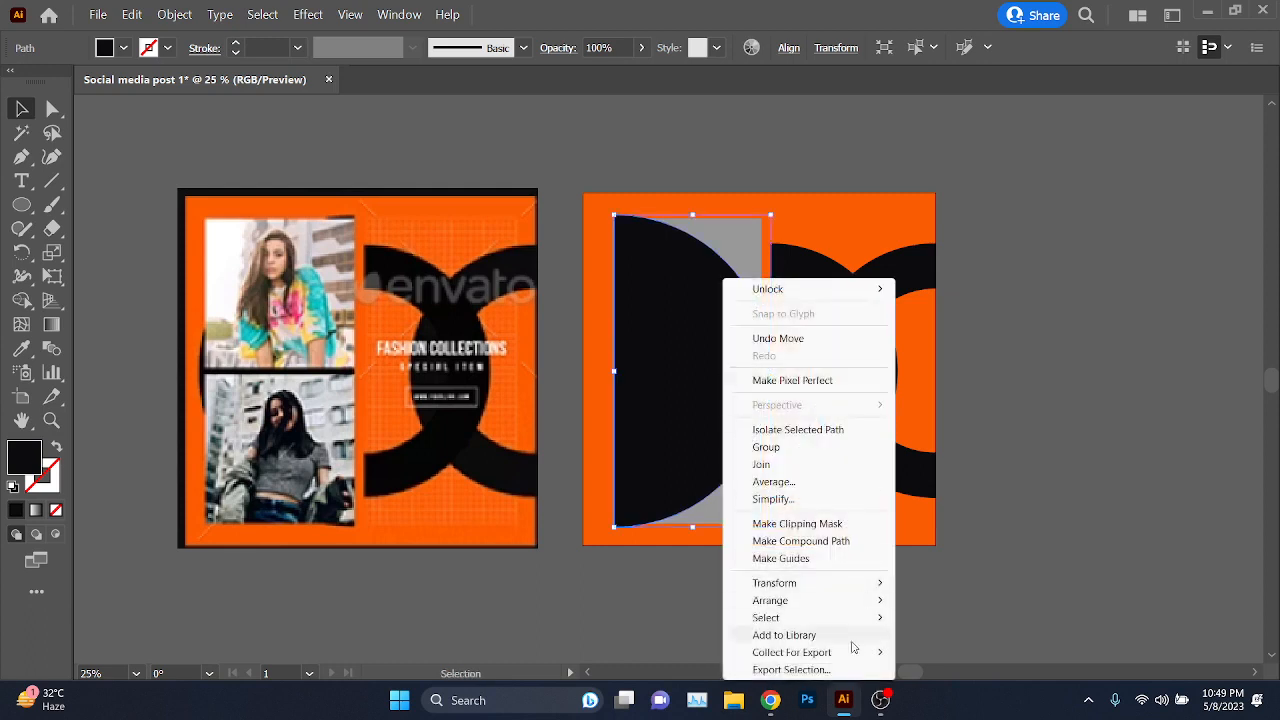
{"action": "mouse_move", "coordinate": [878, 583]}
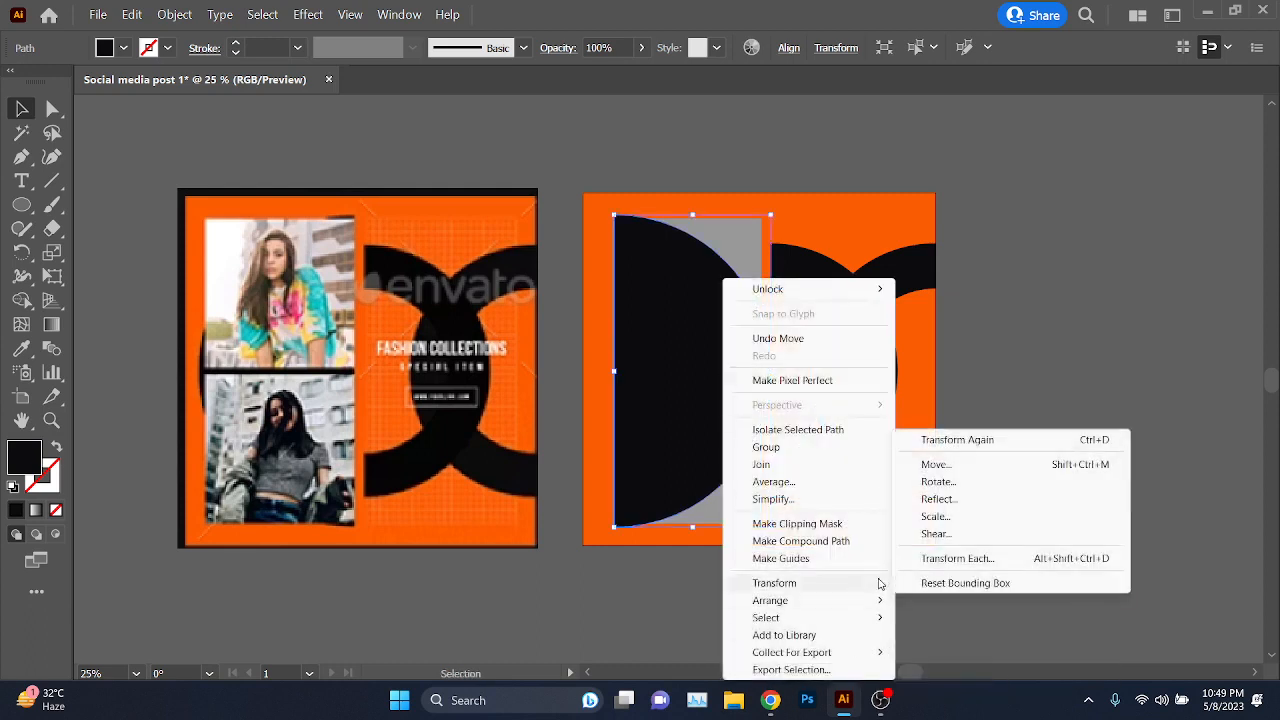
{"action": "left_click", "coordinate": [968, 503]}
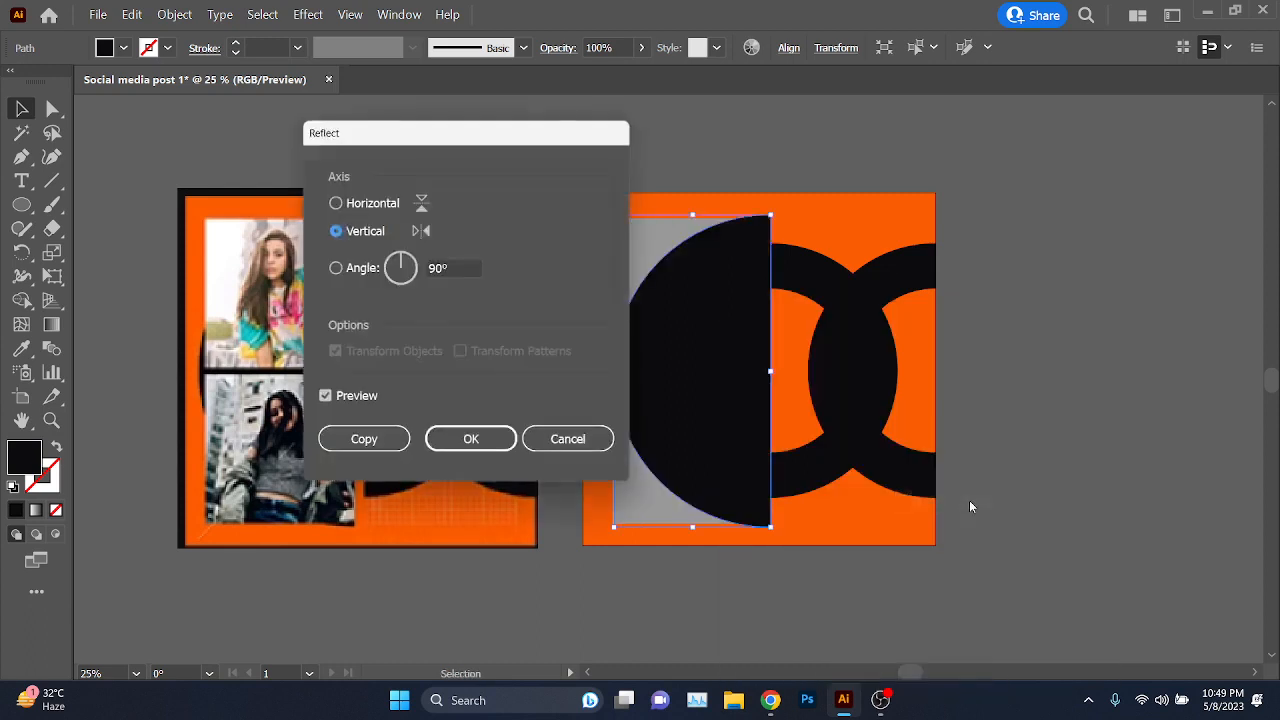
{"action": "left_click", "coordinate": [471, 440]}
- Shift the black half circle so its flat side lines up with the right edge of the grey rectangles
{"action": "scroll", "coordinate": [622, 220], "scroll_direction": "up", "scroll_amount": 3}
{"action": "left_click_drag", "start_coordinate": [829, 409], "coordinate": [632, 432]}
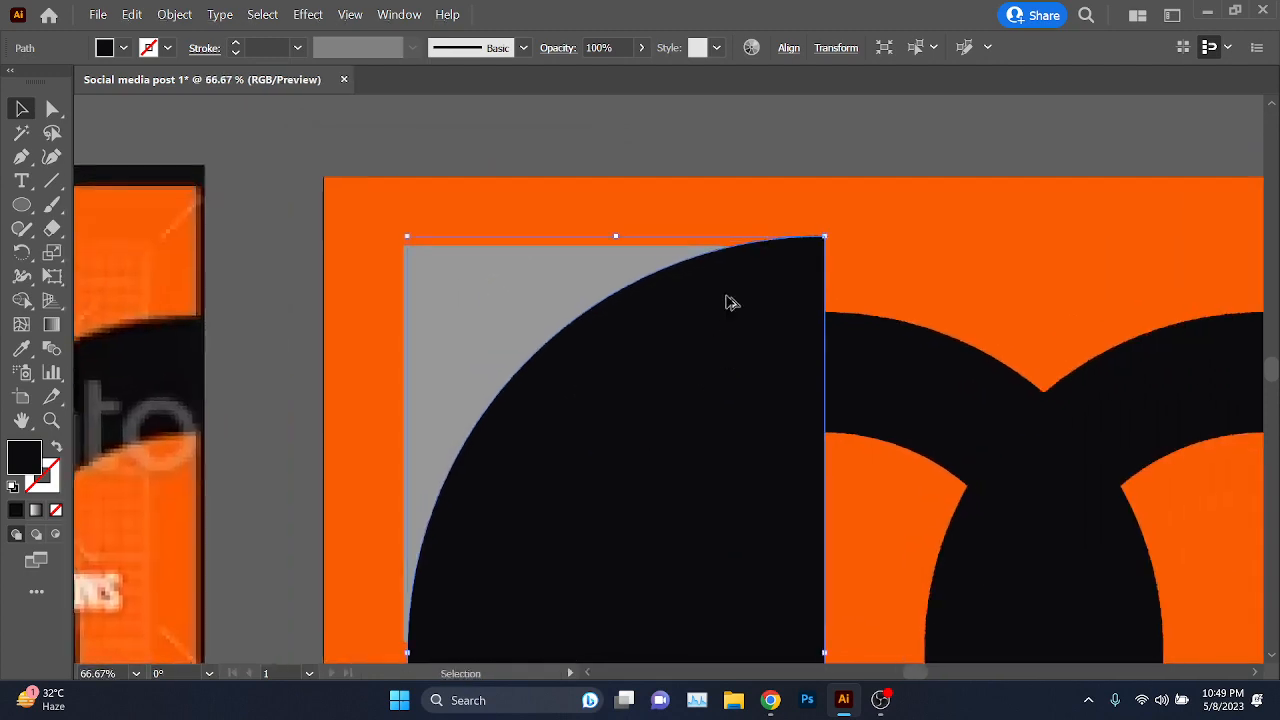
{"action": "scroll", "coordinate": [735, 282], "scroll_direction": "up", "scroll_amount": 2}
{"action": "left_click_drag", "start_coordinate": [841, 323], "coordinate": [771, 323]}
{"action": "scroll", "coordinate": [856, 512], "scroll_direction": "down", "scroll_amount": 3}
{"action": "left_click_drag", "start_coordinate": [856, 512], "coordinate": [807, 178]}
{"action": "scroll", "coordinate": [777, 460], "scroll_direction": "up", "scroll_amount": 2}
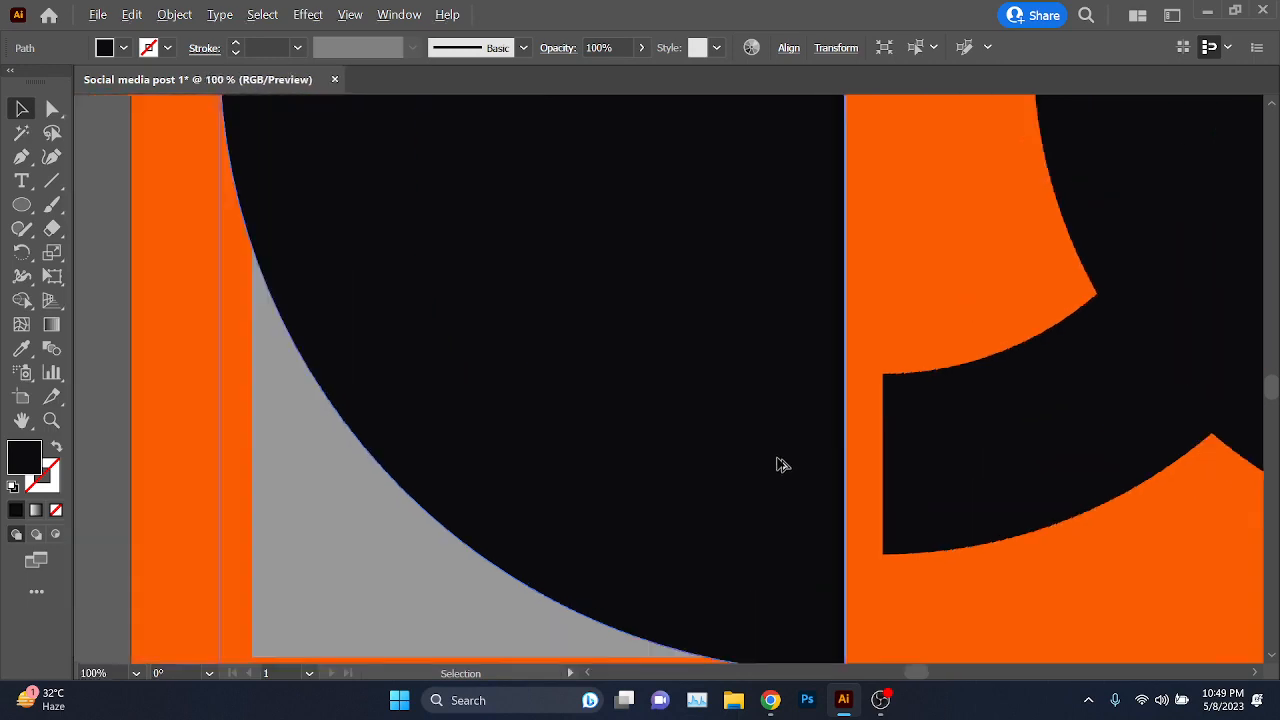
{"action": "scroll", "coordinate": [777, 460], "scroll_direction": "down", "scroll_amount": 2}
{"action": "left_click_drag", "start_coordinate": [404, 457], "coordinate": [696, 527]}
{"action": "scroll", "coordinate": [696, 527], "scroll_direction": "down", "scroll_amount": 1}
{"action": "left_click_drag", "start_coordinate": [690, 433], "coordinate": [511, 383]}
{"action": "scroll", "coordinate": [729, 237], "scroll_direction": "up", "scroll_amount": 2}
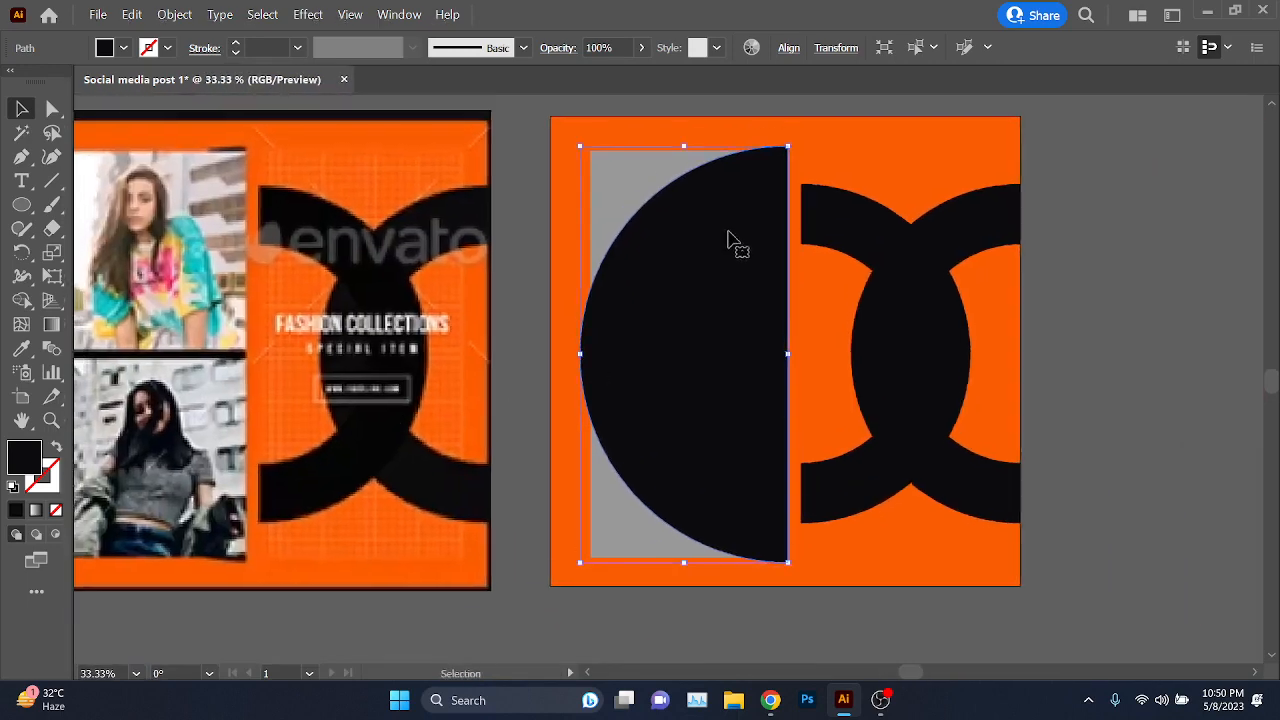
{"action": "left_click_drag", "start_coordinate": [766, 354], "coordinate": [683, 351]}
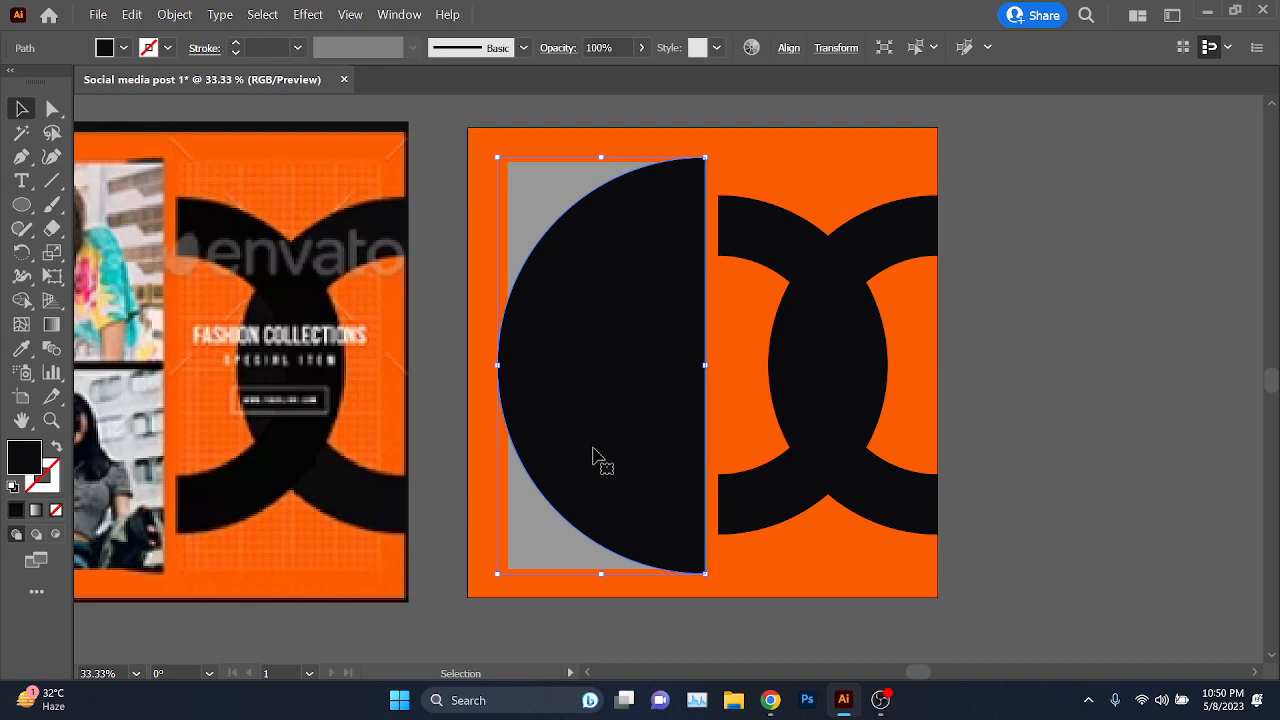
- Send the black half circle to the back of the stacking order
{"action": "right_click", "coordinate": [614, 282]}
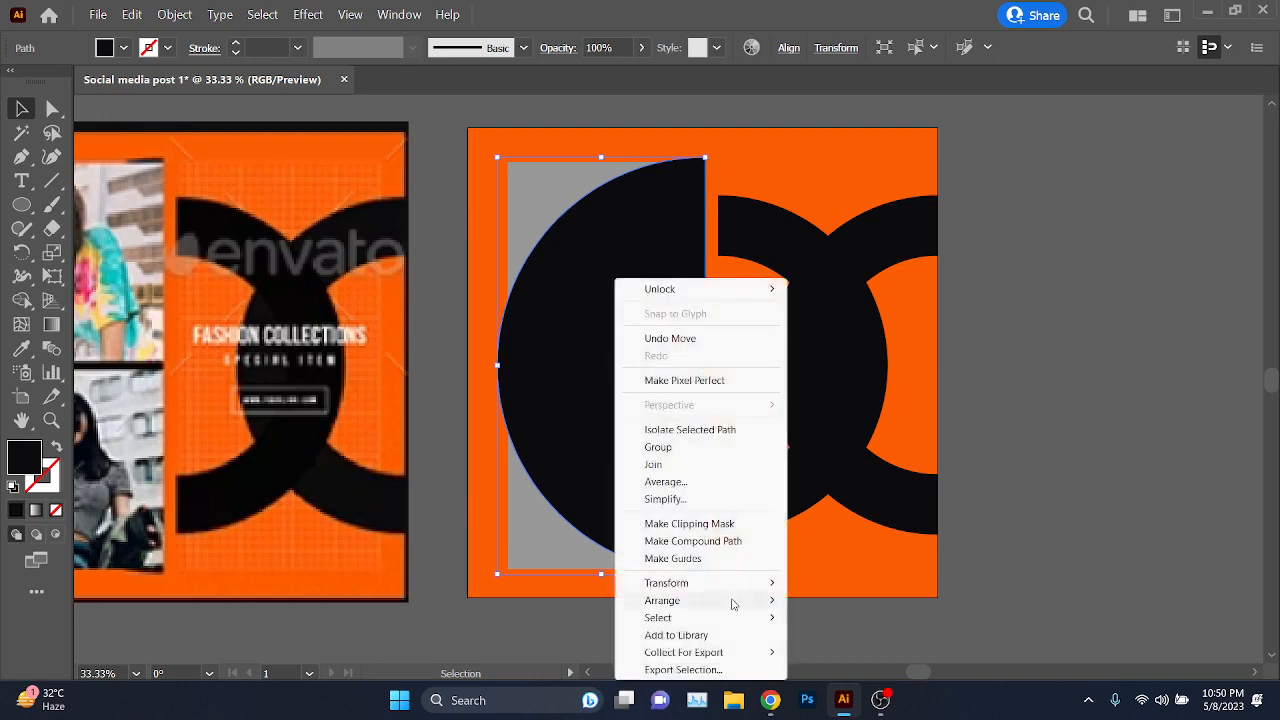
{"action": "mouse_move", "coordinate": [732, 604]}
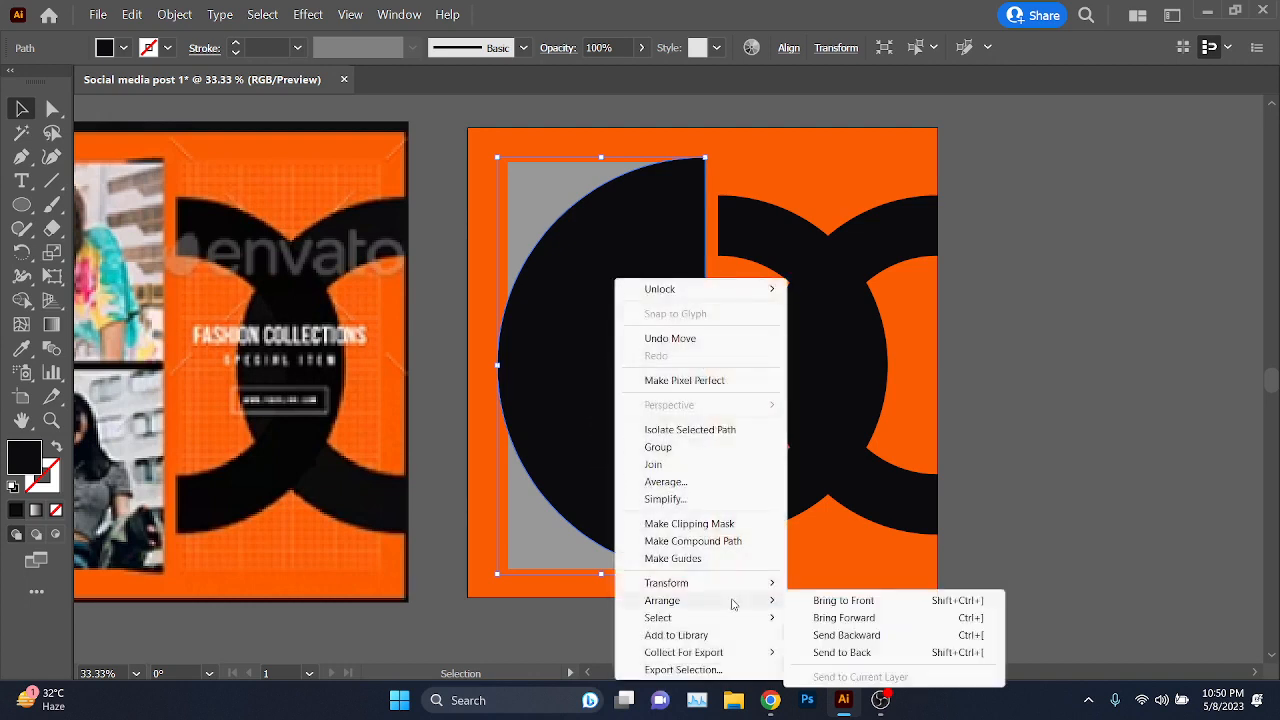
{"action": "left_click", "coordinate": [877, 652]}
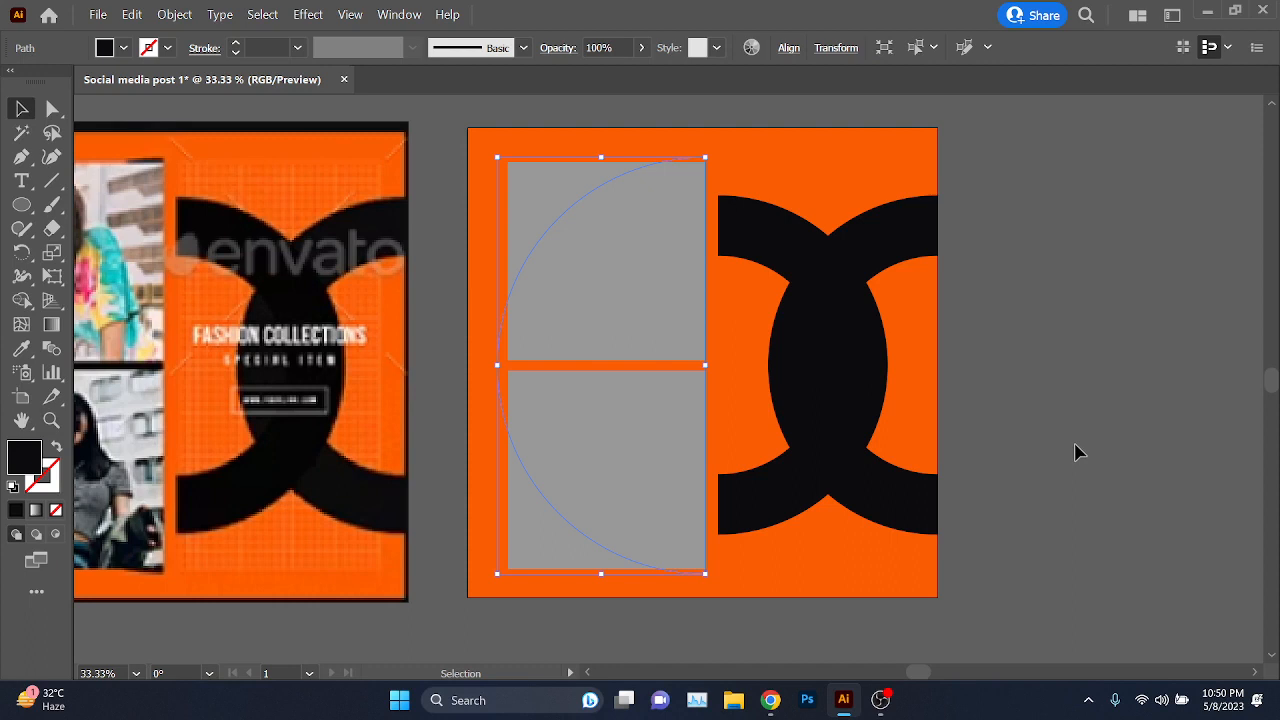
{"action": "key", "text": "ctrl+z"}
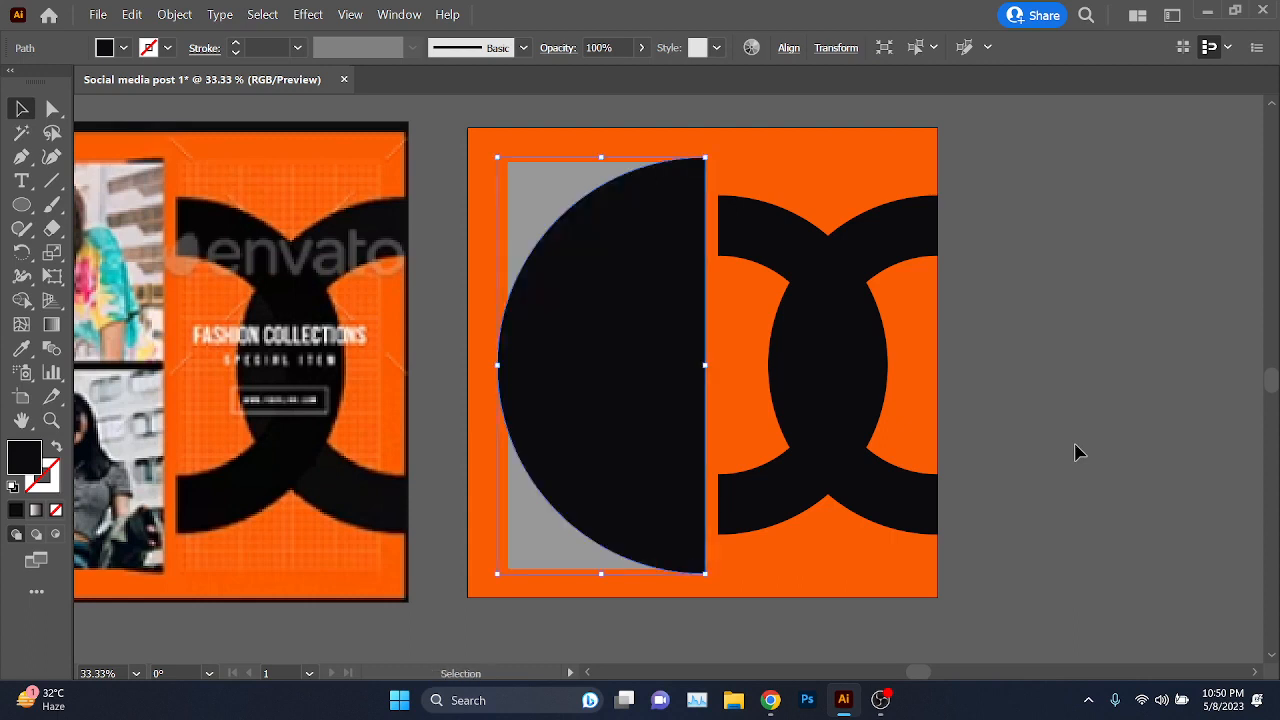
{"action": "key", "text": "ctrl+shift+z"}
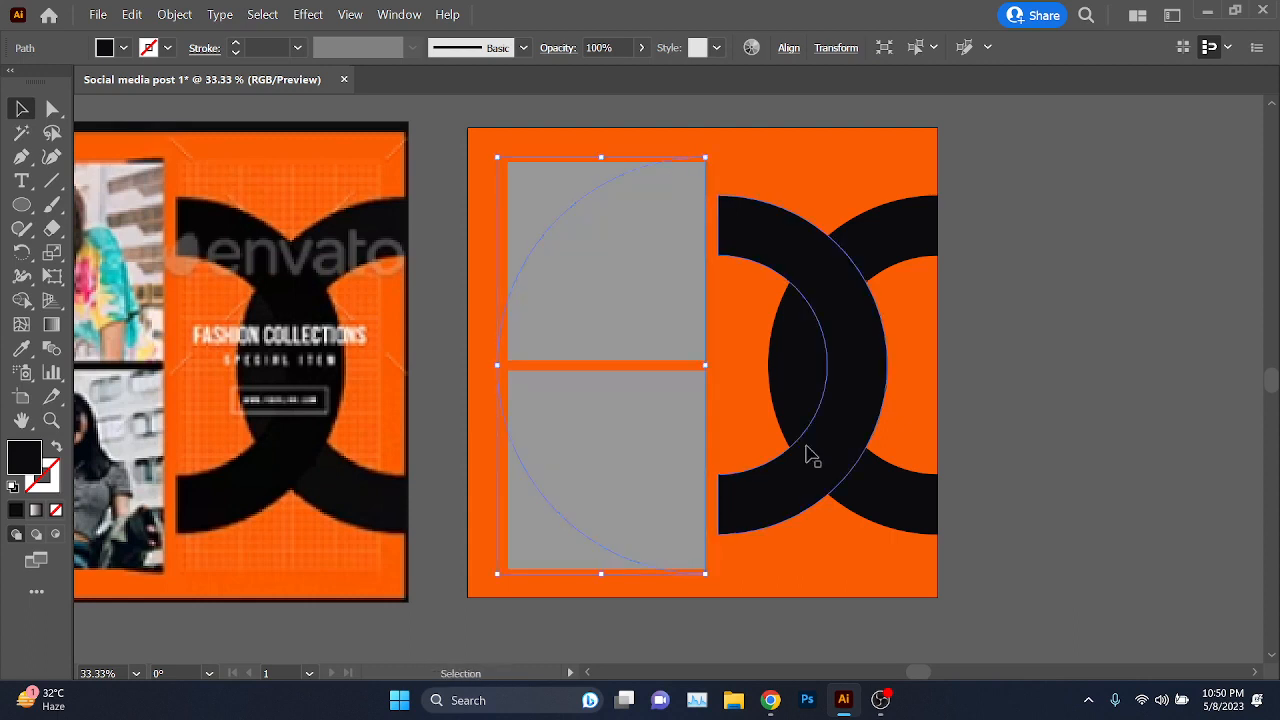
{"action": "scroll", "coordinate": [625, 172], "scroll_direction": "up", "scroll_amount": 2}
{"action": "left_click_drag", "start_coordinate": [554, 266], "coordinate": [567, 348]}
{"action": "scroll", "coordinate": [352, 206], "scroll_direction": "up", "scroll_amount": 3}
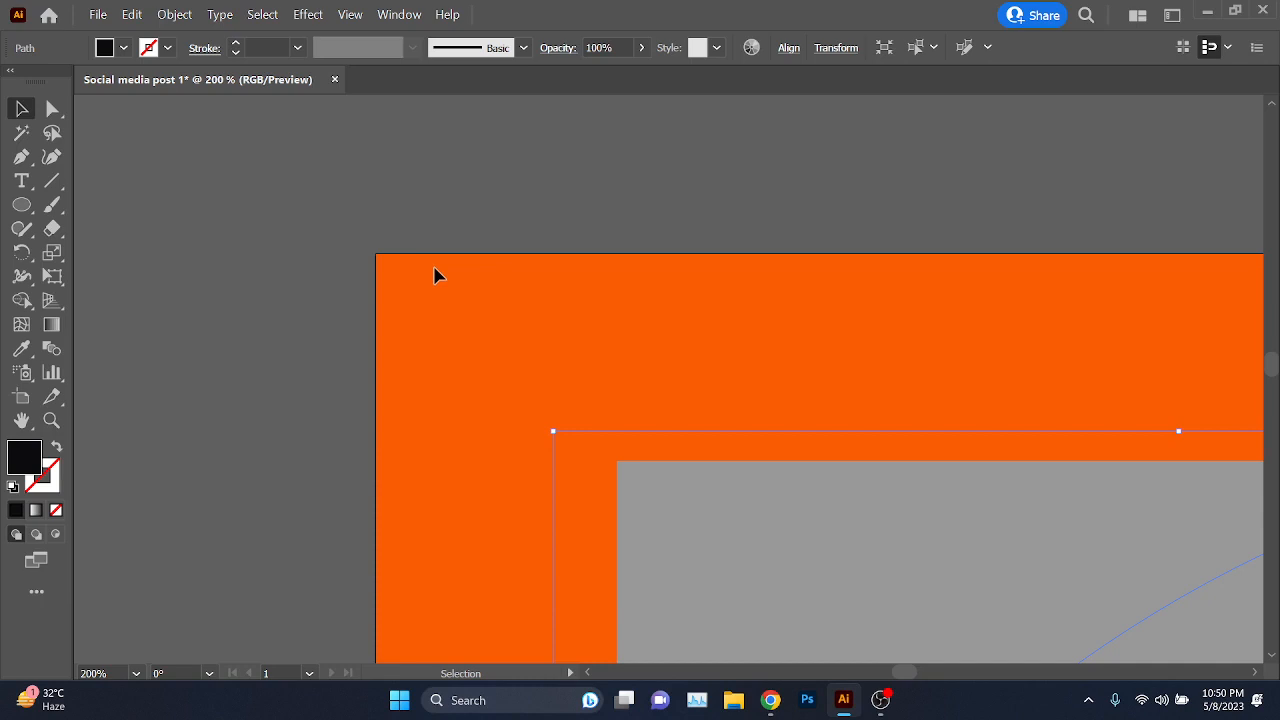
{"action": "scroll", "coordinate": [462, 277], "scroll_direction": "down", "scroll_amount": 3}
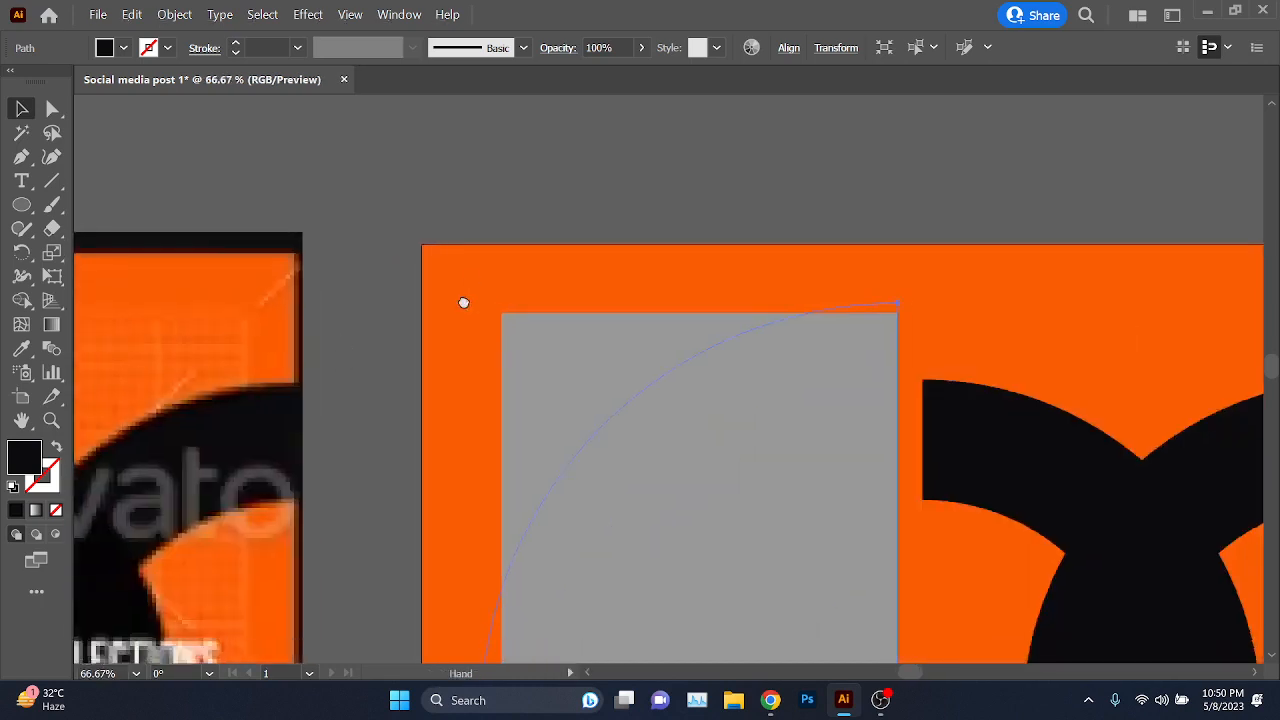
{"action": "scroll", "coordinate": [519, 355], "scroll_direction": "down", "scroll_amount": 3}
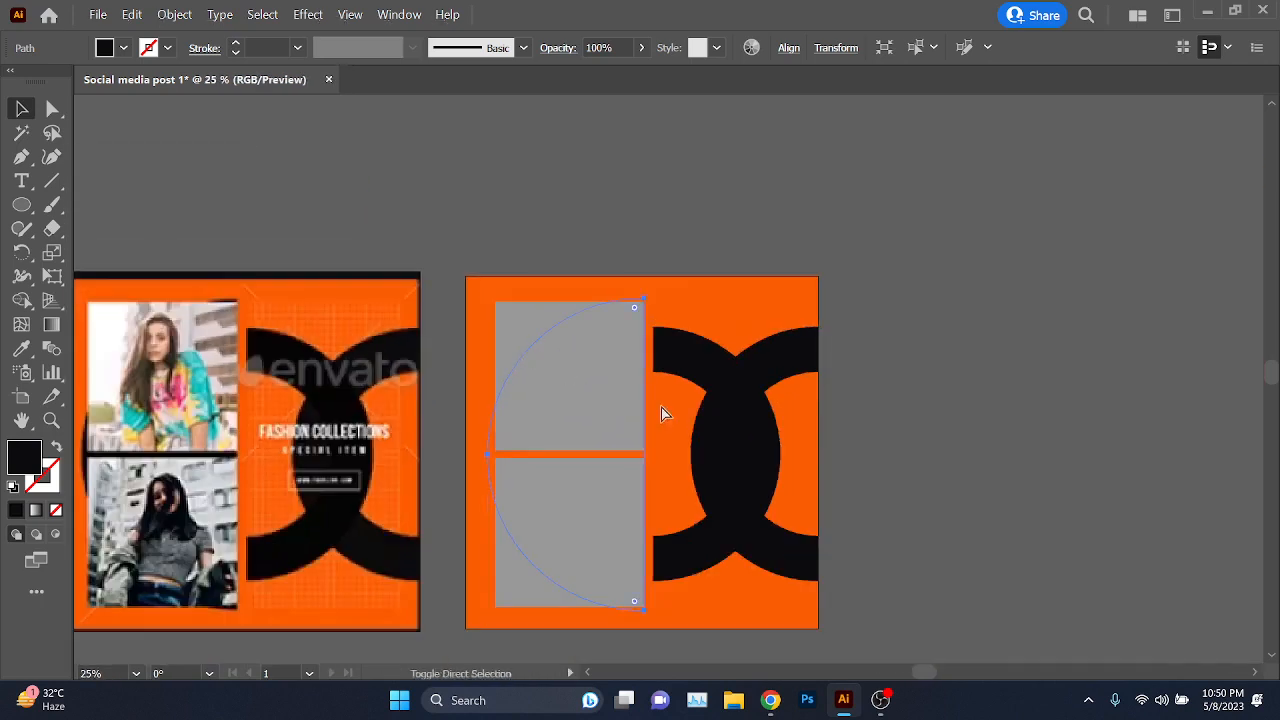
- Undo the last Send to Back and send the black half circle backward one level at a time, behind both grey rectangles
{"action": "key", "text": "ctrl+shift+]"}
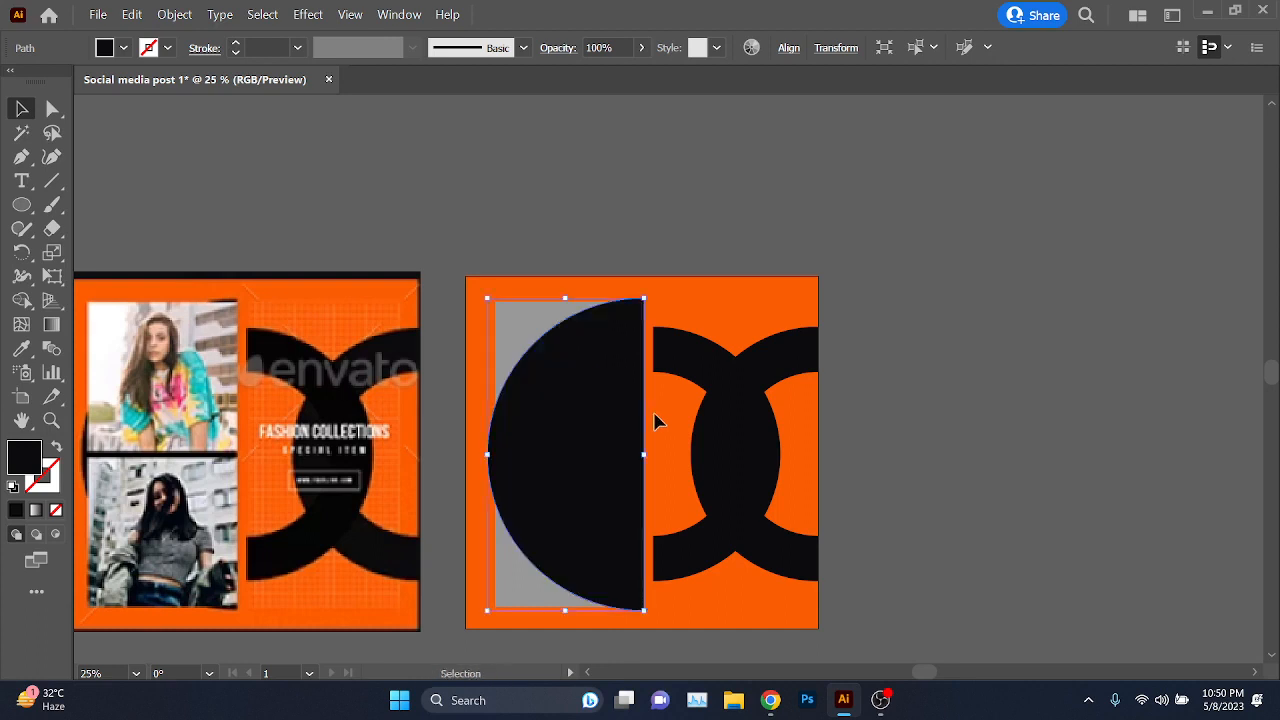
{"action": "scroll", "coordinate": [572, 507], "scroll_direction": "up", "scroll_amount": 1}
{"action": "left_click_drag", "start_coordinate": [541, 483], "coordinate": [553, 421]}
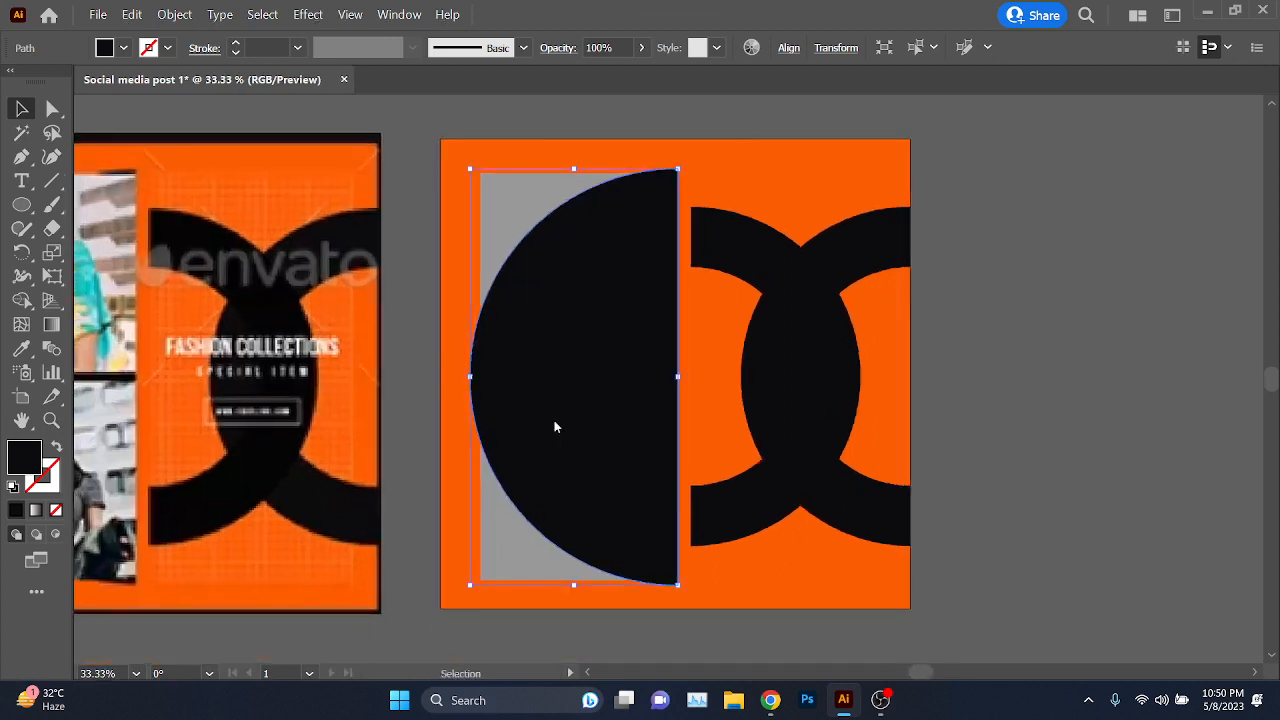
{"action": "right_click", "coordinate": [556, 427]}
{"action": "mouse_move", "coordinate": [640, 341]}
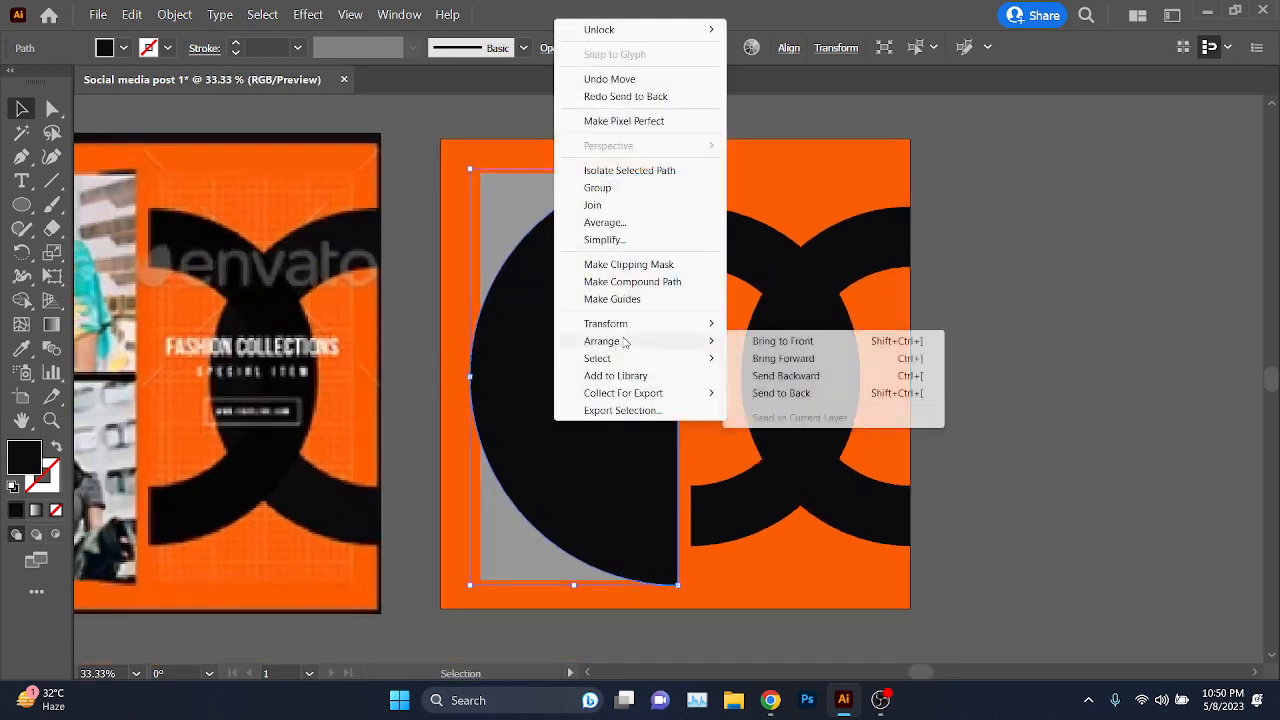
{"action": "left_click", "coordinate": [818, 377]}
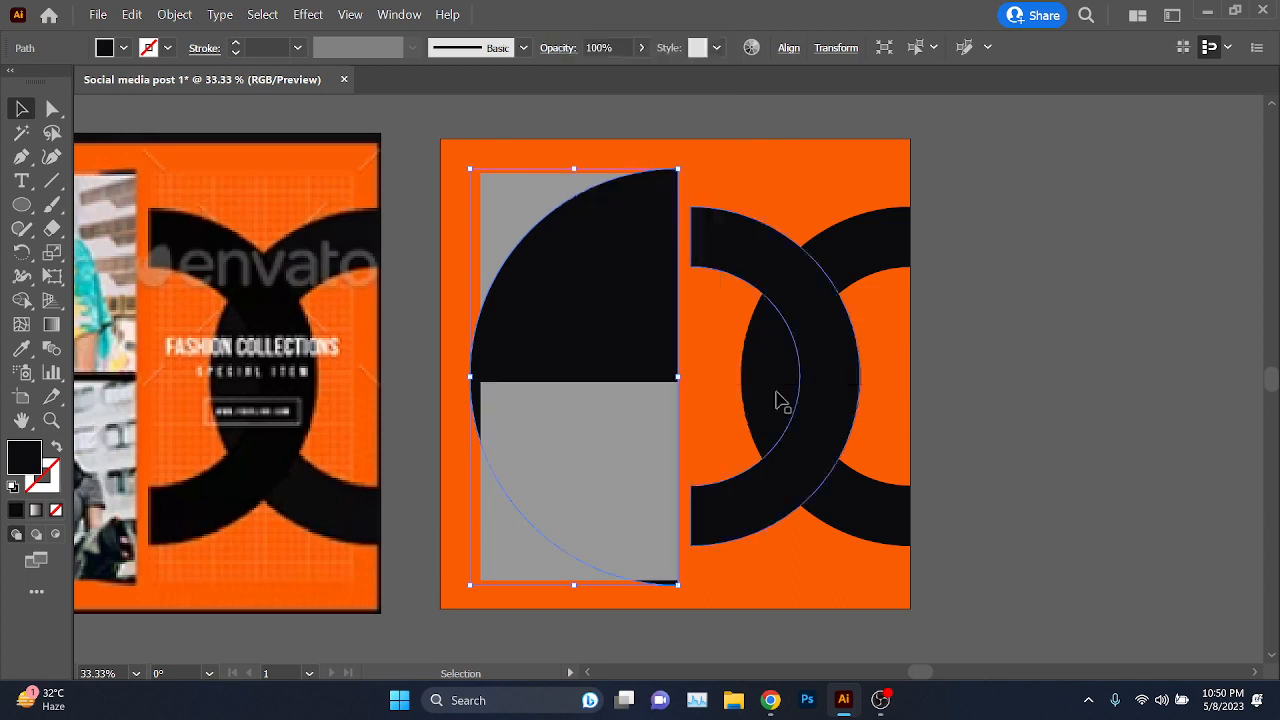
{"action": "right_click", "coordinate": [587, 229]}
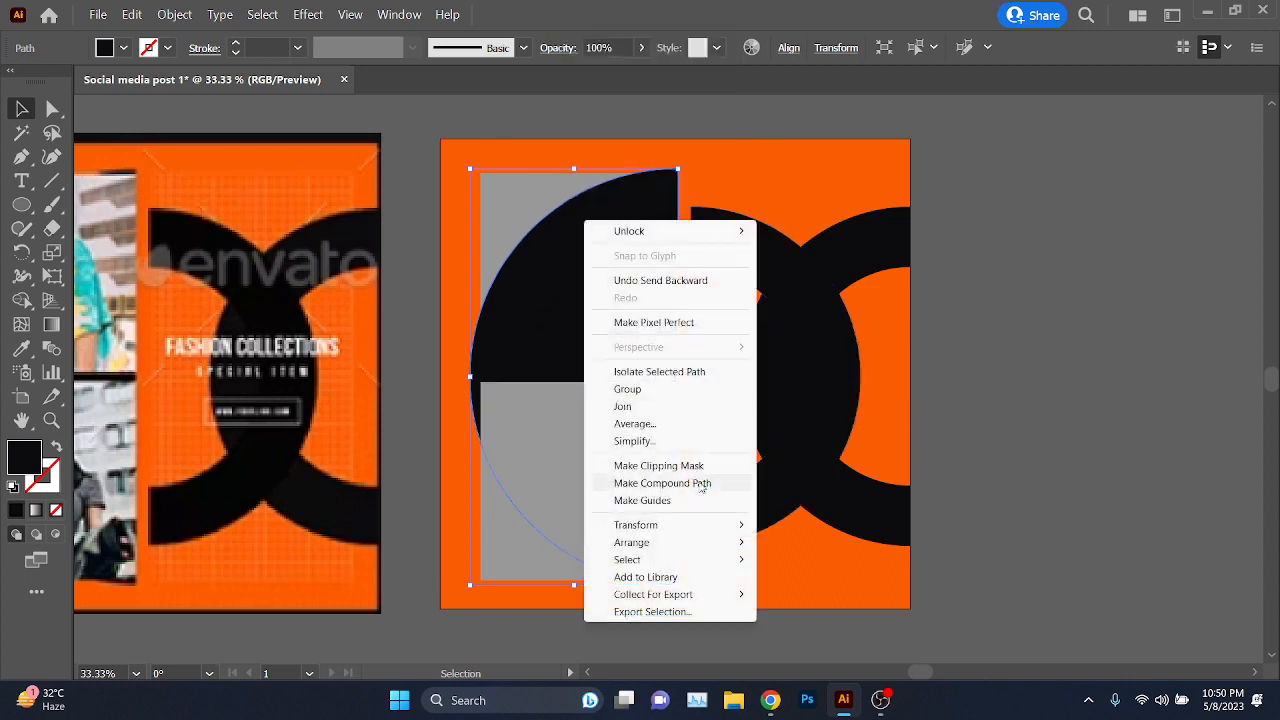
{"action": "mouse_move", "coordinate": [689, 540]}
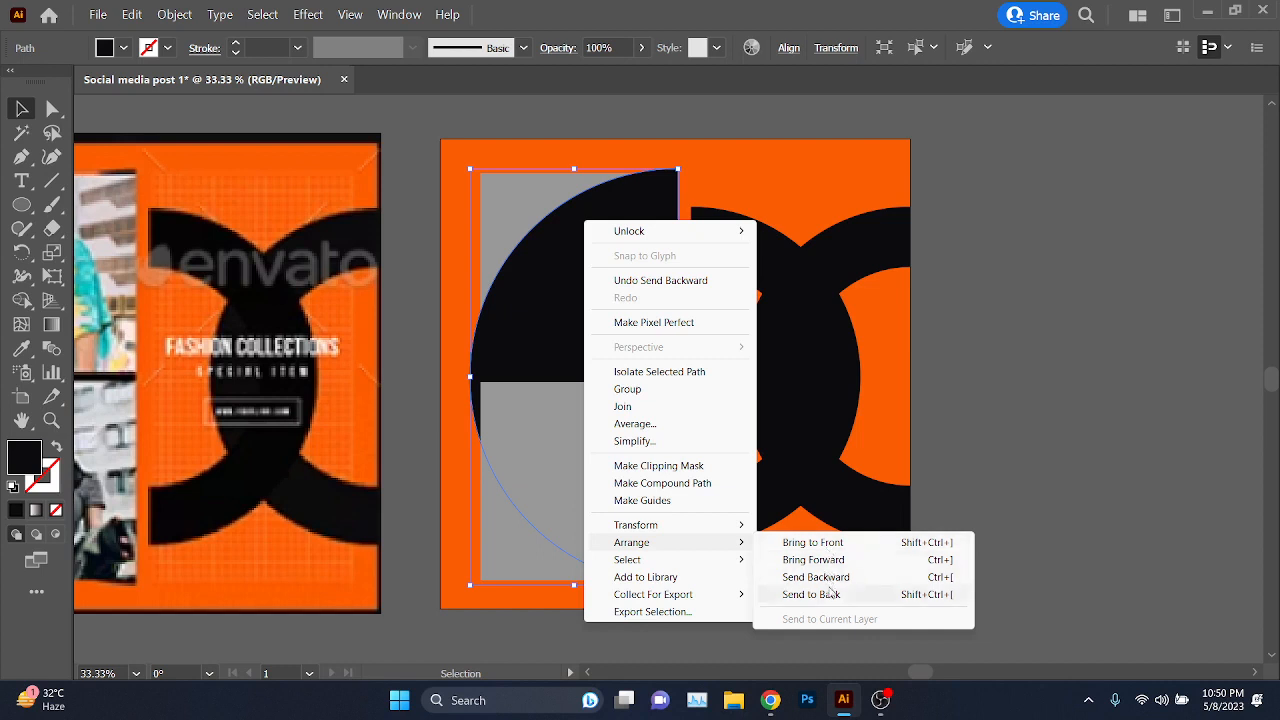
{"action": "left_click", "coordinate": [816, 577]}
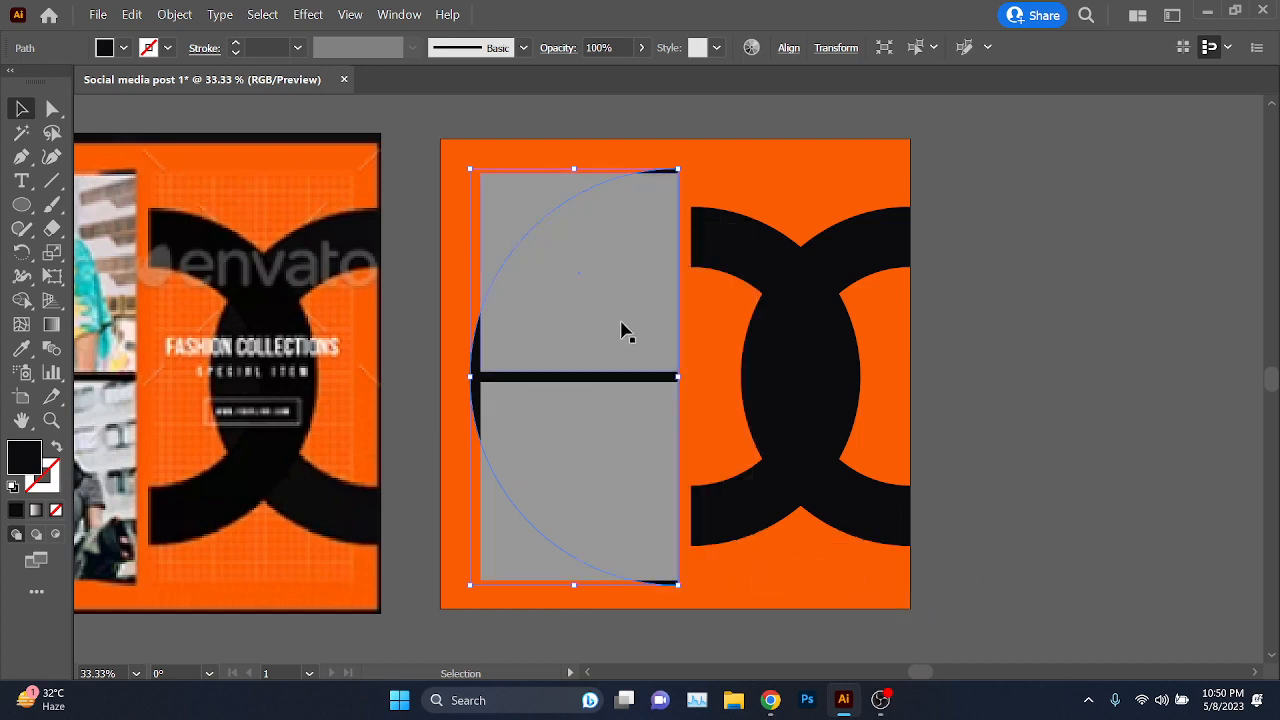
- Bring the black half circle to the front and arrange both grey rectangles in front of it
{"action": "key", "text": "ctrl+shift+bracketright"}
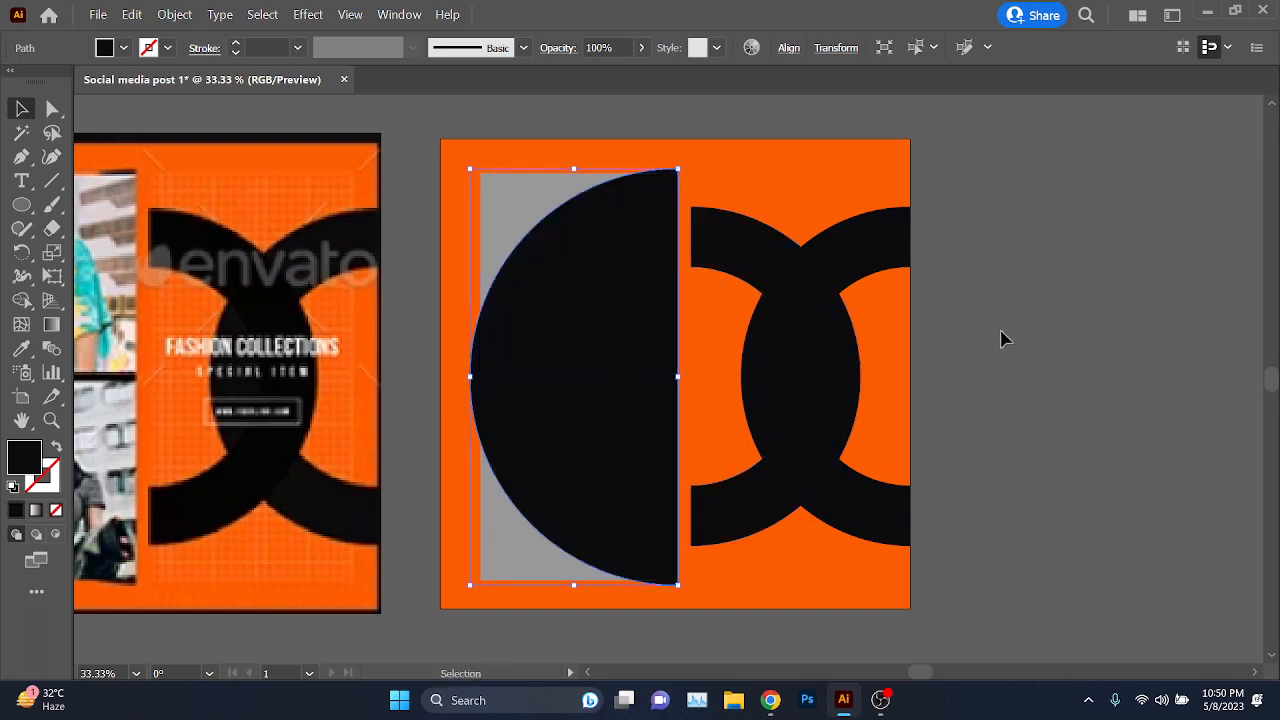
{"action": "left_click", "coordinate": [940, 392]}
{"action": "left_click_drag", "start_coordinate": [1028, 390], "coordinate": [1050, 392]}
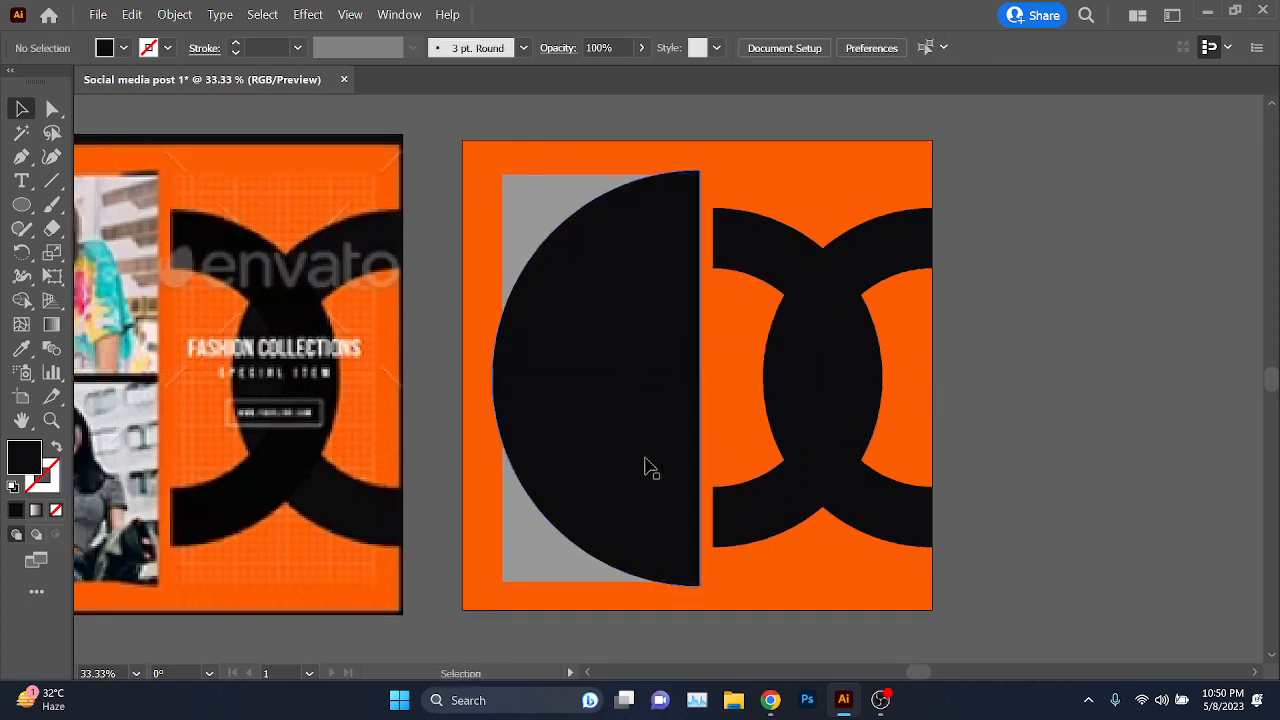
{"action": "left_click", "coordinate": [527, 236]}
{"action": "left_click", "coordinate": [523, 563], "text": "shift"}
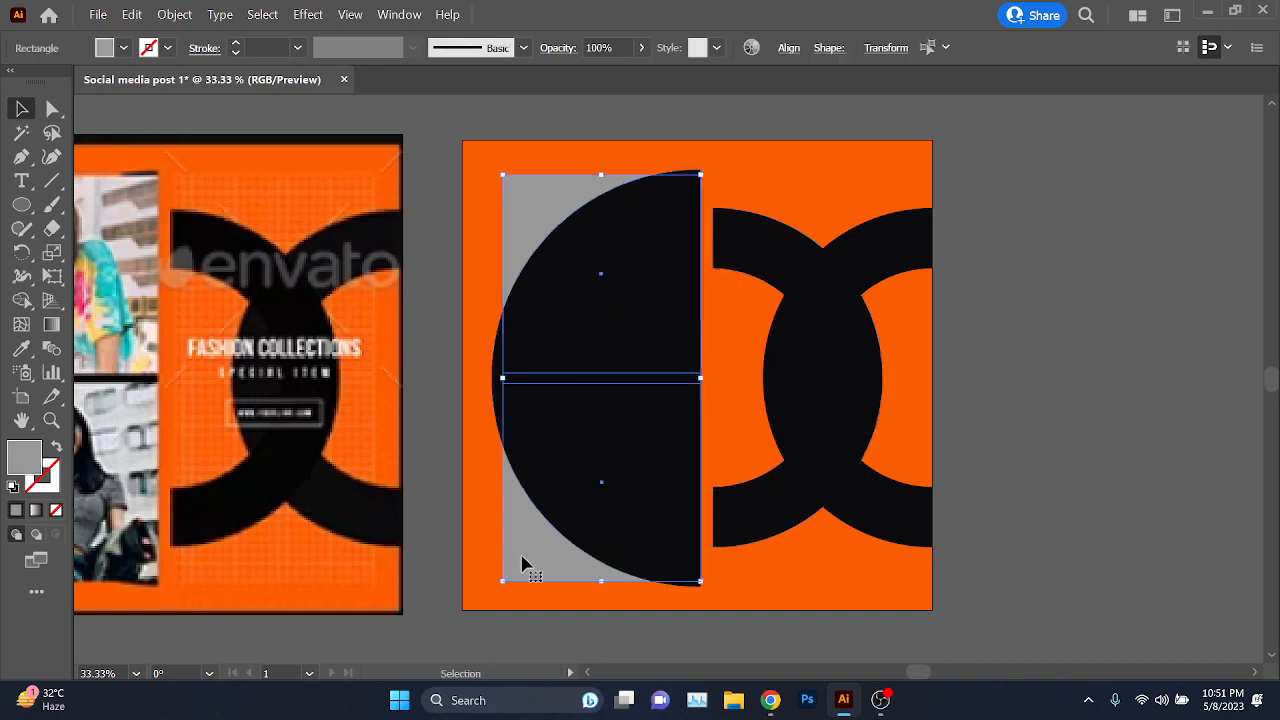
{"action": "right_click", "coordinate": [522, 560]}
{"action": "mouse_move", "coordinate": [645, 486]}
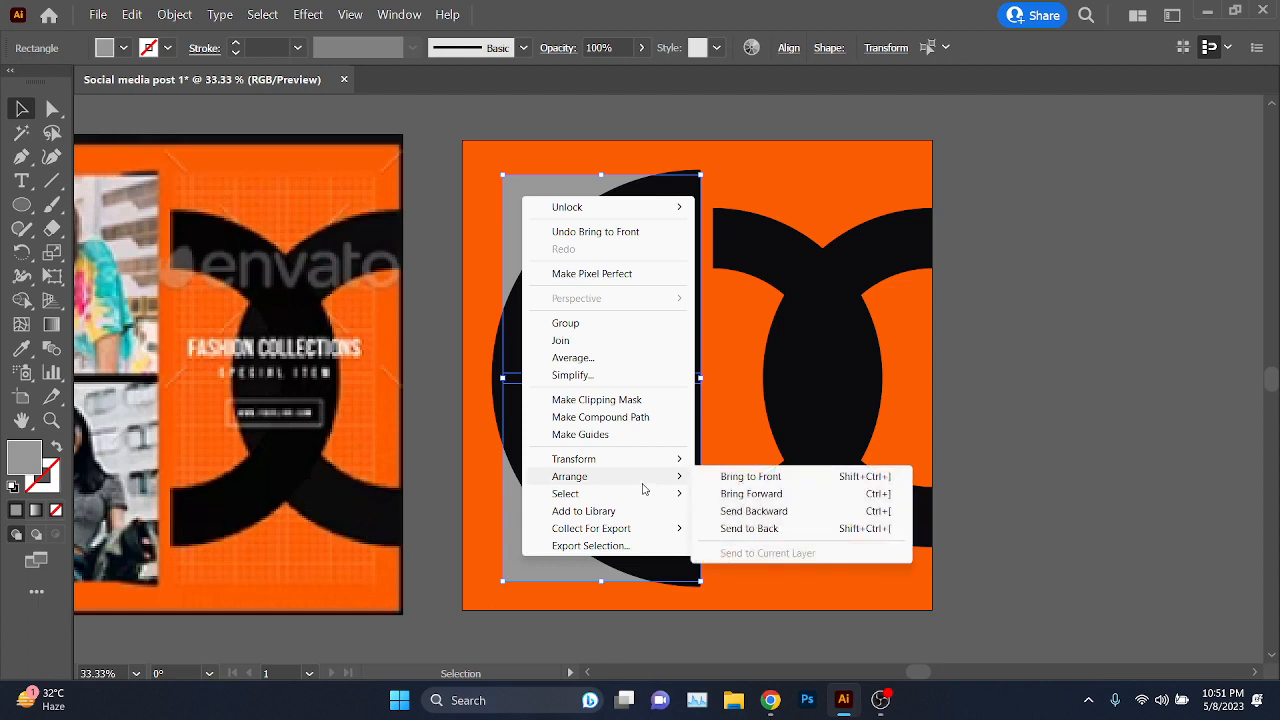
{"action": "left_click", "coordinate": [803, 478]}
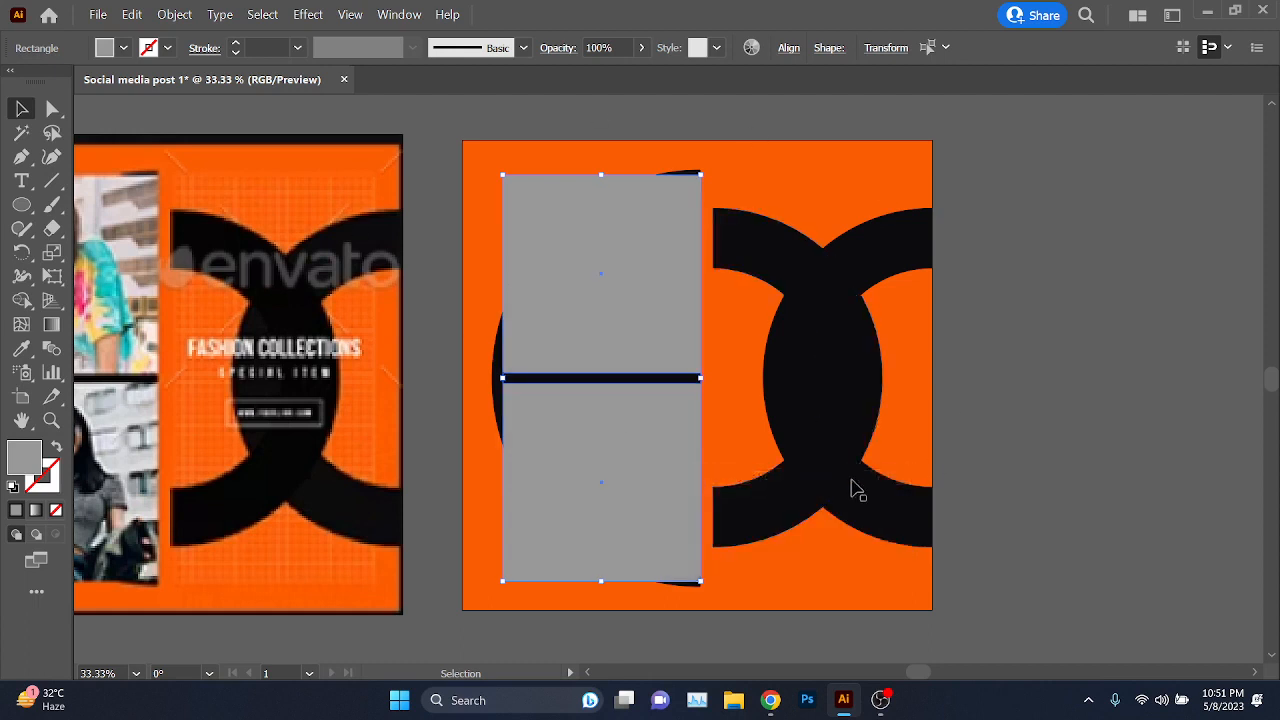
{"action": "left_click", "coordinate": [1059, 236]}
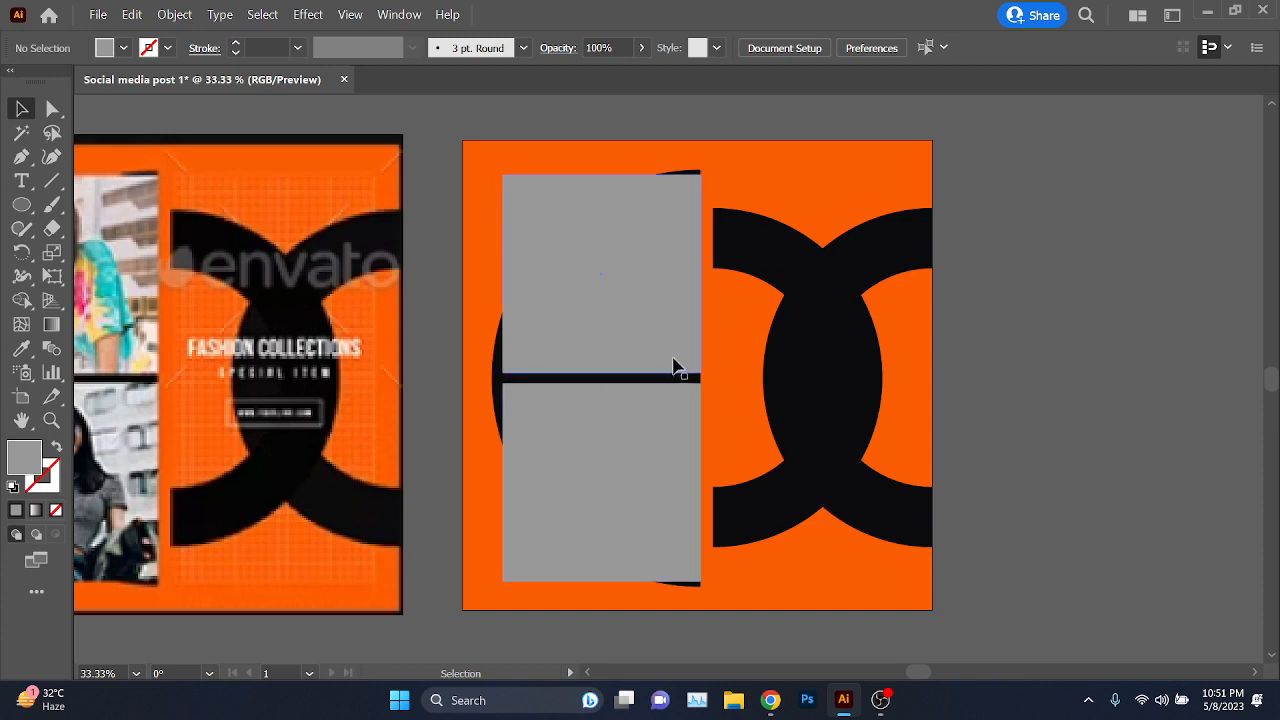
- Nudge the two grey rectangles together with the black half circle slightly upward on the orange artboard
{"action": "scroll", "coordinate": [1000, 471], "scroll_direction": "left", "scroll_amount": 3}
{"action": "scroll", "coordinate": [1103, 420], "scroll_direction": "left", "scroll_amount": 1}
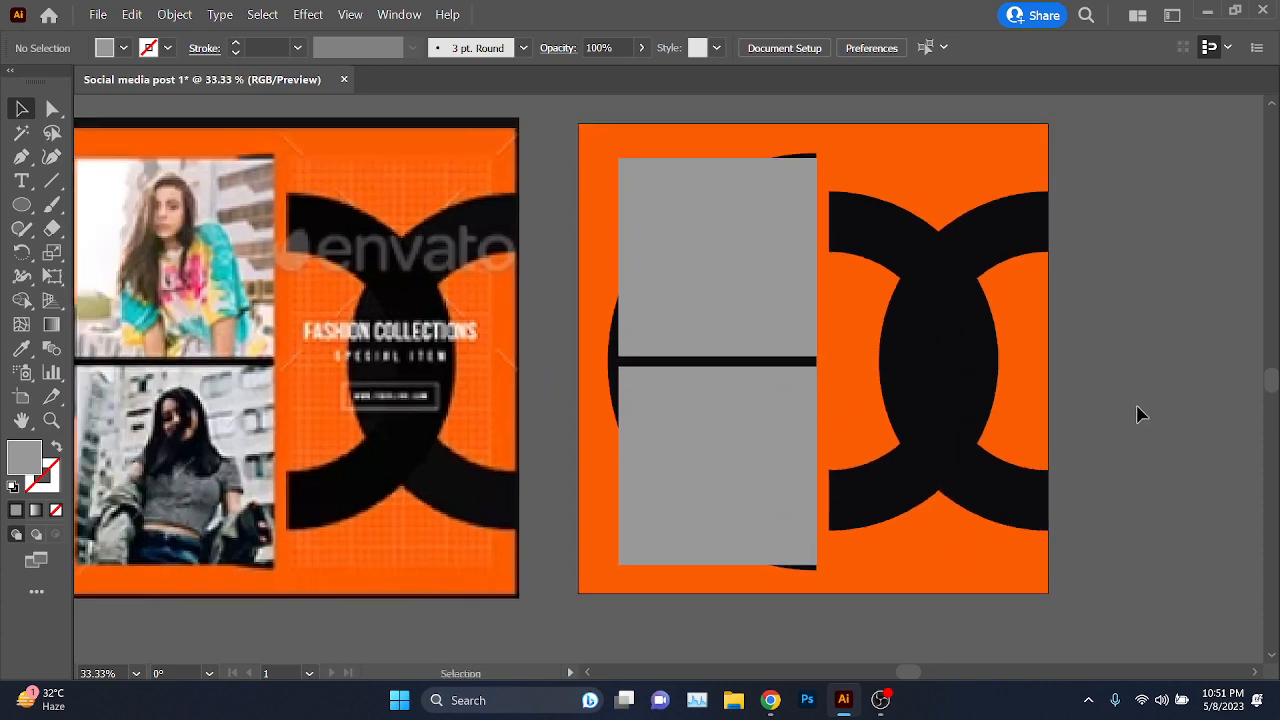
{"action": "left_click", "coordinate": [708, 306]}
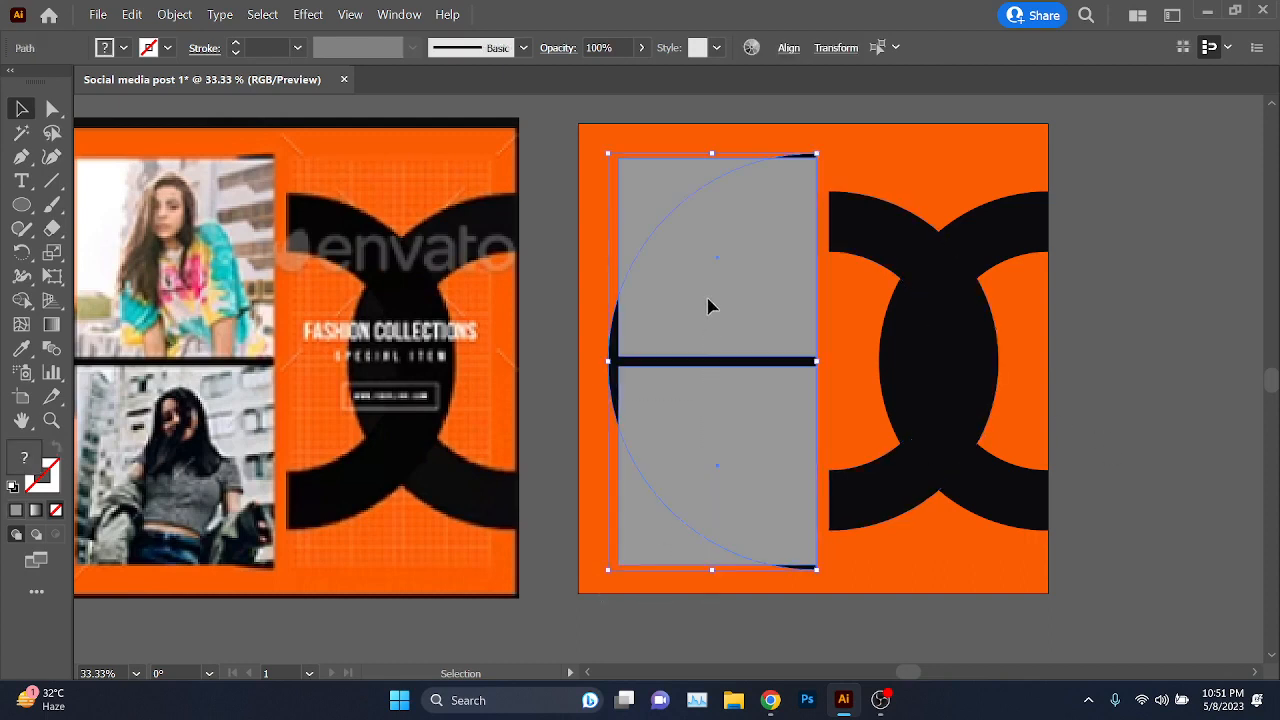
{"action": "key", "text": "Up"}
{"action": "key", "text": "Up"}
{"action": "key", "text": "Up"}
{"action": "key", "text": "Up"}
{"action": "key", "text": "Up"}
{"action": "key", "text": "Up"}
{"action": "key", "text": "Up"}
{"action": "key", "text": "Up"}
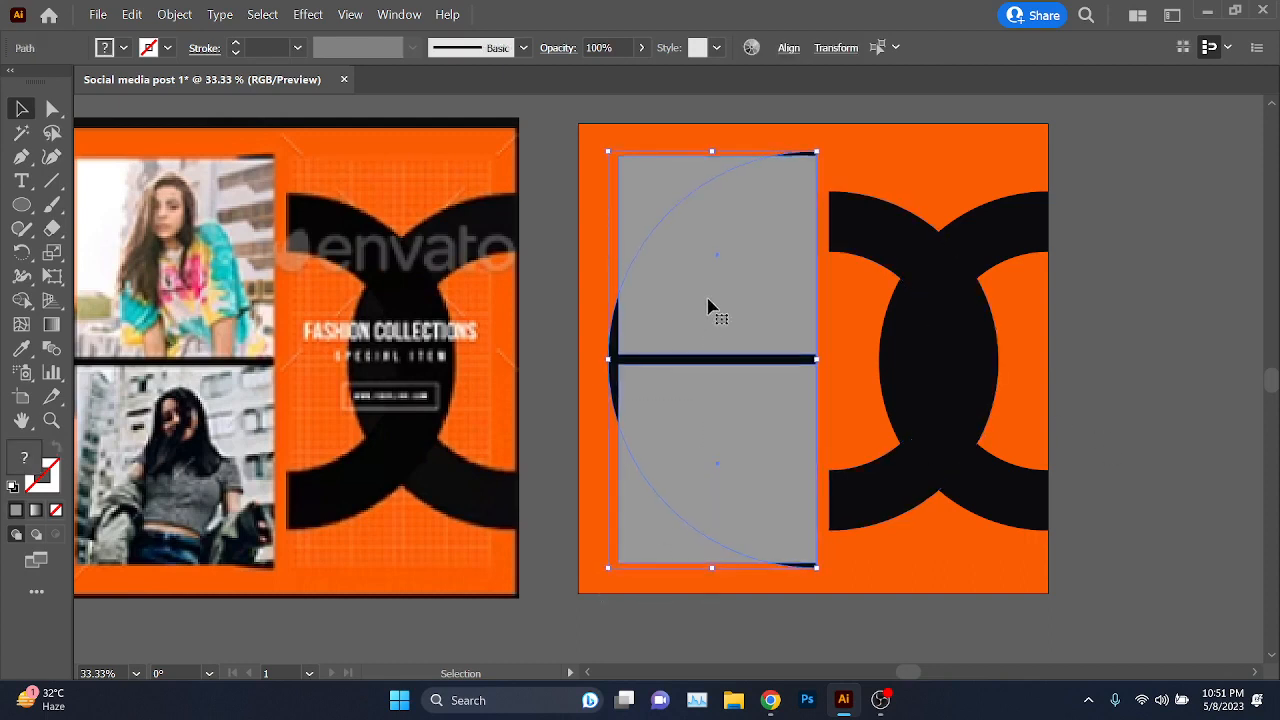
- Nudge the interlocking black half rings slightly upward on the orange artboard
{"action": "left_click", "coordinate": [991, 400]}
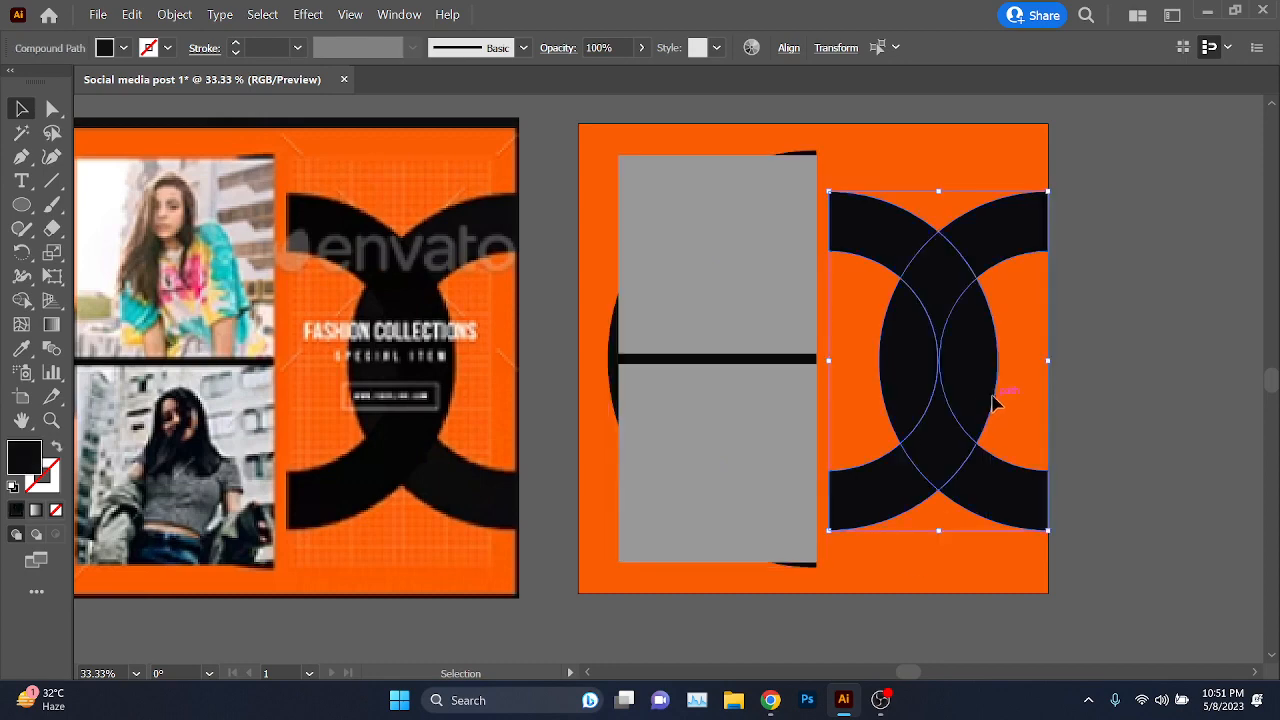
{"action": "key", "text": "Up"}
{"action": "key", "text": "Up"}
{"action": "key", "text": "Up"}
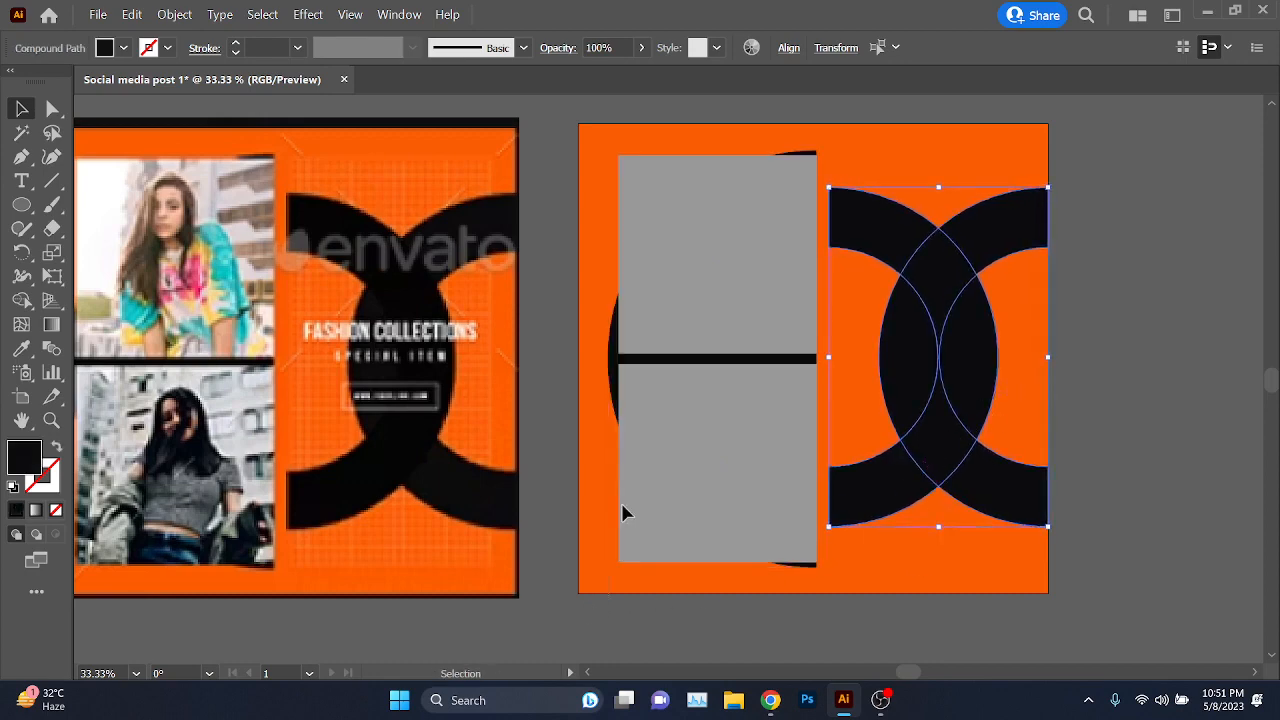
- Shift the grey rectangles and their black half circle left, widening the gap to the half rings
{"action": "left_click", "coordinate": [690, 218]}
{"action": "left_click", "coordinate": [1181, 374]}
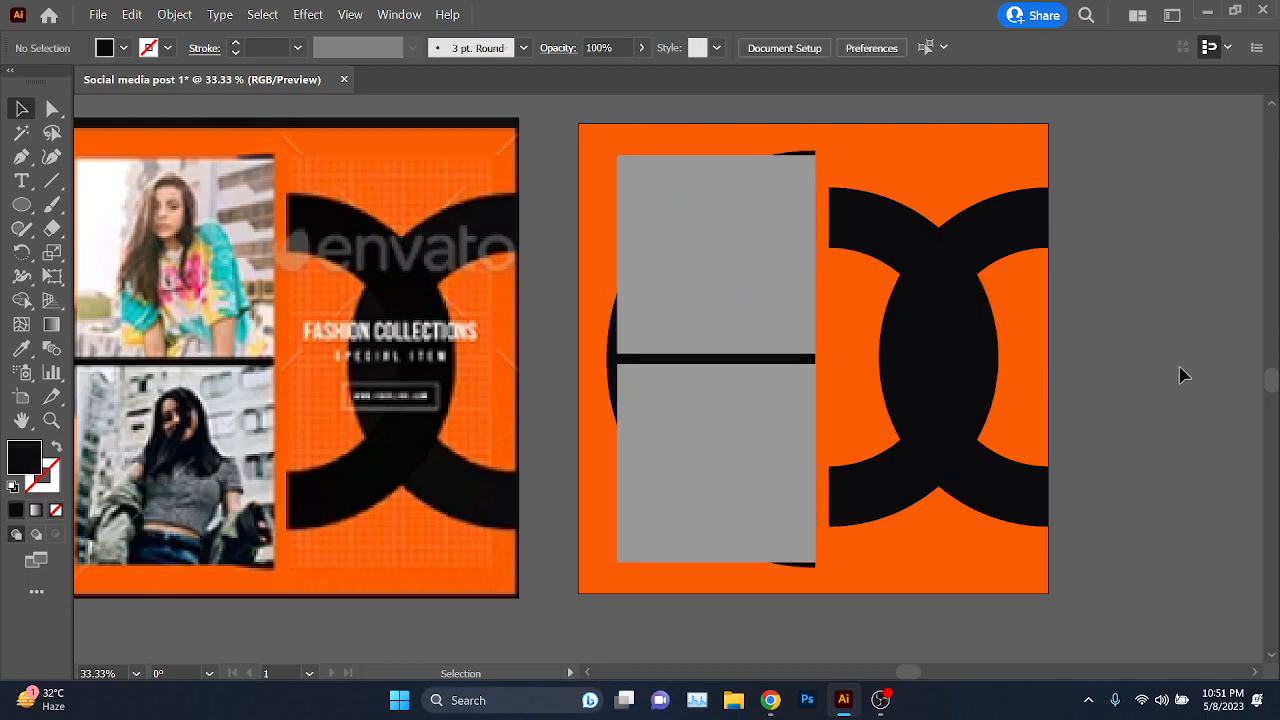
{"action": "left_click", "coordinate": [666, 495]}
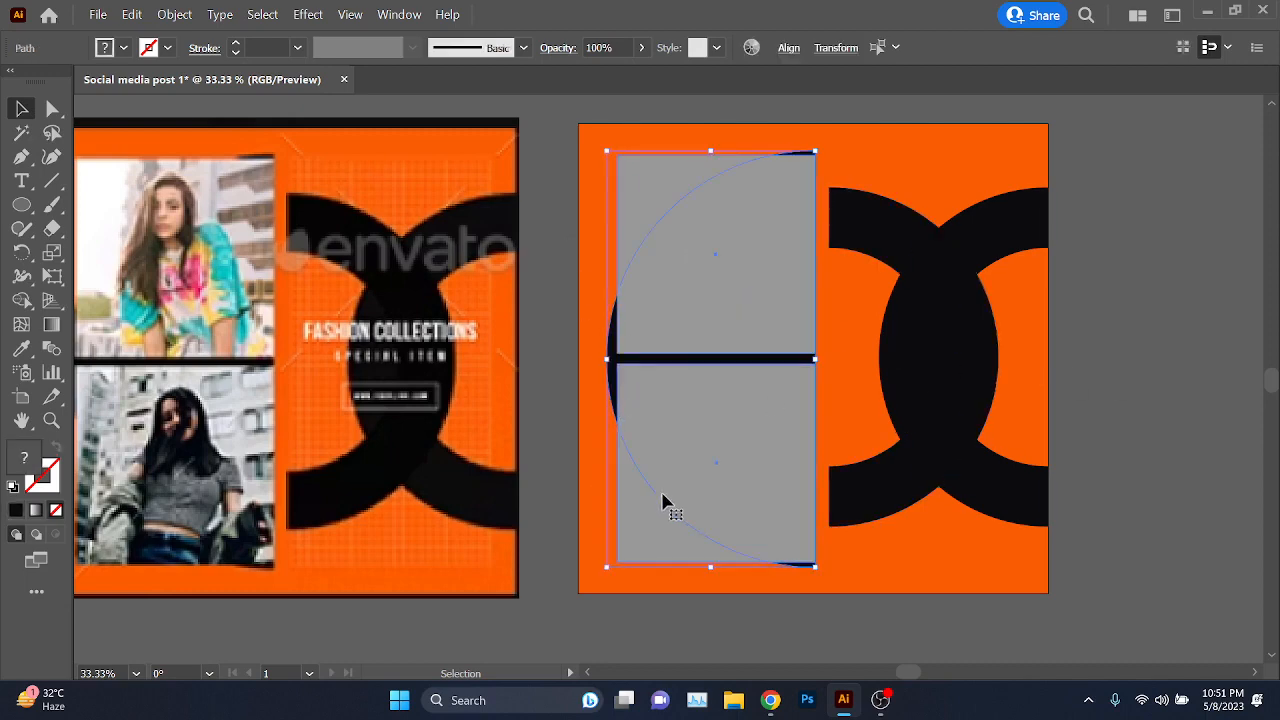
{"action": "key", "text": "shift+Left"}
{"action": "key", "text": "shift+Left"}
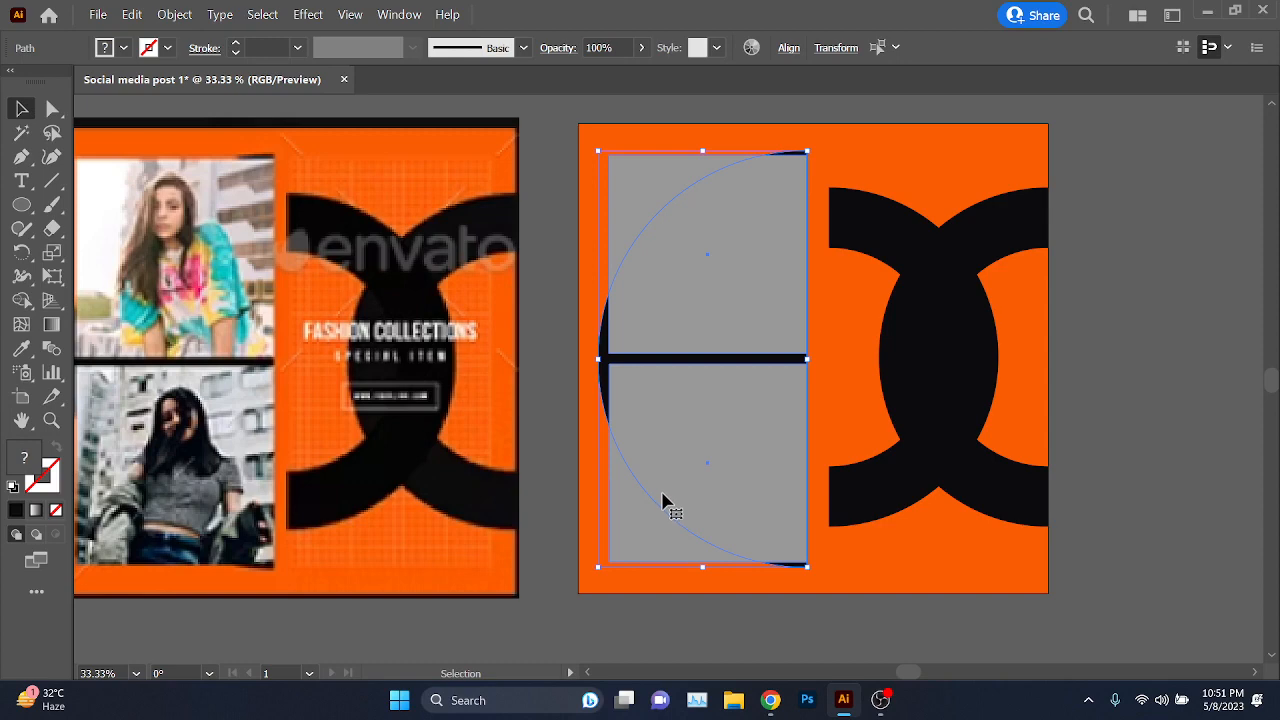
{"action": "left_click", "coordinate": [1080, 320]}
{"action": "key", "text": "ctrl+minus"}
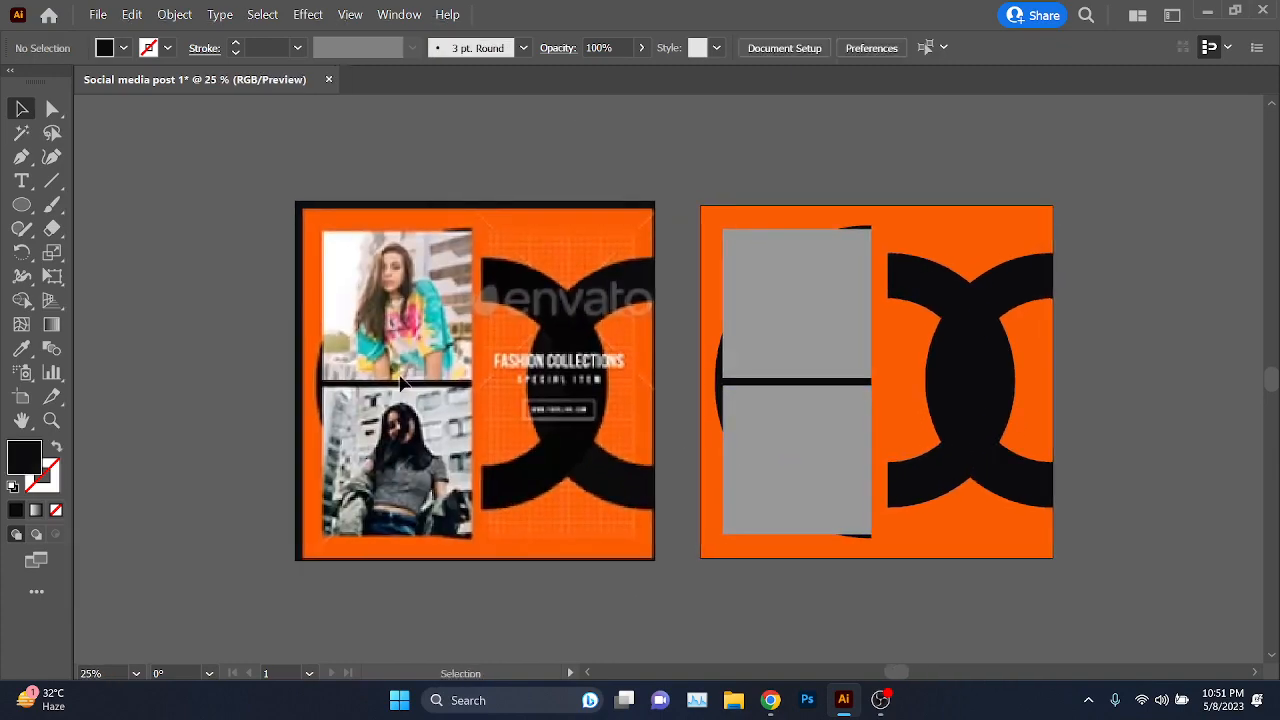
- Switch to the Chrome browser and open pexels.com in a new tab
{"action": "left_click", "coordinate": [698, 628]}
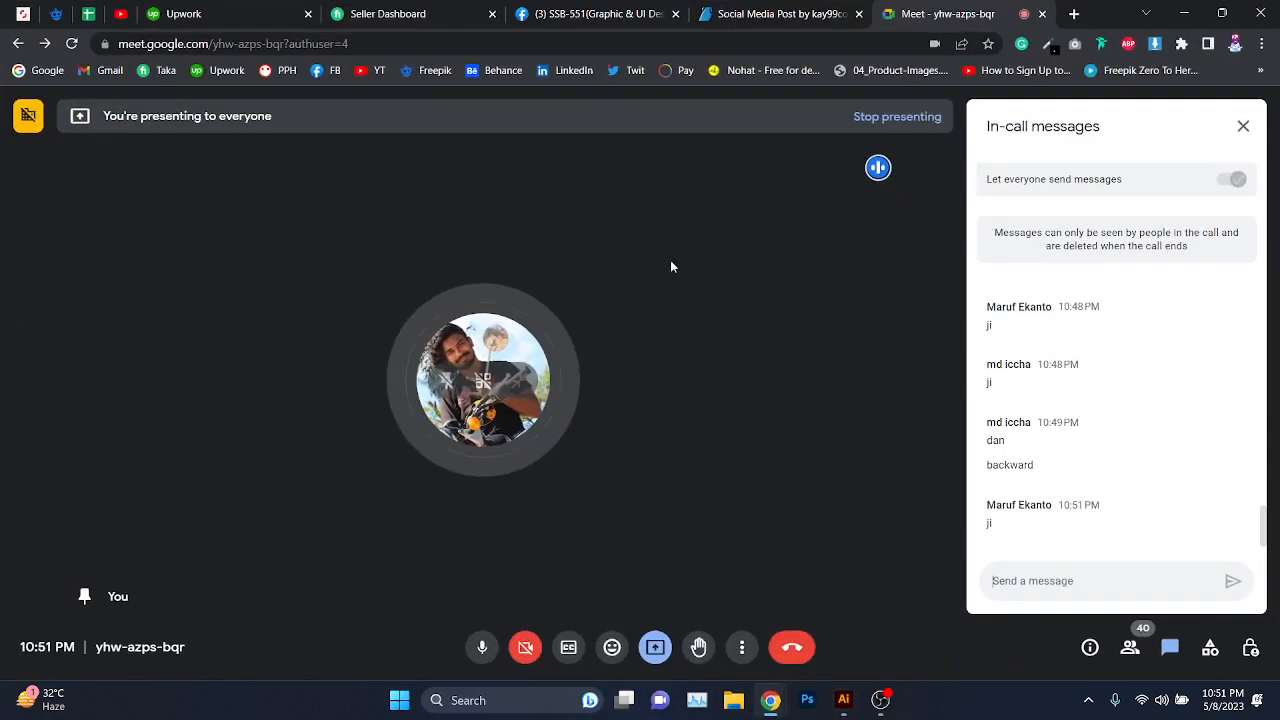
{"action": "key", "text": "ctrl+shift+Tab"}
{"action": "key", "text": "ctrl+shift+Tab"}
{"action": "scroll", "coordinate": [812, 316], "scroll_direction": "up", "scroll_amount": 5}
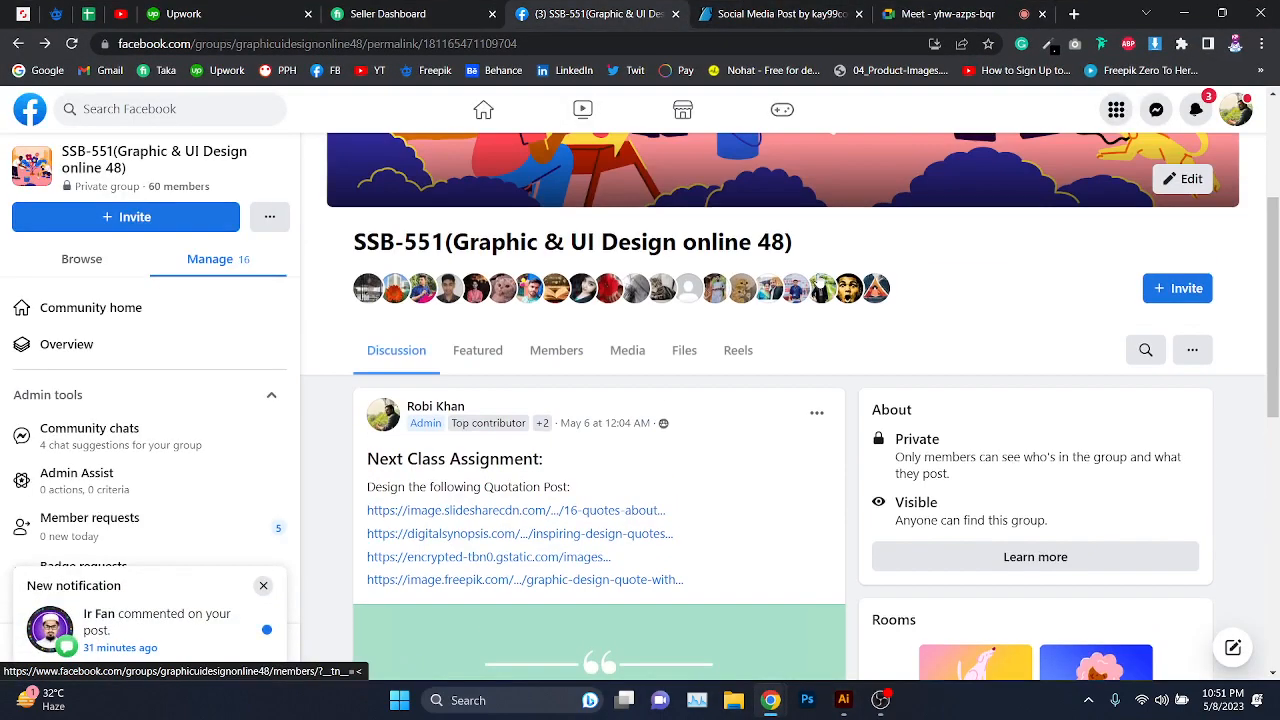
{"action": "scroll", "coordinate": [812, 316], "scroll_direction": "down", "scroll_amount": 3}
{"action": "left_click", "coordinate": [848, 14]}
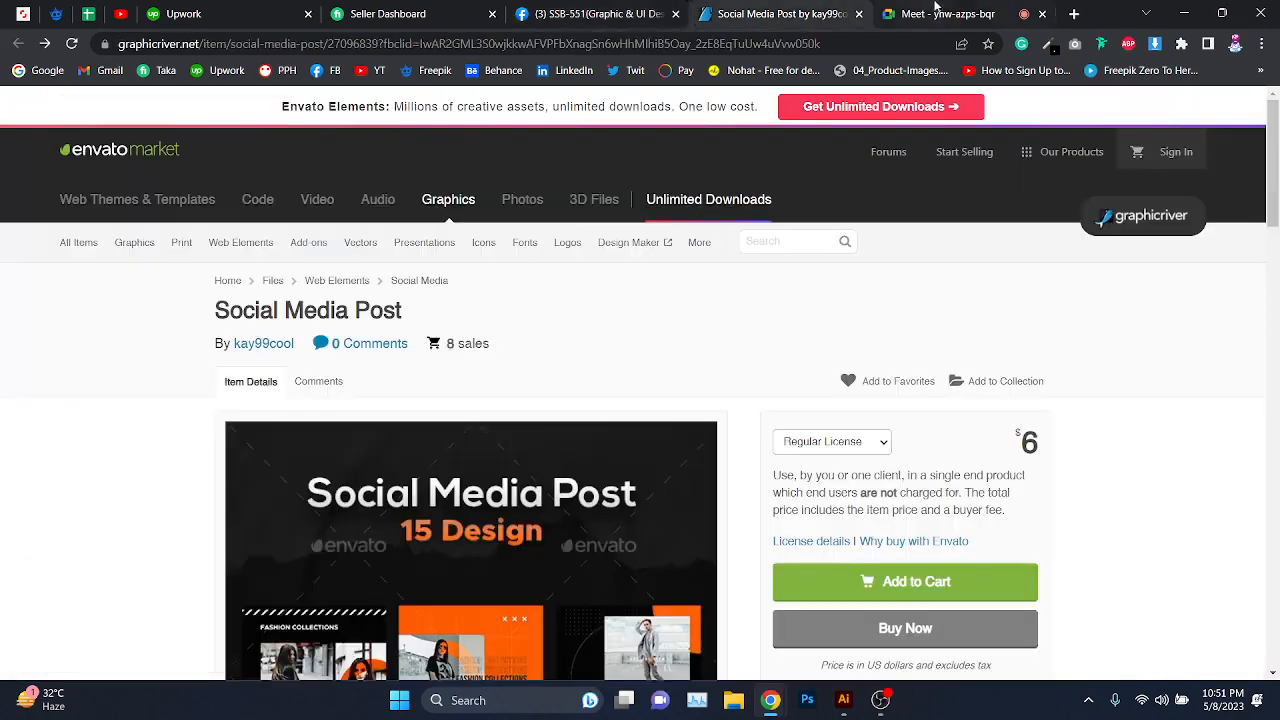
{"action": "left_click", "coordinate": [985, 12]}
{"action": "left_click", "coordinate": [1074, 13]}
{"action": "type", "text": "pexe;"}
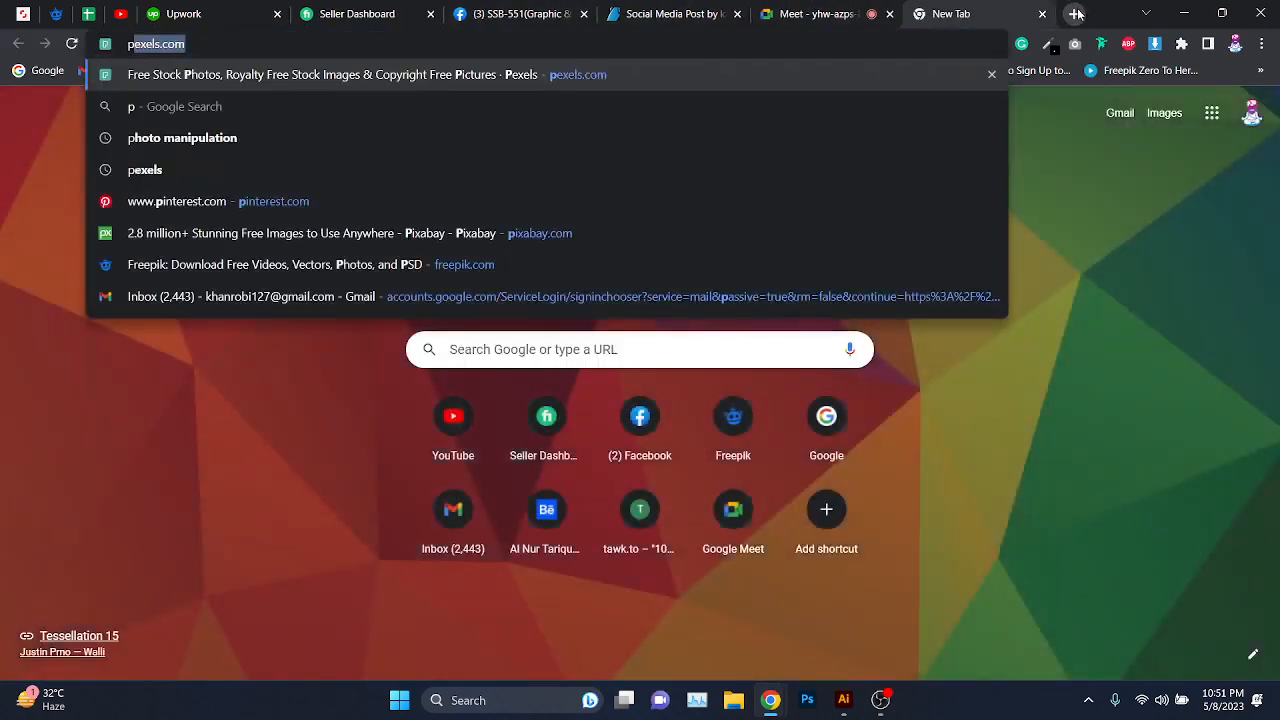
{"action": "type", "text": "l"}
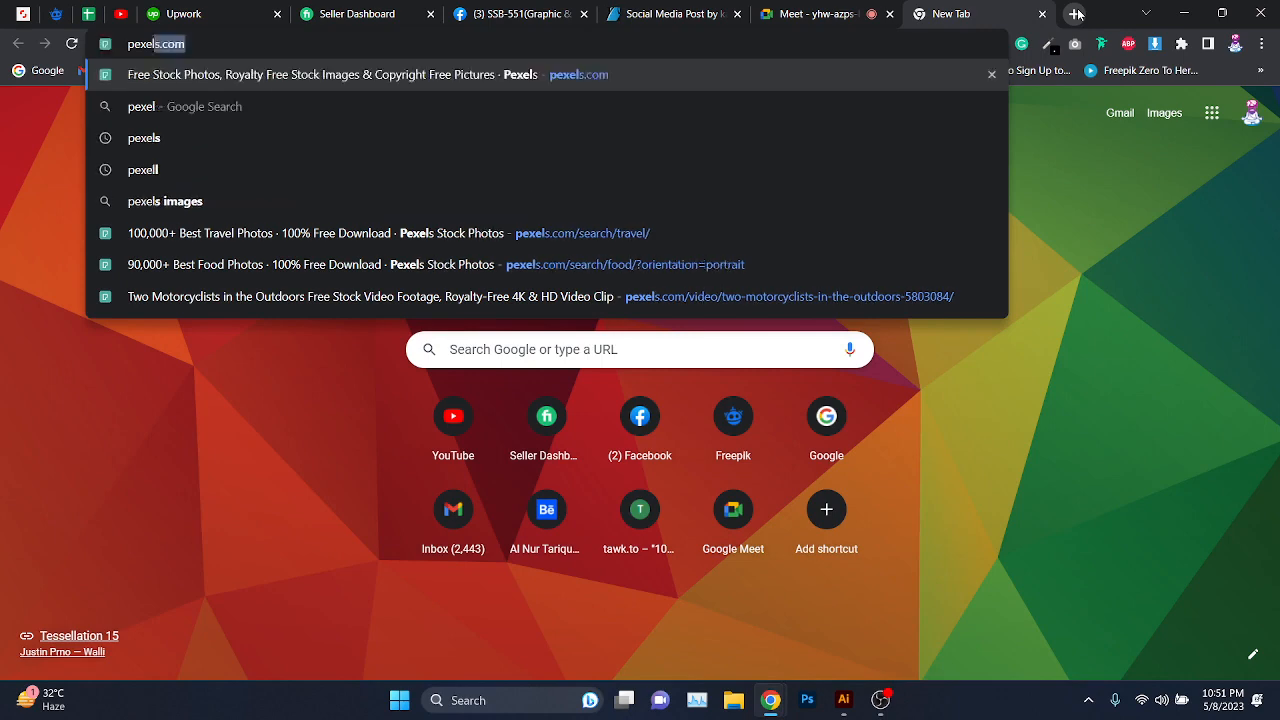
{"action": "key", "text": "Return"}
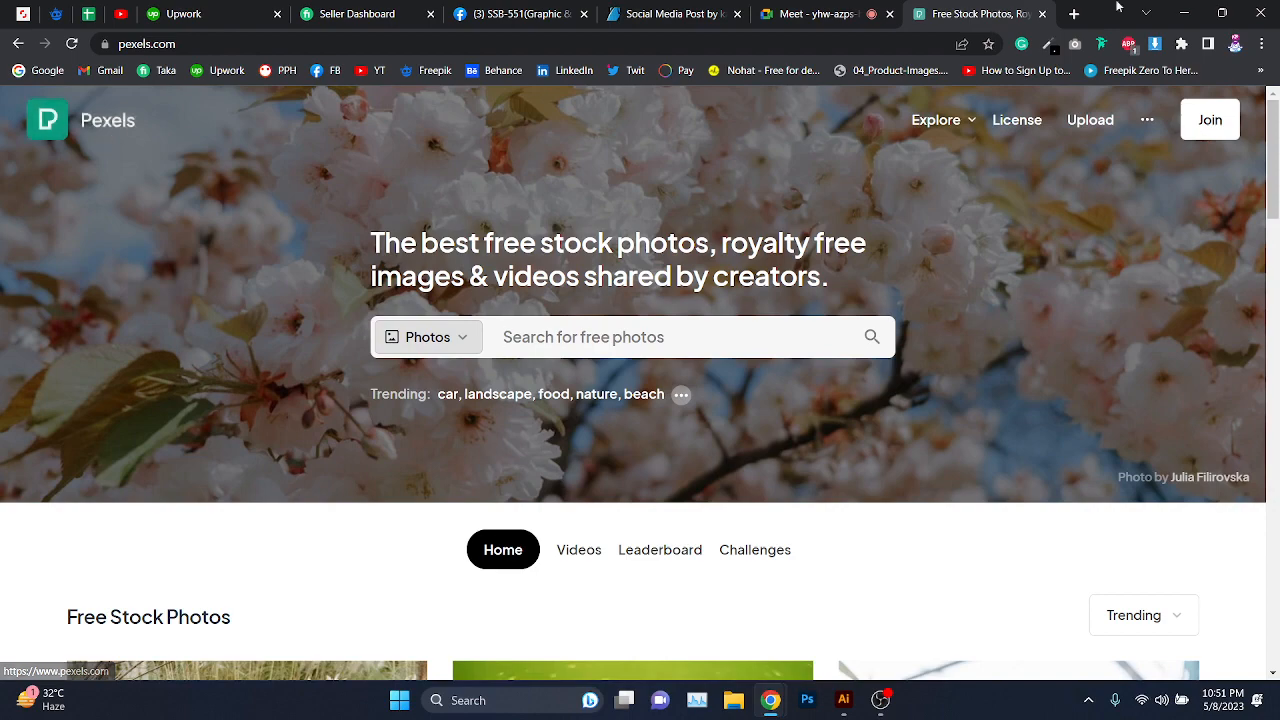
- Open unsplash.com in another new tab and look over the photos on its home page
{"action": "left_click", "coordinate": [1078, 16]}
{"action": "type", "text": "un"}
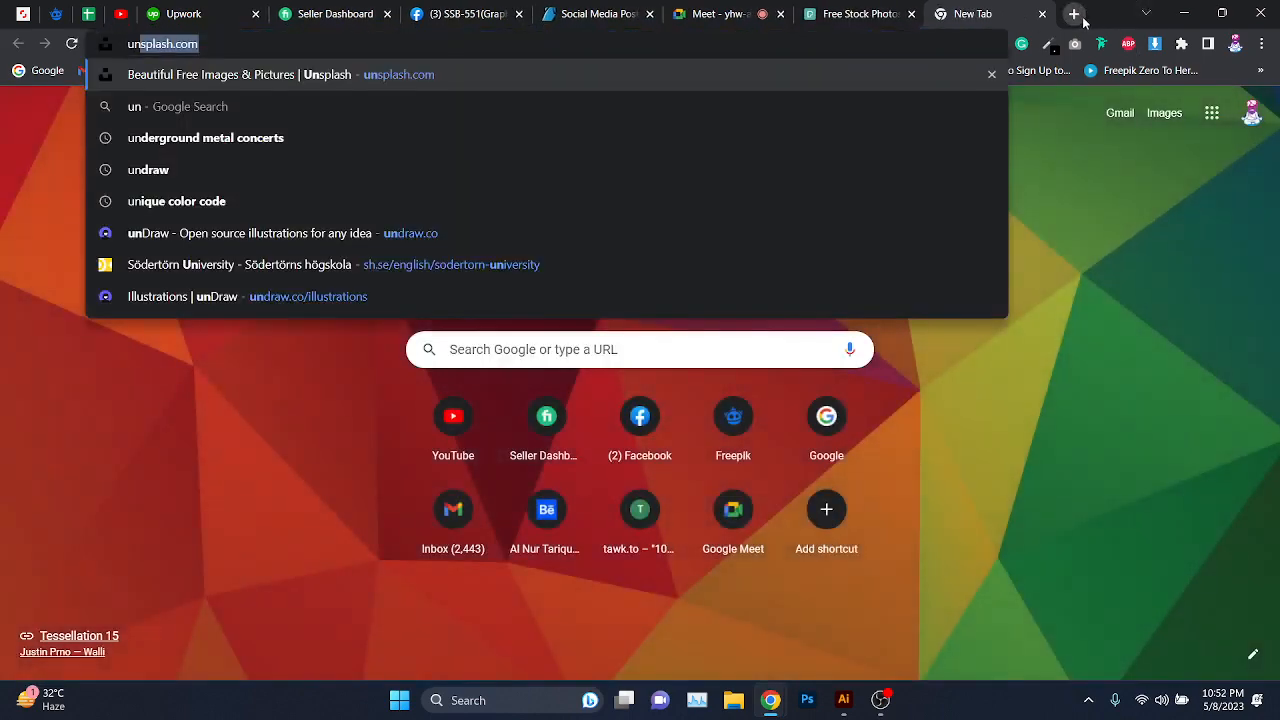
{"action": "type", "text": "spl"}
{"action": "key", "text": "Return"}
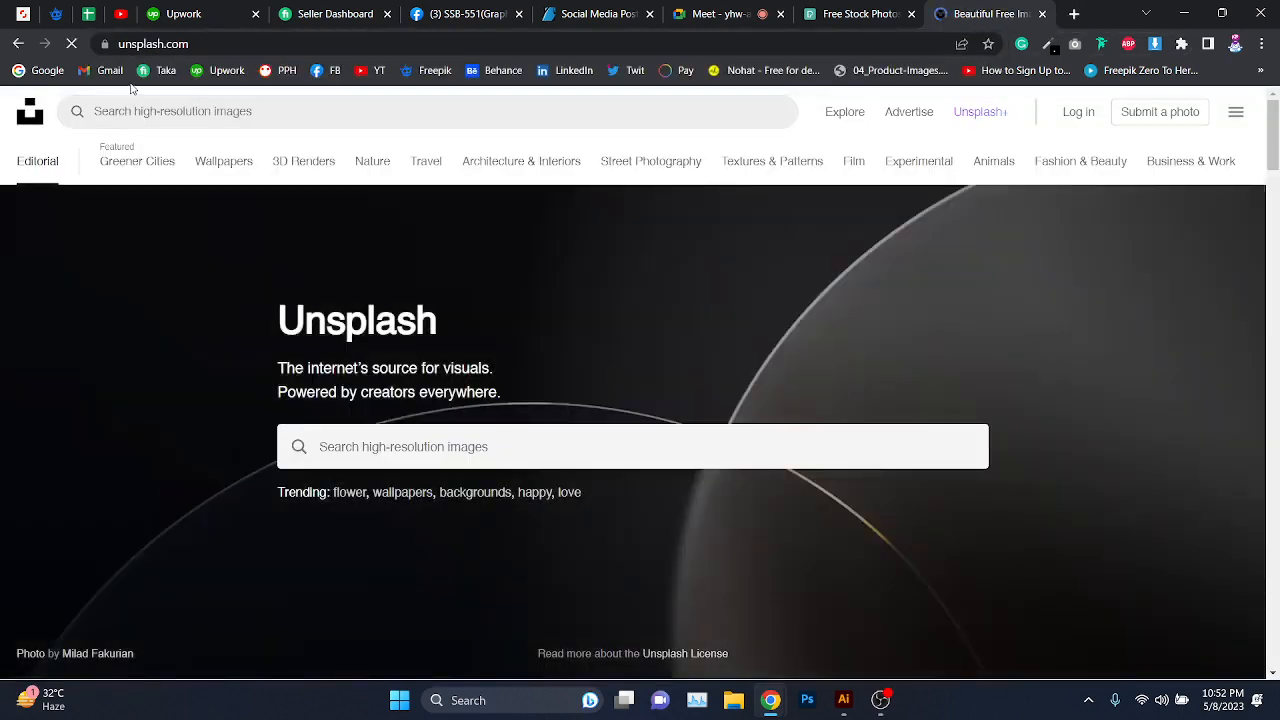
{"action": "scroll", "coordinate": [622, 300], "scroll_direction": "down", "scroll_amount": 15}
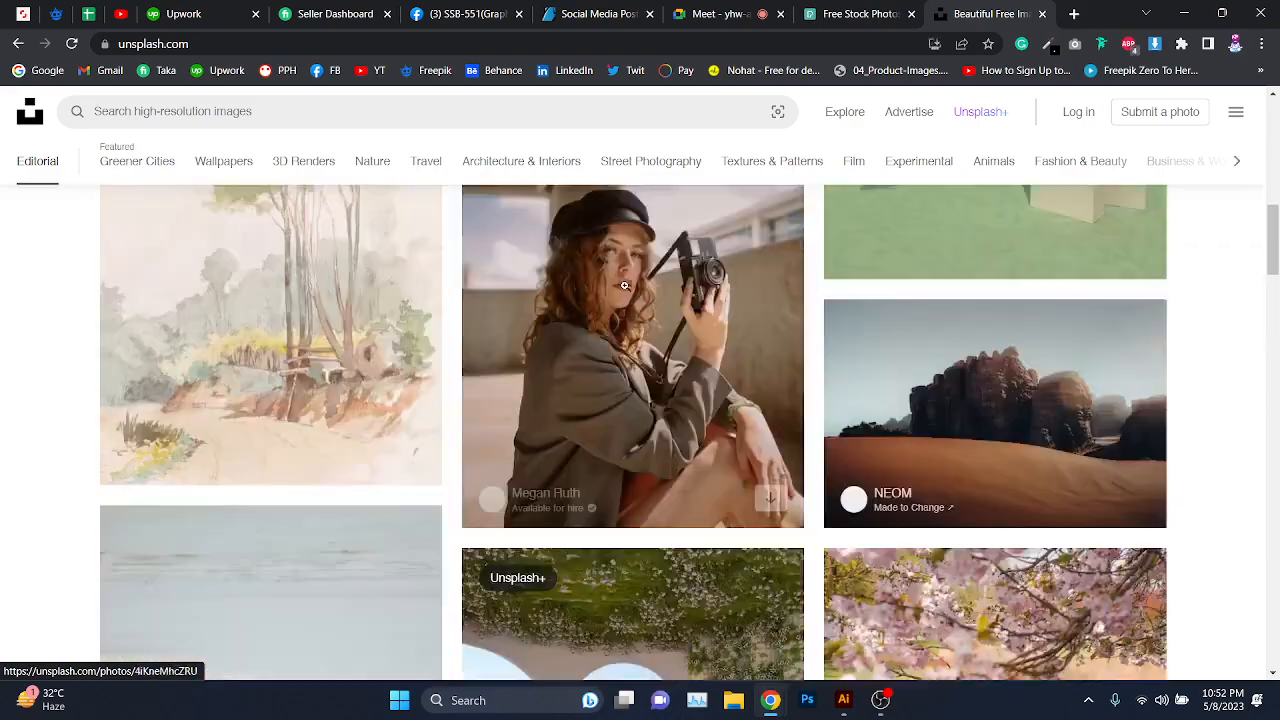
{"action": "scroll", "coordinate": [617, 312], "scroll_direction": "up", "scroll_amount": 15}
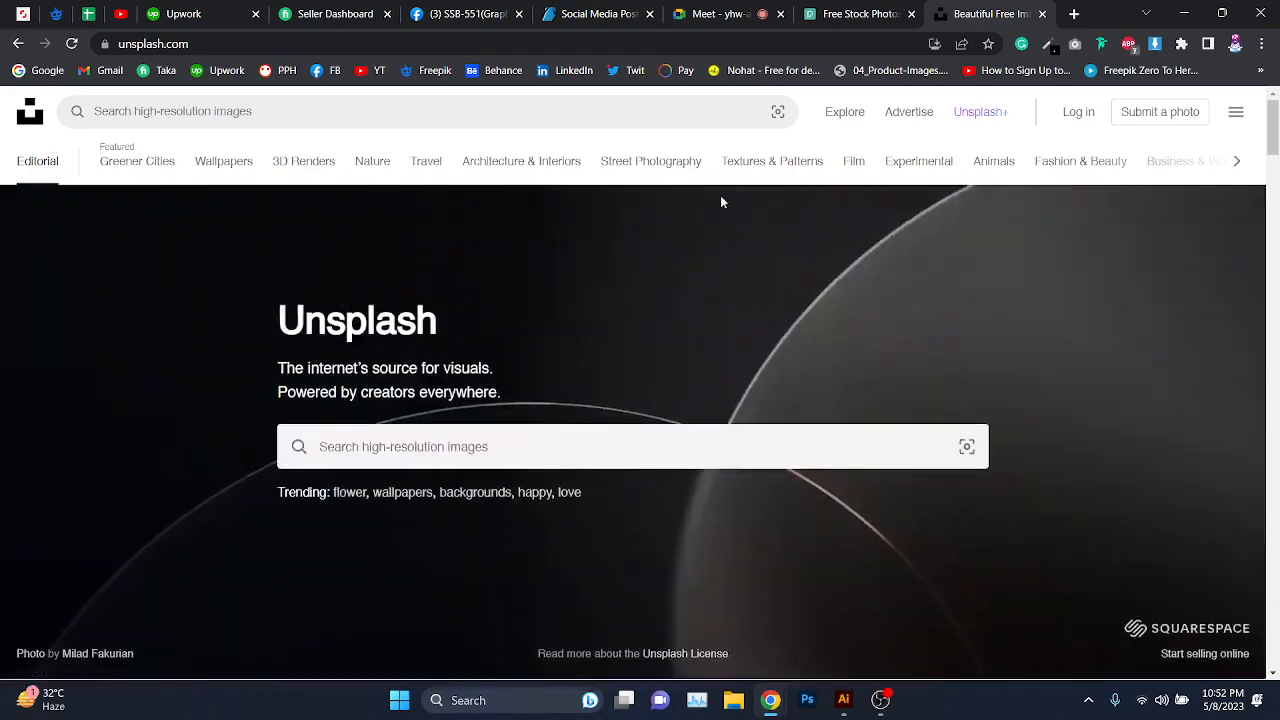
- Return to the Pexels site and search its free stock photos for "model"
{"action": "left_click", "coordinate": [860, 14]}
{"action": "left_click", "coordinate": [716, 14]}
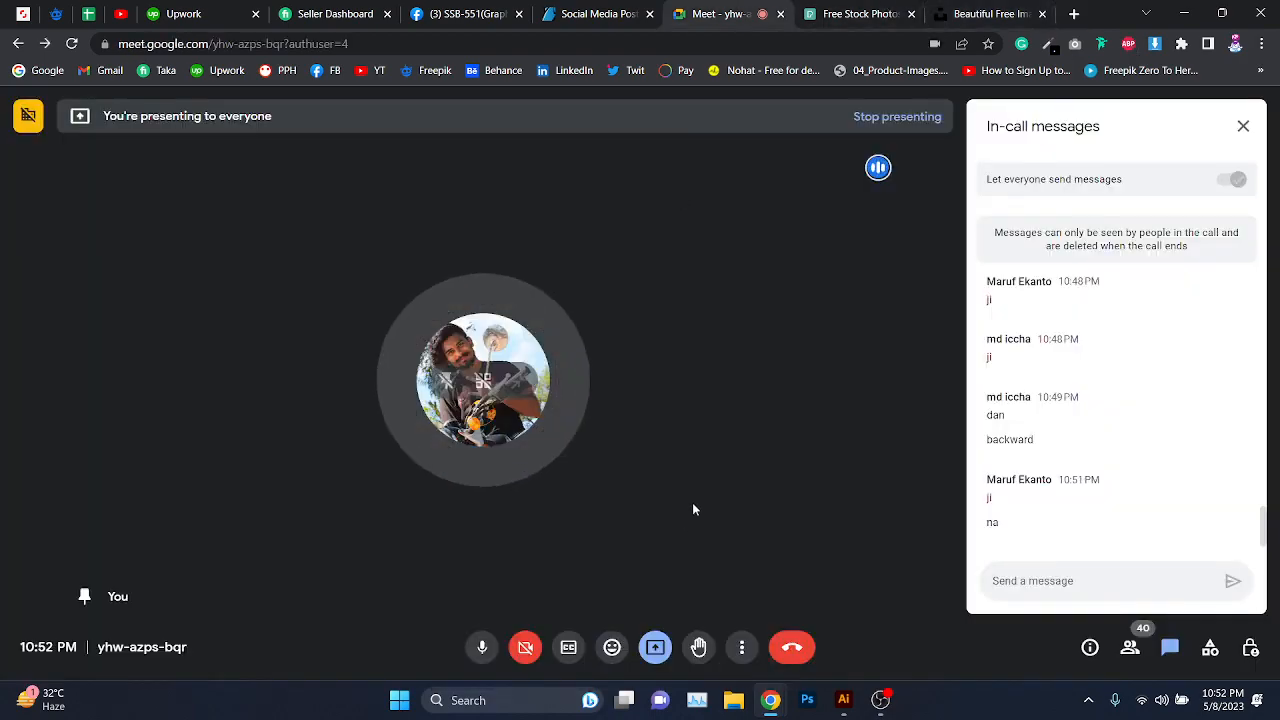
{"action": "left_click", "coordinate": [860, 14]}
{"action": "scroll", "coordinate": [660, 420], "scroll_direction": "down", "scroll_amount": 5}
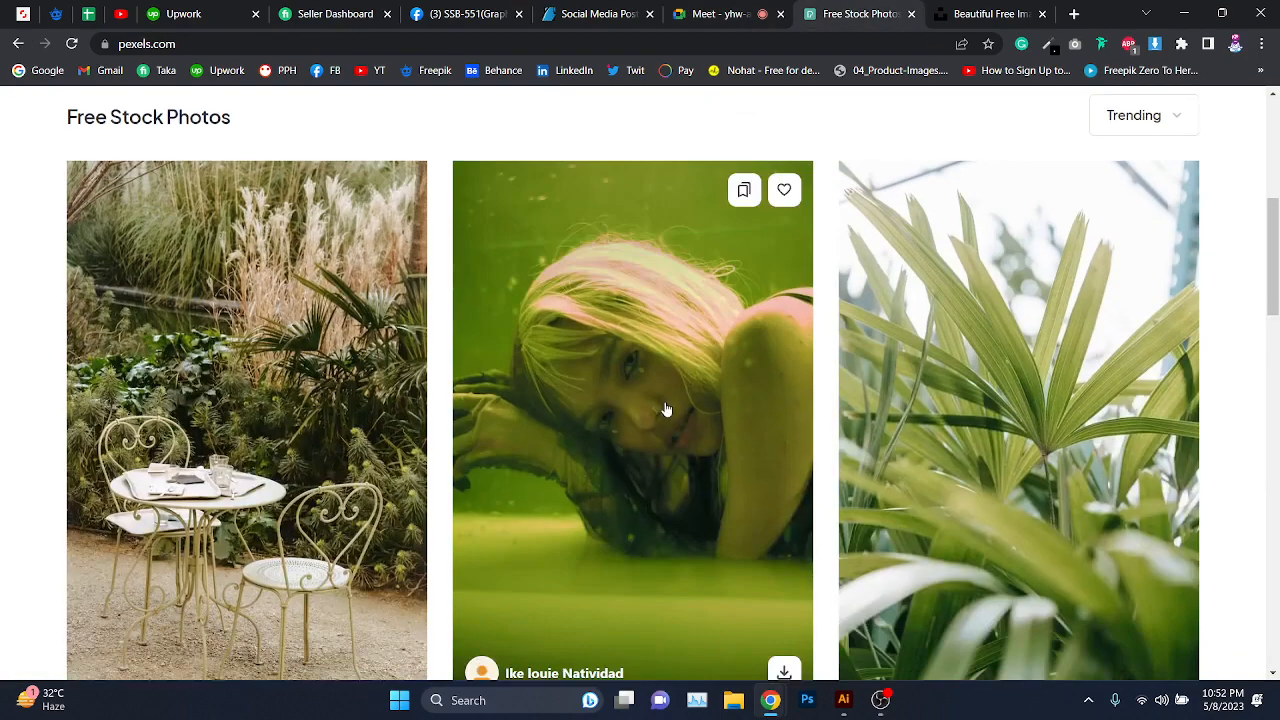
{"action": "scroll", "coordinate": [667, 405], "scroll_direction": "up", "scroll_amount": 4}
{"action": "scroll", "coordinate": [667, 405], "scroll_direction": "up", "scroll_amount": 2}
{"action": "left_click", "coordinate": [688, 331]}
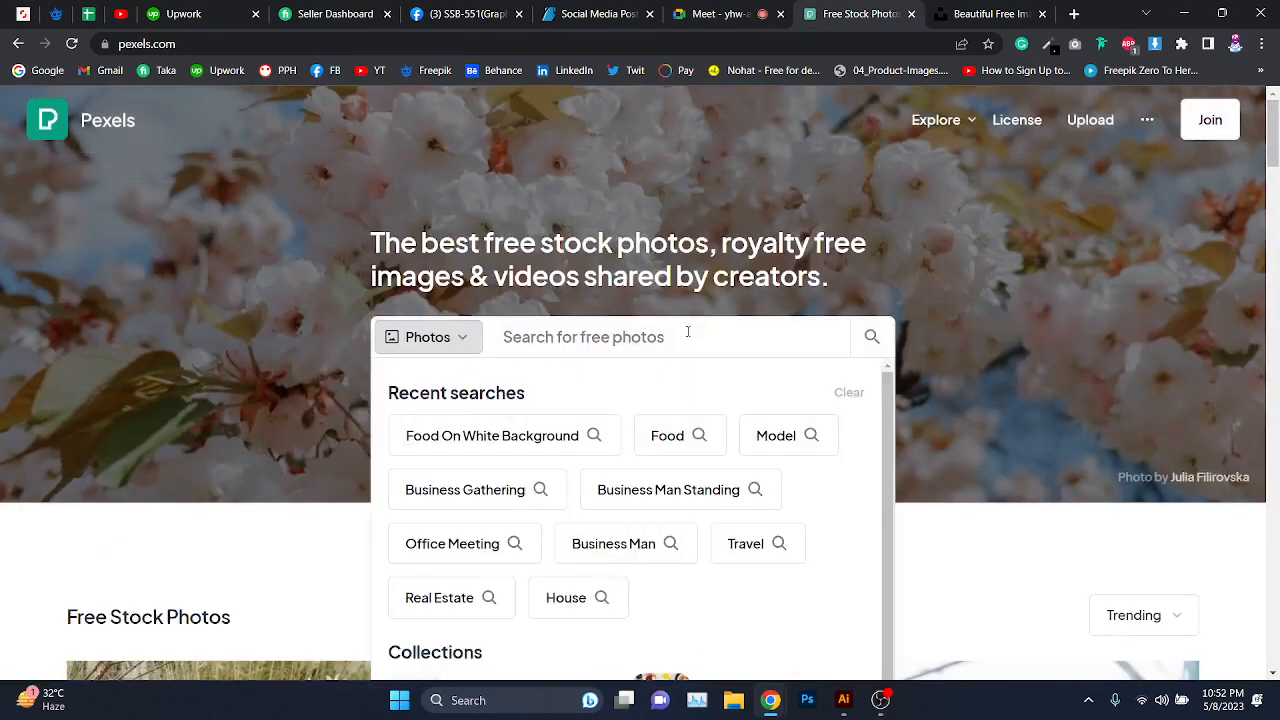
{"action": "type", "text": "model"}
{"action": "key", "text": "Return"}
- Look through the model photo results on Pexels for fashion portraits suited to the grey placeholders
{"action": "scroll", "coordinate": [700, 480], "scroll_direction": "down", "scroll_amount": 10}
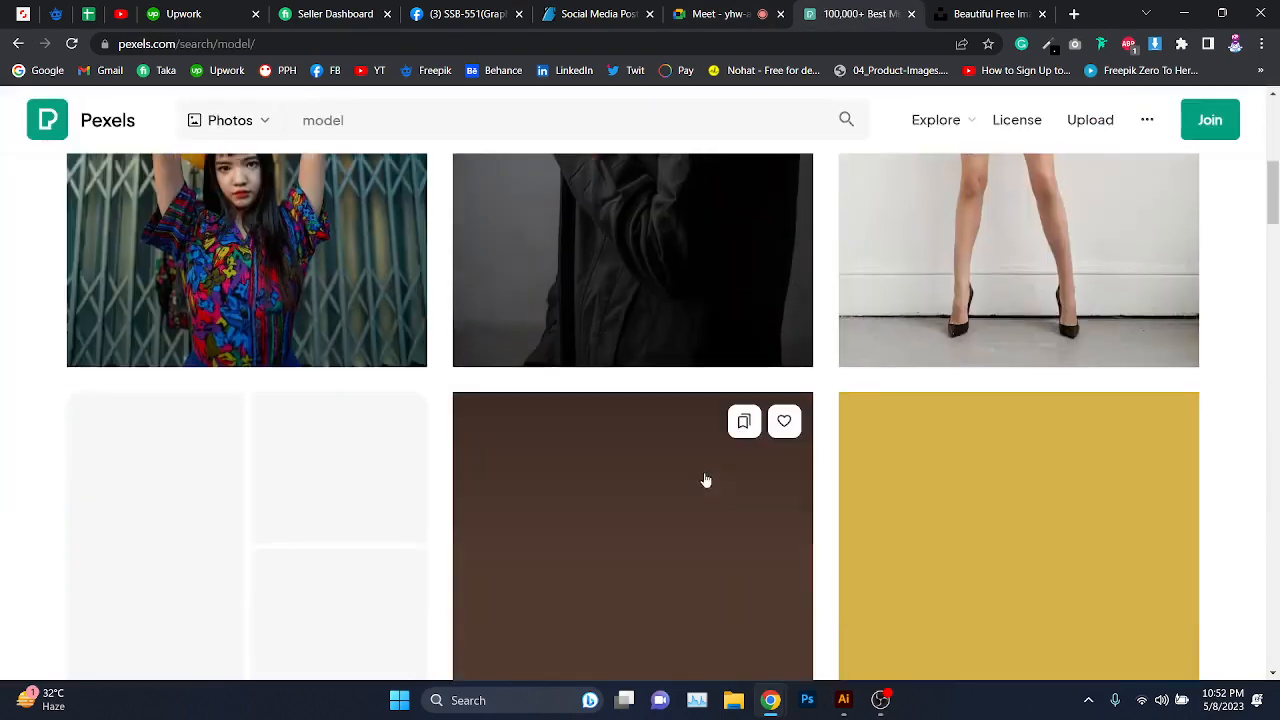
{"action": "scroll", "coordinate": [680, 585], "scroll_direction": "up", "scroll_amount": 6}
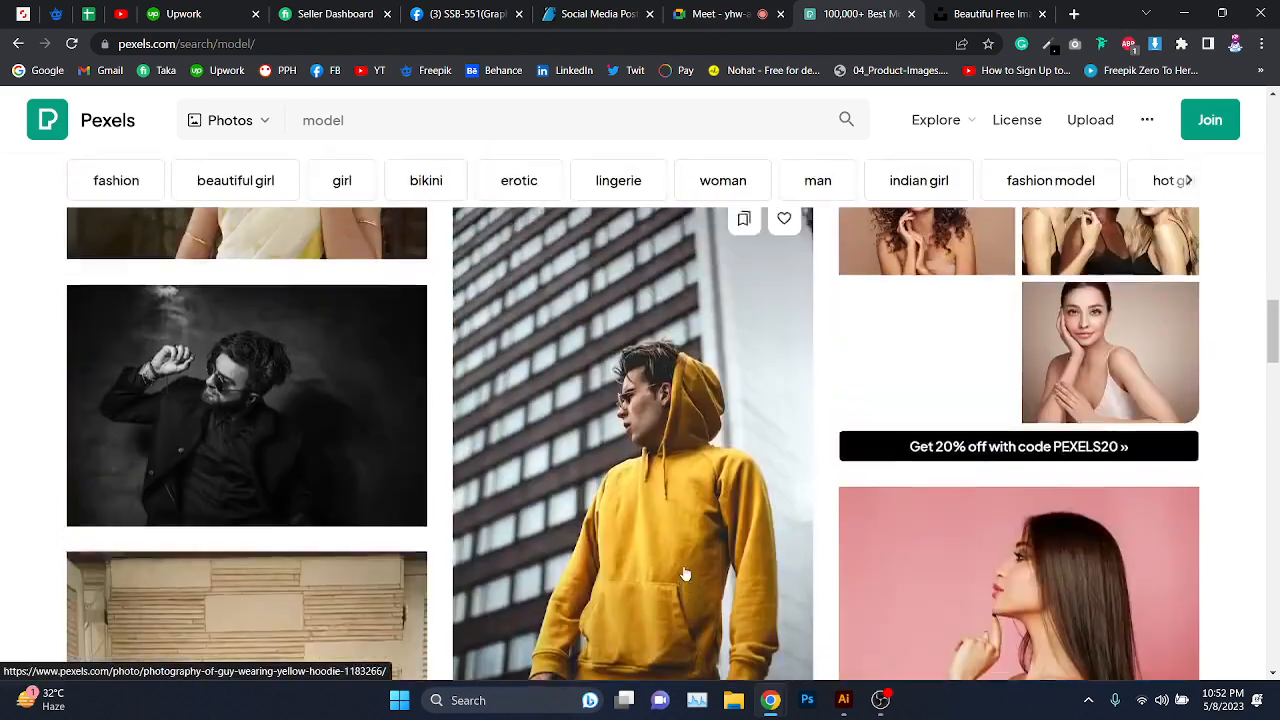
{"action": "scroll", "coordinate": [680, 571], "scroll_direction": "down", "scroll_amount": 1}
{"action": "scroll", "coordinate": [674, 487], "scroll_direction": "down", "scroll_amount": 5}
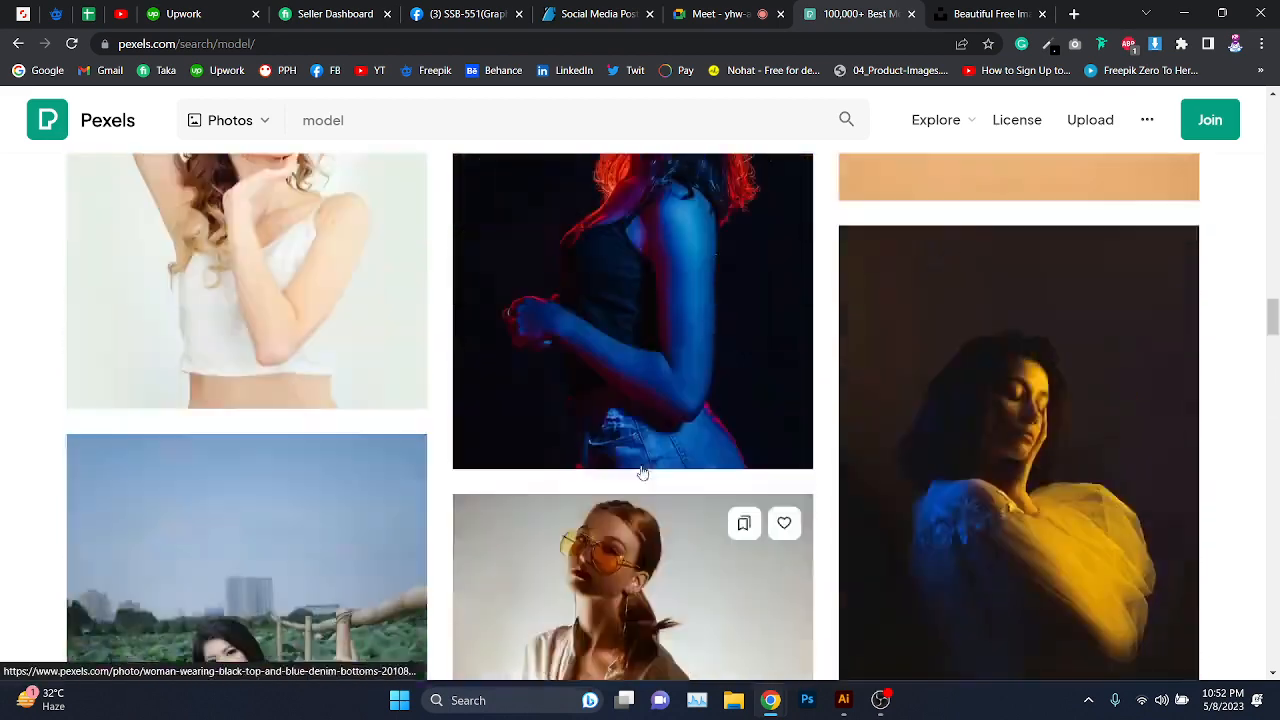
{"action": "scroll", "coordinate": [650, 475], "scroll_direction": "up", "scroll_amount": 5}
{"action": "scroll", "coordinate": [643, 472], "scroll_direction": "up", "scroll_amount": 5}
{"action": "scroll", "coordinate": [640, 466], "scroll_direction": "down", "scroll_amount": 5}
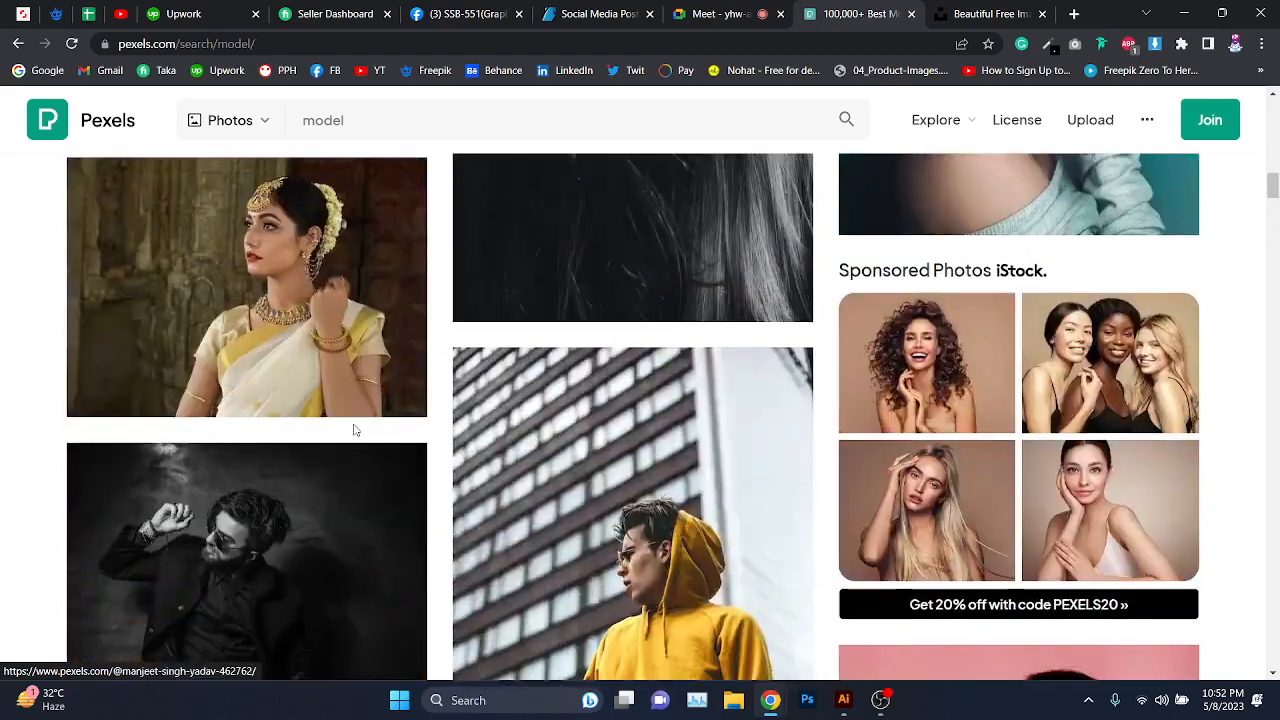
{"action": "scroll", "coordinate": [257, 266], "scroll_direction": "up", "scroll_amount": 3}
{"action": "scroll", "coordinate": [311, 329], "scroll_direction": "up", "scroll_amount": 14}
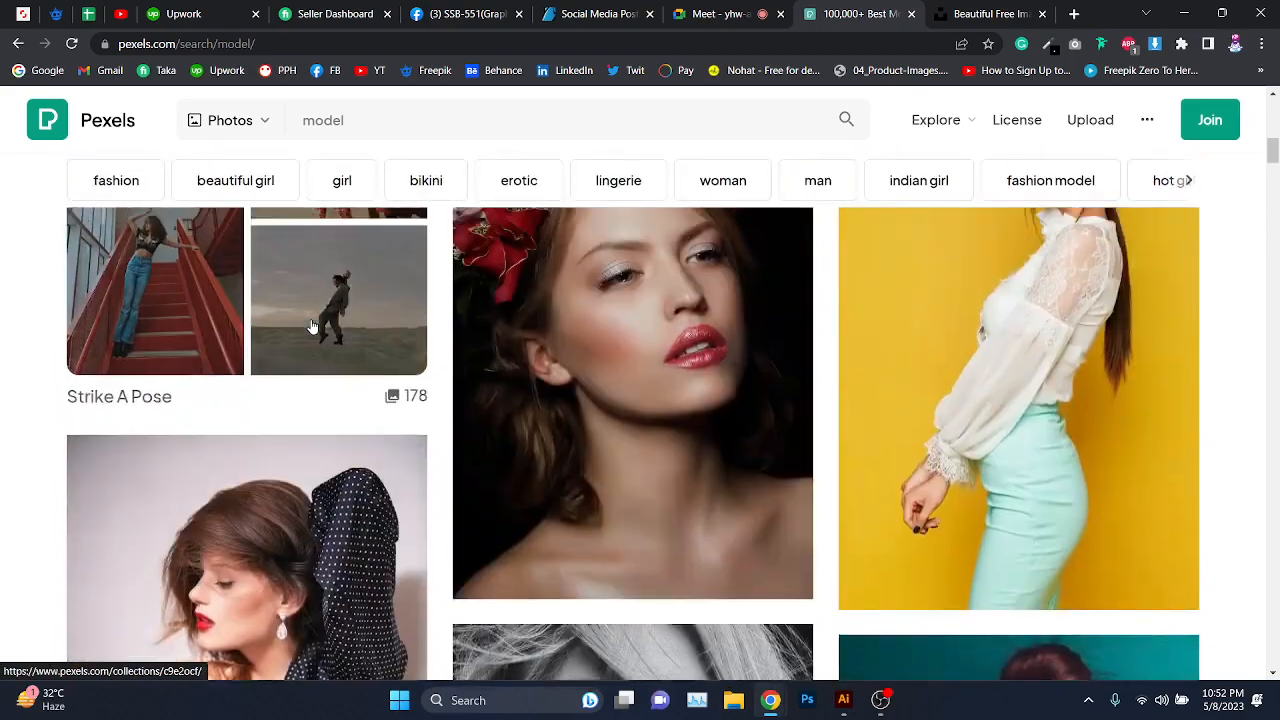
{"action": "scroll", "coordinate": [312, 328], "scroll_direction": "down", "scroll_amount": 5}
{"action": "scroll", "coordinate": [311, 328], "scroll_direction": "up", "scroll_amount": 6}
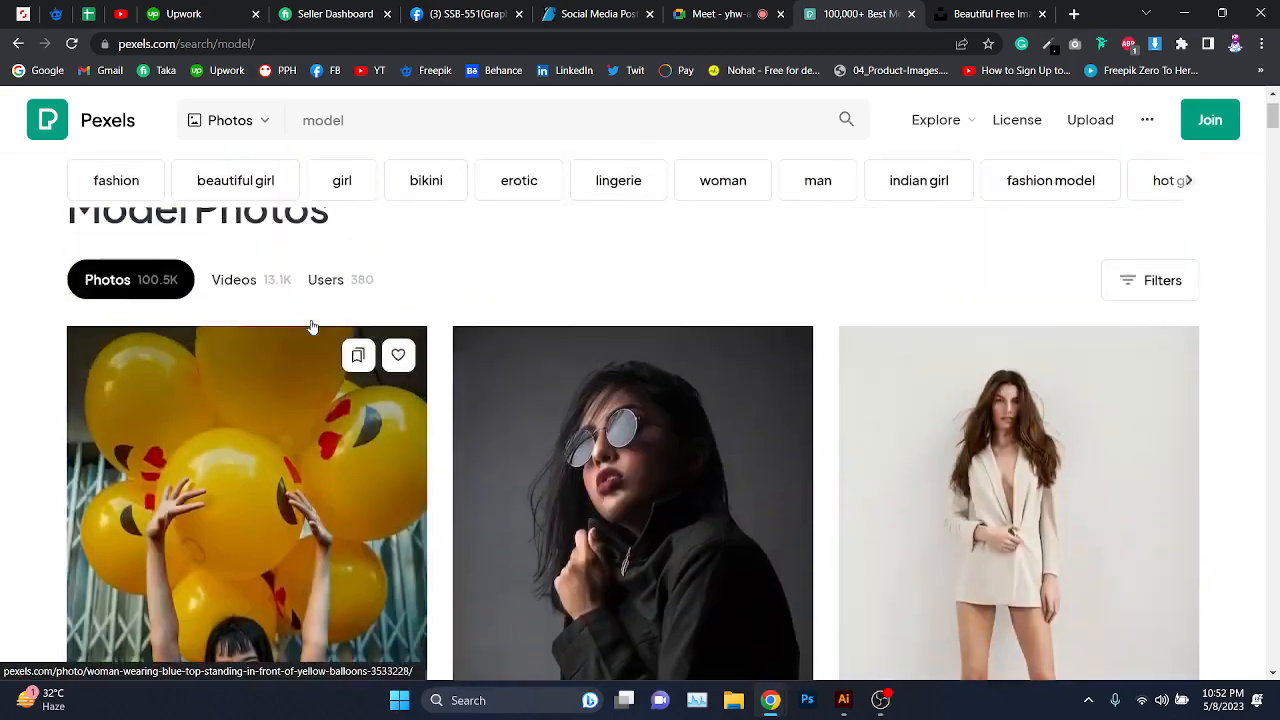
{"action": "scroll", "coordinate": [311, 327], "scroll_direction": "down", "scroll_amount": 4}
- Download the photo of the woman under yellow balloons at the Large 1920×2879 size into the Downloads folder
{"action": "left_click", "coordinate": [297, 253]}
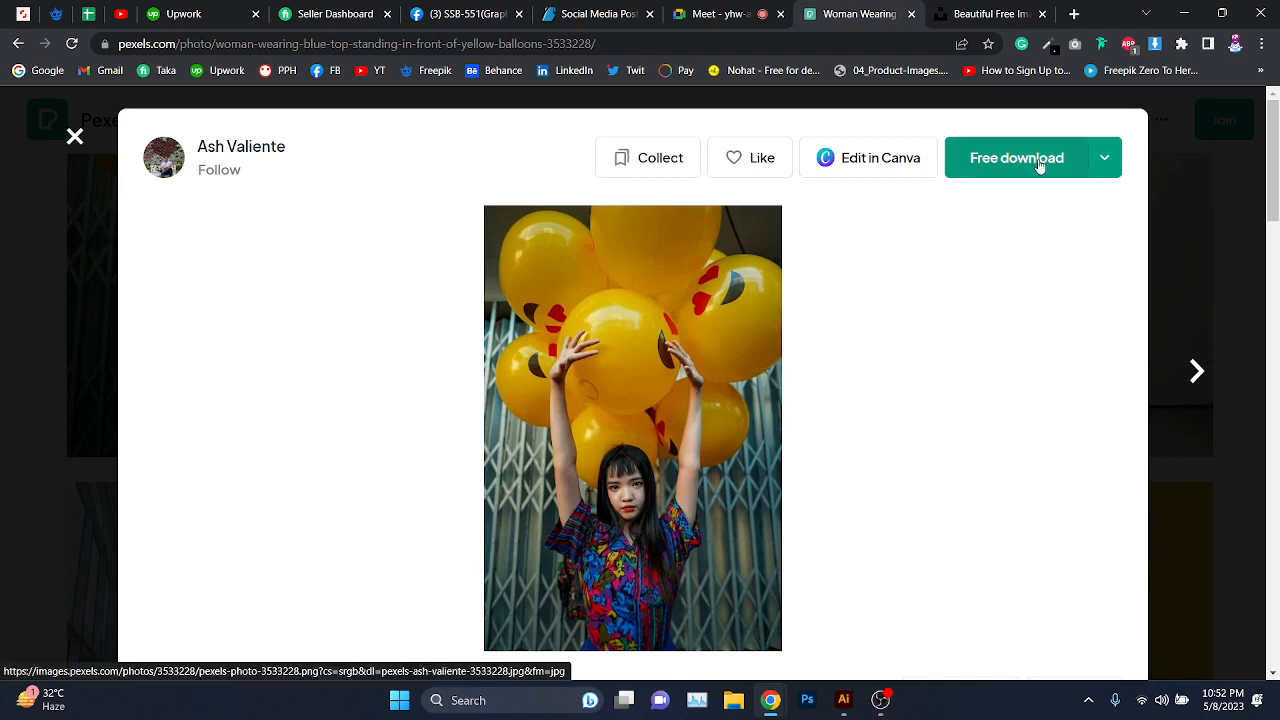
{"action": "left_click", "coordinate": [1108, 165]}
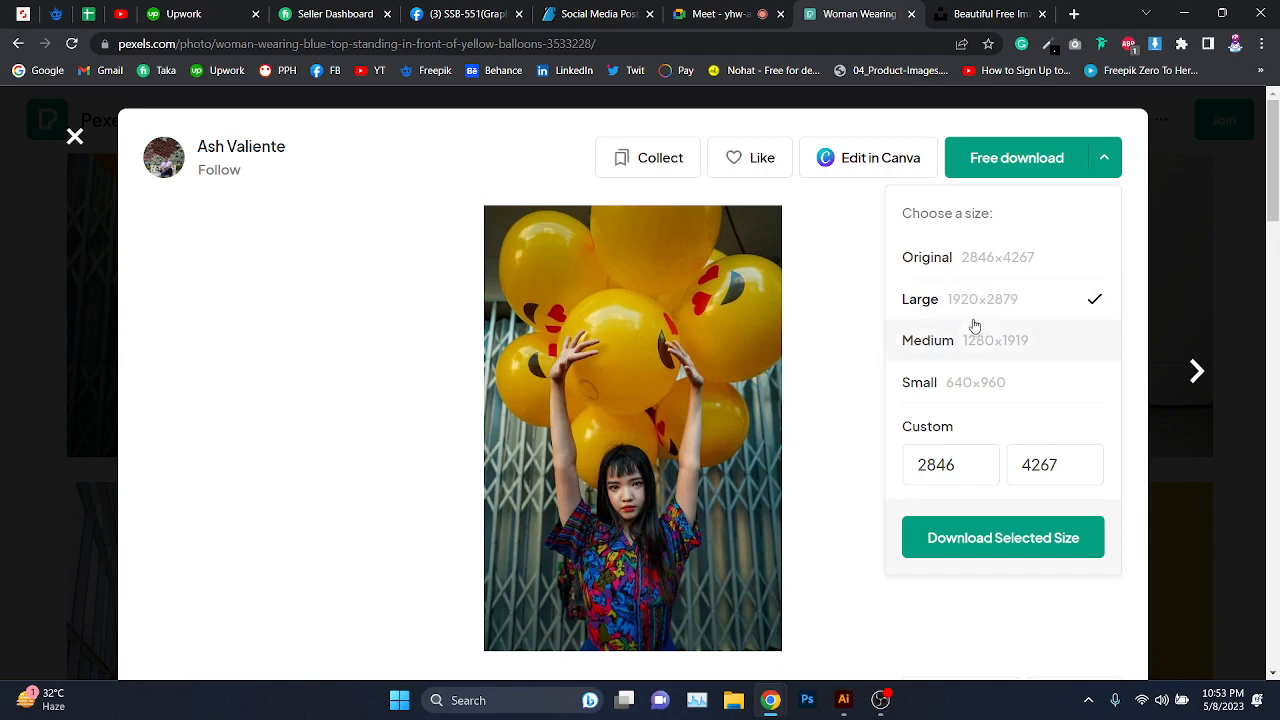
{"action": "left_click", "coordinate": [935, 541]}
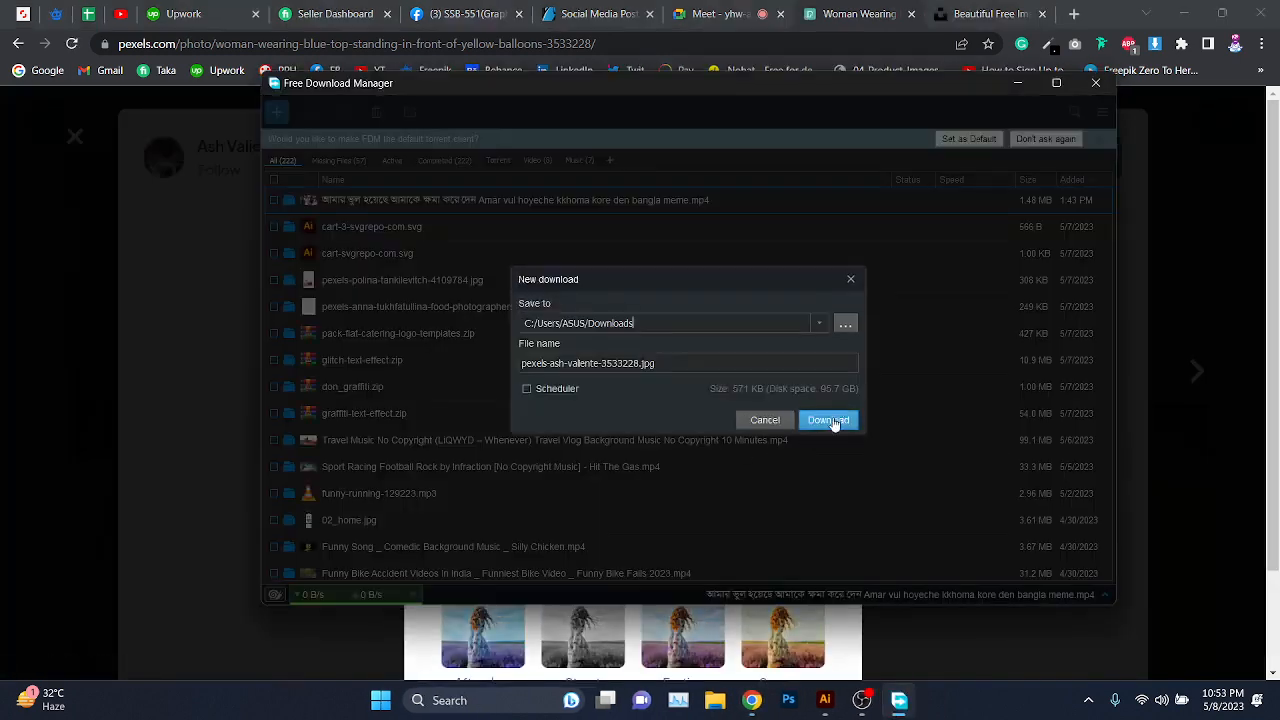
{"action": "left_click", "coordinate": [828, 421]}
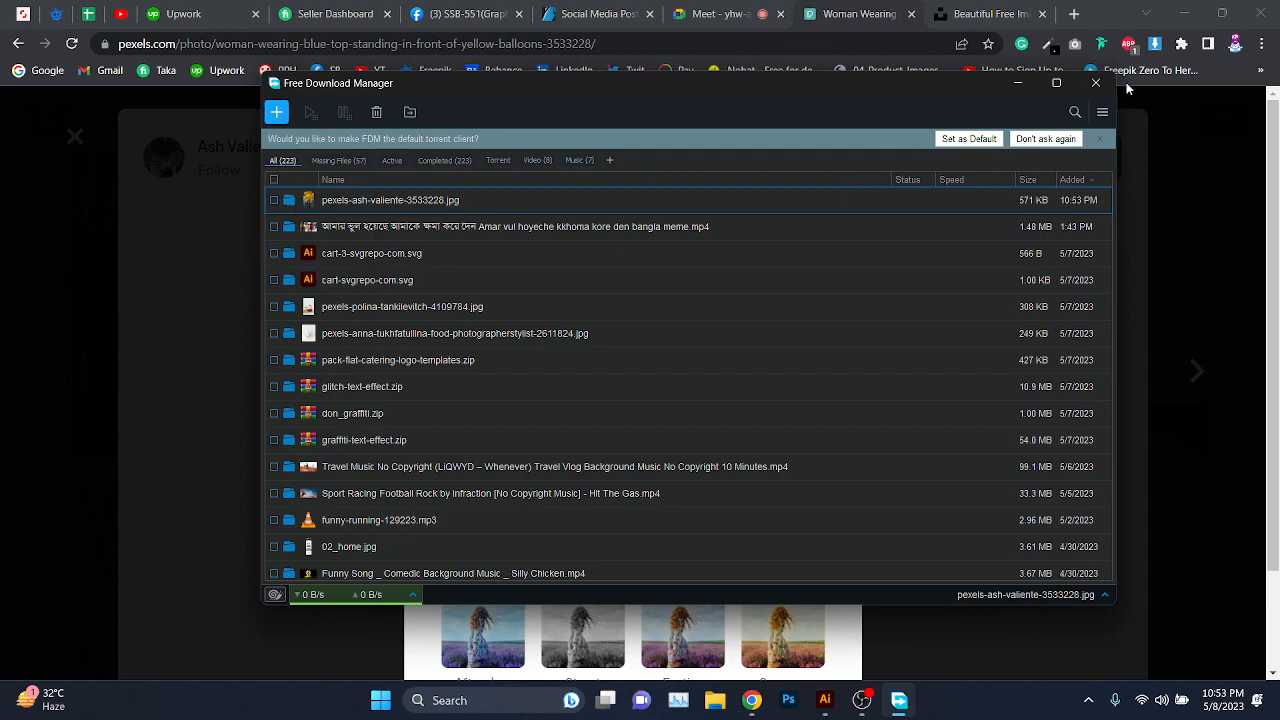
{"action": "left_click", "coordinate": [1096, 82]}
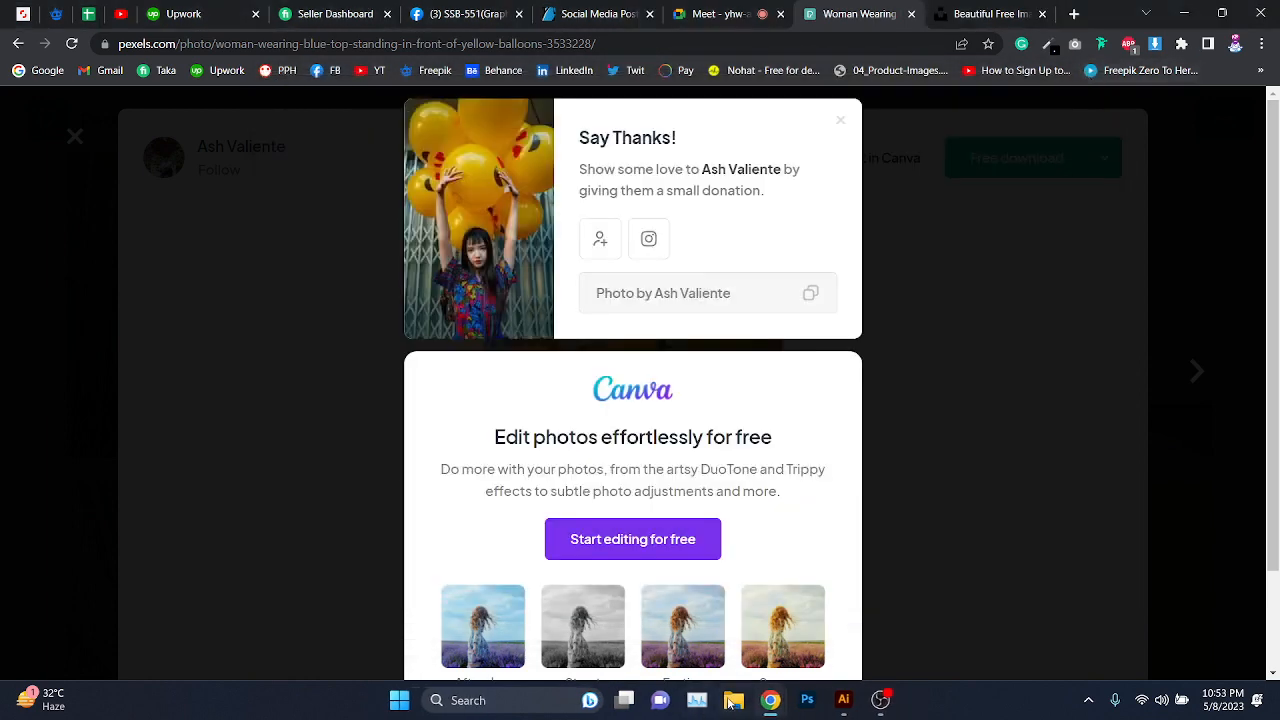
- Look through the Downloads folder in File Explorer for the downloaded balloon photo and other usable pictures
{"action": "left_click", "coordinate": [733, 700]}
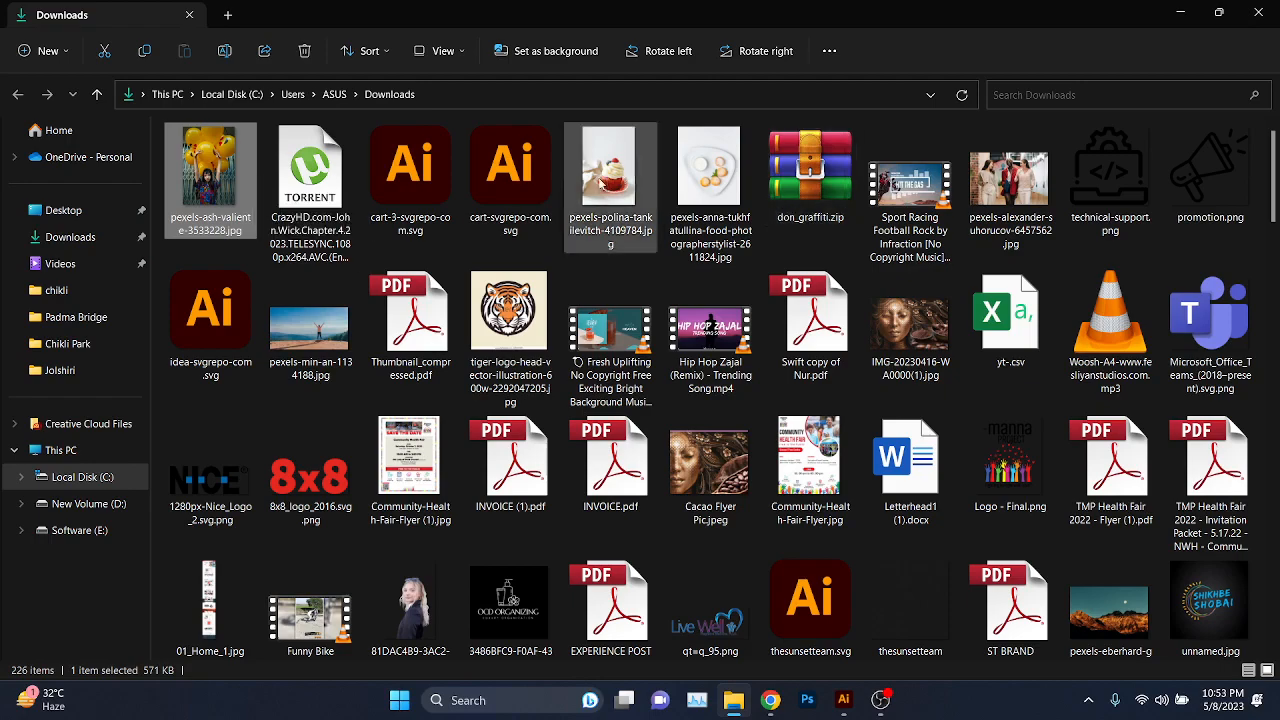
{"action": "scroll", "coordinate": [893, 478], "scroll_direction": "down", "scroll_amount": 5}
{"action": "scroll", "coordinate": [890, 476], "scroll_direction": "down", "scroll_amount": 5}
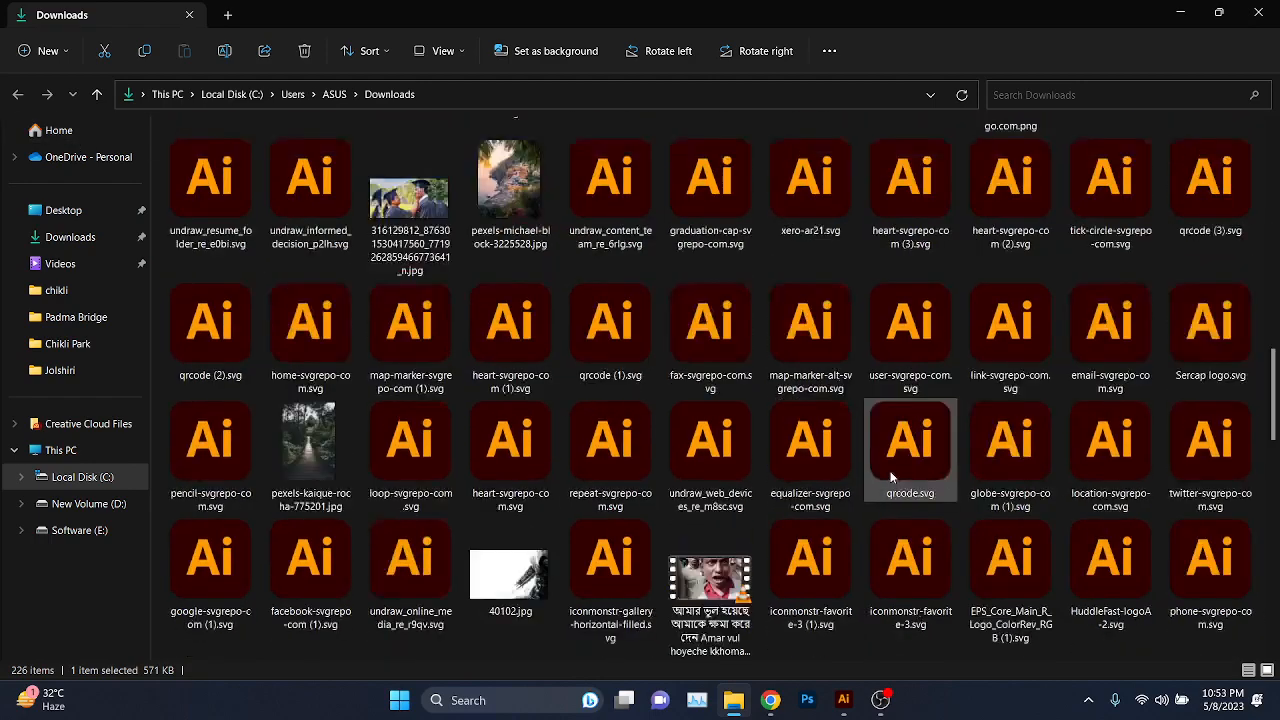
{"action": "scroll", "coordinate": [890, 476], "scroll_direction": "up", "scroll_amount": 7}
{"action": "left_click", "coordinate": [93, 246]}
{"action": "scroll", "coordinate": [782, 380], "scroll_direction": "down", "scroll_amount": 20}
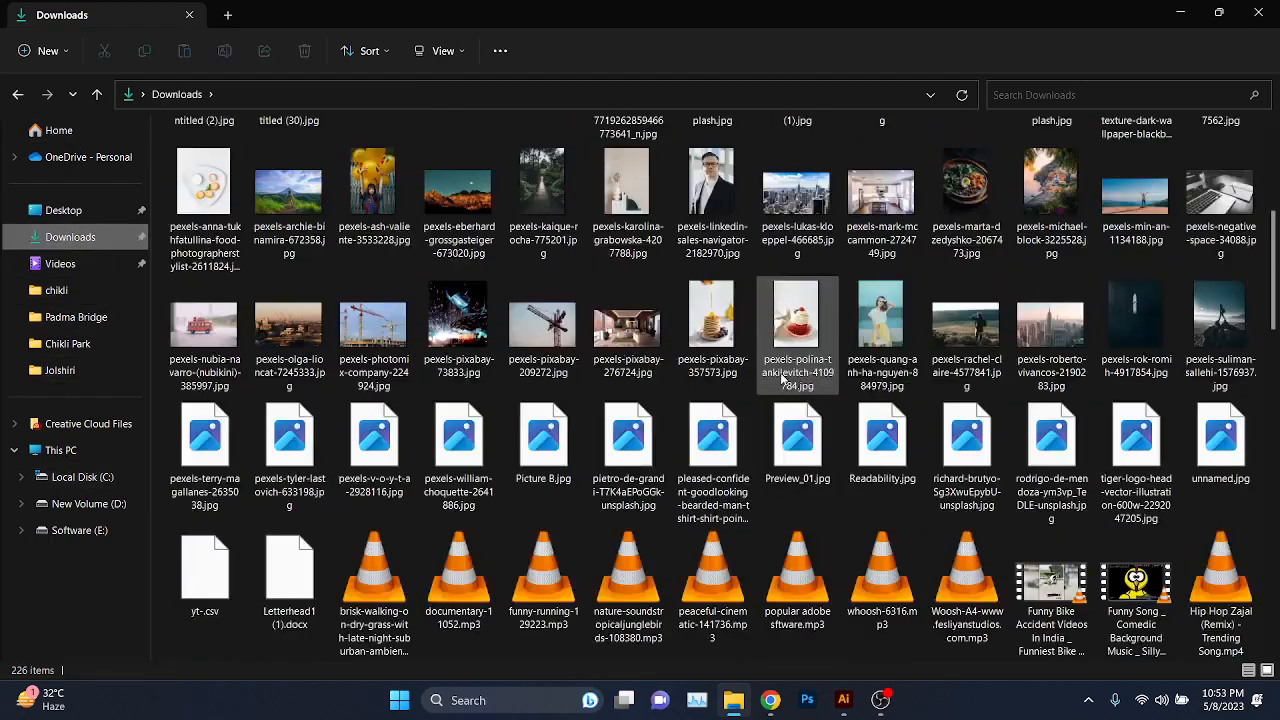
{"action": "scroll", "coordinate": [782, 380], "scroll_direction": "up", "scroll_amount": 15}
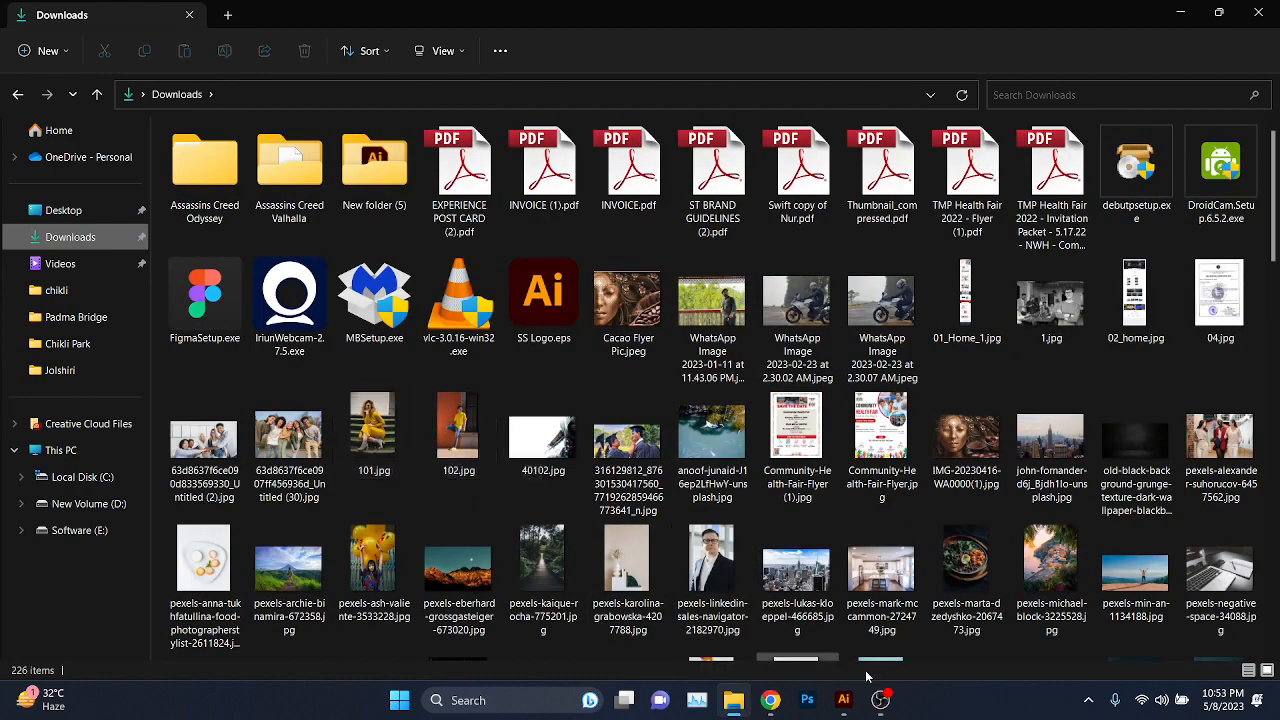
- Check the participant list and chat of the Google Meet call in Chrome and return to Illustrator
{"action": "left_click", "coordinate": [845, 702]}
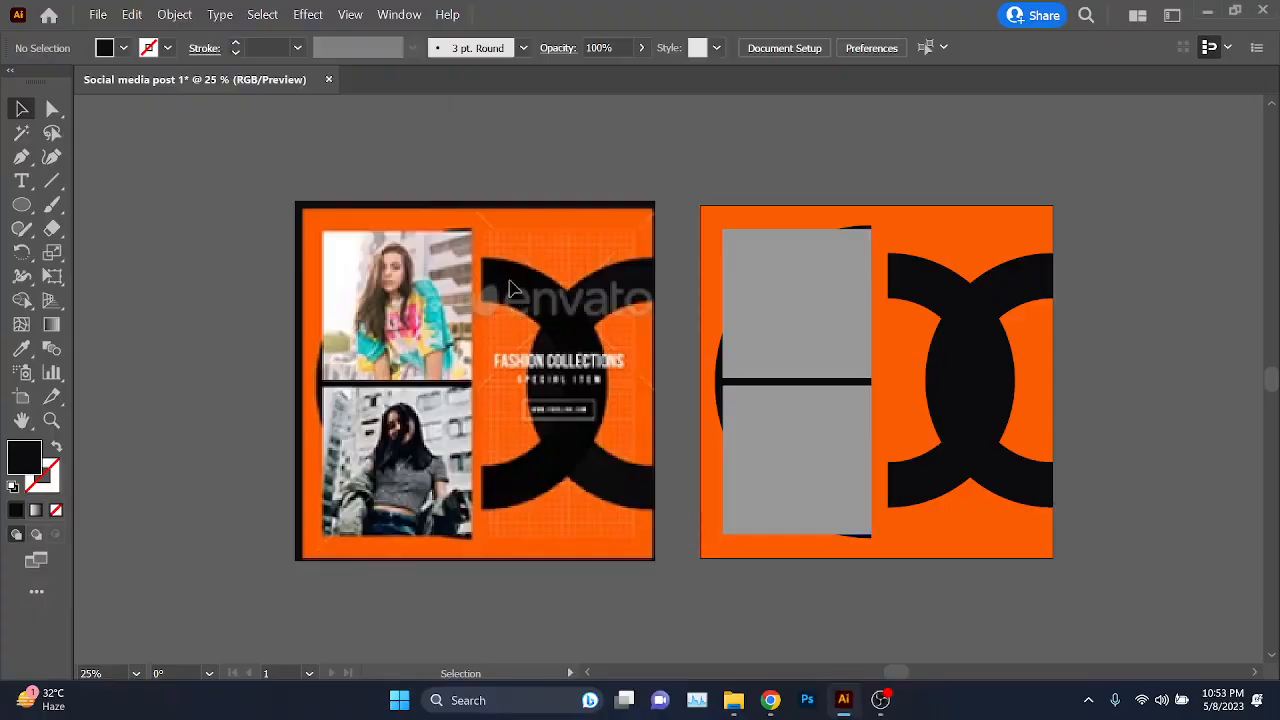
{"action": "mouse_move", "coordinate": [775, 690]}
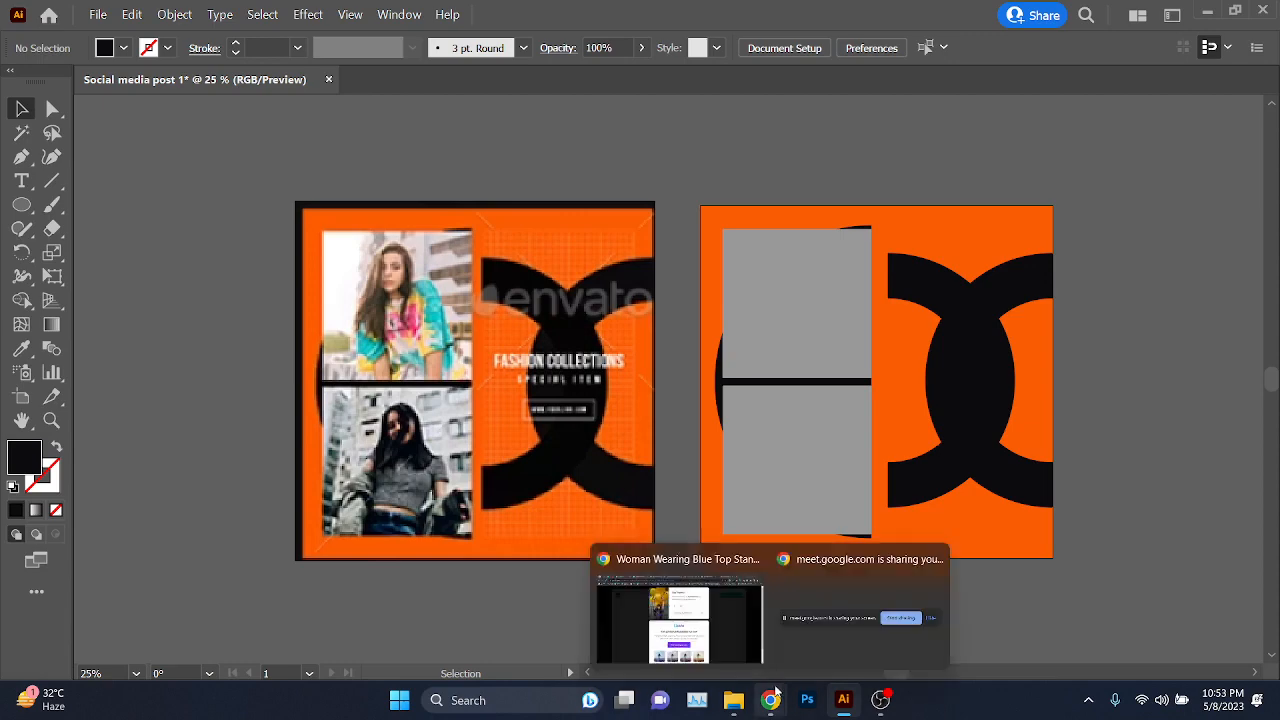
{"action": "left_click", "coordinate": [740, 575]}
{"action": "left_click", "coordinate": [720, 14]}
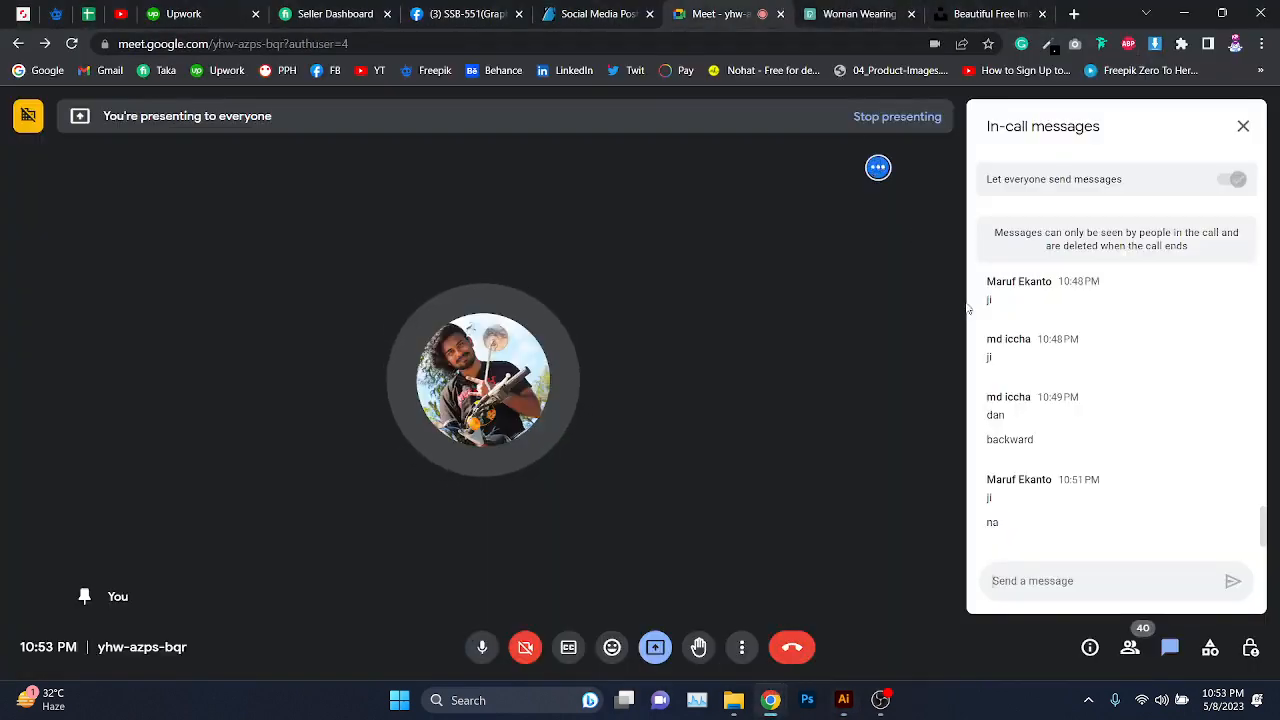
{"action": "left_click", "coordinate": [1140, 652]}
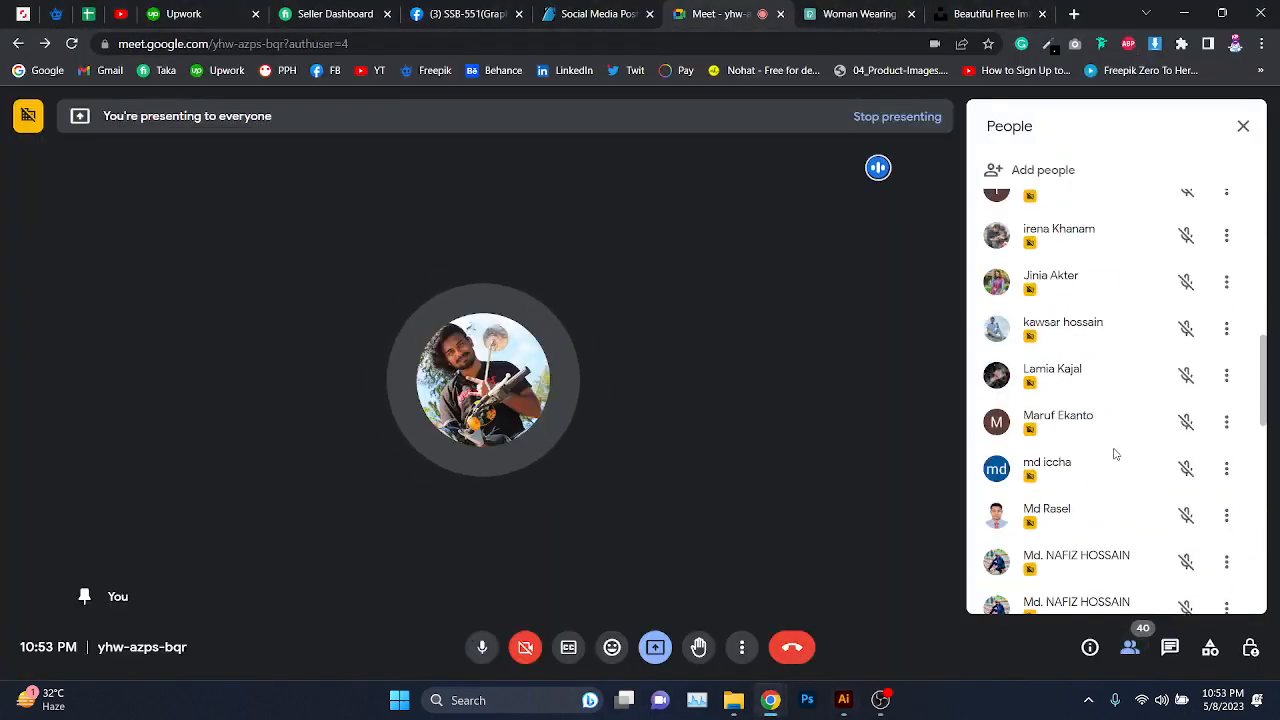
{"action": "left_click", "coordinate": [1169, 650]}
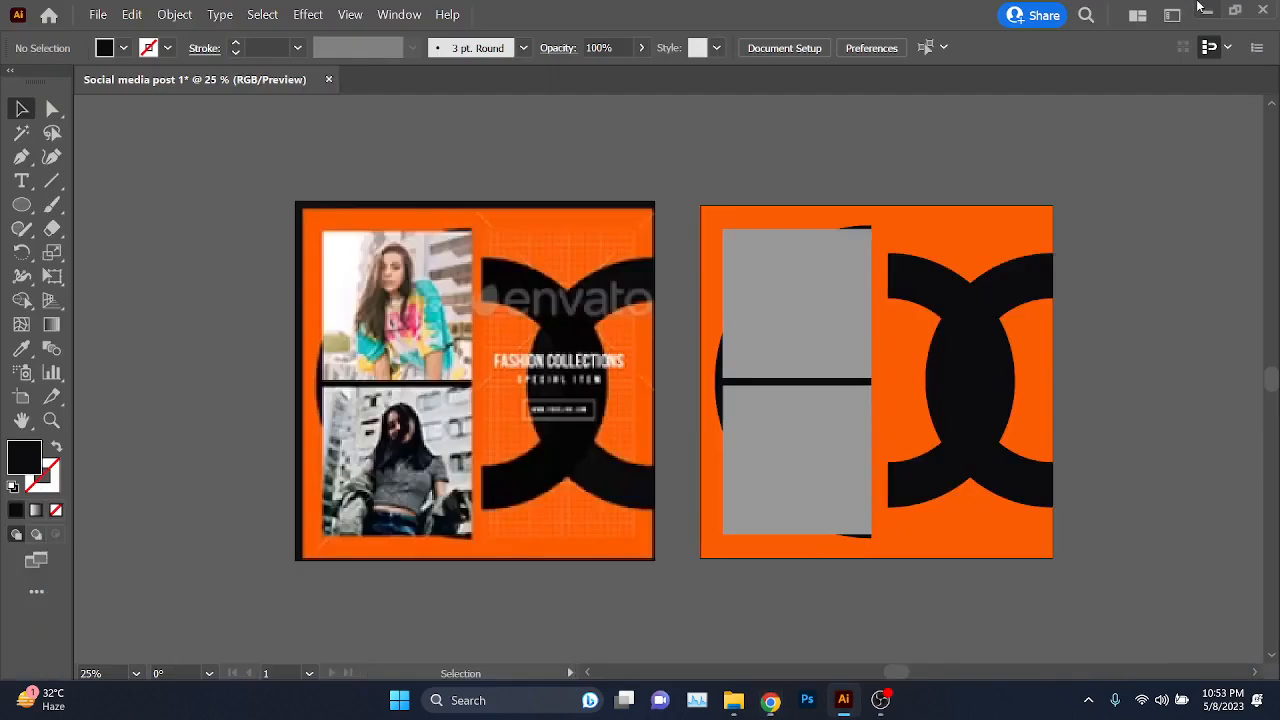
{"action": "left_click", "coordinate": [1184, 13]}
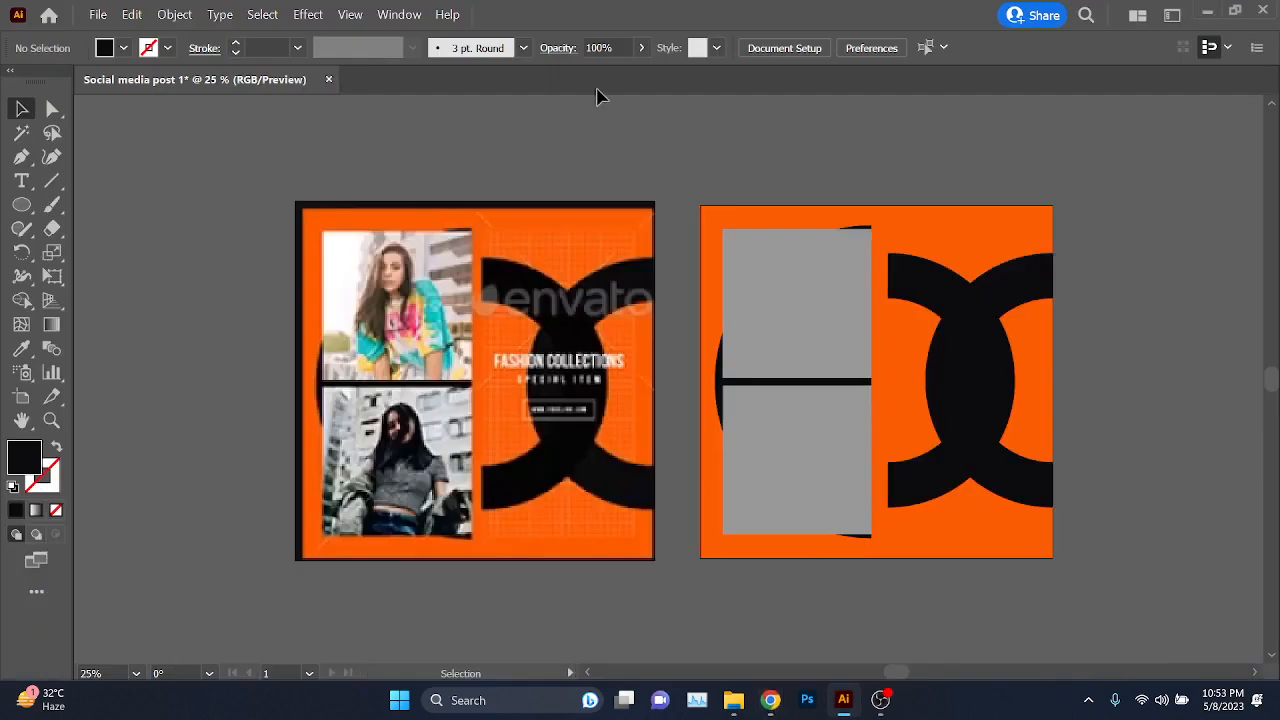
- Place 102.jpg and 101.jpg from the Downloads folder as linked images, side by side over the reference design
{"action": "left_click", "coordinate": [98, 14]}
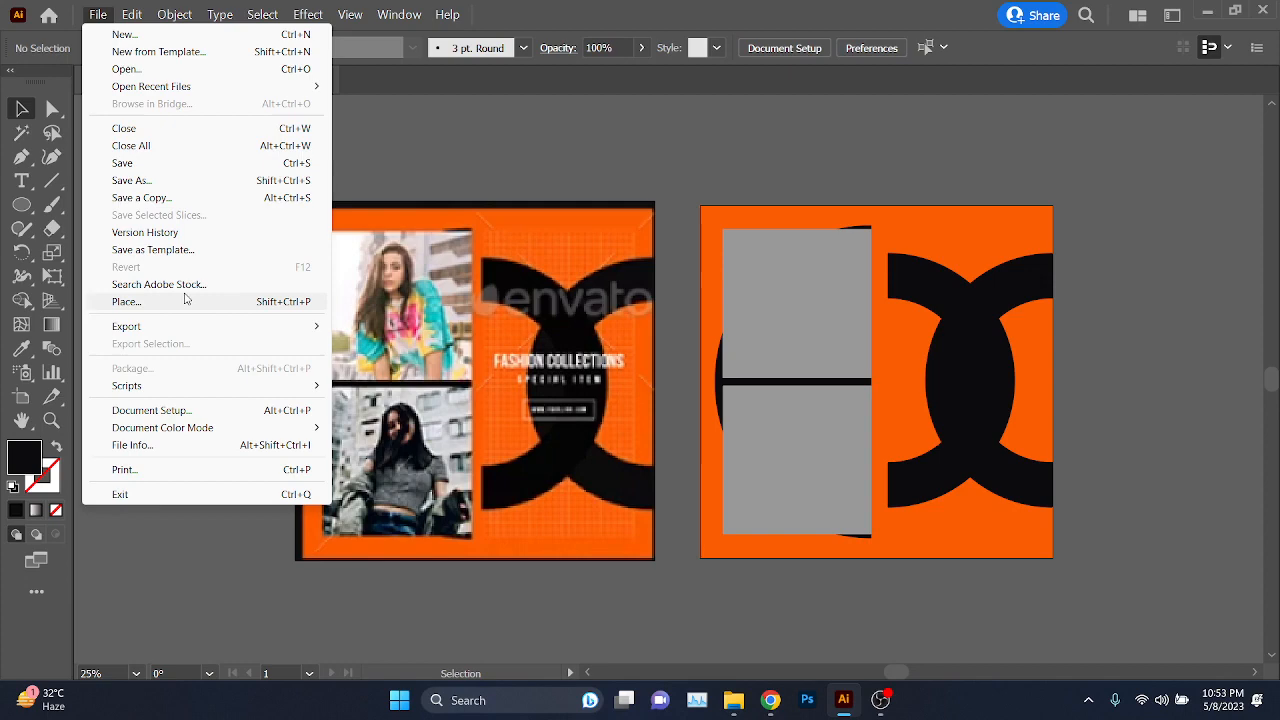
{"action": "left_click", "coordinate": [185, 299]}
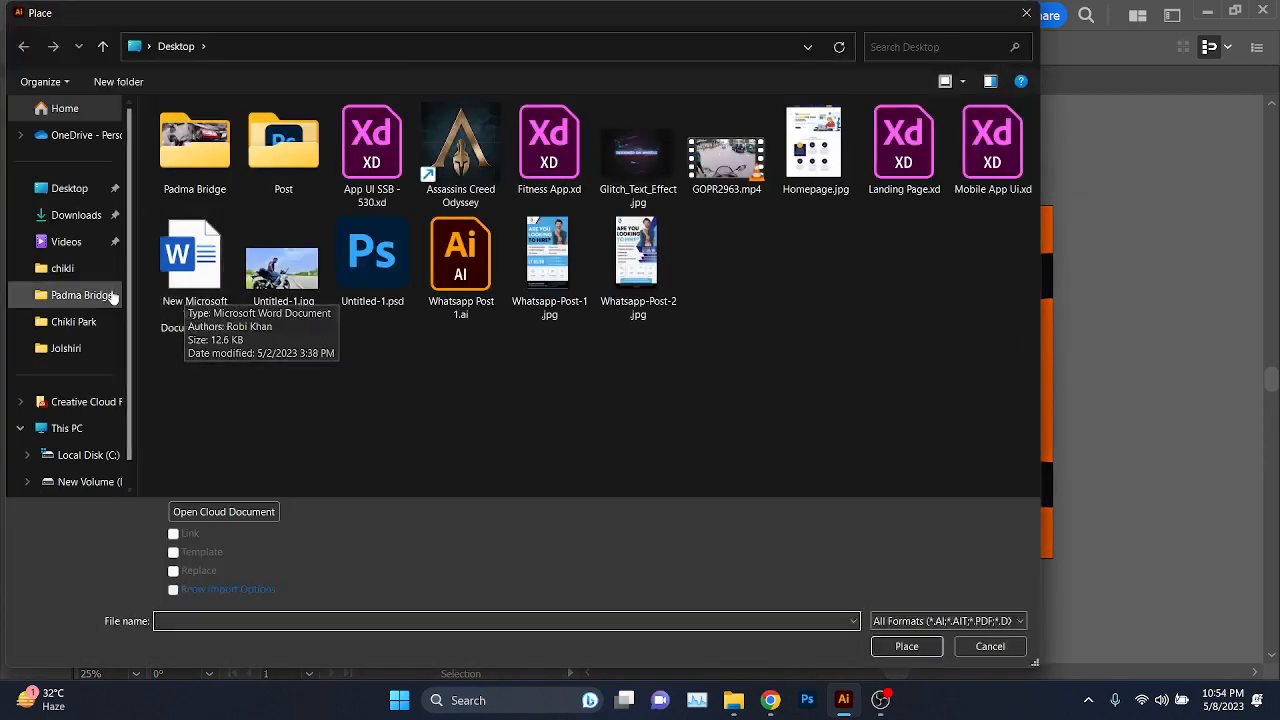
{"action": "left_click", "coordinate": [76, 215]}
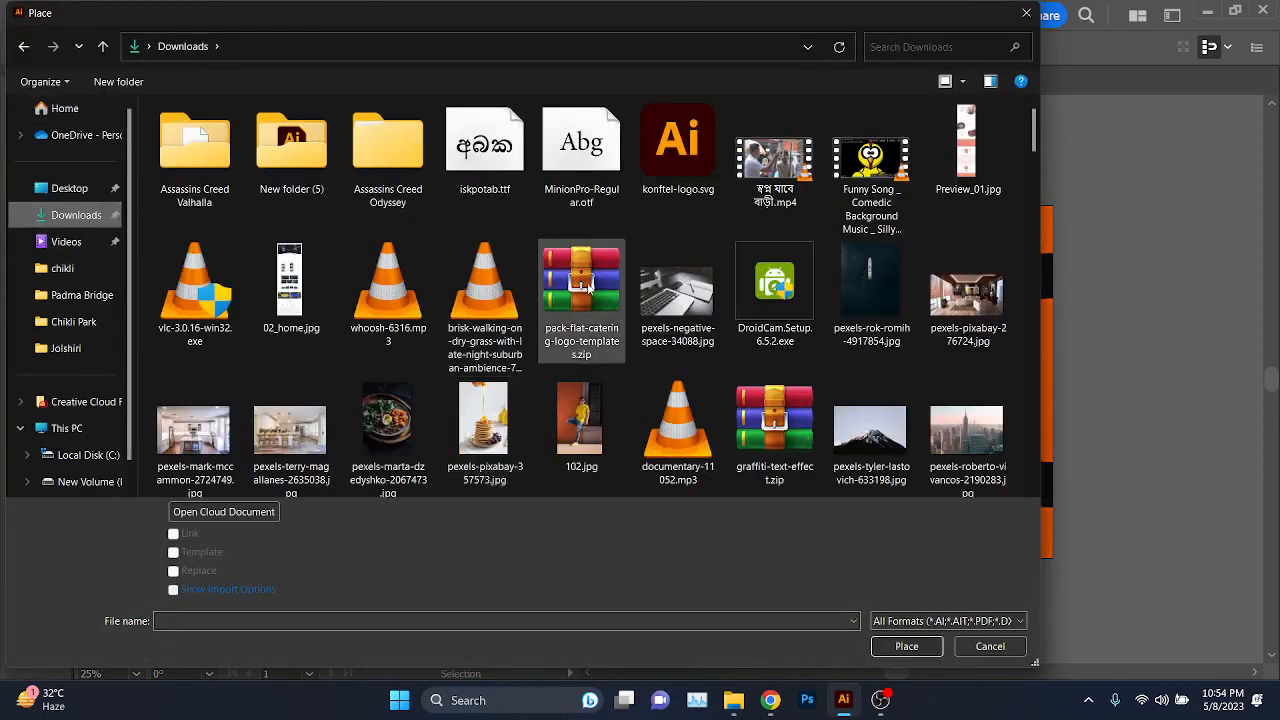
{"action": "scroll", "coordinate": [584, 270], "scroll_direction": "down", "scroll_amount": 1}
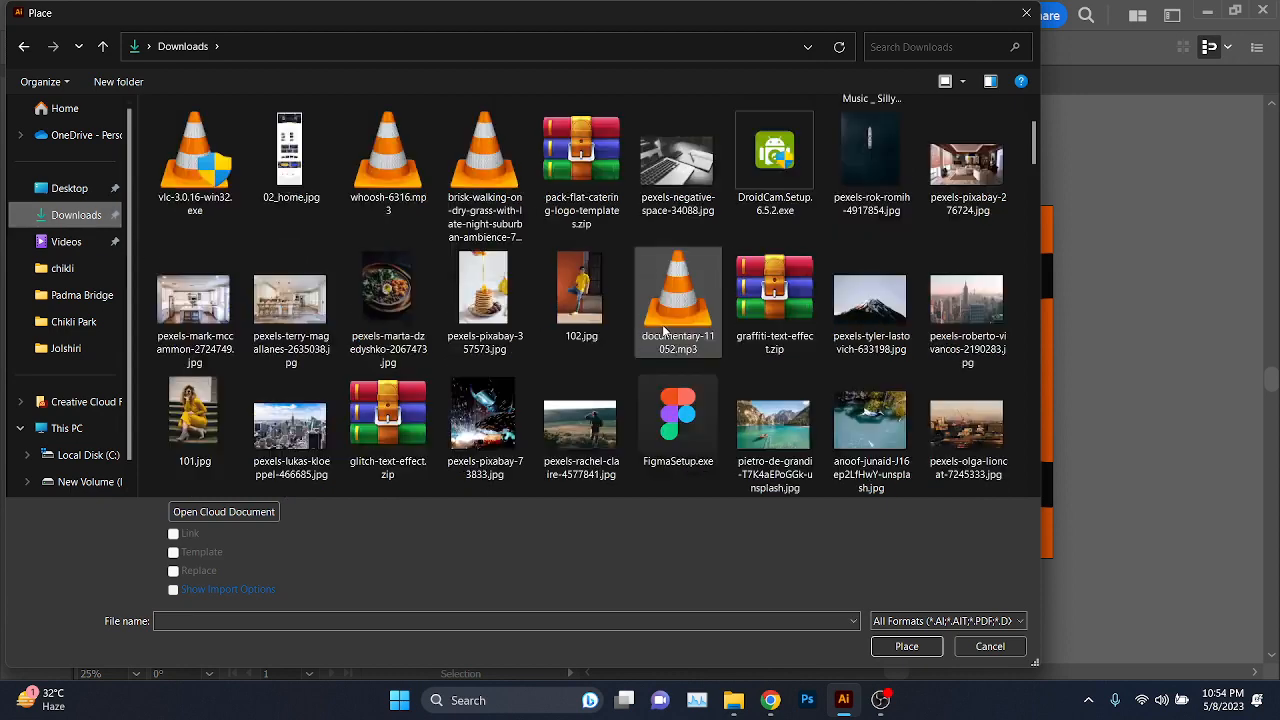
{"action": "left_click", "coordinate": [583, 270]}
{"action": "left_click", "coordinate": [207, 452], "text": "ctrl"}
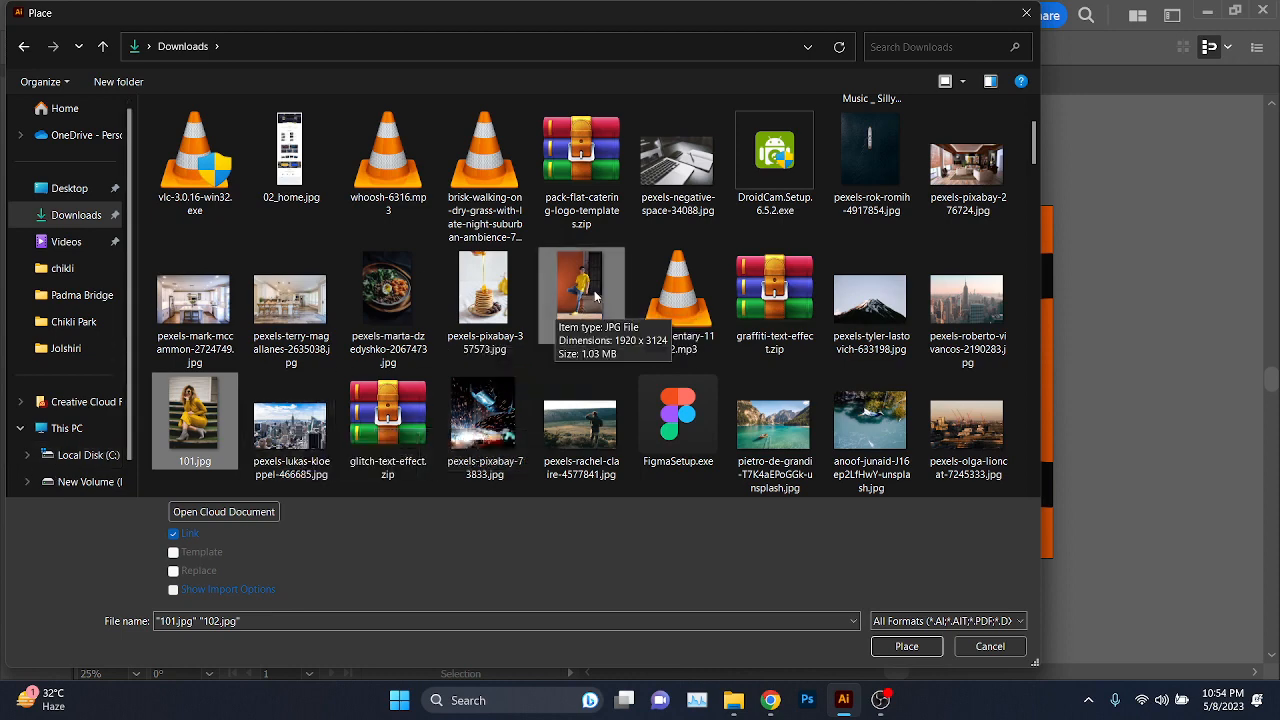
{"action": "left_click", "coordinate": [900, 647]}
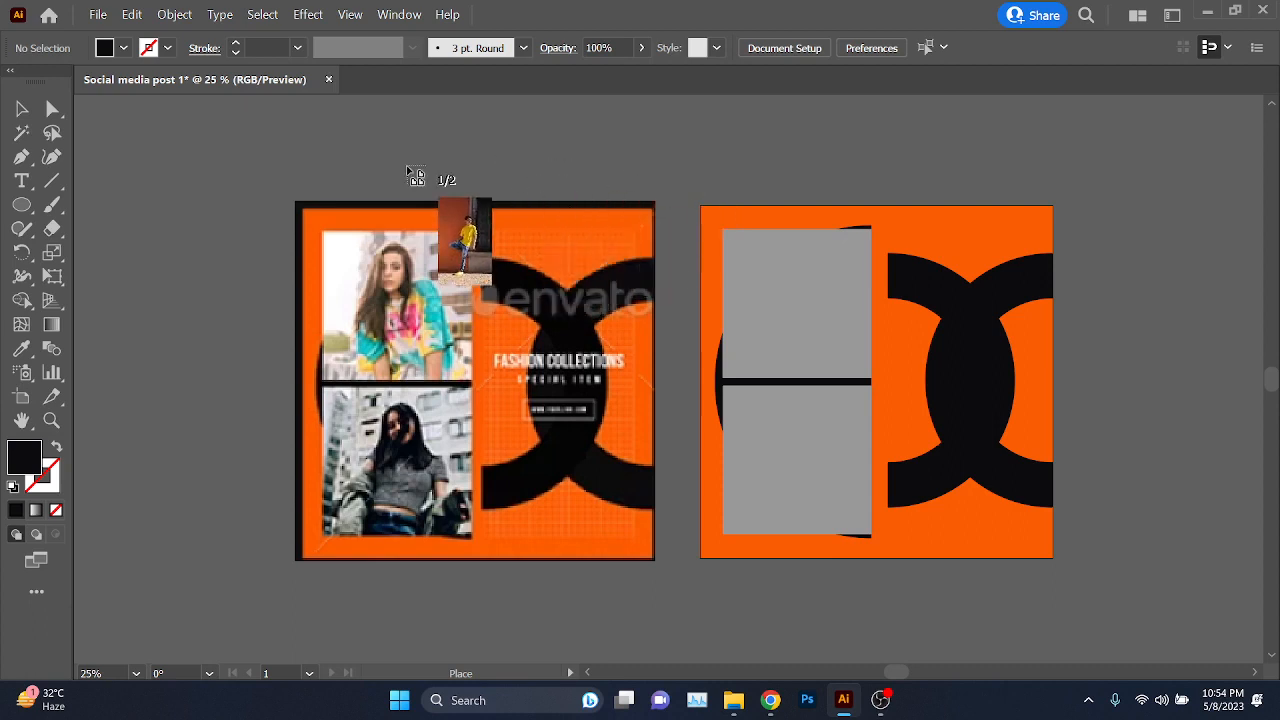
{"action": "left_click_drag", "start_coordinate": [203, 137], "coordinate": [528, 517]}
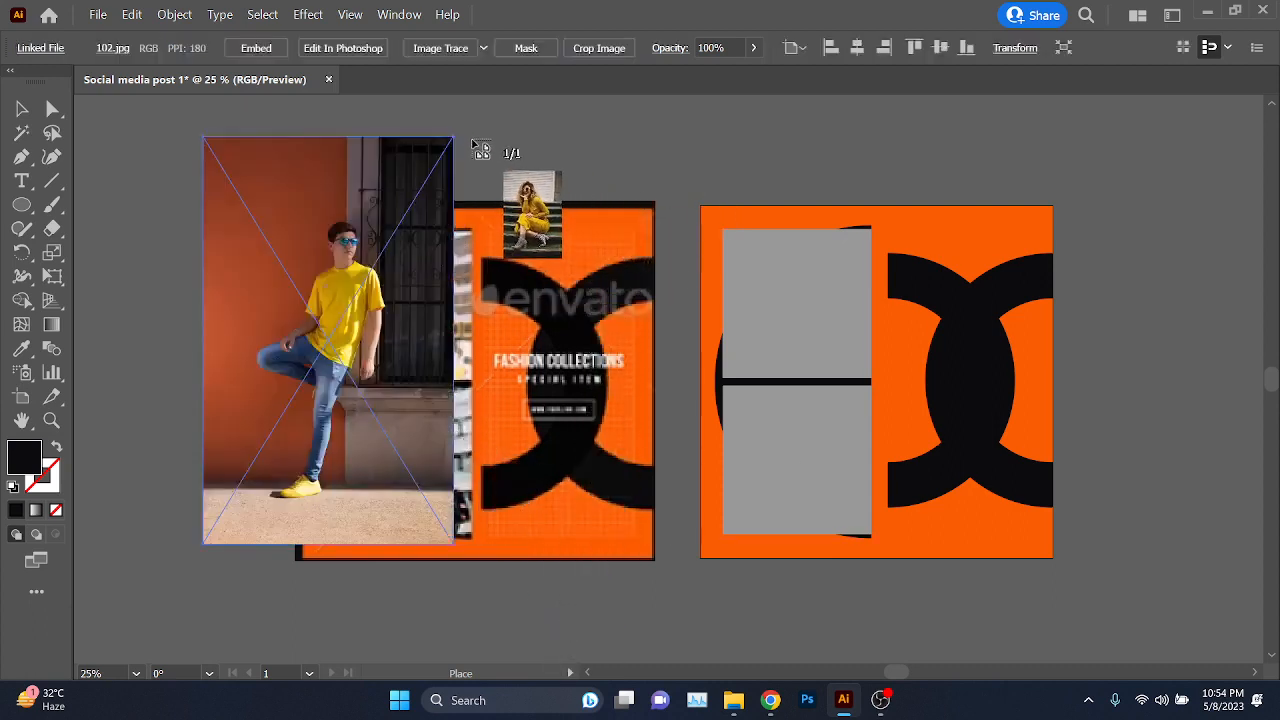
{"action": "left_click_drag", "start_coordinate": [478, 139], "coordinate": [767, 541]}
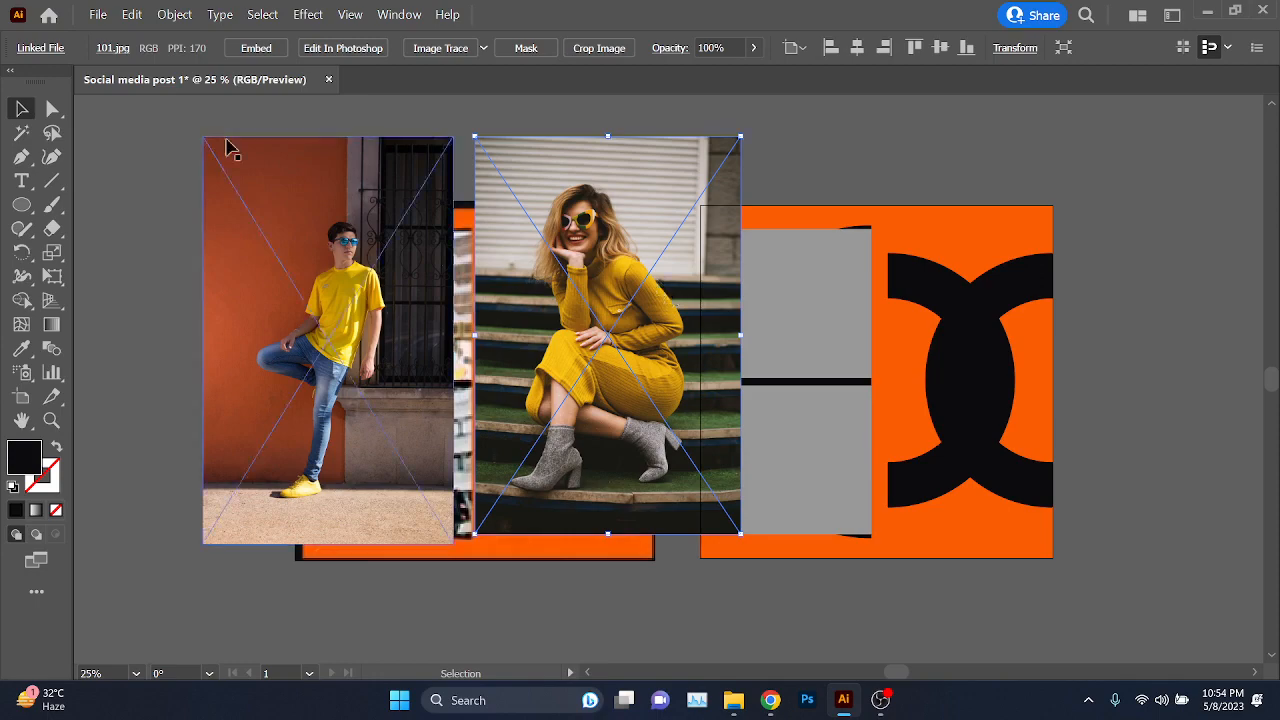
- Try placing the city skyline photo from the Downloads folder beside the two model photos, and delete it
{"action": "left_click", "coordinate": [98, 14]}
{"action": "left_click", "coordinate": [127, 301]}
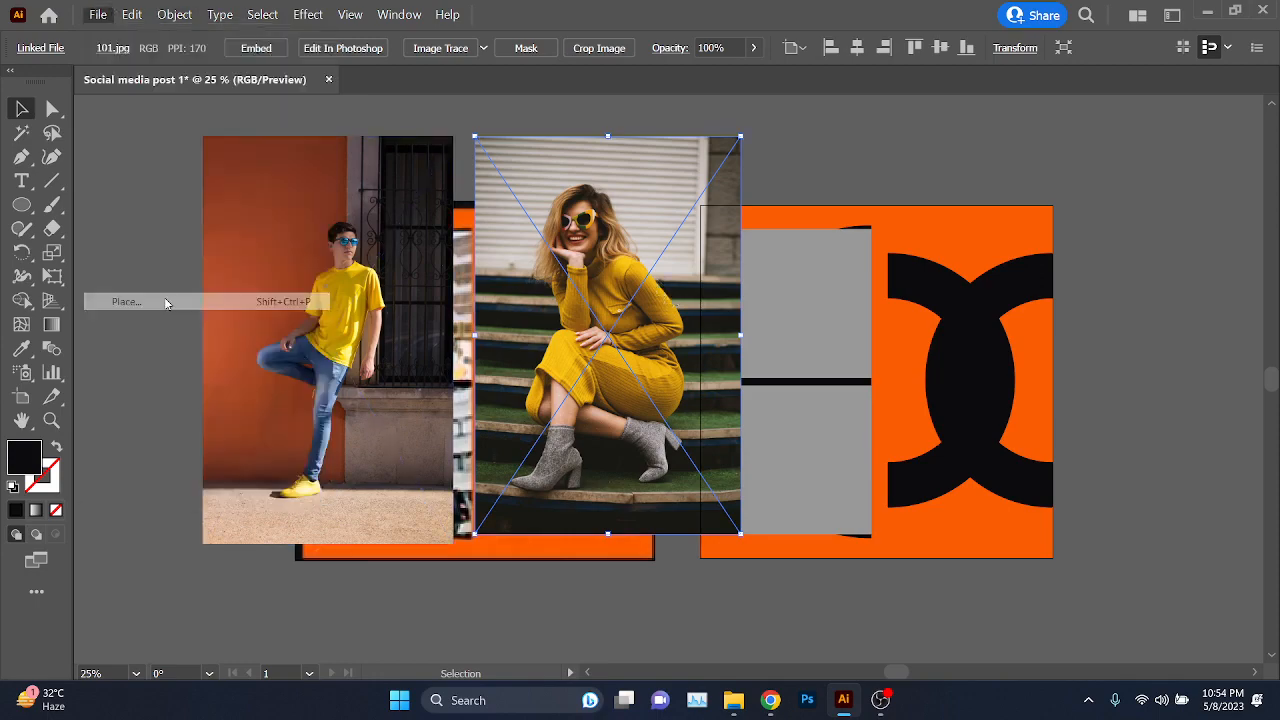
{"action": "scroll", "coordinate": [823, 226], "scroll_direction": "down", "scroll_amount": 10}
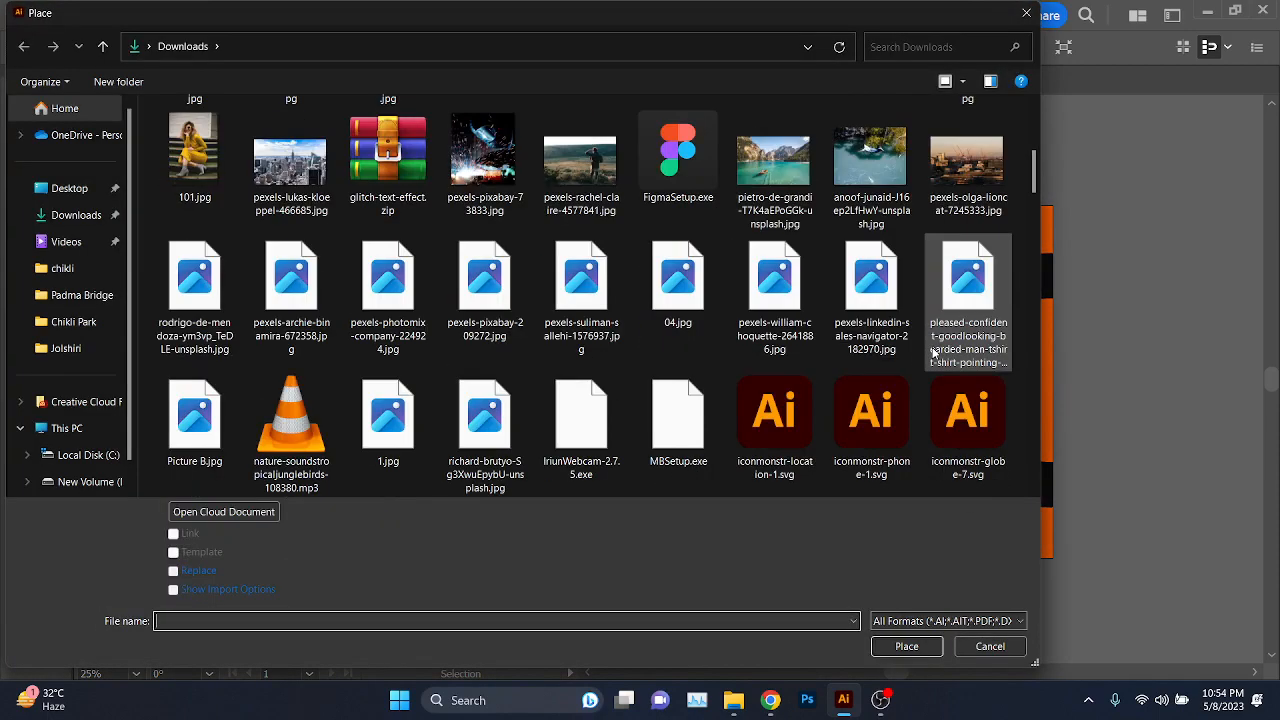
{"action": "left_click", "coordinate": [774, 300]}
{"action": "left_click", "coordinate": [931, 650]}
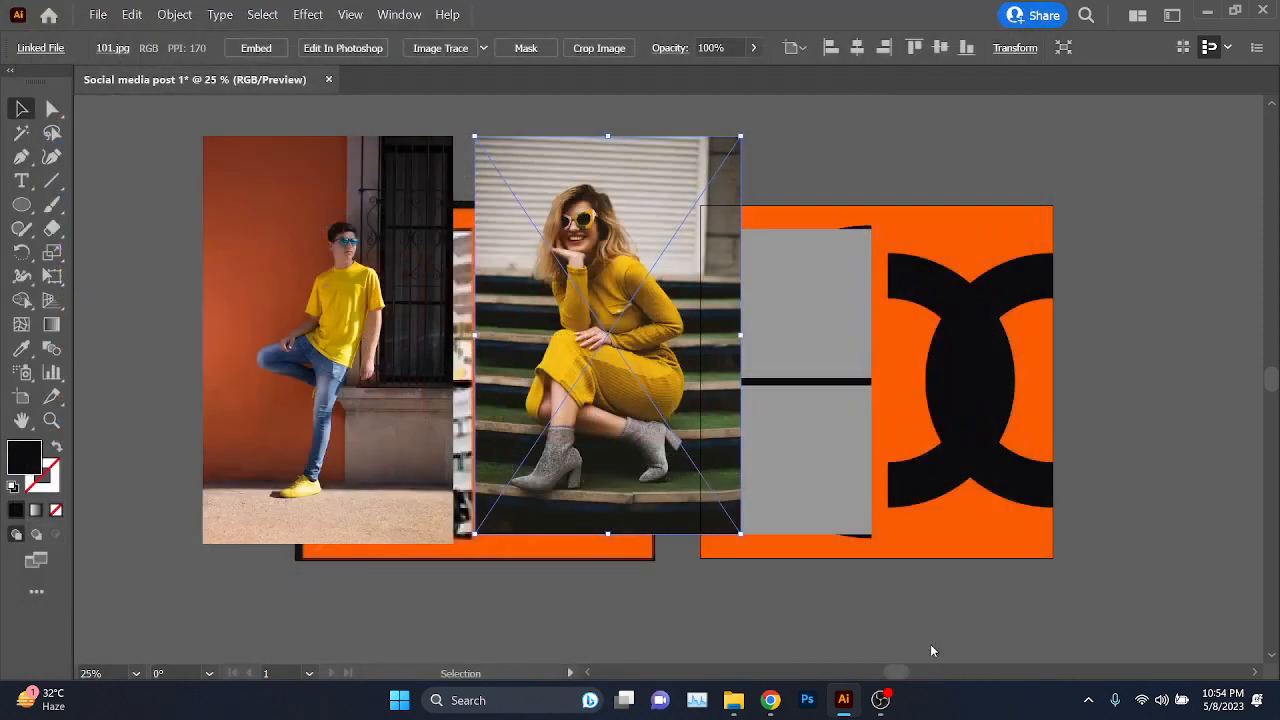
{"action": "left_click_drag", "start_coordinate": [768, 143], "coordinate": [1190, 418]}
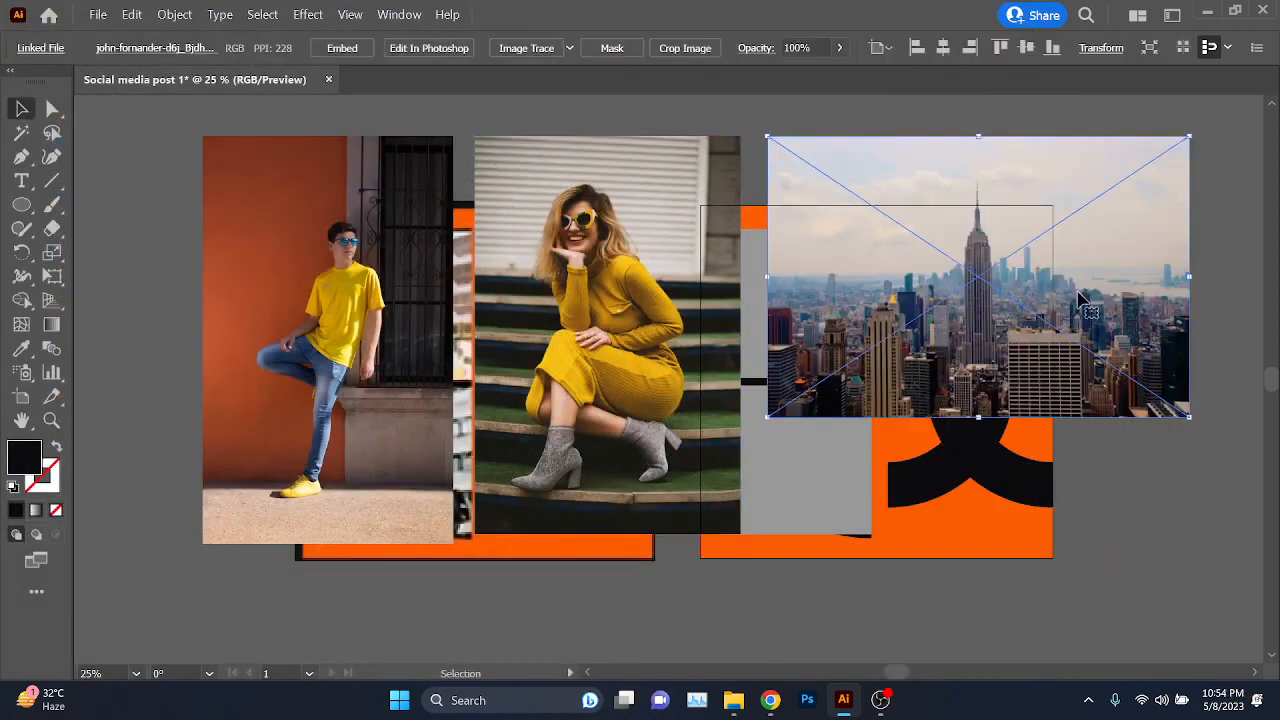
{"action": "key", "text": "Delete"}
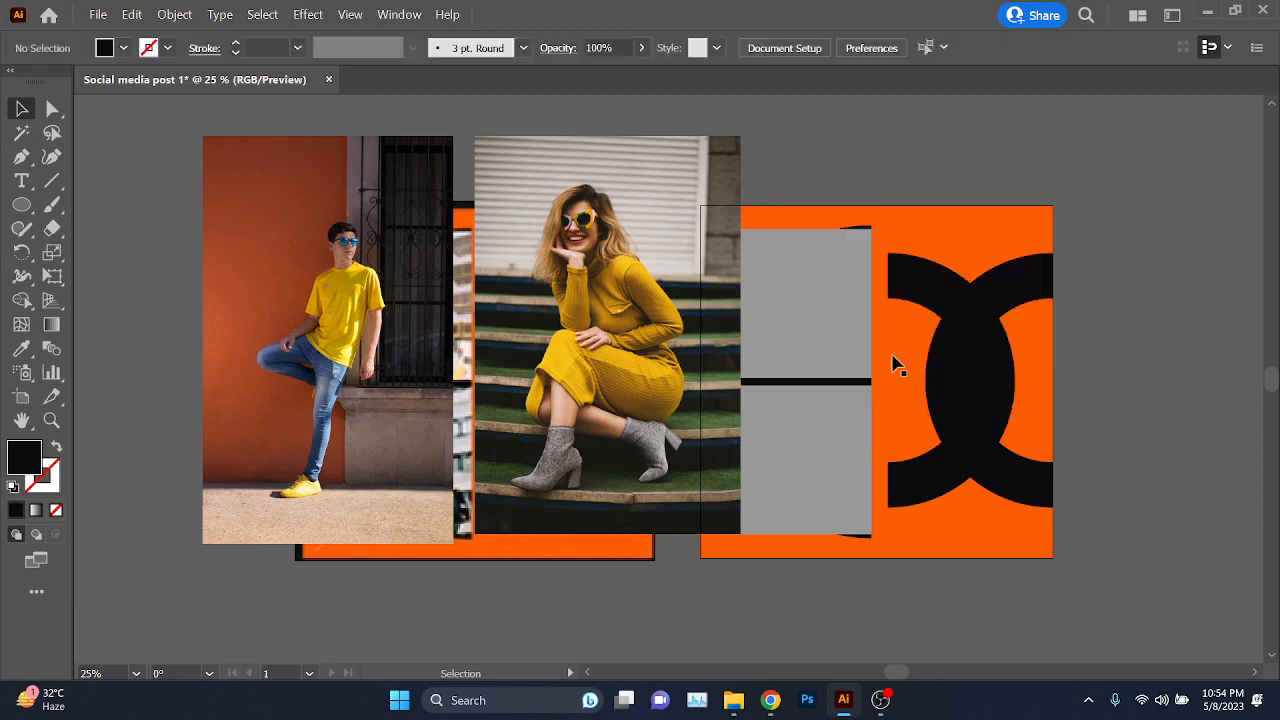
- Delete the stray yellow vertical line on the canvas outside the artboards
{"action": "left_click_drag", "start_coordinate": [598, 328], "coordinate": [956, 395]}
{"action": "left_click", "coordinate": [956, 395]}
{"action": "left_click", "coordinate": [422, 278]}
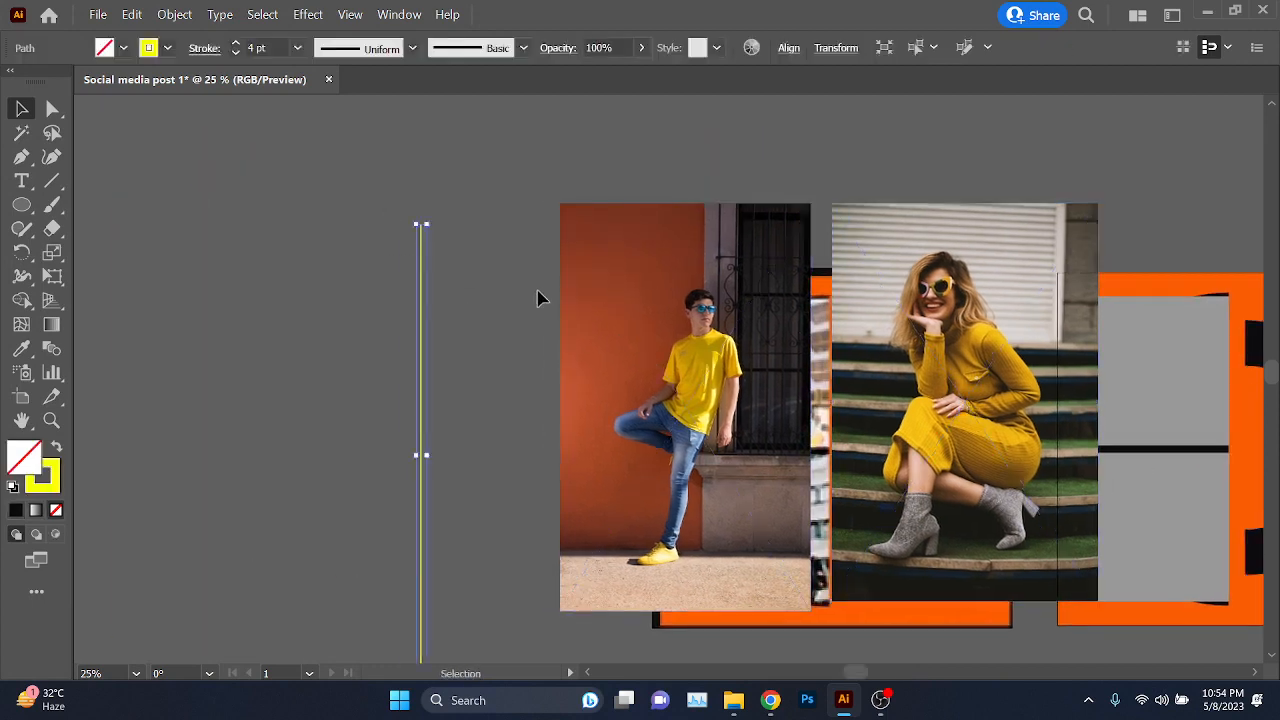
{"action": "key", "text": "Delete"}
- Move both model photos together off the reference design onto the empty canvas beside it
{"action": "left_click", "coordinate": [620, 321]}
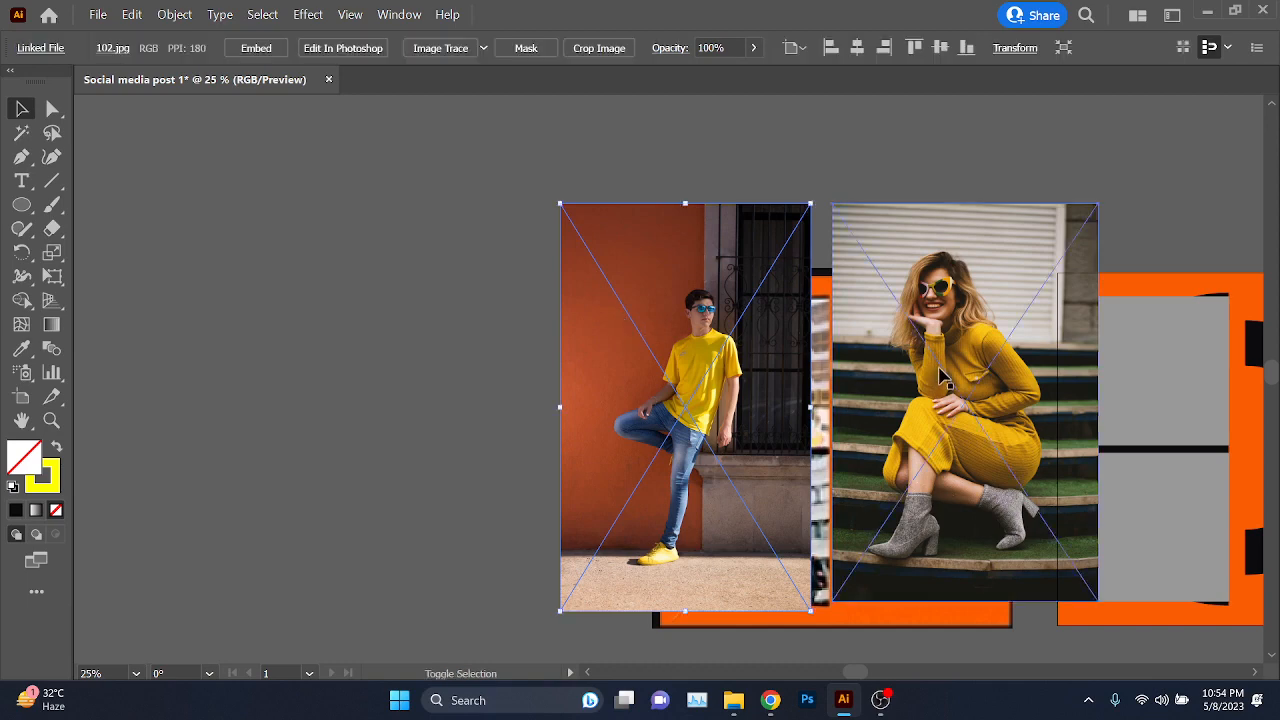
{"action": "left_click", "coordinate": [935, 385], "text": "shift"}
{"action": "scroll", "coordinate": [933, 396], "scroll_direction": "down", "scroll_amount": 2}
{"action": "left_click_drag", "start_coordinate": [877, 425], "coordinate": [780, 455]}
{"action": "scroll", "coordinate": [780, 455], "scroll_direction": "up", "scroll_amount": 2}
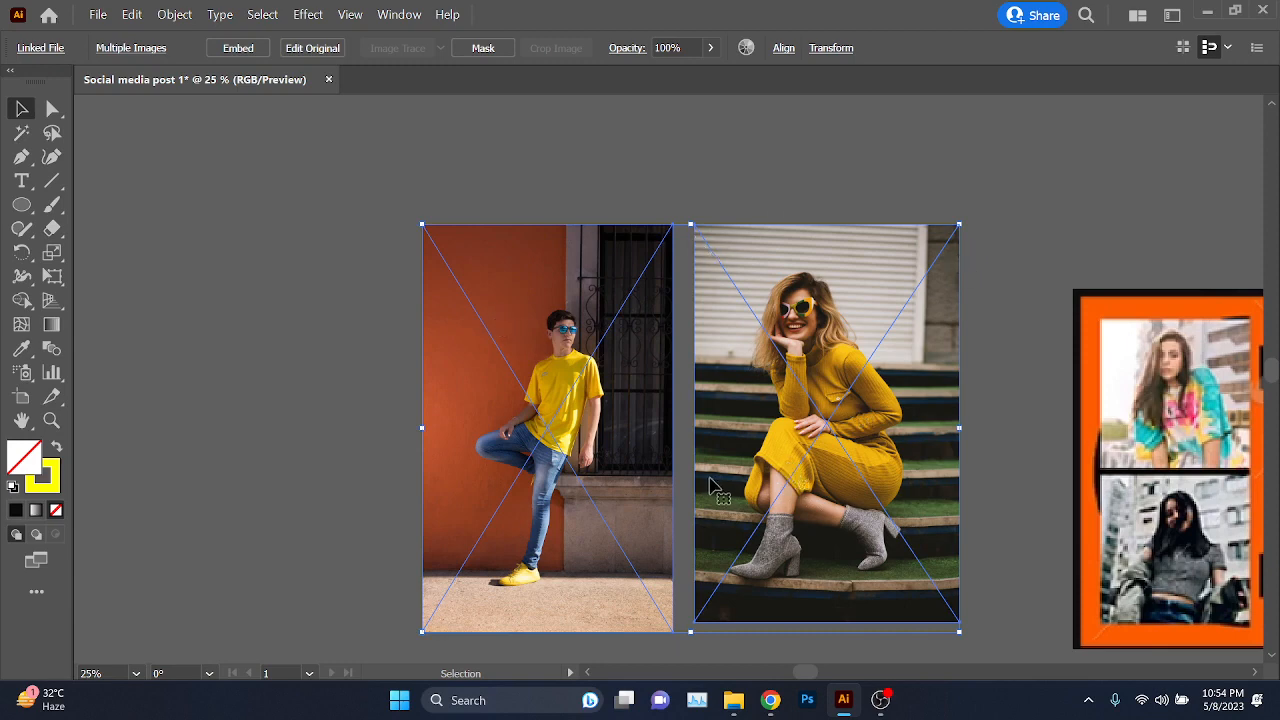
{"action": "left_click", "coordinate": [320, 320]}
- Look through the Google Meet participant list in Chrome for open microphones, dismiss the mute request, and return to Illustrator
{"action": "mouse_move", "coordinate": [762, 704]}
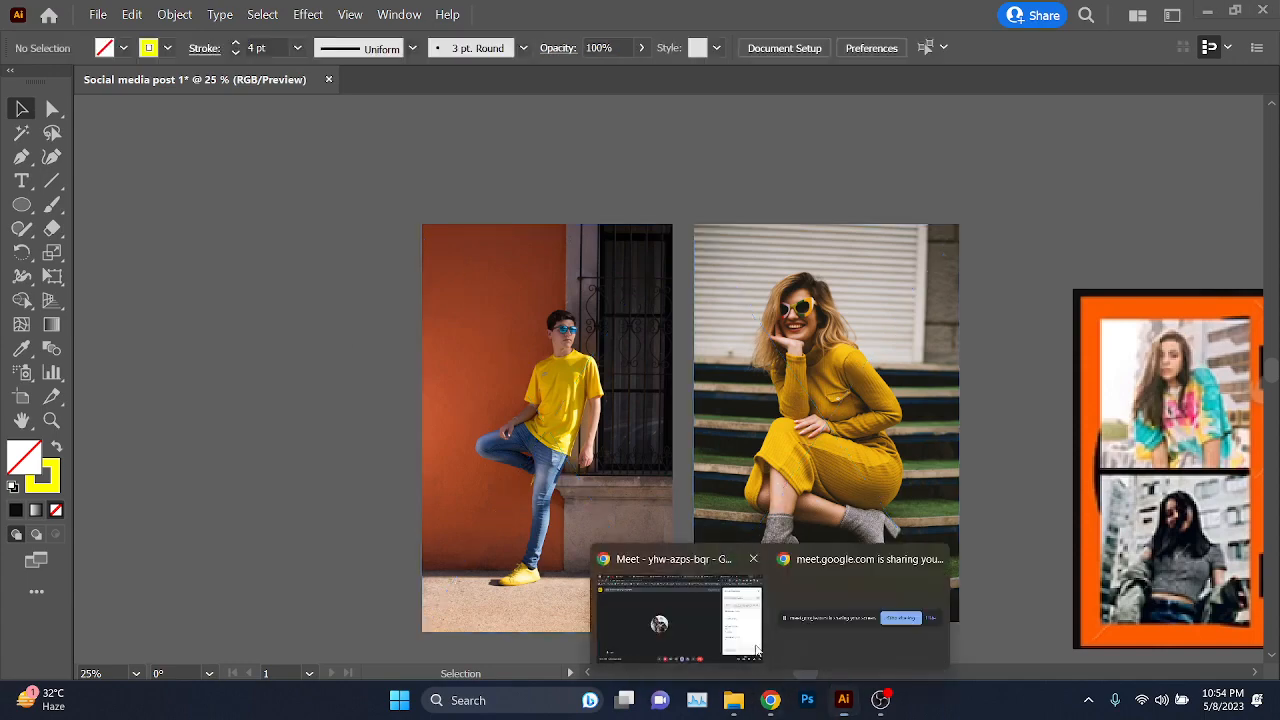
{"action": "left_click", "coordinate": [700, 610]}
{"action": "left_click", "coordinate": [1130, 648]}
{"action": "scroll", "coordinate": [1147, 577], "scroll_direction": "down", "scroll_amount": 10}
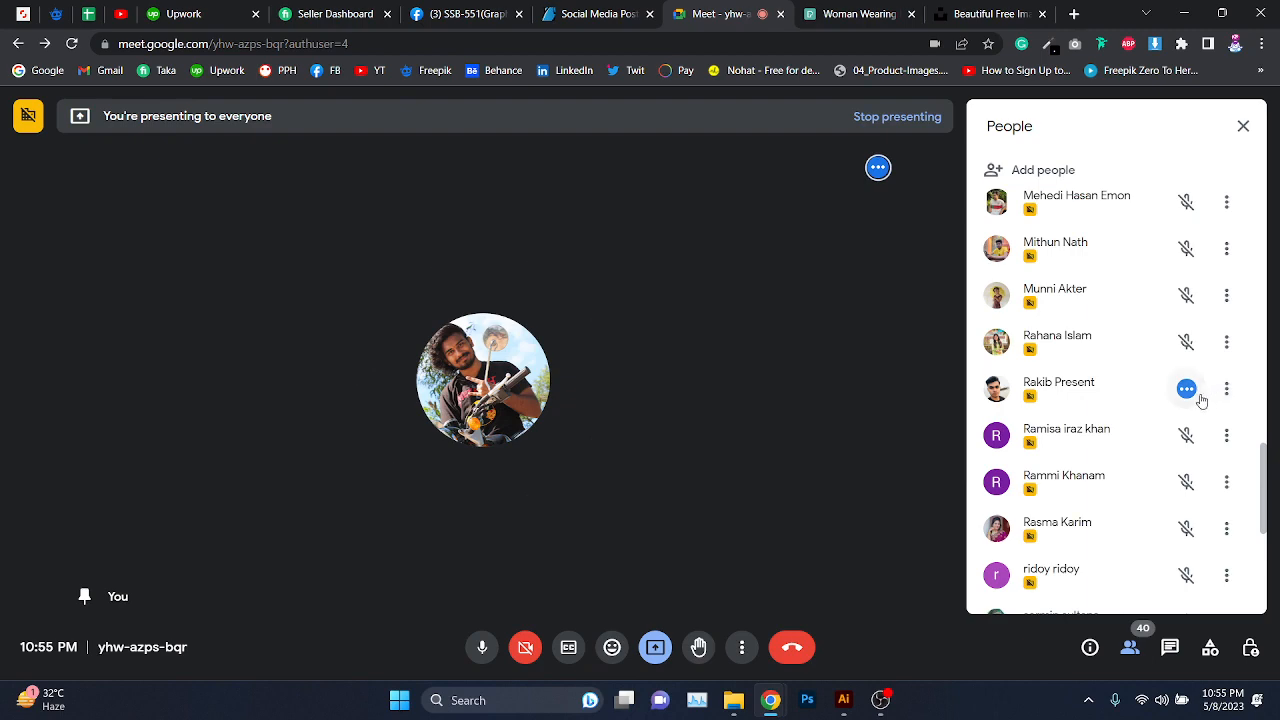
{"action": "left_click", "coordinate": [1186, 390]}
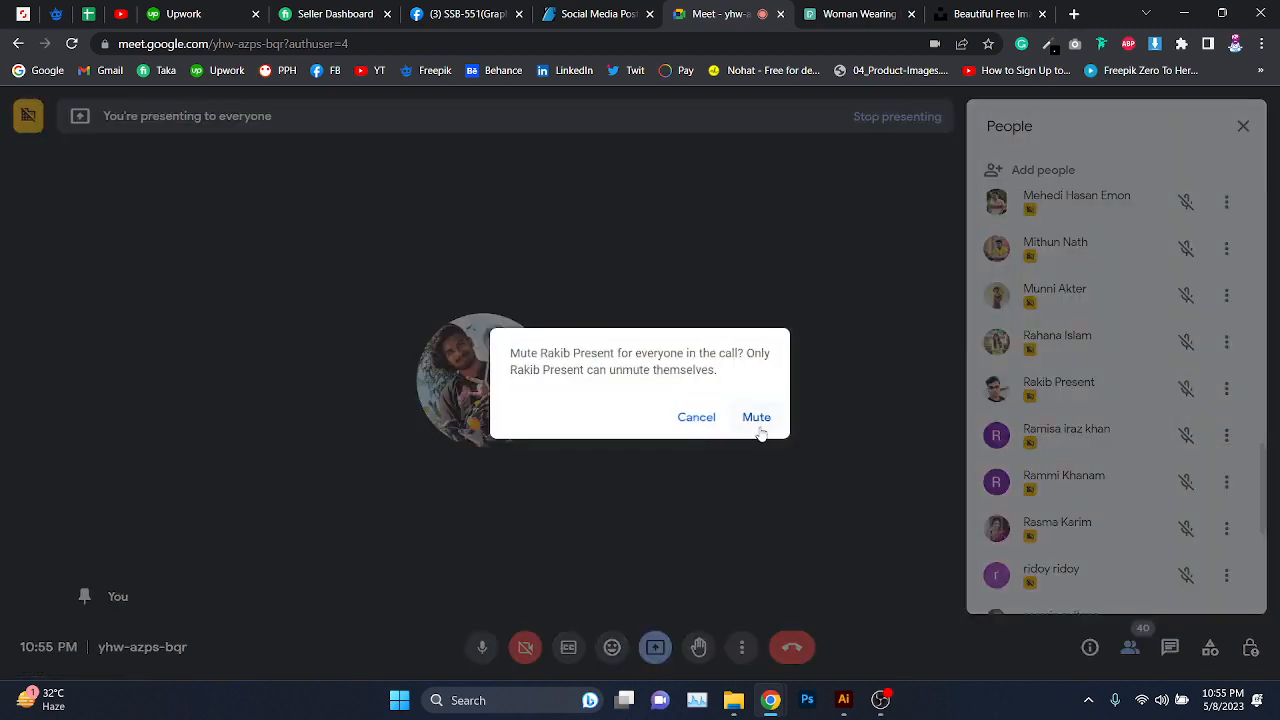
{"action": "left_click", "coordinate": [710, 430]}
{"action": "scroll", "coordinate": [1128, 428], "scroll_direction": "down", "scroll_amount": 5}
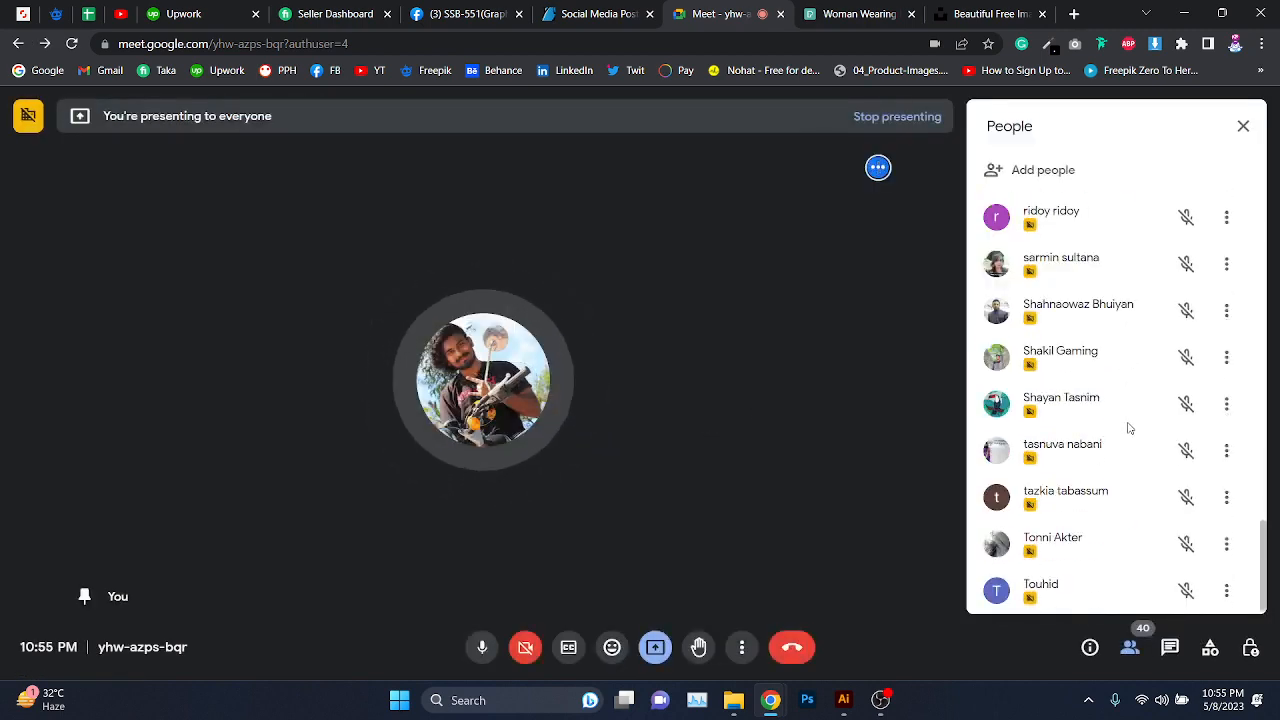
{"action": "scroll", "coordinate": [1129, 428], "scroll_direction": "up", "scroll_amount": 6}
{"action": "scroll", "coordinate": [1128, 425], "scroll_direction": "down", "scroll_amount": 5}
{"action": "scroll", "coordinate": [1128, 425], "scroll_direction": "up", "scroll_amount": 15}
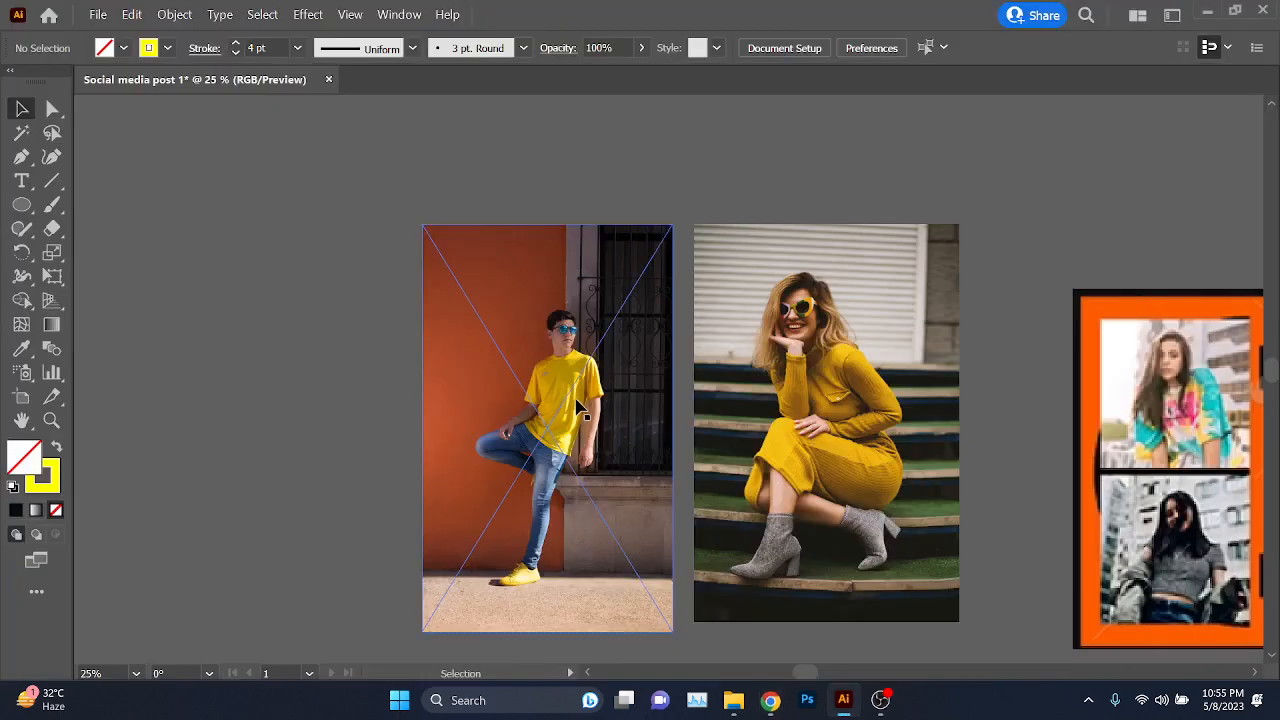
{"action": "left_click", "coordinate": [462, 302]}
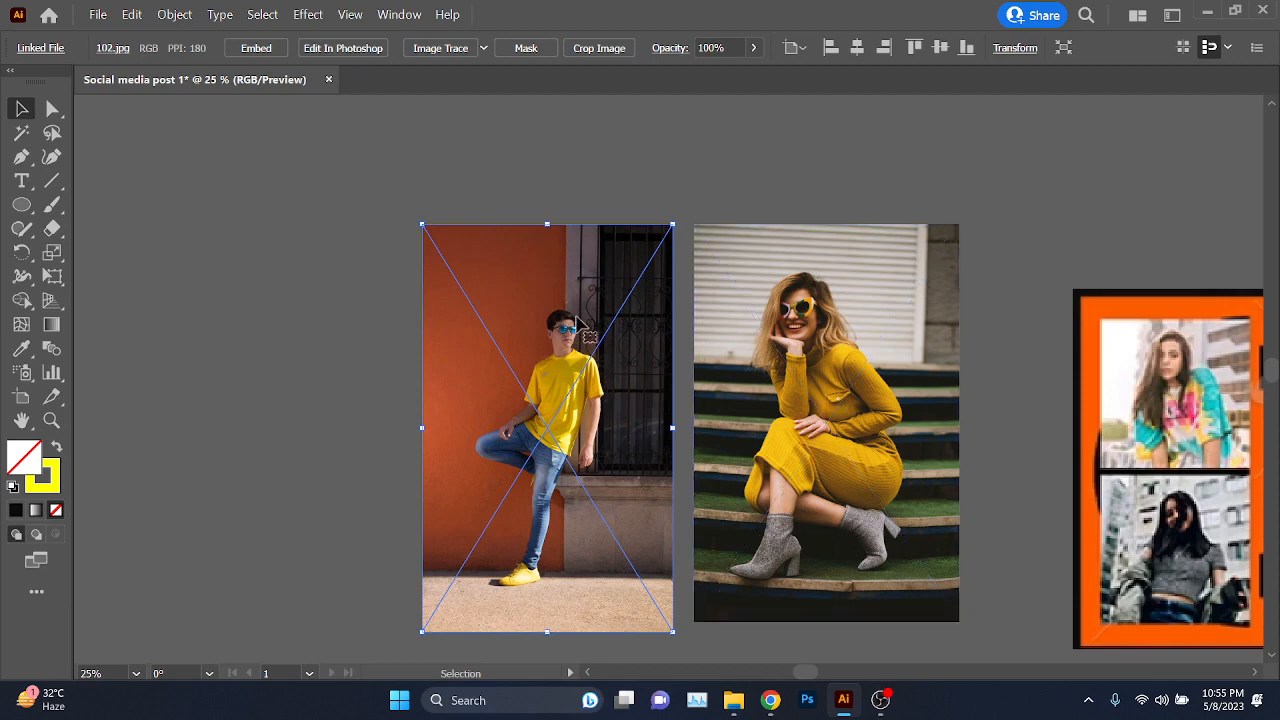
{"action": "left_click", "coordinate": [672, 213]}
{"action": "left_click_drag", "start_coordinate": [500, 182], "coordinate": [839, 376]}
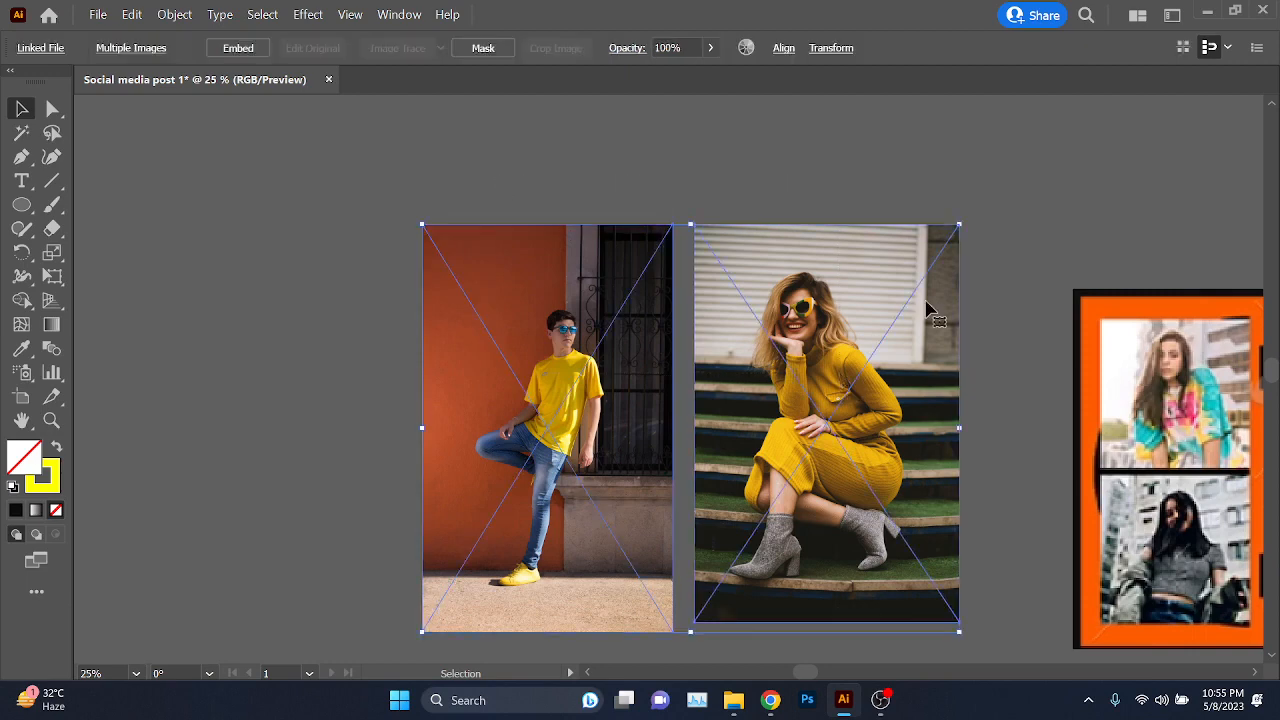
{"action": "left_click_drag", "start_coordinate": [1014, 276], "coordinate": [840, 260]}
{"action": "left_click", "coordinate": [215, 167]}
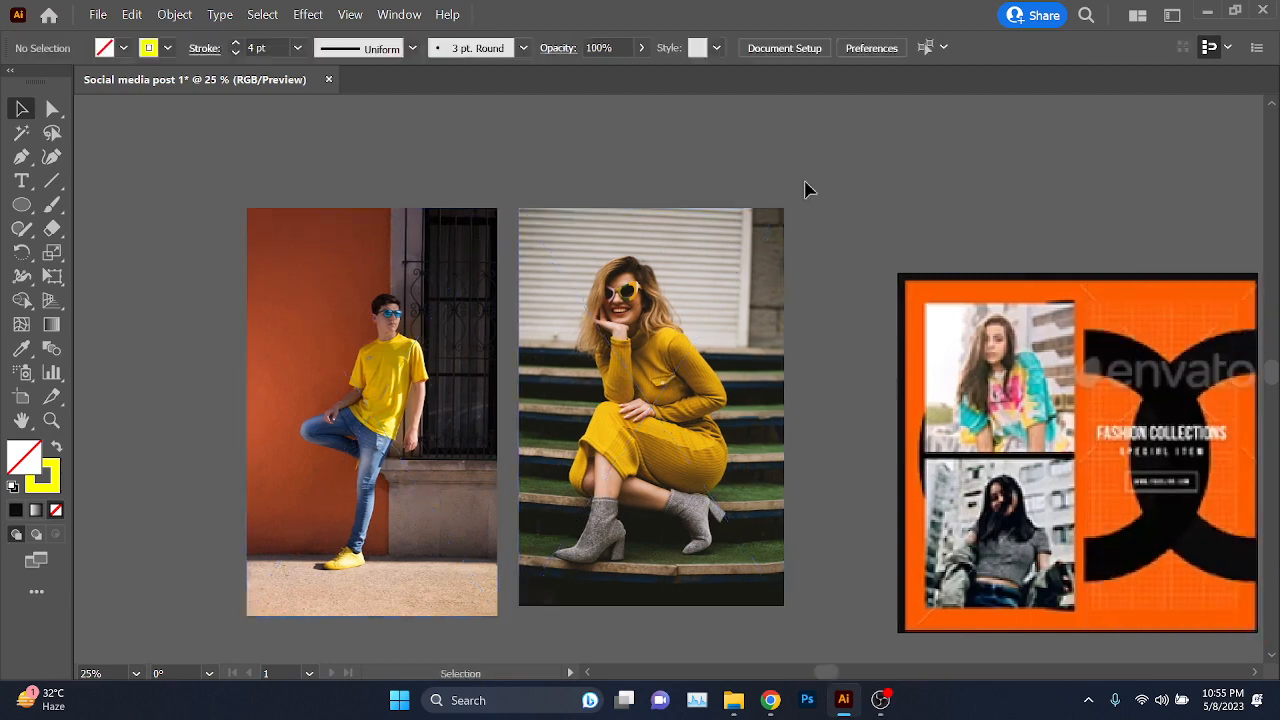
- Check the start of the Google Meet participant list in Chrome and return to Illustrator
{"action": "mouse_move", "coordinate": [770, 700]}
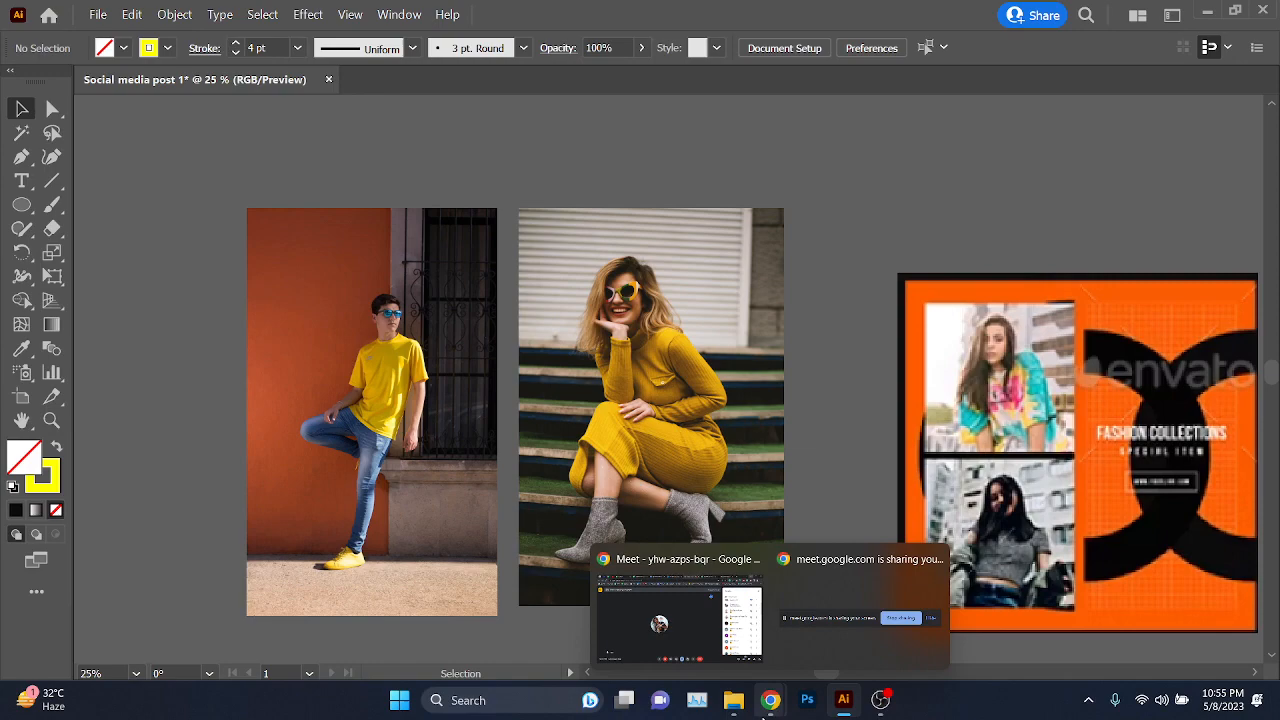
{"action": "left_click", "coordinate": [697, 607]}
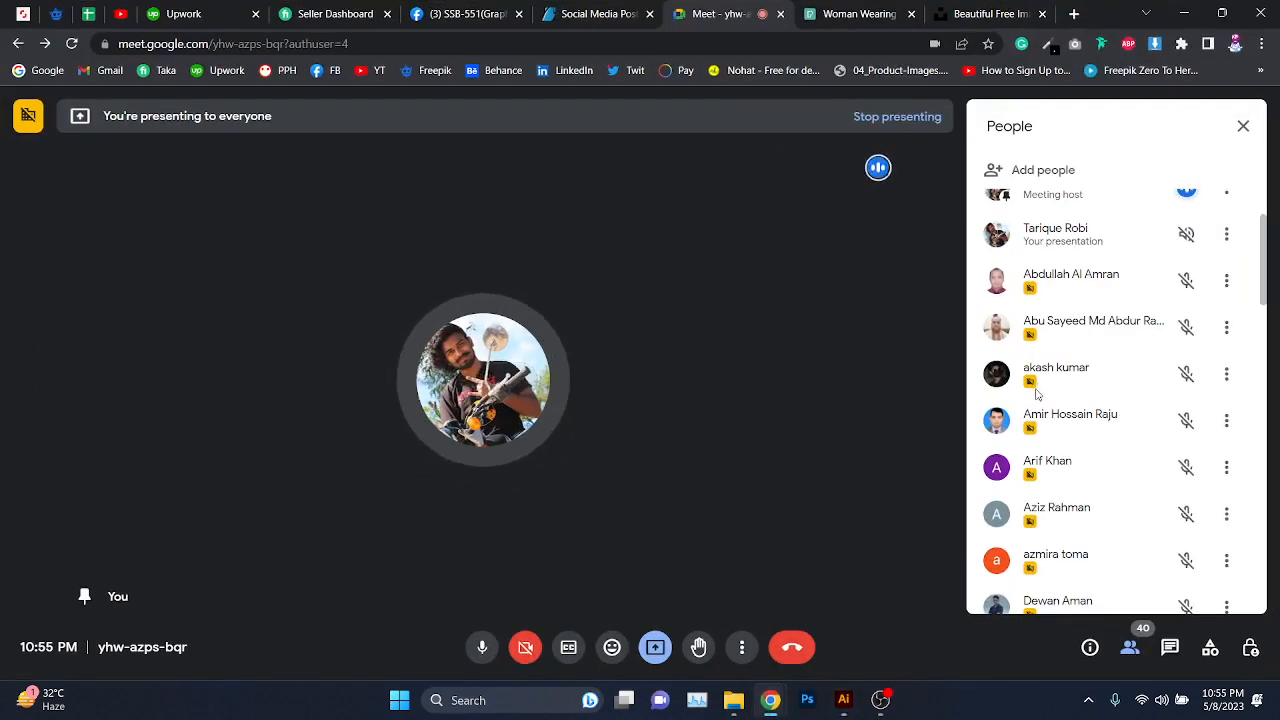
{"action": "scroll", "coordinate": [1036, 393], "scroll_direction": "up", "scroll_amount": 2}
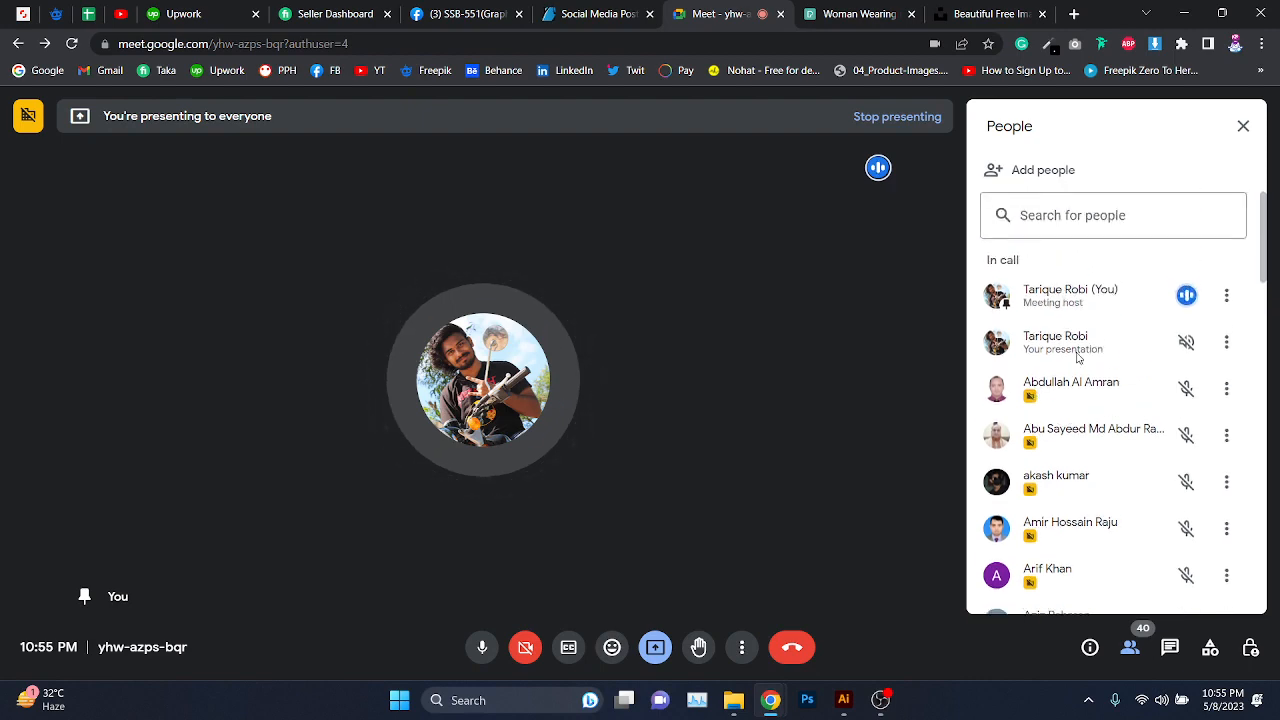
{"action": "left_click", "coordinate": [1189, 10]}
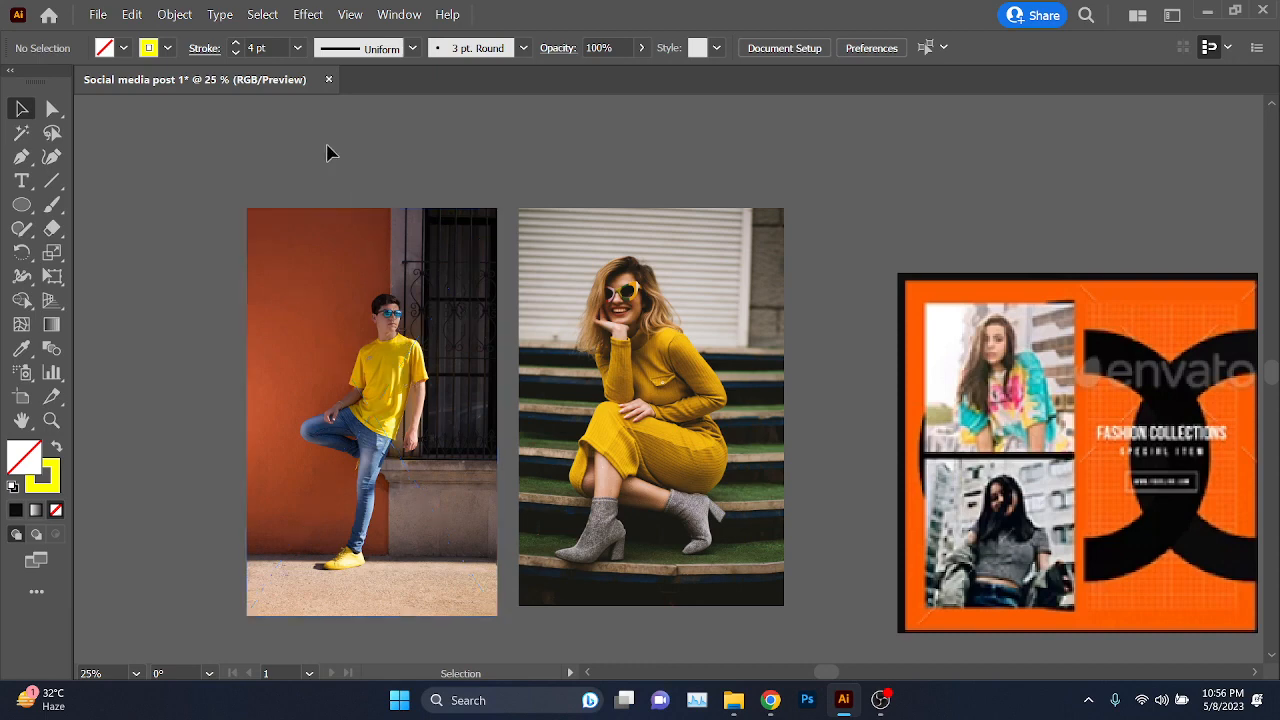
- Embed both linked model photos in the document
{"action": "left_click_drag", "start_coordinate": [330, 152], "coordinate": [620, 320]}
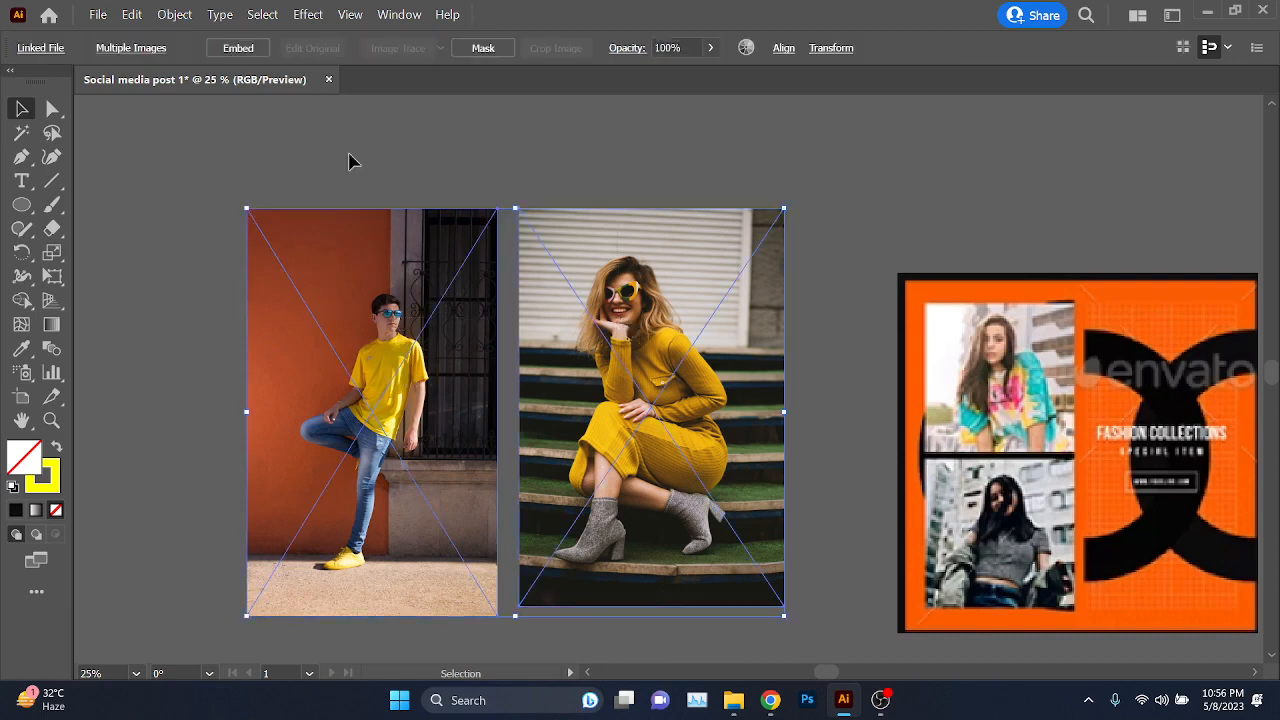
{"action": "left_click", "coordinate": [239, 48]}
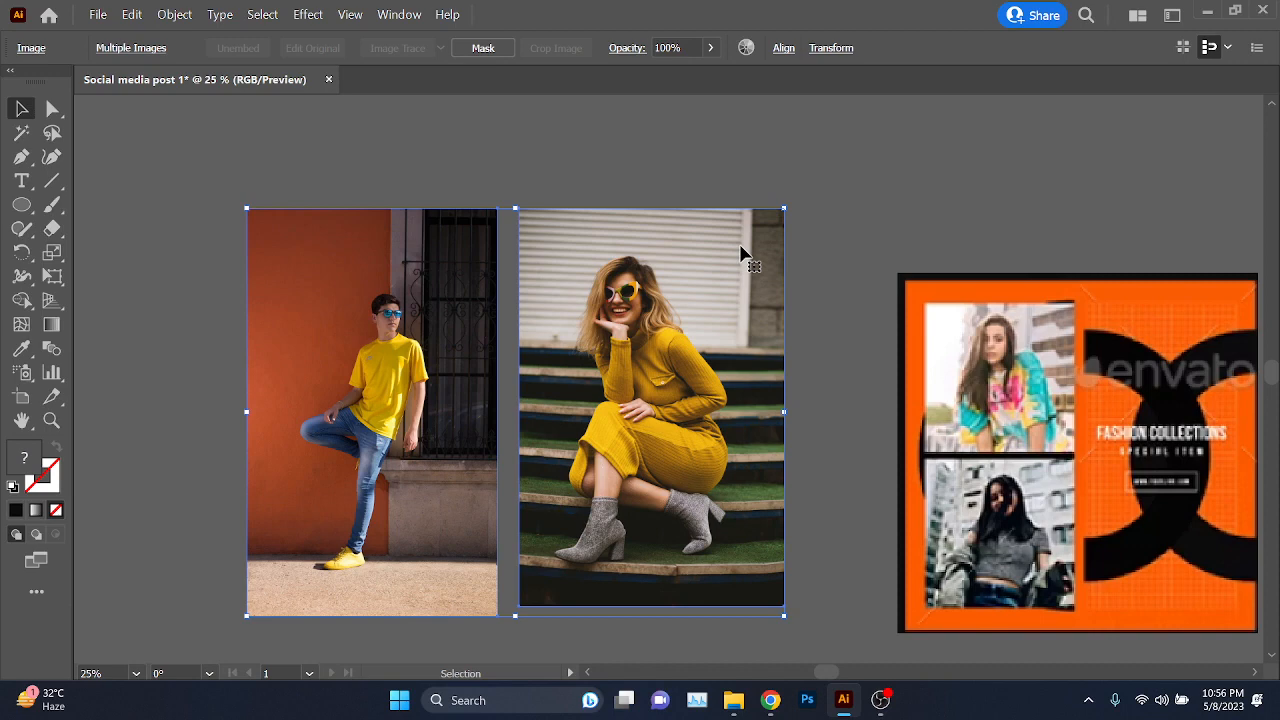
- Glance at the Google Meet call in Chrome and return to Illustrator
{"action": "mouse_move", "coordinate": [770, 700]}
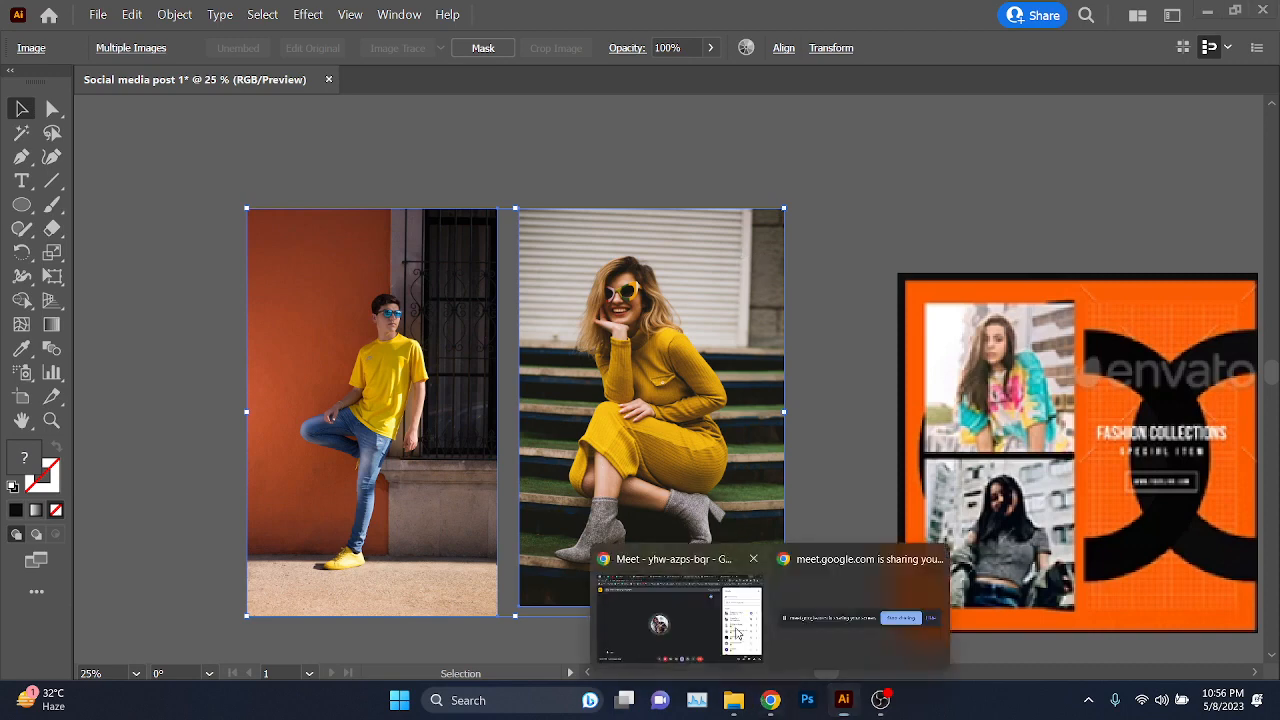
{"action": "left_click", "coordinate": [737, 633]}
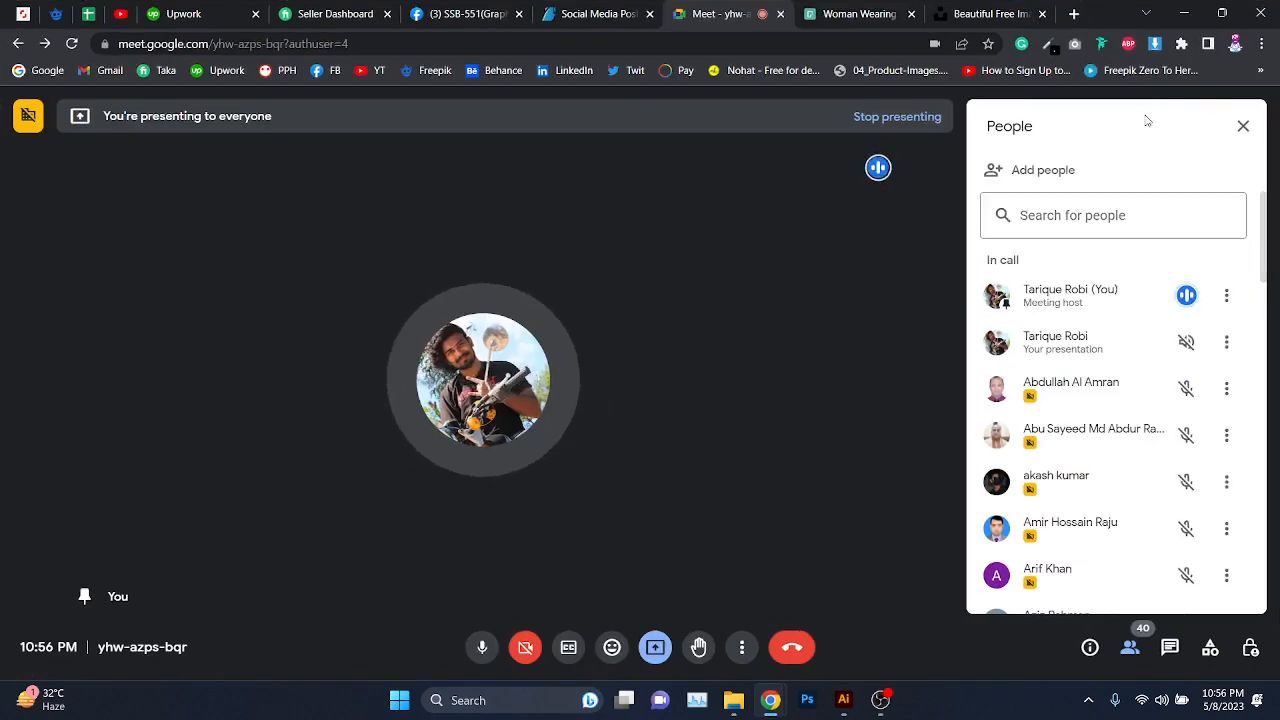
{"action": "left_click", "coordinate": [1182, 12]}
- Undo the embedding of the two model photos and embed them again
{"action": "left_click", "coordinate": [857, 151]}
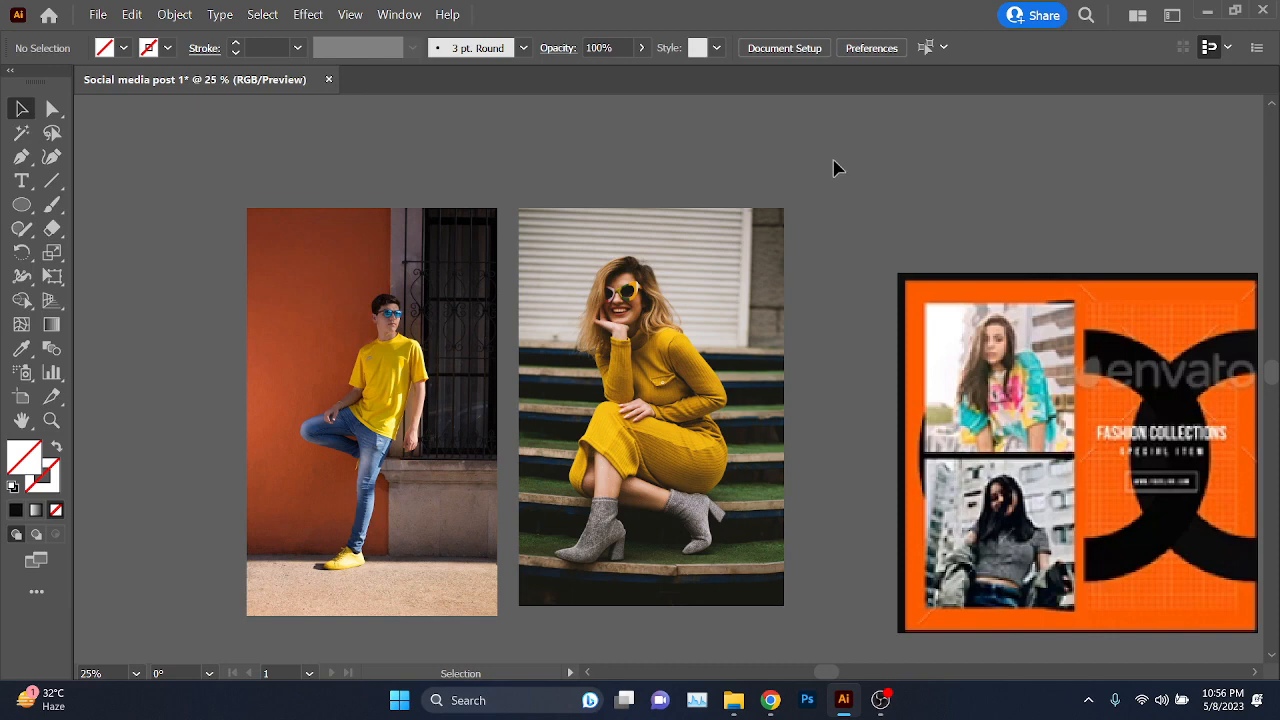
{"action": "key", "text": "ctrl+a"}
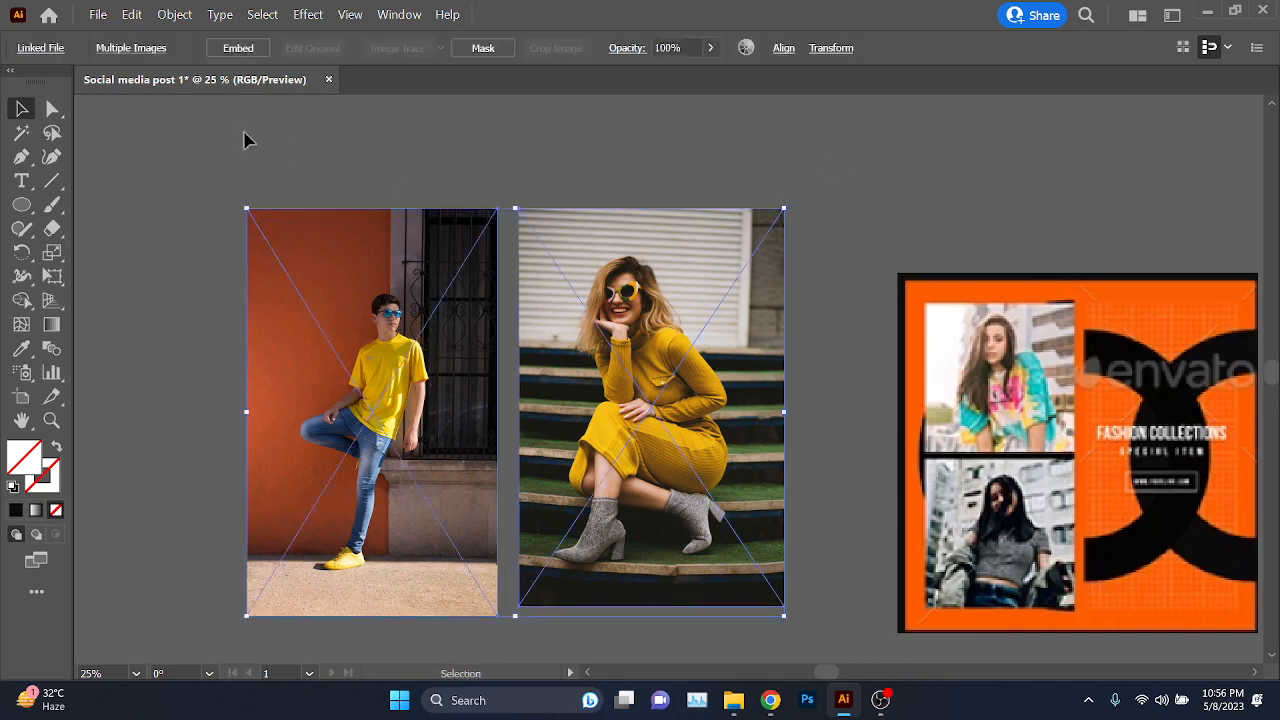
{"action": "left_click", "coordinate": [249, 55]}
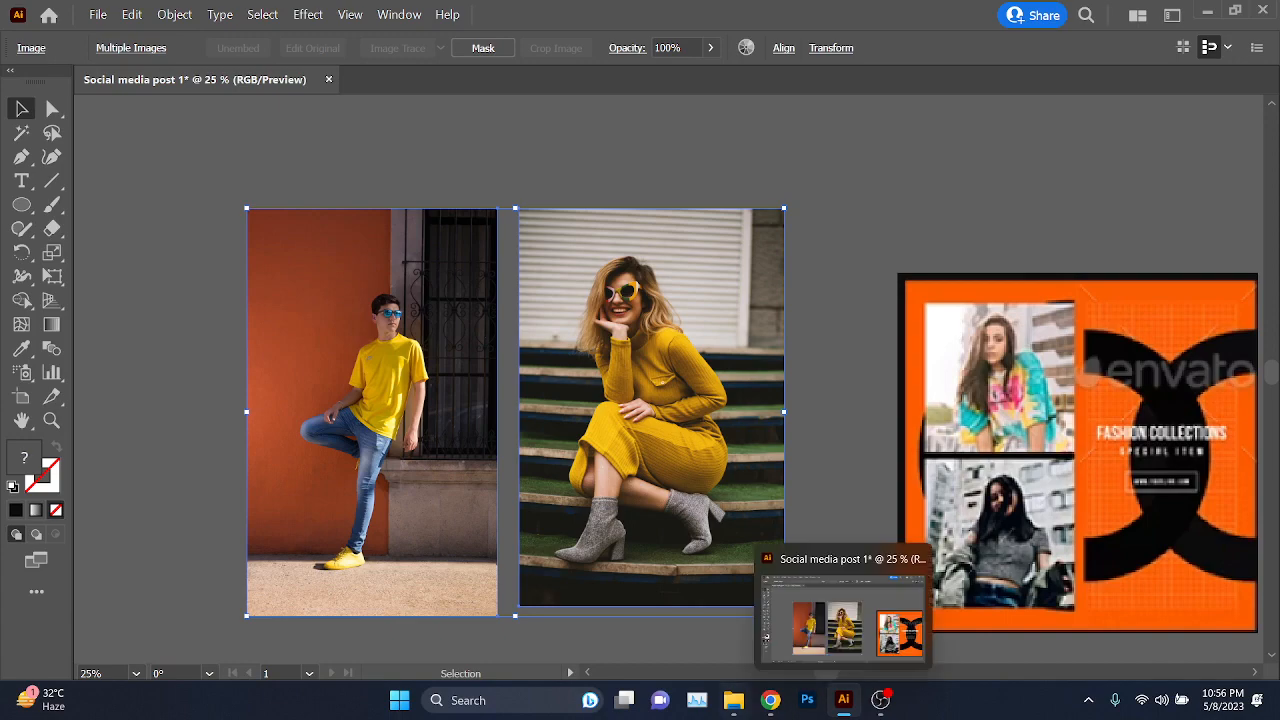
- Read the latest in-call messages of the Google Meet call in Chrome and return to Illustrator
{"action": "mouse_move", "coordinate": [770, 700]}
{"action": "left_click", "coordinate": [740, 648]}
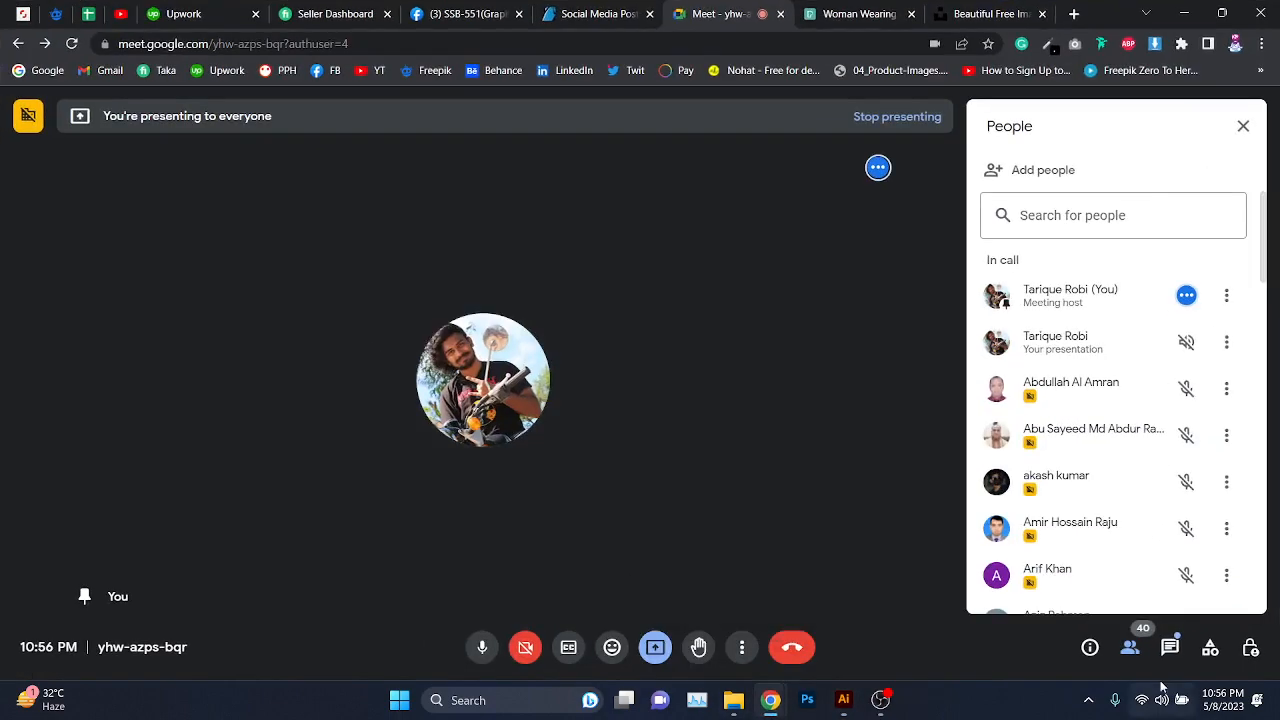
{"action": "left_click", "coordinate": [1169, 648]}
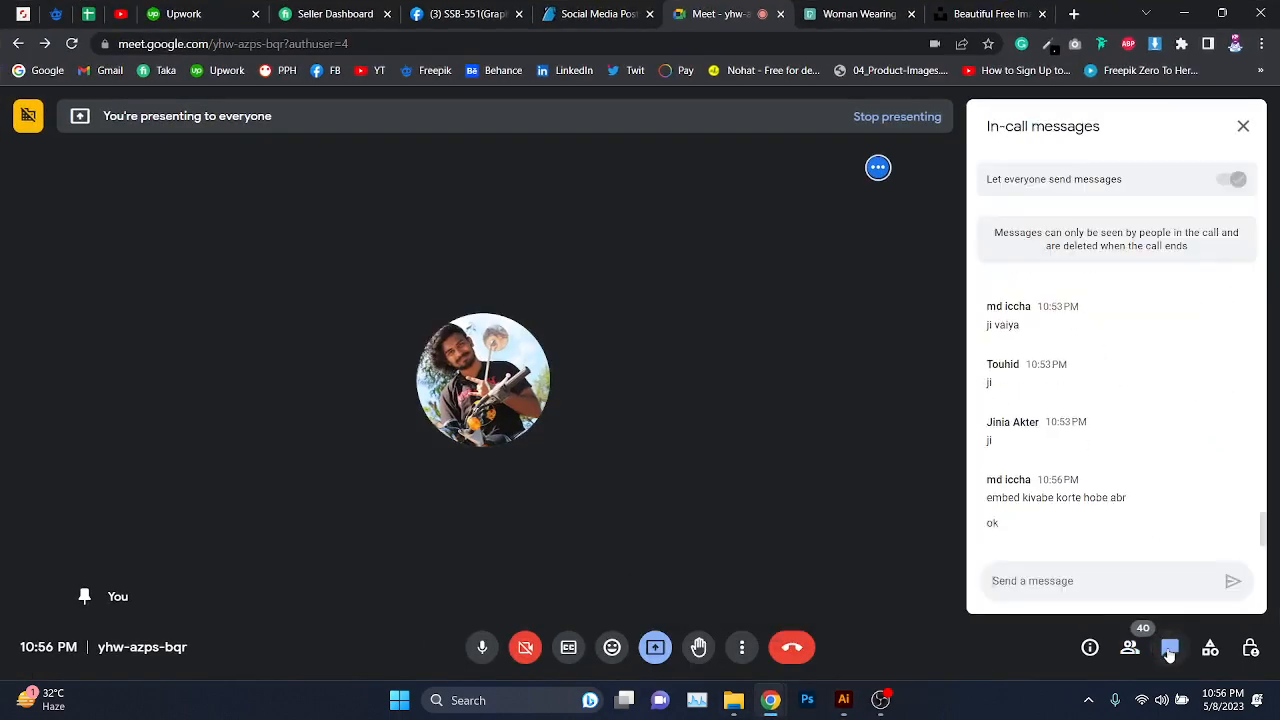
{"action": "left_click", "coordinate": [1184, 13]}
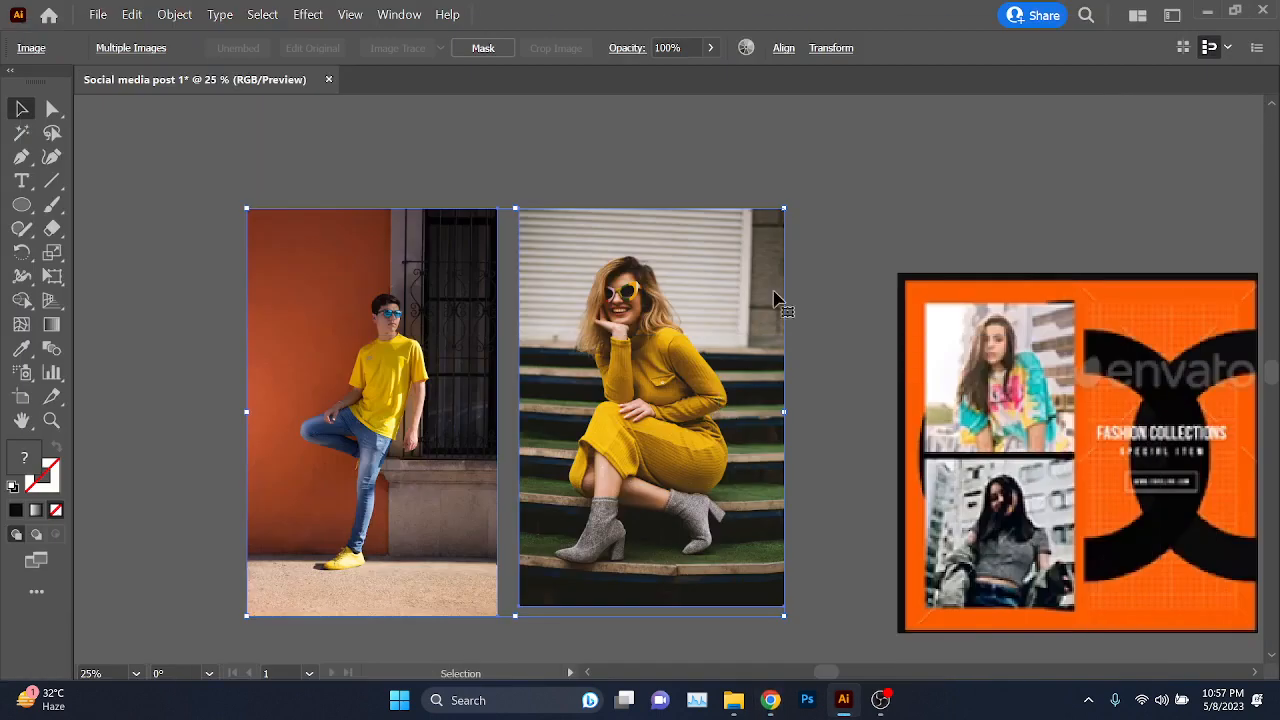
- Revert both model photos to linked files, embed them together in the document, and clear the selection
{"action": "left_click", "coordinate": [829, 314]}
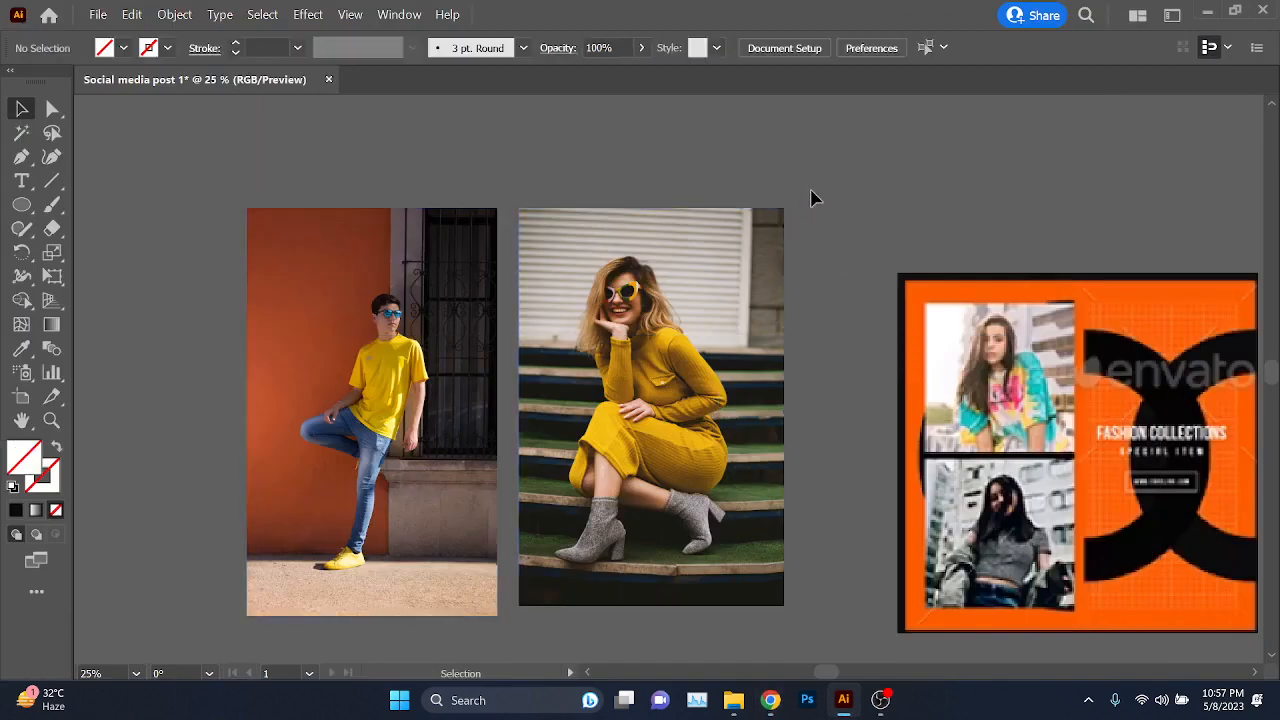
{"action": "left_click_drag", "start_coordinate": [131, 491], "coordinate": [560, 343]}
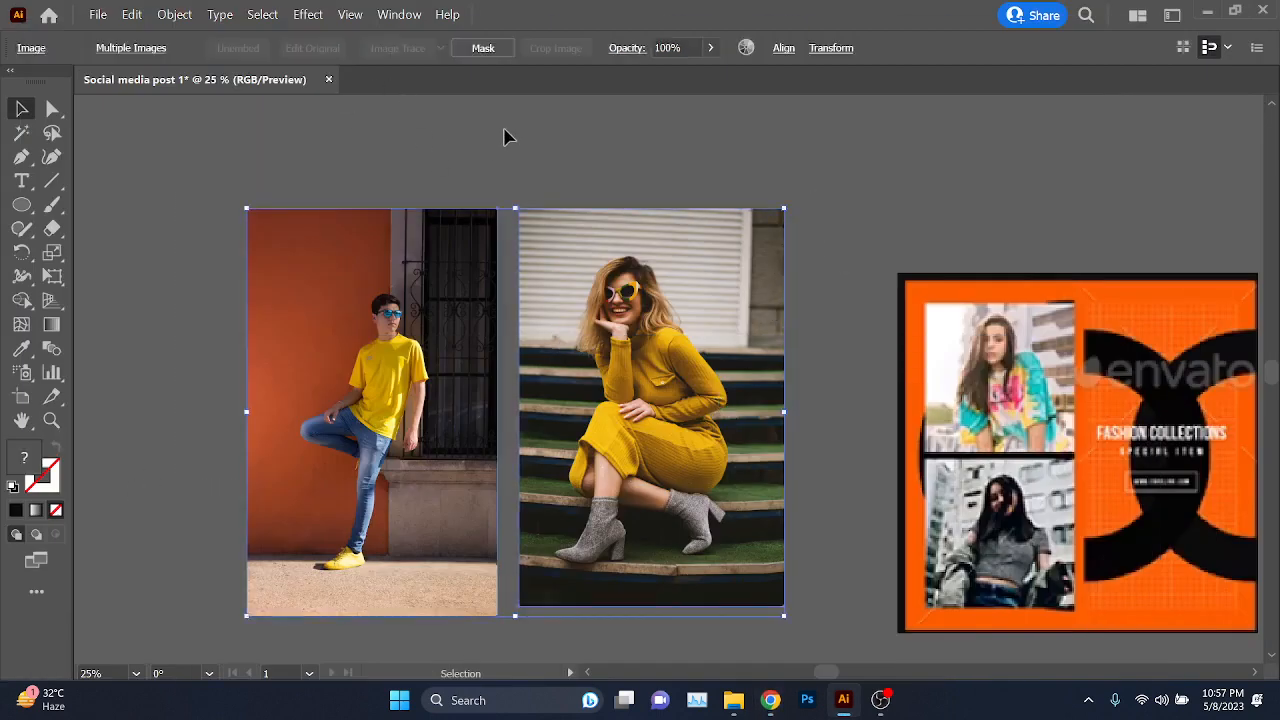
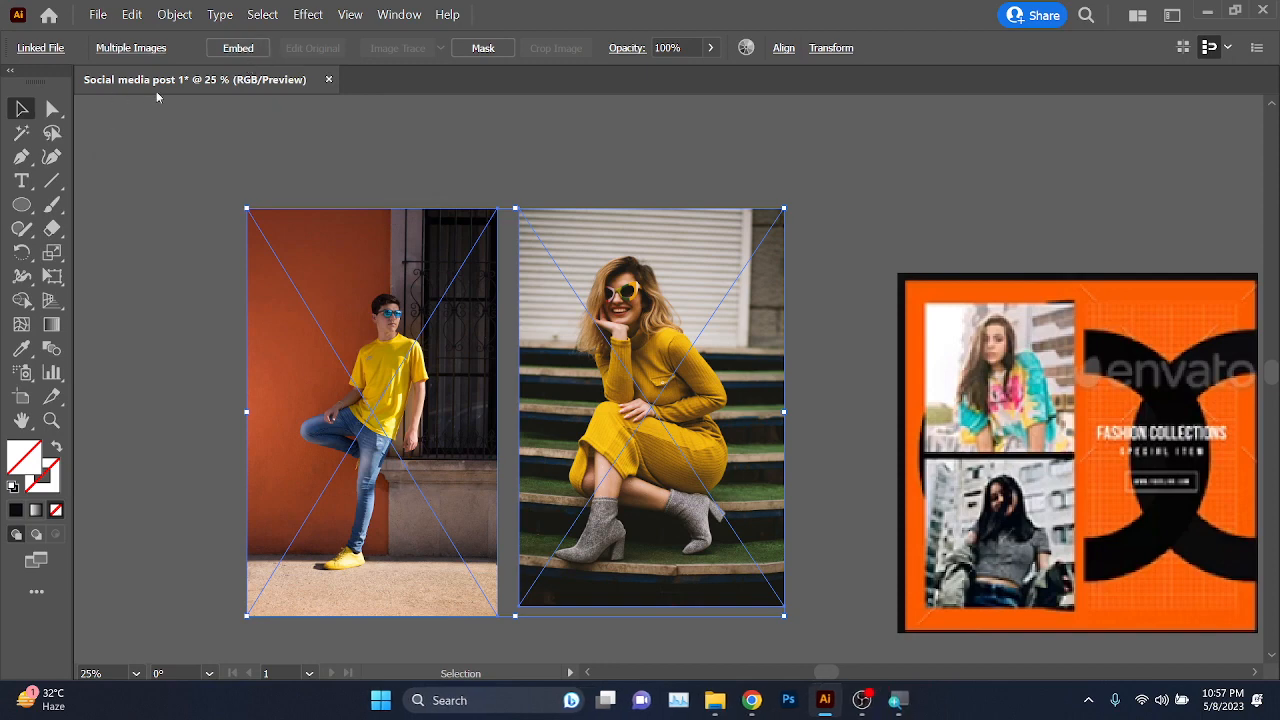
{"action": "left_click", "coordinate": [236, 49]}
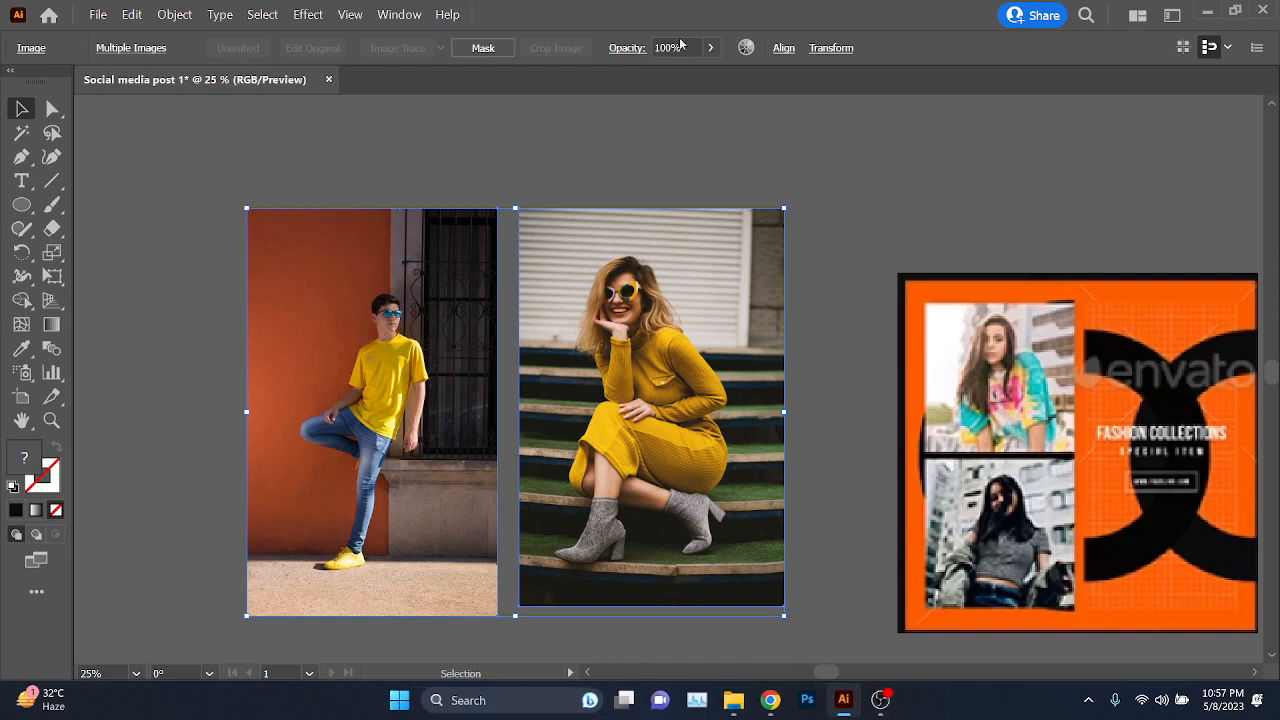
{"action": "left_click", "coordinate": [915, 162]}
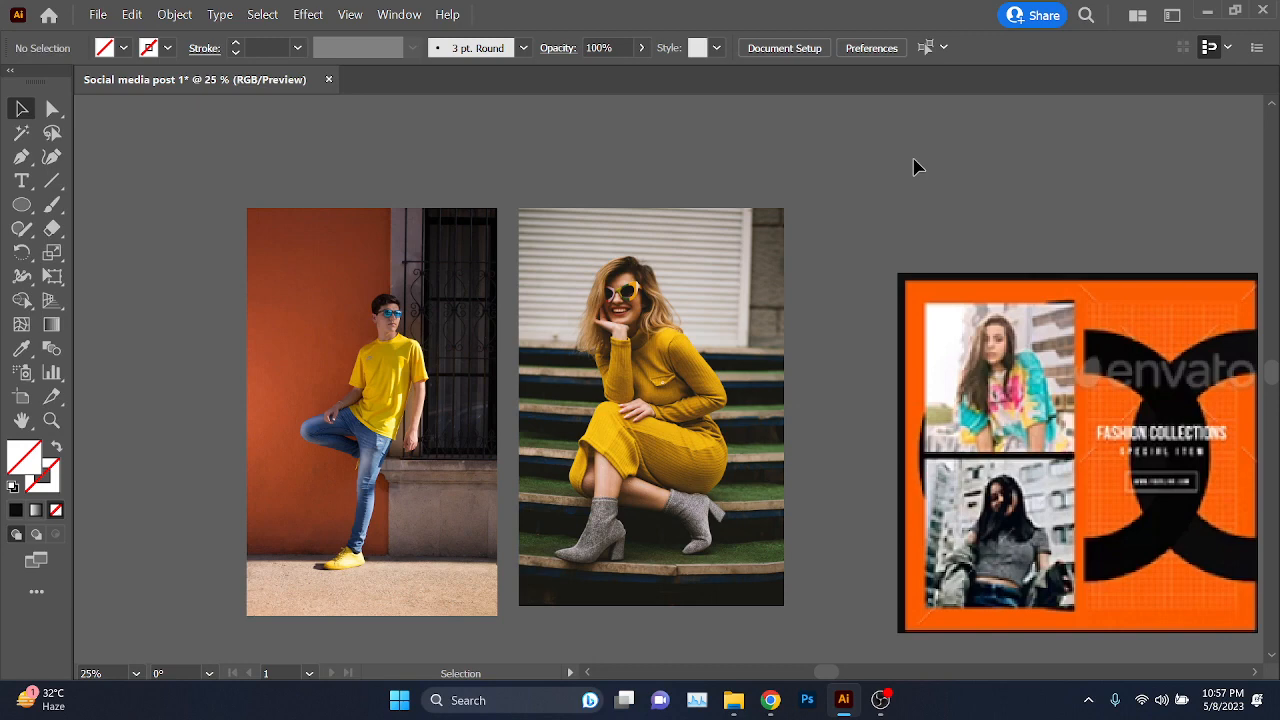
- Move the photo of the seated woman in yellow onto an empty canvas area, away from the other photo and the artboard
{"action": "scroll", "coordinate": [914, 163], "scroll_direction": "down", "scroll_amount": 4}
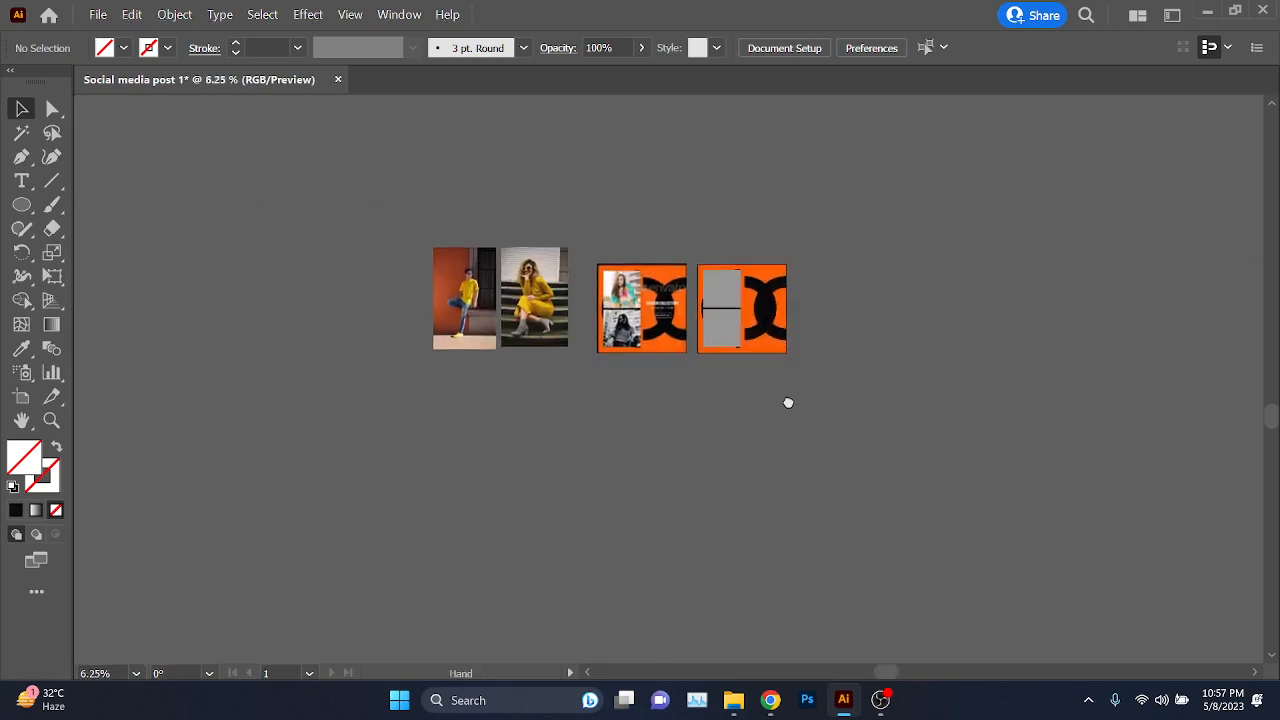
{"action": "scroll", "coordinate": [383, 250], "scroll_direction": "up", "scroll_amount": 2}
{"action": "left_click_drag", "start_coordinate": [383, 251], "coordinate": [442, 347]}
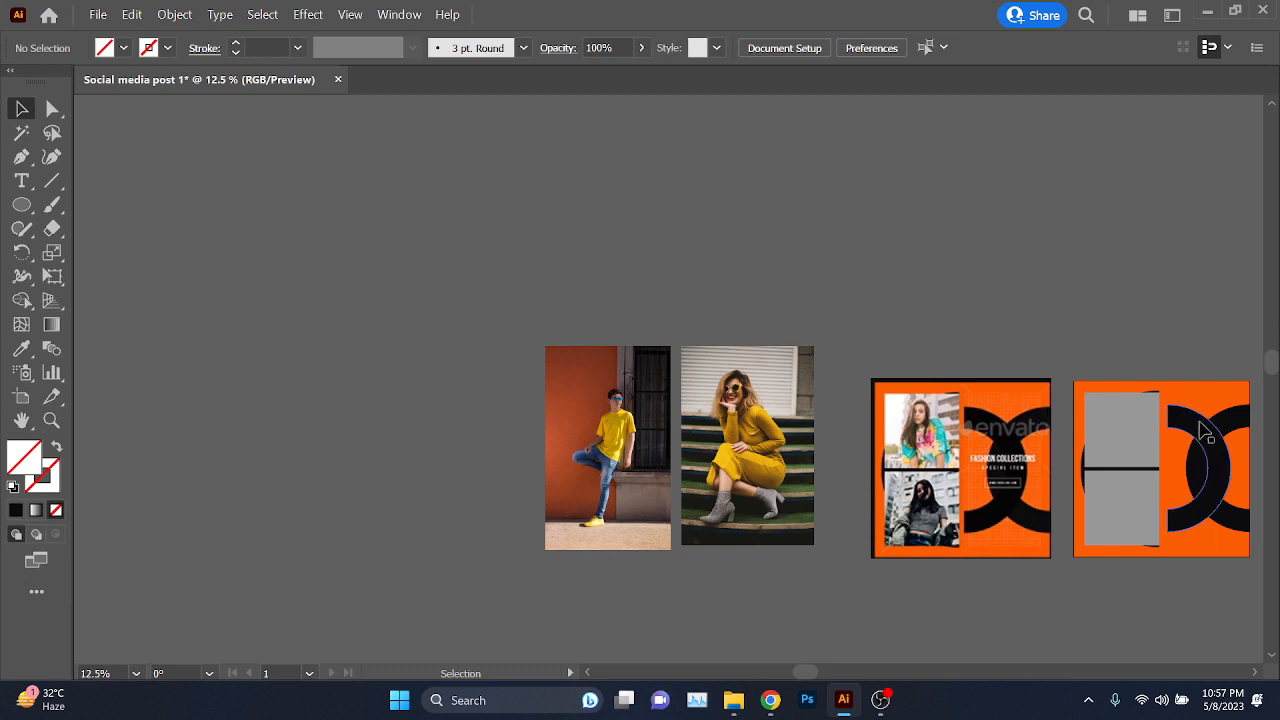
{"action": "scroll", "coordinate": [763, 380], "scroll_direction": "left", "scroll_amount": 5}
{"action": "left_click_drag", "start_coordinate": [1102, 418], "coordinate": [685, 340]}
{"action": "left_click_drag", "start_coordinate": [986, 400], "coordinate": [763, 463]}
{"action": "left_click_drag", "start_coordinate": [1040, 340], "coordinate": [808, 463]}
{"action": "left_click_drag", "start_coordinate": [874, 494], "coordinate": [1106, 256]}
{"action": "left_click_drag", "start_coordinate": [448, 435], "coordinate": [700, 507]}
{"action": "key", "text": "ctrl+="}
{"action": "key", "text": "ctrl+="}
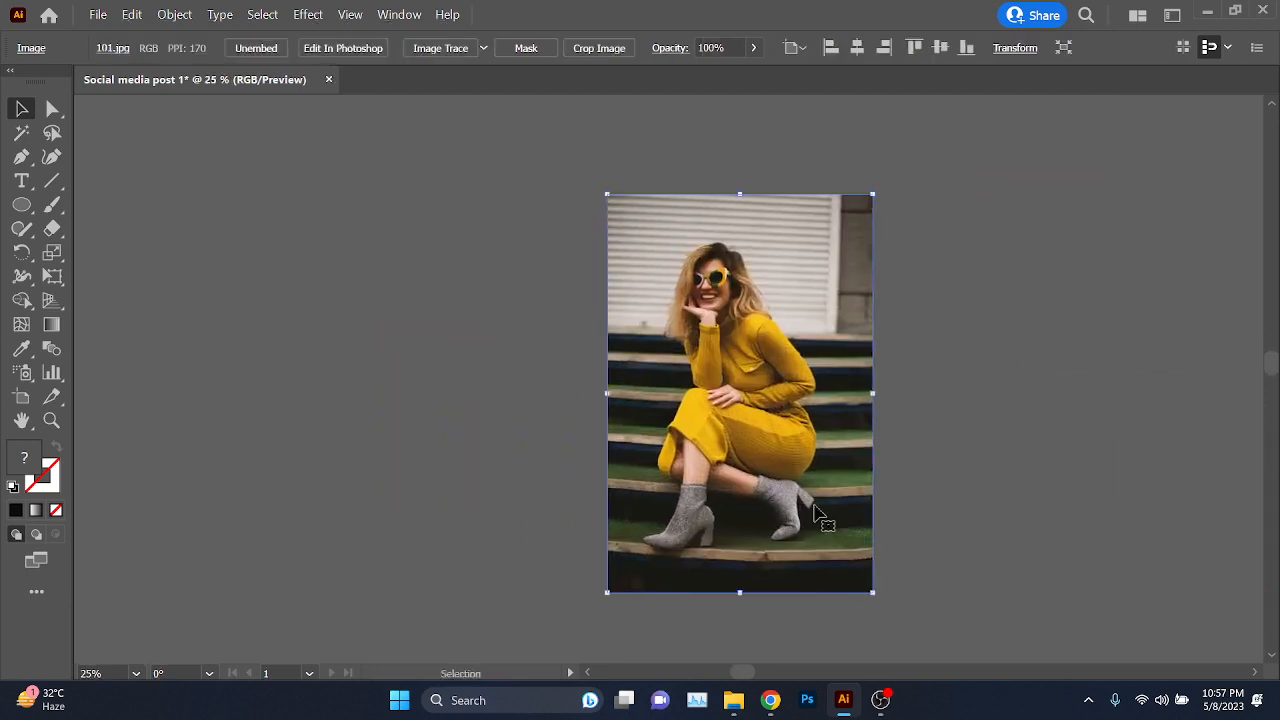
- Draw a circle in the empty space beside the seated woman's photo and fill it with yellow
{"action": "left_click", "coordinate": [20, 205]}
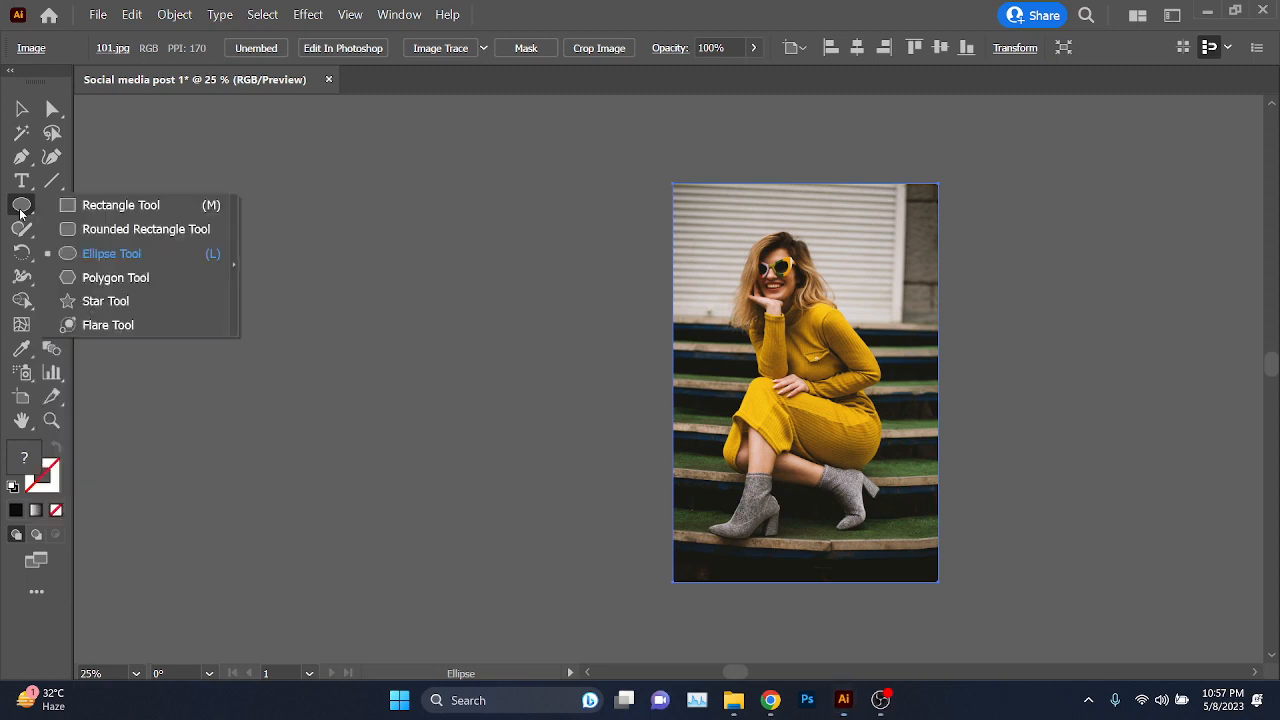
{"action": "left_click", "coordinate": [108, 251]}
{"action": "left_click_drag", "start_coordinate": [250, 187], "coordinate": [521, 530]}
{"action": "left_click", "coordinate": [21, 109]}
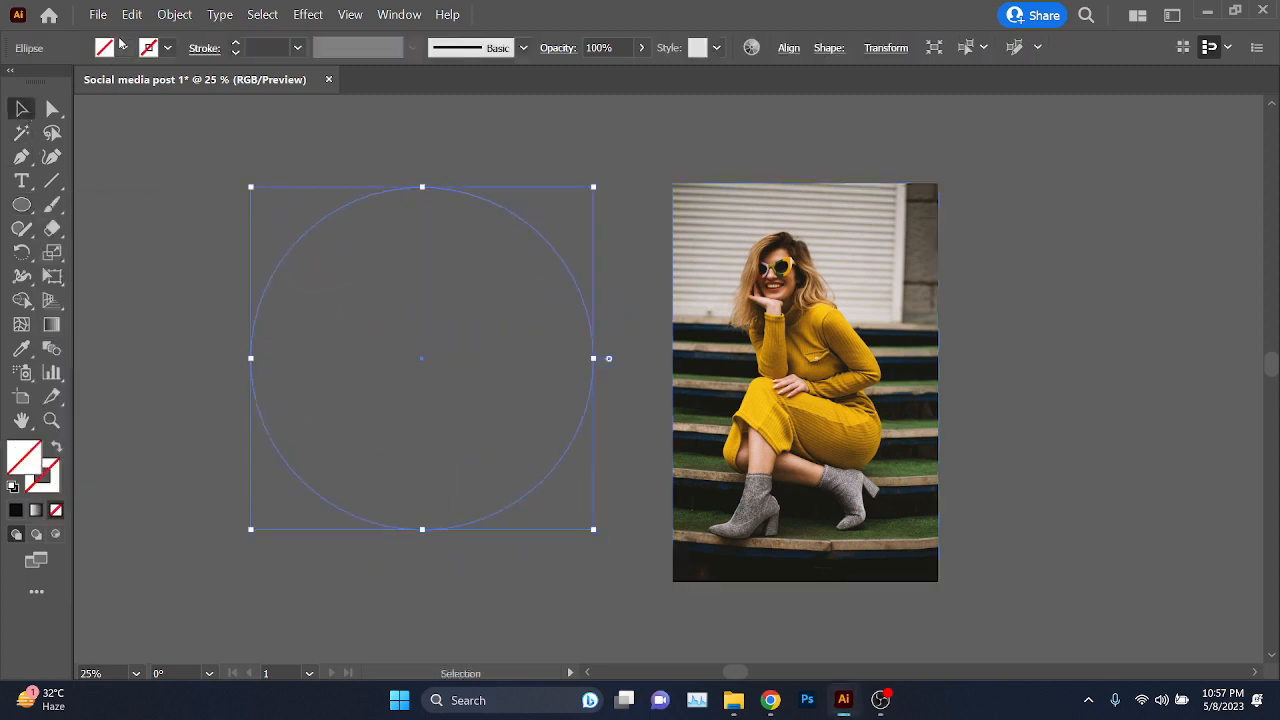
{"action": "left_click", "coordinate": [123, 48]}
{"action": "left_click", "coordinate": [83, 81]}
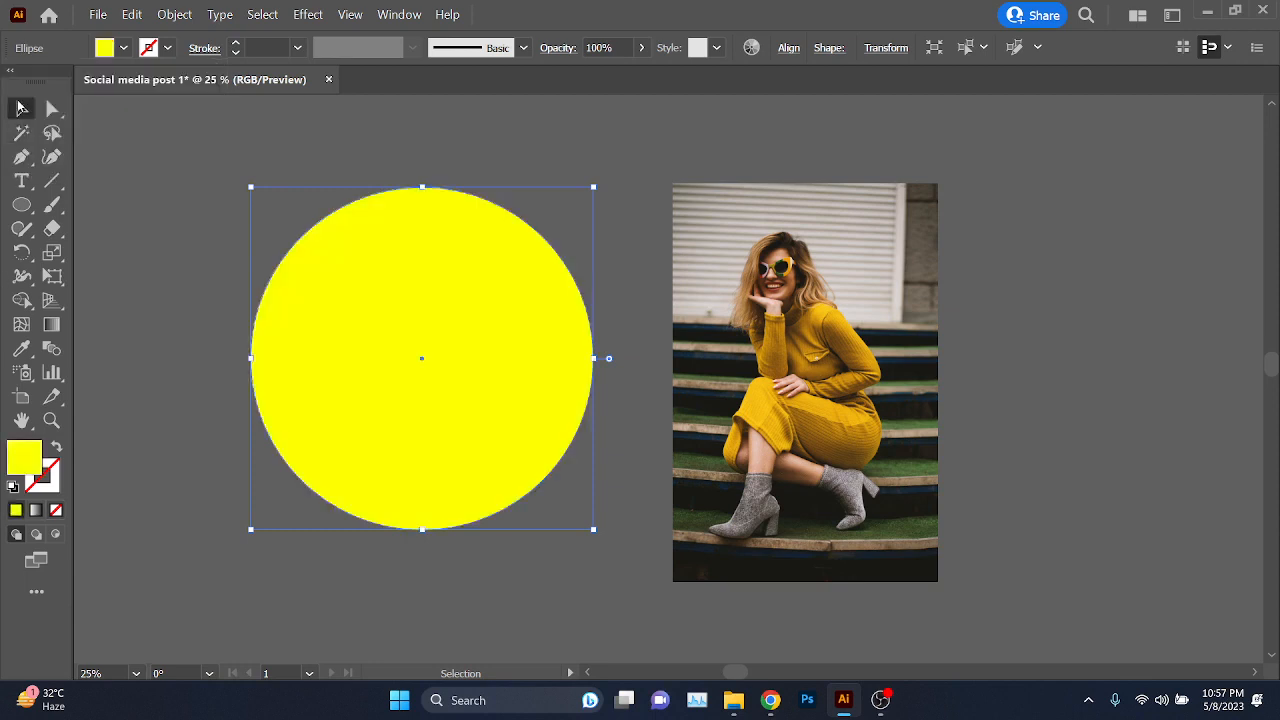
- Shrink the yellow circle to about 761 px across and place it over the middle of the woman's photo
{"action": "left_click_drag", "start_coordinate": [497, 378], "coordinate": [620, 400]}
{"action": "left_click_drag", "start_coordinate": [569, 470], "coordinate": [576, 486]}
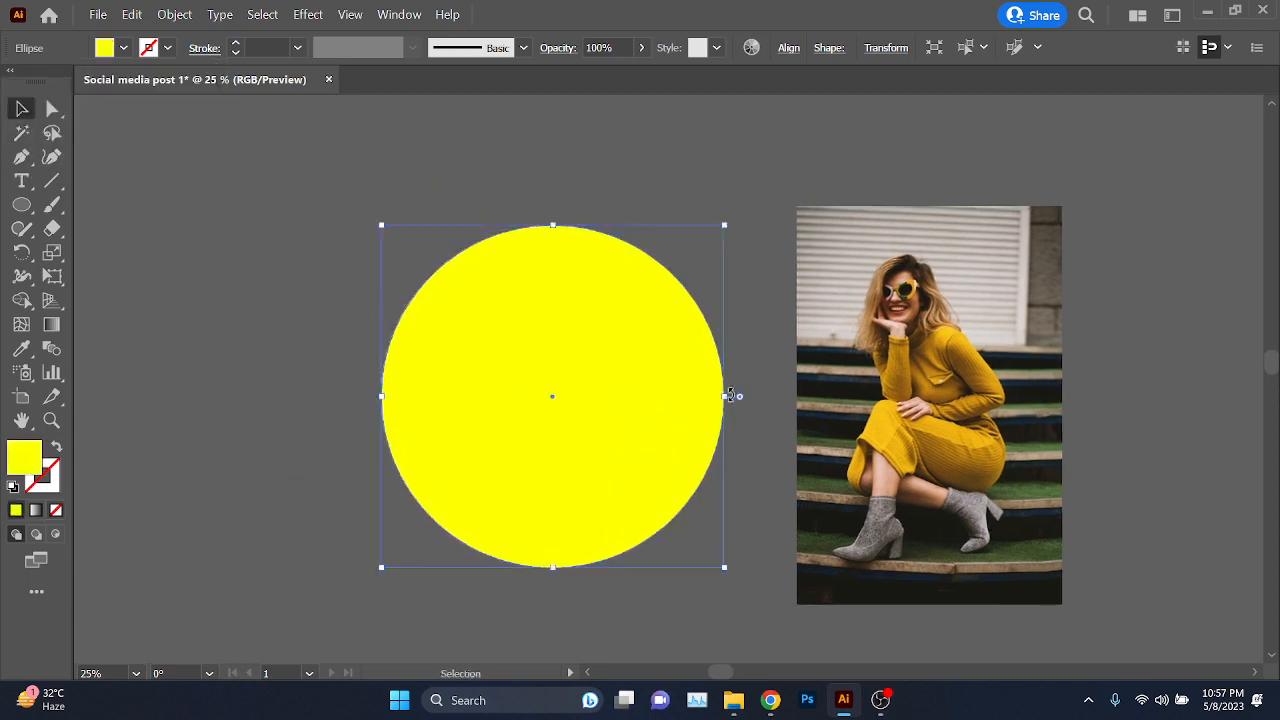
{"action": "left_click_drag", "start_coordinate": [726, 396], "coordinate": [674, 371]}
{"action": "left_click_drag", "start_coordinate": [553, 428], "coordinate": [584, 440]}
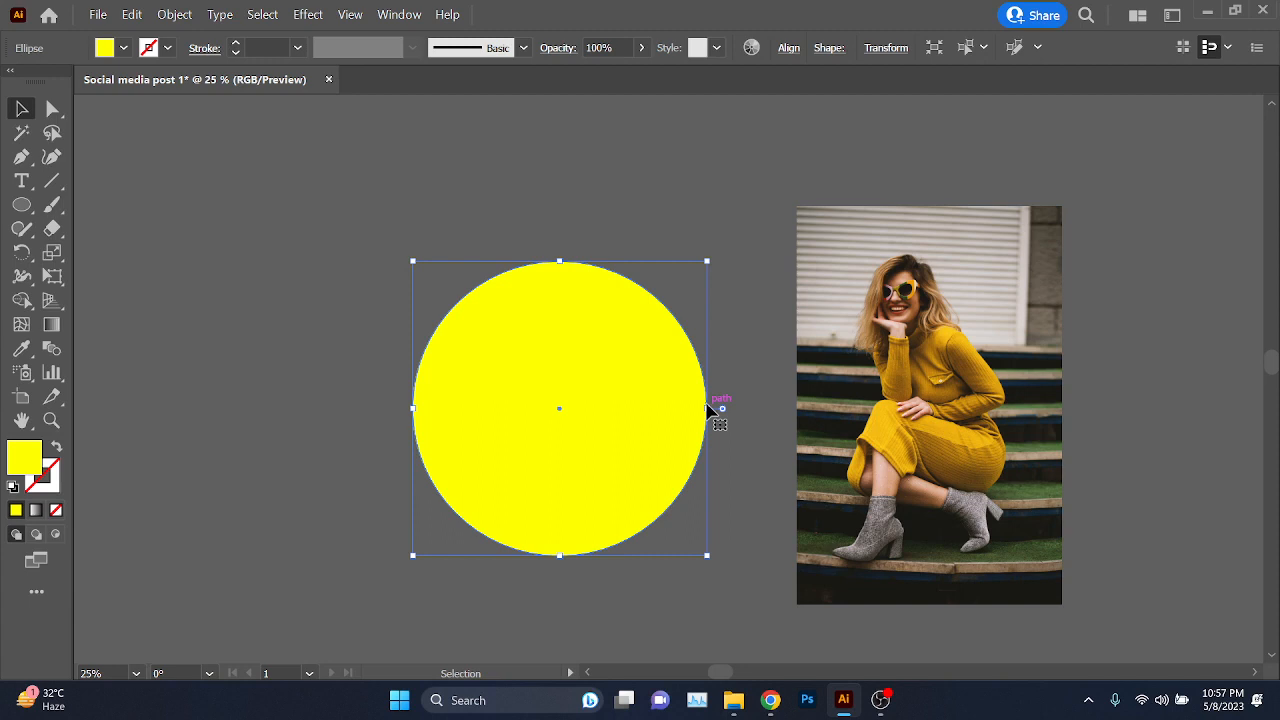
{"action": "left_click_drag", "start_coordinate": [708, 409], "coordinate": [661, 414]}
{"action": "scroll", "coordinate": [737, 400], "scroll_direction": "right", "scroll_amount": 3}
{"action": "left_click_drag", "start_coordinate": [331, 417], "coordinate": [675, 393]}
{"action": "scroll", "coordinate": [552, 477], "scroll_direction": "right", "scroll_amount": 3}
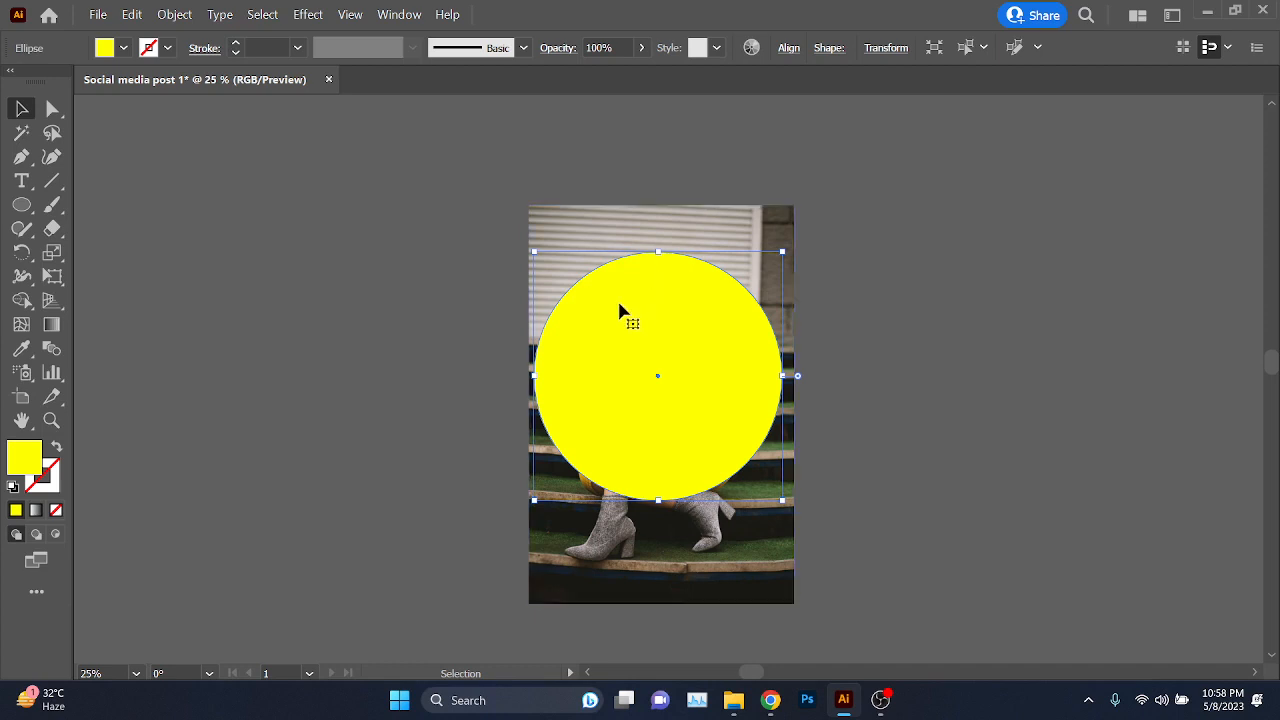
- Try clipping the woman's photo to the yellow circle with a clipping mask and undo it
{"action": "key", "text": "space"}
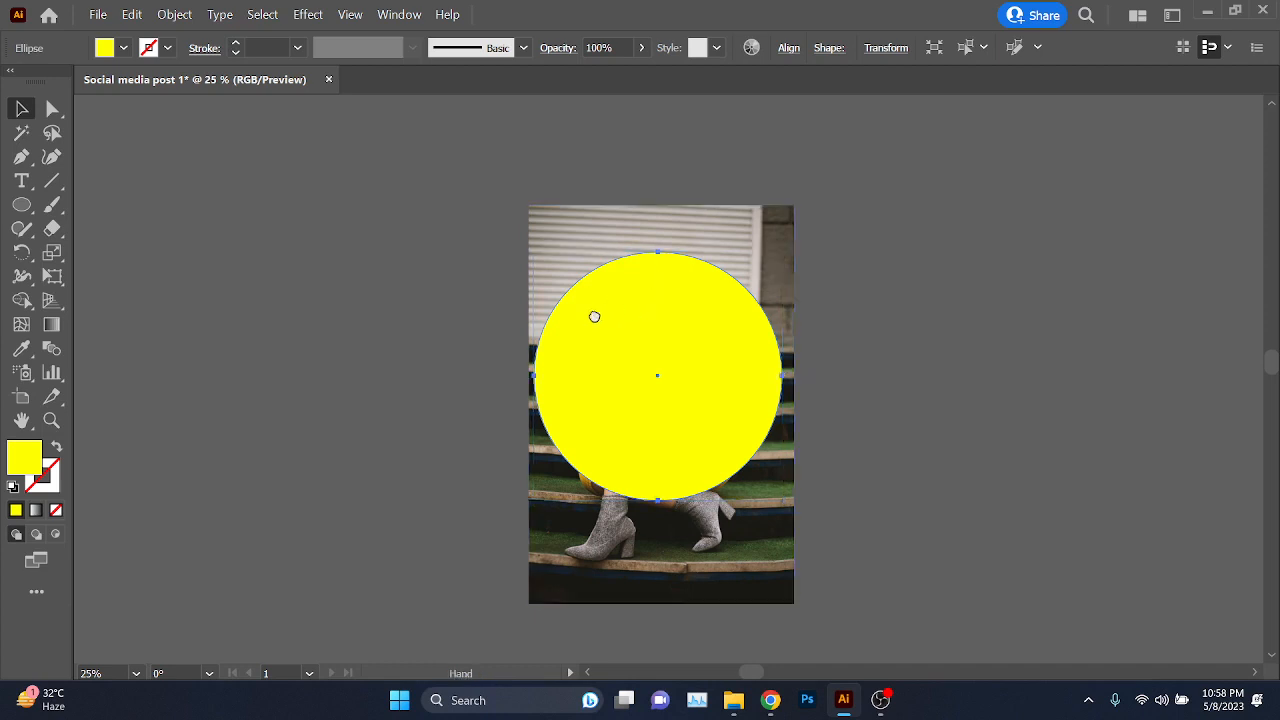
{"action": "left_click_drag", "start_coordinate": [594, 317], "coordinate": [511, 332]}
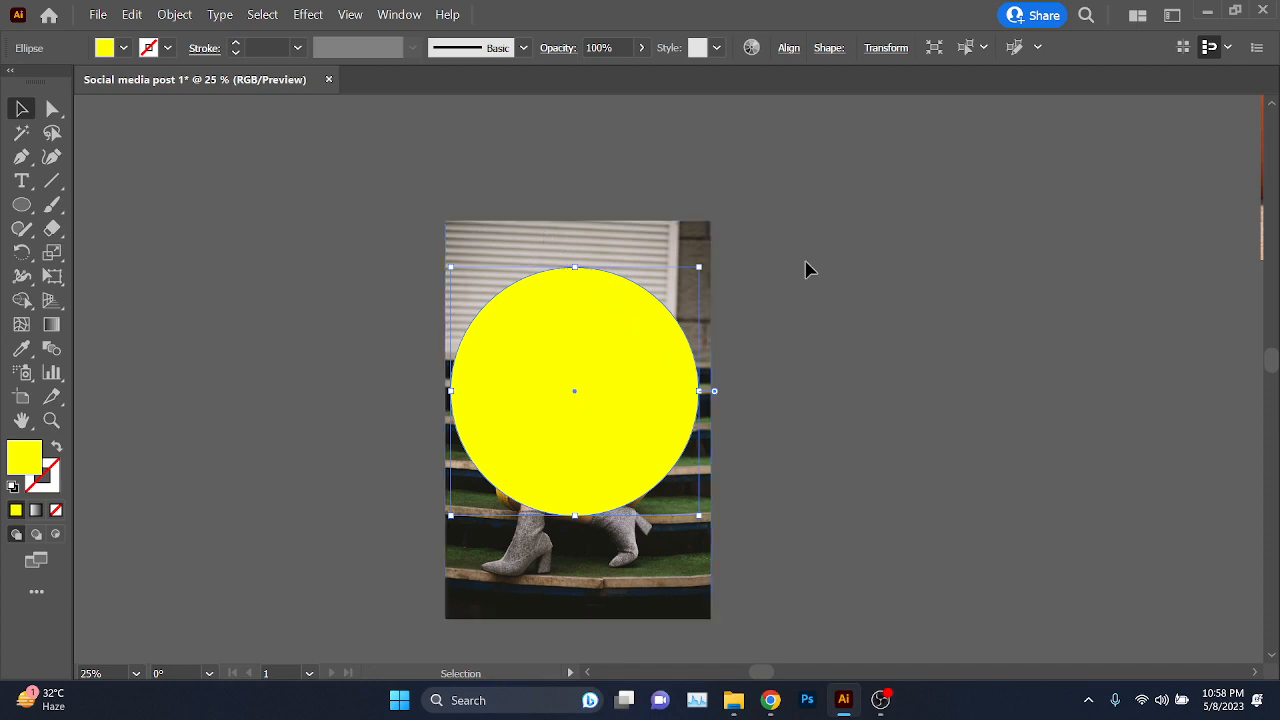
{"action": "left_click_drag", "start_coordinate": [776, 326], "coordinate": [624, 392]}
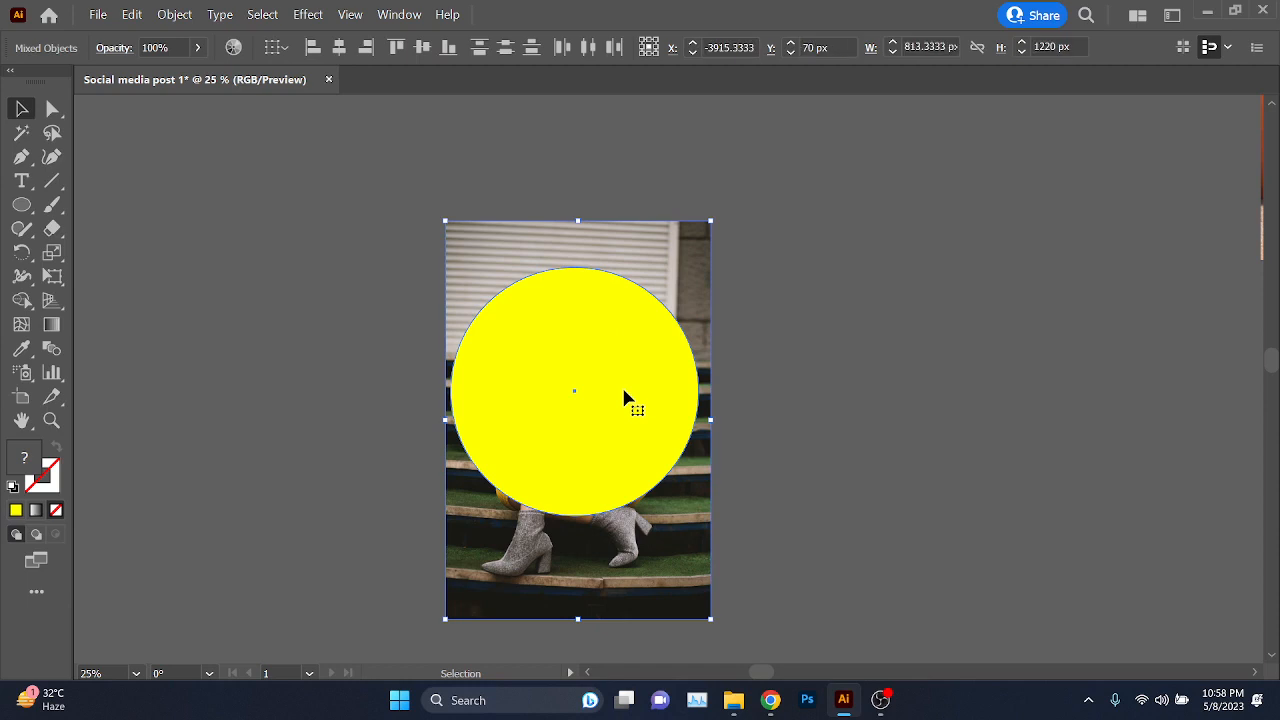
{"action": "left_click", "coordinate": [852, 307]}
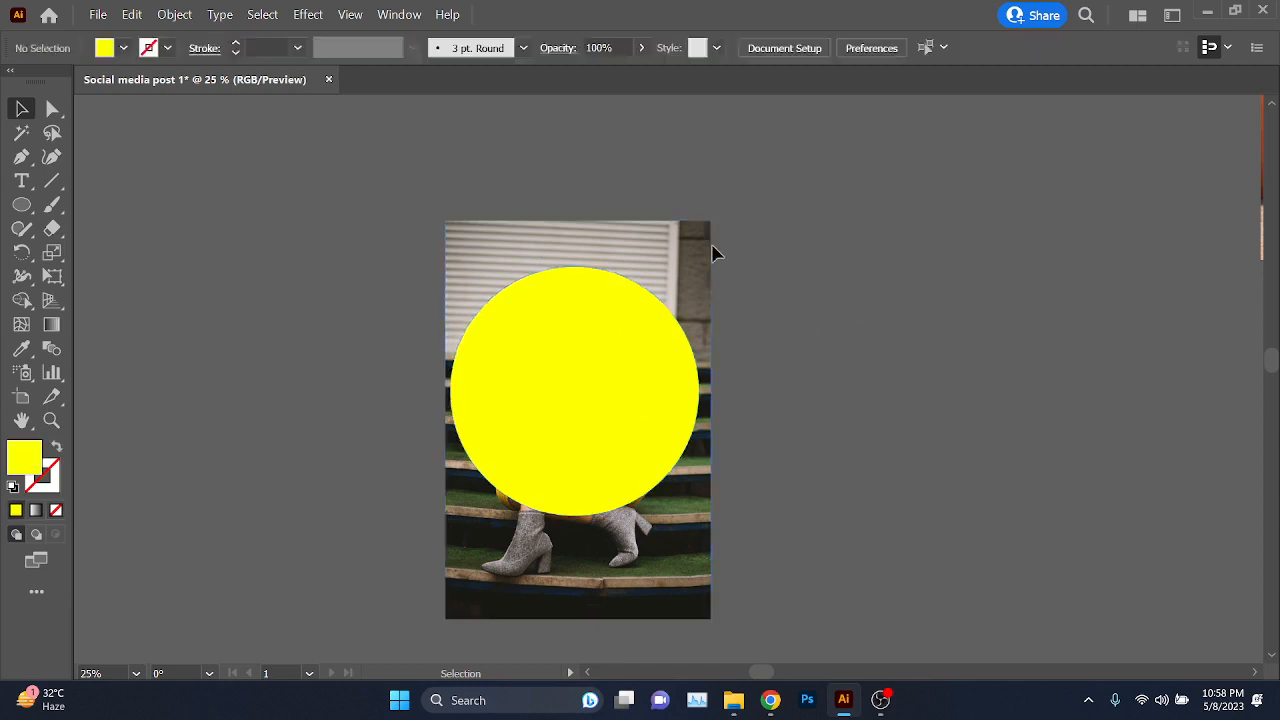
{"action": "left_click", "coordinate": [520, 320]}
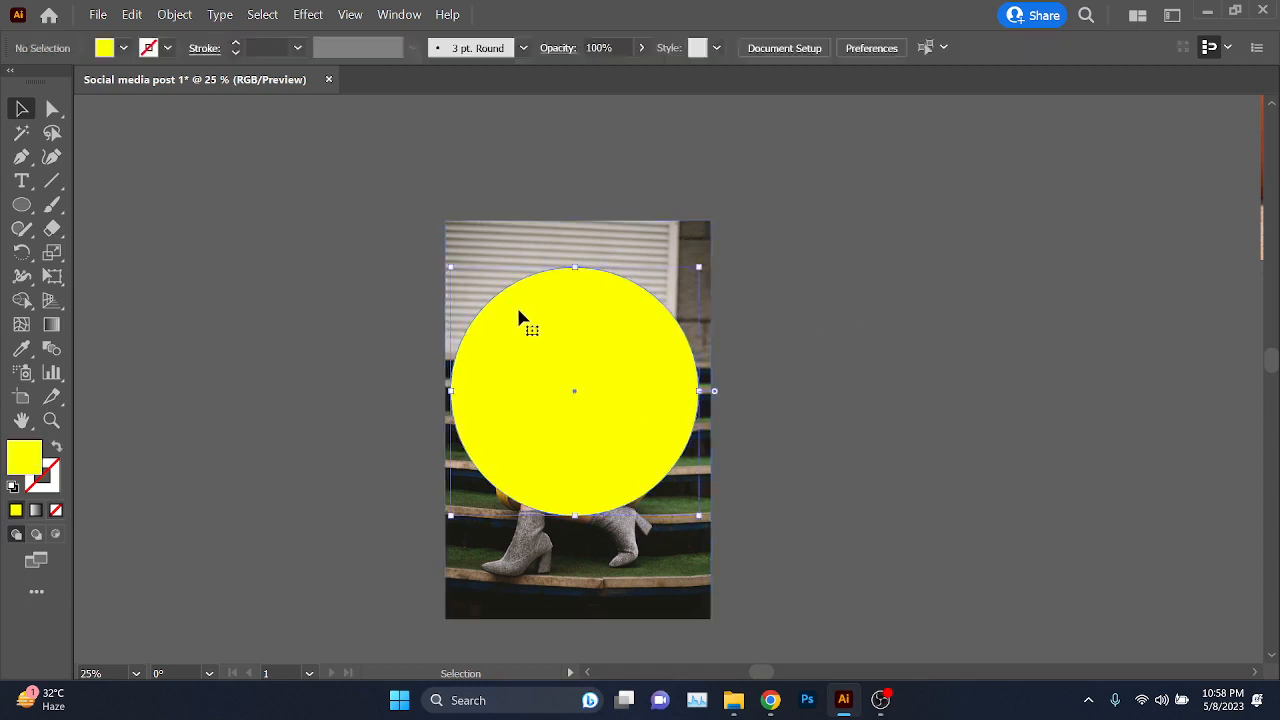
{"action": "left_click", "coordinate": [614, 230], "text": "shift"}
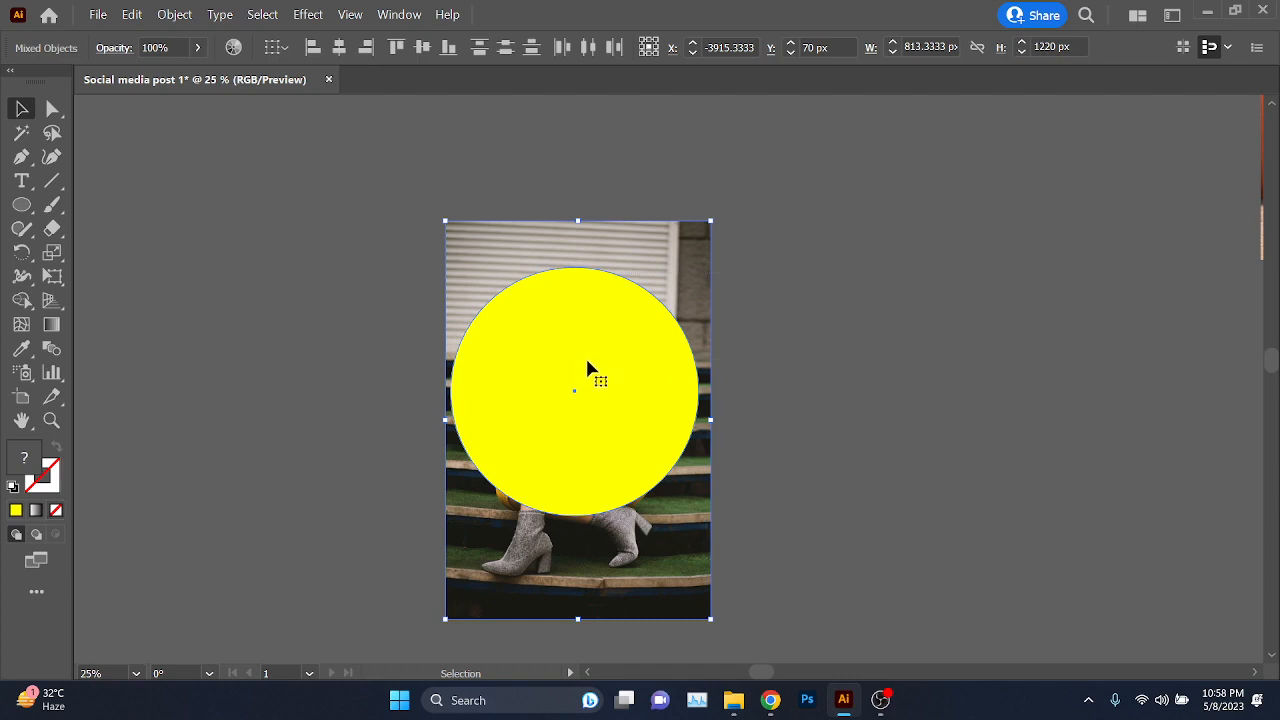
{"action": "right_click", "coordinate": [586, 291]}
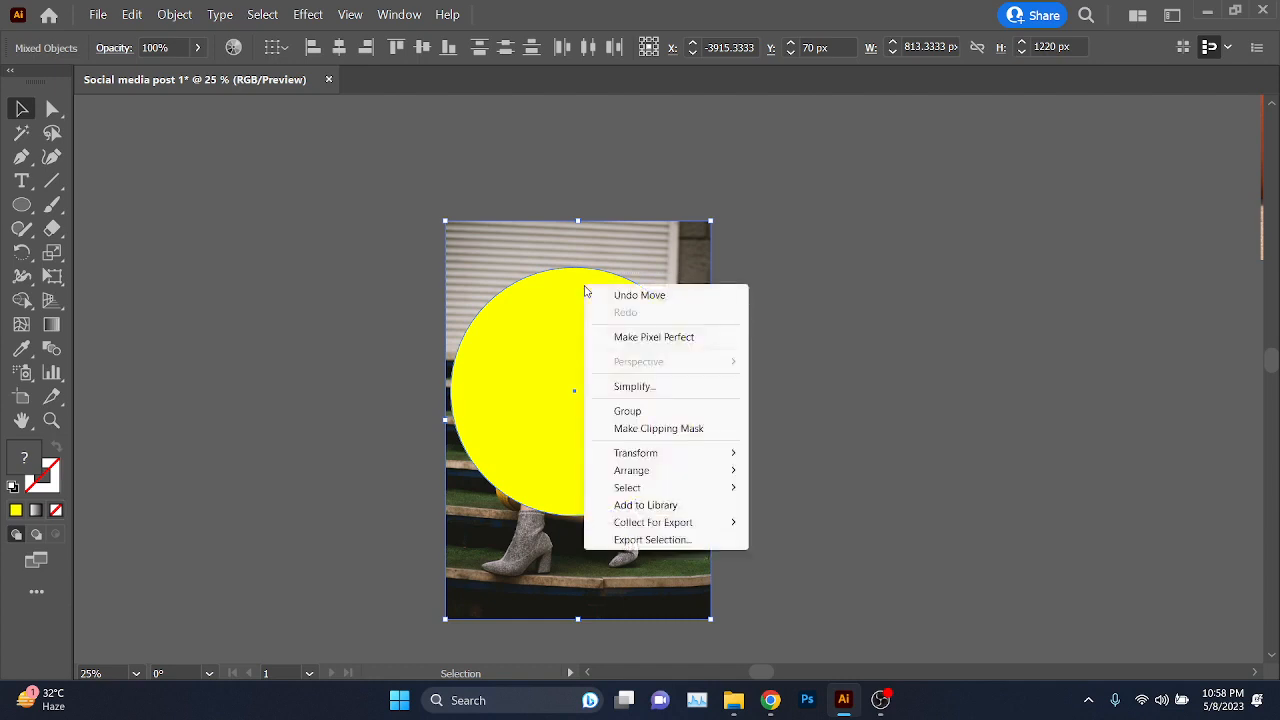
{"action": "left_click", "coordinate": [650, 429]}
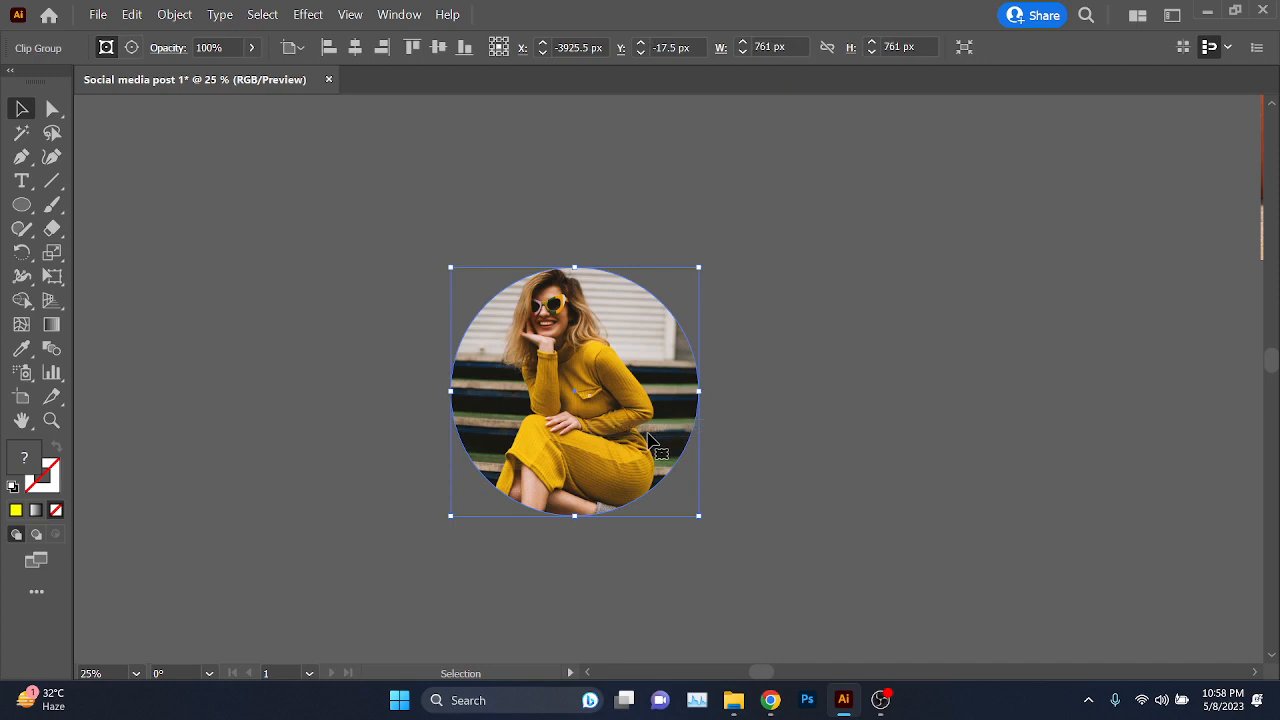
{"action": "key", "text": "ctrl+z"}
- Move the yellow circle slightly higher on the photo, horizontally centred, so that it frames the woman's head and upper body
{"action": "left_click", "coordinate": [878, 388]}
{"action": "left_click_drag", "start_coordinate": [766, 511], "coordinate": [923, 486]}
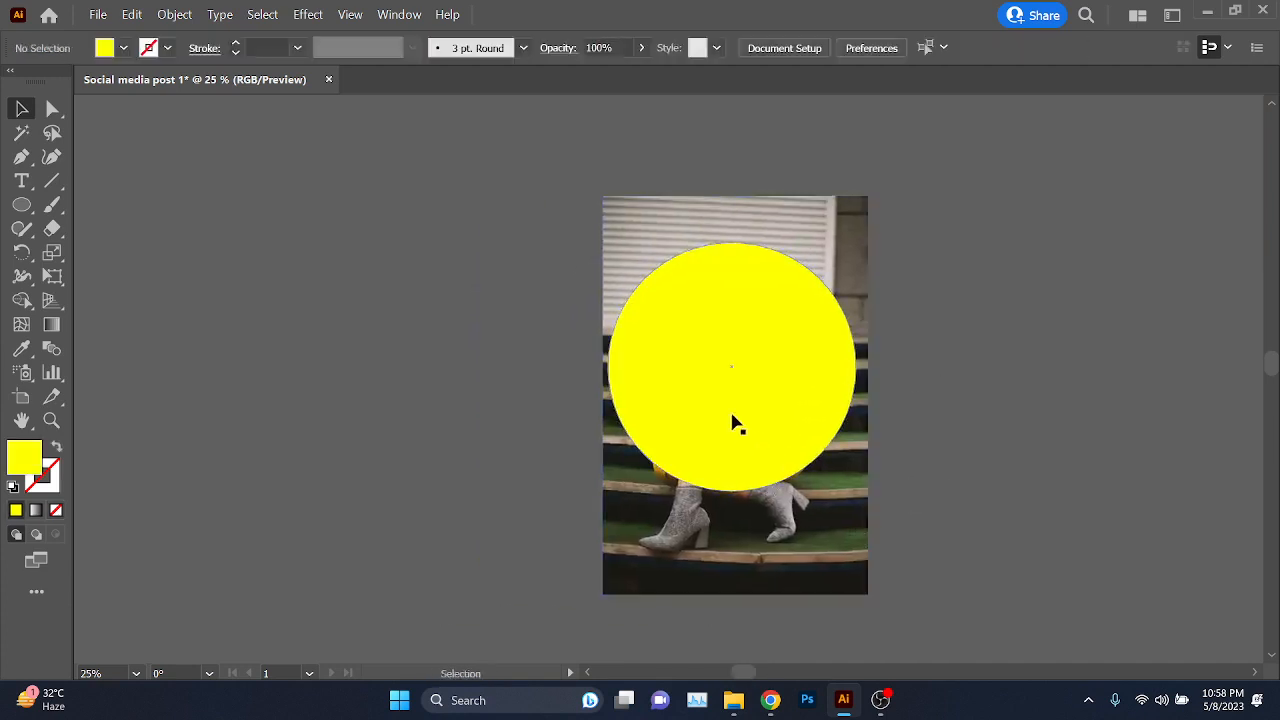
{"action": "left_click_drag", "start_coordinate": [735, 425], "coordinate": [720, 398]}
{"action": "scroll", "coordinate": [520, 515], "scroll_direction": "right", "scroll_amount": 3}
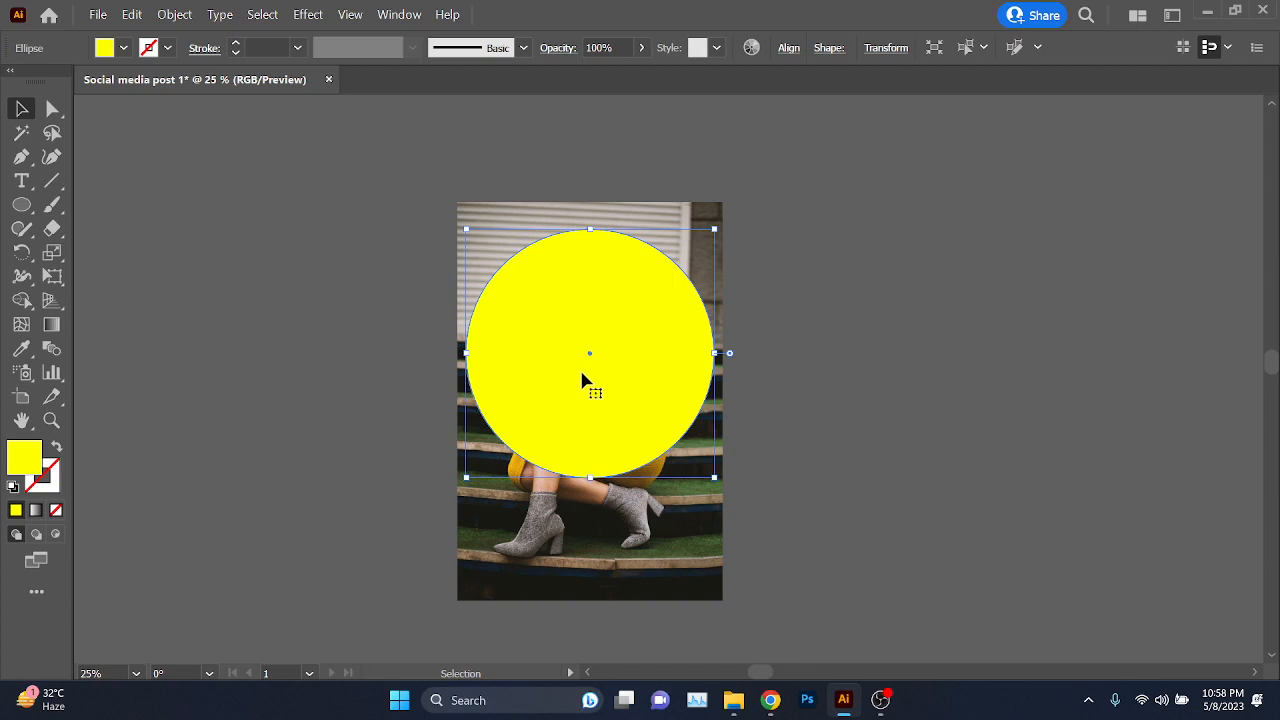
- Make a clipping mask from the repositioned circle and the woman's photo, and undo it
{"action": "key", "text": "ctrl+a"}
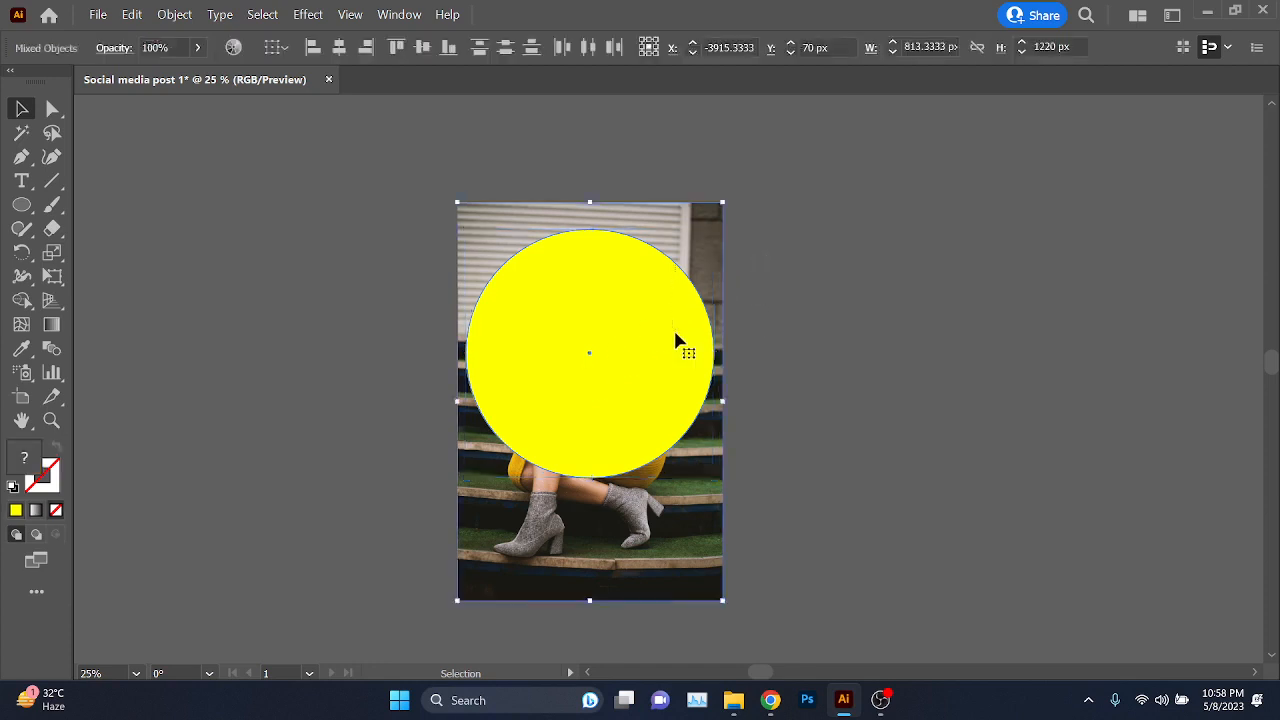
{"action": "right_click", "coordinate": [577, 285]}
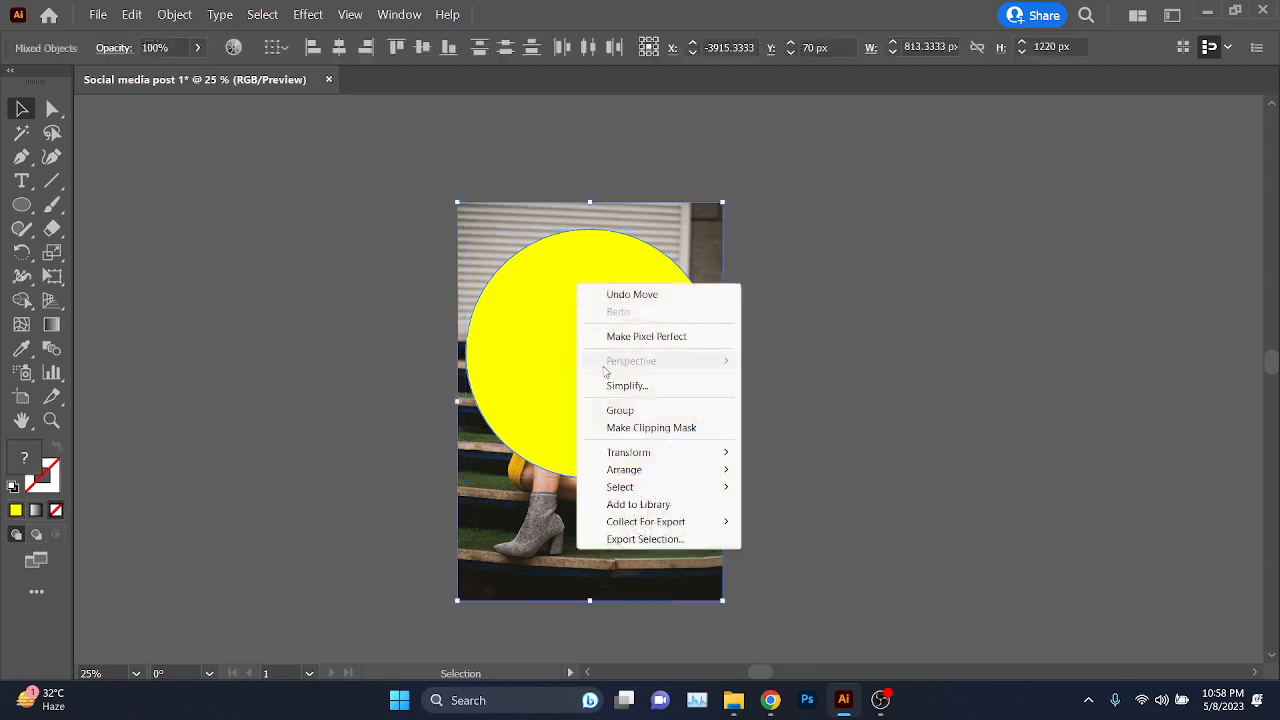
{"action": "left_click", "coordinate": [623, 427]}
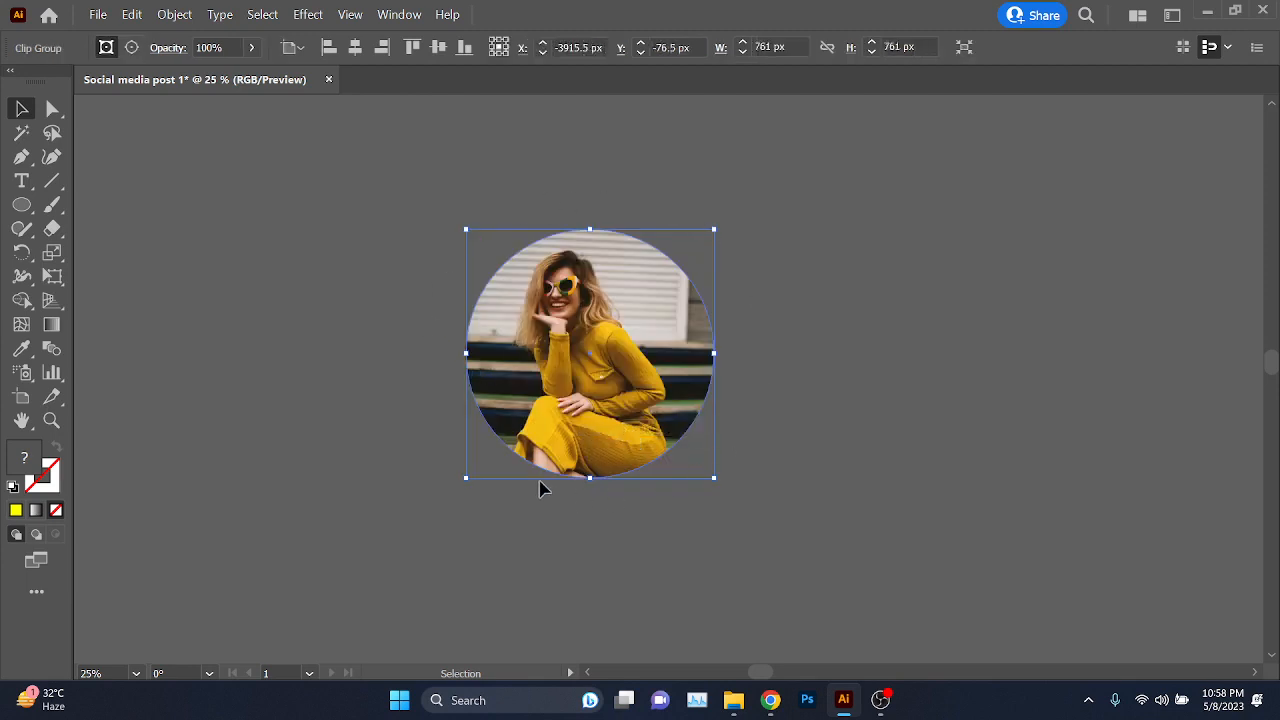
{"action": "key", "text": "ctrl+z"}
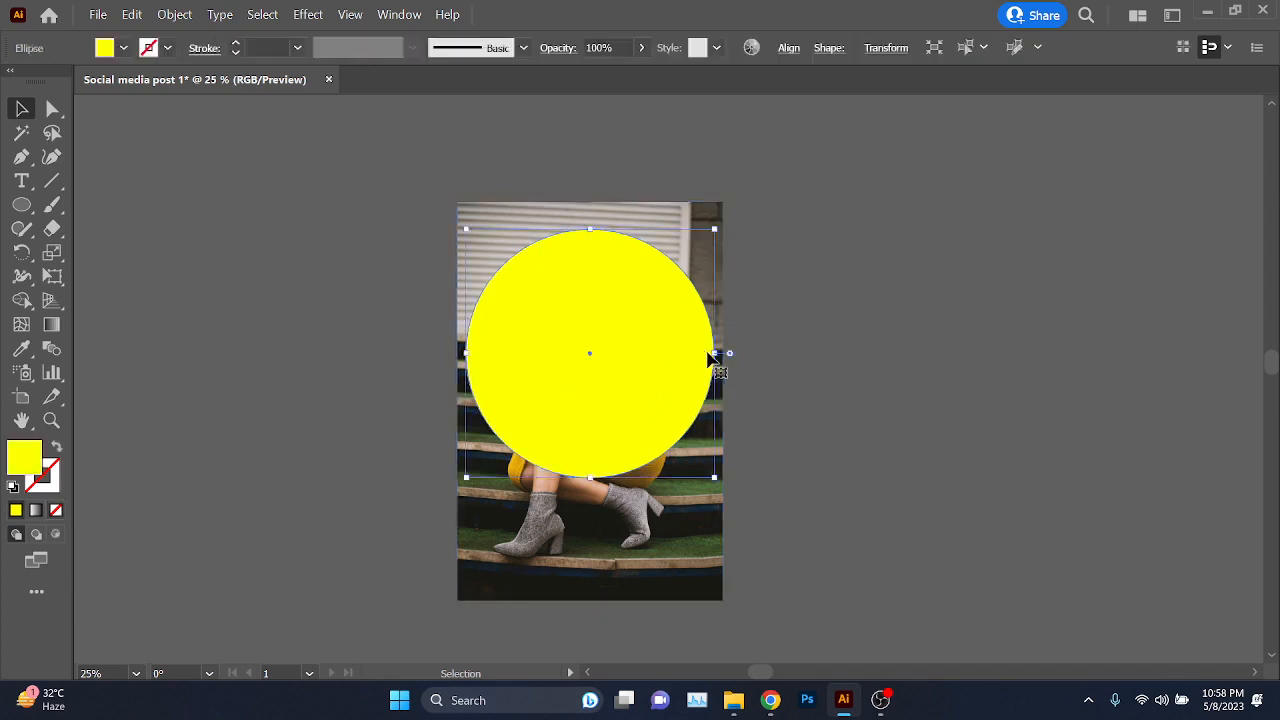
- Try the clipping mask with the circle enlarged to 1032 px, extending past the photo's side edges, and undo the mask
{"action": "left_click_drag", "start_coordinate": [716, 353], "coordinate": [766, 344]}
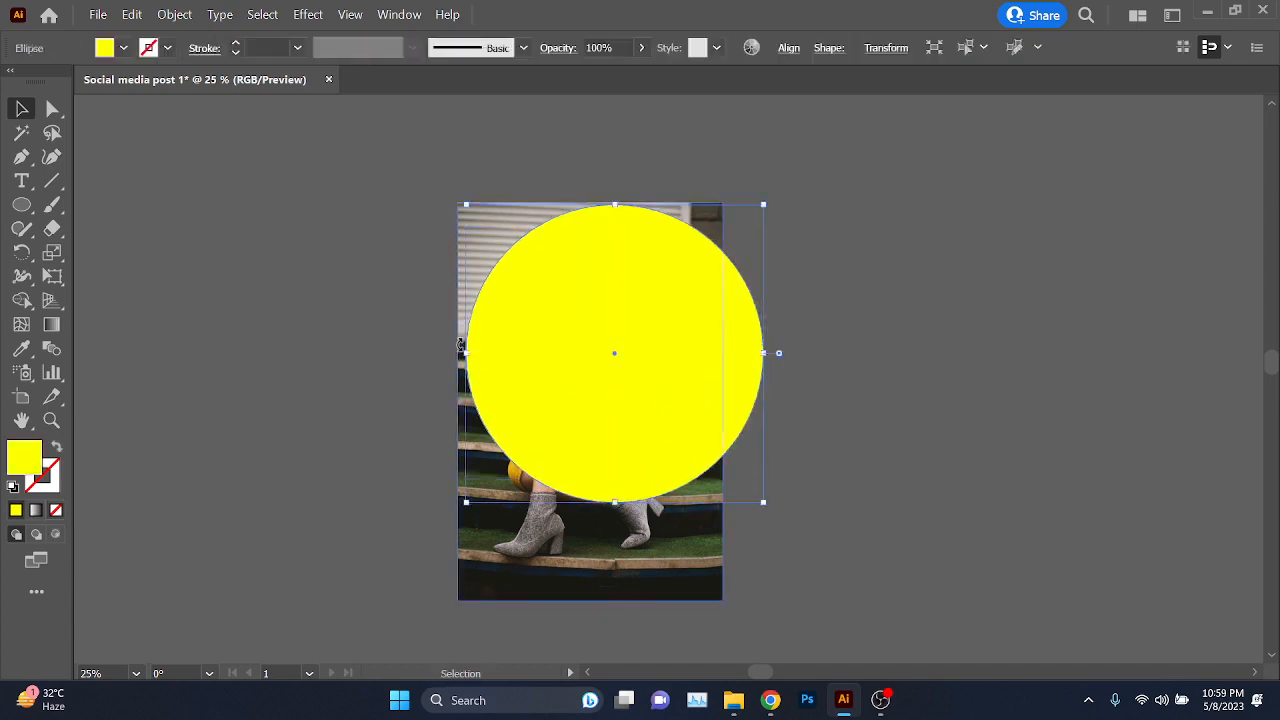
{"action": "left_click_drag", "start_coordinate": [466, 353], "coordinate": [428, 356]}
{"action": "left_click_drag", "start_coordinate": [596, 346], "coordinate": [591, 346]}
{"action": "key", "text": "ctrl+a"}
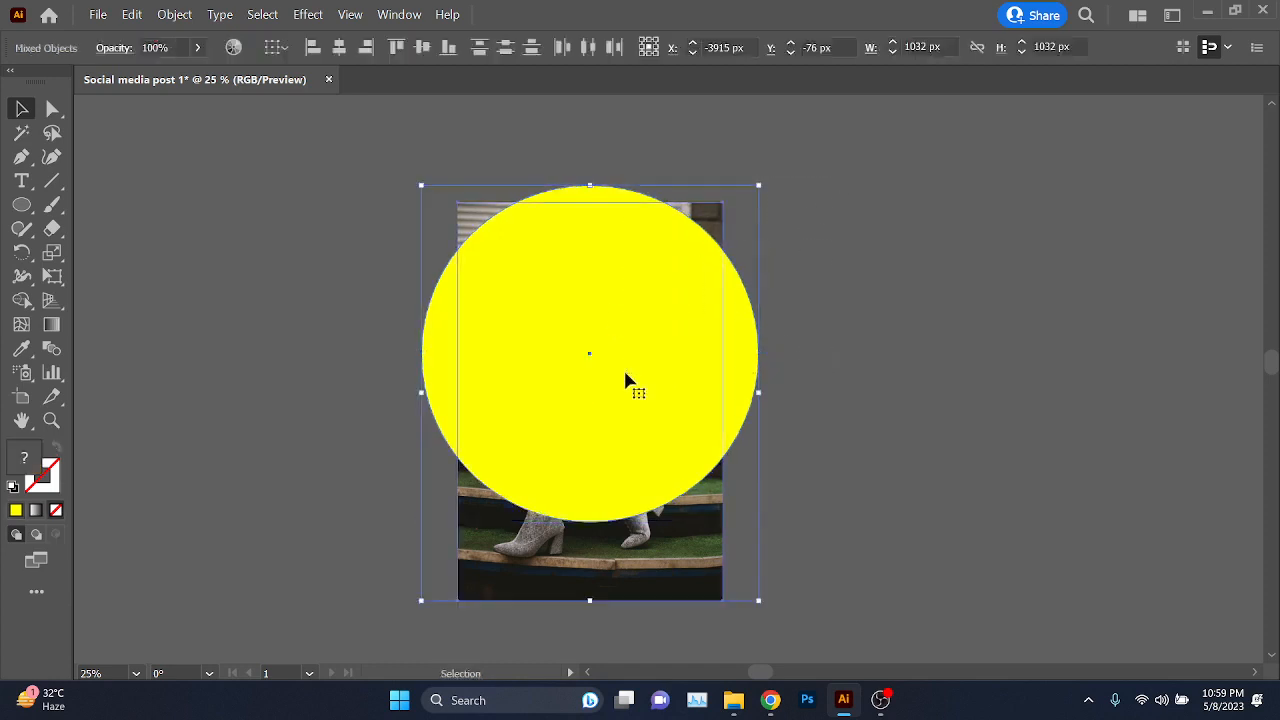
{"action": "right_click", "coordinate": [622, 301]}
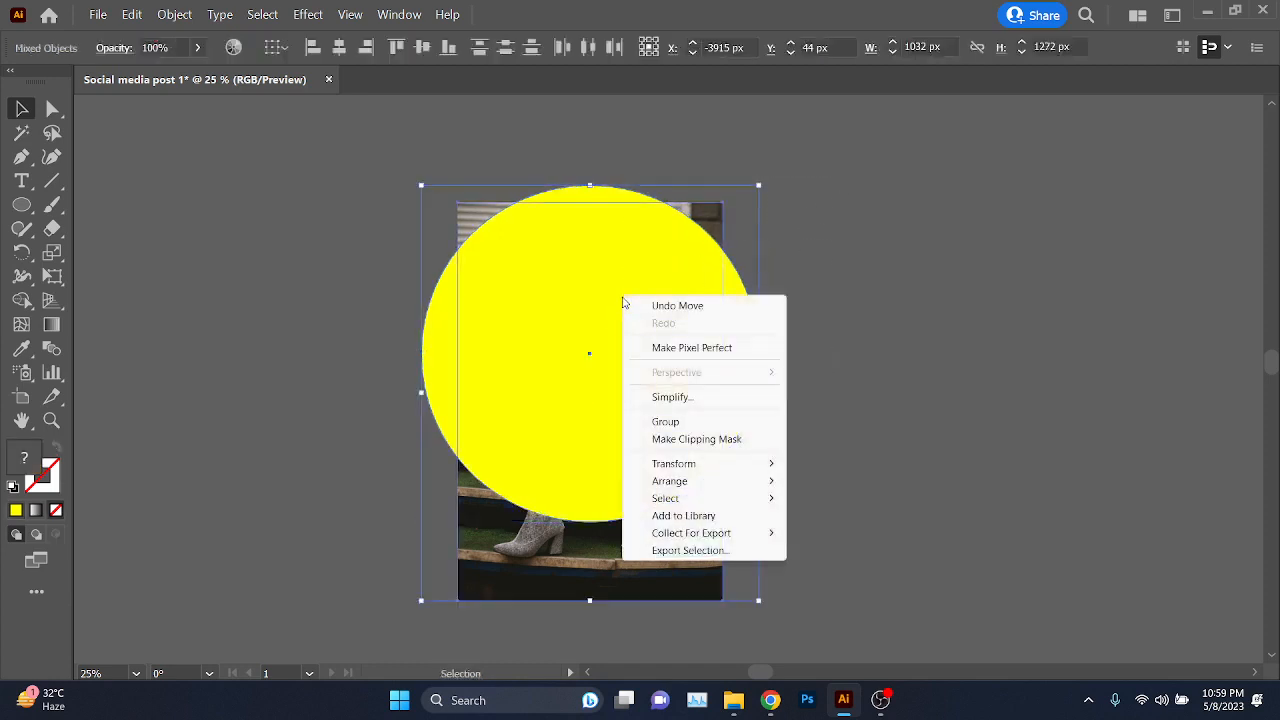
{"action": "left_click", "coordinate": [656, 440]}
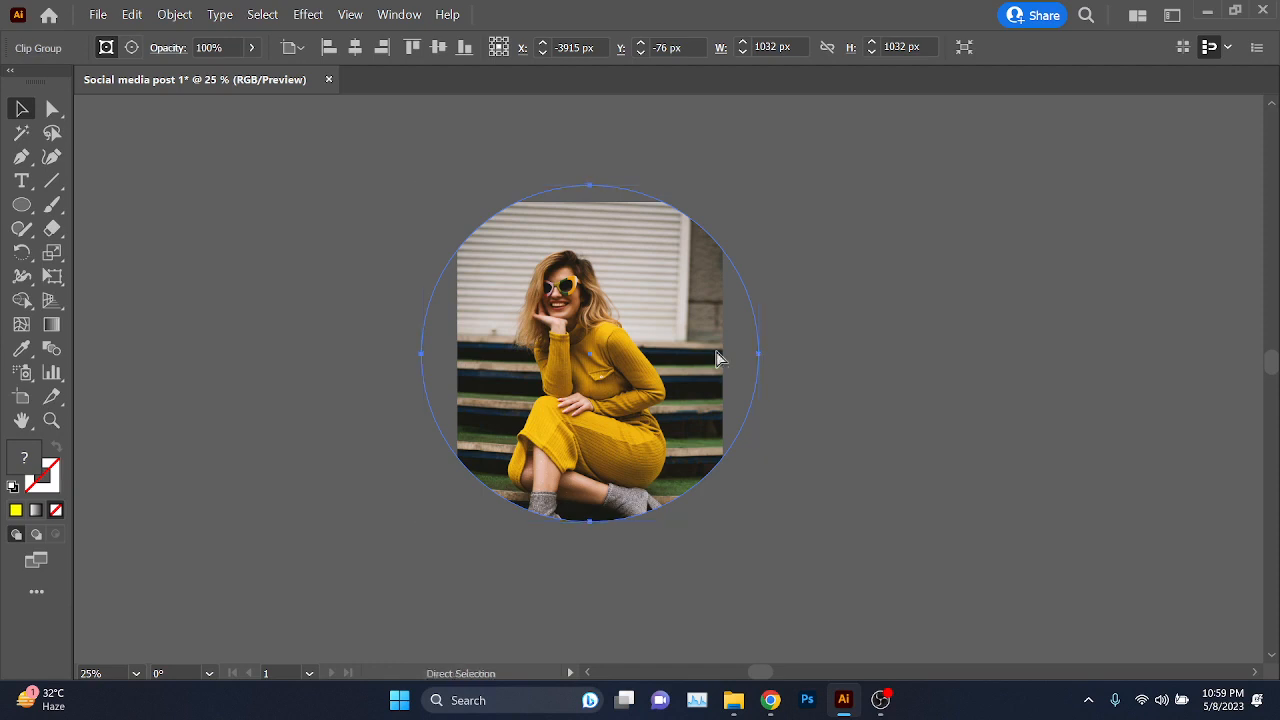
{"action": "key", "text": "ctrl+z"}
- Shrink the yellow circle to 722 px, within the photo's edges, and clip the woman's photo to it with a clipping mask
{"action": "left_click", "coordinate": [668, 361]}
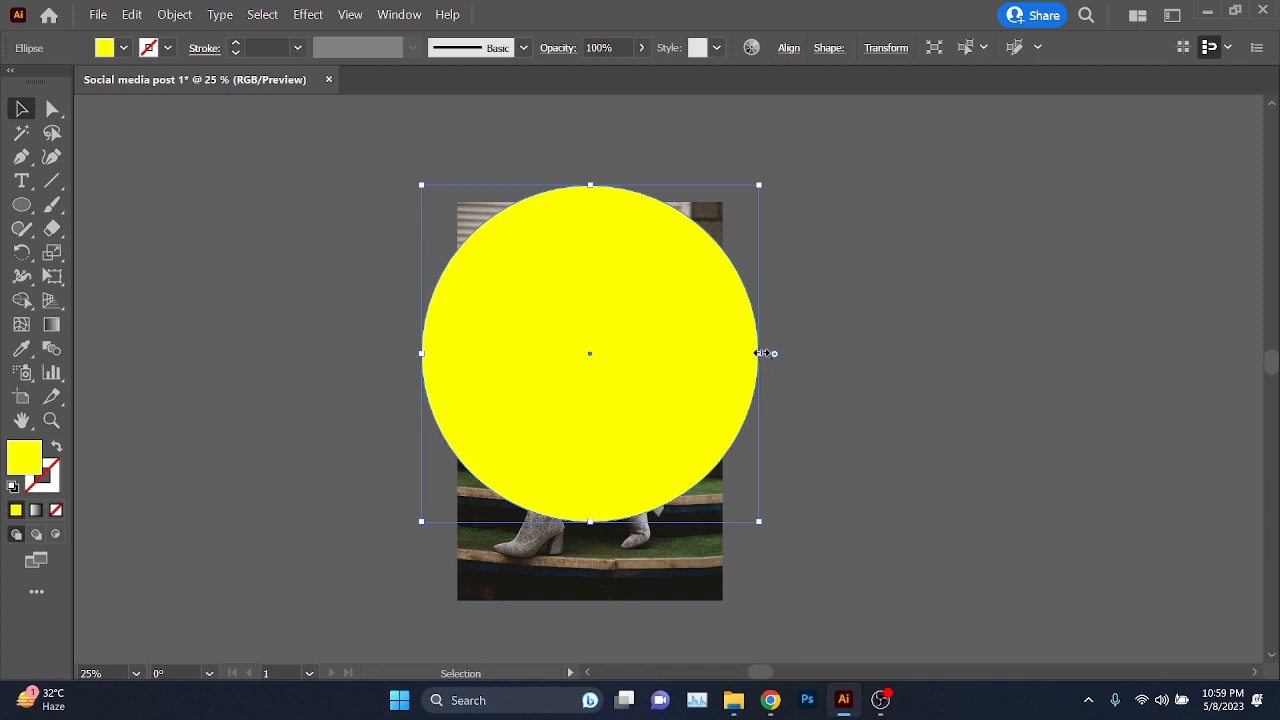
{"action": "left_click_drag", "start_coordinate": [759, 353], "coordinate": [708, 352]}
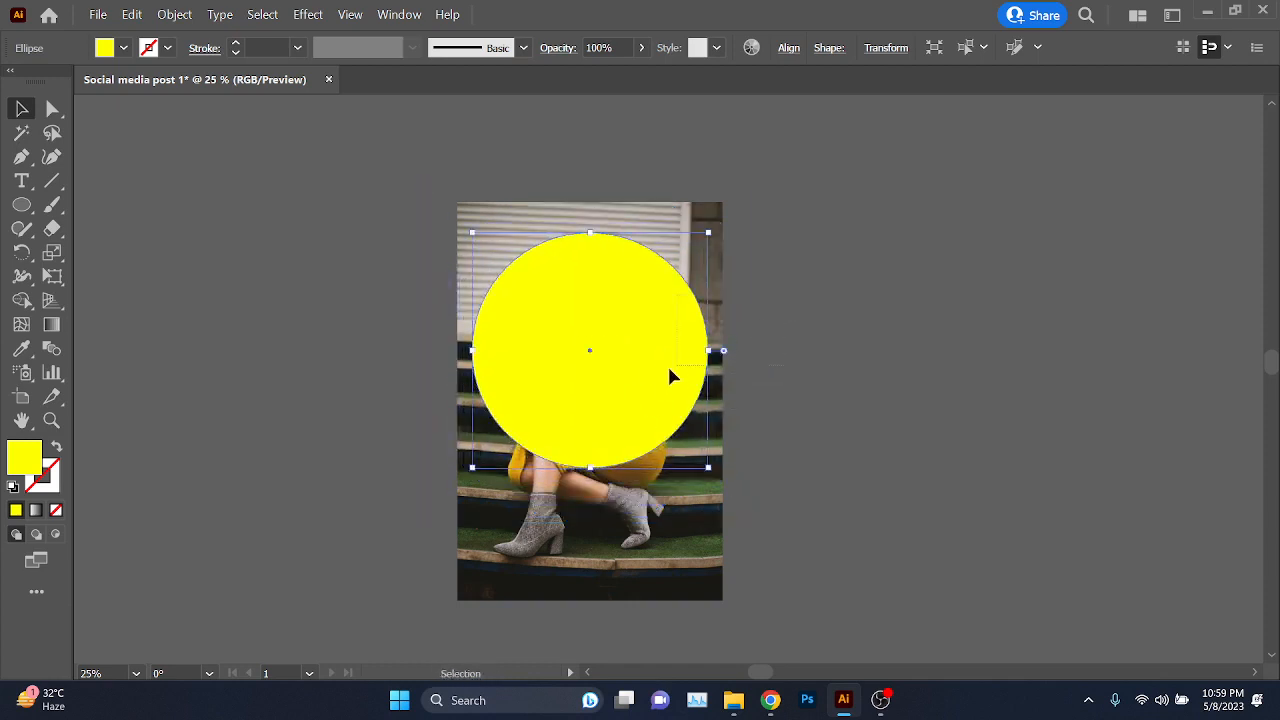
{"action": "key", "text": "ctrl+a"}
{"action": "right_click", "coordinate": [634, 333]}
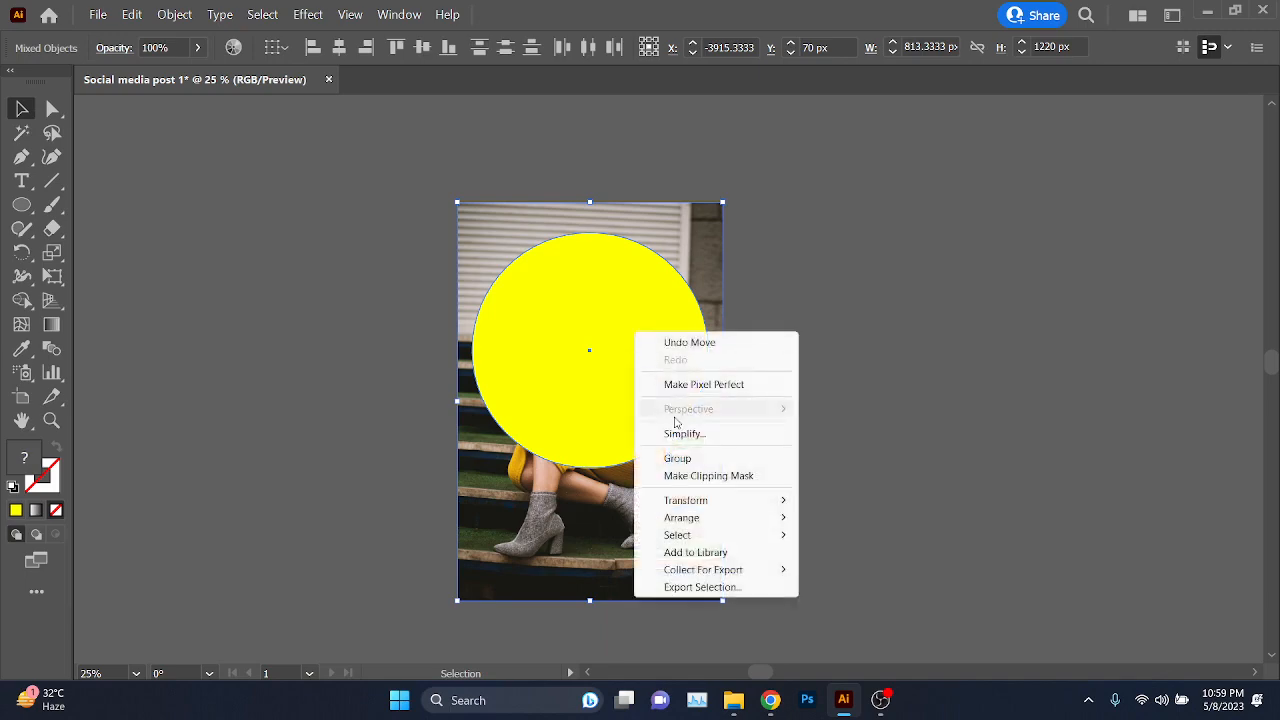
{"action": "left_click", "coordinate": [692, 477]}
- Read the latest in-call messages of the Google Meet call in Chrome, return to Illustrator and inspect the circular clipped photo
{"action": "mouse_move", "coordinate": [770, 700]}
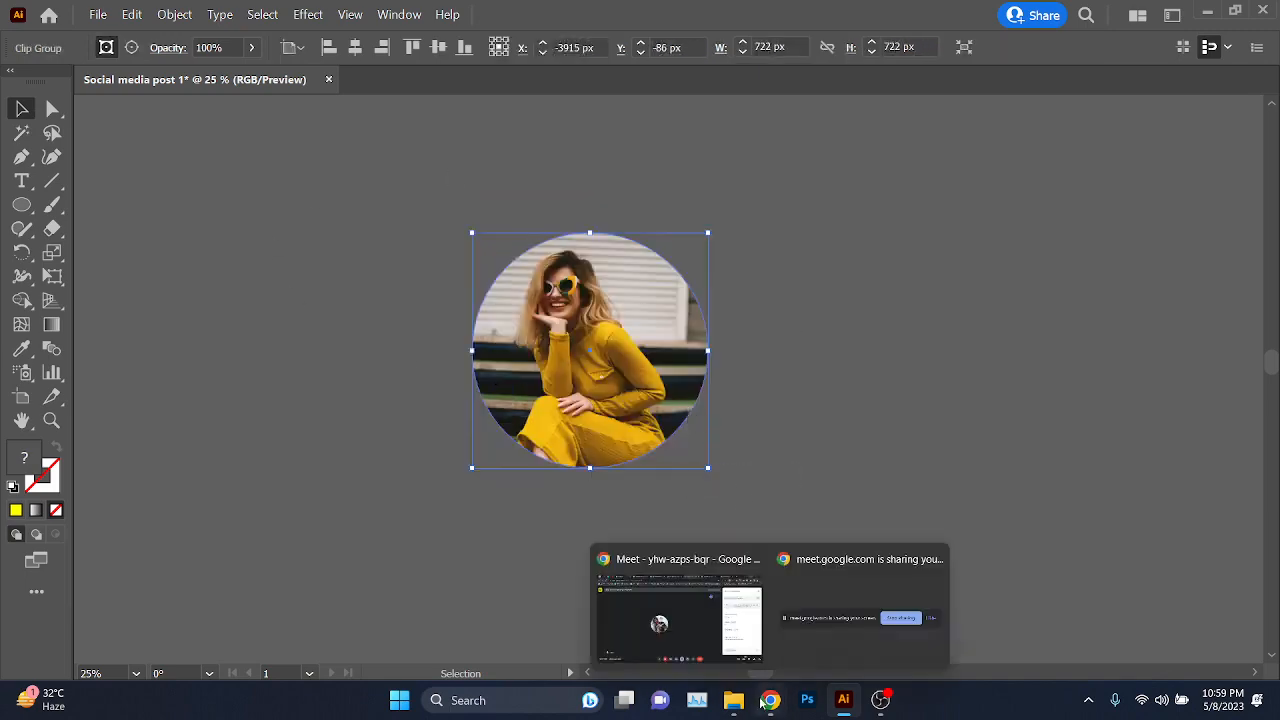
{"action": "left_click", "coordinate": [730, 595]}
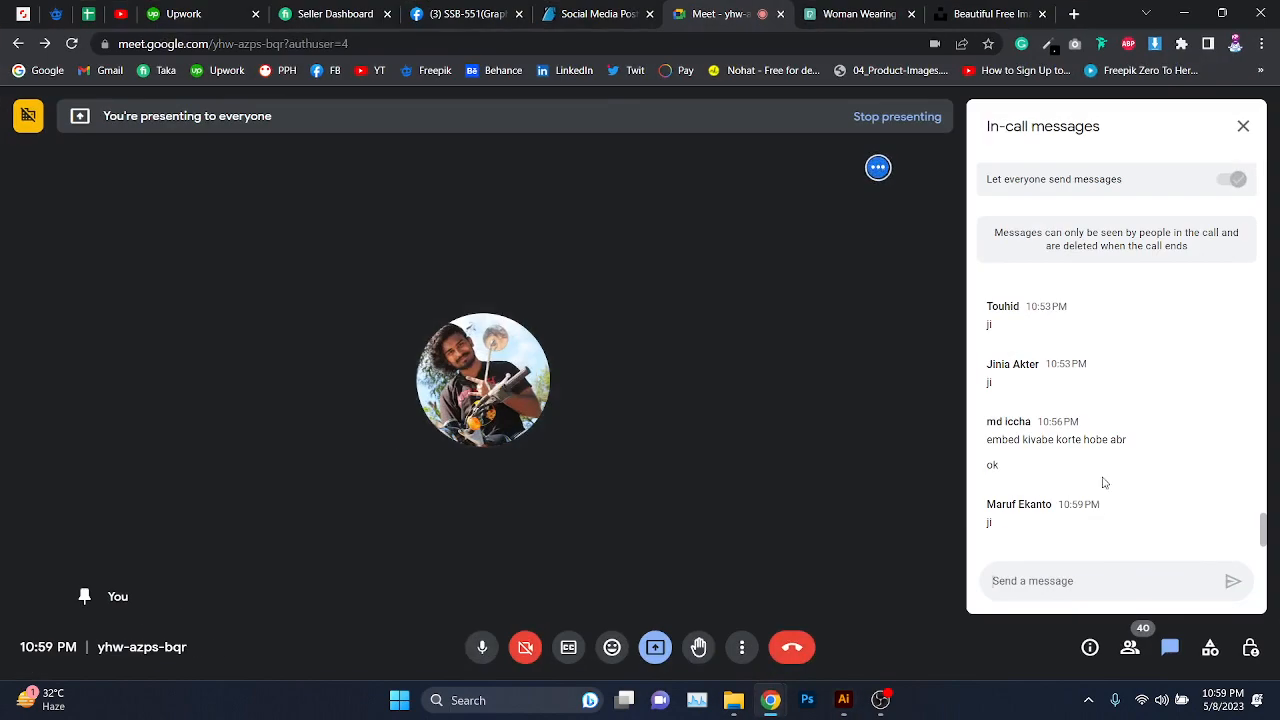
{"action": "left_click", "coordinate": [1222, 13]}
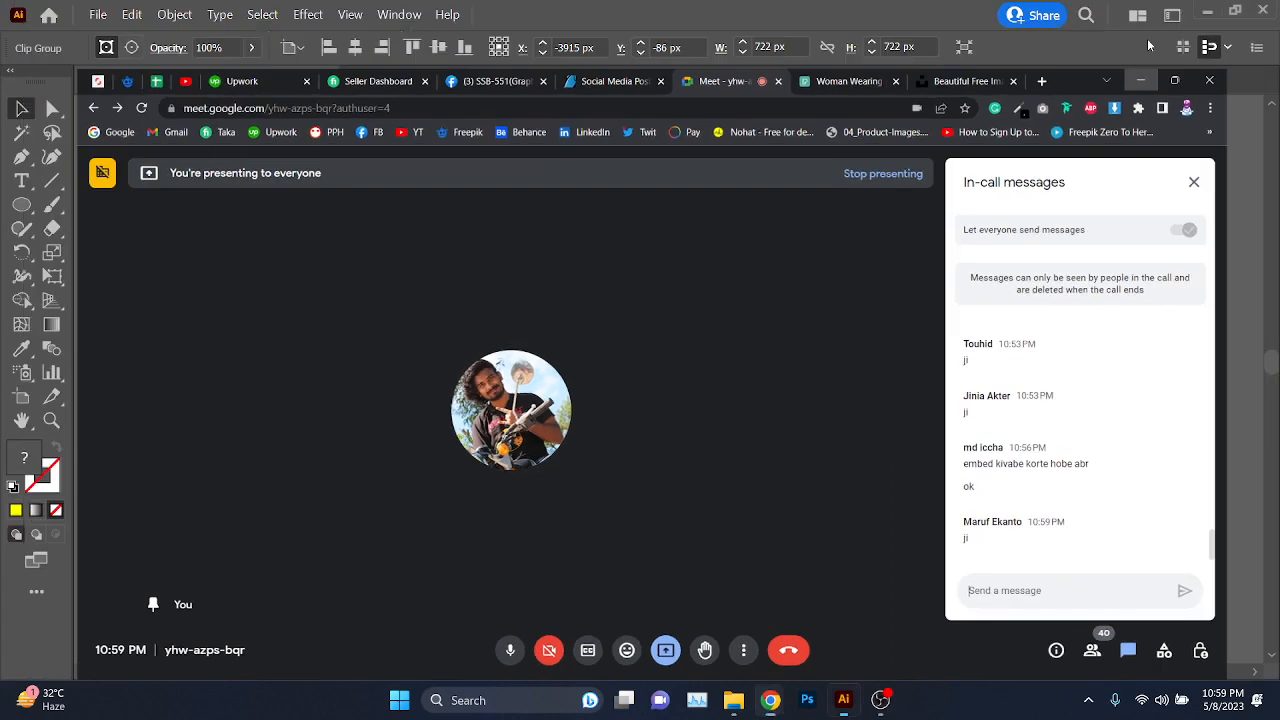
{"action": "left_click", "coordinate": [1141, 80]}
{"action": "left_click", "coordinate": [632, 355]}
{"action": "key", "text": "ctrl+plus"}
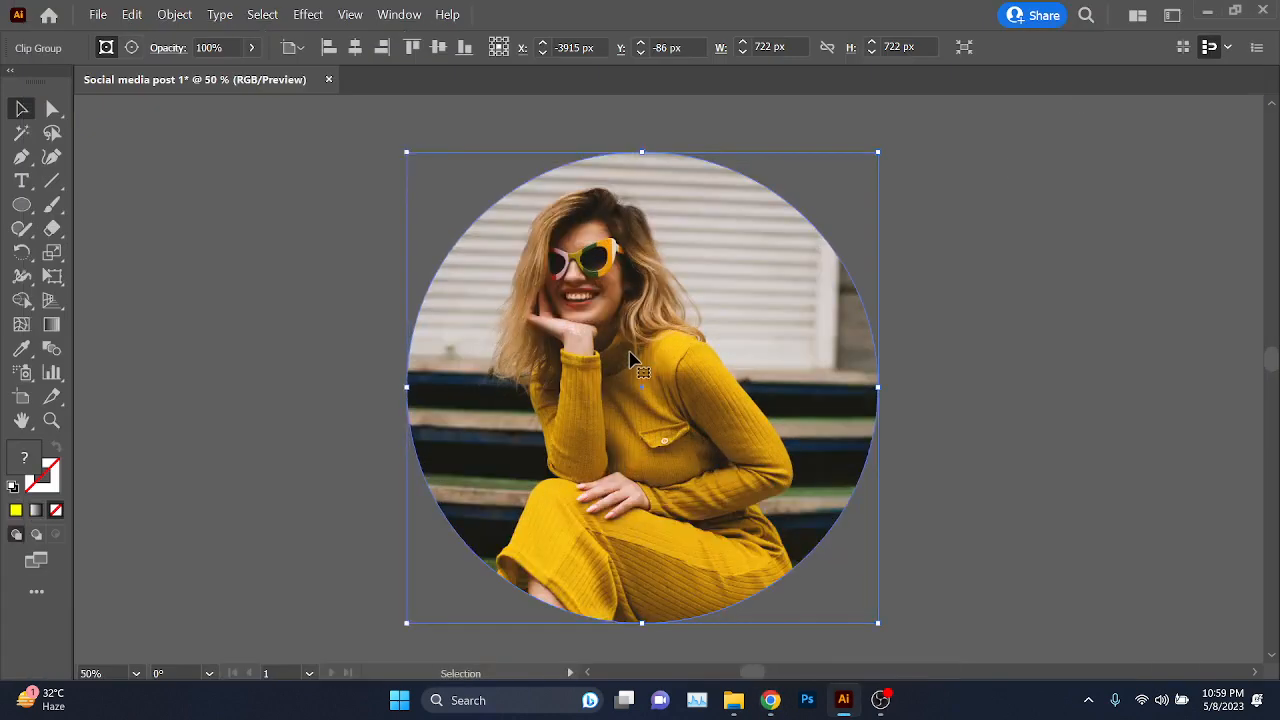
{"action": "key", "text": "space"}
{"action": "left_click_drag", "start_coordinate": [840, 519], "coordinate": [837, 516]}
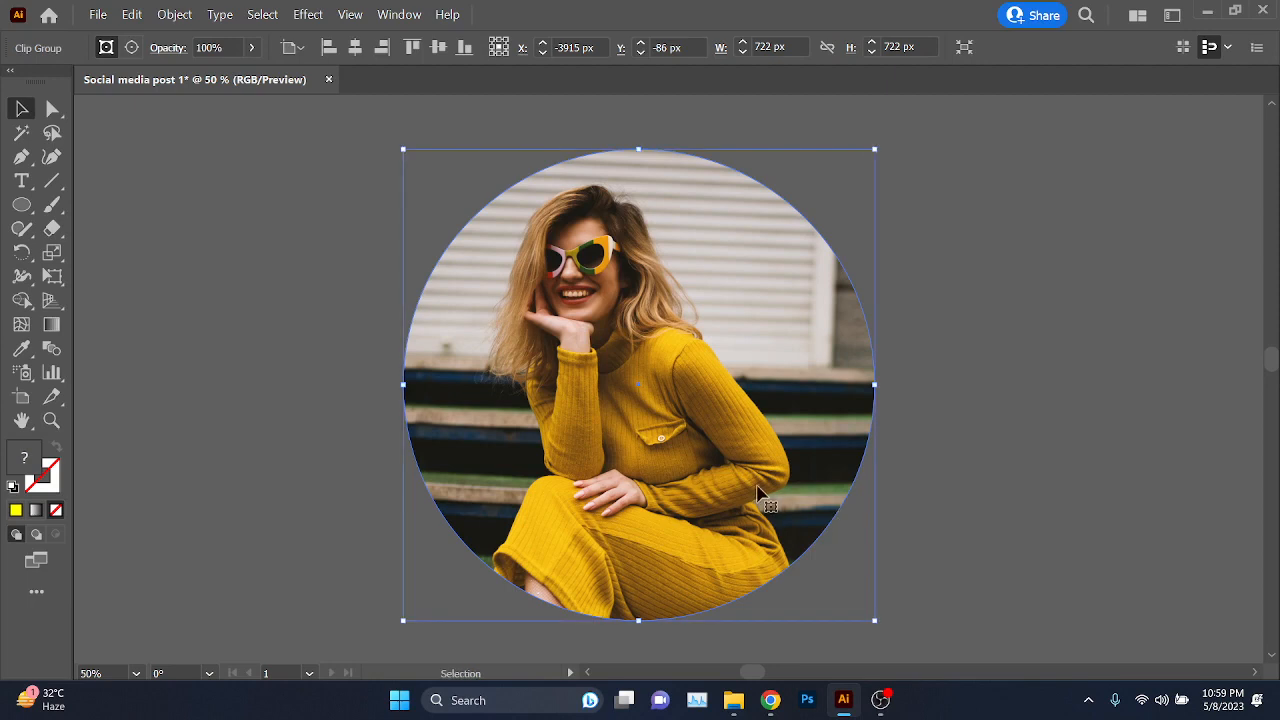
- Move the circular clipped photo slightly left to about X -4027 px, Y -102 px
{"action": "scroll", "coordinate": [910, 453], "scroll_direction": "down", "scroll_amount": 2}
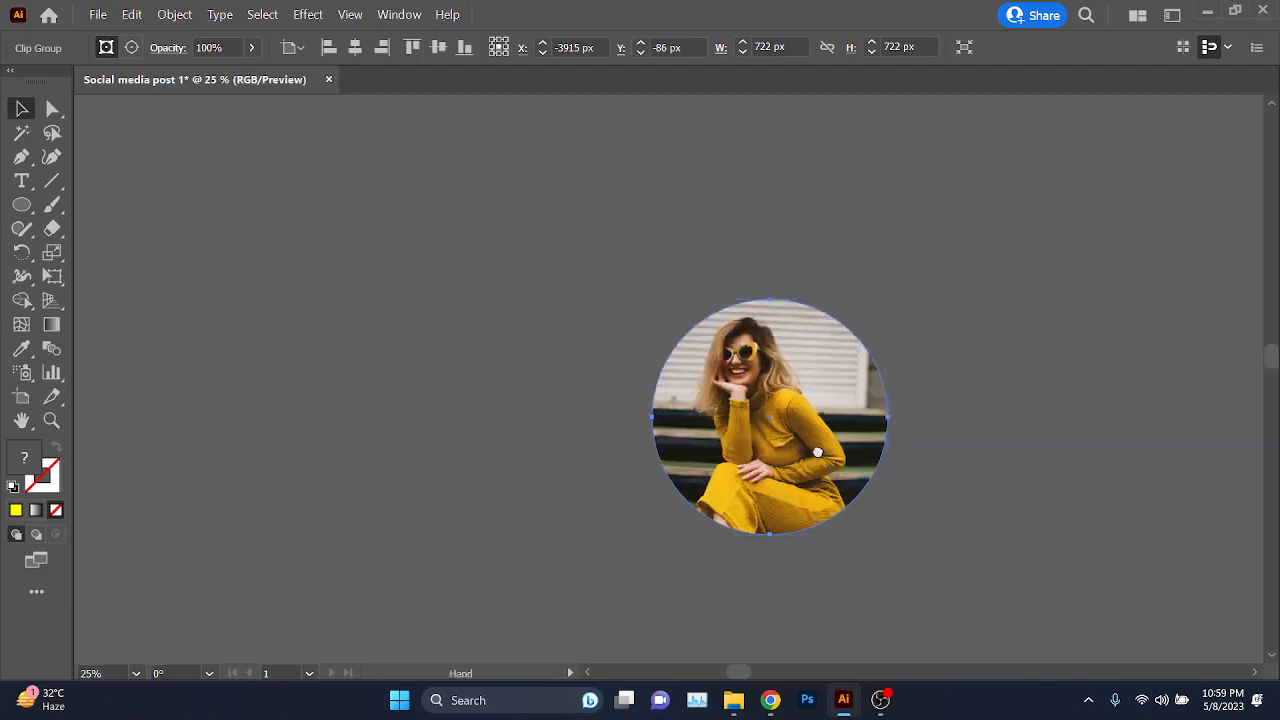
{"action": "key", "text": "space"}
{"action": "left_click_drag", "start_coordinate": [826, 450], "coordinate": [770, 450]}
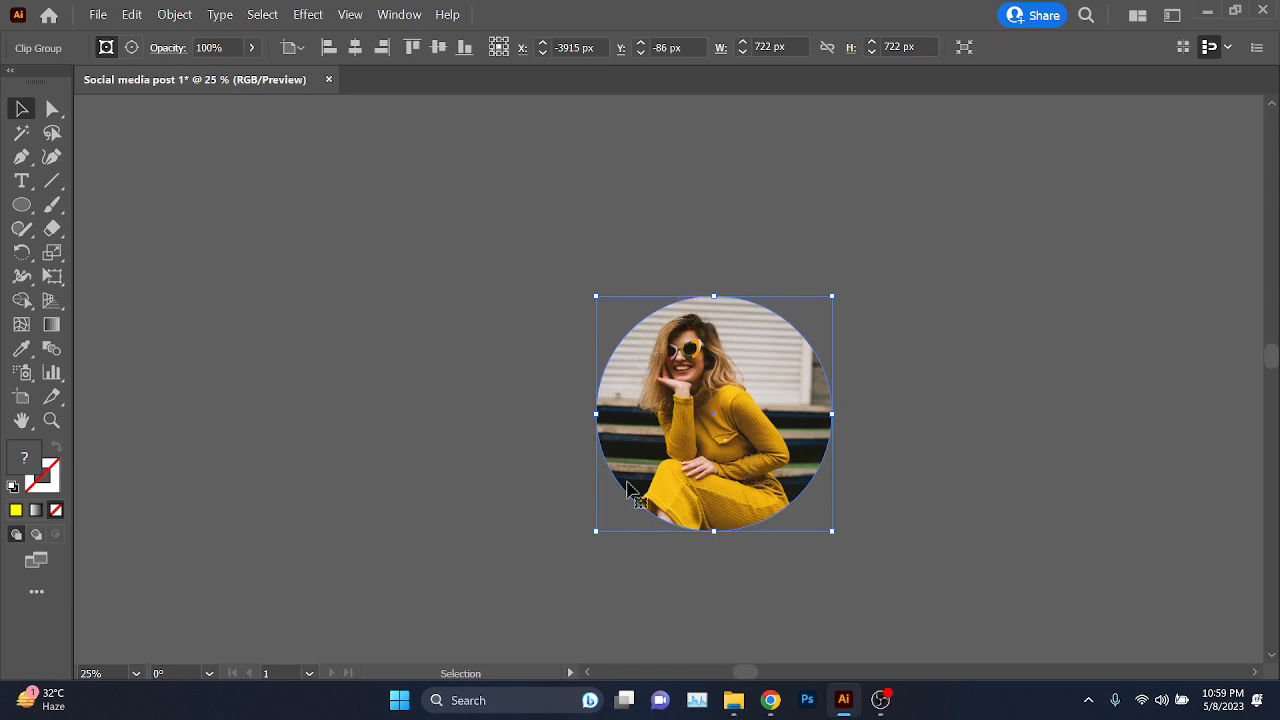
{"action": "key", "text": "space"}
{"action": "left_click_drag", "start_coordinate": [880, 457], "coordinate": [843, 438]}
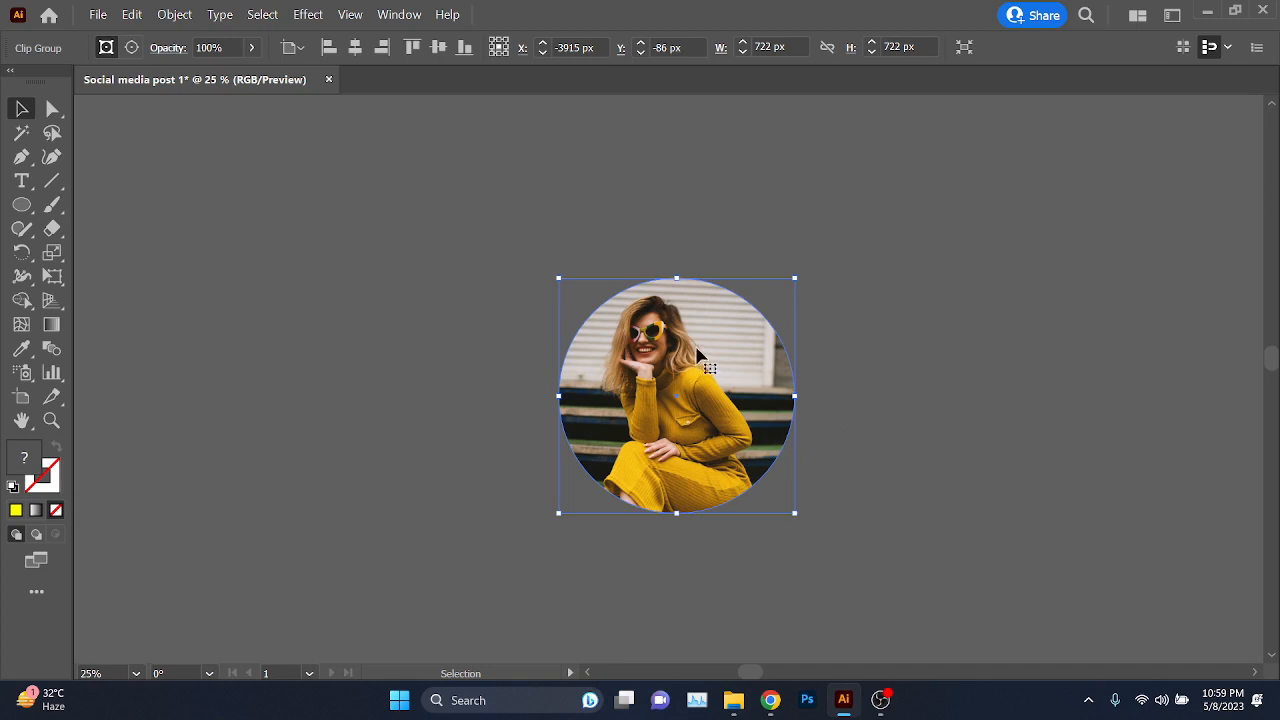
{"action": "left_click_drag", "start_coordinate": [744, 400], "coordinate": [708, 395]}
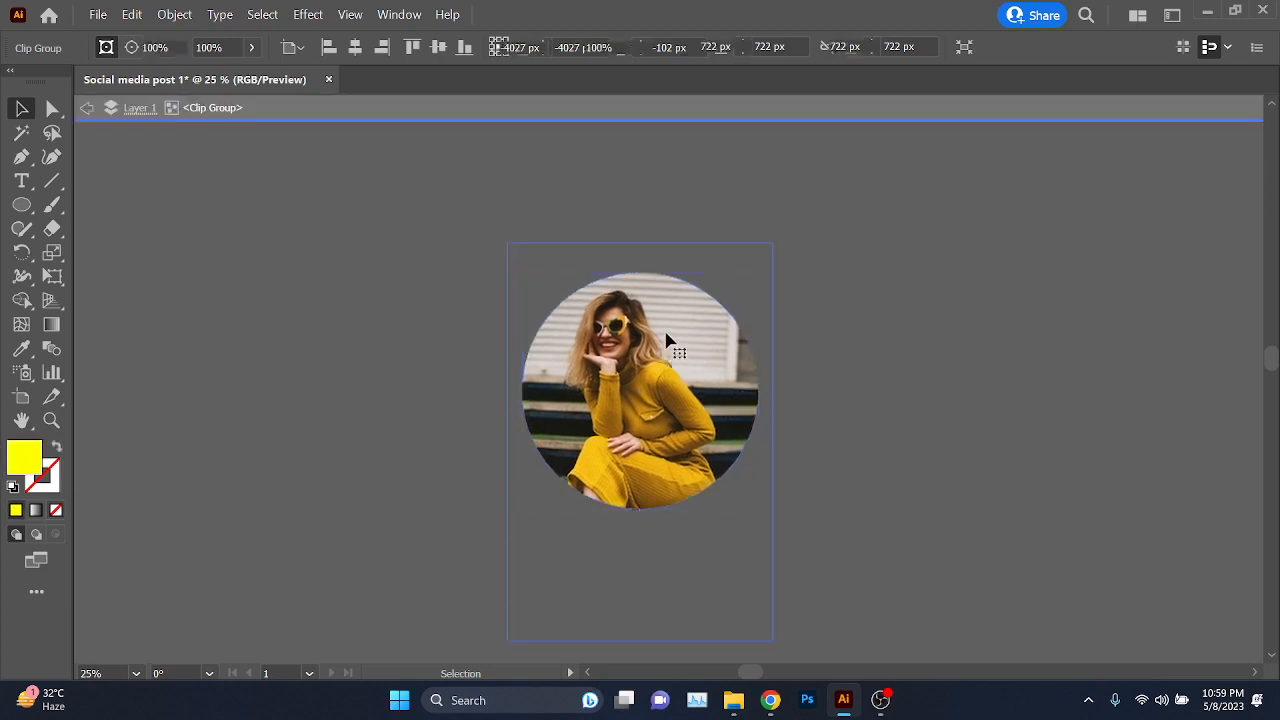
- Enter isolation mode on the circular clip group, exit it, and isolate the group again
{"action": "double_click", "coordinate": [669, 343]}
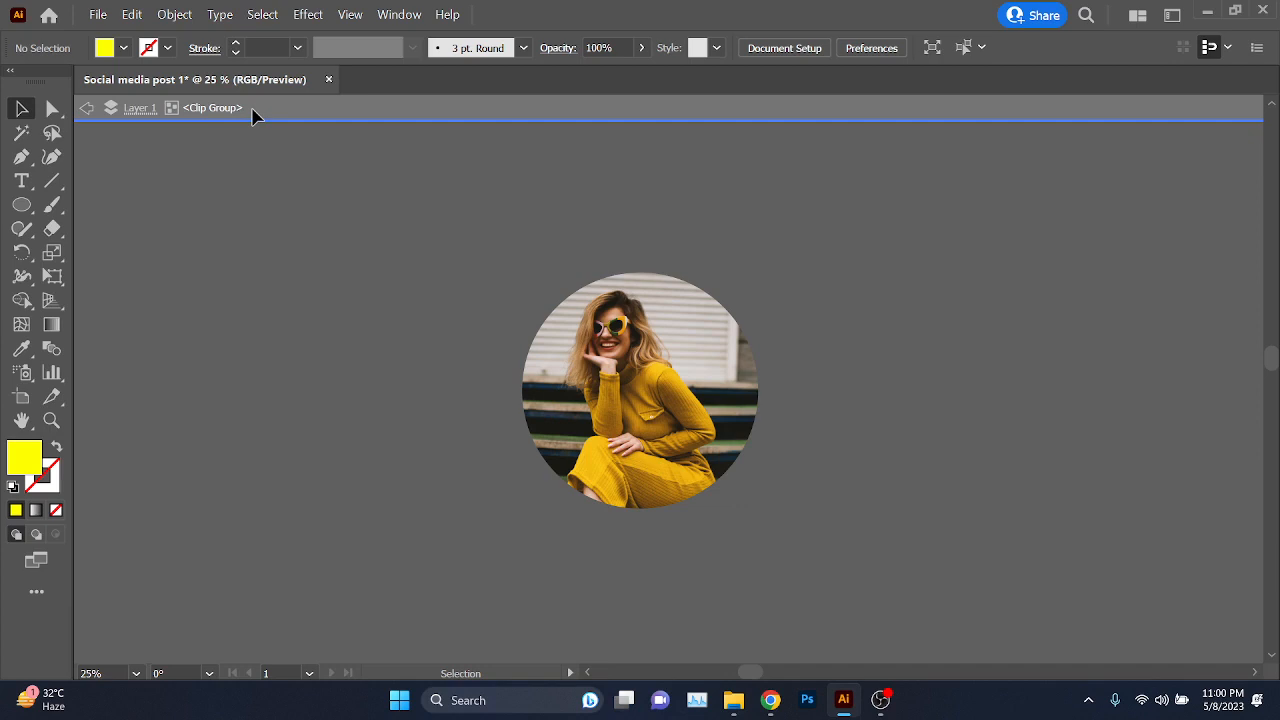
{"action": "double_click", "coordinate": [1000, 238]}
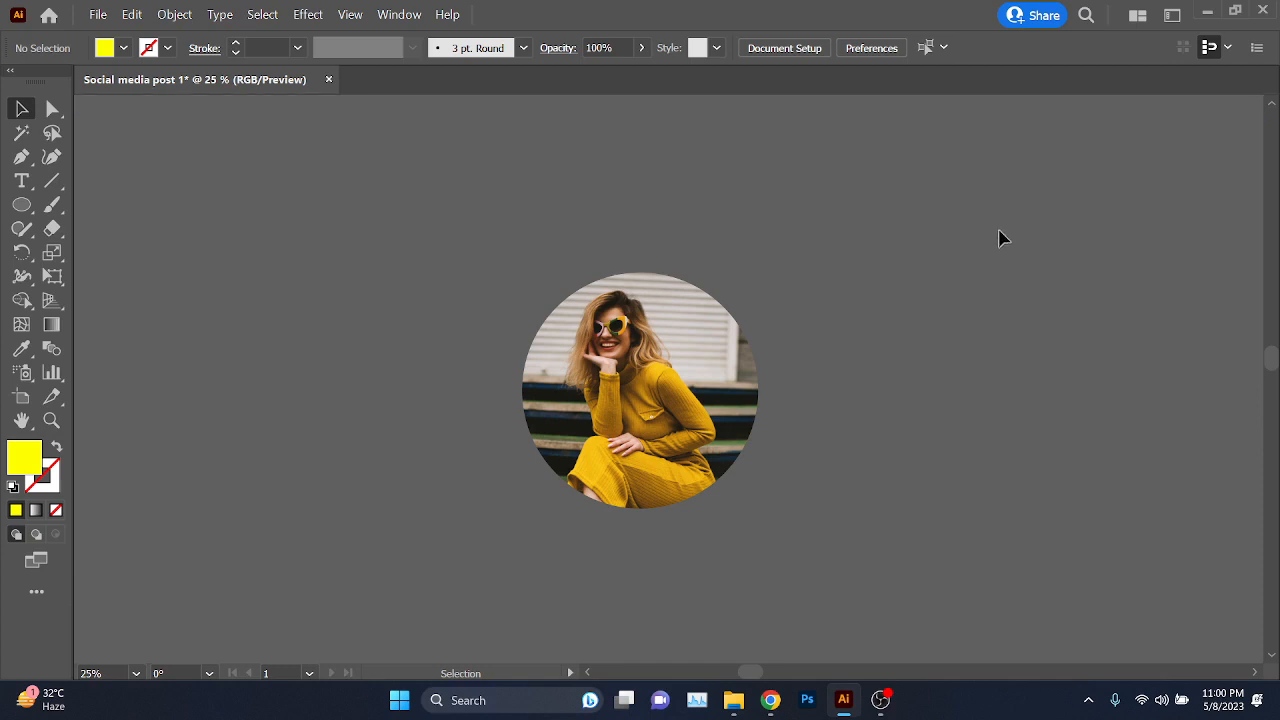
{"action": "double_click", "coordinate": [634, 357]}
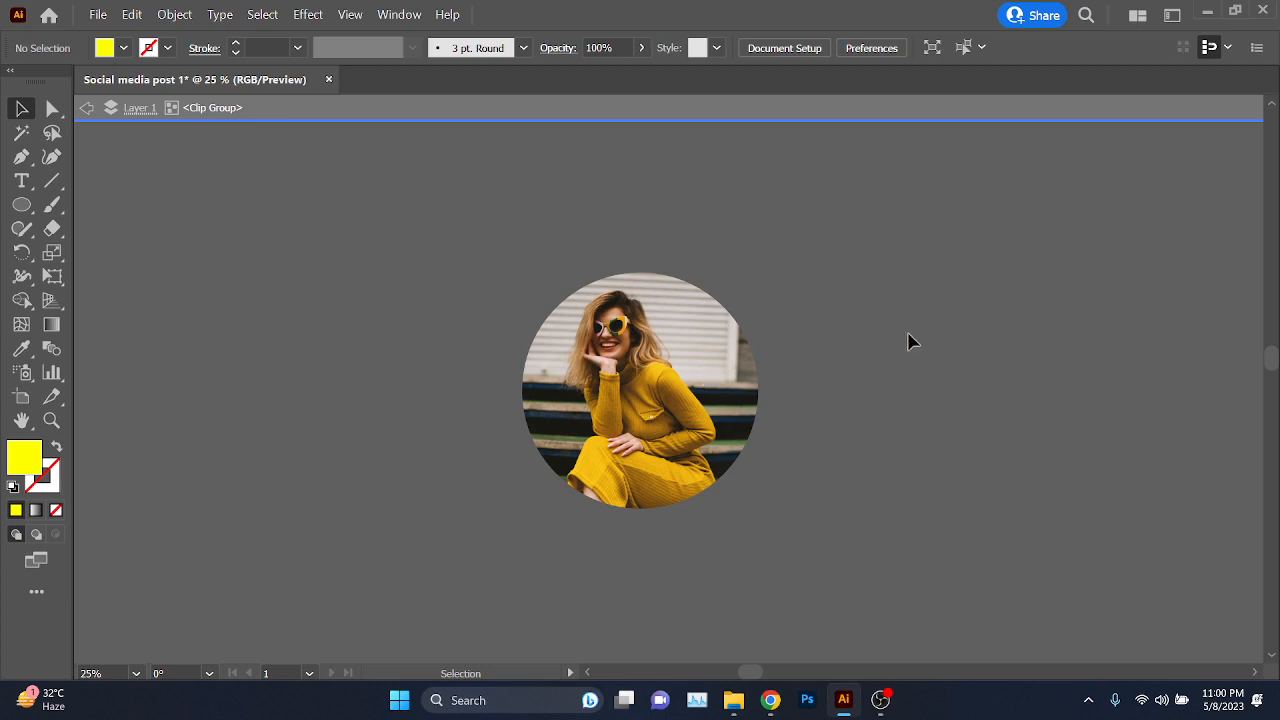
- Examine the other photos and the artboards while the clip group is isolated, and return to the circular photo
{"action": "left_click_drag", "start_coordinate": [1103, 321], "coordinate": [430, 298]}
{"action": "left_click_drag", "start_coordinate": [1068, 398], "coordinate": [634, 271]}
{"action": "scroll", "coordinate": [539, 311], "scroll_direction": "down", "scroll_amount": 1}
{"action": "scroll", "coordinate": [539, 320], "scroll_direction": "down", "scroll_amount": 1}
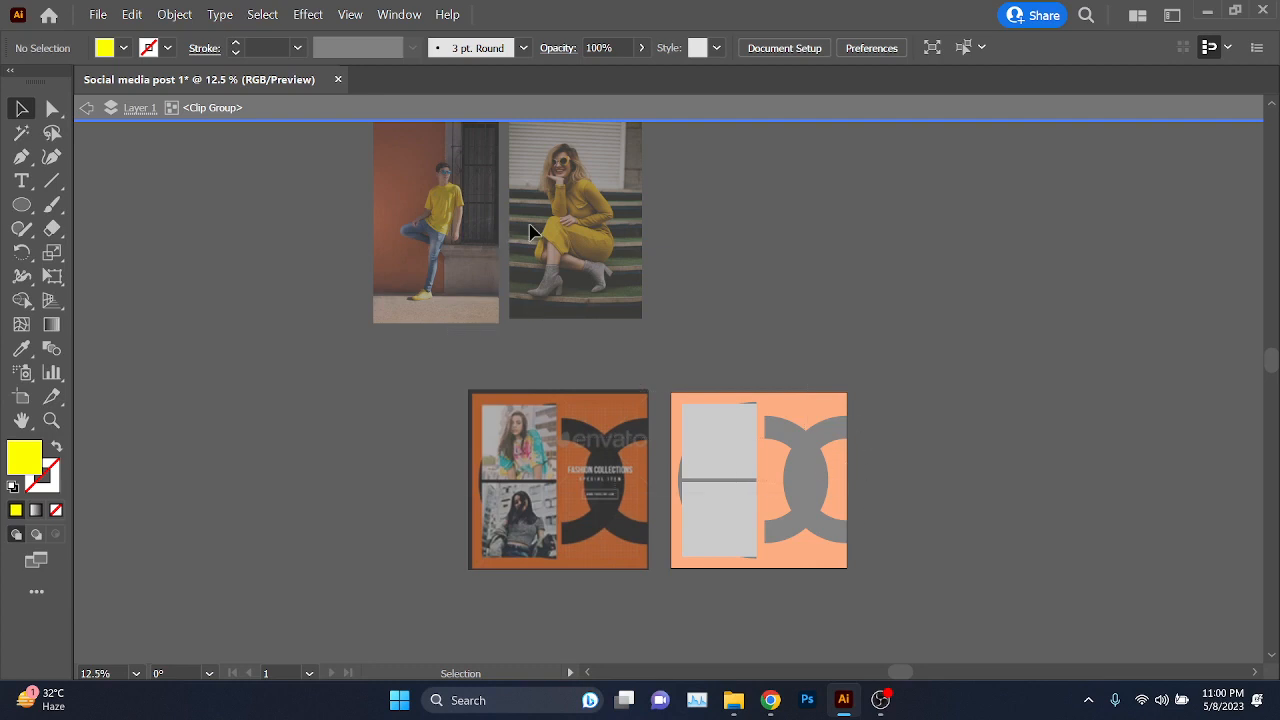
{"action": "scroll", "coordinate": [618, 326], "scroll_direction": "left", "scroll_amount": 6}
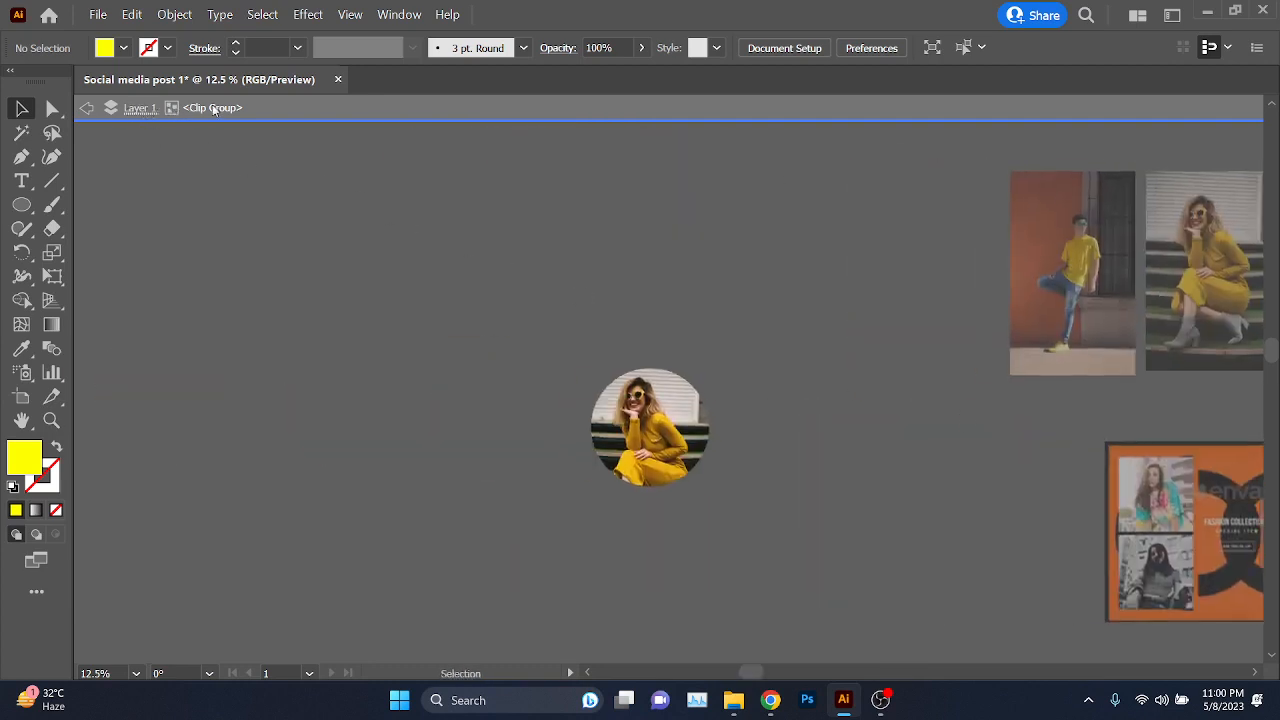
{"action": "scroll", "coordinate": [598, 496], "scroll_direction": "up", "scroll_amount": 2}
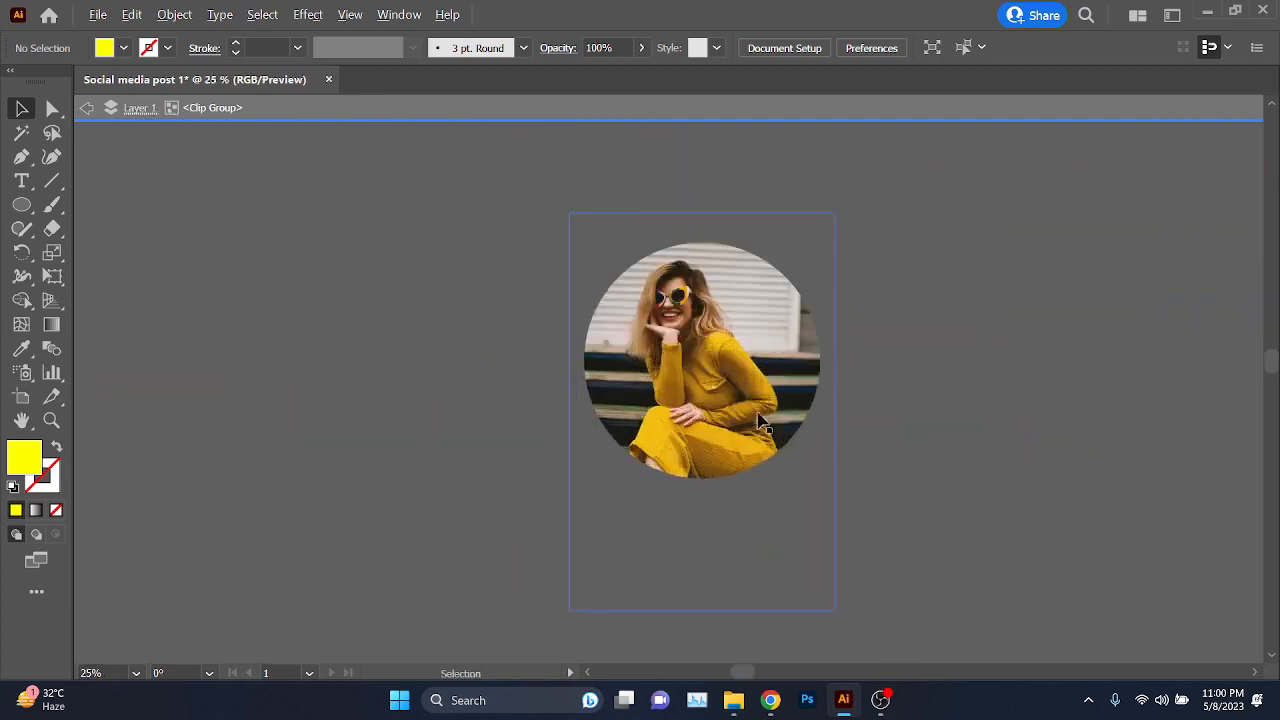
{"action": "left_click_drag", "start_coordinate": [757, 421], "coordinate": [667, 476]}
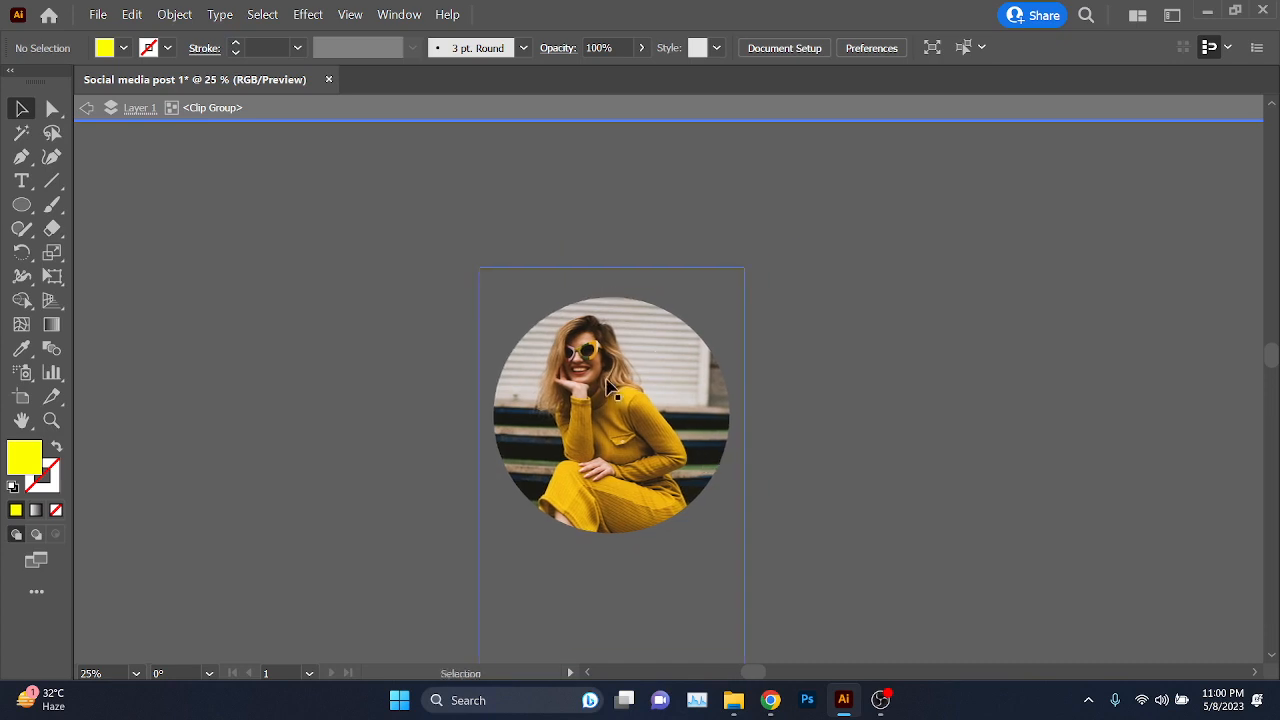
{"action": "scroll", "coordinate": [608, 406], "scroll_direction": "down", "scroll_amount": 1}
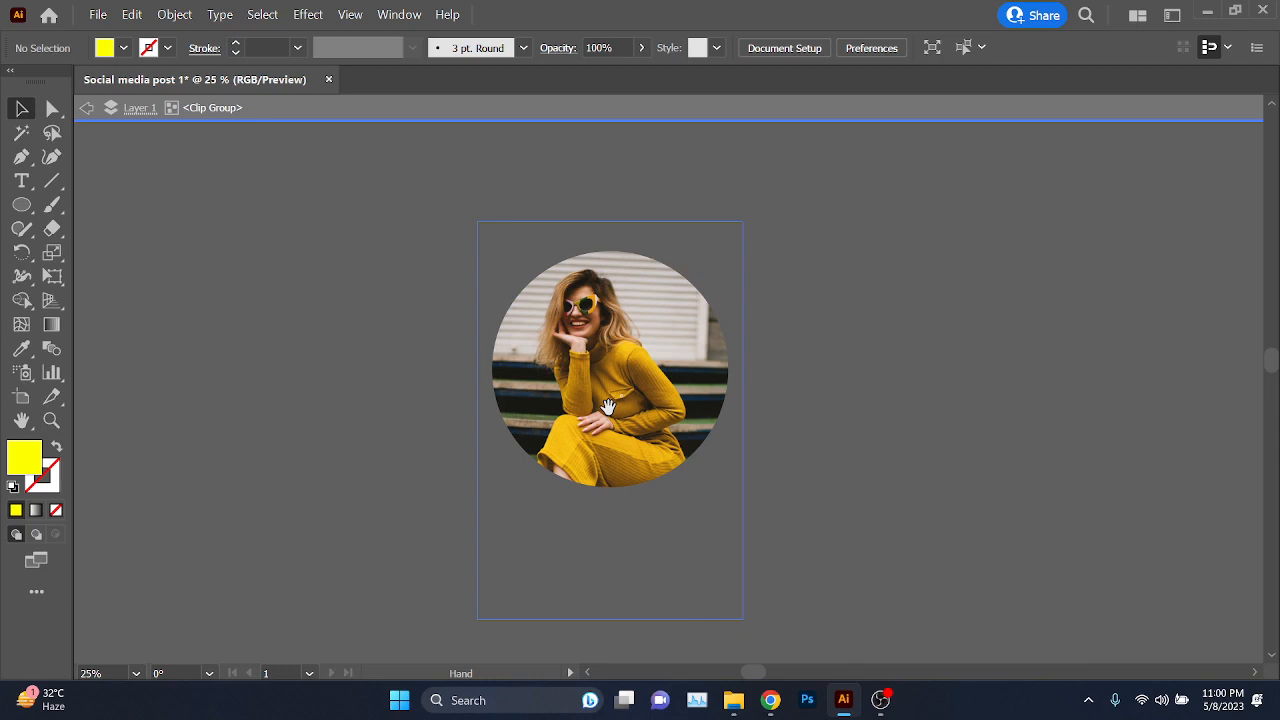
- Try different sizes and positions for the woman's photo inside the circular clip group
{"action": "left_click", "coordinate": [612, 393]}
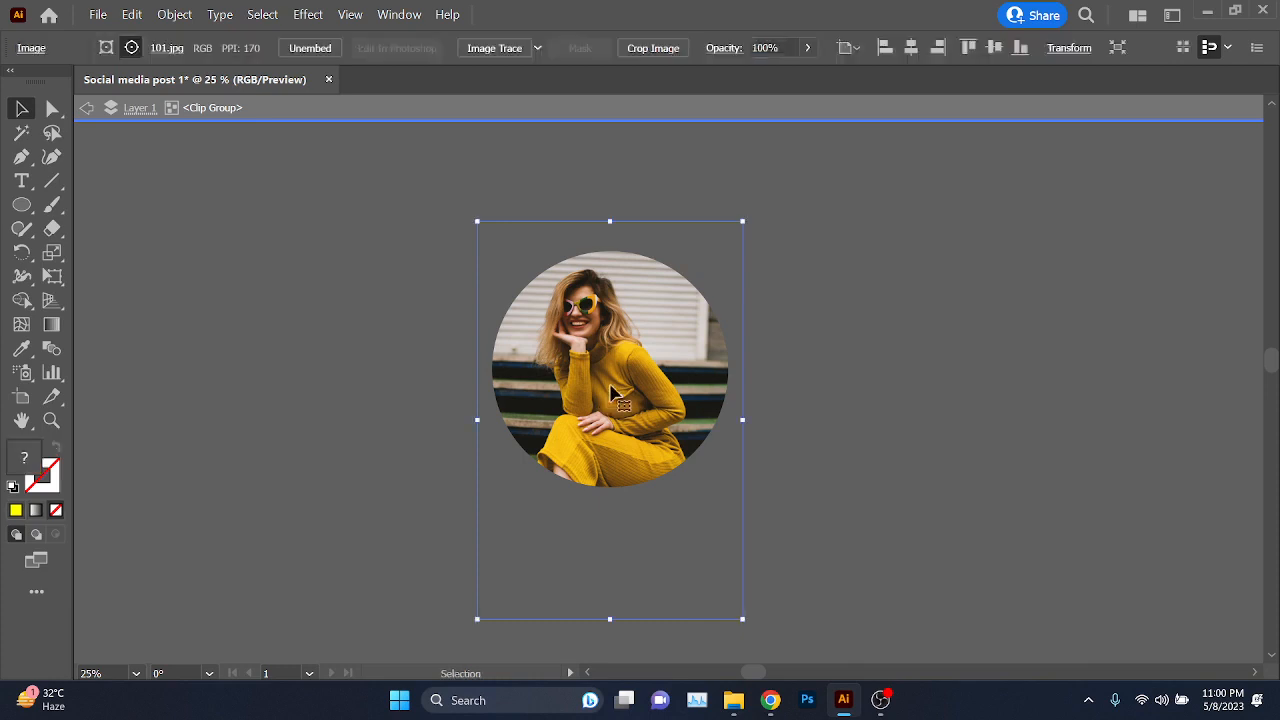
{"action": "left_click_drag", "start_coordinate": [745, 420], "coordinate": [803, 442]}
{"action": "mouse_move", "coordinate": [676, 395]}
{"action": "left_mouse_down"}
{"action": "mouse_move", "coordinate": [669, 423]}
{"action": "mouse_move", "coordinate": [668, 397]}
{"action": "left_mouse_up"}
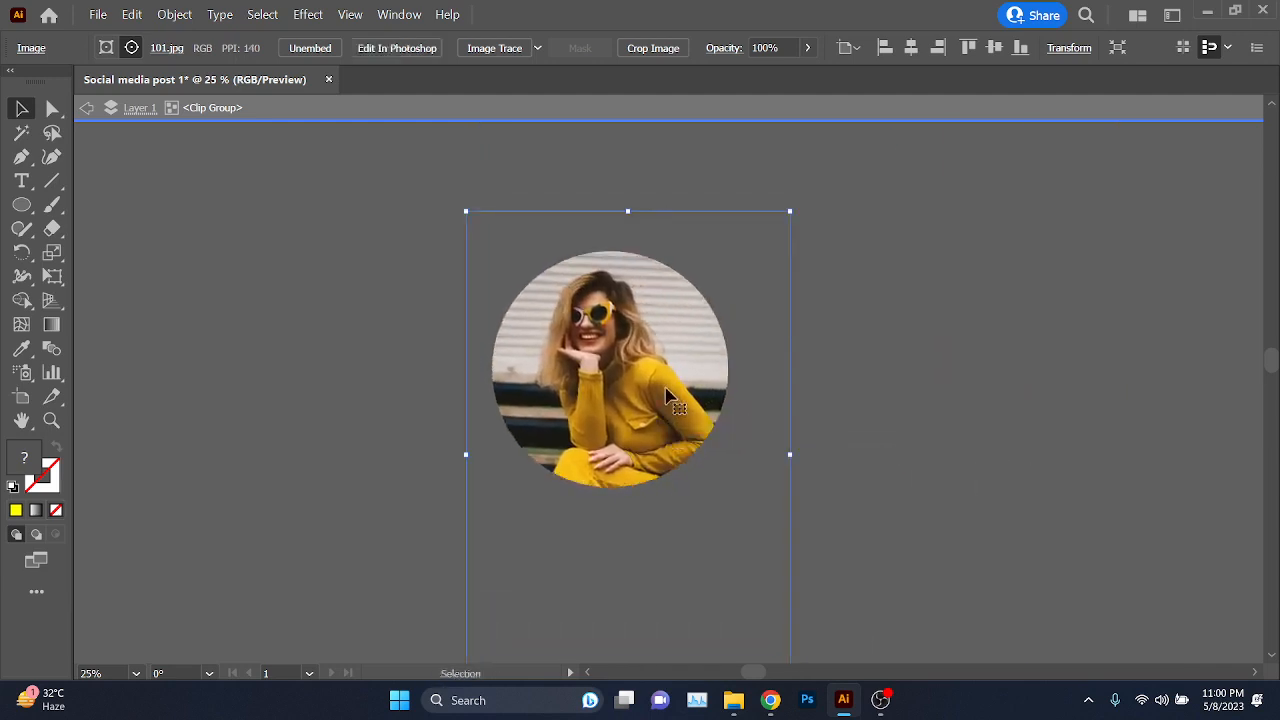
{"action": "left_click_drag", "start_coordinate": [466, 455], "coordinate": [451, 457]}
{"action": "left_click_drag", "start_coordinate": [586, 387], "coordinate": [599, 389]}
{"action": "left_click_drag", "start_coordinate": [802, 462], "coordinate": [692, 443]}
{"action": "left_click_drag", "start_coordinate": [645, 398], "coordinate": [634, 350]}
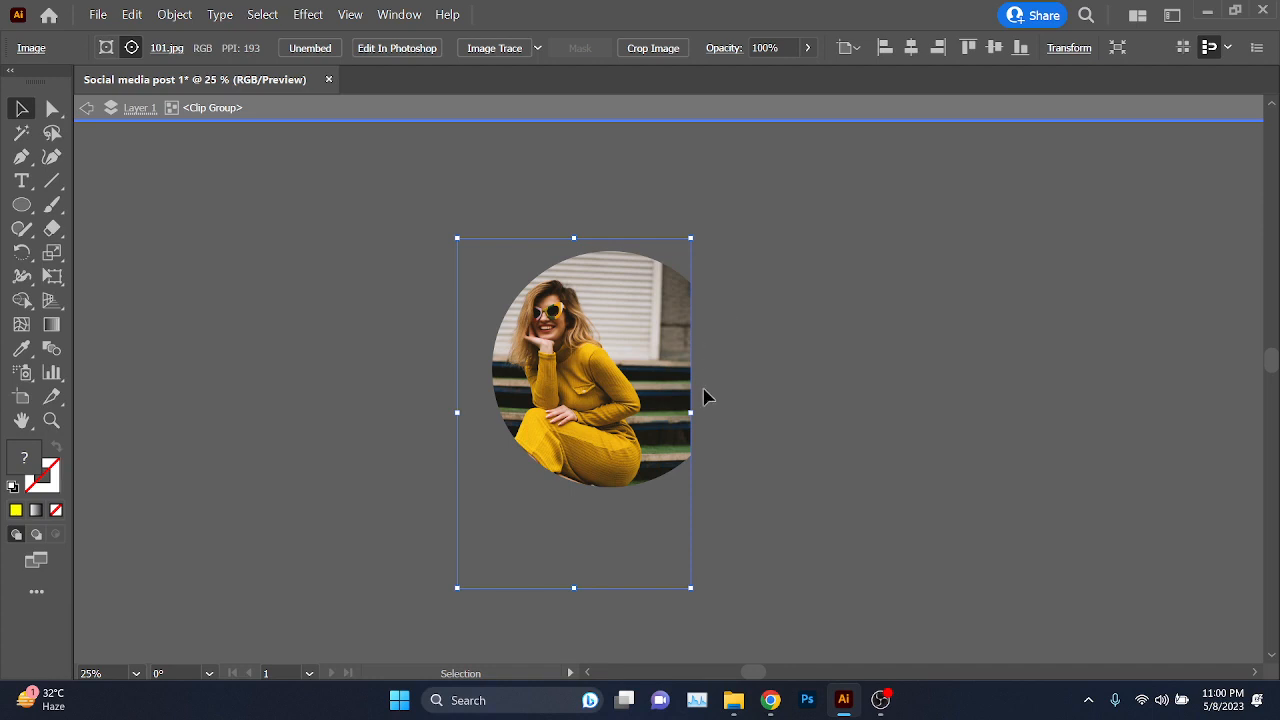
{"action": "left_click_drag", "start_coordinate": [595, 388], "coordinate": [645, 405]}
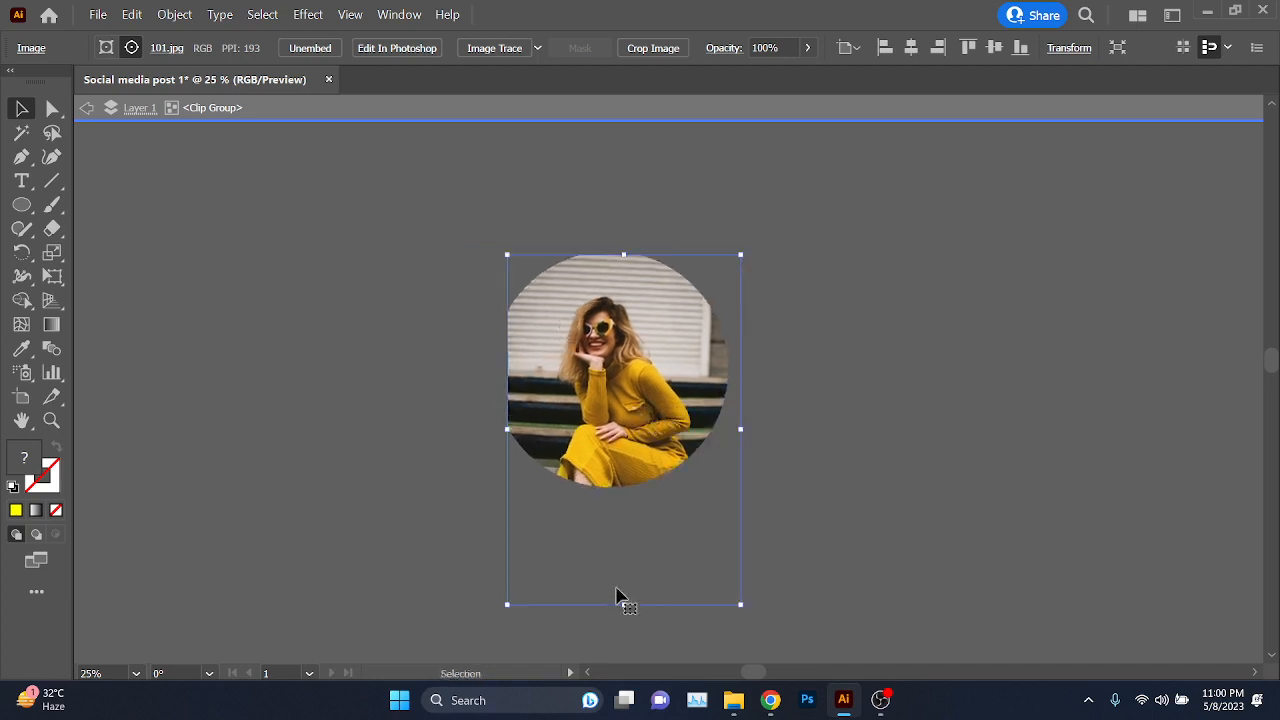
- Enlarge the photo to fill the circular mask, recenter the woman and leave isolation mode
{"action": "left_click_drag", "start_coordinate": [741, 429], "coordinate": [795, 428]}
{"action": "left_click_drag", "start_coordinate": [618, 371], "coordinate": [628, 397]}
{"action": "left_click_drag", "start_coordinate": [628, 396], "coordinate": [631, 404]}
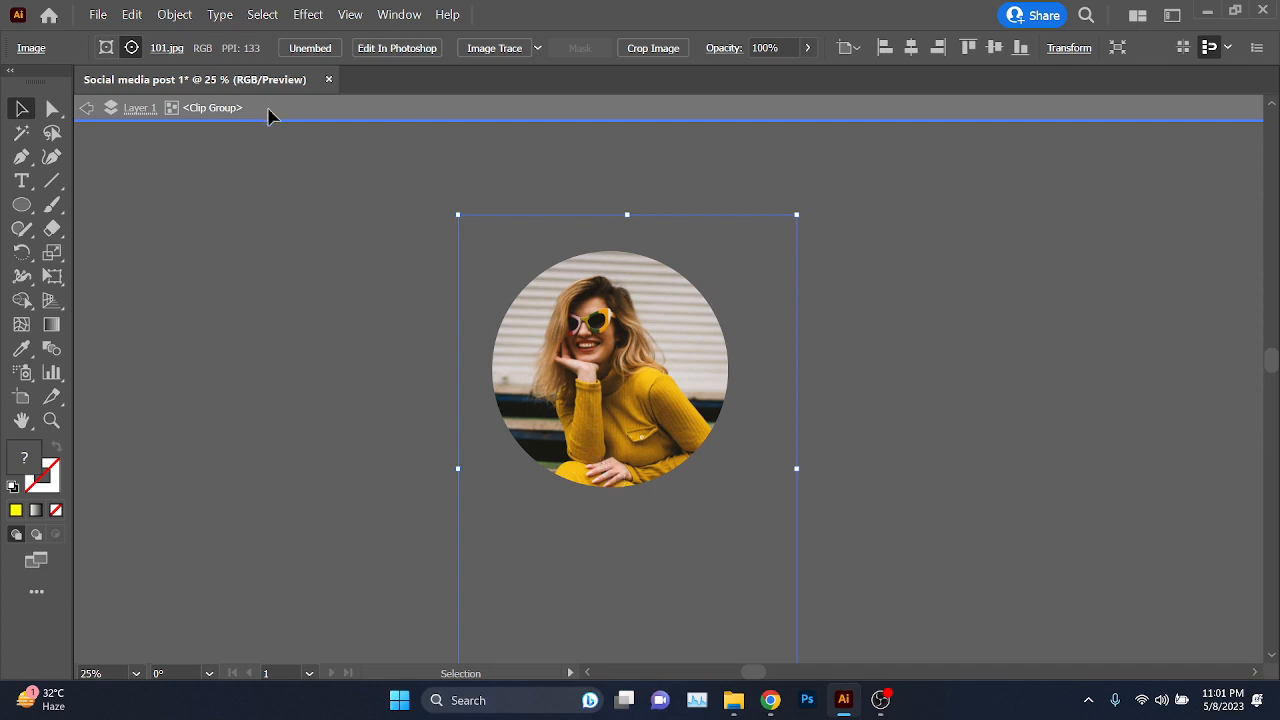
{"action": "left_click", "coordinate": [1000, 323]}
{"action": "double_click", "coordinate": [1000, 323]}
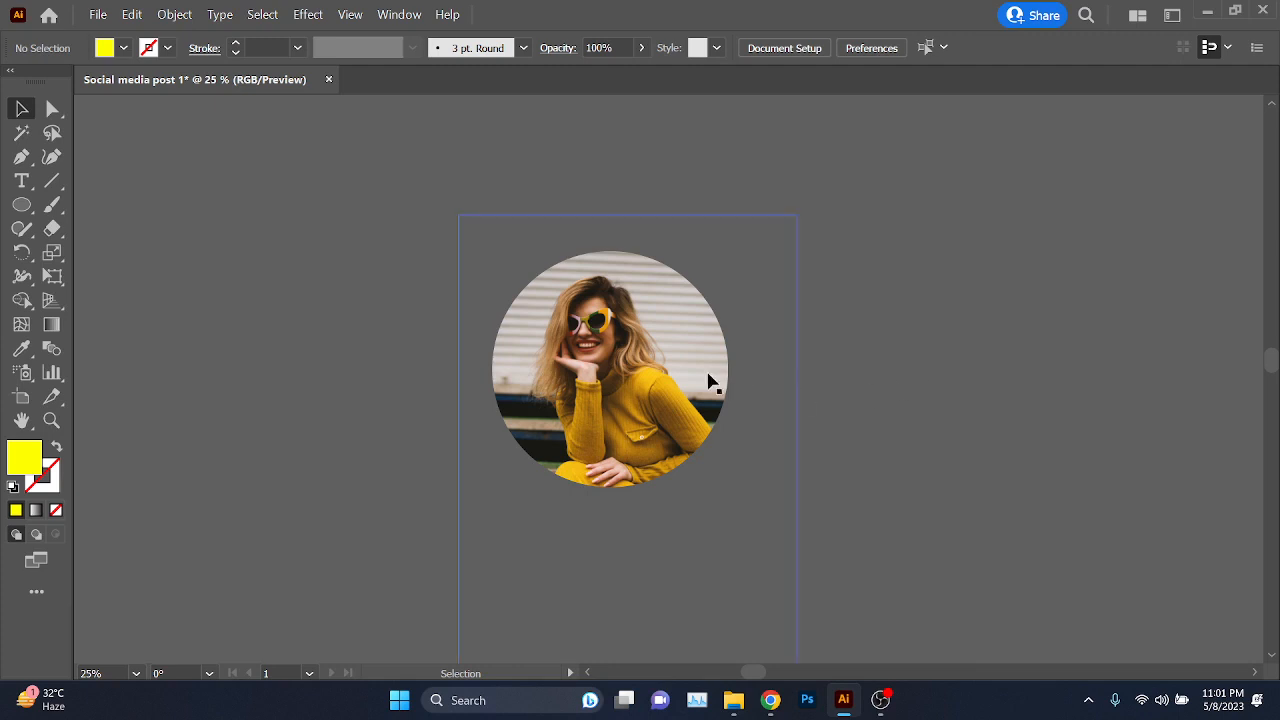
- Reopen the circular clip group, enlarge the photo to a close-up of the woman's face, reposition it and exit the group
{"action": "double_click", "coordinate": [662, 371]}
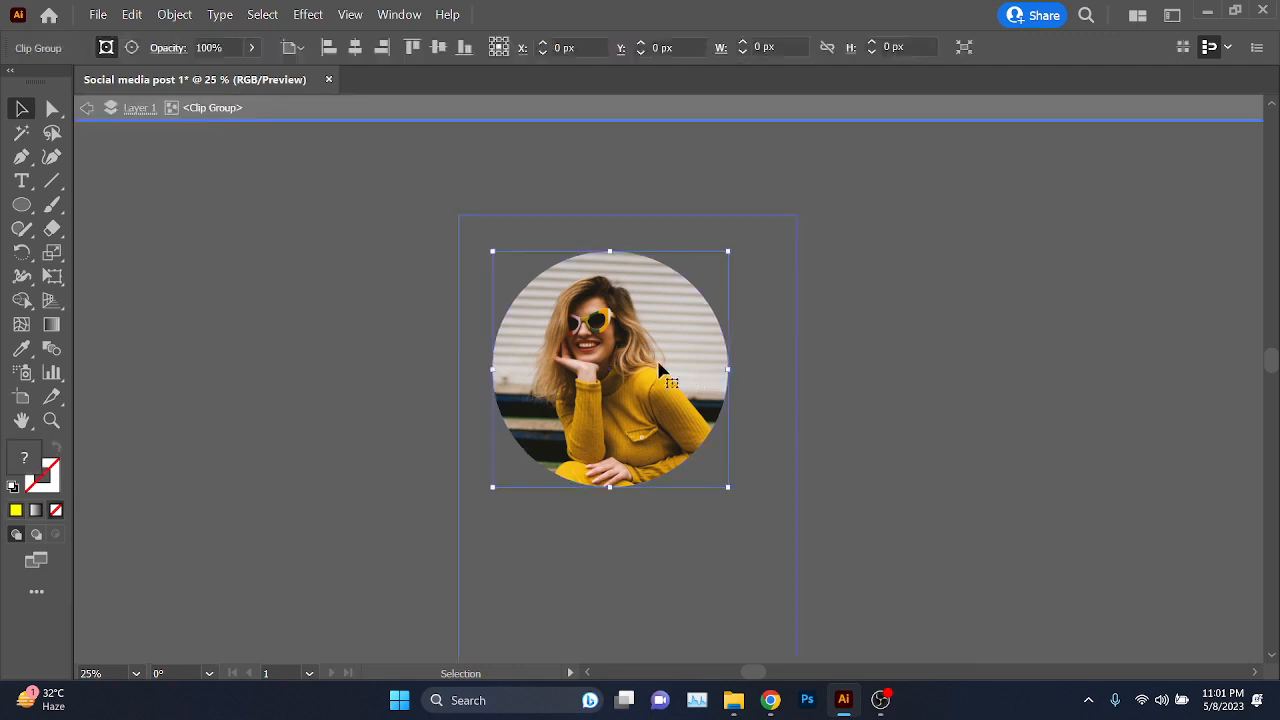
{"action": "left_click", "coordinate": [587, 345]}
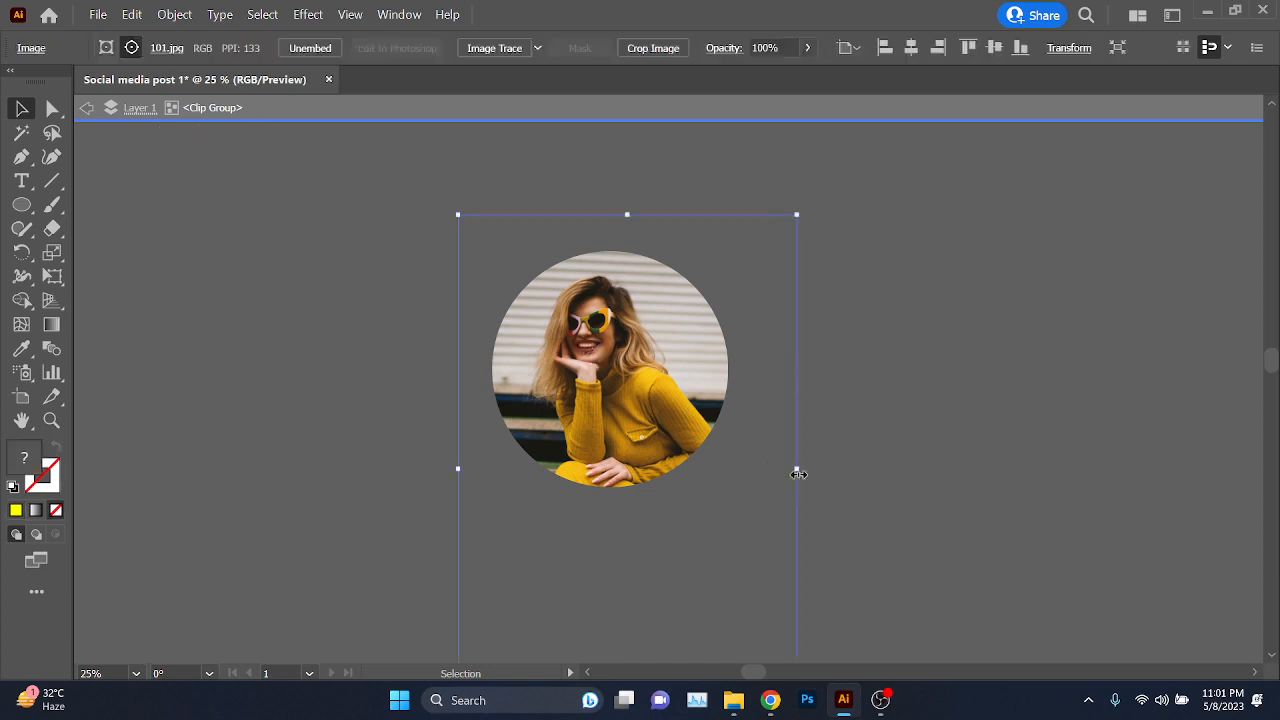
{"action": "left_click_drag", "start_coordinate": [796, 468], "coordinate": [911, 396]}
{"action": "left_click_drag", "start_coordinate": [644, 419], "coordinate": [618, 463]}
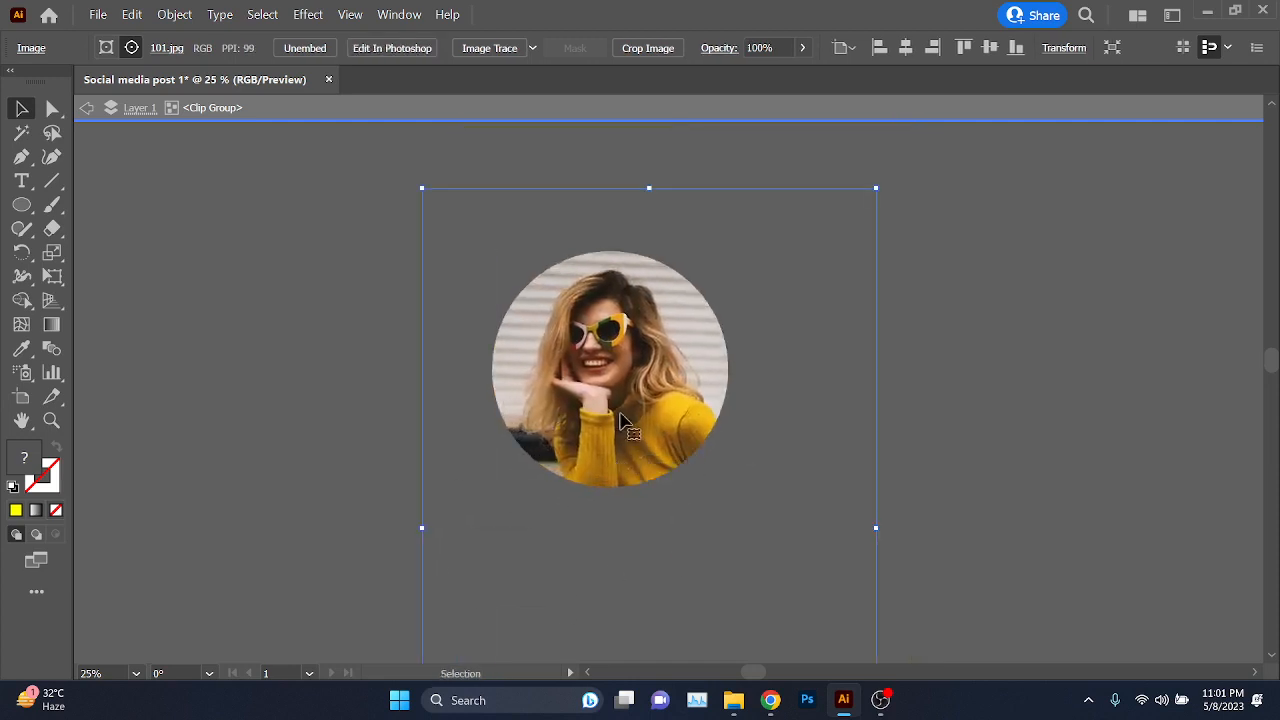
{"action": "double_click", "coordinate": [977, 362]}
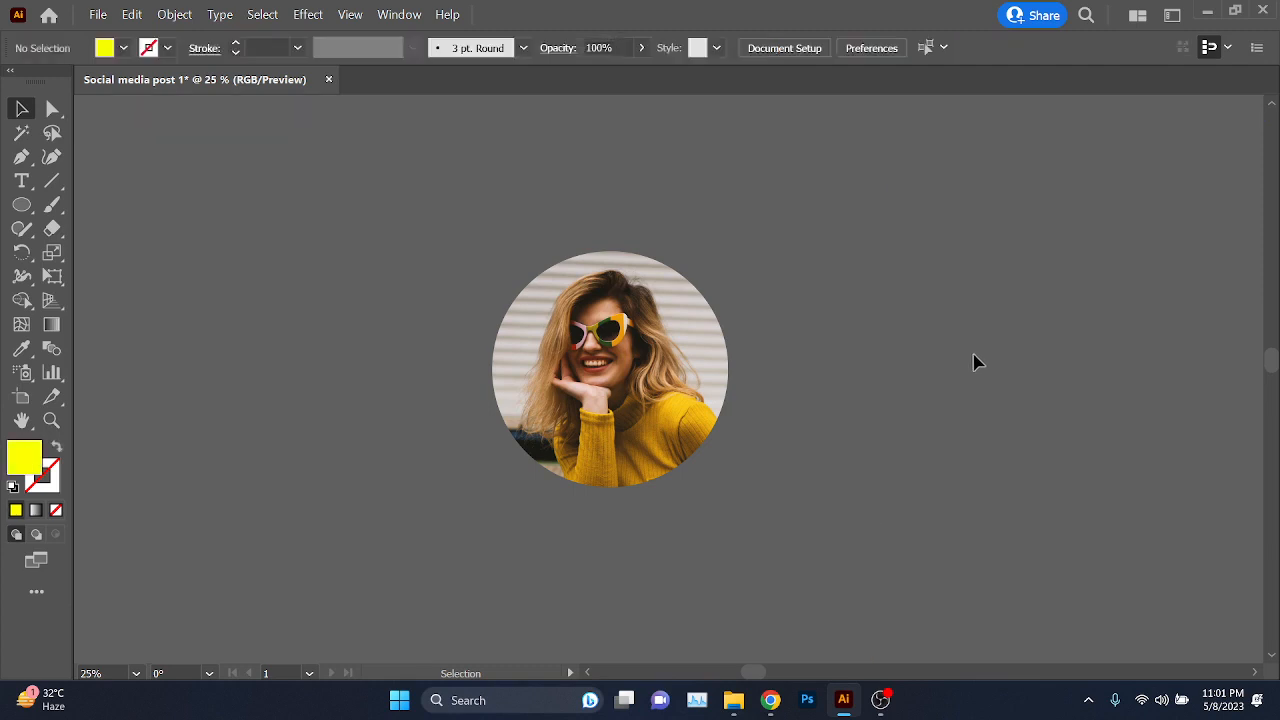
- Move the circular masked photo nearer to the orange designs and deselect it
{"action": "scroll", "coordinate": [918, 393], "scroll_direction": "down", "scroll_amount": 3}
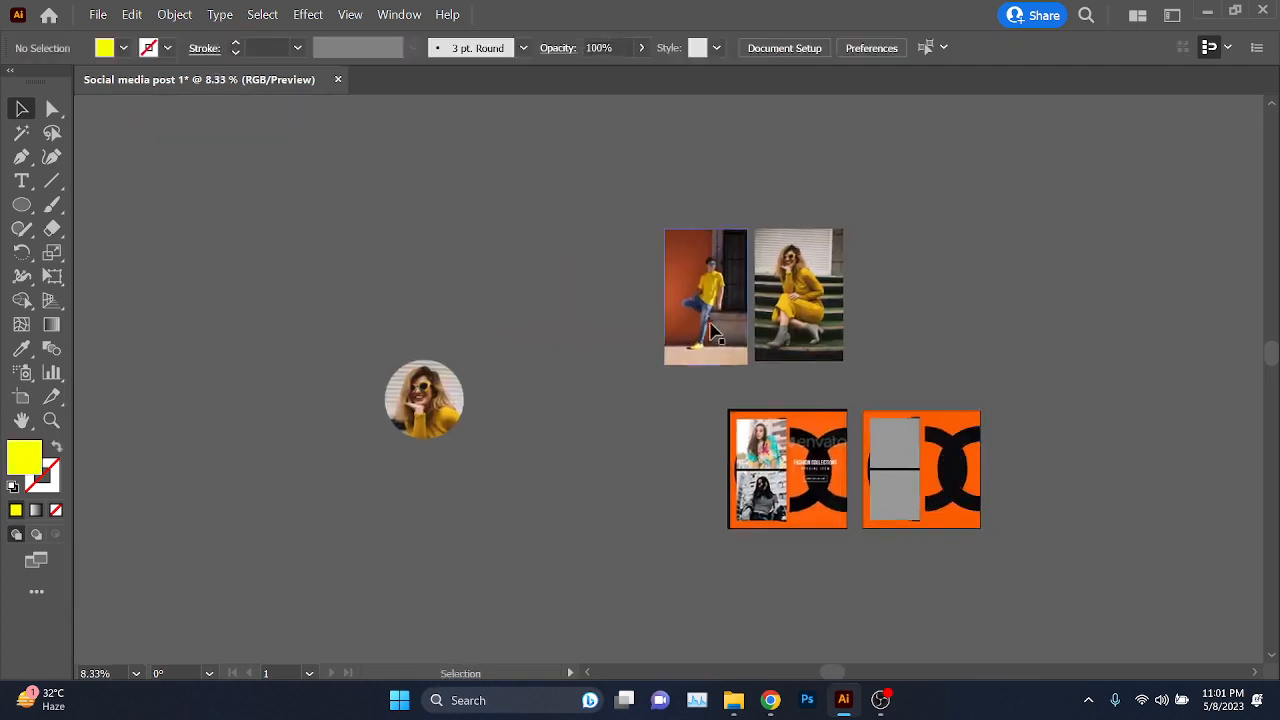
{"action": "left_click_drag", "start_coordinate": [417, 393], "coordinate": [552, 455]}
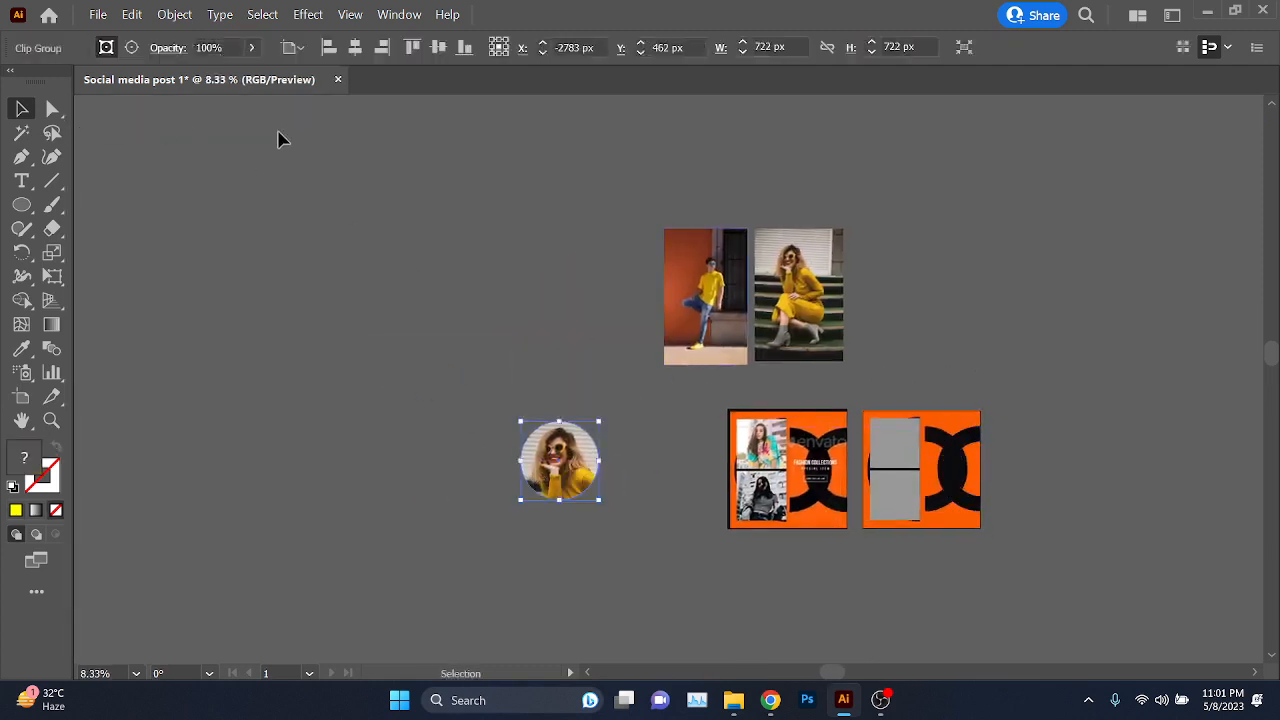
{"action": "scroll", "coordinate": [537, 471], "scroll_direction": "up", "scroll_amount": 2}
{"action": "left_click", "coordinate": [880, 406]}
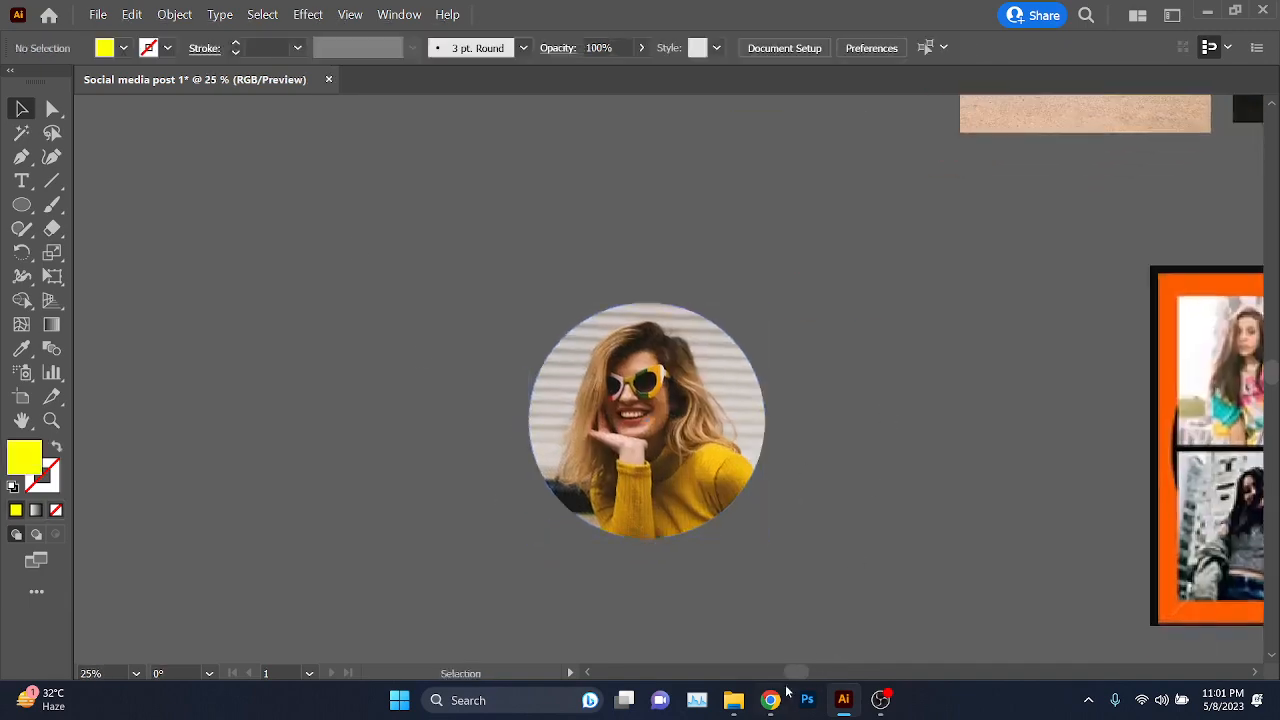
- Switch to the Google Meet call in Chrome, check the in-call messages and return to Illustrator
{"action": "mouse_move", "coordinate": [770, 700]}
{"action": "left_click", "coordinate": [680, 610]}
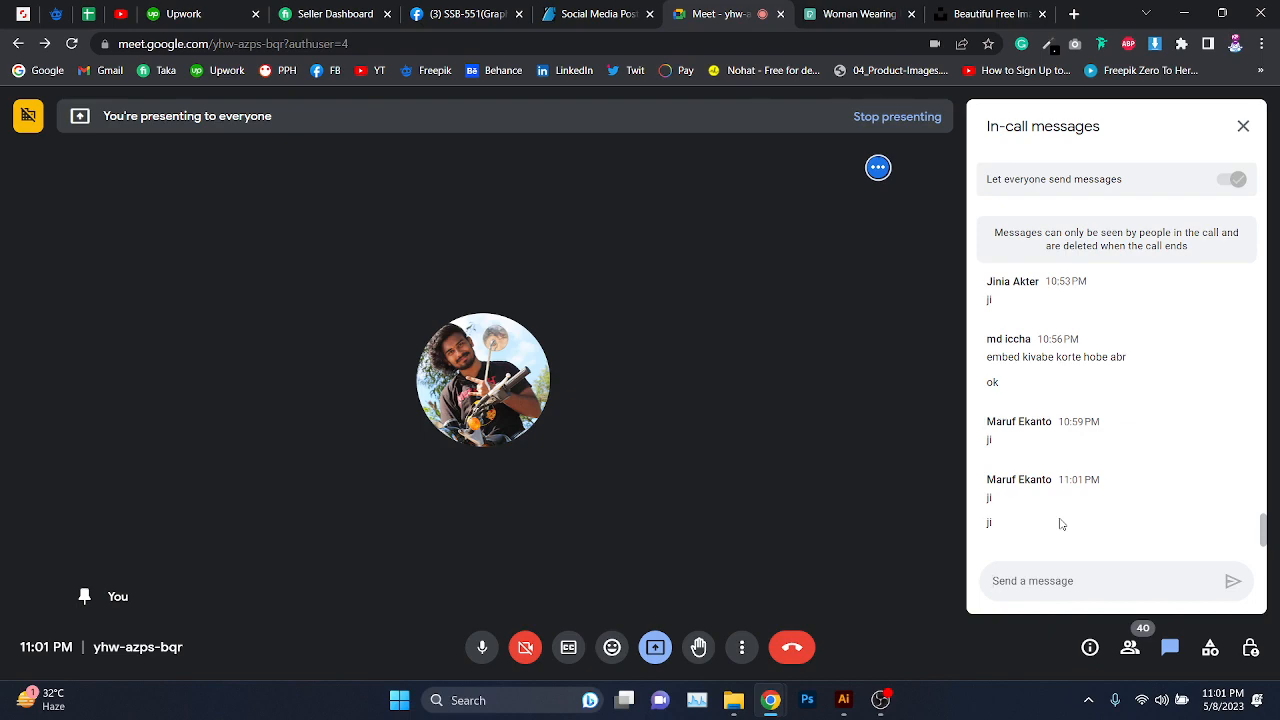
{"action": "left_click", "coordinate": [1183, 12]}
- Delete the circular masked photo from the canvas
{"action": "left_click_drag", "start_coordinate": [766, 344], "coordinate": [557, 326]}
{"action": "key", "text": "ctrl+minus"}
{"action": "key", "text": "ctrl+minus"}
{"action": "key", "text": "ctrl+minus"}
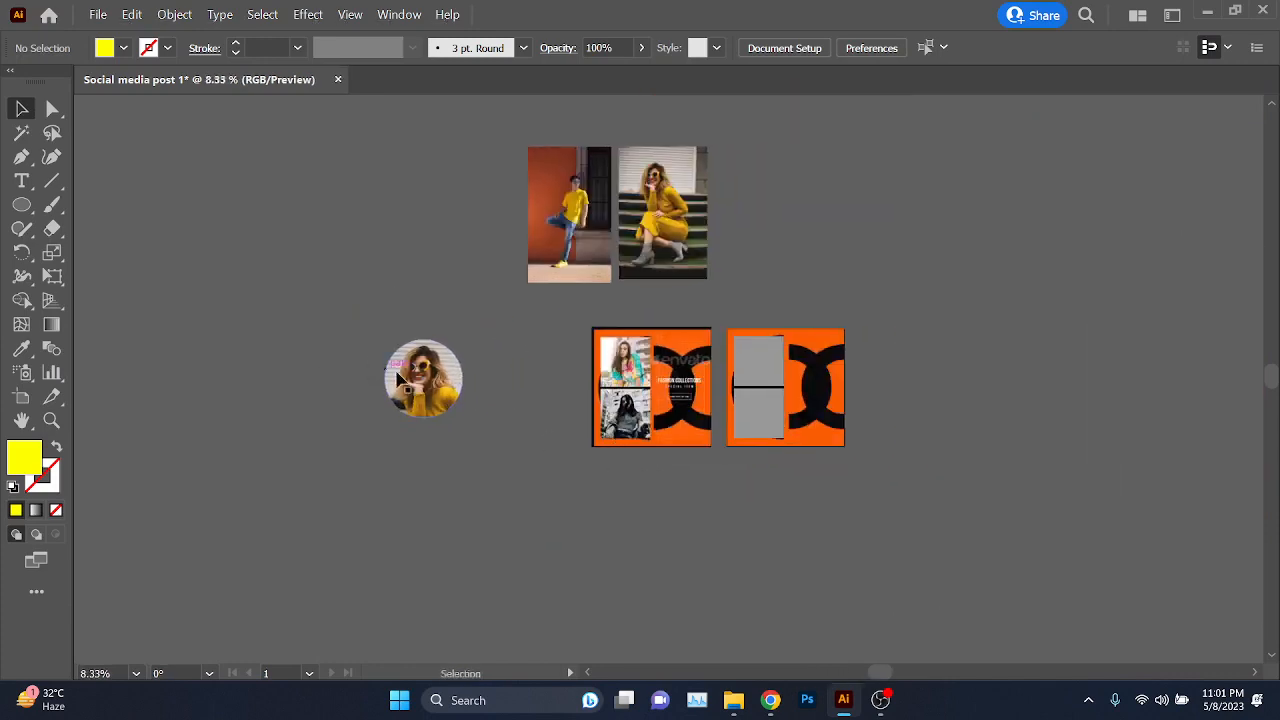
{"action": "left_click", "coordinate": [408, 384]}
{"action": "key", "text": "Delete"}
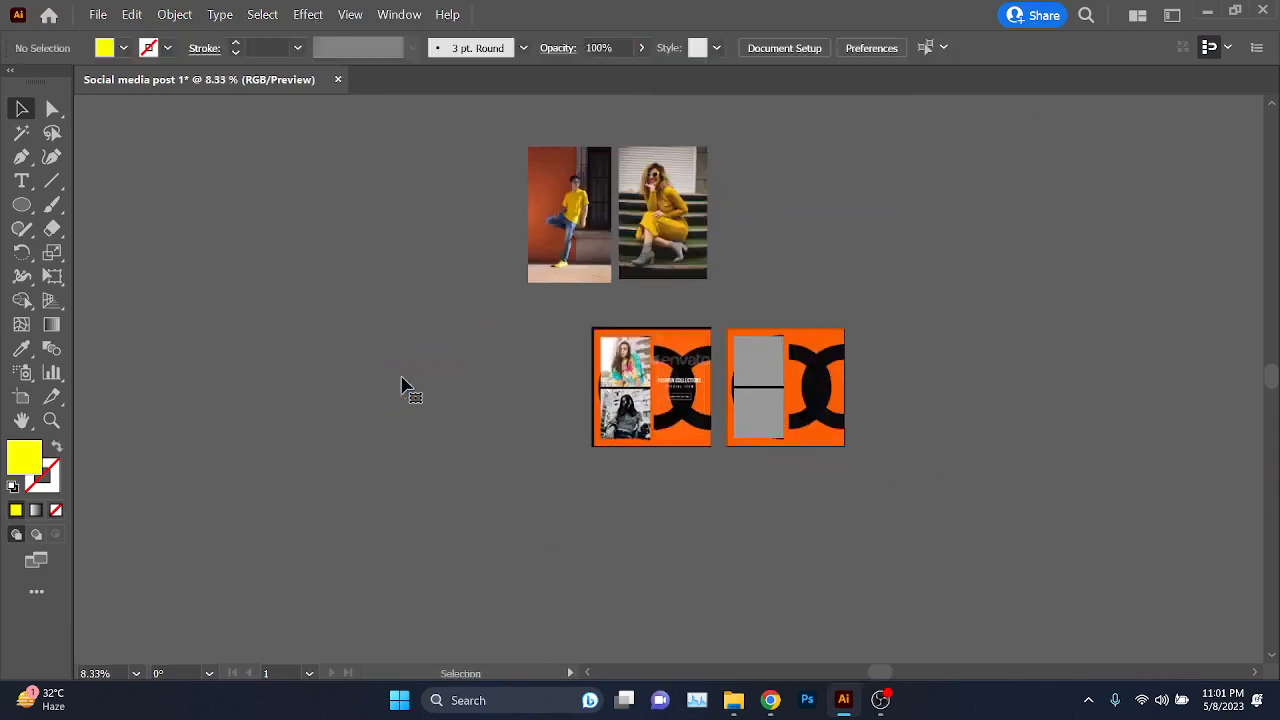
- Move the photo of the woman in yellow onto the orange design, over the two gray placeholder squares
{"action": "scroll", "coordinate": [800, 452], "scroll_direction": "up", "scroll_amount": 2}
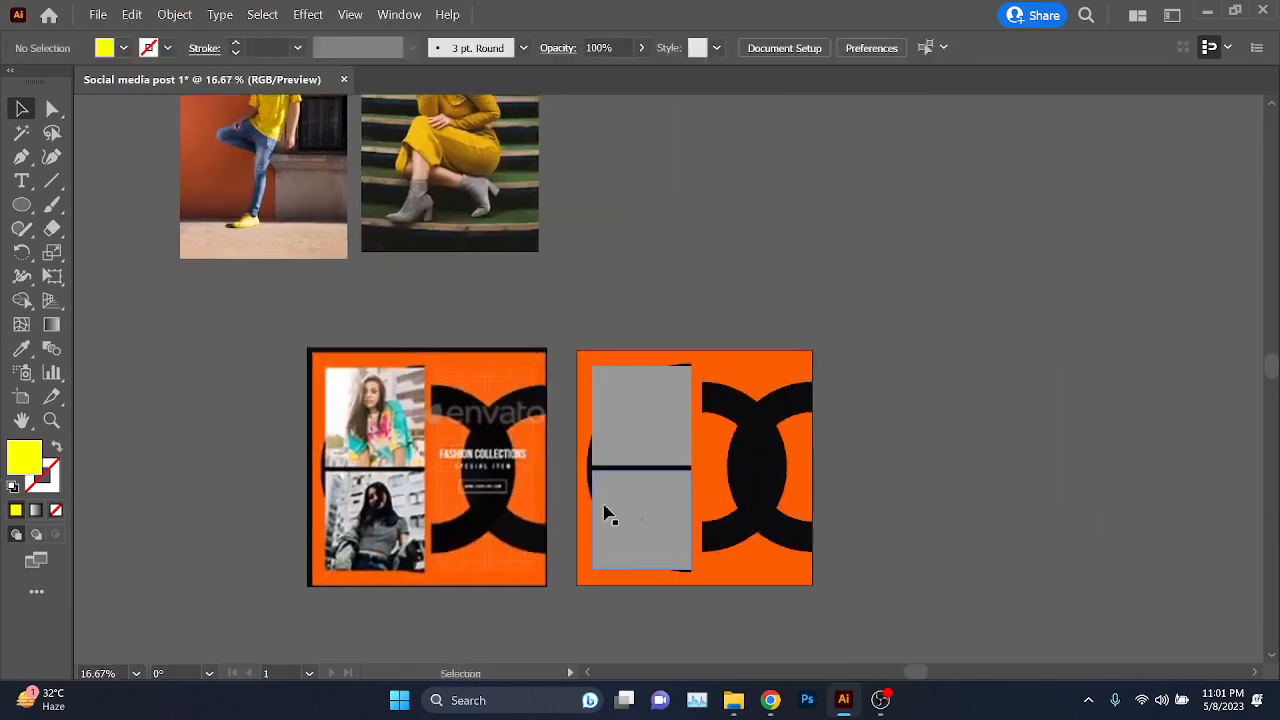
{"action": "scroll", "coordinate": [600, 500], "scroll_direction": "up", "scroll_amount": 2}
{"action": "left_click_drag", "start_coordinate": [508, 280], "coordinate": [699, 580]}
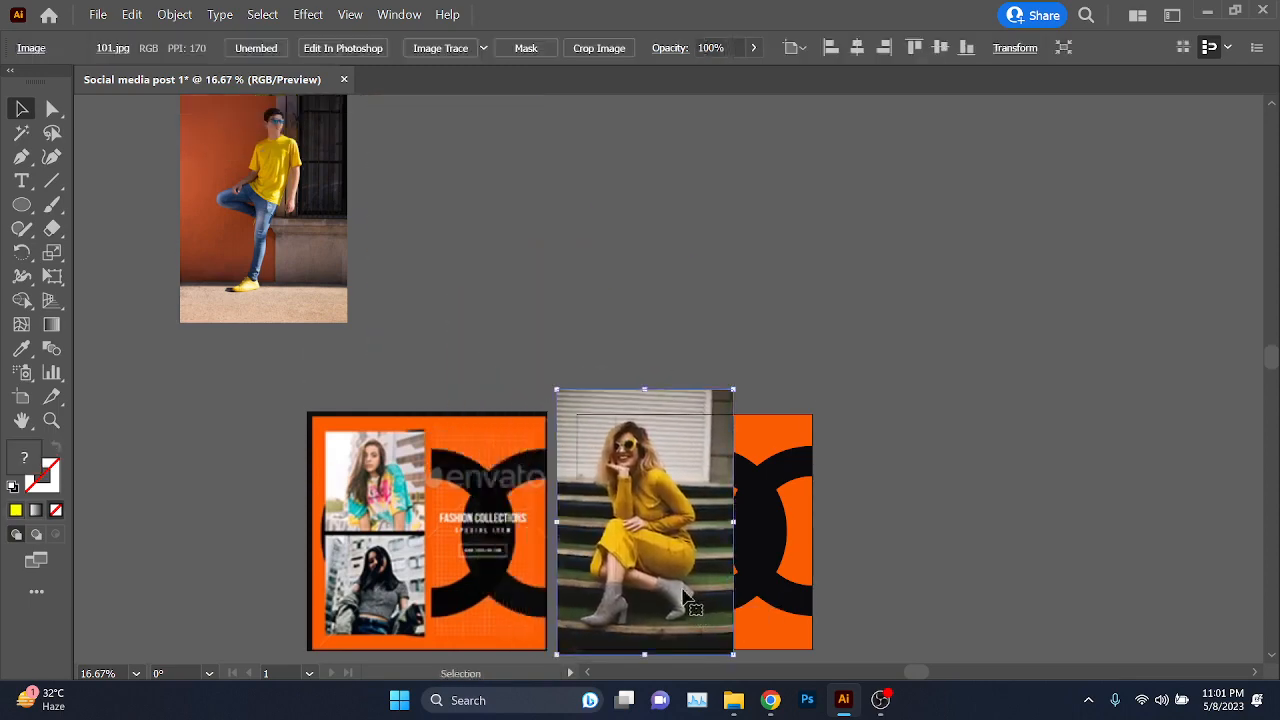
{"action": "scroll", "coordinate": [675, 509], "scroll_direction": "up", "scroll_amount": 1}
{"action": "scroll", "coordinate": [675, 509], "scroll_direction": "up", "scroll_amount": 1}
{"action": "scroll", "coordinate": [600, 500], "scroll_direction": "up", "scroll_amount": 1}
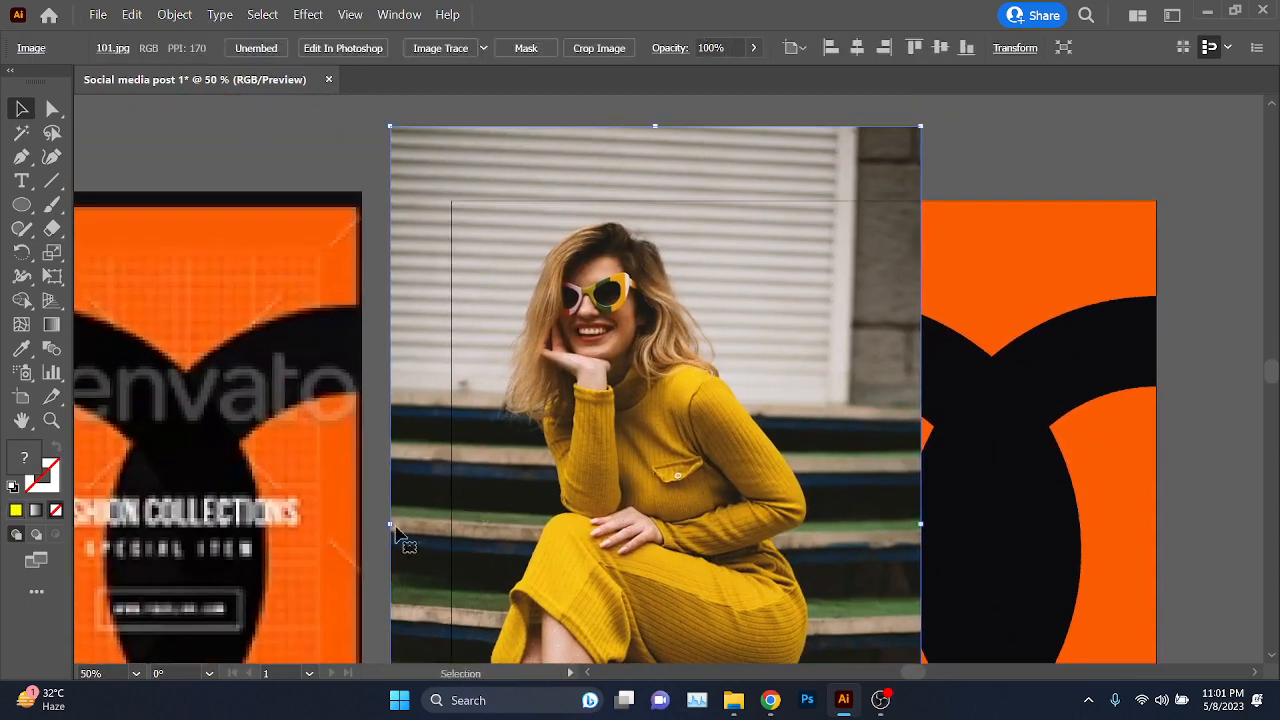
- Scale the woman's photo down proportionally to about 557 × 836 px and position it over the upper gray square
{"action": "left_click_drag", "start_coordinate": [390, 530], "coordinate": [474, 494]}
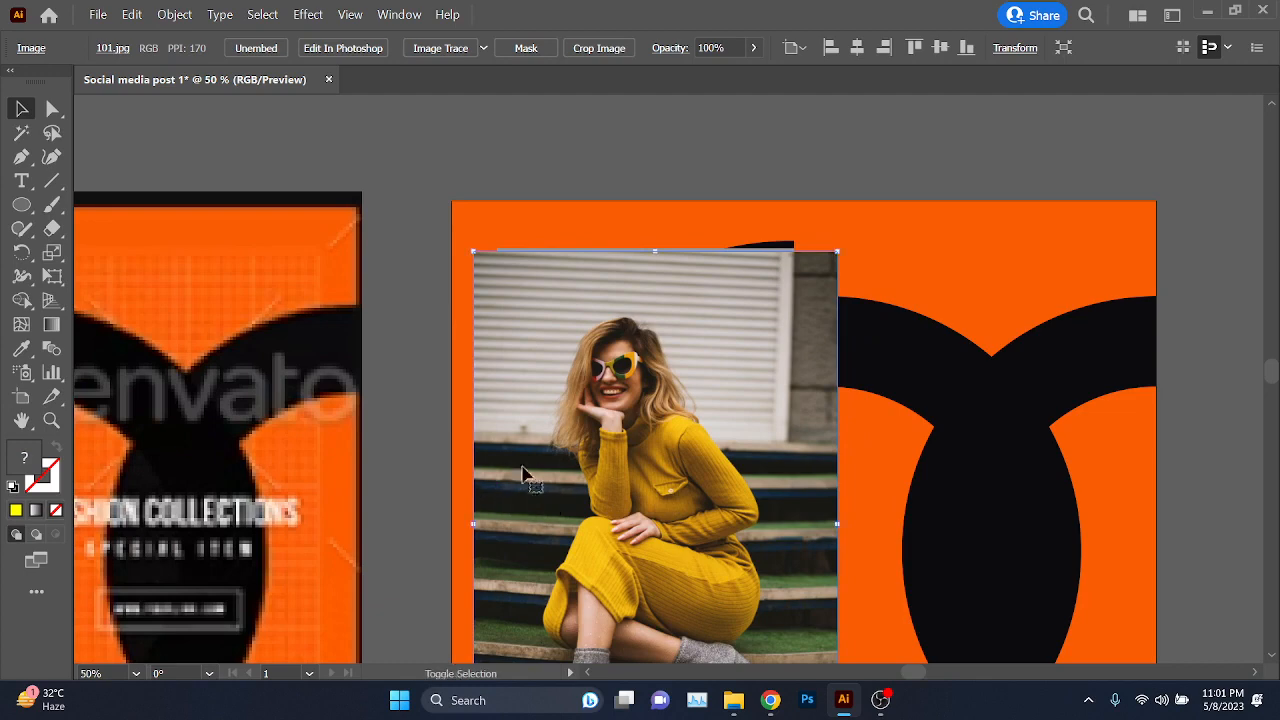
{"action": "left_click_drag", "start_coordinate": [631, 456], "coordinate": [592, 533]}
{"action": "scroll", "coordinate": [1018, 460], "scroll_direction": "down", "scroll_amount": 2}
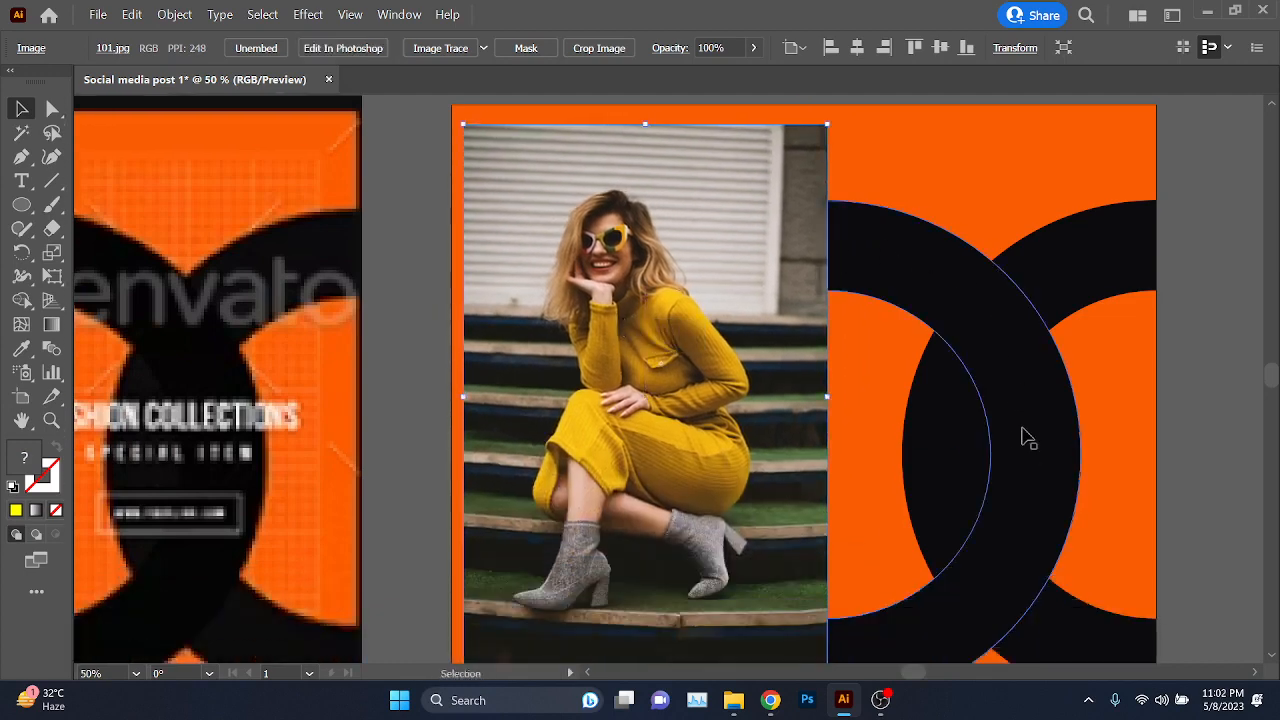
{"action": "left_click_drag", "start_coordinate": [762, 460], "coordinate": [694, 443]}
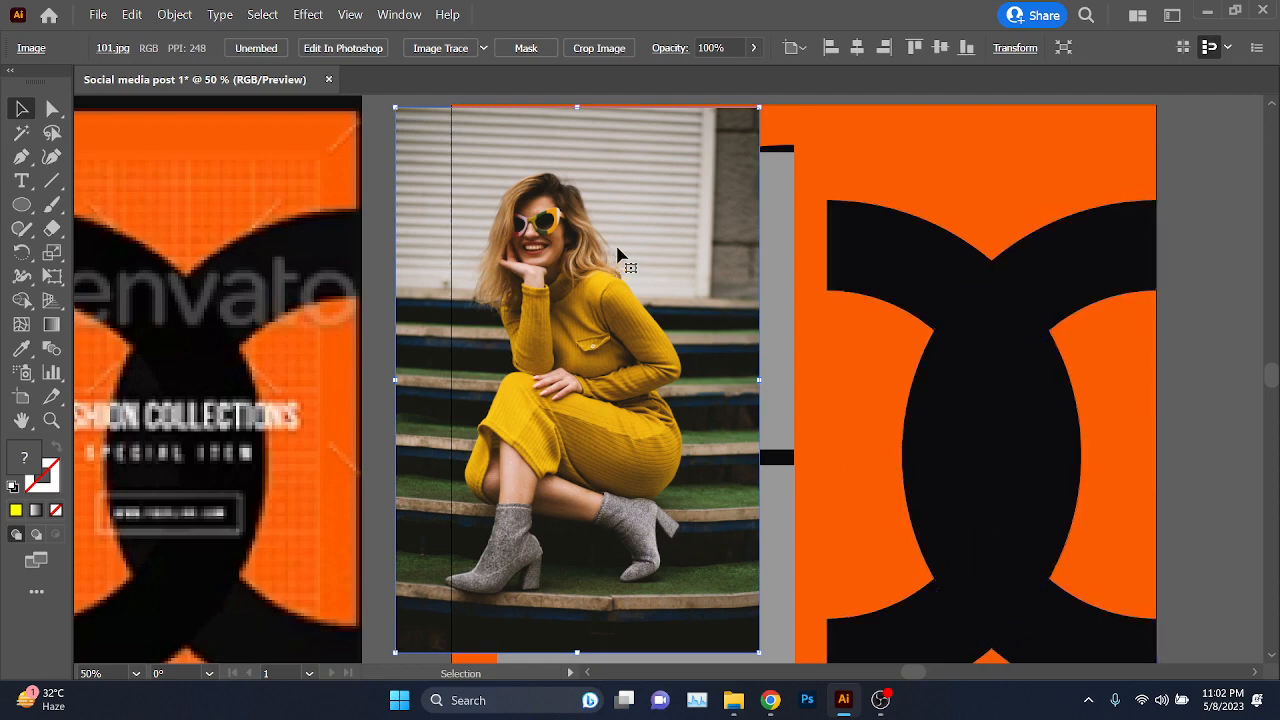
{"action": "left_click_drag", "start_coordinate": [620, 257], "coordinate": [703, 252]}
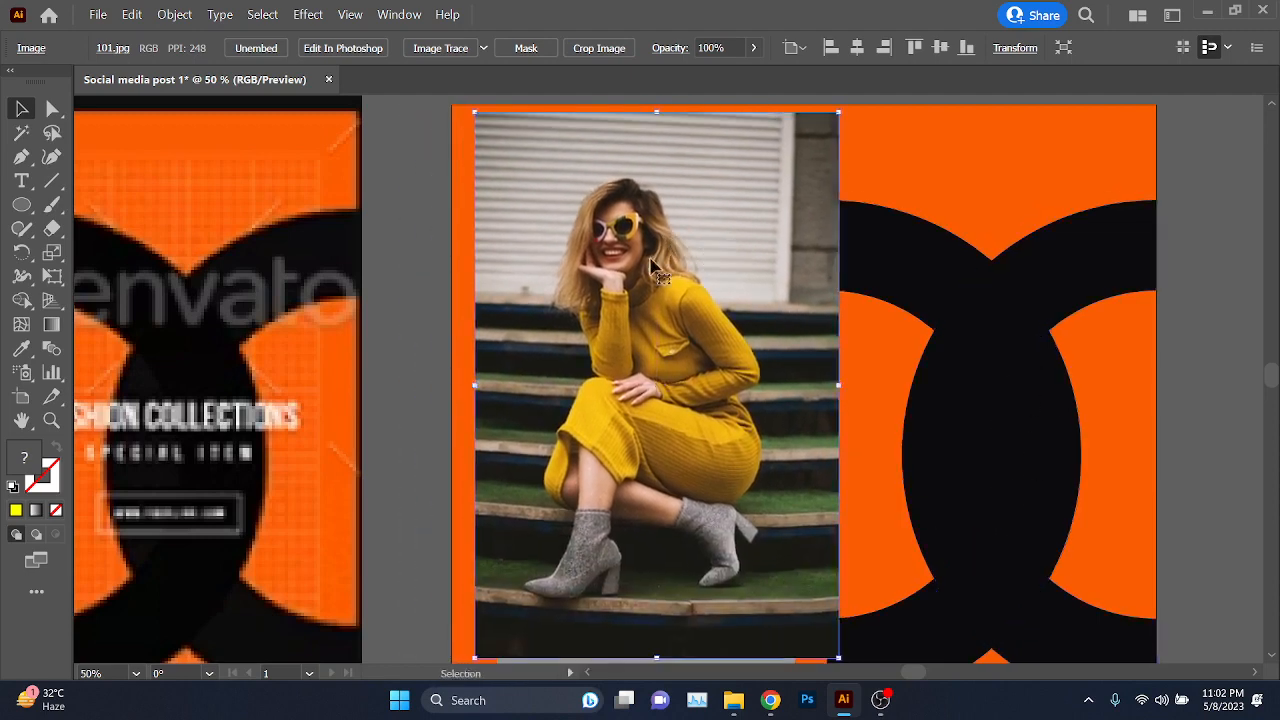
{"action": "key", "text": "ctrl+minus"}
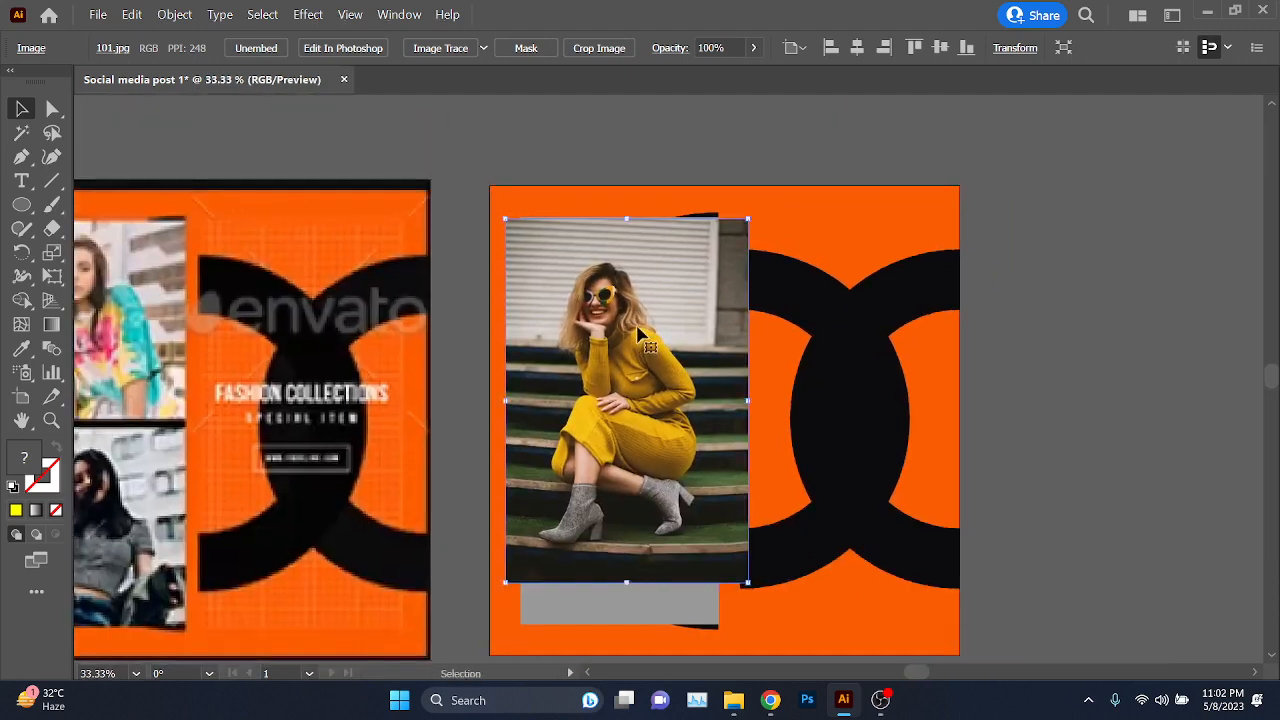
- Arrange the woman's photo directly behind both gray squares but in front of the black curved shapes
{"action": "right_click", "coordinate": [632, 304]}
{"action": "mouse_move", "coordinate": [725, 461]}
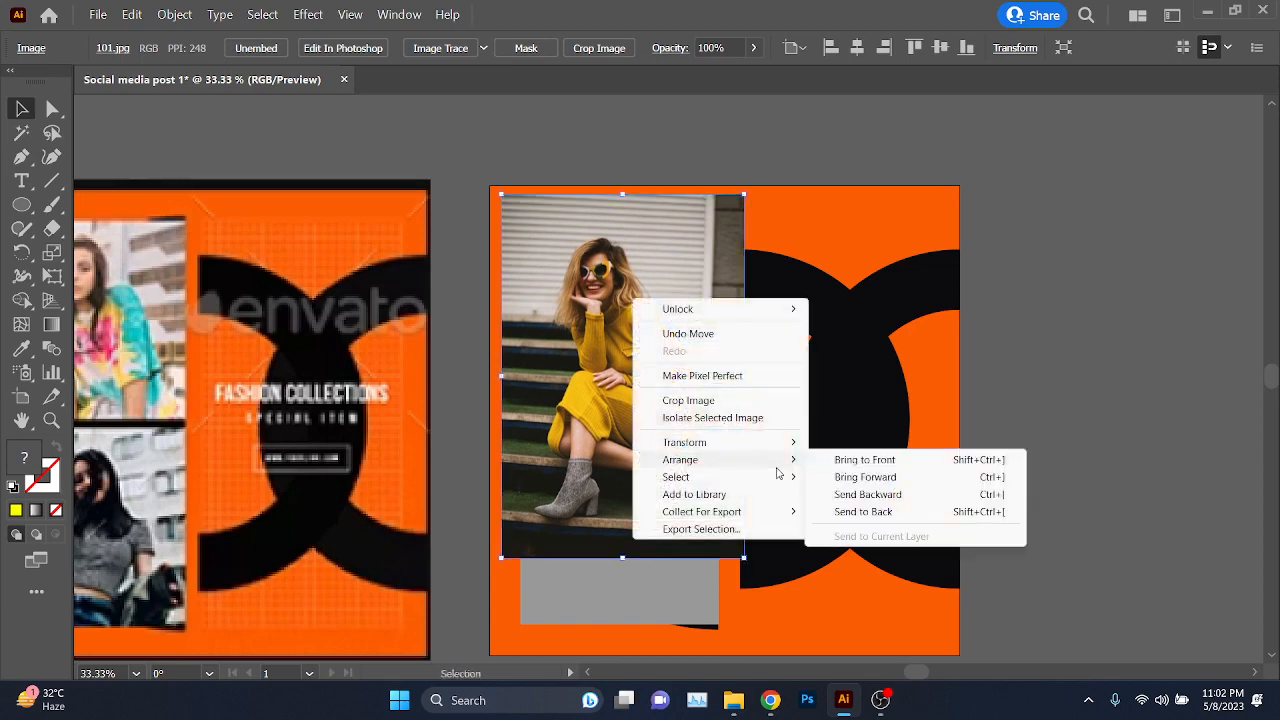
{"action": "left_click", "coordinate": [867, 494]}
{"action": "right_click", "coordinate": [694, 280]}
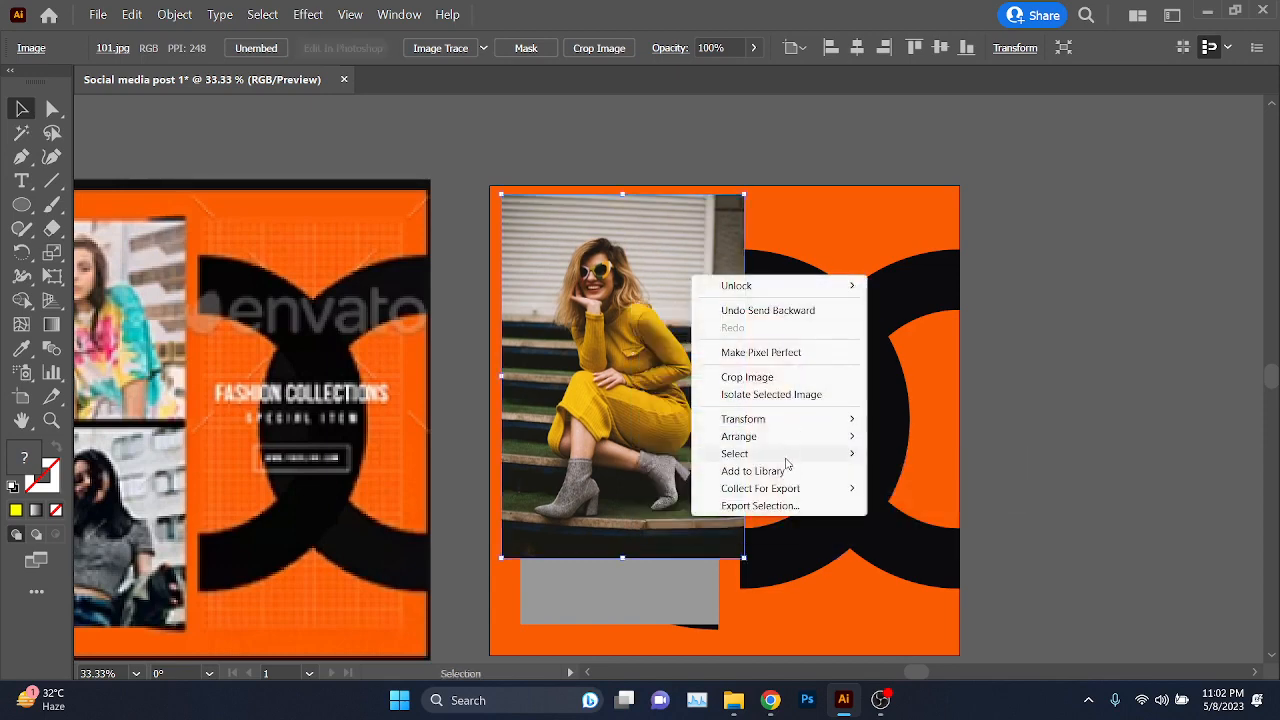
{"action": "mouse_move", "coordinate": [809, 438]}
{"action": "left_click", "coordinate": [912, 471]}
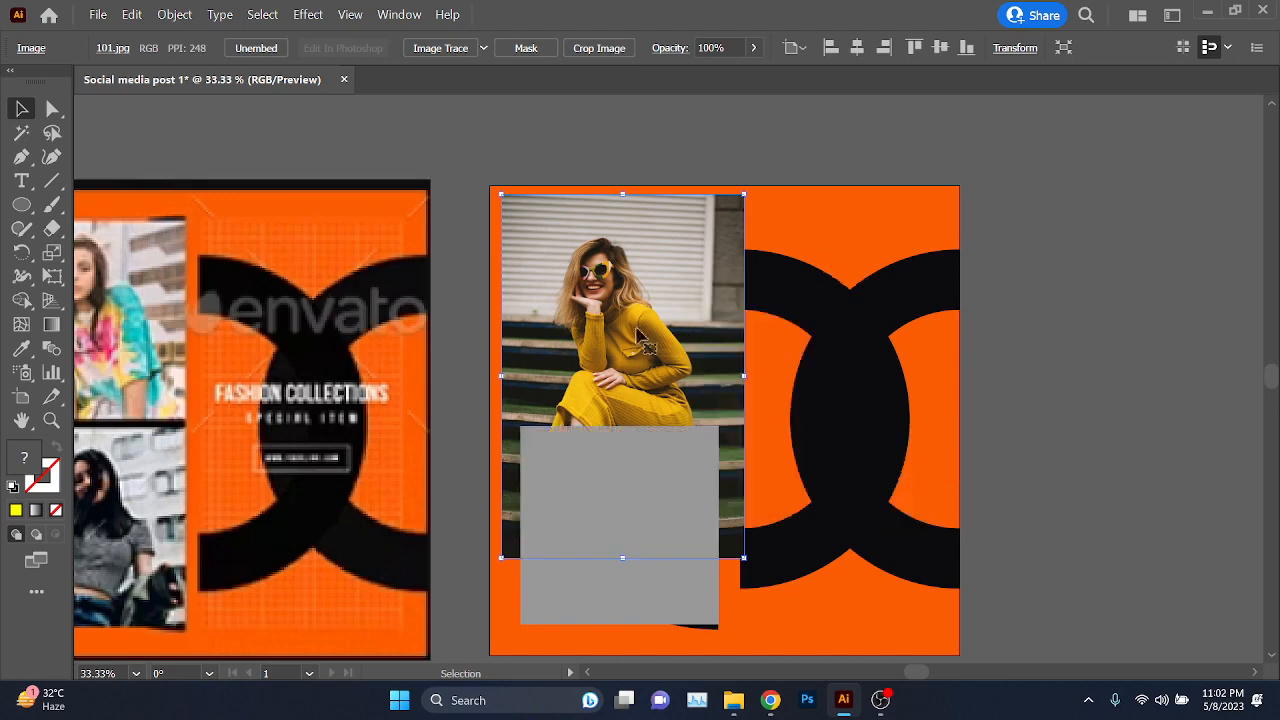
{"action": "right_click", "coordinate": [638, 298]}
{"action": "left_click", "coordinate": [612, 300]}
{"action": "key", "text": "ctrl+bracketleft"}
{"action": "key", "text": "ctrl+bracketleft"}
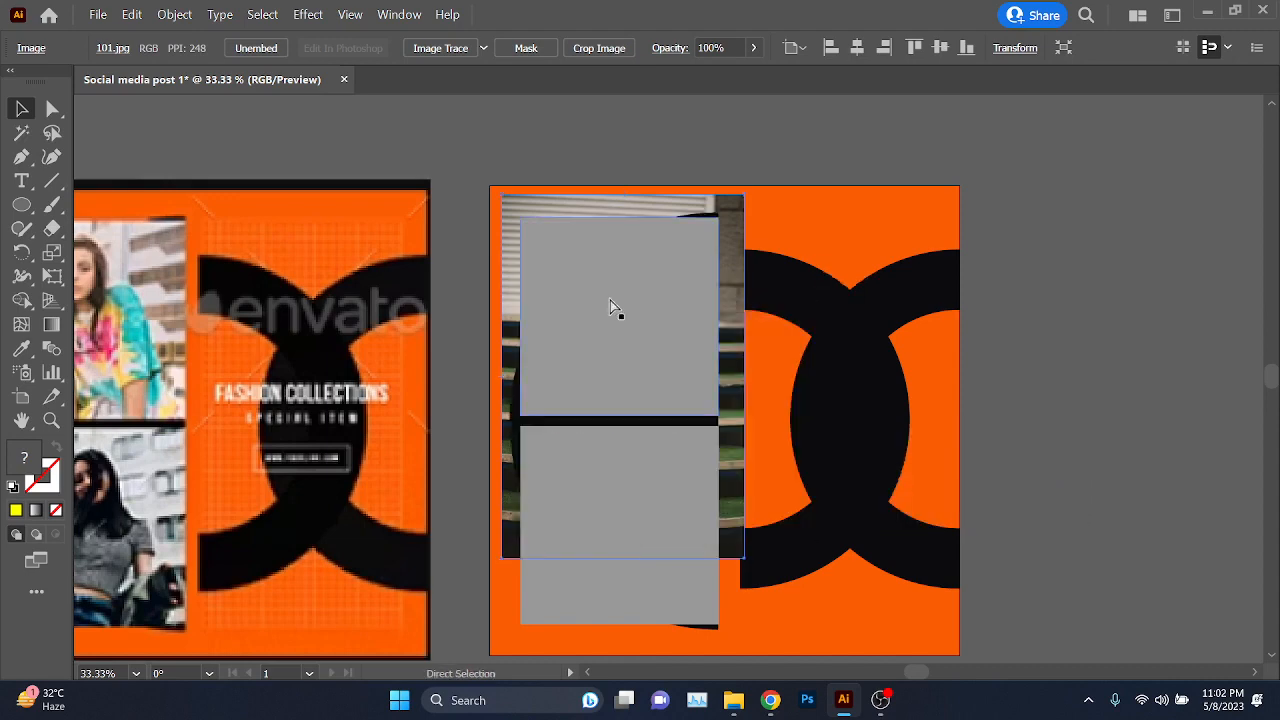
{"action": "key", "text": "ctrl+bracketright"}
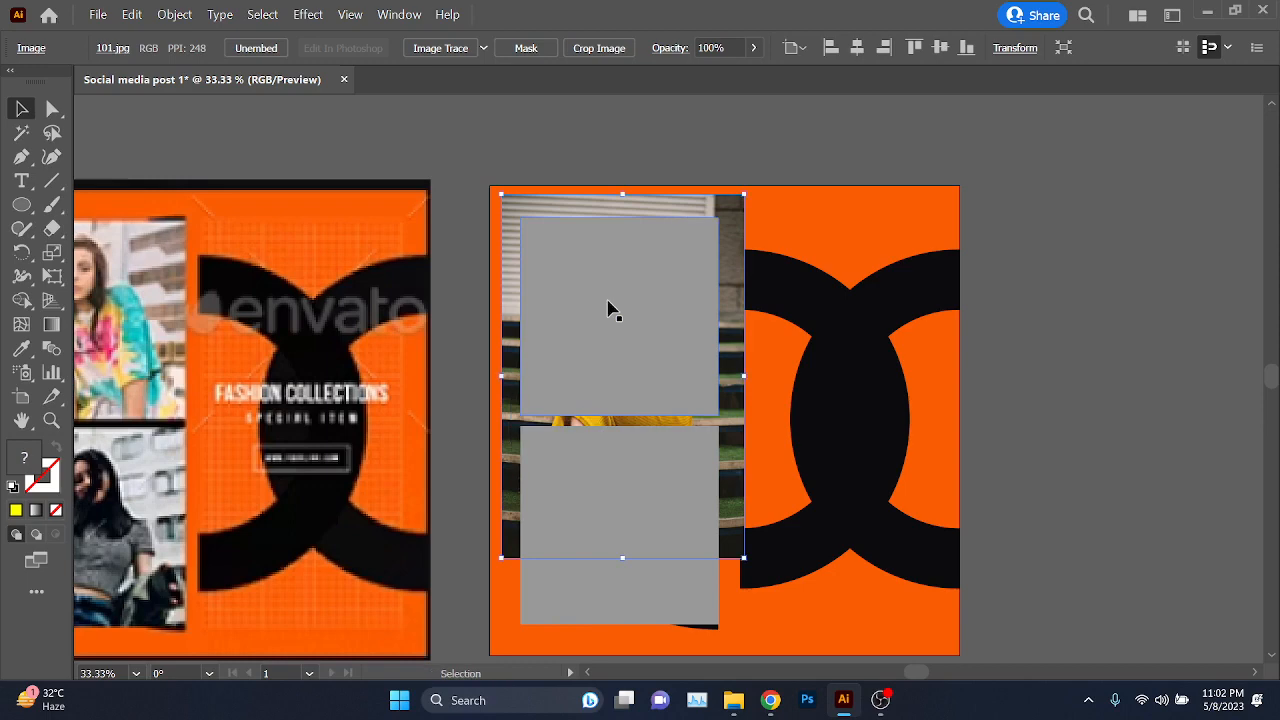
- Select the upper gray square together with the woman's photo and make a clipping mask from them
{"action": "scroll", "coordinate": [607, 298], "scroll_direction": "up", "scroll_amount": 1}
{"action": "left_click_drag", "start_coordinate": [618, 314], "coordinate": [590, 438]}
{"action": "left_click", "coordinate": [605, 385], "text": "shift"}
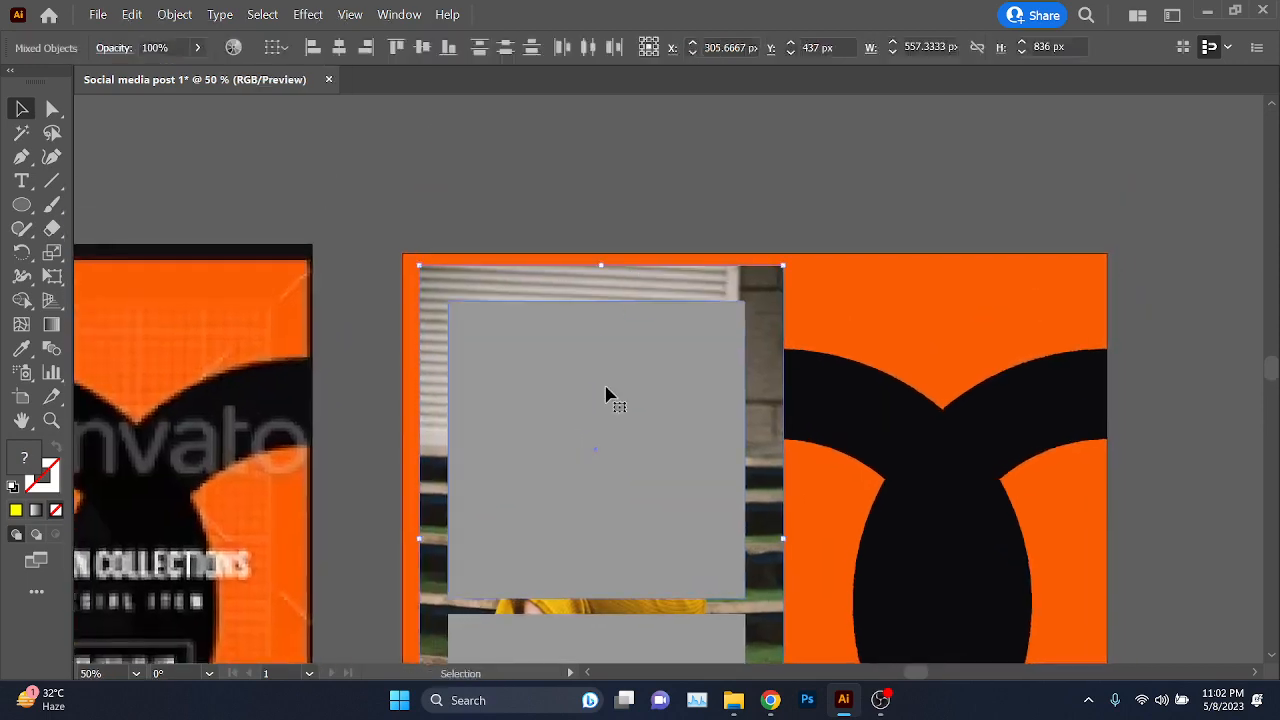
{"action": "left_click", "coordinate": [709, 240]}
{"action": "scroll", "coordinate": [660, 343], "scroll_direction": "up", "scroll_amount": 1}
{"action": "left_click", "coordinate": [660, 343]}
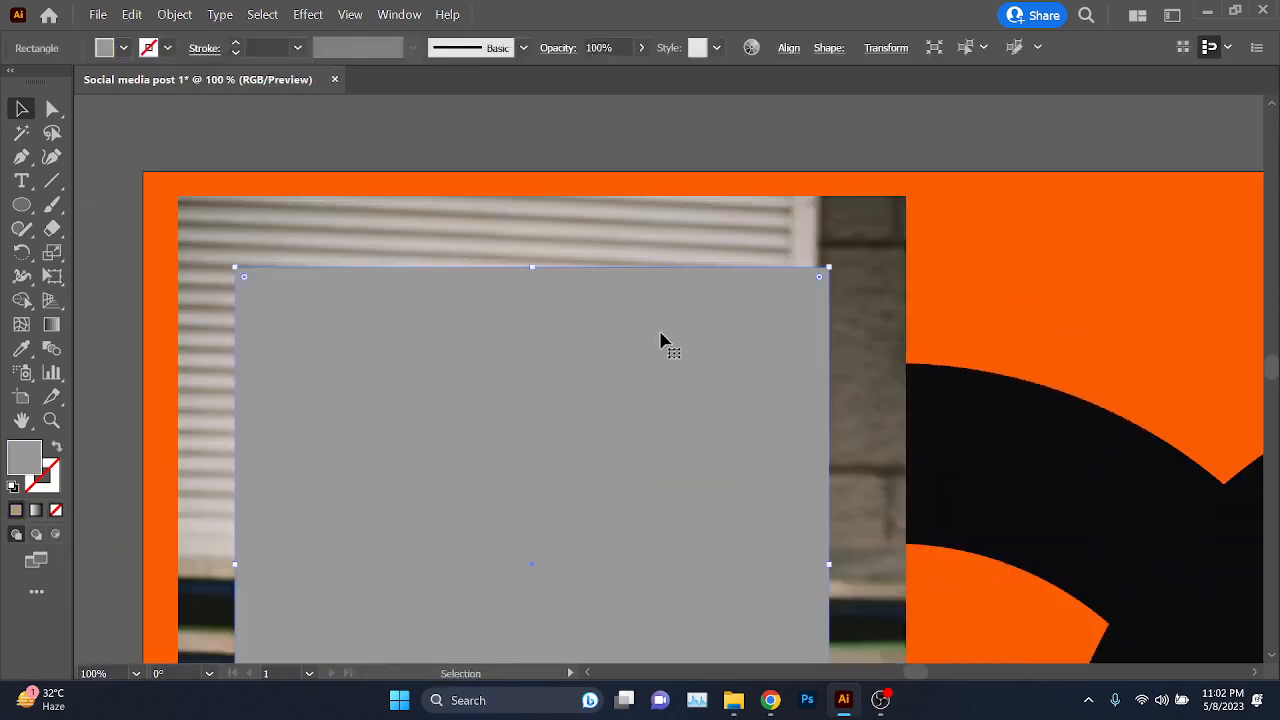
{"action": "left_click", "coordinate": [641, 233], "text": "shift"}
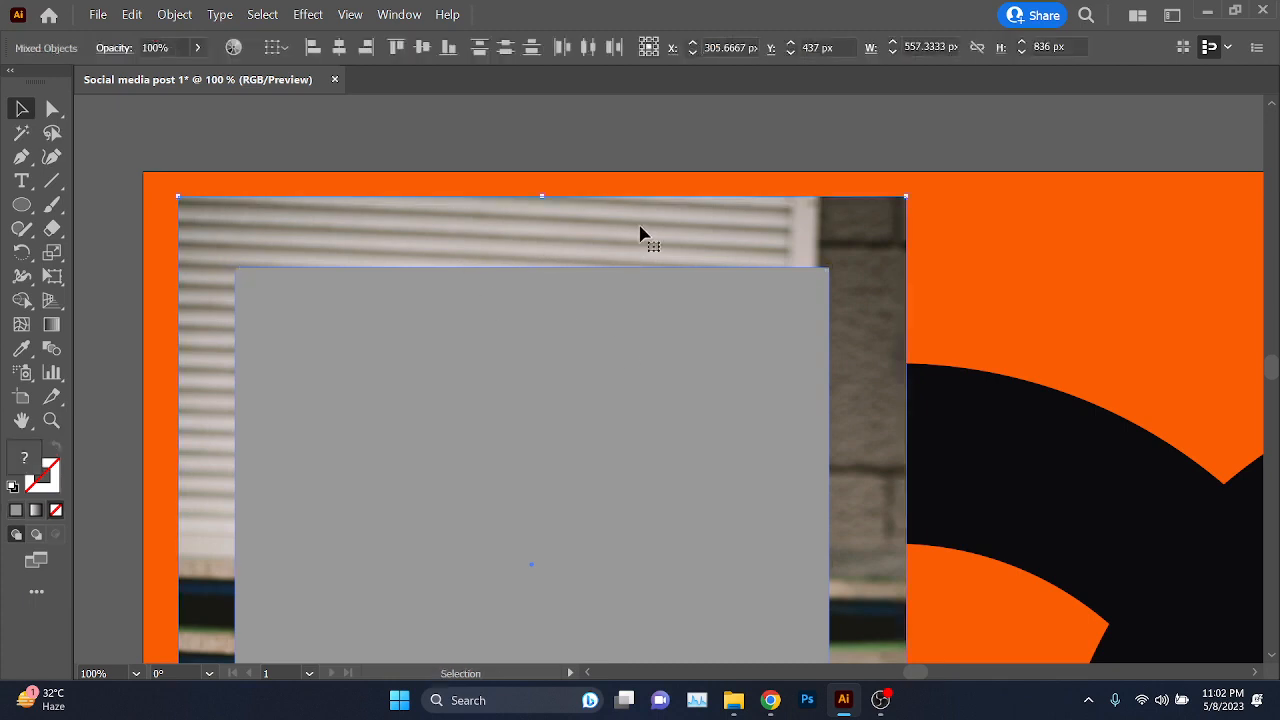
{"action": "scroll", "coordinate": [617, 350], "scroll_direction": "down", "scroll_amount": 1}
{"action": "left_click_drag", "start_coordinate": [591, 426], "coordinate": [626, 306]}
{"action": "right_click", "coordinate": [632, 292]}
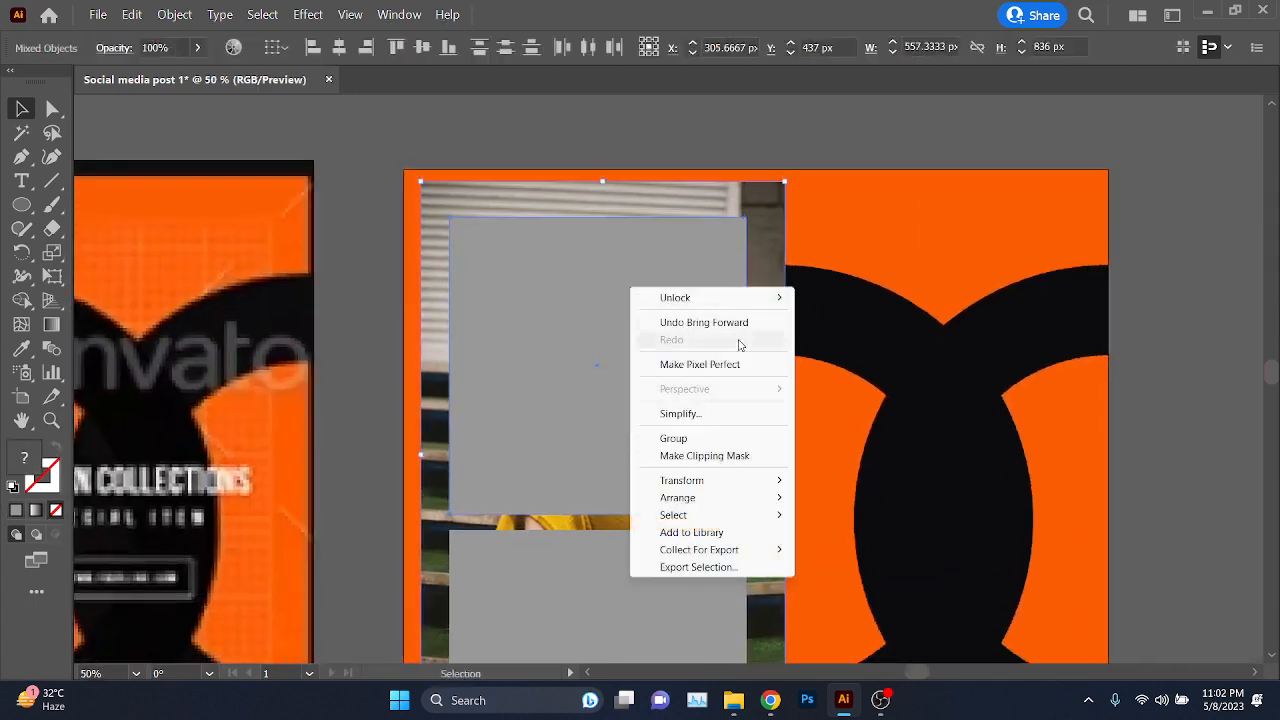
{"action": "left_click", "coordinate": [736, 455]}
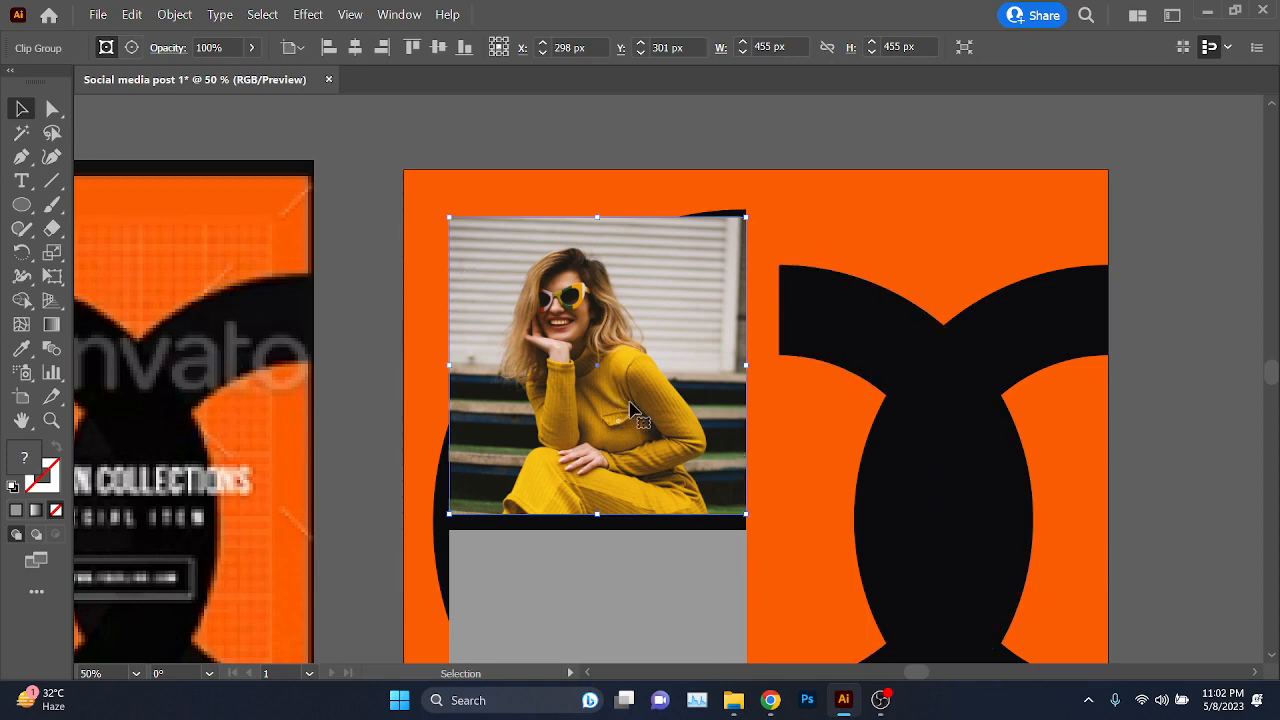
{"action": "scroll", "coordinate": [592, 323], "scroll_direction": "down", "scroll_amount": 3}
{"action": "scroll", "coordinate": [590, 330], "scroll_direction": "up", "scroll_amount": 2}
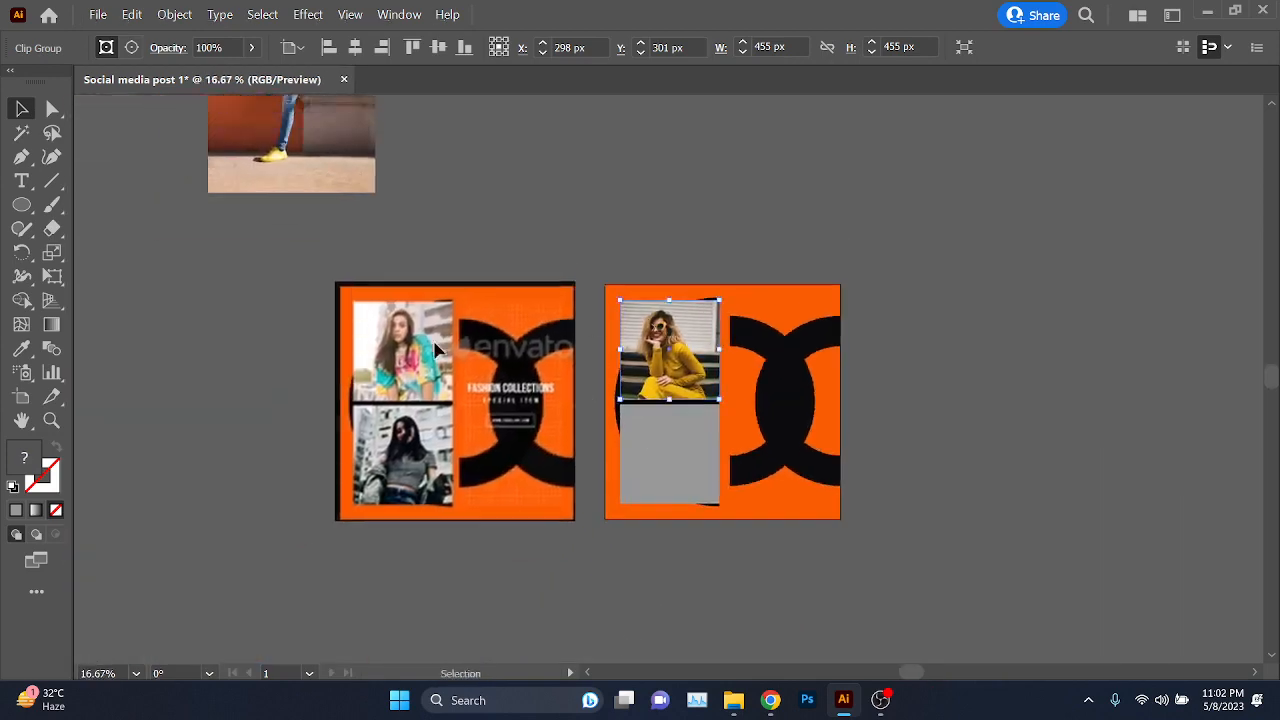
- Move the photo of the man in the yellow T-shirt over the lower gray square and send it back behind the square
{"action": "scroll", "coordinate": [445, 290], "scroll_direction": "down", "scroll_amount": 1}
{"action": "left_click_drag", "start_coordinate": [352, 163], "coordinate": [633, 520]}
{"action": "scroll", "coordinate": [620, 418], "scroll_direction": "up", "scroll_amount": 2}
{"action": "scroll", "coordinate": [620, 418], "scroll_direction": "up", "scroll_amount": 4}
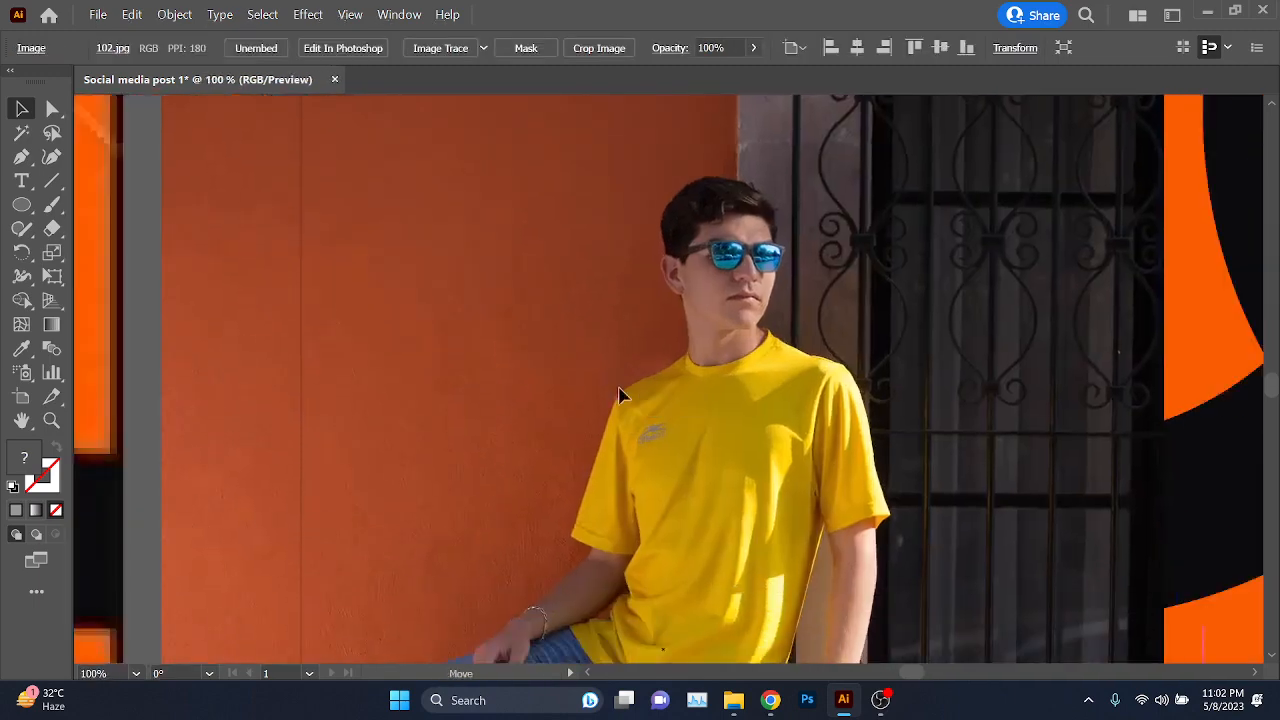
{"action": "scroll", "coordinate": [623, 391], "scroll_direction": "down", "scroll_amount": 2}
{"action": "key", "text": "ctrl+["}
{"action": "key", "text": "ctrl+["}
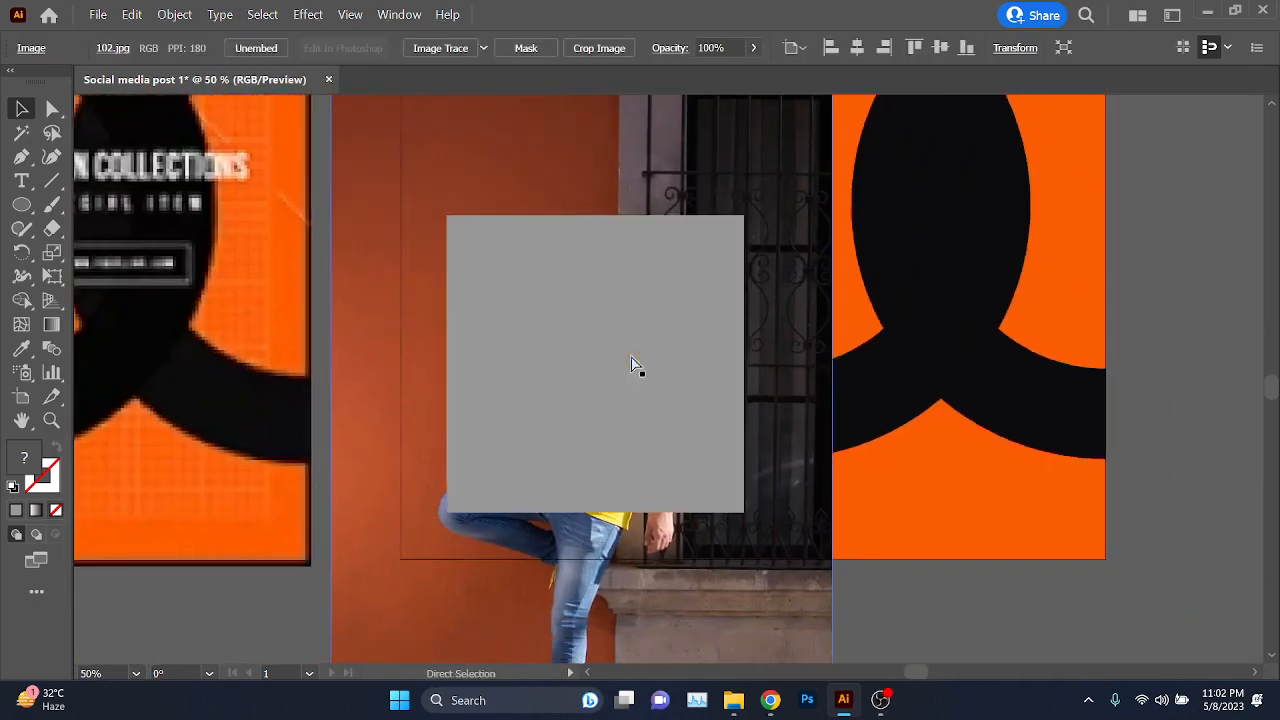
- Select the lower gray square together with the man's photo and make a clipping mask from them
{"action": "scroll", "coordinate": [660, 474], "scroll_direction": "up", "scroll_amount": 1}
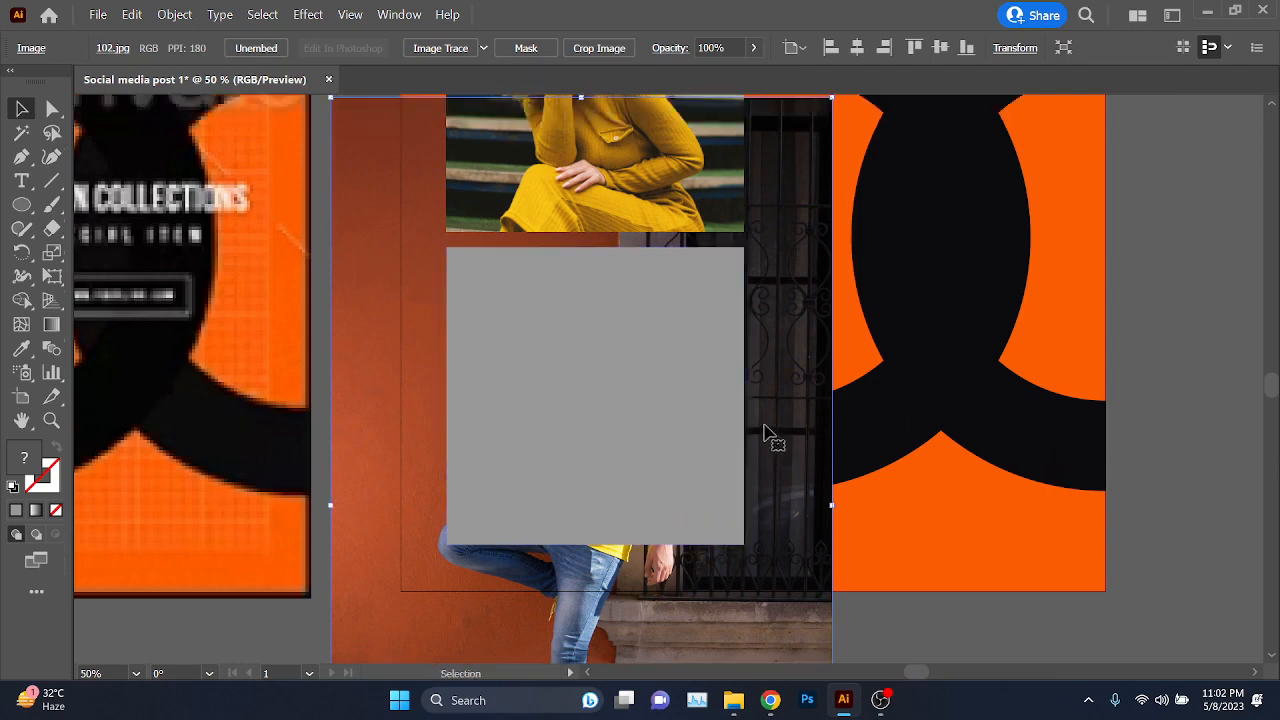
{"action": "left_click", "coordinate": [650, 408], "text": "shift"}
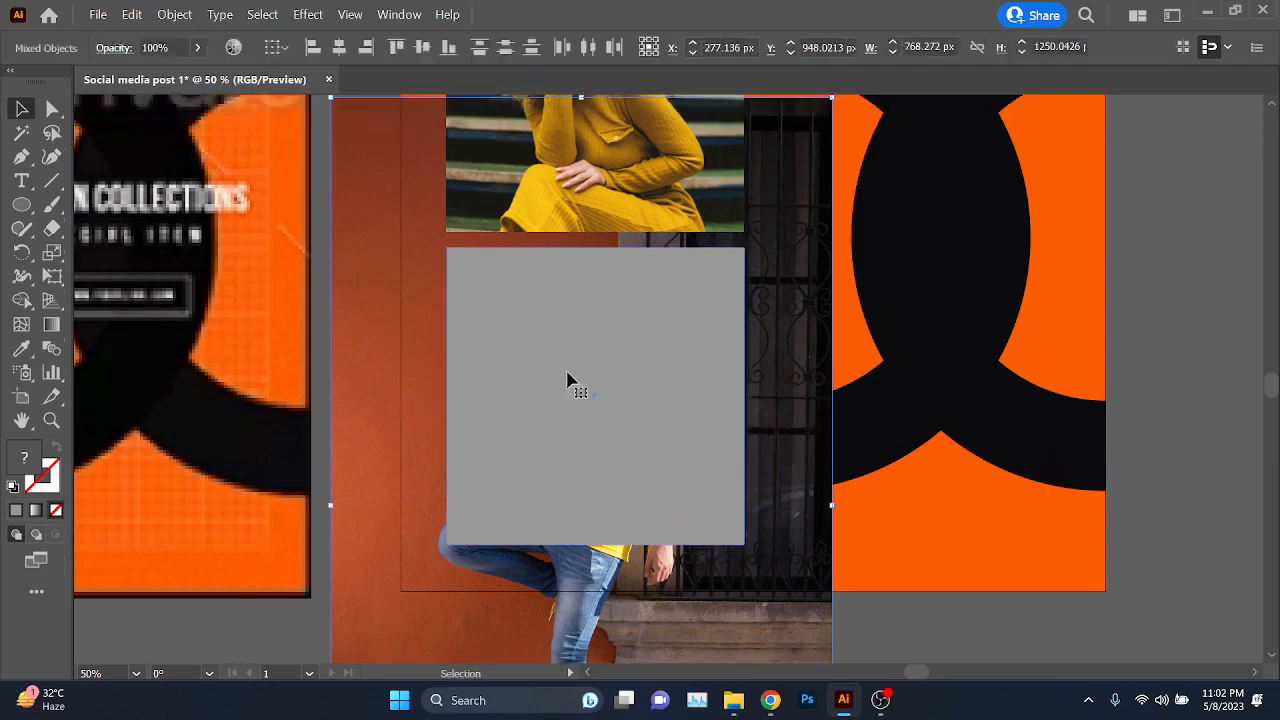
{"action": "right_click", "coordinate": [664, 370]}
{"action": "left_click", "coordinate": [740, 546]}
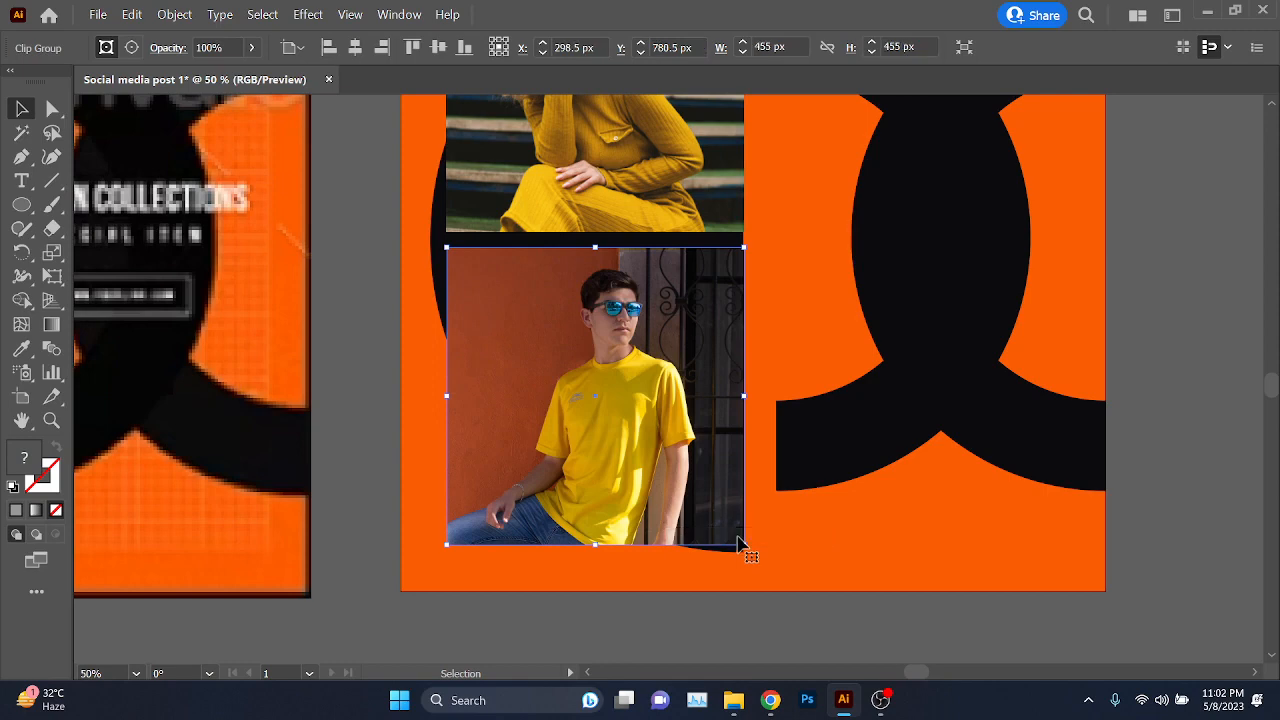
- Isolate the lower clip group, enlarge the man's photo proportionally, center him in the frame, and exit isolation mode
{"action": "key", "text": "ctrl+minus"}
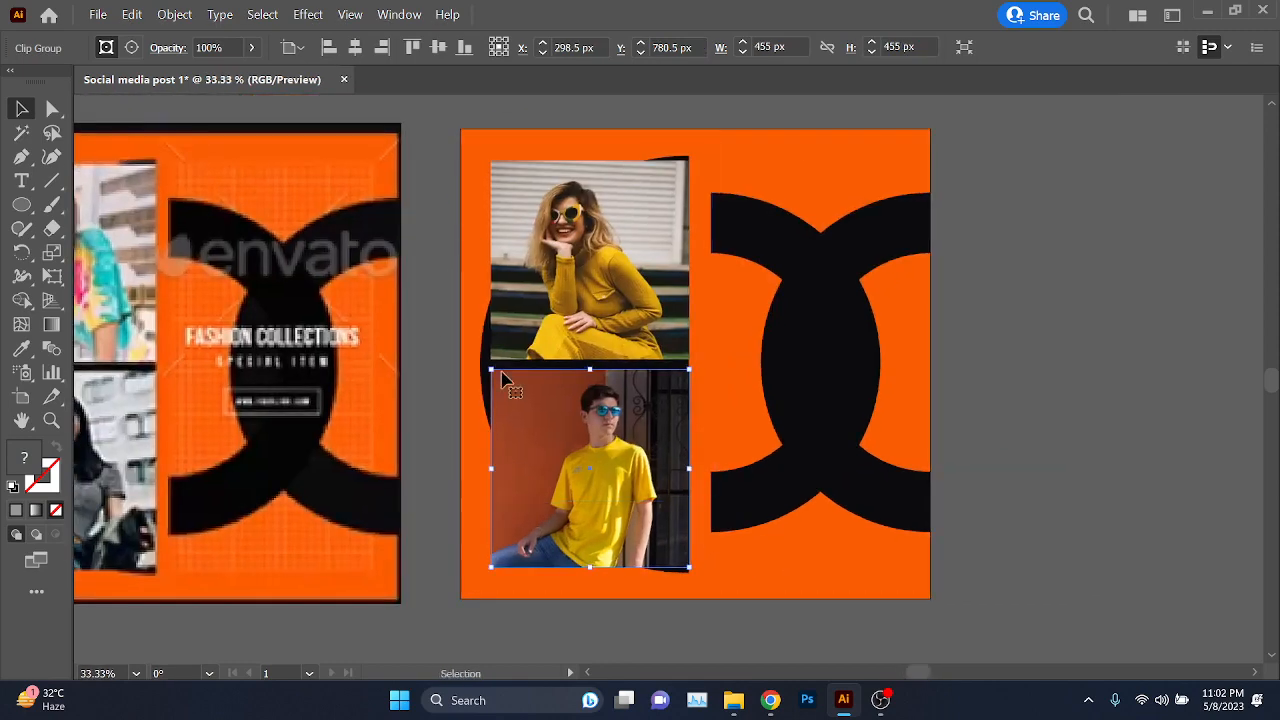
{"action": "scroll", "coordinate": [657, 362], "scroll_direction": "up", "scroll_amount": 1}
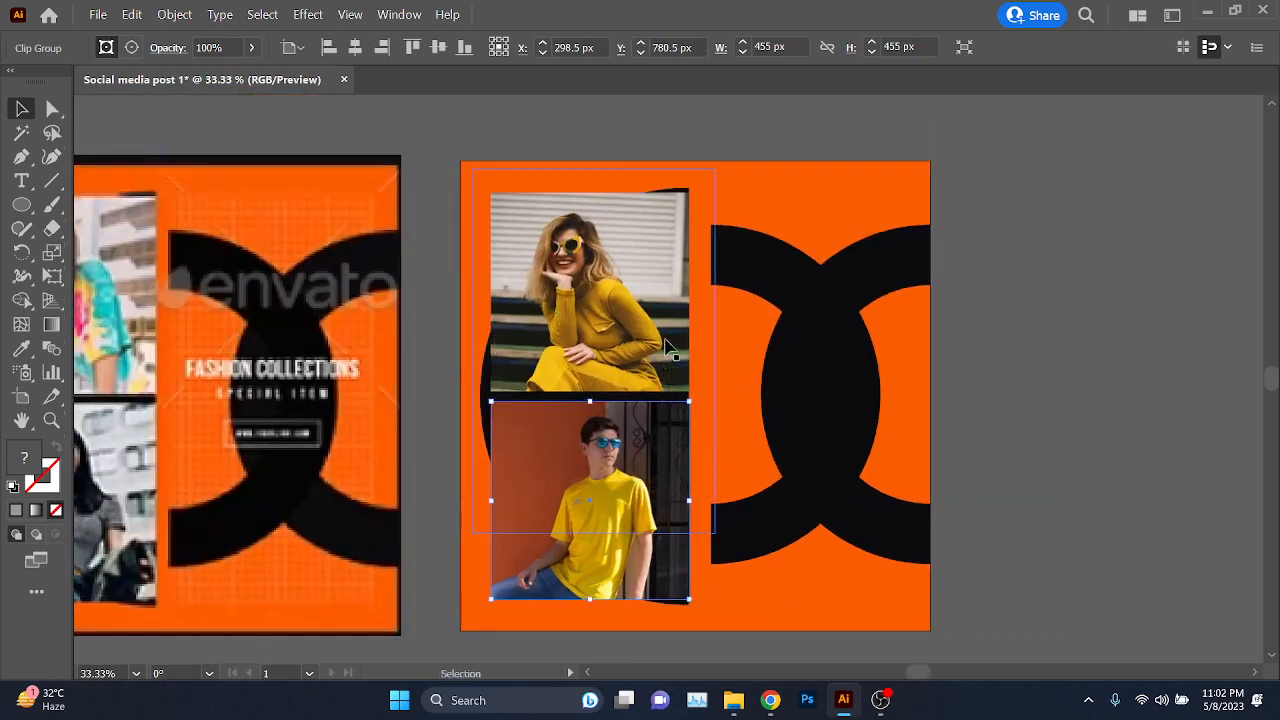
{"action": "scroll", "coordinate": [645, 365], "scroll_direction": "down", "scroll_amount": 1}
{"action": "scroll", "coordinate": [600, 490], "scroll_direction": "down", "scroll_amount": 1}
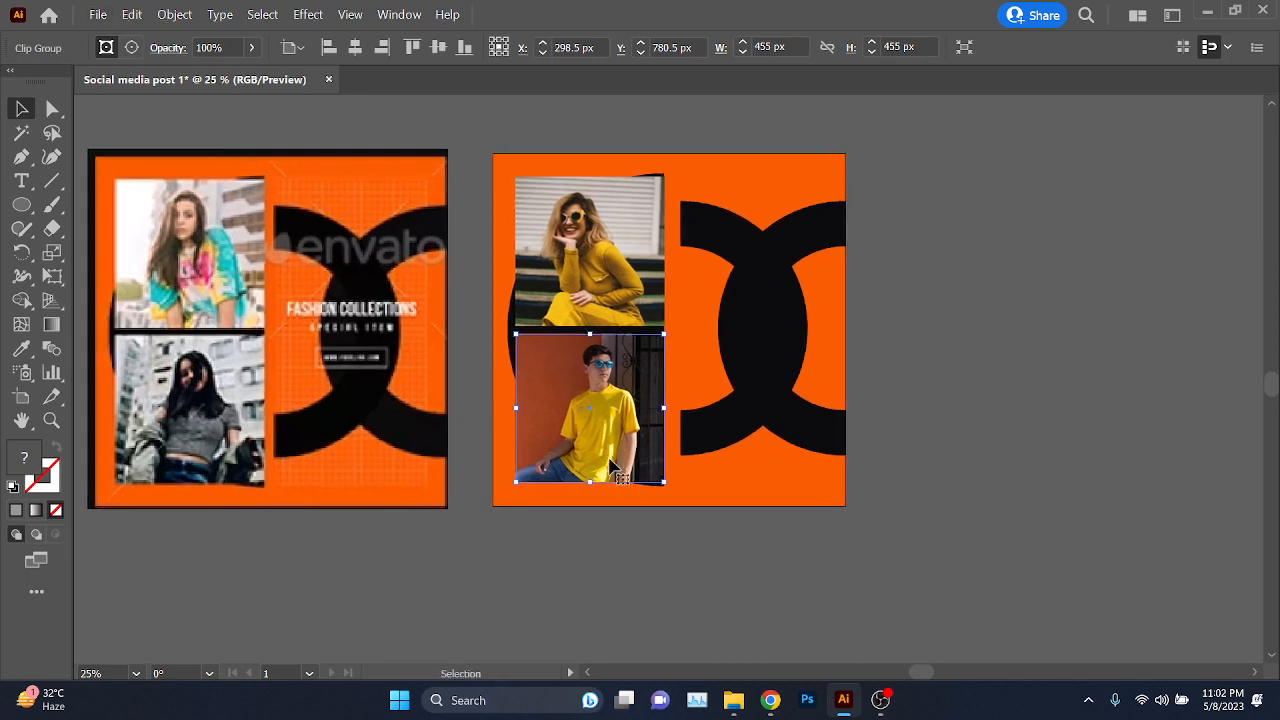
{"action": "double_click", "coordinate": [597, 435]}
{"action": "left_click", "coordinate": [600, 418]}
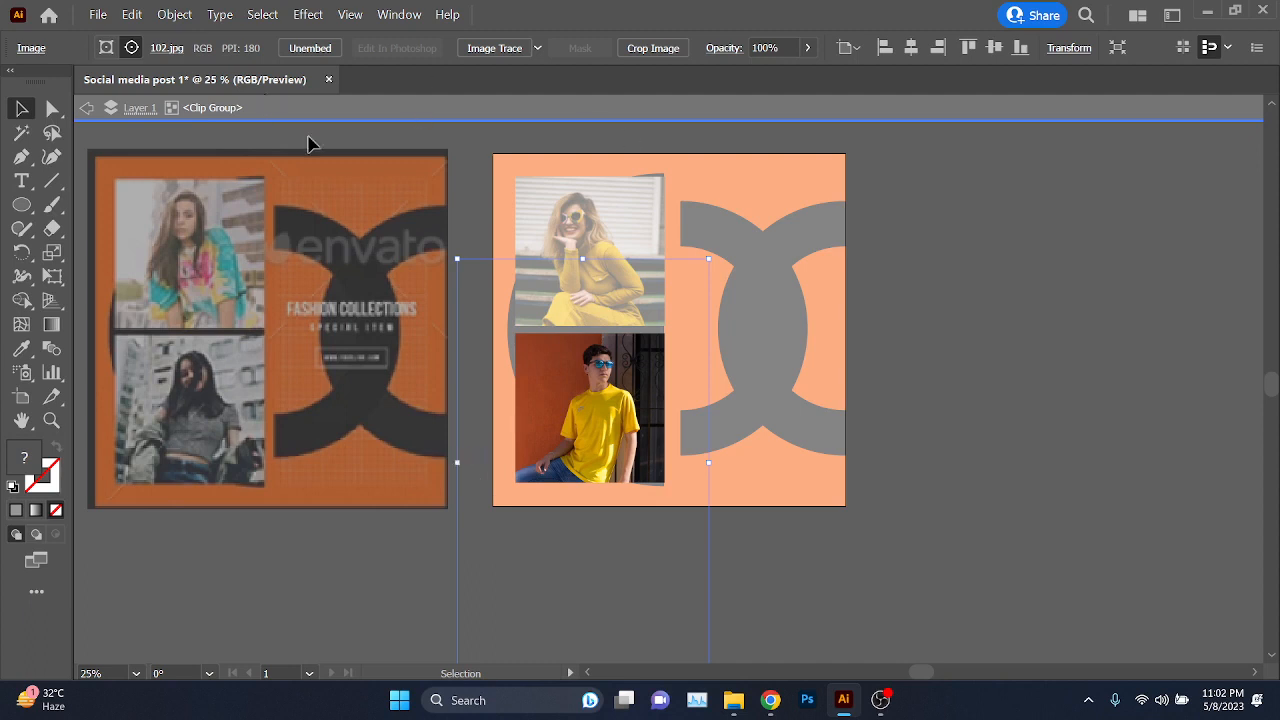
{"action": "left_click_drag", "start_coordinate": [456, 465], "coordinate": [417, 472]}
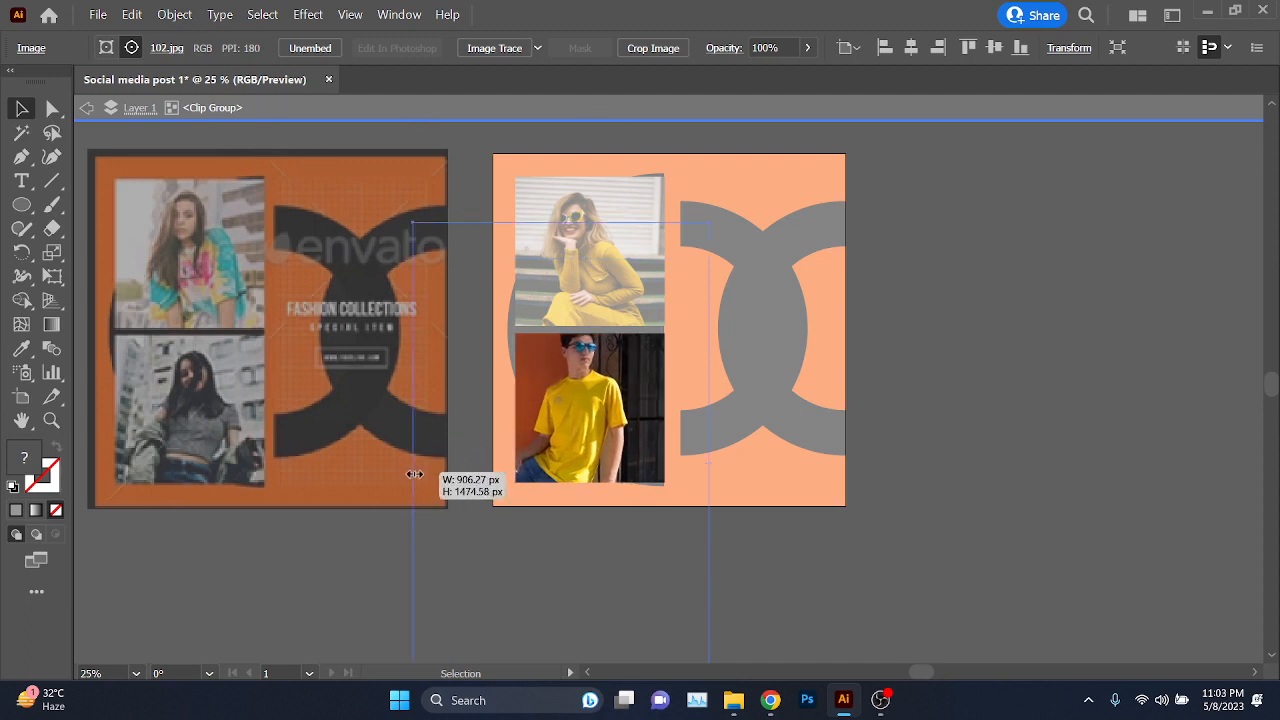
{"action": "left_click_drag", "start_coordinate": [577, 428], "coordinate": [605, 429]}
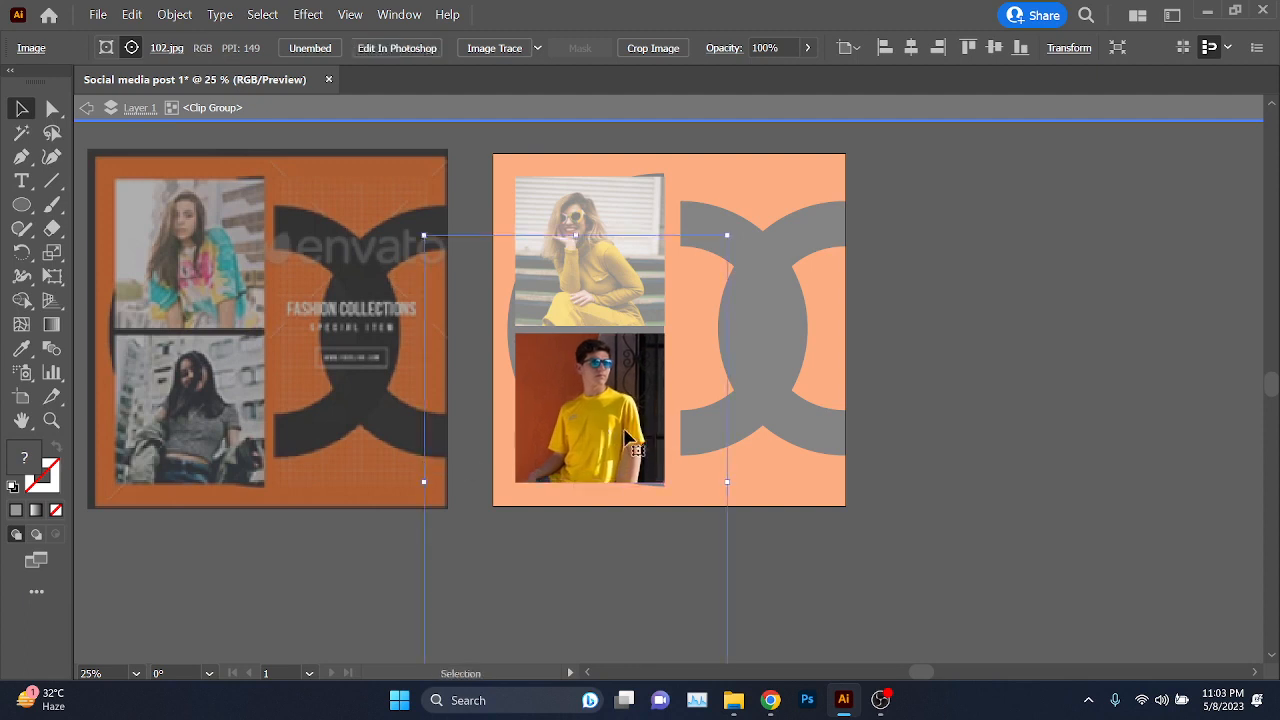
{"action": "double_click", "coordinate": [1006, 406]}
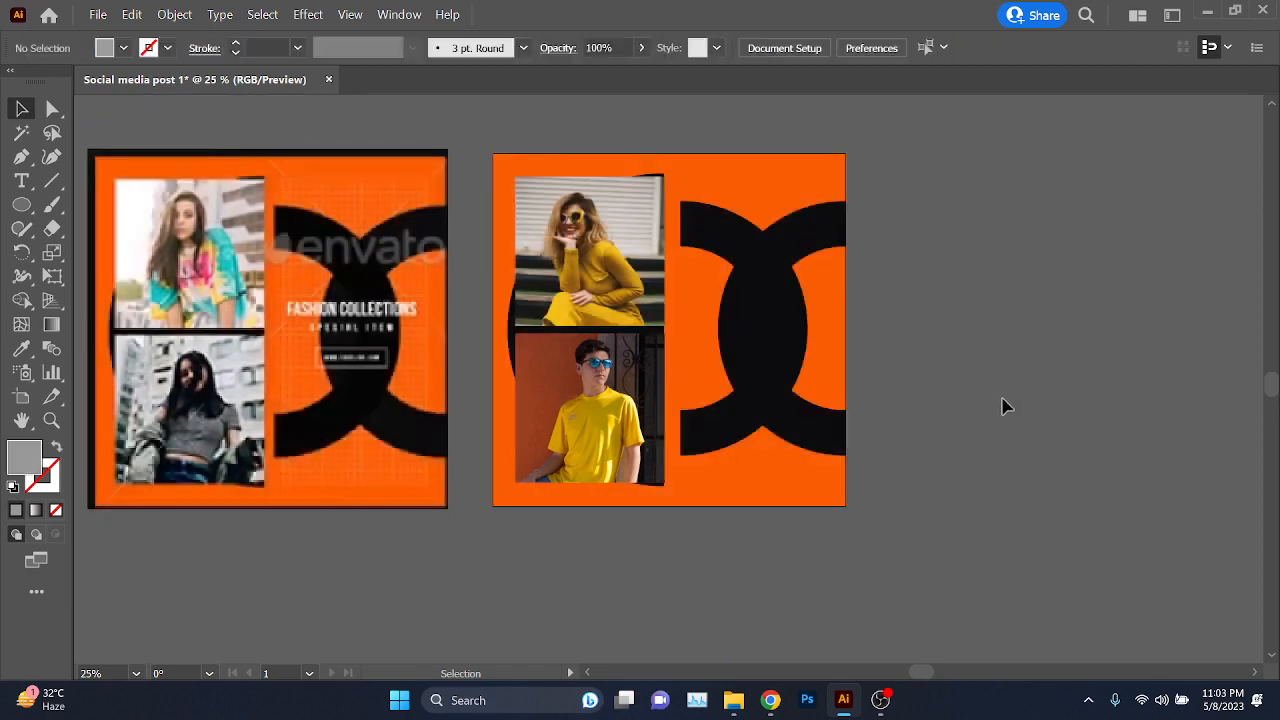
- Isolate the upper clip group and nudge the woman's photo slightly right within its frame
{"action": "double_click", "coordinate": [605, 255]}
{"action": "scroll", "coordinate": [608, 255], "scroll_direction": "up", "scroll_amount": 3}
{"action": "scroll", "coordinate": [607, 360], "scroll_direction": "up", "scroll_amount": 2}
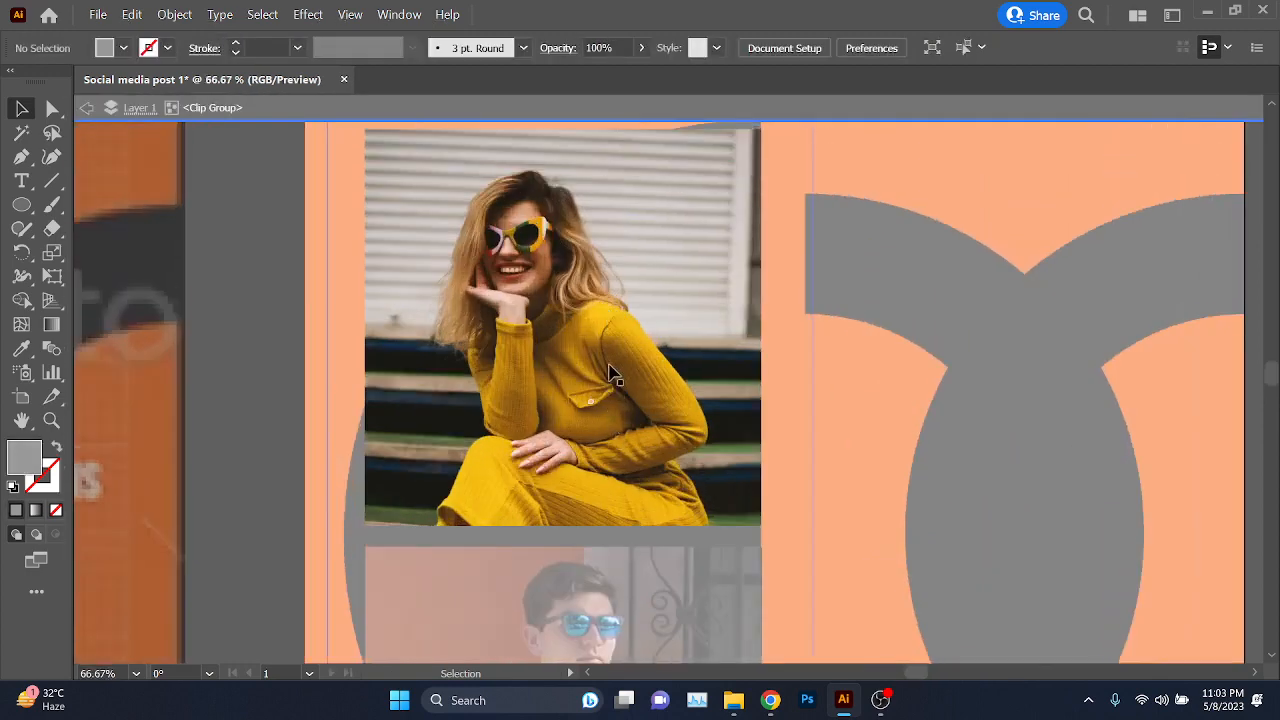
{"action": "left_click", "coordinate": [608, 372]}
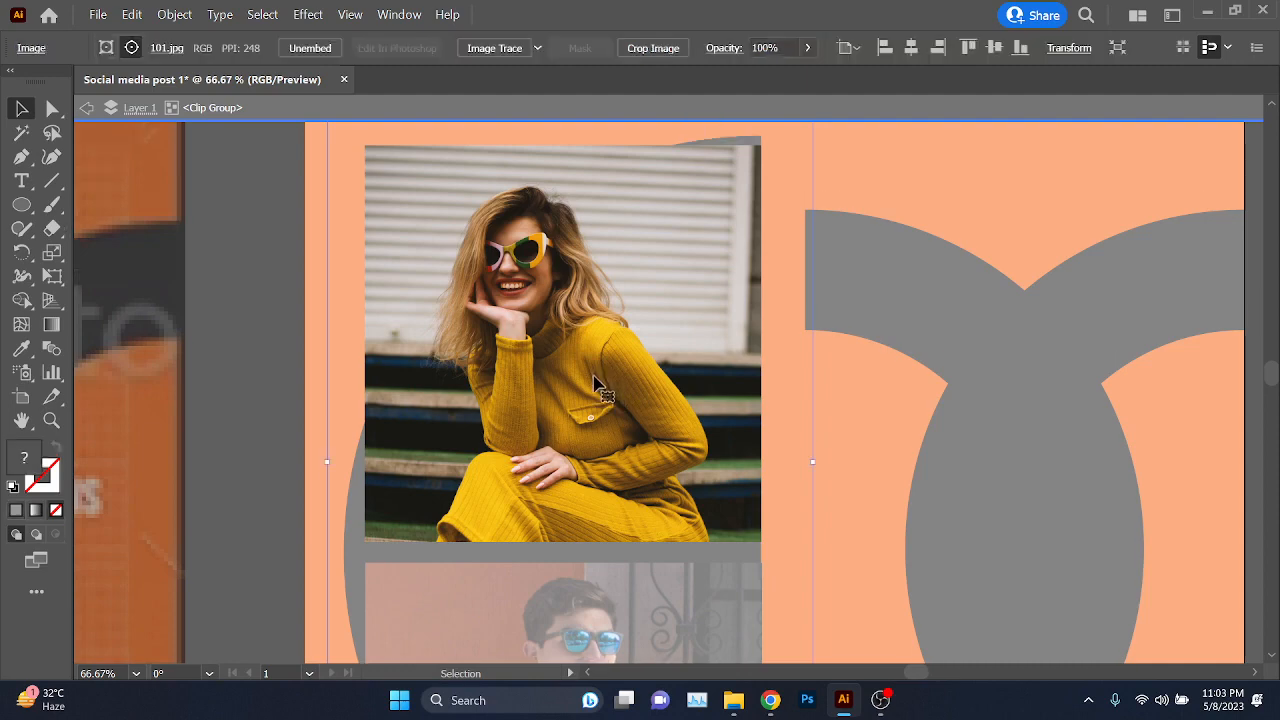
{"action": "key", "text": "Right"}
{"action": "key", "text": "Right"}
{"action": "key", "text": "Right"}
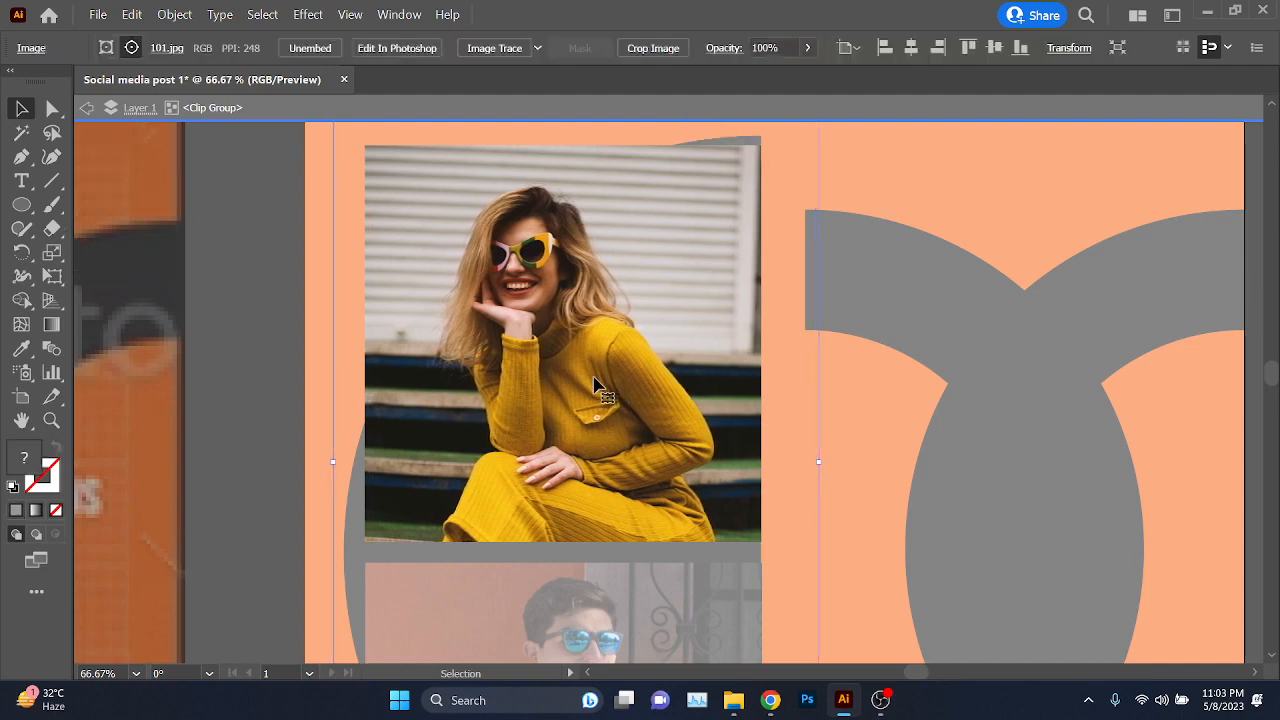
{"action": "key", "text": "Right"}
{"action": "key", "text": "Left"}
{"action": "key", "text": "Left"}
{"action": "key", "text": "Right"}
- Fine-tune the woman's photo vertically so it sits slightly lower in its frame, and exit isolation mode
{"action": "key", "text": "Up"}
{"action": "key", "text": "Up"}
{"action": "key", "text": "Up"}
{"action": "key", "text": "Up"}
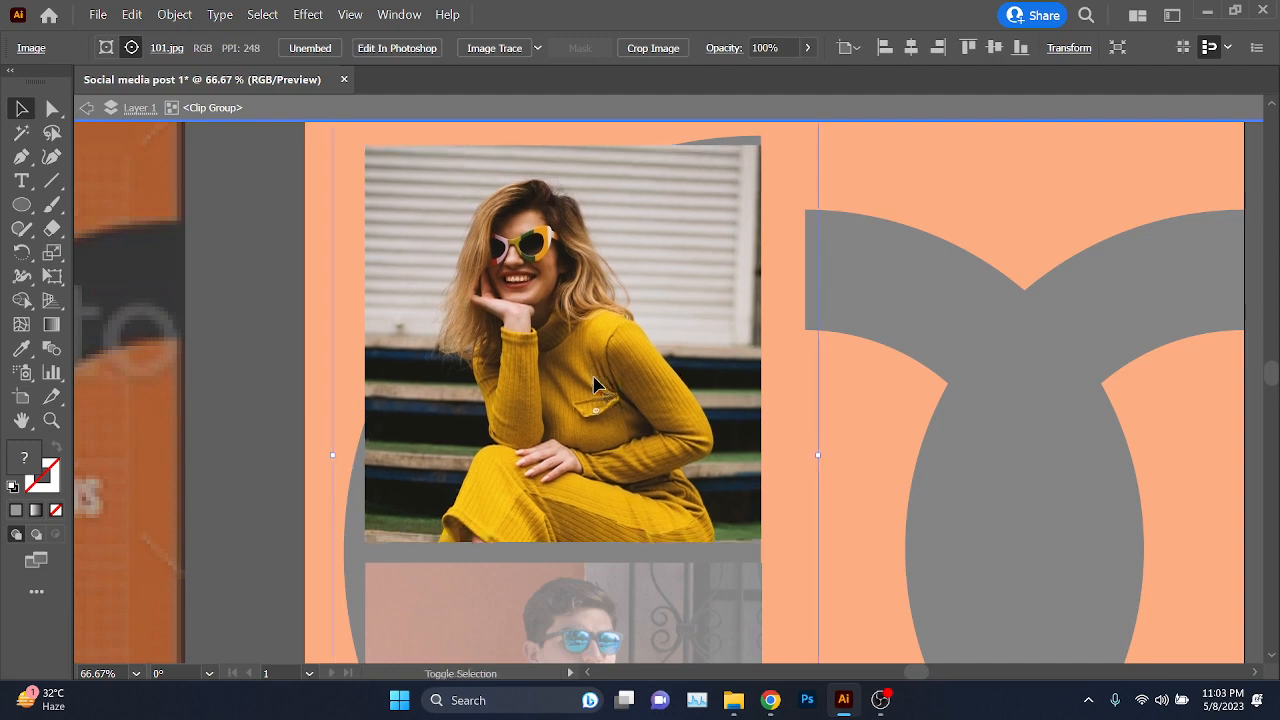
{"action": "key", "text": "Down"}
{"action": "key", "text": "Down"}
{"action": "key", "text": "Down"}
{"action": "key", "text": "Down"}
{"action": "key", "text": "Down"}
{"action": "key", "text": "Down"}
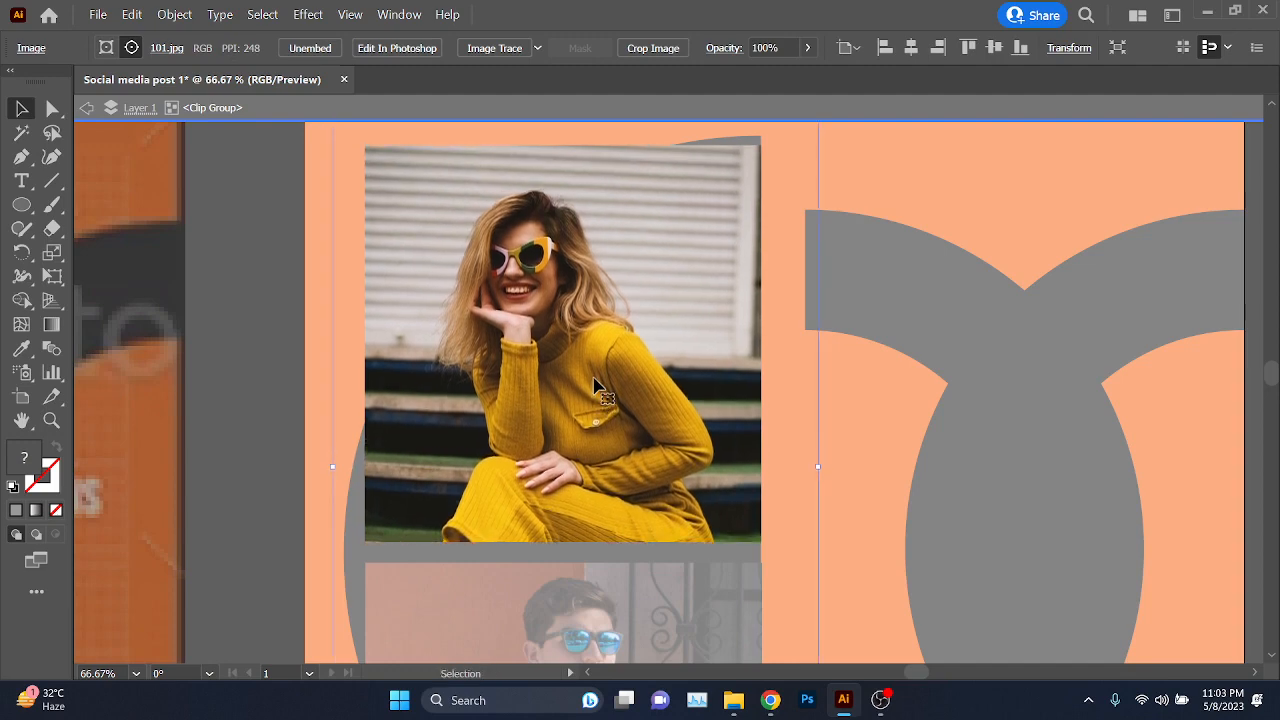
{"action": "key", "text": "Up"}
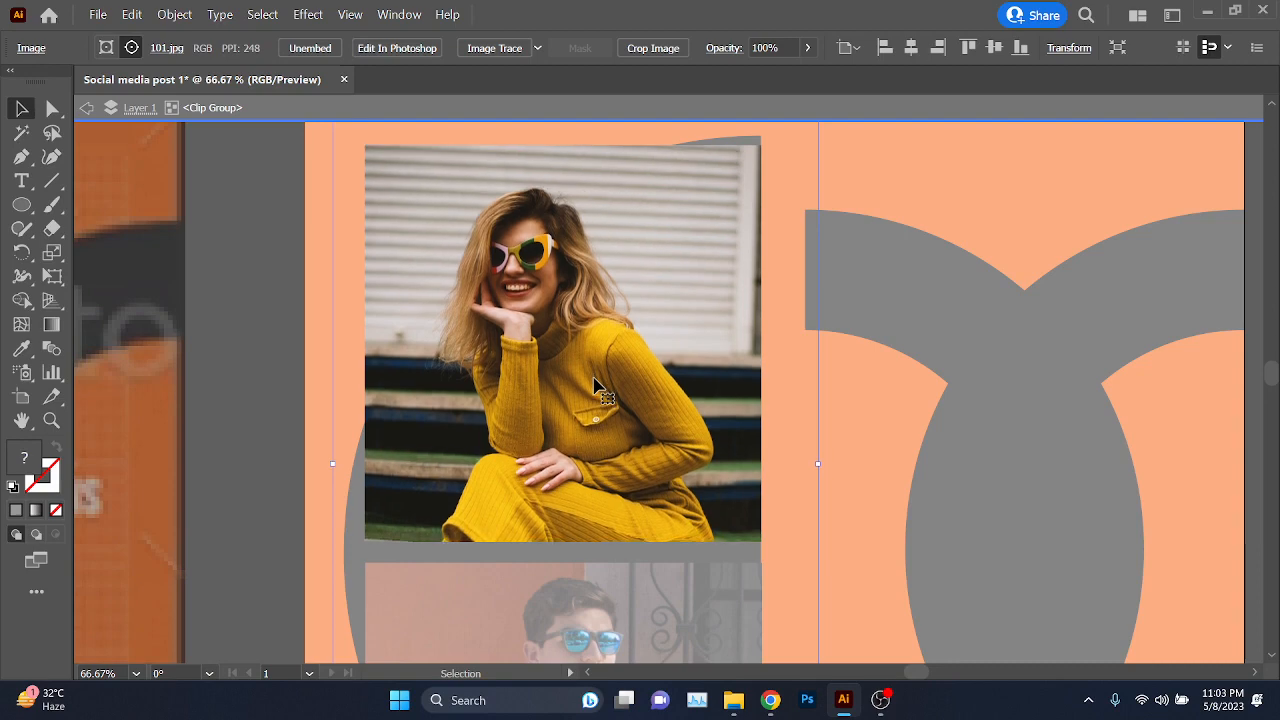
{"action": "scroll", "coordinate": [595, 385], "scroll_direction": "down", "scroll_amount": 4}
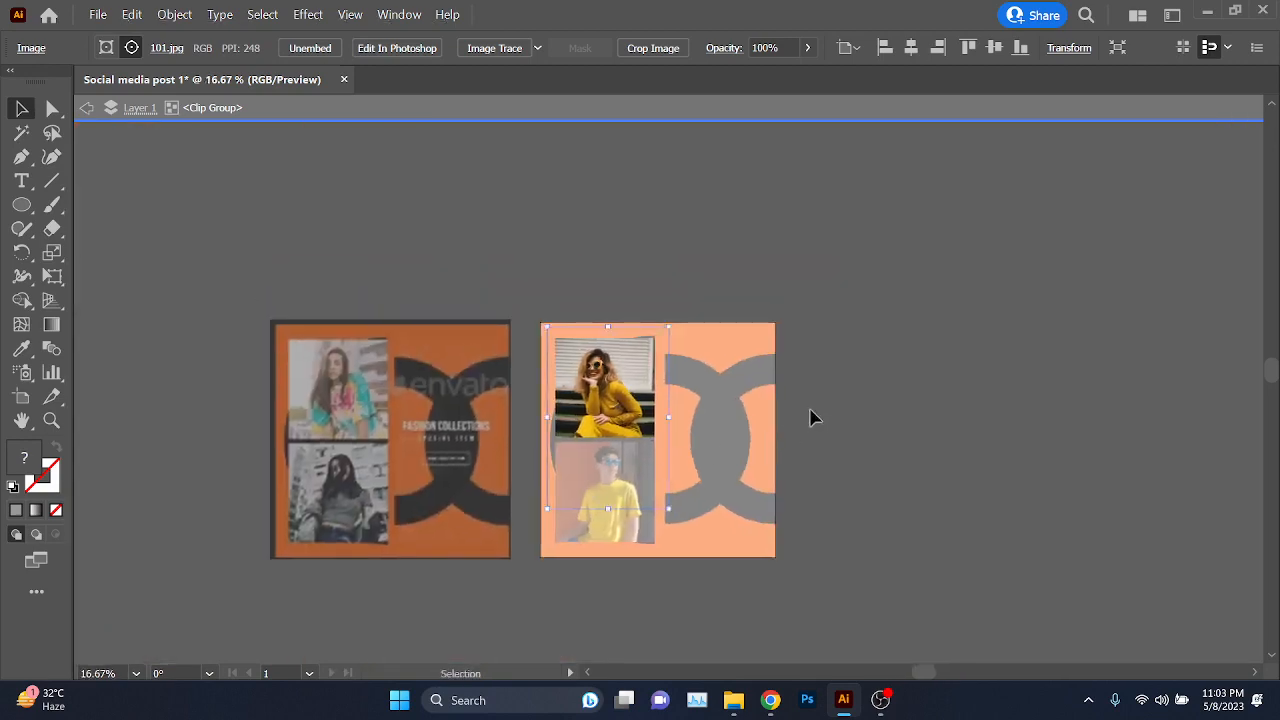
{"action": "double_click", "coordinate": [812, 418]}
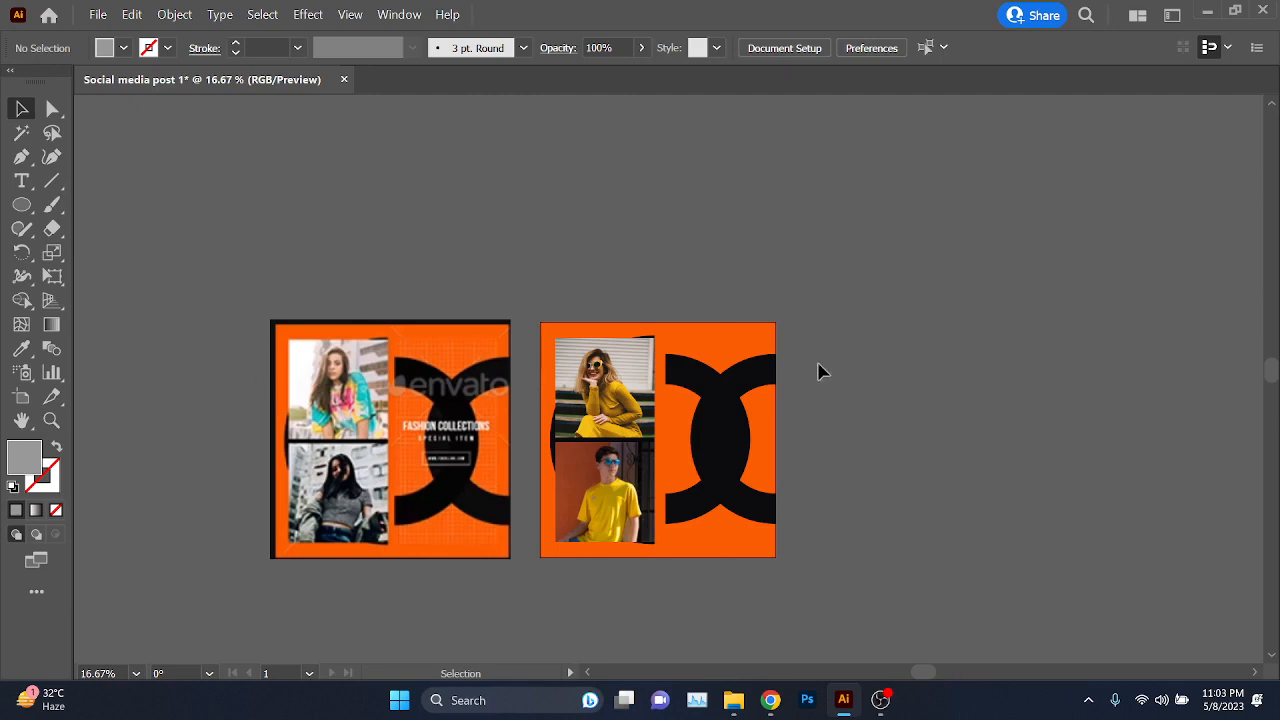
- Switch to the Google Meet call in Chrome, look through the participant list and in-call messages, and return to Illustrator
{"action": "mouse_move", "coordinate": [772, 695]}
{"action": "left_click", "coordinate": [701, 602]}
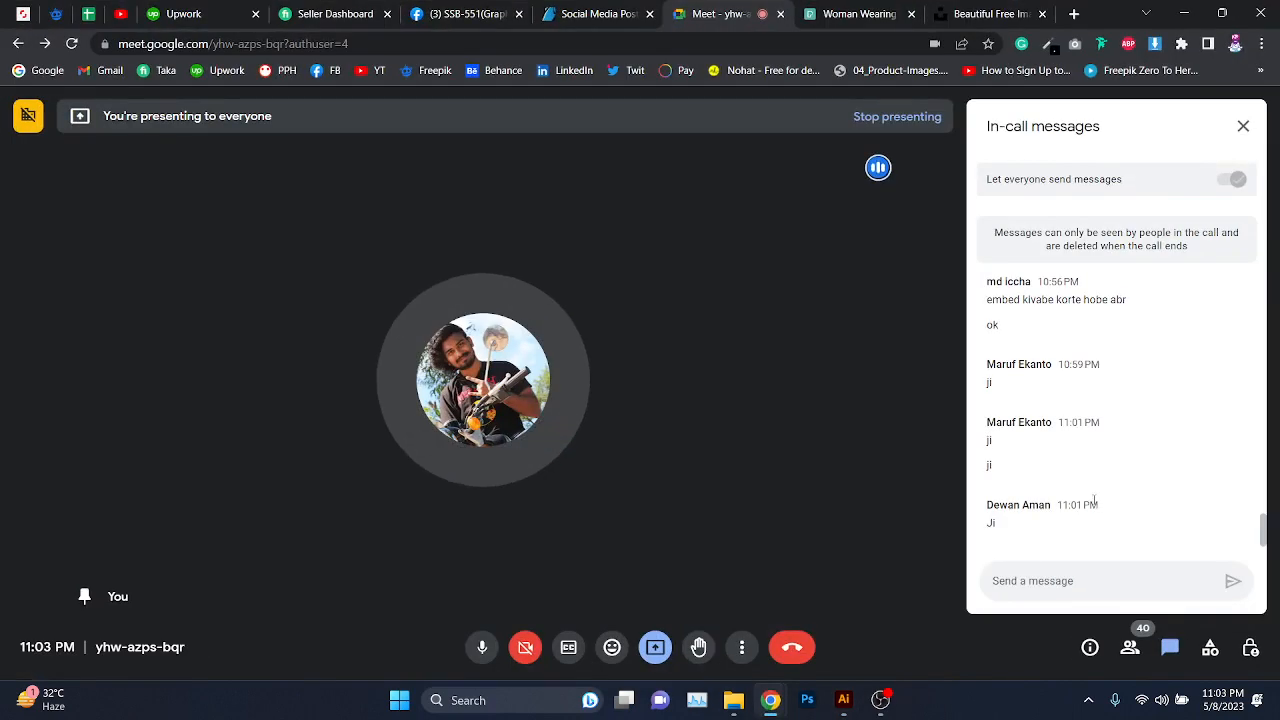
{"action": "left_click", "coordinate": [1131, 647]}
{"action": "scroll", "coordinate": [1146, 480], "scroll_direction": "down", "scroll_amount": 10}
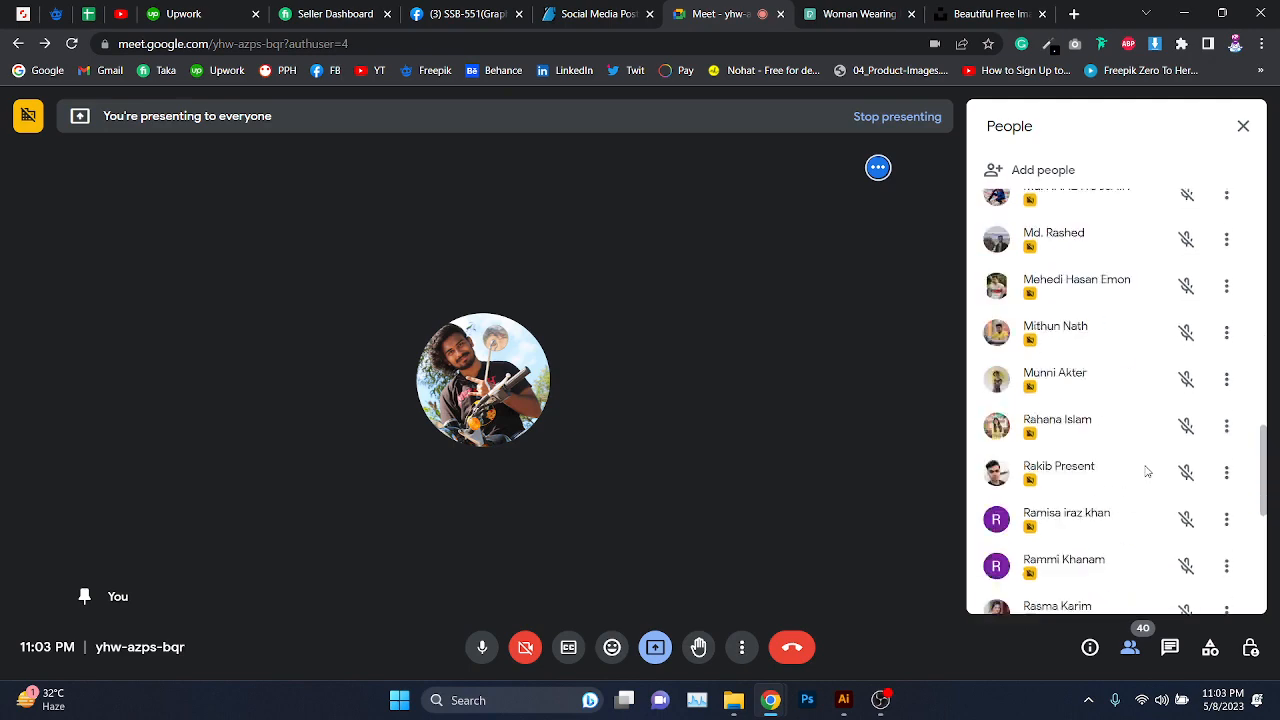
{"action": "scroll", "coordinate": [1146, 475], "scroll_direction": "up", "scroll_amount": 5}
{"action": "scroll", "coordinate": [1147, 468], "scroll_direction": "up", "scroll_amount": 5}
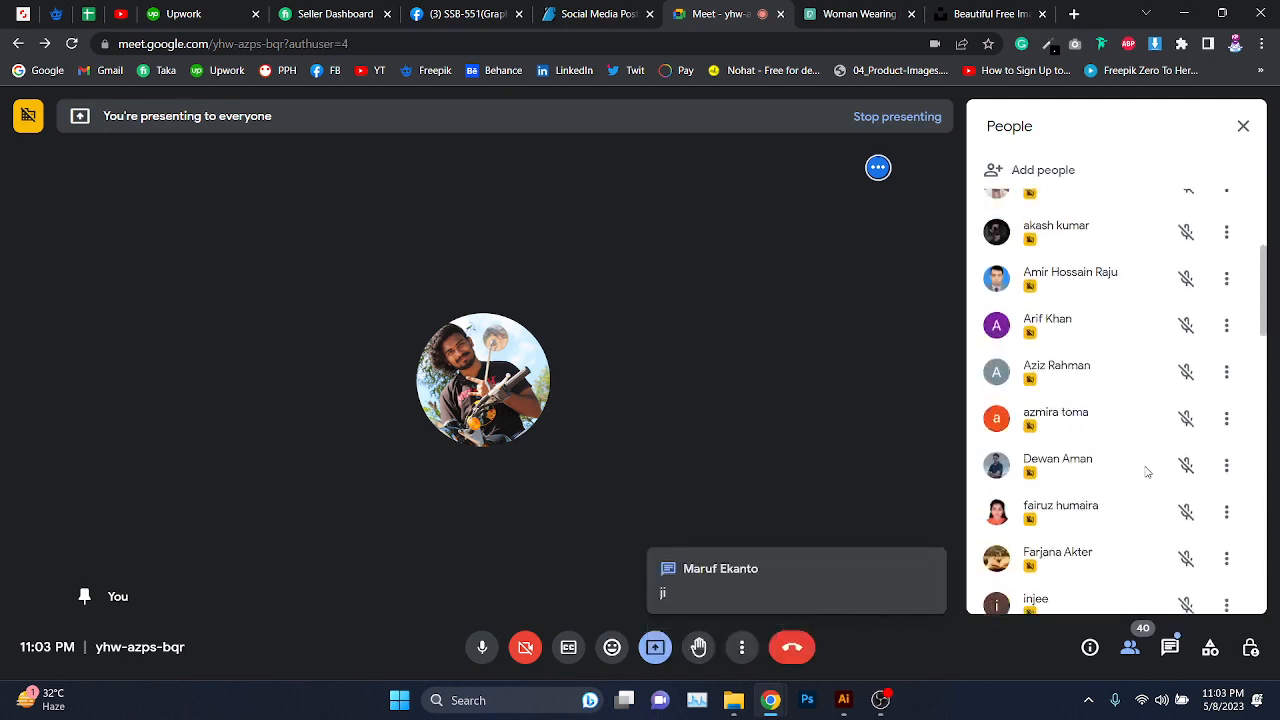
{"action": "left_click", "coordinate": [1170, 648]}
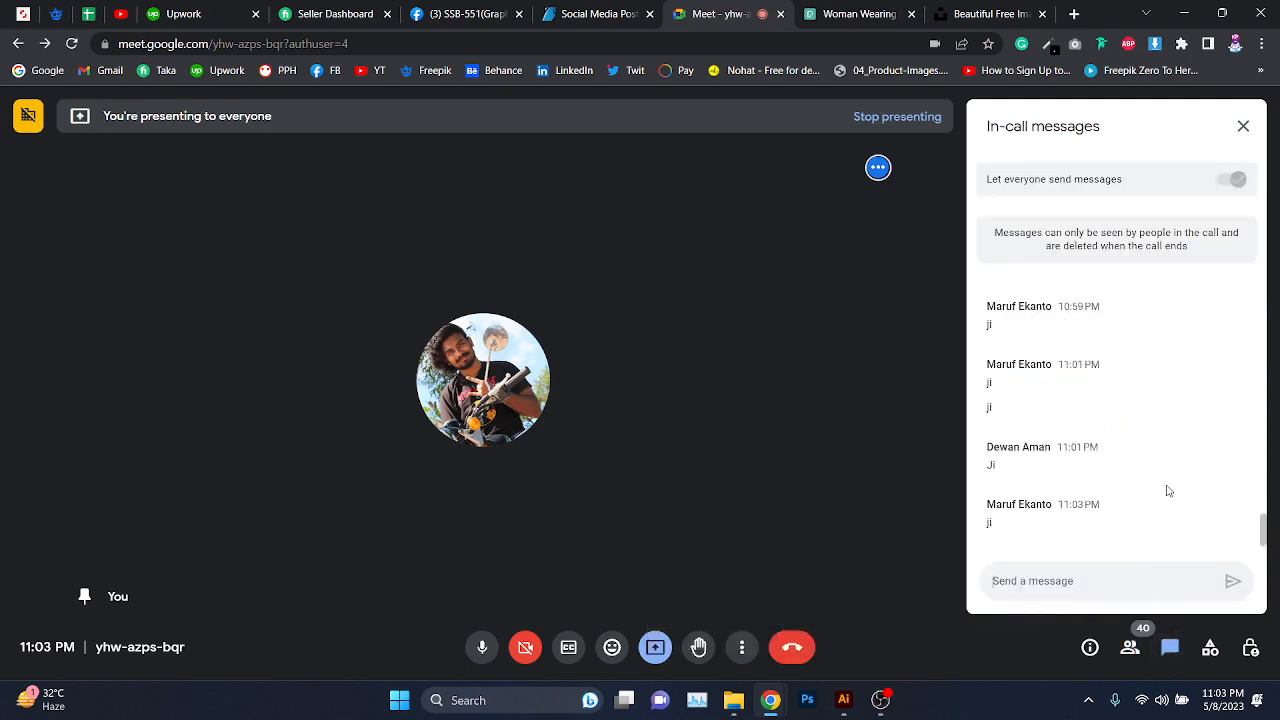
{"action": "left_click", "coordinate": [1184, 14]}
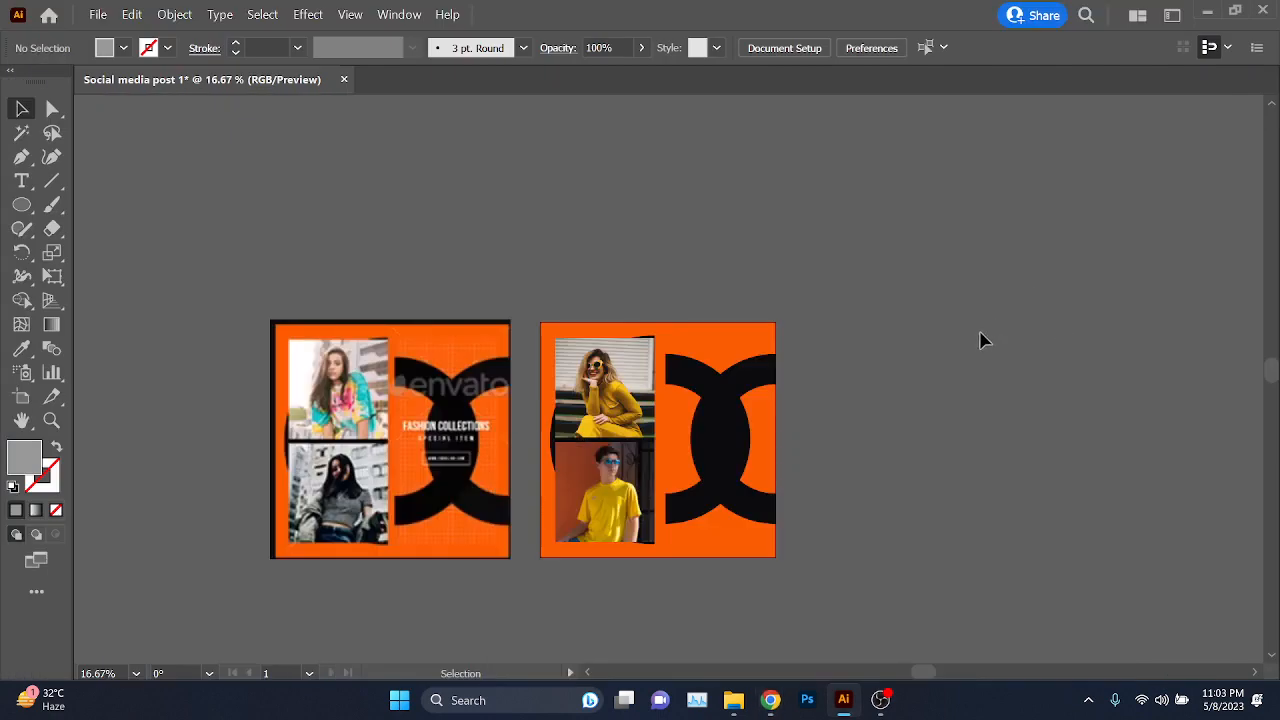
- Examine the headline, subtitle and web address lettering on the reference design, and briefly check the Downloads folder
{"action": "scroll", "coordinate": [423, 490], "scroll_direction": "up", "scroll_amount": 3}
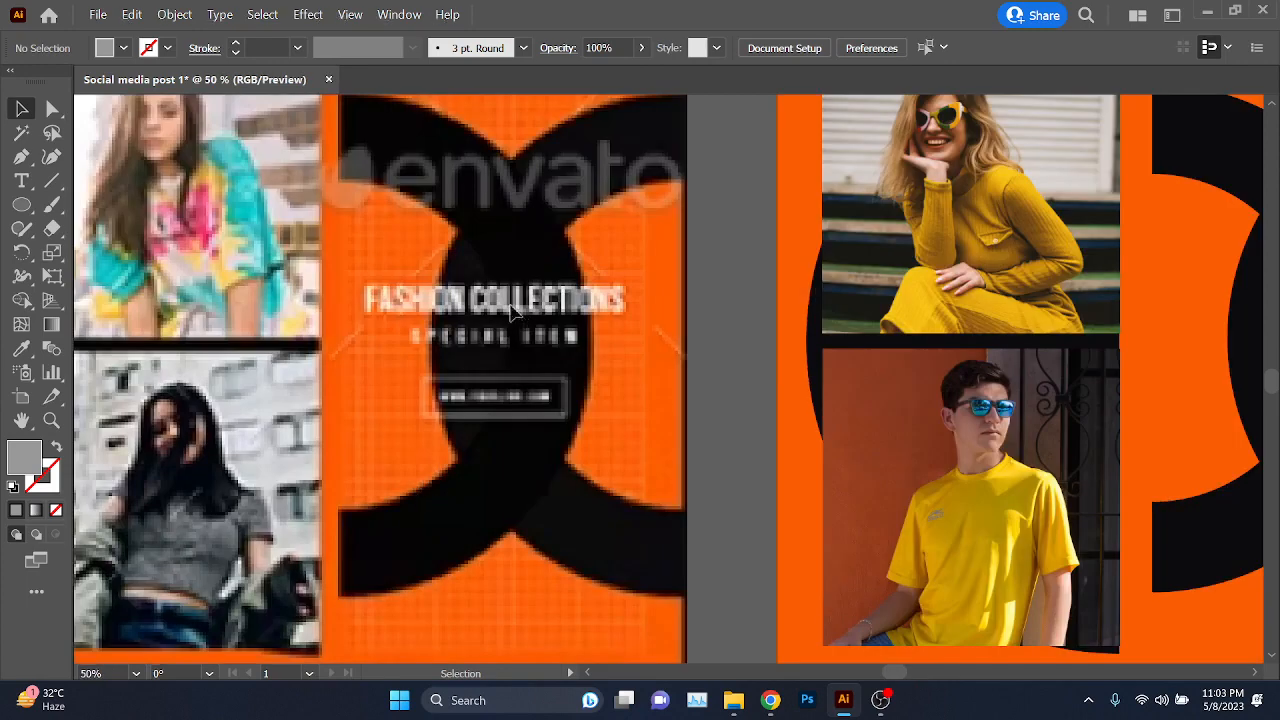
{"action": "scroll", "coordinate": [484, 302], "scroll_direction": "up", "scroll_amount": 2}
{"action": "mouse_move", "coordinate": [733, 700]}
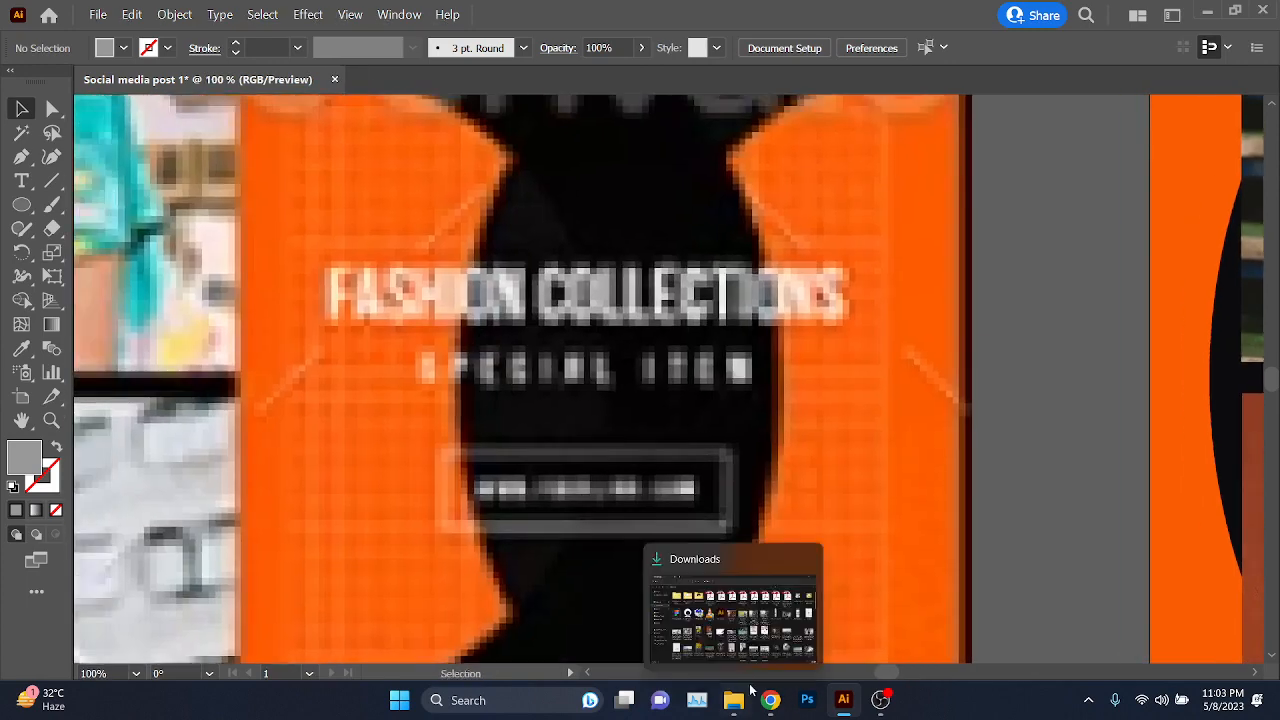
{"action": "left_click", "coordinate": [707, 625]}
{"action": "left_click", "coordinate": [733, 700]}
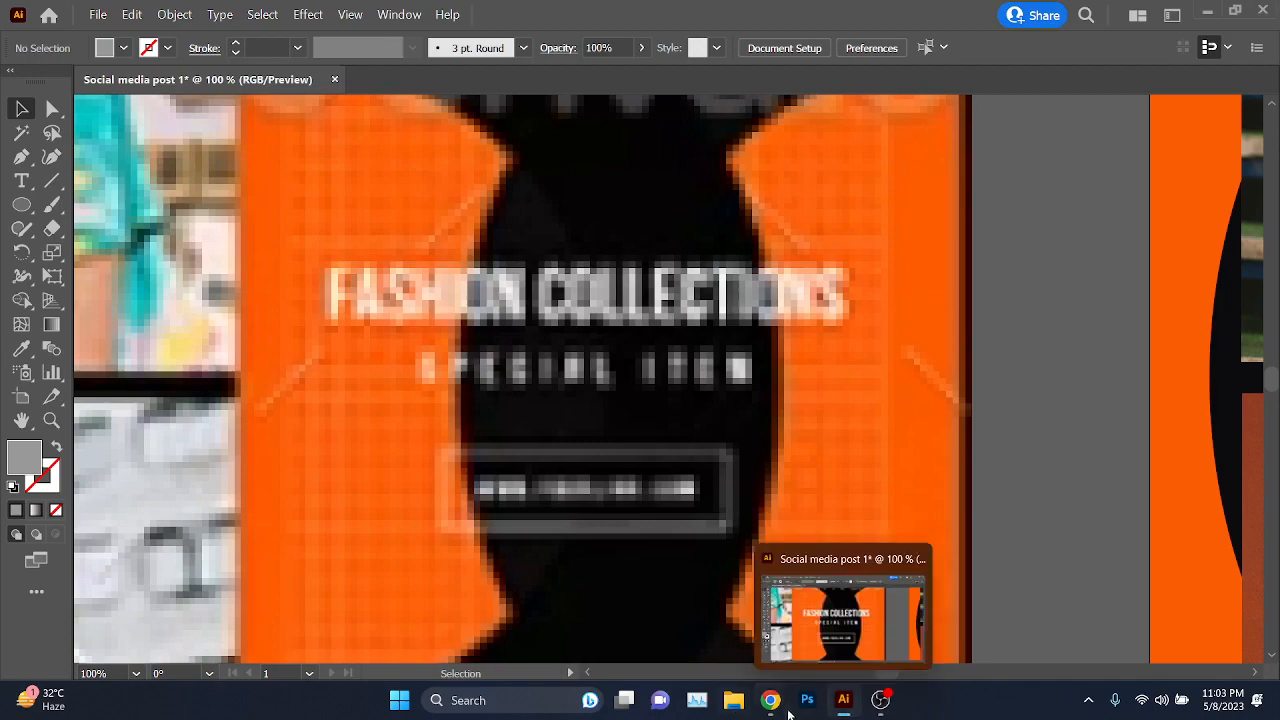
- Switch to the GraphicRiver item page in Chrome and highlight the Bebas Neue and Metropolis entries under Font Used
{"action": "left_click", "coordinate": [692, 602]}
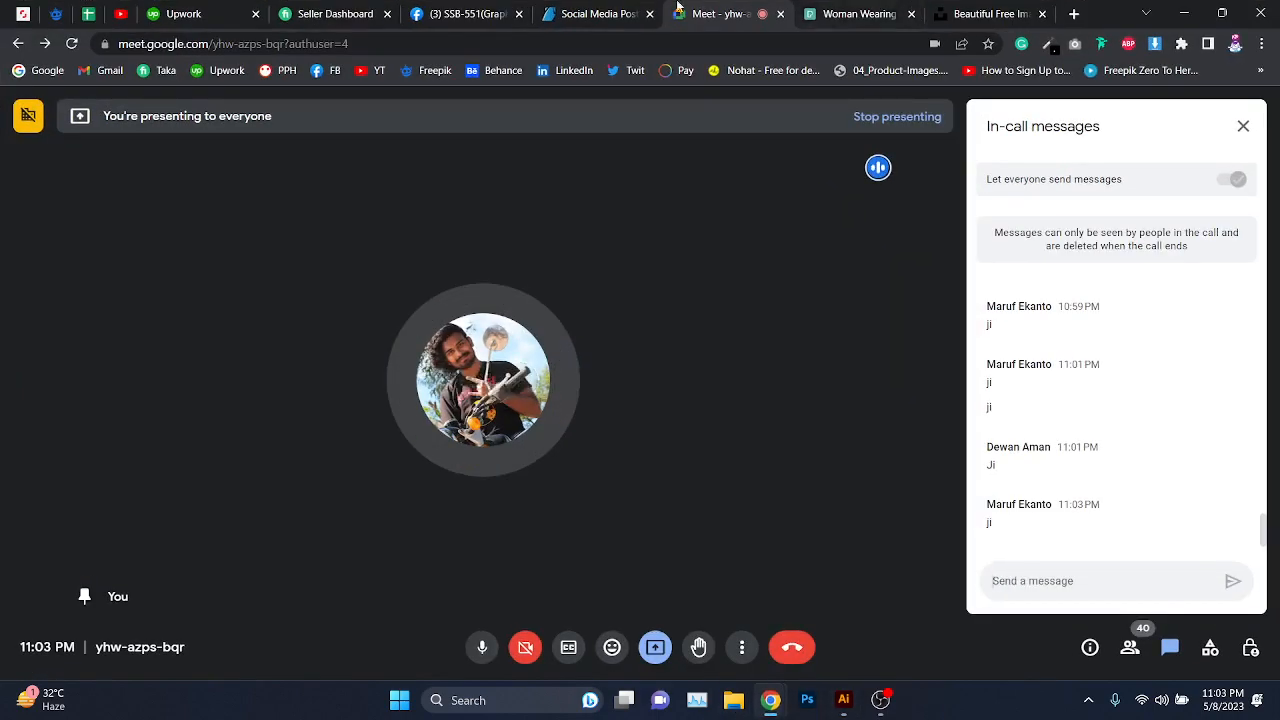
{"action": "left_click", "coordinate": [610, 16]}
{"action": "scroll", "coordinate": [522, 370], "scroll_direction": "down", "scroll_amount": 5}
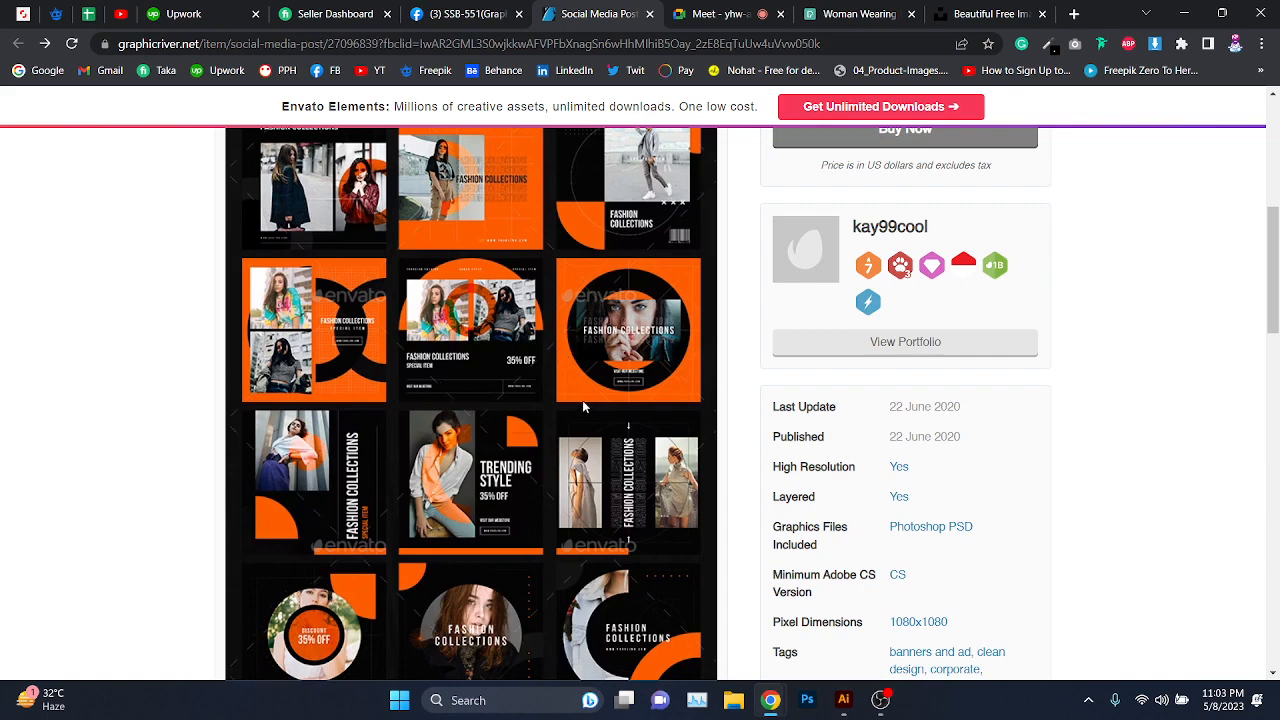
{"action": "scroll", "coordinate": [584, 402], "scroll_direction": "up", "scroll_amount": 1}
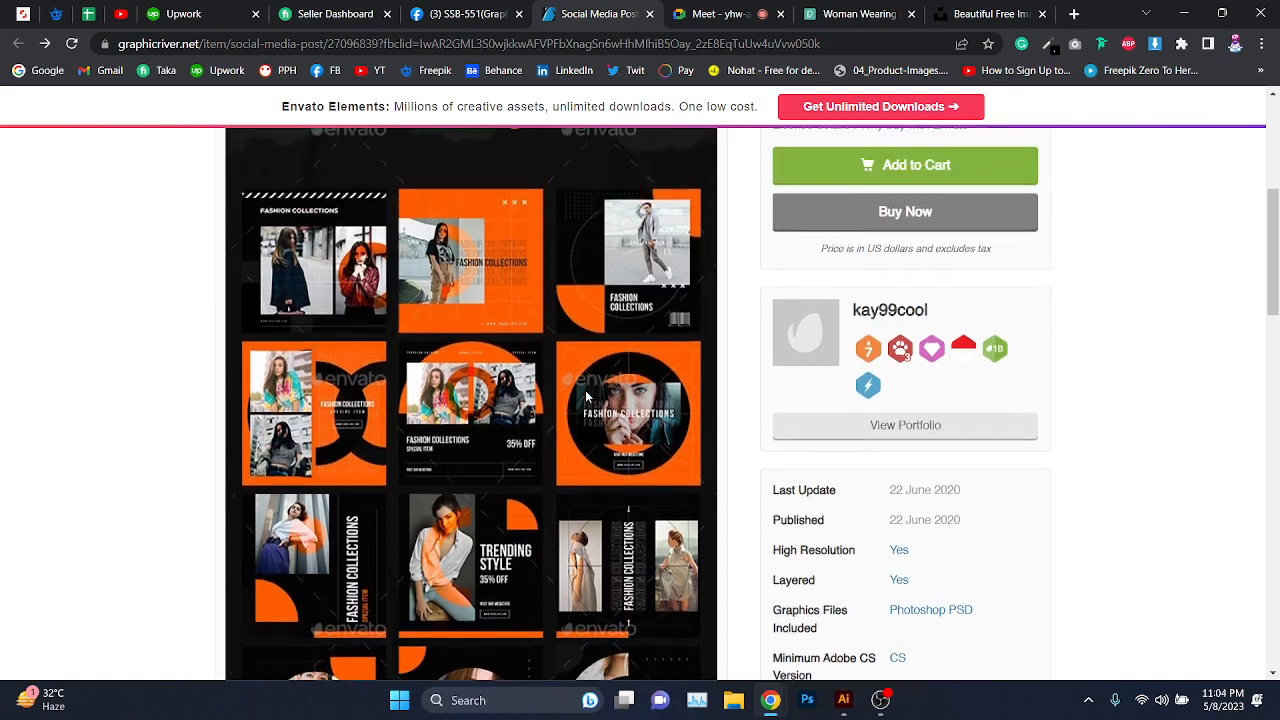
{"action": "scroll", "coordinate": [590, 390], "scroll_direction": "down", "scroll_amount": 10}
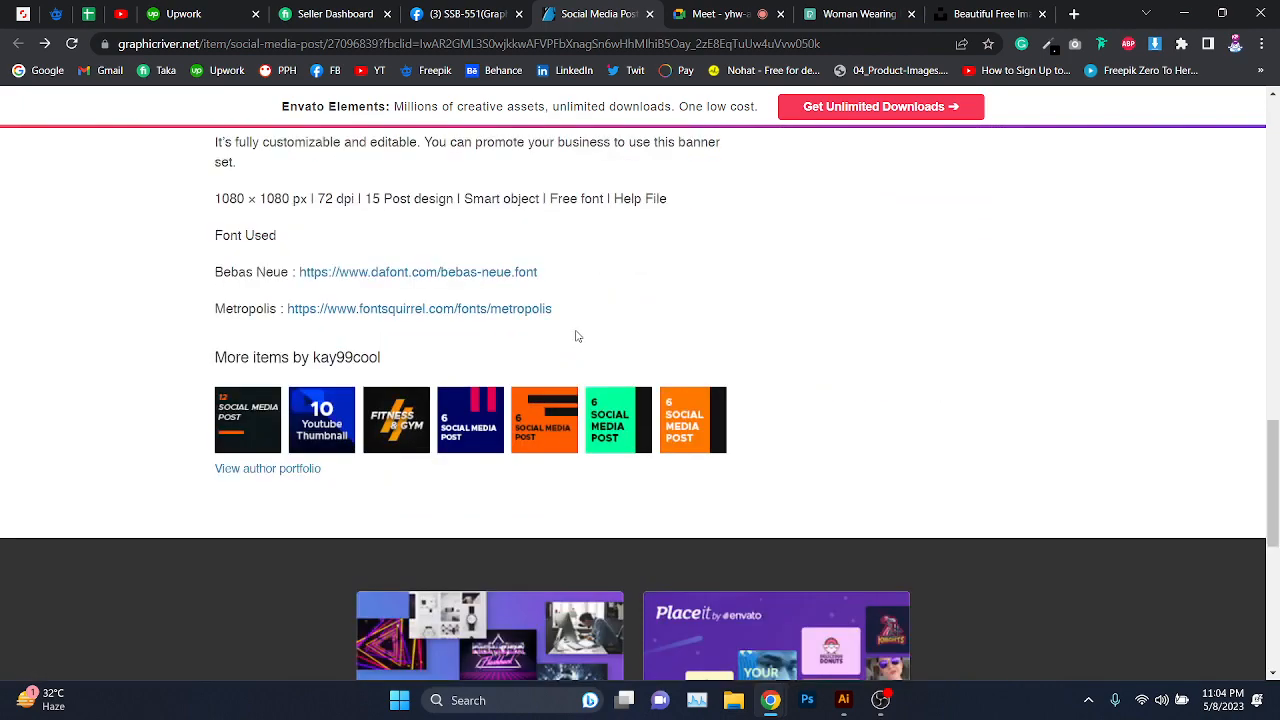
{"action": "left_click_drag", "start_coordinate": [604, 320], "coordinate": [221, 272]}
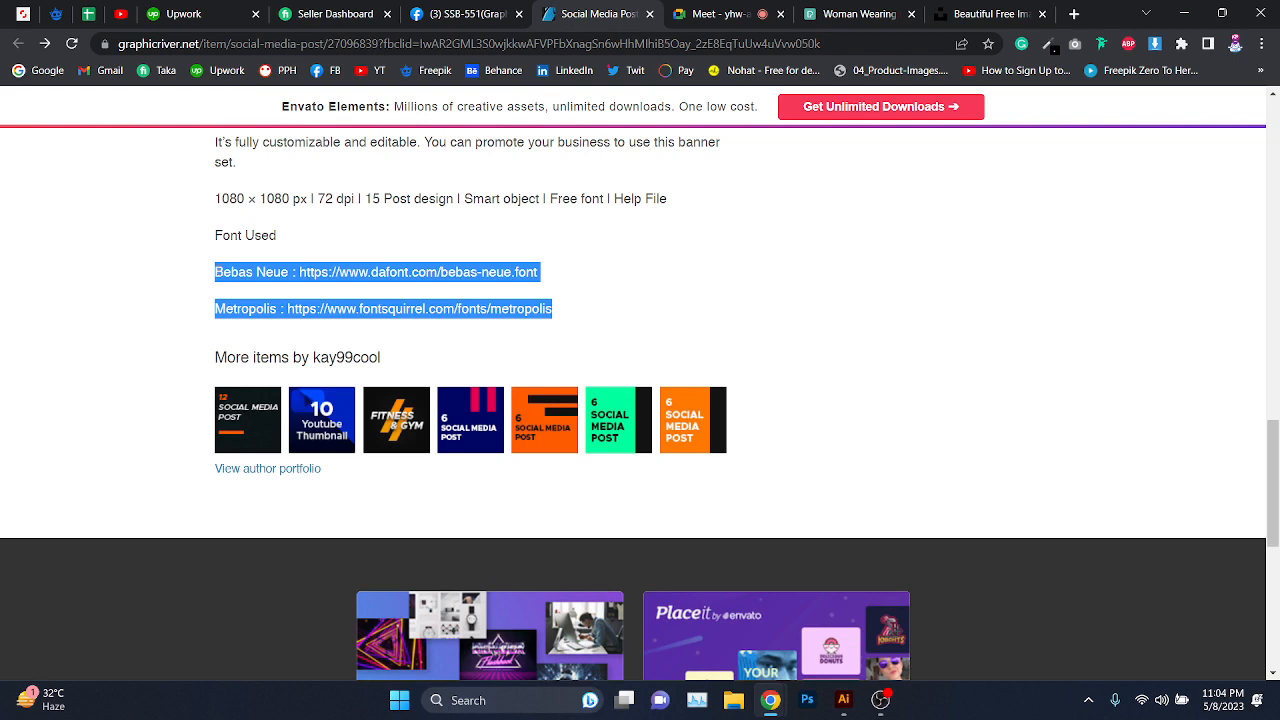
{"action": "left_click", "coordinate": [217, 270]}
{"action": "scroll", "coordinate": [217, 270], "scroll_direction": "up", "scroll_amount": 1}
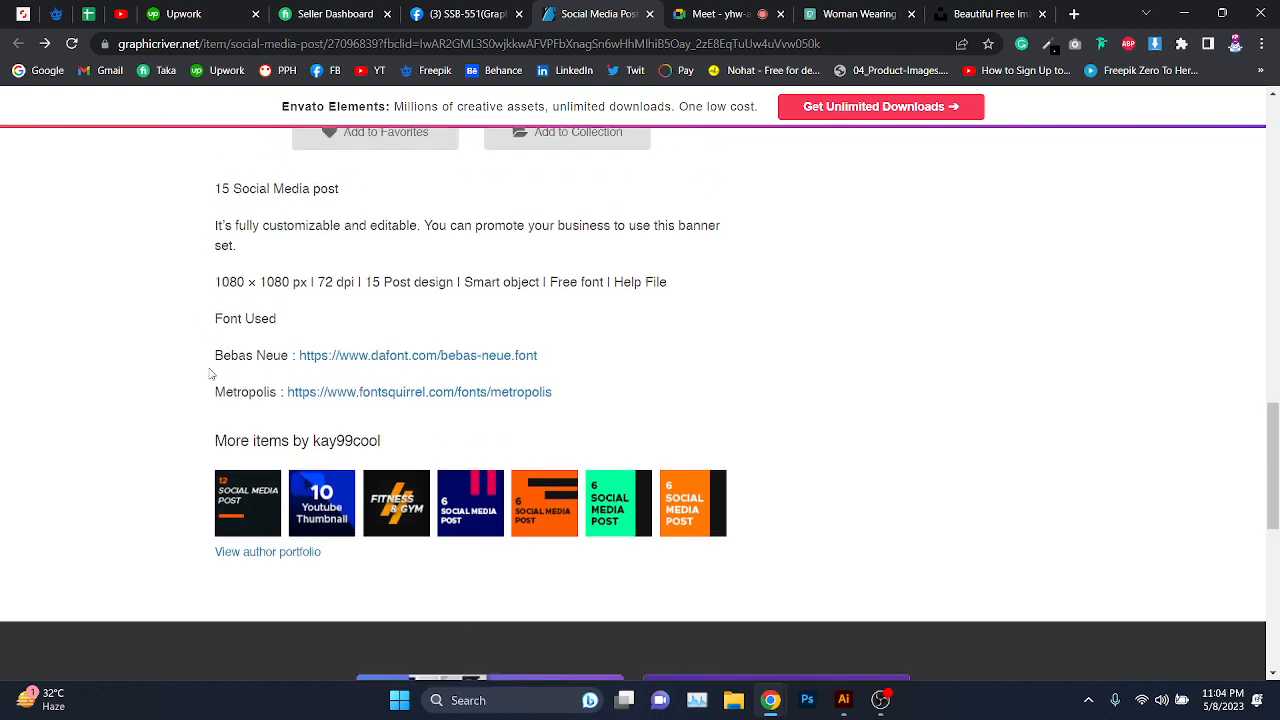
{"action": "left_click_drag", "start_coordinate": [214, 364], "coordinate": [584, 390]}
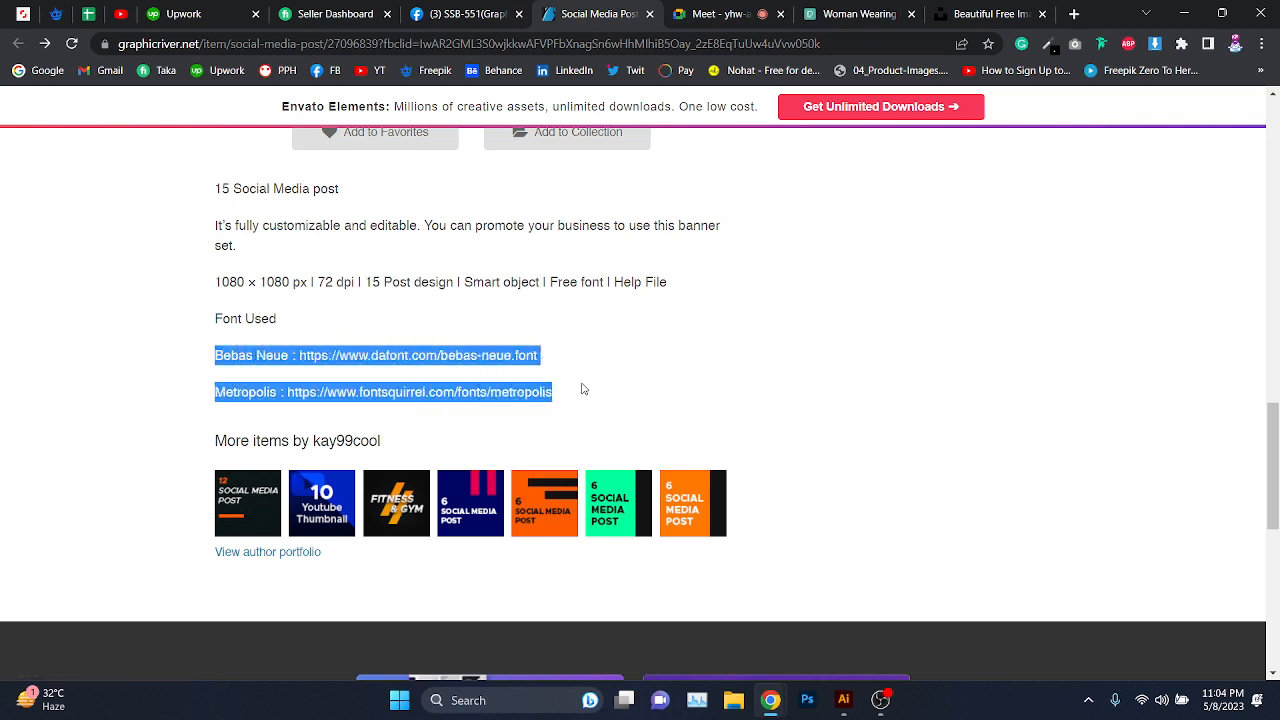
- Highlight the Metropolis entry in the Font Used list on the GraphicRiver page and clear the selection
{"action": "left_click", "coordinate": [584, 389]}
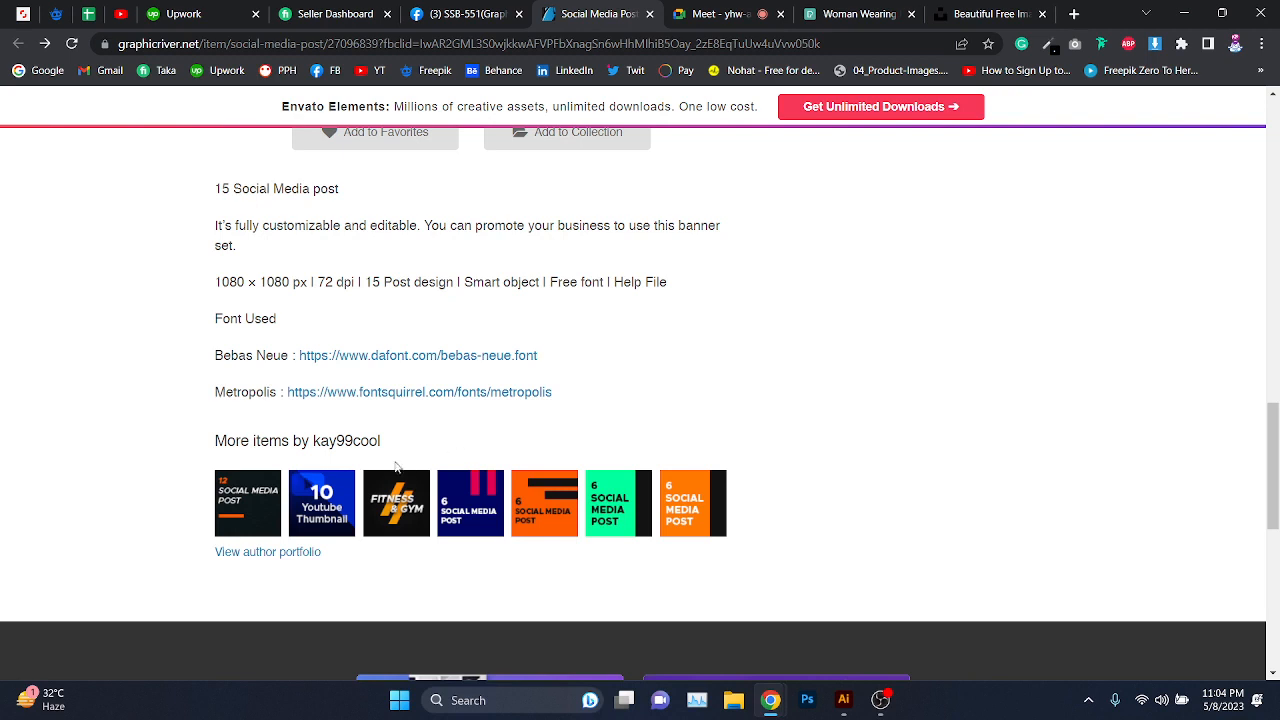
{"action": "left_click_drag", "start_coordinate": [558, 398], "coordinate": [515, 428]}
{"action": "left_click", "coordinate": [215, 398]}
{"action": "scroll", "coordinate": [189, 394], "scroll_direction": "up", "scroll_amount": 1}
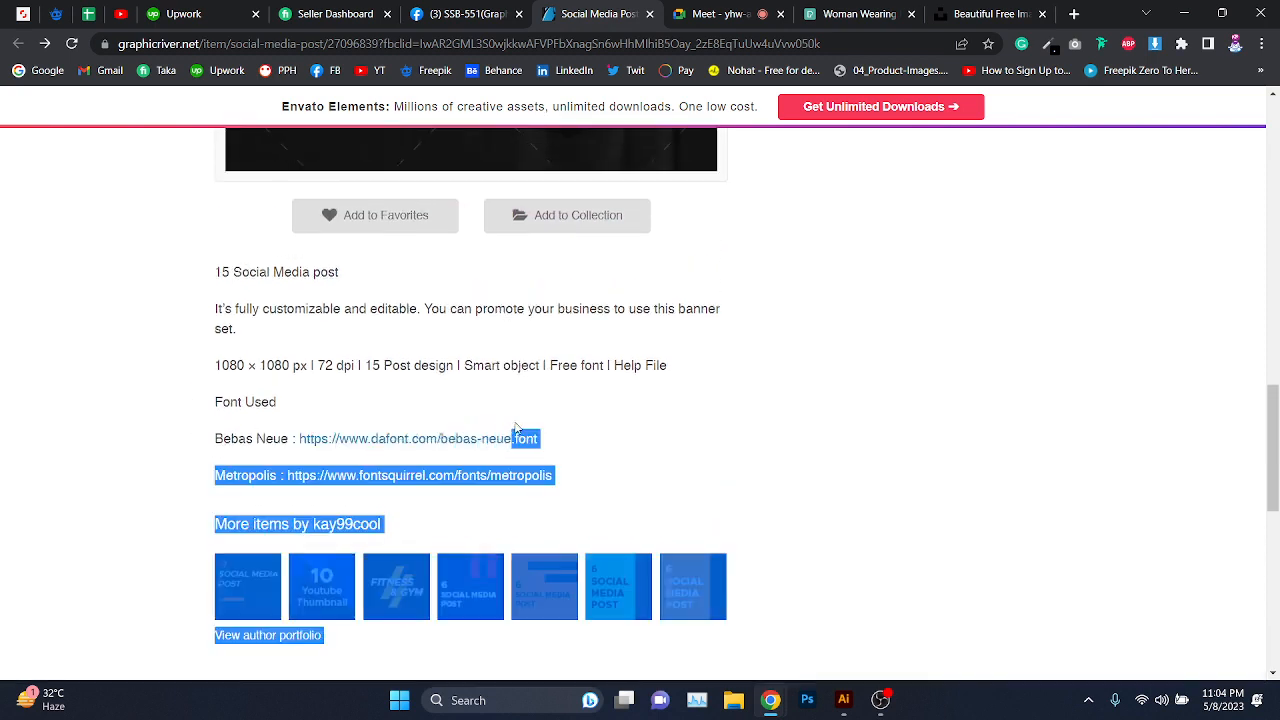
{"action": "left_click", "coordinate": [564, 482]}
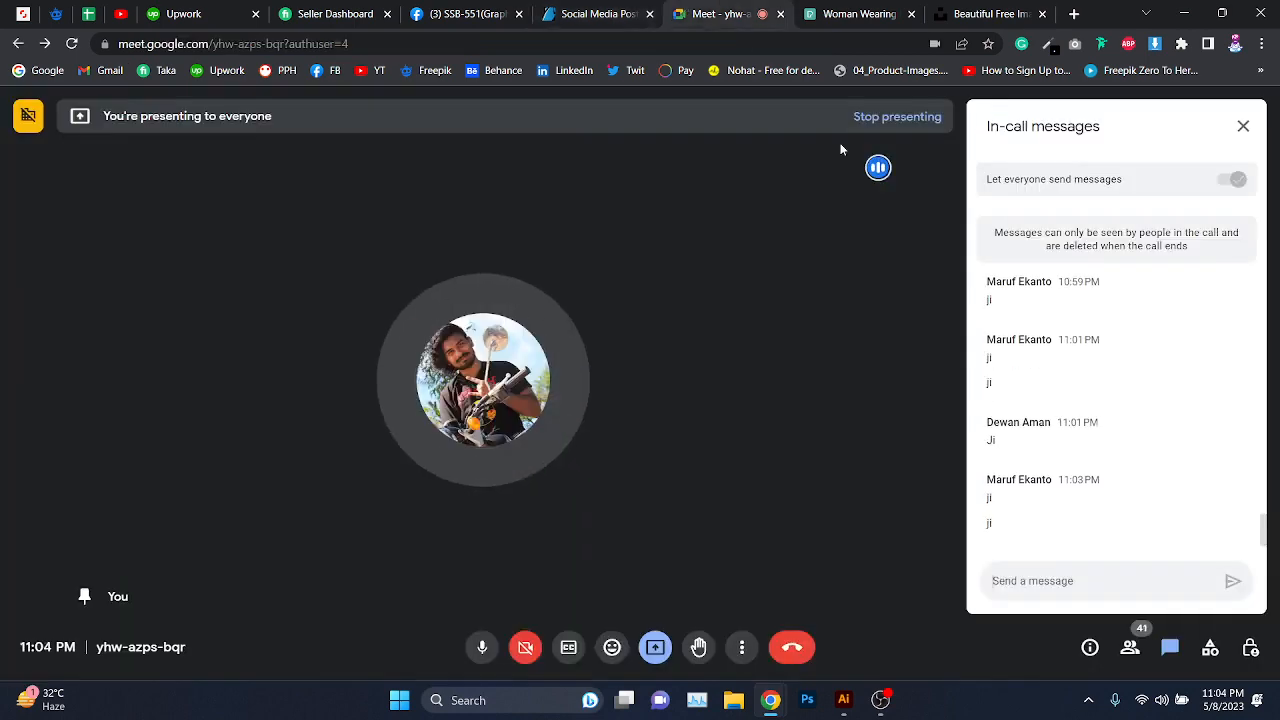
- Check the in-call messages in Google Meet, return to Illustrator and examine the reference design's text lettering
{"action": "left_click", "coordinate": [700, 13]}
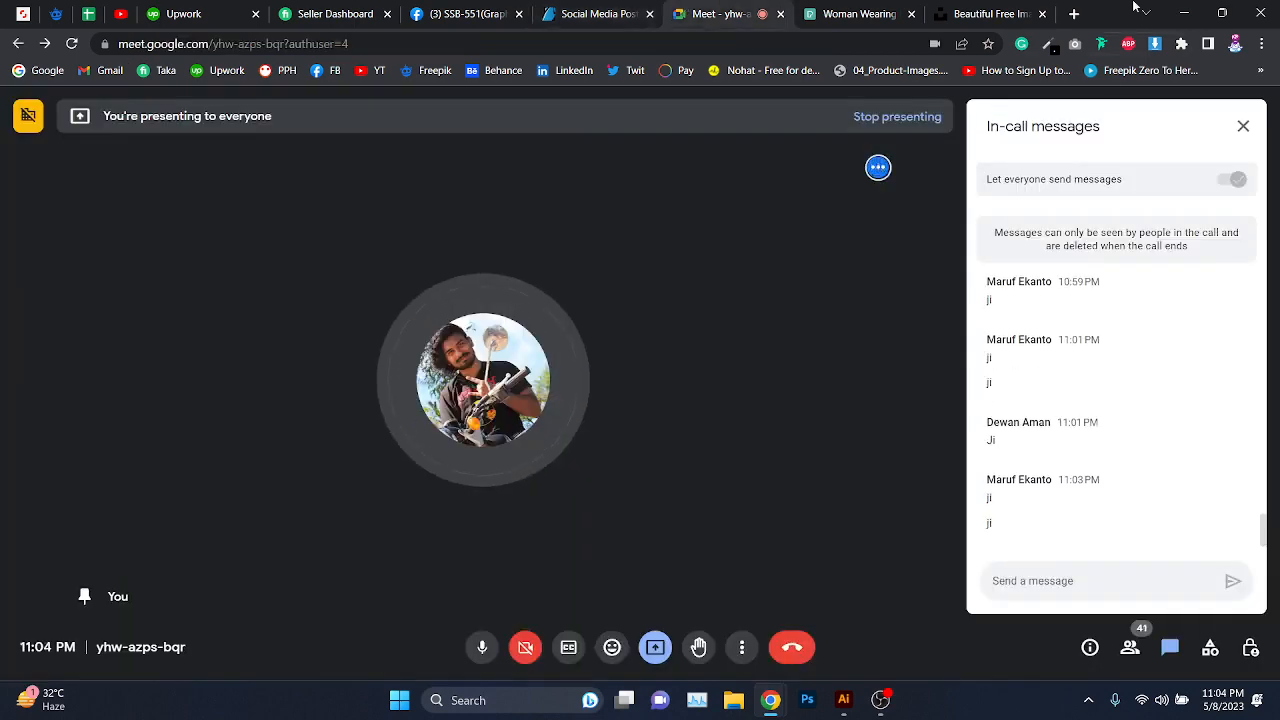
{"action": "left_click", "coordinate": [1184, 13]}
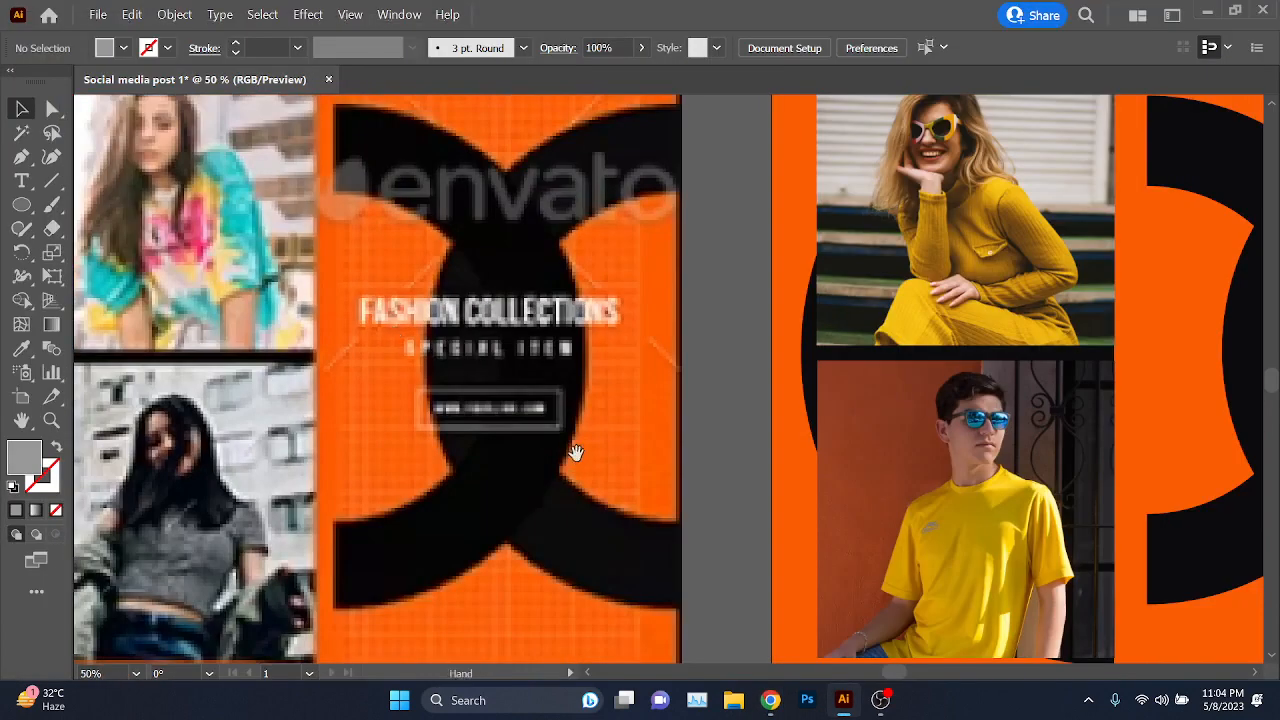
{"action": "left_click_drag", "start_coordinate": [576, 452], "coordinate": [568, 459]}
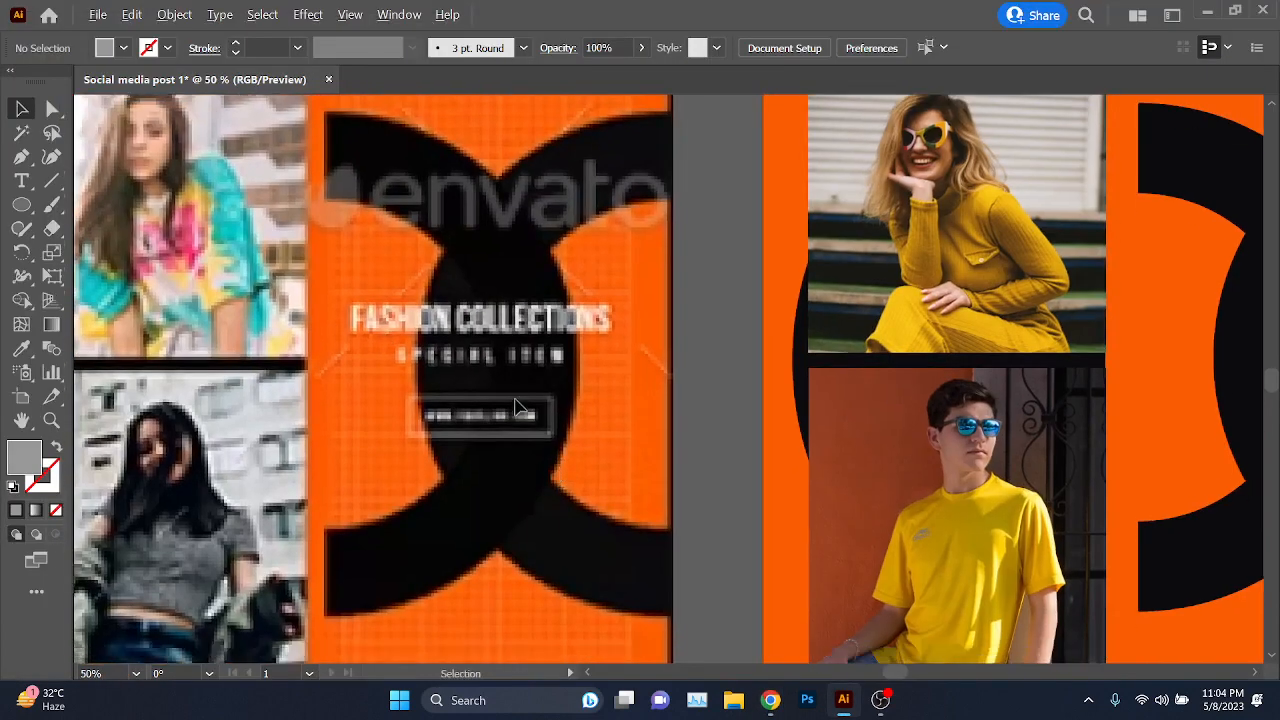
{"action": "scroll", "coordinate": [518, 402], "scroll_direction": "down", "scroll_amount": 1}
{"action": "scroll", "coordinate": [517, 345], "scroll_direction": "up", "scroll_amount": 2}
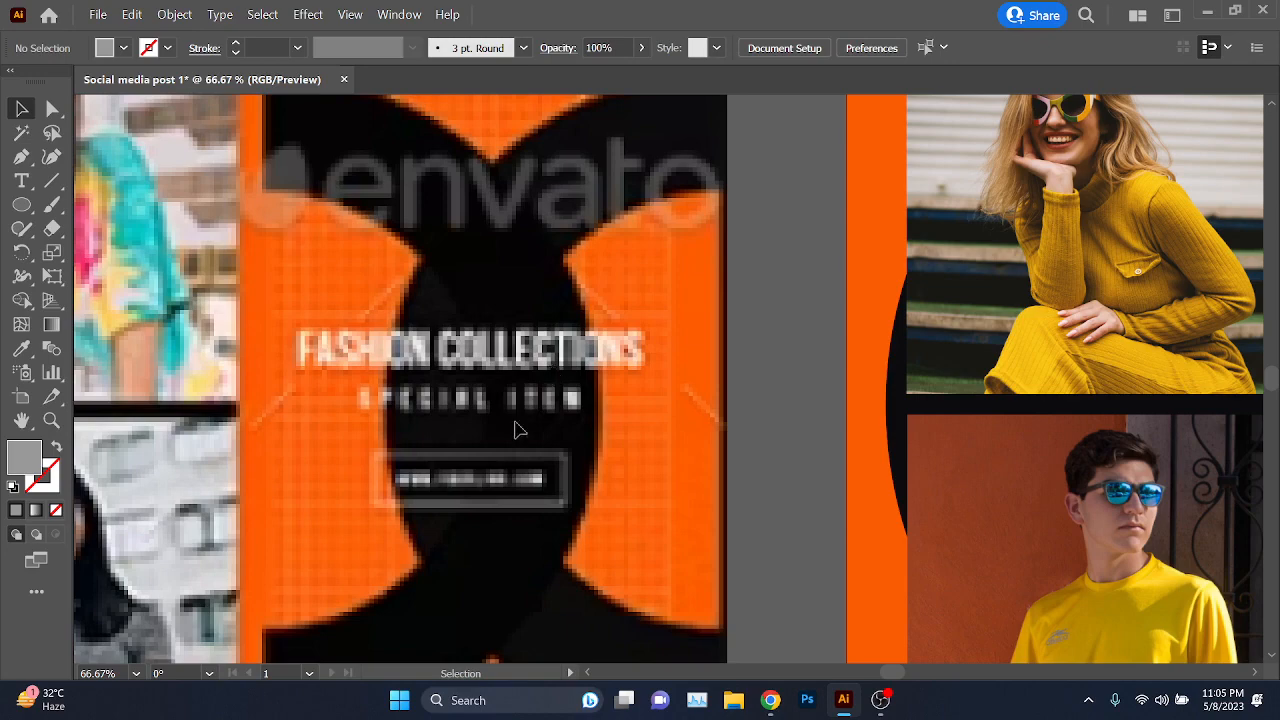
- Switch to the GraphicRiver item page in Chrome and examine the lettering across the preview designs
{"action": "mouse_move", "coordinate": [770, 700]}
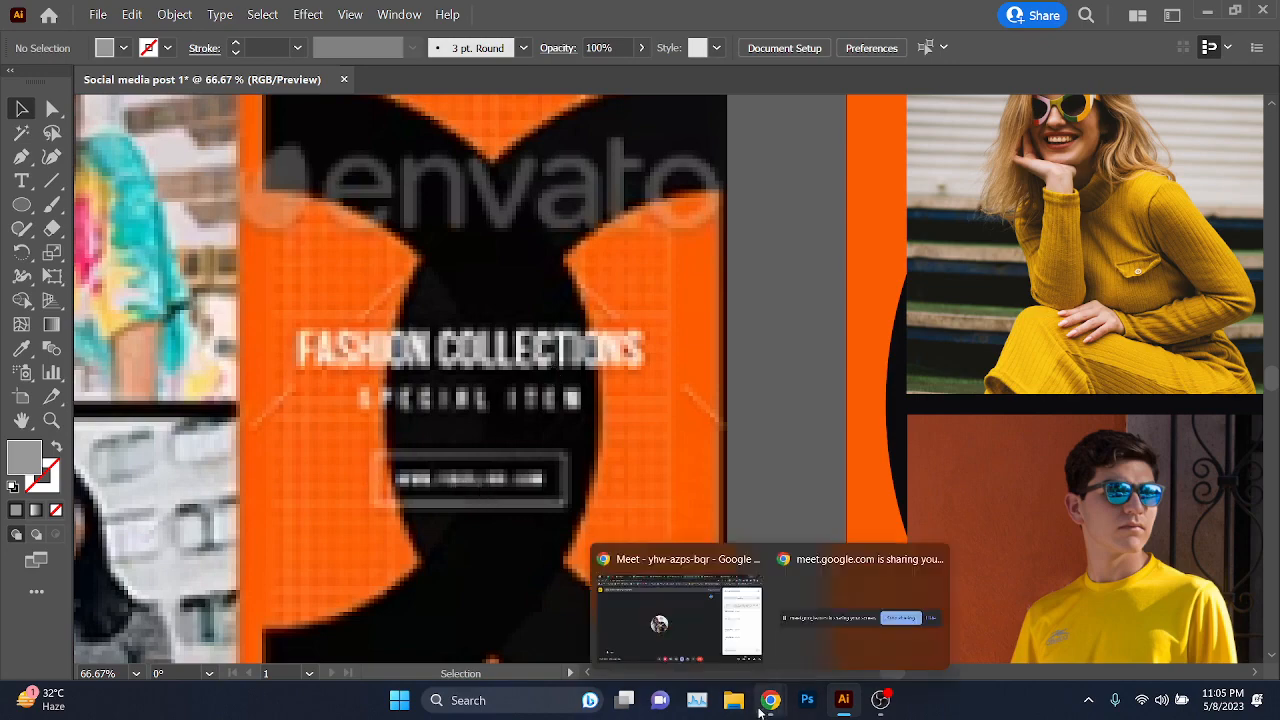
{"action": "left_click", "coordinate": [680, 595]}
{"action": "left_click", "coordinate": [610, 12]}
{"action": "scroll", "coordinate": [590, 390], "scroll_direction": "up", "scroll_amount": 10}
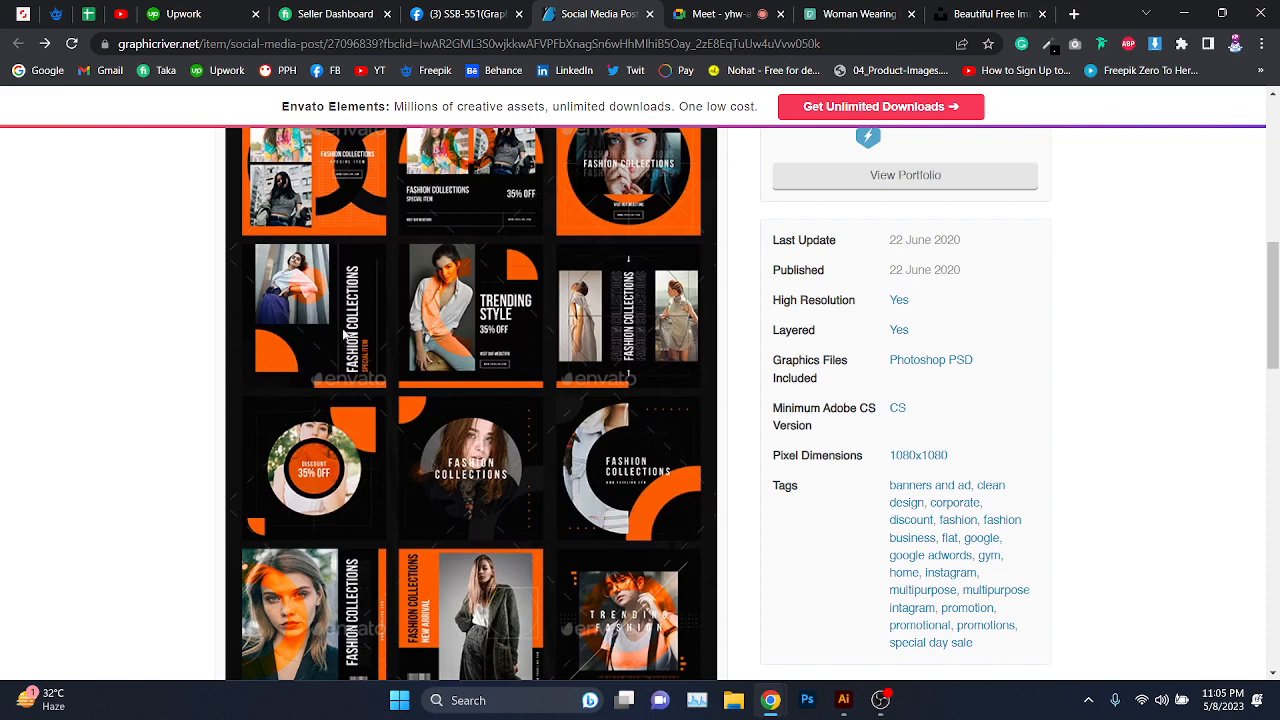
{"action": "scroll", "coordinate": [345, 337], "scroll_direction": "up", "scroll_amount": 1}
{"action": "scroll", "coordinate": [672, 234], "scroll_direction": "up", "scroll_amount": 2}
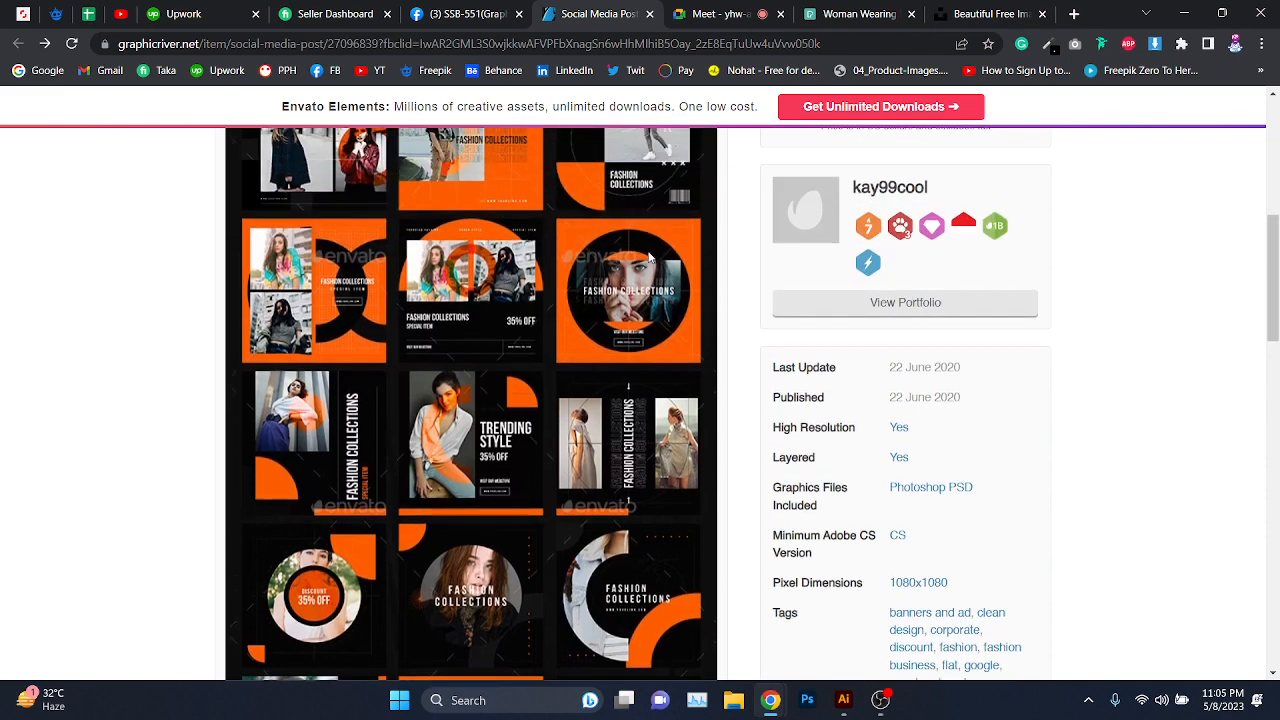
{"action": "scroll", "coordinate": [442, 267], "scroll_direction": "down", "scroll_amount": 3}
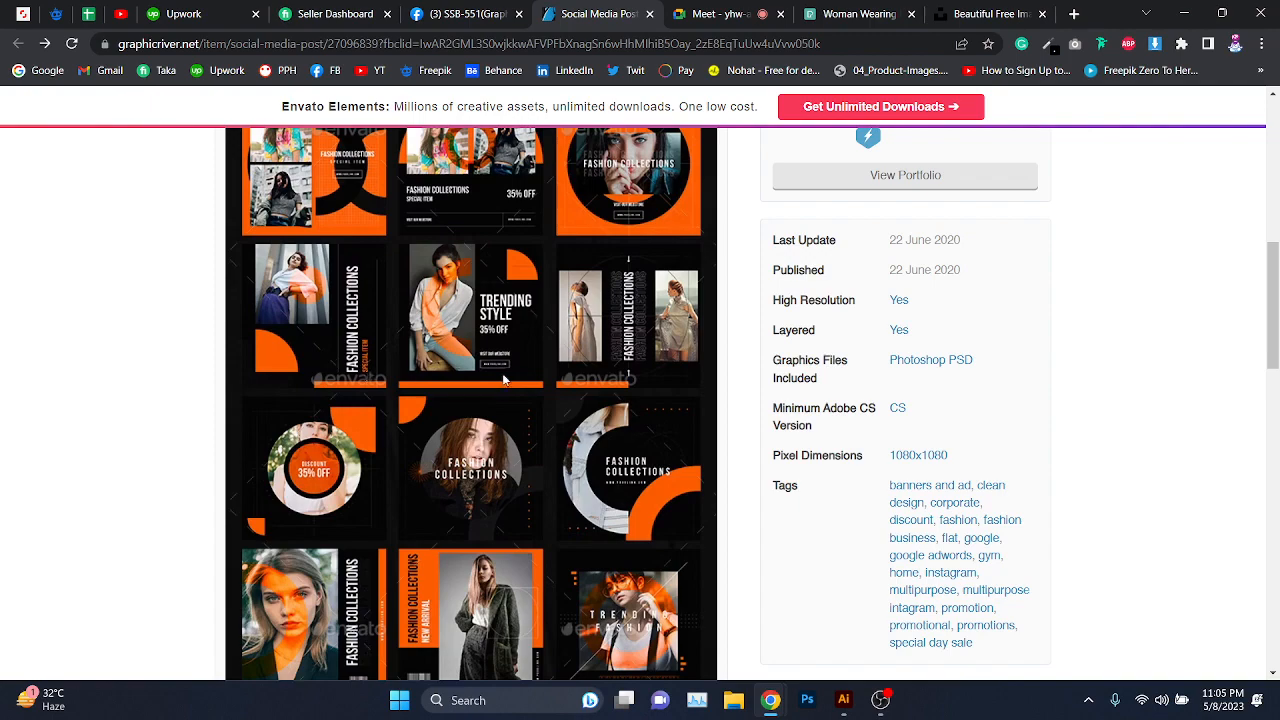
- Highlight the Bebas Neue and Metropolis entries under Font Used and compare them with the preview designs
{"action": "scroll", "coordinate": [504, 378], "scroll_direction": "down", "scroll_amount": 3}
{"action": "scroll", "coordinate": [538, 387], "scroll_direction": "down", "scroll_amount": 5}
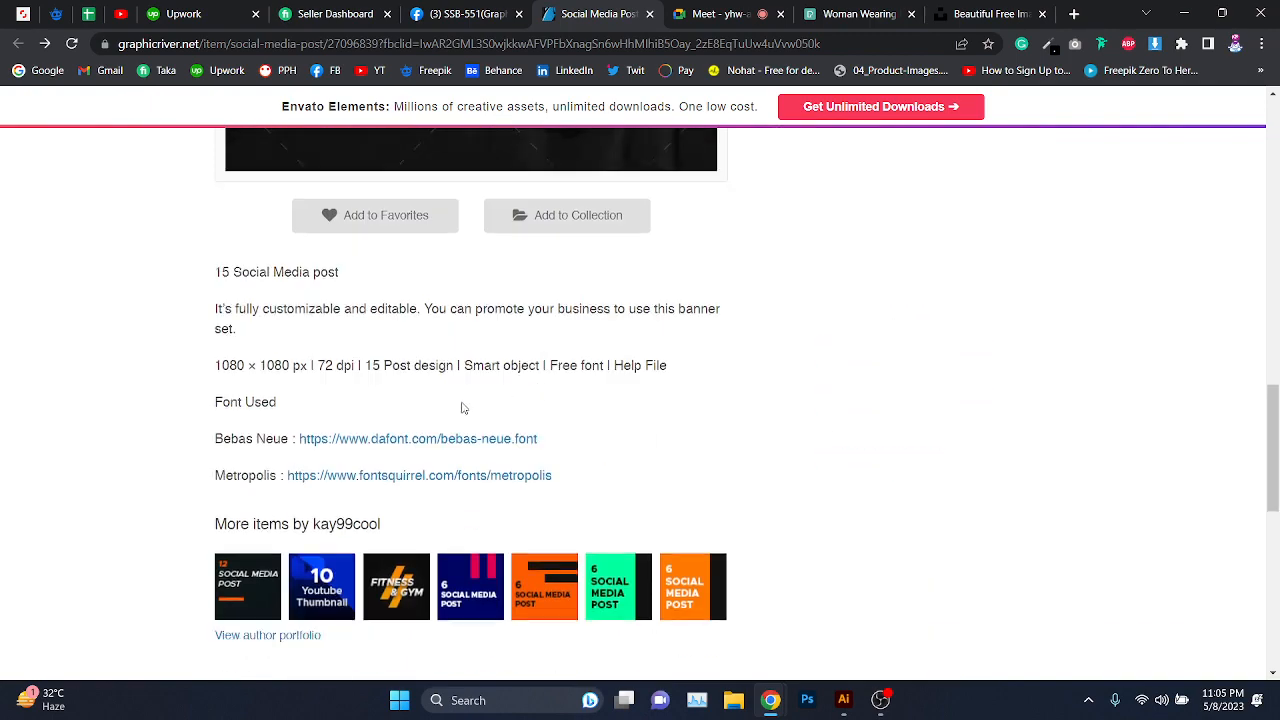
{"action": "left_click_drag", "start_coordinate": [198, 440], "coordinate": [529, 470]}
{"action": "left_click", "coordinate": [674, 432]}
{"action": "scroll", "coordinate": [660, 400], "scroll_direction": "up", "scroll_amount": 6}
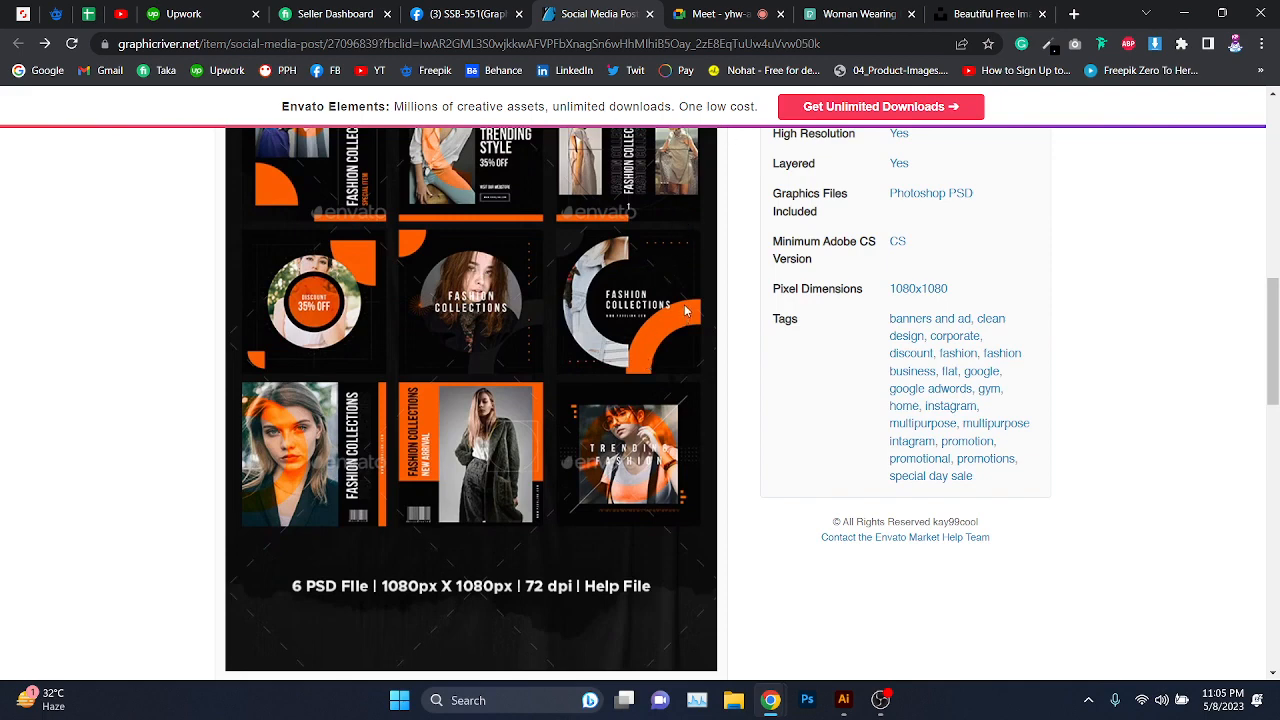
{"action": "scroll", "coordinate": [686, 311], "scroll_direction": "down", "scroll_amount": 9}
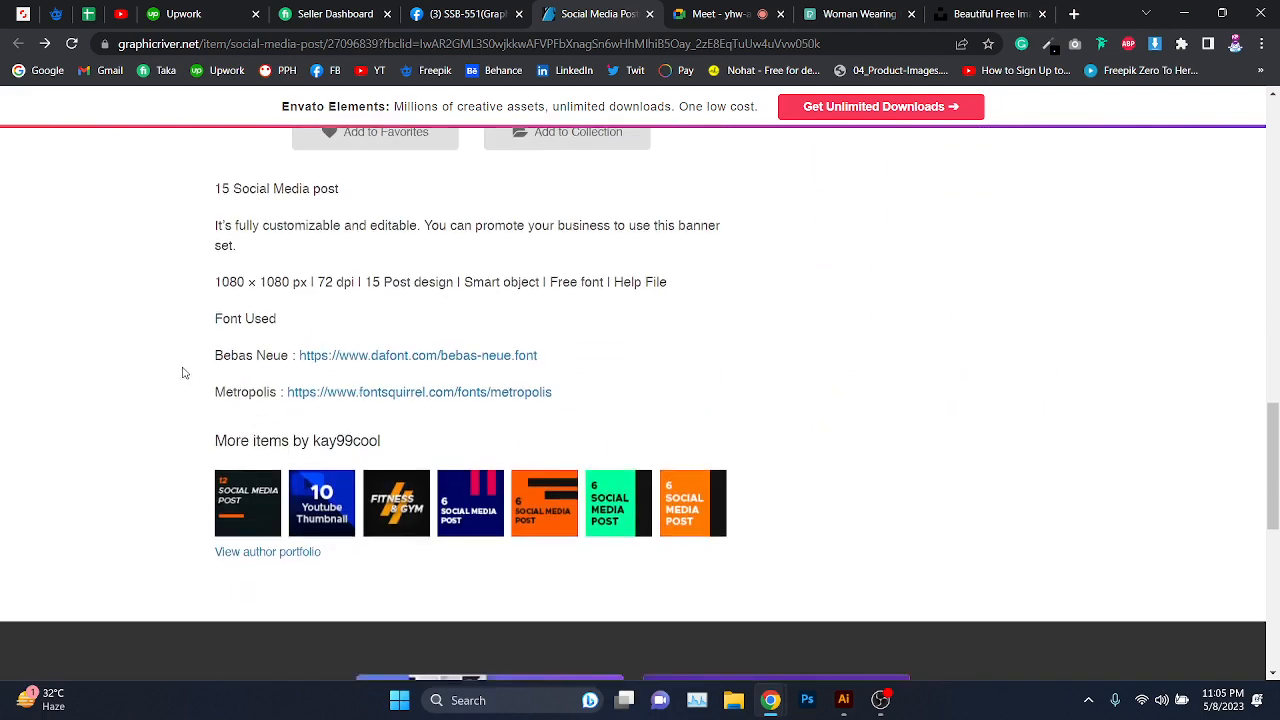
{"action": "left_click_drag", "start_coordinate": [194, 354], "coordinate": [444, 356]}
{"action": "left_click", "coordinate": [600, 355]}
{"action": "left_click_drag", "start_coordinate": [596, 353], "coordinate": [231, 342]}
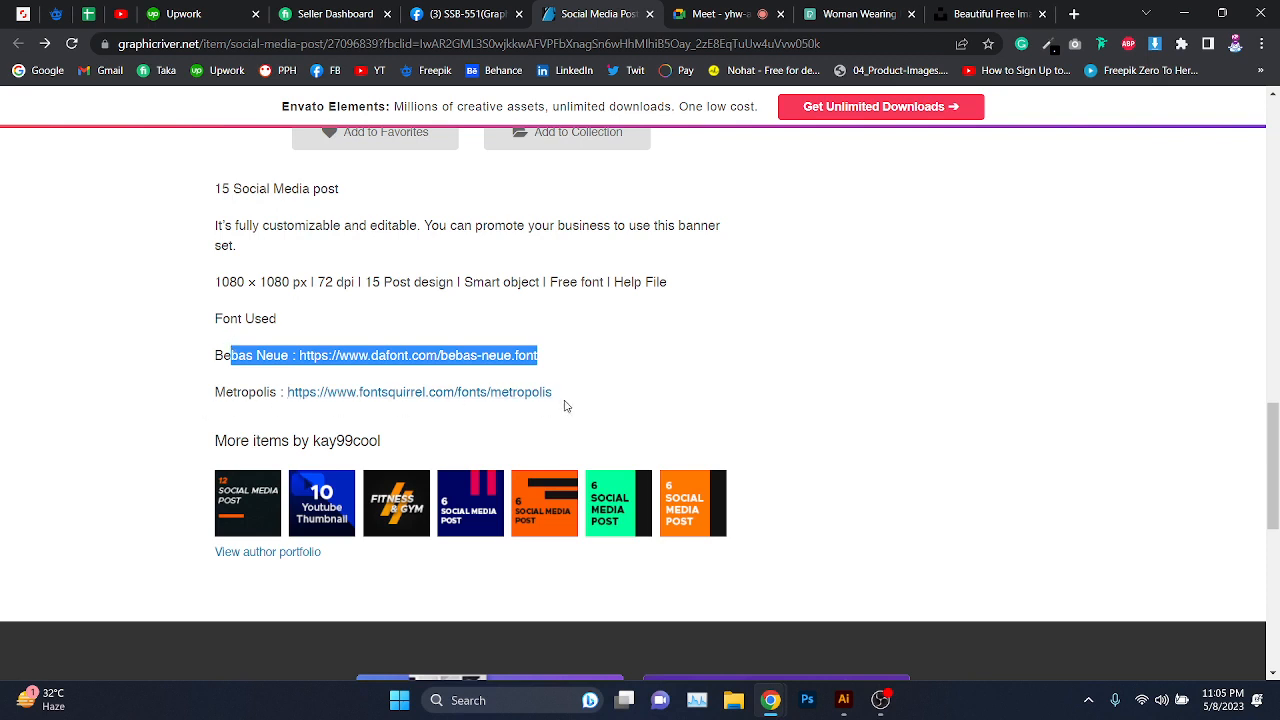
{"action": "left_click_drag", "start_coordinate": [578, 402], "coordinate": [288, 393]}
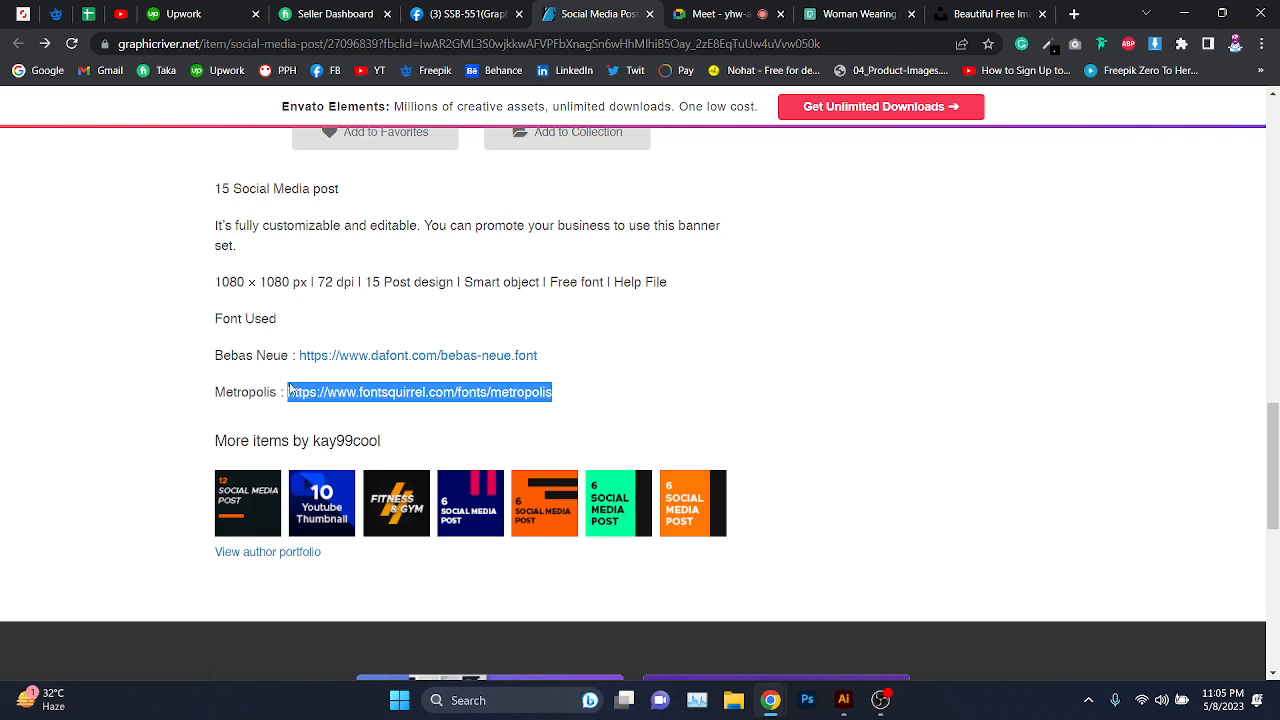
- Glance at the Google Meet in-call messages and return to the post layout in Illustrator
{"action": "key", "text": "ctrl+Tab"}
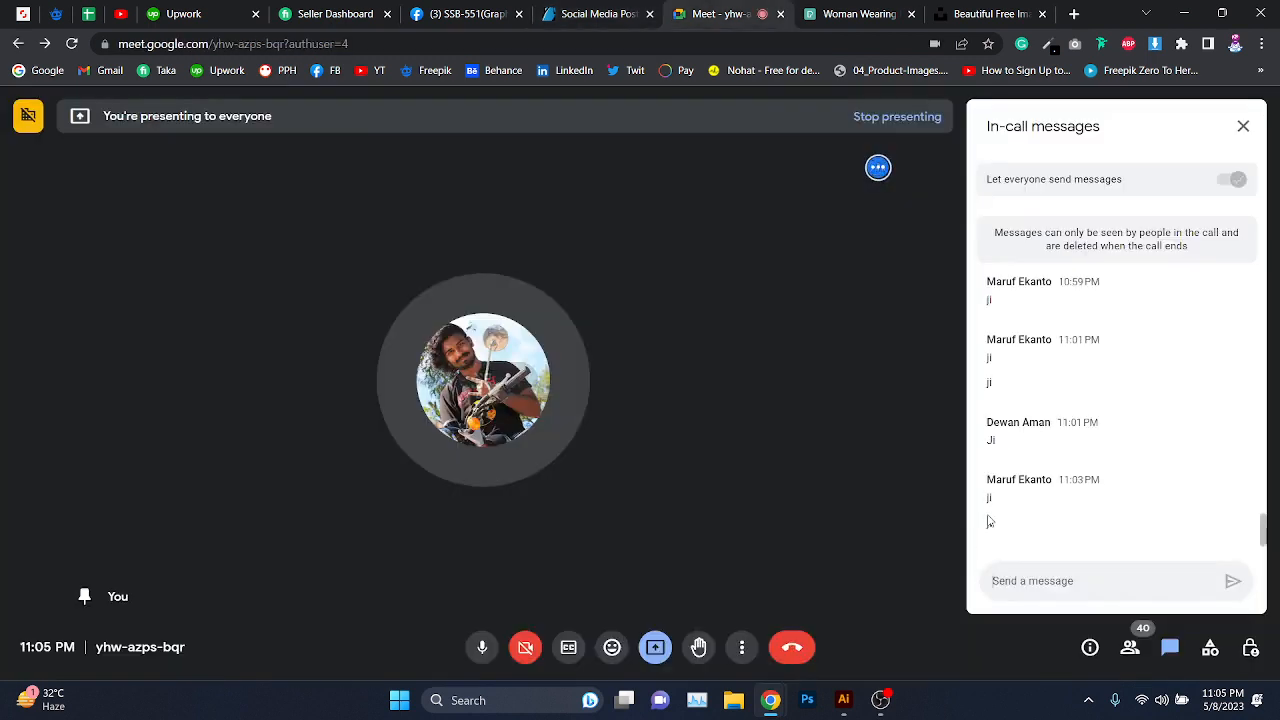
{"action": "left_click", "coordinate": [852, 706]}
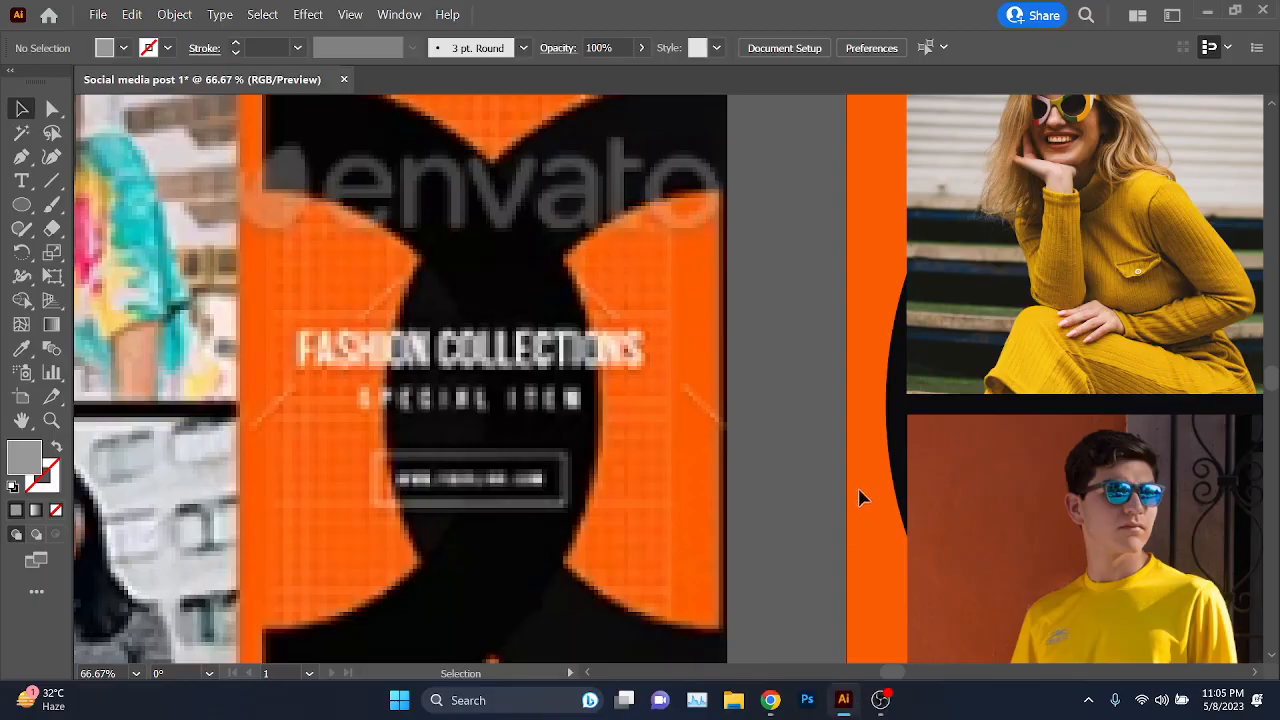
{"action": "left_click_drag", "start_coordinate": [819, 477], "coordinate": [512, 443]}
{"action": "scroll", "coordinate": [512, 443], "scroll_direction": "down", "scroll_amount": 2}
{"action": "scroll", "coordinate": [539, 424], "scroll_direction": "up", "scroll_amount": 1}
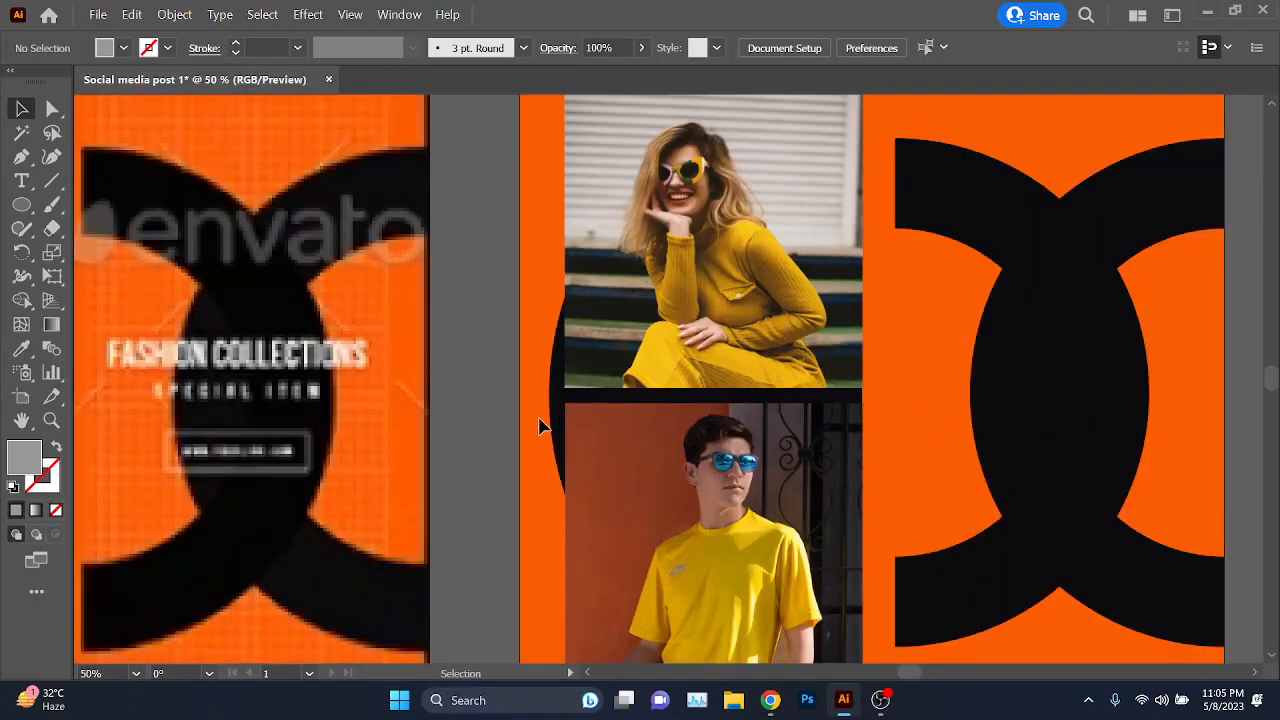
- Add the text "Fashion Collections" on the orange artboard beside the upper part of the black oval
{"action": "key", "text": "t"}
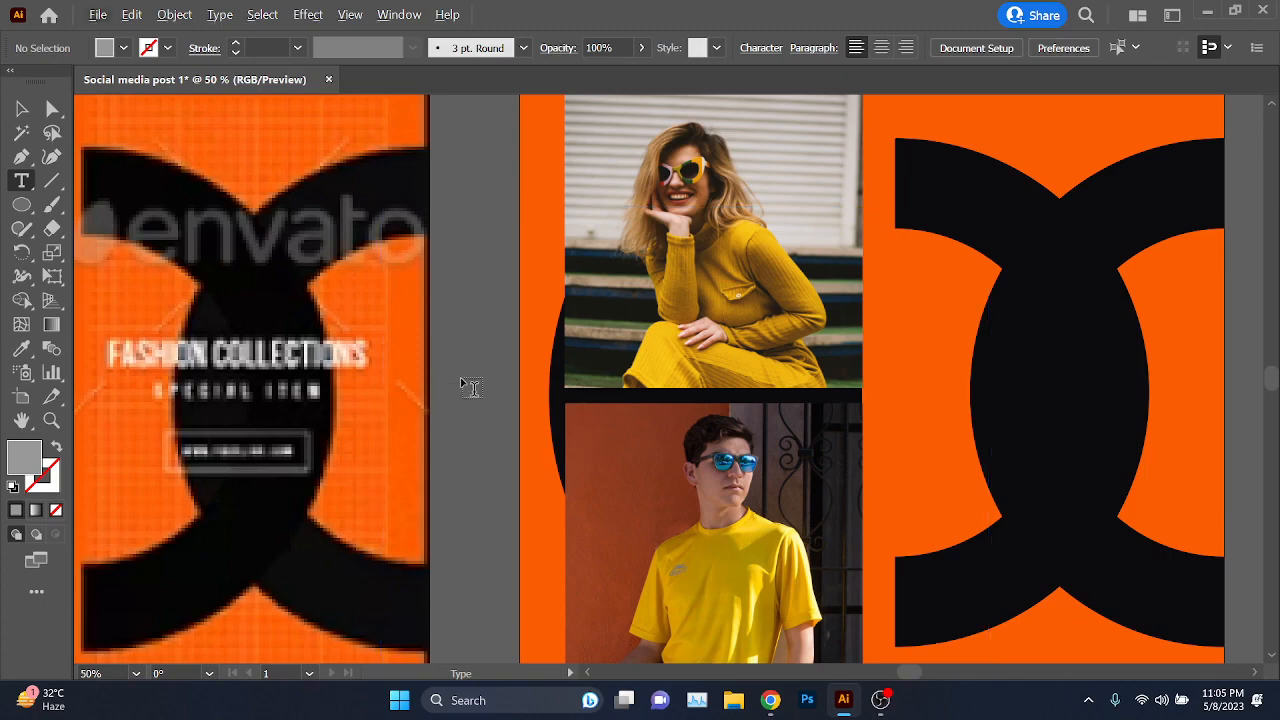
{"action": "left_click_drag", "start_coordinate": [598, 463], "coordinate": [520, 369]}
{"action": "scroll", "coordinate": [681, 426], "scroll_direction": "down", "scroll_amount": 2}
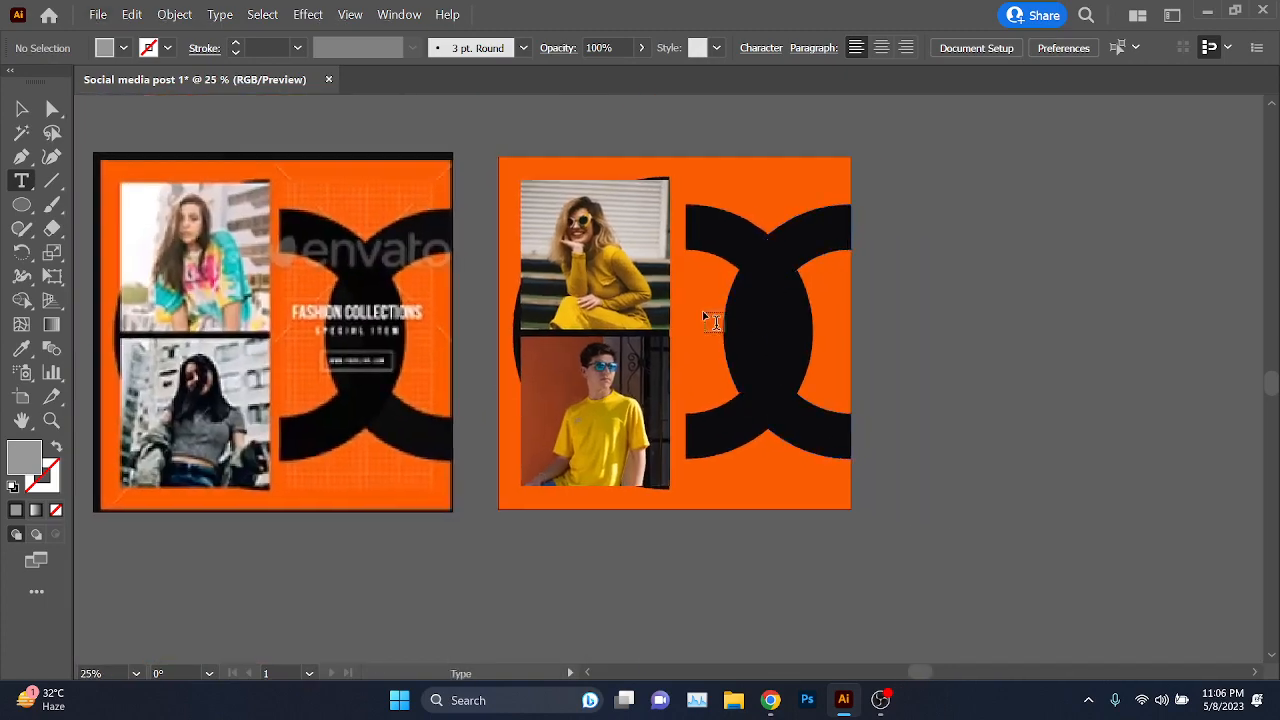
{"action": "left_click", "coordinate": [704, 312]}
{"action": "scroll", "coordinate": [699, 332], "scroll_direction": "up", "scroll_amount": 2}
{"action": "scroll", "coordinate": [710, 295], "scroll_direction": "down", "scroll_amount": 1}
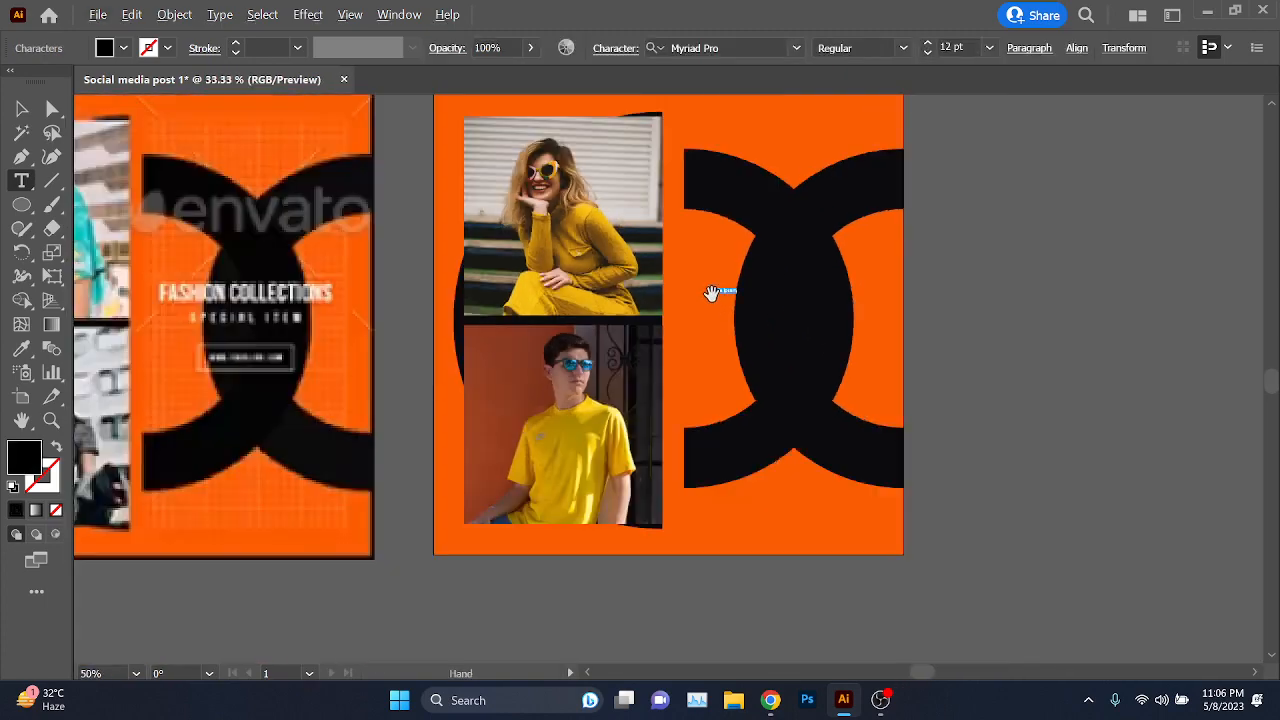
{"action": "key", "text": "BackSpace"}
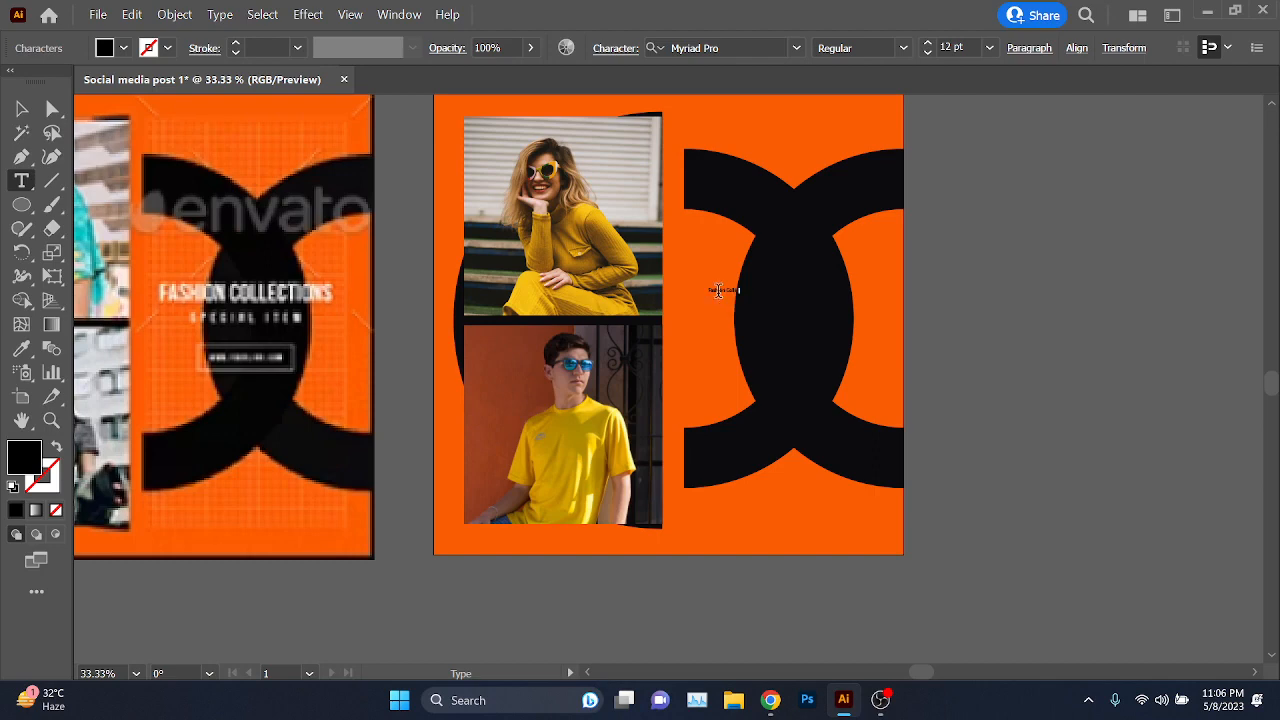
{"action": "key", "text": "Escape"}
- Bring up the character settings and set the "Fashion Collections" text's fill to white
{"action": "key", "text": "ctrl+t"}
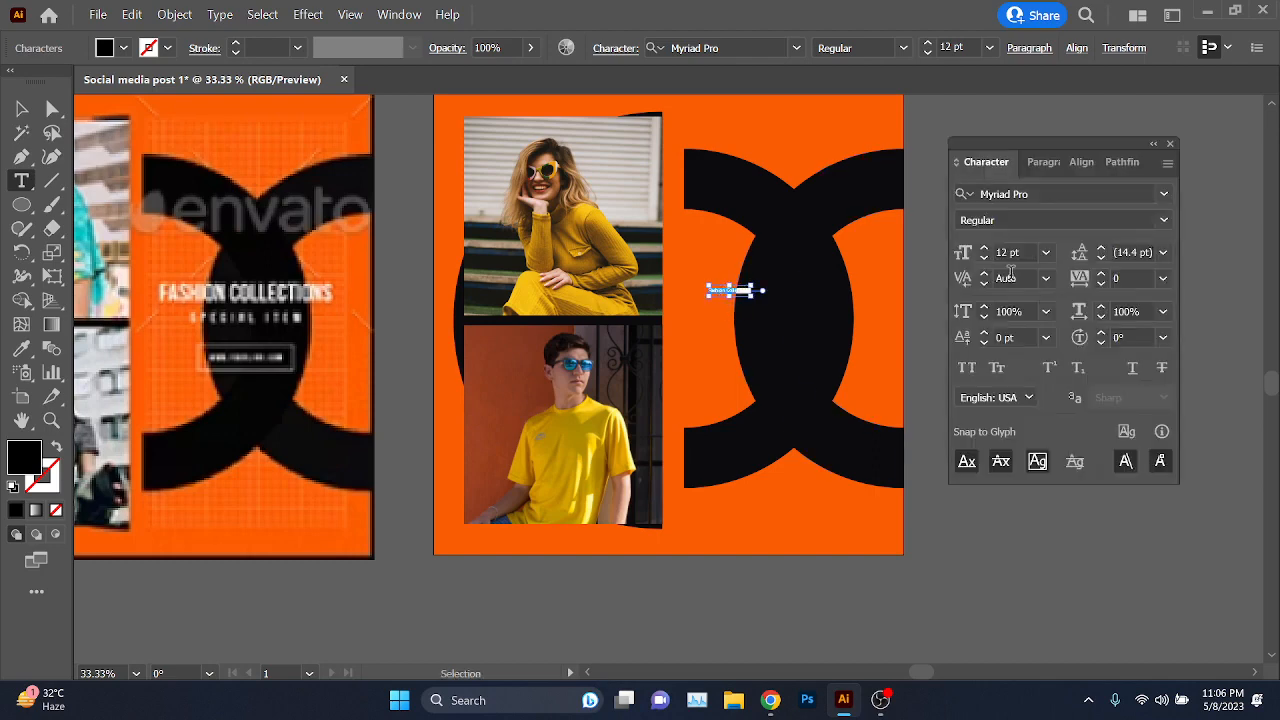
{"action": "key", "text": "Escape"}
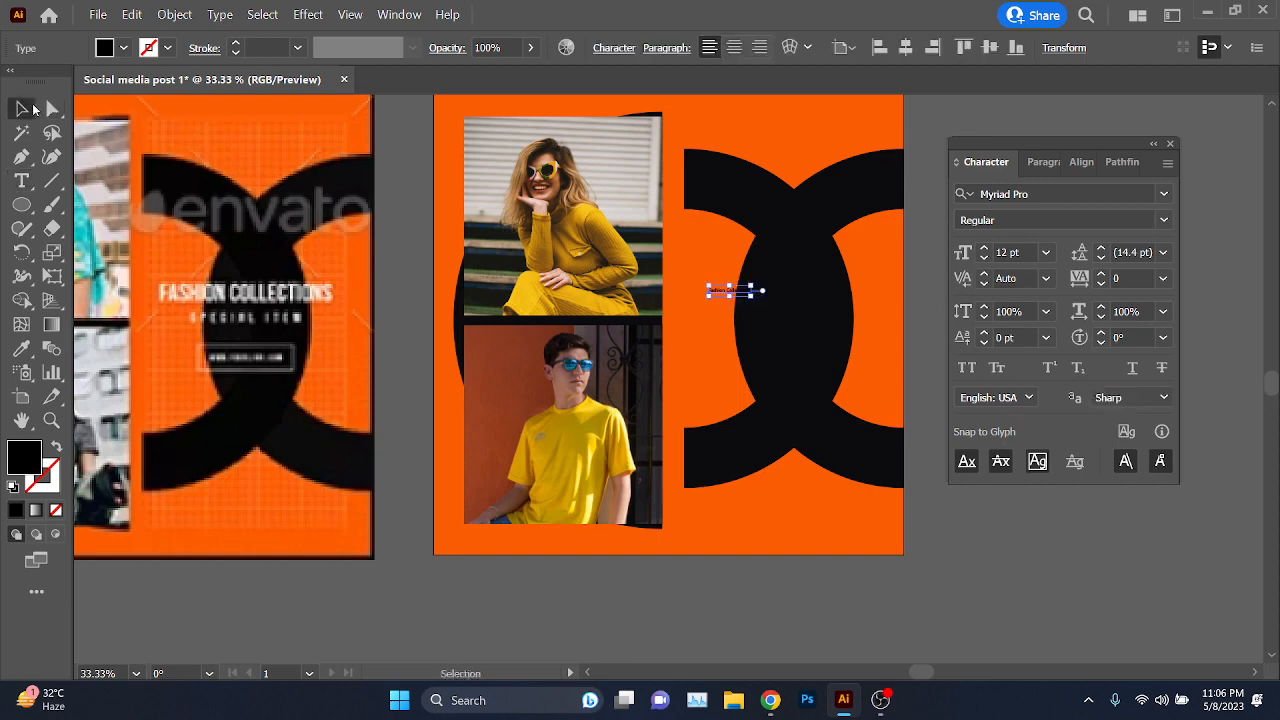
{"action": "left_click", "coordinate": [123, 48]}
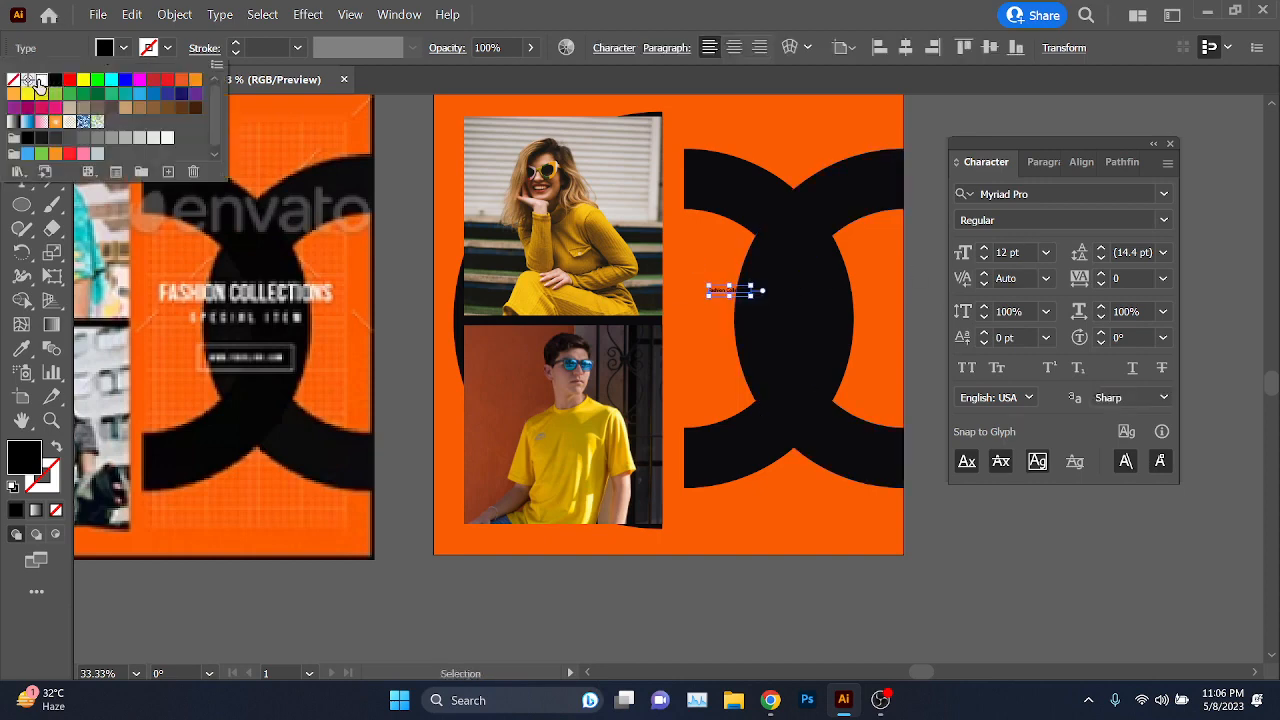
{"action": "left_click", "coordinate": [41, 79]}
- Set the headline's font to Bebas Neue Bold
{"action": "left_click", "coordinate": [1050, 206]}
{"action": "left_click", "coordinate": [1061, 194]}
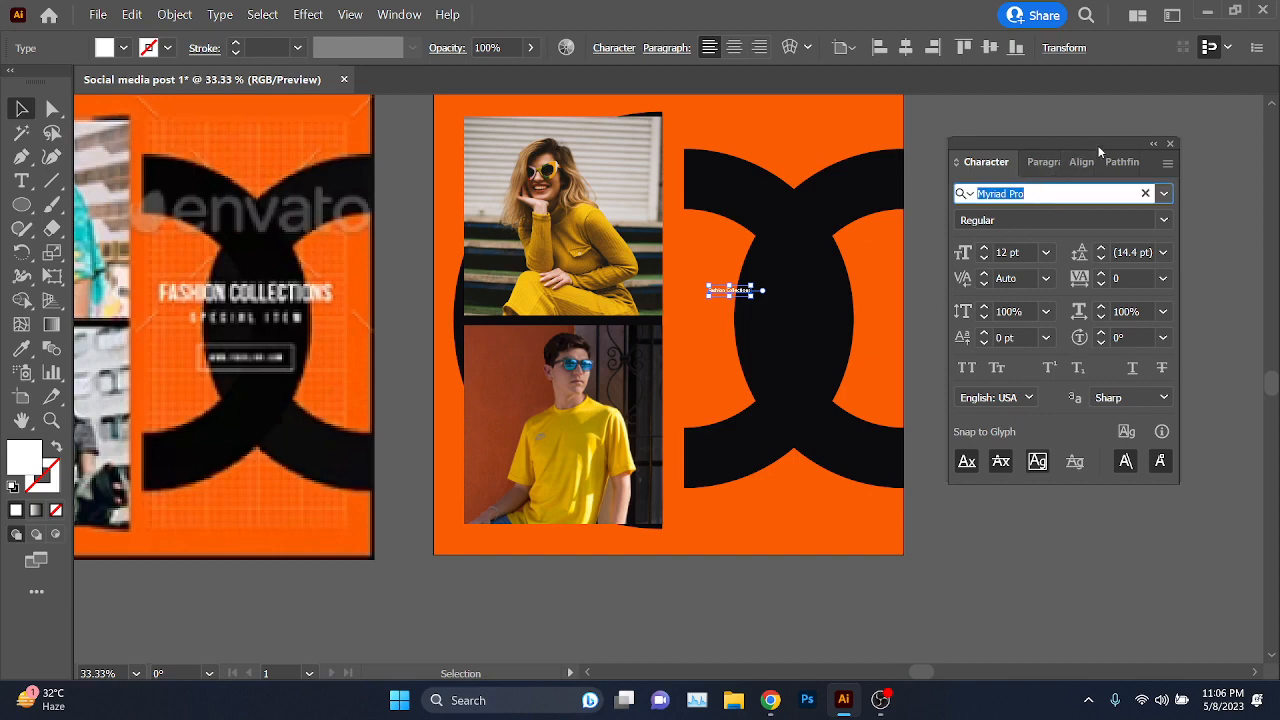
{"action": "type", "text": "be"}
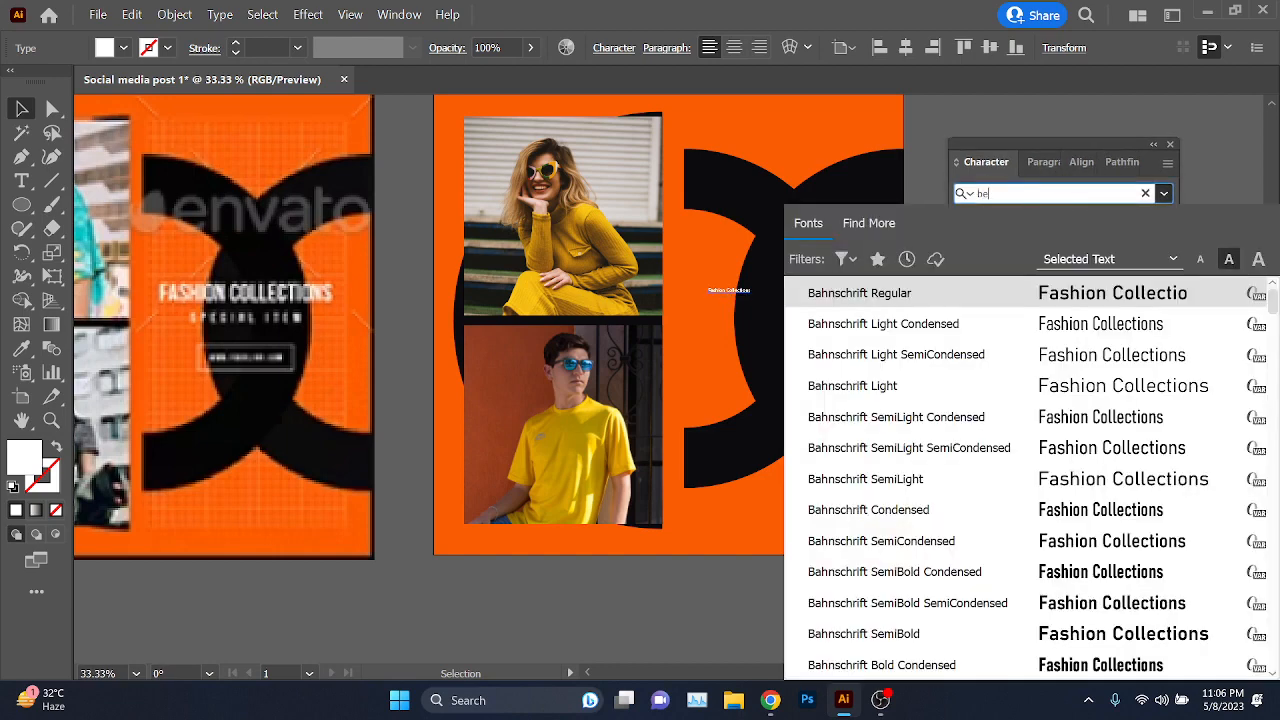
{"action": "type", "text": "bas"}
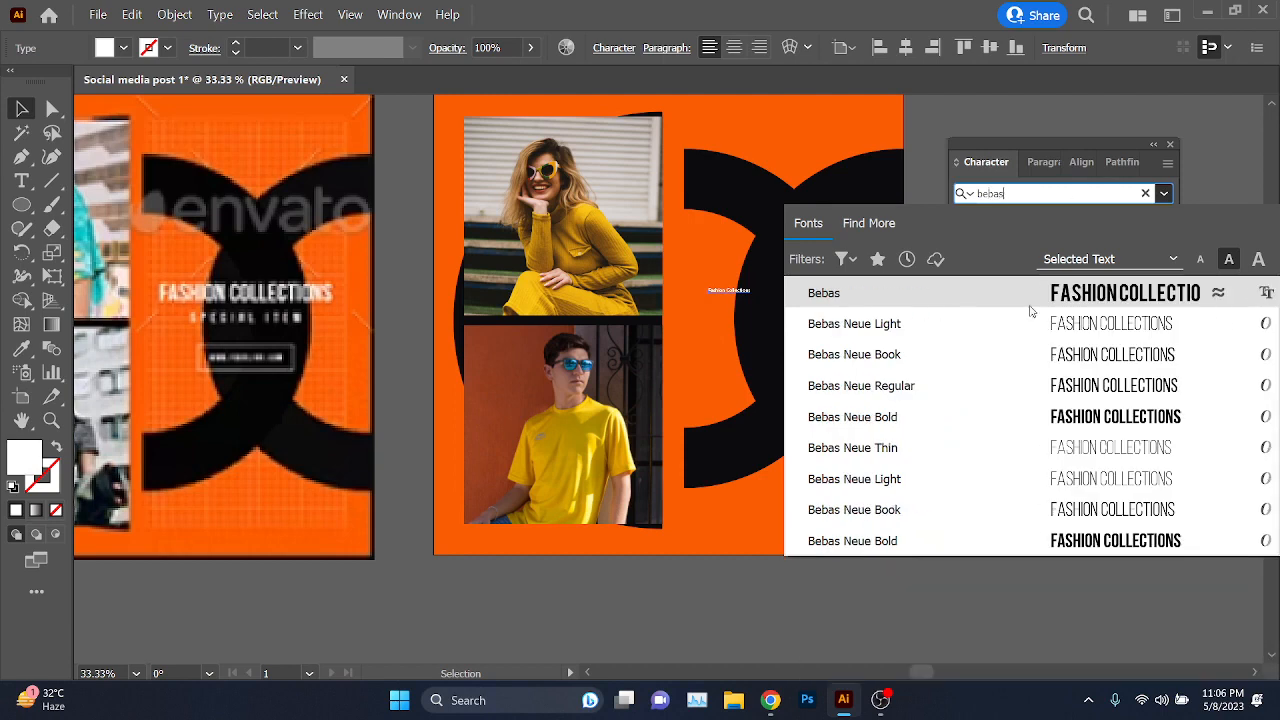
{"action": "left_click", "coordinate": [977, 551]}
- Set the headline's font size to 60 pt and deselect it
{"action": "left_click", "coordinate": [1018, 253]}
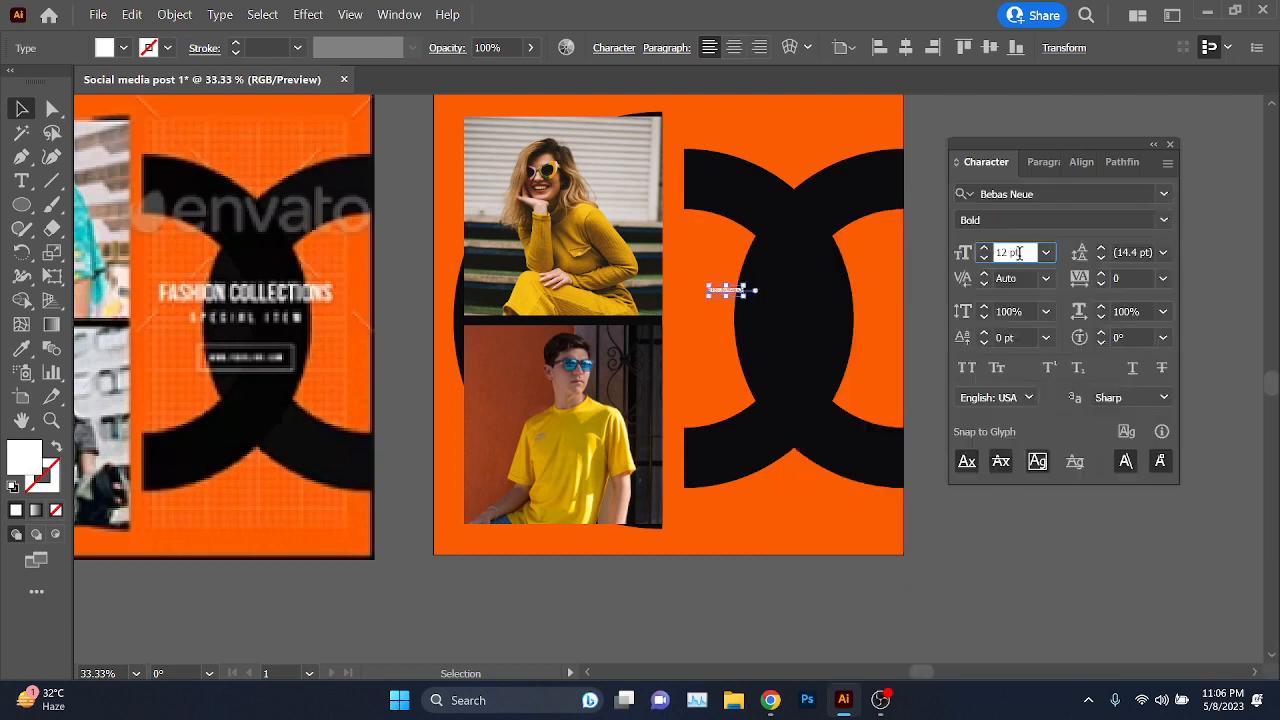
{"action": "type", "text": "50"}
{"action": "key", "text": "Return"}
{"action": "type", "text": "60"}
{"action": "key", "text": "Return"}
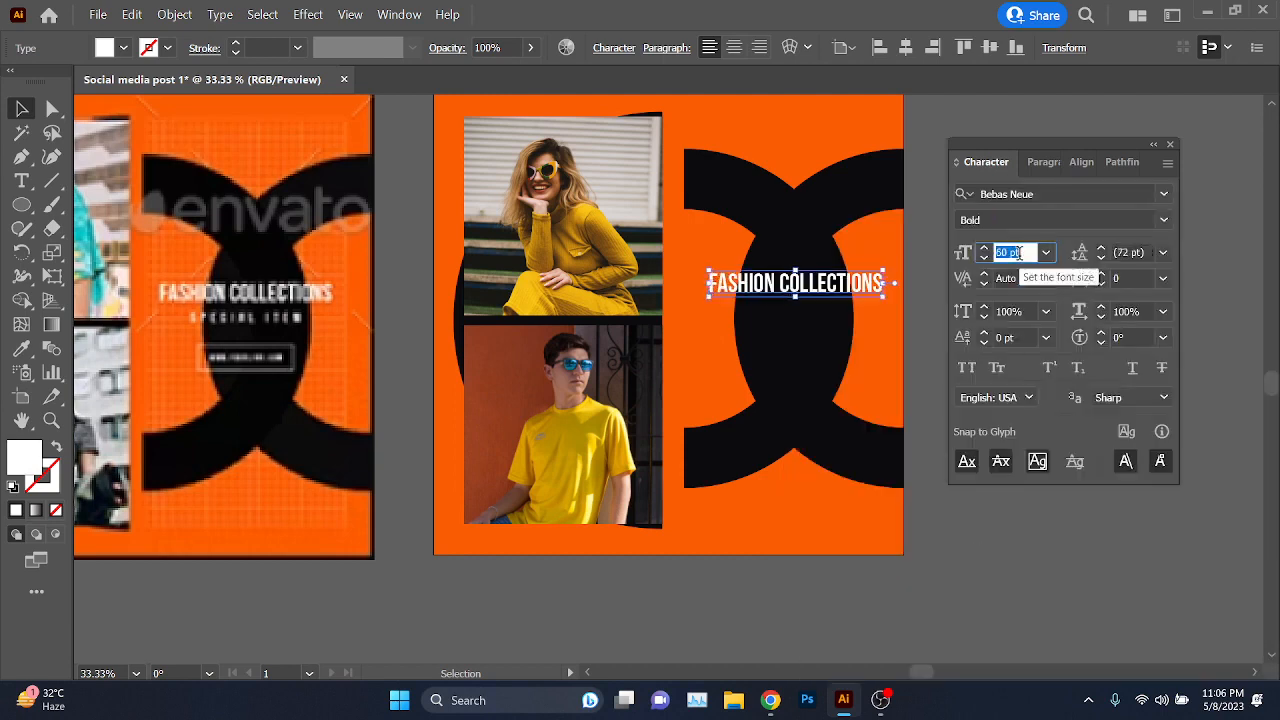
{"action": "left_click", "coordinate": [978, 526]}
- Reposition the headline slightly lower across the black oval to match the reference layout, and deselect it
{"action": "left_click_drag", "start_coordinate": [1033, 548], "coordinate": [905, 571]}
{"action": "scroll", "coordinate": [736, 354], "scroll_direction": "up", "scroll_amount": 2}
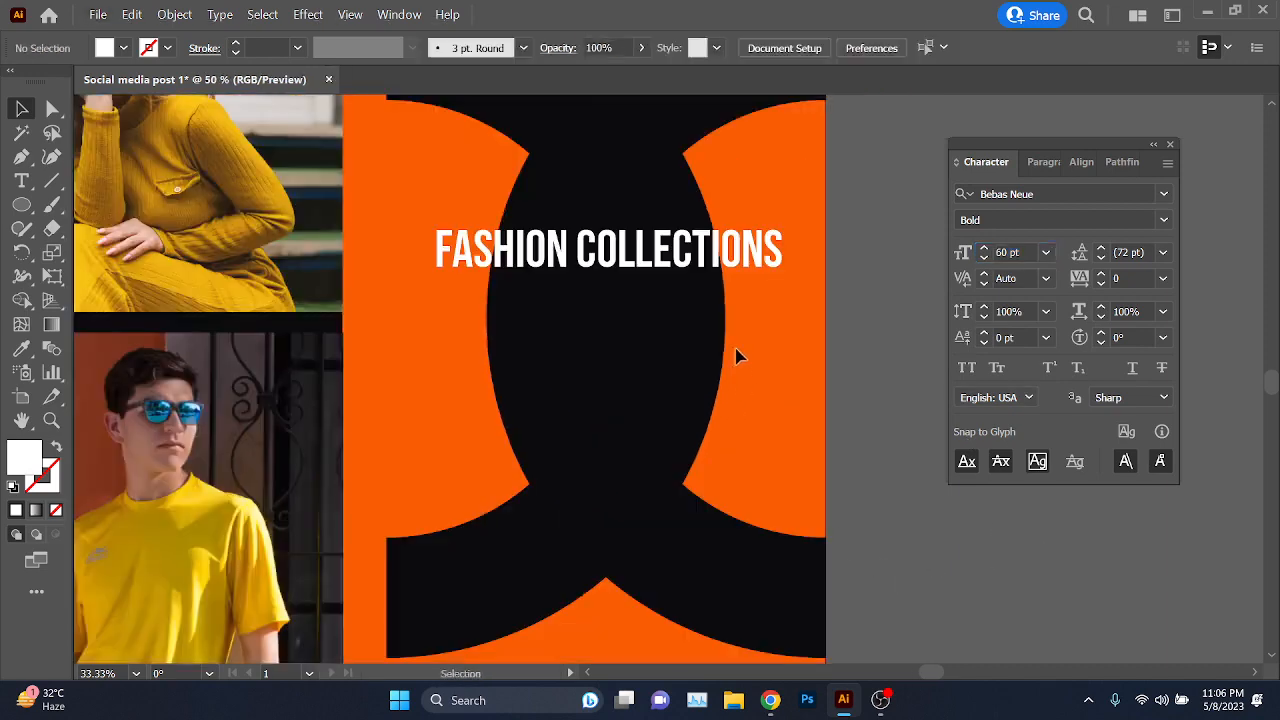
{"action": "left_click_drag", "start_coordinate": [659, 357], "coordinate": [651, 394]}
{"action": "scroll", "coordinate": [641, 342], "scroll_direction": "up", "scroll_amount": 2}
{"action": "left_click_drag", "start_coordinate": [643, 229], "coordinate": [618, 262]}
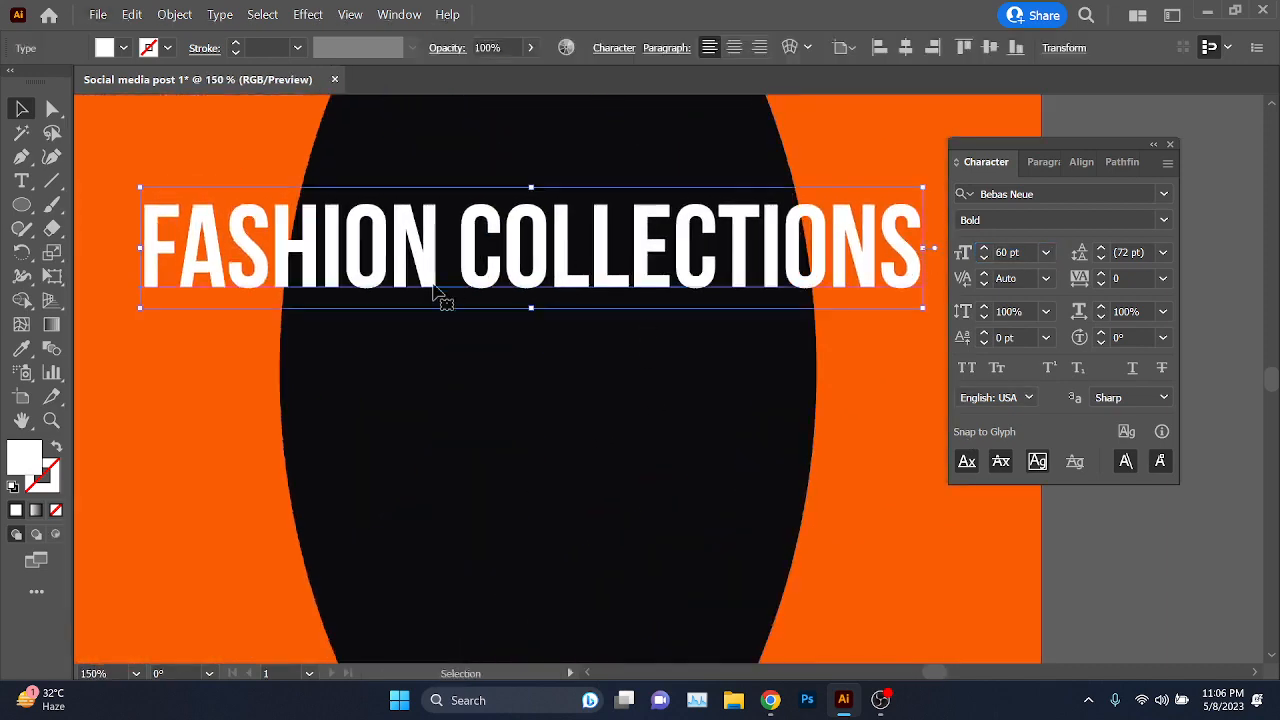
{"action": "scroll", "coordinate": [433, 292], "scroll_direction": "down", "scroll_amount": 2}
{"action": "left_click_drag", "start_coordinate": [521, 291], "coordinate": [556, 336]}
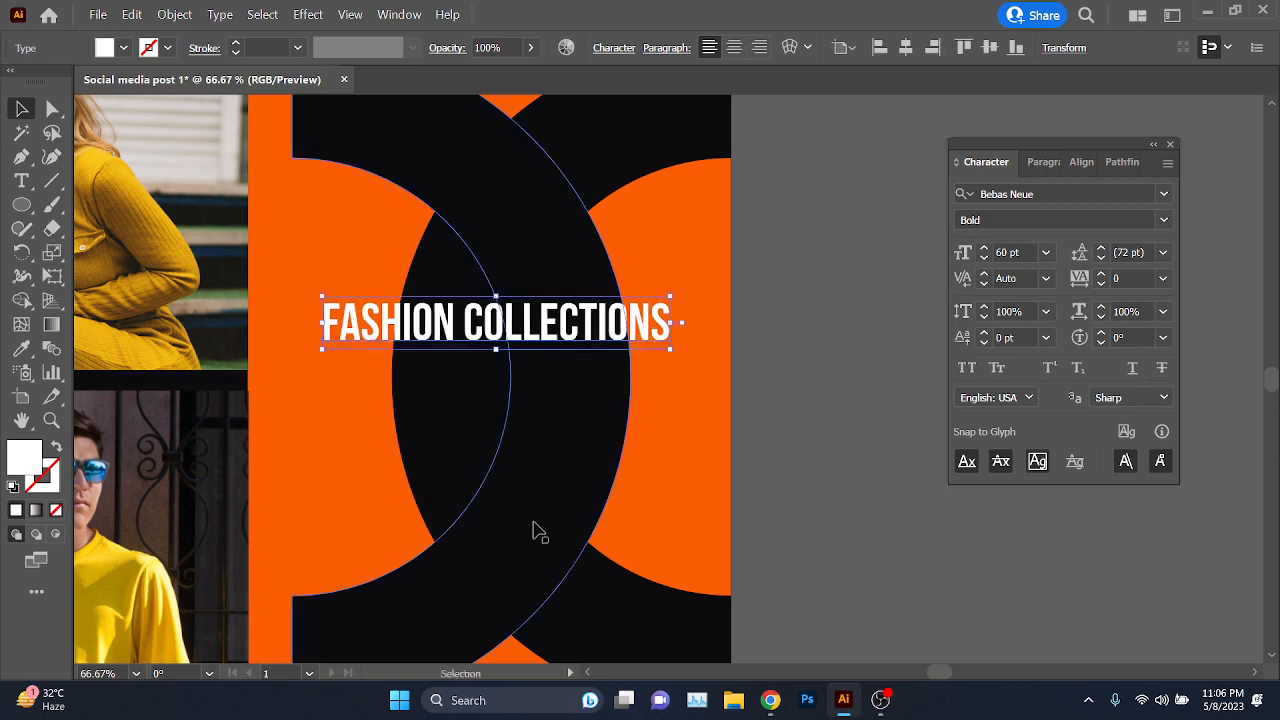
{"action": "scroll", "coordinate": [758, 490], "scroll_direction": "down", "scroll_amount": 2}
{"action": "left_click_drag", "start_coordinate": [831, 554], "coordinate": [930, 546]}
{"action": "left_click", "coordinate": [894, 531]}
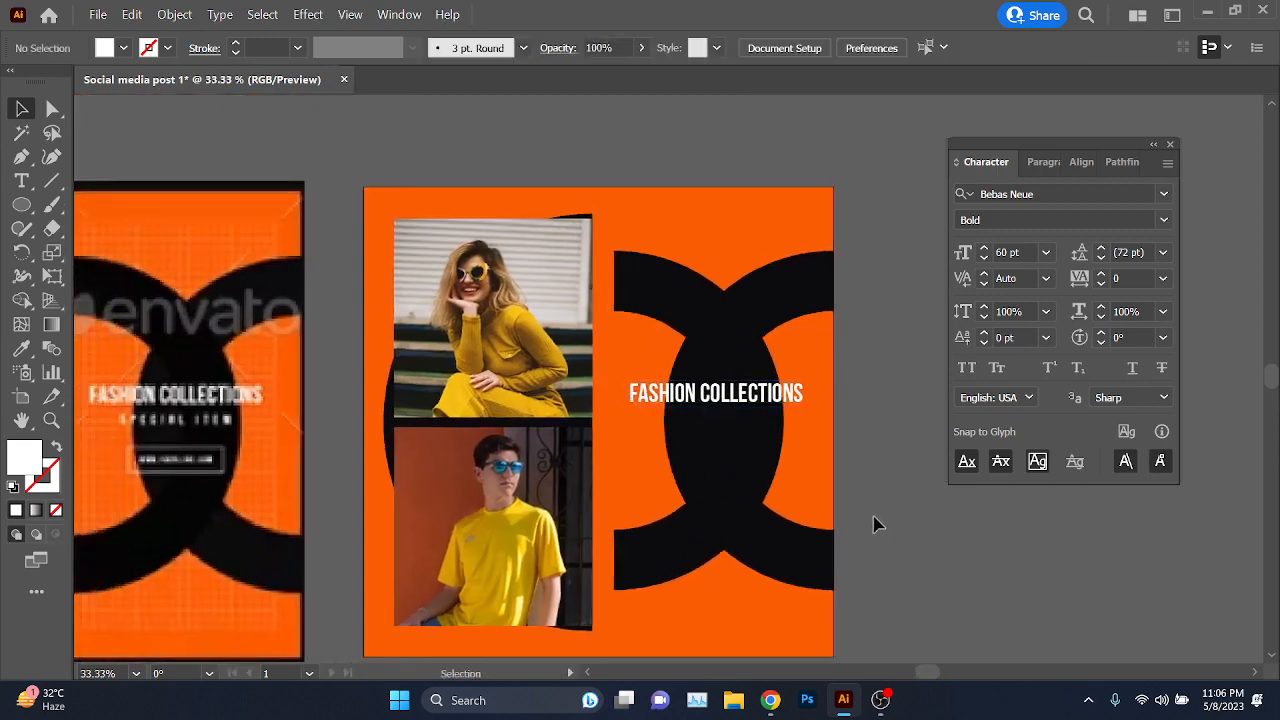
- Shift the "Fashion Collections" headline slightly to the right across the black oval and deselect it
{"action": "left_click_drag", "start_coordinate": [744, 401], "coordinate": [757, 402]}
{"action": "left_click", "coordinate": [905, 524]}
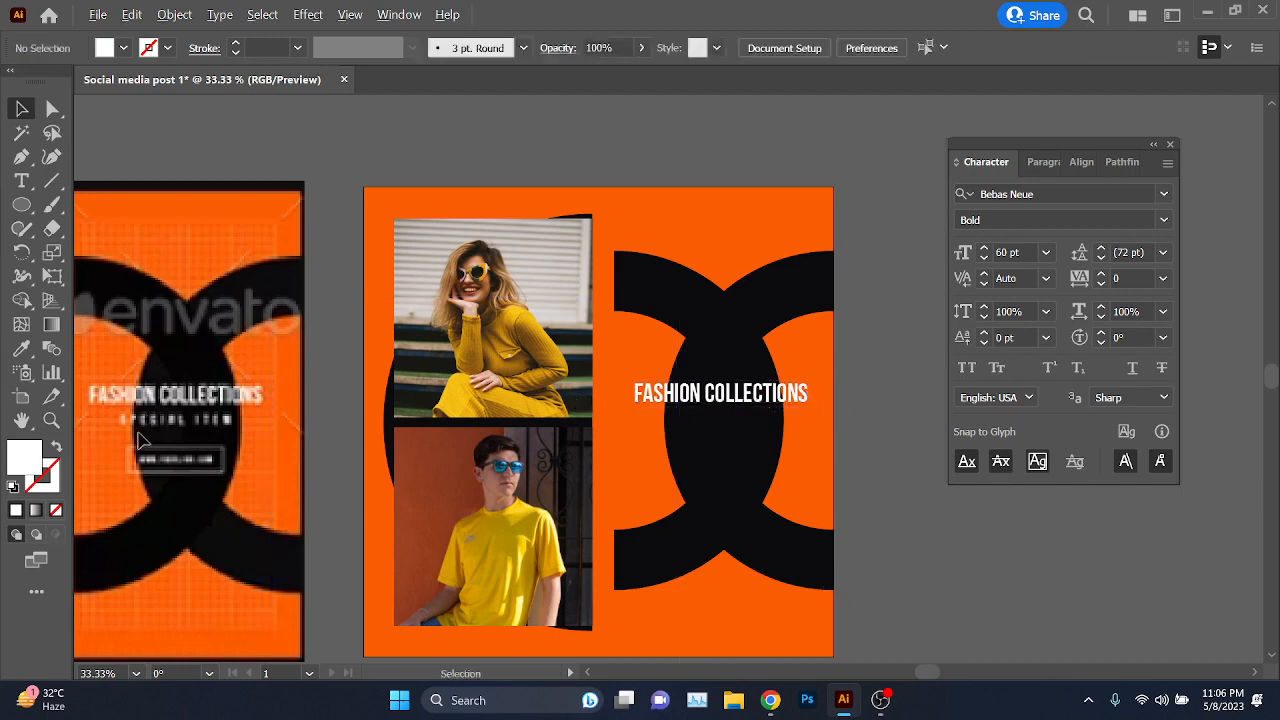
- Check the text layout in the reference design, and place a duplicate of the headline directly below the original
{"action": "scroll", "coordinate": [137, 430], "scroll_direction": "up", "scroll_amount": 5}
{"action": "left_click_drag", "start_coordinate": [311, 431], "coordinate": [414, 431]}
{"action": "scroll", "coordinate": [257, 371], "scroll_direction": "down", "scroll_amount": 2}
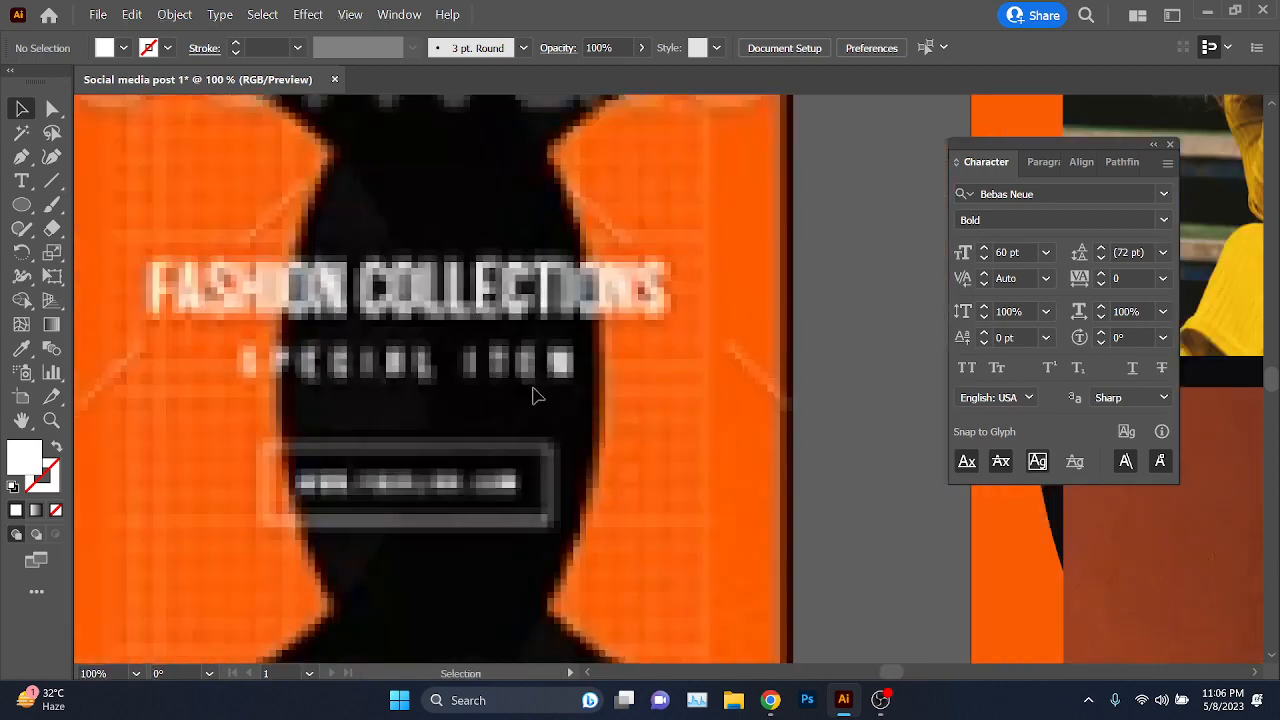
{"action": "scroll", "coordinate": [534, 394], "scroll_direction": "down", "scroll_amount": 3}
{"action": "left_click_drag", "start_coordinate": [627, 449], "coordinate": [141, 387]}
{"action": "scroll", "coordinate": [571, 343], "scroll_direction": "up", "scroll_amount": 2}
{"action": "left_click_drag", "start_coordinate": [408, 380], "coordinate": [503, 434]}
{"action": "scroll", "coordinate": [537, 325], "scroll_direction": "up", "scroll_amount": 2}
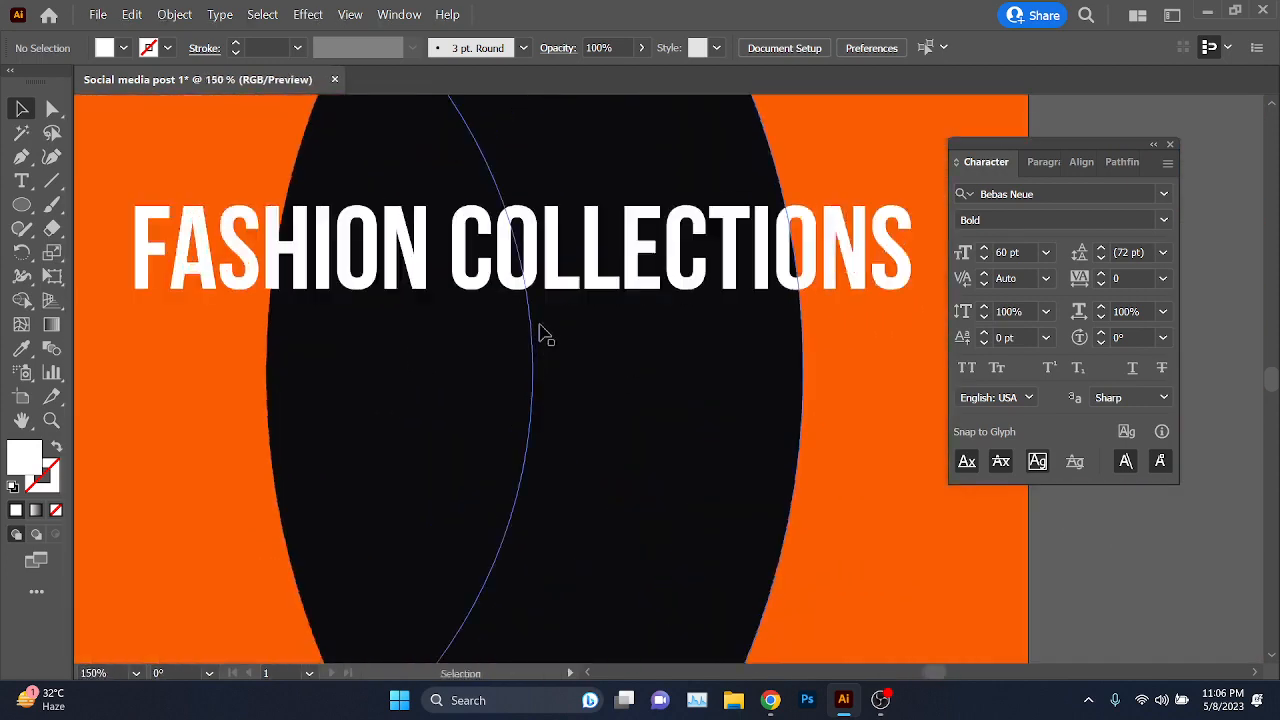
{"action": "left_click_drag", "start_coordinate": [566, 275], "coordinate": [577, 388]}
{"action": "key", "text": "ctrl+z"}
{"action": "left_click_drag", "start_coordinate": [577, 282], "coordinate": [576, 374]}
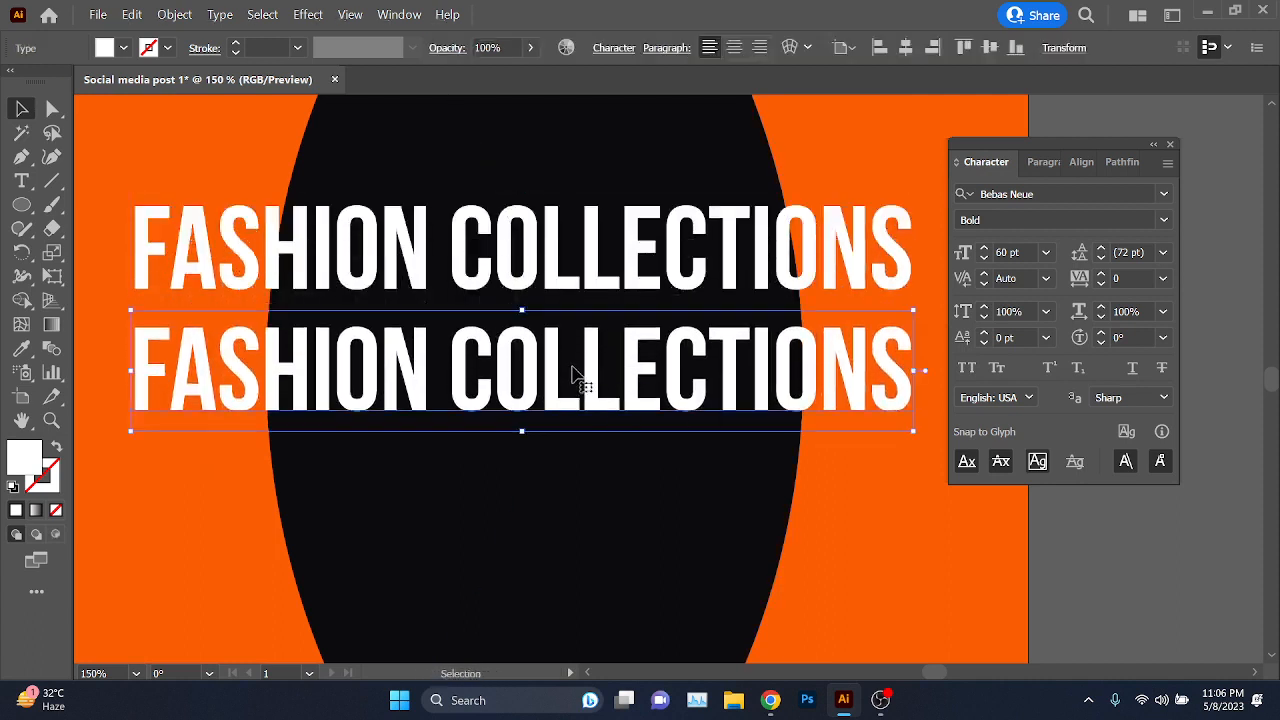
- Replace the duplicated headline's text with "SPECIAL ITEM" and finish editing the text
{"action": "double_click", "coordinate": [580, 372]}
{"action": "key", "text": "ctrl+a"}
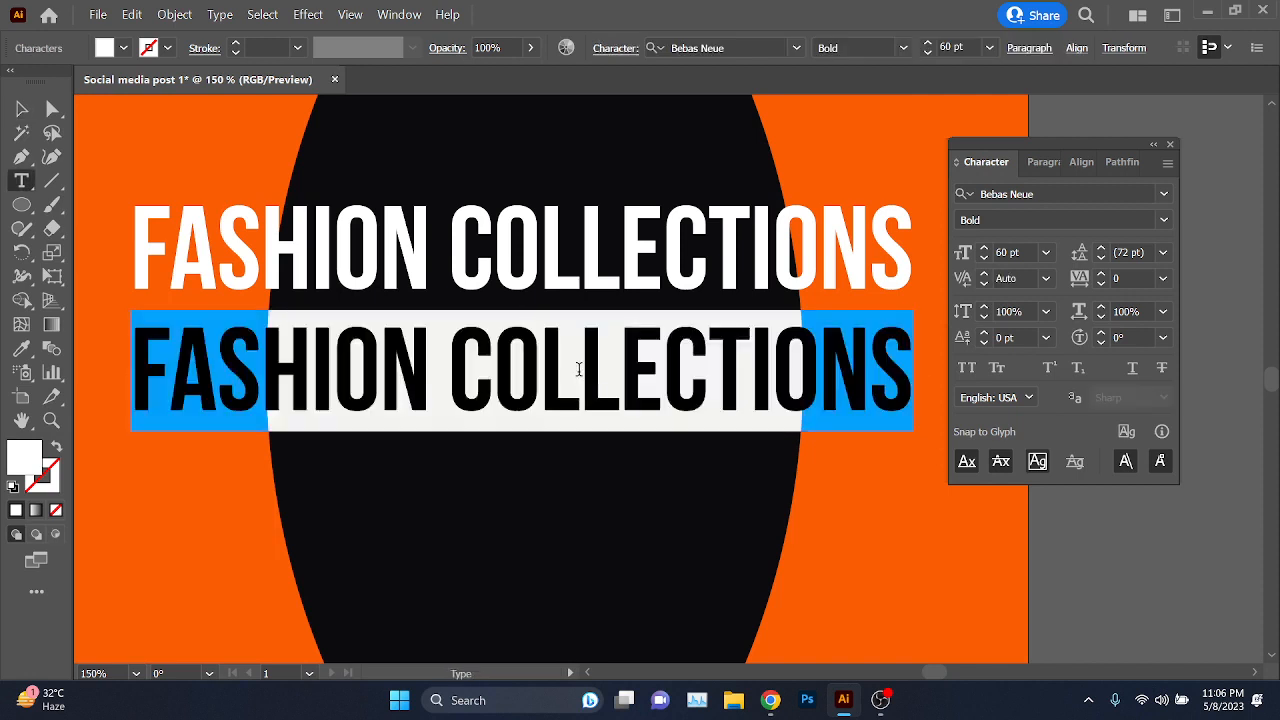
{"action": "key", "text": "BackSpace"}
{"action": "type", "text": "SPECA"}
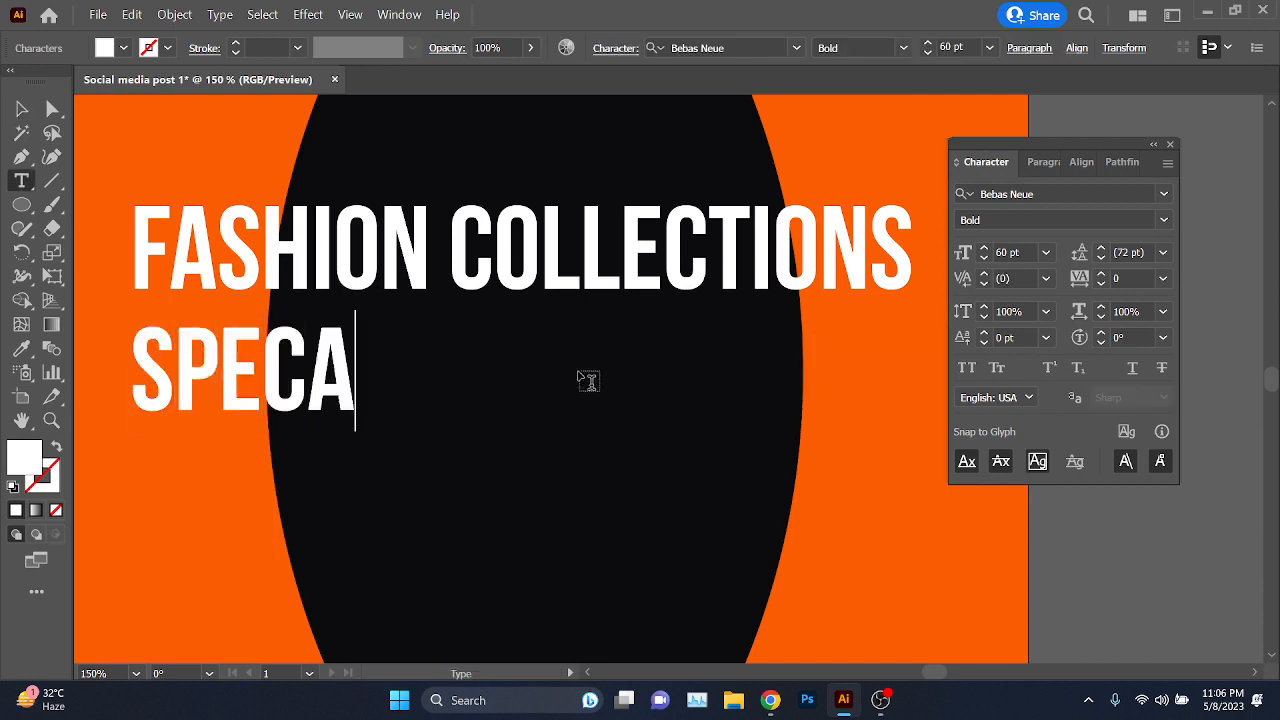
{"action": "key", "text": "BackSpace"}
{"action": "type", "text": "IAL IT"}
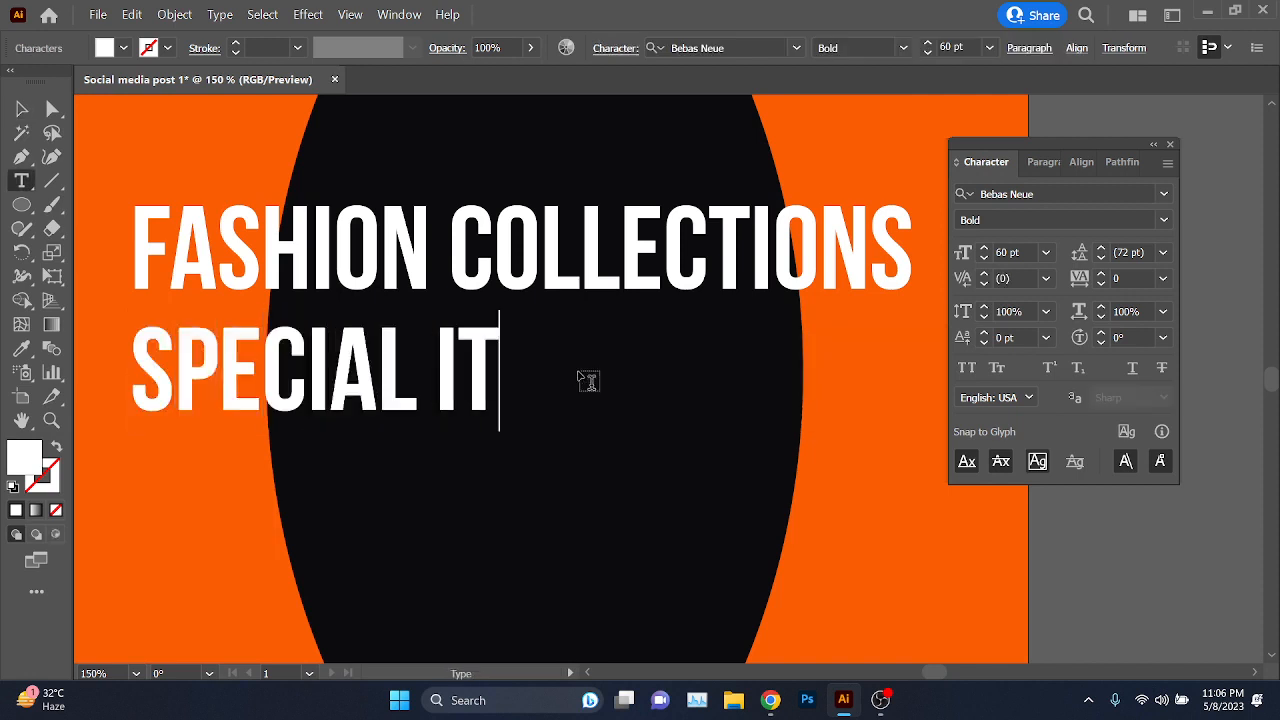
{"action": "type", "text": "EM"}
{"action": "key", "text": "ctrl+a"}
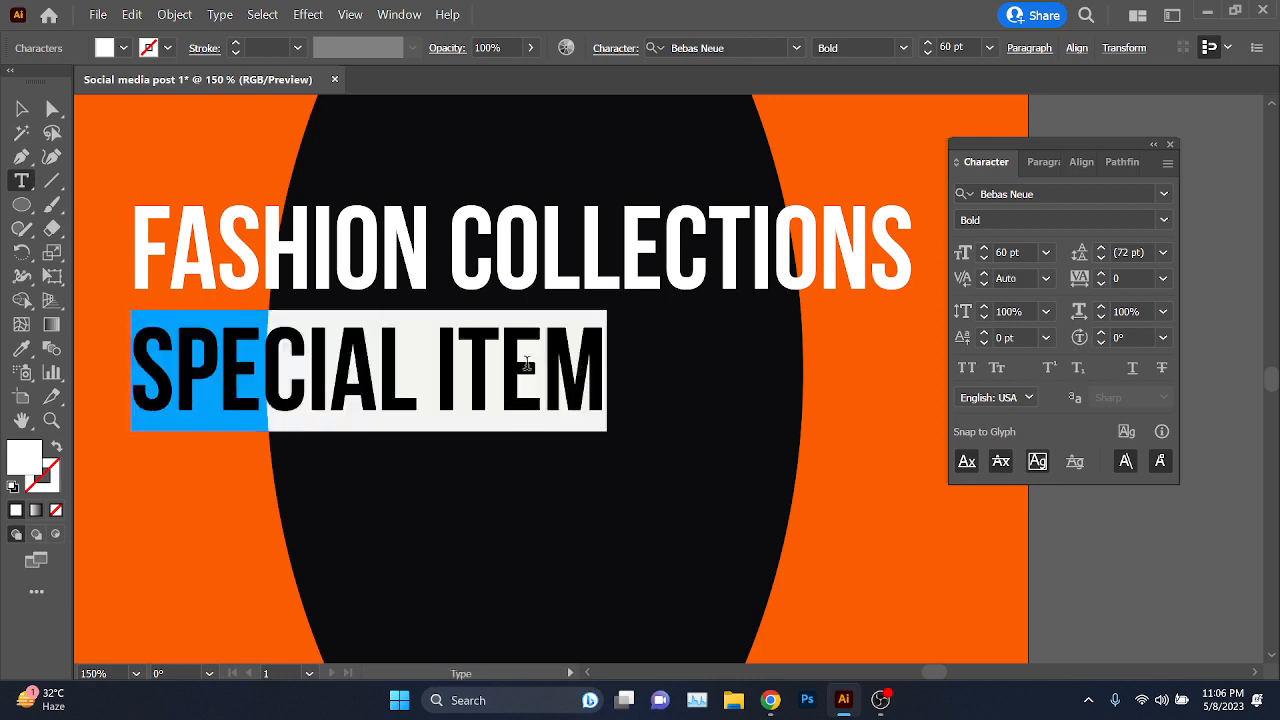
{"action": "key", "text": "Escape"}
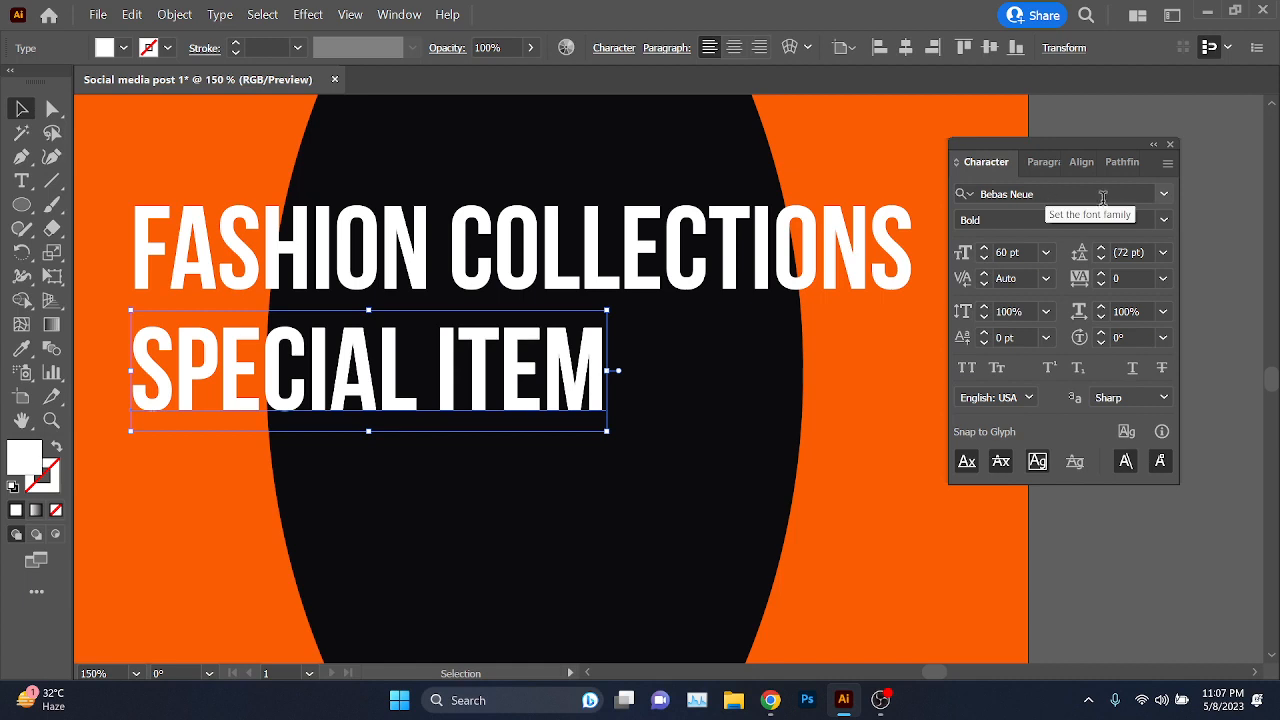
- Try the Light style on the "SPECIAL ITEM" text, and set its Bebas Neue style to Book
{"action": "left_click", "coordinate": [1163, 221]}
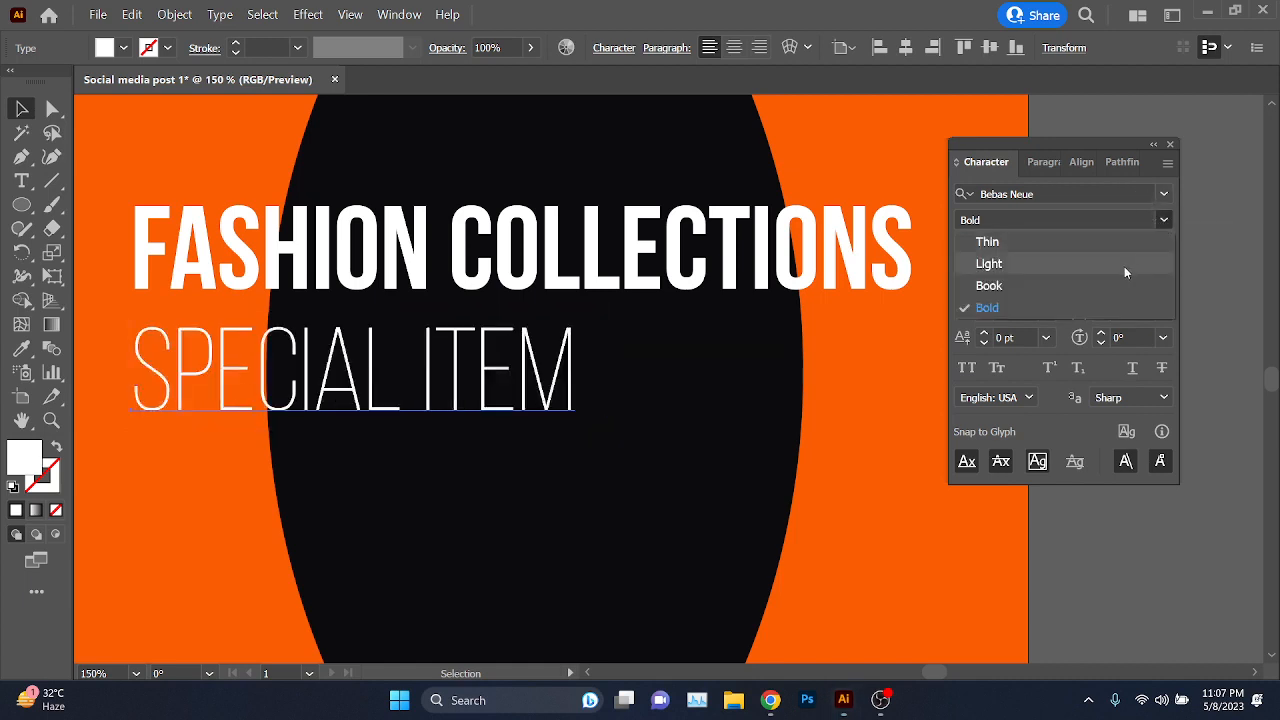
{"action": "left_click", "coordinate": [1124, 266]}
{"action": "left_click", "coordinate": [1162, 221]}
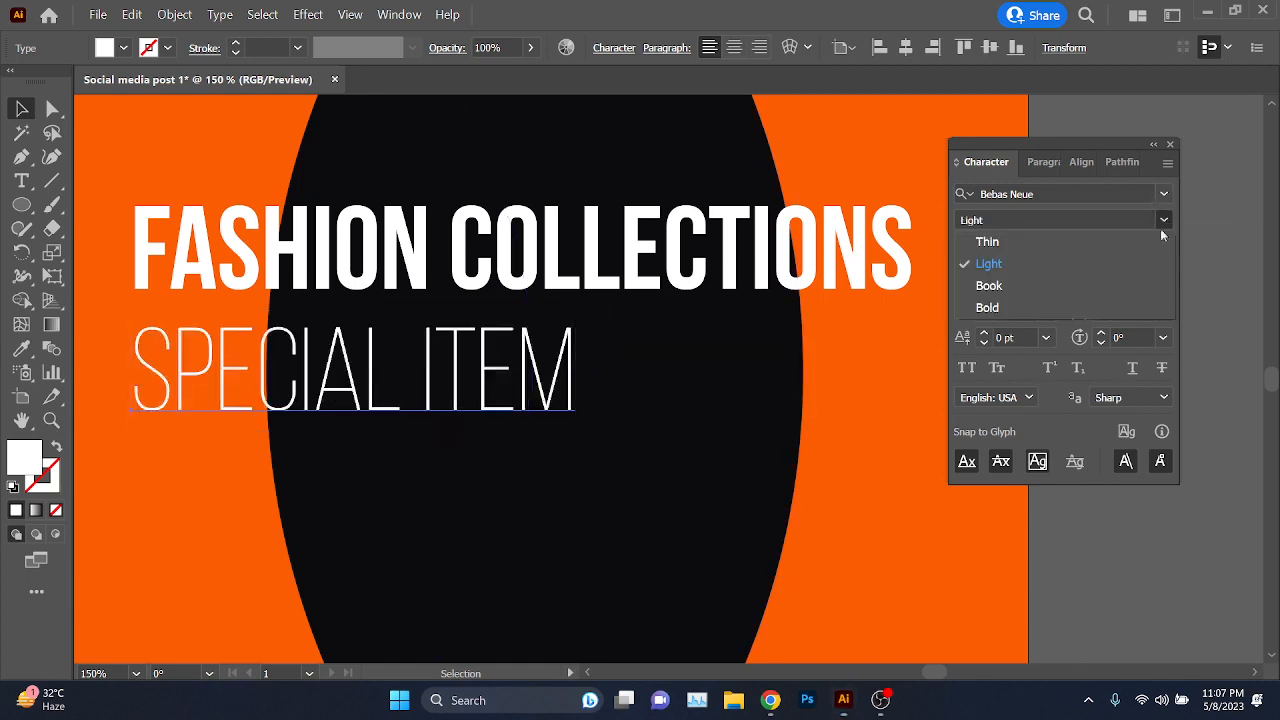
{"action": "left_click", "coordinate": [1102, 290]}
- Reduce the "SPECIAL ITEM" text's font size to 30 pt and then further to 25 pt
{"action": "scroll", "coordinate": [384, 396], "scroll_direction": "down", "scroll_amount": 4}
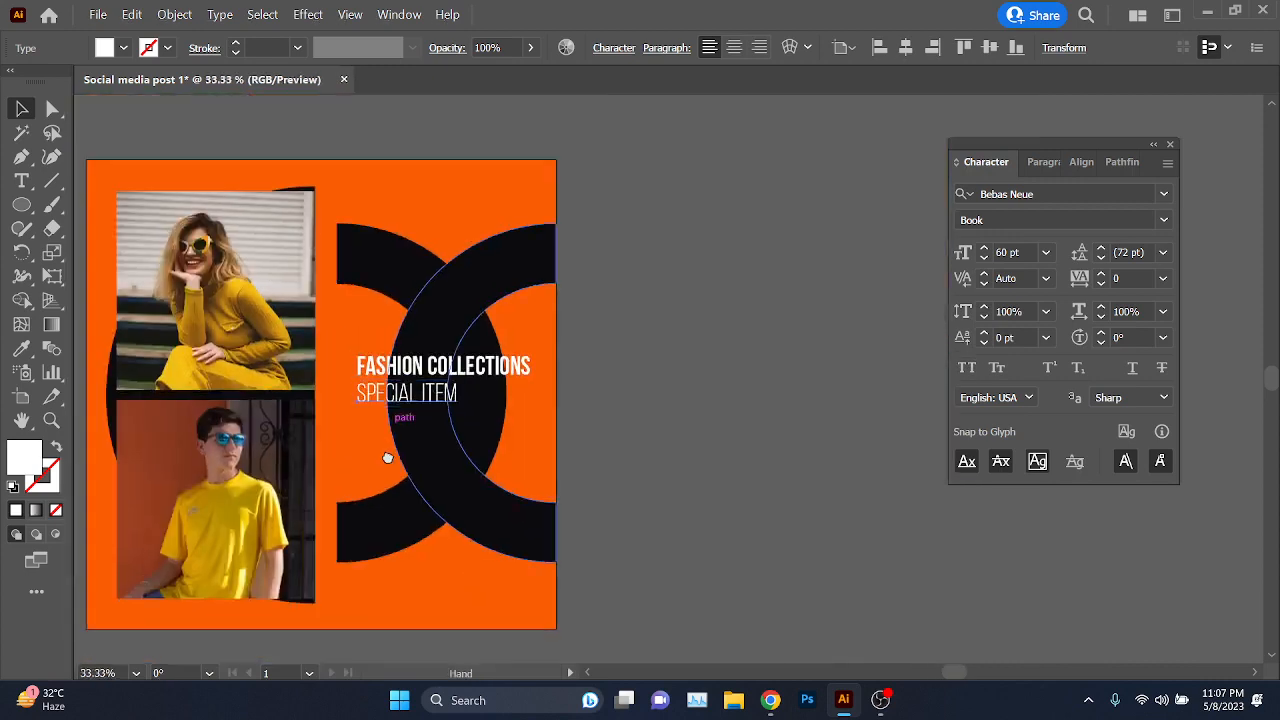
{"action": "left_click_drag", "start_coordinate": [388, 457], "coordinate": [703, 478]}
{"action": "scroll", "coordinate": [810, 405], "scroll_direction": "up", "scroll_amount": 5}
{"action": "left_click_drag", "start_coordinate": [797, 430], "coordinate": [859, 369]}
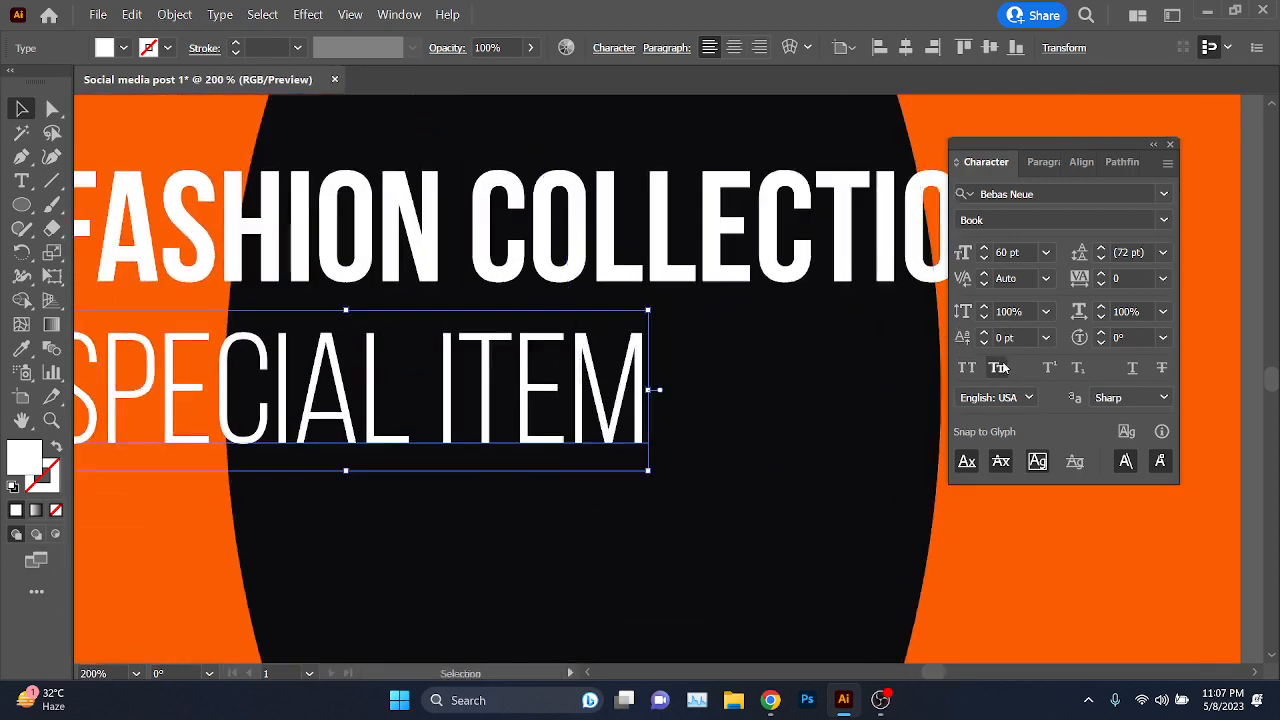
{"action": "left_click", "coordinate": [1019, 252]}
{"action": "double_click", "coordinate": [1019, 252]}
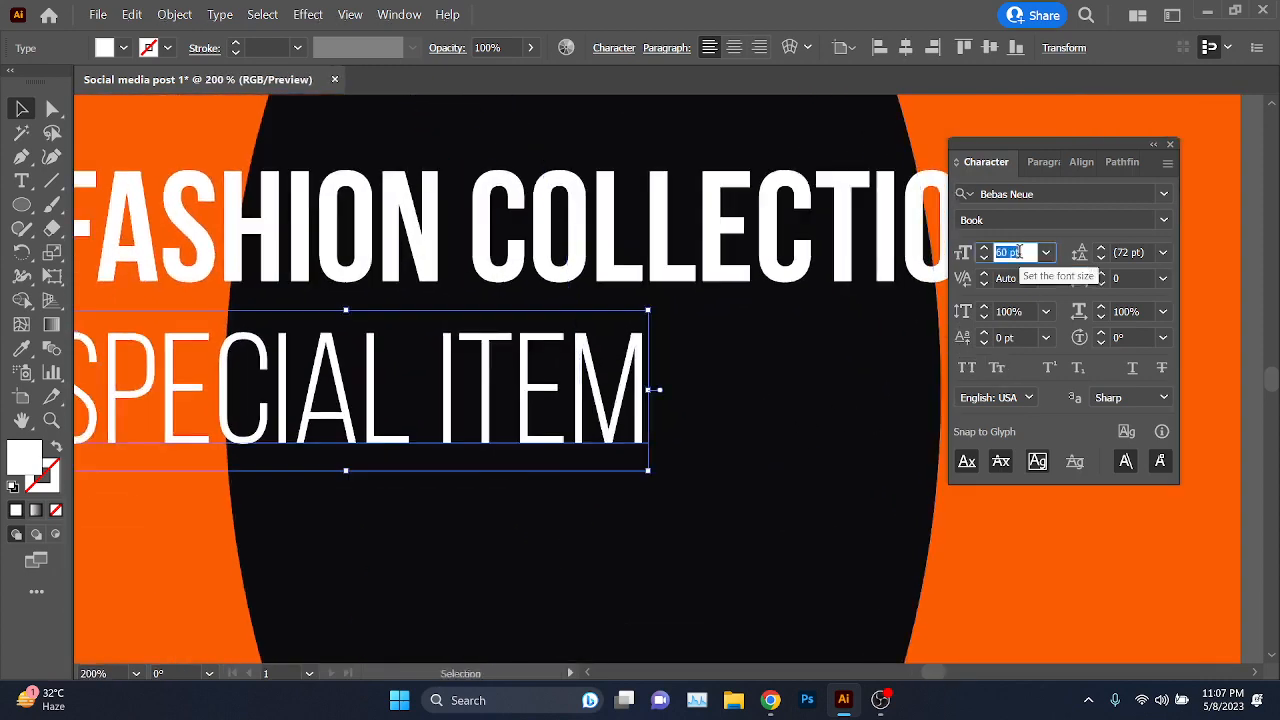
{"action": "type", "text": "30"}
{"action": "key", "text": "Return"}
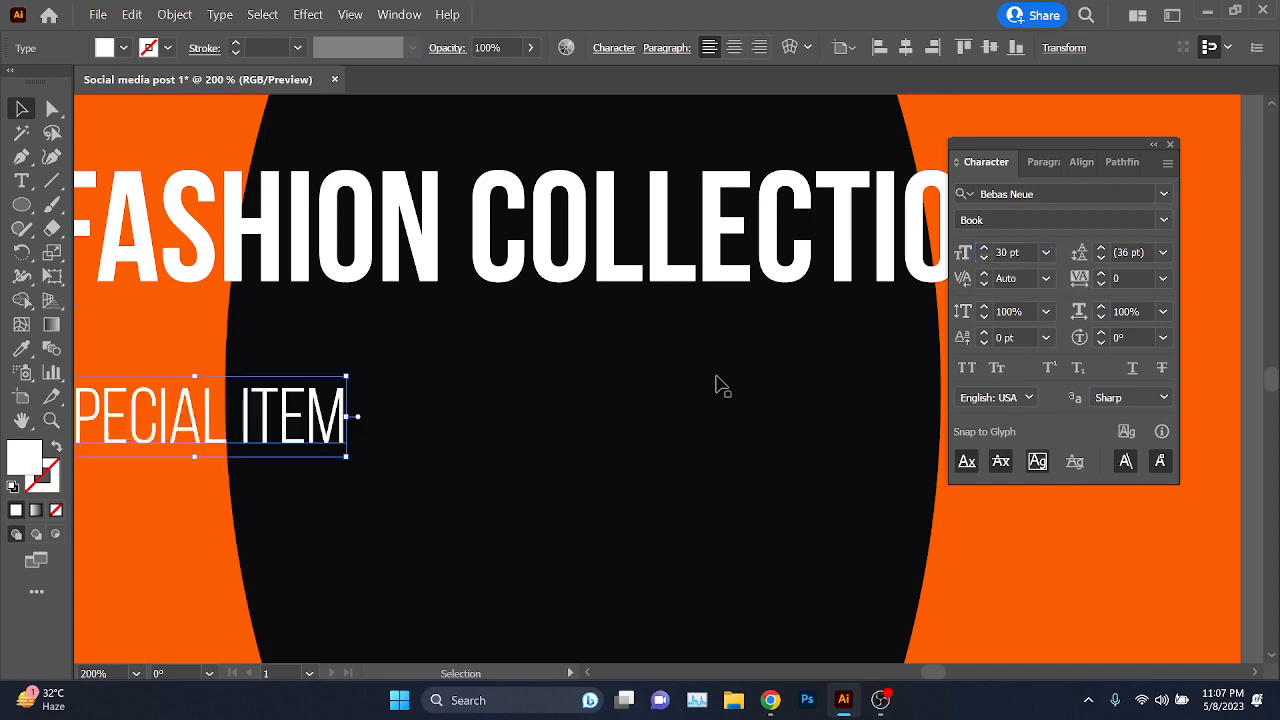
{"action": "scroll", "coordinate": [715, 385], "scroll_direction": "down", "scroll_amount": 2}
{"action": "double_click", "coordinate": [1028, 254]}
{"action": "key", "text": "Down"}
{"action": "key", "text": "Down"}
{"action": "key", "text": "Down"}
{"action": "key", "text": "Down"}
{"action": "key", "text": "Down"}
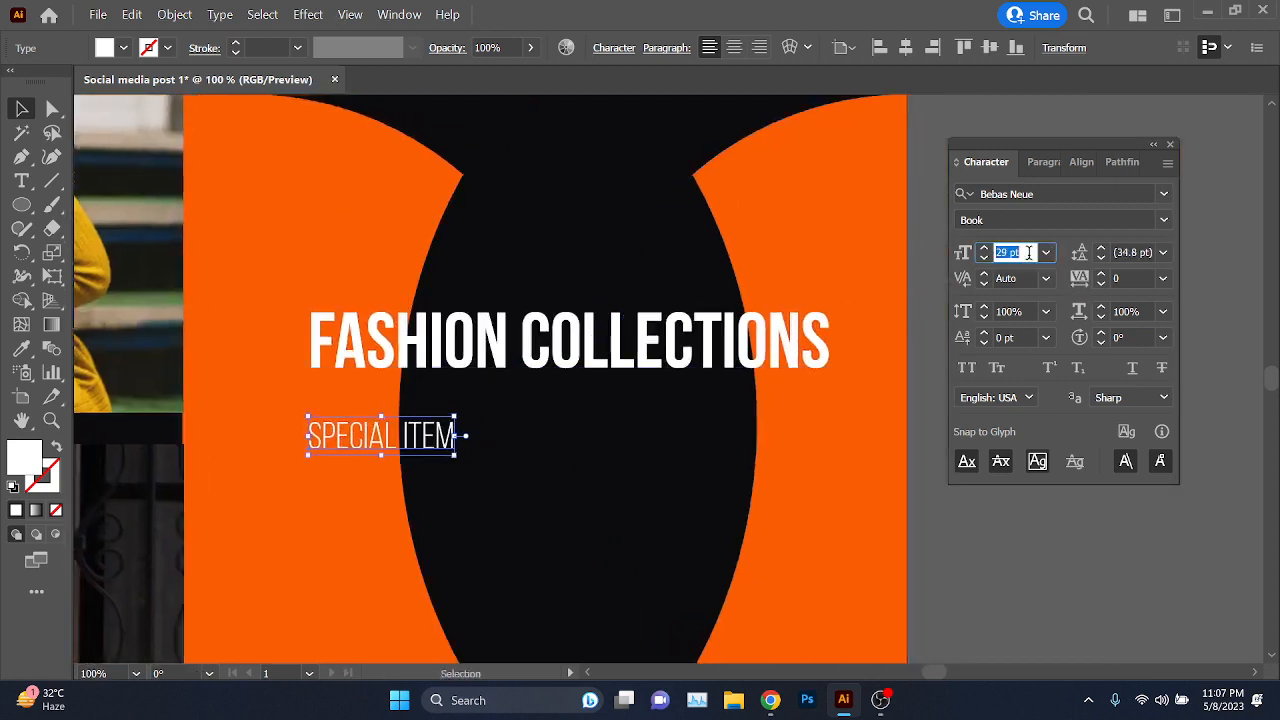
- Move "SPECIAL ITEM" beneath the middle of the headline and compare it with the reference's subtitle
{"action": "left_click_drag", "start_coordinate": [400, 436], "coordinate": [584, 405]}
{"action": "scroll", "coordinate": [650, 430], "scroll_direction": "down", "scroll_amount": 2}
{"action": "left_click_drag", "start_coordinate": [255, 514], "coordinate": [500, 468]}
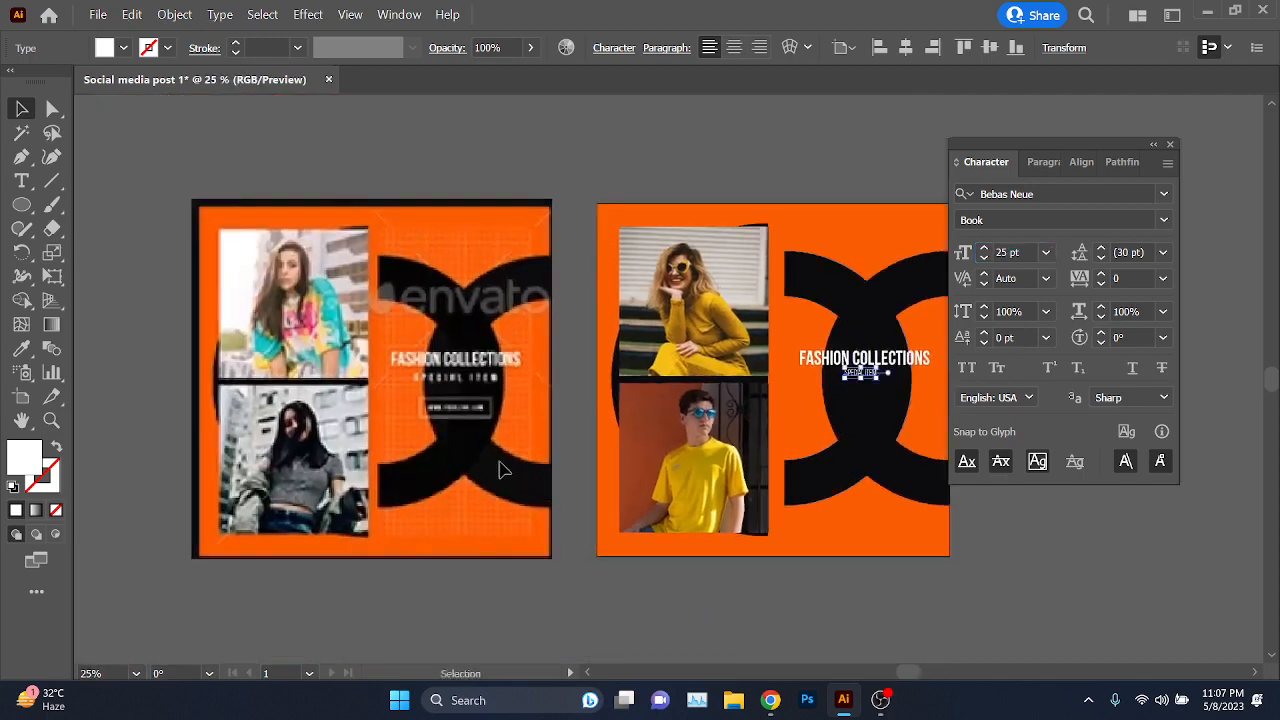
{"action": "scroll", "coordinate": [446, 366], "scroll_direction": "up", "scroll_amount": 4}
{"action": "left_click_drag", "start_coordinate": [443, 371], "coordinate": [429, 387]}
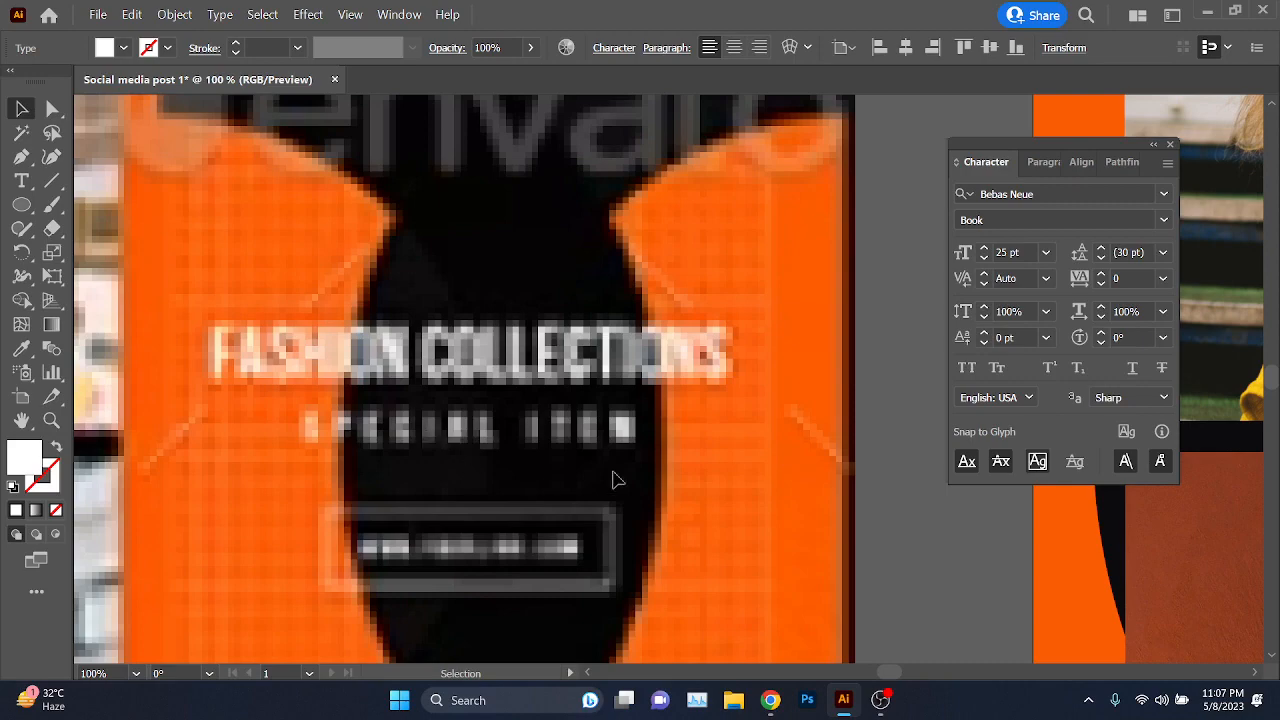
{"action": "scroll", "coordinate": [551, 403], "scroll_direction": "down", "scroll_amount": 2}
{"action": "left_click_drag", "start_coordinate": [900, 470], "coordinate": [354, 382]}
{"action": "scroll", "coordinate": [694, 322], "scroll_direction": "up", "scroll_amount": 3}
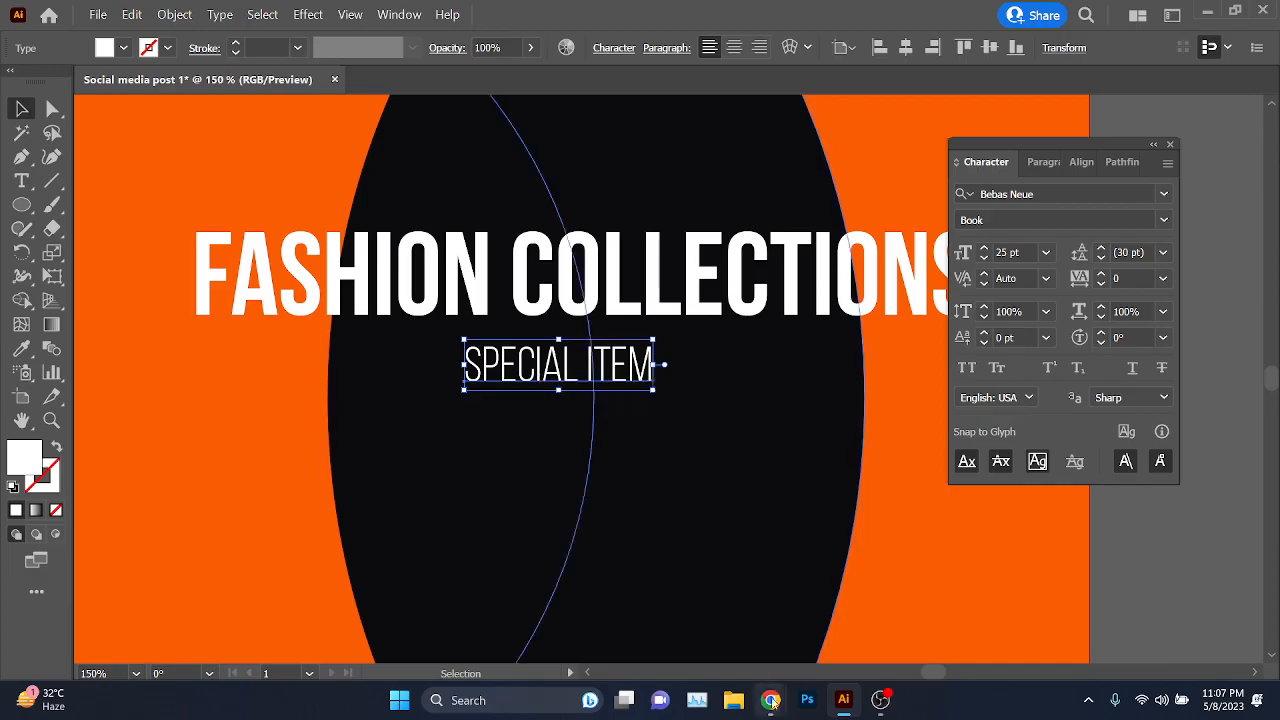
- Switch to the browser's video meeting to check the in-call messages, and return to Illustrator
{"action": "left_click", "coordinate": [718, 645]}
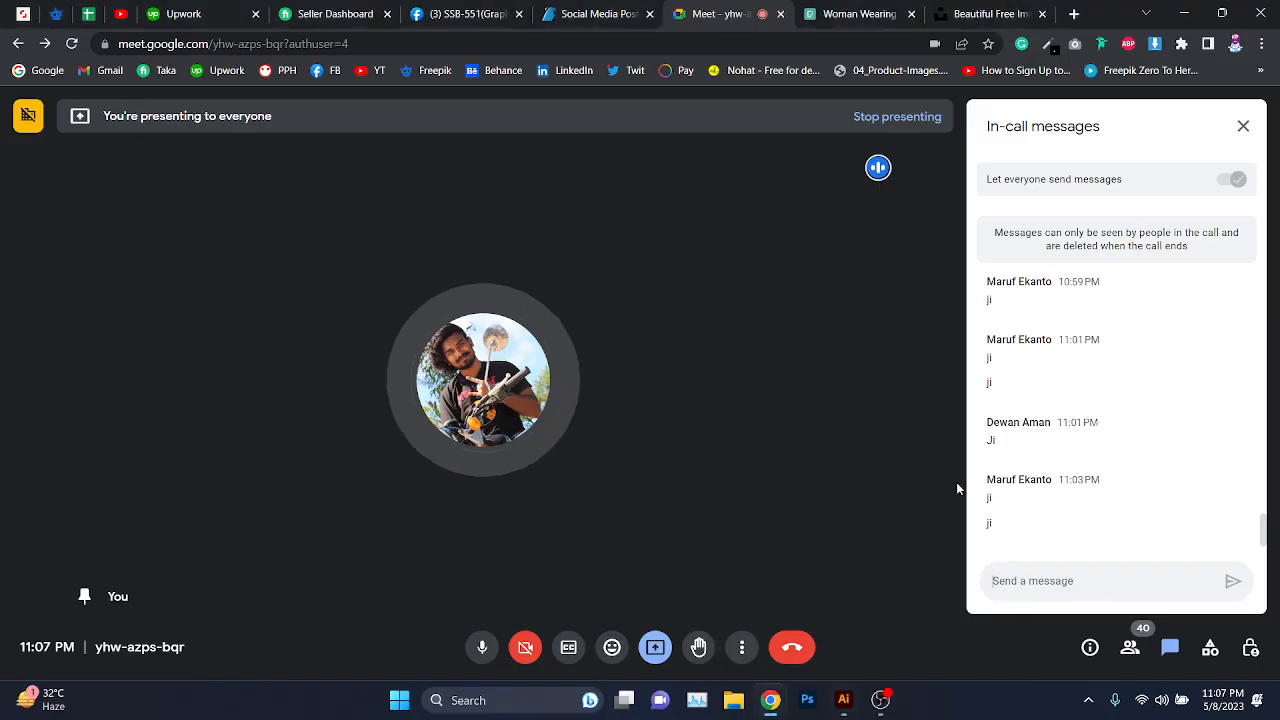
{"action": "left_click", "coordinate": [1178, 12]}
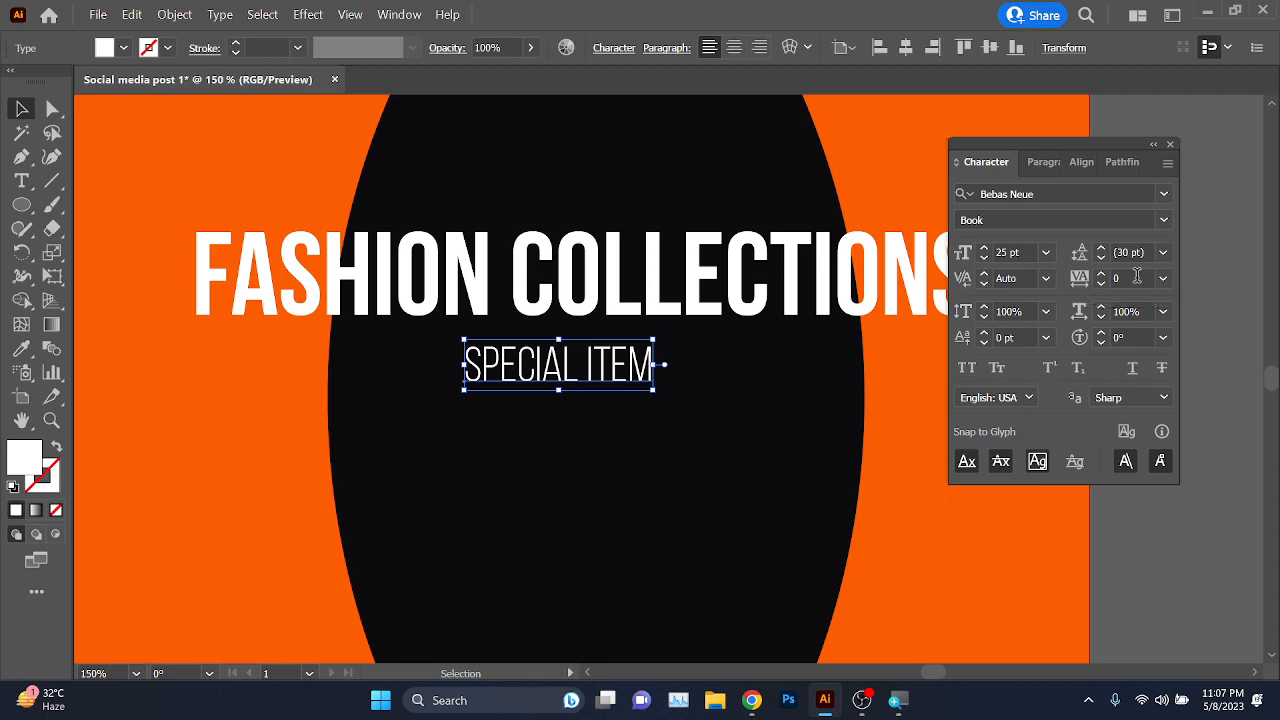
- Widen the "SPECIAL ITEM" text's letter spacing by setting its tracking to 400
{"action": "left_click", "coordinate": [1137, 277]}
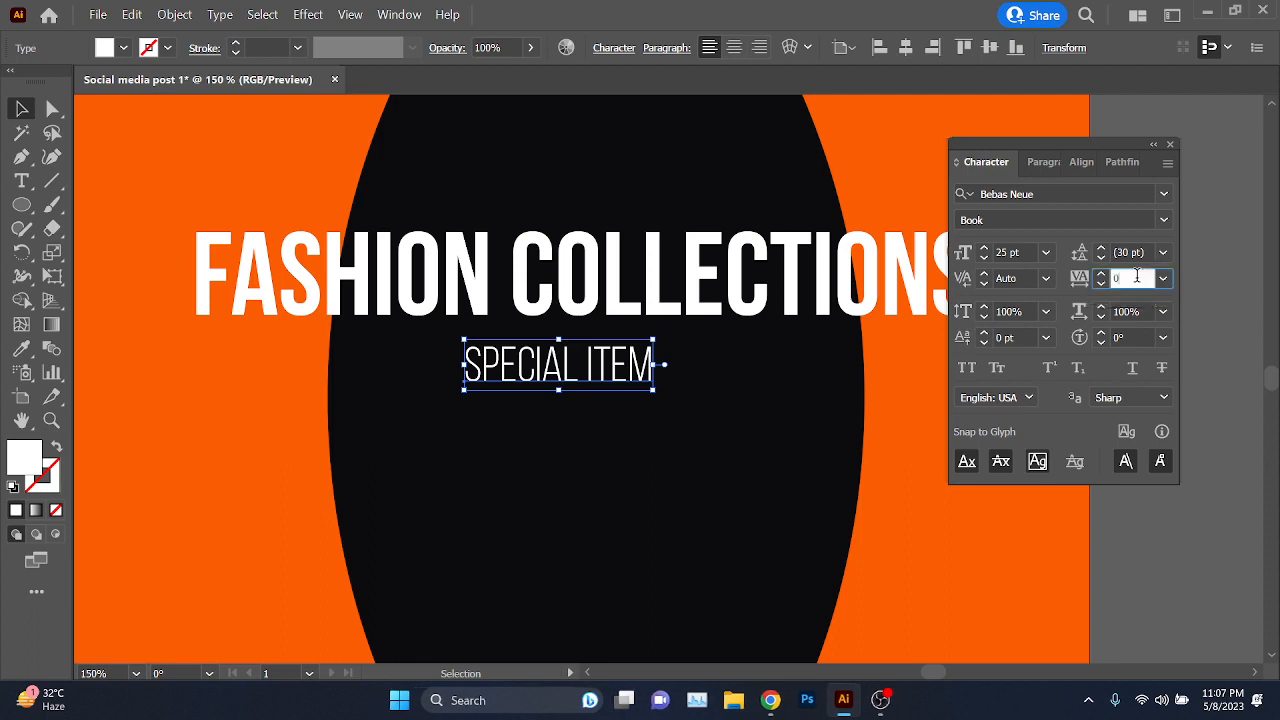
{"action": "scroll", "coordinate": [1137, 277], "scroll_direction": "up", "scroll_amount": 5}
{"action": "scroll", "coordinate": [1137, 277], "scroll_direction": "up", "scroll_amount": 20}
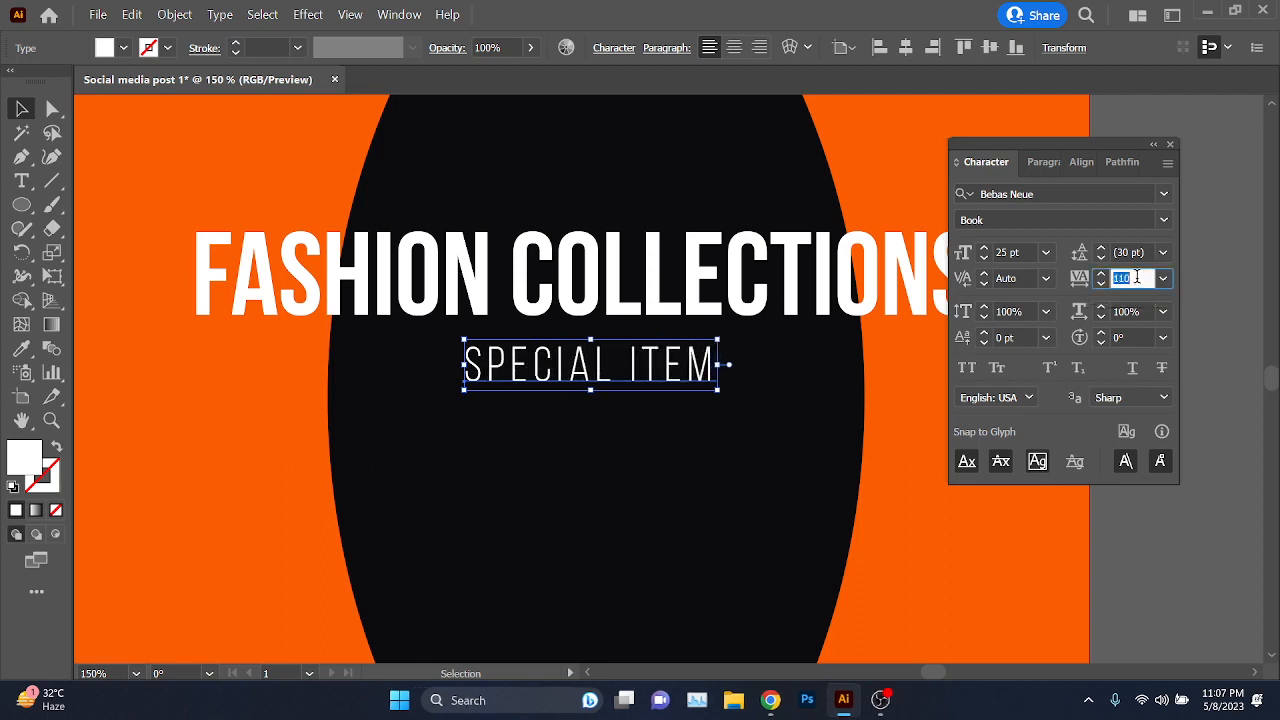
{"action": "scroll", "coordinate": [1137, 277], "scroll_direction": "up", "scroll_amount": 6}
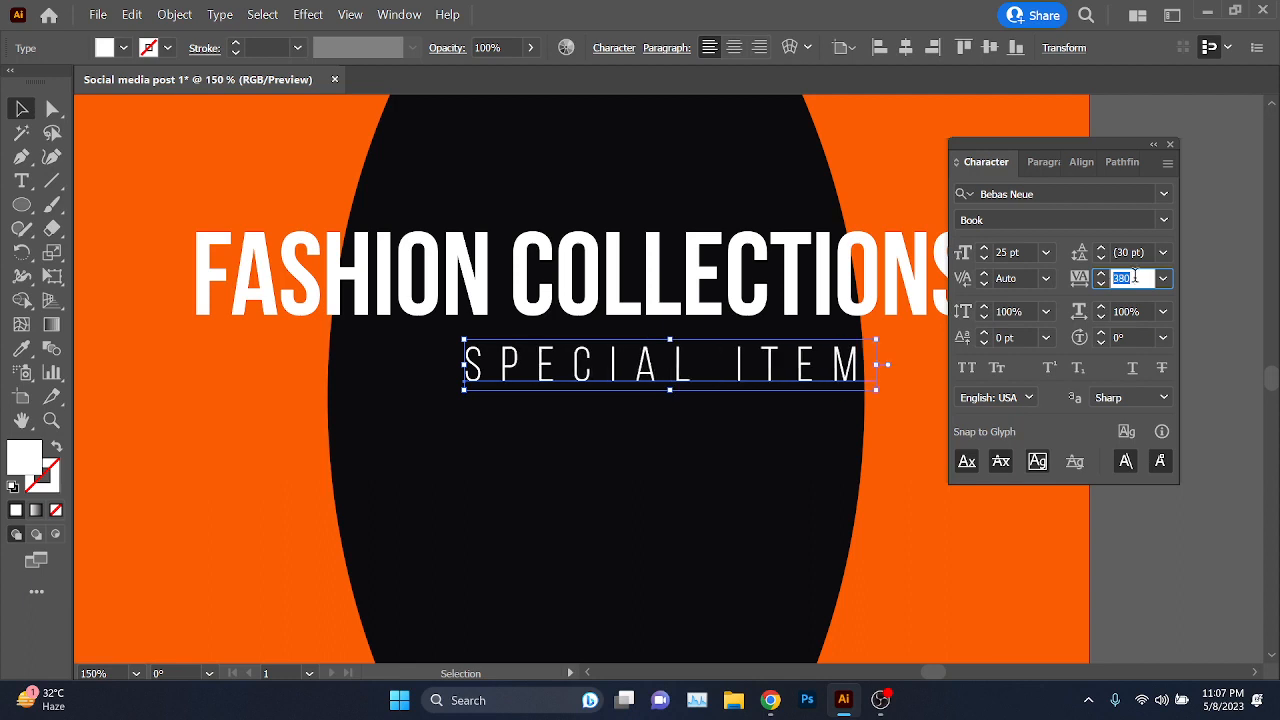
{"action": "scroll", "coordinate": [1137, 277], "scroll_direction": "up", "scroll_amount": 2}
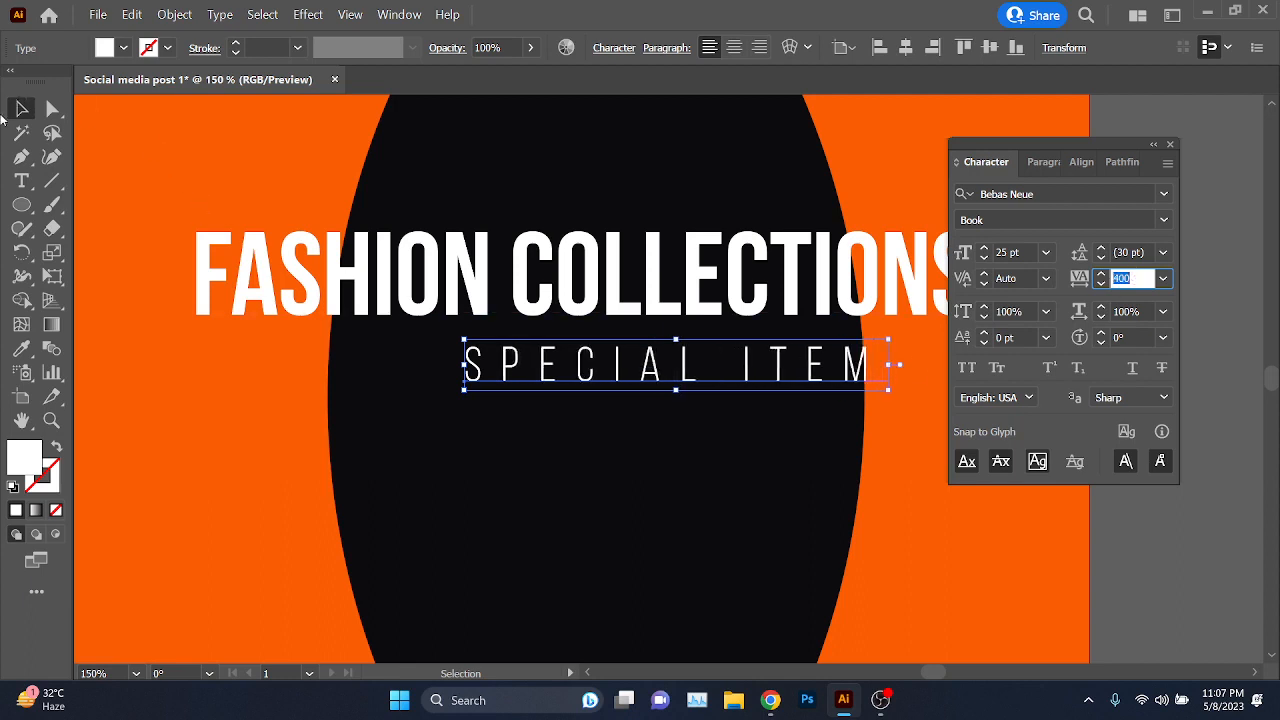
- Shift the widened "SPECIAL ITEM" text left to centre it under the headline, and deselect it
{"action": "left_click", "coordinate": [22, 108]}
{"action": "left_click_drag", "start_coordinate": [711, 395], "coordinate": [656, 394]}
{"action": "scroll", "coordinate": [406, 437], "scroll_direction": "down", "scroll_amount": 2}
{"action": "left_click_drag", "start_coordinate": [911, 486], "coordinate": [946, 471]}
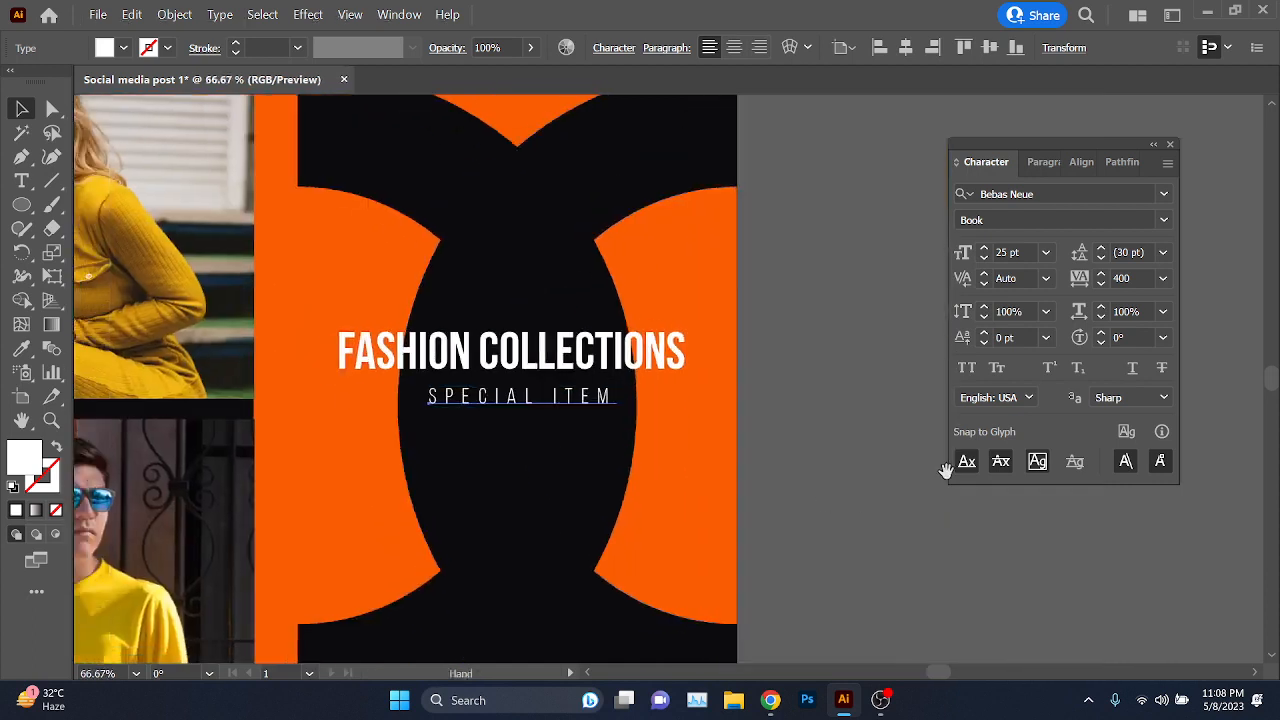
{"action": "key", "text": "Left"}
{"action": "key", "text": "Left"}
{"action": "key", "text": "Left"}
{"action": "key", "text": "Left"}
{"action": "key", "text": "Left"}
{"action": "key", "text": "Left"}
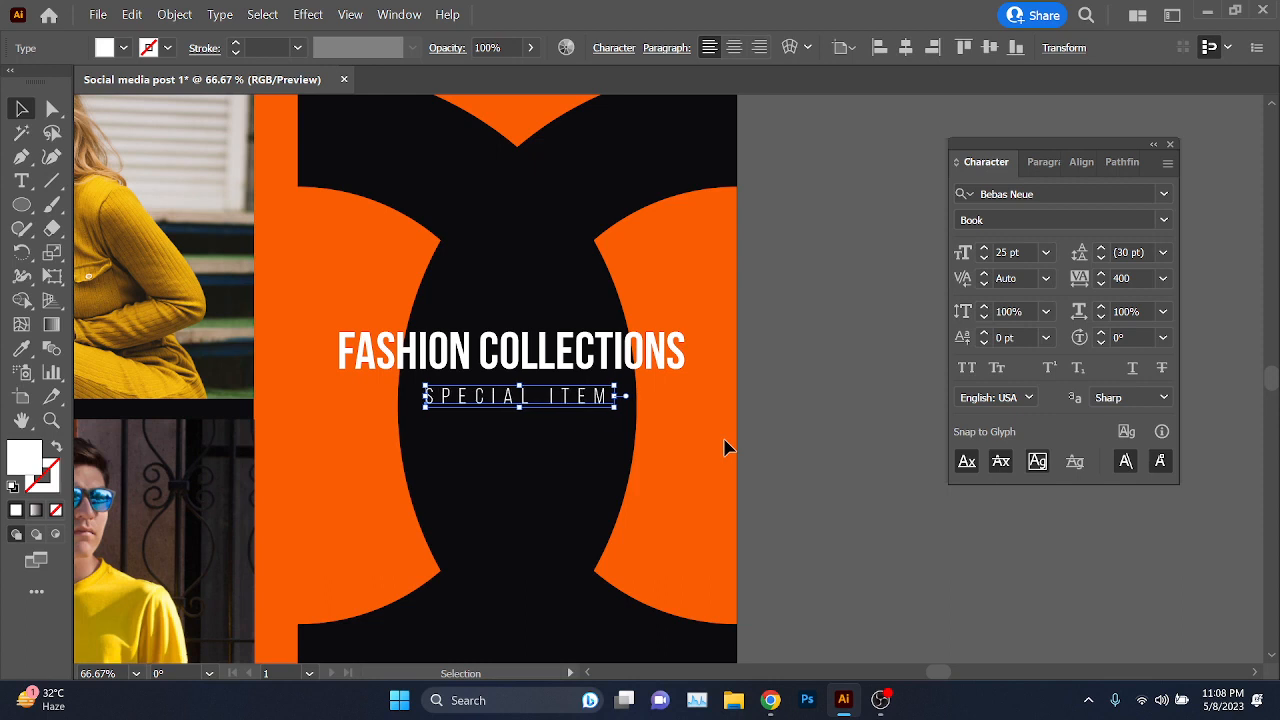
{"action": "left_click", "coordinate": [795, 423]}
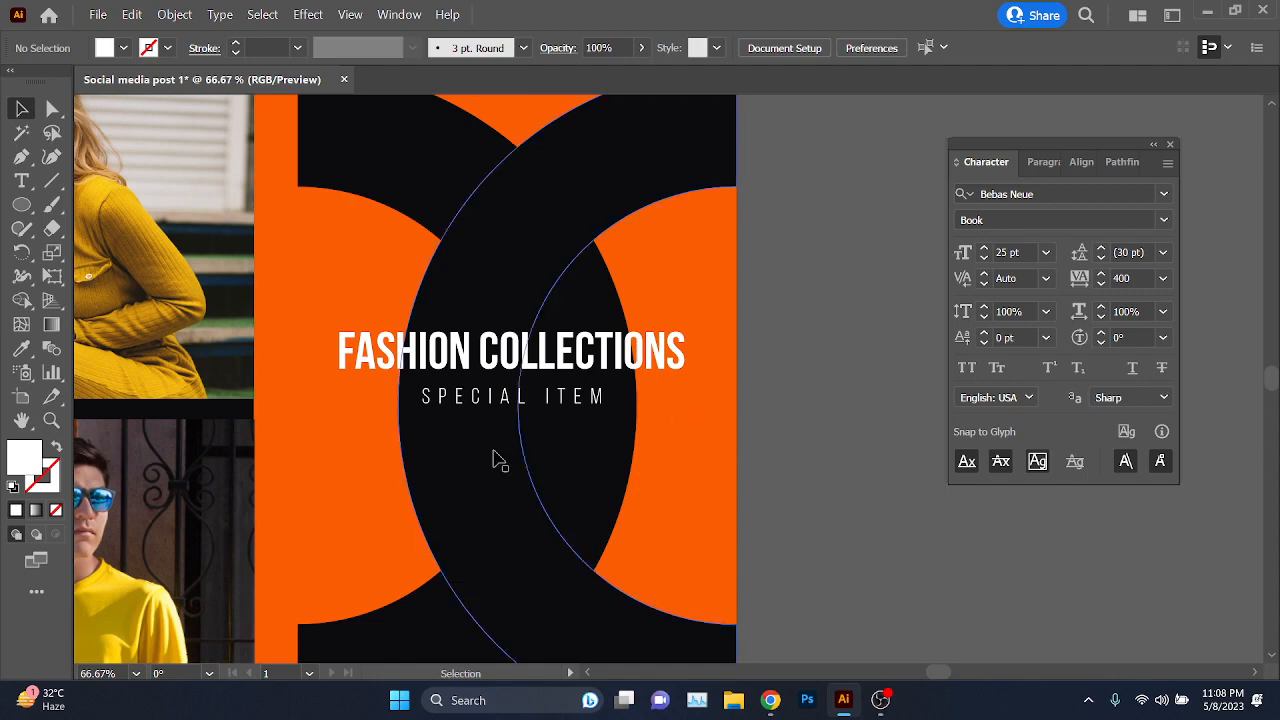
- Draw a rectangle over the web-address frame in the reference design, matching the frame's outline
{"action": "scroll", "coordinate": [754, 457], "scroll_direction": "down", "scroll_amount": 2}
{"action": "scroll", "coordinate": [651, 523], "scroll_direction": "left", "scroll_amount": 3}
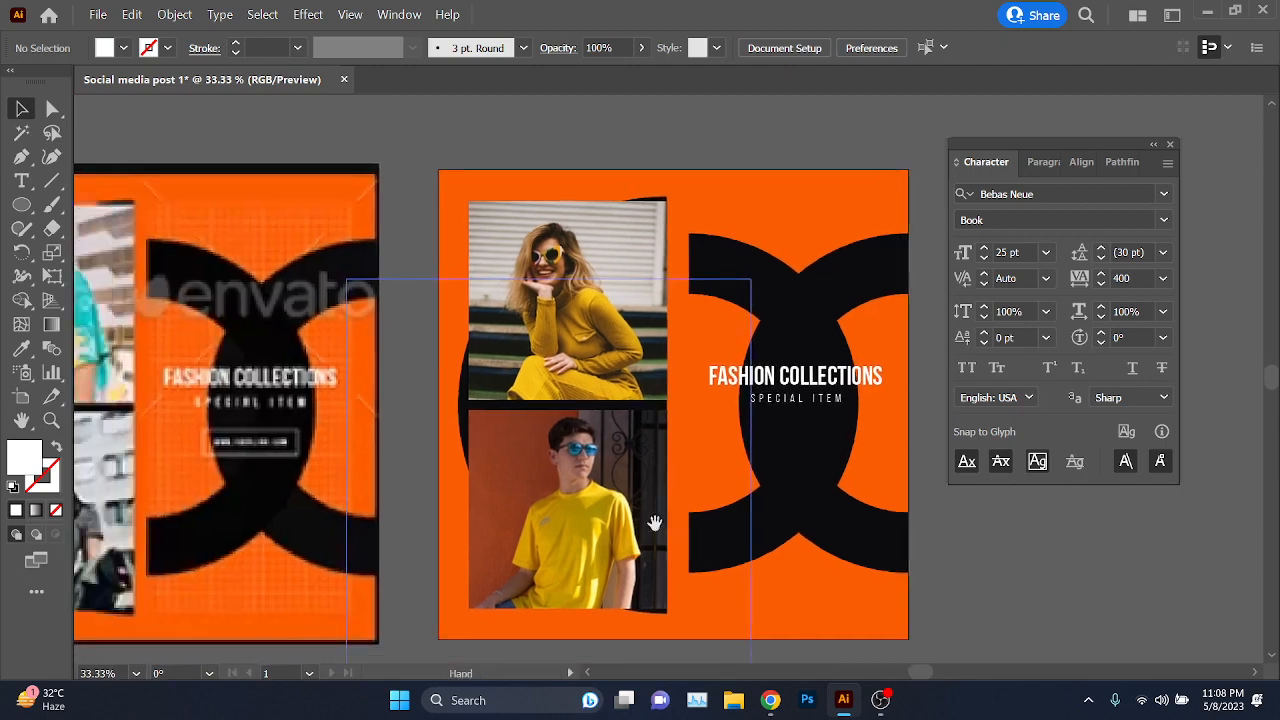
{"action": "scroll", "coordinate": [206, 471], "scroll_direction": "up", "scroll_amount": 3}
{"action": "scroll", "coordinate": [289, 423], "scroll_direction": "down", "scroll_amount": 4}
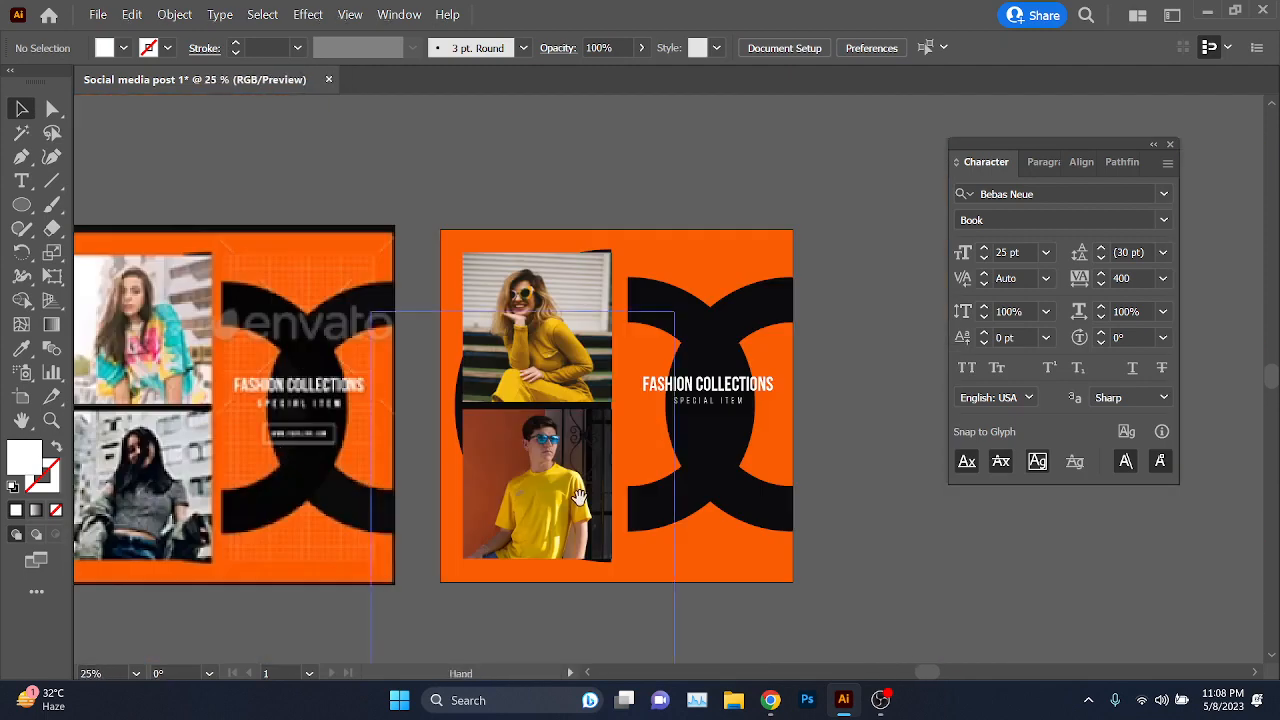
{"action": "left_click_drag", "start_coordinate": [703, 440], "coordinate": [506, 403]}
{"action": "scroll", "coordinate": [508, 398], "scroll_direction": "up", "scroll_amount": 4}
{"action": "left_click_drag", "start_coordinate": [509, 466], "coordinate": [500, 401]}
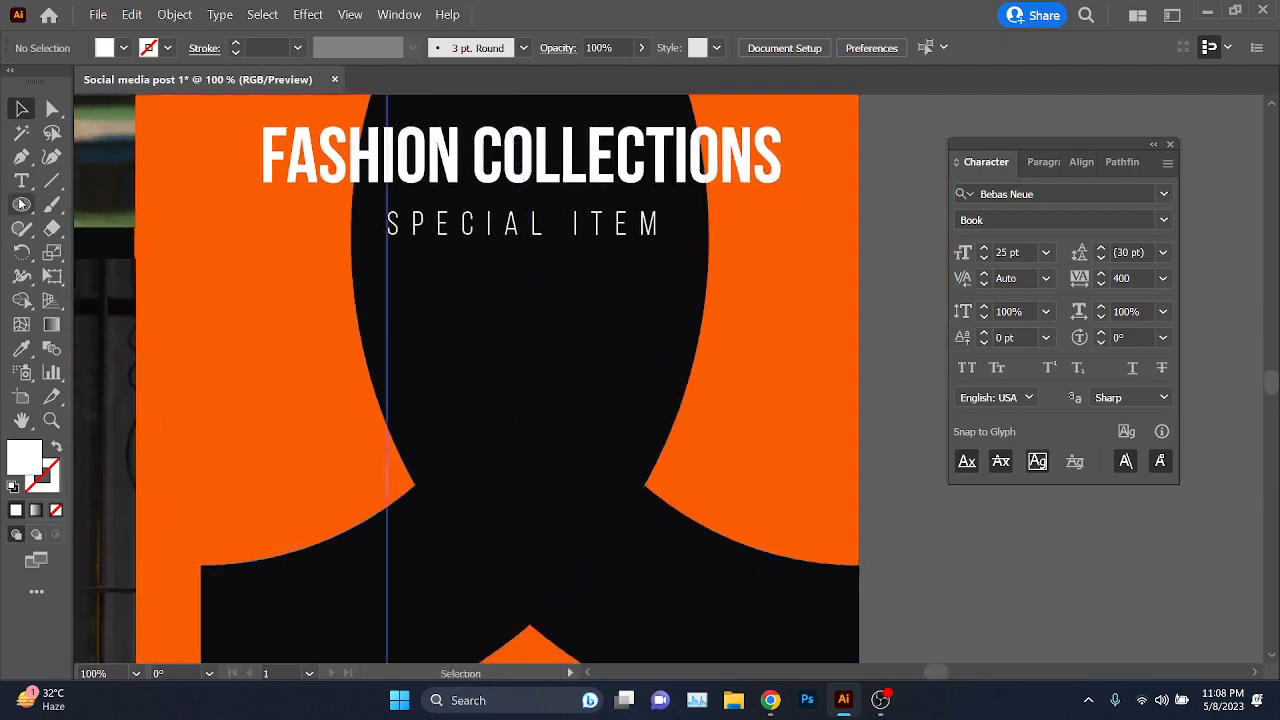
{"action": "left_click_drag", "start_coordinate": [21, 208], "coordinate": [76, 205]}
{"action": "scroll", "coordinate": [592, 404], "scroll_direction": "down", "scroll_amount": 4}
{"action": "scroll", "coordinate": [376, 418], "scroll_direction": "left", "scroll_amount": 3}
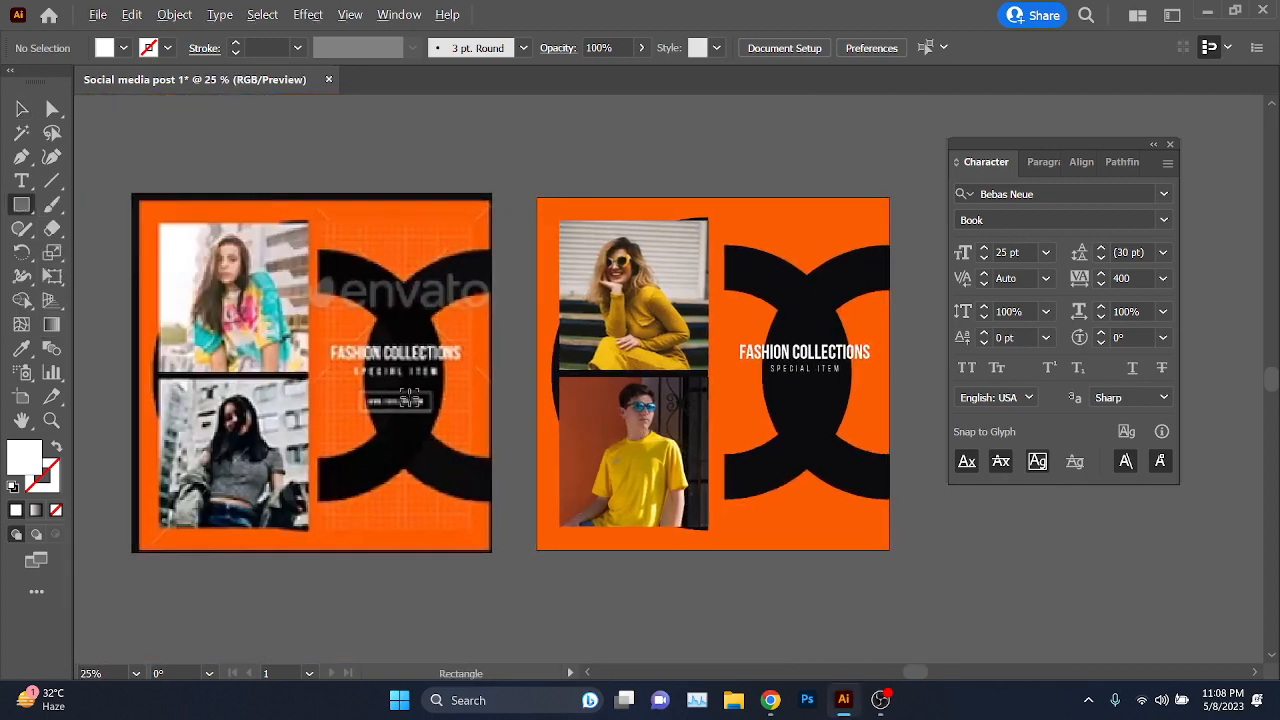
{"action": "scroll", "coordinate": [376, 418], "scroll_direction": "up", "scroll_amount": 5}
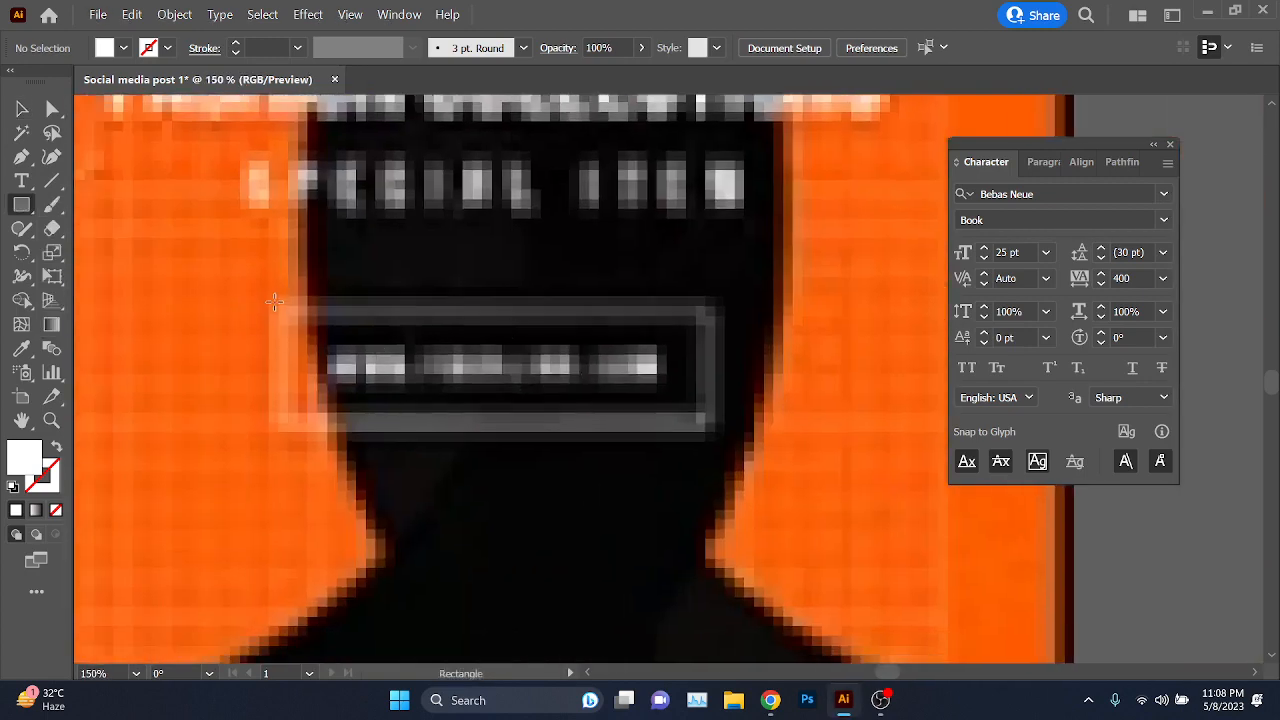
{"action": "left_click_drag", "start_coordinate": [274, 302], "coordinate": [709, 430]}
- Set the new rectangle's fill to None
{"action": "left_click", "coordinate": [23, 110]}
{"action": "left_click", "coordinate": [124, 47]}
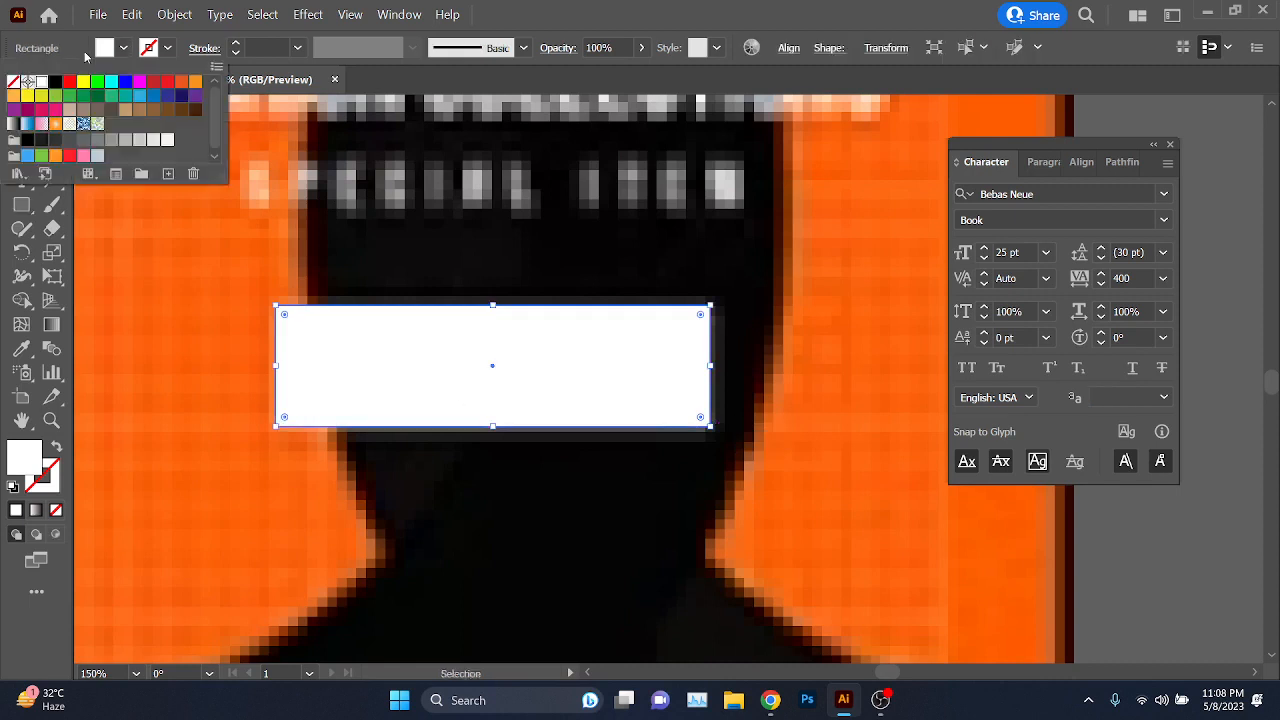
{"action": "left_click", "coordinate": [13, 82]}
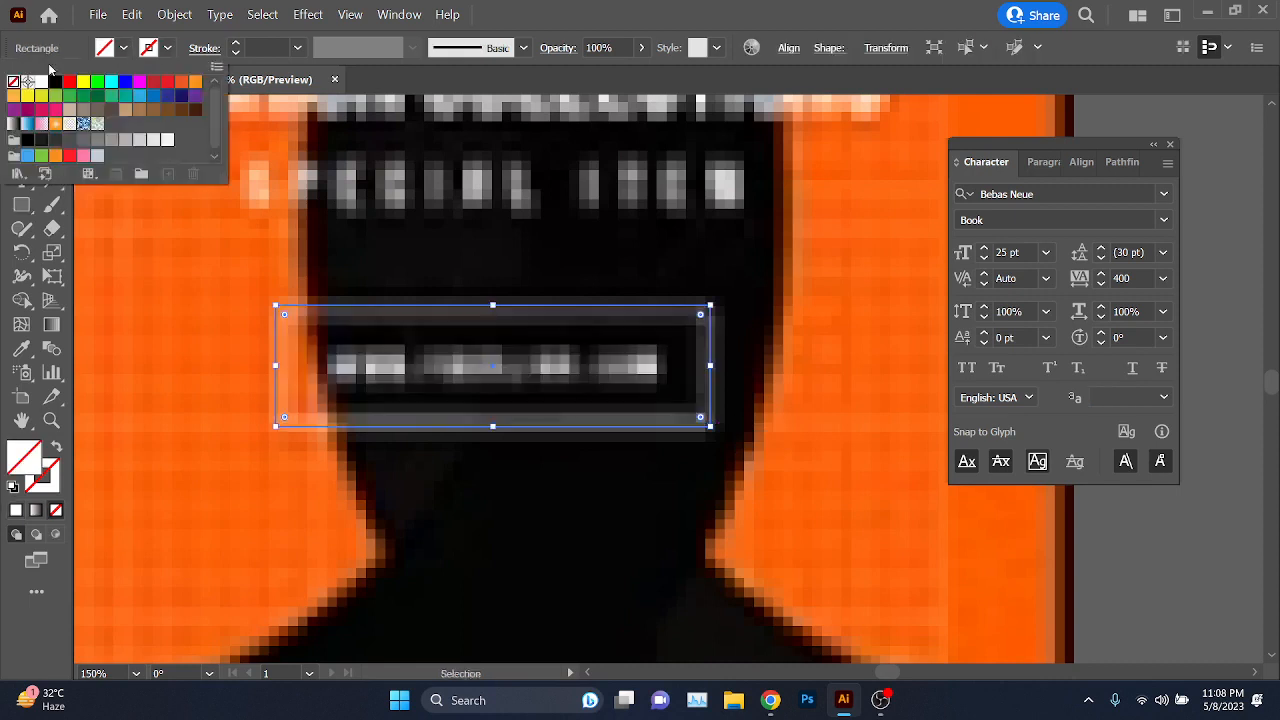
- Give the frame rectangle a white stroke and move it beneath the "SPECIAL ITEM" text in the post, leaving it deselected
{"action": "left_click", "coordinate": [41, 82]}
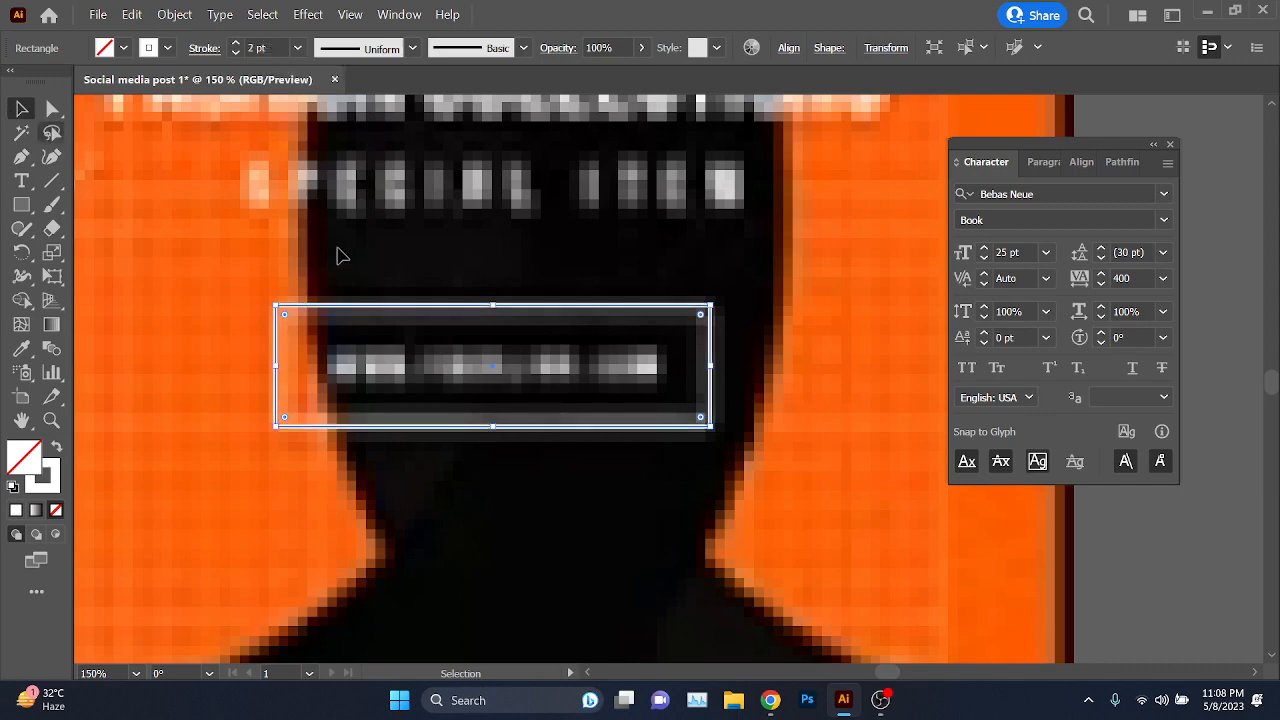
{"action": "scroll", "coordinate": [357, 305], "scroll_direction": "down", "scroll_amount": 2}
{"action": "left_click_drag", "start_coordinate": [395, 378], "coordinate": [648, 408]}
{"action": "scroll", "coordinate": [207, 413], "scroll_direction": "down", "scroll_amount": 3}
{"action": "scroll", "coordinate": [648, 408], "scroll_direction": "up", "scroll_amount": 5}
{"action": "left_click_drag", "start_coordinate": [675, 493], "coordinate": [661, 485]}
{"action": "scroll", "coordinate": [508, 508], "scroll_direction": "down", "scroll_amount": 2}
{"action": "left_click", "coordinate": [1060, 573]}
{"action": "scroll", "coordinate": [1000, 580], "scroll_direction": "down", "scroll_amount": 2}
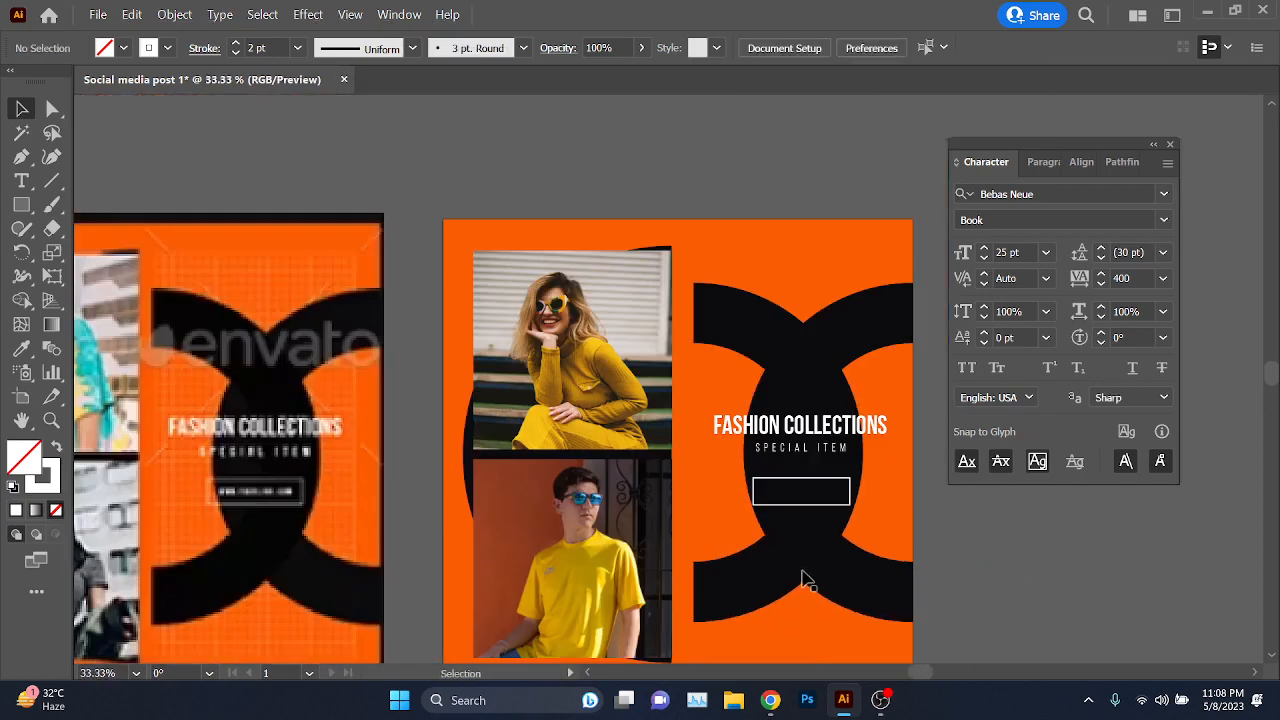
- Examine the web-address text inside the reference design's frame and check the chat messages of the Google Meet call
{"action": "scroll", "coordinate": [268, 438], "scroll_direction": "up", "scroll_amount": 5}
{"action": "left_click_drag", "start_coordinate": [339, 446], "coordinate": [437, 462]}
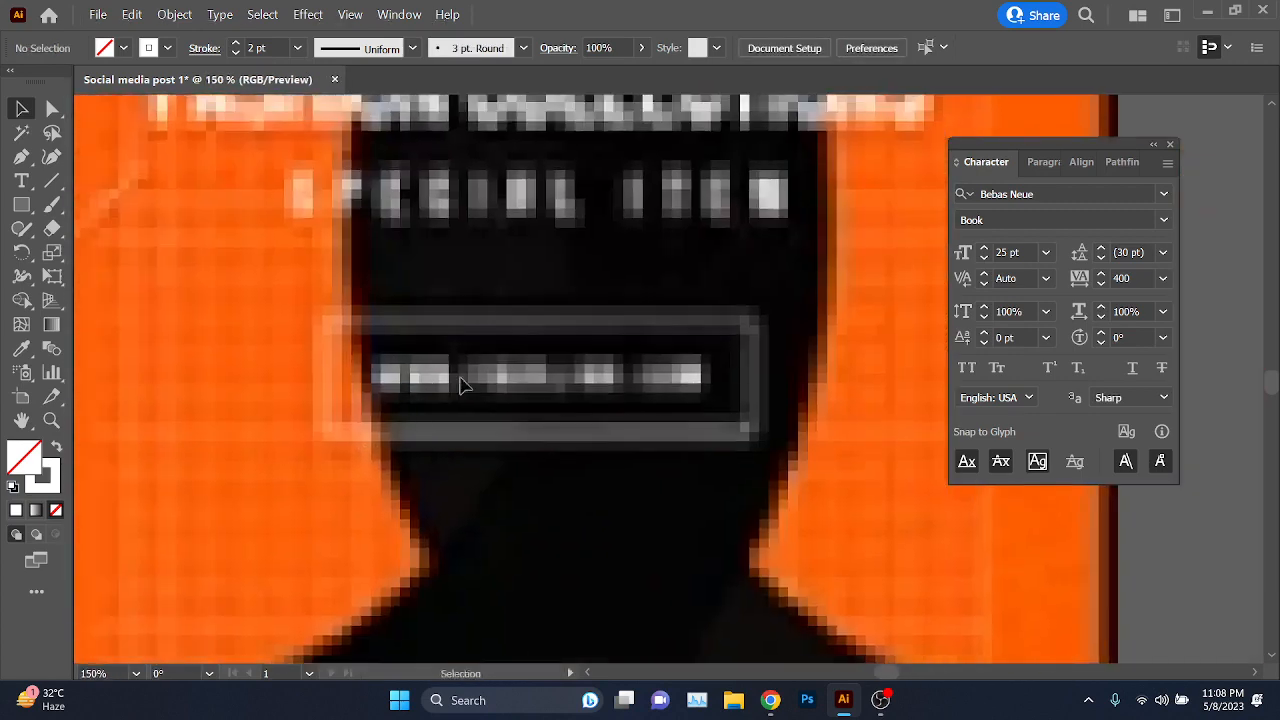
{"action": "left_click", "coordinate": [1172, 145]}
{"action": "key", "text": "ctrl+alt+0"}
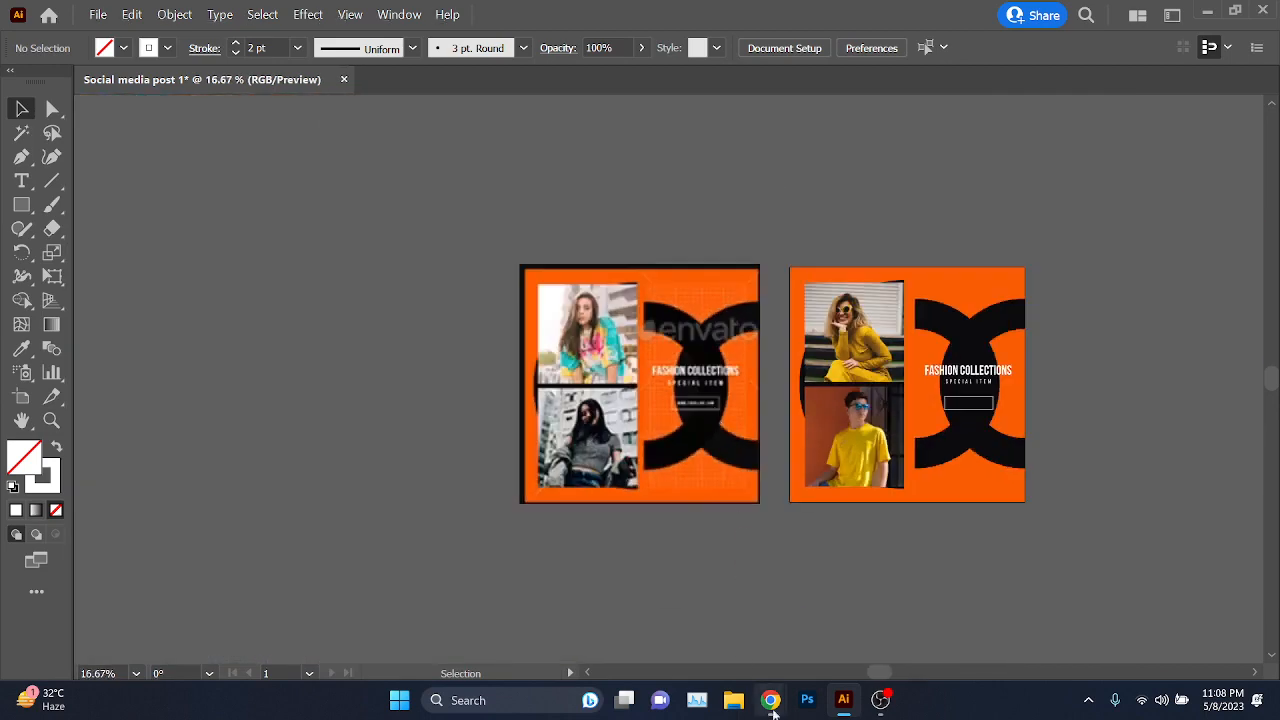
{"action": "mouse_move", "coordinate": [770, 700]}
{"action": "left_click", "coordinate": [708, 625]}
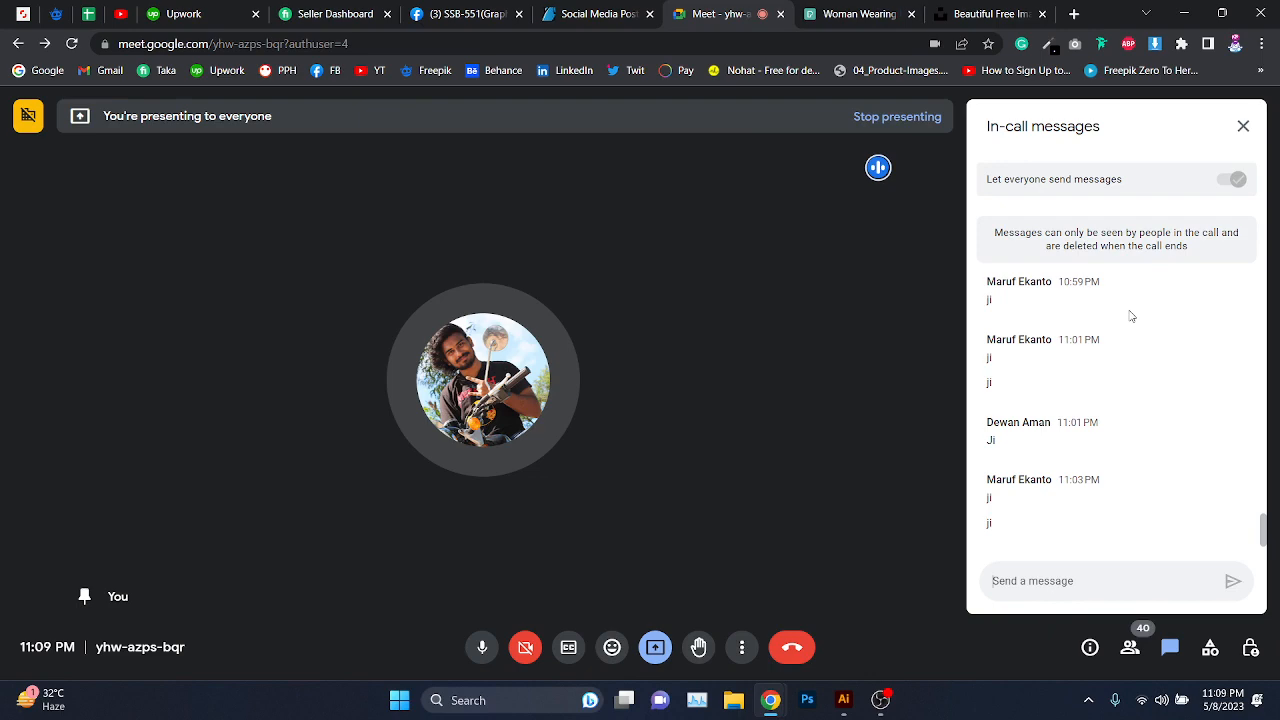
{"action": "left_click", "coordinate": [1183, 14]}
{"action": "scroll", "coordinate": [697, 405], "scroll_direction": "up", "scroll_amount": 2}
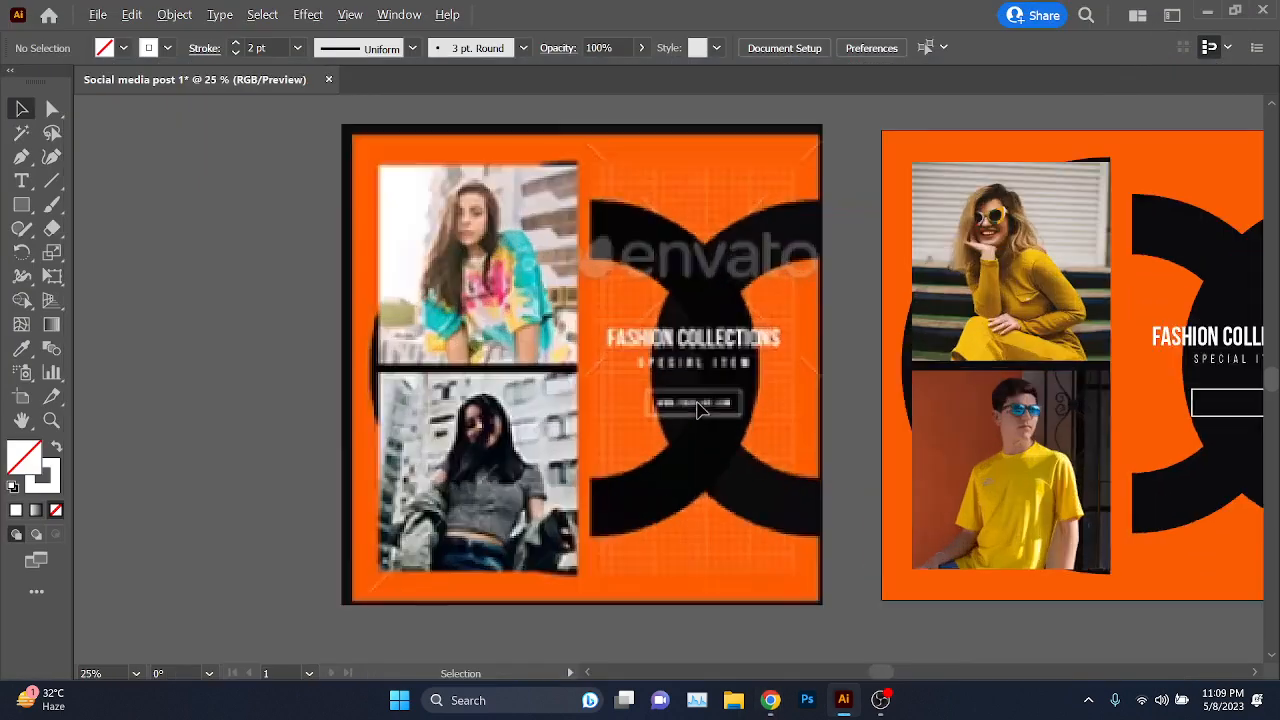
{"action": "left_click_drag", "start_coordinate": [857, 506], "coordinate": [778, 518]}
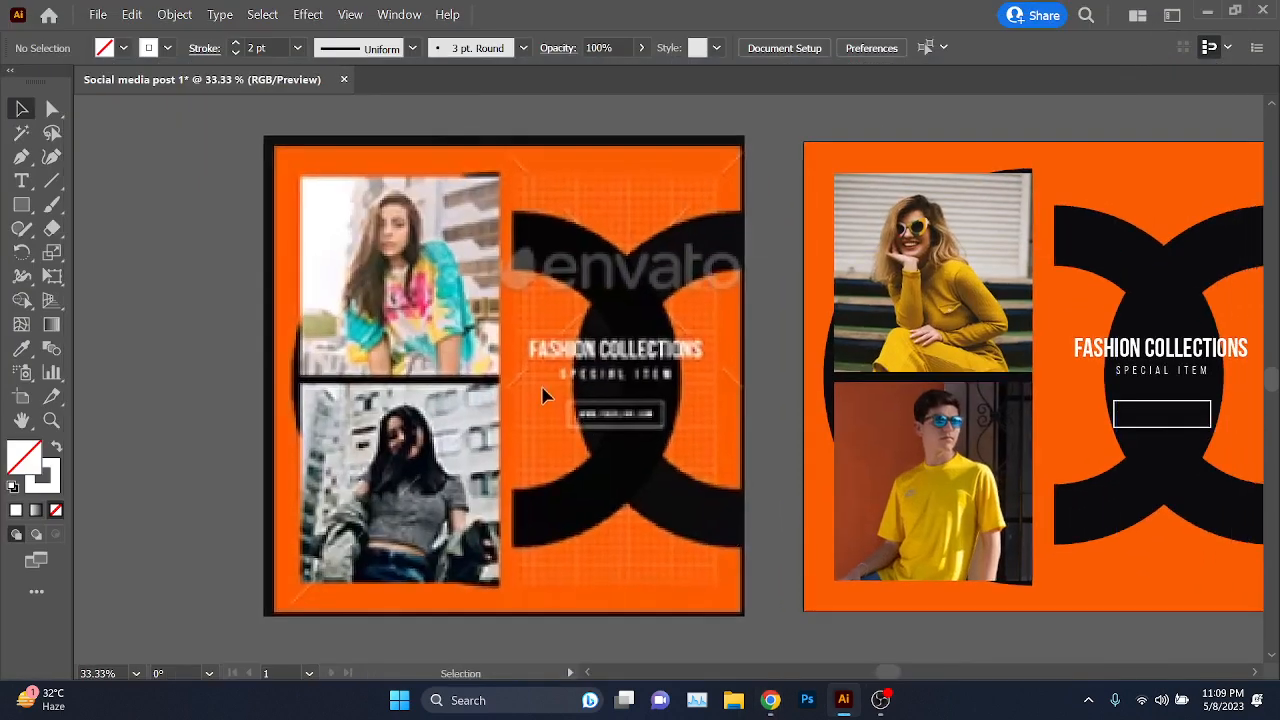
- Switch to the browser, view the original fashion template on the GraphicRiver page, and return to Illustrator
{"action": "left_click", "coordinate": [770, 700]}
{"action": "left_click", "coordinate": [700, 600]}
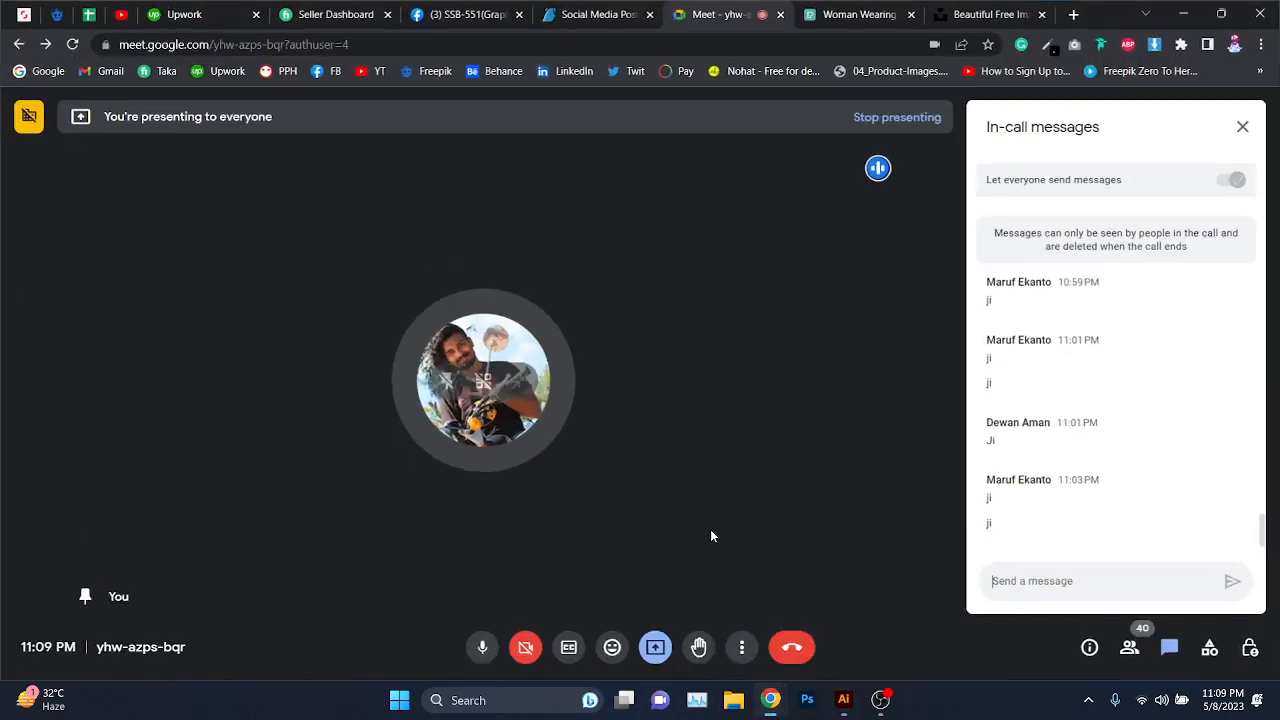
{"action": "left_click", "coordinate": [612, 12]}
{"action": "scroll", "coordinate": [620, 423], "scroll_direction": "up", "scroll_amount": 10}
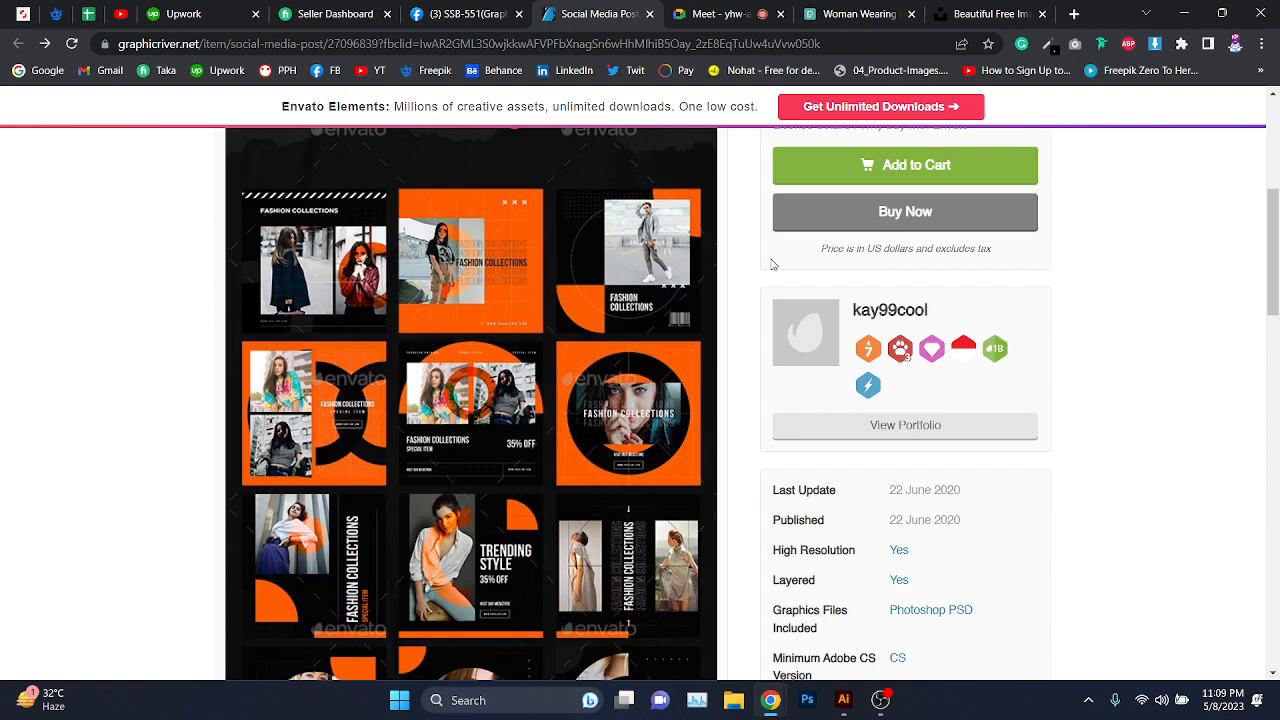
{"action": "left_click", "coordinate": [1184, 14]}
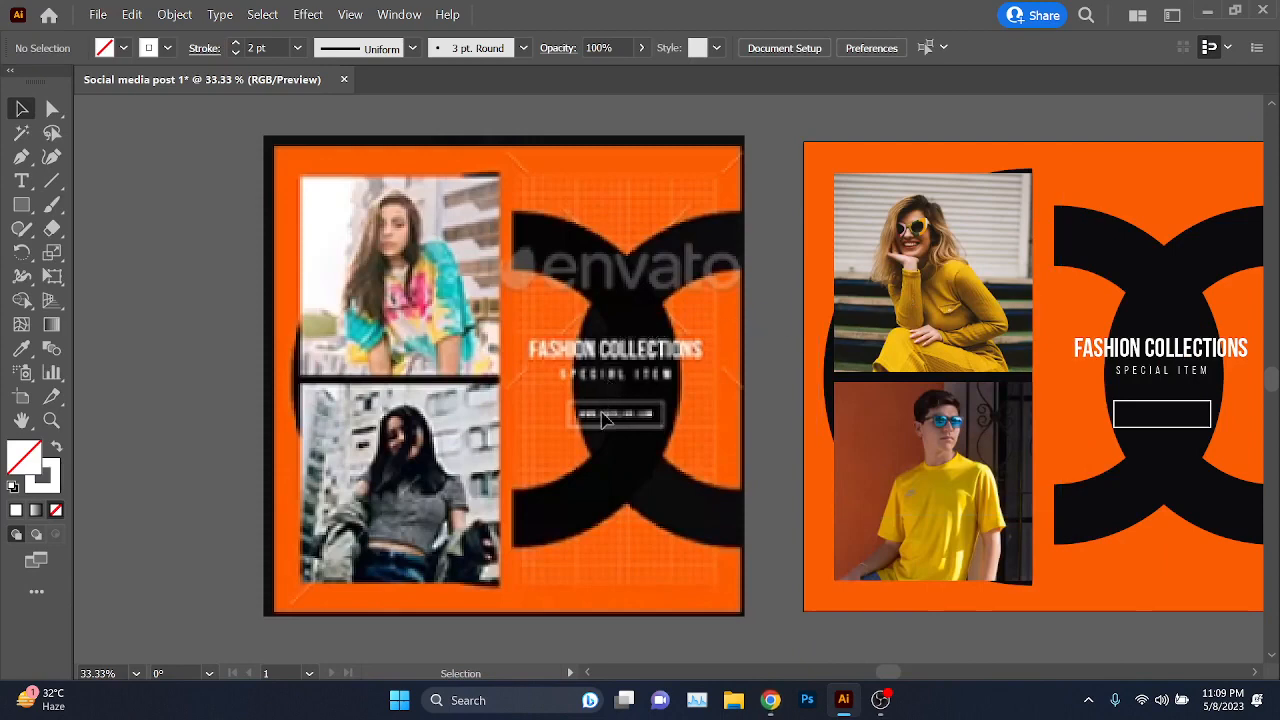
- Add the text "Limited Offer" over the empty white frame below the subtitle
{"action": "scroll", "coordinate": [604, 420], "scroll_direction": "right", "scroll_amount": 4}
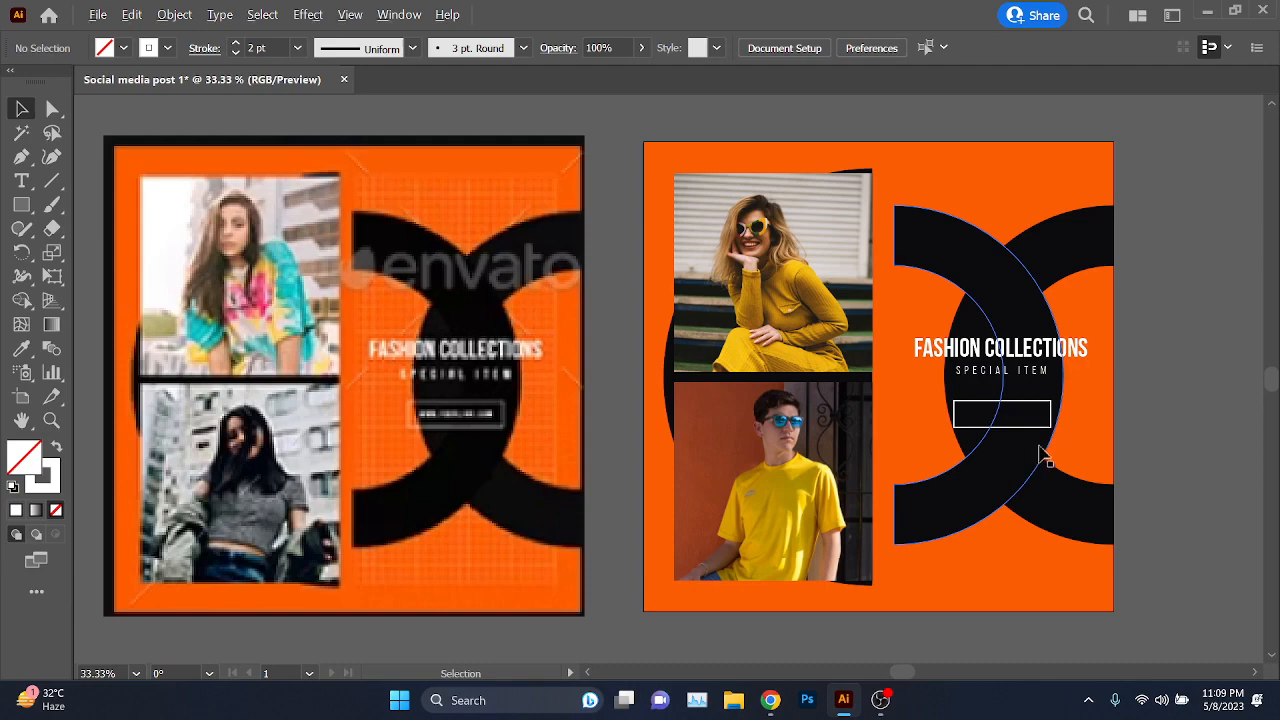
{"action": "scroll", "coordinate": [1042, 455], "scroll_direction": "up", "scroll_amount": 3}
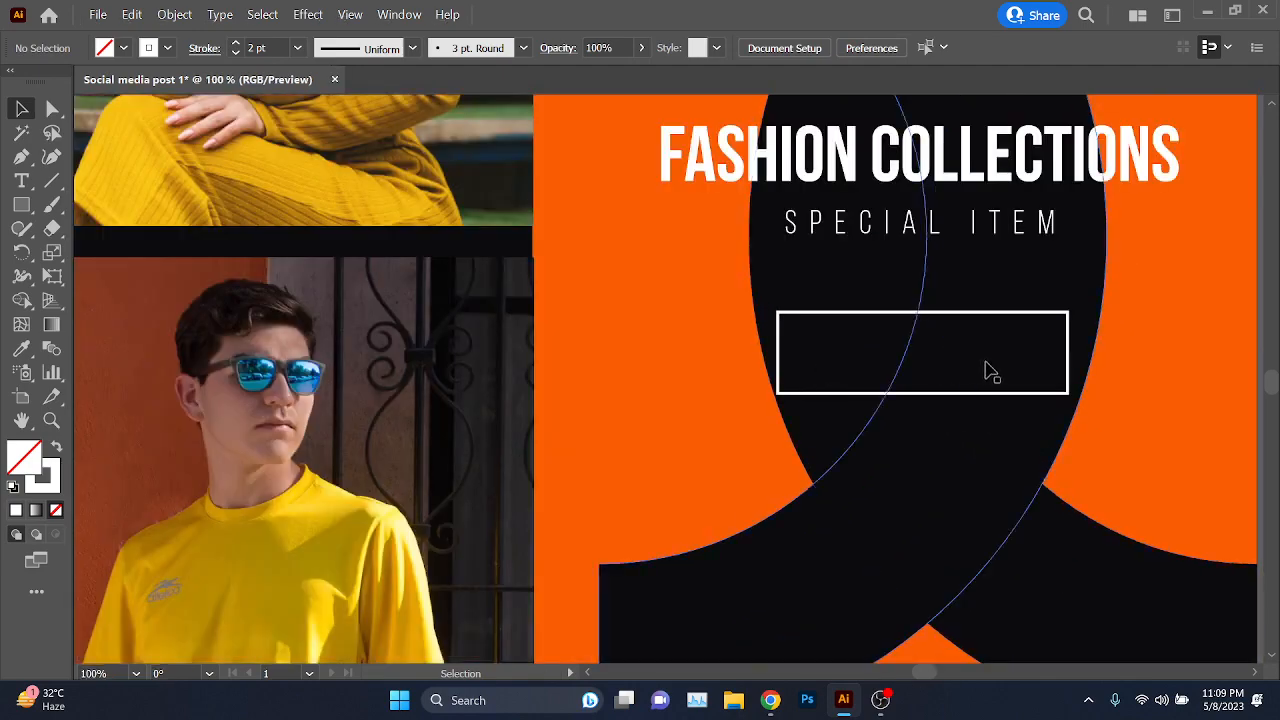
{"action": "scroll", "coordinate": [990, 370], "scroll_direction": "down", "scroll_amount": 2}
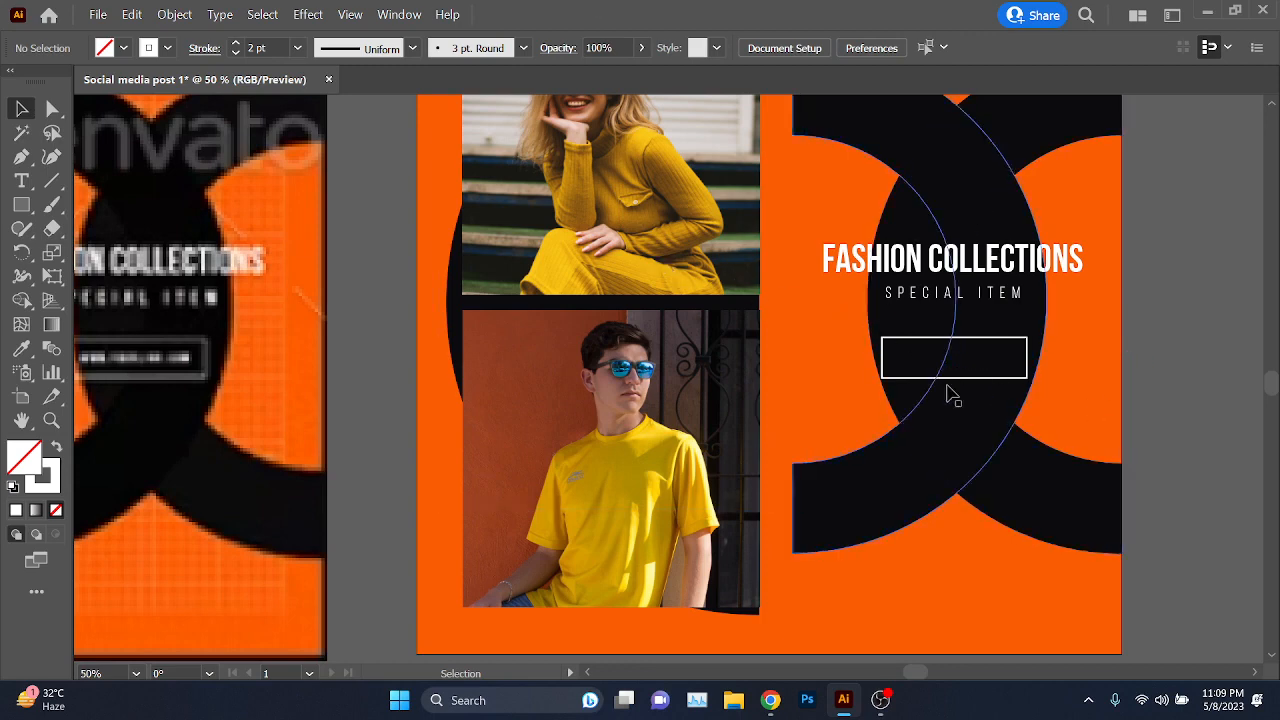
{"action": "left_click", "coordinate": [24, 182]}
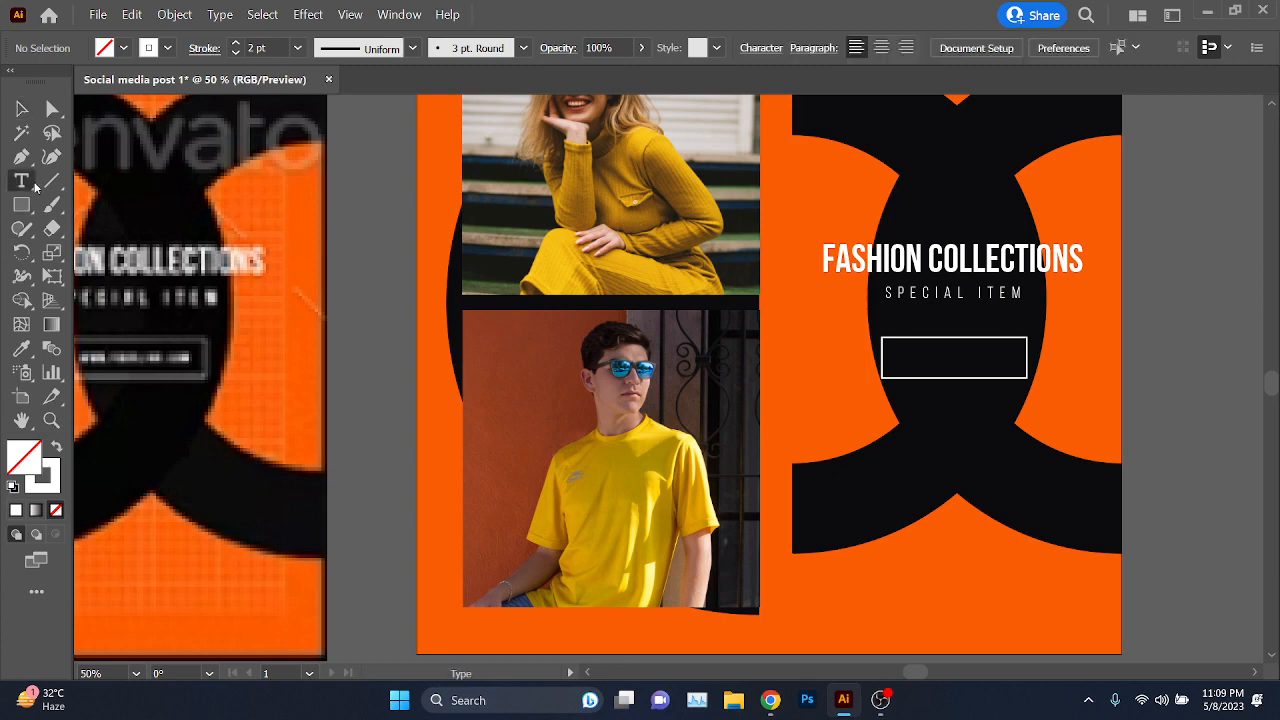
{"action": "scroll", "coordinate": [1052, 379], "scroll_direction": "up", "scroll_amount": 3}
{"action": "left_click", "coordinate": [689, 412]}
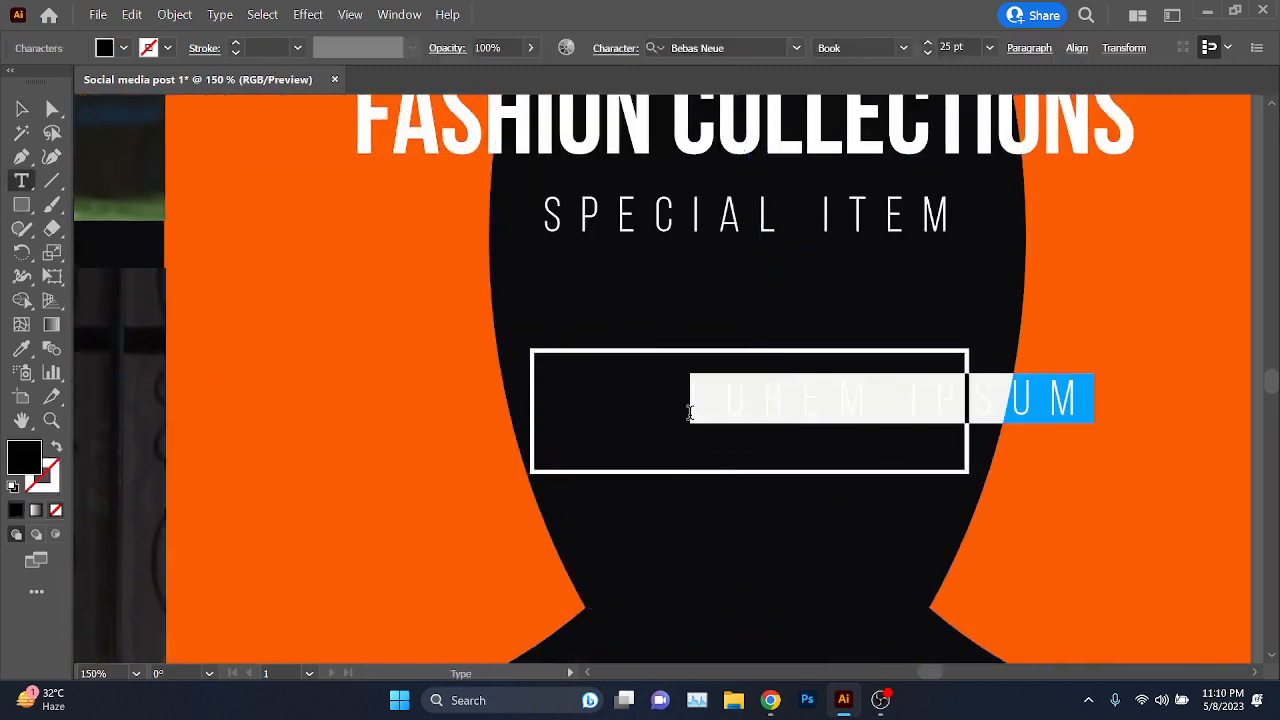
{"action": "type", "text": "LI"}
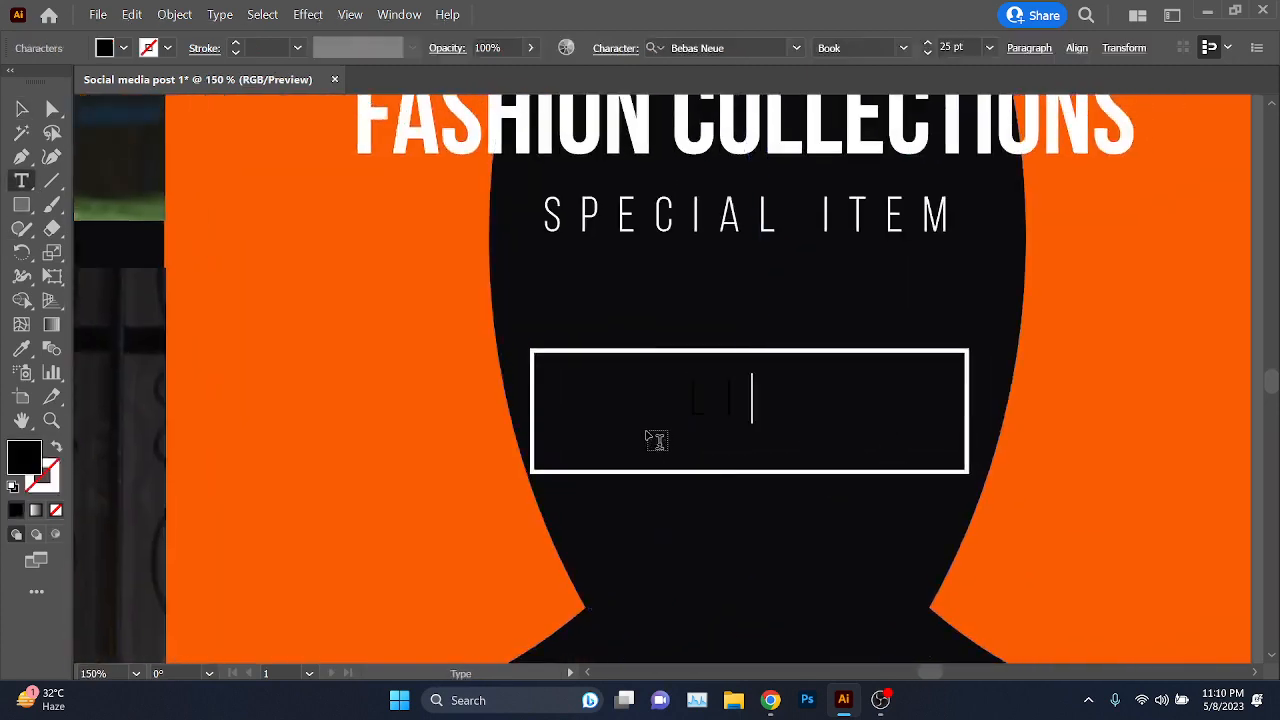
{"action": "type", "text": "MITED OFFER"}
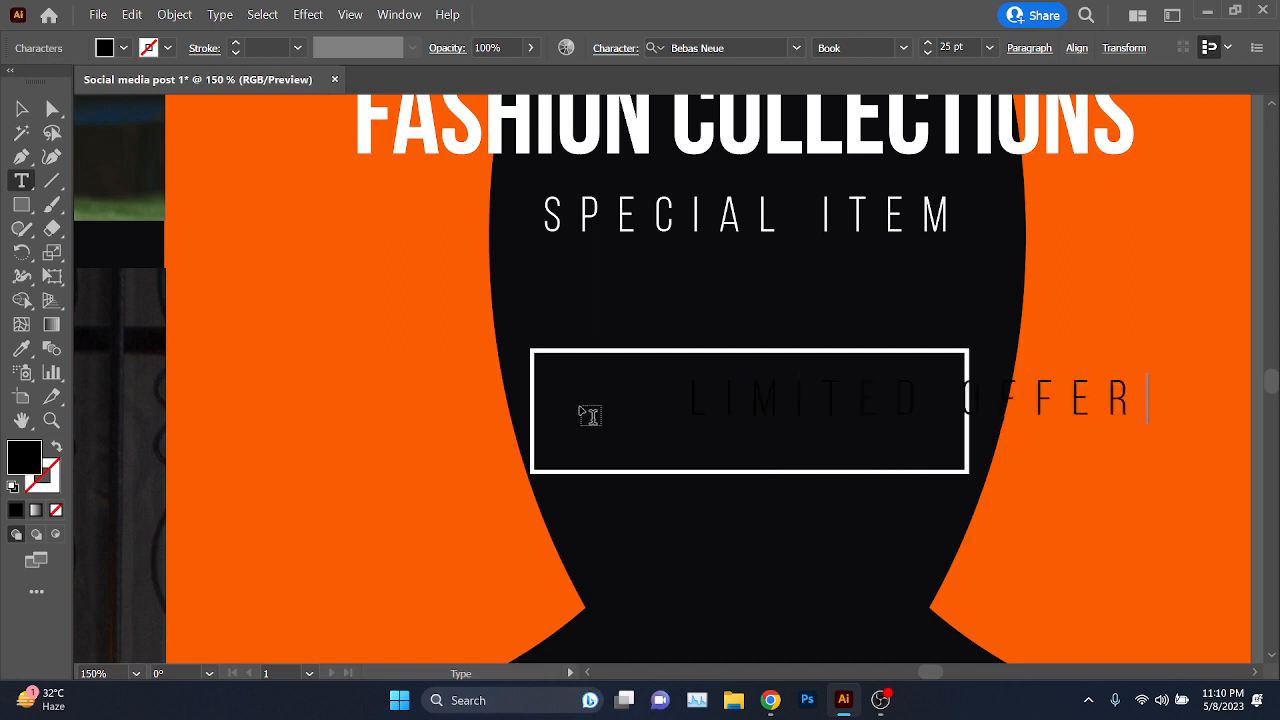
{"action": "left_click", "coordinate": [22, 108]}
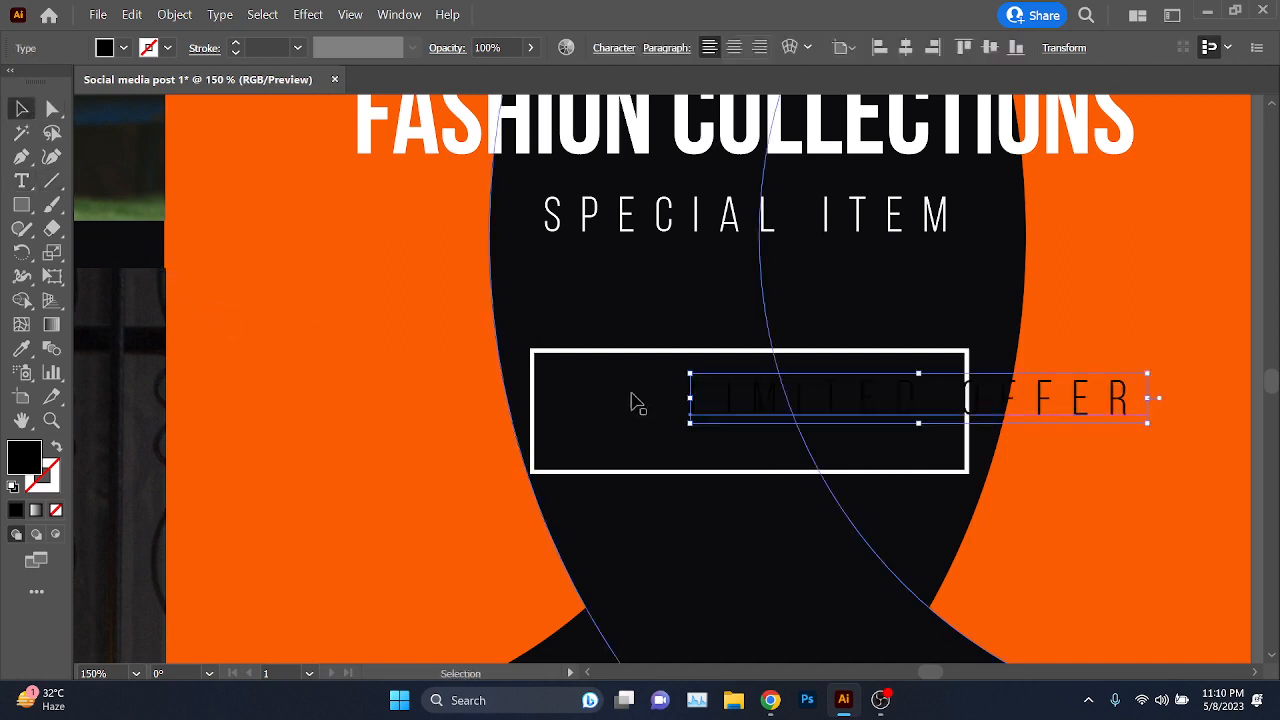
- Fill the "Limited Offer" text with white and move it so it starts just inside the frame's left edge
{"action": "mouse_move", "coordinate": [628, 400]}
{"action": "left_mouse_down"}
{"action": "mouse_move", "coordinate": [645, 424]}
{"action": "mouse_move", "coordinate": [617, 423]}
{"action": "left_mouse_up"}
{"action": "left_click", "coordinate": [104, 48]}
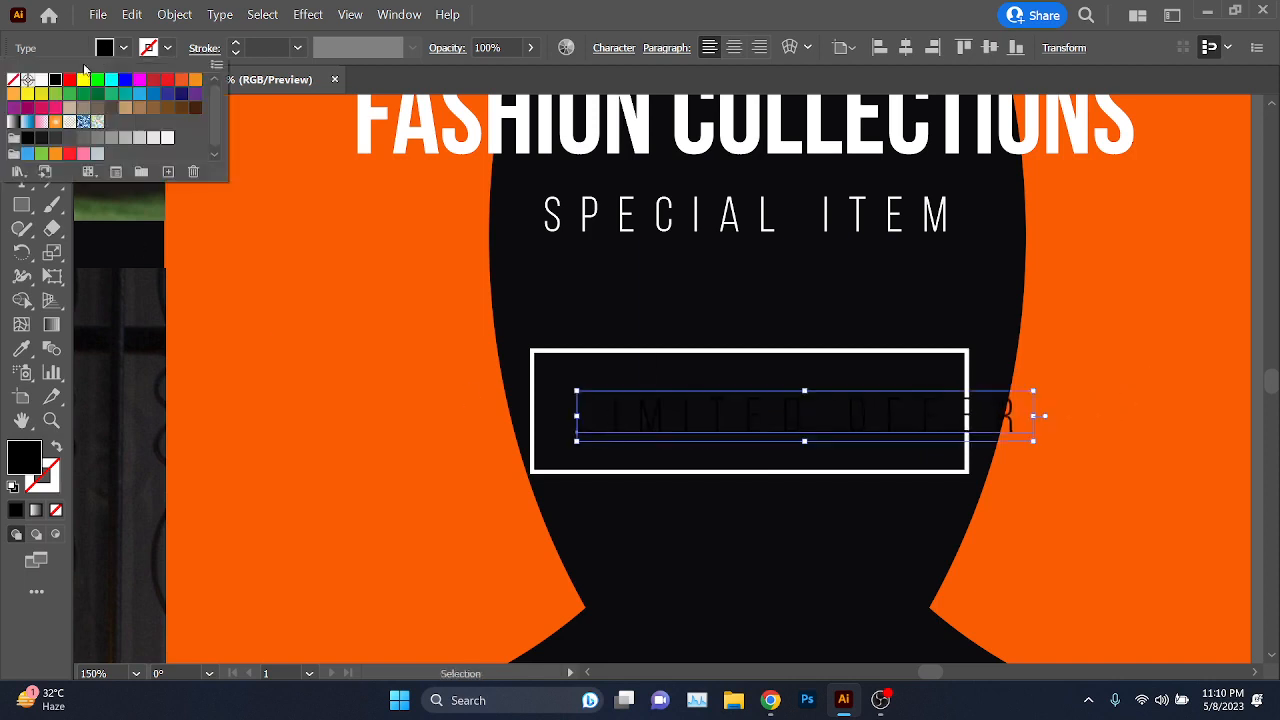
{"action": "left_click", "coordinate": [41, 81]}
{"action": "left_click", "coordinate": [9, 326]}
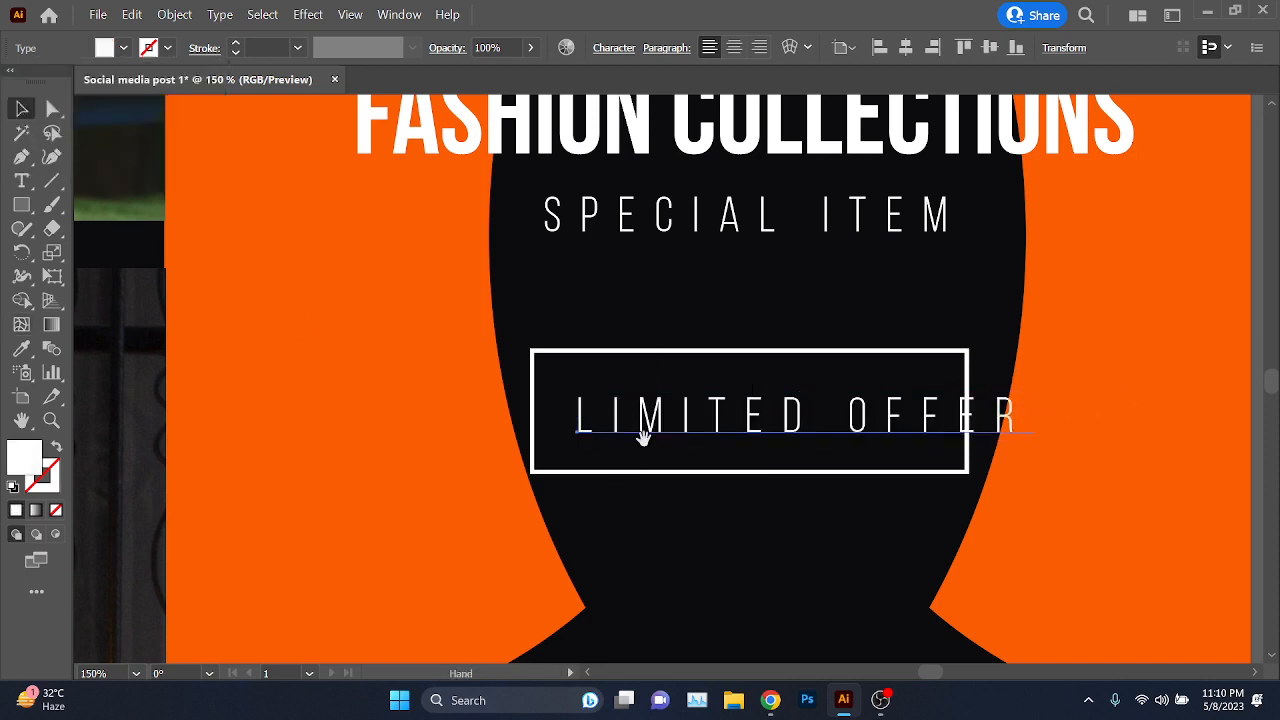
{"action": "left_click_drag", "start_coordinate": [643, 434], "coordinate": [534, 421]}
{"action": "mouse_move", "coordinate": [655, 388]}
{"action": "left_mouse_down"}
{"action": "mouse_move", "coordinate": [580, 395]}
{"action": "mouse_move", "coordinate": [667, 388]}
{"action": "mouse_move", "coordinate": [645, 393]}
{"action": "mouse_move", "coordinate": [660, 401]}
{"action": "left_mouse_up"}
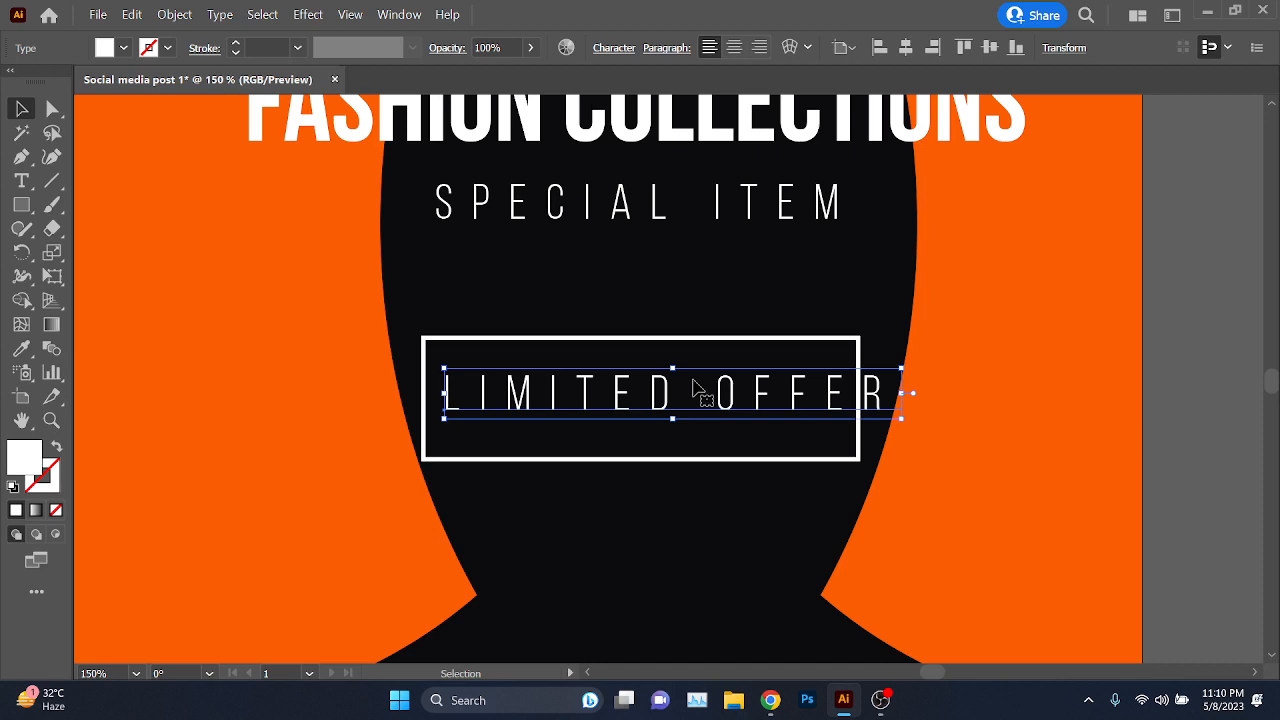
- Change the "Limited Offer" text's font to Metropolis Regular
{"action": "key", "text": "ctrl+t"}
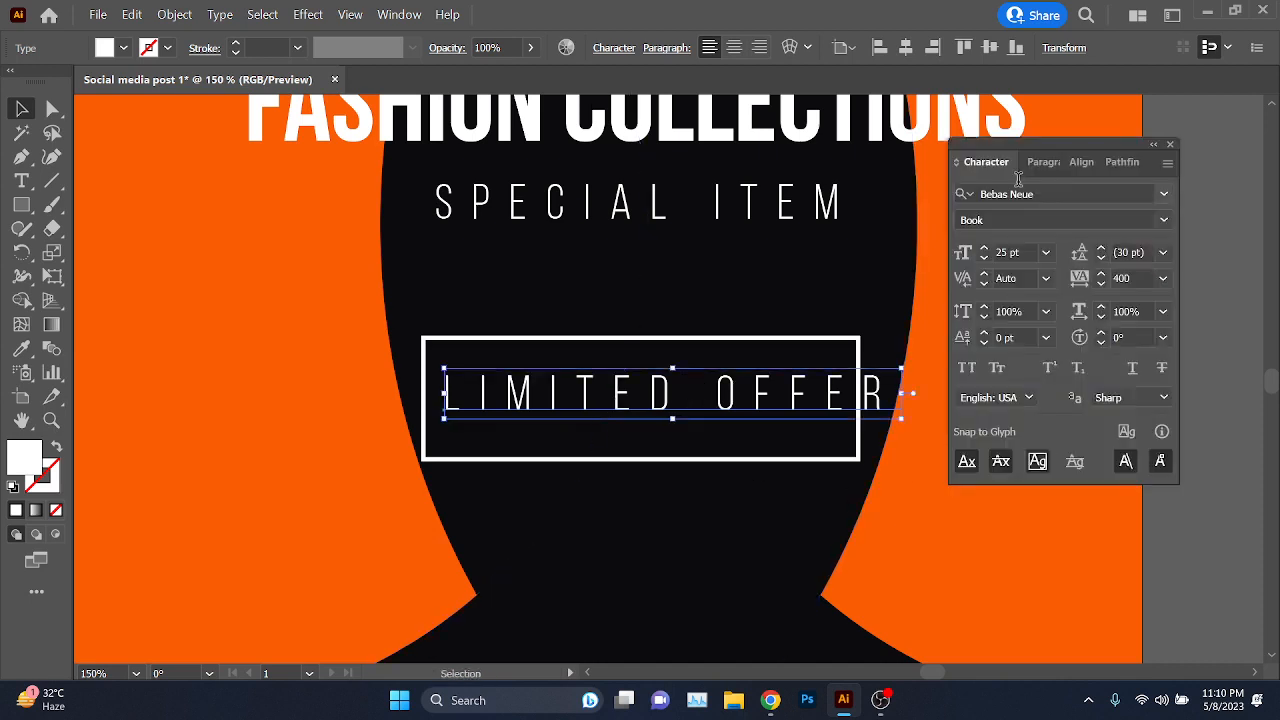
{"action": "left_click_drag", "start_coordinate": [1001, 140], "coordinate": [1052, 130]}
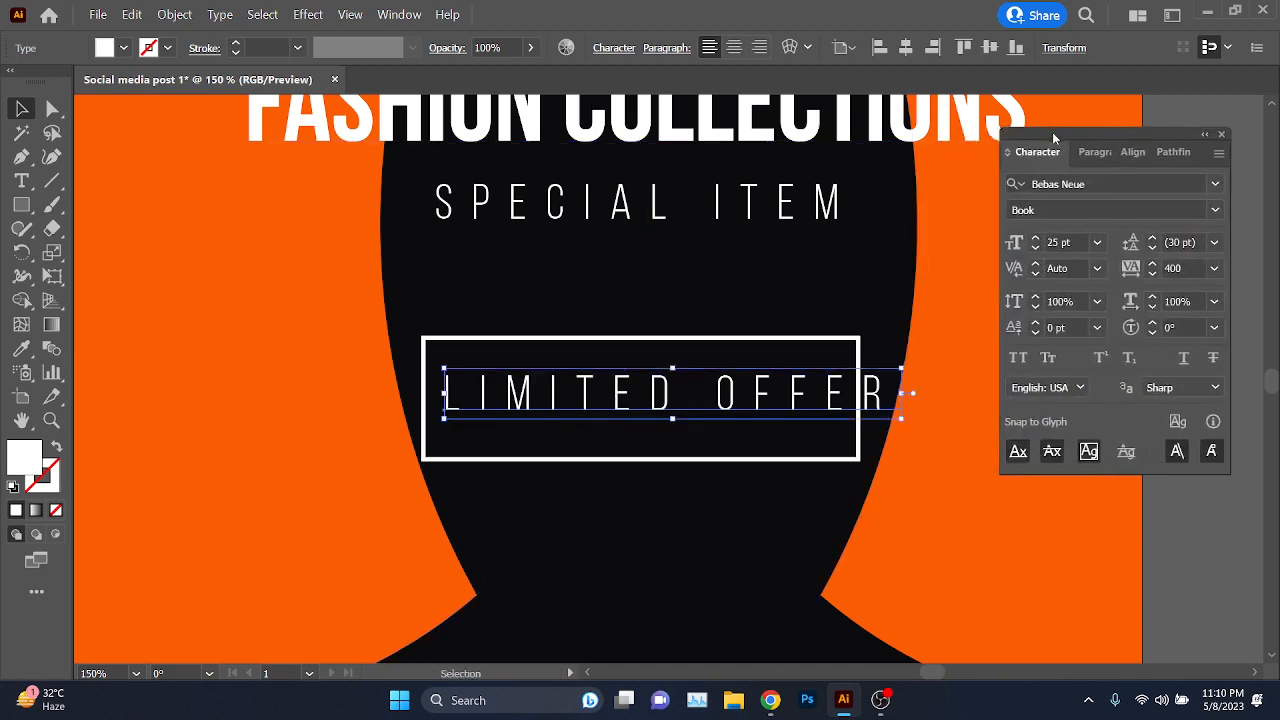
{"action": "left_click", "coordinate": [1129, 183]}
{"action": "type", "text": "metr"}
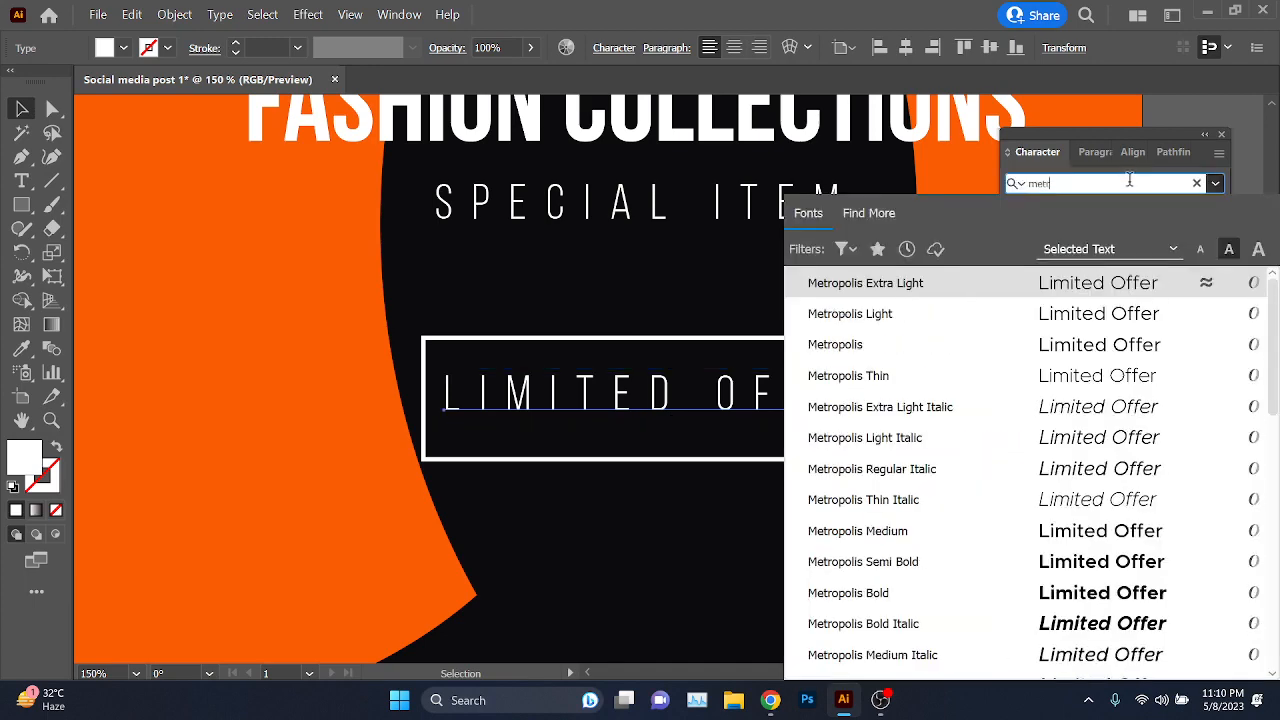
{"action": "left_click", "coordinate": [1088, 344]}
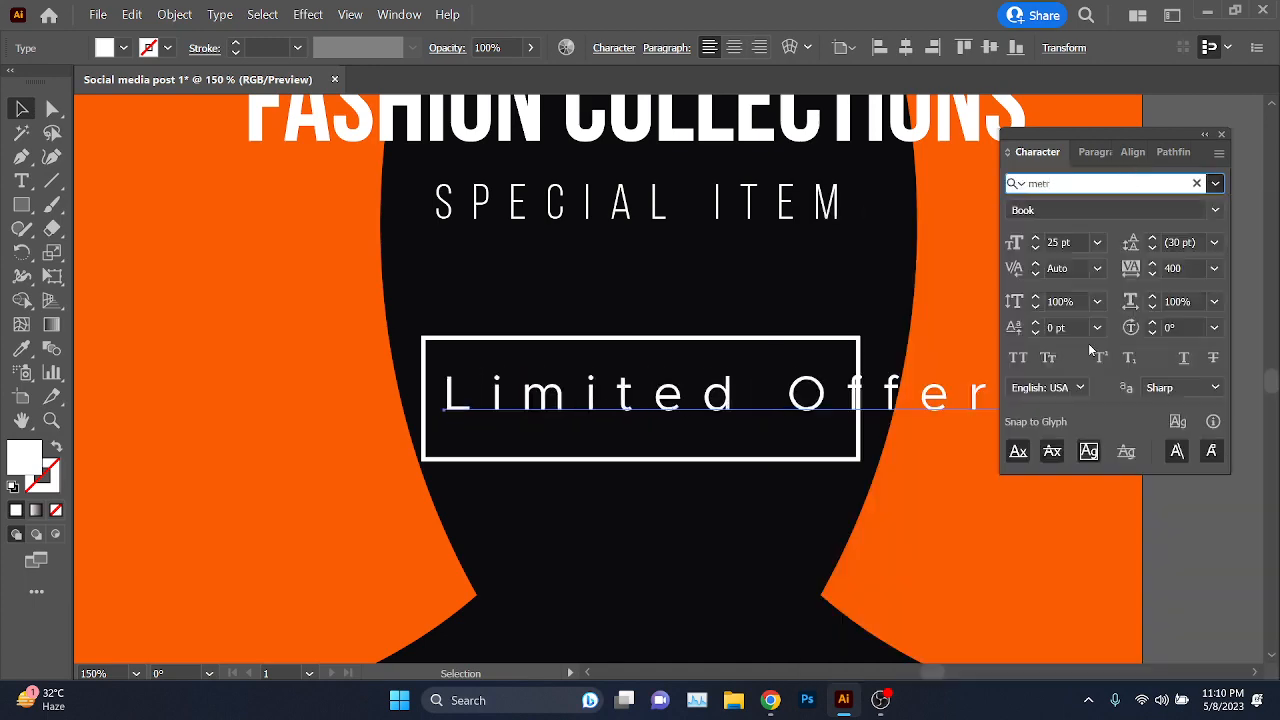
- Set the "Limited Offer" text's tracking to 0
{"action": "scroll", "coordinate": [723, 434], "scroll_direction": "down", "scroll_amount": 2}
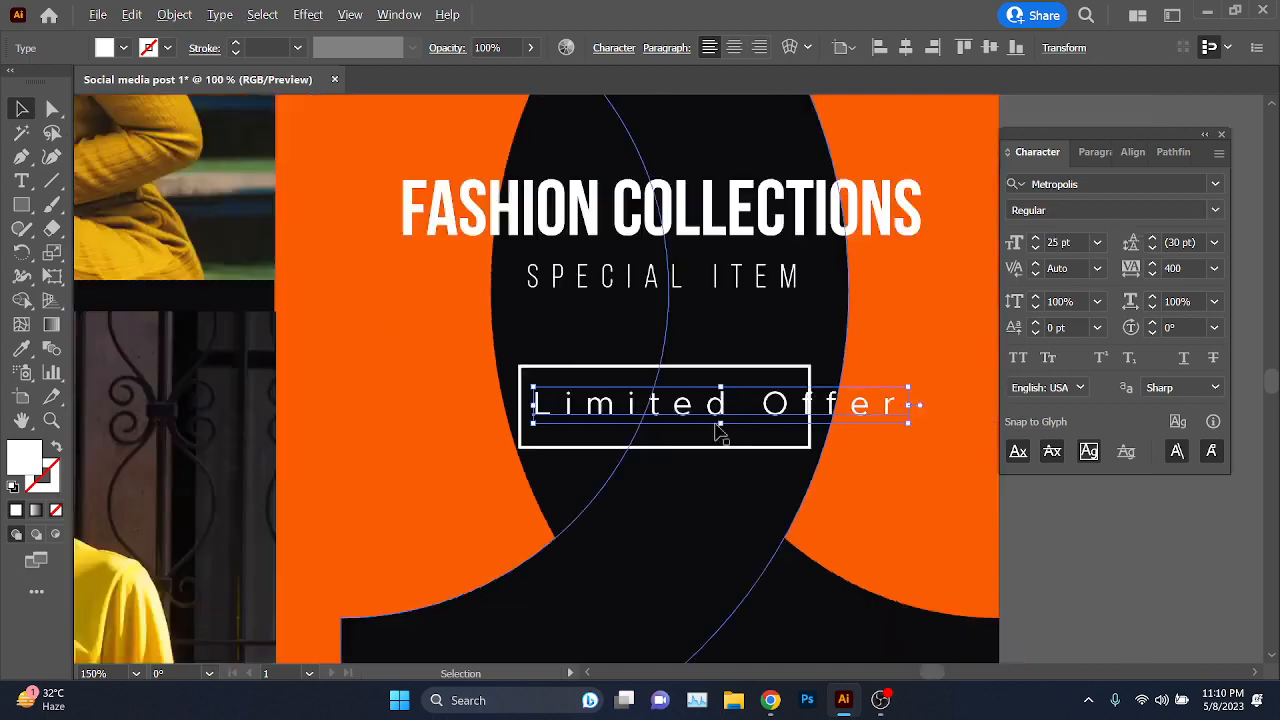
{"action": "scroll", "coordinate": [729, 423], "scroll_direction": "up", "scroll_amount": 3}
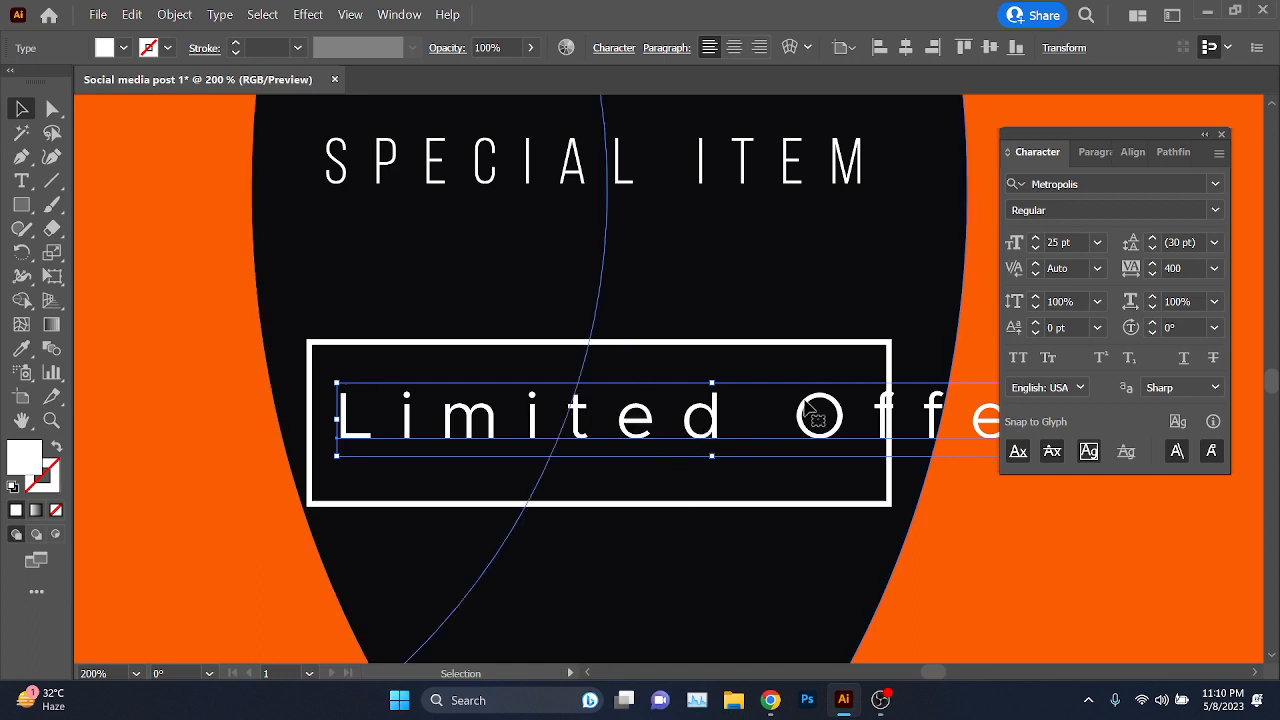
{"action": "scroll", "coordinate": [664, 437], "scroll_direction": "down", "scroll_amount": 5}
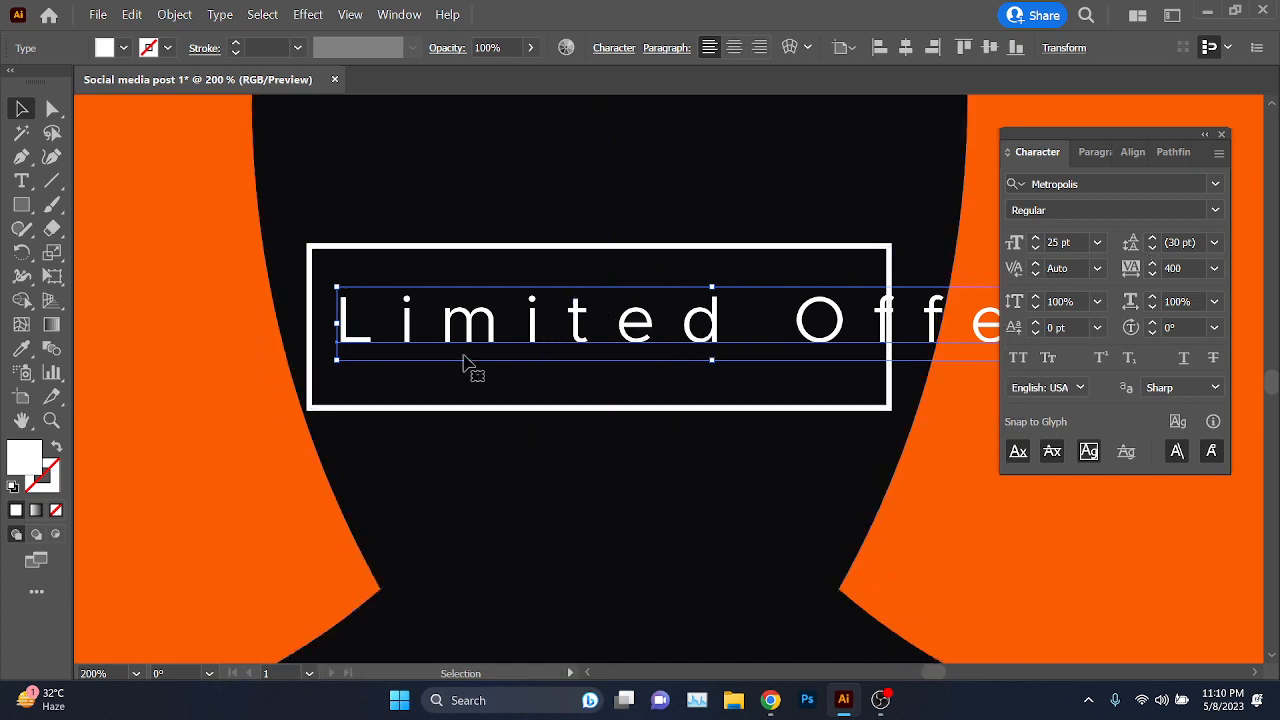
{"action": "scroll", "coordinate": [466, 360], "scroll_direction": "right", "scroll_amount": 1}
{"action": "scroll", "coordinate": [620, 300], "scroll_direction": "up", "scroll_amount": 2}
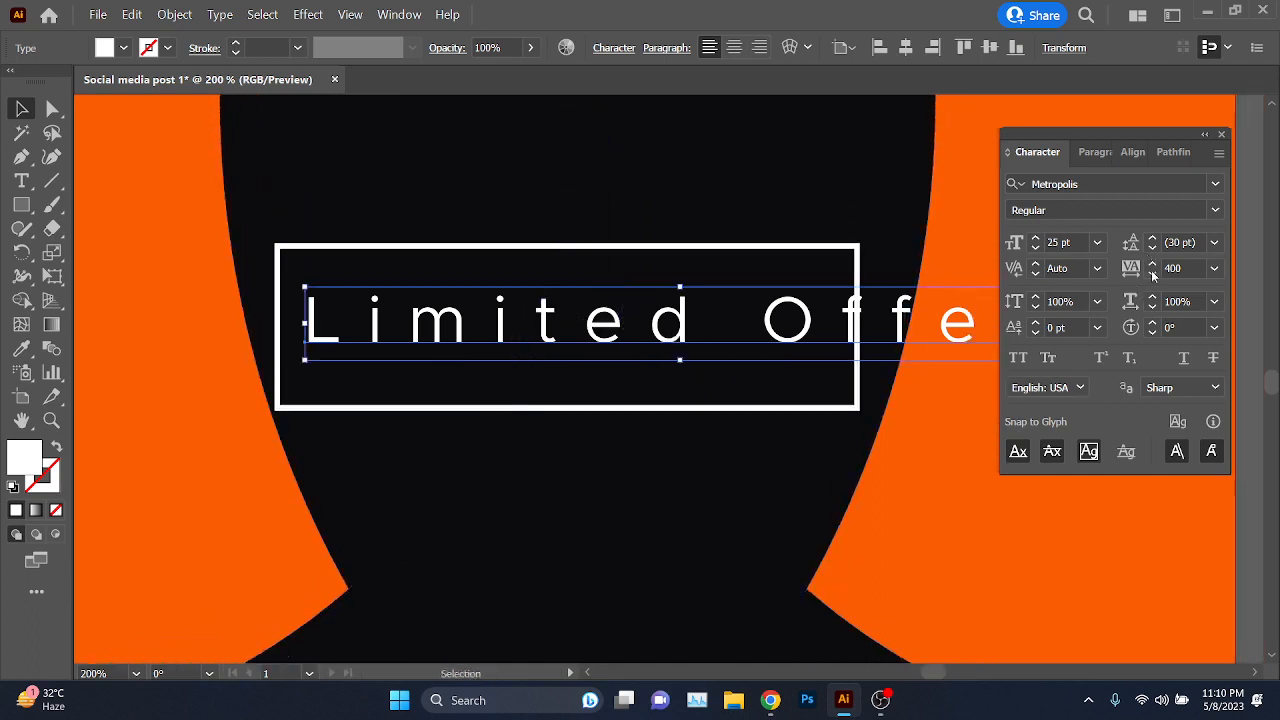
{"action": "left_click", "coordinate": [1214, 269]}
{"action": "left_click", "coordinate": [1226, 428]}
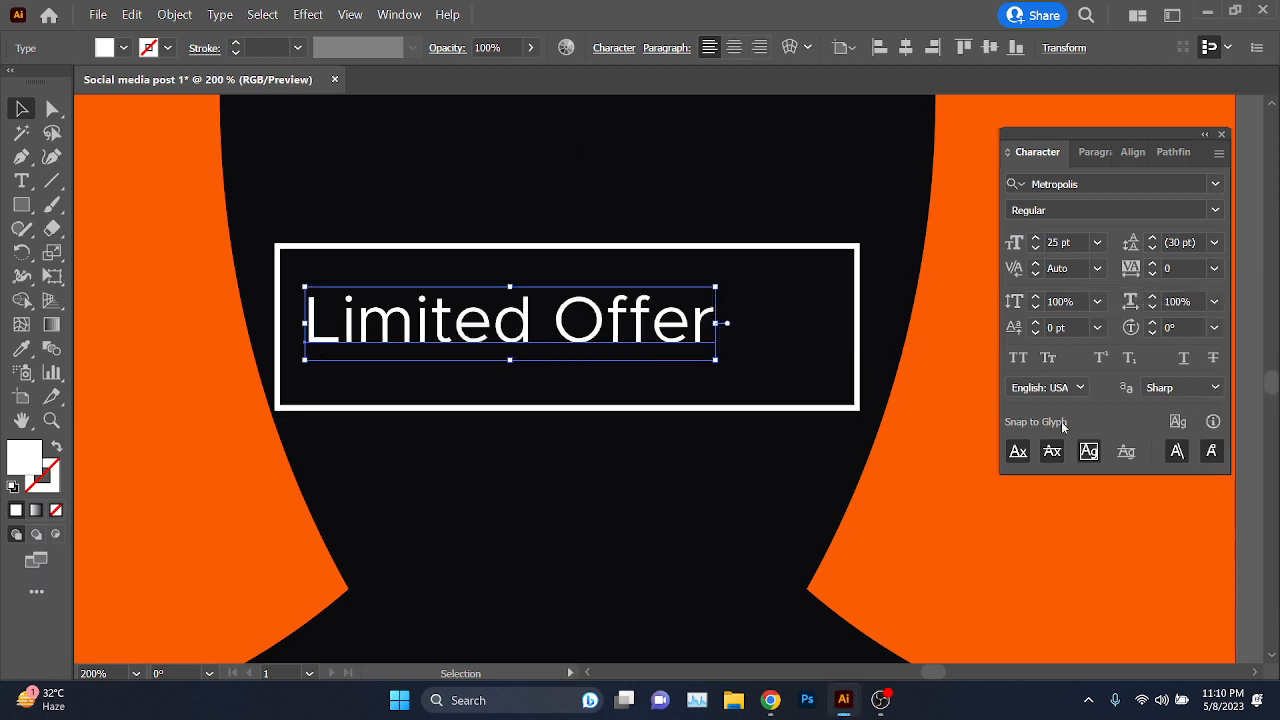
- Set the "Limited Offer" text size to 20 pt and move the text to the middle of the frame
{"action": "scroll", "coordinate": [460, 335], "scroll_direction": "up", "scroll_amount": 2}
{"action": "scroll", "coordinate": [600, 460], "scroll_direction": "down", "scroll_amount": 2}
{"action": "scroll", "coordinate": [599, 455], "scroll_direction": "up", "scroll_amount": 1}
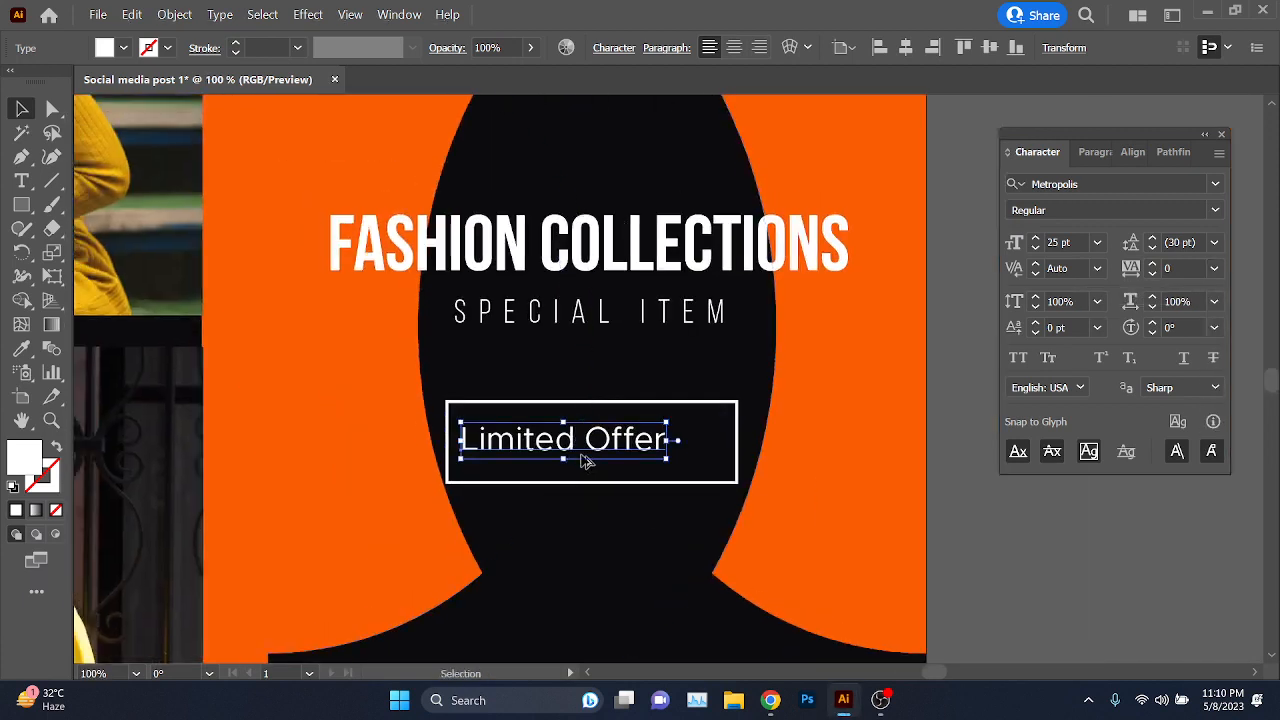
{"action": "scroll", "coordinate": [586, 459], "scroll_direction": "up", "scroll_amount": 2}
{"action": "left_click_drag", "start_coordinate": [600, 424], "coordinate": [632, 433]}
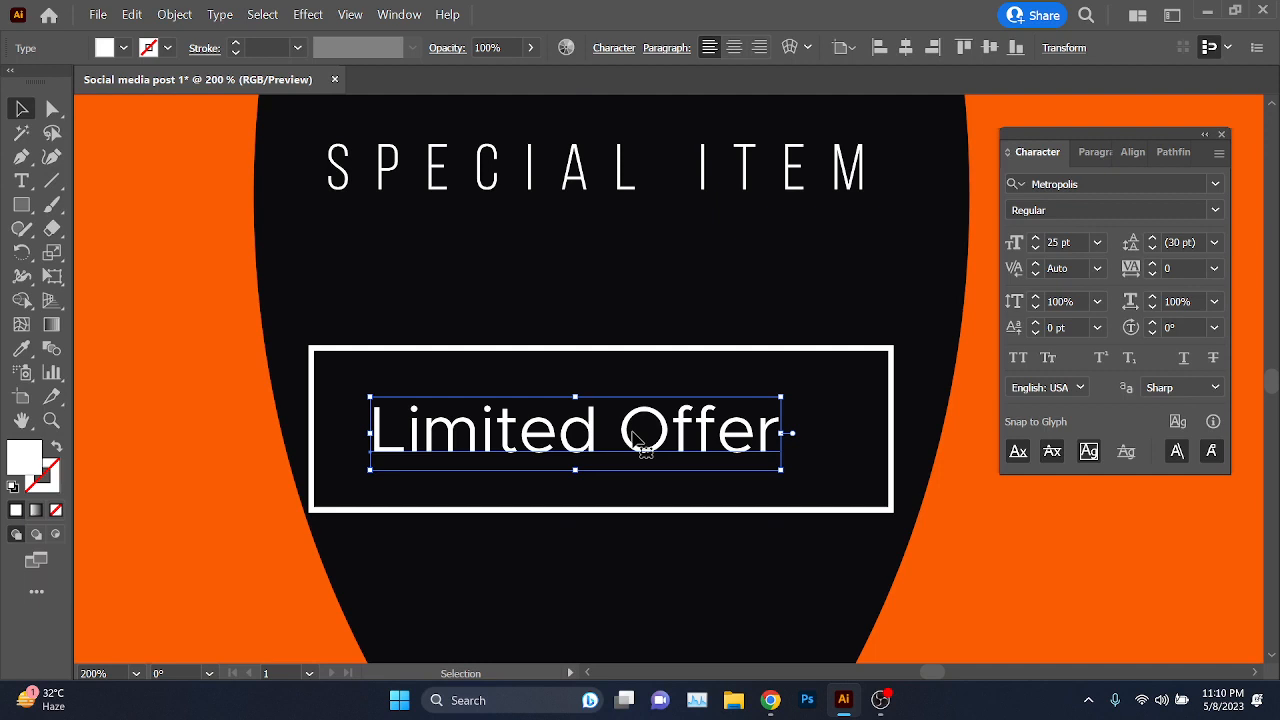
{"action": "left_click", "coordinate": [1036, 248]}
{"action": "left_click", "coordinate": [1036, 248]}
{"action": "left_click", "coordinate": [1036, 248]}
{"action": "left_click", "coordinate": [1036, 248]}
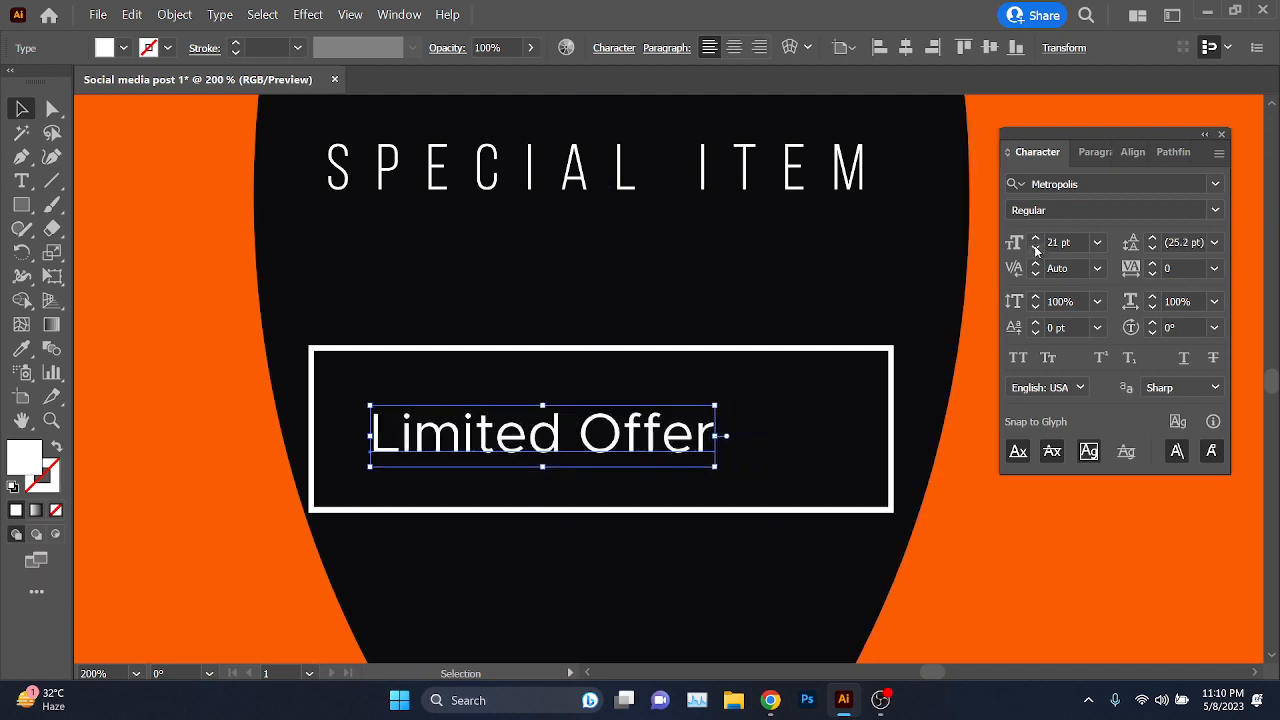
{"action": "left_click", "coordinate": [1036, 248]}
{"action": "left_click_drag", "start_coordinate": [664, 436], "coordinate": [696, 436]}
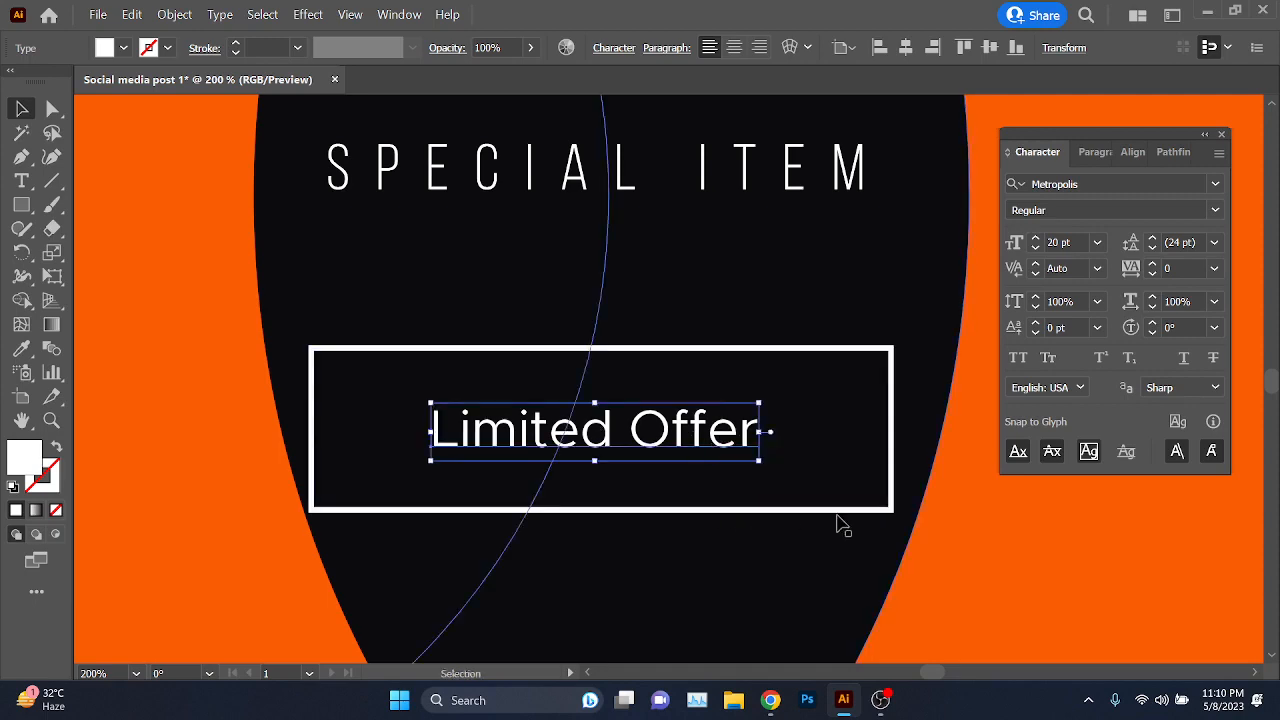
- Shrink the white frame so it fits more tightly around the "Limited Offer" text, and deselect it
{"action": "left_click", "coordinate": [890, 512]}
{"action": "left_click_drag", "start_coordinate": [891, 511], "coordinate": [874, 500]}
{"action": "scroll", "coordinate": [690, 519], "scroll_direction": "down", "scroll_amount": 3}
{"action": "left_click_drag", "start_coordinate": [837, 554], "coordinate": [774, 452]}
{"action": "left_click", "coordinate": [896, 486]}
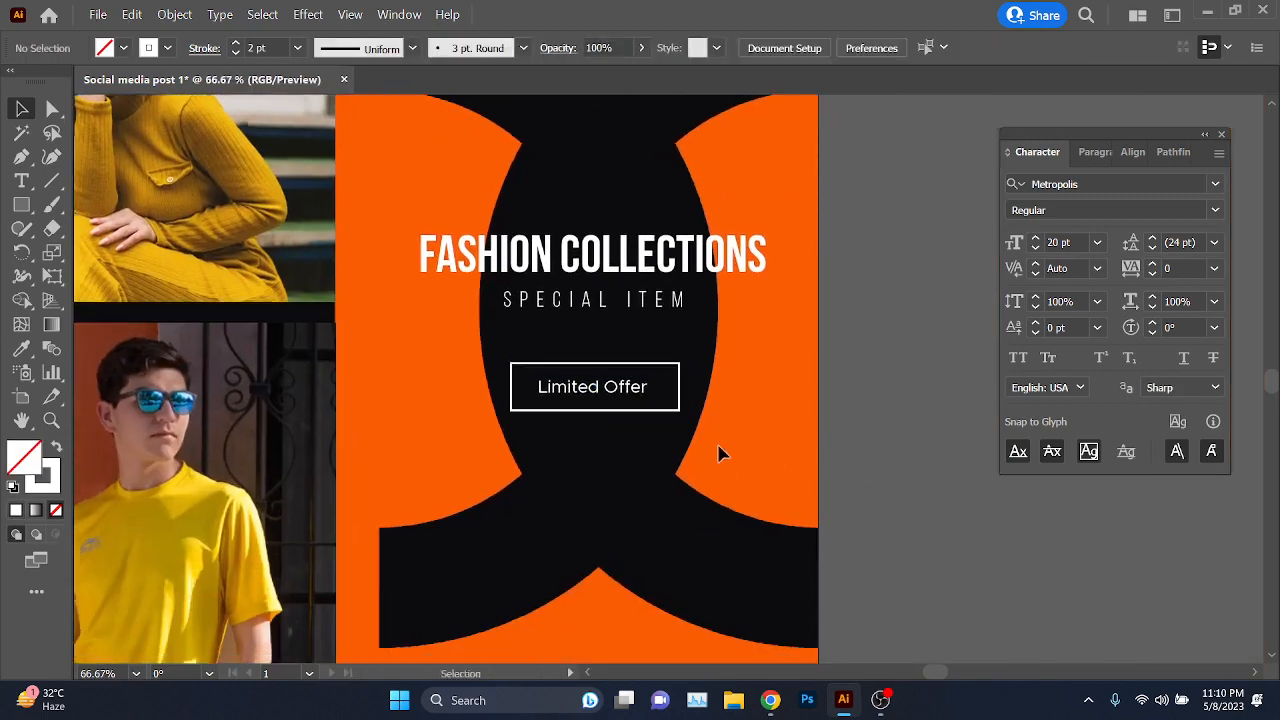
- Examine the framed "Limited Offer" label and its lettering, both up close and within the whole design
{"action": "scroll", "coordinate": [718, 453], "scroll_direction": "up", "scroll_amount": 1}
{"action": "scroll", "coordinate": [657, 454], "scroll_direction": "down", "scroll_amount": 3}
{"action": "scroll", "coordinate": [612, 452], "scroll_direction": "up", "scroll_amount": 4}
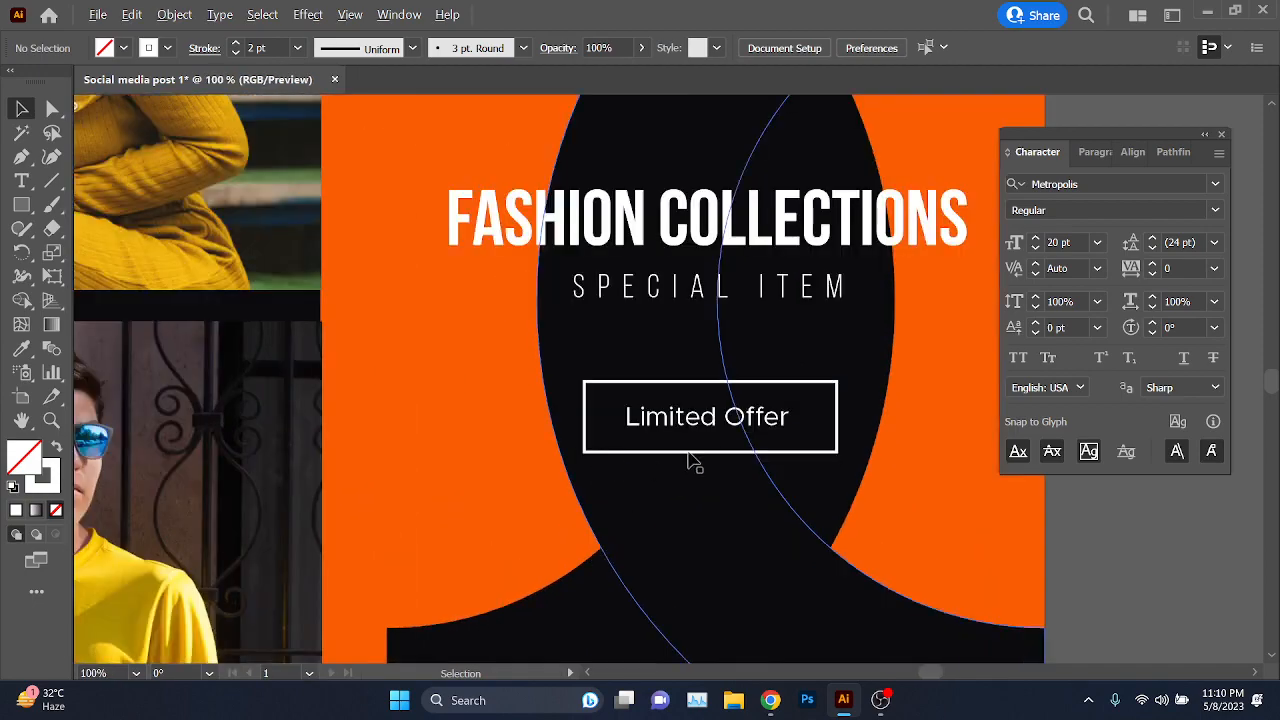
{"action": "scroll", "coordinate": [742, 412], "scroll_direction": "down", "scroll_amount": 3}
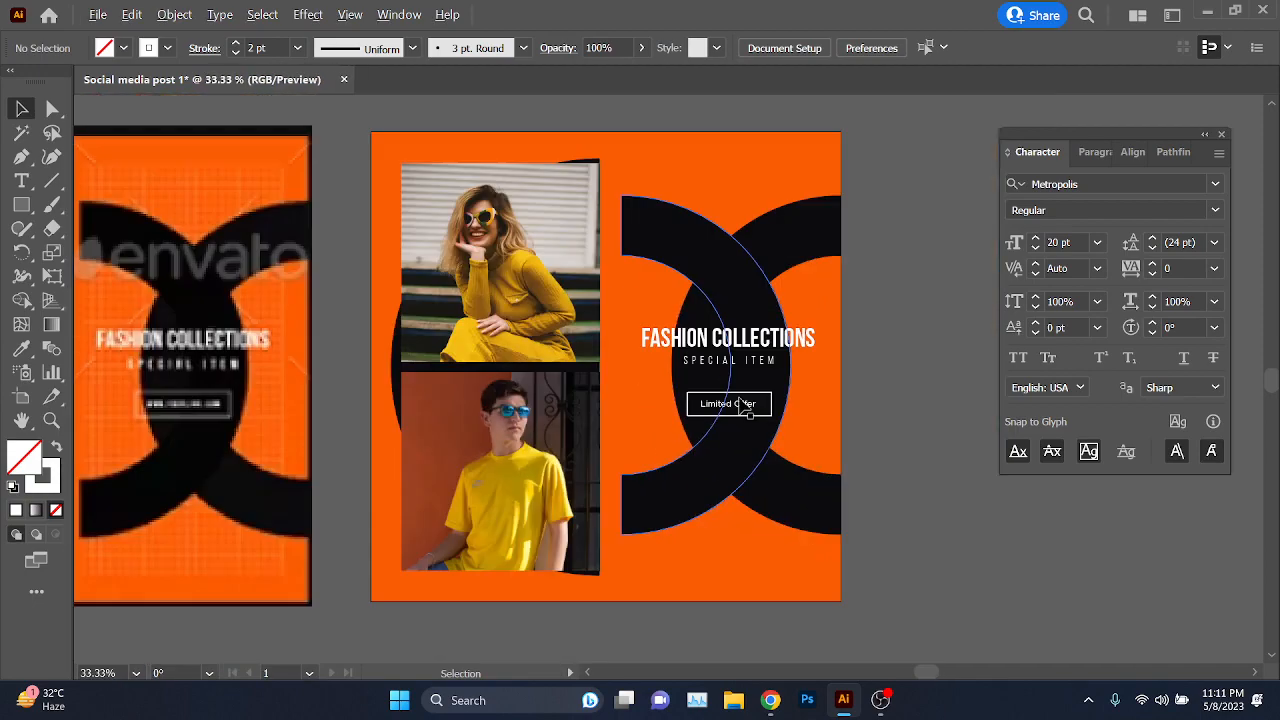
{"action": "scroll", "coordinate": [745, 410], "scroll_direction": "up", "scroll_amount": 1}
{"action": "scroll", "coordinate": [794, 451], "scroll_direction": "up", "scroll_amount": 2}
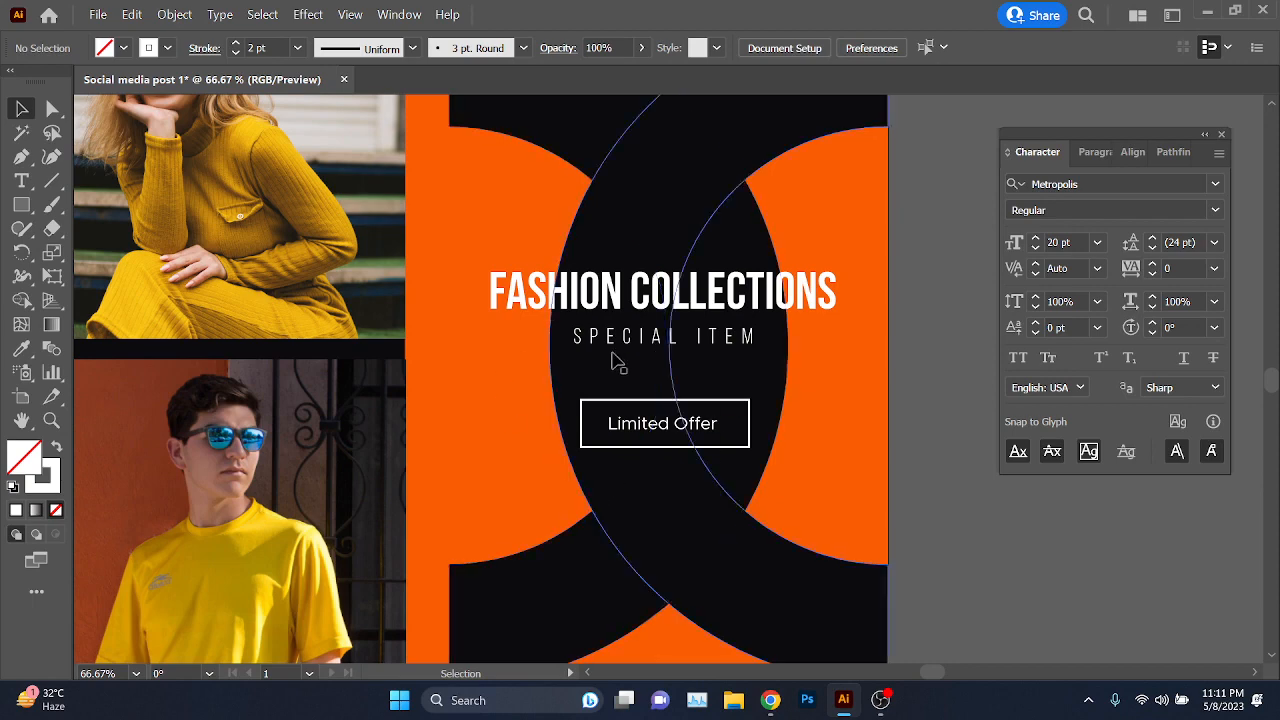
{"action": "scroll", "coordinate": [636, 456], "scroll_direction": "up", "scroll_amount": 5}
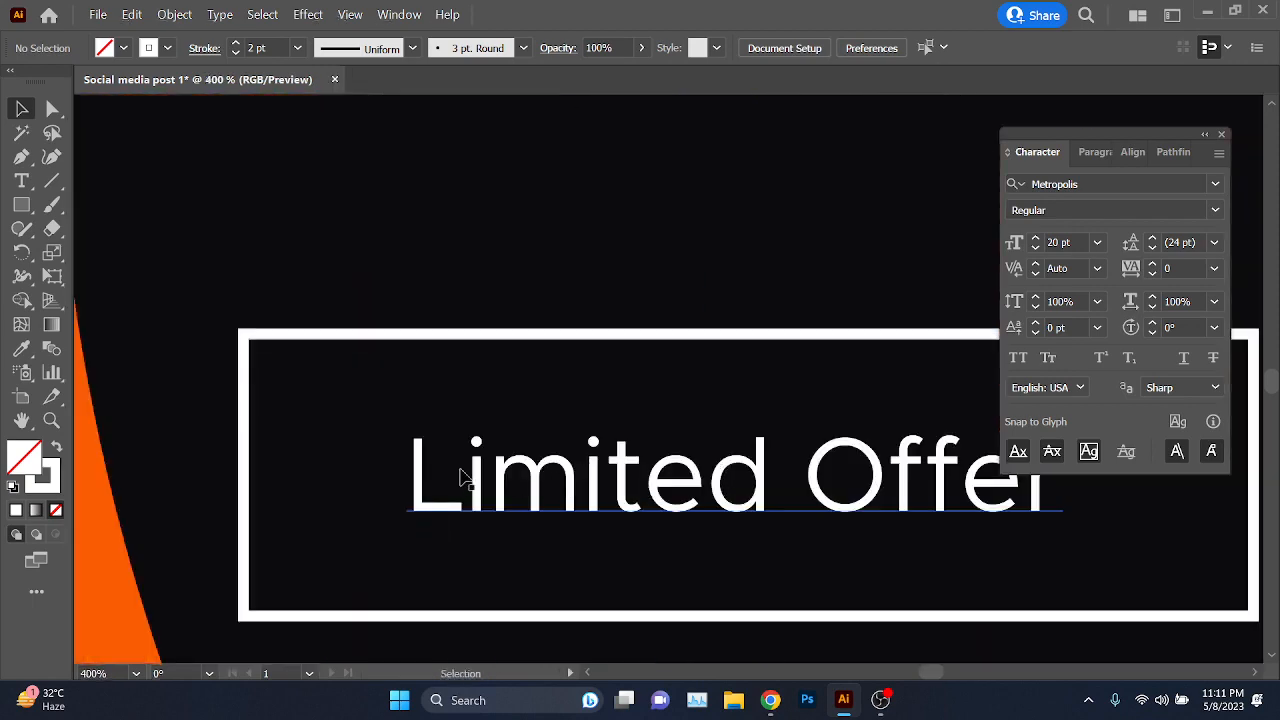
{"action": "scroll", "coordinate": [462, 477], "scroll_direction": "up", "scroll_amount": 3}
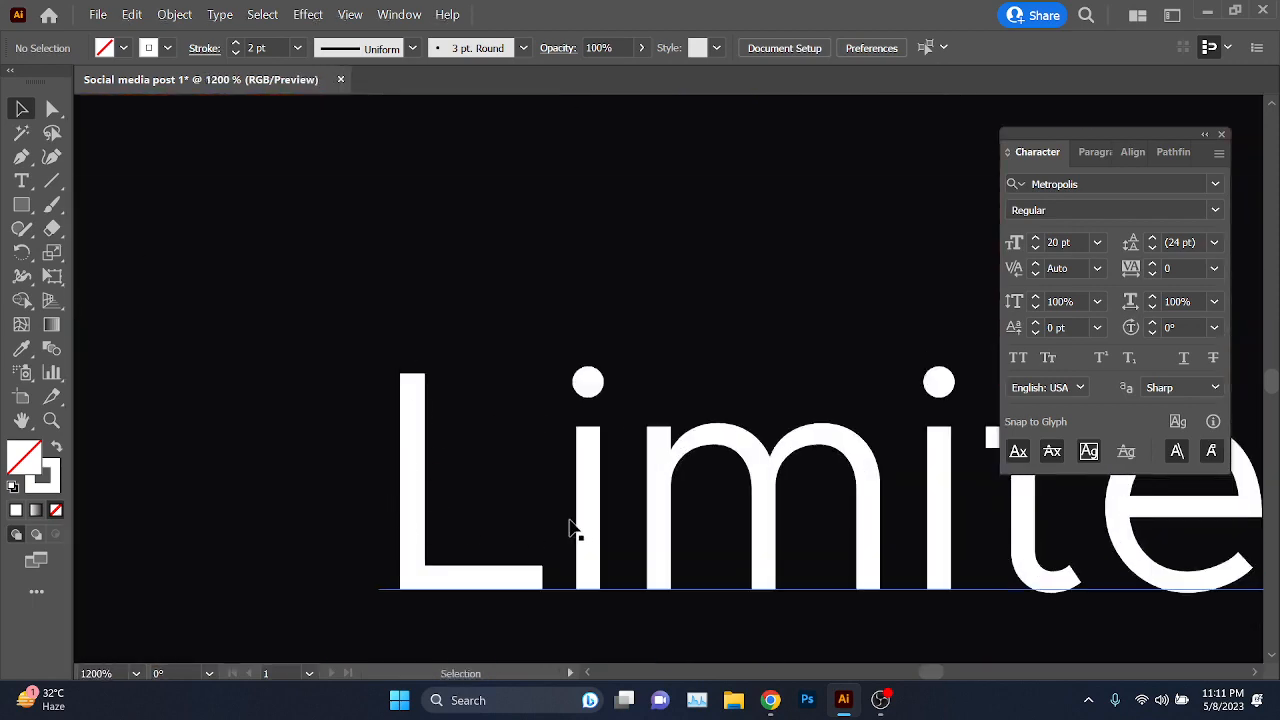
{"action": "scroll", "coordinate": [575, 527], "scroll_direction": "down", "scroll_amount": 3}
{"action": "scroll", "coordinate": [663, 491], "scroll_direction": "down", "scroll_amount": 3}
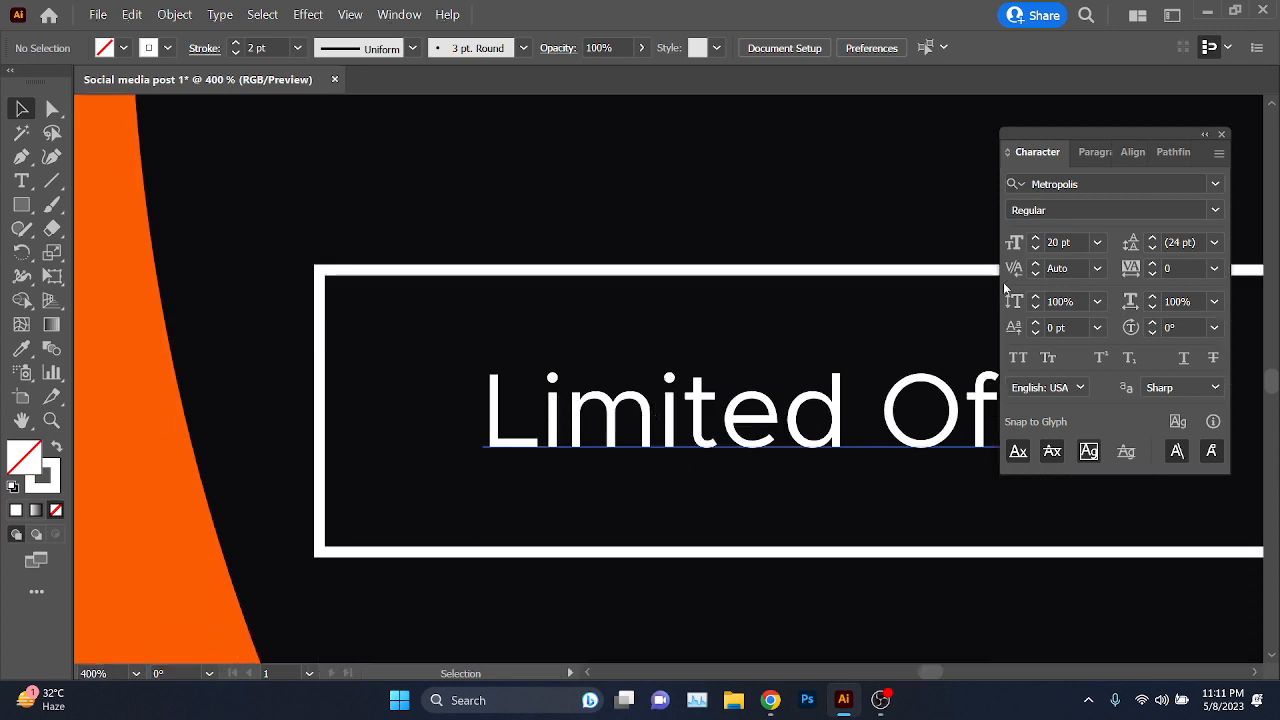
- Change the "Limited Offer" text's Metropolis font style to Light and deselect the text
{"action": "scroll", "coordinate": [590, 440], "scroll_direction": "right", "scroll_amount": 3}
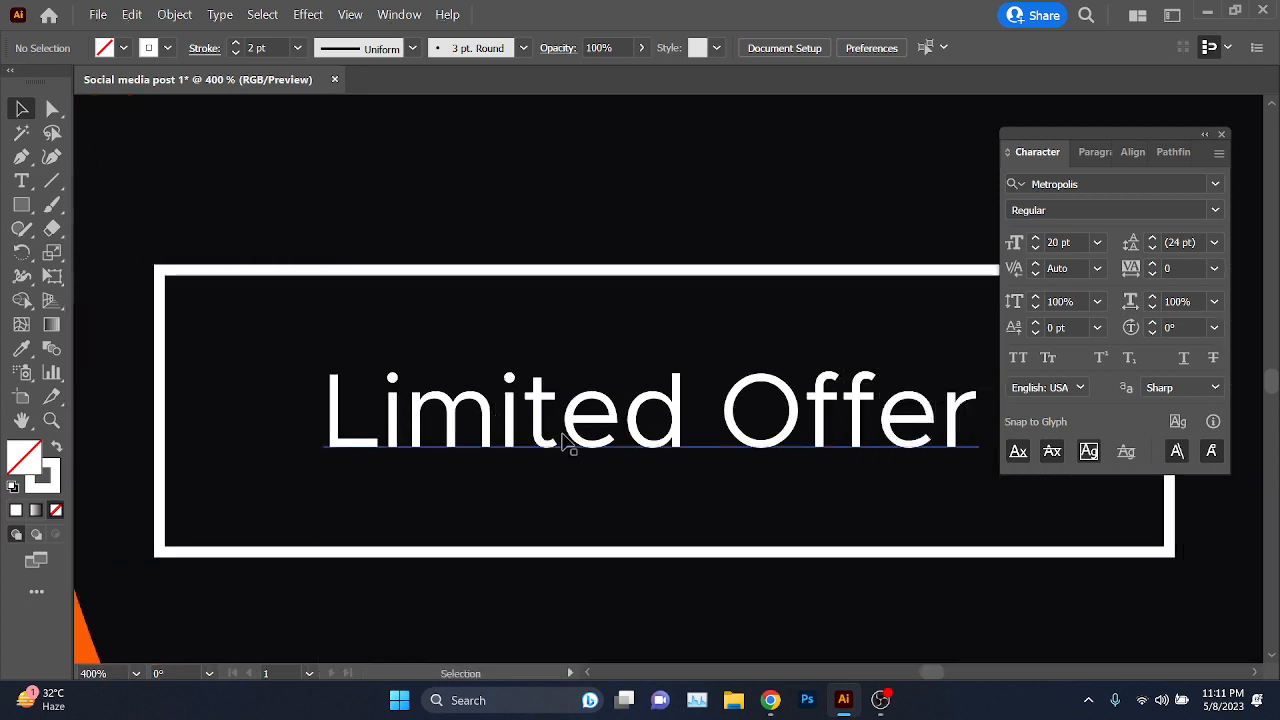
{"action": "left_click", "coordinate": [590, 420]}
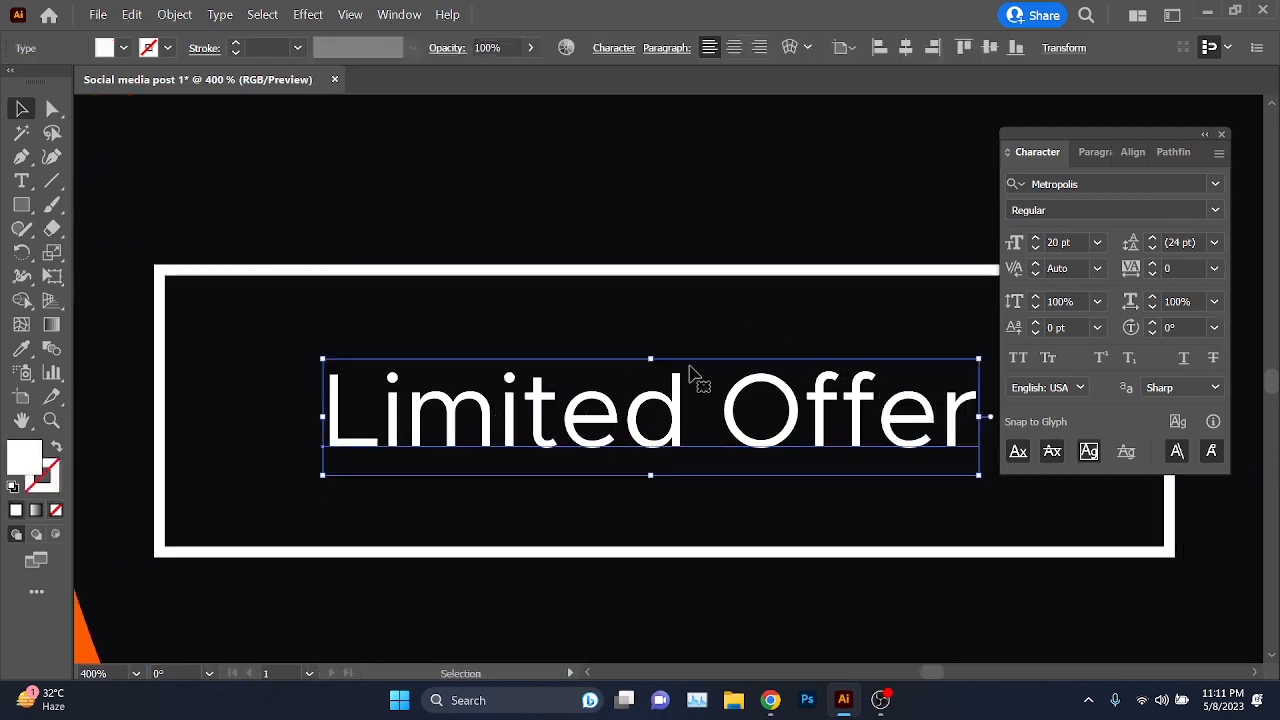
{"action": "left_click", "coordinate": [1214, 210]}
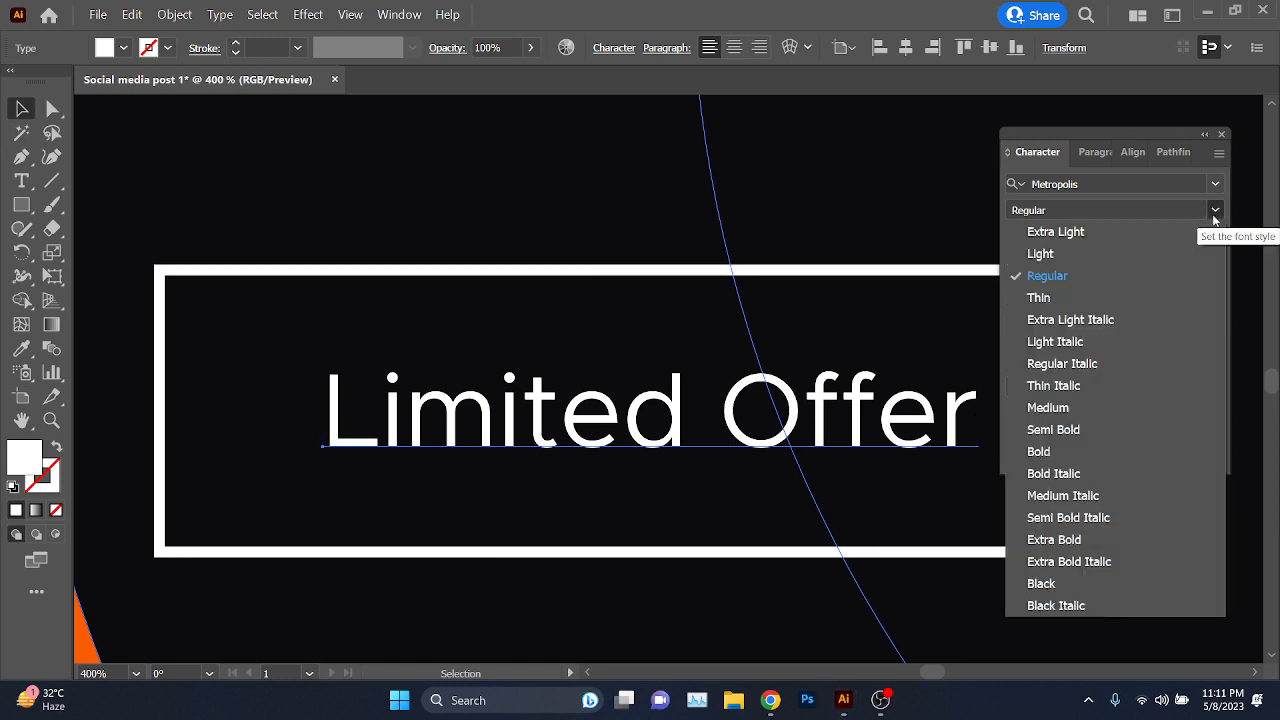
{"action": "left_click", "coordinate": [1138, 255]}
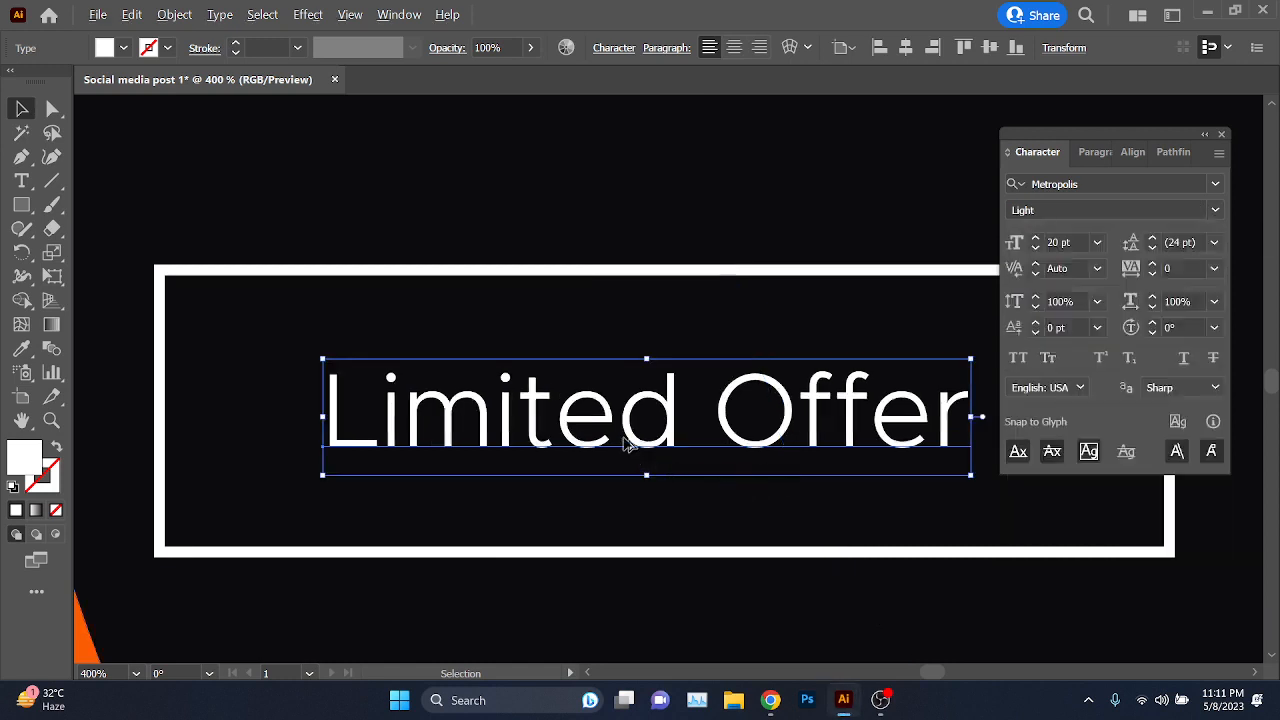
{"action": "key", "text": "ctrl+z"}
{"action": "key", "text": "ctrl+shift+z"}
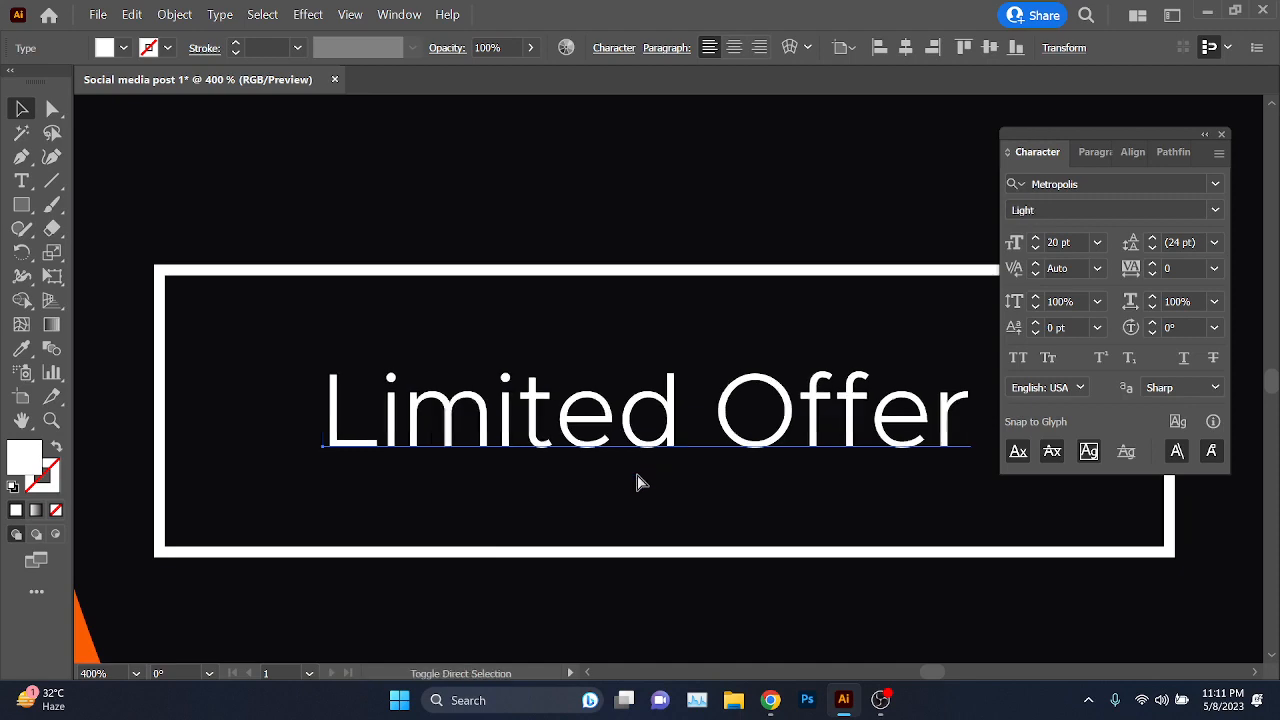
{"action": "scroll", "coordinate": [555, 450], "scroll_direction": "down", "scroll_amount": 2}
{"action": "scroll", "coordinate": [666, 443], "scroll_direction": "down", "scroll_amount": 2}
{"action": "left_click_drag", "start_coordinate": [894, 476], "coordinate": [810, 461]}
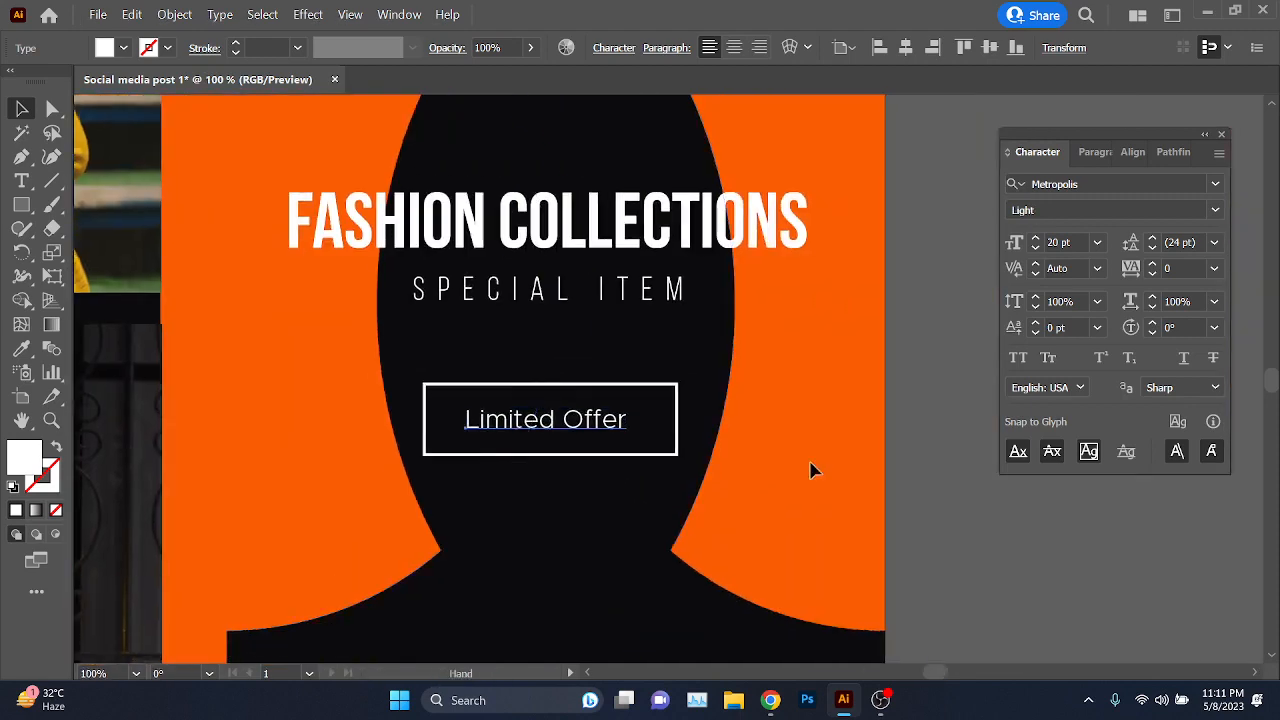
{"action": "left_click", "coordinate": [864, 514]}
{"action": "scroll", "coordinate": [864, 514], "scroll_direction": "down", "scroll_amount": 2}
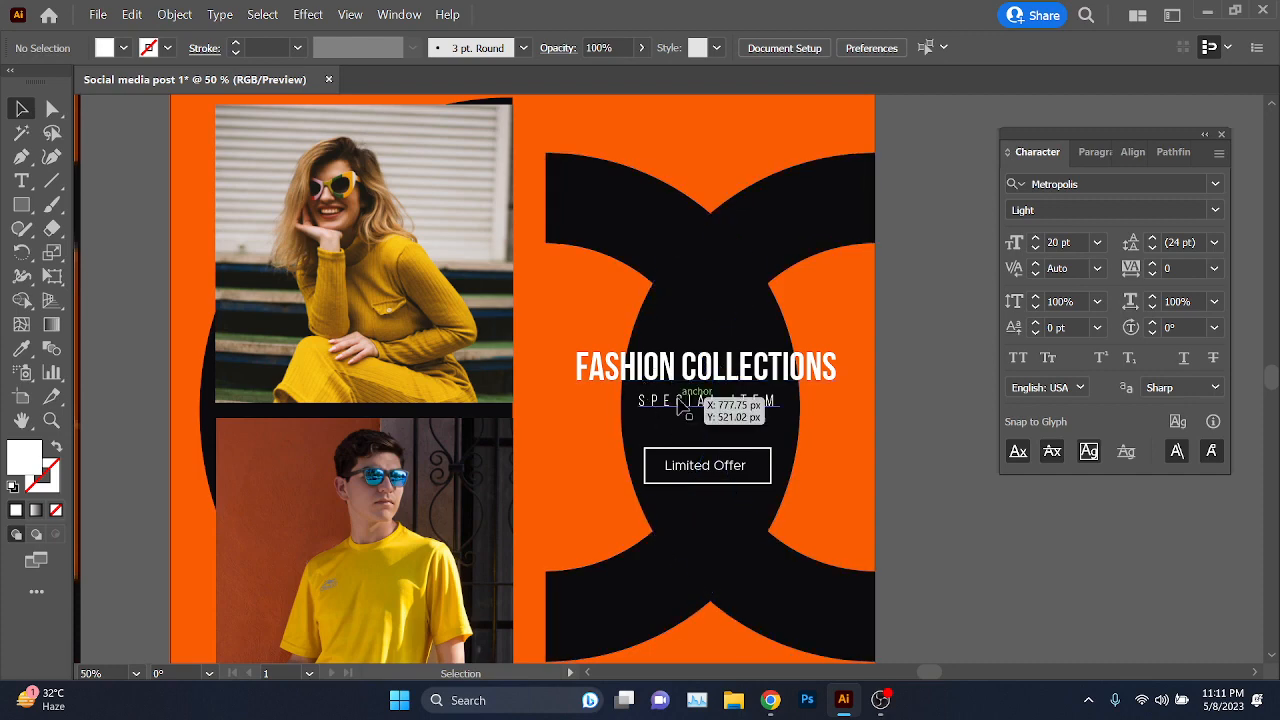
{"action": "scroll", "coordinate": [720, 506], "scroll_direction": "up", "scroll_amount": 3}
- Switch to Chrome to check the Google Meet in-call messages, and return to Illustrator
{"action": "mouse_move", "coordinate": [783, 706]}
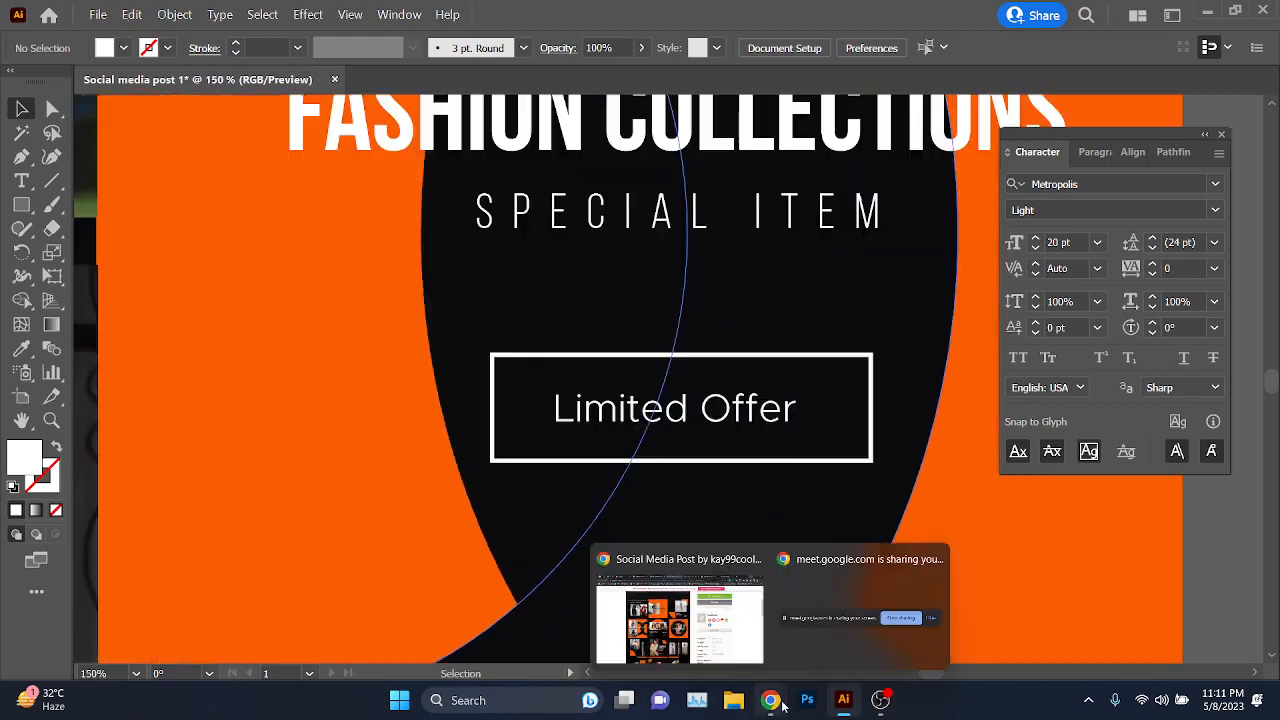
{"action": "left_click", "coordinate": [680, 615]}
{"action": "left_click", "coordinate": [720, 14]}
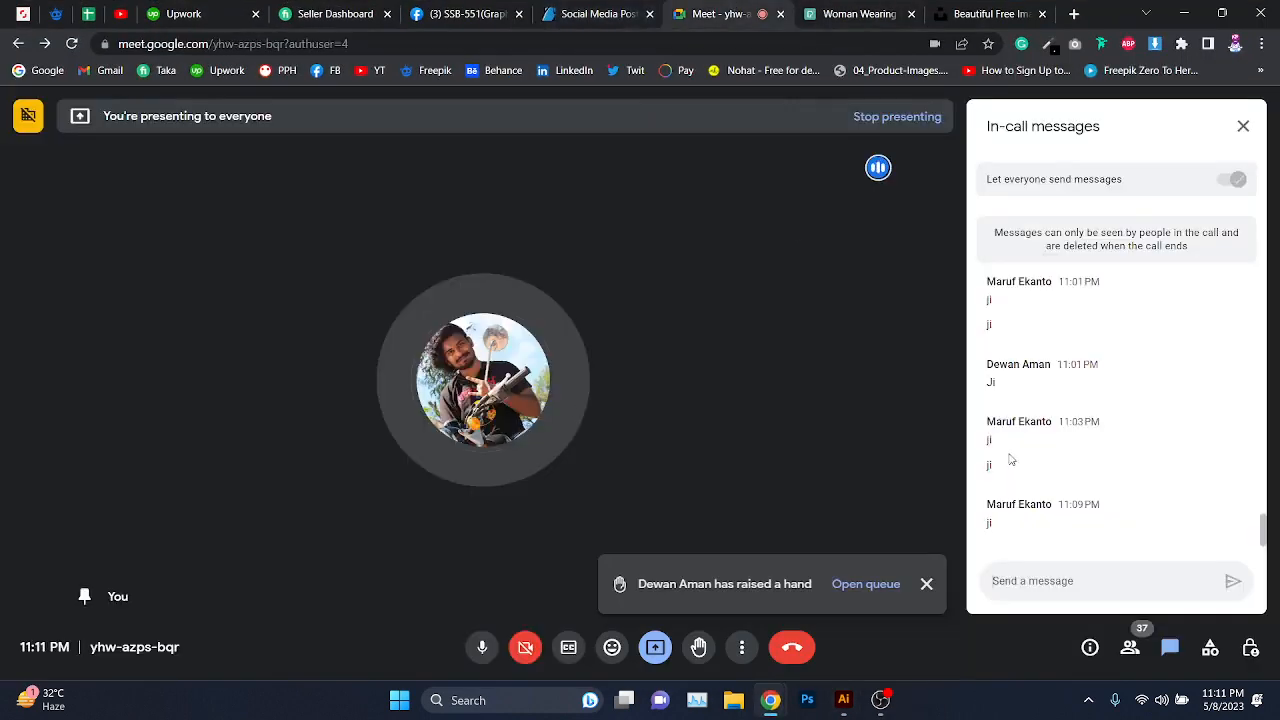
{"action": "left_click", "coordinate": [1186, 8]}
- Try the Regular font style on the "Limited Offer" text and set it back to Light
{"action": "scroll", "coordinate": [800, 470], "scroll_direction": "up", "scroll_amount": 3}
{"action": "scroll", "coordinate": [680, 420], "scroll_direction": "down", "scroll_amount": 1}
{"action": "left_click", "coordinate": [640, 384]}
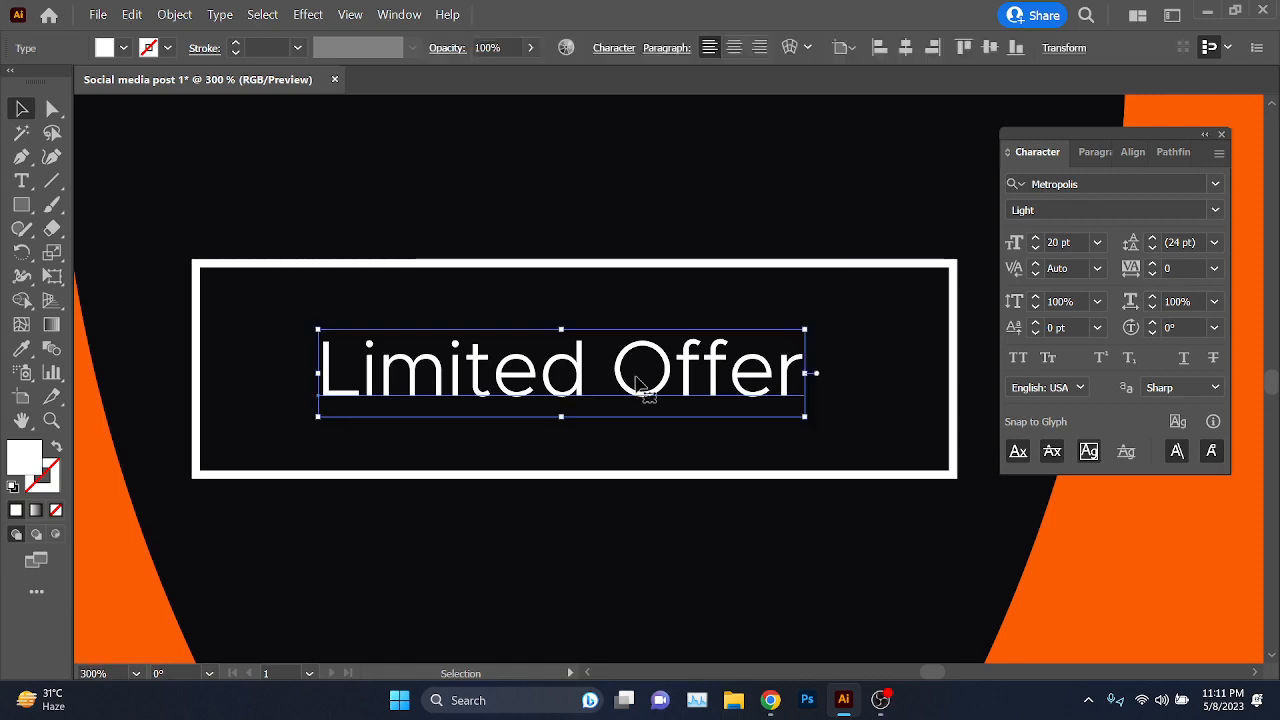
{"action": "left_click", "coordinate": [1213, 211]}
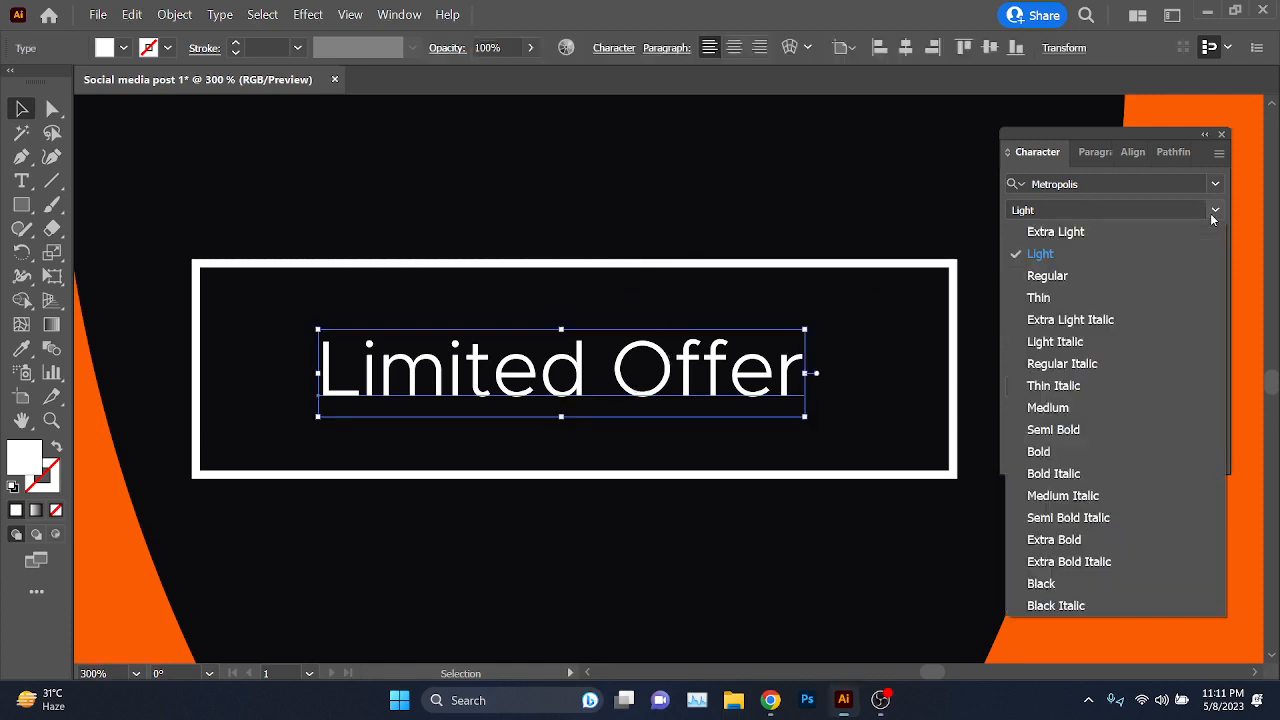
{"action": "left_click", "coordinate": [1155, 285]}
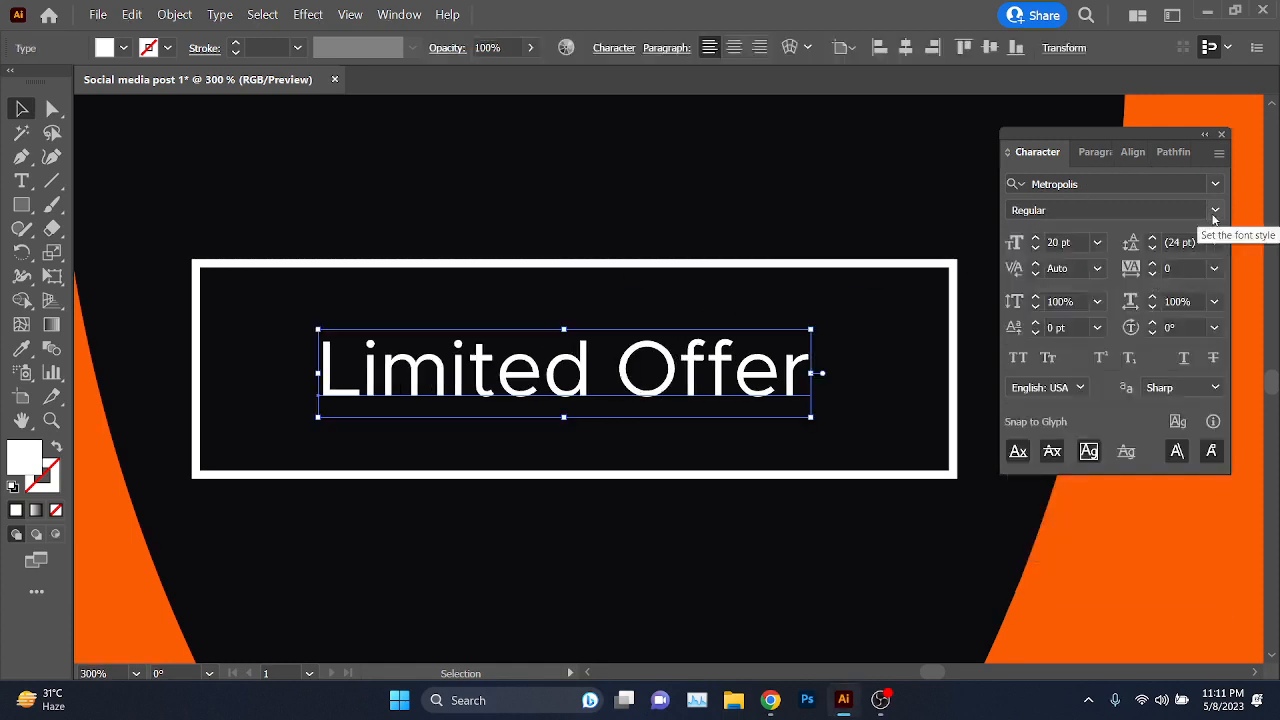
{"action": "left_click", "coordinate": [1214, 210]}
{"action": "left_click", "coordinate": [1164, 252]}
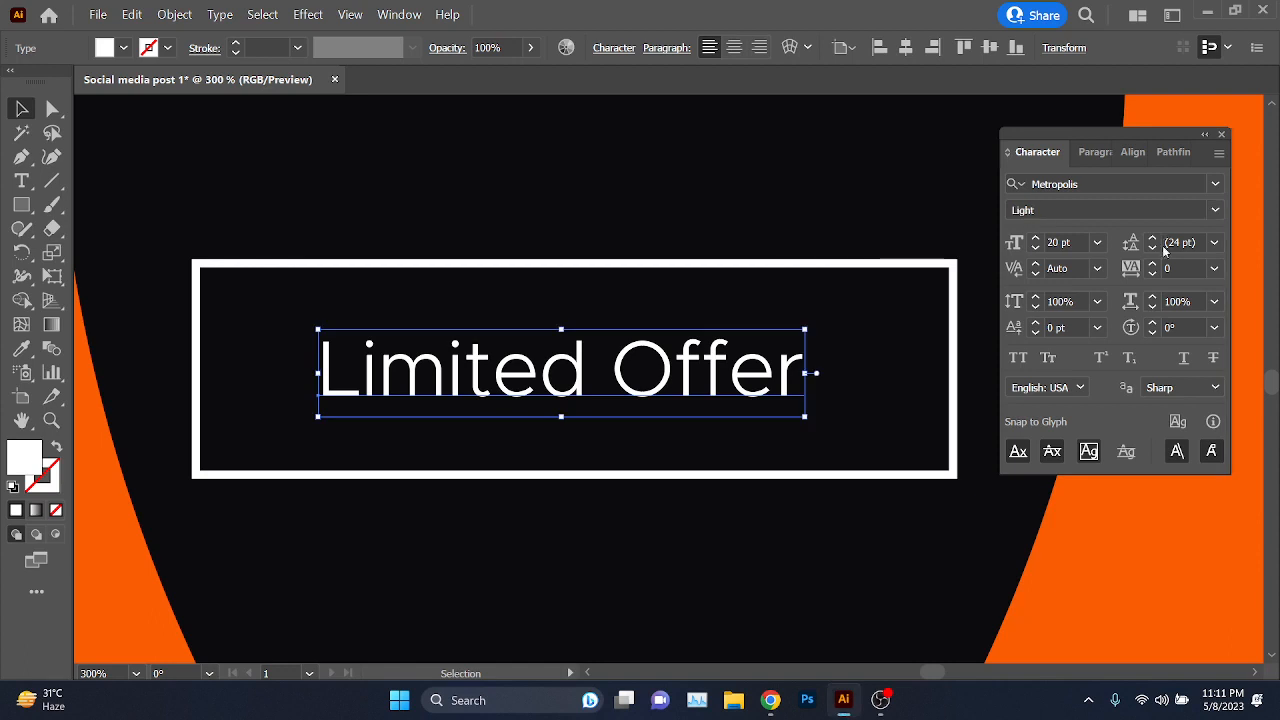
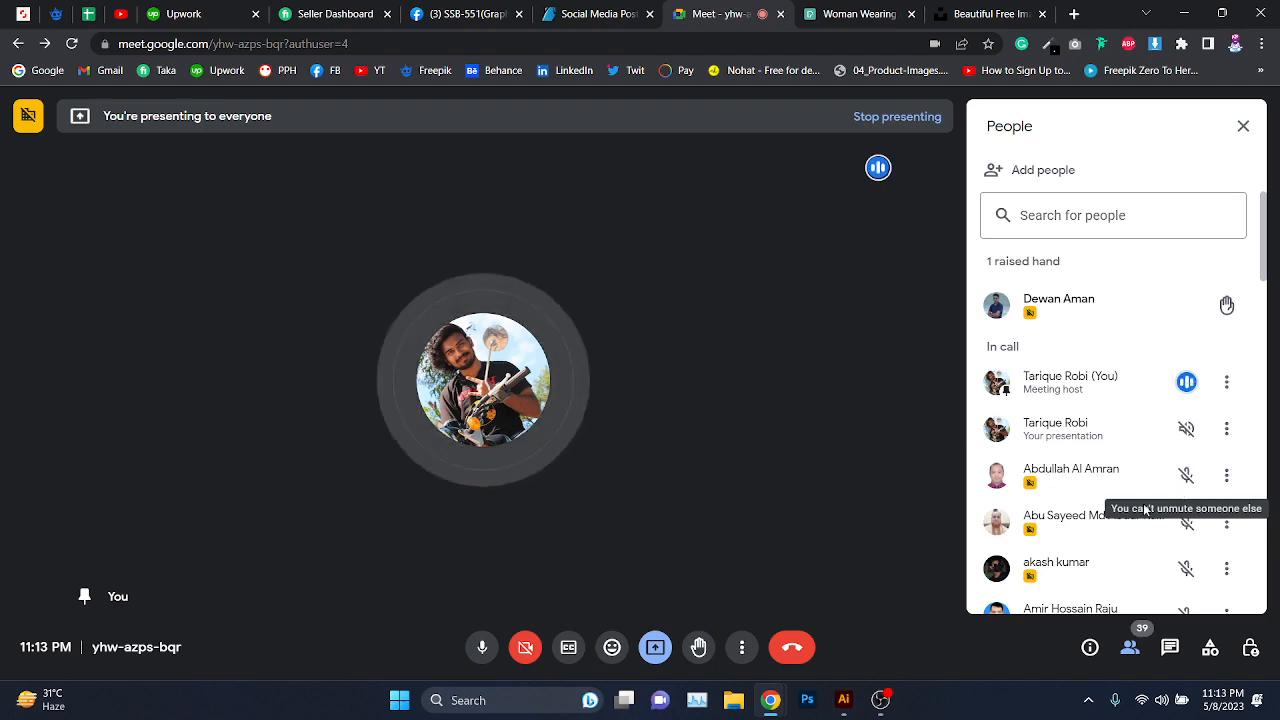
- Close the Pexels thank-you dialog and the preview of the woman with yellow balloons
{"action": "left_click", "coordinate": [831, 8]}
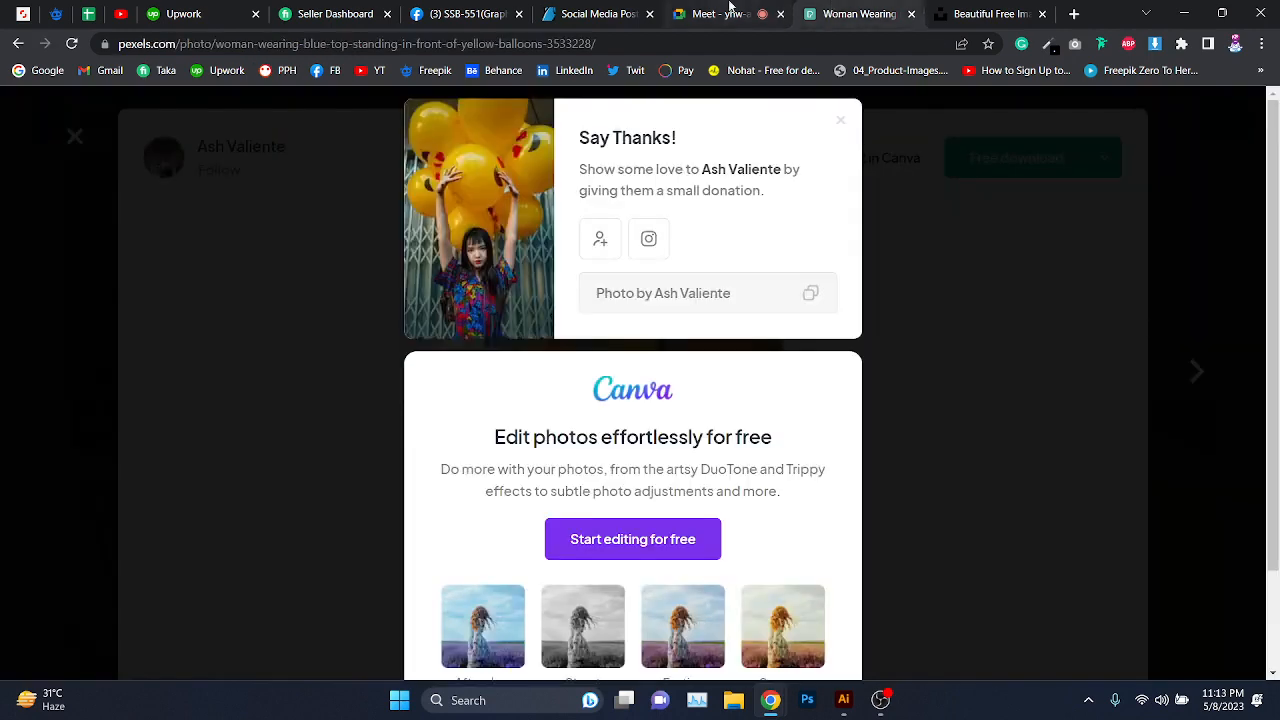
{"action": "left_click", "coordinate": [730, 14]}
{"action": "left_click", "coordinate": [848, 10]}
{"action": "left_click", "coordinate": [931, 199]}
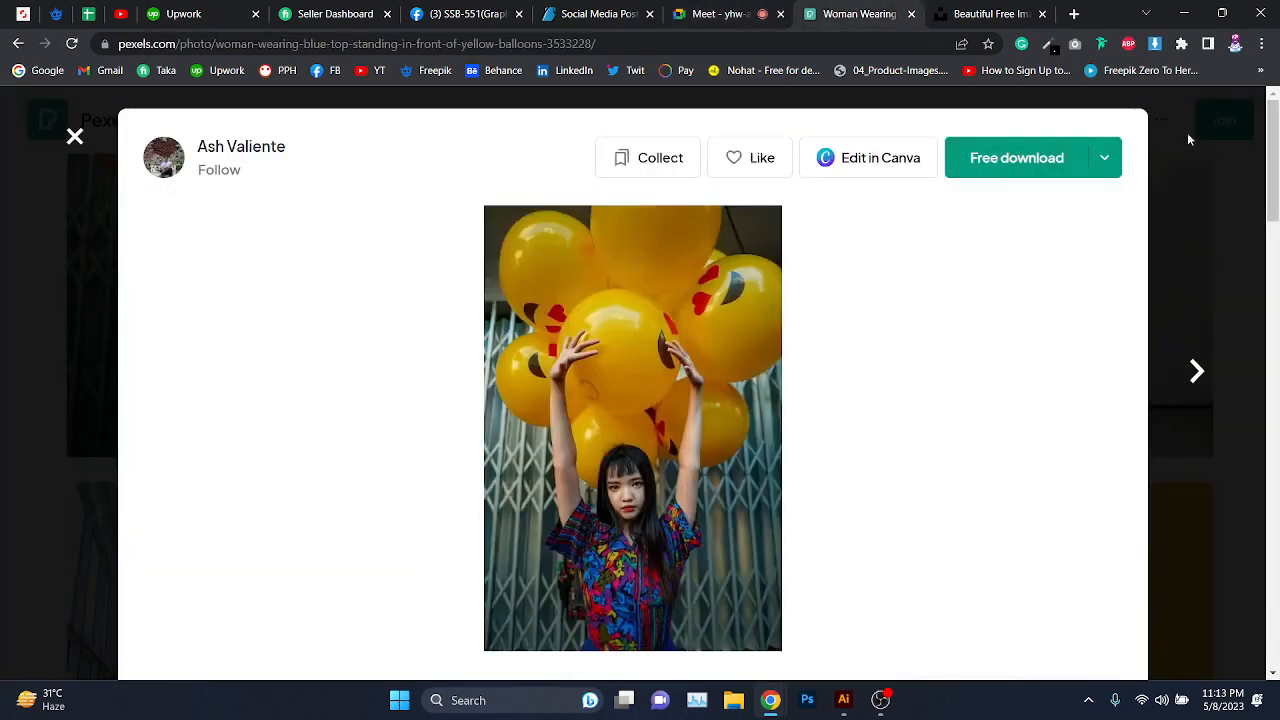
{"action": "left_click", "coordinate": [1187, 132]}
- Go back to the Google Meet call and look through its participant list
{"action": "left_click", "coordinate": [716, 14]}
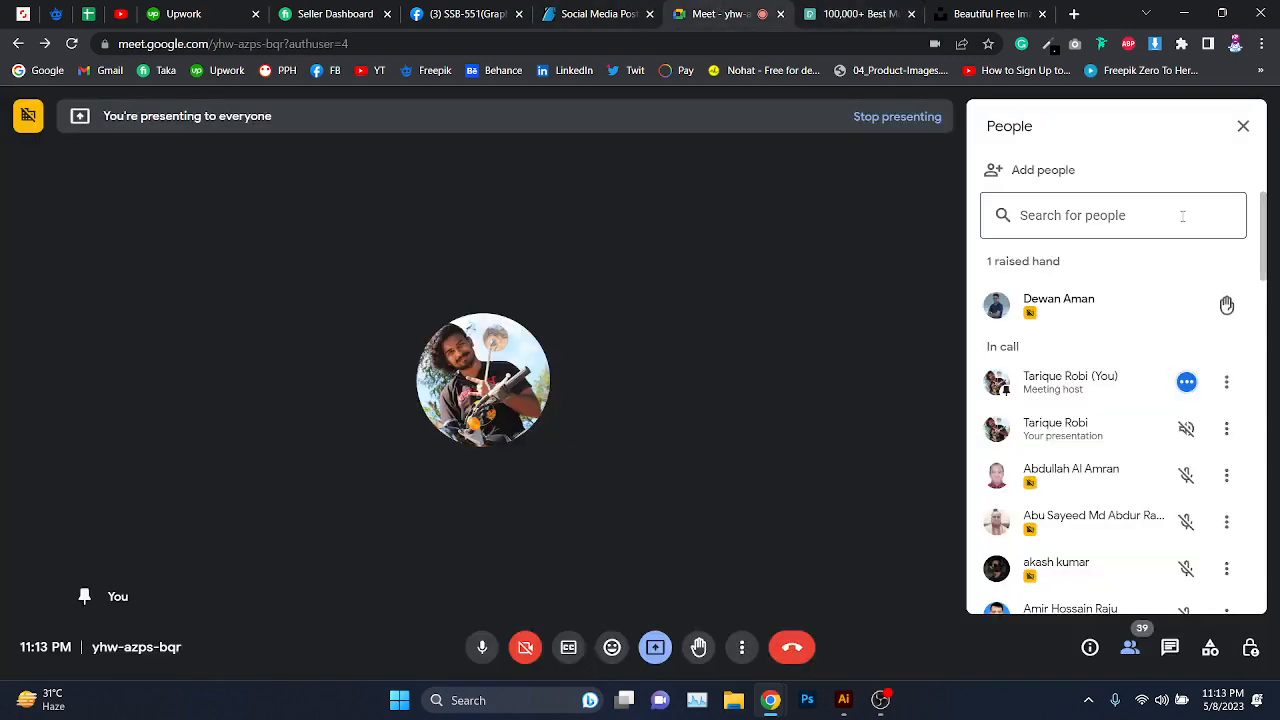
{"action": "left_click", "coordinate": [1170, 647]}
{"action": "left_click", "coordinate": [1127, 648]}
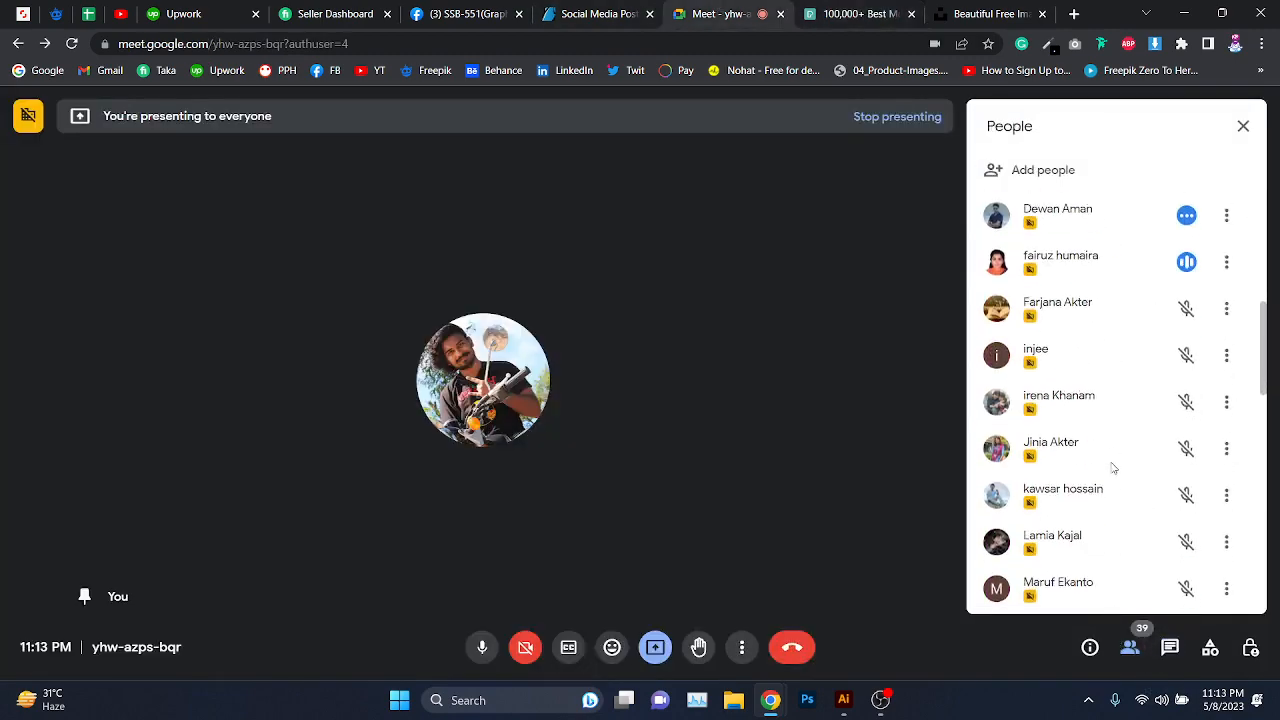
{"action": "scroll", "coordinate": [1109, 457], "scroll_direction": "down", "scroll_amount": 3}
{"action": "scroll", "coordinate": [1112, 447], "scroll_direction": "up", "scroll_amount": 5}
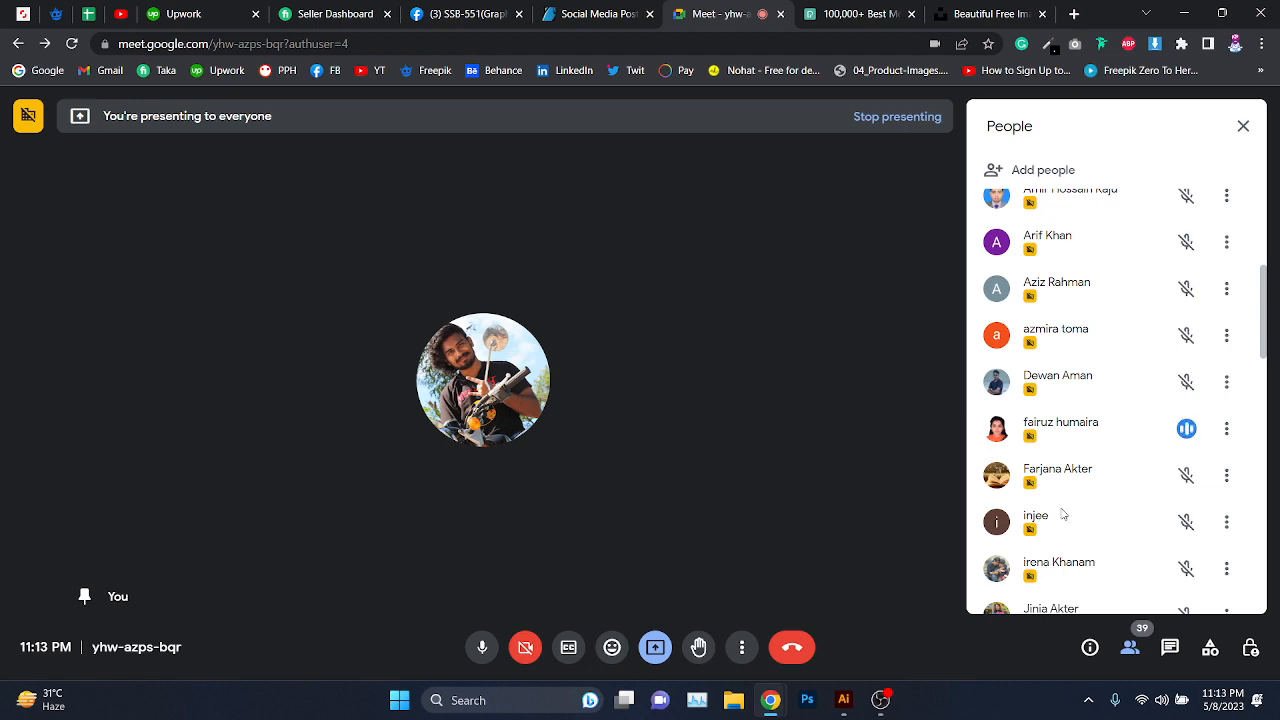
- Switch back to Illustrator and, with nothing selected, set the font to Montserrat Regular
{"action": "mouse_move", "coordinate": [843, 700]}
{"action": "left_click", "coordinate": [836, 636]}
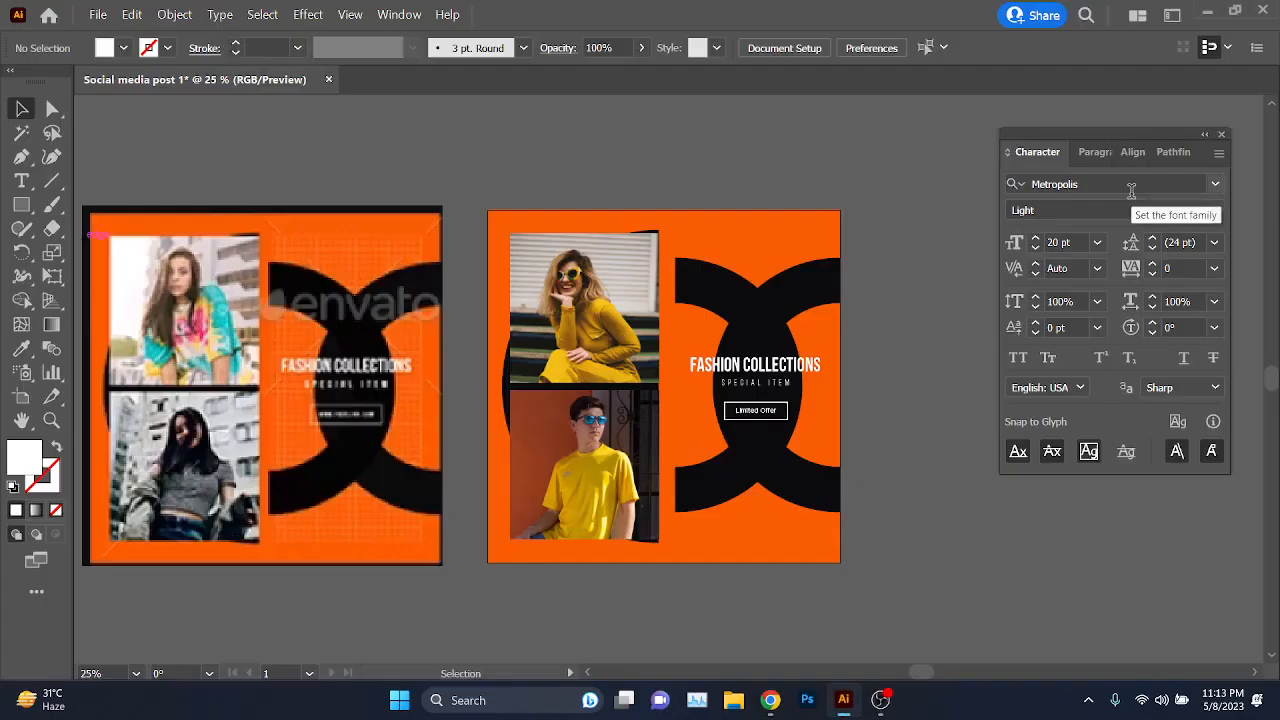
{"action": "left_click", "coordinate": [1131, 188]}
{"action": "type", "text": "mont"}
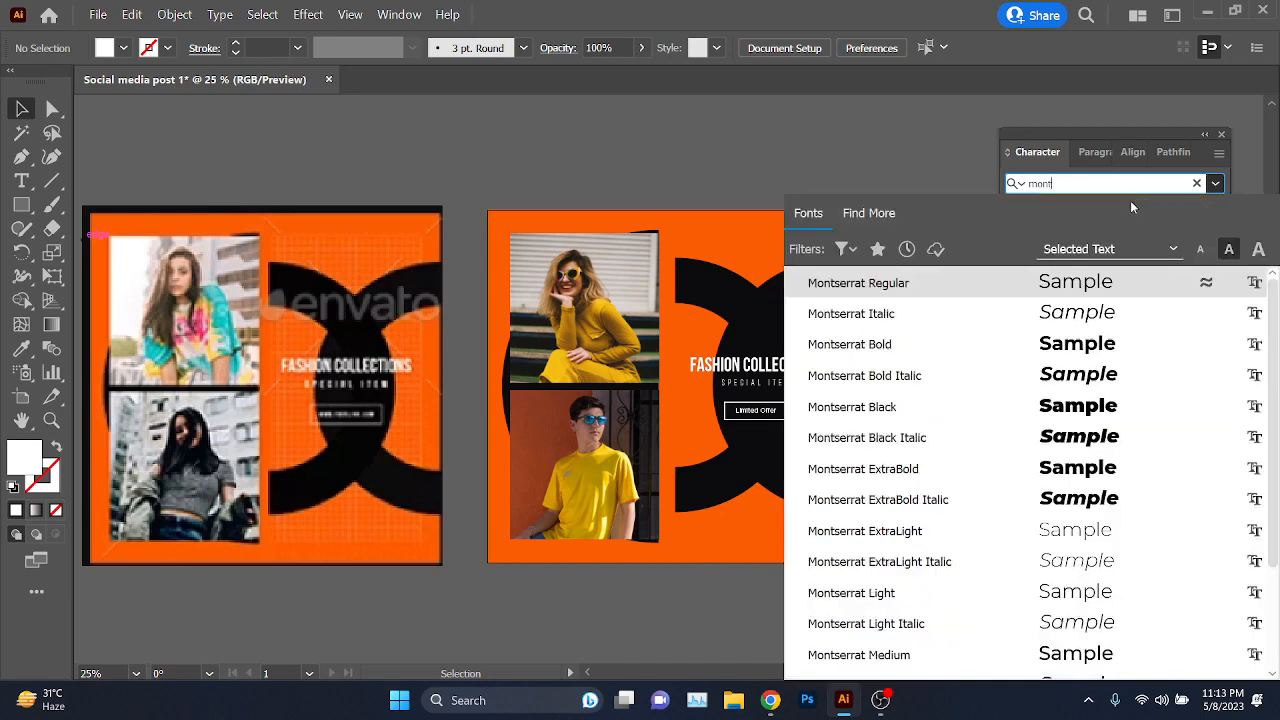
{"action": "key", "text": "Return"}
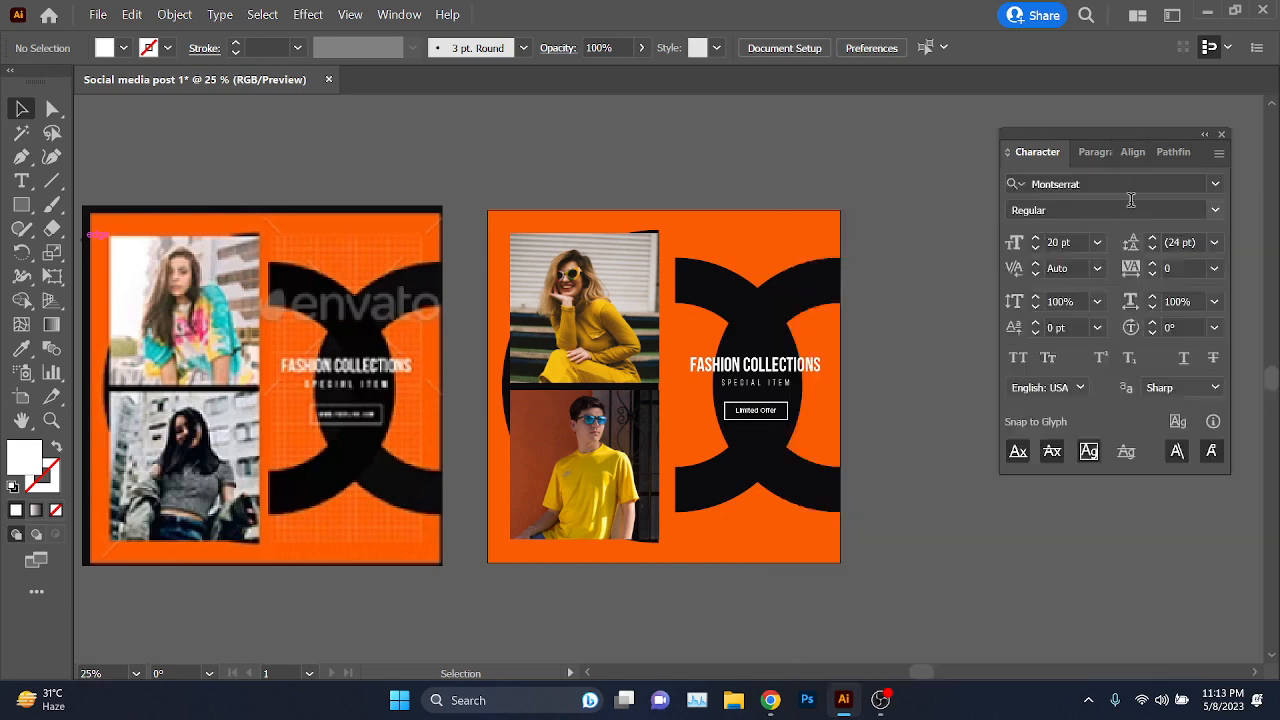
- Examine the available Montserrat font styles without applying a different one
{"action": "left_click", "coordinate": [1215, 210]}
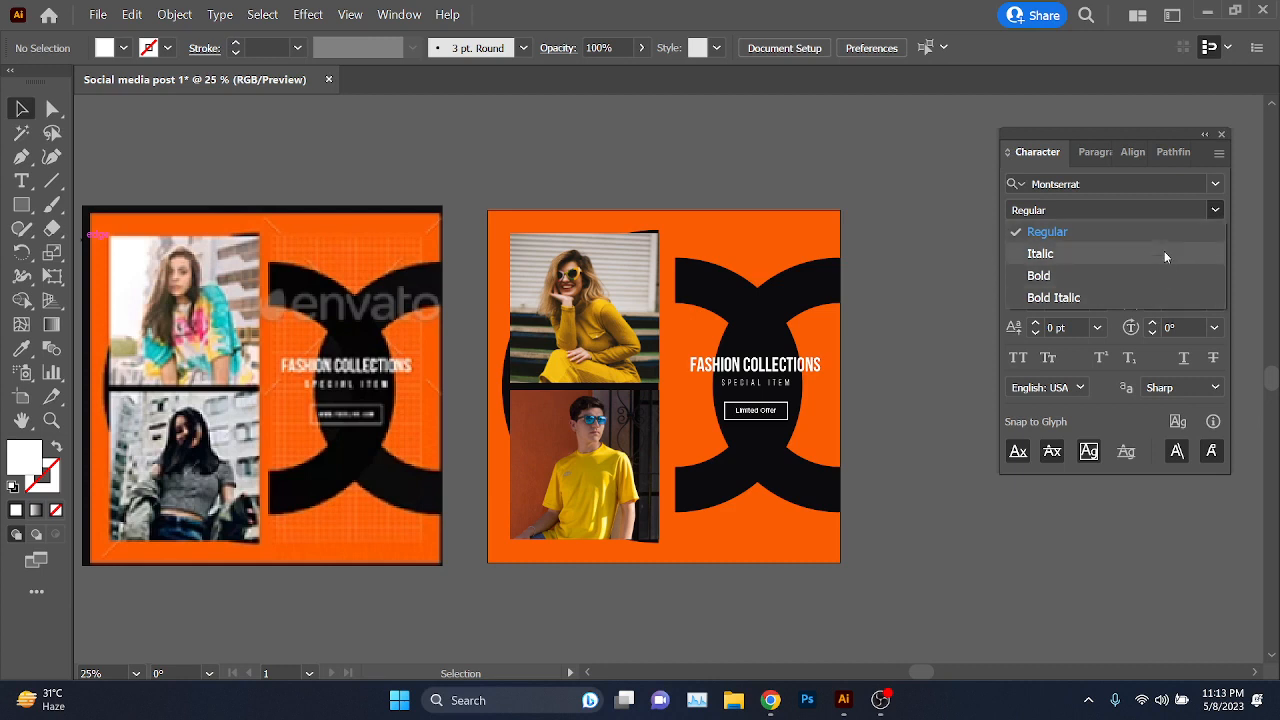
{"action": "left_click", "coordinate": [1169, 184]}
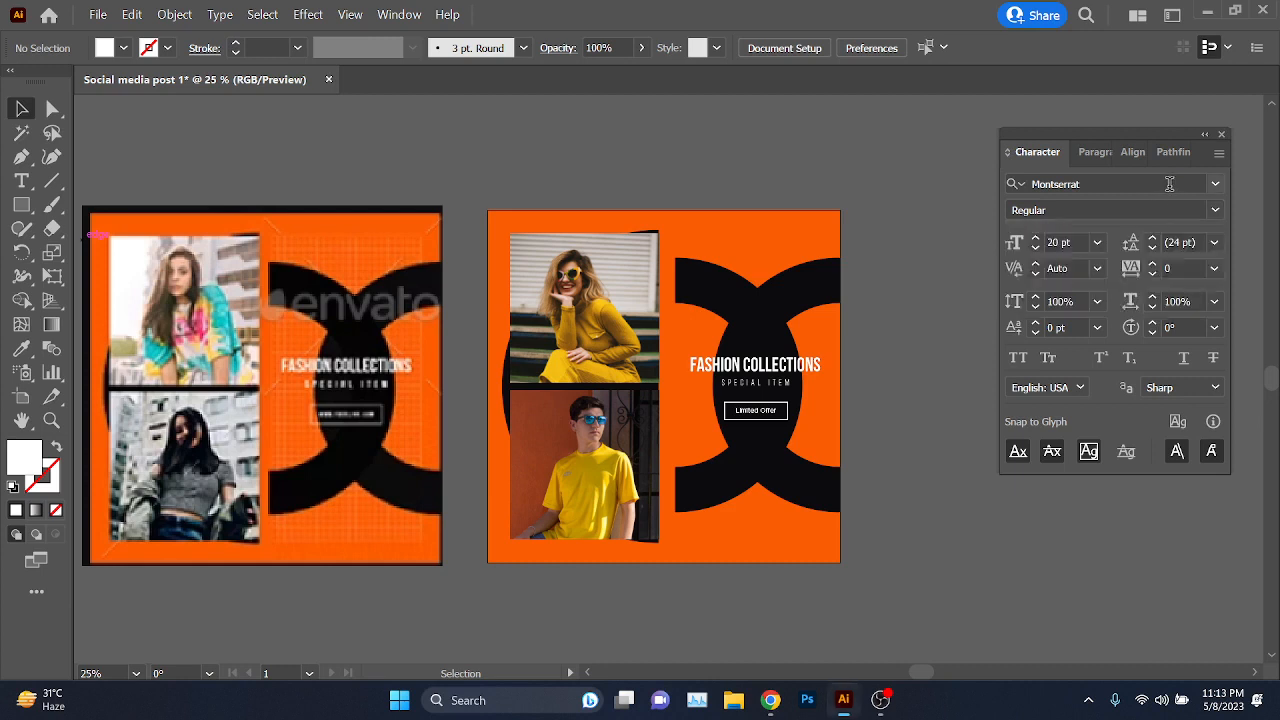
{"action": "left_click", "coordinate": [1169, 184]}
{"action": "left_click", "coordinate": [1169, 184]}
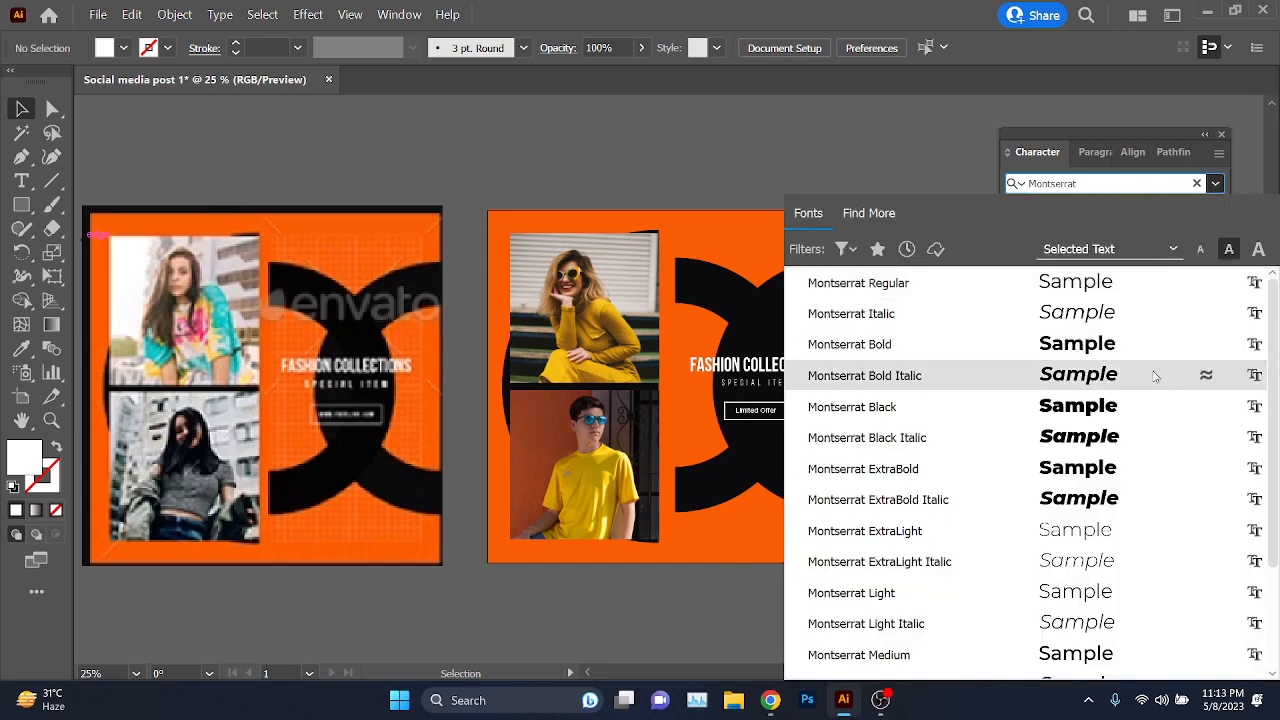
{"action": "scroll", "coordinate": [1149, 395], "scroll_direction": "down", "scroll_amount": 2}
{"action": "scroll", "coordinate": [1000, 630], "scroll_direction": "up", "scroll_amount": 2}
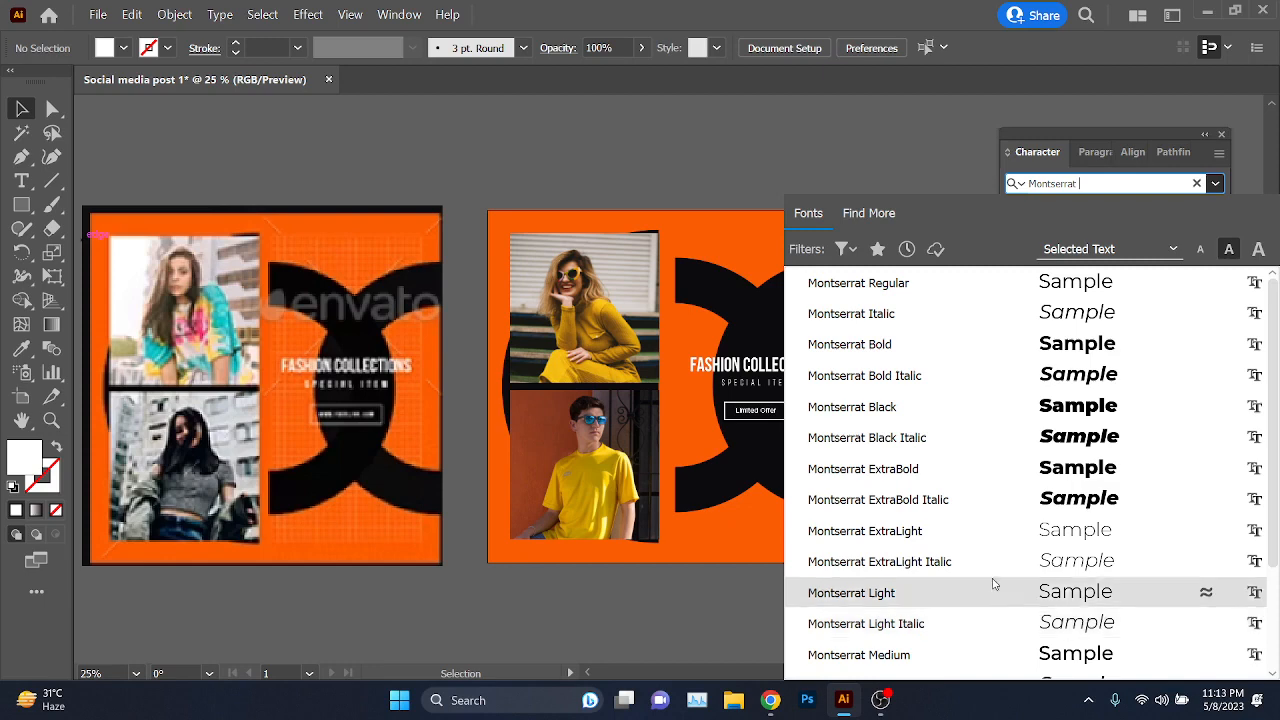
{"action": "scroll", "coordinate": [993, 584], "scroll_direction": "down", "scroll_amount": 1}
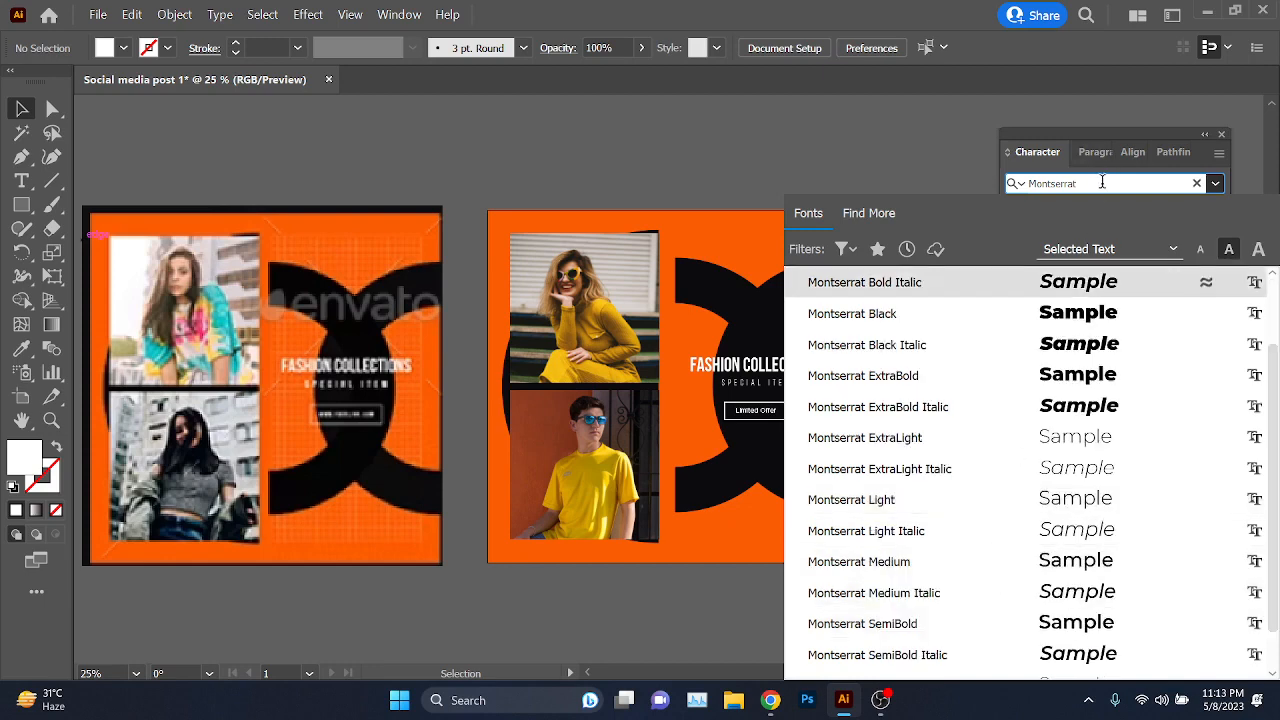
{"action": "left_click", "coordinate": [914, 180]}
{"action": "left_click", "coordinate": [1141, 185]}
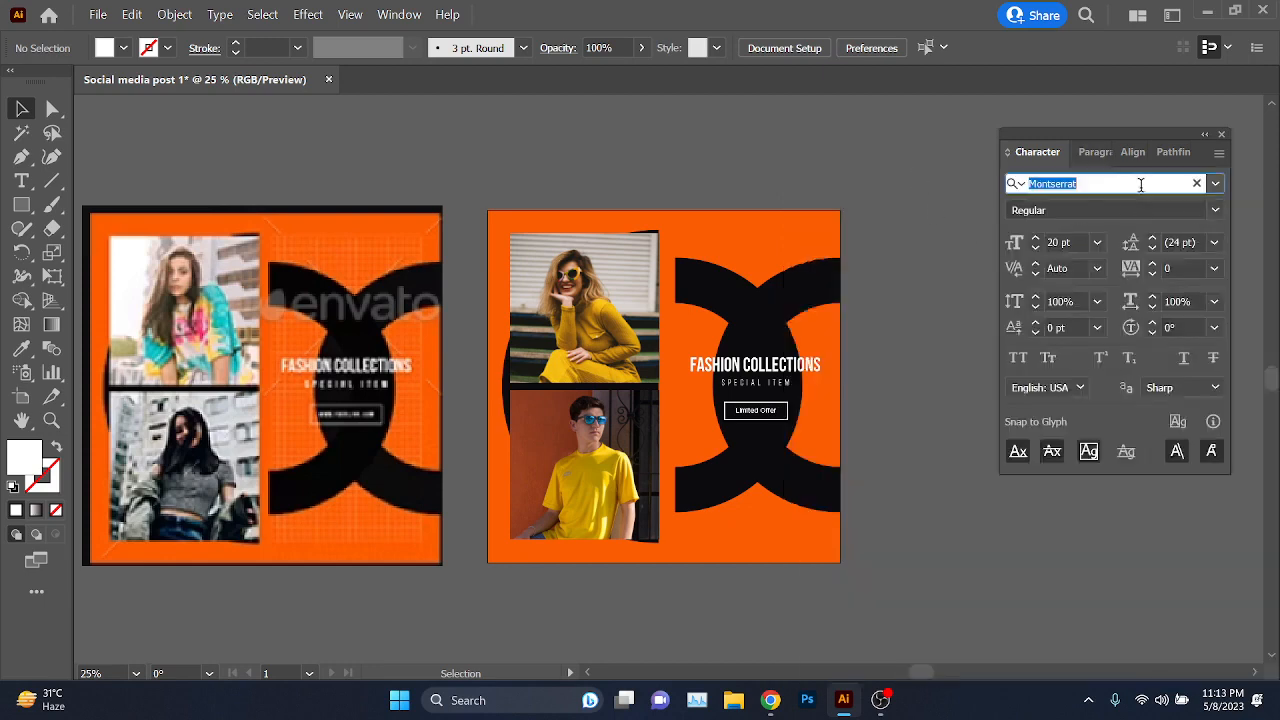
{"action": "key", "text": "BackSpace"}
{"action": "left_click", "coordinate": [839, 434]}
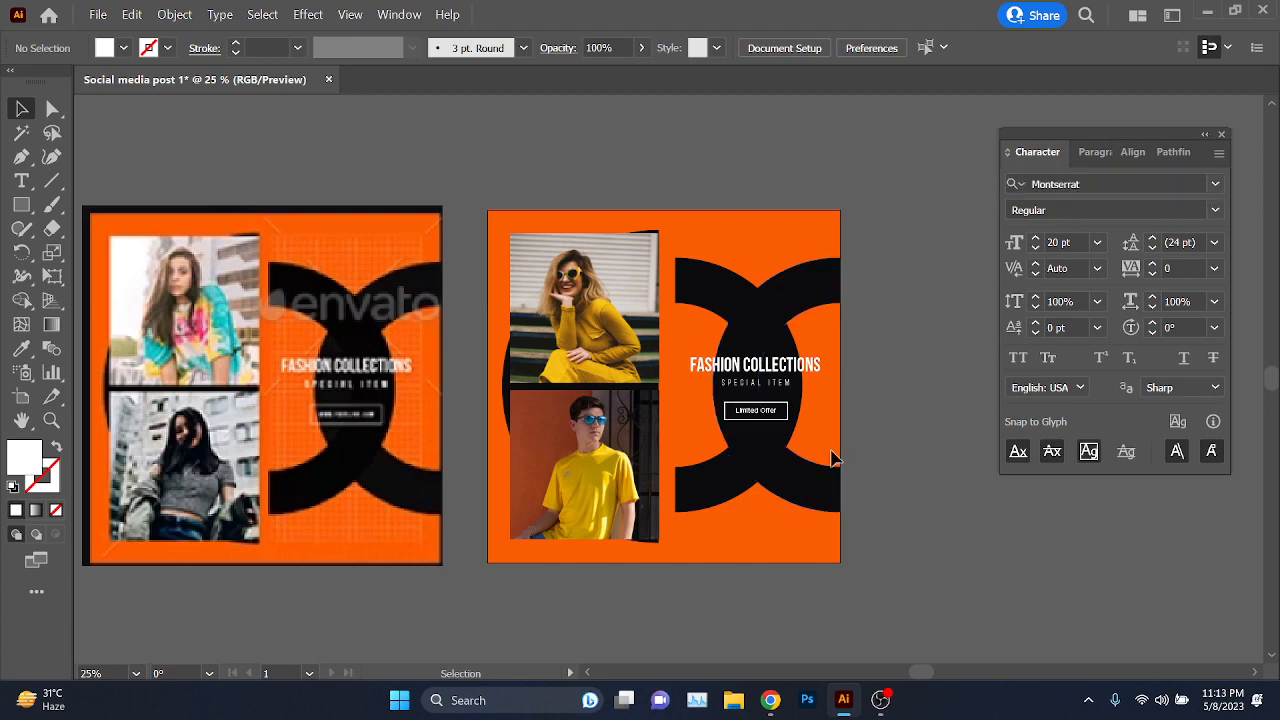
- Close the character settings and save the document to the Desktop as Social media post 1.ai, compatible with Illustrator 2020
{"action": "left_click_drag", "start_coordinate": [523, 583], "coordinate": [622, 589]}
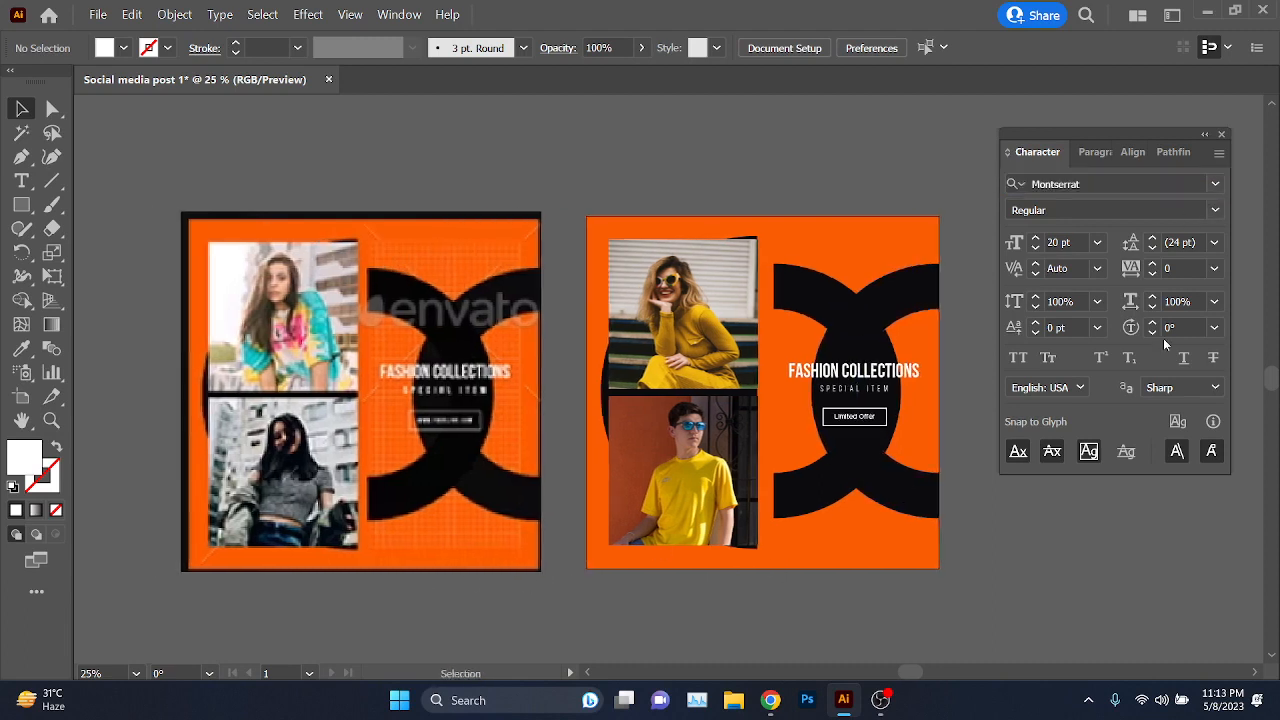
{"action": "left_click", "coordinate": [1221, 133]}
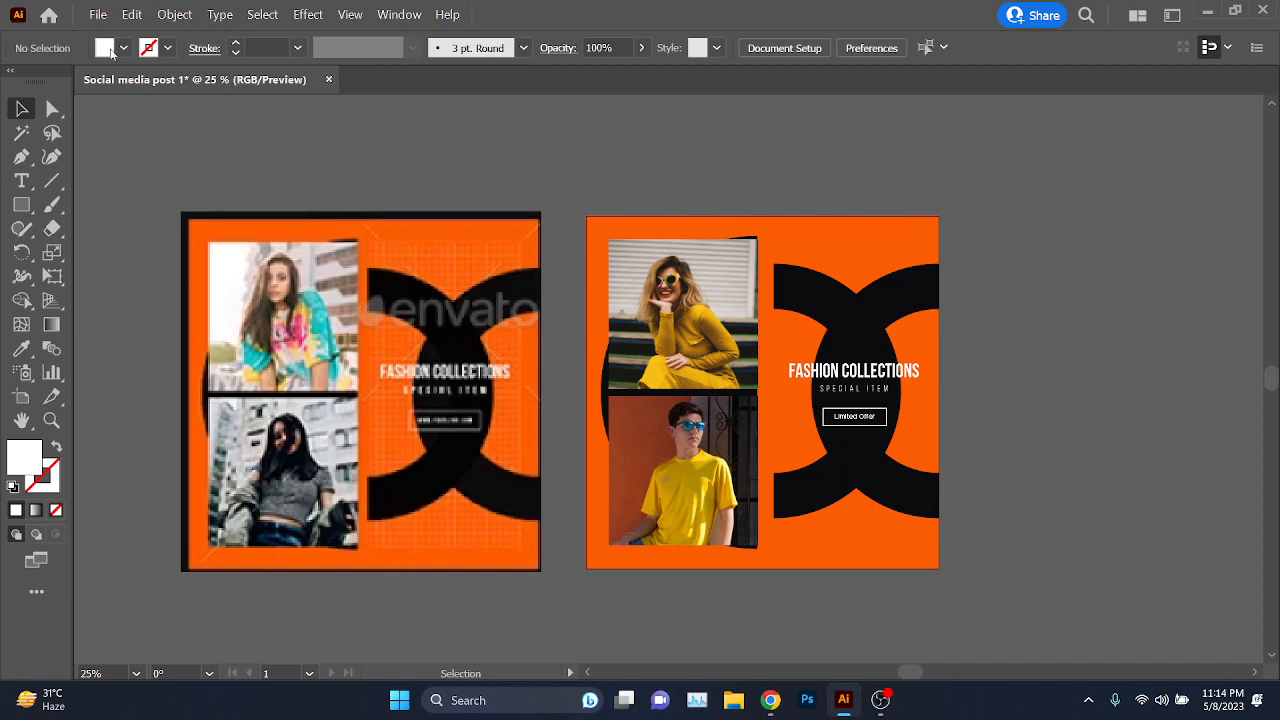
{"action": "left_click", "coordinate": [98, 14]}
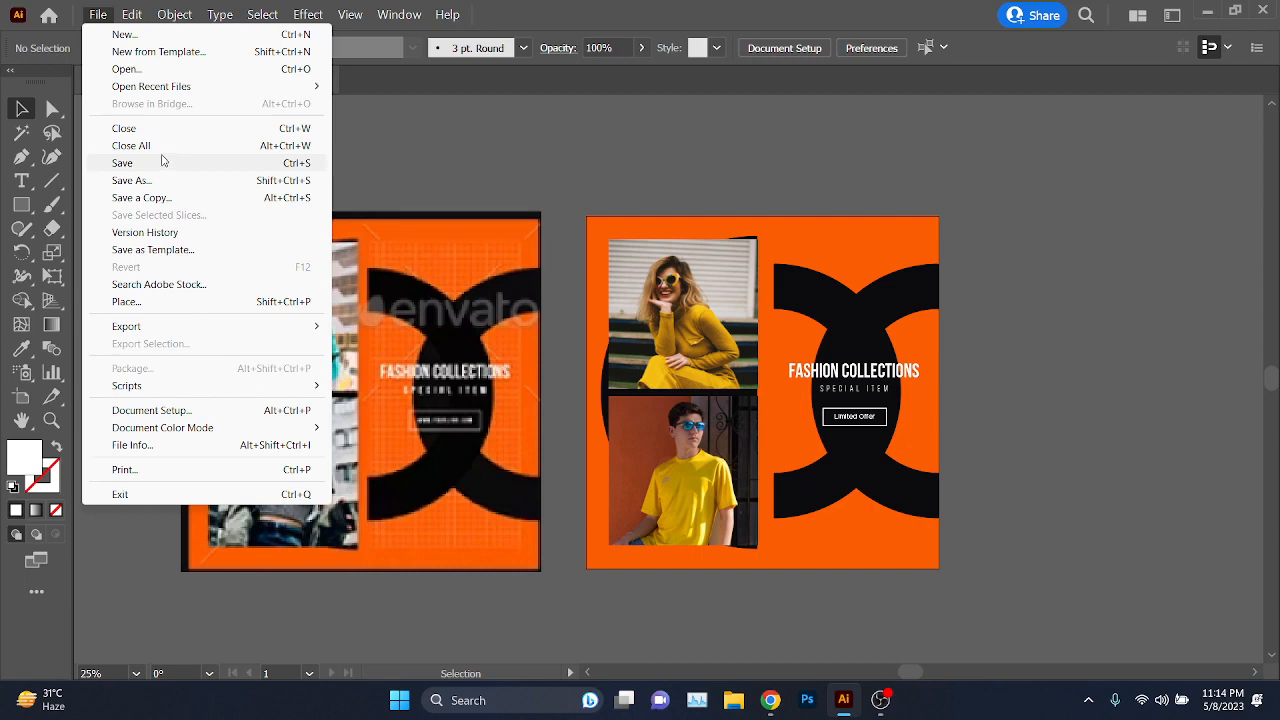
{"action": "left_click", "coordinate": [163, 161]}
{"action": "left_click", "coordinate": [92, 196]}
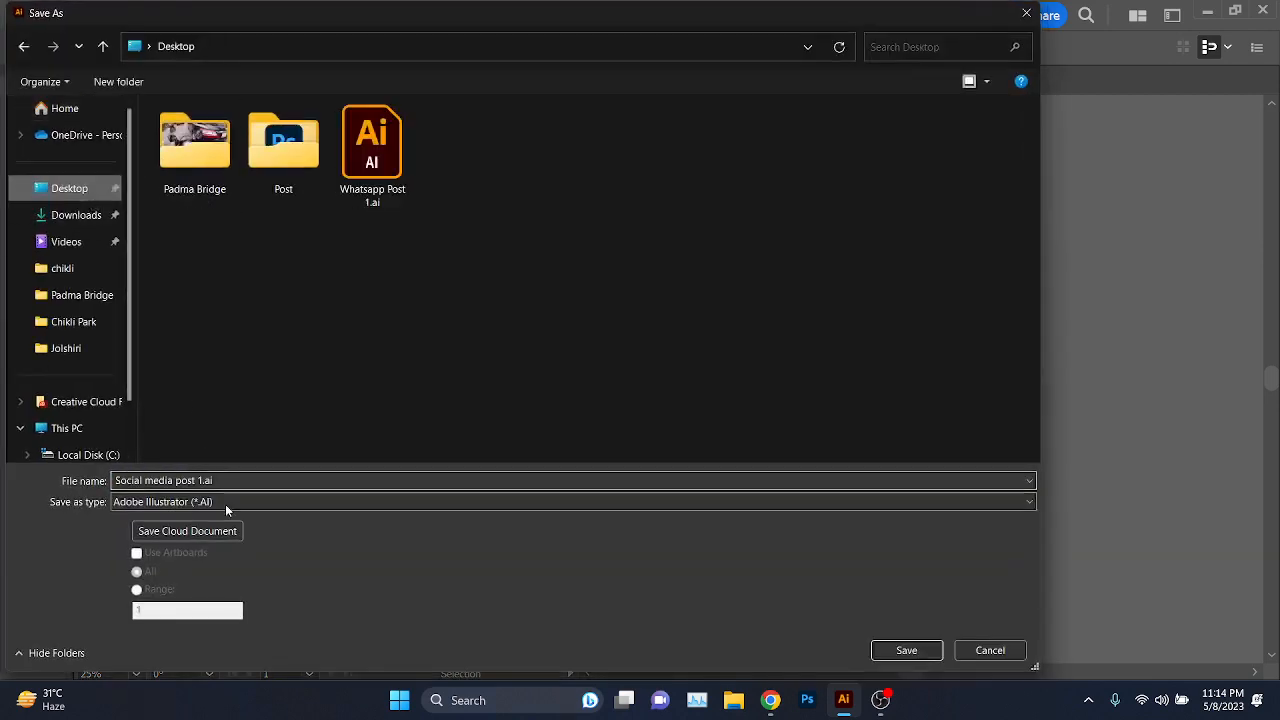
{"action": "left_click", "coordinate": [908, 651]}
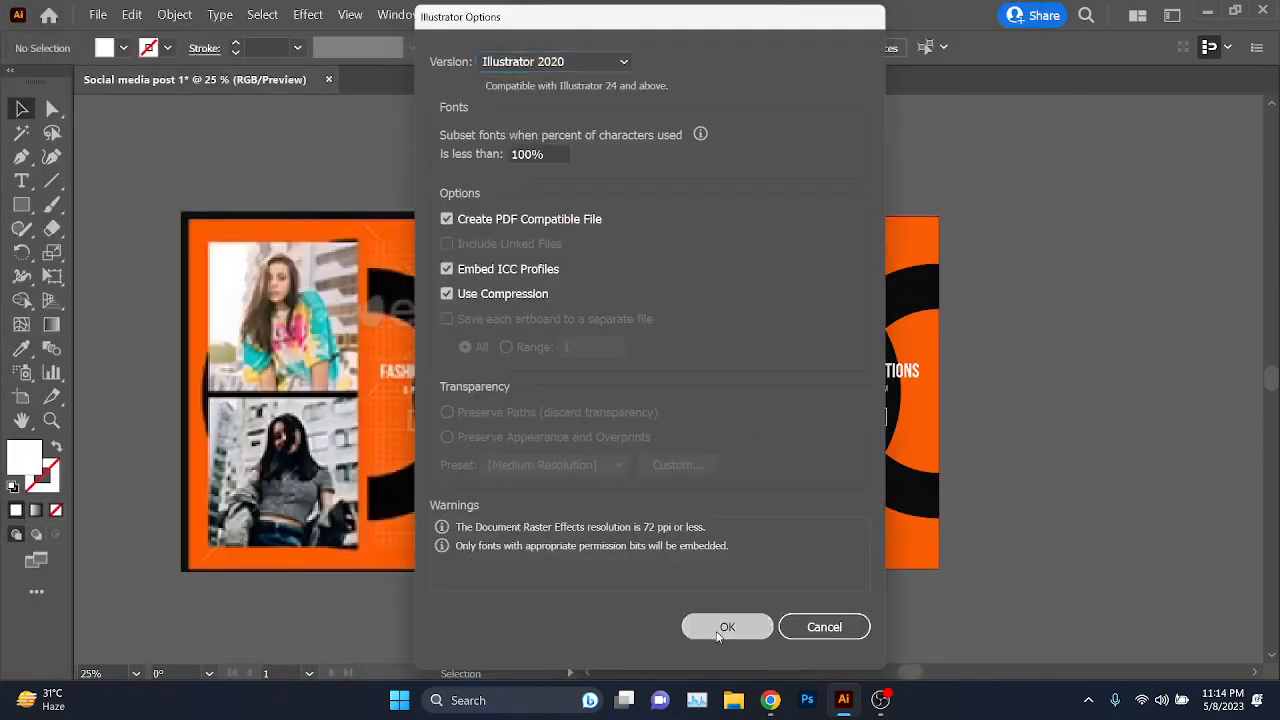
{"action": "left_click", "coordinate": [718, 636]}
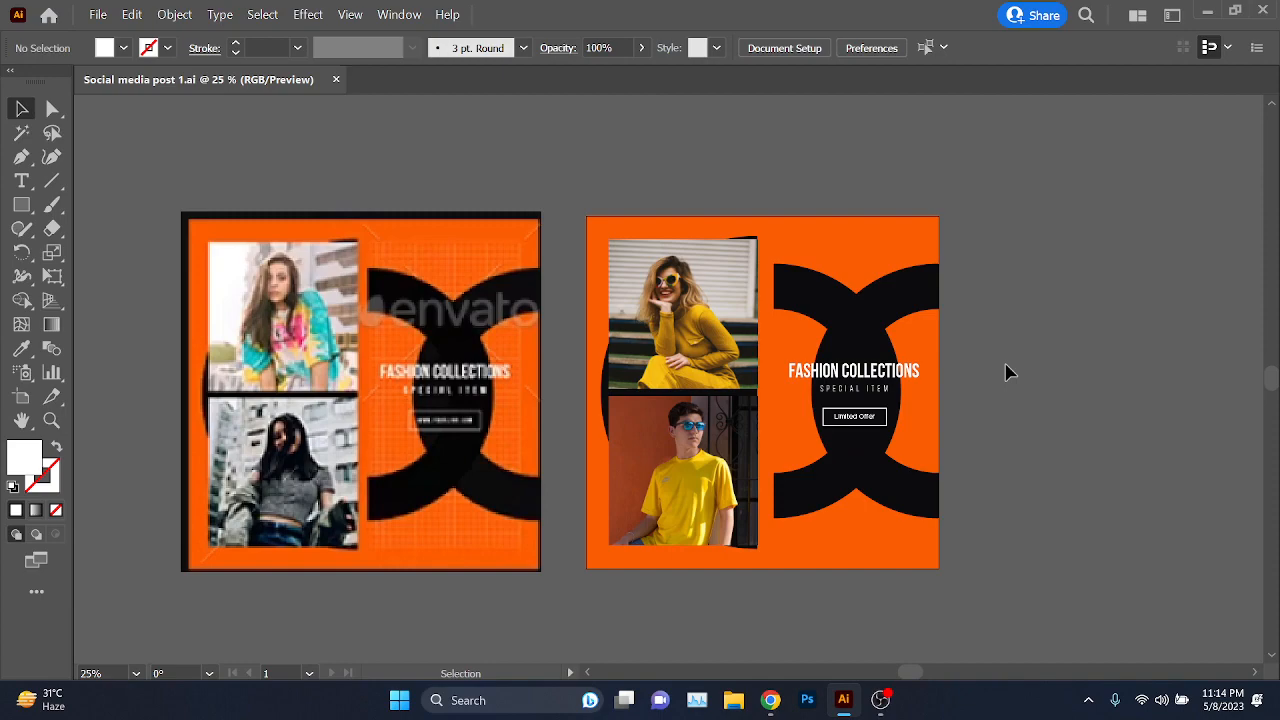
- Switch to the Google Meet call in Chrome and look through its participant list
{"action": "left_click", "coordinate": [680, 610]}
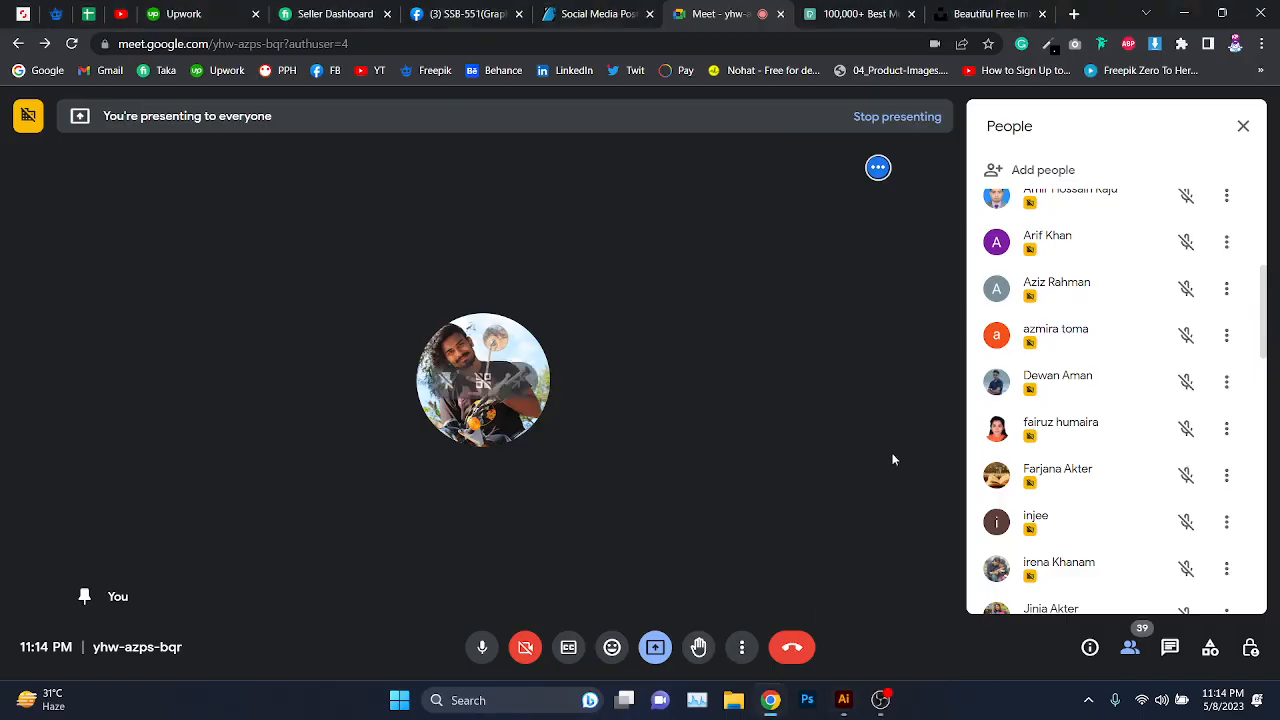
{"action": "scroll", "coordinate": [1054, 414], "scroll_direction": "up", "scroll_amount": 3}
{"action": "scroll", "coordinate": [1056, 414], "scroll_direction": "down", "scroll_amount": 5}
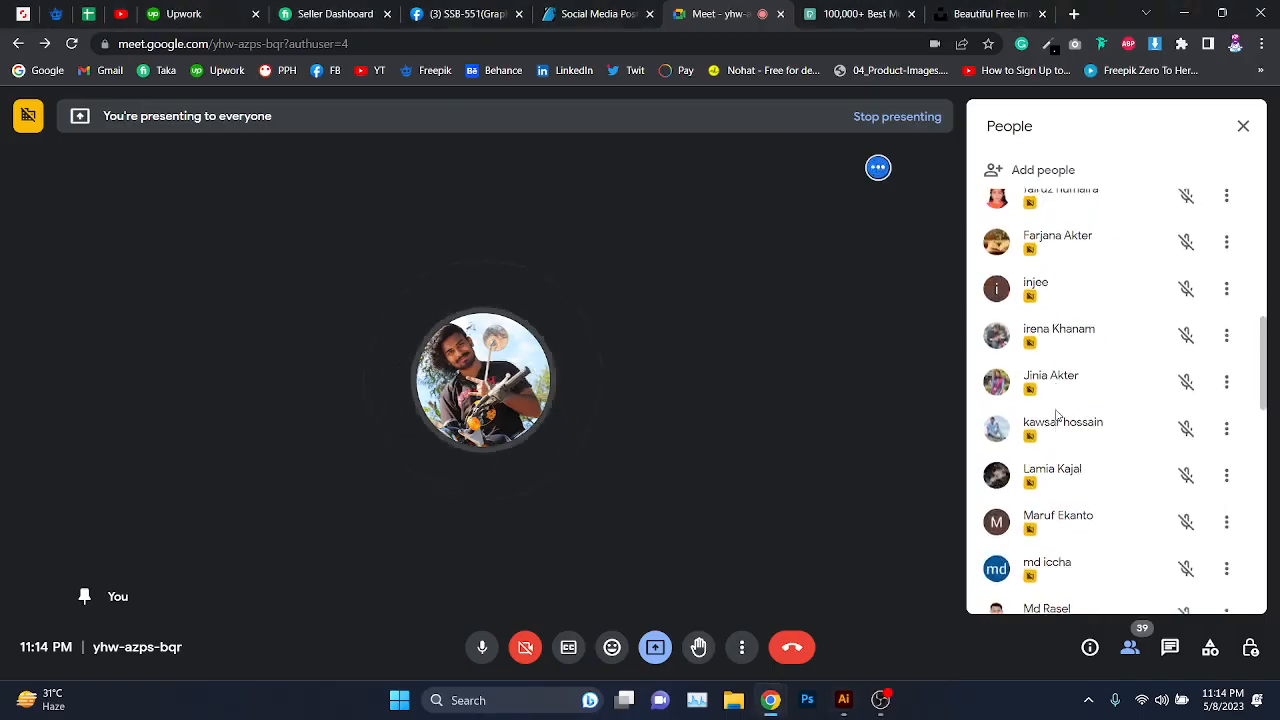
{"action": "scroll", "coordinate": [1056, 414], "scroll_direction": "up", "scroll_amount": 5}
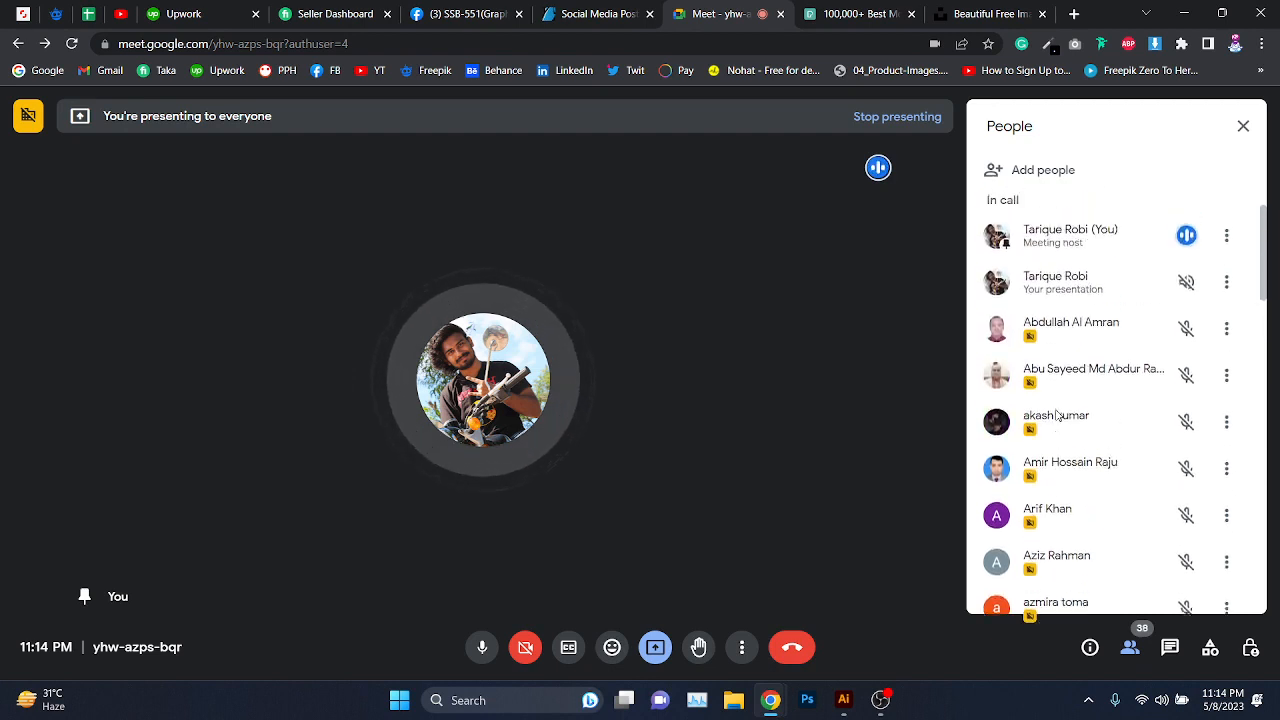
{"action": "scroll", "coordinate": [1056, 414], "scroll_direction": "up", "scroll_amount": 2}
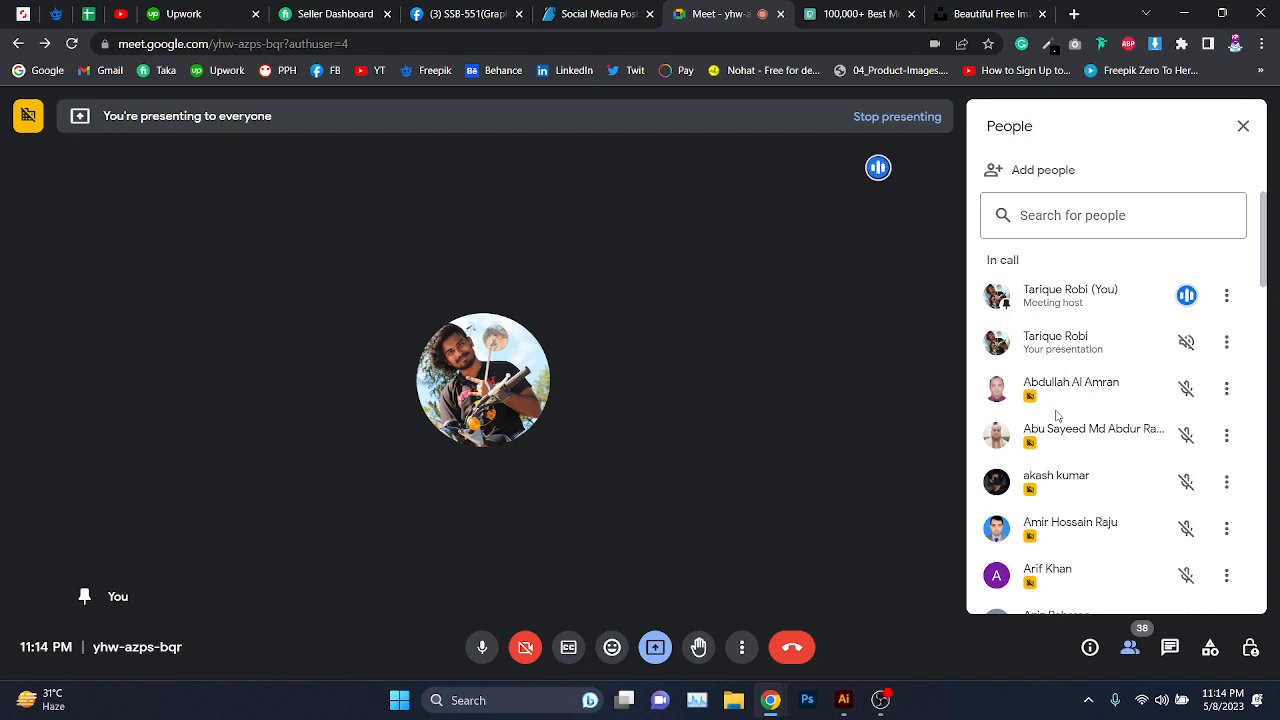
{"action": "scroll", "coordinate": [1056, 414], "scroll_direction": "down", "scroll_amount": 2}
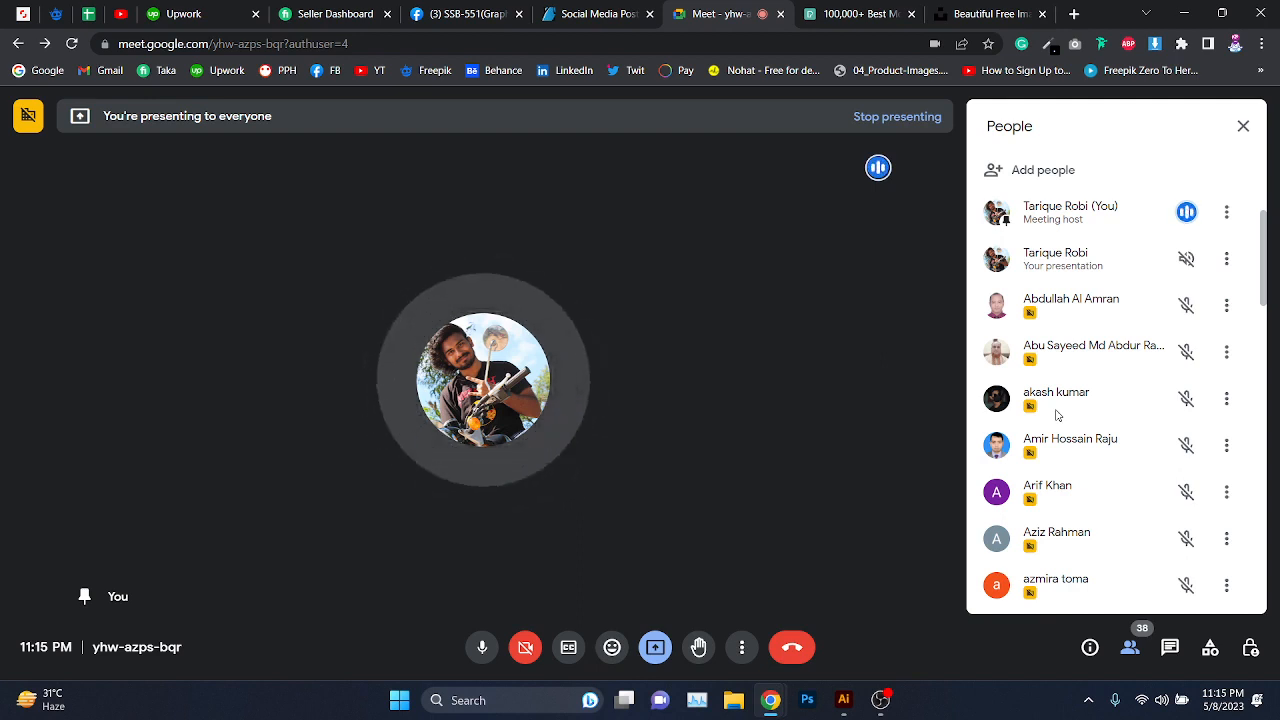
{"action": "scroll", "coordinate": [1057, 415], "scroll_direction": "up", "scroll_amount": 1}
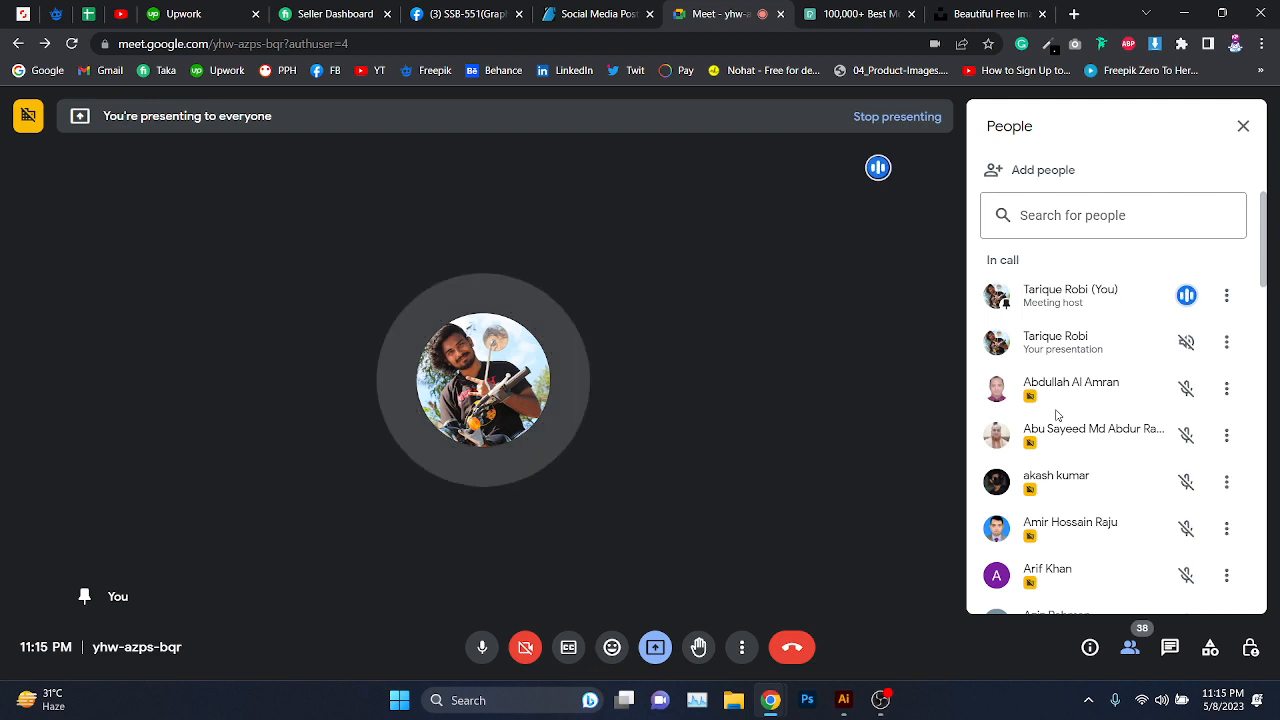
{"action": "scroll", "coordinate": [1057, 415], "scroll_direction": "down", "scroll_amount": 1}
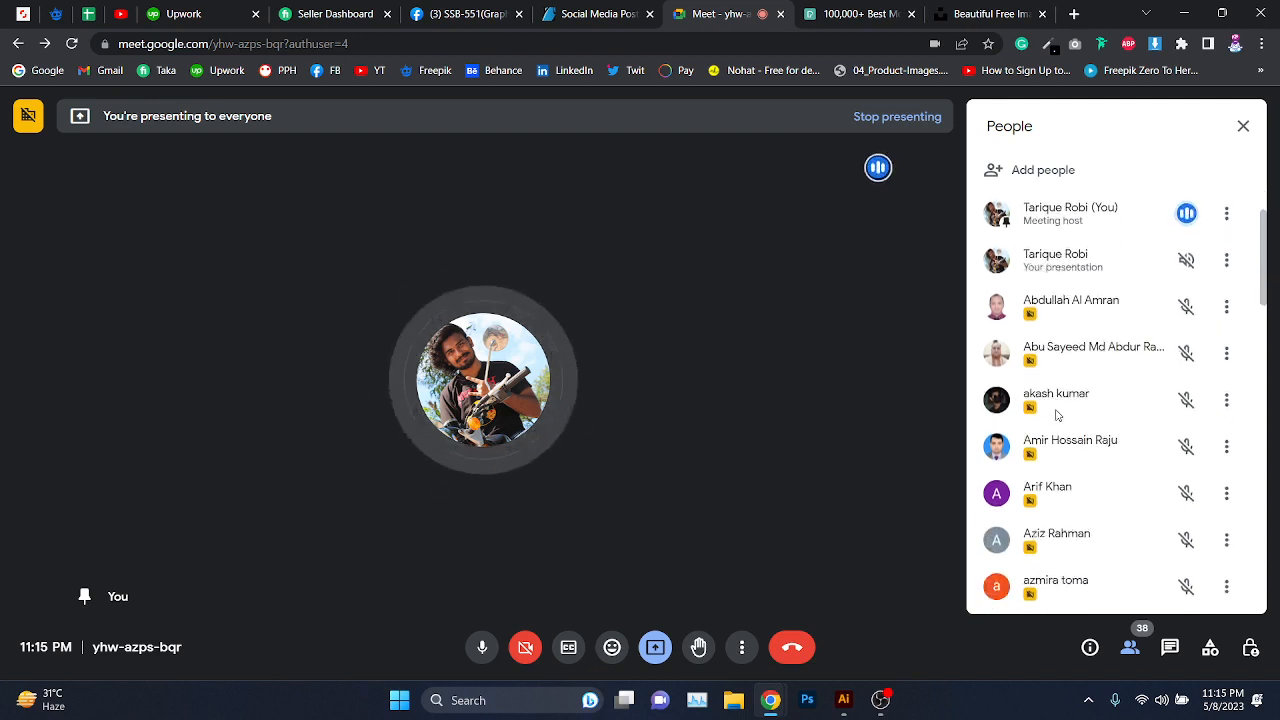
{"action": "scroll", "coordinate": [1057, 415], "scroll_direction": "up", "scroll_amount": 1}
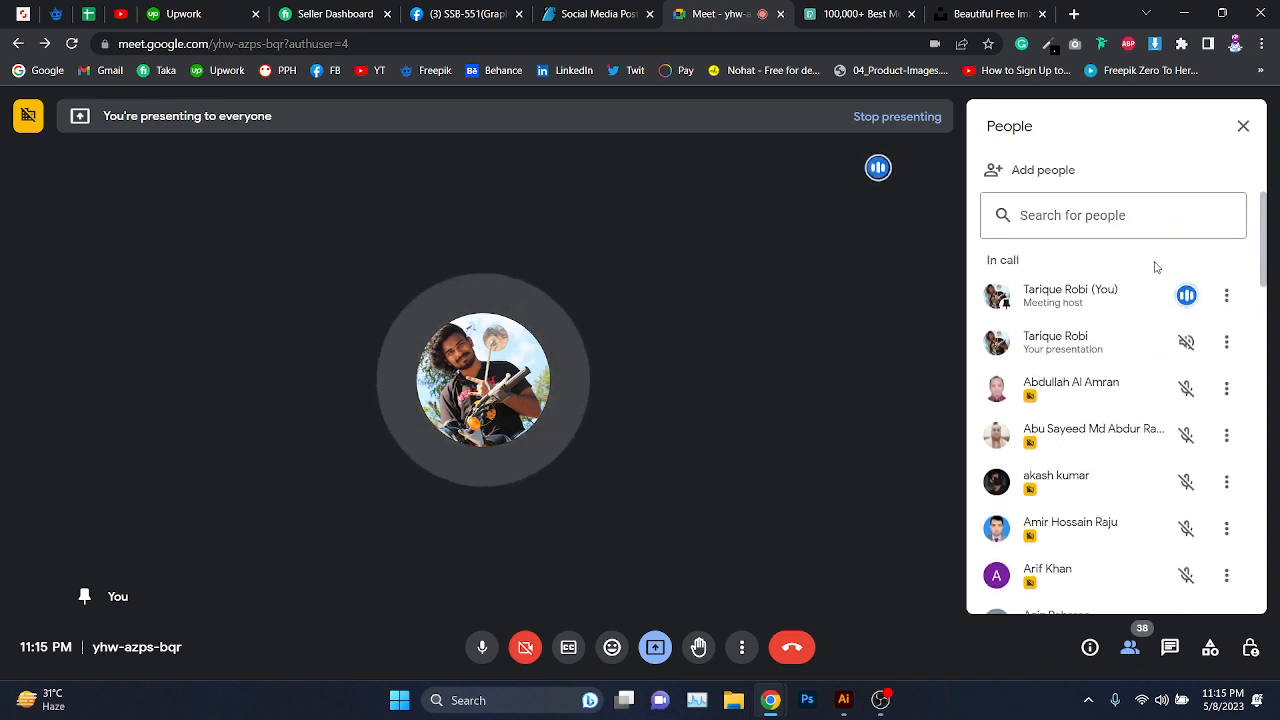
{"action": "left_click", "coordinate": [897, 13]}
{"action": "left_click", "coordinate": [911, 14]}
{"action": "left_click", "coordinate": [715, 14]}
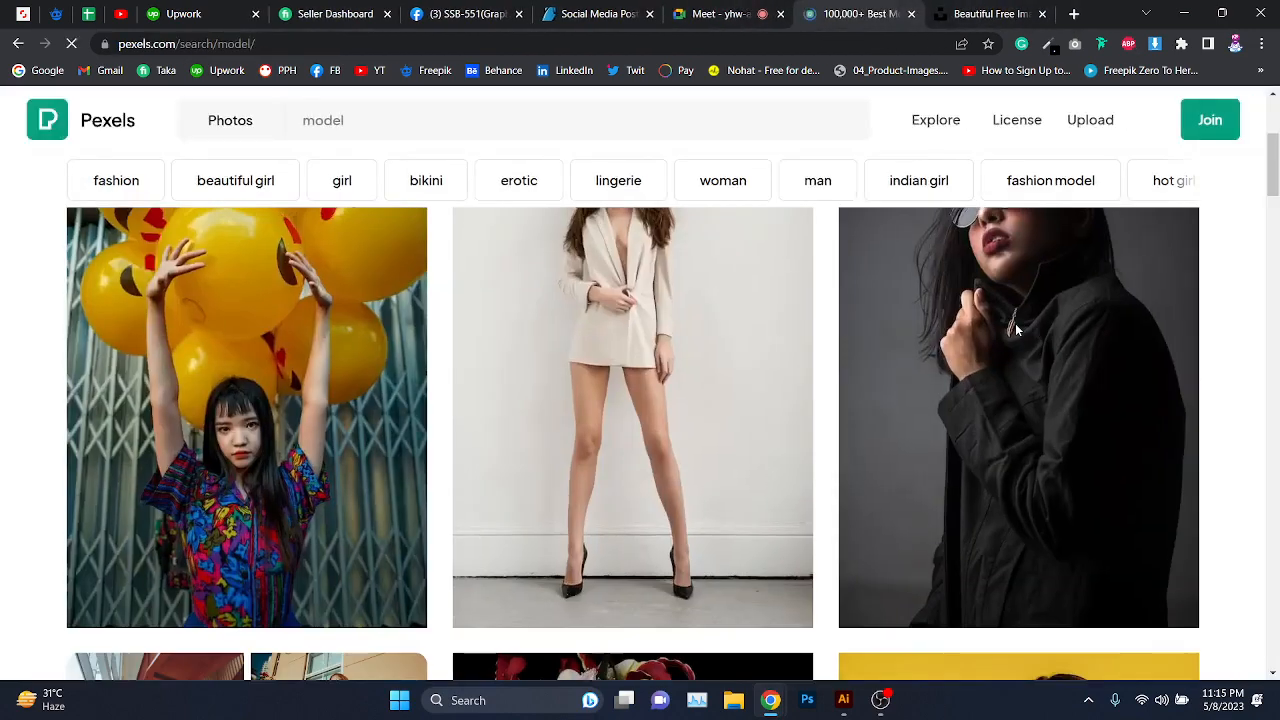
{"action": "left_click", "coordinate": [715, 10]}
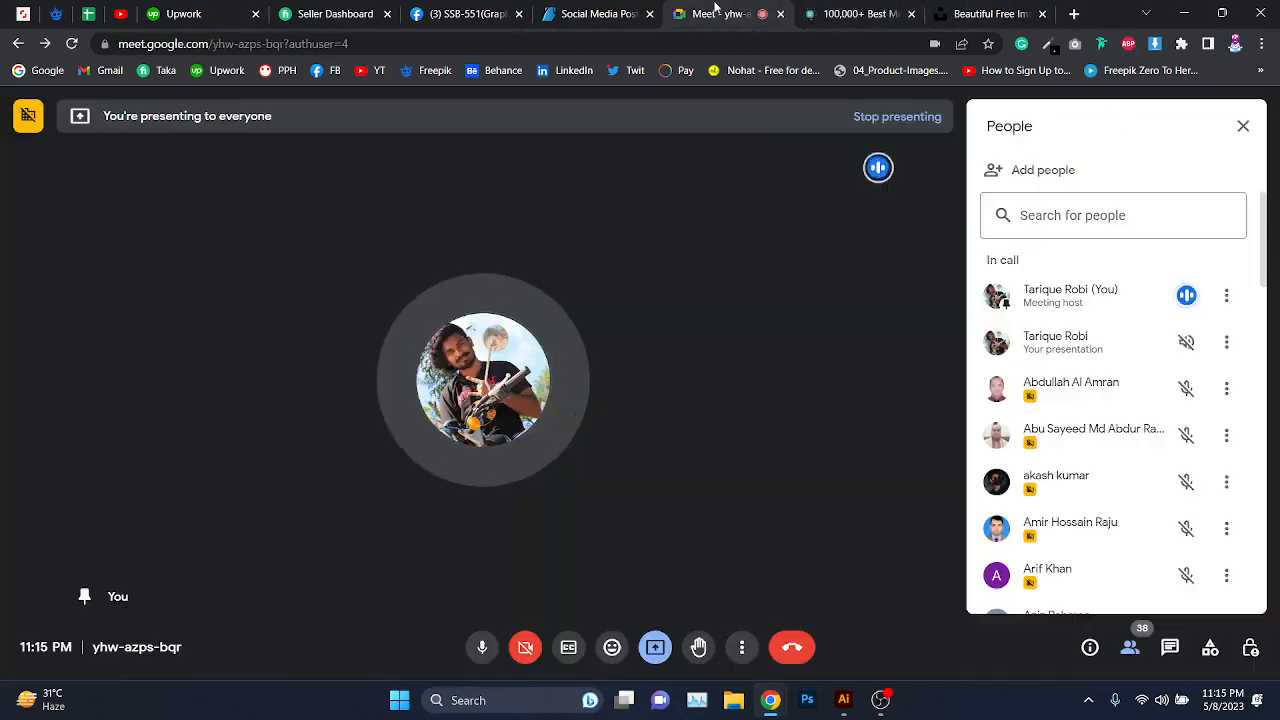
- Return to Illustrator and examine the reference design's grid pattern, crossing black arcs and text up close
{"action": "left_click", "coordinate": [843, 700]}
{"action": "left_click_drag", "start_coordinate": [1036, 446], "coordinate": [985, 440]}
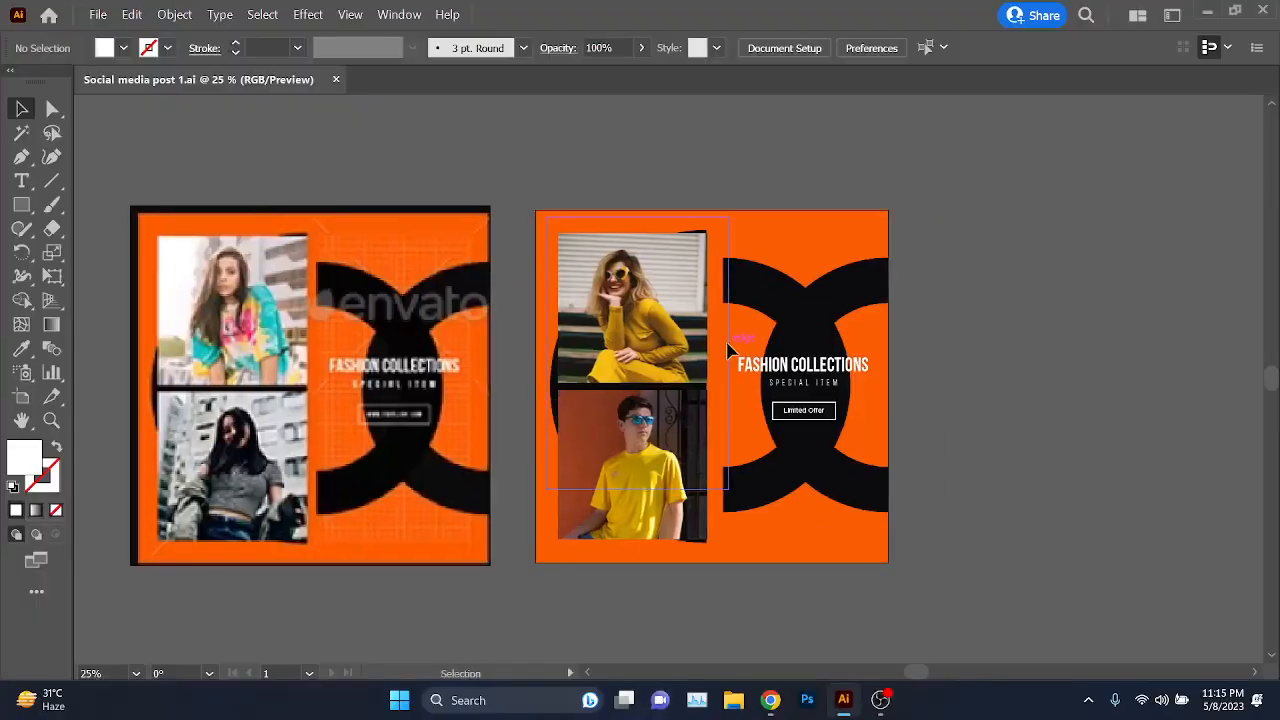
{"action": "left_click_drag", "start_coordinate": [331, 306], "coordinate": [408, 304]}
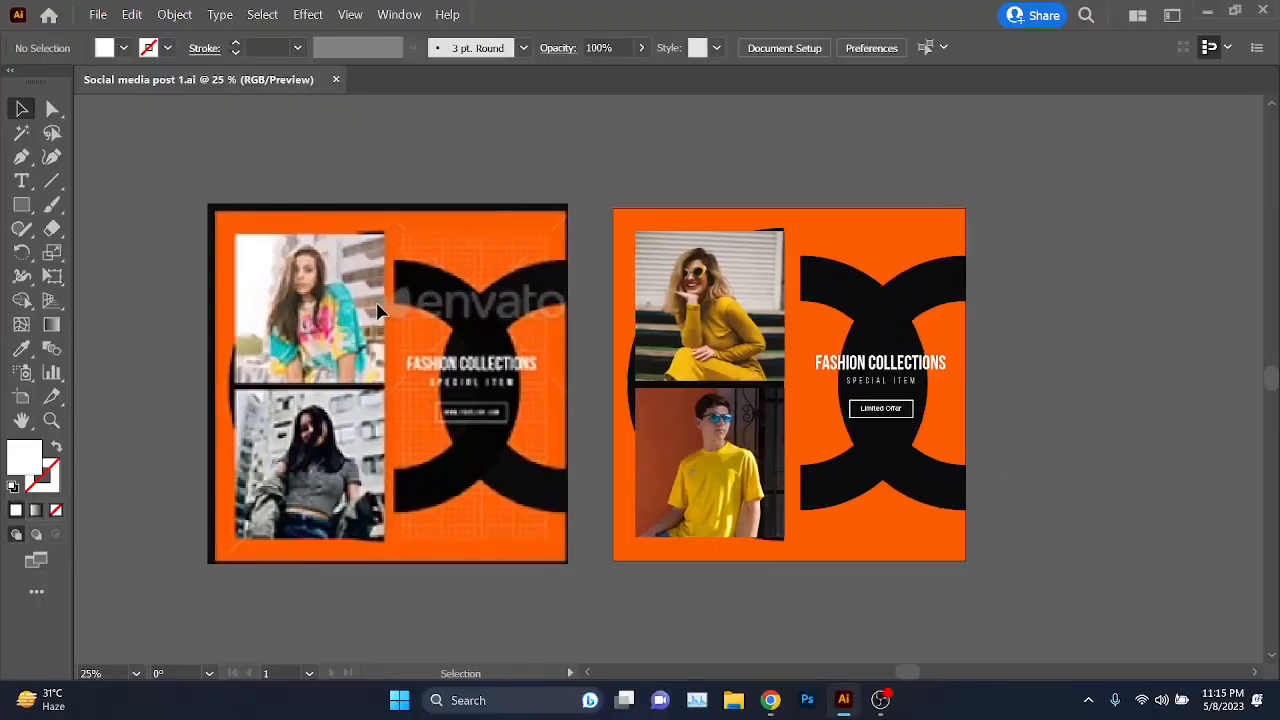
{"action": "scroll", "coordinate": [371, 309], "scroll_direction": "up", "scroll_amount": 4}
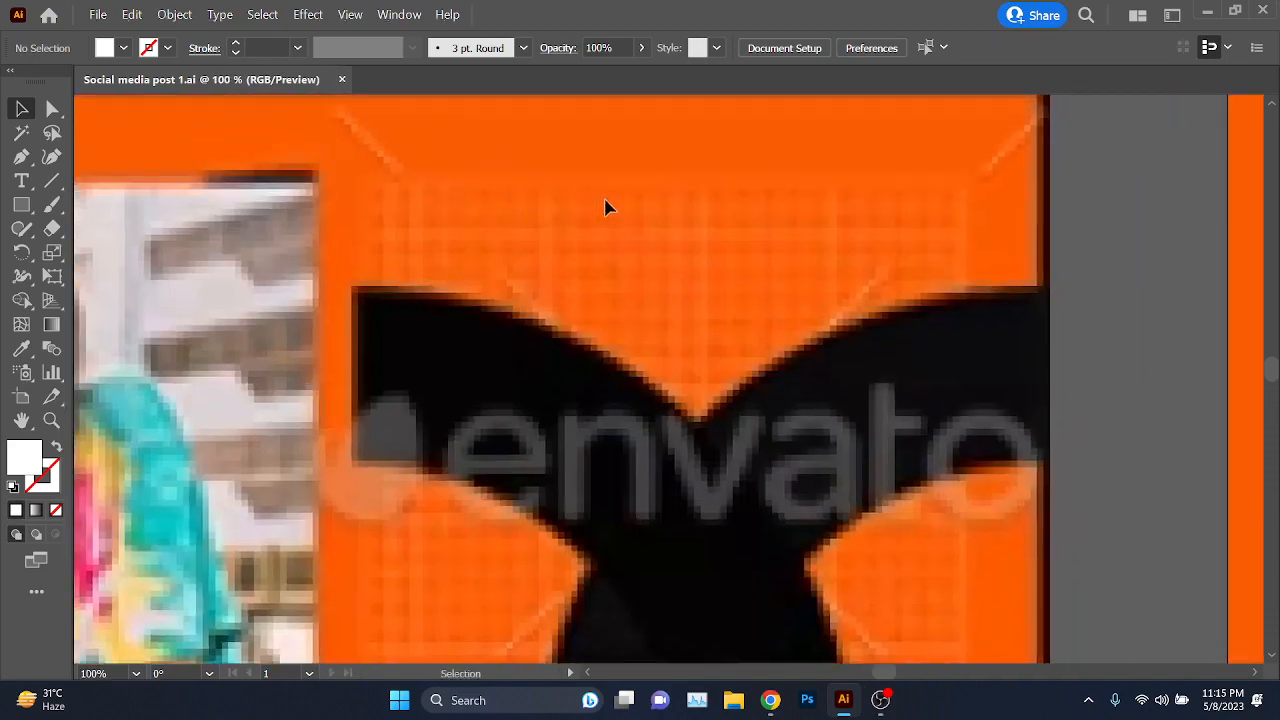
{"action": "scroll", "coordinate": [730, 210], "scroll_direction": "down", "scroll_amount": 1}
{"action": "scroll", "coordinate": [706, 355], "scroll_direction": "down", "scroll_amount": 2}
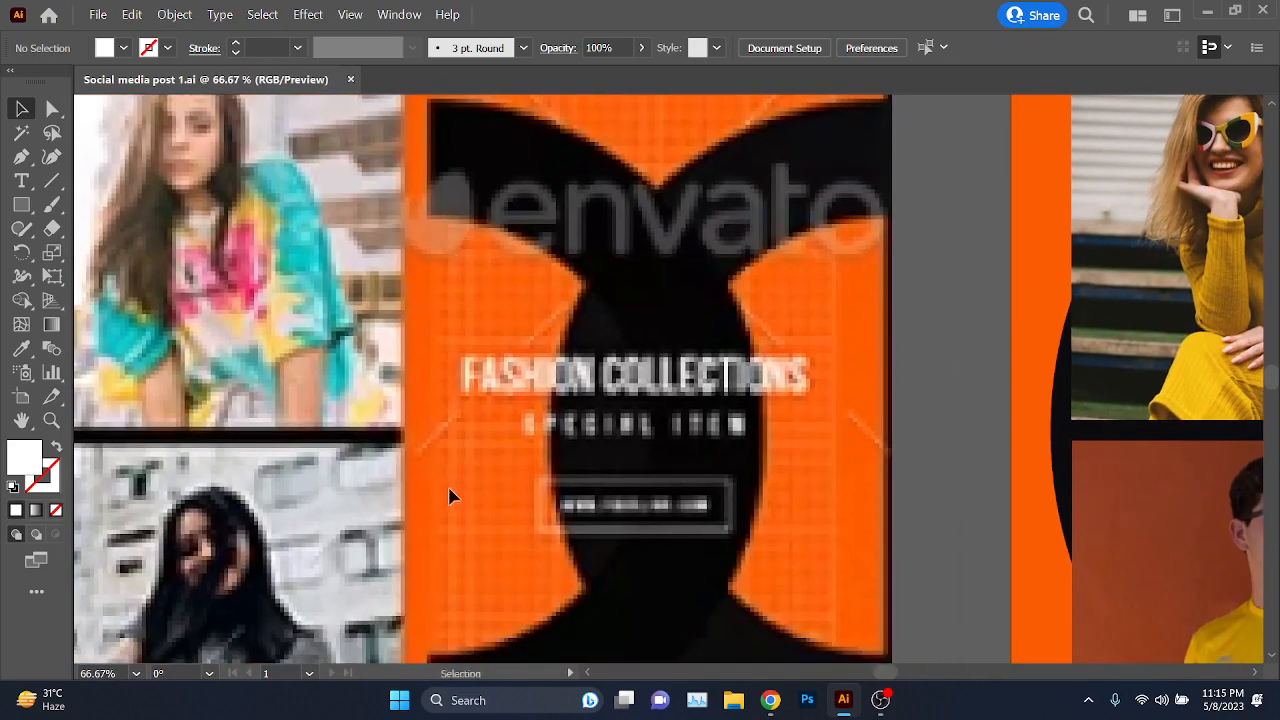
{"action": "scroll", "coordinate": [451, 494], "scroll_direction": "down", "scroll_amount": 4}
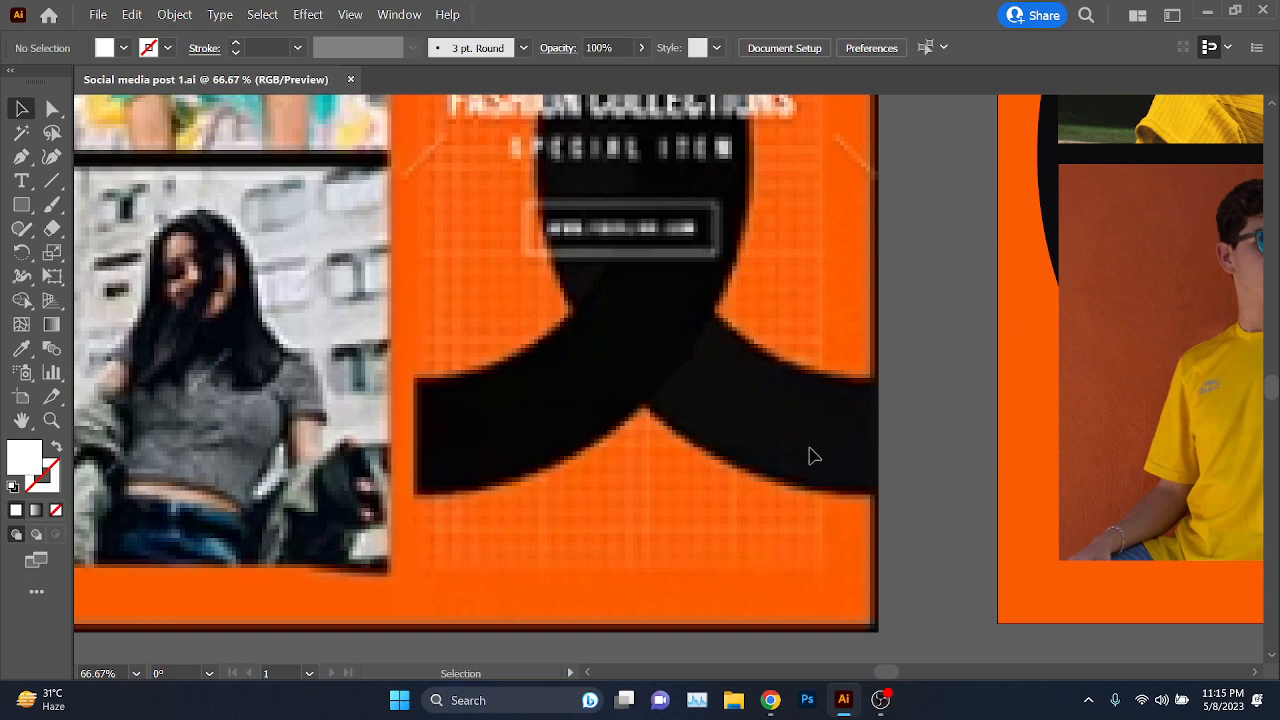
{"action": "scroll", "coordinate": [809, 451], "scroll_direction": "up", "scroll_amount": 4}
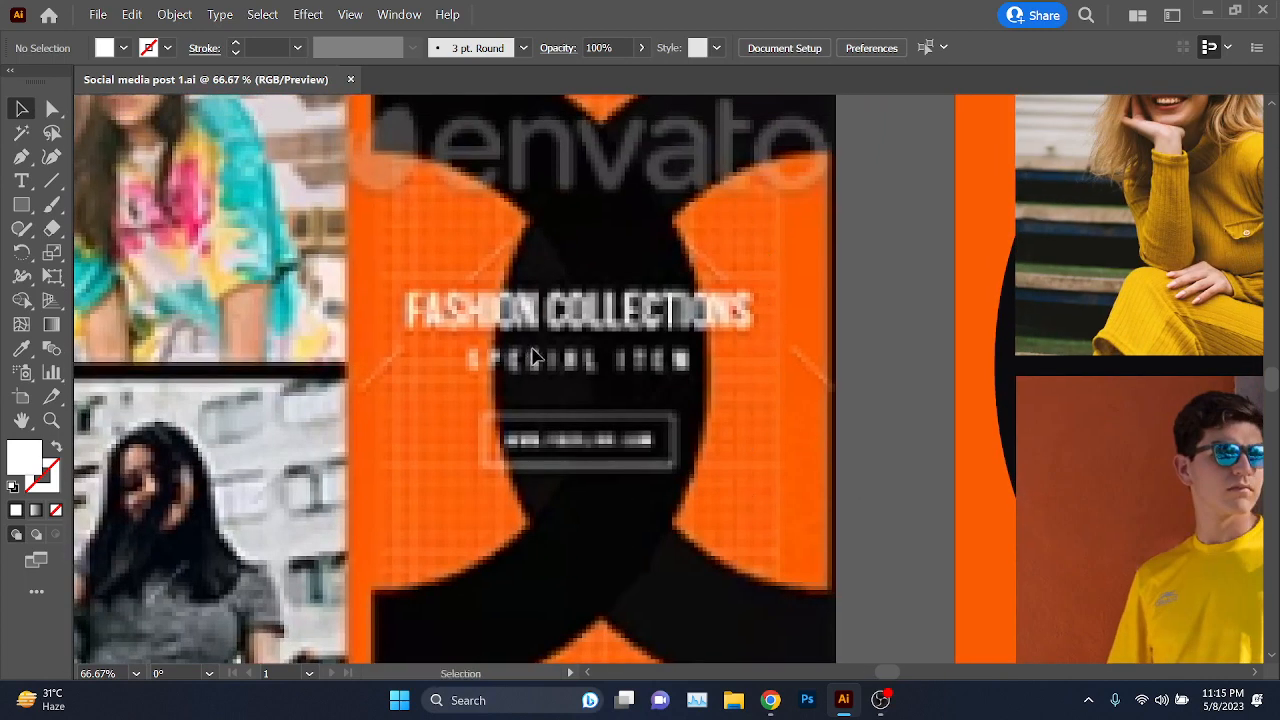
- Look over the fashion post designs on the GraphicRiver page in Chrome, and go back to Illustrator to view the reference beside the recreated post
{"action": "left_click", "coordinate": [770, 700]}
{"action": "left_click", "coordinate": [598, 14]}
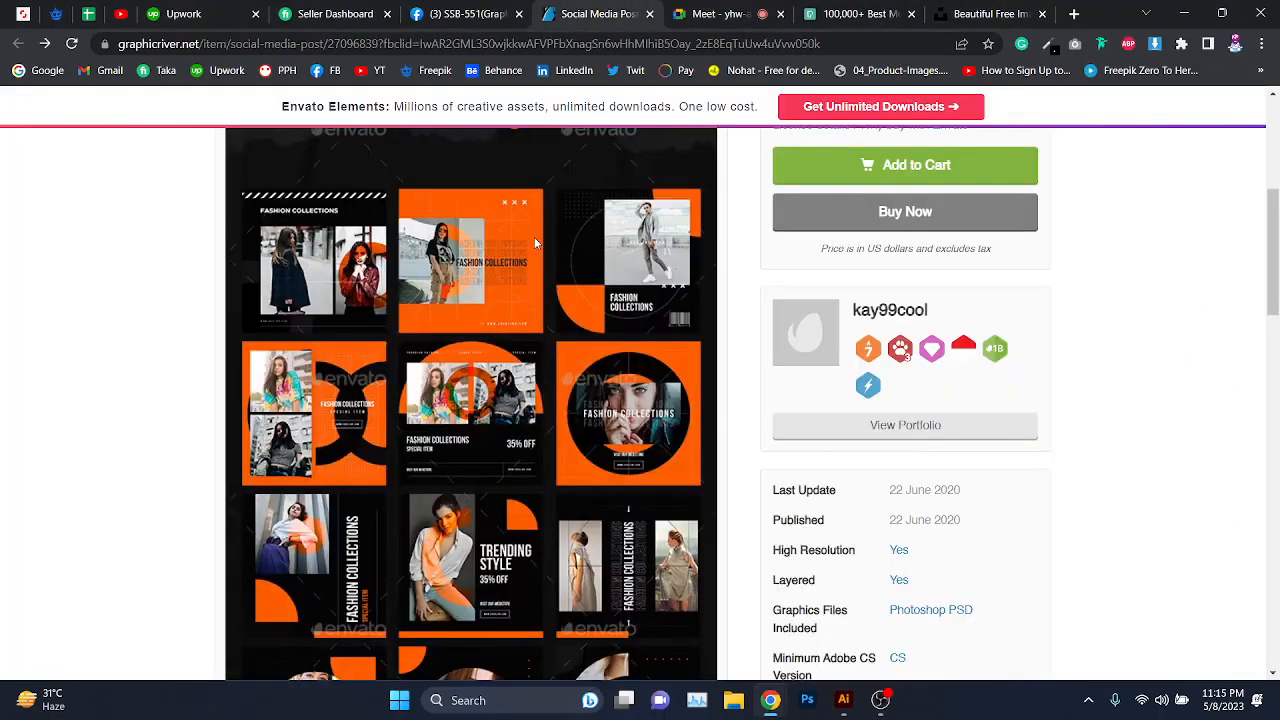
{"action": "scroll", "coordinate": [320, 245], "scroll_direction": "up", "scroll_amount": 3}
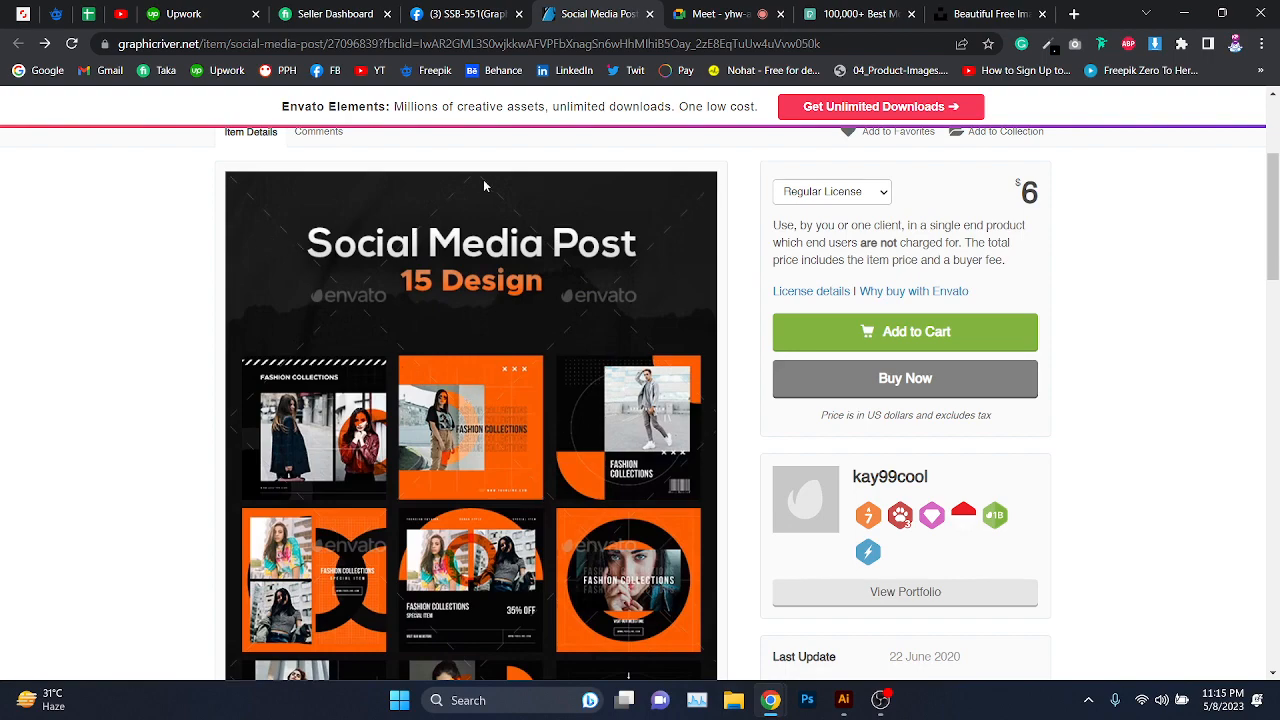
{"action": "scroll", "coordinate": [708, 441], "scroll_direction": "down", "scroll_amount": 4}
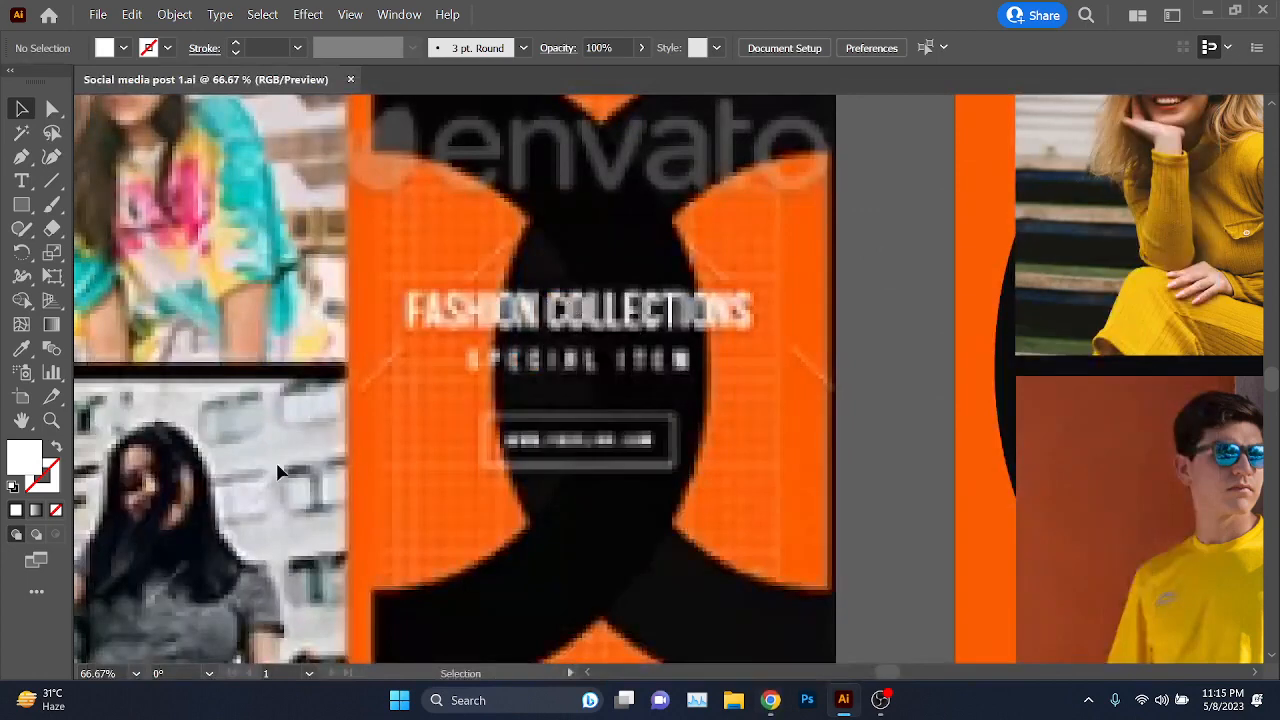
{"action": "scroll", "coordinate": [364, 443], "scroll_direction": "down", "scroll_amount": 3}
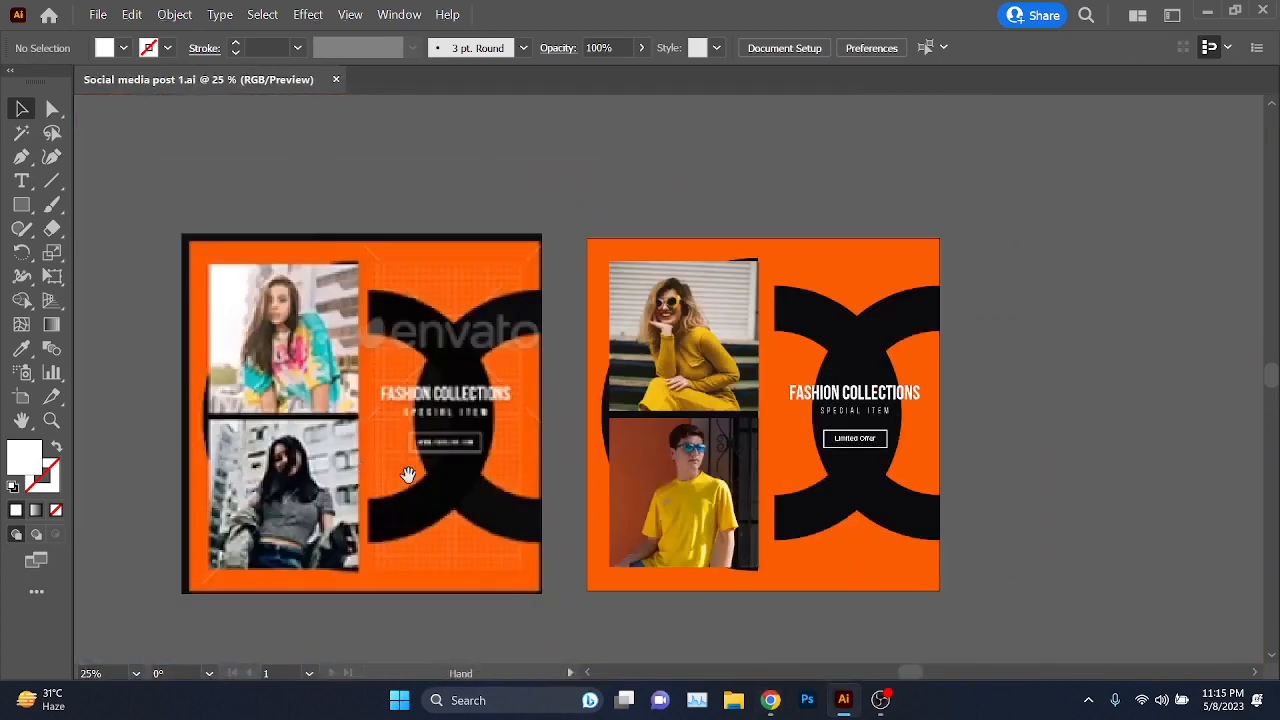
{"action": "left_click_drag", "start_coordinate": [406, 474], "coordinate": [462, 468]}
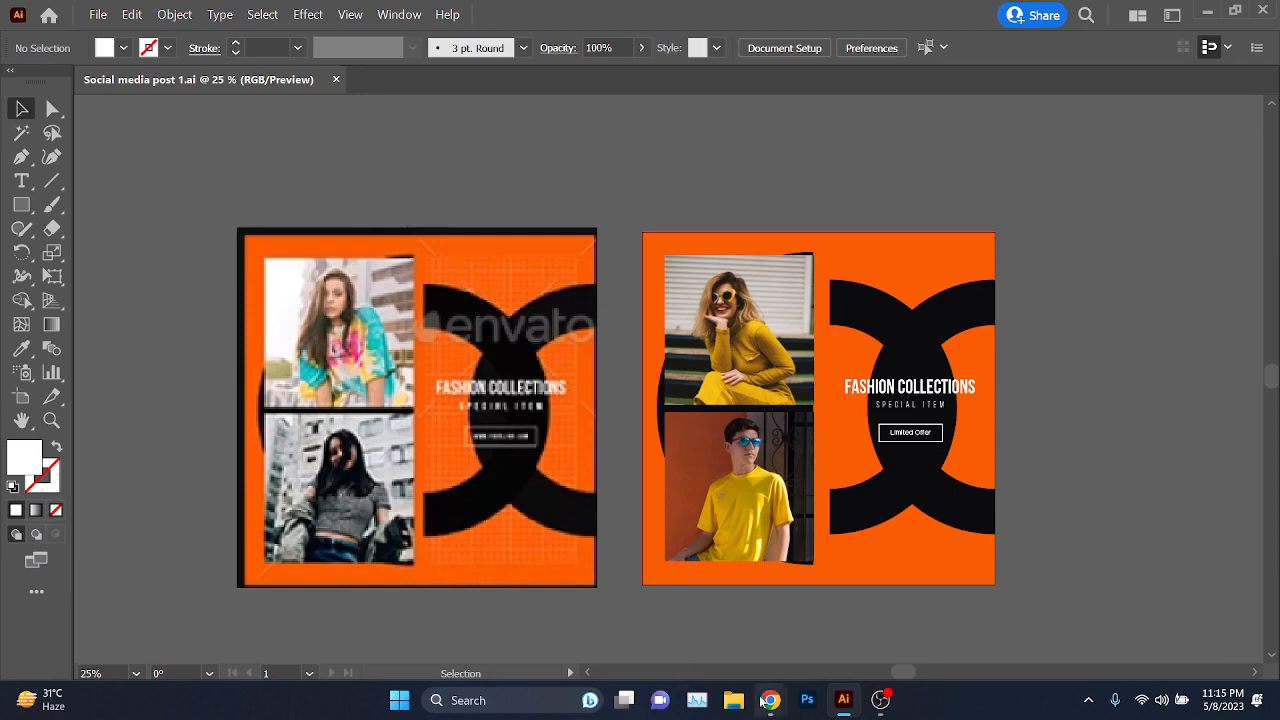
- Switch to Chrome, check the Google Meet call, and return to the GraphicRiver post designs
{"action": "left_click", "coordinate": [690, 600]}
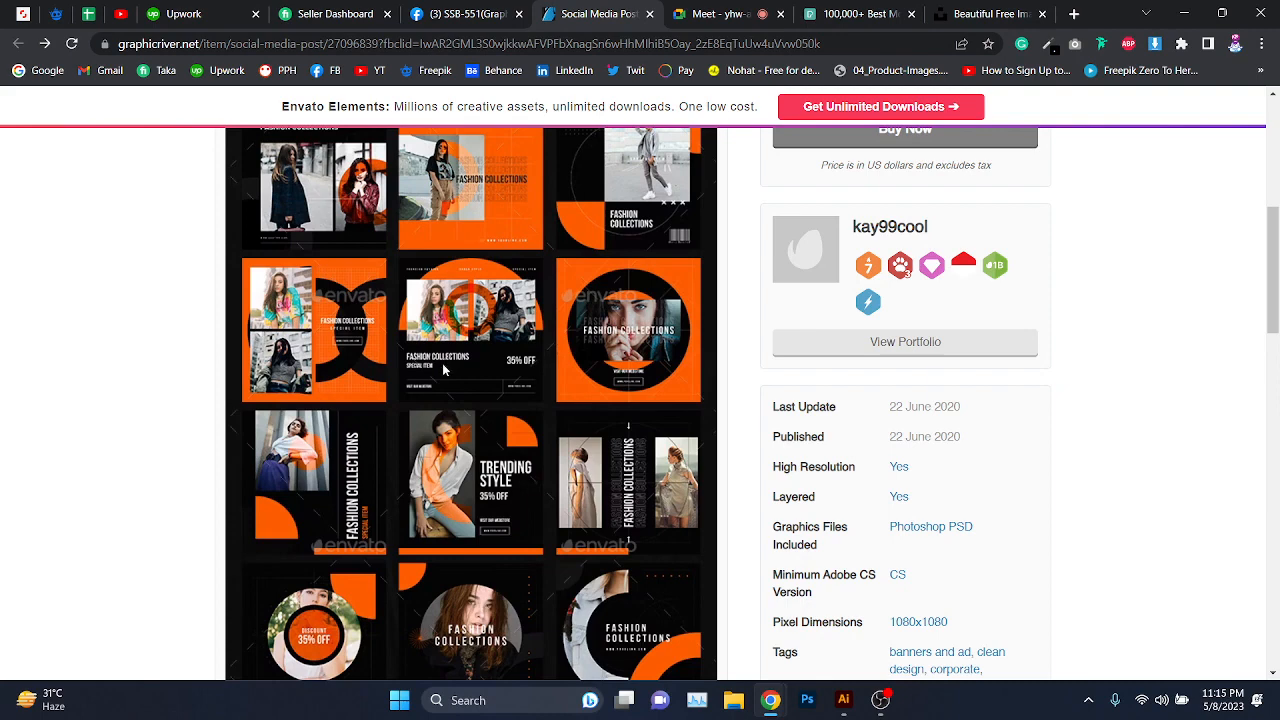
{"action": "left_click", "coordinate": [726, 12]}
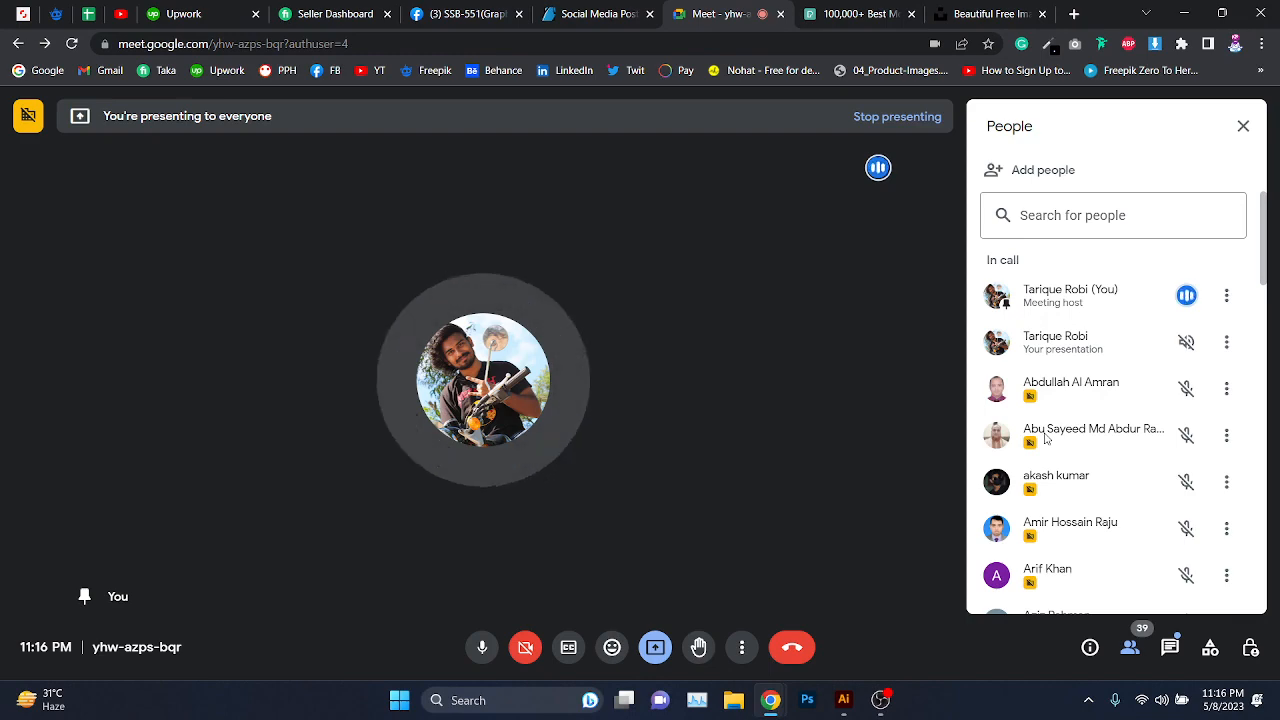
{"action": "left_click", "coordinate": [612, 14]}
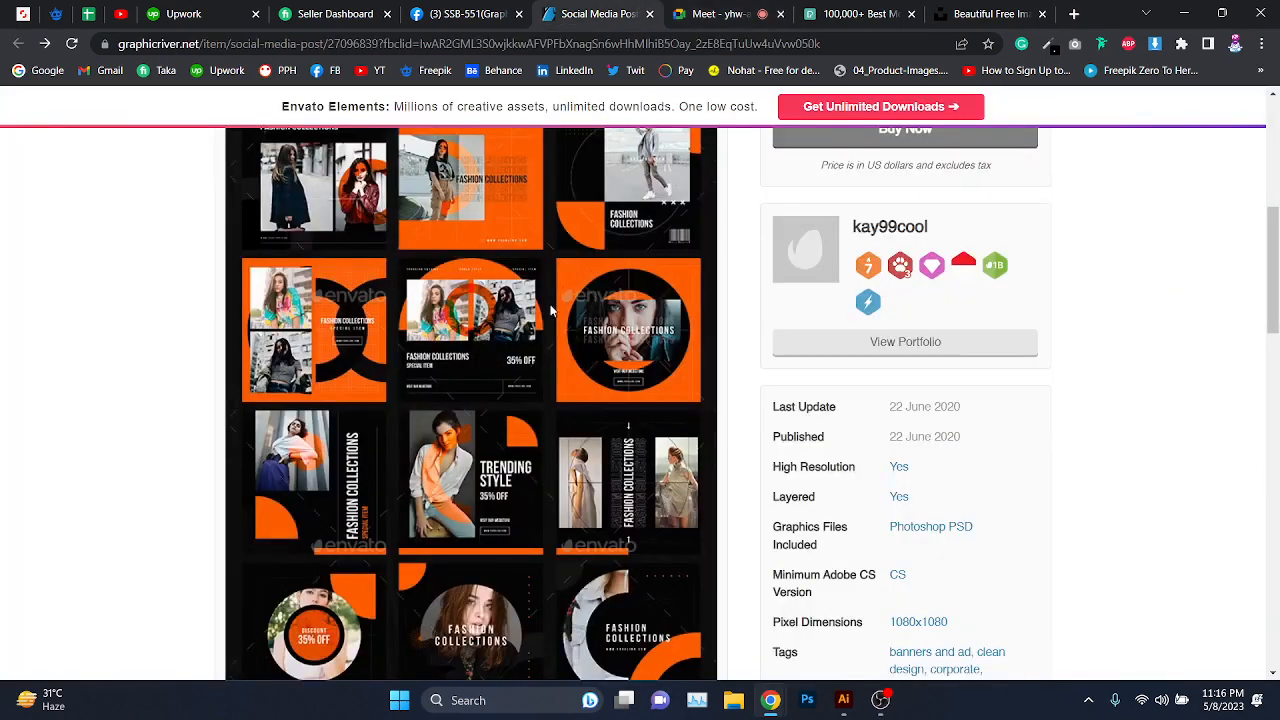
- Go back to Illustrator and compare the reference design with the recreated orange post up close
{"action": "left_click", "coordinate": [1186, 10]}
{"action": "scroll", "coordinate": [442, 376], "scroll_direction": "up", "scroll_amount": 2}
{"action": "scroll", "coordinate": [398, 140], "scroll_direction": "up", "scroll_amount": 1}
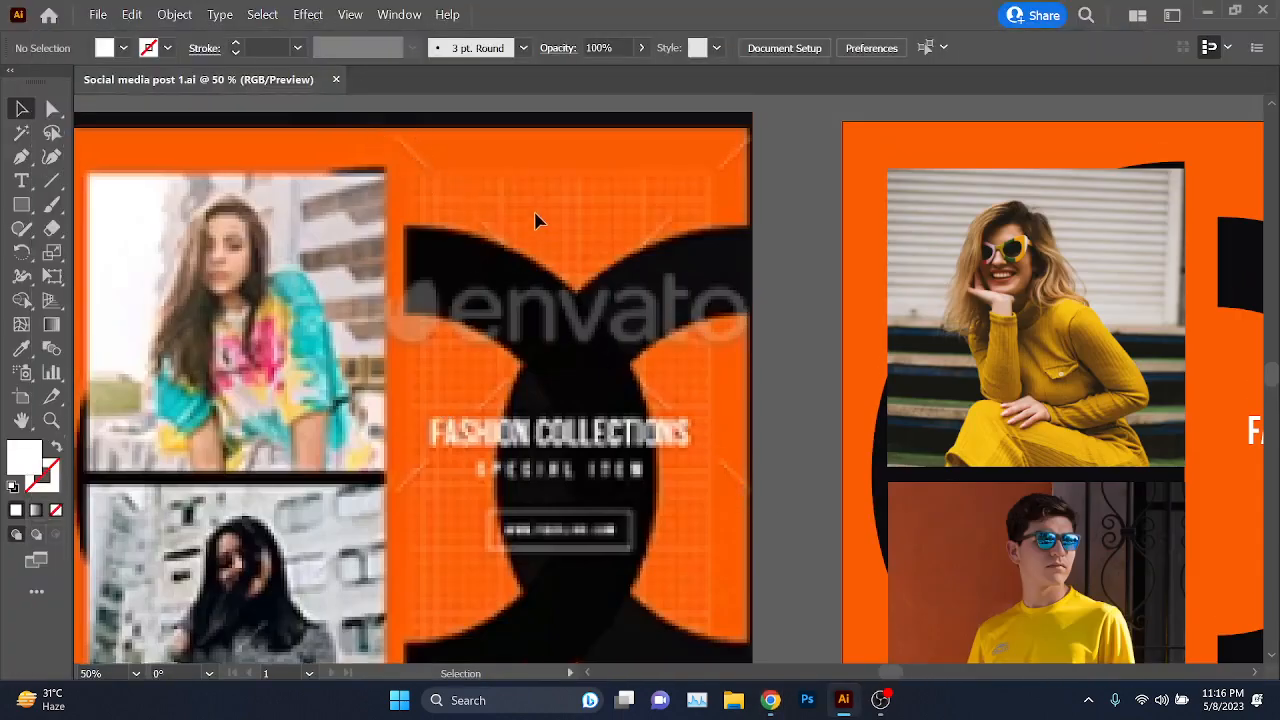
{"action": "scroll", "coordinate": [495, 204], "scroll_direction": "up", "scroll_amount": 2}
{"action": "scroll", "coordinate": [855, 195], "scroll_direction": "down", "scroll_amount": 3}
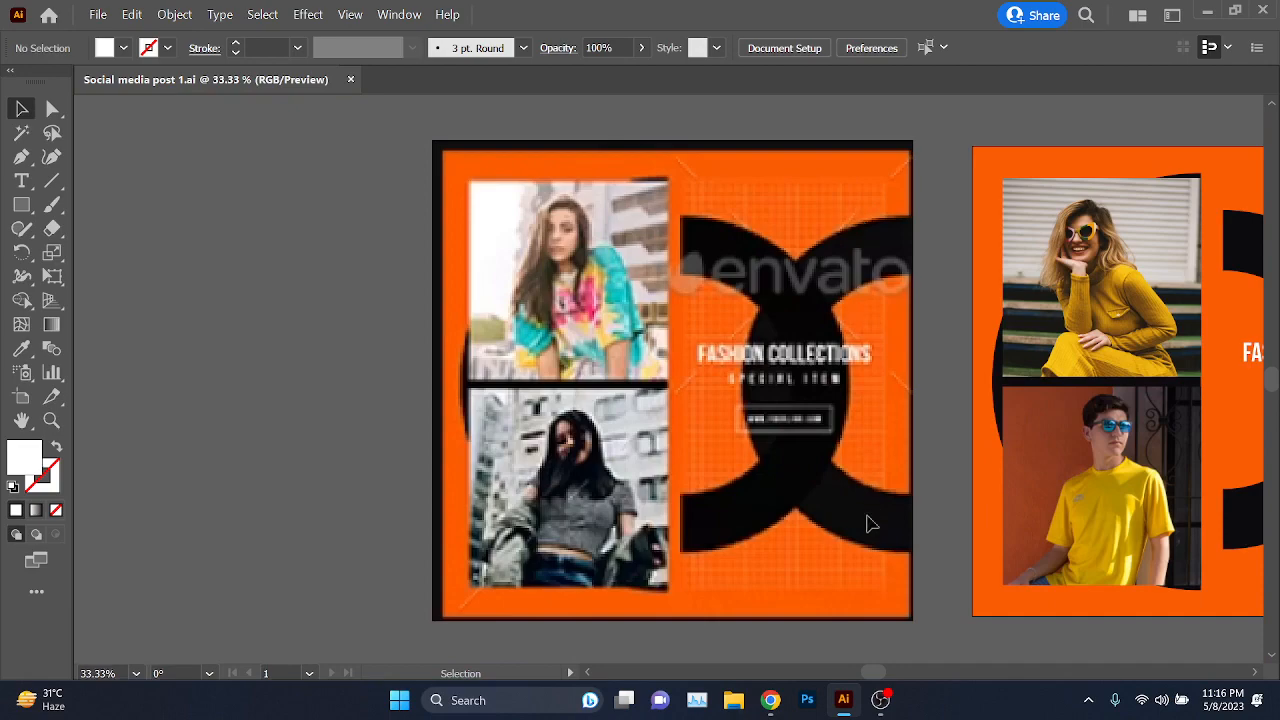
{"action": "scroll", "coordinate": [604, 566], "scroll_direction": "right", "scroll_amount": 5}
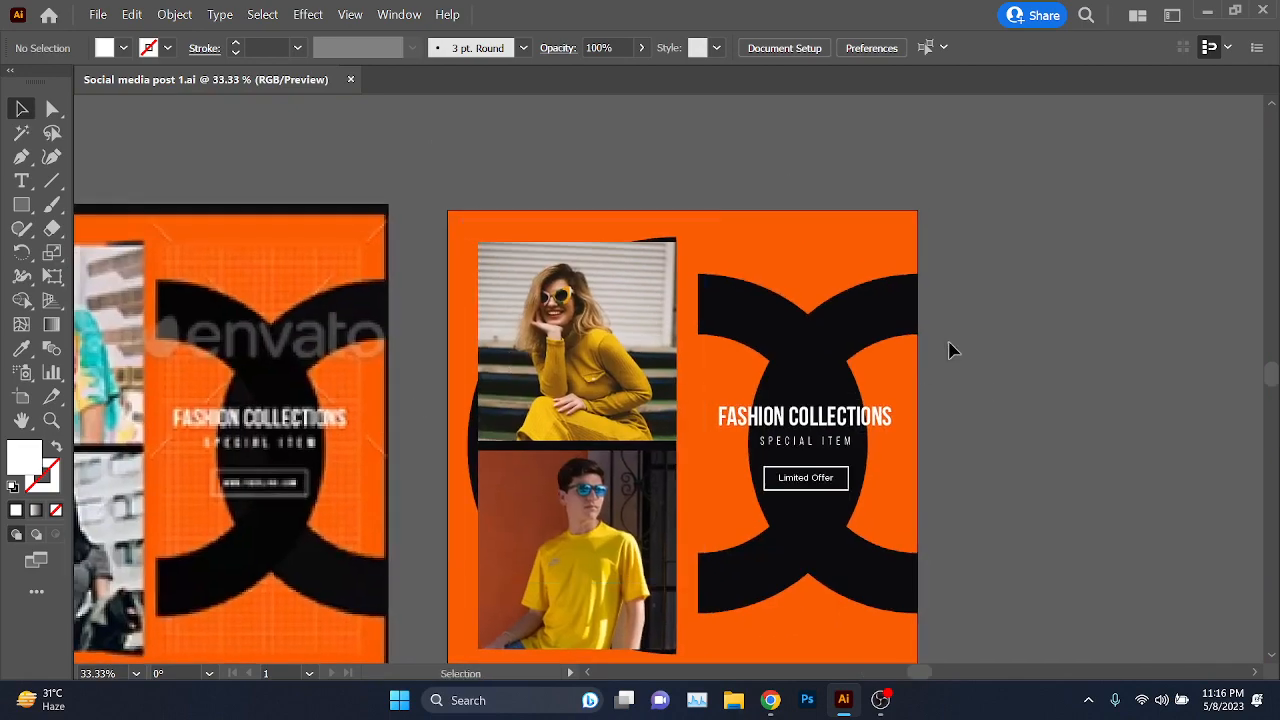
{"action": "scroll", "coordinate": [808, 323], "scroll_direction": "up", "scroll_amount": 2}
{"action": "scroll", "coordinate": [808, 323], "scroll_direction": "right", "scroll_amount": 2}
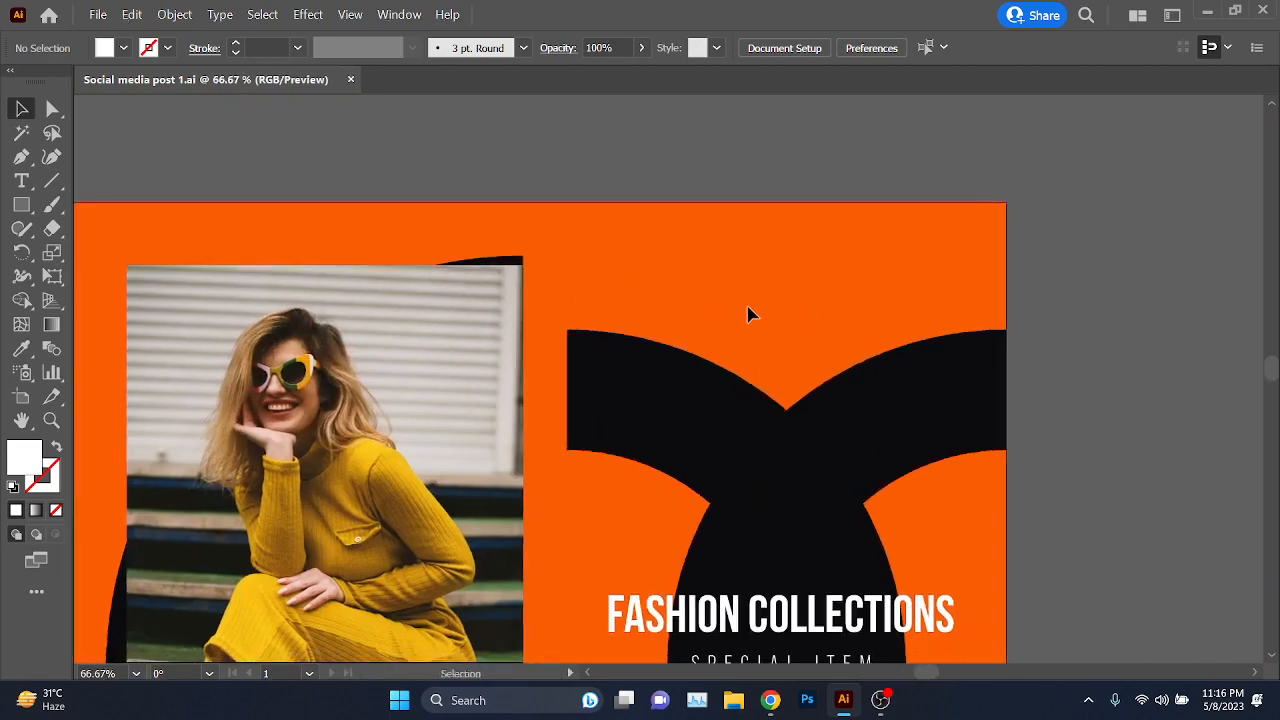
{"action": "scroll", "coordinate": [752, 314], "scroll_direction": "up", "scroll_amount": 1}
{"action": "scroll", "coordinate": [757, 306], "scroll_direction": "down", "scroll_amount": 5}
{"action": "scroll", "coordinate": [714, 297], "scroll_direction": "left", "scroll_amount": 6}
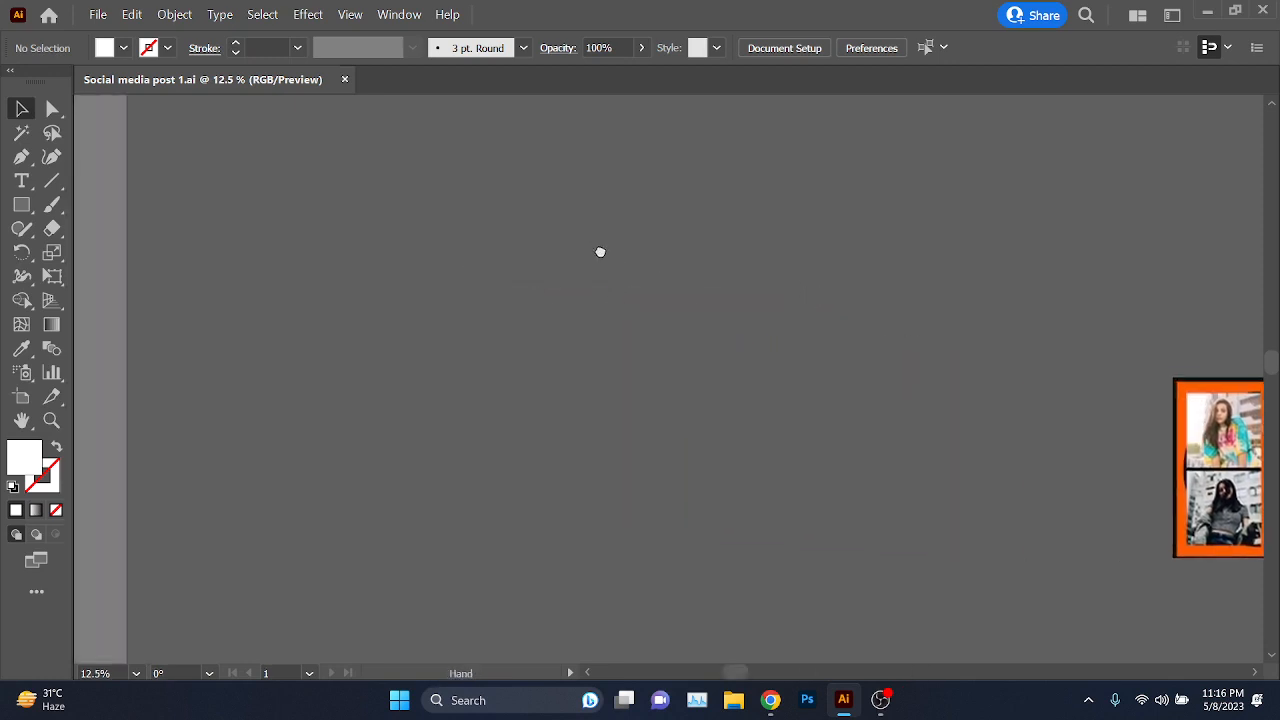
- Draw a small white circle with the Ellipse tool on empty canvas away from the post designs
{"action": "left_click_drag", "start_coordinate": [600, 252], "coordinate": [555, 311]}
{"action": "left_click", "coordinate": [21, 204]}
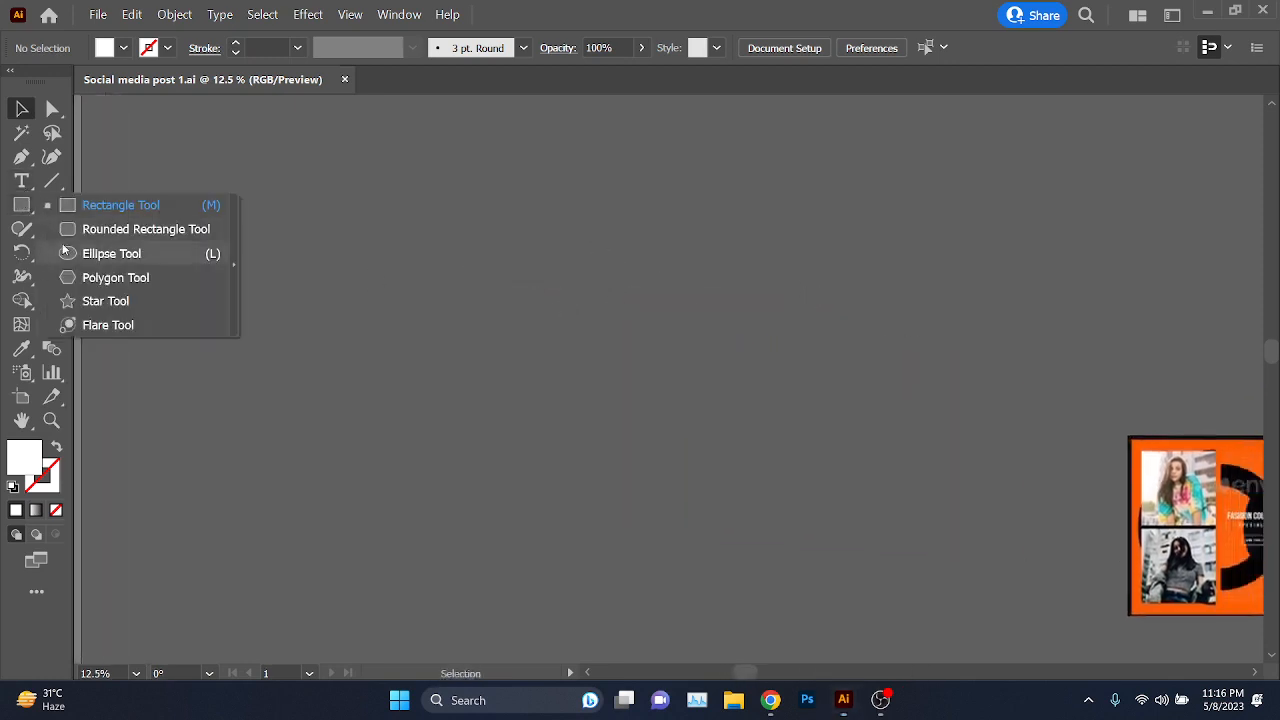
{"action": "left_click", "coordinate": [64, 250]}
{"action": "left_click_drag", "start_coordinate": [281, 185], "coordinate": [775, 315]}
{"action": "left_click", "coordinate": [21, 108]}
{"action": "scroll", "coordinate": [277, 202], "scroll_direction": "up", "scroll_amount": 4}
{"action": "scroll", "coordinate": [320, 233], "scroll_direction": "up", "scroll_amount": 3}
{"action": "scroll", "coordinate": [349, 246], "scroll_direction": "up", "scroll_amount": 1}
{"action": "scroll", "coordinate": [450, 350], "scroll_direction": "down", "scroll_amount": 5}
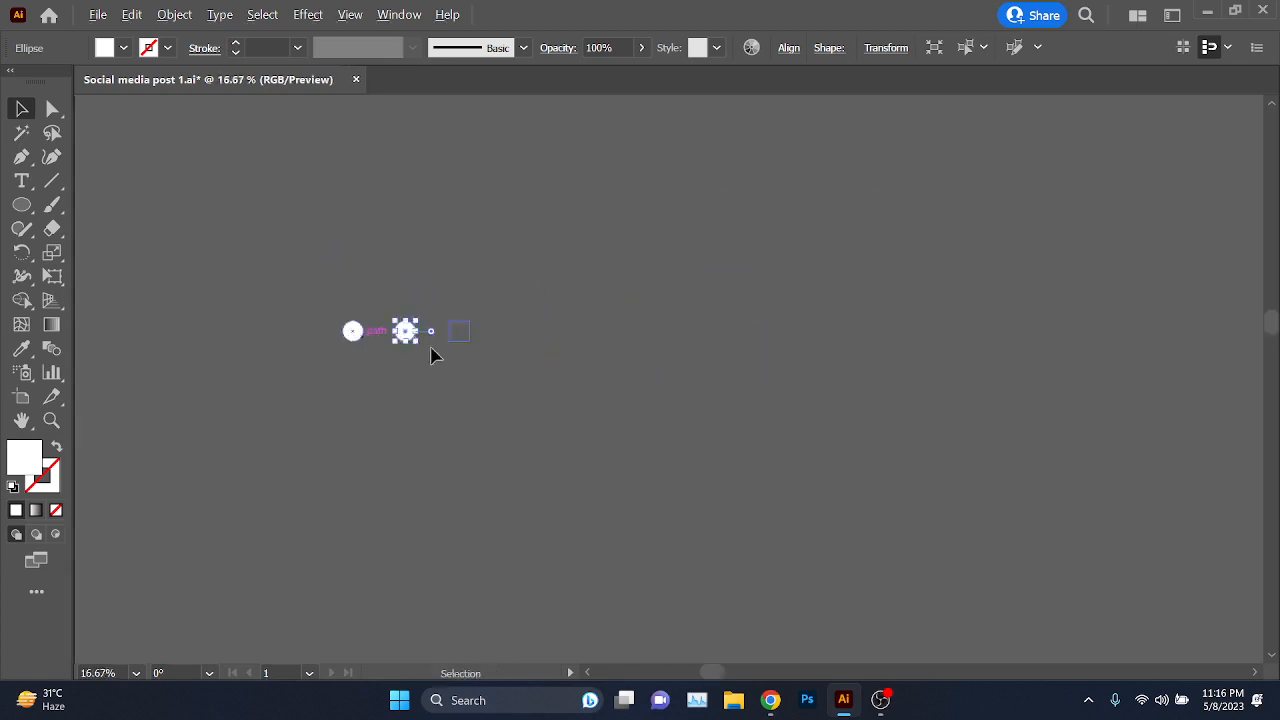
- Place one copy of the white circle beside it, level with the original and with a small gap
{"action": "scroll", "coordinate": [410, 357], "scroll_direction": "up", "scroll_amount": 3}
{"action": "scroll", "coordinate": [254, 294], "scroll_direction": "up", "scroll_amount": 1}
{"action": "left_click_drag", "start_coordinate": [254, 294], "coordinate": [372, 294]}
{"action": "scroll", "coordinate": [450, 405], "scroll_direction": "down", "scroll_amount": 1}
{"action": "left_click_drag", "start_coordinate": [356, 422], "coordinate": [440, 436]}
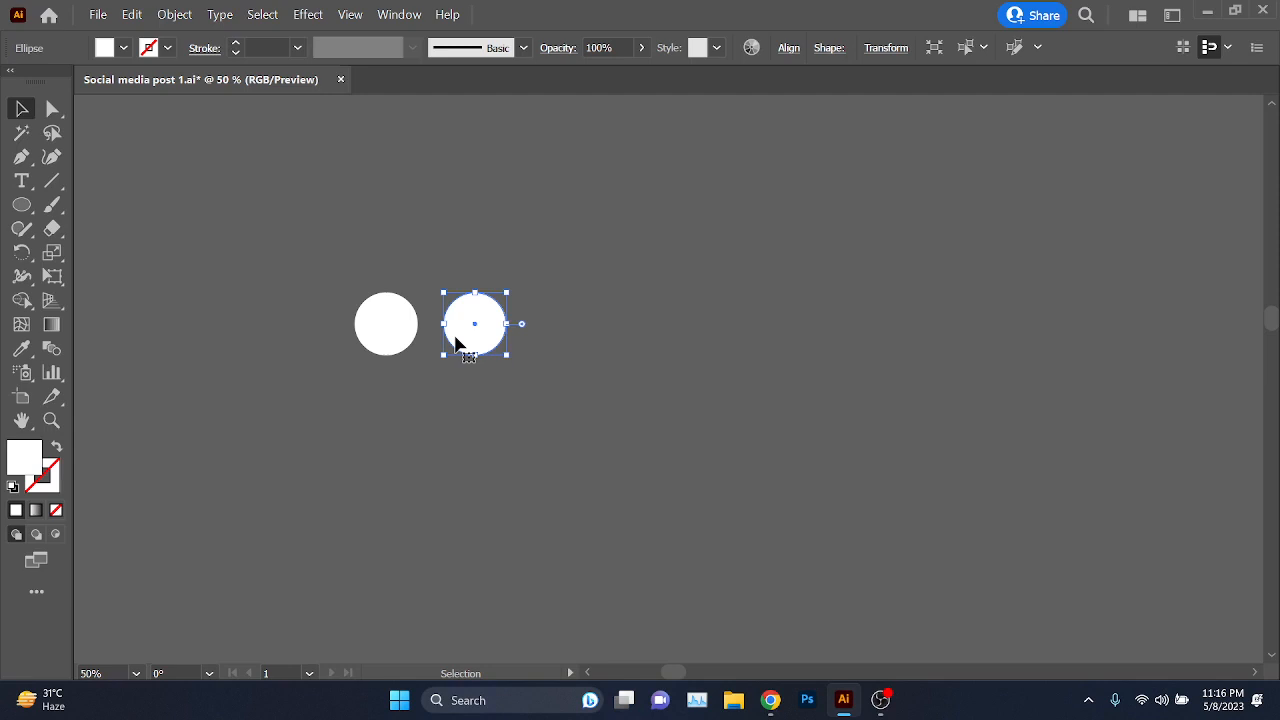
- Repeat the copy transformation several times to extend the circles into an evenly spaced horizontal row
{"action": "key", "text": "a"}
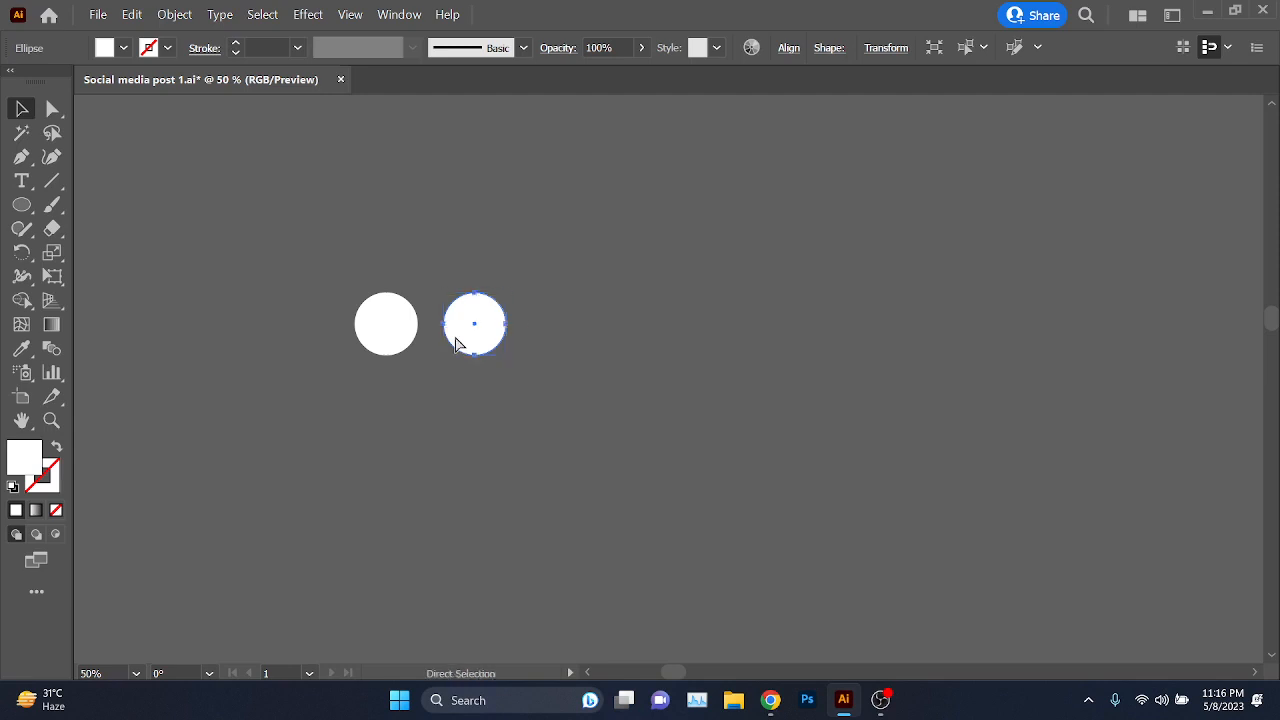
{"action": "key", "text": "ctrl+d"}
{"action": "key", "text": "ctrl+d"}
{"action": "key", "text": "ctrl+d"}
{"action": "key", "text": "ctrl+d"}
{"action": "key", "text": "ctrl+d"}
{"action": "key", "text": "ctrl+d"}
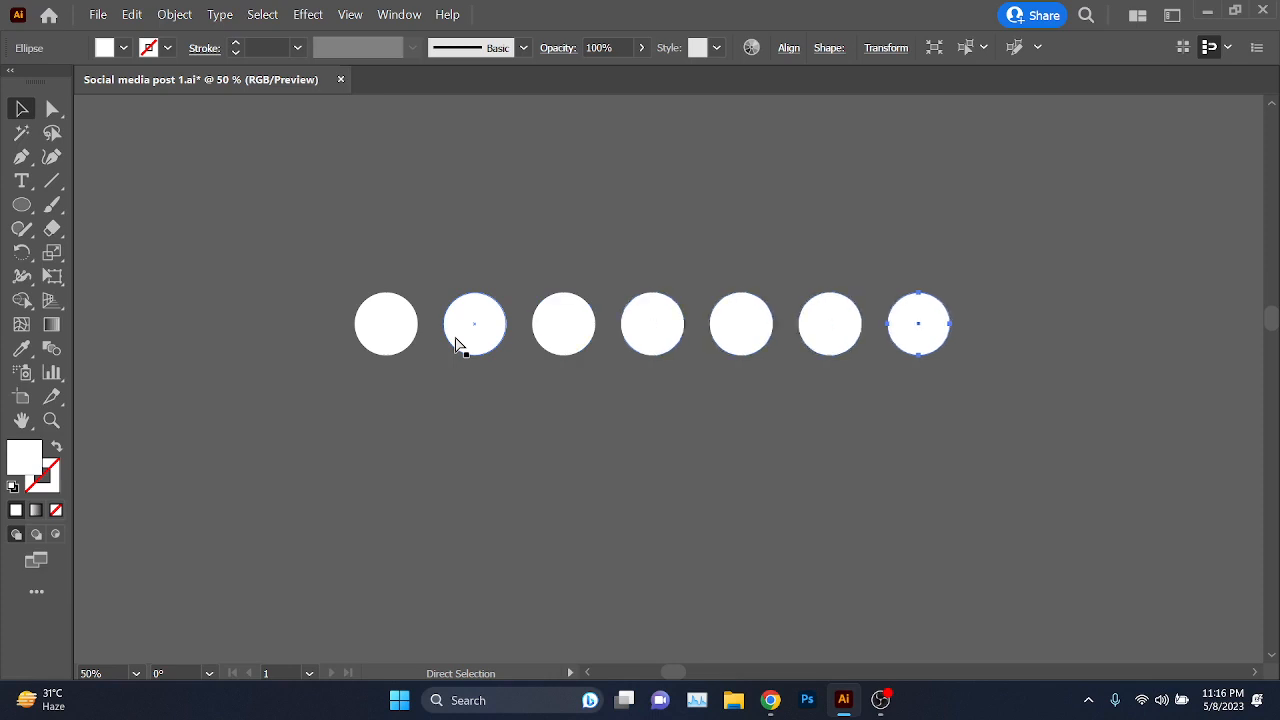
{"action": "key", "text": "ctrl+d"}
- Undo all the circle duplicates back to the single original circle
{"action": "key", "text": "ctrl+z"}
{"action": "key", "text": "ctrl+z"}
{"action": "key", "text": "ctrl+z"}
{"action": "key", "text": "ctrl+z"}
{"action": "key", "text": "ctrl+z"}
{"action": "key", "text": "ctrl+z"}
{"action": "key", "text": "ctrl+z"}
{"action": "key", "text": "ctrl+z"}
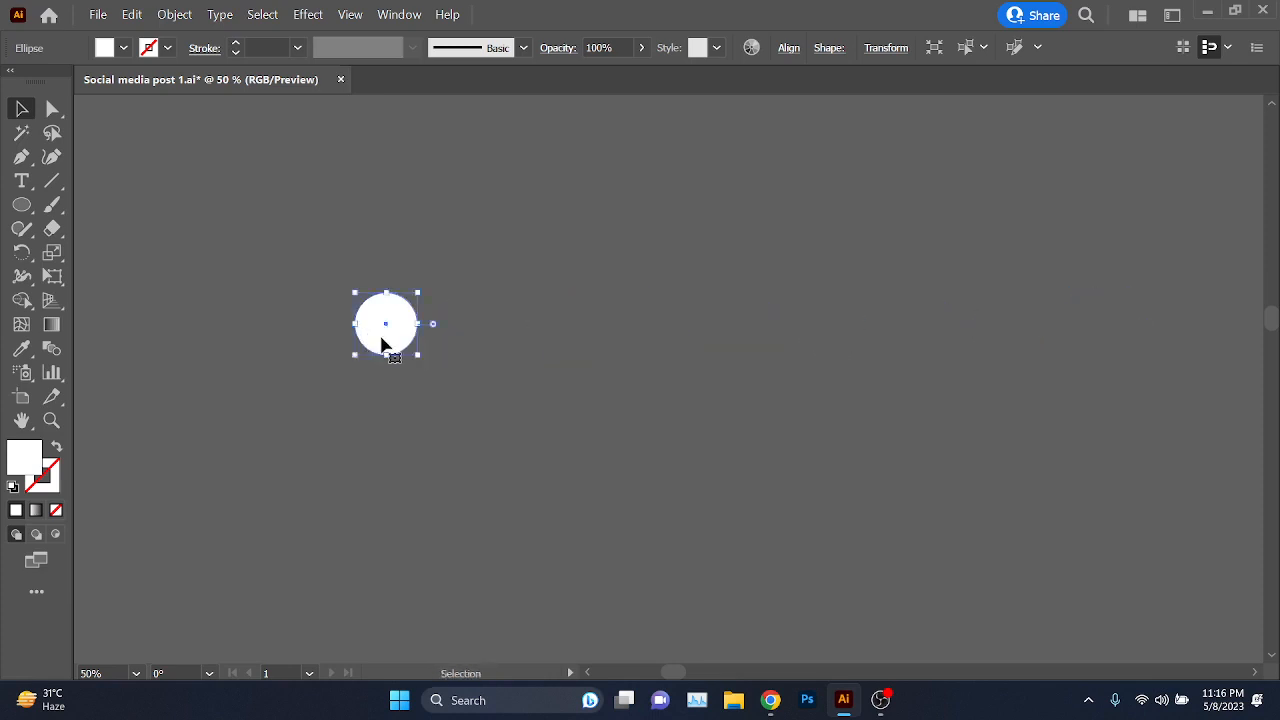
- Copy the circle sideways with a slightly wider gap and repeat the duplication into a row of nine circles
{"action": "left_click_drag", "start_coordinate": [383, 342], "coordinate": [481, 344]}
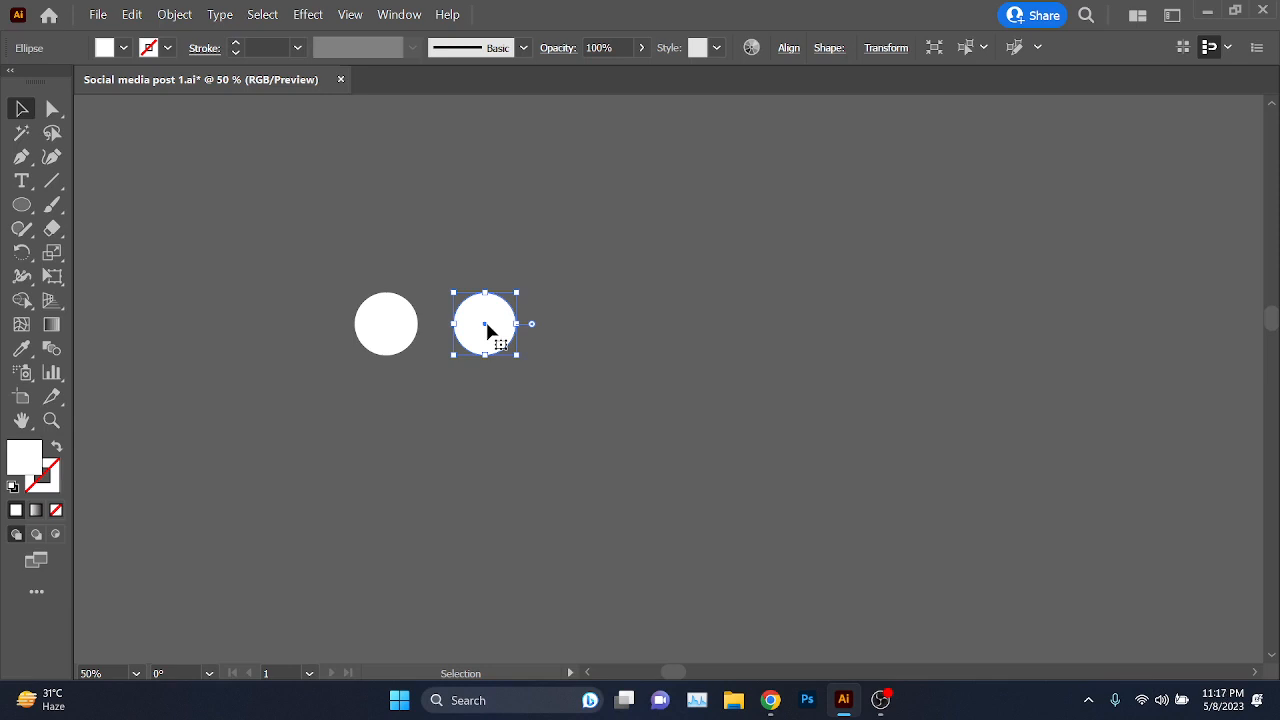
{"action": "key", "text": "ctrl"}
{"action": "key", "text": "ctrl+d"}
{"action": "key", "text": "ctrl+d"}
{"action": "key", "text": "ctrl+d"}
{"action": "key", "text": "ctrl+d"}
{"action": "key", "text": "ctrl+d"}
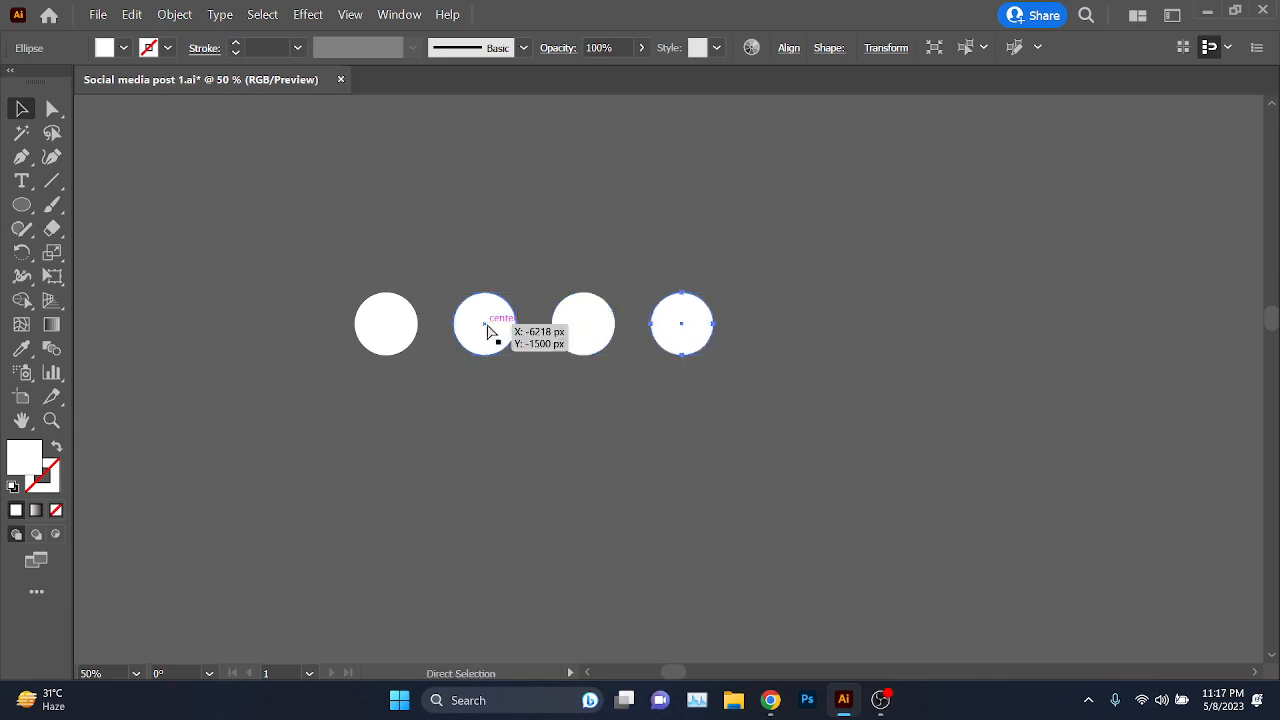
{"action": "key", "text": "ctrl+d"}
{"action": "key", "text": "ctrl+d"}
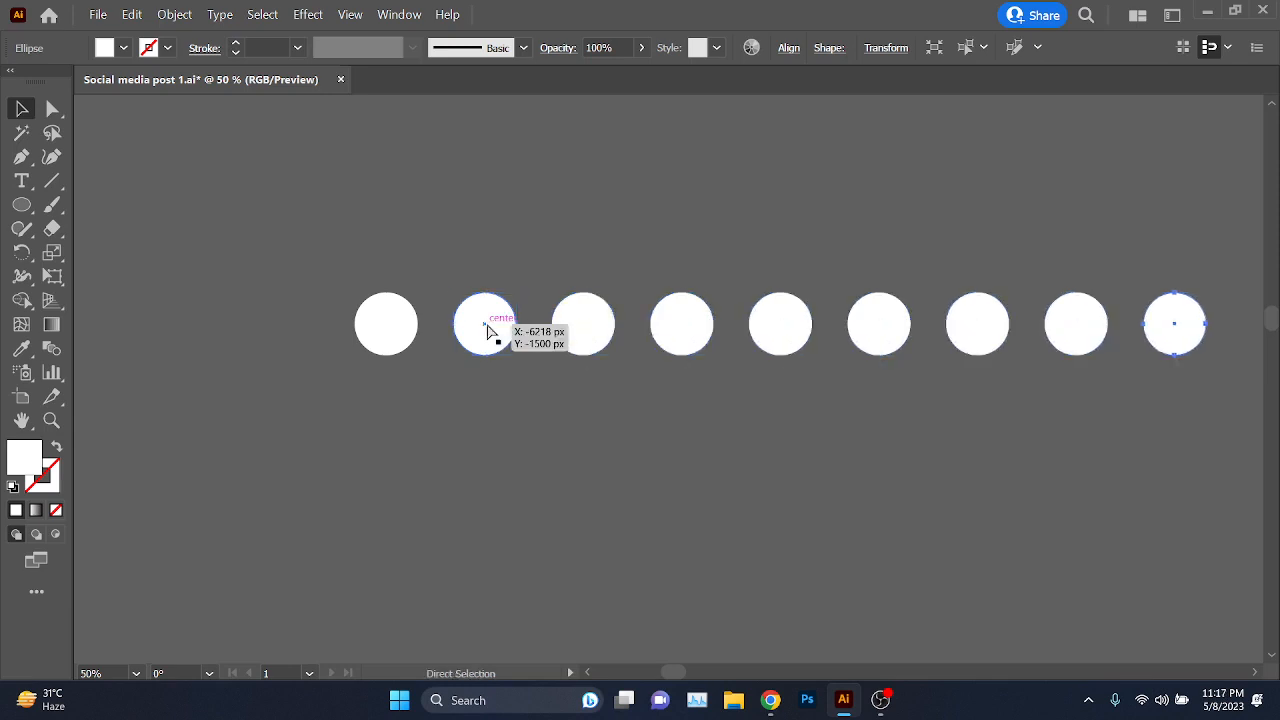
- Continue repeating the duplication until the row holds fifteen circles
{"action": "key", "text": "ctrl+minus"}
{"action": "key", "text": "ctrl+minus"}
{"action": "key", "text": "ctrl+minus"}
{"action": "key", "text": "ctrl+minus"}
{"action": "key", "text": "ctrl+minus"}
{"action": "key", "text": "ctrl+d"}
{"action": "key", "text": "ctrl+d"}
{"action": "key", "text": "ctrl+d"}
{"action": "key", "text": "ctrl+d"}
{"action": "key", "text": "ctrl+d"}
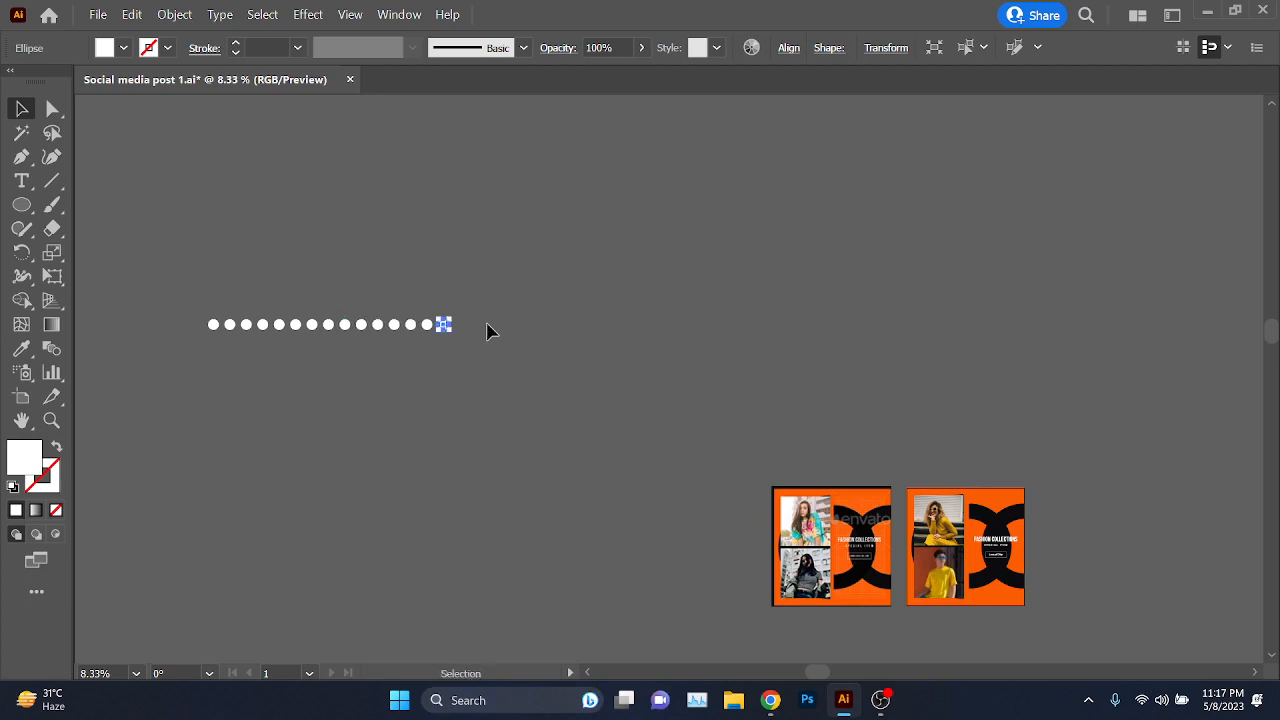
- Move several individual circles out of the row to scattered places above and below it
{"action": "left_click", "coordinate": [409, 436]}
{"action": "scroll", "coordinate": [212, 281], "scroll_direction": "up", "scroll_amount": 5}
{"action": "left_click_drag", "start_coordinate": [326, 466], "coordinate": [259, 304]}
{"action": "scroll", "coordinate": [286, 397], "scroll_direction": "down", "scroll_amount": 2}
{"action": "left_click_drag", "start_coordinate": [271, 360], "coordinate": [308, 271]}
{"action": "left_click_drag", "start_coordinate": [318, 362], "coordinate": [504, 263]}
{"action": "left_click_drag", "start_coordinate": [449, 383], "coordinate": [950, 395]}
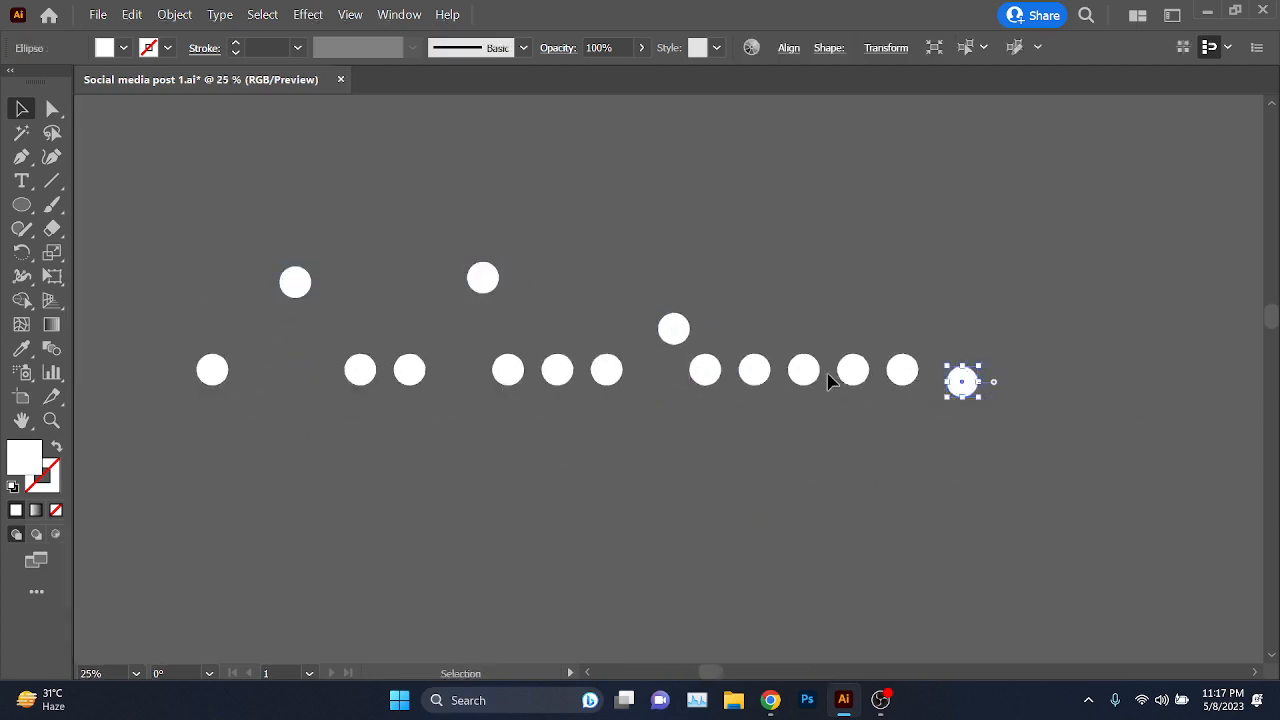
{"action": "left_click_drag", "start_coordinate": [805, 373], "coordinate": [468, 572]}
{"action": "left_click_drag", "start_coordinate": [560, 374], "coordinate": [570, 586]}
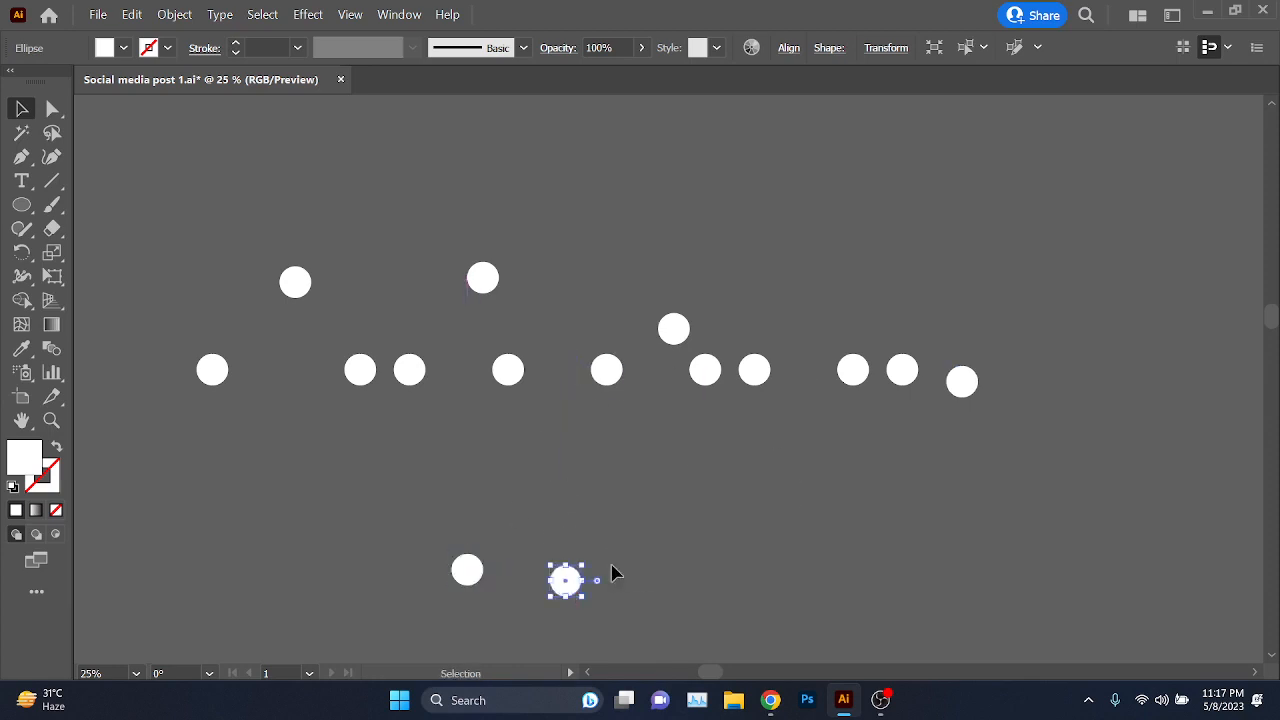
- Undo the individual circle moves to restore the straight row, and clear the selection
{"action": "key", "text": "ctrl+z"}
{"action": "key", "text": "ctrl+z"}
{"action": "key", "text": "ctrl+z"}
{"action": "key", "text": "ctrl+z"}
{"action": "key", "text": "ctrl+z"}
{"action": "key", "text": "ctrl+z"}
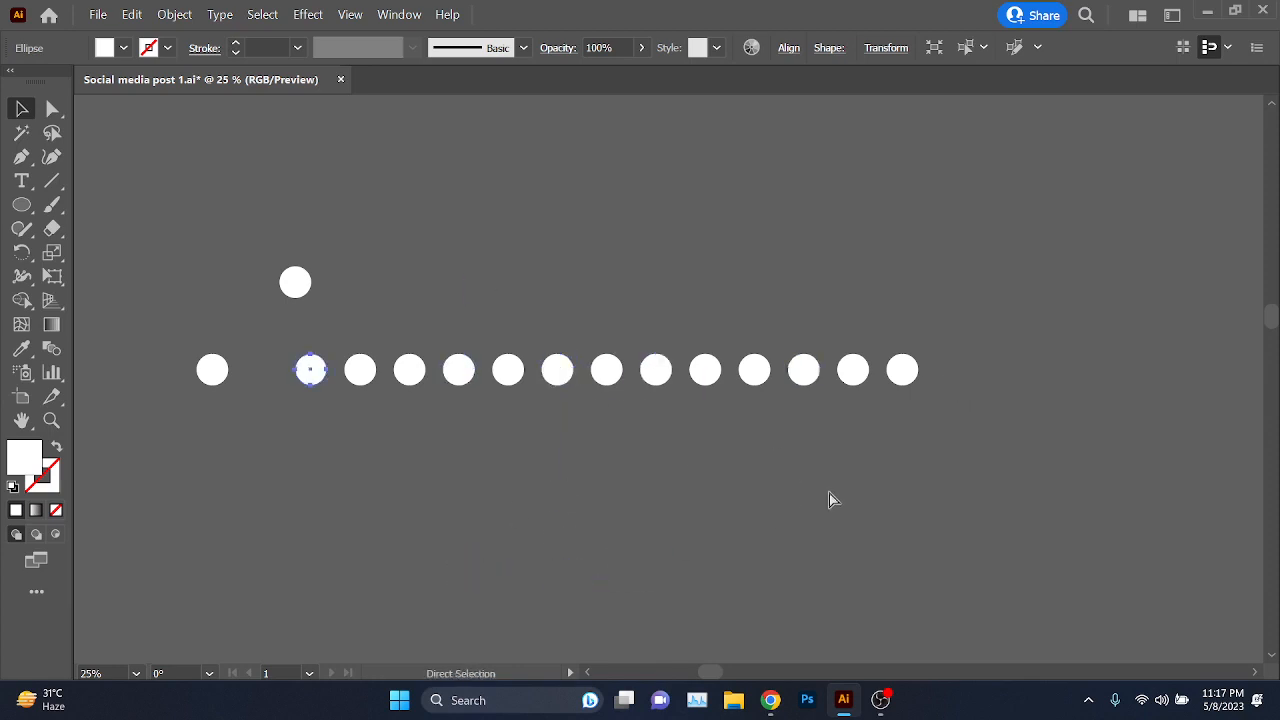
{"action": "left_click", "coordinate": [829, 499]}
- Switch to Chrome, open the chat of the Google Meet call, and return to Illustrator
{"action": "mouse_move", "coordinate": [770, 700]}
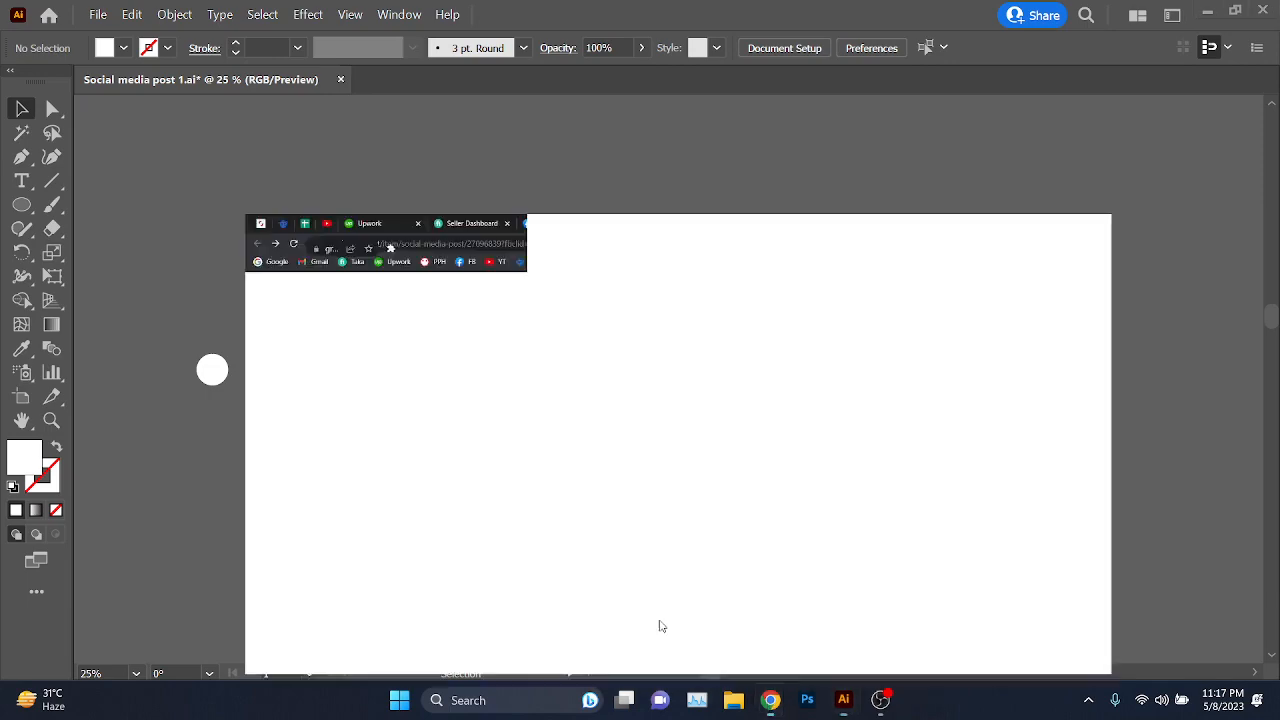
{"action": "left_click", "coordinate": [660, 623]}
{"action": "left_click", "coordinate": [757, 8]}
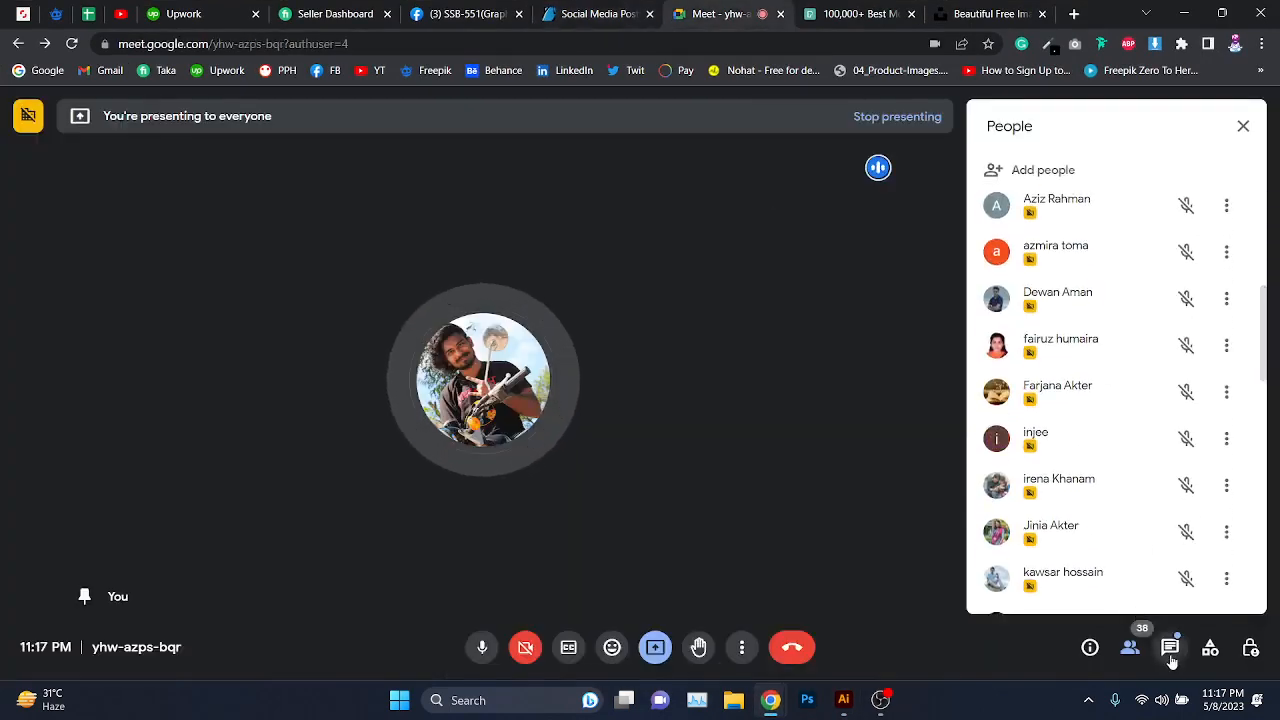
{"action": "left_click", "coordinate": [1170, 647]}
{"action": "left_click", "coordinate": [1183, 13]}
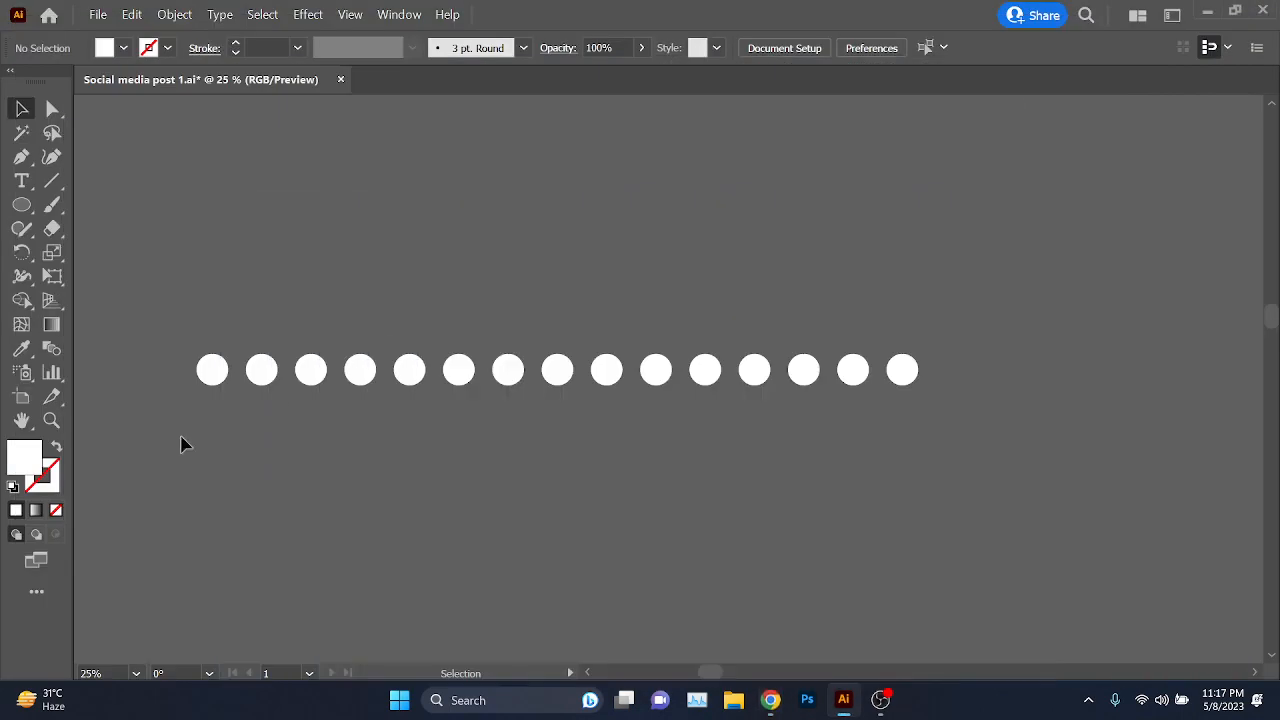
- Select all fifteen circles in the row and group them into one object
{"action": "key", "text": "ctrl+a"}
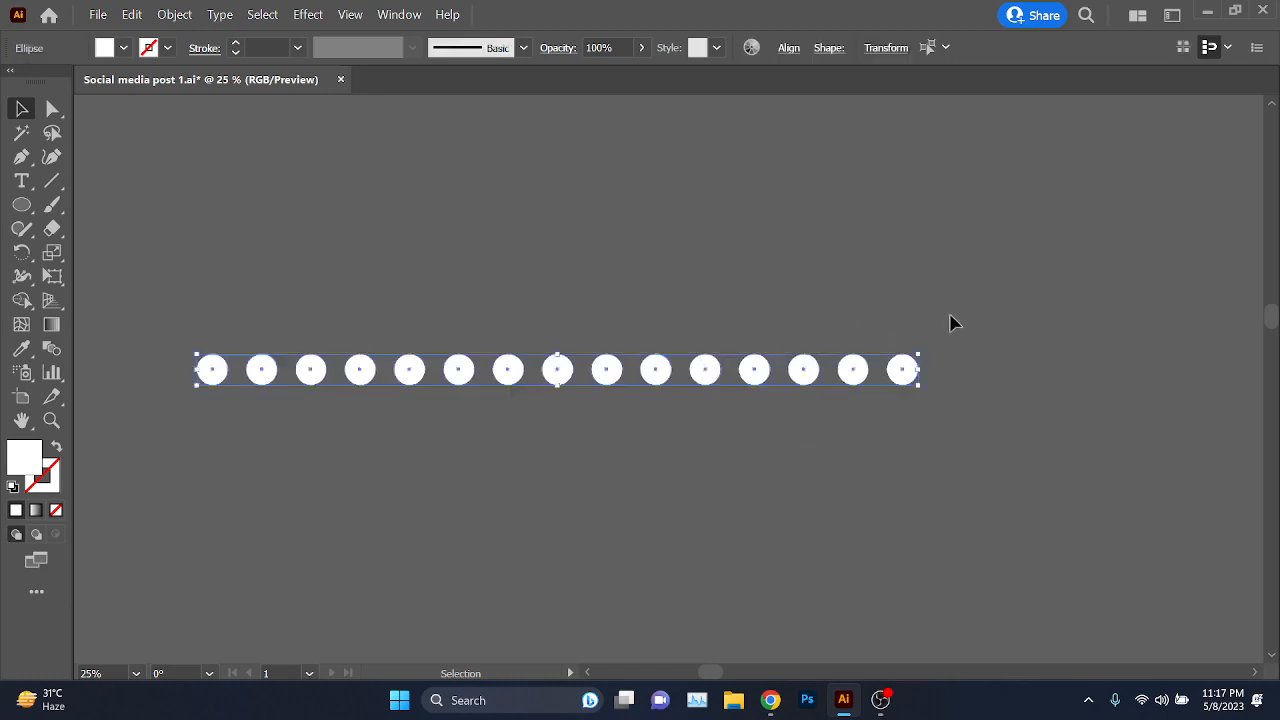
{"action": "key", "text": "a"}
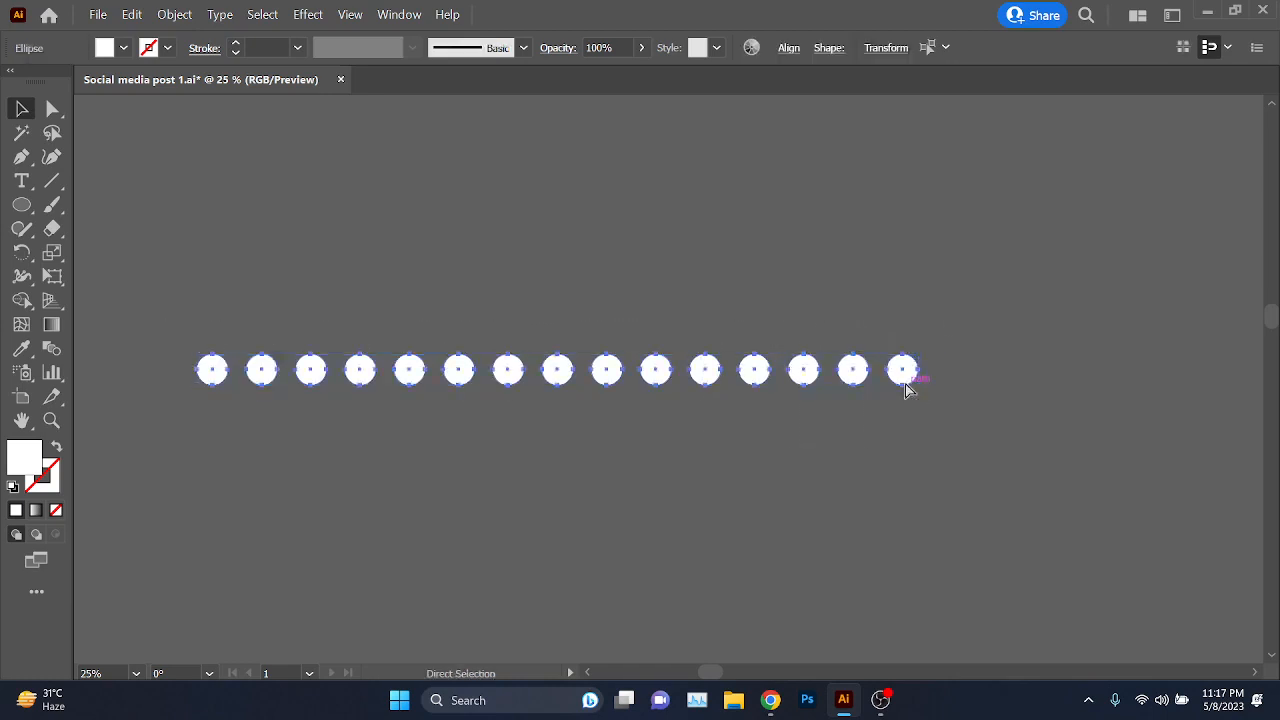
{"action": "key", "text": "ctrl+g"}
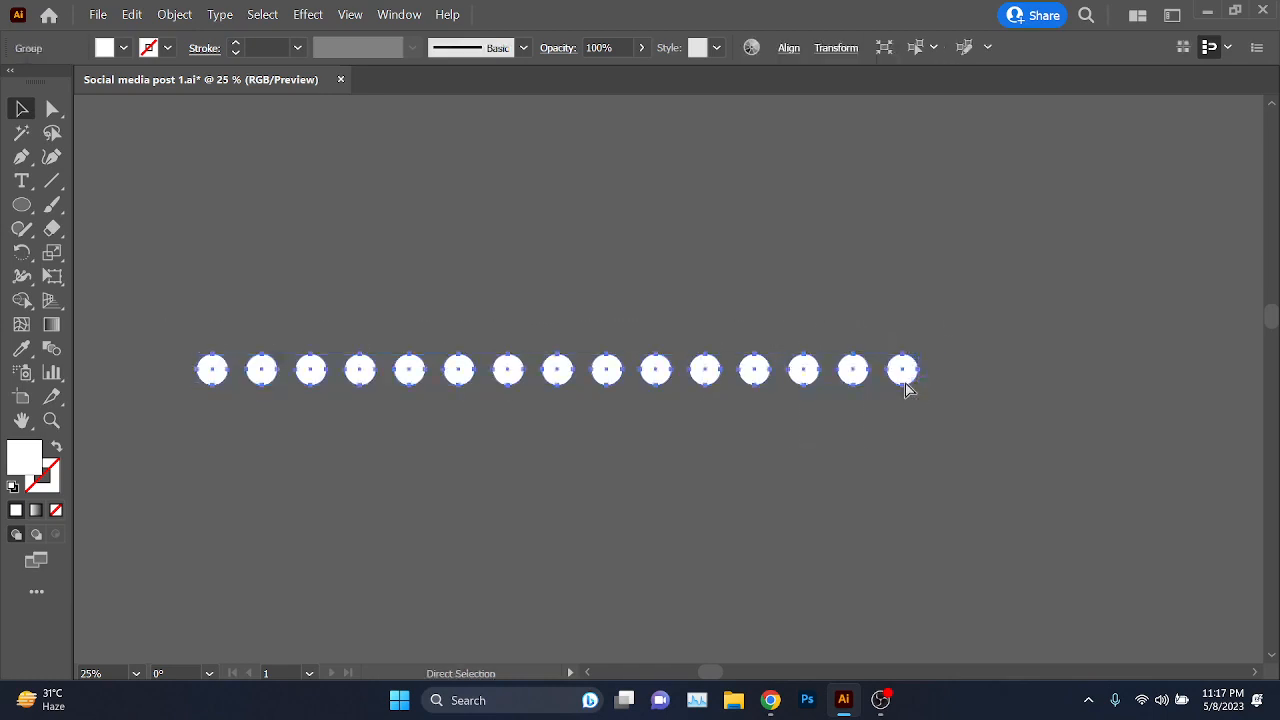
{"action": "key", "text": "v"}
{"action": "key", "text": "ctrl+minus"}
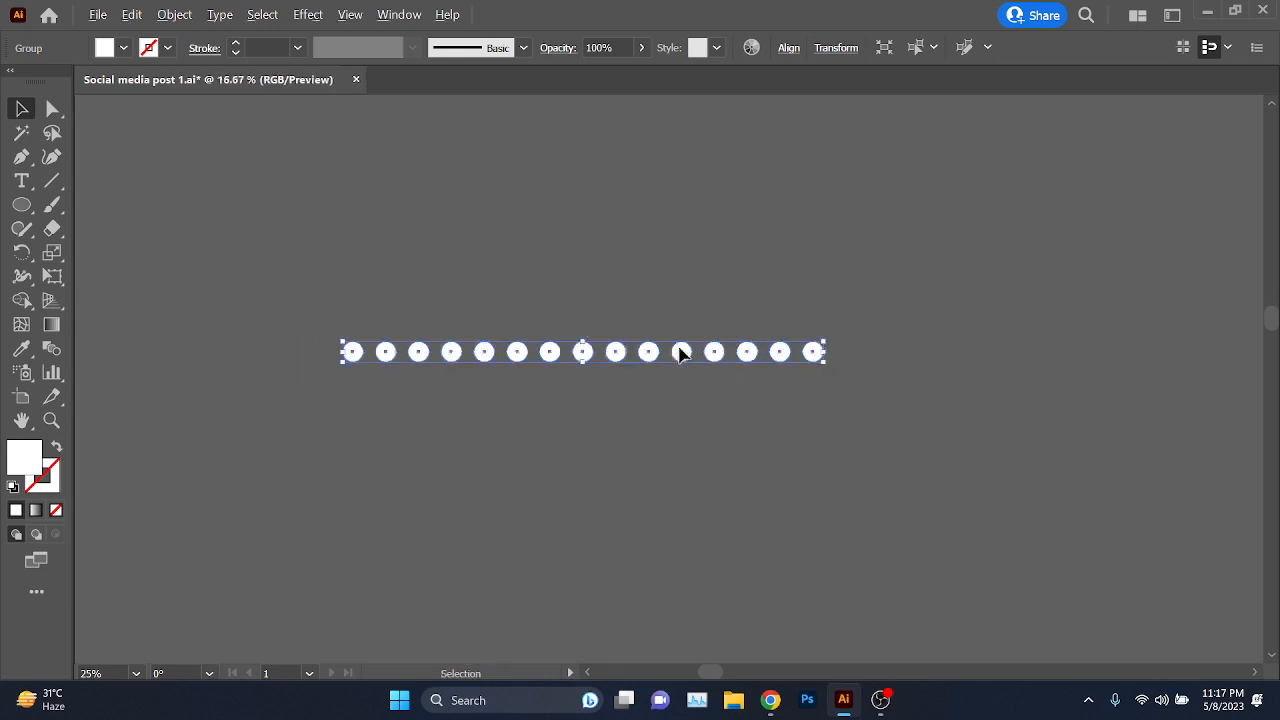
- Move the grouped row of circles slightly up and place a copy of it directly below
{"action": "left_click", "coordinate": [465, 425]}
{"action": "left_click_drag", "start_coordinate": [484, 357], "coordinate": [462, 287]}
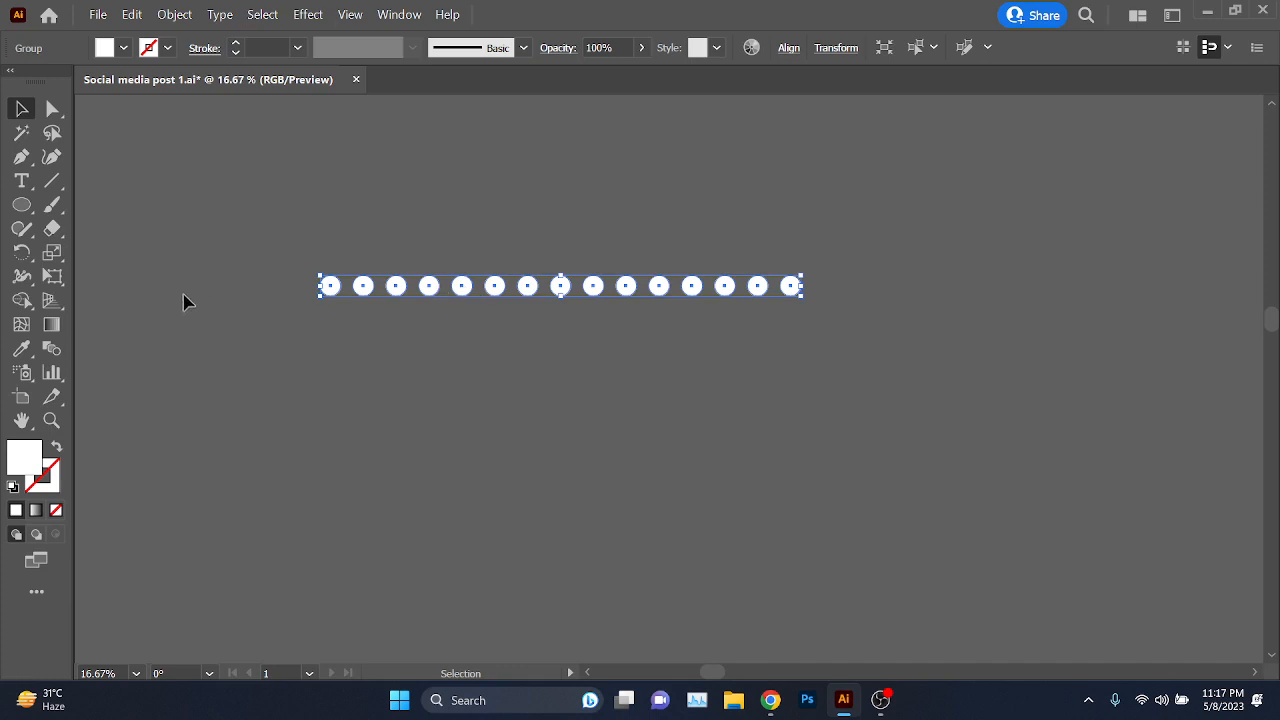
{"action": "key", "text": "ctrl+plus"}
{"action": "left_click_drag", "start_coordinate": [358, 283], "coordinate": [352, 341]}
{"action": "key", "text": "ctrl+minus"}
{"action": "key", "text": "ctrl+minus"}
{"action": "key", "text": "ctrl+minus"}
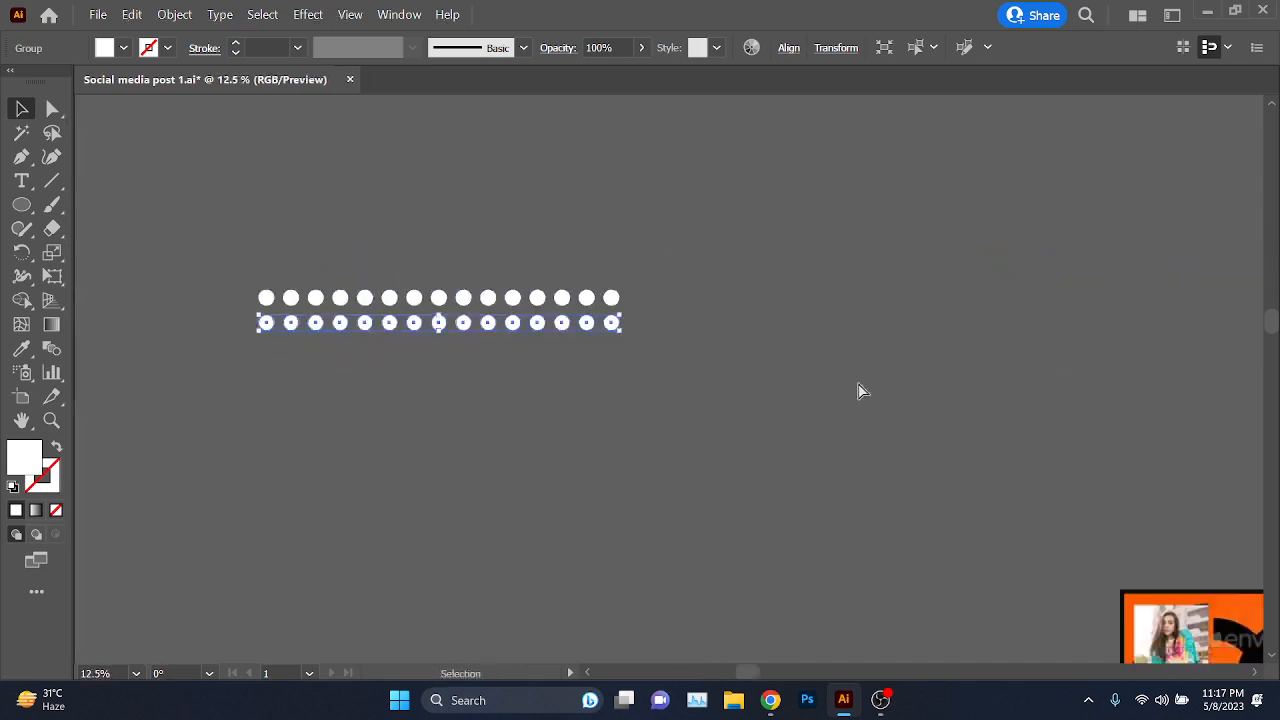
- Repeat the row duplication downward to build a dot grid of seventeen rows
{"action": "key", "text": "ctrl+d"}
{"action": "key", "text": "ctrl+d"}
{"action": "key", "text": "ctrl+d"}
{"action": "key", "text": "ctrl+d"}
{"action": "key", "text": "ctrl+d"}
{"action": "key", "text": "ctrl+d"}
{"action": "key", "text": "ctrl+d"}
{"action": "key", "text": "ctrl+d"}
{"action": "key", "text": "ctrl+d"}
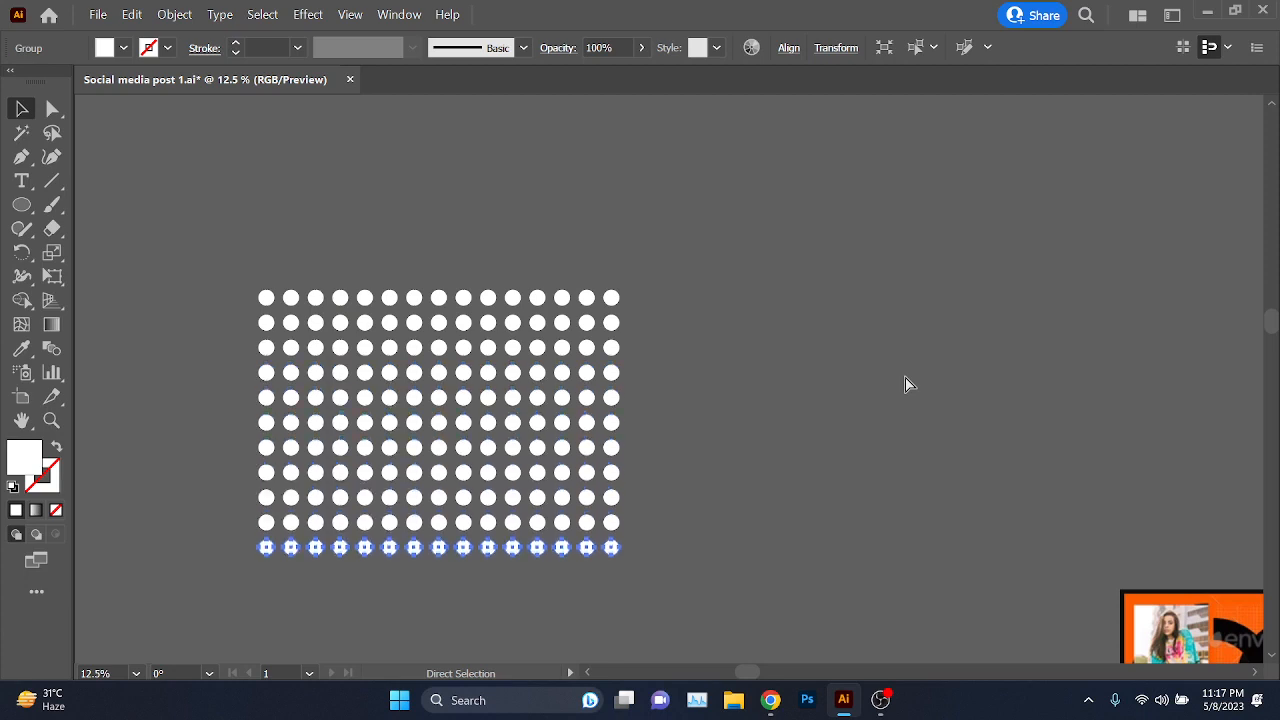
{"action": "key", "text": "ctrl+d"}
{"action": "key", "text": "ctrl+d"}
{"action": "key", "text": "ctrl+d"}
{"action": "key", "text": "ctrl+d"}
{"action": "key", "text": "ctrl+d"}
{"action": "key", "text": "ctrl+d"}
{"action": "key", "text": "ctrl+minus"}
{"action": "key", "text": "ctrl+minus"}
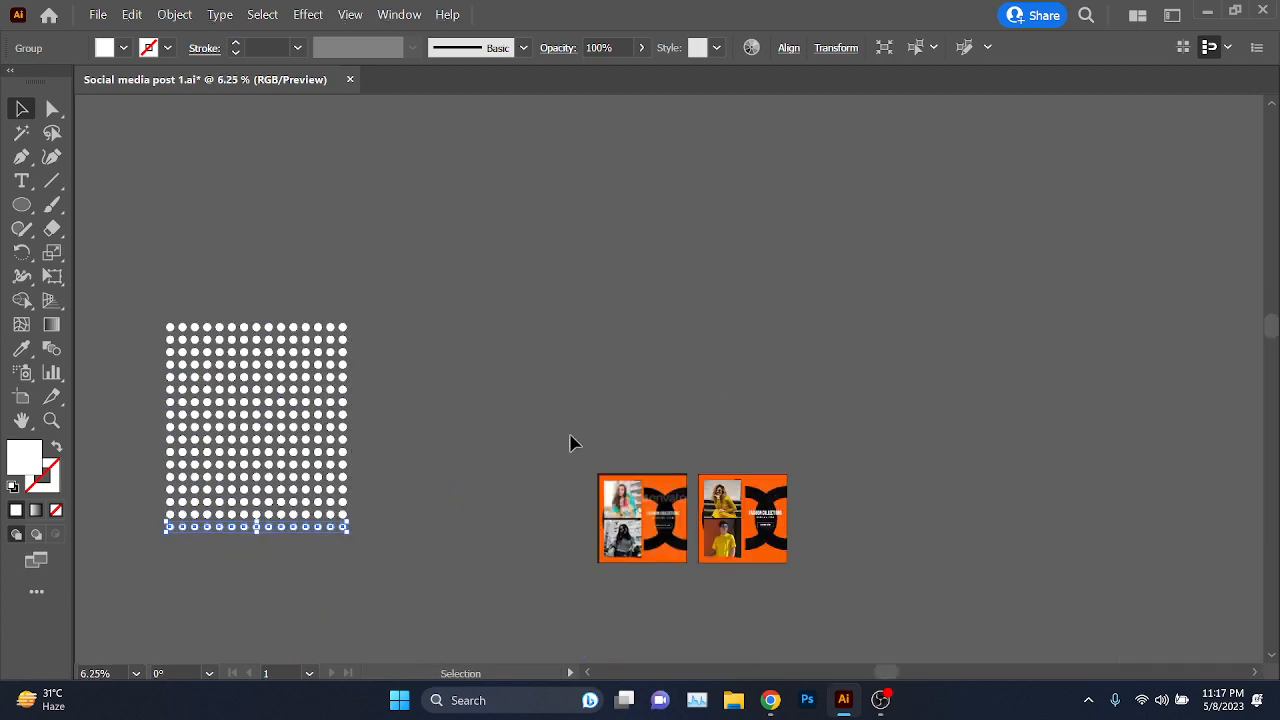
- Select the whole dot grid and delete it
{"action": "left_click", "coordinate": [554, 389]}
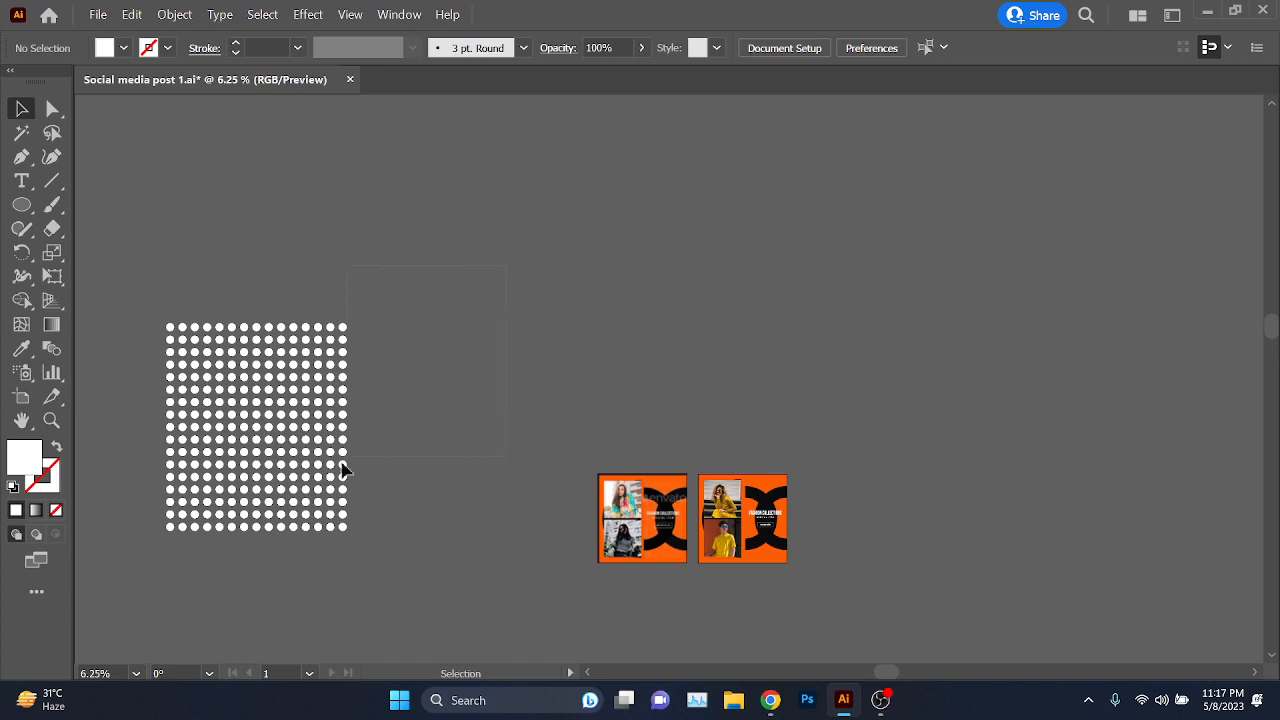
{"action": "key", "text": "ctrl+a"}
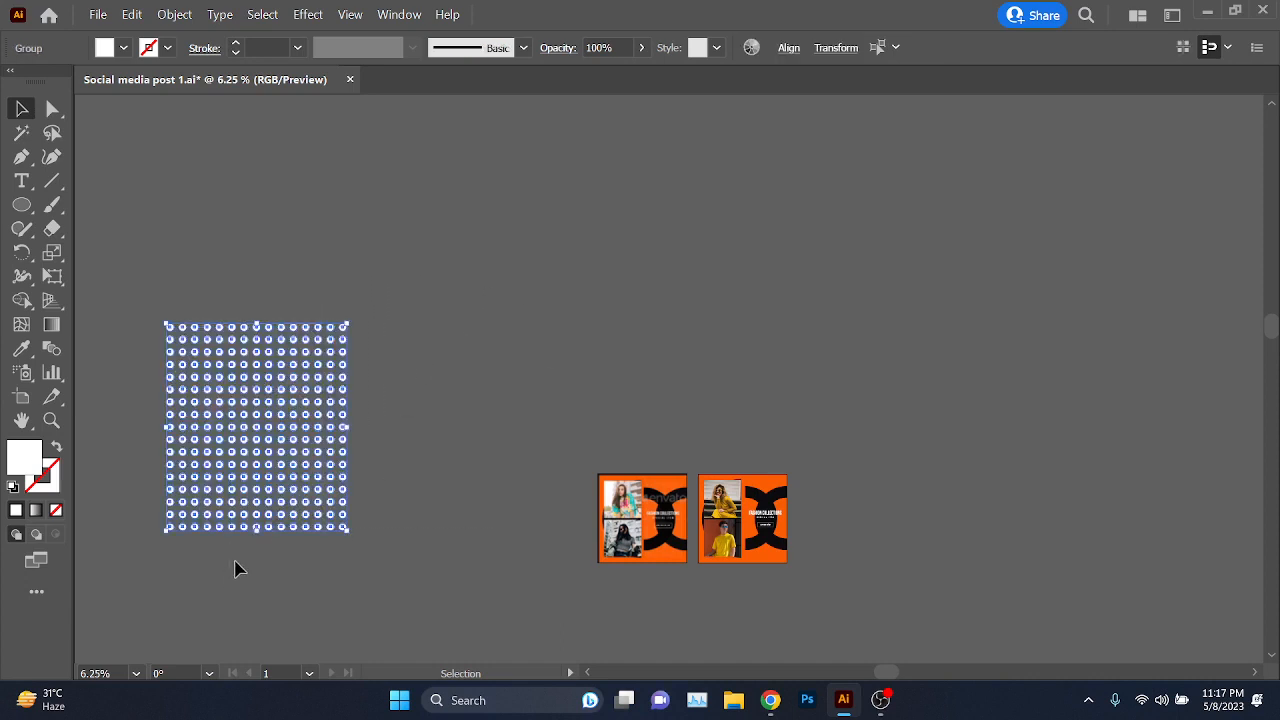
{"action": "key", "text": "Delete"}
- Draw a new white circle and place a copy beside it, set slightly lower than the original
{"action": "left_click", "coordinate": [21, 204]}
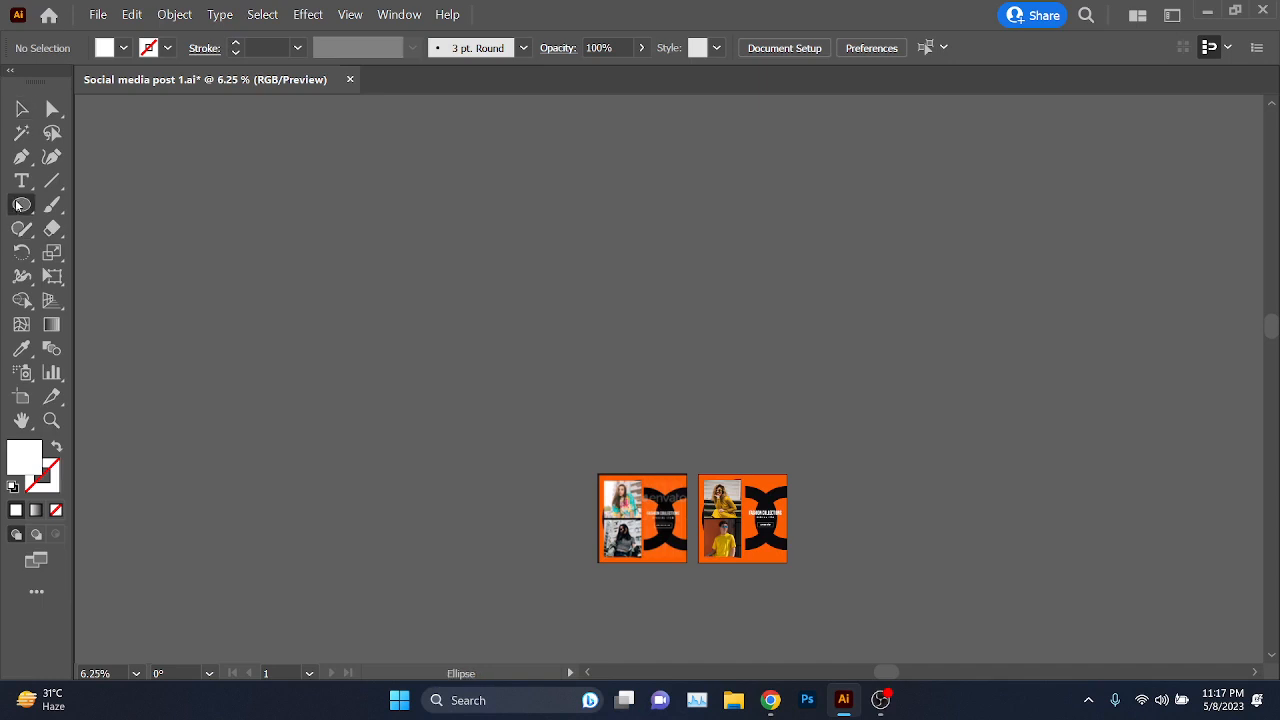
{"action": "scroll", "coordinate": [128, 312], "scroll_direction": "up", "scroll_amount": 2}
{"action": "mouse_move", "coordinate": [266, 284]}
{"action": "left_mouse_down"}
{"action": "mouse_move", "coordinate": [302, 318]}
{"action": "mouse_move", "coordinate": [554, 283]}
{"action": "mouse_move", "coordinate": [600, 290]}
{"action": "left_mouse_up"}
{"action": "left_click", "coordinate": [21, 108]}
{"action": "left_click", "coordinate": [723, 423]}
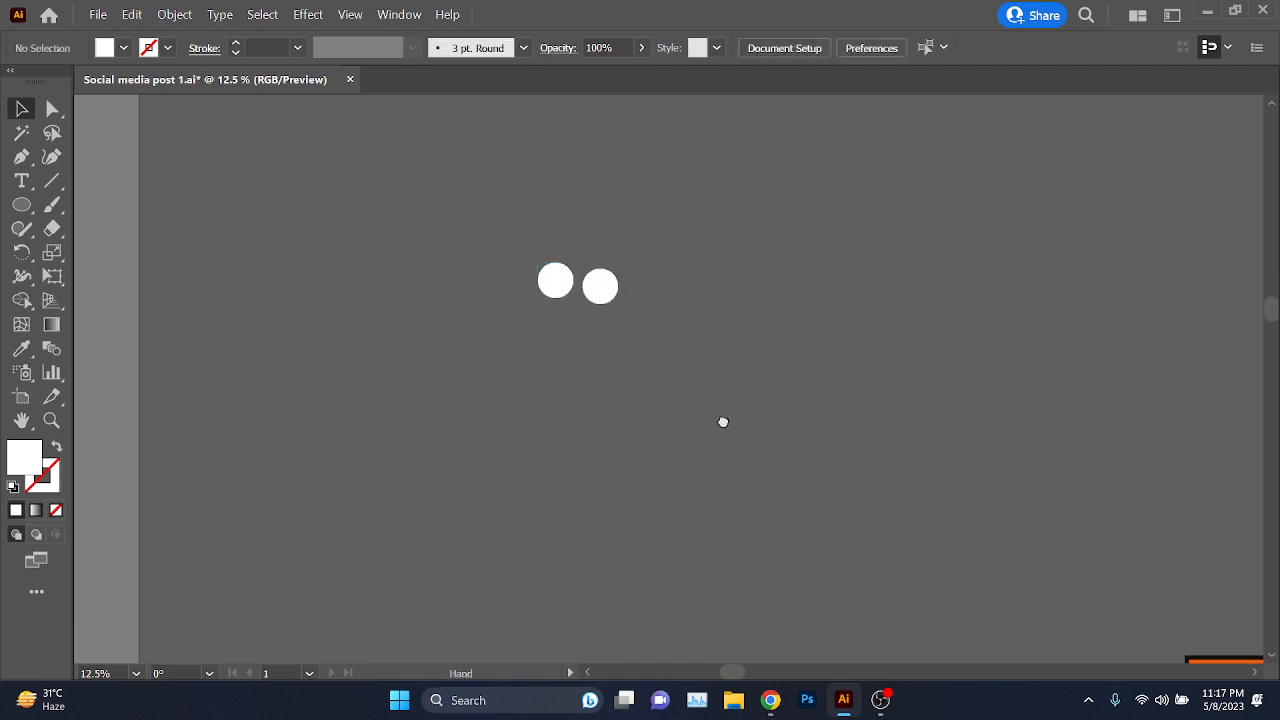
{"action": "scroll", "coordinate": [723, 423], "scroll_direction": "right", "scroll_amount": 3}
{"action": "left_click", "coordinate": [446, 297]}
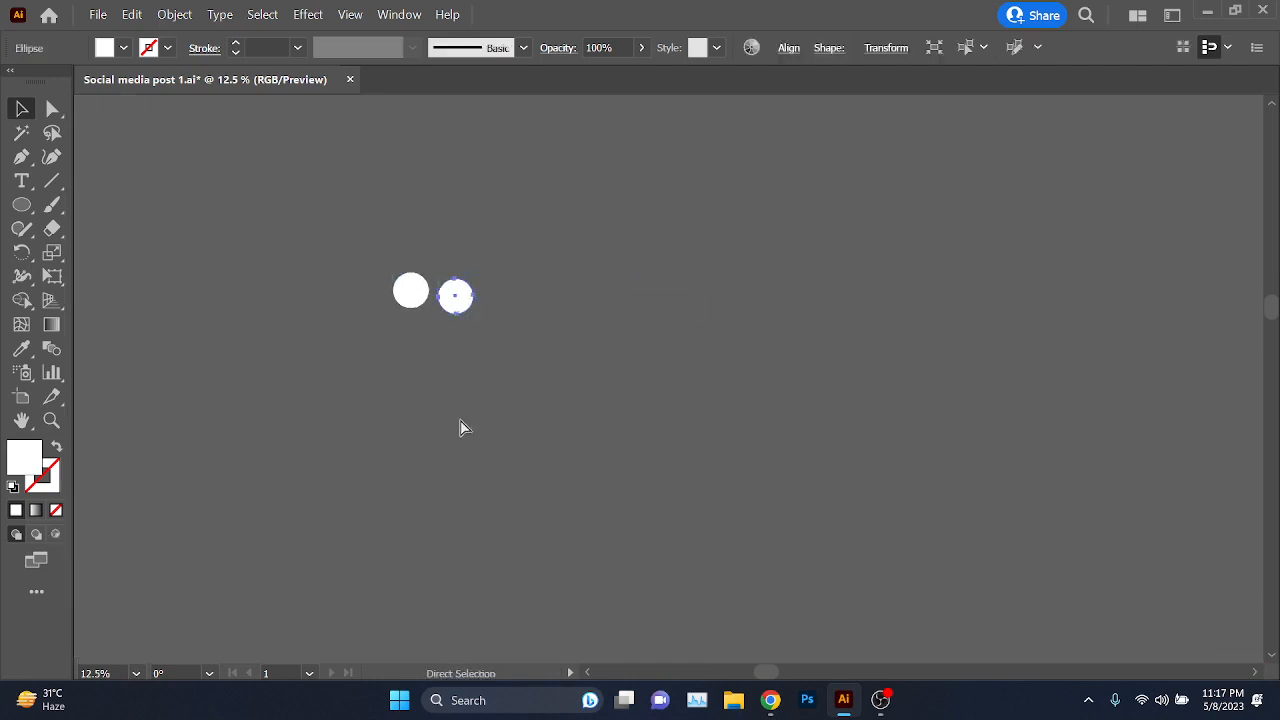
- Repeat the offset copy into a diagonal row of eighteen circles, and delete the whole row
{"action": "key", "text": "ctrl+d"}
{"action": "key", "text": "ctrl+d"}
{"action": "key", "text": "ctrl+d"}
{"action": "key", "text": "ctrl+d"}
{"action": "key", "text": "ctrl+d"}
{"action": "key", "text": "ctrl+d"}
{"action": "key", "text": "ctrl+d"}
{"action": "key", "text": "ctrl+d"}
{"action": "key", "text": "ctrl+d"}
{"action": "key", "text": "ctrl+d"}
{"action": "key", "text": "ctrl+d"}
{"action": "key", "text": "ctrl+d"}
{"action": "key", "text": "ctrl+d"}
{"action": "key", "text": "ctrl+d"}
{"action": "key", "text": "ctrl+d"}
{"action": "key", "text": "ctrl+d"}
{"action": "scroll", "coordinate": [340, 402], "scroll_direction": "down", "scroll_amount": 3}
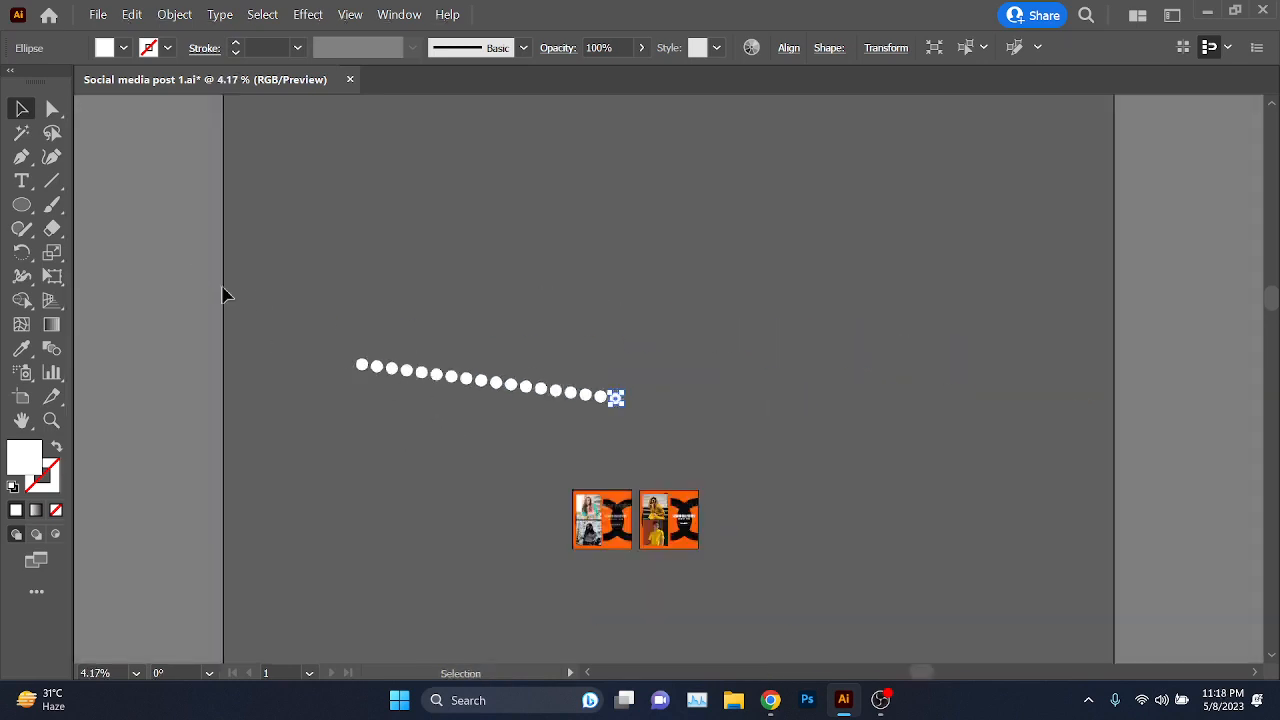
{"action": "key", "text": "ctrl+a"}
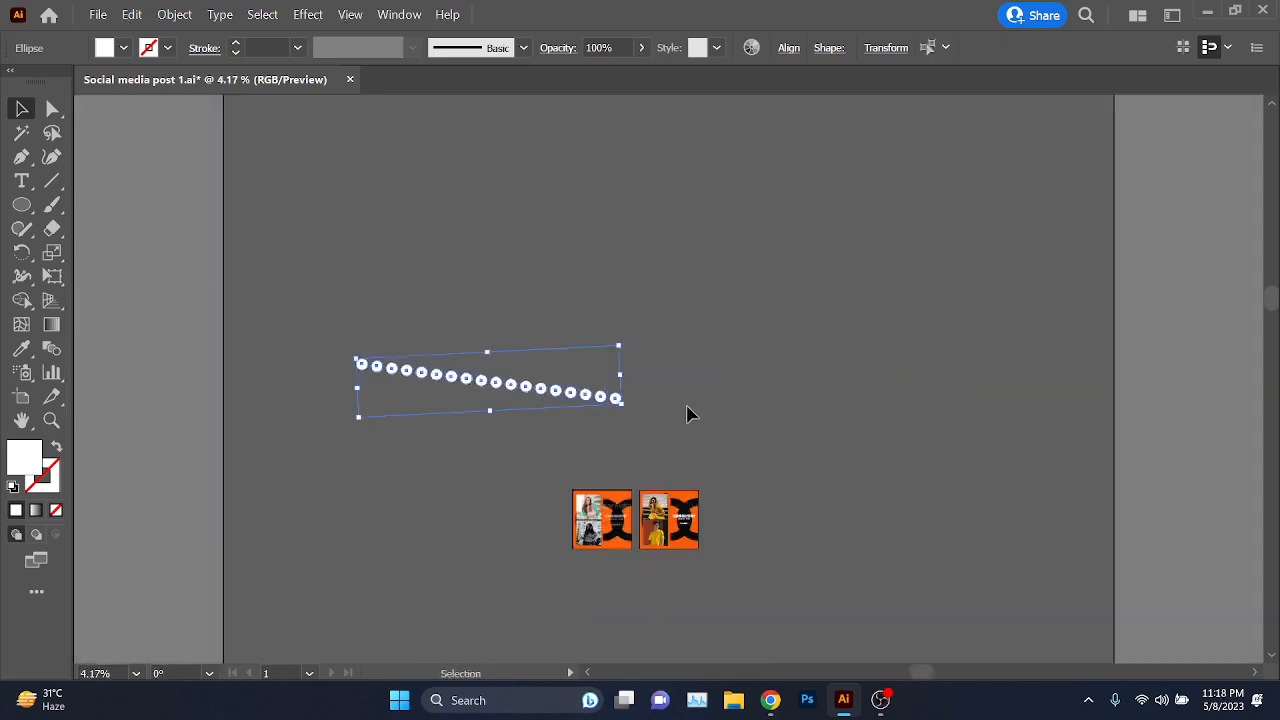
{"action": "key", "text": "Delete"}
- Draw a small white square with the Rectangle tool on the empty canvas
{"action": "scroll", "coordinate": [531, 354], "scroll_direction": "up", "scroll_amount": 1}
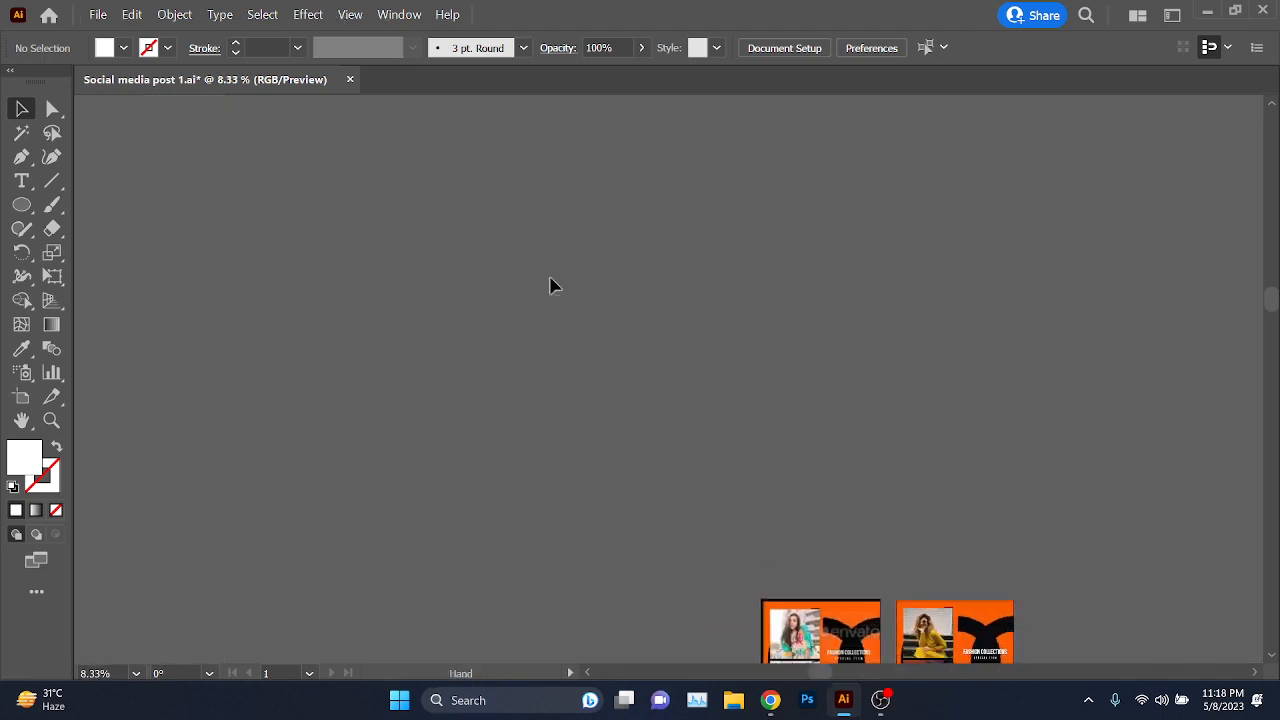
{"action": "left_click", "coordinate": [24, 208]}
{"action": "left_click", "coordinate": [120, 205]}
{"action": "left_click_drag", "start_coordinate": [250, 197], "coordinate": [297, 243]}
{"action": "left_click", "coordinate": [19, 109]}
{"action": "left_click_drag", "start_coordinate": [240, 328], "coordinate": [409, 394]}
{"action": "left_click", "coordinate": [409, 394]}
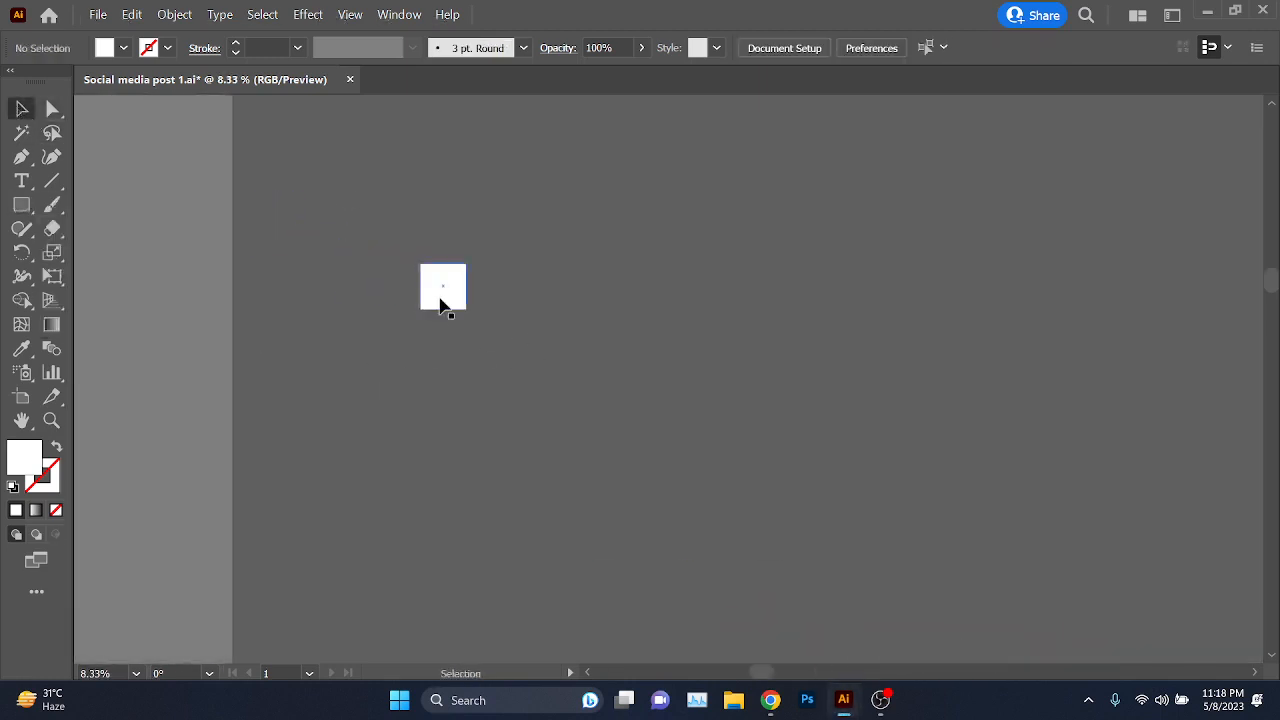
- Rotate the white square 45 degrees into a diamond and deselect it
{"action": "left_click", "coordinate": [440, 298]}
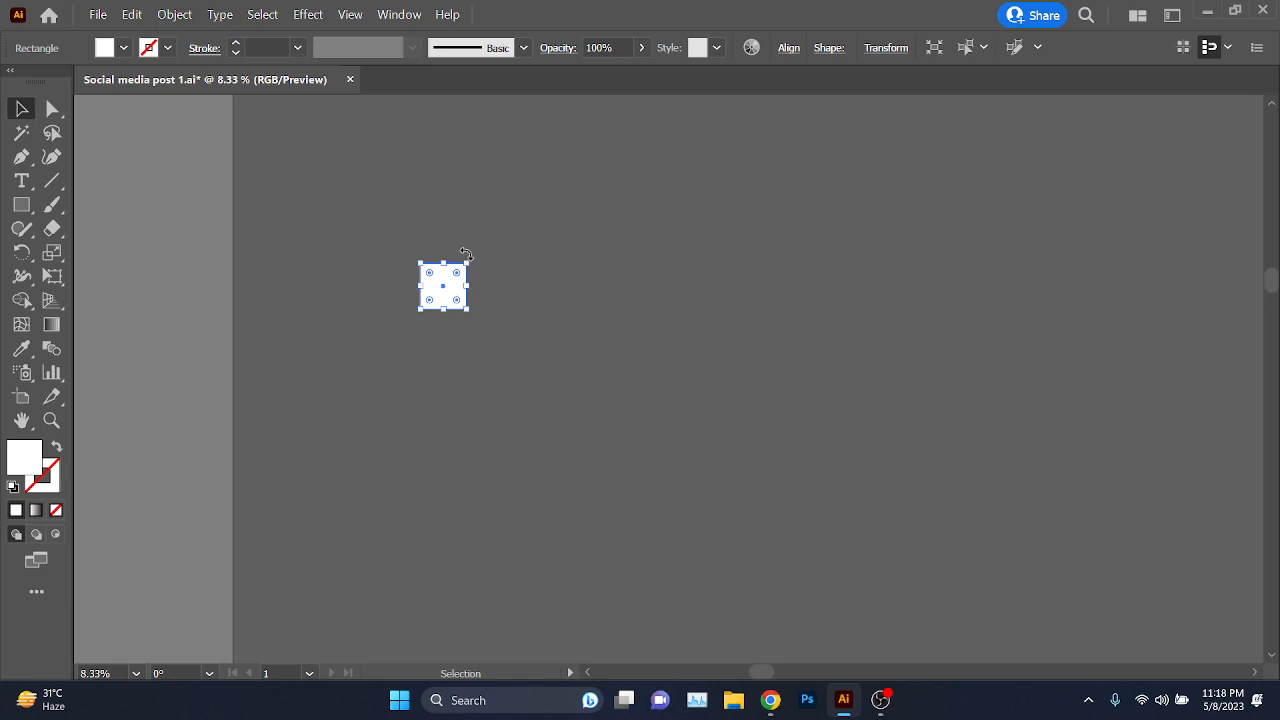
{"action": "left_click_drag", "start_coordinate": [466, 254], "coordinate": [476, 275]}
{"action": "left_click", "coordinate": [509, 312]}
{"action": "left_click_drag", "start_coordinate": [565, 334], "coordinate": [508, 361]}
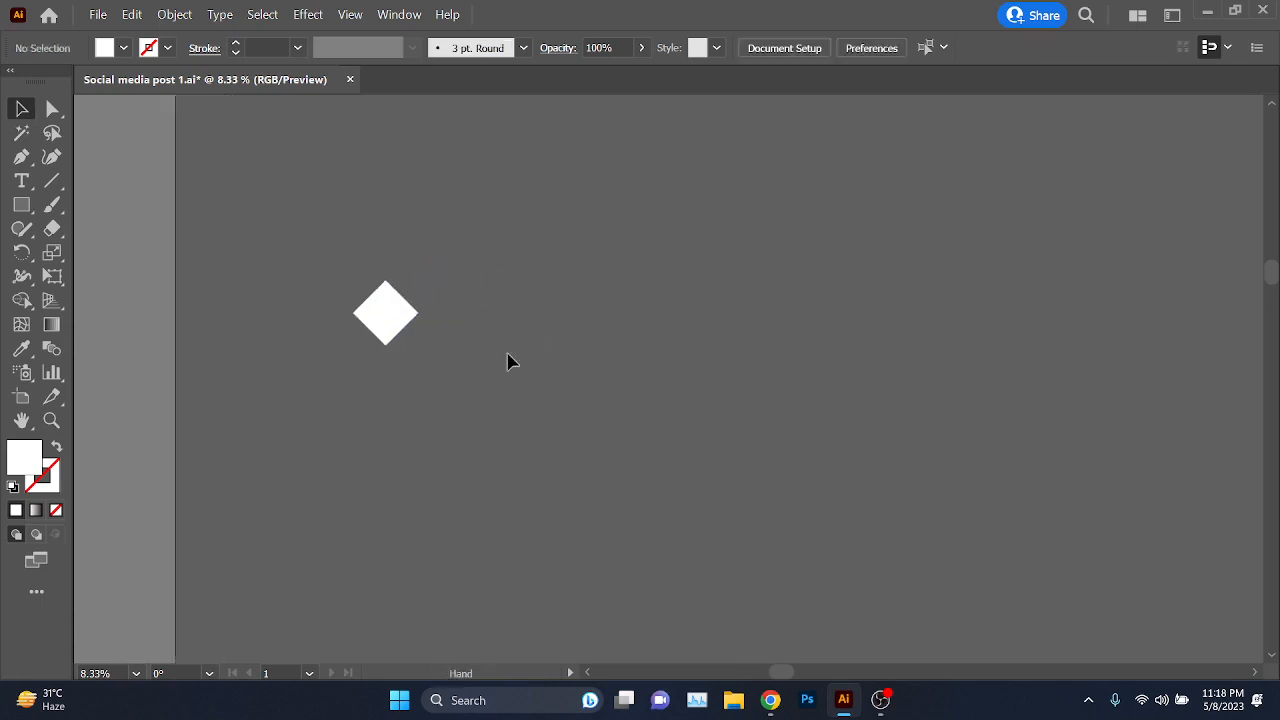
- Place a copy of the white diamond beside it and repeat the copy into a horizontal row of thirteen diamonds
{"action": "left_click_drag", "start_coordinate": [364, 340], "coordinate": [440, 318]}
{"action": "scroll", "coordinate": [505, 414], "scroll_direction": "down", "scroll_amount": 1}
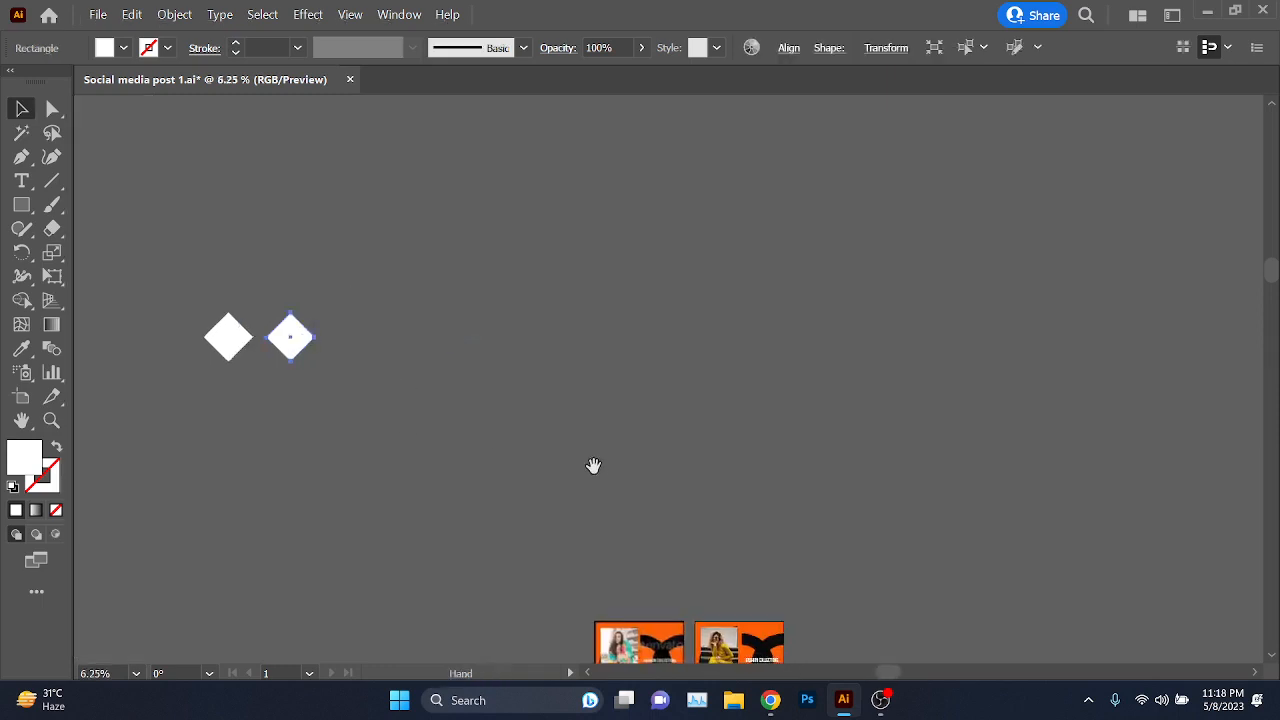
{"action": "key", "text": "ctrl+d"}
{"action": "key", "text": "ctrl+d"}
{"action": "key", "text": "ctrl+d"}
{"action": "key", "text": "ctrl+d"}
{"action": "key", "text": "ctrl+d"}
{"action": "key", "text": "ctrl+d"}
{"action": "key", "text": "ctrl+d"}
{"action": "key", "text": "ctrl+d"}
{"action": "key", "text": "ctrl+d"}
{"action": "key", "text": "ctrl+d"}
{"action": "key", "text": "ctrl+d"}
{"action": "scroll", "coordinate": [360, 475], "scroll_direction": "down", "scroll_amount": 2}
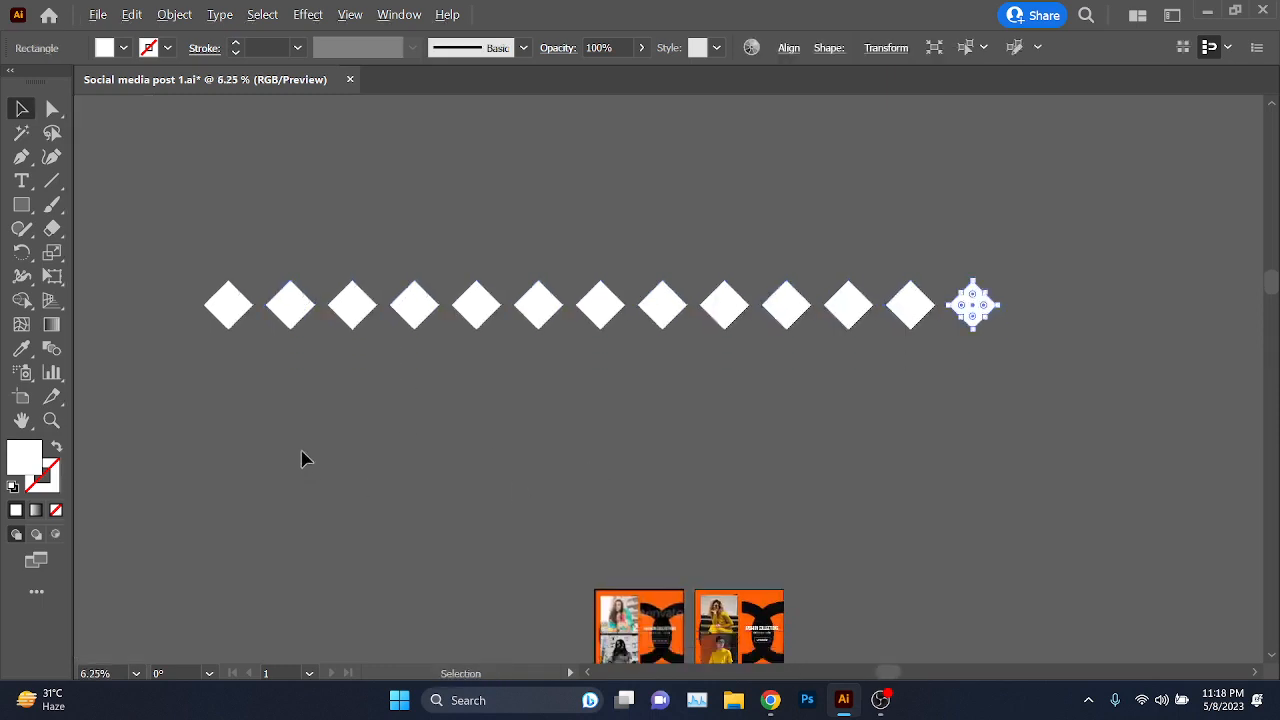
- Copy the diamond row just below itself, repeat it into a grid of seven rows, and deselect
{"action": "scroll", "coordinate": [330, 380], "scroll_direction": "down", "scroll_amount": 1}
{"action": "left_click_drag", "start_coordinate": [890, 401], "coordinate": [886, 396]}
{"action": "left_click_drag", "start_coordinate": [831, 337], "coordinate": [826, 373]}
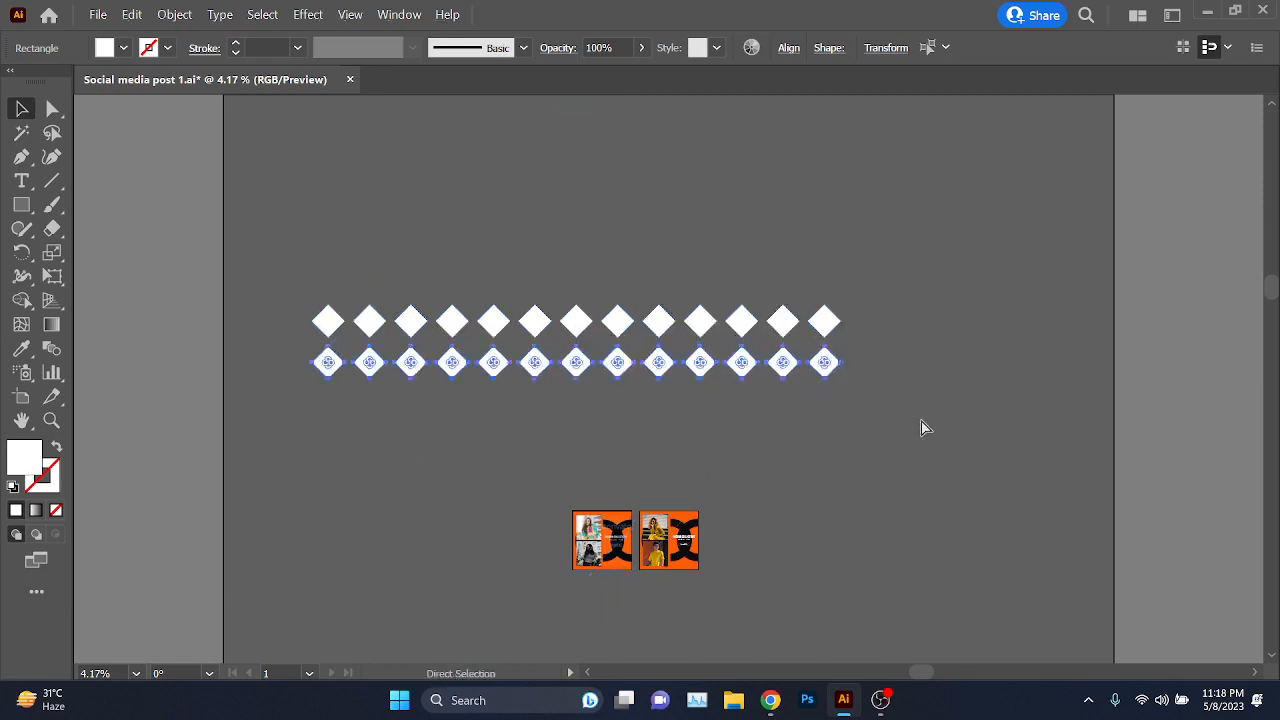
{"action": "key", "text": "ctrl+d"}
{"action": "key", "text": "ctrl+d"}
{"action": "key", "text": "ctrl+d"}
{"action": "key", "text": "ctrl+d"}
{"action": "key", "text": "ctrl+d"}
{"action": "left_click", "coordinate": [922, 428]}
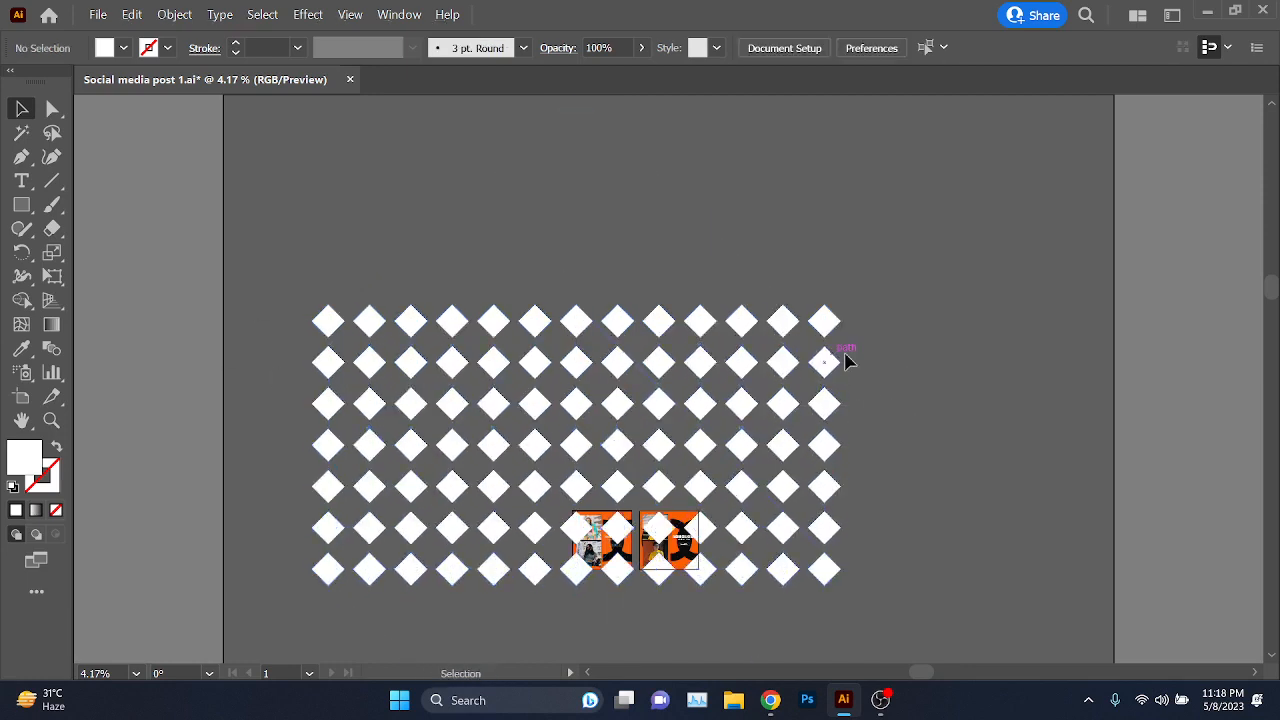
- Undo the repeated diamond rows and delete the remaining diamonds
{"action": "key", "text": "ctrl+z"}
{"action": "key", "text": "ctrl+z"}
{"action": "key", "text": "ctrl+z"}
{"action": "key", "text": "ctrl+z"}
{"action": "key", "text": "ctrl+z"}
{"action": "key", "text": "ctrl+z"}
{"action": "key", "text": "ctrl+z"}
{"action": "key", "text": "ctrl+z"}
{"action": "key", "text": "ctrl+z"}
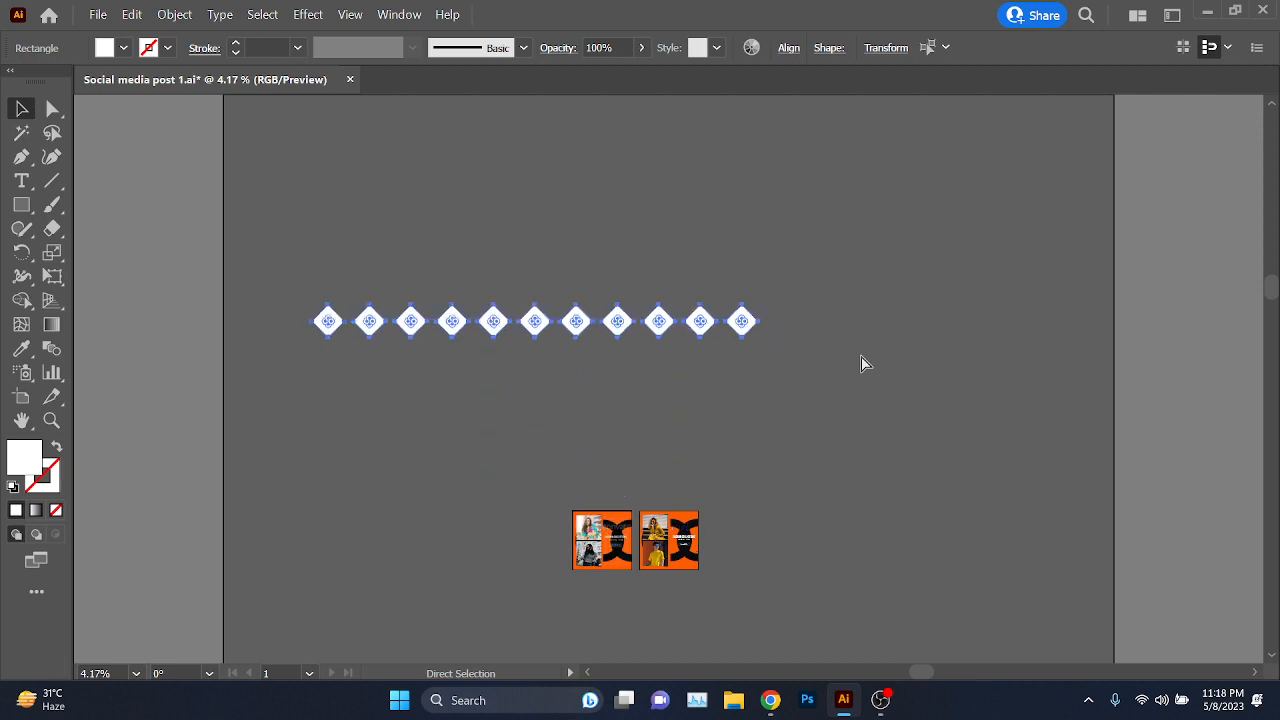
{"action": "key", "text": "v"}
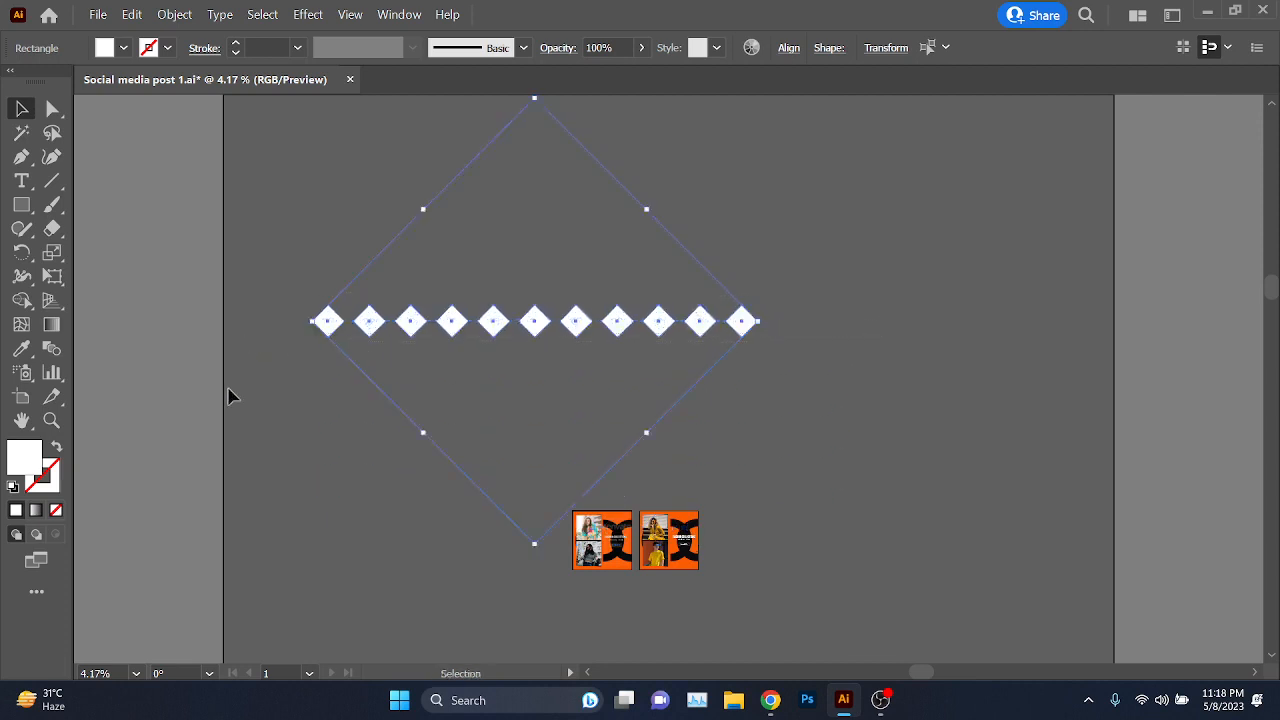
{"action": "key", "text": "Delete"}
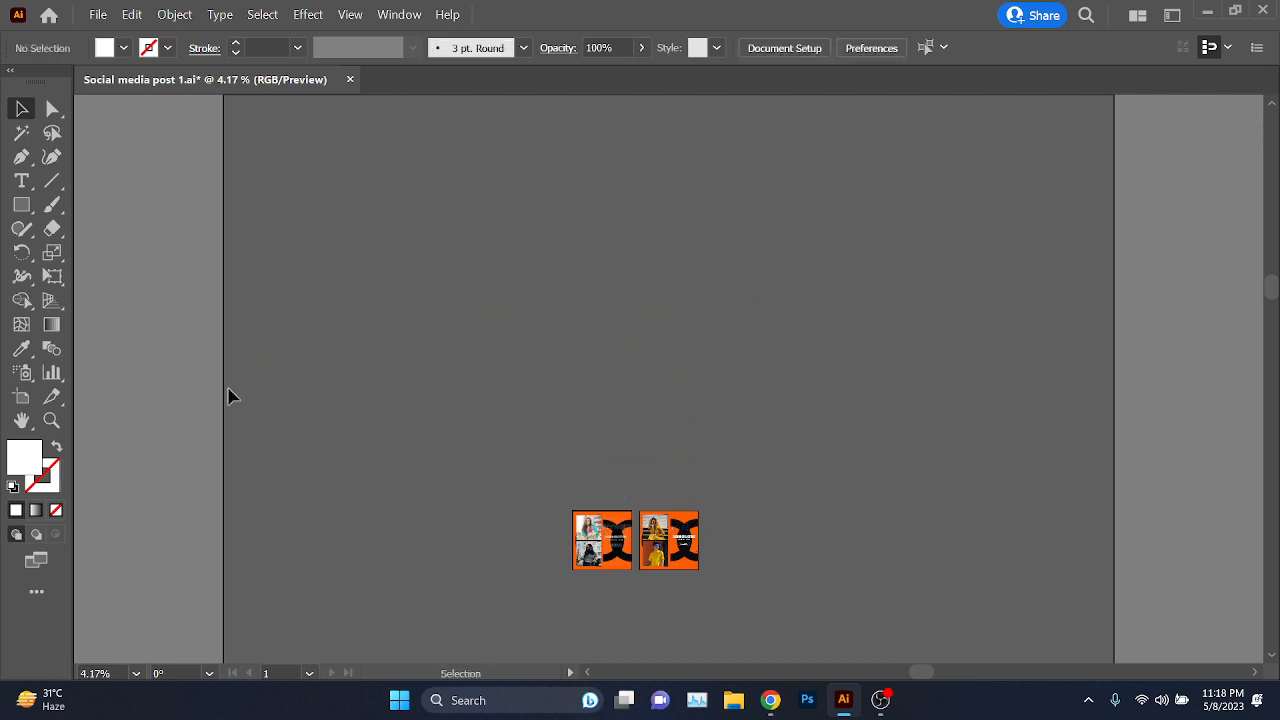
- Draw a small white circle with the Ellipse tool on the orange background, above the start of the black arcs
{"action": "key", "text": "ctrl+0"}
{"action": "scroll", "coordinate": [228, 397], "scroll_direction": "up", "scroll_amount": 2}
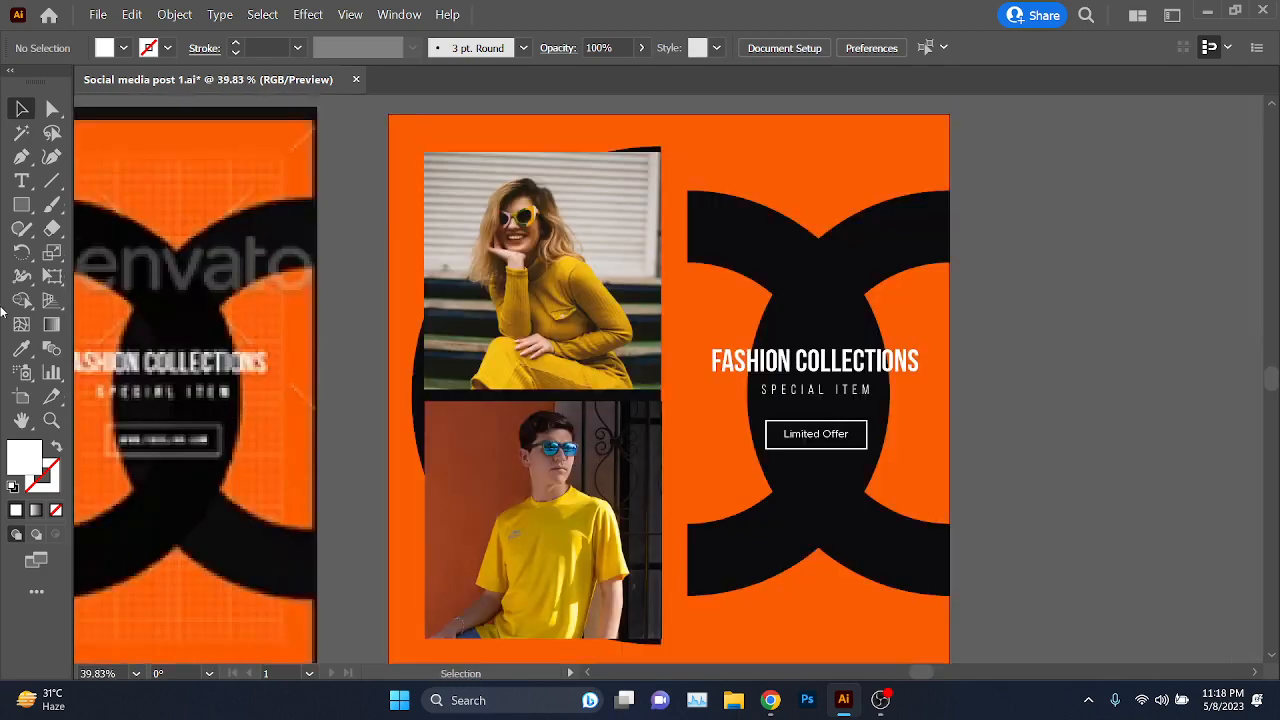
{"action": "left_click_drag", "start_coordinate": [21, 204], "coordinate": [90, 256]}
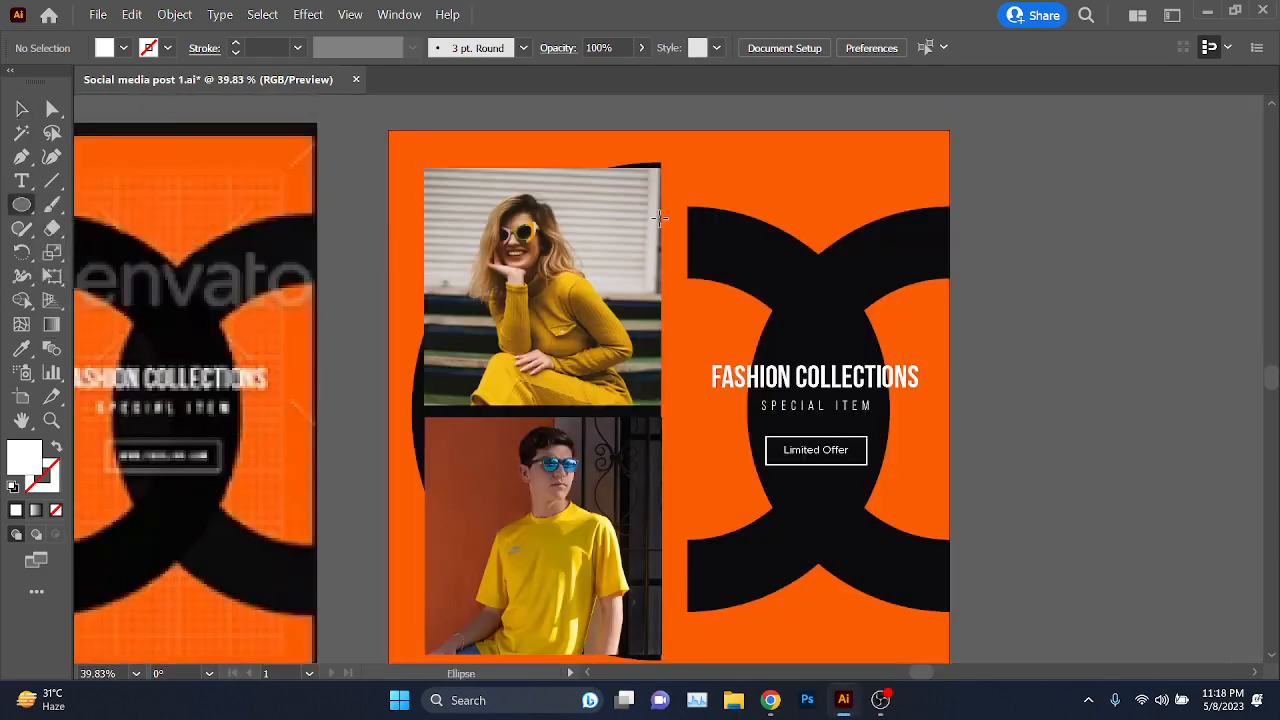
{"action": "scroll", "coordinate": [728, 137], "scroll_direction": "up", "scroll_amount": 3}
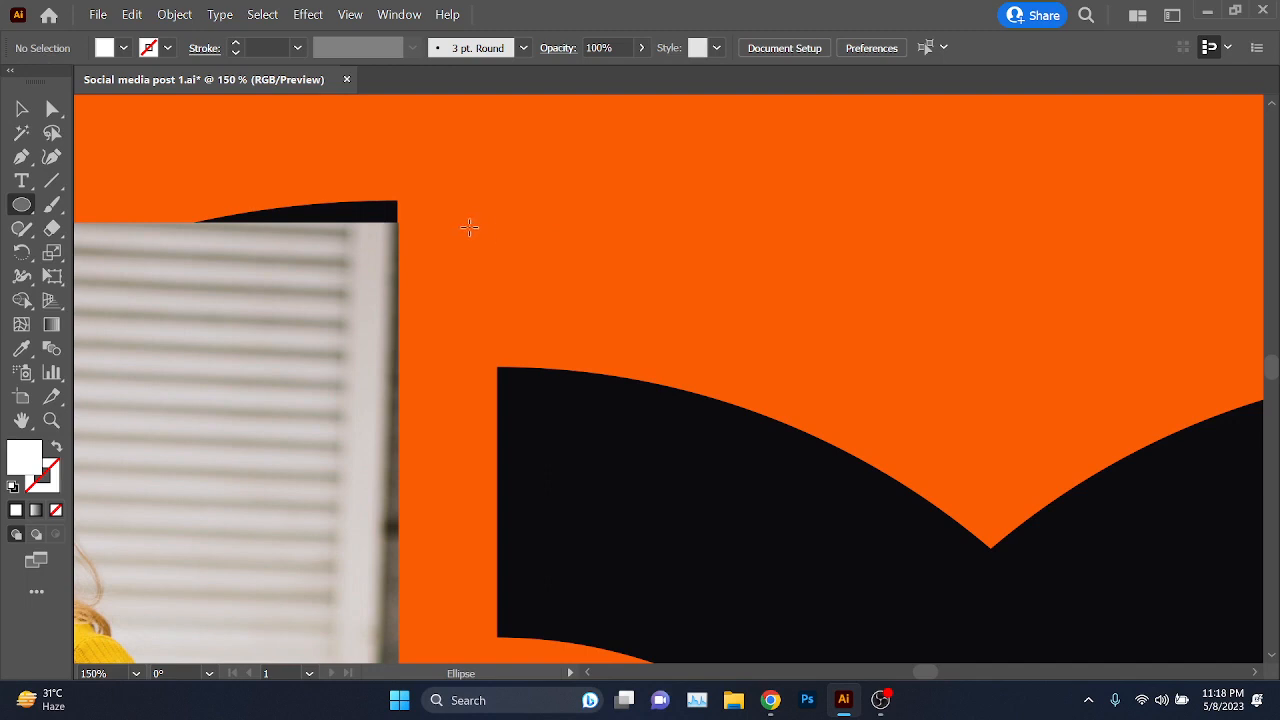
{"action": "mouse_move", "coordinate": [480, 224]}
{"action": "left_mouse_down"}
{"action": "mouse_move", "coordinate": [507, 249]}
{"action": "mouse_move", "coordinate": [495, 237]}
{"action": "left_mouse_up"}
{"action": "key", "text": "v"}
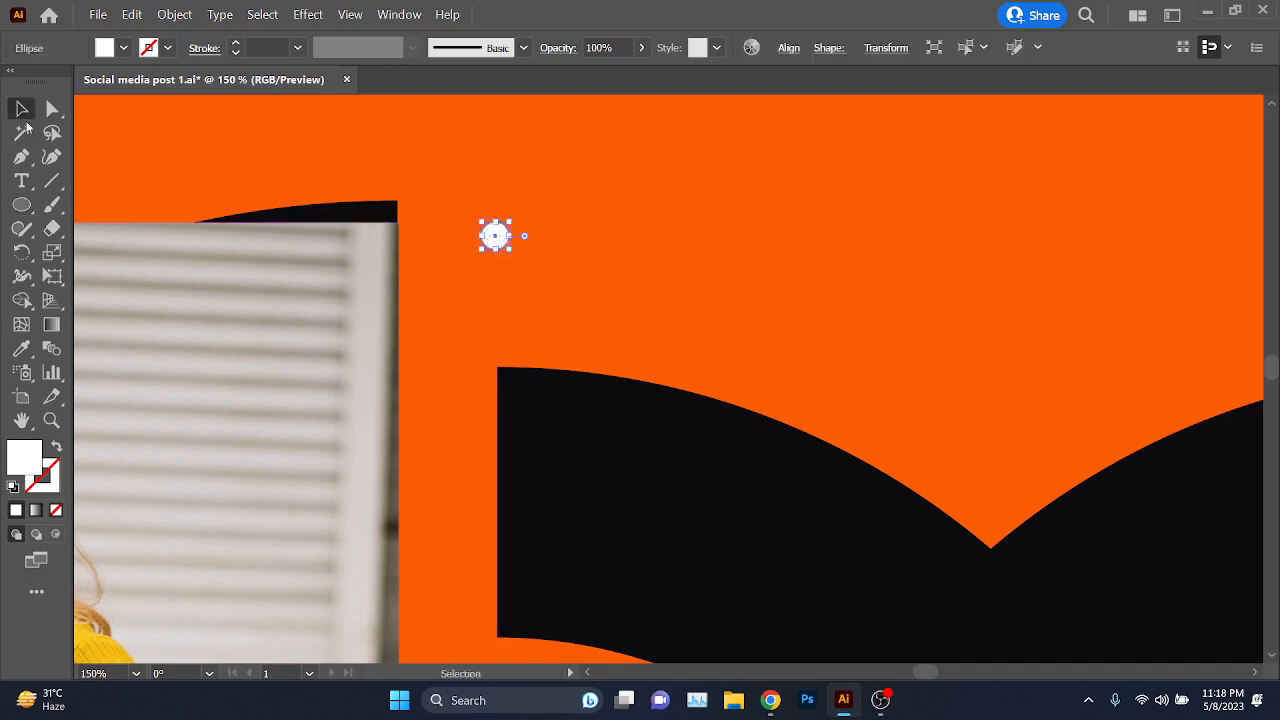
- Select the black arcs with the headline, subtitle and Limited Offer button, and lock them
{"action": "scroll", "coordinate": [530, 250], "scroll_direction": "down", "scroll_amount": 4}
{"action": "scroll", "coordinate": [613, 292], "scroll_direction": "up", "scroll_amount": 3}
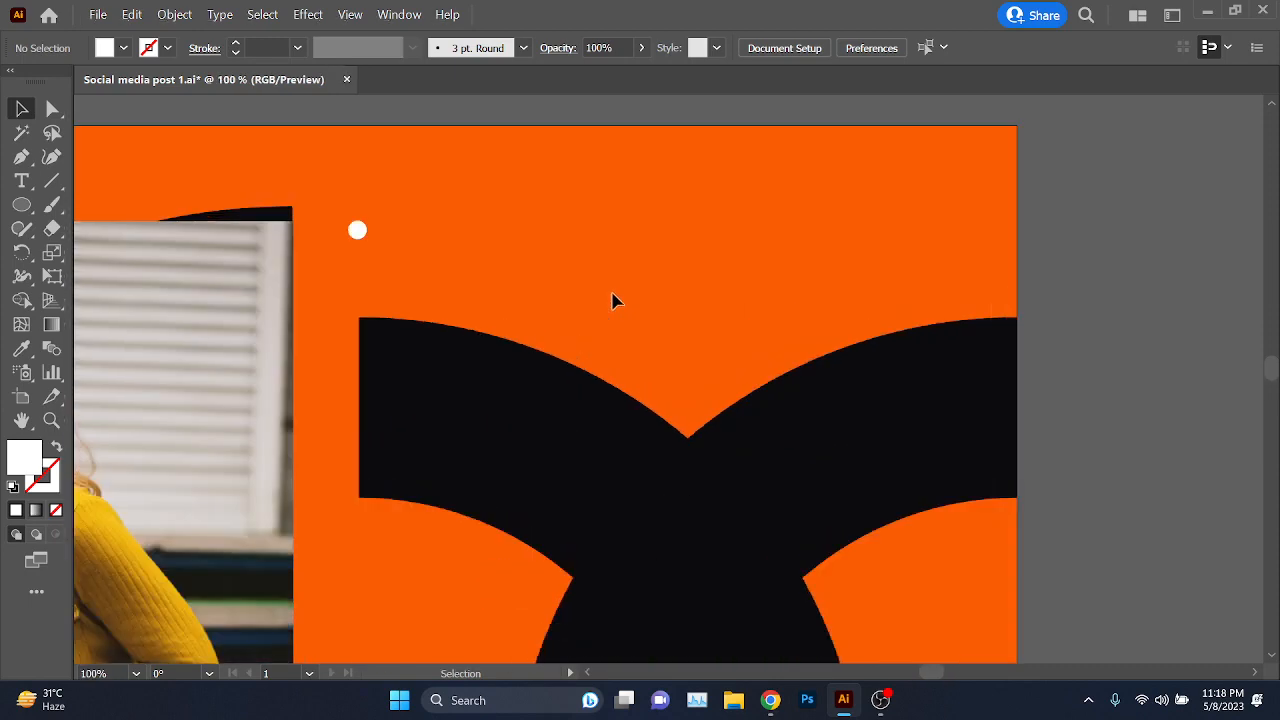
{"action": "left_click_drag", "start_coordinate": [374, 305], "coordinate": [437, 369]}
{"action": "scroll", "coordinate": [378, 306], "scroll_direction": "up", "scroll_amount": 2}
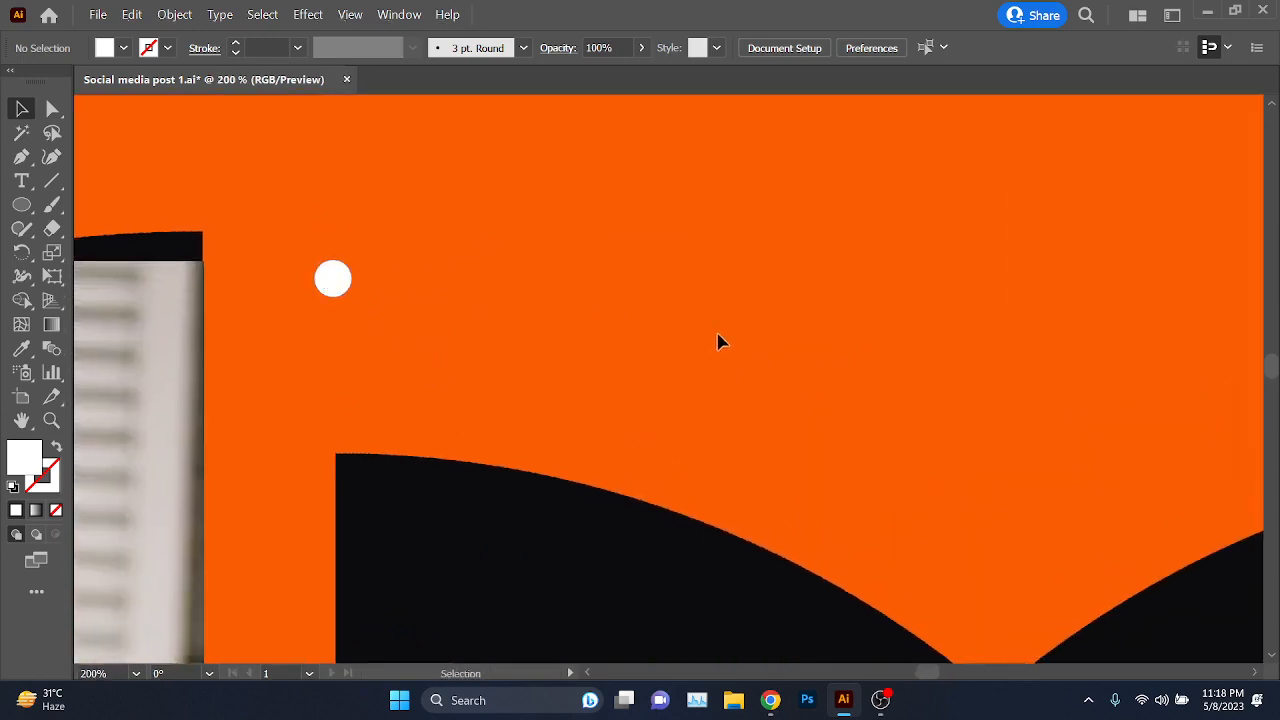
{"action": "scroll", "coordinate": [718, 342], "scroll_direction": "down", "scroll_amount": 5}
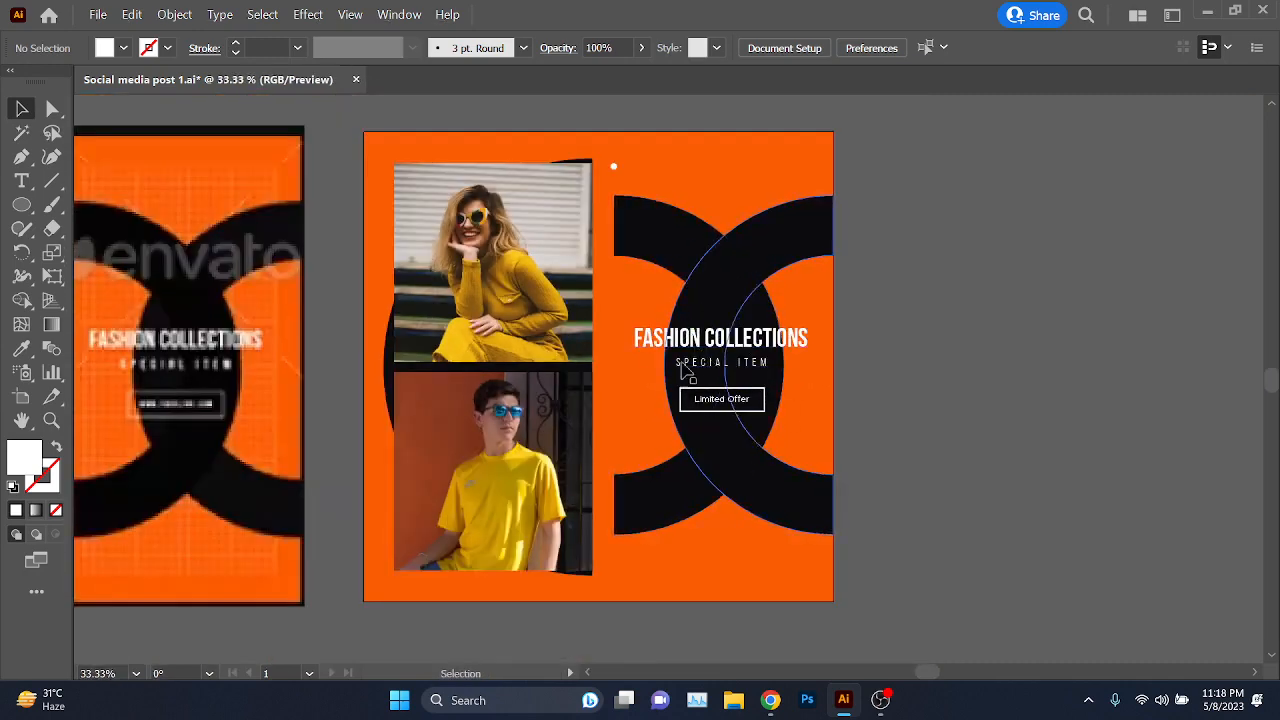
{"action": "left_click", "coordinate": [755, 280]}
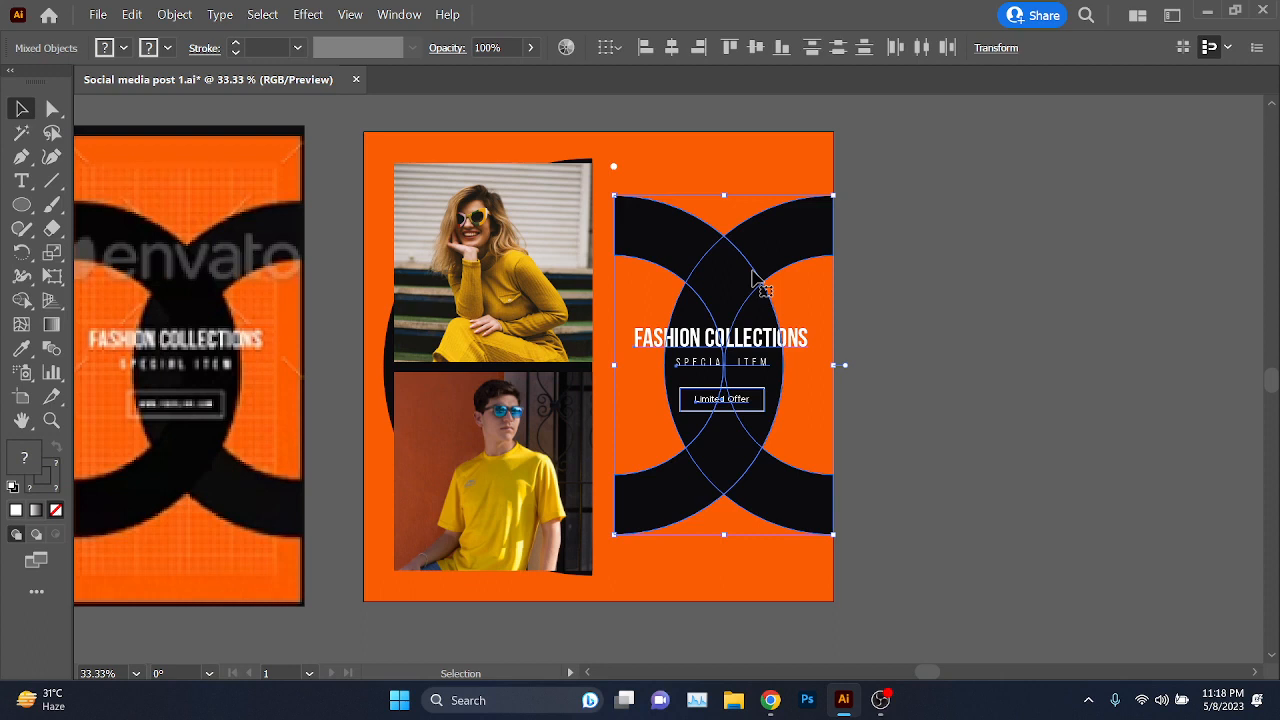
{"action": "left_click", "coordinate": [918, 327]}
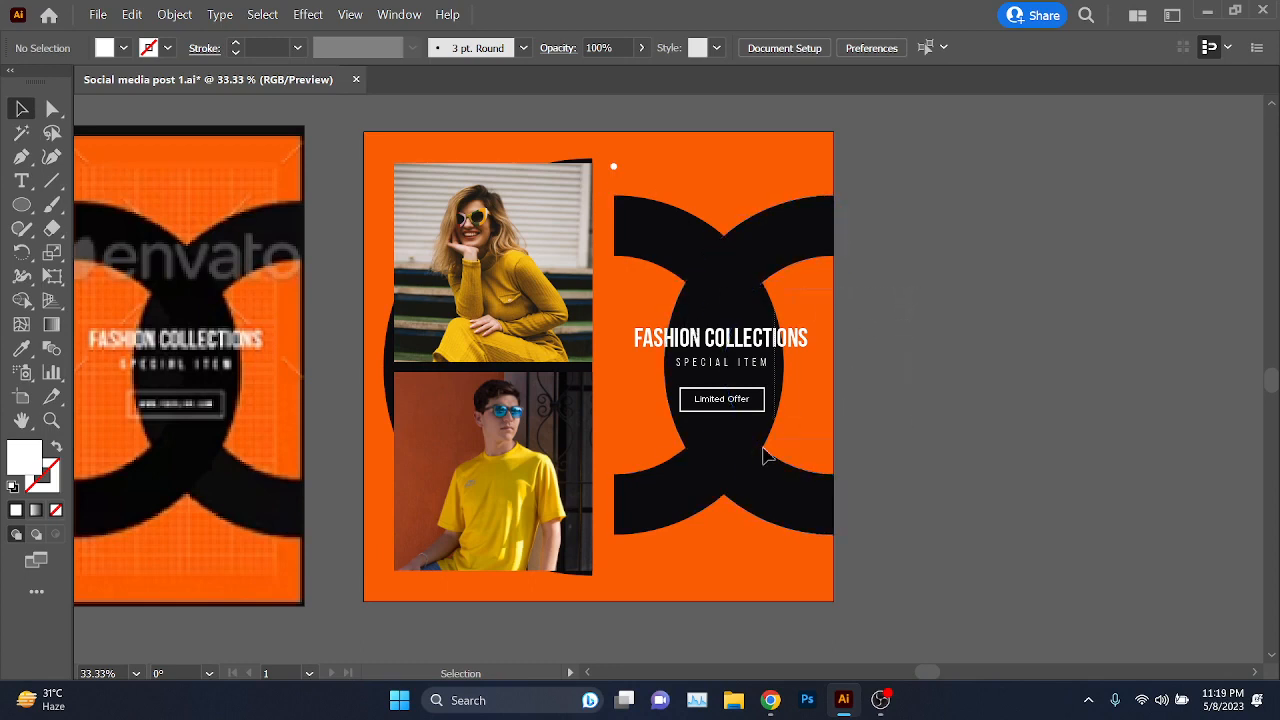
{"action": "left_click_drag", "start_coordinate": [762, 456], "coordinate": [671, 513]}
{"action": "key", "text": "ctrl+2"}
- Select the two photos together with the black shape behind them and lock them
{"action": "mouse_move", "coordinate": [737, 244]}
{"action": "left_mouse_down"}
{"action": "mouse_move", "coordinate": [634, 442]}
{"action": "mouse_move", "coordinate": [784, 344]}
{"action": "left_mouse_up"}
{"action": "left_click_drag", "start_coordinate": [880, 243], "coordinate": [200, 497]}
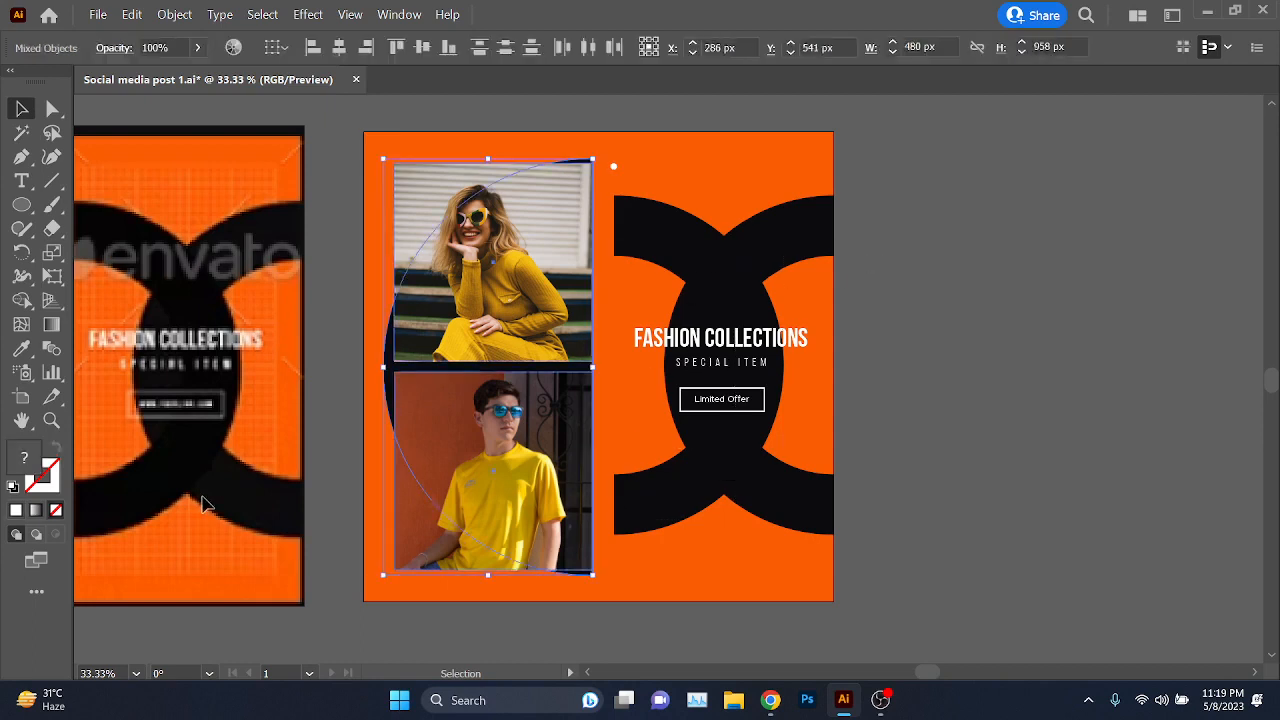
{"action": "key", "text": "ctrl+2"}
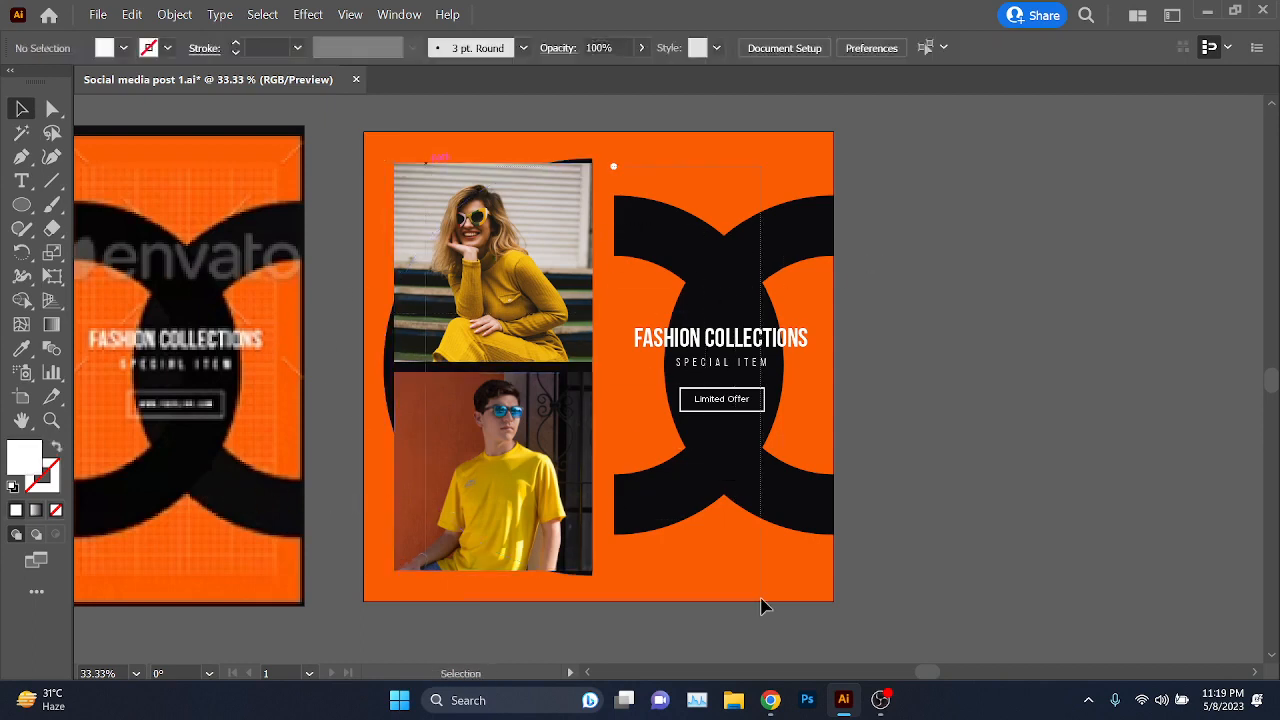
- Place a copy of the small white circle beside the original, leaving a narrow gap
{"action": "scroll", "coordinate": [703, 177], "scroll_direction": "up", "scroll_amount": 4}
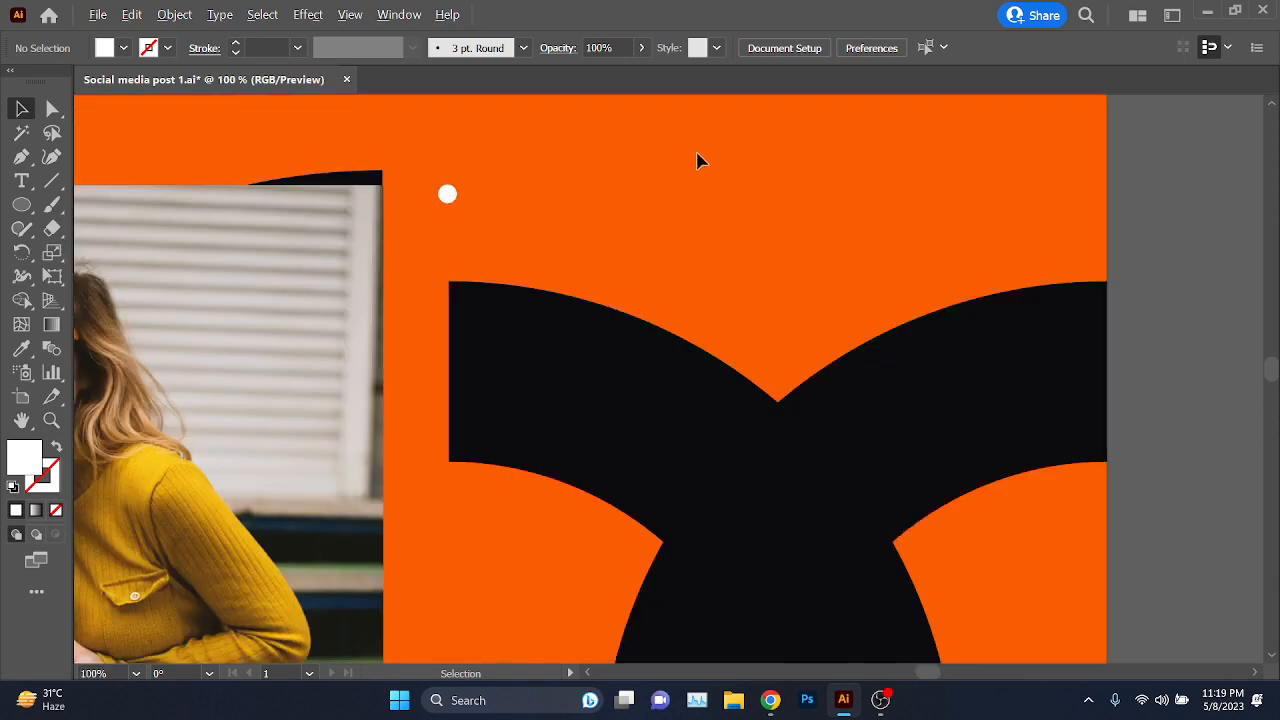
{"action": "scroll", "coordinate": [324, 362], "scroll_direction": "down", "scroll_amount": 2}
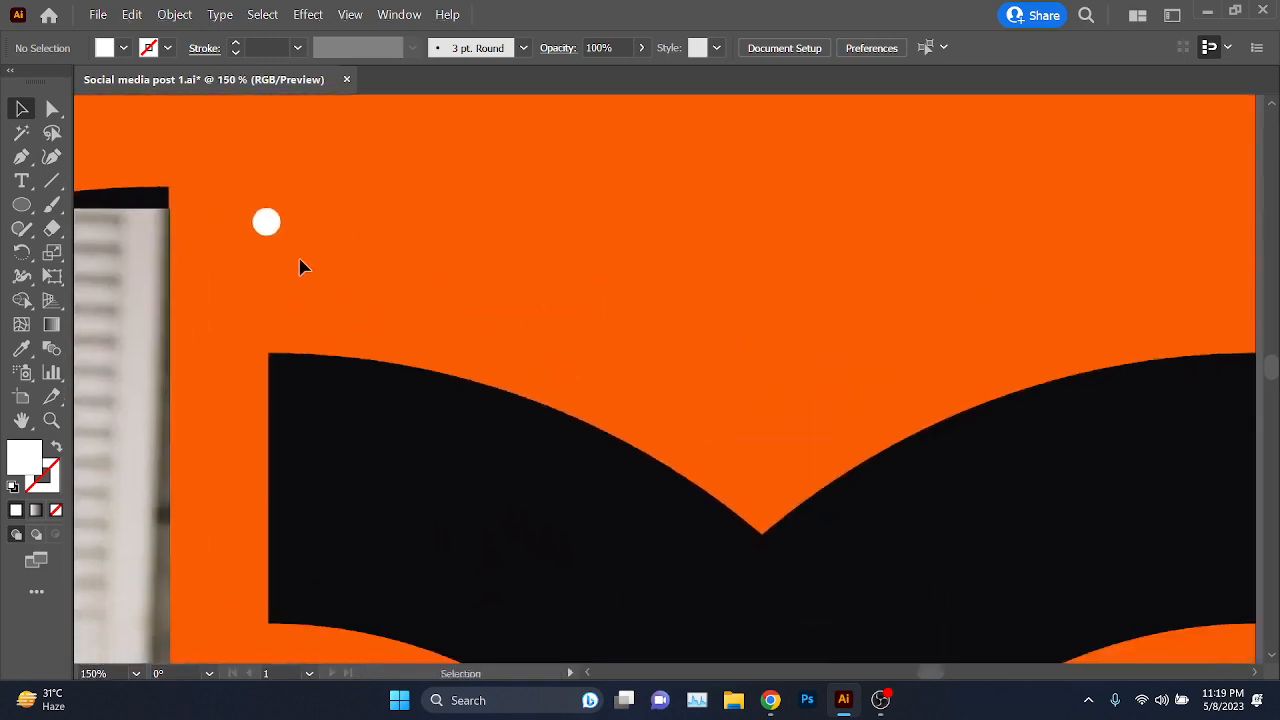
{"action": "left_click_drag", "start_coordinate": [459, 324], "coordinate": [385, 343]}
{"action": "left_click_drag", "start_coordinate": [197, 244], "coordinate": [241, 249]}
- Repeat the copy into a row of twenty-three circles above the black arcs, ending before the artboard's edge, and deselect
{"action": "key", "text": "ctrl+d"}
{"action": "key", "text": "ctrl+d"}
{"action": "key", "text": "ctrl+d"}
{"action": "key", "text": "ctrl+d"}
{"action": "key", "text": "ctrl+d"}
{"action": "key", "text": "ctrl+d"}
{"action": "key", "text": "ctrl+d"}
{"action": "key", "text": "ctrl+d"}
{"action": "key", "text": "ctrl+d"}
{"action": "key", "text": "ctrl+d"}
{"action": "key", "text": "ctrl+d"}
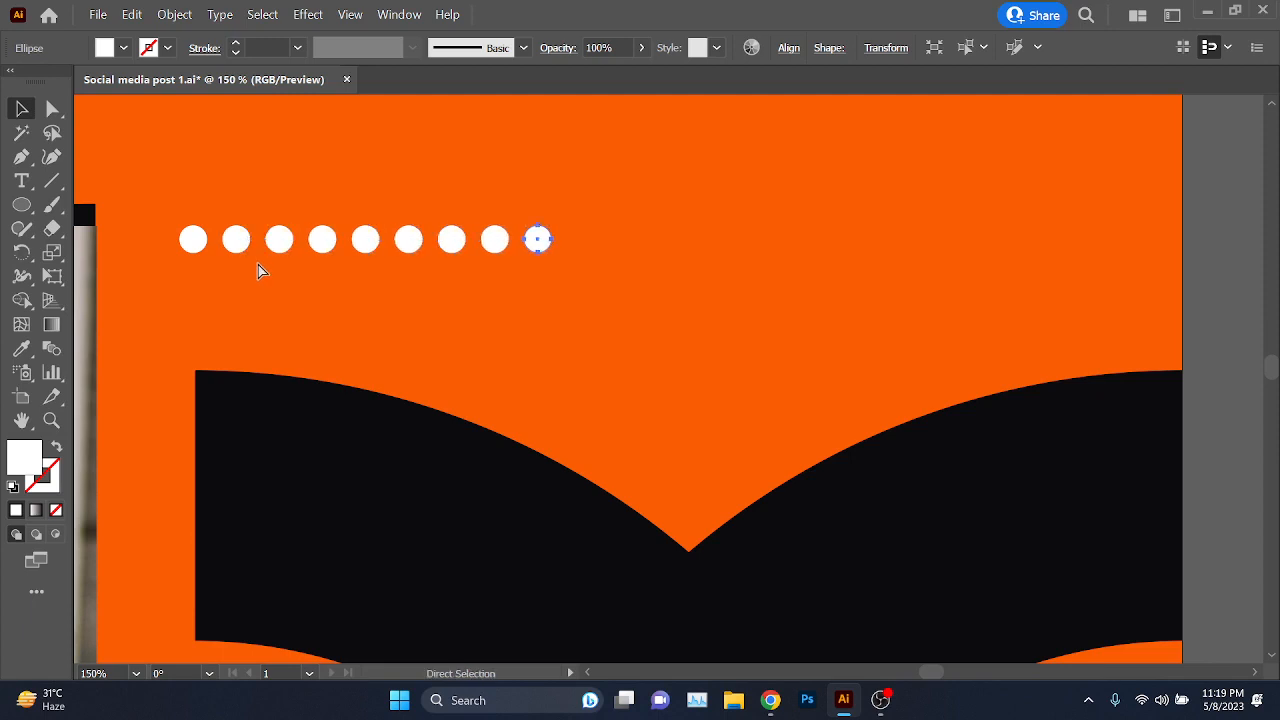
{"action": "key", "text": "ctrl+d"}
{"action": "key", "text": "ctrl+d"}
{"action": "key", "text": "ctrl+d"}
{"action": "key", "text": "ctrl+d"}
{"action": "key", "text": "ctrl+d"}
{"action": "key", "text": "ctrl+d"}
{"action": "key", "text": "ctrl+d"}
{"action": "key", "text": "ctrl+d"}
{"action": "key", "text": "ctrl+d"}
{"action": "key", "text": "ctrl+d"}
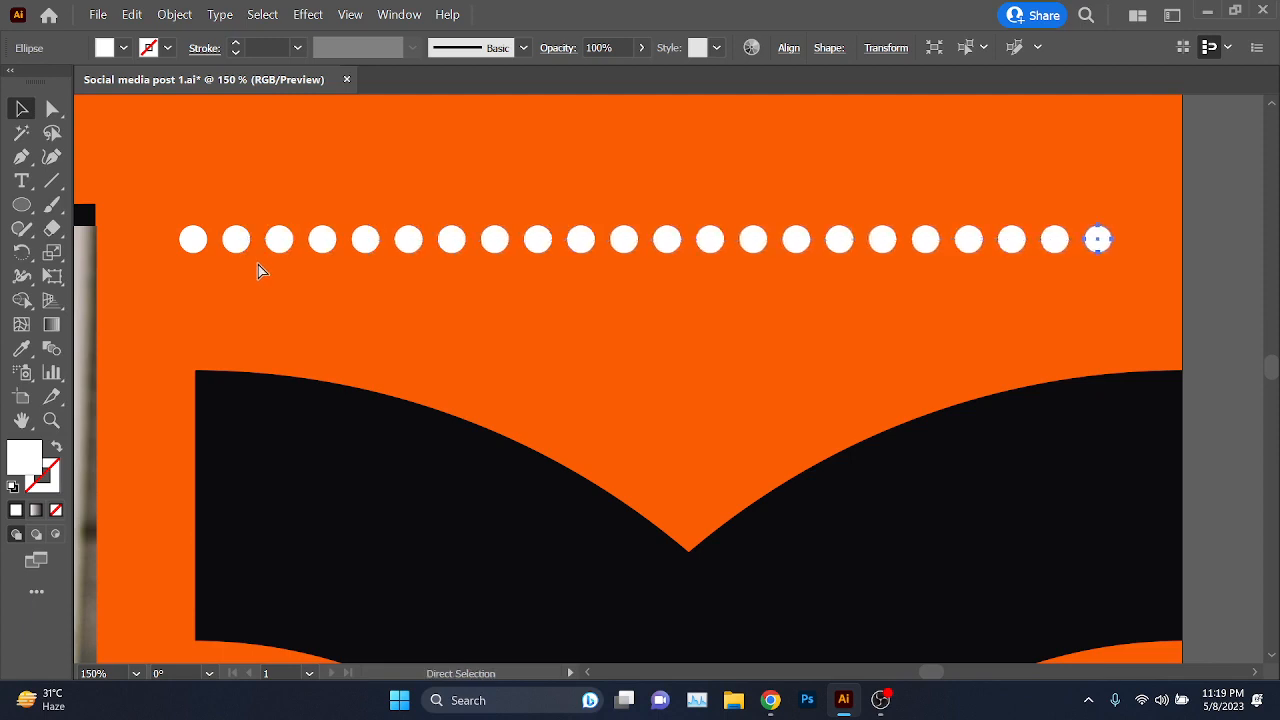
{"action": "key", "text": "ctrl+z"}
{"action": "scroll", "coordinate": [440, 298], "scroll_direction": "down", "scroll_amount": 3}
{"action": "left_click_drag", "start_coordinate": [523, 356], "coordinate": [536, 320]}
{"action": "left_click", "coordinate": [543, 338]}
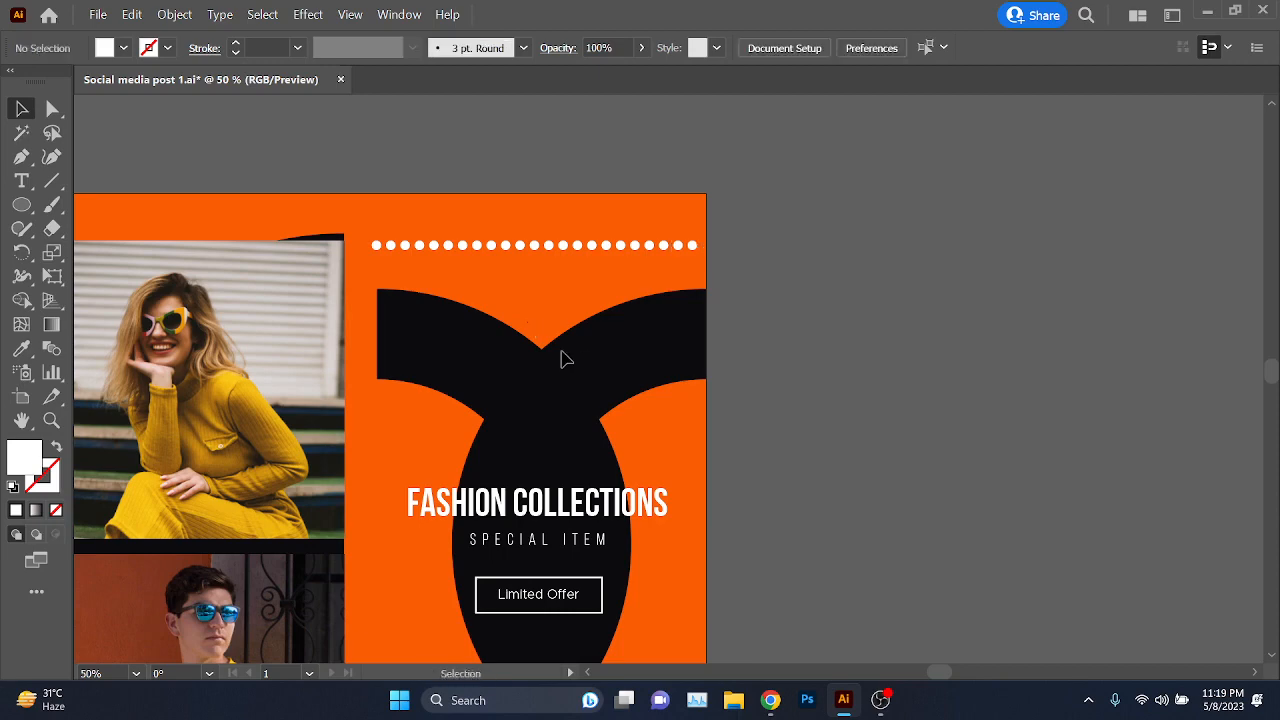
- Move a few separate sets of circles out of the row, and undo the moves
{"action": "scroll", "coordinate": [480, 320], "scroll_direction": "up", "scroll_amount": 1}
{"action": "scroll", "coordinate": [478, 320], "scroll_direction": "down", "scroll_amount": 2}
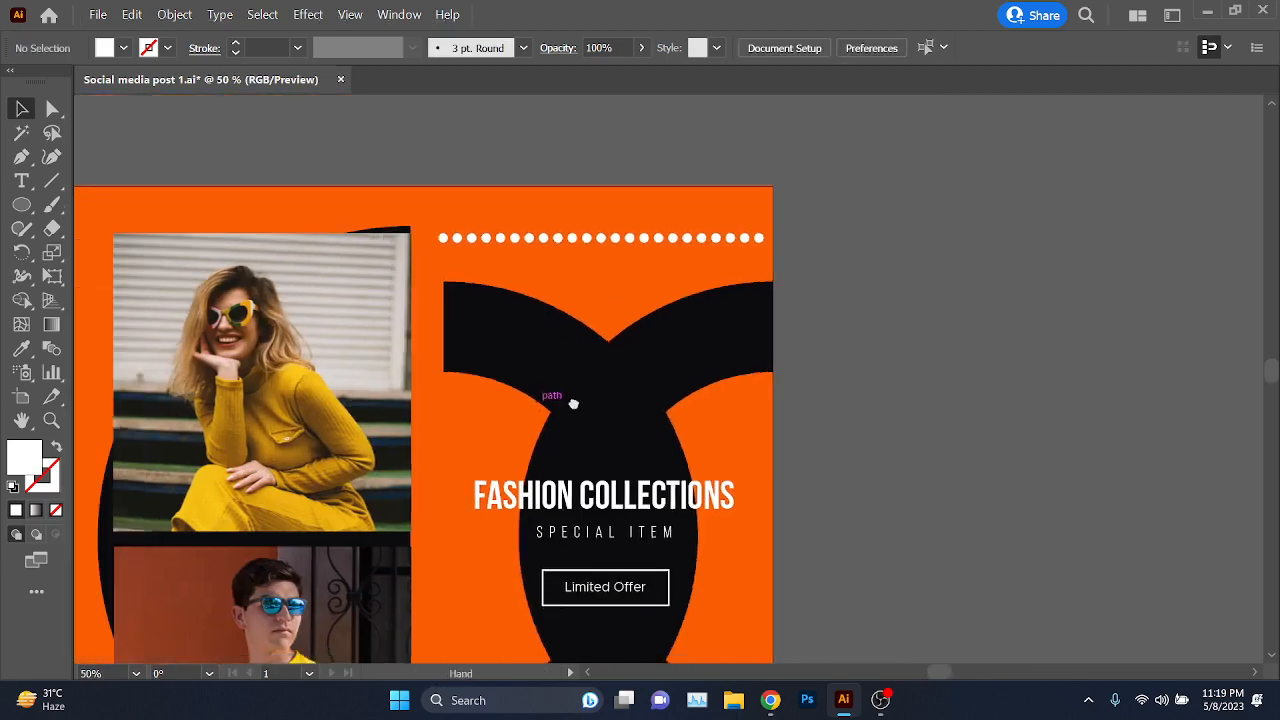
{"action": "scroll", "coordinate": [543, 400], "scroll_direction": "left", "scroll_amount": 1}
{"action": "scroll", "coordinate": [523, 260], "scroll_direction": "up", "scroll_amount": 3}
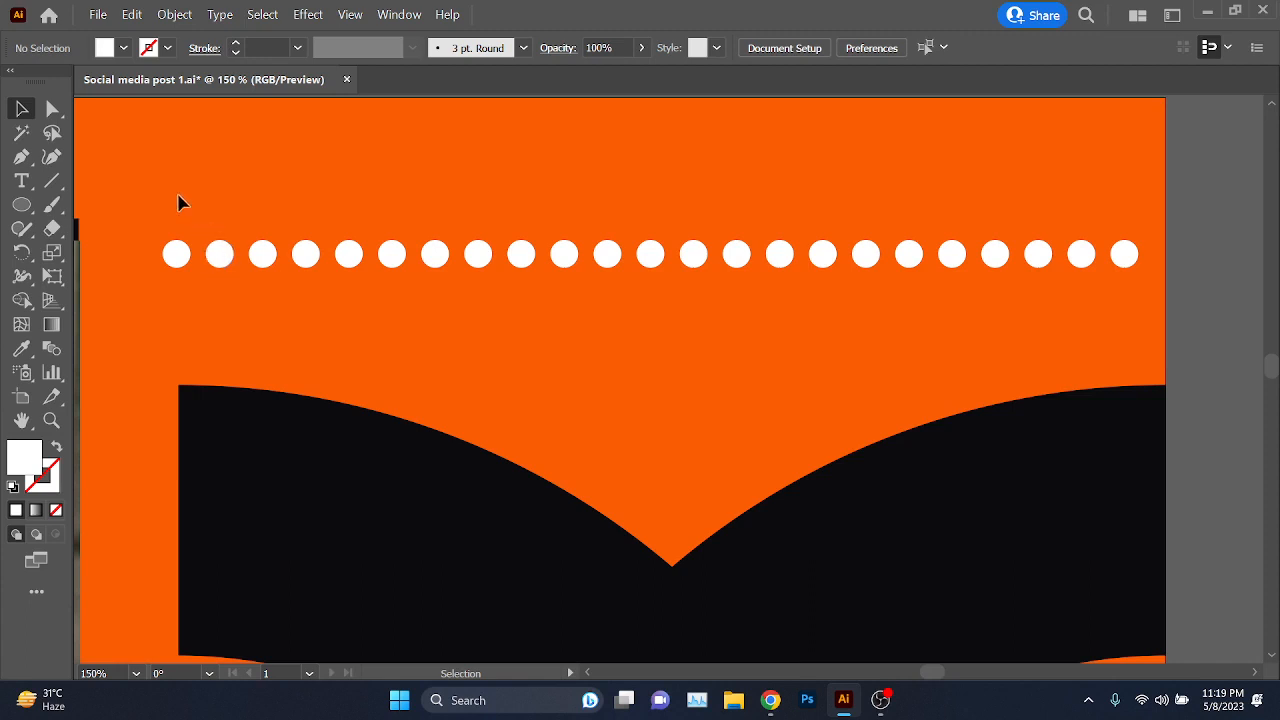
{"action": "left_click_drag", "start_coordinate": [330, 282], "coordinate": [685, 201]}
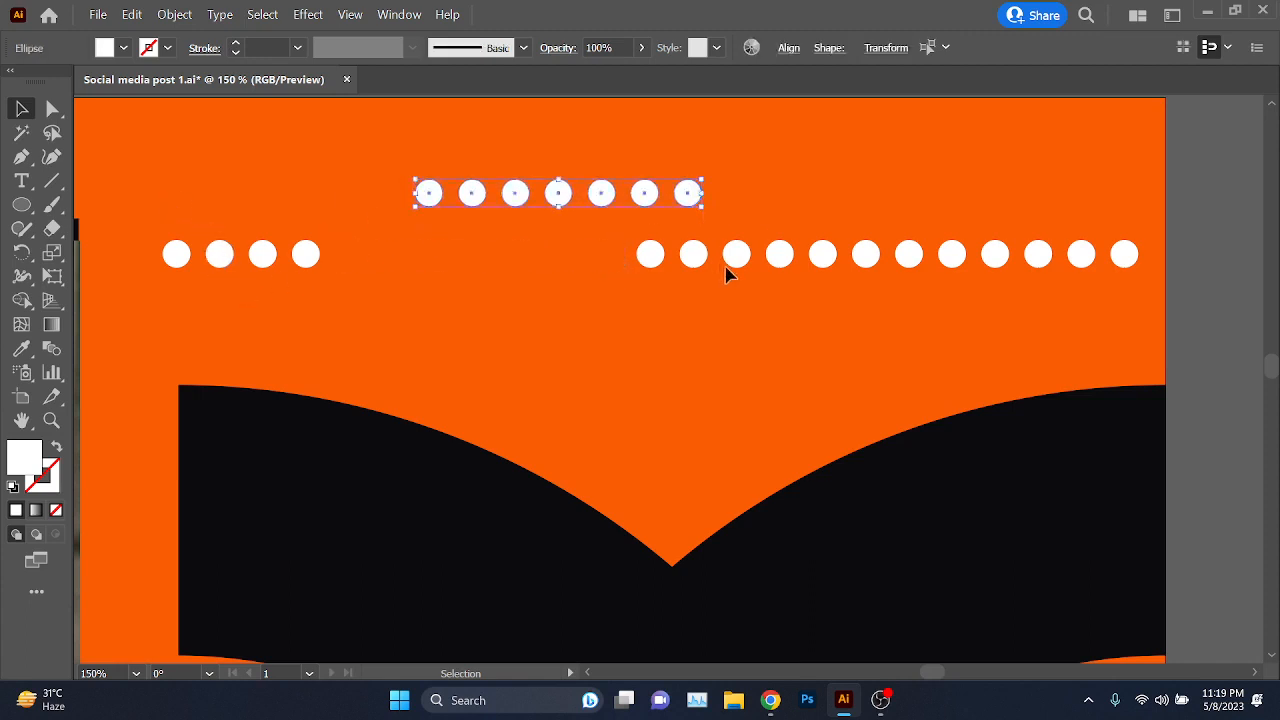
{"action": "left_click_drag", "start_coordinate": [726, 271], "coordinate": [782, 326]}
{"action": "left_click_drag", "start_coordinate": [904, 268], "coordinate": [946, 321]}
{"action": "key", "text": "ctrl+z"}
{"action": "key", "text": "ctrl+z"}
{"action": "key", "text": "ctrl+z"}
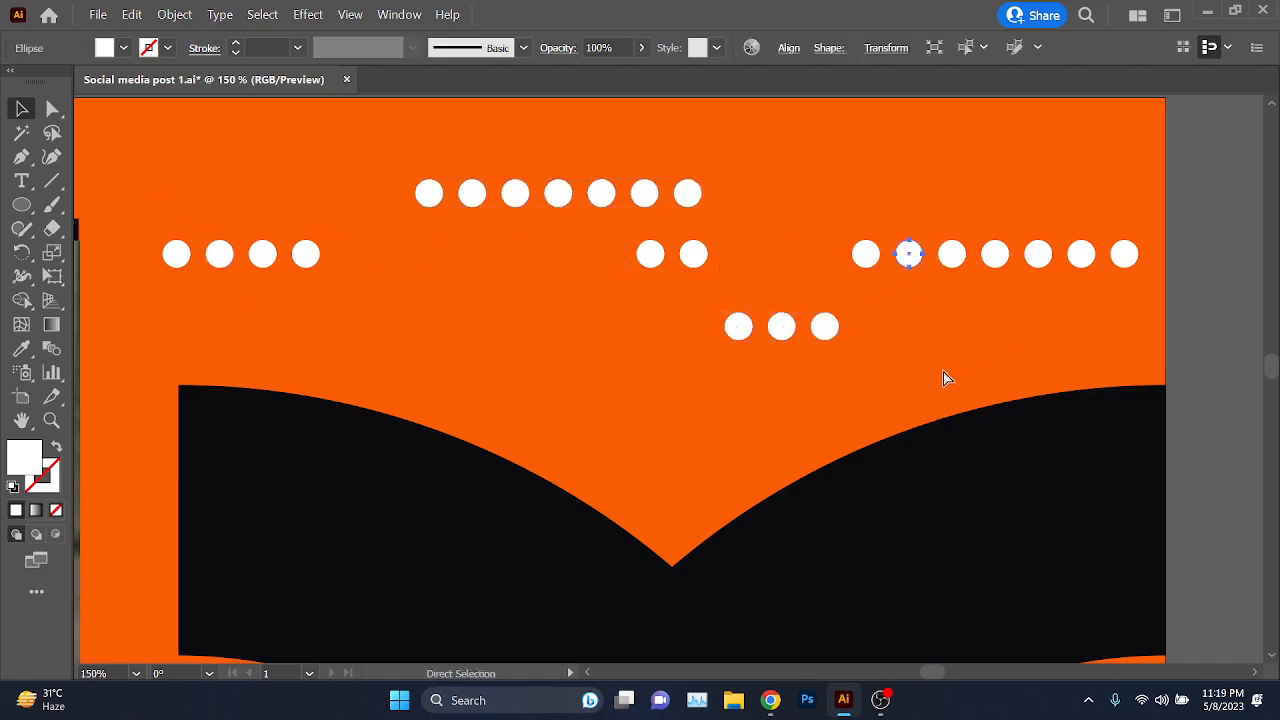
- Group the row of circles and place a copy of the group directly below it
{"action": "left_click_drag", "start_coordinate": [163, 198], "coordinate": [1147, 316]}
{"action": "key", "text": "ctrl+g"}
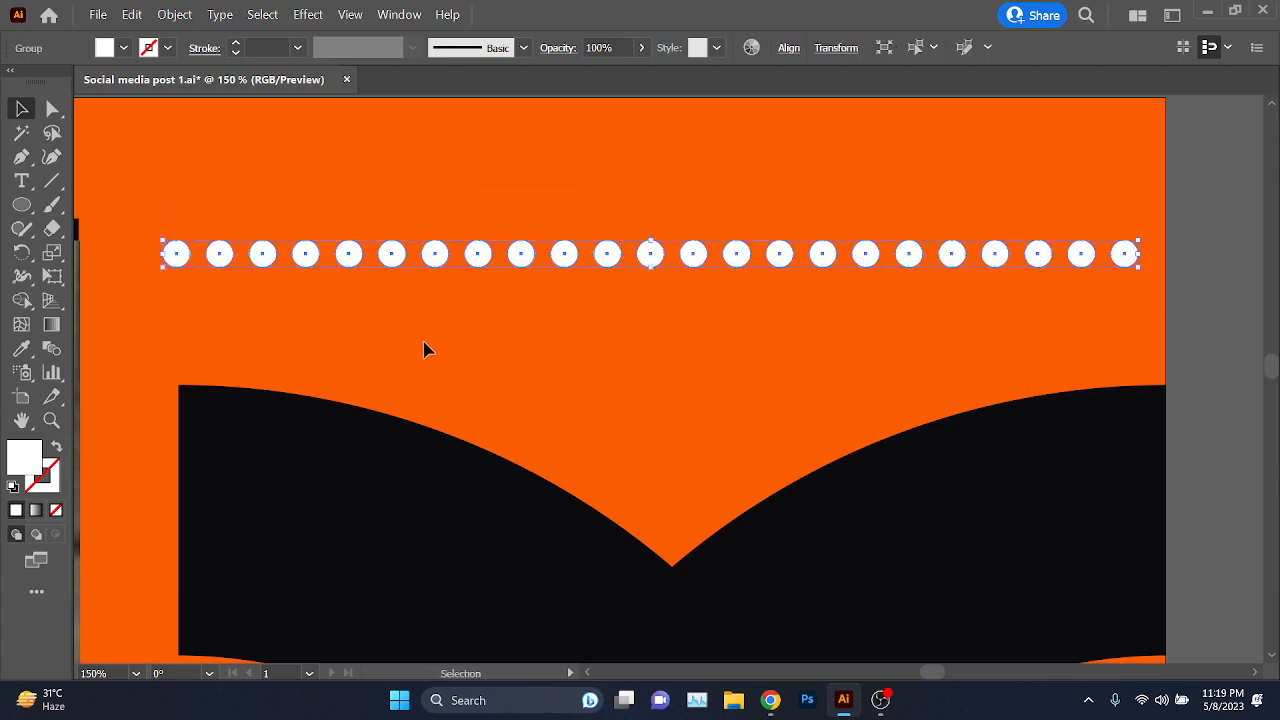
{"action": "left_click_drag", "start_coordinate": [351, 330], "coordinate": [520, 263]}
{"action": "scroll", "coordinate": [334, 200], "scroll_direction": "up", "scroll_amount": 2}
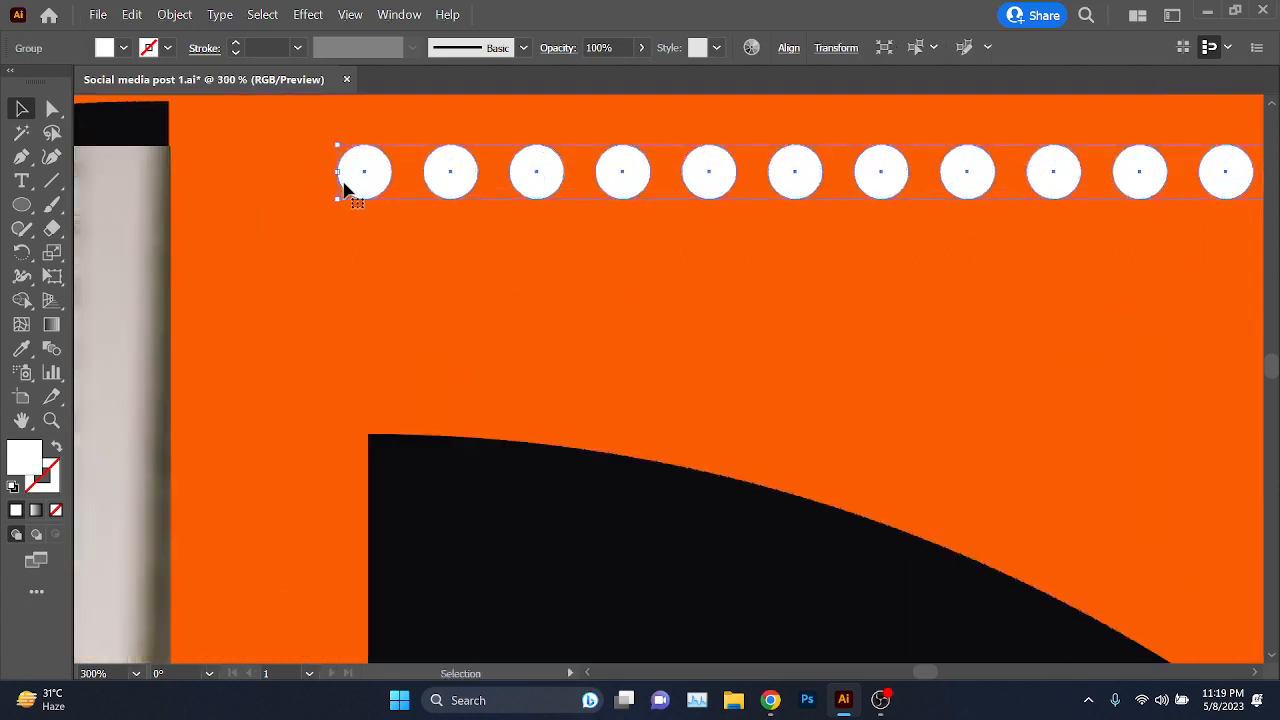
{"action": "left_click_drag", "start_coordinate": [345, 190], "coordinate": [330, 271]}
- Repeat the copied circle row downward over the black arcs until the dot grid reaches the lower edge of the photos
{"action": "scroll", "coordinate": [534, 349], "scroll_direction": "down", "scroll_amount": 5}
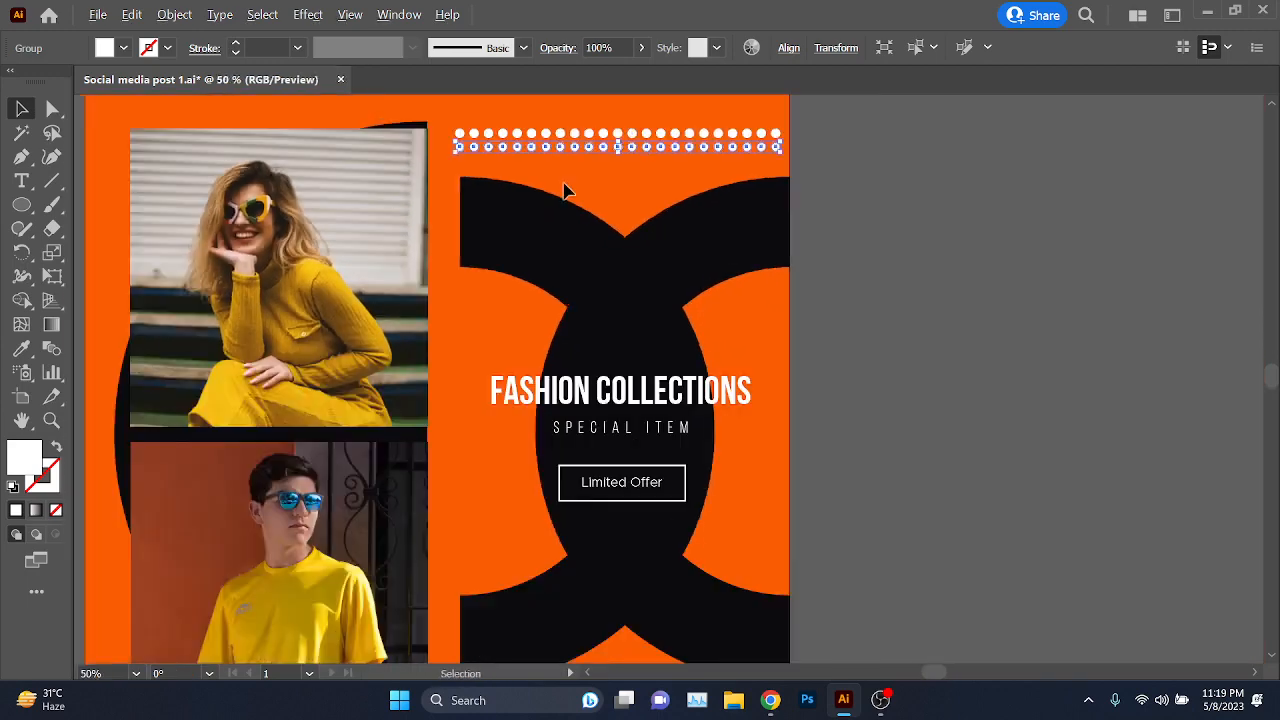
{"action": "key", "text": "ctrl+d"}
{"action": "key", "text": "ctrl+d"}
{"action": "key", "text": "ctrl+d"}
{"action": "key", "text": "ctrl+d"}
{"action": "key", "text": "ctrl+d"}
{"action": "key", "text": "ctrl+d"}
{"action": "key", "text": "ctrl+d"}
{"action": "key", "text": "ctrl+d"}
{"action": "key", "text": "ctrl+d"}
{"action": "key", "text": "ctrl+d"}
{"action": "key", "text": "ctrl+d"}
{"action": "key", "text": "ctrl+d"}
{"action": "key", "text": "ctrl+d"}
{"action": "key", "text": "ctrl+d"}
{"action": "key", "text": "ctrl+d"}
{"action": "key", "text": "ctrl+d"}
{"action": "key", "text": "ctrl+d"}
{"action": "key", "text": "ctrl+d"}
{"action": "key", "text": "ctrl+d"}
{"action": "key", "text": "ctrl+d"}
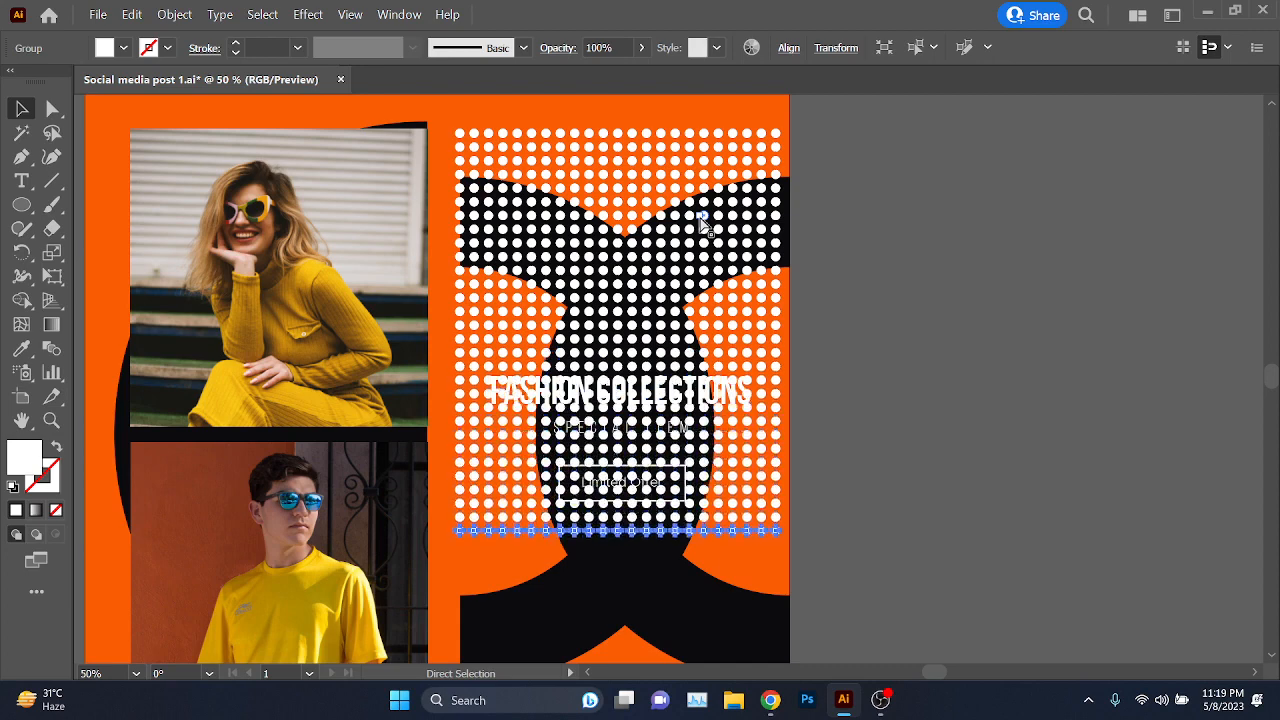
{"action": "scroll", "coordinate": [705, 226], "scroll_direction": "down", "scroll_amount": 3}
{"action": "key", "text": "ctrl+d"}
{"action": "key", "text": "ctrl+d"}
{"action": "key", "text": "ctrl+d"}
{"action": "key", "text": "ctrl+d"}
{"action": "key", "text": "ctrl+d"}
{"action": "key", "text": "ctrl+d"}
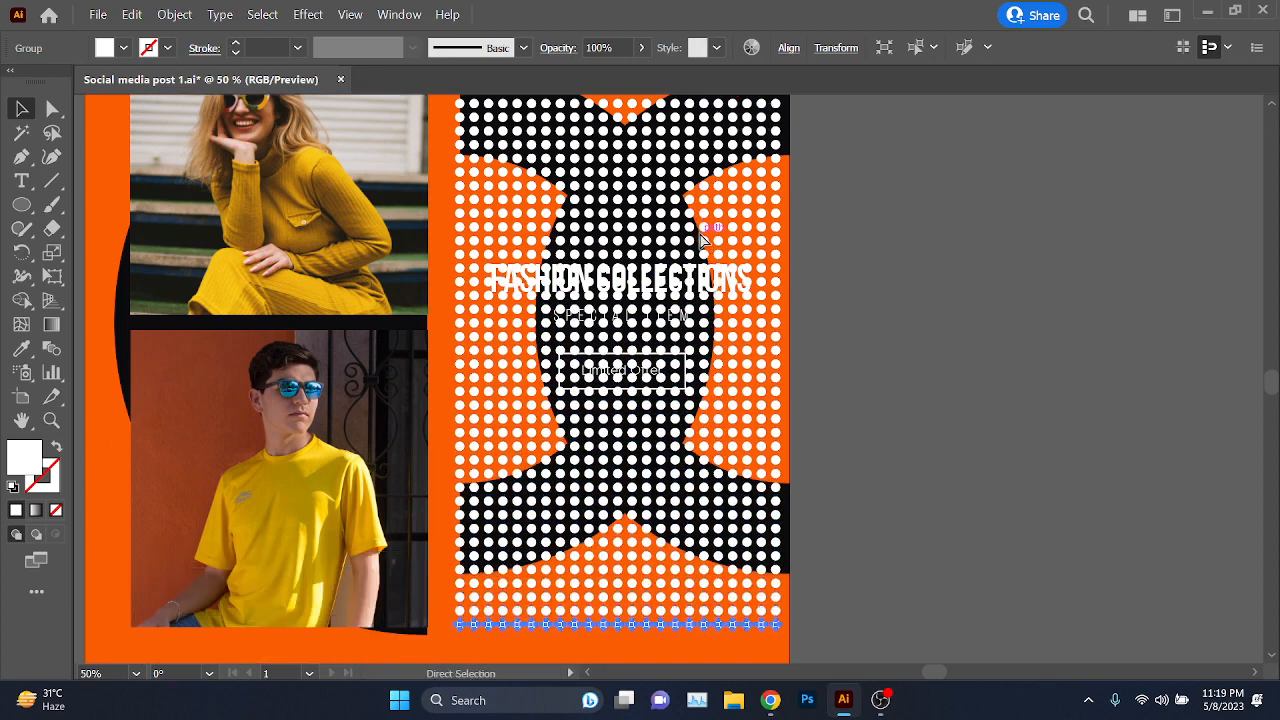
- Select all the circle rows, move them together off the artboard, and undo the move
{"action": "scroll", "coordinate": [737, 368], "scroll_direction": "down", "scroll_amount": 1}
{"action": "left_click_drag", "start_coordinate": [798, 437], "coordinate": [837, 474]}
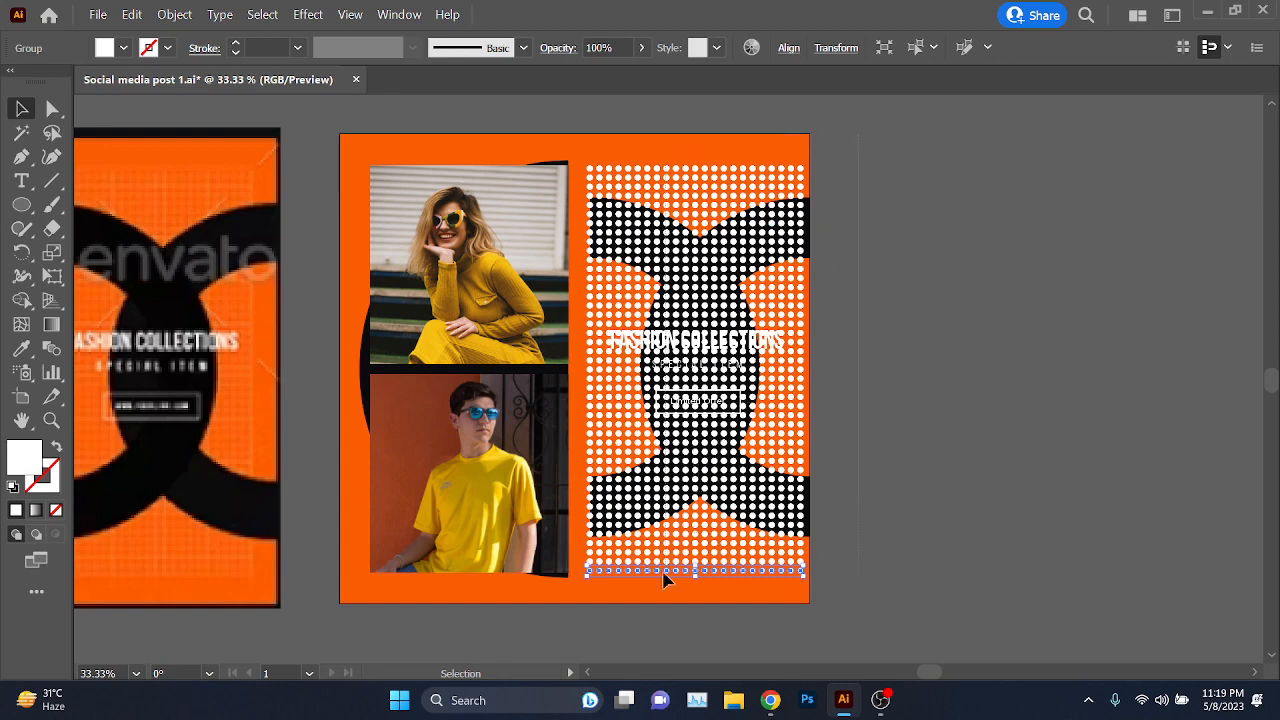
{"action": "key", "text": "ctrl+a"}
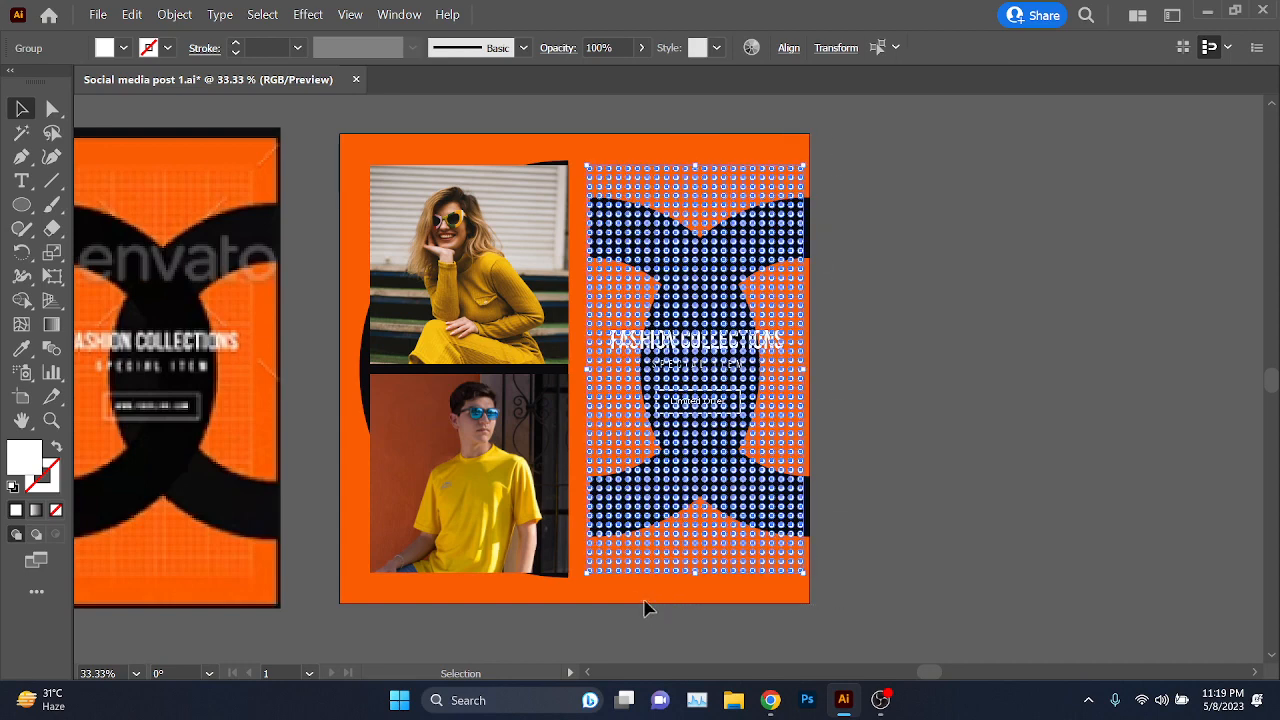
{"action": "left_click", "coordinate": [877, 303]}
{"action": "key", "text": "ctrl+a"}
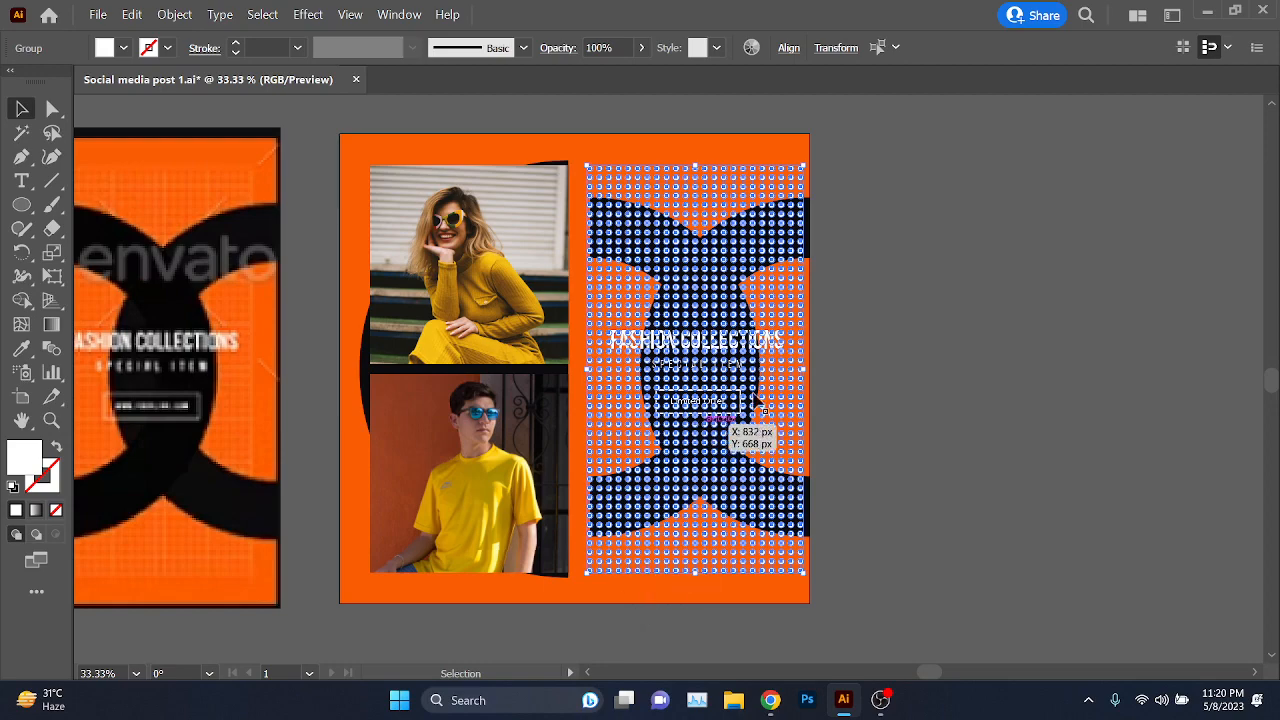
{"action": "left_click_drag", "start_coordinate": [703, 312], "coordinate": [1023, 332]}
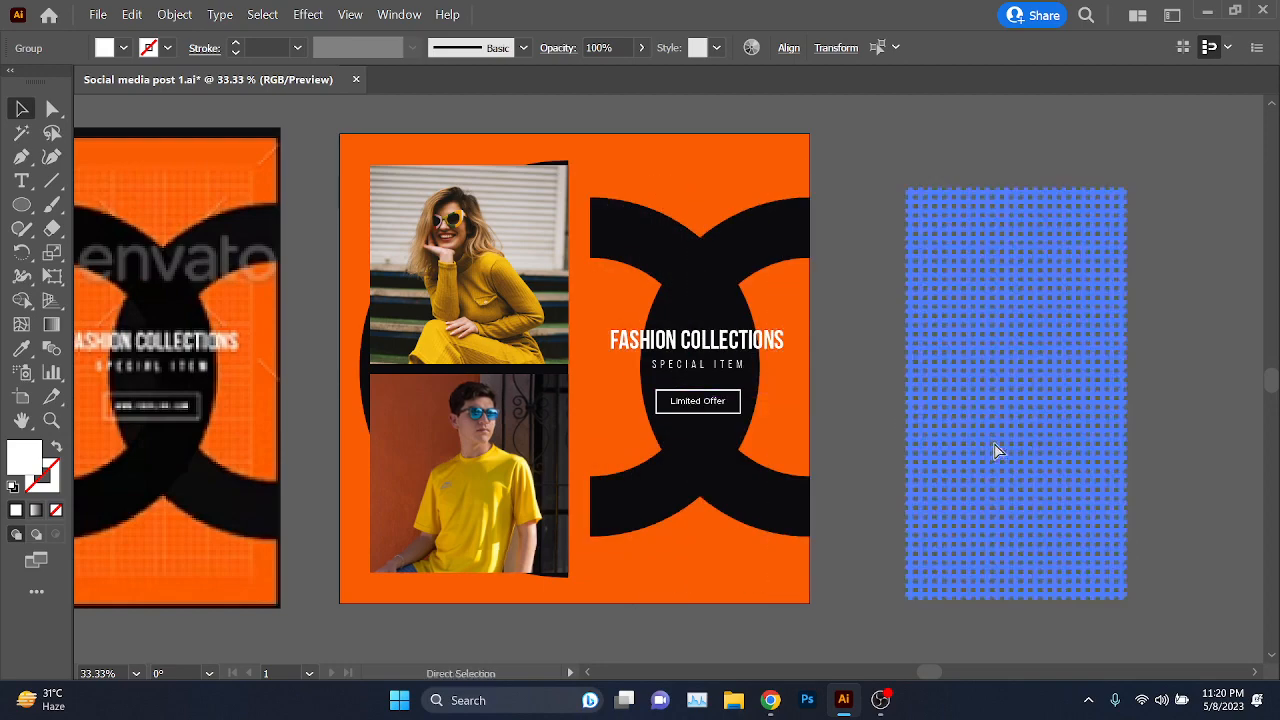
{"action": "key", "text": "ctrl+z"}
- Move several individual circle rows out of the dot grid onto the empty canvas, and undo the moves
{"action": "left_click", "coordinate": [864, 286]}
{"action": "left_click_drag", "start_coordinate": [773, 235], "coordinate": [1075, 245]}
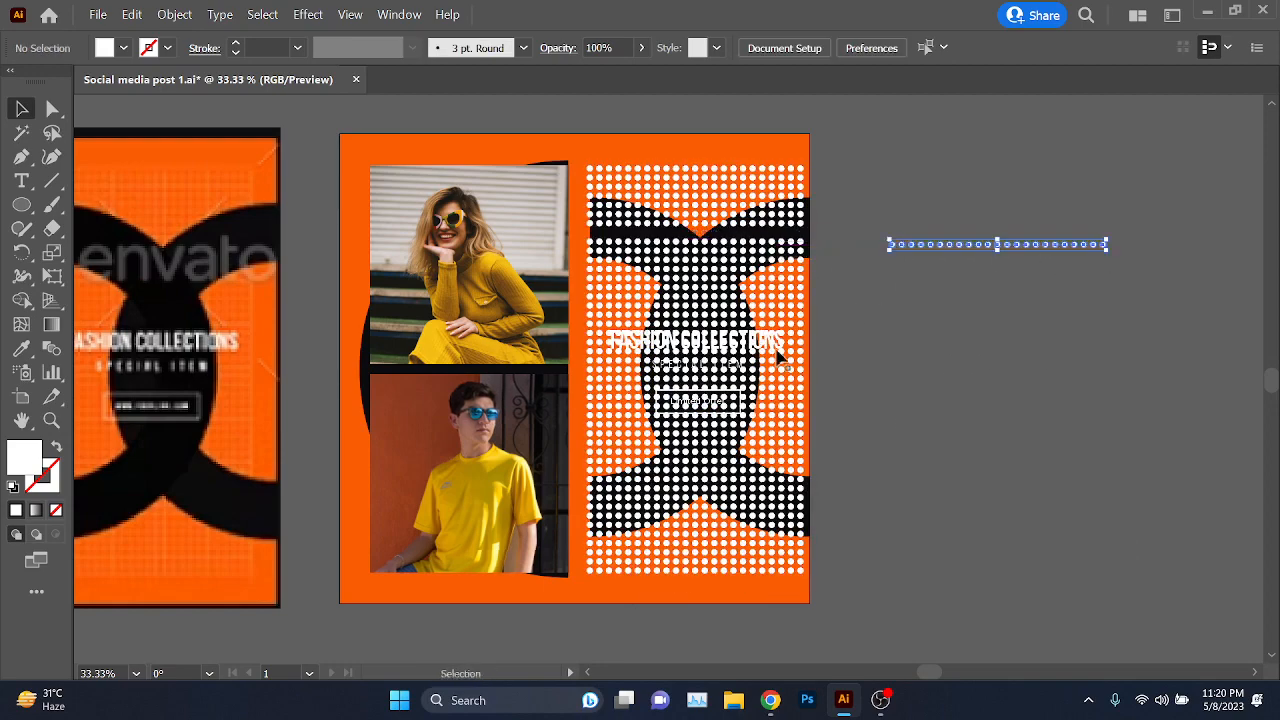
{"action": "left_click_drag", "start_coordinate": [777, 354], "coordinate": [935, 514]}
{"action": "left_click_drag", "start_coordinate": [757, 527], "coordinate": [934, 666]}
{"action": "left_click_drag", "start_coordinate": [748, 393], "coordinate": [1147, 490]}
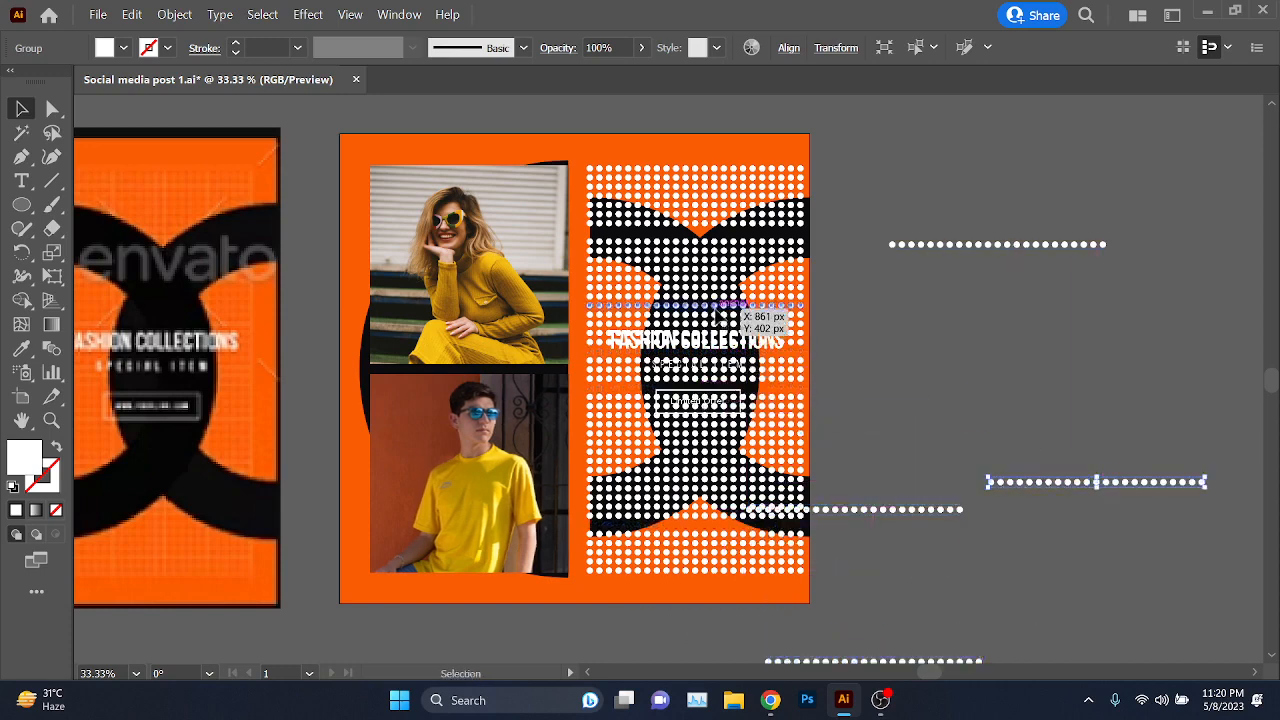
{"action": "left_click_drag", "start_coordinate": [742, 306], "coordinate": [1226, 396]}
{"action": "key", "text": "ctrl+z"}
{"action": "key", "text": "ctrl+z"}
{"action": "key", "text": "ctrl+z"}
{"action": "key", "text": "ctrl+z"}
{"action": "key", "text": "ctrl+z"}
- Group all the circle rows into one dot grid, test-move it as a single object, and undo the moves
{"action": "key", "text": "ctrl+z"}
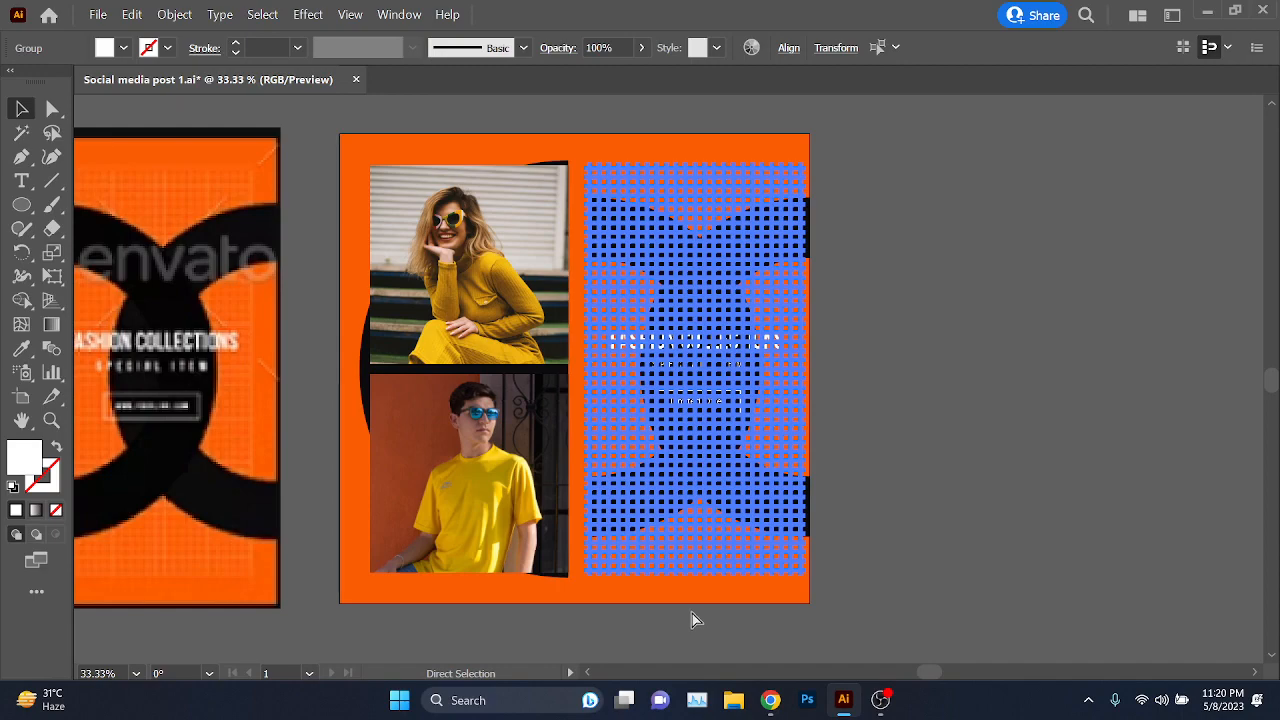
{"action": "left_click", "coordinate": [905, 465]}
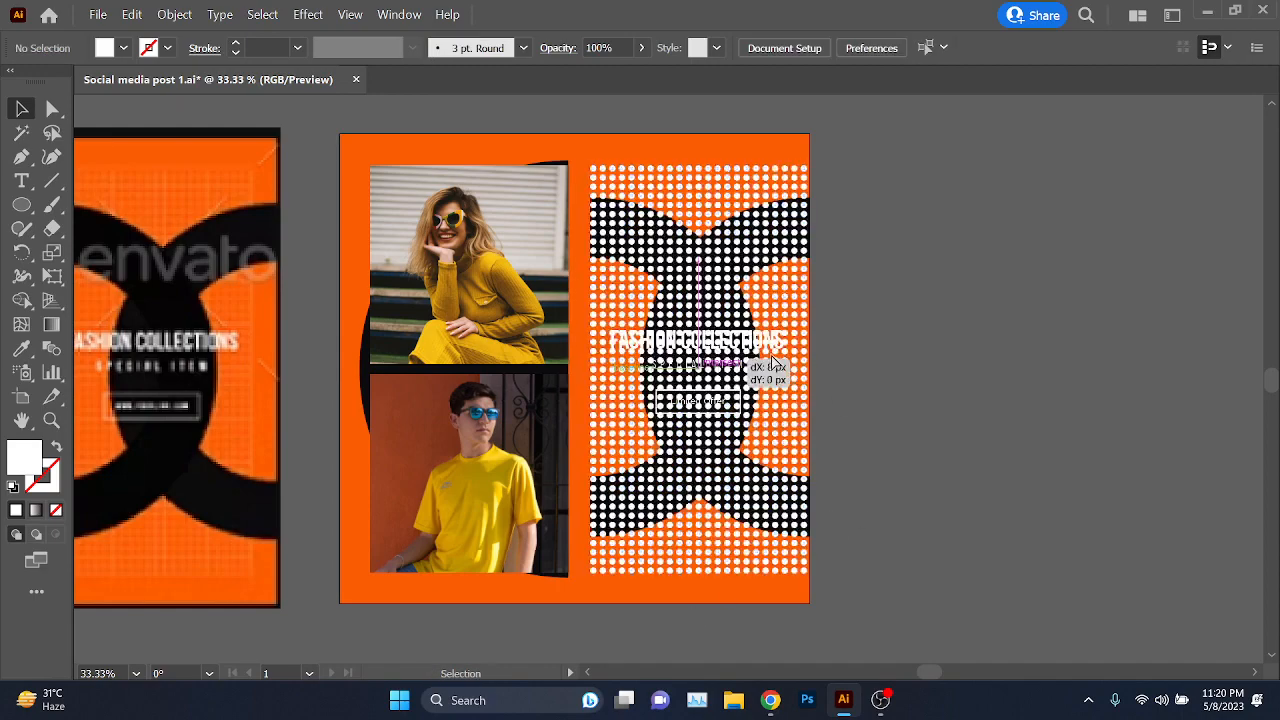
{"action": "left_click_drag", "start_coordinate": [773, 363], "coordinate": [980, 366]}
{"action": "key", "text": "ctrl+z"}
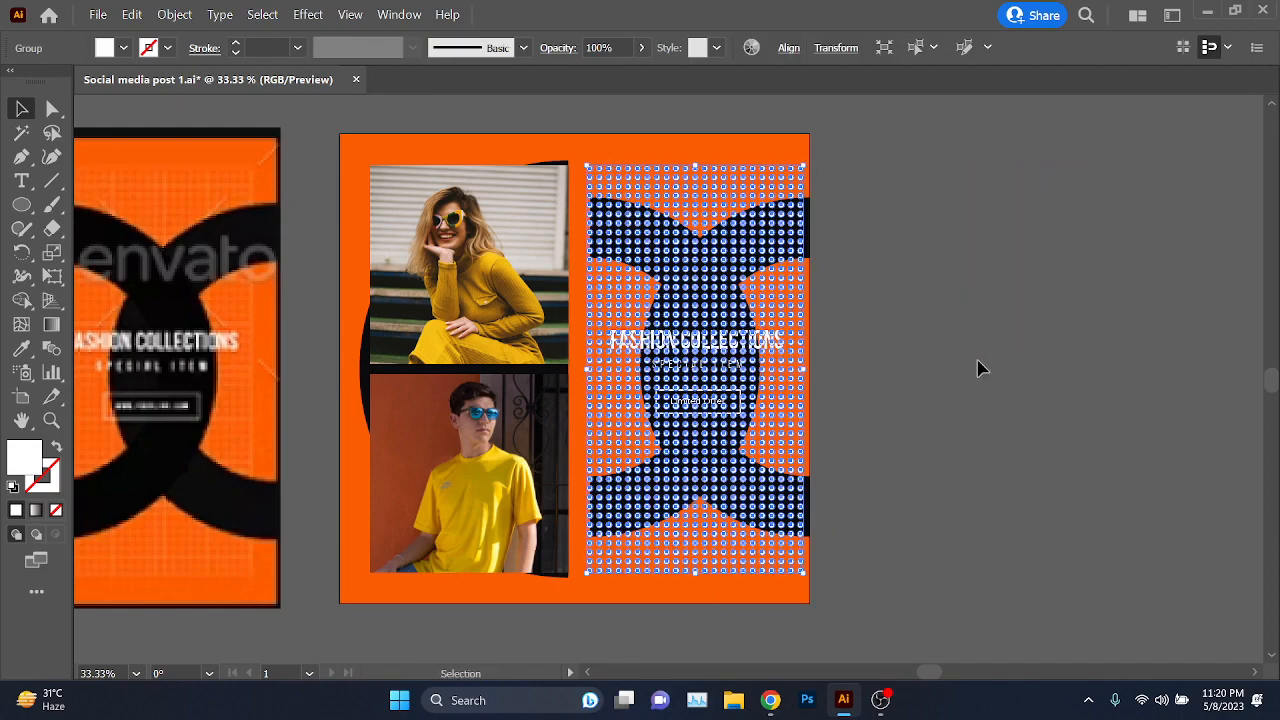
{"action": "left_click_drag", "start_coordinate": [700, 222], "coordinate": [952, 236]}
{"action": "key", "text": "ctrl+z"}
- Send the dot grid backward so it lies behind the black arcs but in front of the orange background, and deselect
{"action": "scroll", "coordinate": [737, 168], "scroll_direction": "up", "scroll_amount": 4}
{"action": "left_click_drag", "start_coordinate": [549, 418], "coordinate": [849, 160]}
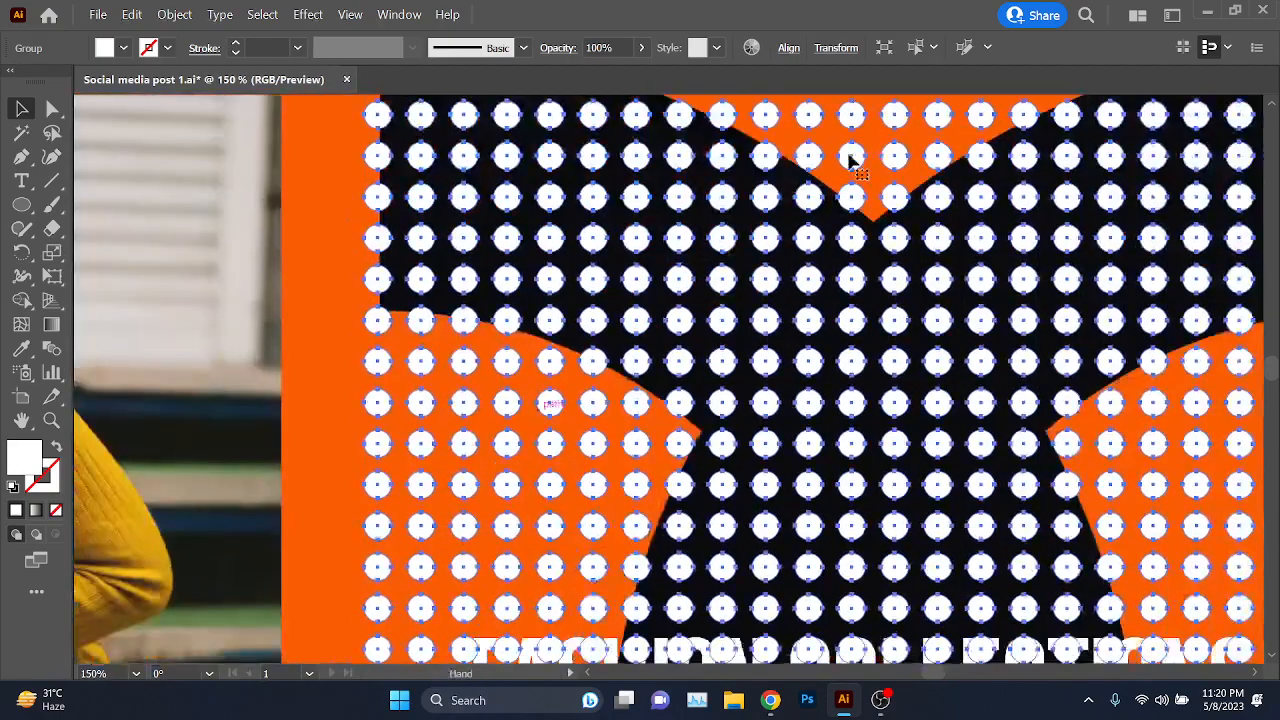
{"action": "scroll", "coordinate": [763, 298], "scroll_direction": "down", "scroll_amount": 1}
{"action": "left_click_drag", "start_coordinate": [762, 300], "coordinate": [700, 362]}
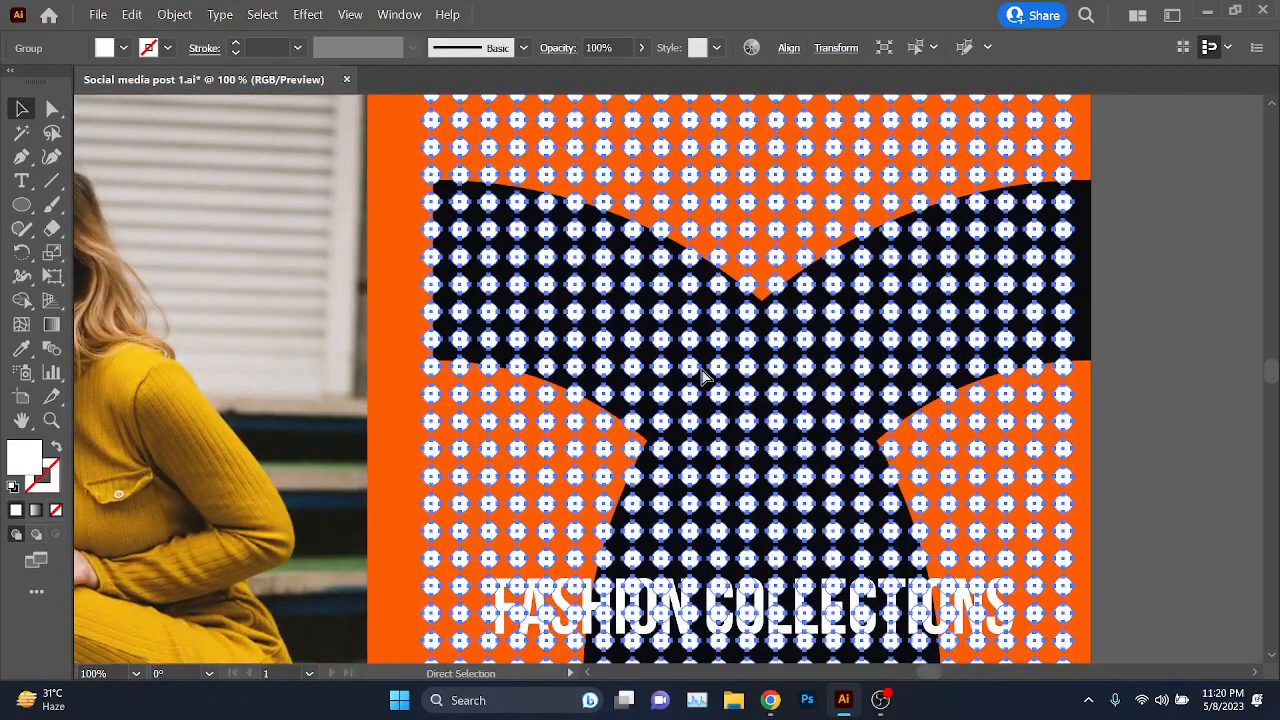
{"action": "key", "text": "ctrl+["}
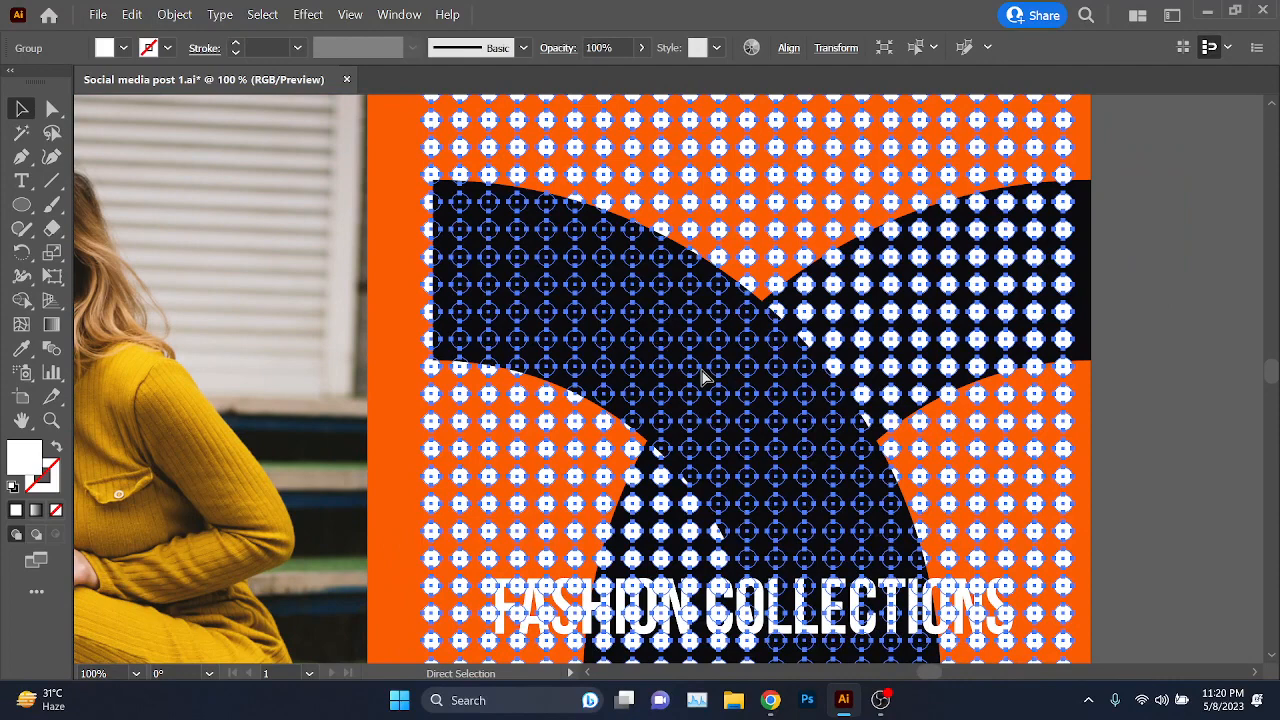
{"action": "key", "text": "ctrl+["}
{"action": "key", "text": "ctrl+["}
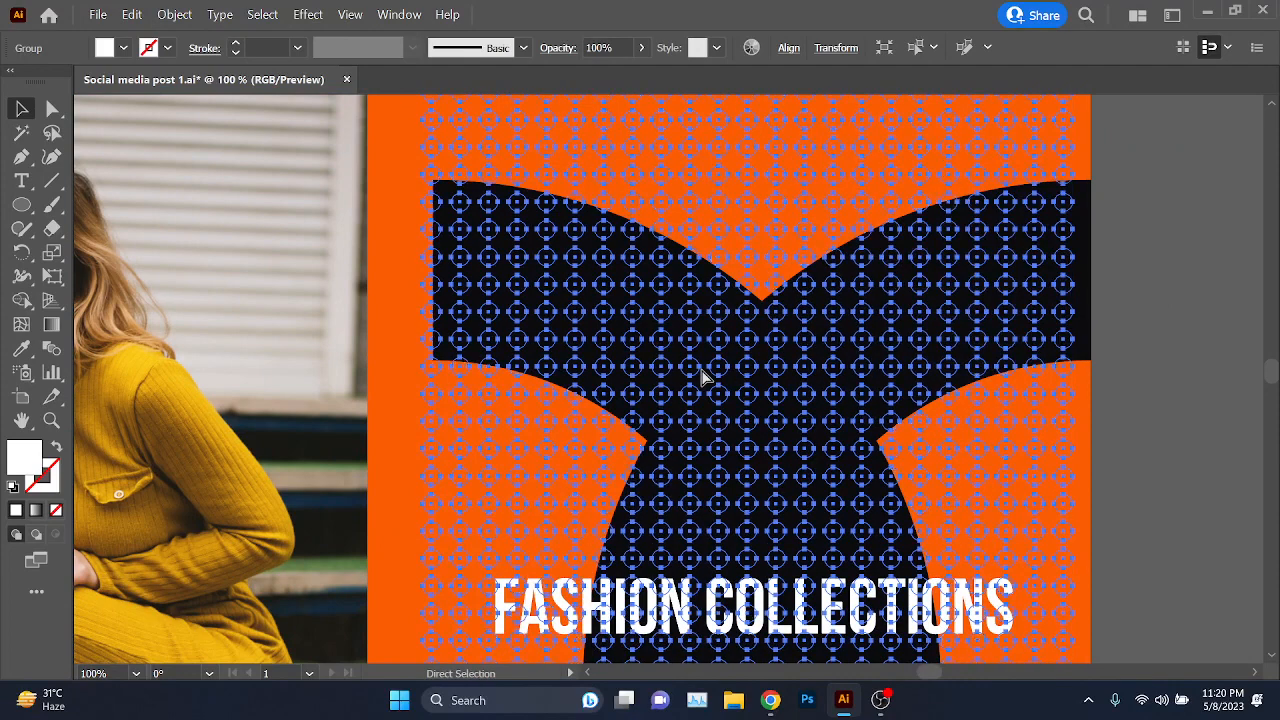
{"action": "key", "text": "ctrl+]"}
{"action": "scroll", "coordinate": [705, 370], "scroll_direction": "down", "scroll_amount": 2}
{"action": "scroll", "coordinate": [780, 480], "scroll_direction": "down", "scroll_amount": 3}
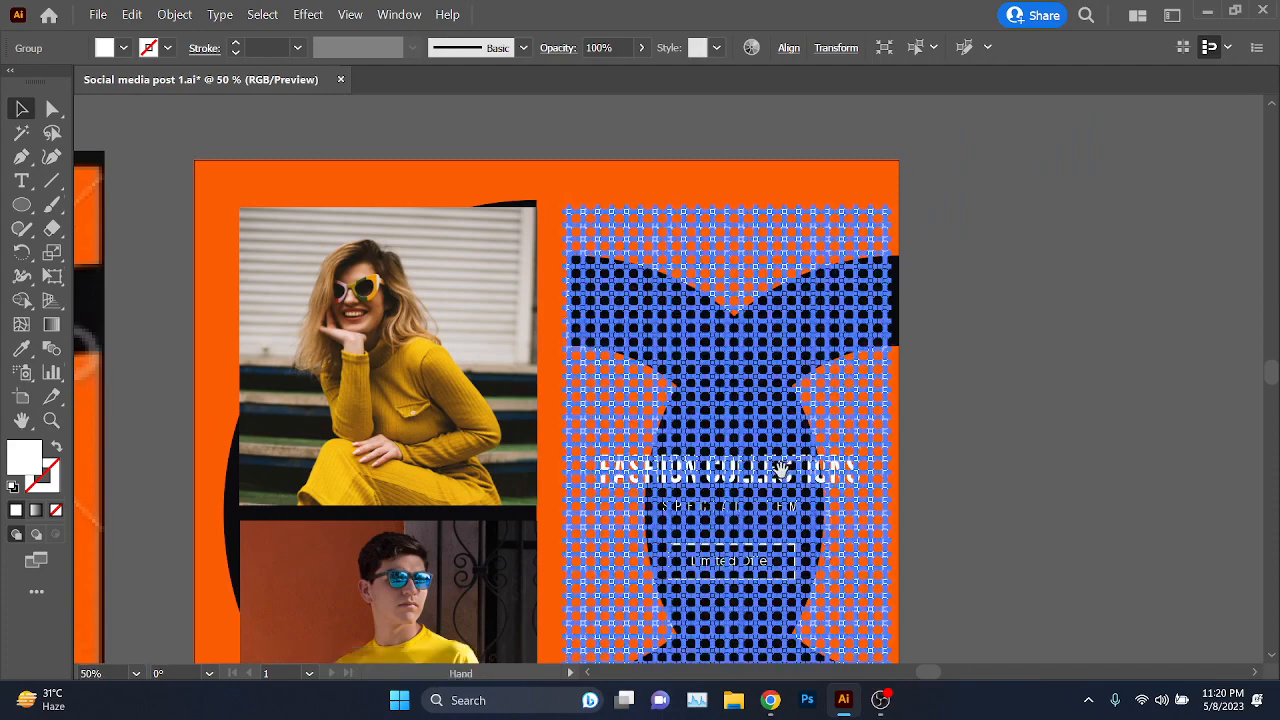
{"action": "left_click", "coordinate": [939, 454]}
- Set the opacity of the dot grid behind the black arcs to 10%, and deselect it
{"action": "scroll", "coordinate": [775, 553], "scroll_direction": "up", "scroll_amount": 3}
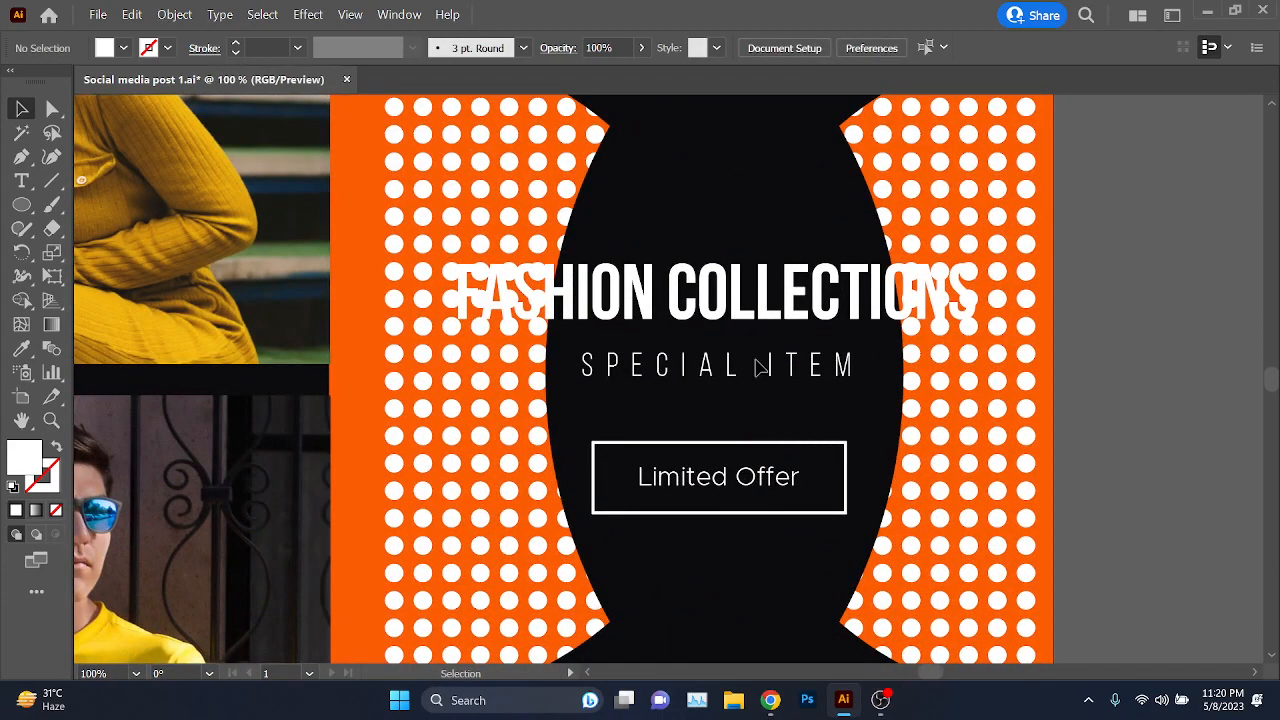
{"action": "scroll", "coordinate": [762, 345], "scroll_direction": "down", "scroll_amount": 4}
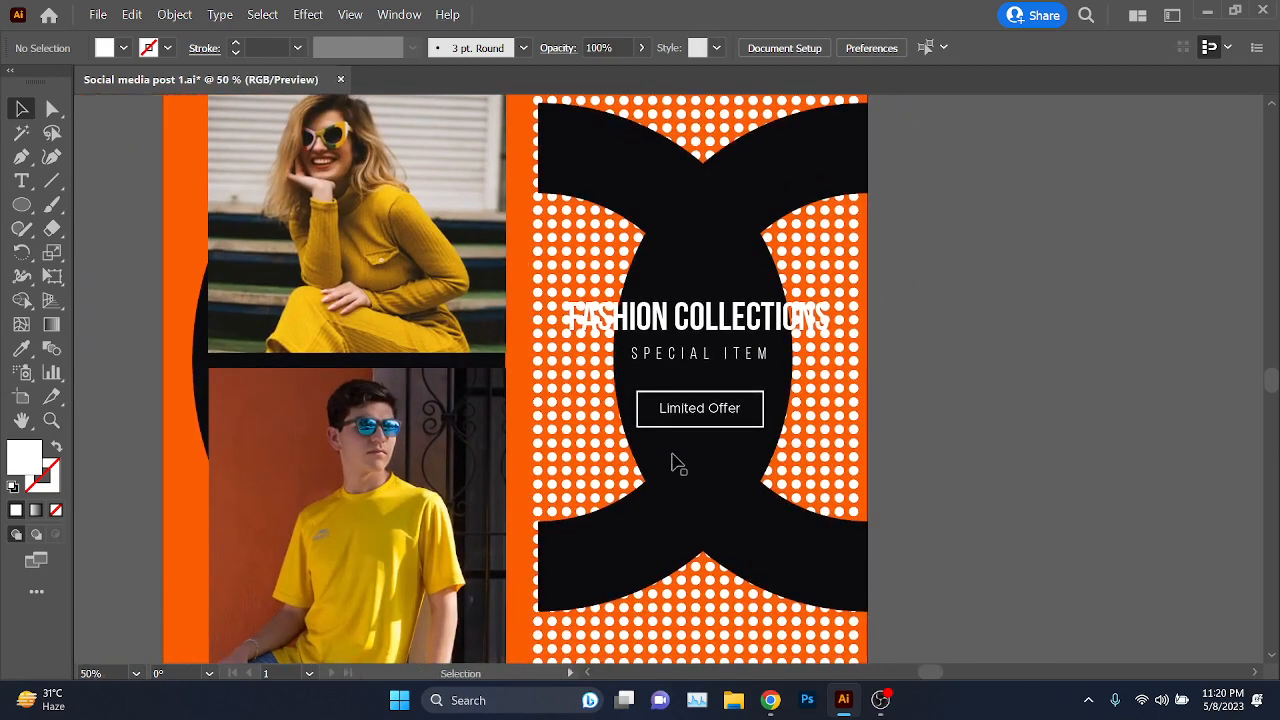
{"action": "scroll", "coordinate": [760, 320], "scroll_direction": "up", "scroll_amount": 1}
{"action": "scroll", "coordinate": [720, 260], "scroll_direction": "up", "scroll_amount": 2}
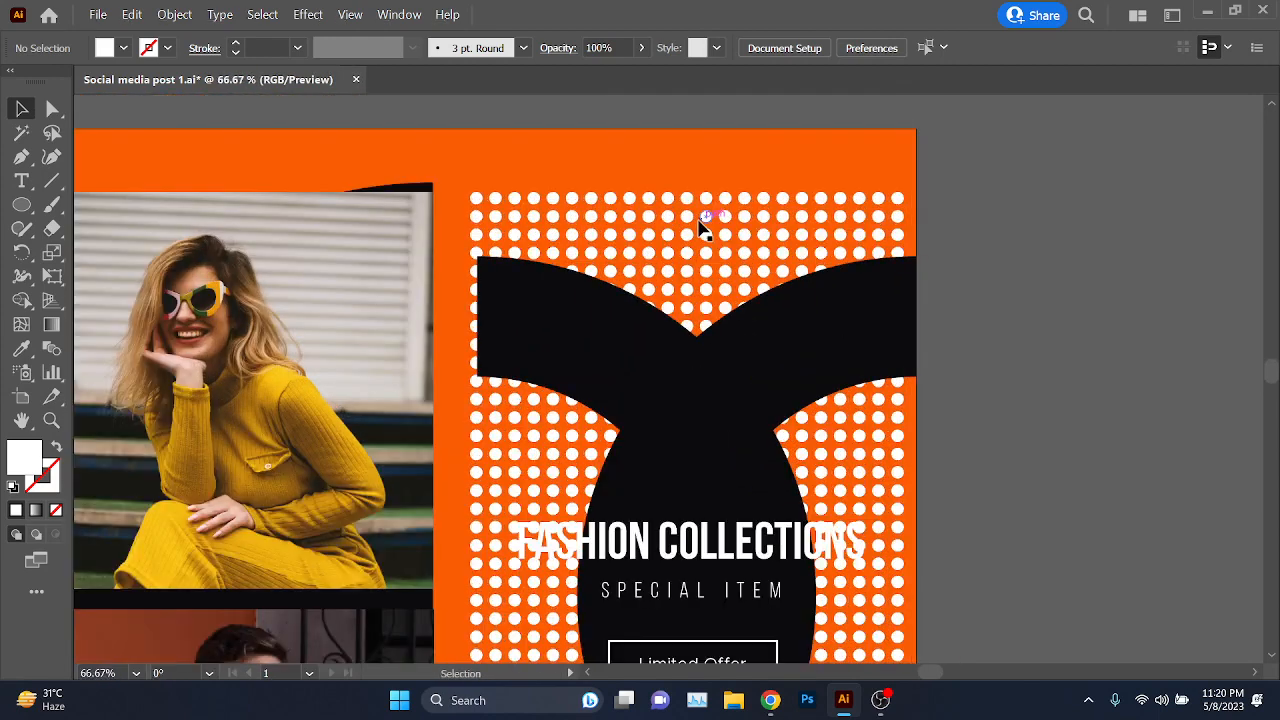
{"action": "left_click", "coordinate": [700, 229]}
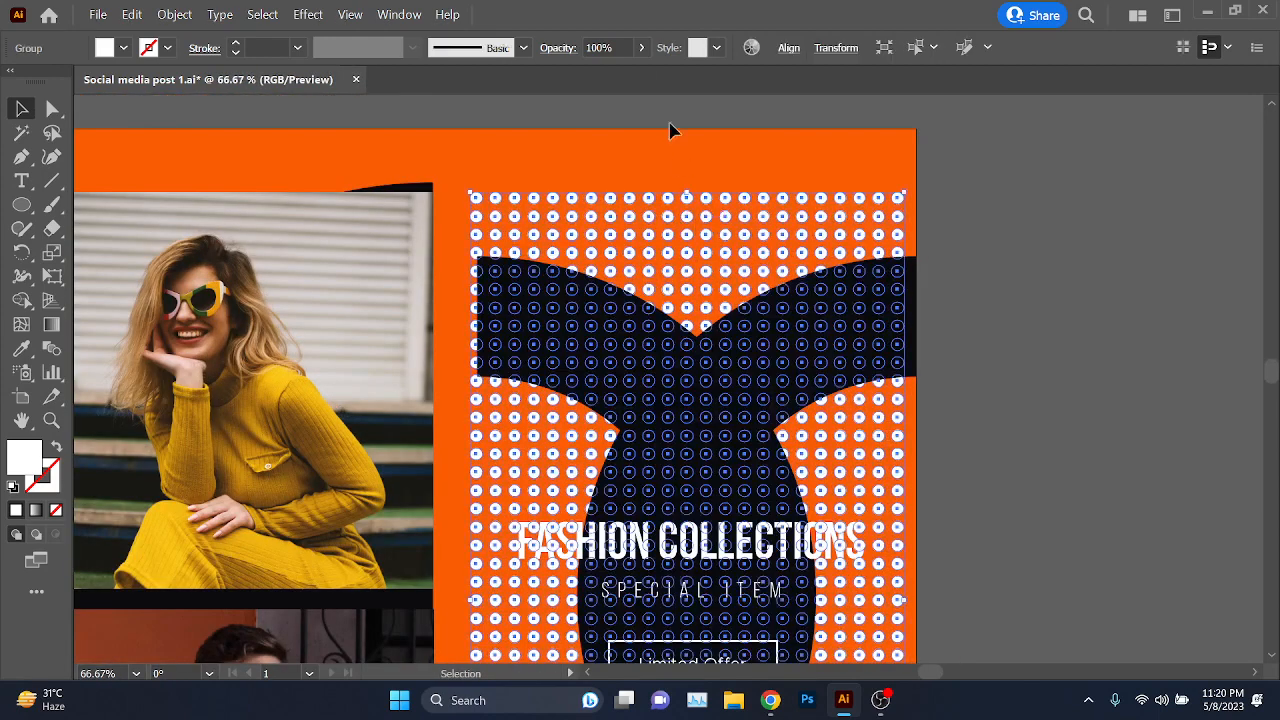
{"action": "left_click", "coordinate": [622, 52]}
{"action": "type", "text": "1"}
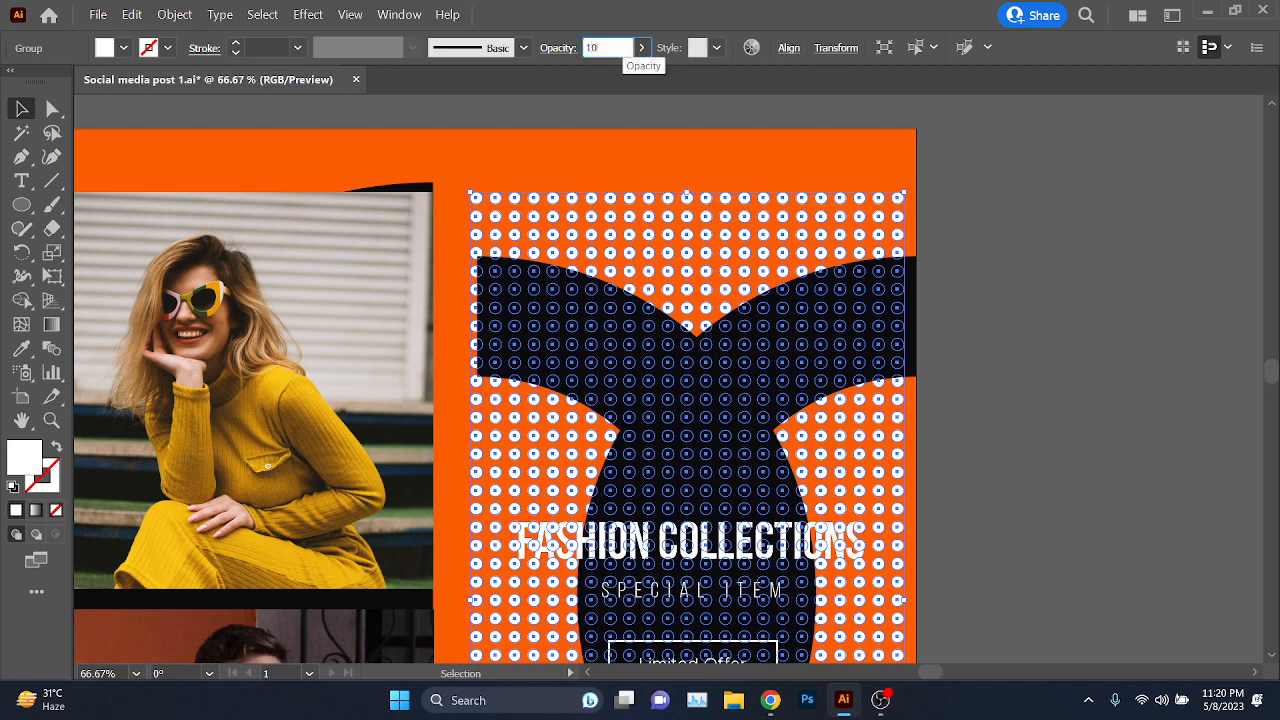
{"action": "type", "text": "0"}
{"action": "key", "text": "Return"}
{"action": "left_click", "coordinate": [1077, 246]}
- Examine the faded dot pattern around the arcs and text, and check the dot grid's opacity value
{"action": "scroll", "coordinate": [1060, 260], "scroll_direction": "down", "scroll_amount": 2}
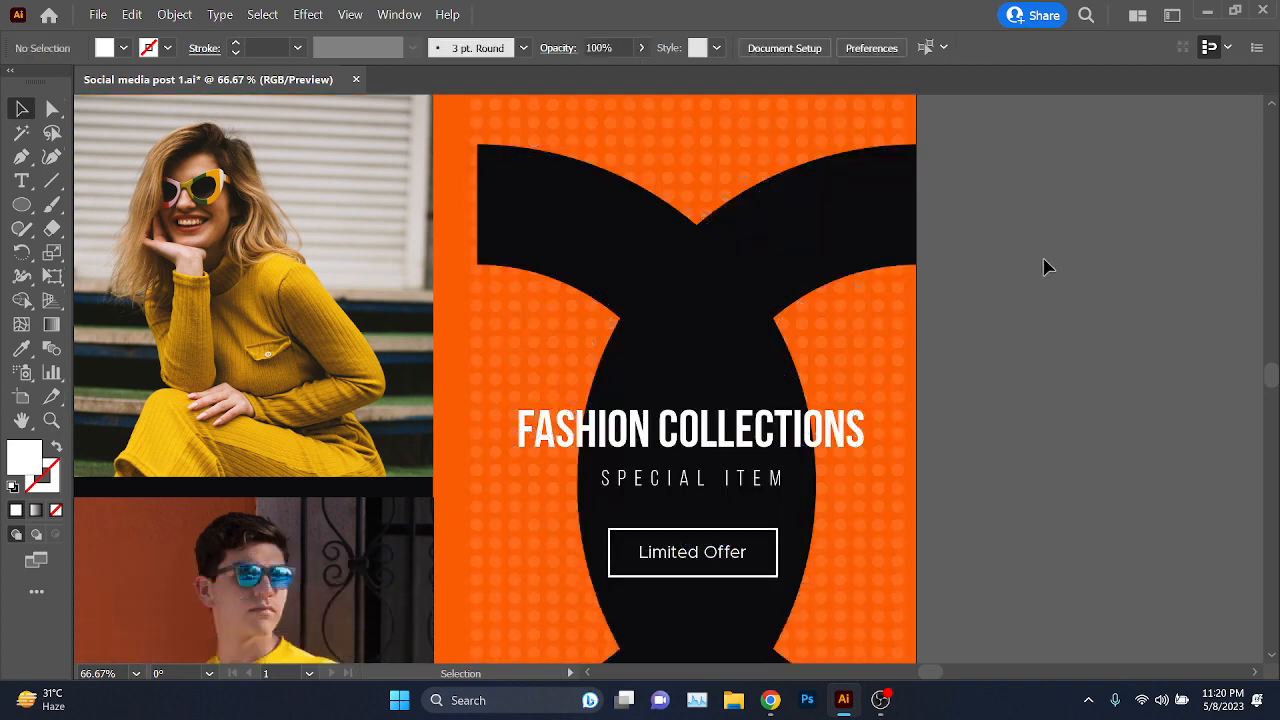
{"action": "scroll", "coordinate": [1043, 267], "scroll_direction": "down", "scroll_amount": 1}
{"action": "scroll", "coordinate": [1037, 269], "scroll_direction": "down", "scroll_amount": 1}
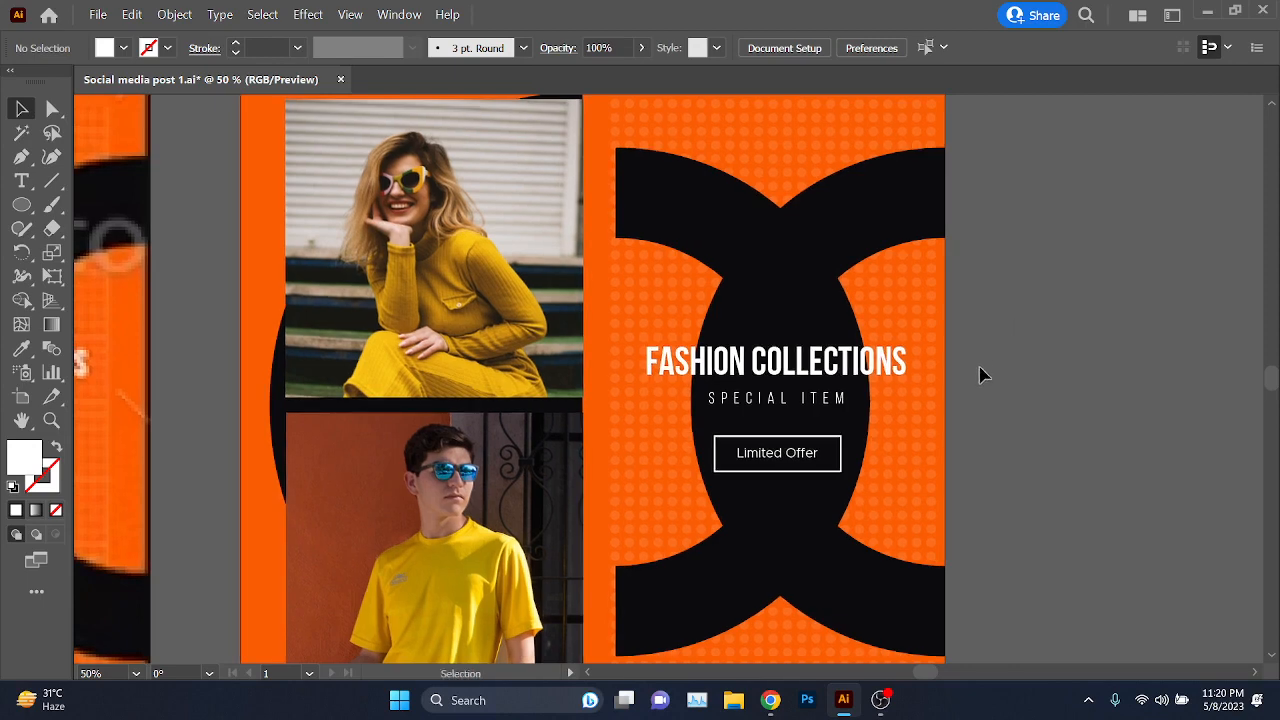
{"action": "scroll", "coordinate": [980, 374], "scroll_direction": "down", "scroll_amount": 1}
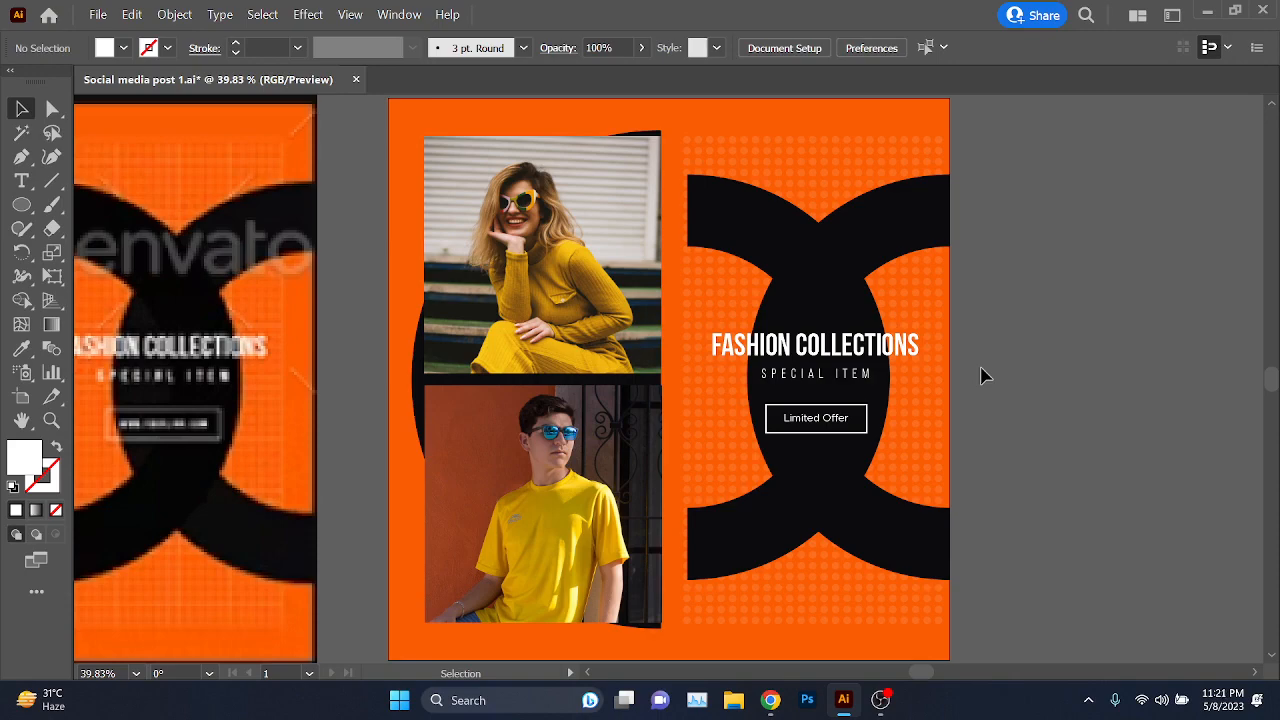
{"action": "scroll", "coordinate": [874, 326], "scroll_direction": "up", "scroll_amount": 3}
{"action": "scroll", "coordinate": [751, 323], "scroll_direction": "up", "scroll_amount": 2}
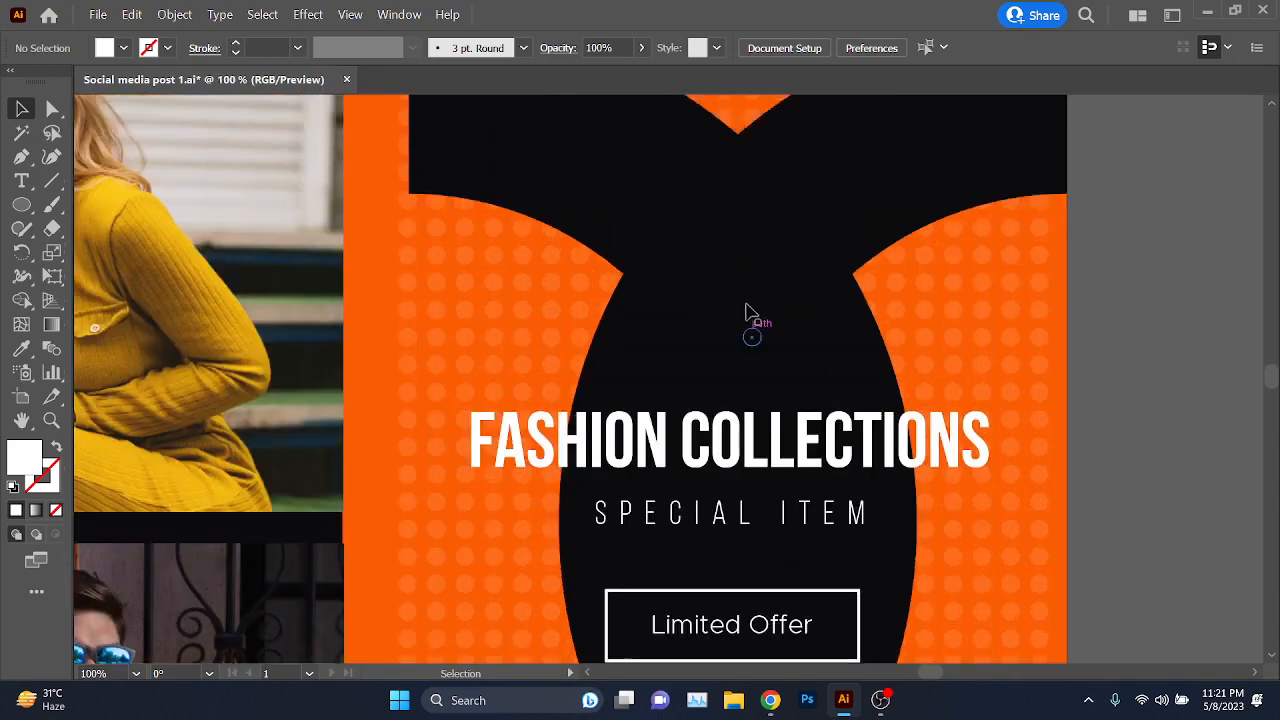
{"action": "scroll", "coordinate": [560, 320], "scroll_direction": "down", "scroll_amount": 2}
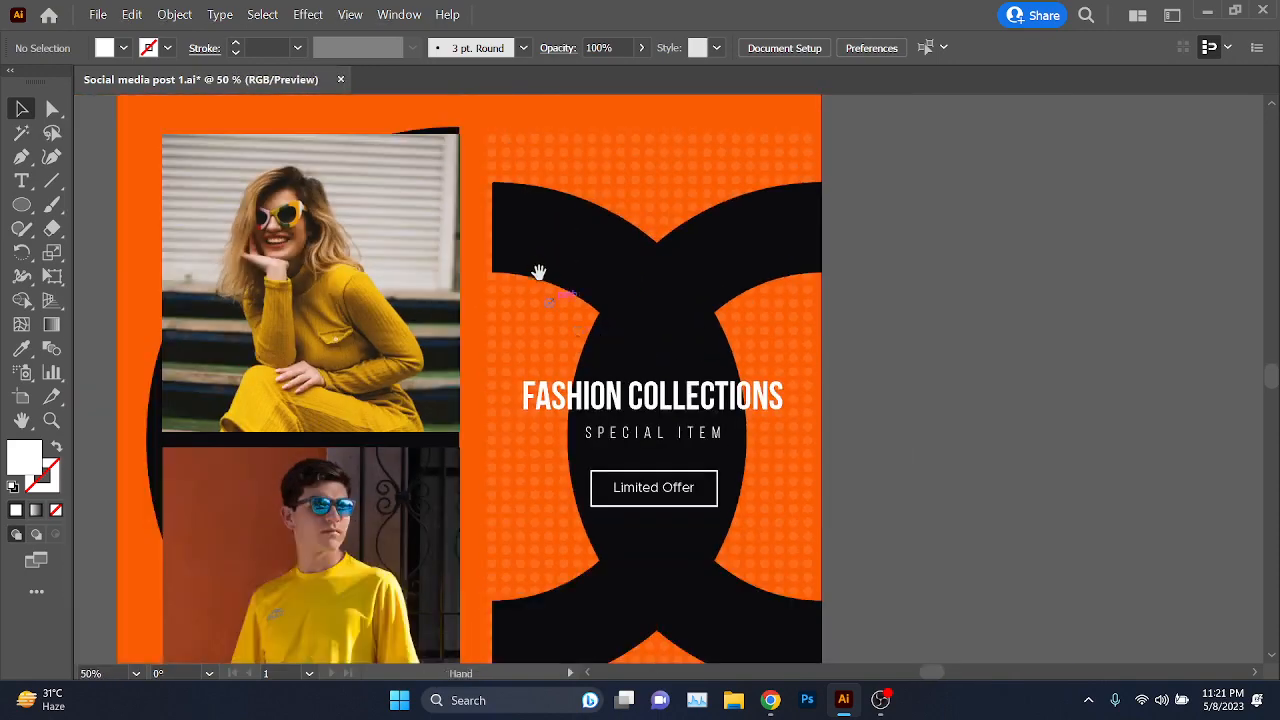
{"action": "left_click", "coordinate": [604, 257]}
{"action": "left_click", "coordinate": [611, 47]}
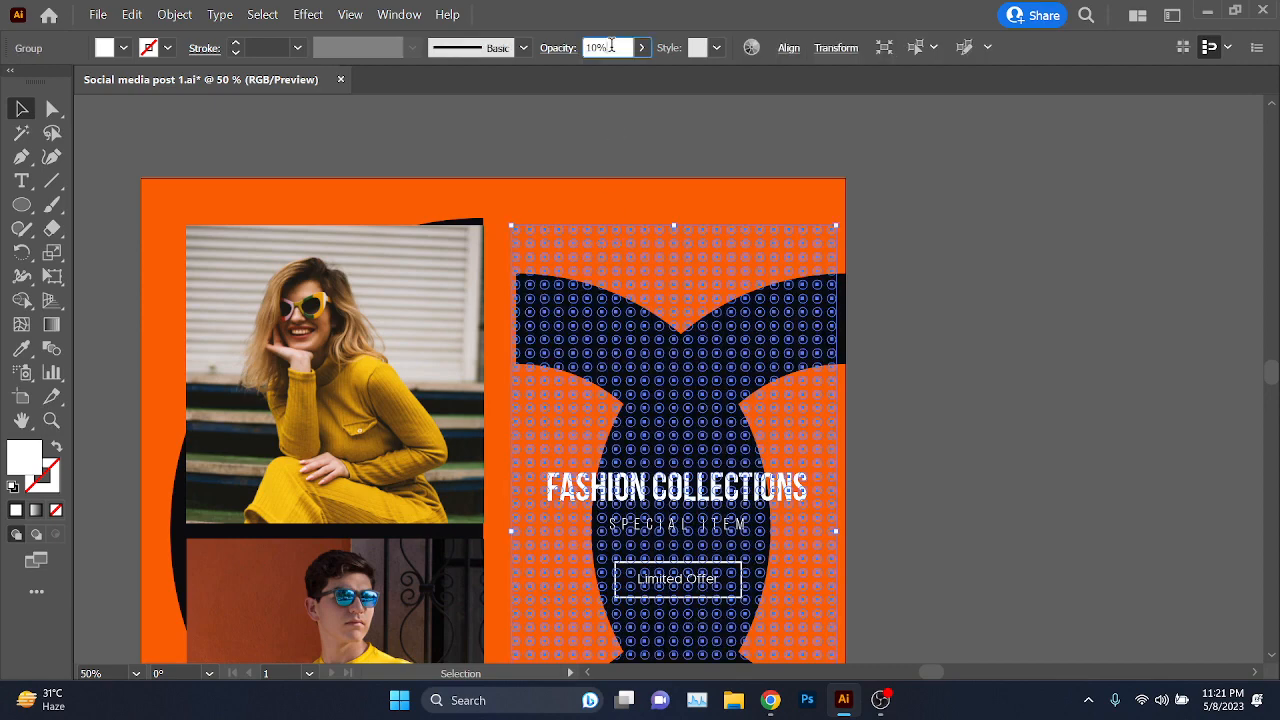
{"action": "left_click", "coordinate": [598, 122]}
- Inspect the post's dots and headline up close, and compare the whole design with the reference image beside it
{"action": "scroll", "coordinate": [588, 155], "scroll_direction": "down", "scroll_amount": 2}
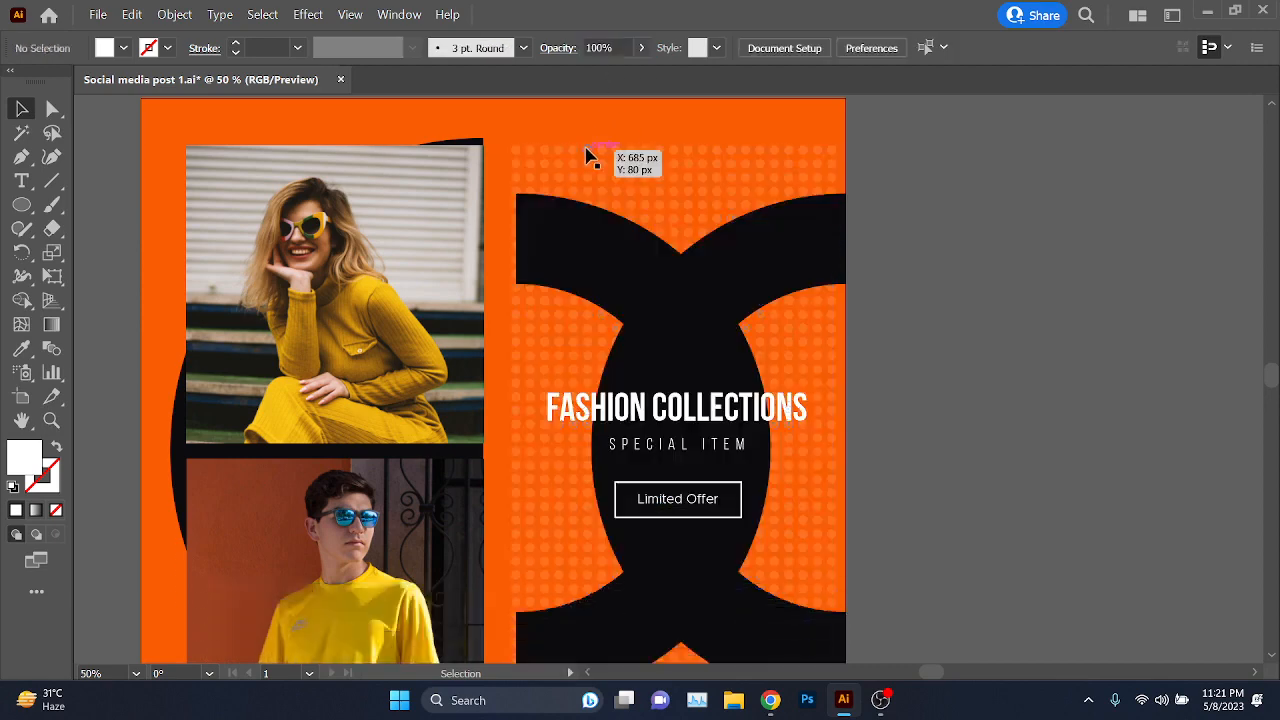
{"action": "scroll", "coordinate": [960, 323], "scroll_direction": "down", "scroll_amount": 1}
{"action": "scroll", "coordinate": [930, 220], "scroll_direction": "up", "scroll_amount": 1}
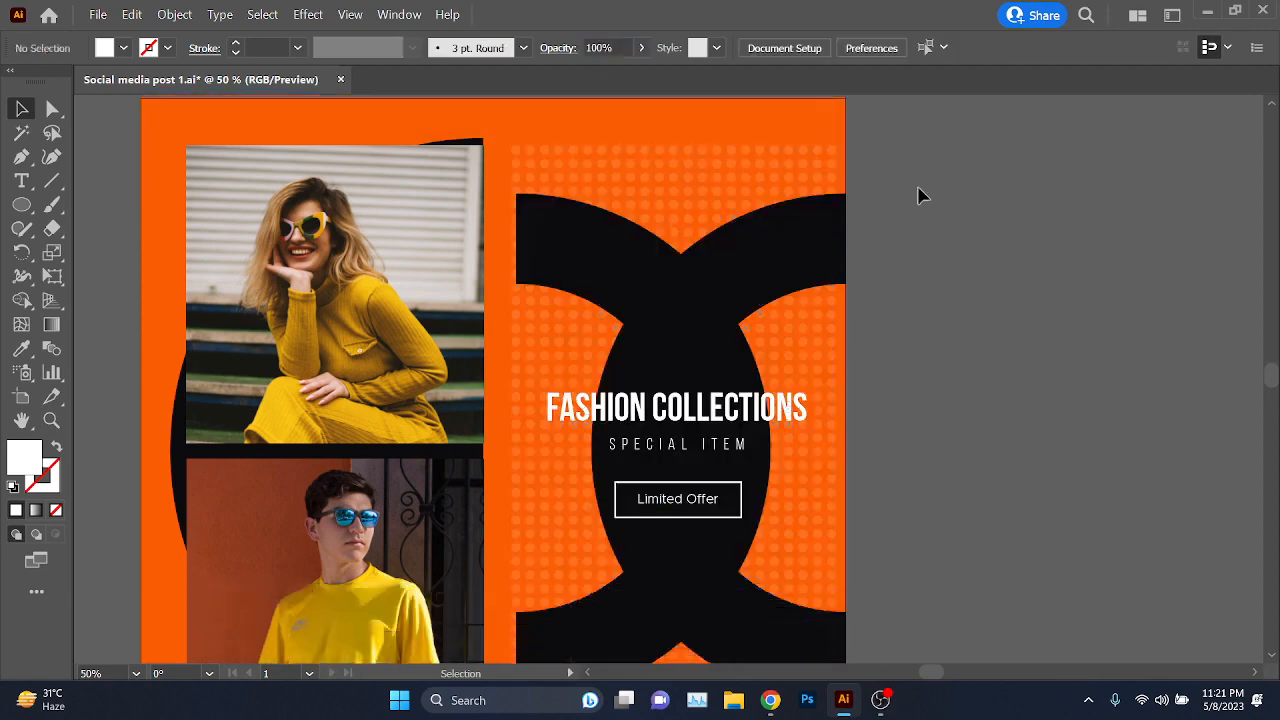
{"action": "scroll", "coordinate": [850, 300], "scroll_direction": "down", "scroll_amount": 1}
{"action": "scroll", "coordinate": [590, 378], "scroll_direction": "up", "scroll_amount": 3}
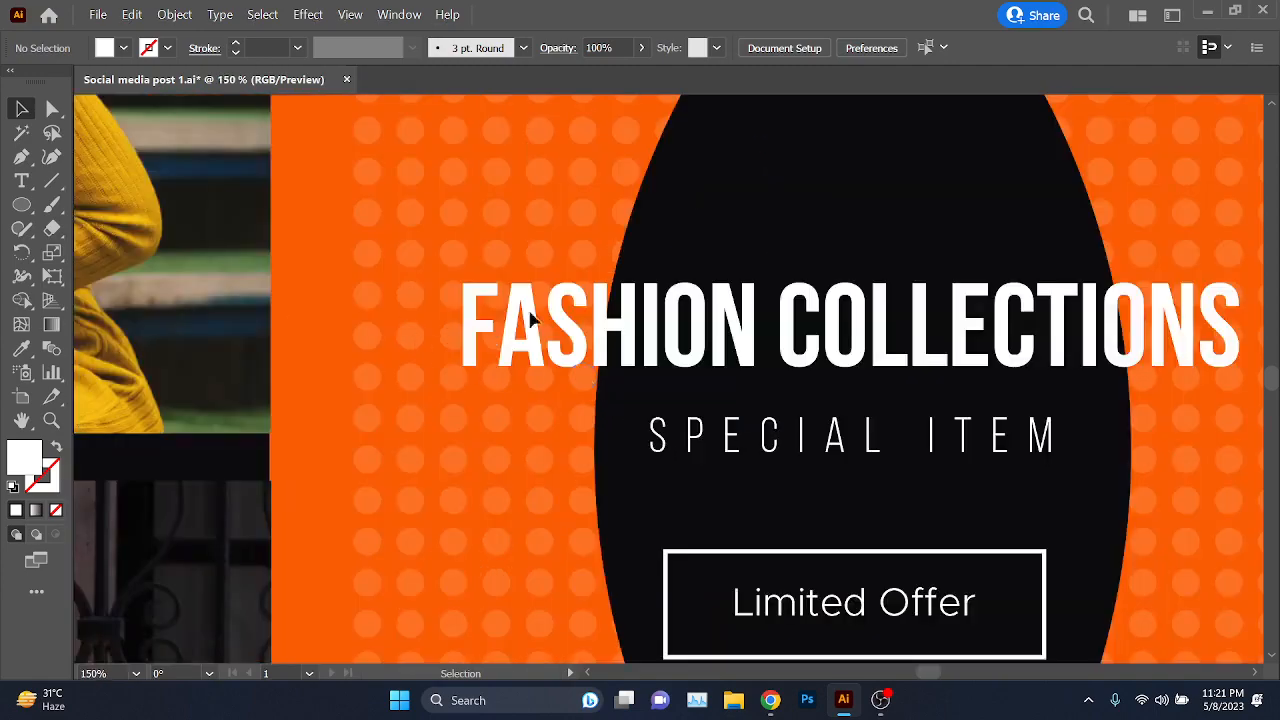
{"action": "scroll", "coordinate": [721, 330], "scroll_direction": "down", "scroll_amount": 3}
{"action": "scroll", "coordinate": [940, 384], "scroll_direction": "down", "scroll_amount": 2}
{"action": "left_click_drag", "start_coordinate": [998, 352], "coordinate": [948, 381]}
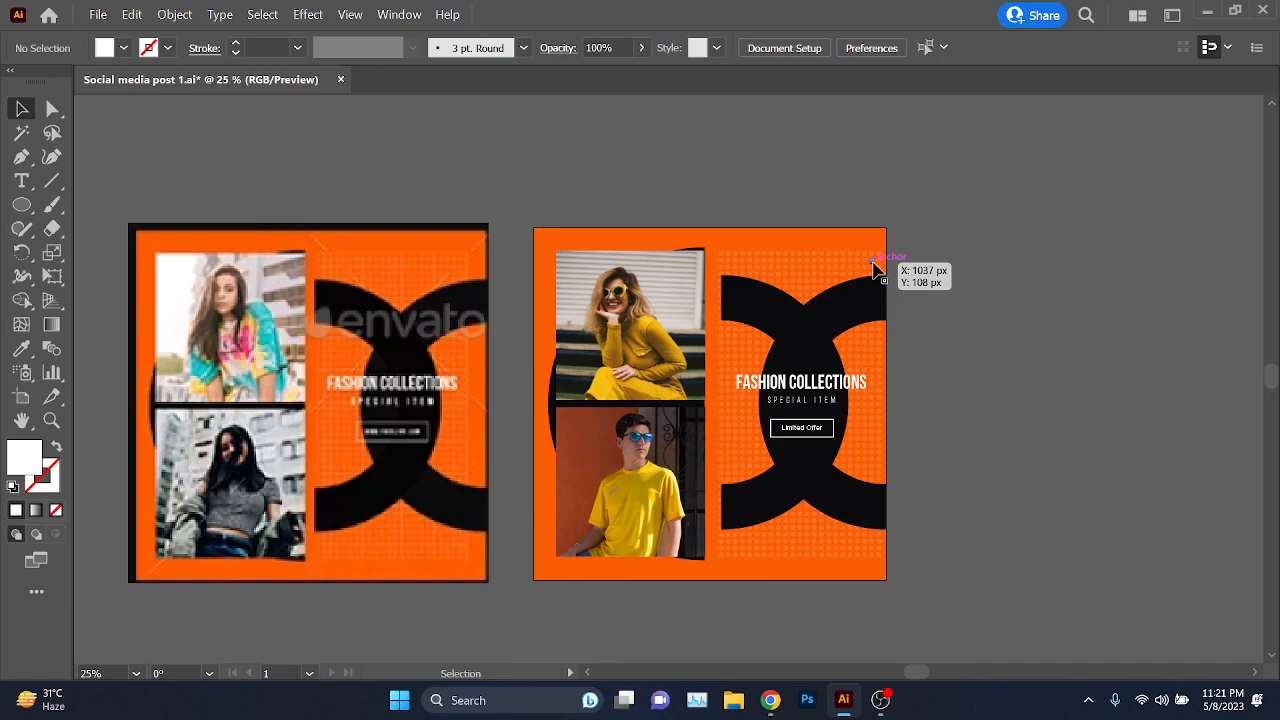
- Switch to the Google Meet call, look through the participant list, reopen the chat, and return to Illustrator
{"action": "mouse_move", "coordinate": [770, 700]}
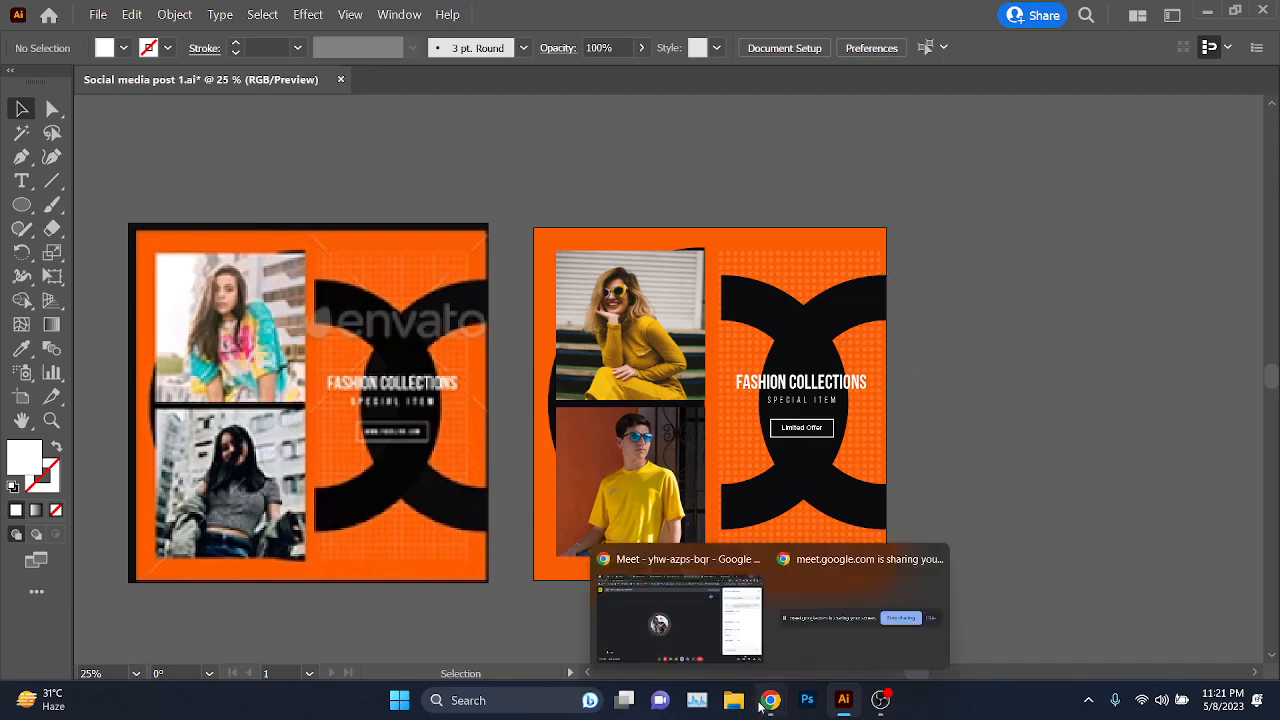
{"action": "left_click", "coordinate": [680, 620]}
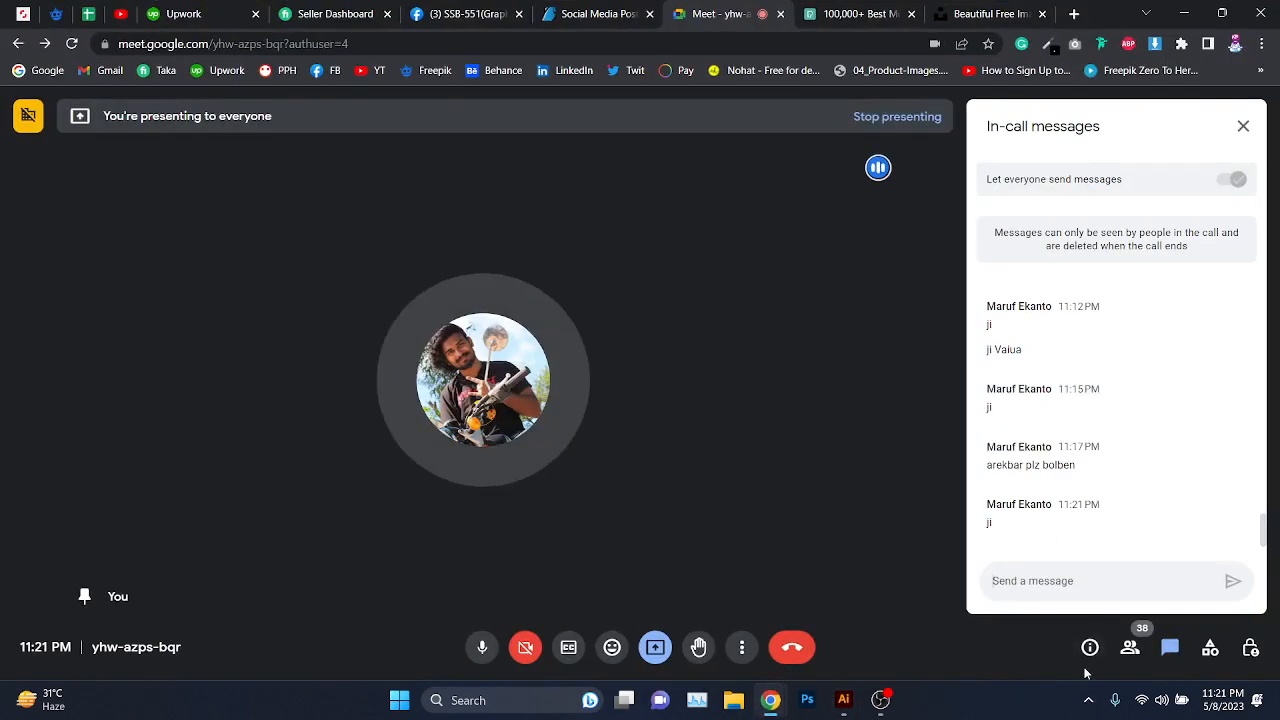
{"action": "left_click", "coordinate": [1130, 647]}
{"action": "scroll", "coordinate": [1135, 450], "scroll_direction": "down", "scroll_amount": 3}
{"action": "scroll", "coordinate": [1135, 450], "scroll_direction": "up", "scroll_amount": 3}
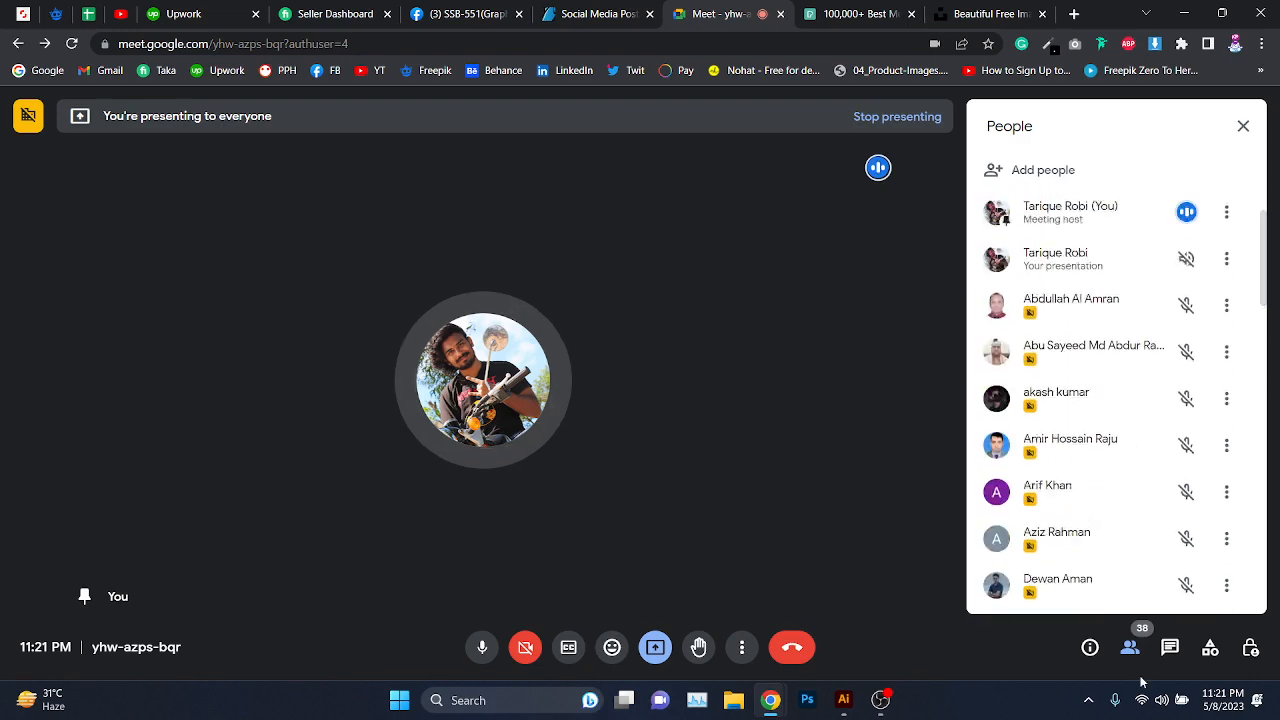
{"action": "left_click", "coordinate": [1170, 647]}
{"action": "left_click", "coordinate": [1185, 8]}
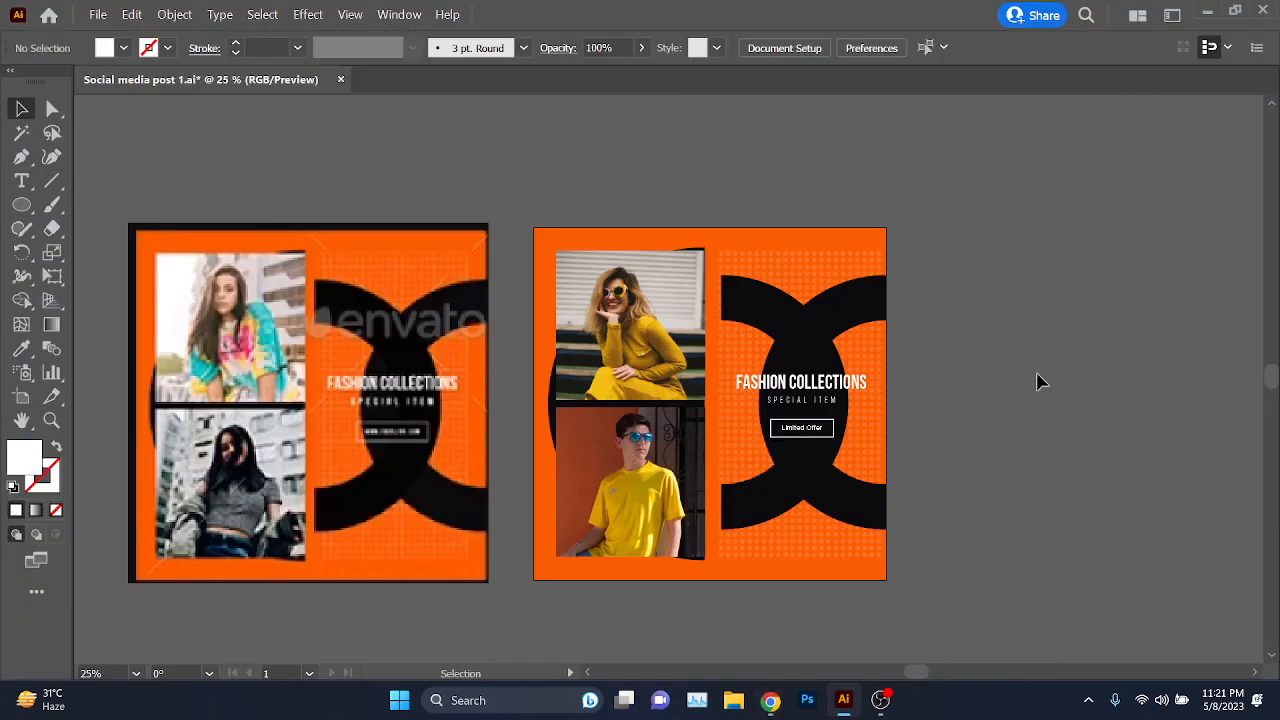
- Save the social media post document, and leave nothing selected on the canvas
{"action": "key", "text": "ctrl+s"}
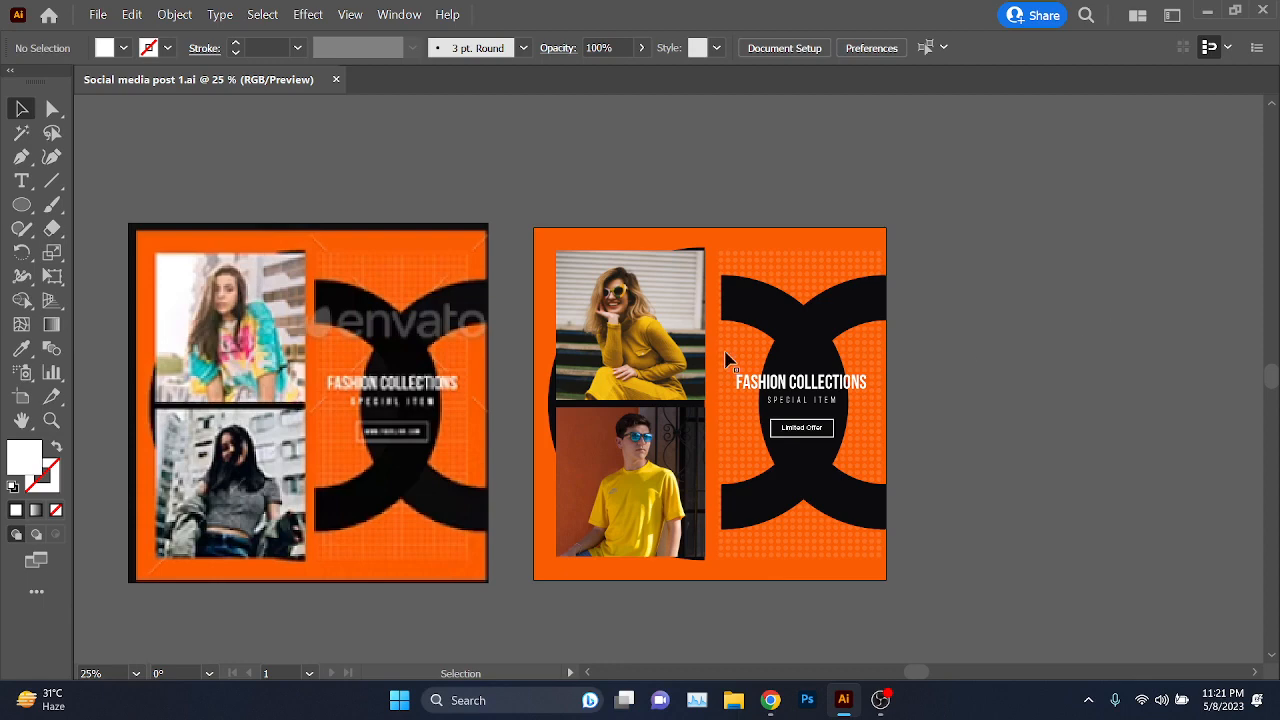
{"action": "key", "text": "ctrl+a"}
{"action": "left_click", "coordinate": [1017, 340]}
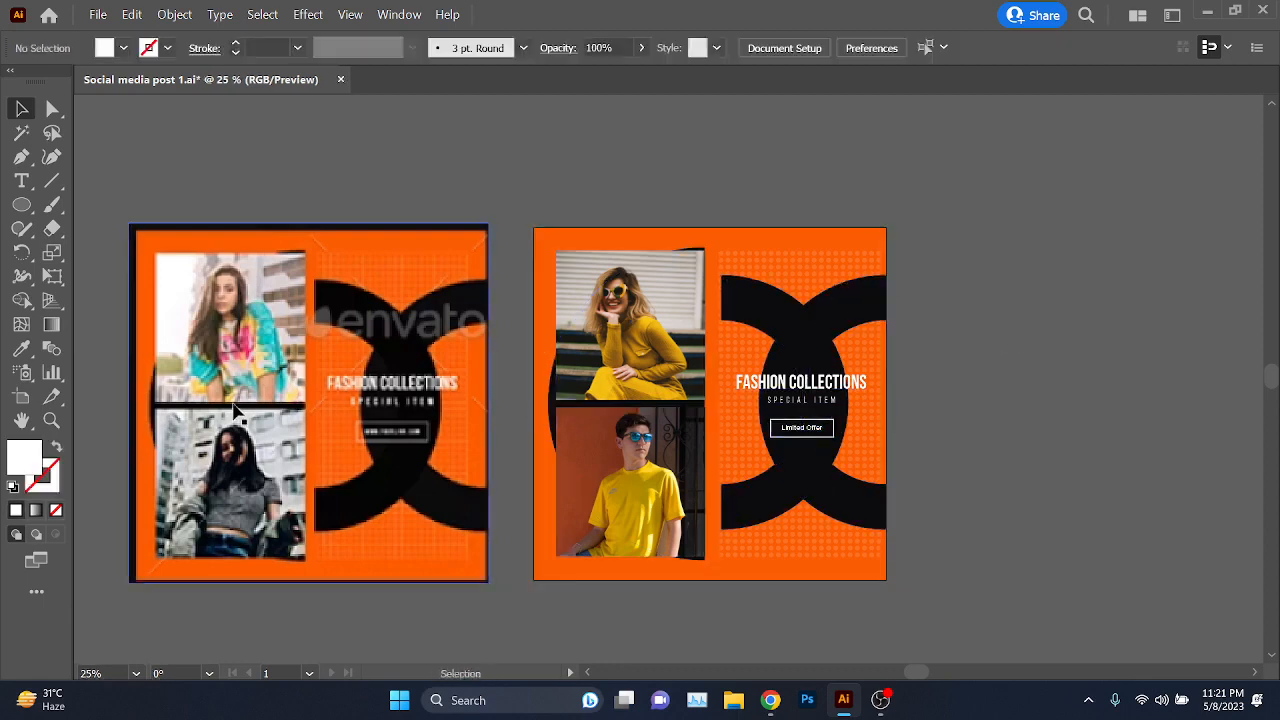
- Delete the reference image beside the artboard and save the social media post document
{"action": "left_click", "coordinate": [303, 370]}
{"action": "key", "text": "Delete"}
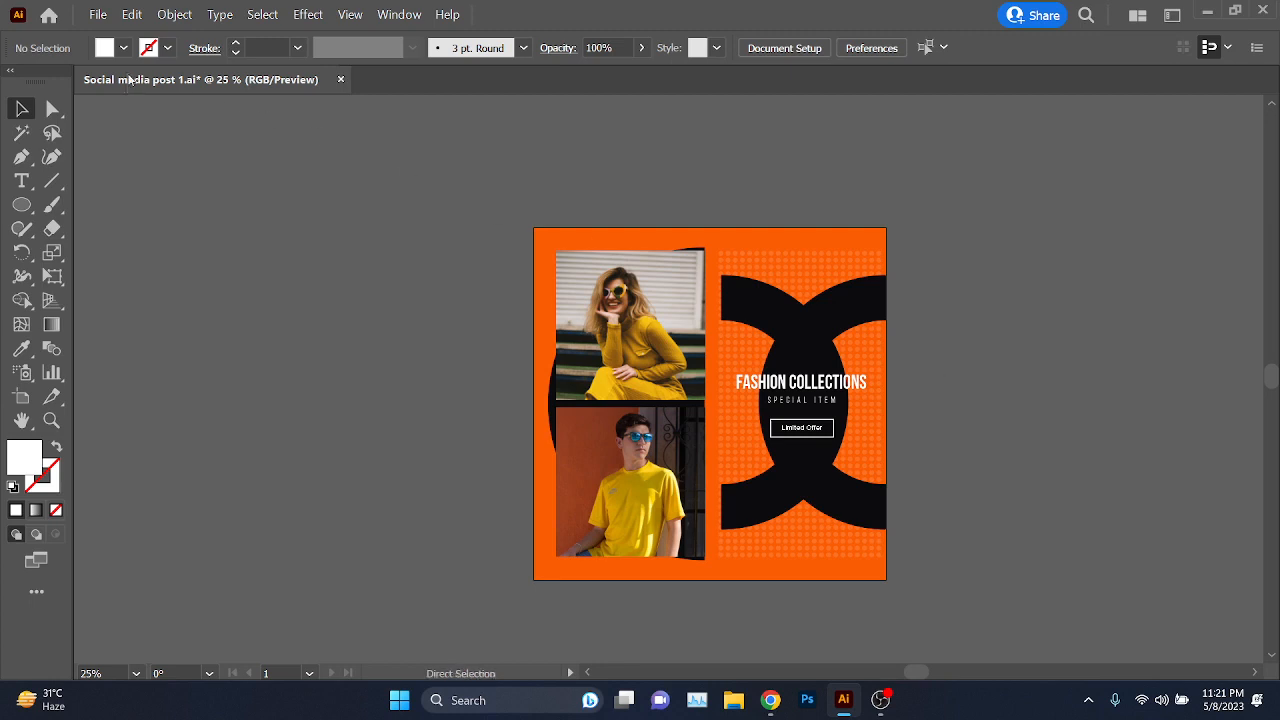
{"action": "key", "text": "ctrl+s"}
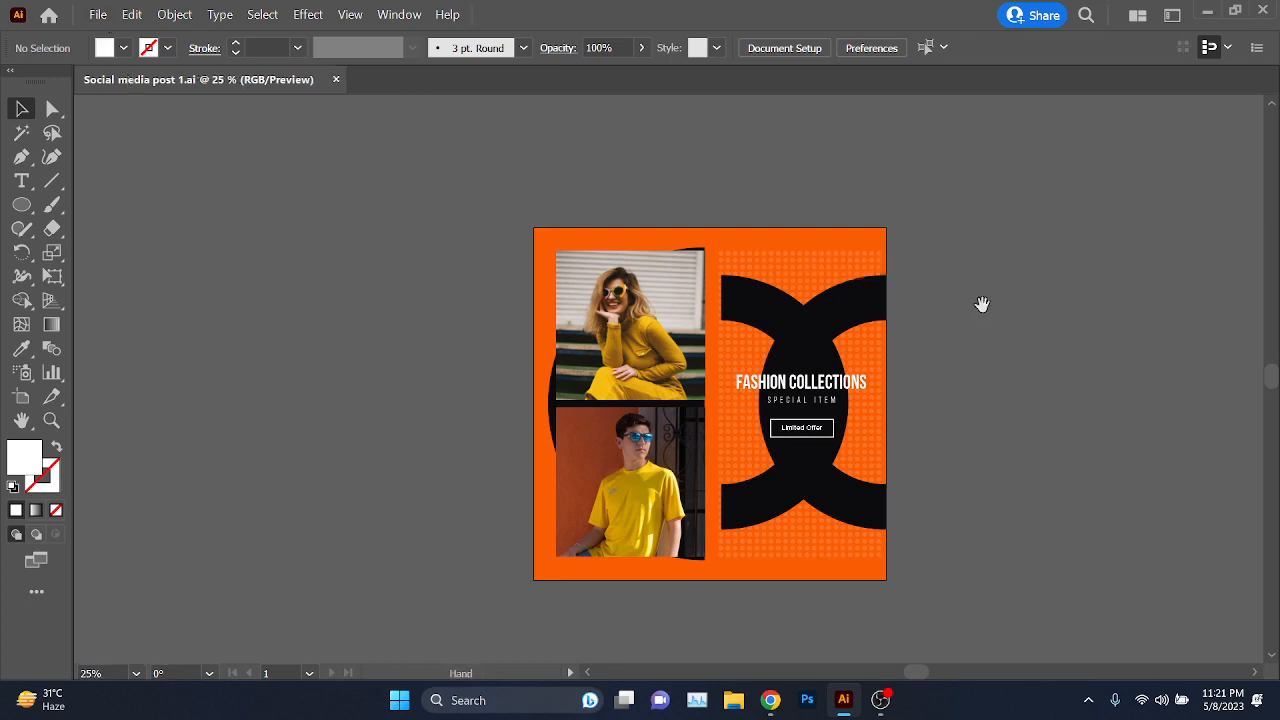
{"action": "left_click_drag", "start_coordinate": [982, 304], "coordinate": [822, 302]}
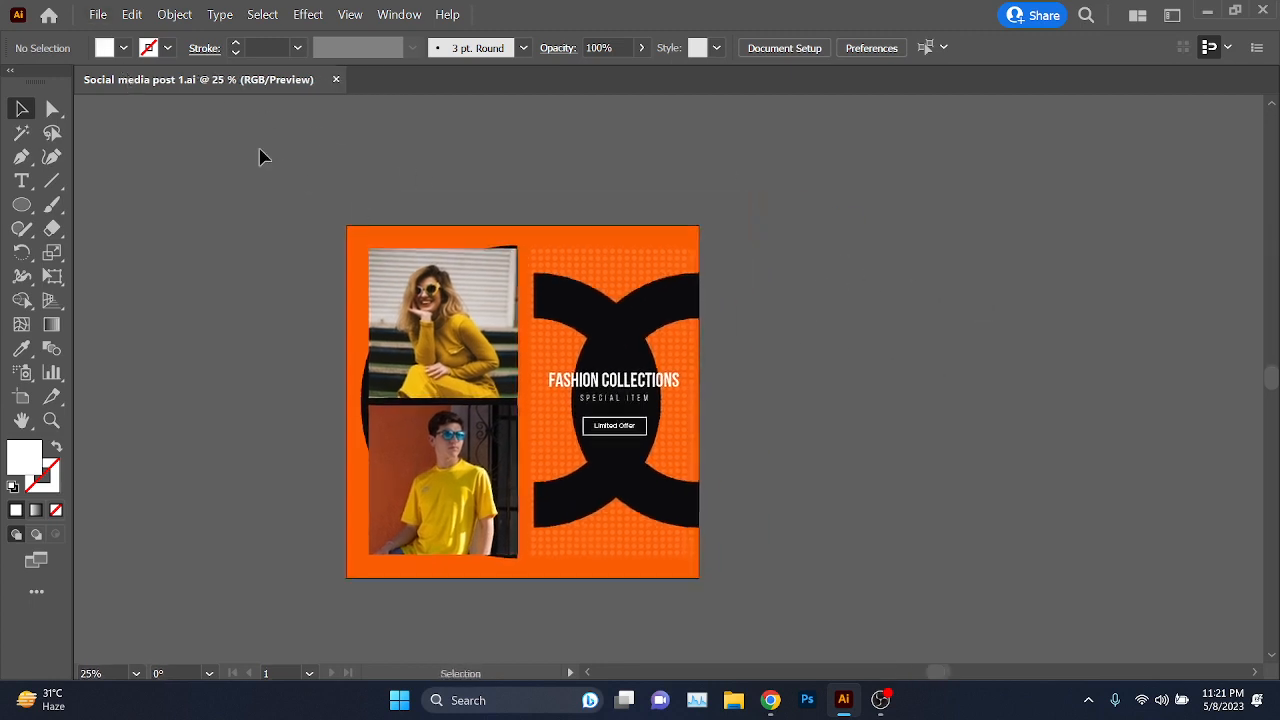
- Open the Save for Web (Legacy) export for the post and fit the whole design in its preview
{"action": "left_click", "coordinate": [98, 14]}
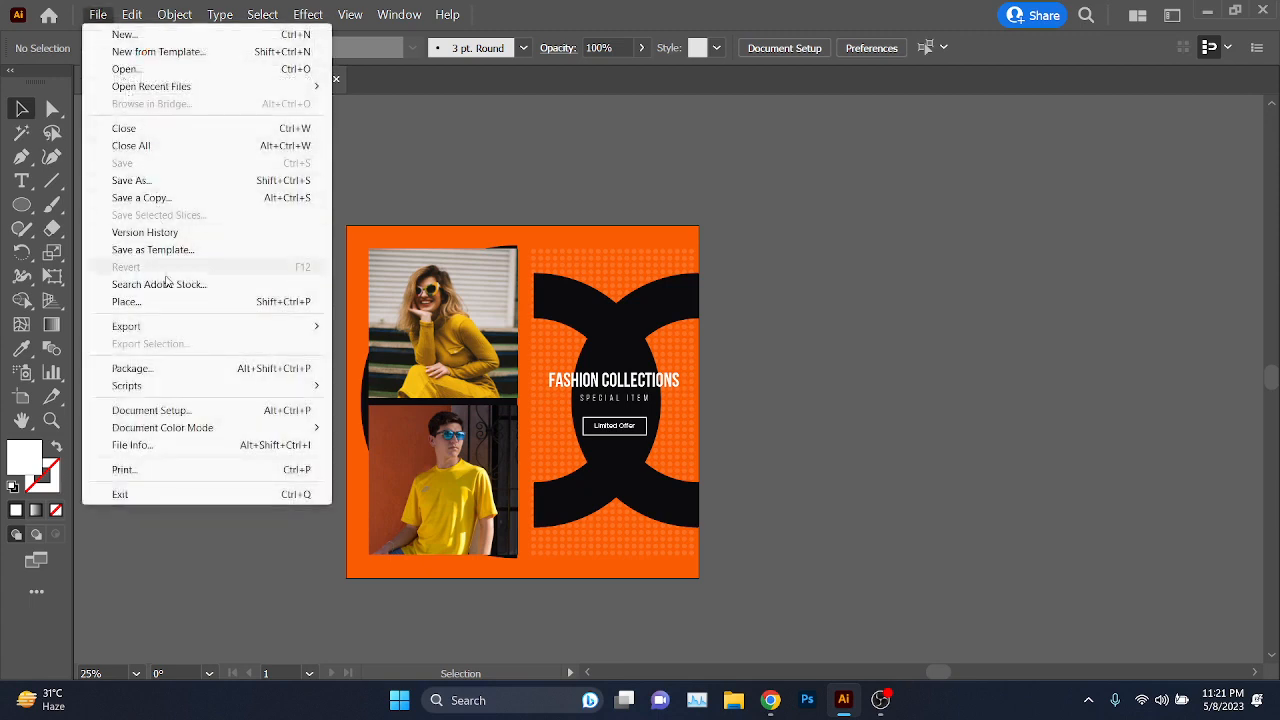
{"action": "mouse_move", "coordinate": [166, 328]}
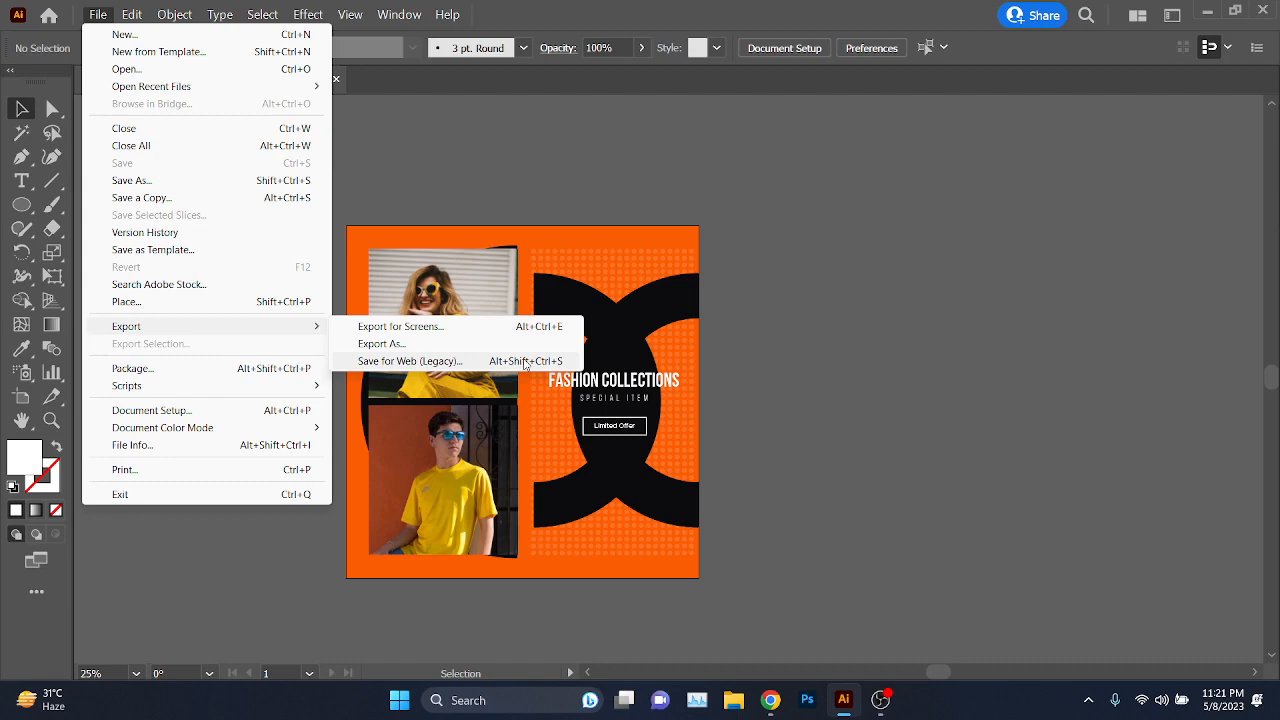
{"action": "left_click", "coordinate": [525, 362]}
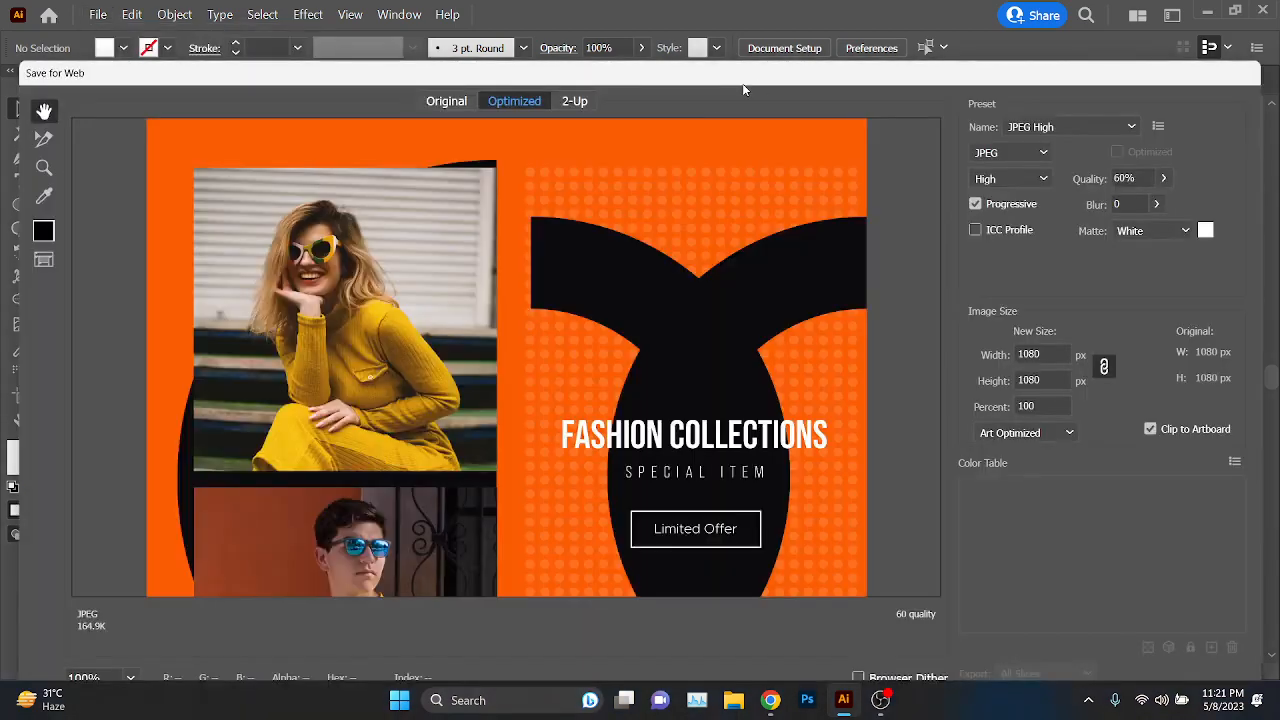
{"action": "left_click_drag", "start_coordinate": [742, 83], "coordinate": [742, 40]}
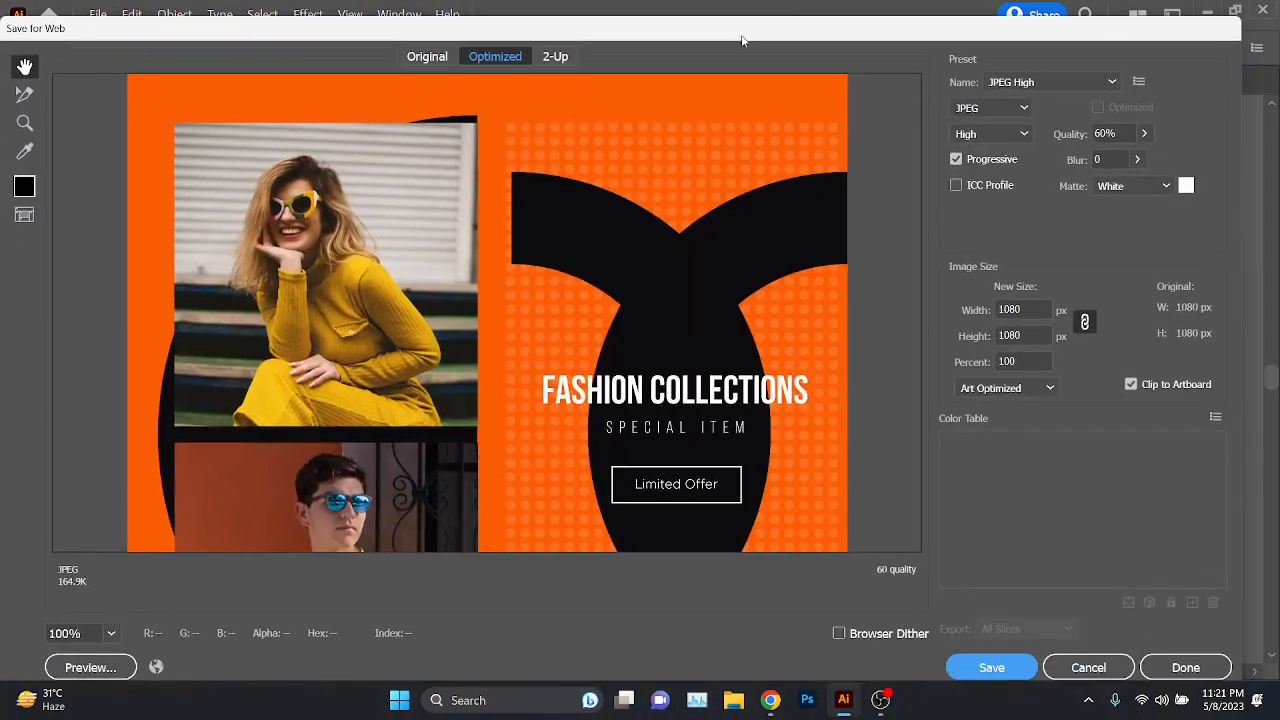
{"action": "right_click", "coordinate": [536, 278]}
{"action": "left_click", "coordinate": [580, 474]}
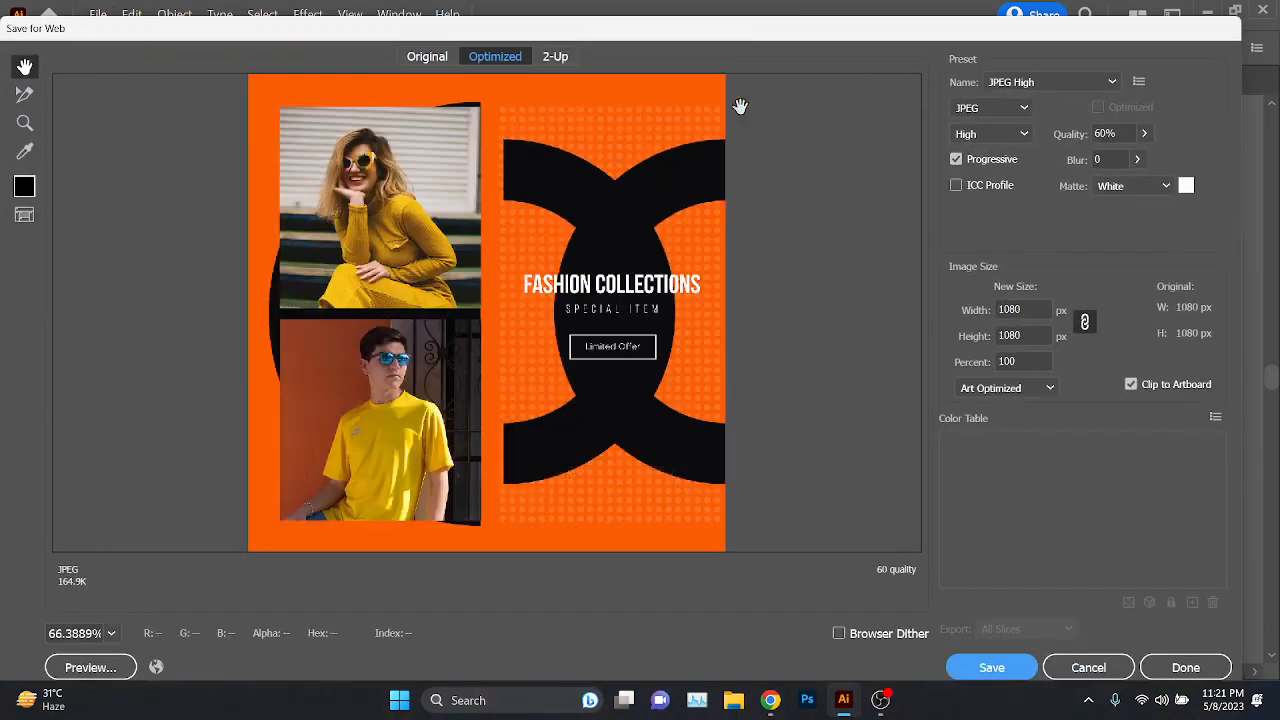
{"action": "left_click_drag", "start_coordinate": [793, 36], "coordinate": [805, 21]}
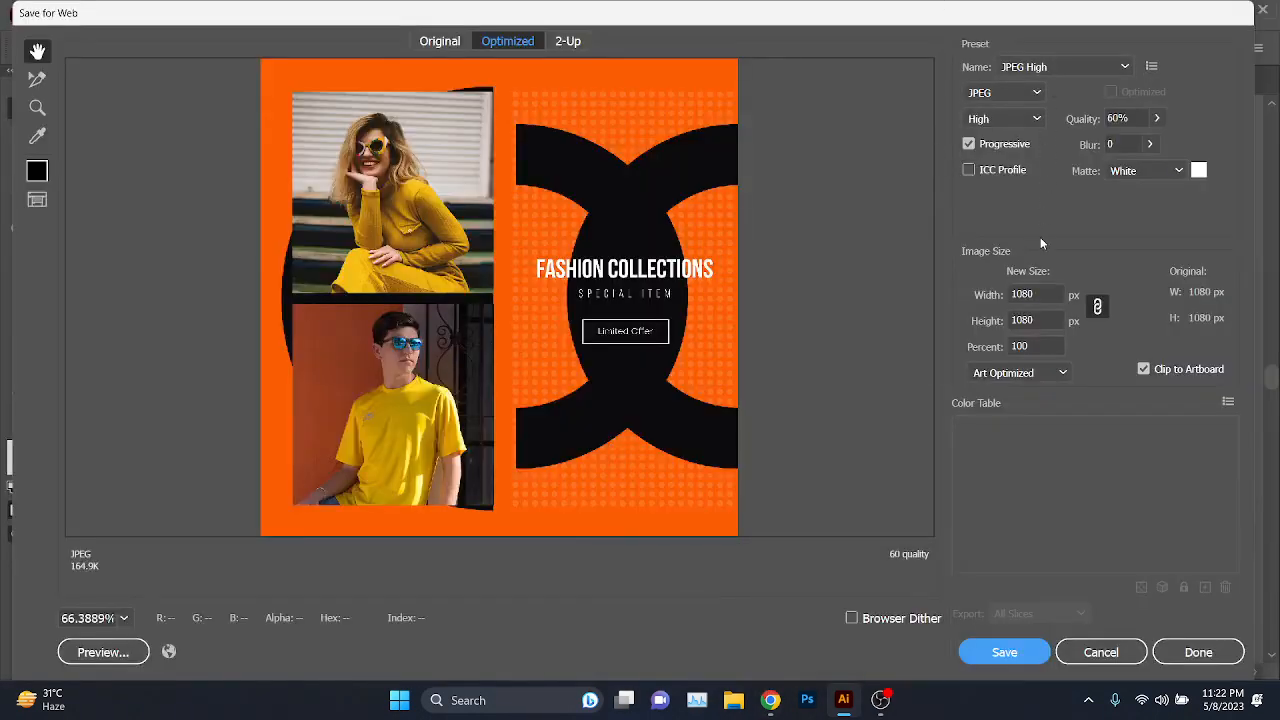
- Enlarge the exported JPEG's image size to 8192 by 8192 px
{"action": "left_click", "coordinate": [1046, 344]}
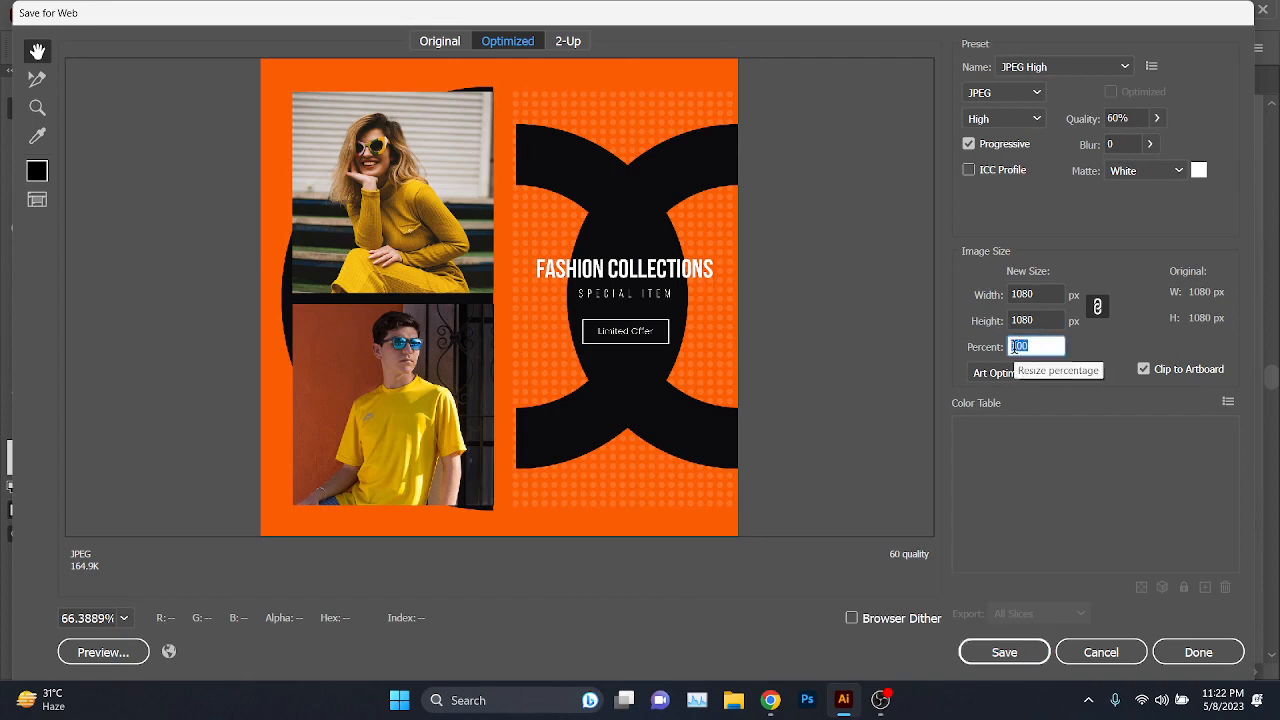
{"action": "type", "text": "12345578"}
{"action": "left_click", "coordinate": [1046, 294]}
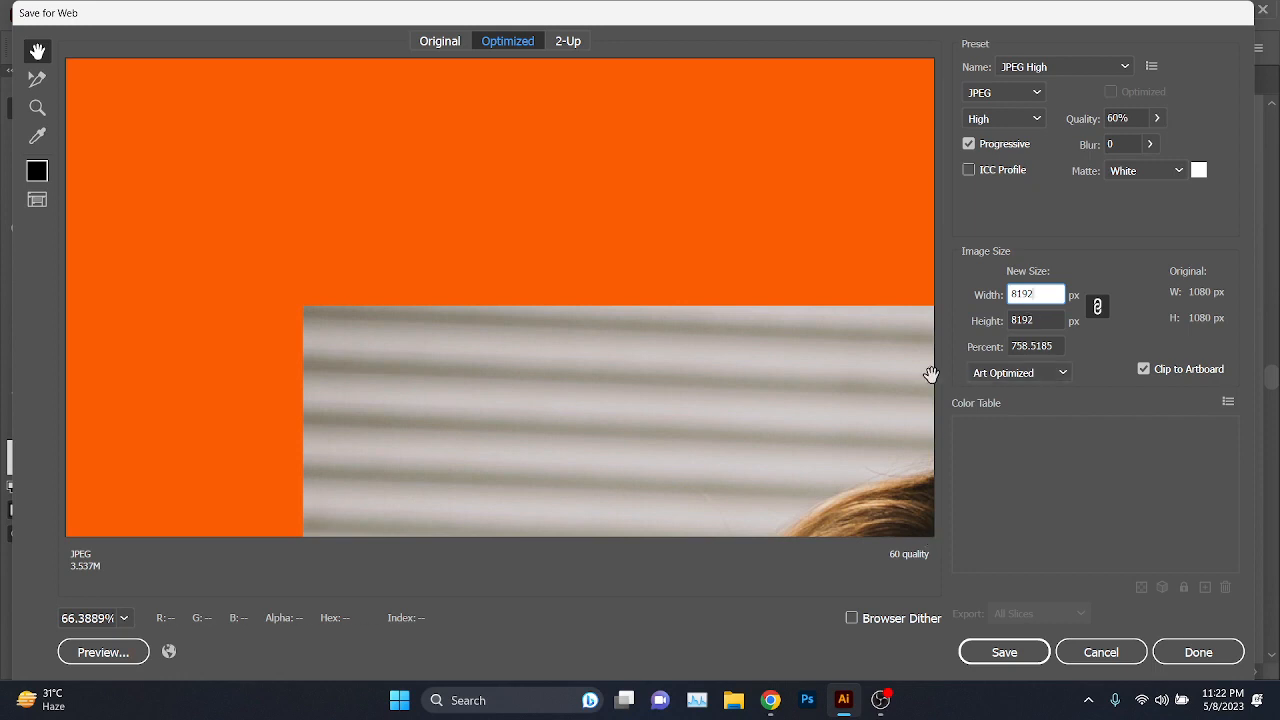
- Save the exported image to the Desktop as Social-media-post-1.jpg
{"action": "left_click", "coordinate": [1004, 652]}
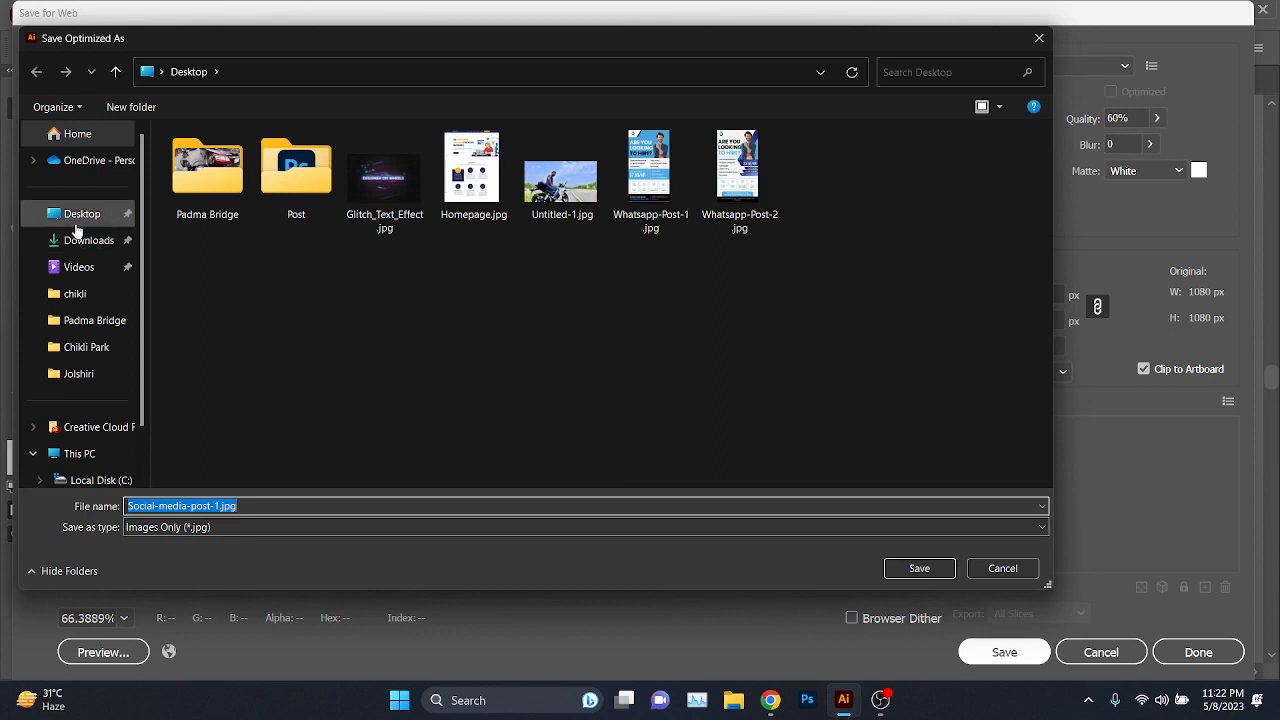
{"action": "left_click", "coordinate": [76, 224]}
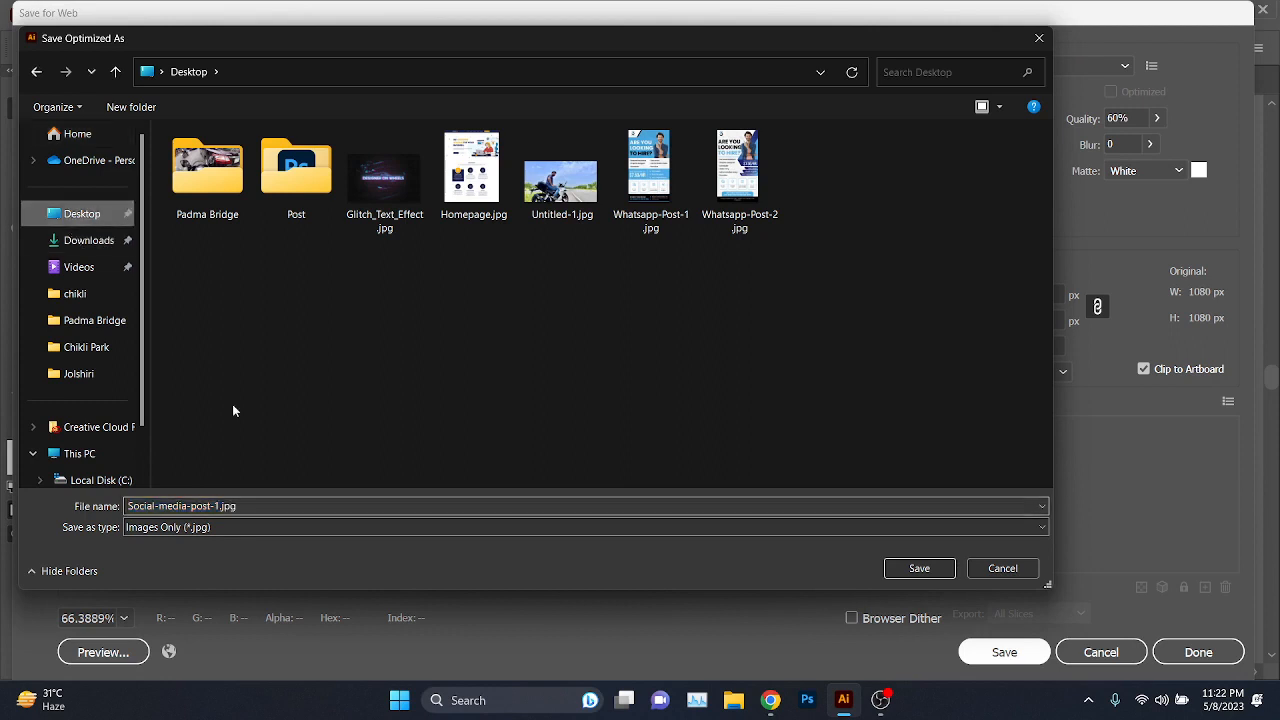
{"action": "left_click", "coordinate": [248, 512]}
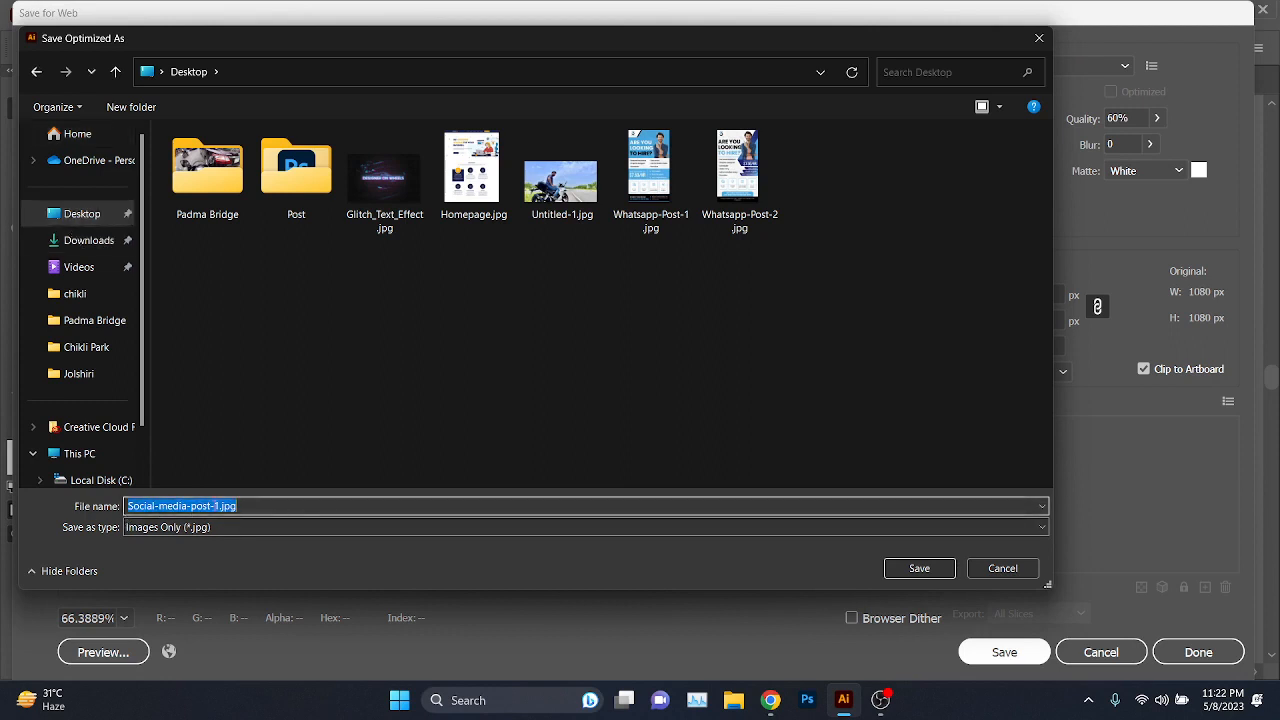
{"action": "left_click", "coordinate": [918, 569]}
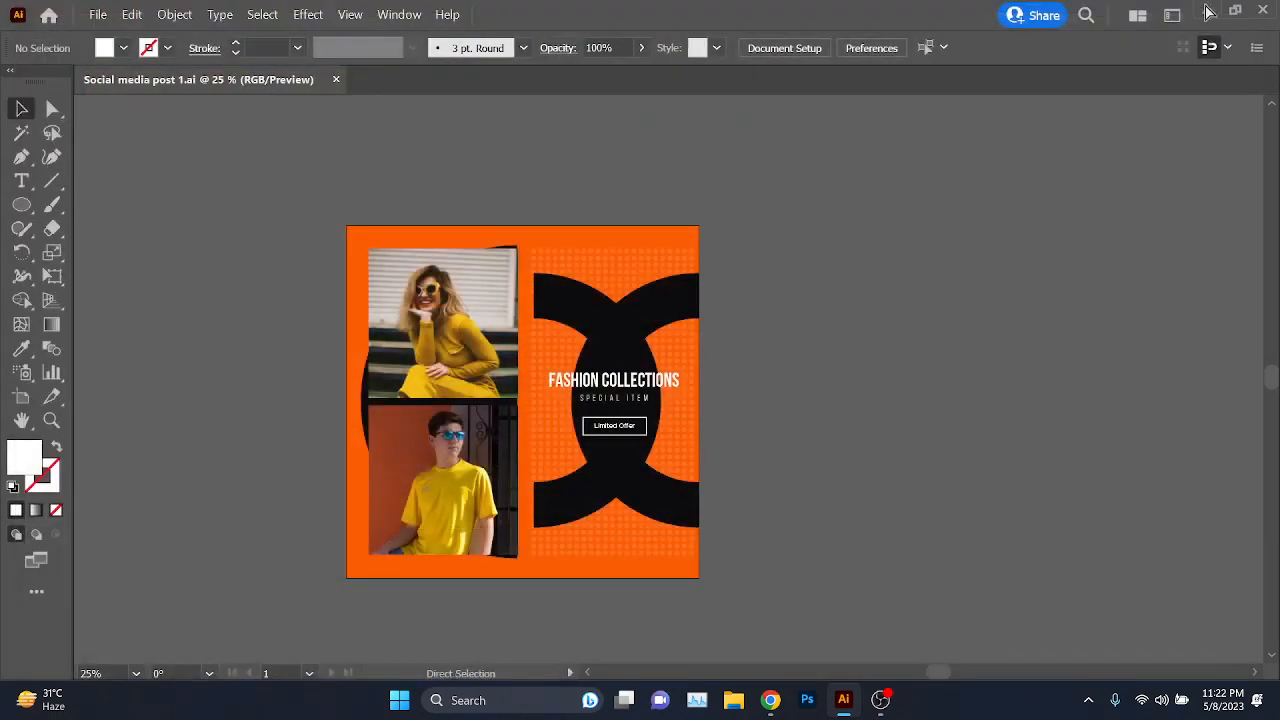
- Switch to the Windows desktop and move the exported JPG and the Social media post 1.ai file to its upper right corner
{"action": "left_click", "coordinate": [1207, 11]}
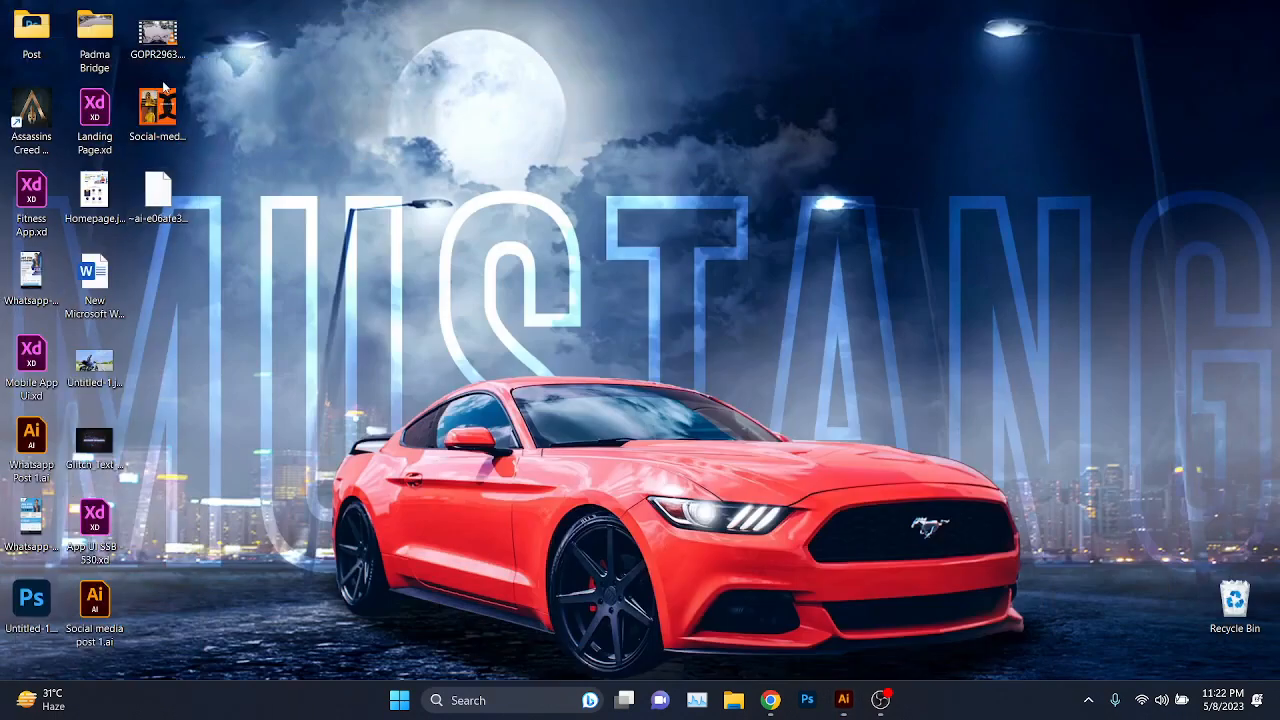
{"action": "left_click_drag", "start_coordinate": [160, 110], "coordinate": [1255, 66]}
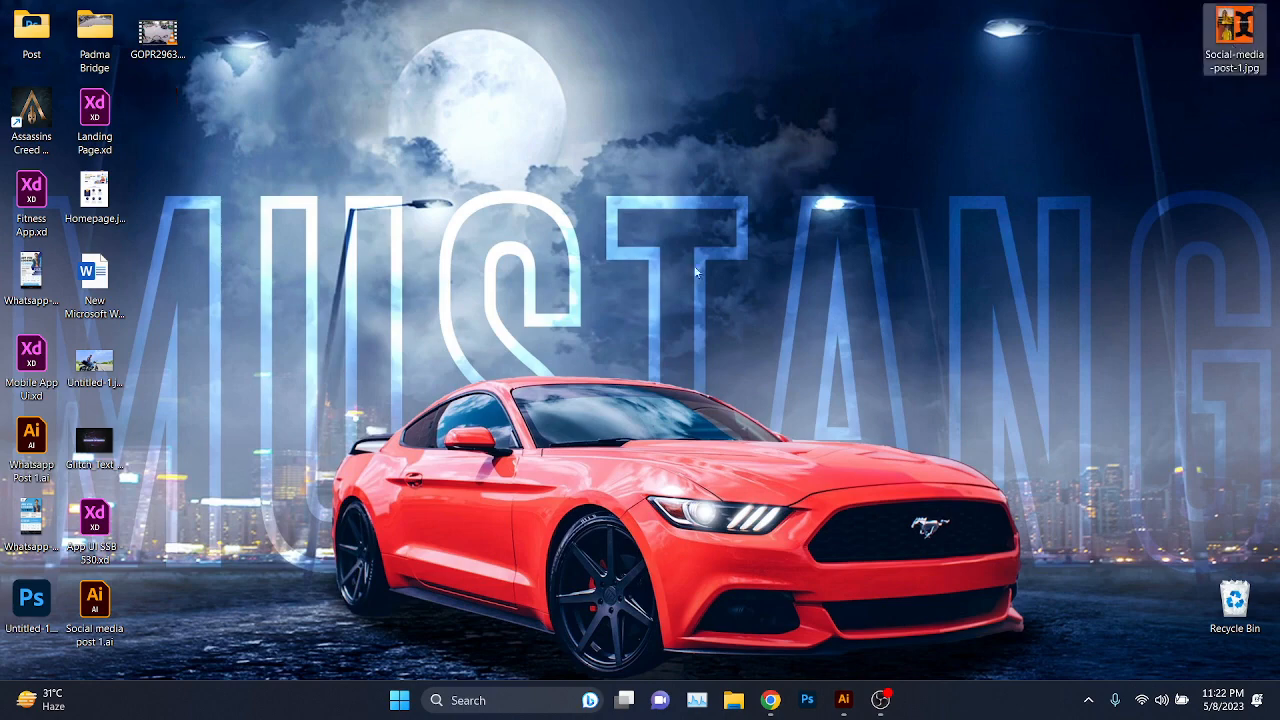
{"action": "left_click_drag", "start_coordinate": [94, 600], "coordinate": [1222, 100]}
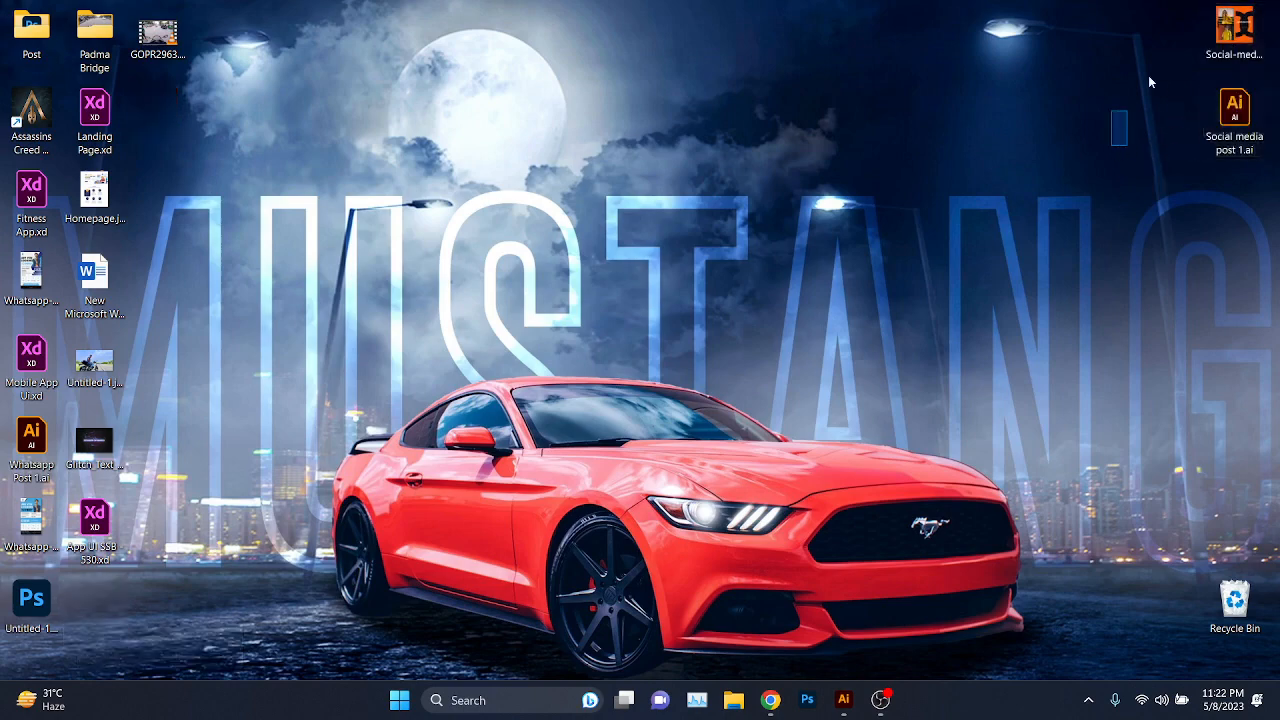
- Open the exported Social-media-post-1.jpg in the image viewer, inspect it full size on screen, and close the viewer
{"action": "double_click", "coordinate": [1234, 30]}
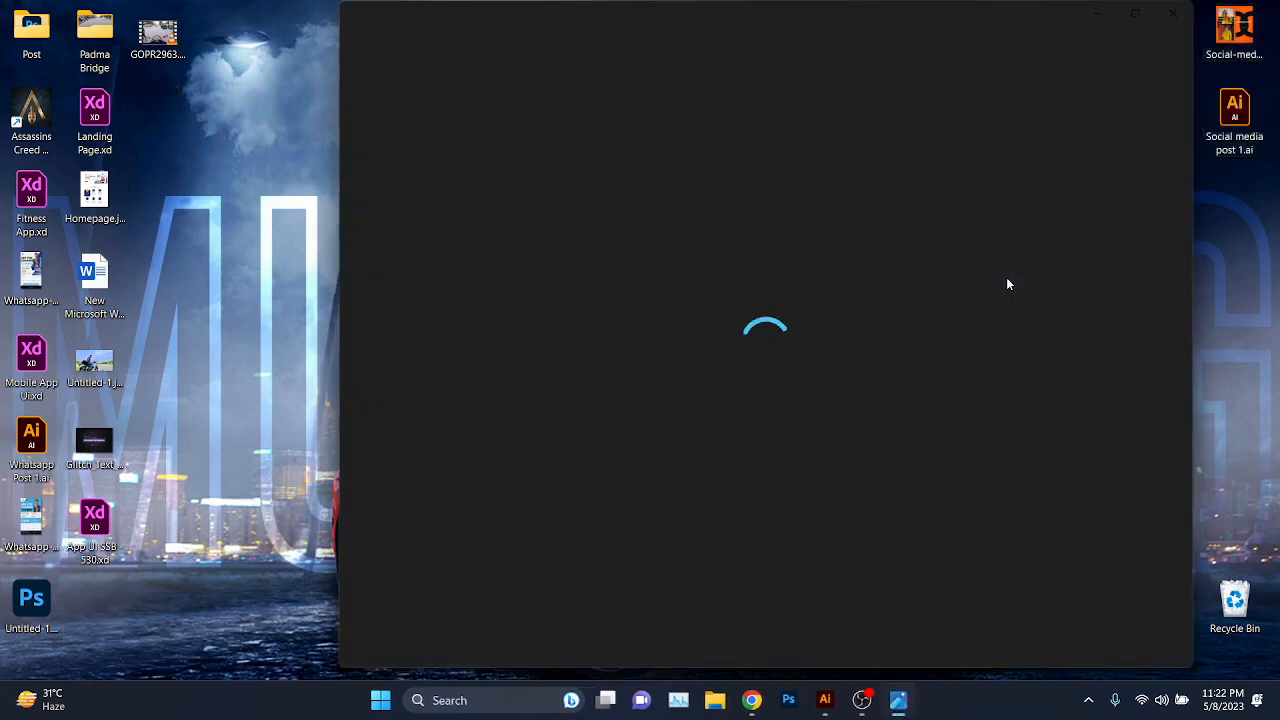
{"action": "left_click", "coordinate": [1135, 14]}
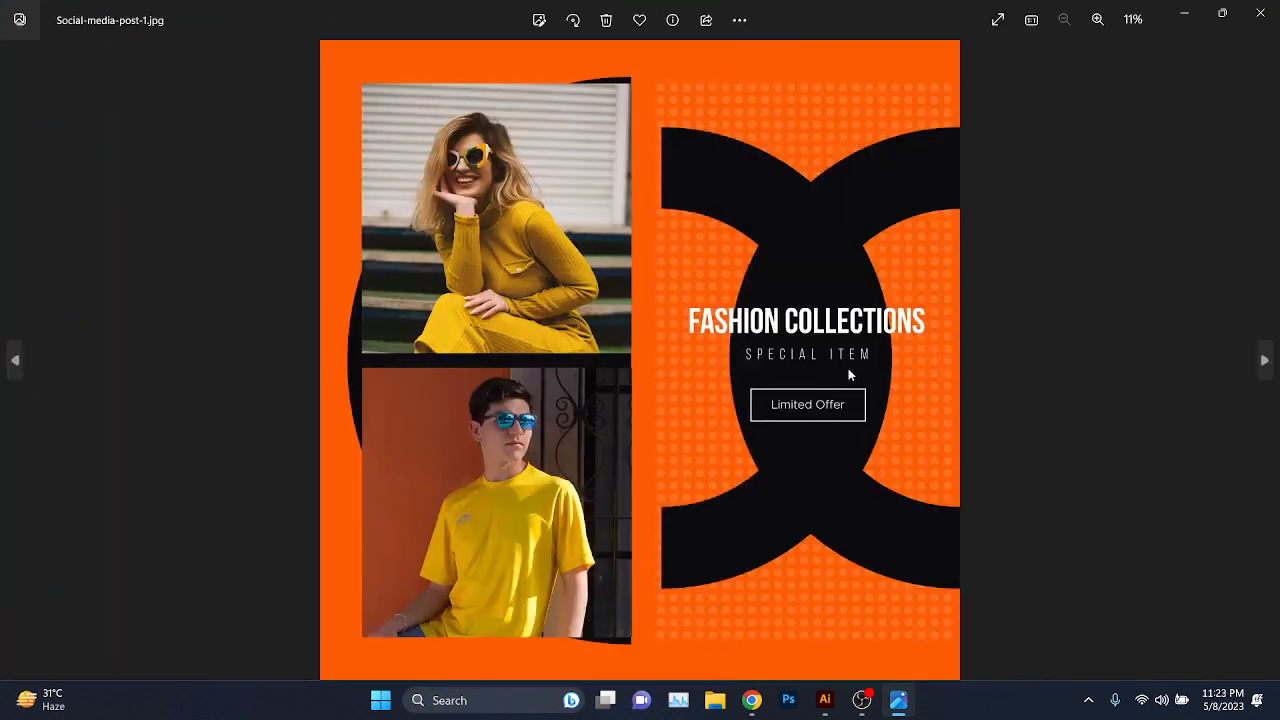
{"action": "key", "text": "alt+F4"}
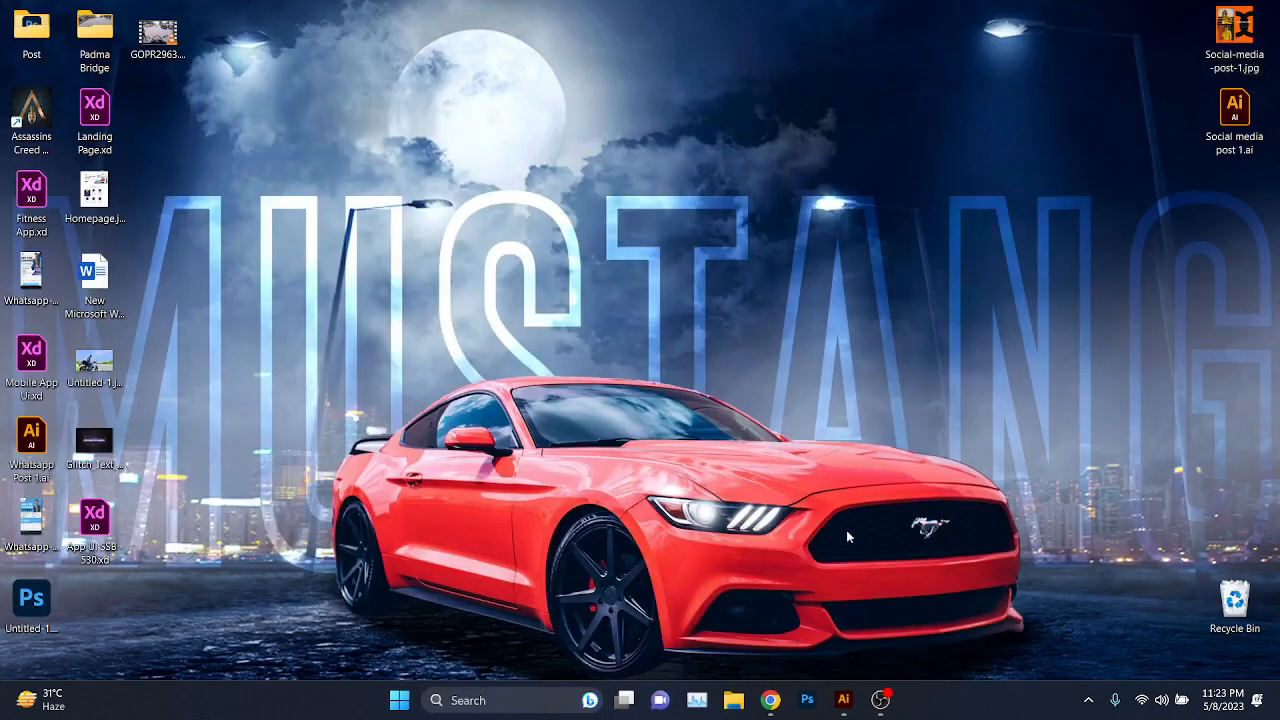
- Switch to the Google Meet call in Chrome and look through the in-call messages and the participant list
{"action": "left_click", "coordinate": [769, 700]}
{"action": "left_click", "coordinate": [680, 610]}
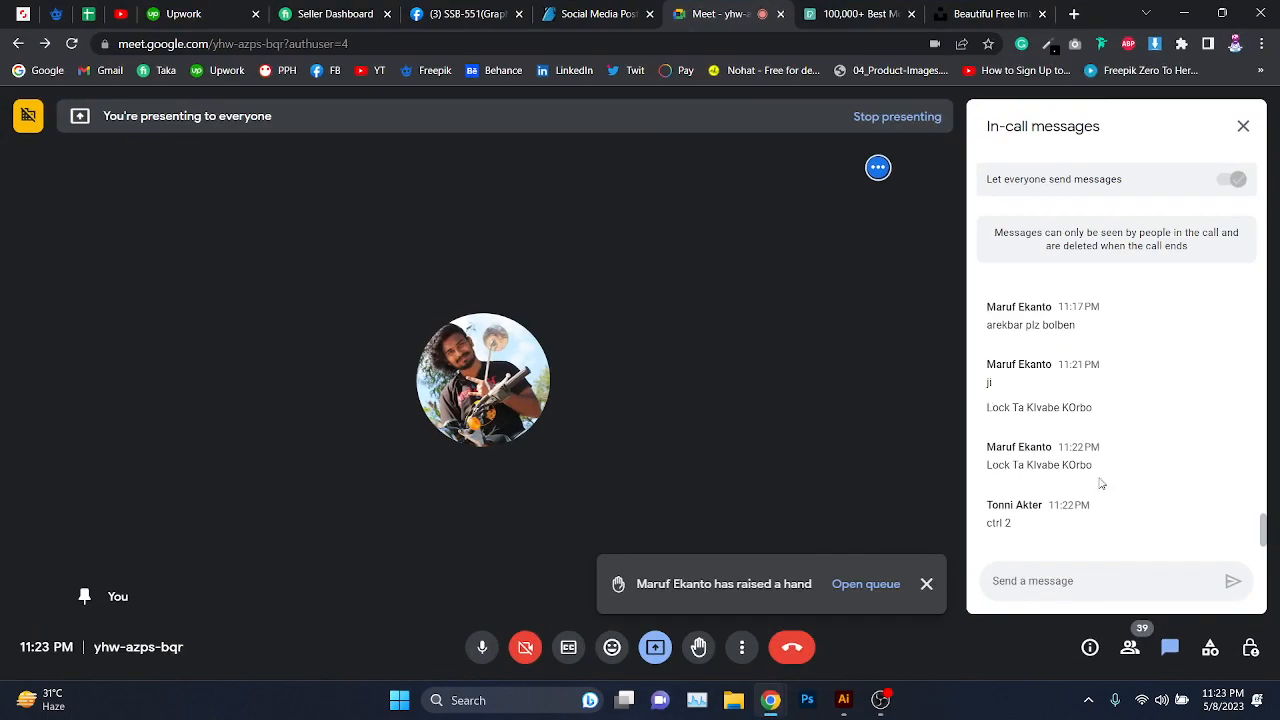
{"action": "left_click", "coordinate": [1130, 647]}
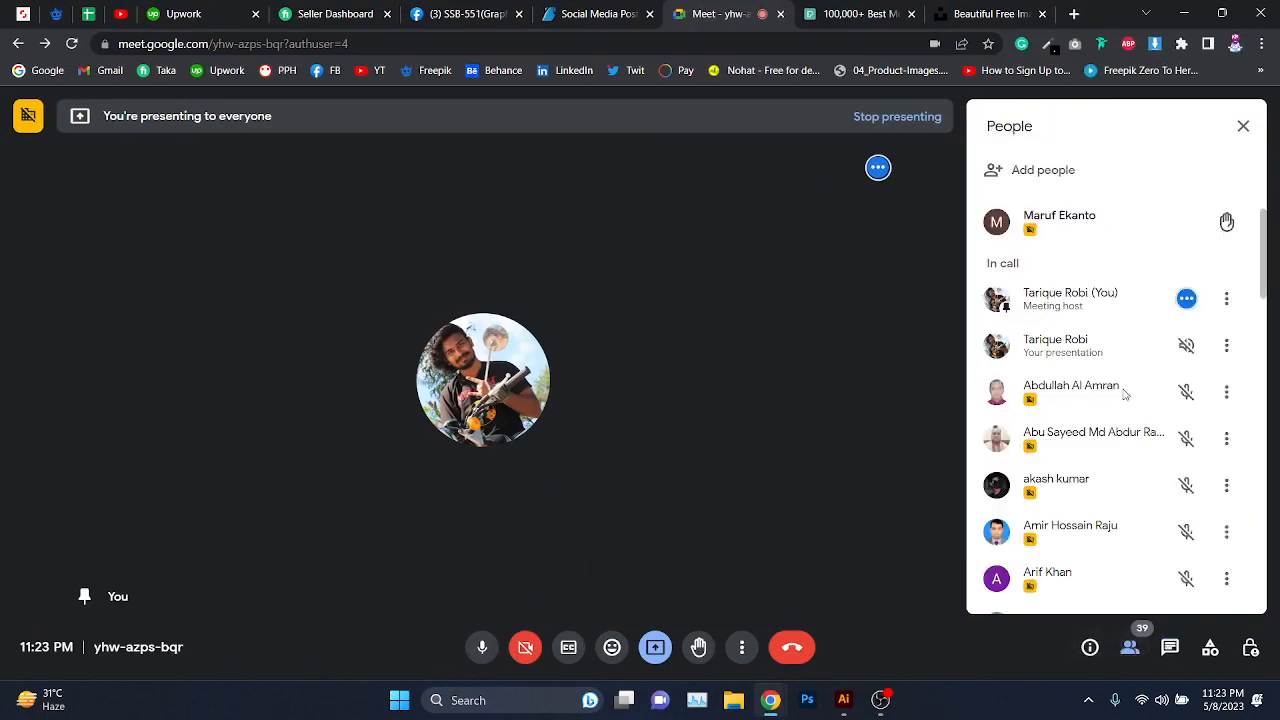
{"action": "left_click", "coordinate": [1170, 647]}
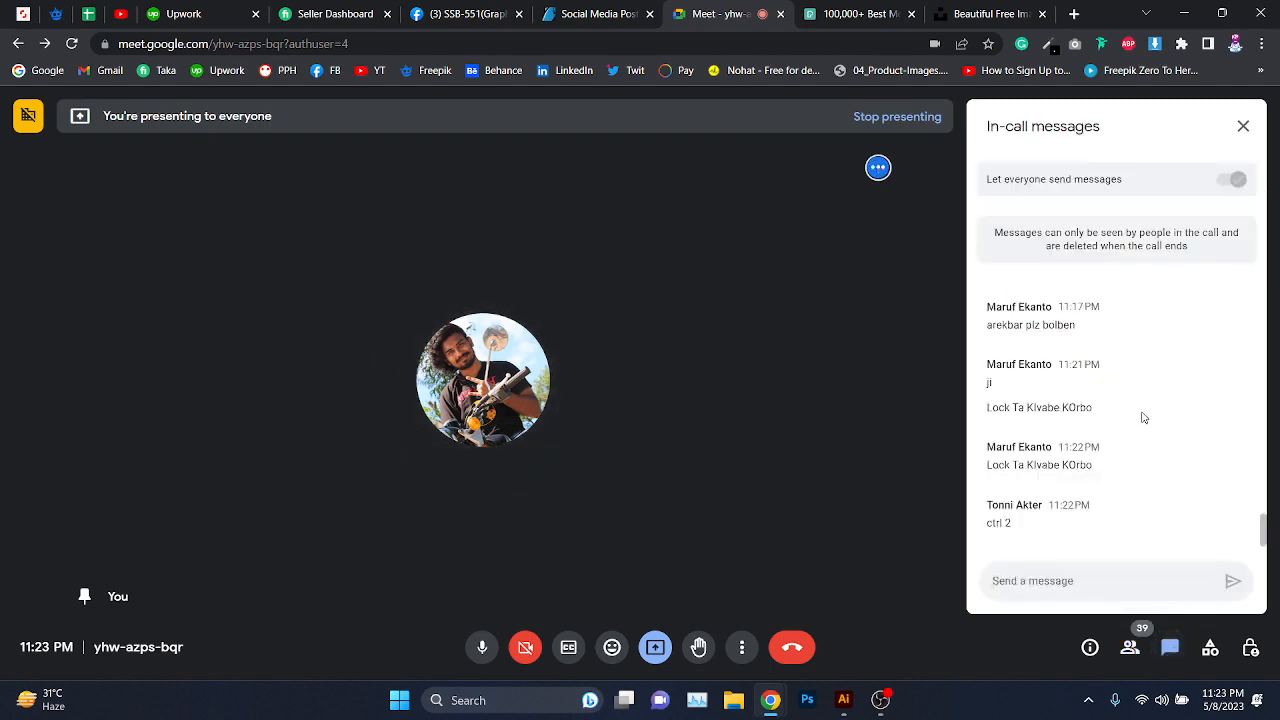
{"action": "left_click", "coordinate": [1130, 647]}
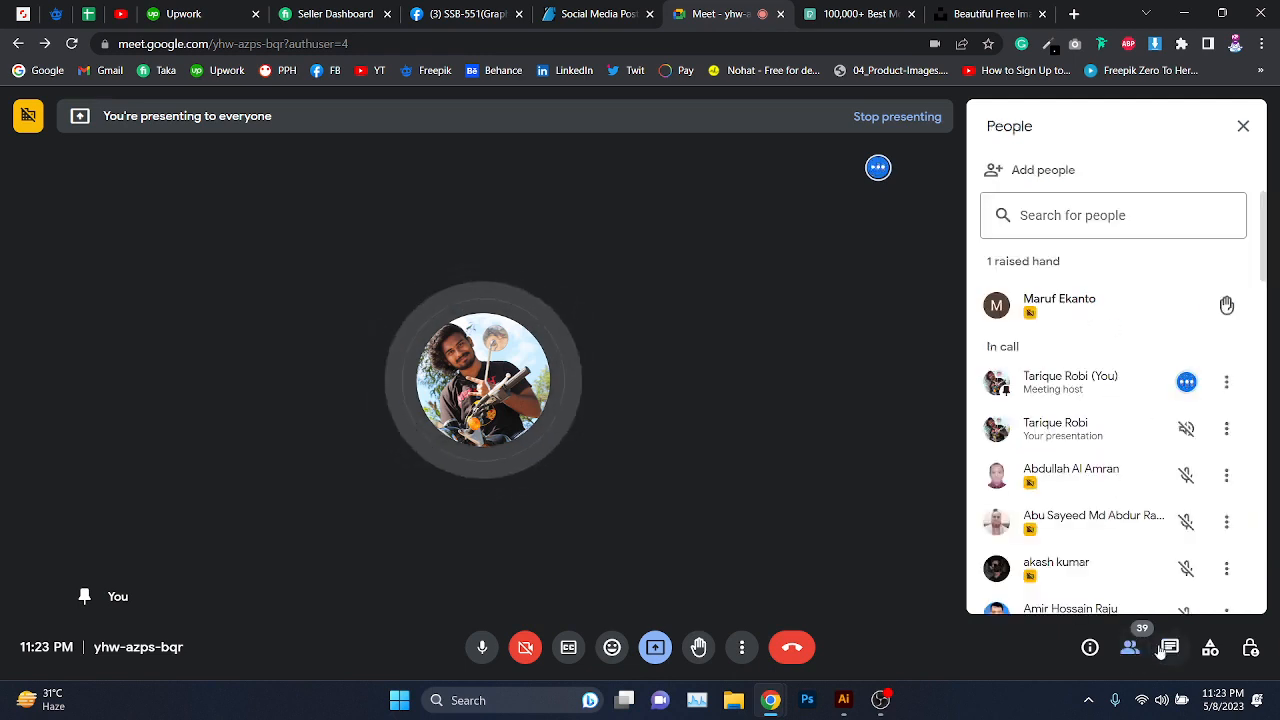
{"action": "scroll", "coordinate": [1158, 451], "scroll_direction": "down", "scroll_amount": 5}
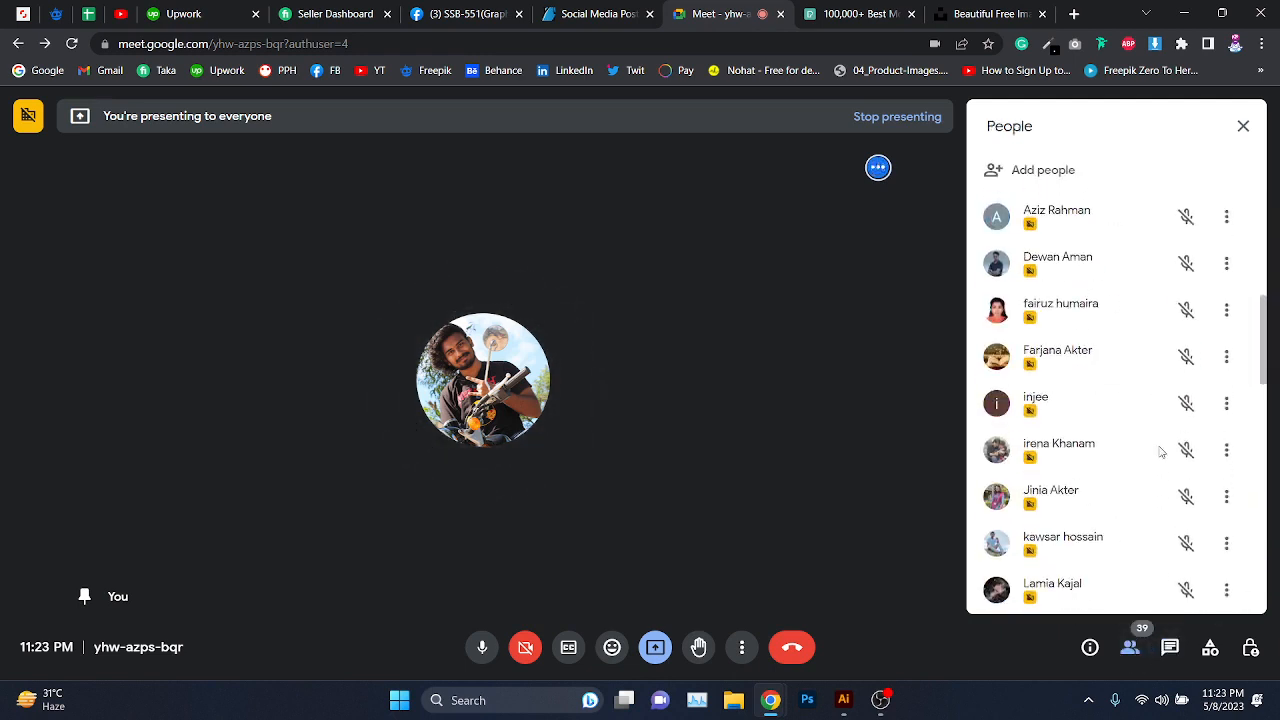
{"action": "scroll", "coordinate": [1160, 452], "scroll_direction": "up", "scroll_amount": 5}
{"action": "scroll", "coordinate": [1163, 425], "scroll_direction": "down", "scroll_amount": 3}
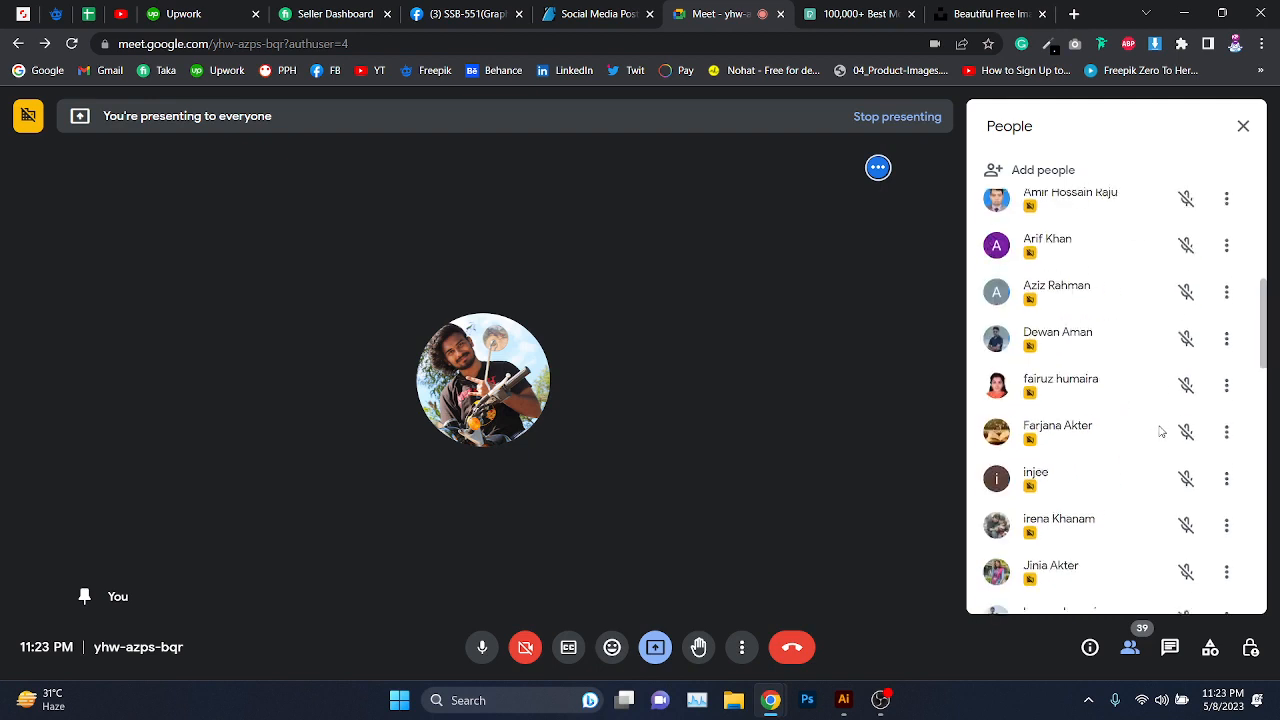
{"action": "scroll", "coordinate": [1160, 427], "scroll_direction": "up", "scroll_amount": 4}
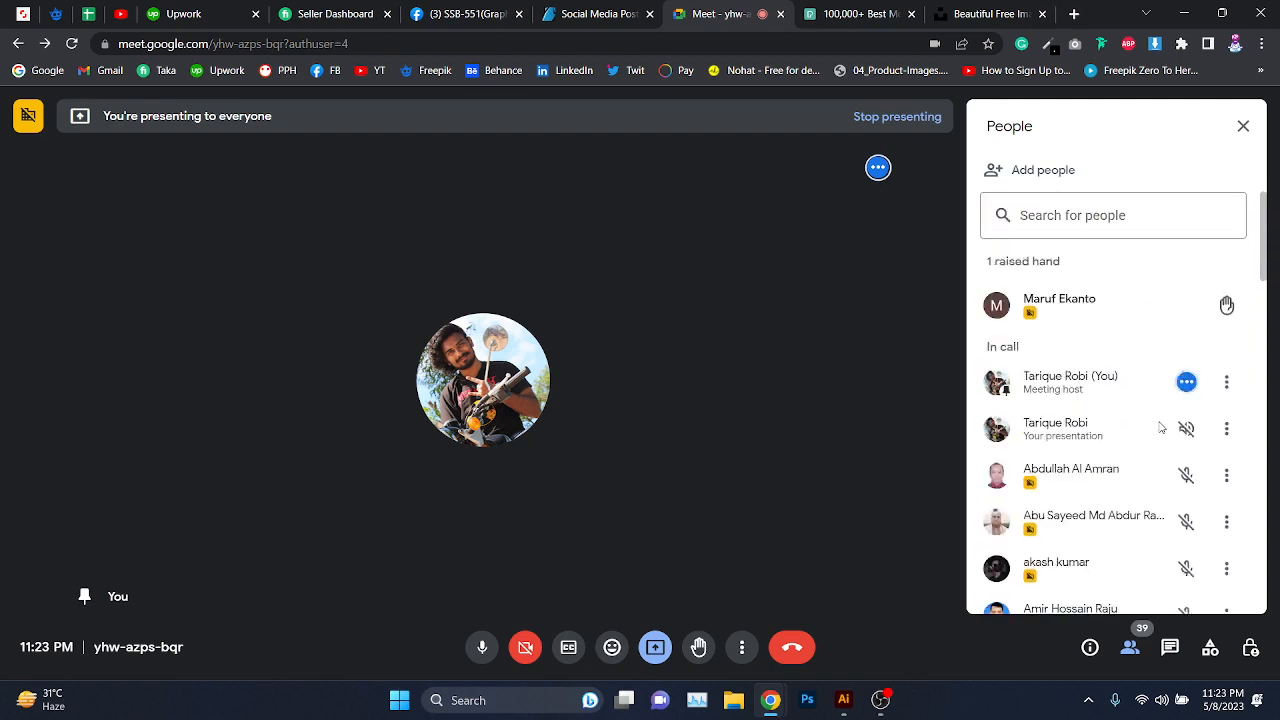
{"action": "left_click", "coordinate": [1169, 647]}
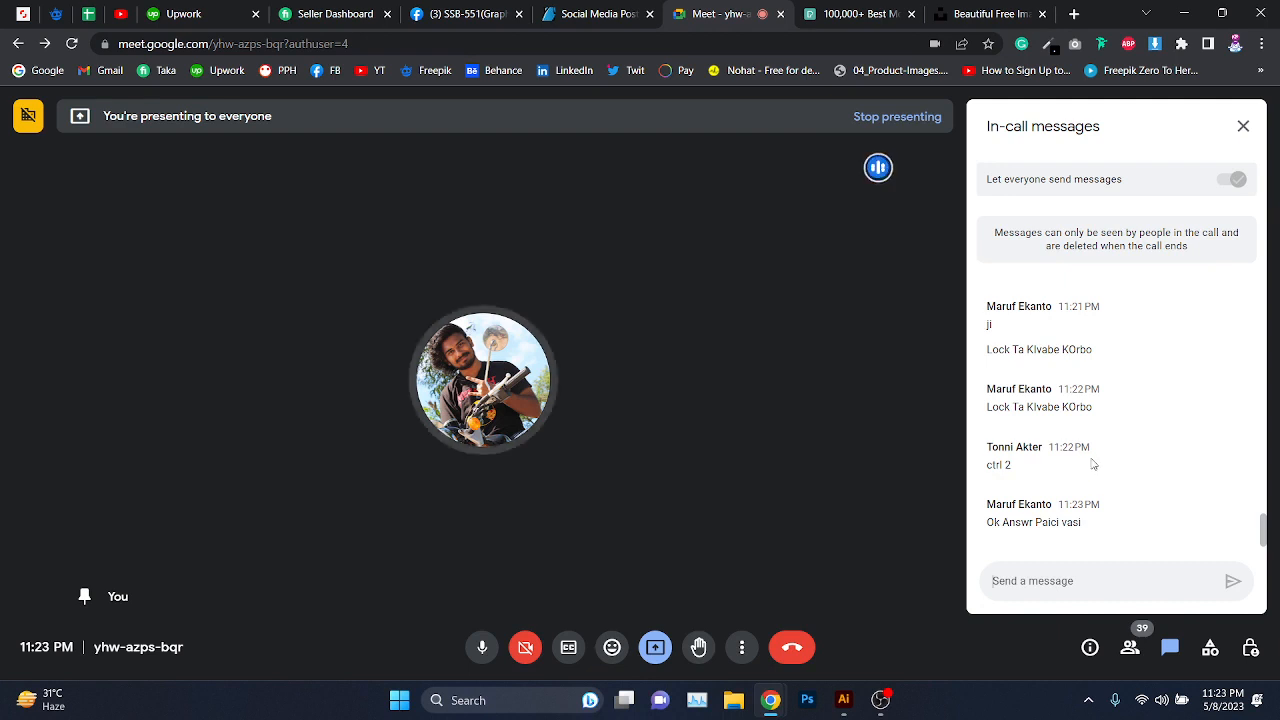
- Return to Illustrator and look over the finished fashion post on its artboard
{"action": "left_click", "coordinate": [855, 693]}
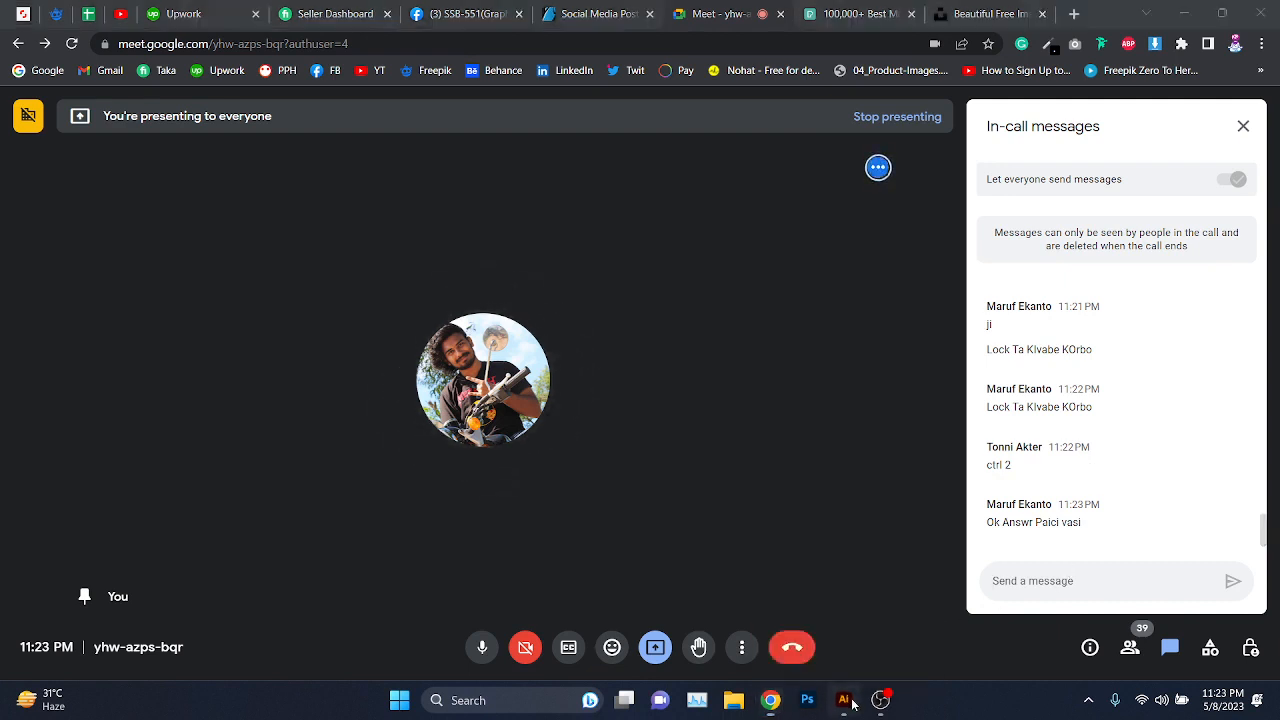
{"action": "scroll", "coordinate": [841, 471], "scroll_direction": "down", "scroll_amount": 2}
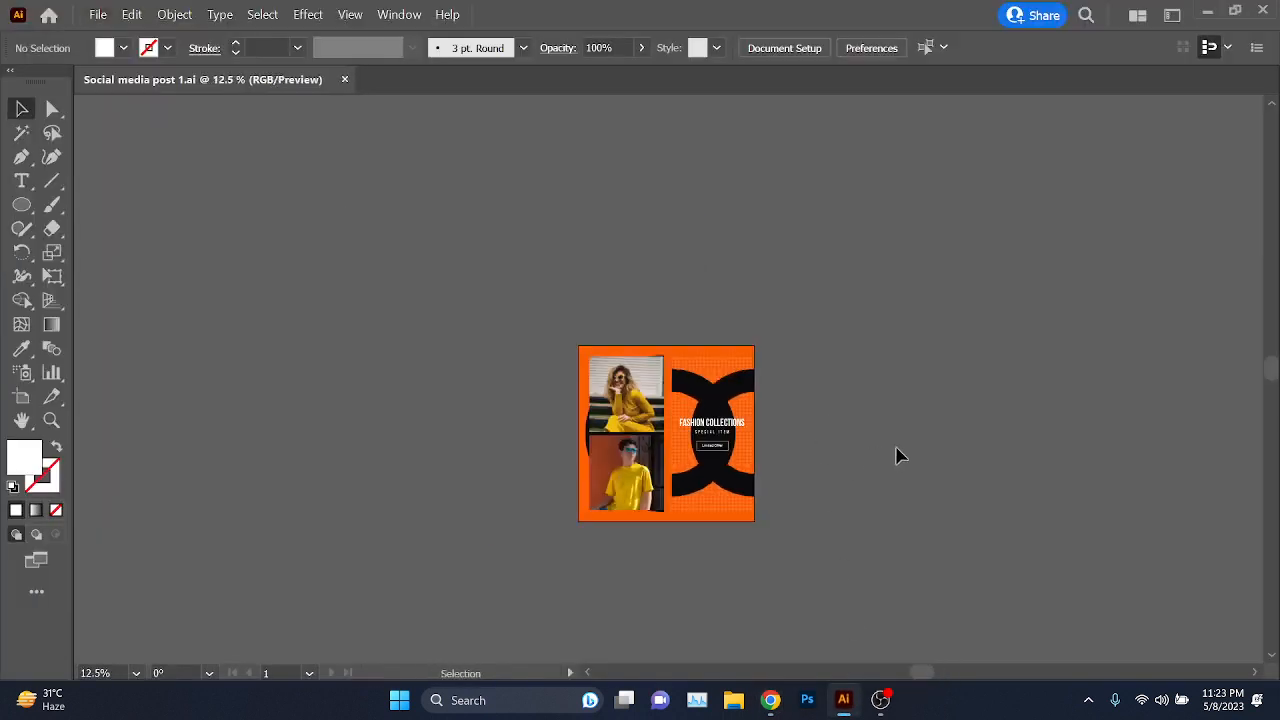
{"action": "left_click_drag", "start_coordinate": [897, 454], "coordinate": [758, 452]}
{"action": "scroll", "coordinate": [522, 432], "scroll_direction": "up", "scroll_amount": 2}
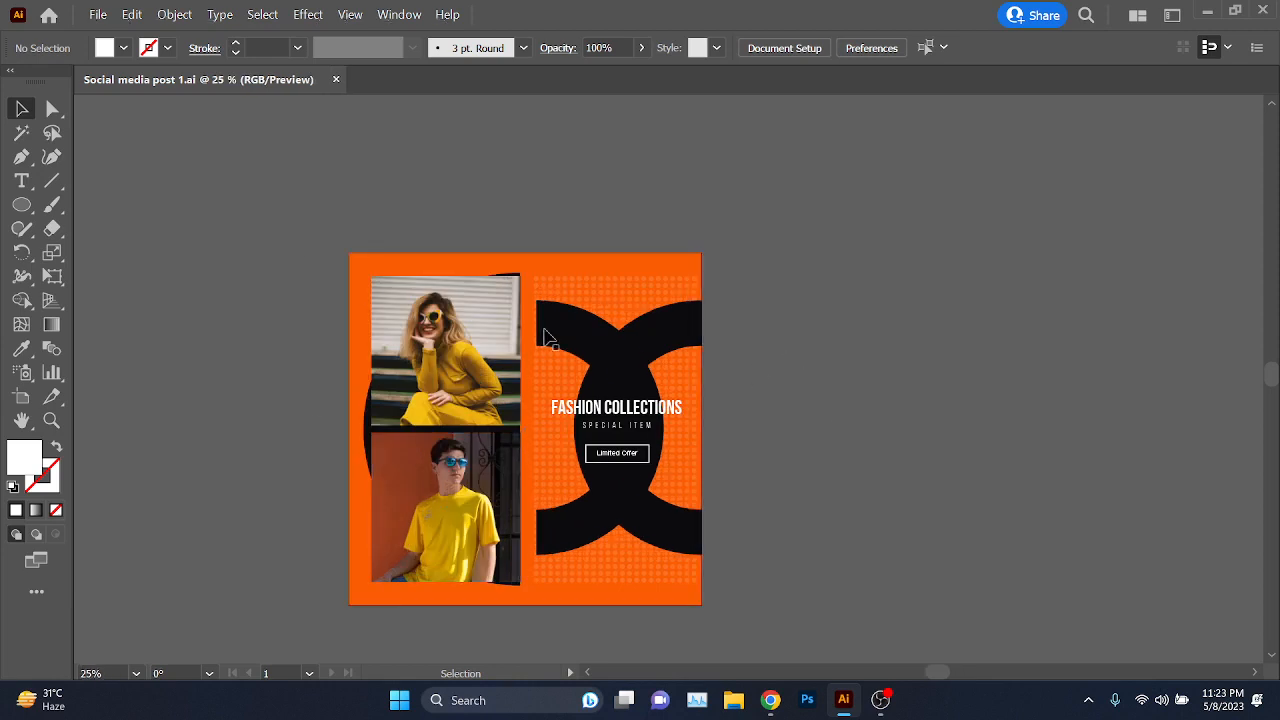
{"action": "scroll", "coordinate": [920, 472], "scroll_direction": "right", "scroll_amount": 1}
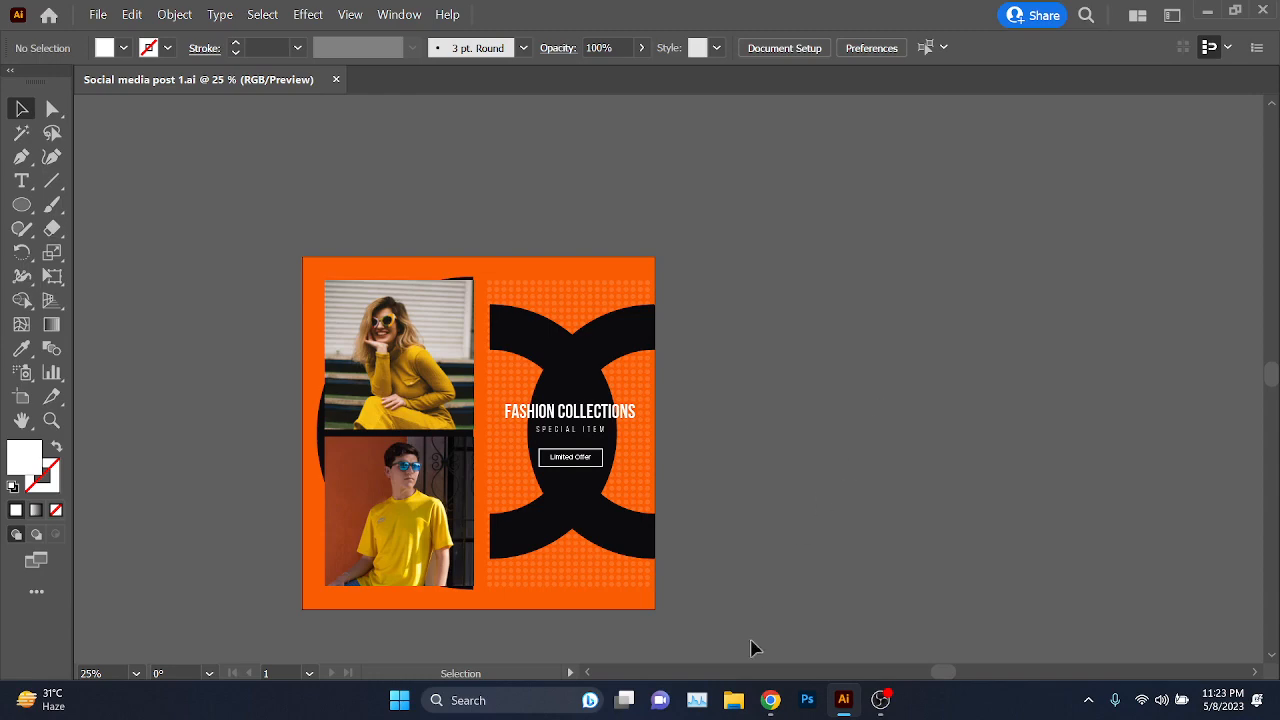
- Switch to Chrome and view the fashion post templates on the GraphicRiver social media post page
{"action": "mouse_move", "coordinate": [770, 700]}
{"action": "left_click", "coordinate": [680, 605]}
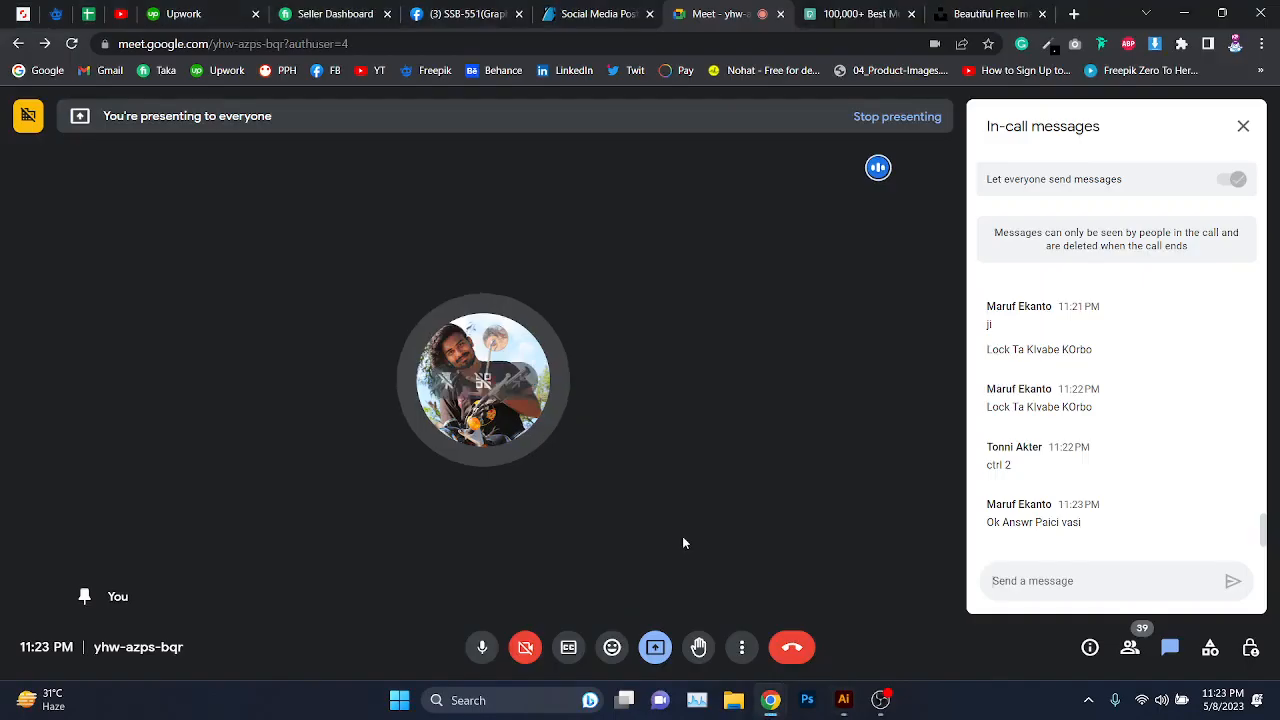
{"action": "left_click", "coordinate": [580, 7]}
{"action": "scroll", "coordinate": [790, 253], "scroll_direction": "up", "scroll_amount": 1}
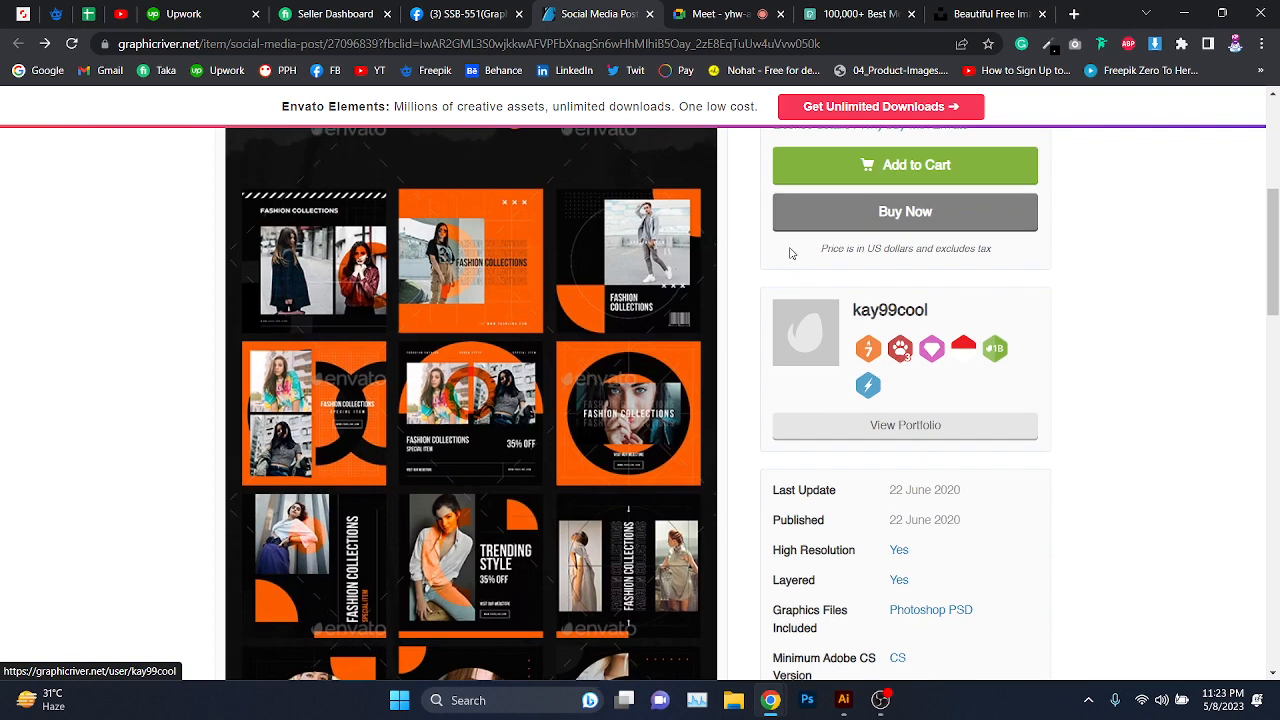
- Capture a screen snip of the black Fashion Collections 35% OFF template with the orange semicircle on the GraphicRiver page
{"action": "scroll", "coordinate": [790, 253], "scroll_direction": "down", "scroll_amount": 2}
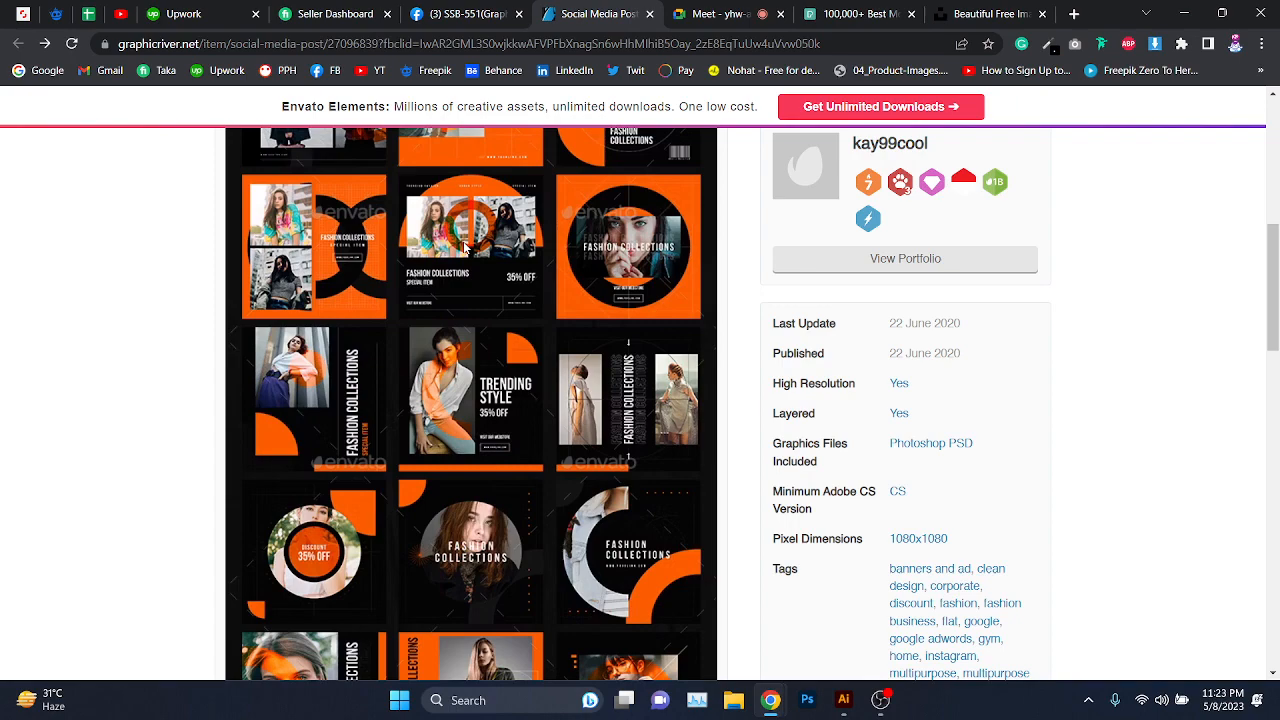
{"action": "key", "text": "super+shift+s"}
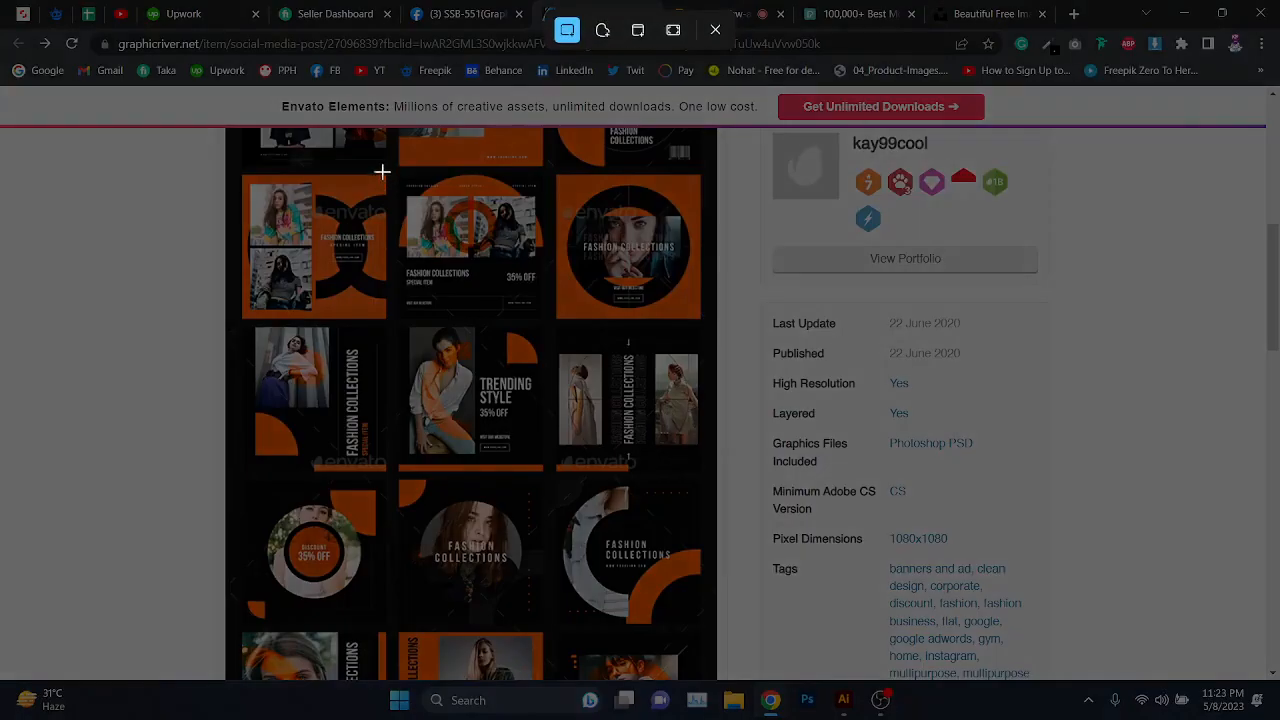
{"action": "left_click_drag", "start_coordinate": [390, 169], "coordinate": [551, 321]}
- Switch to Illustrator, paste the captured template as a reference, enlarge it, and place it well to the right of the orange post
{"action": "left_click", "coordinate": [843, 698]}
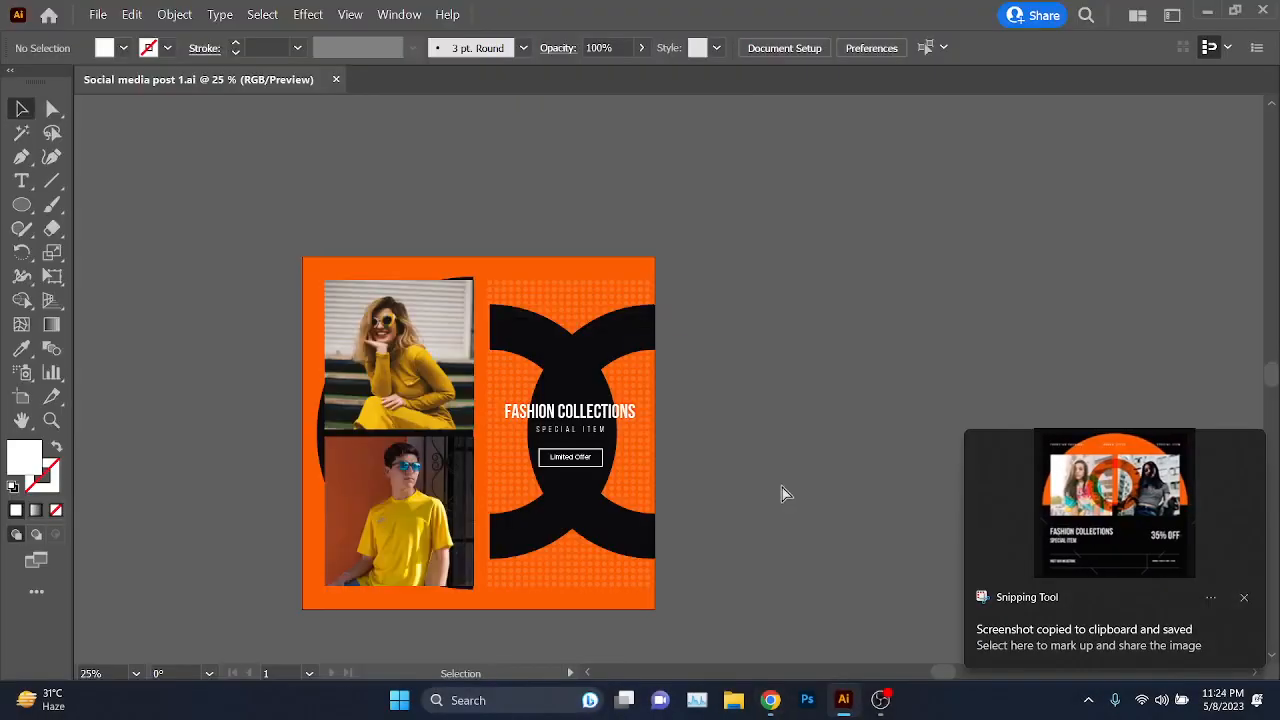
{"action": "key", "text": "ctrl+v"}
{"action": "key", "text": "ctrl+minus"}
{"action": "left_click_drag", "start_coordinate": [429, 314], "coordinate": [637, 514]}
{"action": "left_click_drag", "start_coordinate": [530, 433], "coordinate": [1115, 370]}
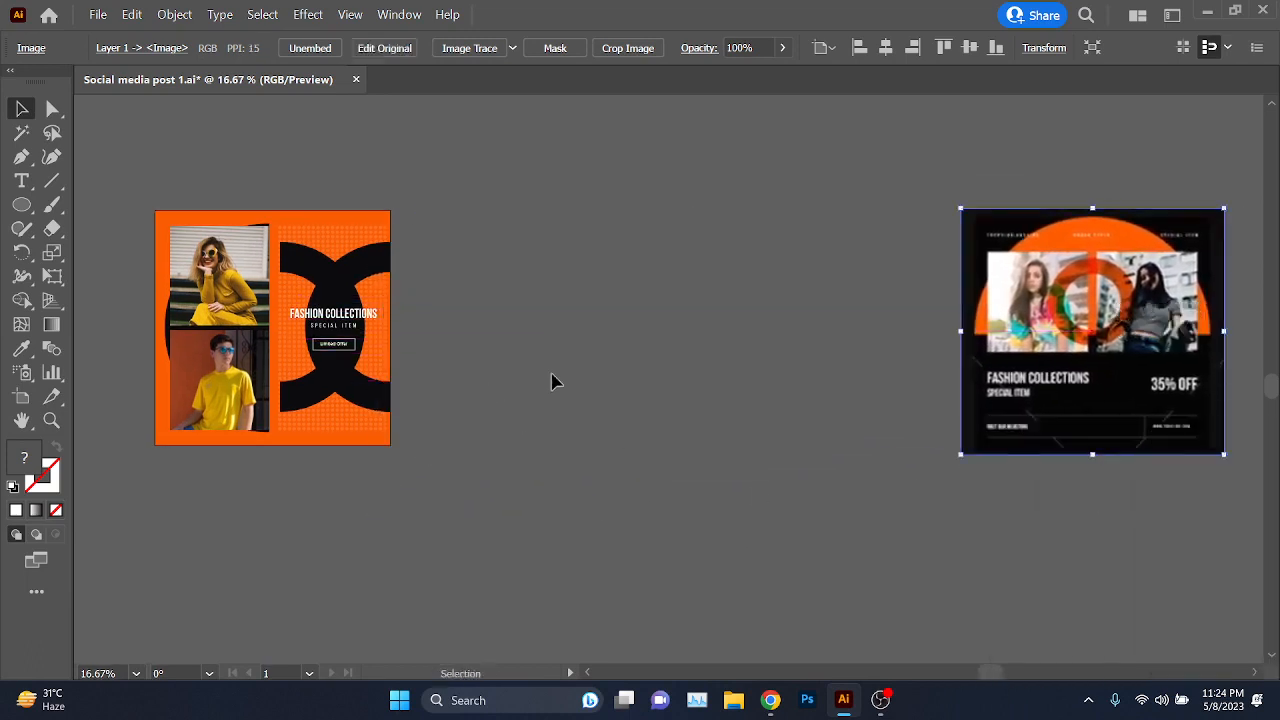
- Draw new artboards between the post and the reference: a large near-square, a tall narrow strip, and a wide one about 1814 × 389 px
{"action": "scroll", "coordinate": [771, 380], "scroll_direction": "up", "scroll_amount": 1}
{"action": "scroll", "coordinate": [688, 378], "scroll_direction": "down", "scroll_amount": 3}
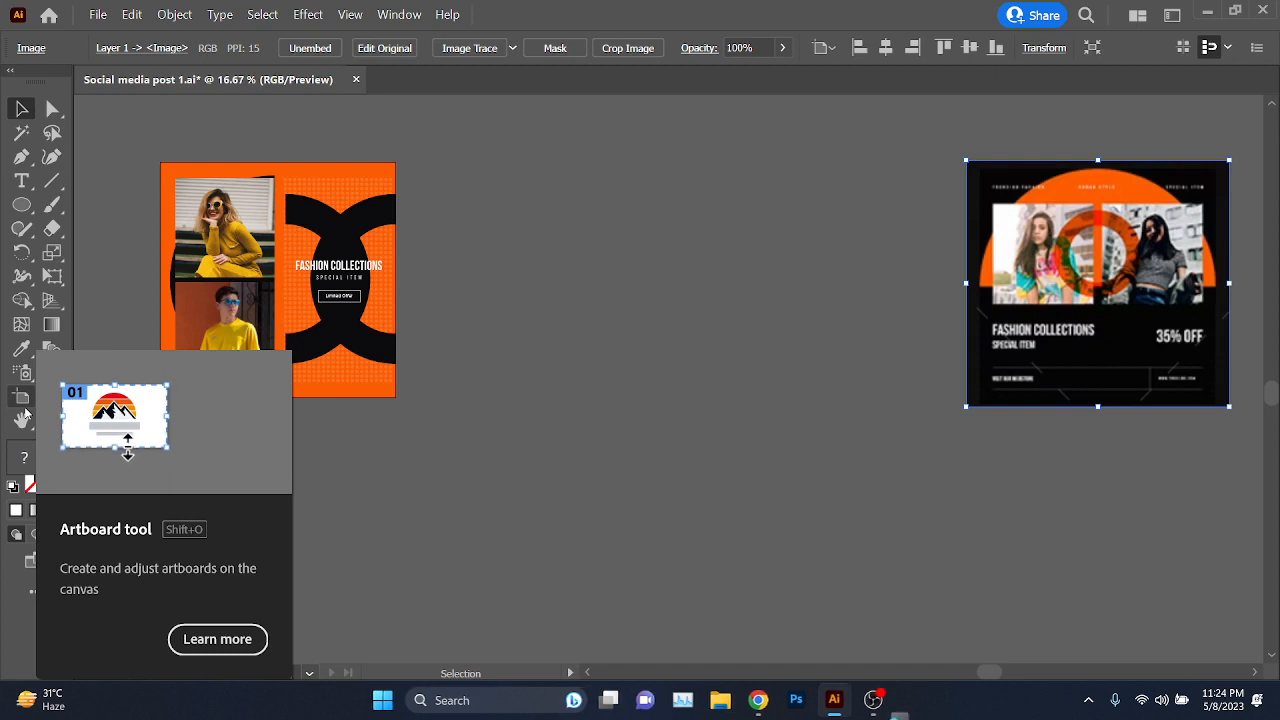
{"action": "left_click", "coordinate": [20, 400]}
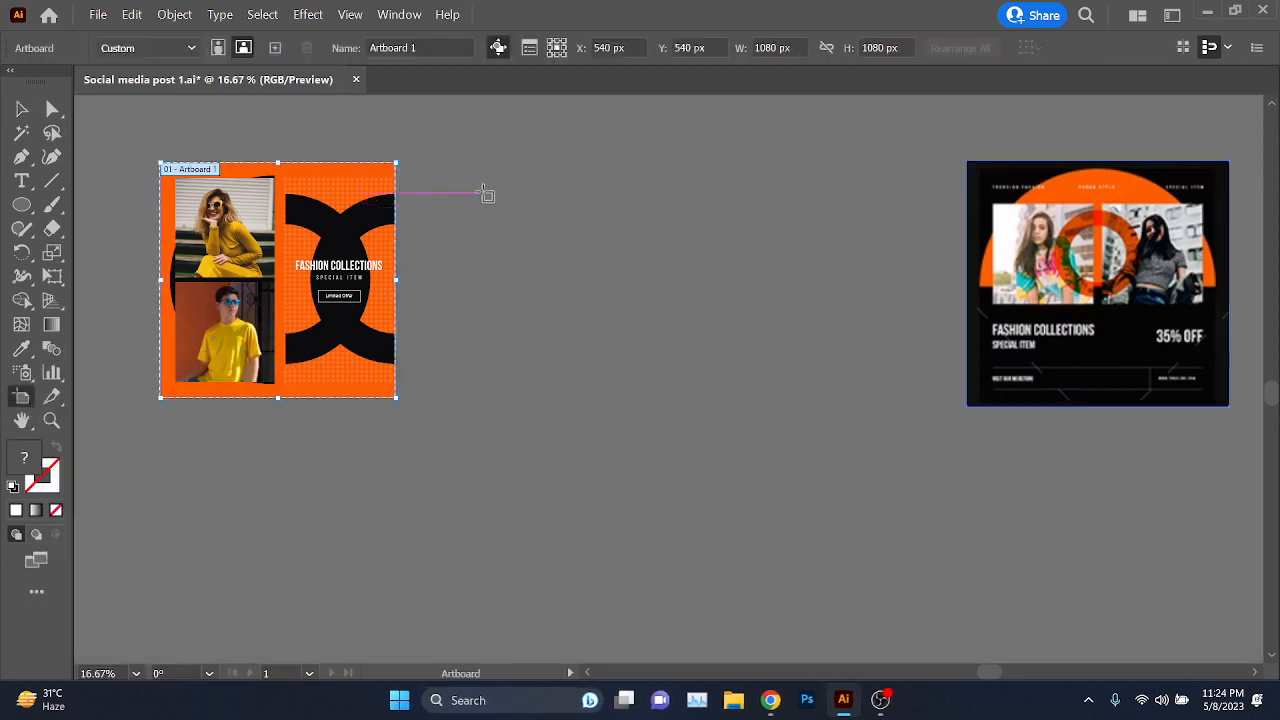
{"action": "left_click_drag", "start_coordinate": [483, 192], "coordinate": [791, 492]}
{"action": "left_click_drag", "start_coordinate": [826, 188], "coordinate": [851, 546]}
{"action": "left_click_drag", "start_coordinate": [450, 572], "coordinate": [837, 657]}
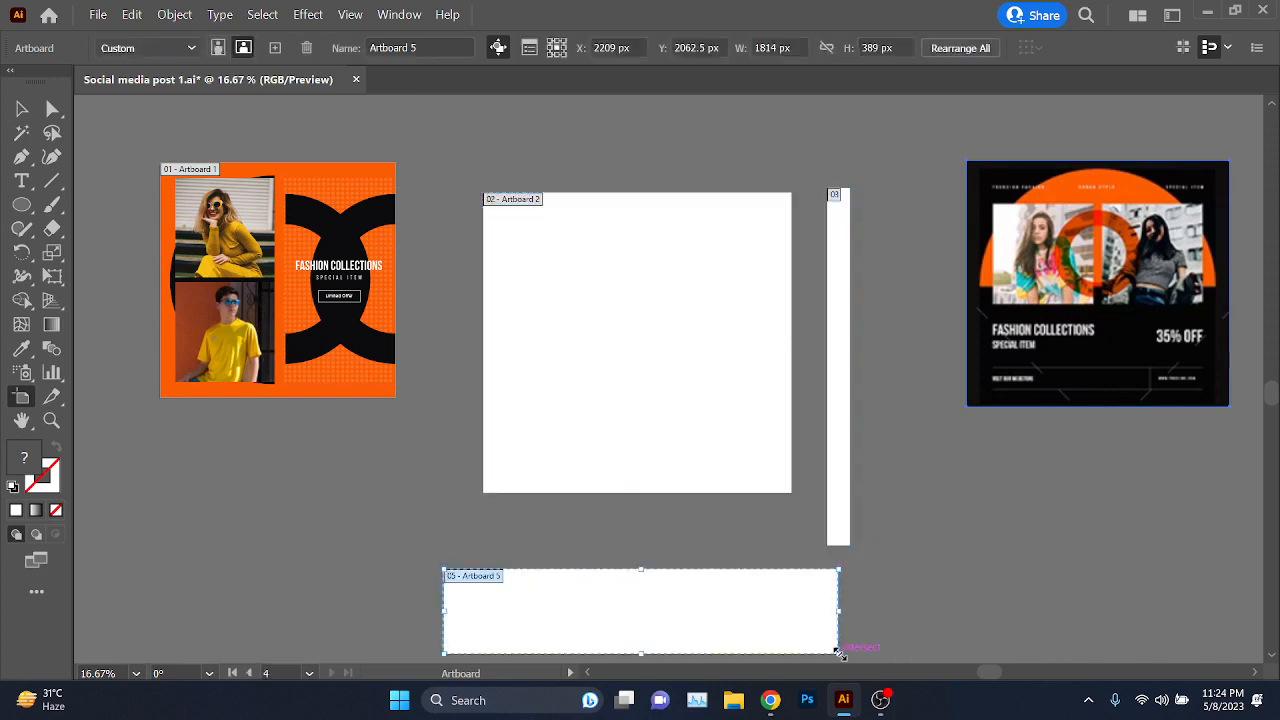
- Undo the creation of the blank test artboards so only the finished orange post's artboard remains
{"action": "key", "text": "ctrl+z"}
{"action": "key", "text": "ctrl+z"}
{"action": "key", "text": "ctrl+z"}
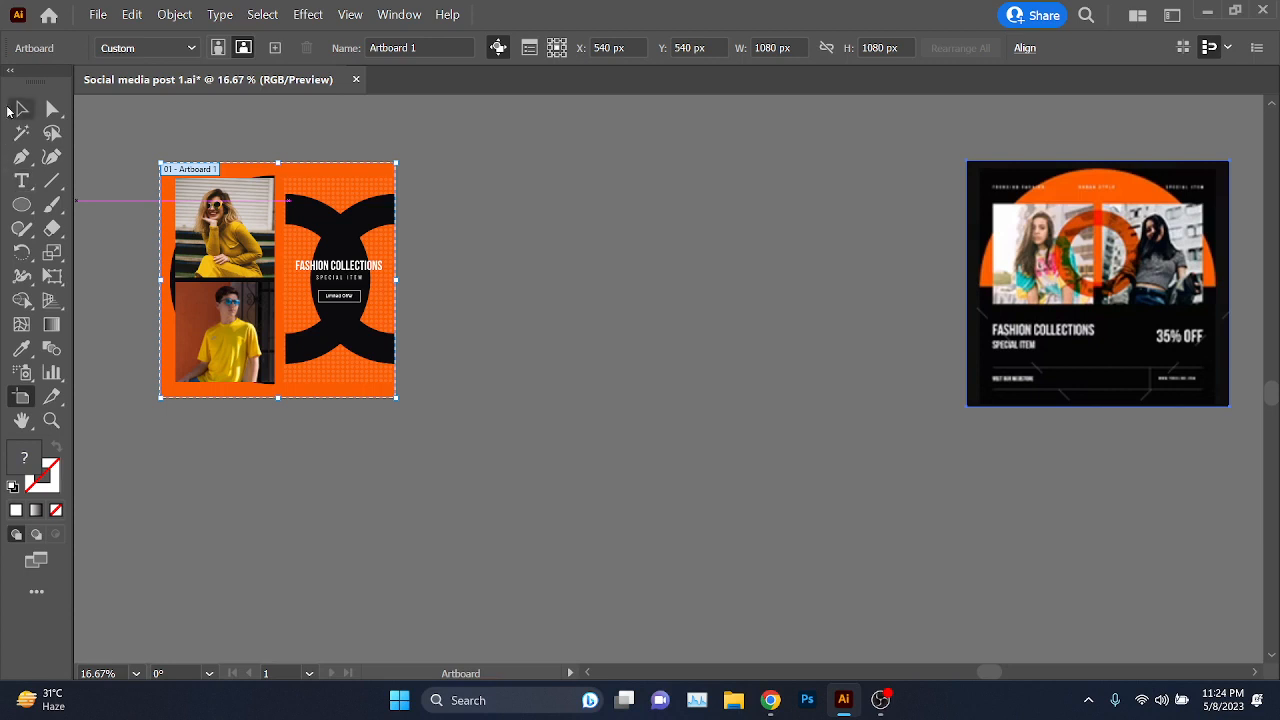
- Duplicate the orange post's artboard with its artwork to its right, at X 2136 px and Y 540 px
{"action": "left_click", "coordinate": [16, 109]}
{"action": "left_click_drag", "start_coordinate": [422, 209], "coordinate": [456, 267]}
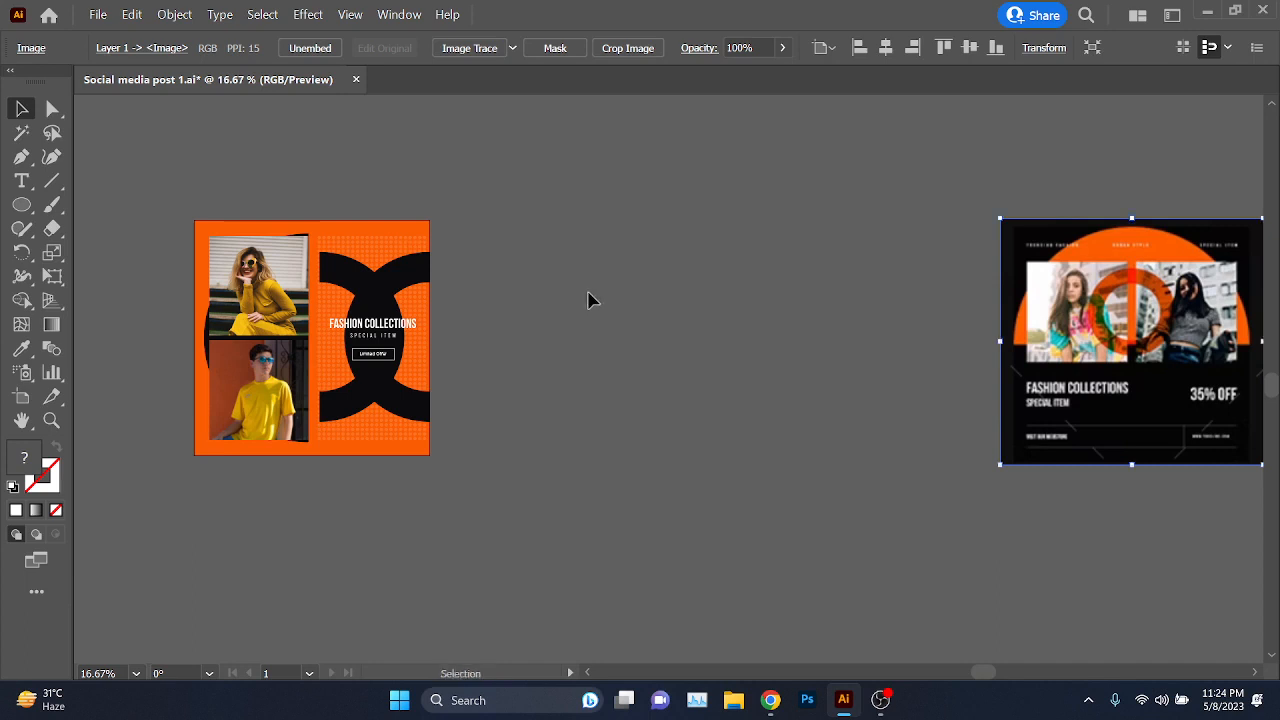
{"action": "left_click", "coordinate": [21, 396]}
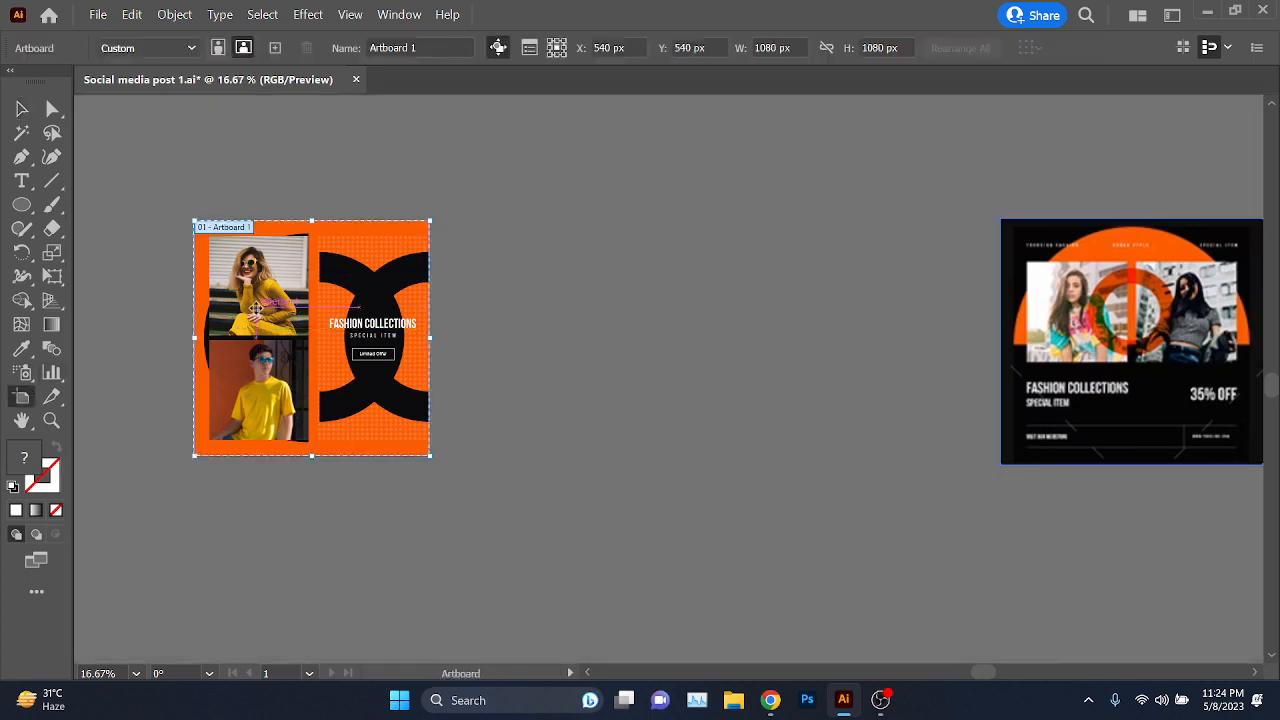
{"action": "left_click_drag", "start_coordinate": [246, 287], "coordinate": [580, 277]}
{"action": "scroll", "coordinate": [315, 258], "scroll_direction": "up", "scroll_amount": 2}
{"action": "scroll", "coordinate": [505, 280], "scroll_direction": "down", "scroll_amount": 1}
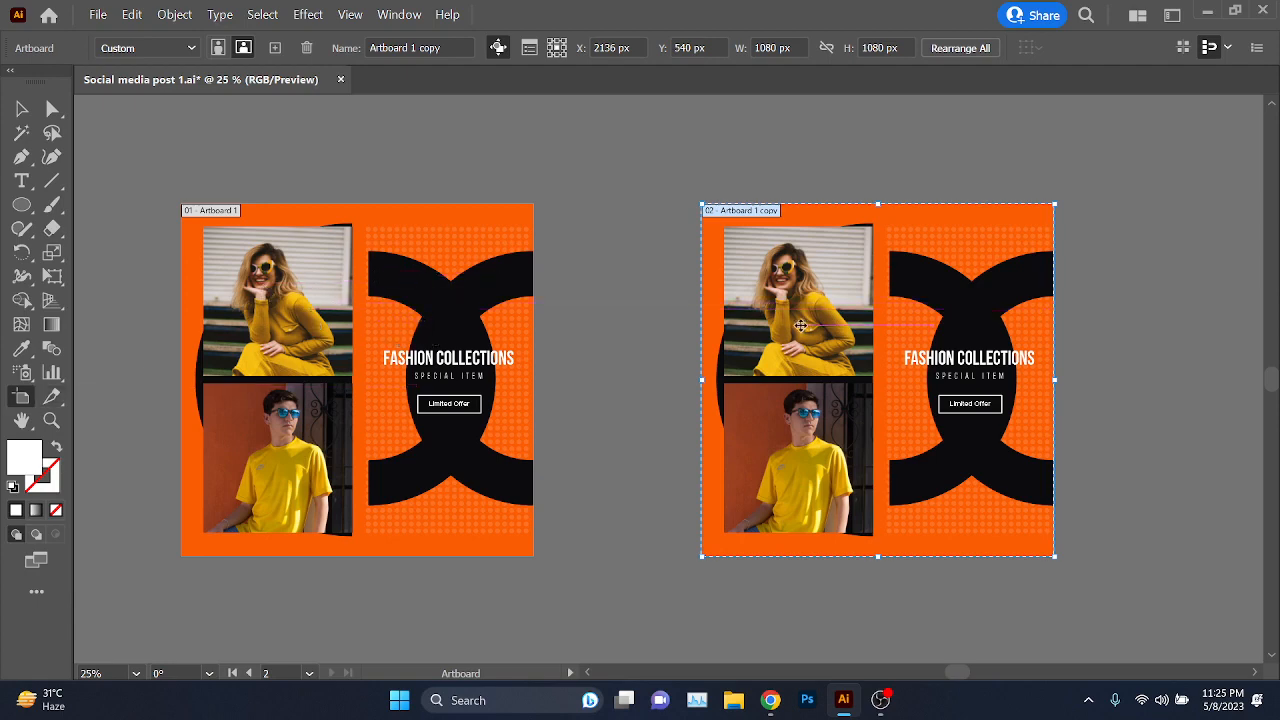
- Move the black reference post image so it sits just right of the duplicated artboard
{"action": "left_click", "coordinate": [21, 109]}
{"action": "scroll", "coordinate": [783, 319], "scroll_direction": "down", "scroll_amount": 2}
{"action": "key", "text": "space"}
{"action": "left_click_drag", "start_coordinate": [852, 371], "coordinate": [345, 339]}
{"action": "scroll", "coordinate": [434, 323], "scroll_direction": "up", "scroll_amount": 1}
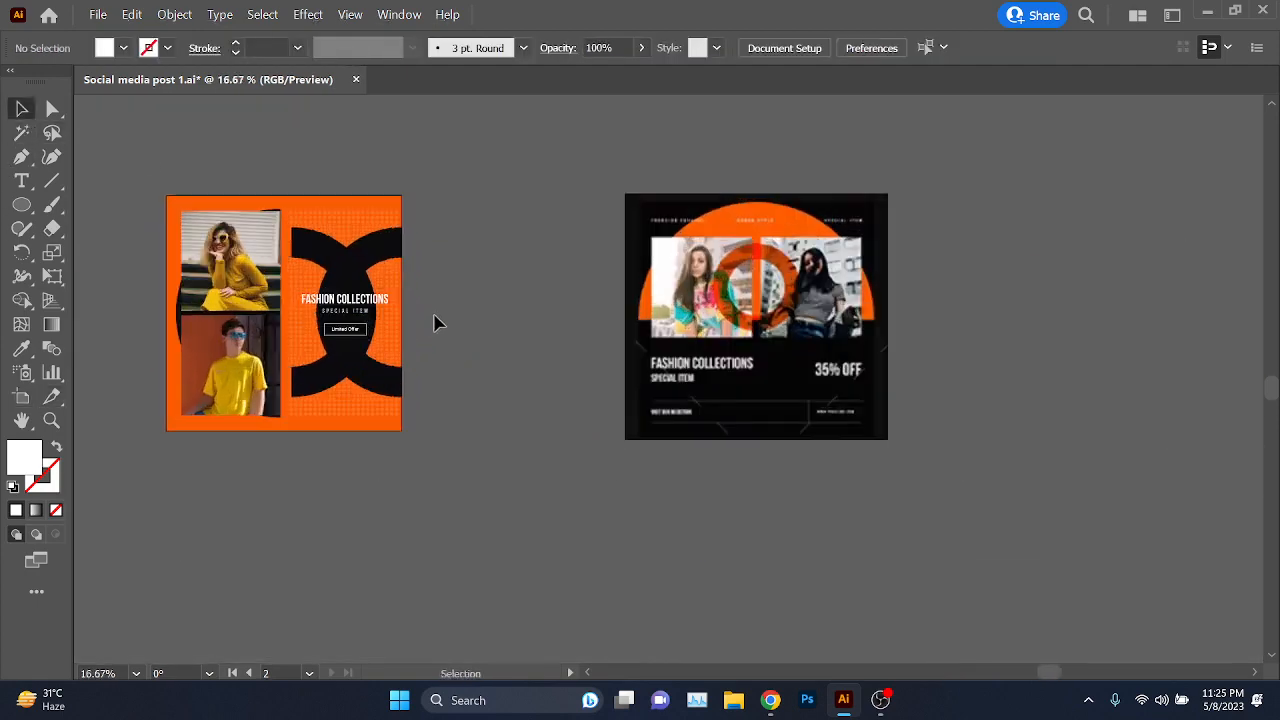
{"action": "key", "text": "space"}
{"action": "left_click_drag", "start_coordinate": [434, 323], "coordinate": [571, 352]}
{"action": "left_click_drag", "start_coordinate": [817, 374], "coordinate": [914, 374]}
{"action": "key", "text": "space"}
{"action": "left_click_drag", "start_coordinate": [751, 384], "coordinate": [800, 396]}
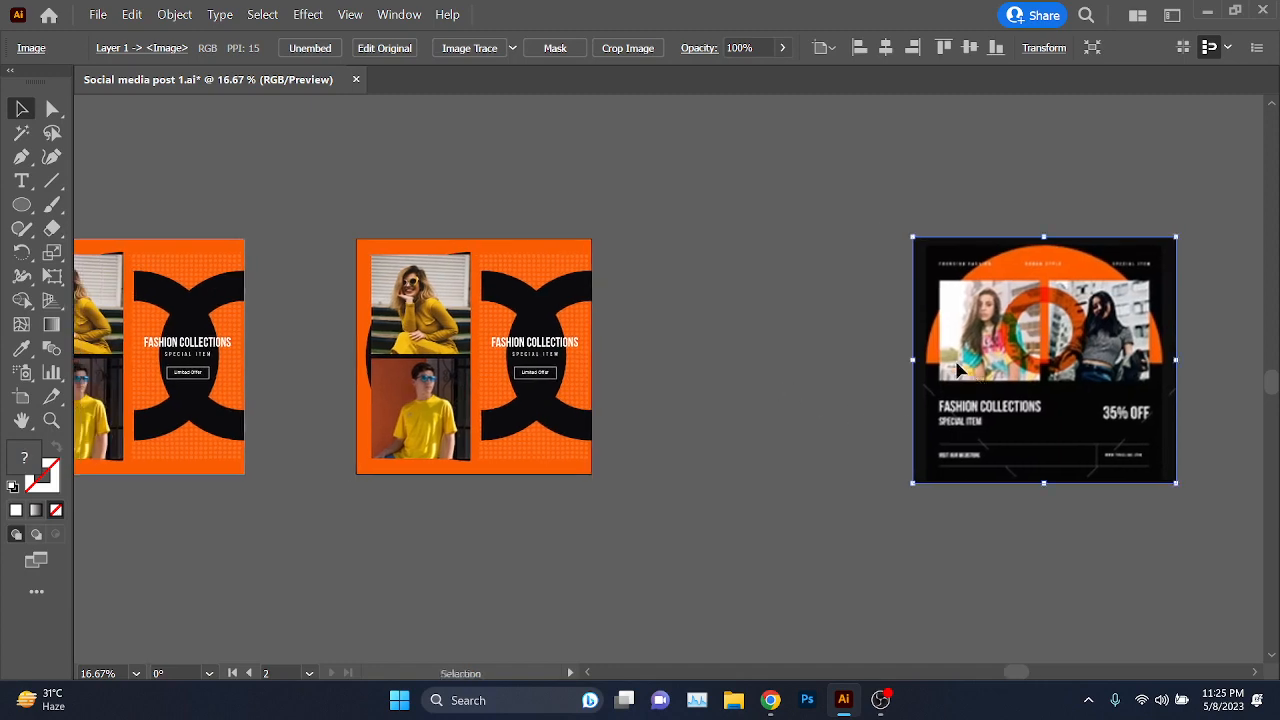
{"action": "left_click_drag", "start_coordinate": [955, 362], "coordinate": [660, 361]}
{"action": "scroll", "coordinate": [465, 343], "scroll_direction": "up", "scroll_amount": 2}
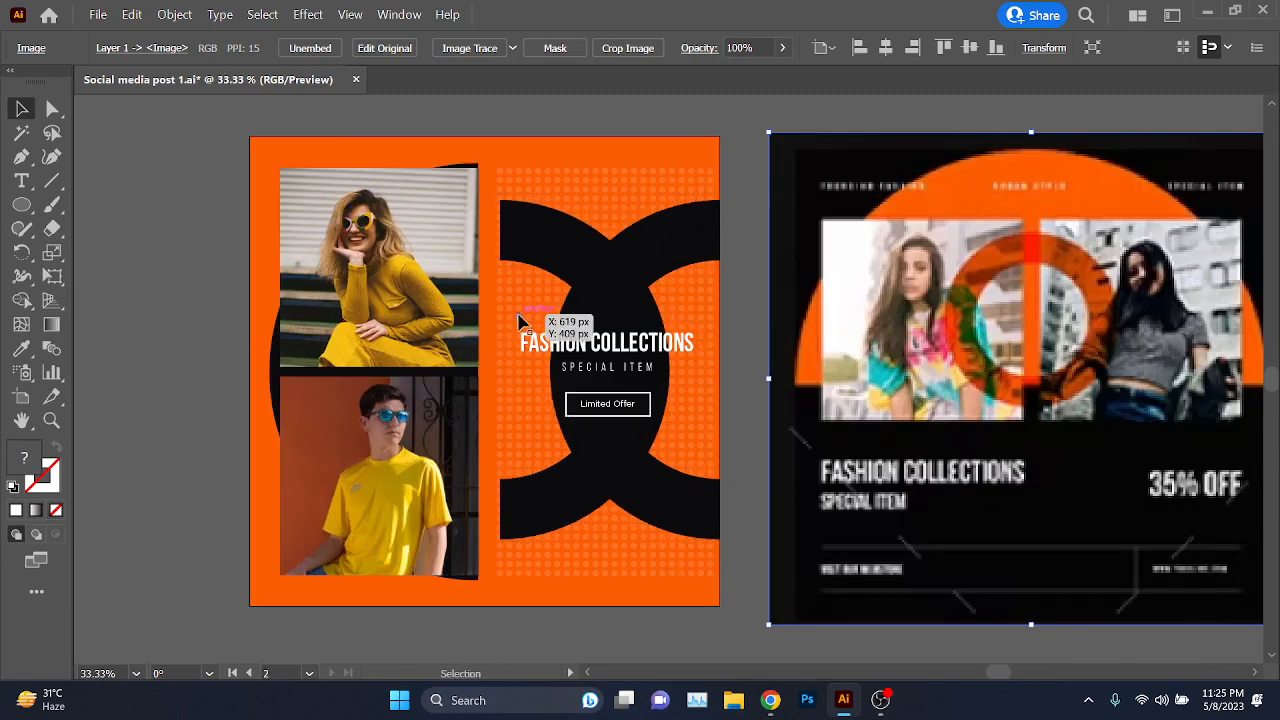
{"action": "scroll", "coordinate": [522, 330], "scroll_direction": "down", "scroll_amount": 2}
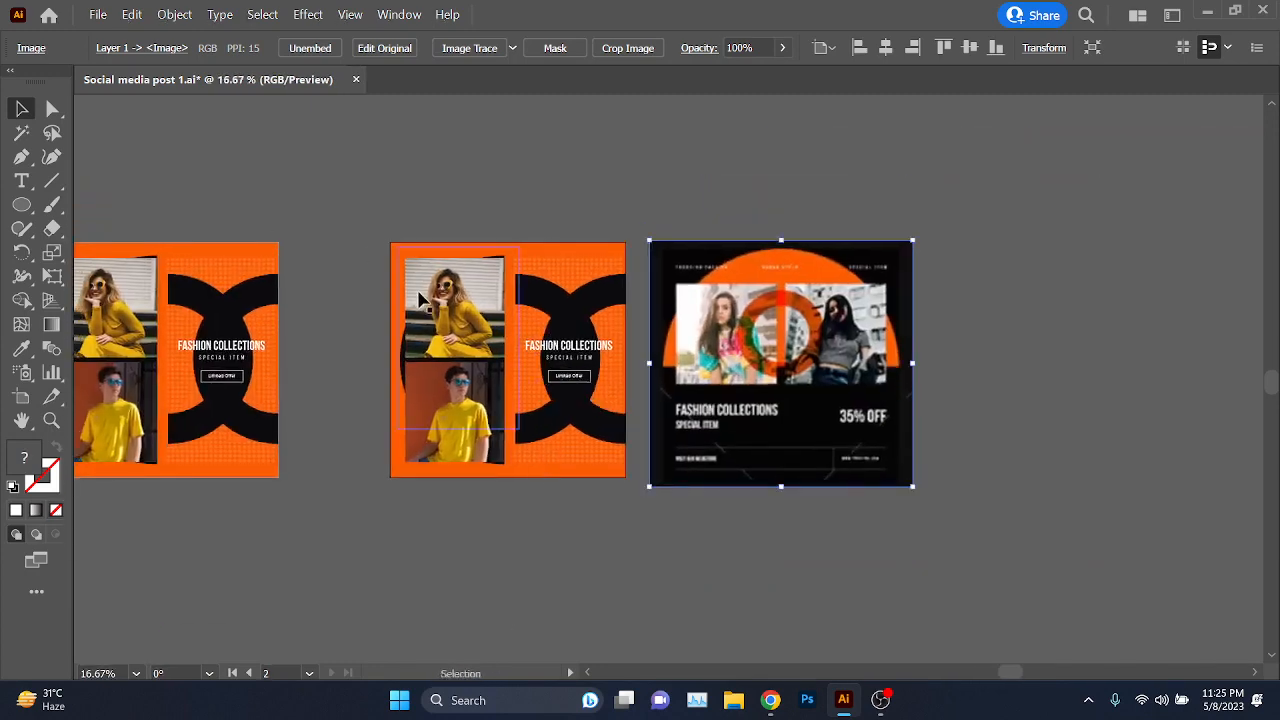
- Recolor the duplicated artboard's orange background rectangle with black sampled from the reference image, and lock it
{"action": "left_click", "coordinate": [400, 259]}
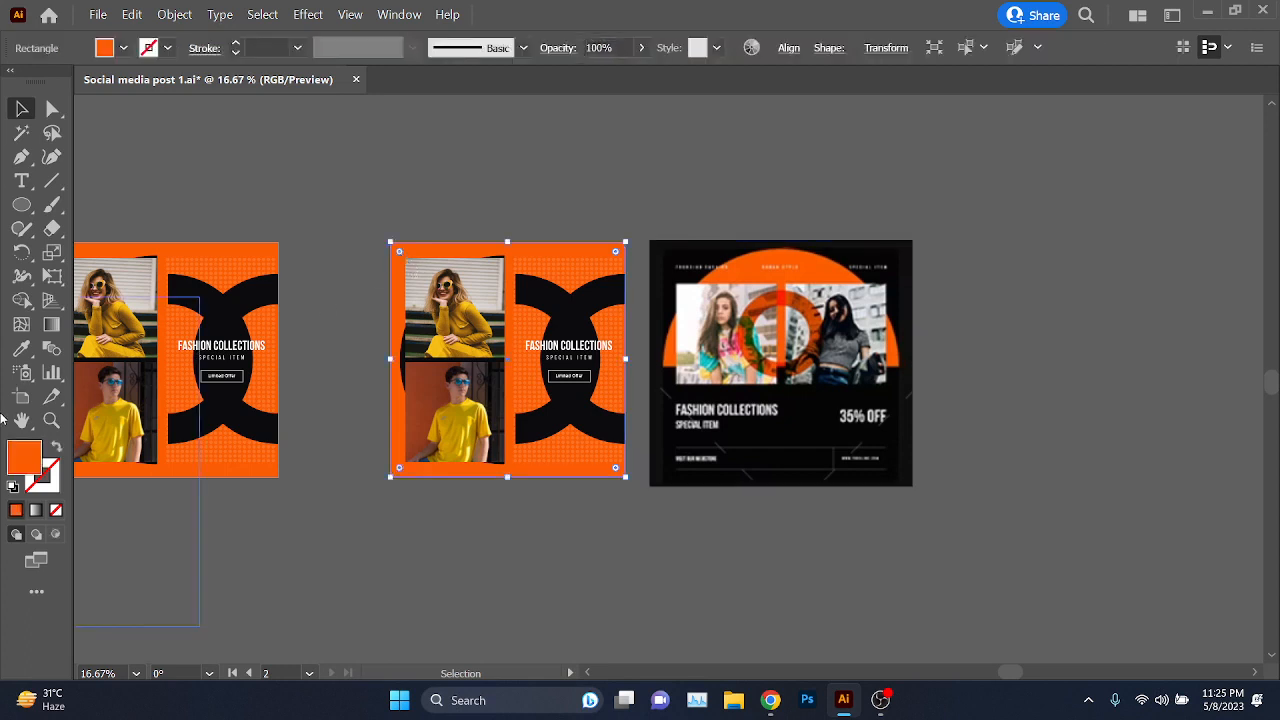
{"action": "key", "text": "i"}
{"action": "left_click", "coordinate": [866, 240]}
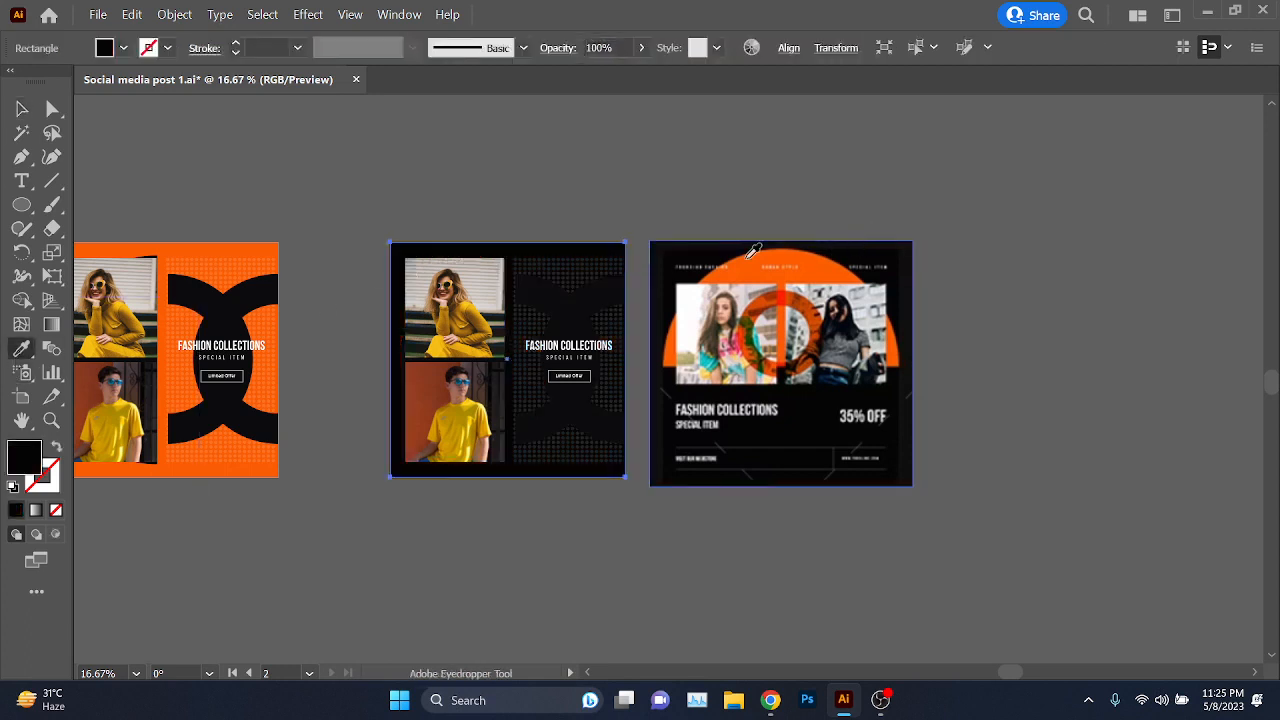
{"action": "key", "text": "v"}
{"action": "scroll", "coordinate": [497, 315], "scroll_direction": "up", "scroll_amount": 1}
{"action": "key", "text": "ctrl+2"}
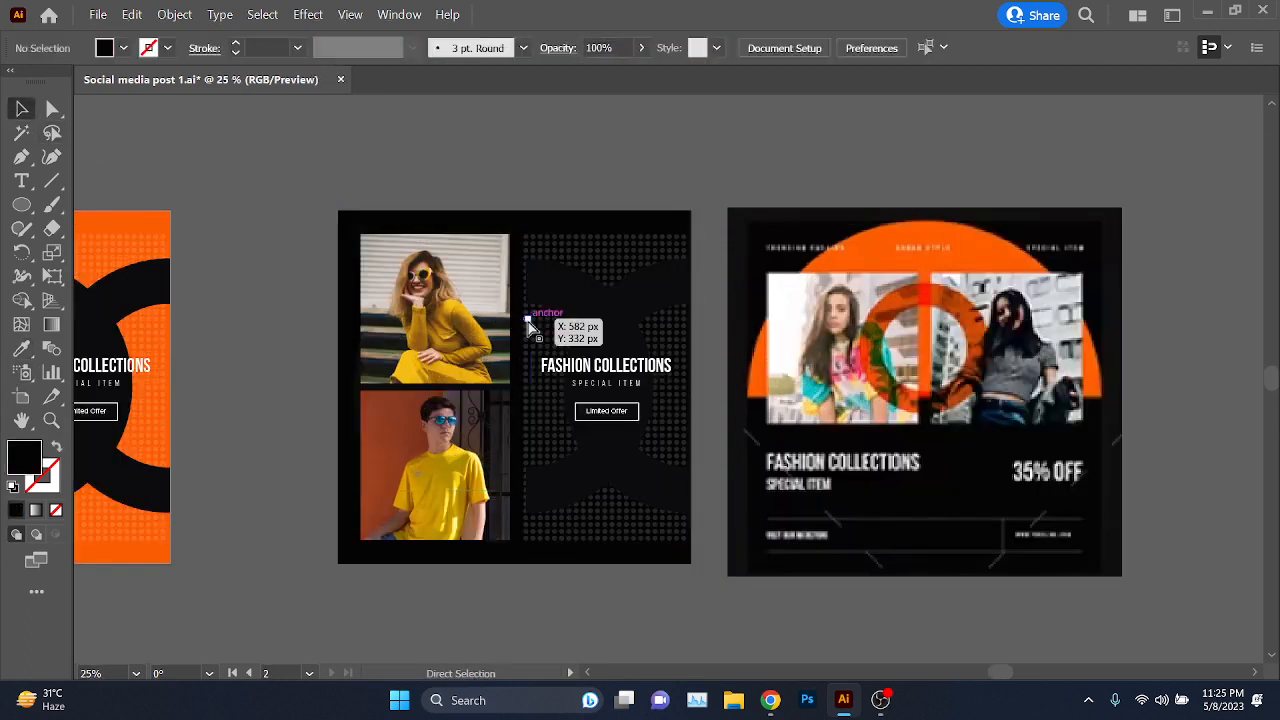
- Move all the copied photos, shapes and text off the black artboard to the empty area right of the reference image
{"action": "scroll", "coordinate": [525, 326], "scroll_direction": "down", "scroll_amount": 1, "text": "alt"}
{"action": "left_click_drag", "start_coordinate": [560, 388], "coordinate": [563, 336]}
{"action": "left_click_drag", "start_coordinate": [386, 191], "coordinate": [640, 491]}
{"action": "left_click_drag", "start_coordinate": [440, 305], "coordinate": [981, 319]}
{"action": "left_click", "coordinate": [846, 546]}
{"action": "scroll", "coordinate": [489, 426], "scroll_direction": "up", "scroll_amount": 1, "text": "alt"}
{"action": "left_click_drag", "start_coordinate": [440, 392], "coordinate": [380, 503]}
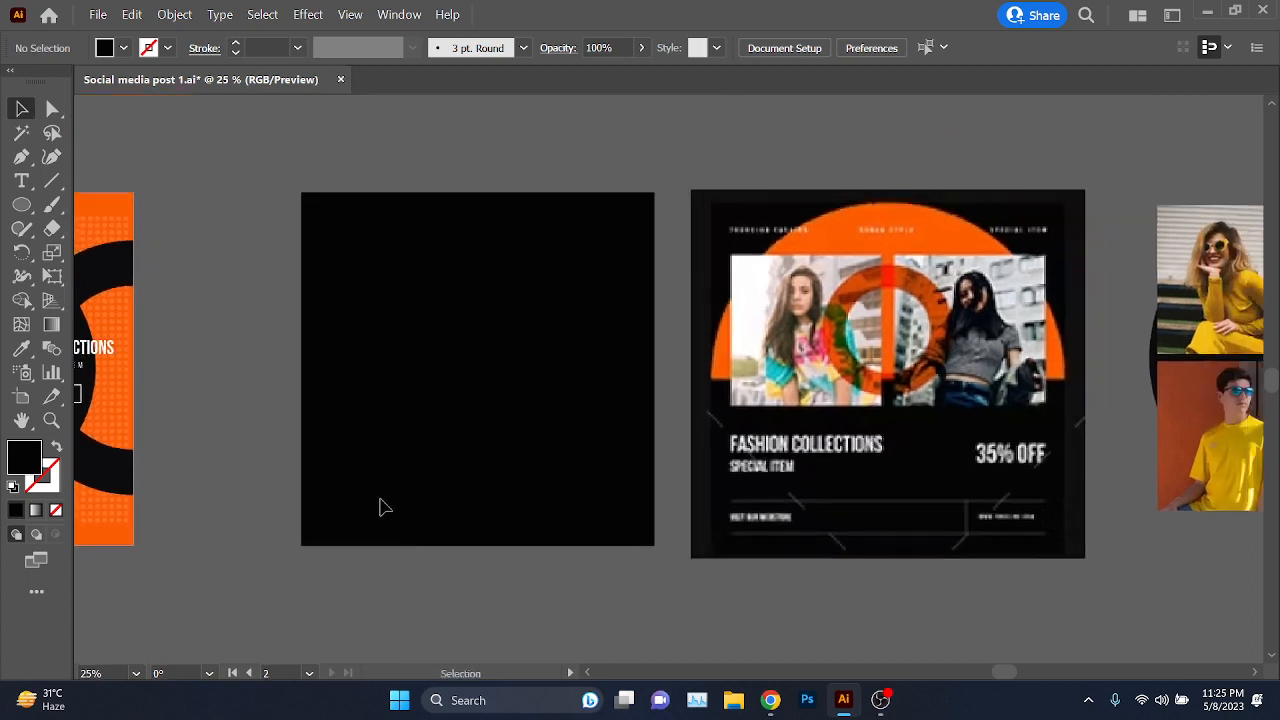
- Separate the two photos from the half circle by moving the man's photo down and the woman's photo up
{"action": "left_click_drag", "start_coordinate": [1040, 489], "coordinate": [916, 540]}
{"action": "left_click_drag", "start_coordinate": [1092, 497], "coordinate": [1092, 604]}
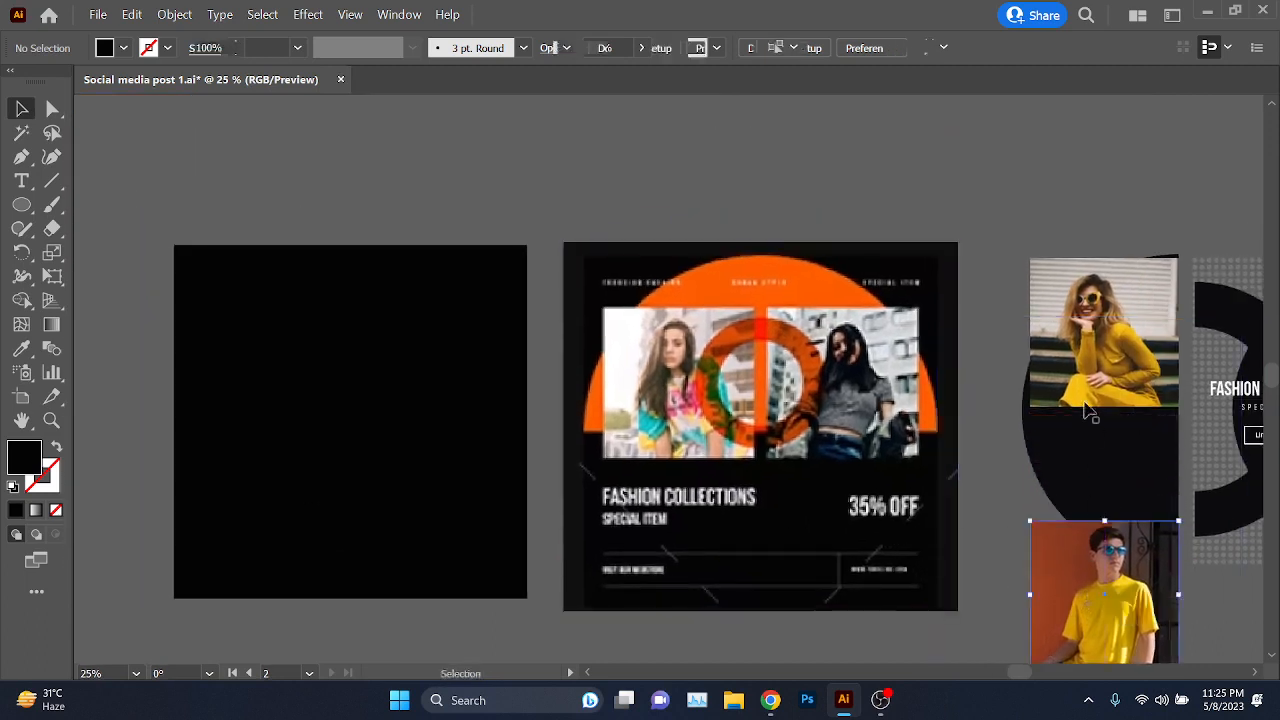
{"action": "left_click_drag", "start_coordinate": [1104, 330], "coordinate": [1080, 238]}
- Move the black half circle over to the black artboard and fill it with the orange sampled from the reference image
{"action": "left_click_drag", "start_coordinate": [1060, 422], "coordinate": [449, 217]}
{"action": "key", "text": "i"}
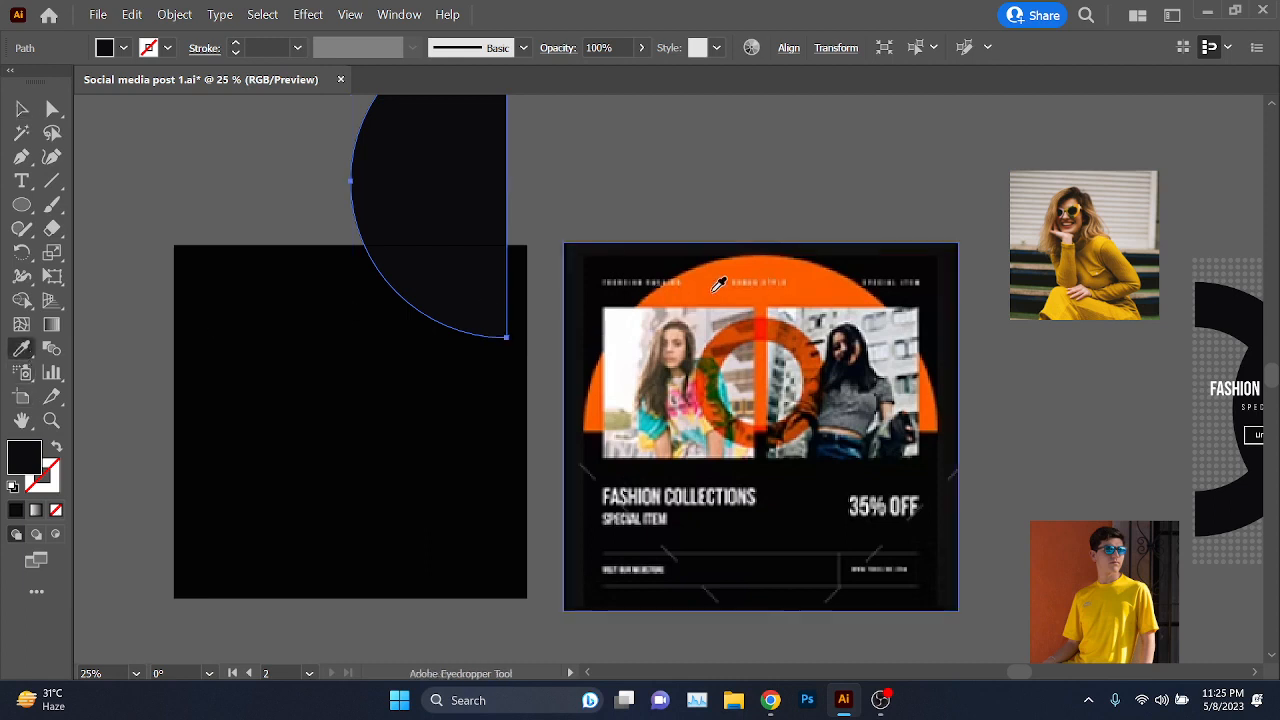
{"action": "left_click", "coordinate": [713, 291]}
{"action": "key", "text": "v"}
{"action": "scroll", "coordinate": [557, 331], "scroll_direction": "left", "scroll_amount": 2}
{"action": "scroll", "coordinate": [557, 331], "scroll_direction": "up", "scroll_amount": 3}
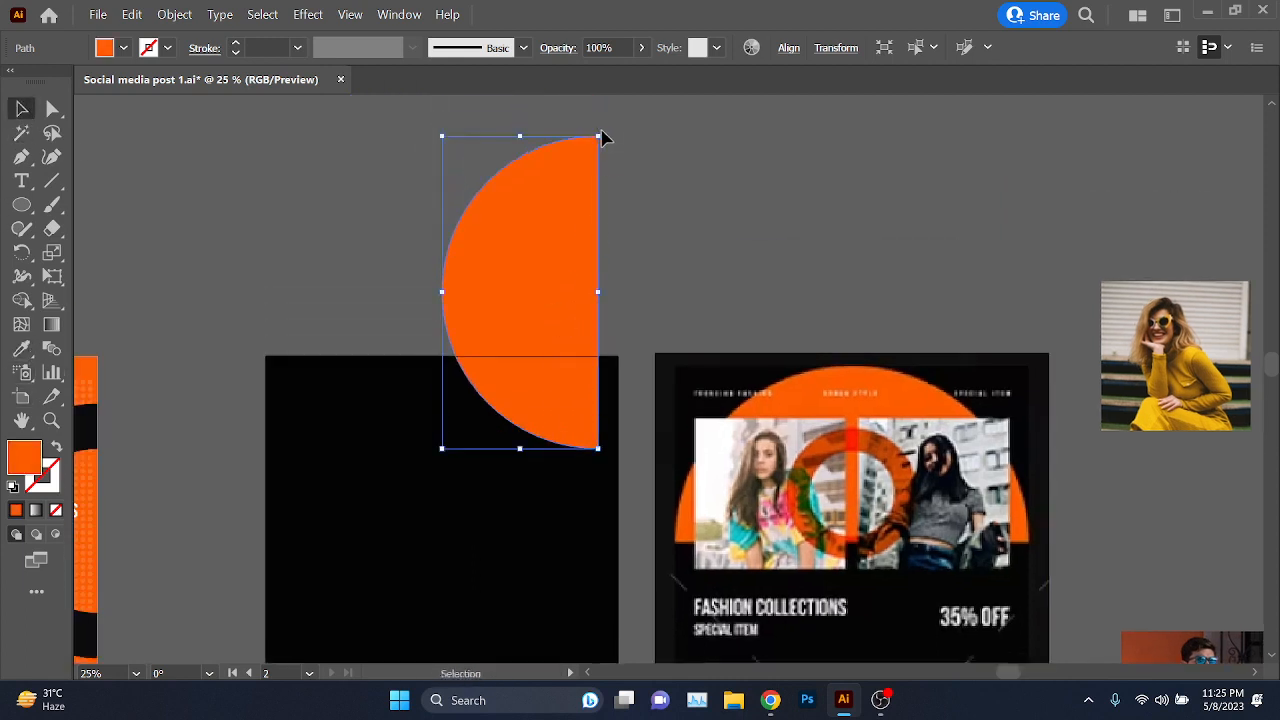
- Rotate the orange half circle so its flat side faces down and place it in the black artboard's upper half
{"action": "left_click_drag", "start_coordinate": [605, 131], "coordinate": [737, 323]}
{"action": "left_click_drag", "start_coordinate": [529, 329], "coordinate": [451, 486]}
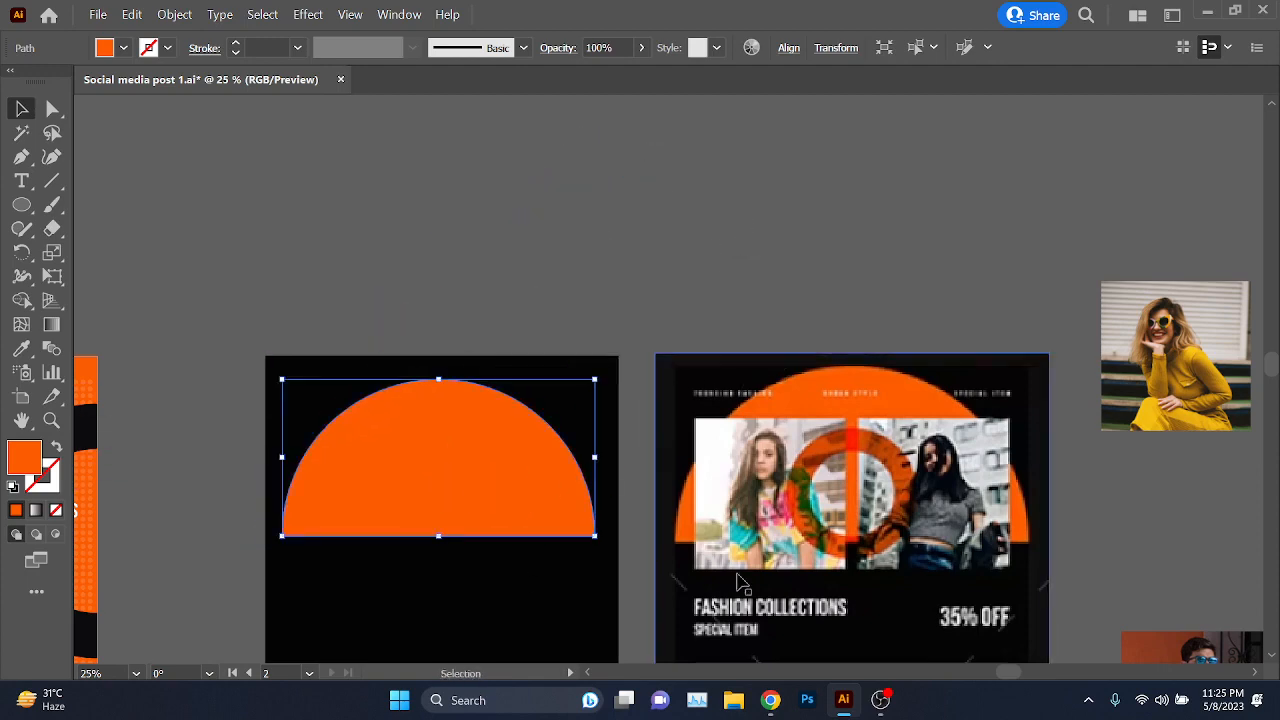
- Examine the edges, size and position of the orange half circle in the reference image
{"action": "scroll", "coordinate": [668, 420], "scroll_direction": "down", "scroll_amount": 3}
{"action": "scroll", "coordinate": [668, 420], "scroll_direction": "right", "scroll_amount": 4}
{"action": "scroll", "coordinate": [668, 420], "scroll_direction": "up", "scroll_amount": 2}
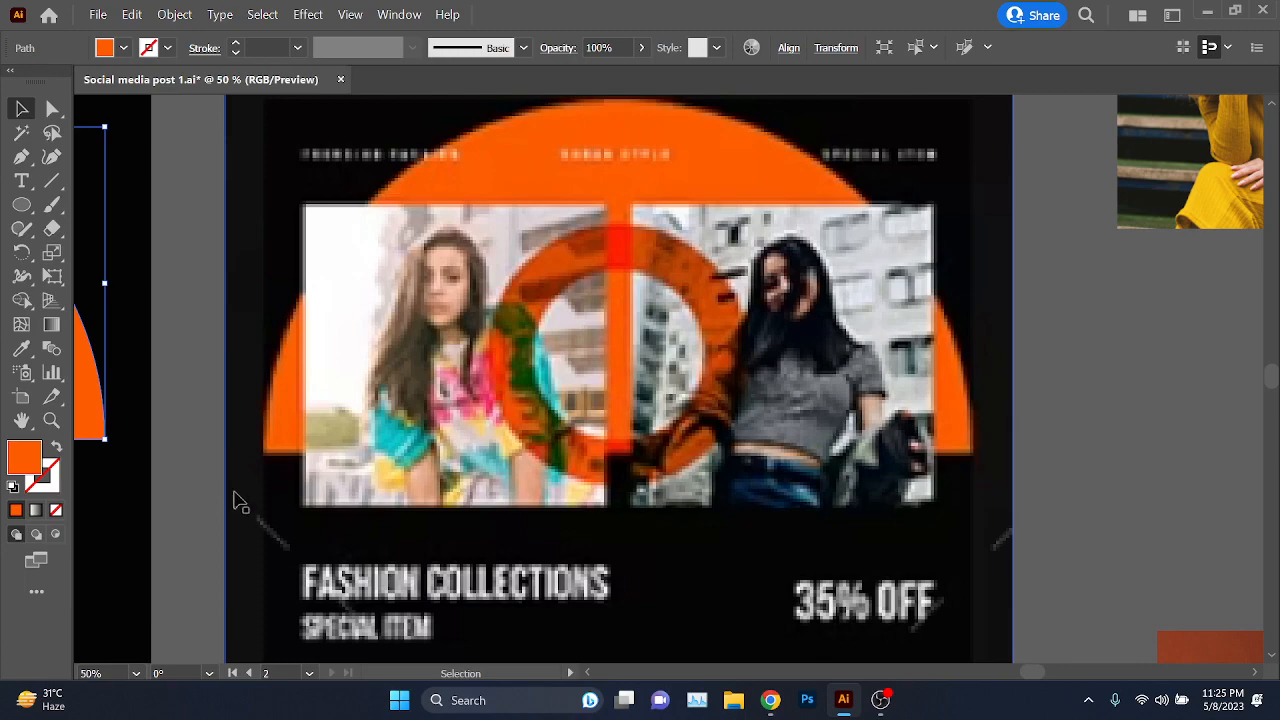
{"action": "scroll", "coordinate": [240, 500], "scroll_direction": "up", "scroll_amount": 2}
{"action": "scroll", "coordinate": [256, 415], "scroll_direction": "down", "scroll_amount": 3}
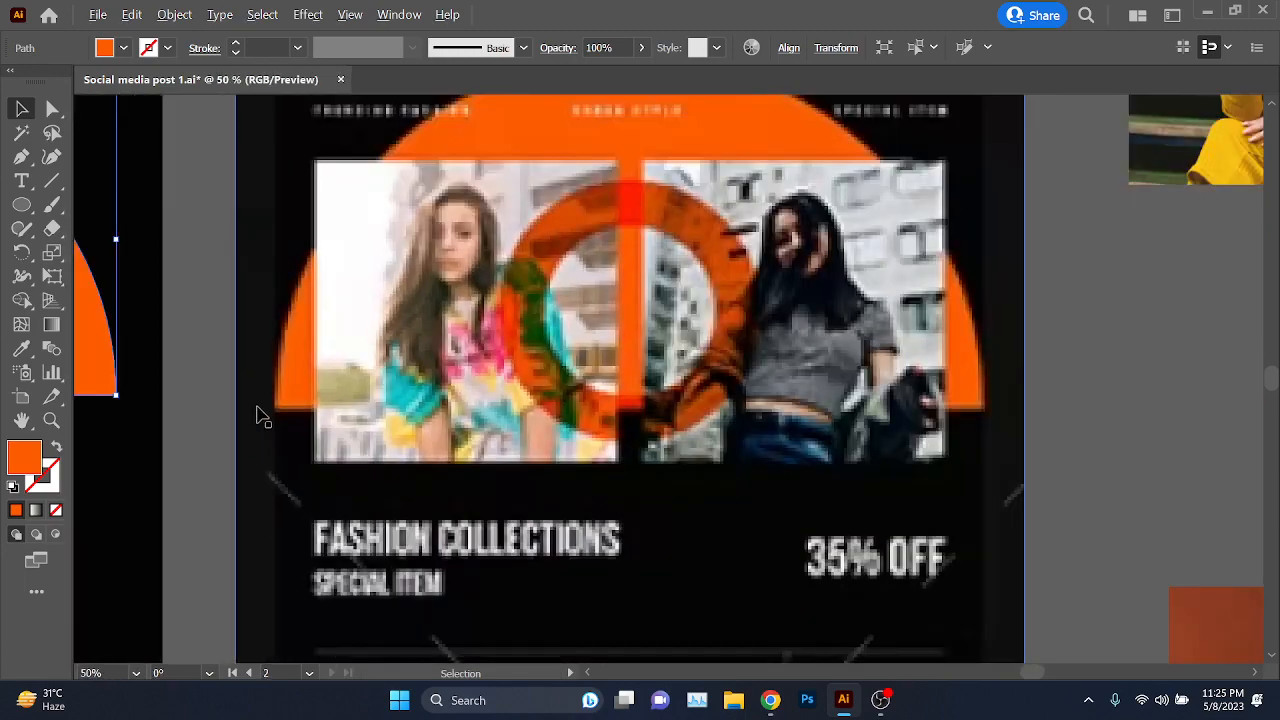
{"action": "scroll", "coordinate": [257, 414], "scroll_direction": "up", "scroll_amount": 4}
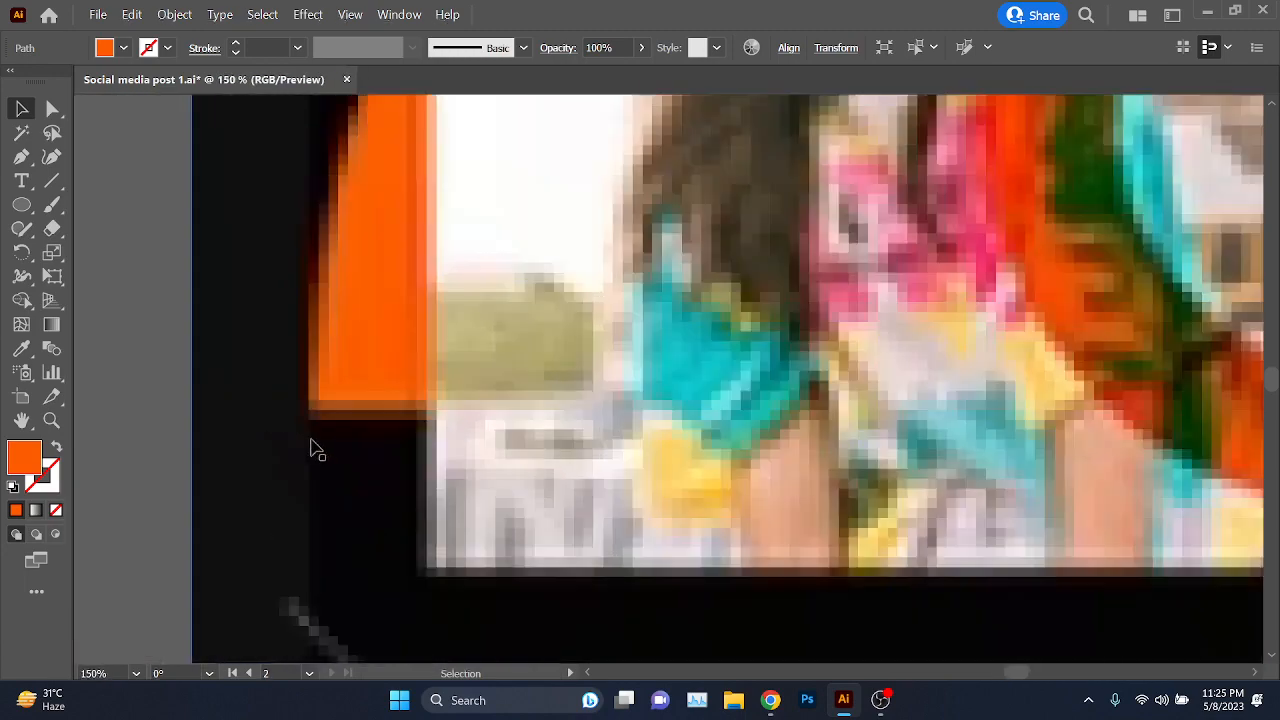
{"action": "scroll", "coordinate": [308, 520], "scroll_direction": "down", "scroll_amount": 3}
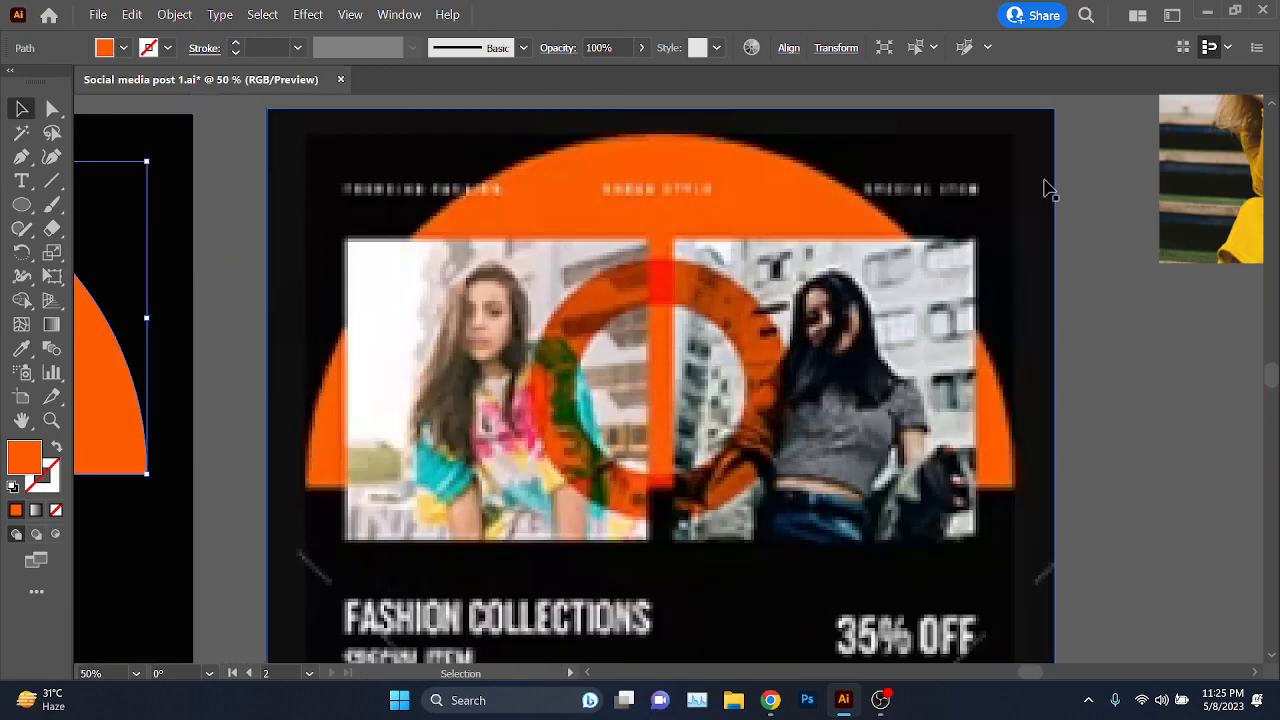
{"action": "scroll", "coordinate": [980, 343], "scroll_direction": "down", "scroll_amount": 1}
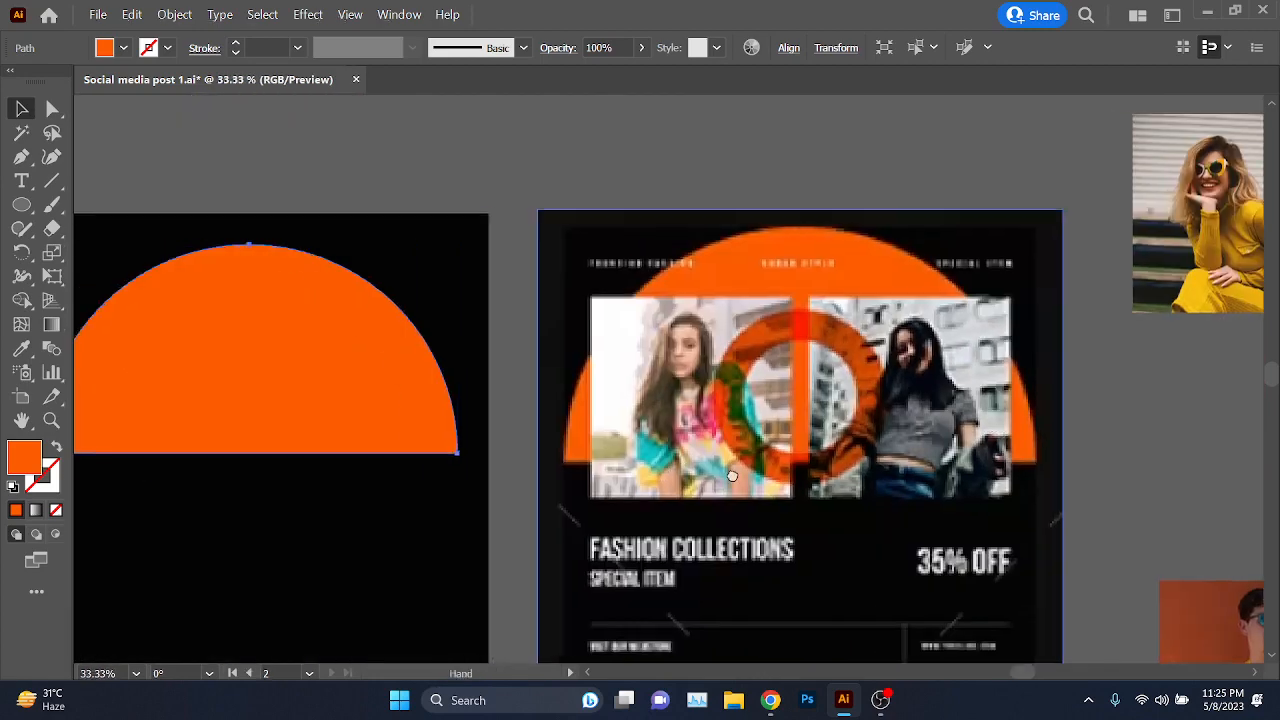
- Align the orange half circle with the artboard's top edge and enlarge it to span the artboard's full width
{"action": "left_click_drag", "start_coordinate": [286, 440], "coordinate": [617, 420]}
{"action": "left_click_drag", "start_coordinate": [570, 350], "coordinate": [507, 341]}
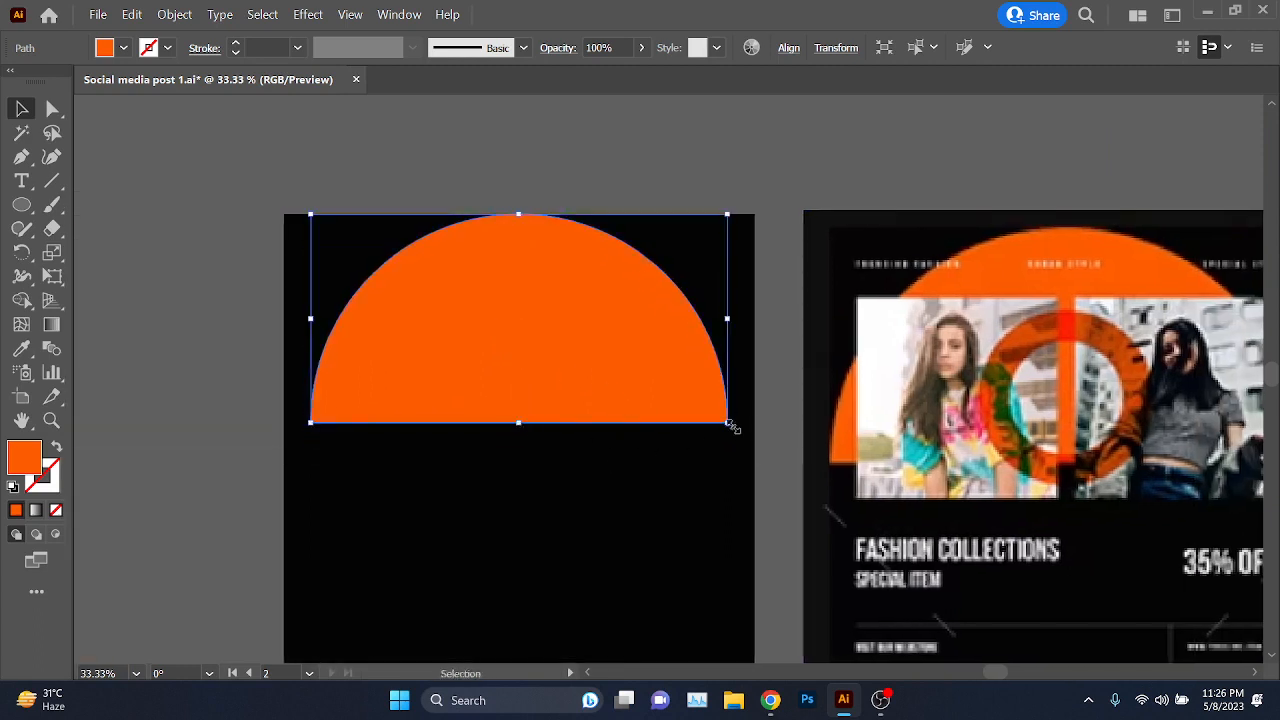
{"action": "left_click_drag", "start_coordinate": [731, 426], "coordinate": [756, 438]}
{"action": "left_click_drag", "start_coordinate": [303, 436], "coordinate": [286, 449]}
{"action": "scroll", "coordinate": [473, 548], "scroll_direction": "down", "scroll_amount": 2}
{"action": "left_click_drag", "start_coordinate": [571, 592], "coordinate": [580, 485]}
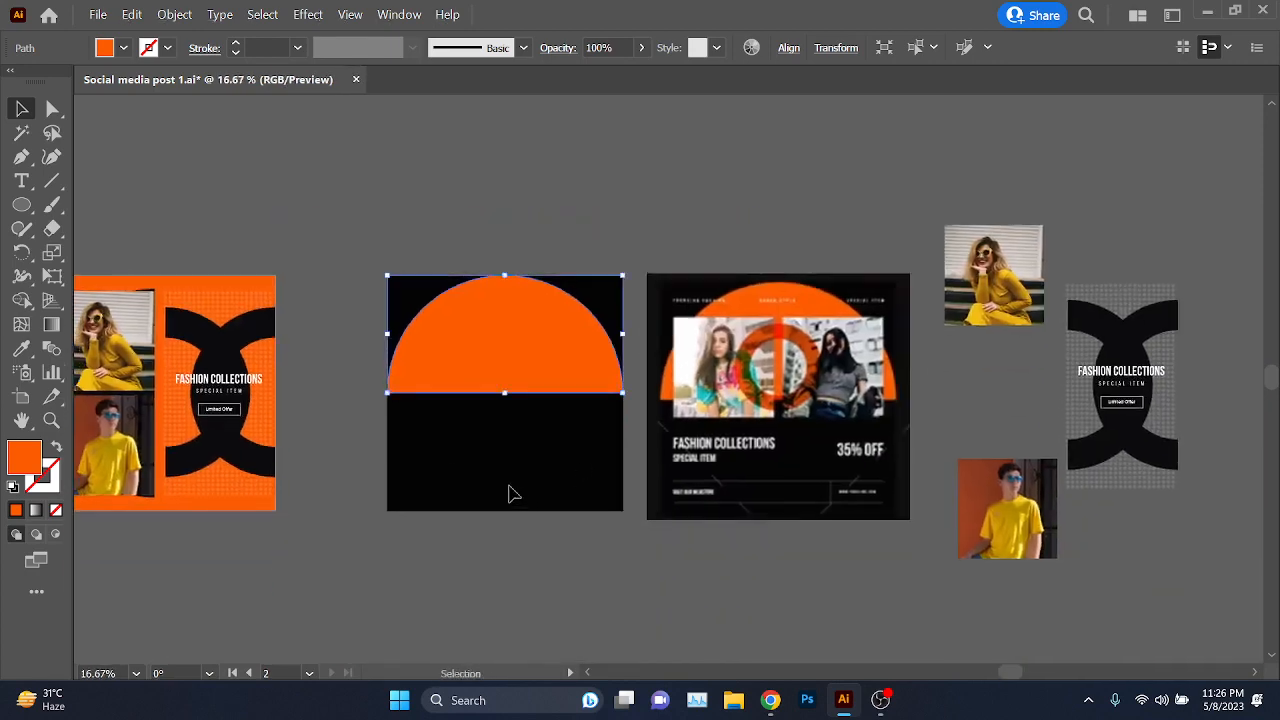
{"action": "scroll", "coordinate": [560, 408], "scroll_direction": "up", "scroll_amount": 1}
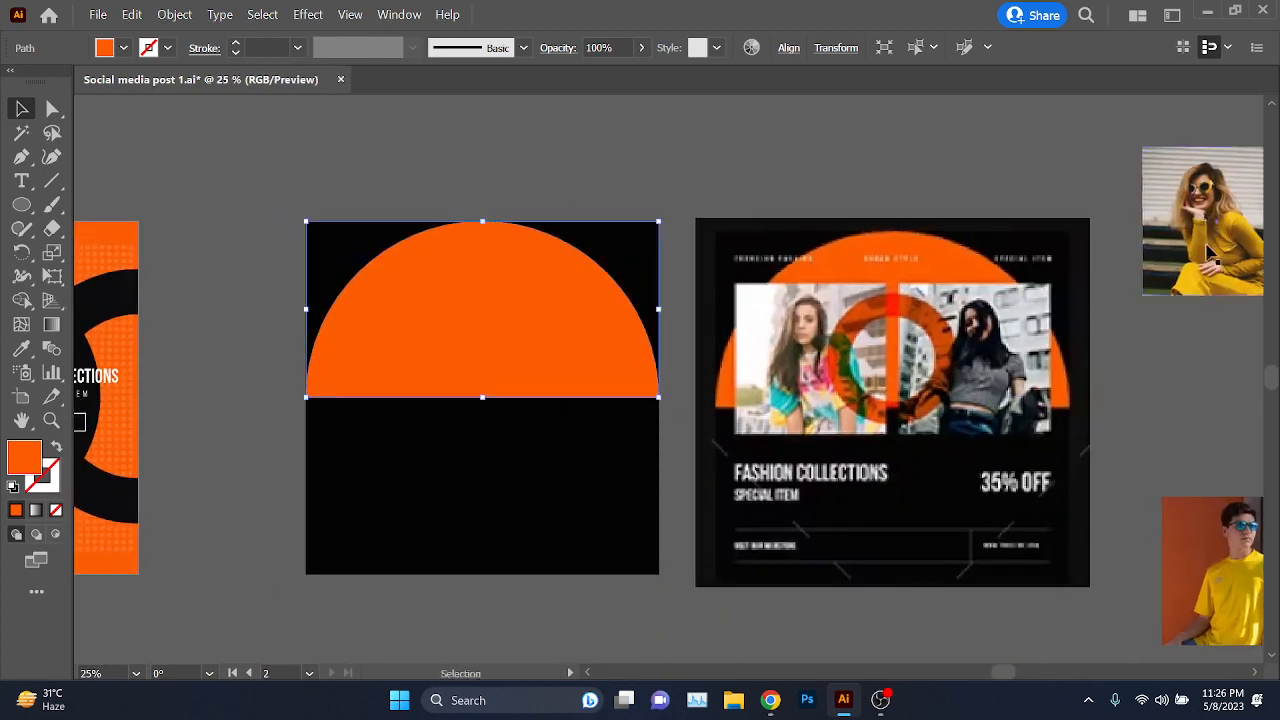
- Place the woman's and the man's photos side by side over the orange half circle, as in the reference
{"action": "left_click_drag", "start_coordinate": [1210, 245], "coordinate": [398, 362]}
{"action": "left_click_drag", "start_coordinate": [937, 495], "coordinate": [849, 506]}
{"action": "left_click_drag", "start_coordinate": [1102, 578], "coordinate": [473, 347]}
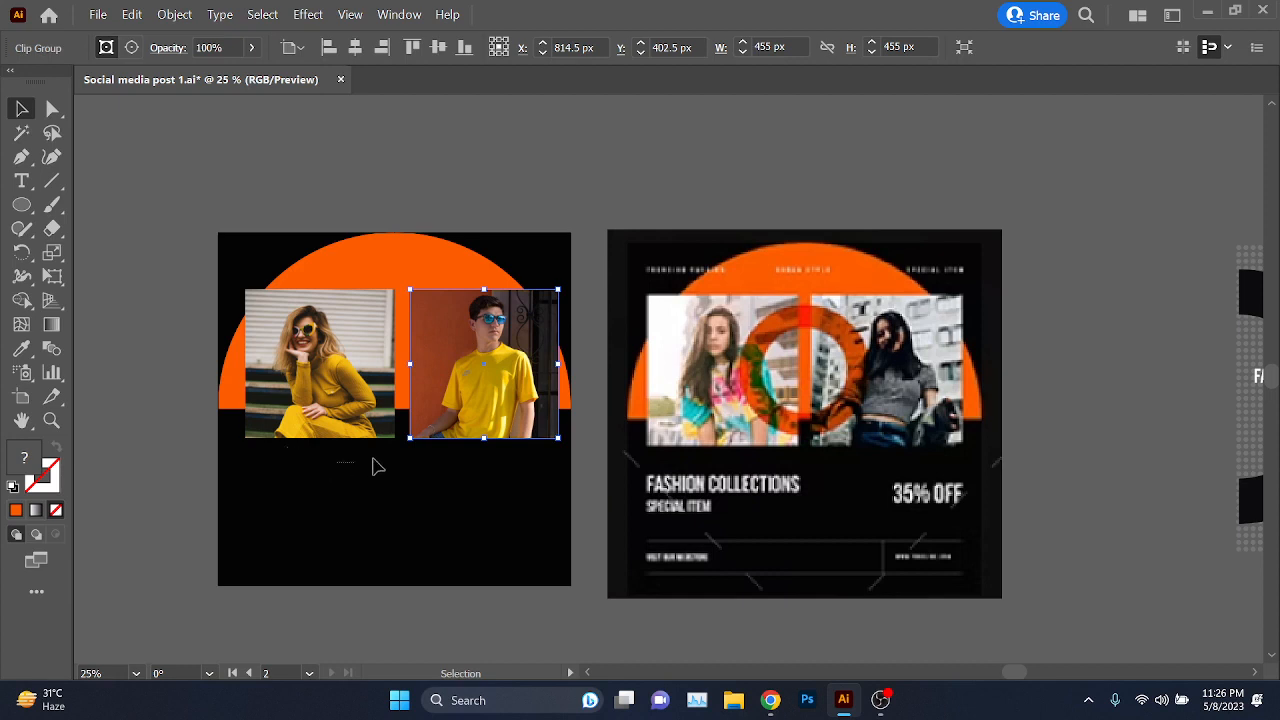
- Nudge both photos together left and up to about X 543 px and Y 399 px, centring them on the artboard
{"action": "left_click_drag", "start_coordinate": [373, 458], "coordinate": [448, 433]}
{"action": "key", "text": "shift+Left"}
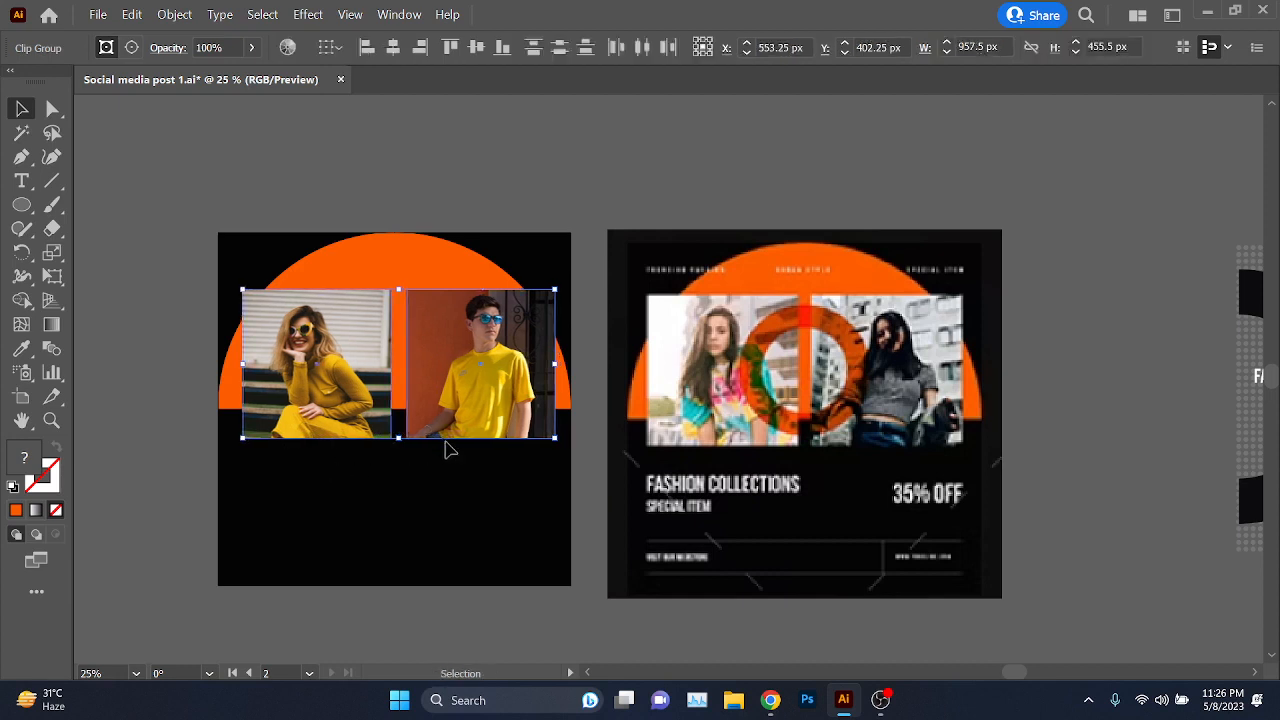
{"action": "key", "text": "Up"}
{"action": "key", "text": "shift+Left"}
{"action": "key", "text": "Left"}
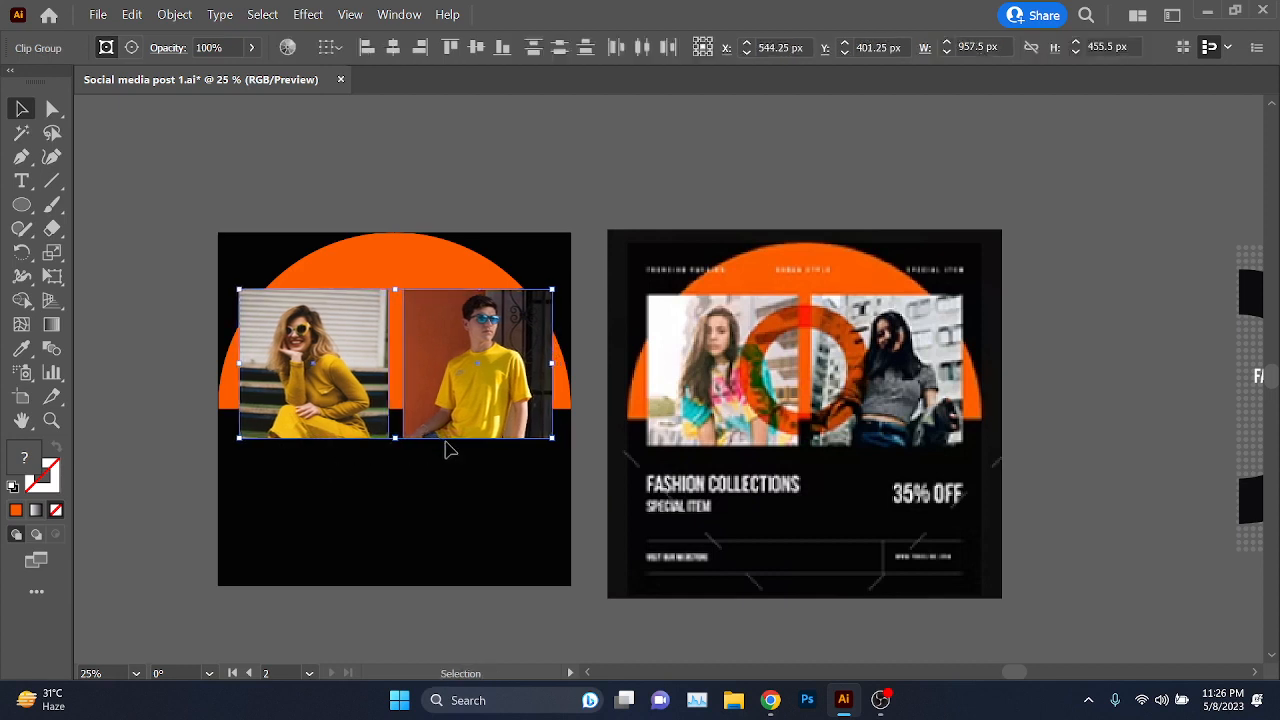
{"action": "key", "text": "shift+Up"}
{"action": "key", "text": "Up"}
{"action": "key", "text": "Up"}
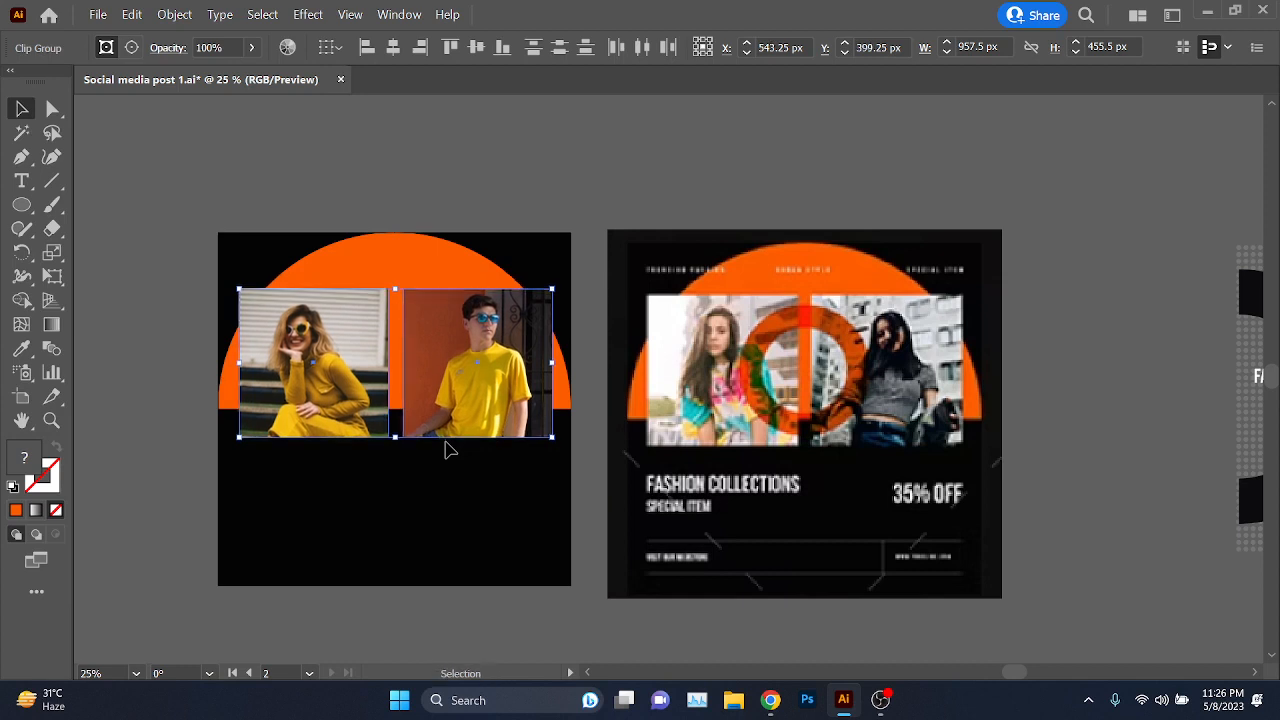
{"action": "left_click_drag", "start_coordinate": [400, 558], "coordinate": [434, 503]}
{"action": "left_click", "coordinate": [357, 480]}
- Move the FASHION COLLECTIONS heading from the set-aside artwork to below the woman's photo, aligned with its left edge
{"action": "scroll", "coordinate": [363, 483], "scroll_direction": "up", "scroll_amount": 2}
{"action": "scroll", "coordinate": [363, 490], "scroll_direction": "down", "scroll_amount": 2}
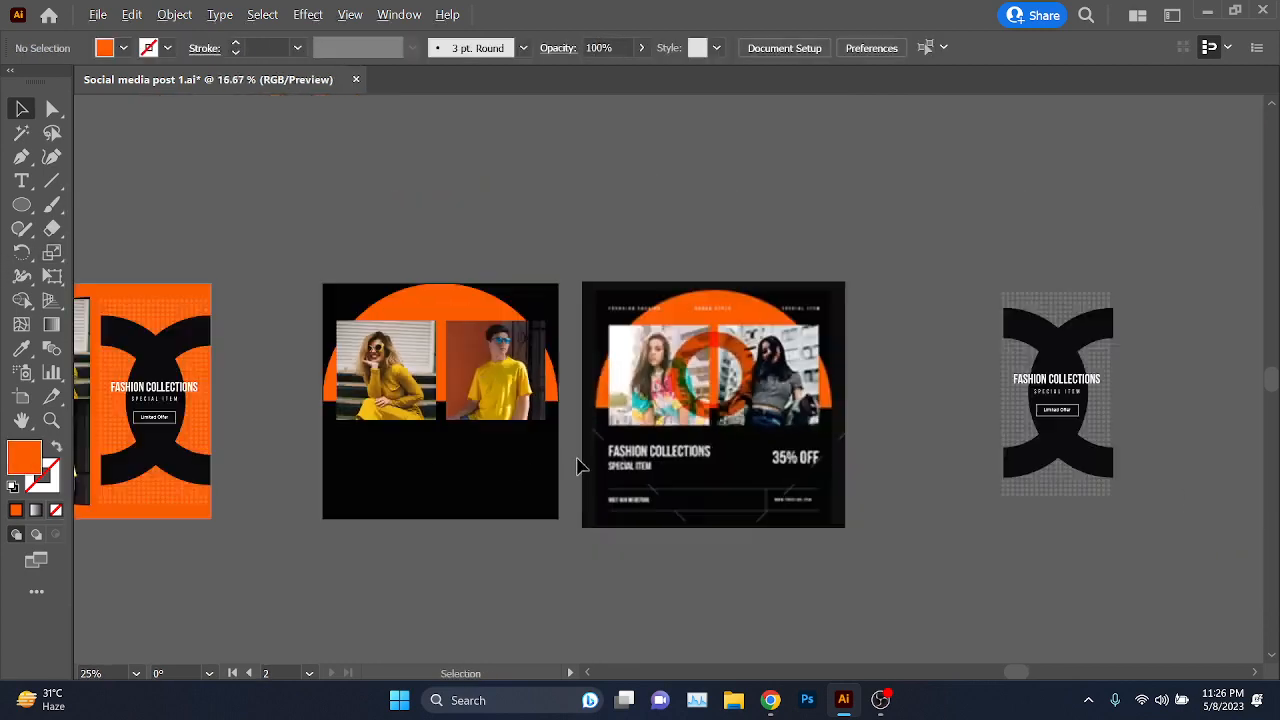
{"action": "left_click_drag", "start_coordinate": [1062, 388], "coordinate": [400, 477]}
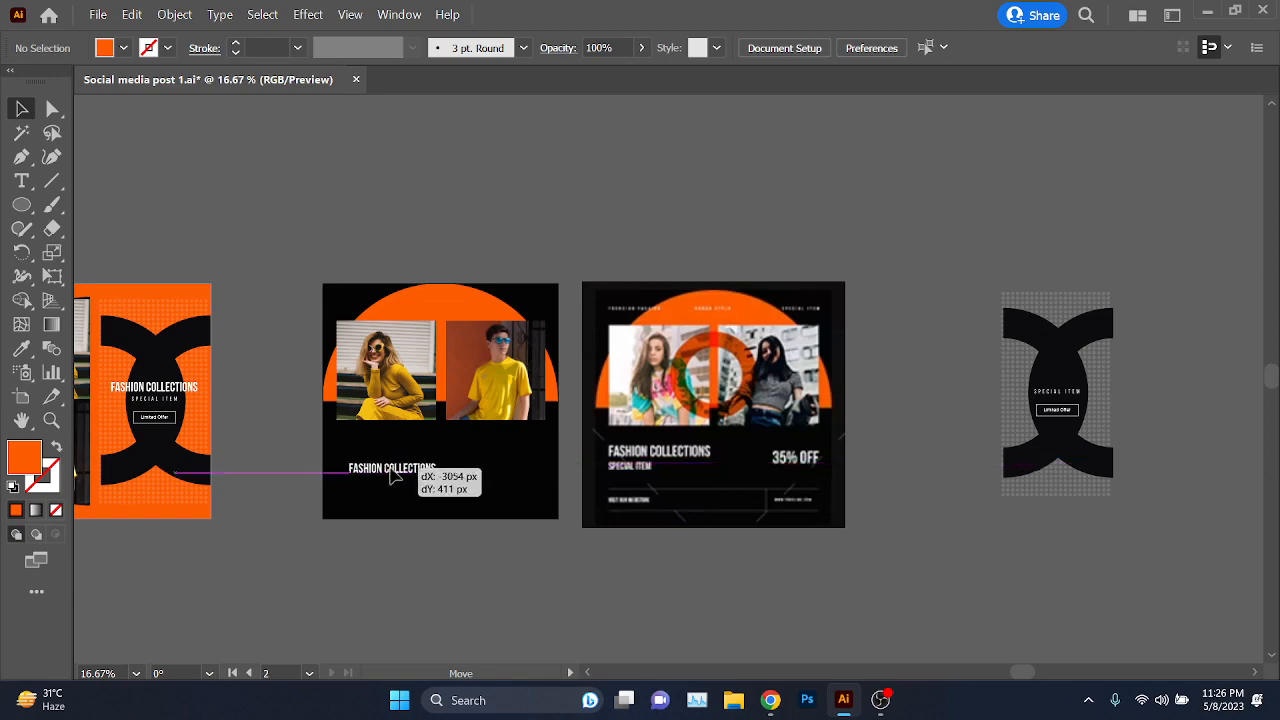
{"action": "scroll", "coordinate": [722, 555], "scroll_direction": "up", "scroll_amount": 1}
{"action": "scroll", "coordinate": [399, 505], "scroll_direction": "up", "scroll_amount": 3}
{"action": "left_click_drag", "start_coordinate": [374, 532], "coordinate": [400, 505]}
{"action": "left_click_drag", "start_coordinate": [400, 505], "coordinate": [352, 449]}
{"action": "scroll", "coordinate": [363, 500], "scroll_direction": "down", "scroll_amount": 1}
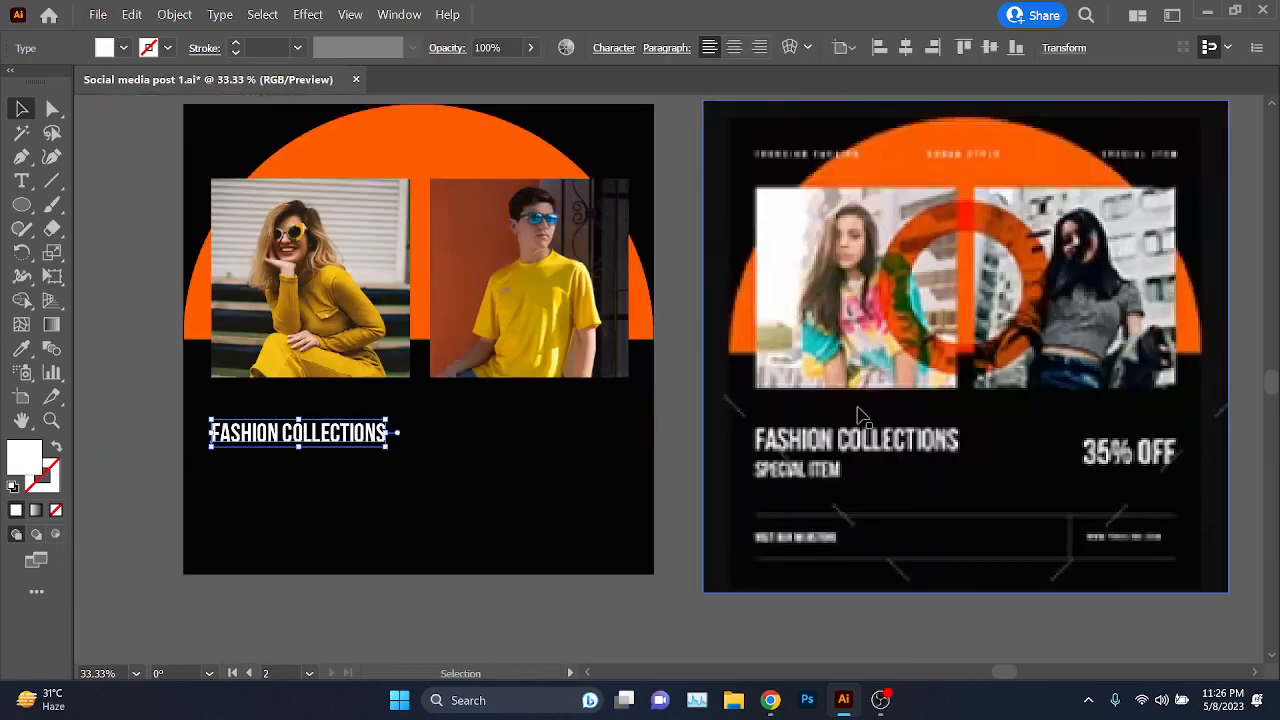
- Set the FASHION COLLECTIONS heading's font size to 75 pt and realign it with the woman's photo
{"action": "left_click", "coordinate": [389, 466]}
{"action": "key", "text": "ctrl+t"}
{"action": "left_click", "coordinate": [249, 458]}
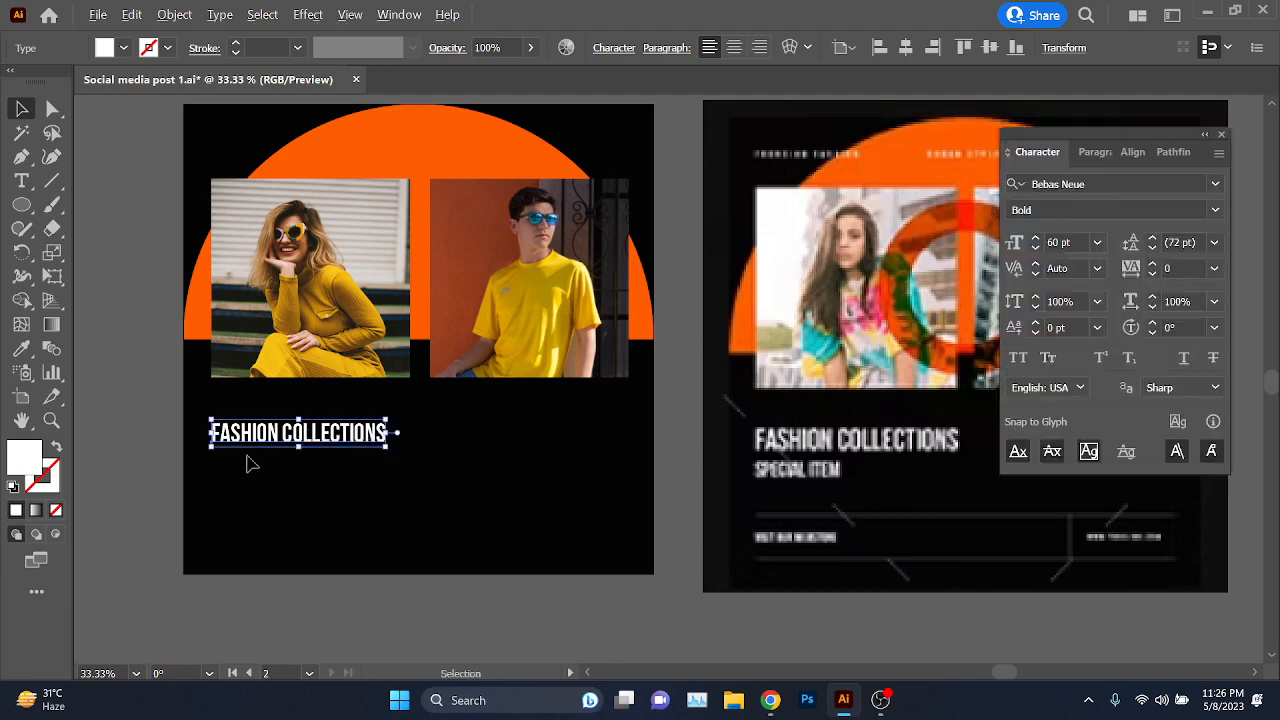
{"action": "scroll", "coordinate": [249, 460], "scroll_direction": "up", "scroll_amount": 1}
{"action": "left_click", "coordinate": [1073, 243]}
{"action": "scroll", "coordinate": [1073, 243], "scroll_direction": "up", "scroll_amount": 14}
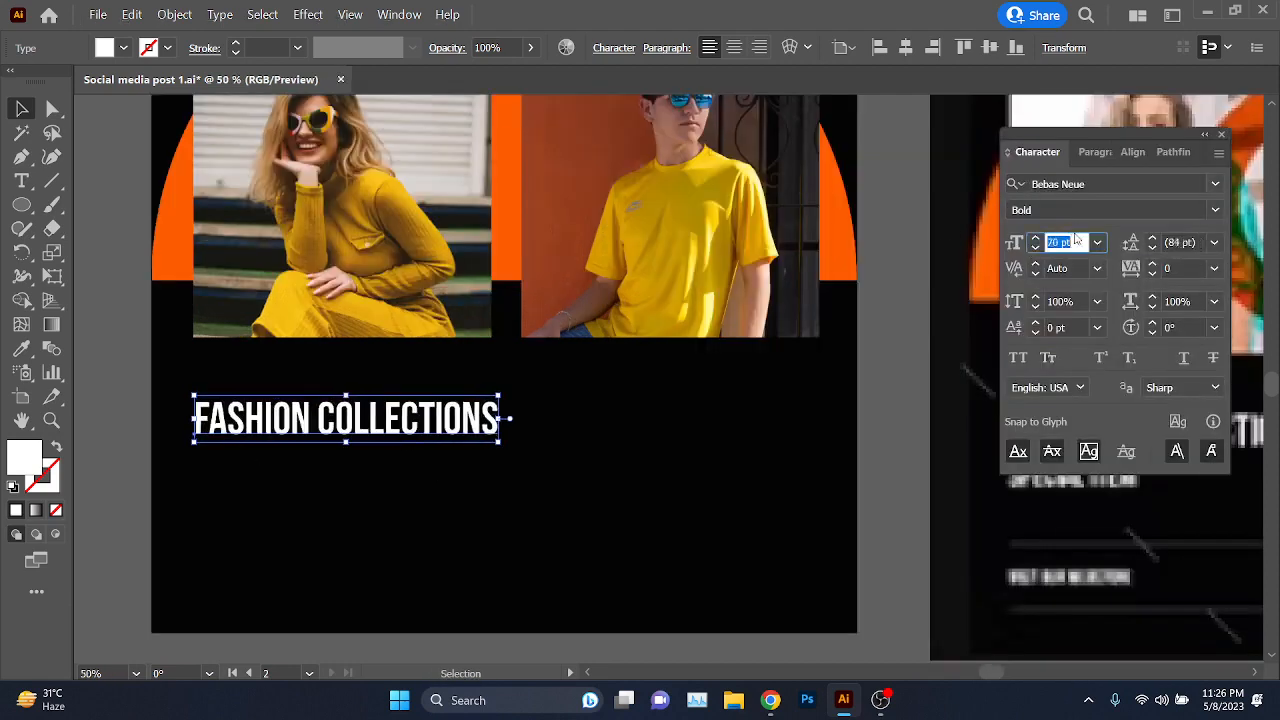
{"action": "scroll", "coordinate": [1076, 242], "scroll_direction": "up", "scroll_amount": 1}
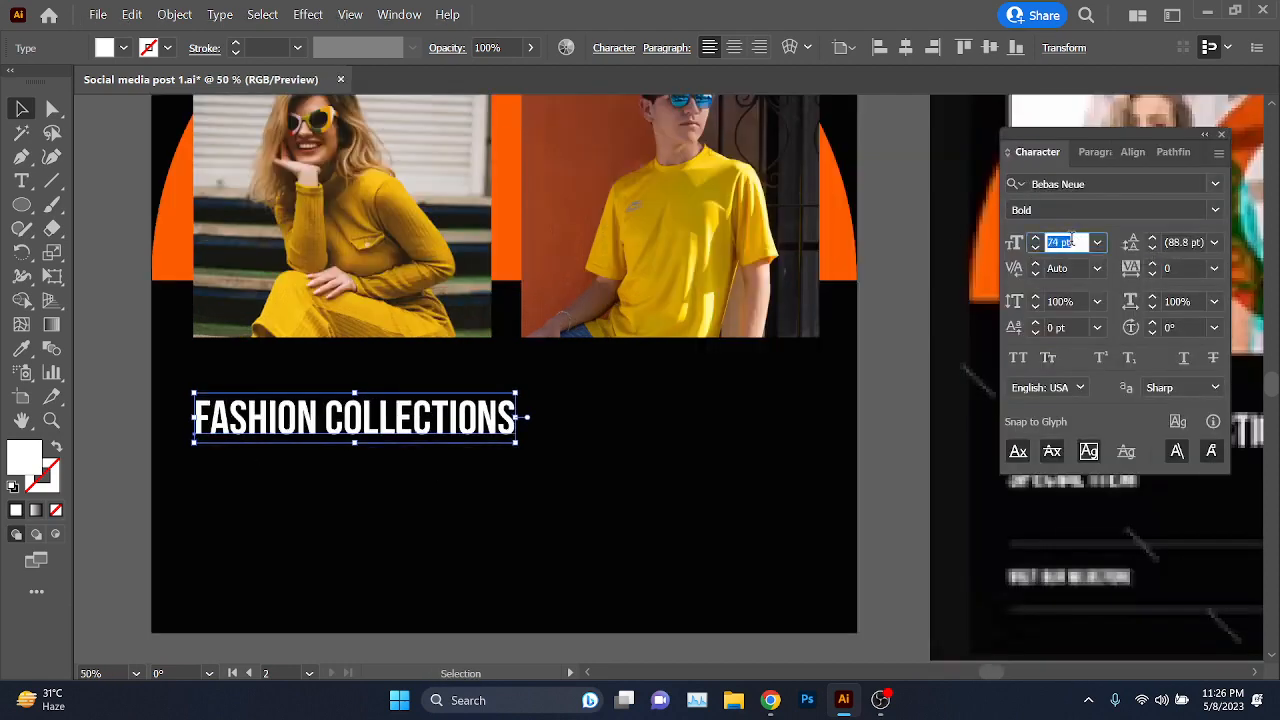
{"action": "left_click_drag", "start_coordinate": [330, 418], "coordinate": [326, 421]}
{"action": "left_click", "coordinate": [514, 529]}
{"action": "scroll", "coordinate": [600, 517], "scroll_direction": "down", "scroll_amount": 1}
{"action": "left_click_drag", "start_coordinate": [600, 517], "coordinate": [260, 457]}
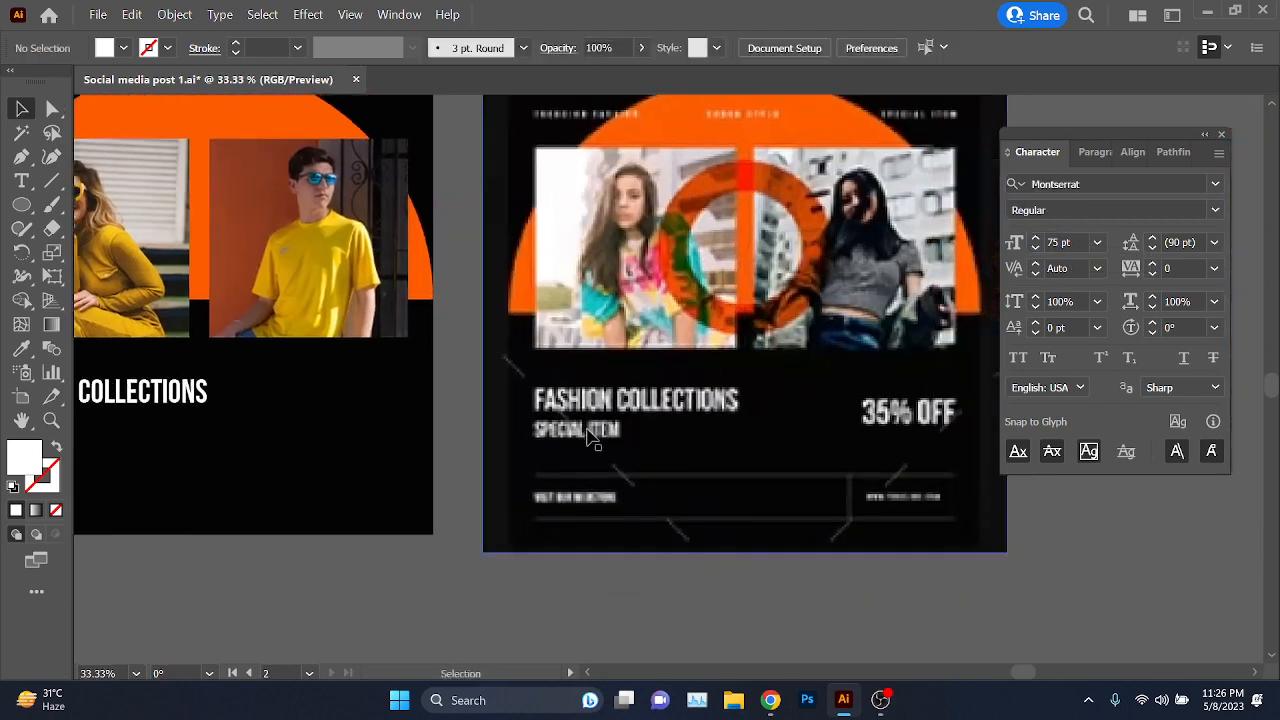
- Move the SPECIAL ITEM text from the set-aside artwork to below the FASHION COLLECTIONS heading, aligned with its left edge
{"action": "scroll", "coordinate": [601, 568], "scroll_direction": "down", "scroll_amount": 2}
{"action": "left_click_drag", "start_coordinate": [601, 568], "coordinate": [398, 564]}
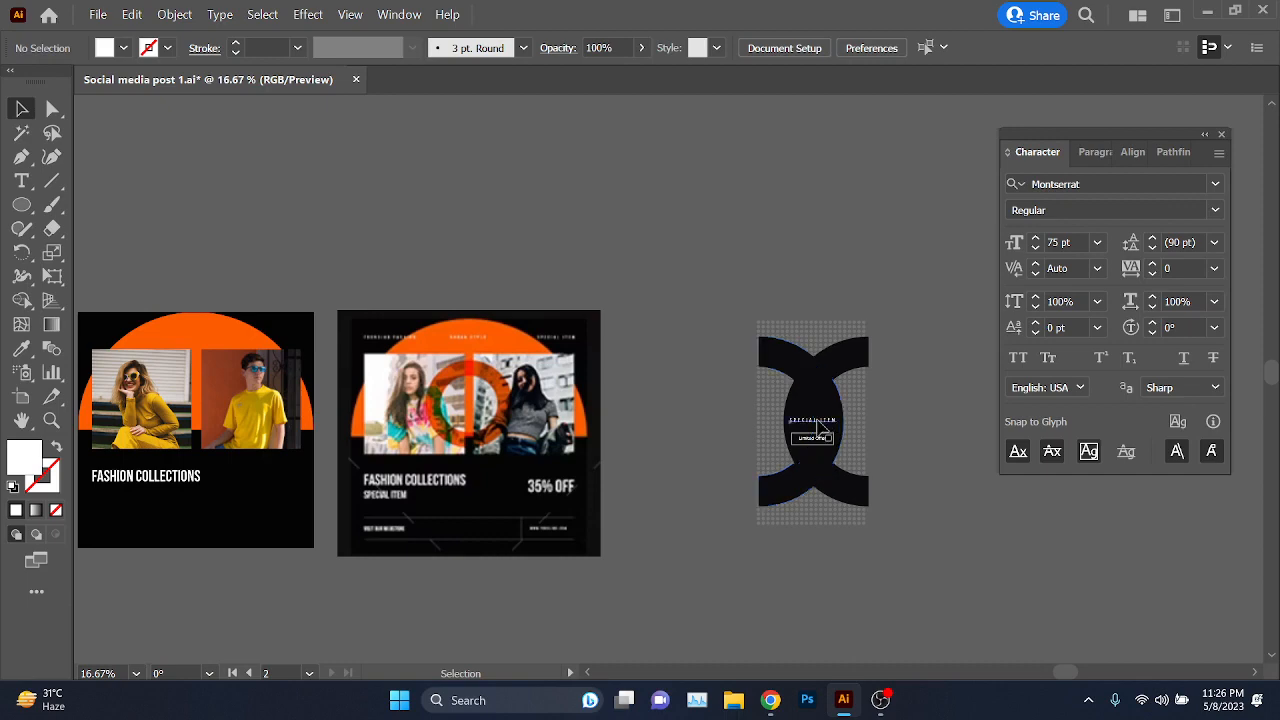
{"action": "left_click_drag", "start_coordinate": [823, 427], "coordinate": [94, 523]}
{"action": "scroll", "coordinate": [94, 523], "scroll_direction": "up", "scroll_amount": 8}
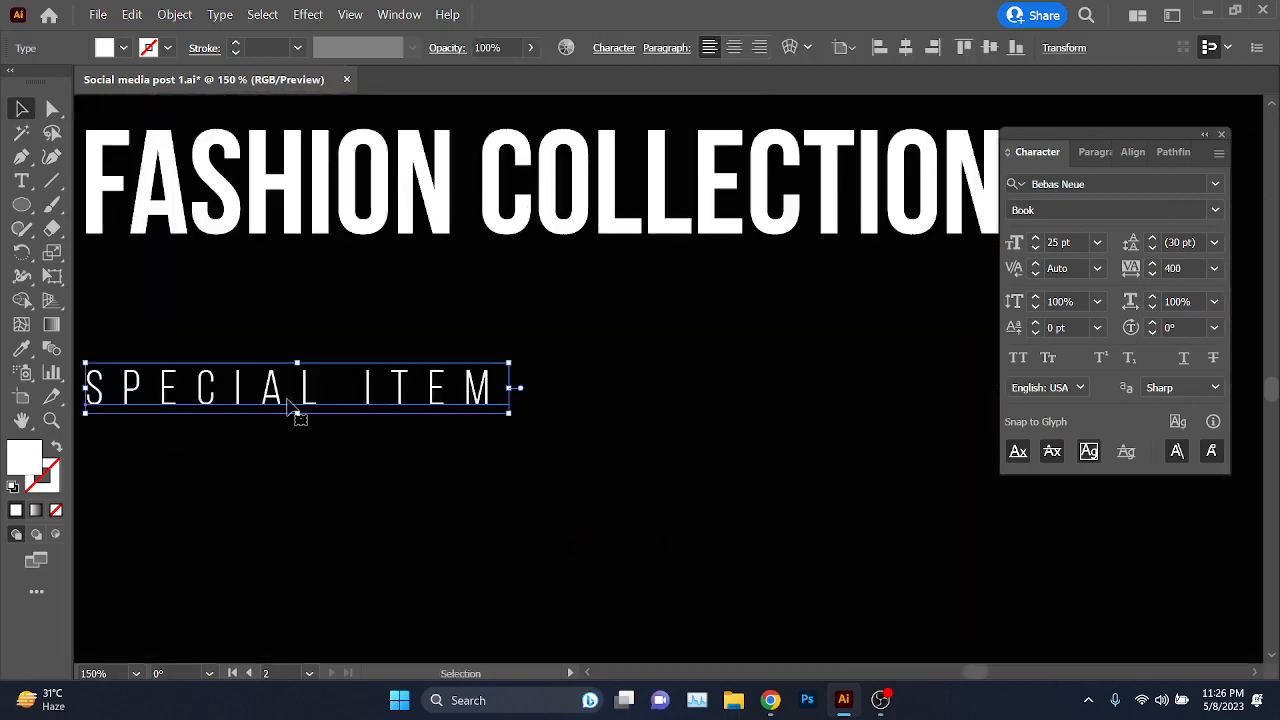
{"action": "left_click_drag", "start_coordinate": [290, 405], "coordinate": [287, 335]}
- Set the SPECIAL ITEM text's tracking to 0 to match the tight lettering in the reference
{"action": "scroll", "coordinate": [287, 335], "scroll_direction": "down", "scroll_amount": 4}
{"action": "left_click_drag", "start_coordinate": [491, 402], "coordinate": [289, 470]}
{"action": "scroll", "coordinate": [629, 411], "scroll_direction": "up", "scroll_amount": 4}
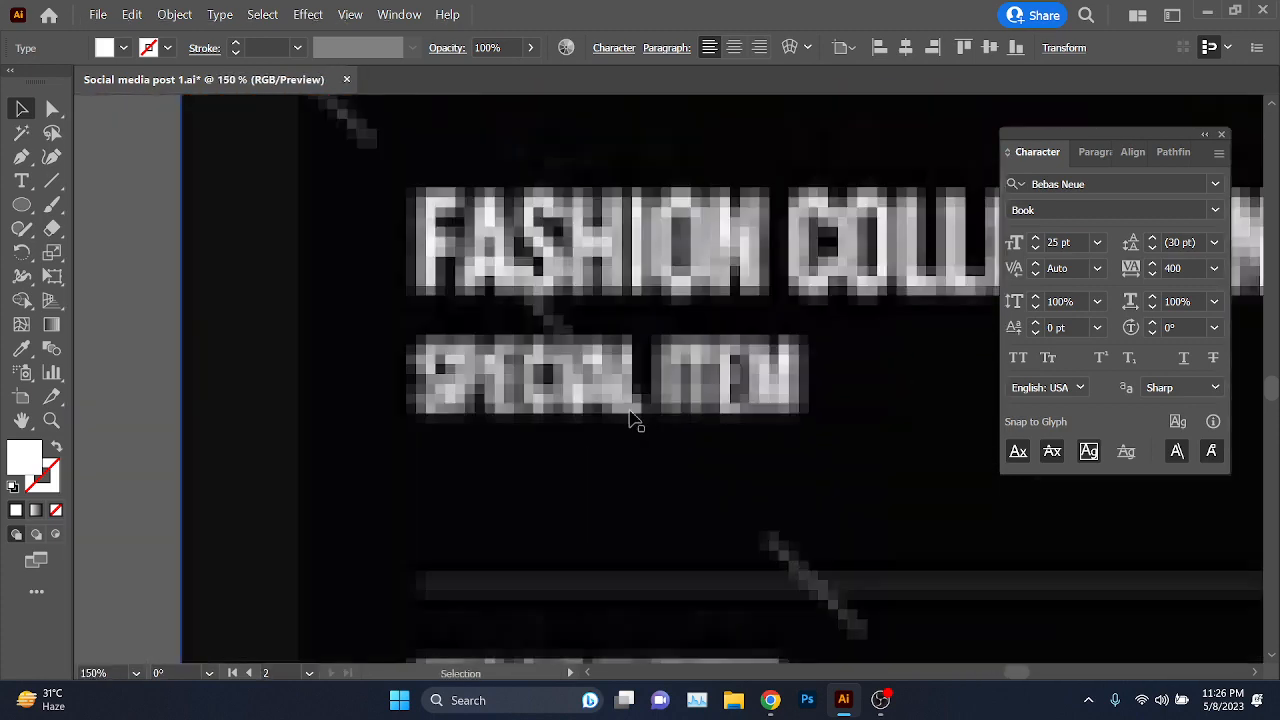
{"action": "scroll", "coordinate": [645, 402], "scroll_direction": "down", "scroll_amount": 4}
{"action": "scroll", "coordinate": [354, 388], "scroll_direction": "up", "scroll_amount": 3}
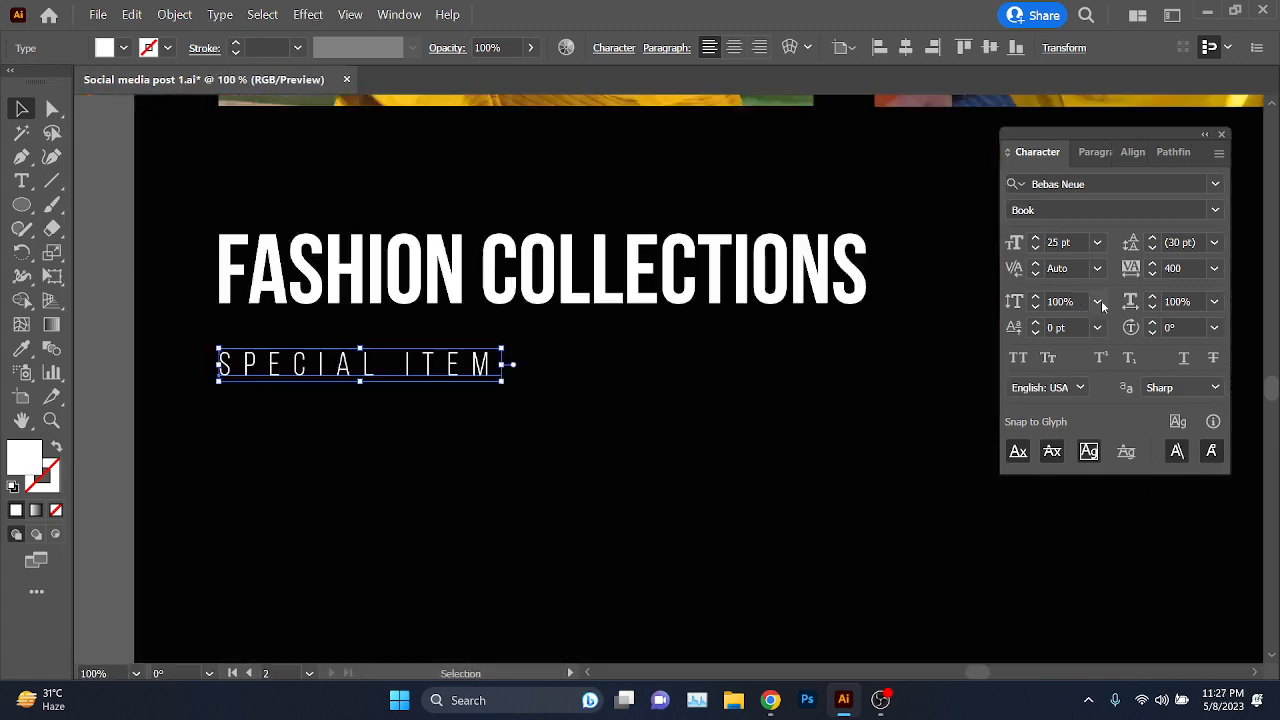
{"action": "left_click", "coordinate": [1213, 268]}
{"action": "left_click", "coordinate": [1238, 428]}
{"action": "scroll", "coordinate": [460, 486], "scroll_direction": "down", "scroll_amount": 1}
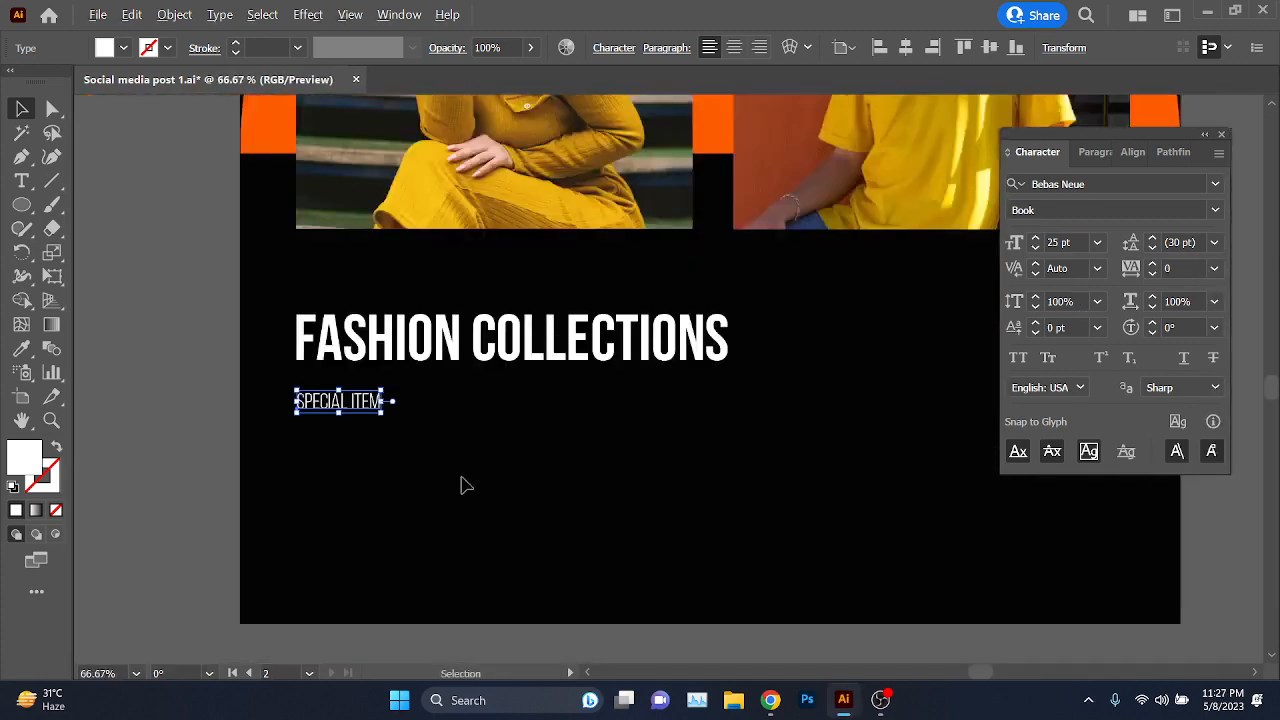
- Change the SPECIAL ITEM text's Bebas Neue font style to Bold, following the reference
{"action": "scroll", "coordinate": [337, 430], "scroll_direction": "right", "scroll_amount": 5}
{"action": "scroll", "coordinate": [470, 347], "scroll_direction": "right", "scroll_amount": 3}
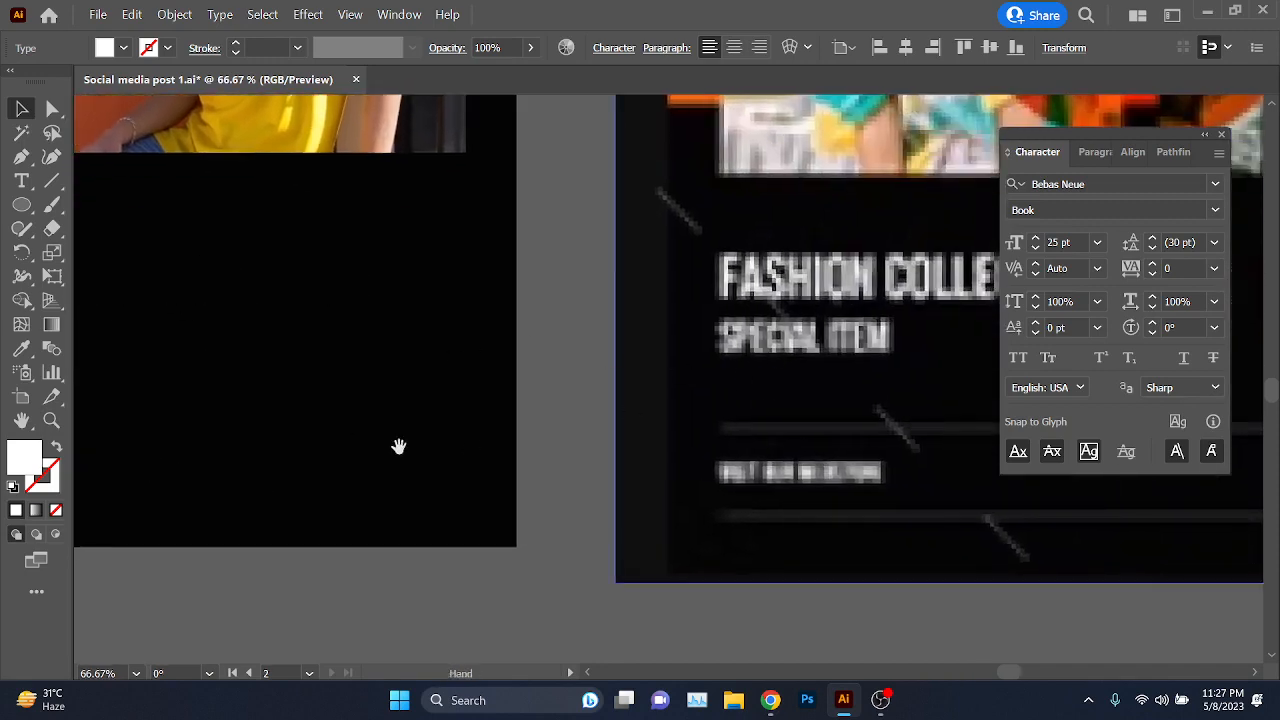
{"action": "left_click_drag", "start_coordinate": [398, 446], "coordinate": [916, 454]}
{"action": "scroll", "coordinate": [314, 366], "scroll_direction": "up", "scroll_amount": 2}
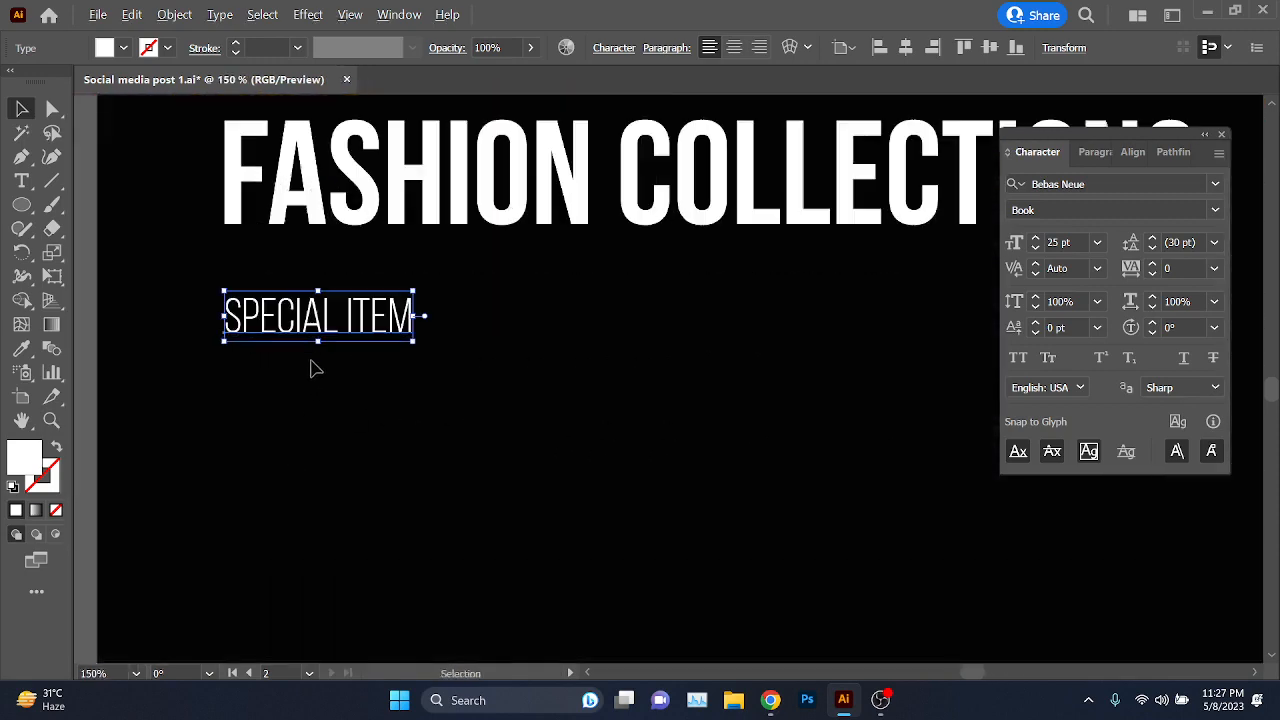
{"action": "left_click", "coordinate": [1215, 210]}
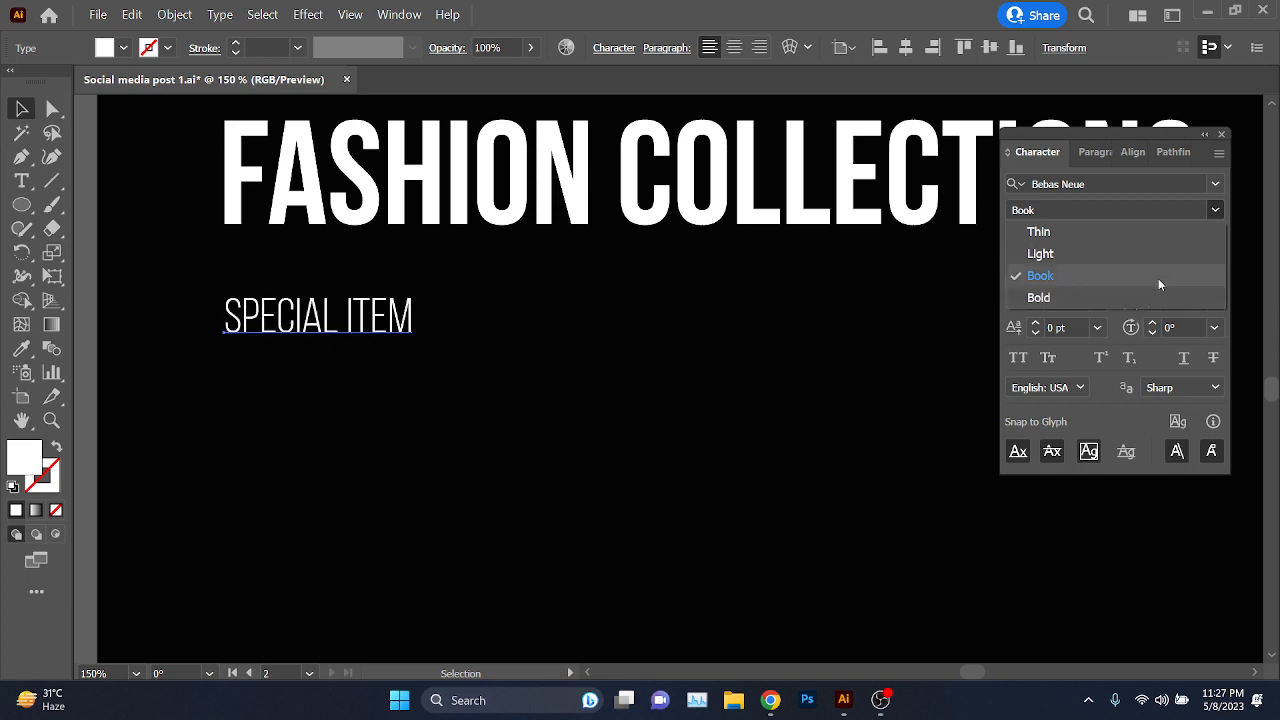
{"action": "left_click", "coordinate": [1142, 298]}
- Set the SPECIAL ITEM text's font size to 40 pt and move it closer beneath the heading
{"action": "left_click", "coordinate": [1058, 243]}
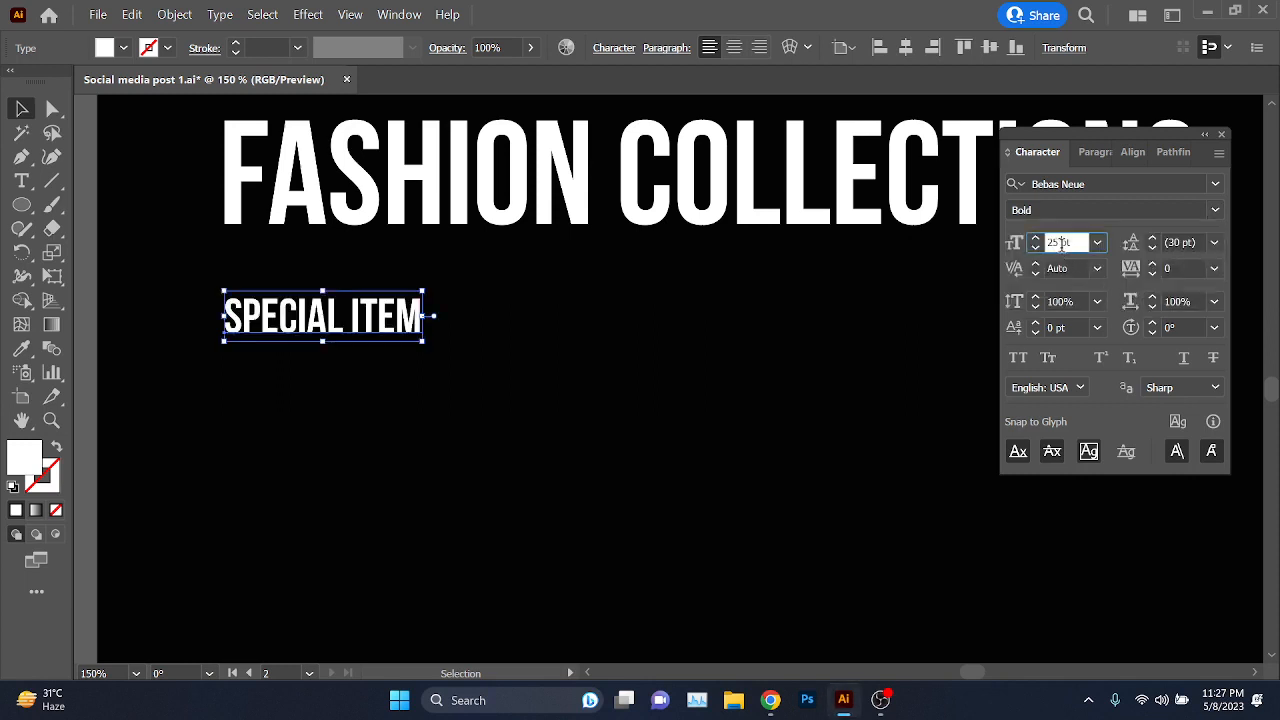
{"action": "scroll", "coordinate": [1058, 243], "scroll_direction": "up", "scroll_amount": 8}
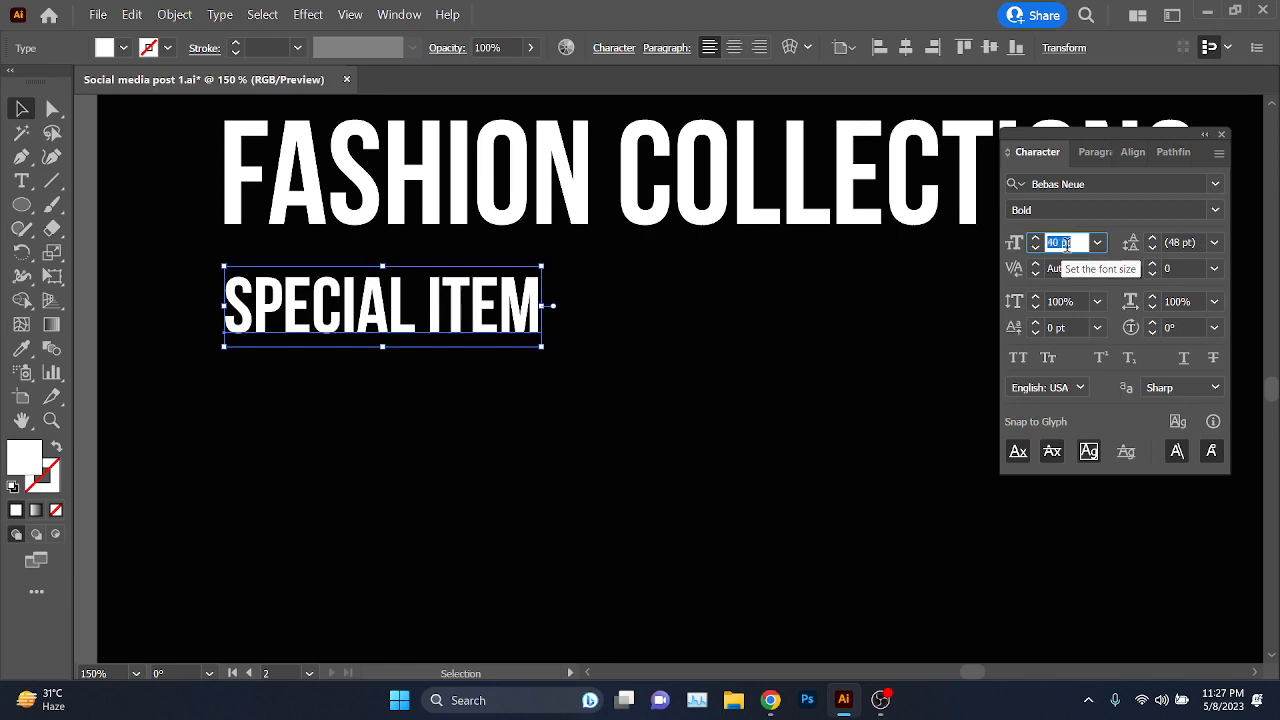
{"action": "left_click", "coordinate": [520, 380]}
{"action": "left_click_drag", "start_coordinate": [491, 342], "coordinate": [491, 330]}
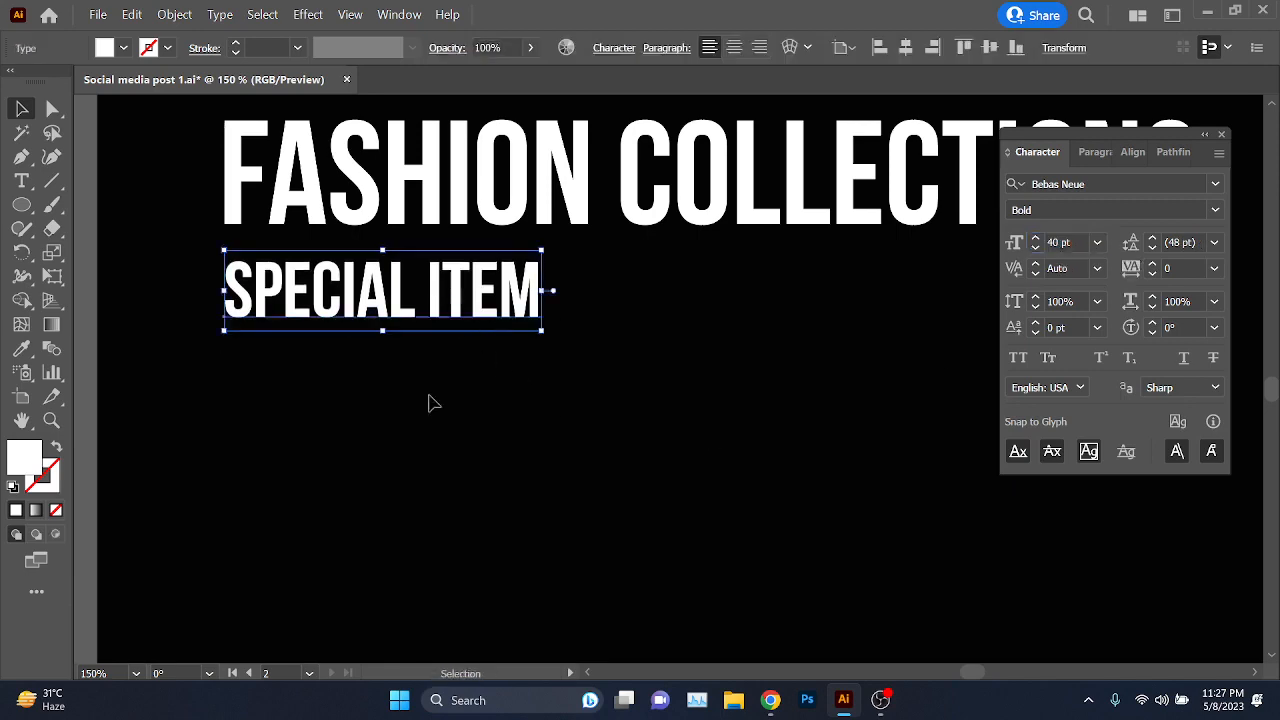
{"action": "left_click_drag", "start_coordinate": [600, 451], "coordinate": [399, 467]}
{"action": "scroll", "coordinate": [383, 457], "scroll_direction": "down", "scroll_amount": 3}
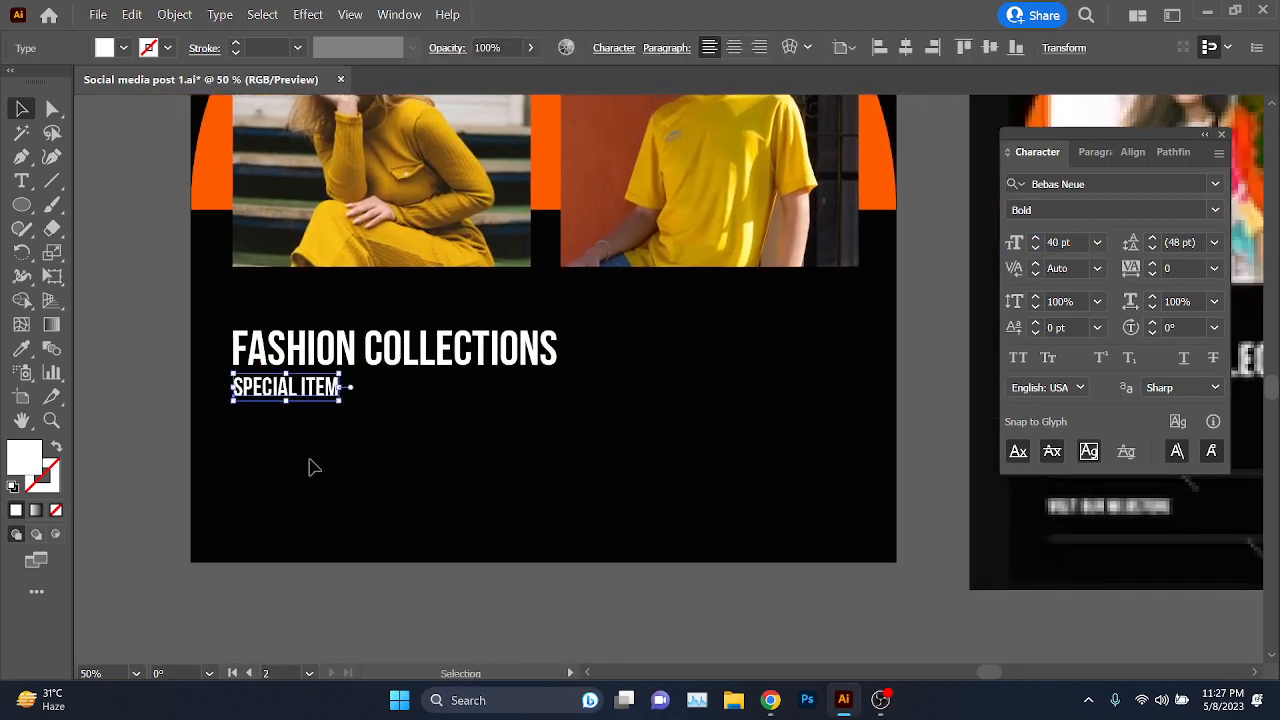
- Shift the SPECIAL ITEM text slightly down and set its font size to 45 pt
{"action": "left_click", "coordinate": [309, 468]}
{"action": "scroll", "coordinate": [232, 409], "scroll_direction": "up", "scroll_amount": 4}
{"action": "left_click_drag", "start_coordinate": [407, 338], "coordinate": [407, 354]}
{"action": "left_click", "coordinate": [1080, 241]}
{"action": "scroll", "coordinate": [1080, 241], "scroll_direction": "up", "scroll_amount": 5}
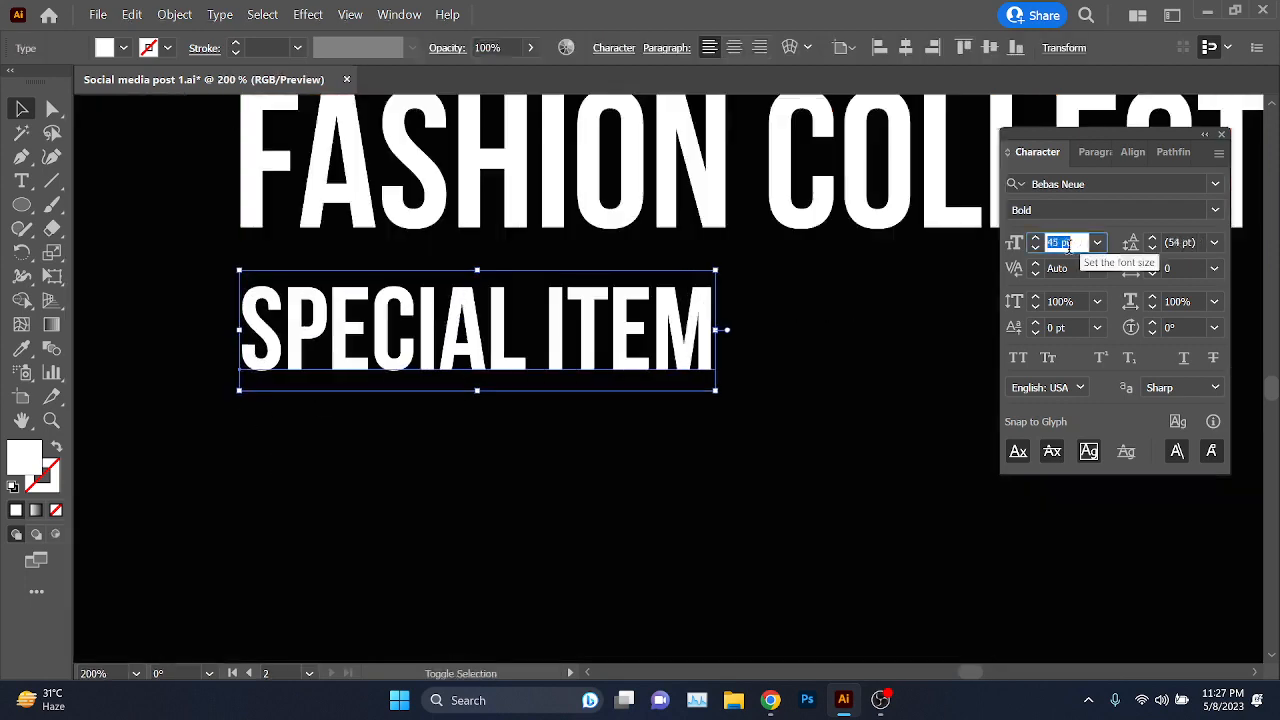
{"action": "left_click", "coordinate": [560, 449]}
- Compare the heading and SPECIAL ITEM text's size and spacing with the reference image
{"action": "key", "text": "ctrl+minus"}
{"action": "key", "text": "ctrl+minus"}
{"action": "left_click_drag", "start_coordinate": [598, 420], "coordinate": [410, 485]}
{"action": "scroll", "coordinate": [410, 477], "scroll_direction": "down", "scroll_amount": 3}
{"action": "left_click_drag", "start_coordinate": [512, 526], "coordinate": [344, 476]}
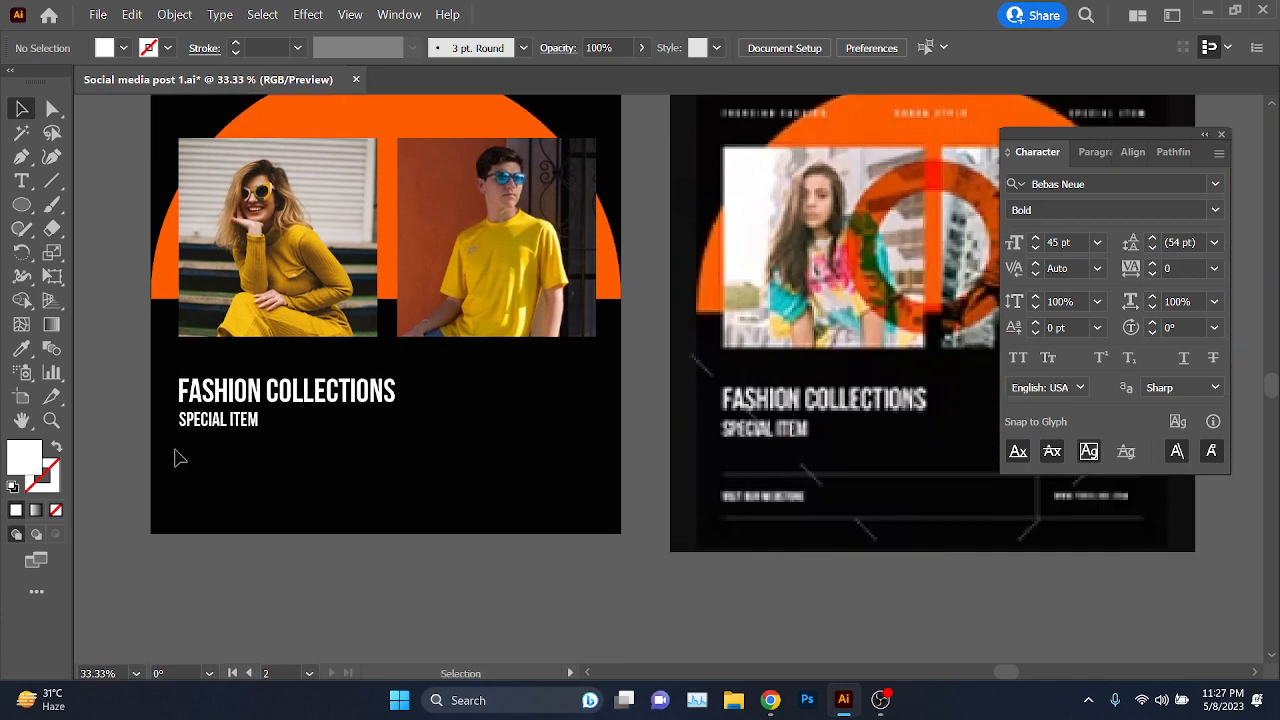
{"action": "scroll", "coordinate": [172, 456], "scroll_direction": "up", "scroll_amount": 3}
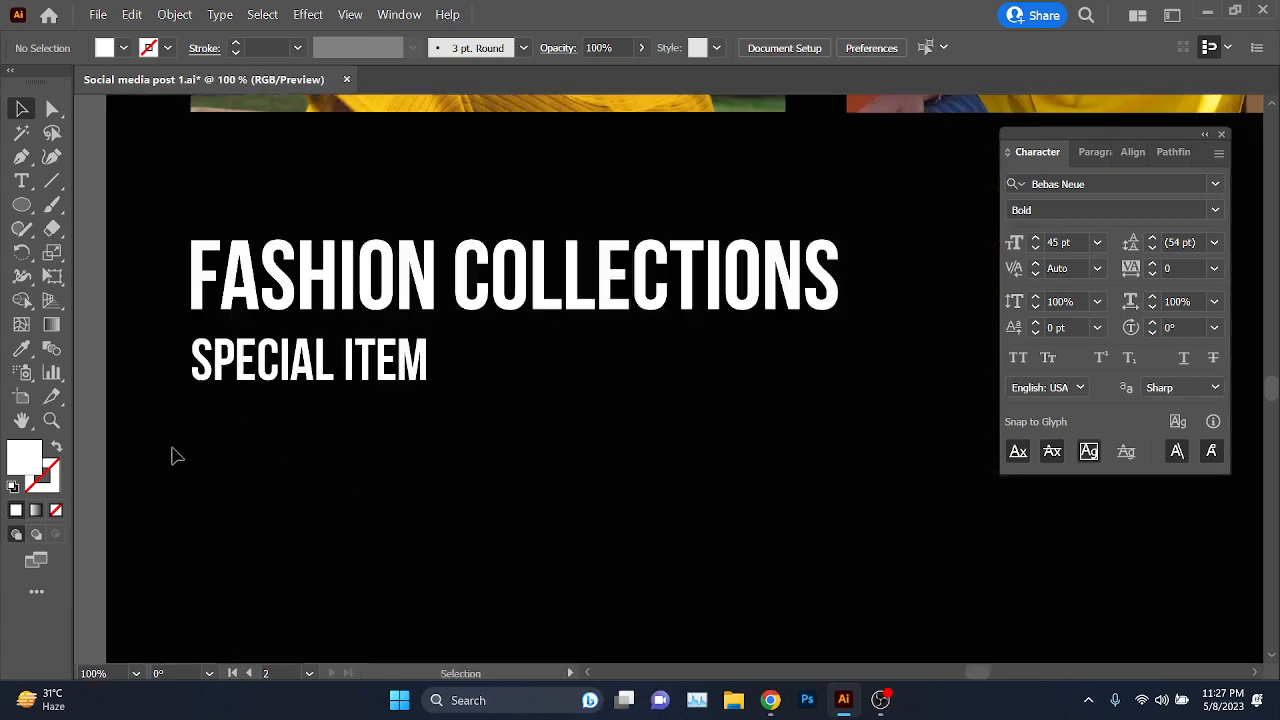
{"action": "scroll", "coordinate": [172, 456], "scroll_direction": "down", "scroll_amount": 1}
{"action": "left_click_drag", "start_coordinate": [330, 467], "coordinate": [334, 480]}
{"action": "scroll", "coordinate": [334, 483], "scroll_direction": "down", "scroll_amount": 2}
{"action": "left_click_drag", "start_coordinate": [440, 505], "coordinate": [298, 441]}
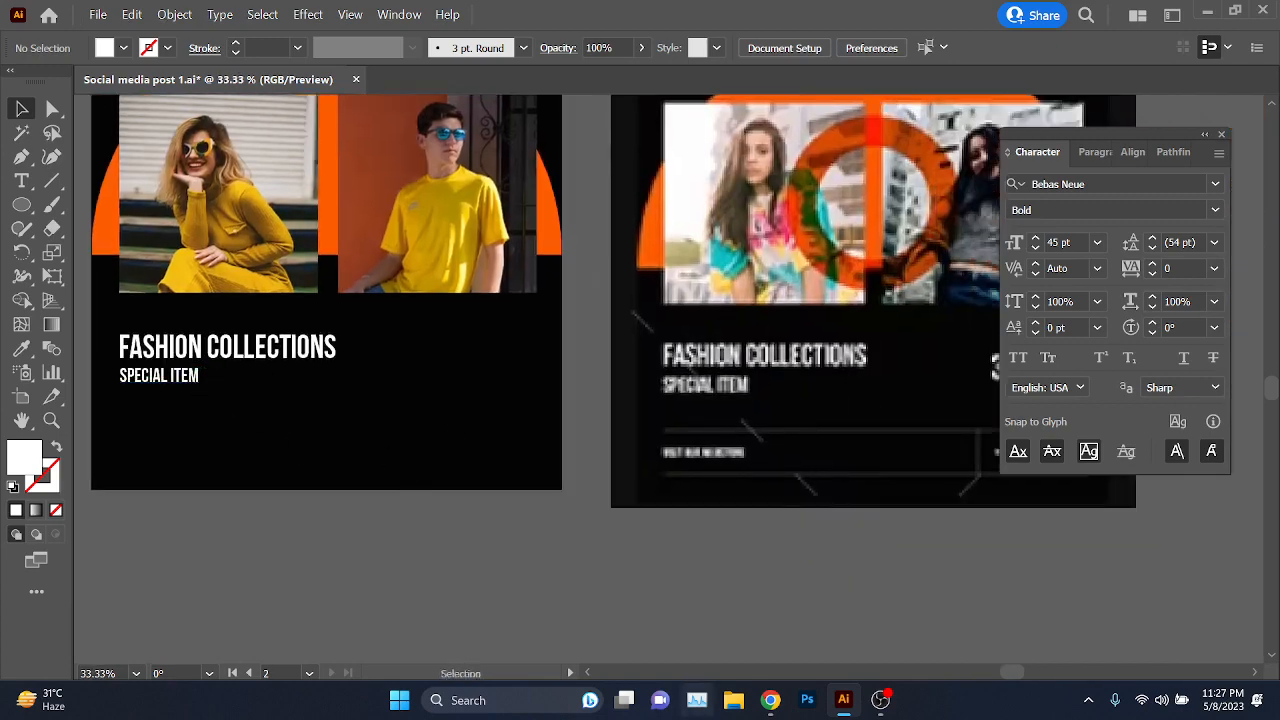
- Switch to Chrome to check the Google Meet call messages, and return to Illustrator
{"action": "mouse_move", "coordinate": [770, 700]}
{"action": "left_click", "coordinate": [683, 622]}
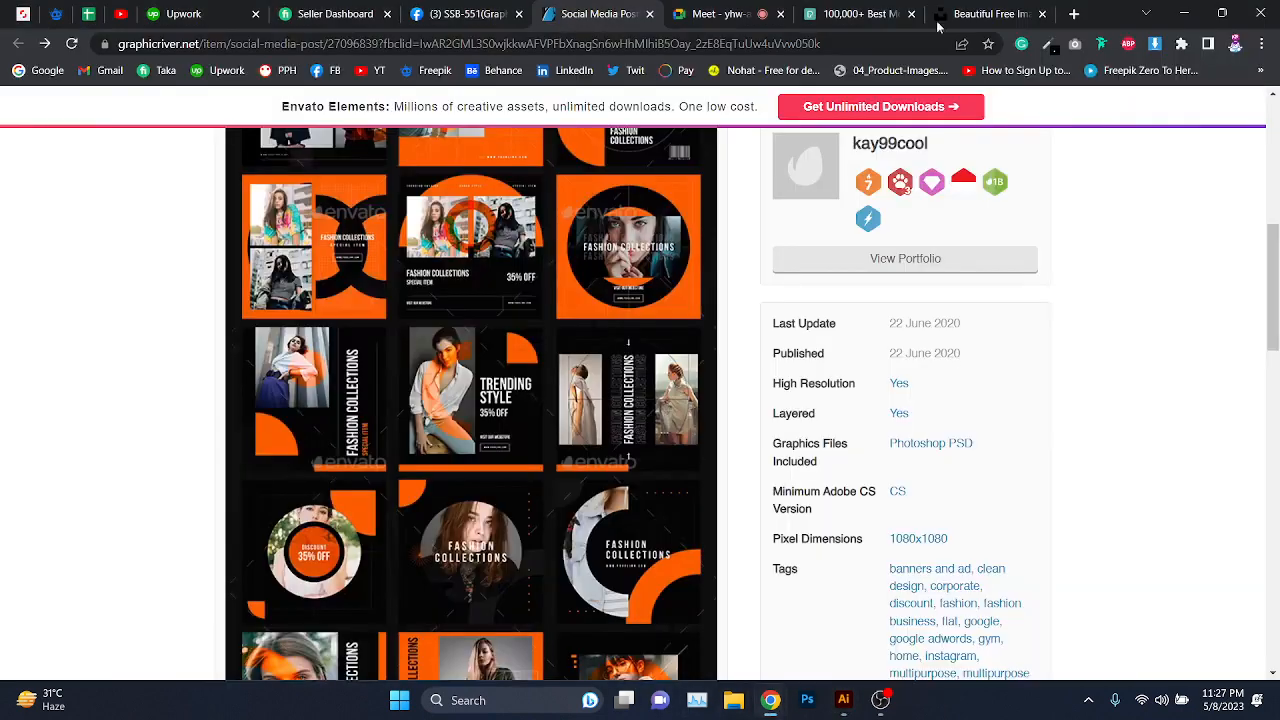
{"action": "left_click", "coordinate": [718, 14]}
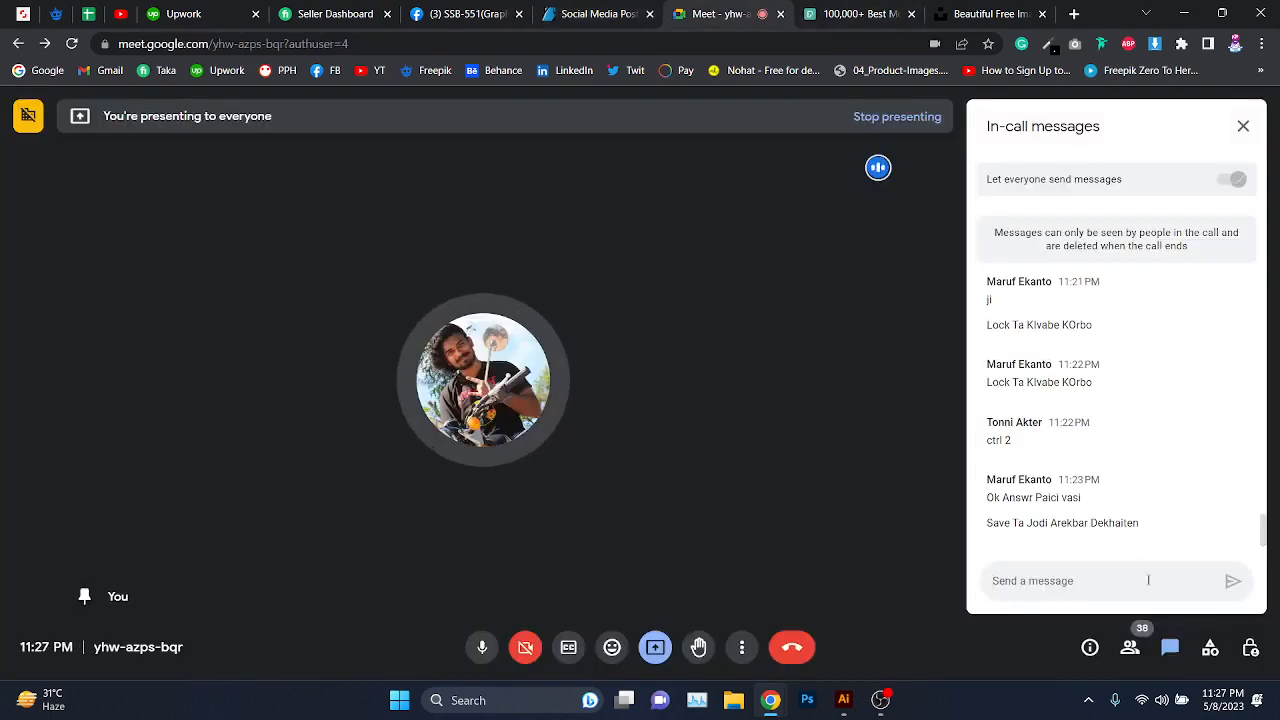
{"action": "left_click", "coordinate": [1183, 12]}
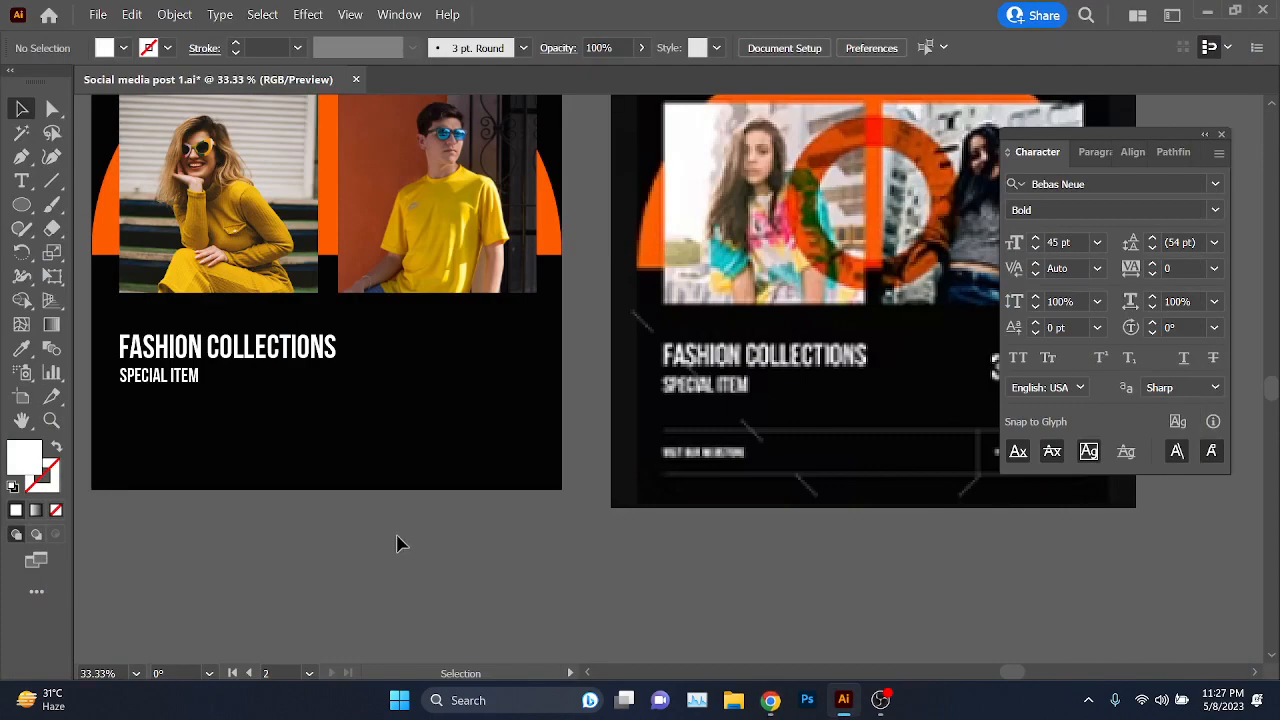
- Examine the reference's lower section for the discount text and footer layout, comparing it with the new post
{"action": "scroll", "coordinate": [437, 508], "scroll_direction": "down", "scroll_amount": 2}
{"action": "left_click_drag", "start_coordinate": [690, 540], "coordinate": [580, 520]}
{"action": "scroll", "coordinate": [594, 421], "scroll_direction": "up", "scroll_amount": 3}
{"action": "left_click_drag", "start_coordinate": [785, 513], "coordinate": [831, 460]}
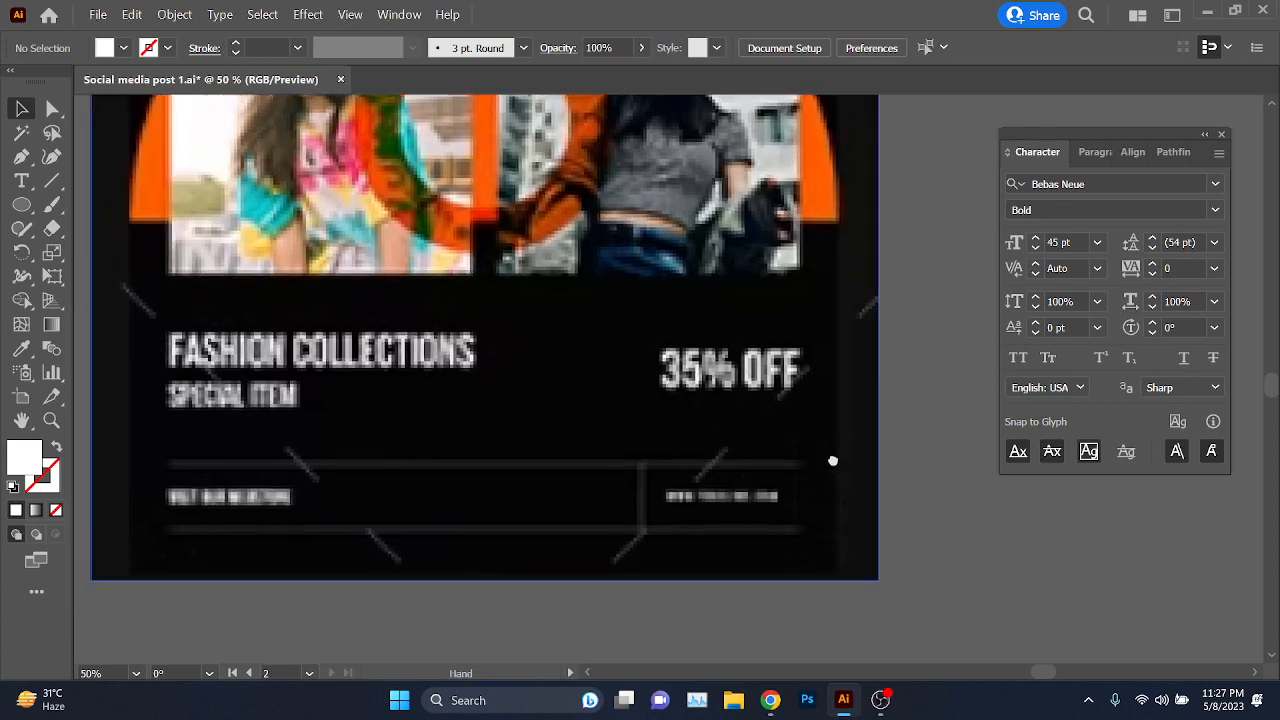
{"action": "left_click_drag", "start_coordinate": [454, 482], "coordinate": [797, 456]}
{"action": "left_click_drag", "start_coordinate": [412, 500], "coordinate": [832, 502]}
{"action": "scroll", "coordinate": [466, 460], "scroll_direction": "down", "scroll_amount": 1}
{"action": "left_click_drag", "start_coordinate": [464, 459], "coordinate": [314, 449]}
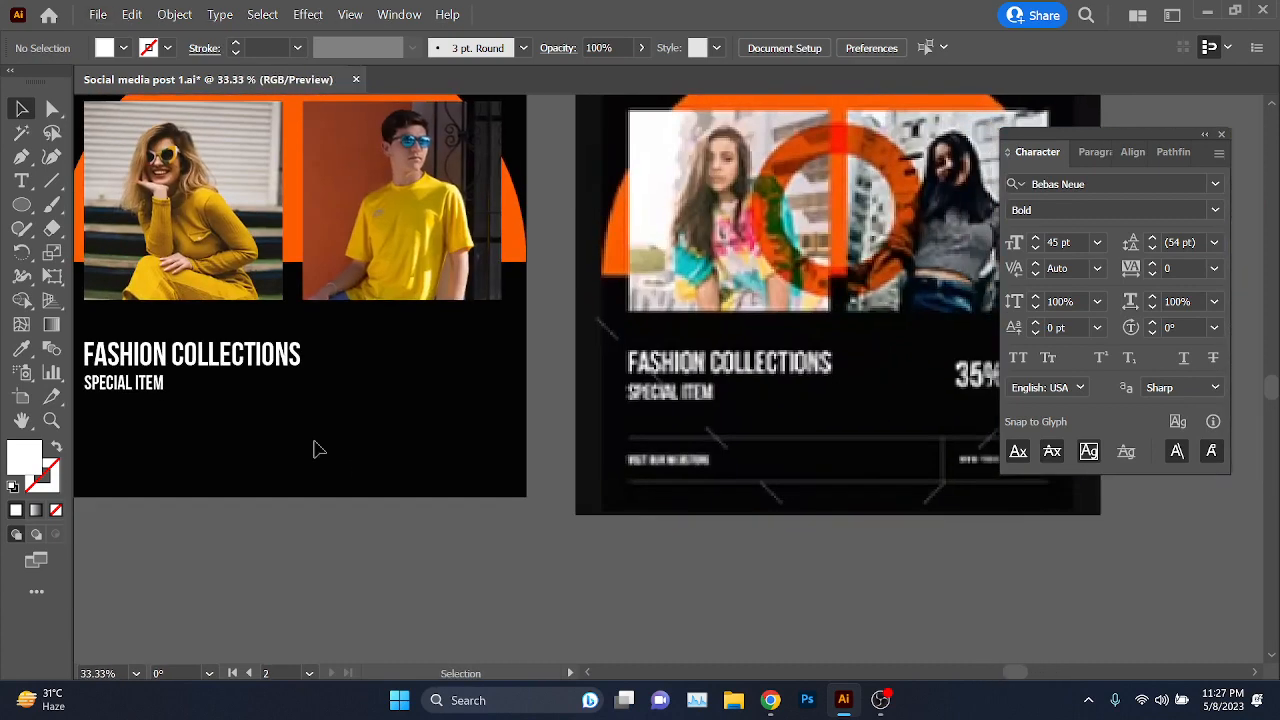
- Duplicate the FASHION COLLECTIONS heading below the man's photo and replace the copy's text with 35% OFF
{"action": "left_click_drag", "start_coordinate": [232, 372], "coordinate": [483, 383]}
{"action": "scroll", "coordinate": [422, 384], "scroll_direction": "up", "scroll_amount": 2}
{"action": "left_click_drag", "start_coordinate": [512, 454], "coordinate": [642, 498]}
{"action": "key", "text": "t"}
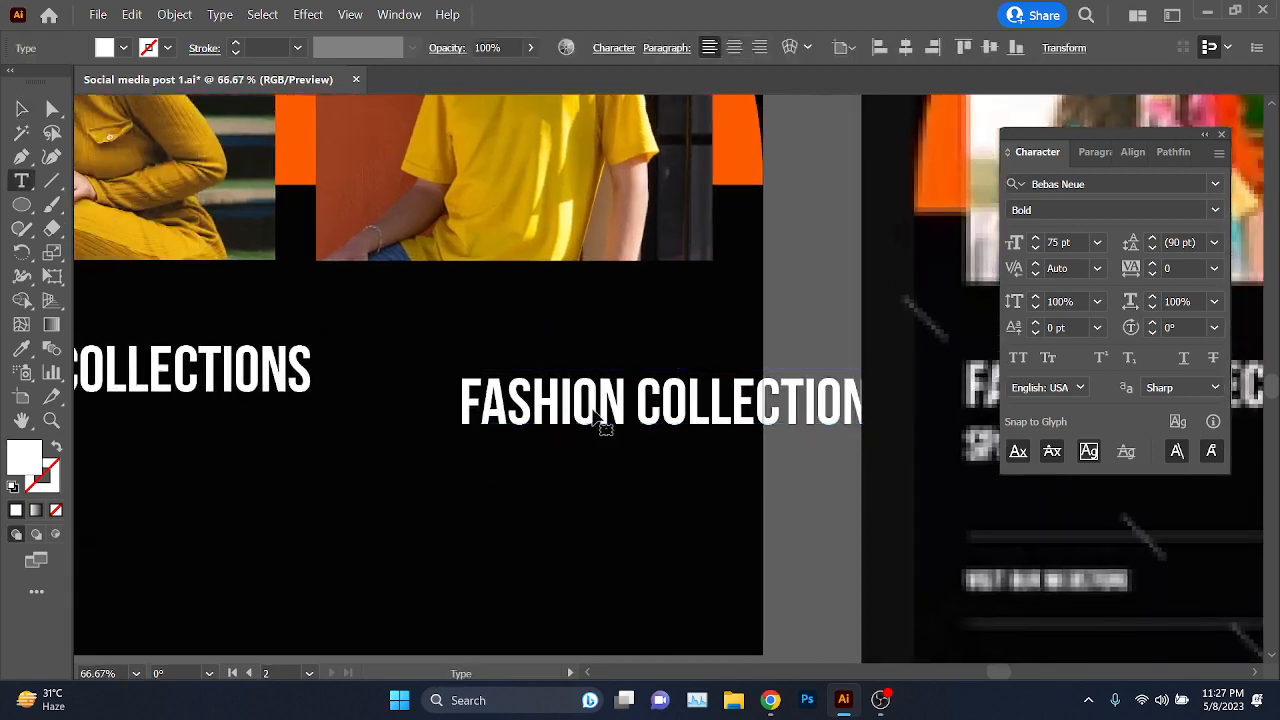
{"action": "left_click", "coordinate": [597, 413]}
{"action": "key", "text": "ctrl+a"}
{"action": "type", "text": "35"}
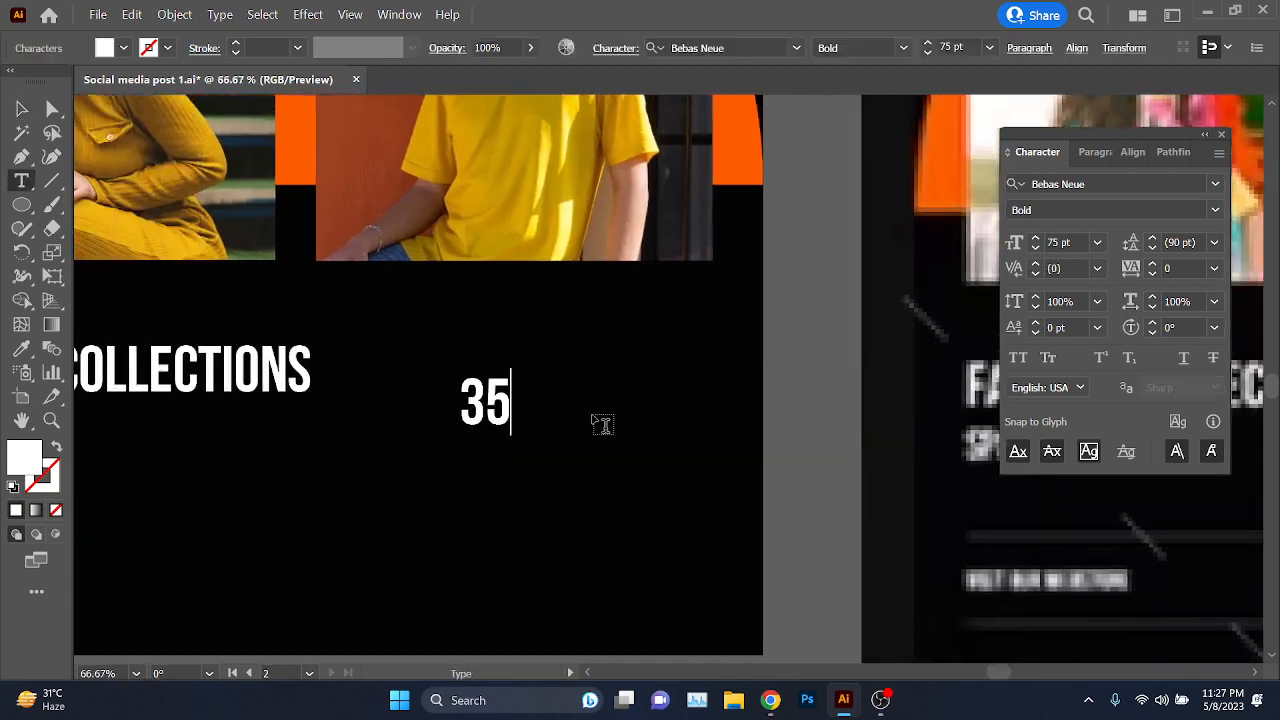
{"action": "type", "text": "% OFF"}
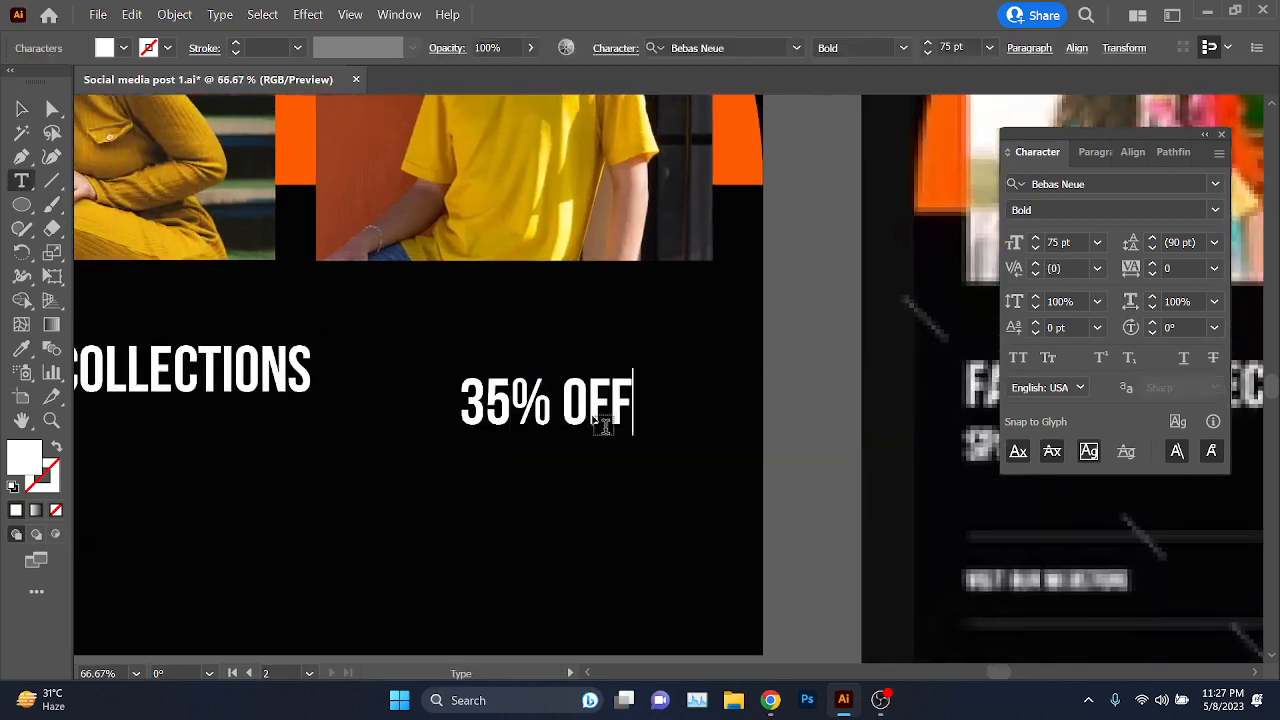
{"action": "left_click", "coordinate": [16, 109]}
- Align the 35% OFF text with the right edge of the man's photo, as in the reference
{"action": "scroll", "coordinate": [288, 417], "scroll_direction": "down", "scroll_amount": 2}
{"action": "left_click_drag", "start_coordinate": [395, 486], "coordinate": [264, 459]}
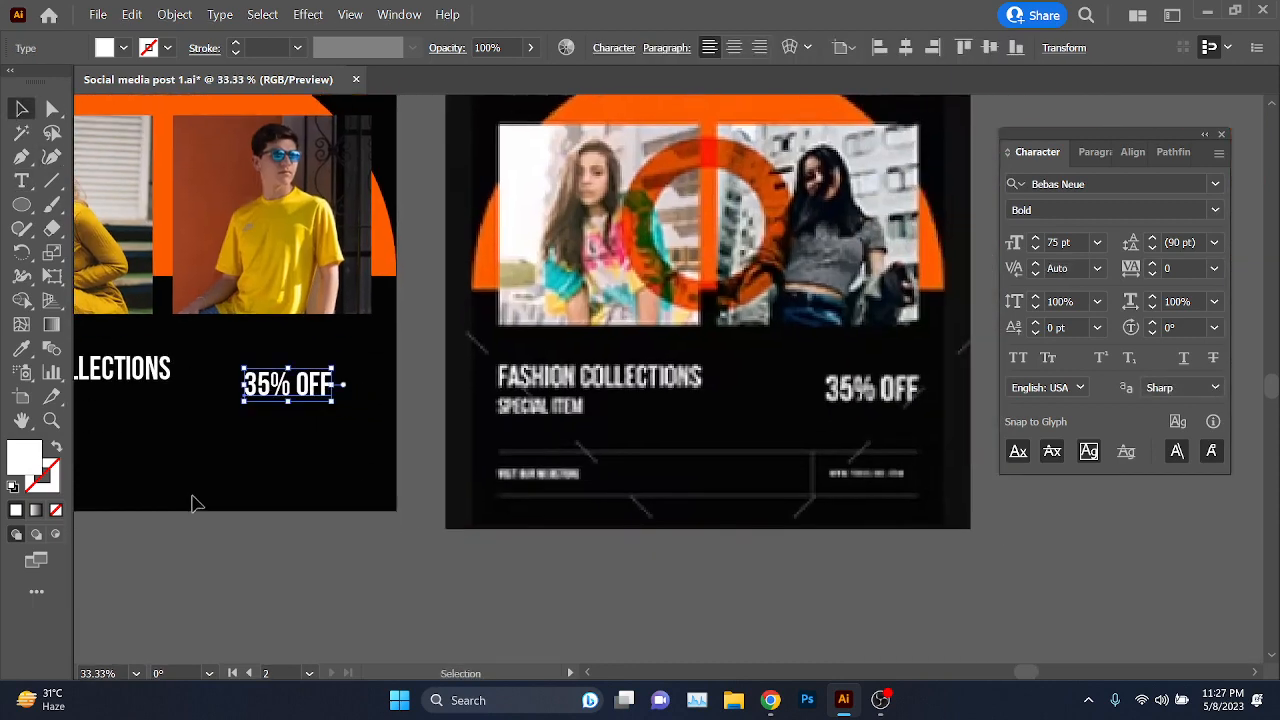
{"action": "left_click", "coordinate": [191, 497]}
{"action": "left_click_drag", "start_coordinate": [293, 386], "coordinate": [325, 389]}
{"action": "key", "text": "space"}
{"action": "left_click_drag", "start_coordinate": [317, 496], "coordinate": [388, 561]}
{"action": "left_click_drag", "start_coordinate": [308, 561], "coordinate": [394, 538]}
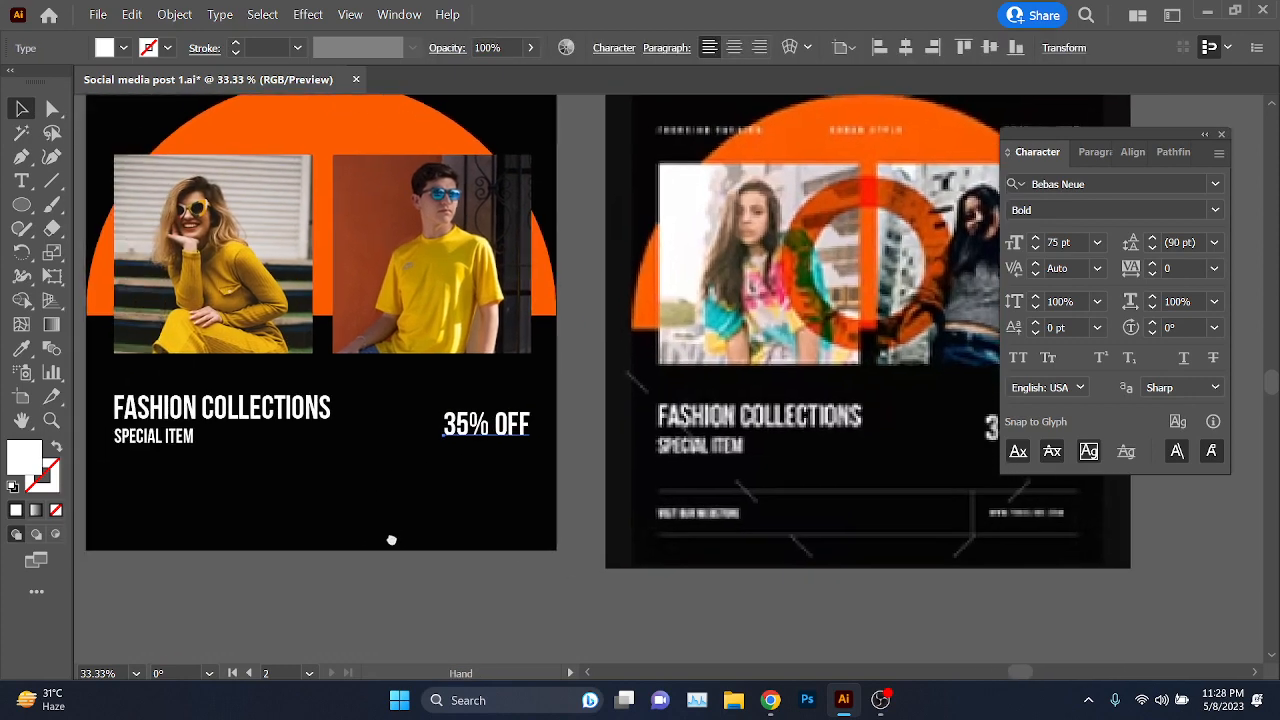
{"action": "left_click", "coordinate": [352, 410]}
- Try to draw a horizontal line across the artboard's full width below the SPECIAL ITEM text with the Line Segment tool
{"action": "key", "text": "space"}
{"action": "left_click_drag", "start_coordinate": [297, 534], "coordinate": [237, 511]}
{"action": "scroll", "coordinate": [890, 500], "scroll_direction": "up", "scroll_amount": 3}
{"action": "key", "text": "space"}
{"action": "scroll", "coordinate": [573, 537], "scroll_direction": "down", "scroll_amount": 2}
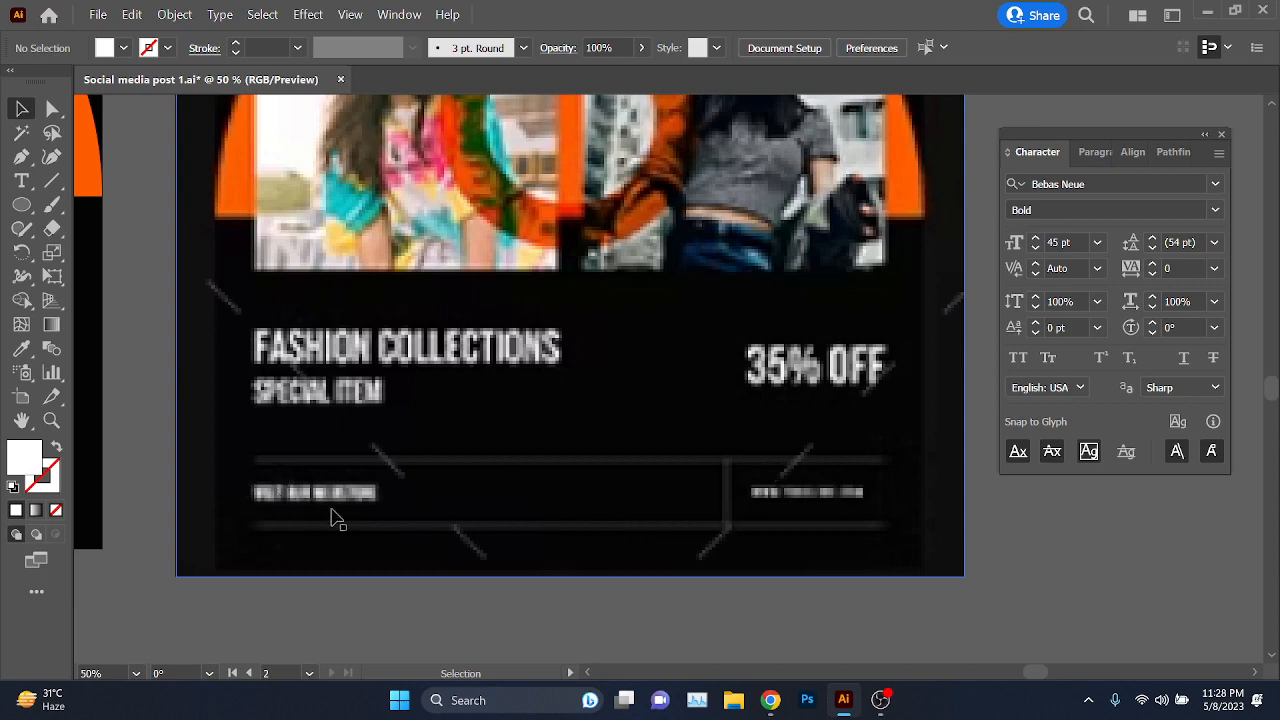
{"action": "scroll", "coordinate": [493, 437], "scroll_direction": "down", "scroll_amount": 3}
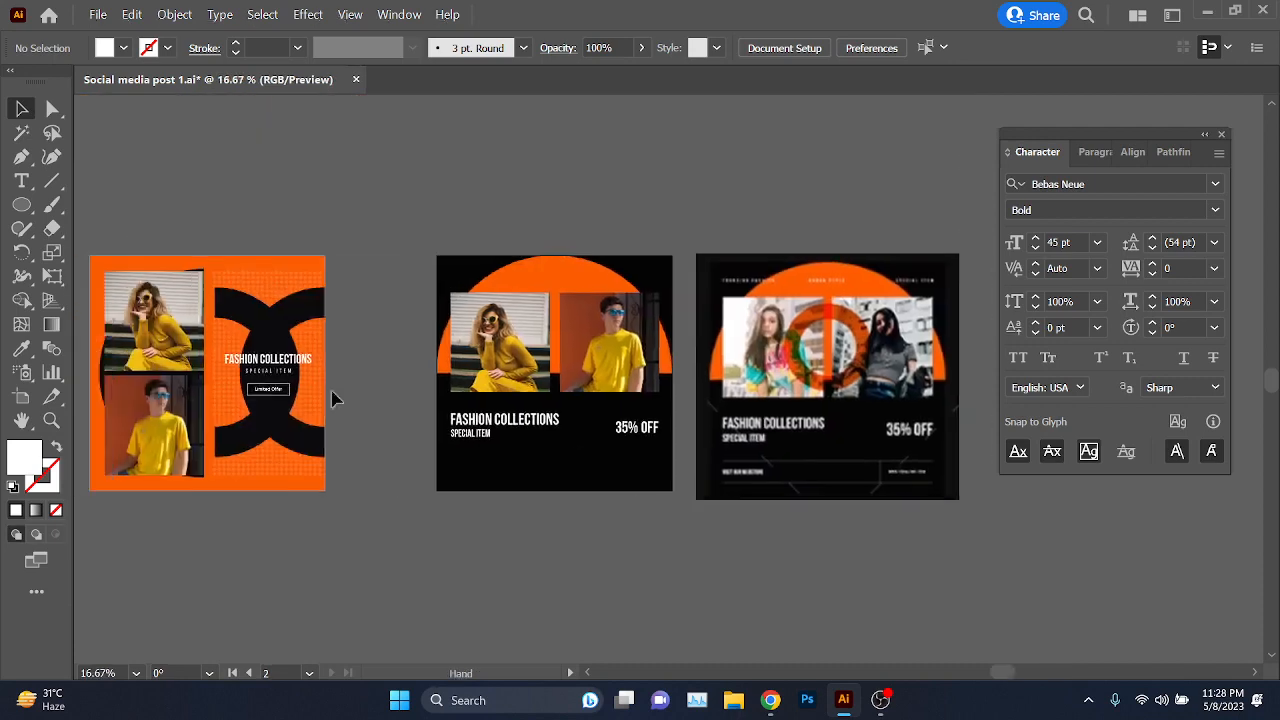
{"action": "left_click", "coordinate": [51, 181]}
{"action": "scroll", "coordinate": [556, 463], "scroll_direction": "up", "scroll_amount": 2}
{"action": "left_click_drag", "start_coordinate": [397, 445], "coordinate": [246, 432]}
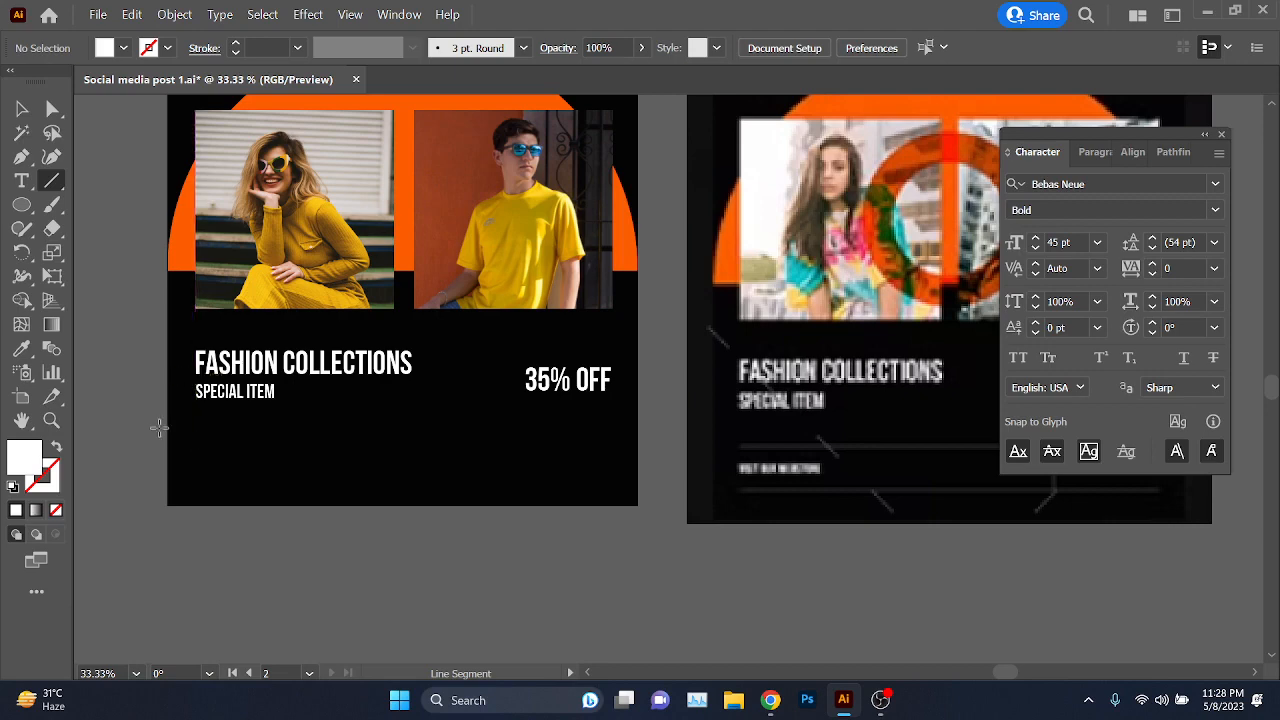
{"action": "left_click_drag", "start_coordinate": [167, 426], "coordinate": [638, 464]}
- Examine where the reference's footer divider lines start and end relative to its text and photos
{"action": "scroll", "coordinate": [657, 534], "scroll_direction": "right", "scroll_amount": 5}
{"action": "scroll", "coordinate": [738, 499], "scroll_direction": "up", "scroll_amount": 3}
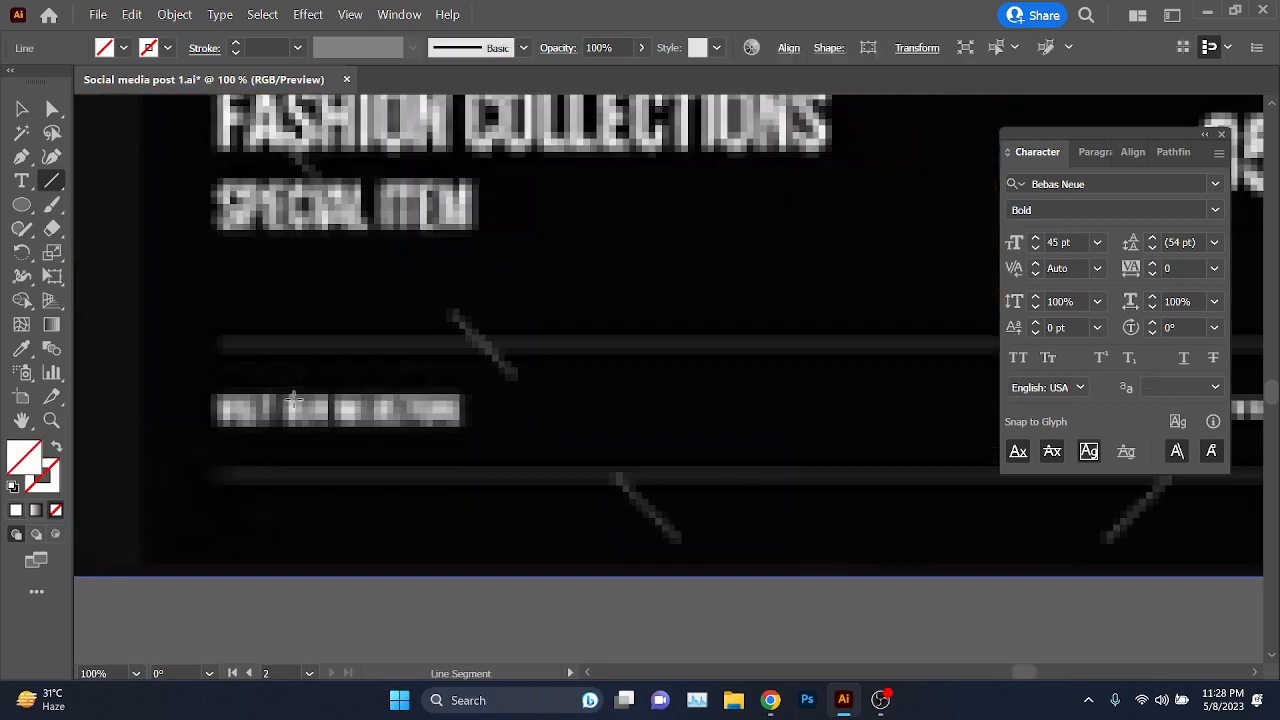
{"action": "scroll", "coordinate": [292, 400], "scroll_direction": "up", "scroll_amount": 1}
{"action": "scroll", "coordinate": [225, 374], "scroll_direction": "down", "scroll_amount": 2}
{"action": "scroll", "coordinate": [189, 457], "scroll_direction": "down", "scroll_amount": 1}
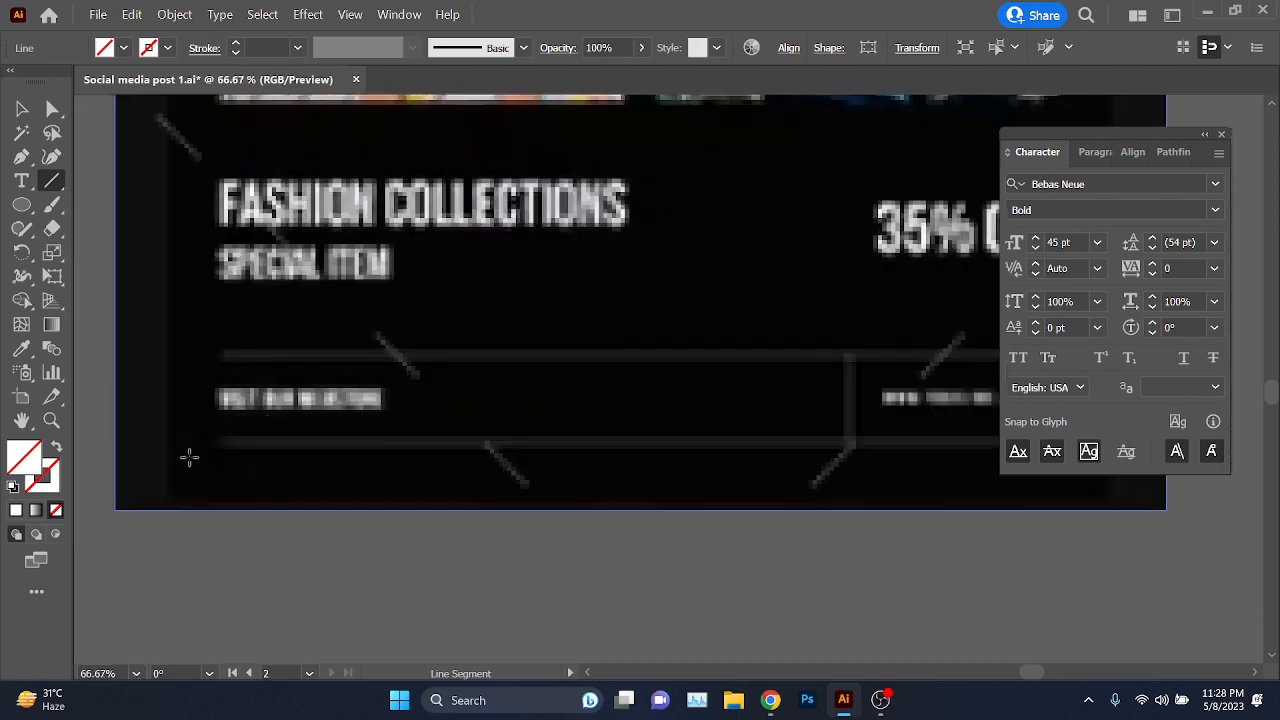
{"action": "scroll", "coordinate": [420, 480], "scroll_direction": "up", "scroll_amount": 1}
{"action": "scroll", "coordinate": [683, 489], "scroll_direction": "right", "scroll_amount": 3}
{"action": "scroll", "coordinate": [860, 355], "scroll_direction": "up", "scroll_amount": 5}
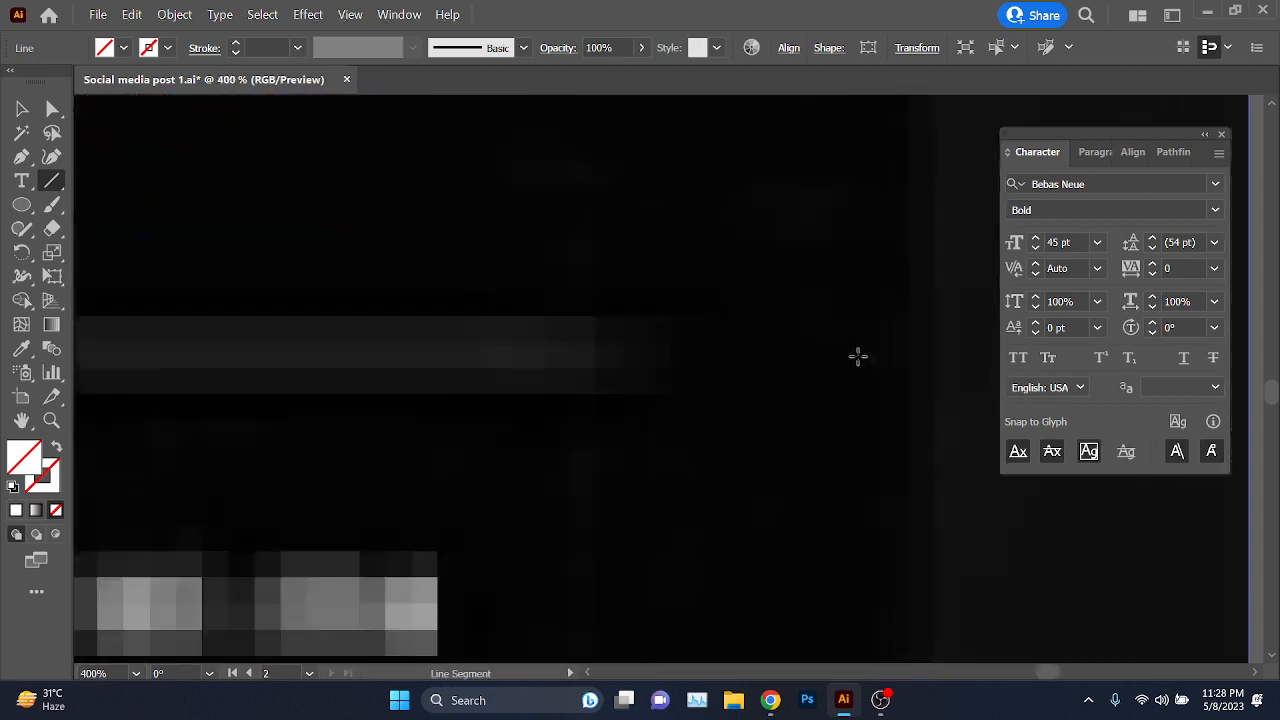
{"action": "scroll", "coordinate": [858, 357], "scroll_direction": "down", "scroll_amount": 2}
{"action": "scroll", "coordinate": [775, 355], "scroll_direction": "down", "scroll_amount": 5}
{"action": "scroll", "coordinate": [723, 419], "scroll_direction": "down", "scroll_amount": 2}
{"action": "scroll", "coordinate": [430, 372], "scroll_direction": "up", "scroll_amount": 4}
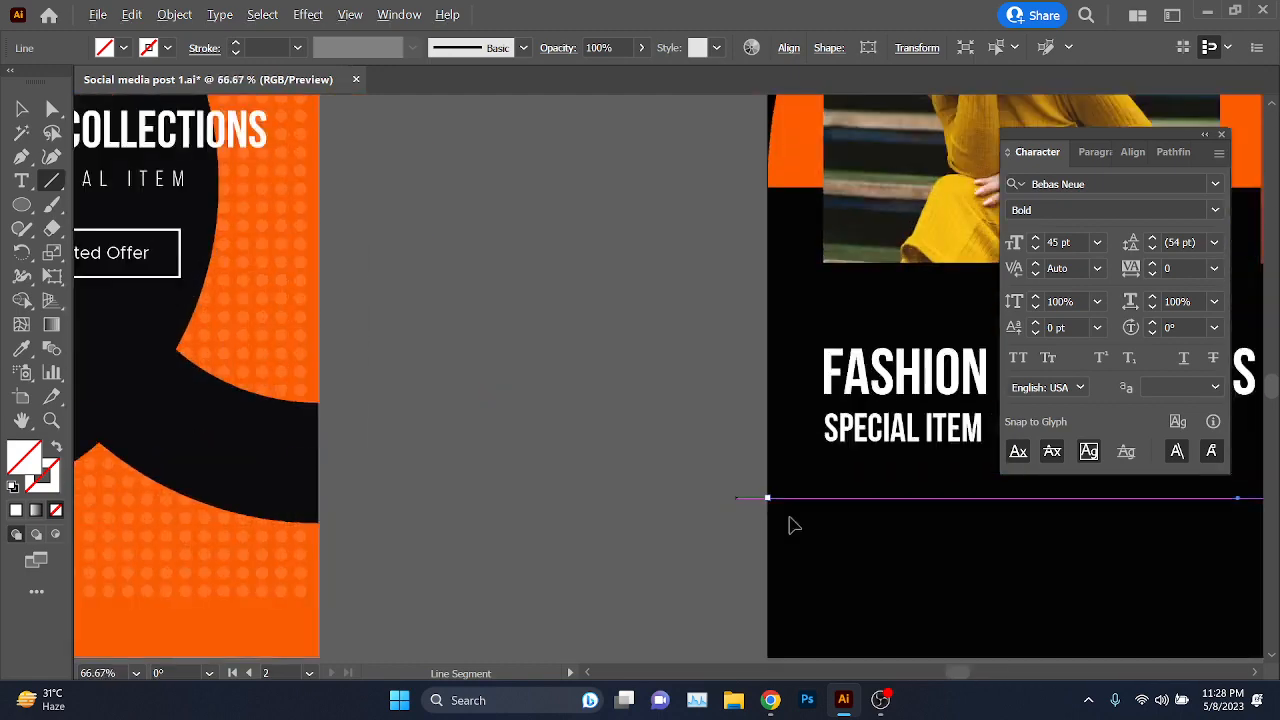
- Undo the full-width line drawn below the SPECIAL ITEM text
{"action": "key", "text": "ctrl+z"}
{"action": "scroll", "coordinate": [849, 543], "scroll_direction": "right", "scroll_amount": 1}
{"action": "left_click_drag", "start_coordinate": [926, 555], "coordinate": [314, 457]}
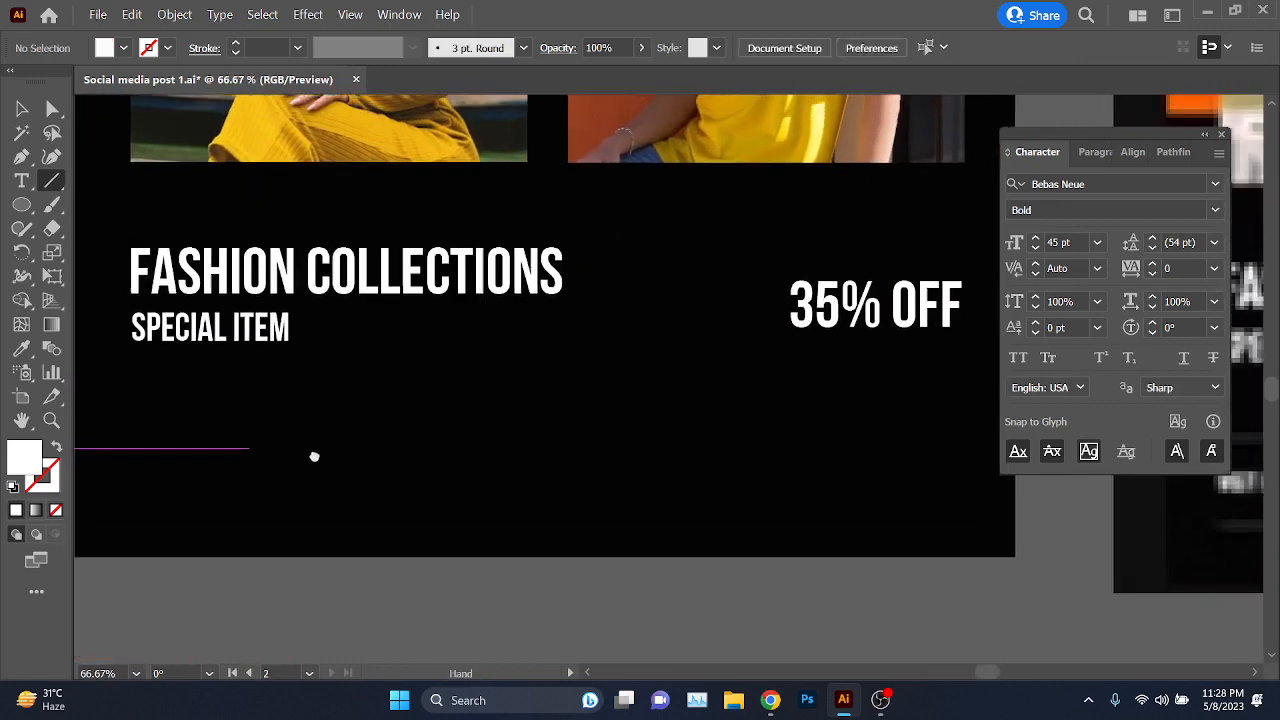
{"action": "scroll", "coordinate": [358, 432], "scroll_direction": "down", "scroll_amount": 1}
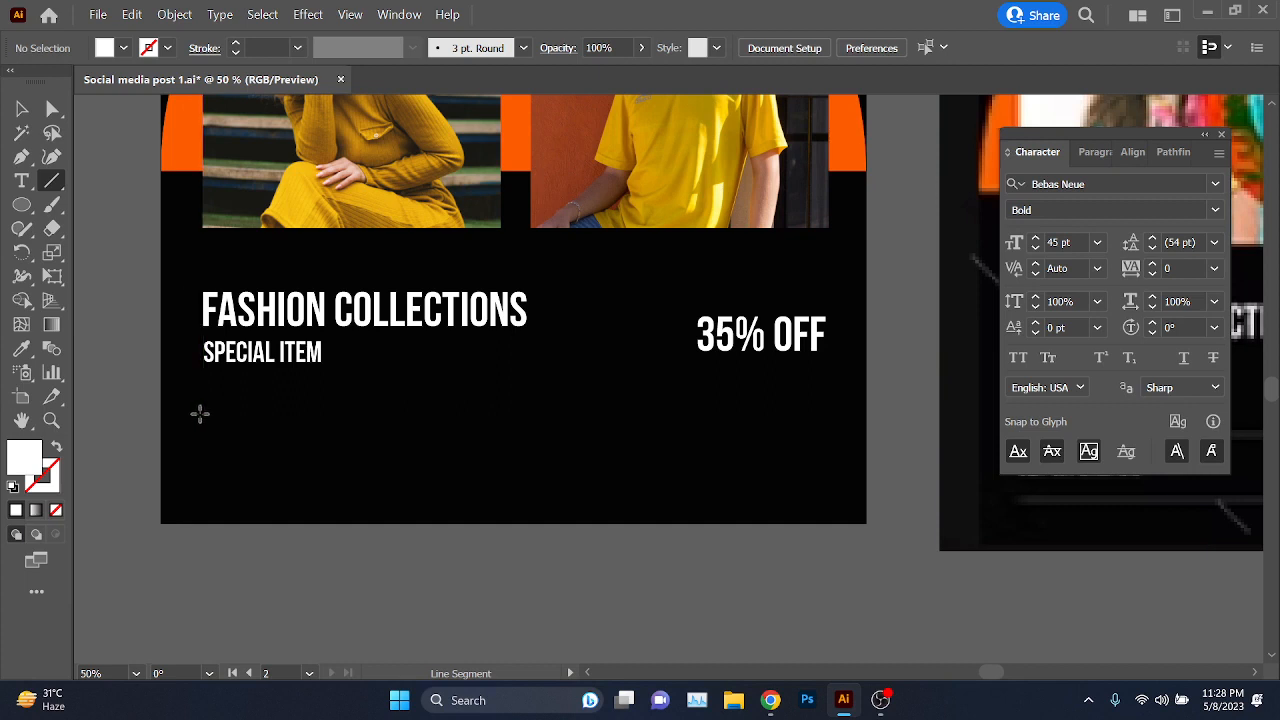
- Draw a horizontal white line below the SPECIAL ITEM text, spanning from the woman's photo's left edge to the man's photo's right edge
{"action": "left_click_drag", "start_coordinate": [200, 412], "coordinate": [829, 400]}
{"action": "left_click", "coordinate": [149, 48]}
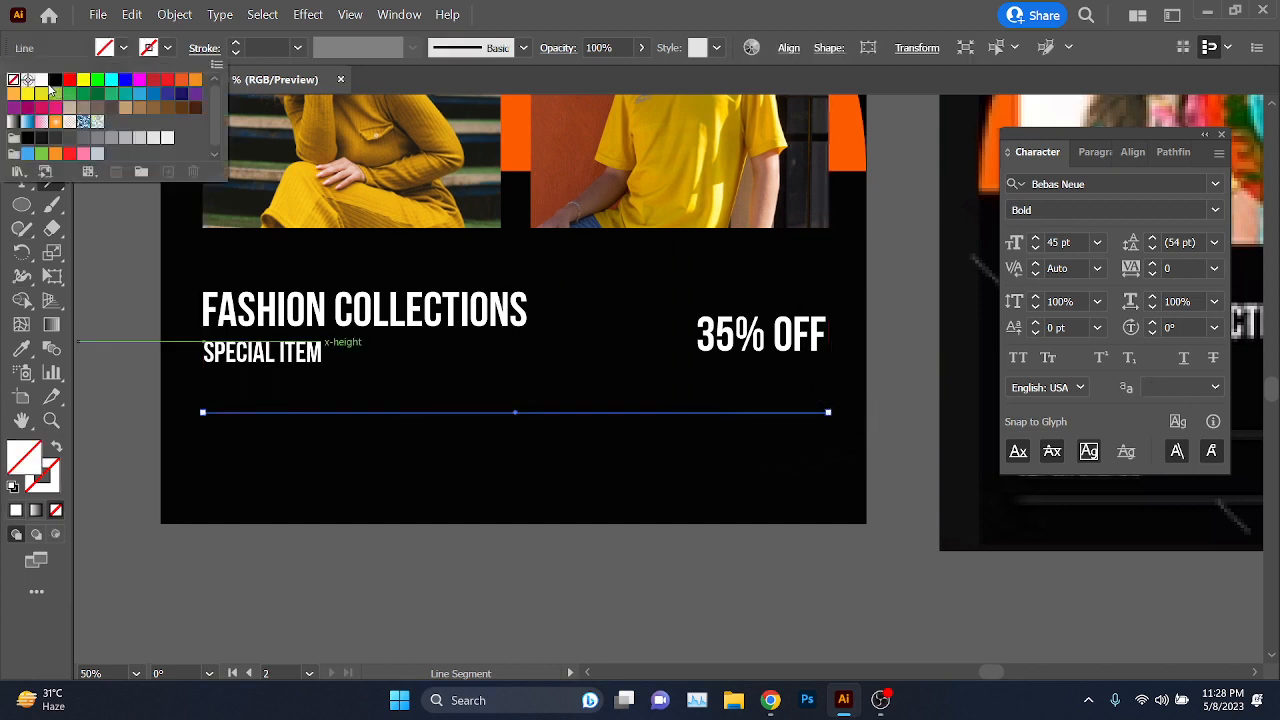
{"action": "left_click", "coordinate": [41, 79]}
{"action": "left_click", "coordinate": [22, 108]}
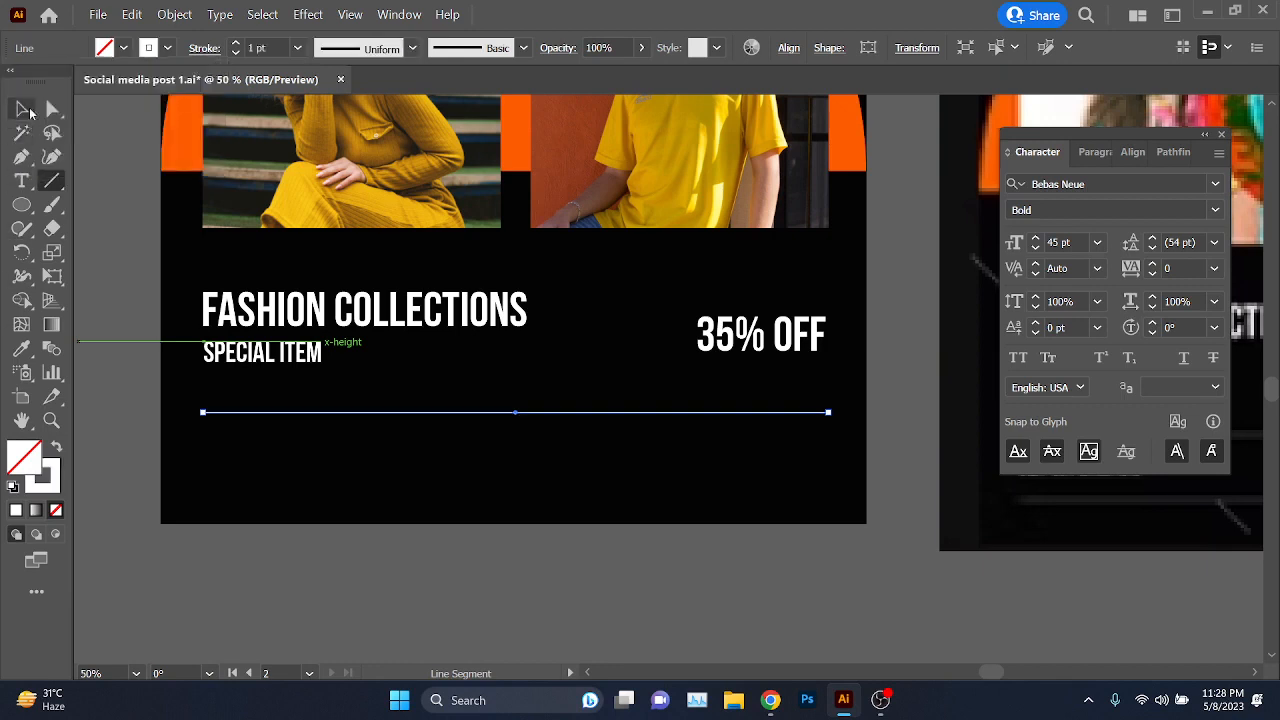
{"action": "left_click", "coordinate": [288, 485]}
- Duplicate the horizontal footer line straight below the original, leaving a band between them for footer text
{"action": "scroll", "coordinate": [445, 473], "scroll_direction": "up", "scroll_amount": 2}
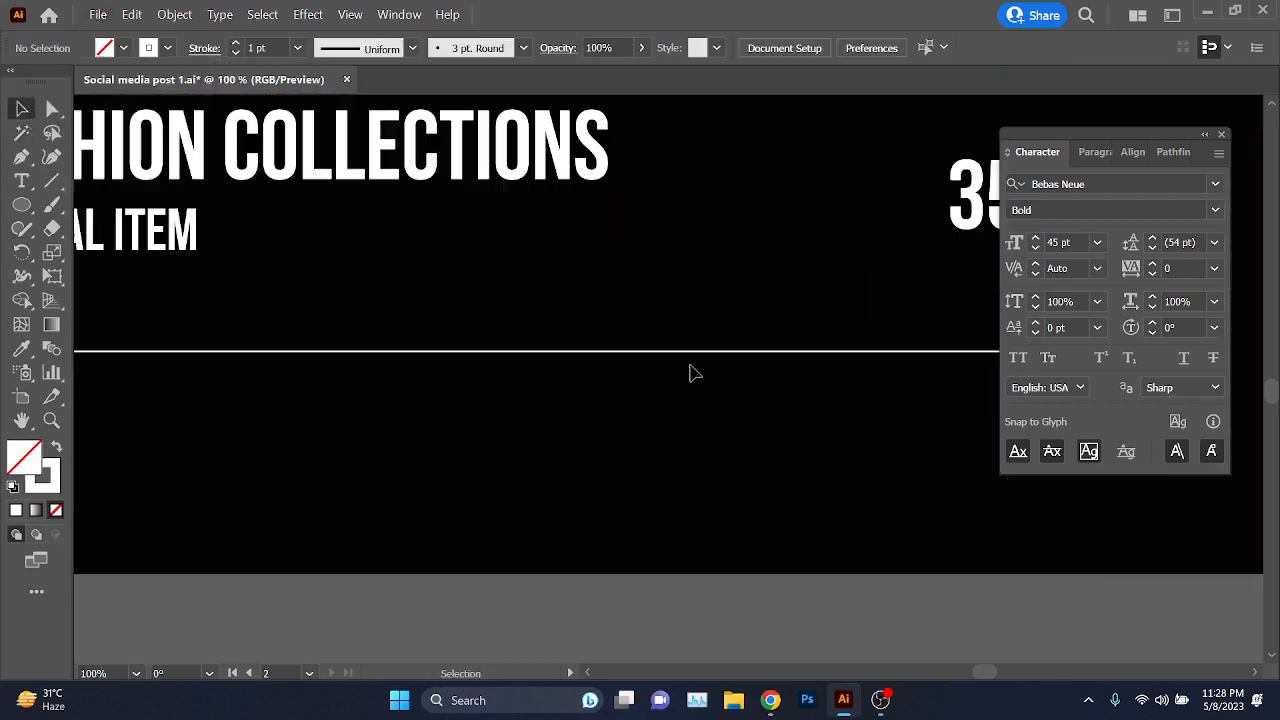
{"action": "left_click_drag", "start_coordinate": [728, 356], "coordinate": [729, 459]}
{"action": "scroll", "coordinate": [457, 591], "scroll_direction": "down", "scroll_amount": 2}
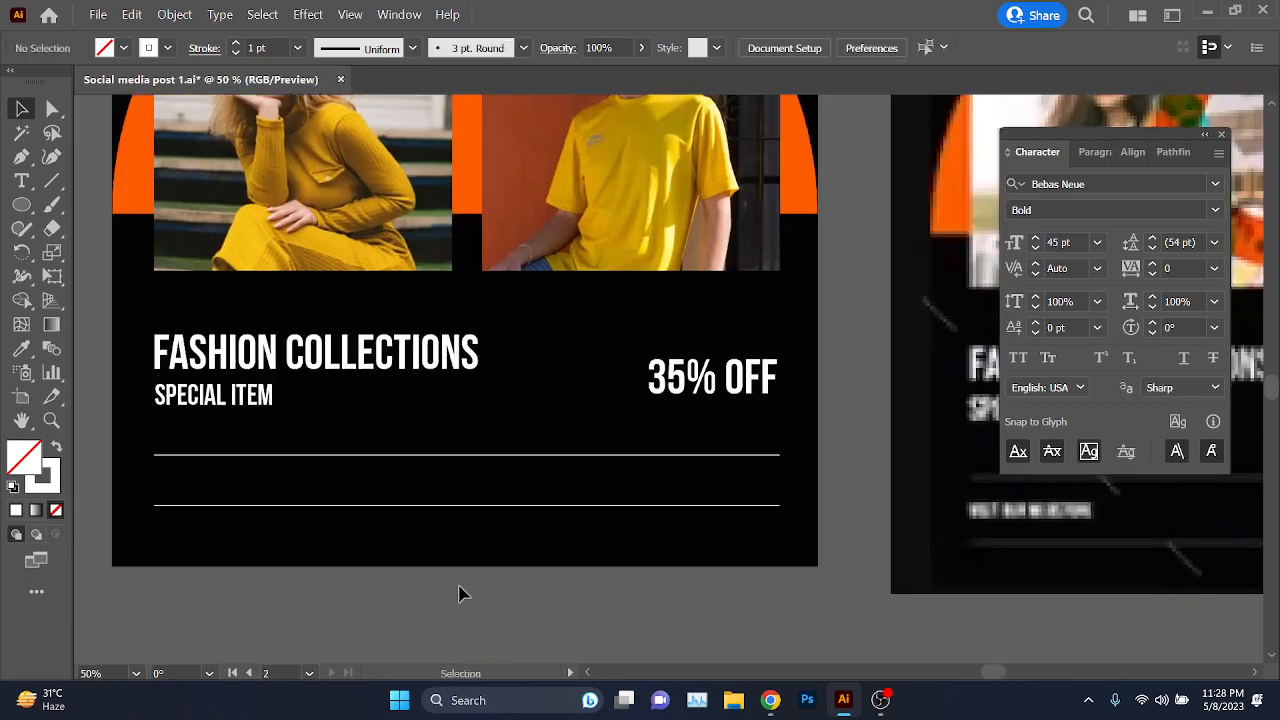
- Draw a vertical divider line connecting the two horizontal footer lines, right of the artboard's middle
{"action": "left_click", "coordinate": [52, 180]}
{"action": "scroll", "coordinate": [686, 557], "scroll_direction": "up", "scroll_amount": 2}
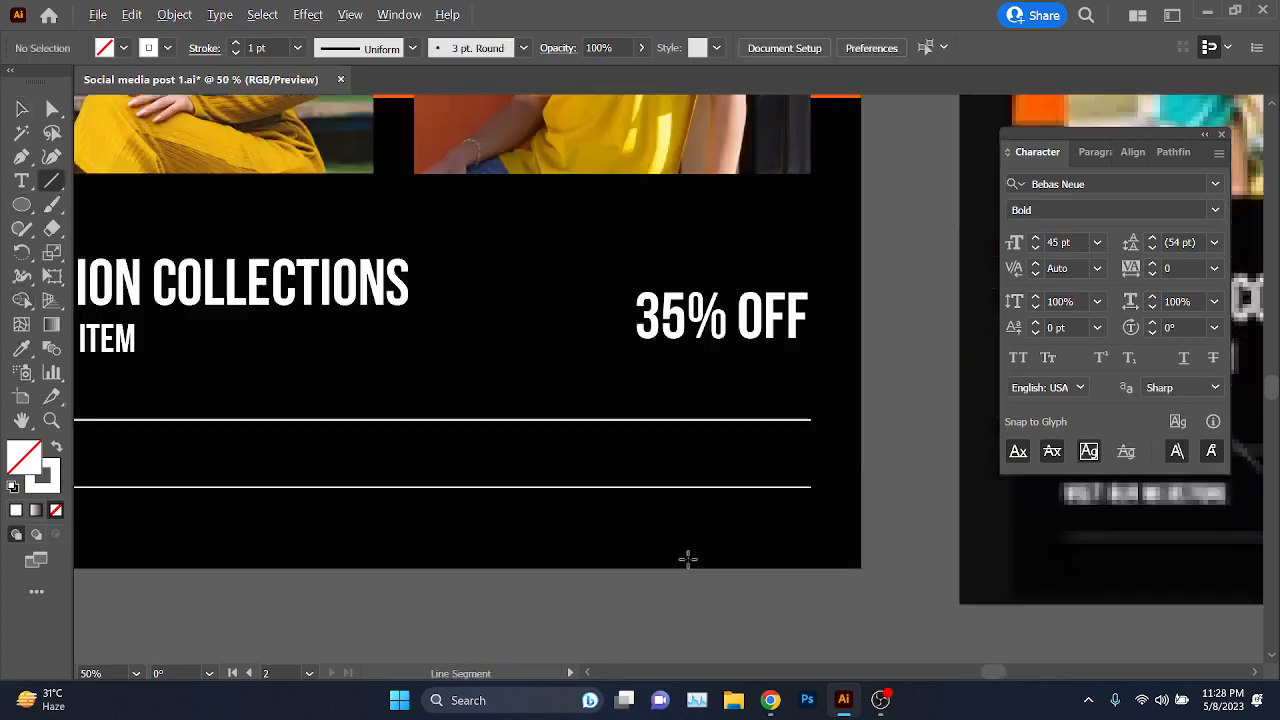
{"action": "left_click_drag", "start_coordinate": [553, 333], "coordinate": [553, 435]}
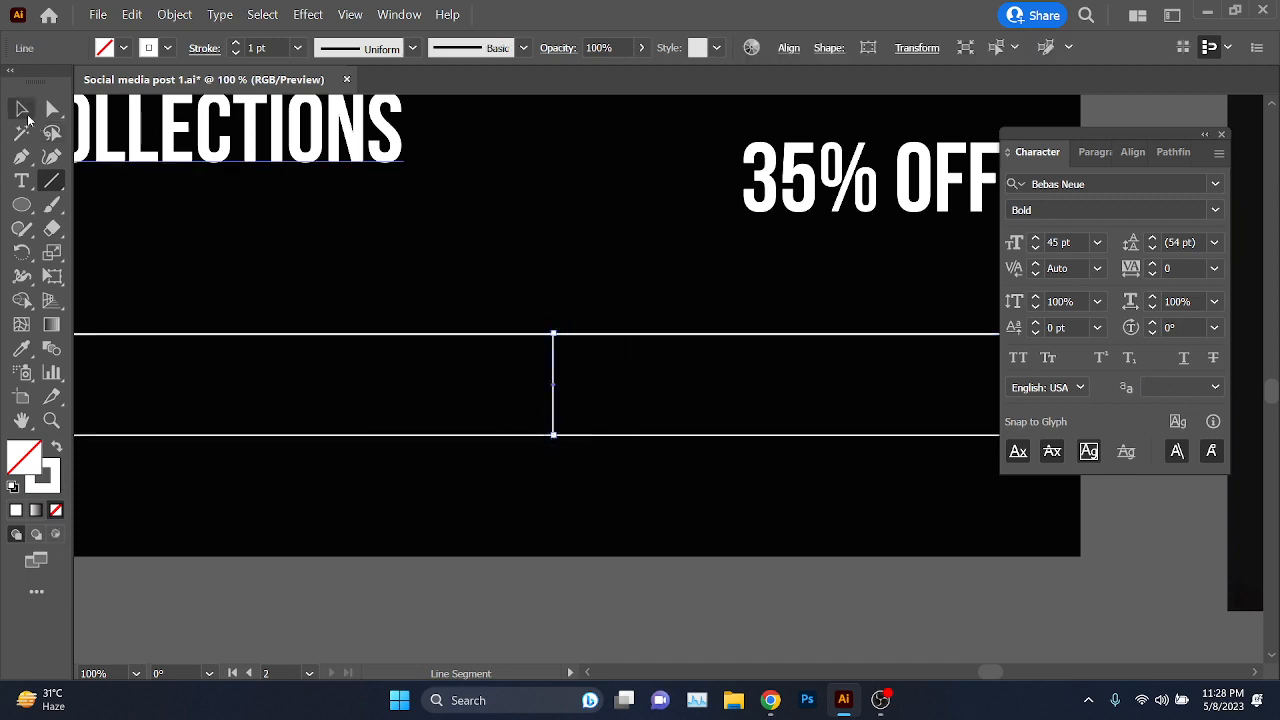
{"action": "left_click", "coordinate": [22, 109]}
{"action": "scroll", "coordinate": [529, 519], "scroll_direction": "down", "scroll_amount": 3}
{"action": "left_click", "coordinate": [596, 588]}
- Shift the vertical footer divider slightly to the right, closer to its position in the reference
{"action": "scroll", "coordinate": [596, 588], "scroll_direction": "down", "scroll_amount": 1}
{"action": "scroll", "coordinate": [596, 596], "scroll_direction": "up", "scroll_amount": 3}
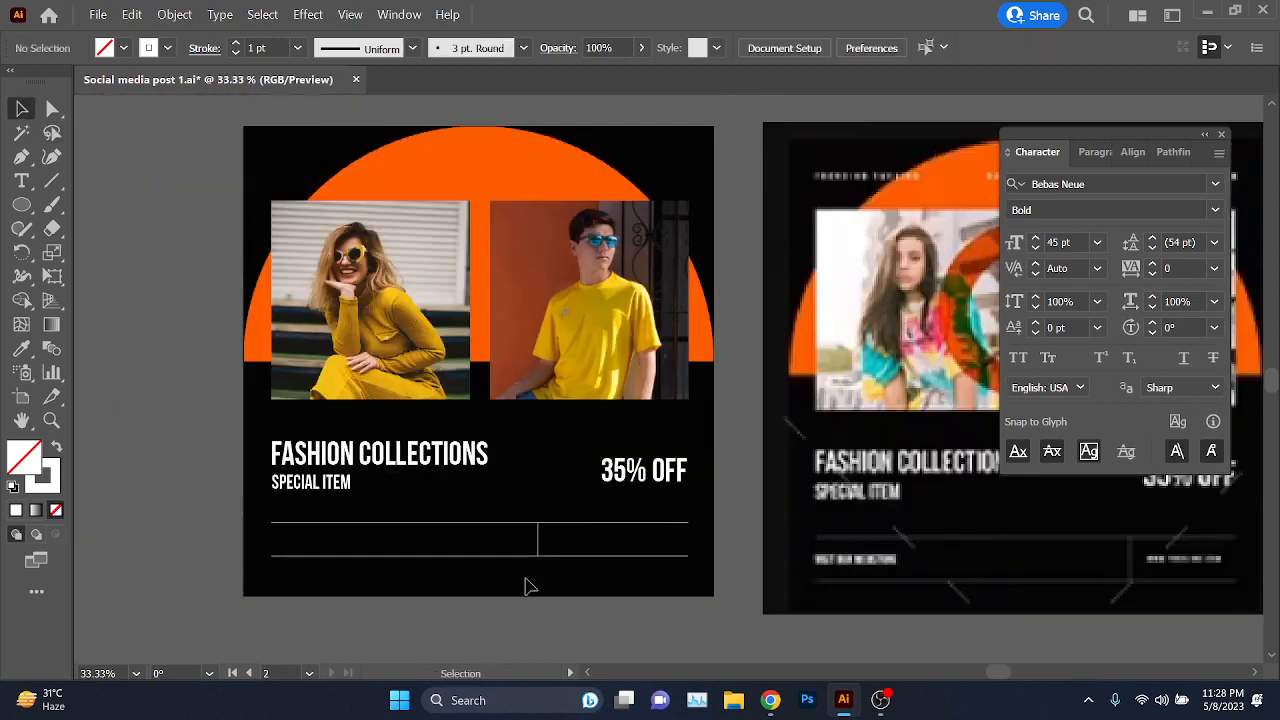
{"action": "scroll", "coordinate": [523, 586], "scroll_direction": "right", "scroll_amount": 1}
{"action": "left_click", "coordinate": [507, 575]}
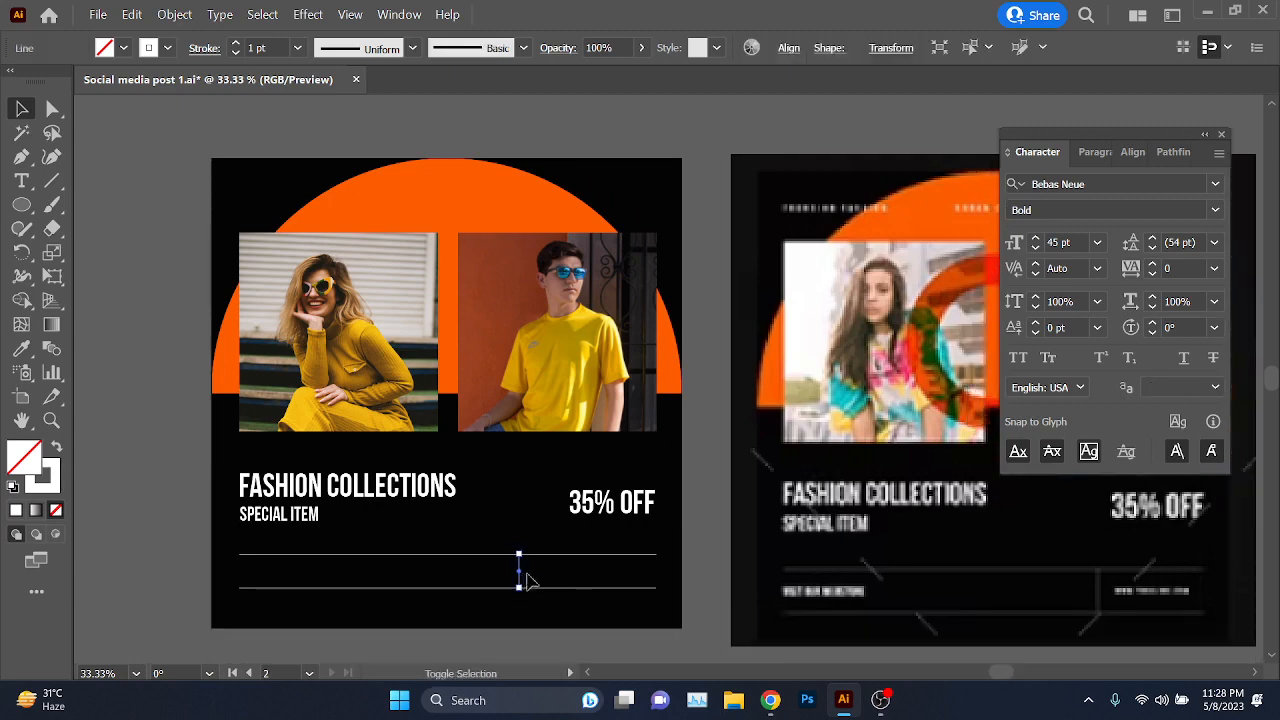
{"action": "scroll", "coordinate": [523, 588], "scroll_direction": "down", "scroll_amount": 1}
{"action": "scroll", "coordinate": [491, 583], "scroll_direction": "up", "scroll_amount": 2}
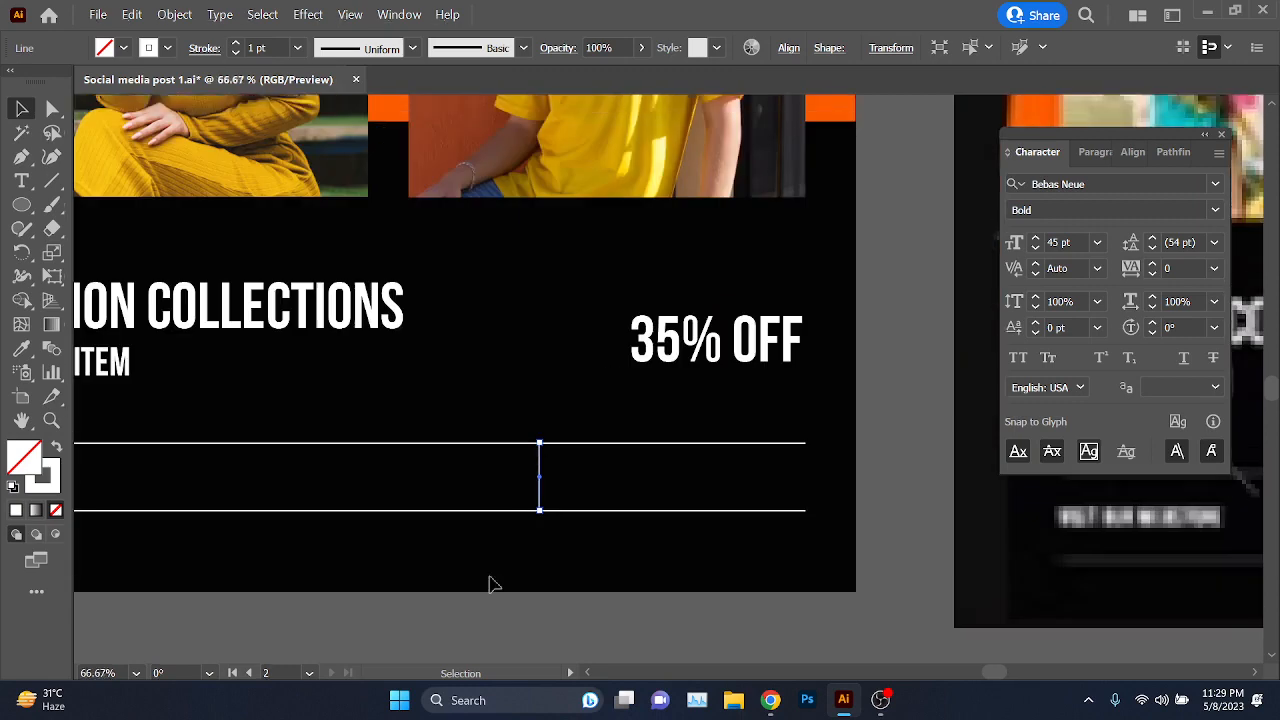
- Examine how faint the reference's footer divider lines are compared with the three lines in the new post
{"action": "left_click_drag", "start_coordinate": [406, 540], "coordinate": [588, 428]}
{"action": "key", "text": "ctrl+;"}
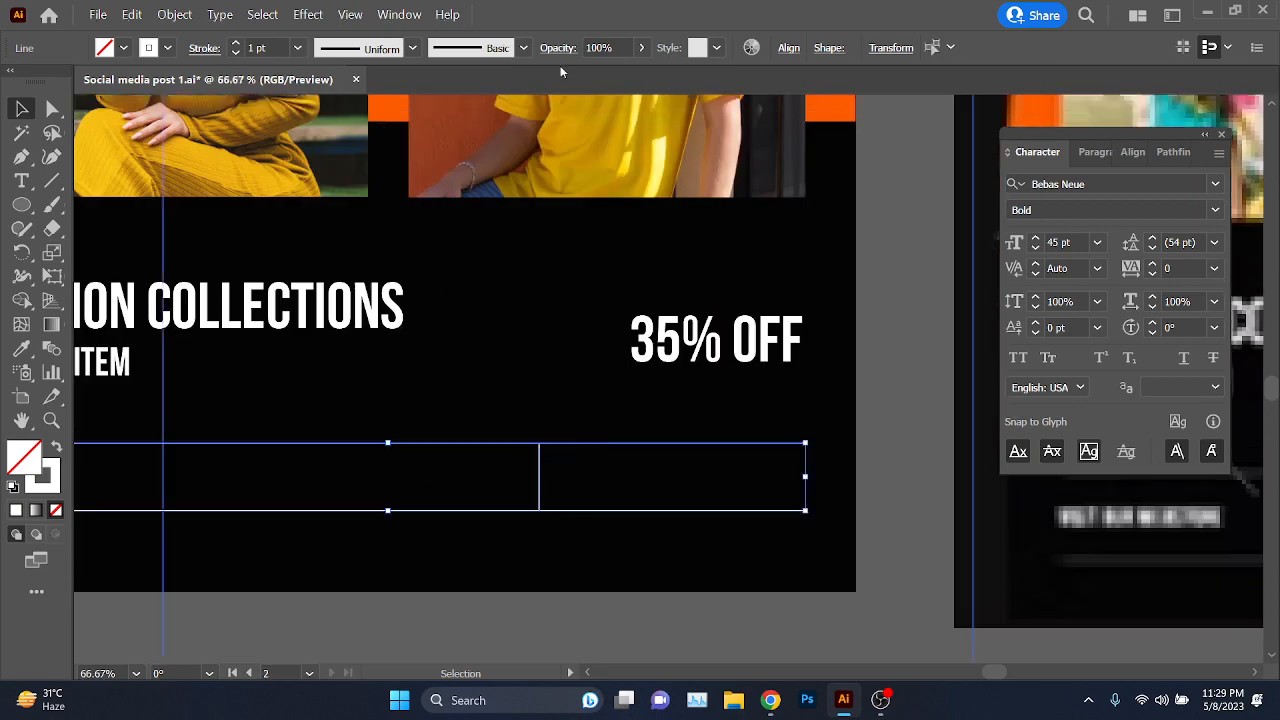
{"action": "left_click", "coordinate": [618, 47]}
{"action": "scroll", "coordinate": [612, 362], "scroll_direction": "down", "scroll_amount": 3}
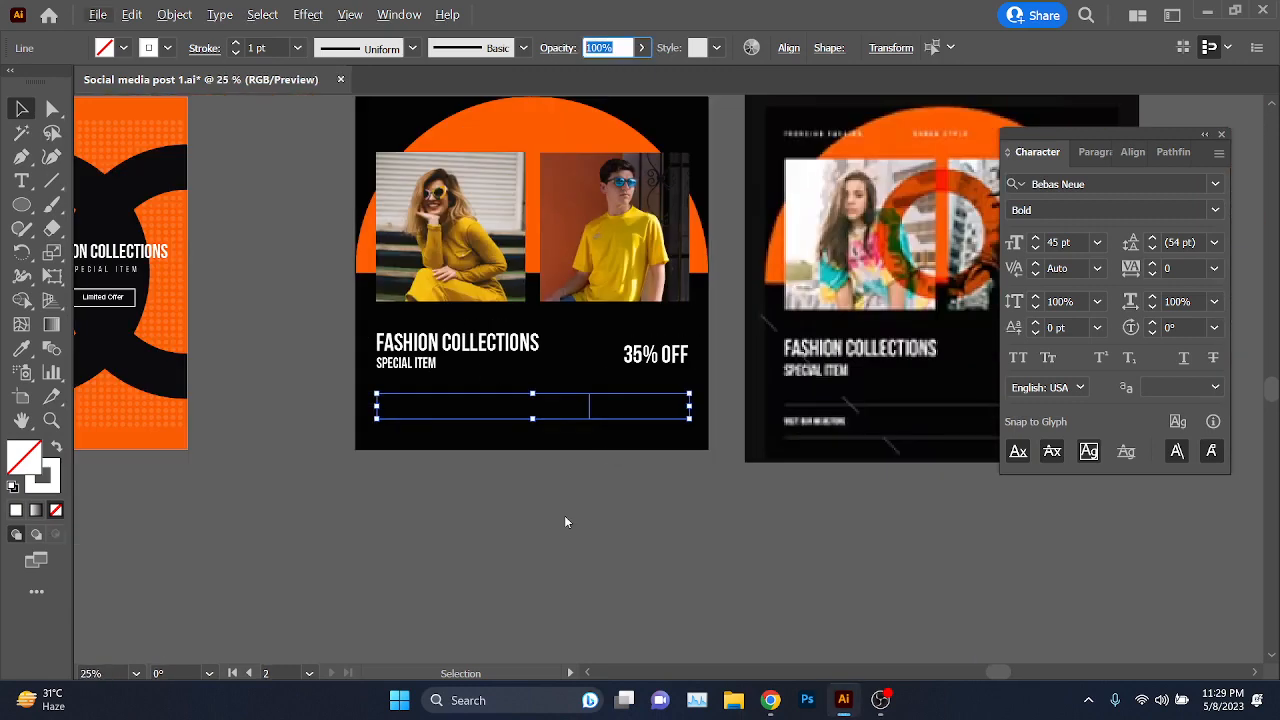
{"action": "scroll", "coordinate": [826, 406], "scroll_direction": "down", "scroll_amount": 1}
{"action": "scroll", "coordinate": [826, 406], "scroll_direction": "up", "scroll_amount": 4}
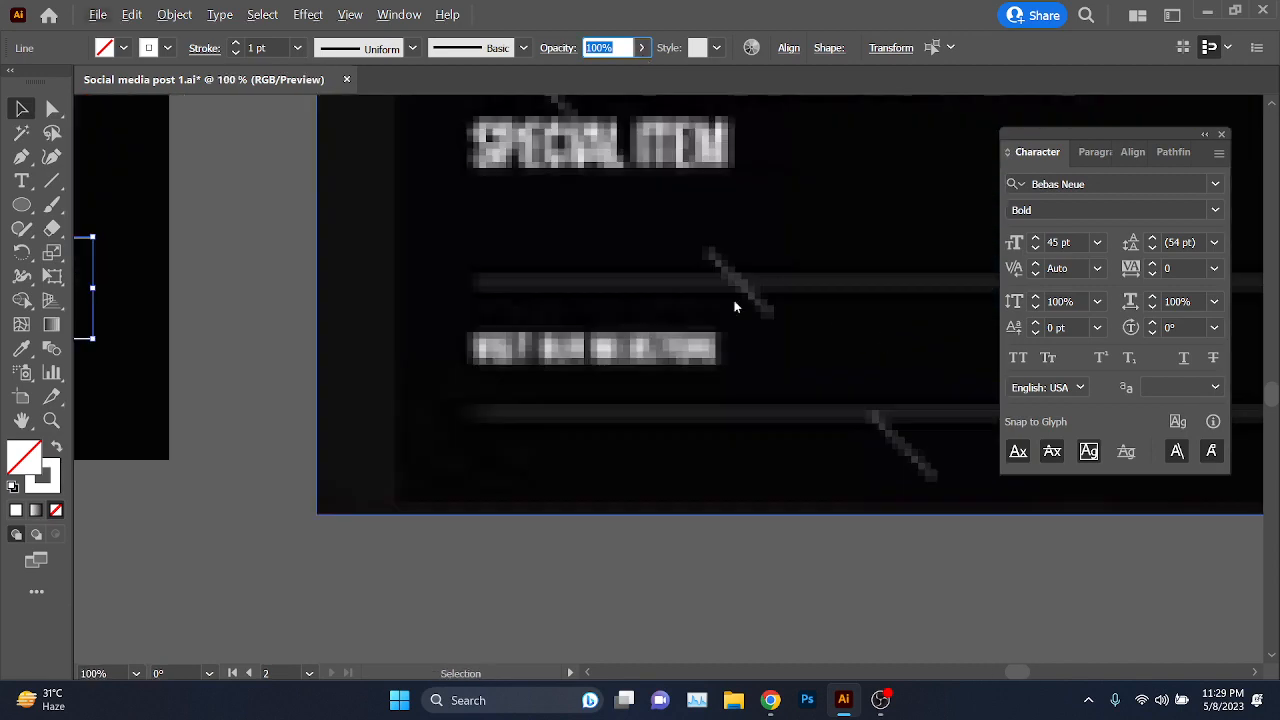
{"action": "scroll", "coordinate": [497, 364], "scroll_direction": "down", "scroll_amount": 3}
{"action": "left_click_drag", "start_coordinate": [360, 428], "coordinate": [535, 484]}
{"action": "left_click", "coordinate": [535, 484]}
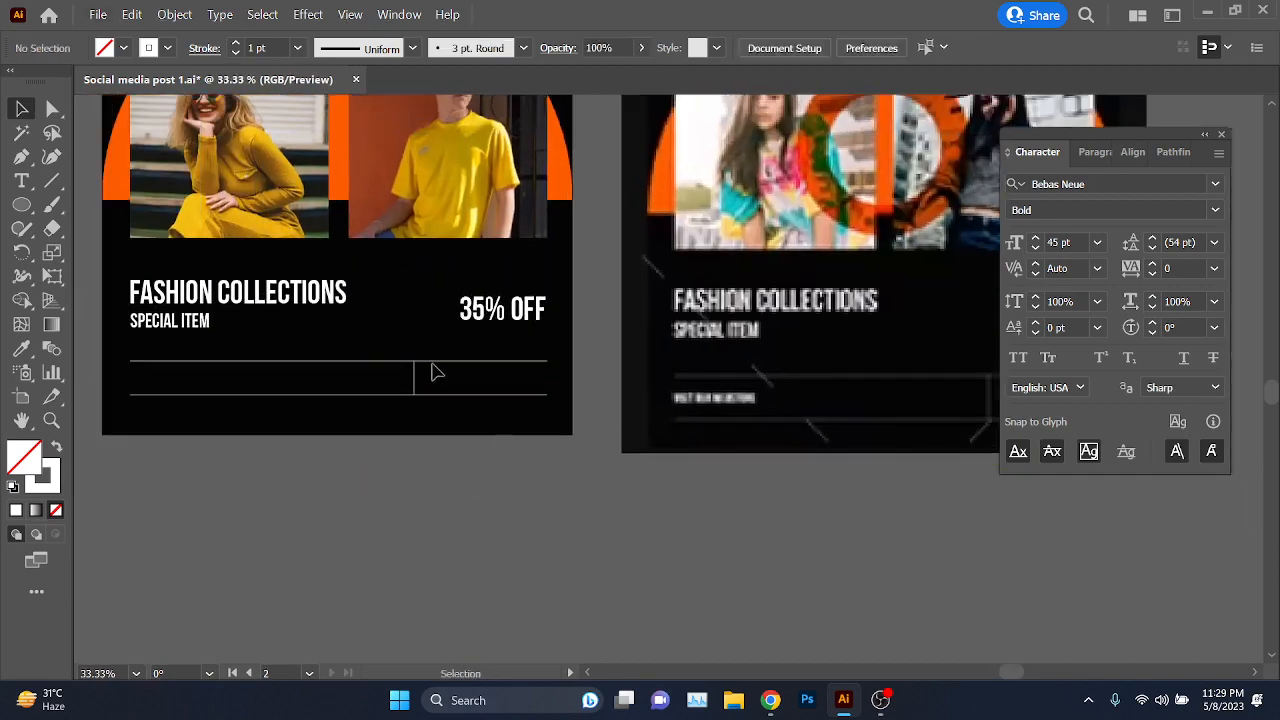
- Set the opacity of all three footer lines to 30%
{"action": "scroll", "coordinate": [780, 388], "scroll_direction": "up", "scroll_amount": 3}
{"action": "scroll", "coordinate": [783, 385], "scroll_direction": "down", "scroll_amount": 3}
{"action": "scroll", "coordinate": [565, 415], "scroll_direction": "up", "scroll_amount": 2}
{"action": "left_click_drag", "start_coordinate": [394, 451], "coordinate": [652, 385]}
{"action": "left_click", "coordinate": [623, 48]}
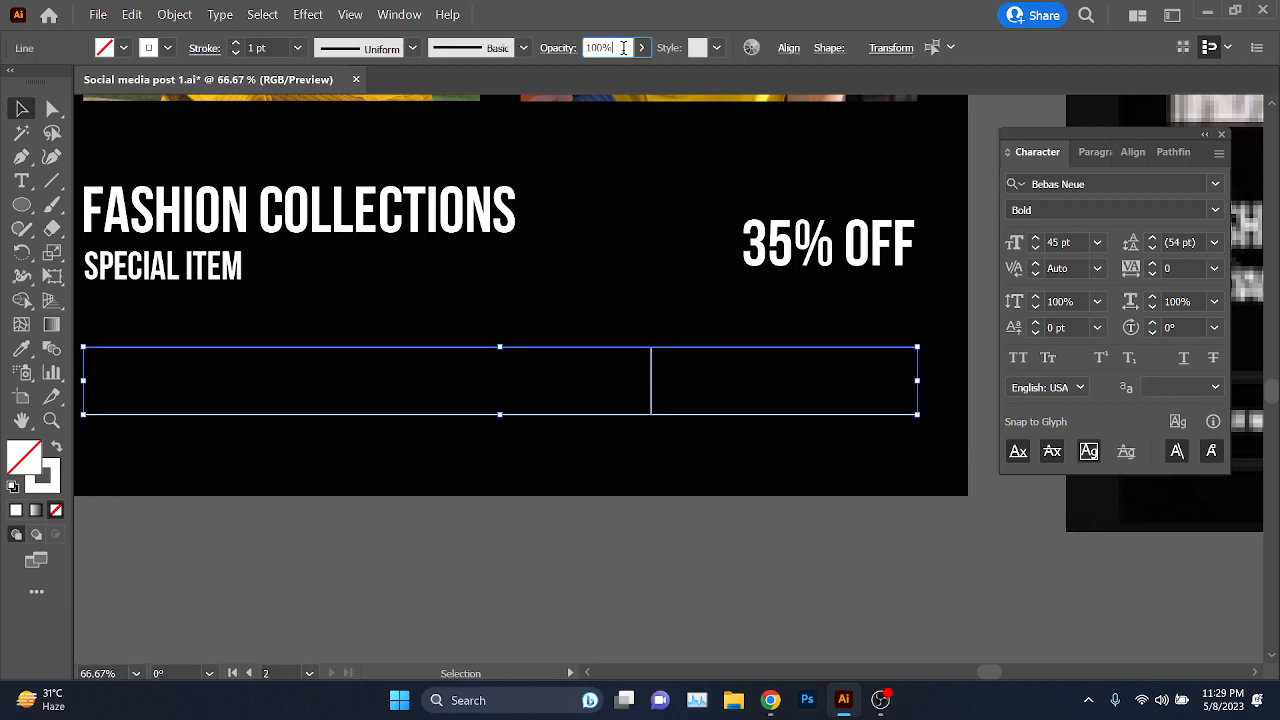
{"action": "type", "text": "30"}
{"action": "key", "text": "Return"}
{"action": "left_click", "coordinate": [640, 274]}
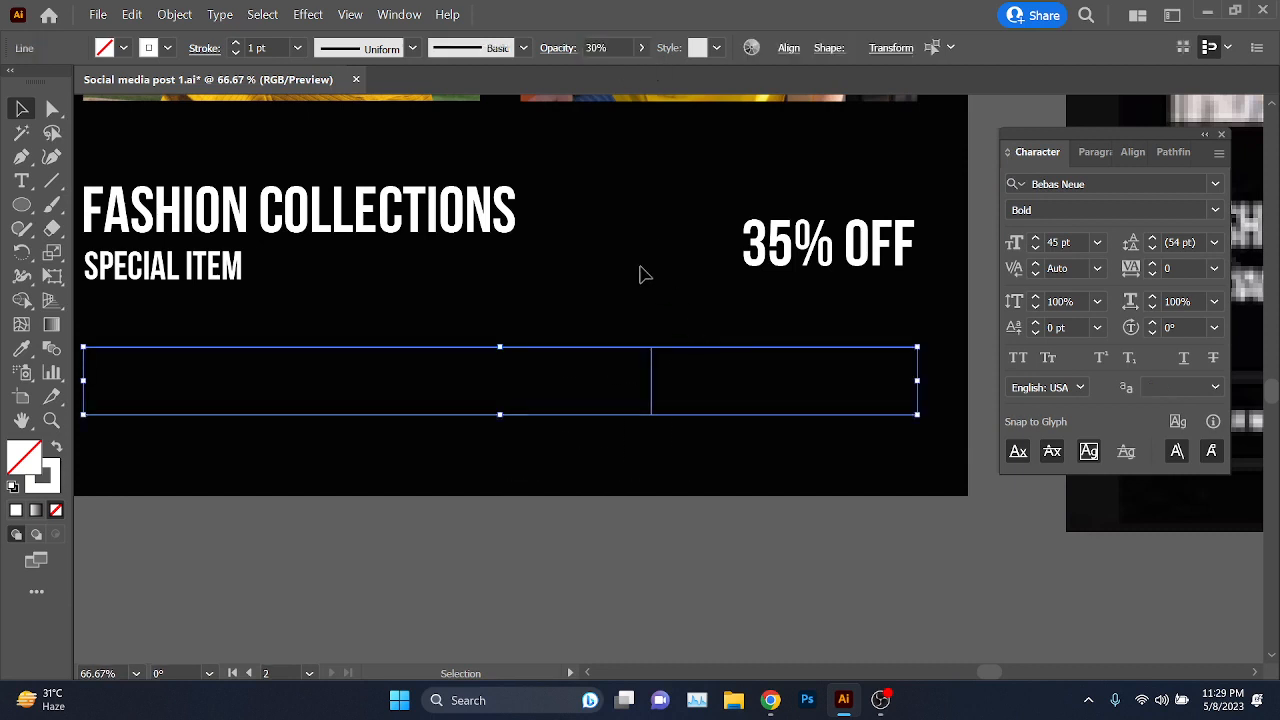
{"action": "scroll", "coordinate": [624, 412], "scroll_direction": "down", "scroll_amount": 1}
{"action": "left_click_drag", "start_coordinate": [589, 466], "coordinate": [572, 527]}
{"action": "scroll", "coordinate": [566, 512], "scroll_direction": "up", "scroll_amount": 1}
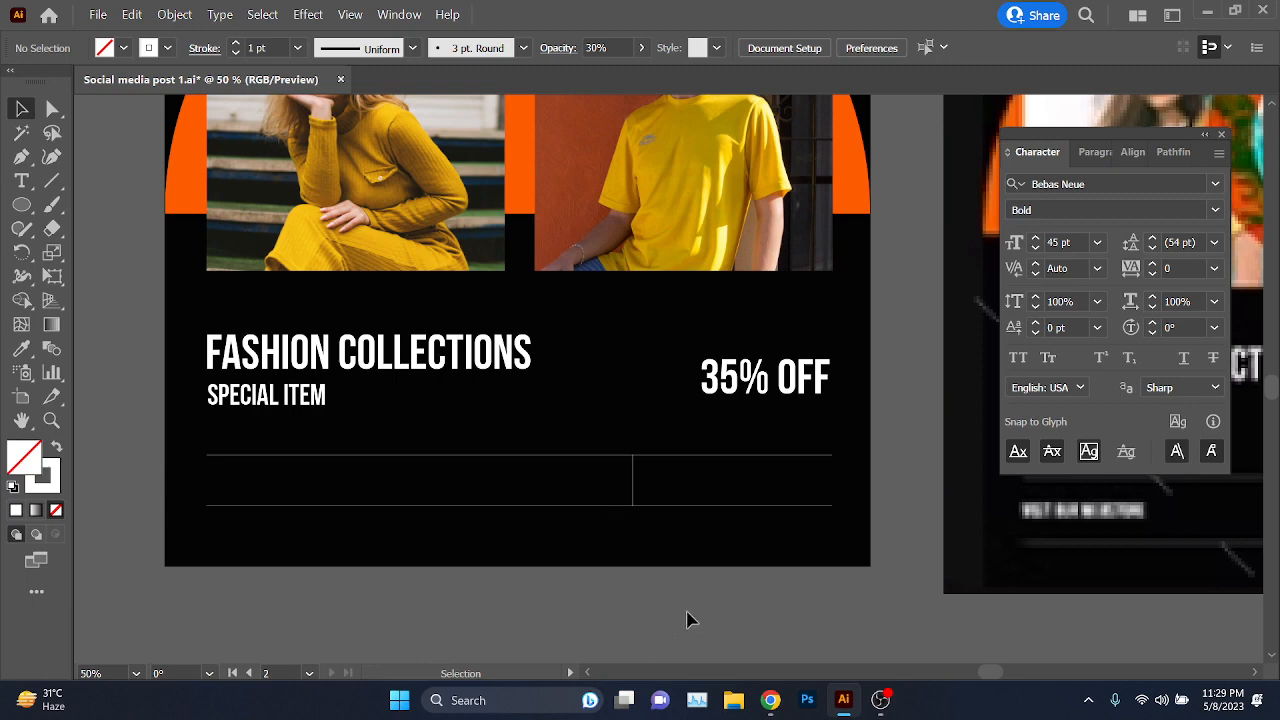
- Move the vertical footer divider further right, between the horizontal lines and nearer the left edge of the 35% OFF text
{"action": "left_click", "coordinate": [632, 498]}
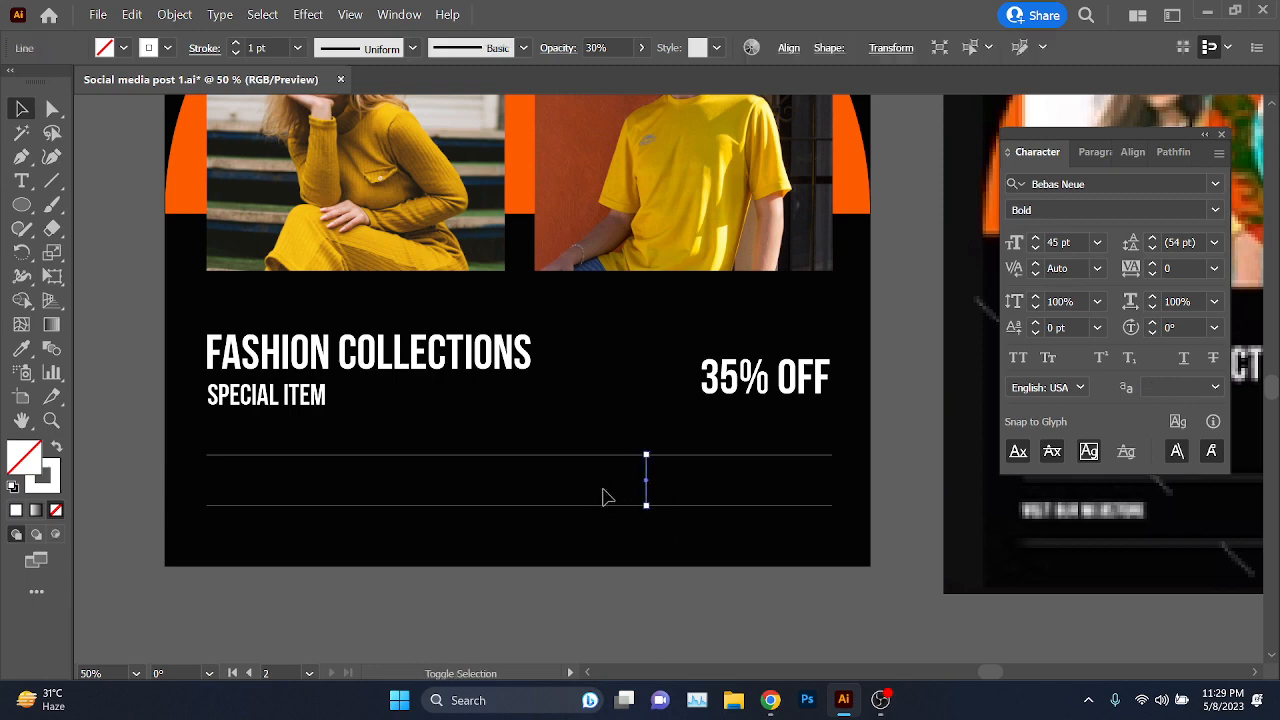
{"action": "left_click", "coordinate": [600, 589]}
{"action": "scroll", "coordinate": [566, 577], "scroll_direction": "down", "scroll_amount": 1}
- Bring the Limited Offer text from the spare elements into the footer's right cell, aligned with the left edge of 35% OFF
{"action": "key", "text": "t"}
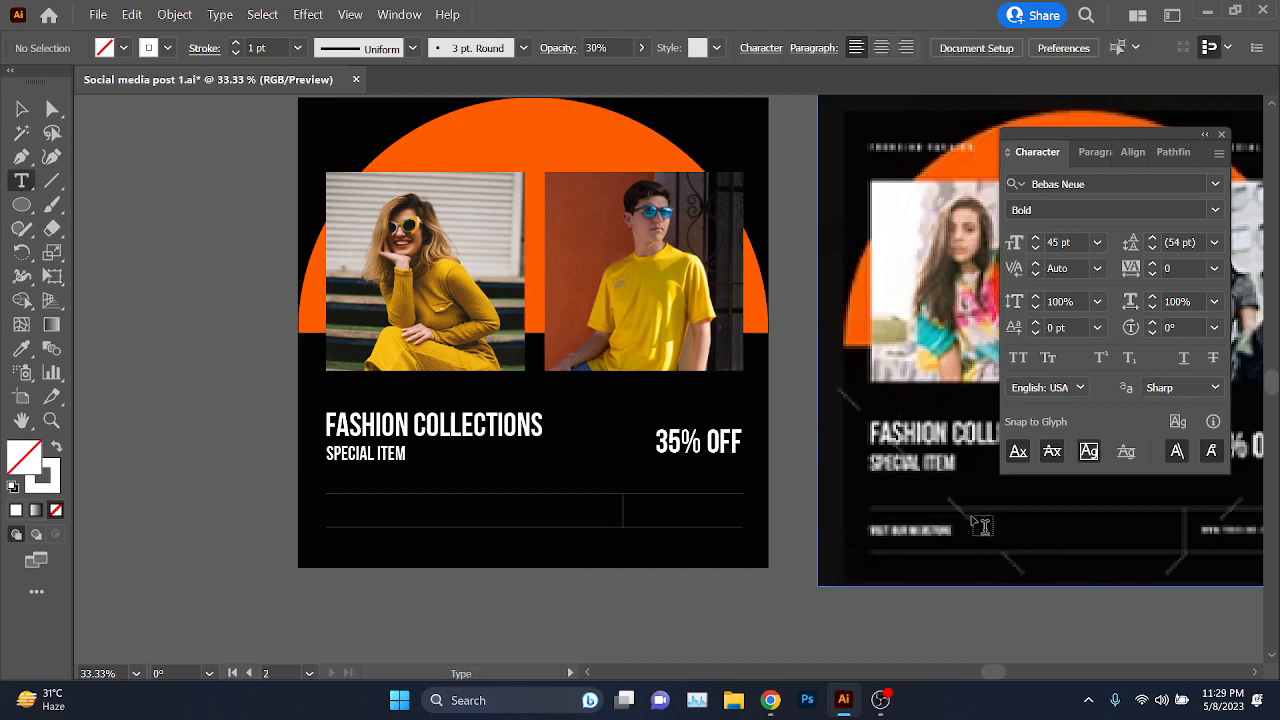
{"action": "left_click", "coordinate": [21, 107]}
{"action": "scroll", "coordinate": [380, 569], "scroll_direction": "down", "scroll_amount": 1}
{"action": "scroll", "coordinate": [557, 492], "scroll_direction": "down", "scroll_amount": 1}
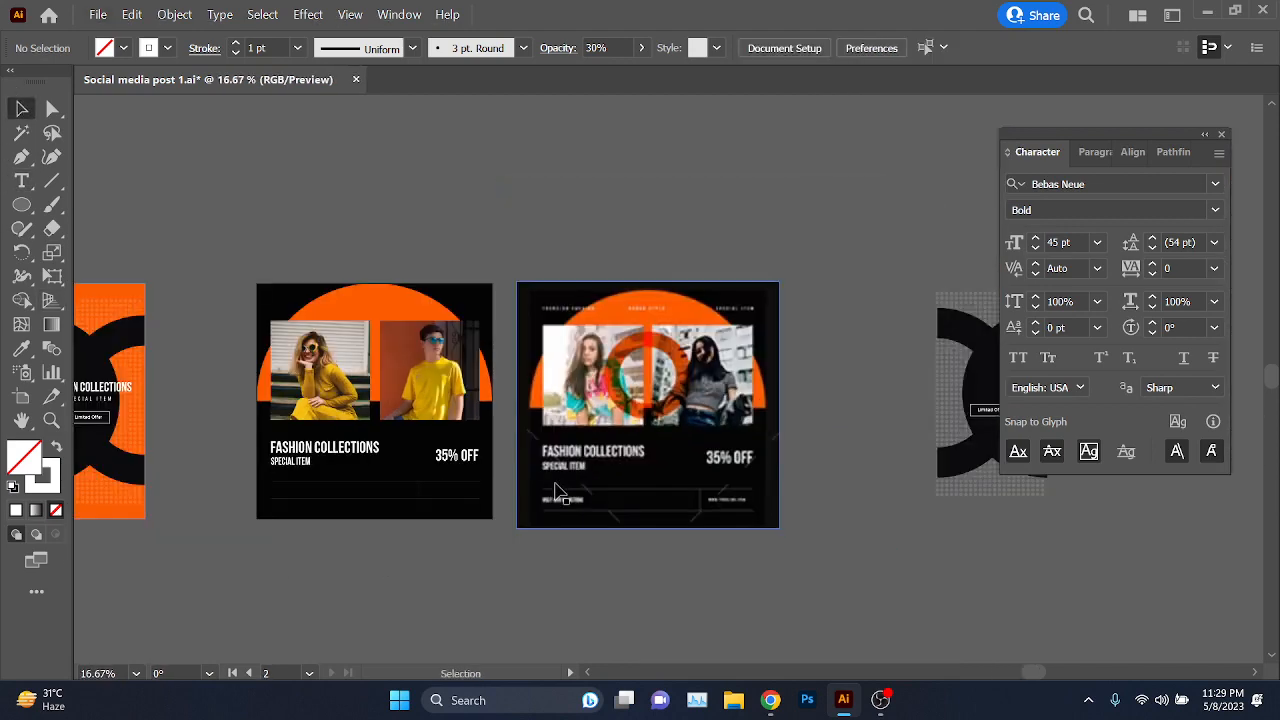
{"action": "scroll", "coordinate": [1064, 500], "scroll_direction": "up", "scroll_amount": 4}
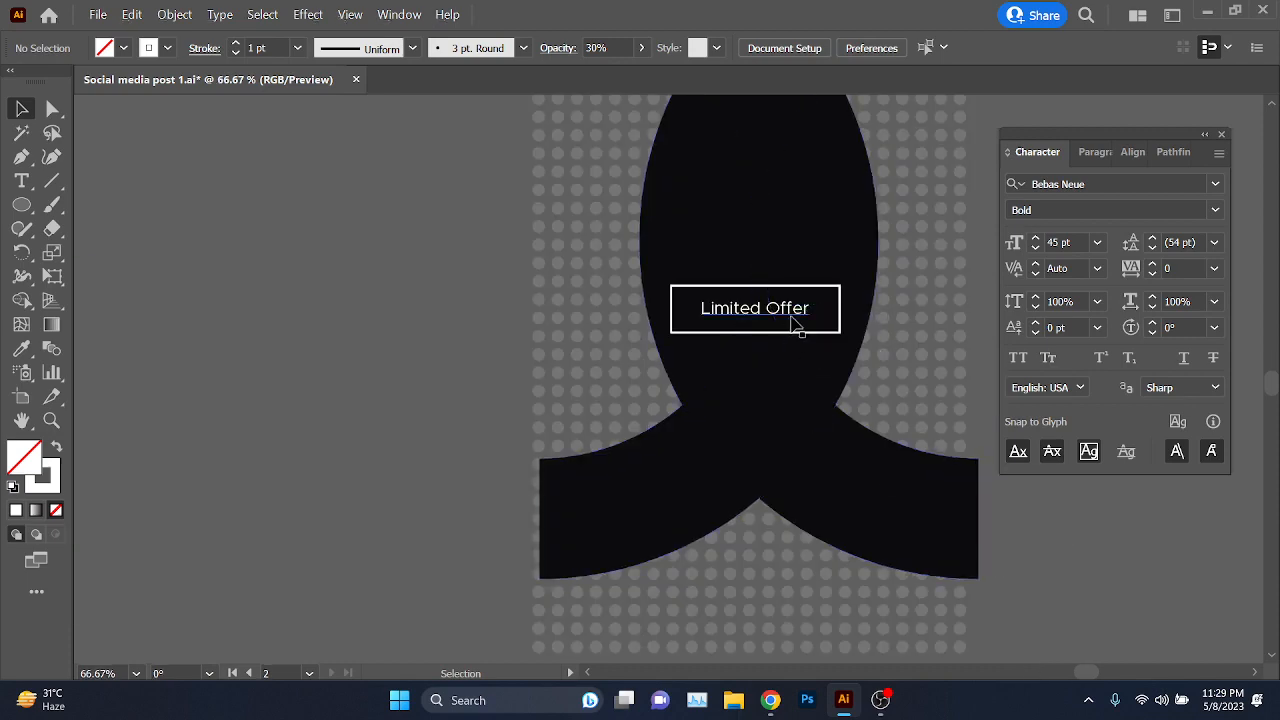
{"action": "left_click_drag", "start_coordinate": [790, 322], "coordinate": [362, 519]}
{"action": "left_click_drag", "start_coordinate": [267, 518], "coordinate": [137, 411]}
{"action": "scroll", "coordinate": [983, 338], "scroll_direction": "down", "scroll_amount": 2}
{"action": "scroll", "coordinate": [186, 460], "scroll_direction": "up", "scroll_amount": 1}
{"action": "scroll", "coordinate": [533, 442], "scroll_direction": "up", "scroll_amount": 3}
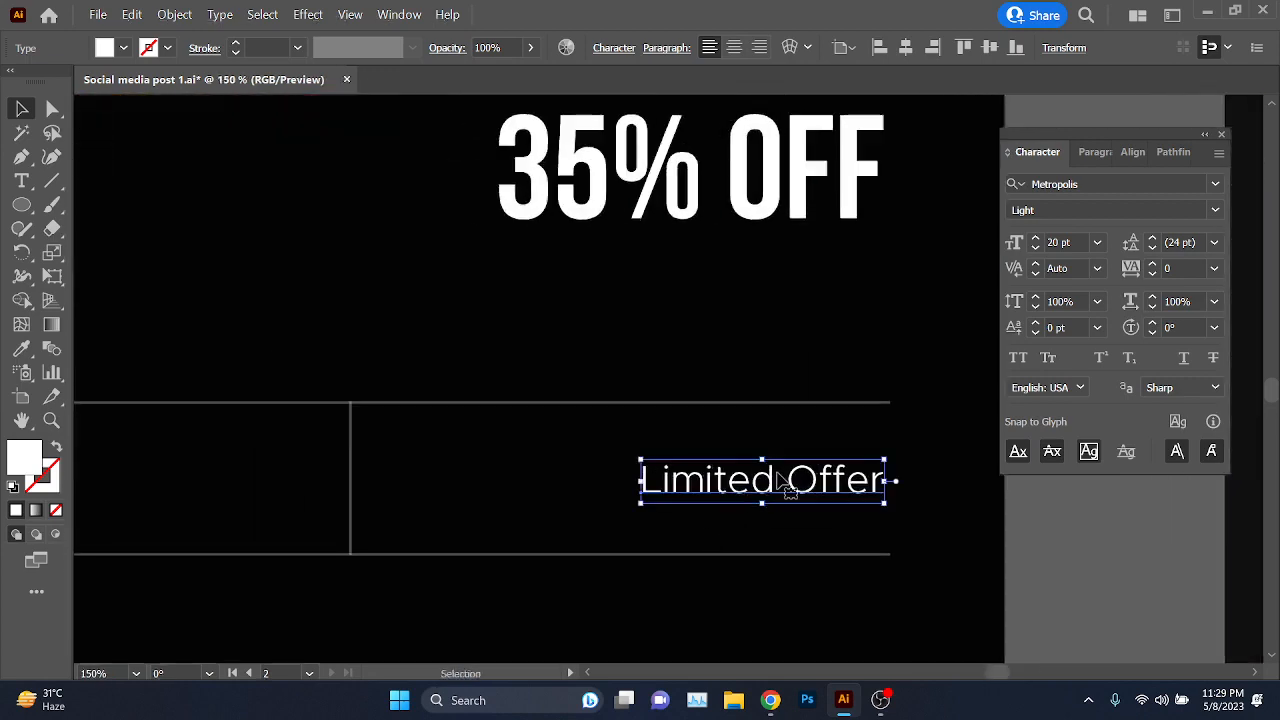
{"action": "left_click_drag", "start_coordinate": [766, 485], "coordinate": [638, 474]}
{"action": "scroll", "coordinate": [660, 598], "scroll_direction": "down", "scroll_amount": 2}
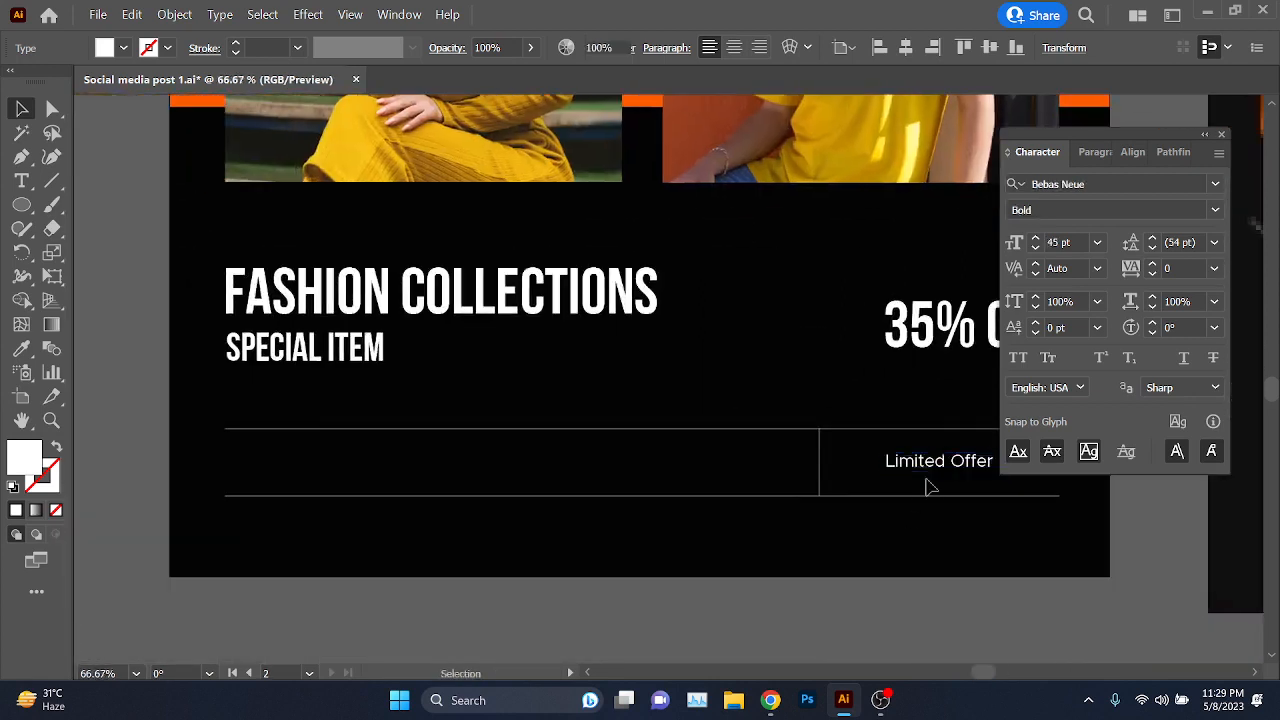
- Duplicate the Limited Offer text into the footer's left cell, aligned with SPECIAL ITEM, and change the copy to "Visit Our Website"
{"action": "left_click_drag", "start_coordinate": [930, 478], "coordinate": [228, 493]}
{"action": "scroll", "coordinate": [228, 493], "scroll_direction": "up", "scroll_amount": 2}
{"action": "double_click", "coordinate": [362, 432]}
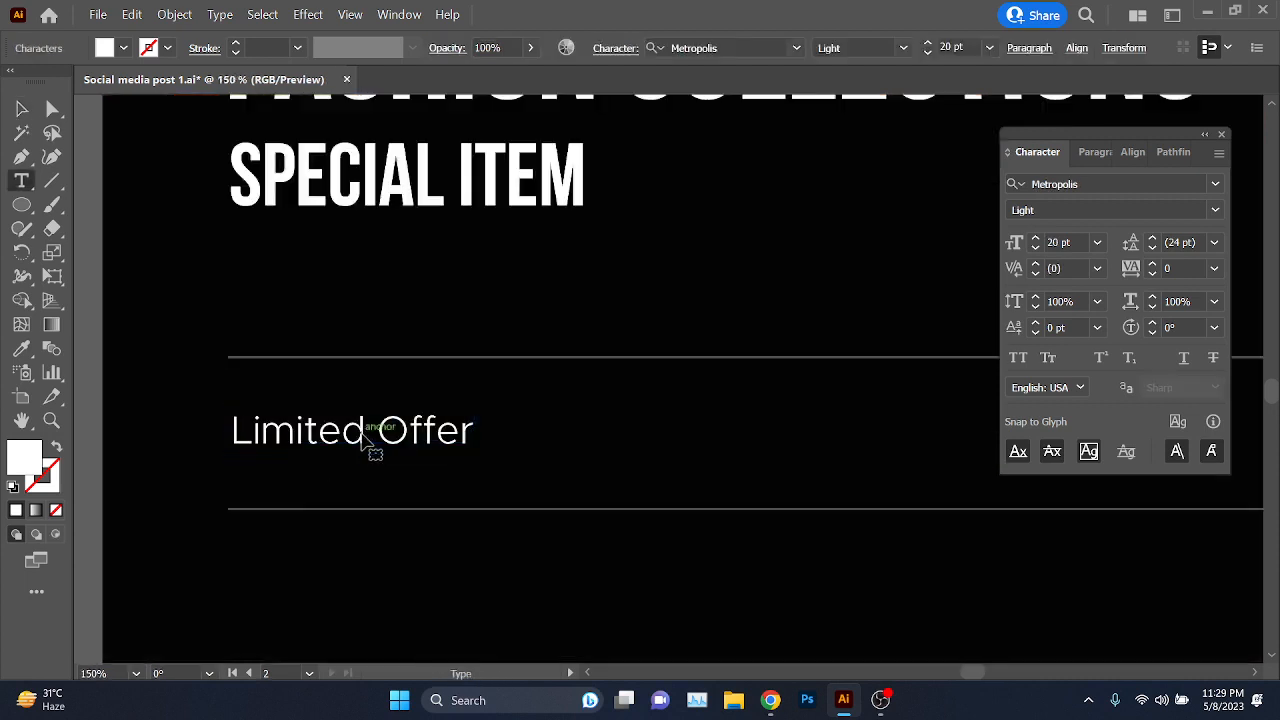
{"action": "key", "text": "ctrl+a"}
{"action": "type", "text": "W"}
{"action": "key", "text": "BackSpace"}
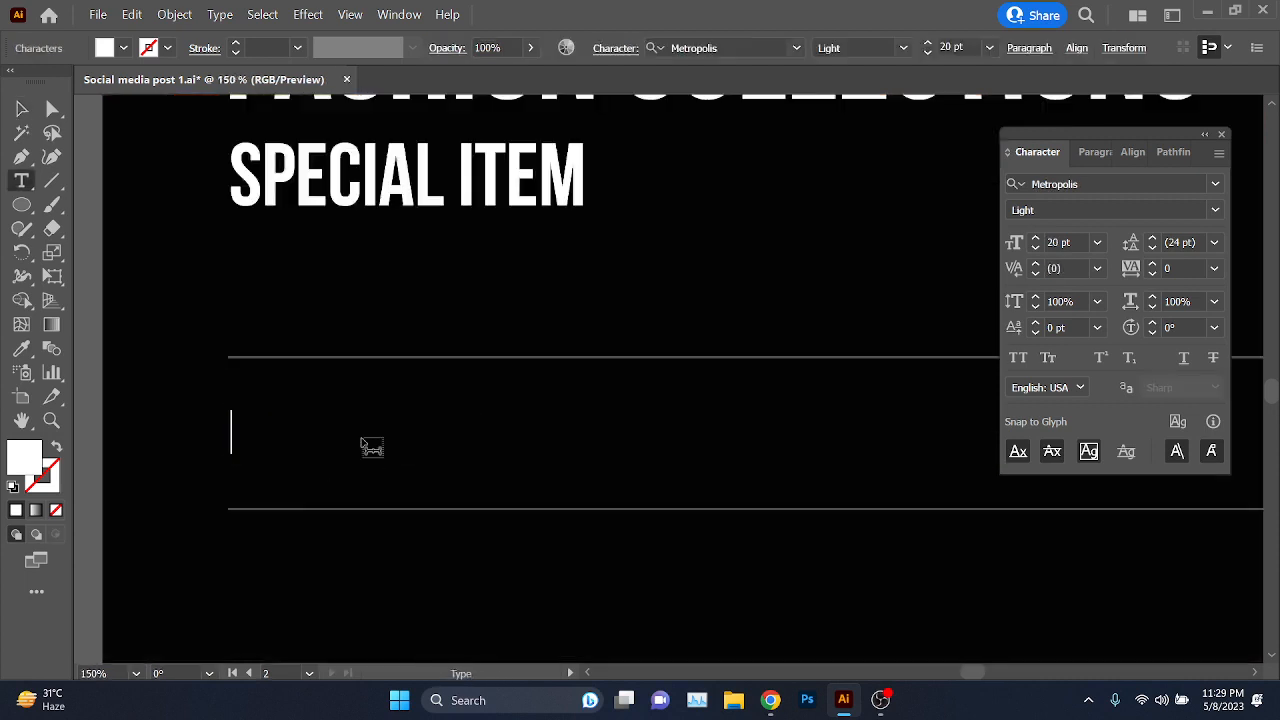
{"action": "type", "text": "Visit"}
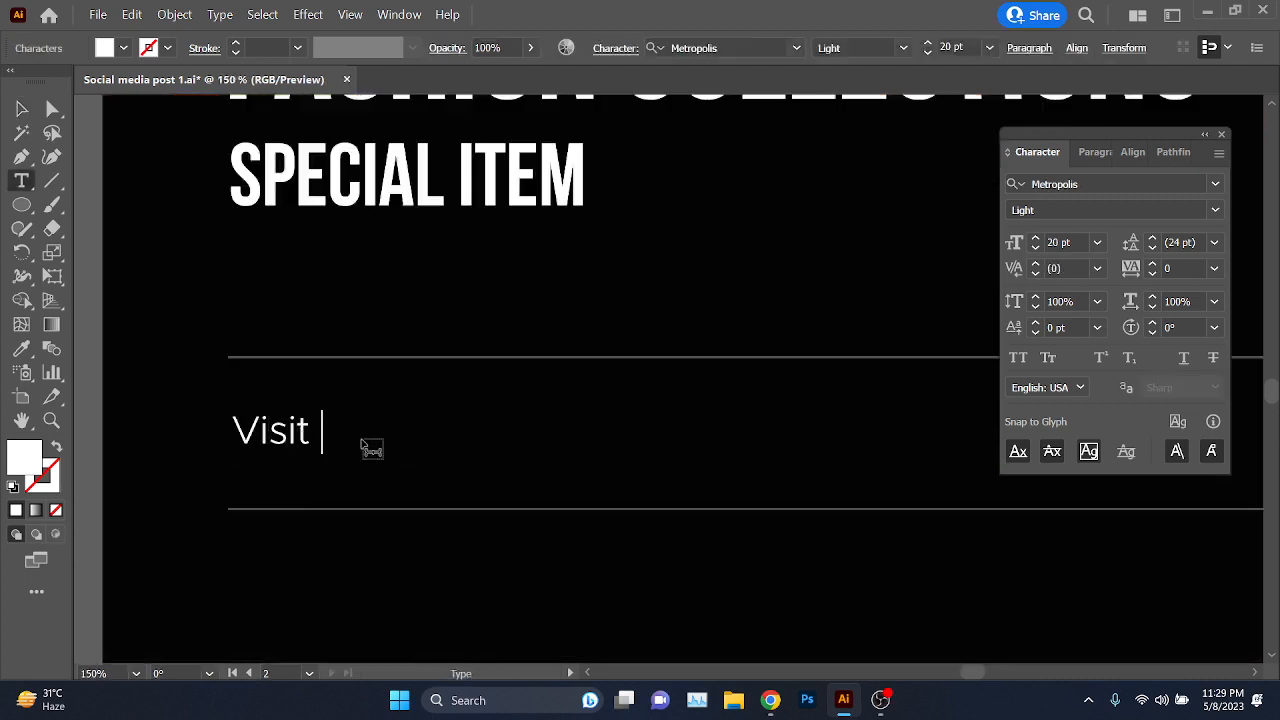
{"action": "type", "text": "g Our Website"}
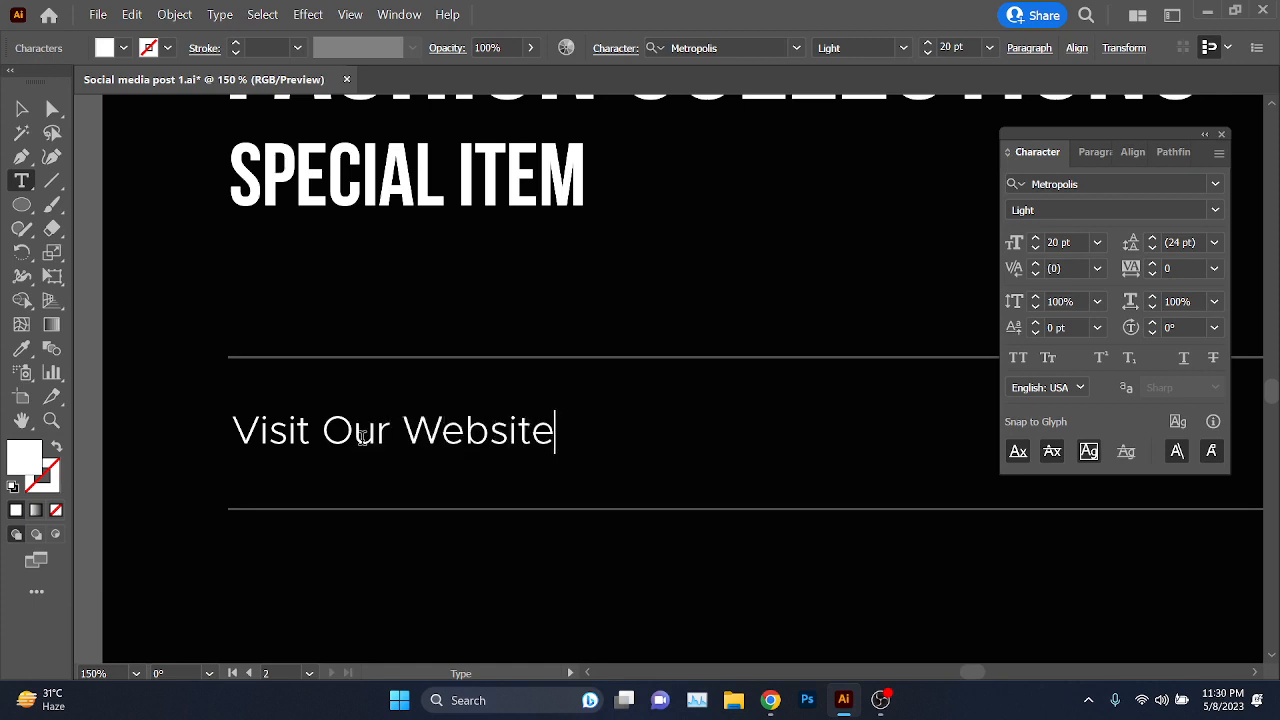
{"action": "left_click", "coordinate": [21, 109]}
{"action": "scroll", "coordinate": [370, 446], "scroll_direction": "down", "scroll_amount": 3}
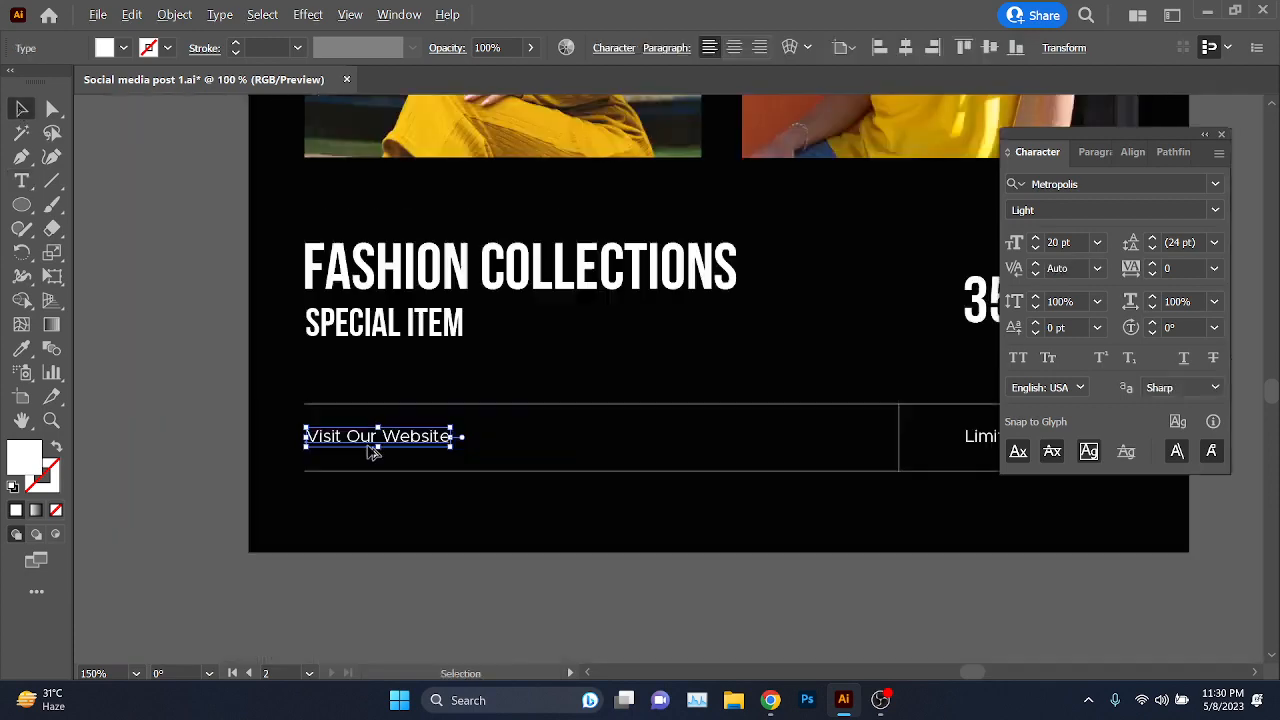
{"action": "left_click", "coordinate": [443, 581]}
- Close the Character panel and nudge the Limited Offer text slightly right beneath 35% OFF
{"action": "scroll", "coordinate": [445, 570], "scroll_direction": "up", "scroll_amount": 1}
{"action": "scroll", "coordinate": [446, 560], "scroll_direction": "down", "scroll_amount": 2}
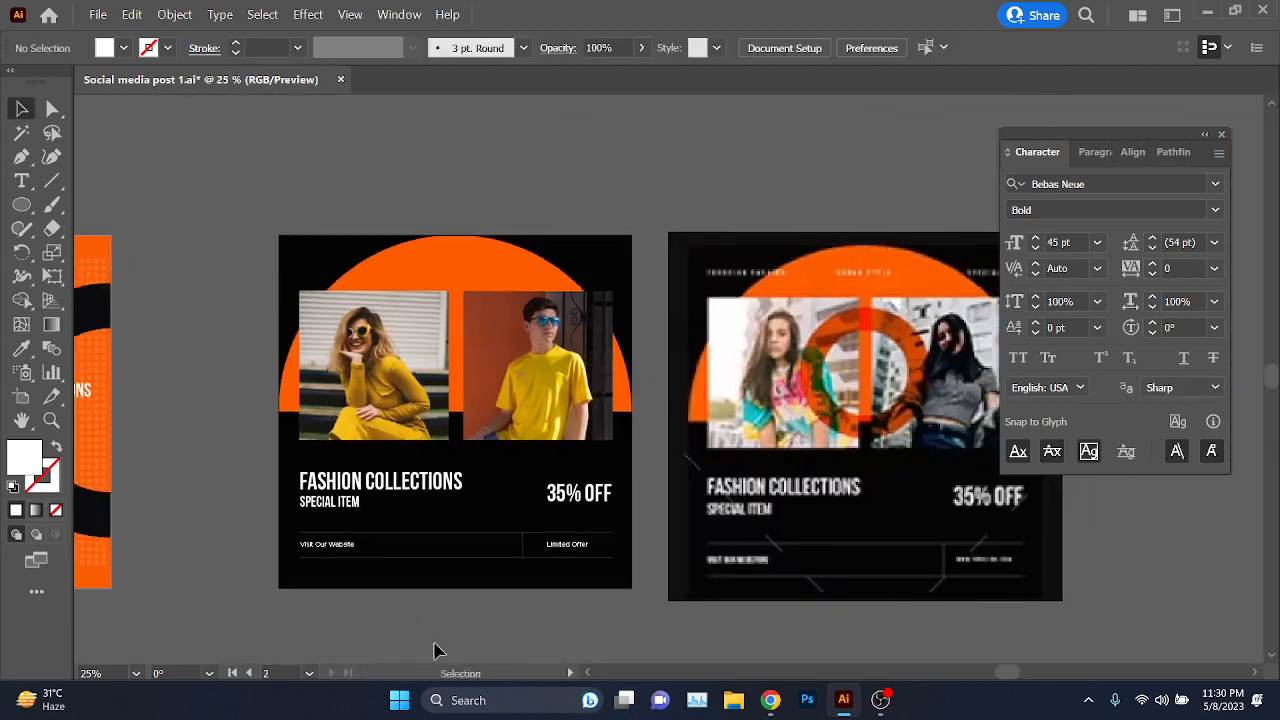
{"action": "scroll", "coordinate": [383, 554], "scroll_direction": "up", "scroll_amount": 1}
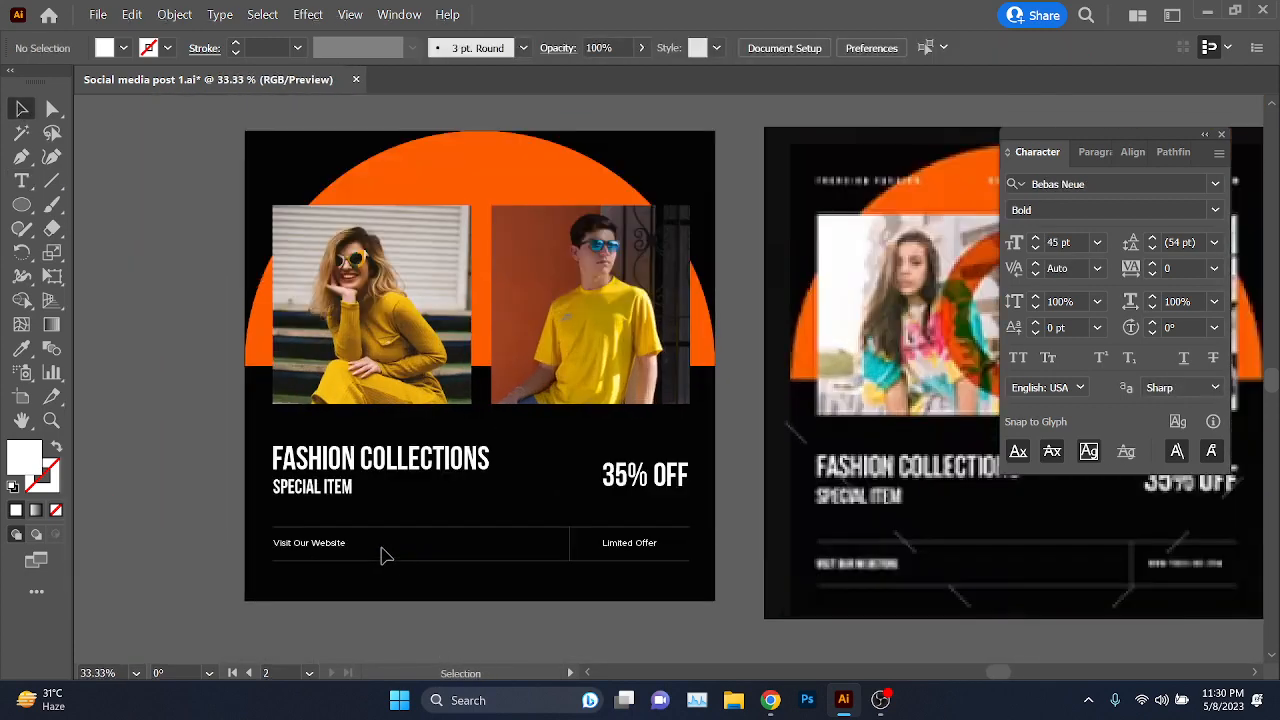
{"action": "scroll", "coordinate": [408, 469], "scroll_direction": "down", "scroll_amount": 1}
{"action": "scroll", "coordinate": [494, 534], "scroll_direction": "up", "scroll_amount": 3}
{"action": "scroll", "coordinate": [494, 534], "scroll_direction": "down", "scroll_amount": 1}
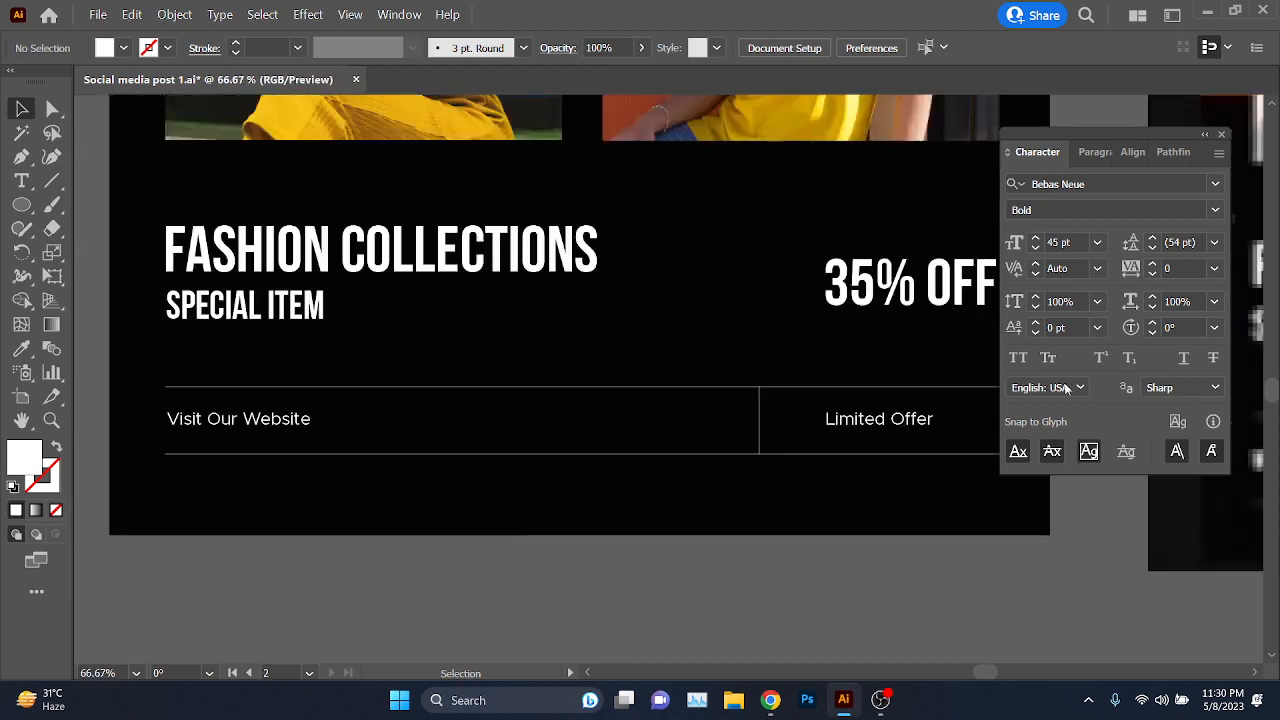
{"action": "left_click", "coordinate": [1221, 134]}
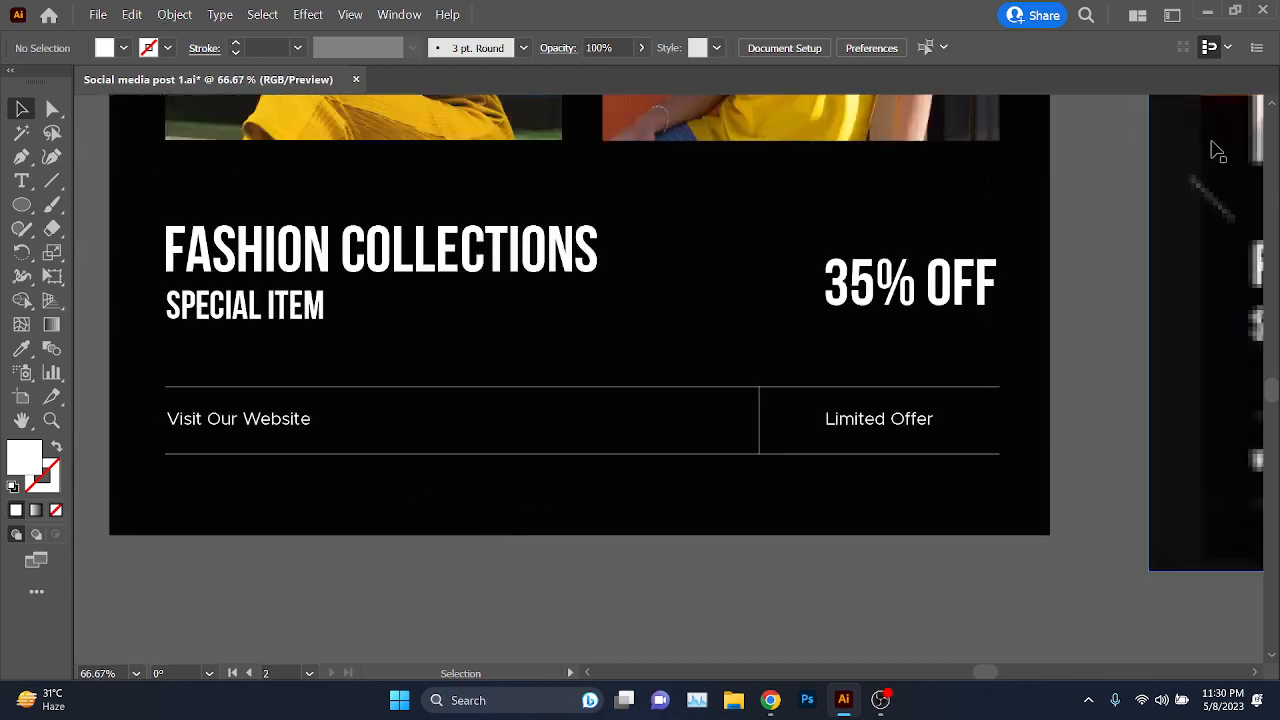
{"action": "left_click", "coordinate": [888, 426]}
{"action": "key", "text": "Right"}
{"action": "key", "text": "Right"}
{"action": "key", "text": "Right"}
{"action": "key", "text": "Right"}
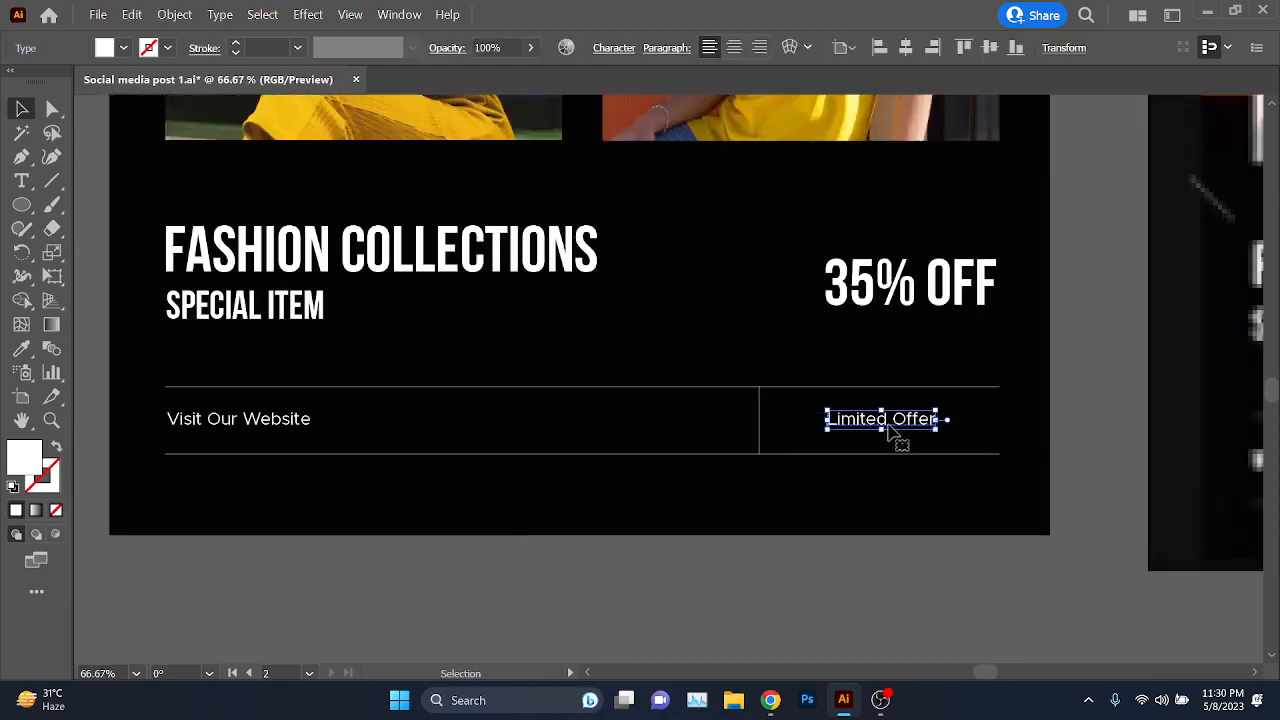
- Nudge the Visit Our Website text slightly right in the footer's left cell
{"action": "left_click", "coordinate": [674, 520]}
{"action": "left_click_drag", "start_coordinate": [390, 412], "coordinate": [300, 436]}
{"action": "key", "text": "Right"}
{"action": "left_click", "coordinate": [470, 566]}
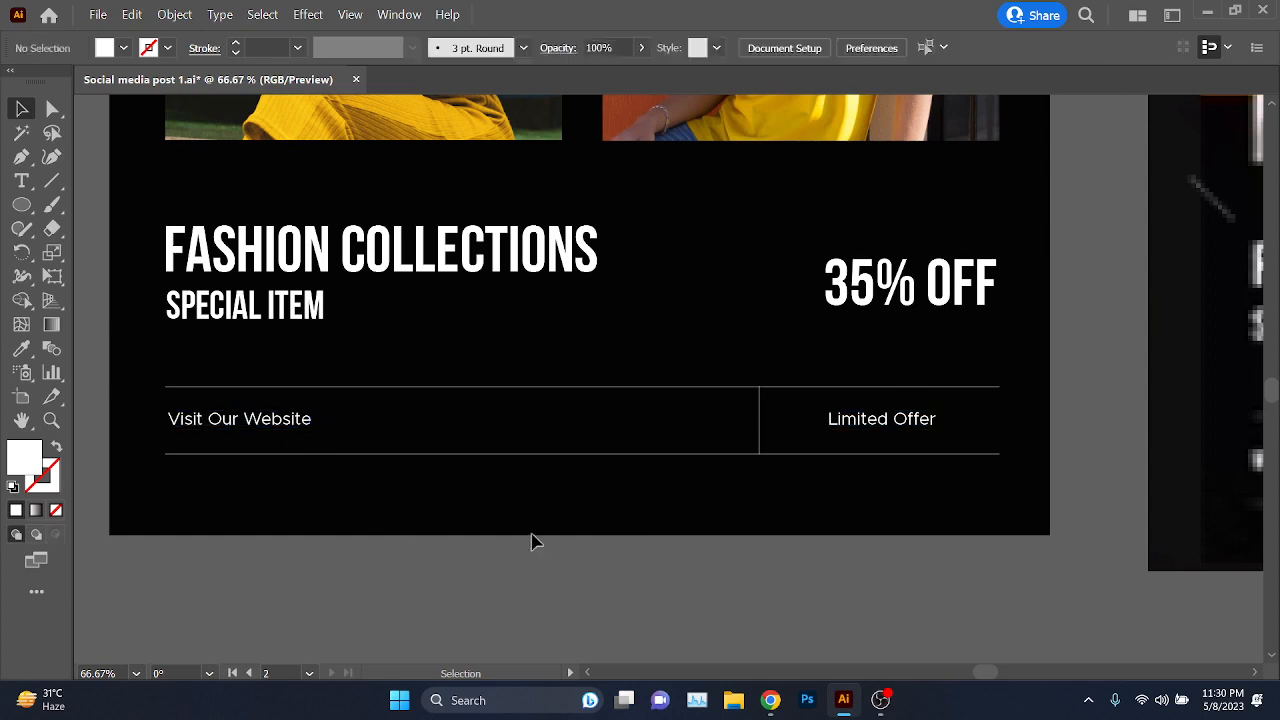
- Review the whole post beside the reference, and switch to the Google Meet call in Chrome to check the in-call messages
{"action": "scroll", "coordinate": [563, 494], "scroll_direction": "up", "scroll_amount": 1}
{"action": "scroll", "coordinate": [563, 500], "scroll_direction": "down", "scroll_amount": 2}
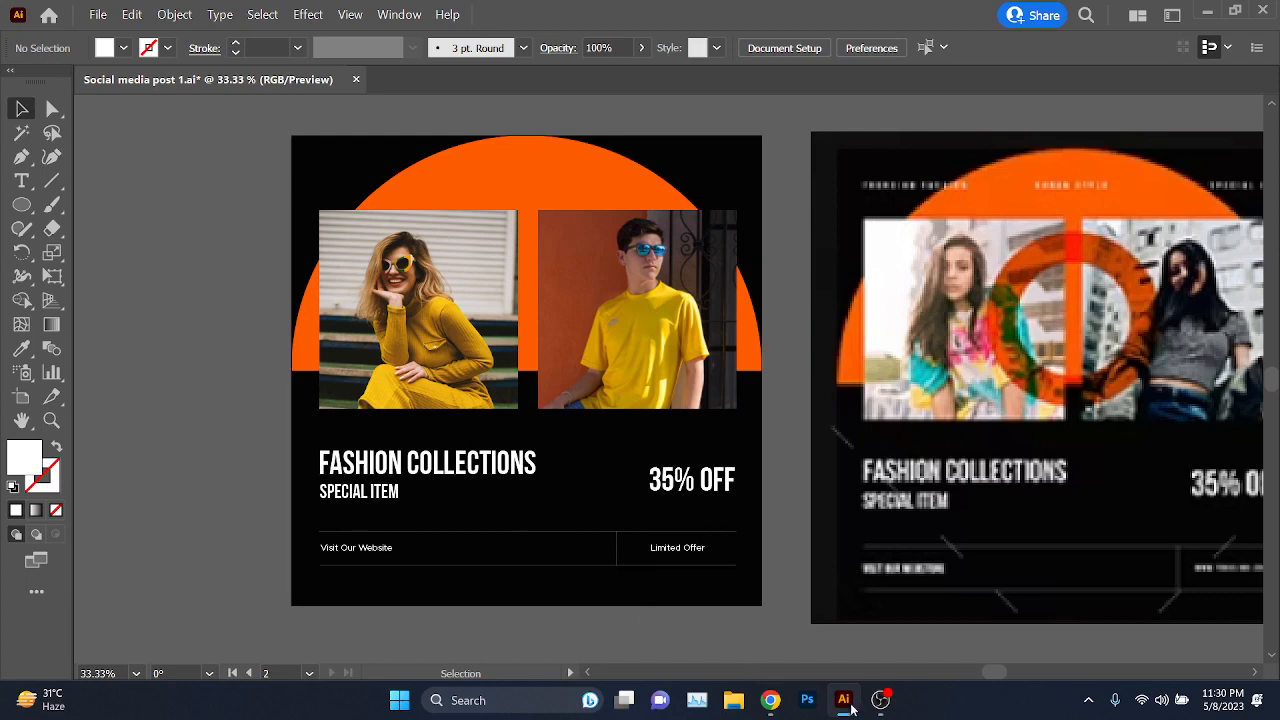
{"action": "mouse_move", "coordinate": [770, 700]}
{"action": "left_click", "coordinate": [676, 620]}
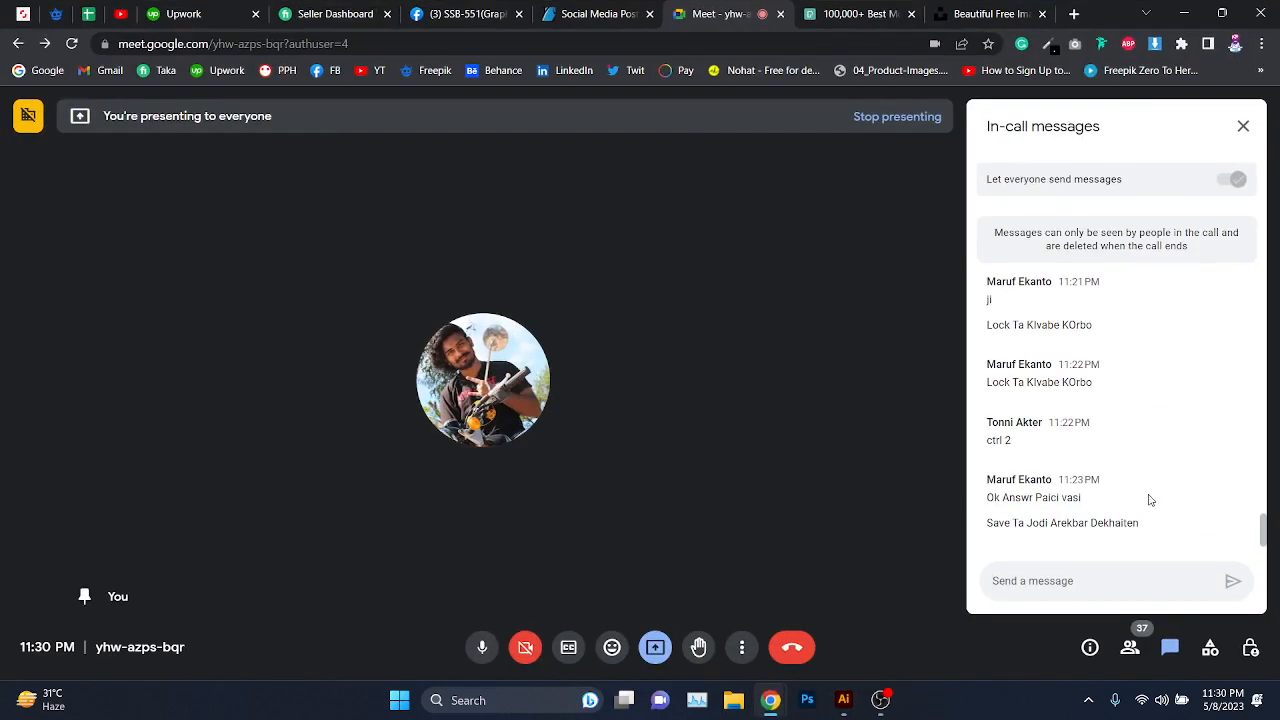
- Open the call's participant list and look through the people in it
{"action": "left_click", "coordinate": [1129, 648]}
{"action": "scroll", "coordinate": [1146, 520], "scroll_direction": "down", "scroll_amount": 6}
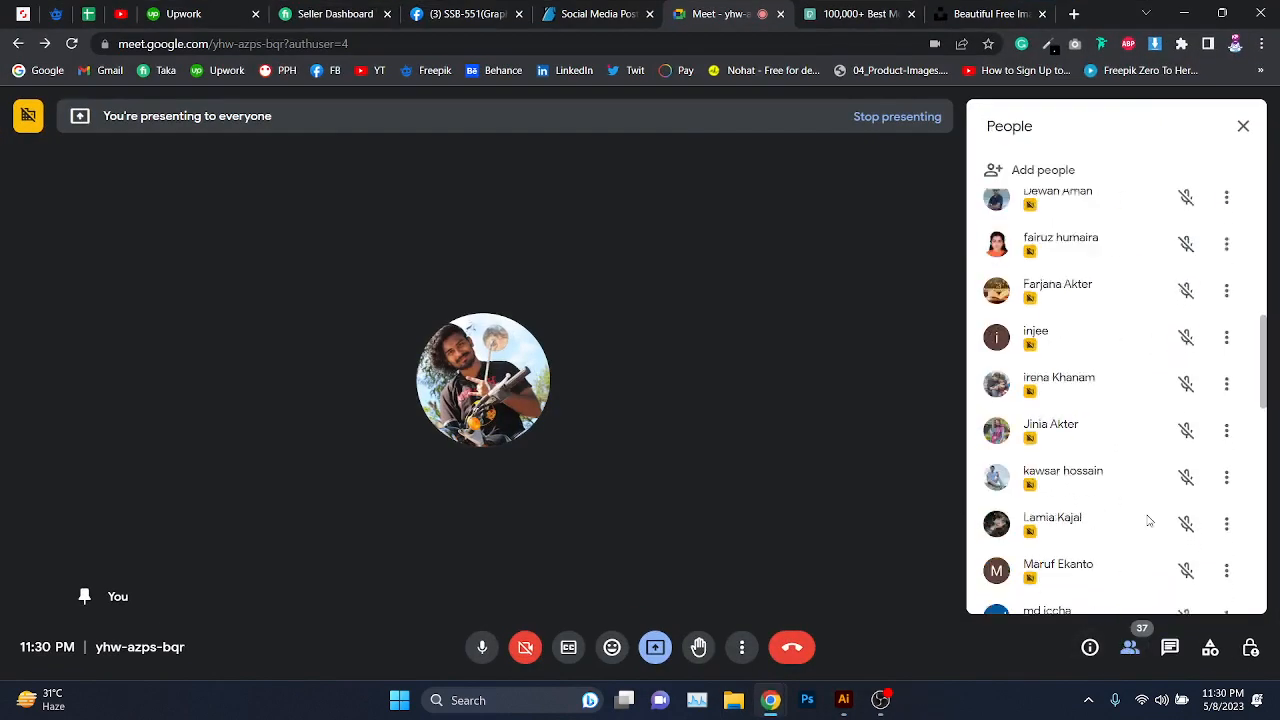
{"action": "scroll", "coordinate": [1149, 520], "scroll_direction": "down", "scroll_amount": 5}
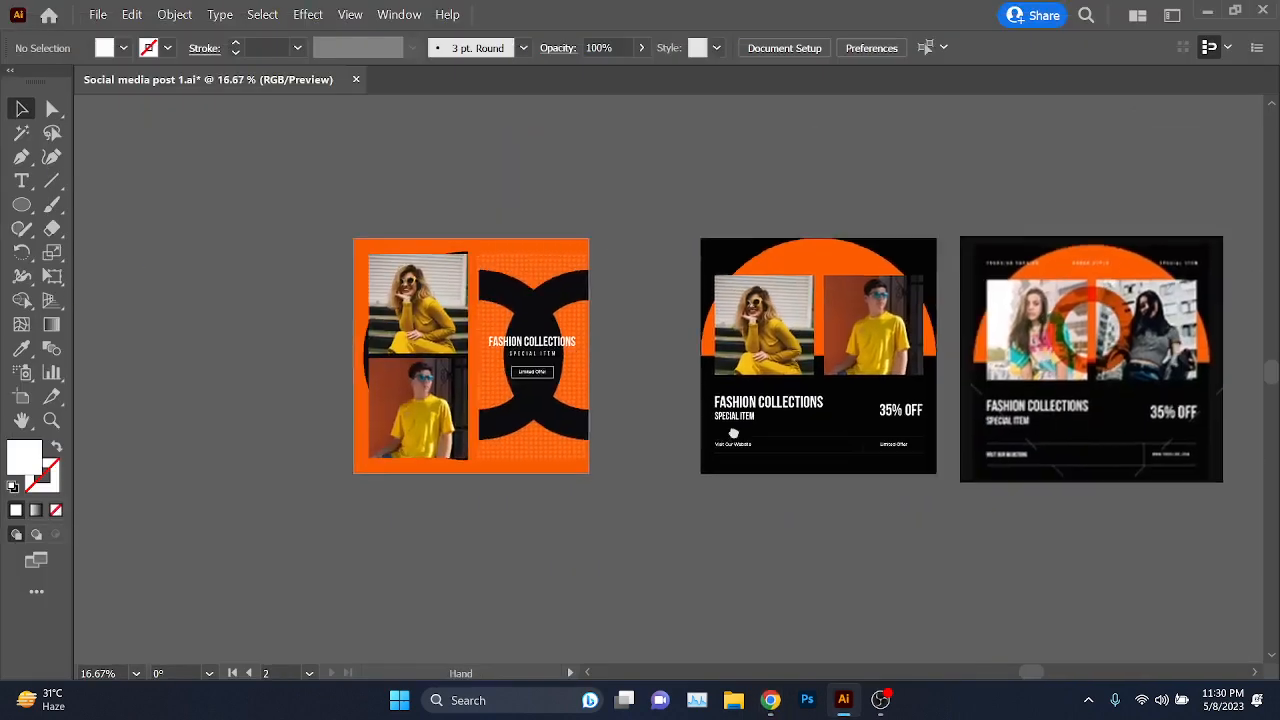
- Return to Illustrator and duplicate the first post's artboard with its artwork into the empty space on its left
{"action": "left_click_drag", "start_coordinate": [733, 432], "coordinate": [761, 422]}
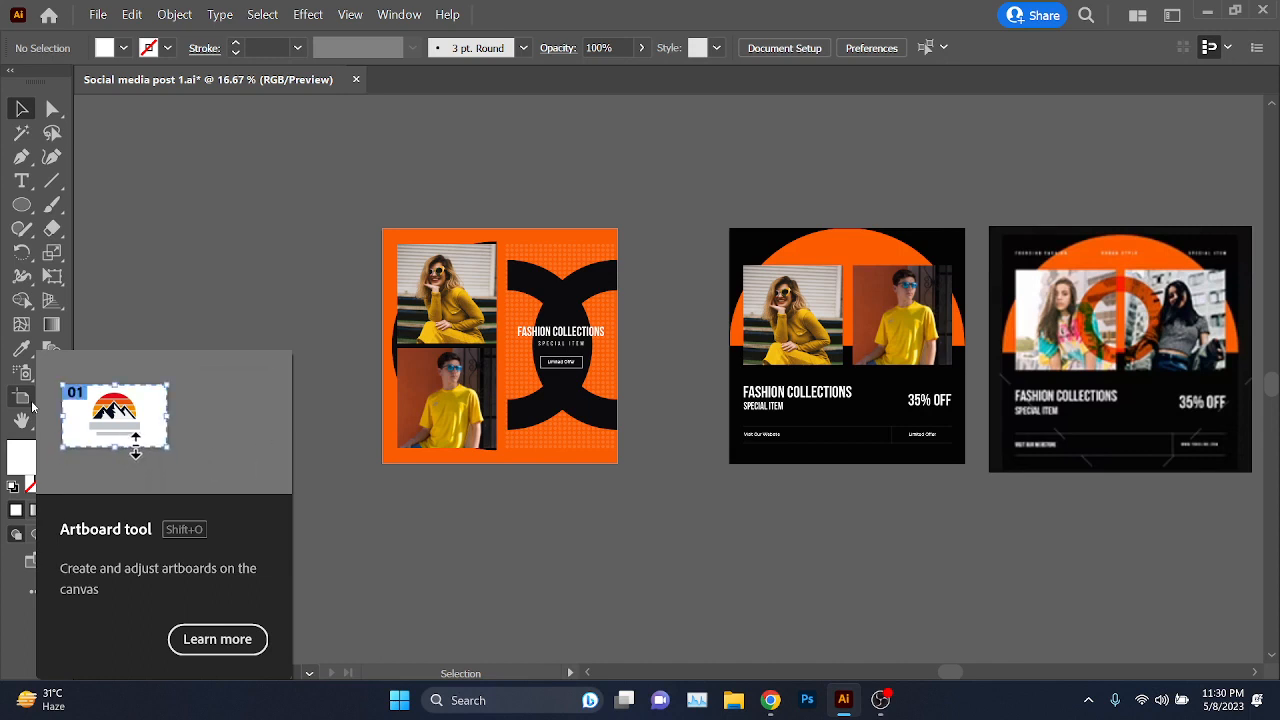
{"action": "left_click", "coordinate": [30, 402]}
{"action": "left_click_drag", "start_coordinate": [408, 408], "coordinate": [846, 457]}
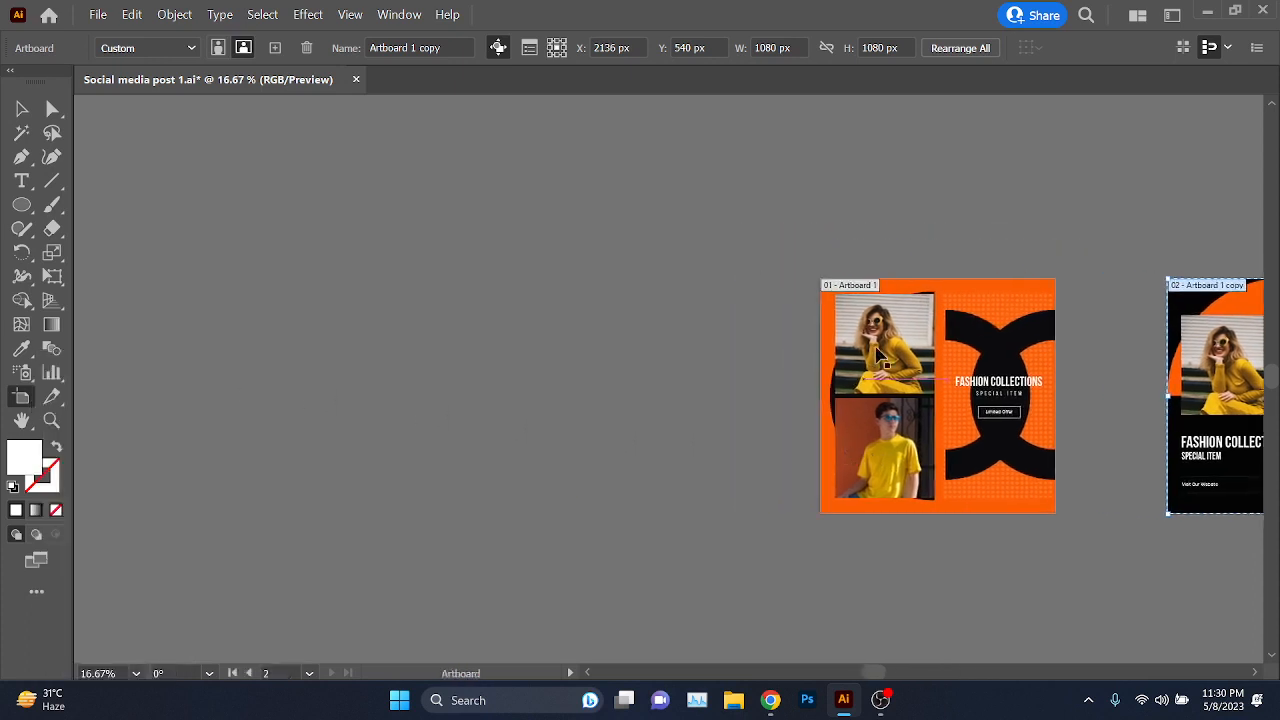
{"action": "left_click_drag", "start_coordinate": [1029, 486], "coordinate": [955, 369]}
{"action": "left_click", "coordinate": [880, 206]}
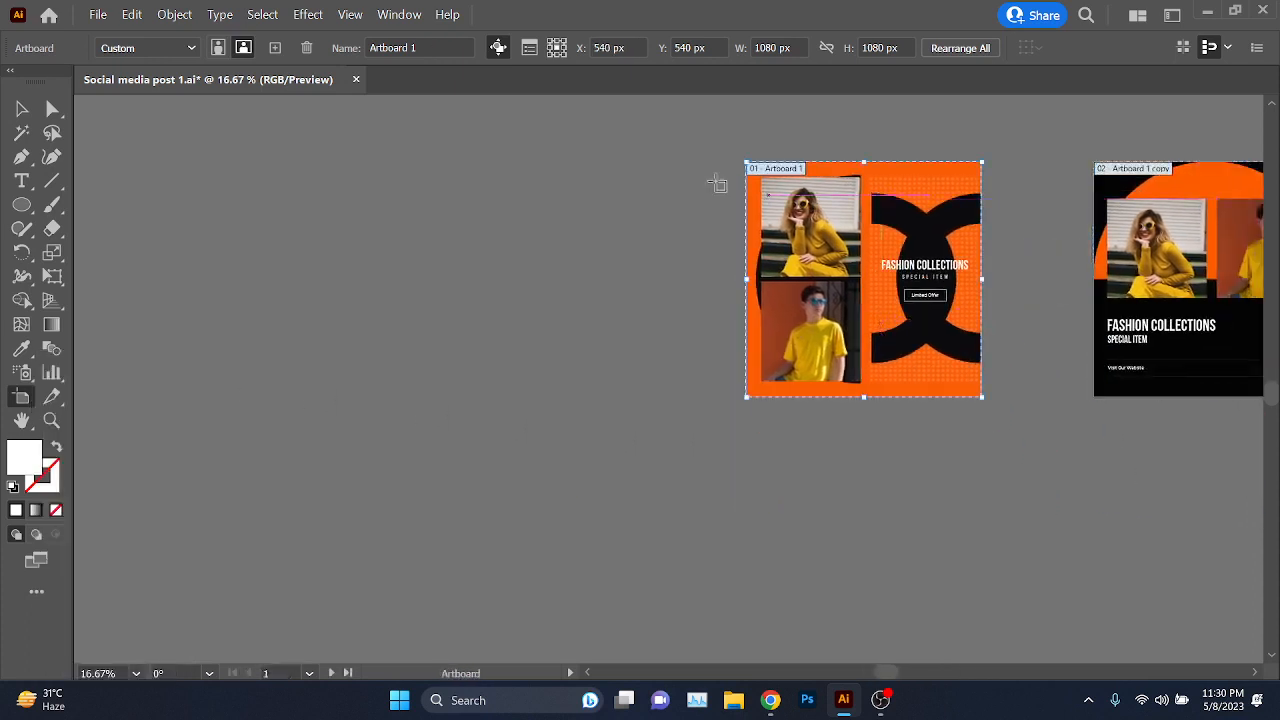
{"action": "left_click_drag", "start_coordinate": [905, 258], "coordinate": [569, 260]}
{"action": "left_click", "coordinate": [22, 109]}
{"action": "mouse_move", "coordinate": [291, 373]}
{"action": "left_mouse_down"}
{"action": "mouse_move", "coordinate": [208, 431]}
{"action": "mouse_move", "coordinate": [145, 448]}
{"action": "left_mouse_up"}
{"action": "left_click_drag", "start_coordinate": [1063, 368], "coordinate": [1014, 354]}
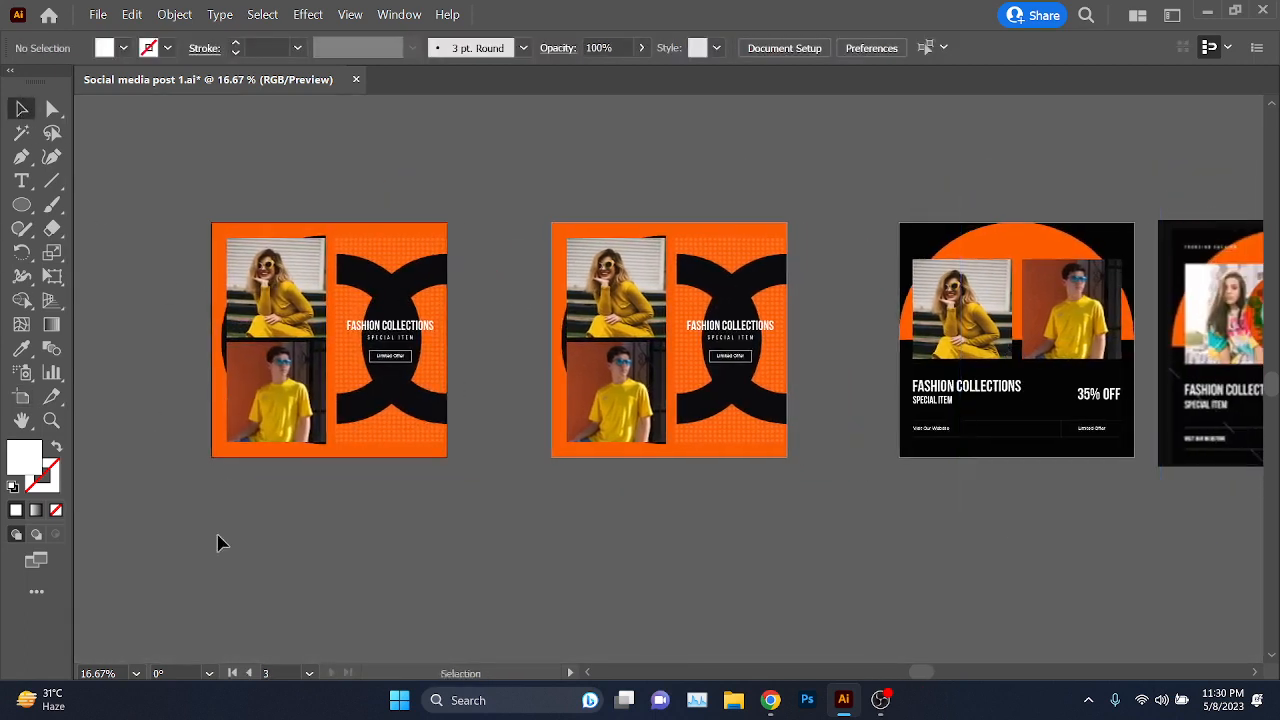
- Clear all artwork from the duplicated artboard and delete the empty artboard
{"action": "key", "text": "ctrl+alt+a"}
{"action": "key", "text": "Delete"}
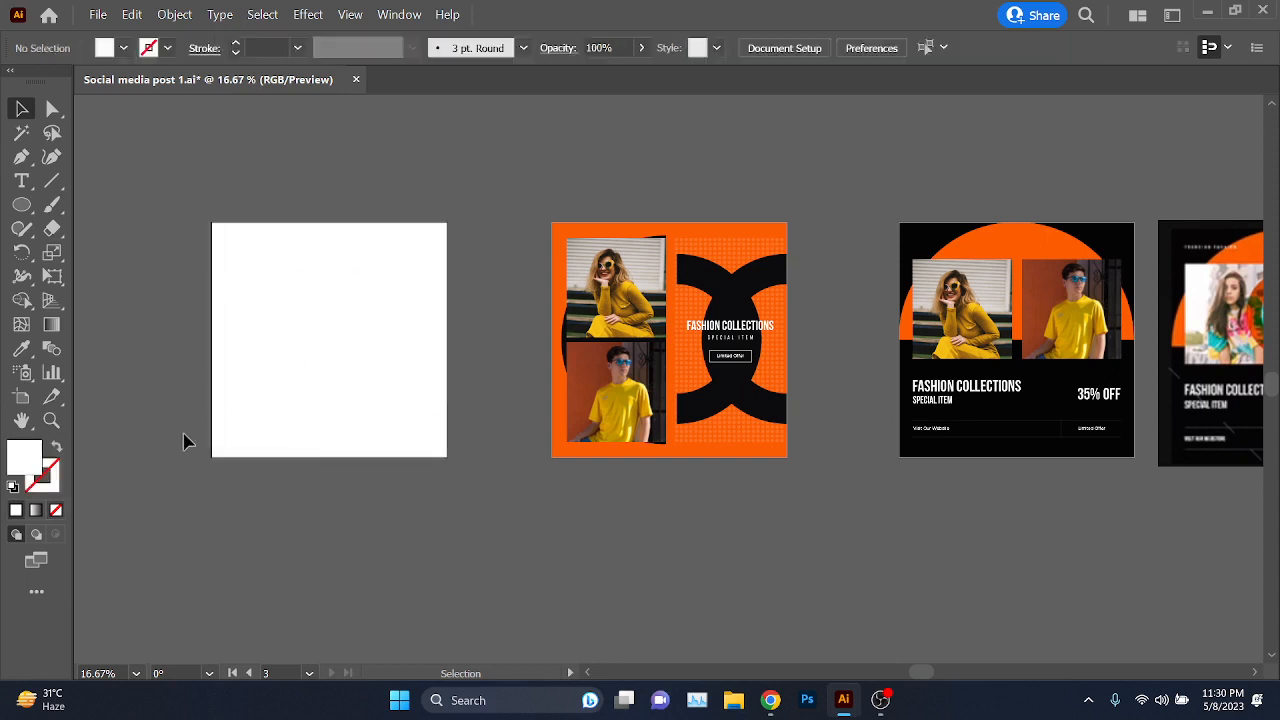
{"action": "left_click", "coordinate": [21, 396]}
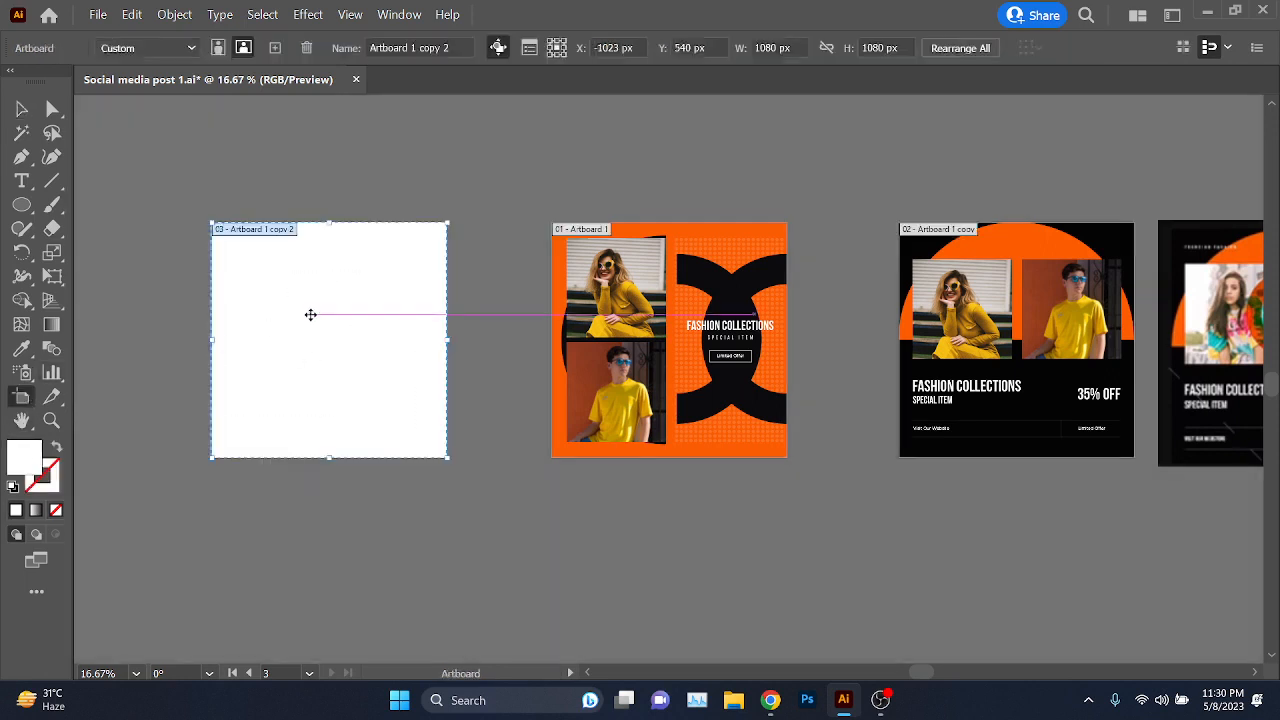
{"action": "key", "text": "Delete"}
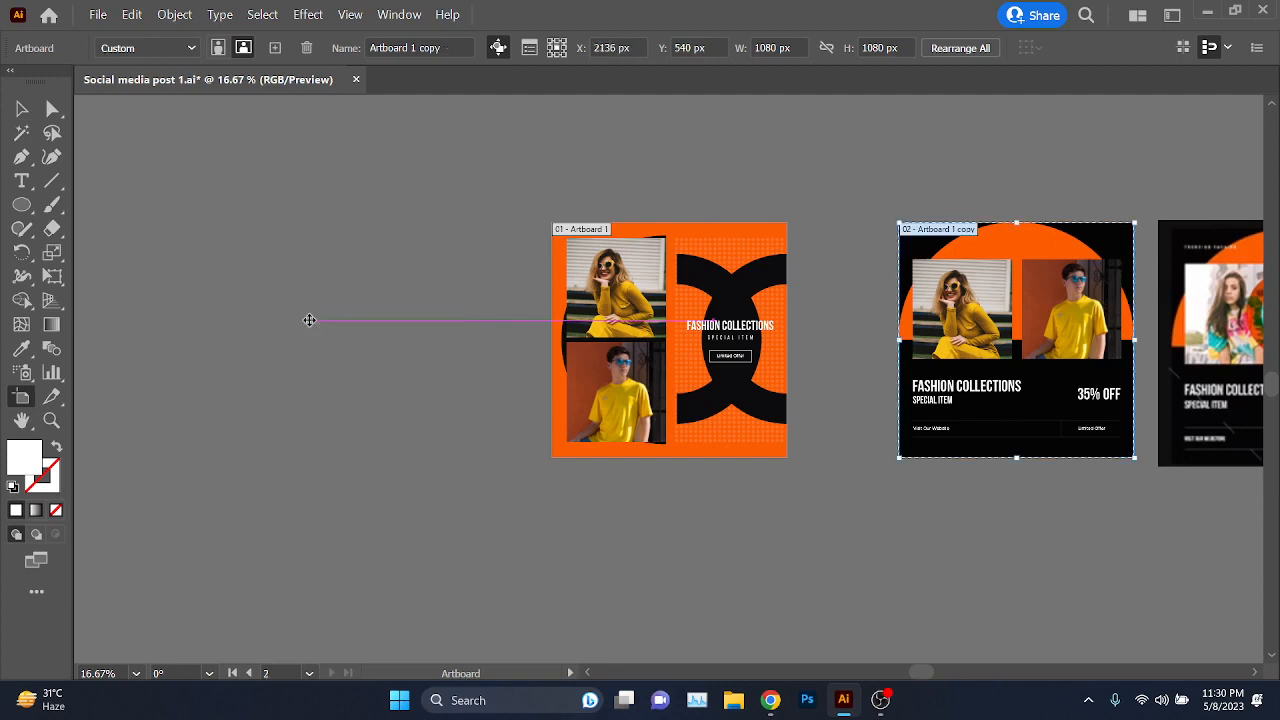
{"action": "left_click", "coordinate": [22, 108]}
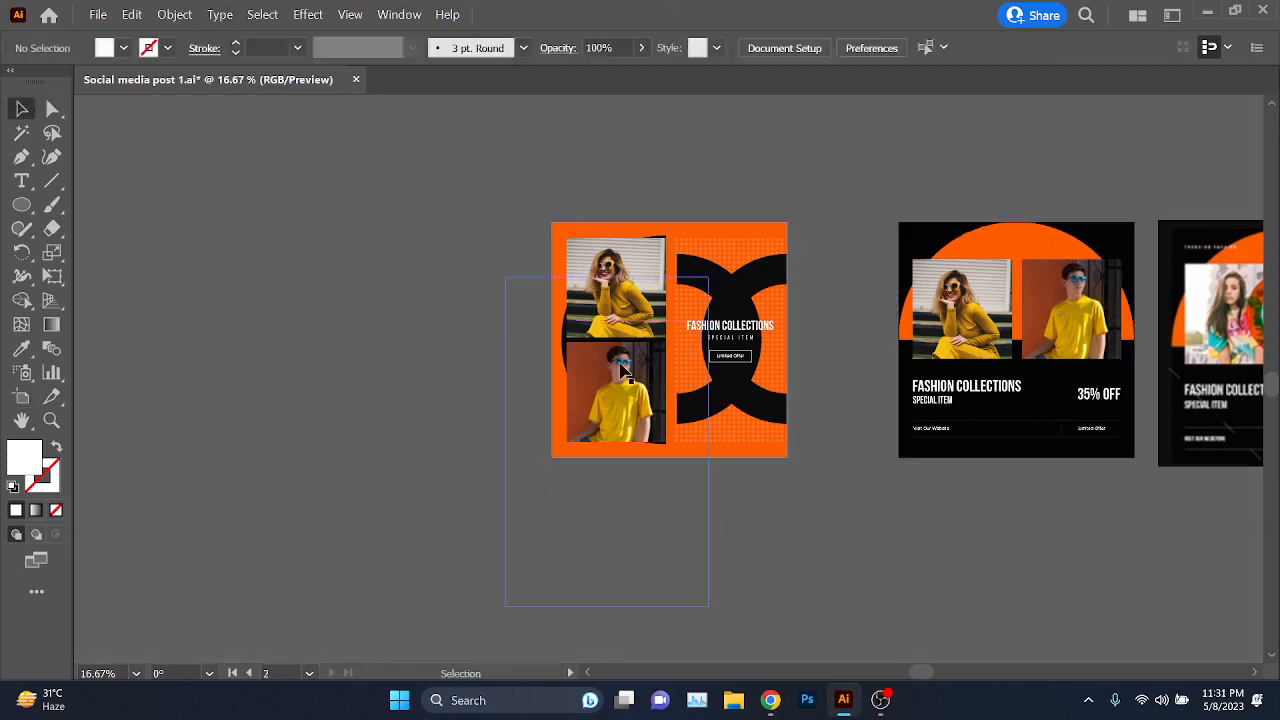
- Draw a new artboard of about 1584 × 1271 px left of the first post, and delete it again
{"action": "scroll", "coordinate": [489, 536], "scroll_direction": "right", "scroll_amount": 5}
{"action": "scroll", "coordinate": [643, 484], "scroll_direction": "left", "scroll_amount": 8}
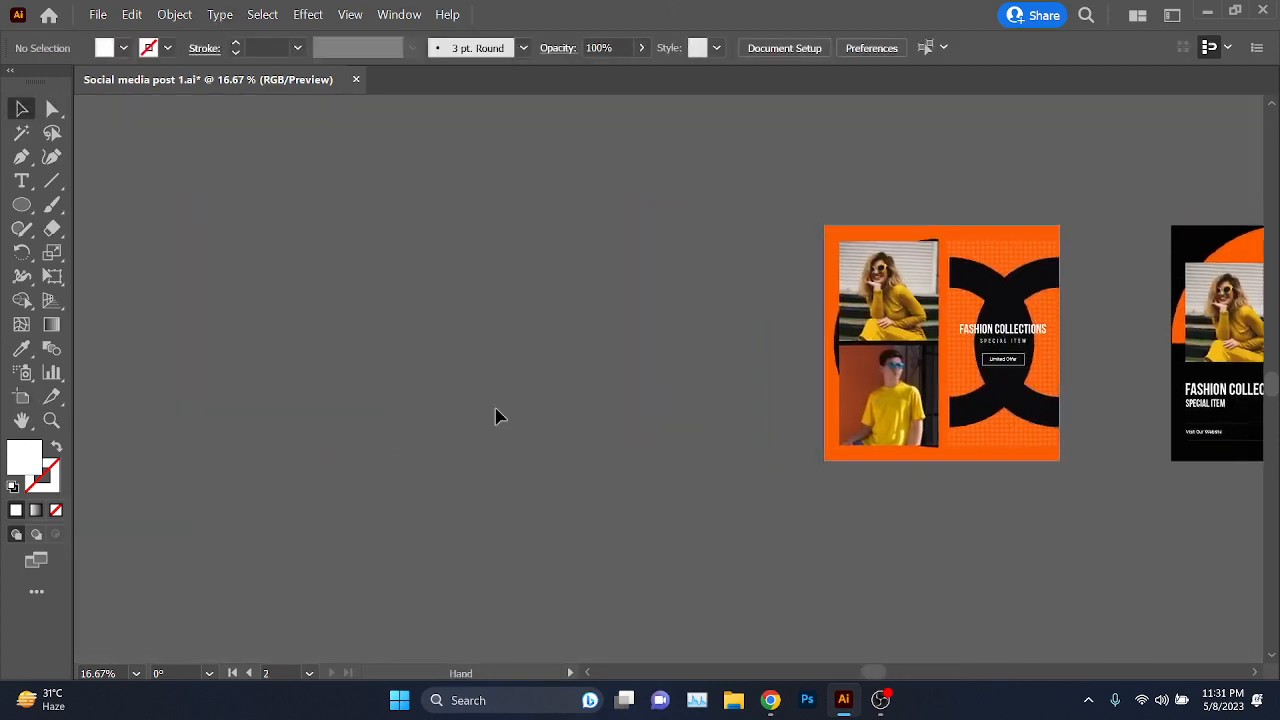
{"action": "key", "text": "shift+o"}
{"action": "left_click_drag", "start_coordinate": [624, 227], "coordinate": [277, 503]}
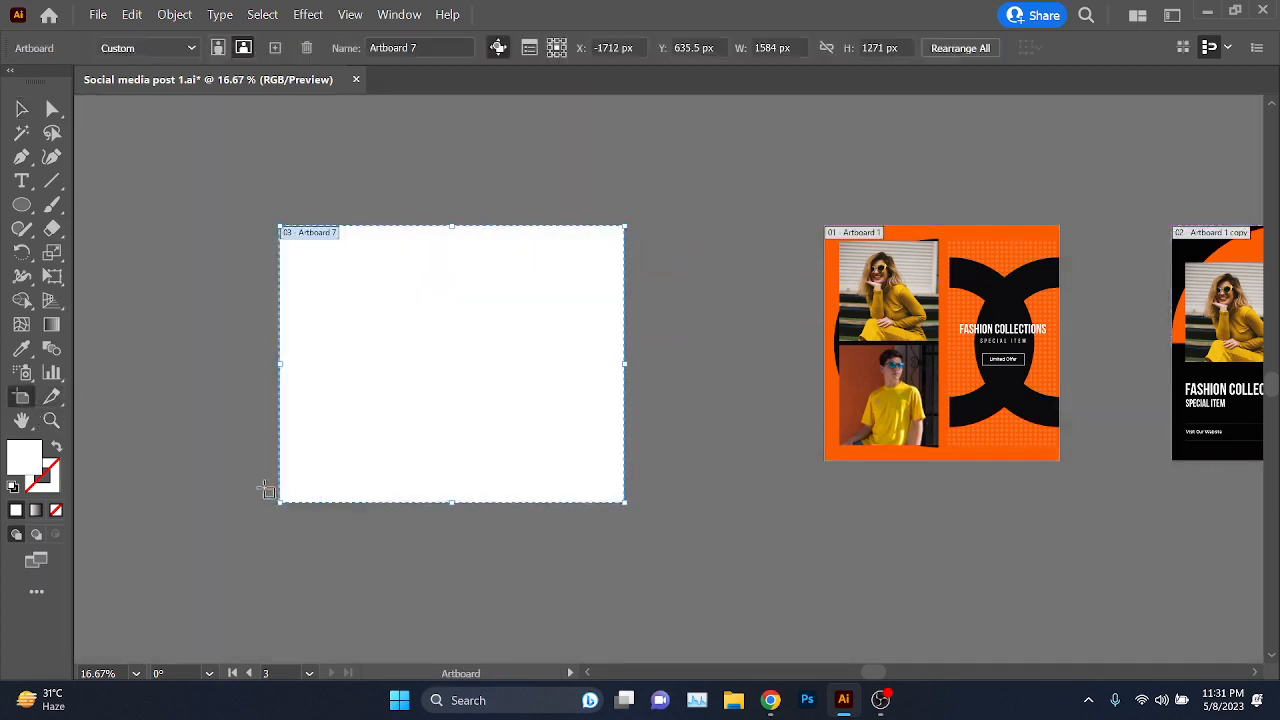
{"action": "key", "text": "Delete"}
- Draw another artboard left of the first post and set its size to 1080 × 1080 px
{"action": "left_click_drag", "start_coordinate": [325, 249], "coordinate": [655, 480]}
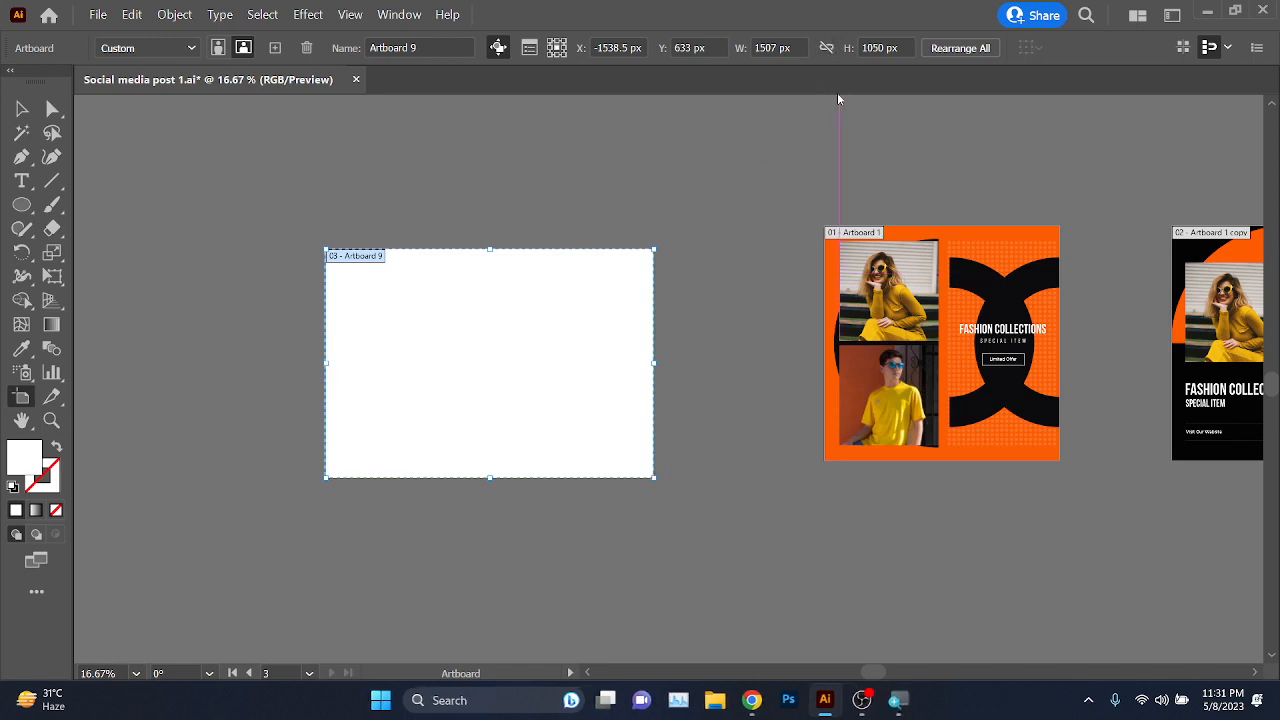
{"action": "left_click", "coordinate": [785, 47]}
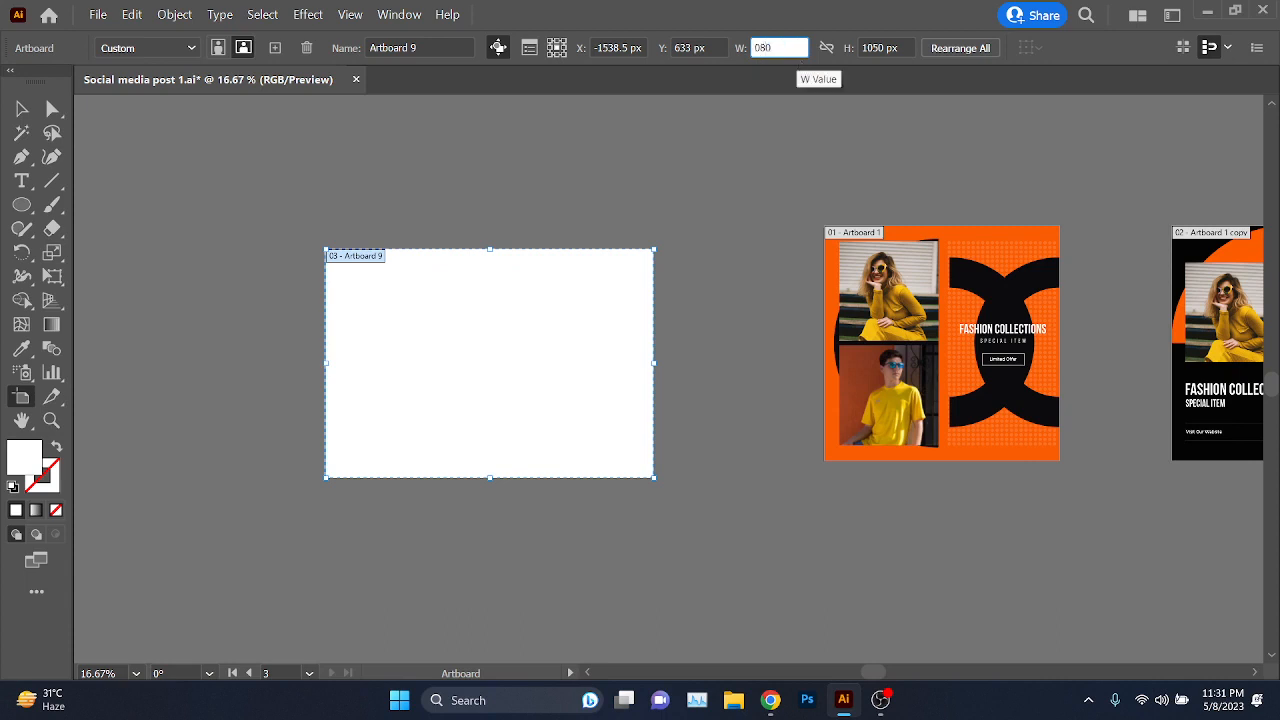
{"action": "type", "text": "1080"}
{"action": "key", "text": "Tab"}
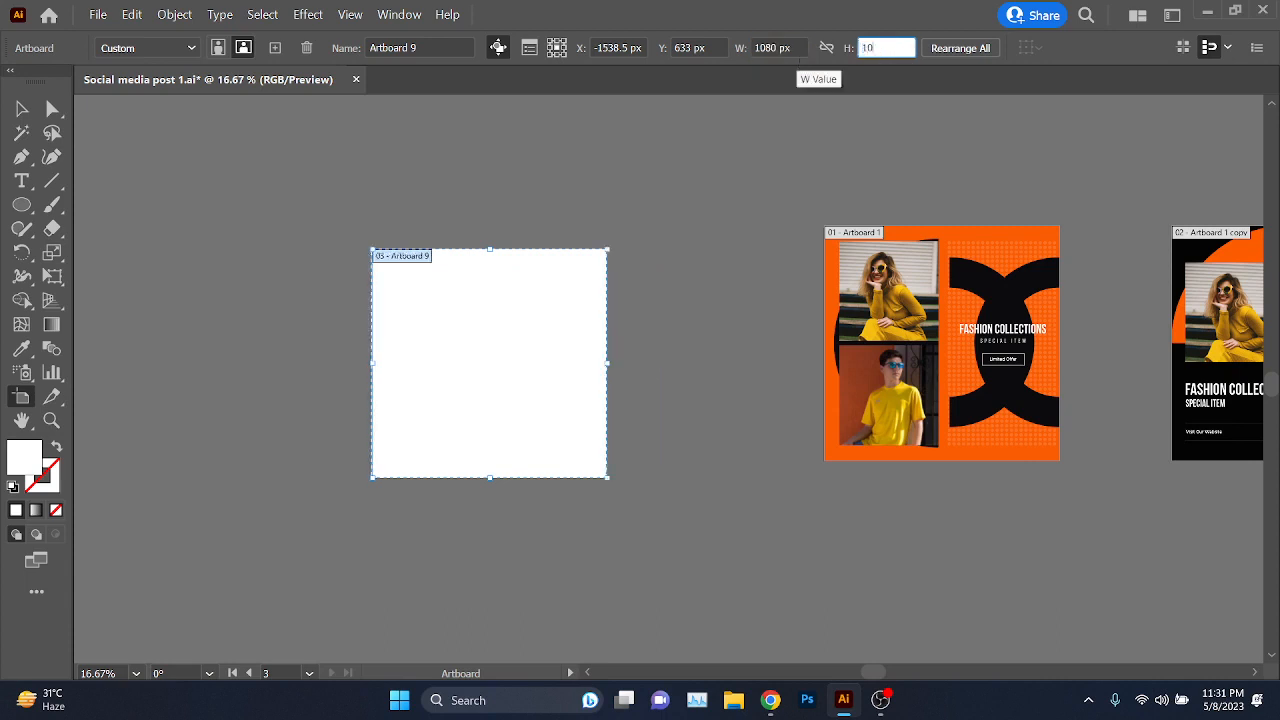
{"action": "key", "text": "Return"}
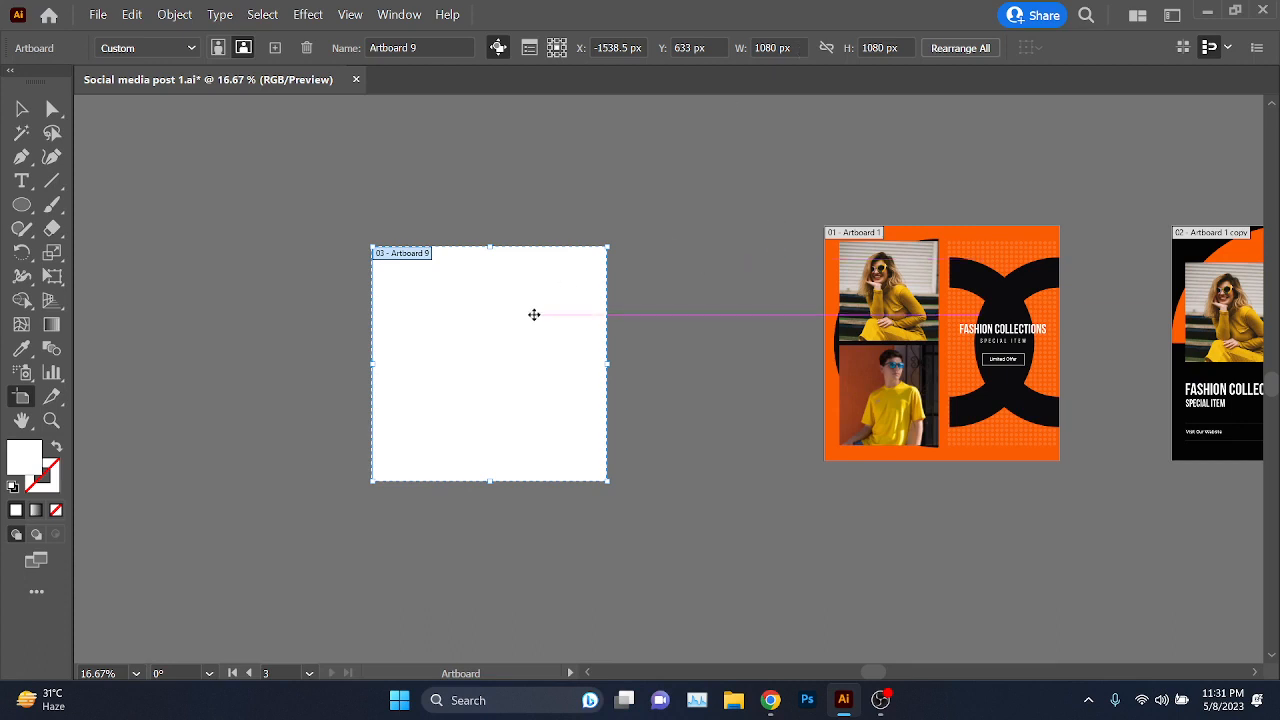
- Move the square artboard closer to the first post and delete it, and try drawing a replacement
{"action": "left_click_drag", "start_coordinate": [431, 366], "coordinate": [540, 349]}
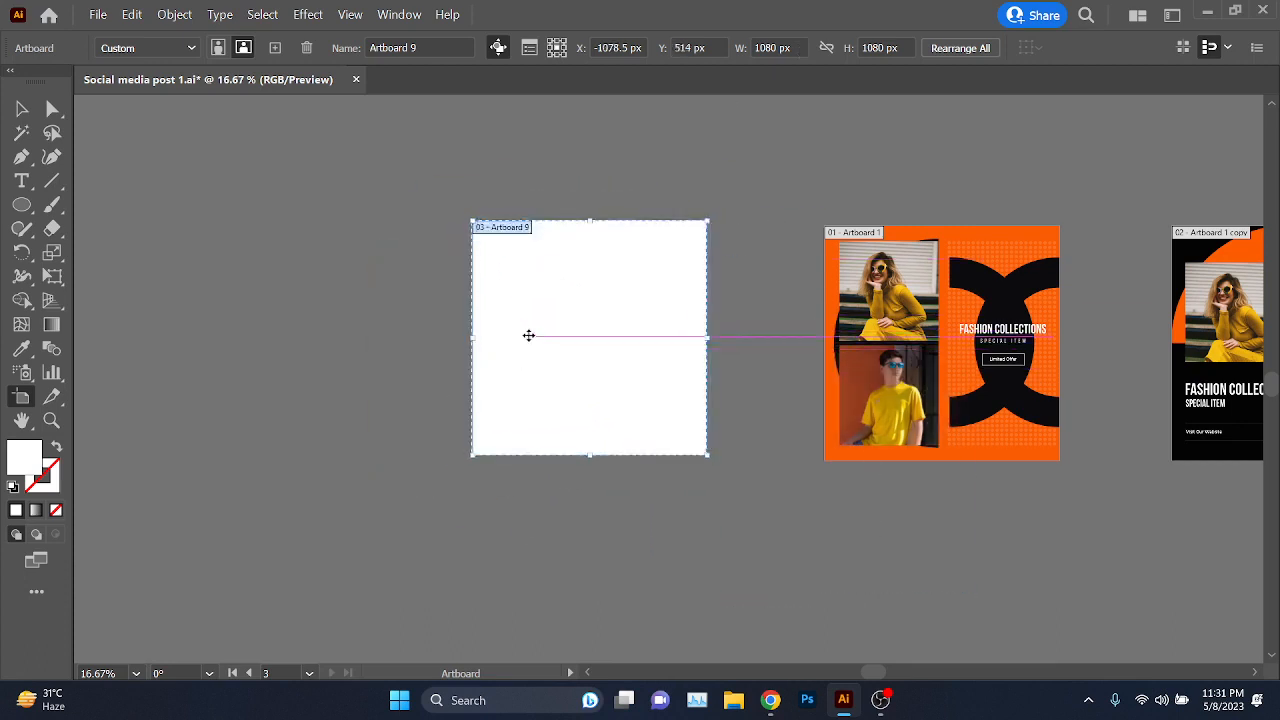
{"action": "key", "text": "Delete"}
{"action": "left_click_drag", "start_coordinate": [645, 222], "coordinate": [309, 480]}
{"action": "left_click_drag", "start_coordinate": [926, 346], "coordinate": [534, 346]}
{"action": "key", "text": "ctrl+z"}
{"action": "left_click", "coordinate": [24, 109]}
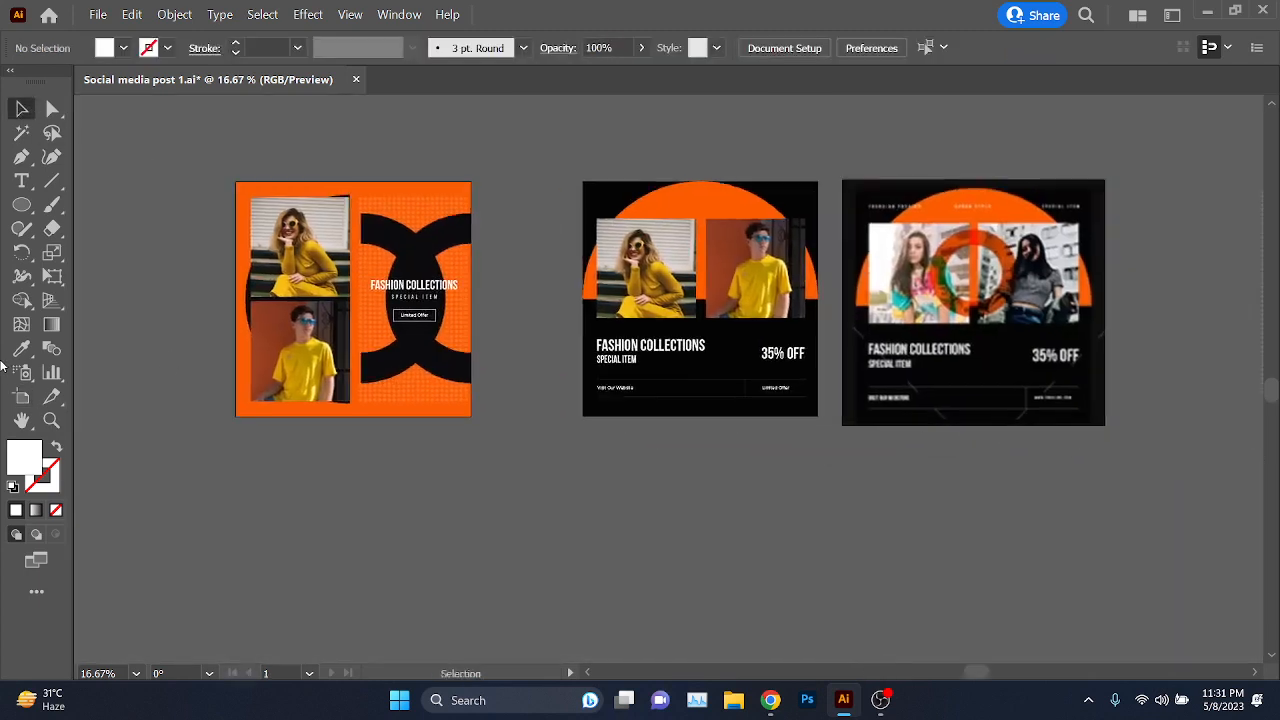
{"action": "left_click", "coordinate": [18, 396]}
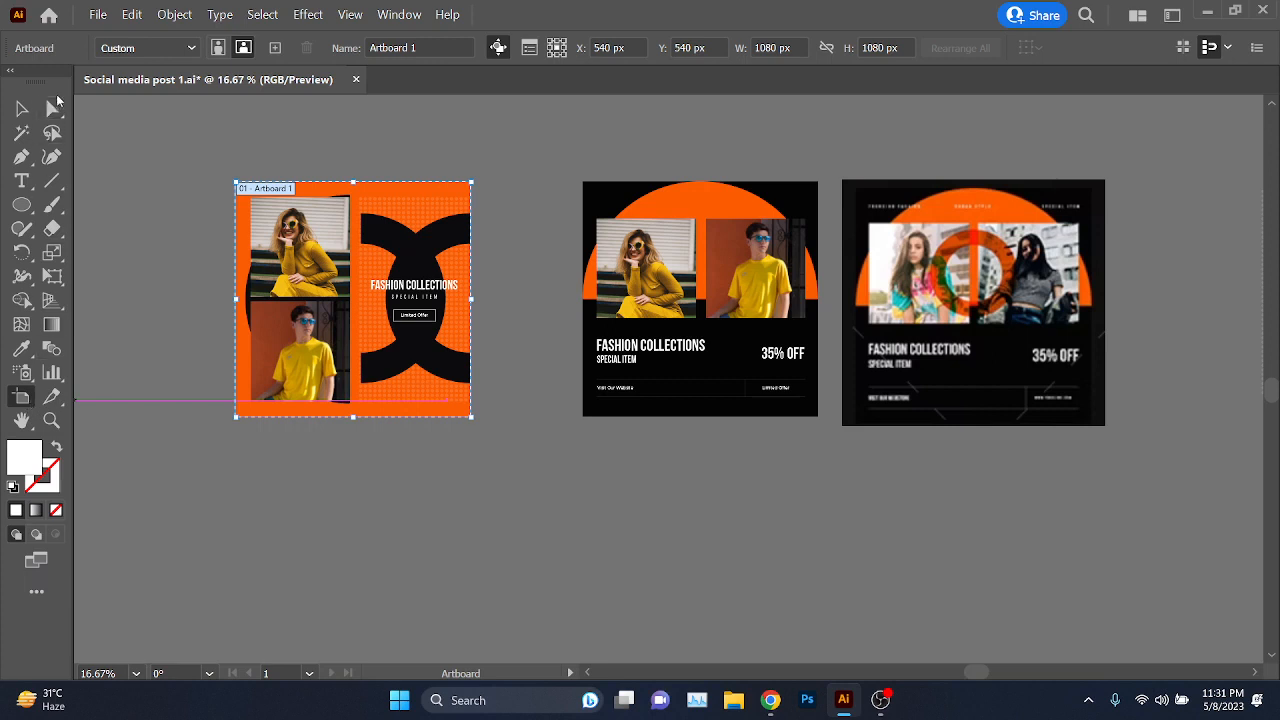
{"action": "left_click", "coordinate": [22, 108]}
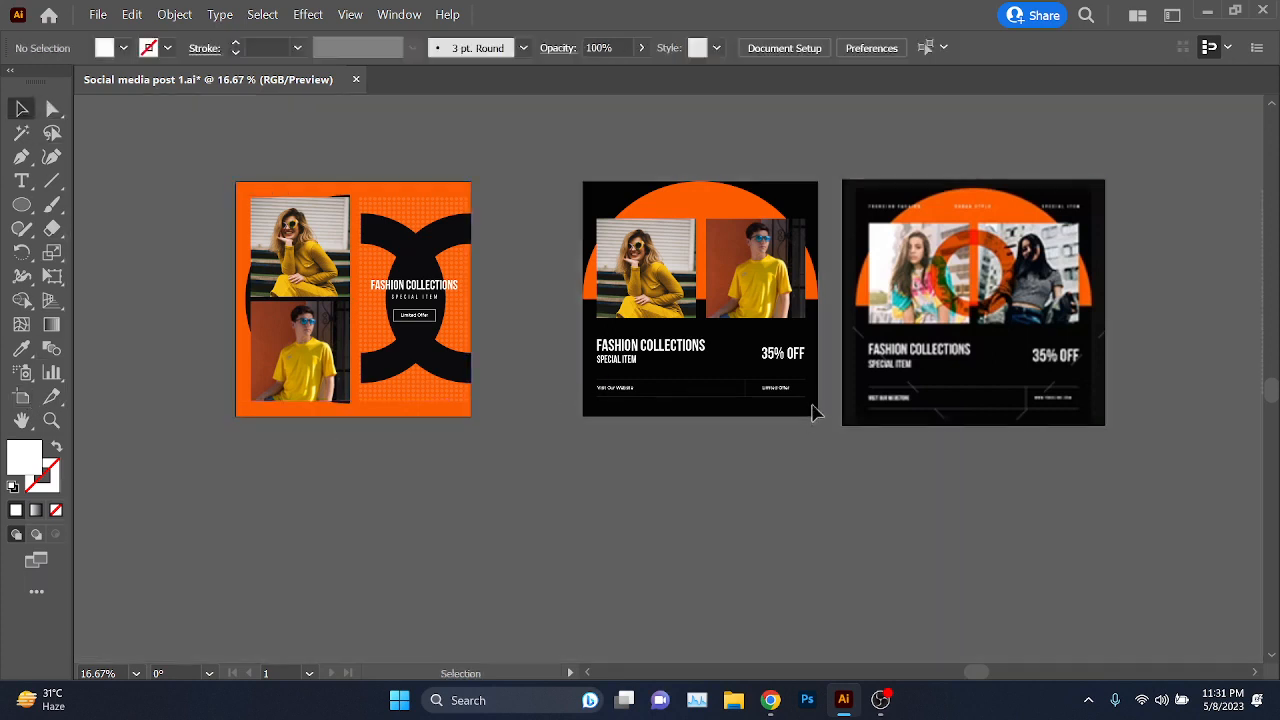
- Draw a white circle over the orange ring that overlaps the two photos in the reference
{"action": "scroll", "coordinate": [1044, 292], "scroll_direction": "up", "scroll_amount": 1}
{"action": "scroll", "coordinate": [645, 395], "scroll_direction": "up", "scroll_amount": 2}
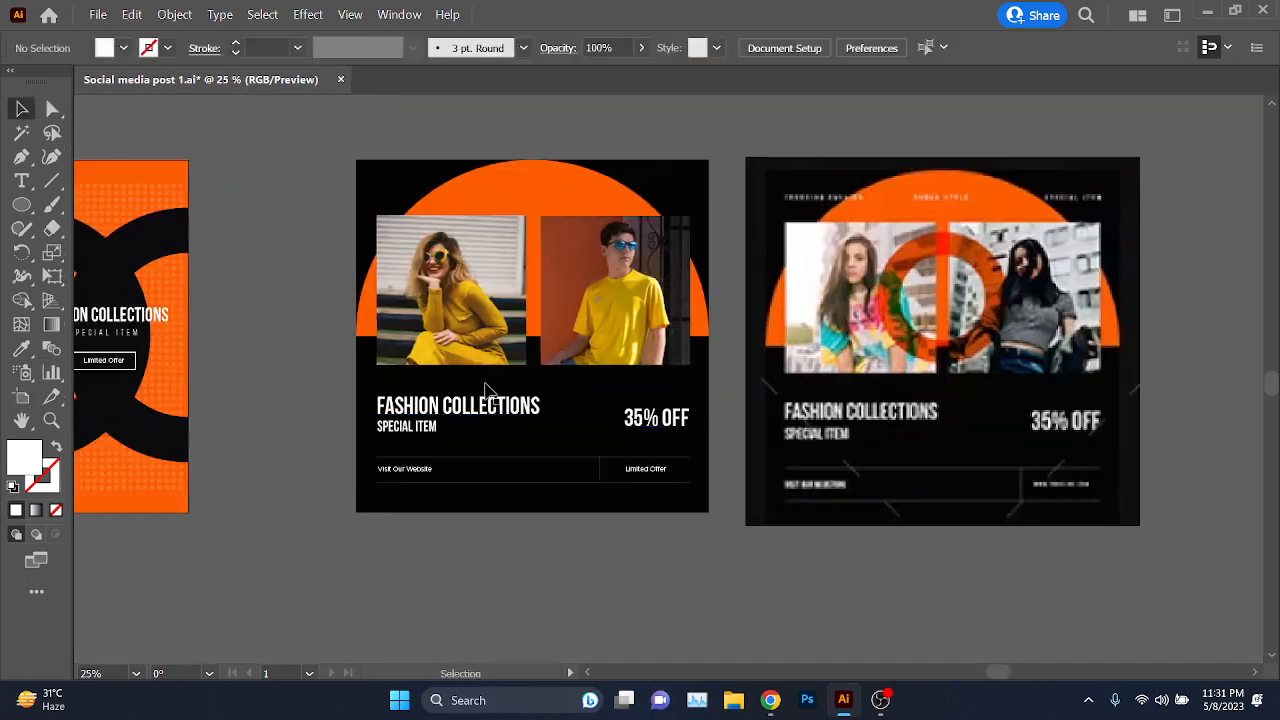
{"action": "scroll", "coordinate": [487, 390], "scroll_direction": "up", "scroll_amount": 1}
{"action": "scroll", "coordinate": [1000, 383], "scroll_direction": "up", "scroll_amount": 3}
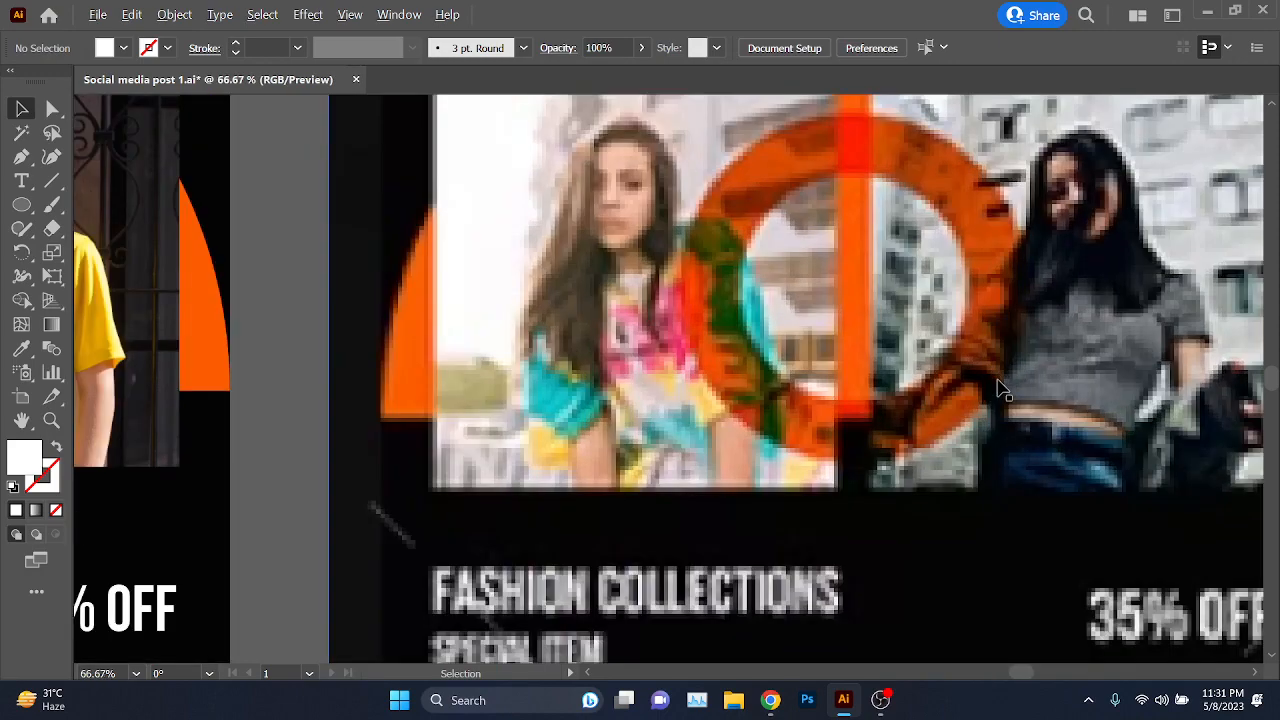
{"action": "scroll", "coordinate": [882, 328], "scroll_direction": "down", "scroll_amount": 2}
{"action": "left_click_drag", "start_coordinate": [882, 328], "coordinate": [654, 329]}
{"action": "scroll", "coordinate": [620, 291], "scroll_direction": "up", "scroll_amount": 2}
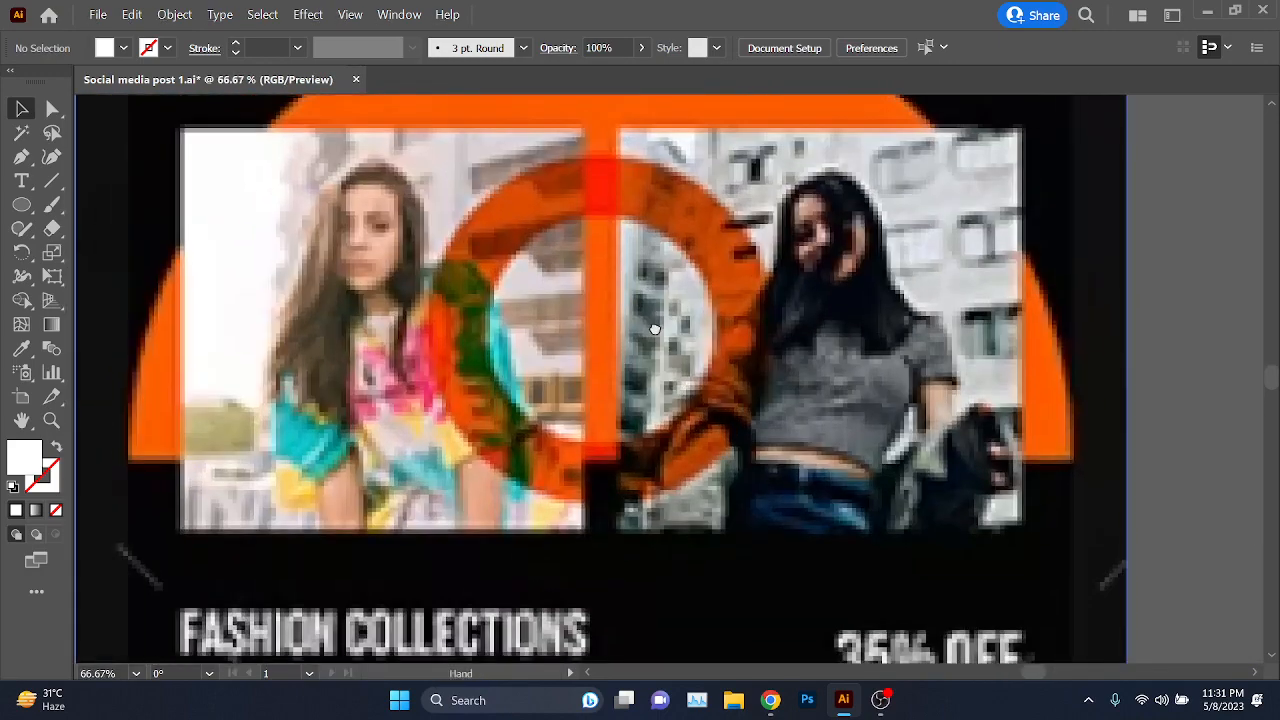
{"action": "left_click", "coordinate": [21, 204]}
{"action": "mouse_move", "coordinate": [542, 174]}
{"action": "left_mouse_down"}
{"action": "mouse_move", "coordinate": [910, 540]}
{"action": "mouse_move", "coordinate": [869, 500]}
{"action": "left_mouse_up"}
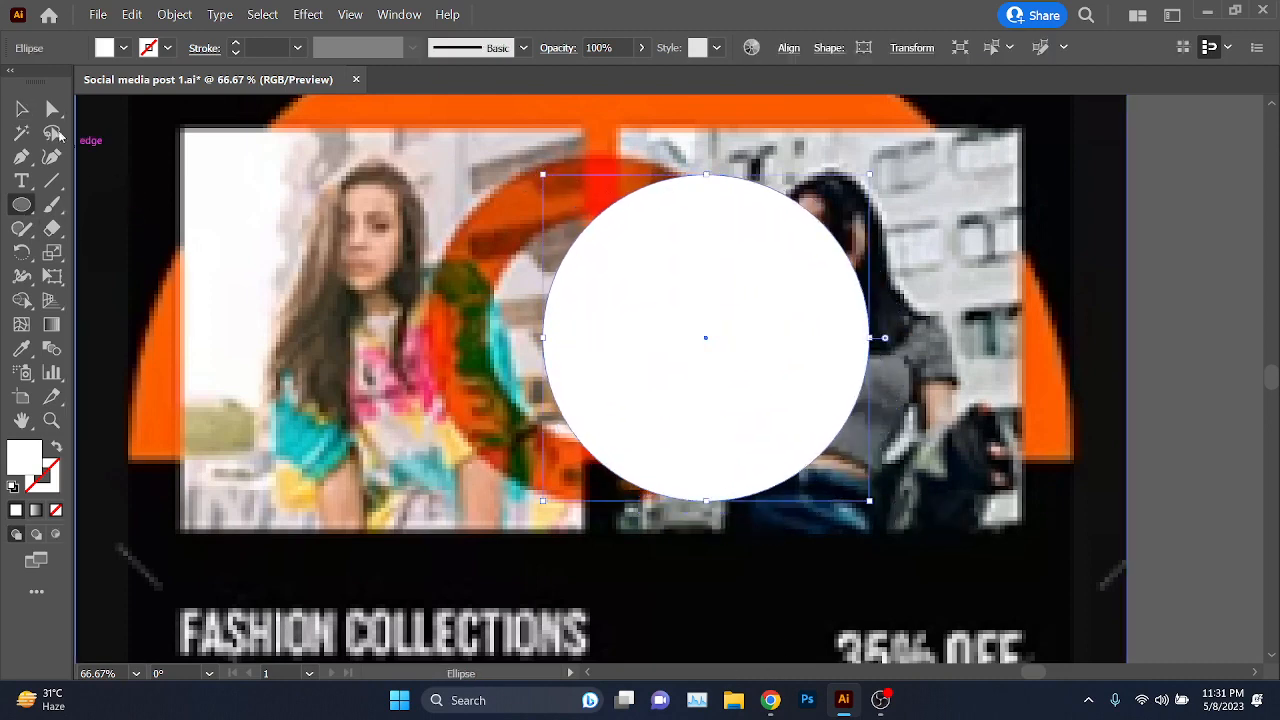
- Fit the white circle to the outer edge of the reference's orange ring and lower its opacity to 53%
{"action": "left_click", "coordinate": [21, 108]}
{"action": "left_click_drag", "start_coordinate": [709, 327], "coordinate": [605, 309]}
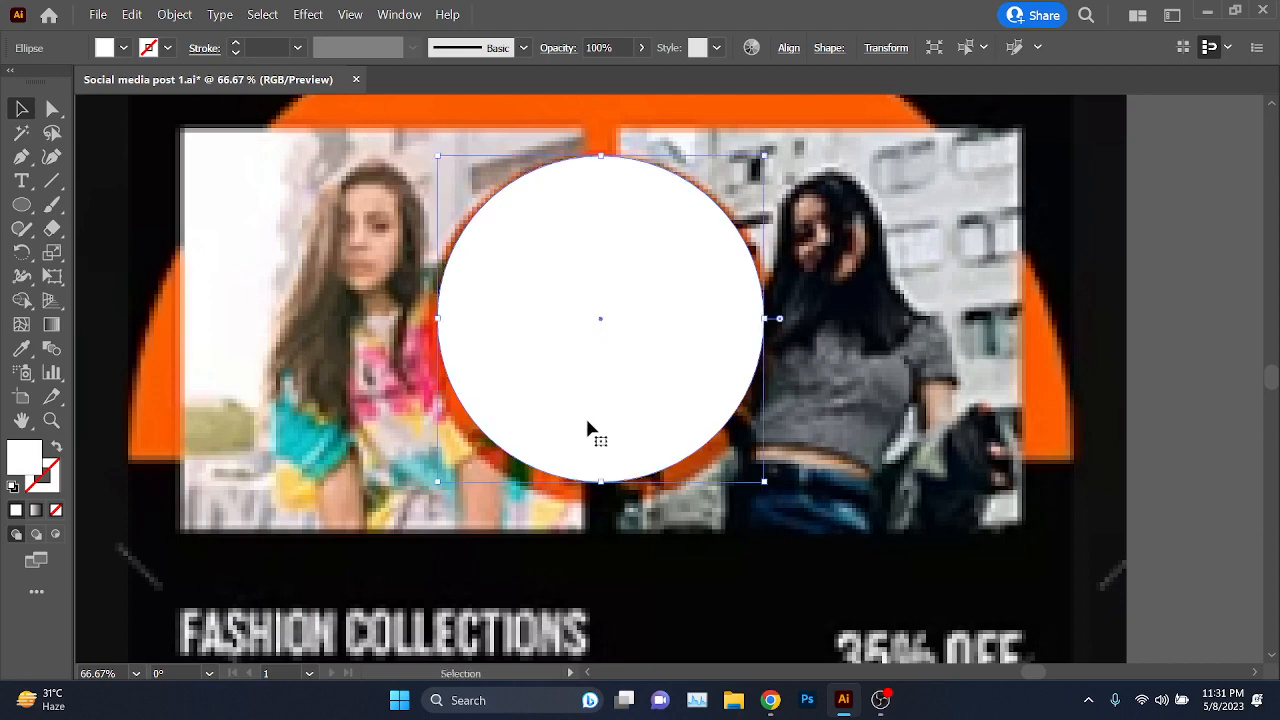
{"action": "left_click_drag", "start_coordinate": [605, 483], "coordinate": [600, 503]}
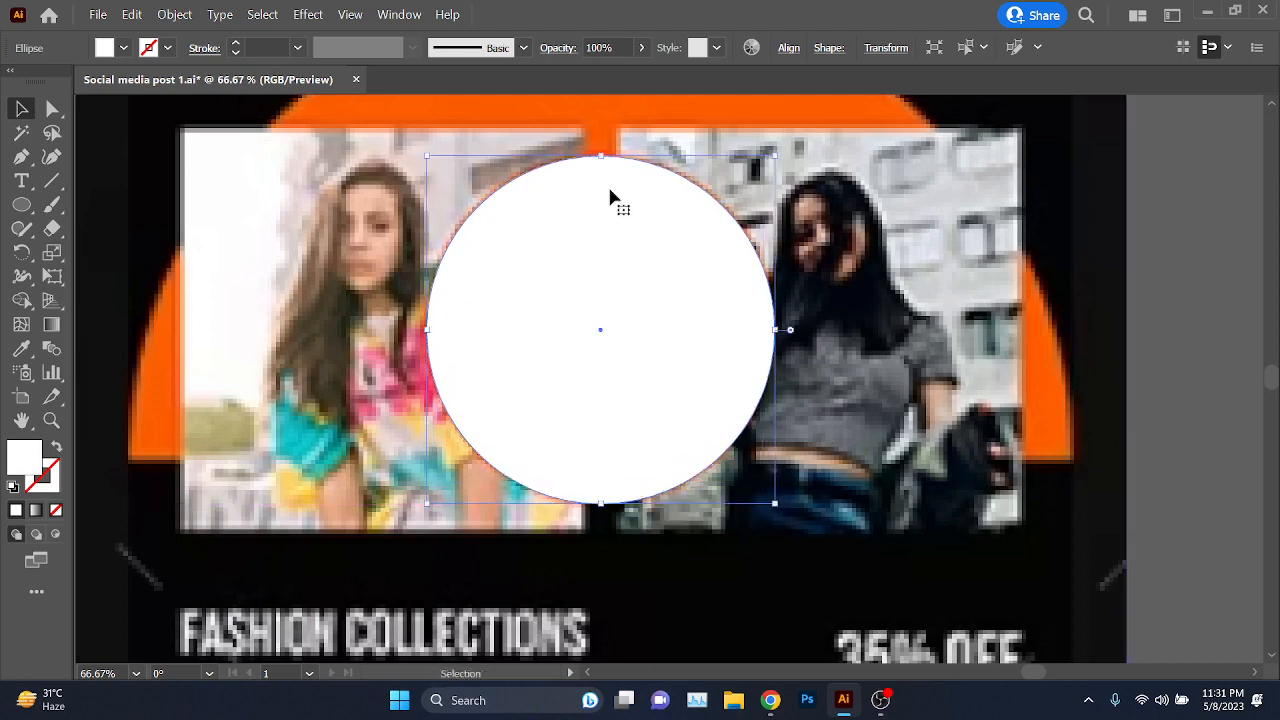
{"action": "left_click", "coordinate": [641, 47]}
{"action": "left_click", "coordinate": [604, 74]}
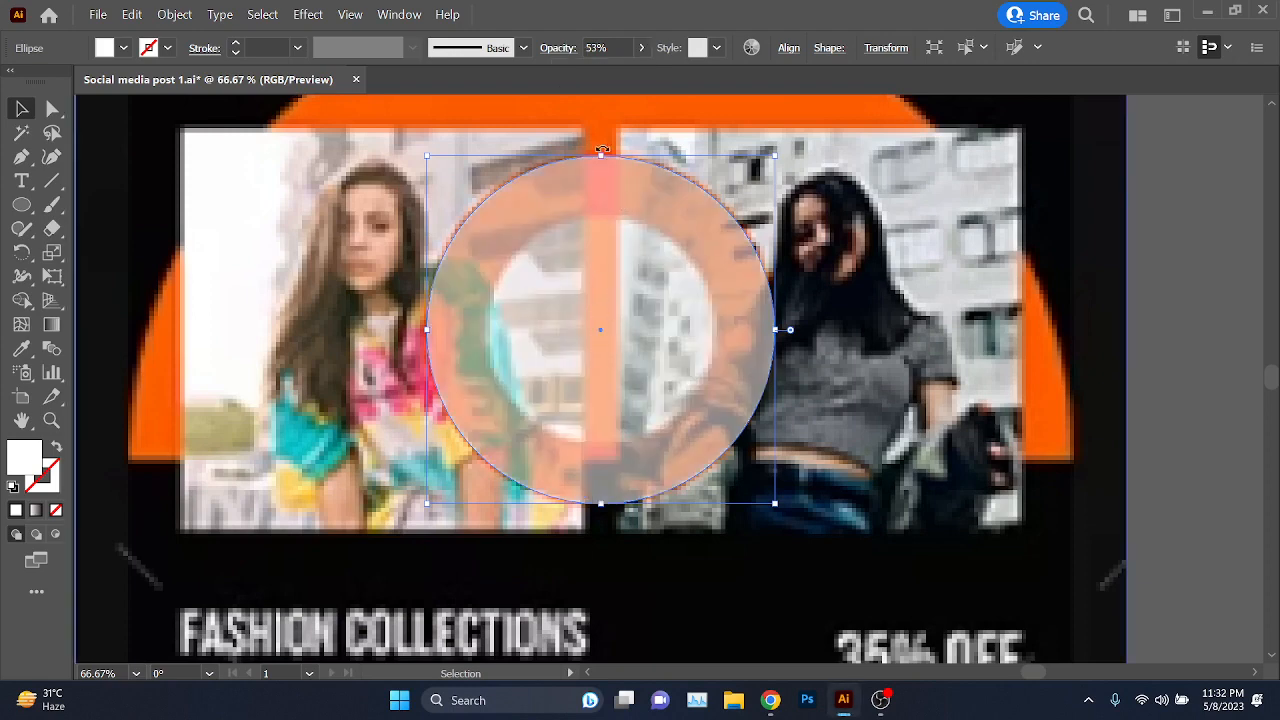
{"action": "left_click_drag", "start_coordinate": [600, 155], "coordinate": [603, 155]}
{"action": "scroll", "coordinate": [620, 503], "scroll_direction": "up", "scroll_amount": 2}
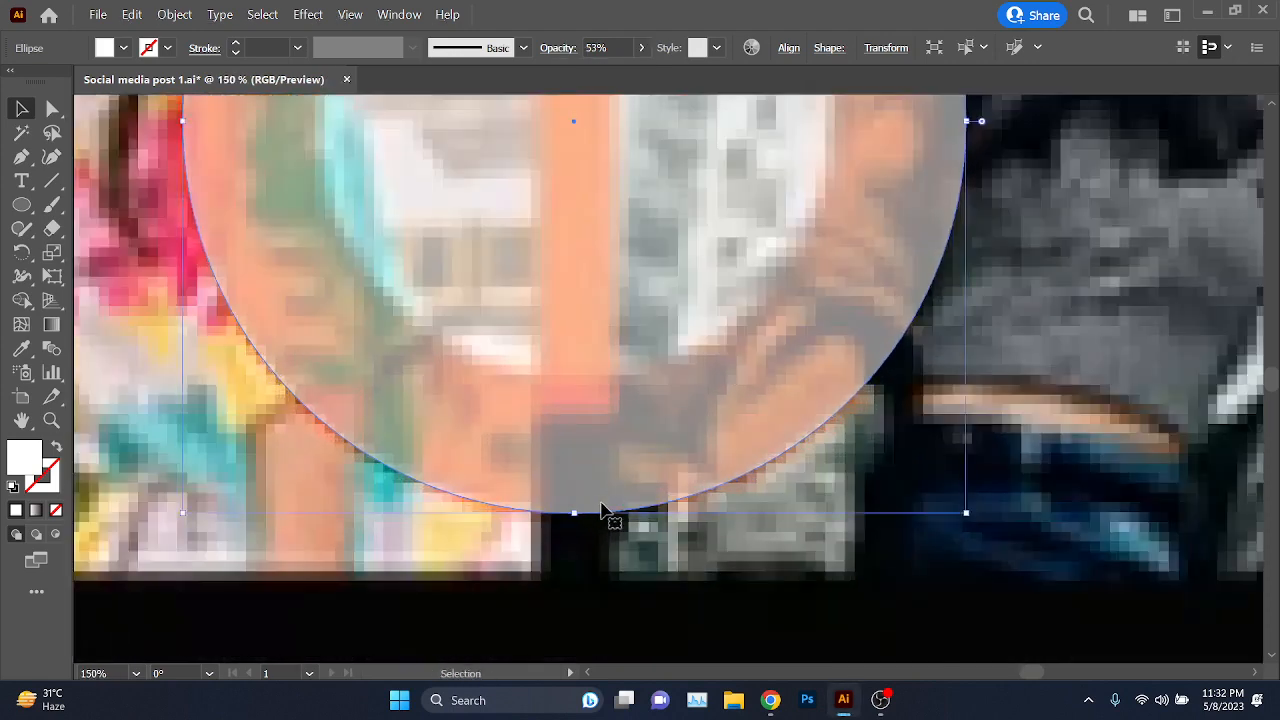
{"action": "scroll", "coordinate": [611, 514], "scroll_direction": "down", "scroll_amount": 2}
{"action": "key", "text": "a"}
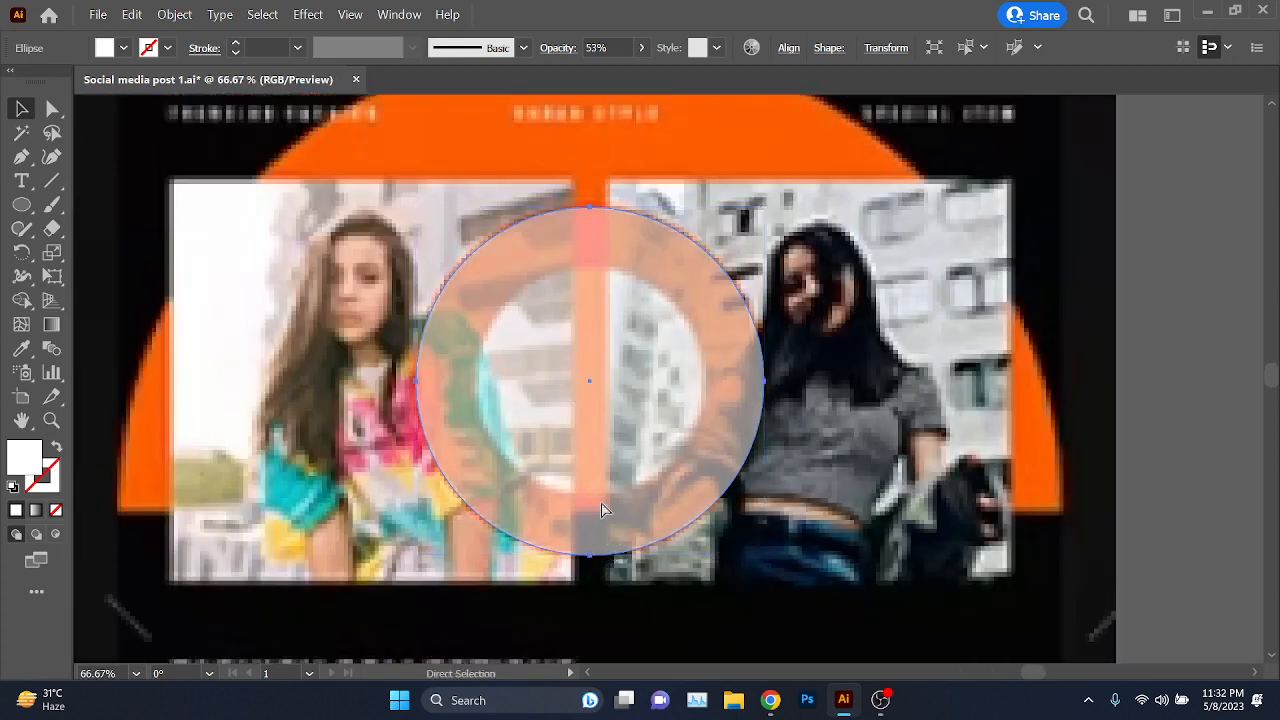
{"action": "key", "text": "v"}
- Duplicate the circle in place with a yellow fill, and shrink the yellow one concentrically to the ring's inner opening
{"action": "scroll", "coordinate": [654, 277], "scroll_direction": "up", "scroll_amount": 1}
{"action": "left_click", "coordinate": [123, 47]}
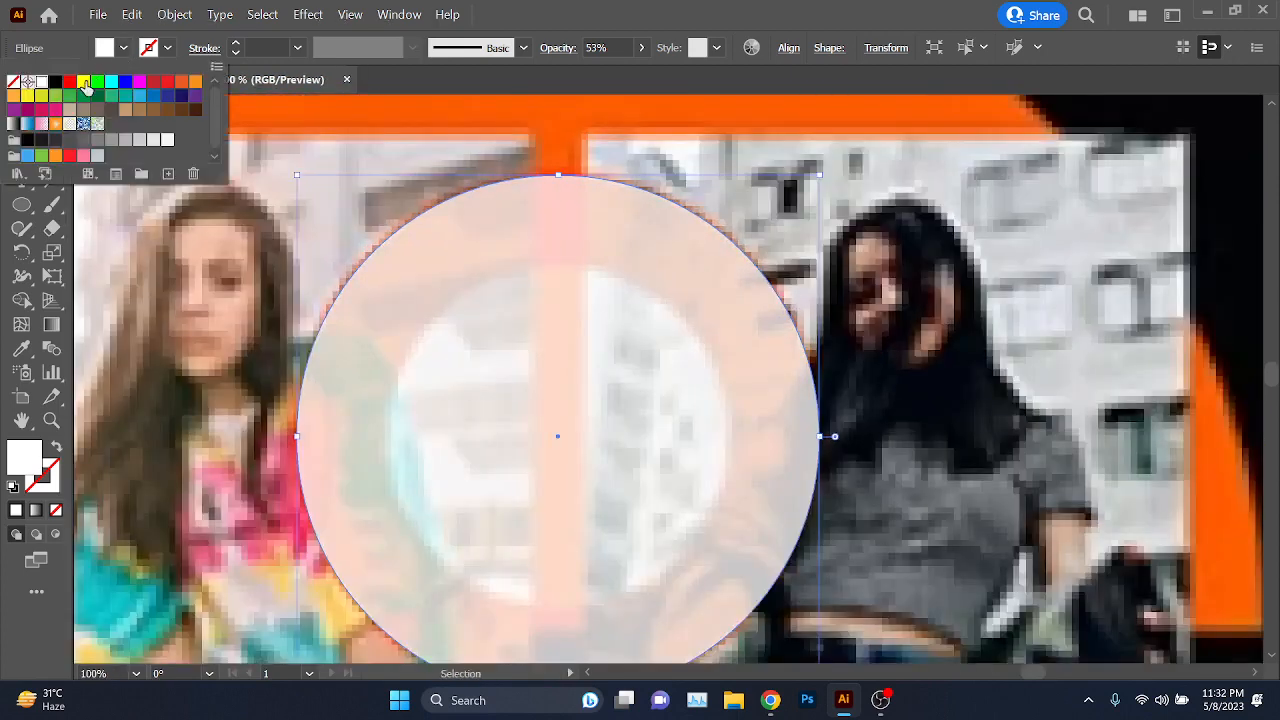
{"action": "left_click", "coordinate": [86, 88]}
{"action": "scroll", "coordinate": [680, 420], "scroll_direction": "down", "scroll_amount": 1}
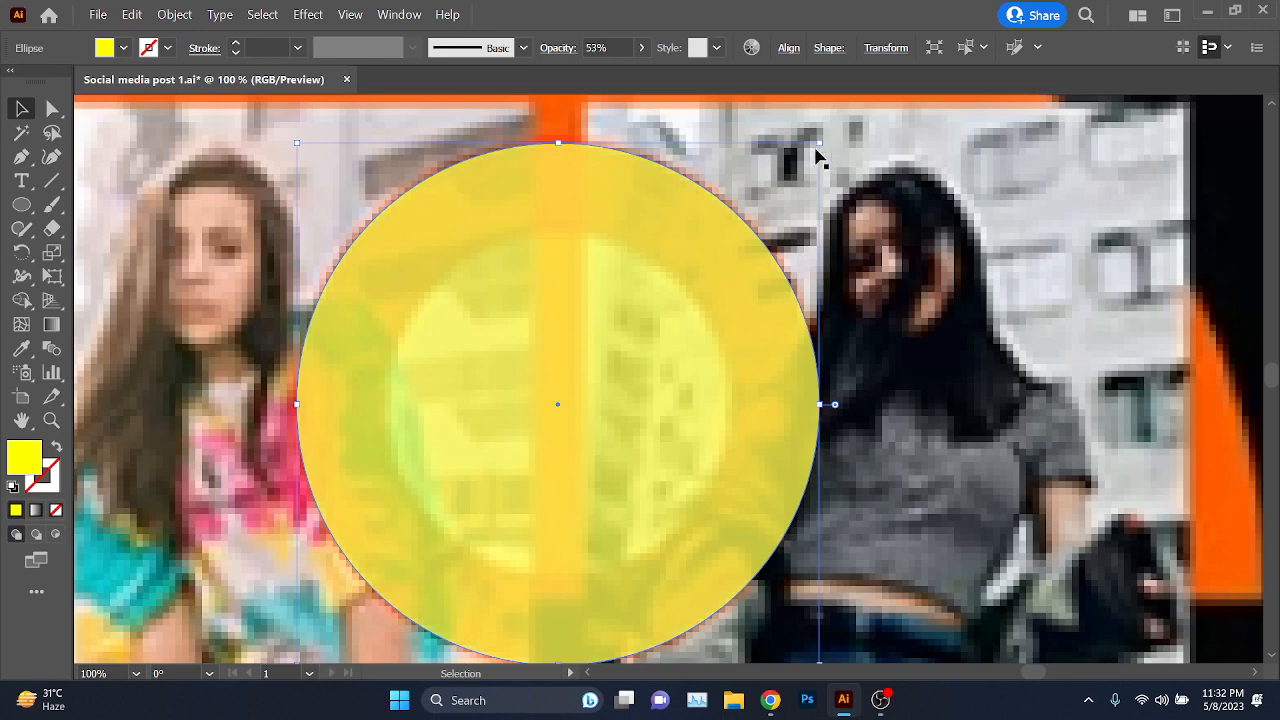
{"action": "left_click_drag", "start_coordinate": [818, 150], "coordinate": [733, 220]}
- Select both circles and cut the yellow inner circle out with Shape Builder, leaving a ring
{"action": "key", "text": "ctrl+a"}
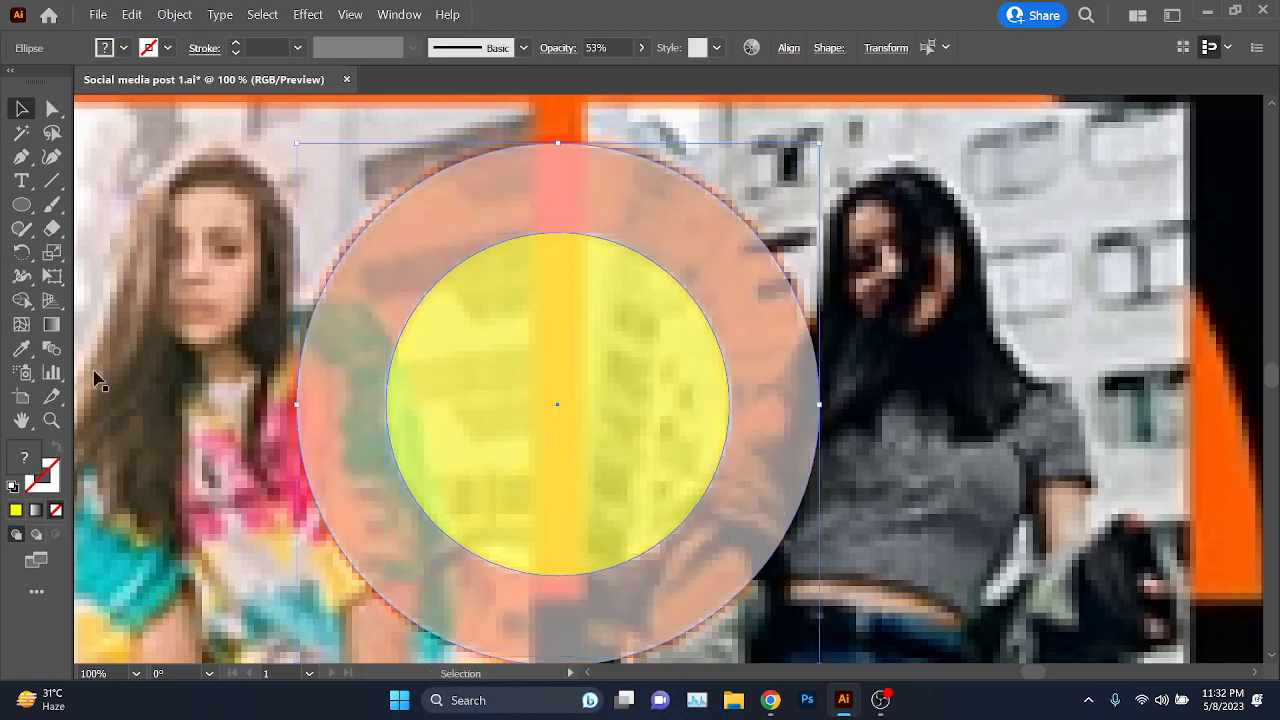
{"action": "left_click", "coordinate": [20, 302]}
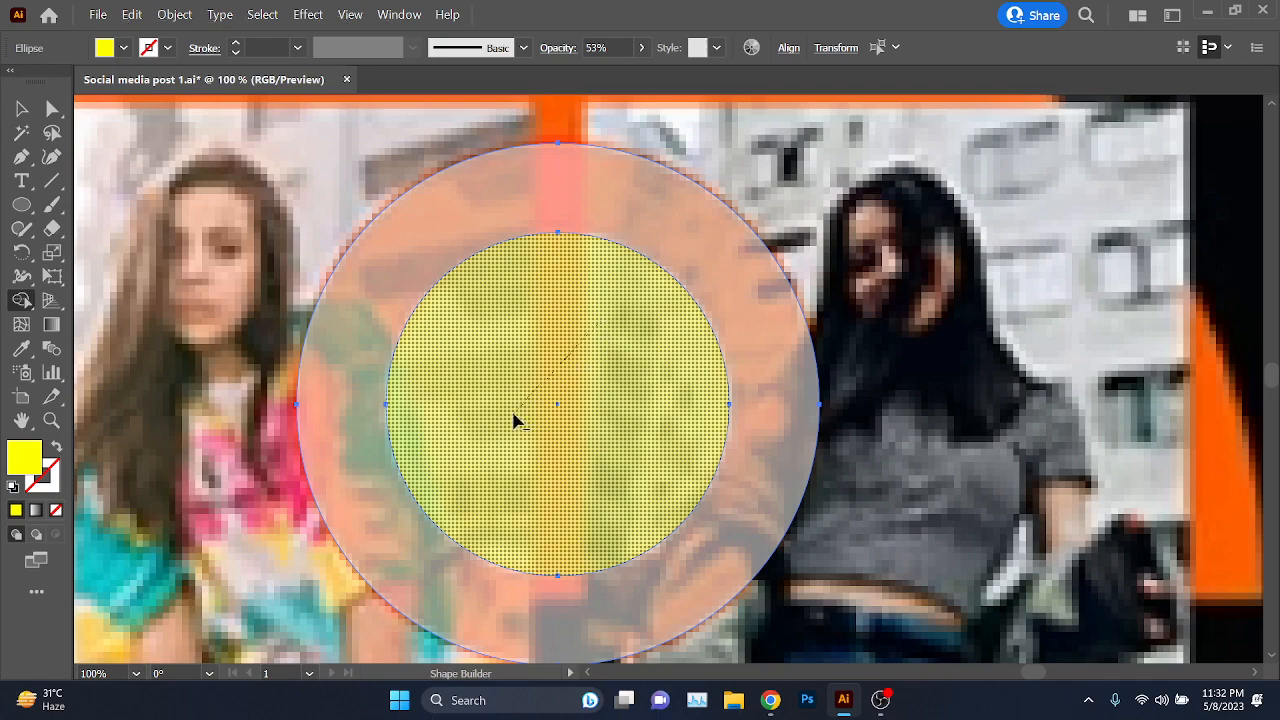
{"action": "left_click_drag", "start_coordinate": [514, 414], "coordinate": [508, 420]}
{"action": "left_click", "coordinate": [21, 108]}
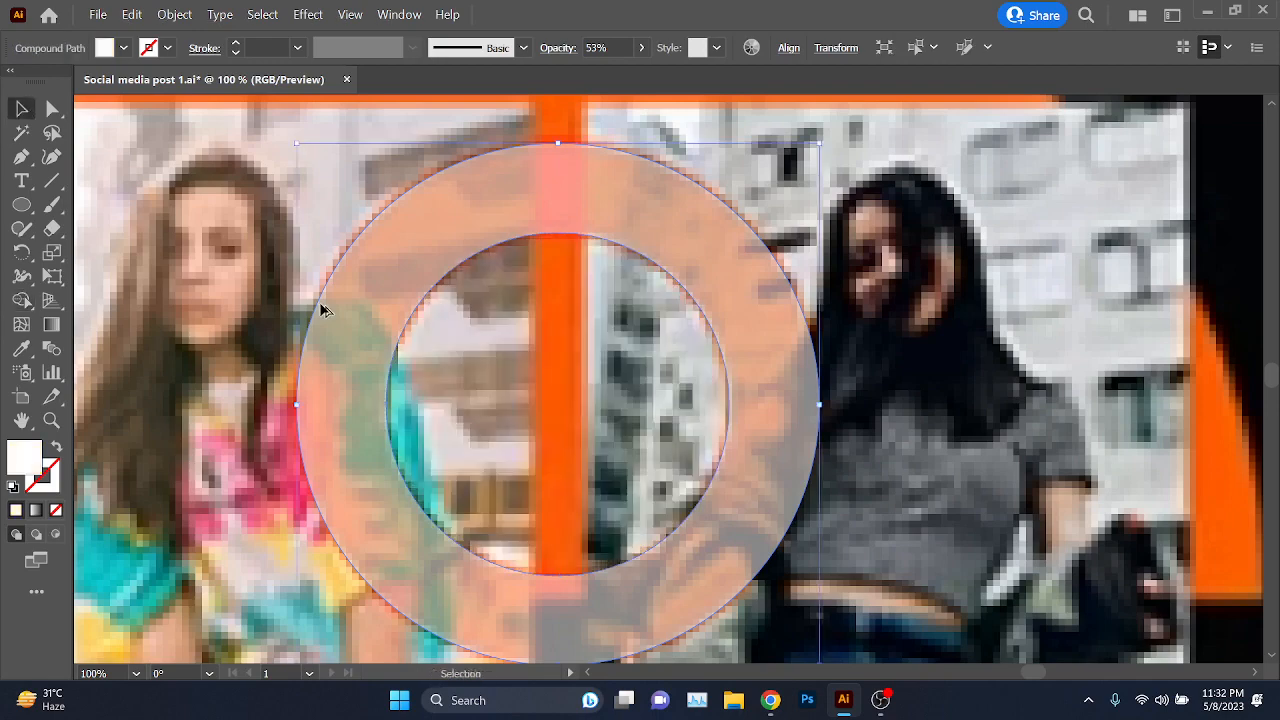
- Recolor the ring with the Eyedropper, sampling the solid orange of the post's large semicircle
{"action": "scroll", "coordinate": [375, 470], "scroll_direction": "down", "scroll_amount": 3}
{"action": "left_click_drag", "start_coordinate": [385, 490], "coordinate": [749, 440]}
{"action": "left_click", "coordinate": [21, 348]}
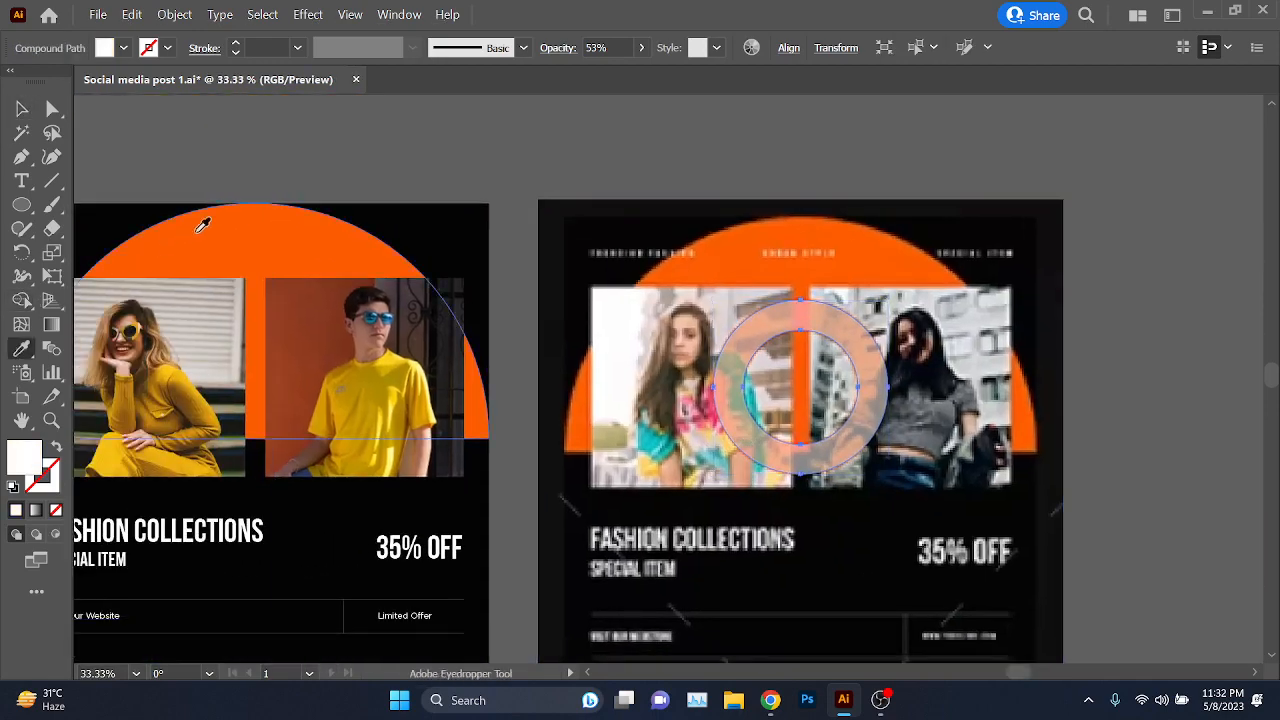
{"action": "left_click", "coordinate": [200, 222]}
{"action": "left_click", "coordinate": [21, 108]}
{"action": "left_click_drag", "start_coordinate": [380, 179], "coordinate": [717, 234]}
{"action": "left_click", "coordinate": [717, 234]}
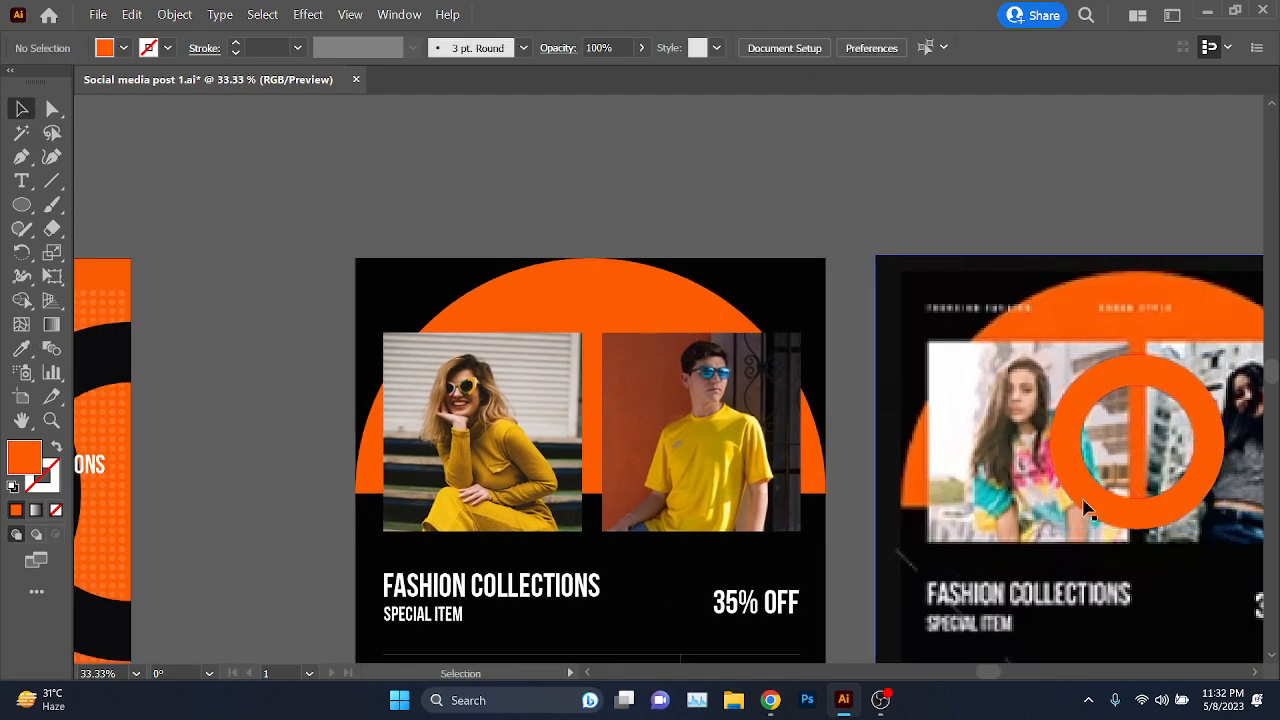
- Move the orange ring from the reference onto the post, centred over the gap between the two photos
{"action": "left_click_drag", "start_coordinate": [1178, 505], "coordinate": [634, 514]}
{"action": "scroll", "coordinate": [320, 451], "scroll_direction": "down", "scroll_amount": 2}
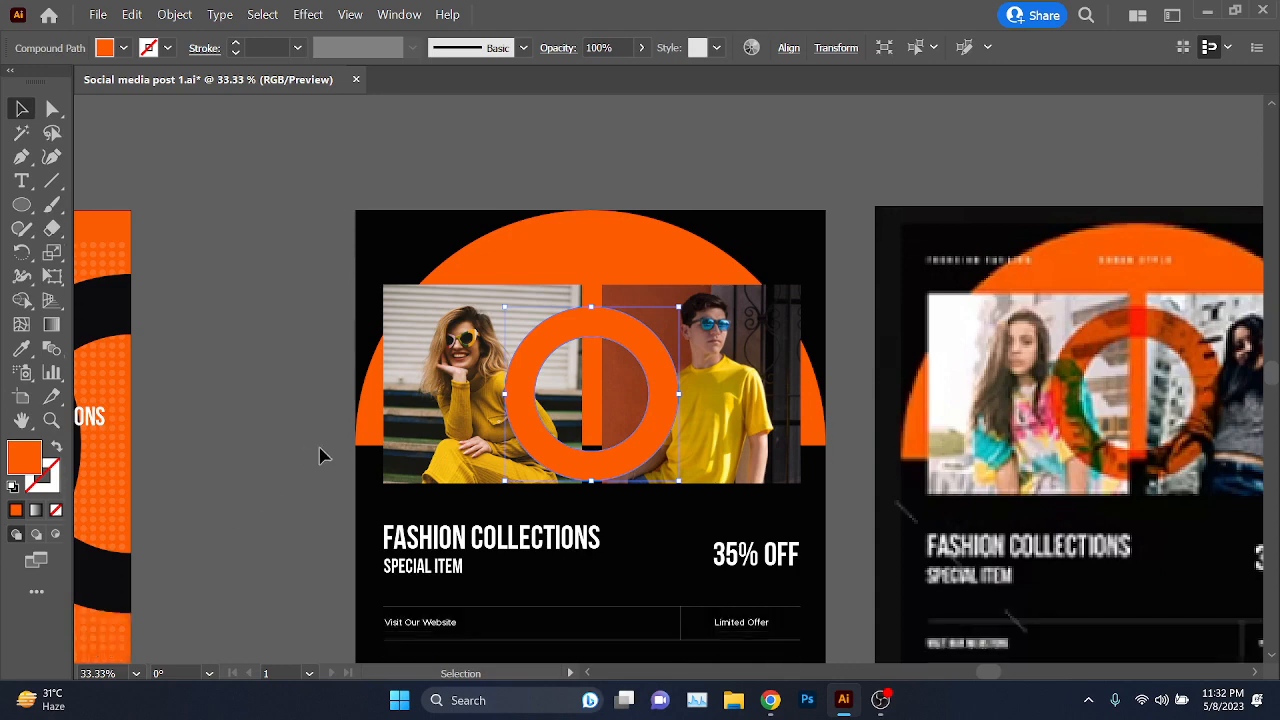
{"action": "scroll", "coordinate": [477, 420], "scroll_direction": "down", "scroll_amount": 1}
{"action": "scroll", "coordinate": [477, 420], "scroll_direction": "right", "scroll_amount": 3}
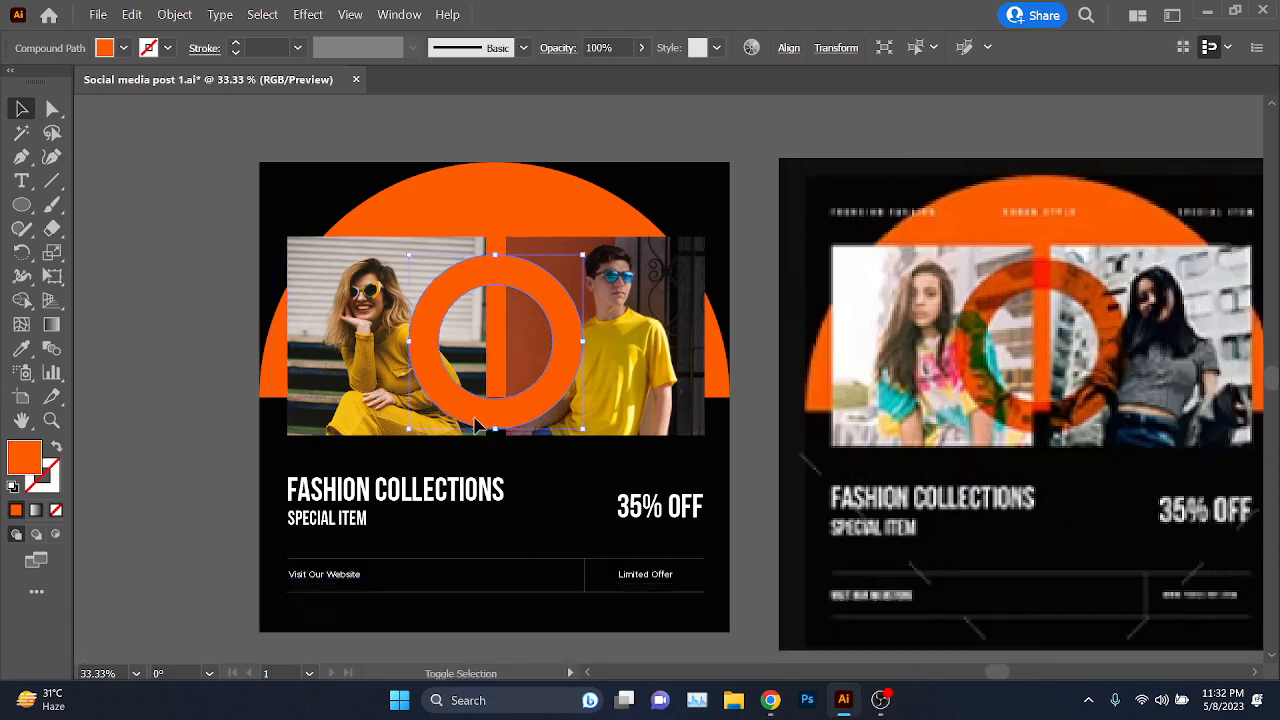
{"action": "left_click_drag", "start_coordinate": [475, 420], "coordinate": [475, 417]}
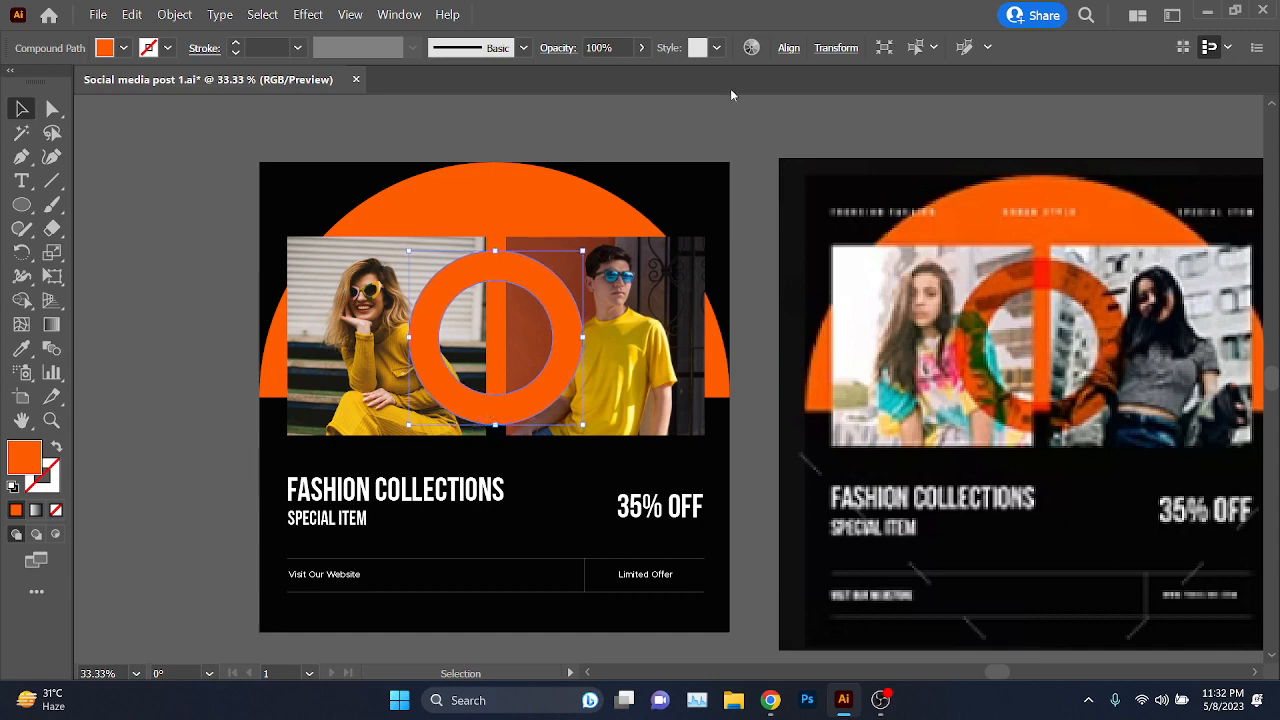
- Try lowering the ring's opacity to 73% and compare its overlap with the ring in the reference
{"action": "left_click", "coordinate": [642, 49]}
{"action": "left_click_drag", "start_coordinate": [609, 75], "coordinate": [622, 72]}
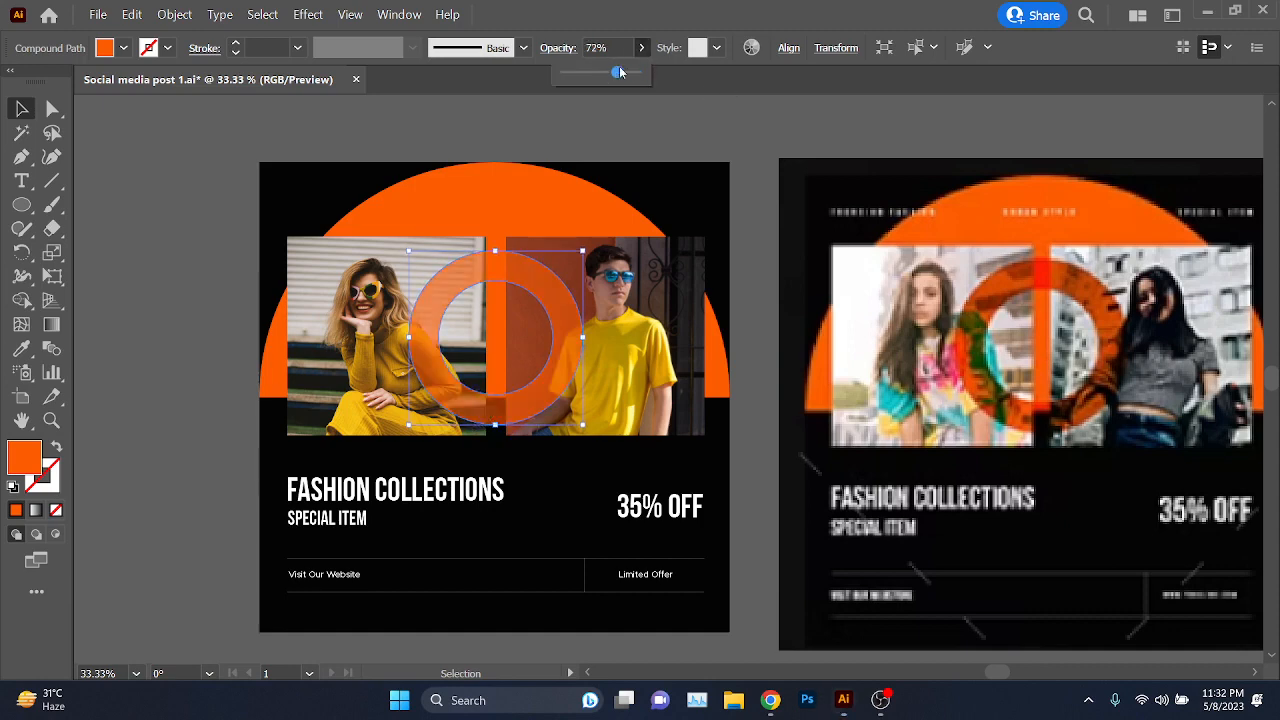
{"action": "left_click", "coordinate": [709, 129]}
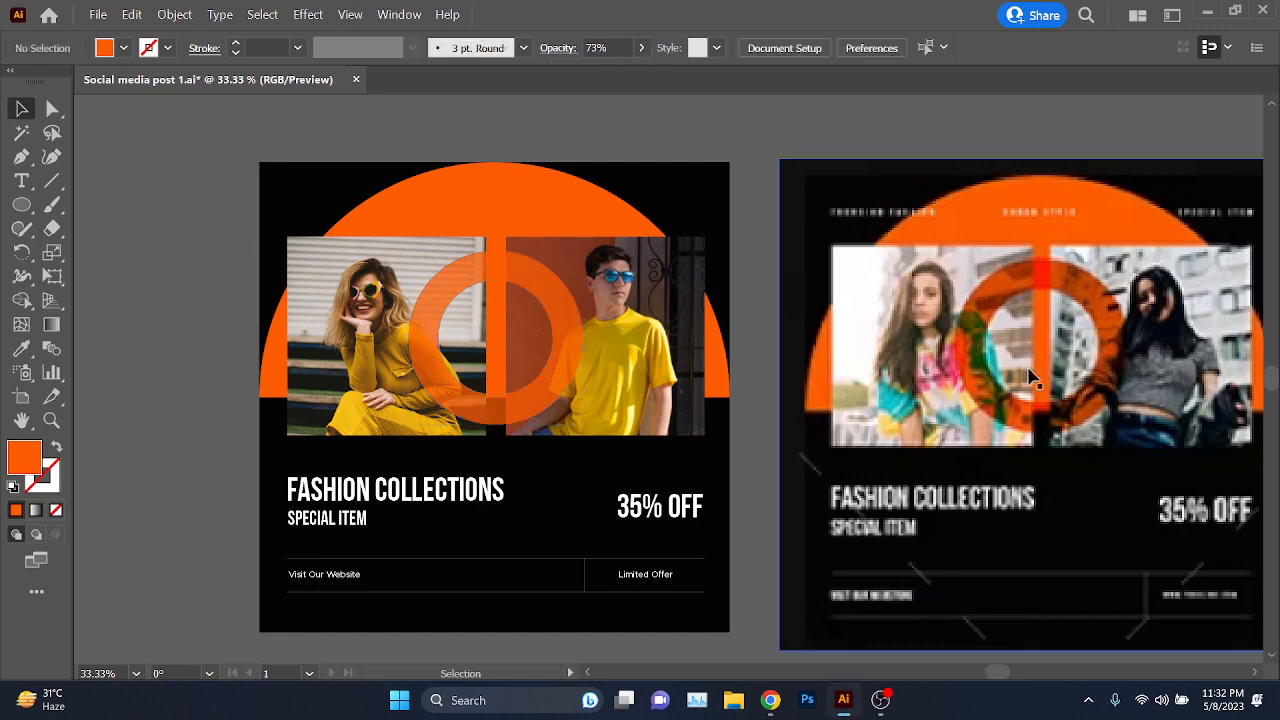
{"action": "scroll", "coordinate": [1043, 293], "scroll_direction": "up", "scroll_amount": 1}
{"action": "scroll", "coordinate": [1056, 443], "scroll_direction": "up", "scroll_amount": 2}
{"action": "left_click_drag", "start_coordinate": [669, 346], "coordinate": [906, 329]}
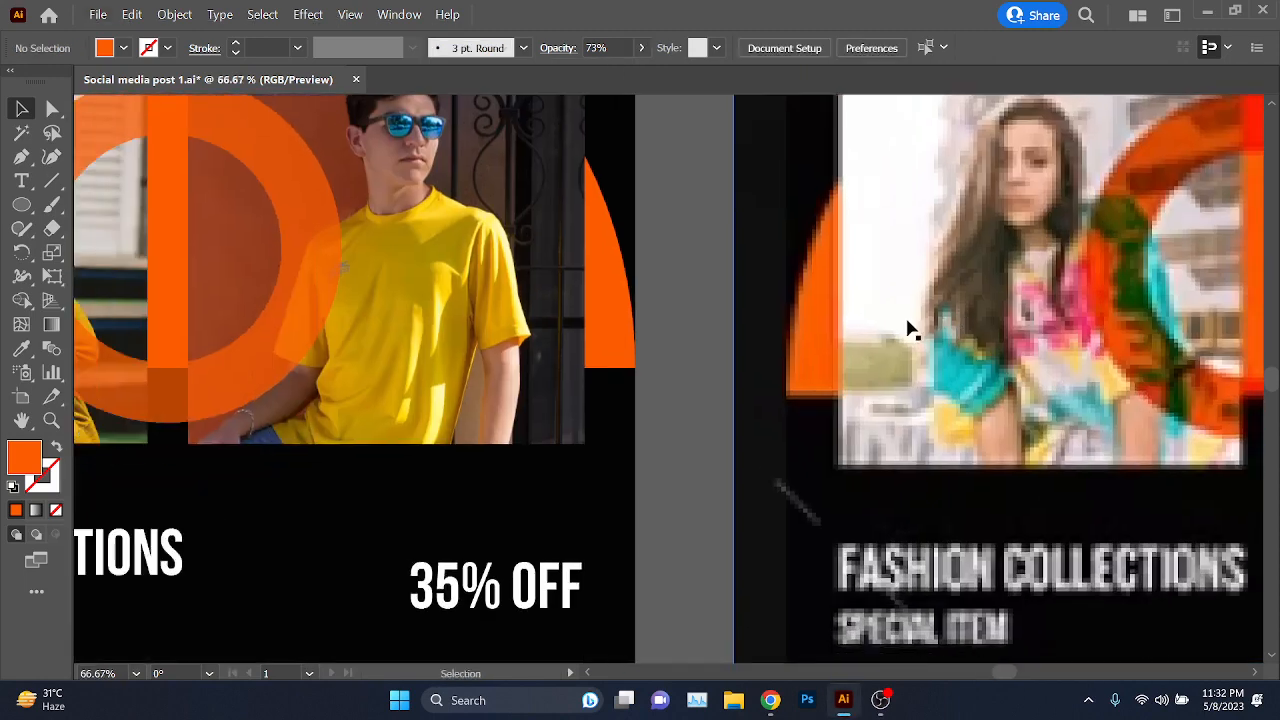
{"action": "scroll", "coordinate": [905, 325], "scroll_direction": "down", "scroll_amount": 1}
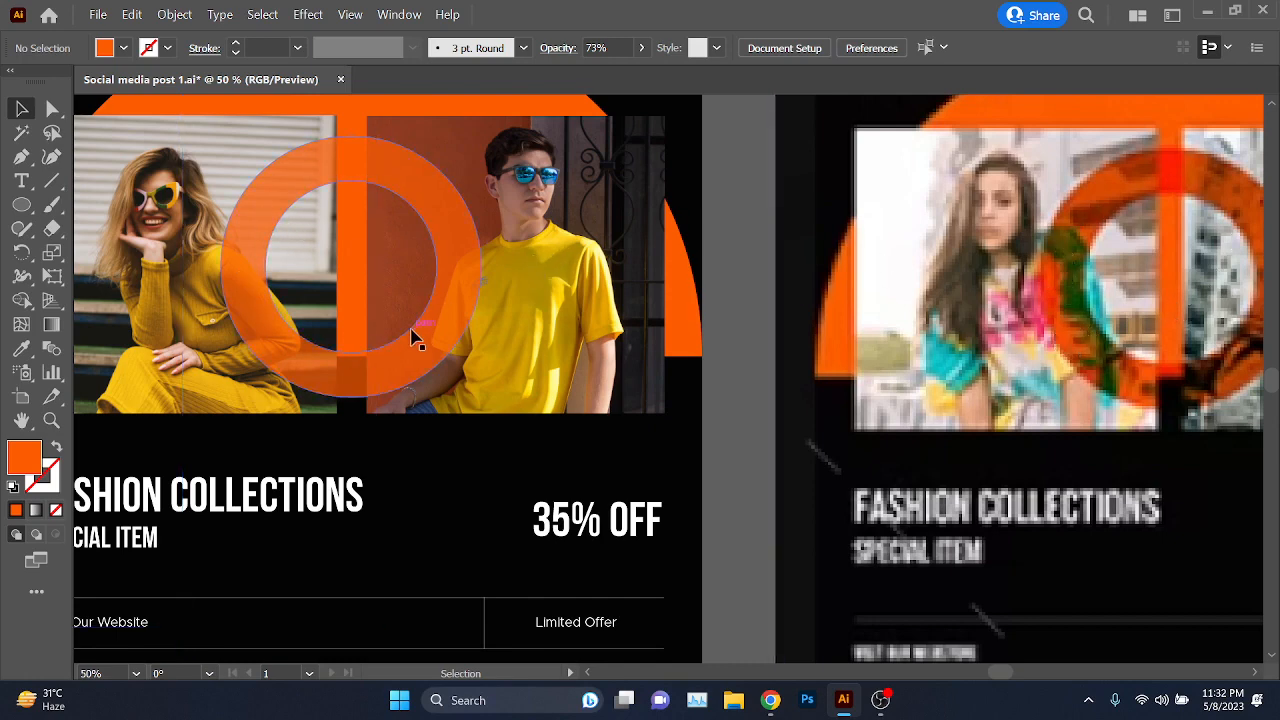
- Restore the ring's opacity to 100%
{"action": "left_click", "coordinate": [464, 230]}
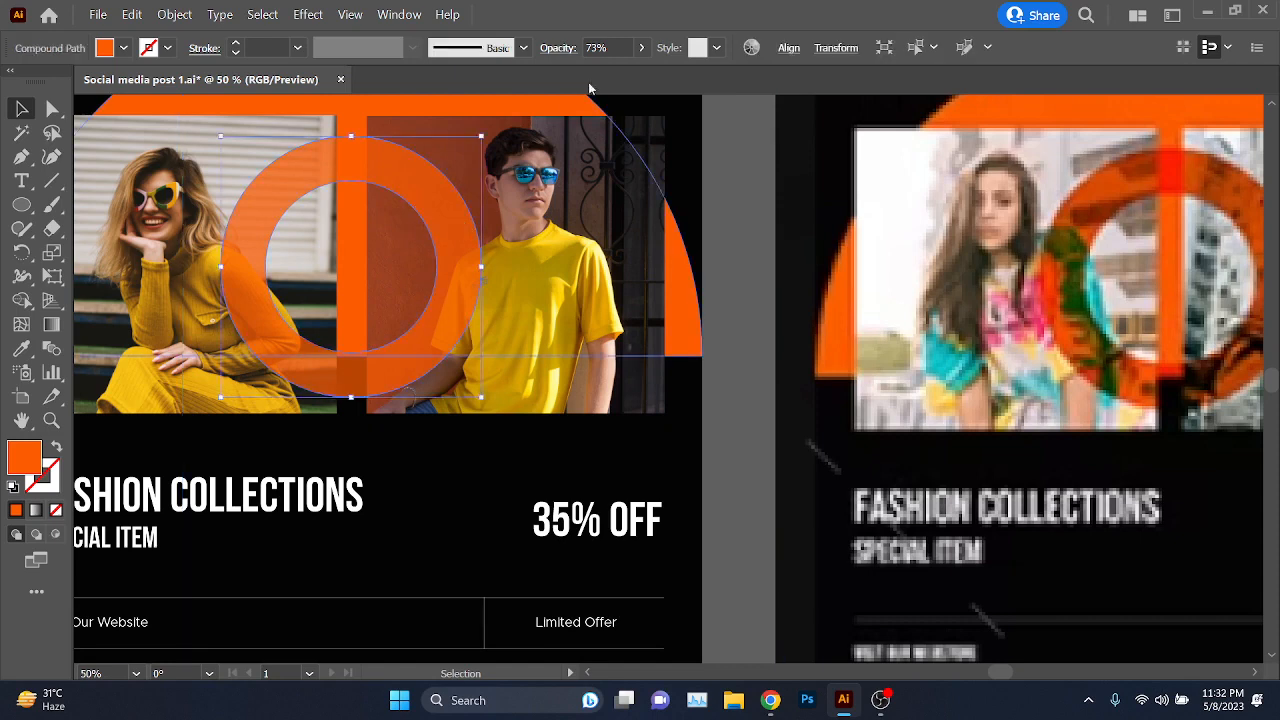
{"action": "left_click", "coordinate": [641, 48]}
{"action": "left_click_drag", "start_coordinate": [621, 72], "coordinate": [645, 72]}
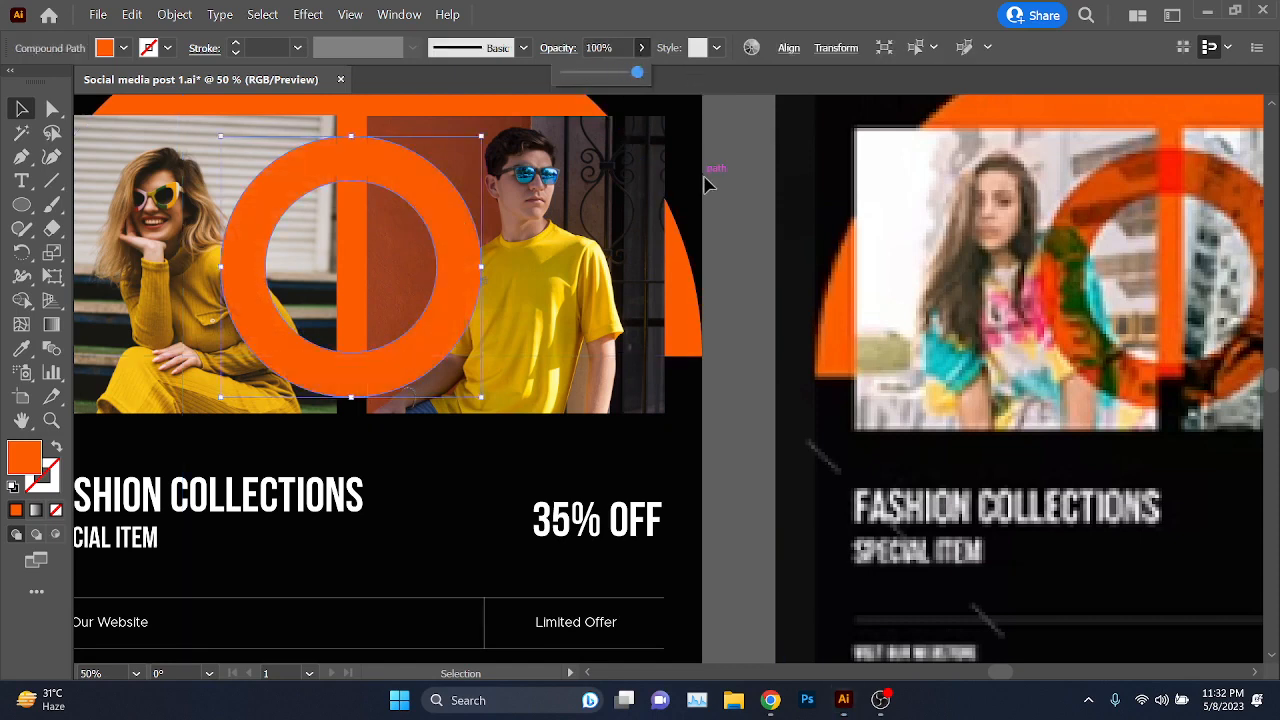
{"action": "left_click", "coordinate": [738, 204]}
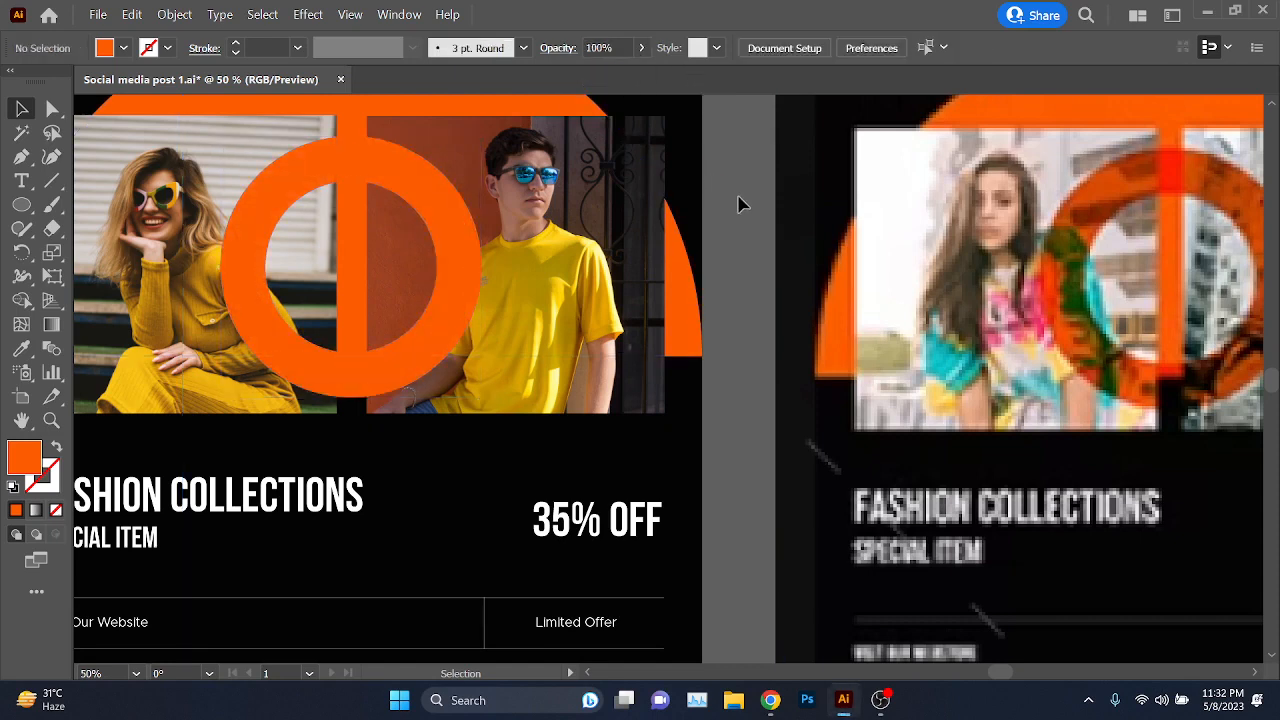
- Bring the landscape photo of a hiker facing a mountain from the Downloads folder into the empty canvas beside the posts
{"action": "scroll", "coordinate": [738, 204], "scroll_direction": "down", "scroll_amount": 5}
{"action": "left_click_drag", "start_coordinate": [738, 204], "coordinate": [955, 412]}
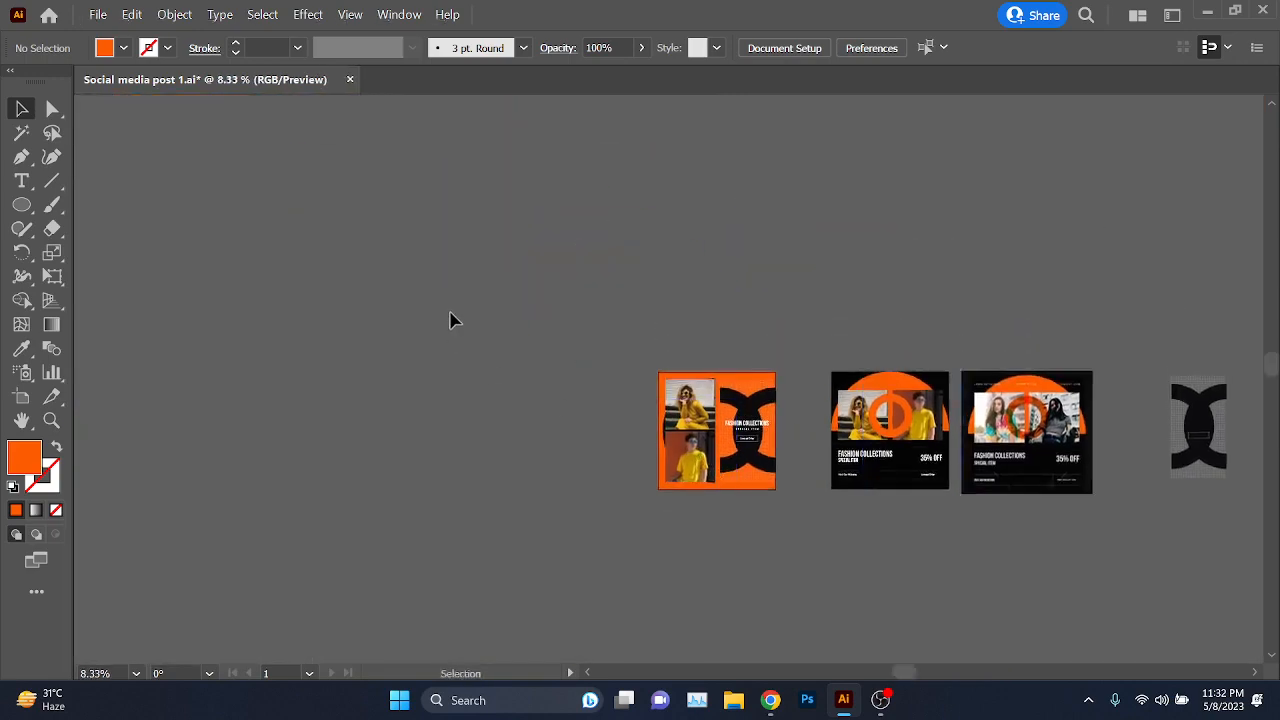
{"action": "left_click_drag", "start_coordinate": [540, 220], "coordinate": [683, 416]}
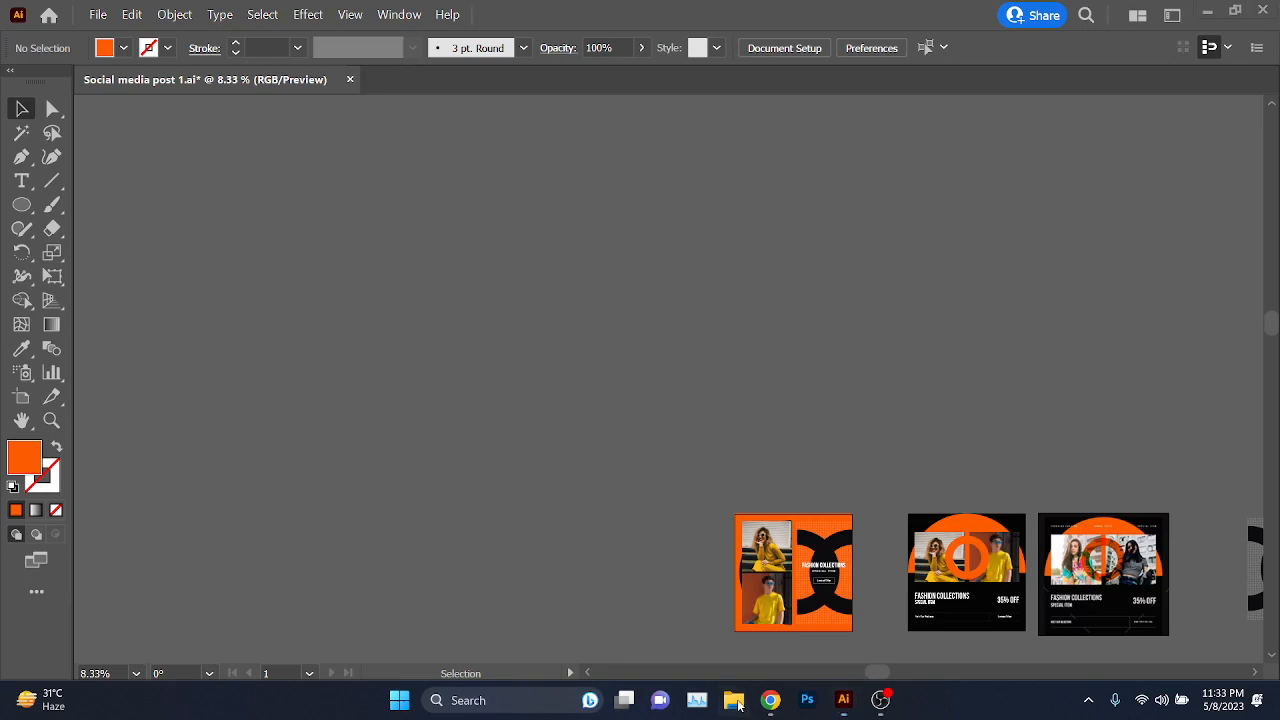
{"action": "key", "text": "super+e"}
{"action": "left_click", "coordinate": [91, 240]}
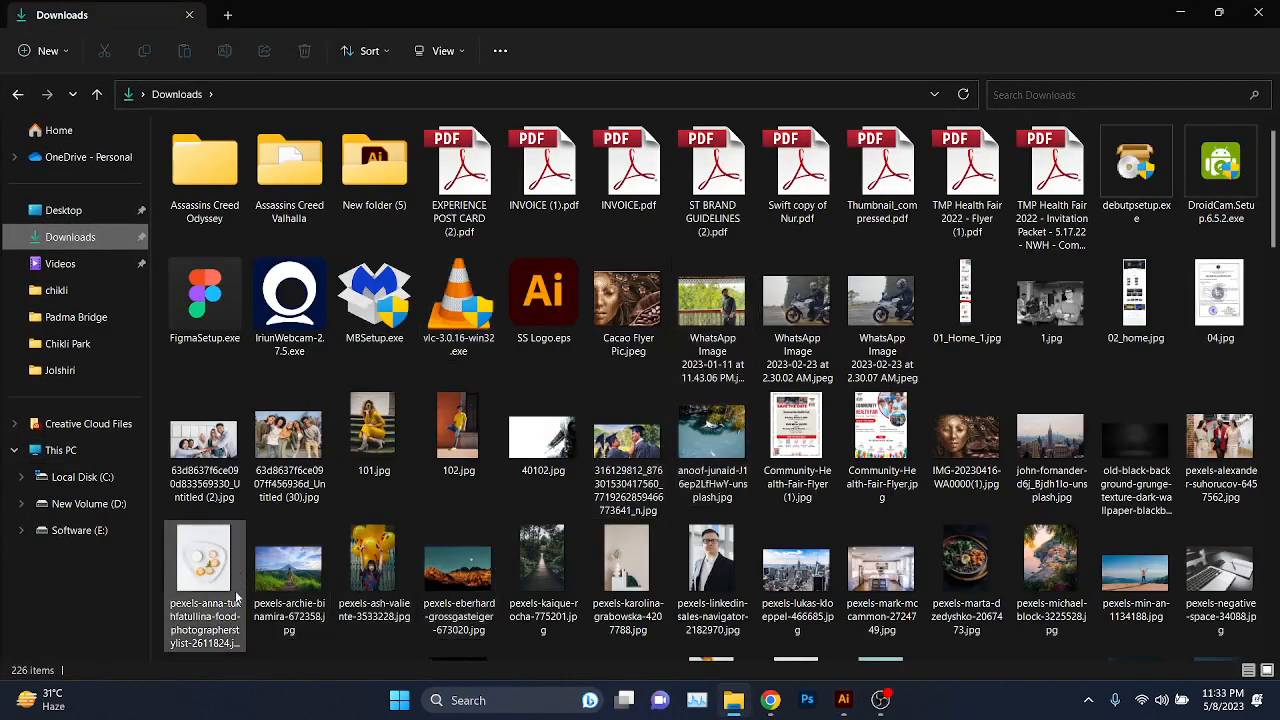
{"action": "left_click", "coordinate": [288, 575]}
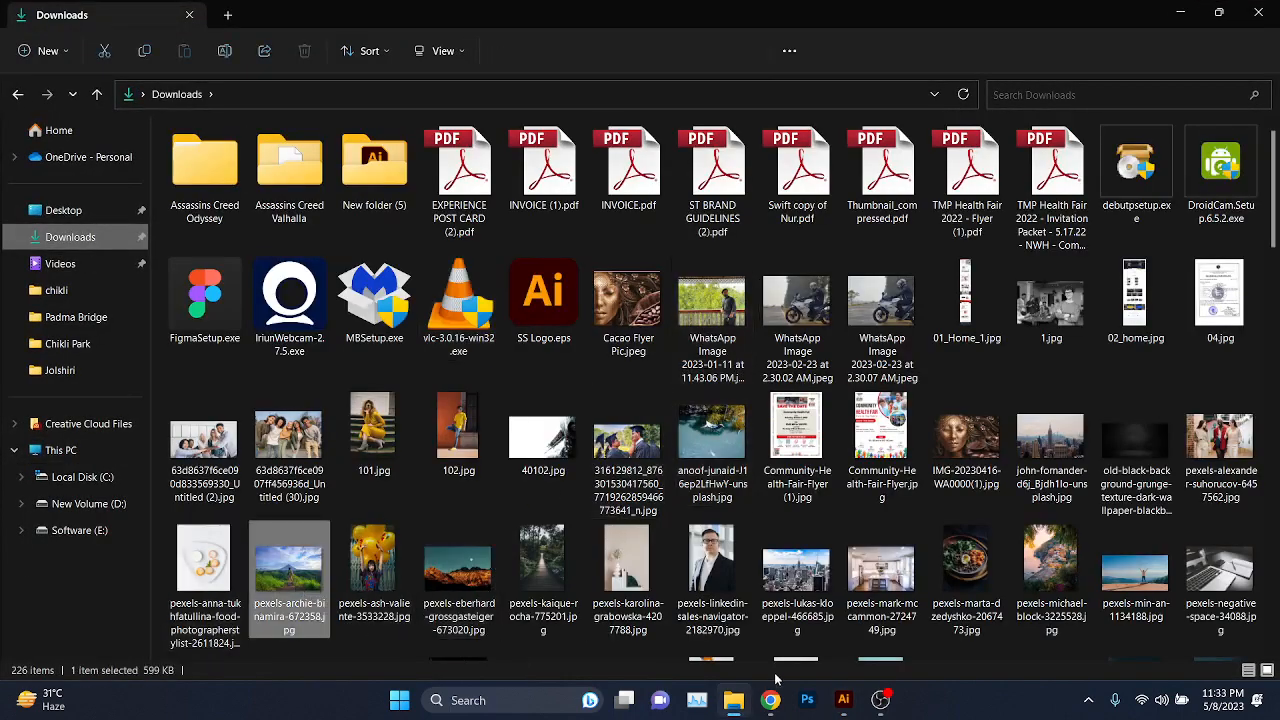
{"action": "scroll", "coordinate": [720, 590], "scroll_direction": "down", "scroll_amount": 1}
{"action": "left_click", "coordinate": [848, 703]}
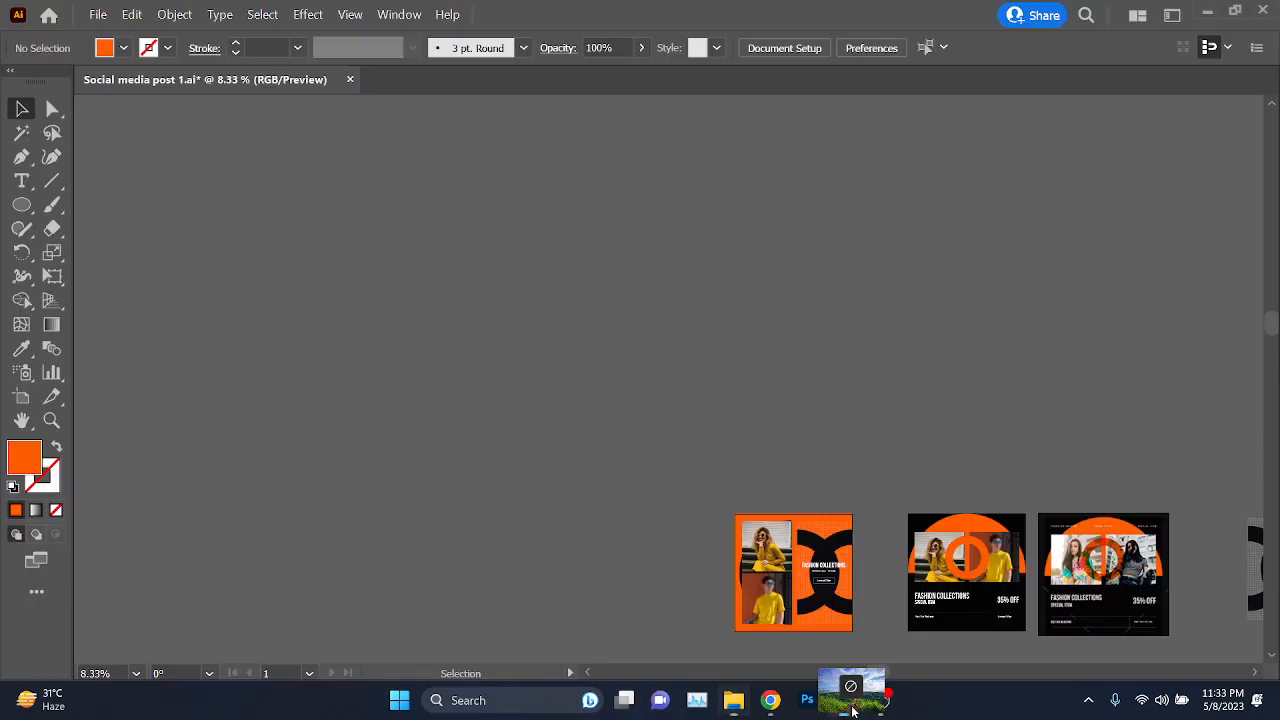
{"action": "left_click_drag", "start_coordinate": [852, 710], "coordinate": [724, 485]}
{"action": "left_click_drag", "start_coordinate": [457, 423], "coordinate": [728, 532]}
{"action": "left_click_drag", "start_coordinate": [768, 466], "coordinate": [646, 469]}
- Embed the placed hiker landscape photo in the document and deselect it
{"action": "left_click", "coordinate": [350, 54]}
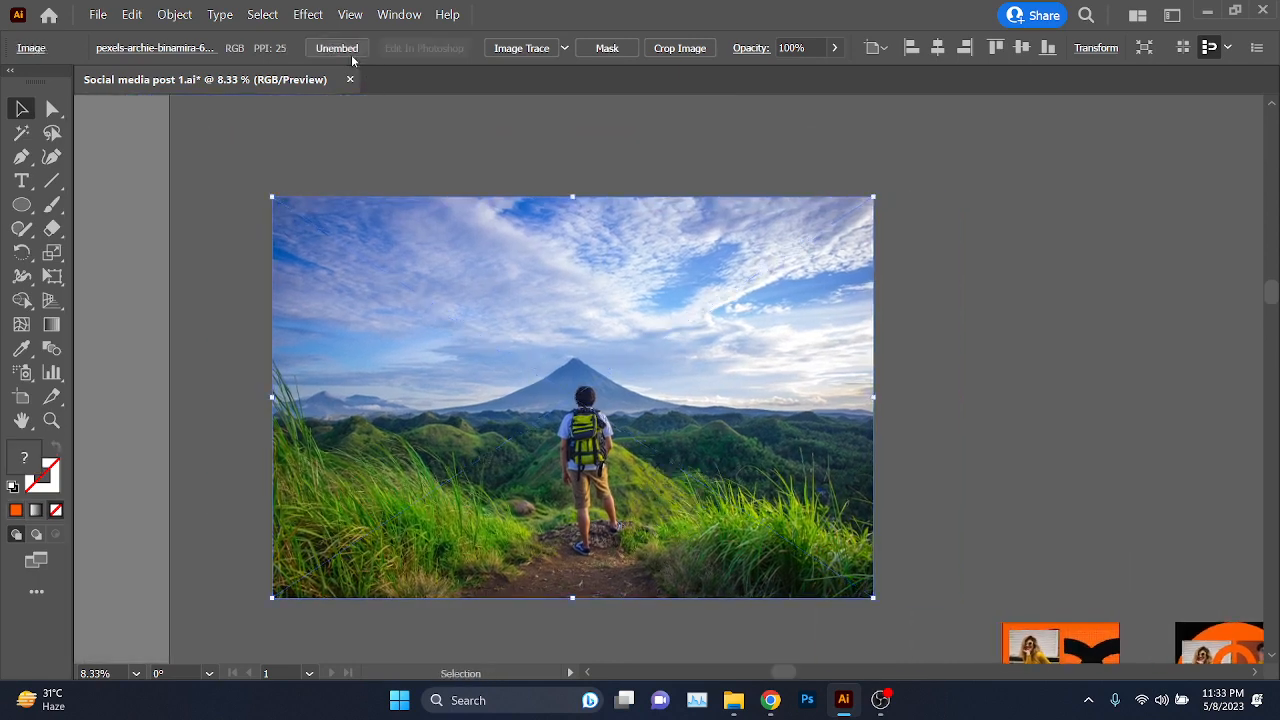
{"action": "left_click", "coordinate": [940, 286]}
{"action": "scroll", "coordinate": [504, 410], "scroll_direction": "up", "scroll_amount": 1}
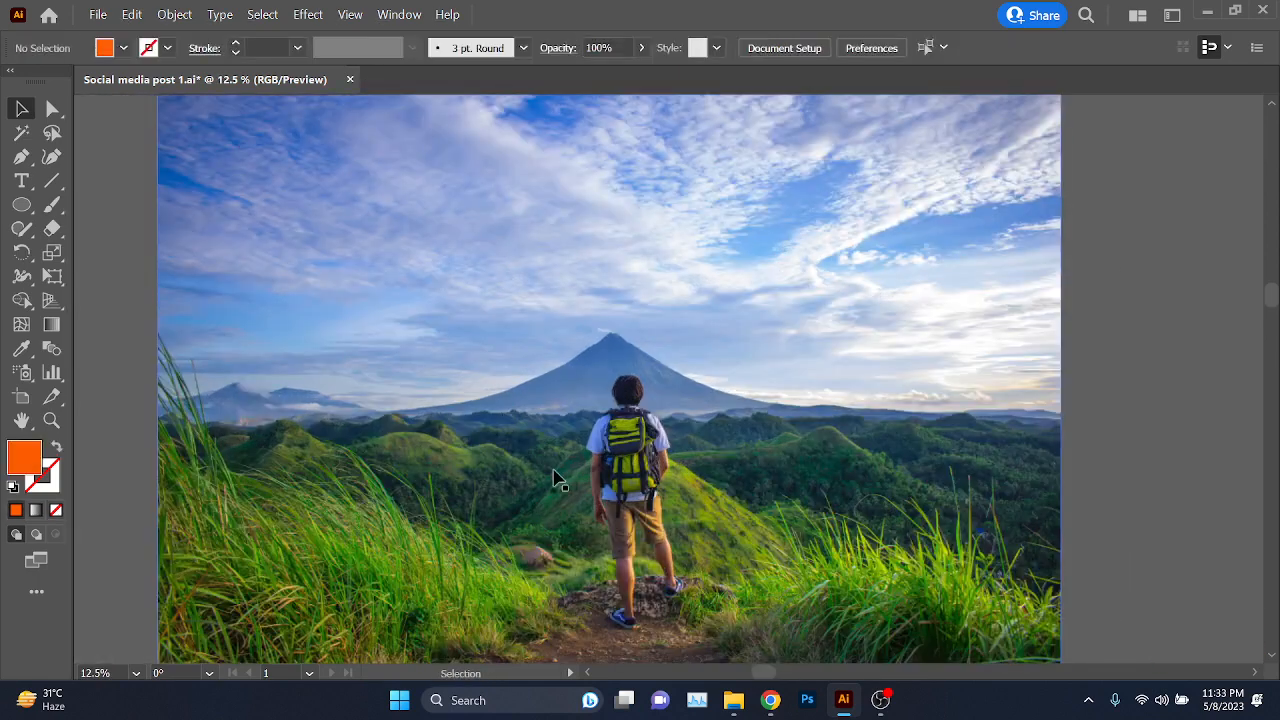
{"action": "scroll", "coordinate": [520, 451], "scroll_direction": "down", "scroll_amount": 1}
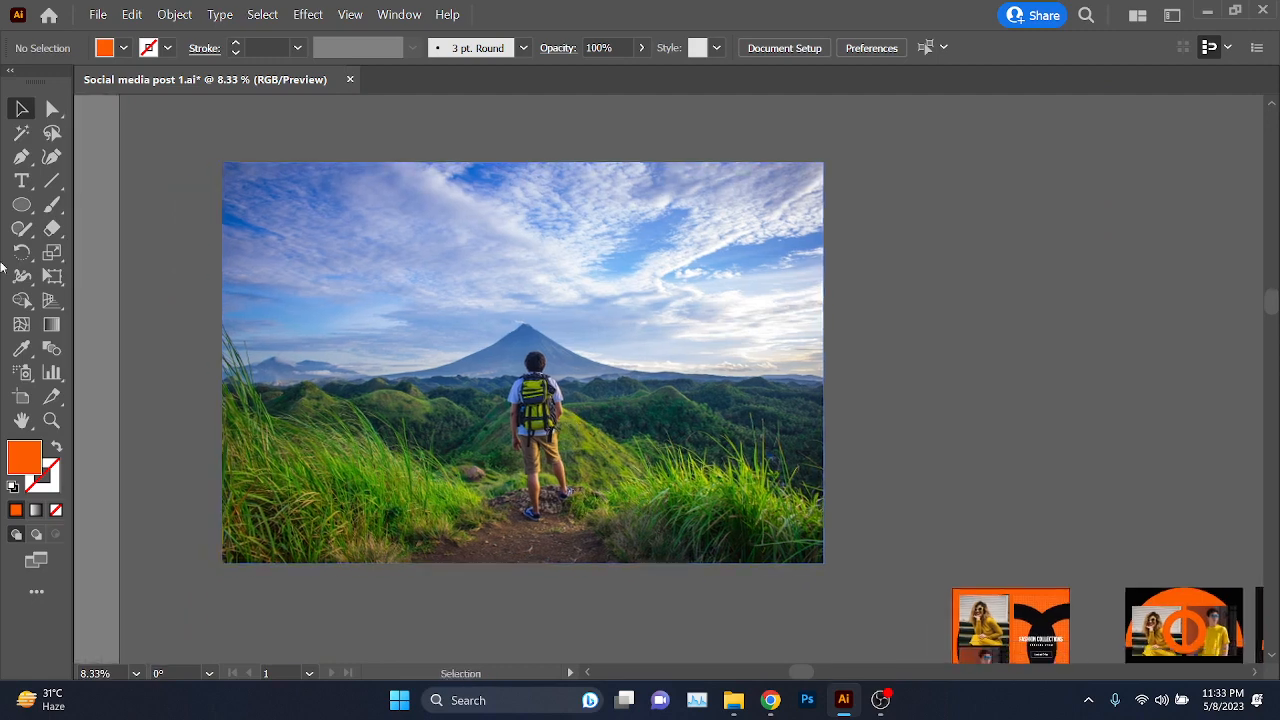
- Draw an orange rectangle that exactly covers the hiker landscape photo
{"action": "left_click_drag", "start_coordinate": [22, 204], "coordinate": [90, 206]}
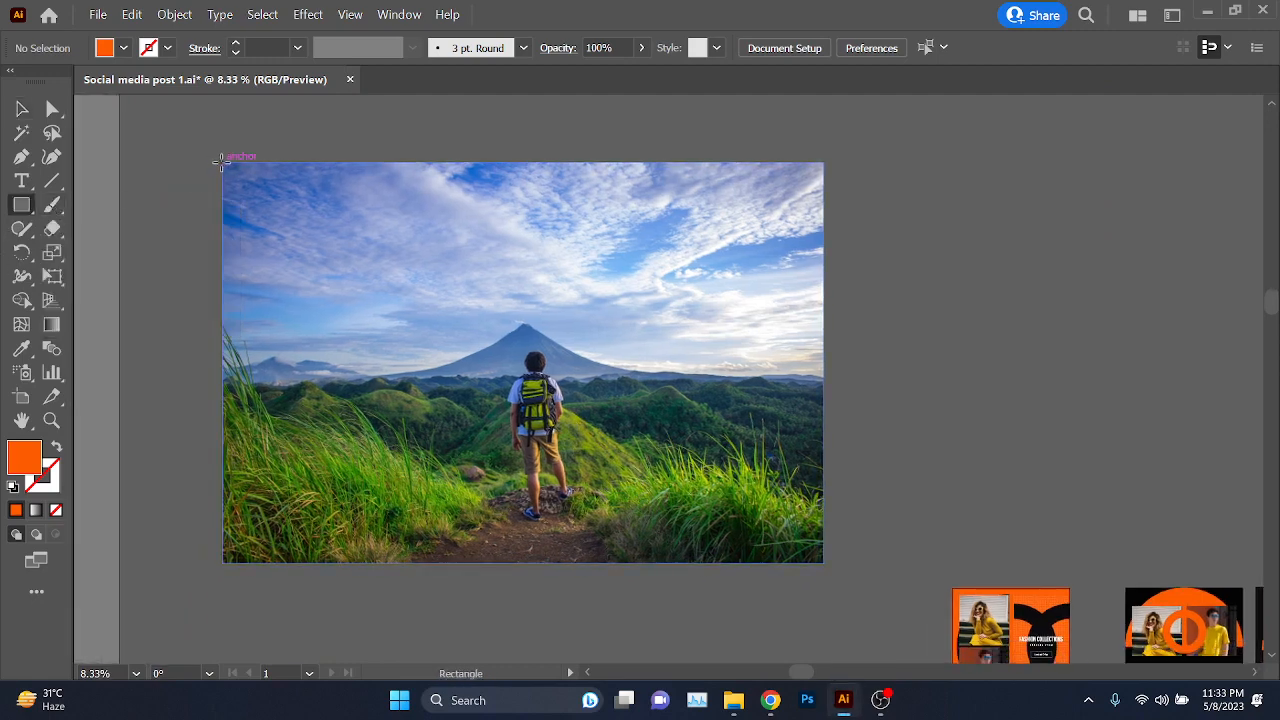
{"action": "left_click_drag", "start_coordinate": [224, 160], "coordinate": [825, 562]}
{"action": "left_click", "coordinate": [23, 112]}
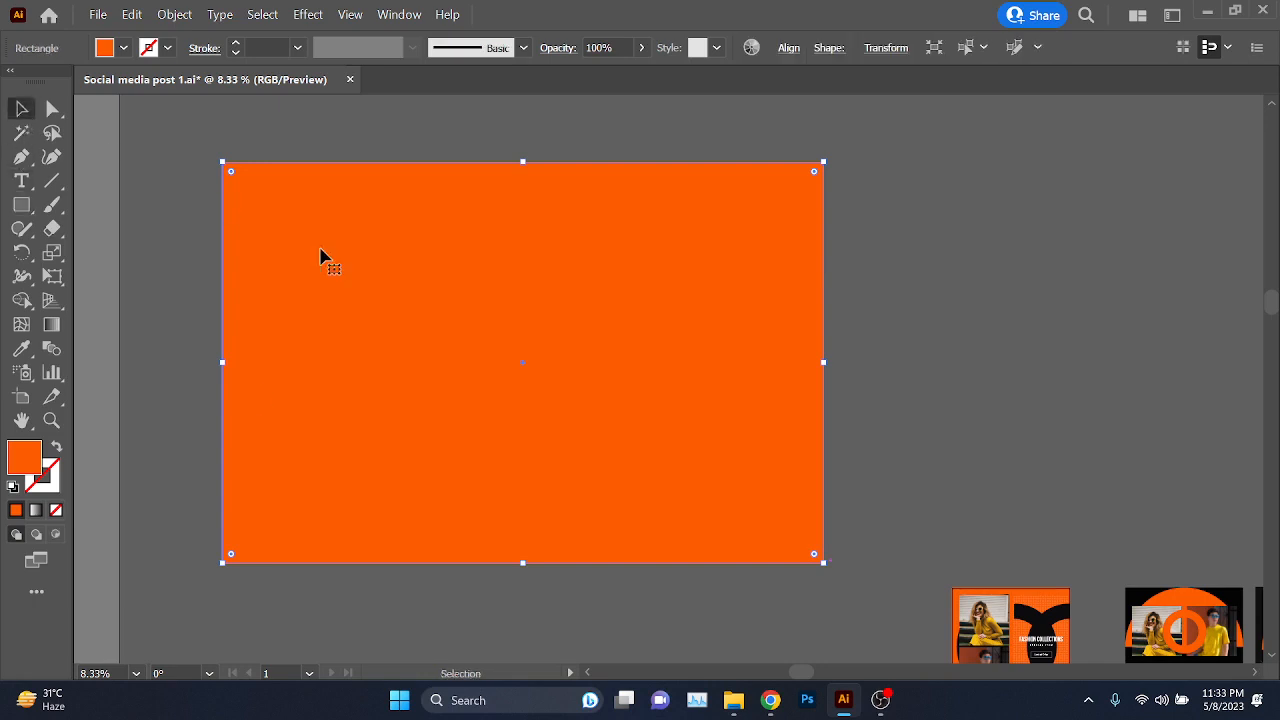
- Lower the orange rectangle's opacity to 56% to preview a plain transparent overlay on the photo
{"action": "left_click", "coordinate": [641, 47]}
{"action": "left_click_drag", "start_coordinate": [643, 72], "coordinate": [610, 75]}
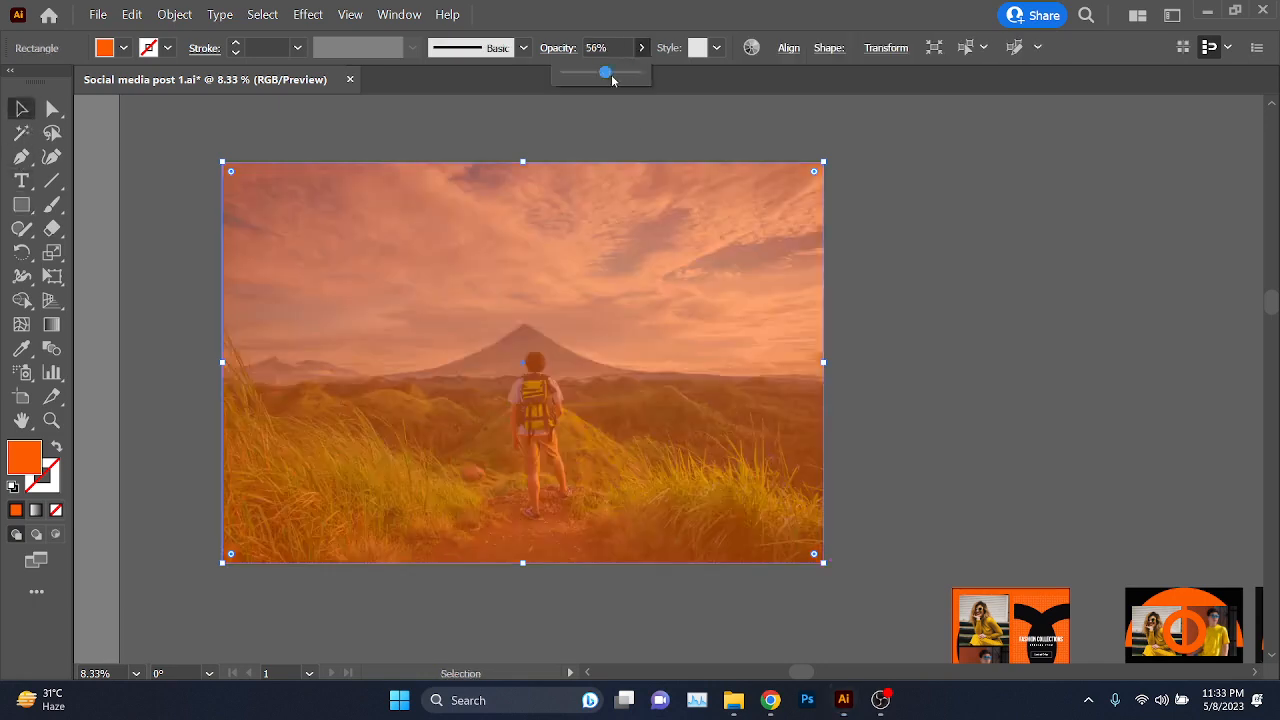
{"action": "left_click", "coordinate": [922, 264]}
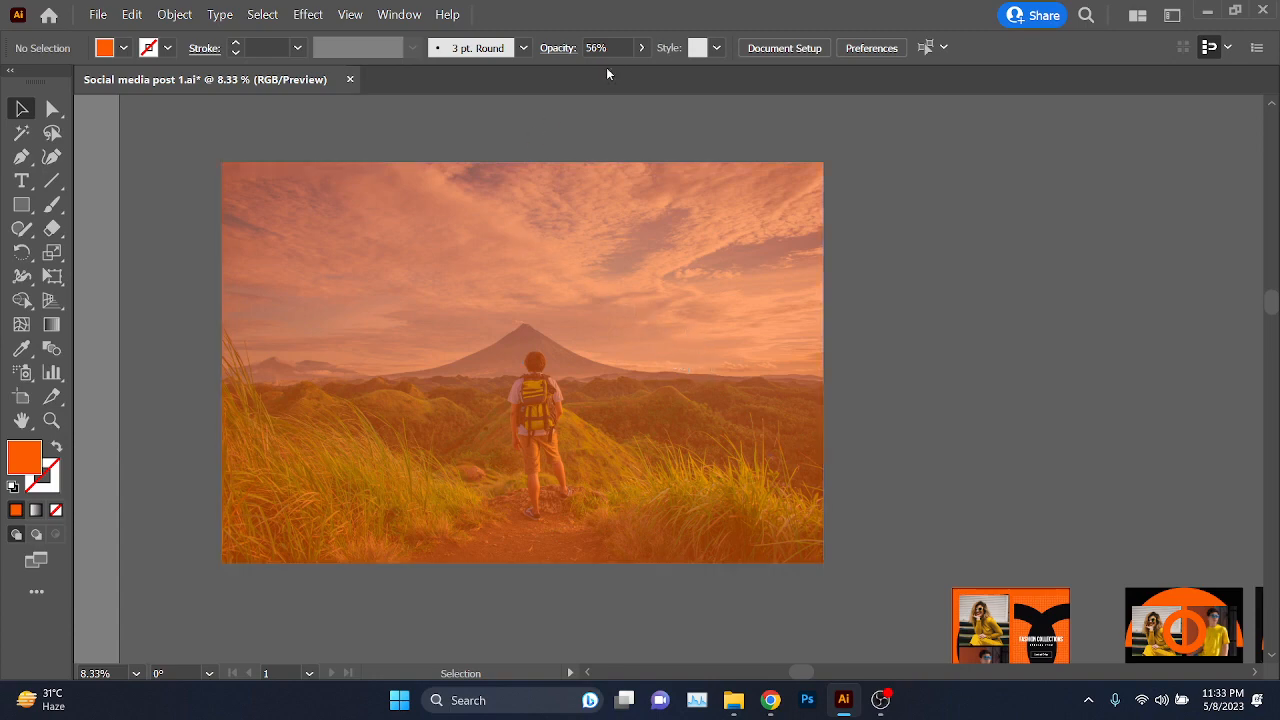
- Return the orange rectangle's opacity to 100%
{"action": "left_click", "coordinate": [640, 48]}
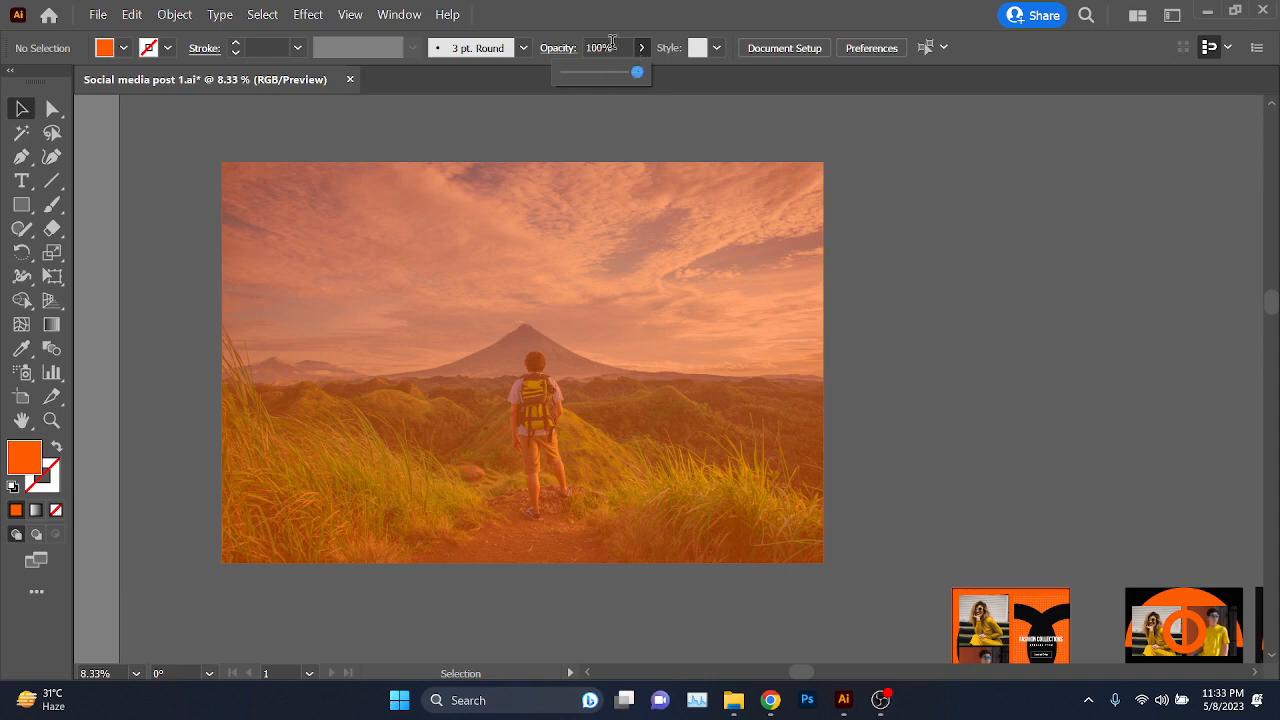
{"action": "left_click", "coordinate": [621, 196]}
{"action": "left_click", "coordinate": [640, 48]}
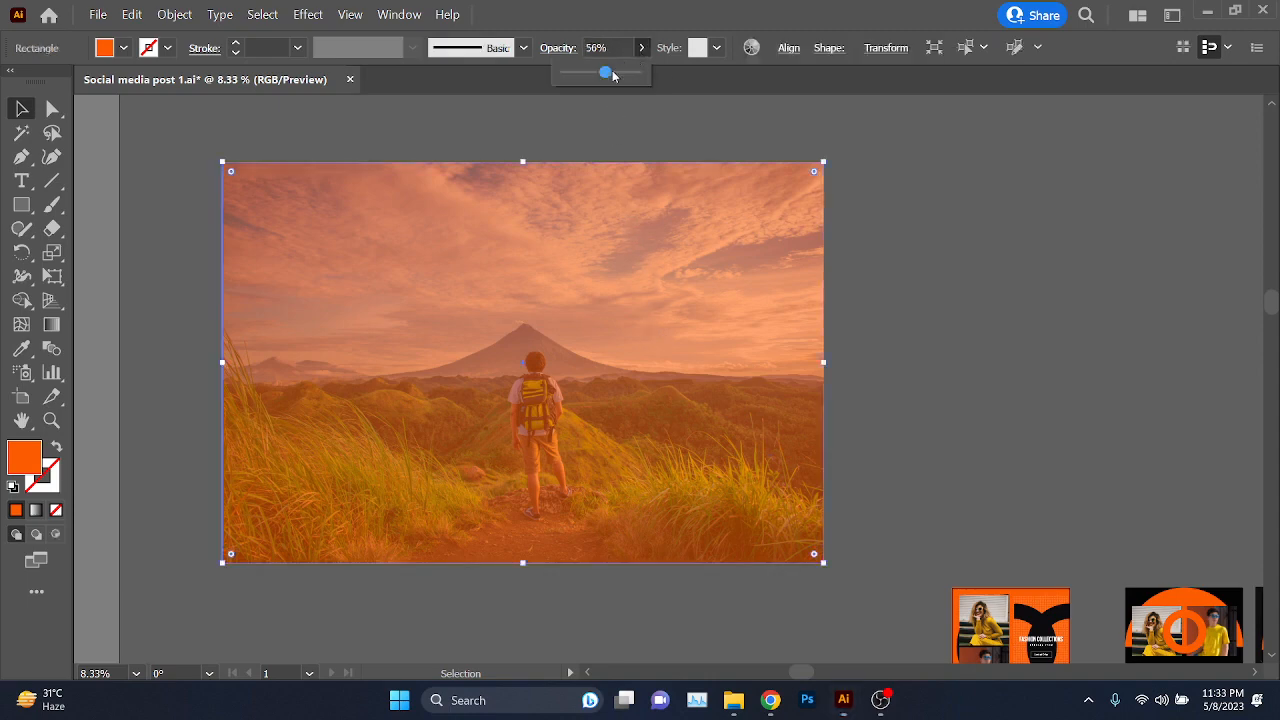
{"action": "left_click_drag", "start_coordinate": [606, 72], "coordinate": [646, 83]}
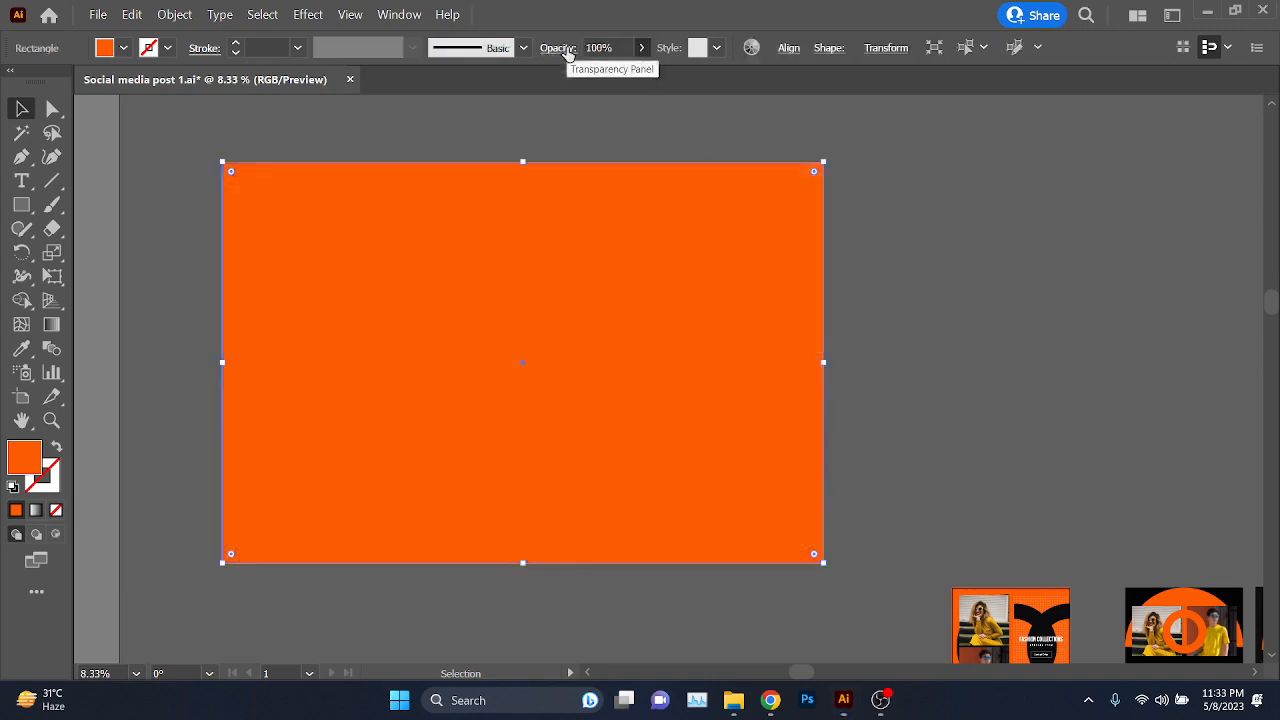
- Compare the rectangle's quick transparency options with the standalone Transparency panel, and close that panel
{"action": "left_click", "coordinate": [567, 50]}
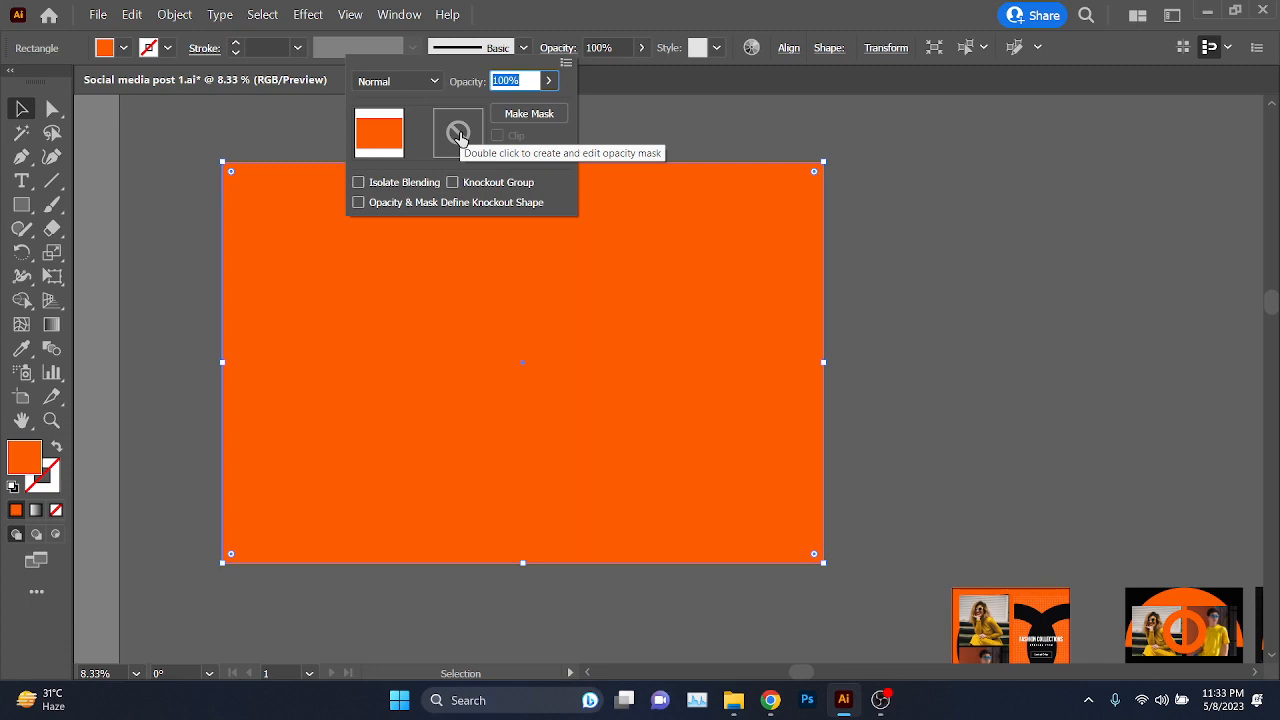
{"action": "left_click", "coordinate": [400, 14]}
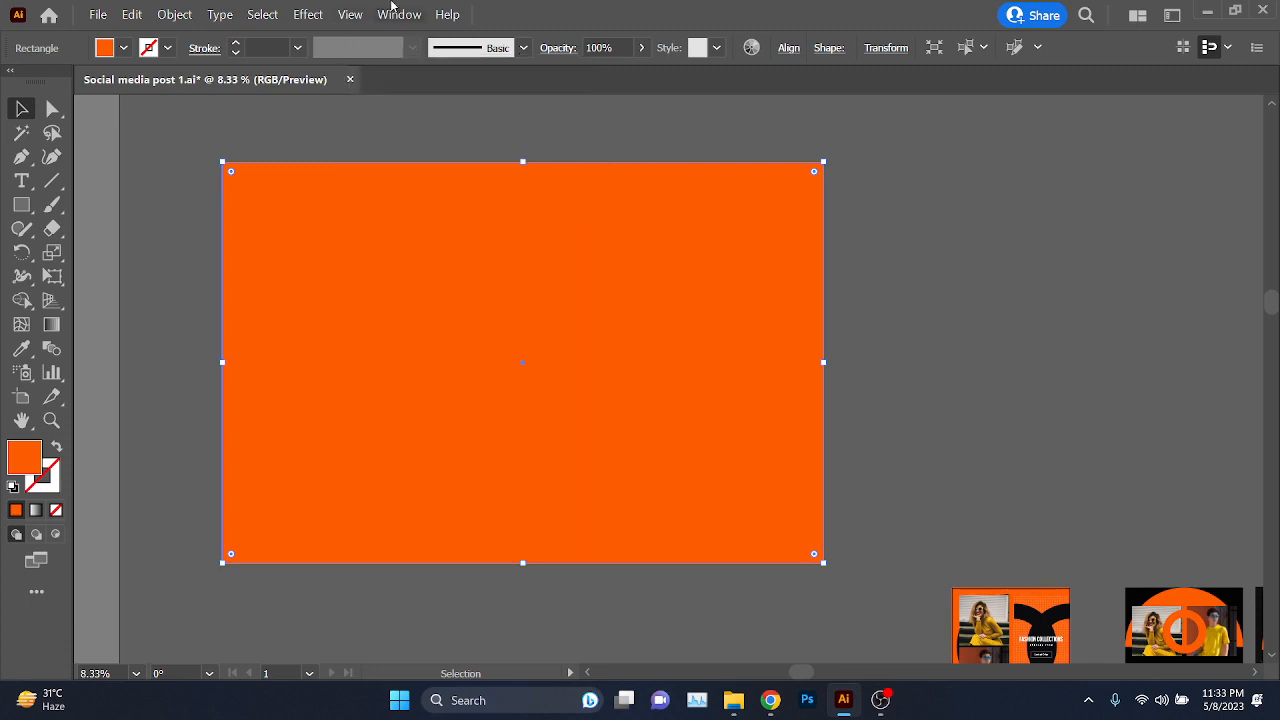
{"action": "left_click", "coordinate": [400, 14]}
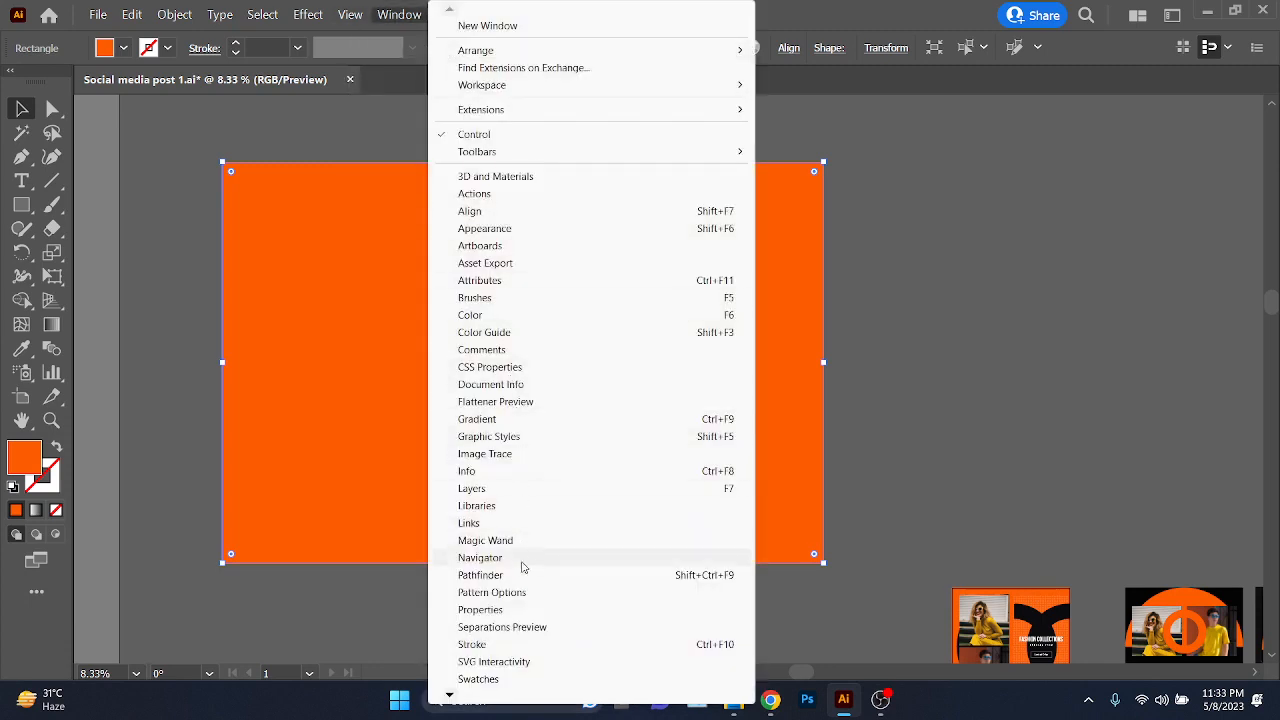
{"action": "mouse_move", "coordinate": [501, 702]}
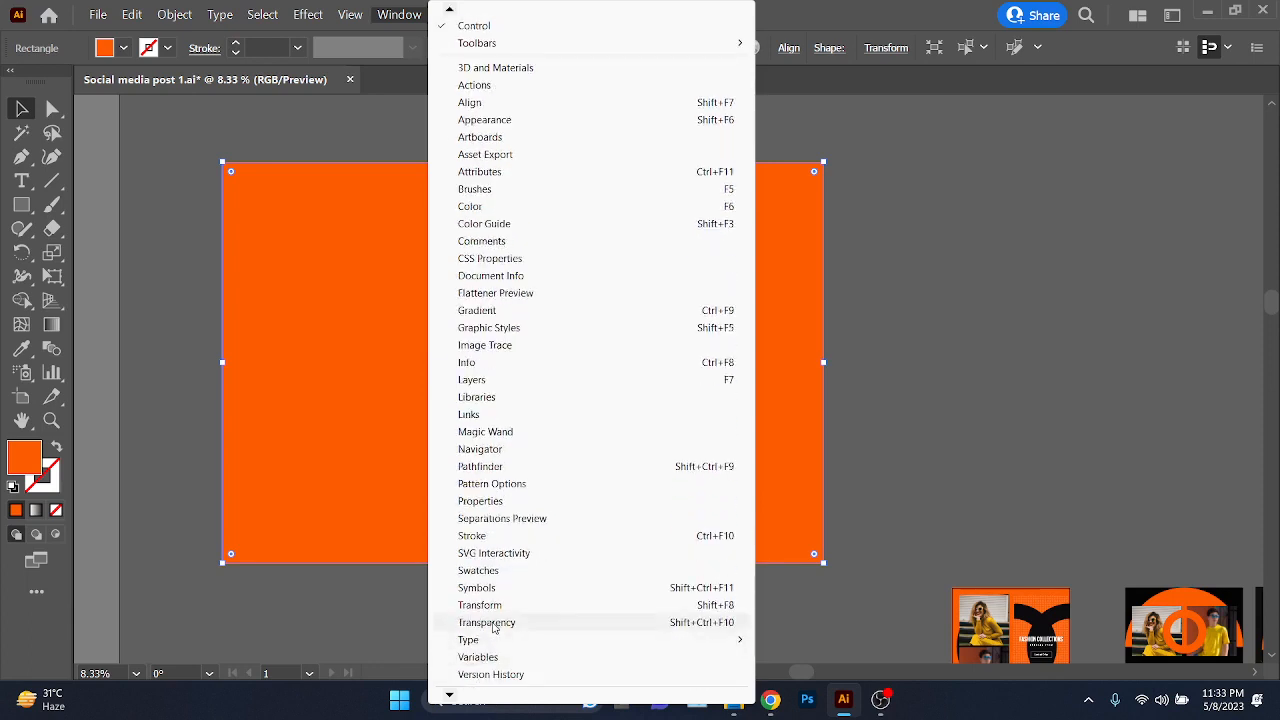
{"action": "left_click", "coordinate": [487, 622]}
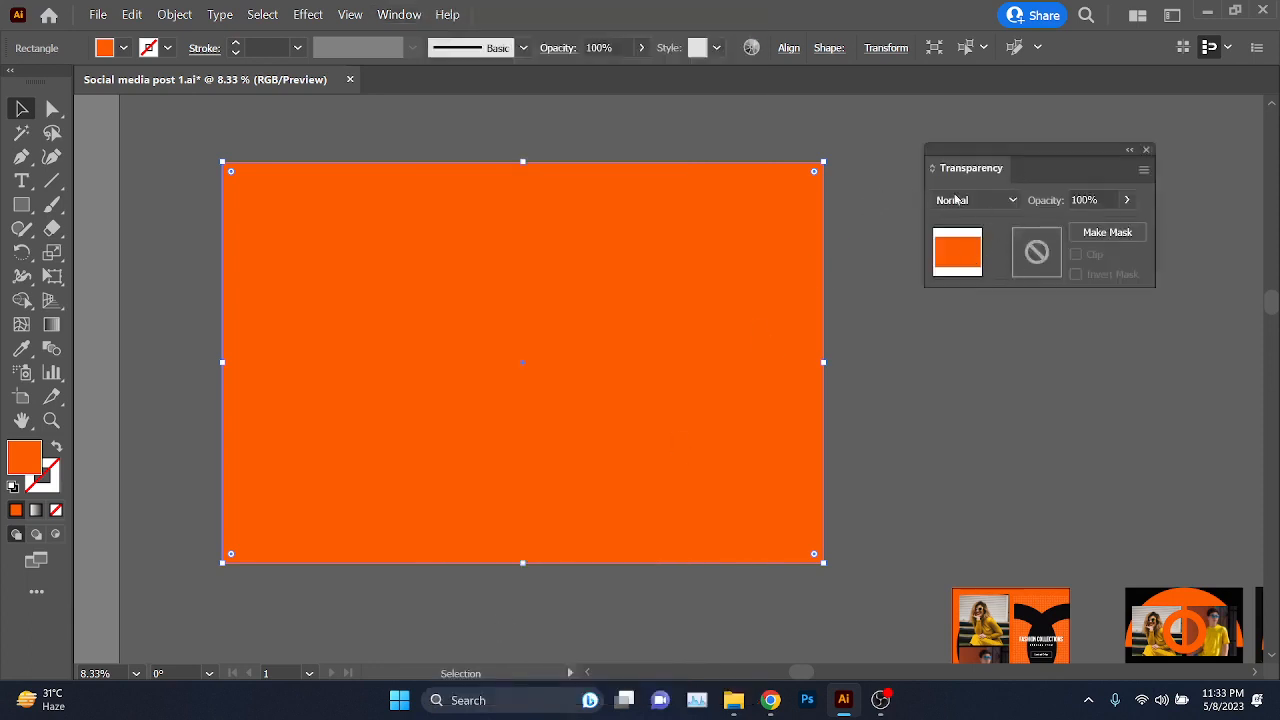
{"action": "left_click", "coordinate": [551, 49]}
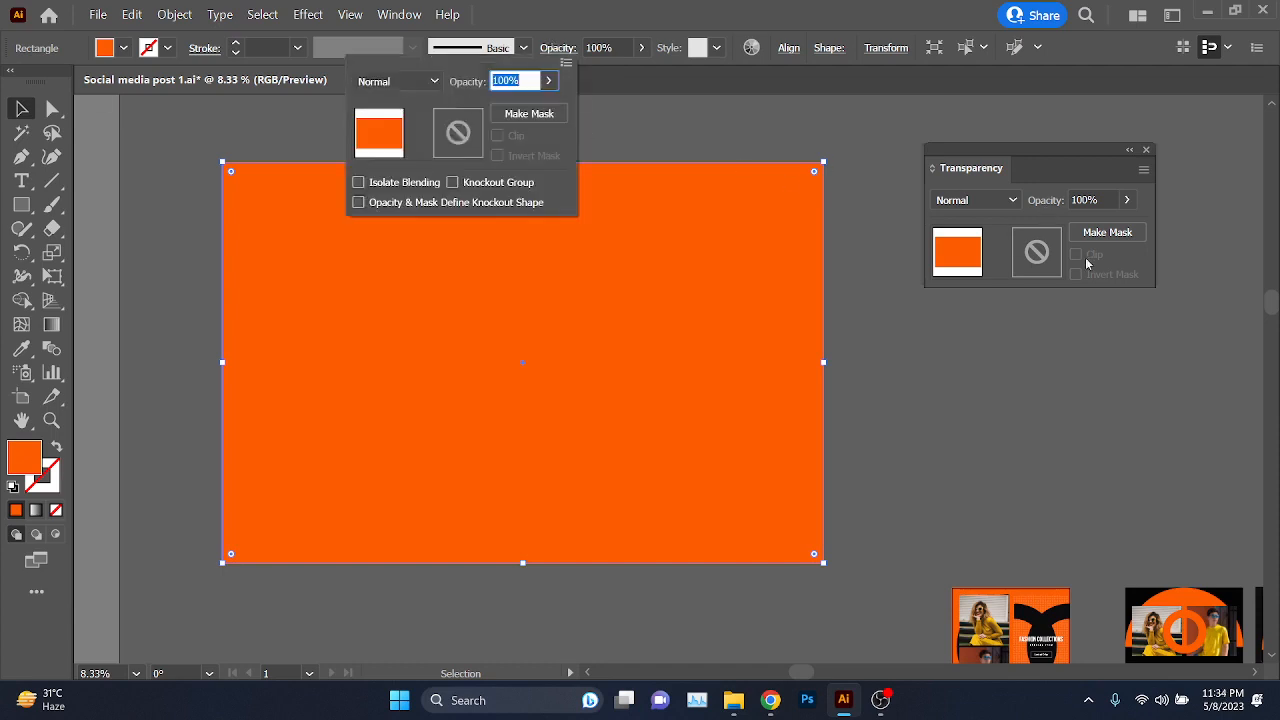
{"action": "left_click", "coordinate": [604, 316]}
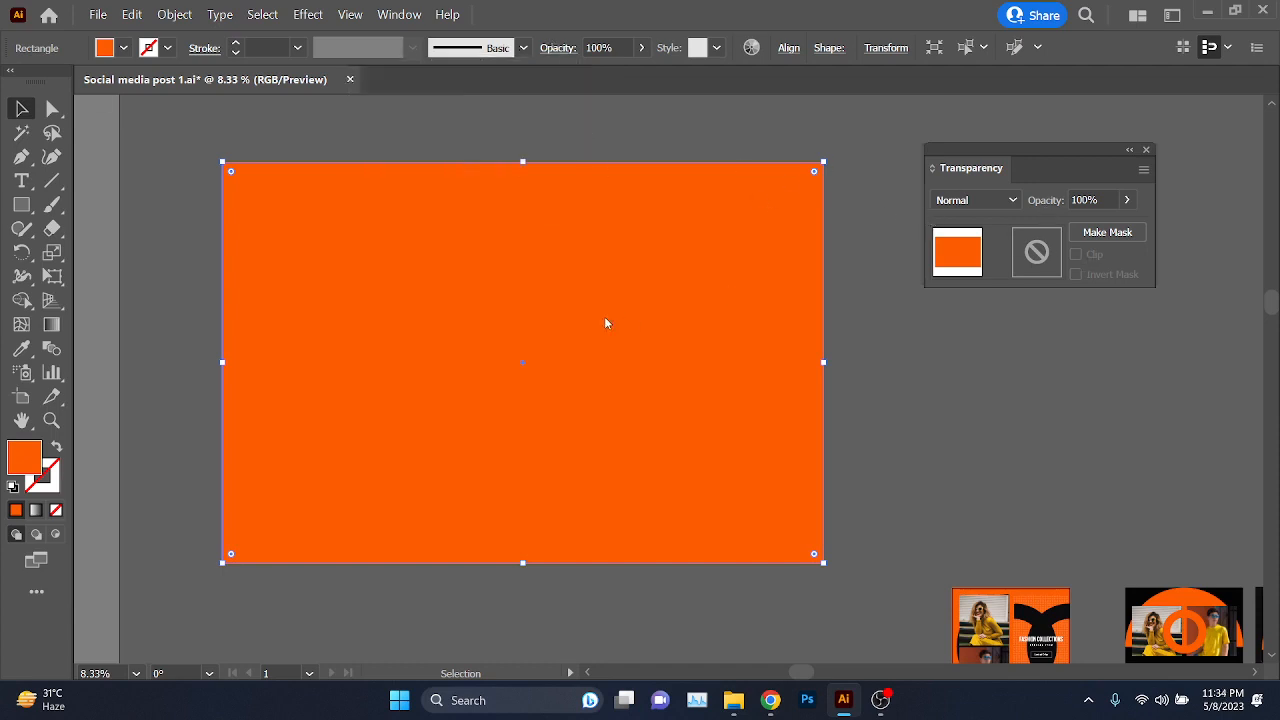
{"action": "left_click", "coordinate": [1147, 151]}
- Preview the Multiply, Overlay and Difference blending modes on the orange rectangle over the hiker photo
{"action": "left_click", "coordinate": [552, 56]}
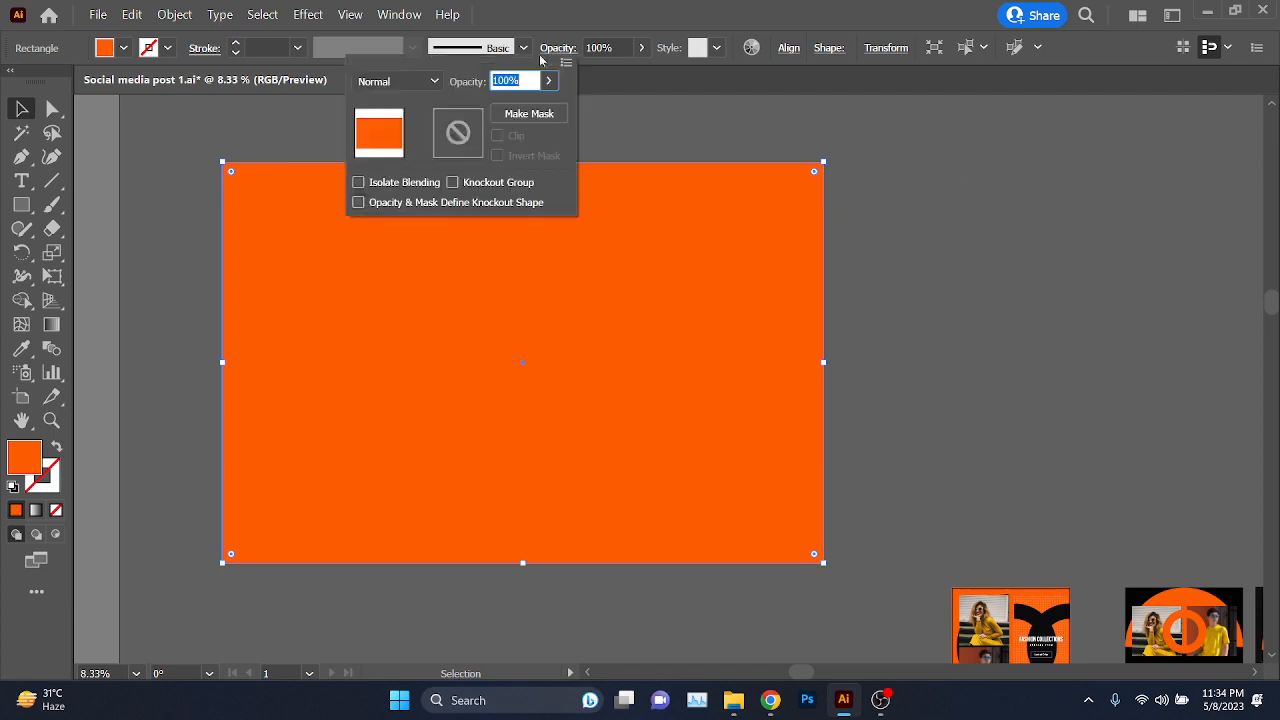
{"action": "left_click", "coordinate": [423, 86]}
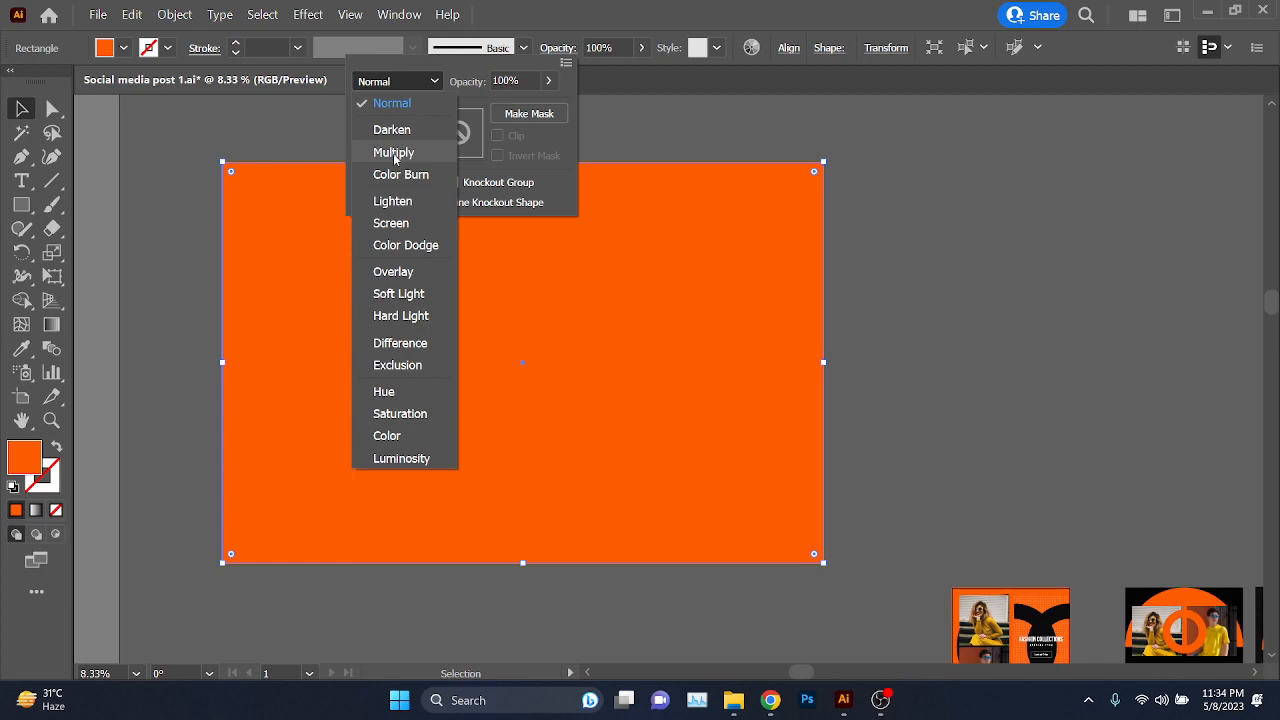
{"action": "left_click", "coordinate": [393, 152]}
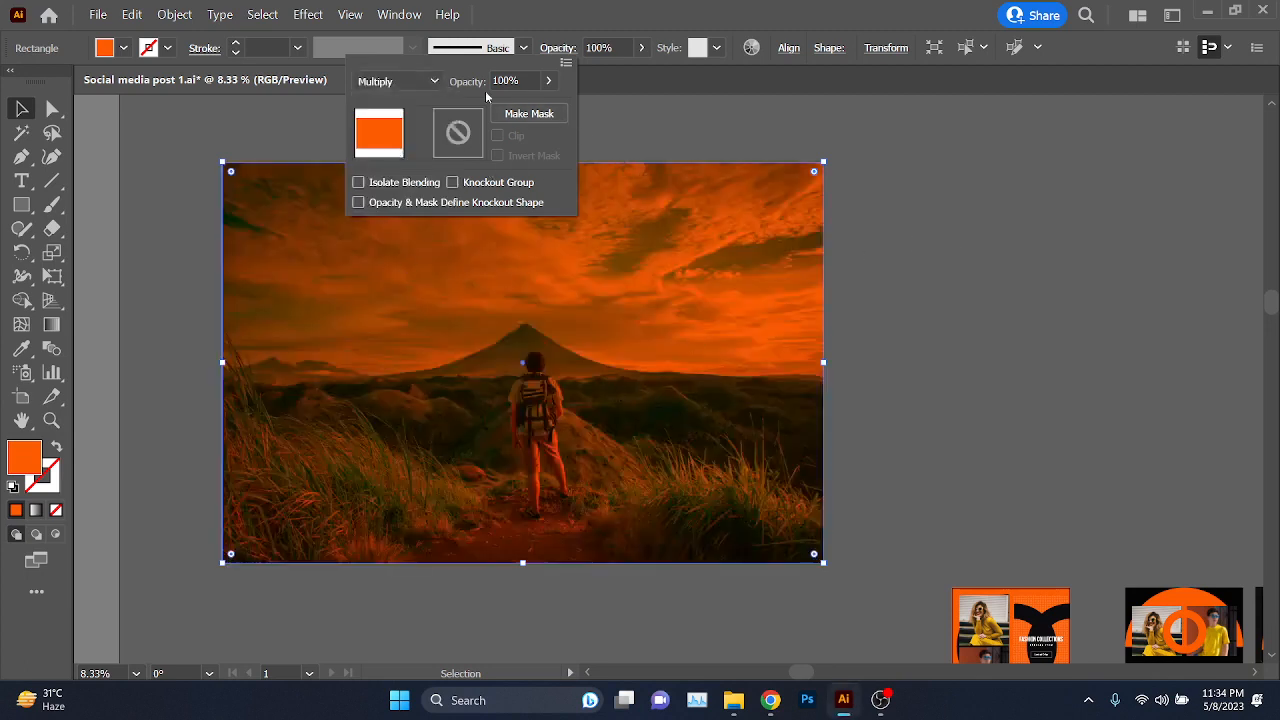
{"action": "left_click", "coordinate": [434, 82]}
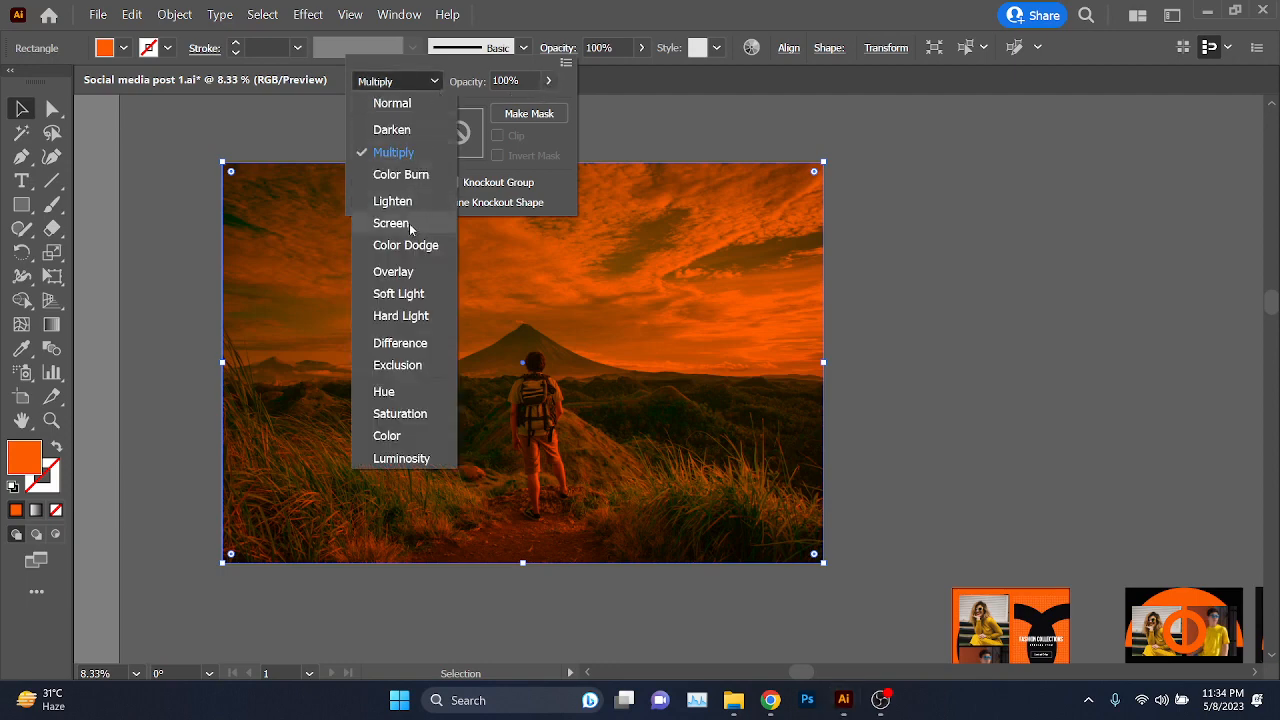
{"action": "left_click", "coordinate": [393, 271]}
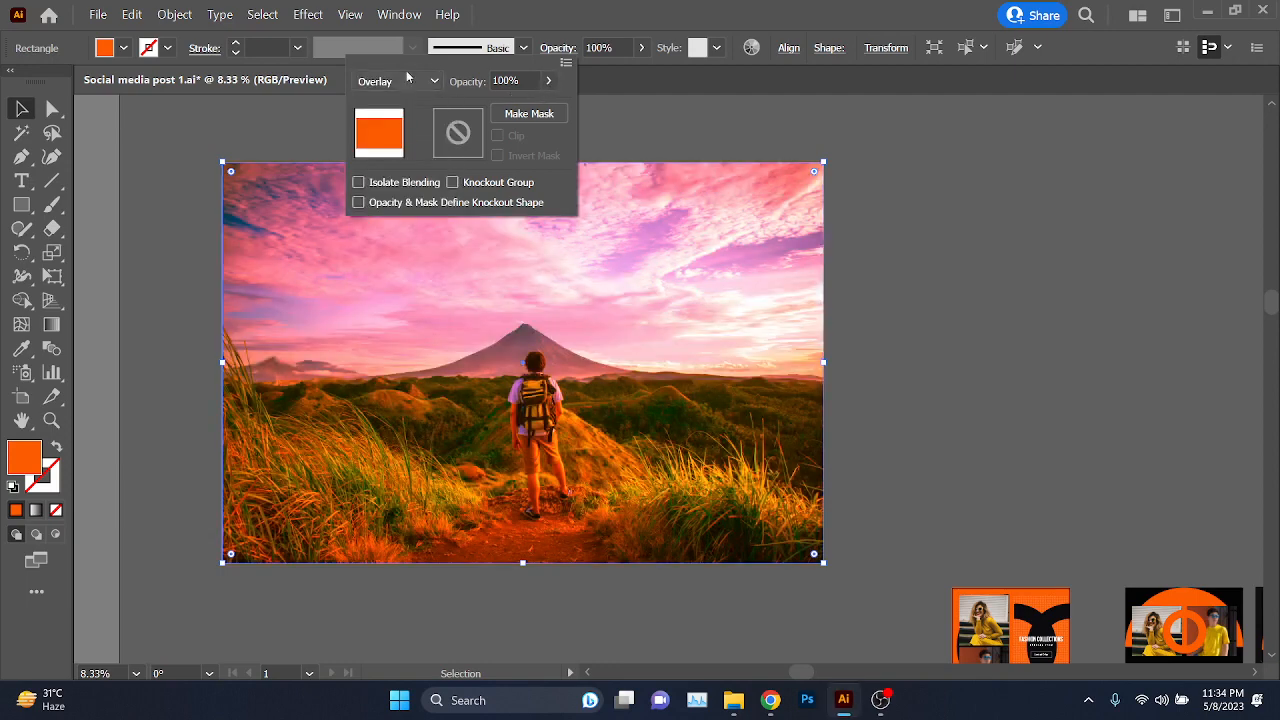
{"action": "left_click", "coordinate": [405, 81]}
{"action": "left_click", "coordinate": [400, 343]}
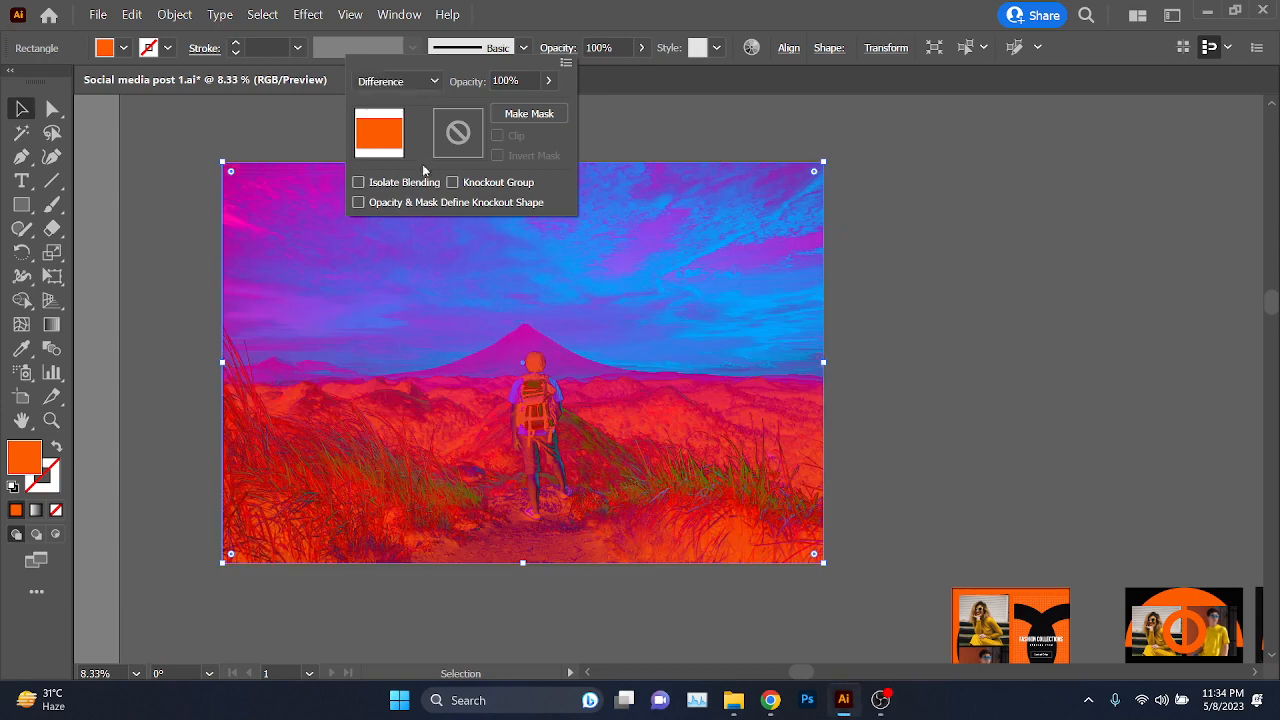
- Preview the Exclusion, Soft Light and Lighten blending modes on the orange rectangle
{"action": "left_click", "coordinate": [423, 86]}
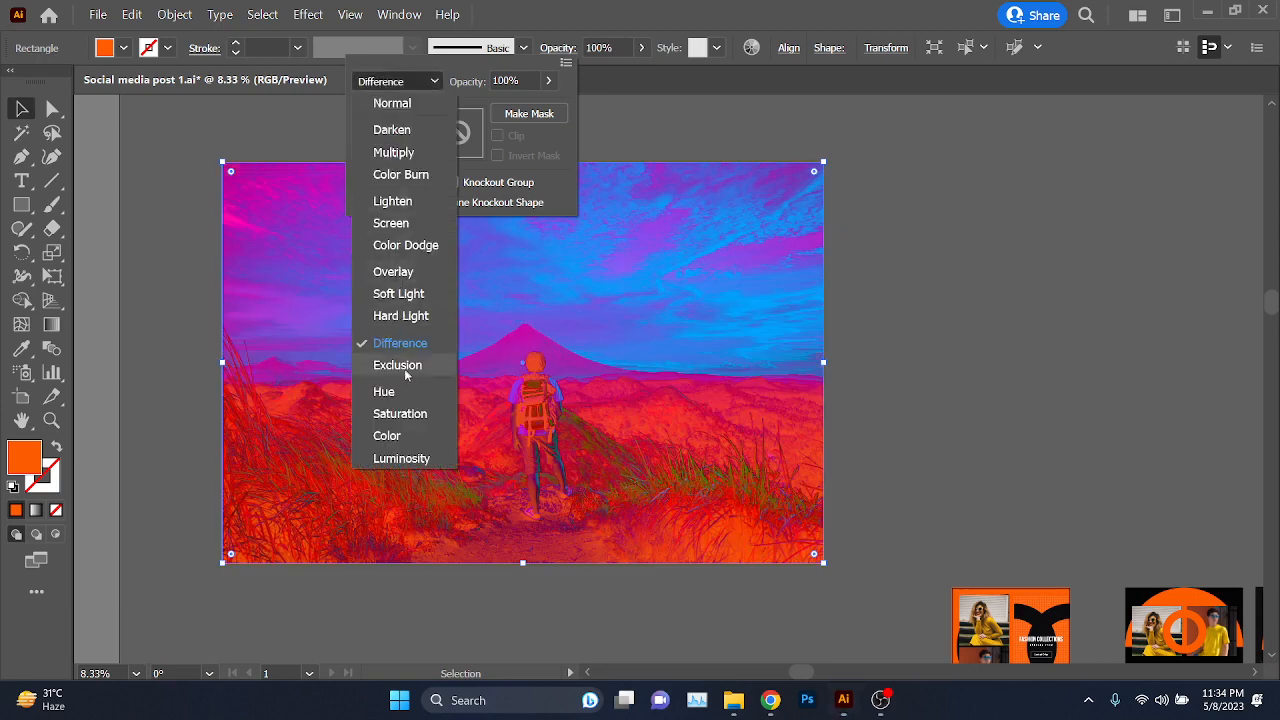
{"action": "left_click", "coordinate": [404, 366]}
{"action": "left_click", "coordinate": [418, 86]}
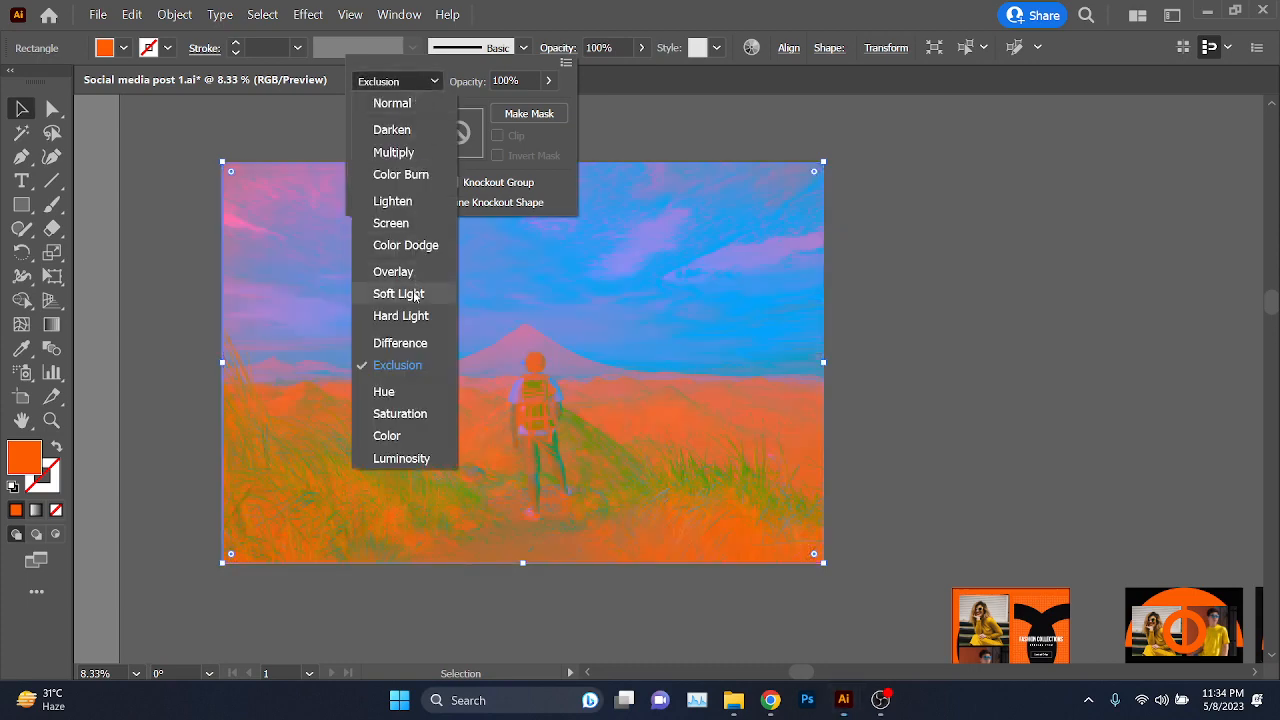
{"action": "left_click", "coordinate": [416, 293]}
{"action": "left_click", "coordinate": [418, 88]}
{"action": "left_click", "coordinate": [405, 201]}
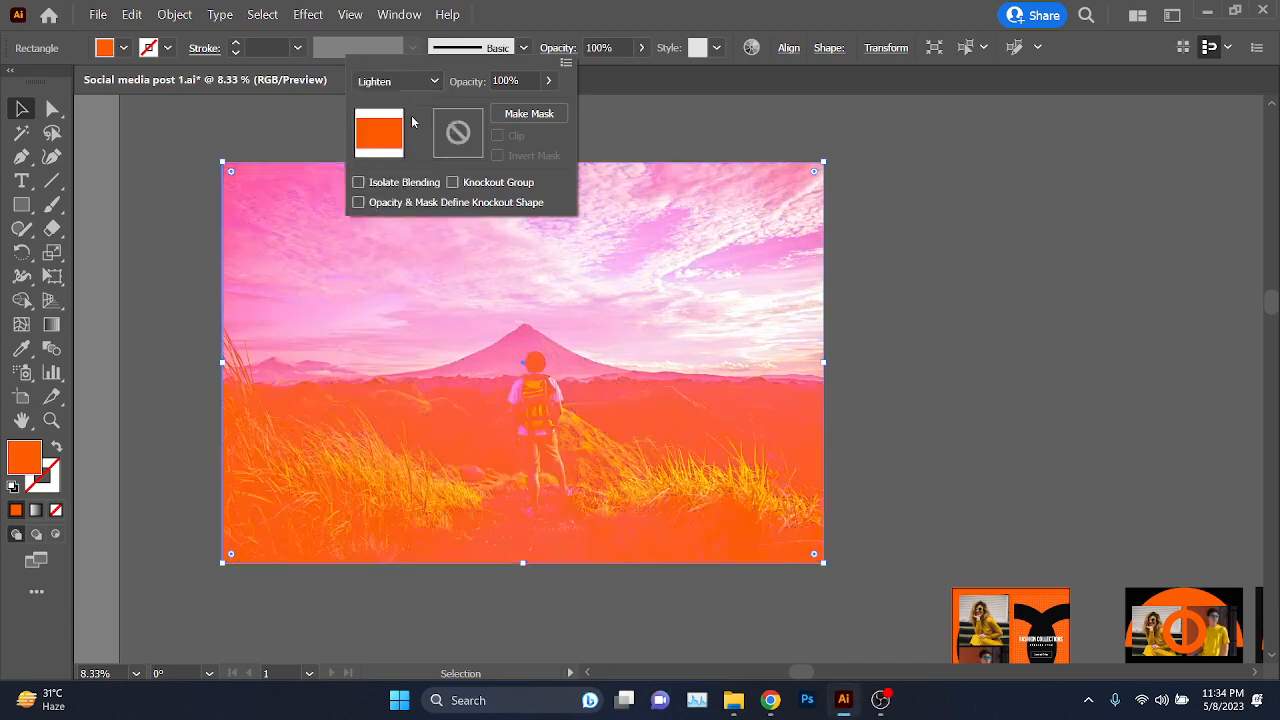
- Preview Multiply once more on the orange rectangle and return its blending mode to Normal
{"action": "left_click", "coordinate": [418, 86]}
{"action": "left_click", "coordinate": [418, 86]}
{"action": "left_click", "coordinate": [418, 86]}
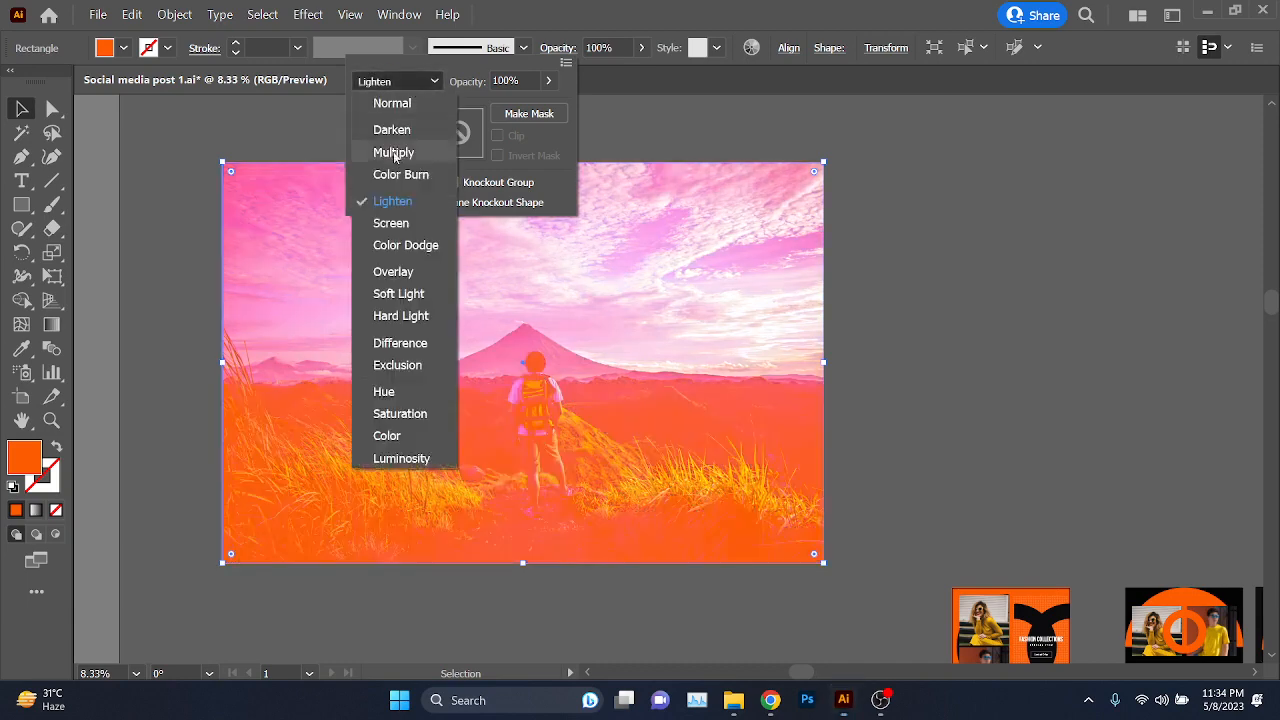
{"action": "left_click", "coordinate": [404, 150]}
{"action": "left_click", "coordinate": [418, 86]}
{"action": "left_click", "coordinate": [392, 291]}
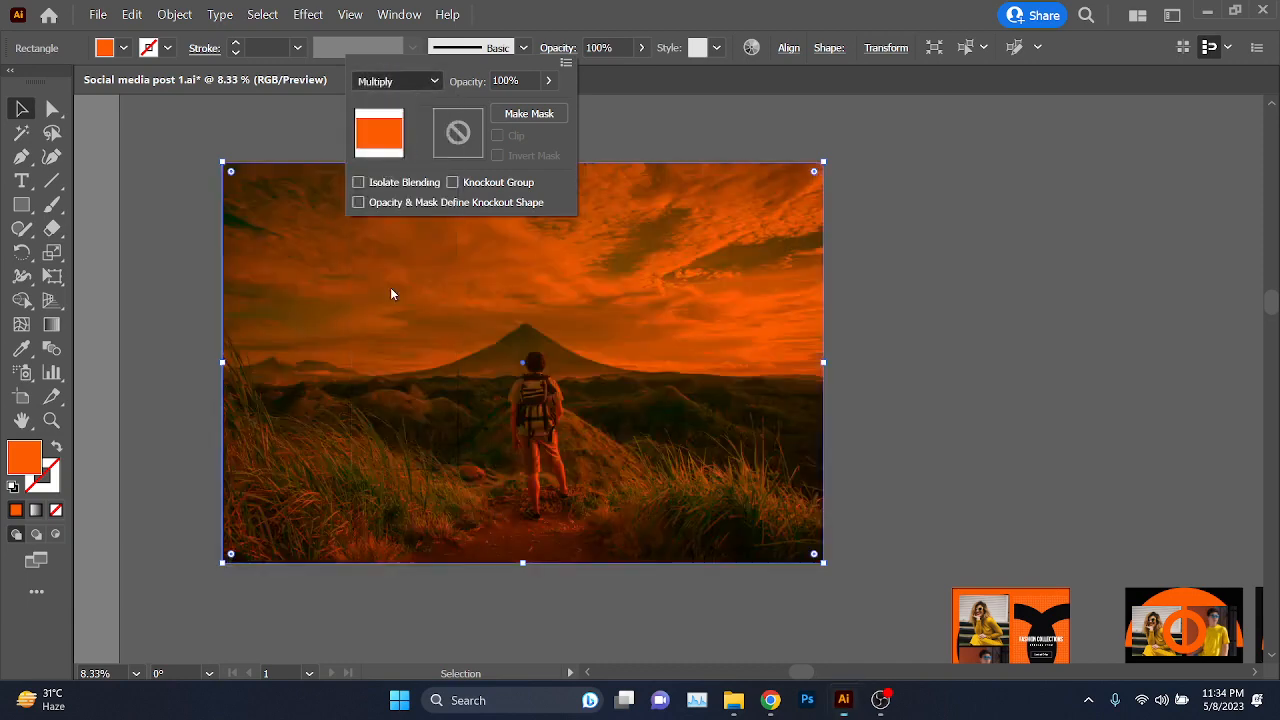
{"action": "left_click", "coordinate": [405, 84]}
{"action": "left_click", "coordinate": [400, 98]}
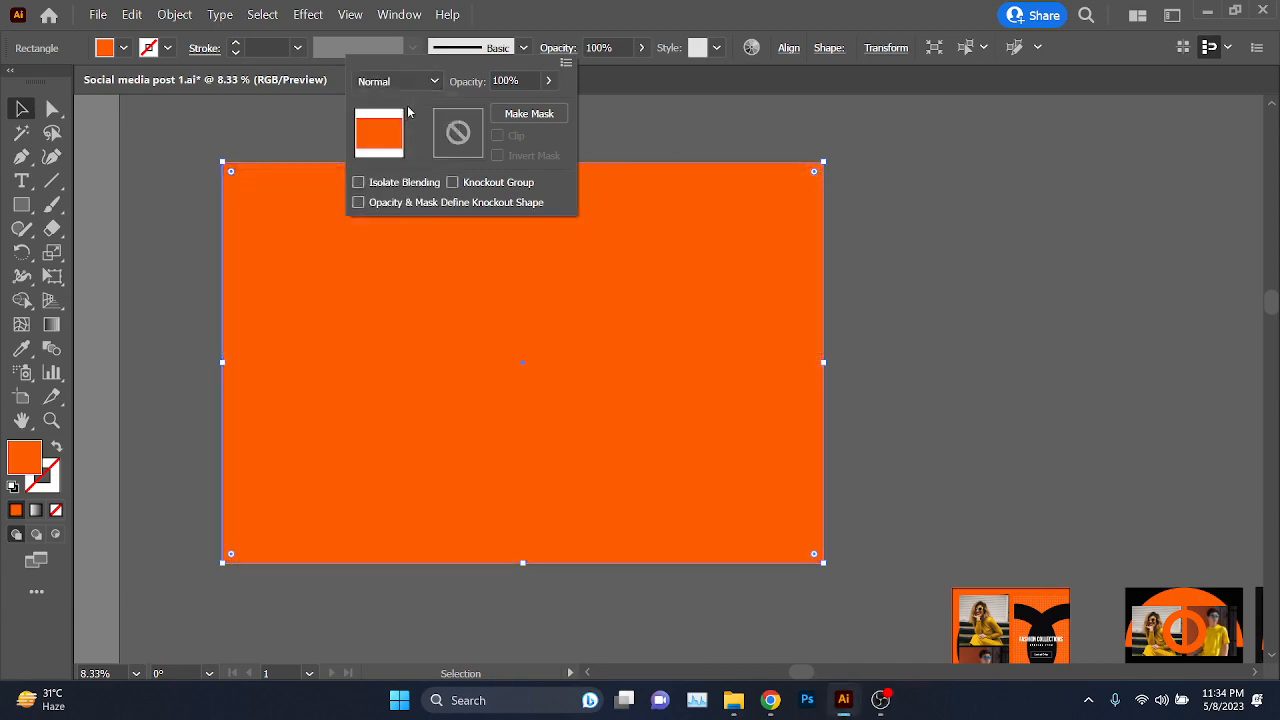
{"action": "left_click", "coordinate": [718, 300]}
- Recolor the rectangle over the photo to pure blue and set its blending mode to Multiply
{"action": "left_click", "coordinate": [124, 48]}
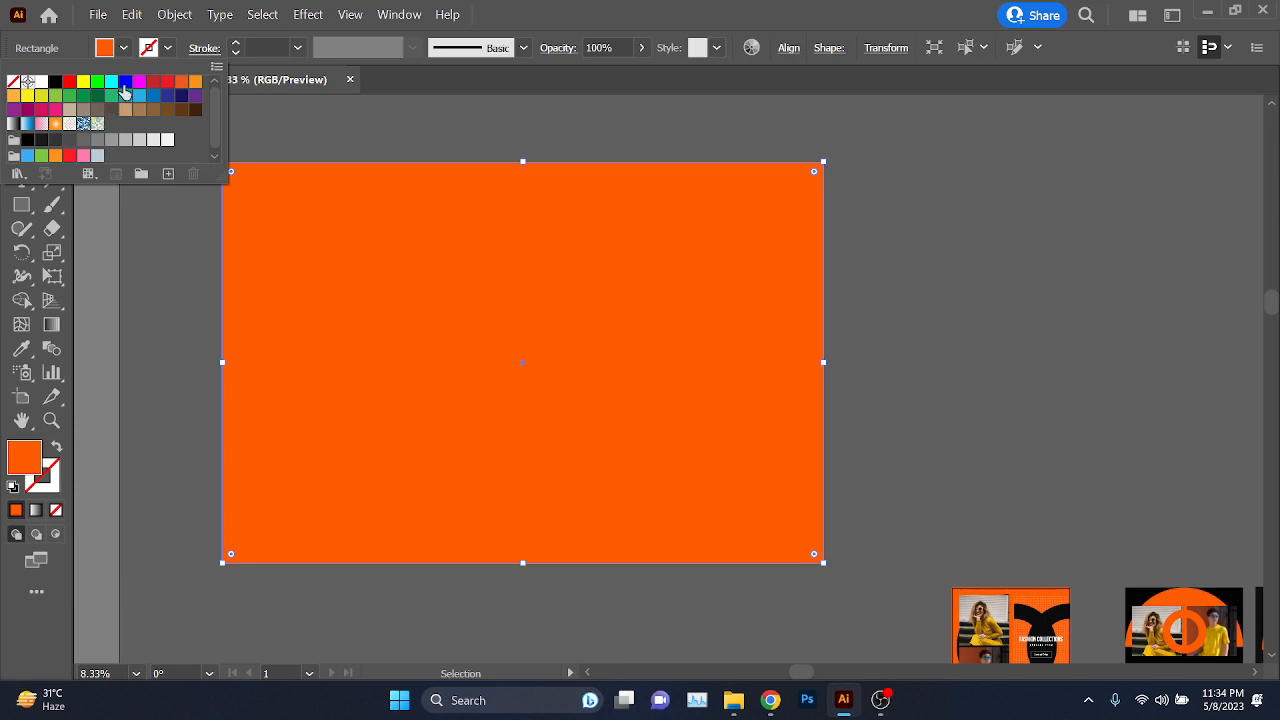
{"action": "left_click", "coordinate": [124, 84]}
{"action": "left_click", "coordinate": [566, 54]}
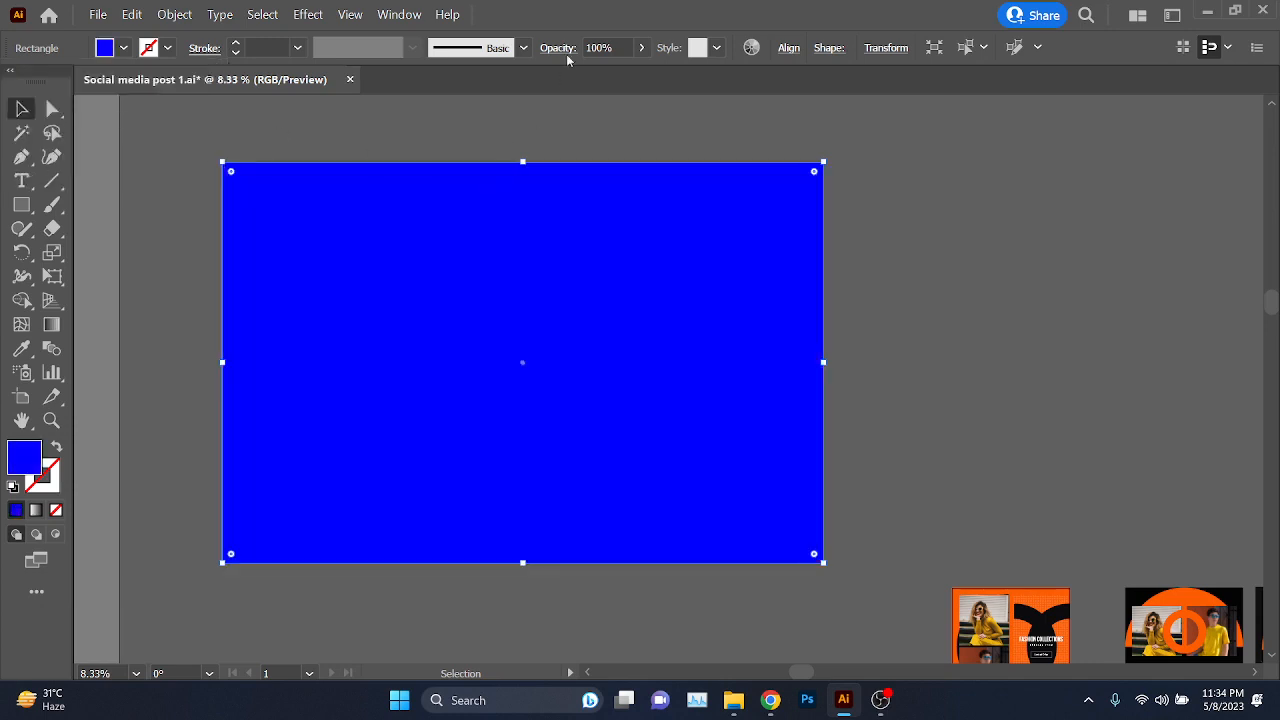
{"action": "left_click", "coordinate": [566, 56]}
{"action": "left_click", "coordinate": [397, 81]}
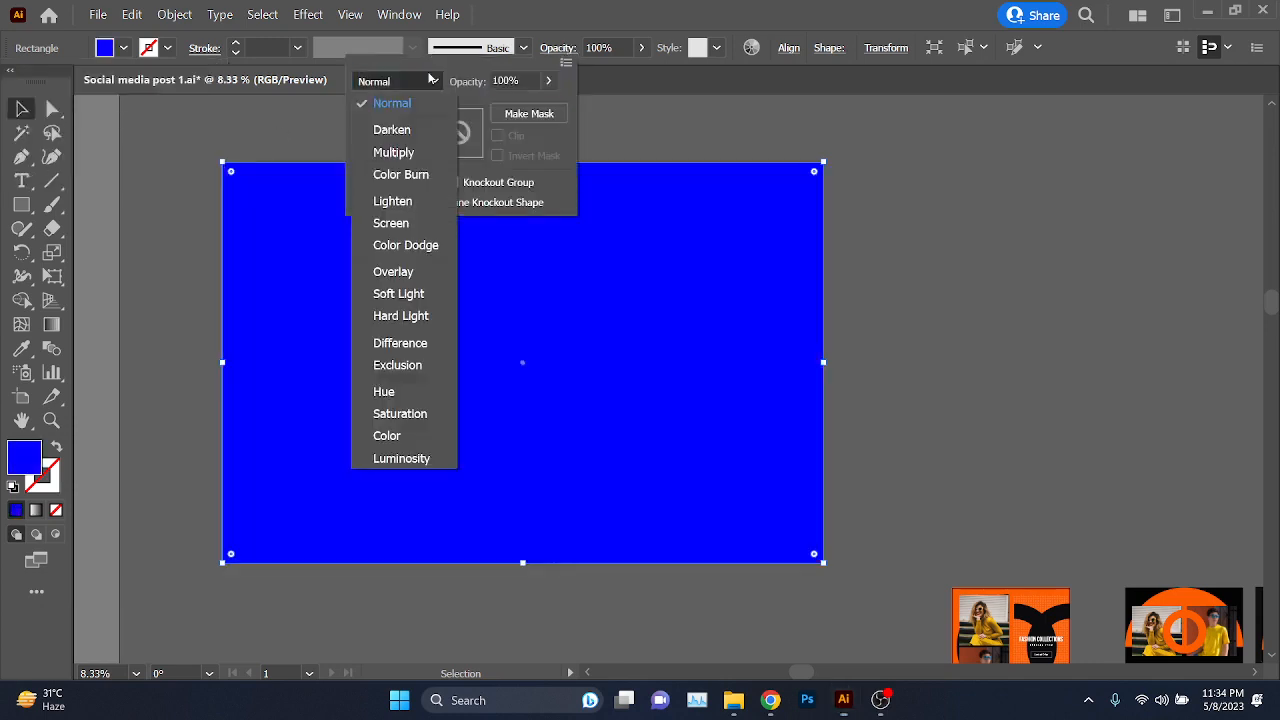
{"action": "left_click", "coordinate": [393, 153]}
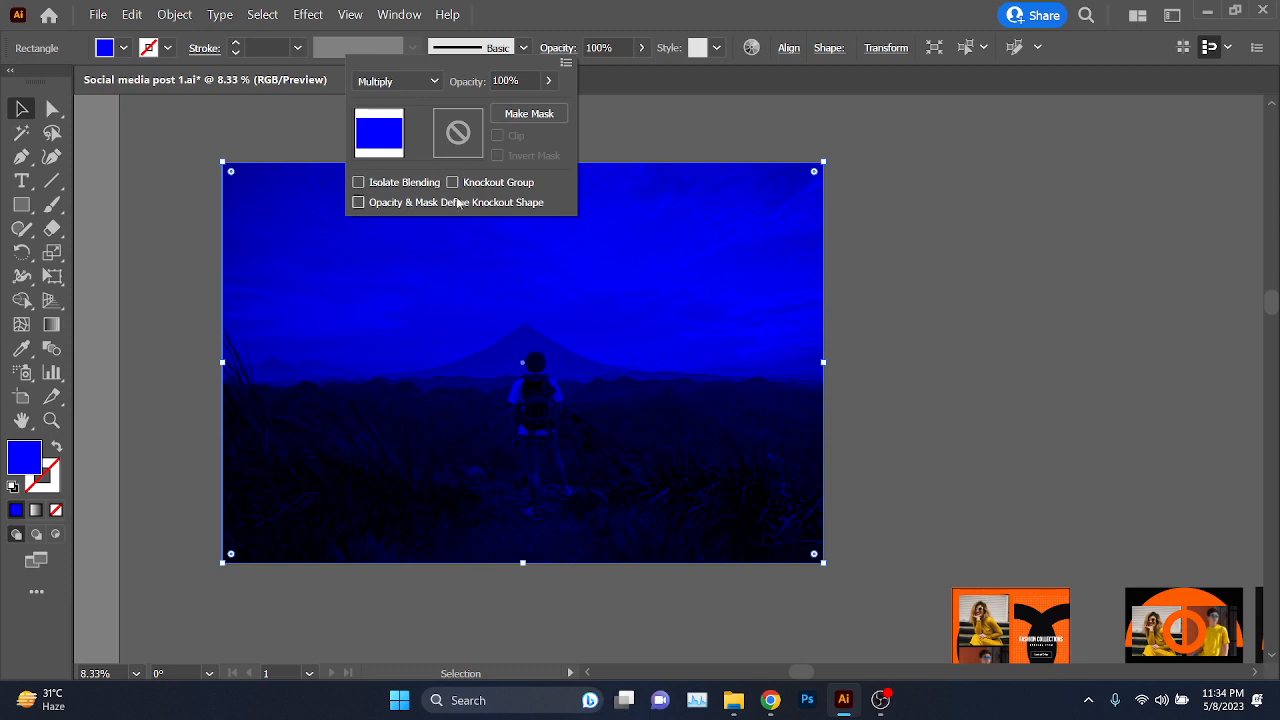
- Preview the Screen and Overlay blending modes on the blue rectangle
{"action": "left_click", "coordinate": [422, 84]}
{"action": "left_click", "coordinate": [391, 223]}
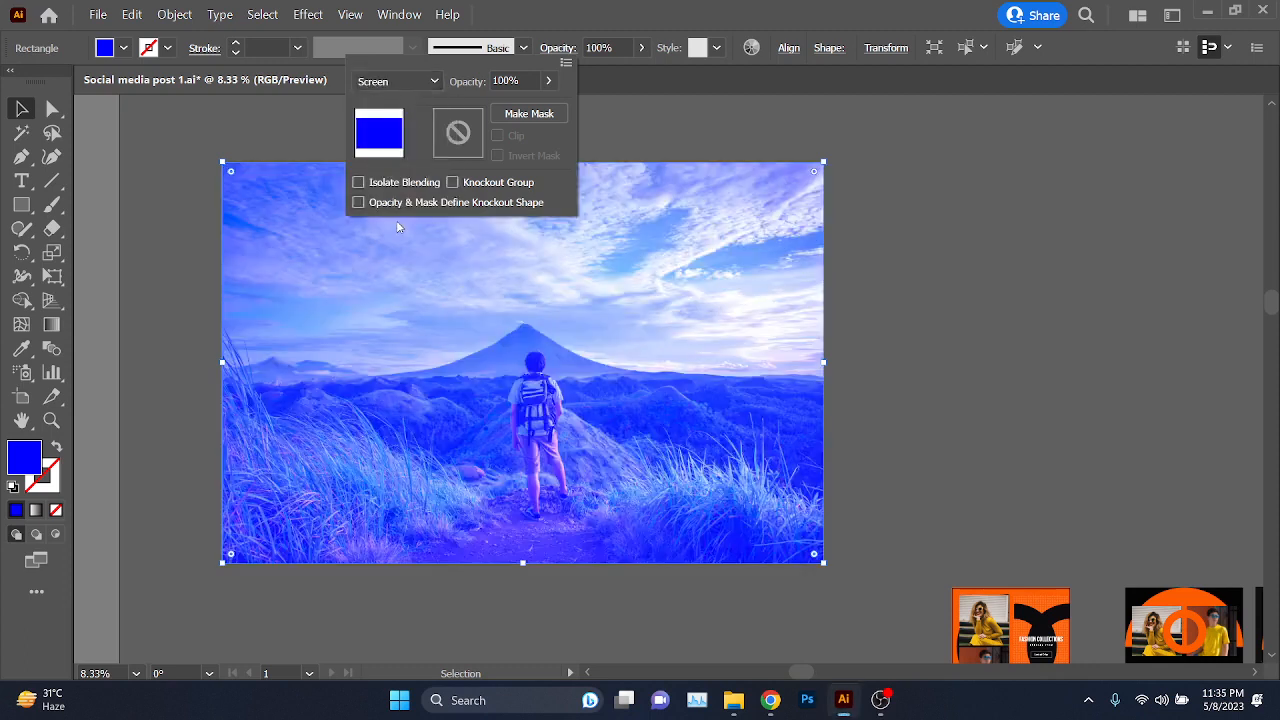
{"action": "left_click", "coordinate": [424, 84]}
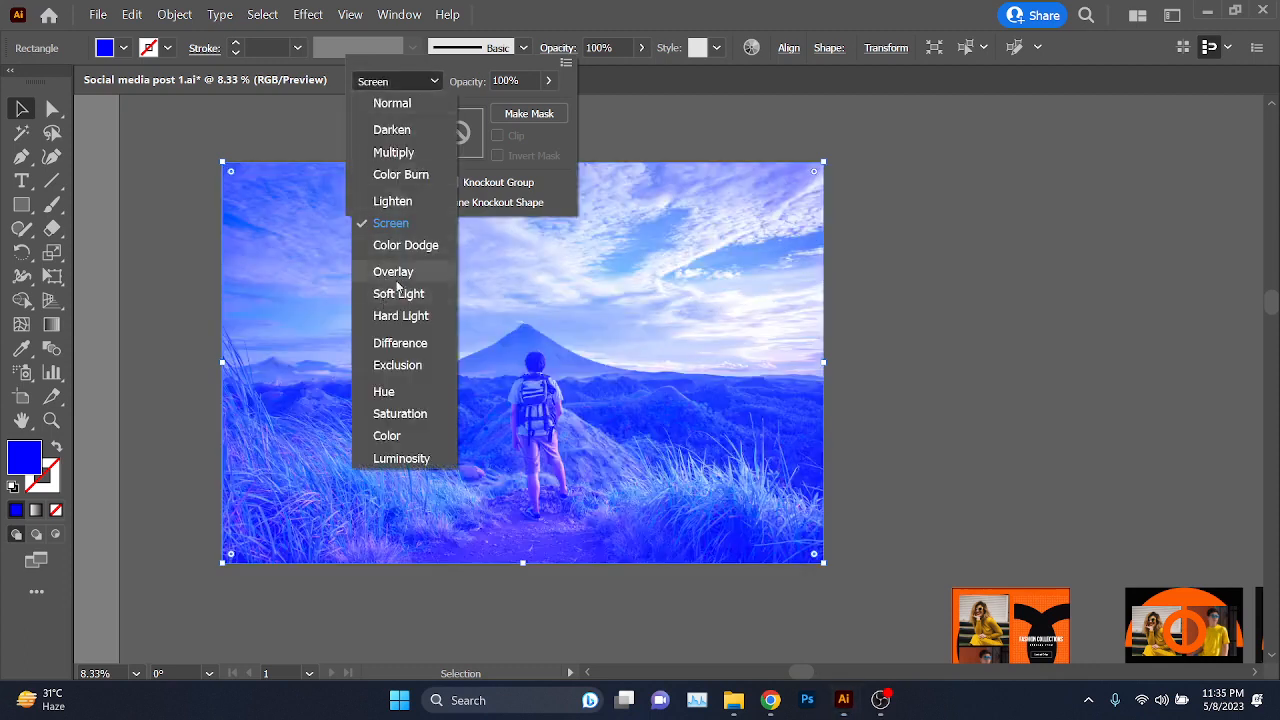
{"action": "left_click", "coordinate": [400, 269]}
{"action": "left_click", "coordinate": [636, 432]}
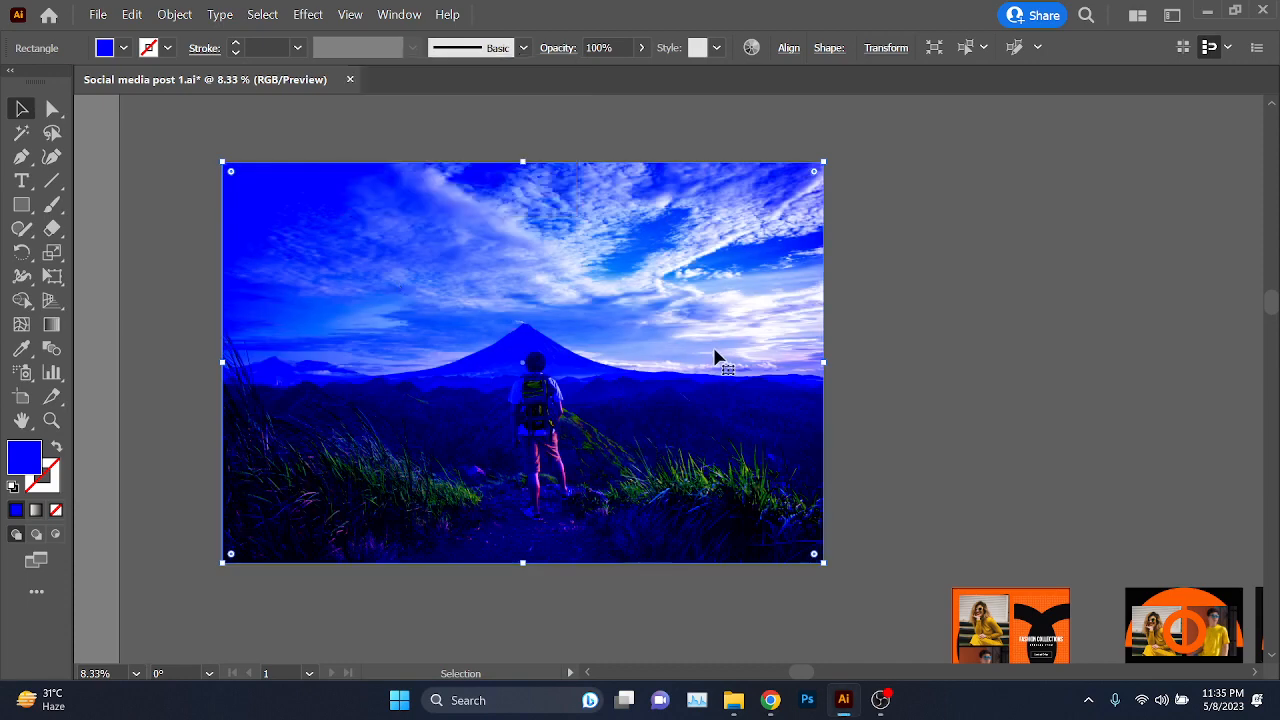
- Try several fill swatches on the Overlay rectangle and settle on RGB Red
{"action": "left_click", "coordinate": [104, 47]}
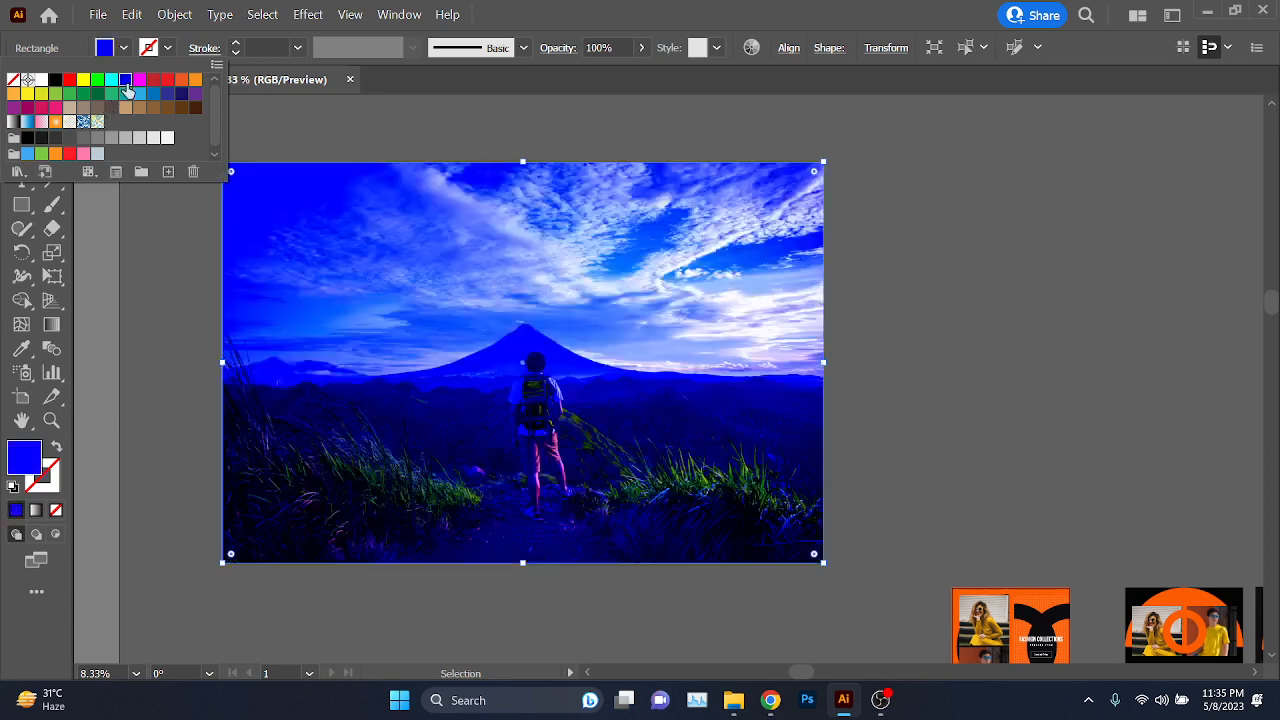
{"action": "left_click", "coordinate": [181, 80]}
{"action": "left_click", "coordinate": [84, 107]}
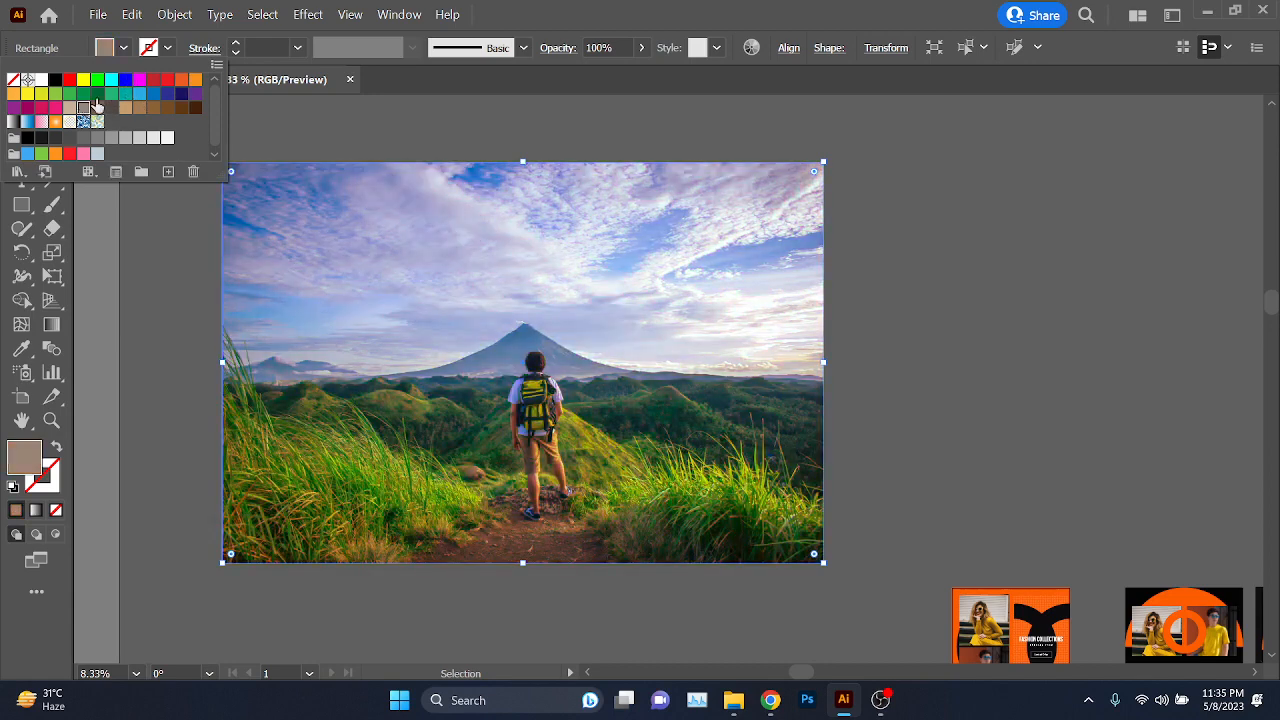
{"action": "left_click", "coordinate": [121, 88]}
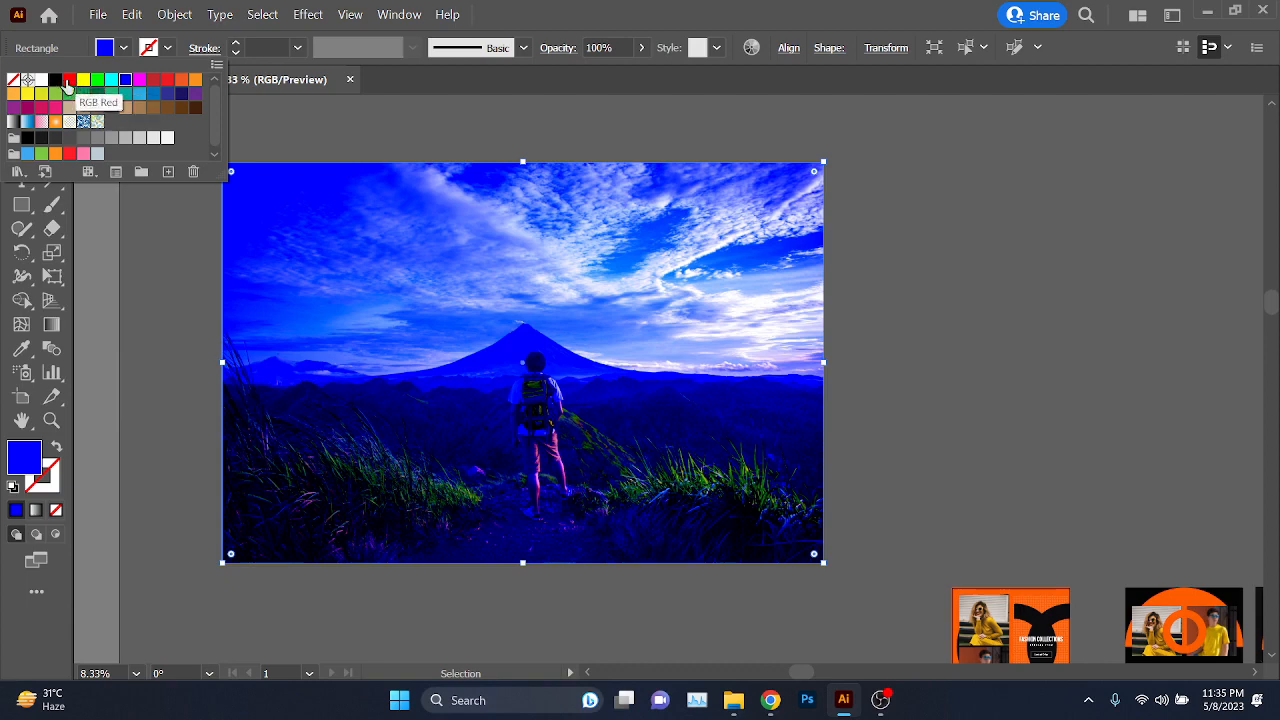
{"action": "left_click", "coordinate": [68, 80]}
{"action": "left_click", "coordinate": [423, 292]}
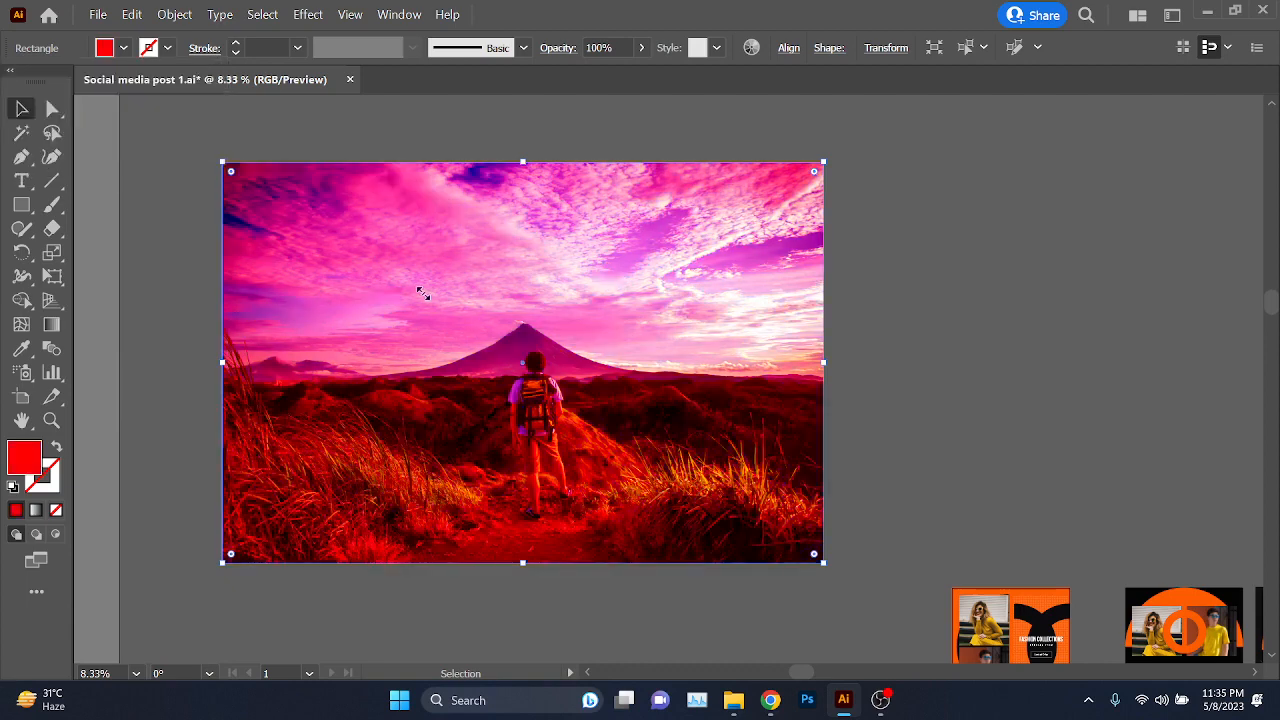
- Return the red rectangle's blending mode to Normal and try its opacity slider, ending at 100%
{"action": "left_click", "coordinate": [558, 47]}
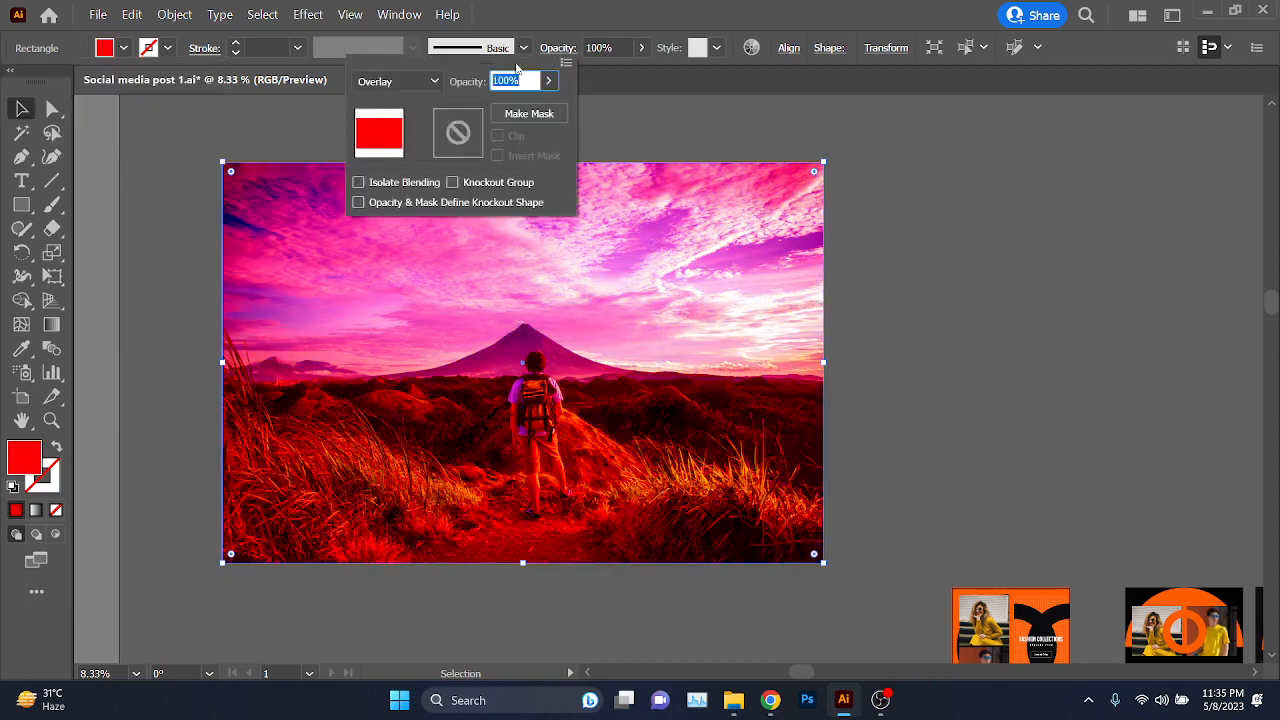
{"action": "left_click", "coordinate": [397, 81]}
{"action": "left_click", "coordinate": [393, 104]}
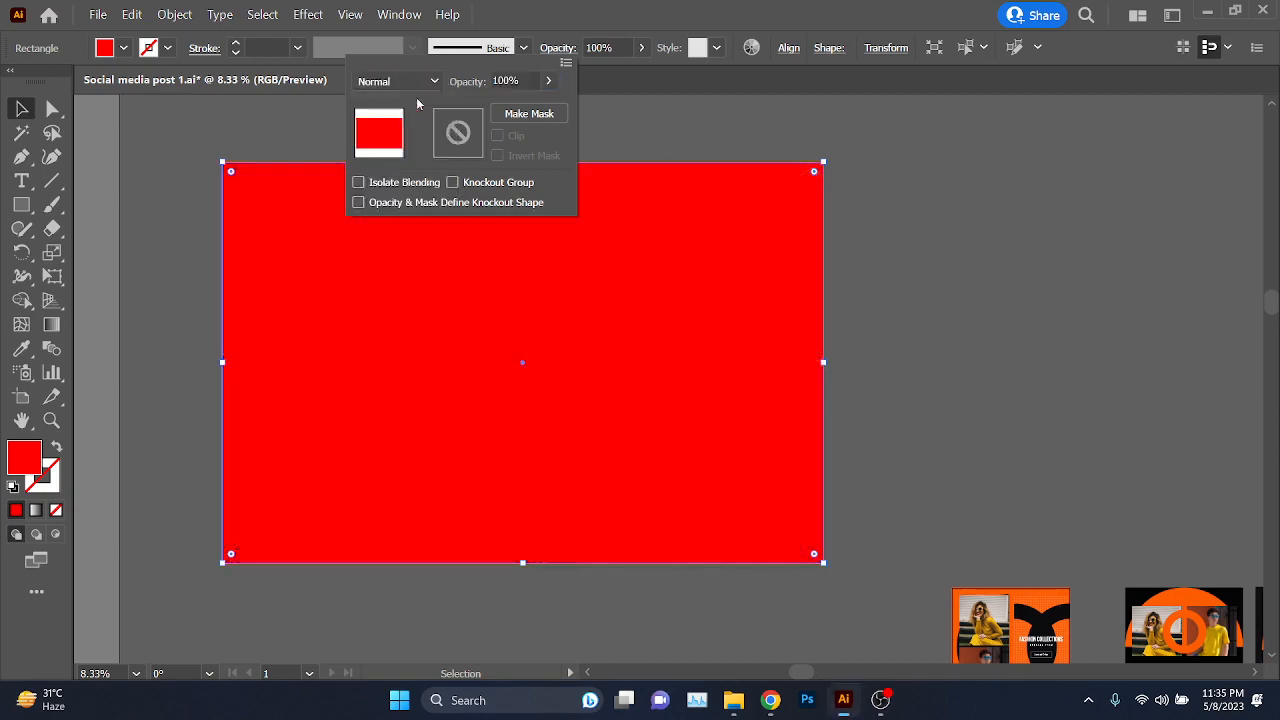
{"action": "left_click", "coordinate": [548, 81]}
{"action": "left_click_drag", "start_coordinate": [523, 105], "coordinate": [662, 140]}
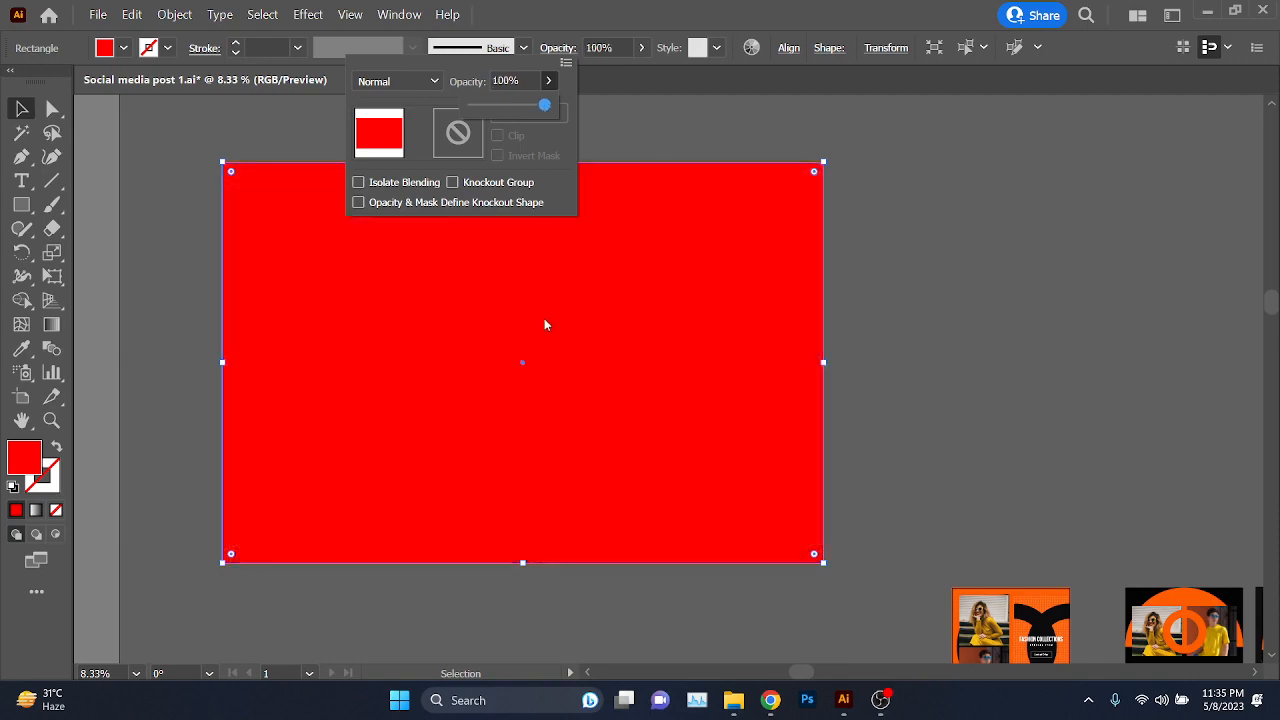
- Set the red rectangle's blending mode to Multiply
{"action": "left_click", "coordinate": [397, 81]}
{"action": "left_click", "coordinate": [390, 150]}
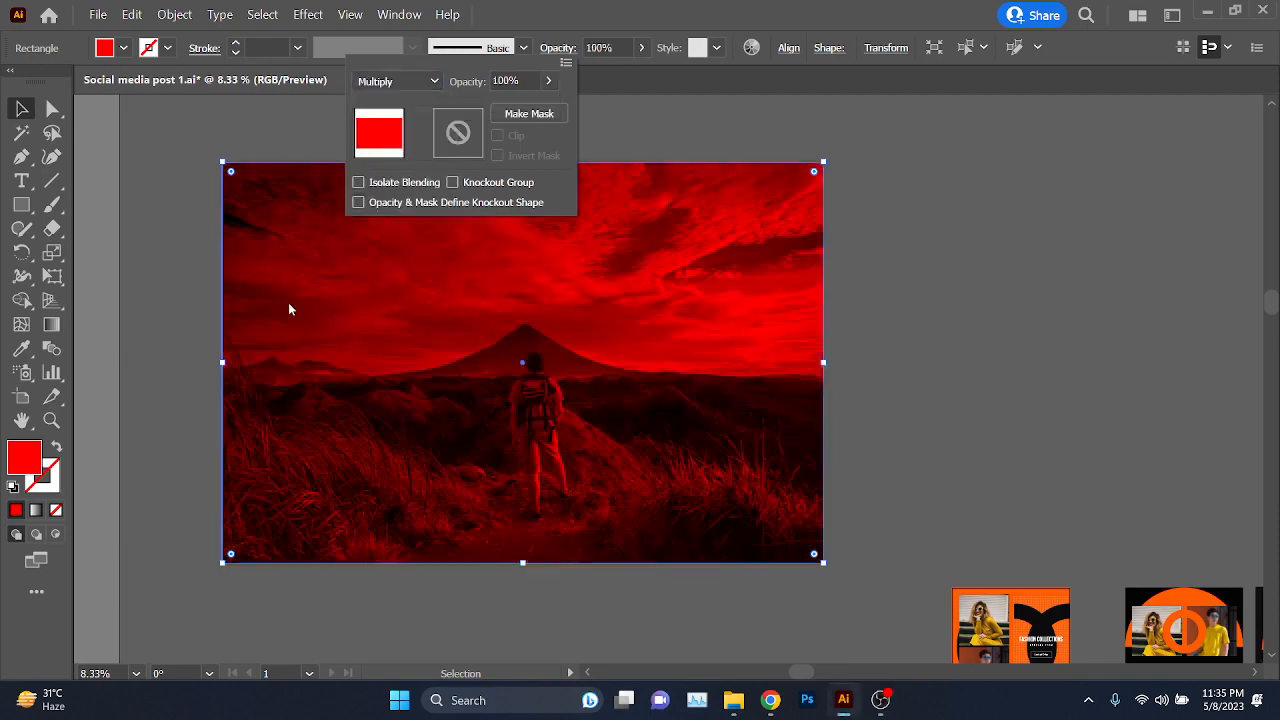
{"action": "left_click", "coordinate": [414, 84]}
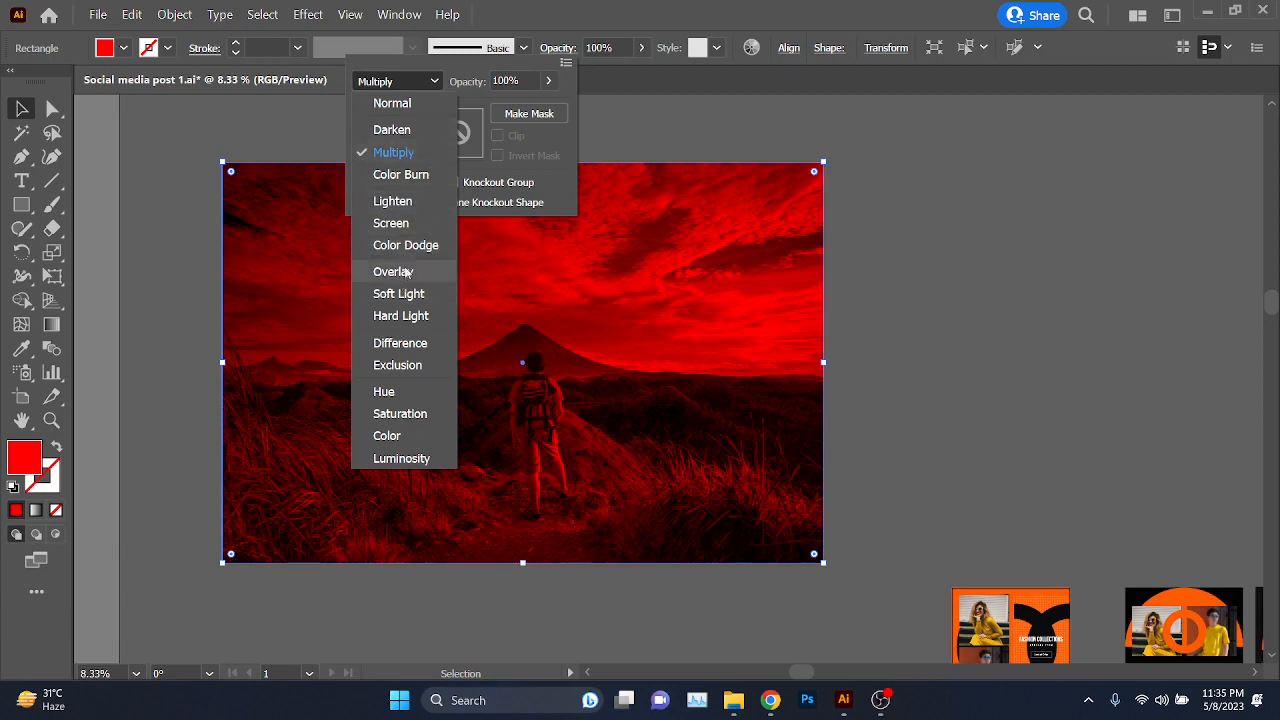
{"action": "left_click", "coordinate": [762, 441]}
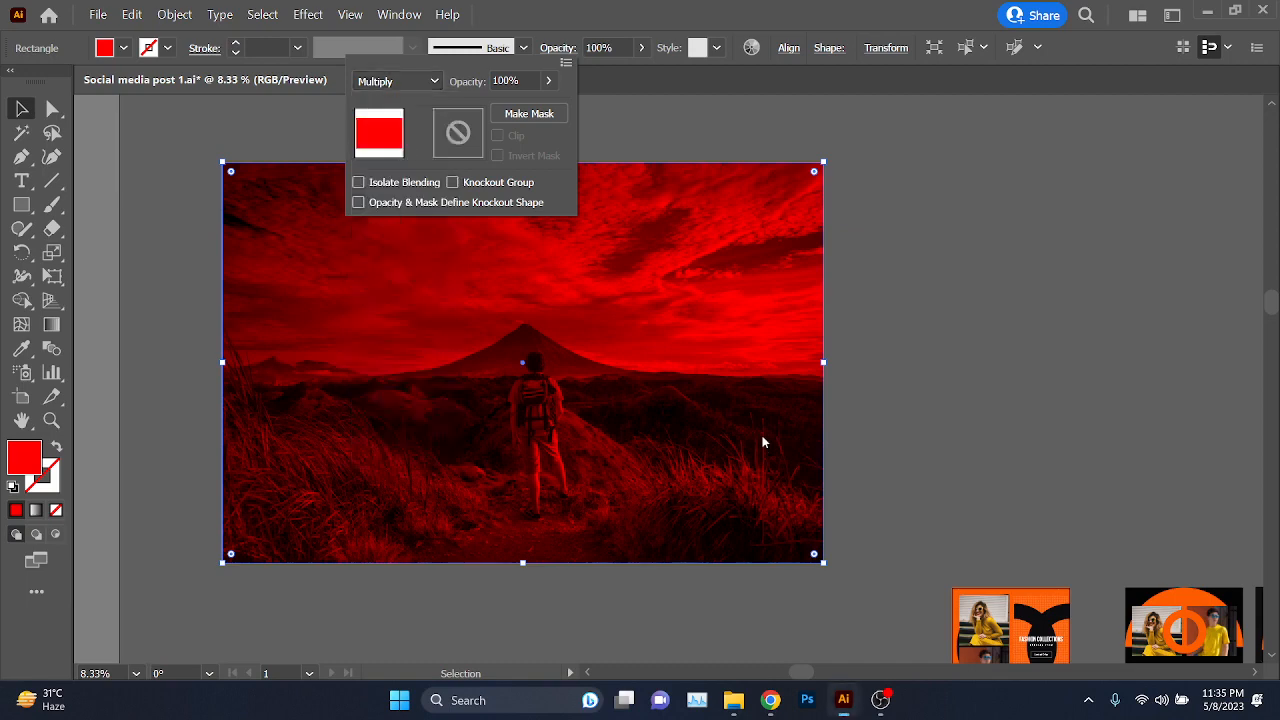
{"action": "left_click", "coordinate": [873, 349]}
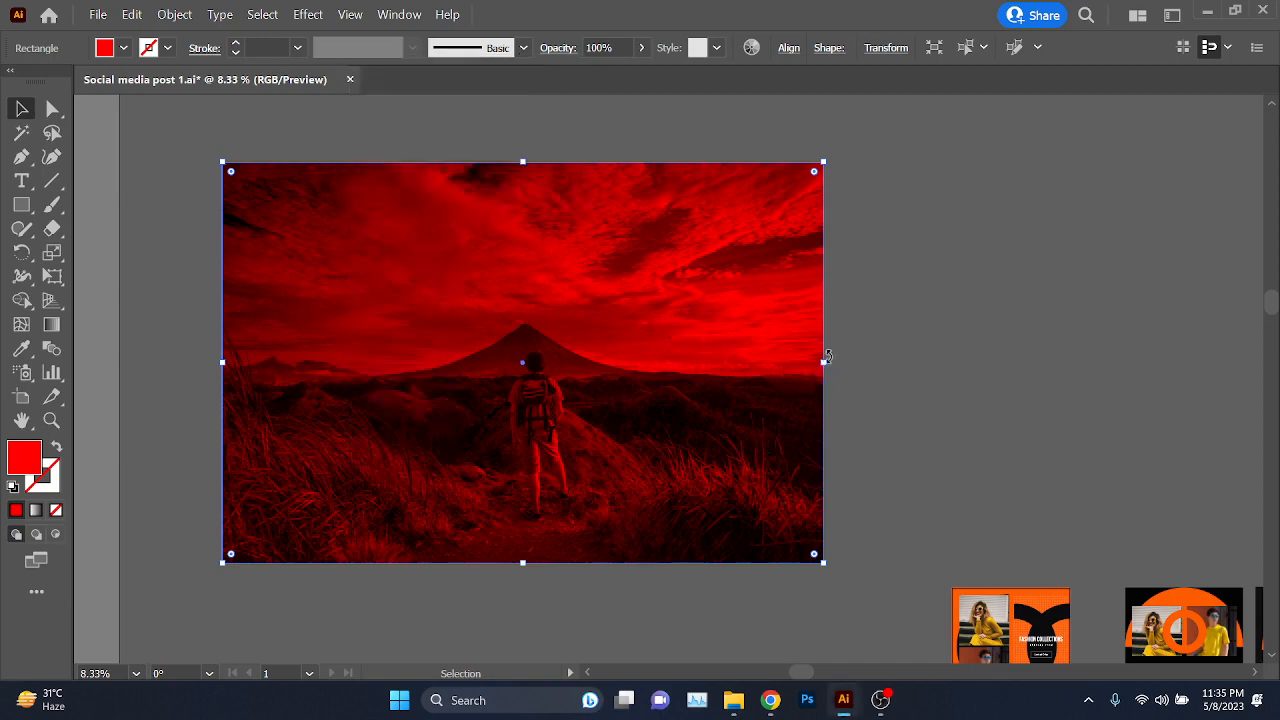
- Narrow the red rectangle to about half the photo for comparison, and delete the rectangle and the hiker photo
{"action": "left_click_drag", "start_coordinate": [826, 362], "coordinate": [540, 362]}
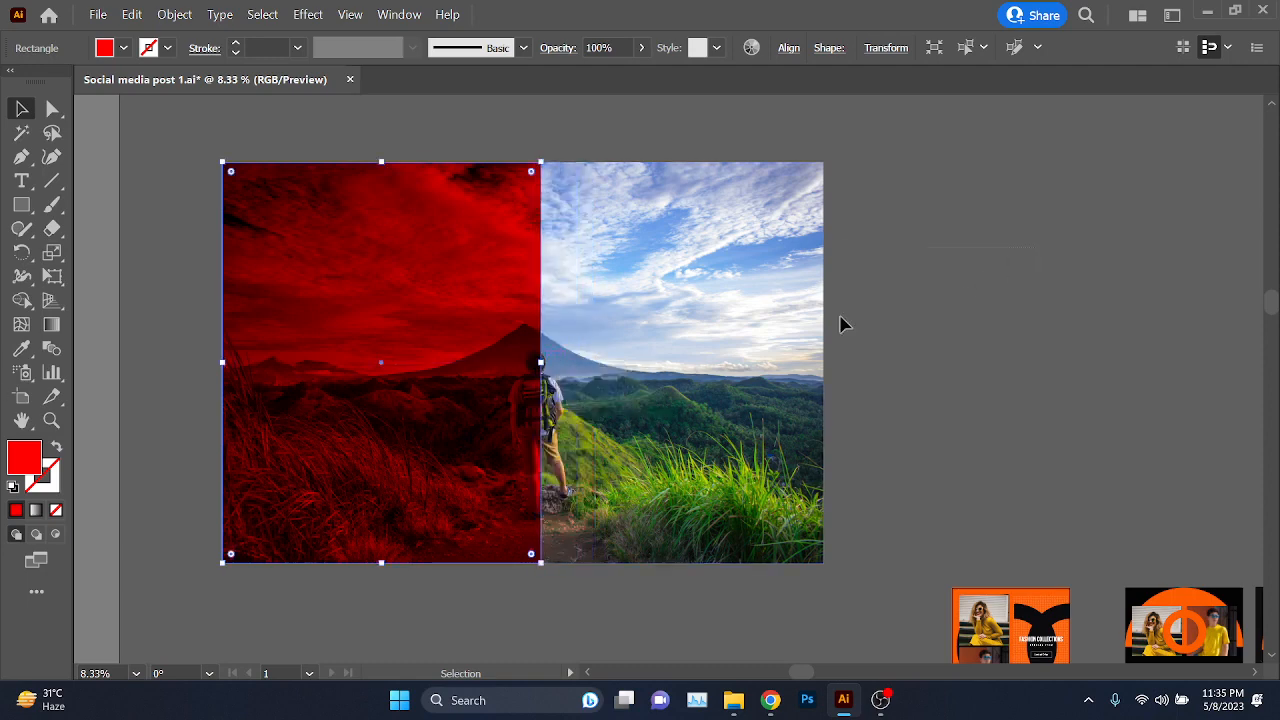
{"action": "left_click_drag", "start_coordinate": [407, 365], "coordinate": [300, 362]}
{"action": "key", "text": "Delete"}
- Set the blending mode of the orange ring over the two model photos in the second post to Multiply
{"action": "scroll", "coordinate": [1040, 446], "scroll_direction": "down", "scroll_amount": 3}
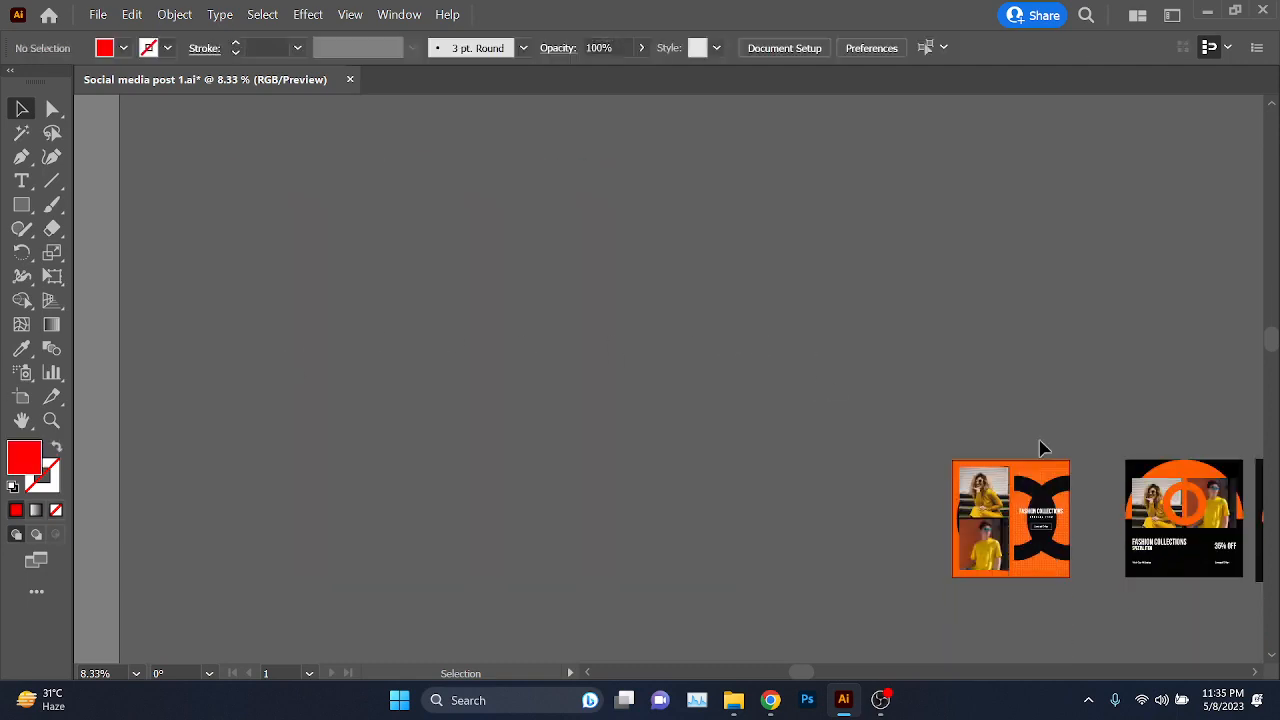
{"action": "scroll", "coordinate": [1040, 446], "scroll_direction": "right", "scroll_amount": 3}
{"action": "scroll", "coordinate": [1156, 559], "scroll_direction": "up", "scroll_amount": 6}
{"action": "left_click_drag", "start_coordinate": [644, 395], "coordinate": [567, 502]}
{"action": "scroll", "coordinate": [567, 502], "scroll_direction": "down", "scroll_amount": 1}
{"action": "left_click_drag", "start_coordinate": [514, 303], "coordinate": [663, 323]}
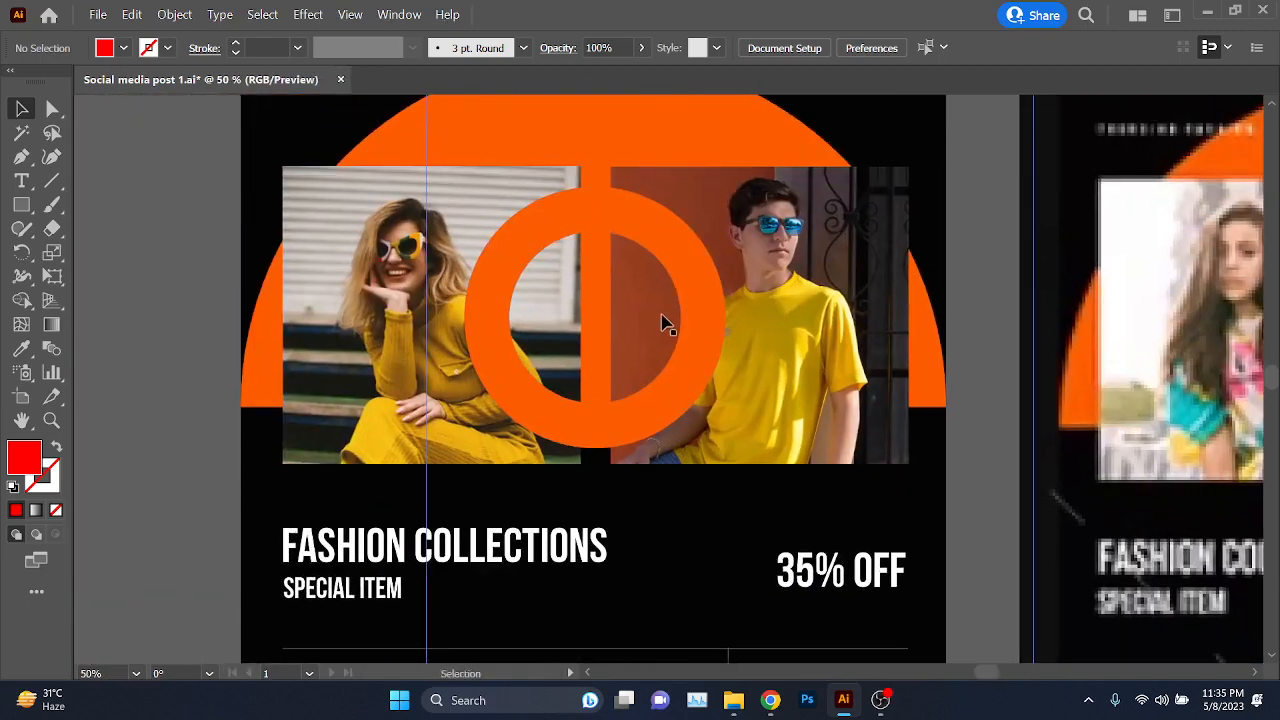
{"action": "left_click", "coordinate": [686, 297]}
{"action": "left_click", "coordinate": [545, 48]}
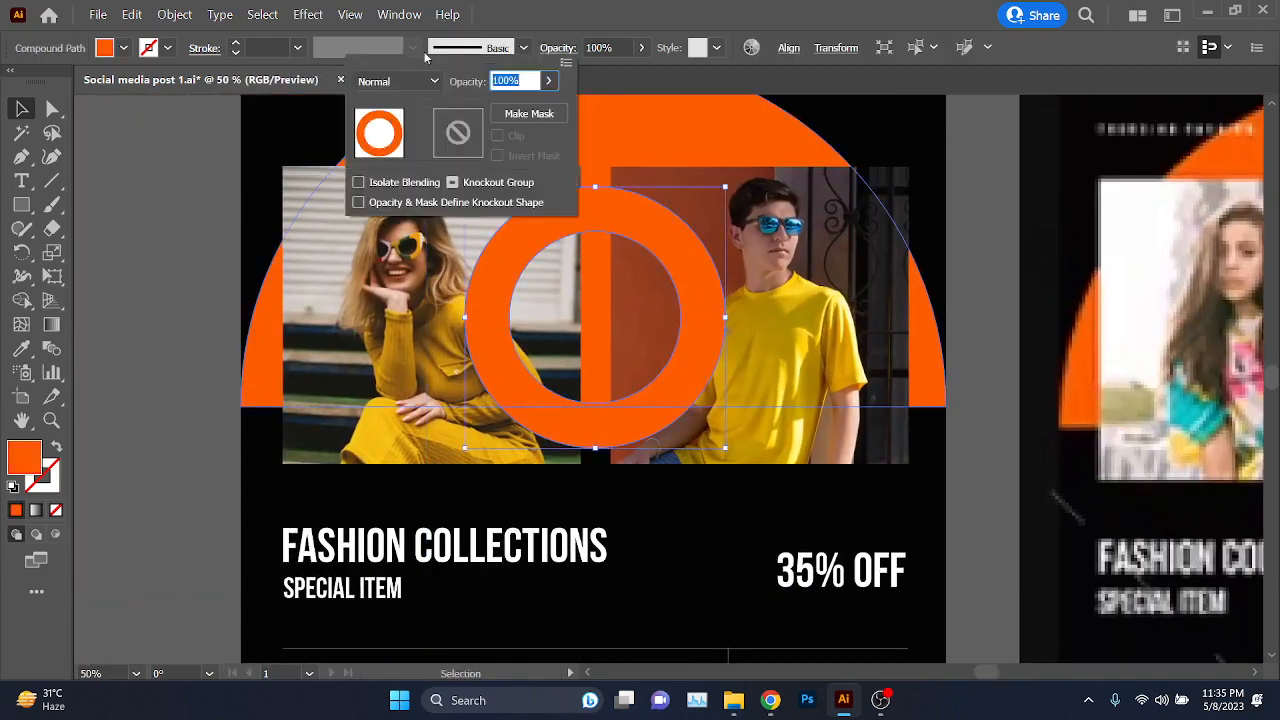
{"action": "left_click", "coordinate": [404, 81]}
{"action": "left_click", "coordinate": [393, 152]}
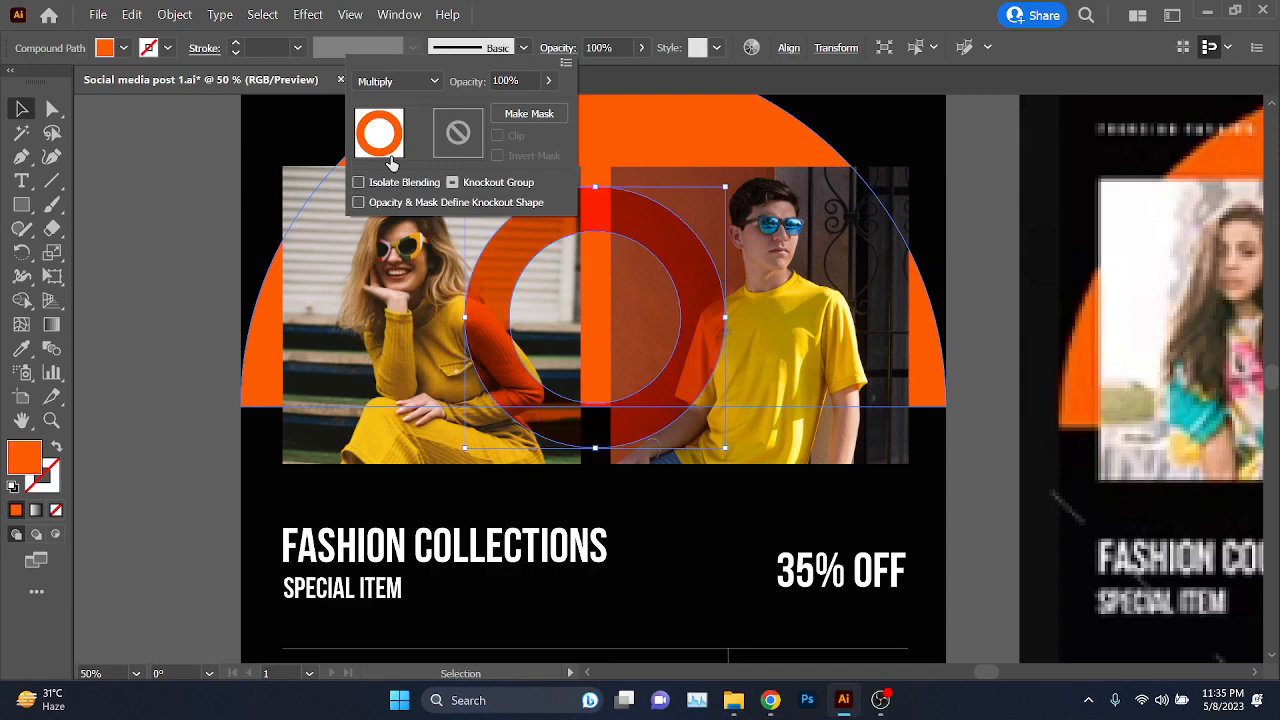
- Delete the blurred reference image beside the second black and orange post and save the document
{"action": "scroll", "coordinate": [438, 293], "scroll_direction": "up", "scroll_amount": 2}
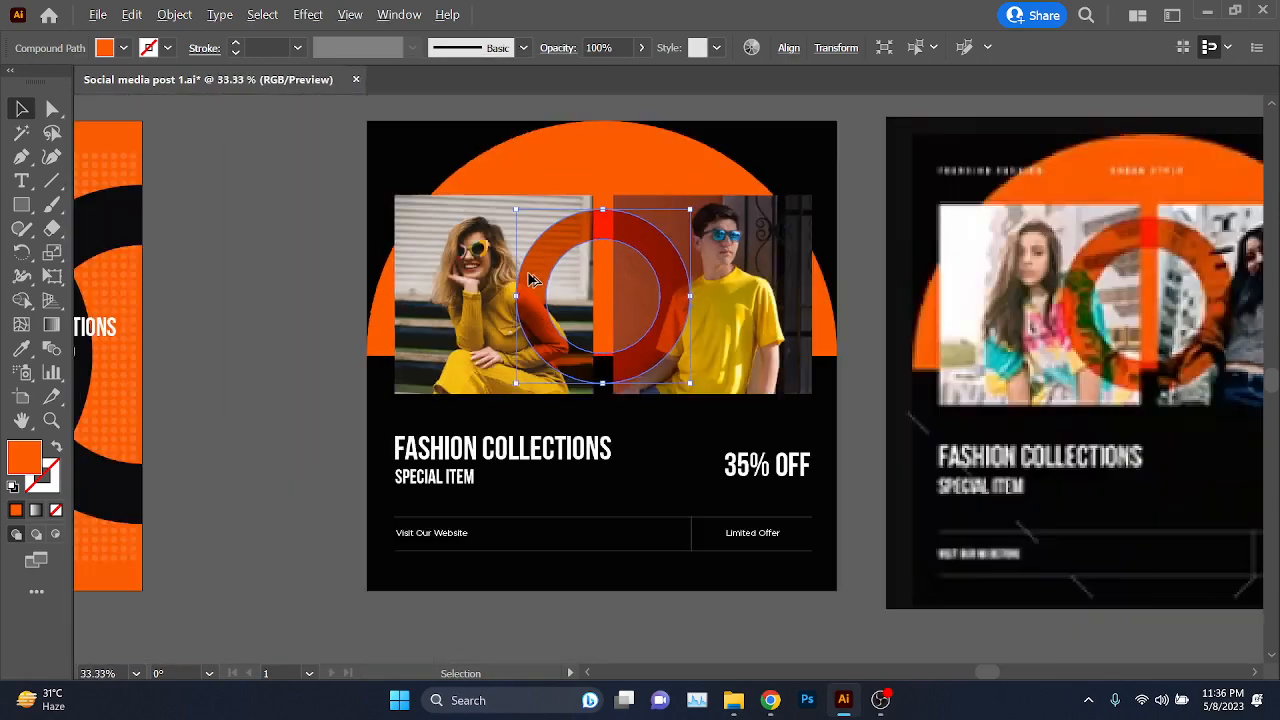
{"action": "scroll", "coordinate": [450, 350], "scroll_direction": "down", "scroll_amount": 4}
{"action": "scroll", "coordinate": [446, 343], "scroll_direction": "down", "scroll_amount": 1}
{"action": "left_click_drag", "start_coordinate": [566, 394], "coordinate": [510, 398]}
{"action": "scroll", "coordinate": [504, 350], "scroll_direction": "up", "scroll_amount": 1}
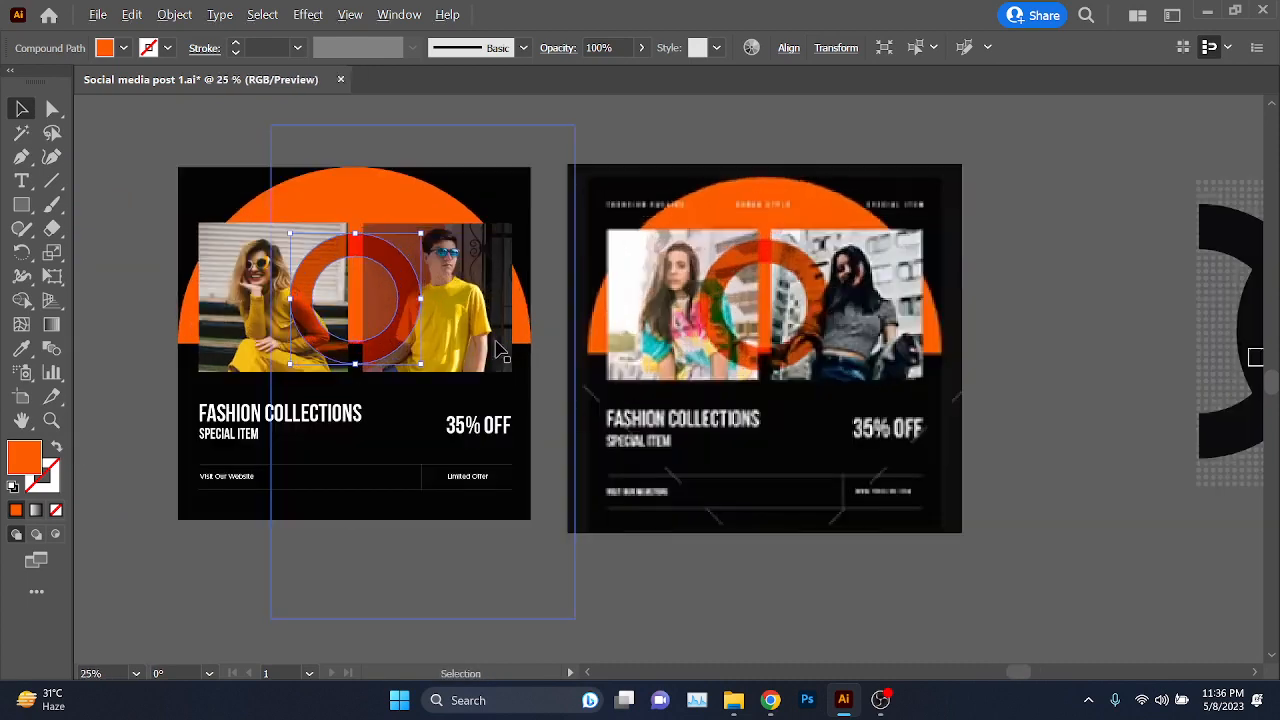
{"action": "left_click", "coordinate": [569, 151]}
{"action": "scroll", "coordinate": [518, 208], "scroll_direction": "up", "scroll_amount": 1}
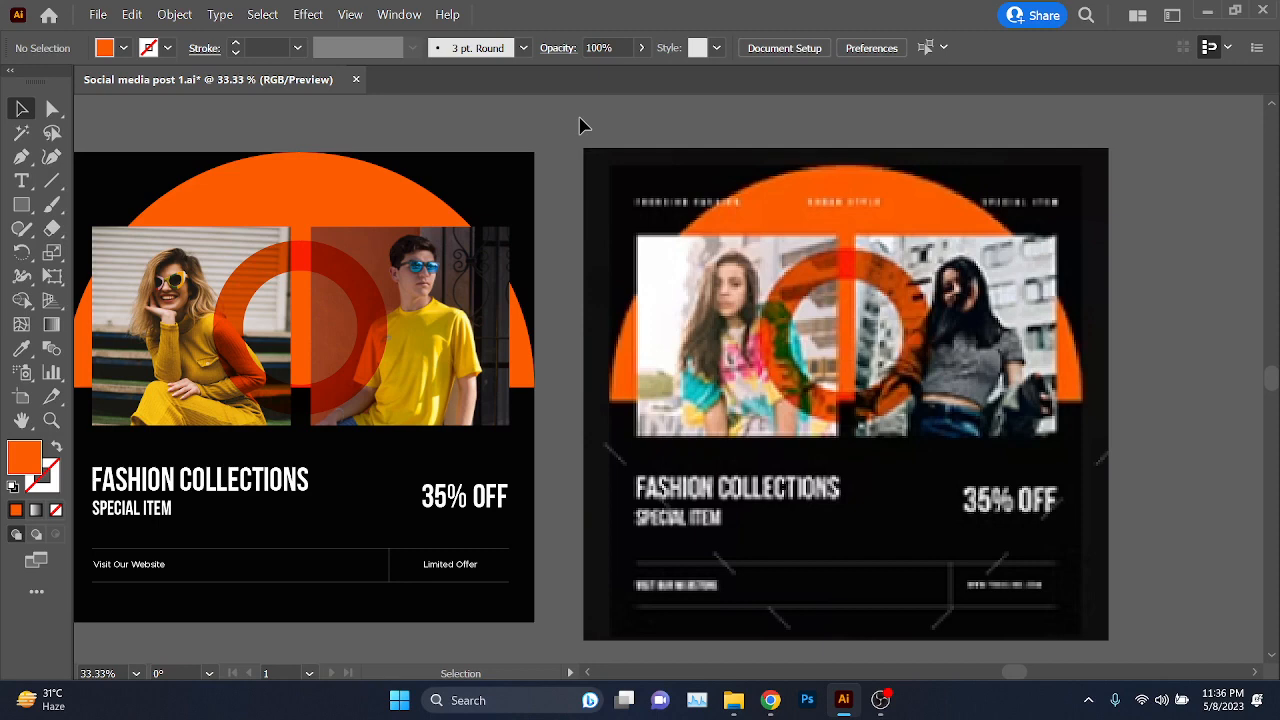
{"action": "scroll", "coordinate": [836, 400], "scroll_direction": "down", "scroll_amount": 1}
{"action": "left_click", "coordinate": [893, 370]}
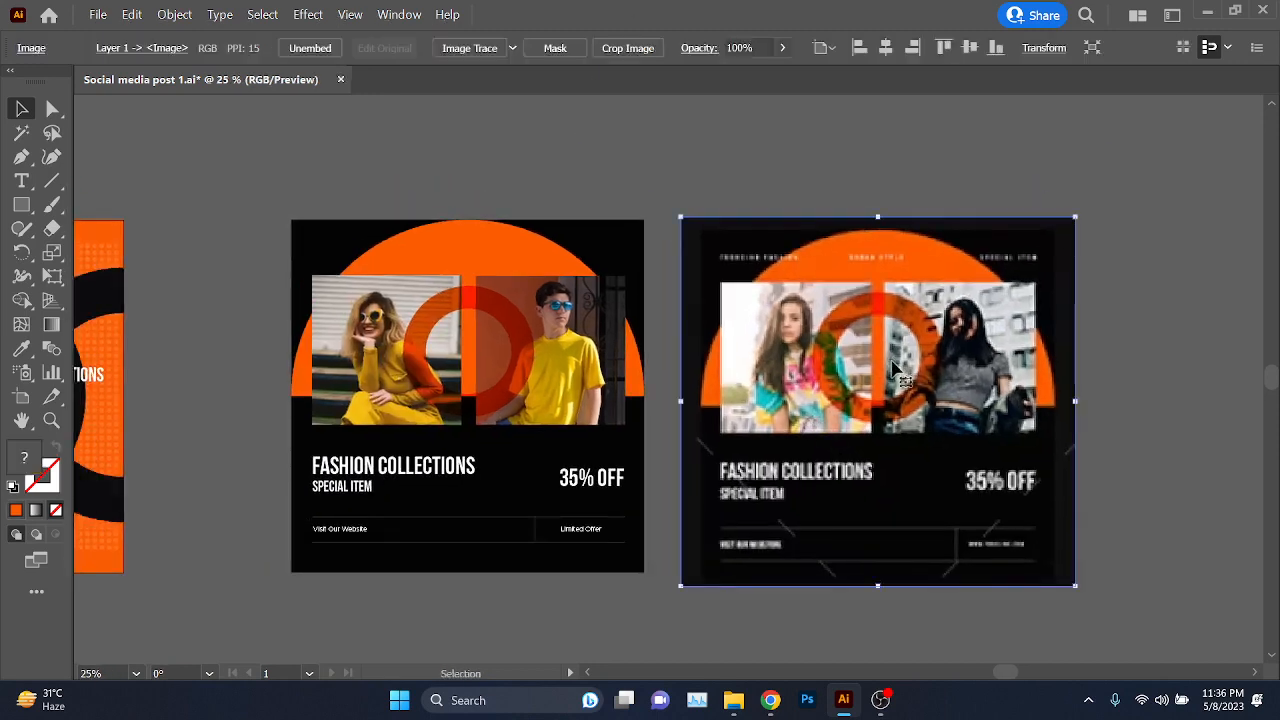
{"action": "key", "text": "Delete"}
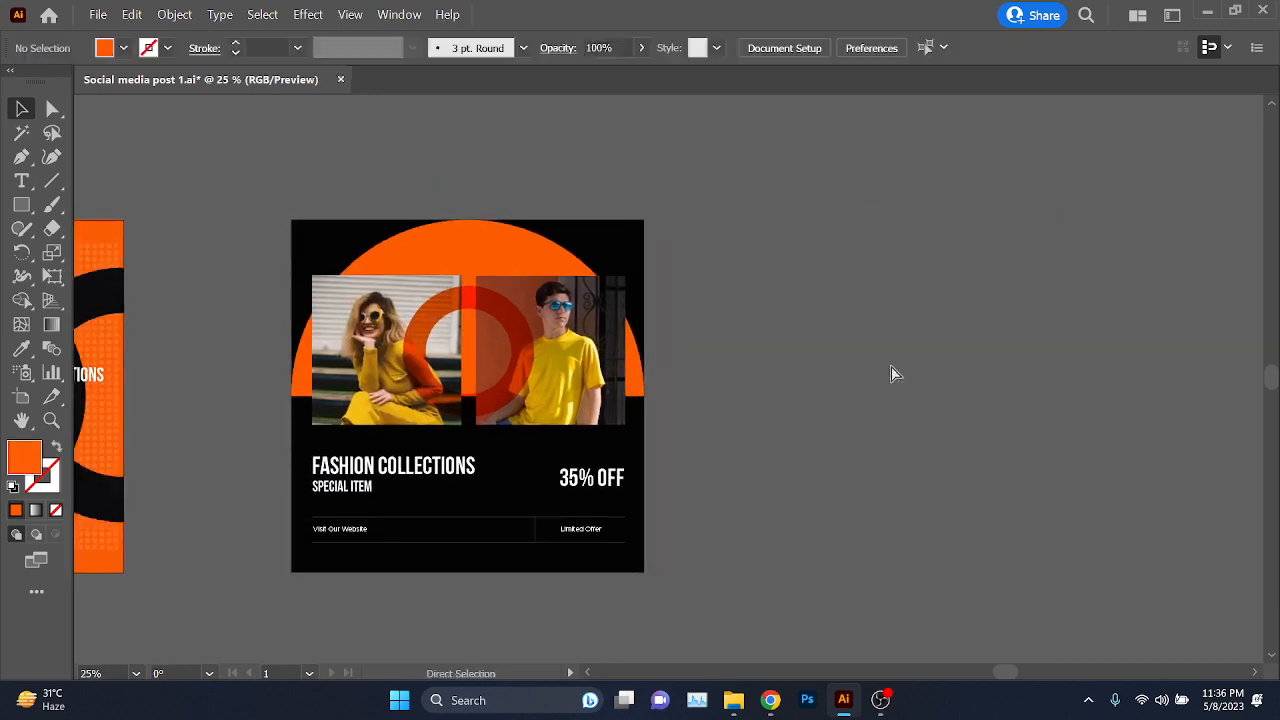
{"action": "key", "text": "ctrl+s"}
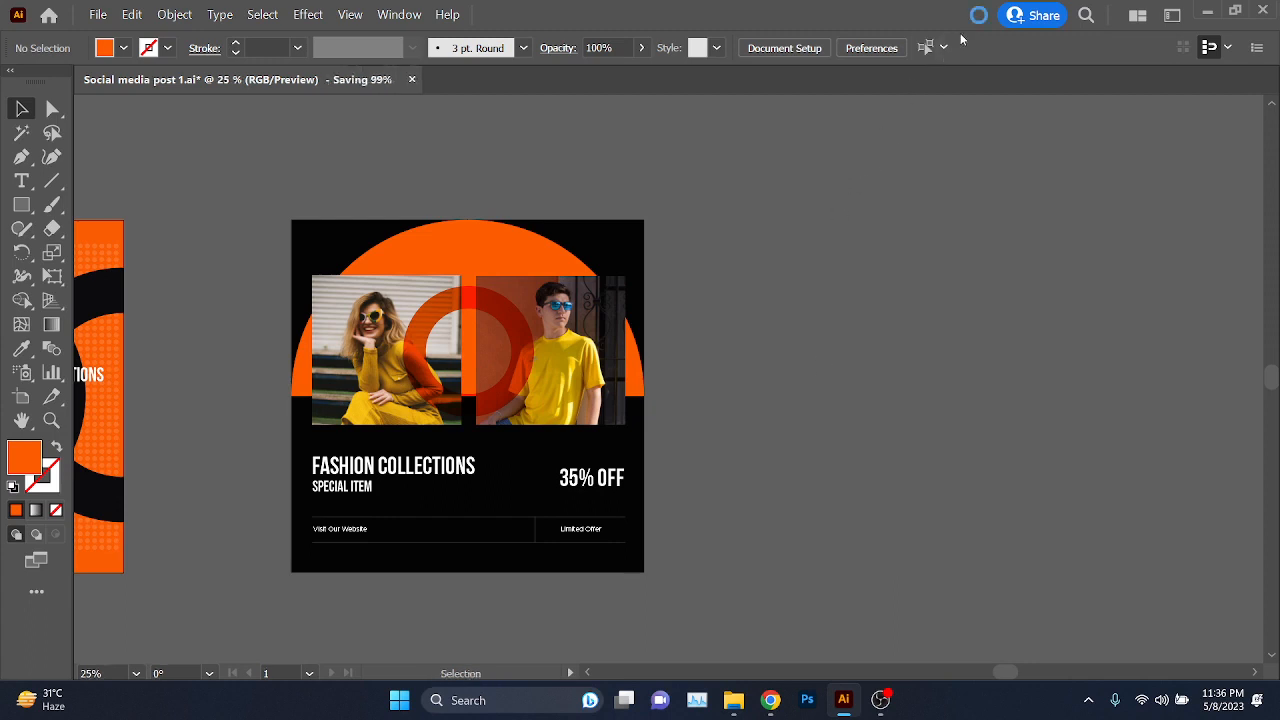
- Delete the leftover black ring and dot pattern artwork outside the two posts and save the document
{"action": "scroll", "coordinate": [1000, 228], "scroll_direction": "down", "scroll_amount": 2}
{"action": "left_click_drag", "start_coordinate": [885, 408], "coordinate": [780, 474]}
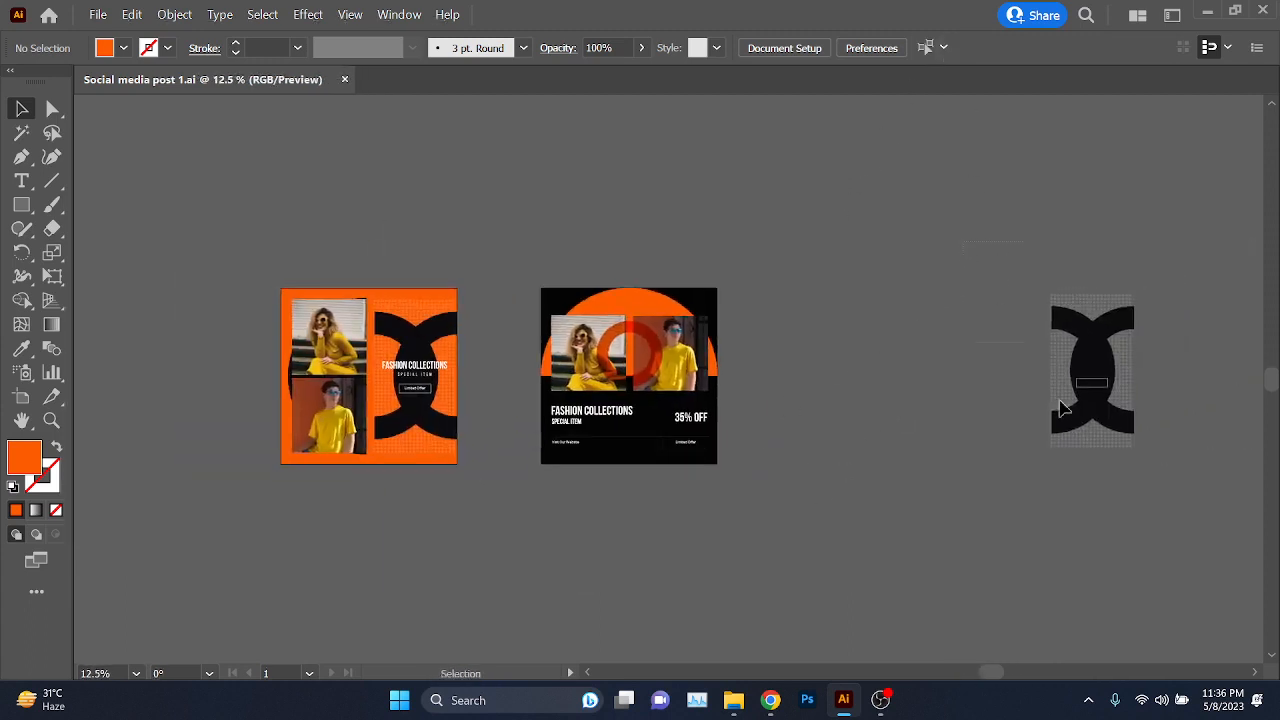
{"action": "left_click", "coordinate": [1063, 408]}
{"action": "key", "text": "Delete"}
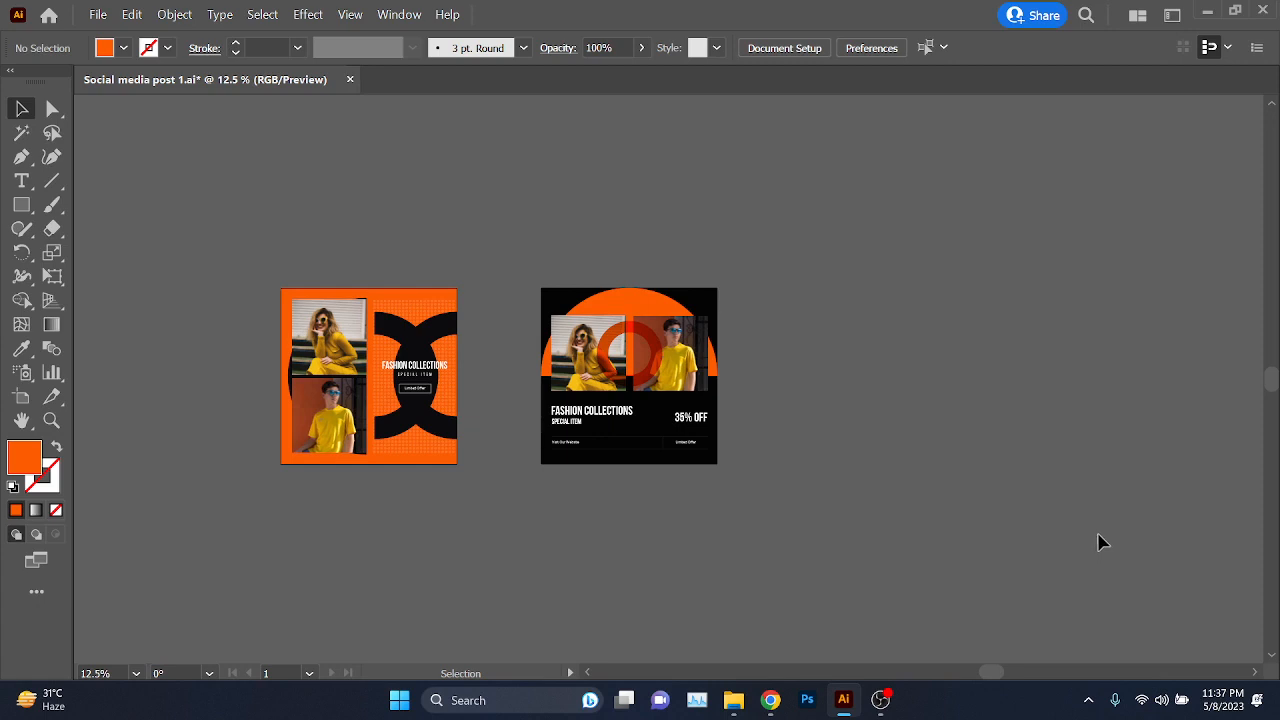
{"action": "scroll", "coordinate": [692, 530], "scroll_direction": "up", "scroll_amount": 1}
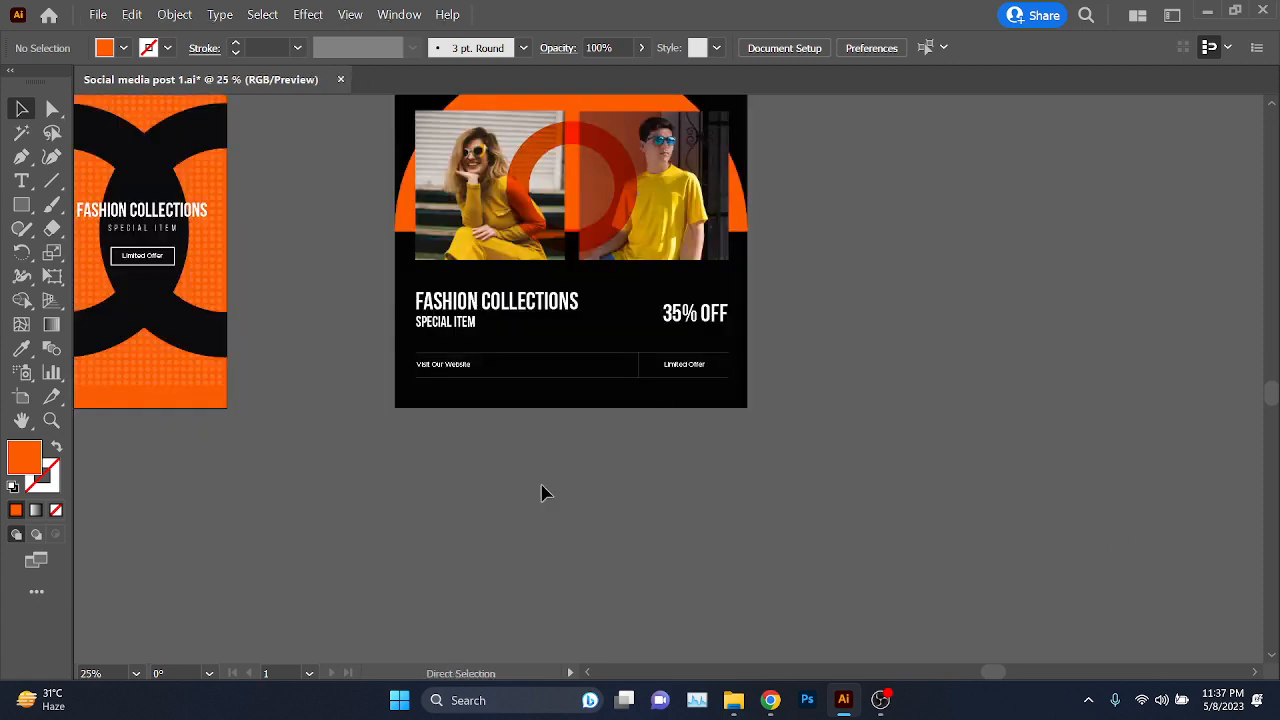
{"action": "key", "text": "ctrl+s"}
{"action": "left_click_drag", "start_coordinate": [489, 445], "coordinate": [743, 520]}
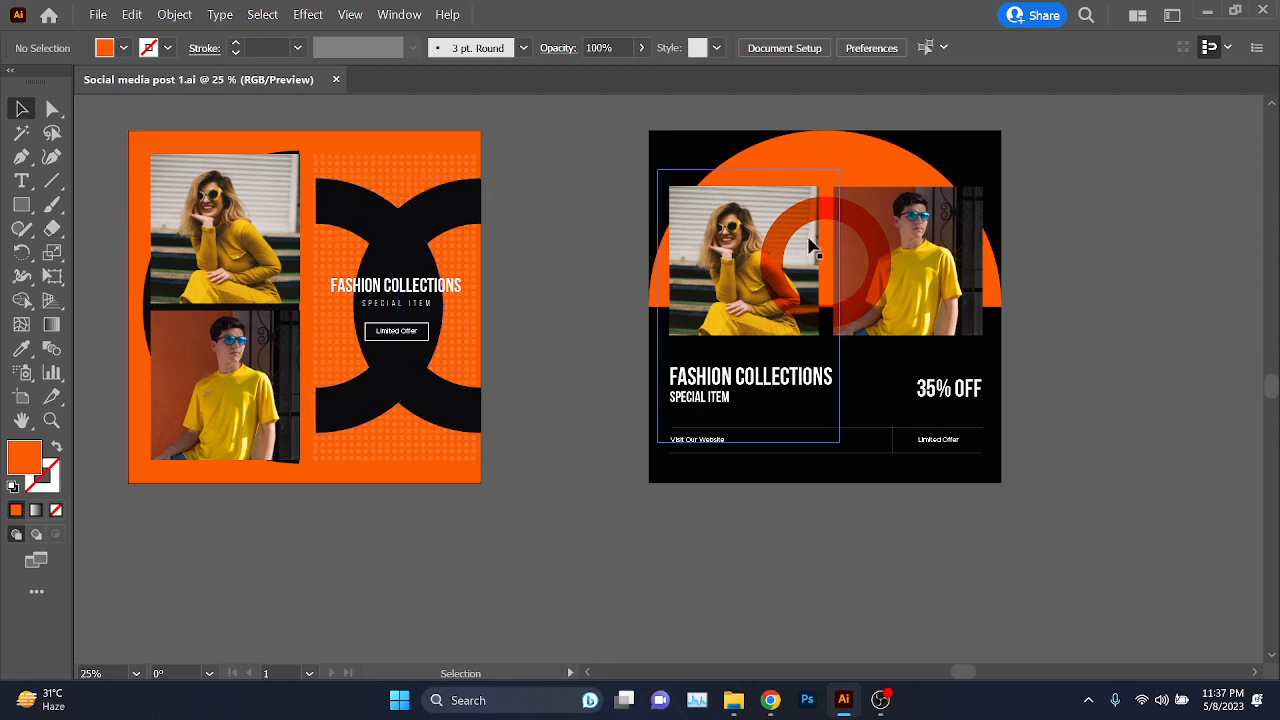
- Delete the old Social-media-post-1.jpg from the desktop and return to Illustrator
{"action": "left_click", "coordinate": [1207, 10]}
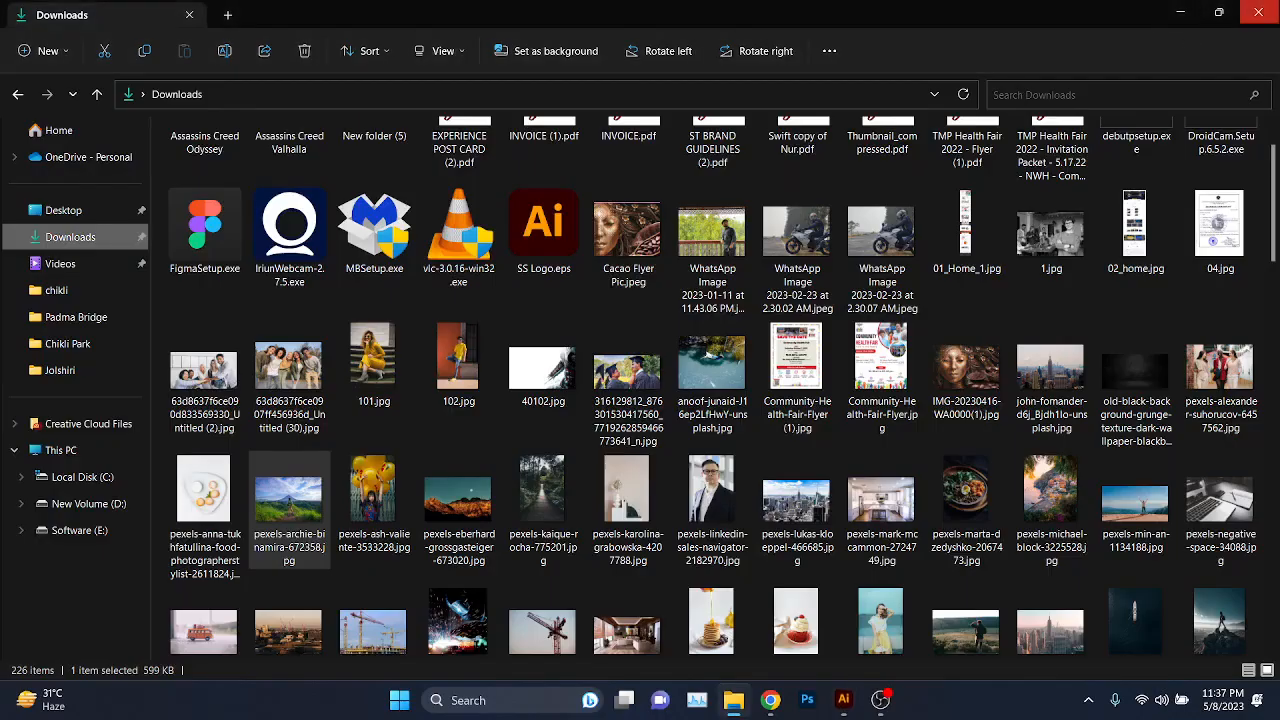
{"action": "left_click", "coordinate": [1258, 12]}
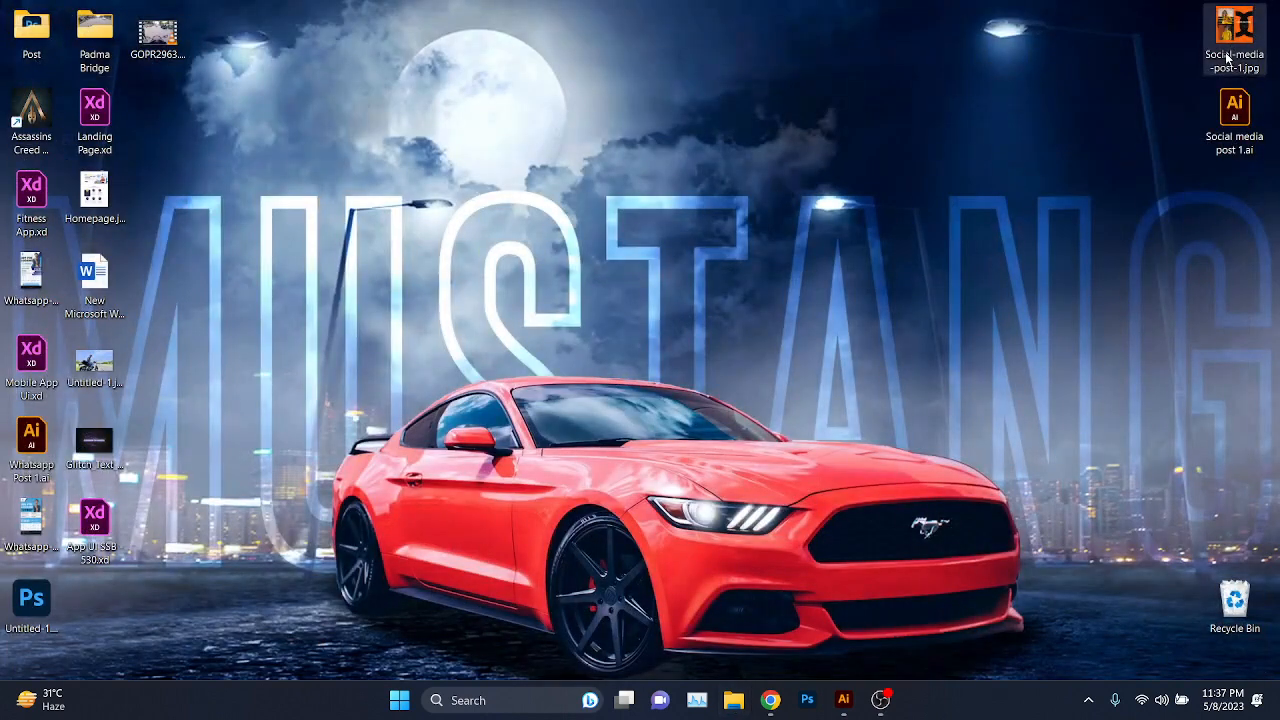
{"action": "key", "text": "Delete"}
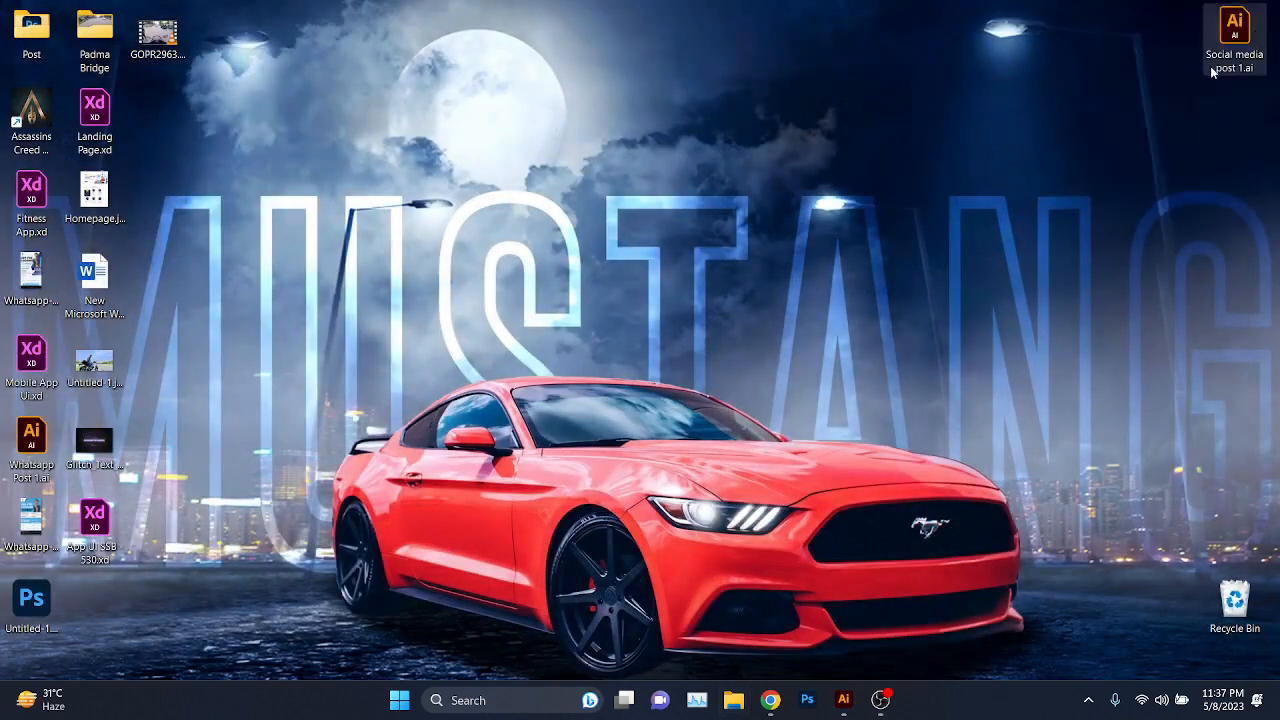
{"action": "left_click", "coordinate": [843, 700]}
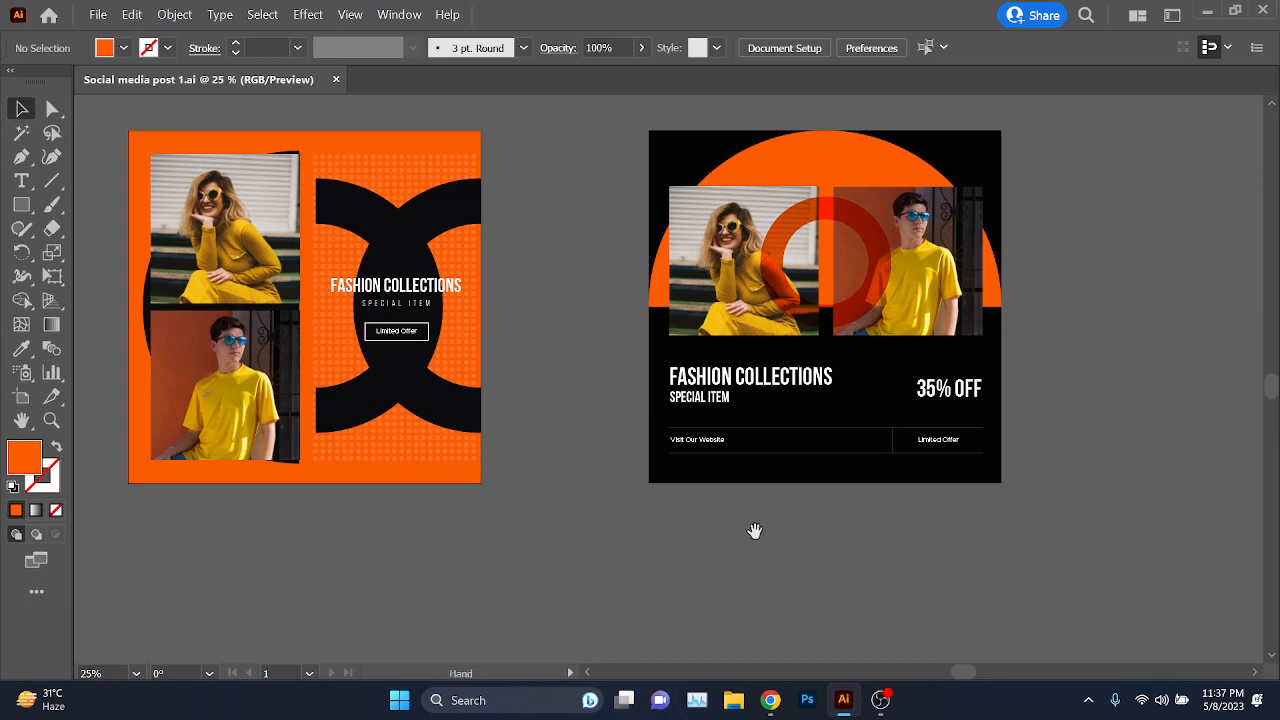
- Select the orange background of the first post and open Save for Web to check its JPEG preview
{"action": "left_click_drag", "start_coordinate": [755, 530], "coordinate": [804, 546]}
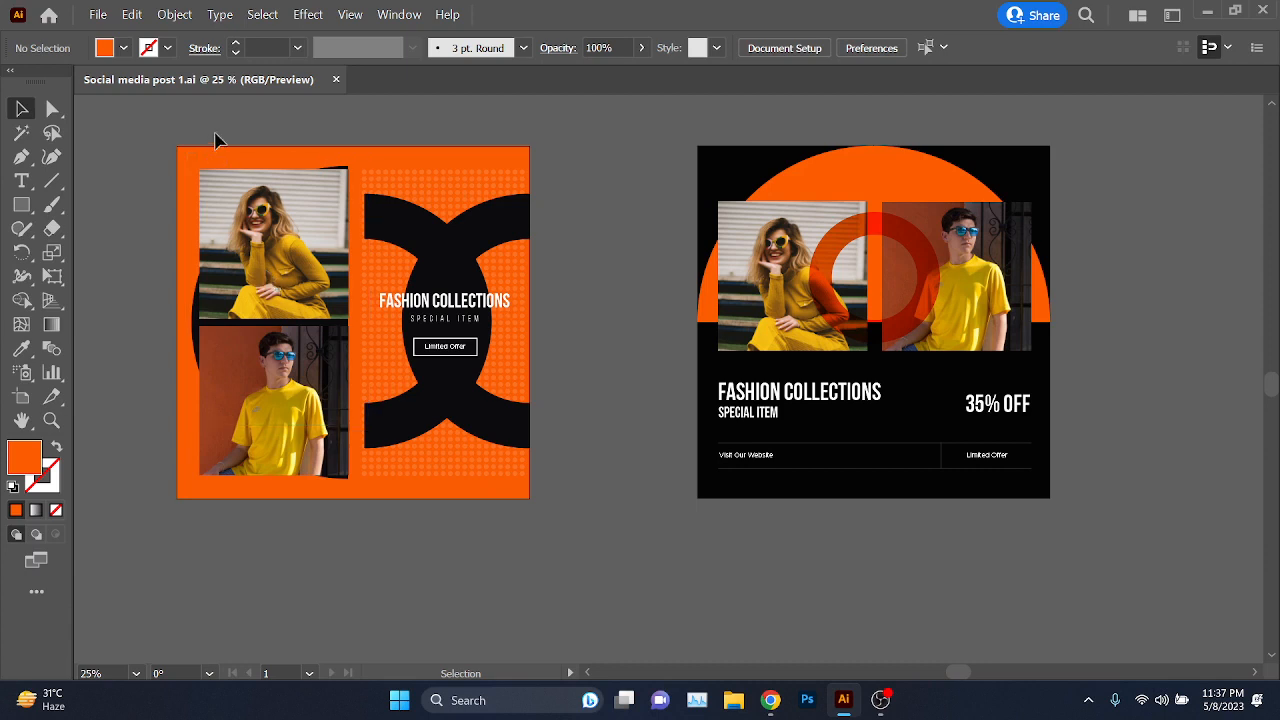
{"action": "left_click", "coordinate": [251, 158]}
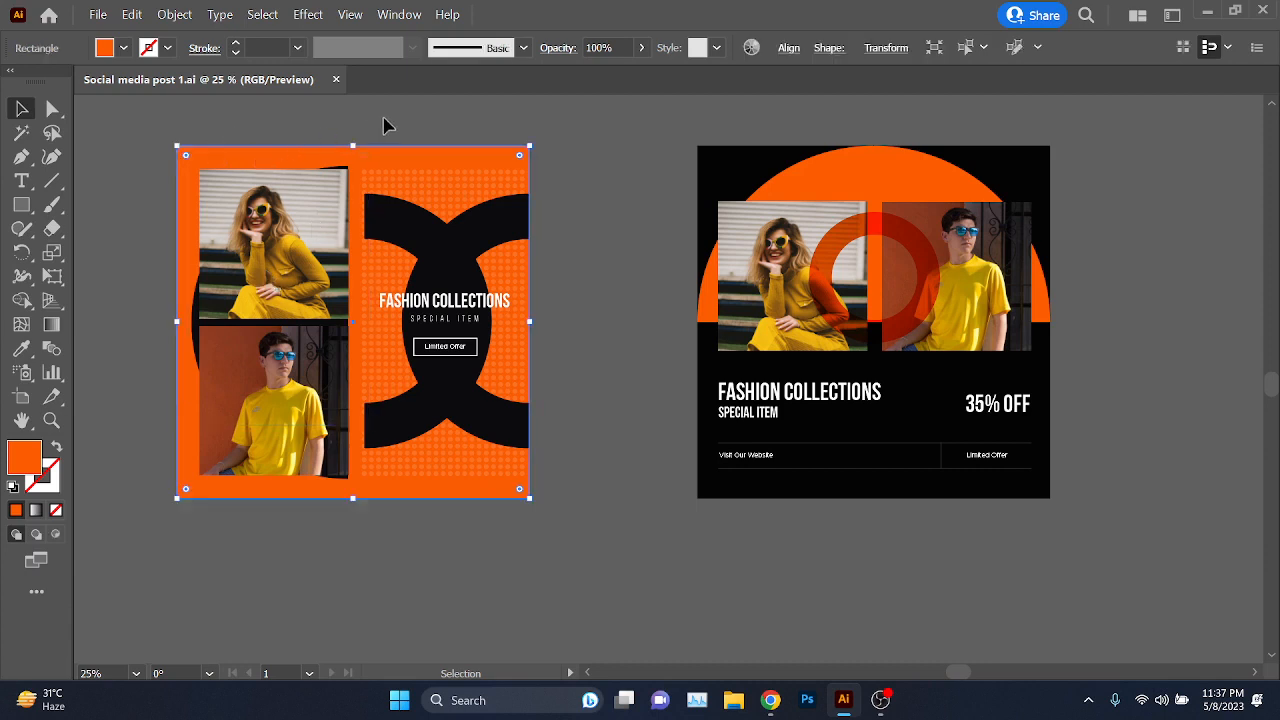
{"action": "left_click", "coordinate": [270, 224]}
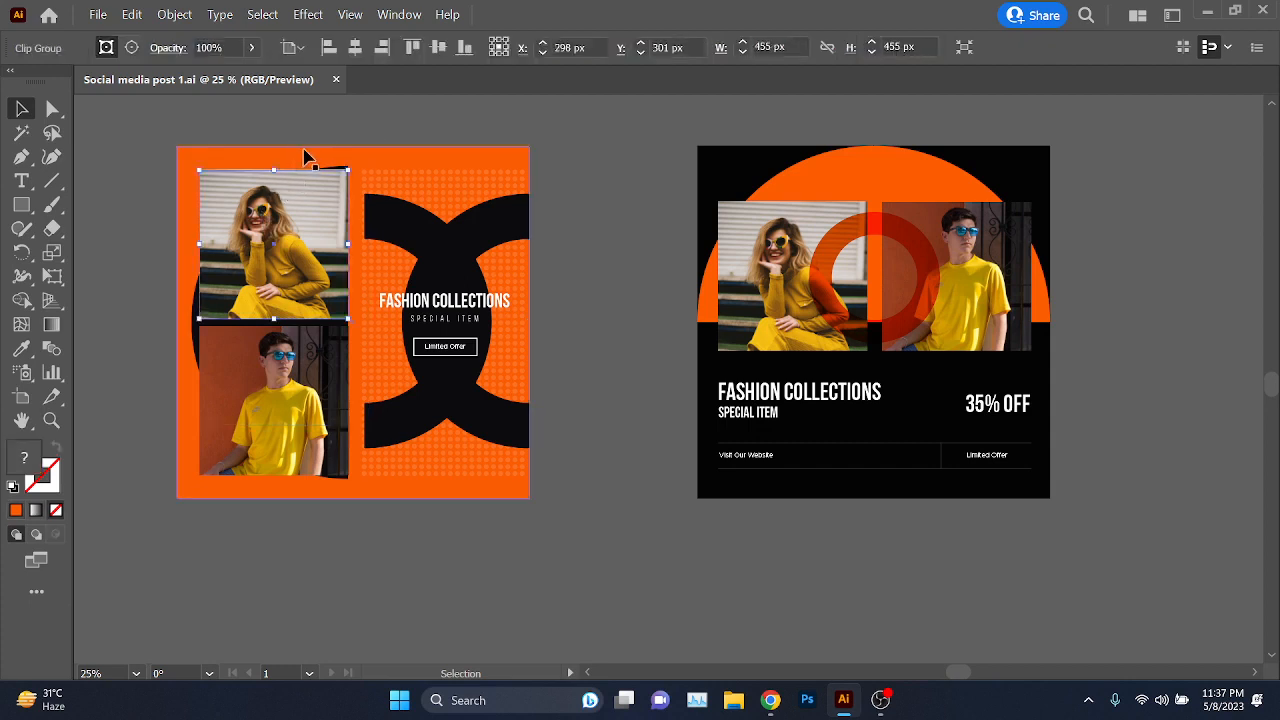
{"action": "left_click", "coordinate": [307, 158]}
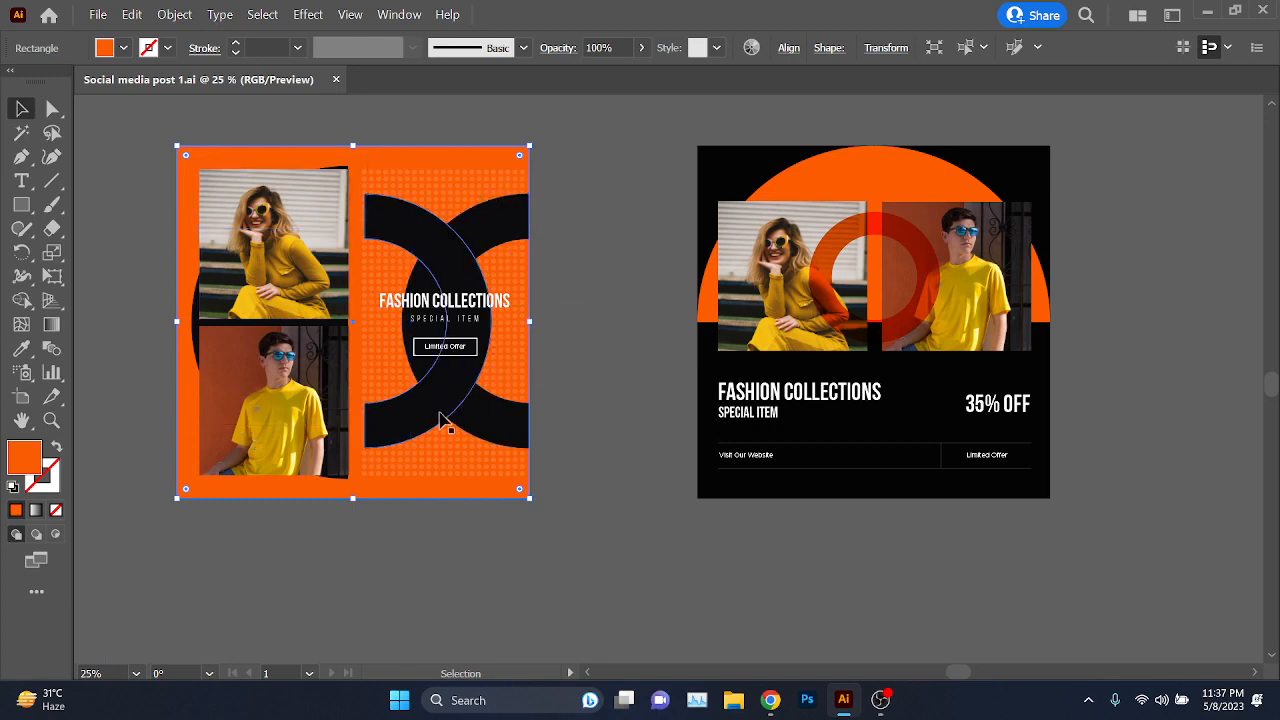
{"action": "left_click", "coordinate": [98, 14]}
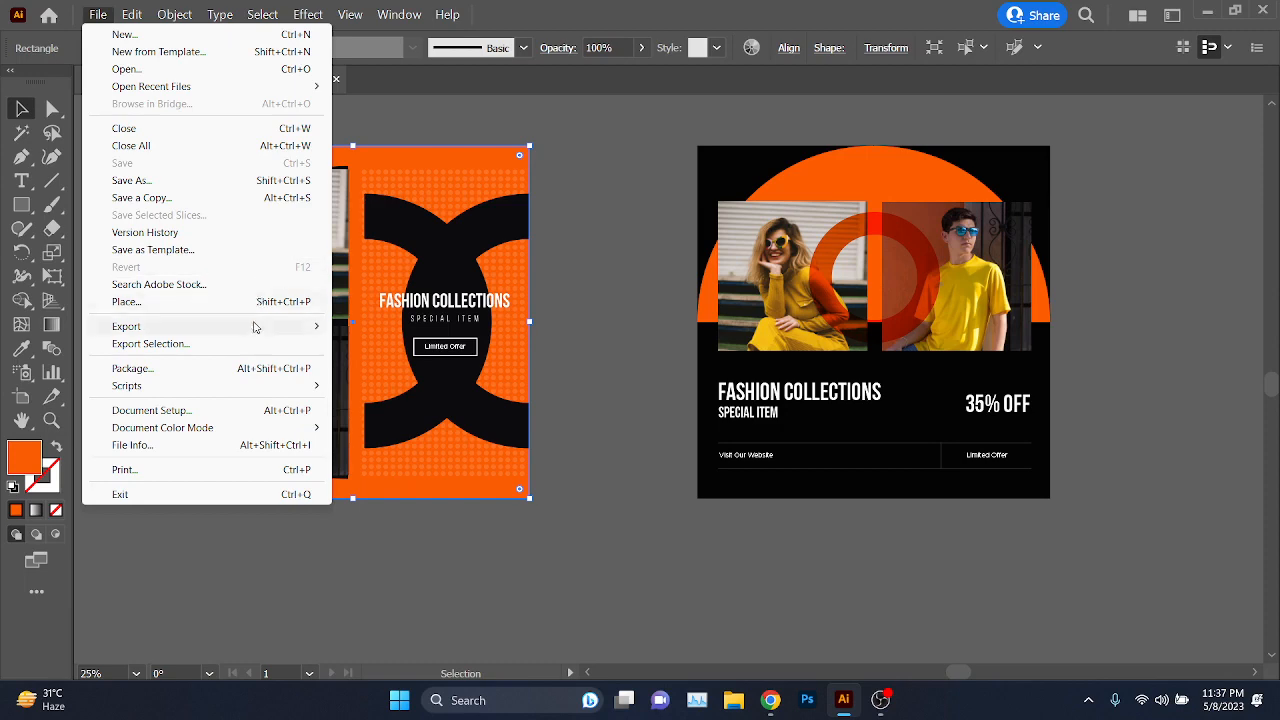
{"action": "mouse_move", "coordinate": [252, 326]}
{"action": "left_click", "coordinate": [433, 366]}
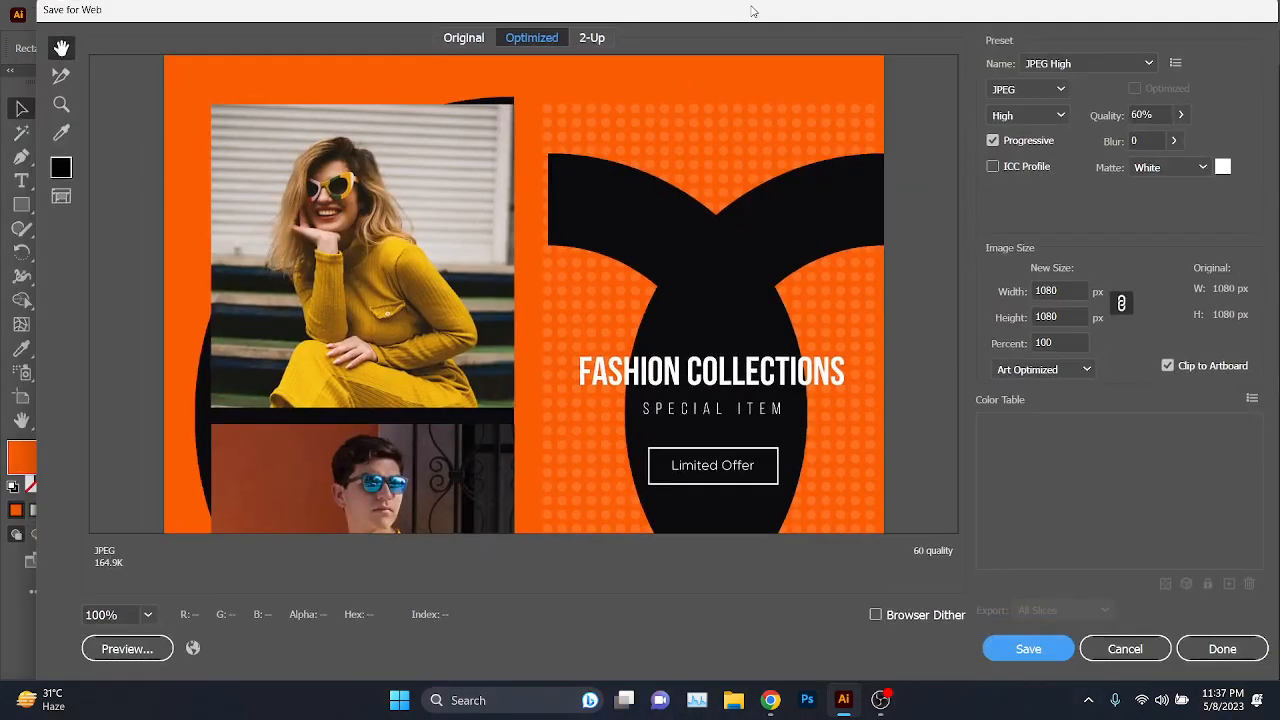
{"action": "left_click_drag", "start_coordinate": [515, 280], "coordinate": [529, 77]}
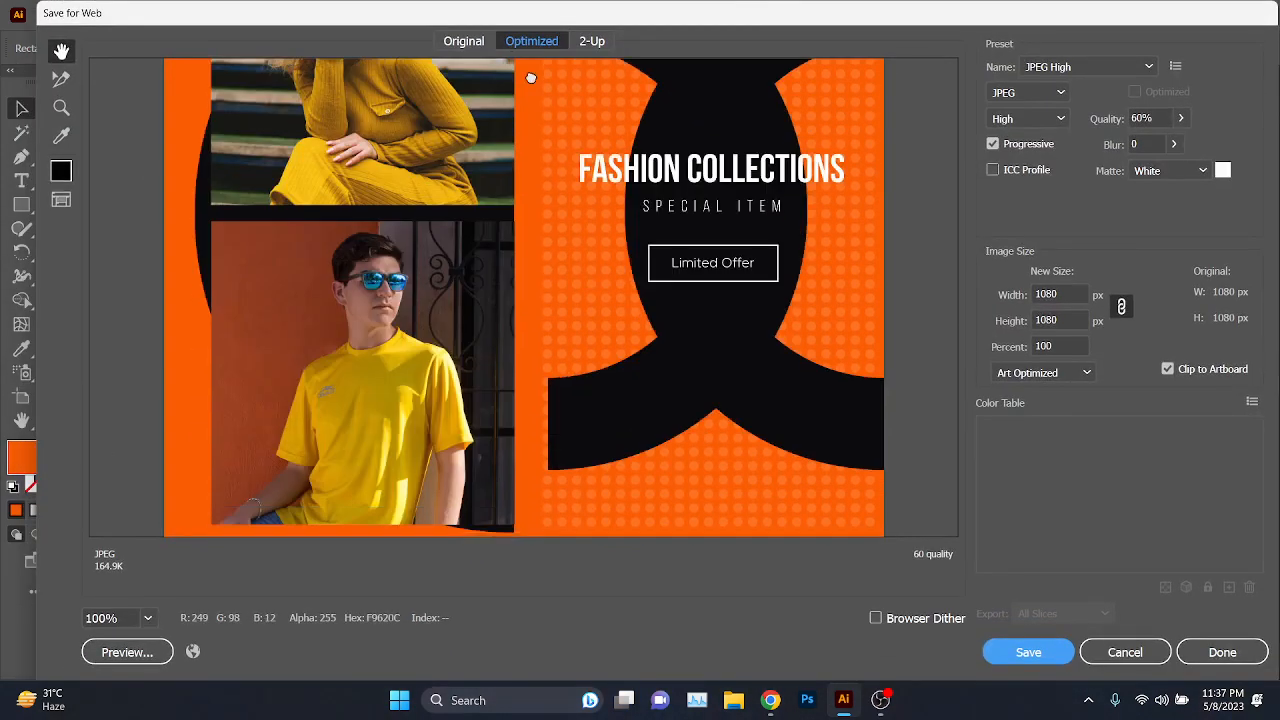
- Enlarge the first post's export to 8192 × 8192 px by entering a scale of 12345 percent
{"action": "left_click", "coordinate": [1074, 346]}
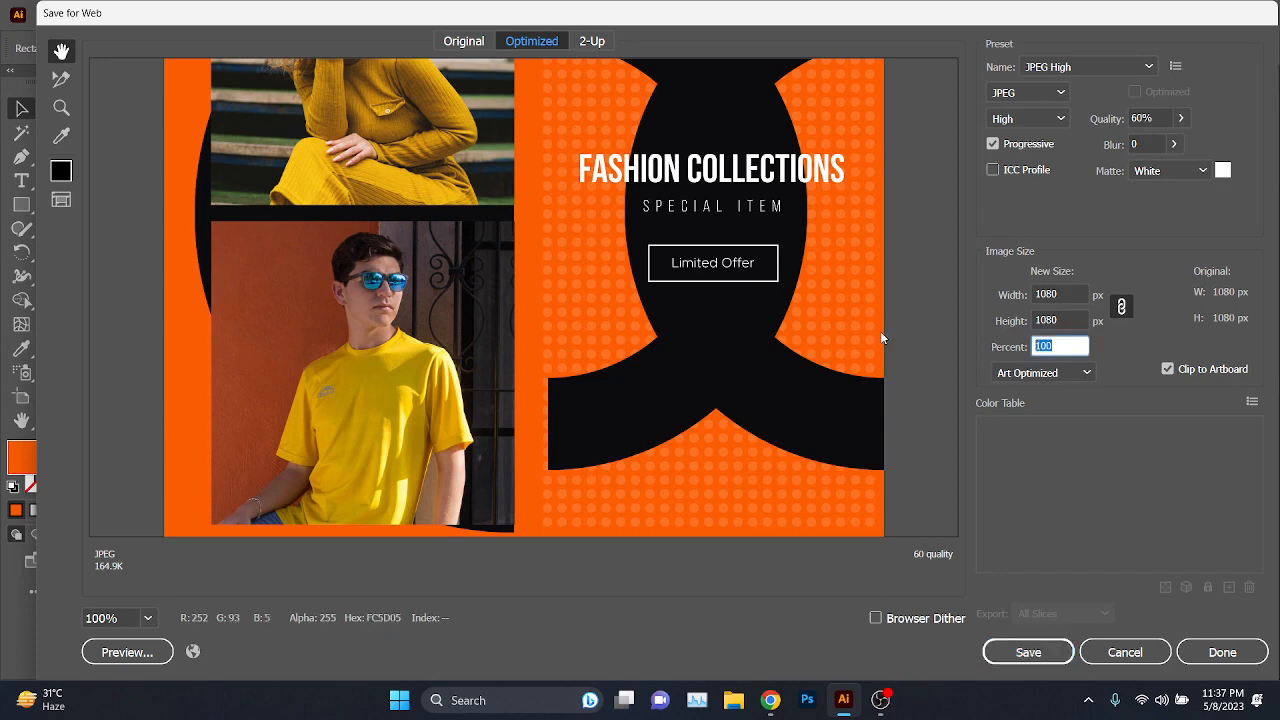
{"action": "type", "text": "12345"}
{"action": "left_click", "coordinate": [1076, 320]}
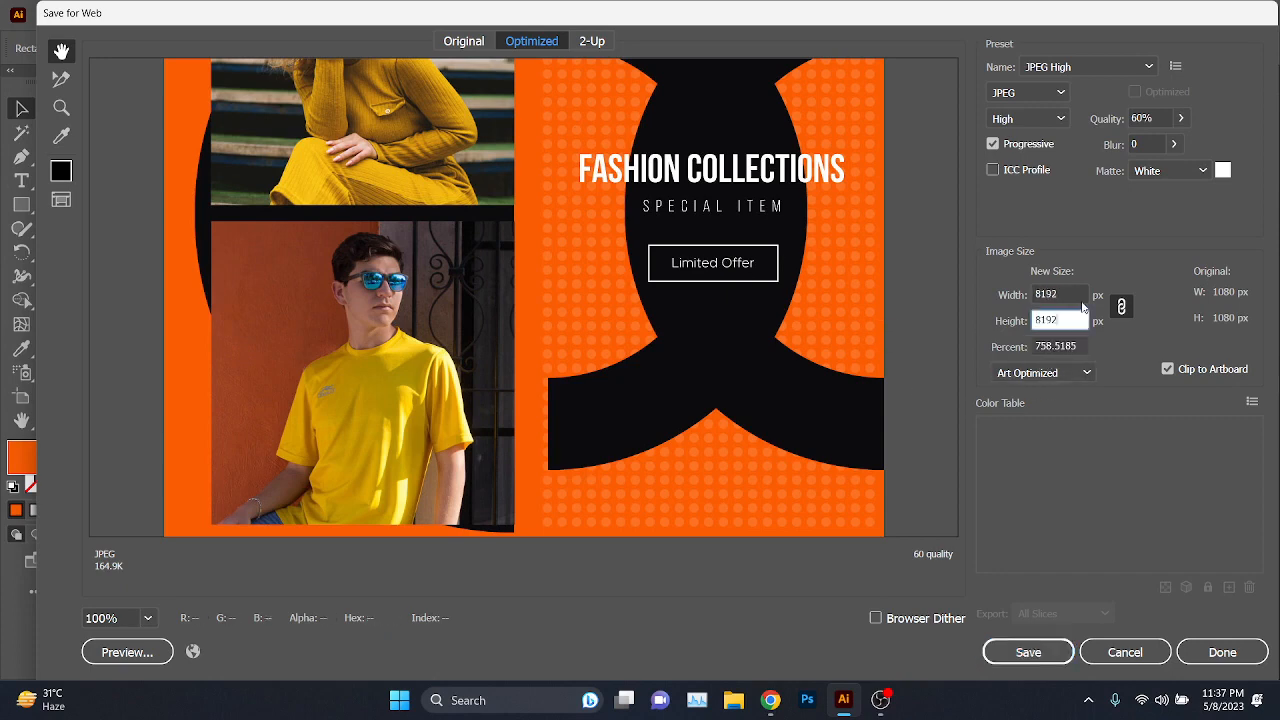
{"action": "left_click", "coordinate": [1075, 298]}
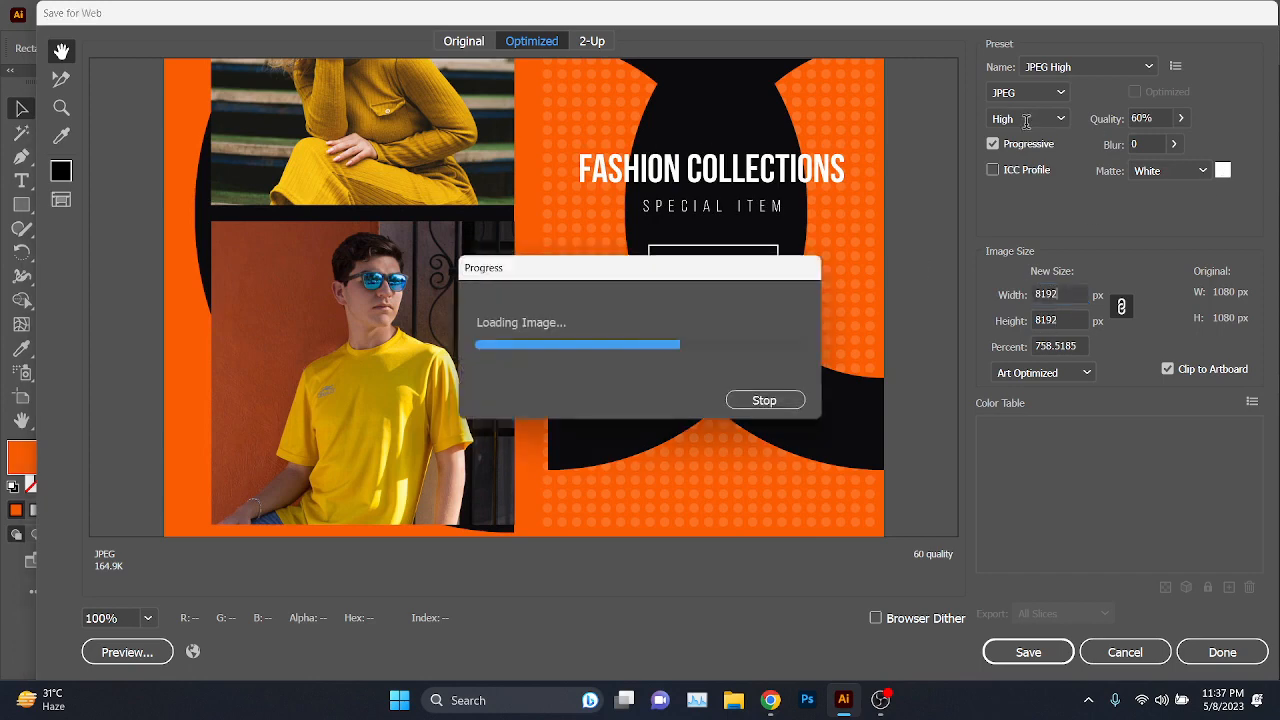
- Save the optimized JPEG of the first post to the Desktop as Social-media-post-1.jpg
{"action": "left_click", "coordinate": [1017, 650]}
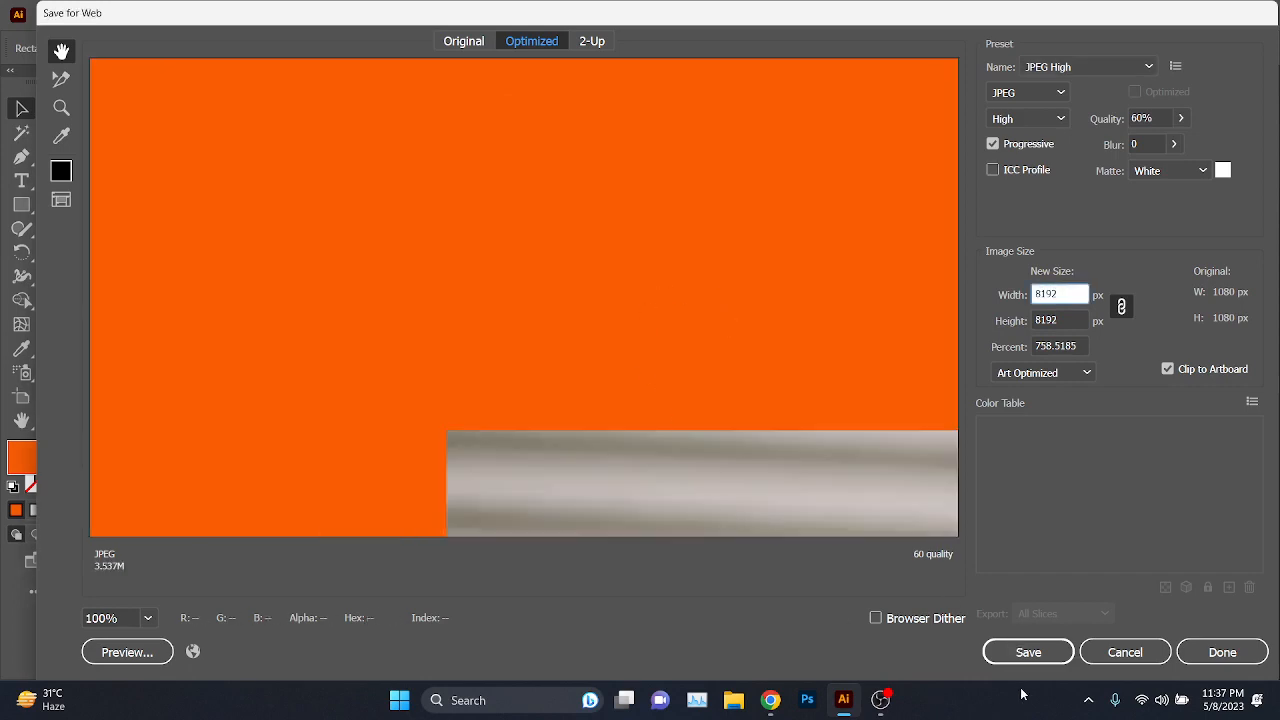
{"action": "left_click", "coordinate": [1046, 641]}
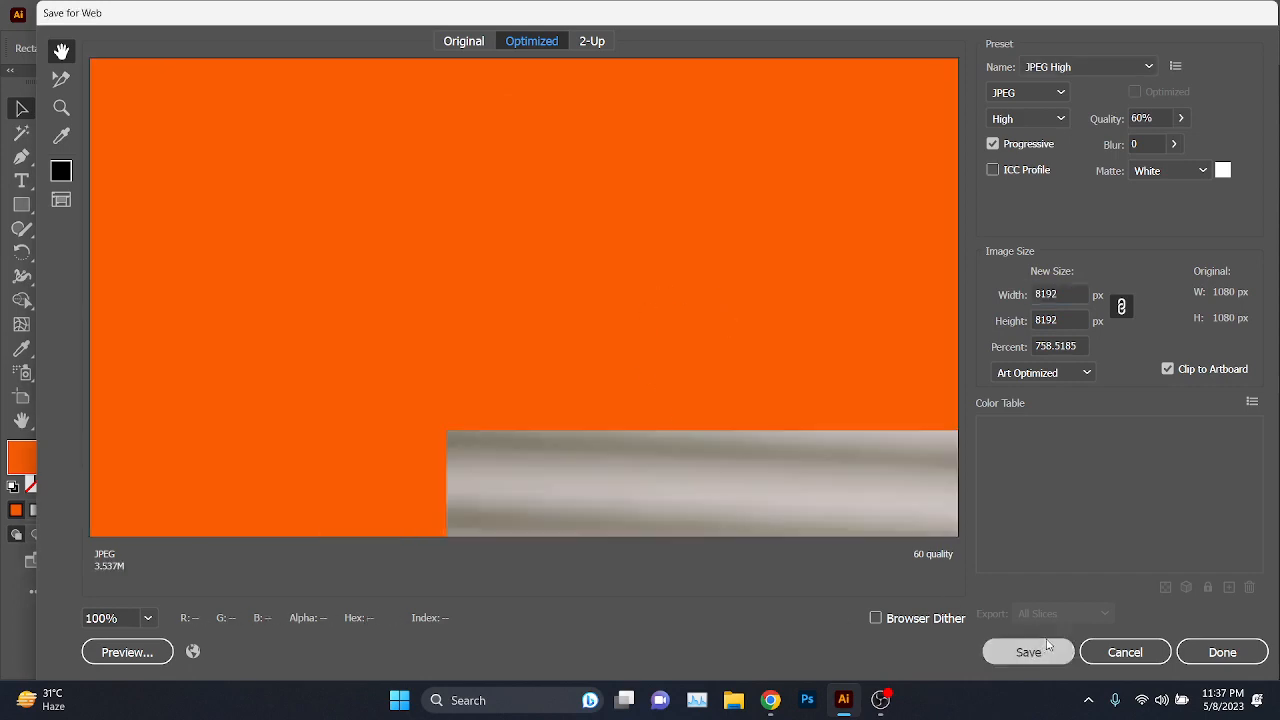
{"action": "left_click", "coordinate": [95, 212]}
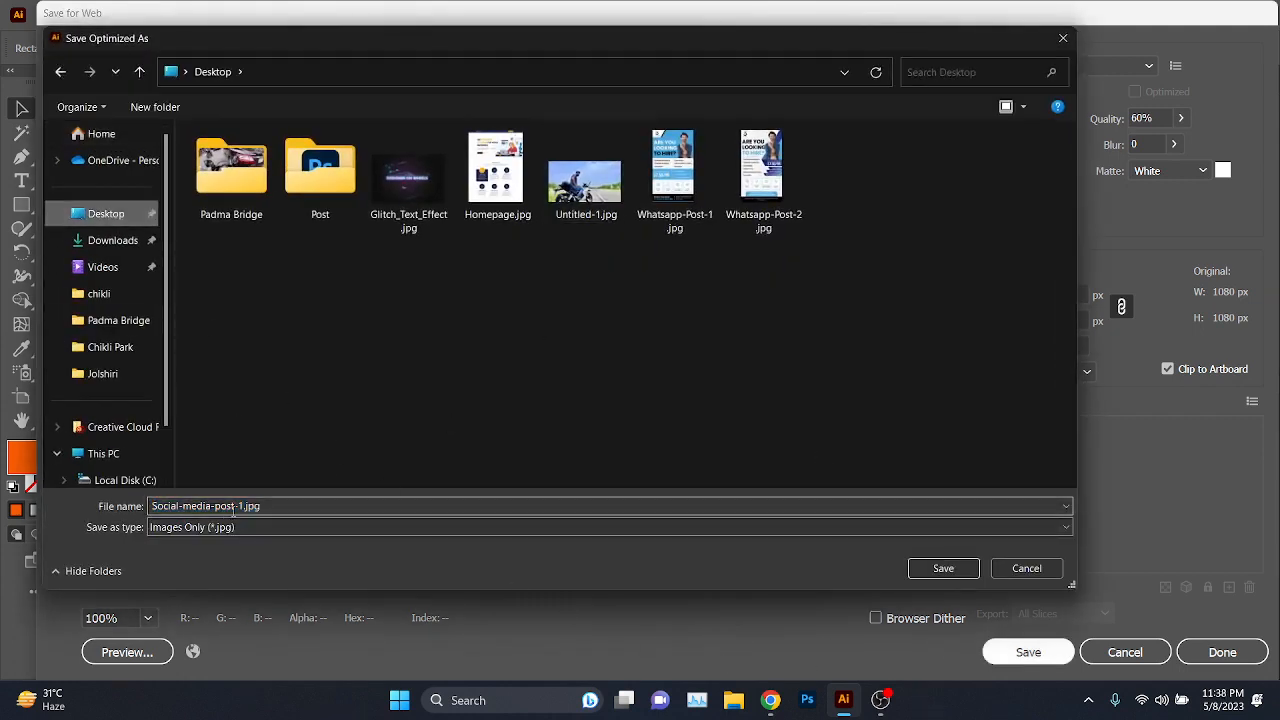
{"action": "left_click", "coordinate": [952, 568]}
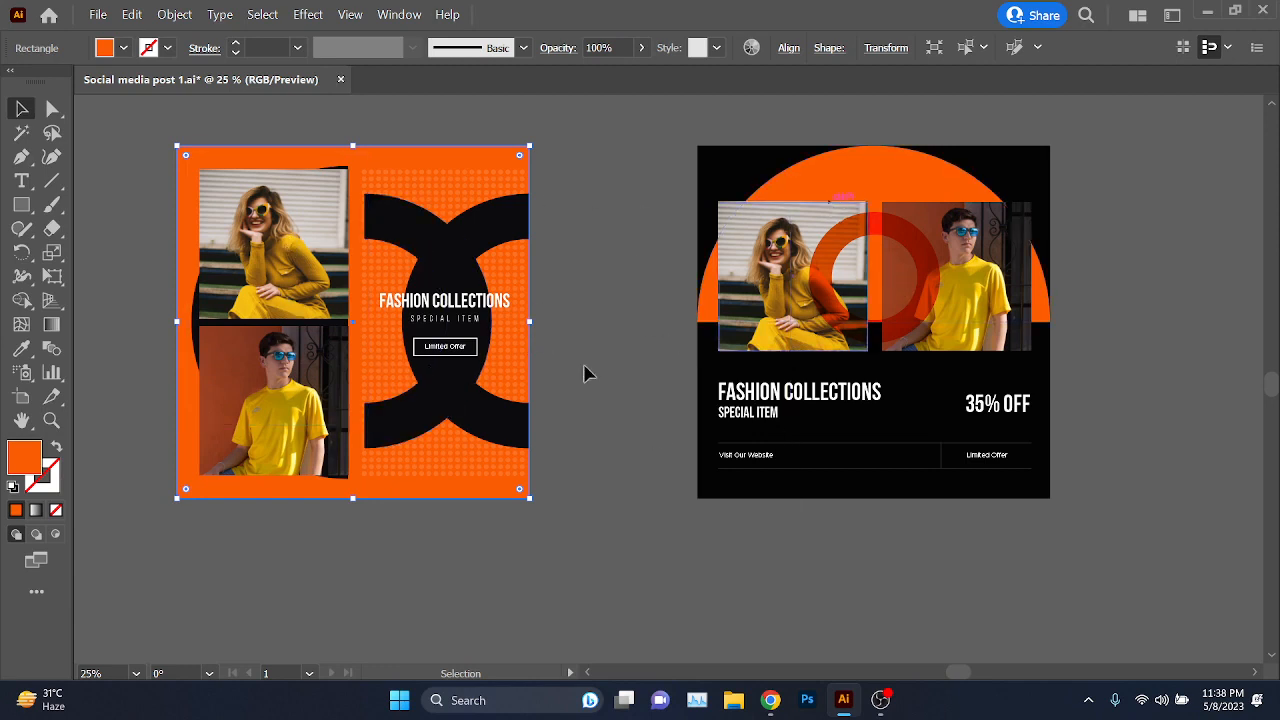
{"action": "left_click", "coordinate": [606, 266]}
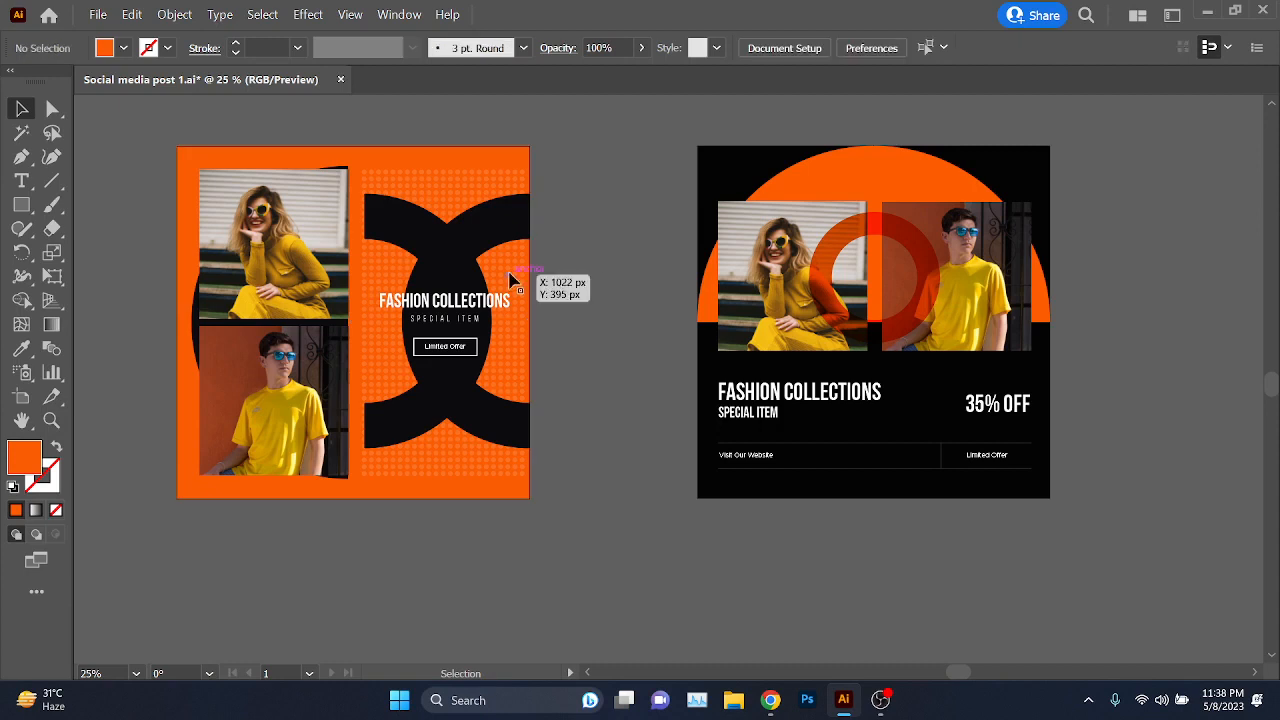
{"action": "key", "text": "space"}
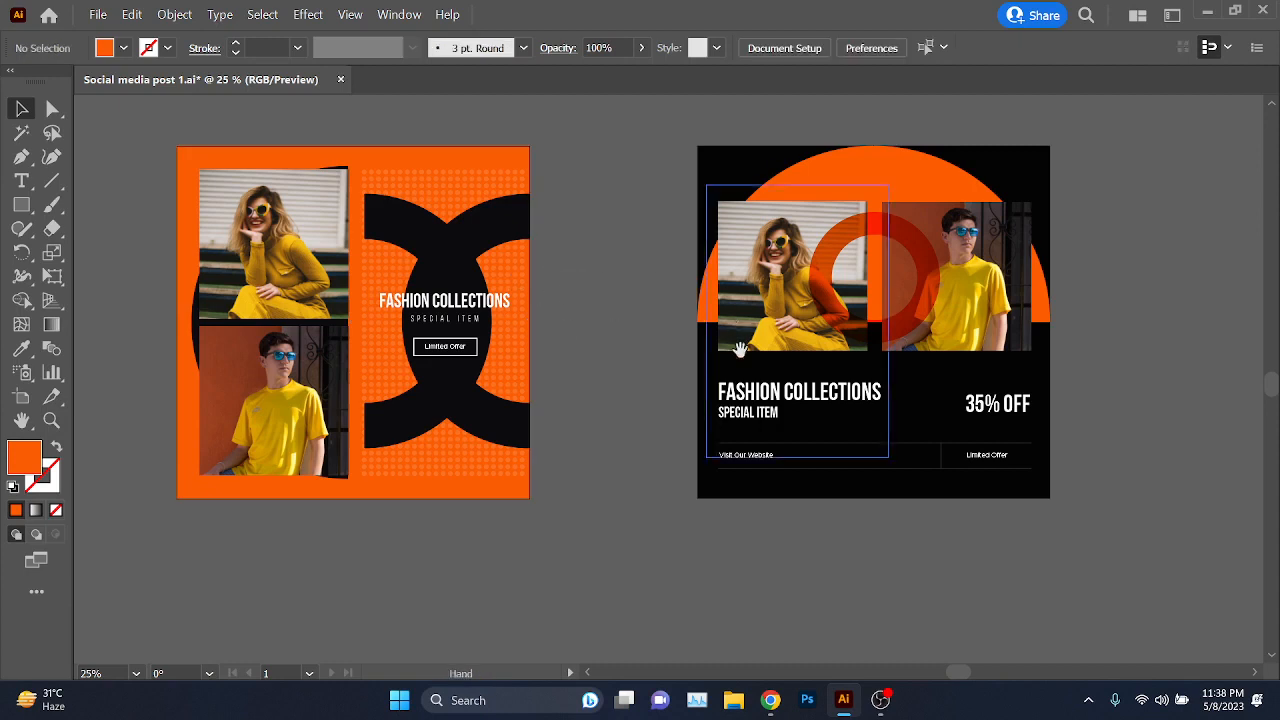
{"action": "left_click_drag", "start_coordinate": [740, 353], "coordinate": [716, 430]}
{"action": "left_click_drag", "start_coordinate": [798, 446], "coordinate": [737, 417]}
{"action": "key", "text": "space"}
{"action": "left_click_drag", "start_coordinate": [553, 393], "coordinate": [603, 383]}
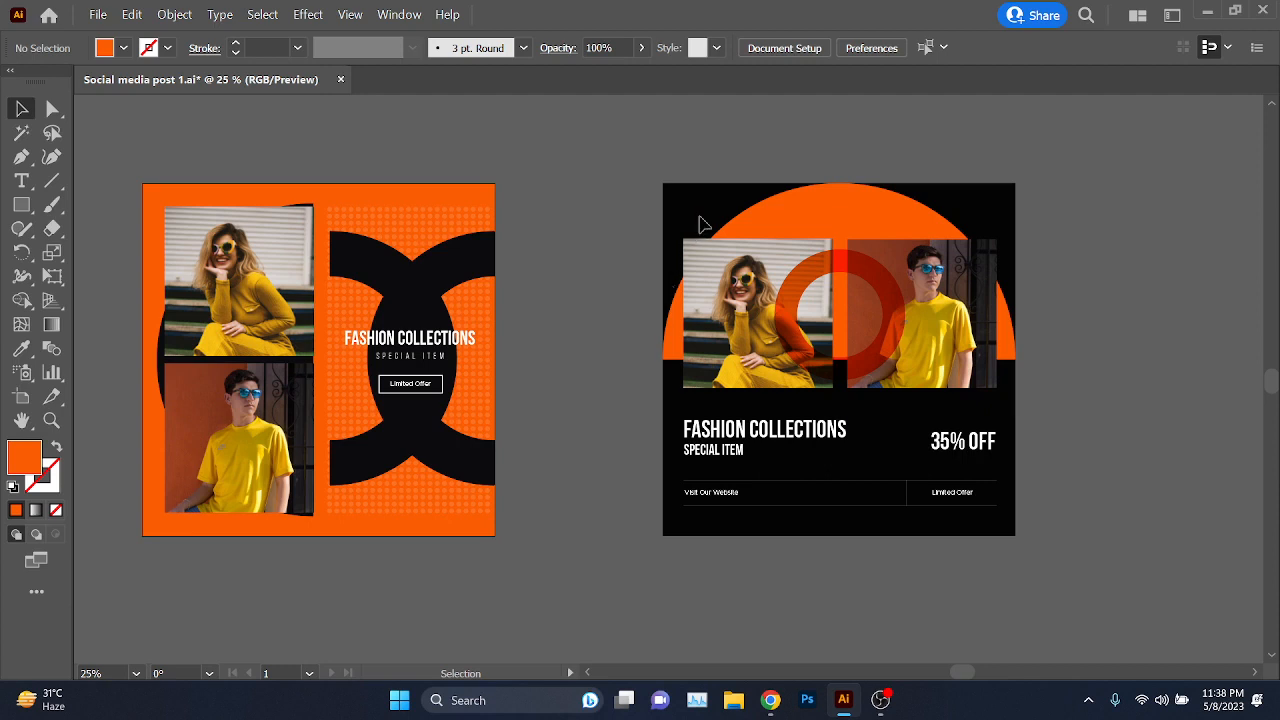
- Select the orange half circle in the second post, open Save for Web, and enter an export scale of 34567 percent
{"action": "left_click", "coordinate": [850, 220]}
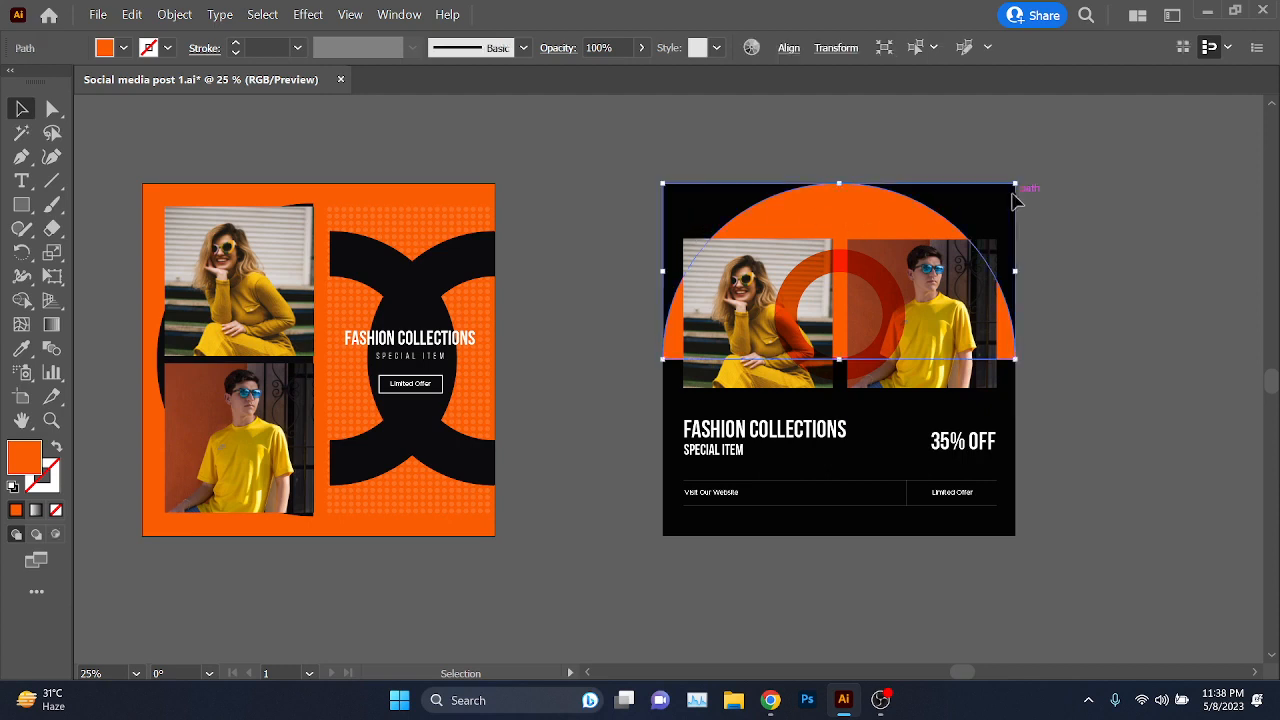
{"action": "left_click", "coordinate": [1018, 194]}
{"action": "left_click", "coordinate": [920, 222]}
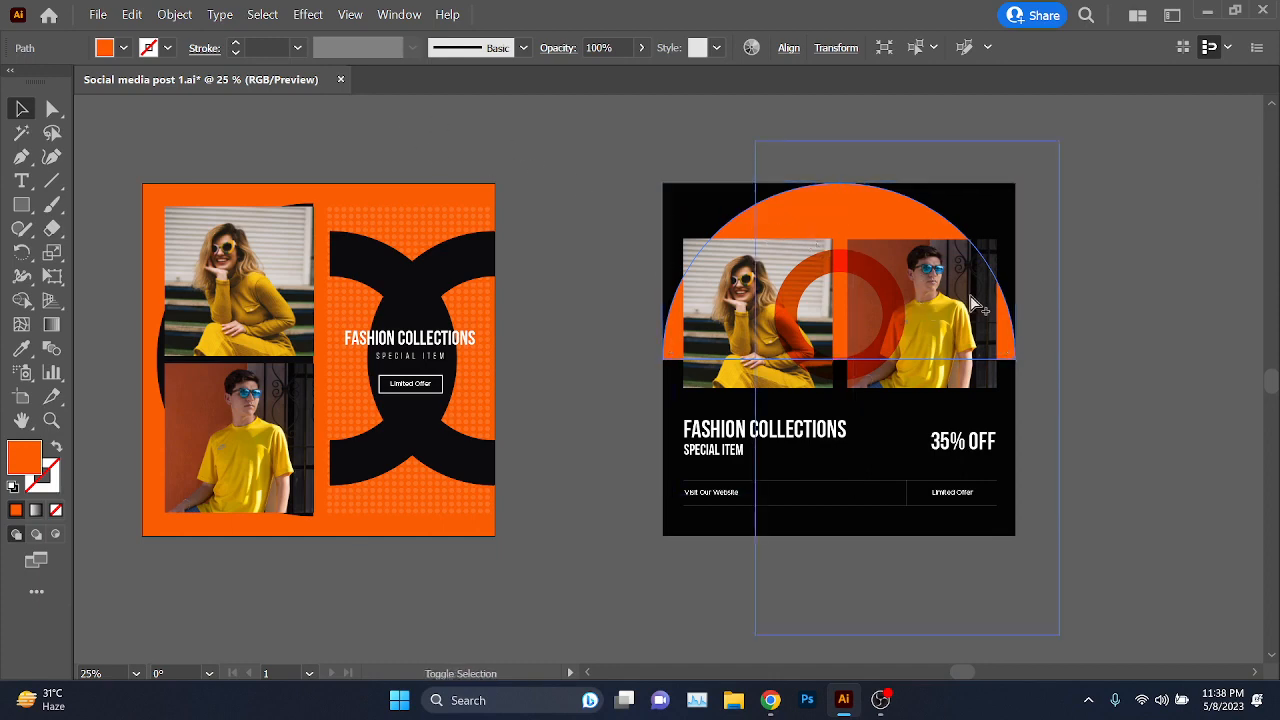
{"action": "key", "text": "ctrl+alt+shift+s"}
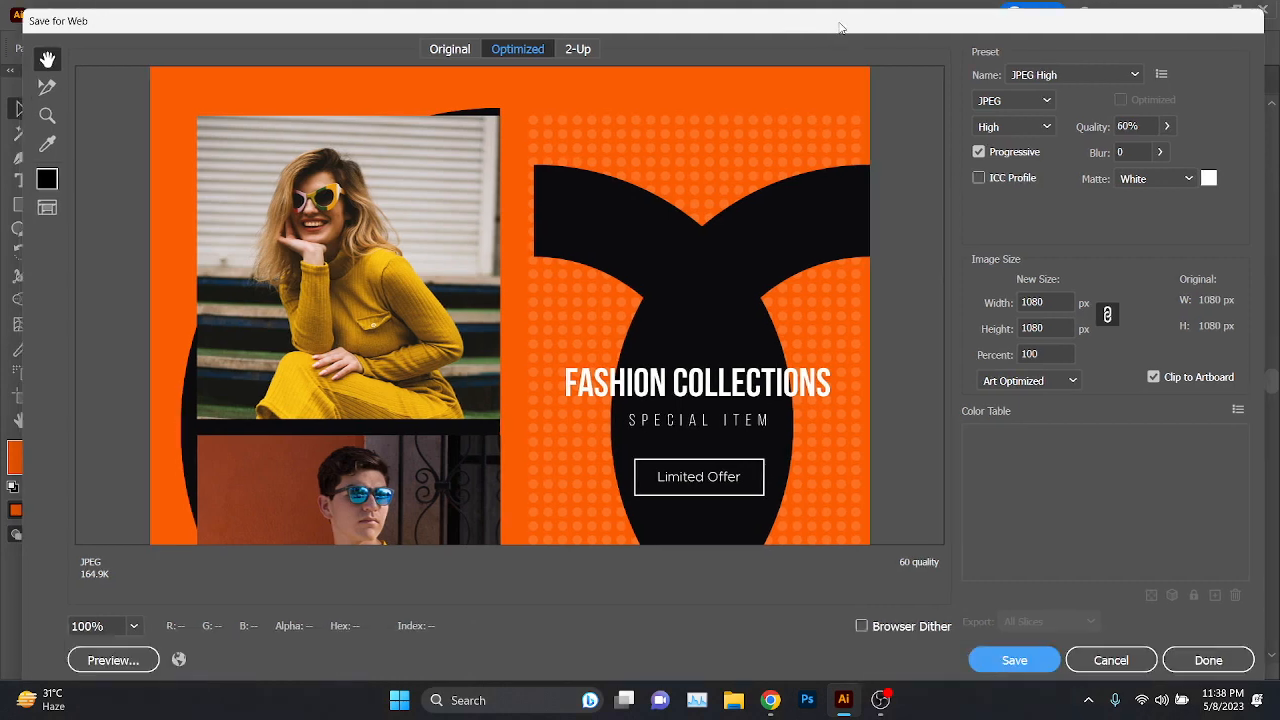
{"action": "double_click", "coordinate": [1048, 346]}
{"action": "type", "text": "34567"}
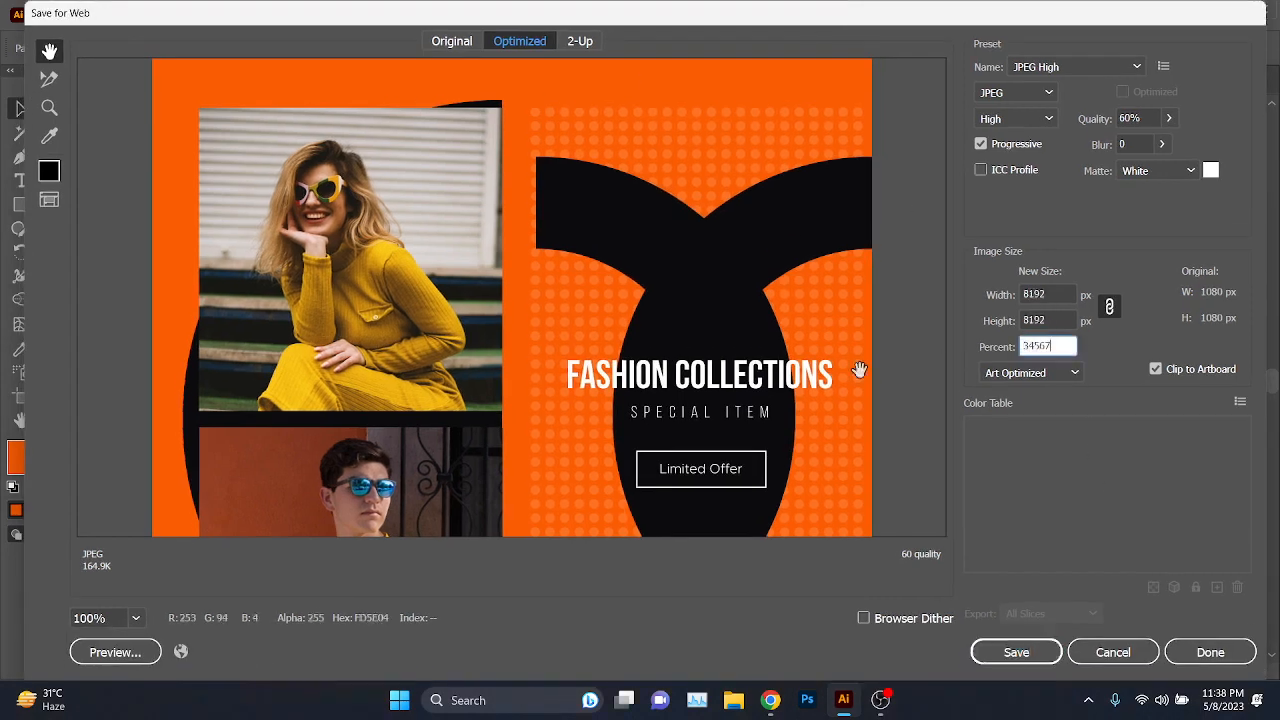
- Apply the second post's export size of 8192 × 8192 px and start saving the optimized JPEG to the Desktop
{"action": "key", "text": "shift+Tab"}
{"action": "key", "text": "shift+Tab"}
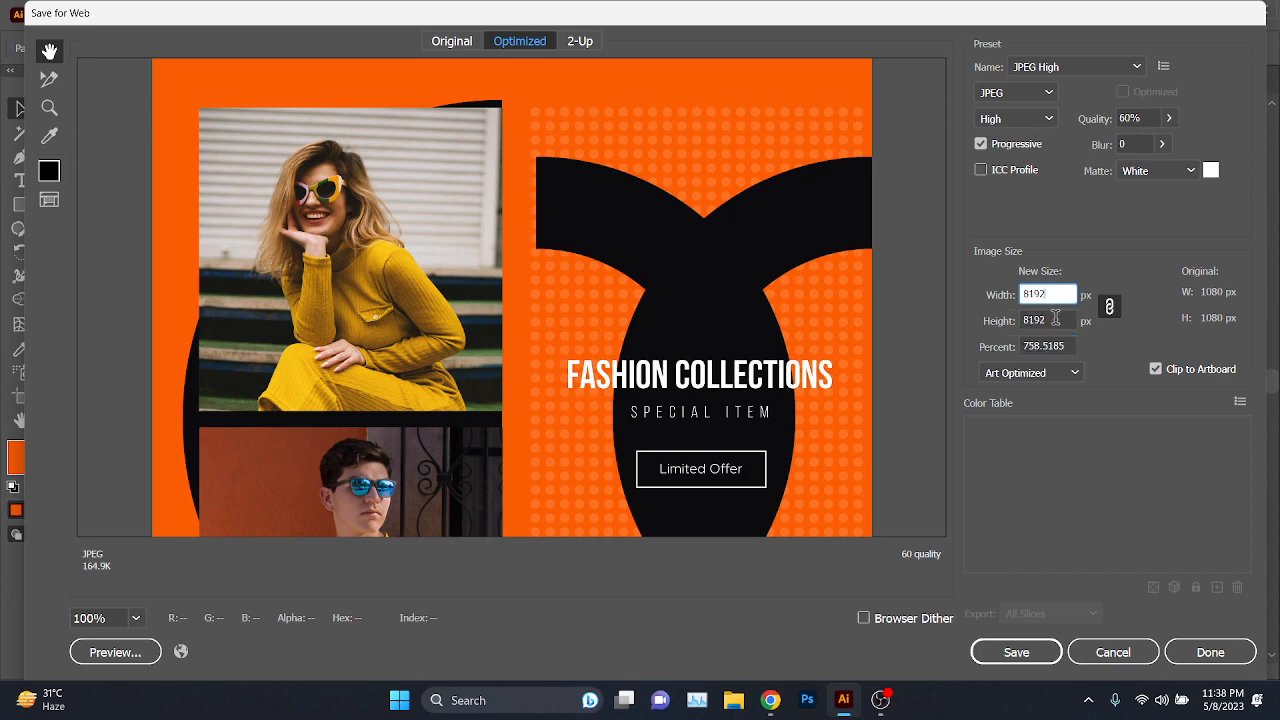
{"action": "key", "text": "Tab"}
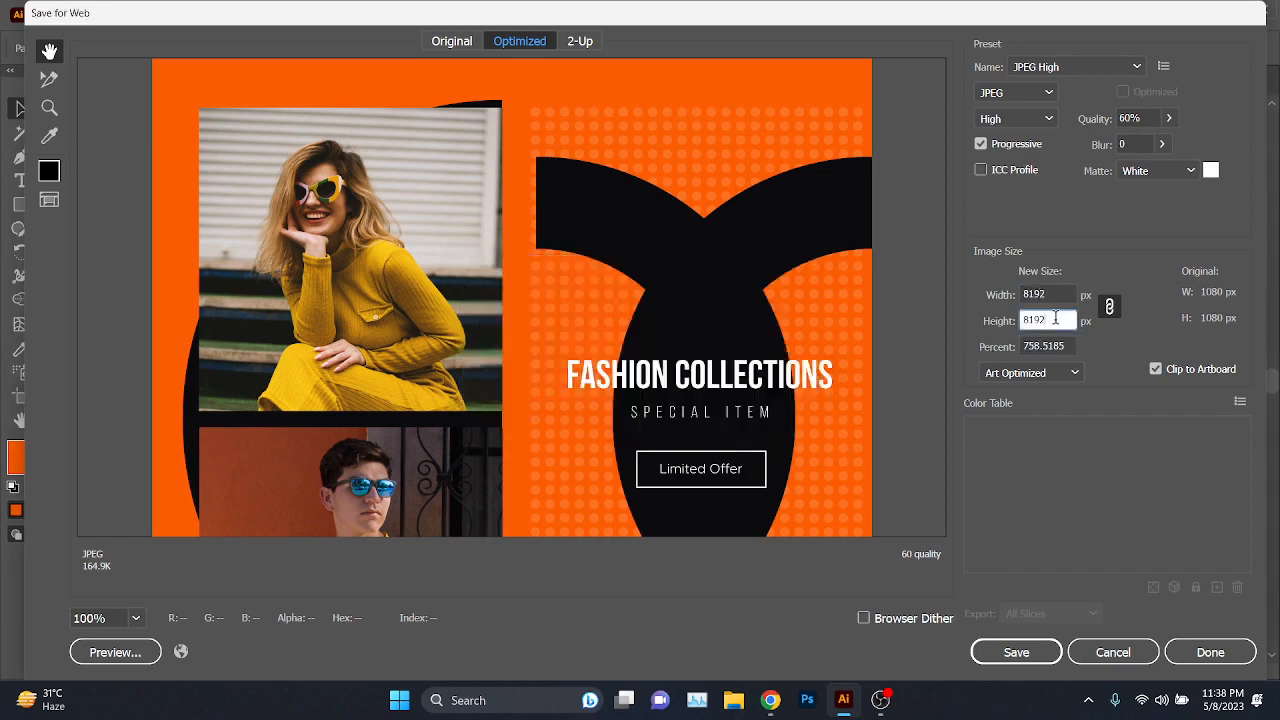
{"action": "left_click", "coordinate": [992, 662]}
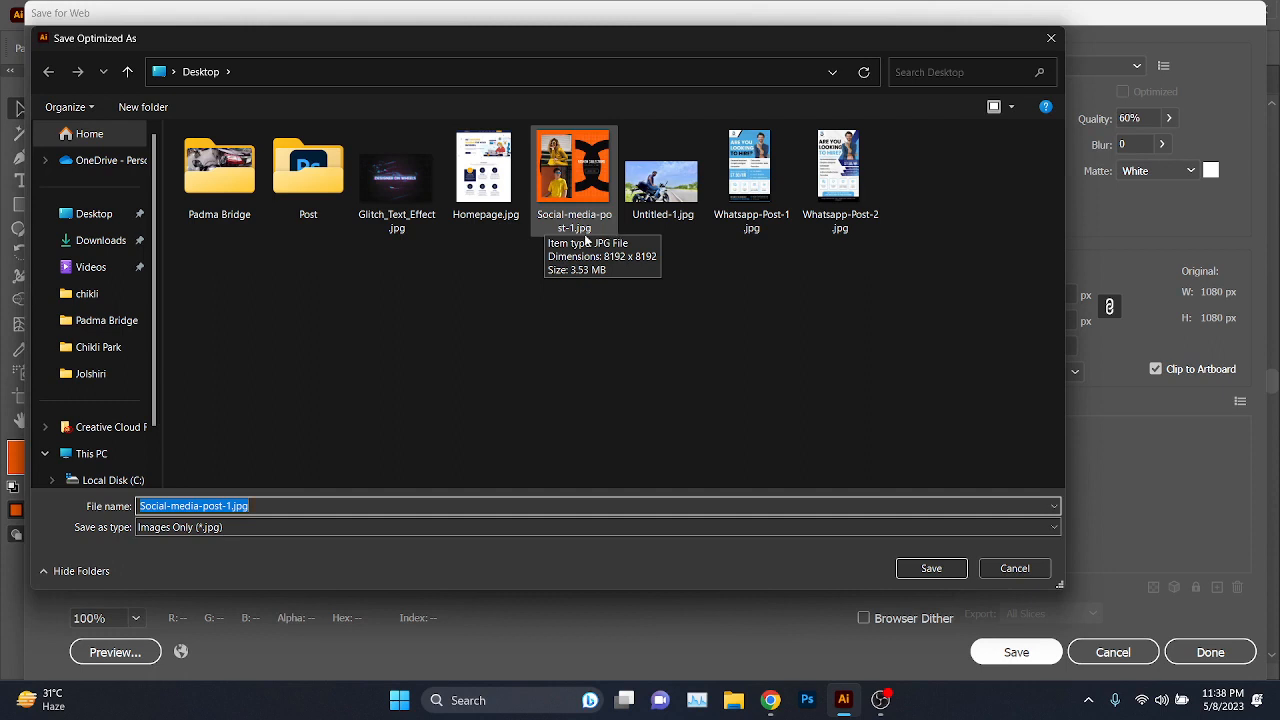
{"action": "left_click", "coordinate": [221, 507]}
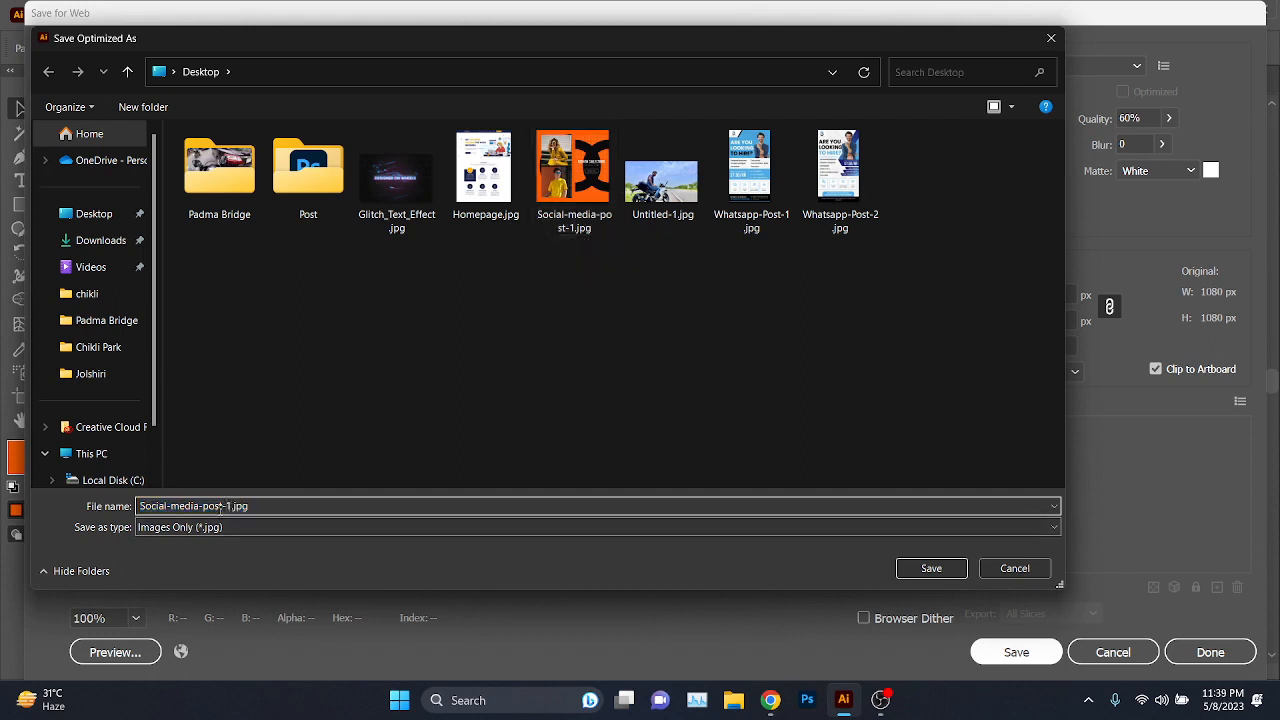
{"action": "left_click", "coordinate": [227, 507]}
- Switch to the Google Meet call in Chrome and check the participant list from its beginning
{"action": "mouse_move", "coordinate": [770, 700]}
{"action": "left_click", "coordinate": [737, 634]}
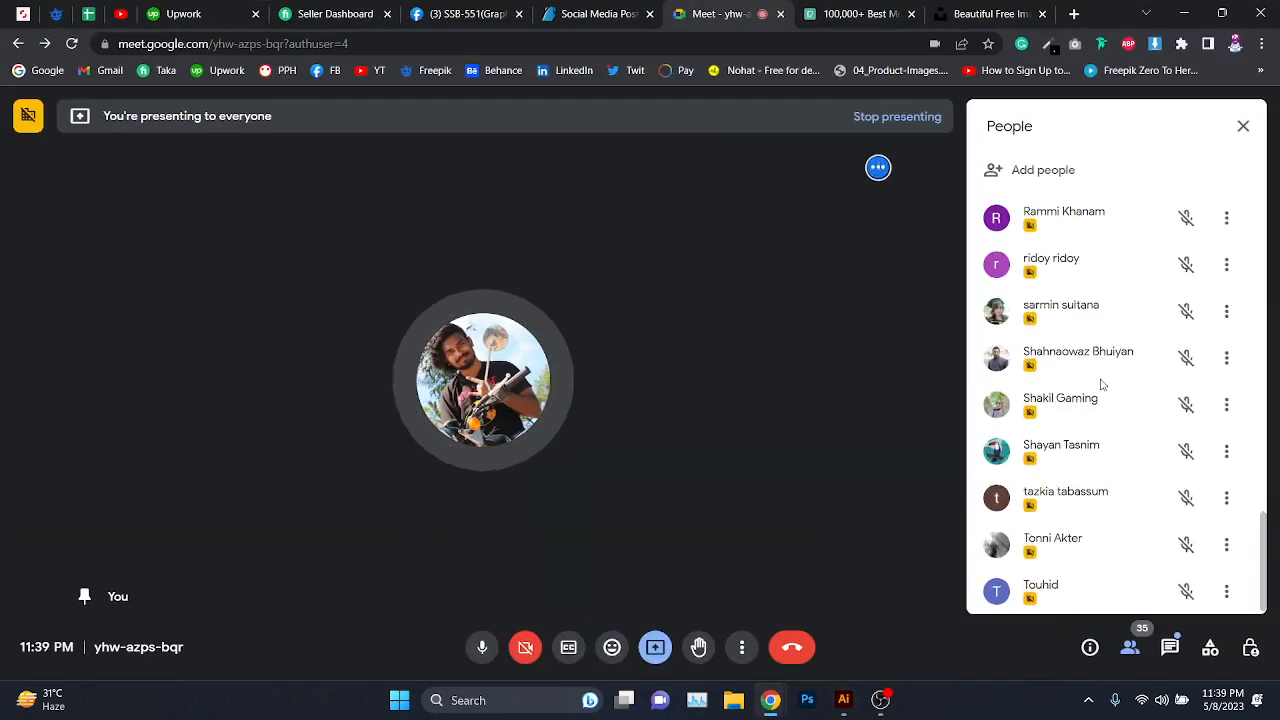
{"action": "scroll", "coordinate": [1100, 380], "scroll_direction": "up", "scroll_amount": 12}
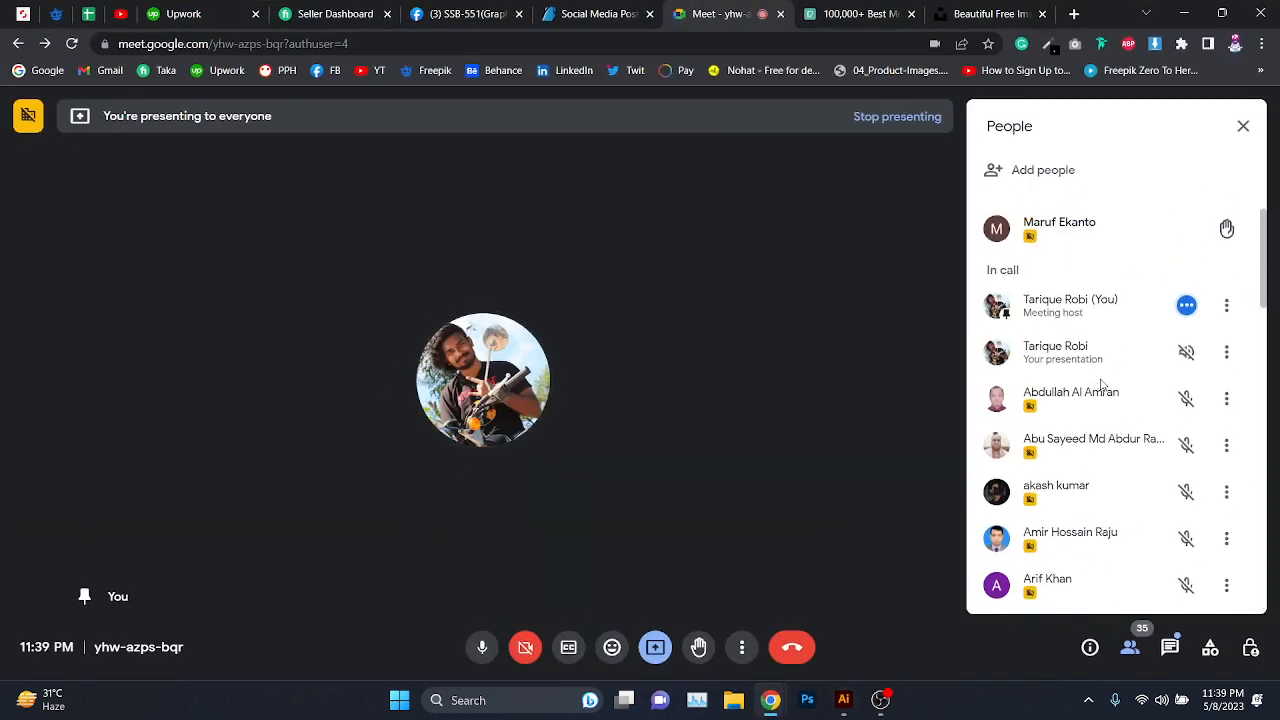
{"action": "key", "text": "alt+Tab"}
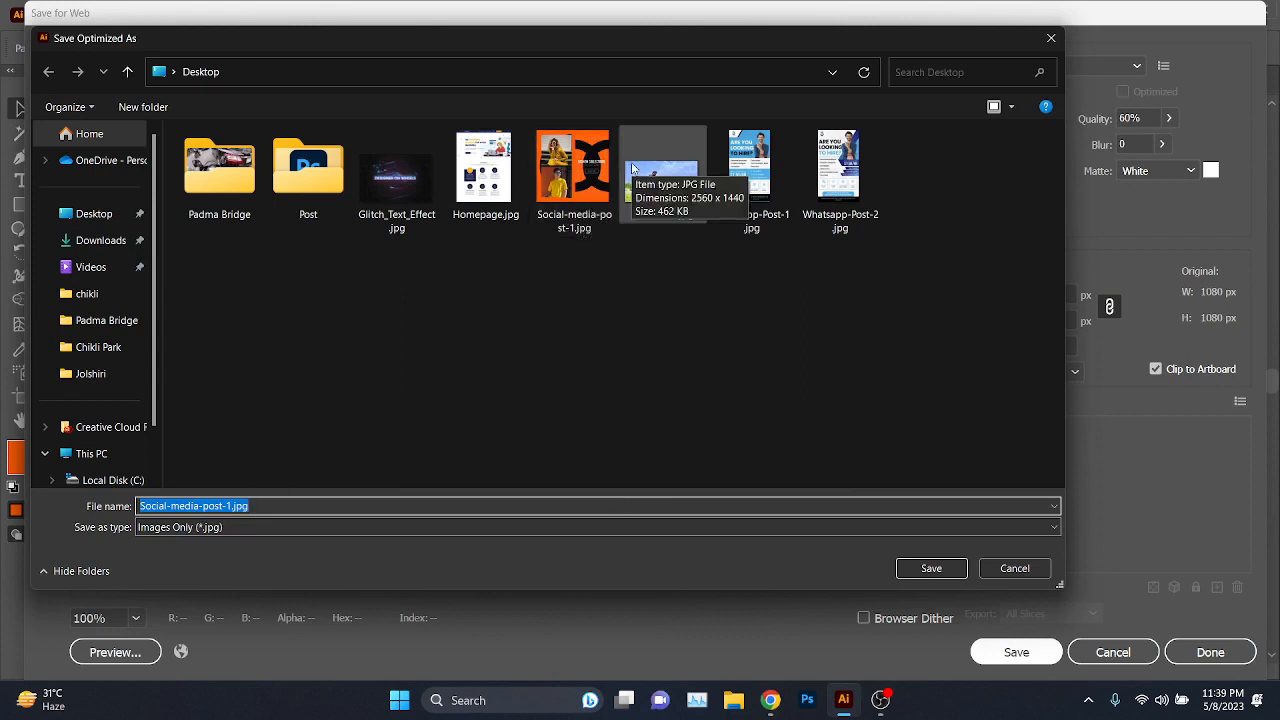
- Save the optimized JPEG to the Desktop as Social-media-post-2.jpg
{"action": "left_click", "coordinate": [231, 505]}
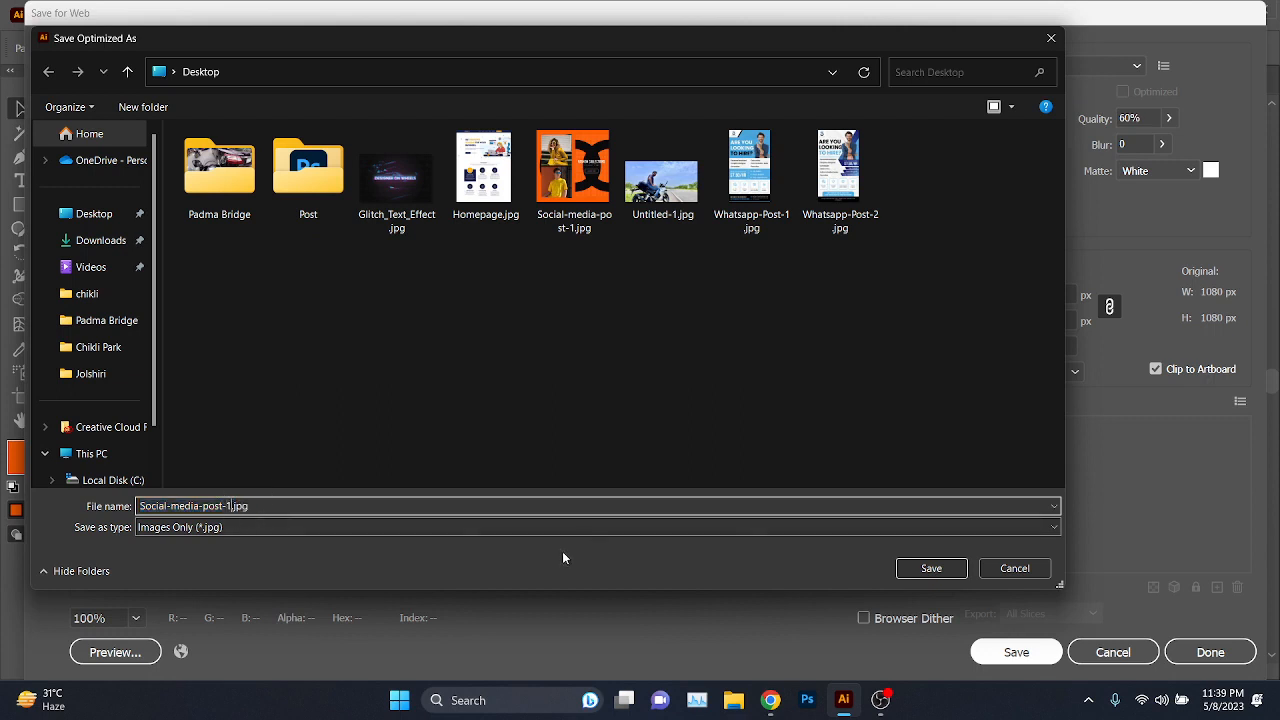
{"action": "key", "text": "BackSpace"}
{"action": "type", "text": "2"}
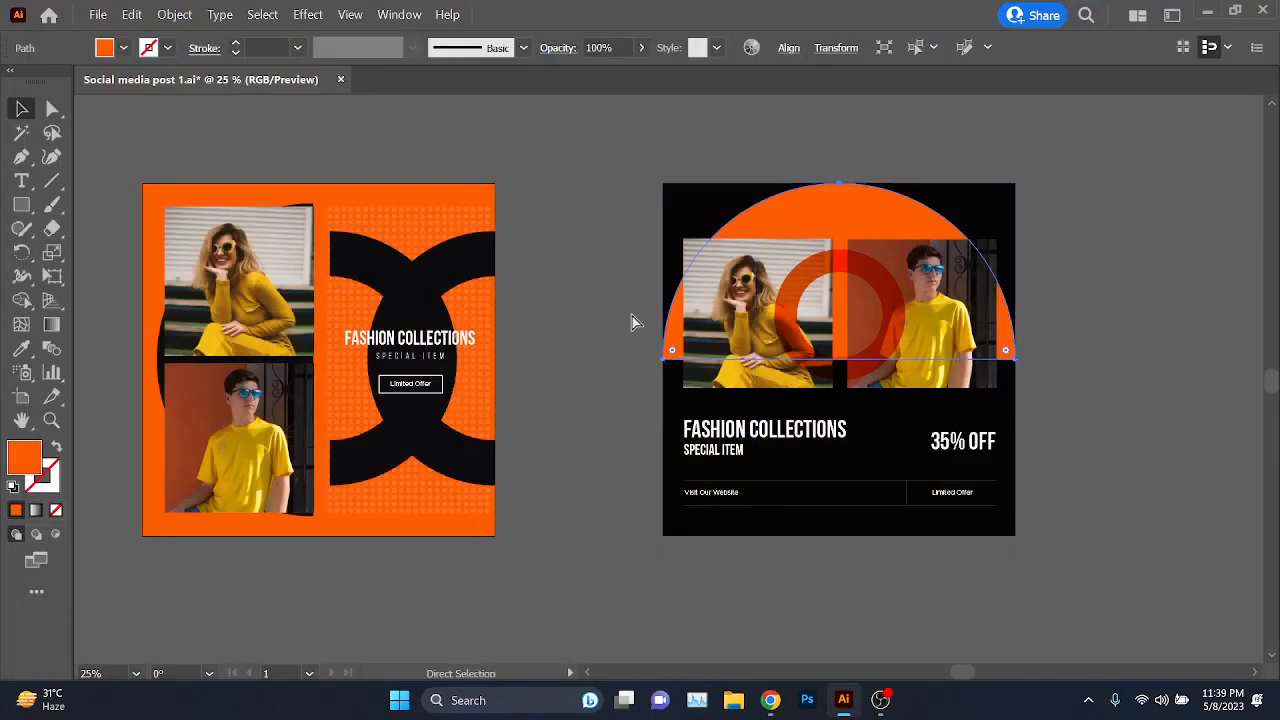
- On the desktop, place Social-media-post-1.jpg beside Social-media-post-2.jpg and open both in Photos to compare them
{"action": "left_click", "coordinate": [1207, 10]}
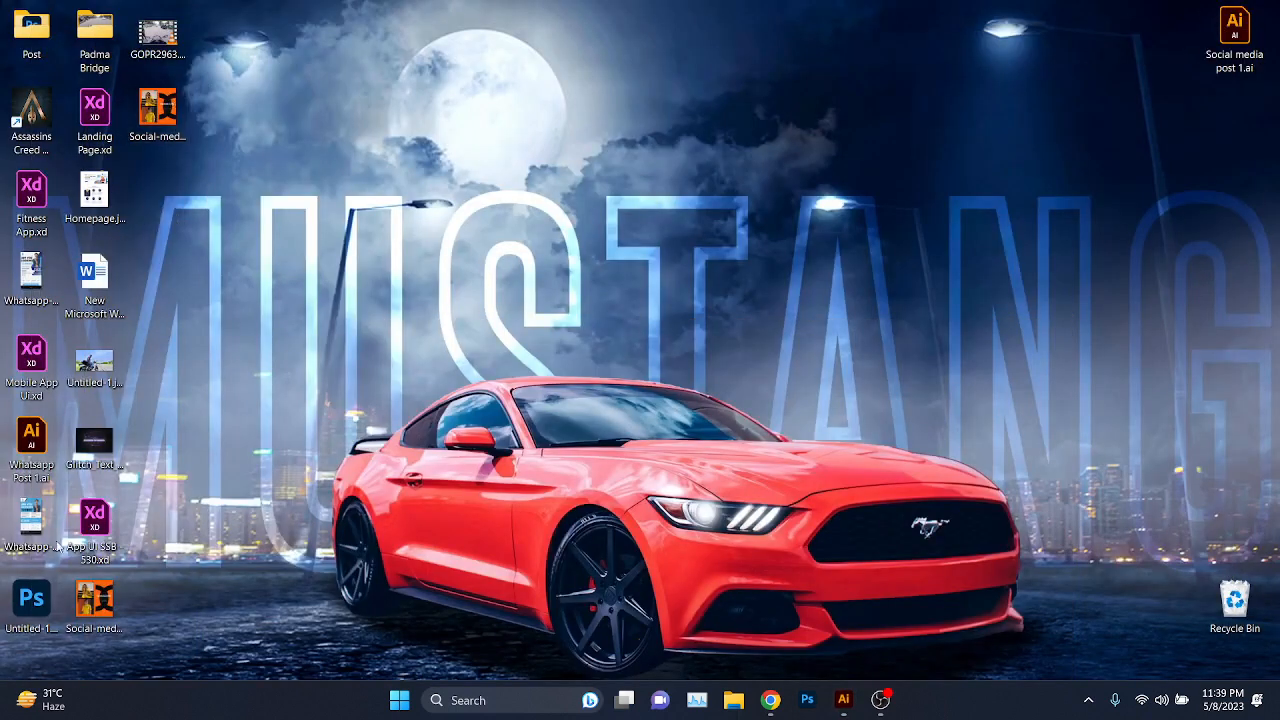
{"action": "left_click_drag", "start_coordinate": [112, 608], "coordinate": [225, 115]}
{"action": "left_click_drag", "start_coordinate": [341, 90], "coordinate": [172, 176]}
{"action": "key", "text": "Return"}
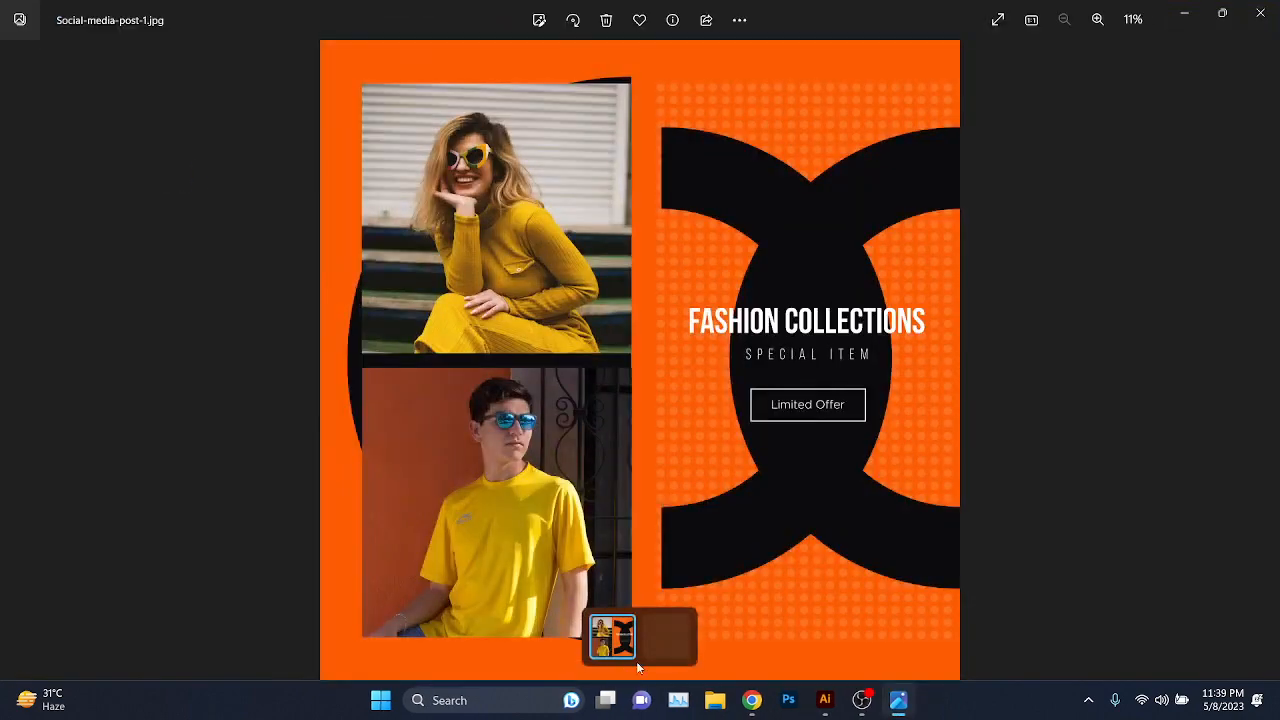
{"action": "left_click", "coordinate": [678, 627]}
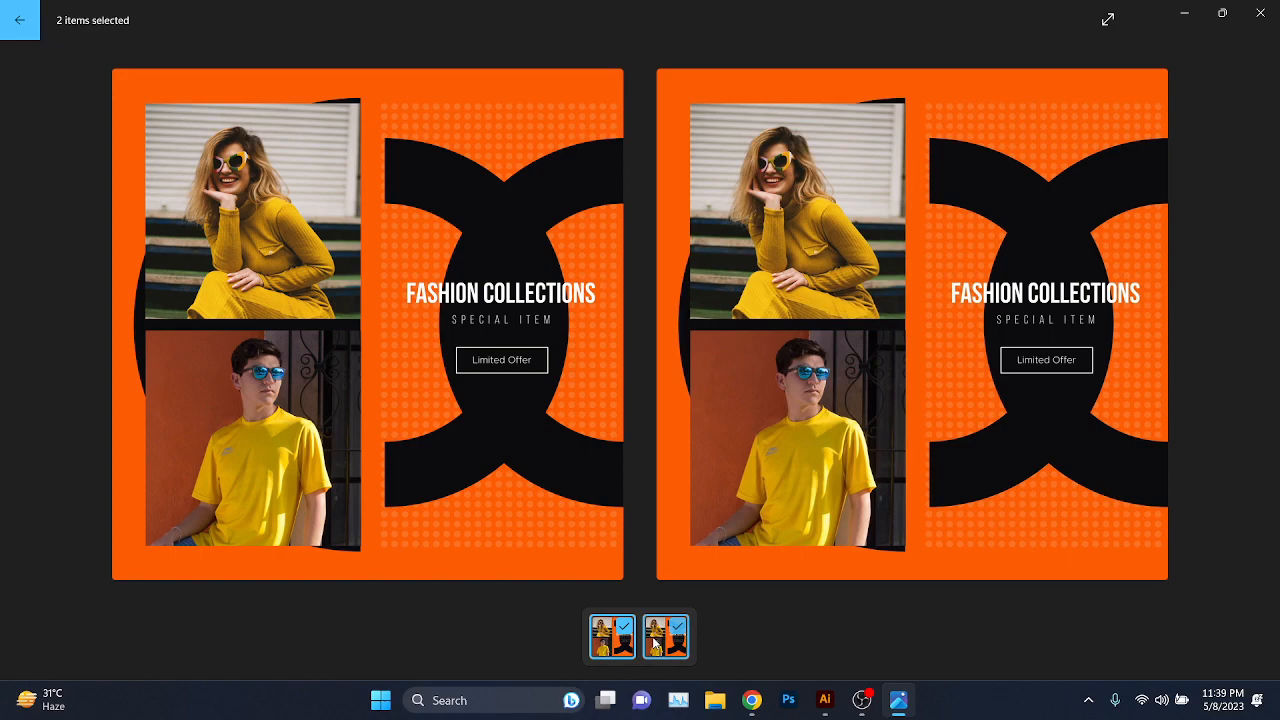
{"action": "left_click", "coordinate": [1260, 12]}
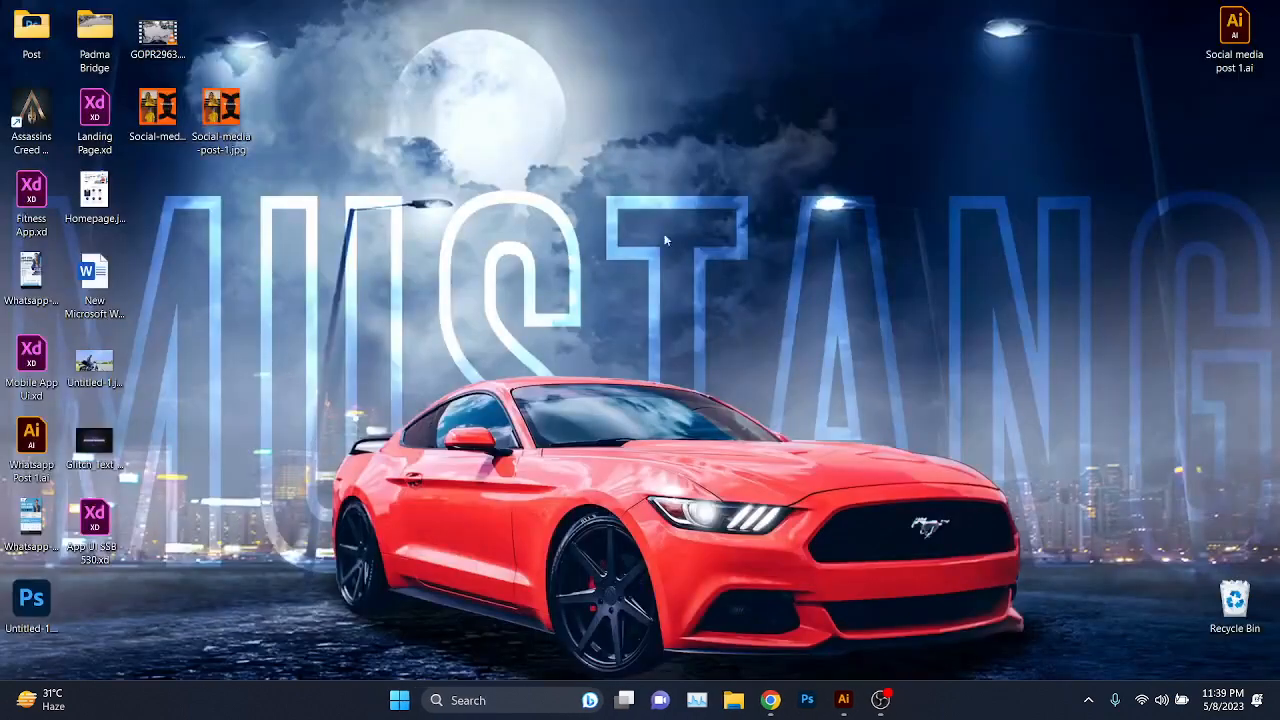
- Delete Social-media-post-2.jpg from the desktop and switch back to Illustrator
{"action": "left_click", "coordinate": [190, 121]}
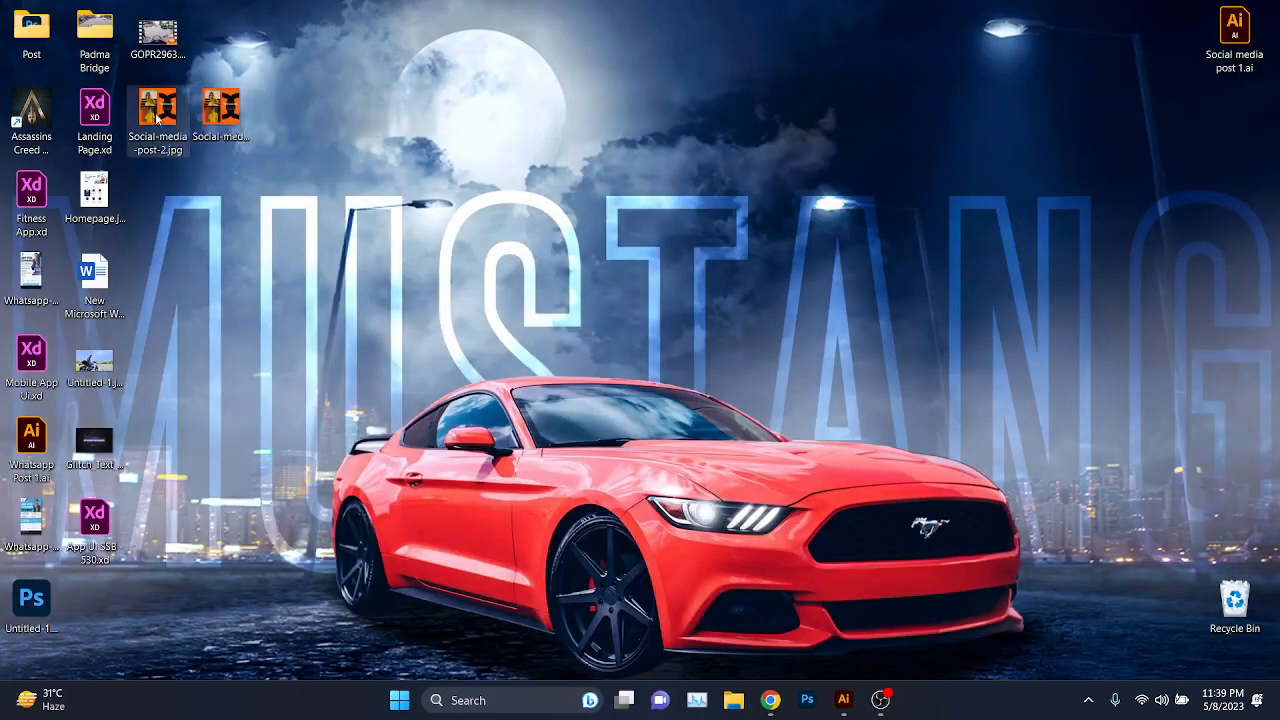
{"action": "key", "text": "Delete"}
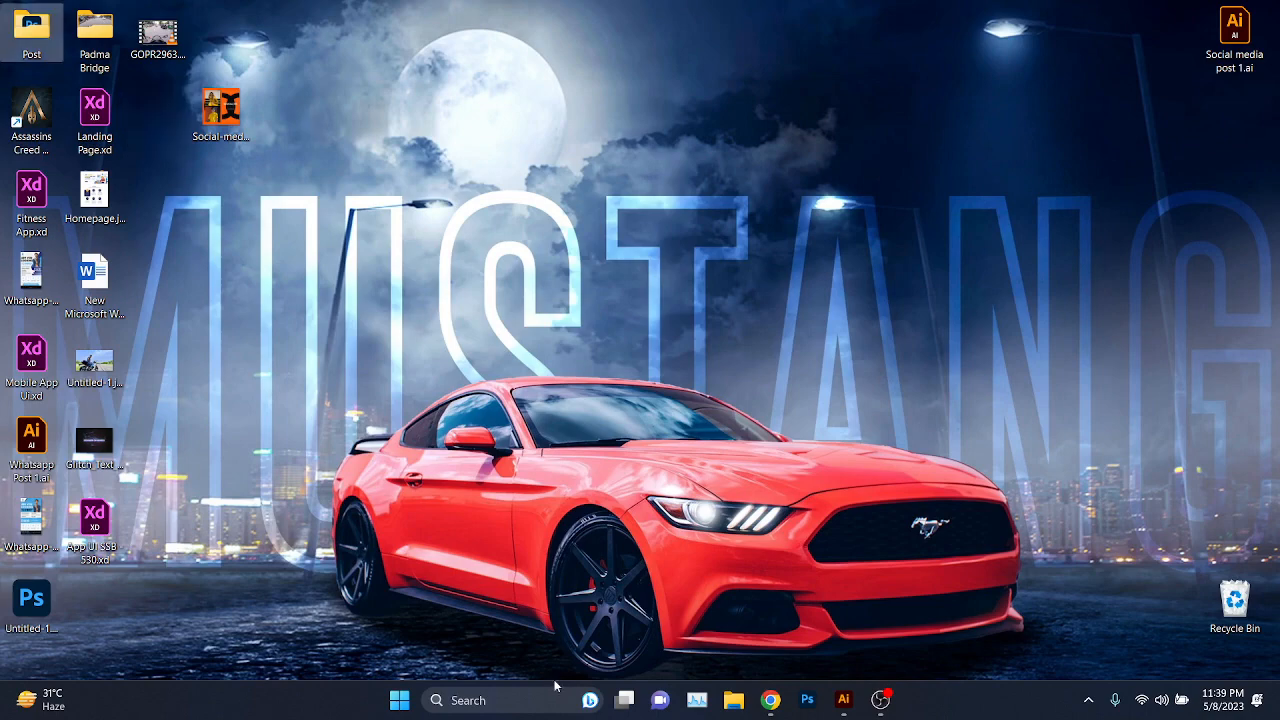
{"action": "left_click", "coordinate": [843, 700]}
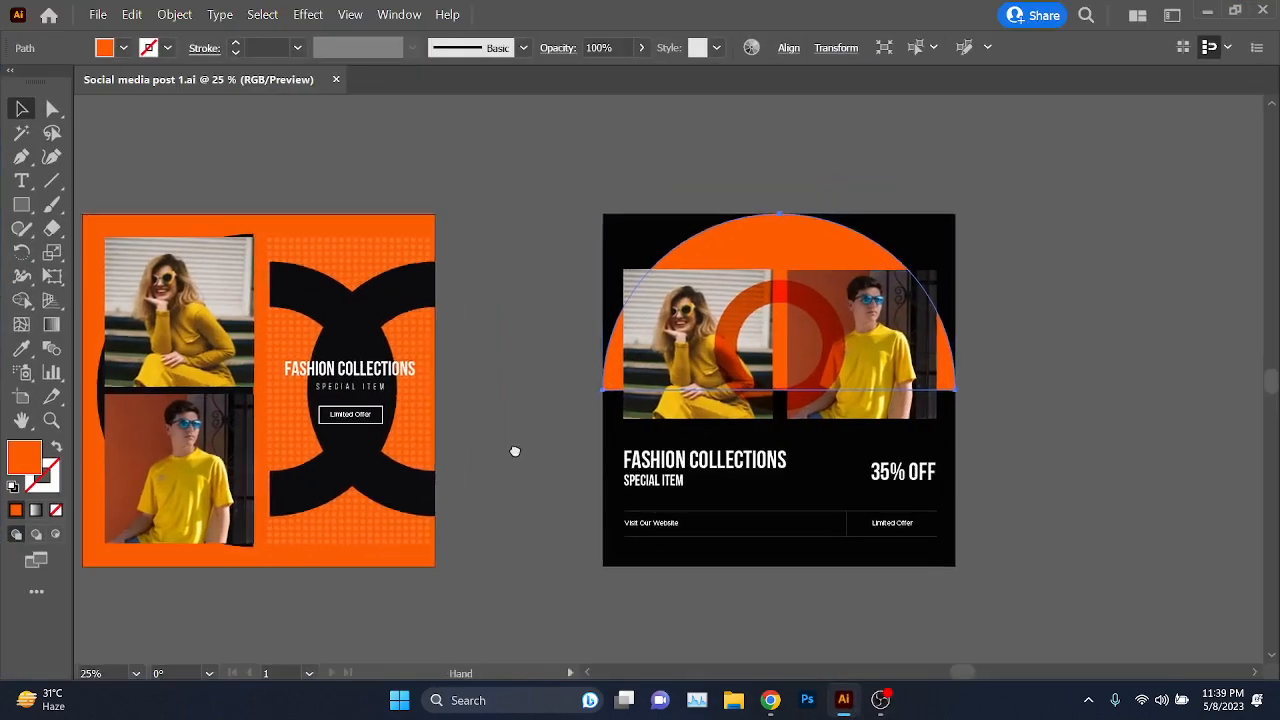
- Select the orange half circle in the second post and check which artwork Save for Web previews
{"action": "left_click_drag", "start_coordinate": [515, 451], "coordinate": [506, 454]}
{"action": "left_click", "coordinate": [506, 454]}
{"action": "left_click", "coordinate": [808, 252]}
{"action": "left_click", "coordinate": [905, 224]}
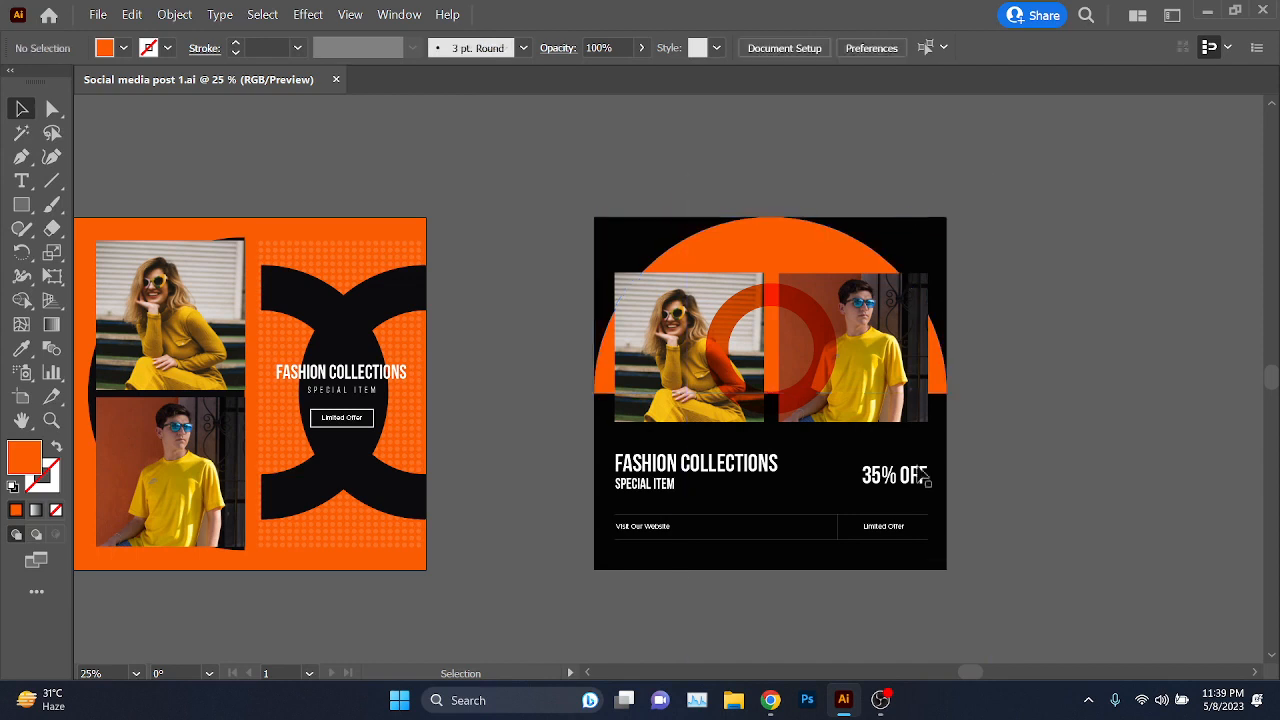
{"action": "left_click", "coordinate": [912, 400]}
{"action": "left_click", "coordinate": [862, 256]}
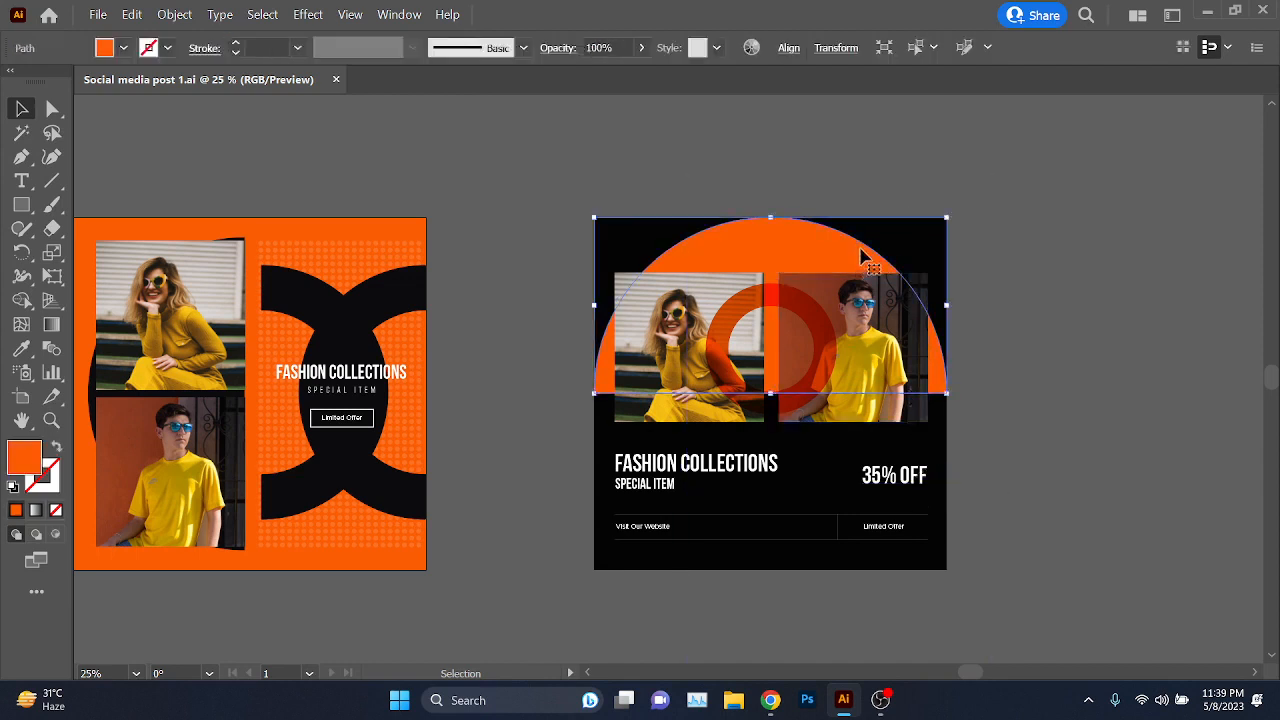
{"action": "left_click", "coordinate": [901, 233]}
{"action": "left_click", "coordinate": [854, 255]}
{"action": "key", "text": "ctrl+alt+shift+s"}
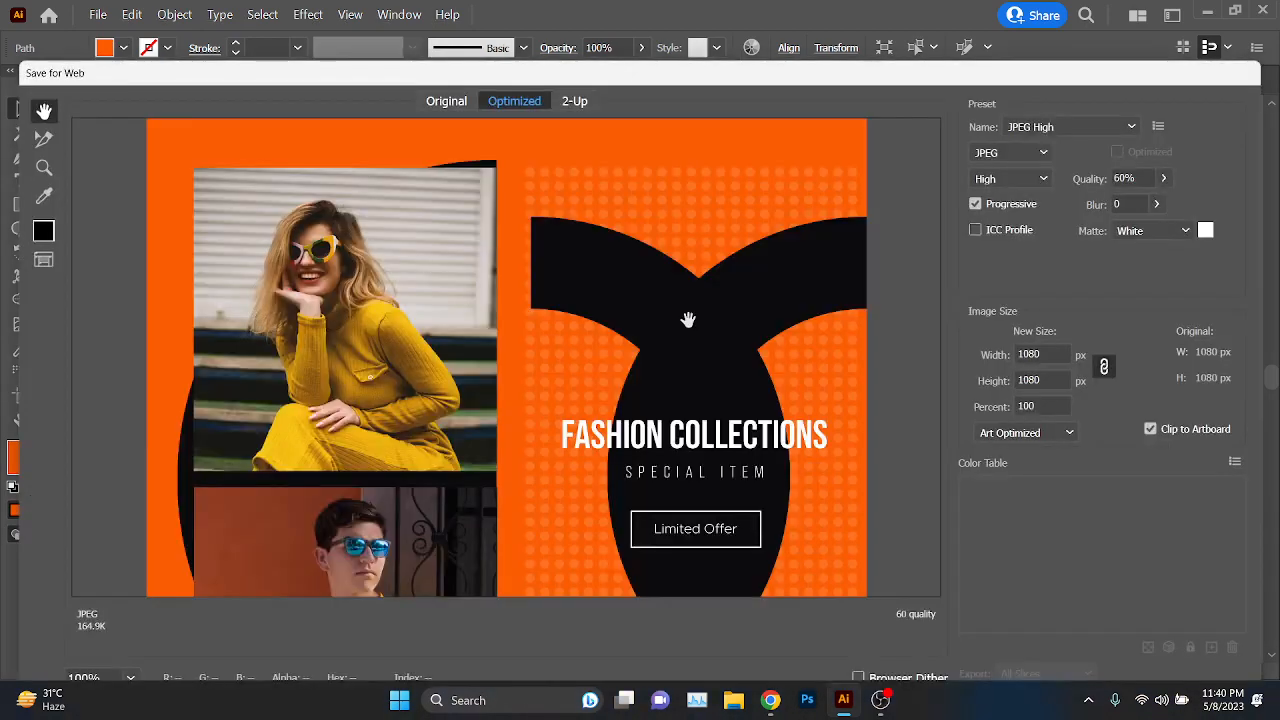
{"action": "left_click_drag", "start_coordinate": [718, 74], "coordinate": [722, 21]}
{"action": "mouse_move", "coordinate": [1049, 31]}
{"action": "left_mouse_down"}
{"action": "mouse_move", "coordinate": [1017, 77]}
{"action": "mouse_move", "coordinate": [1004, 21]}
{"action": "mouse_move", "coordinate": [1028, 60]}
{"action": "mouse_move", "coordinate": [1039, 26]}
{"action": "left_mouse_up"}
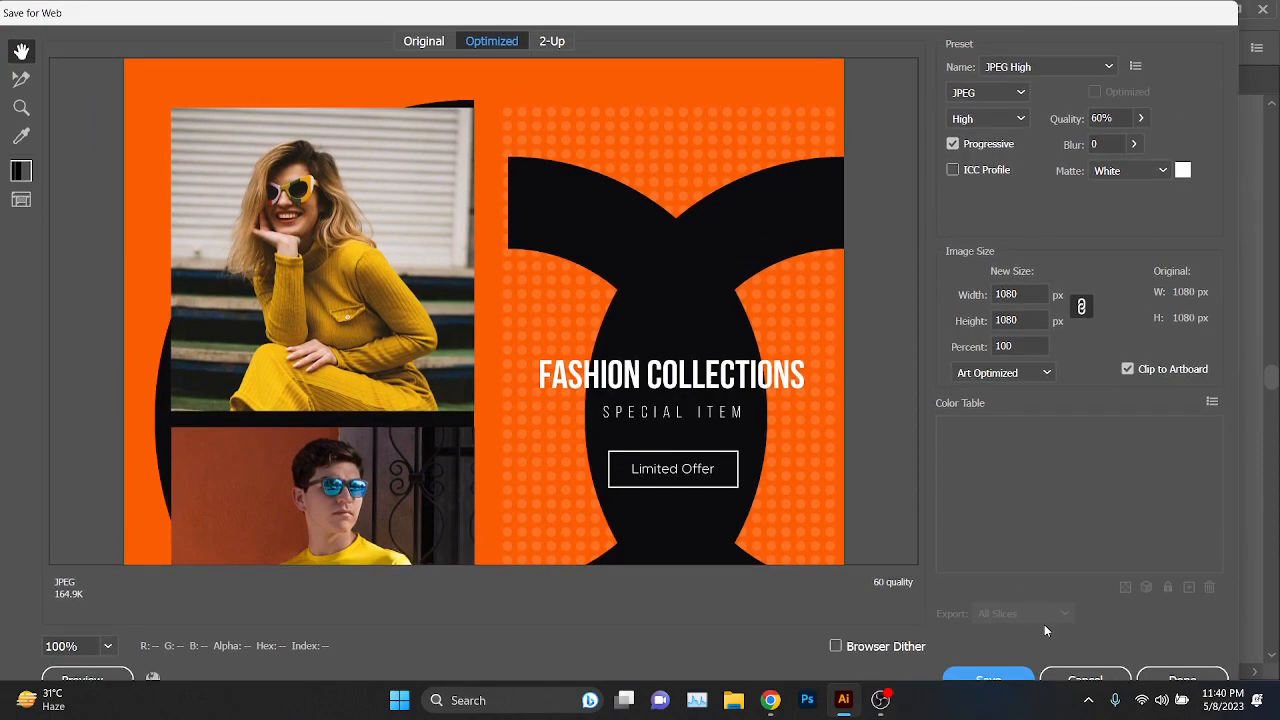
{"action": "left_click", "coordinate": [1084, 677]}
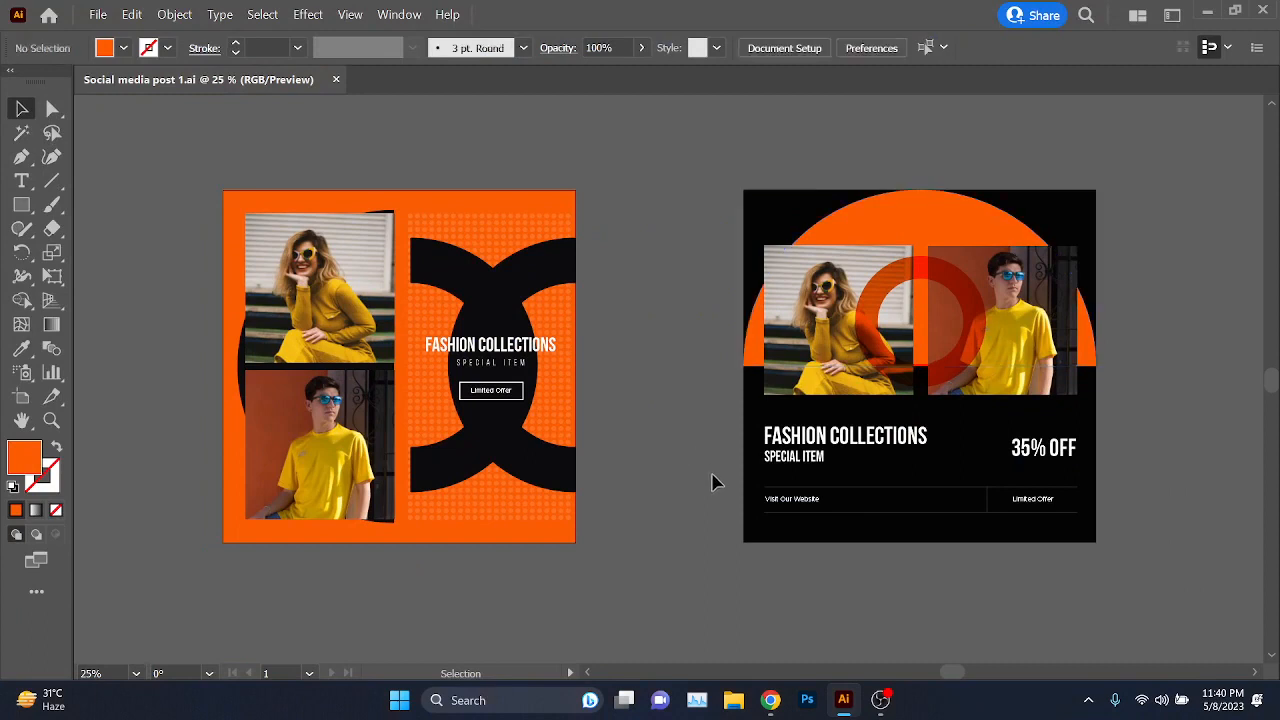
- Inspect the document's artboards and recheck the Save for Web preview with nothing selected
{"action": "left_click", "coordinate": [23, 399]}
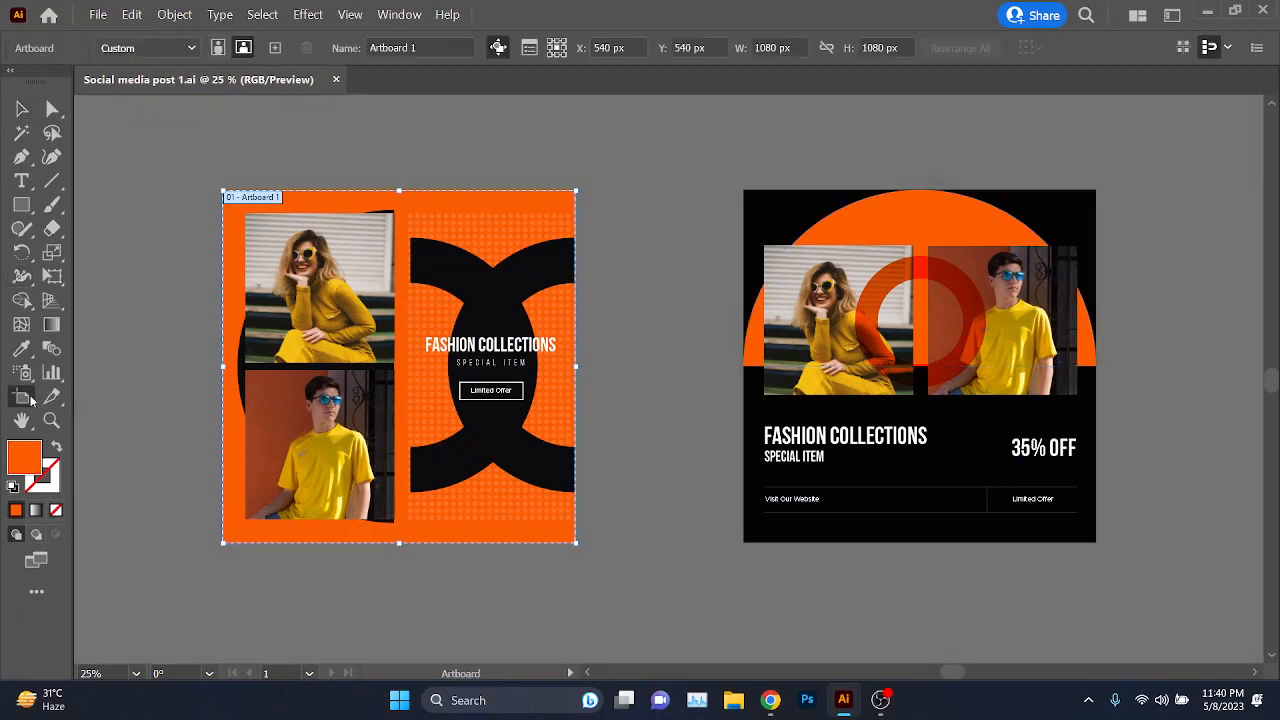
{"action": "left_click", "coordinate": [22, 111]}
{"action": "scroll", "coordinate": [823, 540], "scroll_direction": "down", "scroll_amount": 1}
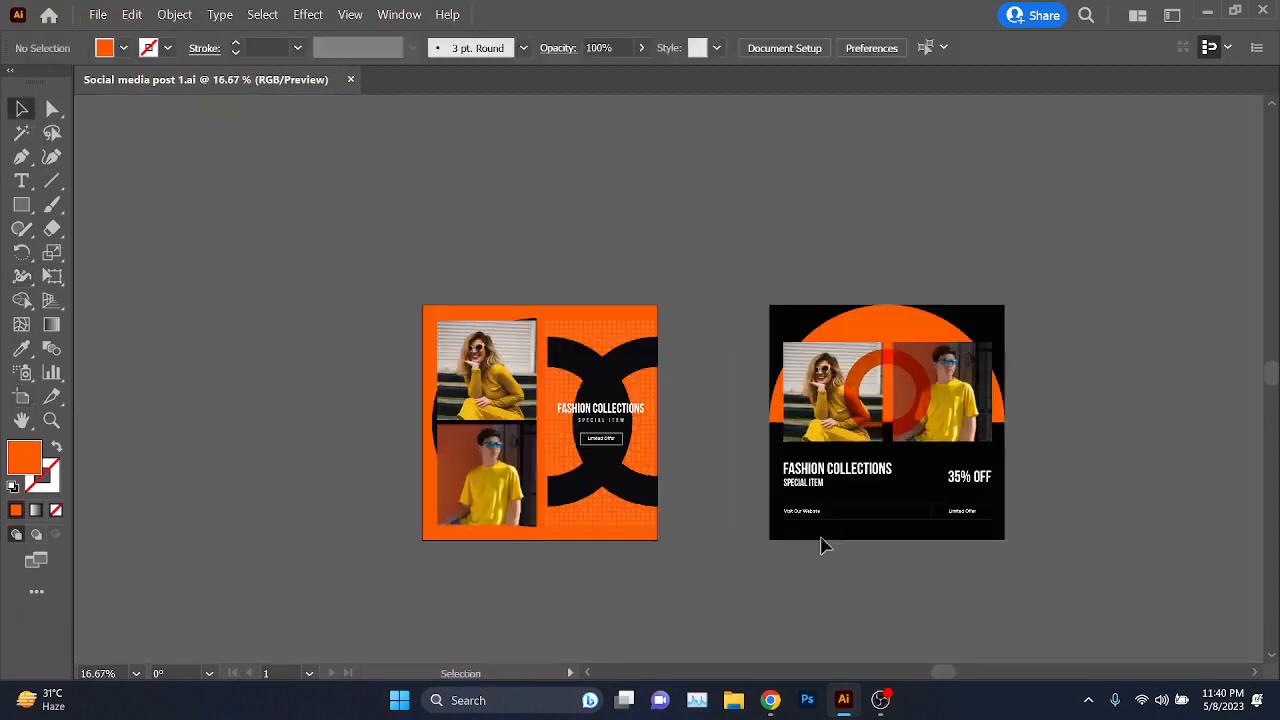
{"action": "left_click_drag", "start_coordinate": [823, 543], "coordinate": [763, 555]}
{"action": "key", "text": "ctrl+alt+shift+s"}
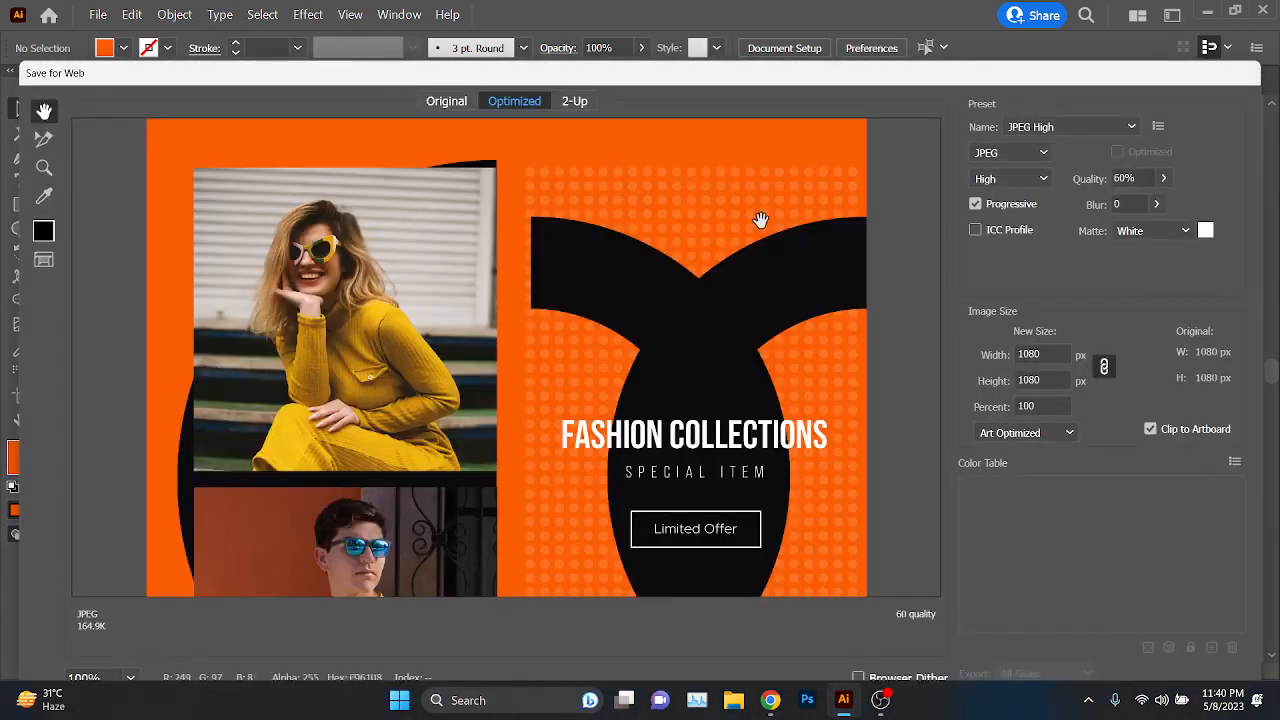
{"action": "left_click_drag", "start_coordinate": [912, 84], "coordinate": [908, 31]}
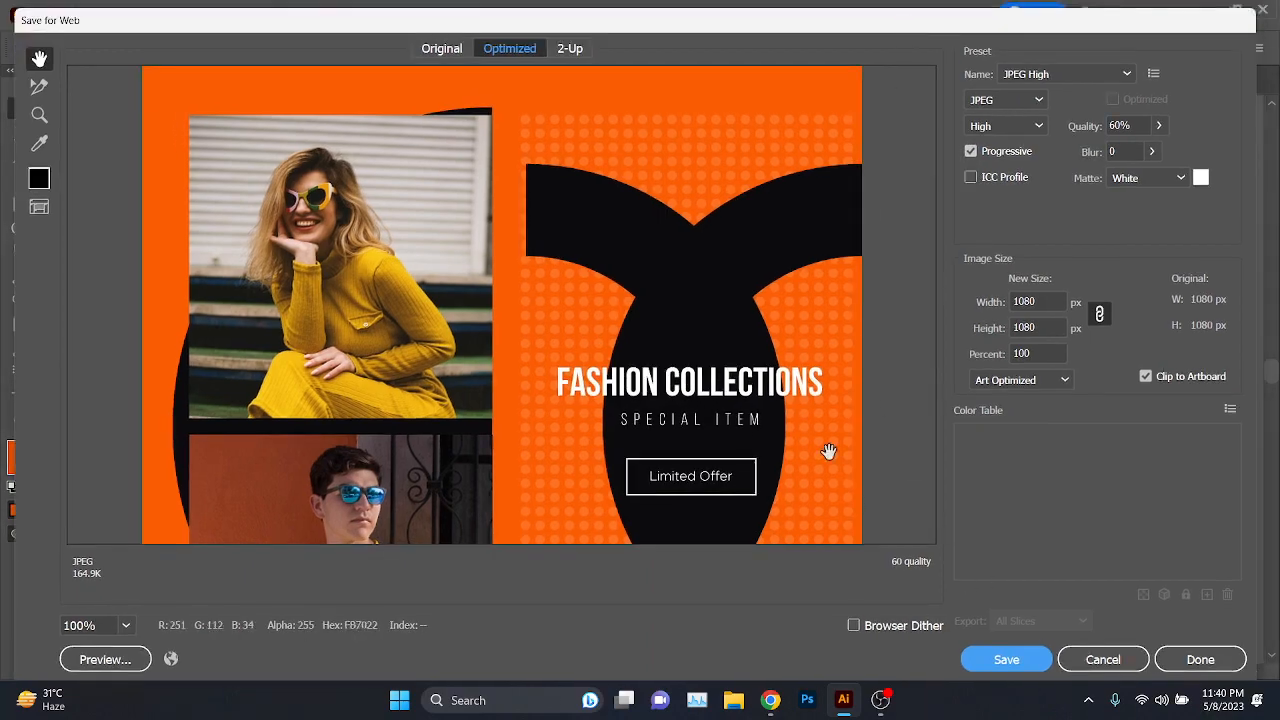
{"action": "left_click", "coordinate": [1103, 659]}
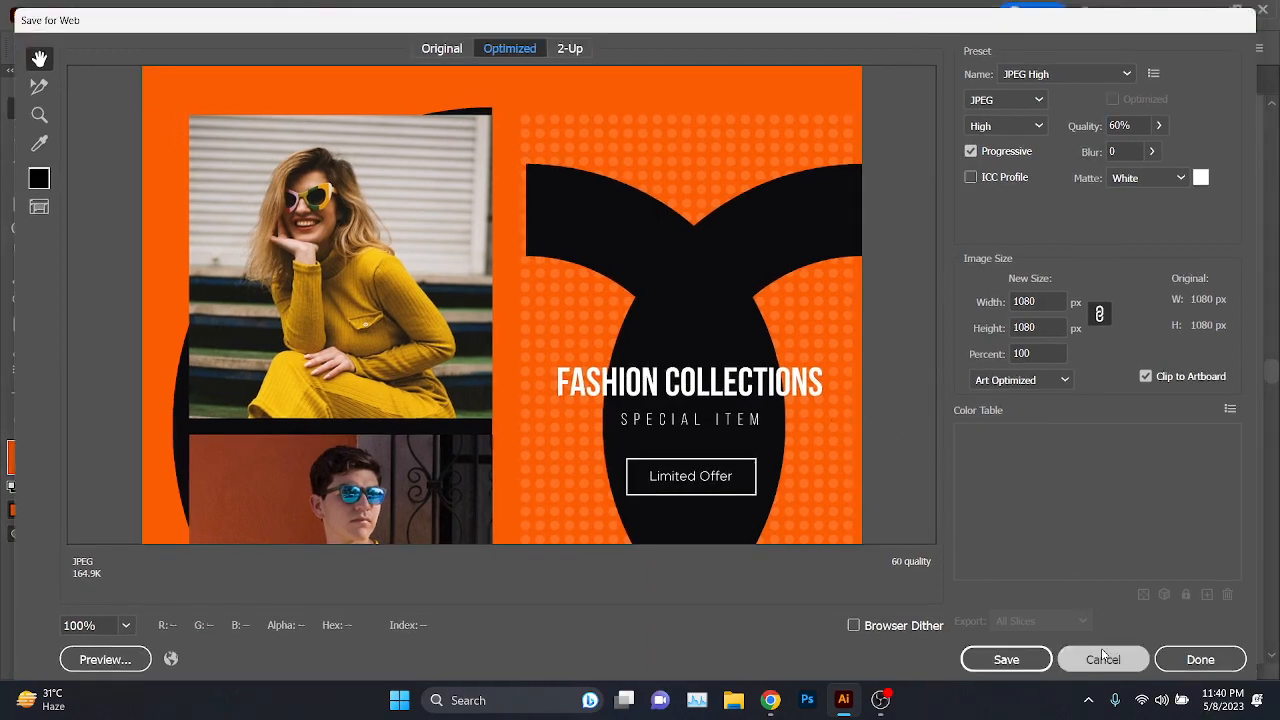
- Draw a new artboard about 1090 × 1046 px over the second post
{"action": "key", "text": "ctrl+equal"}
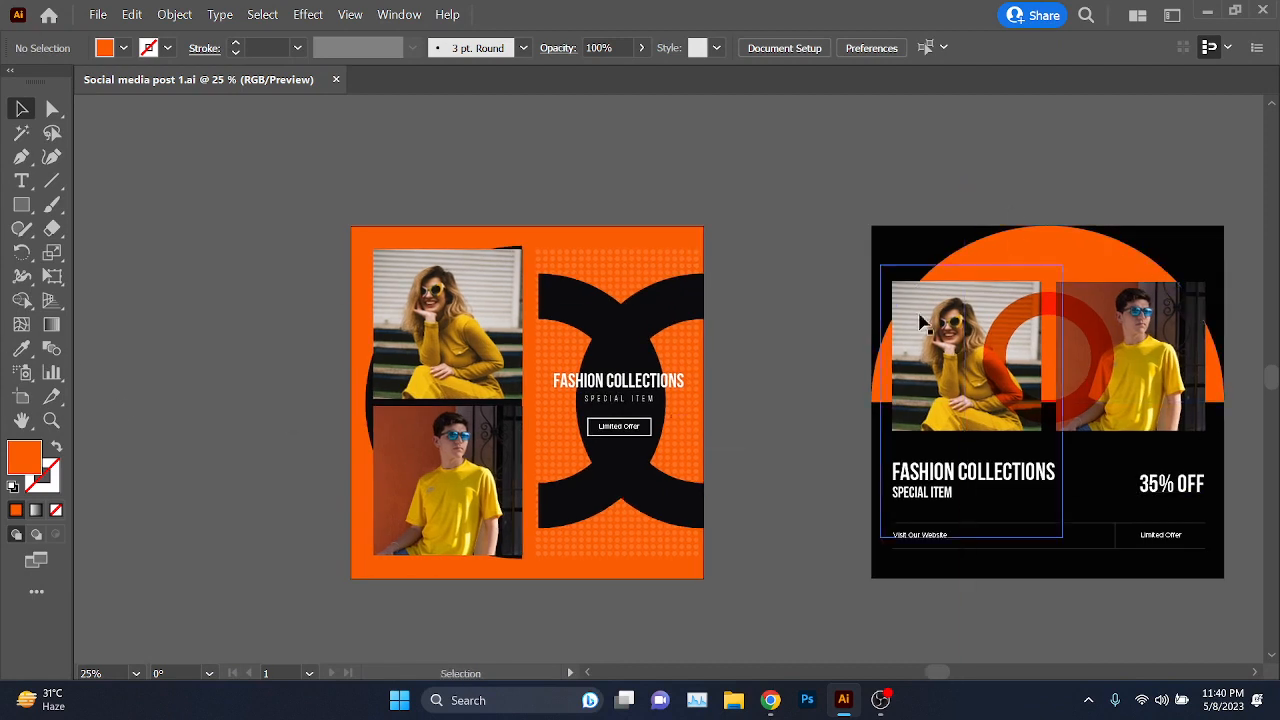
{"action": "left_click_drag", "start_coordinate": [843, 417], "coordinate": [614, 380]}
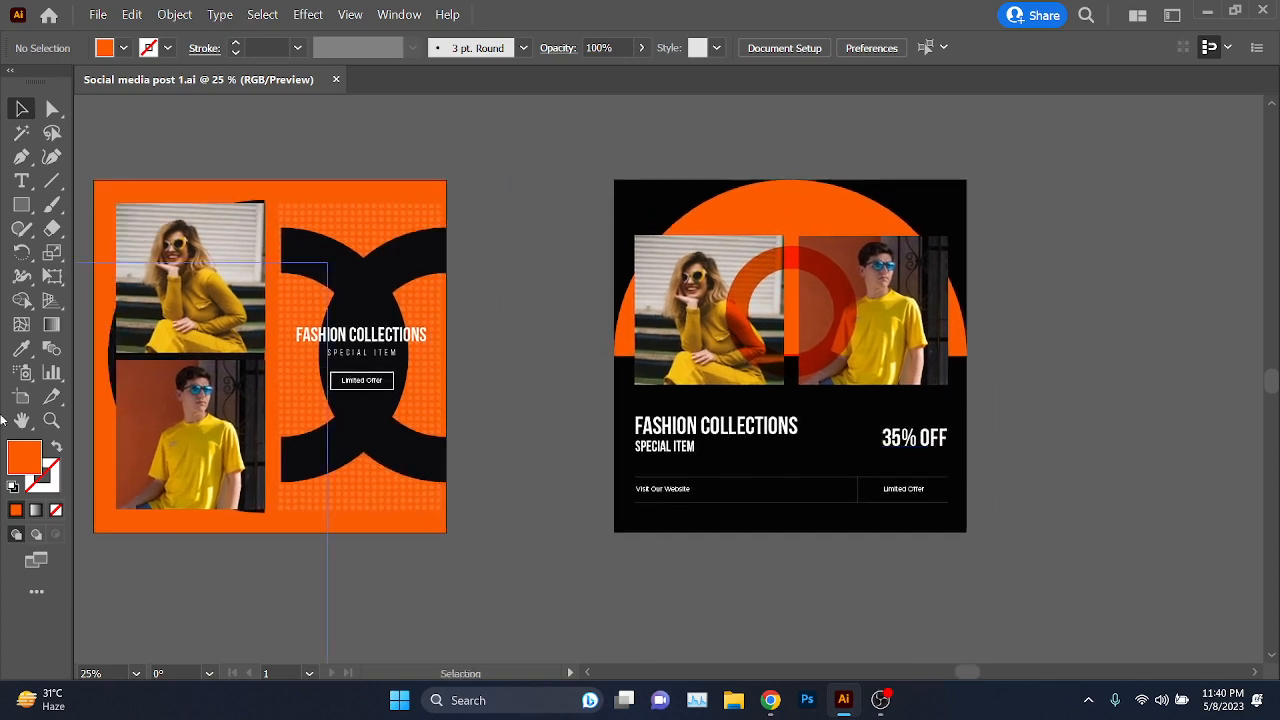
{"action": "left_click", "coordinate": [21, 395]}
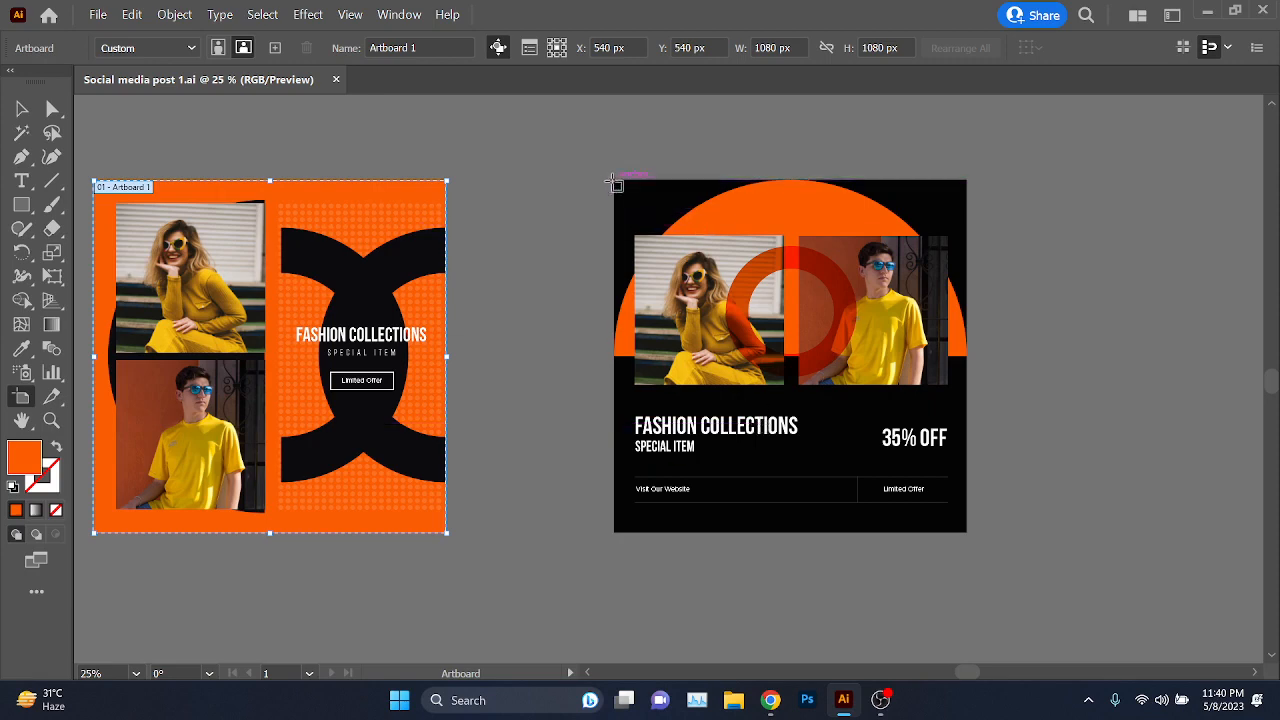
{"action": "left_click_drag", "start_coordinate": [614, 181], "coordinate": [970, 521]}
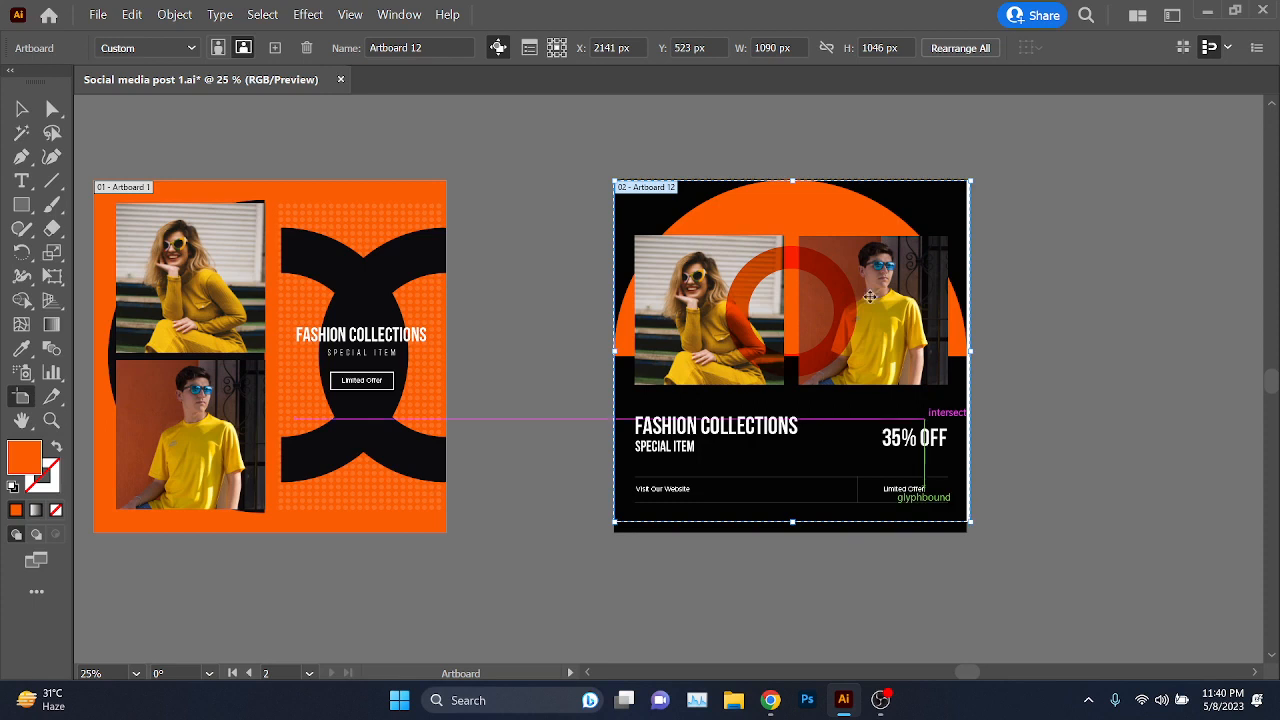
- Set the new artboard's width and height to 1080 px and leave artboard editing
{"action": "left_click", "coordinate": [777, 48]}
{"action": "type", "text": "108"}
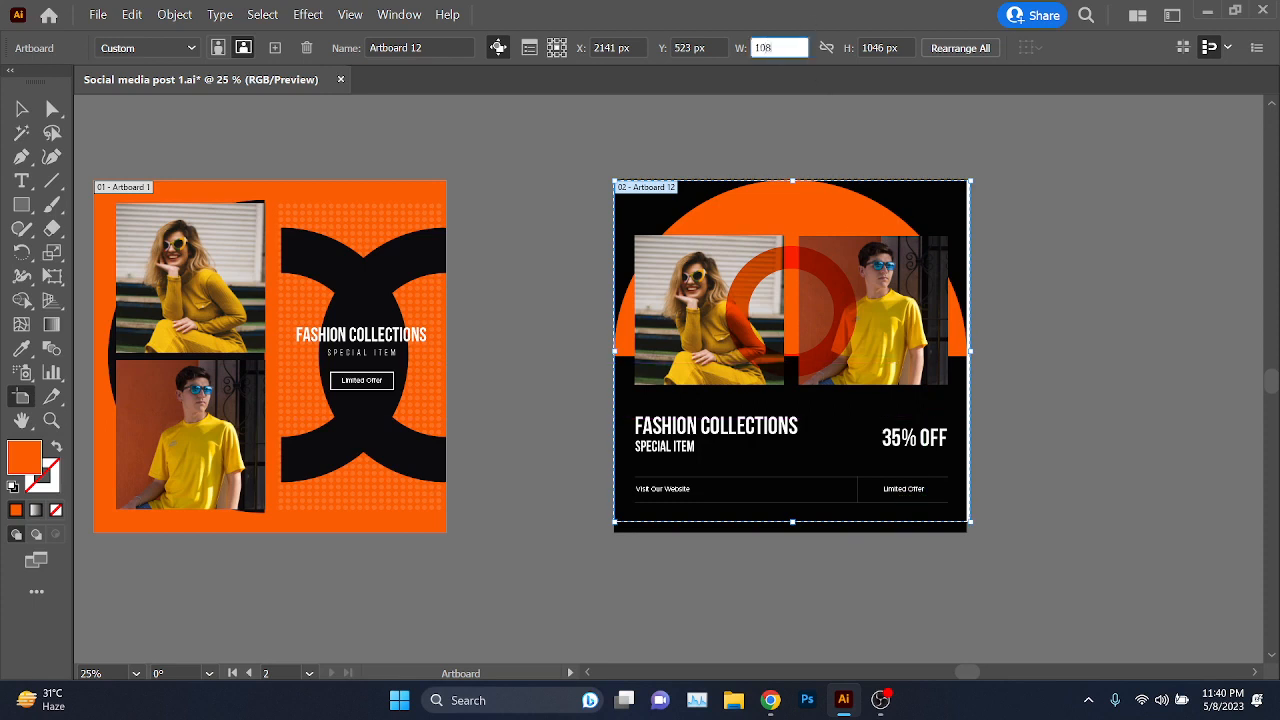
{"action": "type", "text": "0"}
{"action": "key", "text": "Tab"}
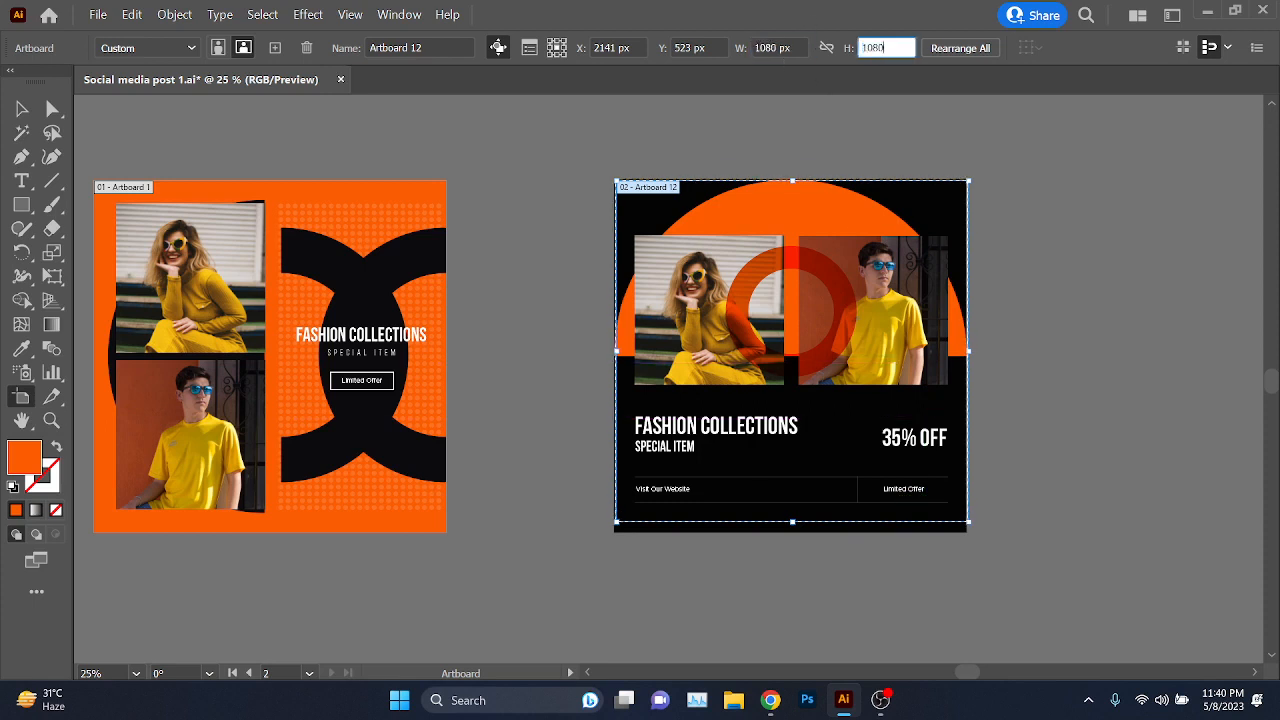
{"action": "key", "text": "Return"}
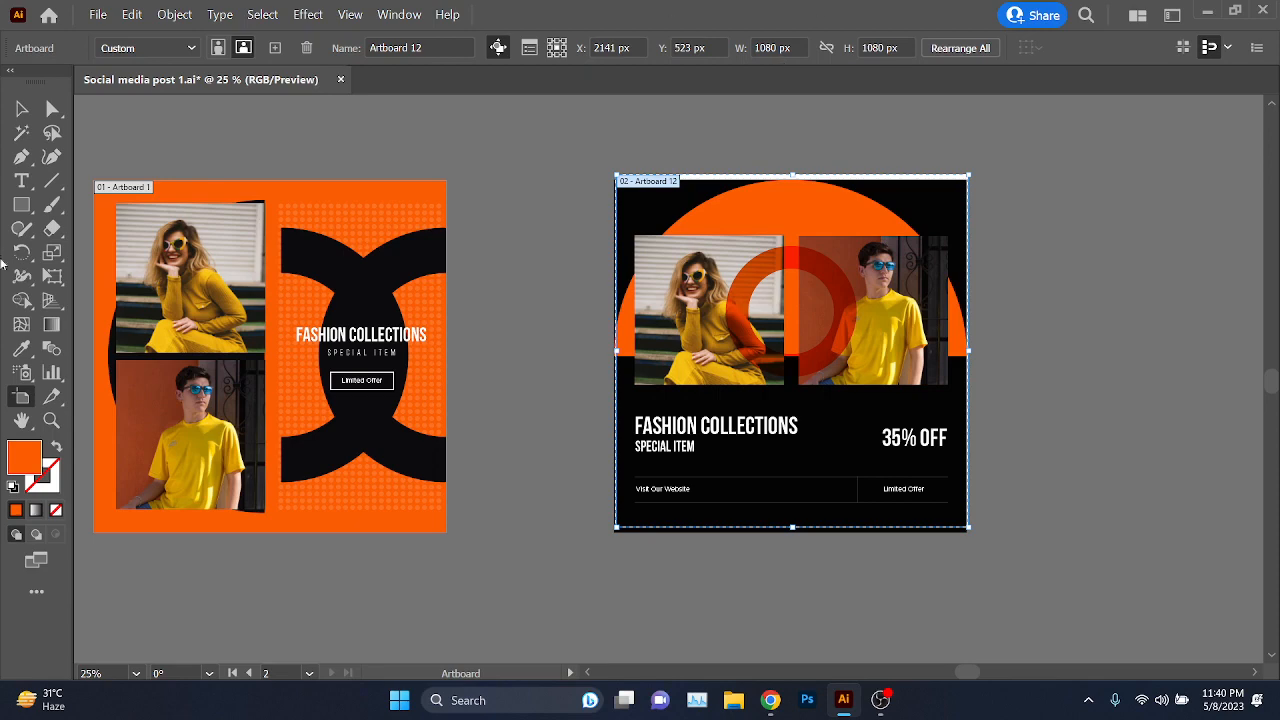
{"action": "left_click", "coordinate": [21, 108]}
- Select the second post's artwork and unlock all locked objects, including its black background
{"action": "scroll", "coordinate": [574, 274], "scroll_direction": "up", "scroll_amount": 1}
{"action": "left_click_drag", "start_coordinate": [446, 323], "coordinate": [356, 306]}
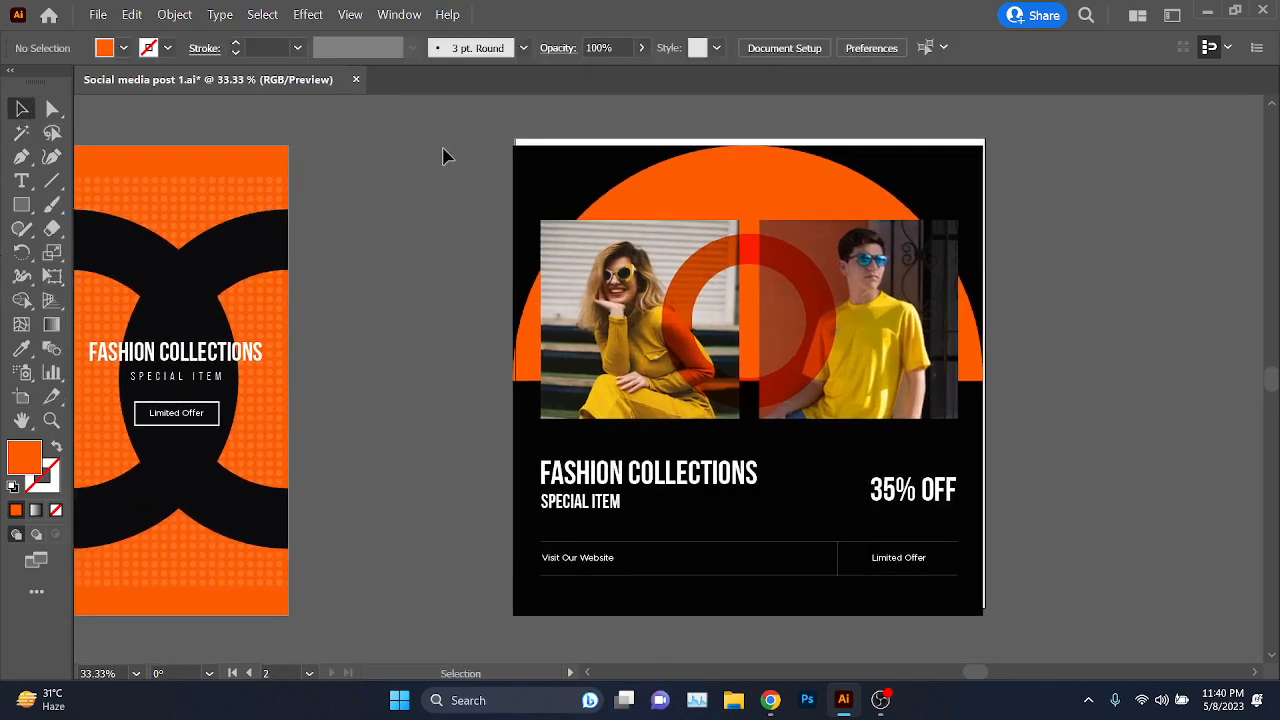
{"action": "left_click_drag", "start_coordinate": [443, 152], "coordinate": [1021, 619]}
{"action": "key", "text": "ctrl+alt+2"}
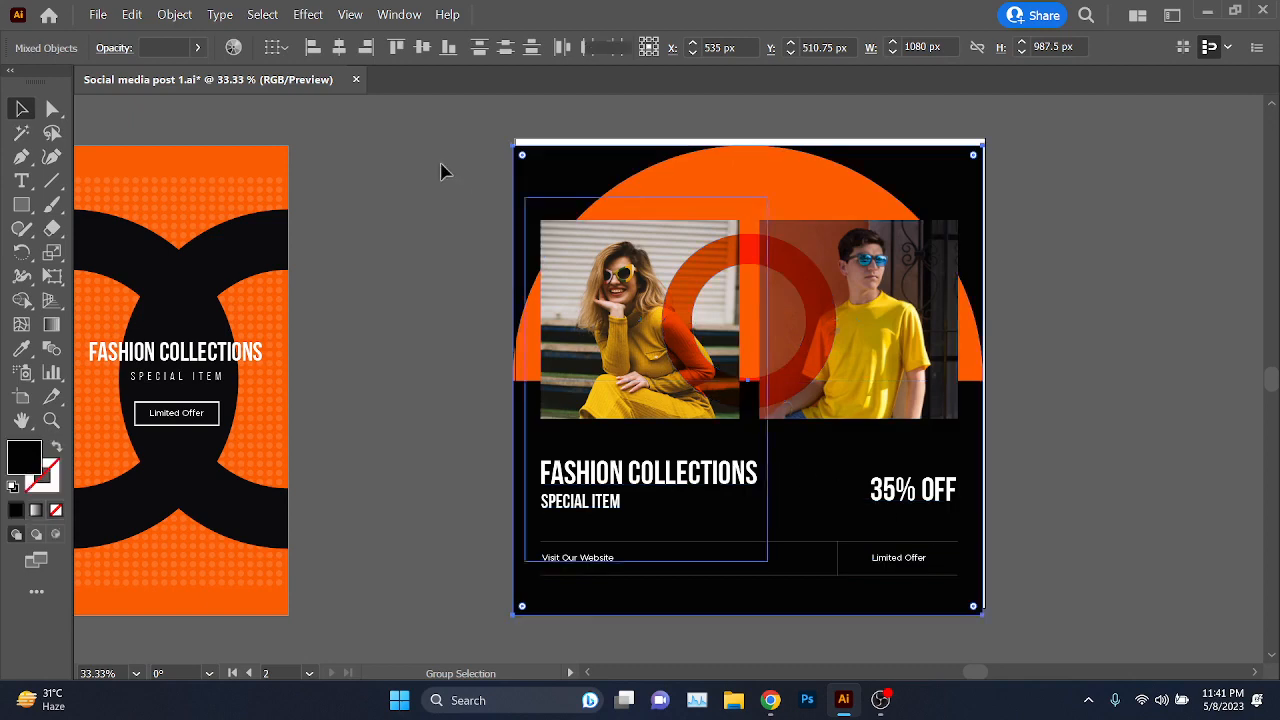
- Select all of the second post's artwork and align it with its artboard, centred at X 540 px, Y 540 px
{"action": "left_click_drag", "start_coordinate": [434, 148], "coordinate": [1100, 635]}
{"action": "scroll", "coordinate": [552, 157], "scroll_direction": "up", "scroll_amount": 3}
{"action": "left_click_drag", "start_coordinate": [552, 157], "coordinate": [514, 286]}
{"action": "scroll", "coordinate": [425, 286], "scroll_direction": "up", "scroll_amount": 4}
{"action": "left_click_drag", "start_coordinate": [425, 286], "coordinate": [493, 522]}
{"action": "left_click_drag", "start_coordinate": [431, 478], "coordinate": [456, 391]}
{"action": "scroll", "coordinate": [522, 325], "scroll_direction": "down", "scroll_amount": 7, "text": "alt"}
{"action": "scroll", "coordinate": [716, 440], "scroll_direction": "down", "scroll_amount": 1}
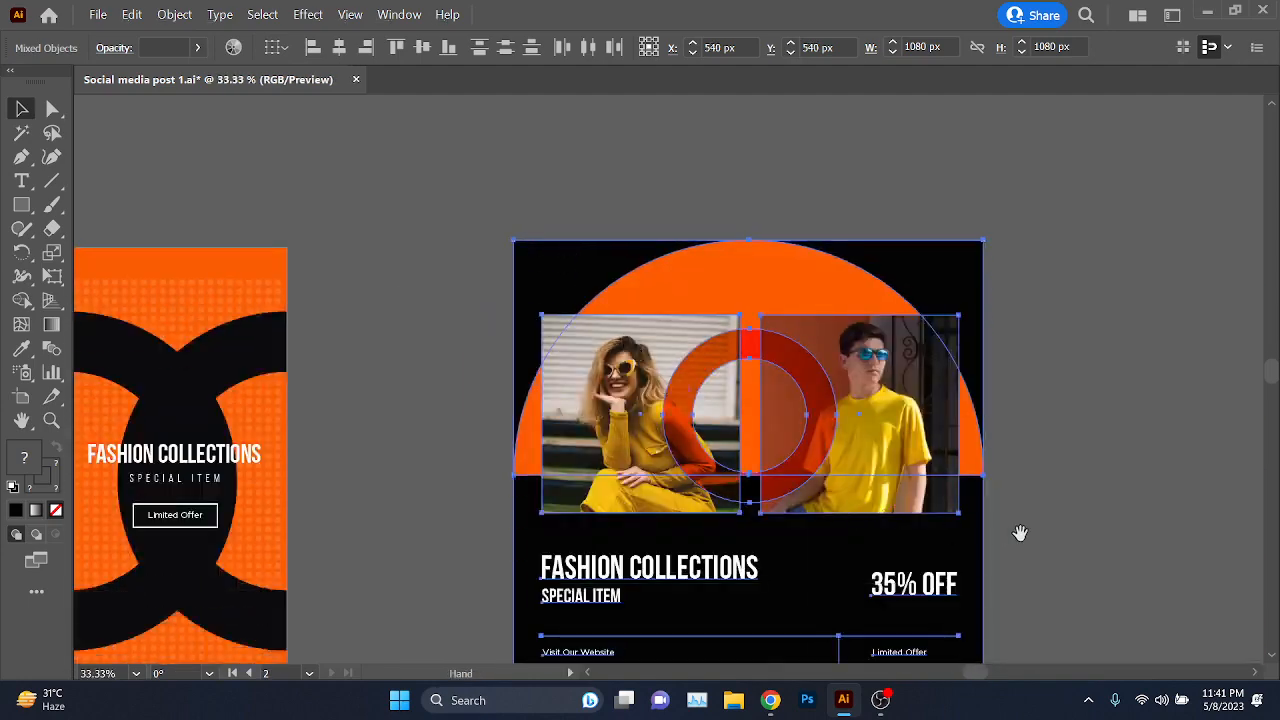
{"action": "left_click_drag", "start_coordinate": [1020, 534], "coordinate": [1013, 337]}
{"action": "left_click", "coordinate": [1043, 298]}
{"action": "scroll", "coordinate": [971, 400], "scroll_direction": "up", "scroll_amount": 2}
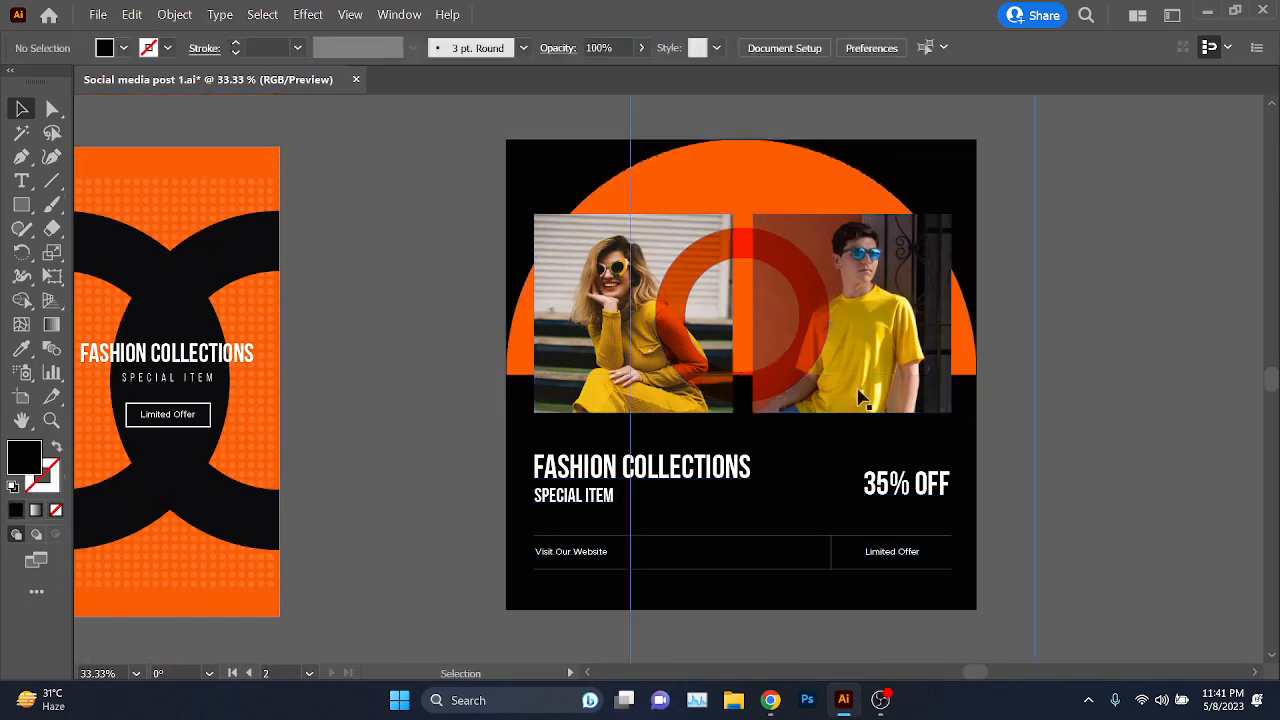
- Select the second post's orange semicircle and open Save for Web with the preview fitted to the screen
{"action": "scroll", "coordinate": [700, 300], "scroll_direction": "down", "scroll_amount": 2, "text": "alt"}
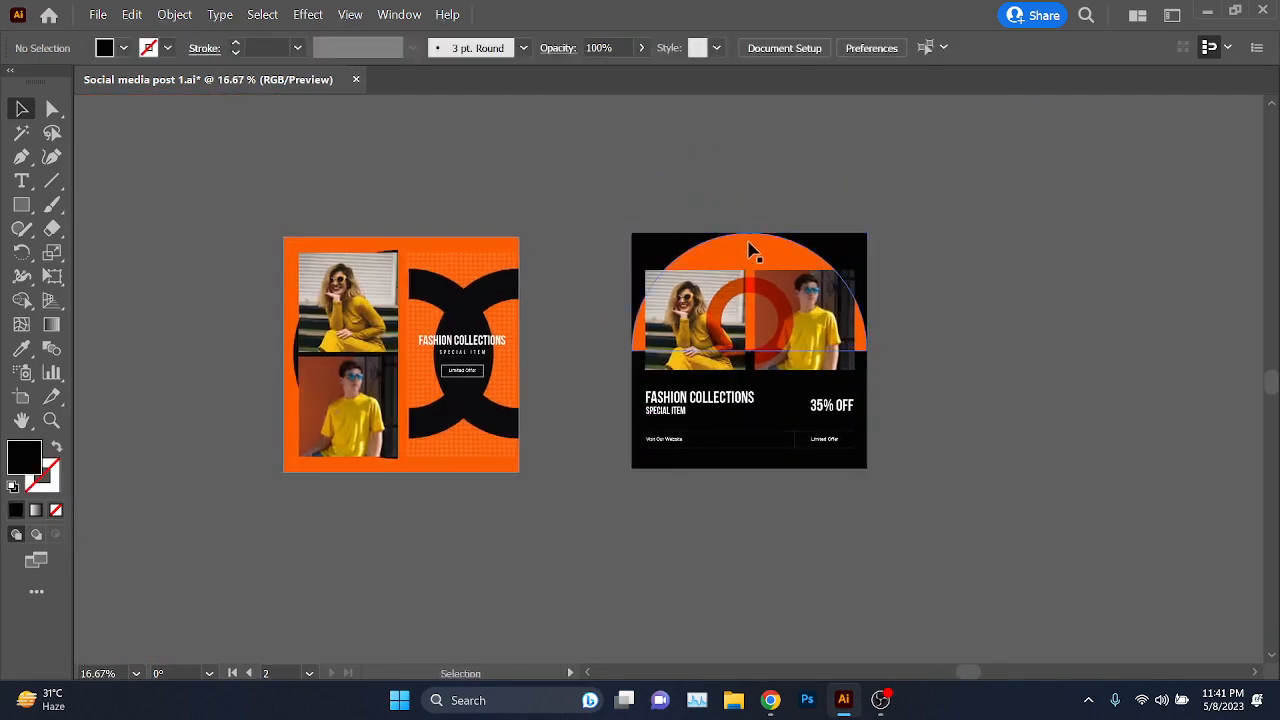
{"action": "left_click", "coordinate": [714, 251]}
{"action": "scroll", "coordinate": [697, 252], "scroll_direction": "up", "scroll_amount": 1, "text": "alt"}
{"action": "scroll", "coordinate": [732, 285], "scroll_direction": "up", "scroll_amount": 1}
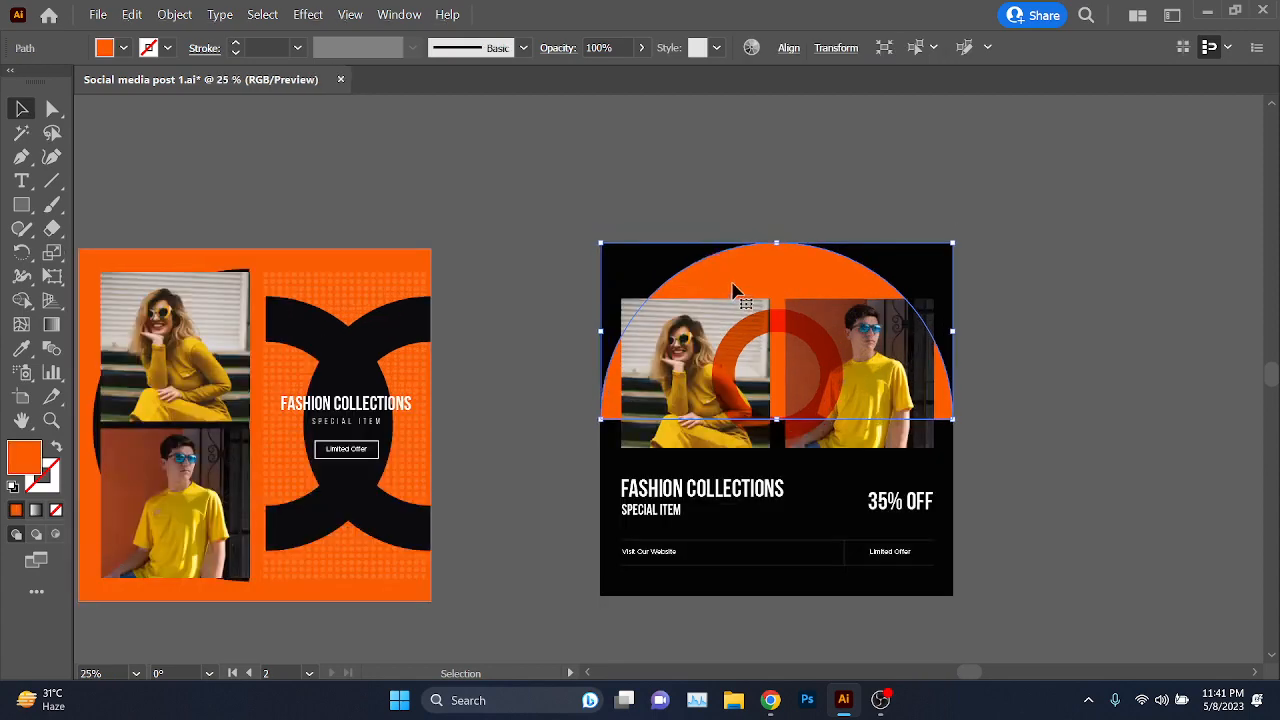
{"action": "left_click", "coordinate": [514, 229]}
{"action": "key", "text": "ctrl+alt+shift+s"}
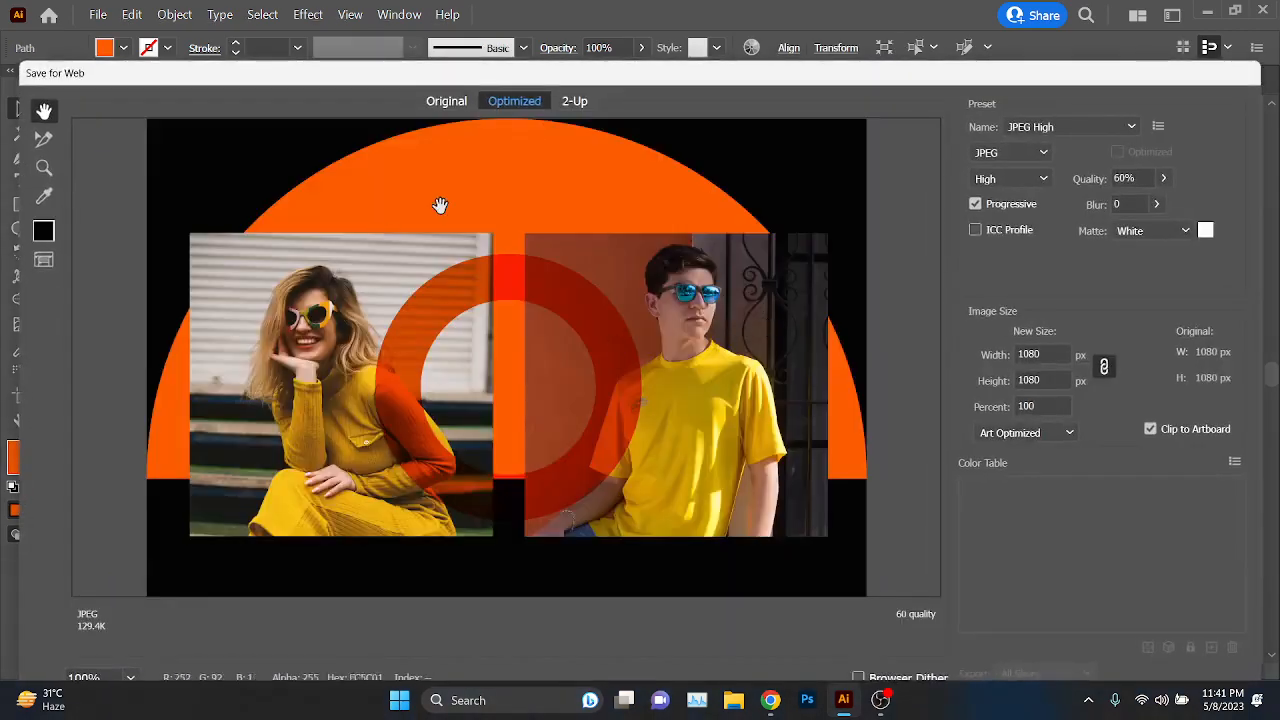
{"action": "right_click", "coordinate": [622, 310]}
{"action": "left_click", "coordinate": [700, 528]}
{"action": "right_click", "coordinate": [609, 334]}
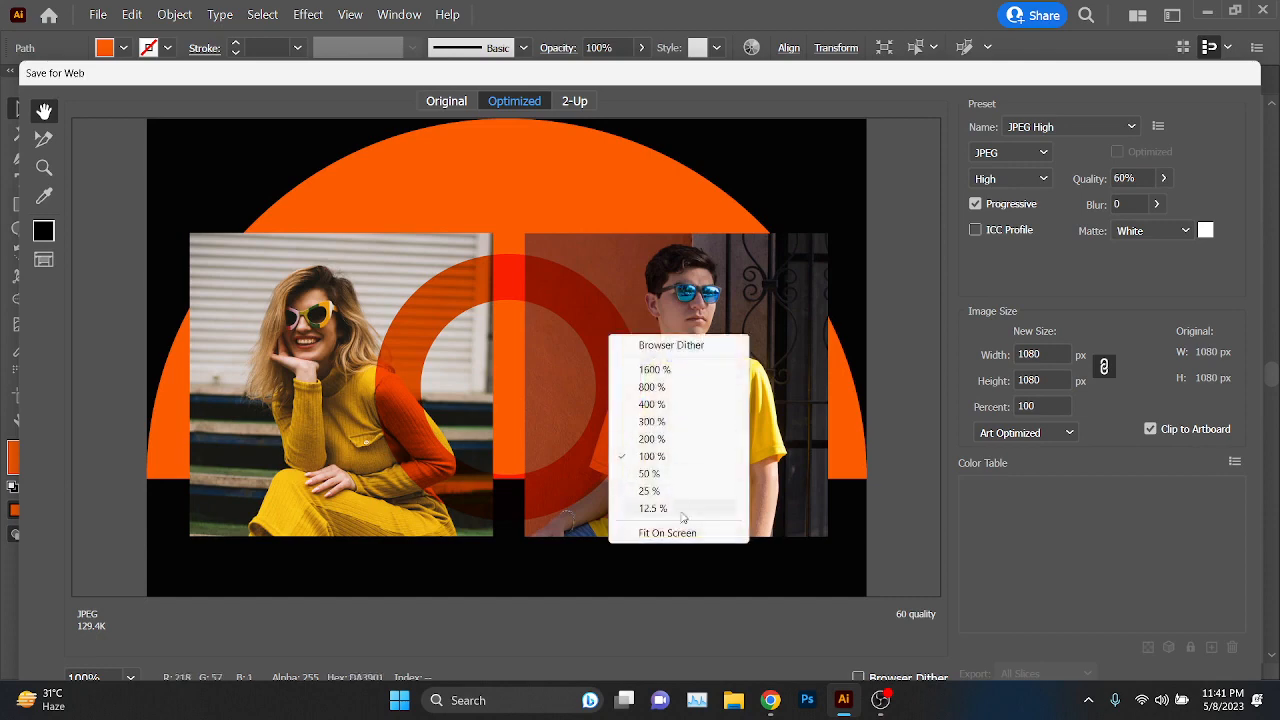
{"action": "left_click", "coordinate": [682, 532]}
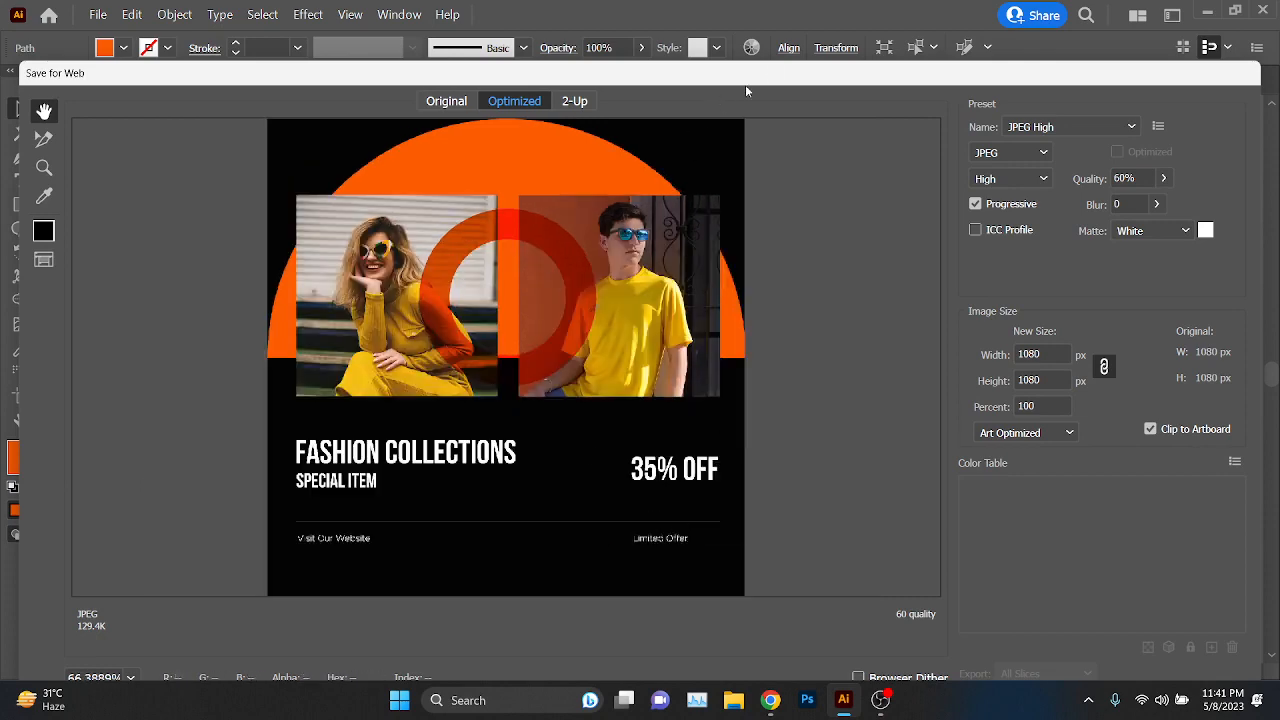
{"action": "left_click_drag", "start_coordinate": [745, 84], "coordinate": [774, 24]}
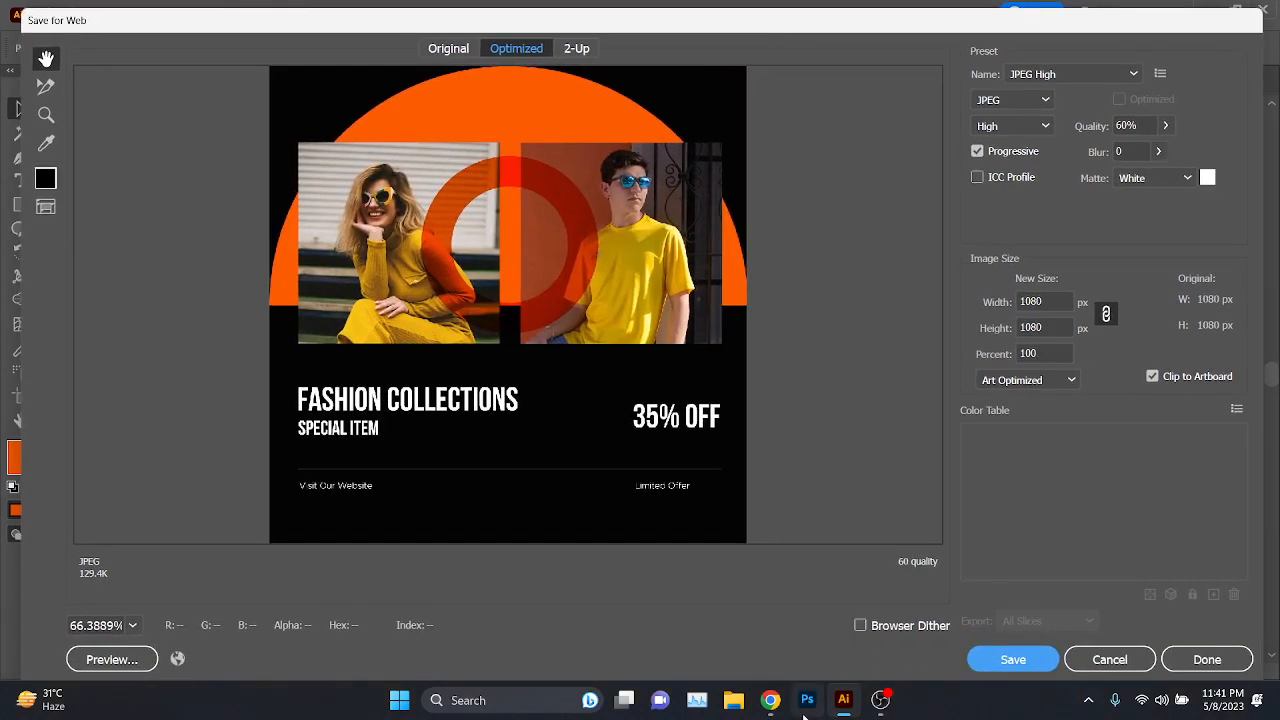
- Check the in-call messages in the Google Meet session and return to the Save for Web export
{"action": "mouse_move", "coordinate": [770, 700]}
{"action": "left_click", "coordinate": [680, 623]}
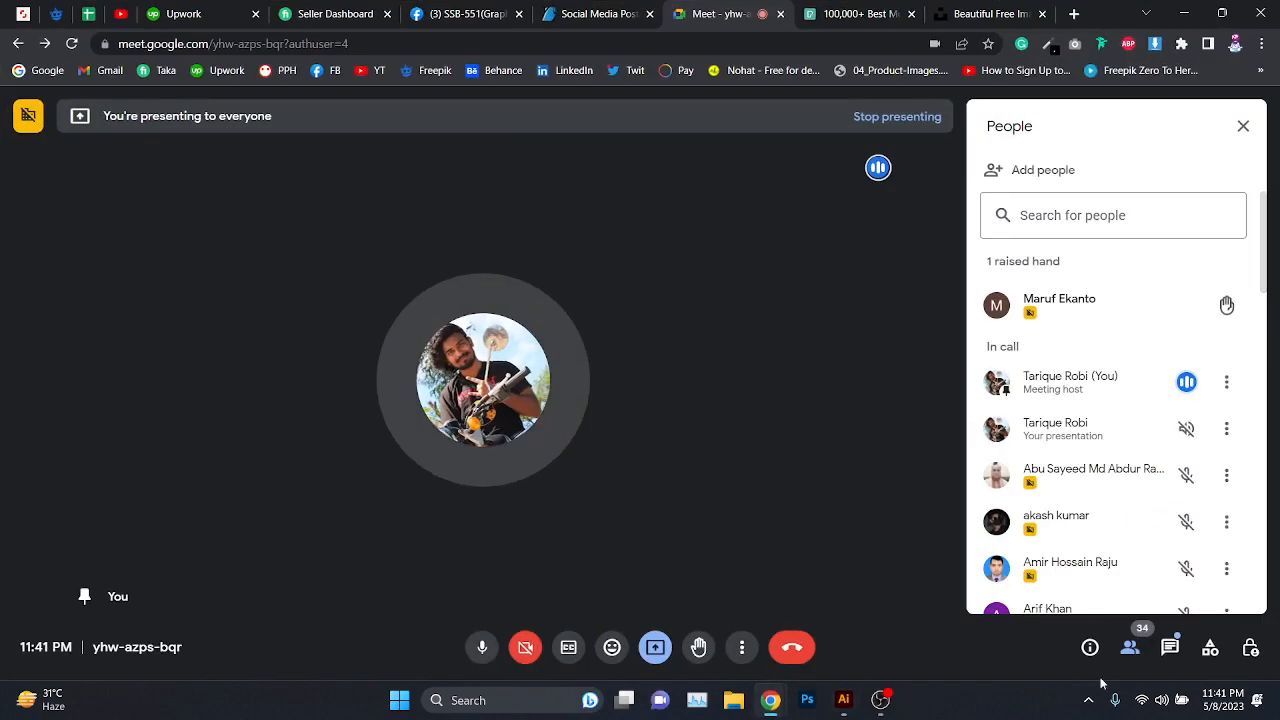
{"action": "left_click", "coordinate": [1170, 647]}
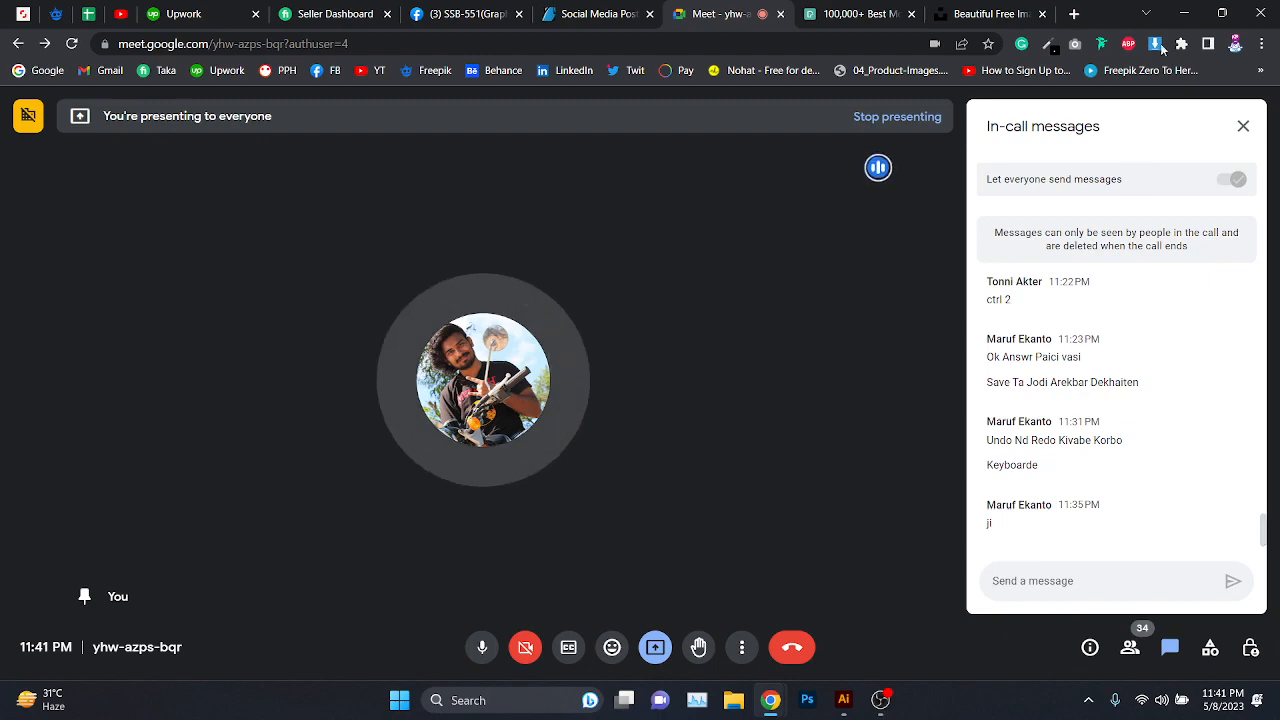
{"action": "key", "text": "alt+Tab"}
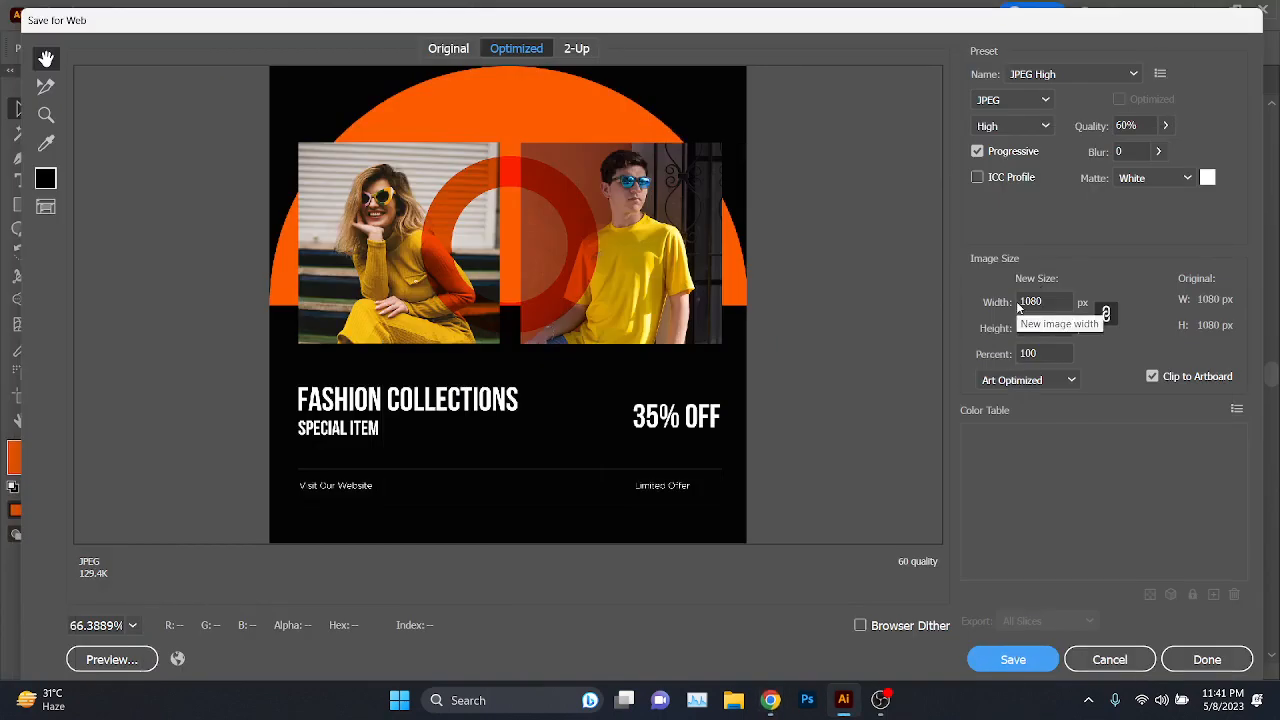
- Scale the JPEG export up to the maximum image size of 8192 × 8192 px
{"action": "left_click", "coordinate": [1047, 353]}
{"action": "type", "text": "10000"}
{"action": "key", "text": "Tab"}
{"action": "key", "text": "Tab"}
{"action": "key", "text": "Tab"}
{"action": "key", "text": "Tab"}
{"action": "key", "text": "Tab"}
{"action": "key", "text": "Tab"}
{"action": "key", "text": "Tab"}
{"action": "key", "text": "Tab"}
{"action": "key", "text": "Tab"}
{"action": "key", "text": "Tab"}
{"action": "key", "text": "Tab"}
{"action": "key", "text": "Tab"}
{"action": "key", "text": "Tab"}
{"action": "key", "text": "Tab"}
{"action": "key", "text": "Tab"}
{"action": "key", "text": "Tab"}
{"action": "key", "text": "Tab"}
{"action": "key", "text": "Tab"}
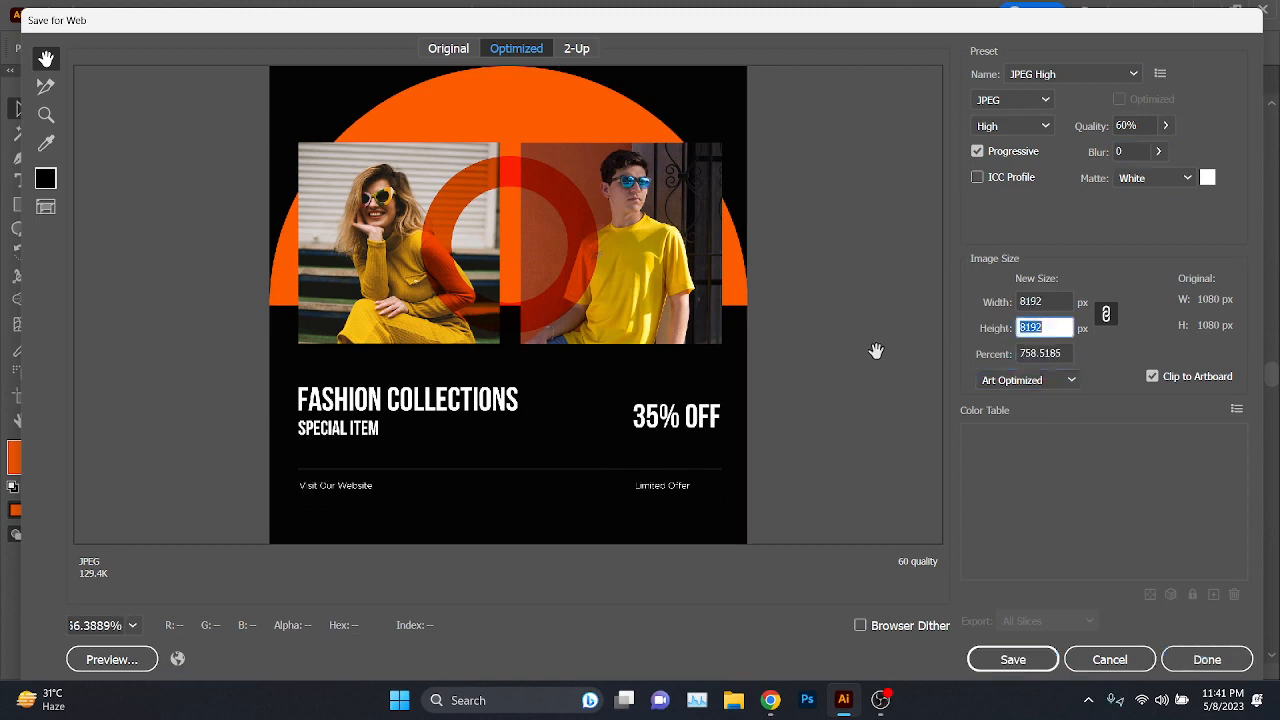
- Save the optimized JPEG to the Desktop as Social-media-post-2.jpg
{"action": "left_click", "coordinate": [1028, 660]}
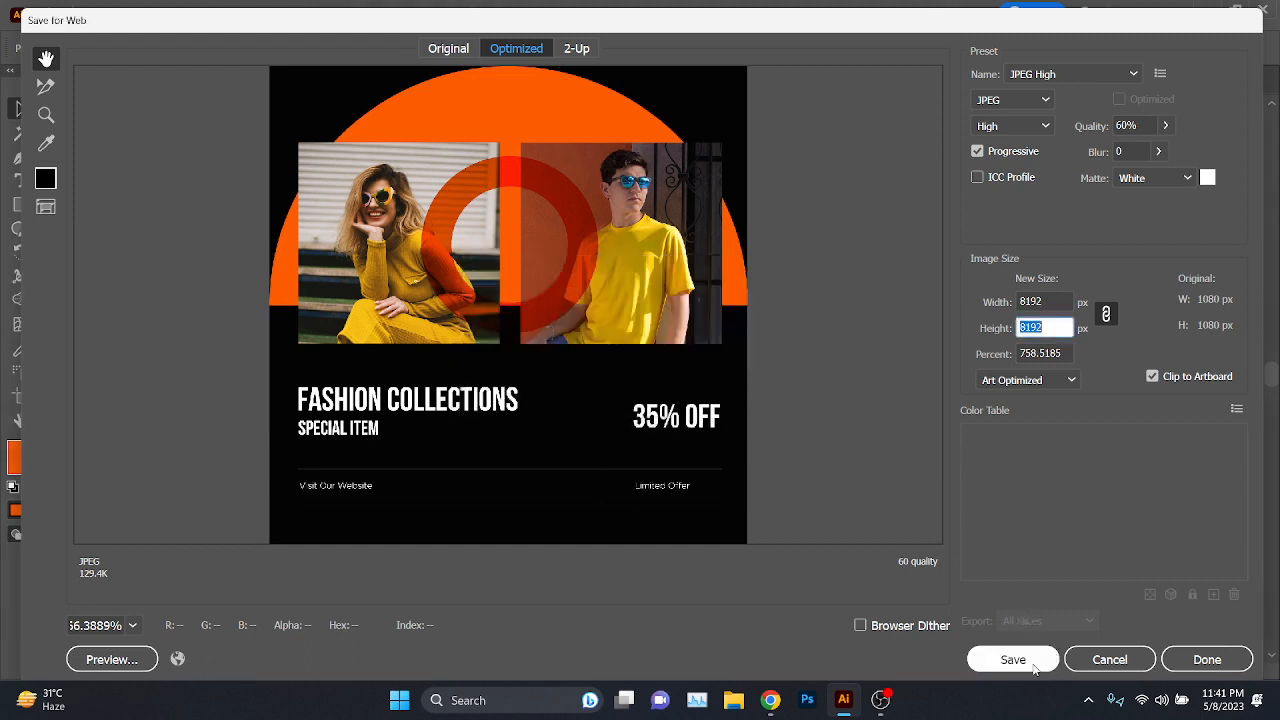
{"action": "left_click", "coordinate": [1034, 667]}
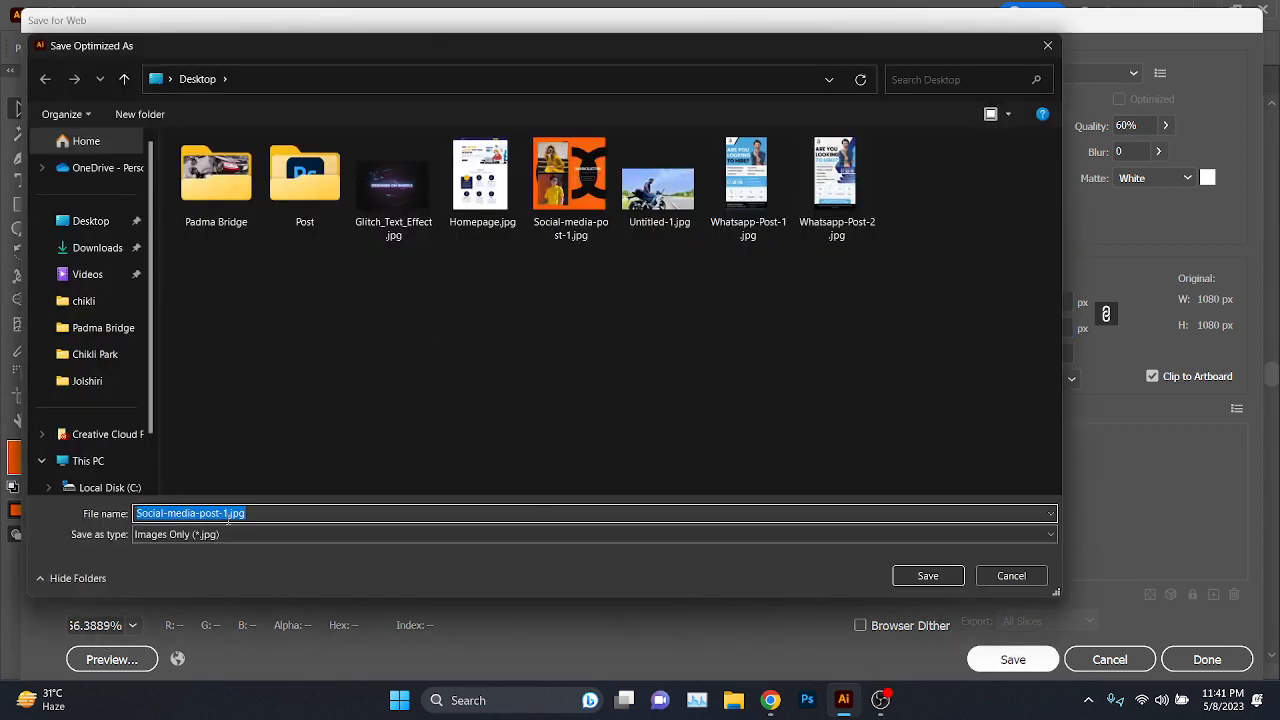
{"action": "left_click", "coordinate": [228, 514]}
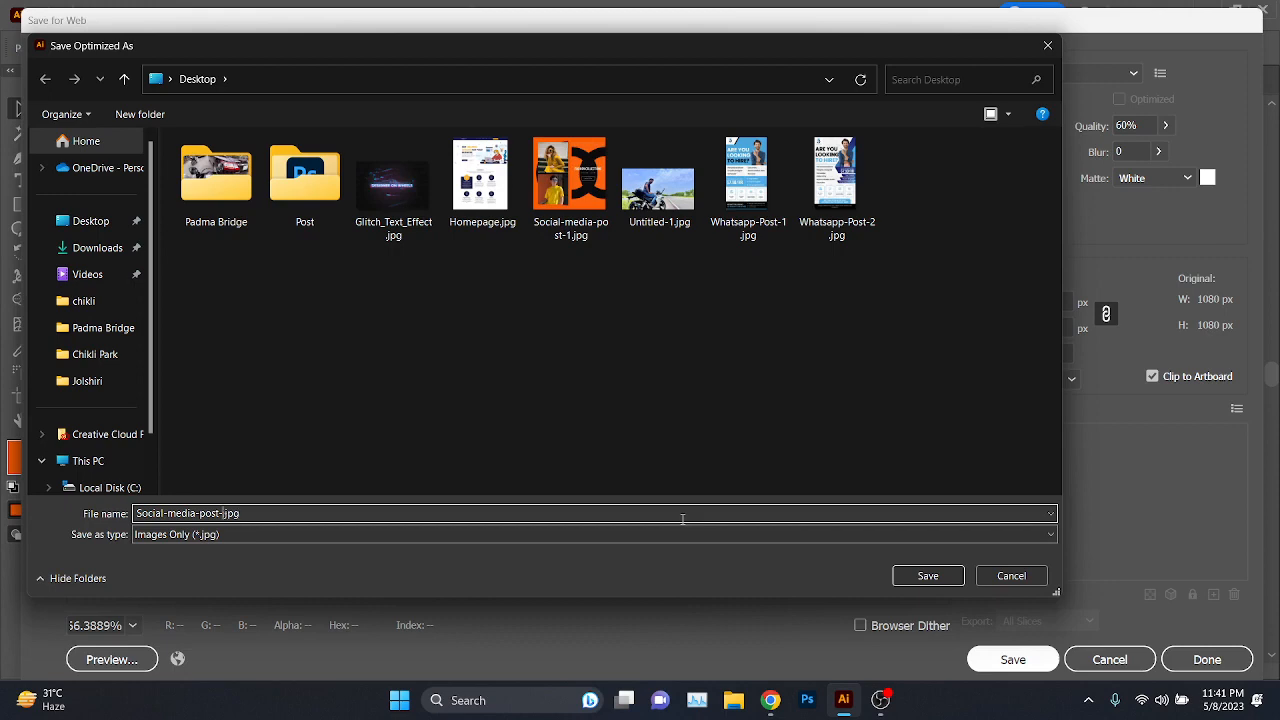
{"action": "key", "text": "Return"}
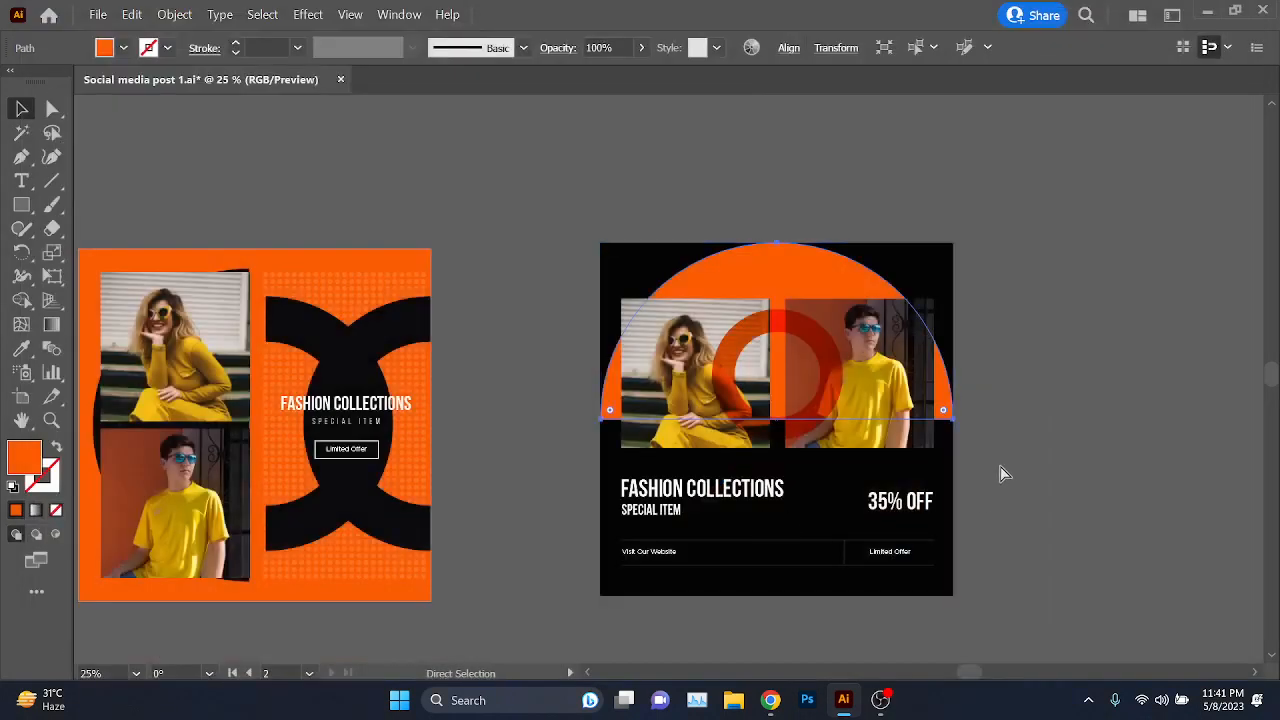
- View both exported posts side by side from the desktop and move their files beneath Social media post 1.ai
{"action": "left_click", "coordinate": [1207, 10]}
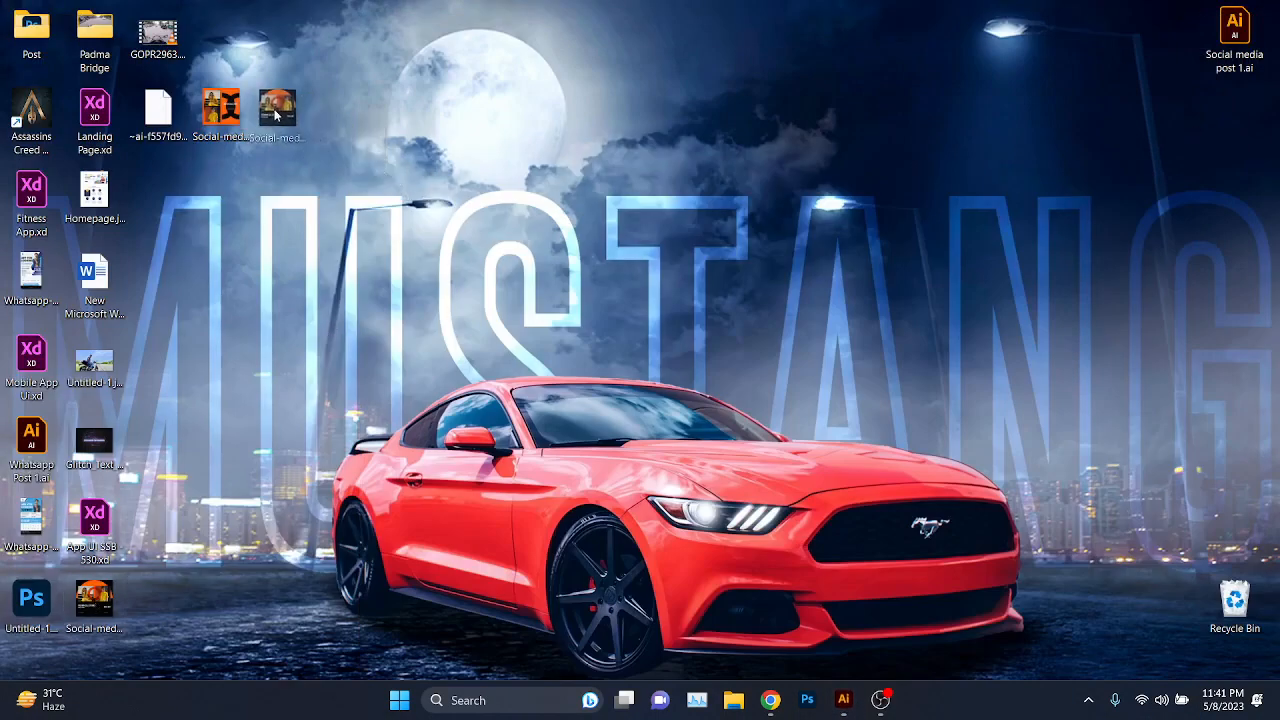
{"action": "left_click_drag", "start_coordinate": [198, 242], "coordinate": [420, 90]}
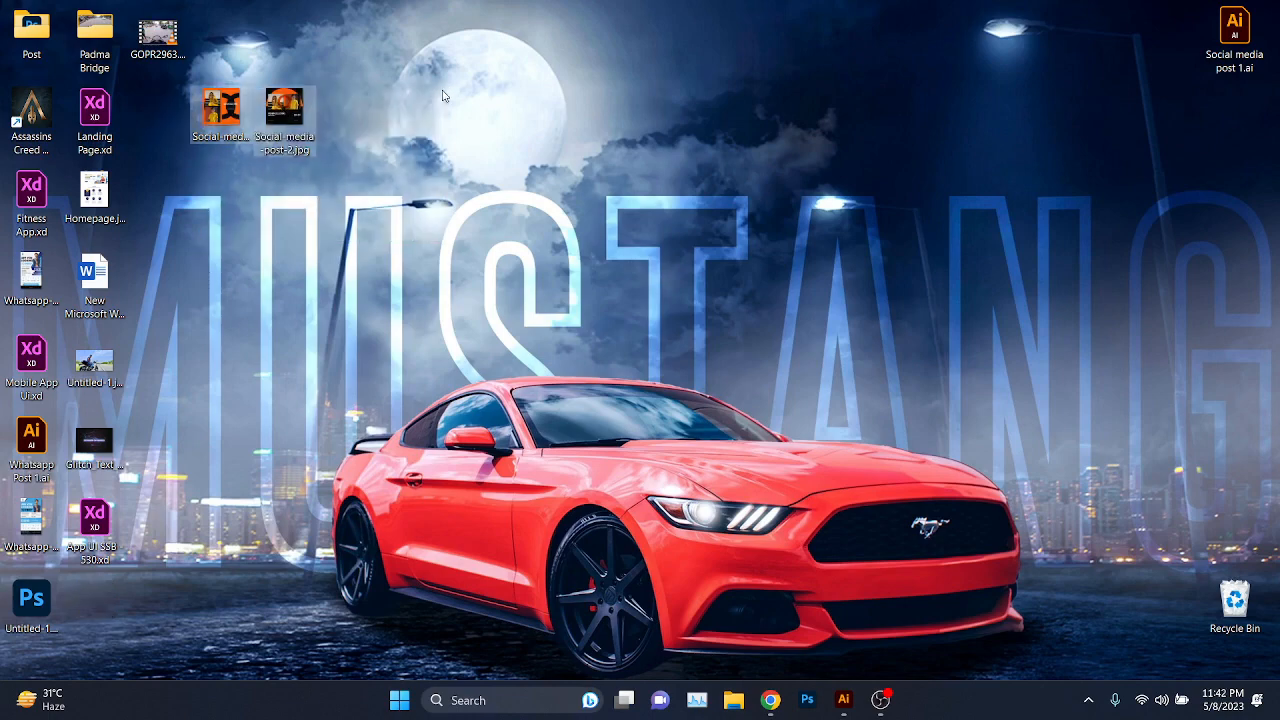
{"action": "key", "text": "Return"}
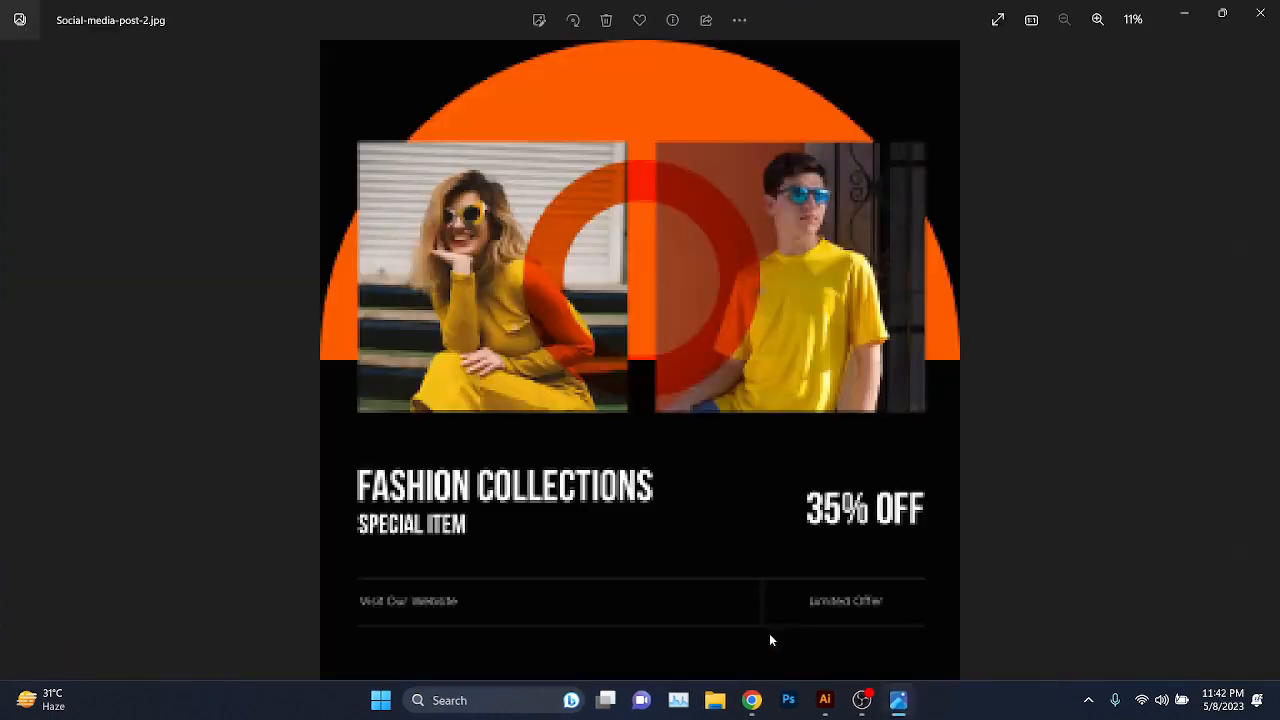
{"action": "left_click", "coordinate": [685, 625]}
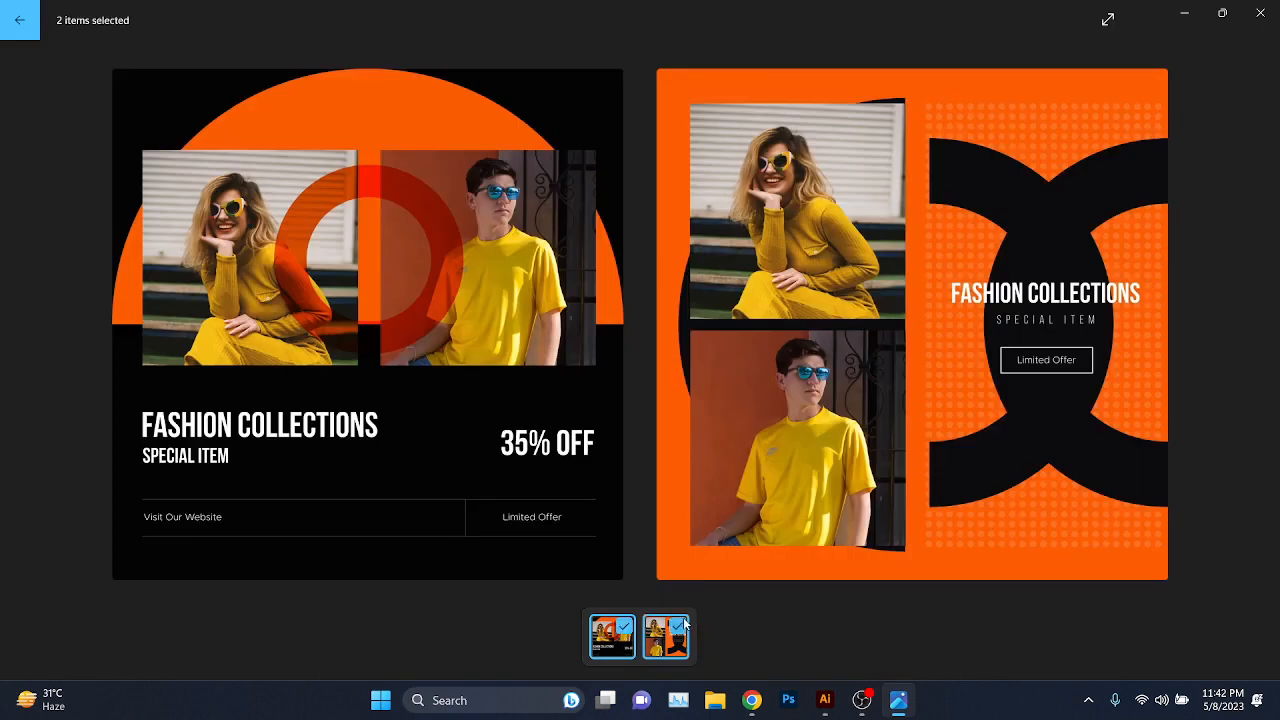
{"action": "left_click", "coordinate": [1268, 10]}
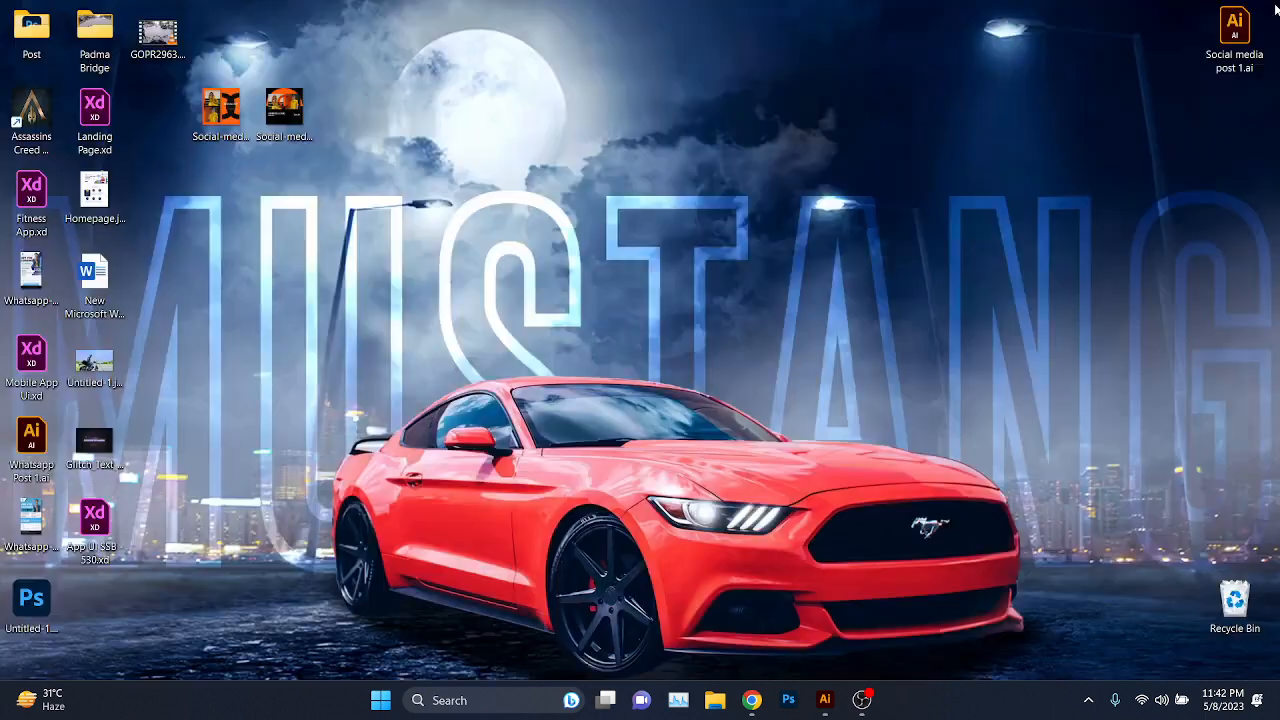
{"action": "left_click_drag", "start_coordinate": [466, 163], "coordinate": [195, 86]}
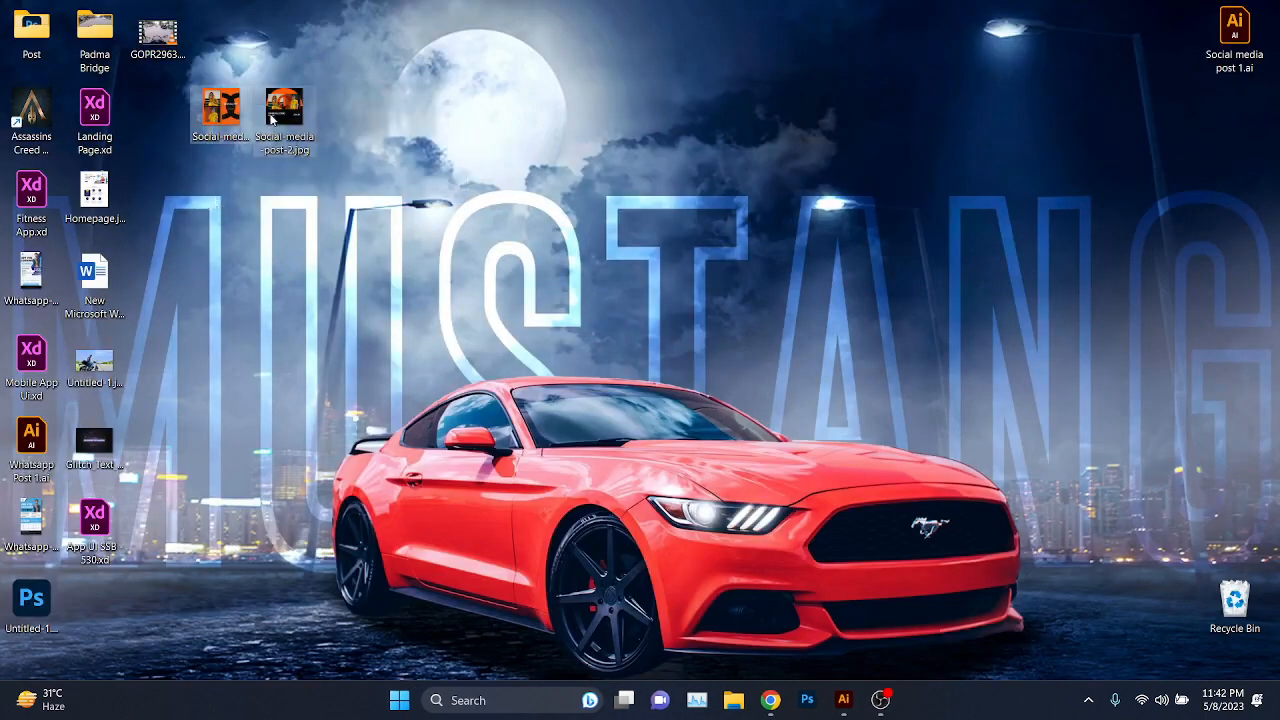
{"action": "left_click_drag", "start_coordinate": [285, 110], "coordinate": [1220, 125]}
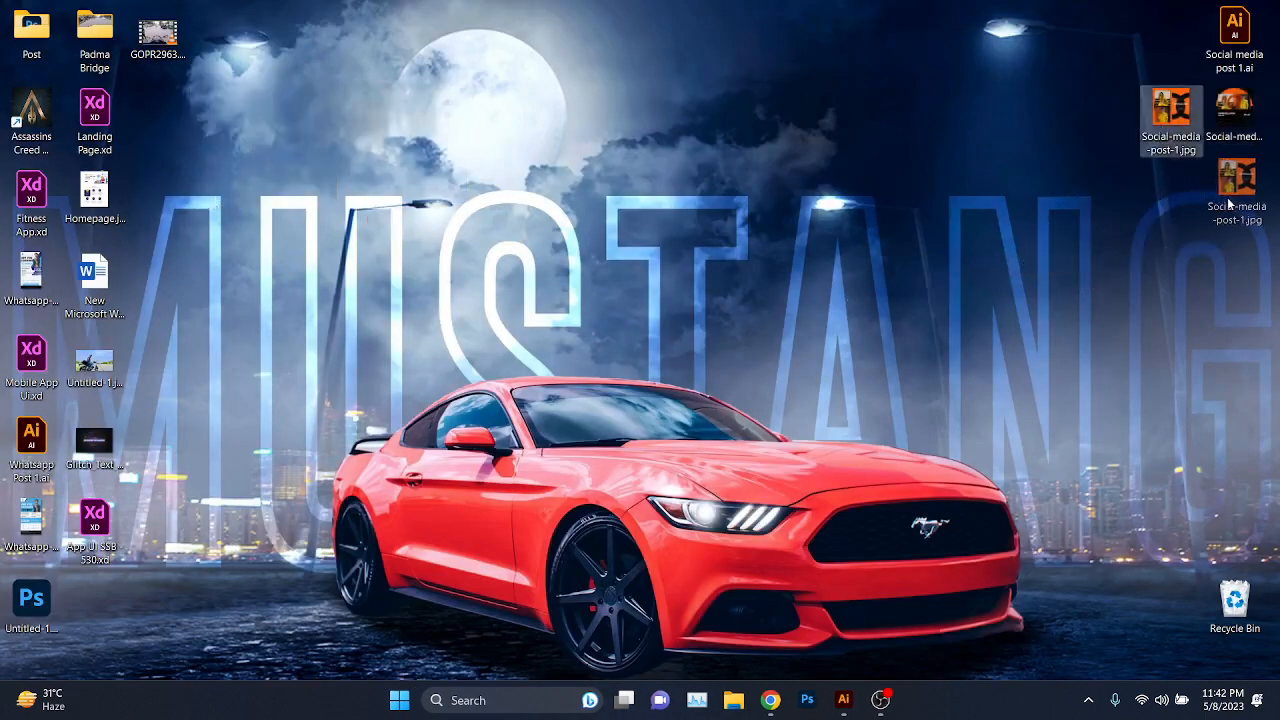
- Check the Google Meet chat and the recording status in OBS, leaving the OBS window minimized
{"action": "mouse_move", "coordinate": [770, 700]}
{"action": "left_click", "coordinate": [755, 640]}
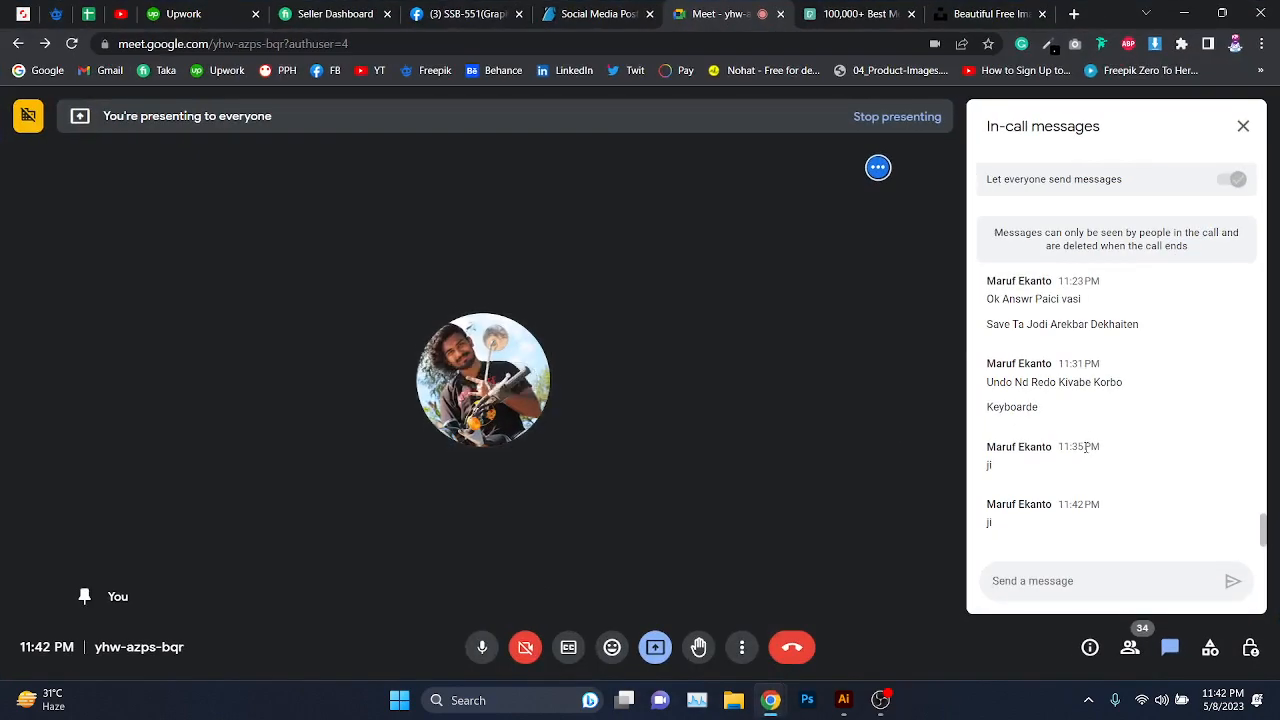
{"action": "mouse_move", "coordinate": [880, 700]}
{"action": "left_click", "coordinate": [880, 600]}
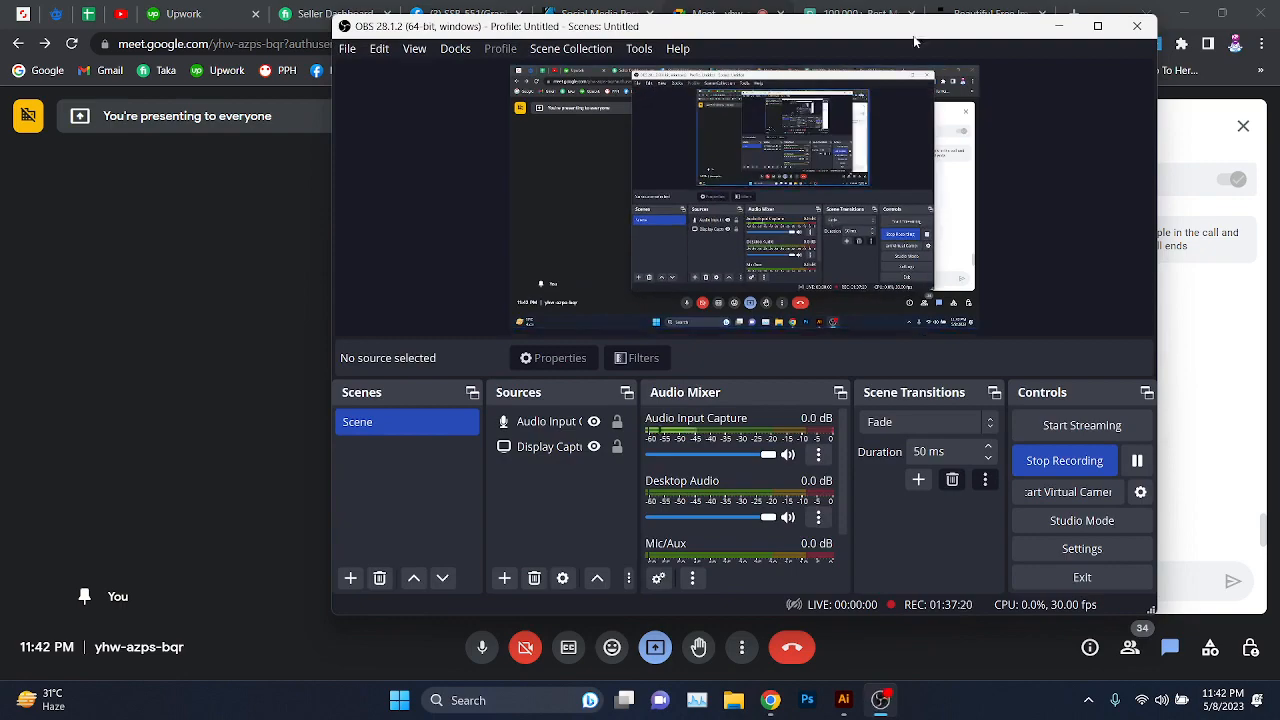
{"action": "left_click_drag", "start_coordinate": [874, 39], "coordinate": [895, 17]}
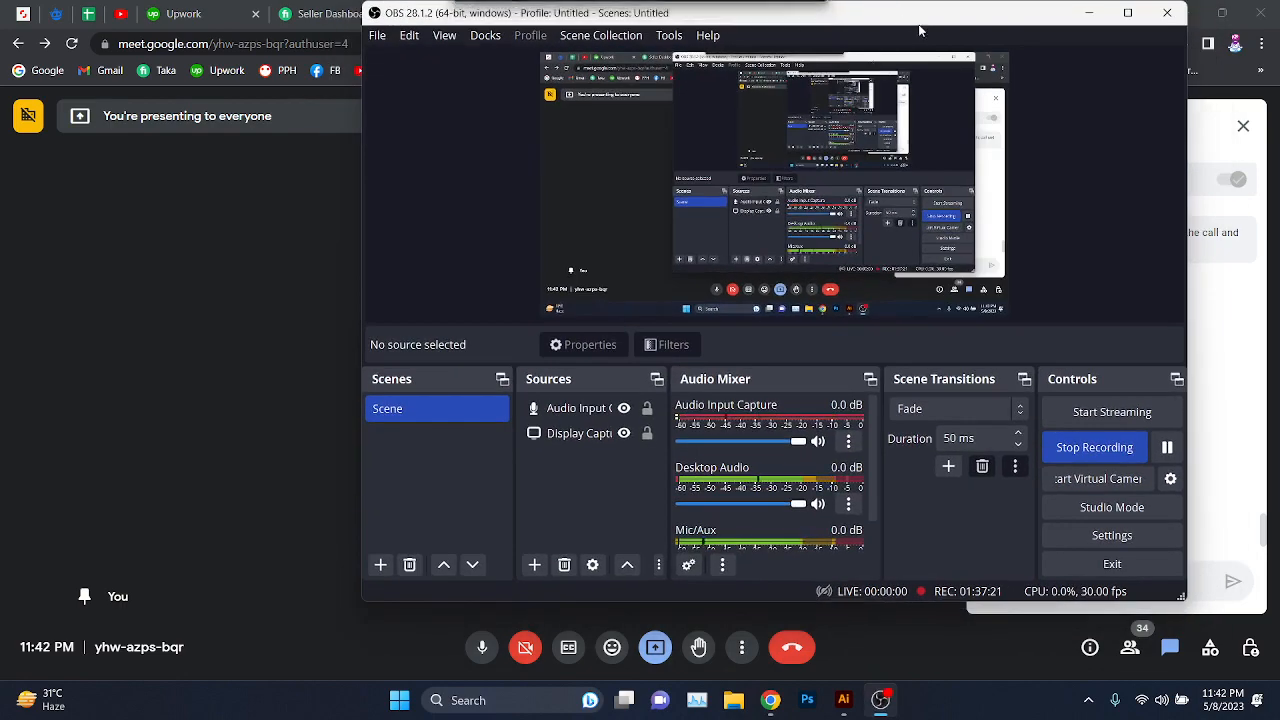
{"action": "left_click", "coordinate": [1089, 14]}
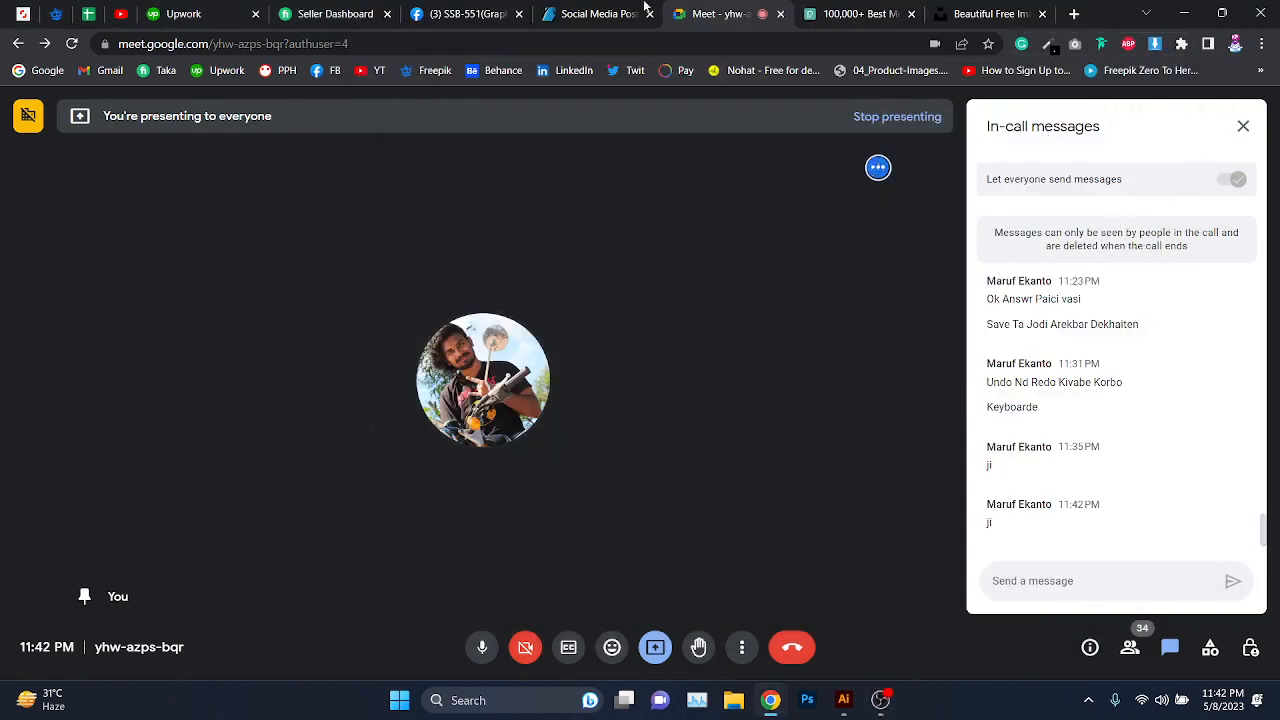
- Copy the GraphicRiver social media post link and paste it into a new discussion post in the SSB-551 Facebook group
{"action": "left_click", "coordinate": [600, 14]}
{"action": "left_click", "coordinate": [651, 45]}
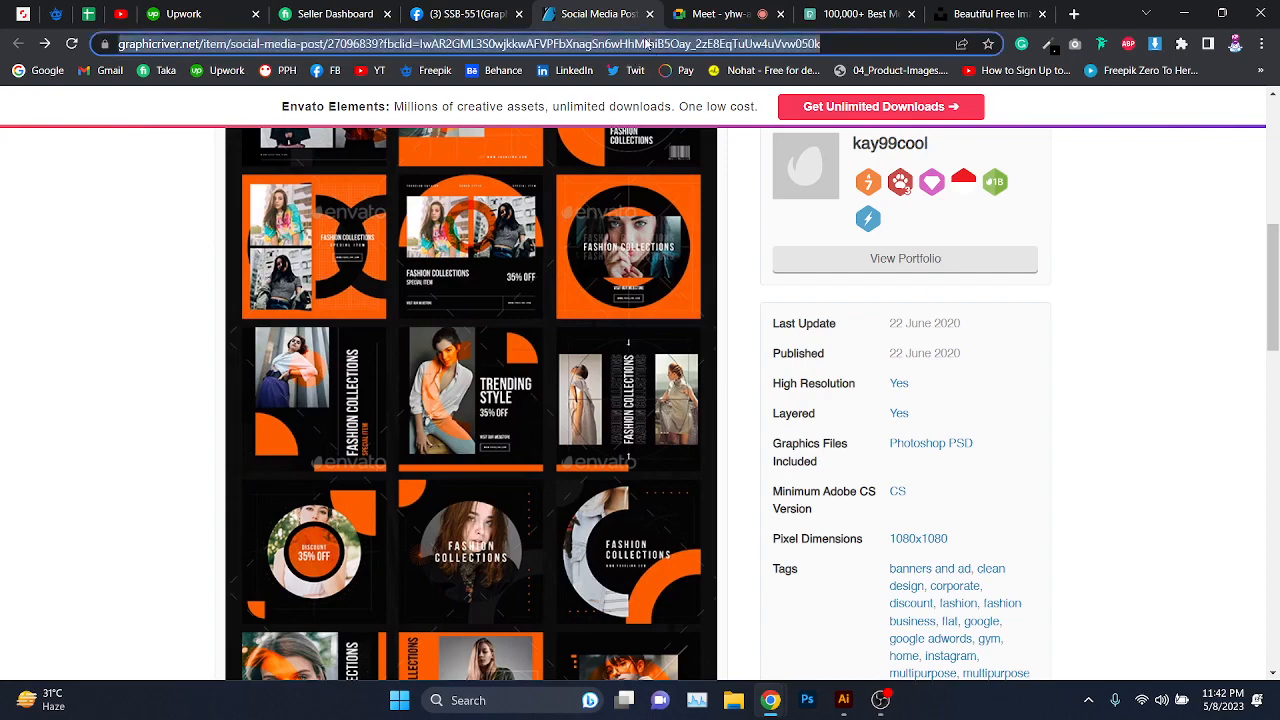
{"action": "left_click", "coordinate": [500, 12]}
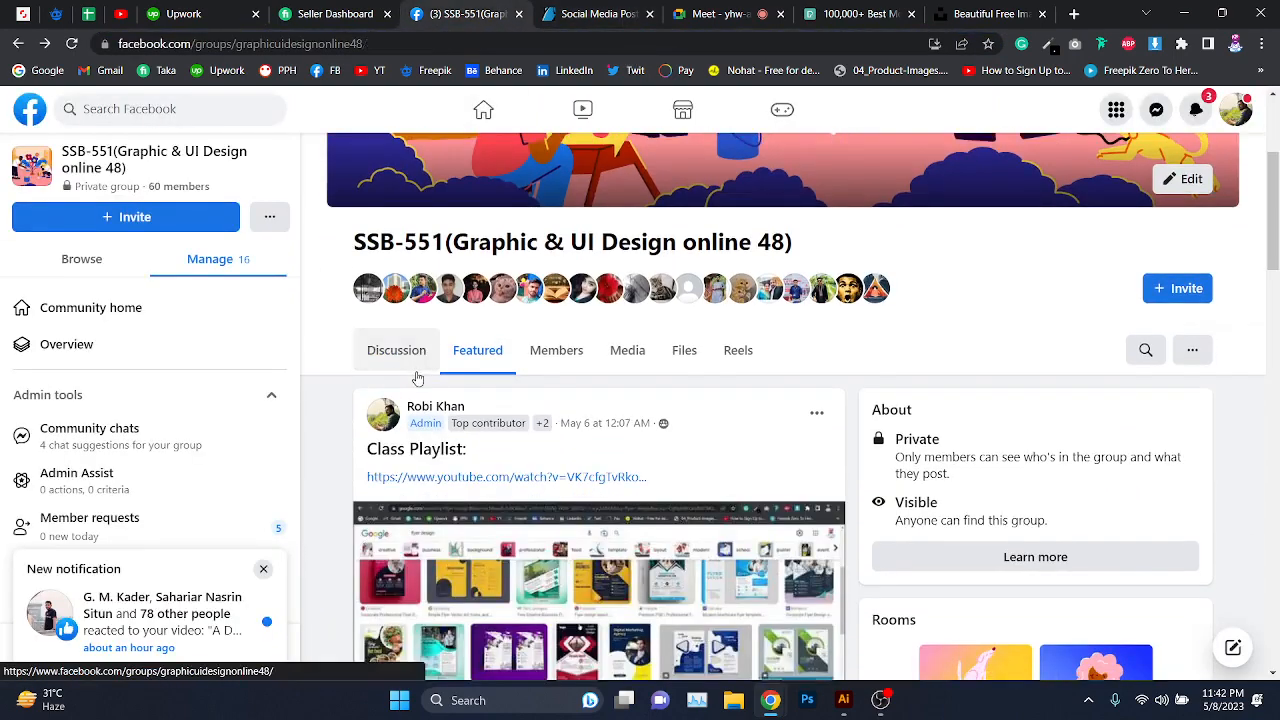
{"action": "scroll", "coordinate": [453, 213], "scroll_direction": "down", "scroll_amount": 2}
{"action": "left_click", "coordinate": [420, 184]}
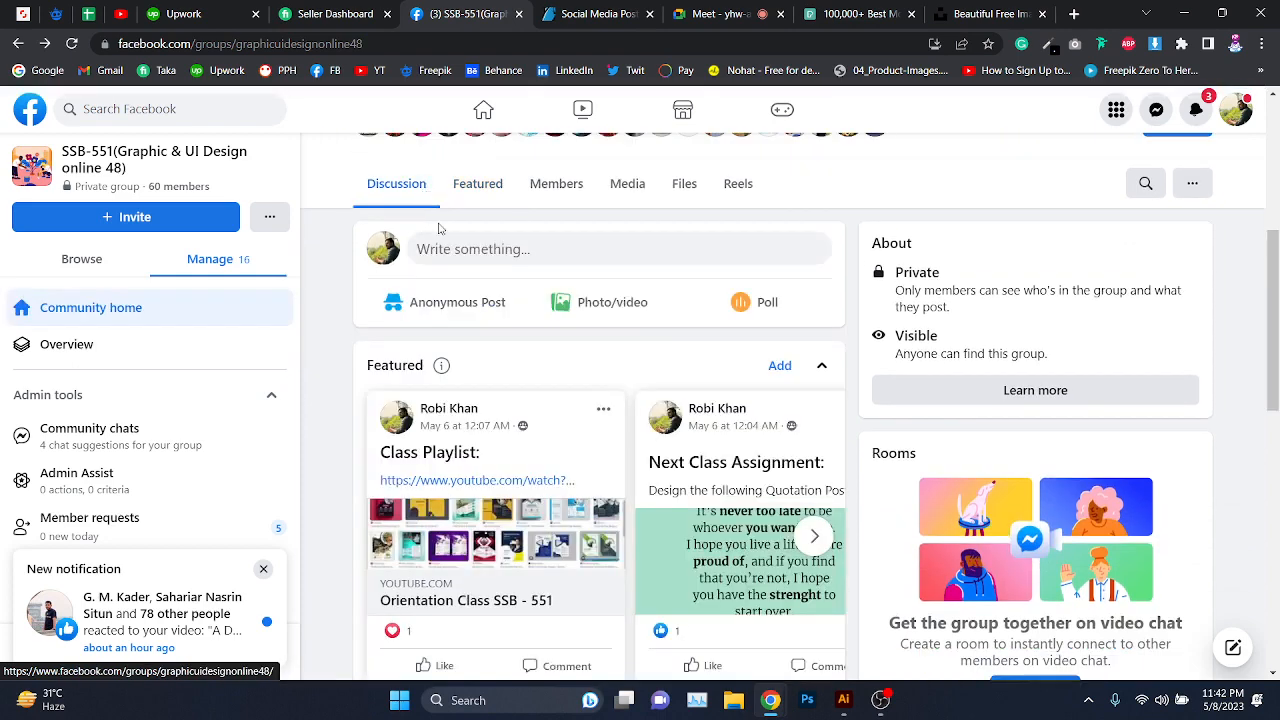
{"action": "left_click", "coordinate": [547, 256]}
{"action": "type", "text": "https://graphicriver.net/item/social-media-post/27096839?fbclid=IwAR2GML3S0wjkkwAFVPFbXnagSn6wHhMIhiB5Oay_2zE8EqTuUw4uVvw050k"}
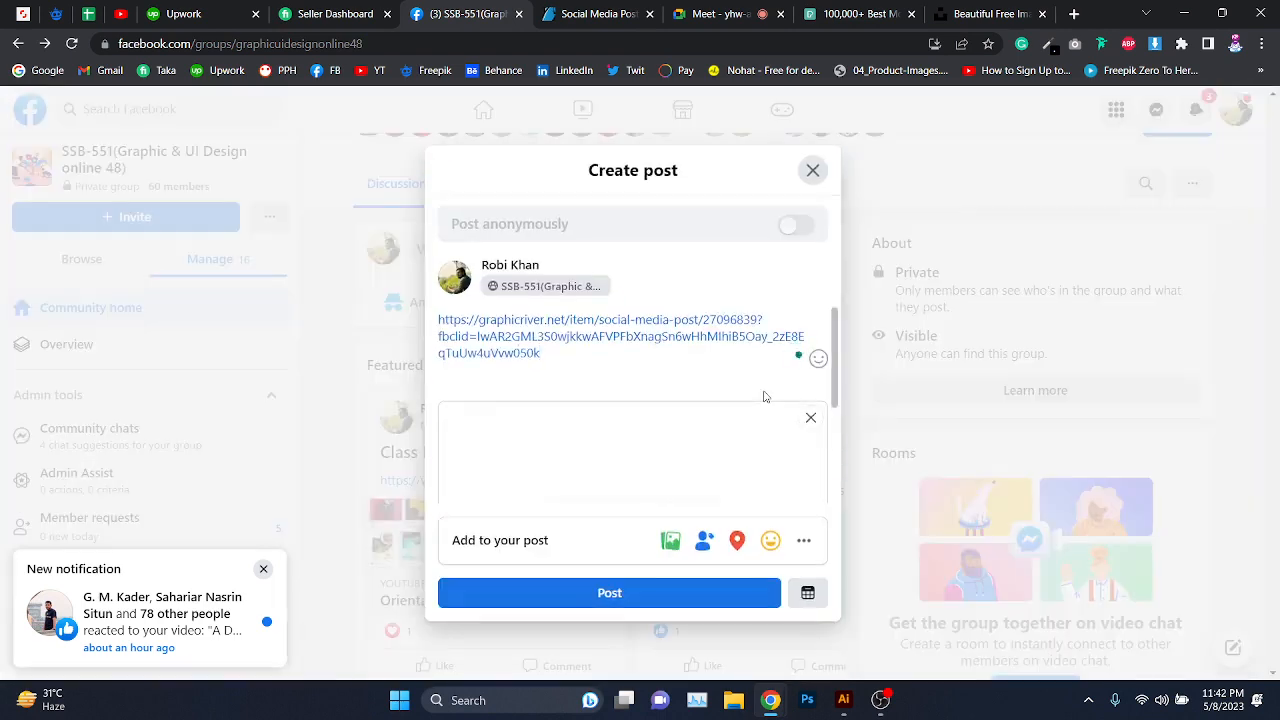
- Revisit the GraphicRiver reference and the Meet chat, and switch back to the Illustrator document
{"action": "left_click", "coordinate": [616, 10]}
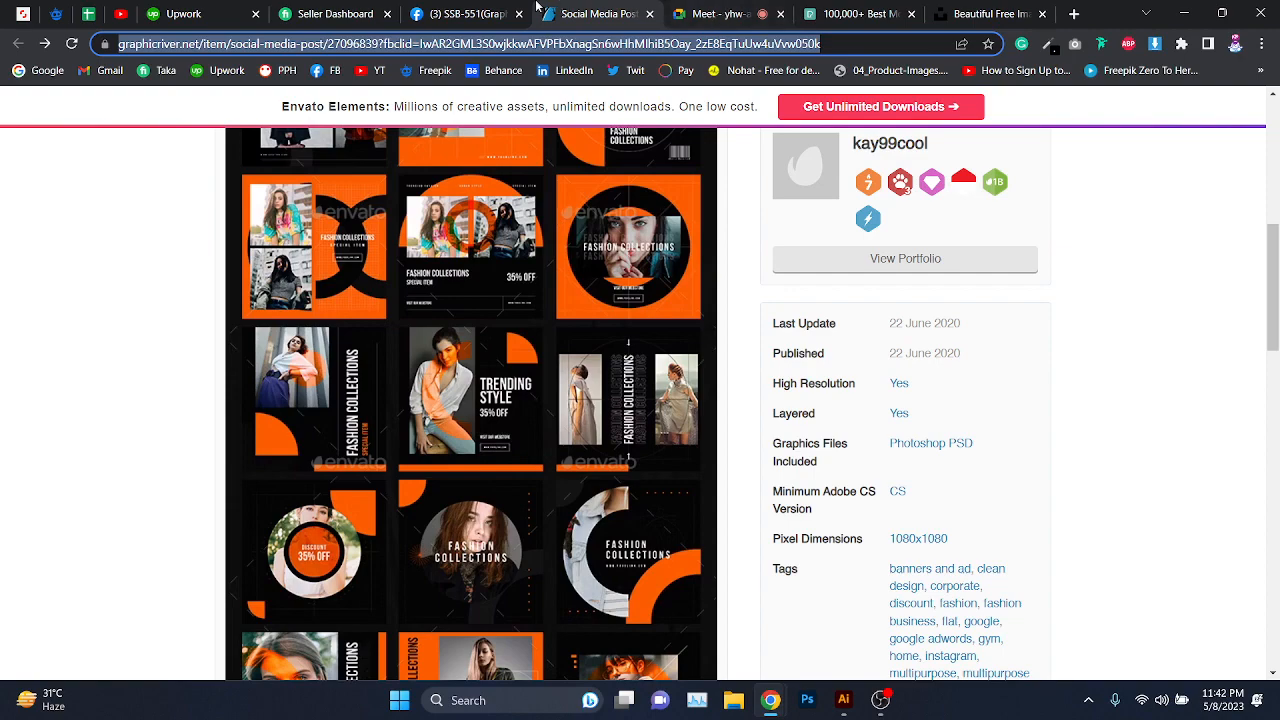
{"action": "left_click", "coordinate": [705, 13]}
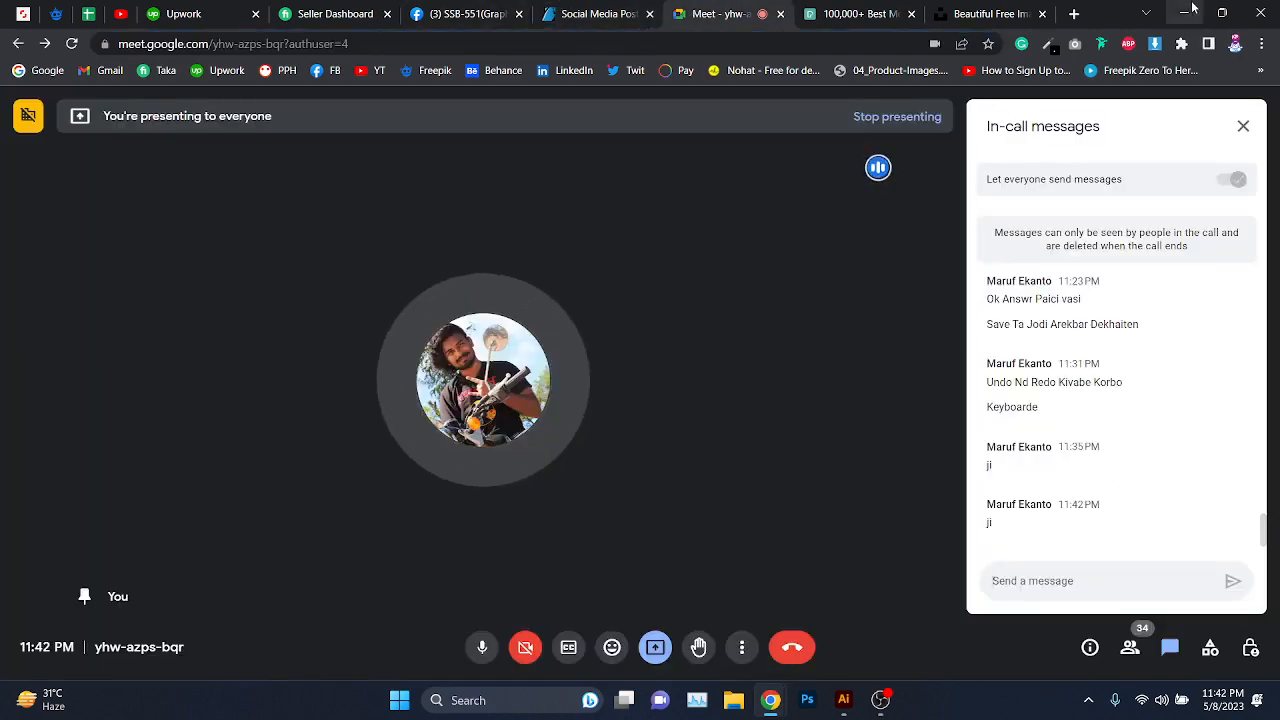
{"action": "left_click", "coordinate": [1186, 12]}
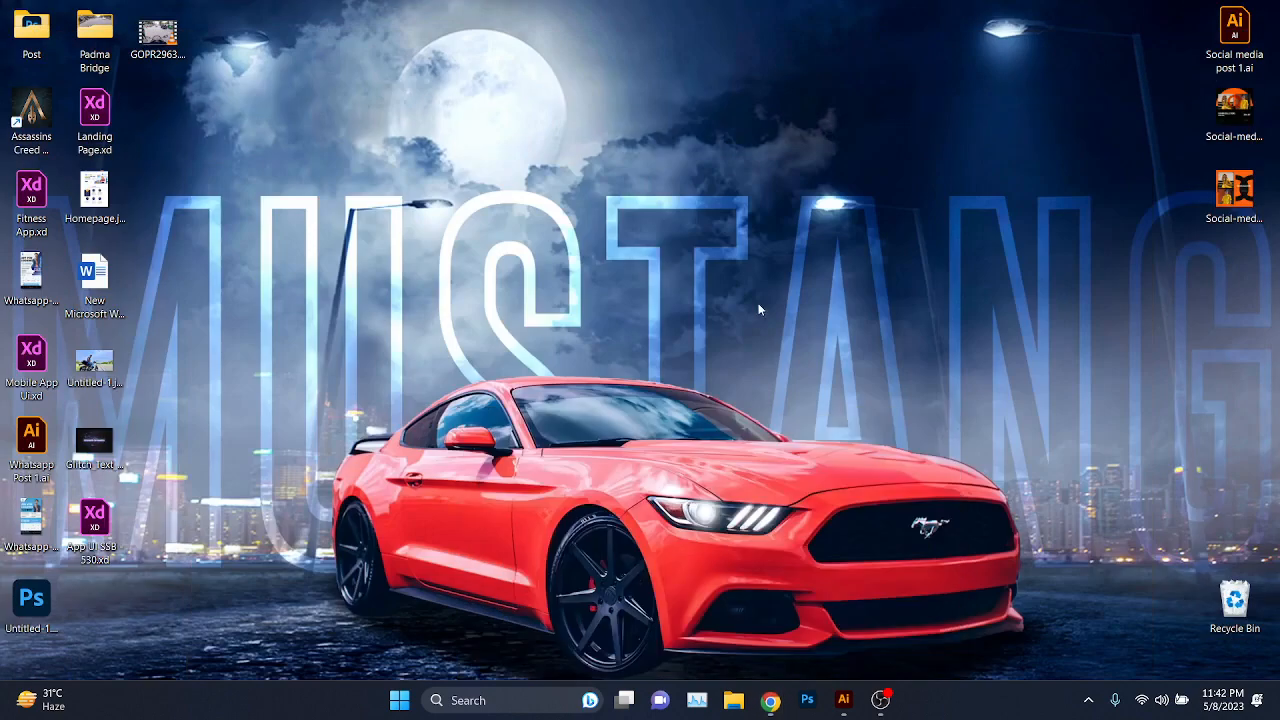
{"action": "left_click", "coordinate": [843, 703]}
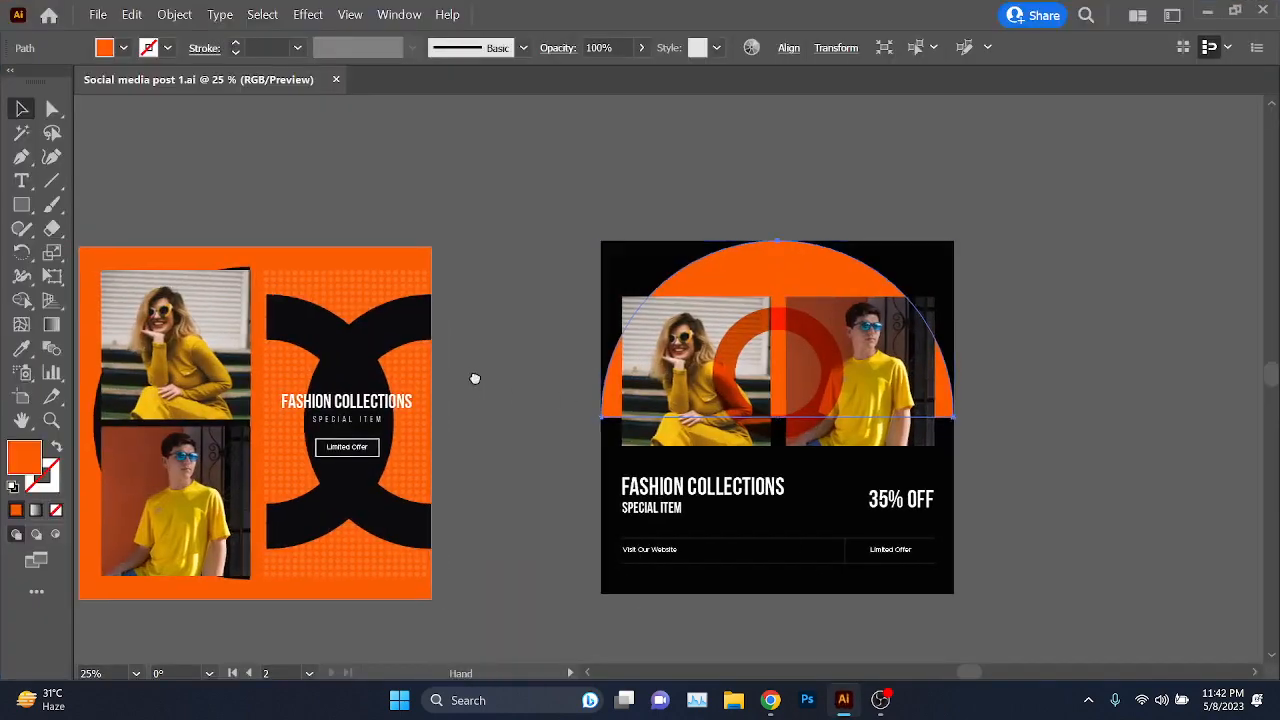
- Delete all the artwork of the black fashion post from the second artboard
{"action": "left_click_drag", "start_coordinate": [474, 377], "coordinate": [537, 322]}
{"action": "left_click", "coordinate": [560, 320]}
{"action": "left_click_drag", "start_coordinate": [740, 307], "coordinate": [424, 331]}
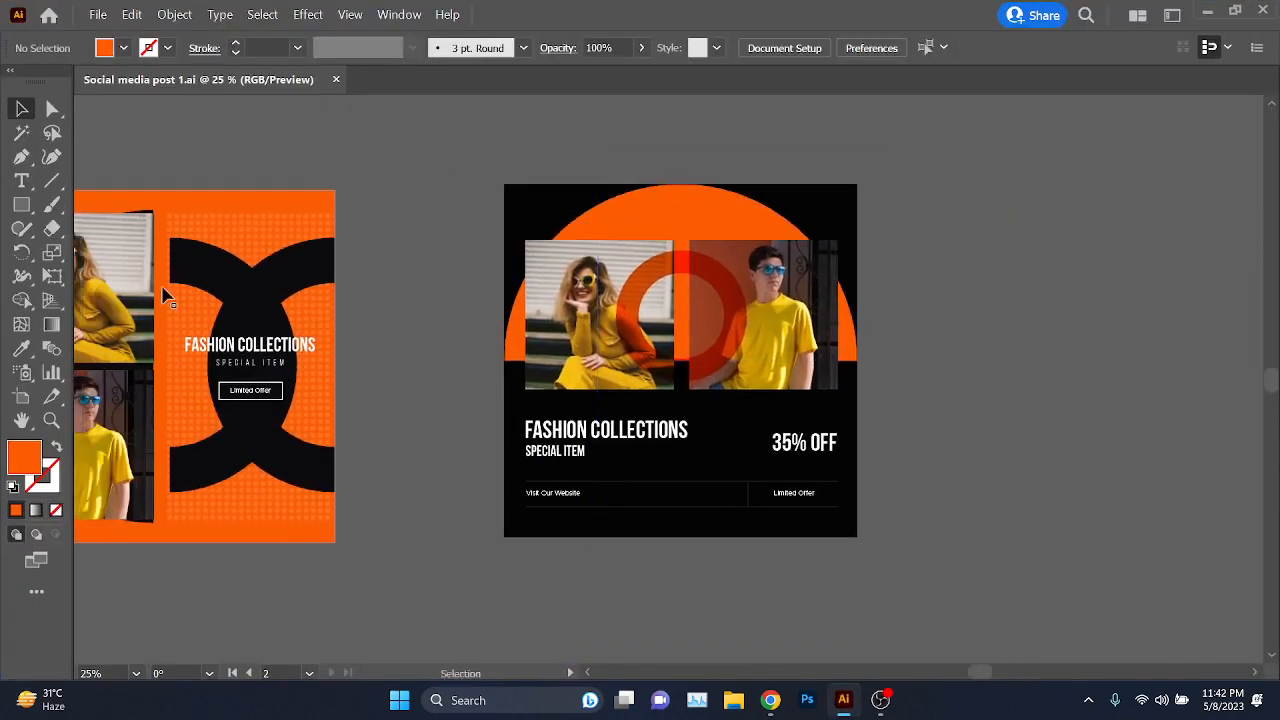
{"action": "left_click_drag", "start_coordinate": [492, 224], "coordinate": [860, 535]}
{"action": "key", "text": "Delete"}
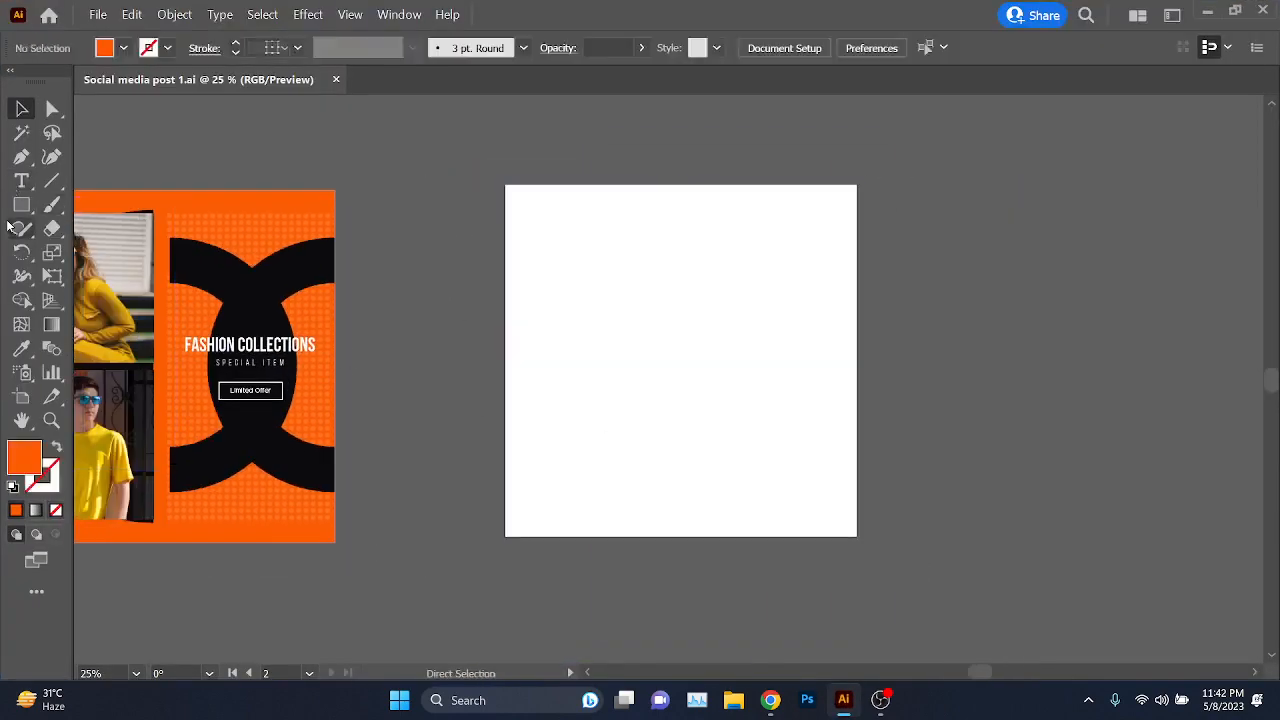
- Draw a large orange circle with the Ellipse tool and position it overhanging the blank artboard's right and bottom edges
{"action": "left_click_drag", "start_coordinate": [20, 204], "coordinate": [115, 252]}
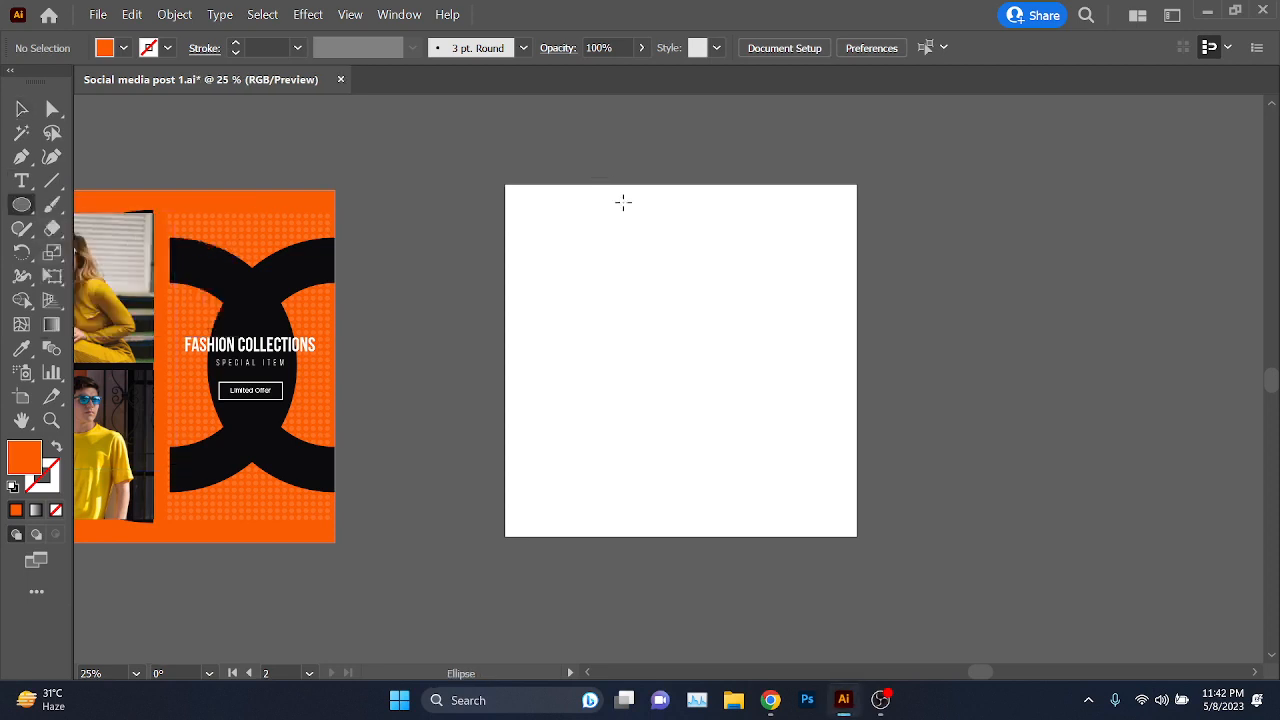
{"action": "left_click_drag", "start_coordinate": [610, 184], "coordinate": [971, 609]}
{"action": "left_click", "coordinate": [16, 114]}
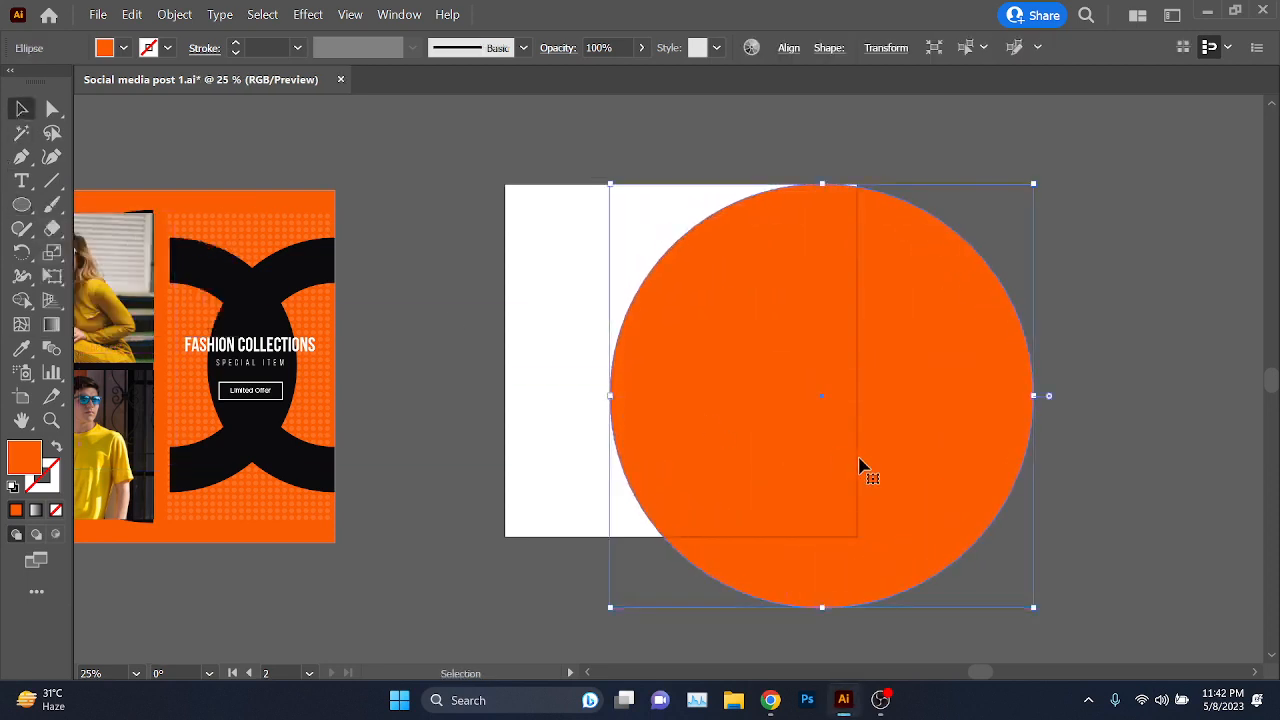
{"action": "left_click_drag", "start_coordinate": [862, 464], "coordinate": [886, 483]}
- Draw a straight vertical line through the circle along the artboard's right edge, extending past the circle at both ends
{"action": "left_click", "coordinate": [52, 180]}
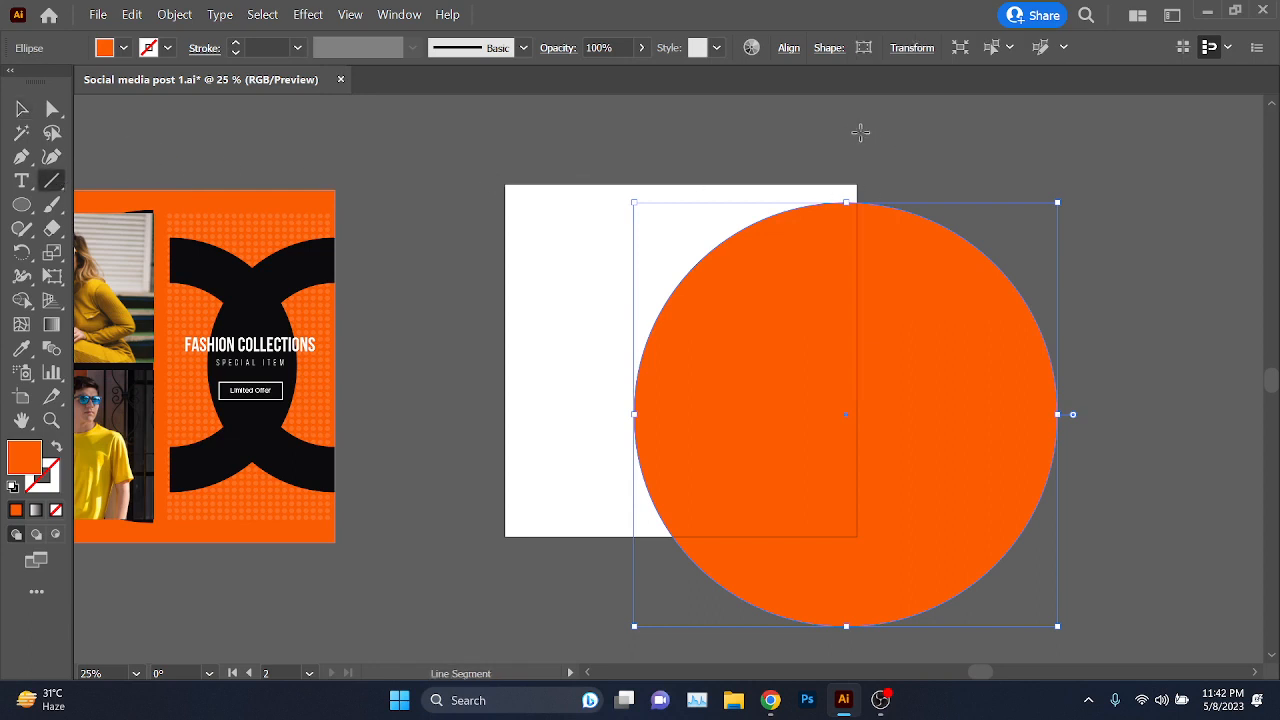
{"action": "mouse_move", "coordinate": [860, 132]}
{"action": "left_mouse_down"}
{"action": "mouse_move", "coordinate": [846, 514]}
{"action": "mouse_move", "coordinate": [856, 661]}
{"action": "left_mouse_up"}
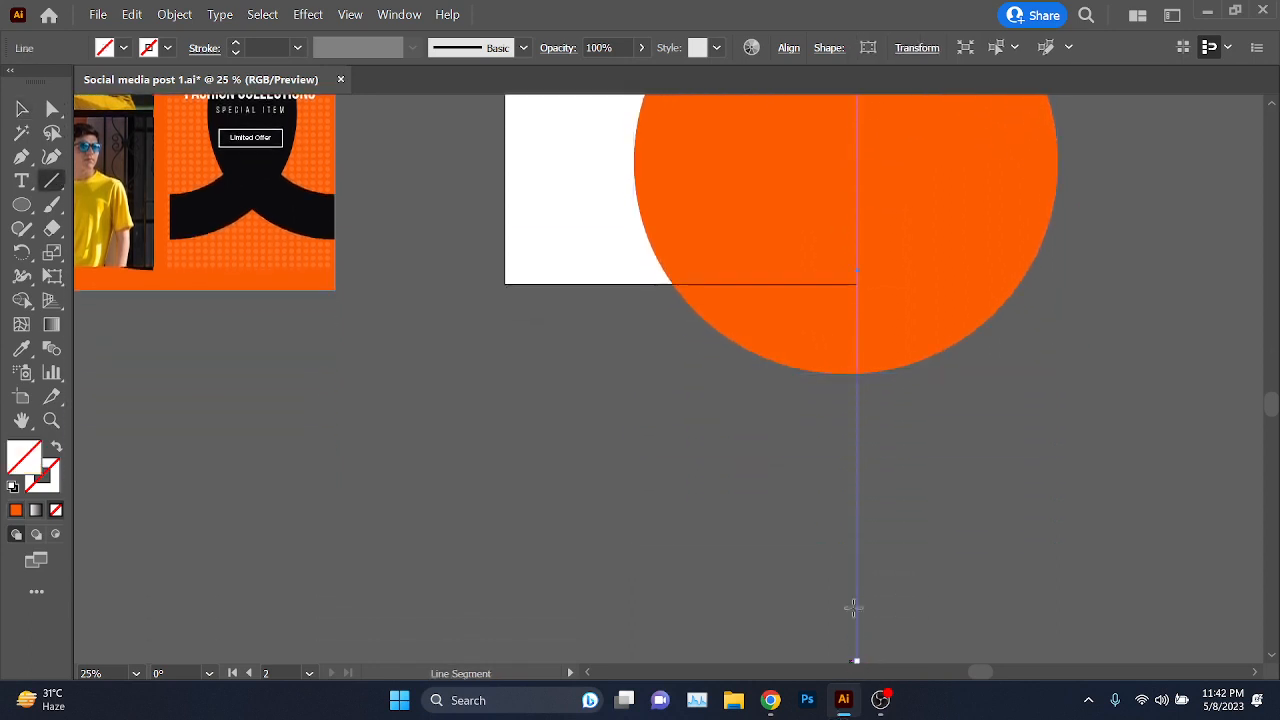
{"action": "scroll", "coordinate": [810, 550], "scroll_direction": "up", "scroll_amount": 4}
{"action": "key", "text": "v"}
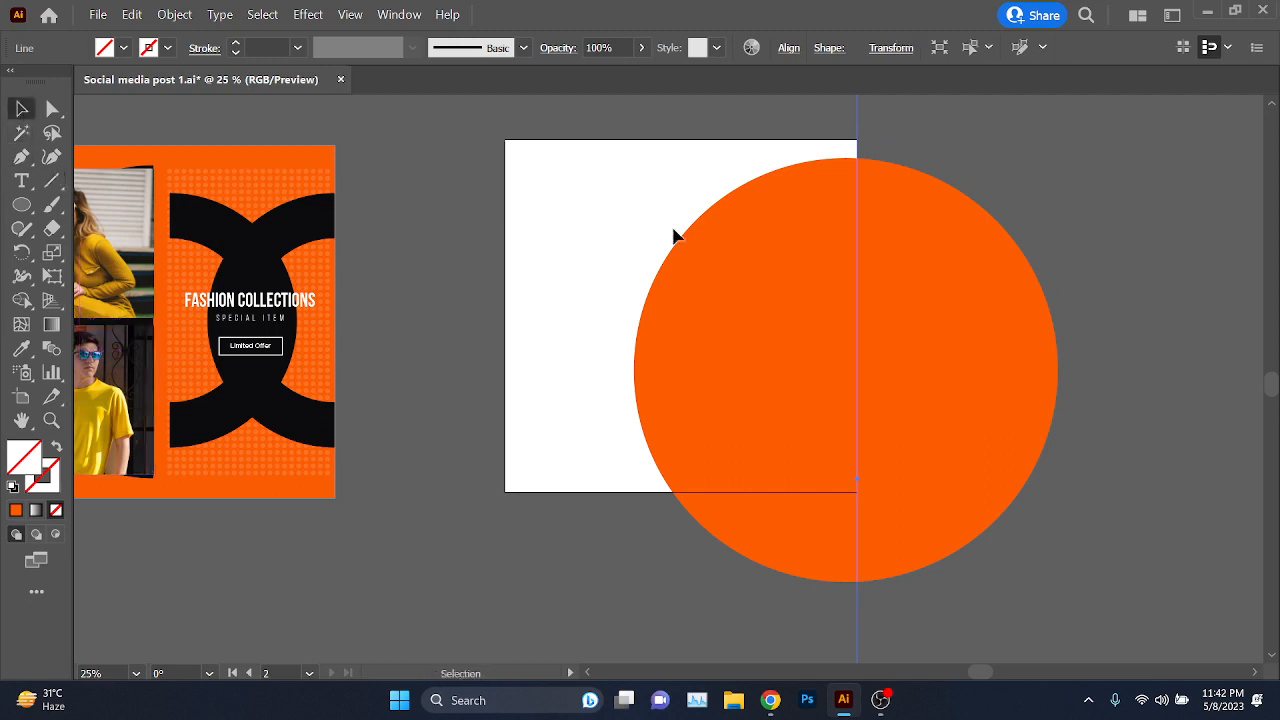
{"action": "scroll", "coordinate": [675, 232], "scroll_direction": "up", "scroll_amount": 1}
{"action": "scroll", "coordinate": [261, 40], "scroll_direction": "up", "scroll_amount": 4}
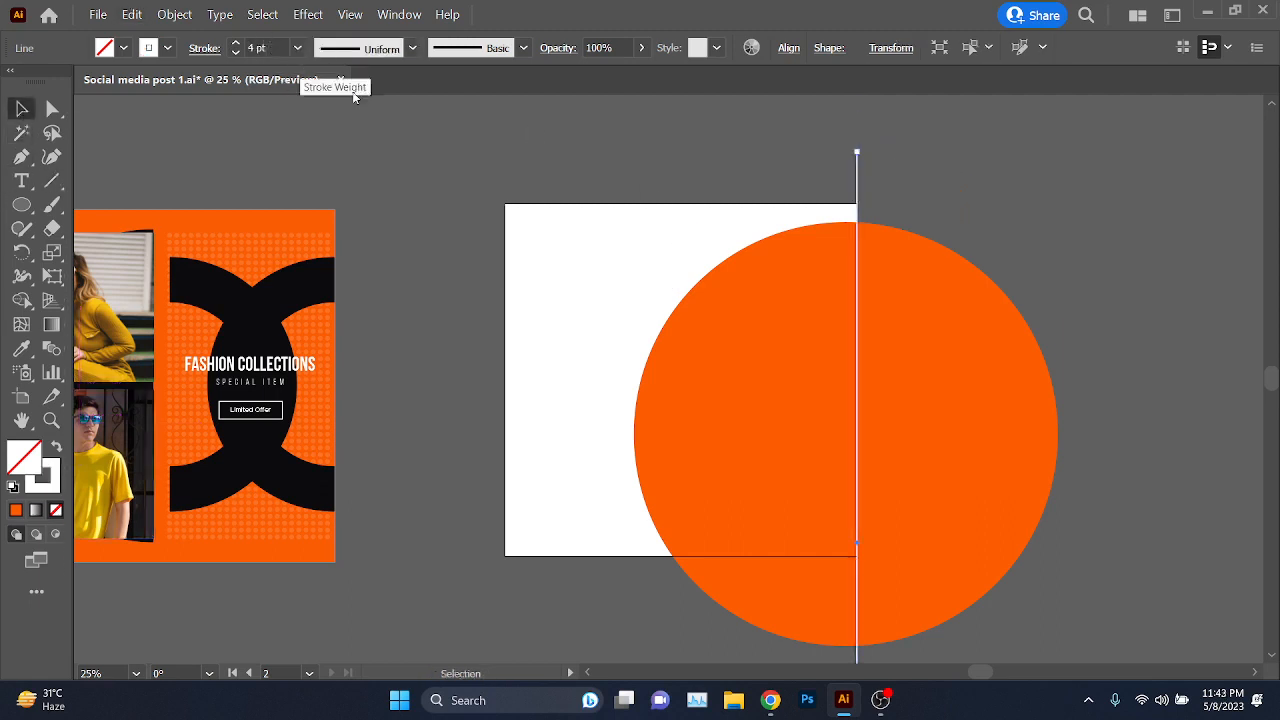
- Use Shape Builder to remove the circle's part outside the artboard's right edge, and clear the leftover vertical line
{"action": "left_click", "coordinate": [1003, 400], "text": "shift"}
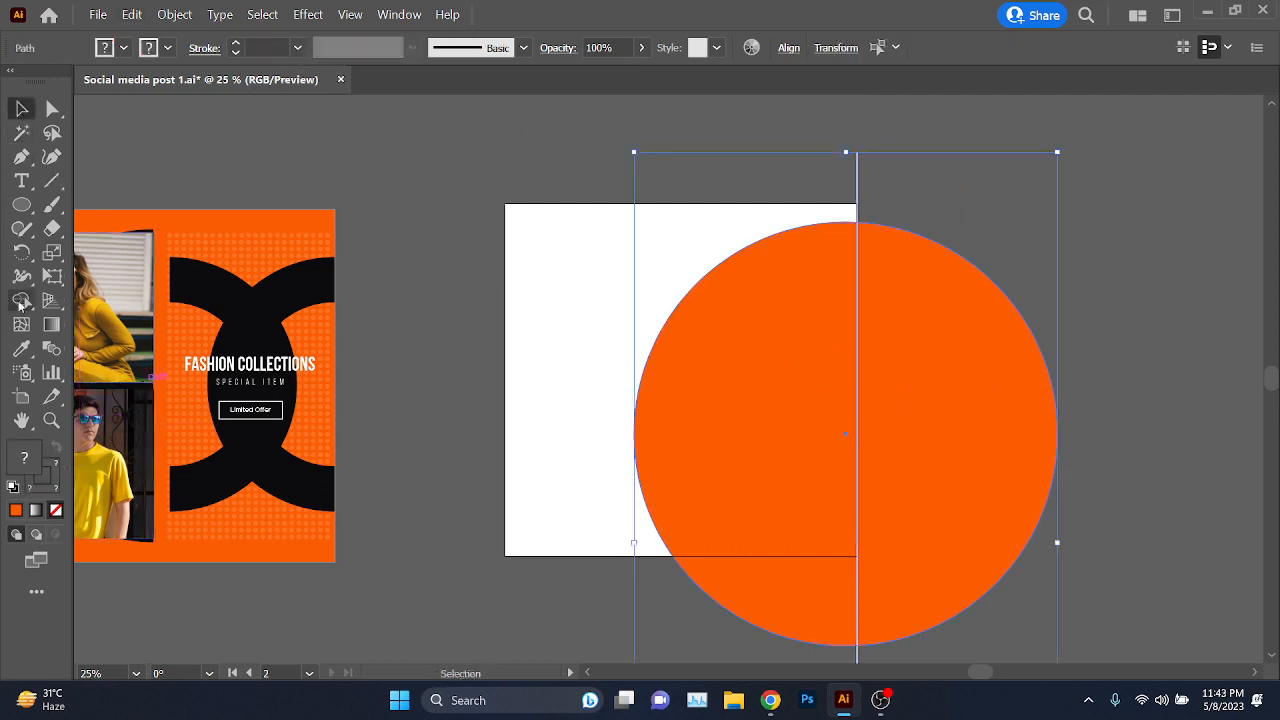
{"action": "left_click", "coordinate": [20, 302]}
{"action": "left_click", "coordinate": [1045, 432], "text": "alt"}
{"action": "key", "text": "v"}
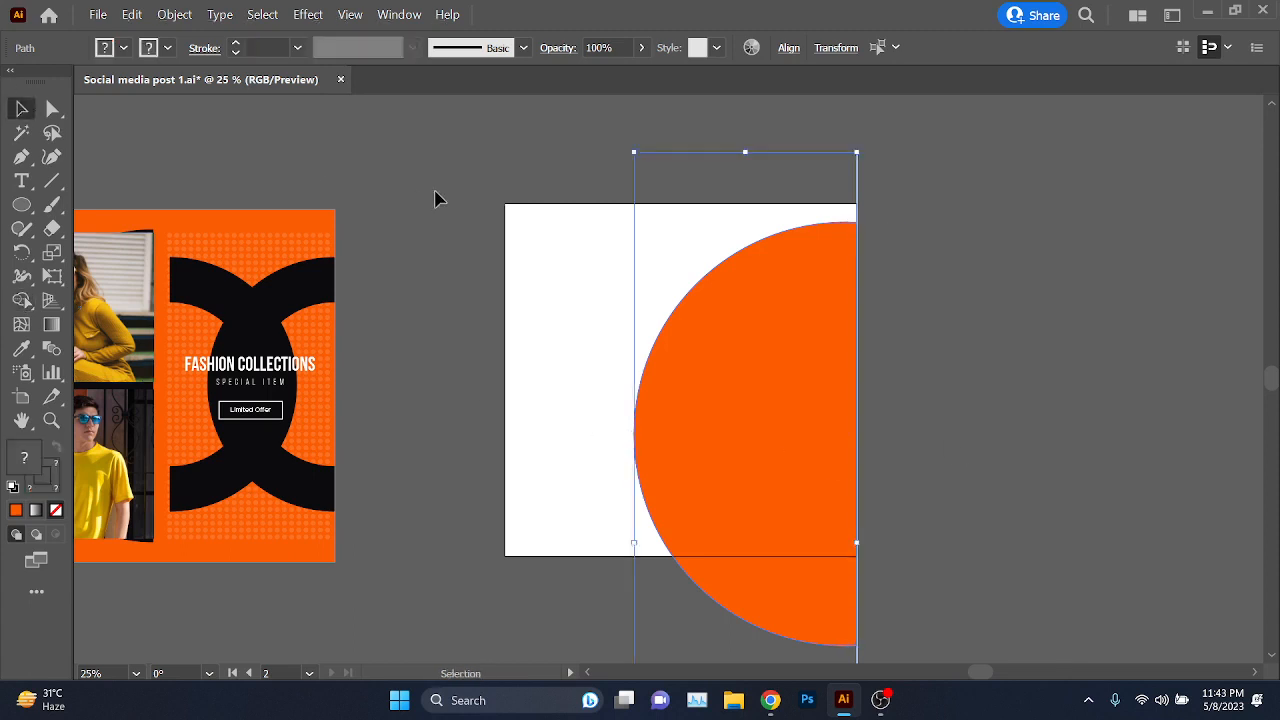
{"action": "left_click", "coordinate": [949, 203]}
{"action": "scroll", "coordinate": [322, 372], "scroll_direction": "down", "scroll_amount": 1}
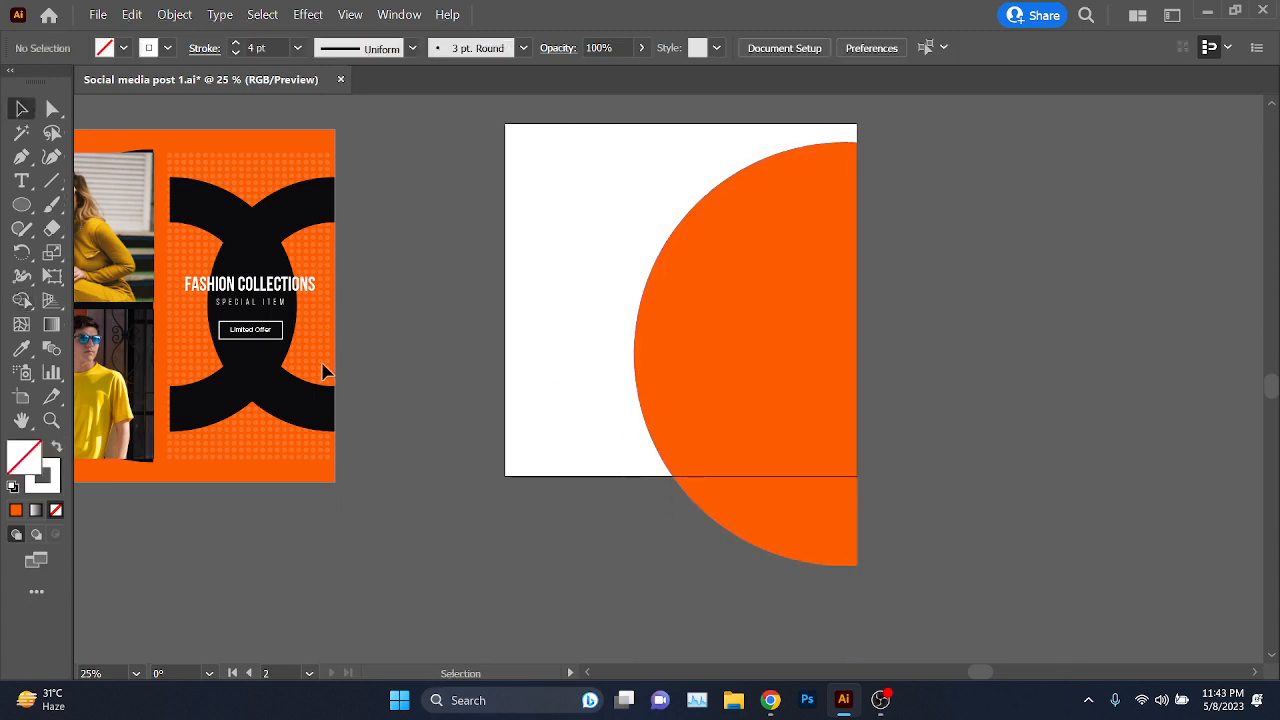
- Draw a straight horizontal line across the orange shape along the artboard's bottom edge
{"action": "left_click", "coordinate": [52, 180]}
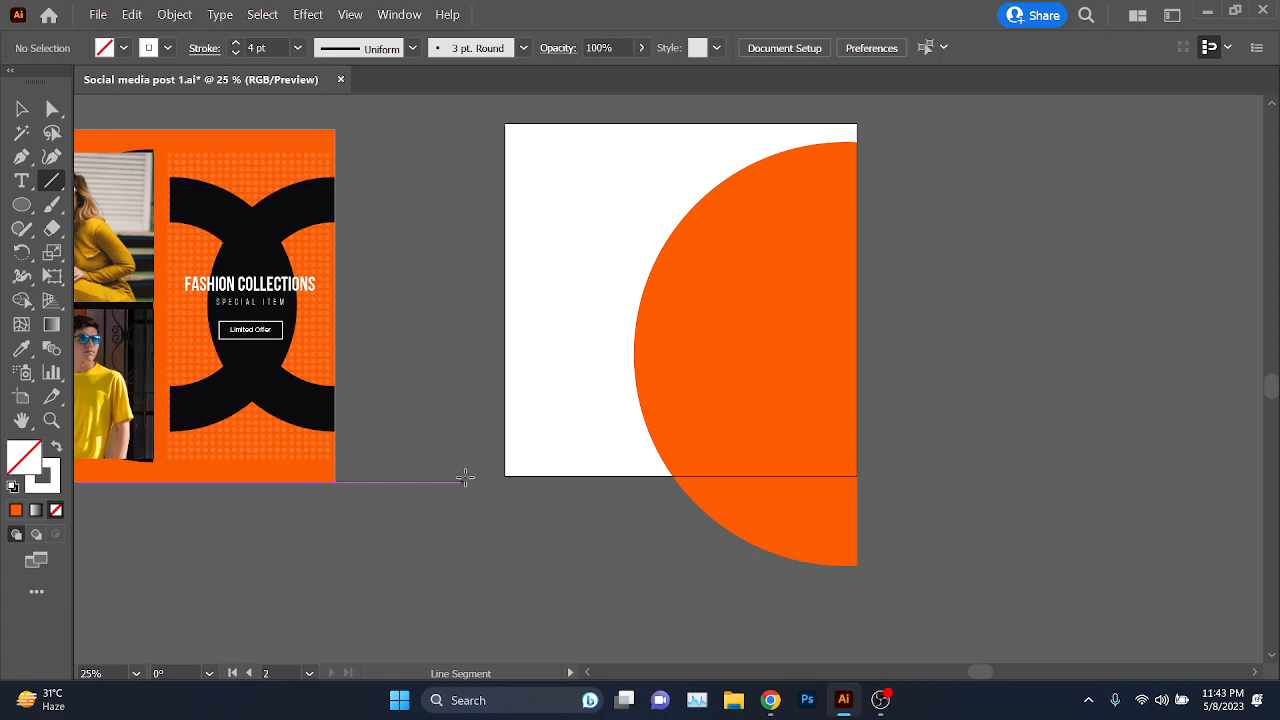
{"action": "left_click_drag", "start_coordinate": [478, 476], "coordinate": [1134, 500]}
{"action": "key", "text": "v"}
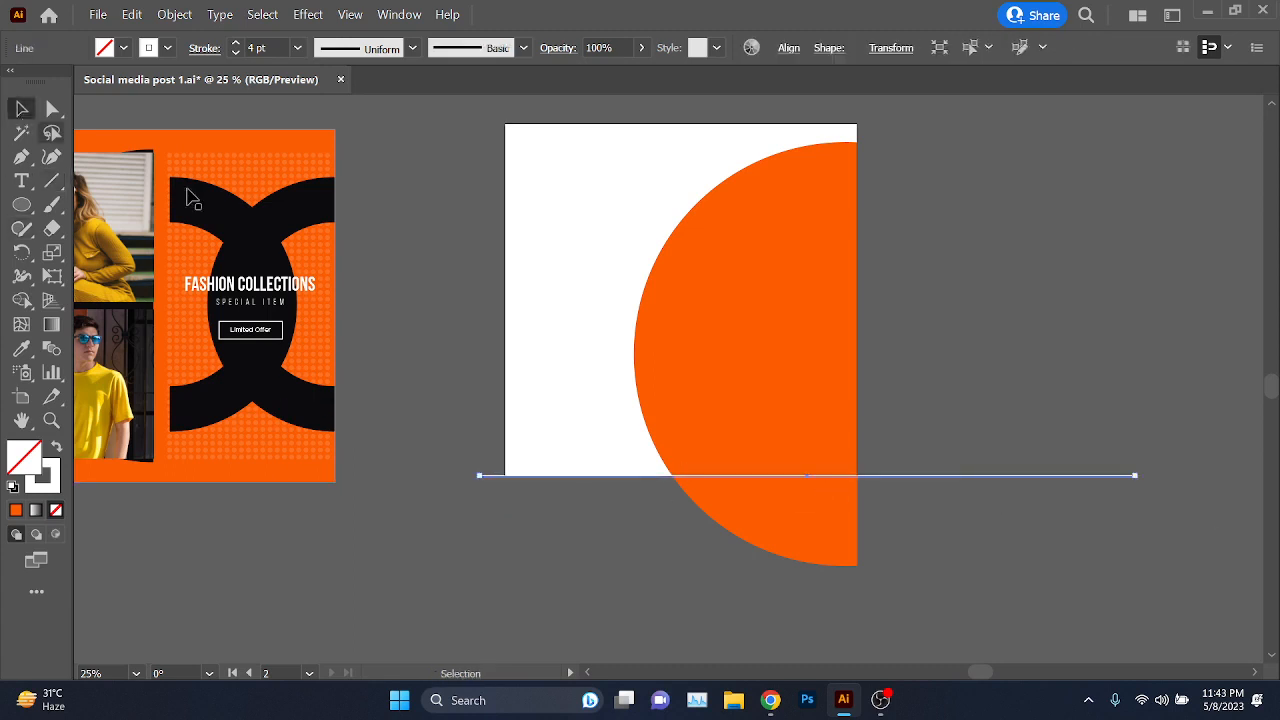
- Use Shape Builder to remove the orange shape's part below the artboard's bottom edge, and delete the leftover horizontal line
{"action": "left_click", "coordinate": [828, 352], "text": "shift"}
{"action": "left_click", "coordinate": [21, 299]}
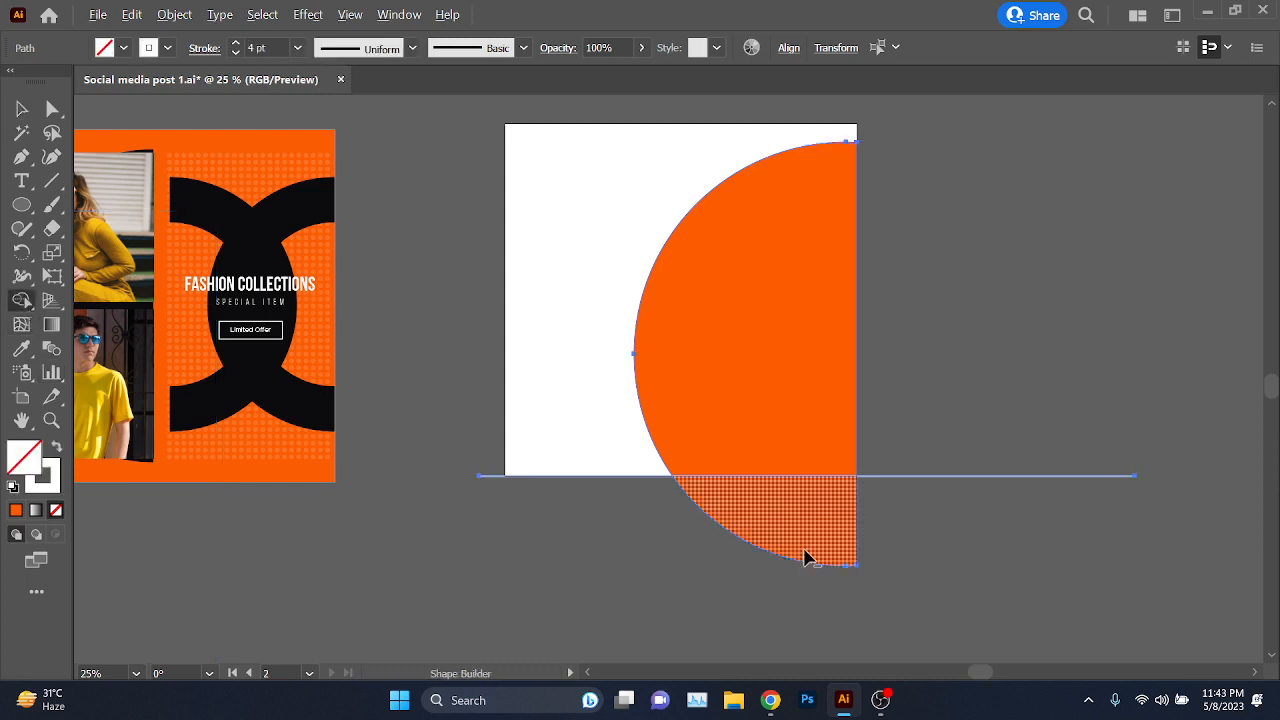
{"action": "left_click", "coordinate": [804, 549], "text": "alt"}
{"action": "left_click", "coordinate": [1008, 553], "text": "ctrl"}
{"action": "key", "text": "v"}
{"action": "left_click_drag", "start_coordinate": [1040, 446], "coordinate": [984, 580]}
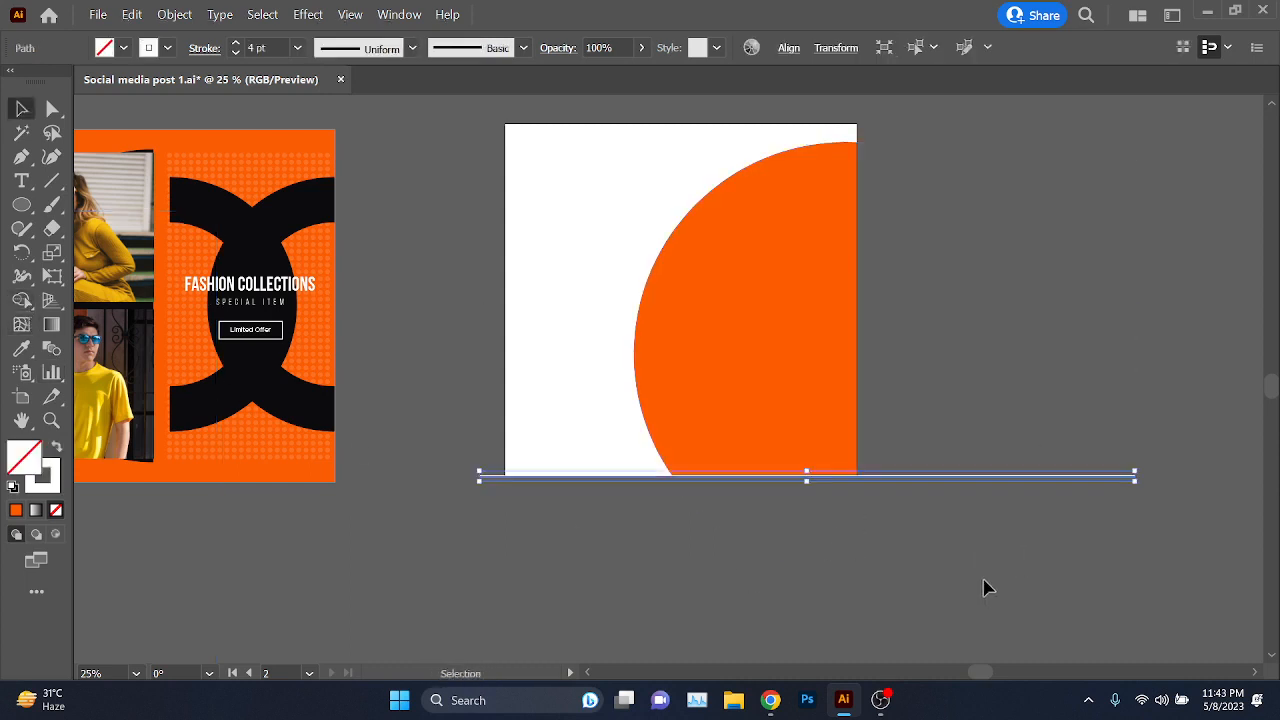
{"action": "key", "text": "Delete"}
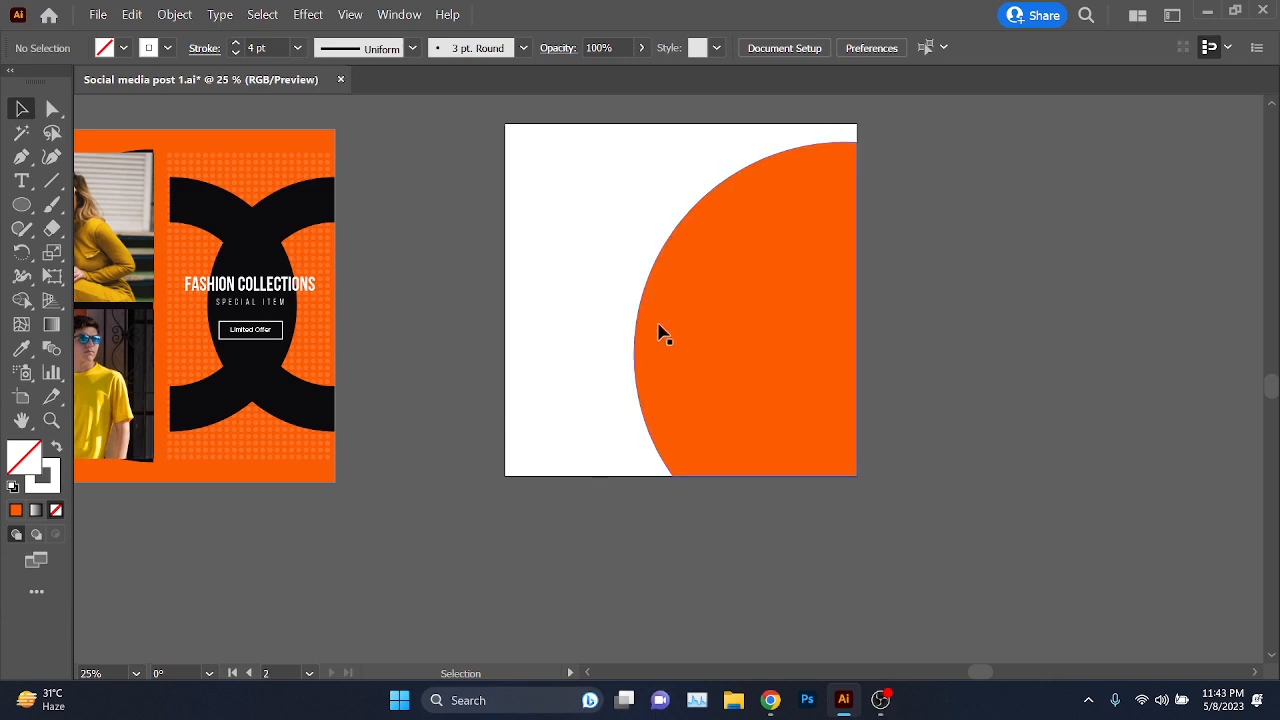
- Move the trimmed orange shape inward on the artboard and inspect its straight cut edges up close
{"action": "left_click_drag", "start_coordinate": [745, 423], "coordinate": [714, 400]}
{"action": "scroll", "coordinate": [724, 418], "scroll_direction": "up", "scroll_amount": 3}
{"action": "left_click", "coordinate": [614, 570]}
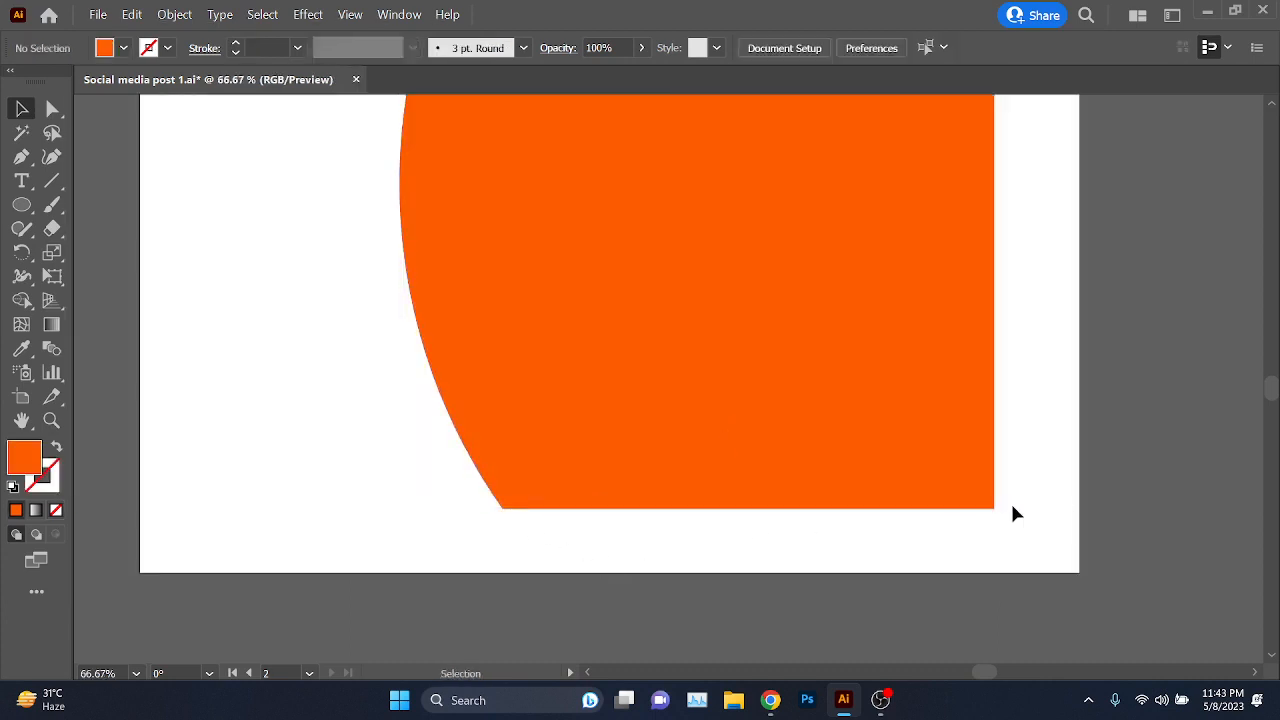
{"action": "scroll", "coordinate": [1016, 300], "scroll_direction": "up", "scroll_amount": 10}
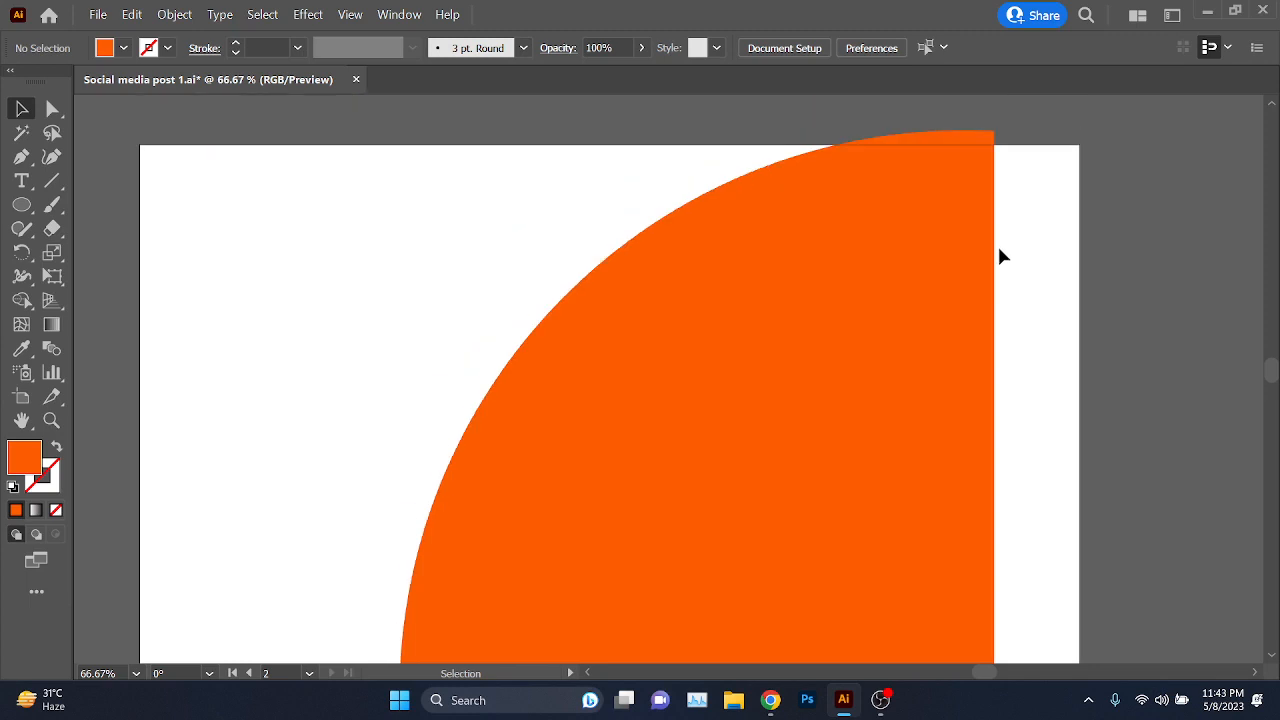
{"action": "scroll", "coordinate": [1010, 430], "scroll_direction": "down", "scroll_amount": 5}
- Delete the trimmed orange shape, and undo the trimming exercise back to the original black fashion post artwork
{"action": "left_click", "coordinate": [740, 365]}
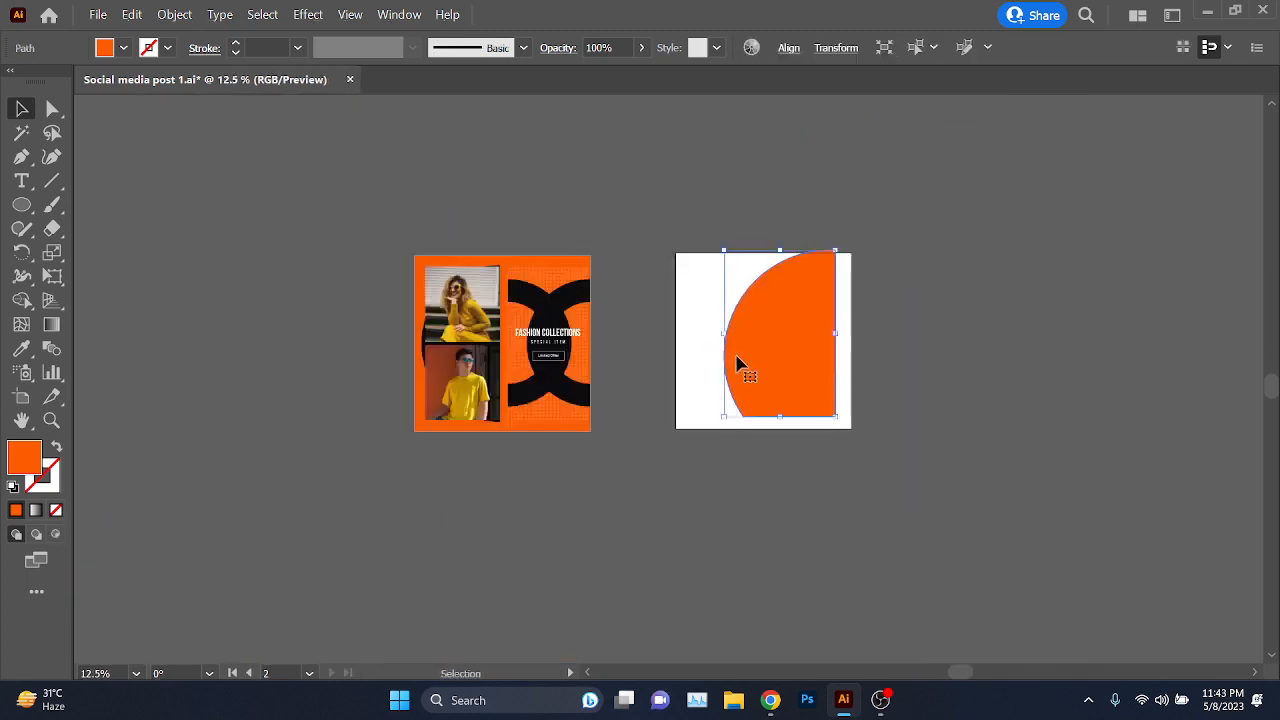
{"action": "key", "text": "Delete"}
{"action": "key", "text": "ctrl+z"}
{"action": "key", "text": "ctrl+z"}
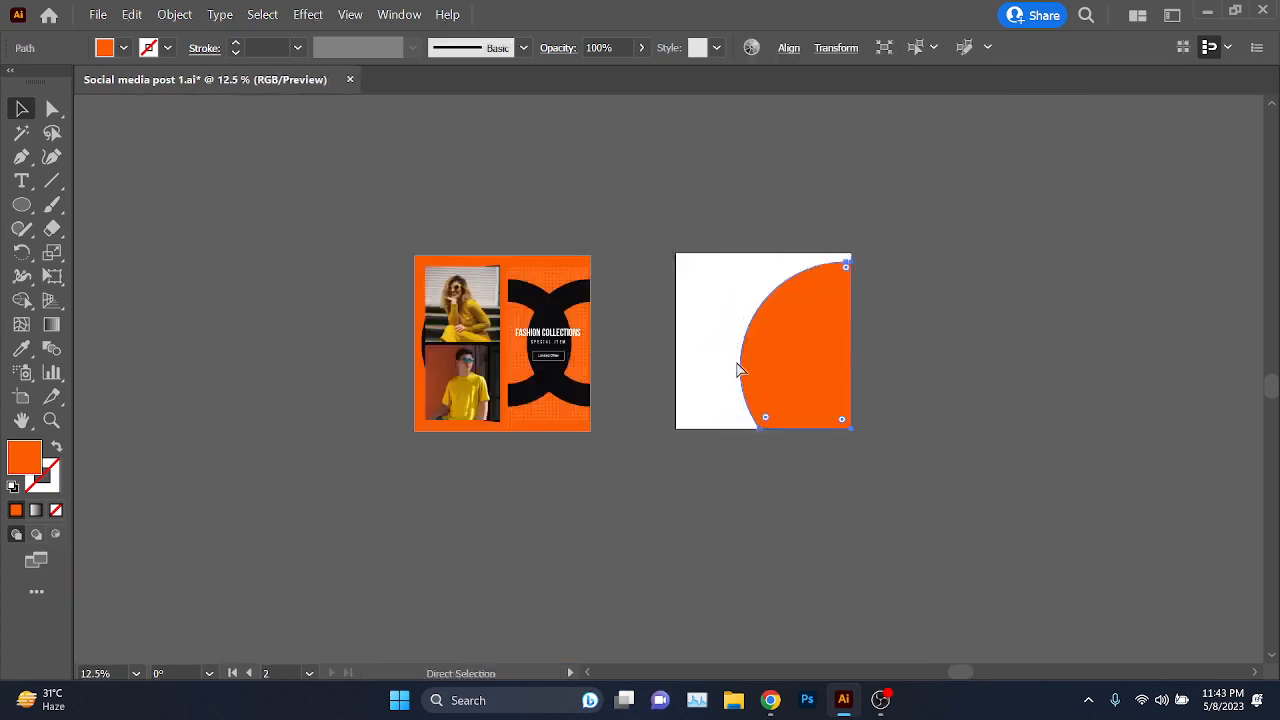
{"action": "left_click_drag", "start_coordinate": [697, 298], "coordinate": [807, 388]}
{"action": "key", "text": "ctrl+z"}
{"action": "key", "text": "ctrl+z"}
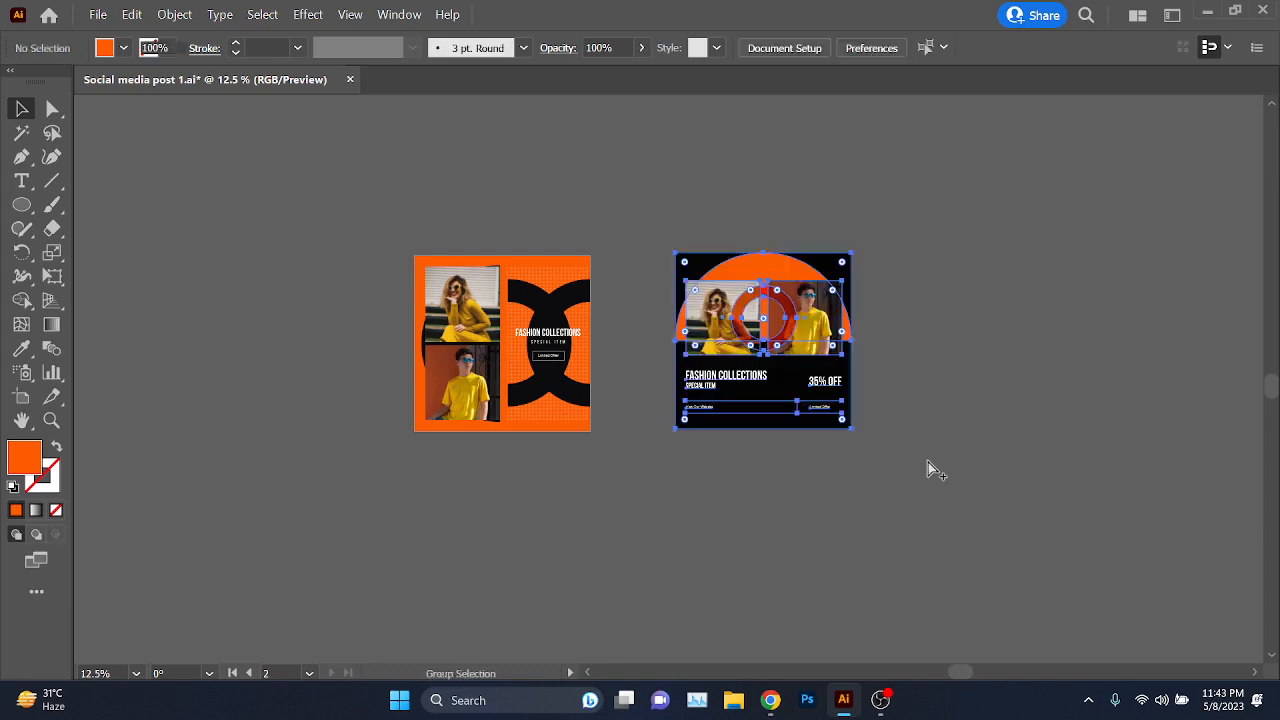
{"action": "left_click", "coordinate": [926, 463]}
- Switch to Chrome and review the Facebook group and the GraphicRiver Social Media Post page
{"action": "key", "text": "alt+Tab"}
{"action": "key", "text": "ctrl+Tab"}
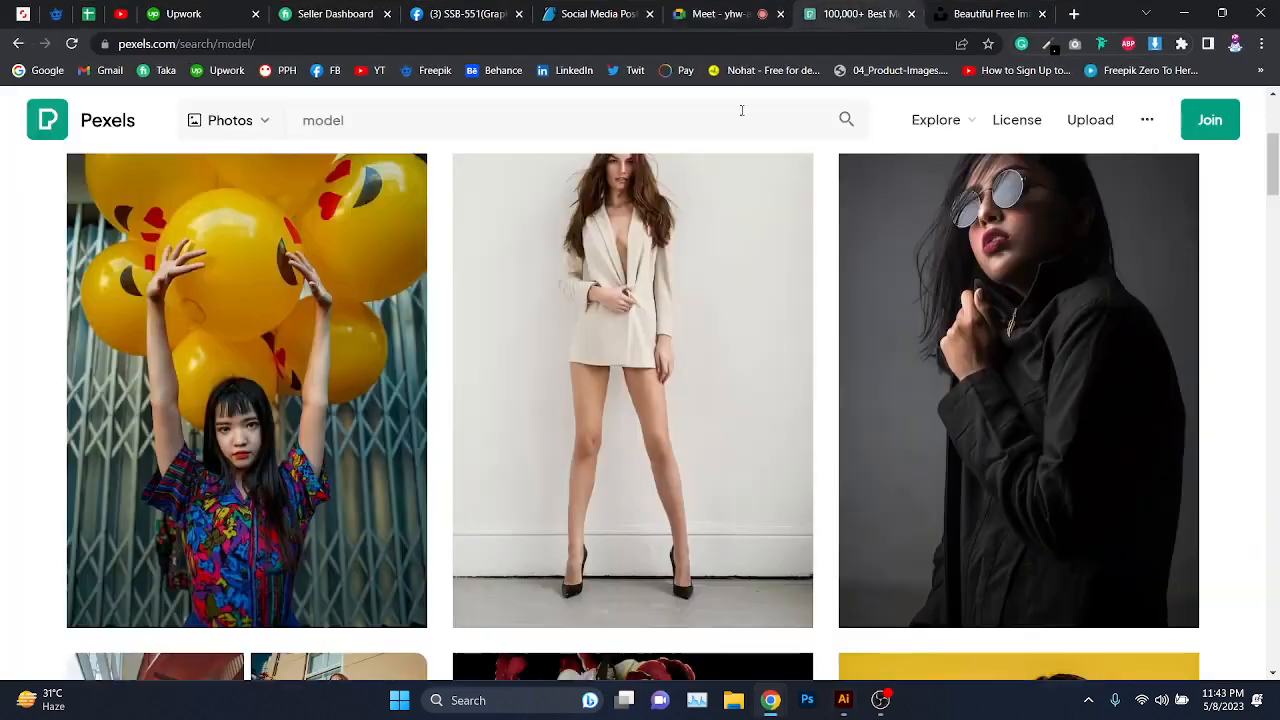
{"action": "left_click", "coordinate": [499, 10]}
{"action": "left_click", "coordinate": [628, 10]}
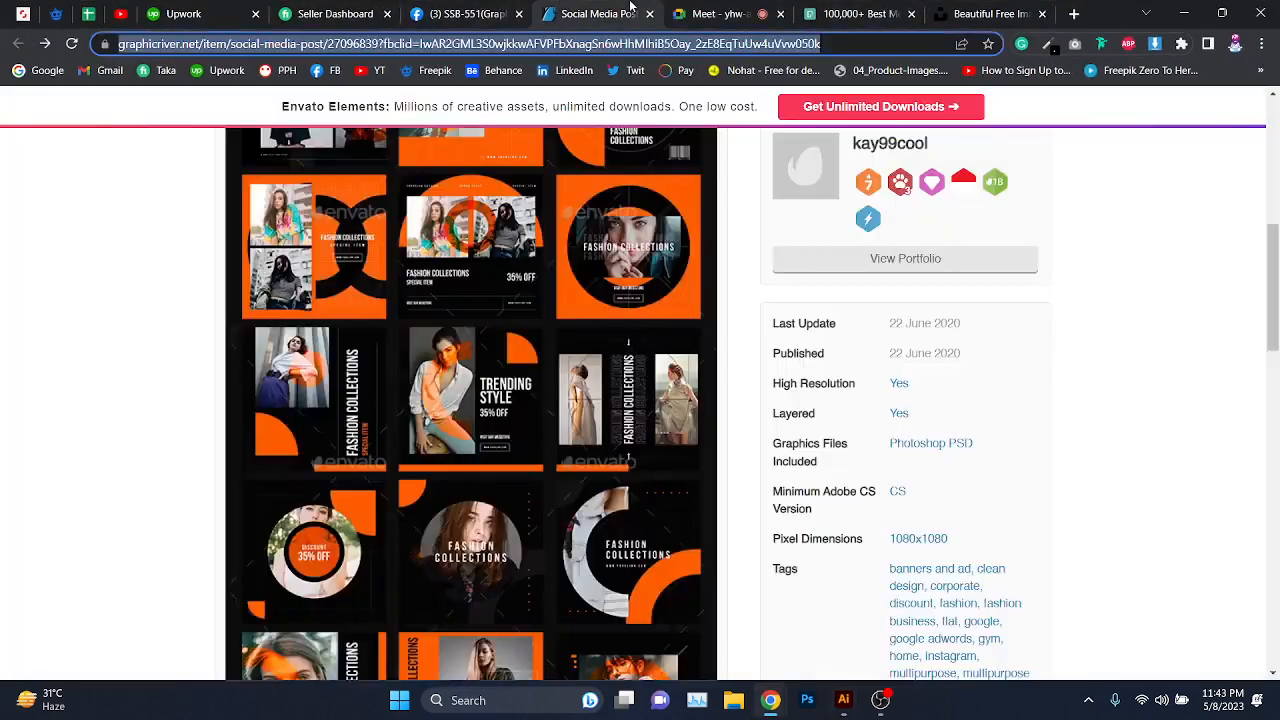
{"action": "scroll", "coordinate": [590, 213], "scroll_direction": "up", "scroll_amount": 6}
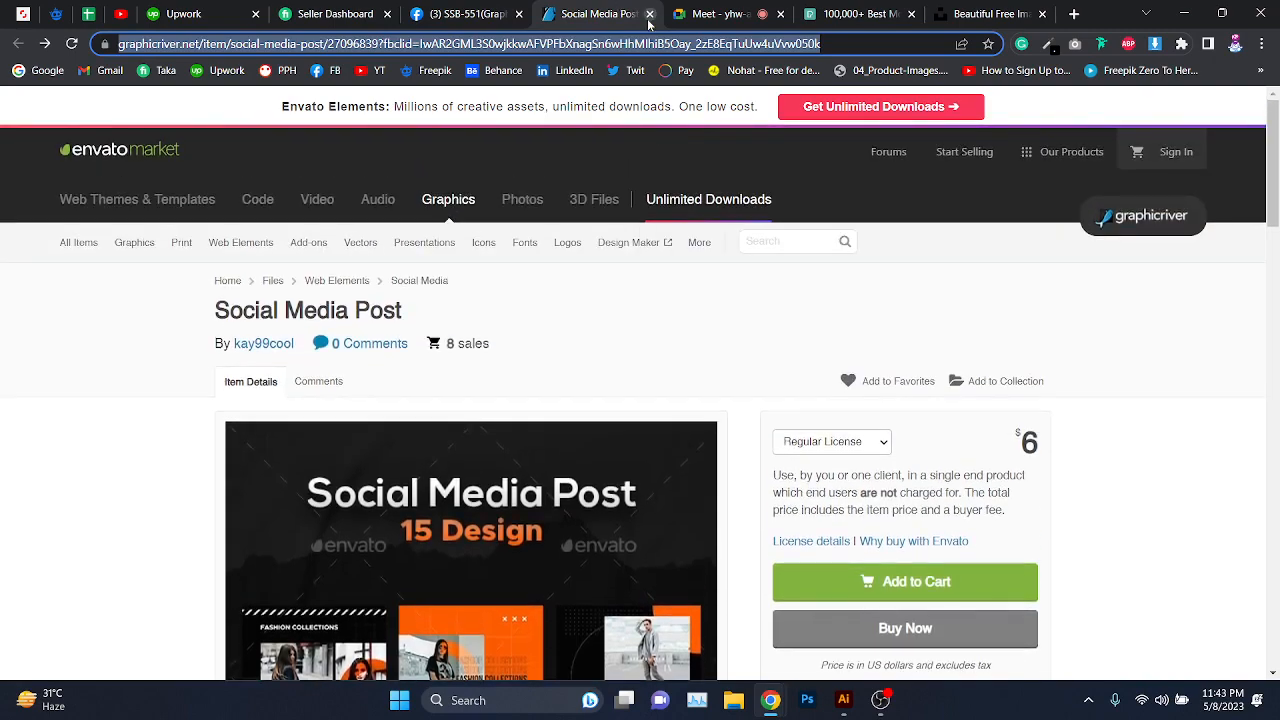
- Go to the Pexels home page and copy its web address
{"action": "left_click", "coordinate": [820, 10]}
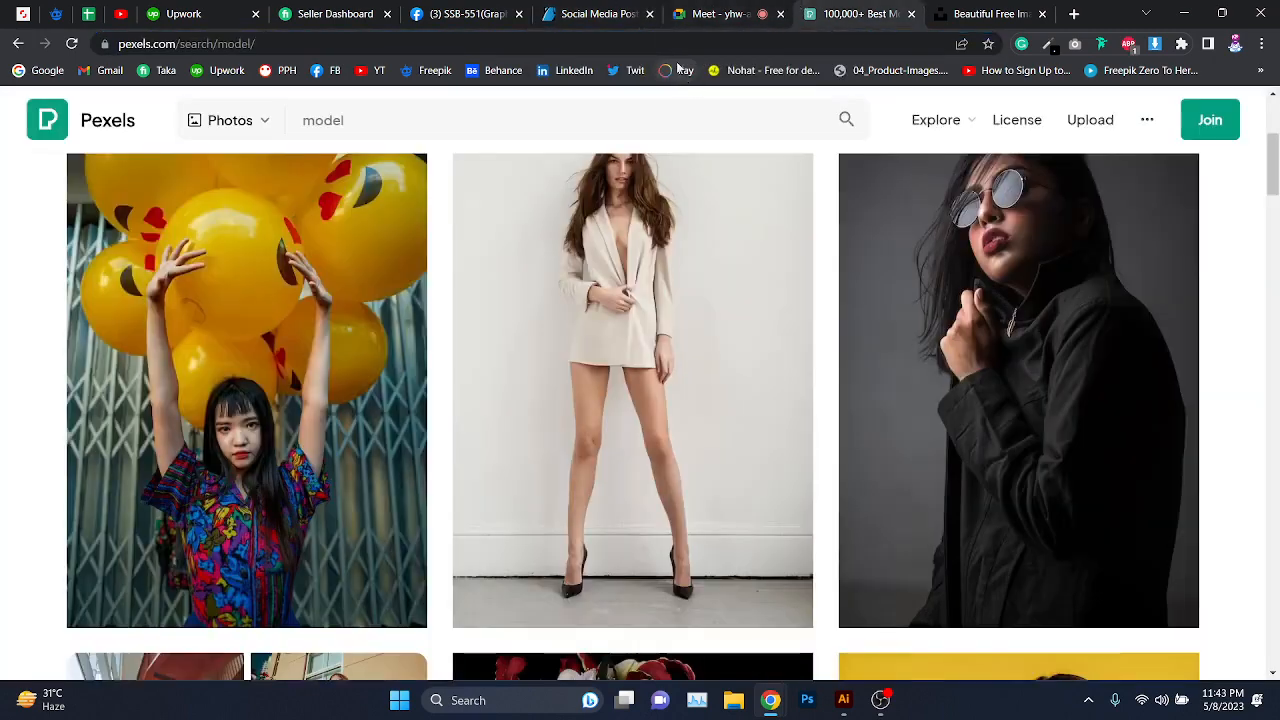
{"action": "scroll", "coordinate": [124, 118], "scroll_direction": "up", "scroll_amount": 3}
{"action": "left_click", "coordinate": [114, 116]}
{"action": "left_click", "coordinate": [296, 44]}
{"action": "key", "text": "ctrl+c"}
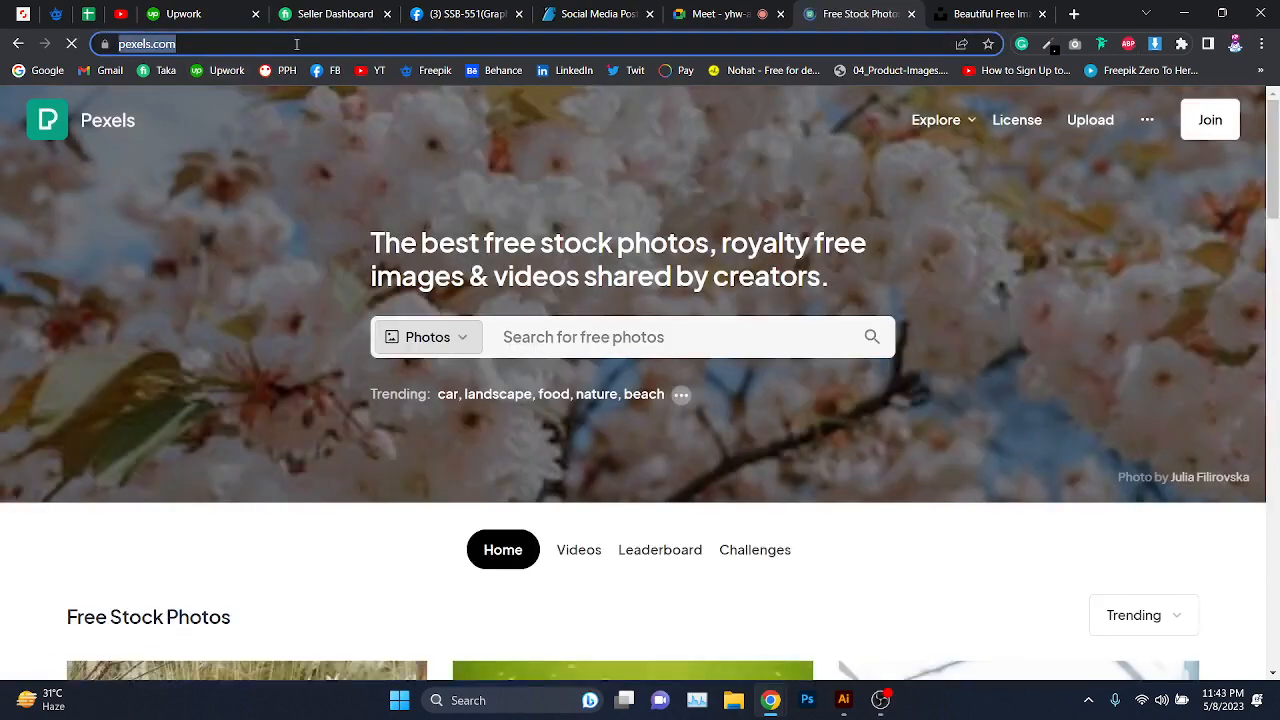
{"action": "left_click", "coordinate": [548, 10]}
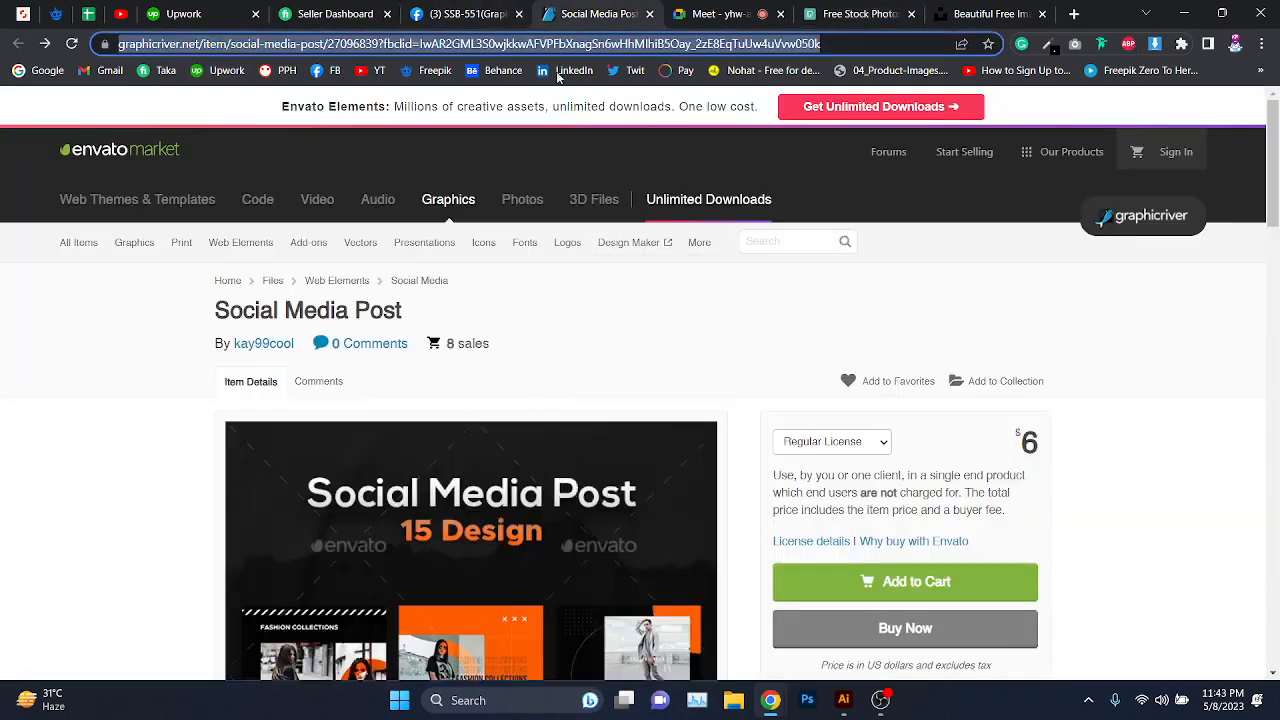
{"action": "left_click", "coordinate": [486, 12]}
{"action": "key", "text": "Return"}
{"action": "key", "text": "Return"}
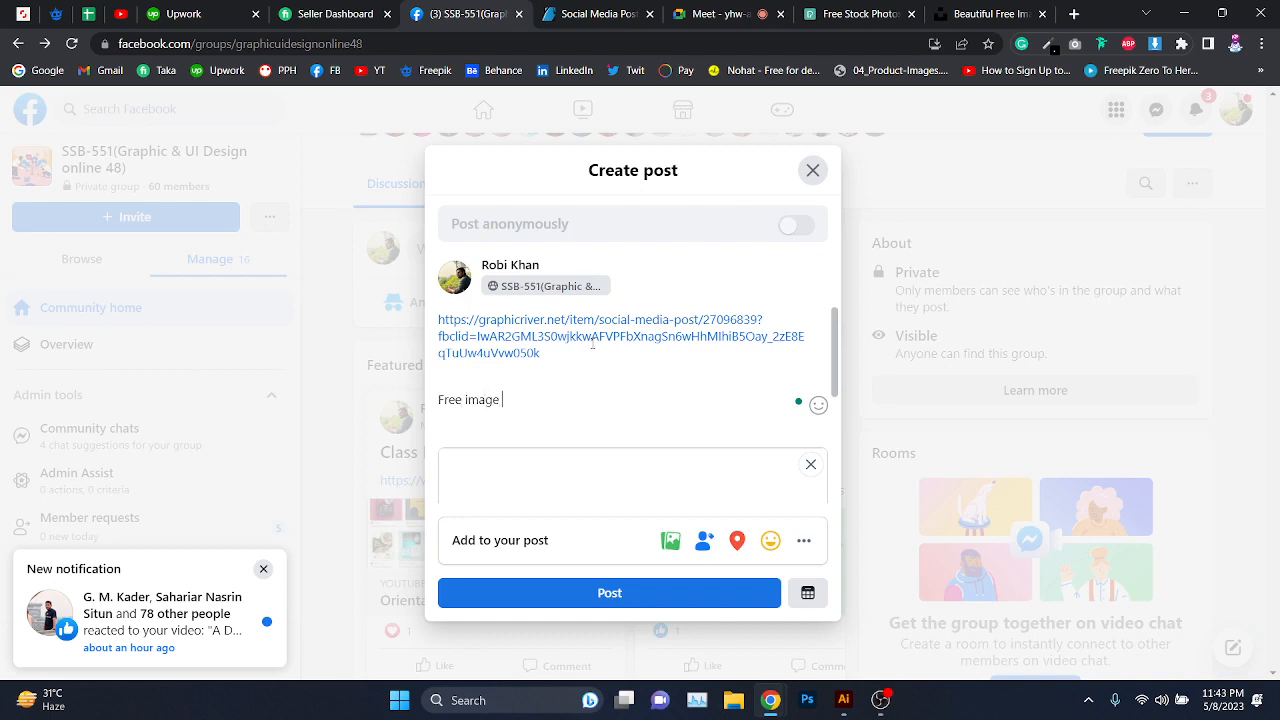
{"action": "key", "text": "Return"}
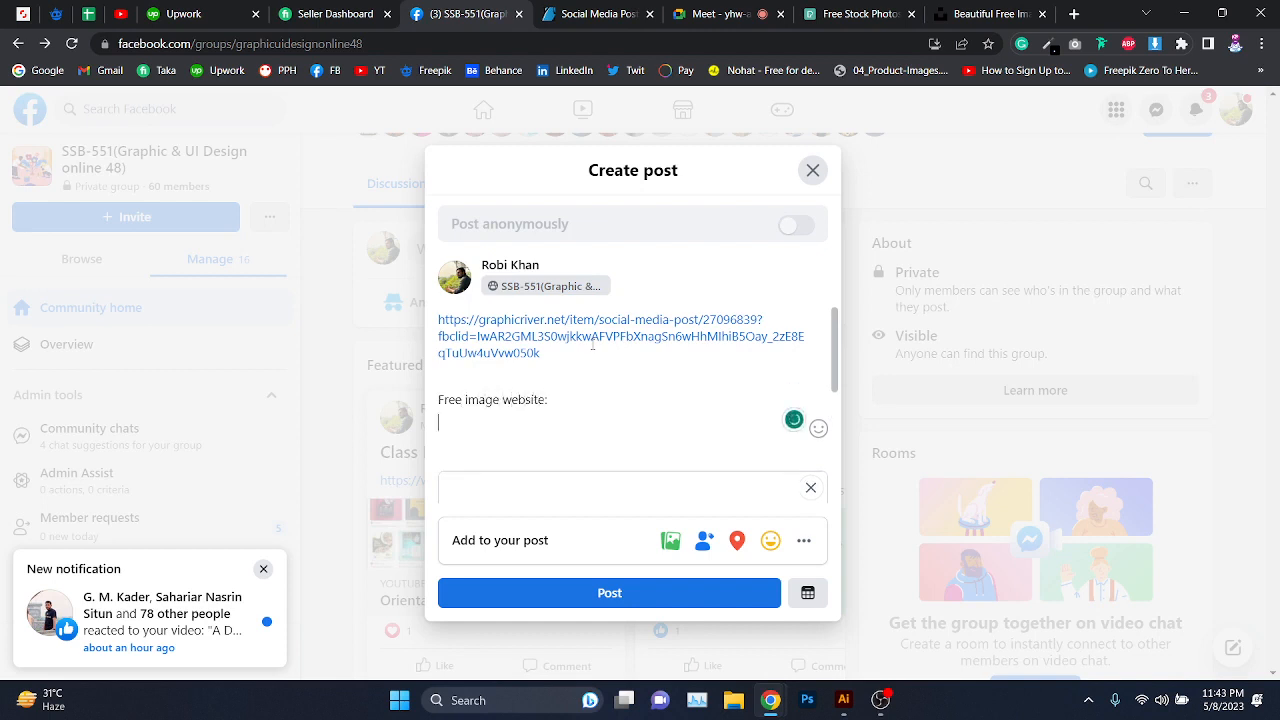
{"action": "key", "text": "ctrl+v"}
{"action": "left_click", "coordinate": [985, 14]}
{"action": "left_click", "coordinate": [866, 8]}
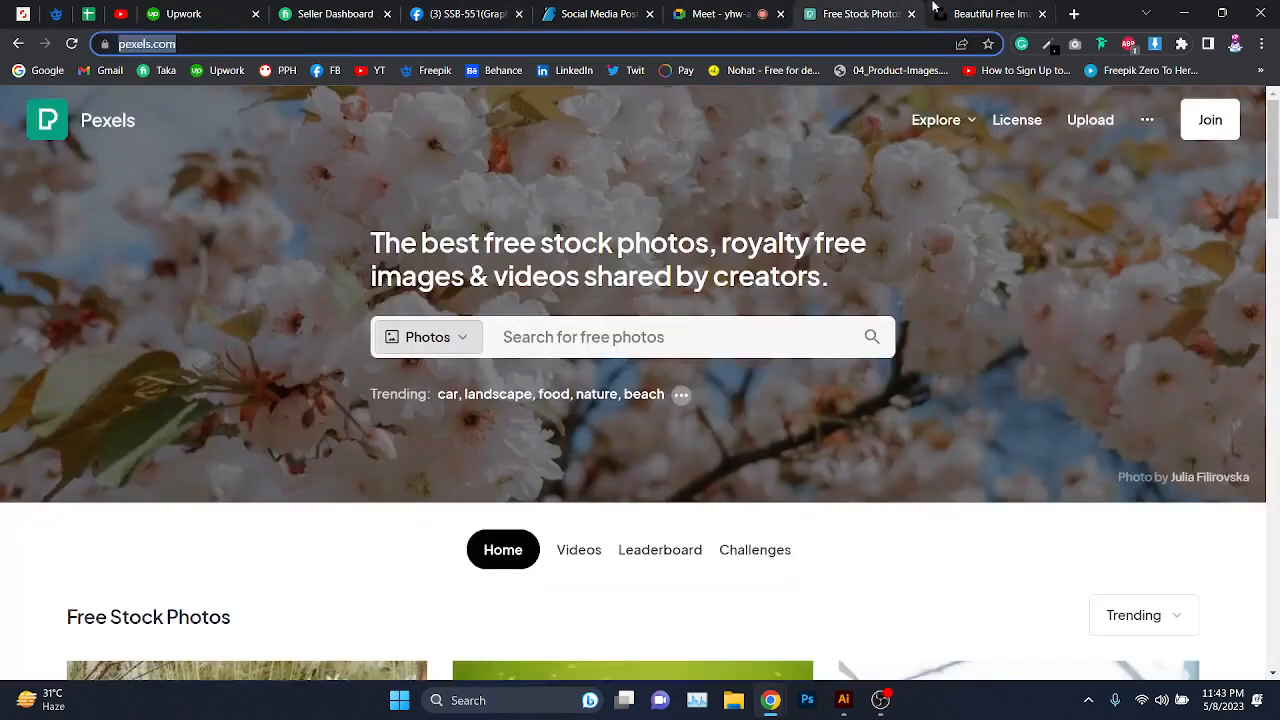
{"action": "left_click", "coordinate": [985, 14]}
{"action": "left_click", "coordinate": [785, 40]}
{"action": "key", "text": "ctrl+c"}
{"action": "left_click", "coordinate": [460, 14]}
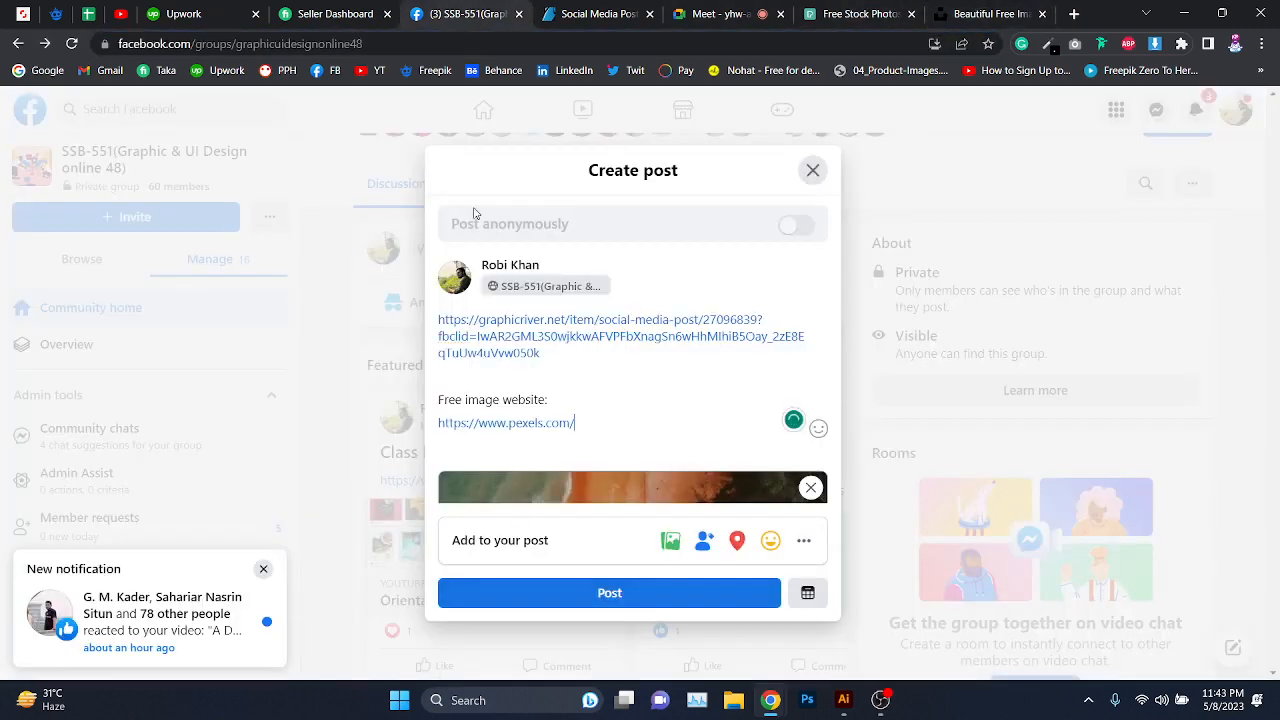
{"action": "key", "text": "Return"}
{"action": "key", "text": "ctrl+v"}
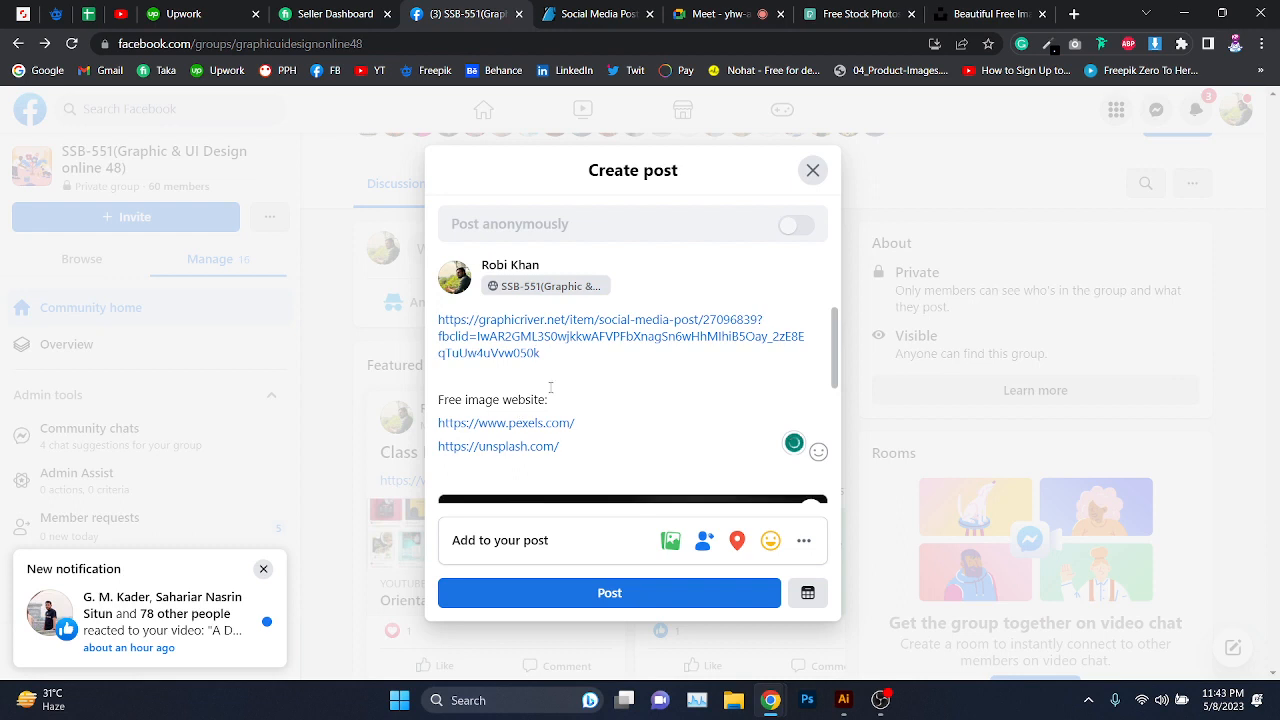
- Make the "Free image website:" line bold in the group post
{"action": "triple_click", "coordinate": [523, 397]}
{"action": "left_click", "coordinate": [451, 371]}
{"action": "left_click", "coordinate": [587, 423]}
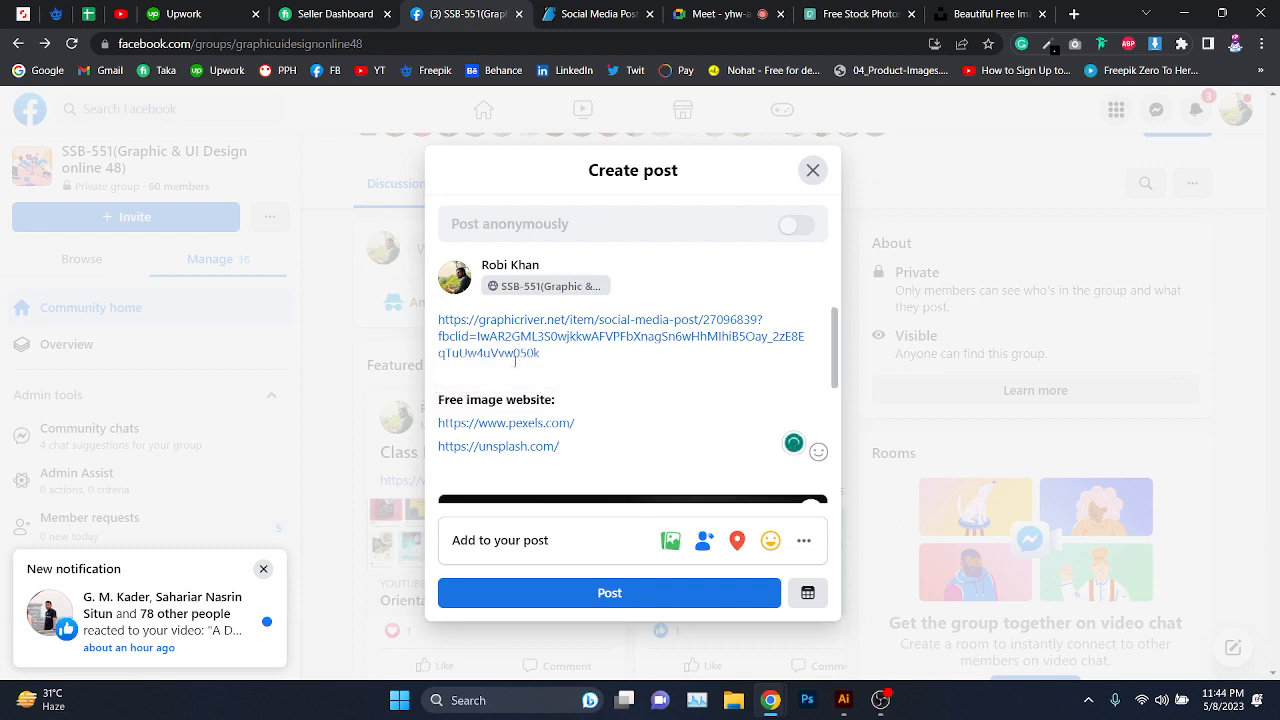
- Insert the label "Next Class Assignment:" in front of the GraphicRiver link in the group post
{"action": "type", "text": "Next Class A"}
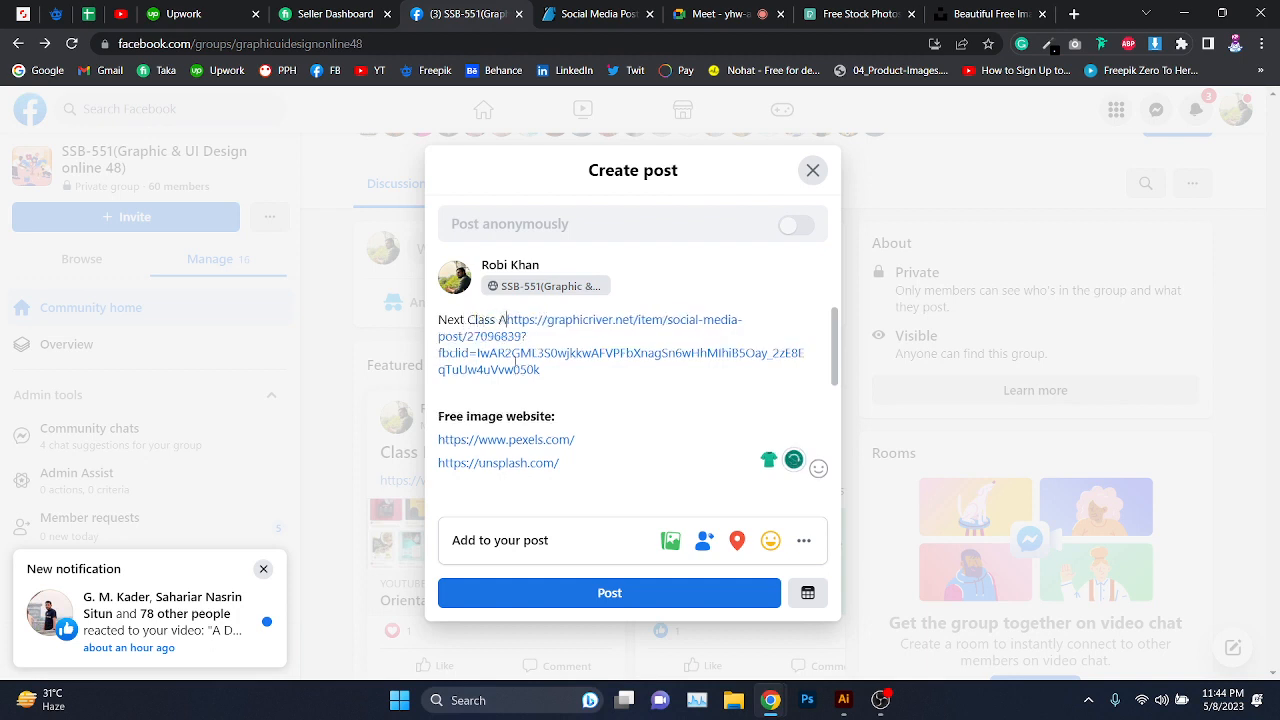
{"action": "type", "text": "ssignment:"}
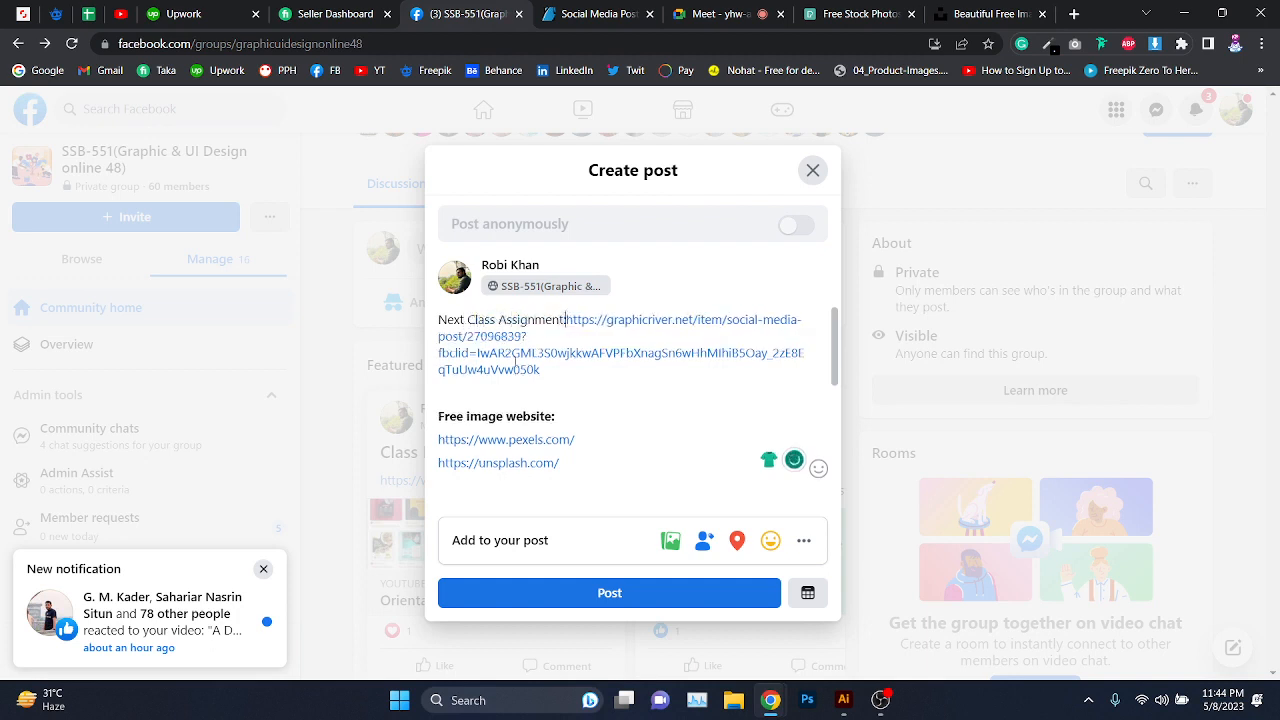
- Move the GraphicRiver link onto its own line and format "Next Class Assignment:" as an H1 heading
{"action": "key", "text": "Return"}
{"action": "left_click_drag", "start_coordinate": [578, 315], "coordinate": [438, 319]}
{"action": "left_click", "coordinate": [555, 330]}
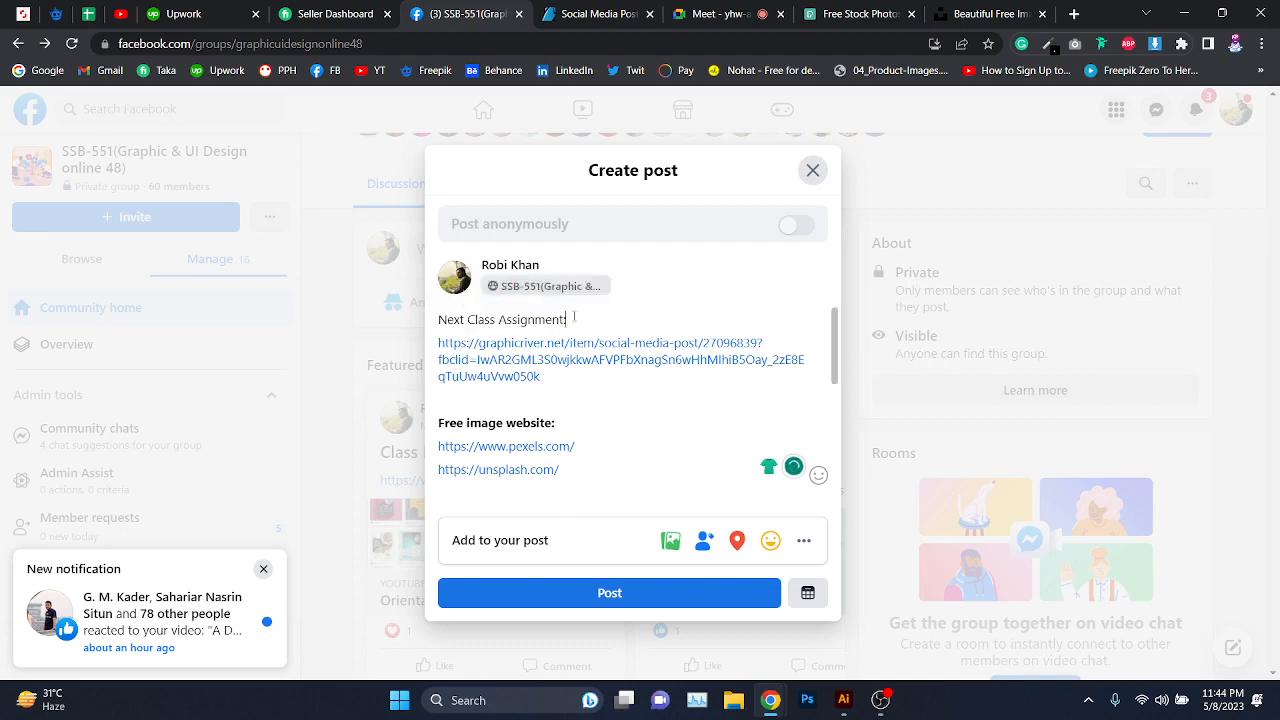
{"action": "left_click_drag", "start_coordinate": [574, 316], "coordinate": [438, 319]}
{"action": "left_click", "coordinate": [517, 290]}
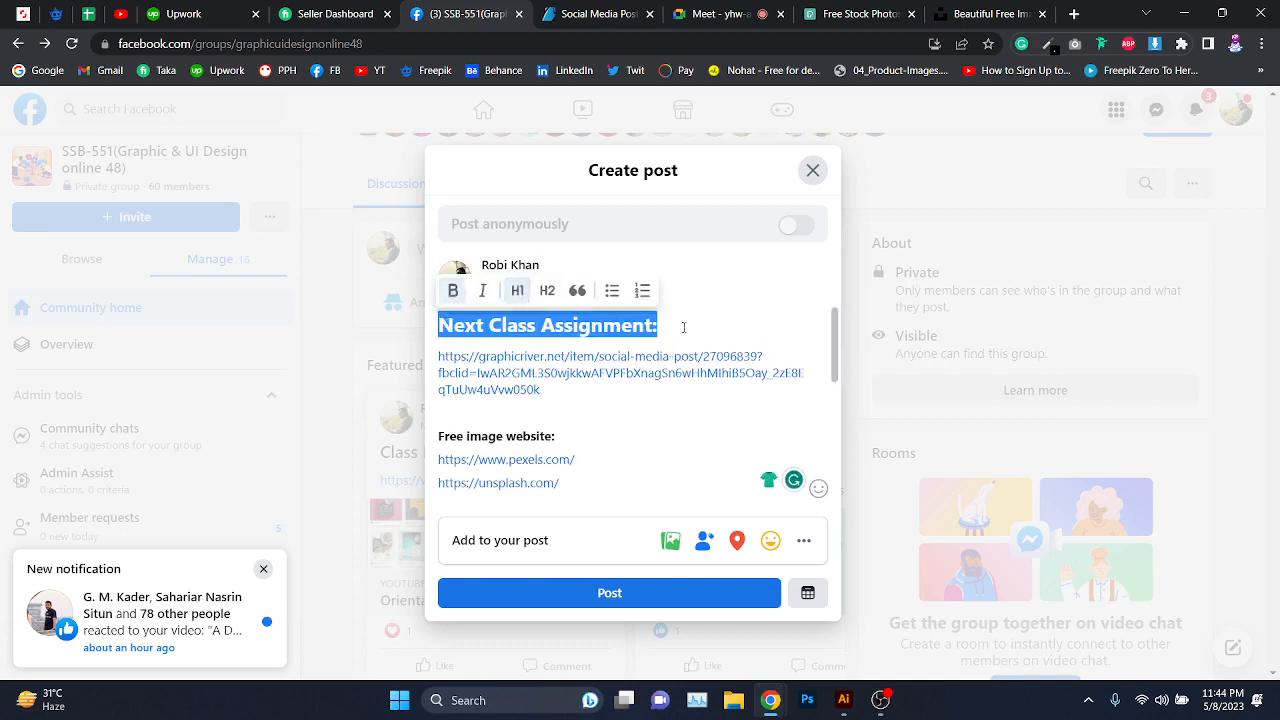
- Close the Pexels and Unsplash pages, keeping the GraphicRiver reference and the Meet call open
{"action": "left_click", "coordinate": [598, 14]}
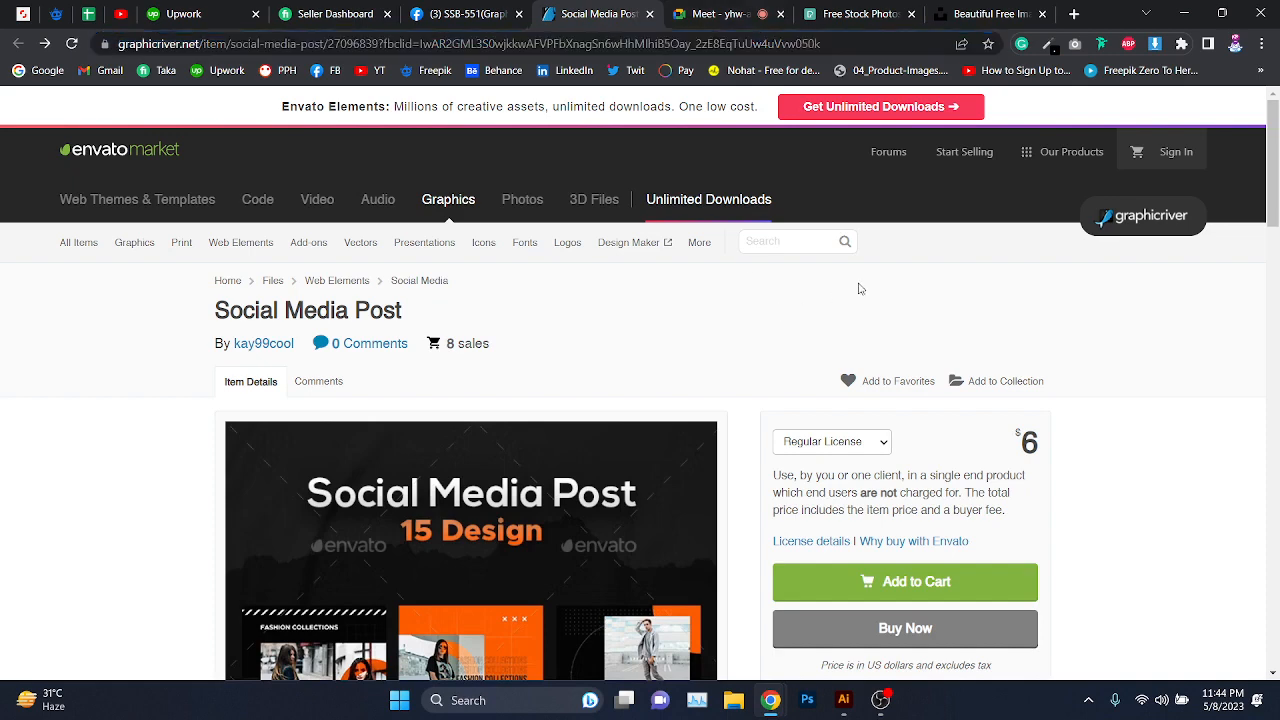
{"action": "scroll", "coordinate": [731, 248], "scroll_direction": "down", "scroll_amount": 3}
{"action": "left_click", "coordinate": [845, 14]}
{"action": "left_click", "coordinate": [752, 12]}
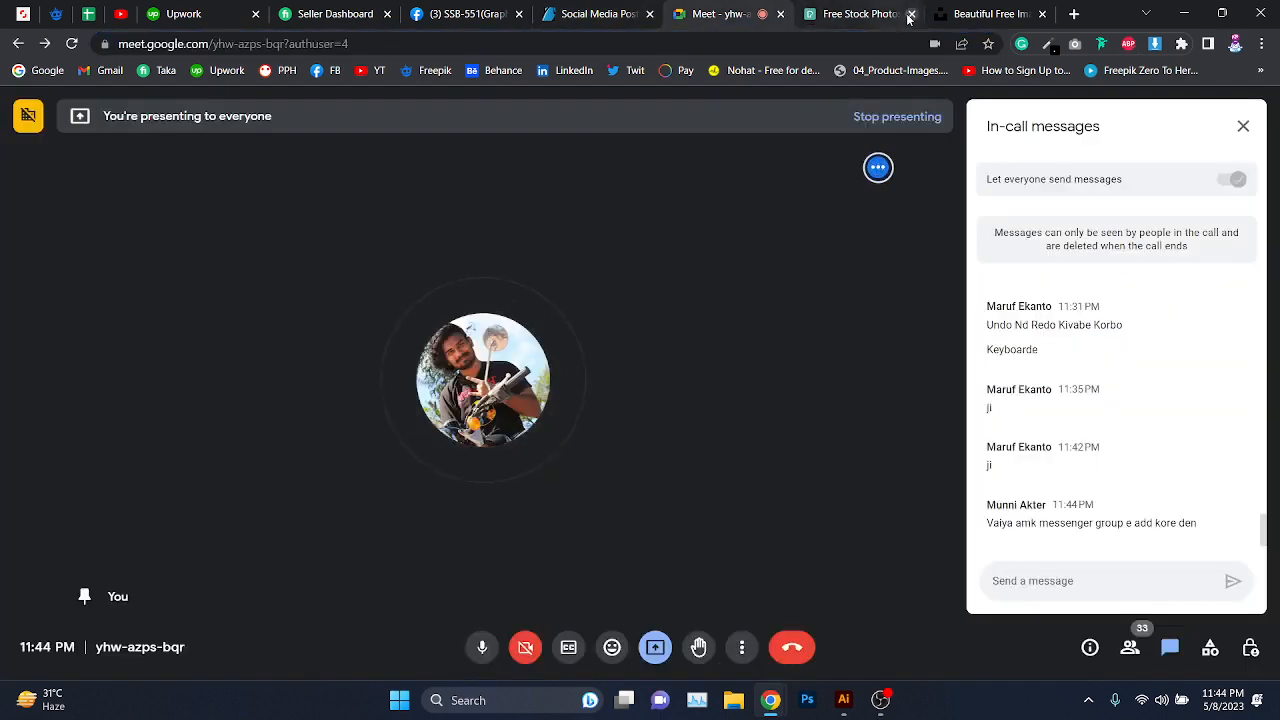
{"action": "left_click", "coordinate": [910, 14]}
{"action": "left_click", "coordinate": [910, 14]}
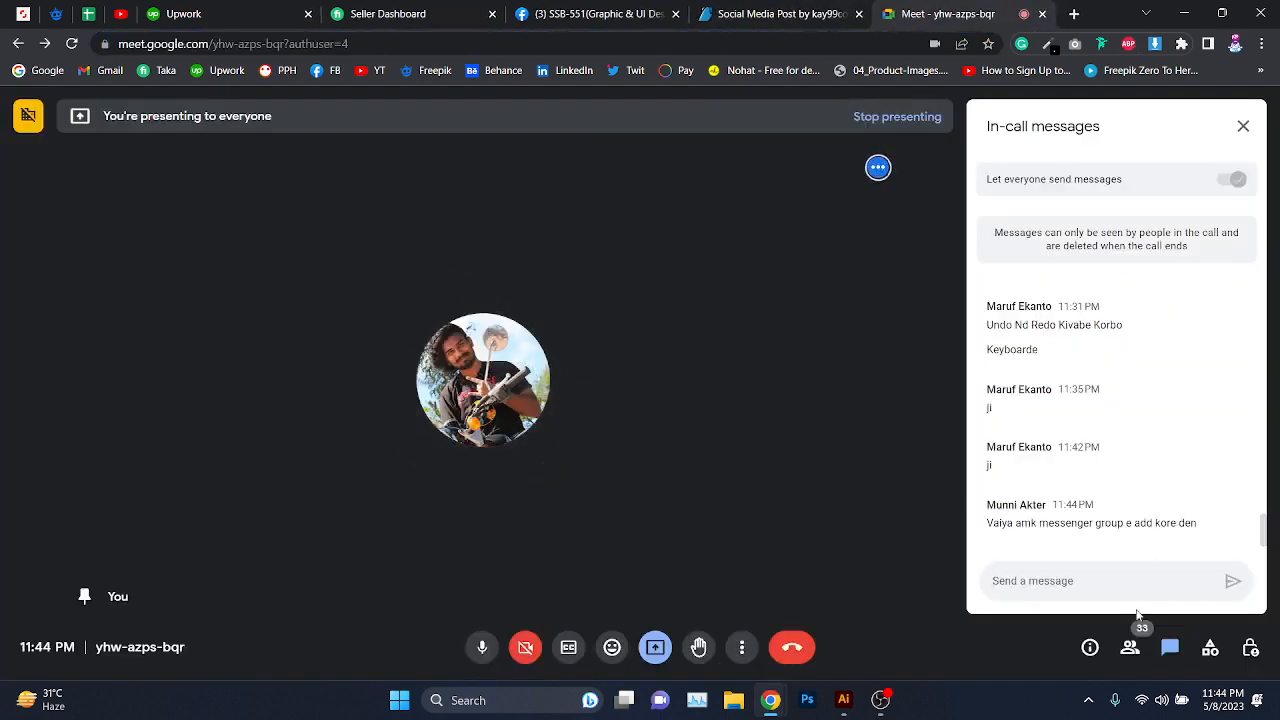
- Clear all Windows notifications and check May 8 and May 12 in the system calendar
{"action": "left_click", "coordinate": [1219, 704]}
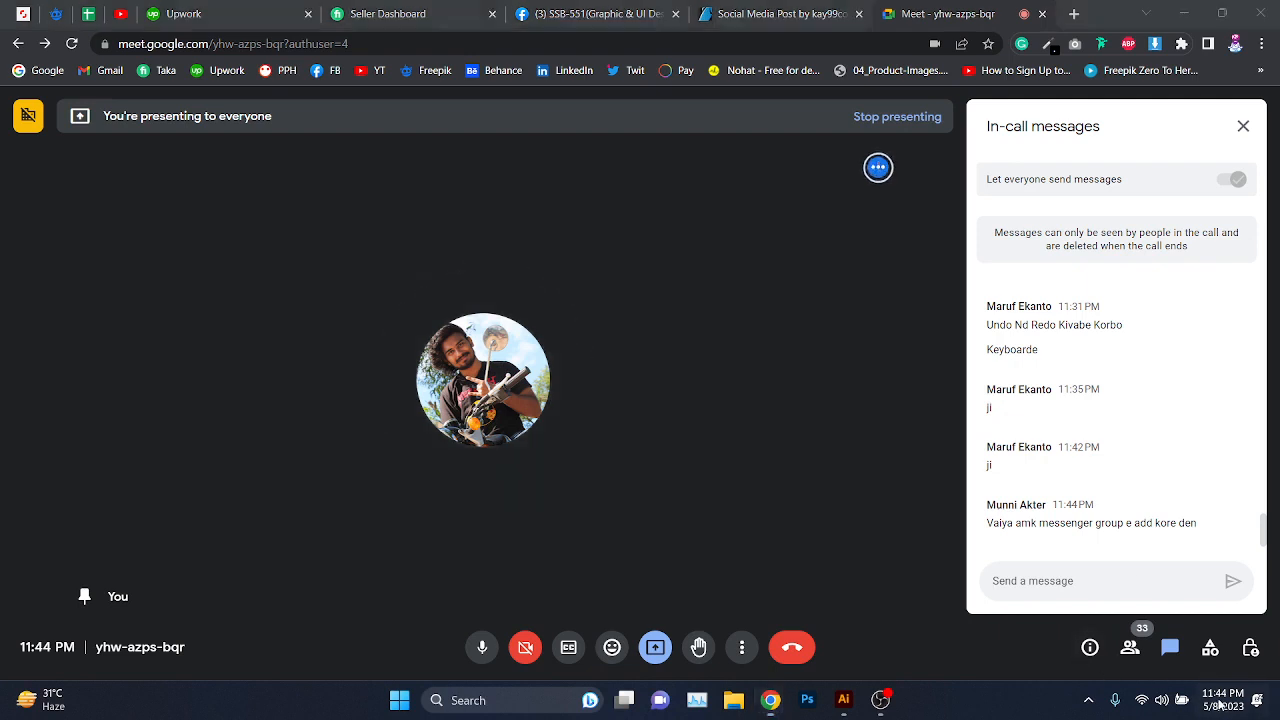
{"action": "left_click", "coordinate": [1238, 28]}
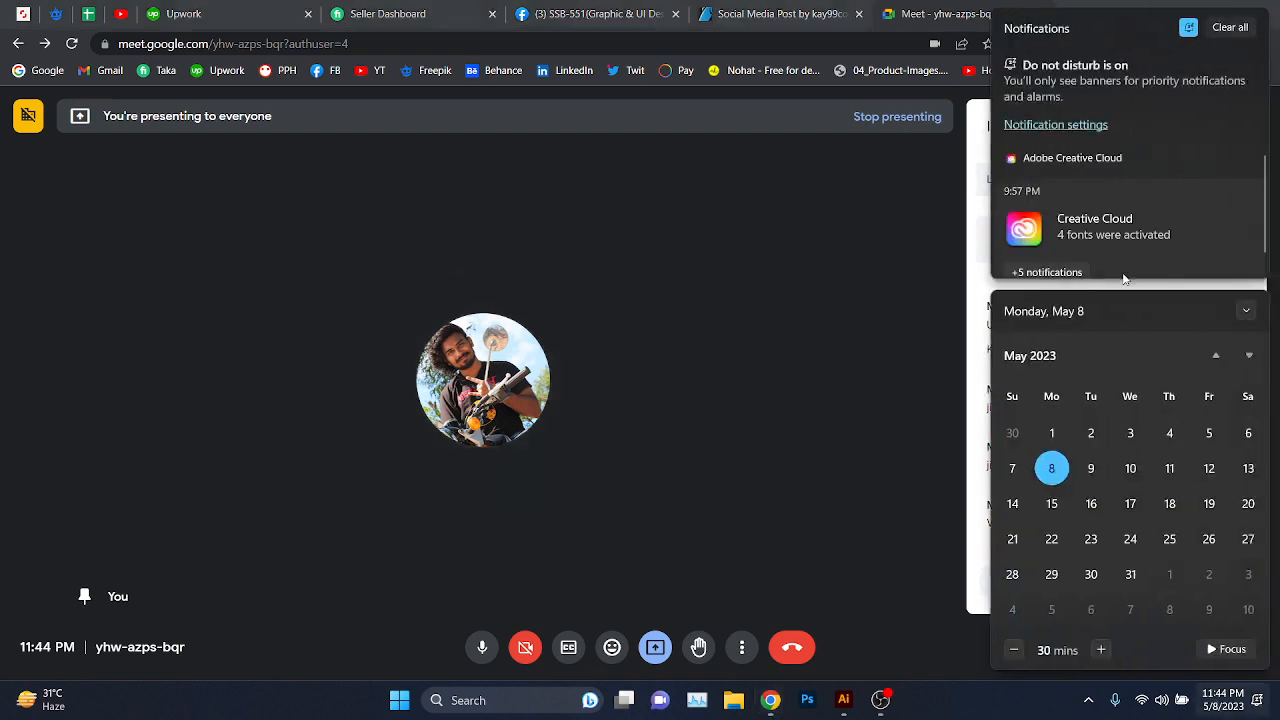
{"action": "left_click", "coordinate": [1220, 30]}
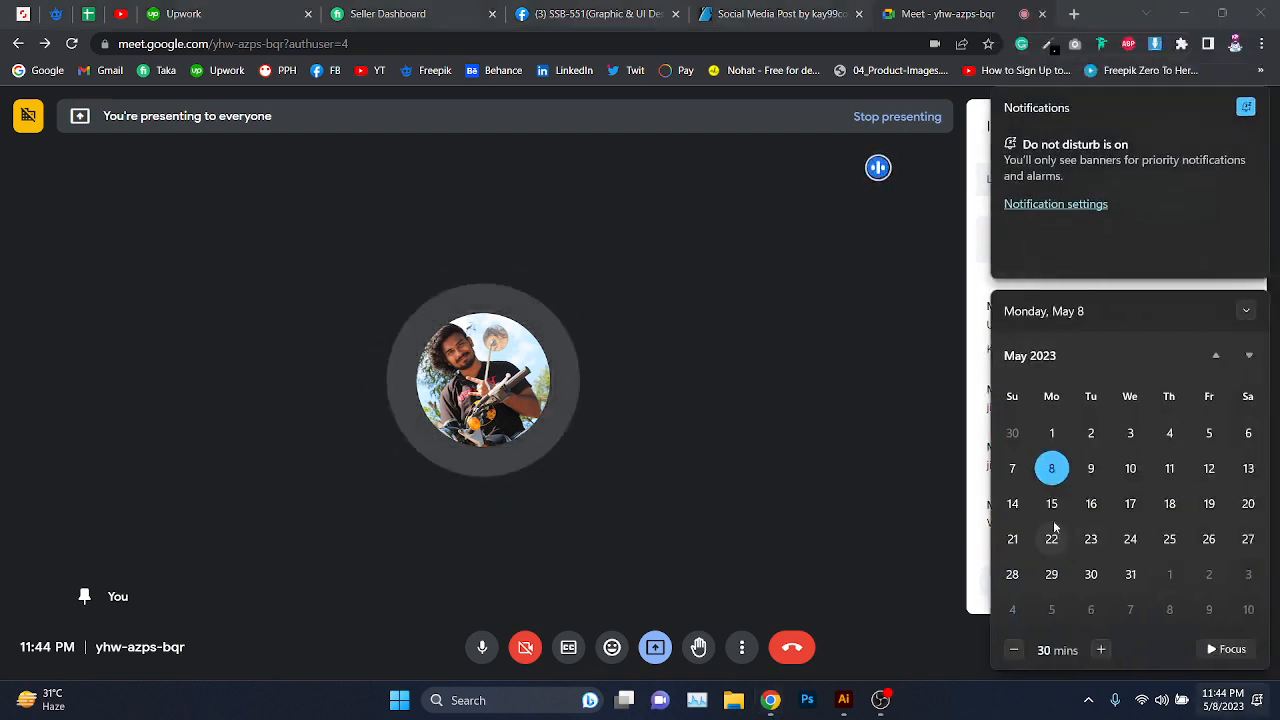
{"action": "left_click", "coordinate": [1212, 472]}
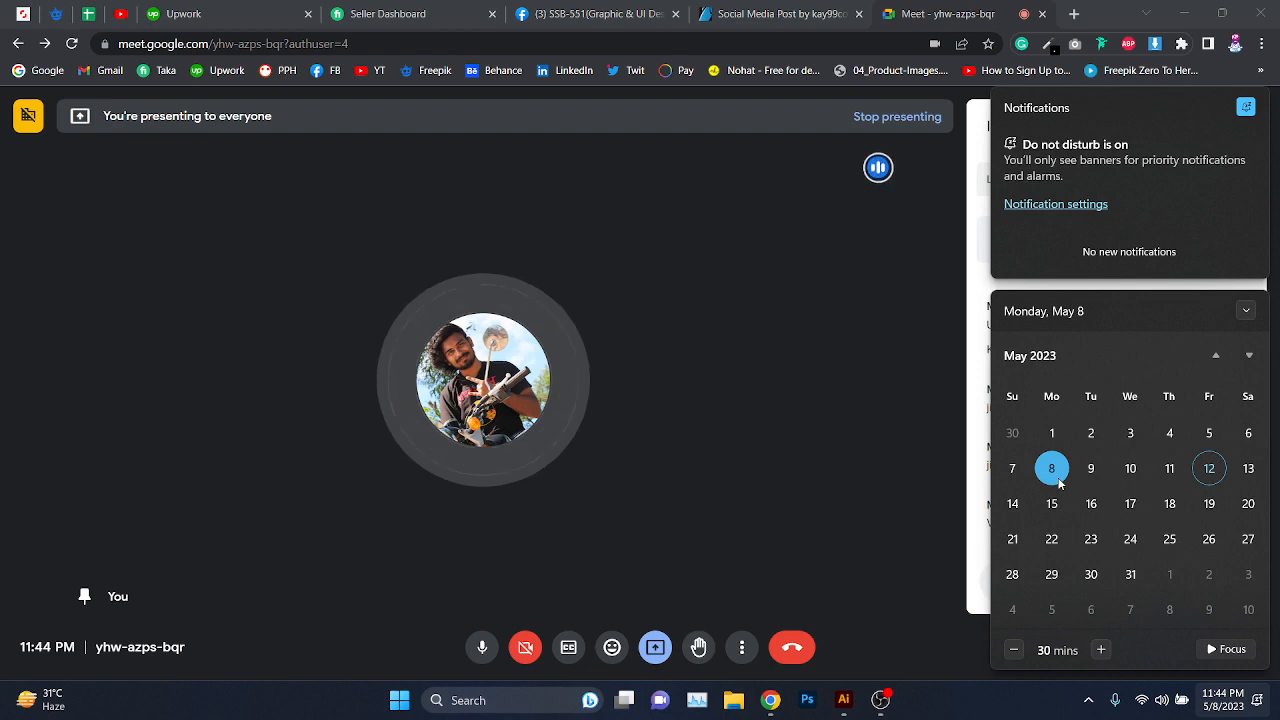
{"action": "left_click", "coordinate": [1058, 480]}
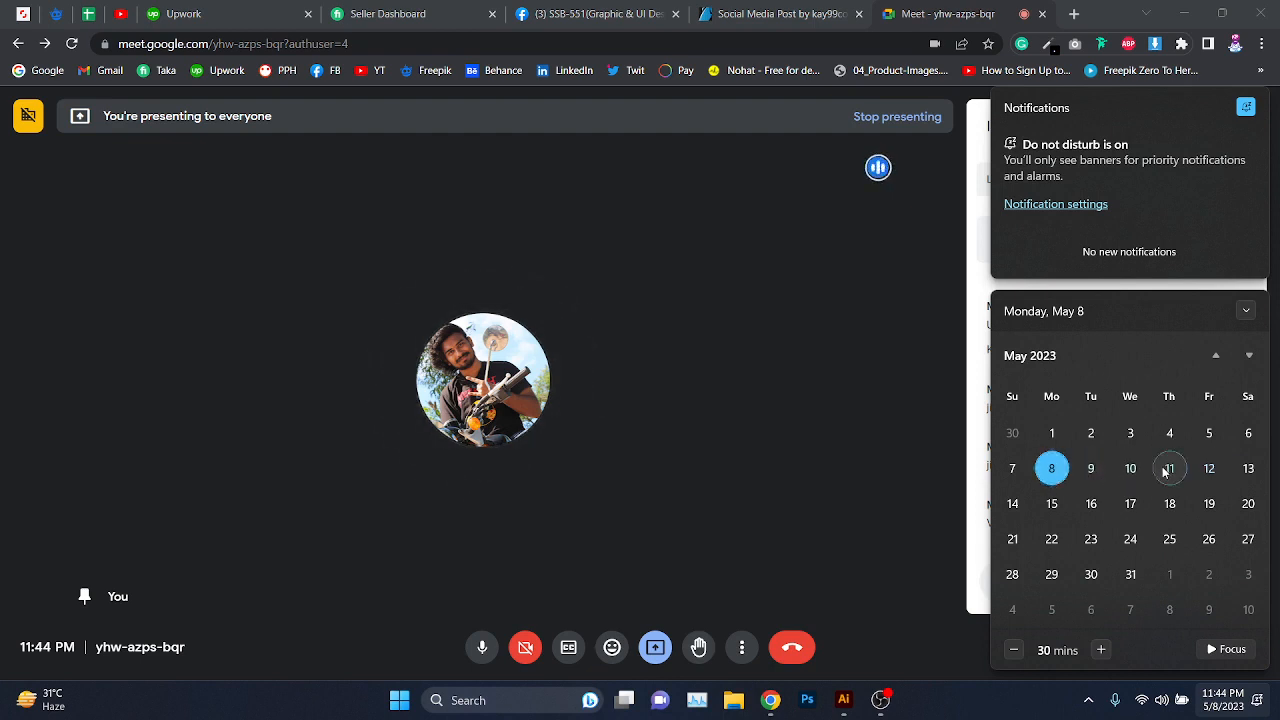
{"action": "left_click", "coordinate": [884, 382]}
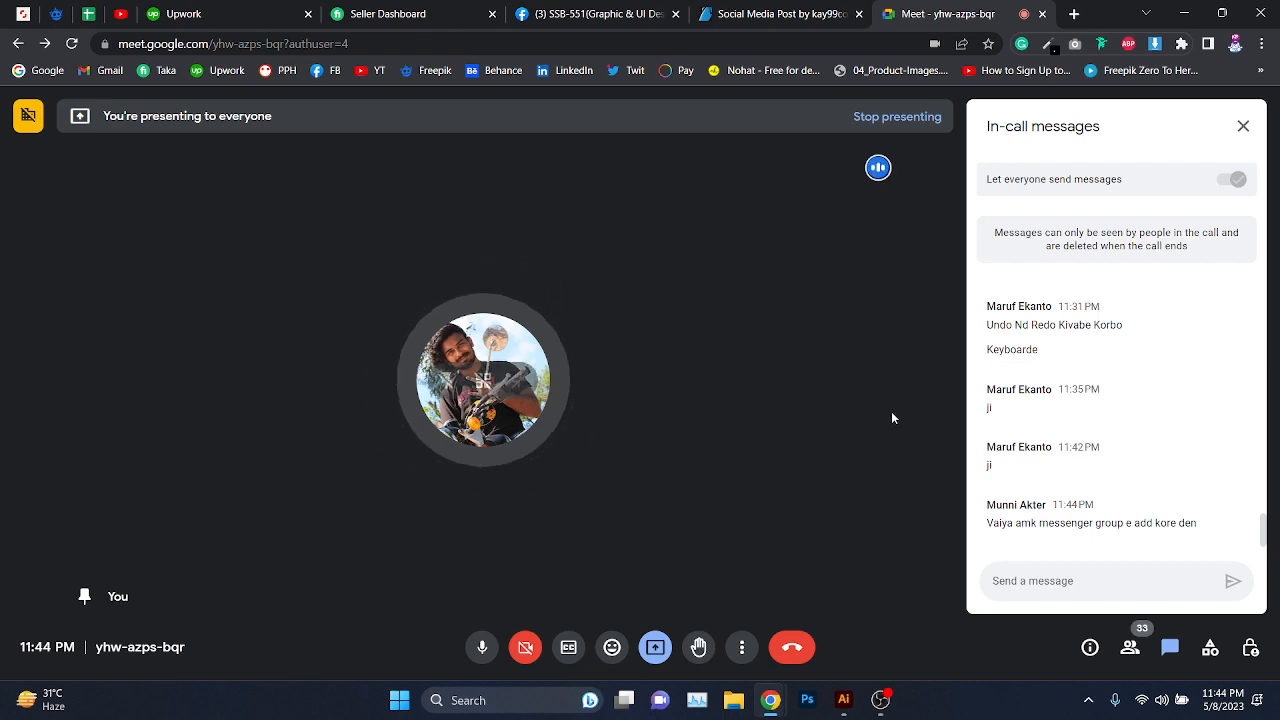
- Add the line "Design Minimum 4 Social Media Post." beneath the Next Class Assignment heading in the Facebook group post
{"action": "left_click", "coordinate": [628, 8]}
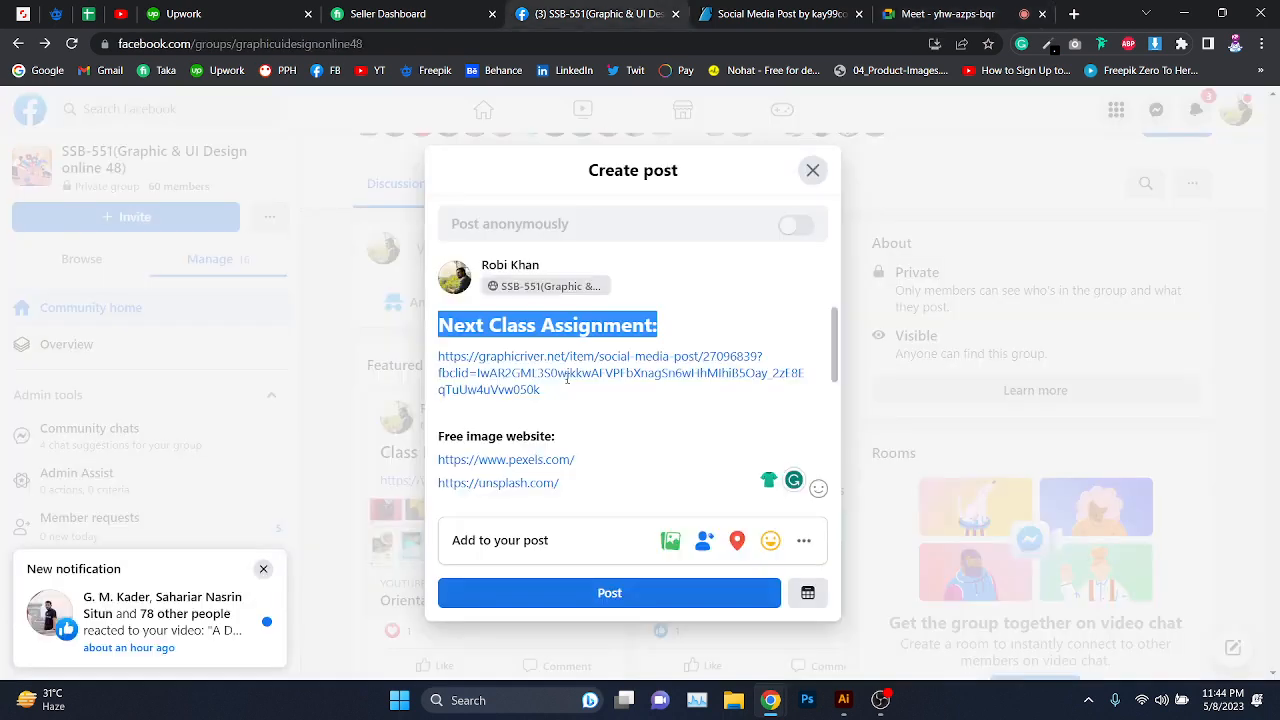
{"action": "left_click", "coordinate": [674, 331]}
{"action": "key", "text": "Return"}
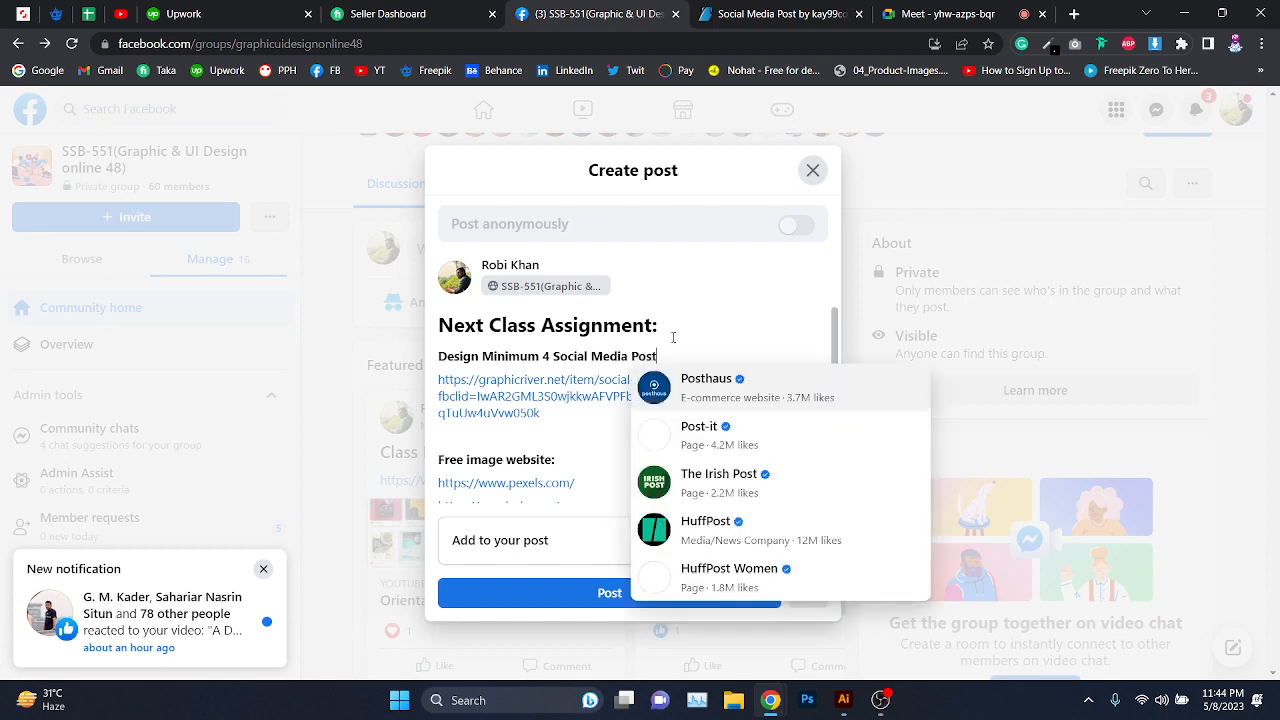
{"action": "type", "text": "."}
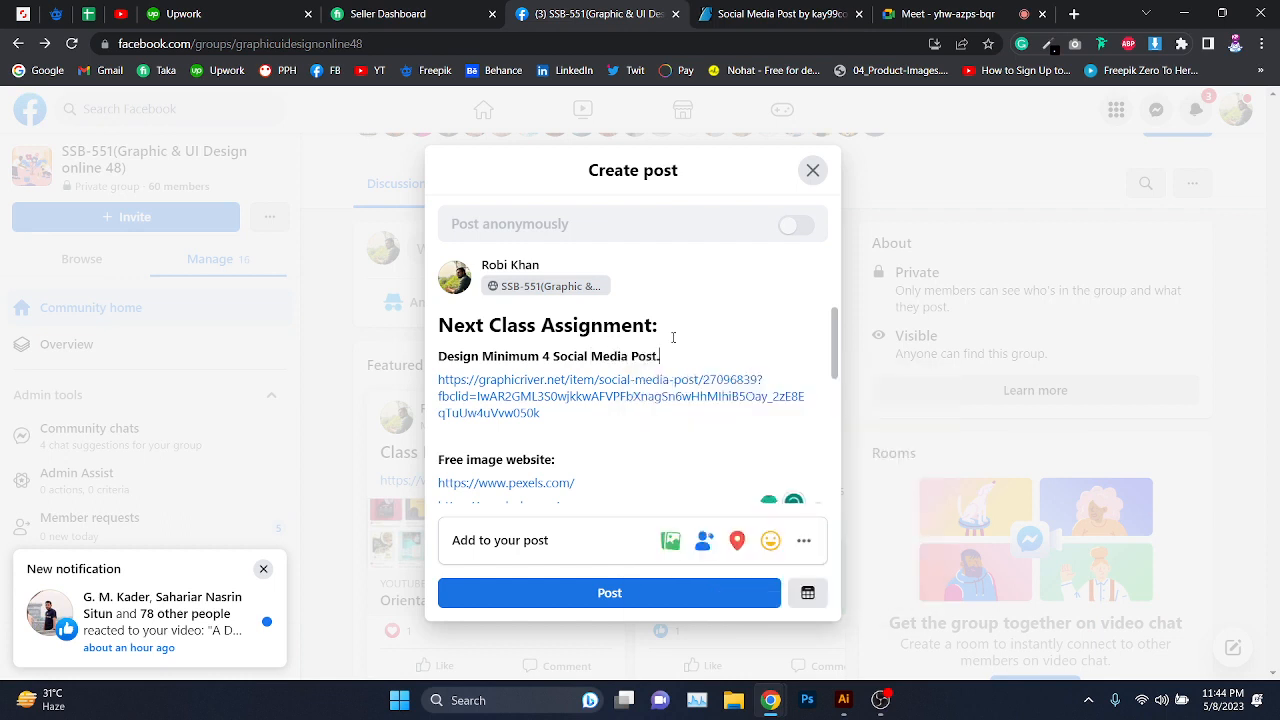
- Check the Meet chat and review the fashion designs on the GraphicRiver reference page
{"action": "key", "text": "ctrl+Tab"}
{"action": "key", "text": "ctrl+Tab"}
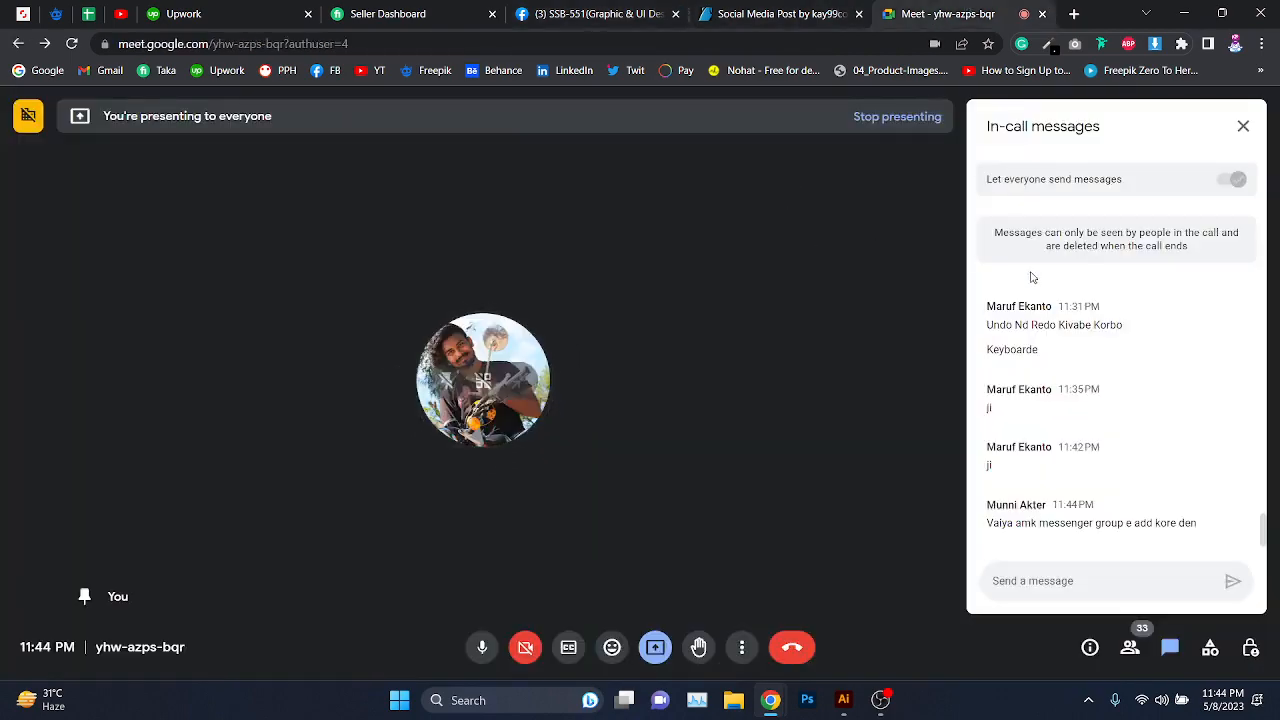
{"action": "key", "text": "ctrl+shift+Tab"}
{"action": "scroll", "coordinate": [1028, 278], "scroll_direction": "down", "scroll_amount": 5}
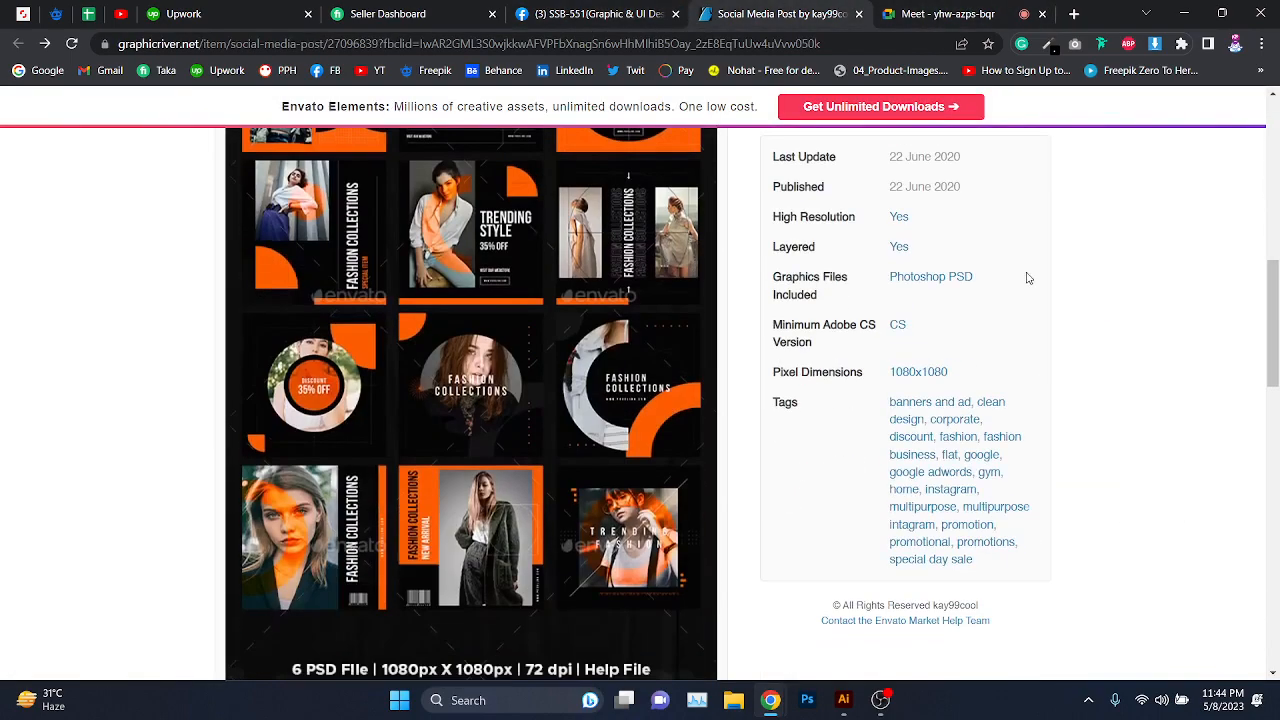
{"action": "scroll", "coordinate": [1028, 278], "scroll_direction": "up", "scroll_amount": 5}
{"action": "key", "text": "ctrl+shift+Tab"}
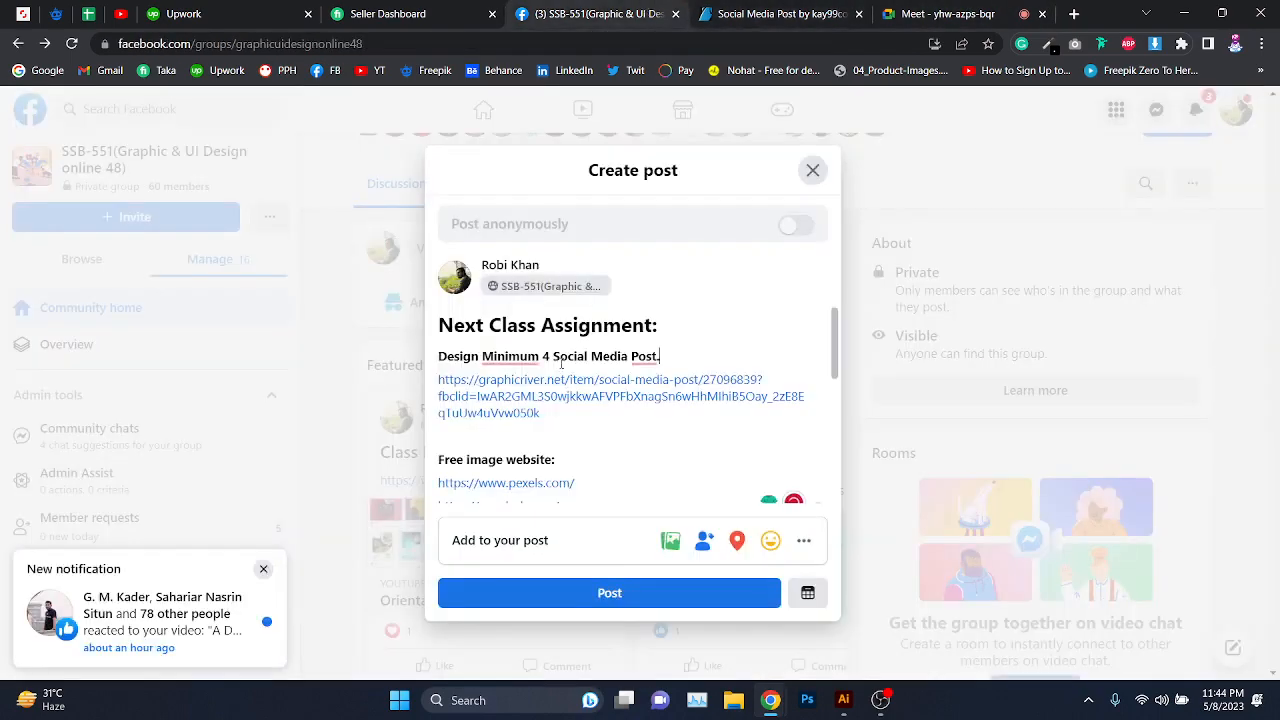
- Accept the grammar suggestions so the assignment line reads "Design a Minimum 4 Social Media Posts."
{"action": "left_click", "coordinate": [508, 356]}
{"action": "left_click", "coordinate": [517, 400]}
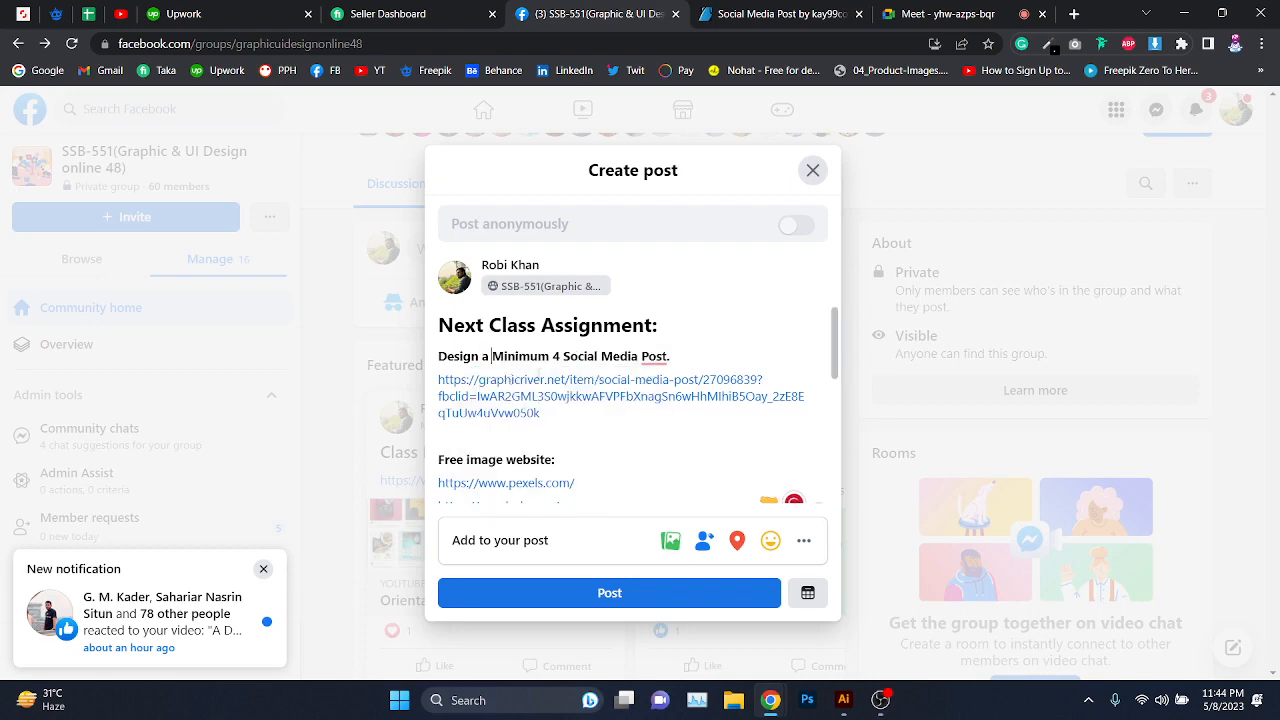
{"action": "left_click", "coordinate": [649, 357]}
{"action": "left_click", "coordinate": [662, 398]}
- Compare the assignment text with the GraphicRiver design previews, then check the Meet call
{"action": "left_click", "coordinate": [760, 14]}
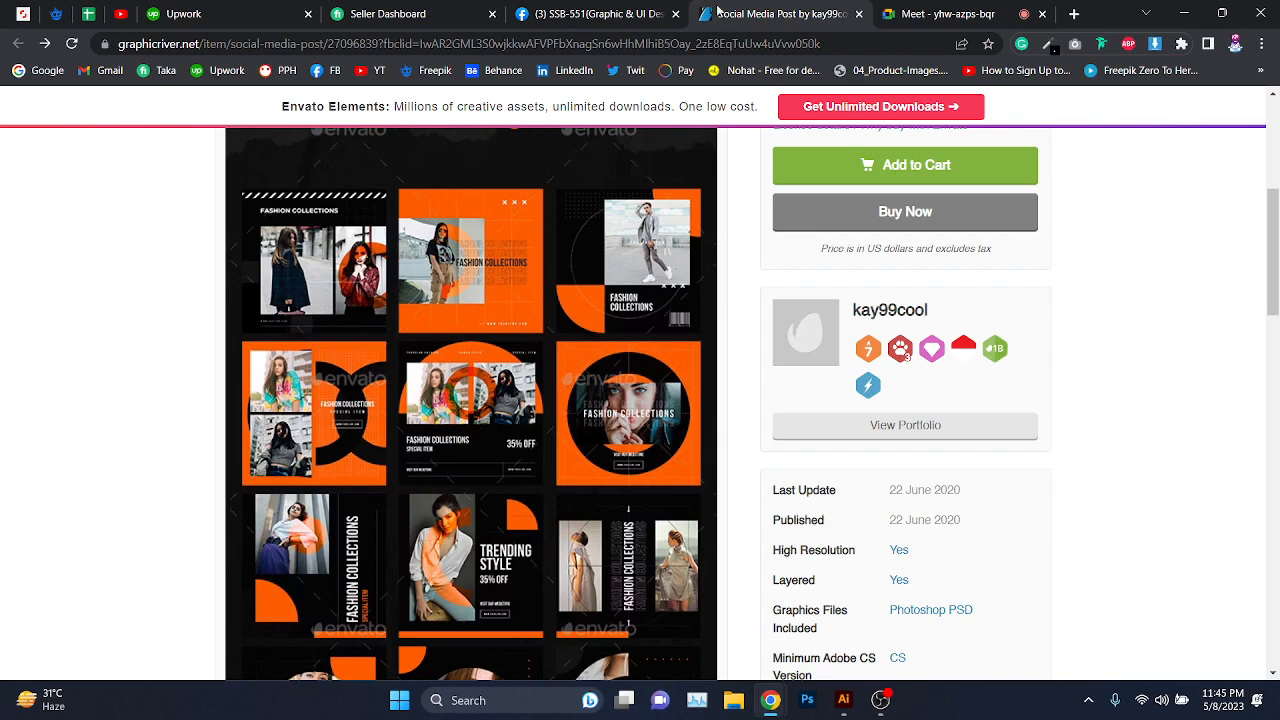
{"action": "left_click", "coordinate": [655, 14]}
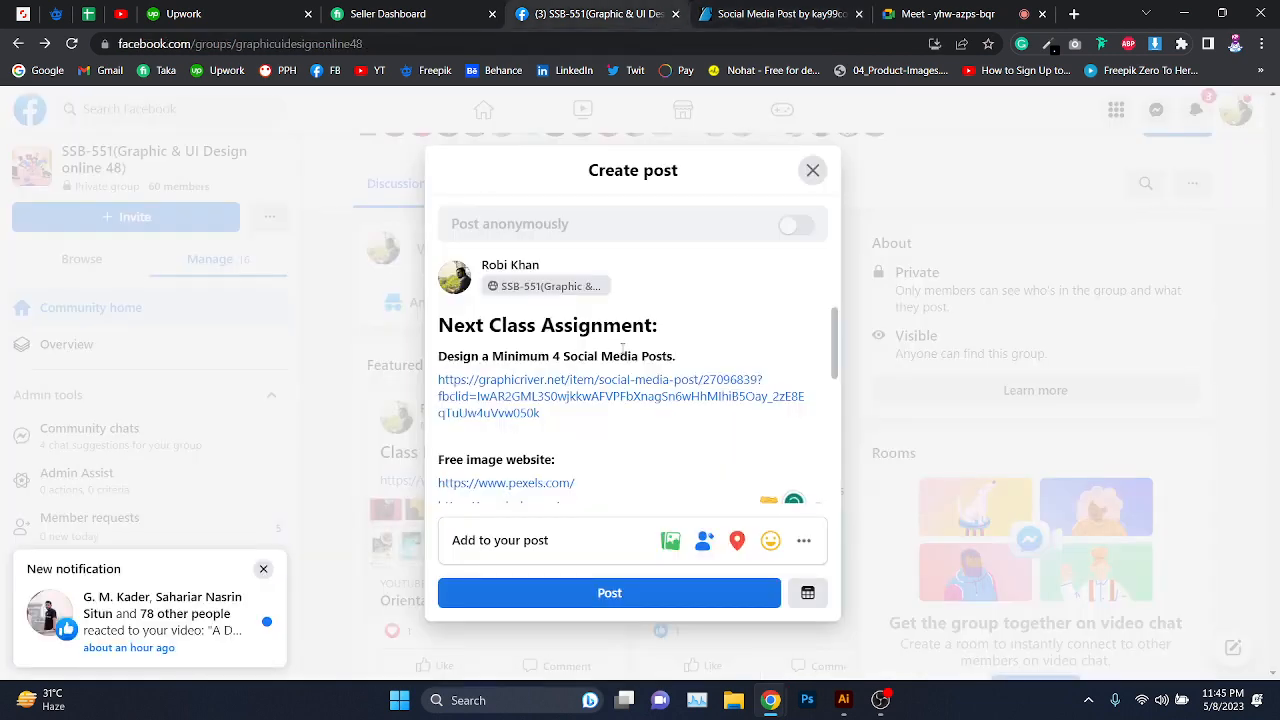
{"action": "left_click", "coordinate": [760, 14]}
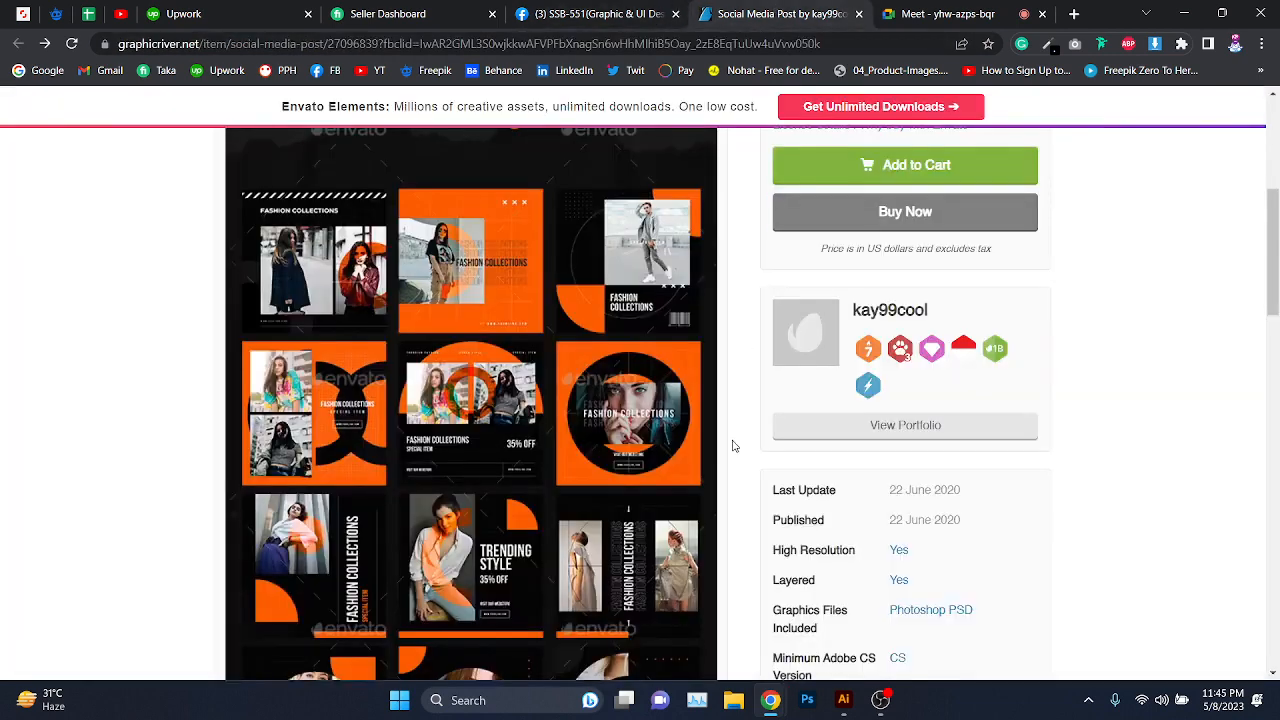
{"action": "scroll", "coordinate": [645, 368], "scroll_direction": "down", "scroll_amount": 2}
{"action": "scroll", "coordinate": [643, 368], "scroll_direction": "down", "scroll_amount": 2}
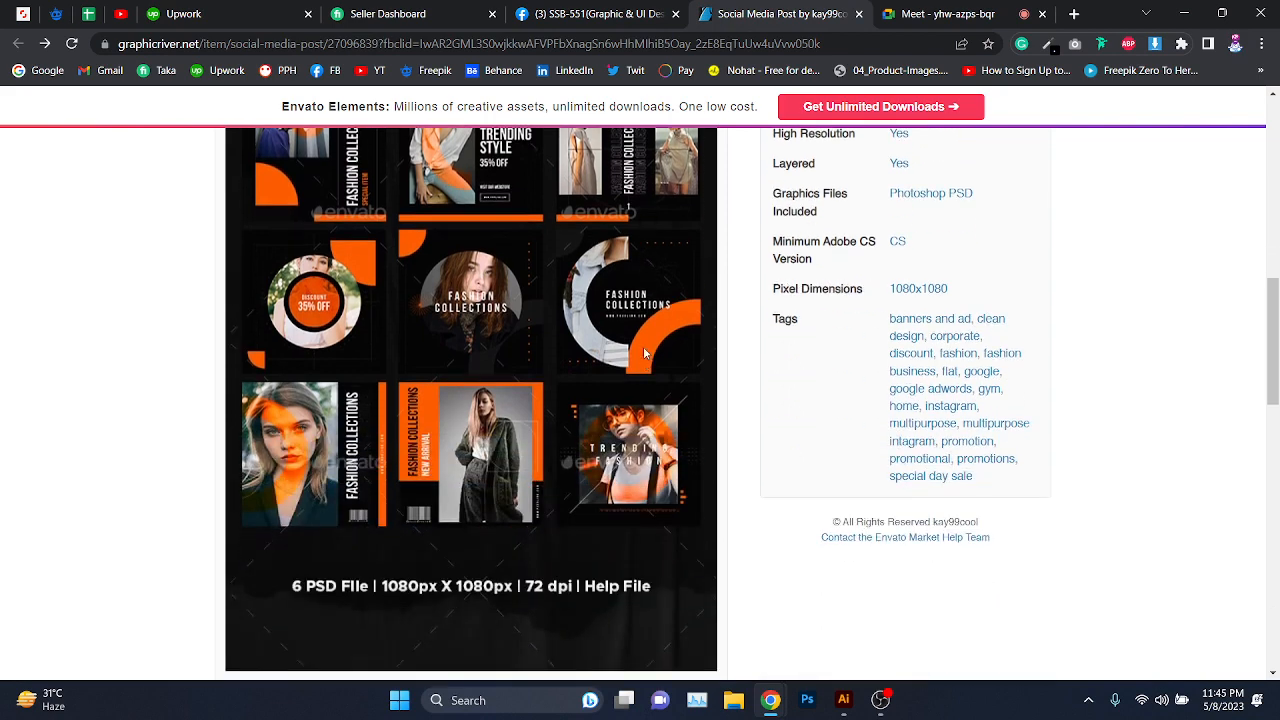
{"action": "scroll", "coordinate": [645, 340], "scroll_direction": "up", "scroll_amount": 2}
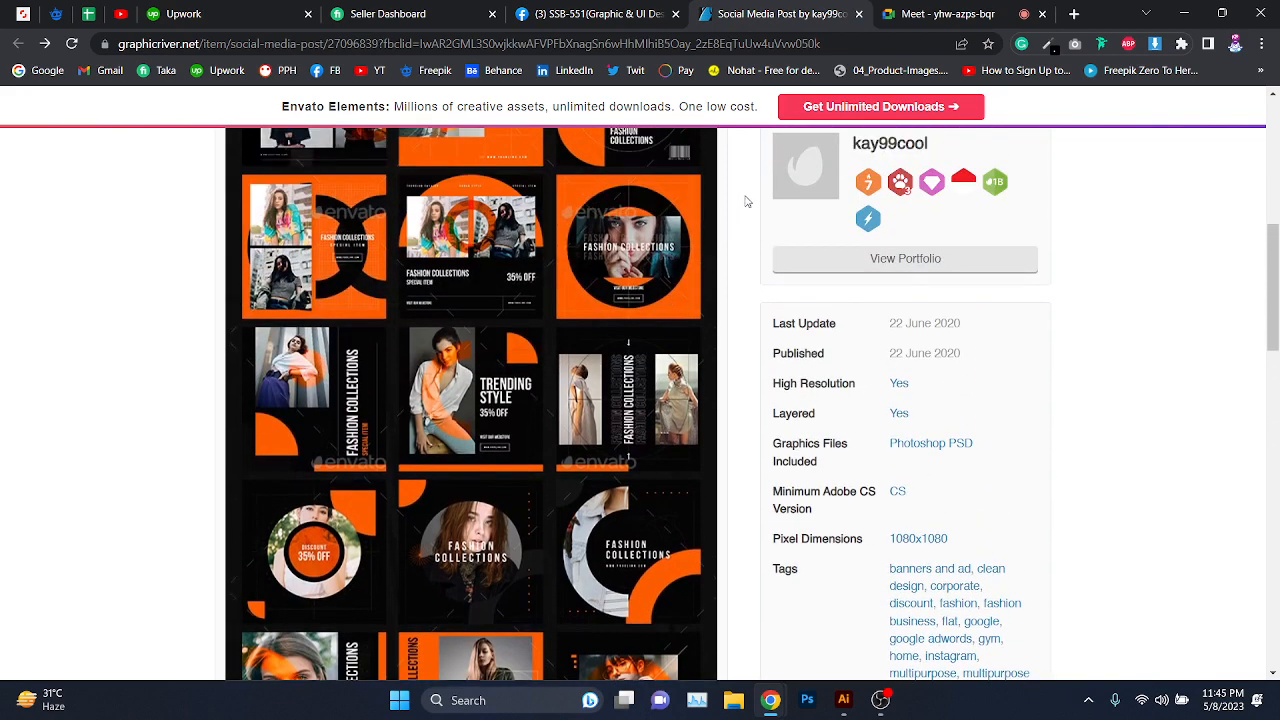
{"action": "left_click", "coordinate": [935, 14]}
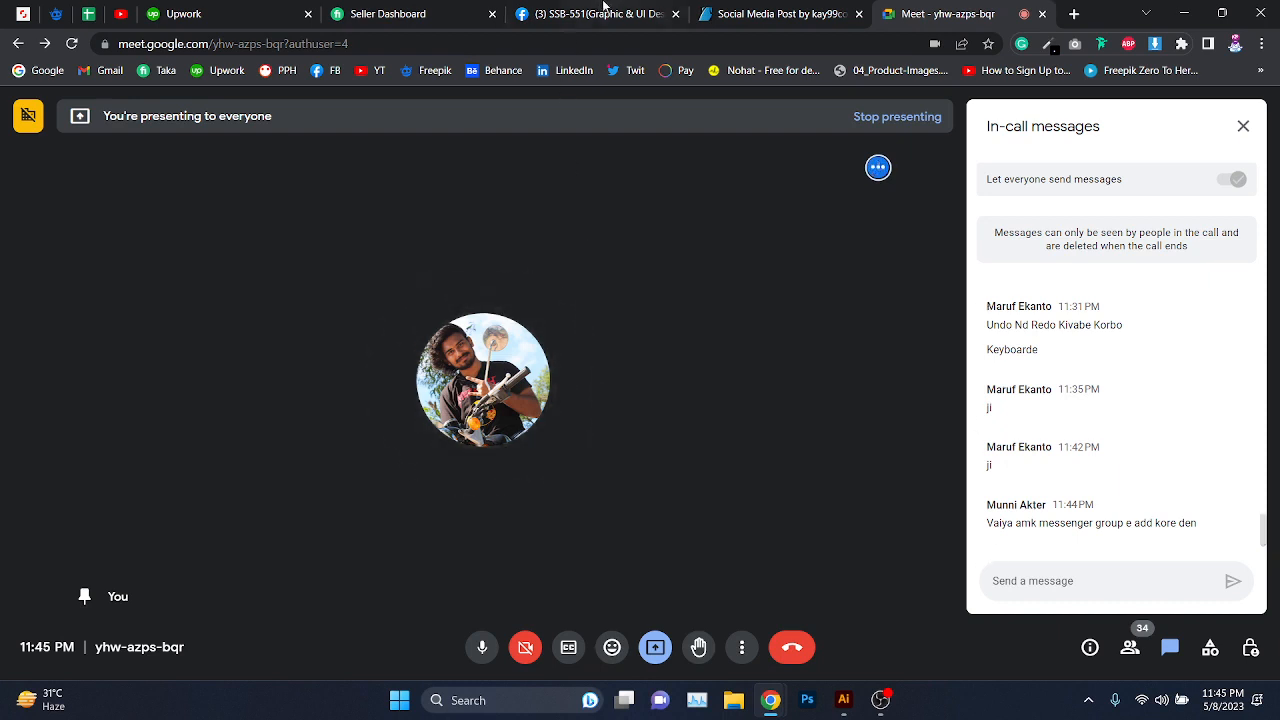
- Publish the Next Class Assignment post in the Facebook group and close the GraphicRiver page
{"action": "left_click", "coordinate": [603, 9]}
{"action": "scroll", "coordinate": [633, 380], "scroll_direction": "down", "scroll_amount": 3}
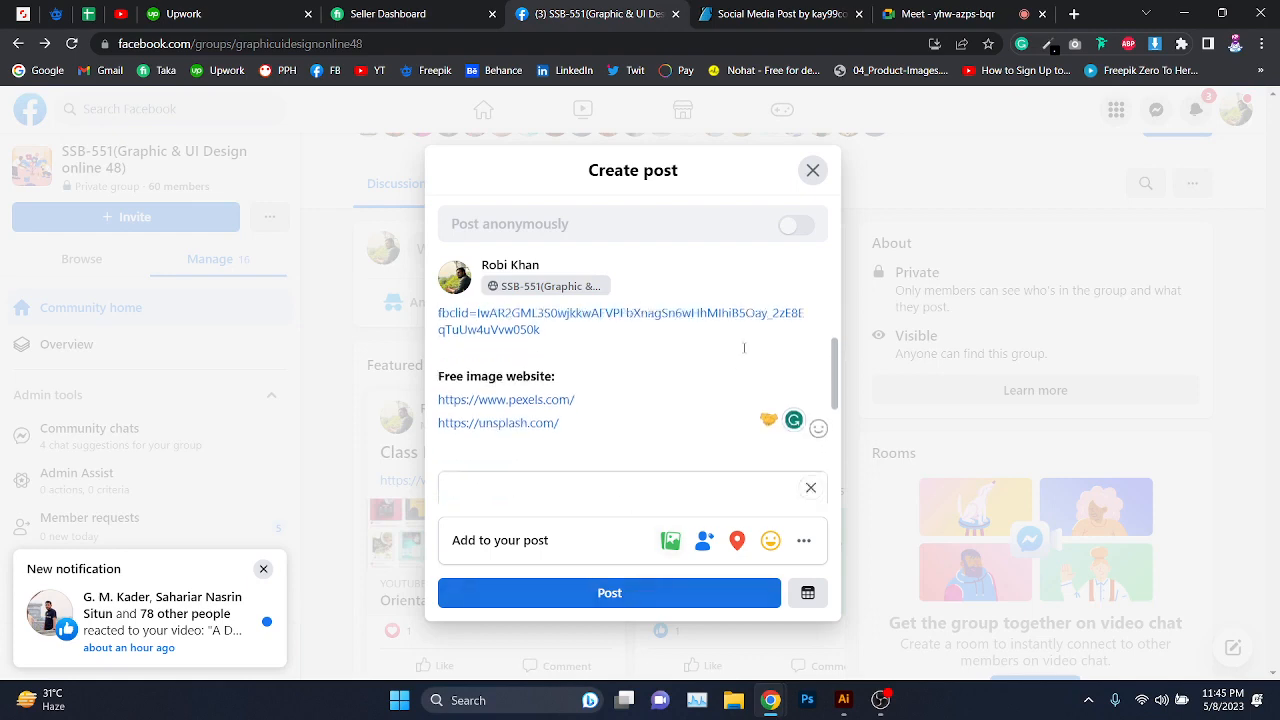
{"action": "left_click", "coordinate": [672, 593]}
{"action": "left_click", "coordinate": [852, 20]}
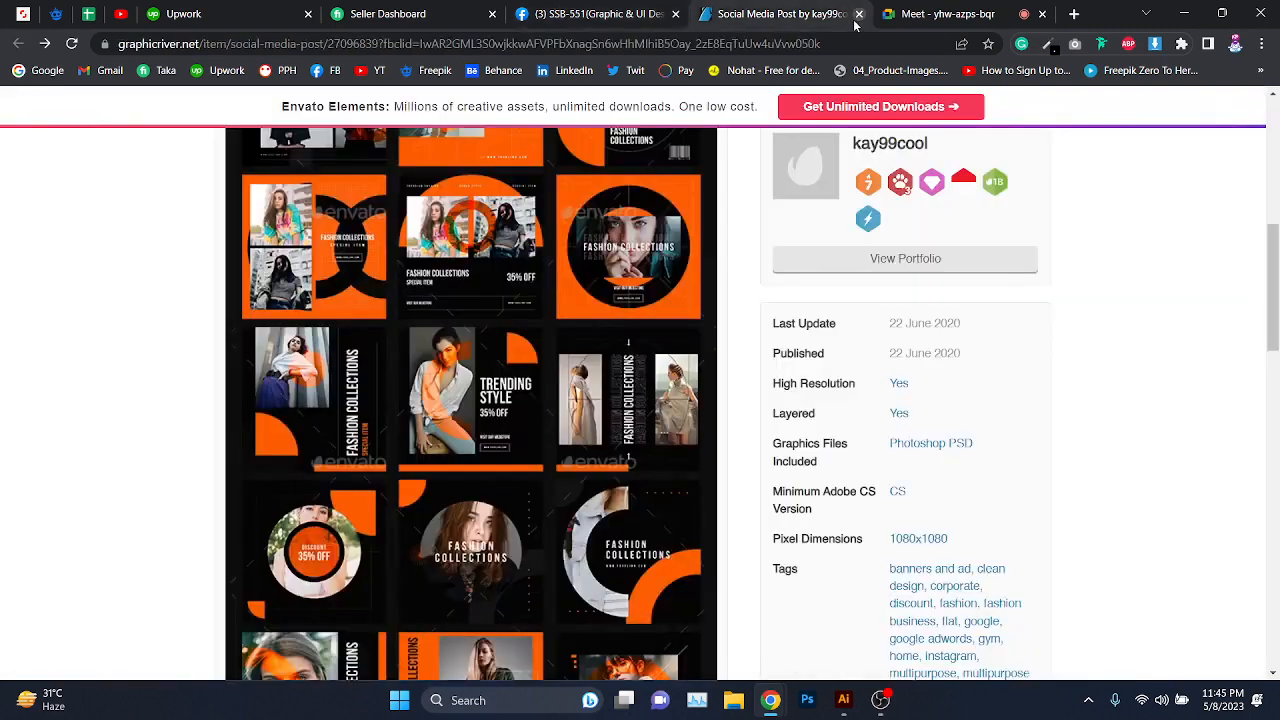
{"action": "left_click", "coordinate": [859, 15]}
{"action": "left_click", "coordinate": [572, 14]}
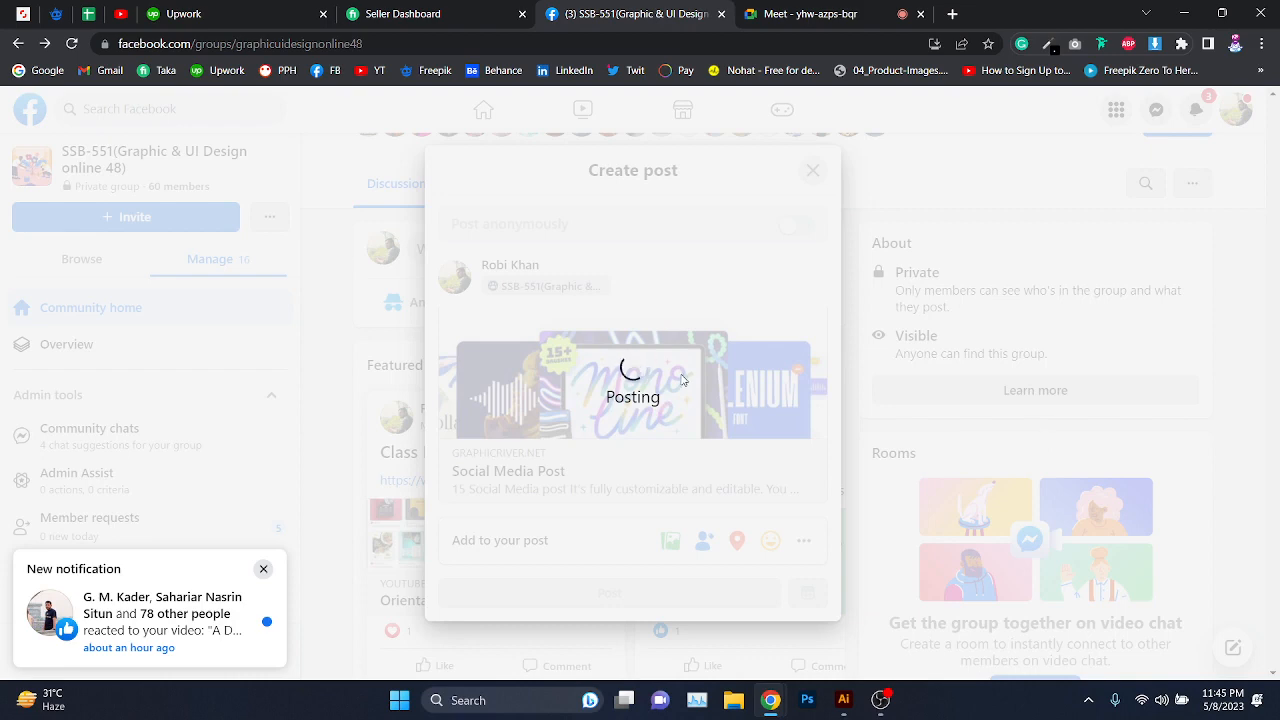
- Open the options of the newly published Next Class Assignment post in the group feed
{"action": "scroll", "coordinate": [683, 380], "scroll_direction": "down", "scroll_amount": 5}
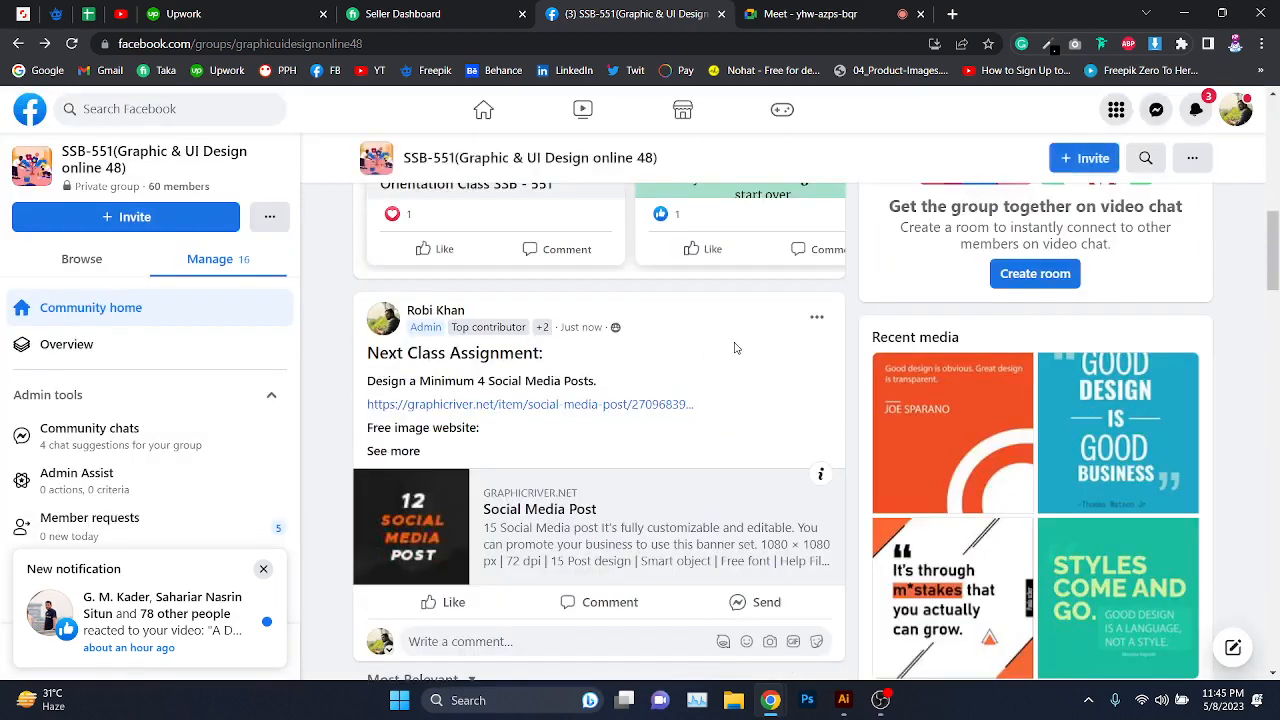
{"action": "left_click", "coordinate": [817, 317]}
{"action": "left_click", "coordinate": [623, 360]}
- Switch to the Meet call, show the participant list and lower the student's raised hand
{"action": "left_click", "coordinate": [767, 8]}
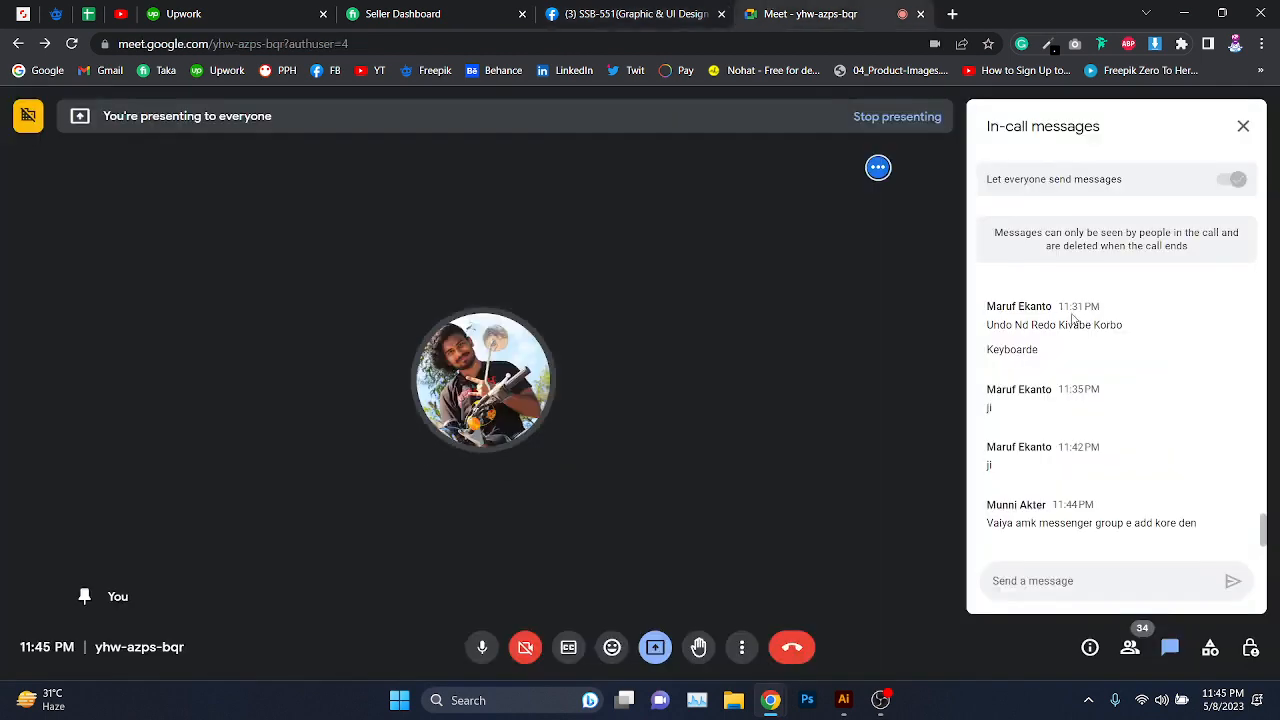
{"action": "left_click", "coordinate": [1131, 647]}
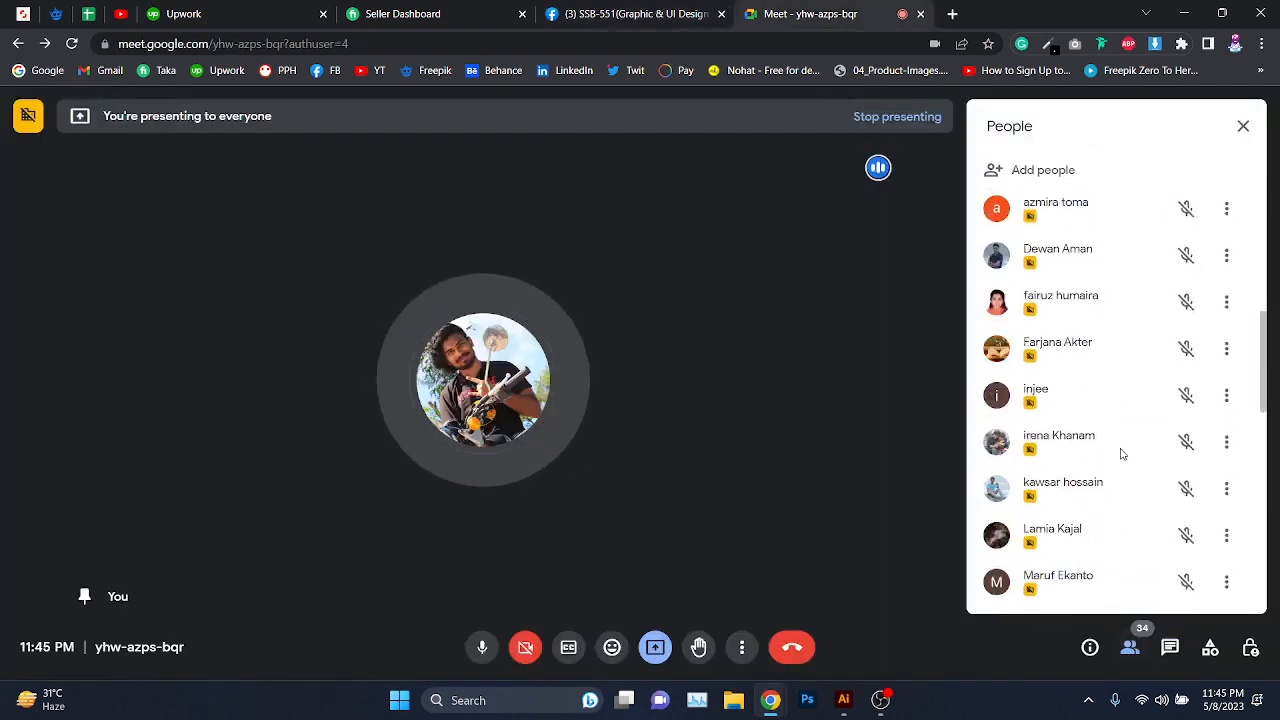
{"action": "scroll", "coordinate": [1122, 454], "scroll_direction": "down", "scroll_amount": 3}
{"action": "scroll", "coordinate": [1124, 451], "scroll_direction": "up", "scroll_amount": 8}
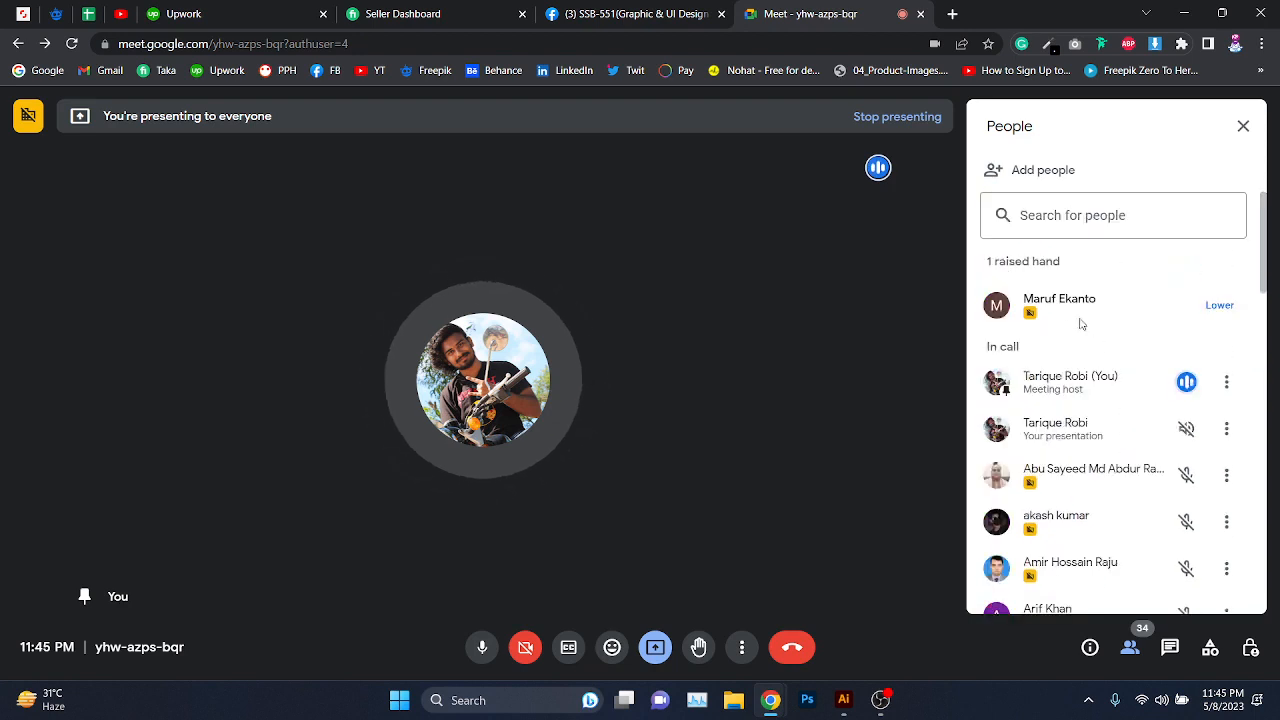
{"action": "left_click", "coordinate": [1222, 305]}
- Look through the participant list of the Meet call for attendees and raised hands
{"action": "scroll", "coordinate": [1140, 479], "scroll_direction": "down", "scroll_amount": 5}
{"action": "scroll", "coordinate": [1138, 481], "scroll_direction": "down", "scroll_amount": 10}
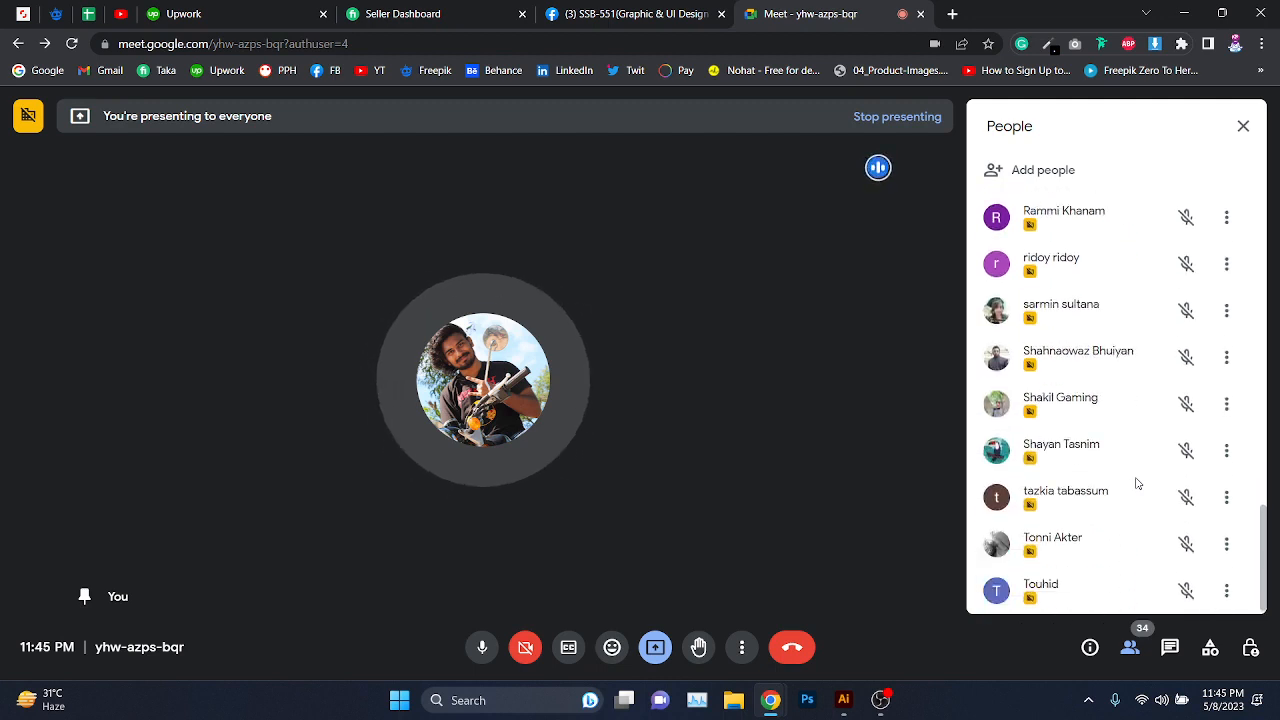
{"action": "scroll", "coordinate": [1136, 484], "scroll_direction": "up", "scroll_amount": 15}
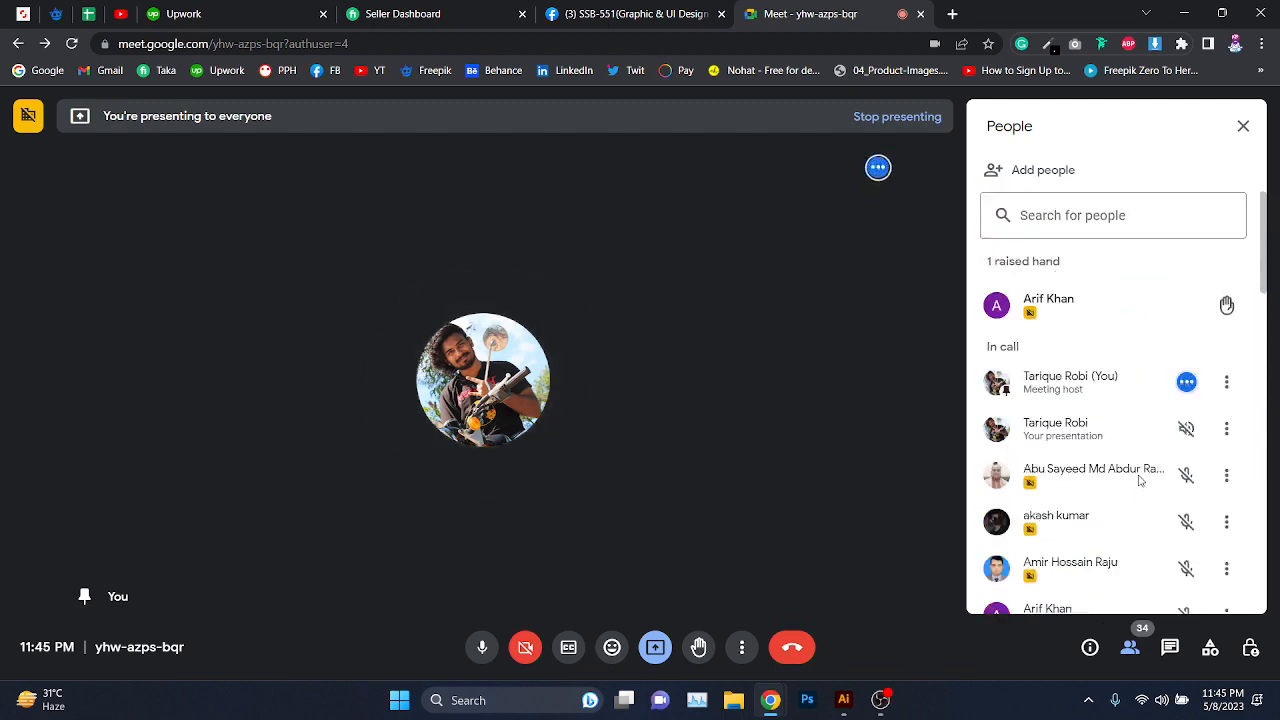
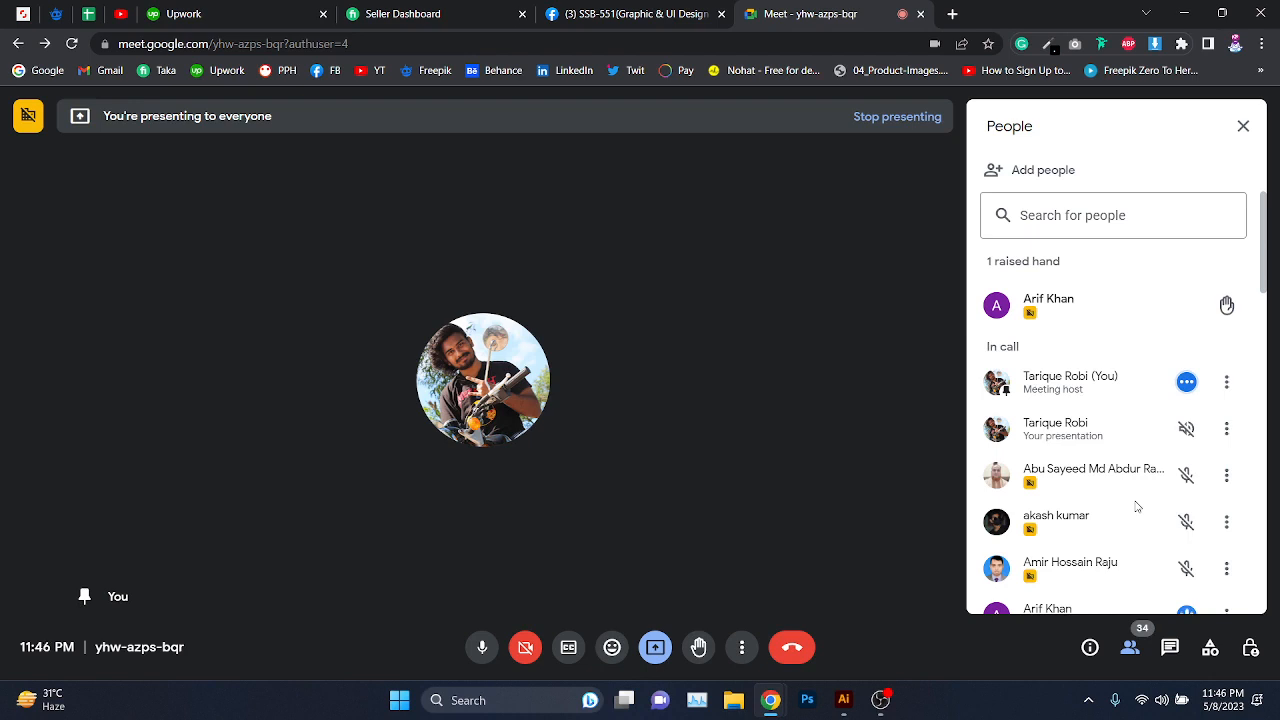
{"action": "scroll", "coordinate": [1136, 507], "scroll_direction": "down", "scroll_amount": 1}
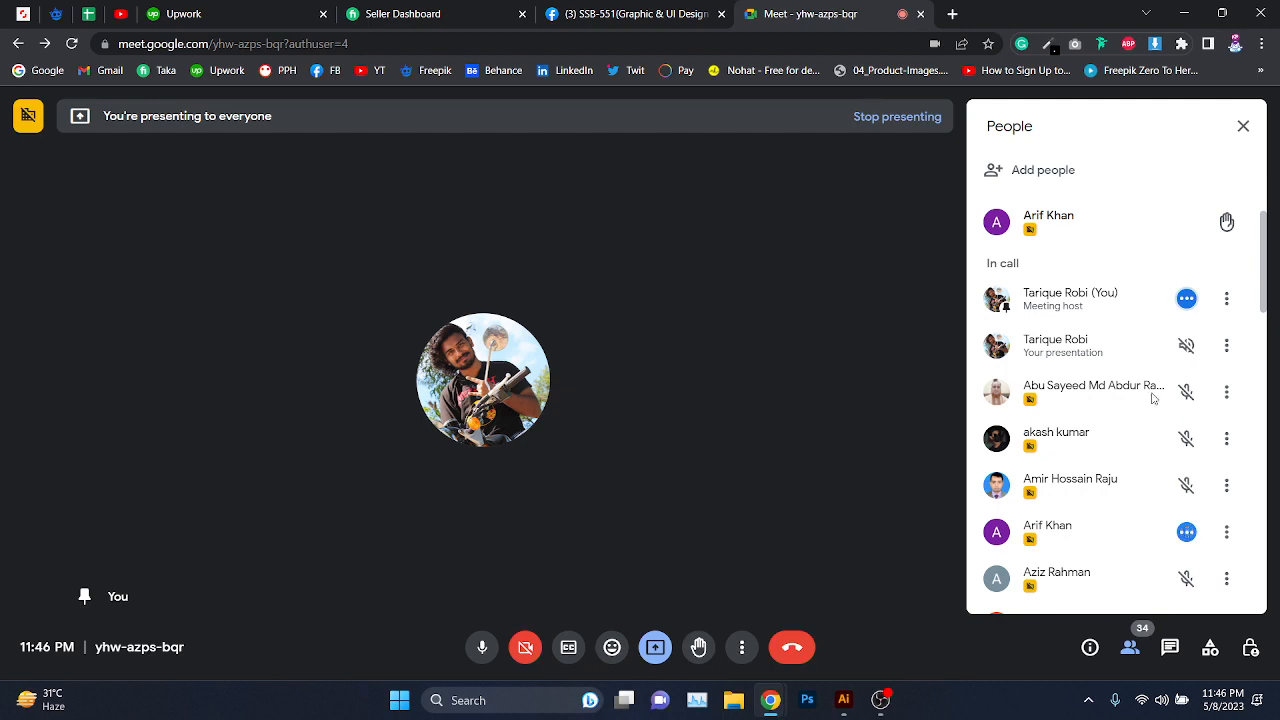
- Go through the call's participant list again, checking who is present and whose microphone is on
{"action": "scroll", "coordinate": [1152, 398], "scroll_direction": "down", "scroll_amount": 2}
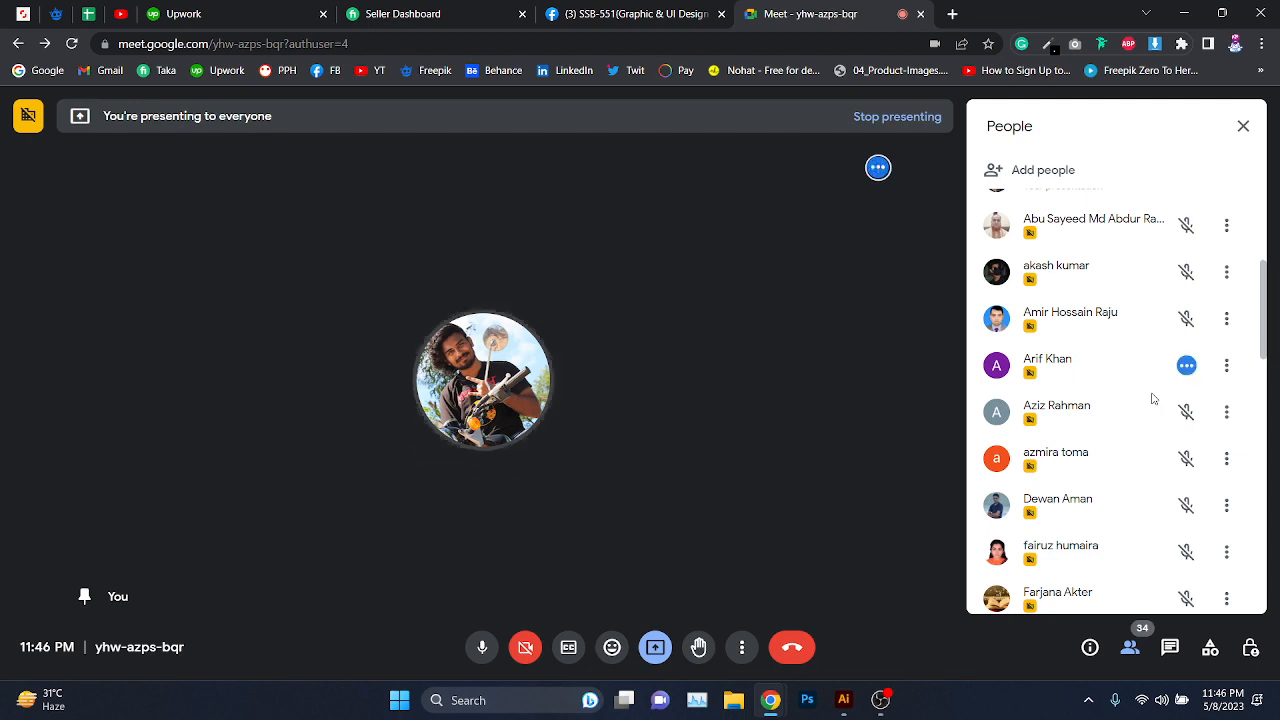
{"action": "scroll", "coordinate": [1152, 398], "scroll_direction": "down", "scroll_amount": 6}
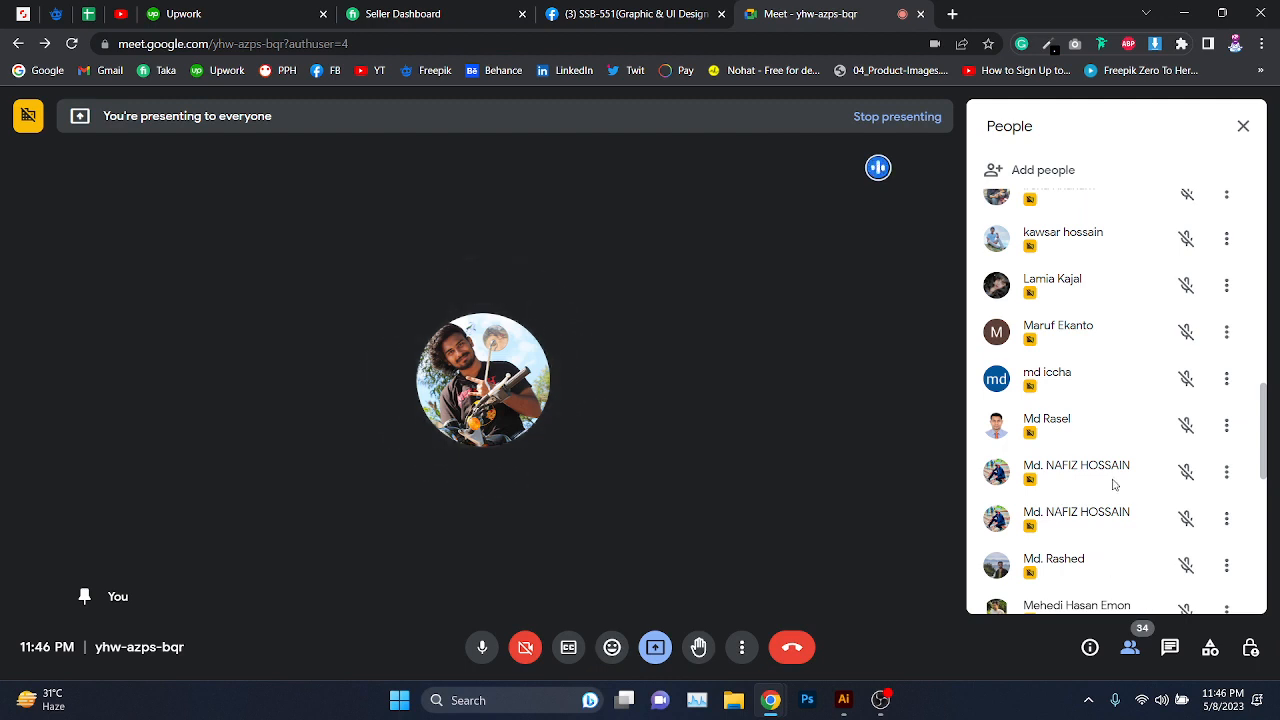
{"action": "scroll", "coordinate": [1114, 486], "scroll_direction": "up", "scroll_amount": 3}
{"action": "scroll", "coordinate": [1114, 485], "scroll_direction": "down", "scroll_amount": 3}
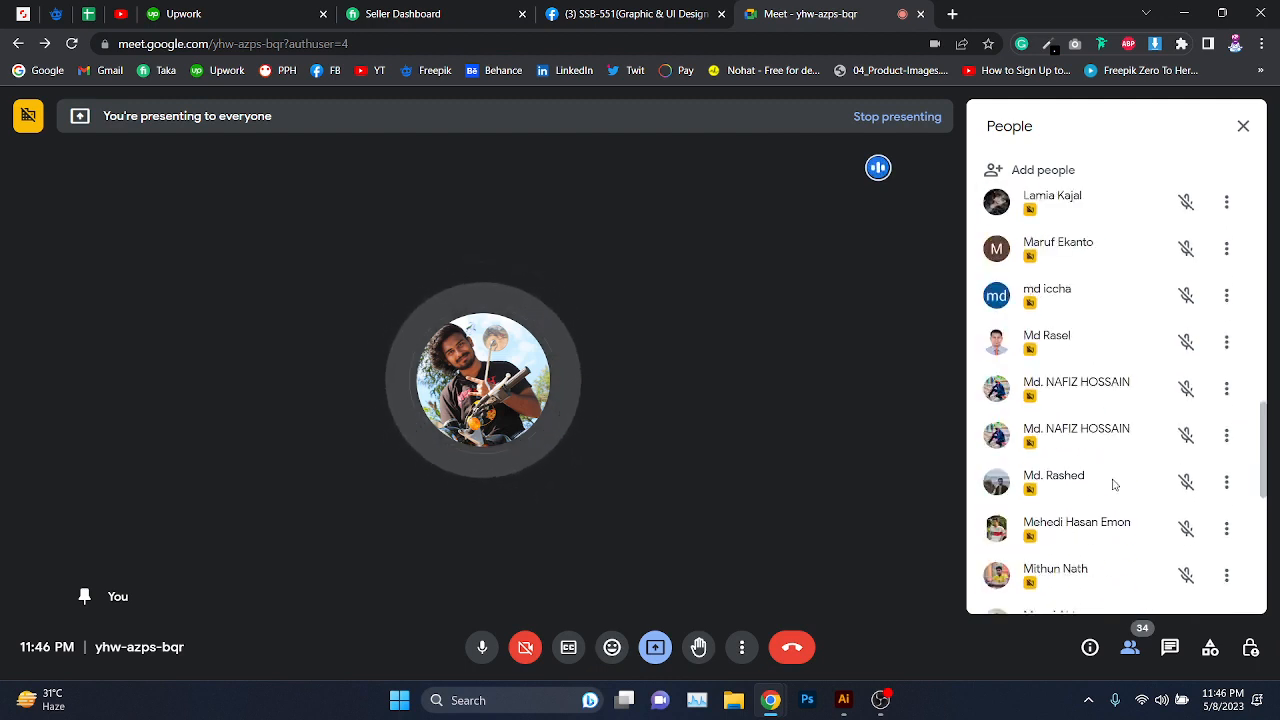
{"action": "scroll", "coordinate": [1114, 485], "scroll_direction": "down", "scroll_amount": 4}
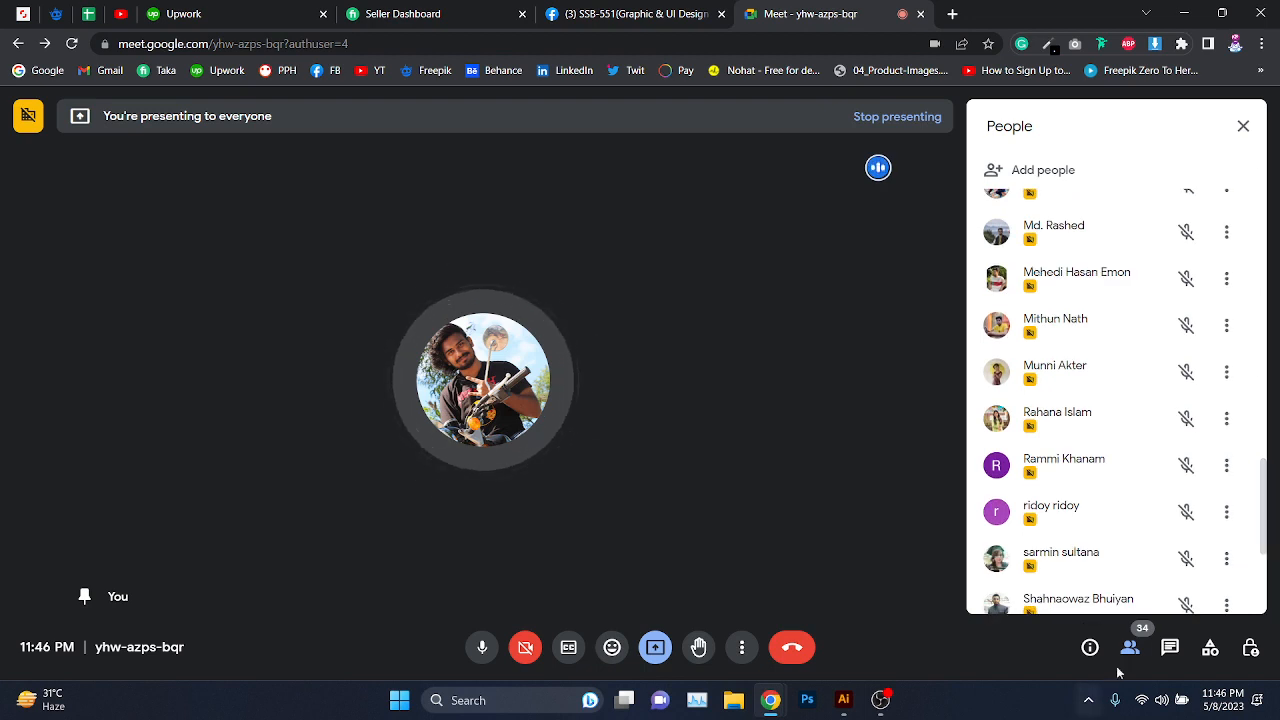
{"action": "scroll", "coordinate": [1150, 552], "scroll_direction": "down", "scroll_amount": 4}
{"action": "scroll", "coordinate": [1152, 555], "scroll_direction": "up", "scroll_amount": 3}
{"action": "scroll", "coordinate": [1153, 556], "scroll_direction": "up", "scroll_amount": 2}
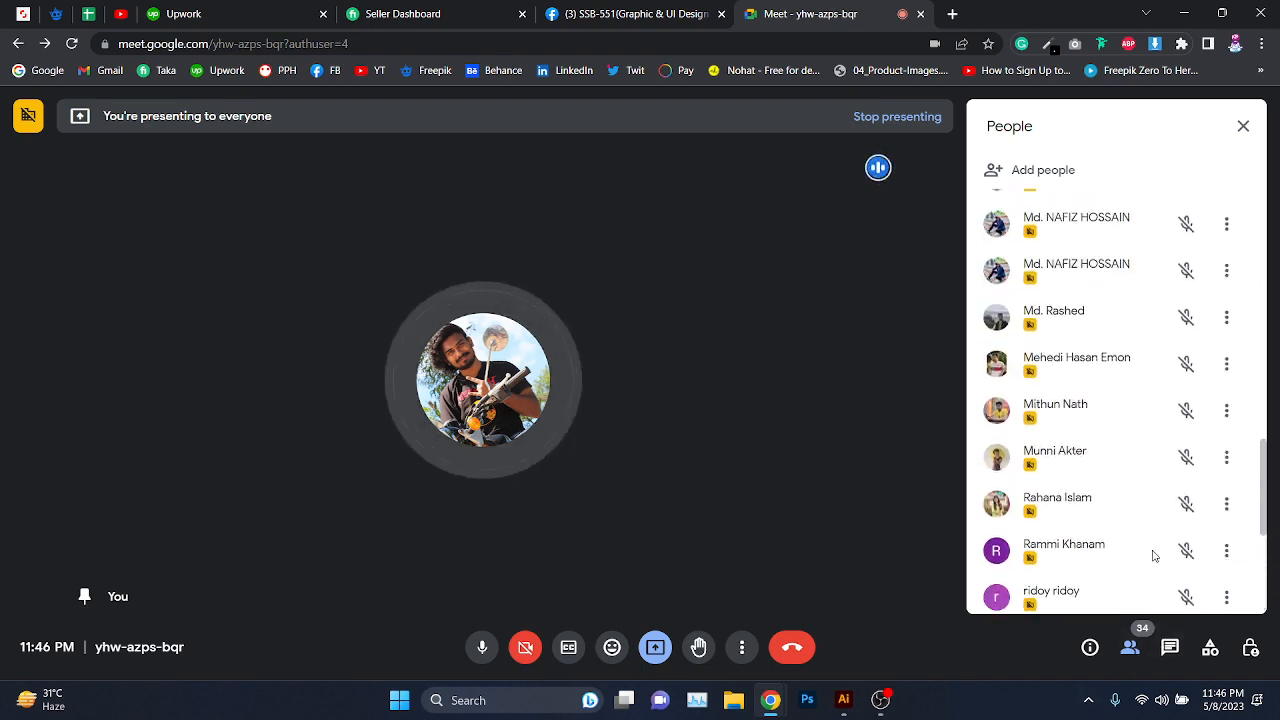
{"action": "scroll", "coordinate": [1153, 556], "scroll_direction": "up", "scroll_amount": 9}
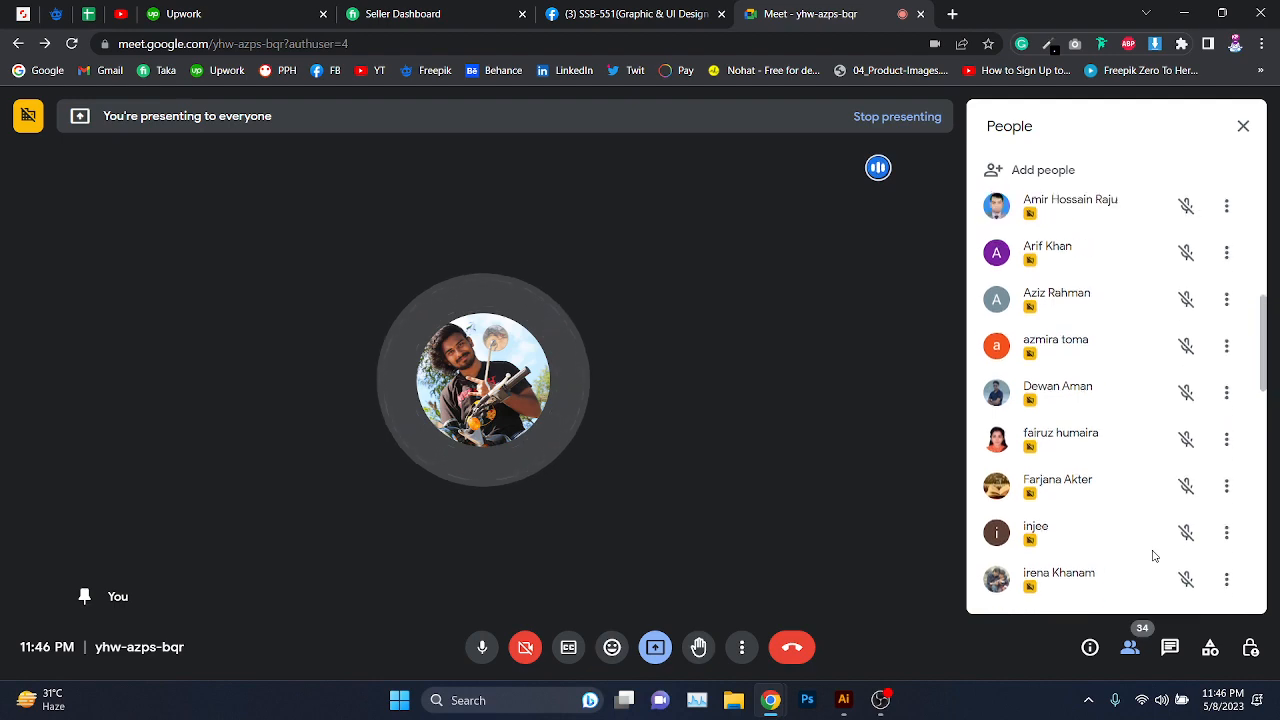